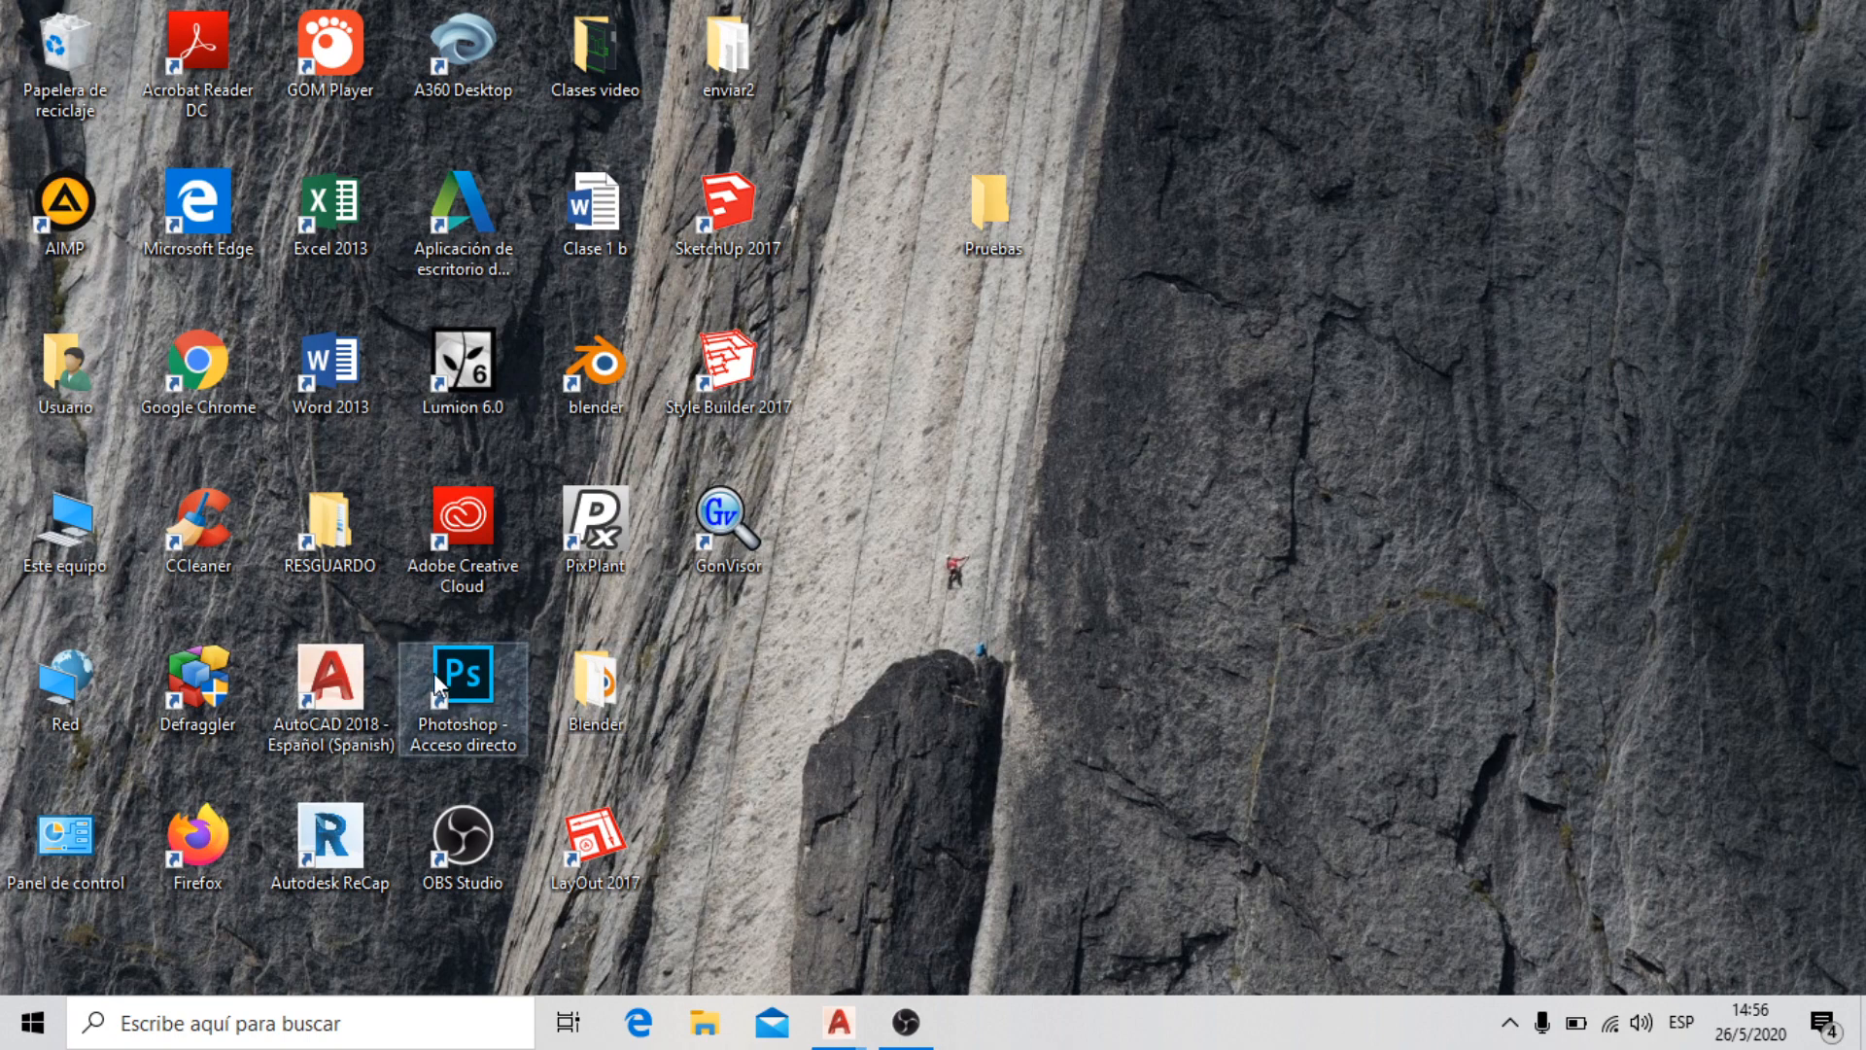
# Switch to the AutoCAD window with the drawing entrega final.dwg
pyautogui.moveTo(839, 1022)
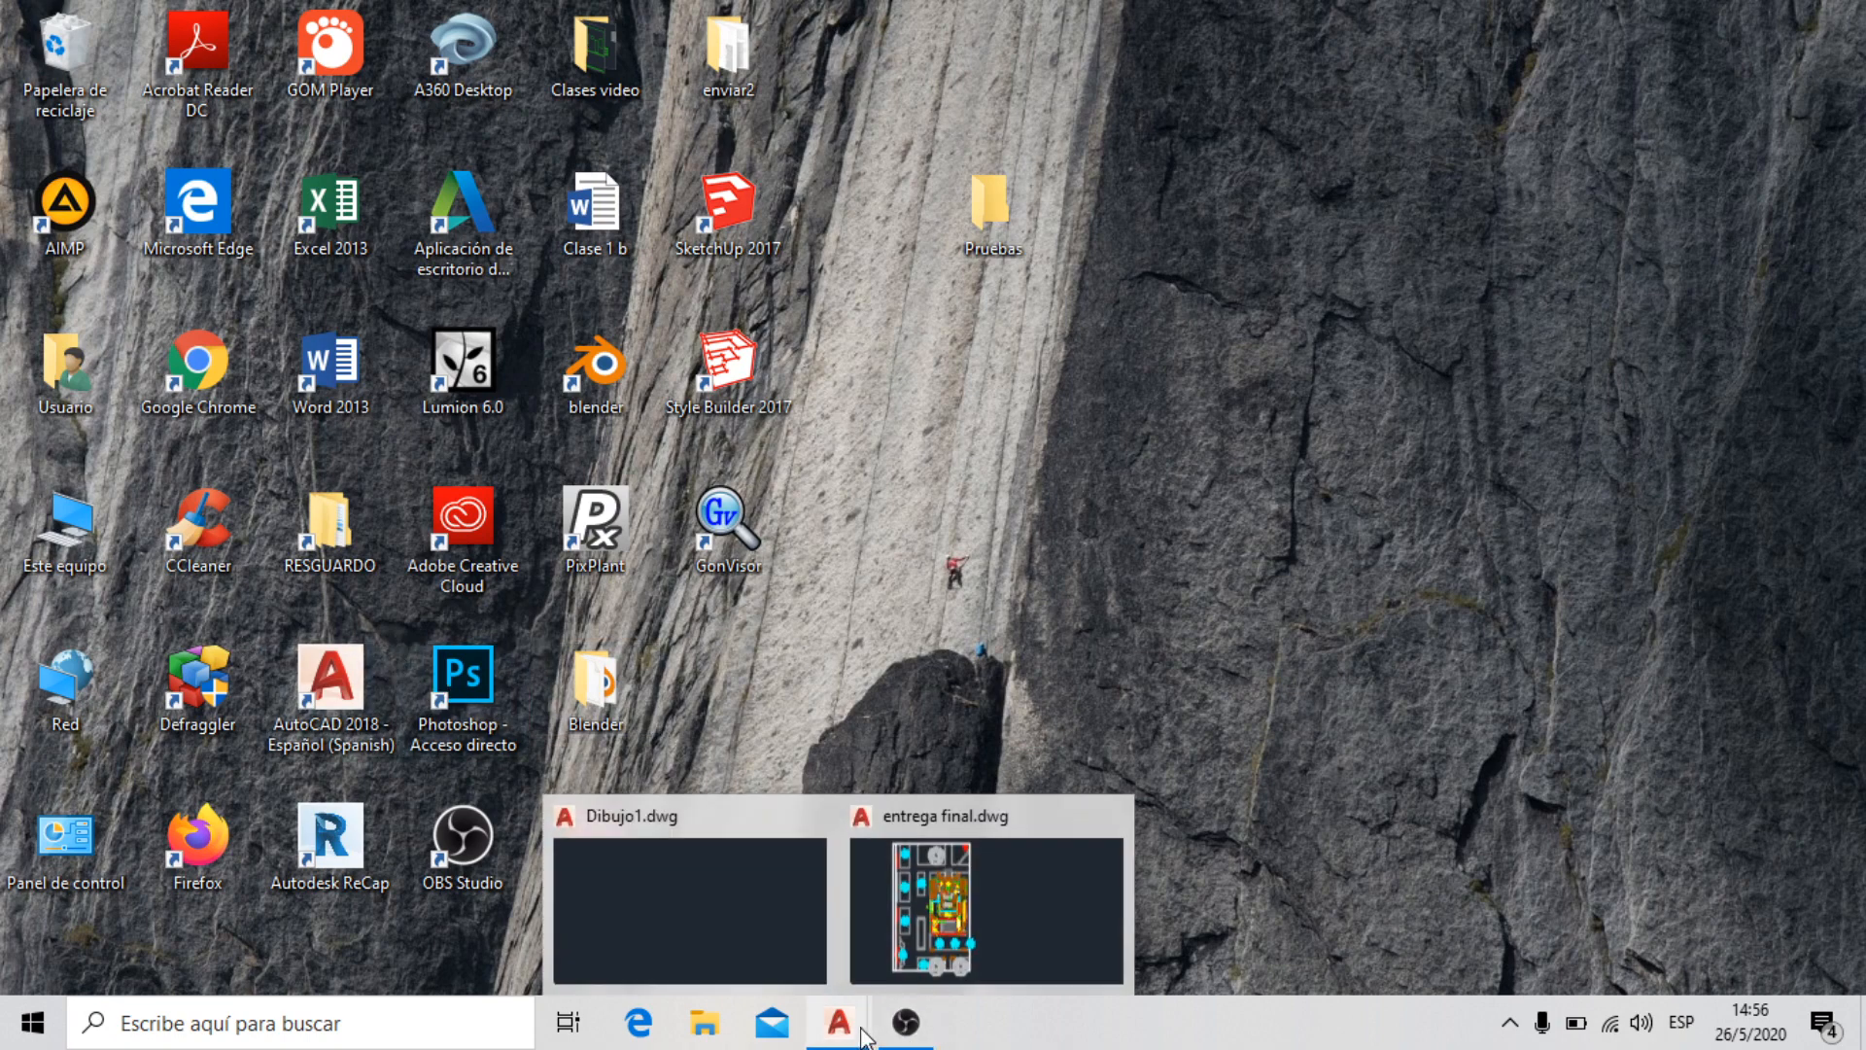
pyautogui.click(1035, 830)
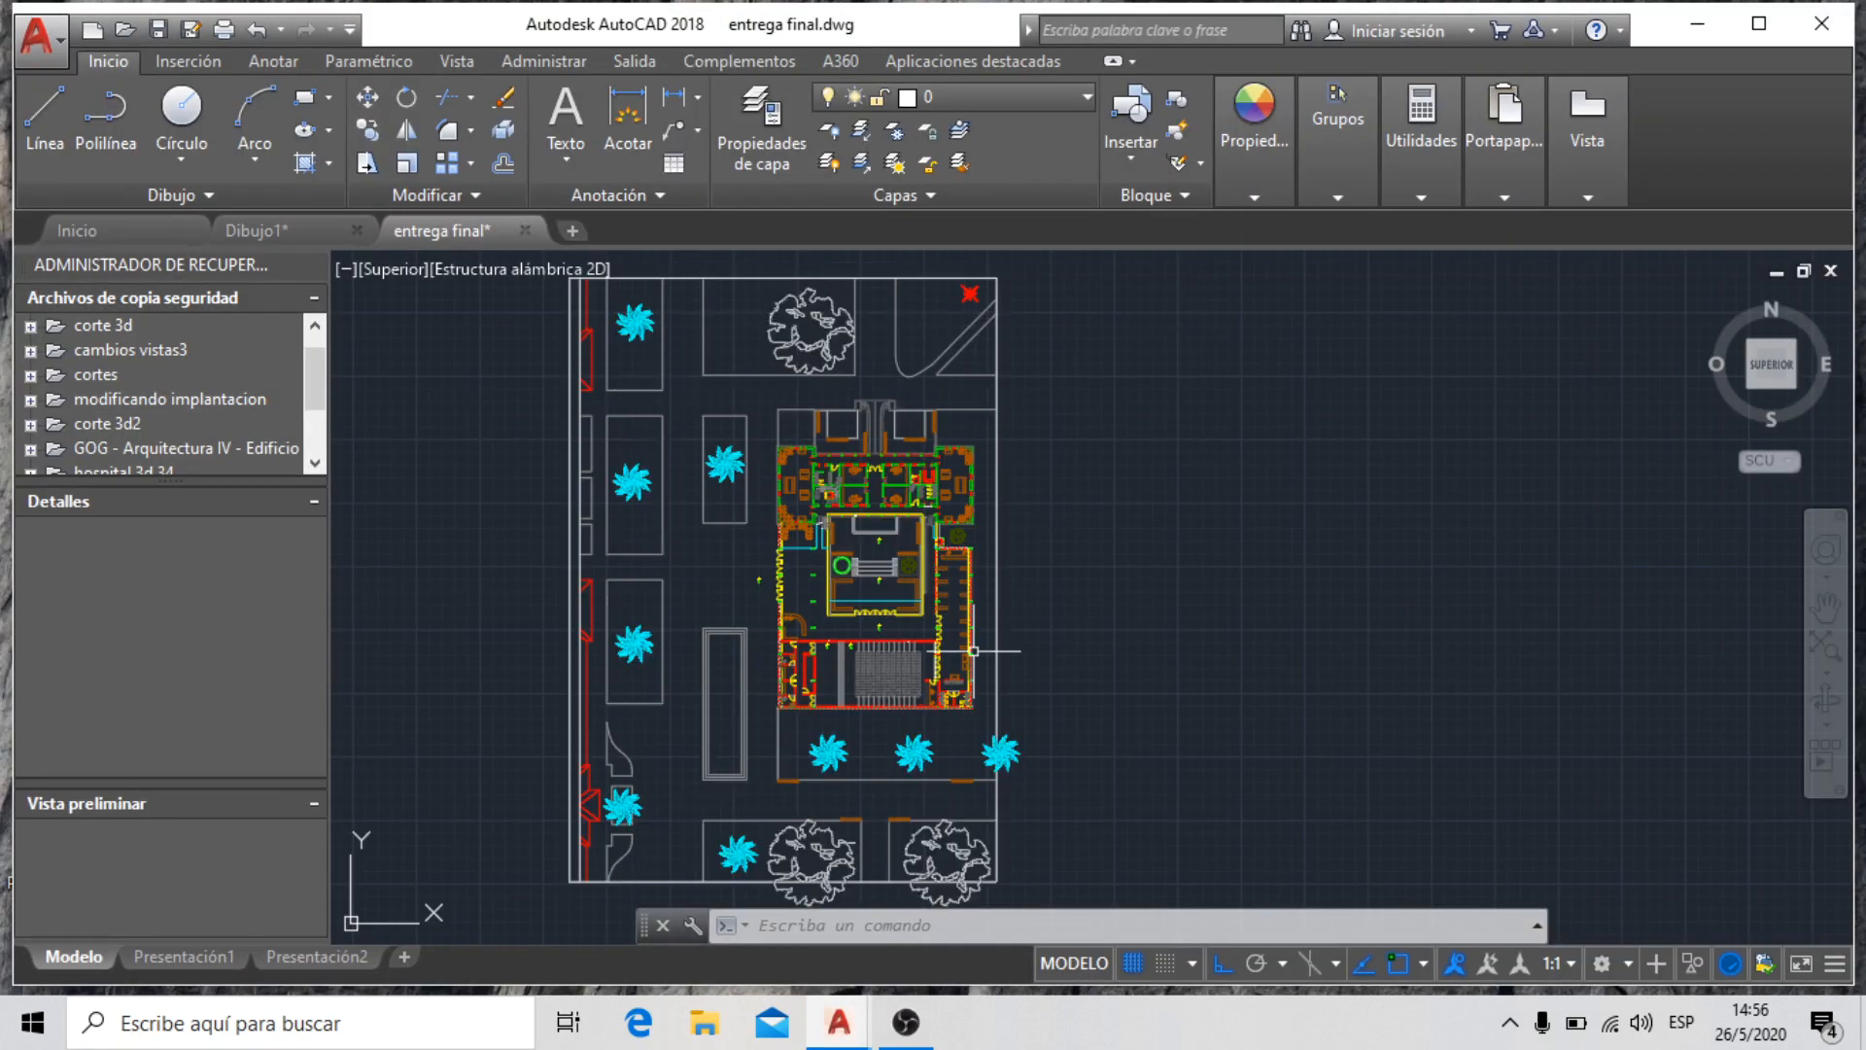
# Examine the sheets laid out in model space, including the elevations and the framed site plan with the building's floor plan
pyautogui.scroll(-8, 913, 554)
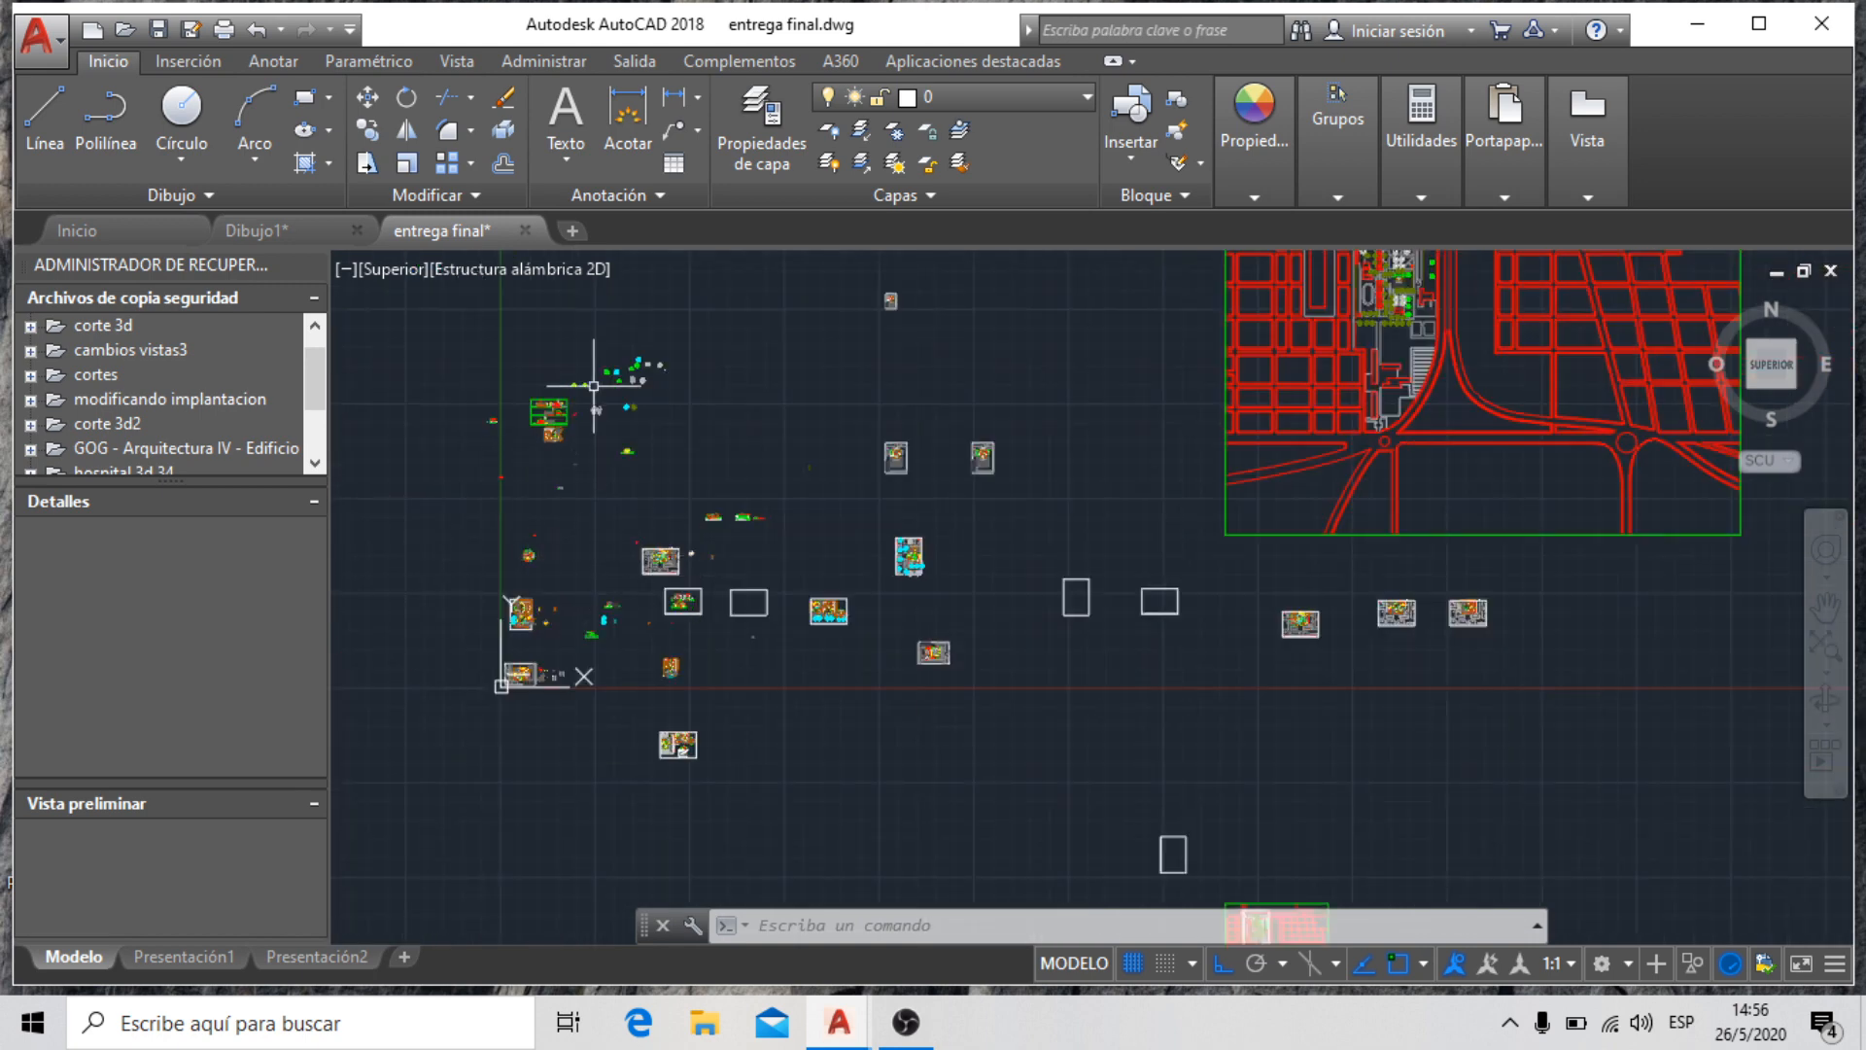
pyautogui.scroll(12, 529, 404)
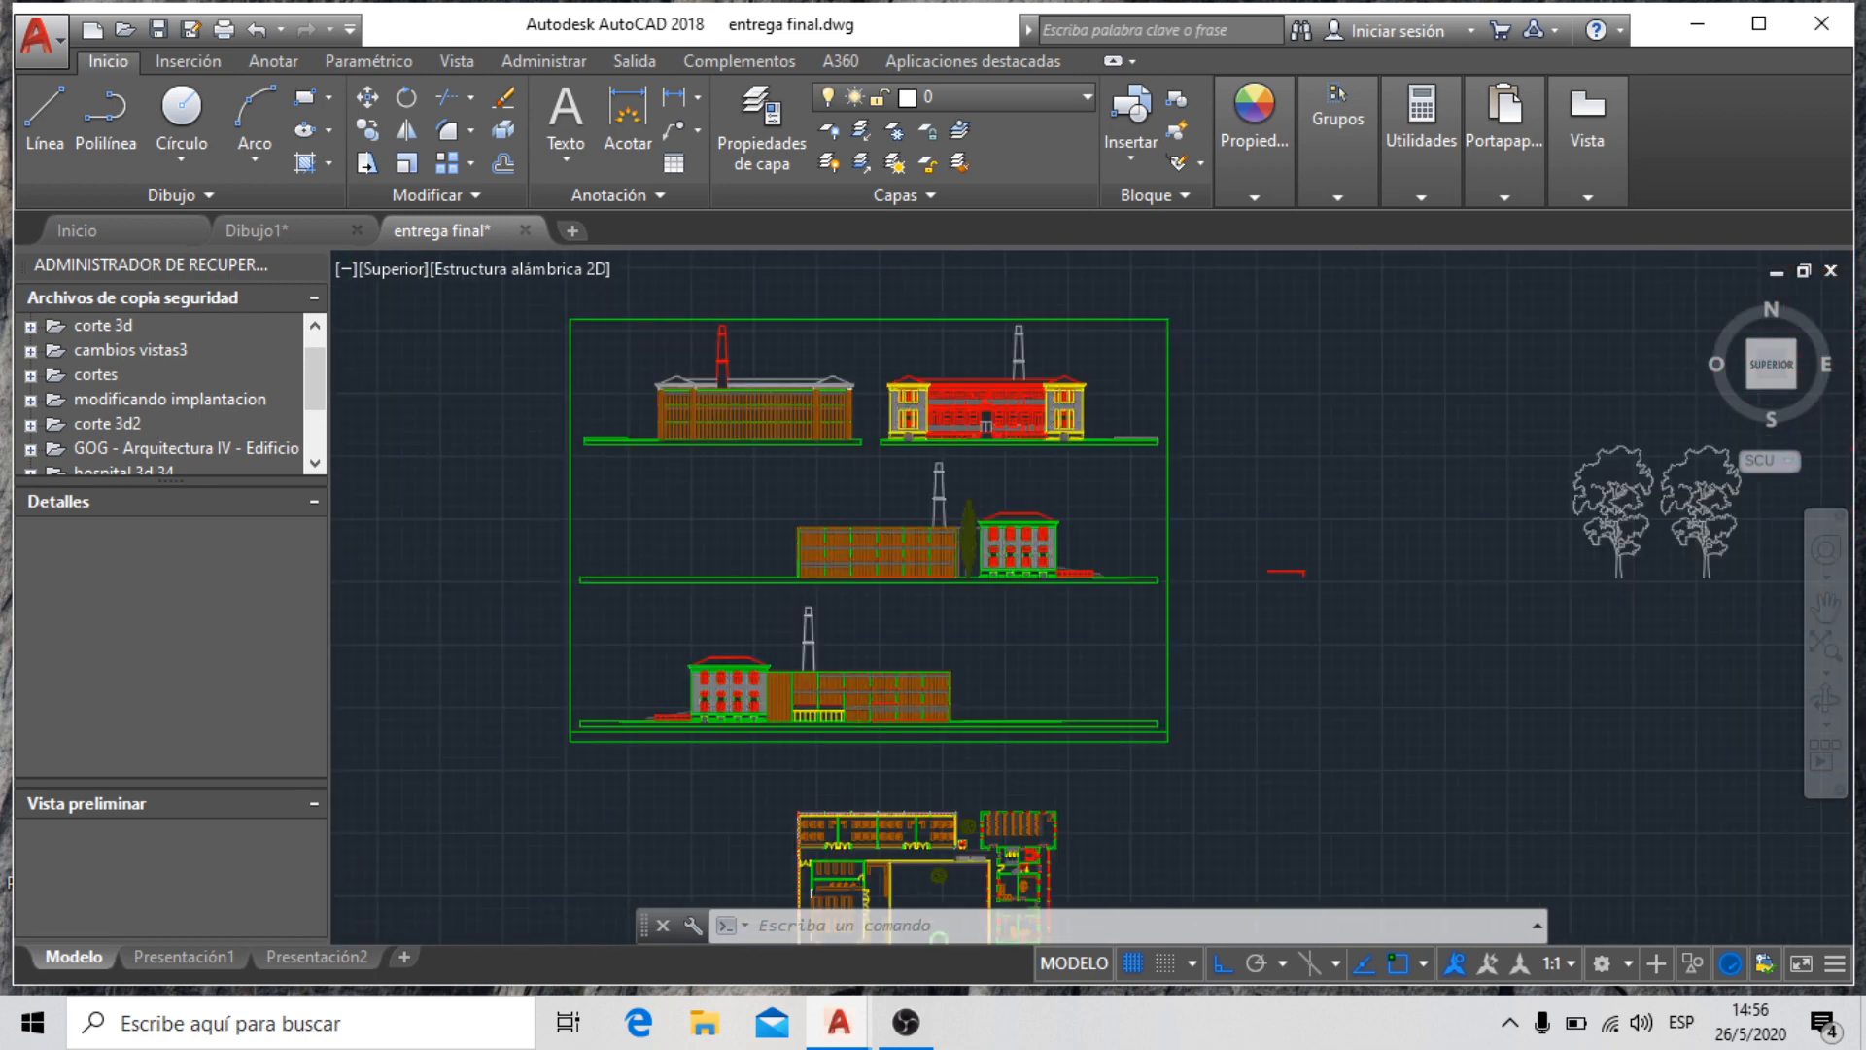
pyautogui.scroll(-6, 546, 404)
pyautogui.scroll(-3, 475, 459)
pyautogui.scroll(3, 475, 458)
pyautogui.scroll(-4, 474, 459)
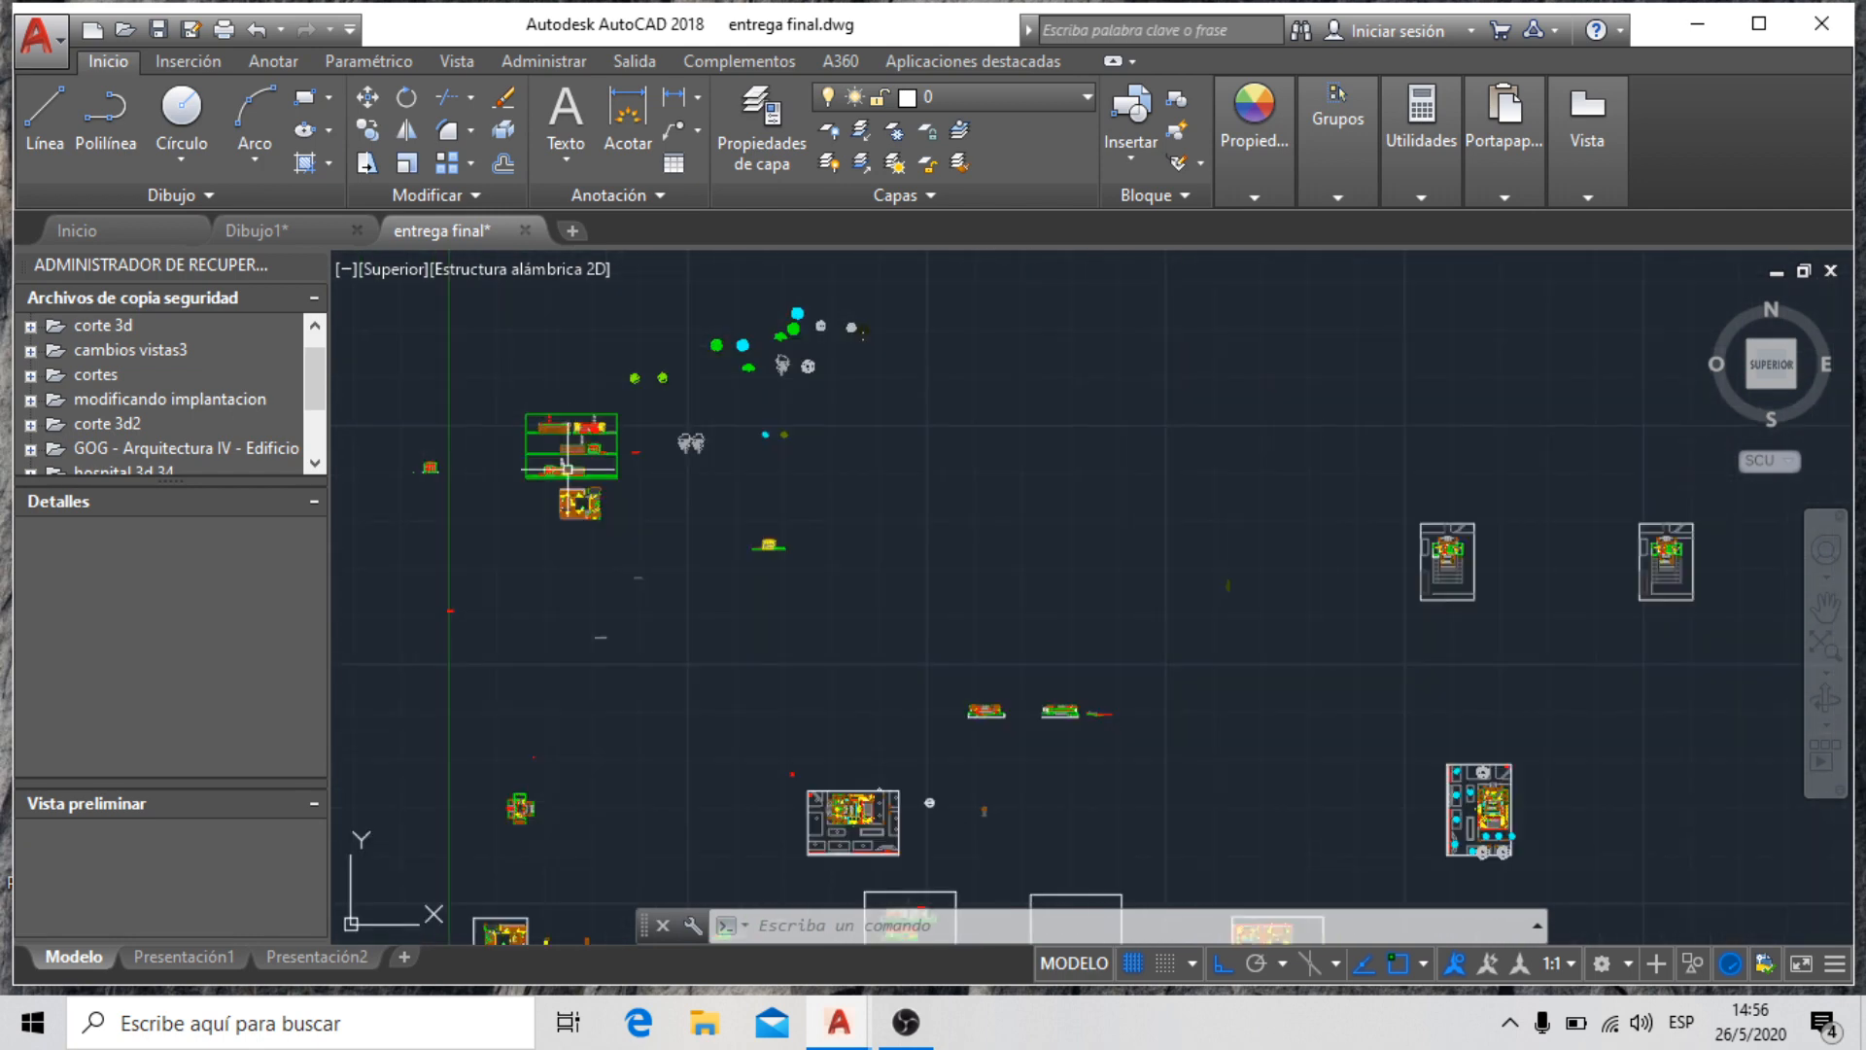
pyautogui.scroll(-2, 771, 520)
pyautogui.scroll(5, 1250, 729)
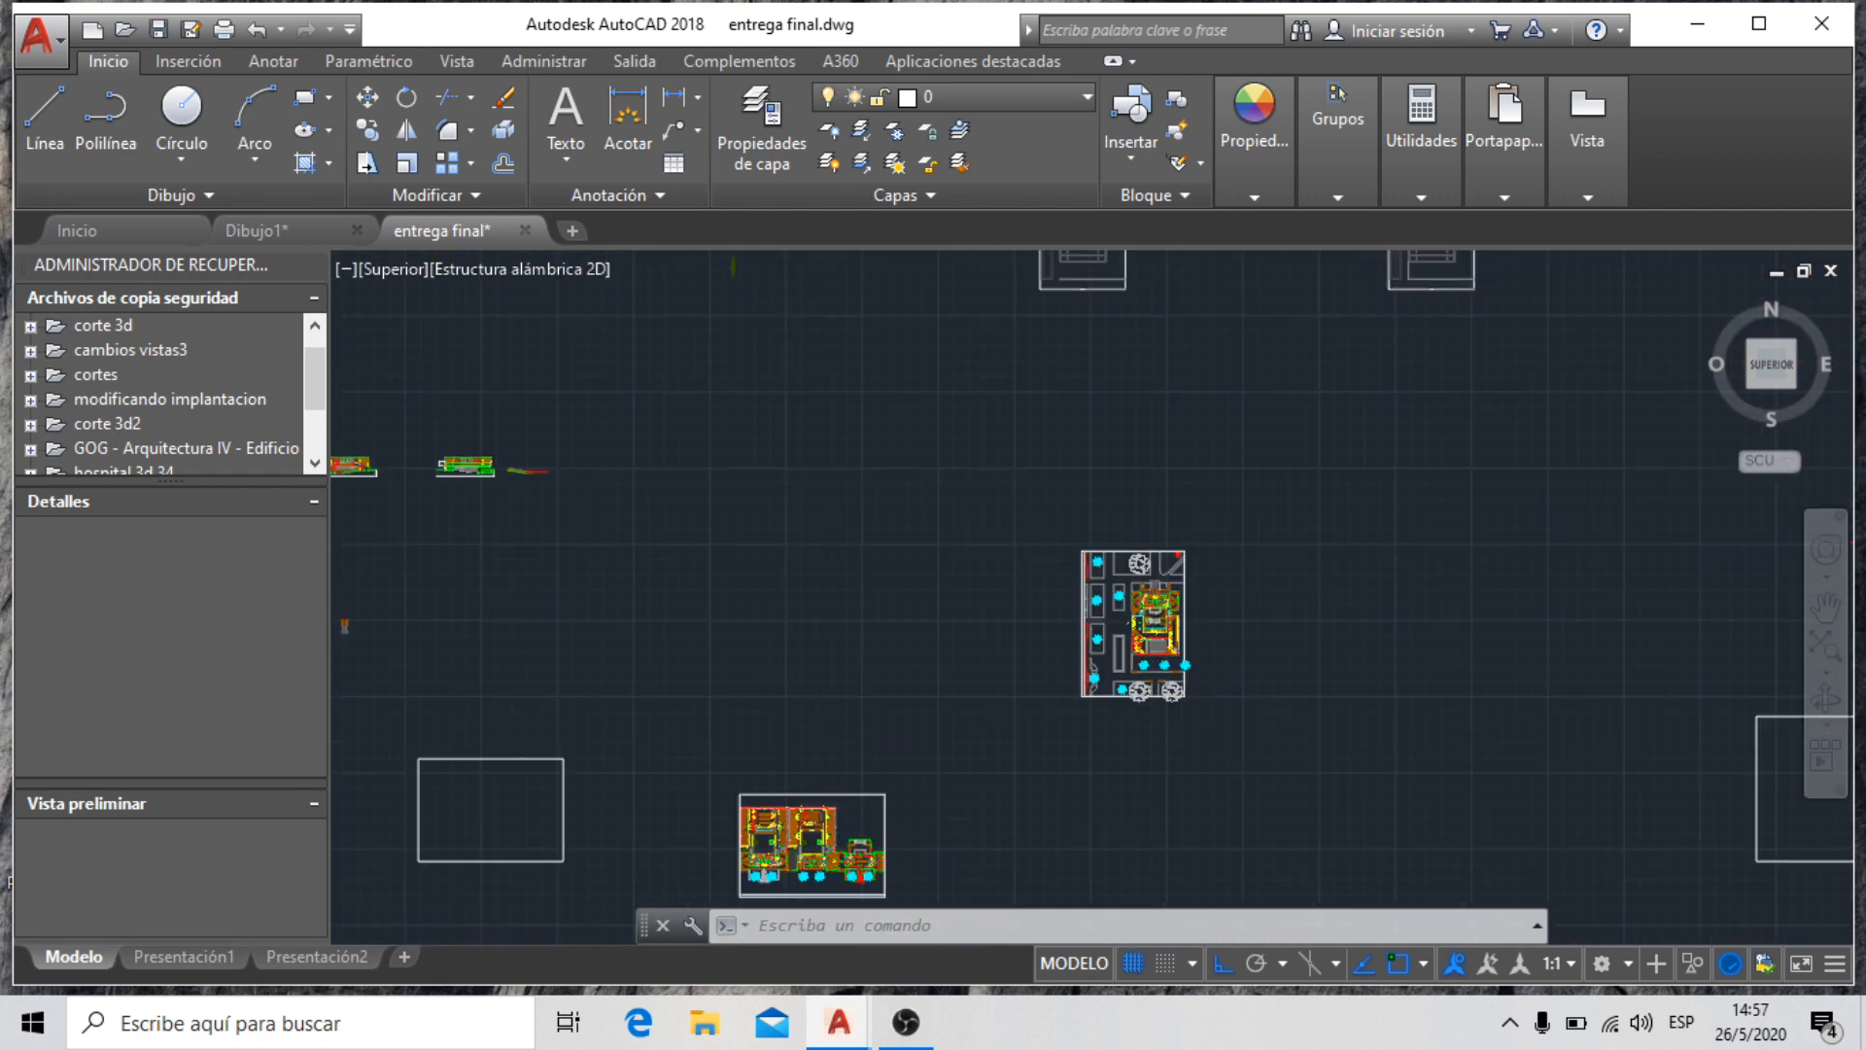
pyautogui.scroll(2, 1069, 622)
pyautogui.scroll(-8, 849, 615)
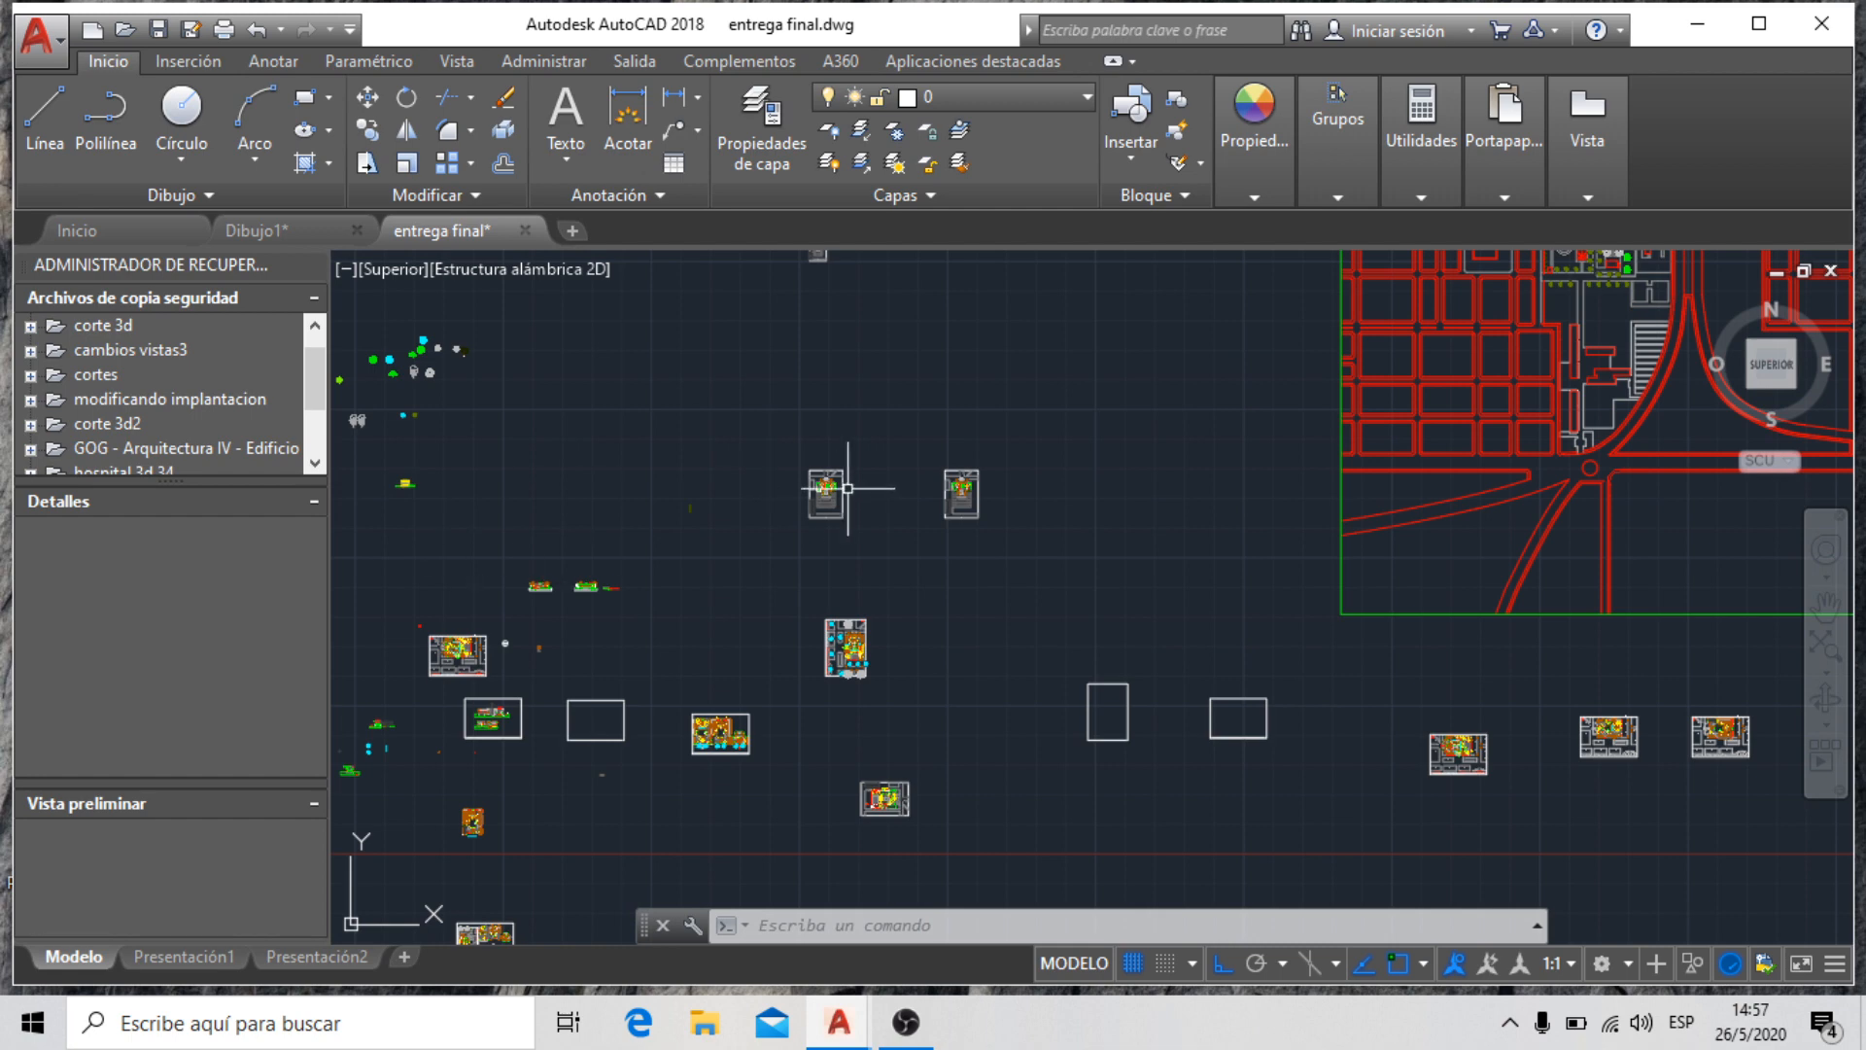
pyautogui.scroll(-1, 768, 613)
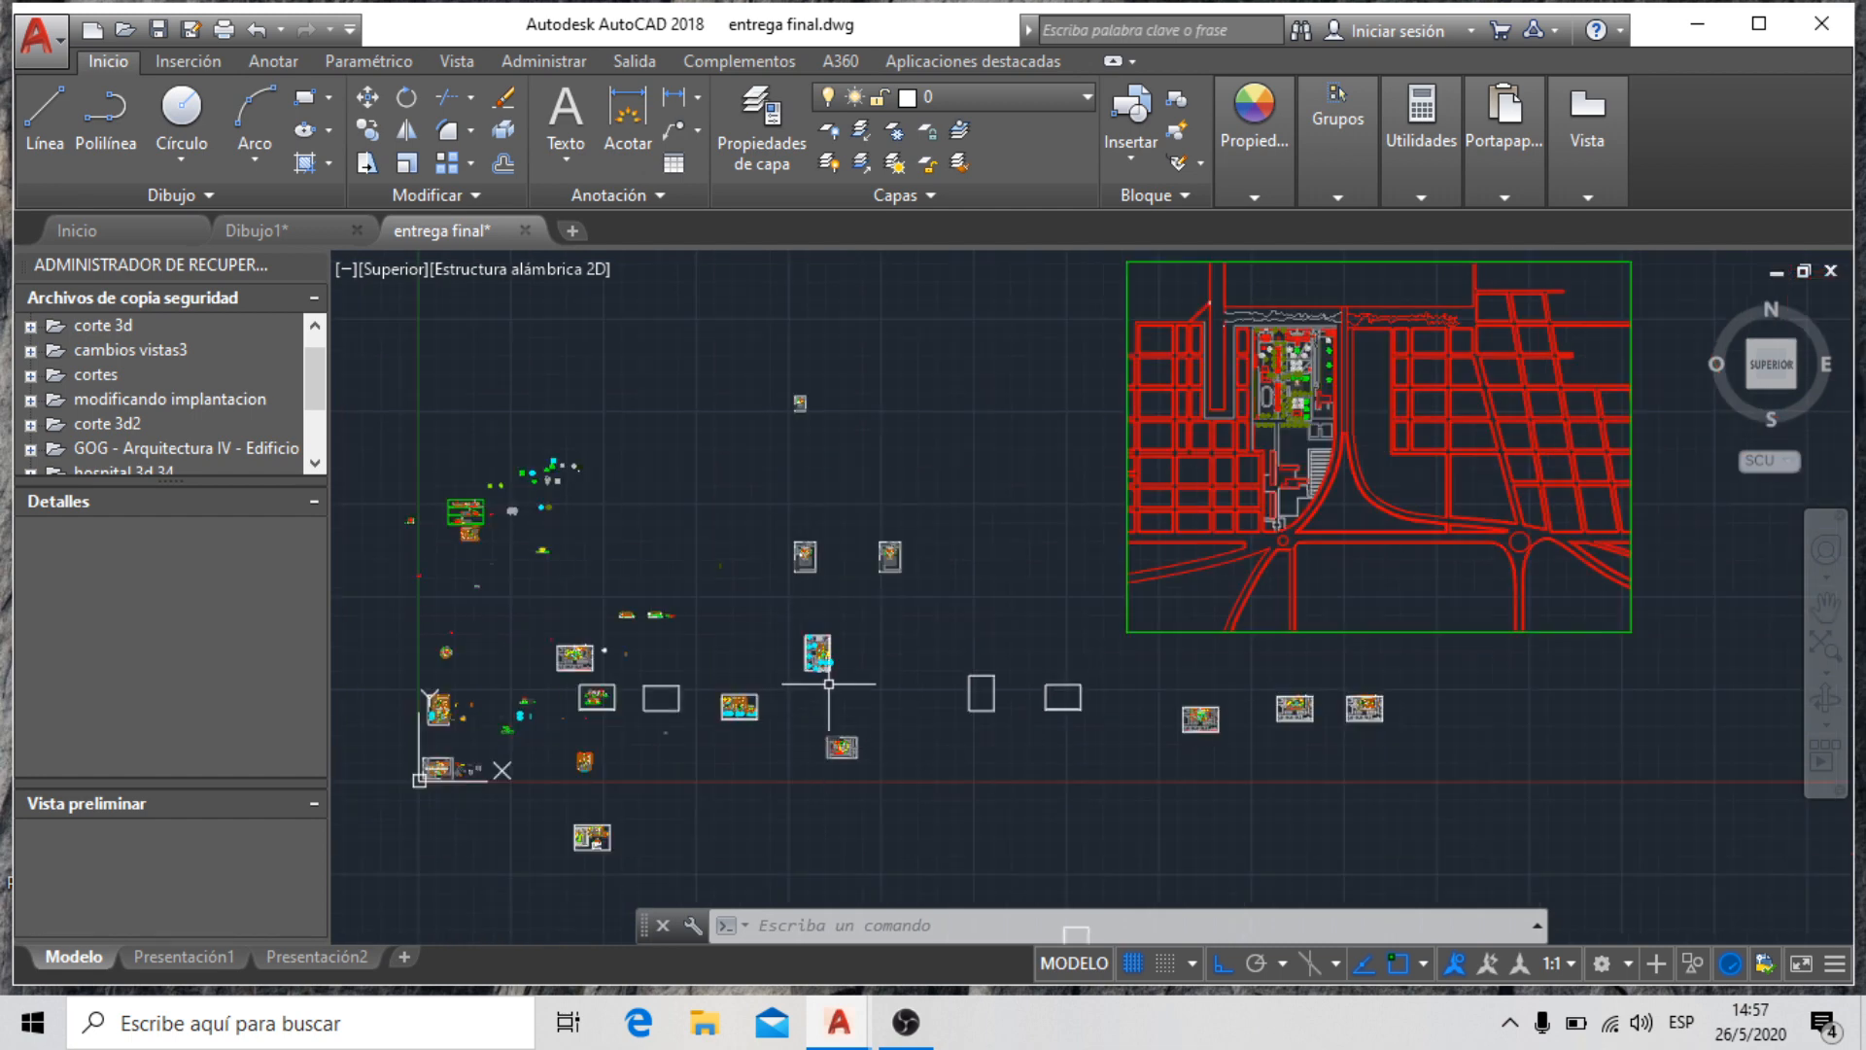
pyautogui.scroll(1, 800, 668)
pyautogui.scroll(3, 800, 668)
pyautogui.scroll(1, 670, 603)
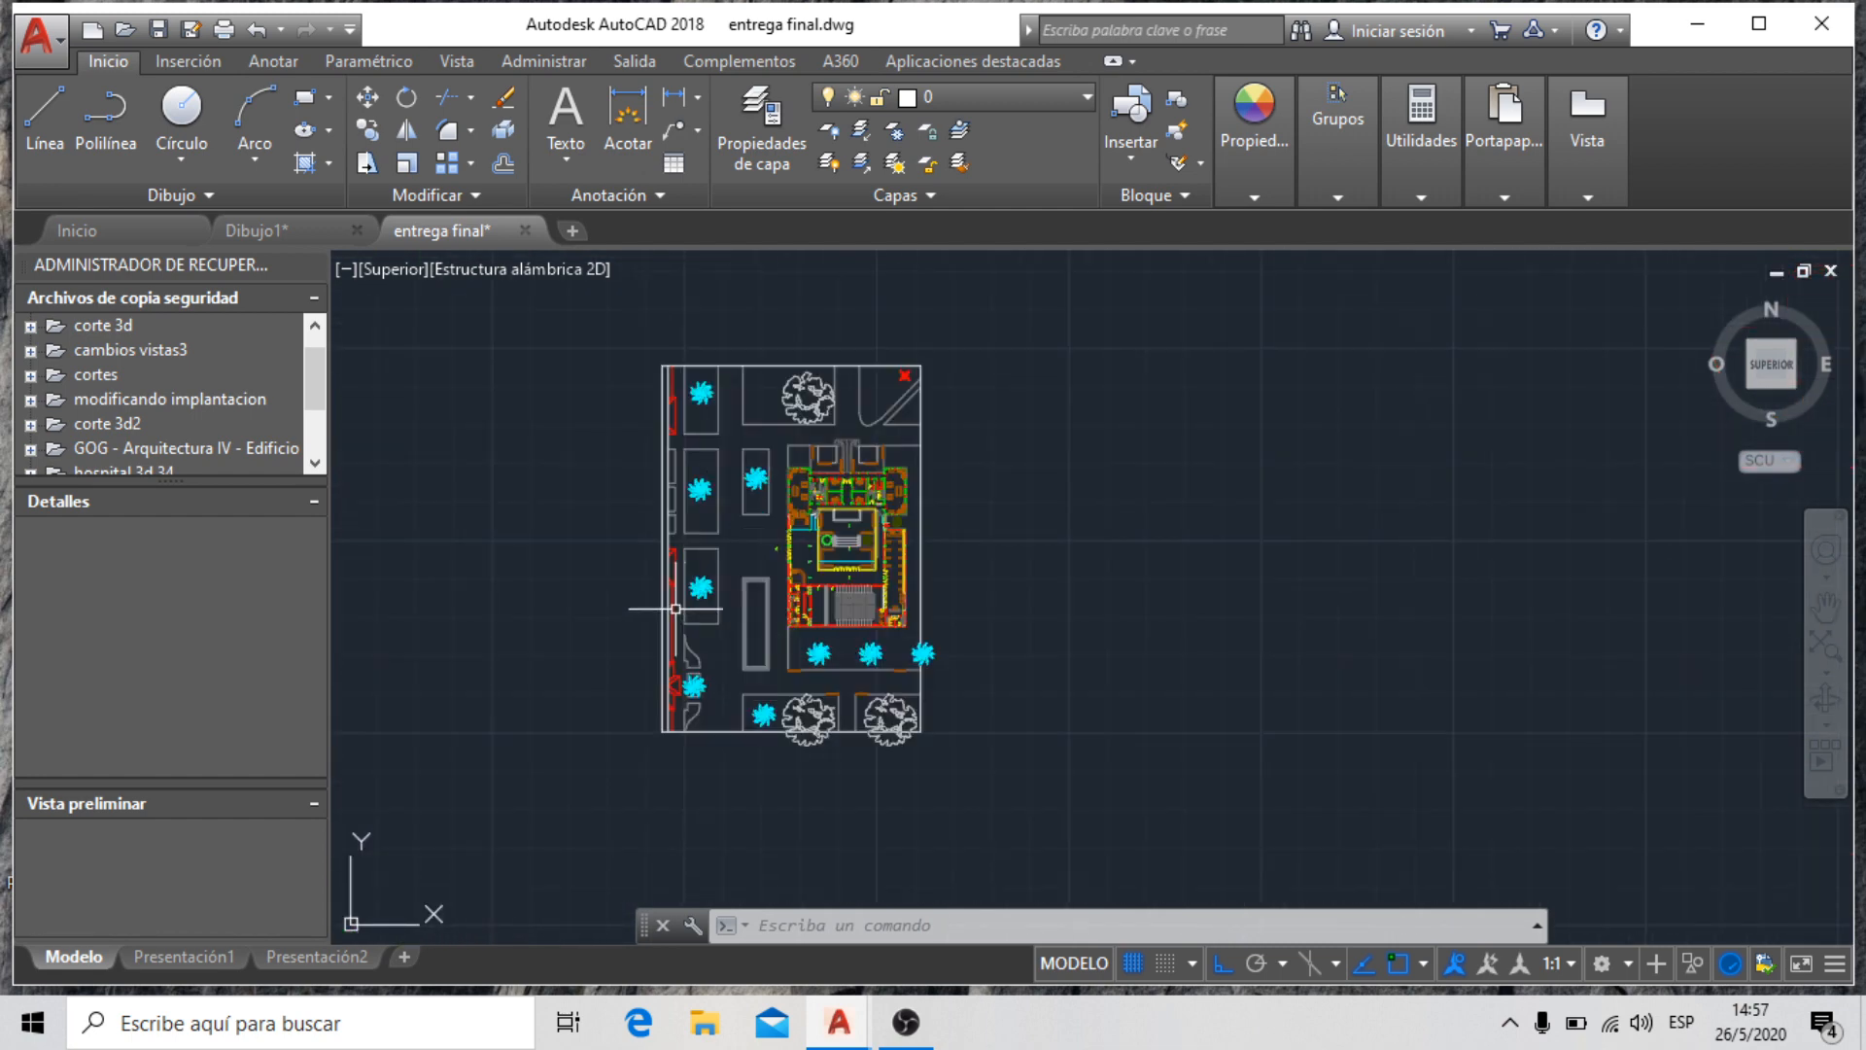
pyautogui.scroll(4, 766, 530)
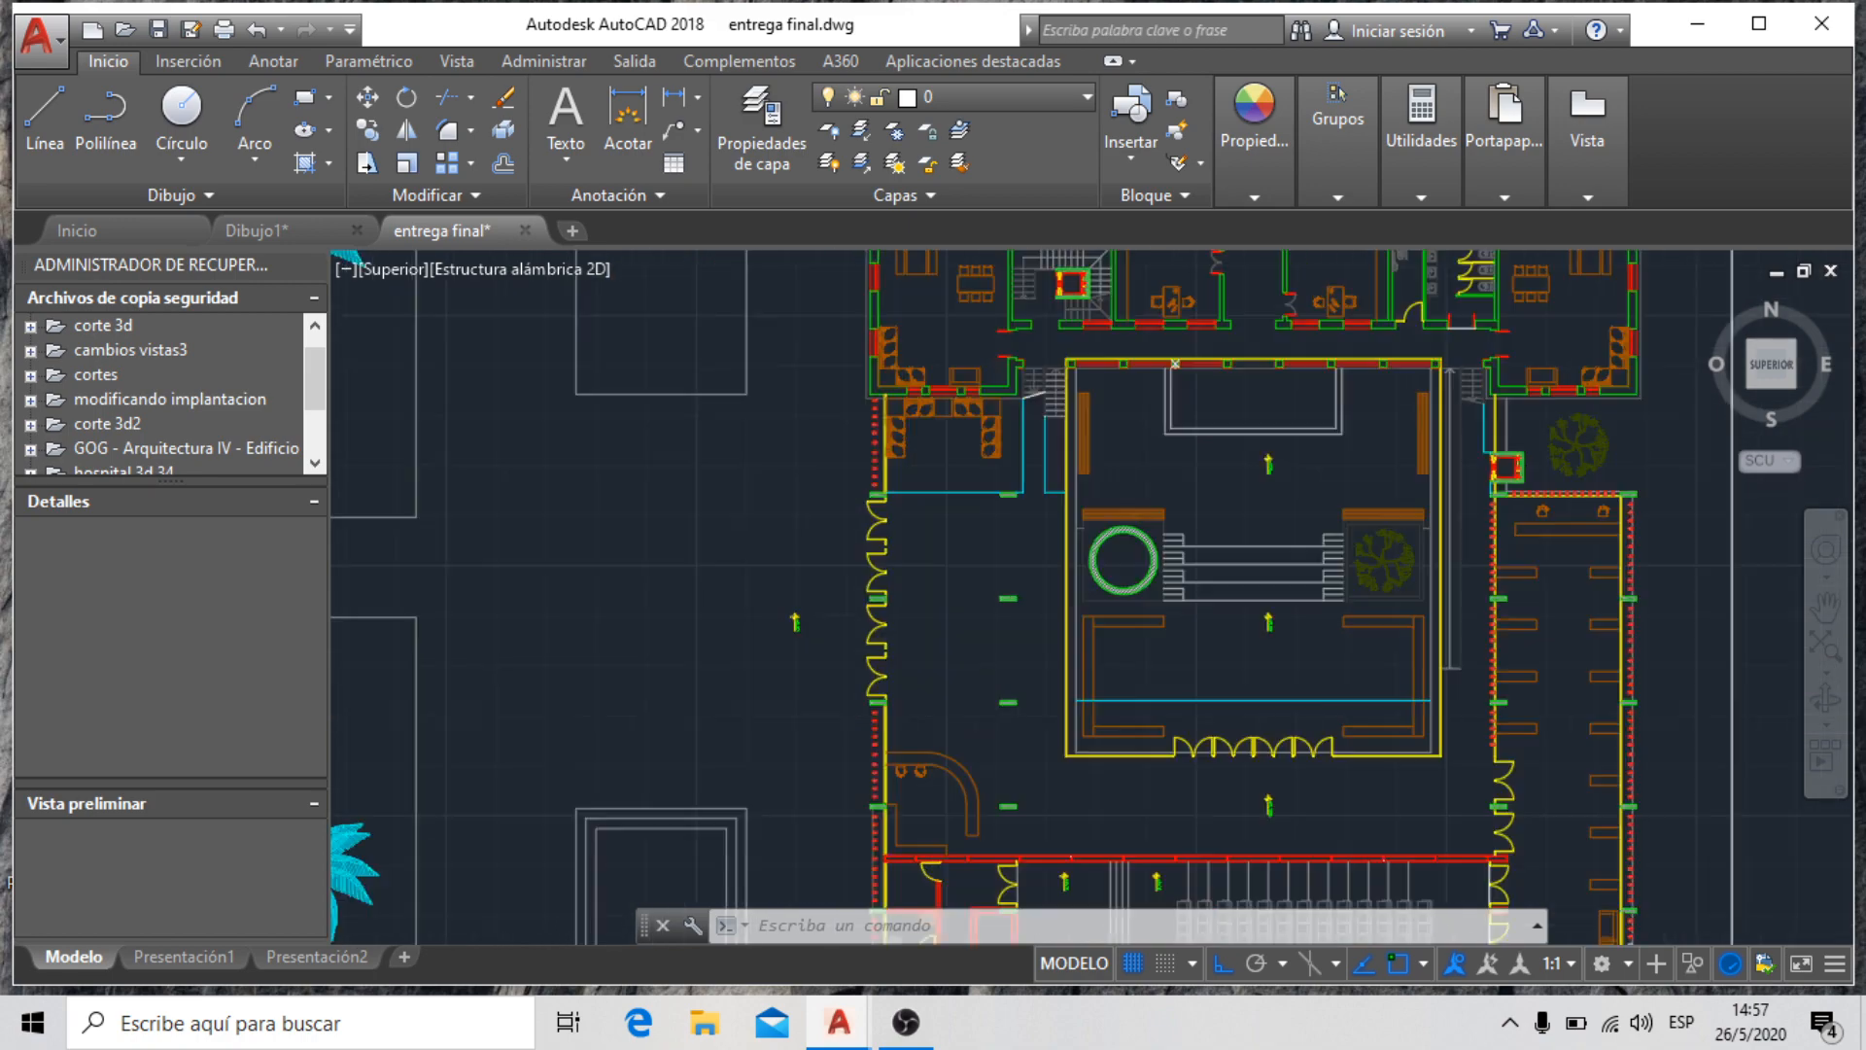
pyautogui.scroll(-1, 771, 569)
pyautogui.scroll(-4, 771, 569)
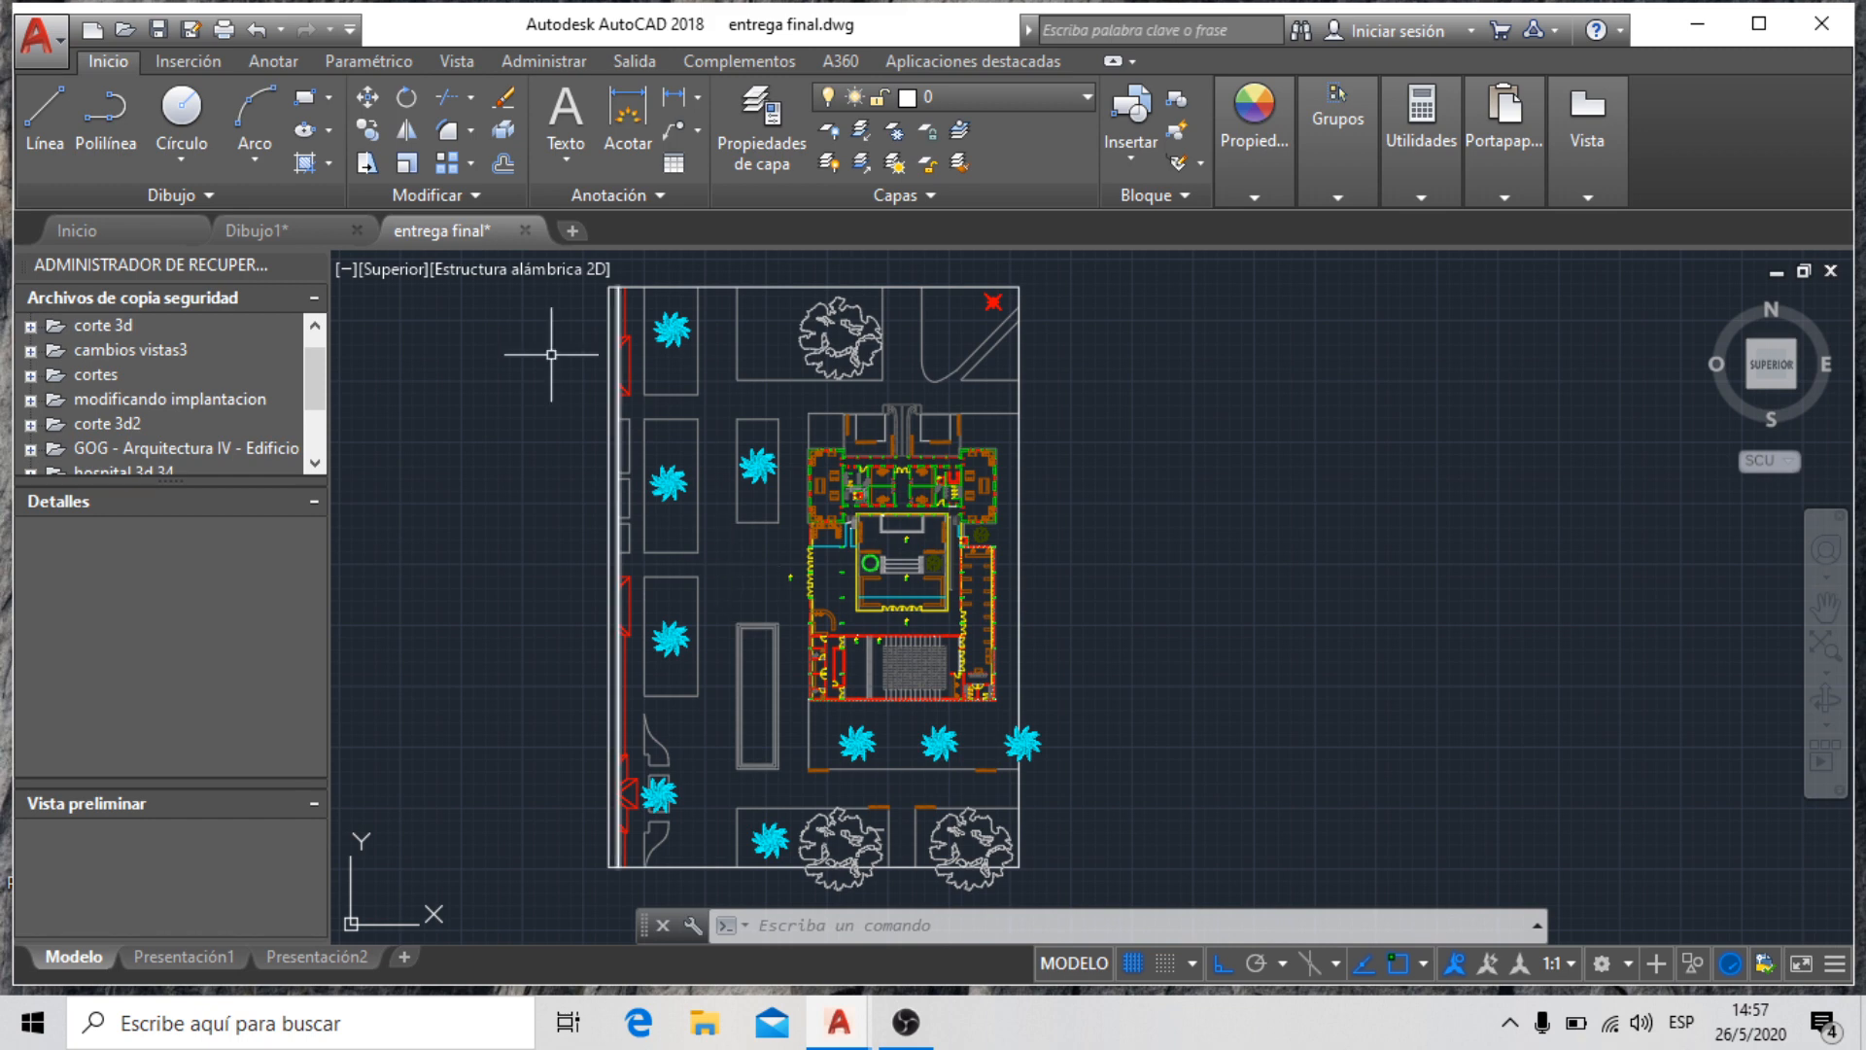
pyautogui.click(229, 31)
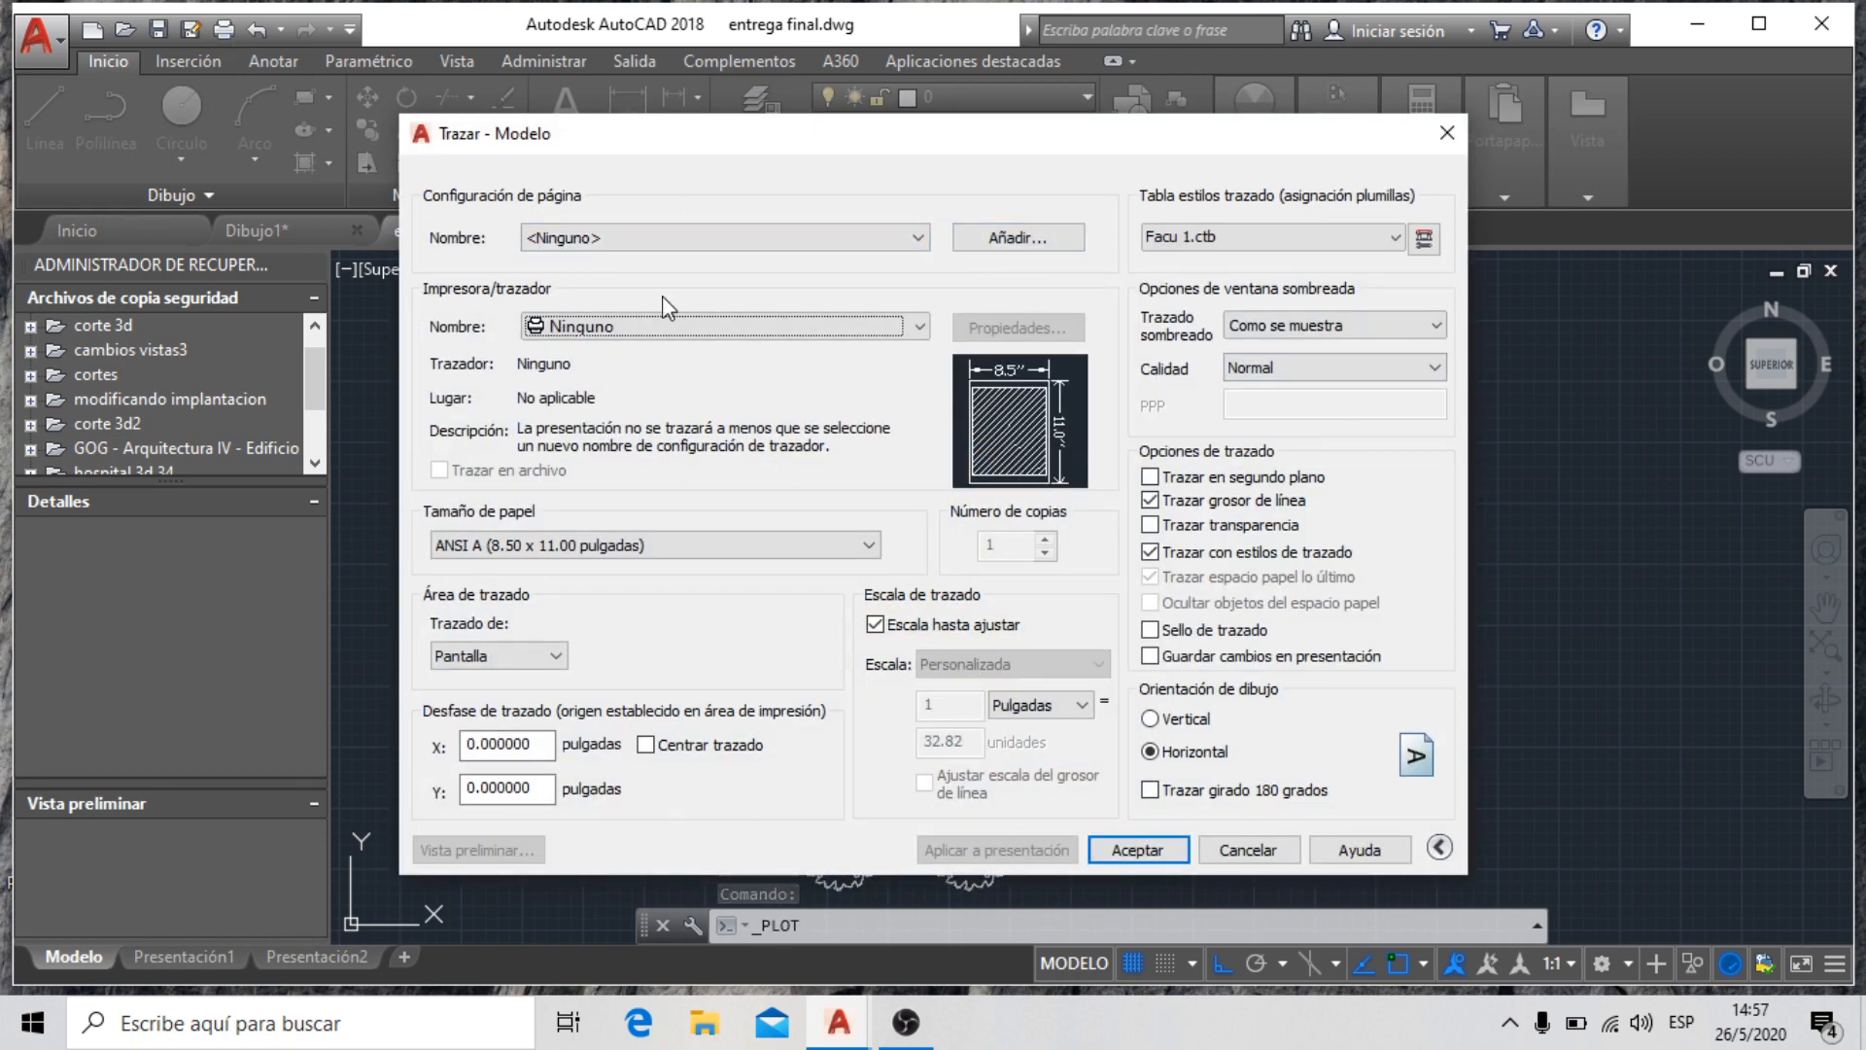
pyautogui.click(795, 243)
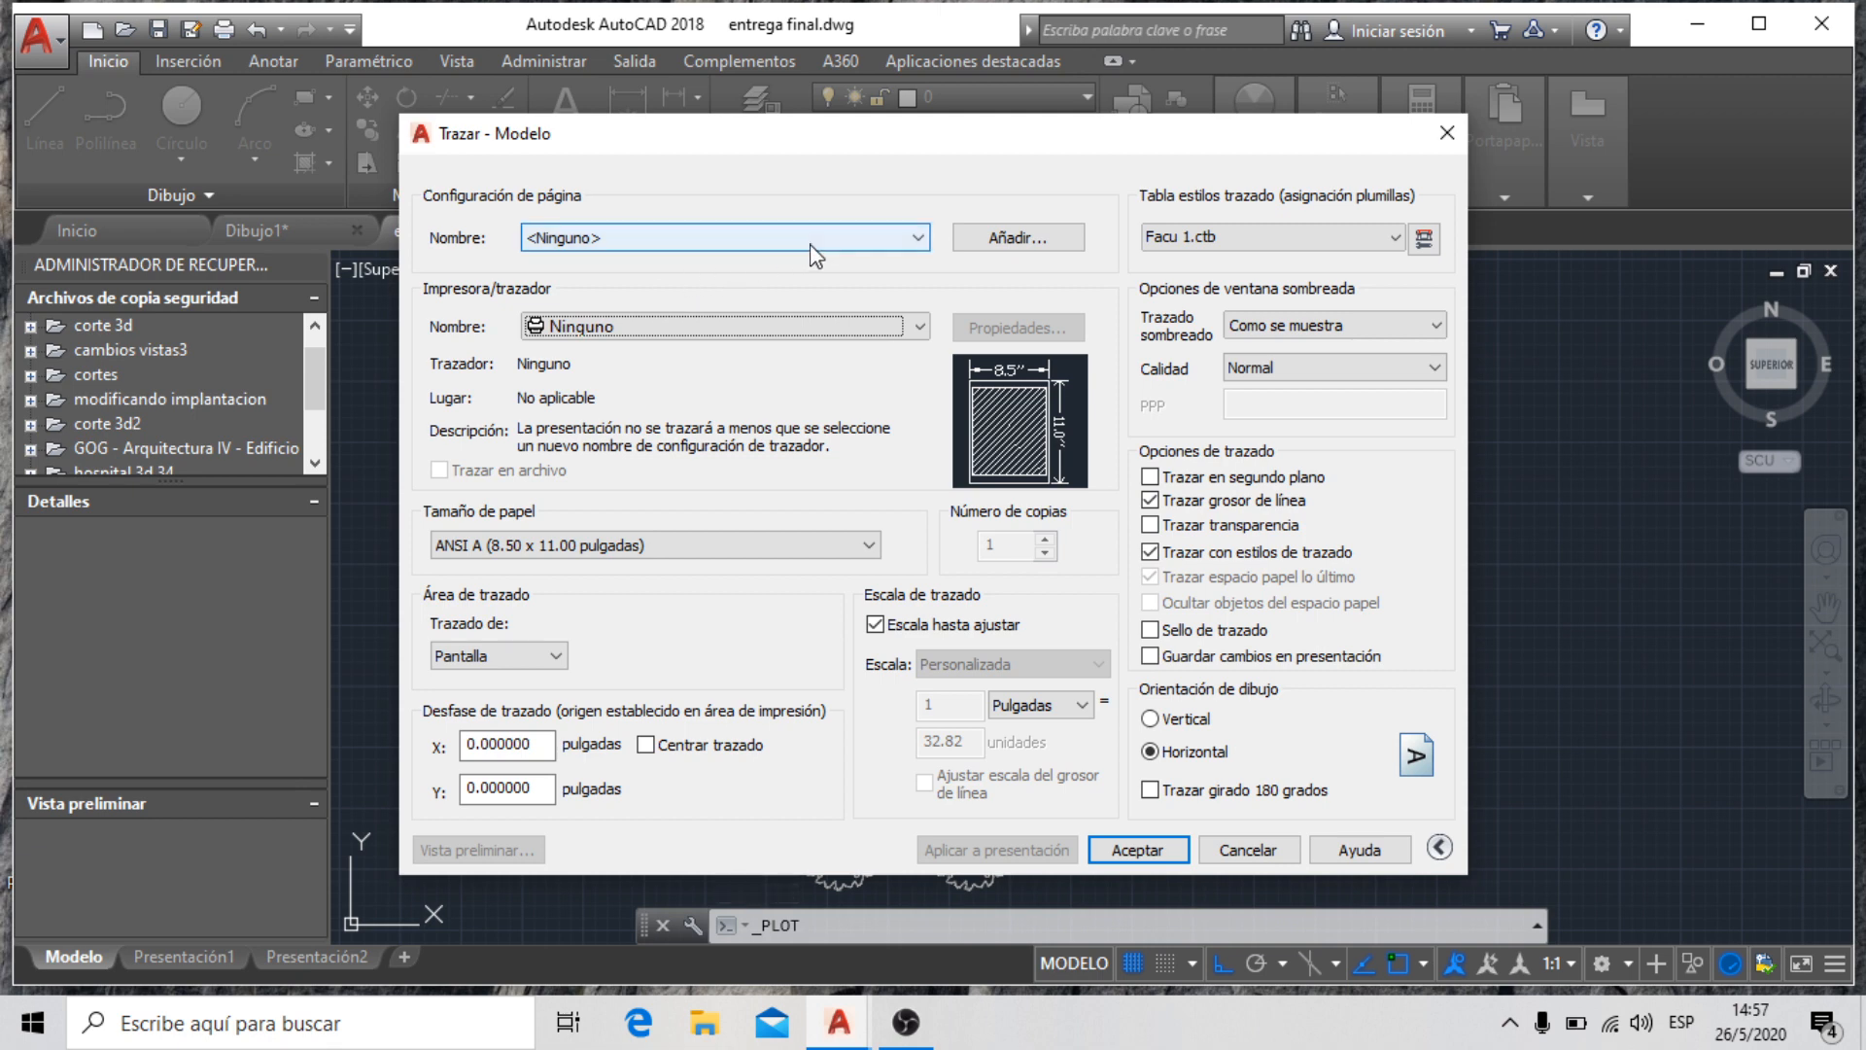
pyautogui.click(808, 280)
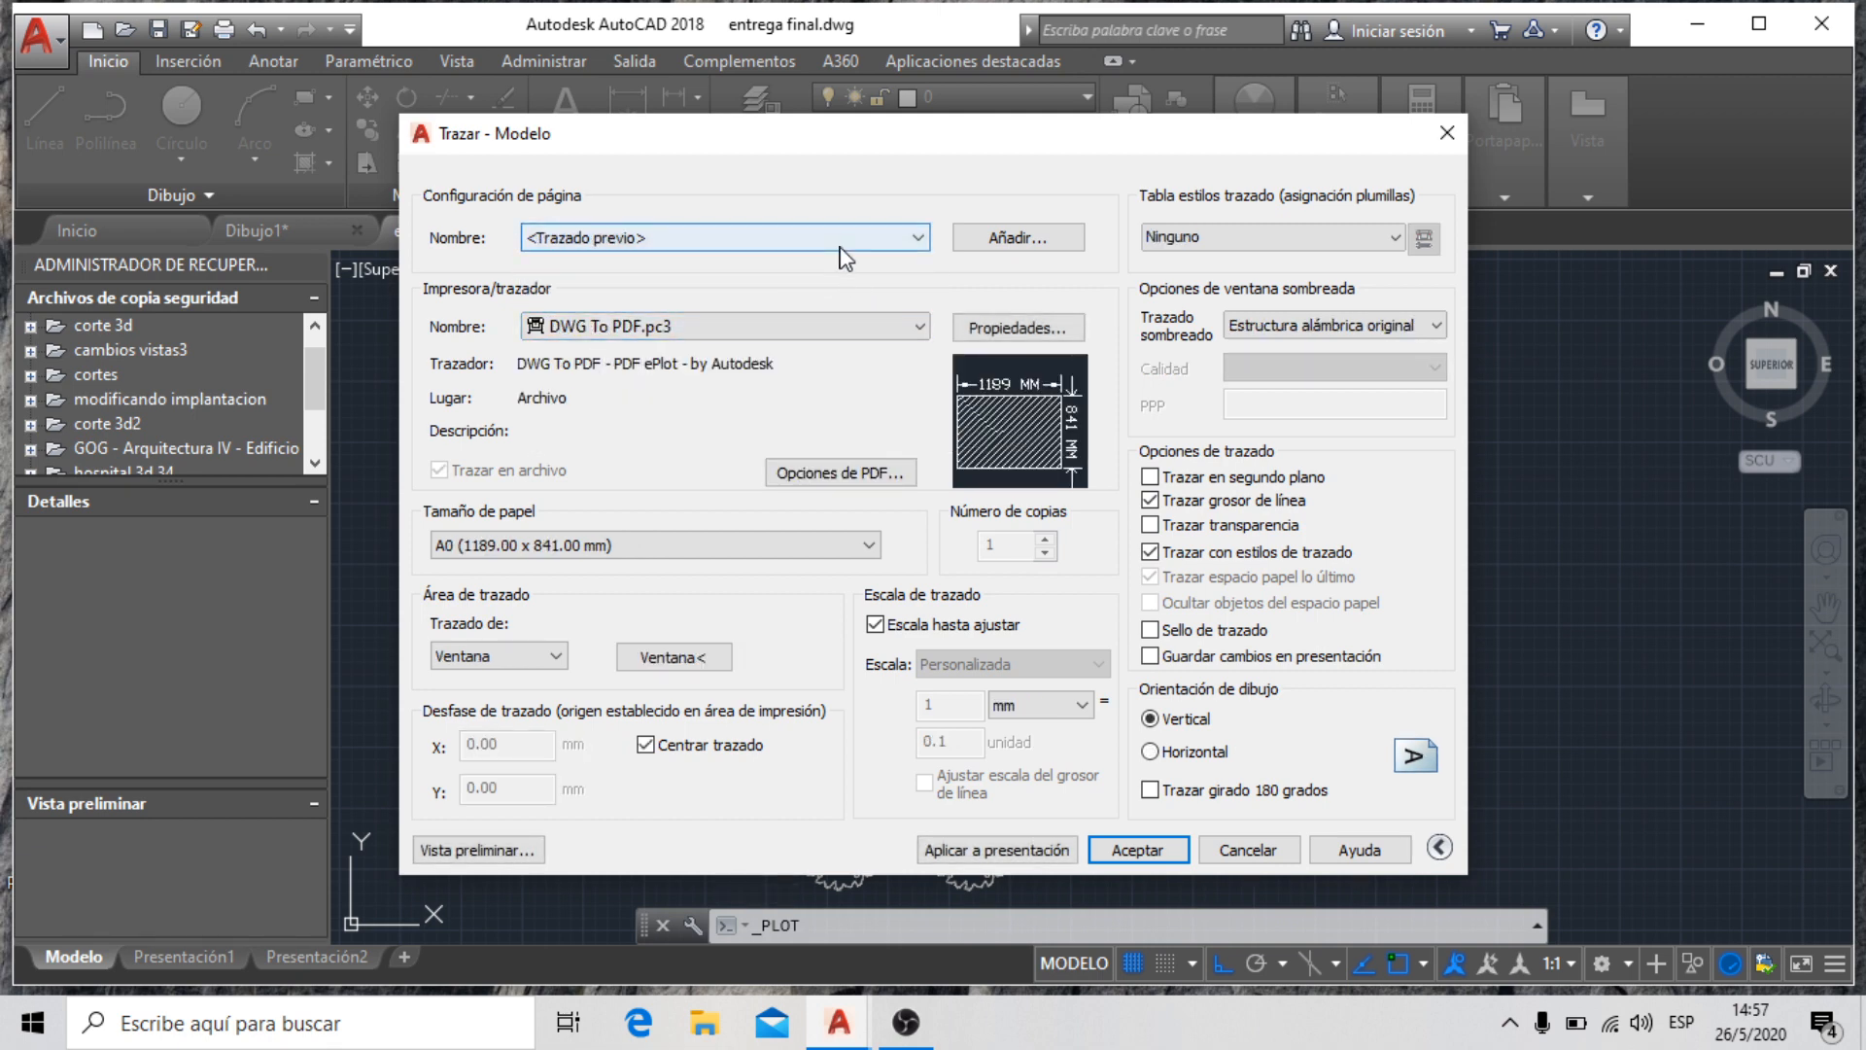
pyautogui.click(919, 238)
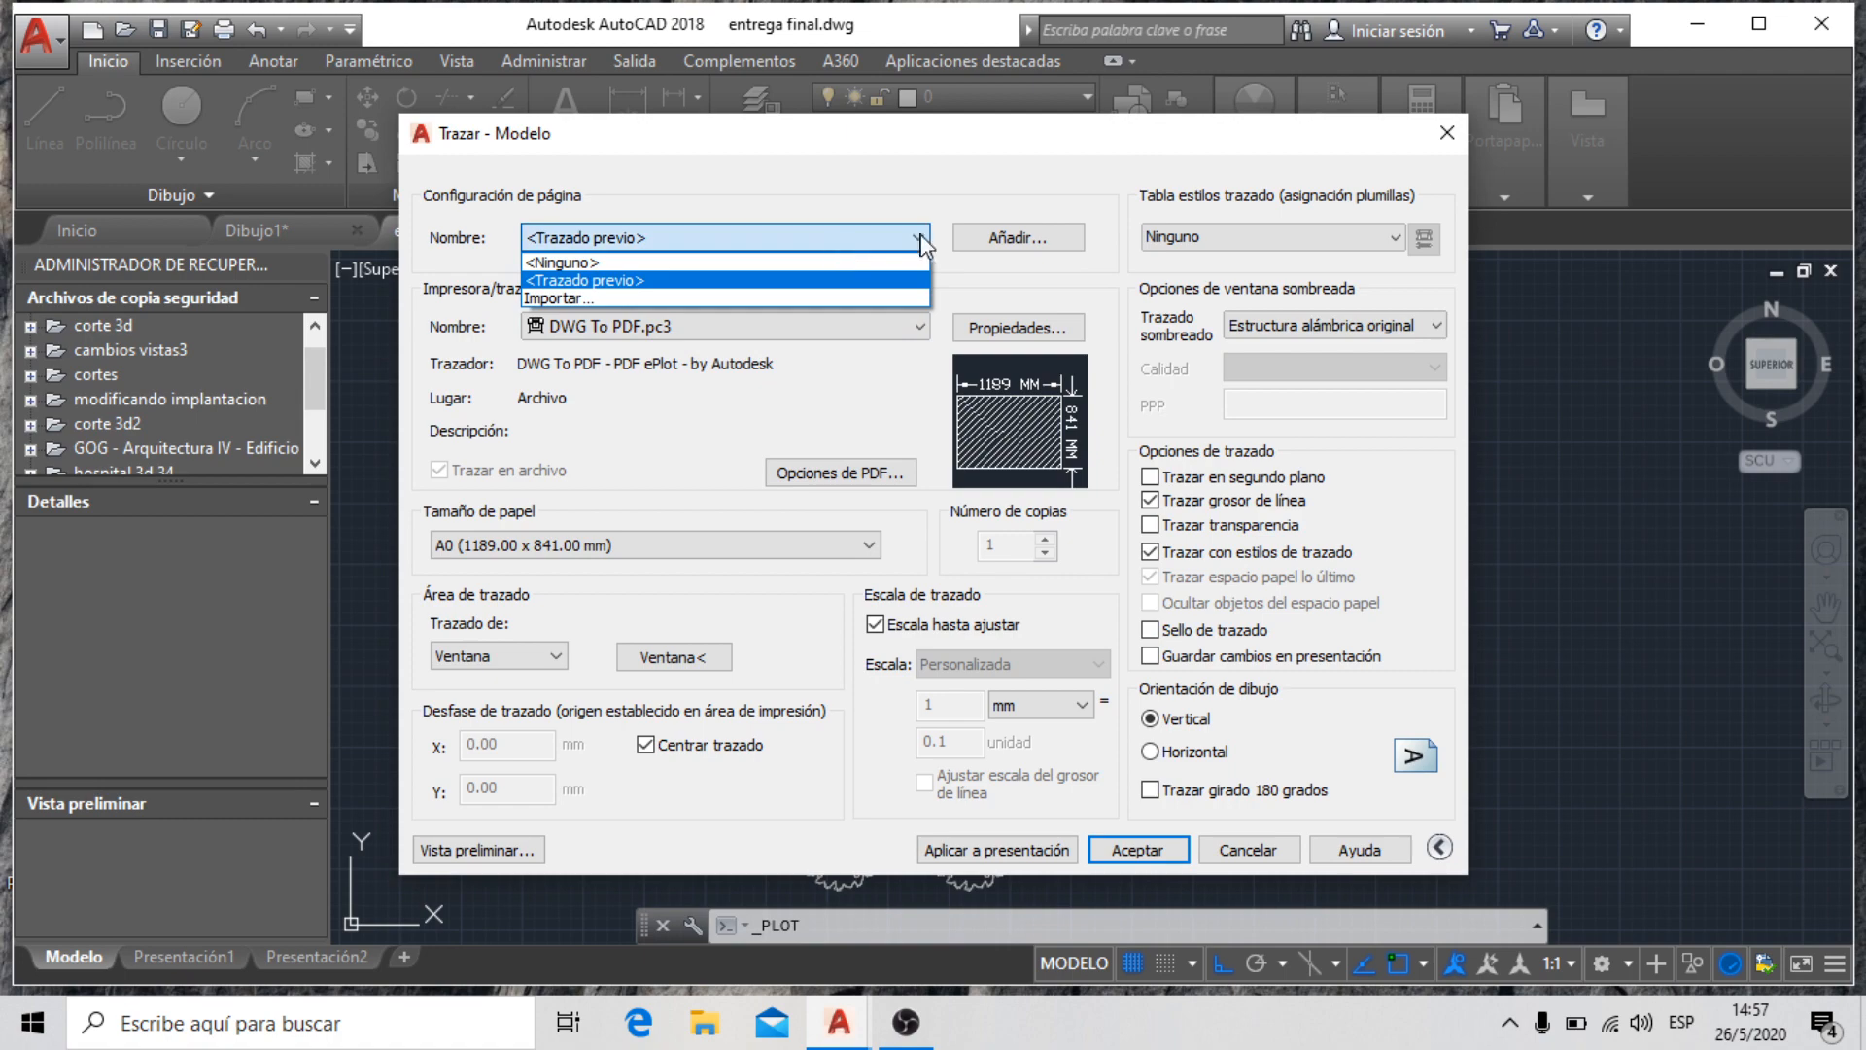
pyautogui.click(1447, 146)
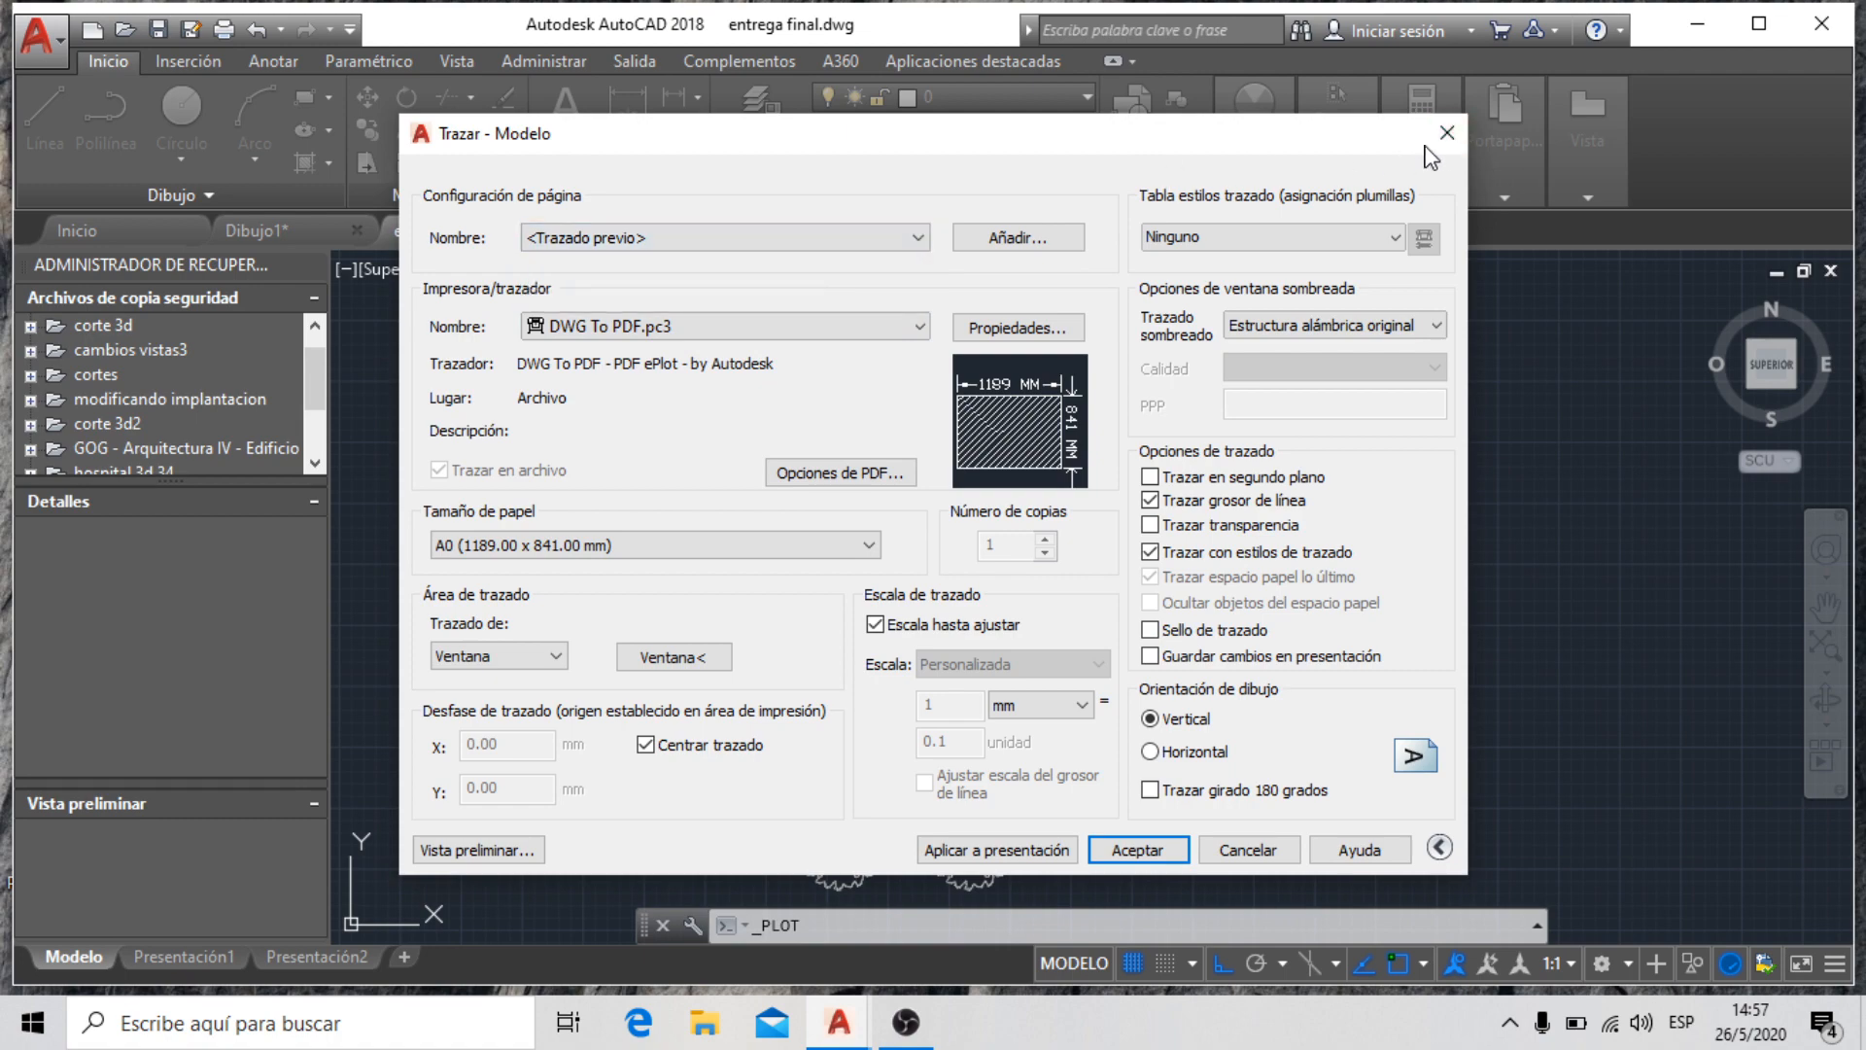
pyautogui.click(1444, 146)
# Start plotting the model with the DWG To PDF.pc3 plotter and review the available plot style tables, keeping Facu 1.ctb
pyautogui.click(224, 31)
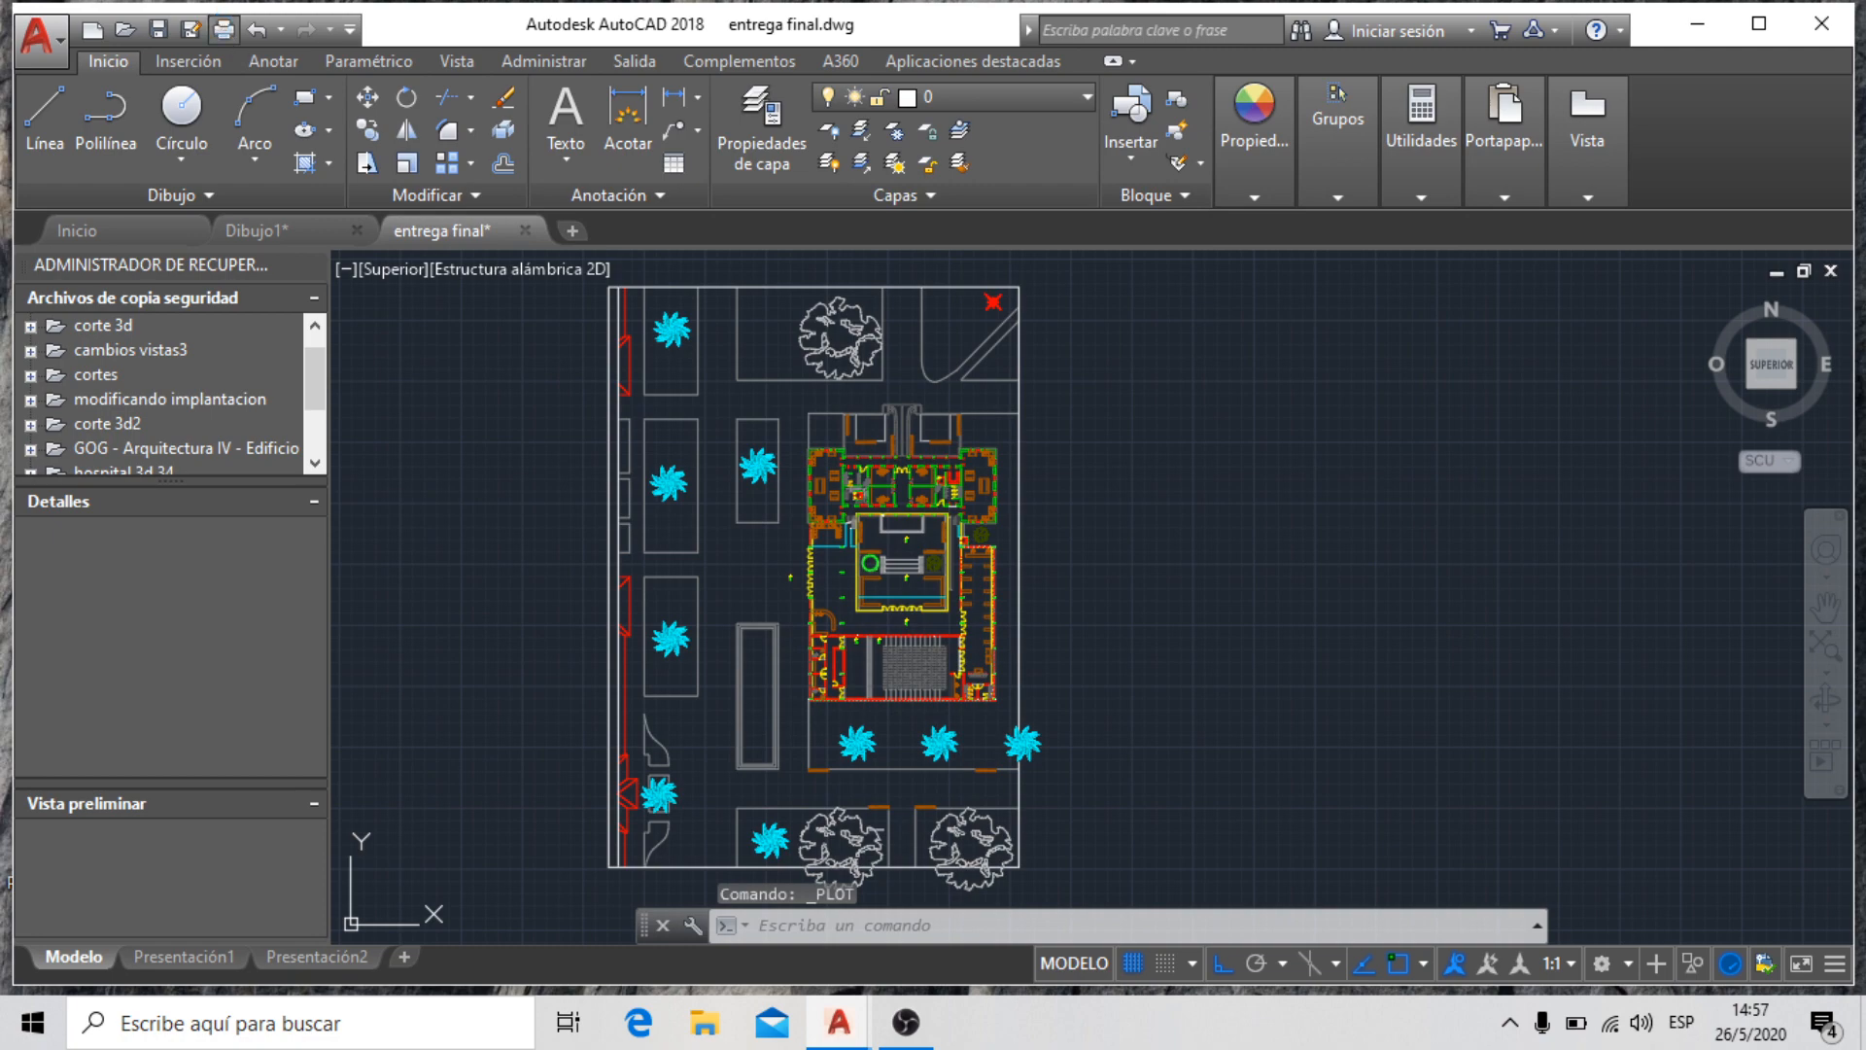
pyautogui.click(860, 330)
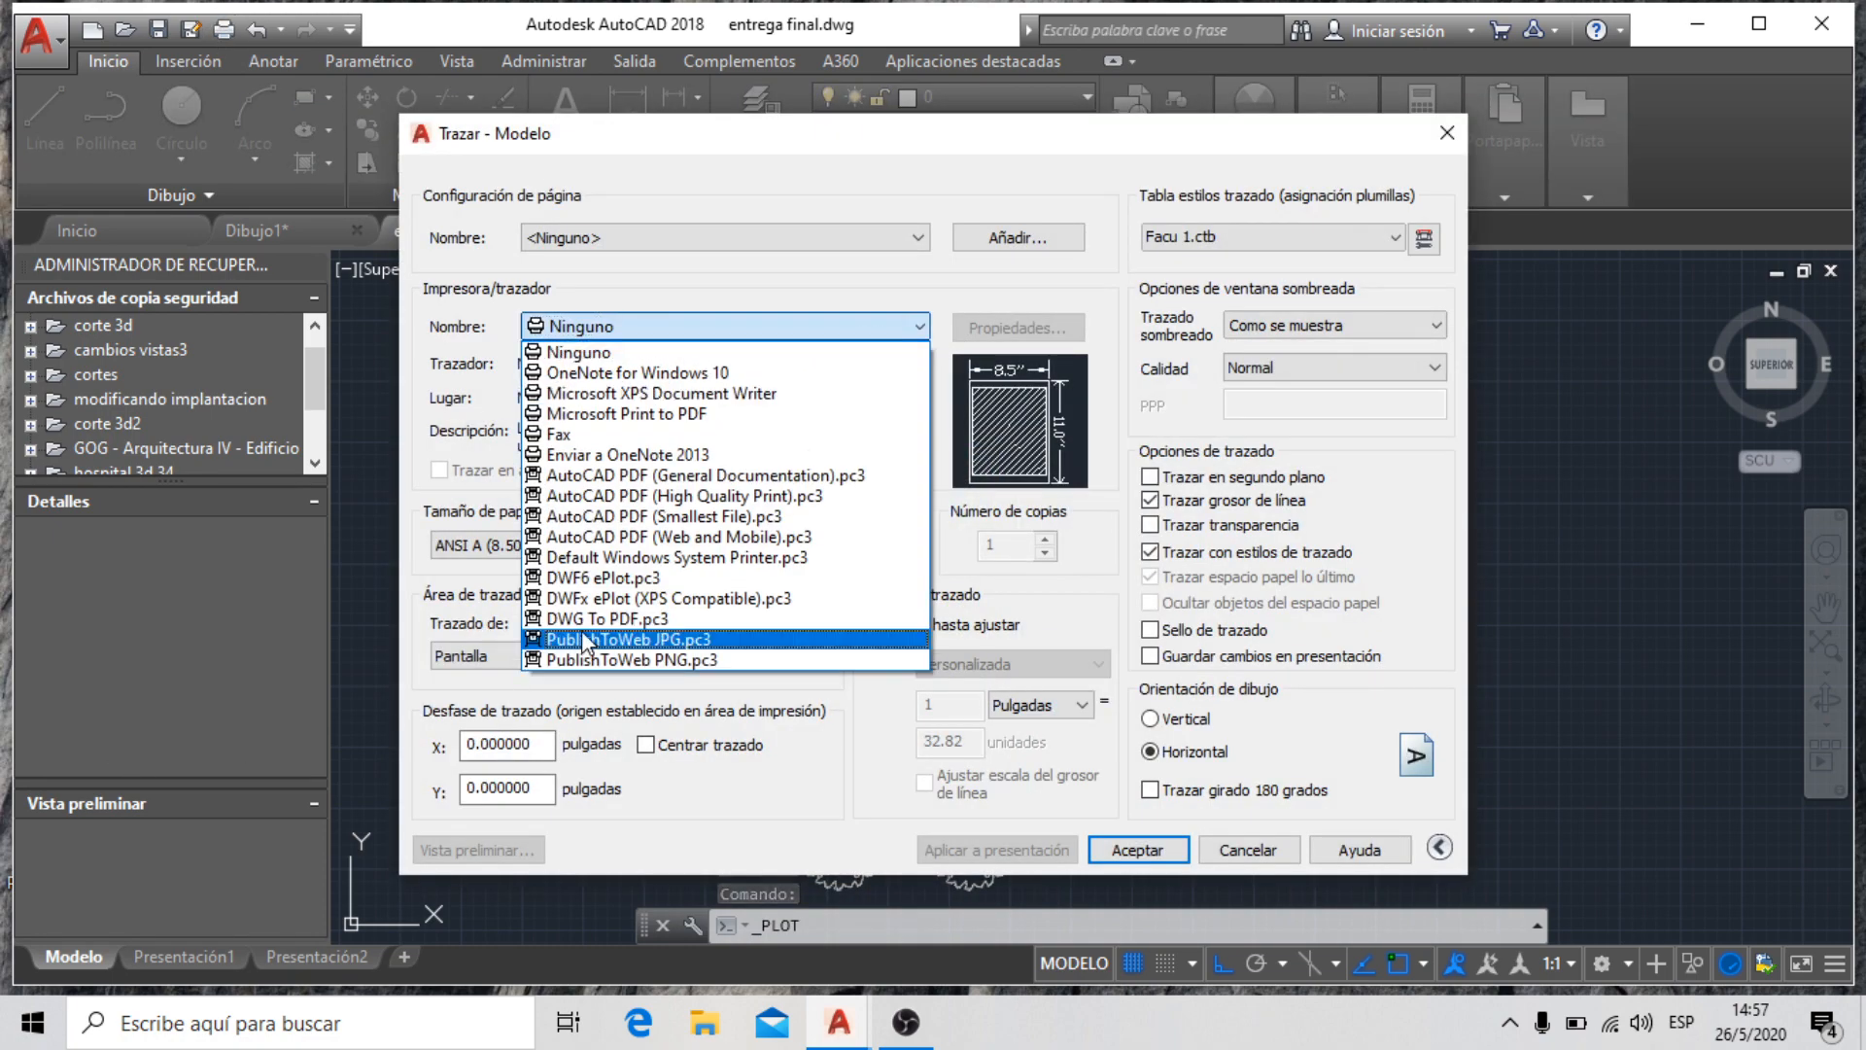
pyautogui.click(659, 619)
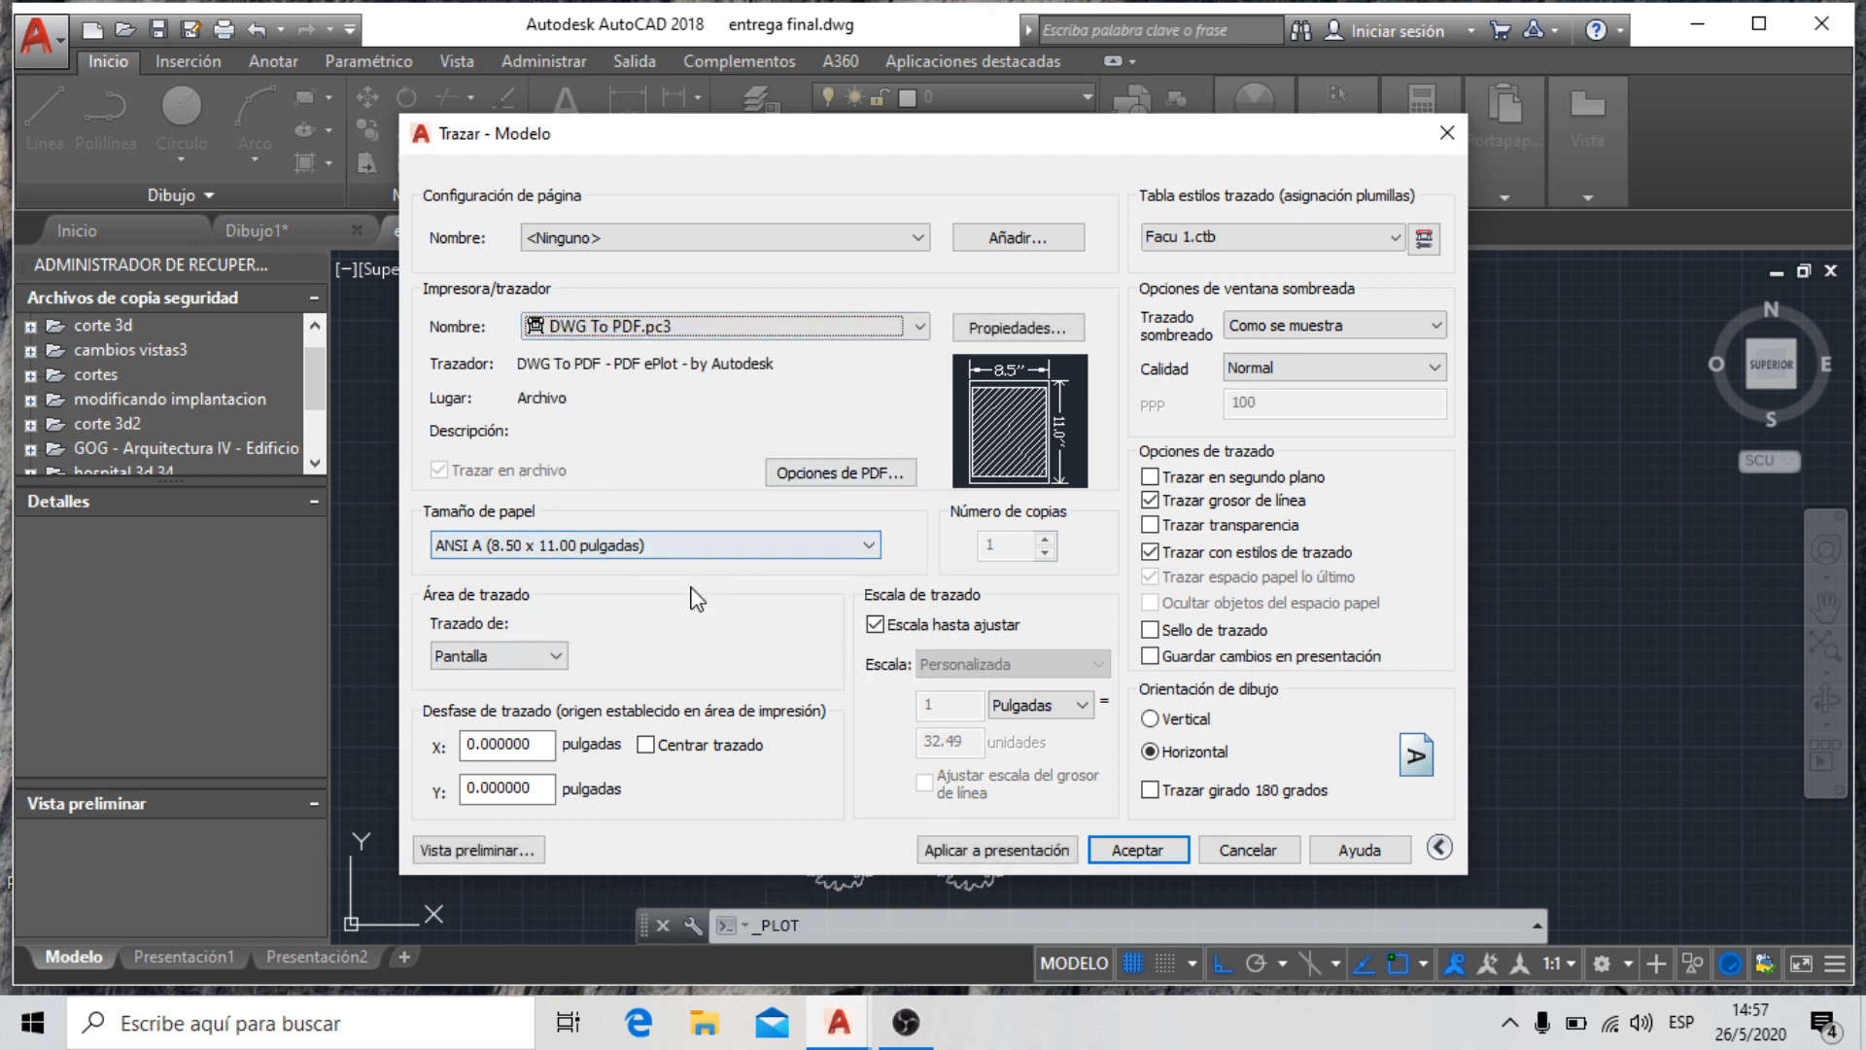
pyautogui.click(1383, 243)
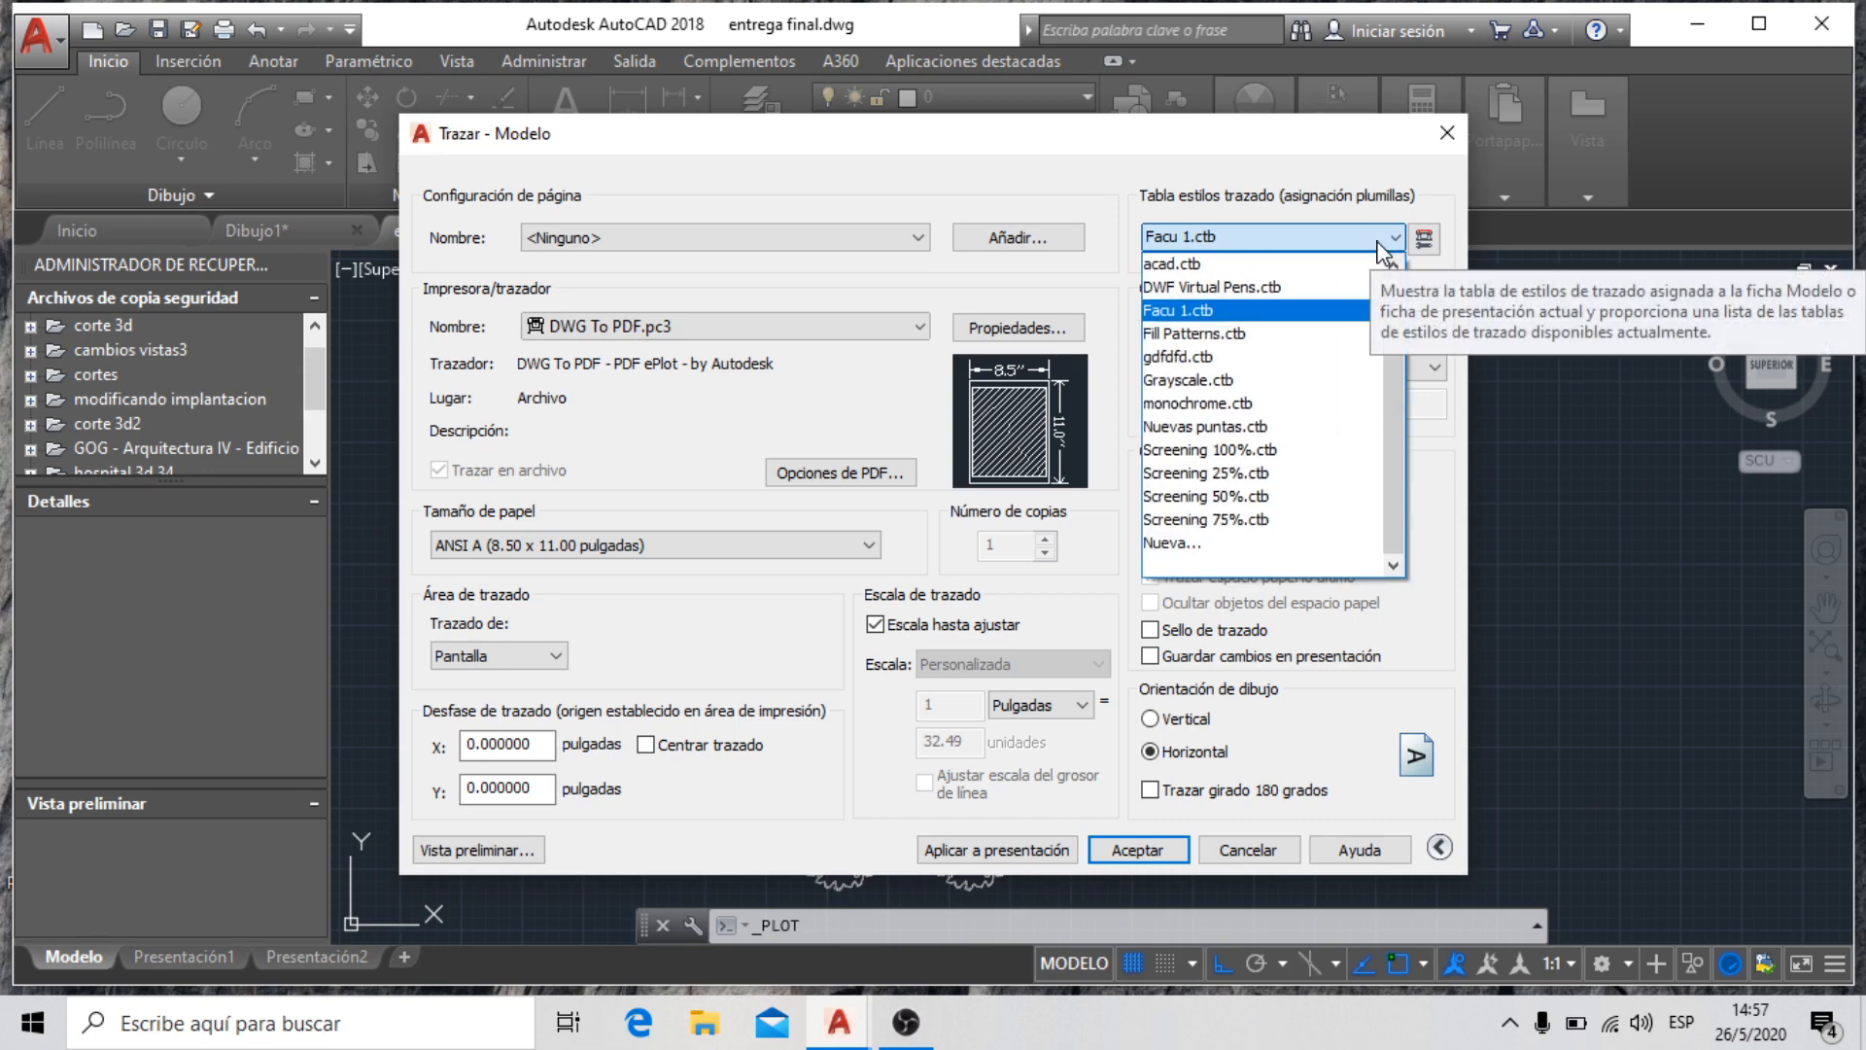
pyautogui.click(1380, 244)
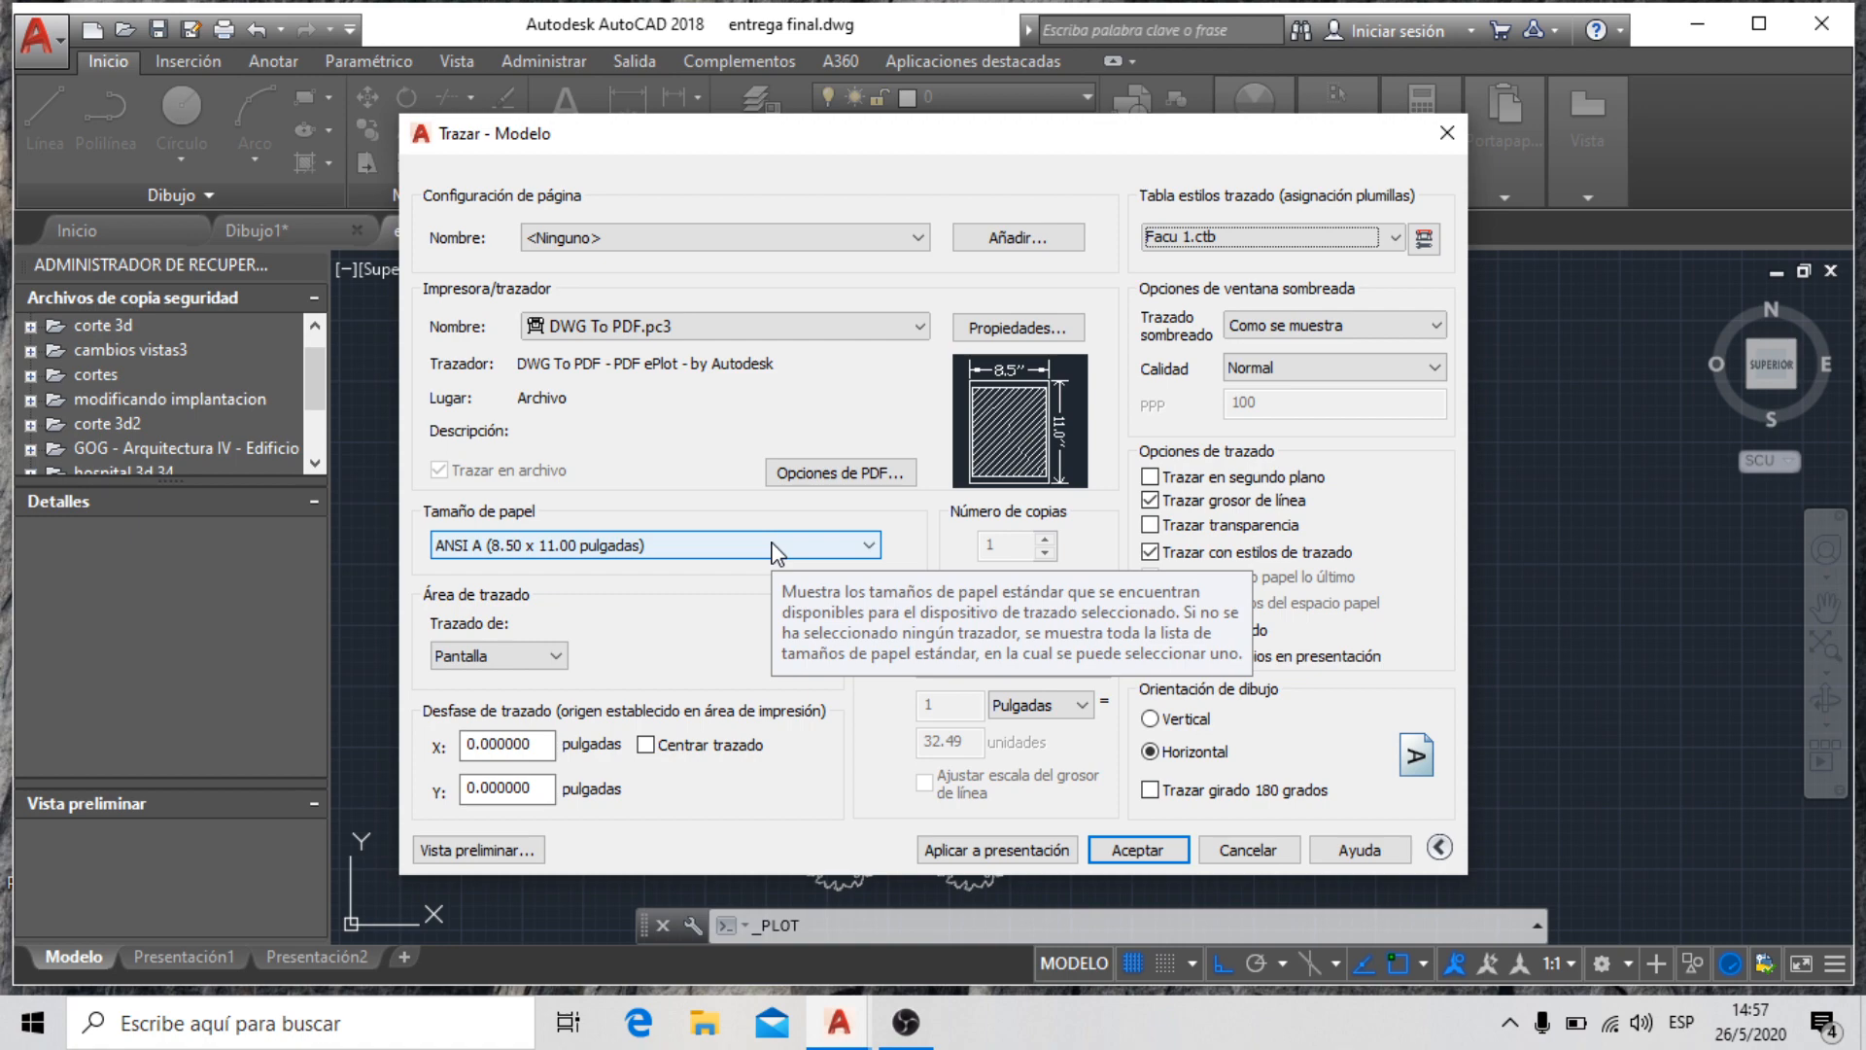
# Set the plot's paper size to ISO A0 (841.00 x 1189.00 mm)
pyautogui.moveTo(823, 145); pyautogui.dragTo(1466, 189)
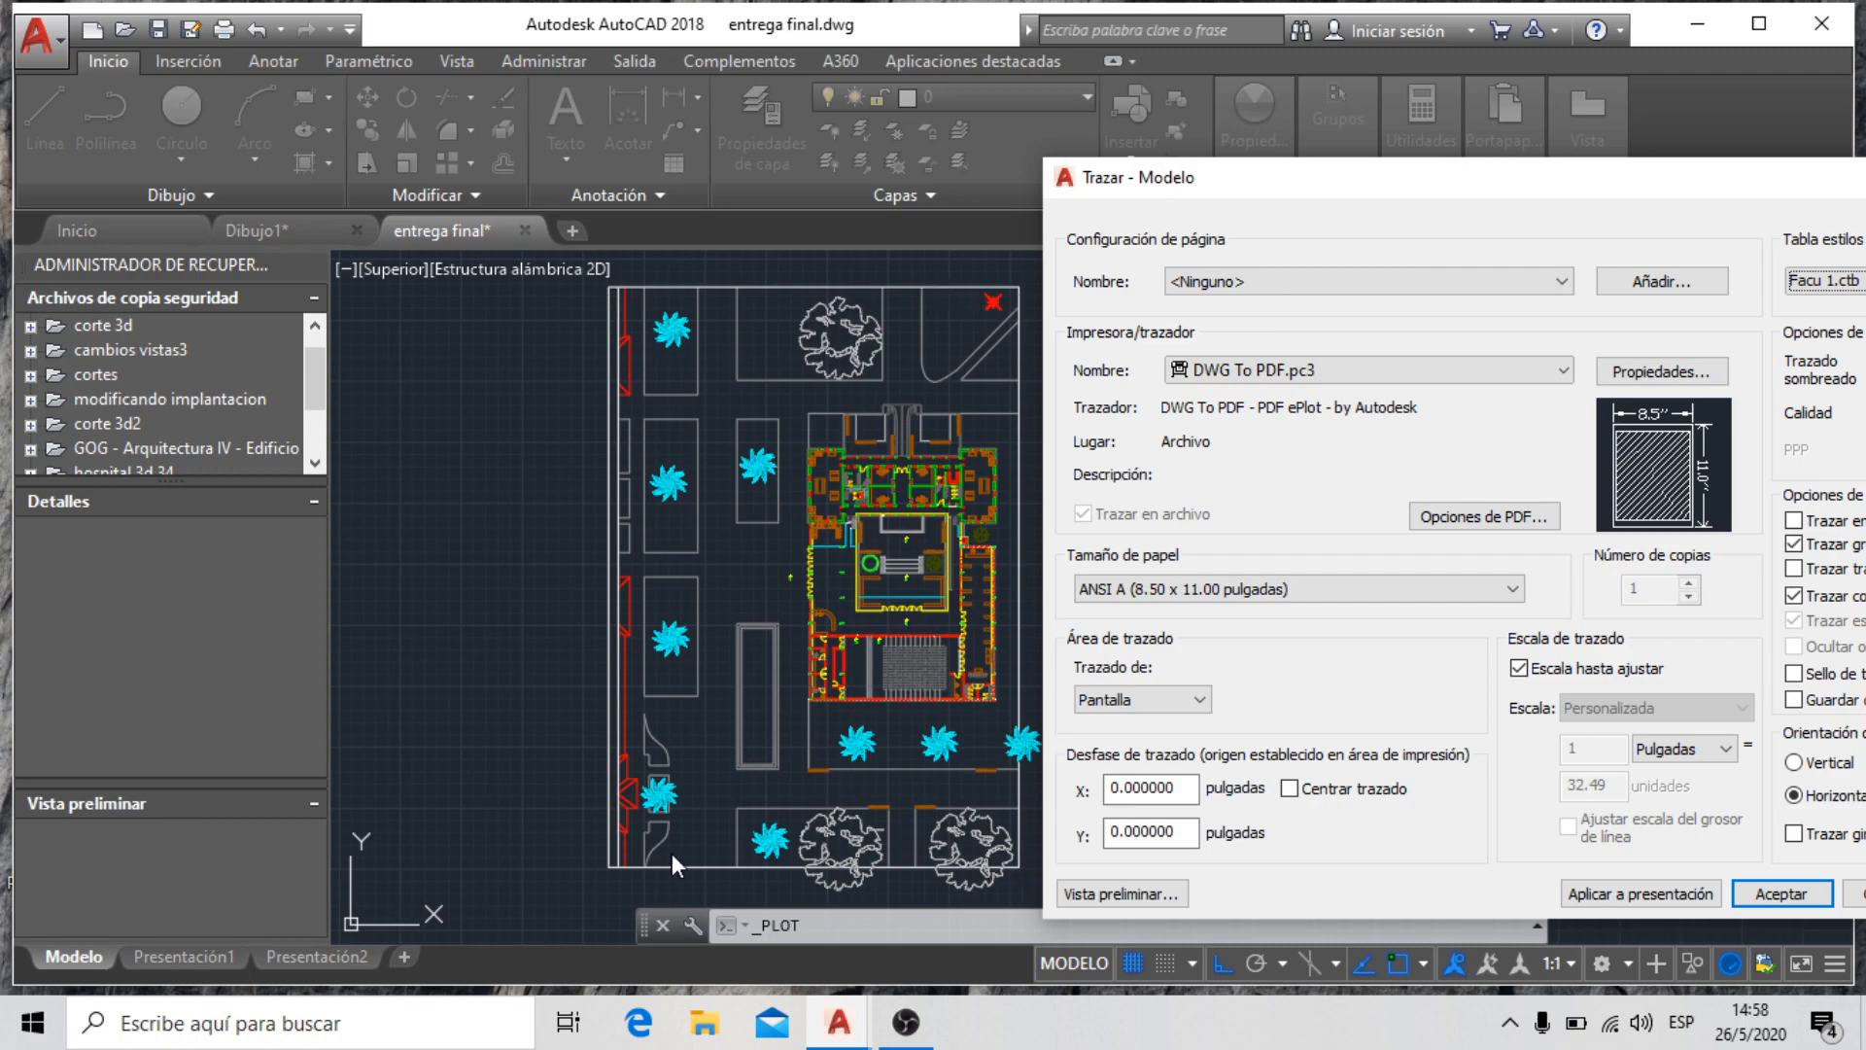
pyautogui.moveTo(1448, 189); pyautogui.dragTo(868, 168)
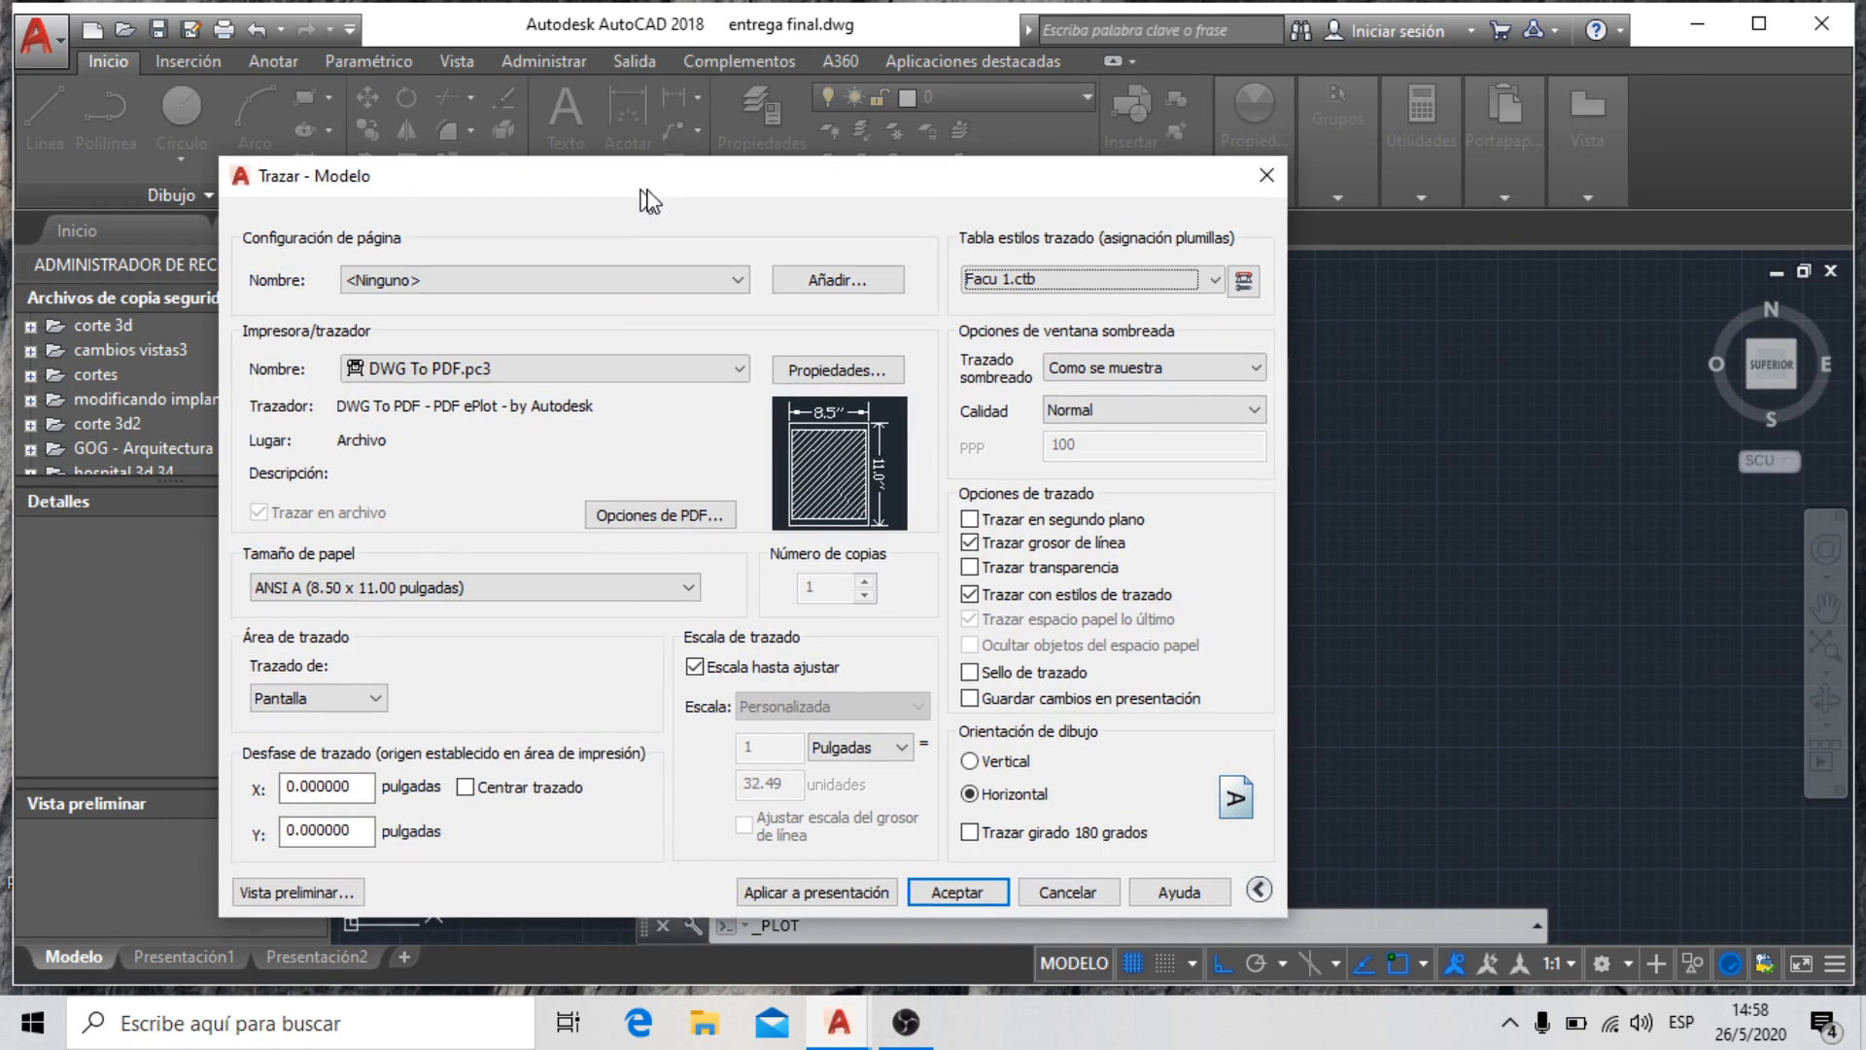
pyautogui.click(875, 568)
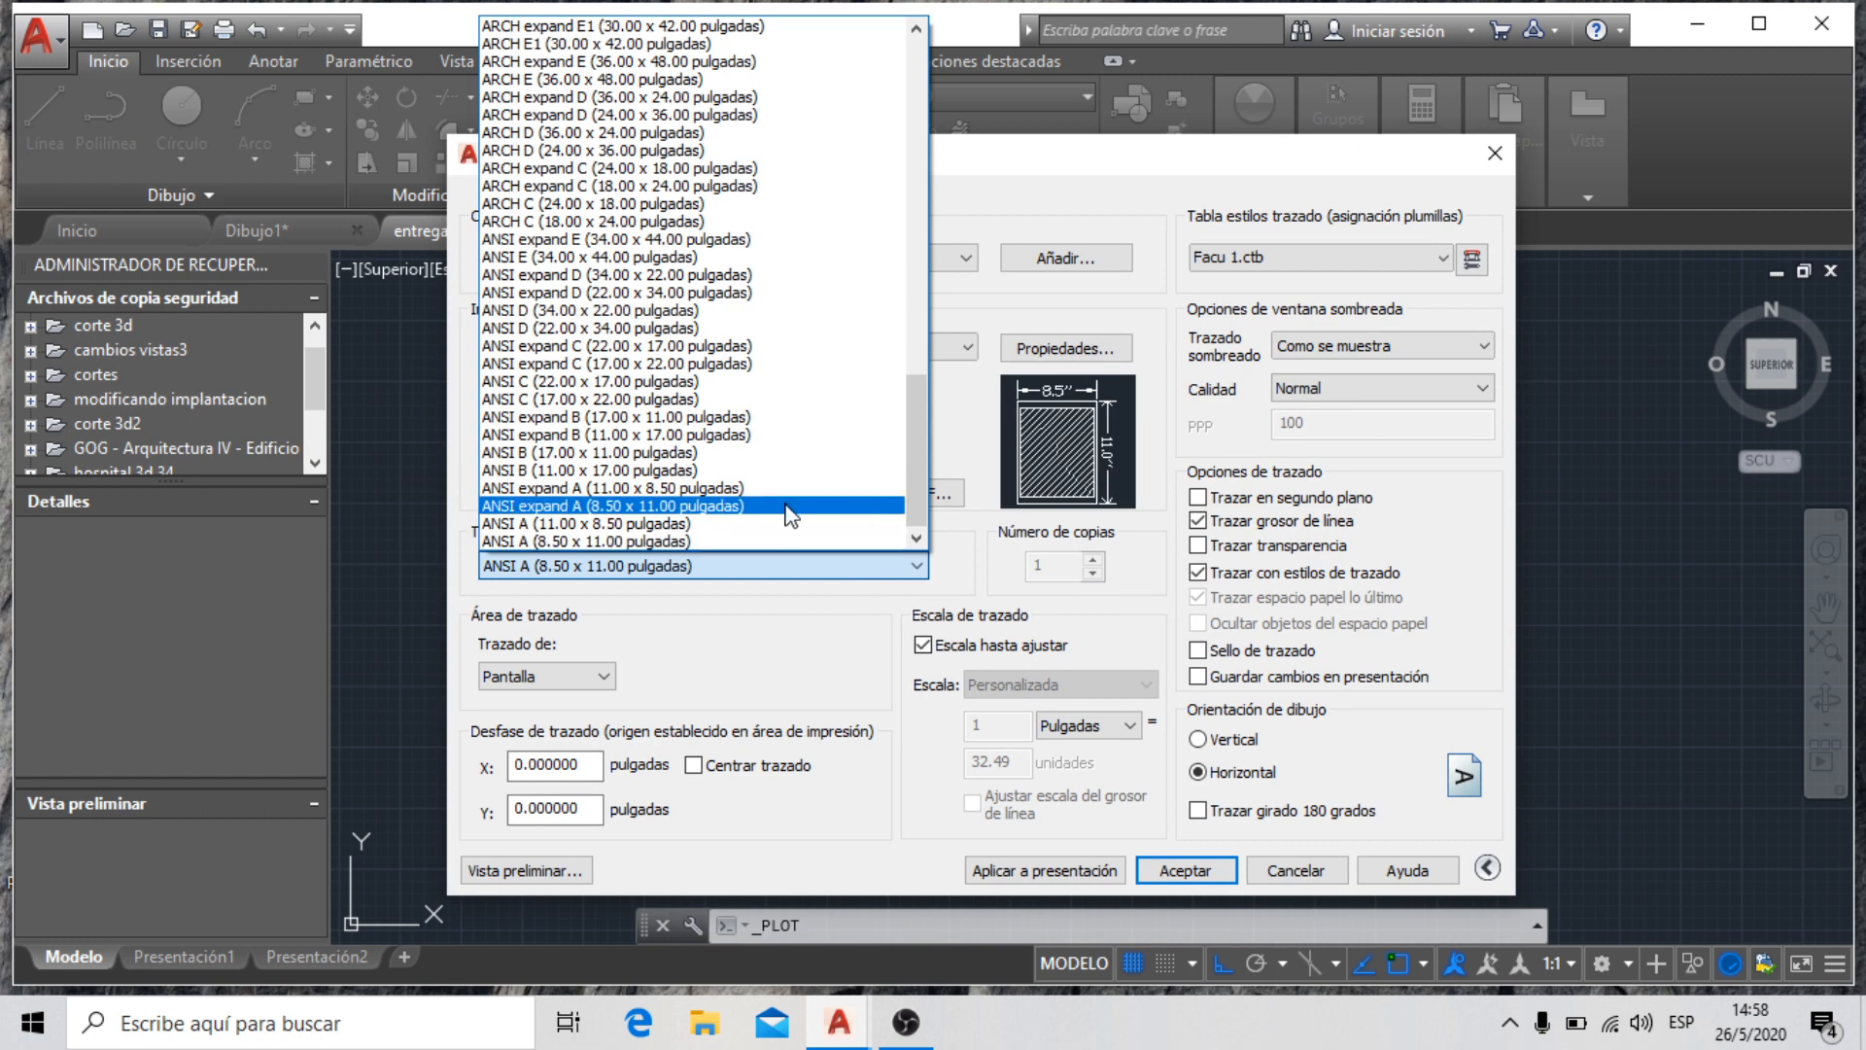
pyautogui.scroll(2, 787, 515)
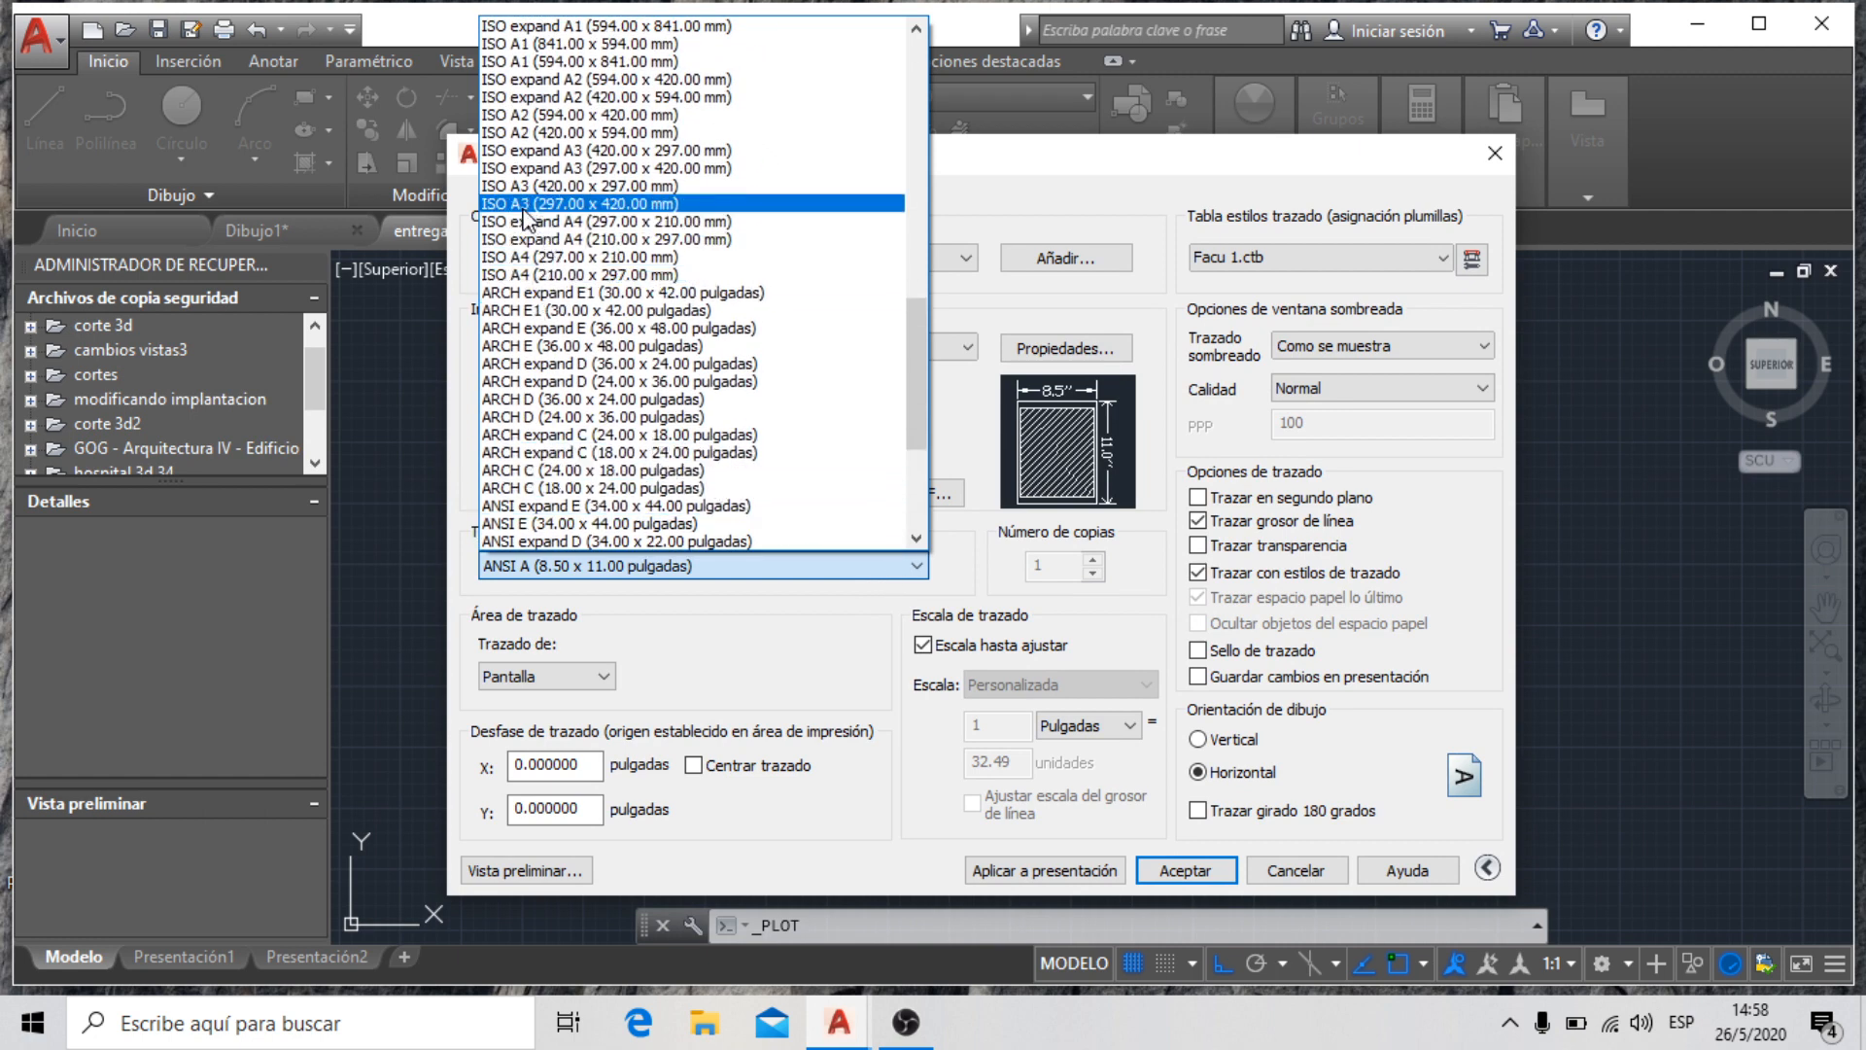
pyautogui.scroll(2, 504, 109)
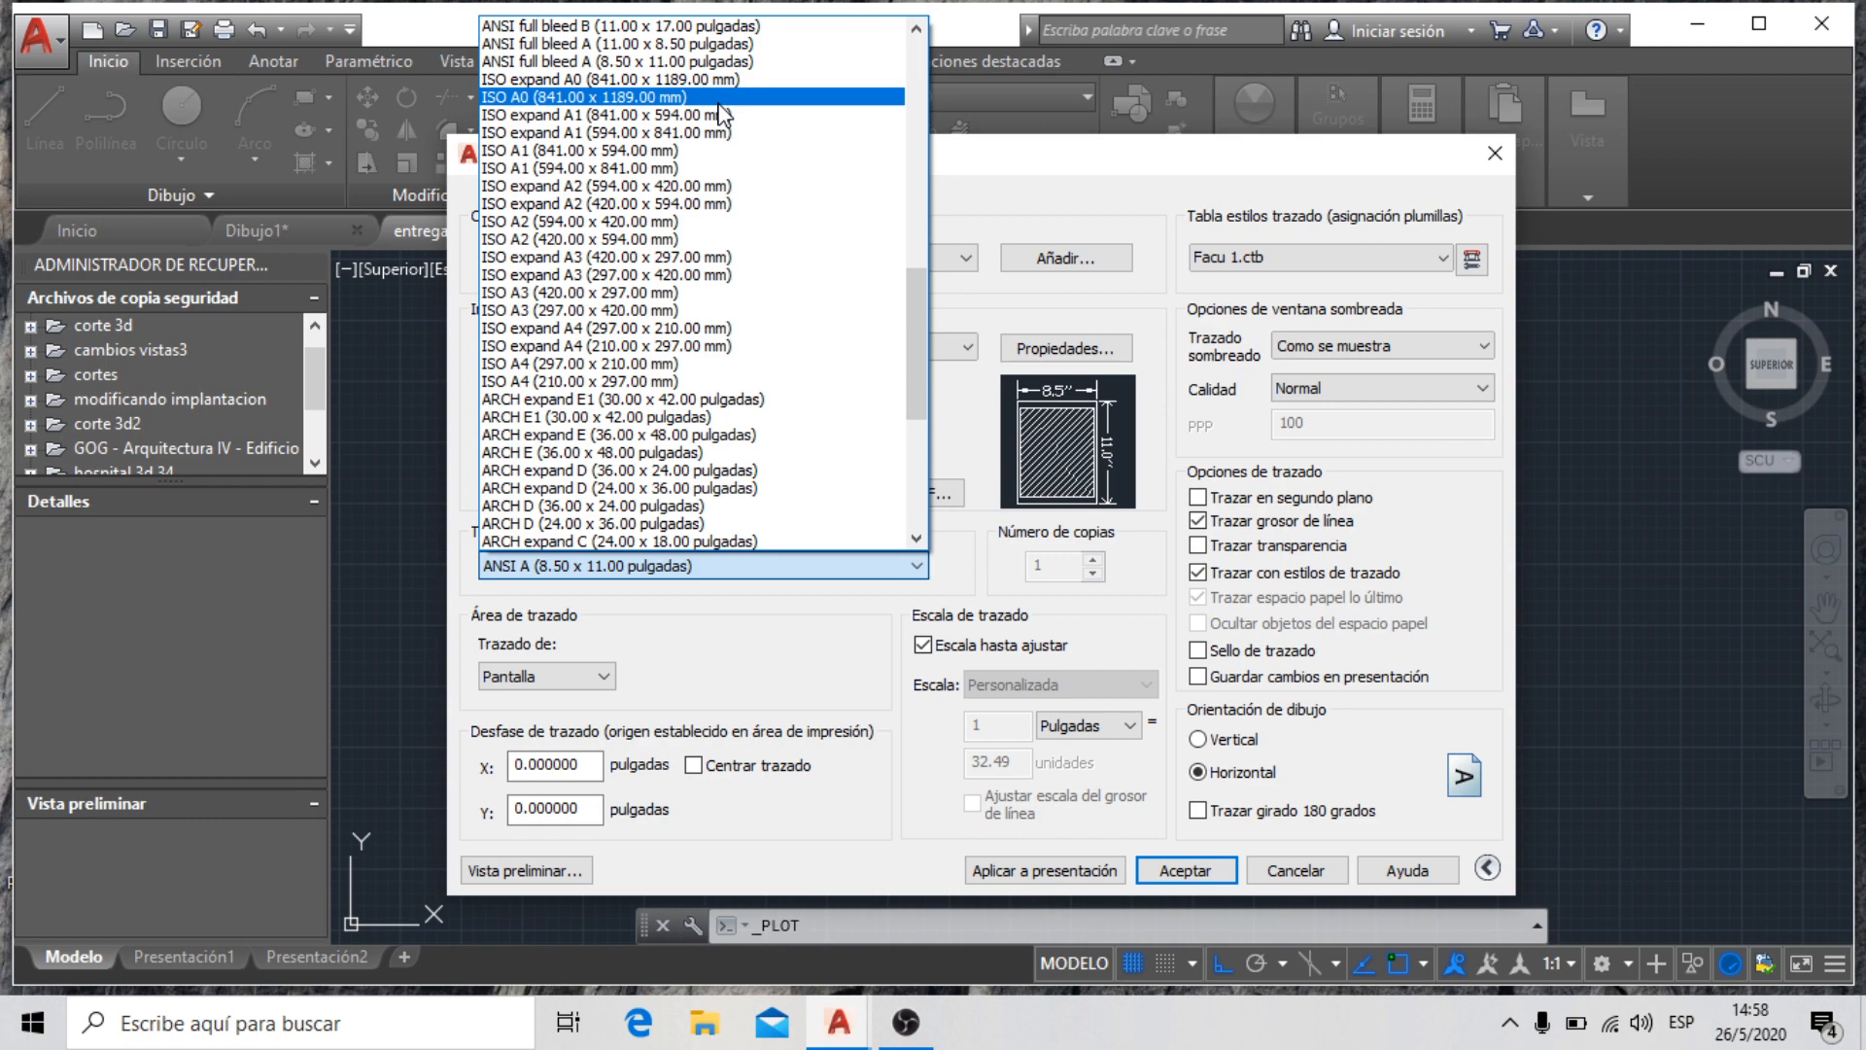
pyautogui.moveTo(915, 330); pyautogui.dragTo(927, 78)
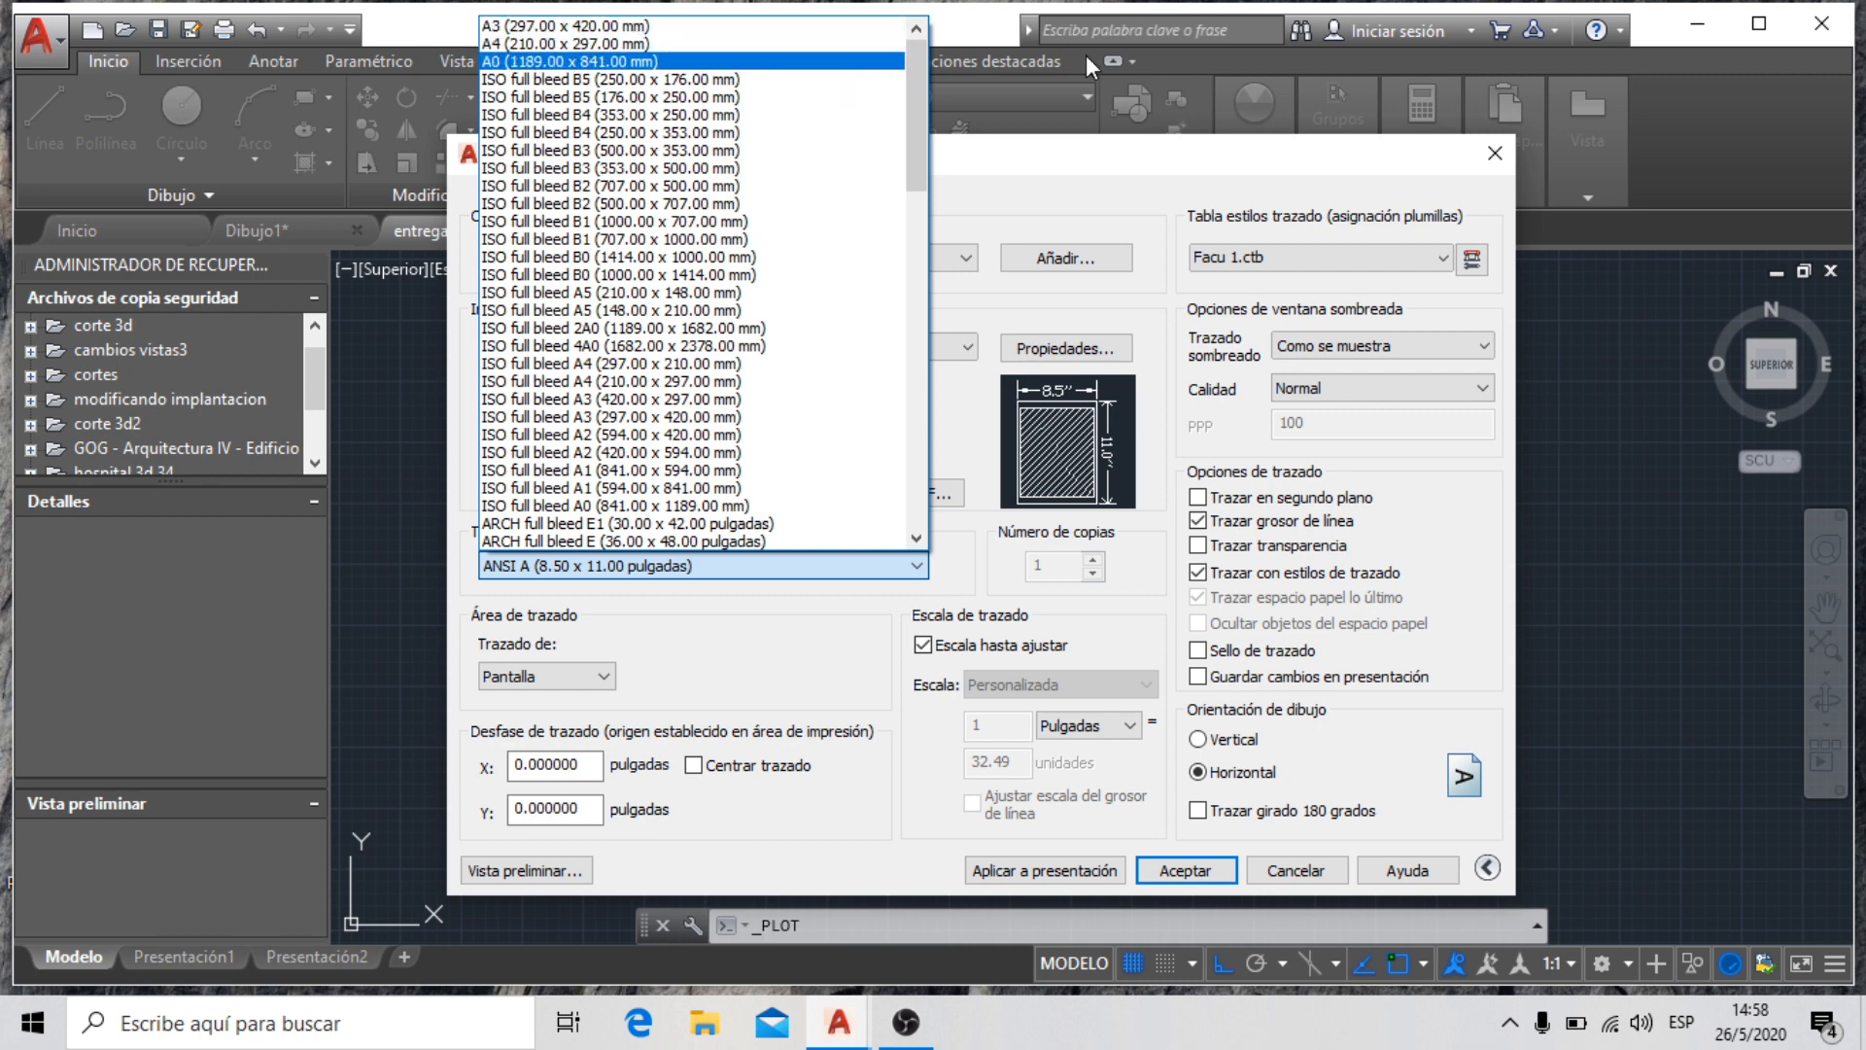
pyautogui.moveTo(919, 87); pyautogui.dragTo(933, 131)
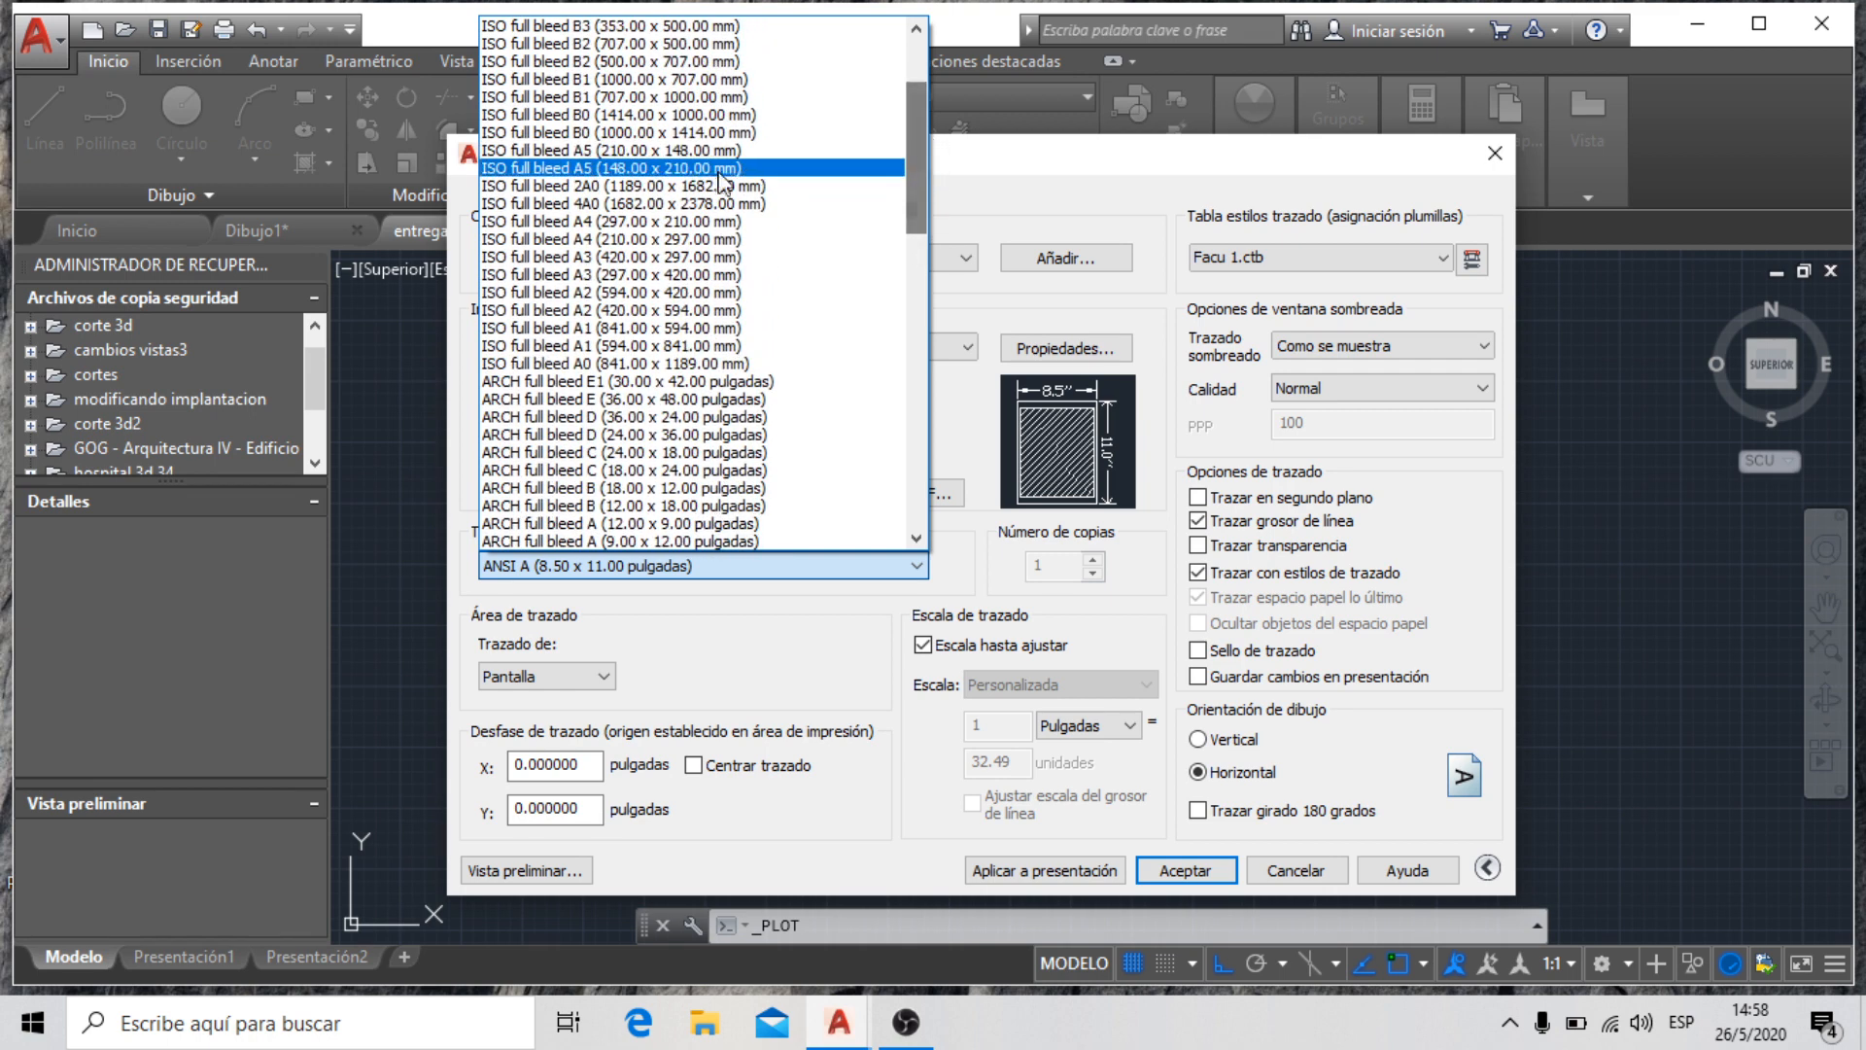
pyautogui.scroll(-12, 690, 263)
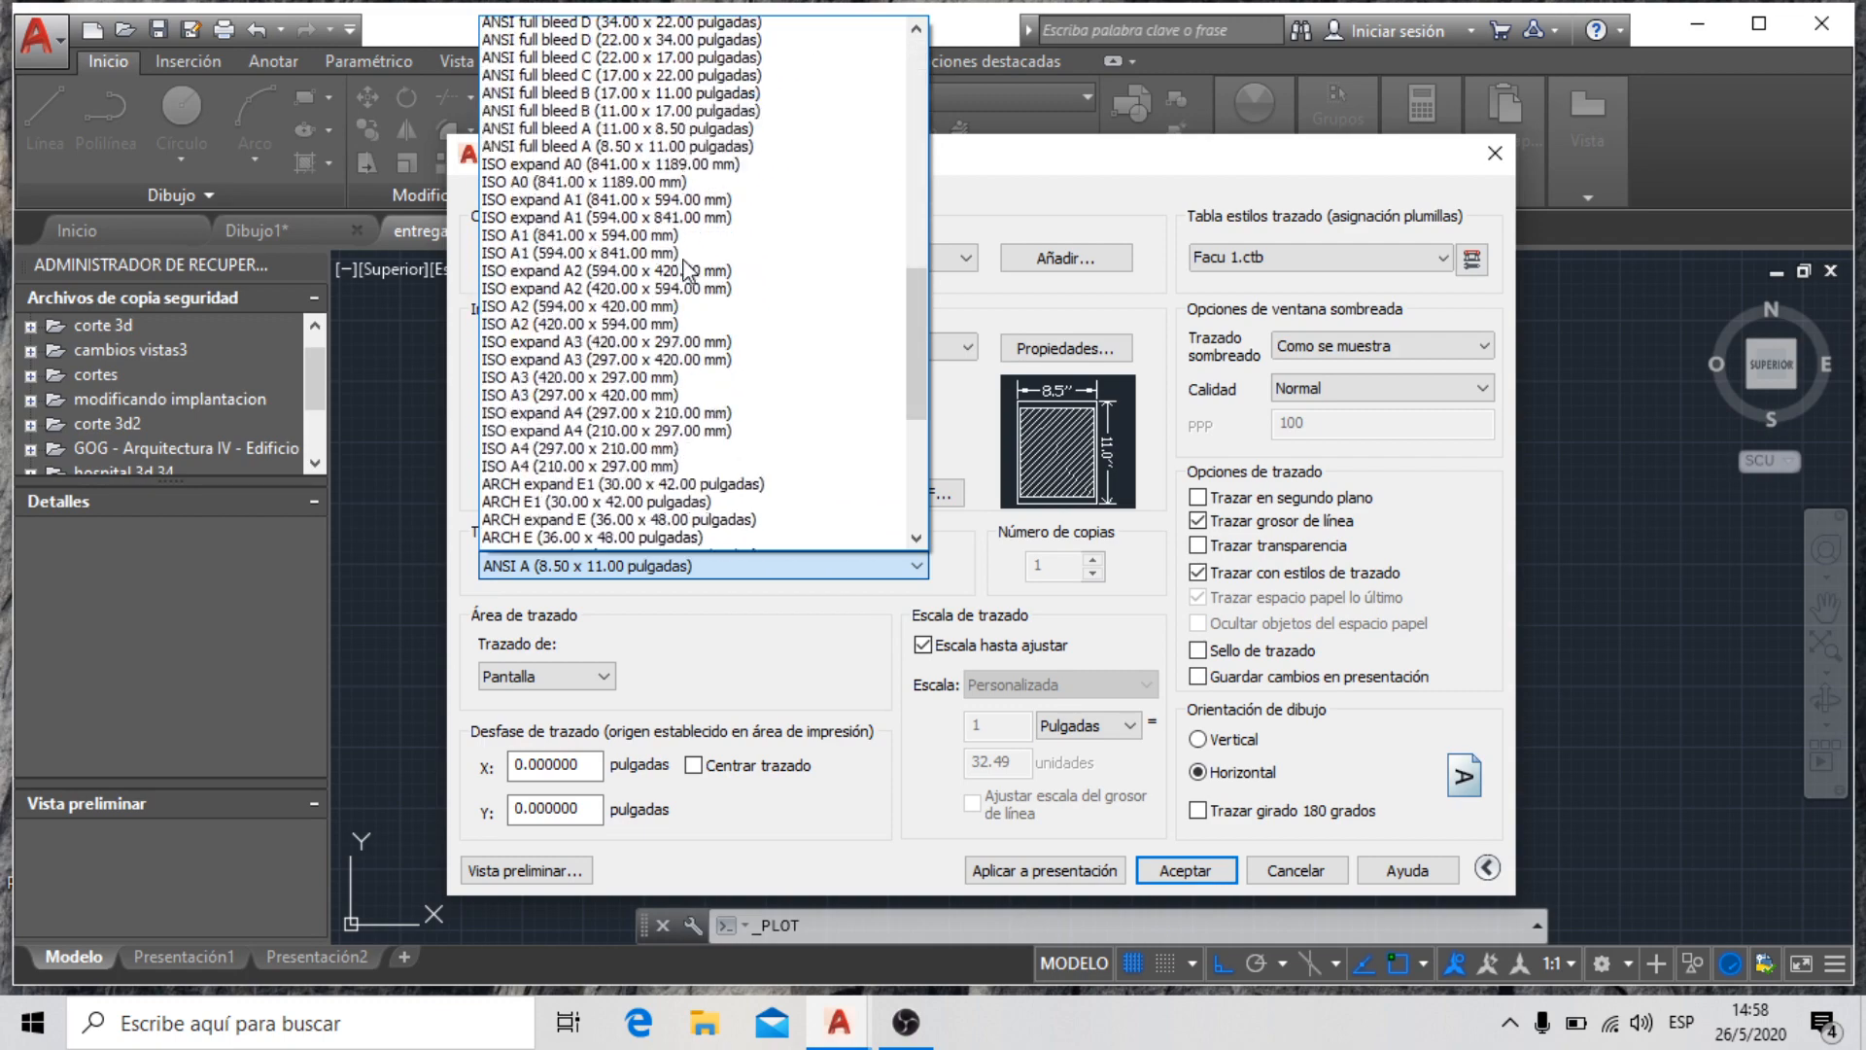
pyautogui.scroll(-2, 687, 267)
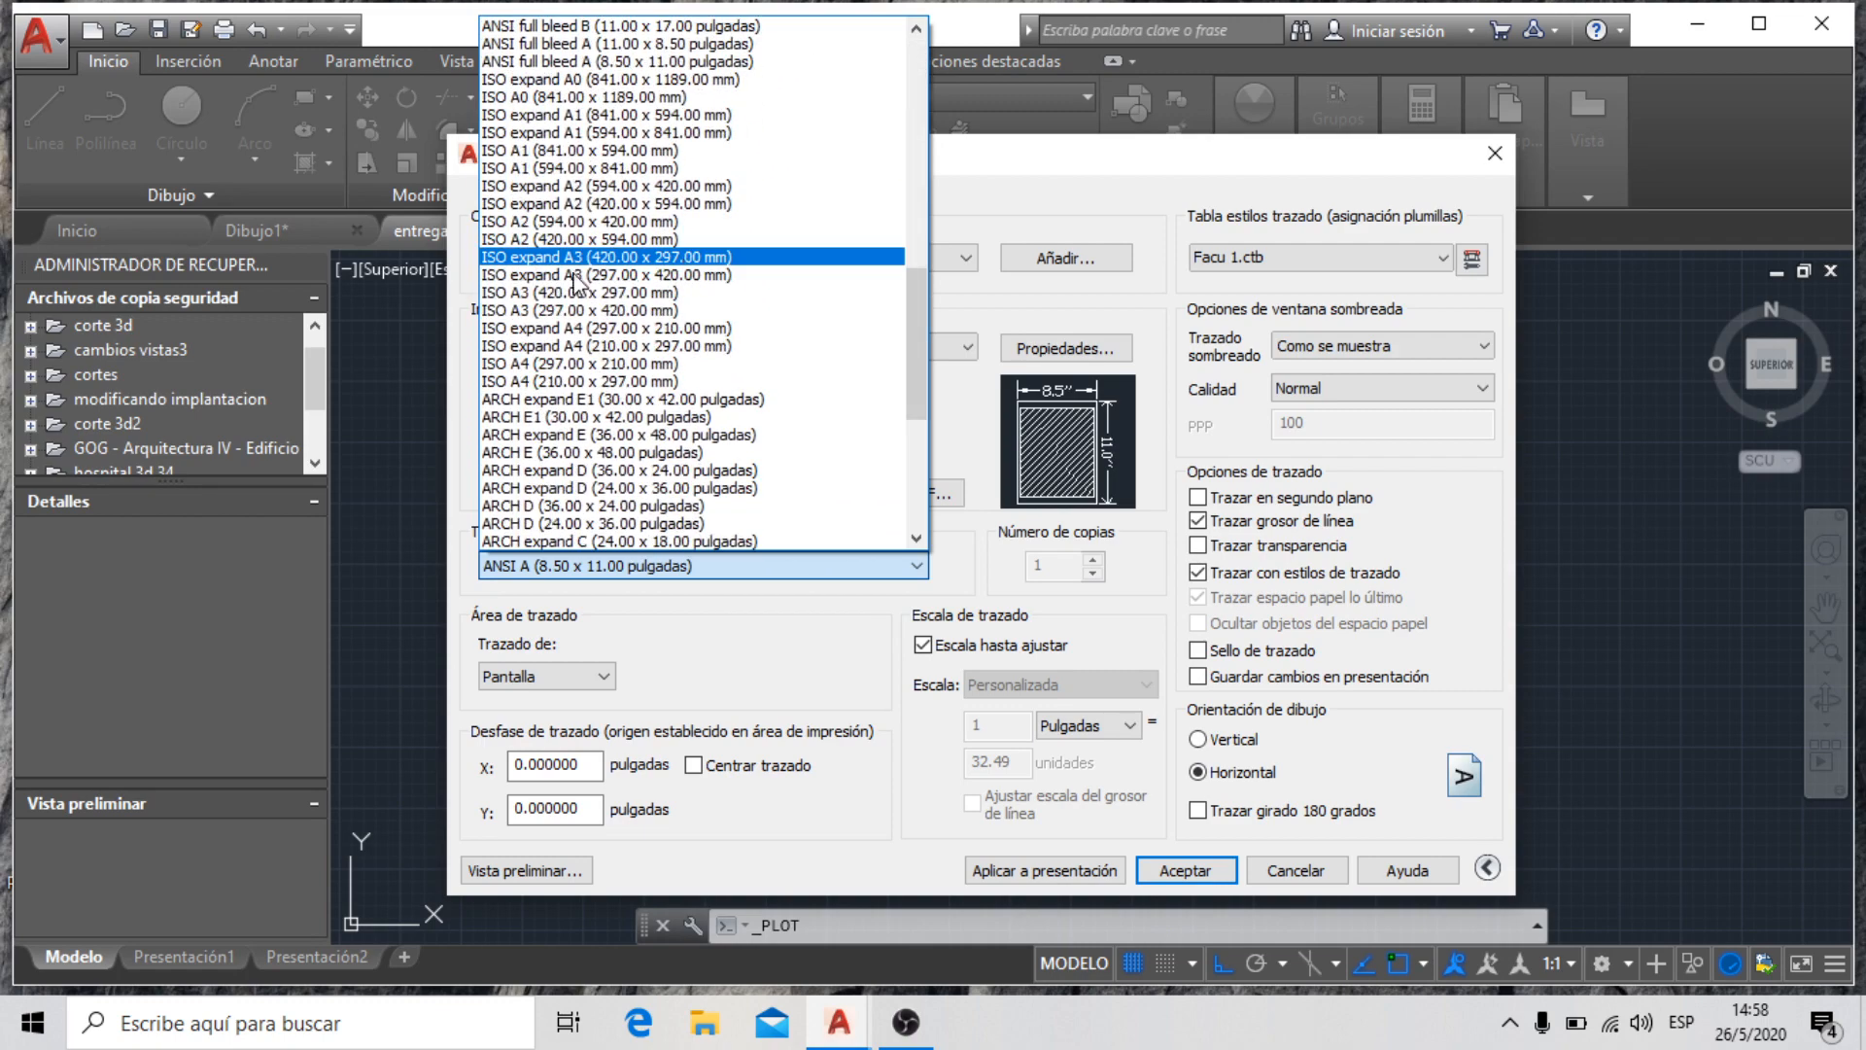
pyautogui.click(500, 96)
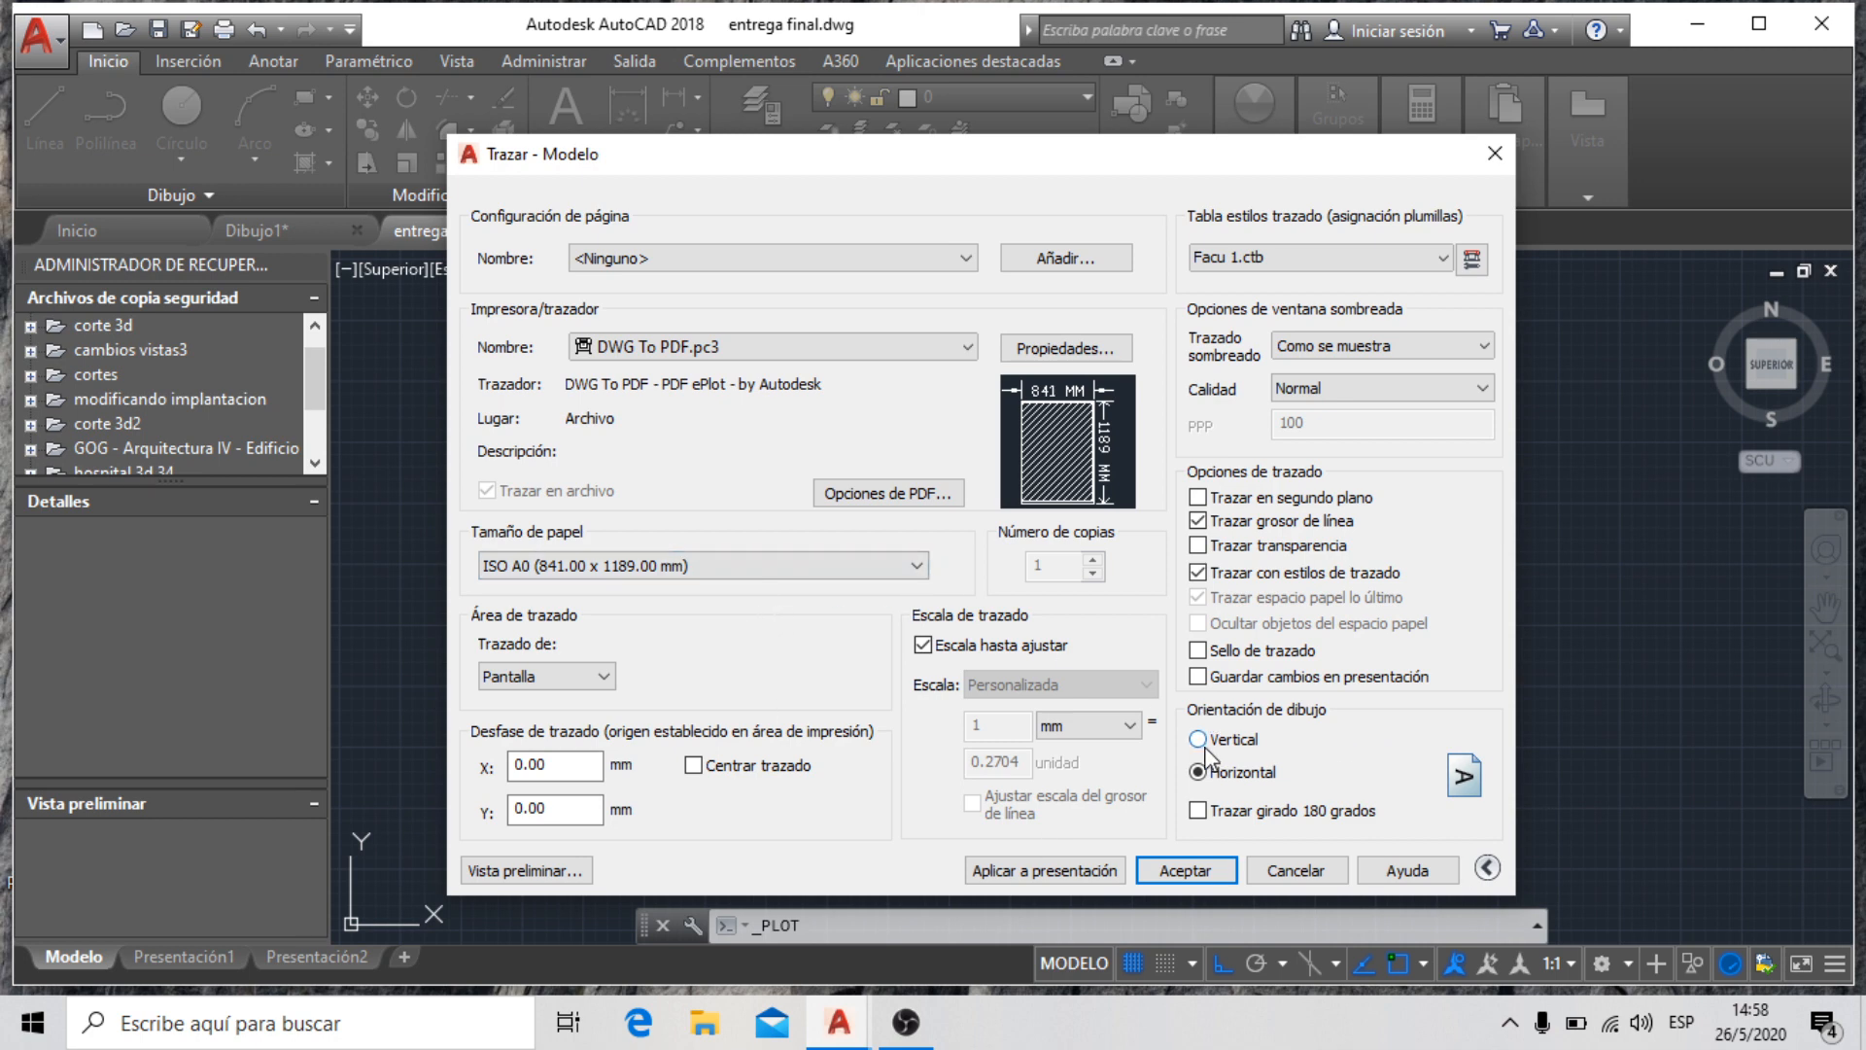
# Center the plot and define its area as a window spanning opposite corners of the site plan's frame
pyautogui.click(695, 765)
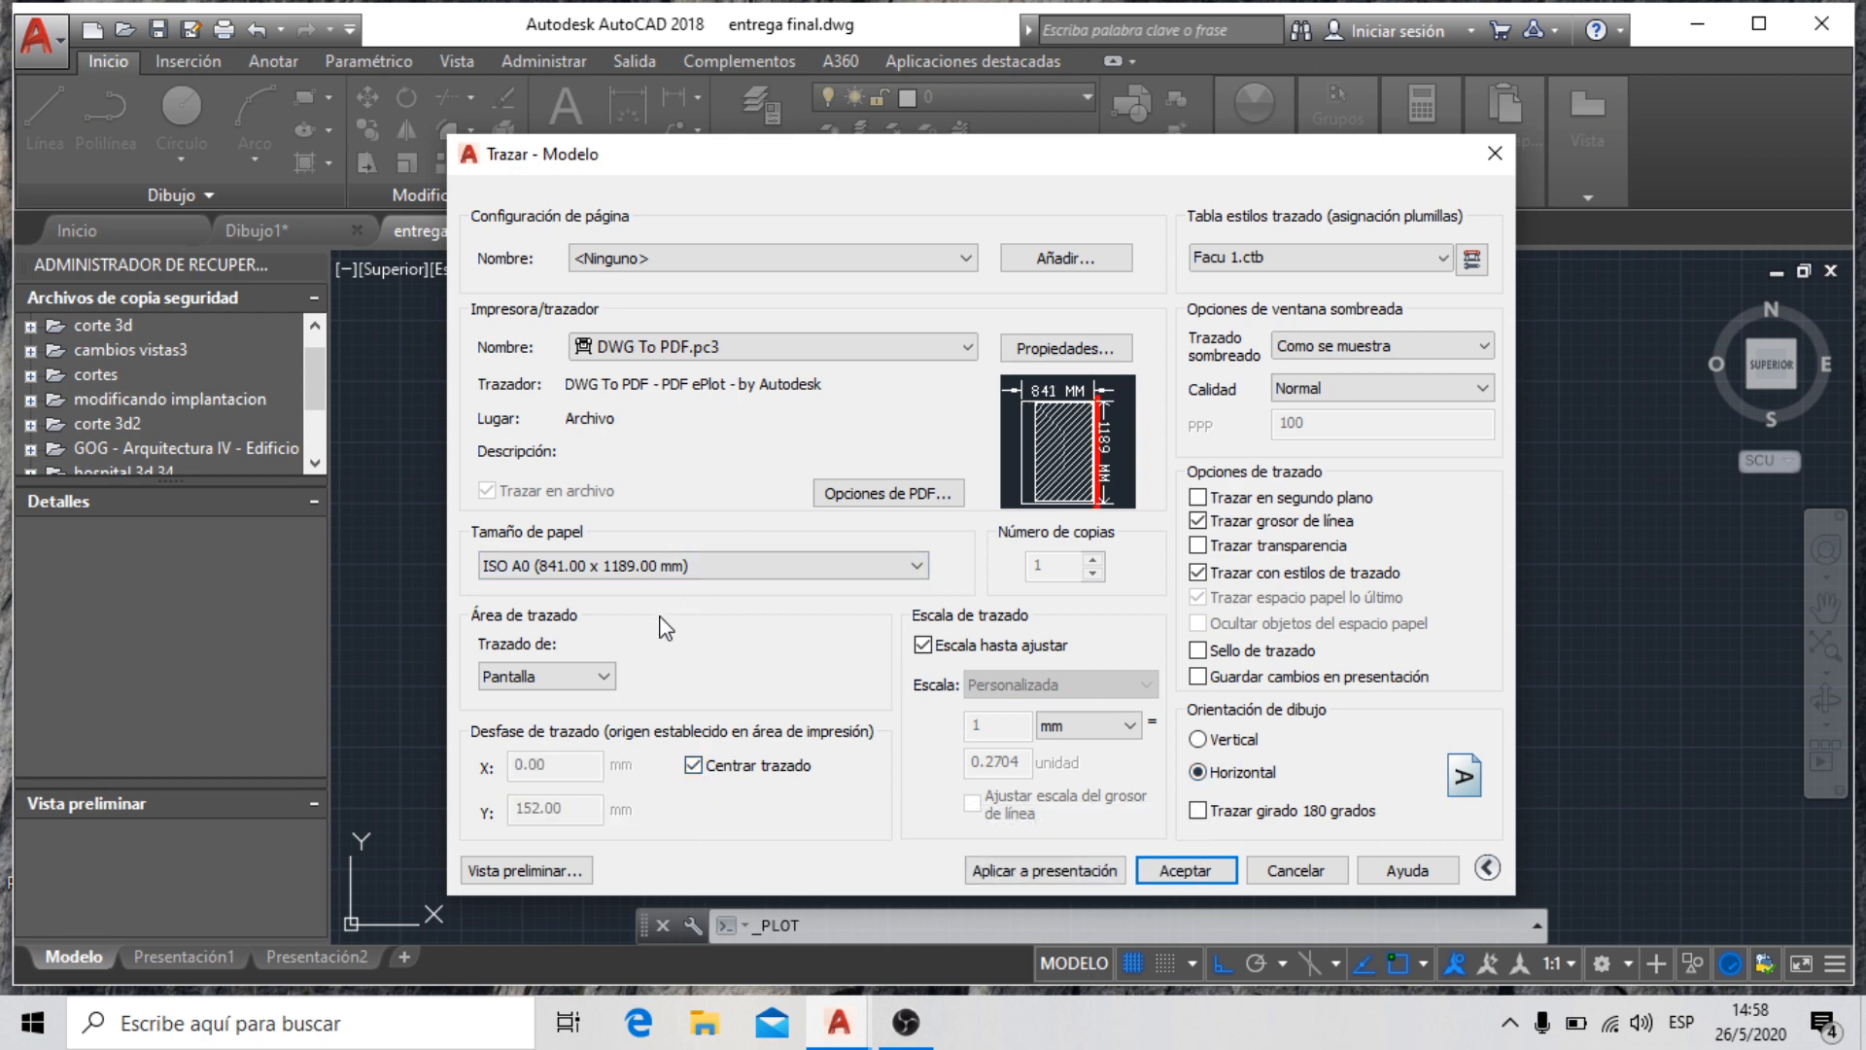
pyautogui.click(597, 675)
pyautogui.click(583, 759)
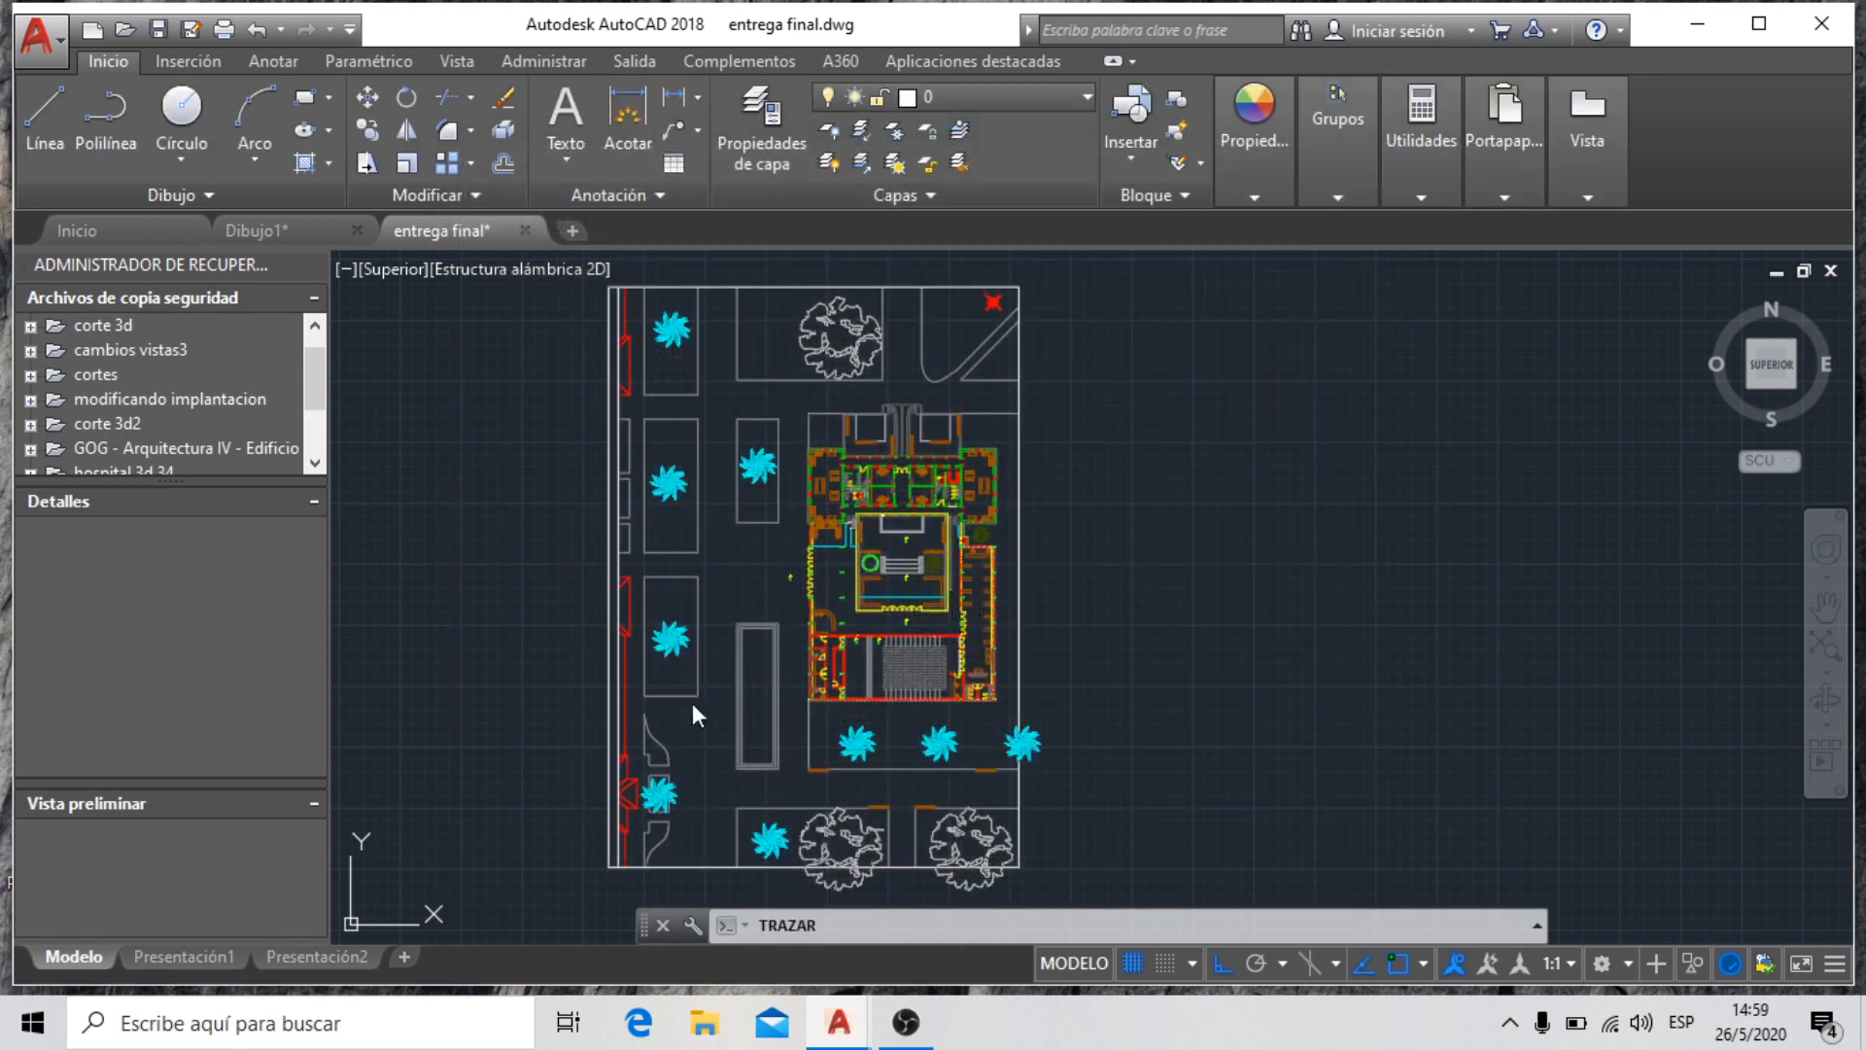
pyautogui.click(609, 286)
pyautogui.scroll(-2, 1166, 457)
pyautogui.scroll(4, 1050, 719)
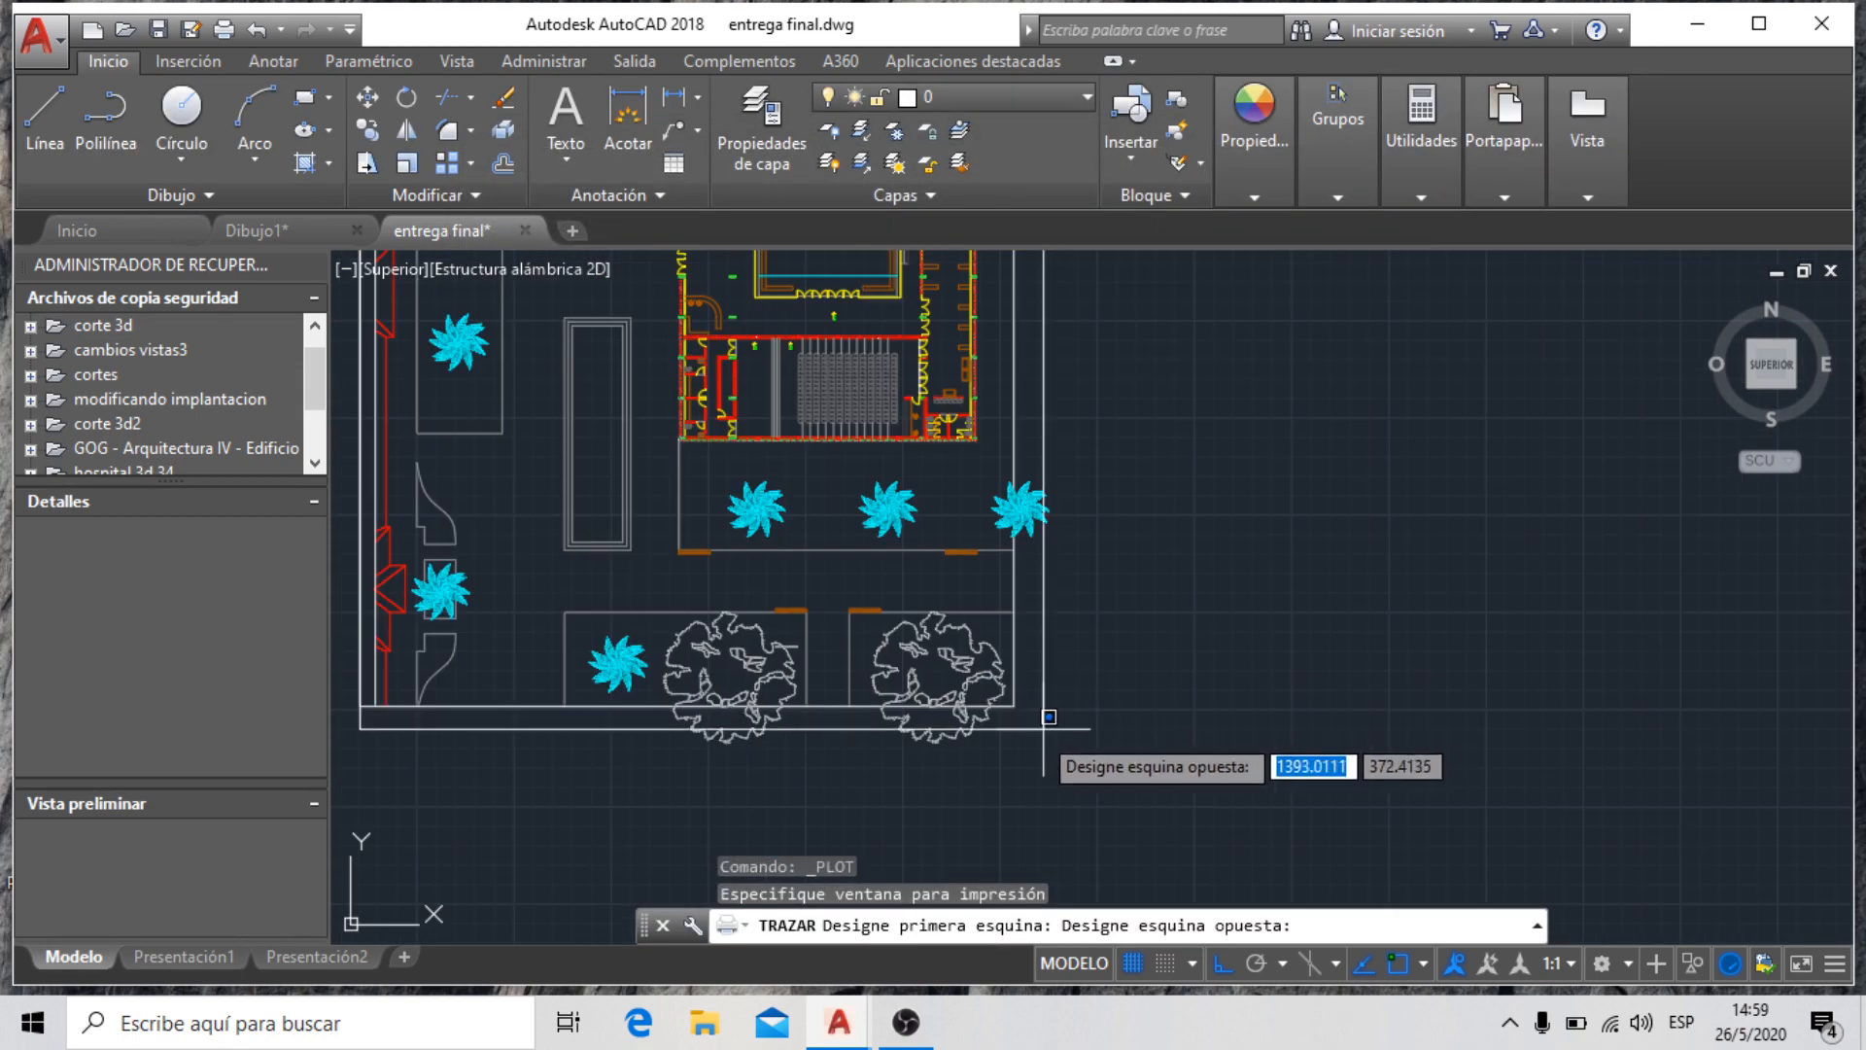
pyautogui.click(1016, 702)
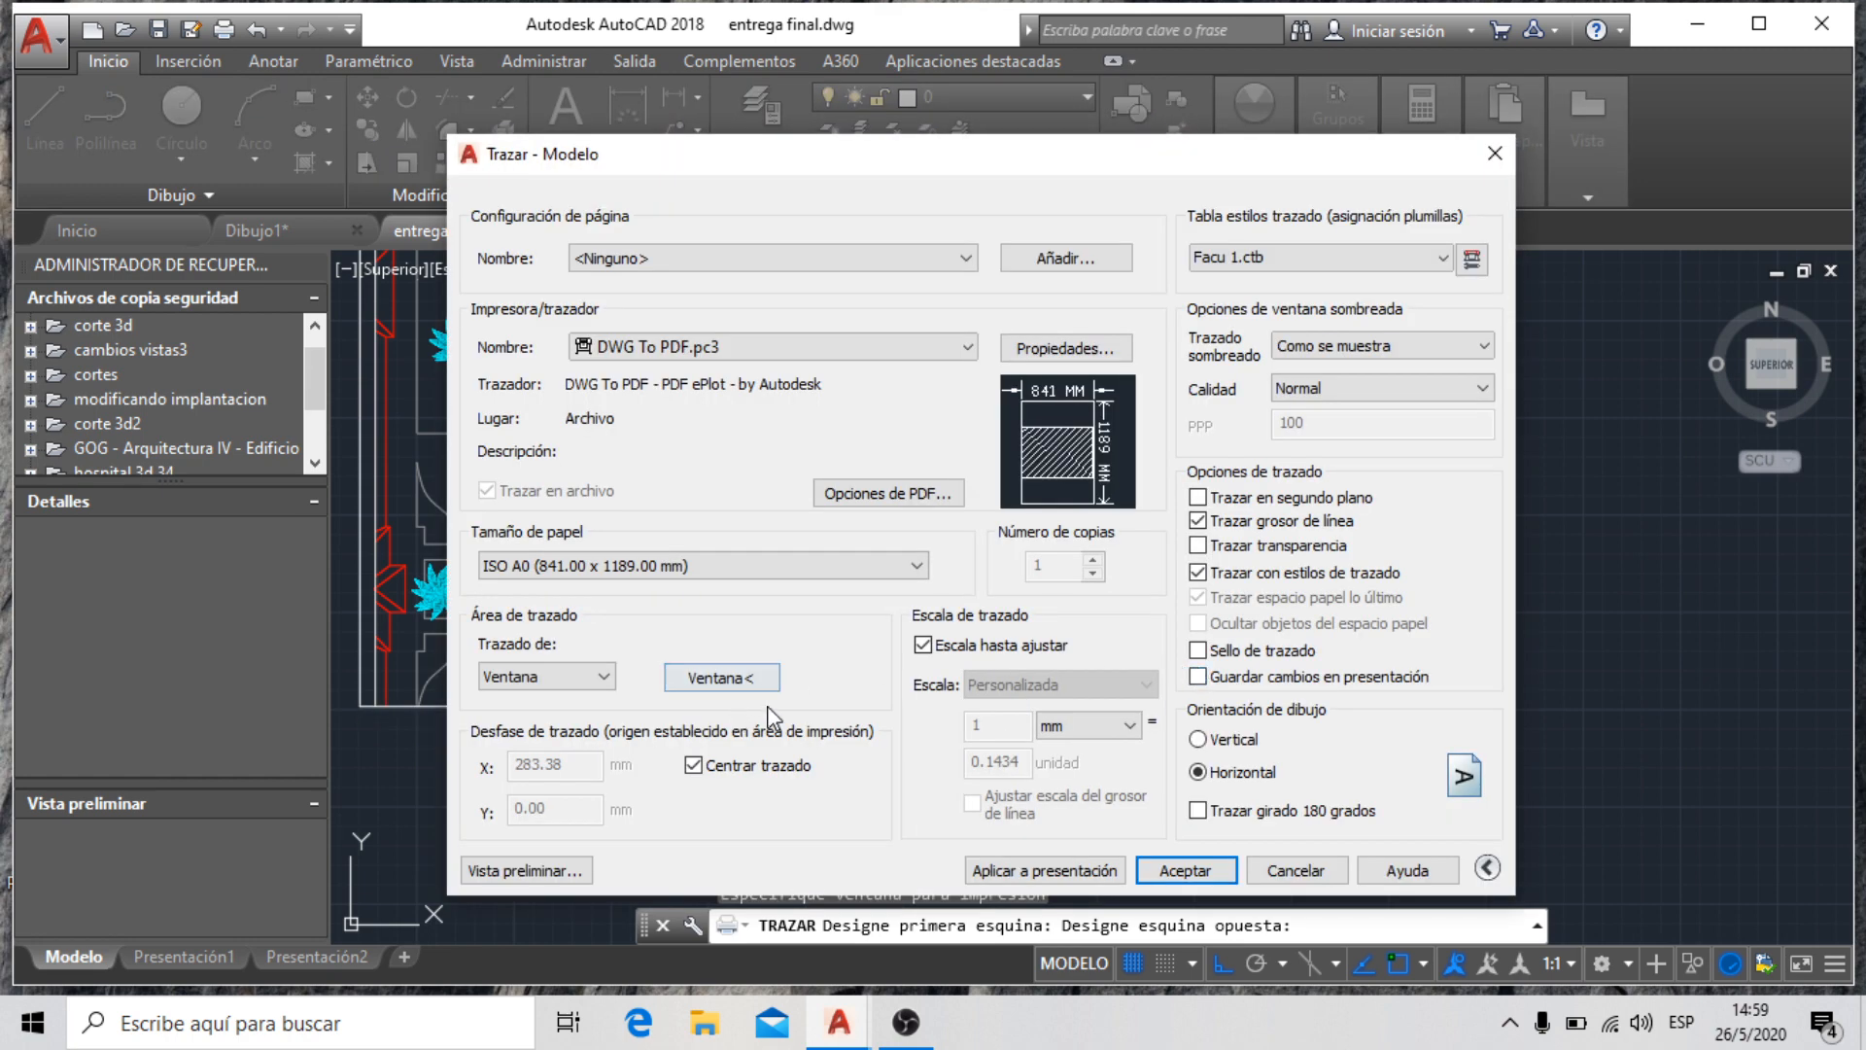
# Preview the horizontal plot and examine how the site plan sits on the paper, then return to the plot settings
pyautogui.click(538, 872)
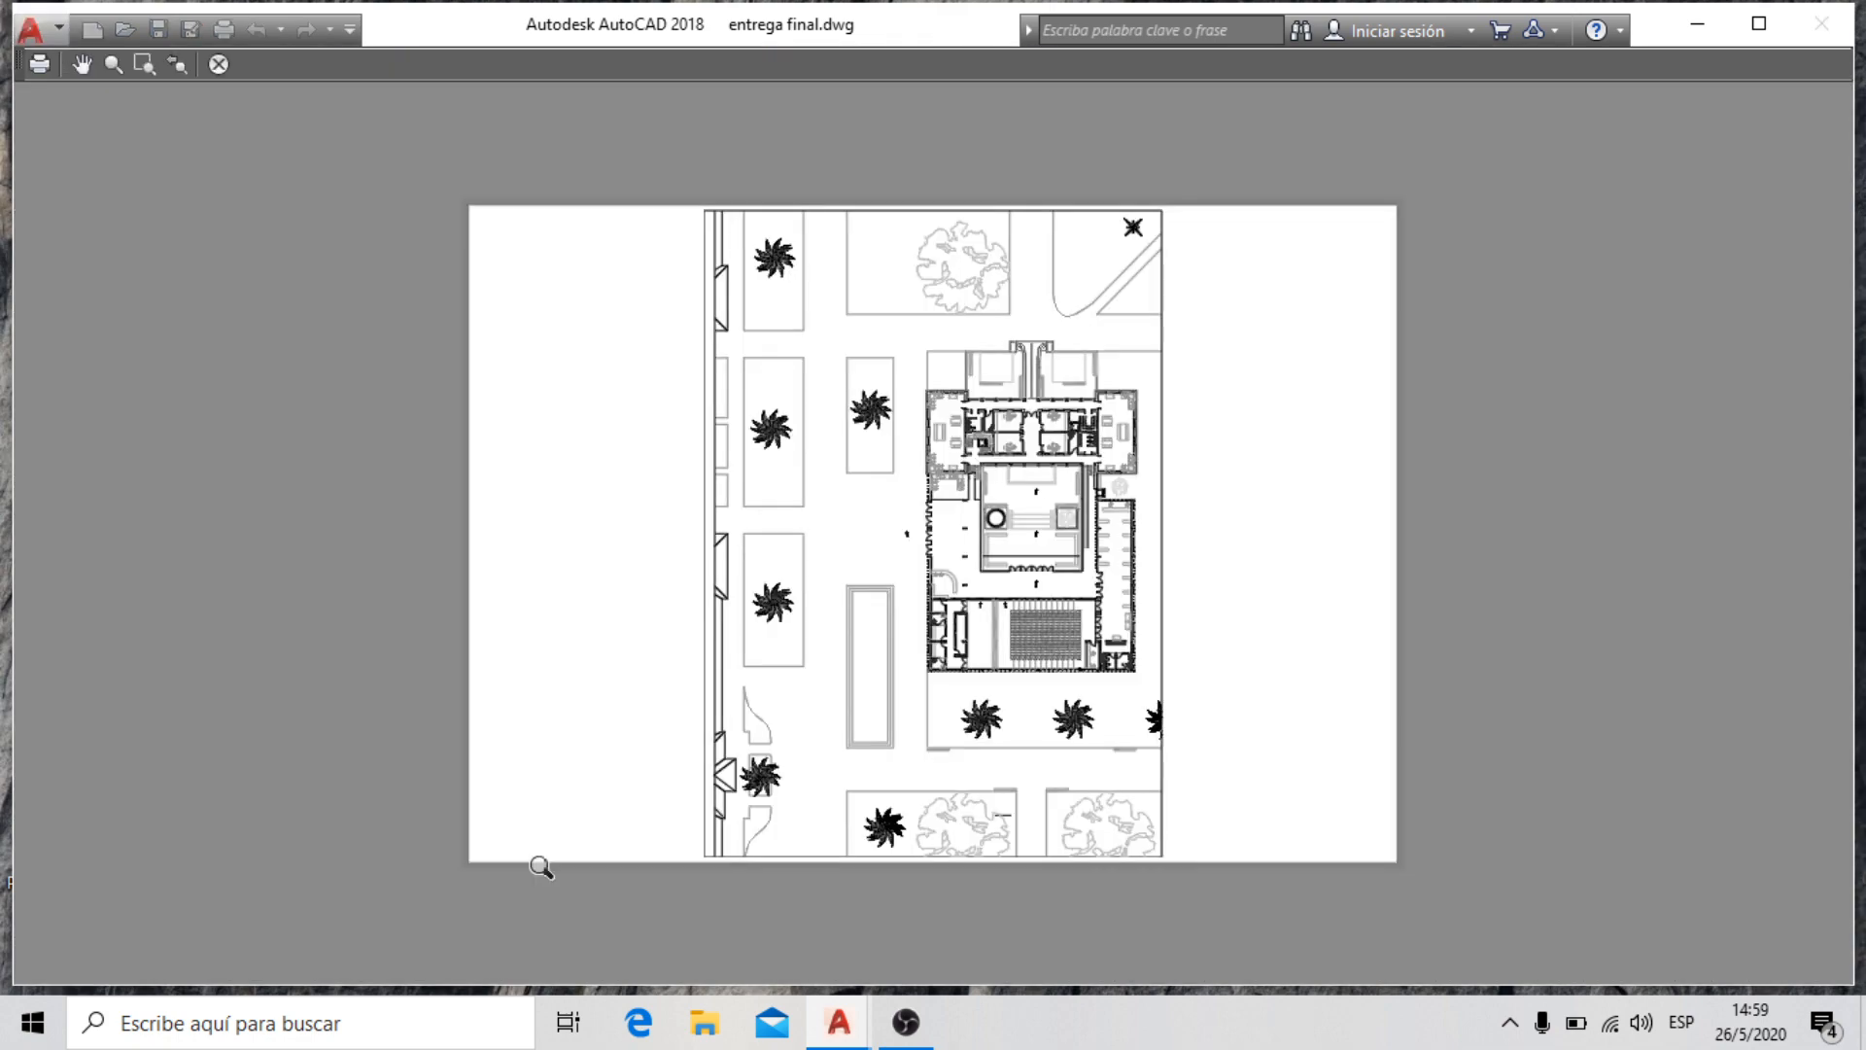
pyautogui.scroll(6, 982, 418)
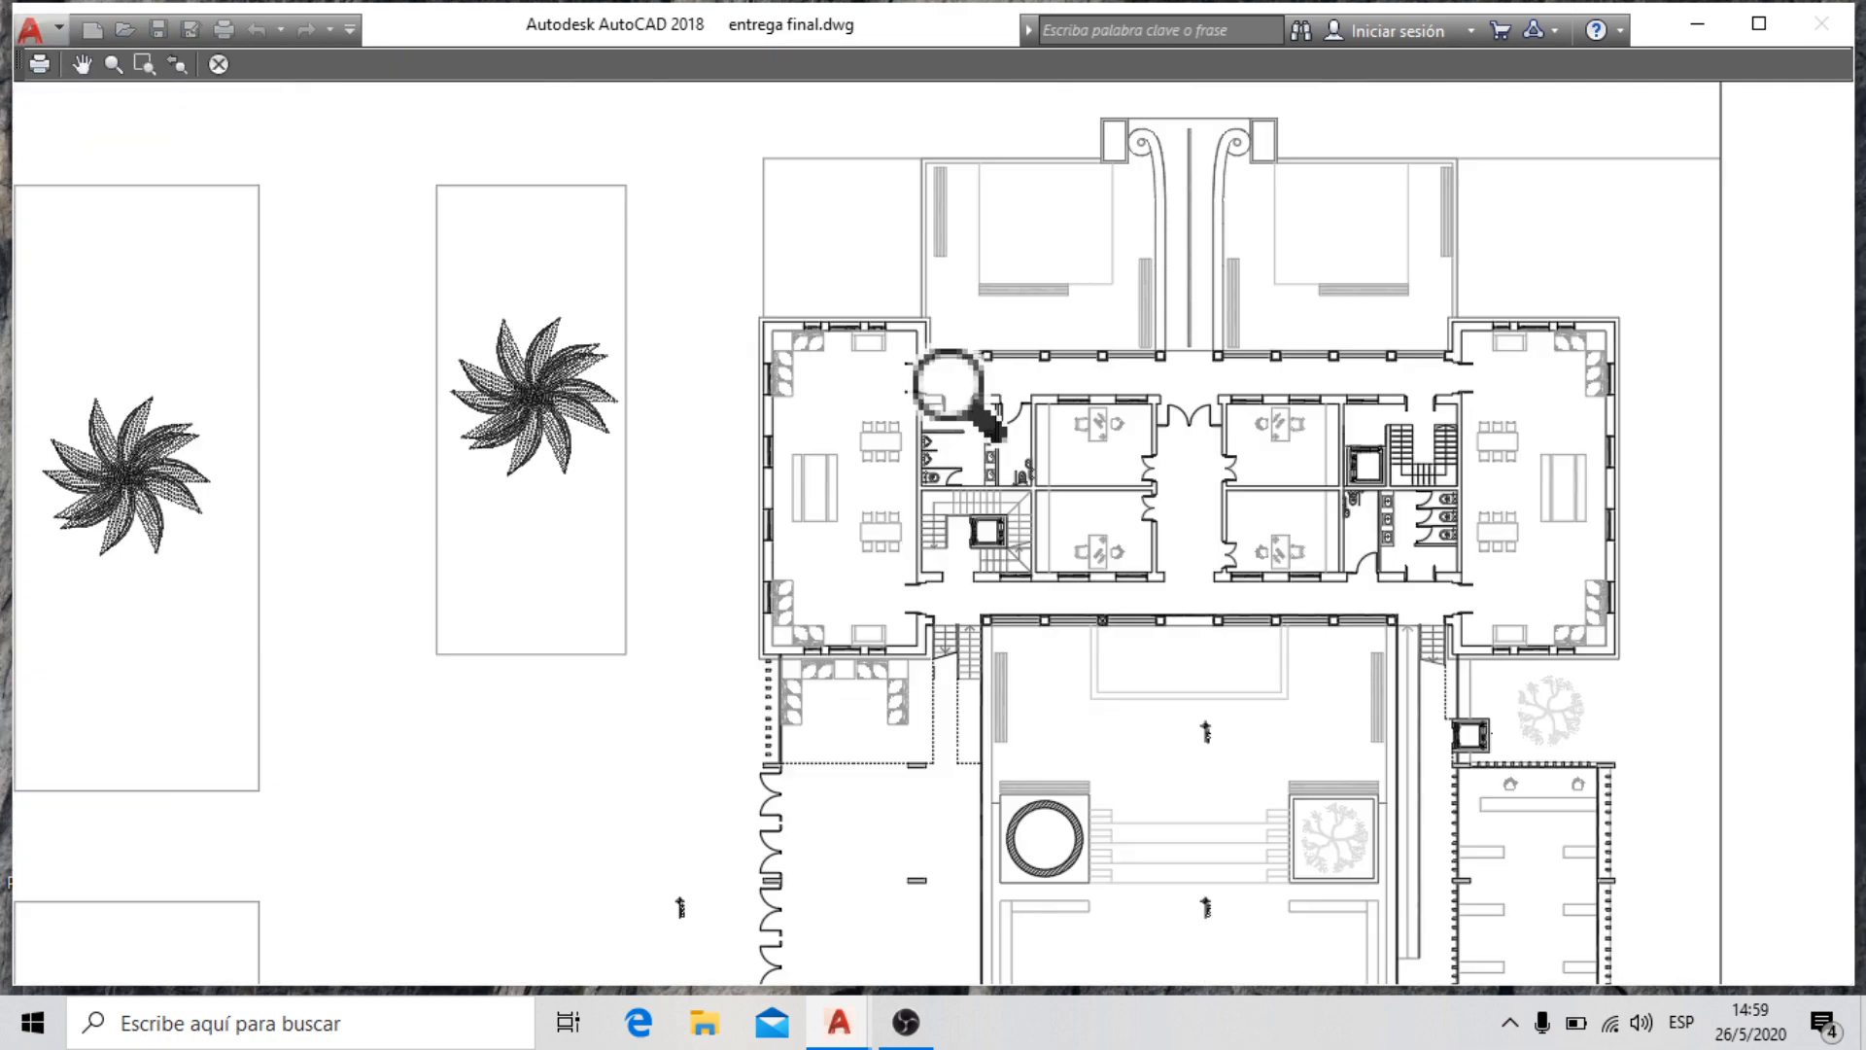
pyautogui.scroll(-6, 945, 385)
pyautogui.scroll(4, 792, 395)
pyautogui.scroll(-4, 736, 355)
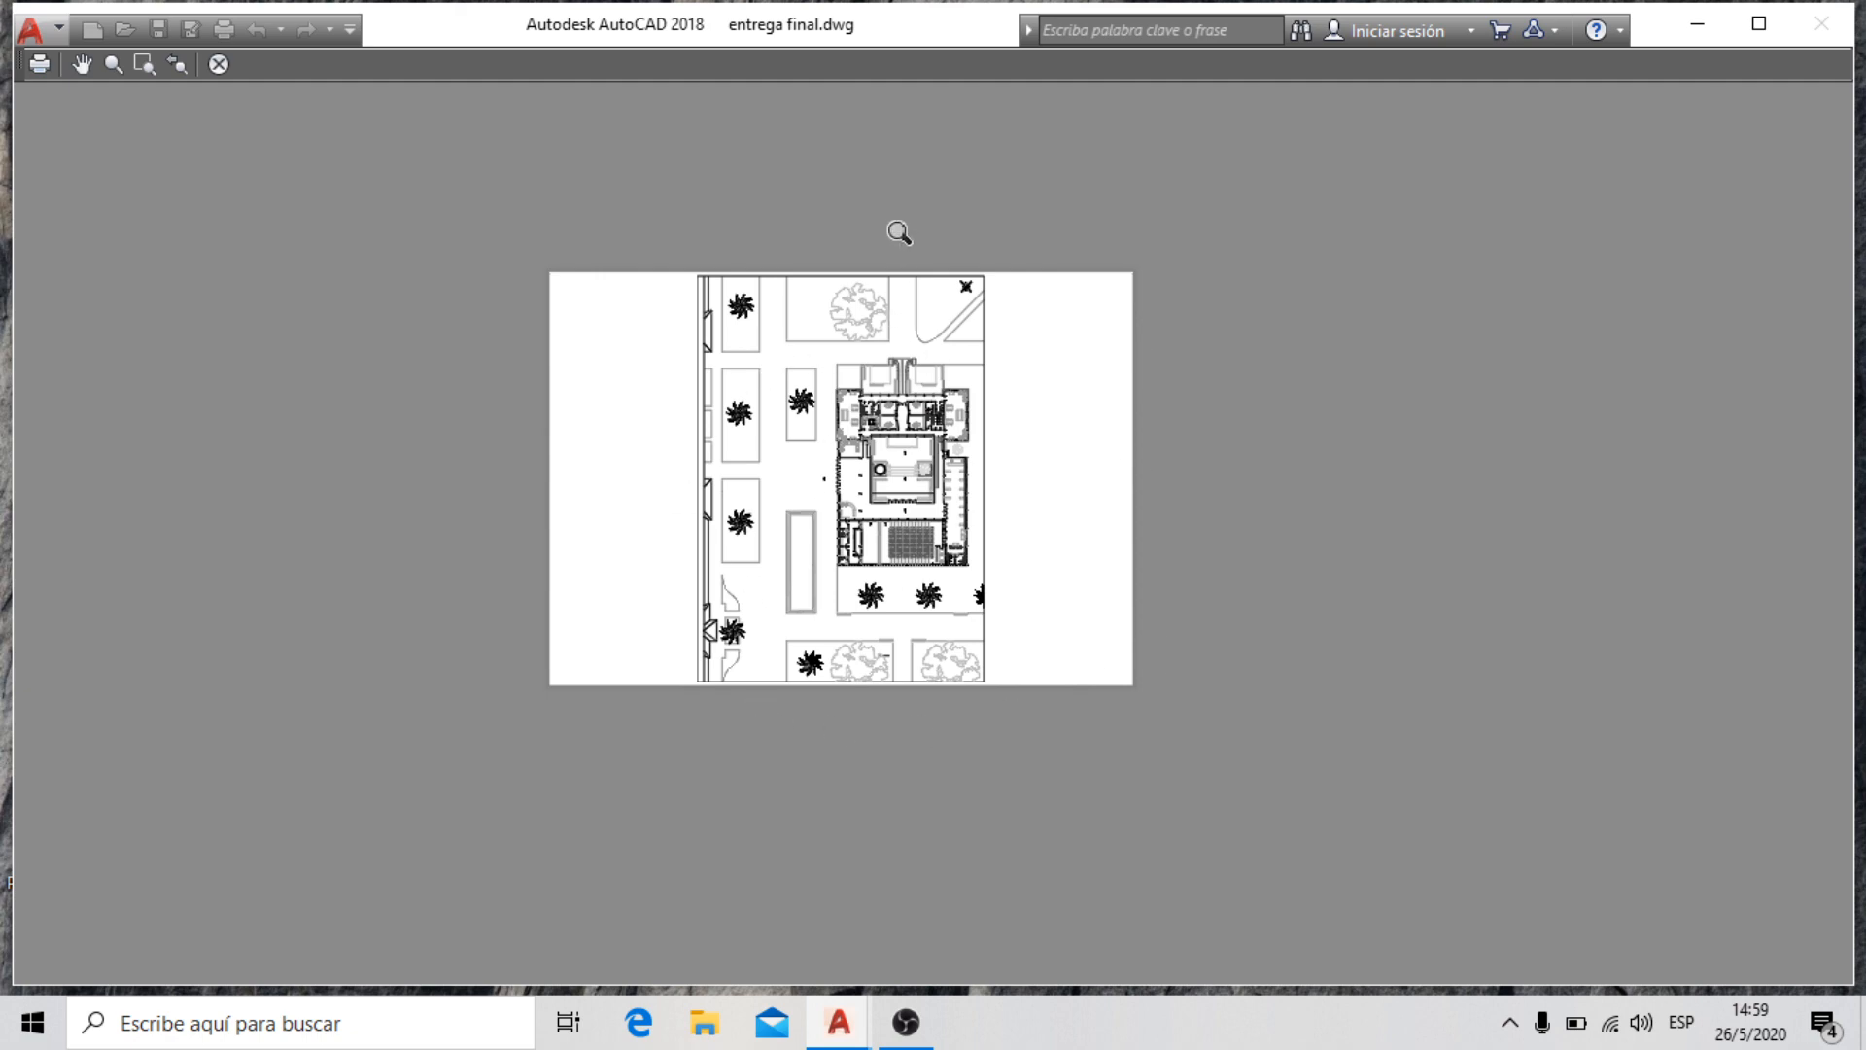
pyautogui.click(213, 68)
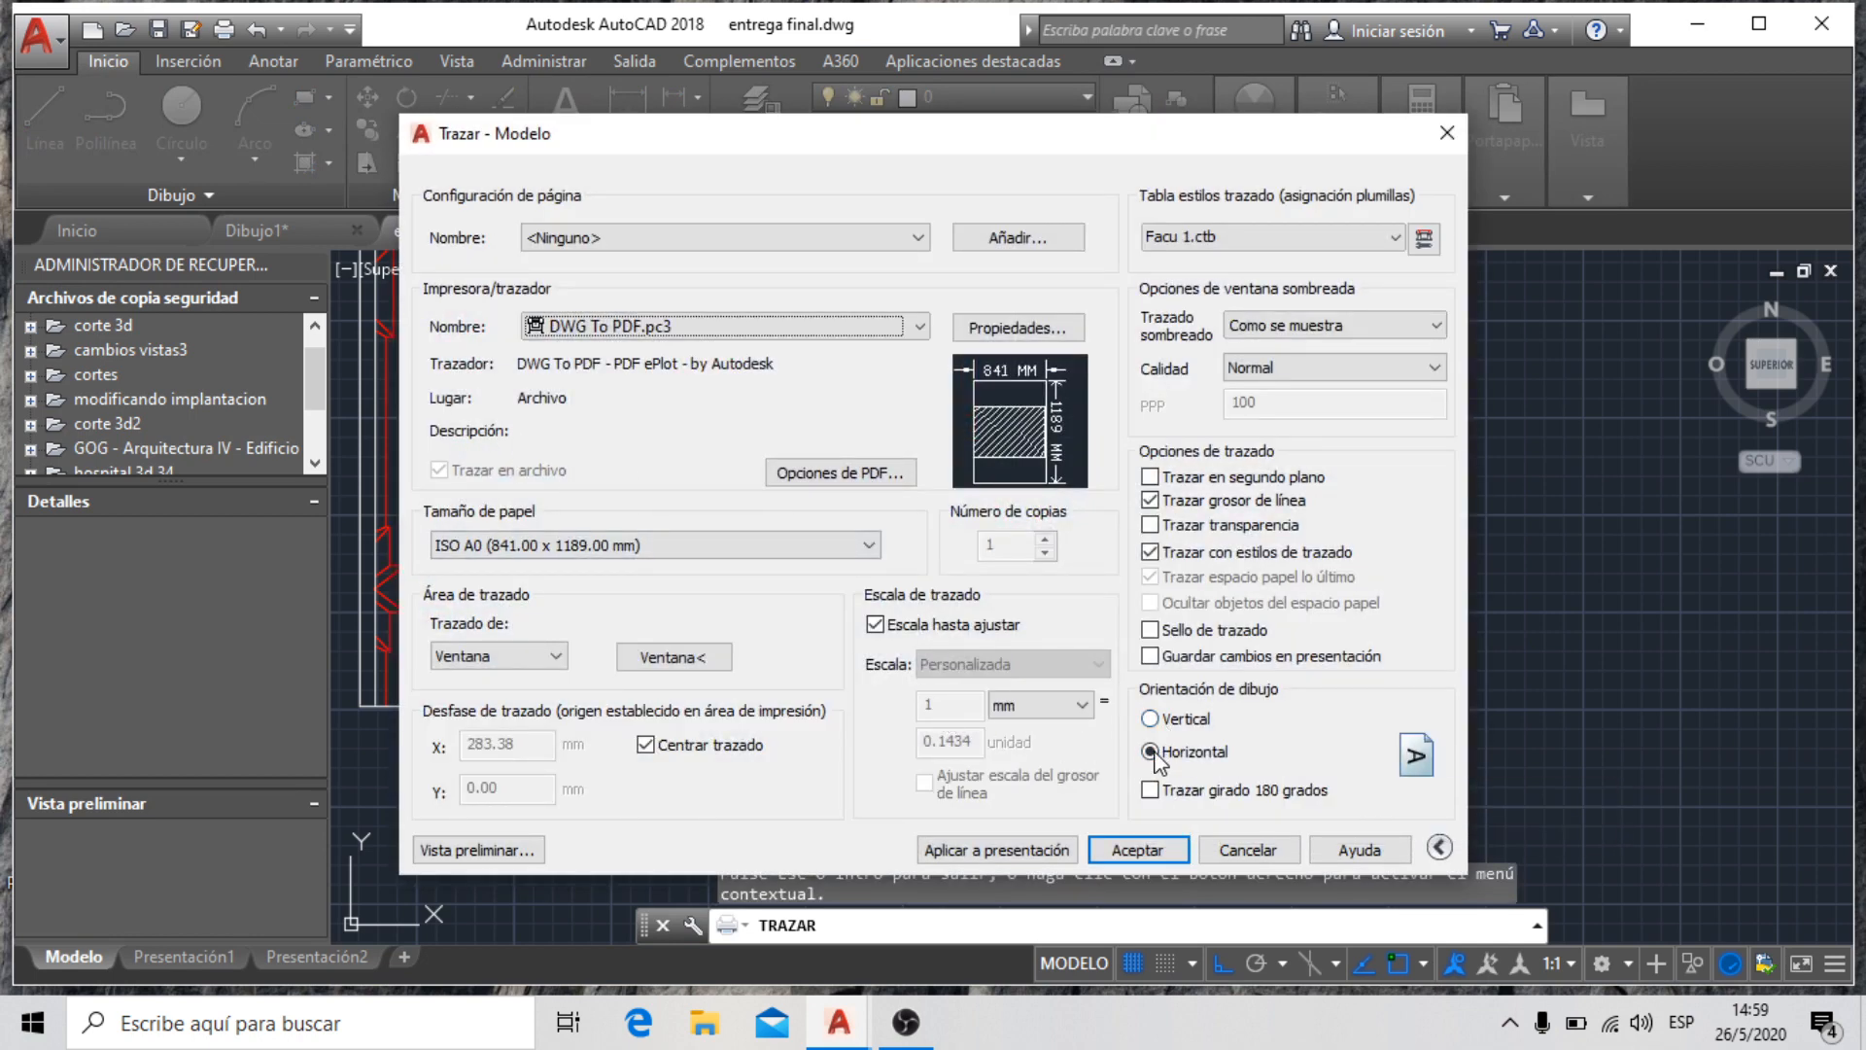
# Set the drawing orientation to vertical and preview the plot, checking the paper margins around the site plan's frame
pyautogui.click(1150, 720)
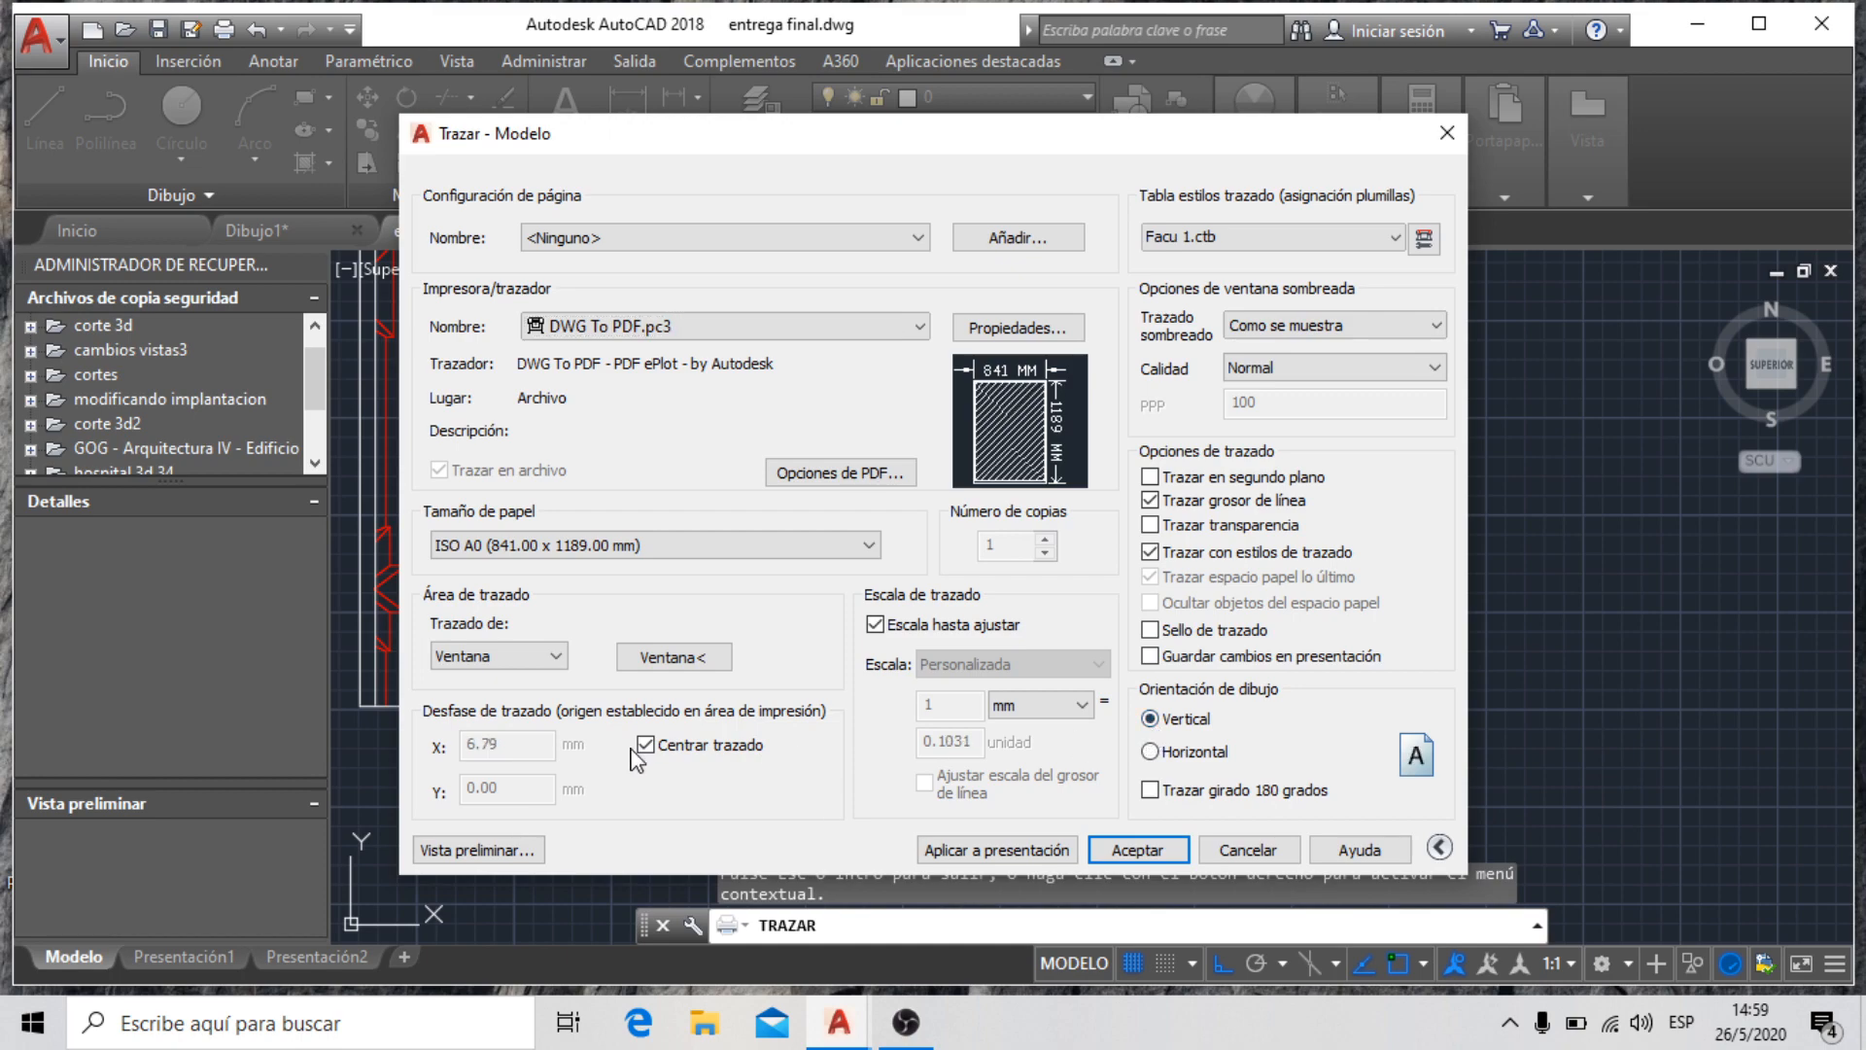
pyautogui.click(482, 849)
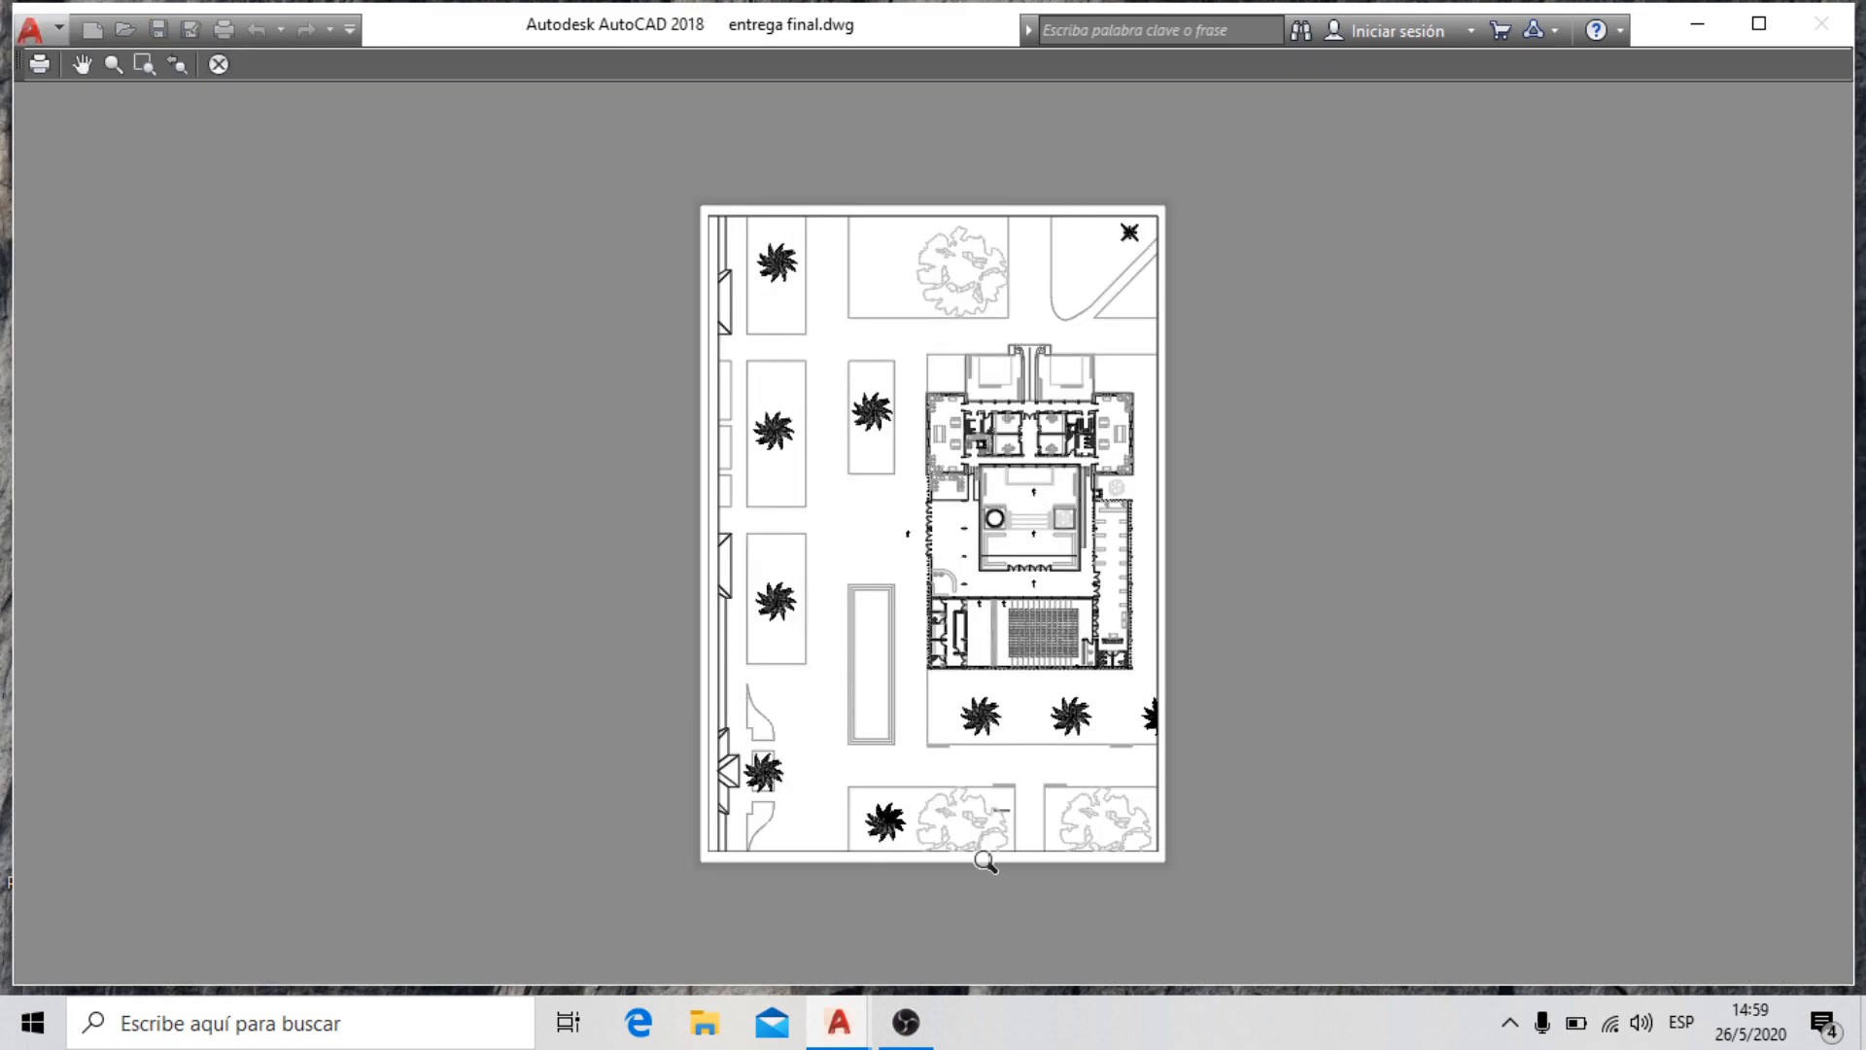
pyautogui.scroll(2, 884, 903)
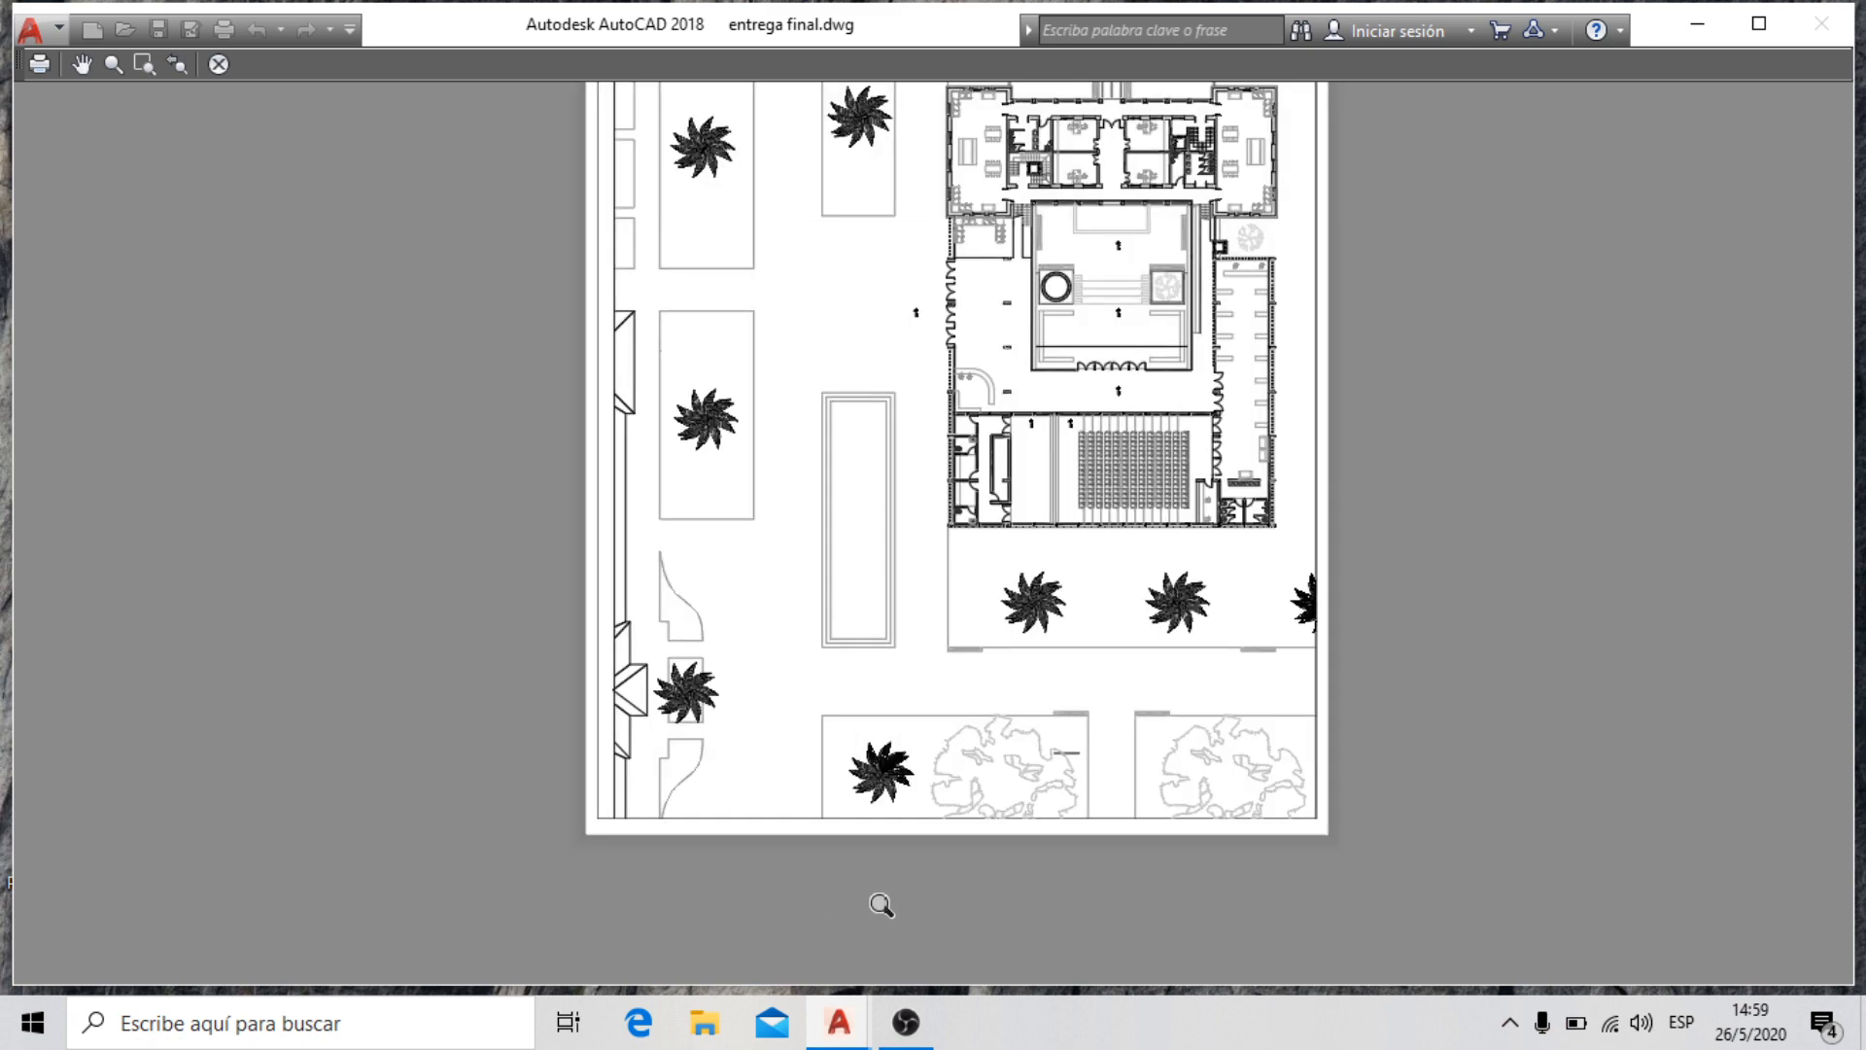
pyautogui.scroll(5, 625, 879)
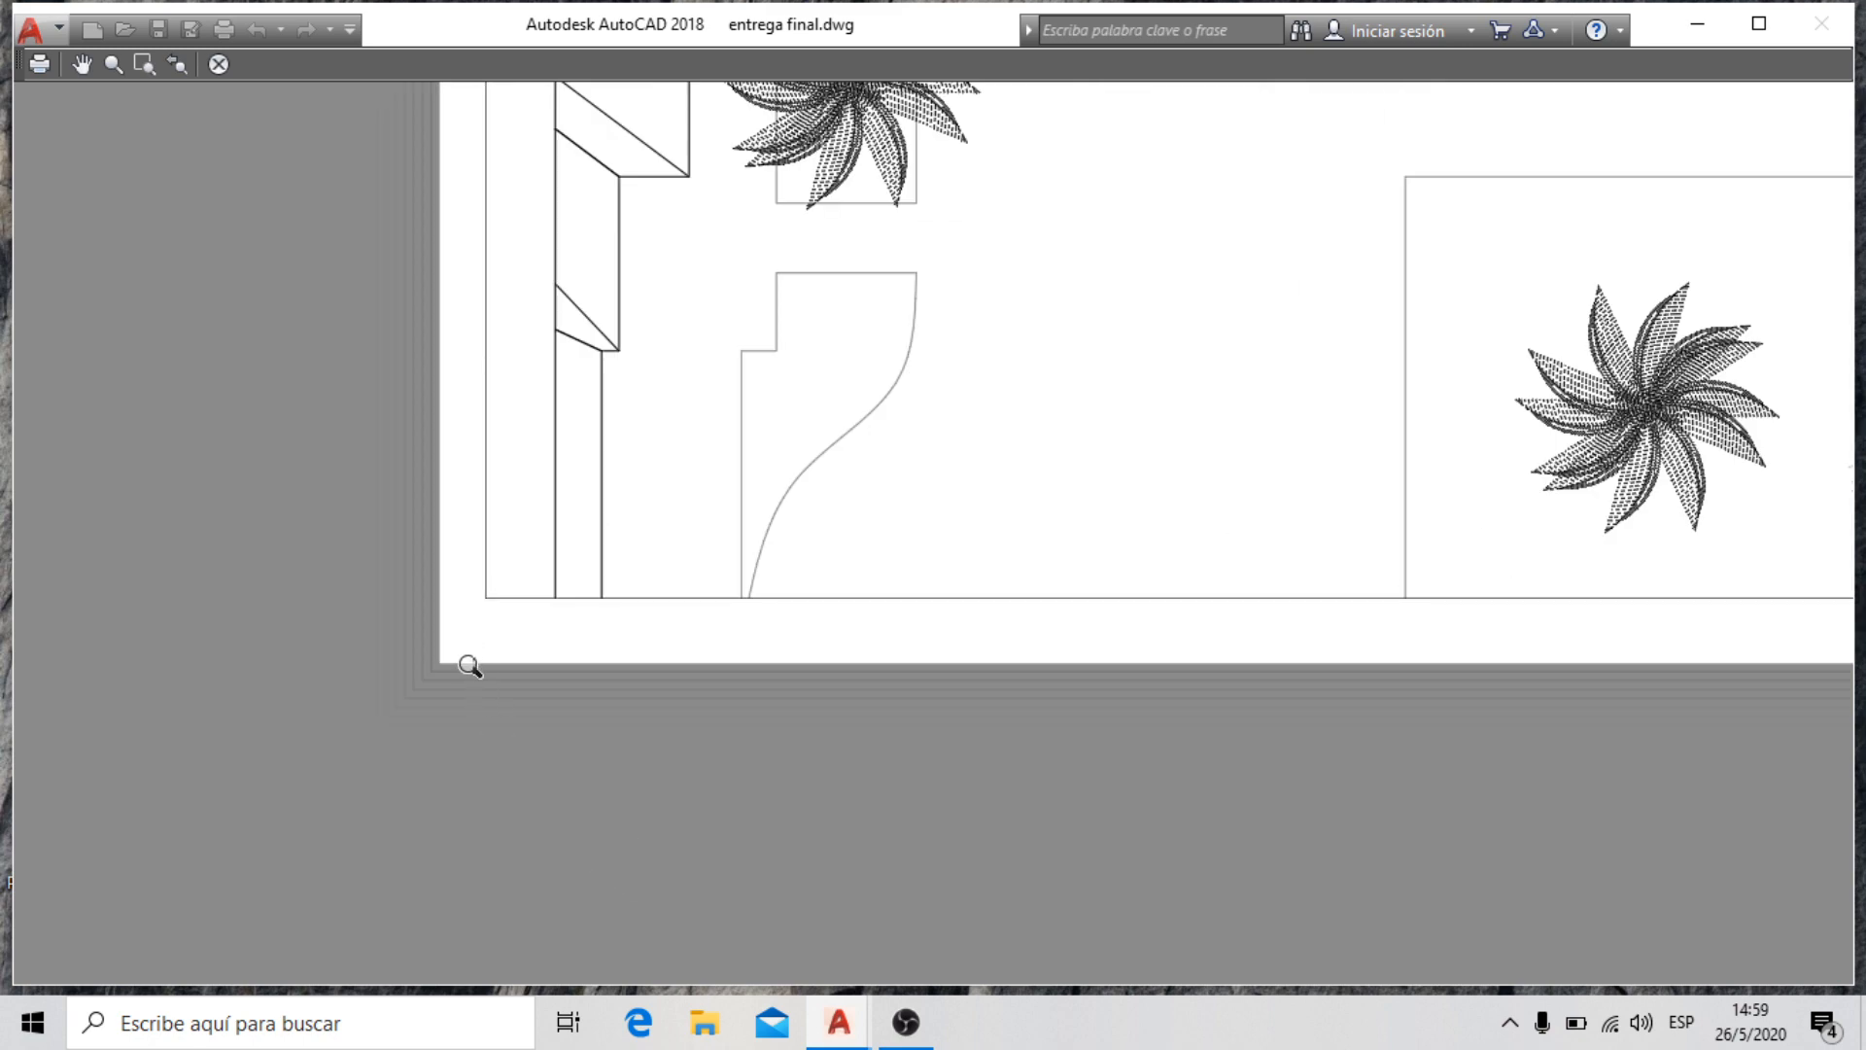
pyautogui.scroll(-7, 545, 713)
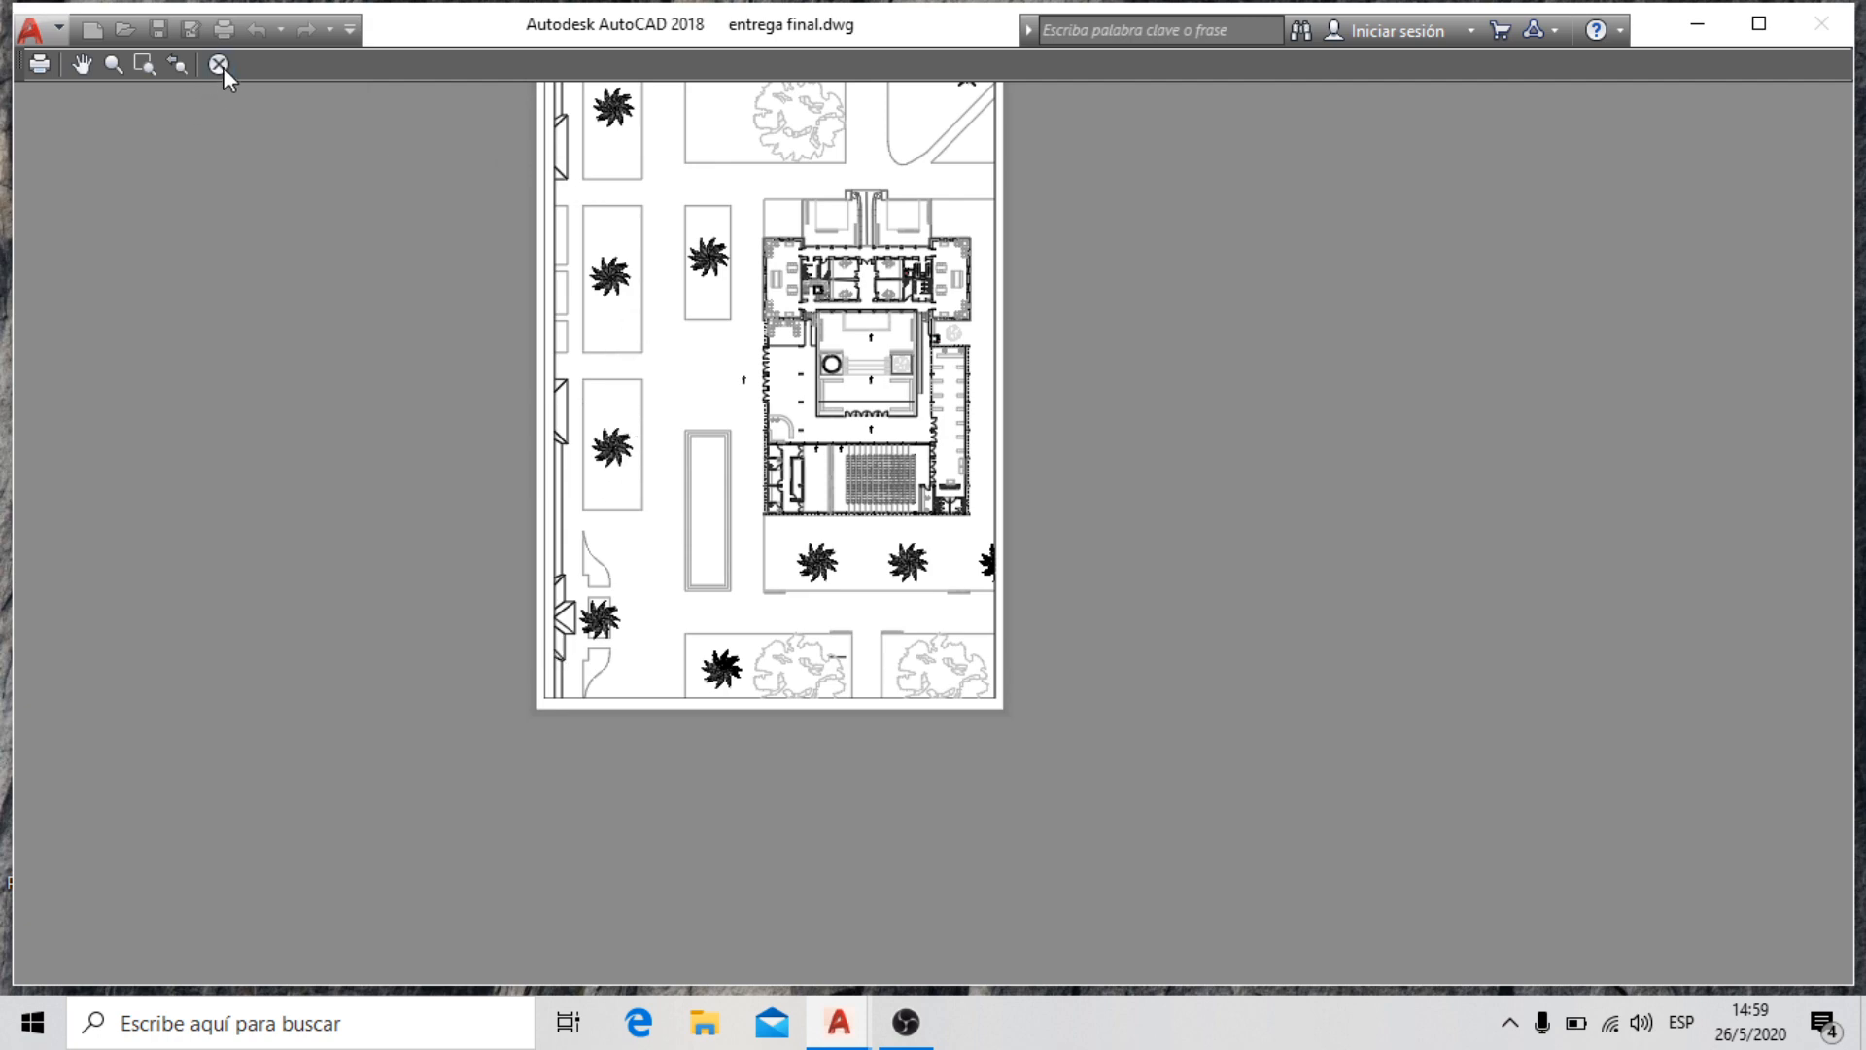
# Examine the line weights of the building's walls, windows and furniture in the plot preview, and close the preview
pyautogui.scroll(4, 972, 248)
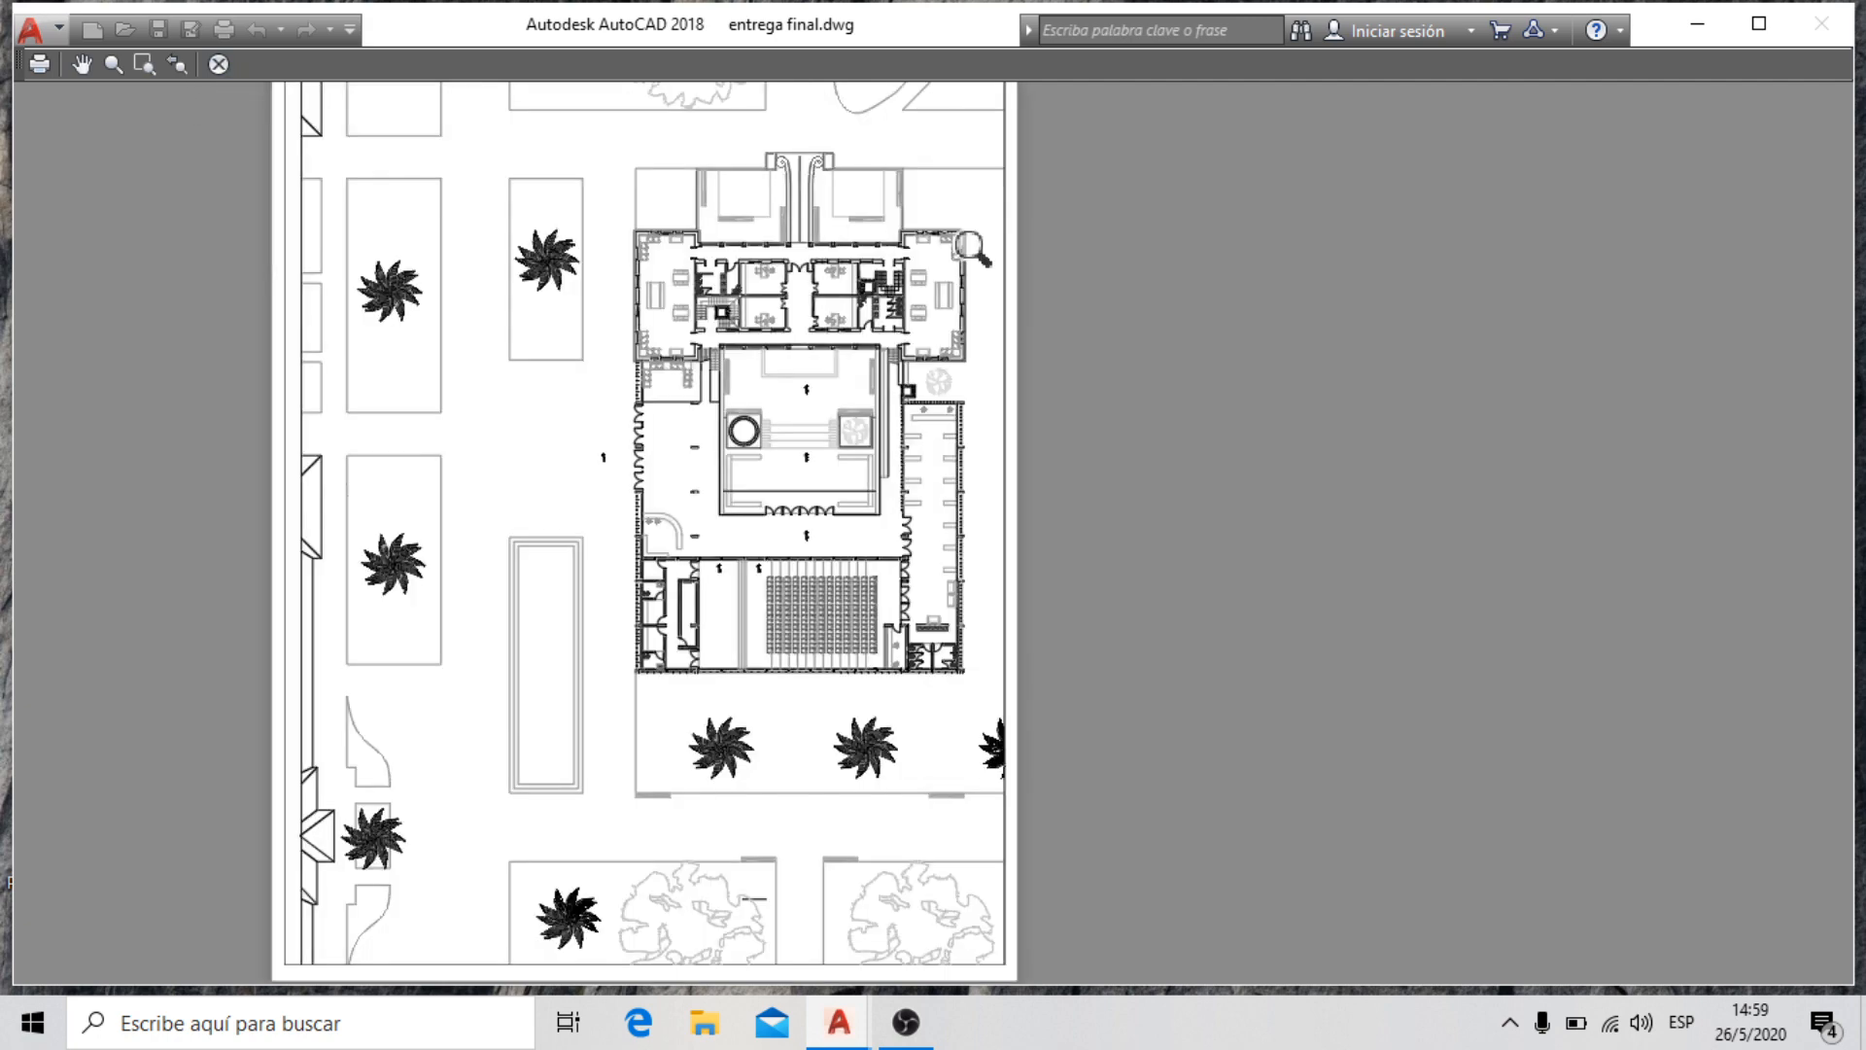
pyautogui.scroll(3, 838, 217)
pyautogui.scroll(-3, 920, 231)
pyautogui.scroll(3, 771, 211)
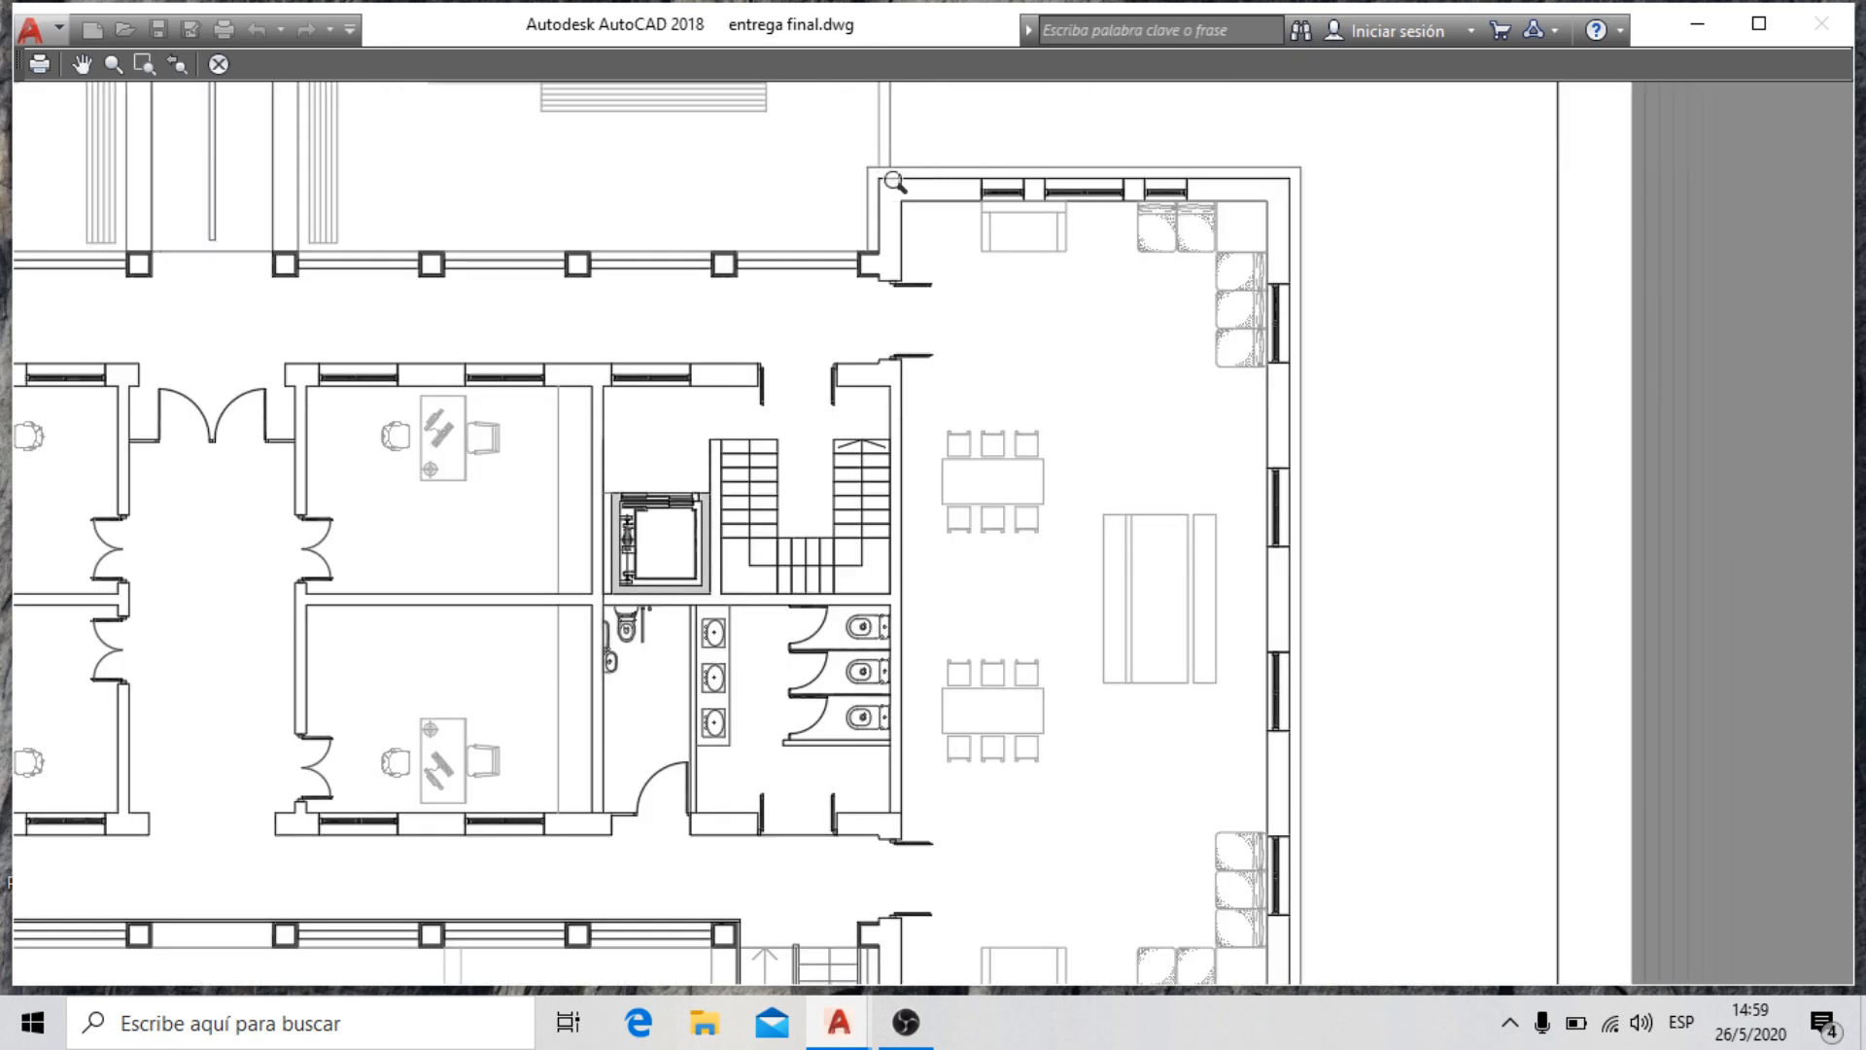
pyautogui.scroll(5, 890, 175)
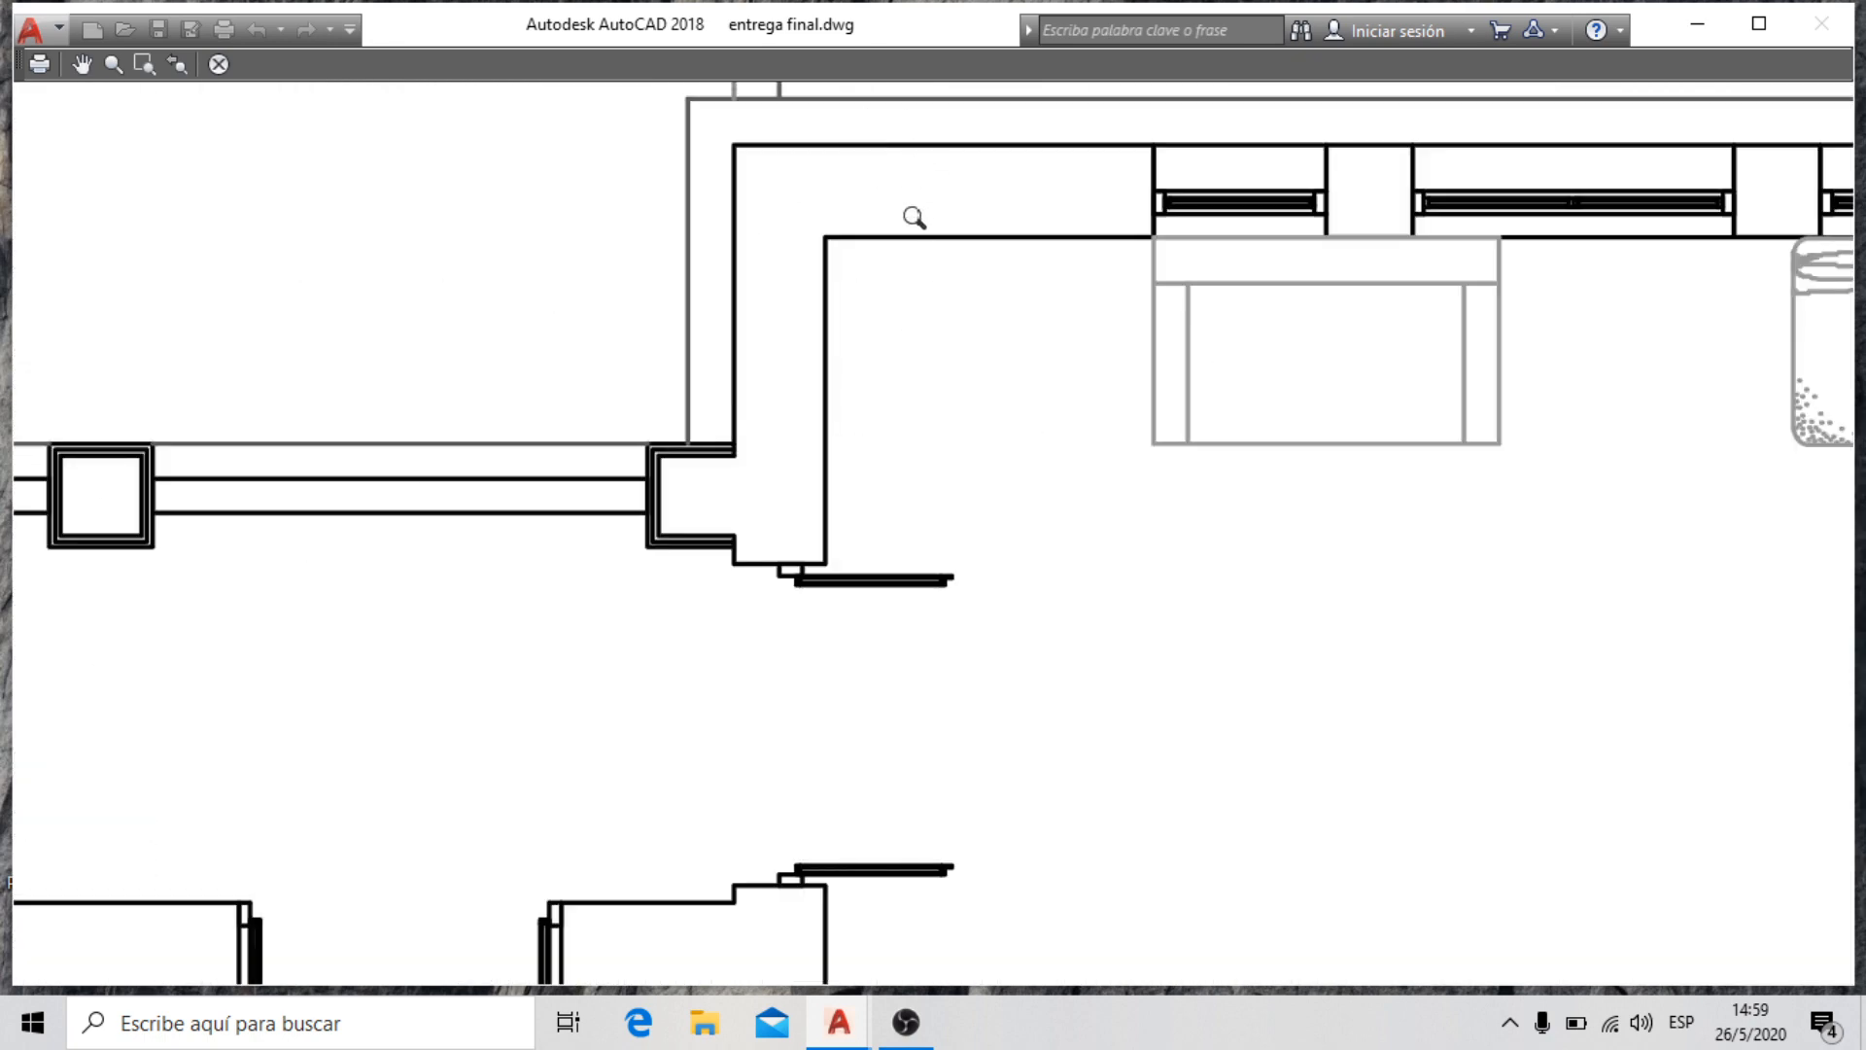
pyautogui.scroll(-5, 867, 305)
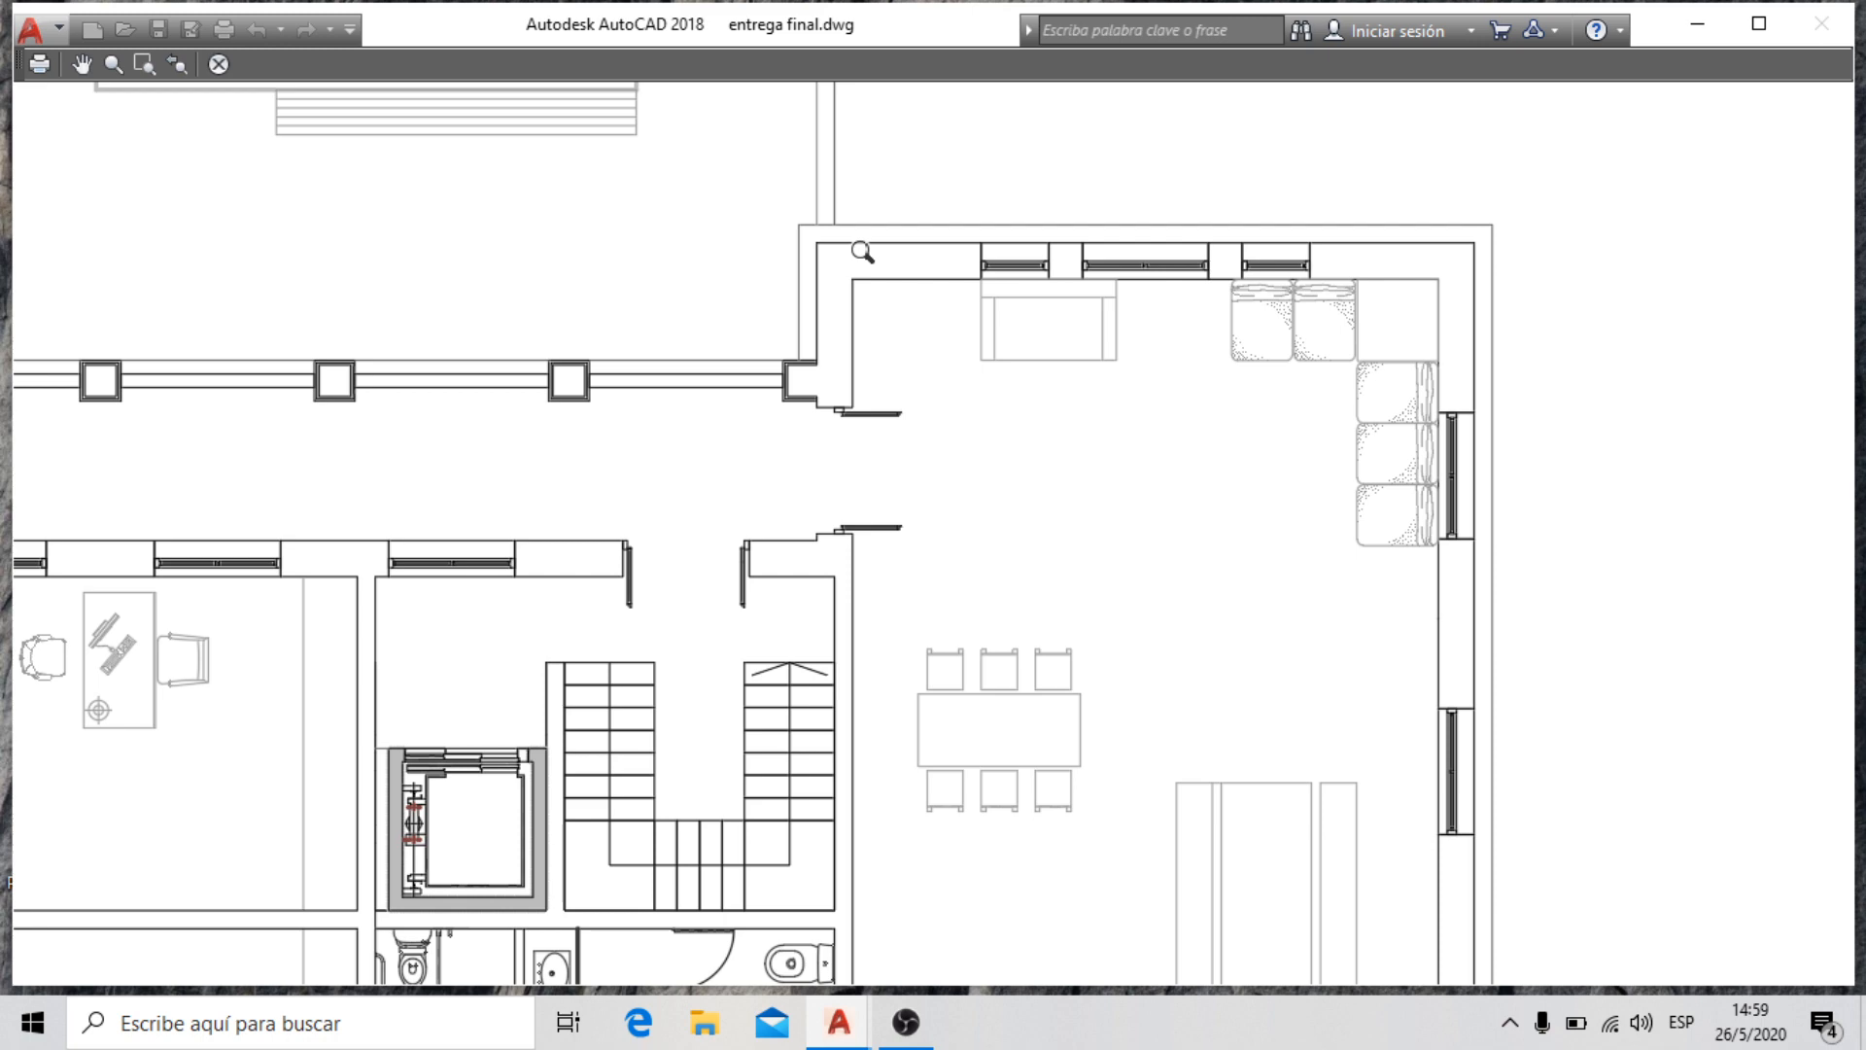
pyautogui.scroll(-8, 862, 258)
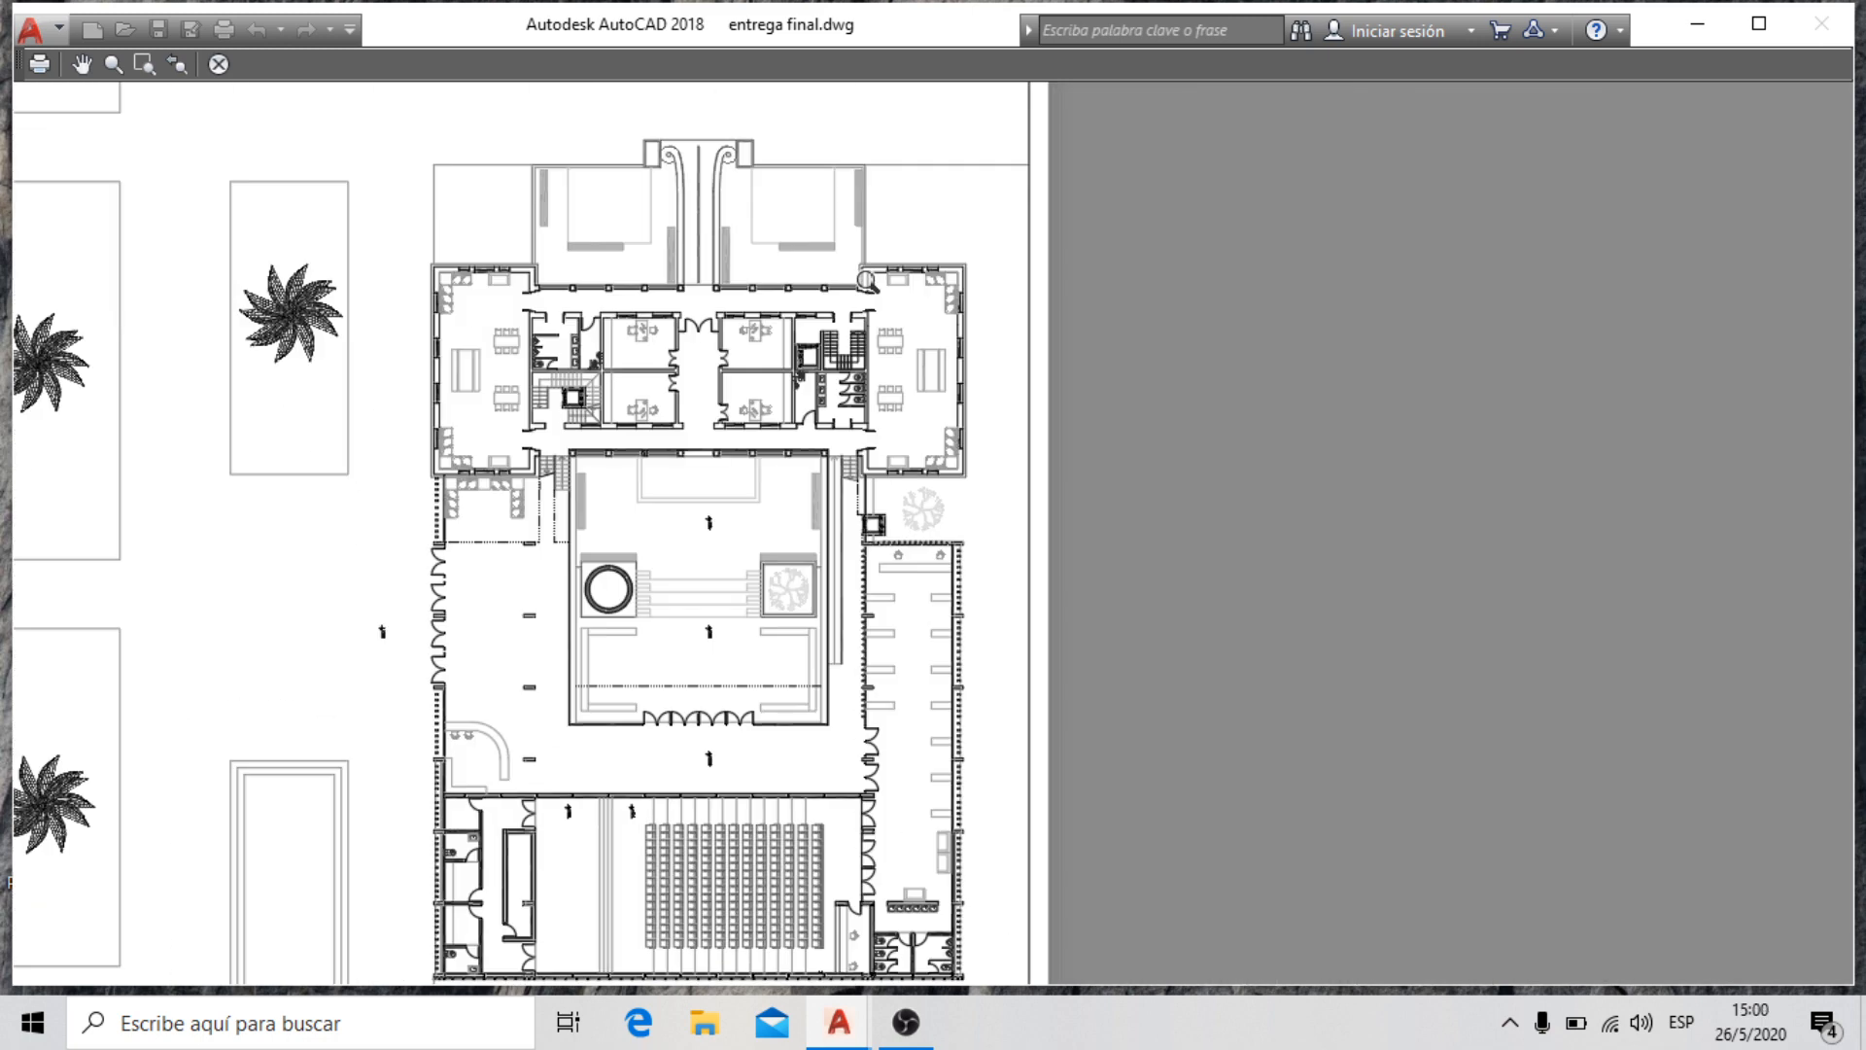
pyautogui.scroll(-3, 704, 374)
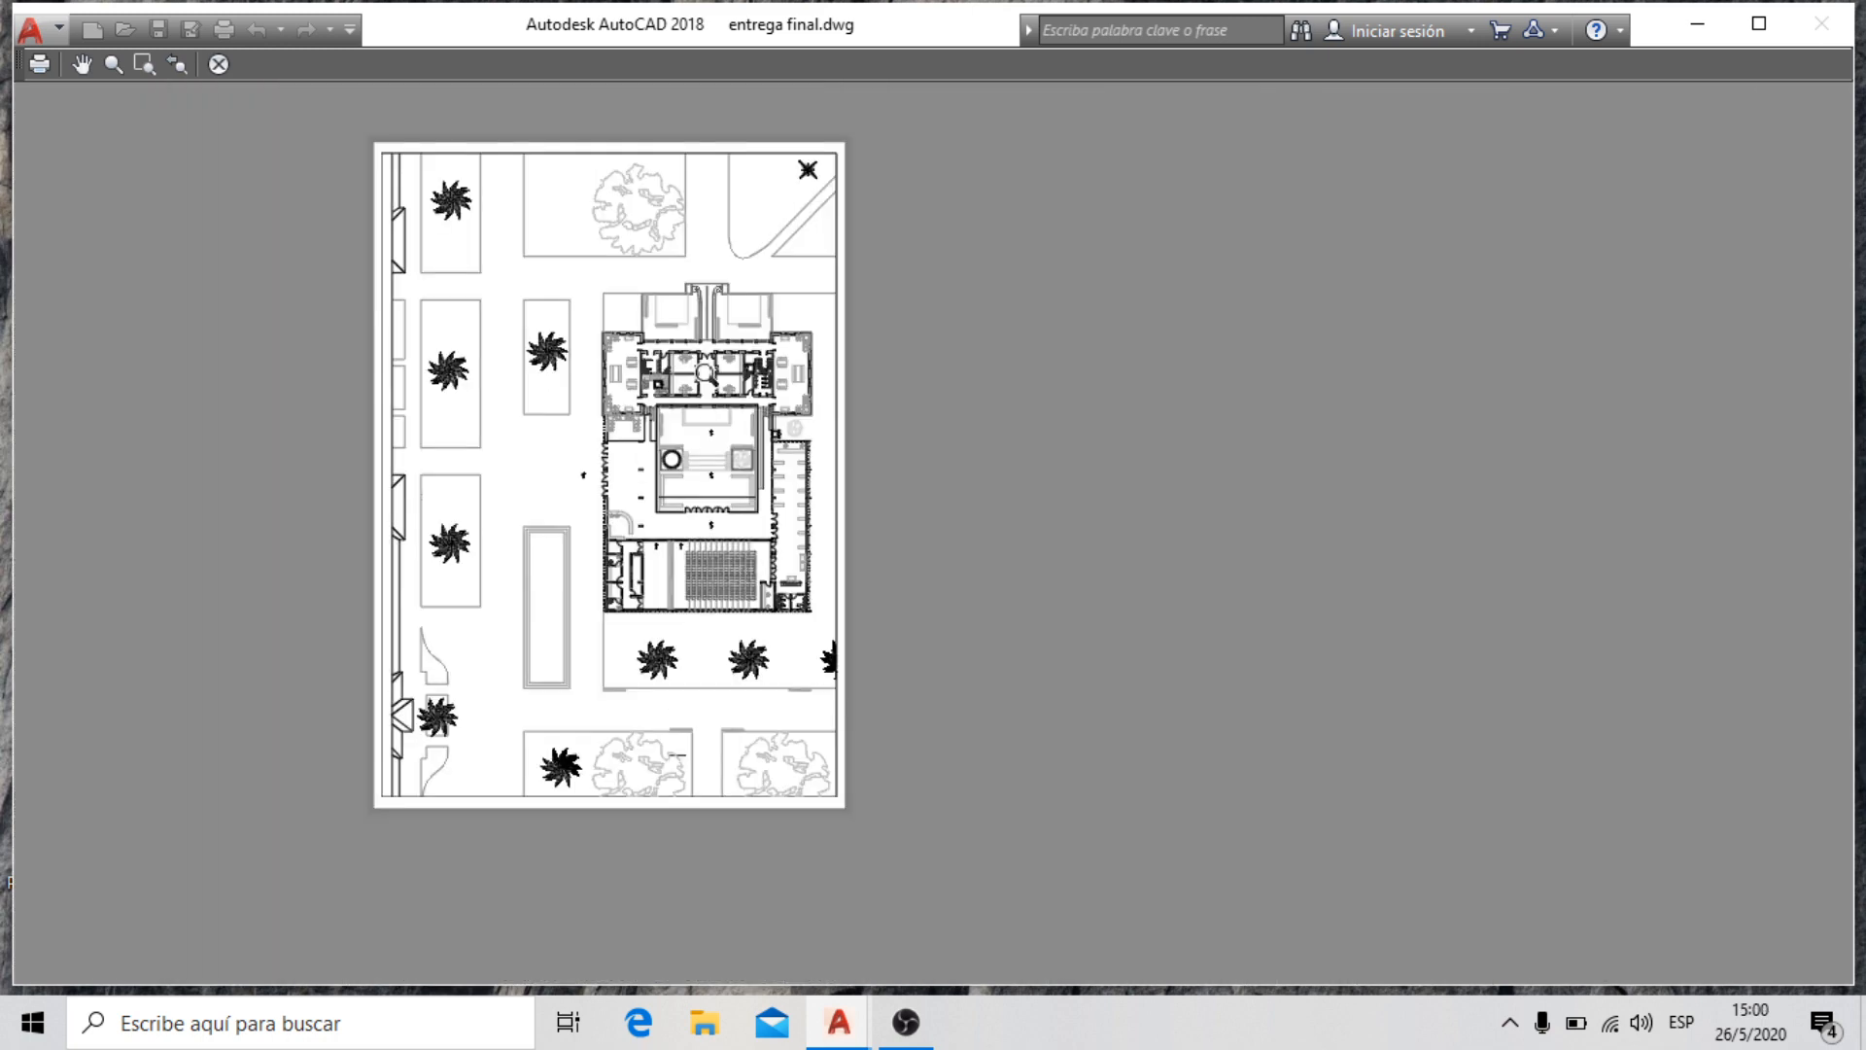
pyautogui.click(218, 66)
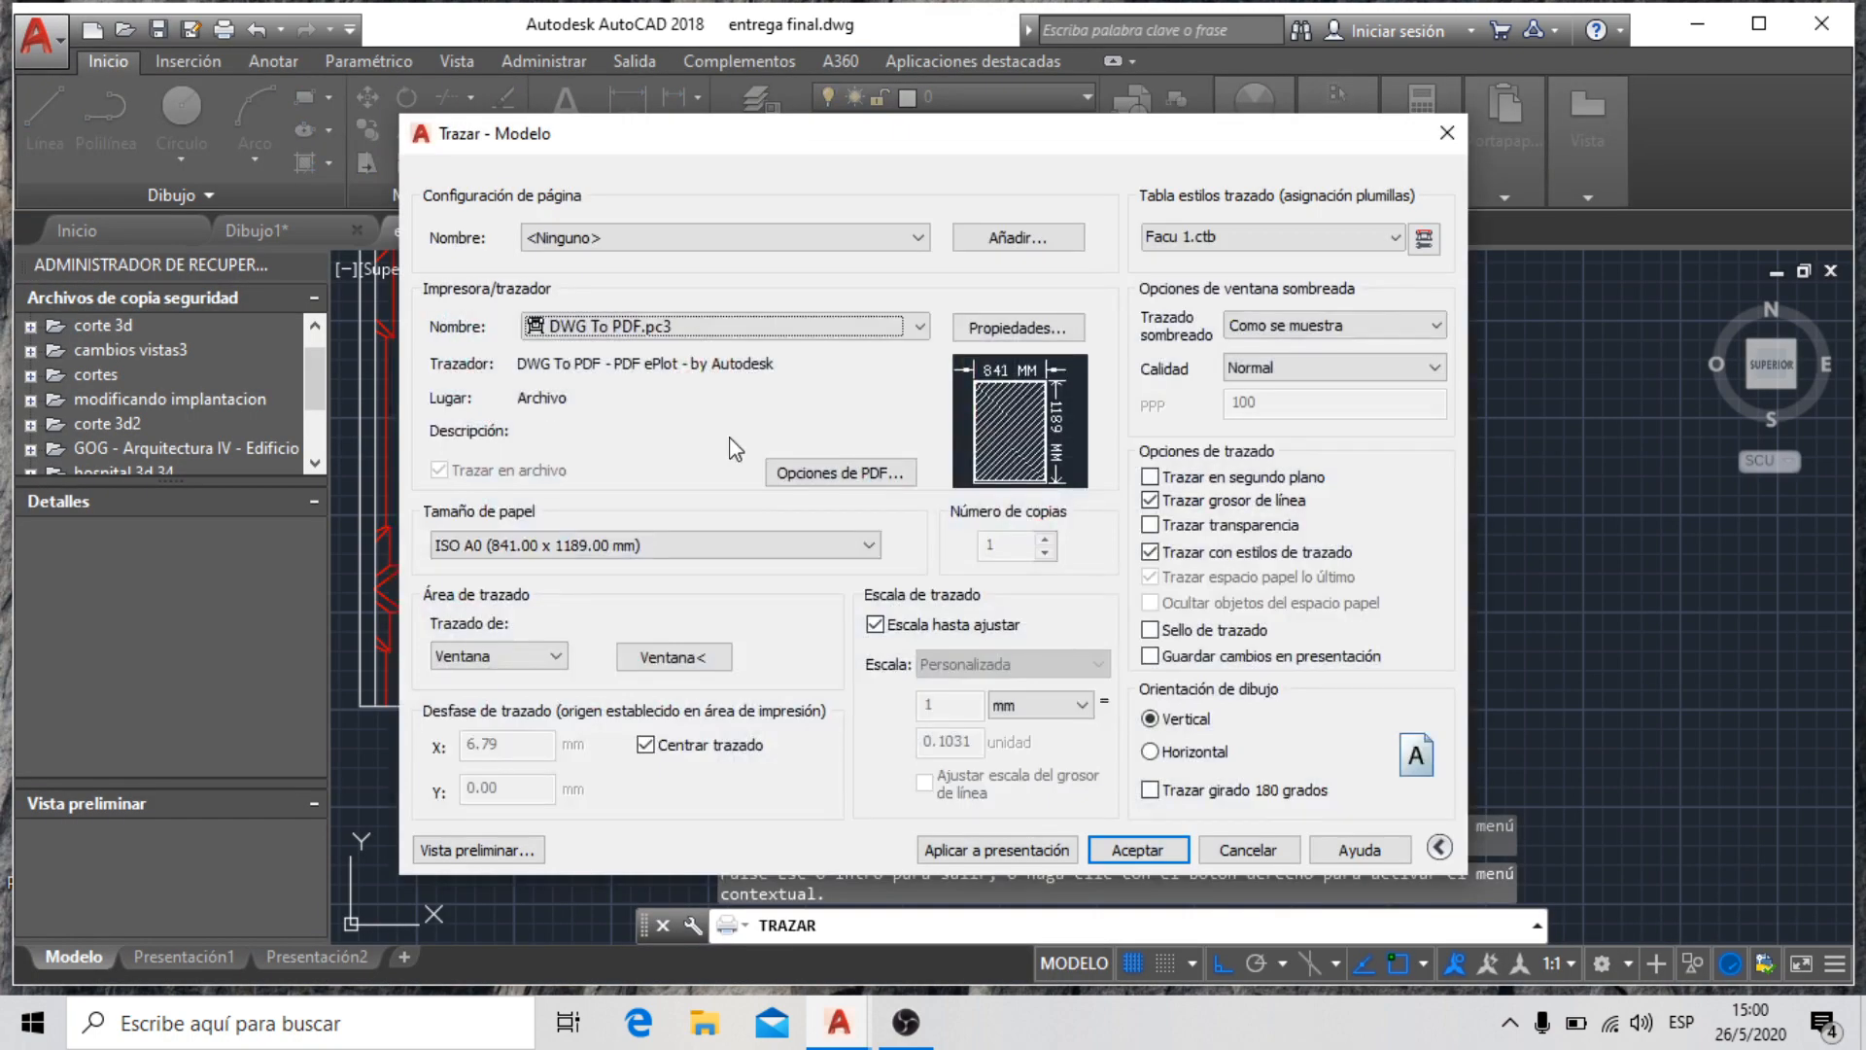
# Change the plot's paper size to the custom A0 (1189.00 x 841.00 mm) format
pyautogui.click(789, 546)
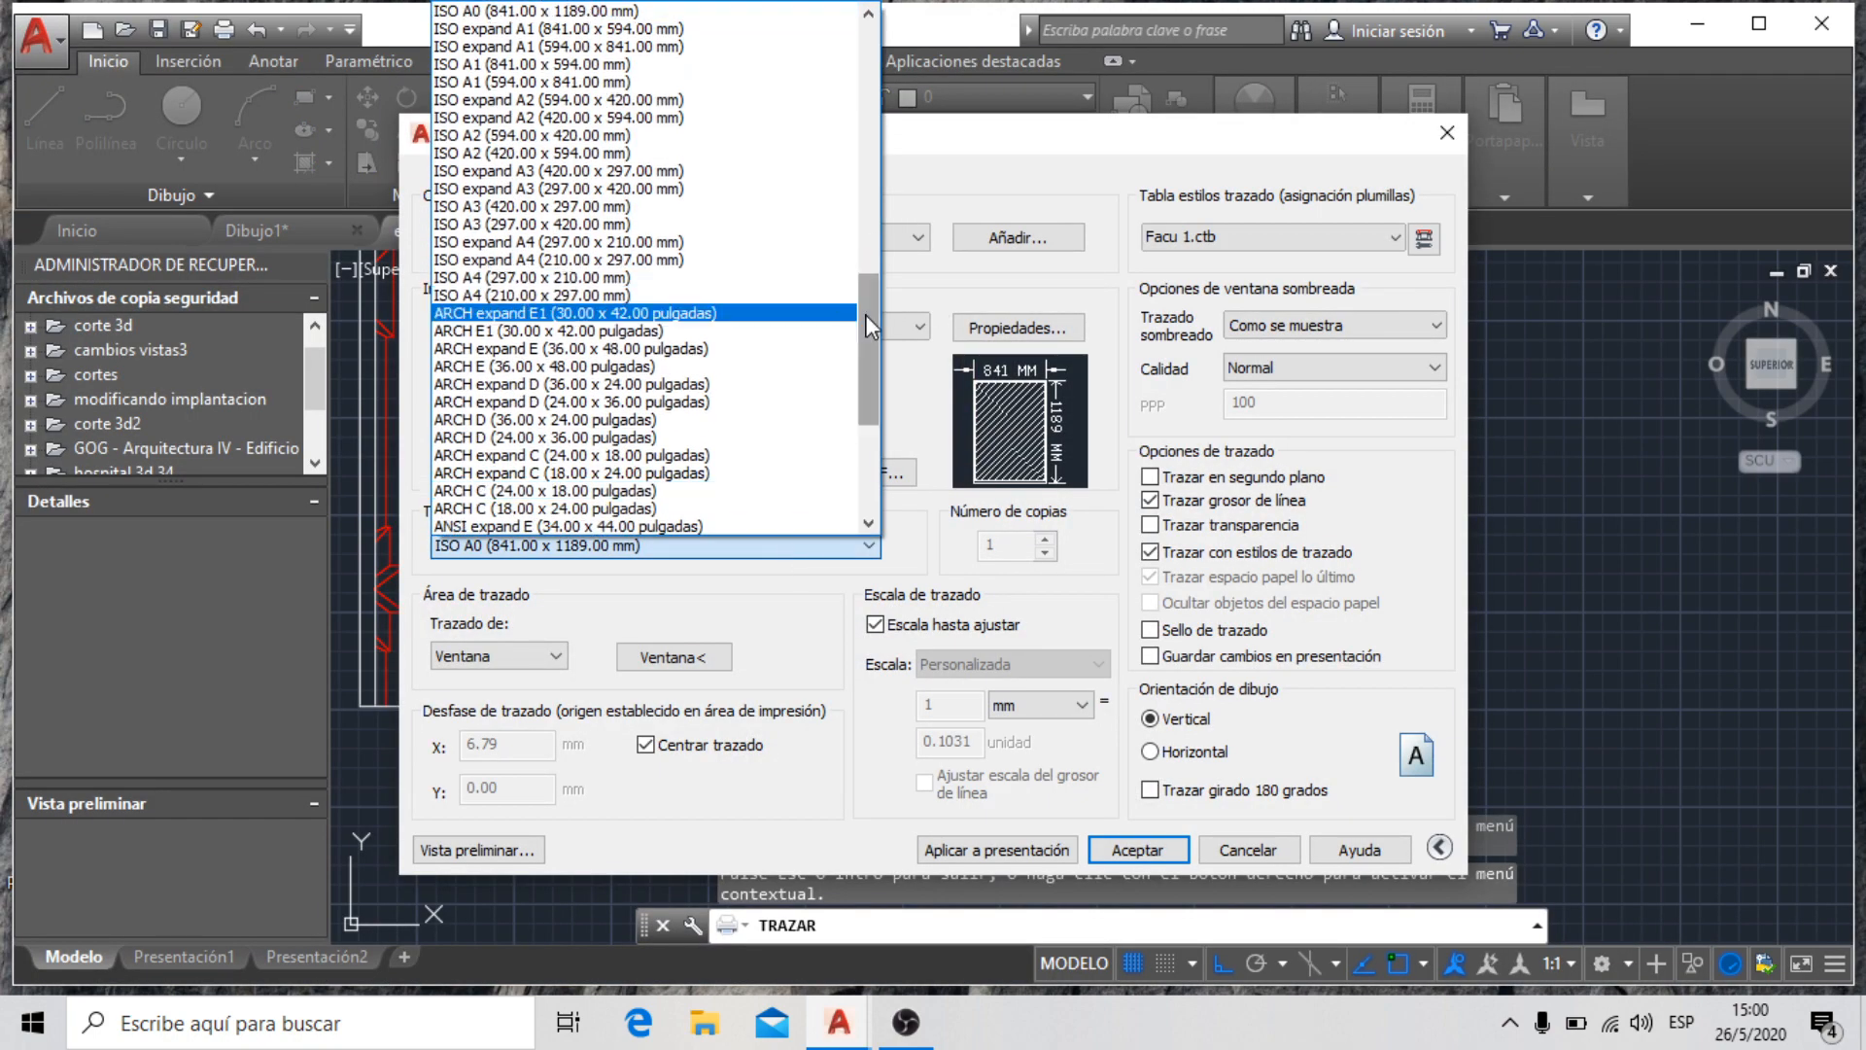
pyautogui.moveTo(865, 313); pyautogui.dragTo(873, 39)
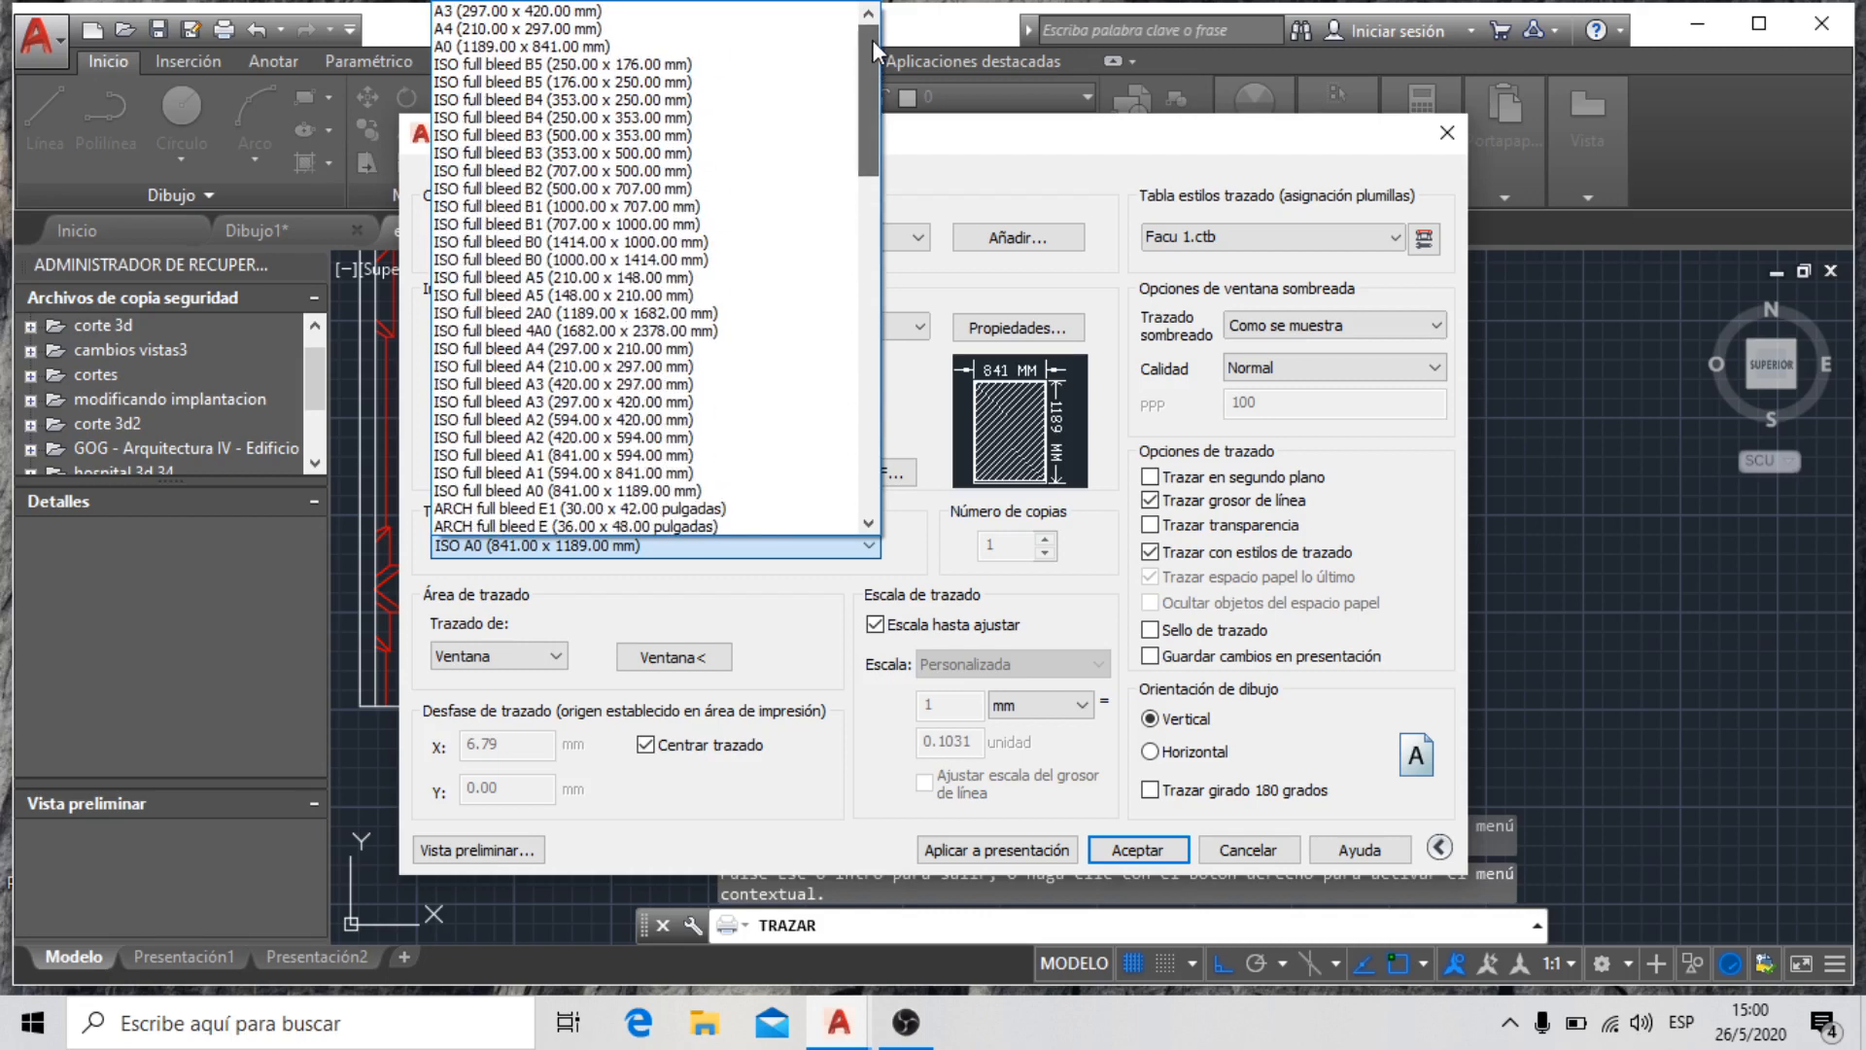
pyautogui.click(659, 43)
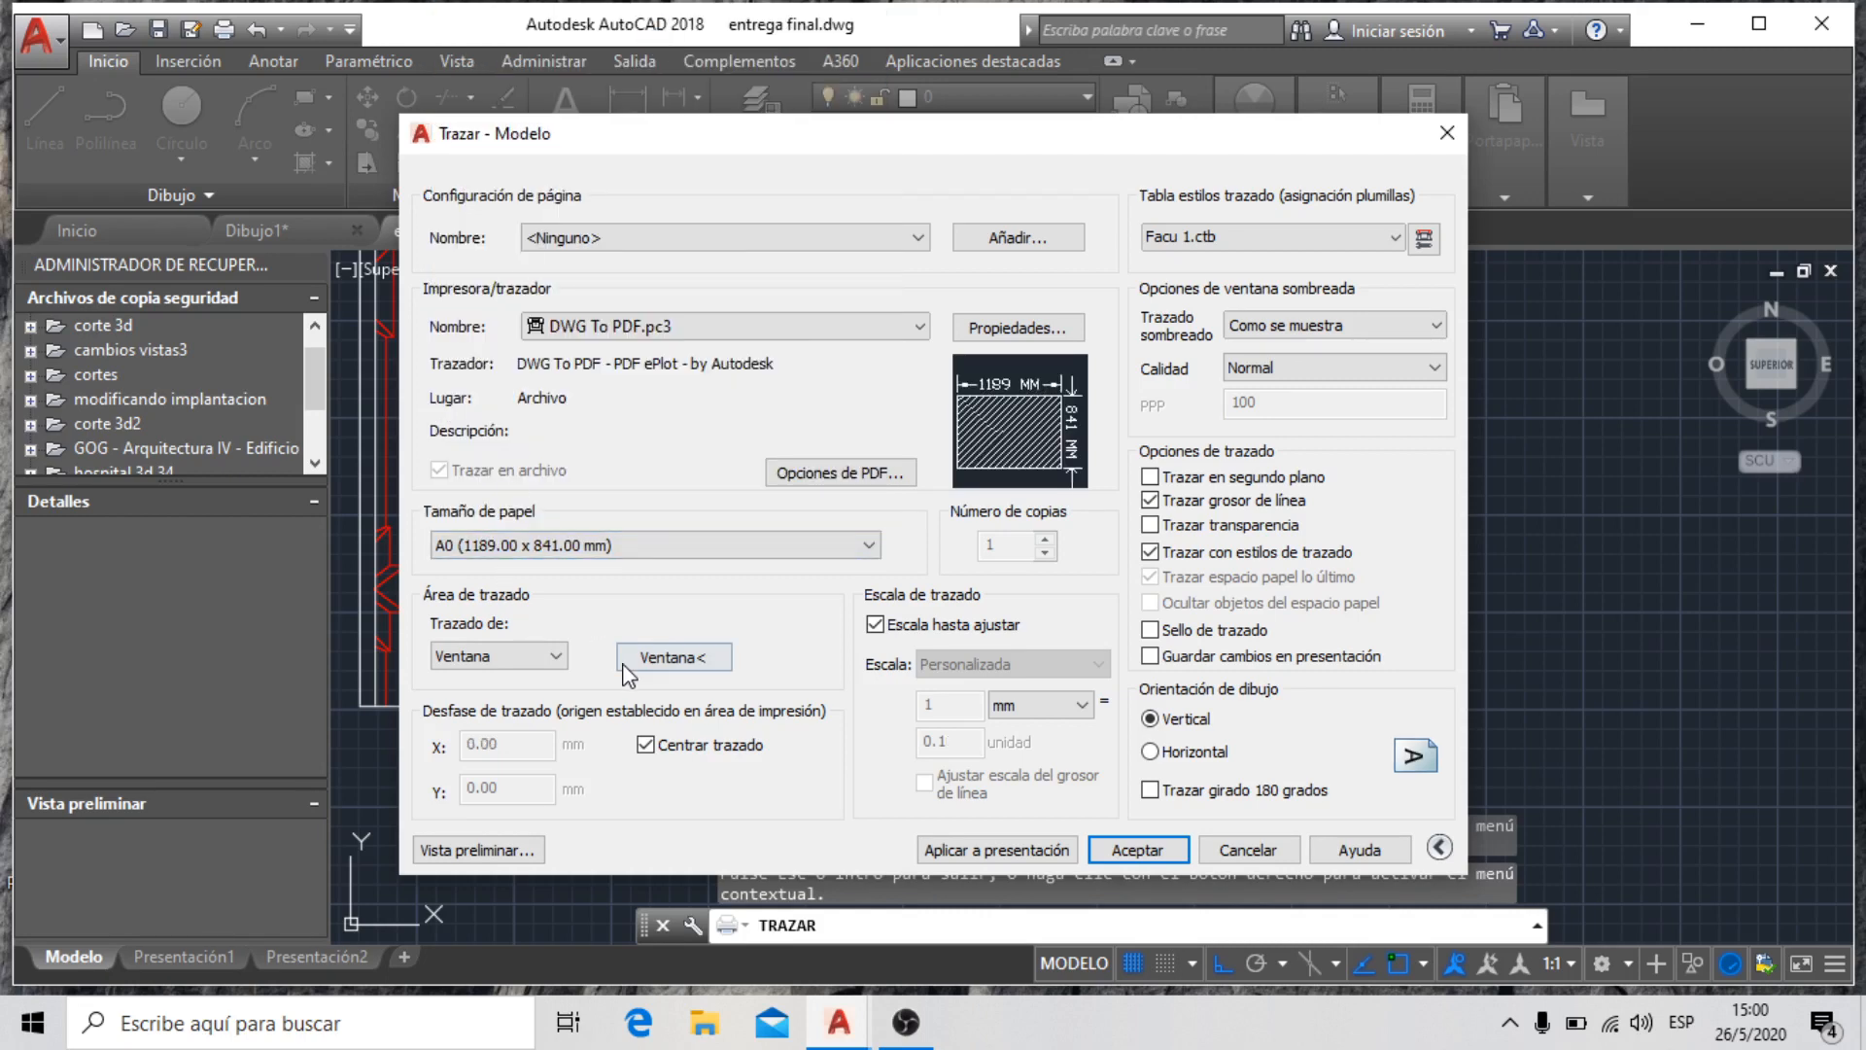
# Redefine the plot window from the upper-left to the lower-right corner of the site plan's frame
pyautogui.click(670, 658)
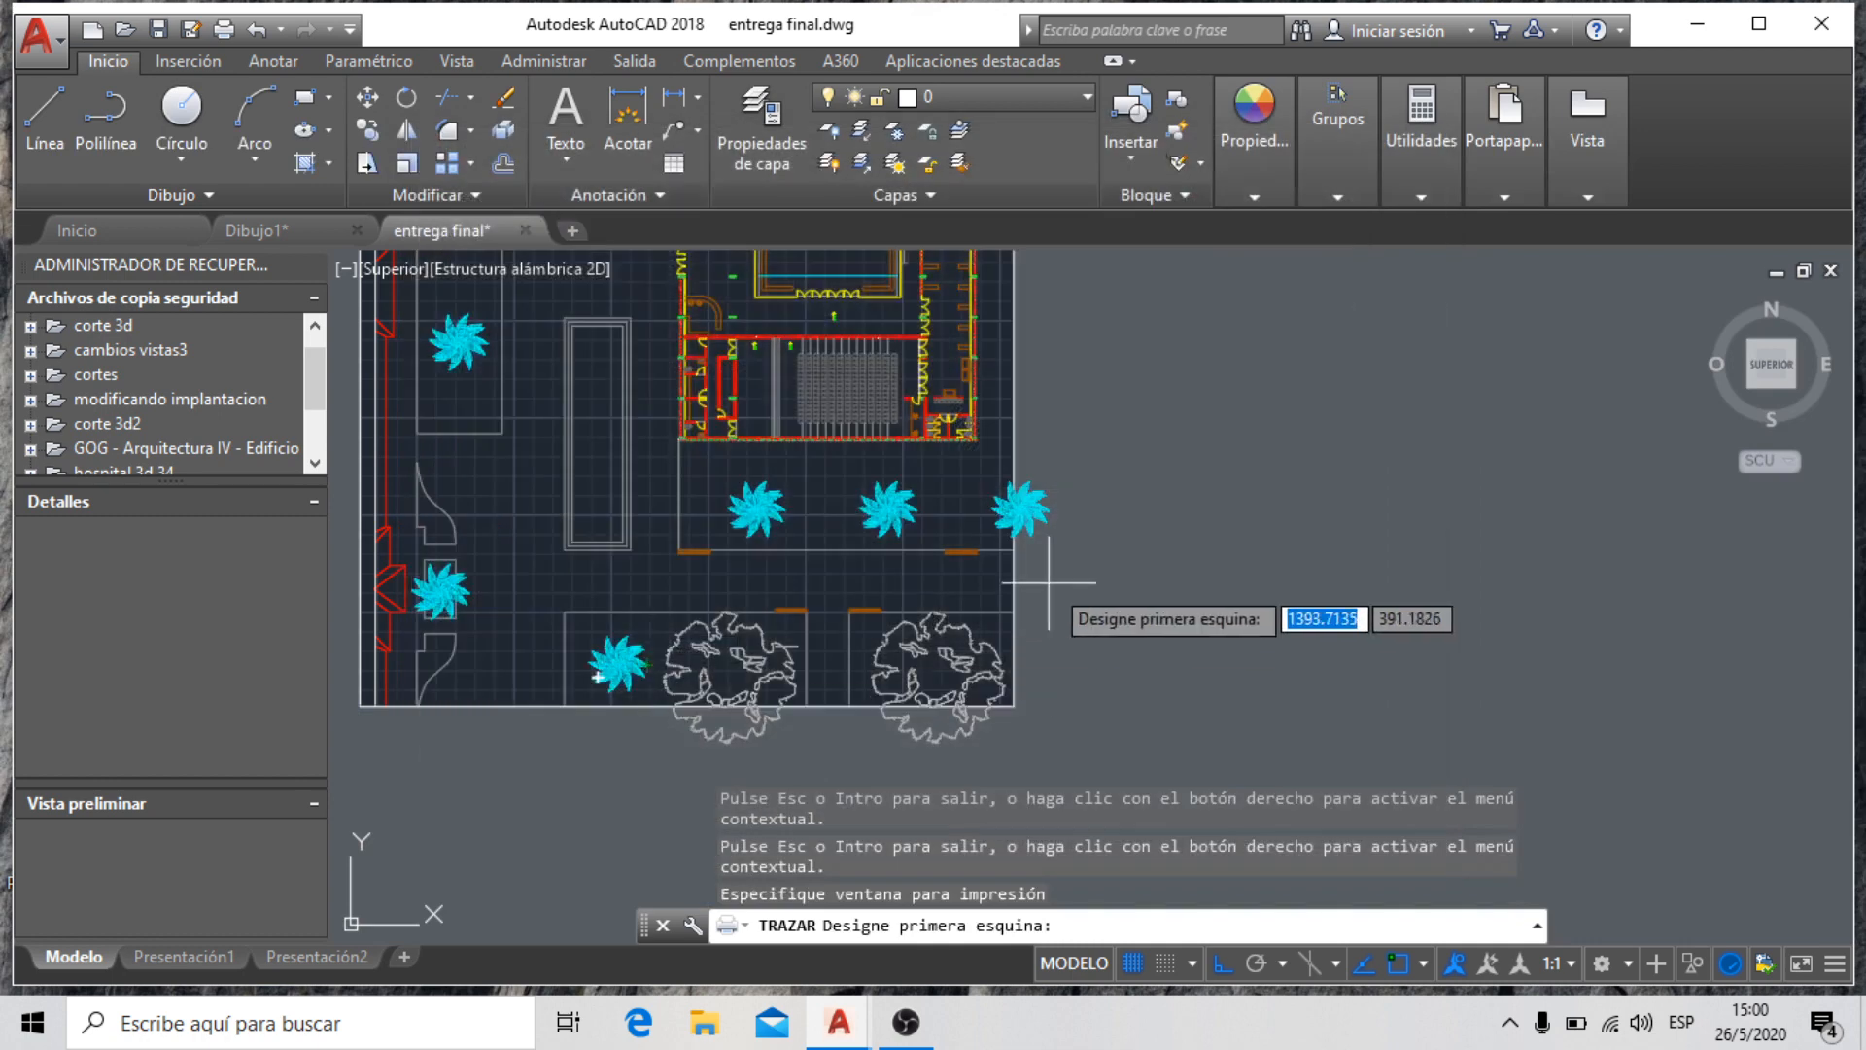
pyautogui.scroll(-4, 1062, 583)
pyautogui.scroll(5, 1043, 528)
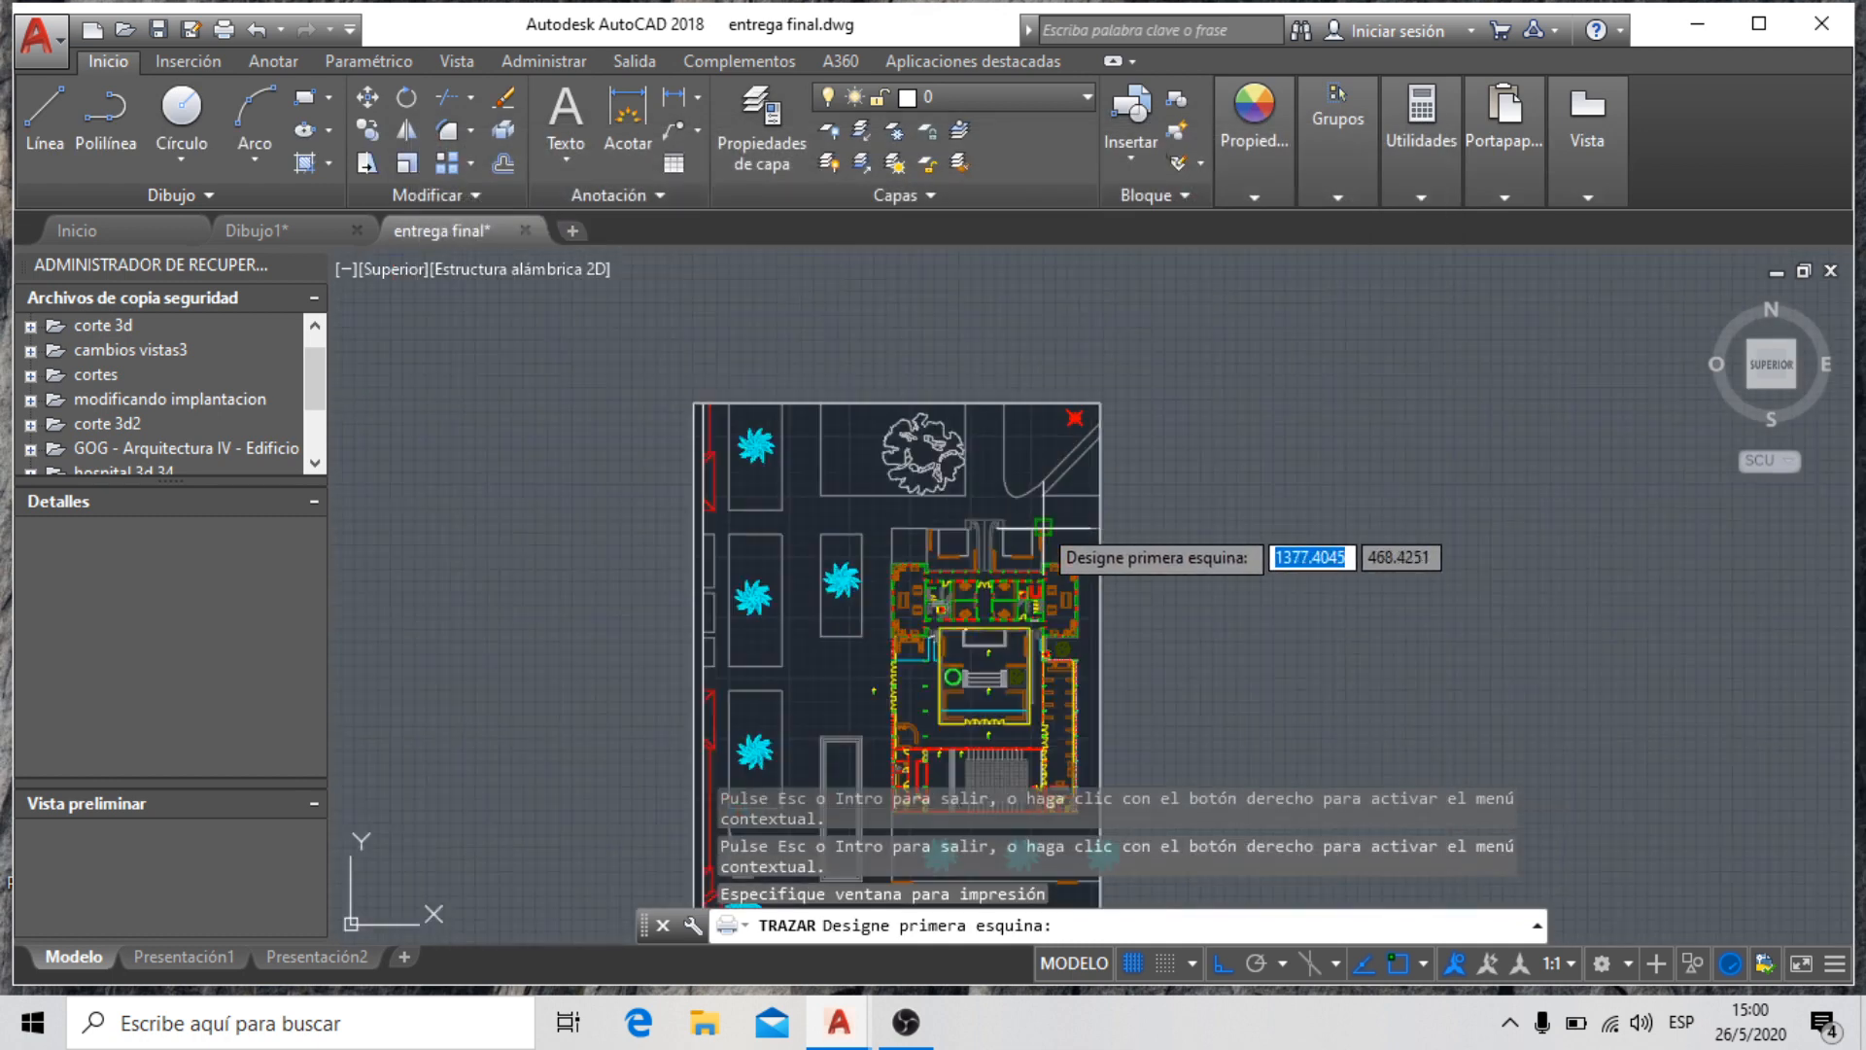
pyautogui.click(694, 403)
pyautogui.scroll(-3, 956, 385)
pyautogui.scroll(4, 826, 583)
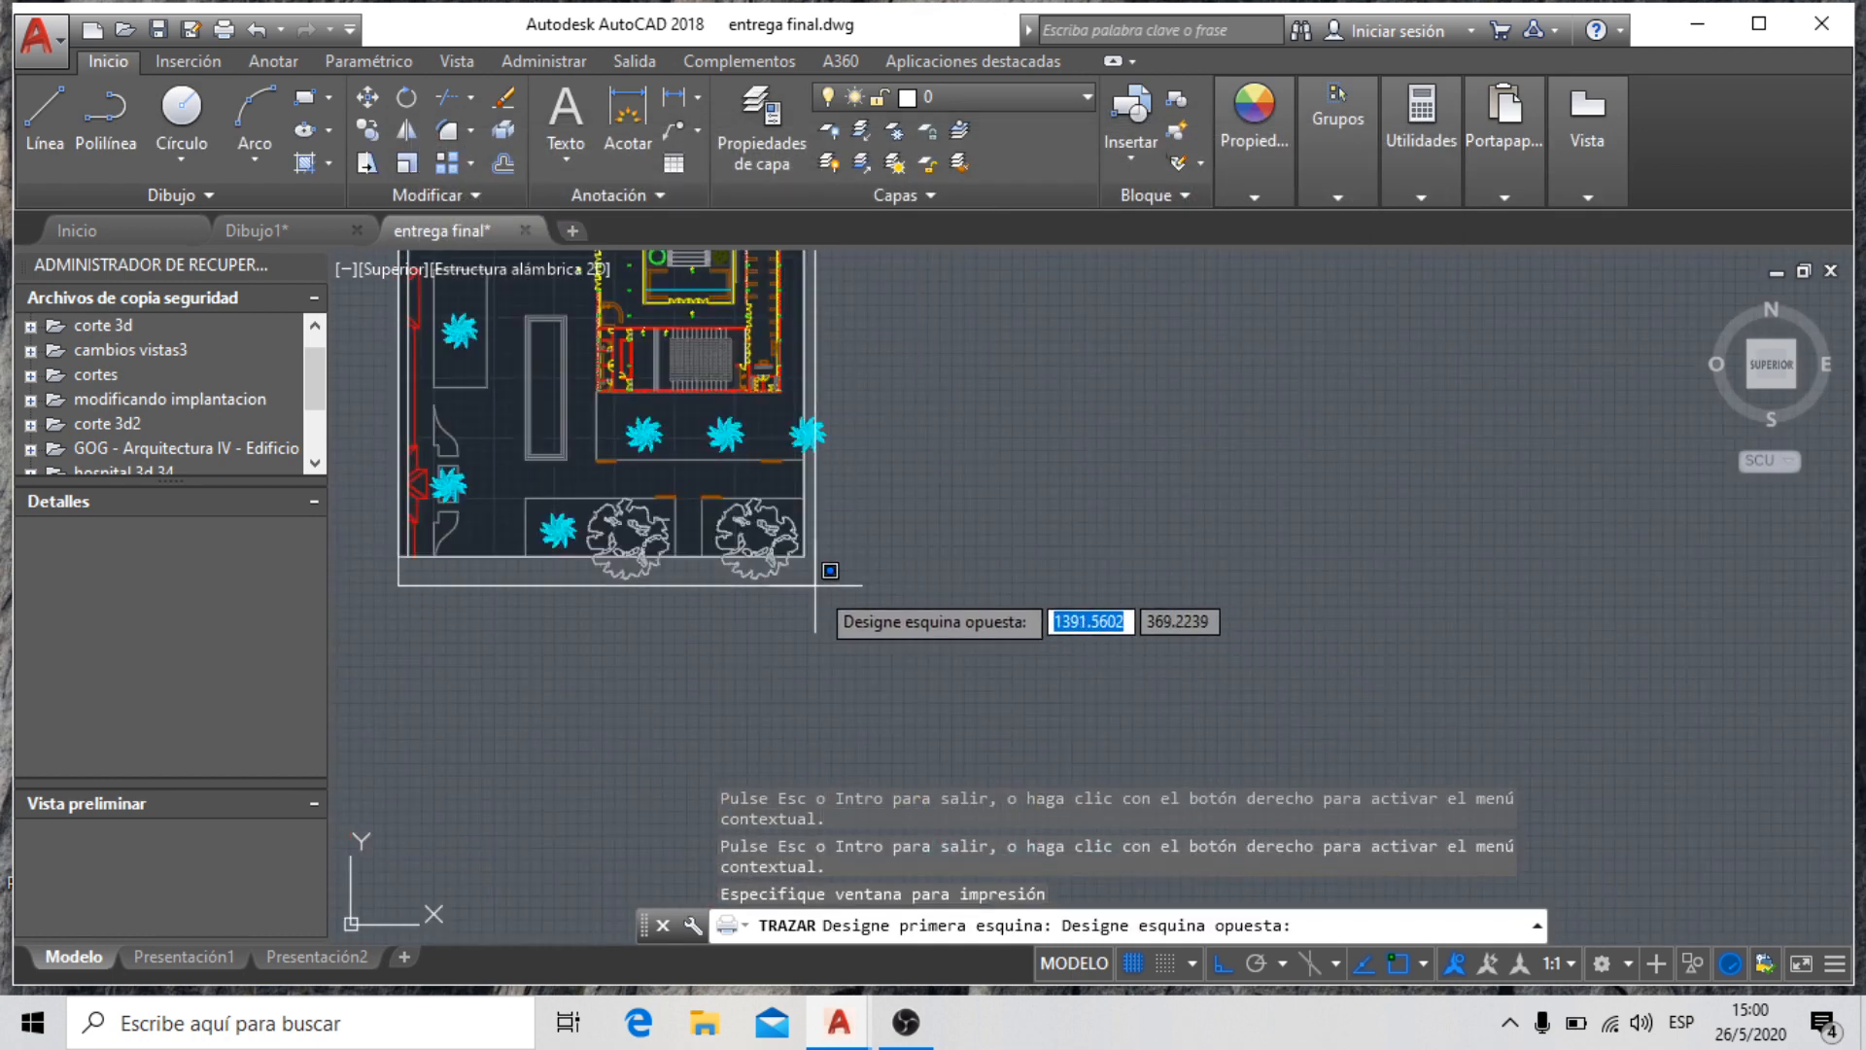
pyautogui.click(804, 555)
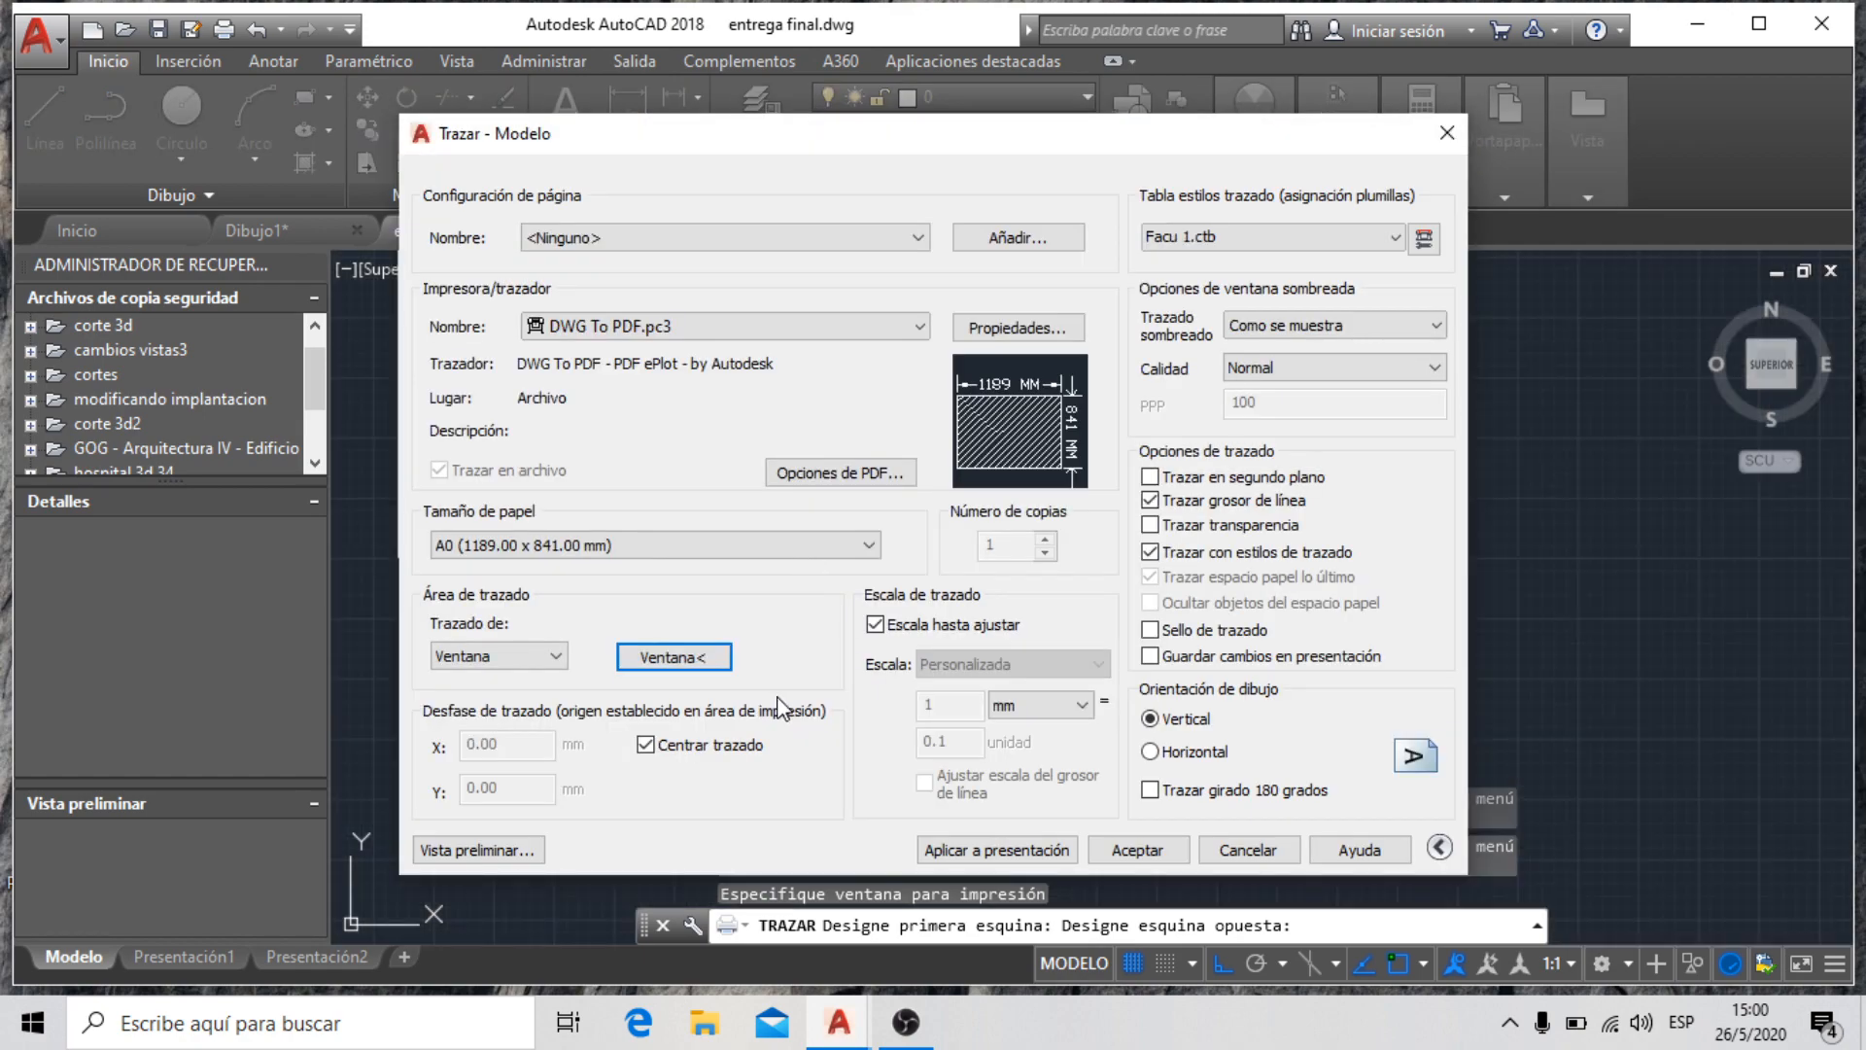
# Preview the plot on the custom A0 paper and check the sheet's edges against the site plan's frame
pyautogui.click(481, 845)
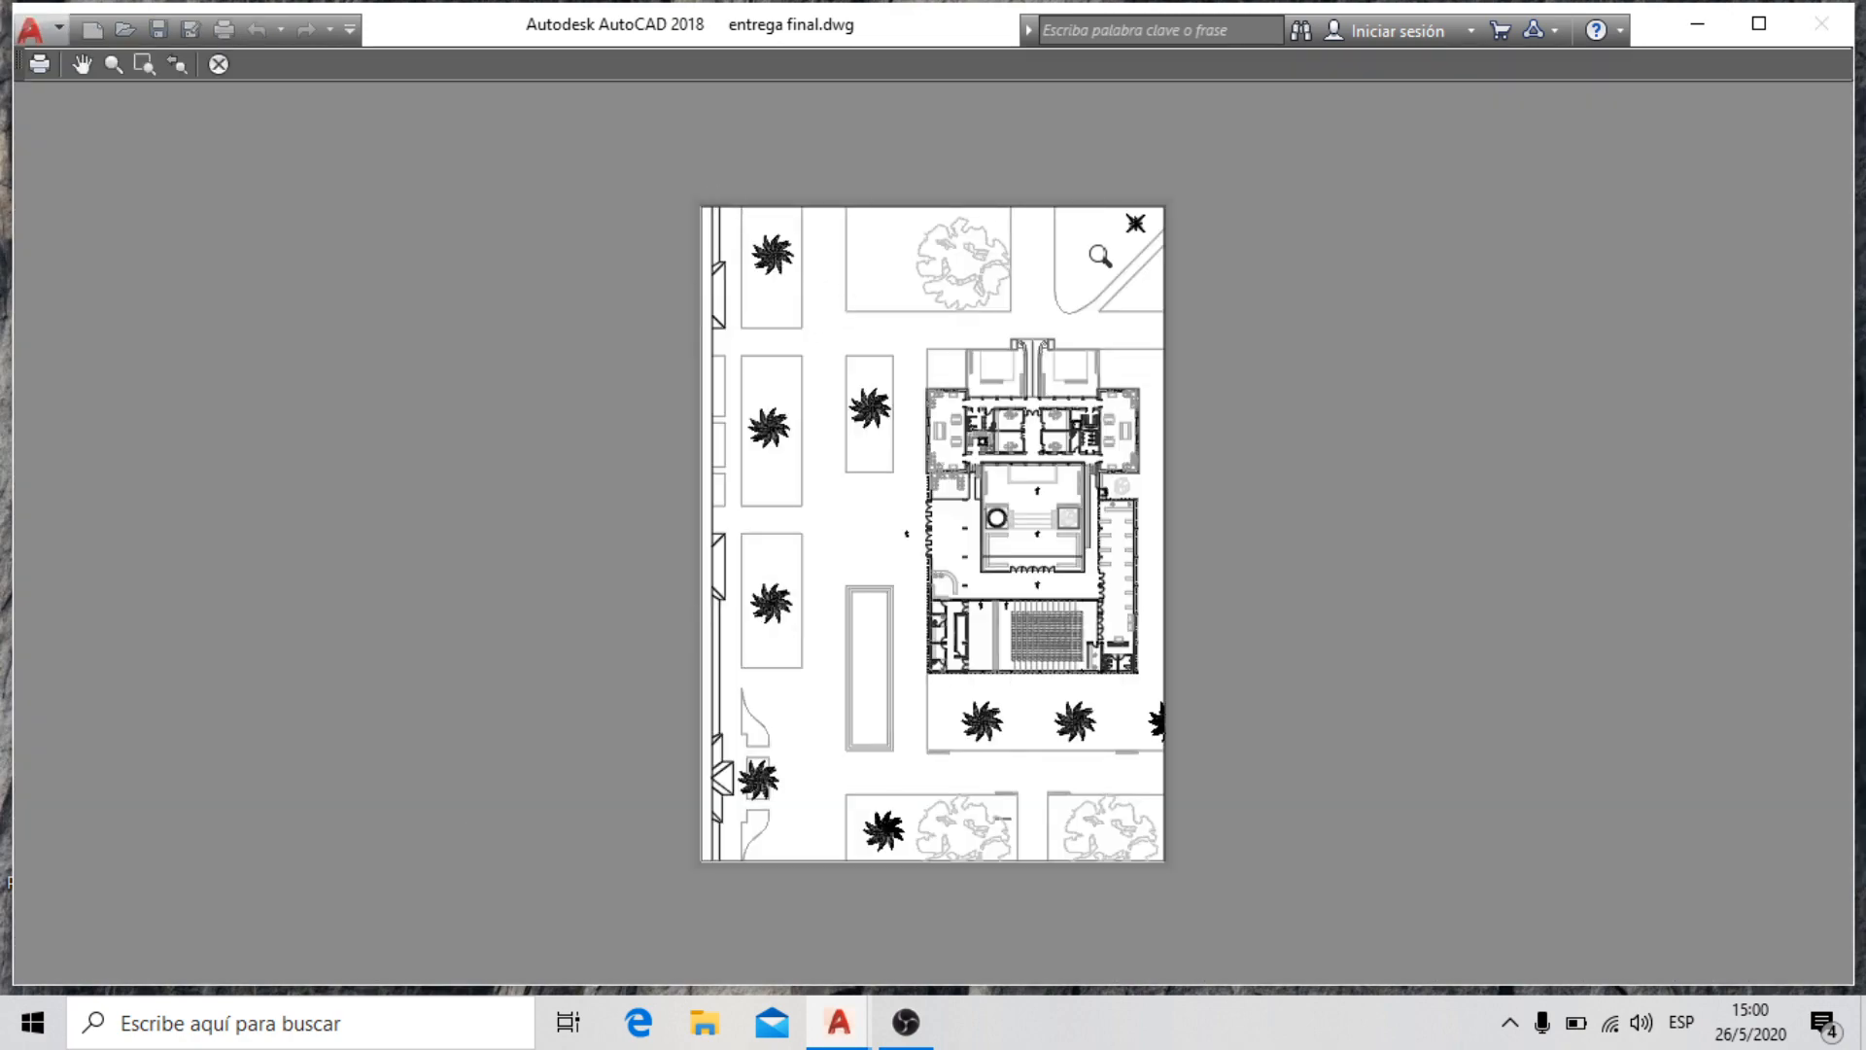
pyautogui.scroll(5, 1103, 253)
pyautogui.scroll(-5, 1279, 250)
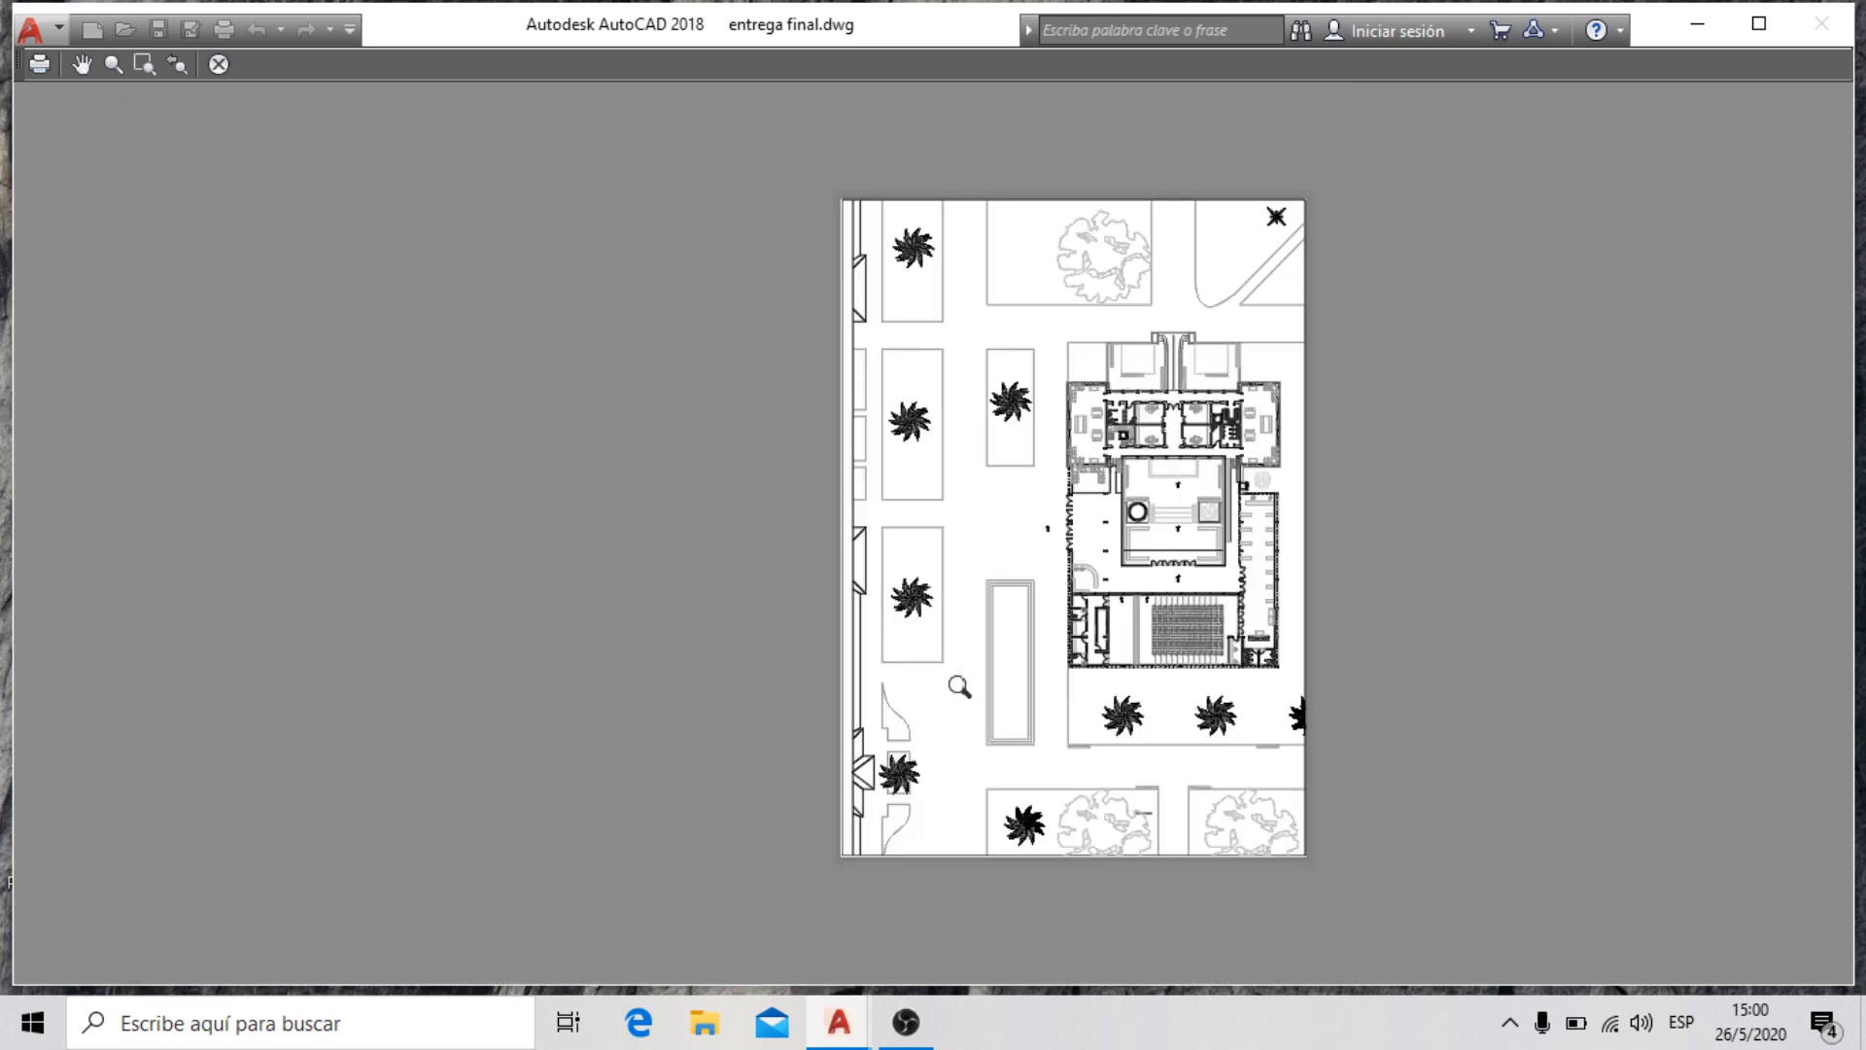
pyautogui.scroll(4, 1308, 417)
pyautogui.scroll(-4, 1147, 273)
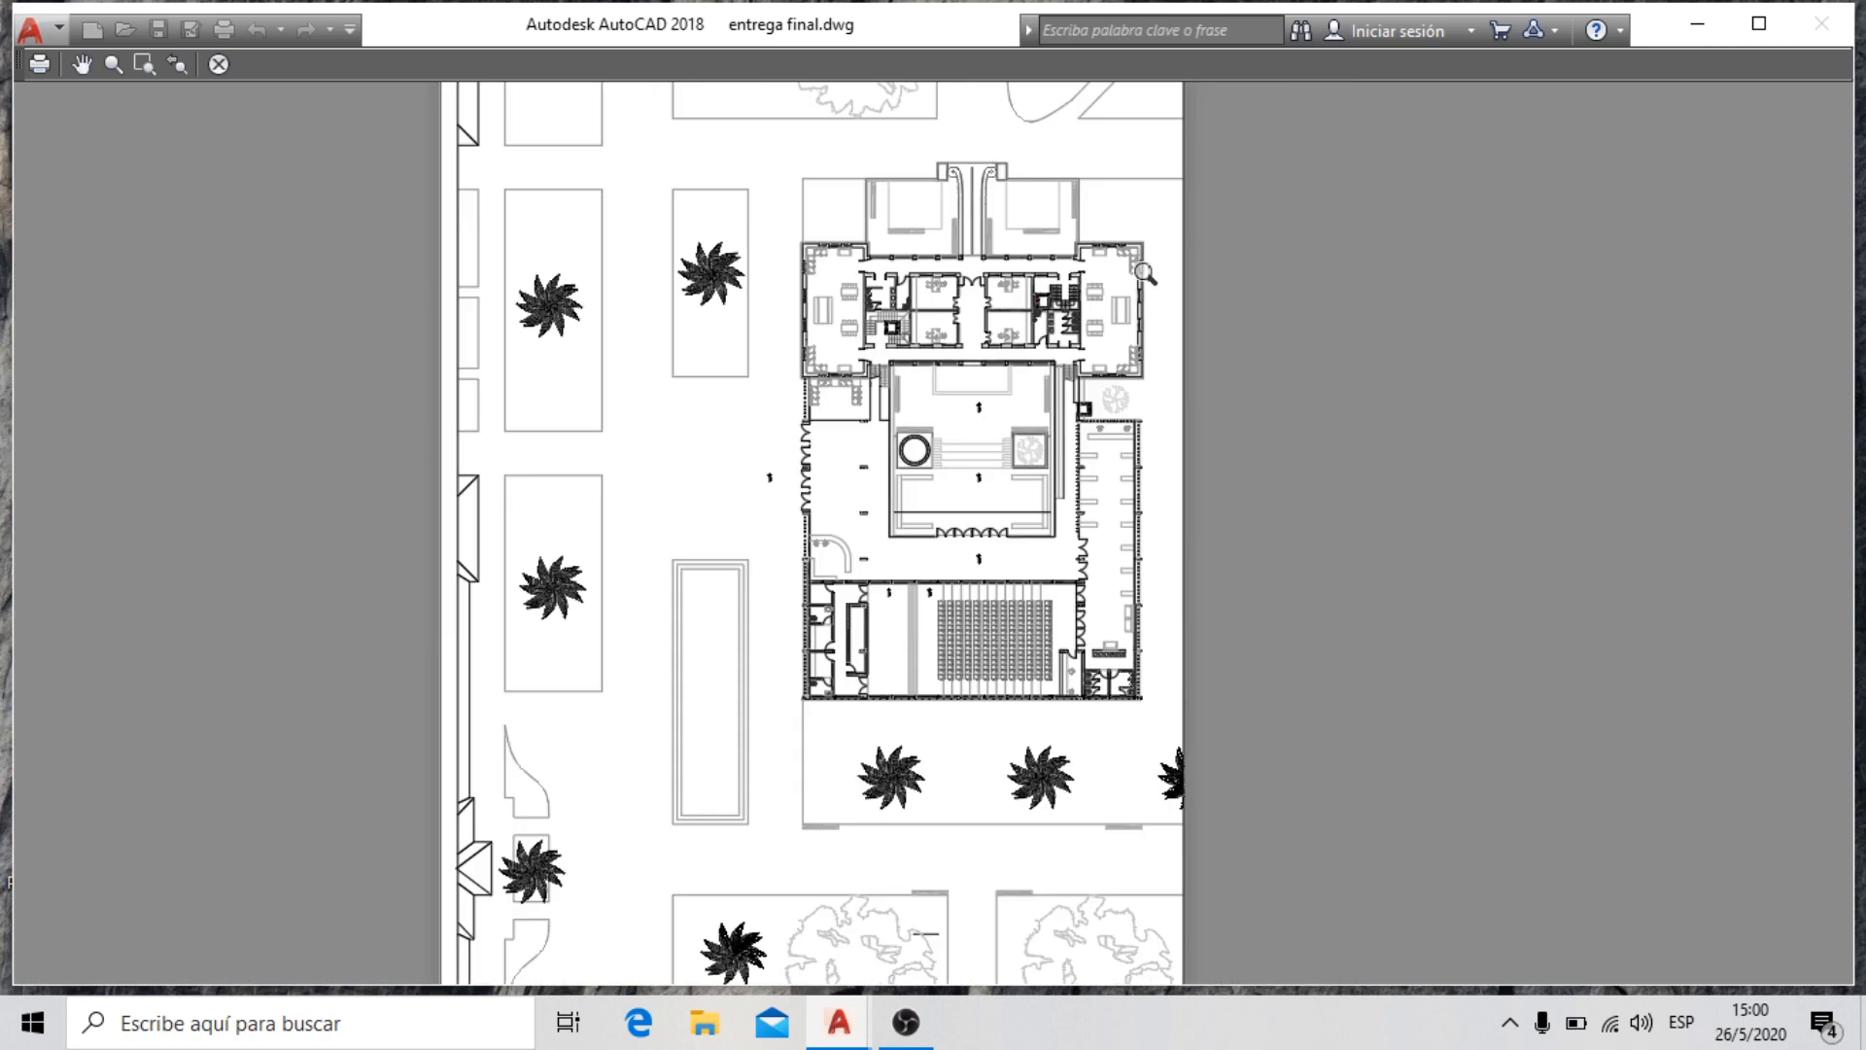
# Inspect the building's upper wing, the surrounding trees and the level marks near the auditorium in the plot preview
pyautogui.scroll(4, 791, 252)
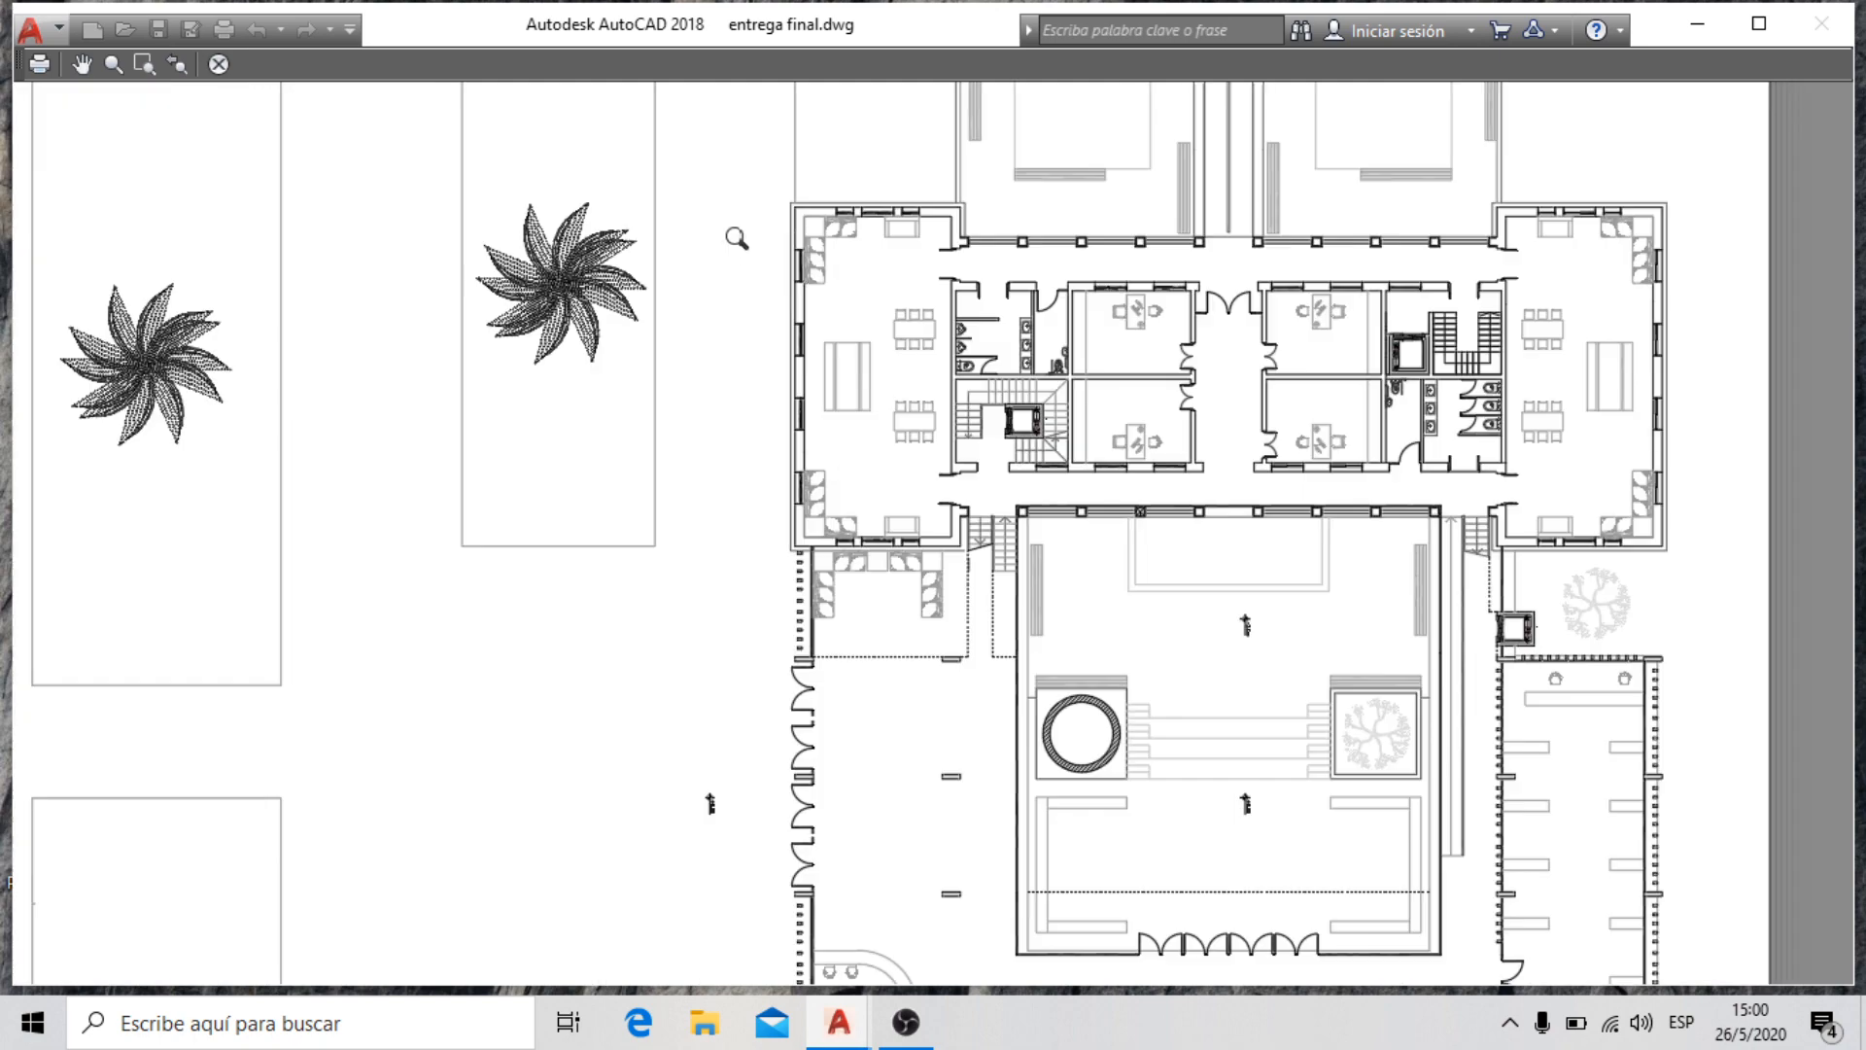
pyautogui.scroll(4, 1052, 226)
pyautogui.scroll(-4, 881, 234)
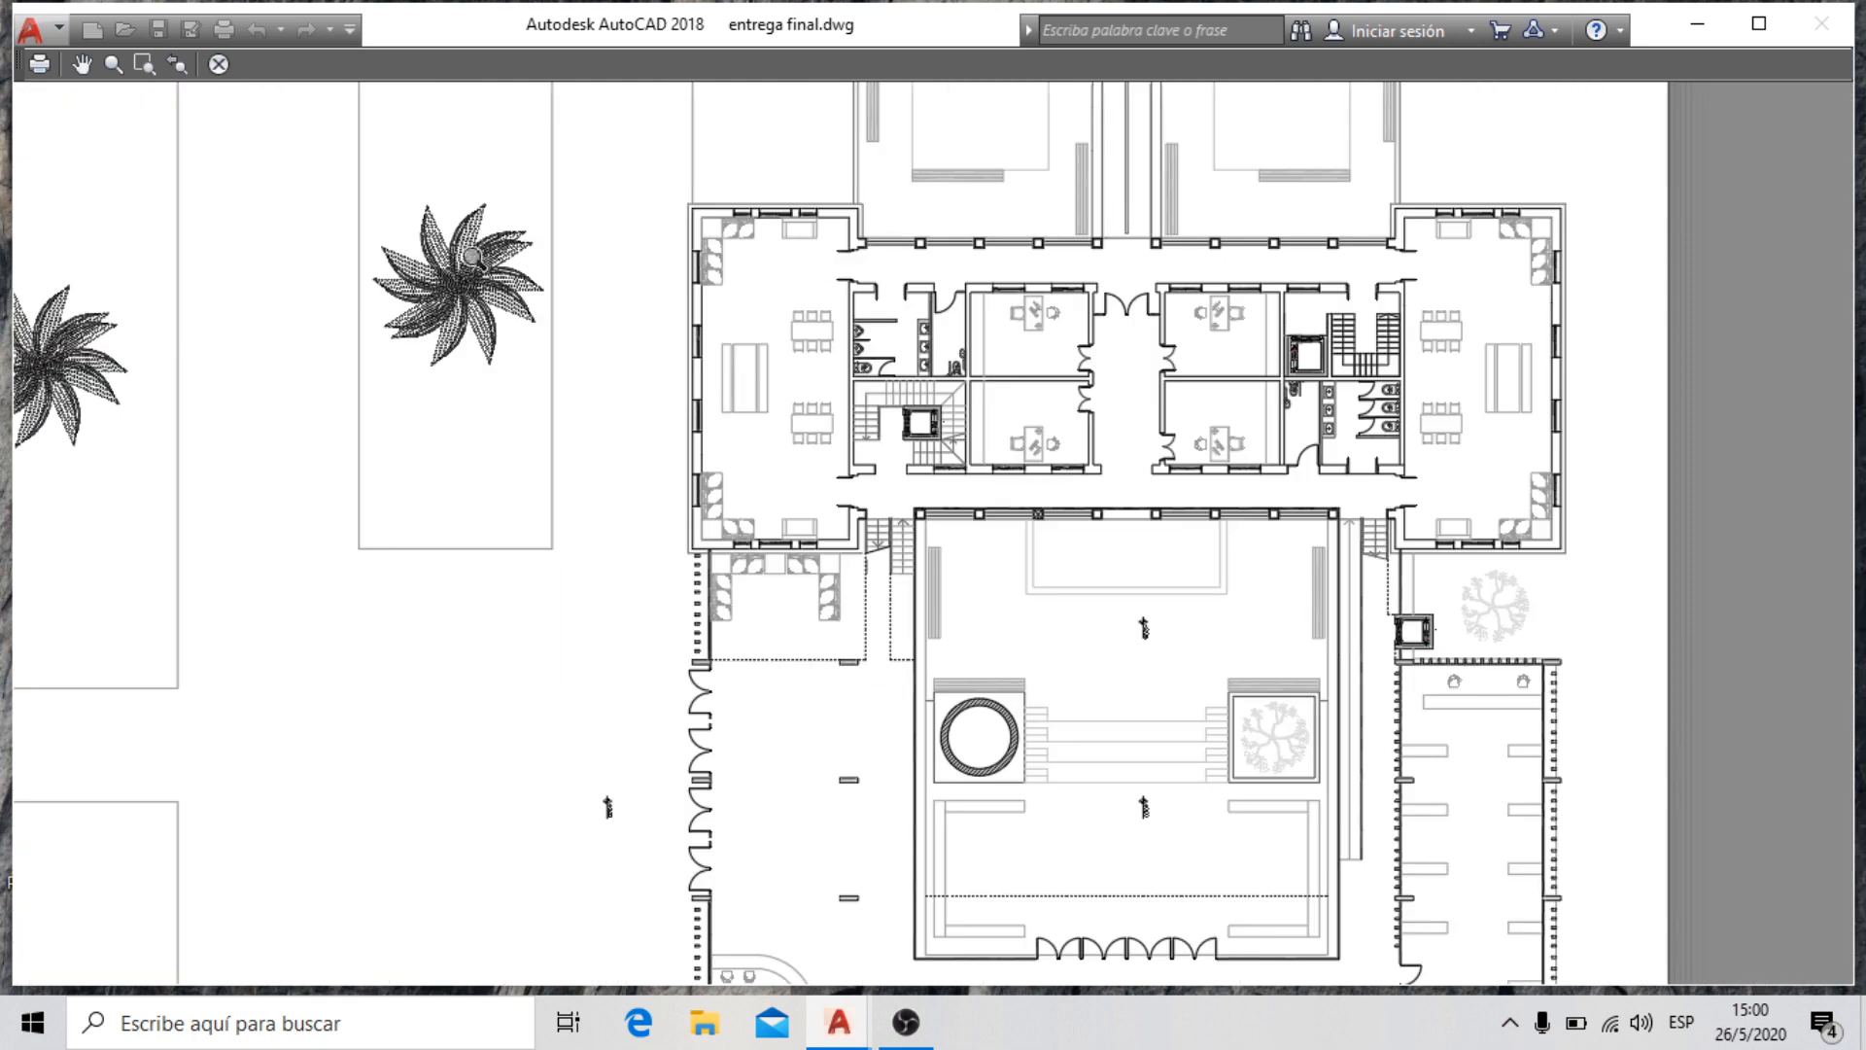
pyautogui.scroll(-2, 797, 280)
pyautogui.scroll(-2, 826, 328)
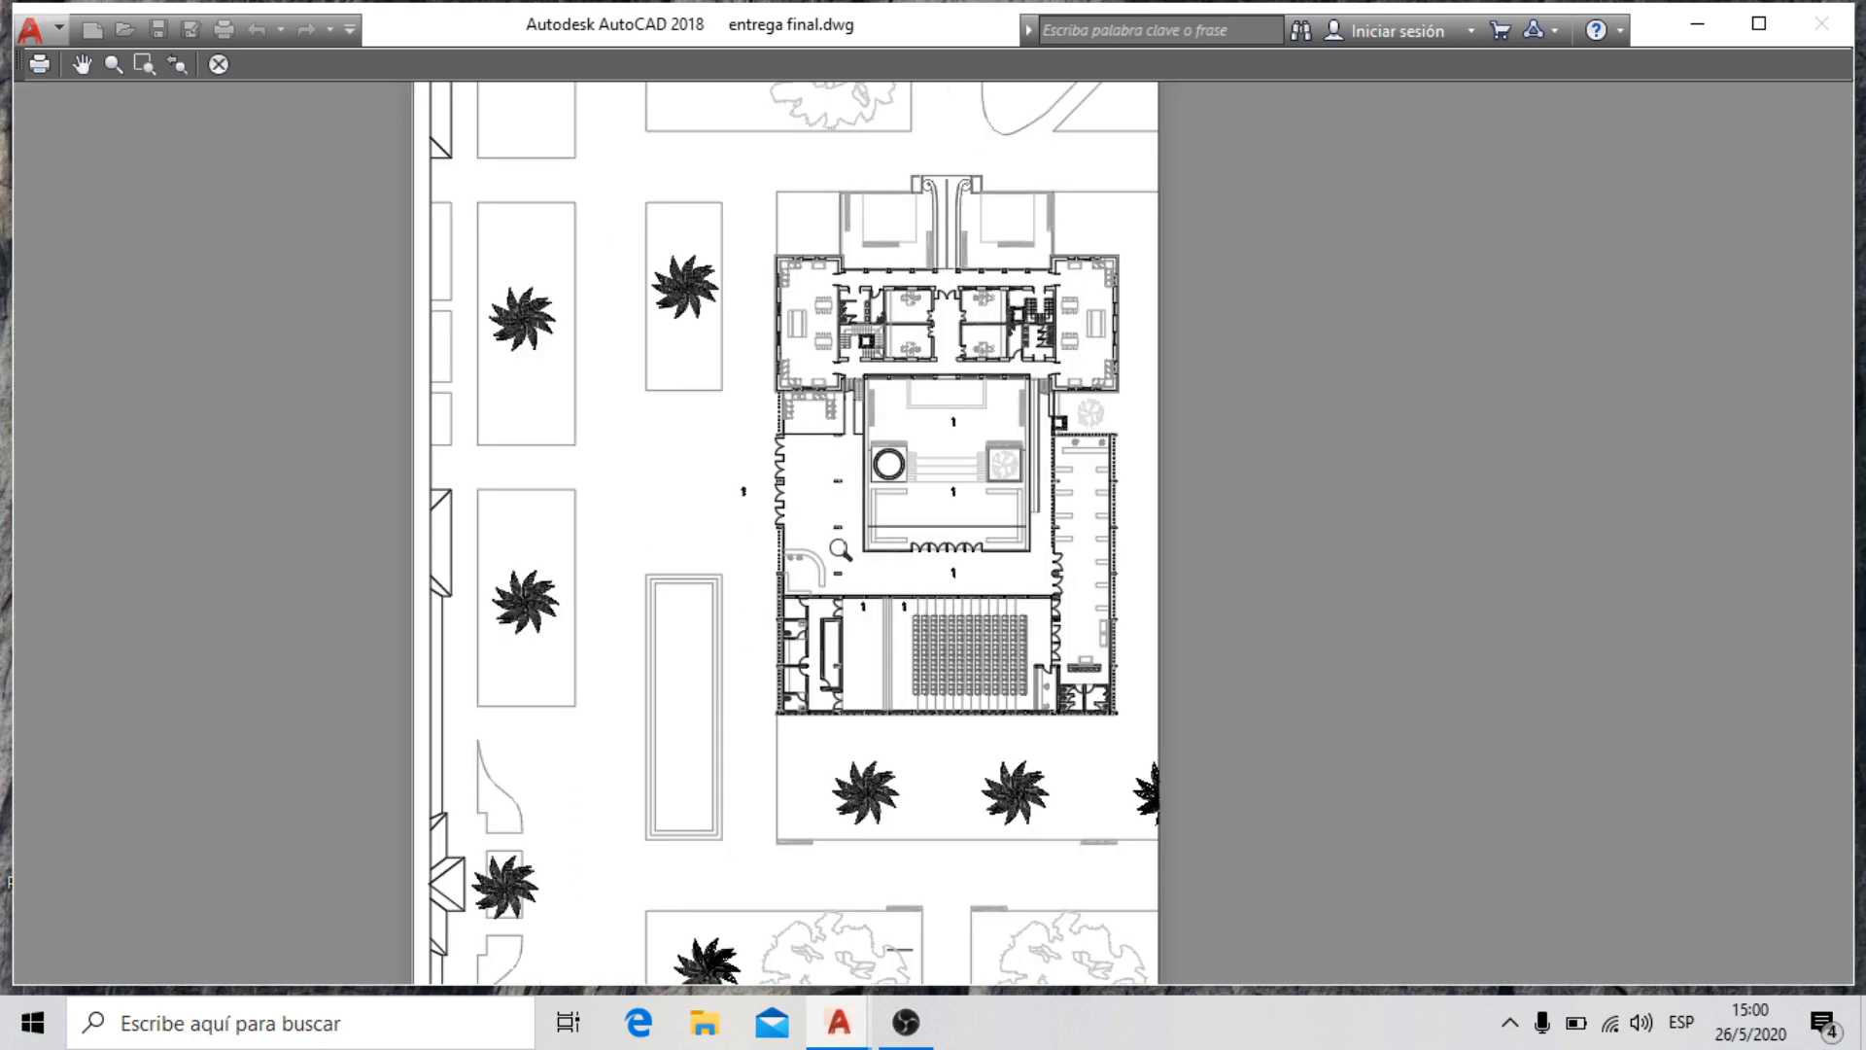
pyautogui.scroll(4, 815, 715)
pyautogui.scroll(5, 941, 428)
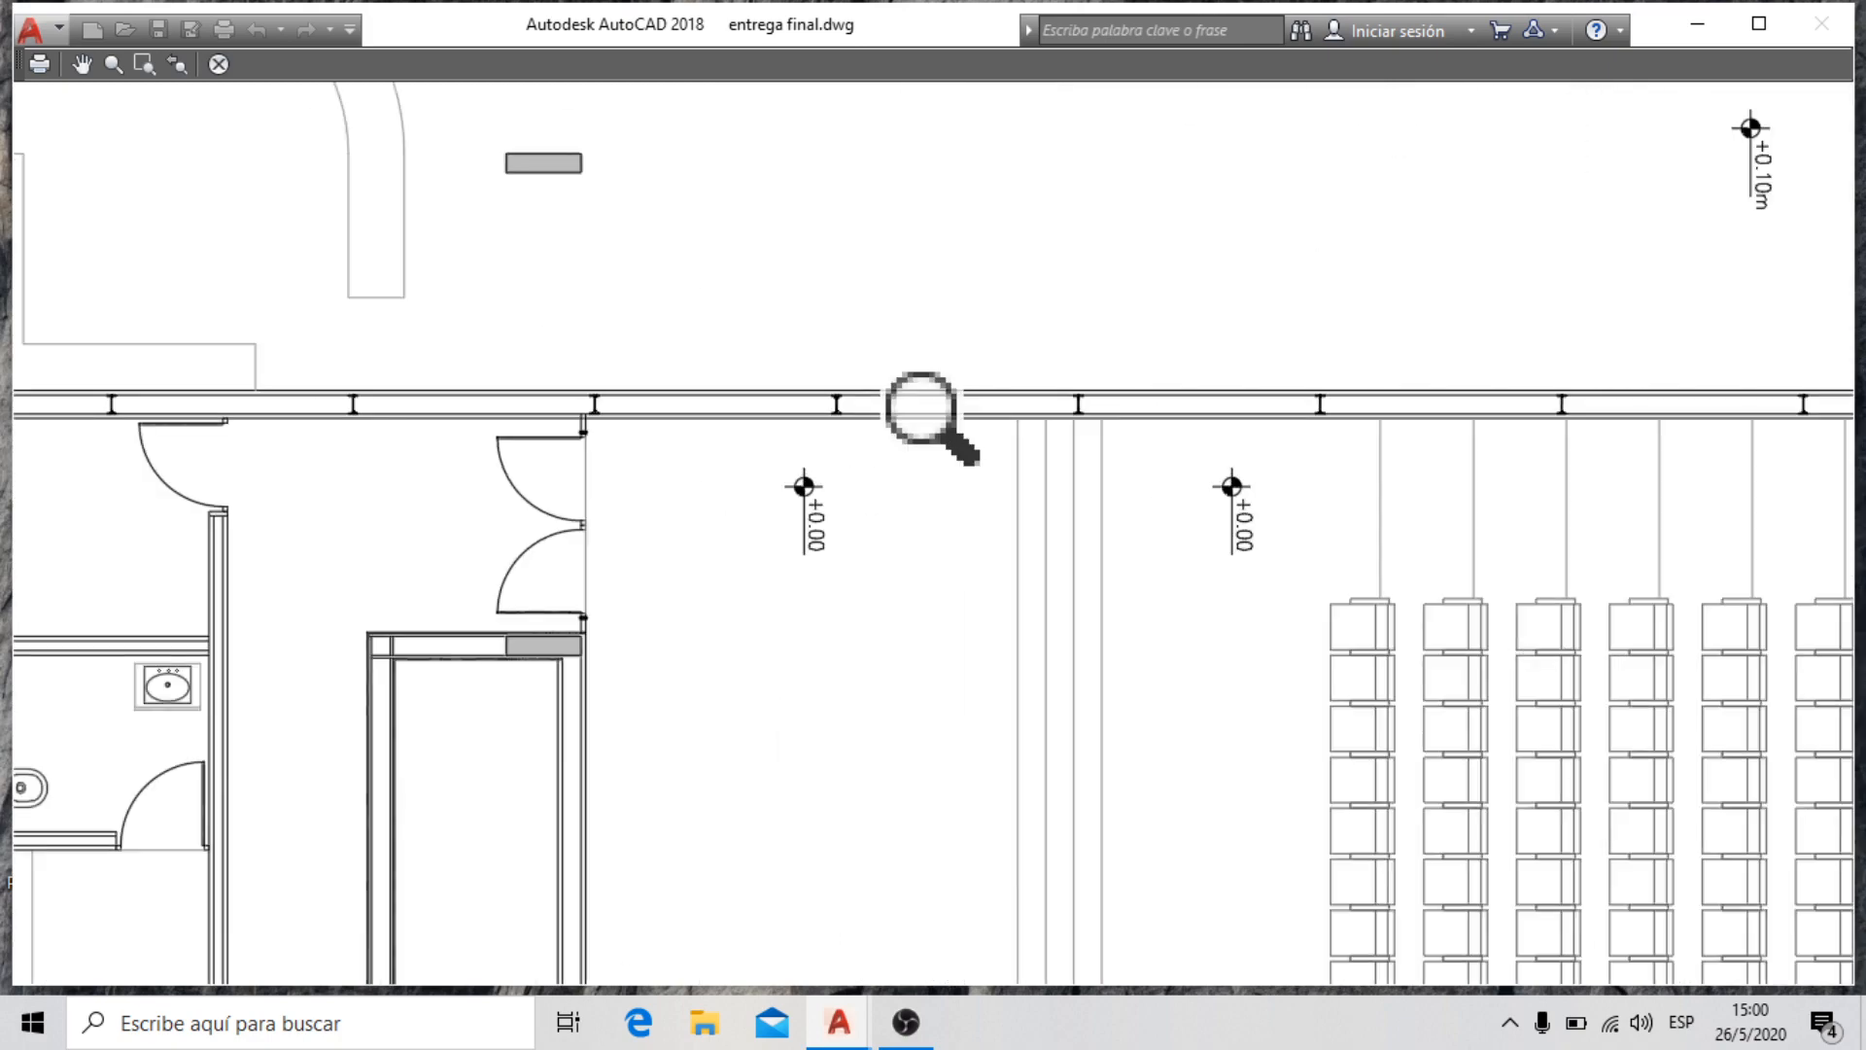
pyautogui.scroll(-5, 681, 336)
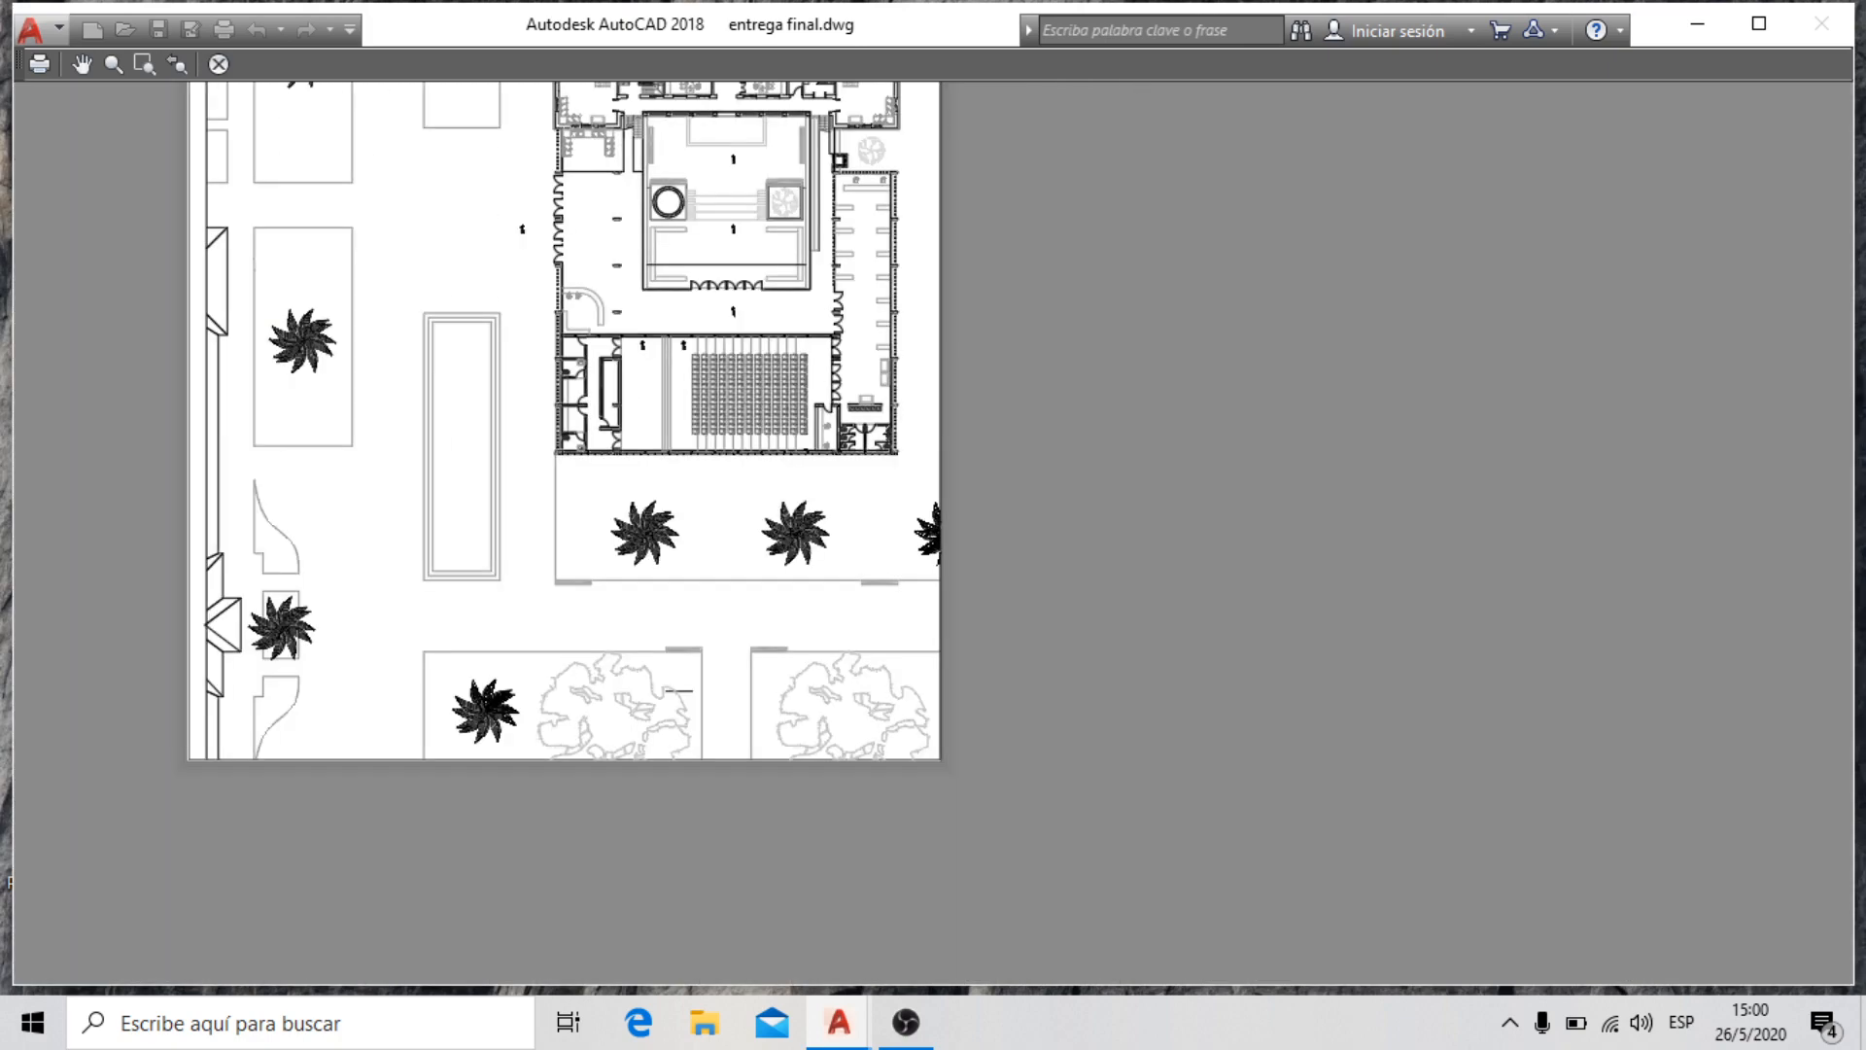
# Examine the auditorium's seating, walls and doors in the plot preview, comparing the close-up linework with the whole sheet
pyautogui.scroll(4, 544, 355)
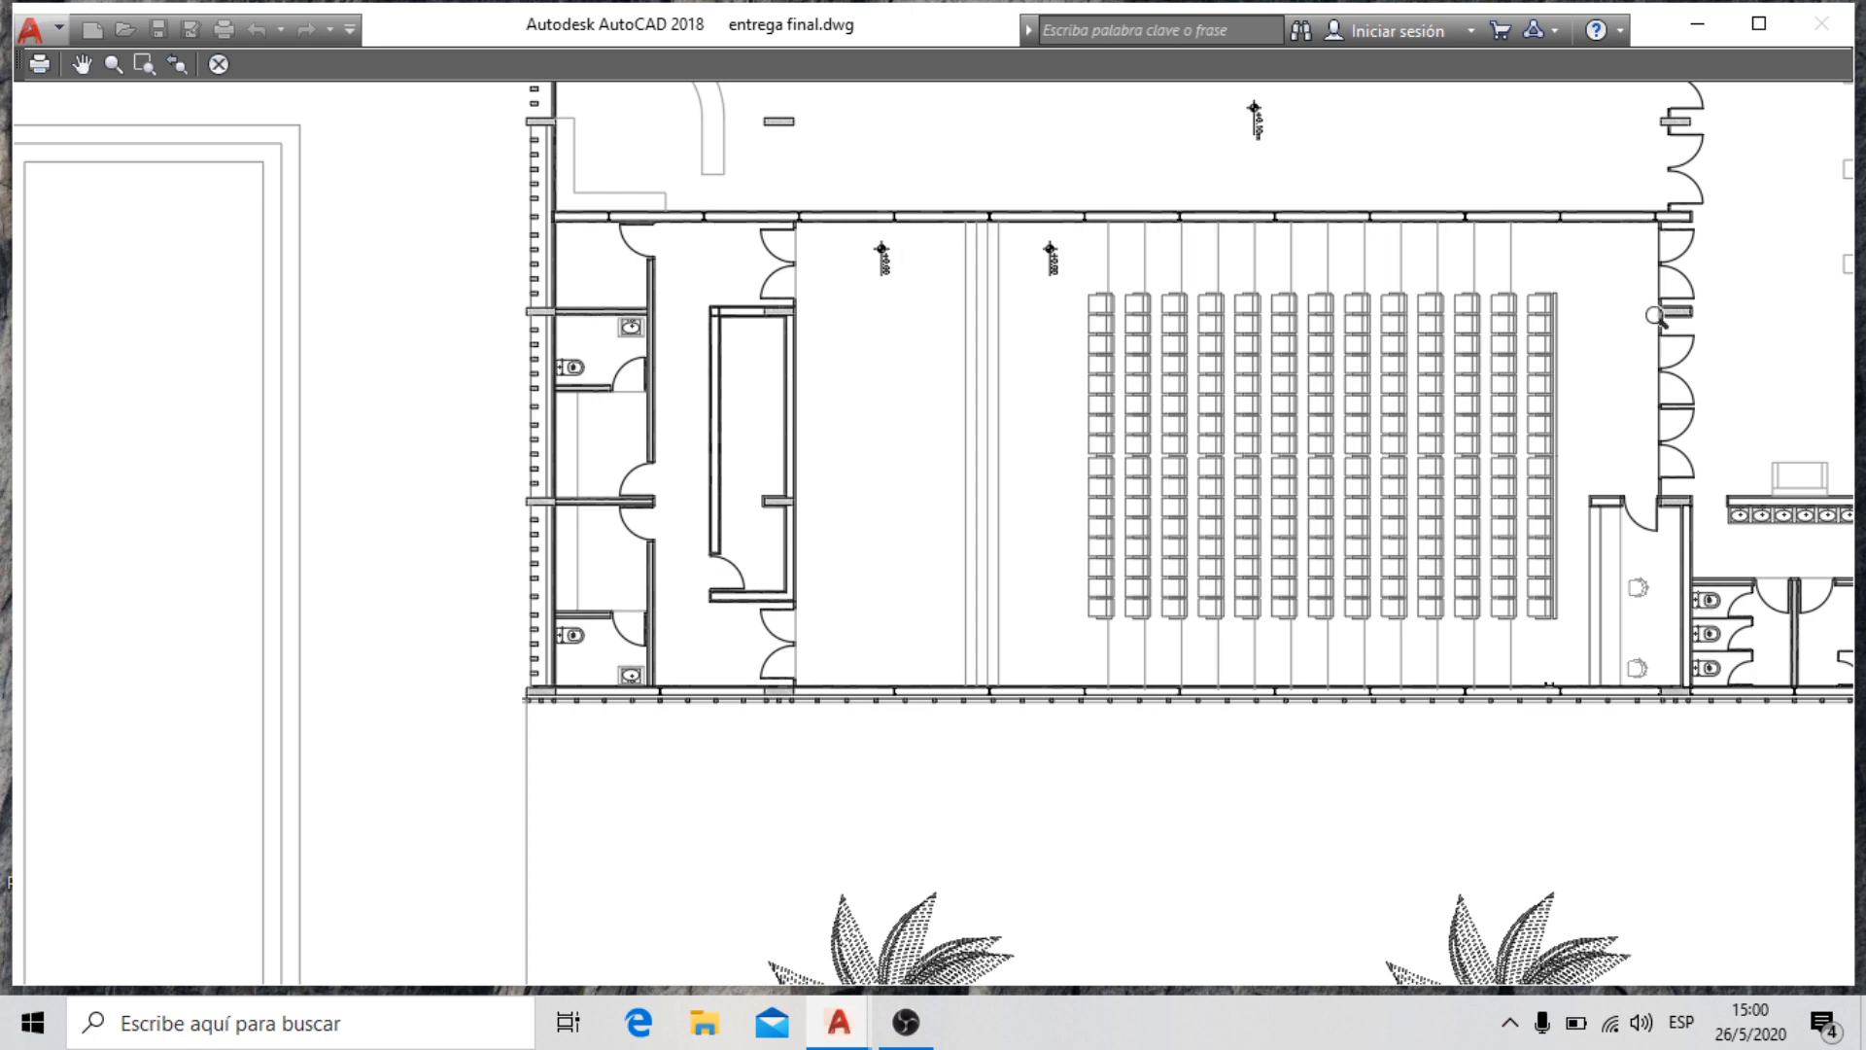
pyautogui.scroll(-6, 639, 406)
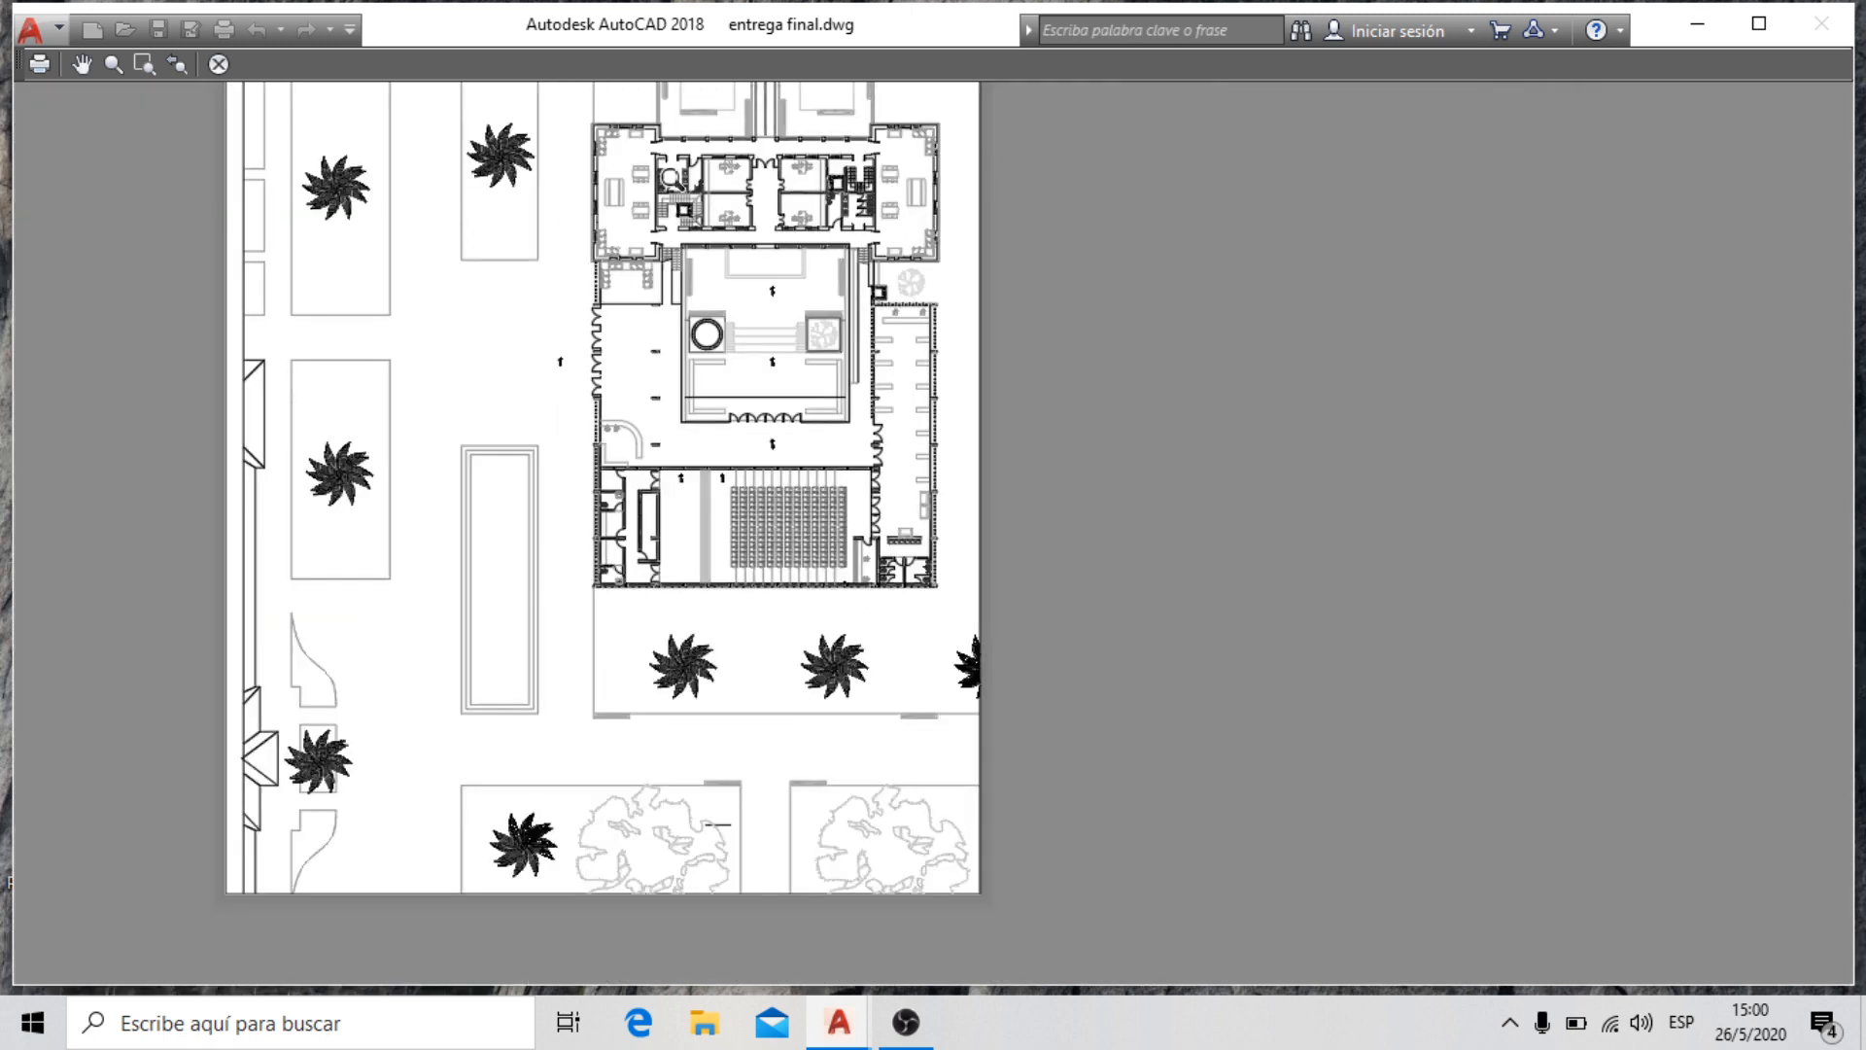
pyautogui.scroll(5, 670, 179)
pyautogui.scroll(-4, 658, 235)
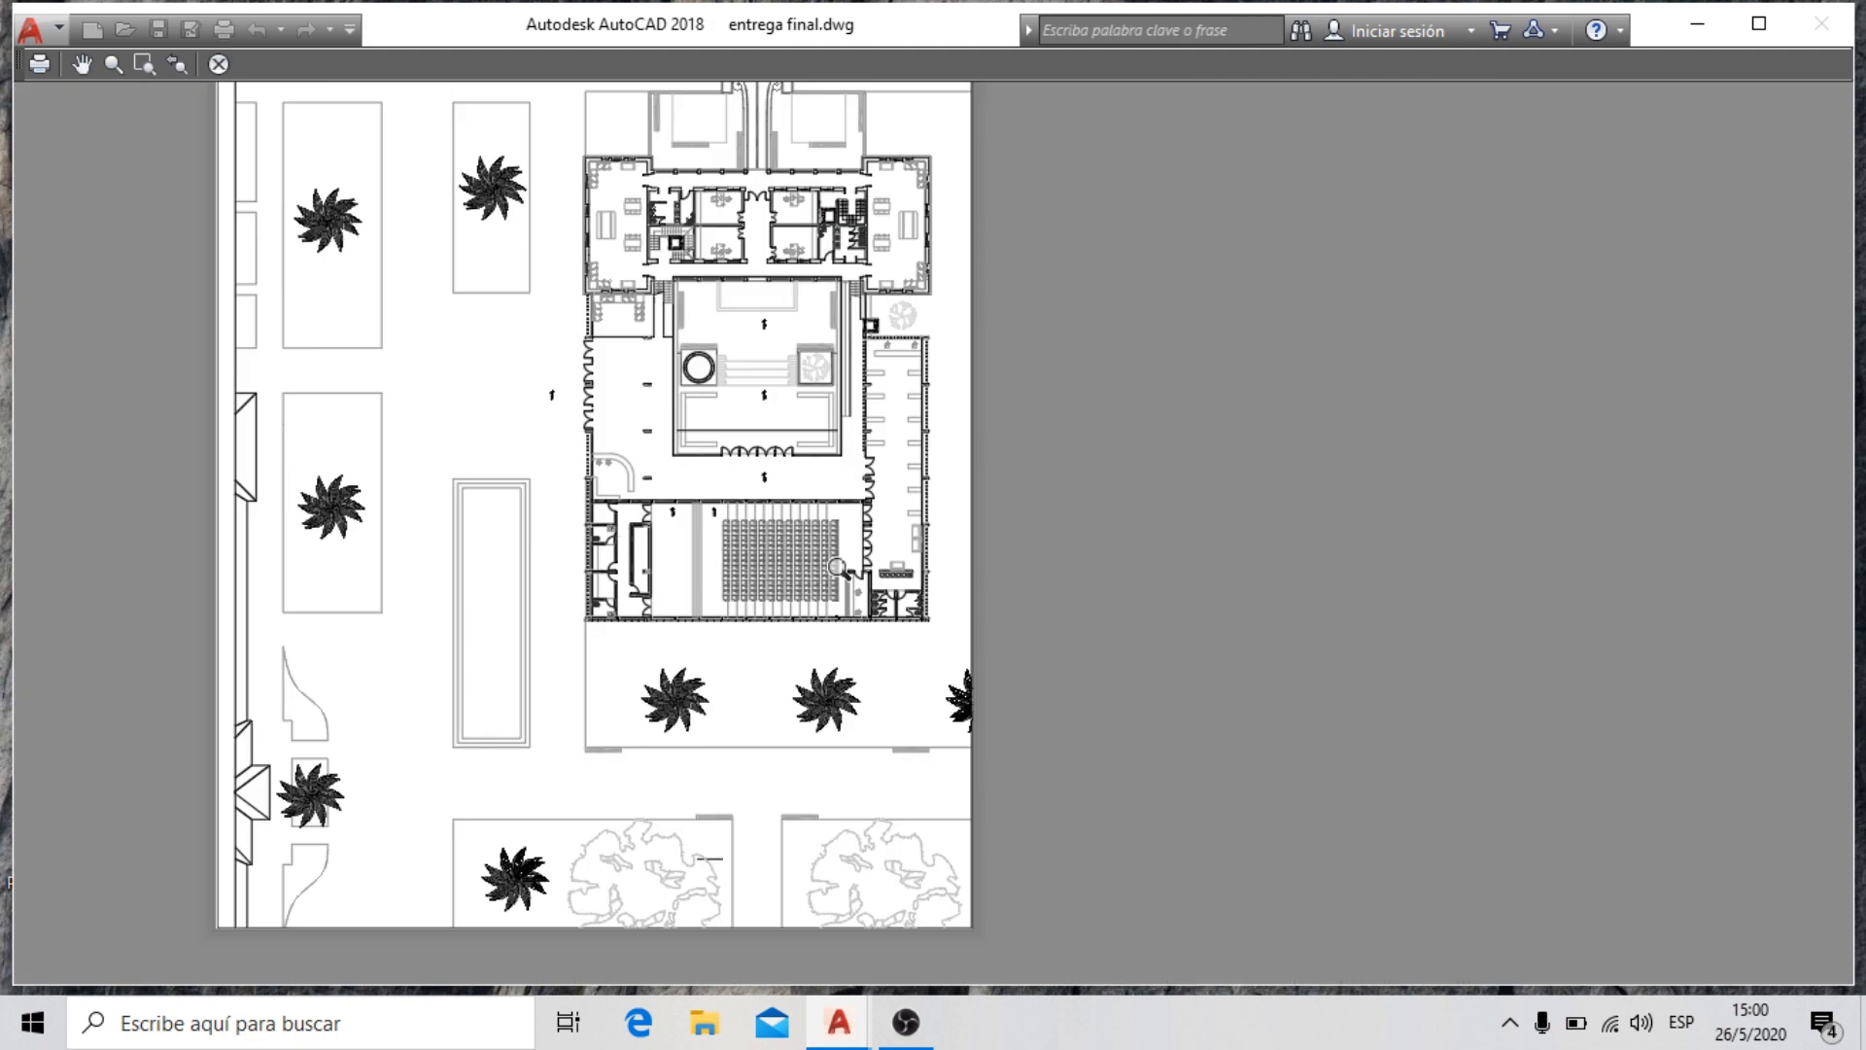
pyautogui.scroll(6, 793, 545)
pyautogui.scroll(-3, 902, 640)
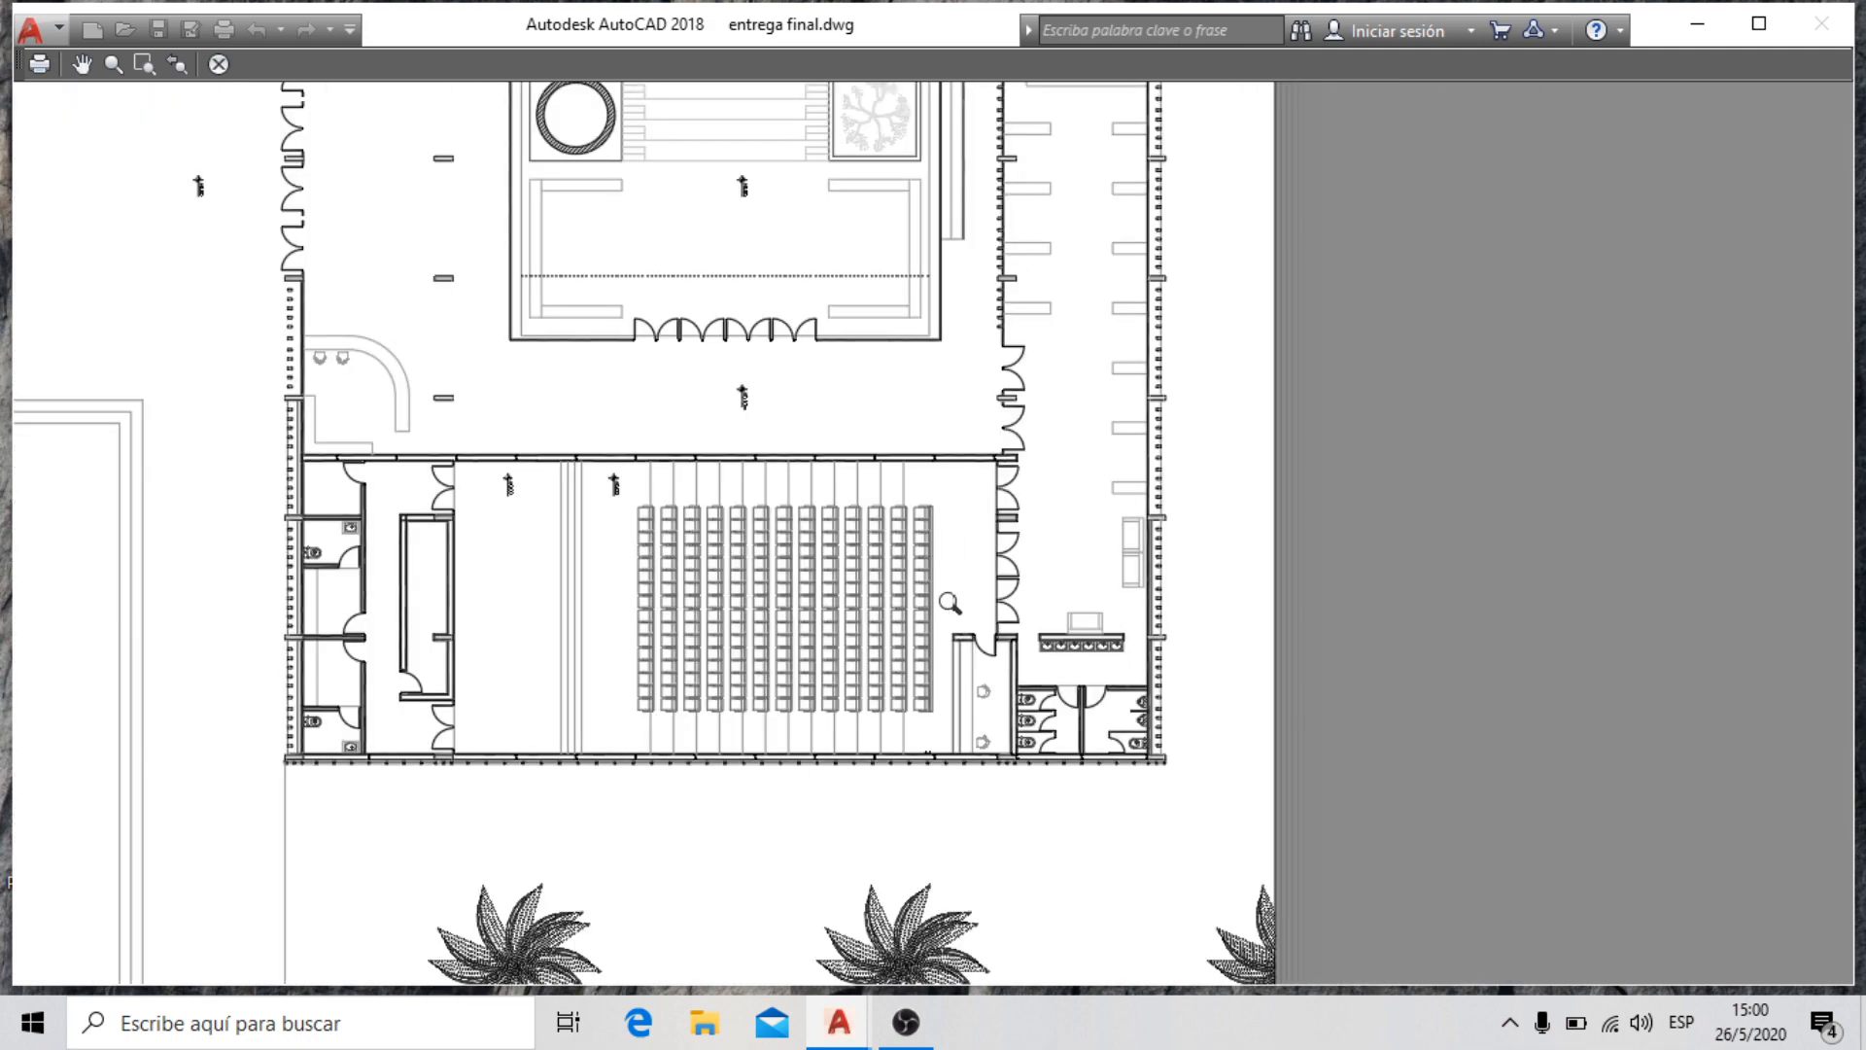
pyautogui.scroll(-3, 950, 603)
pyautogui.scroll(-3, 856, 548)
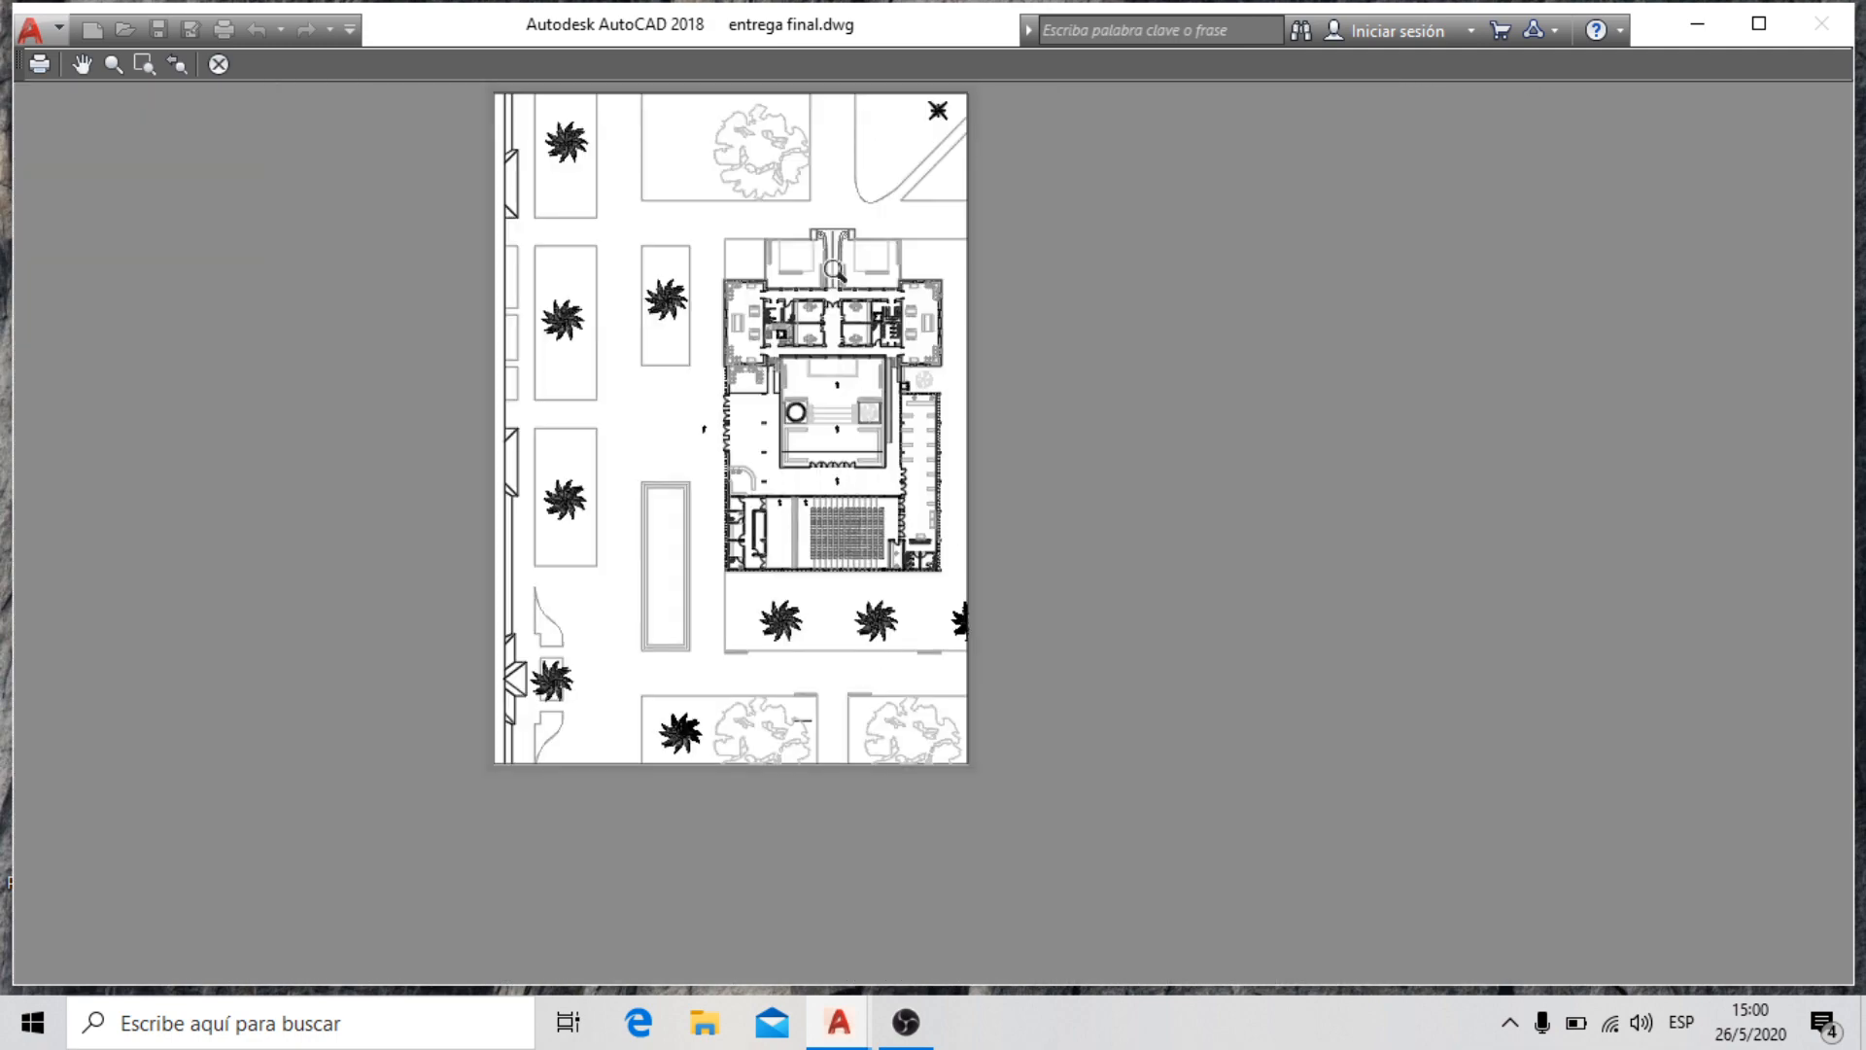
# Examine the line weights of the walls, furniture and stairs in the building's upper wing in the plot preview
pyautogui.scroll(5, 834, 270)
pyautogui.scroll(-2, 558, 312)
pyautogui.scroll(2, 684, 420)
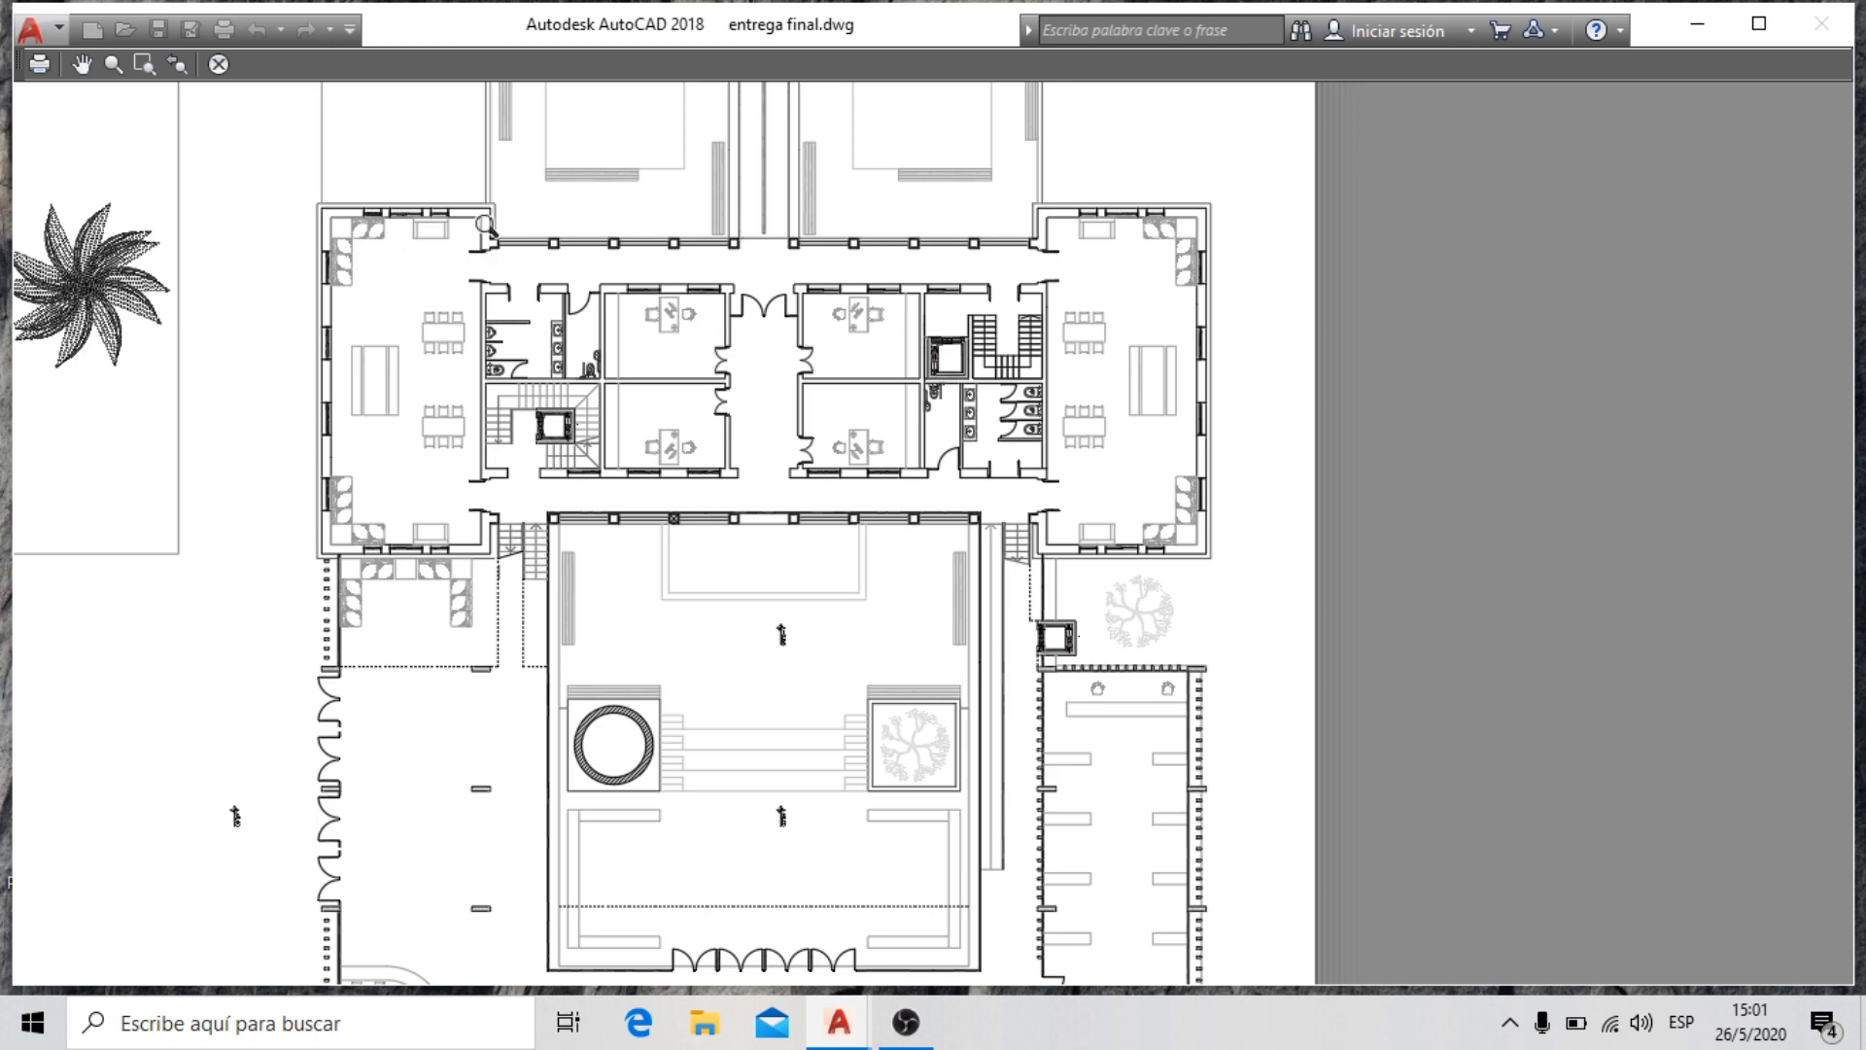
pyautogui.scroll(-4, 661, 496)
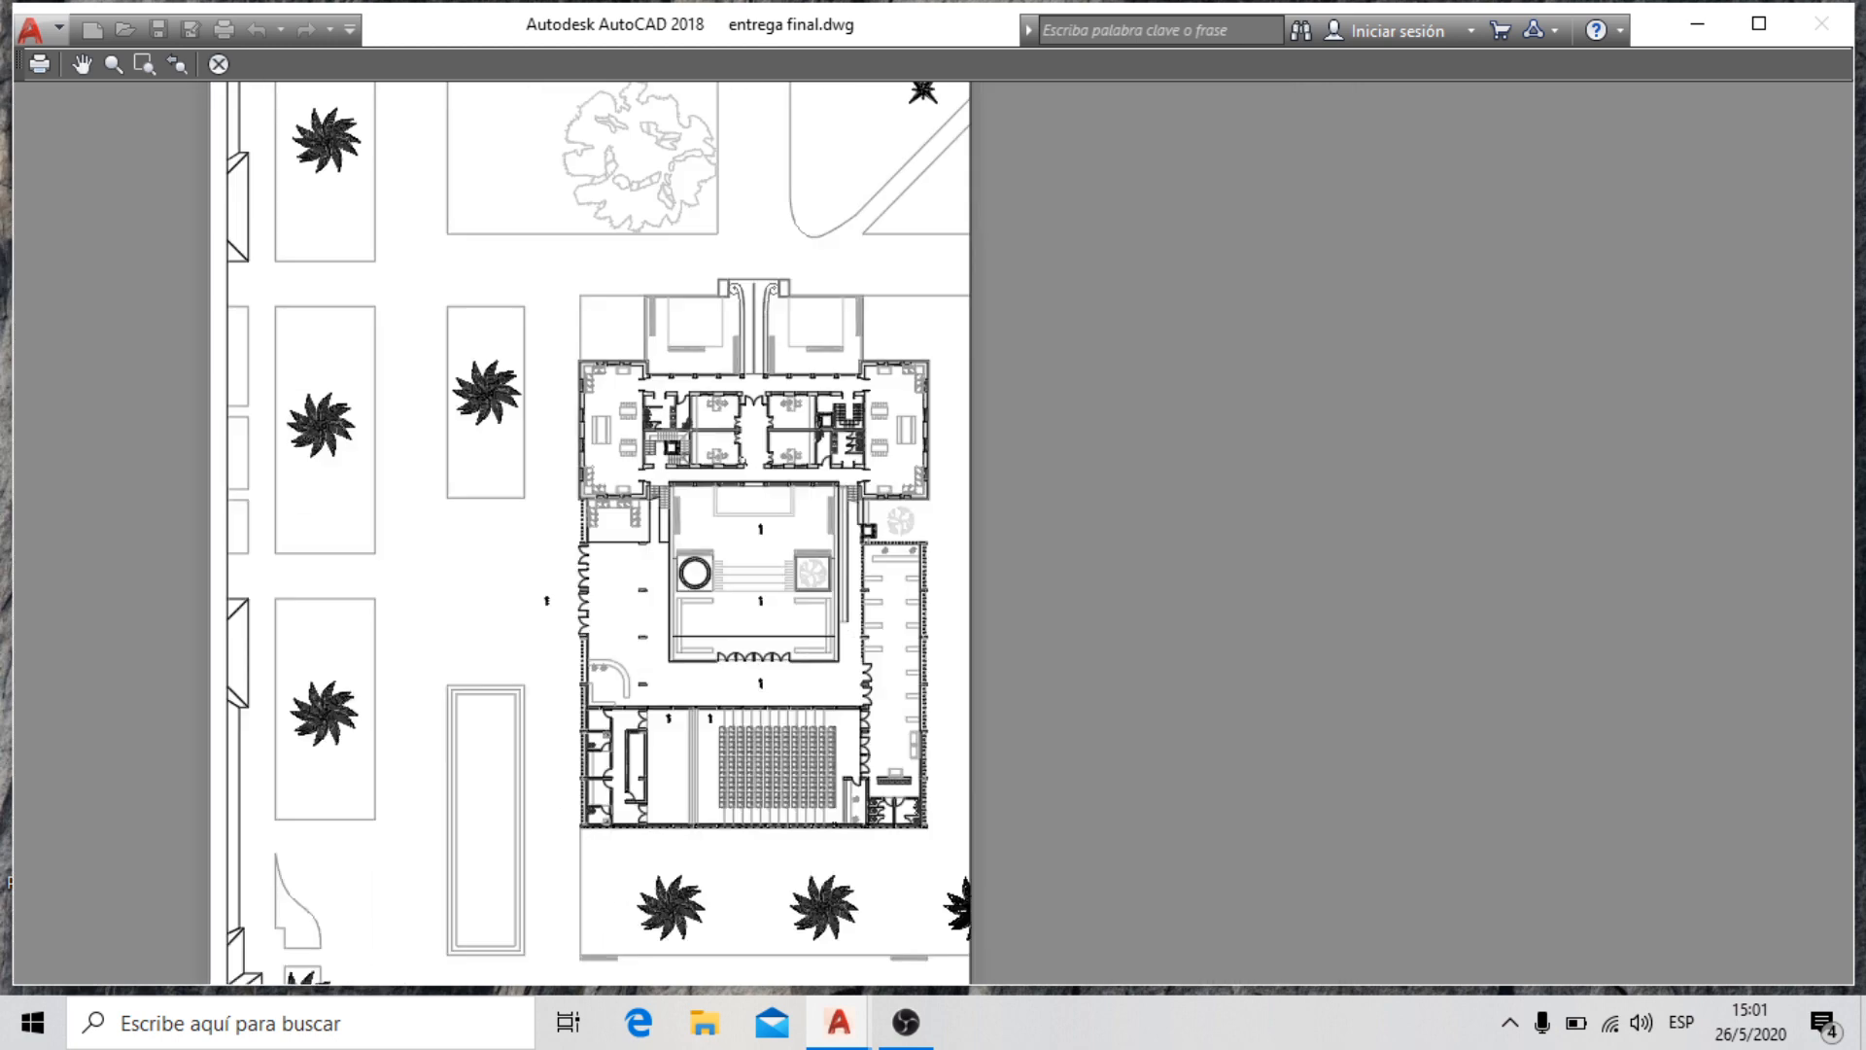
pyautogui.scroll(4, 651, 481)
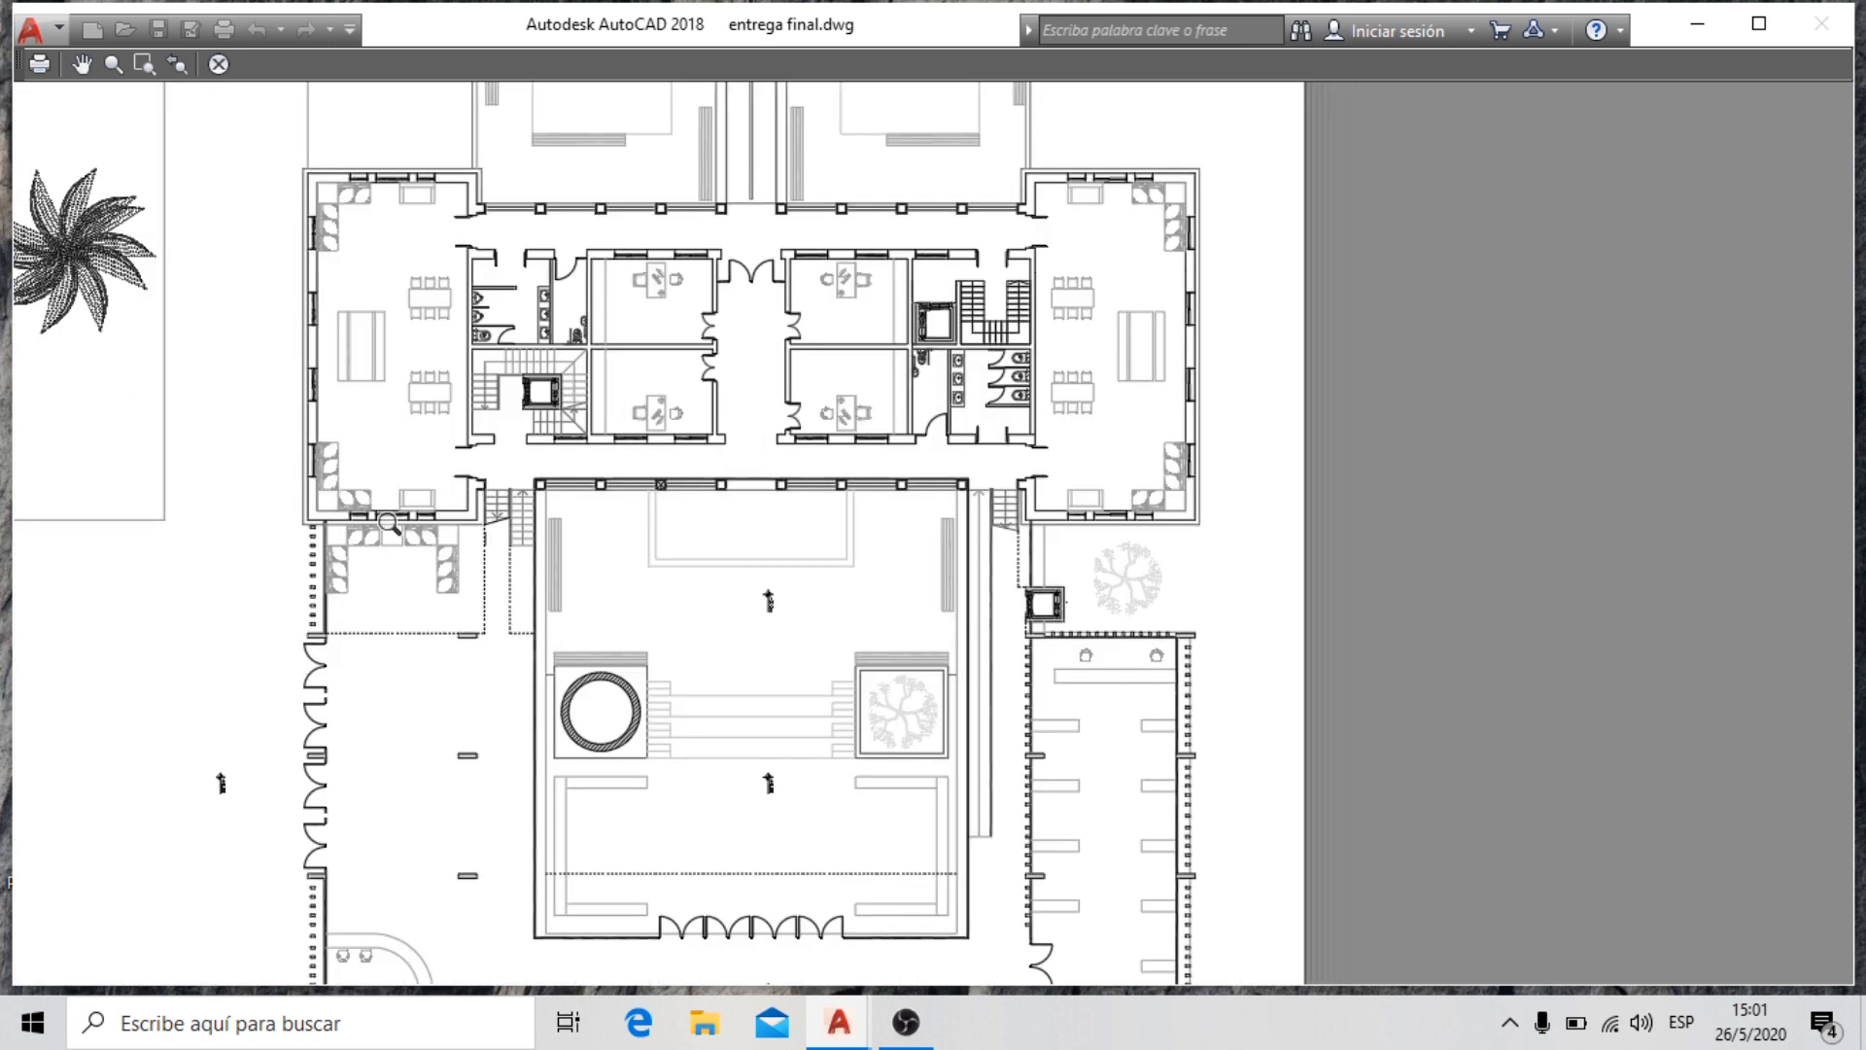
pyautogui.scroll(1, 391, 522)
pyautogui.scroll(-2, 589, 357)
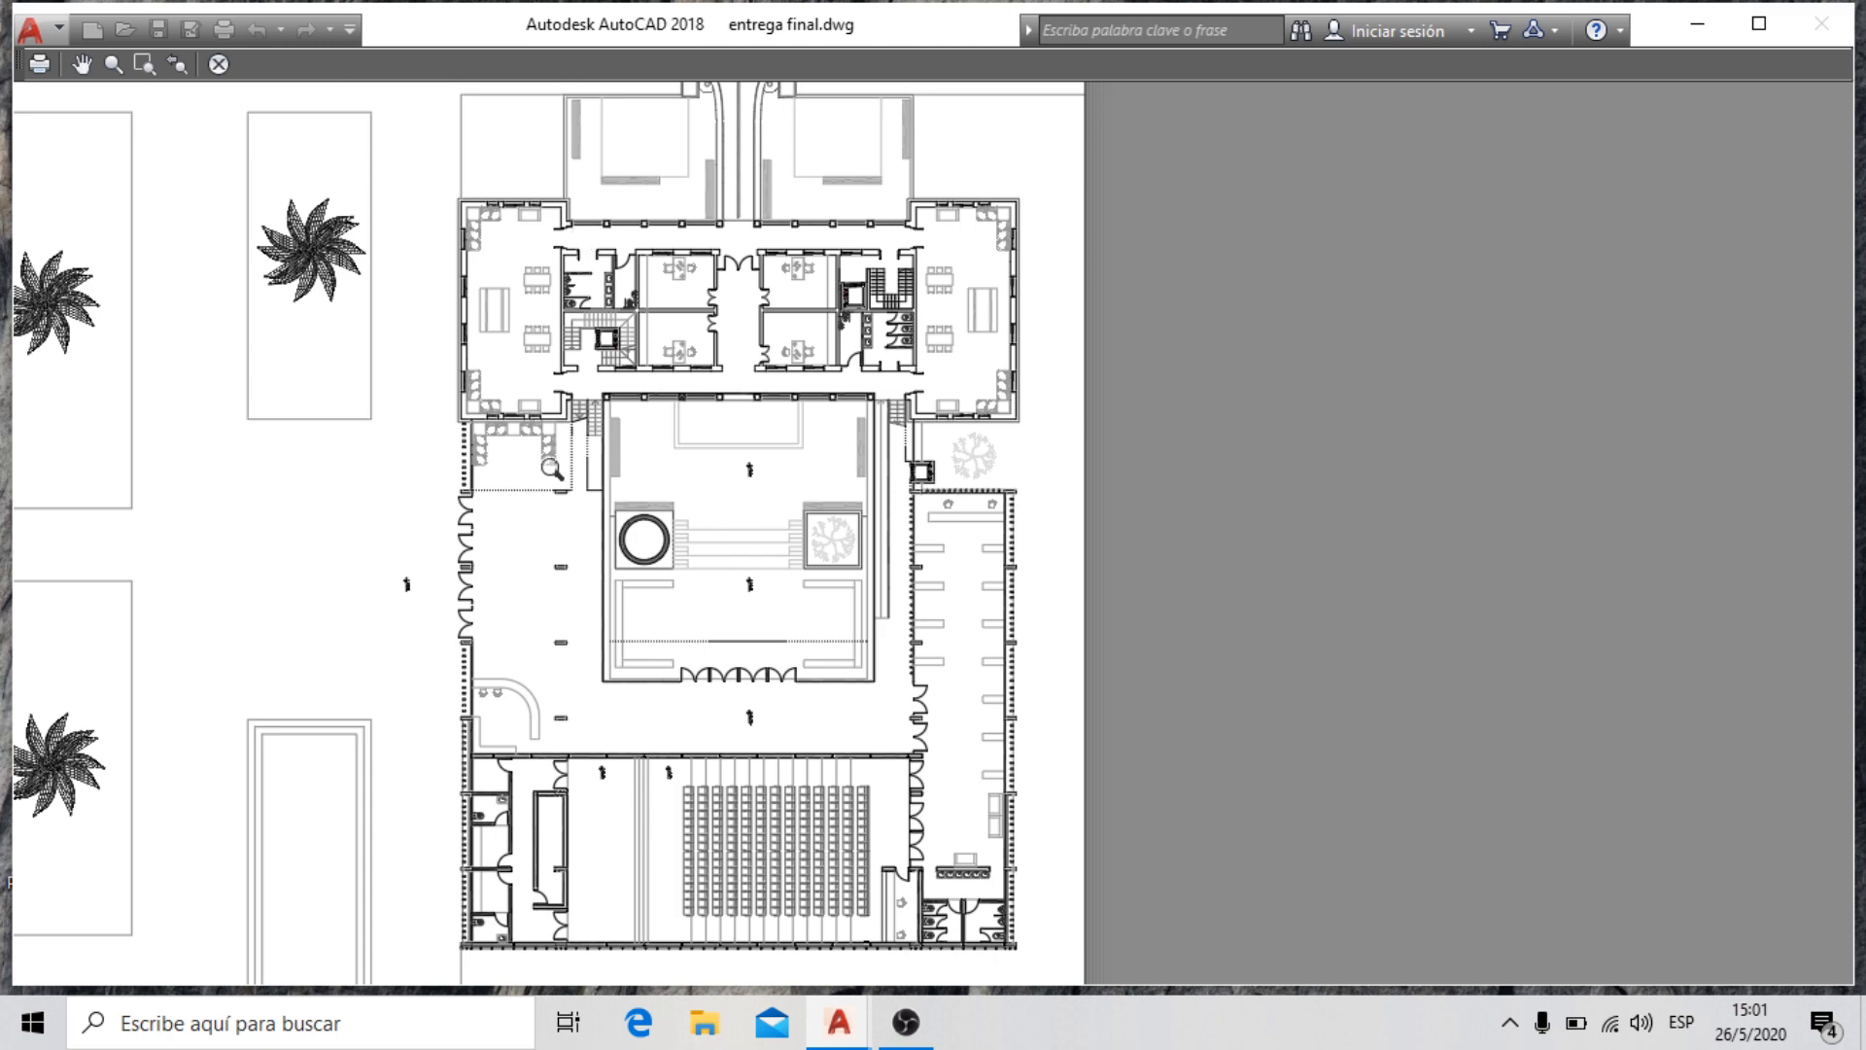
# Check the dashed lines and stairs beside the central courtyard and the auditorium's linework, and close the plot preview
pyautogui.scroll(5, 544, 428)
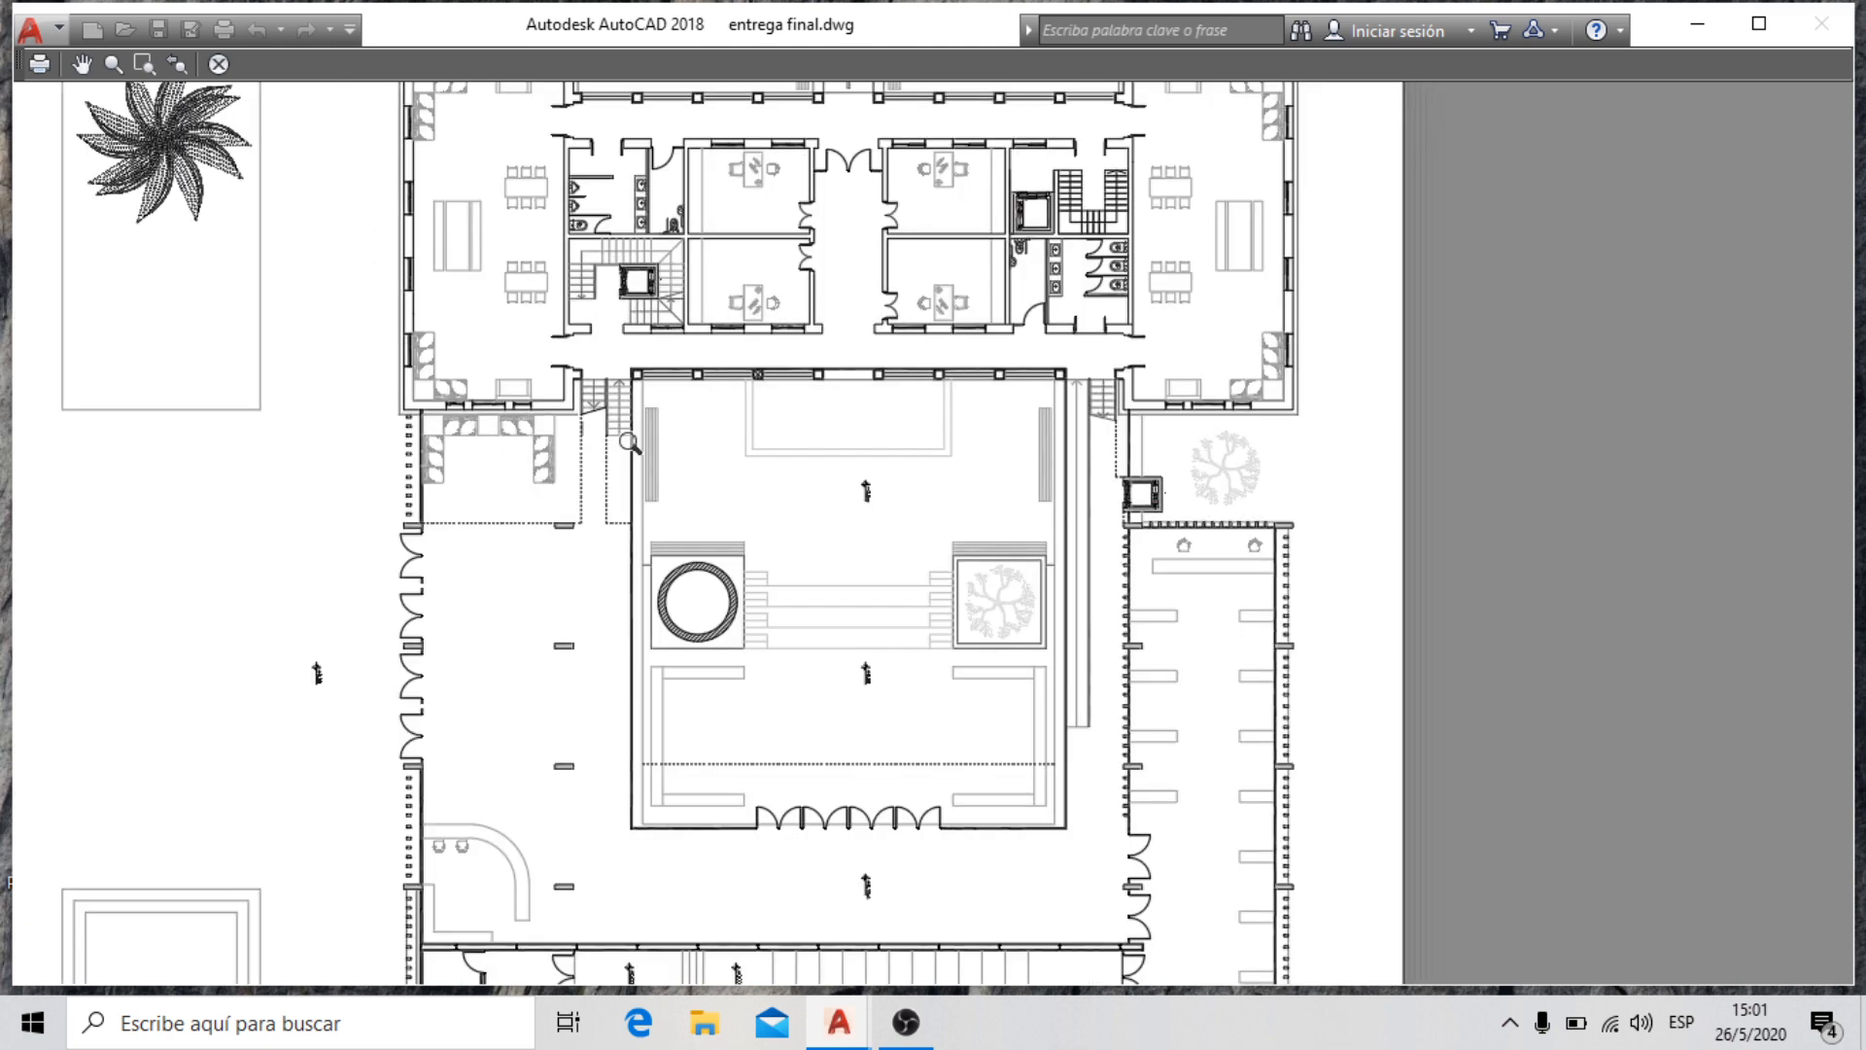
pyautogui.scroll(-8, 651, 185)
pyautogui.scroll(8, 547, 467)
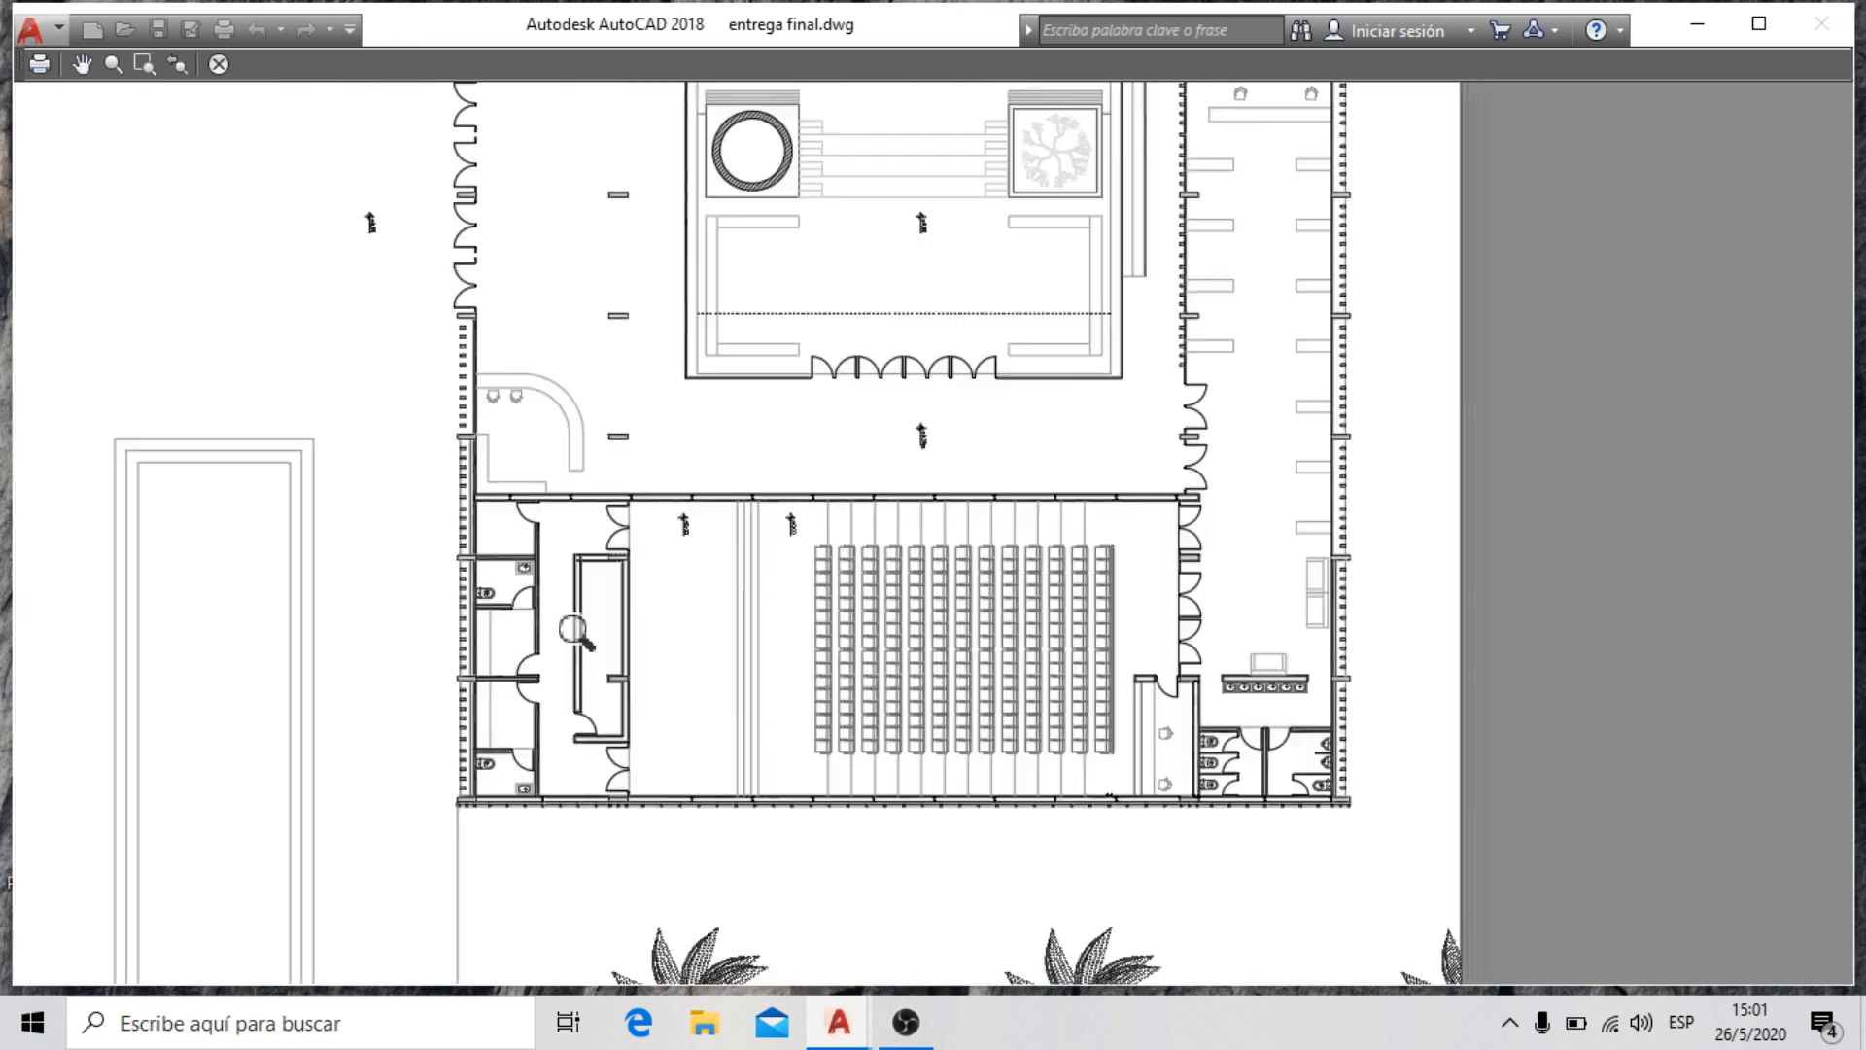
pyautogui.scroll(-6, 884, 311)
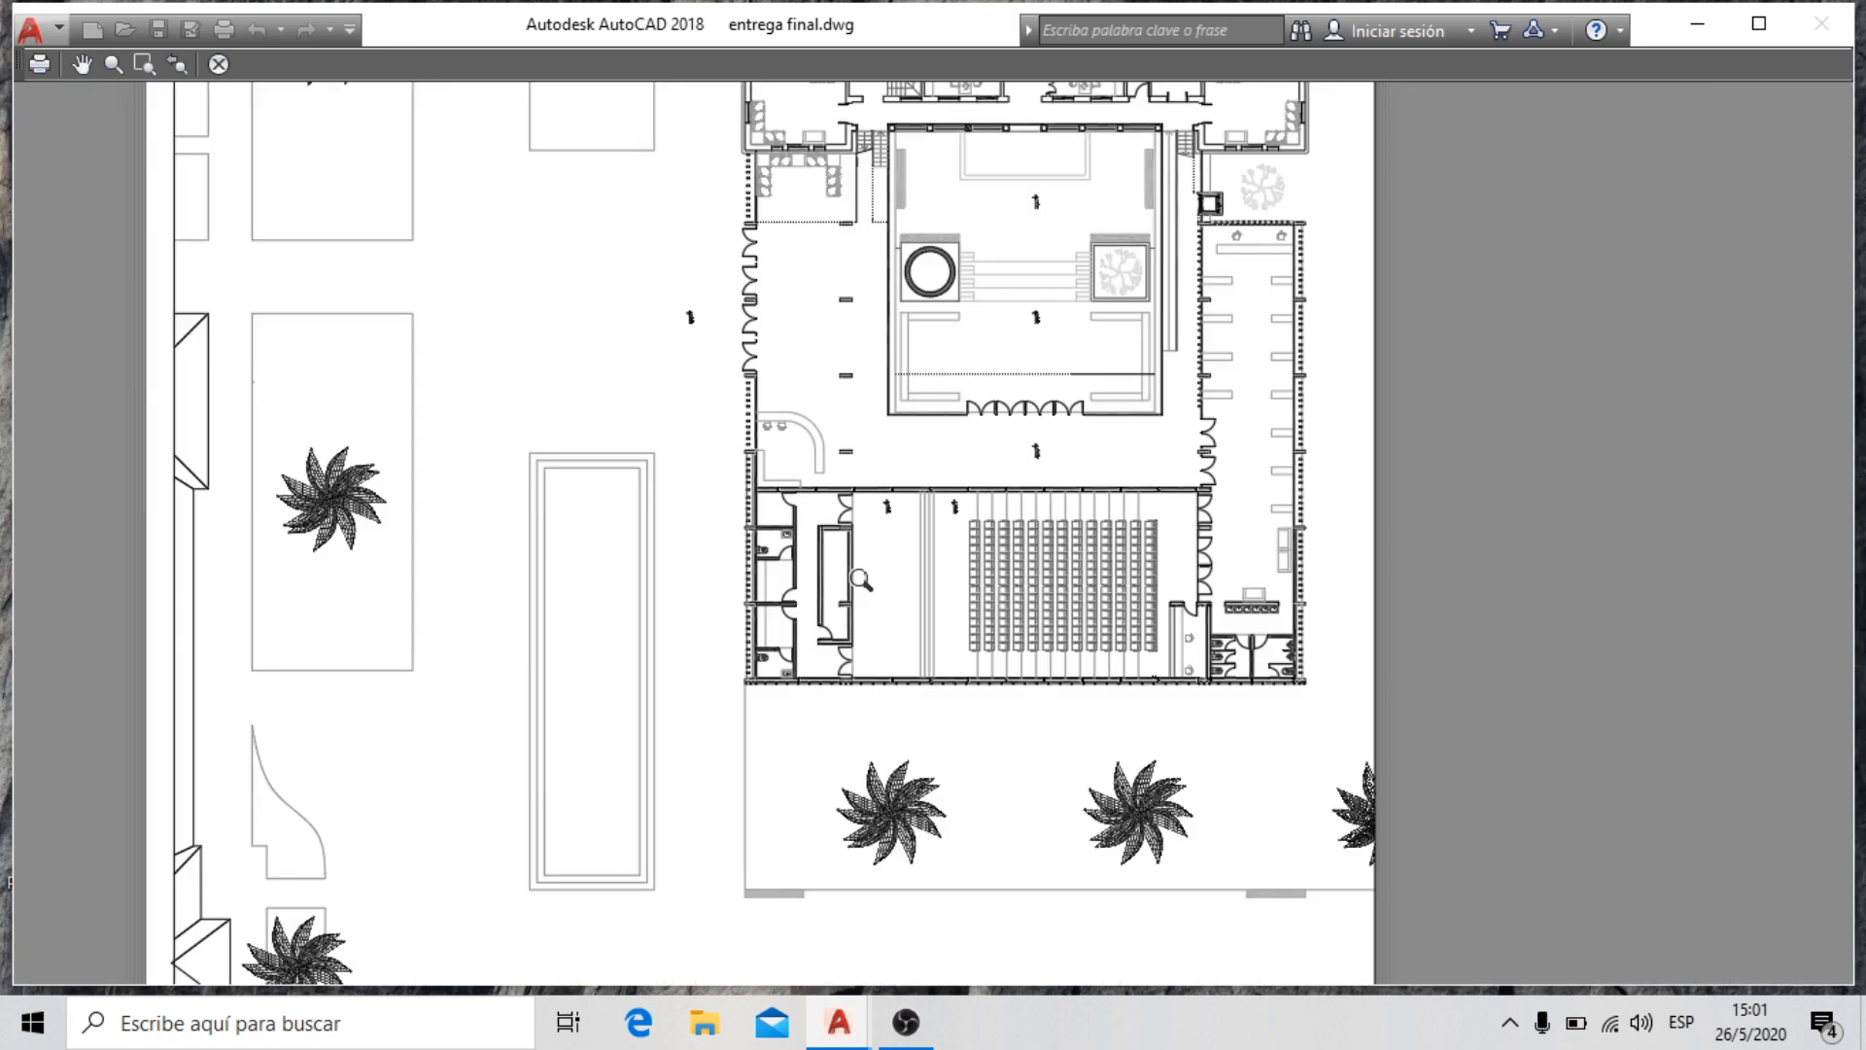
pyautogui.scroll(6, 904, 292)
pyautogui.scroll(3, 899, 290)
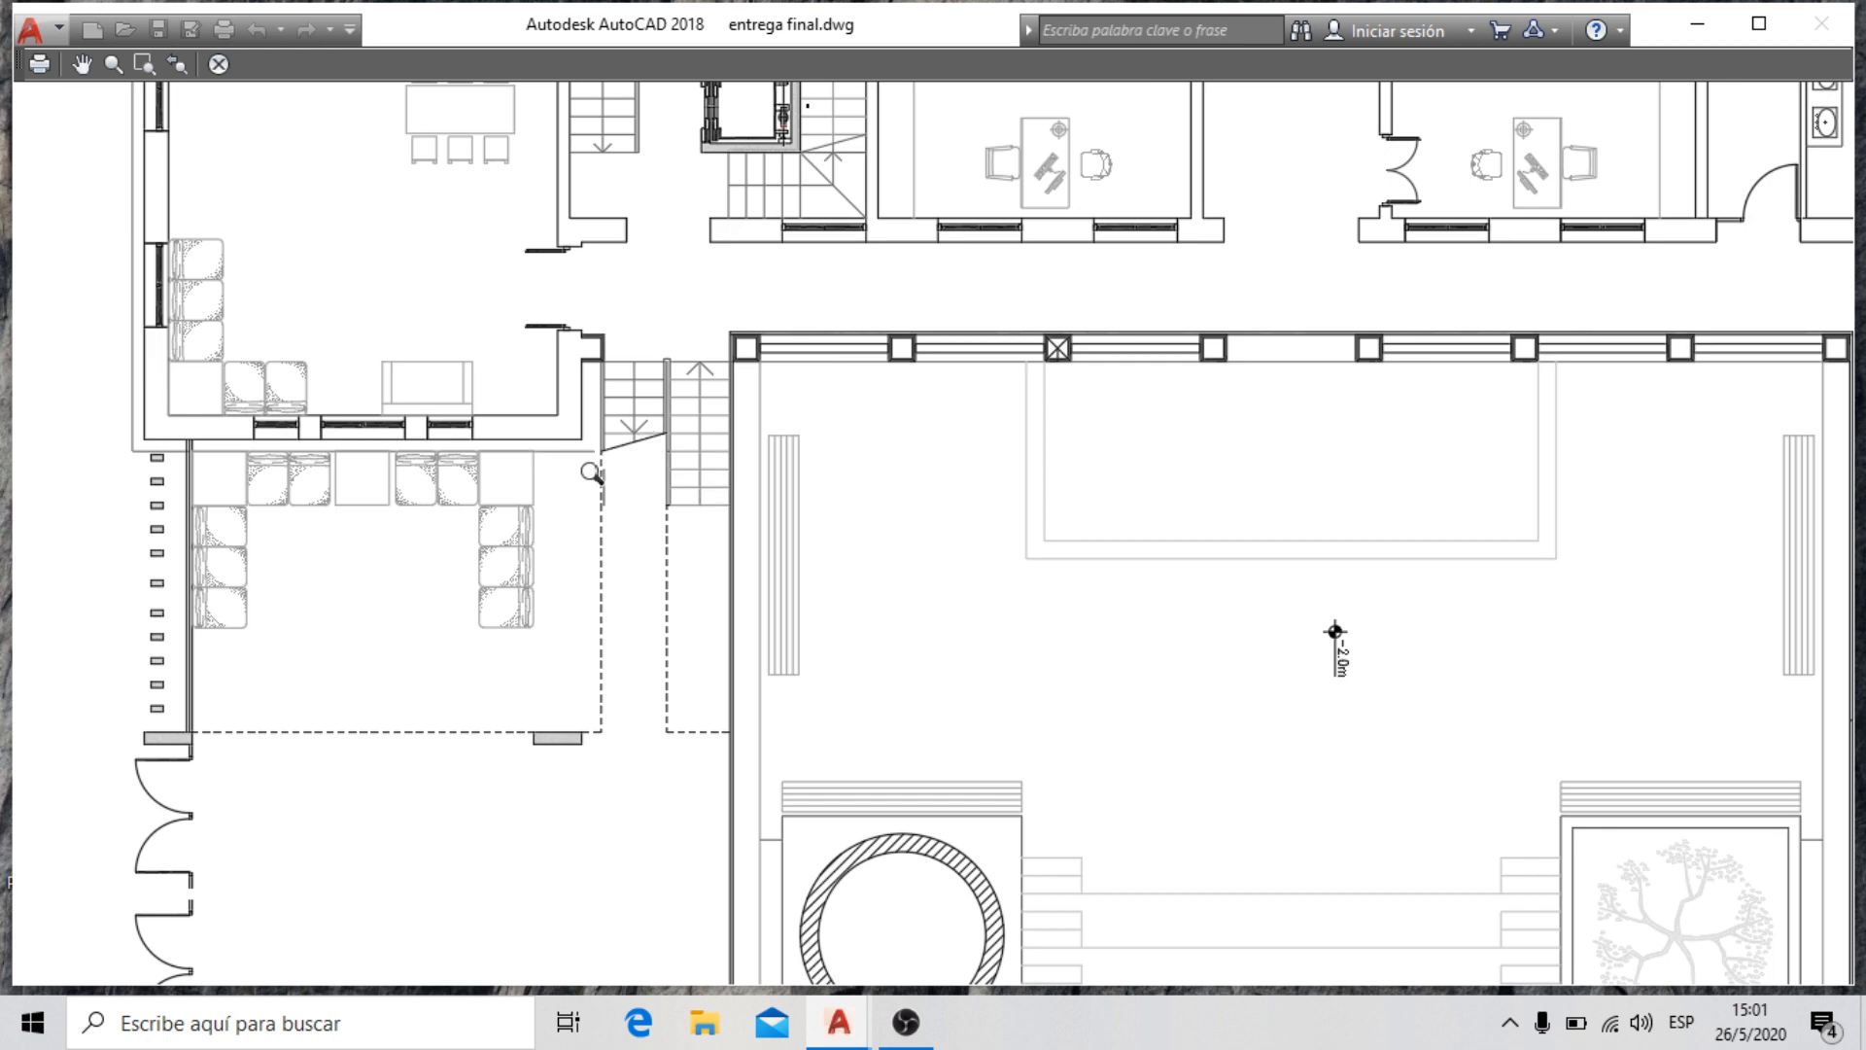
pyautogui.click(218, 65)
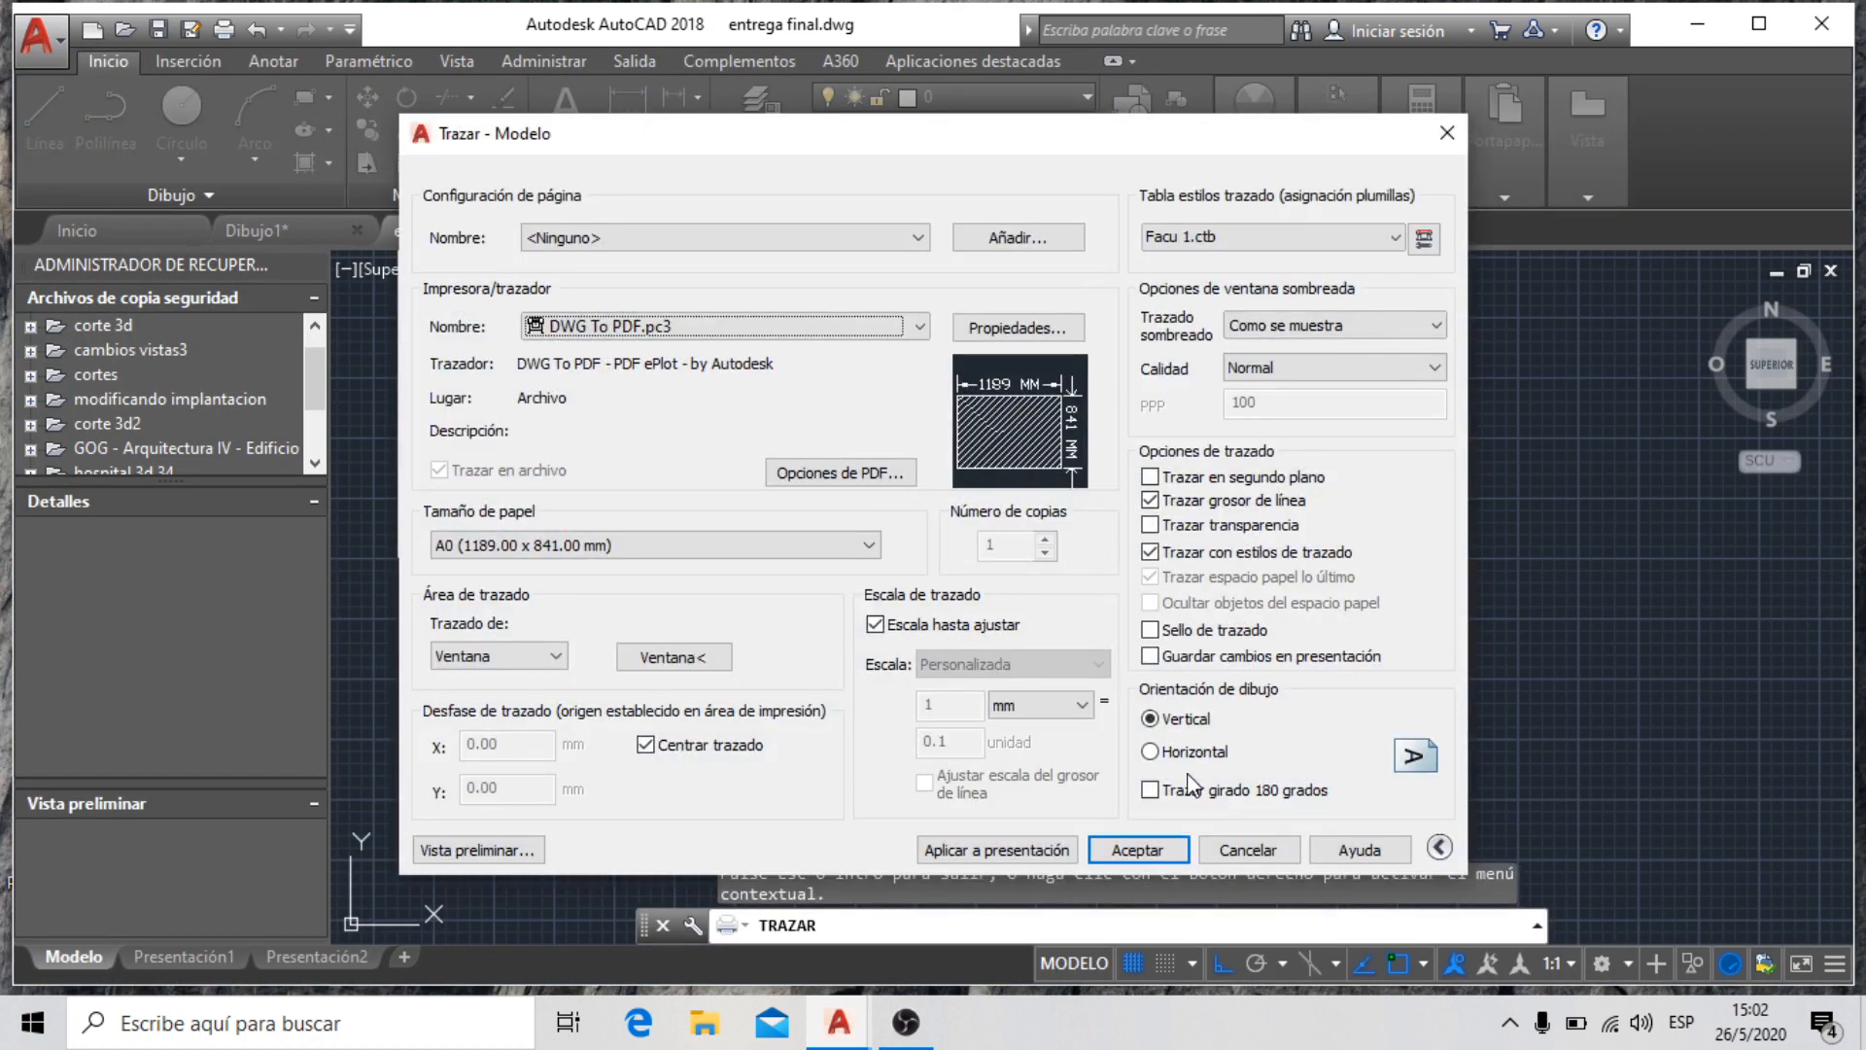
# Plot the site plan to a PDF named planta in the Pruebas folder on the desktop
pyautogui.click(1137, 850)
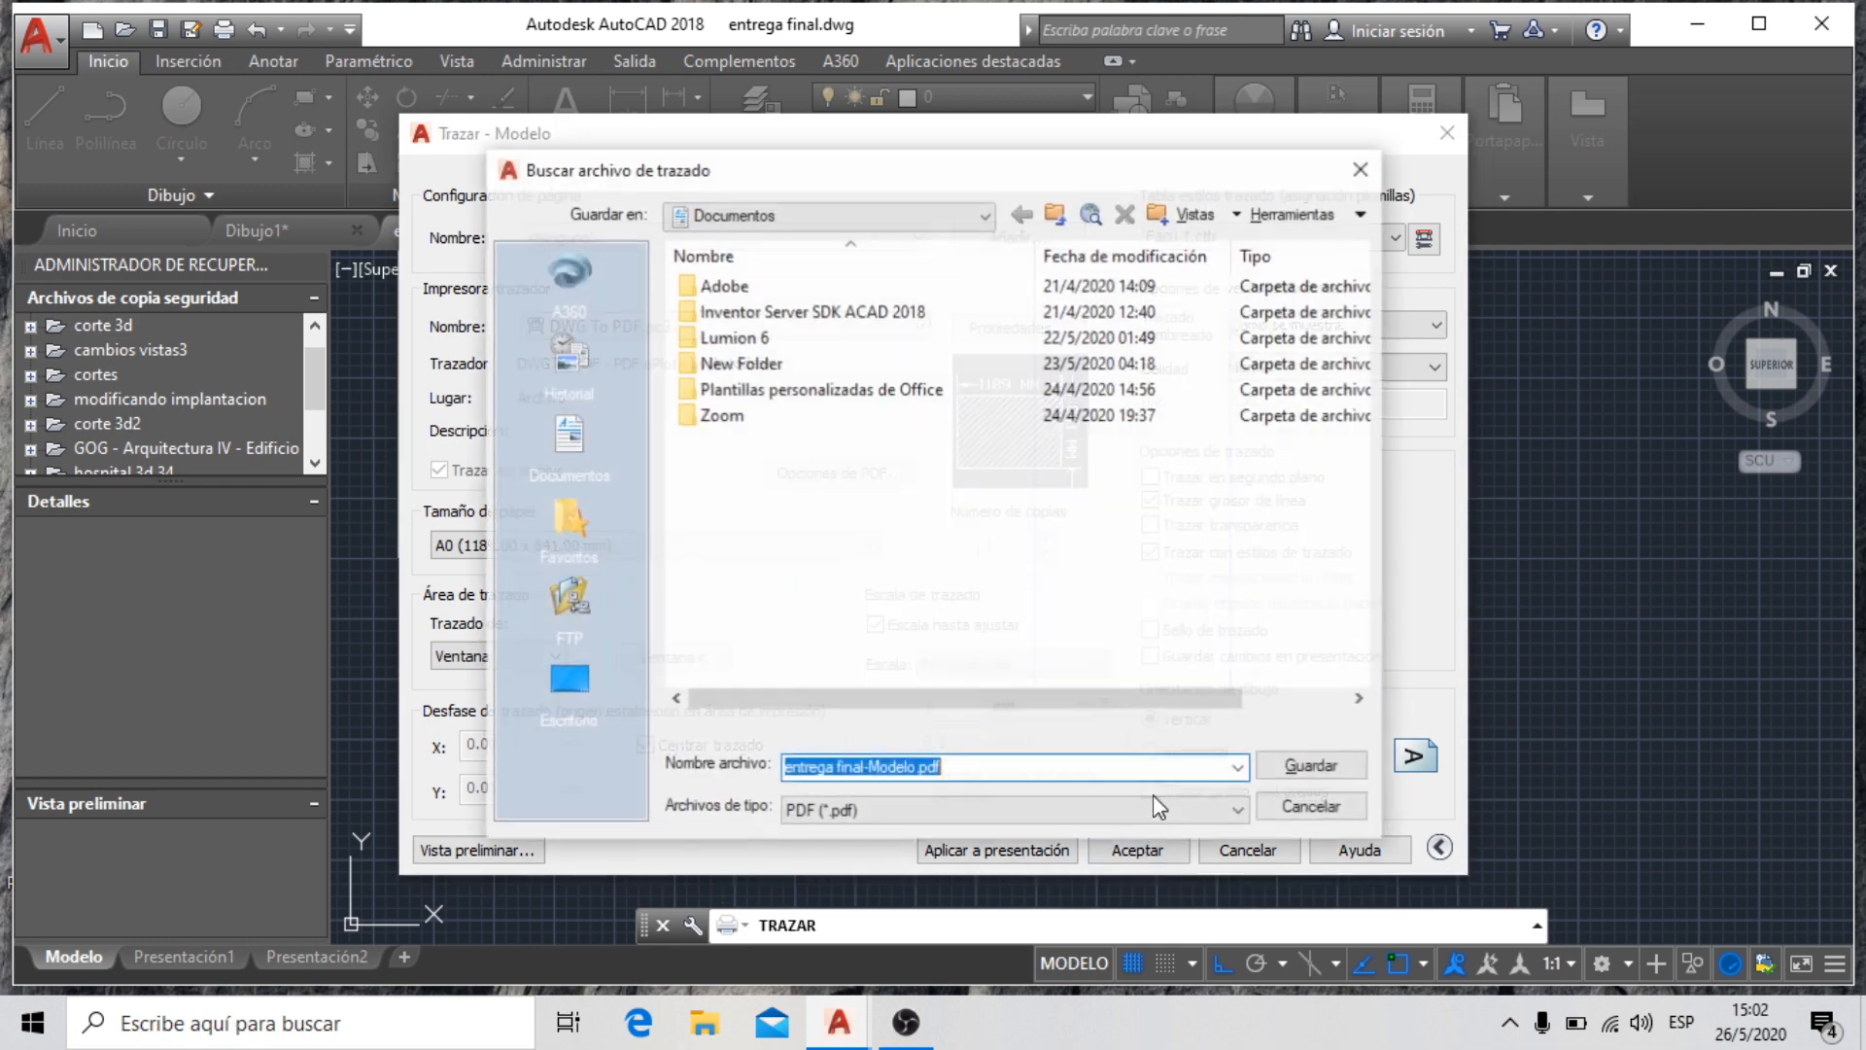
pyautogui.click(544, 710)
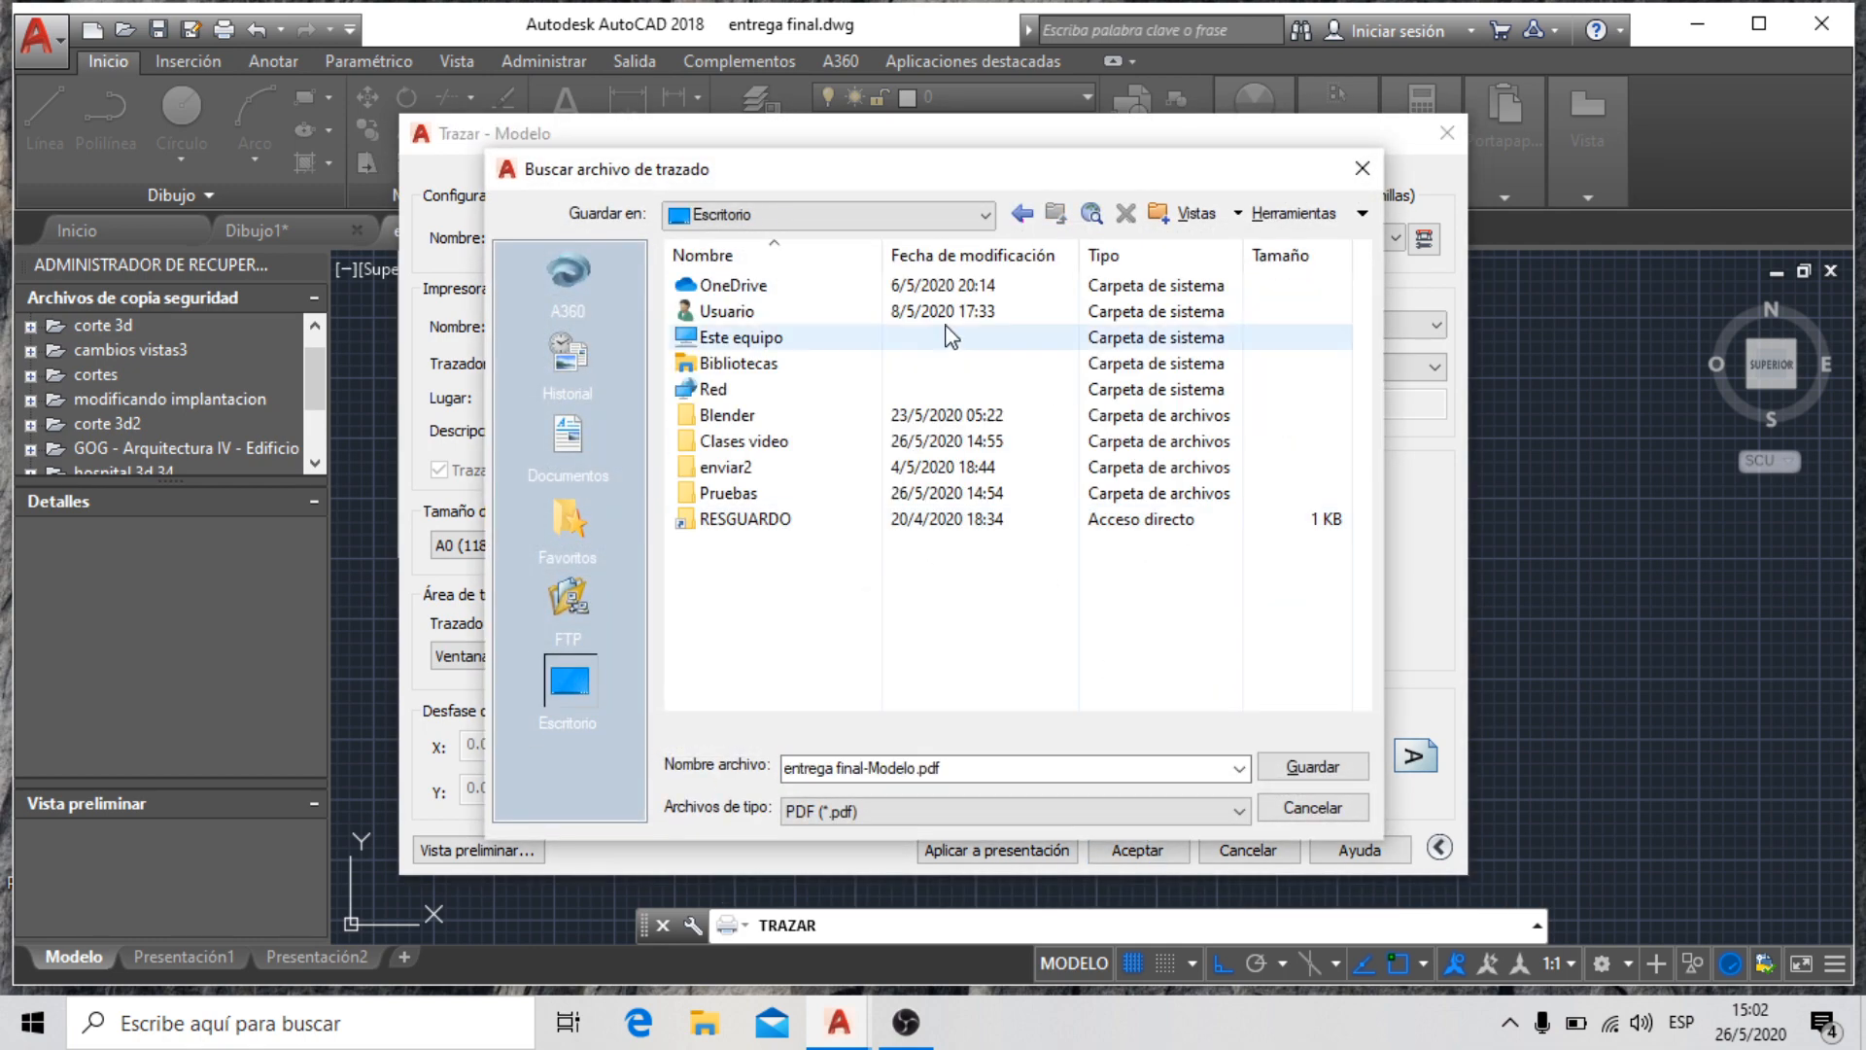
pyautogui.doubleClick(741, 495)
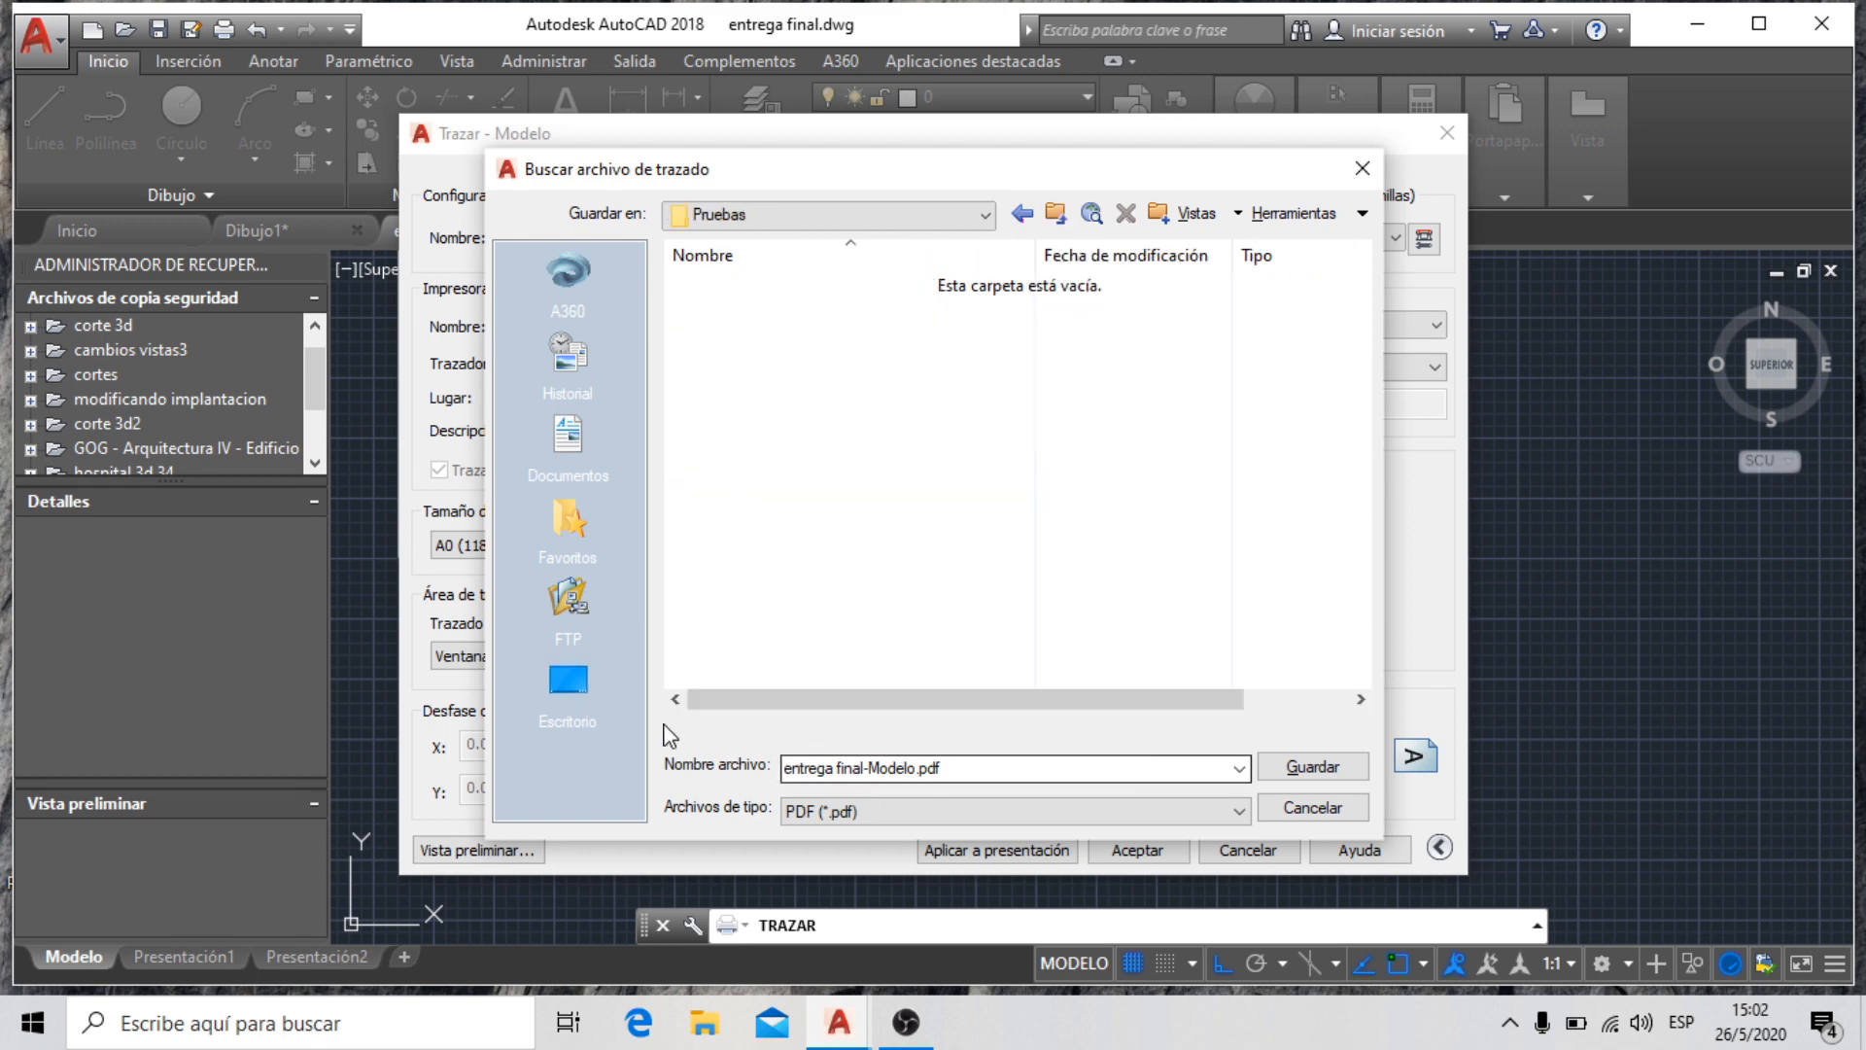
pyautogui.click(954, 768)
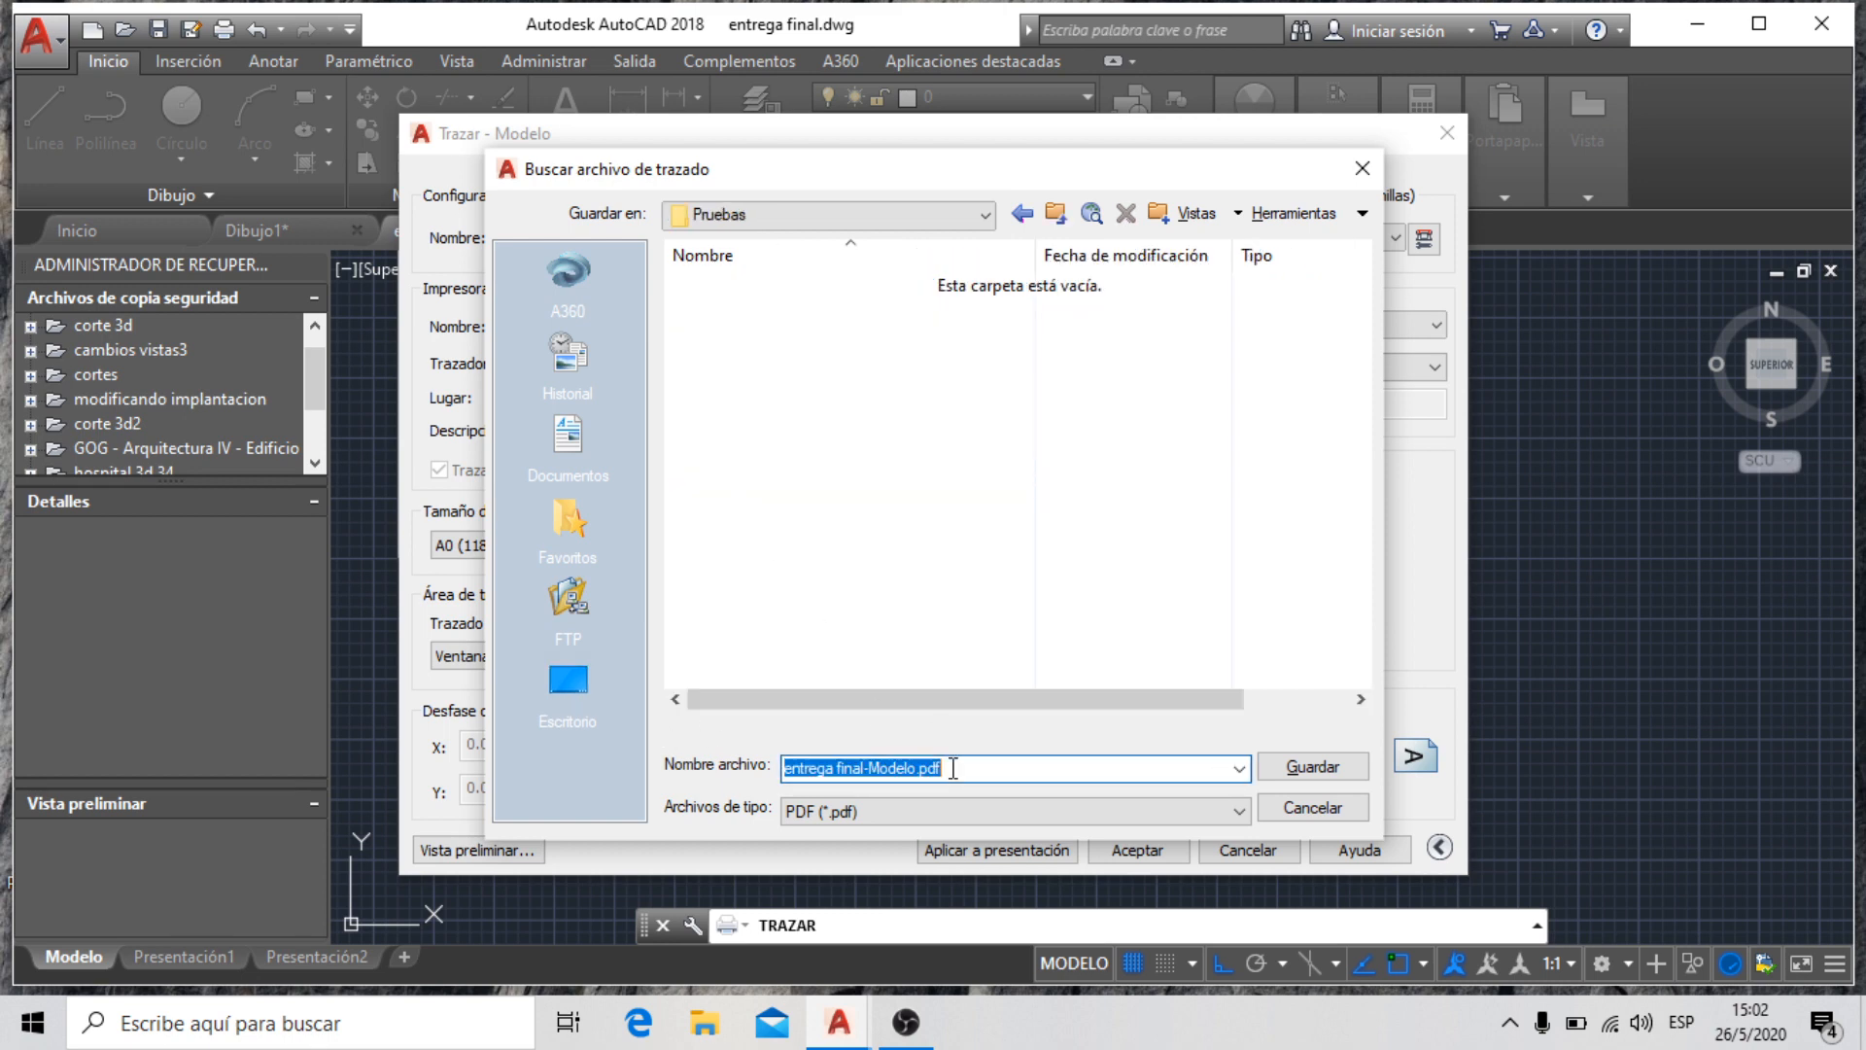
pyautogui.write('planta')
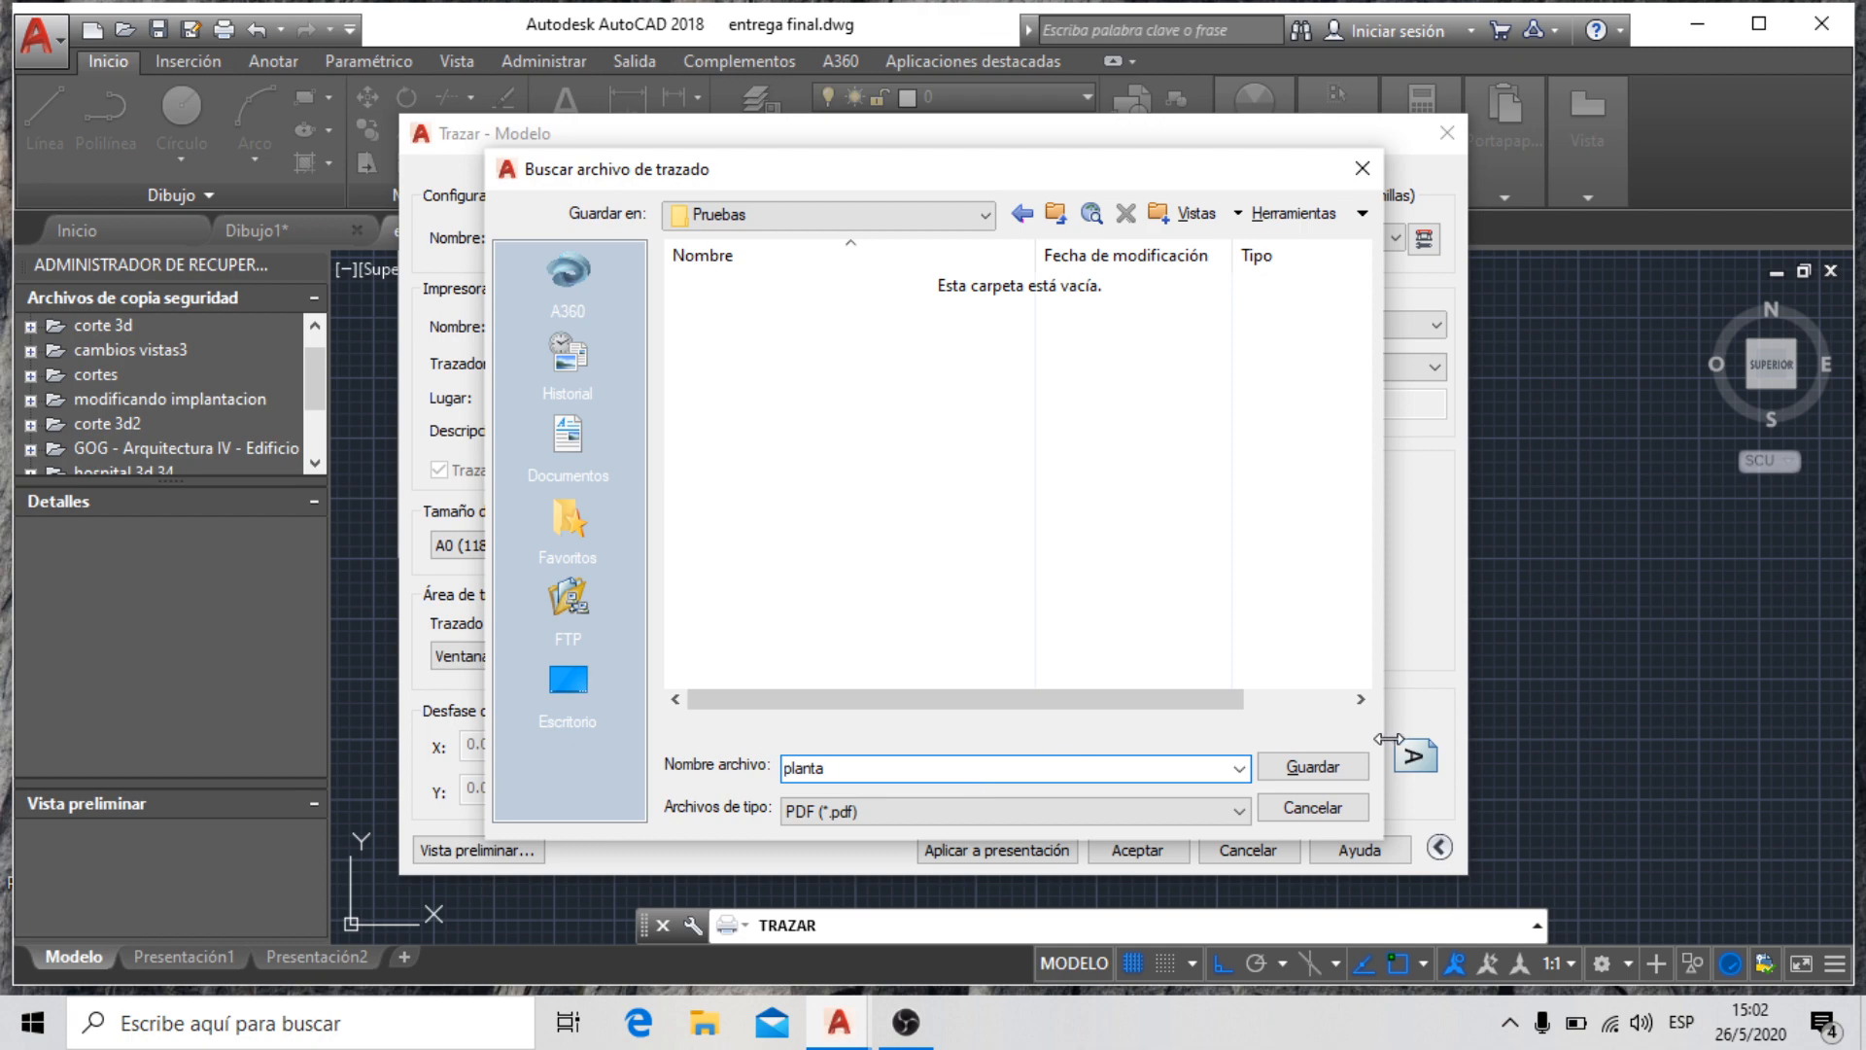
pyautogui.click(1356, 764)
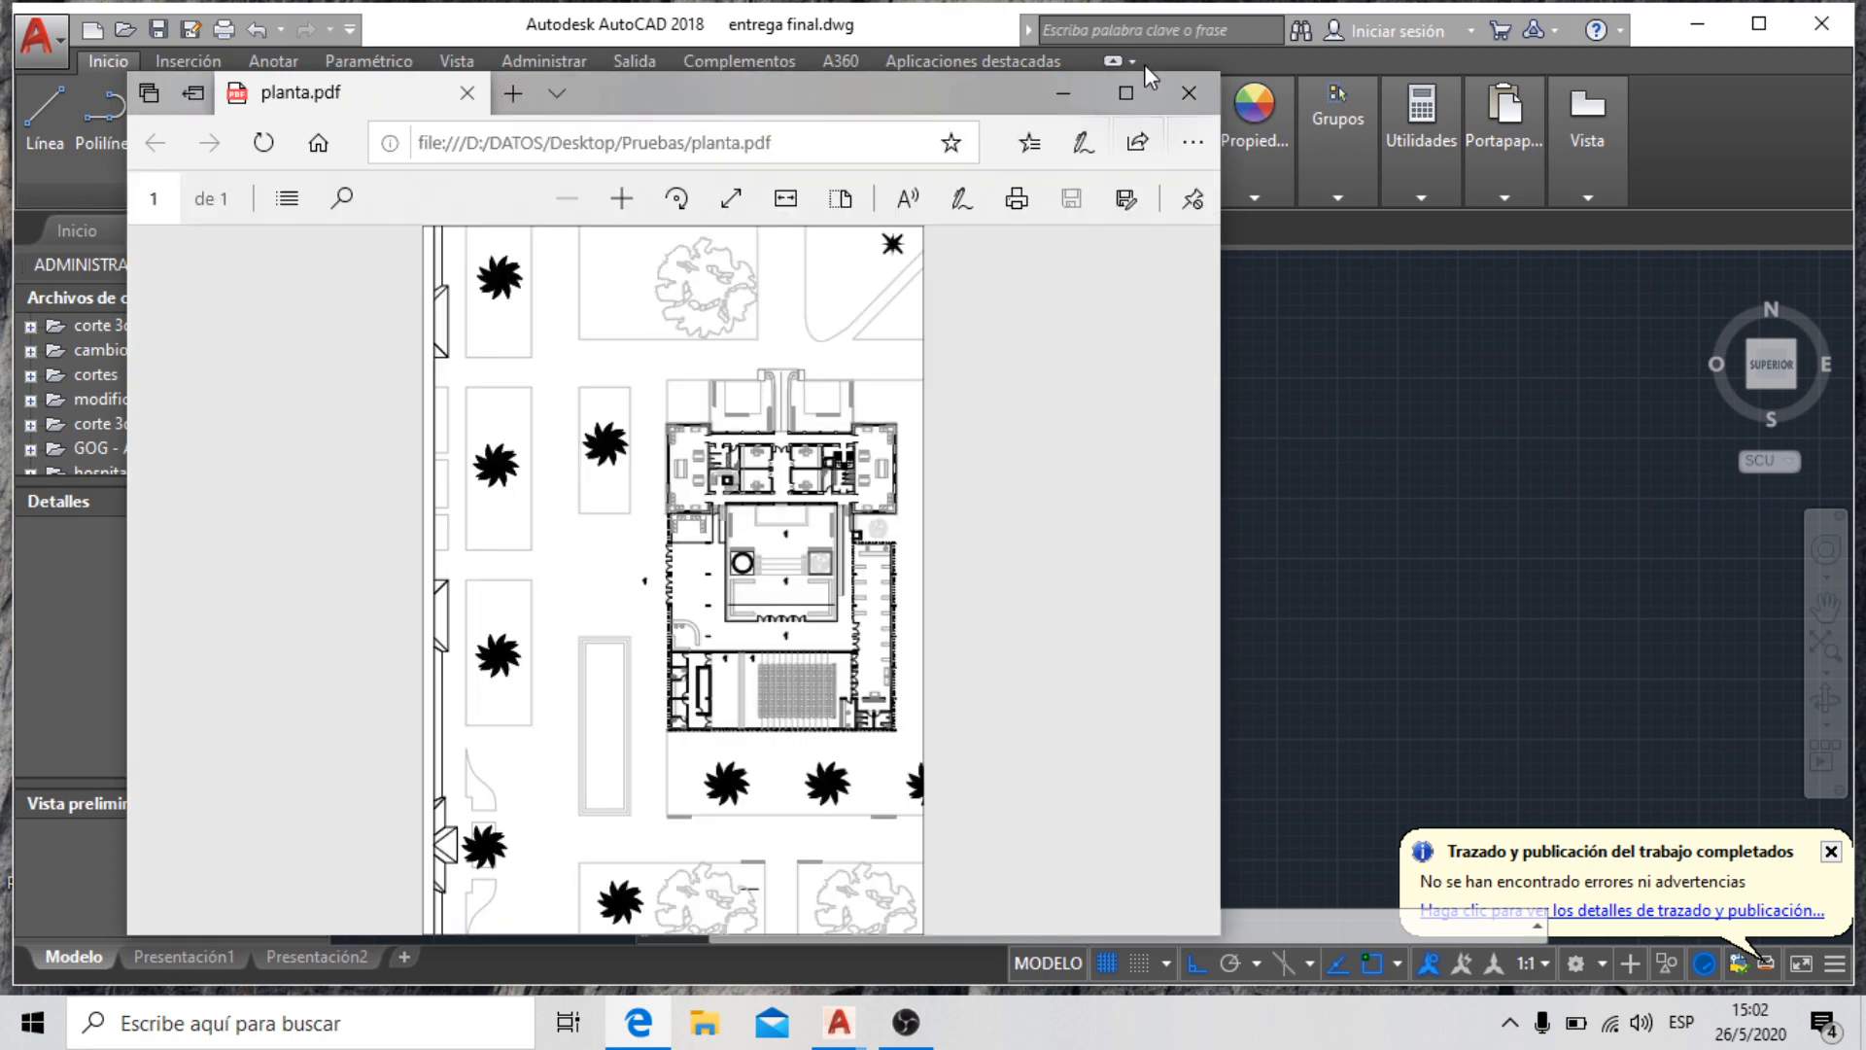
# Close the plotted PDF, minimize the drawing program and launch Photoshop from the desktop
pyautogui.click(1186, 95)
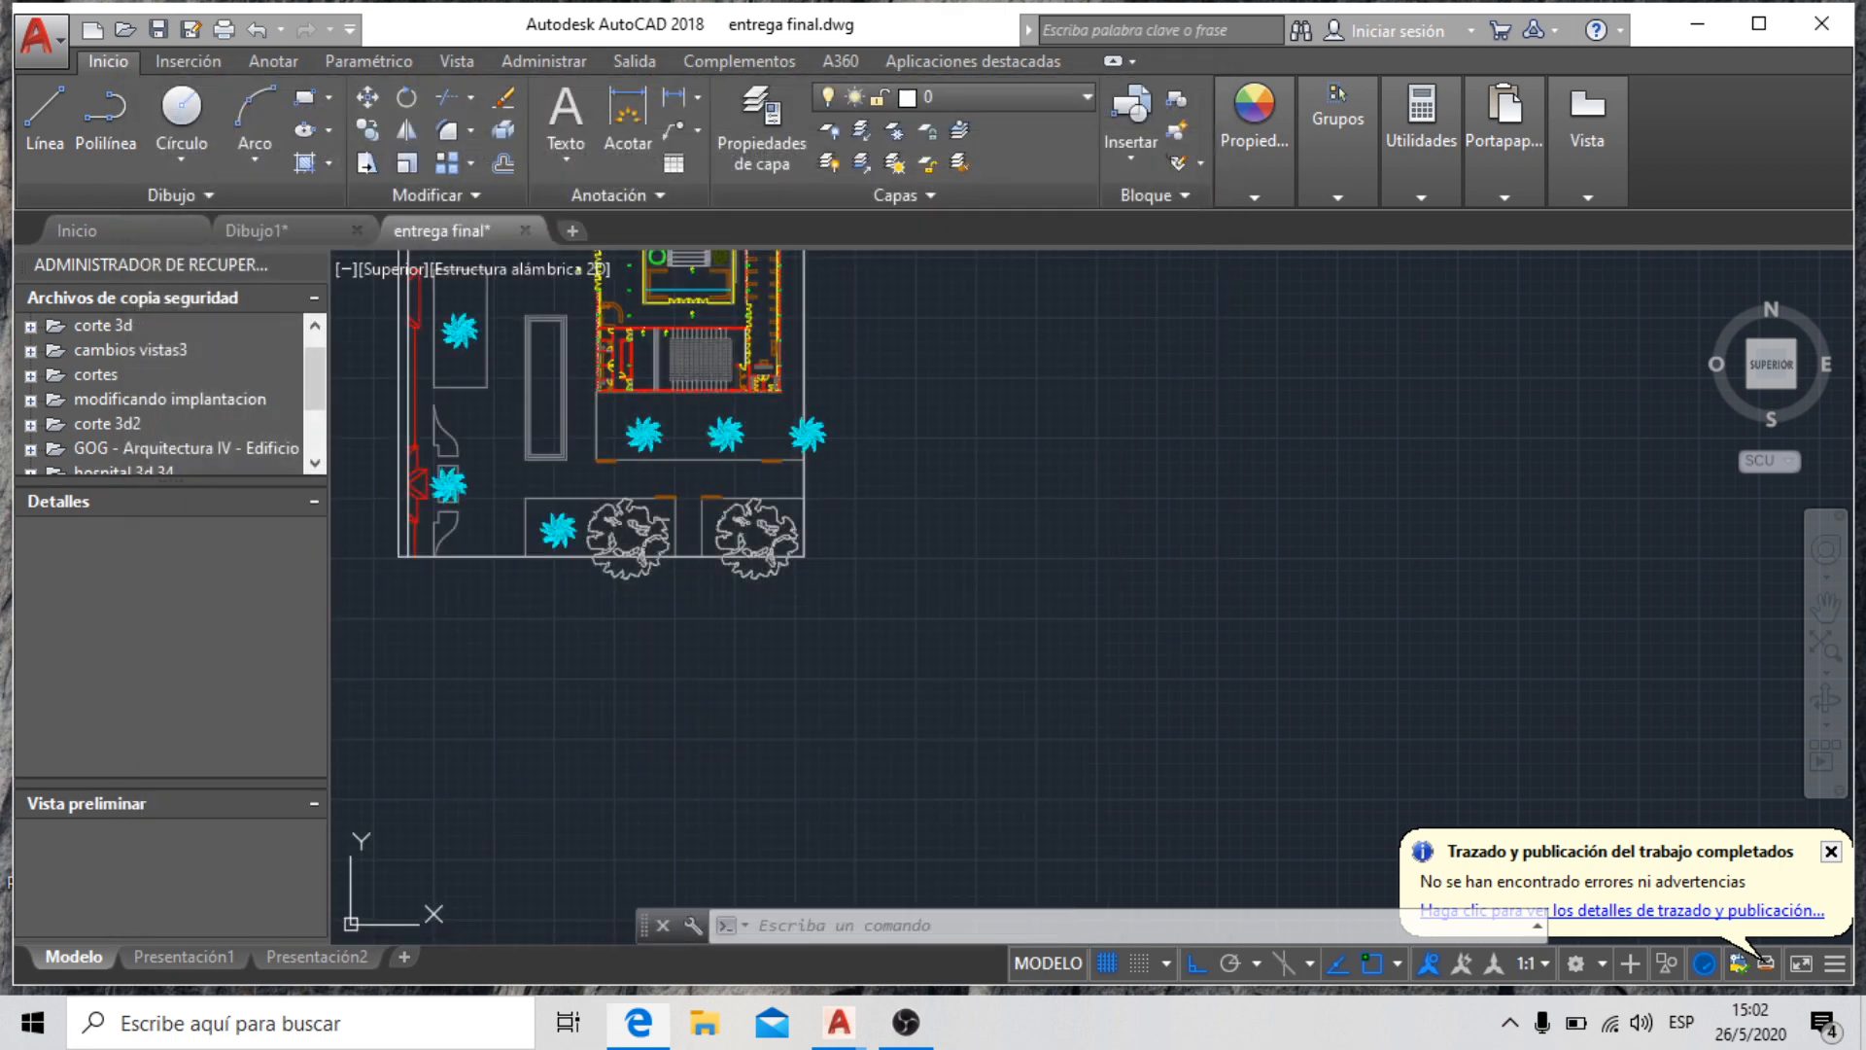
pyautogui.click(1691, 27)
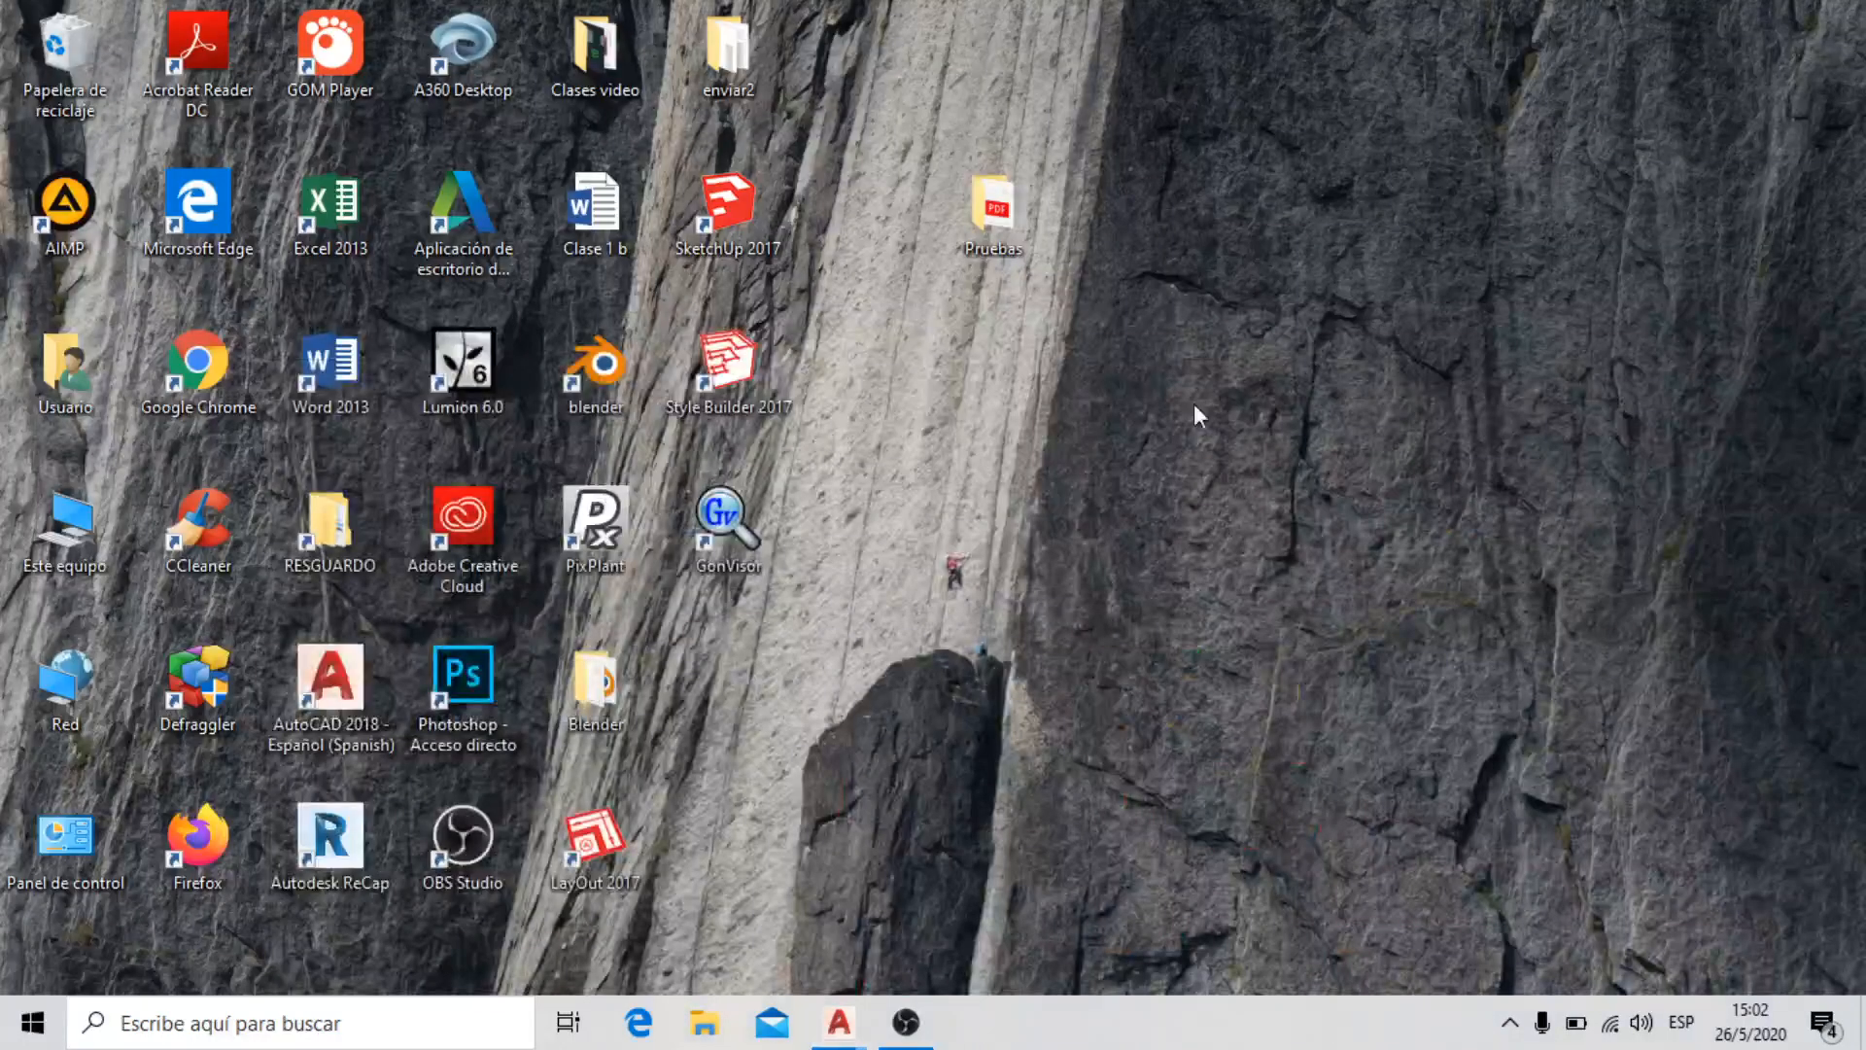
pyautogui.doubleClick(476, 666)
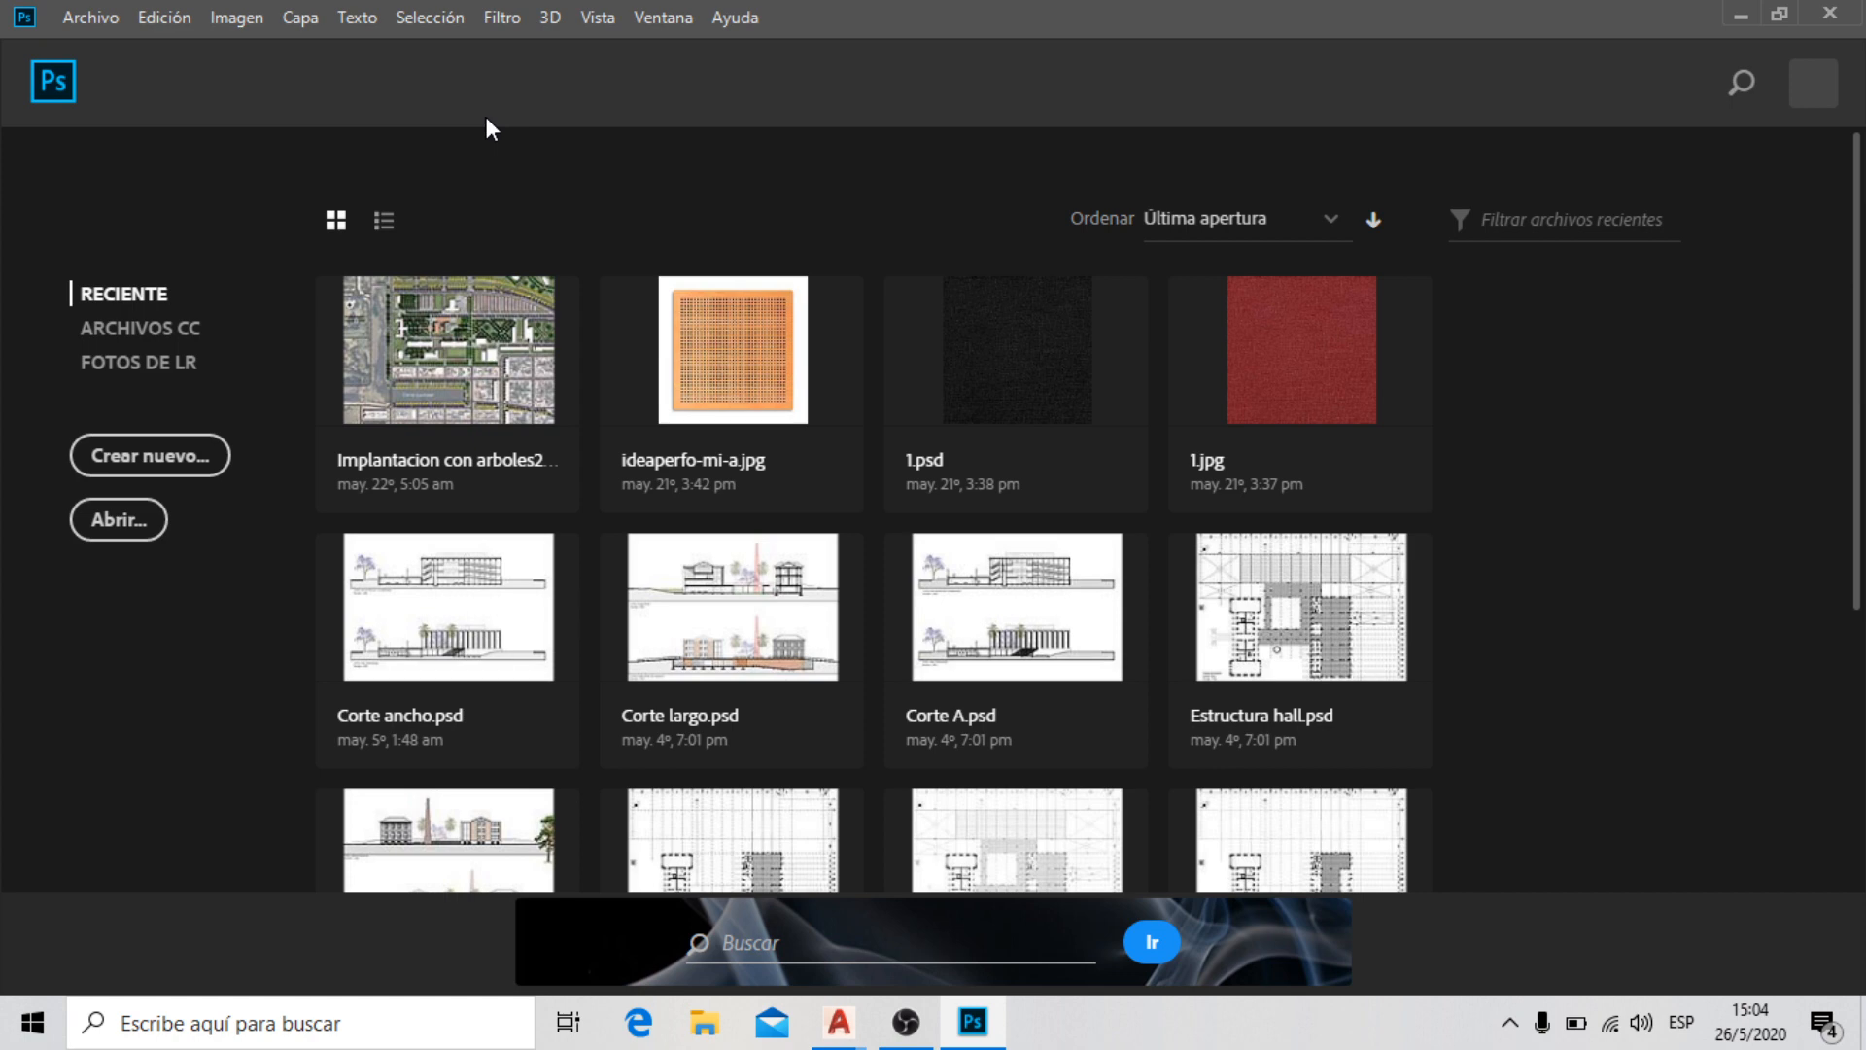
# Open the planta PDF from the desktop's Pruebas folder for import into Photoshop
pyautogui.click(107, 11)
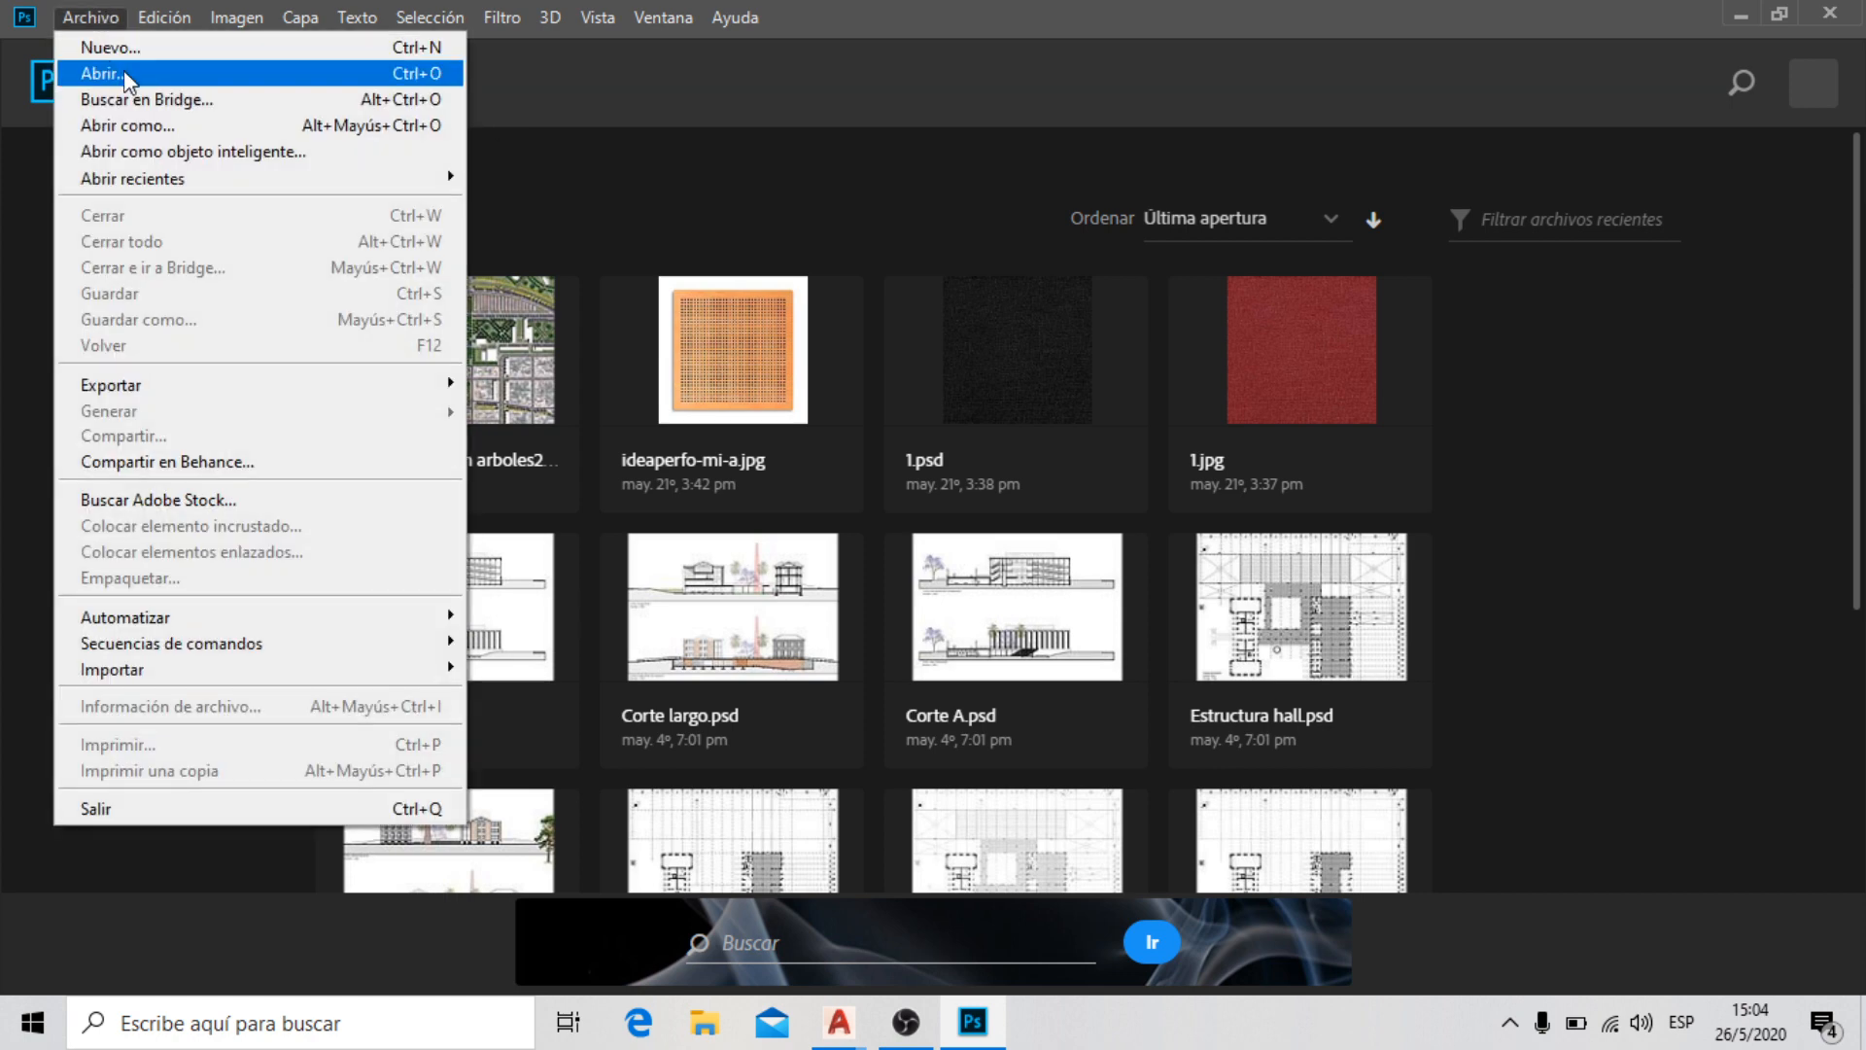
pyautogui.click(124, 73)
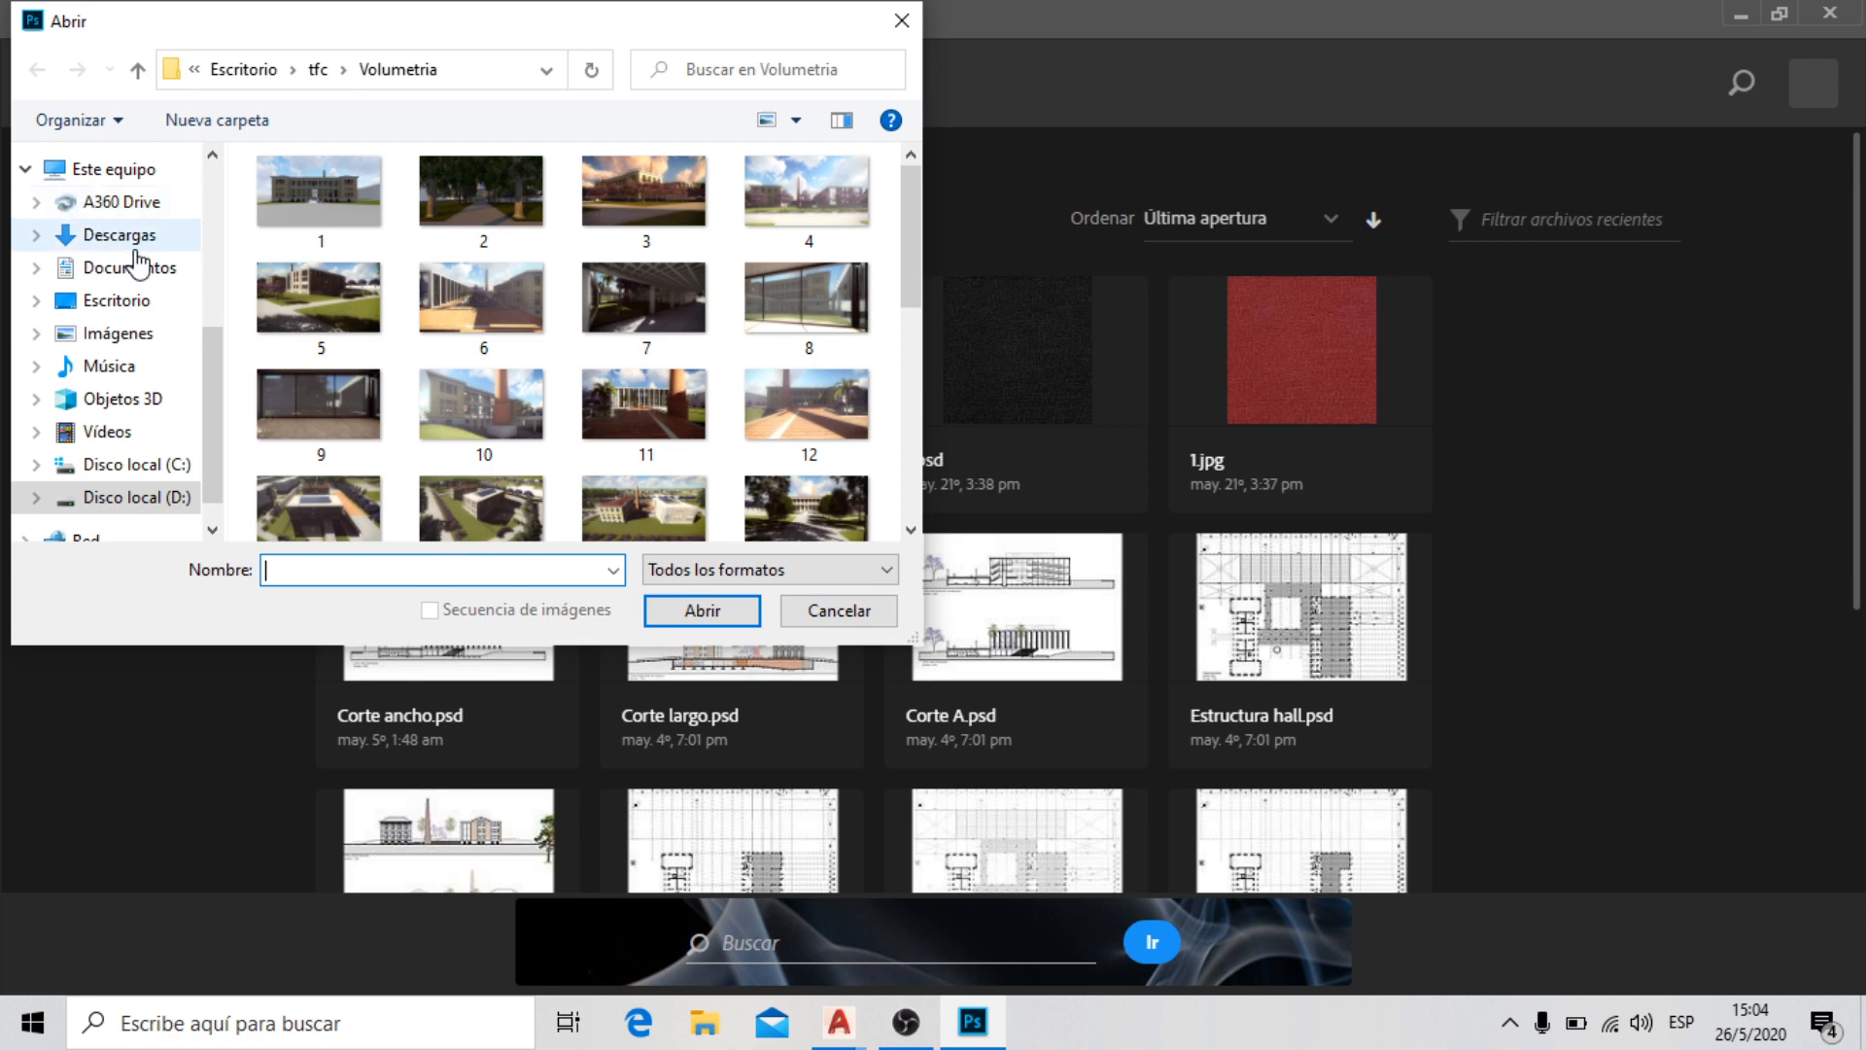
pyautogui.click(117, 303)
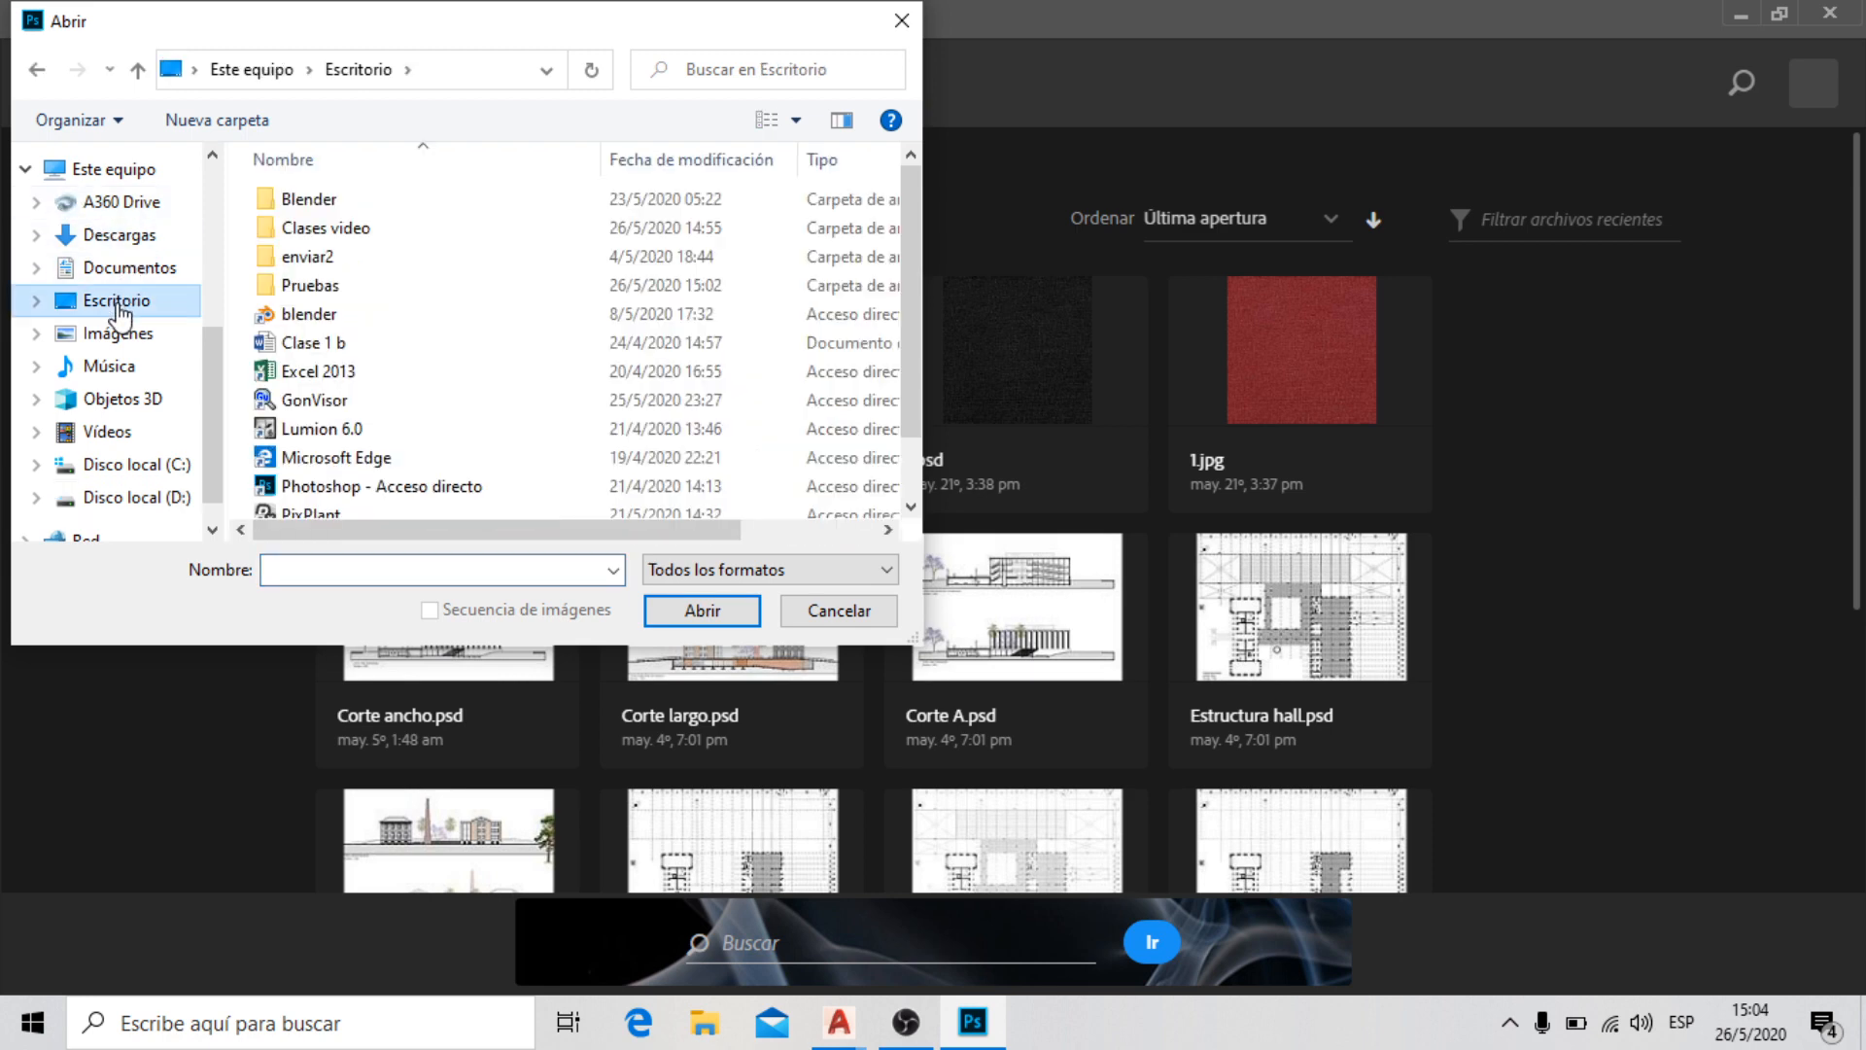
pyautogui.doubleClick(336, 285)
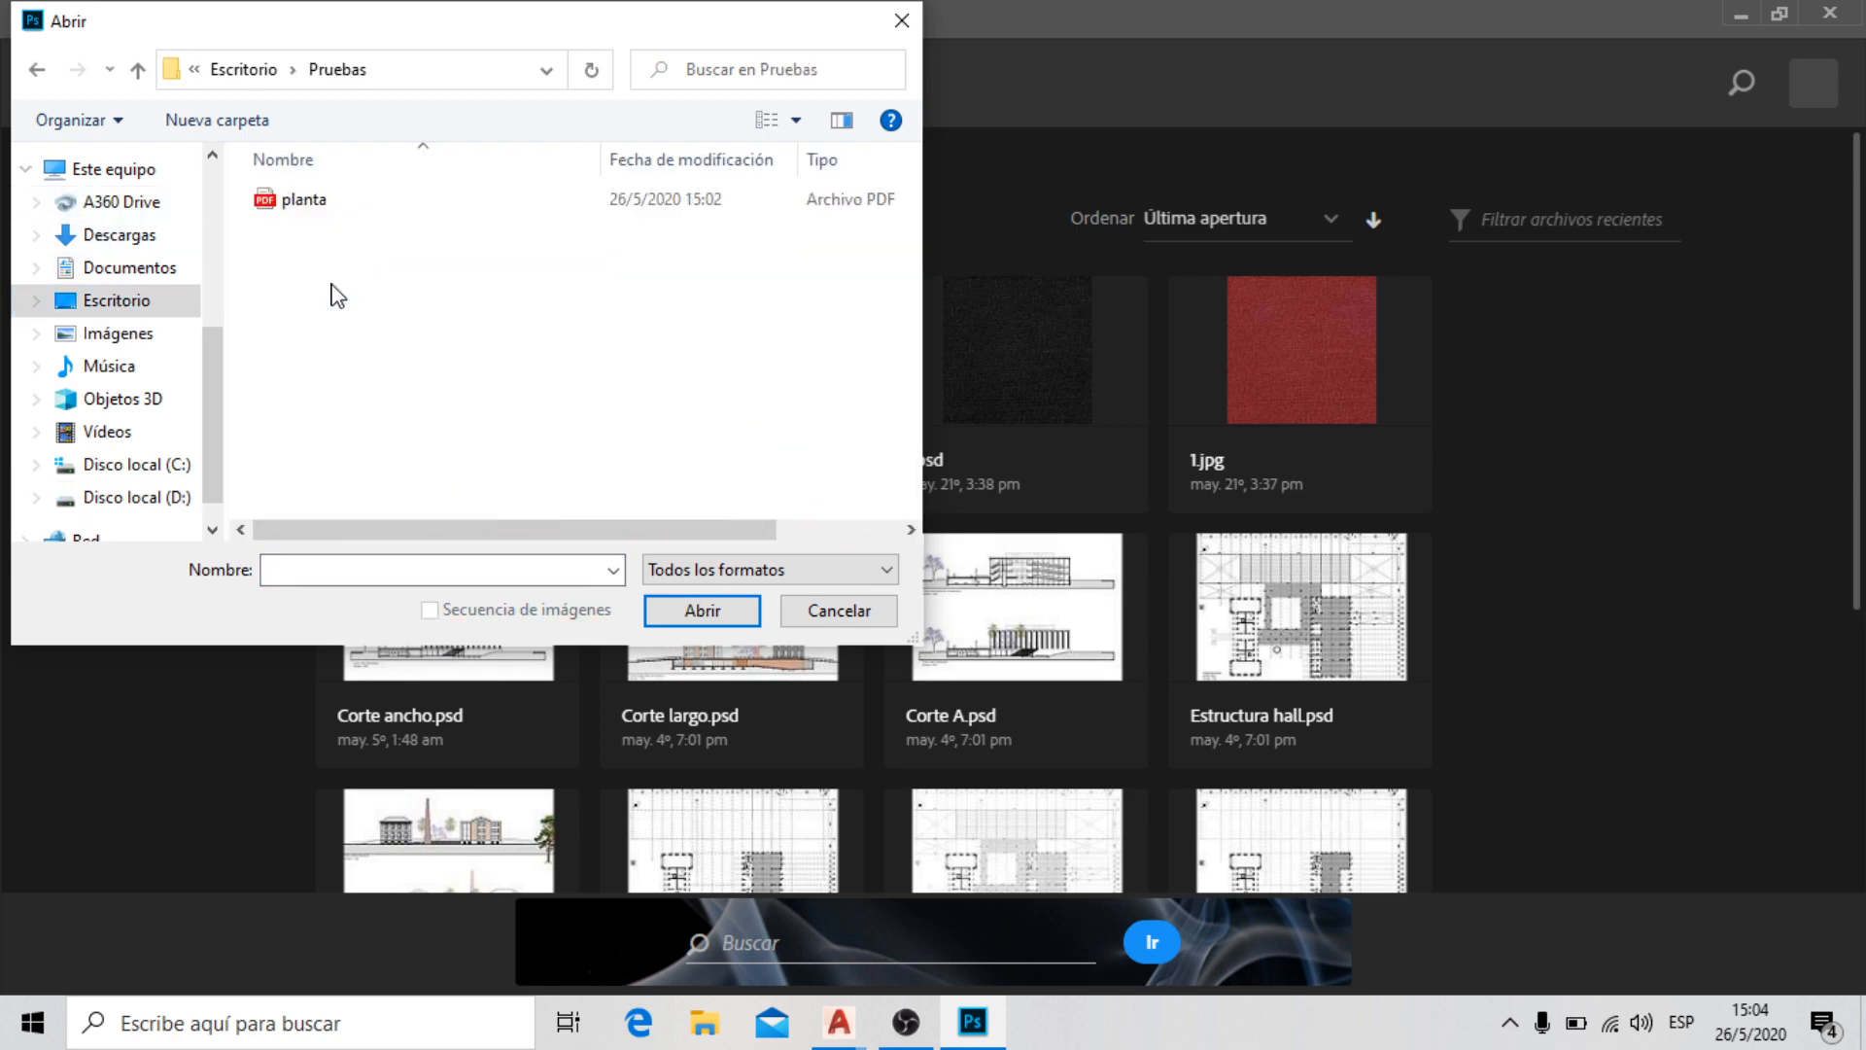
pyautogui.click(315, 199)
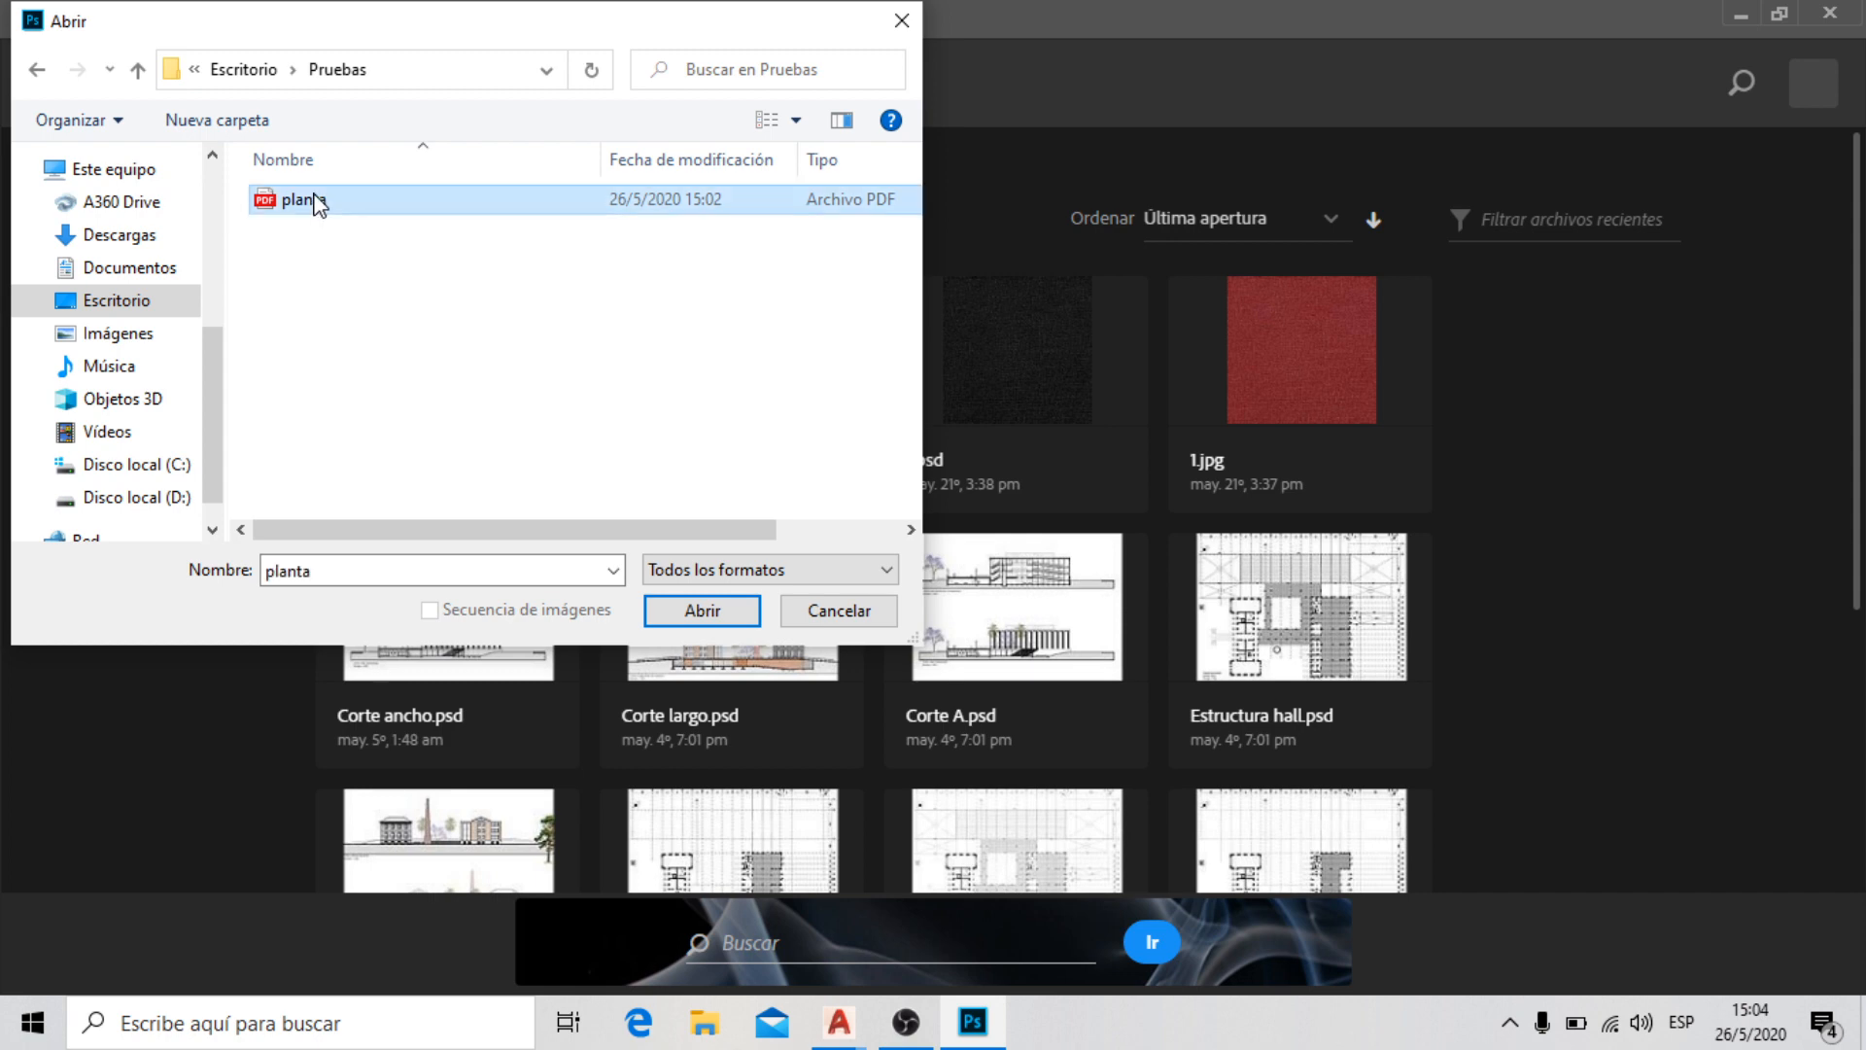
pyautogui.click(754, 615)
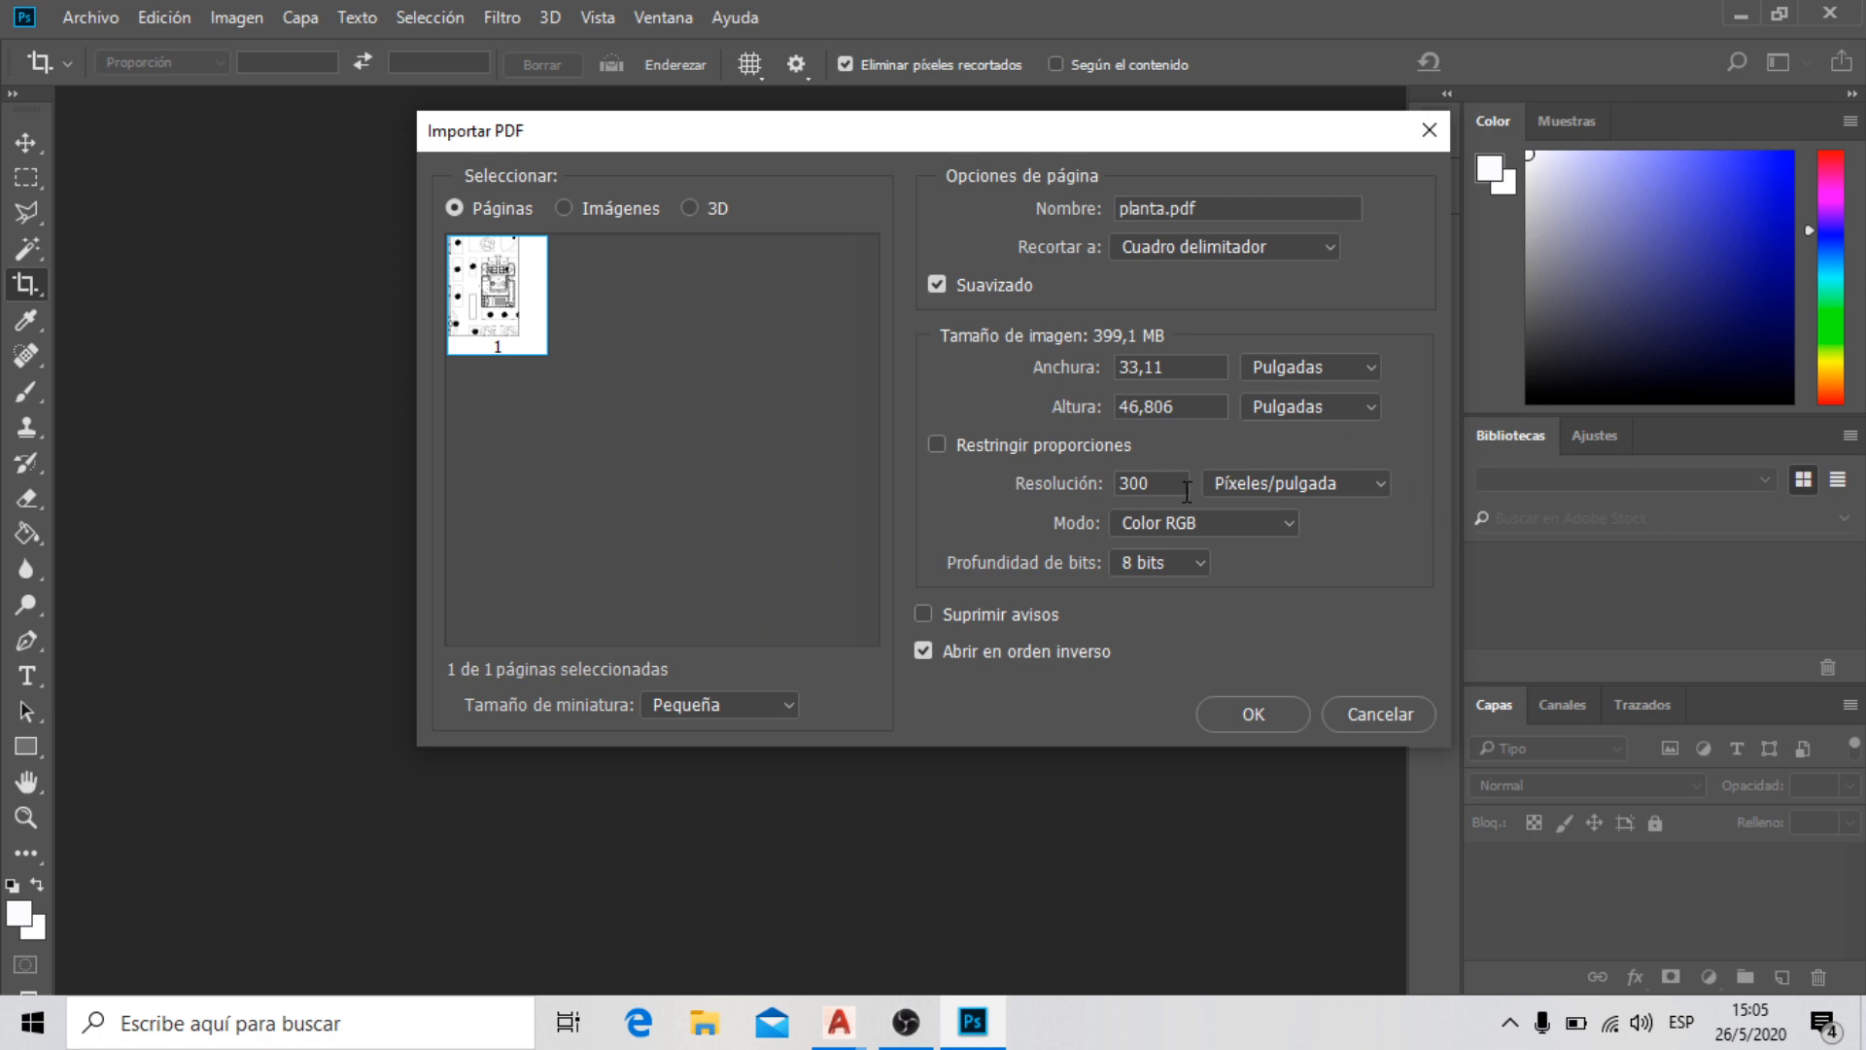
# Set the PDF's import dimensions to centimetres and import the page at 300 pixels/inch in RGB colour
pyautogui.click(1375, 366)
pyautogui.click(1330, 430)
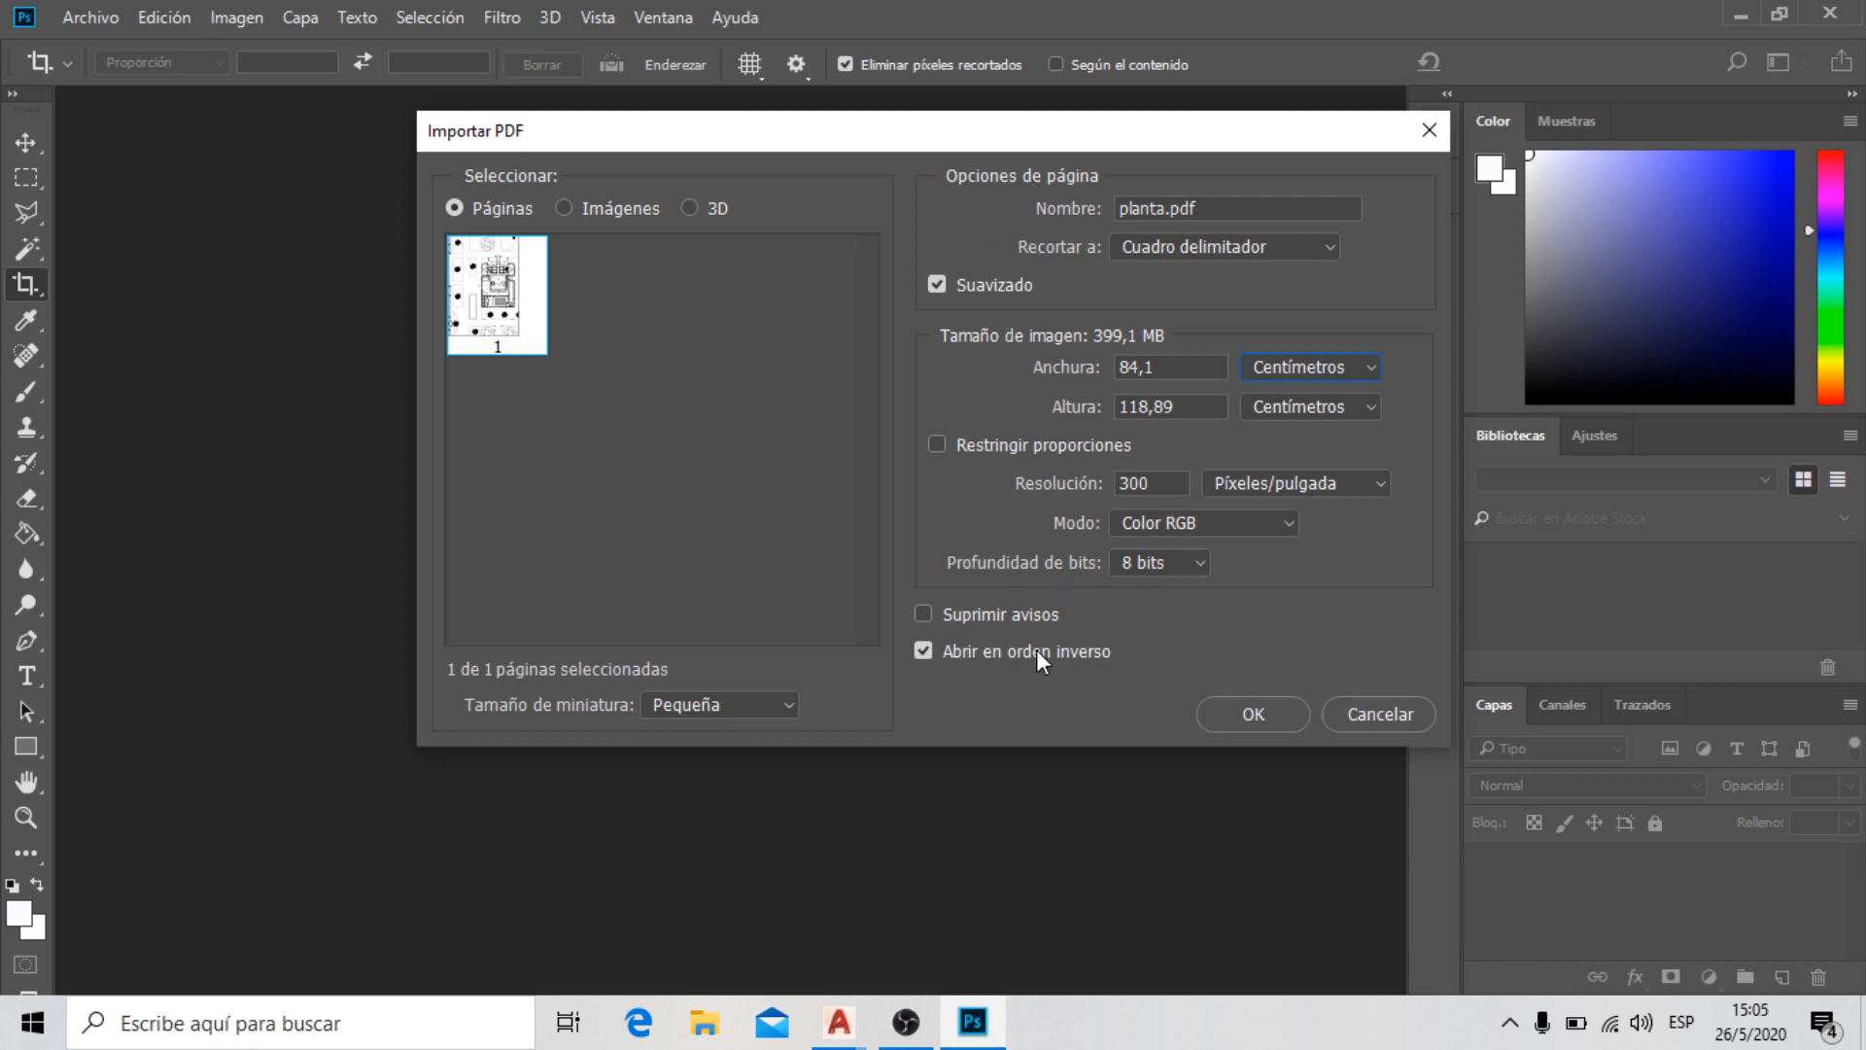
pyautogui.click(1239, 713)
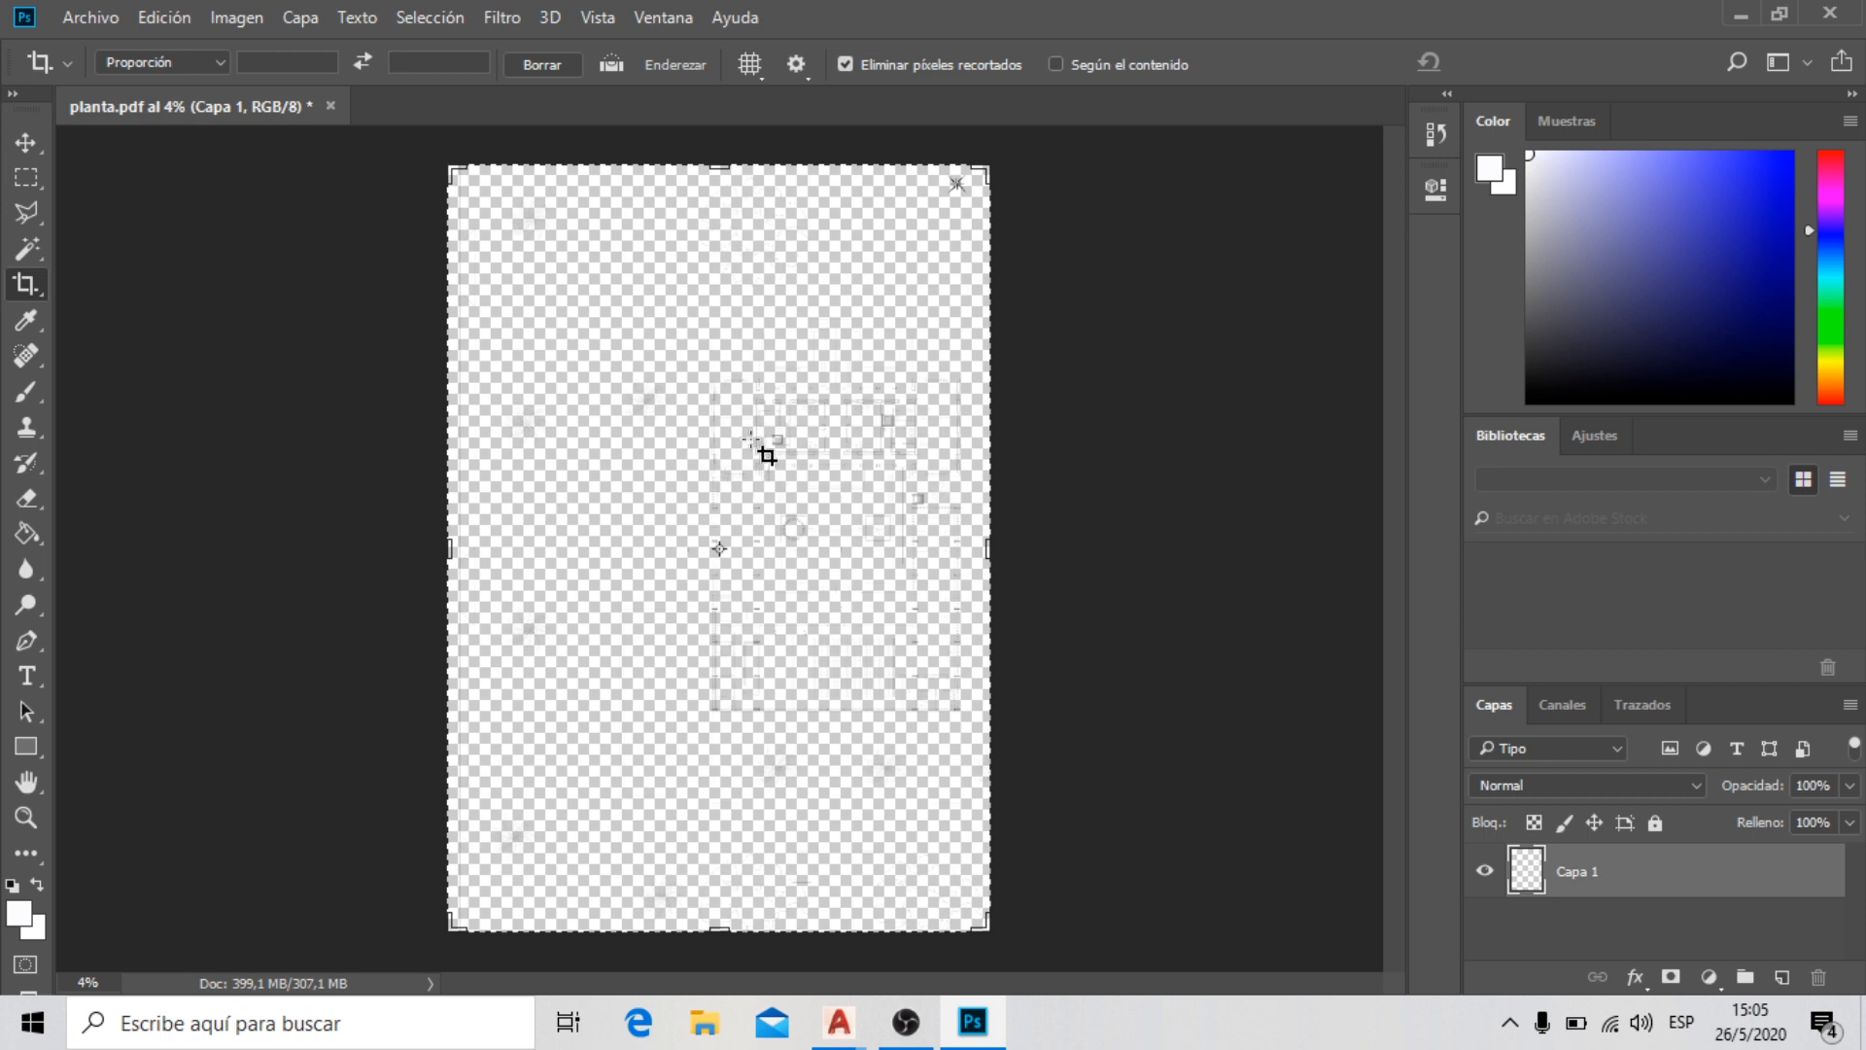
# Activate the Move tool and examine the imported plan's linework up close at a column beside the courtyard
pyautogui.click(24, 152)
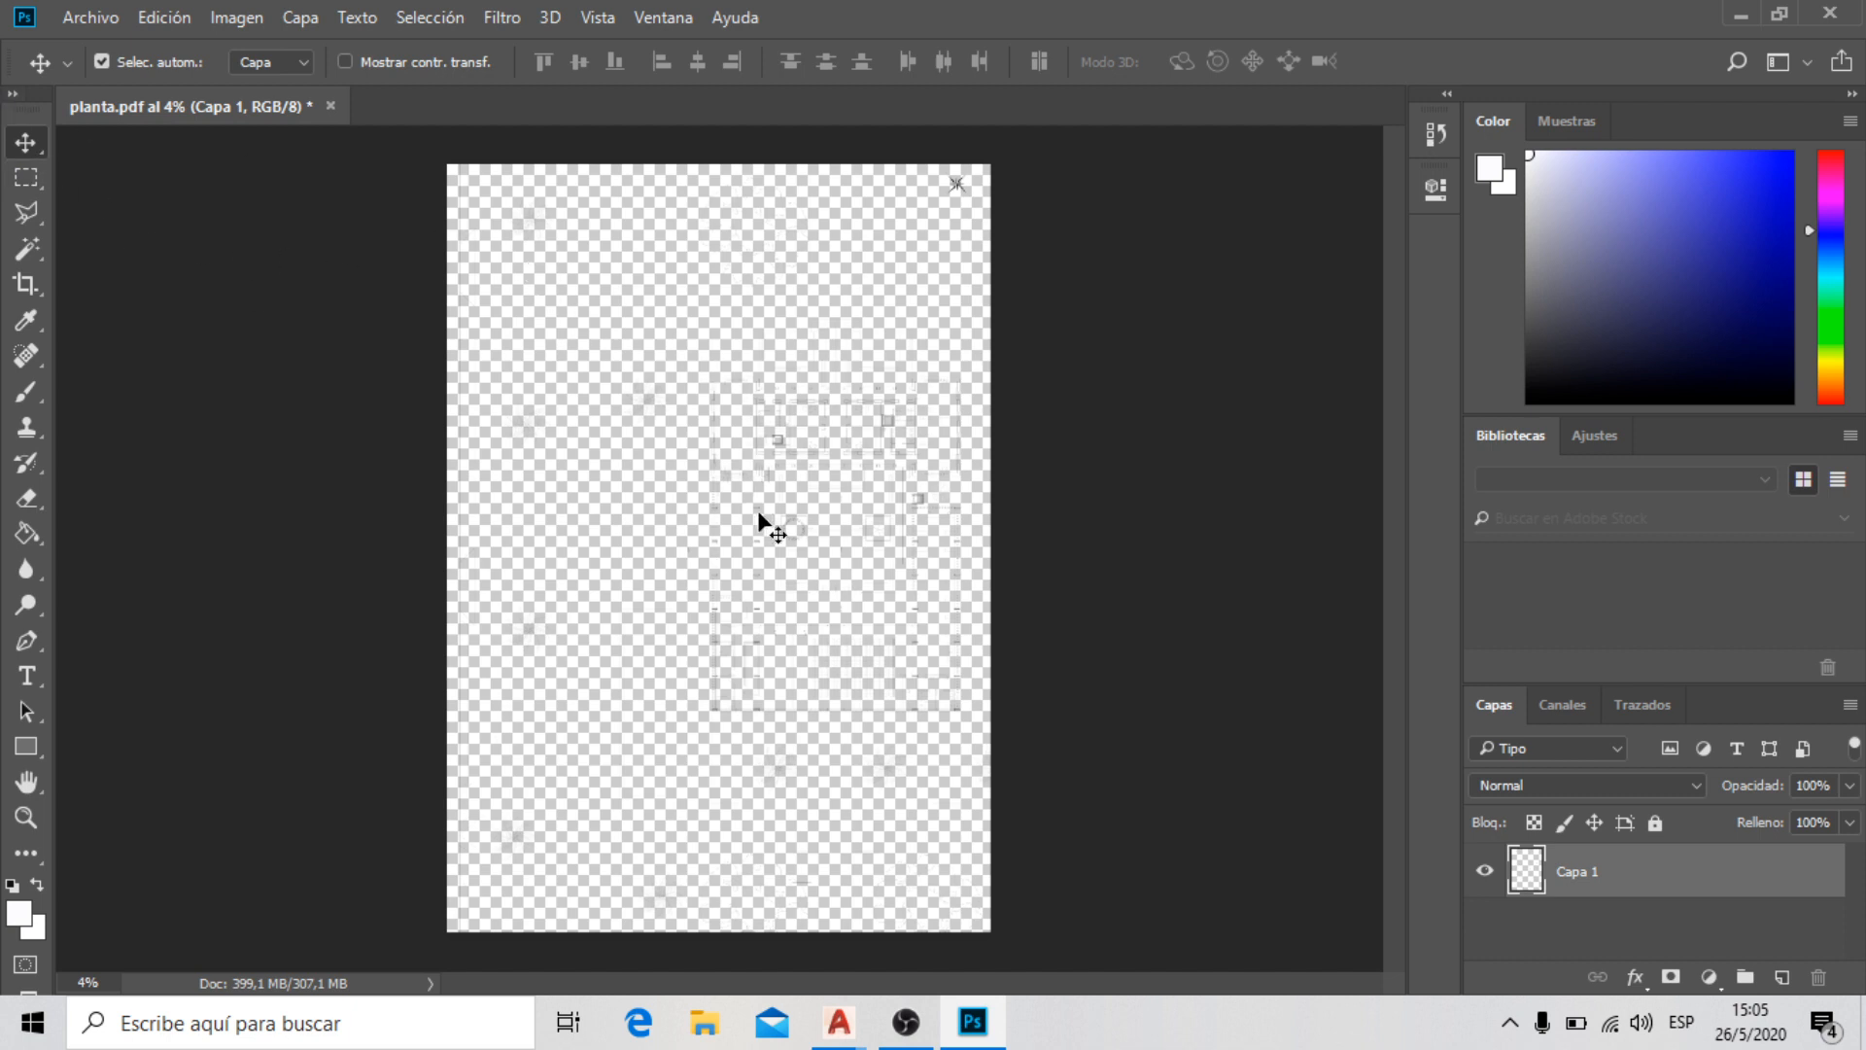
pyautogui.scroll(8, 764, 525)
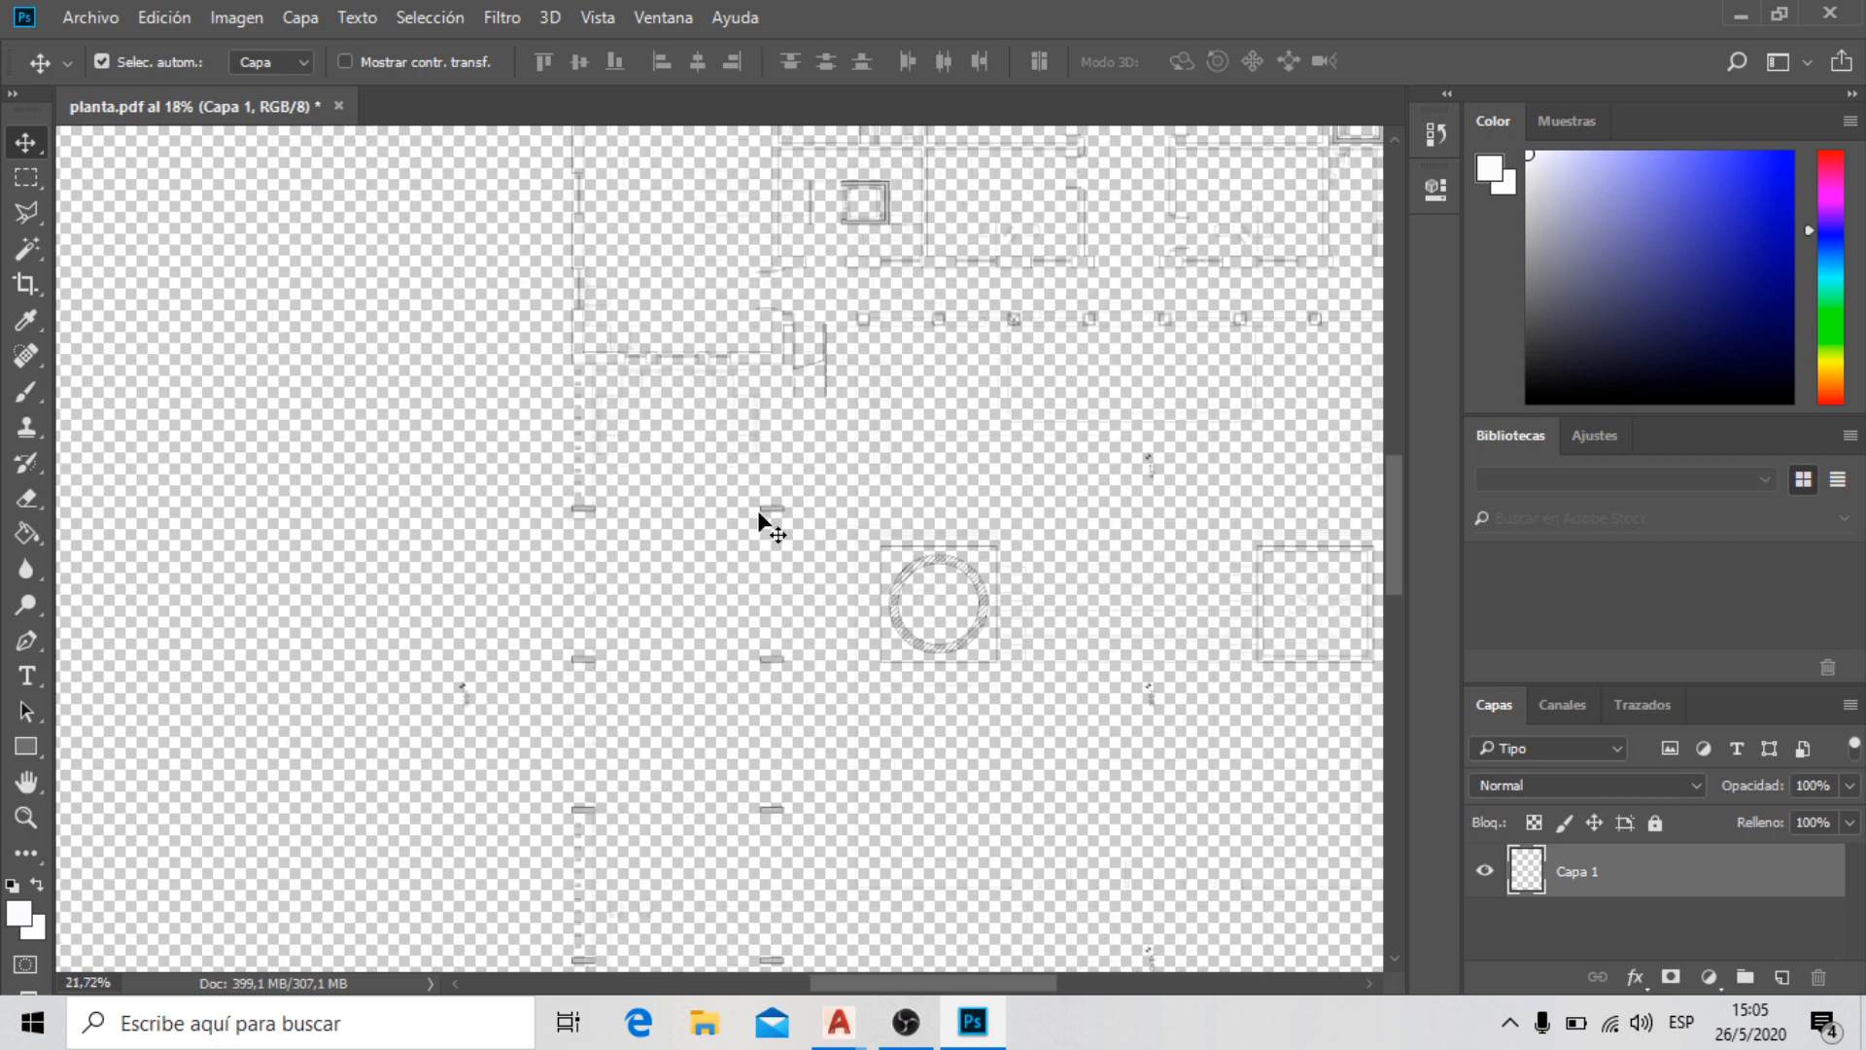
pyautogui.scroll(6, 764, 525)
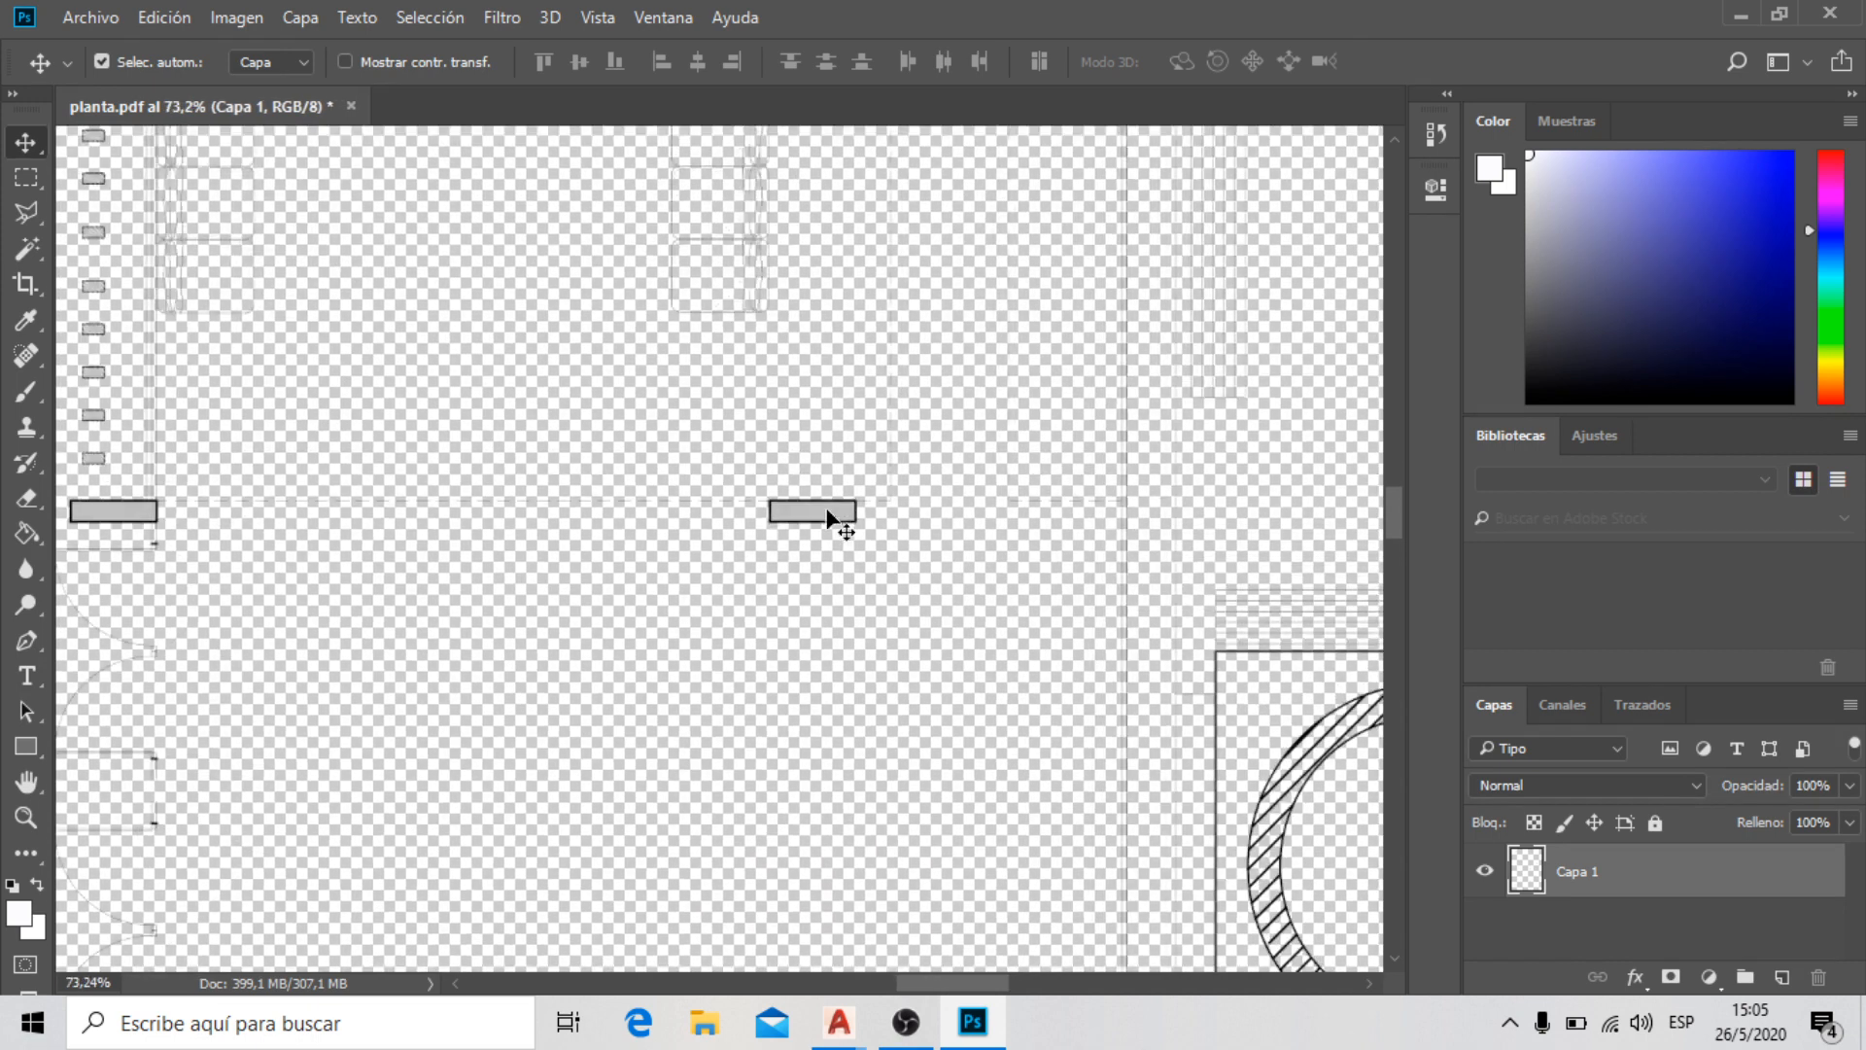
pyautogui.scroll(4, 829, 517)
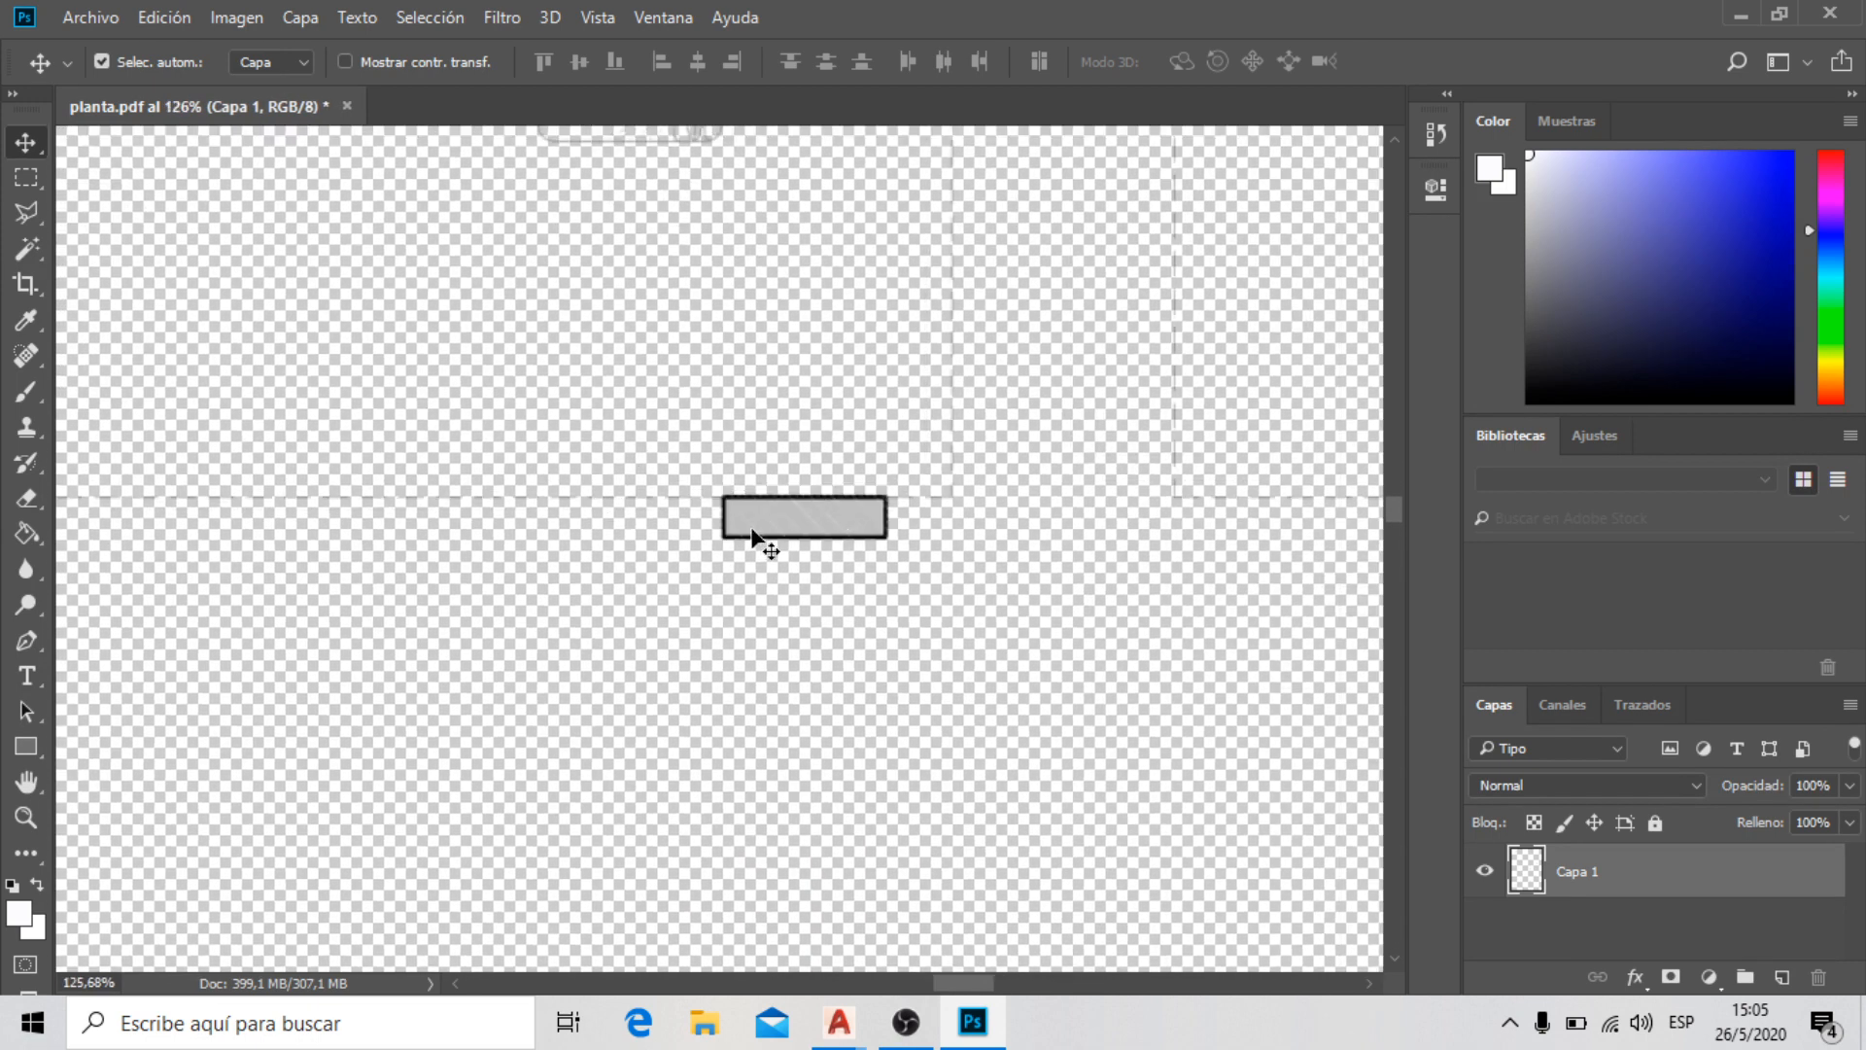
# Duplicate the linework layer Capa 1 six times within planta.pdf, each time copying the newest copy and keeping the proposed name
pyautogui.scroll(-8, 703, 431)
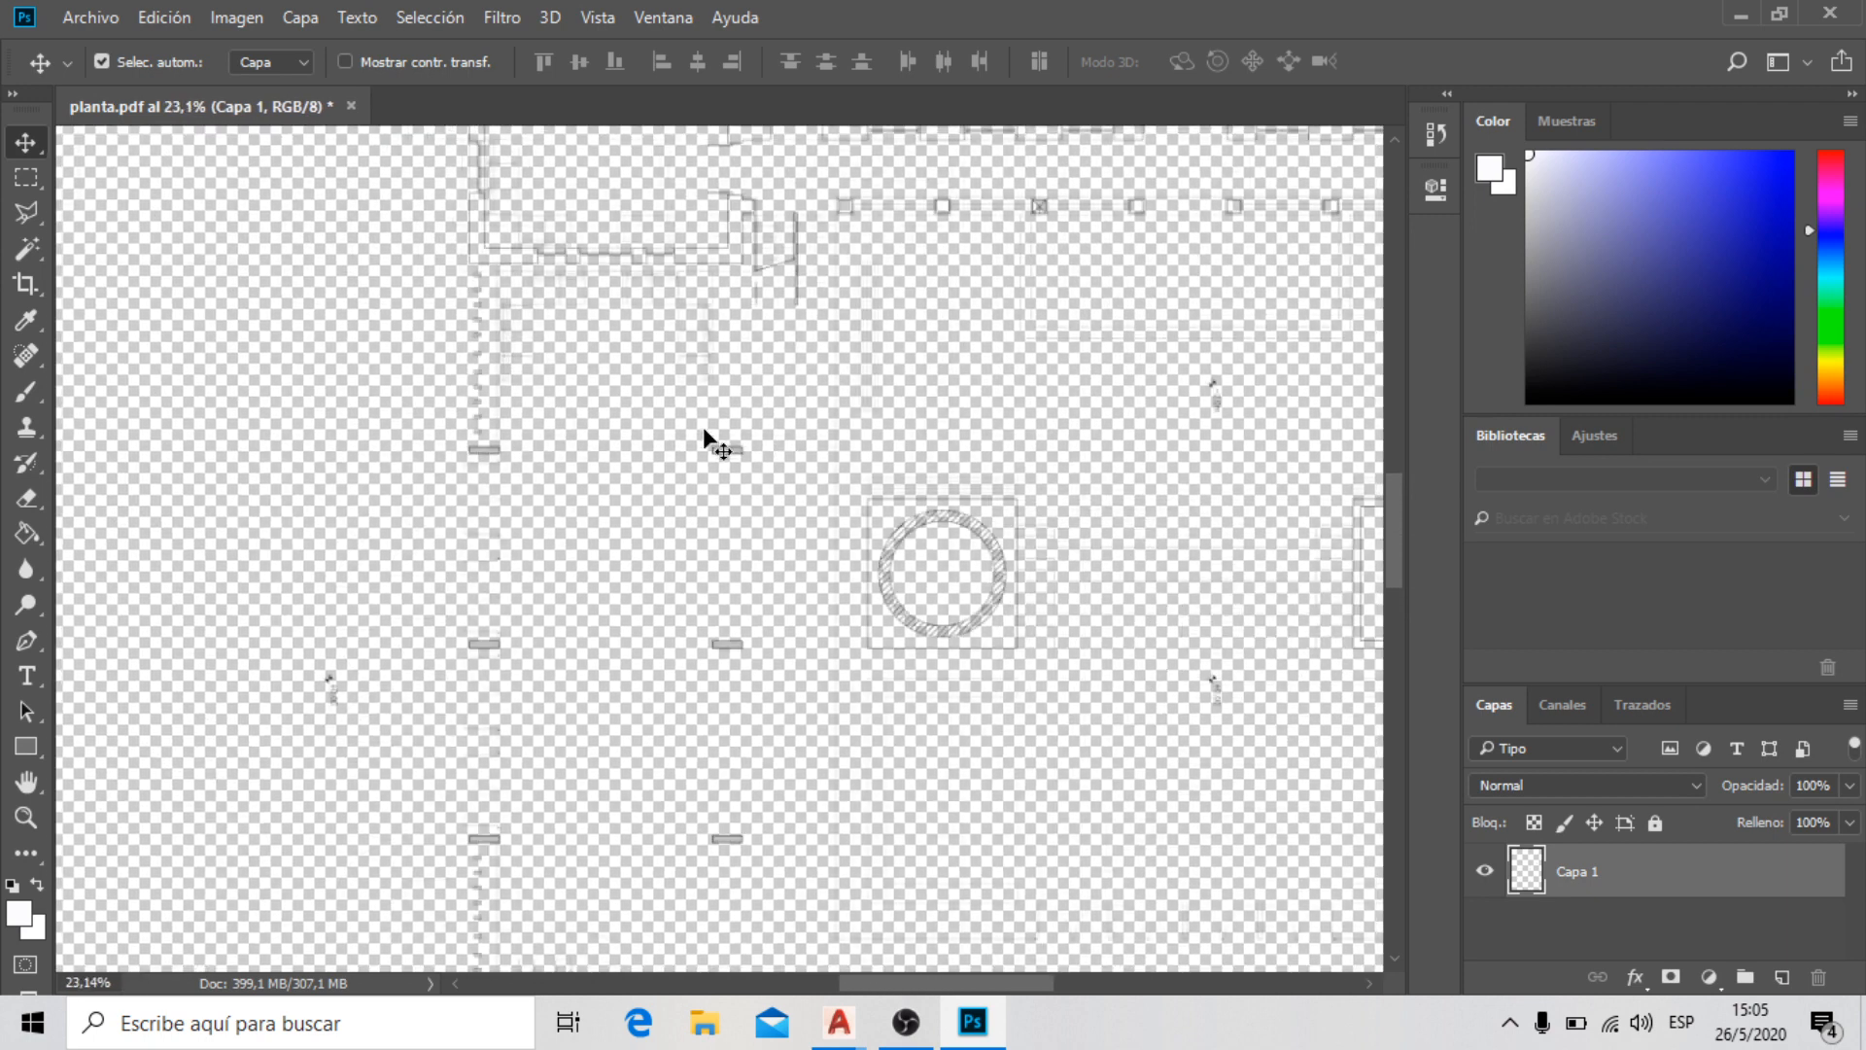
pyautogui.scroll(-1, 703, 428)
pyautogui.scroll(-1, 704, 429)
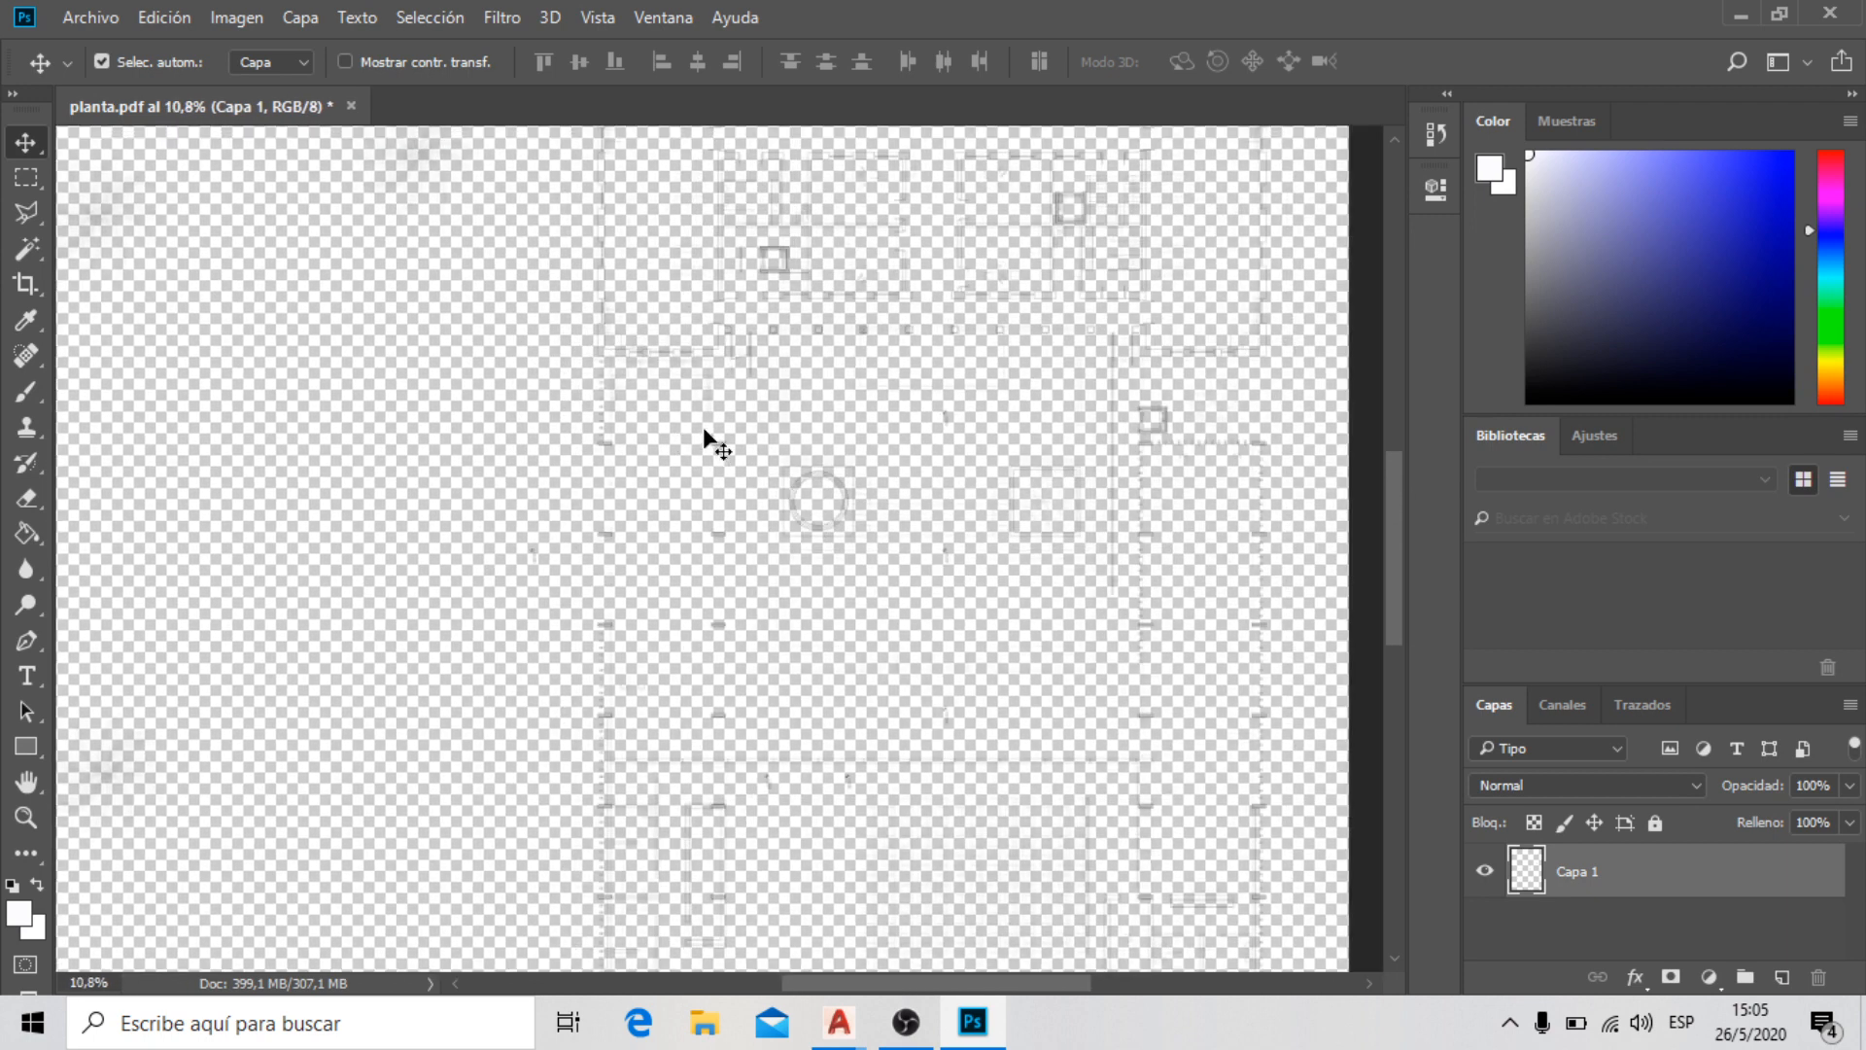
pyautogui.rightClick(1633, 878)
pyautogui.click(1321, 157)
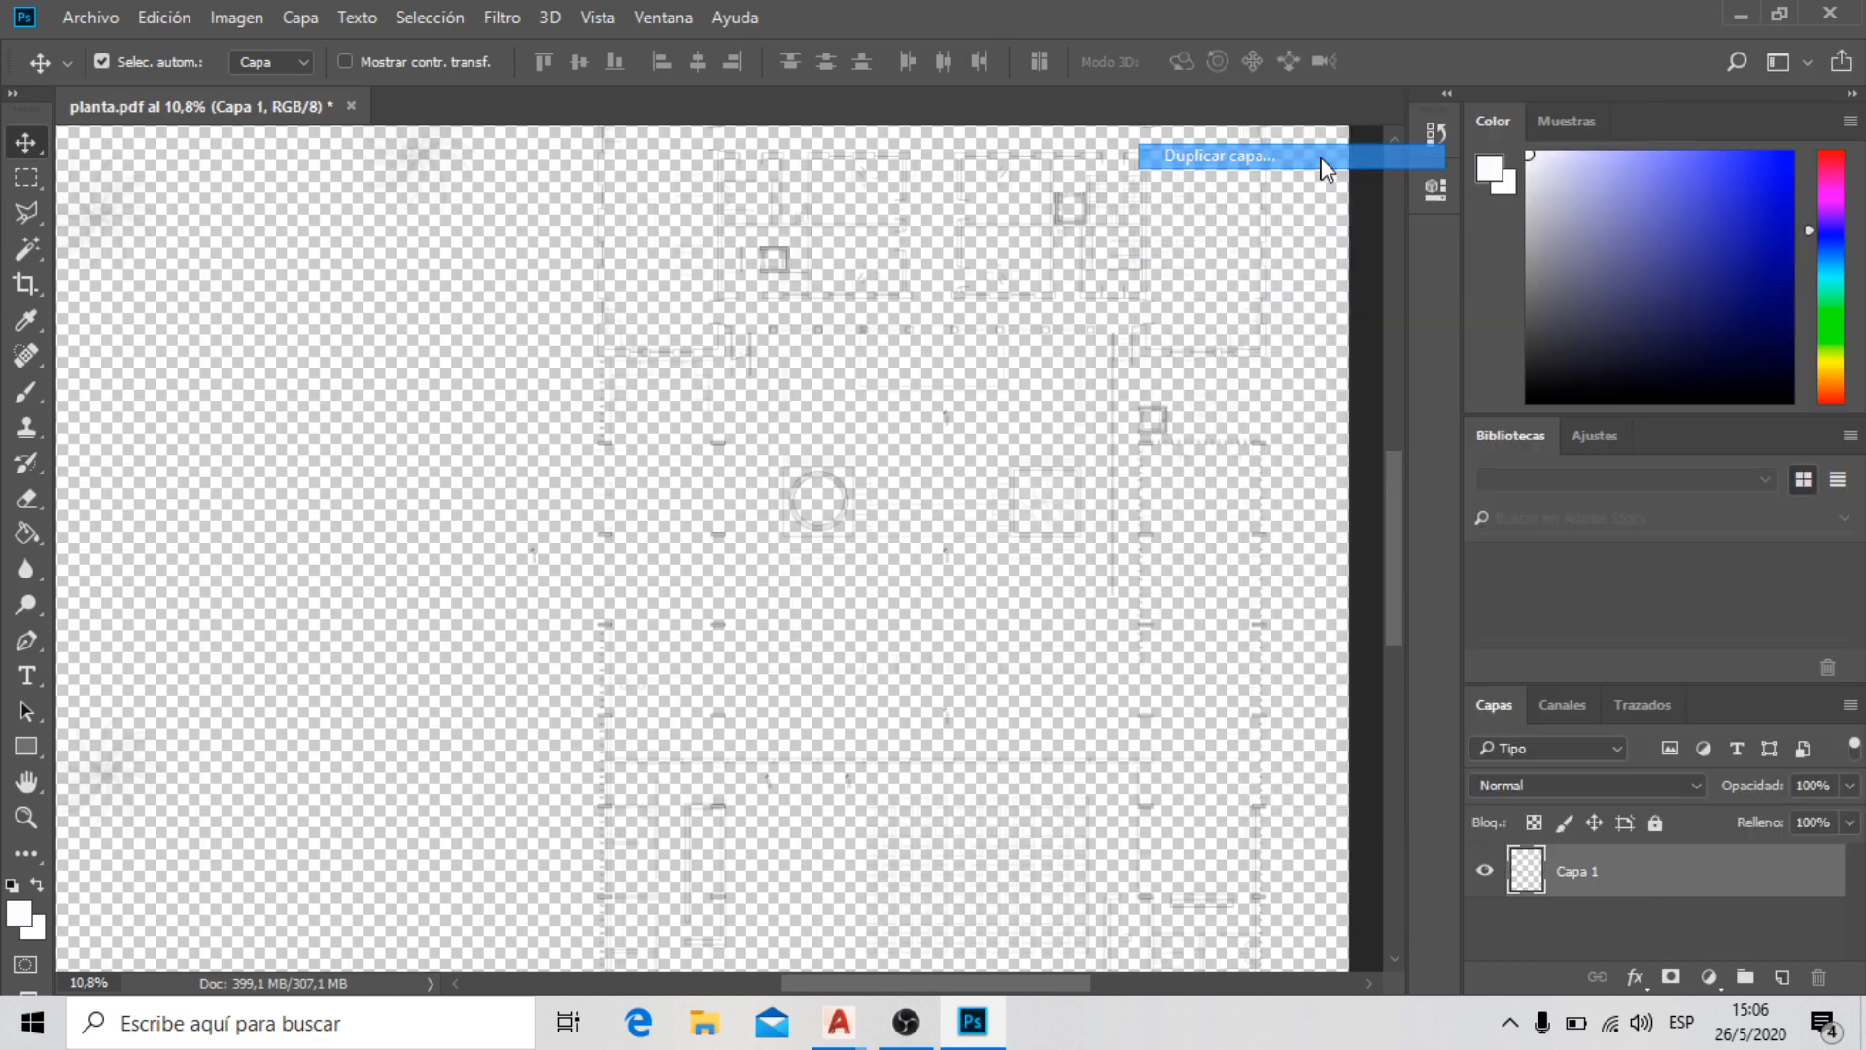
pyautogui.click(1185, 303)
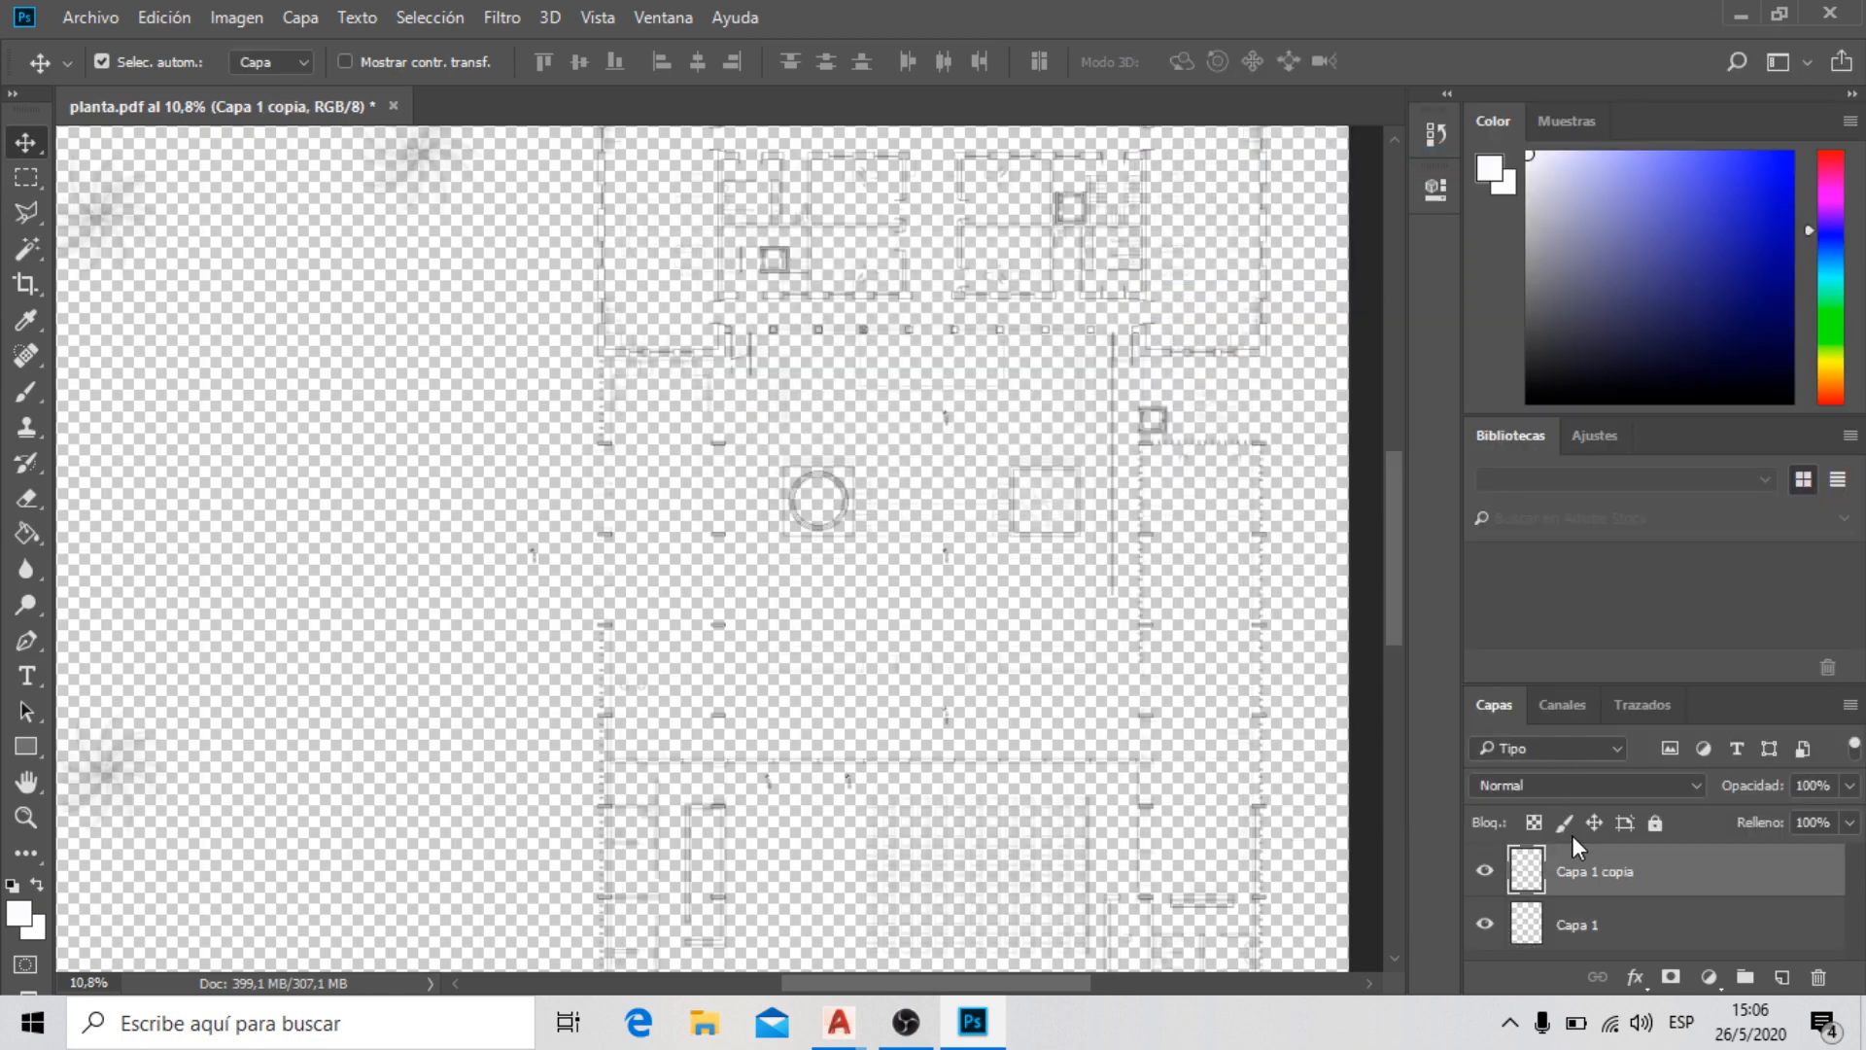
pyautogui.rightClick(1605, 884)
pyautogui.click(1254, 166)
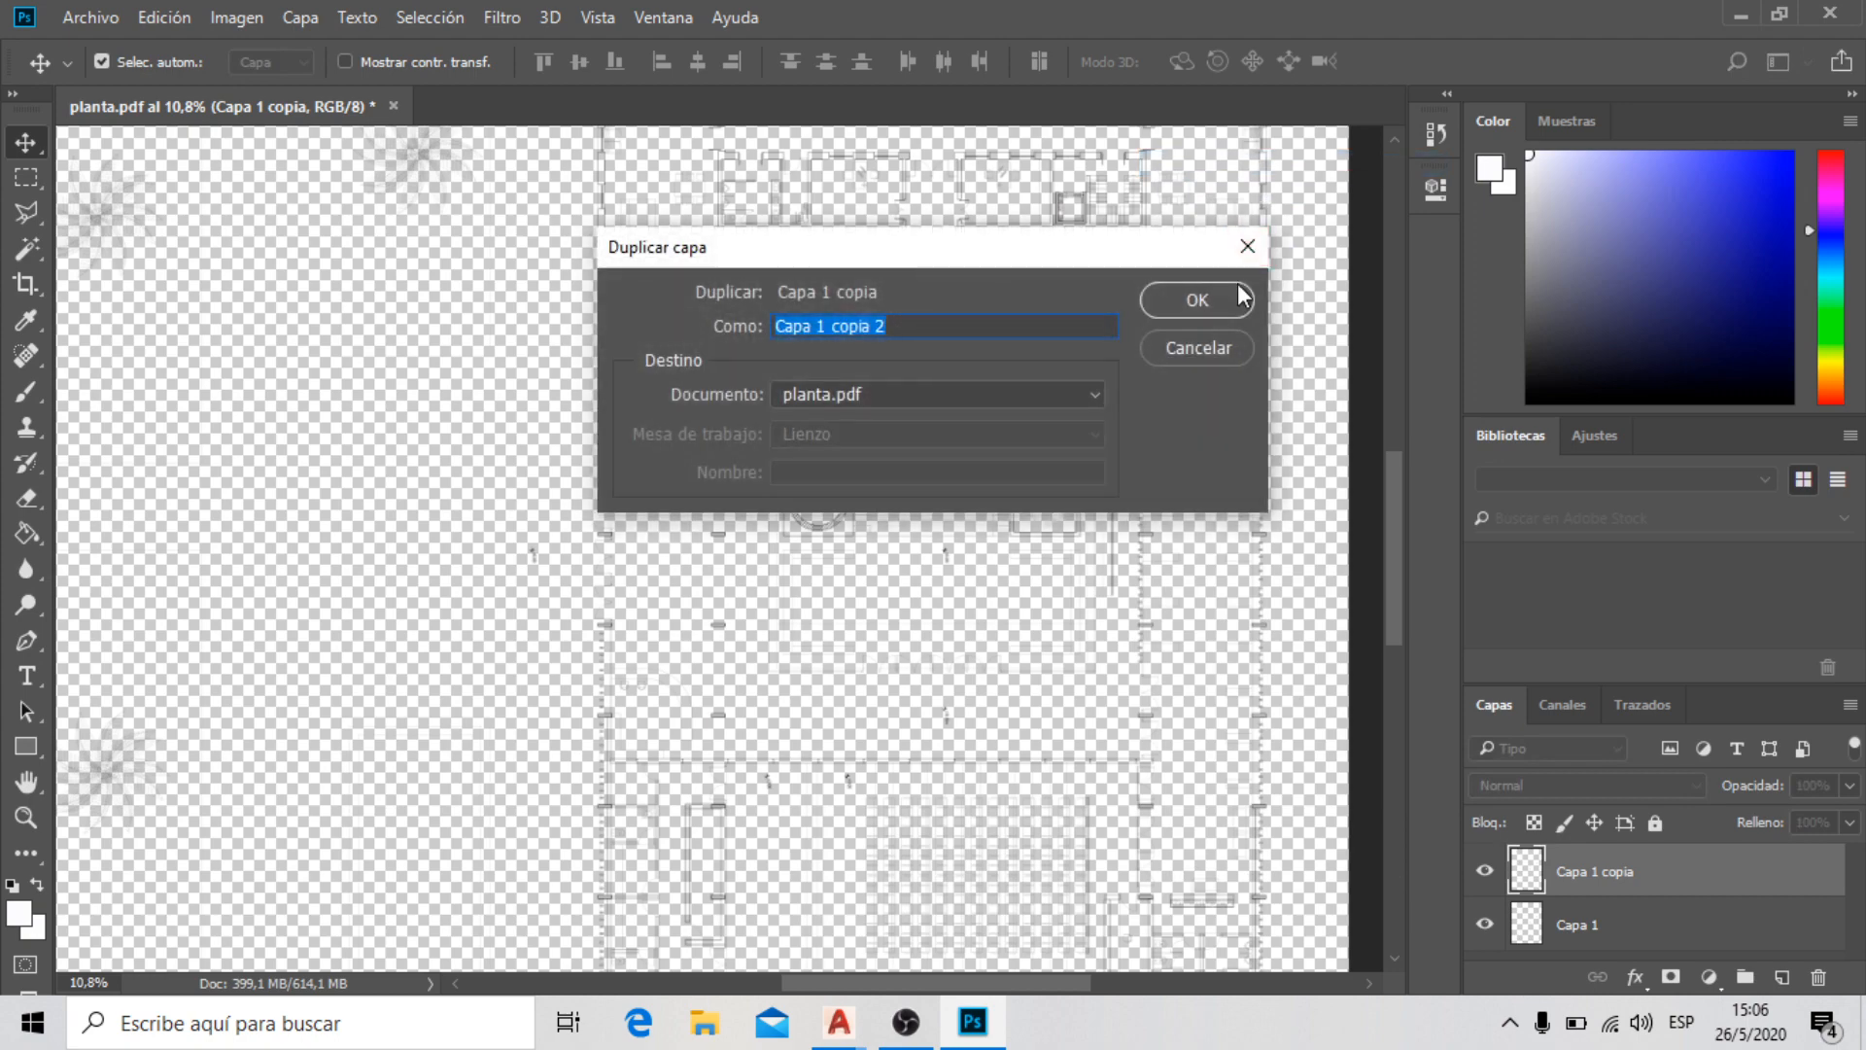
pyautogui.click(1241, 294)
pyautogui.rightClick(1642, 879)
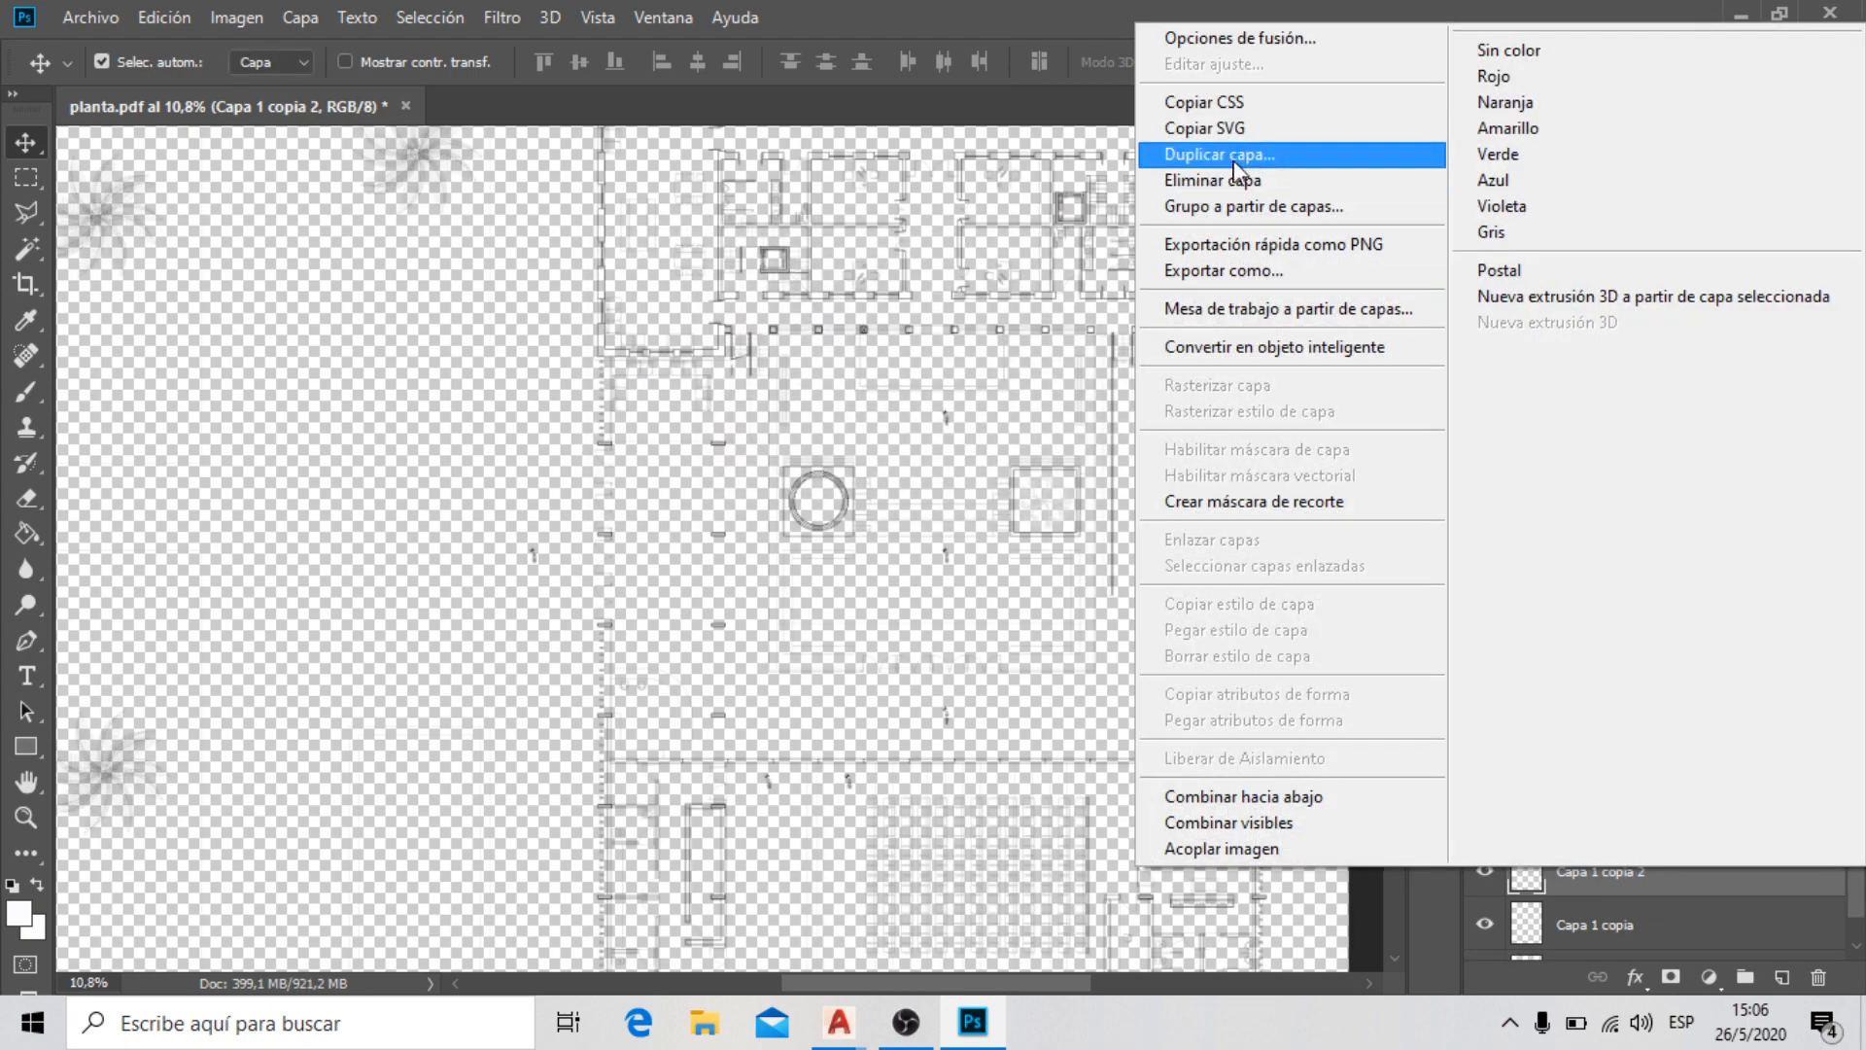
pyautogui.click(1234, 155)
pyautogui.click(1227, 304)
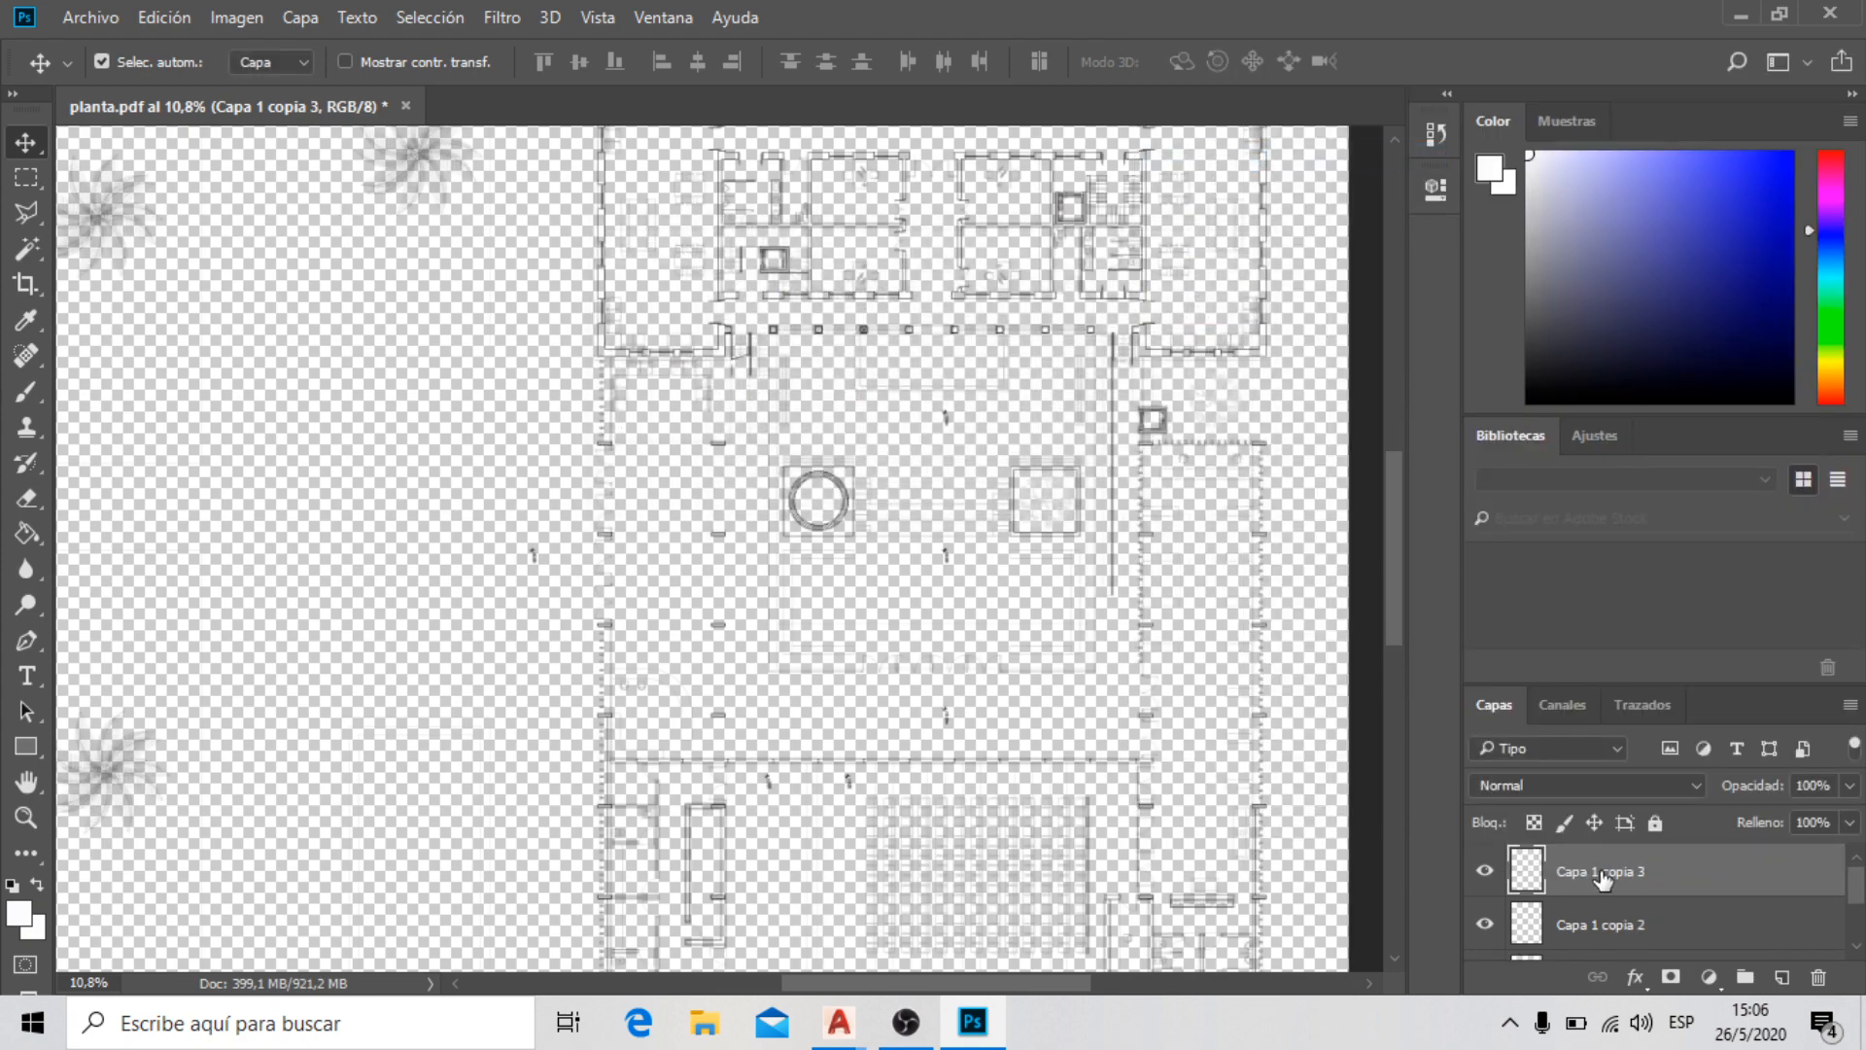
pyautogui.rightClick(1603, 879)
pyautogui.click(1275, 163)
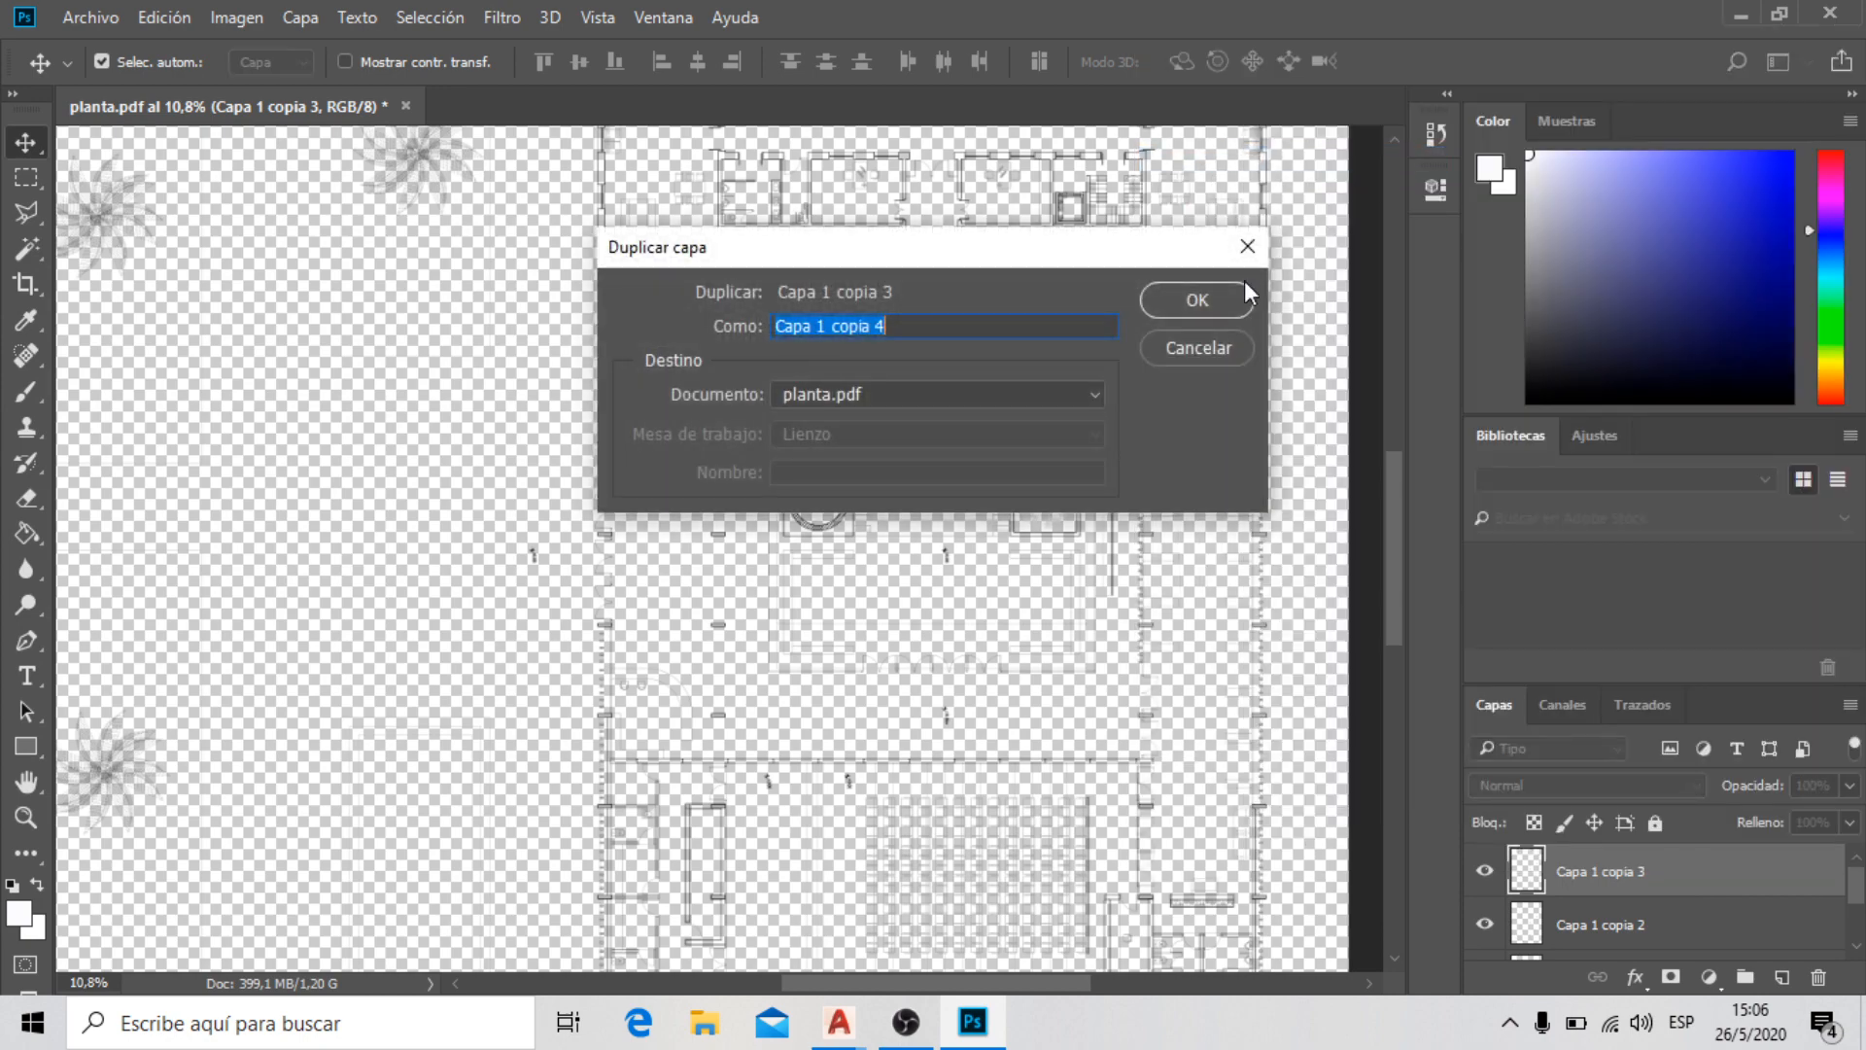
pyautogui.click(1242, 291)
pyautogui.rightClick(1655, 882)
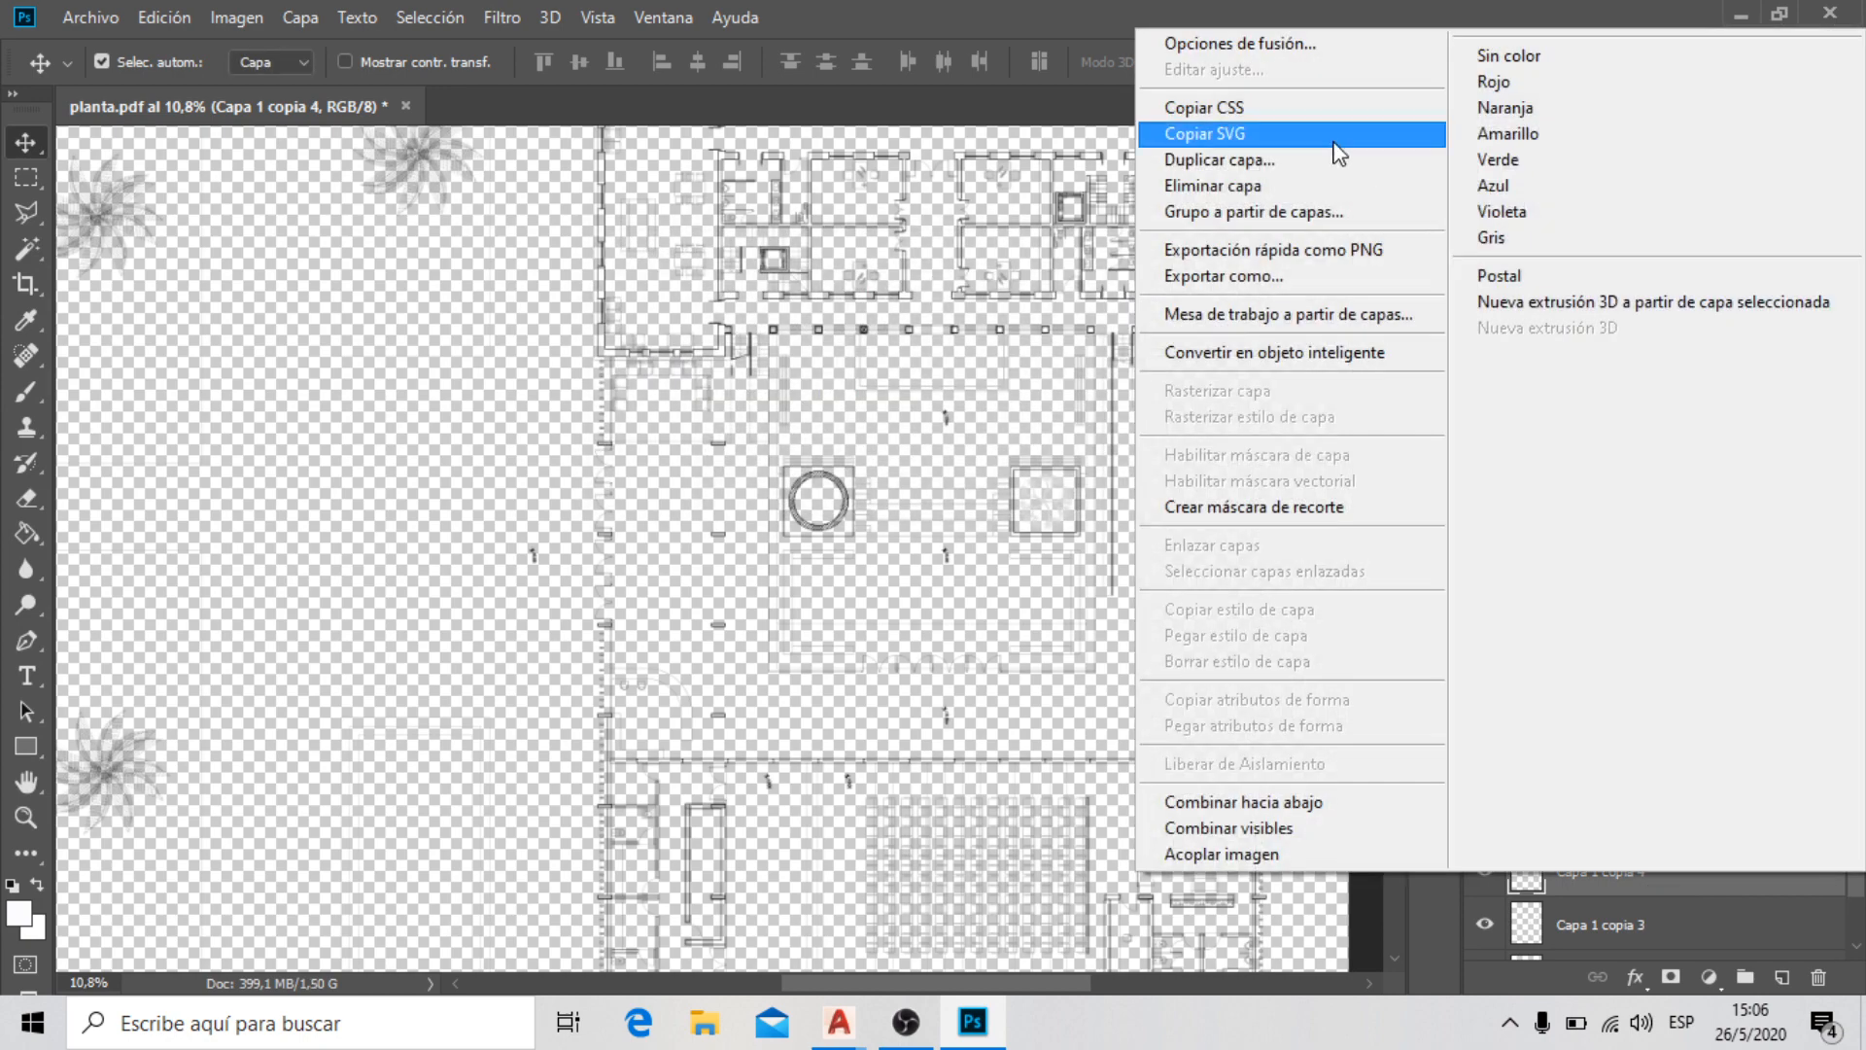
pyautogui.click(1254, 166)
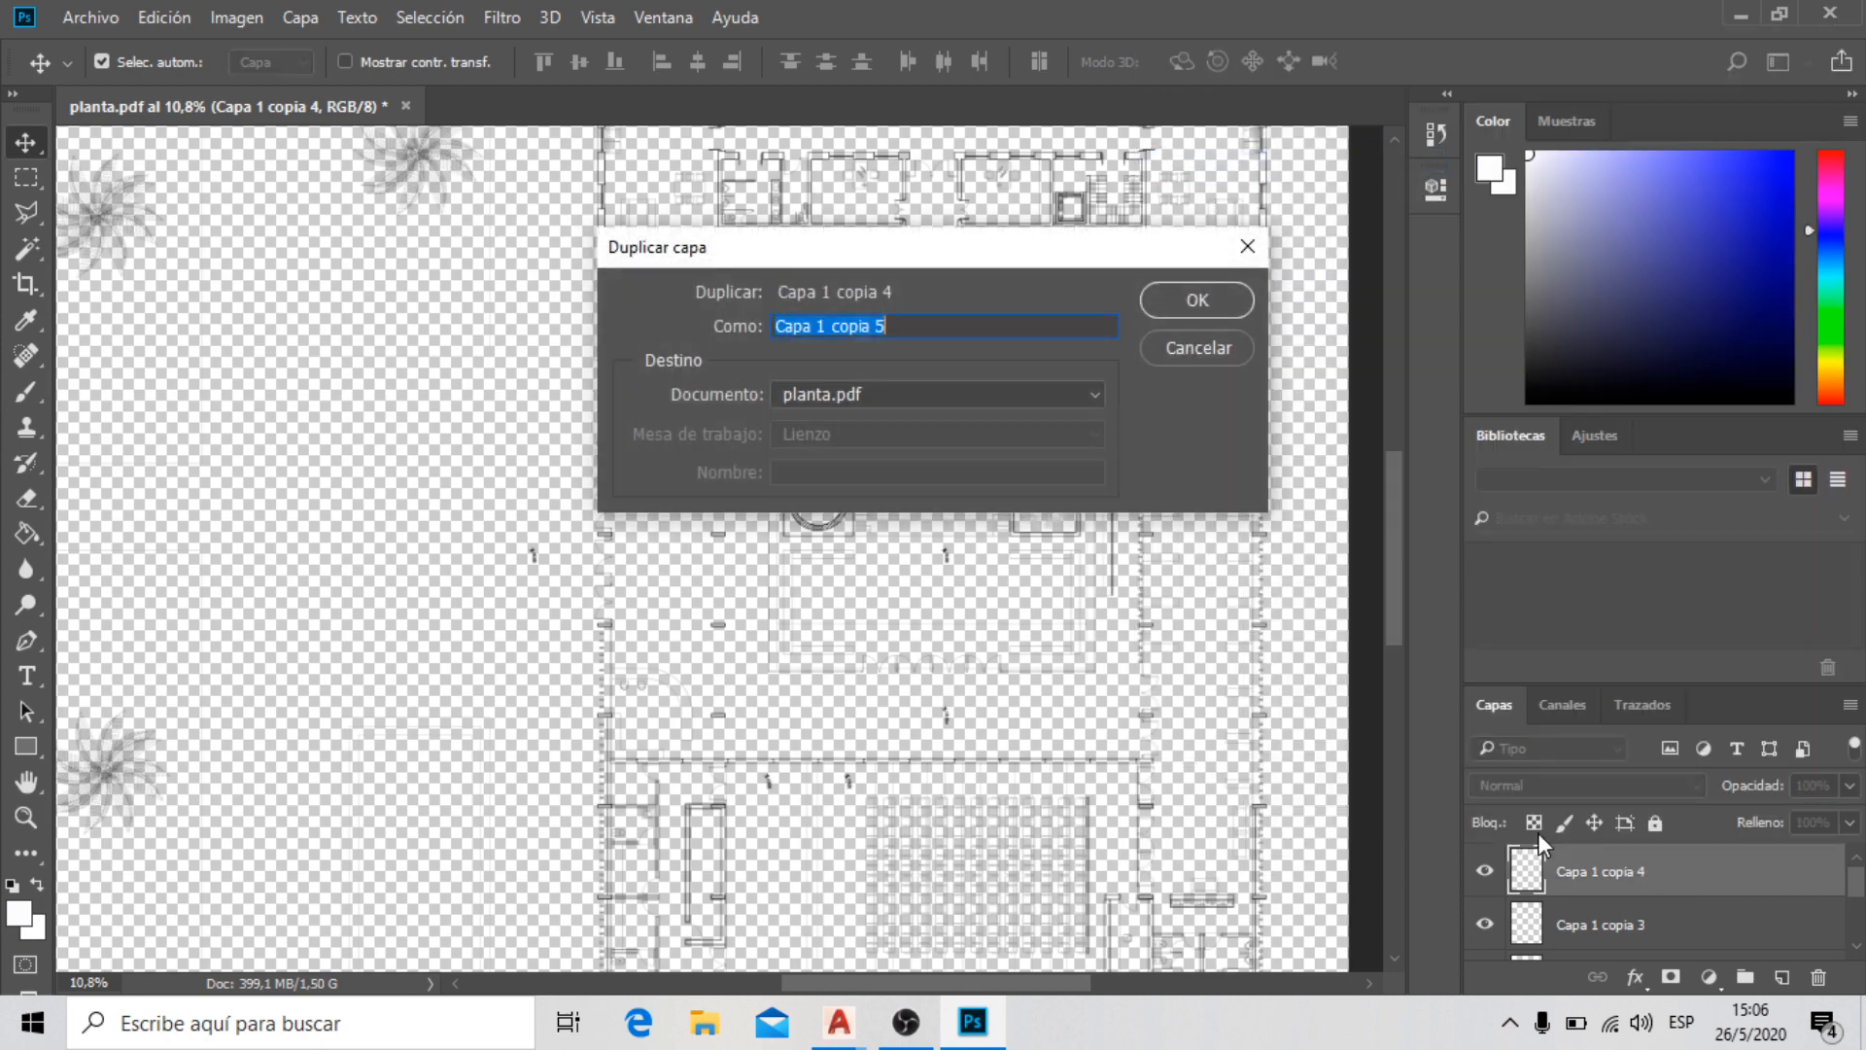
pyautogui.click(1211, 291)
pyautogui.rightClick(1660, 863)
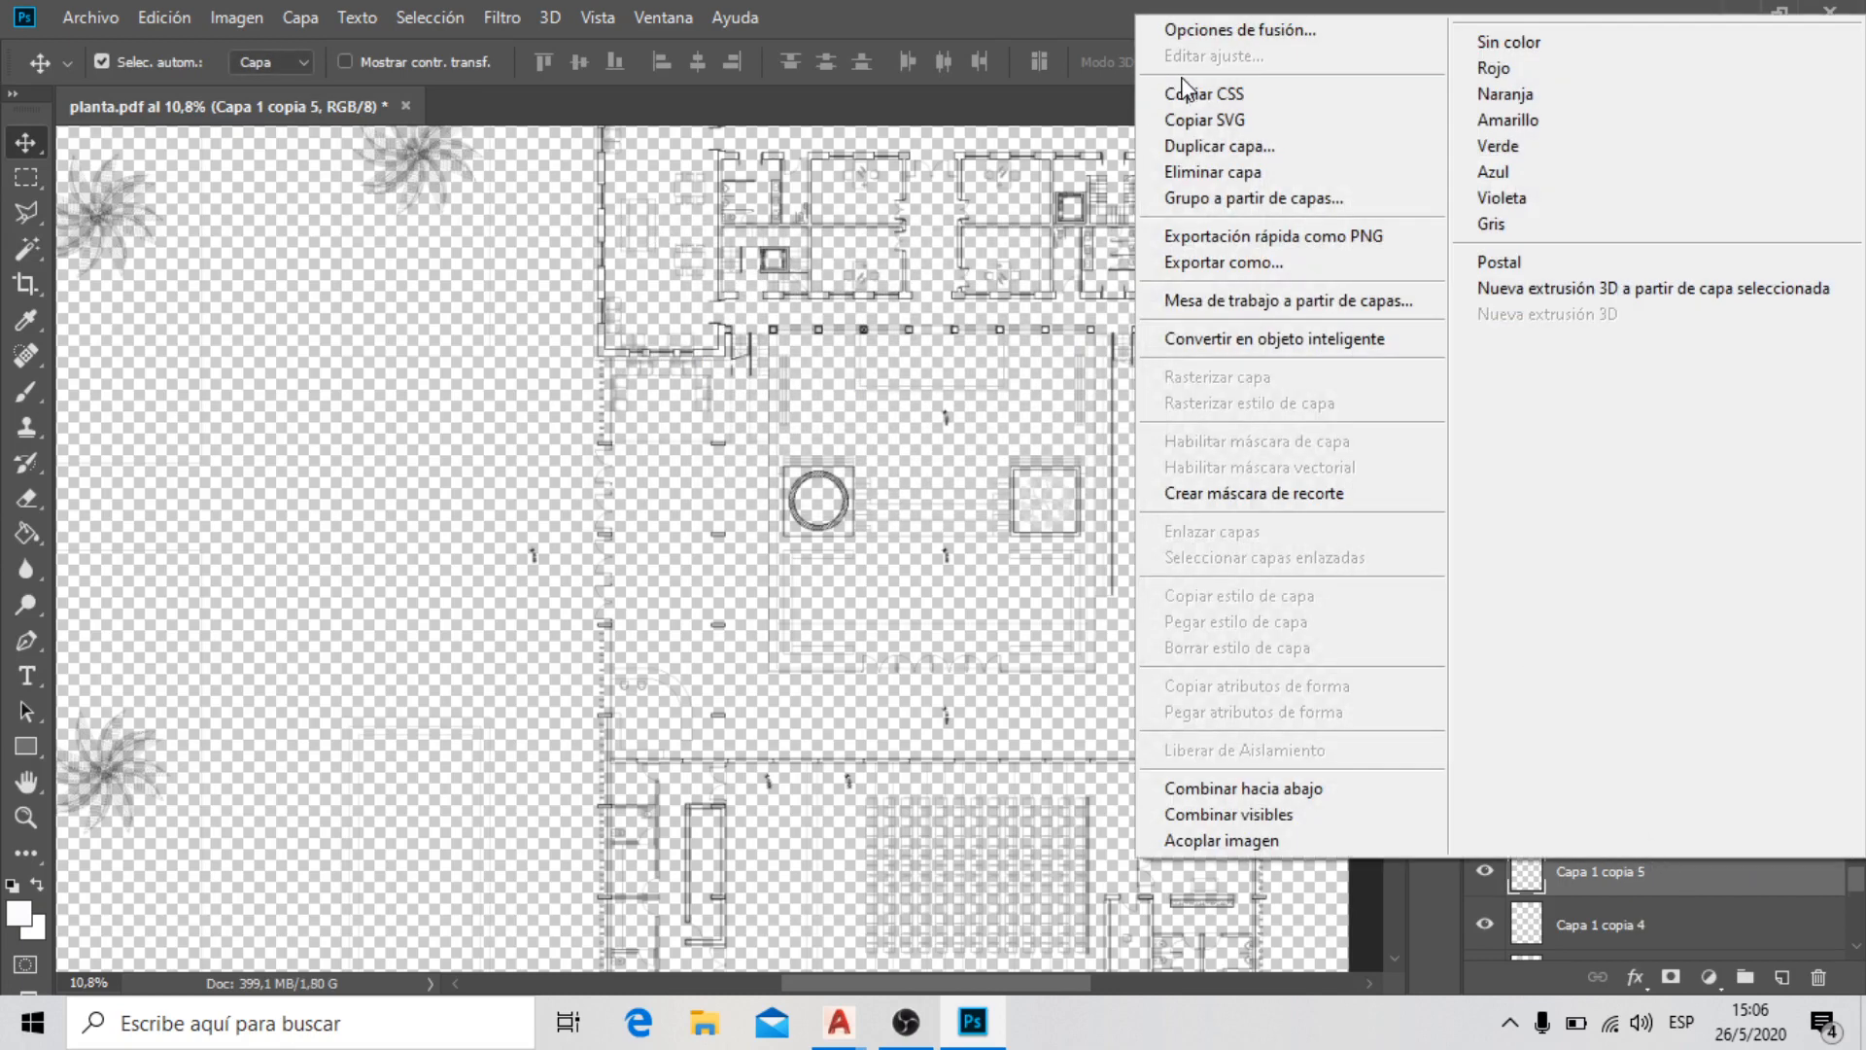
pyautogui.click(1233, 146)
pyautogui.click(1234, 306)
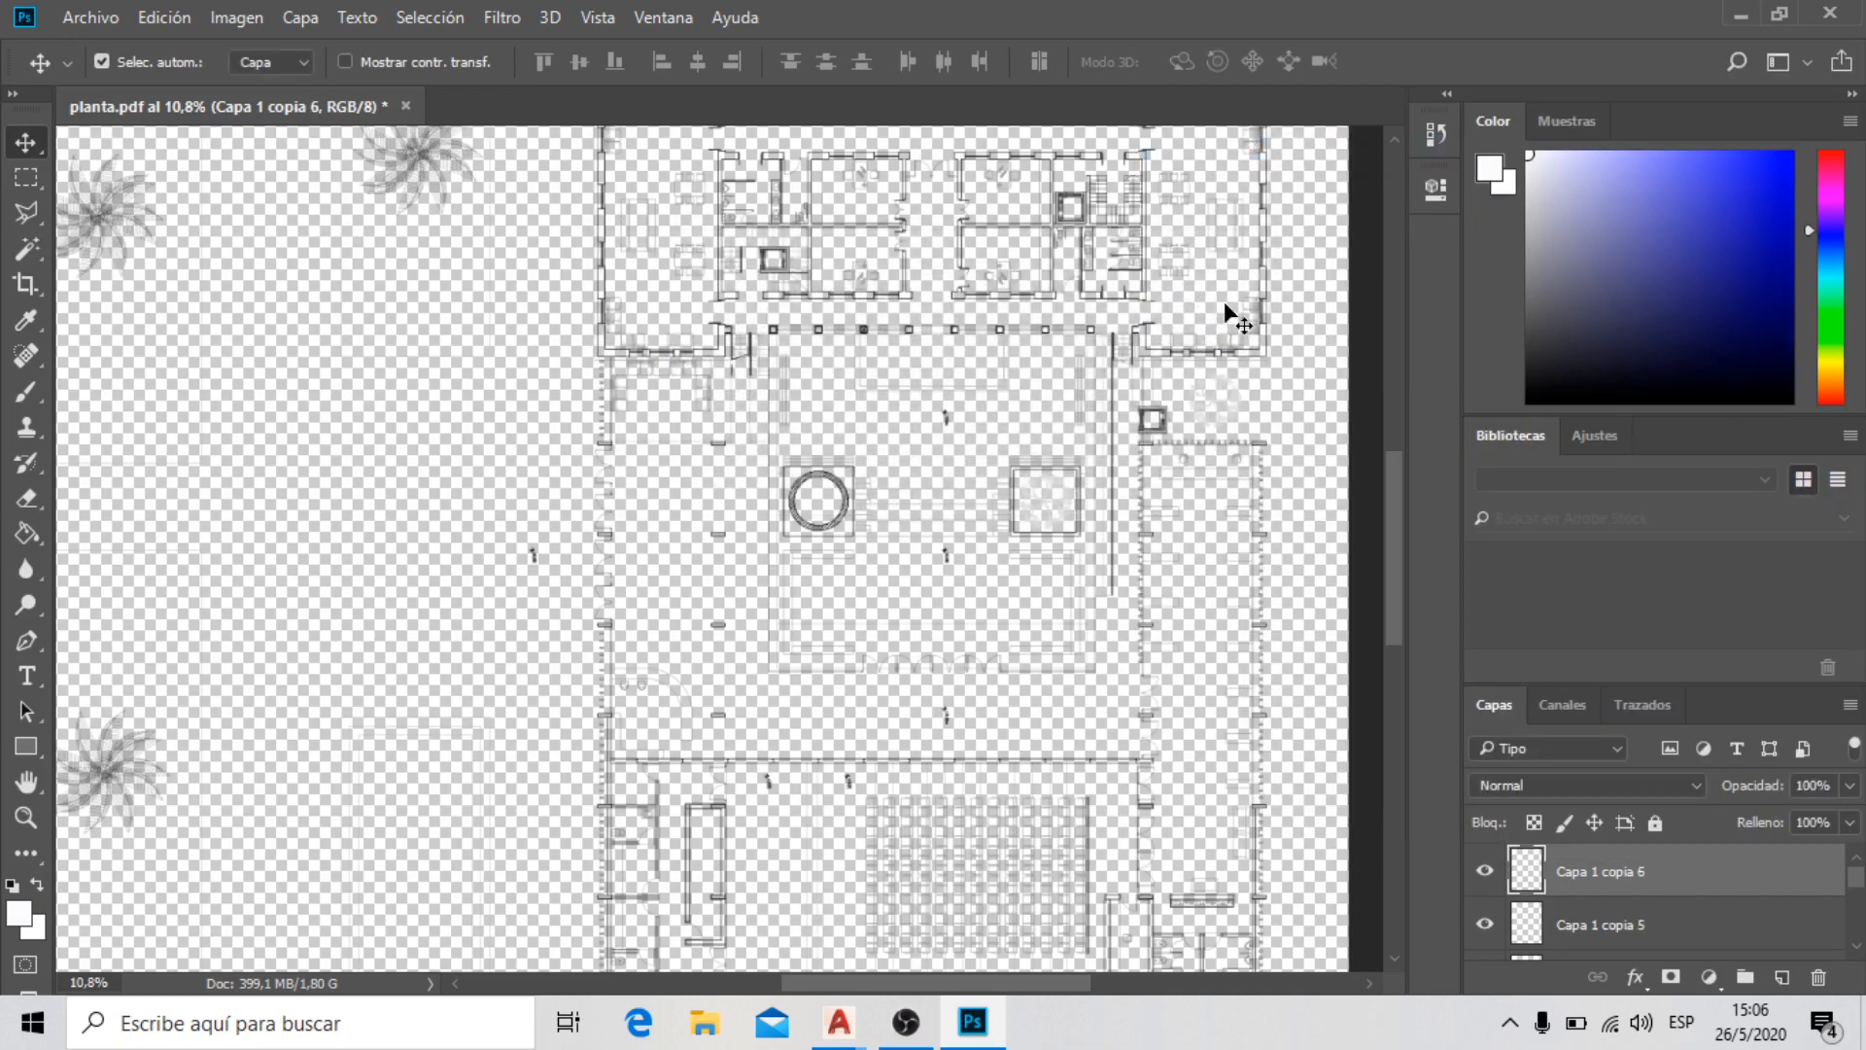
# Convert the topmost copy, Capa 1 copia 6, into the document's background layer and locate it at the end of the layer stack
pyautogui.click(301, 18)
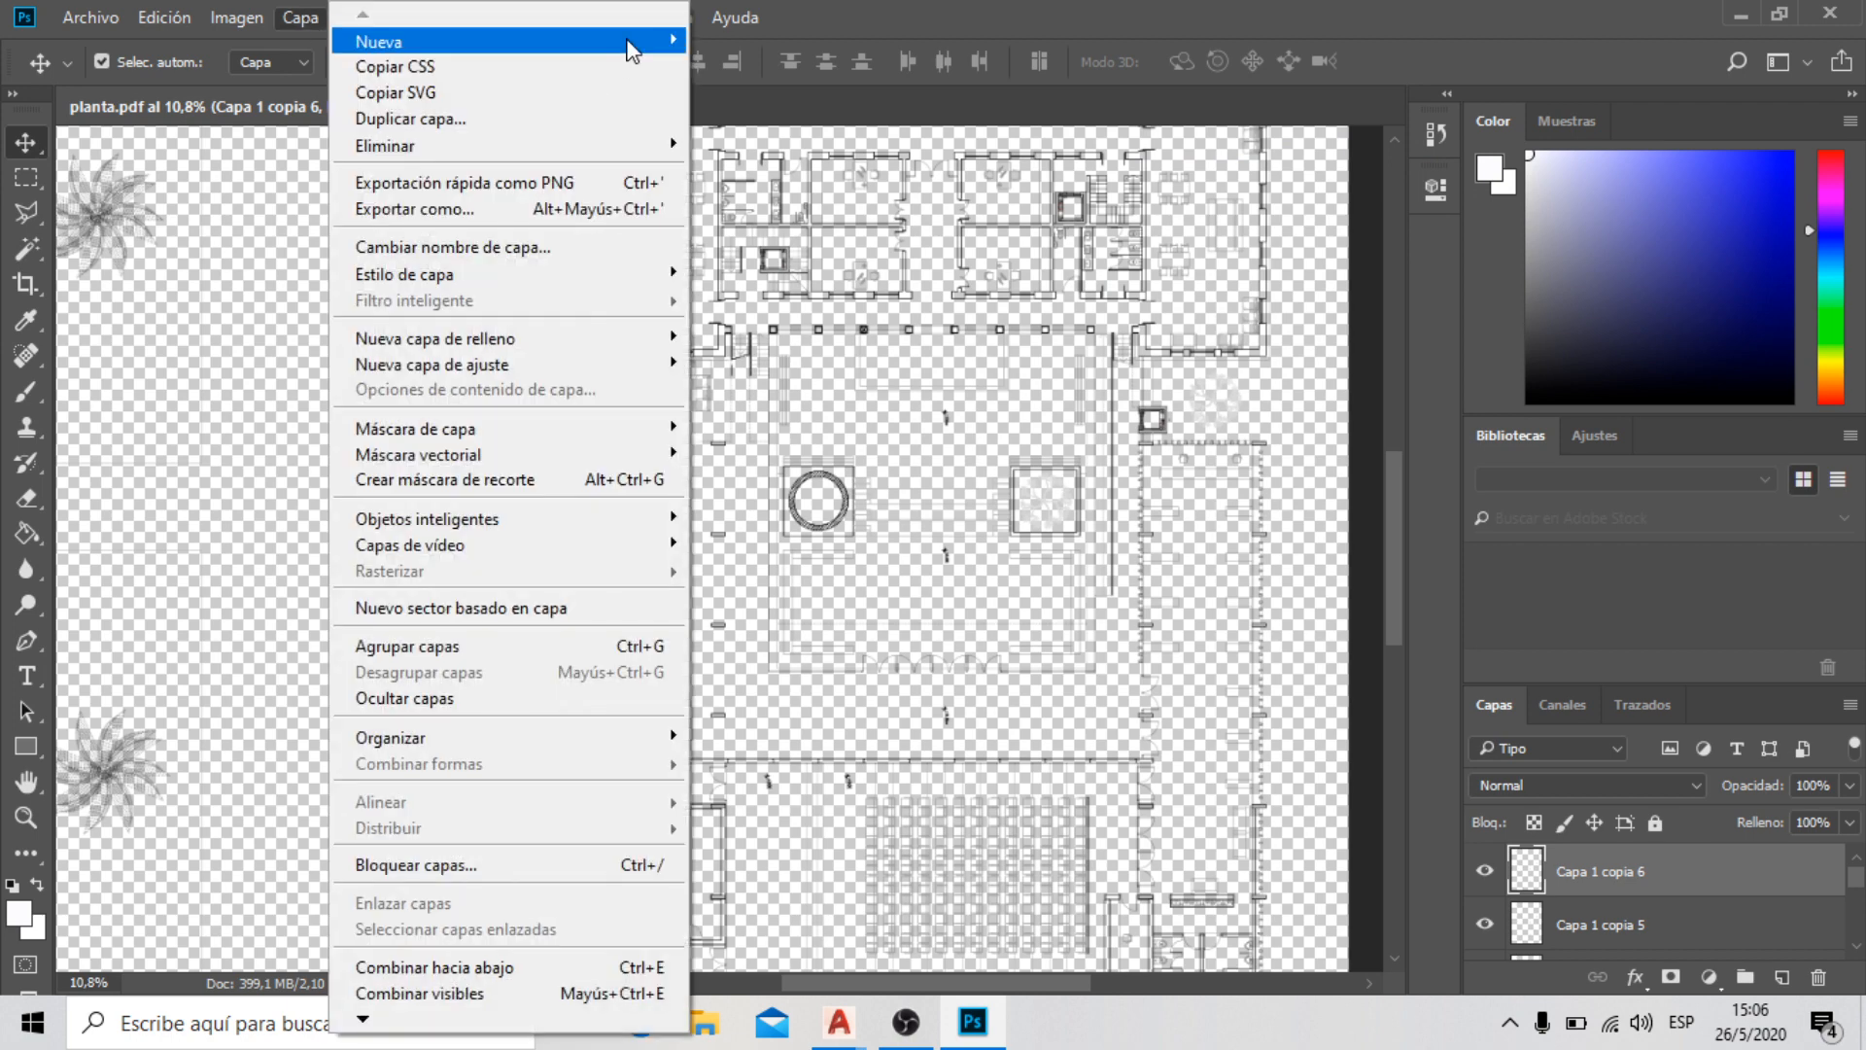
pyautogui.moveTo(628, 43)
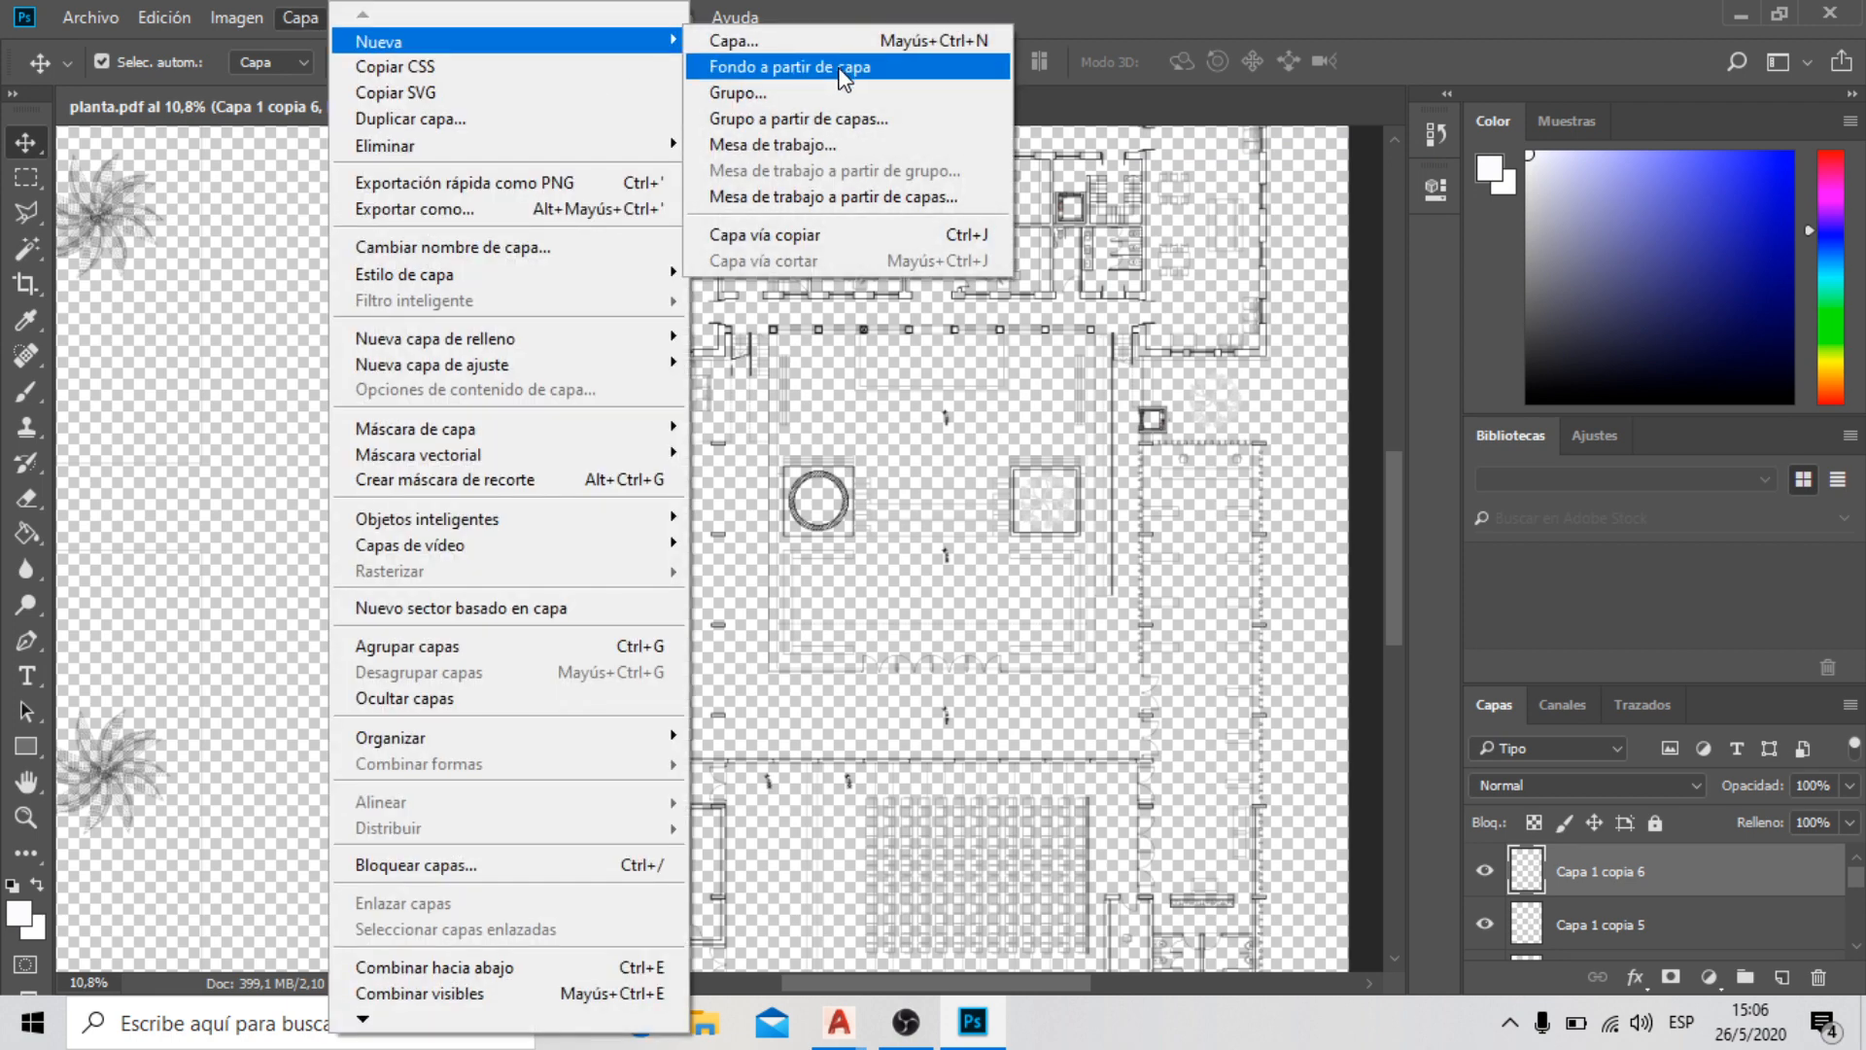
pyautogui.click(840, 70)
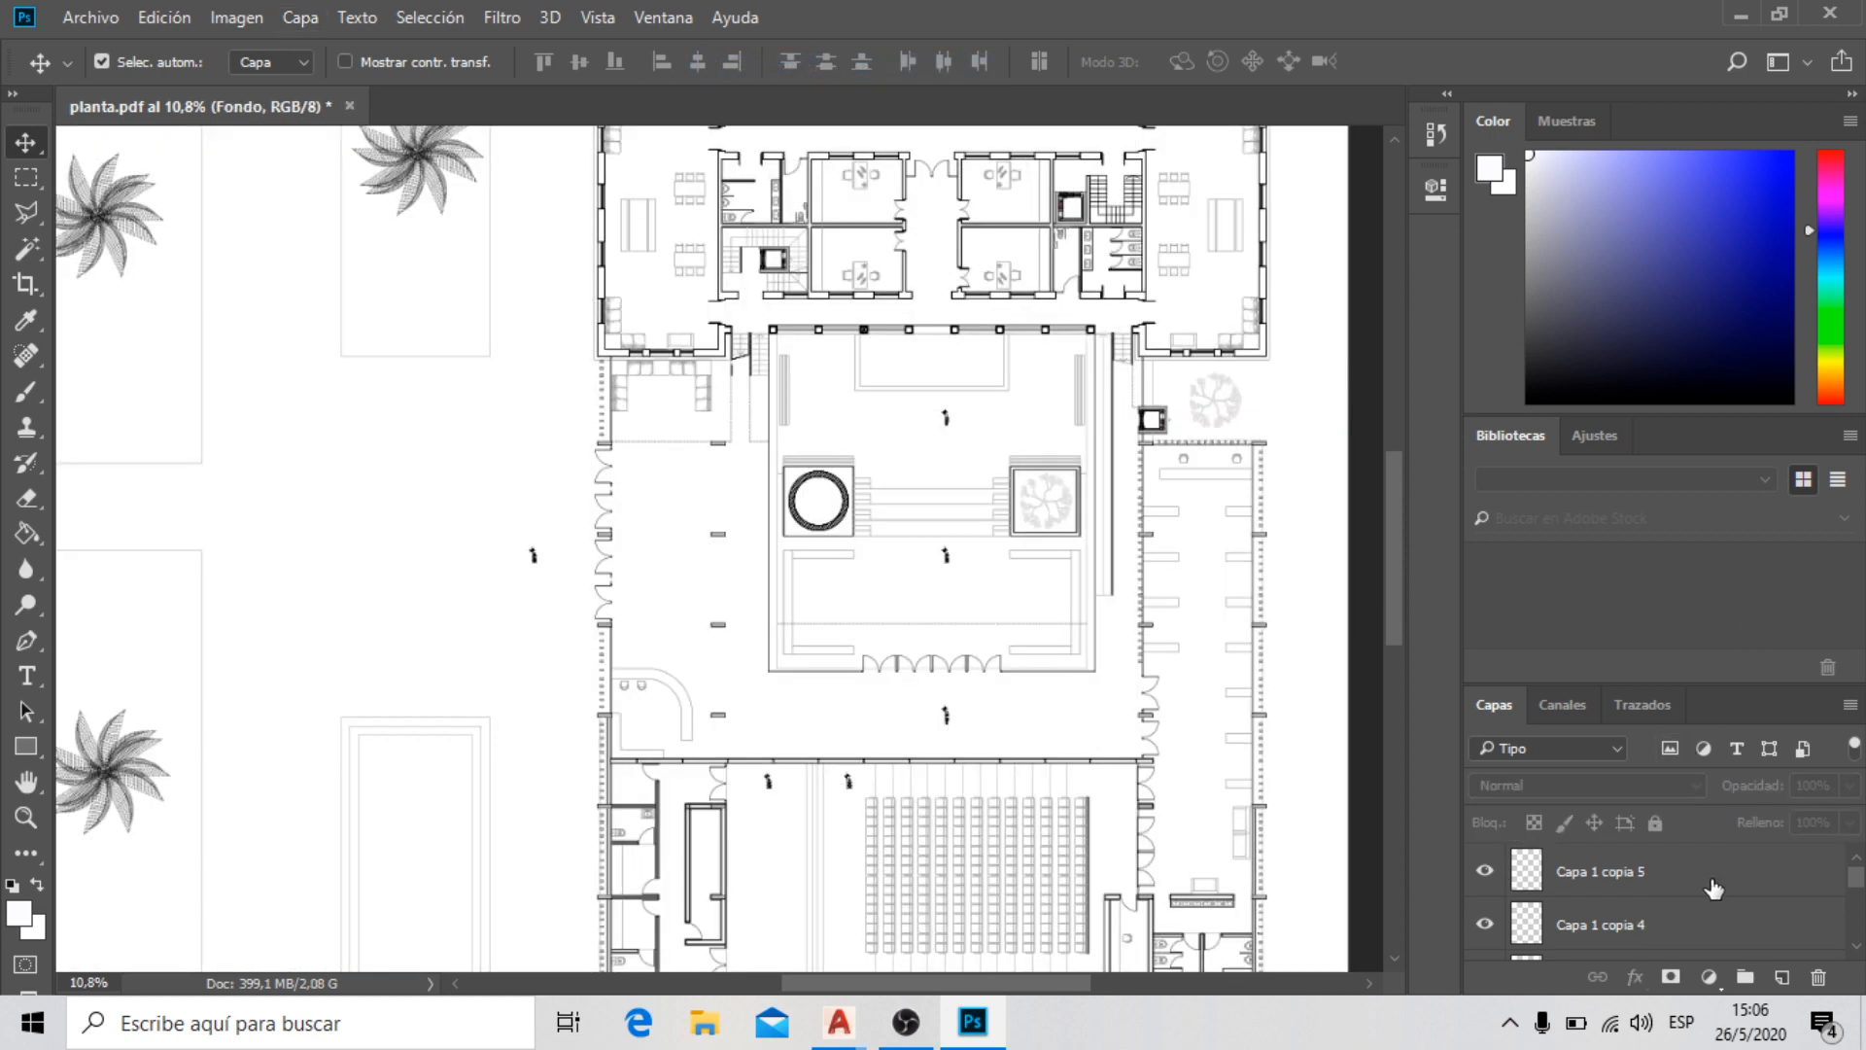
pyautogui.scroll(-5, 1713, 889)
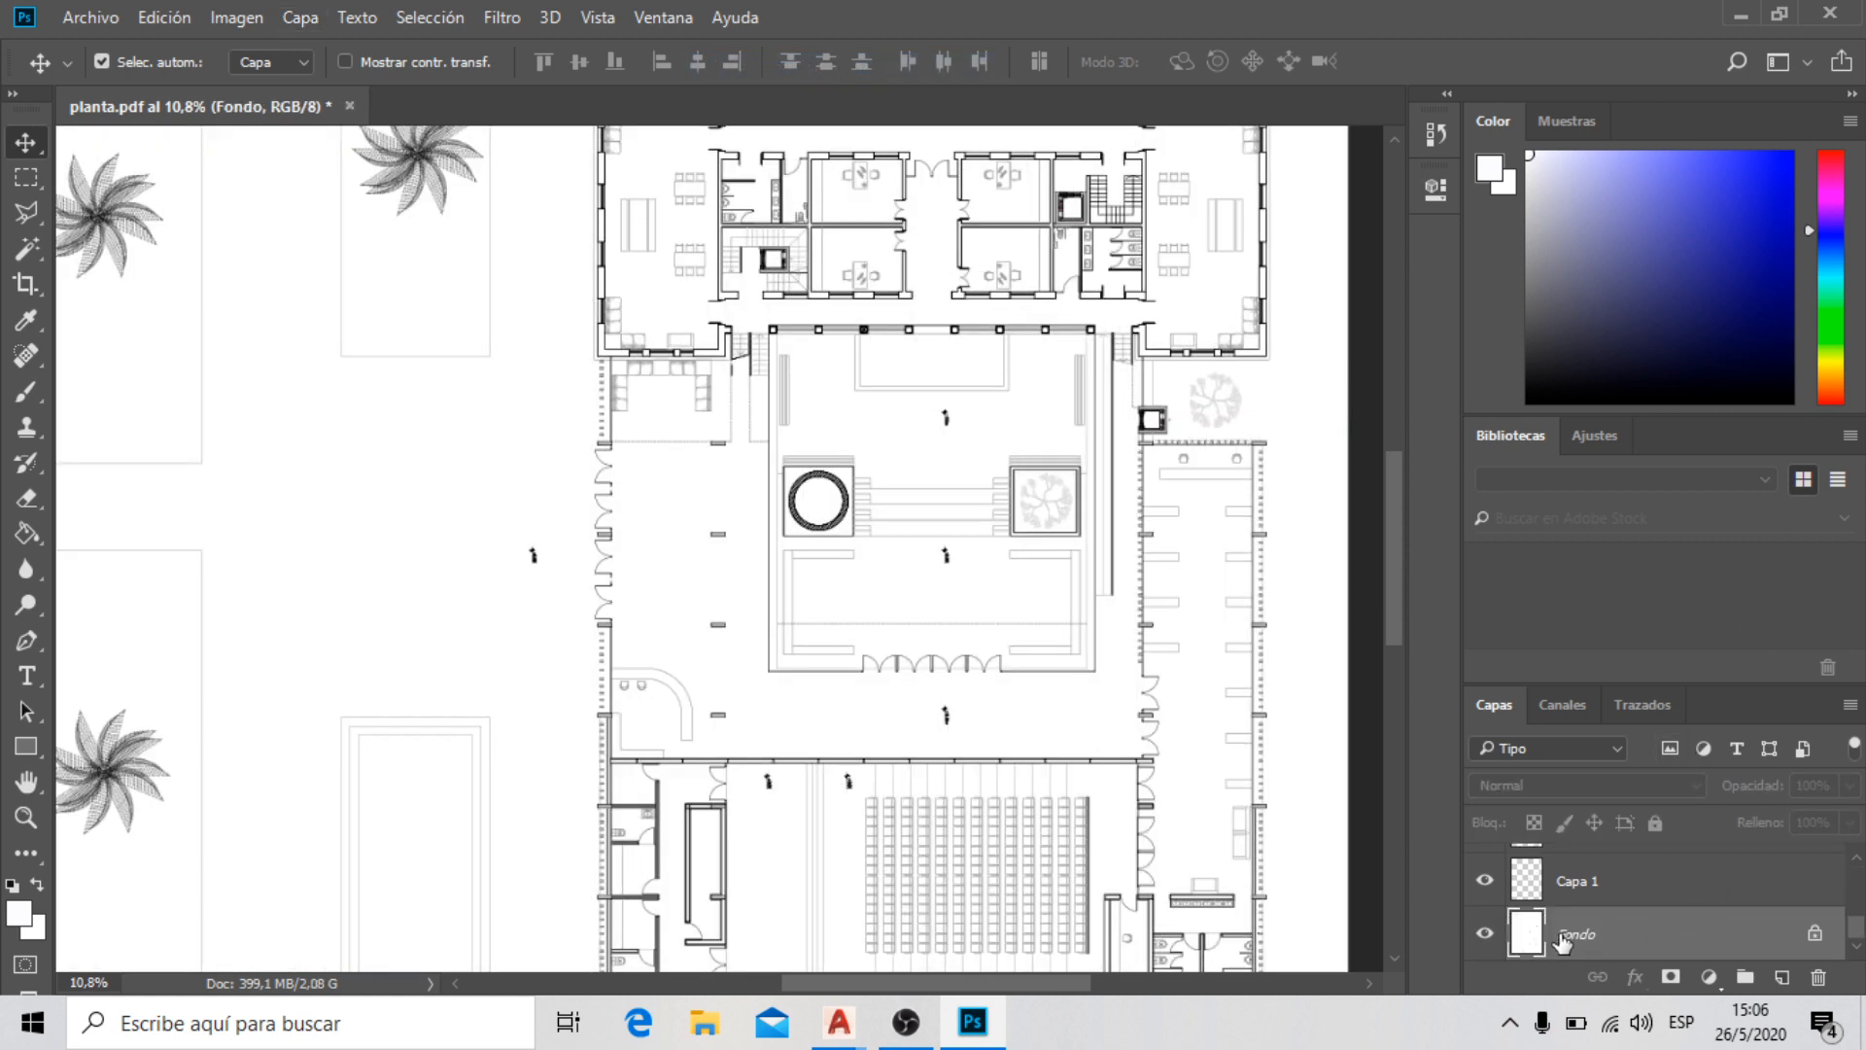
# Examine the darkened linework across the whole sheet and up close around the building's west wing and courtyard
pyautogui.scroll(-6, 866, 283)
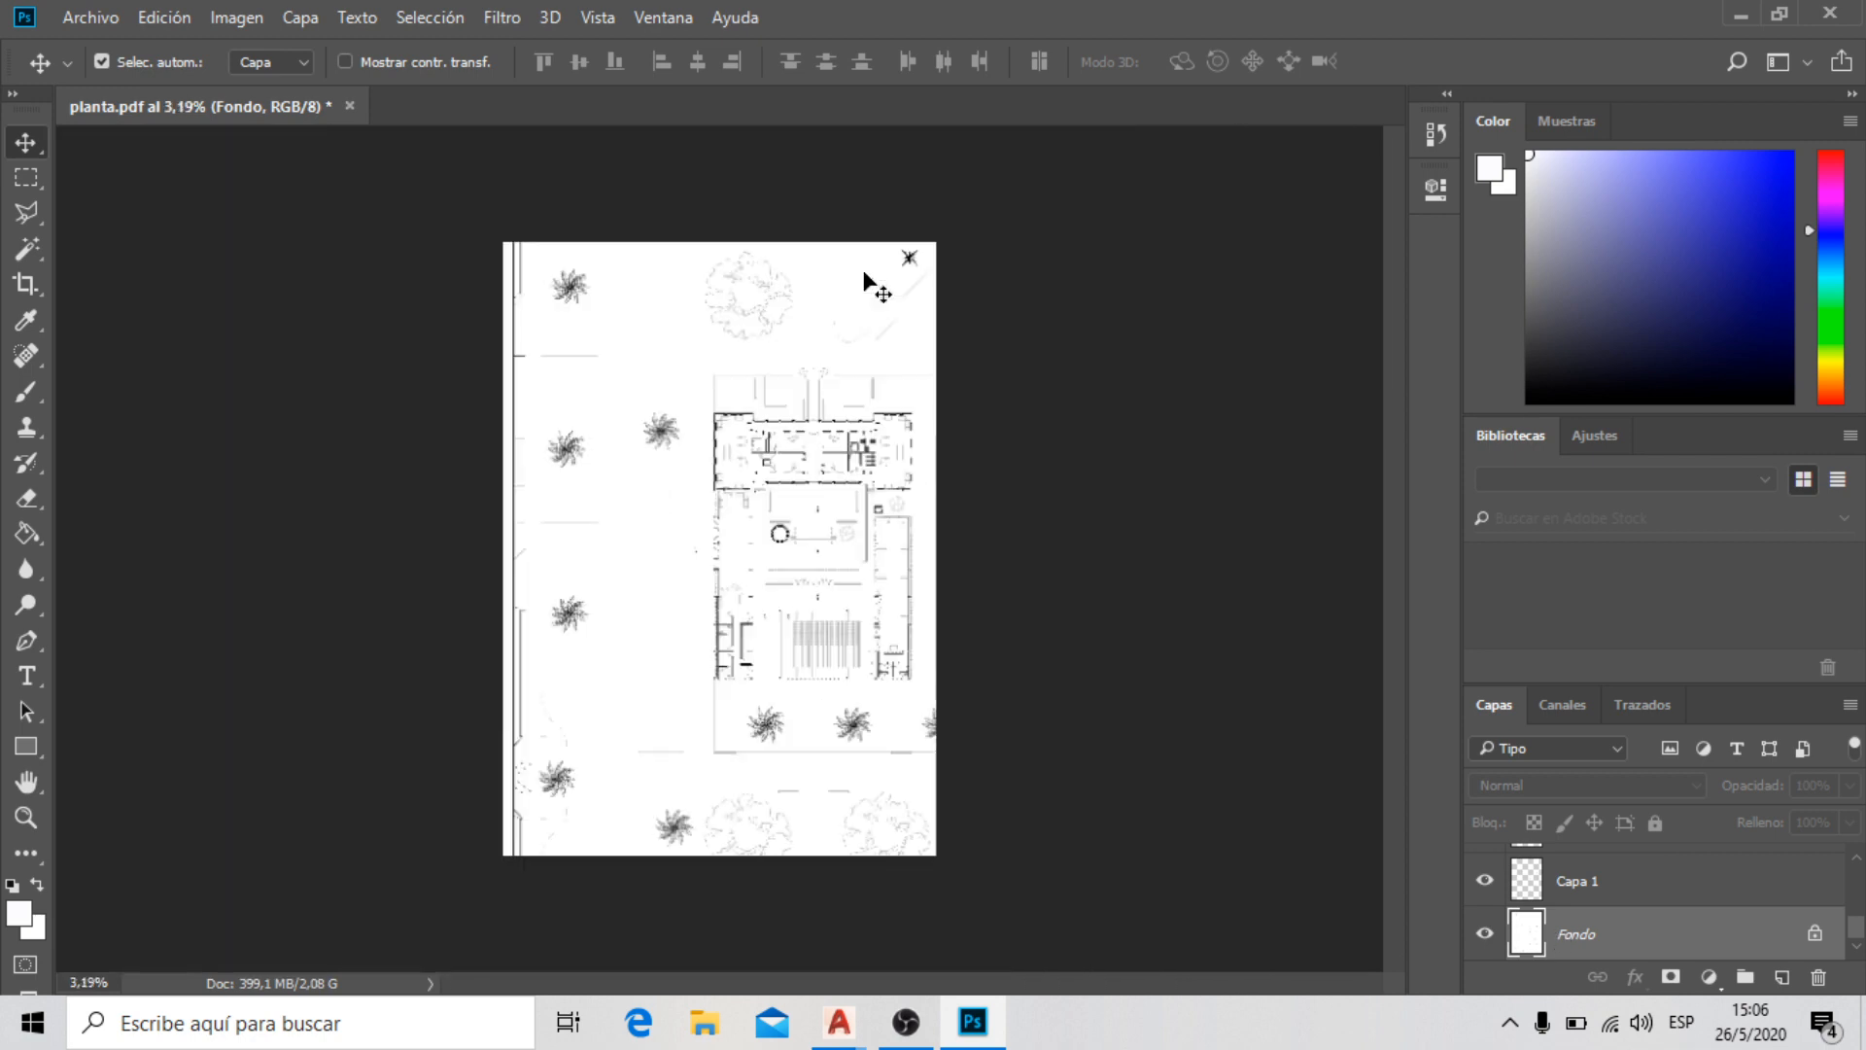
pyautogui.scroll(12, 733, 418)
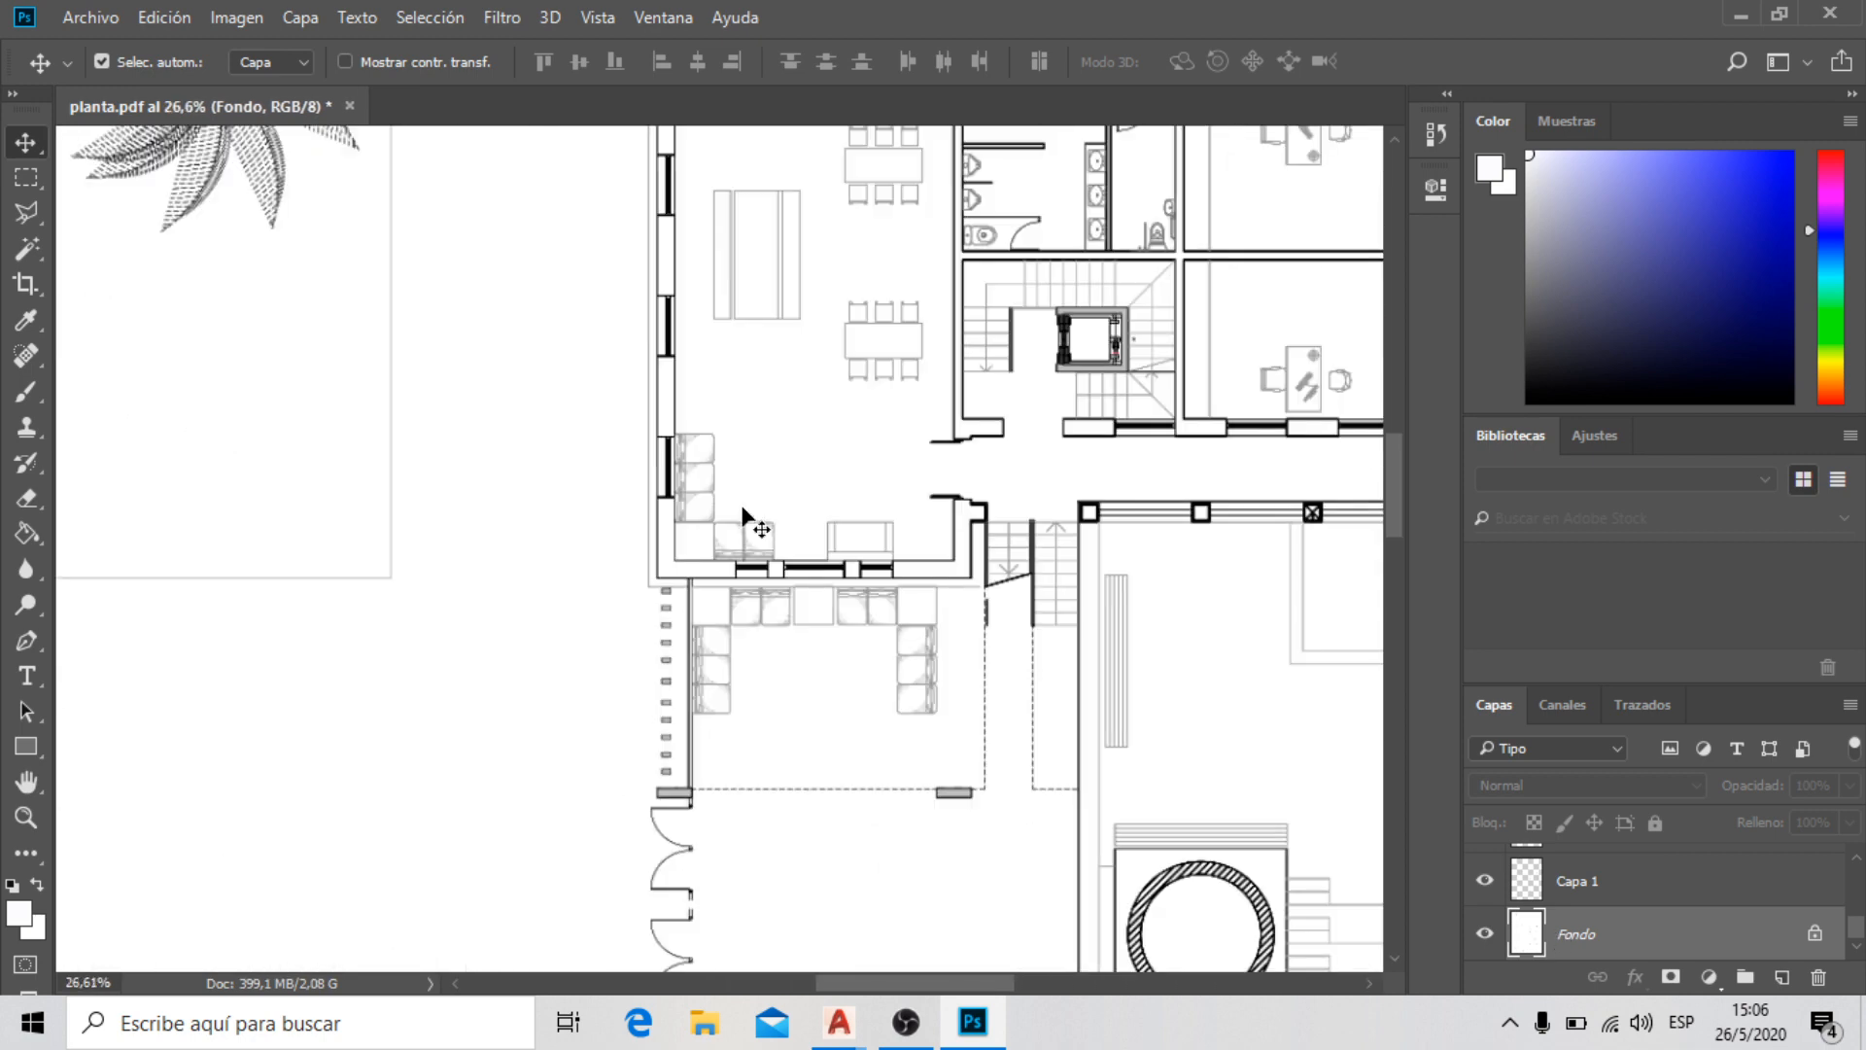
pyautogui.scroll(-4, 488, 246)
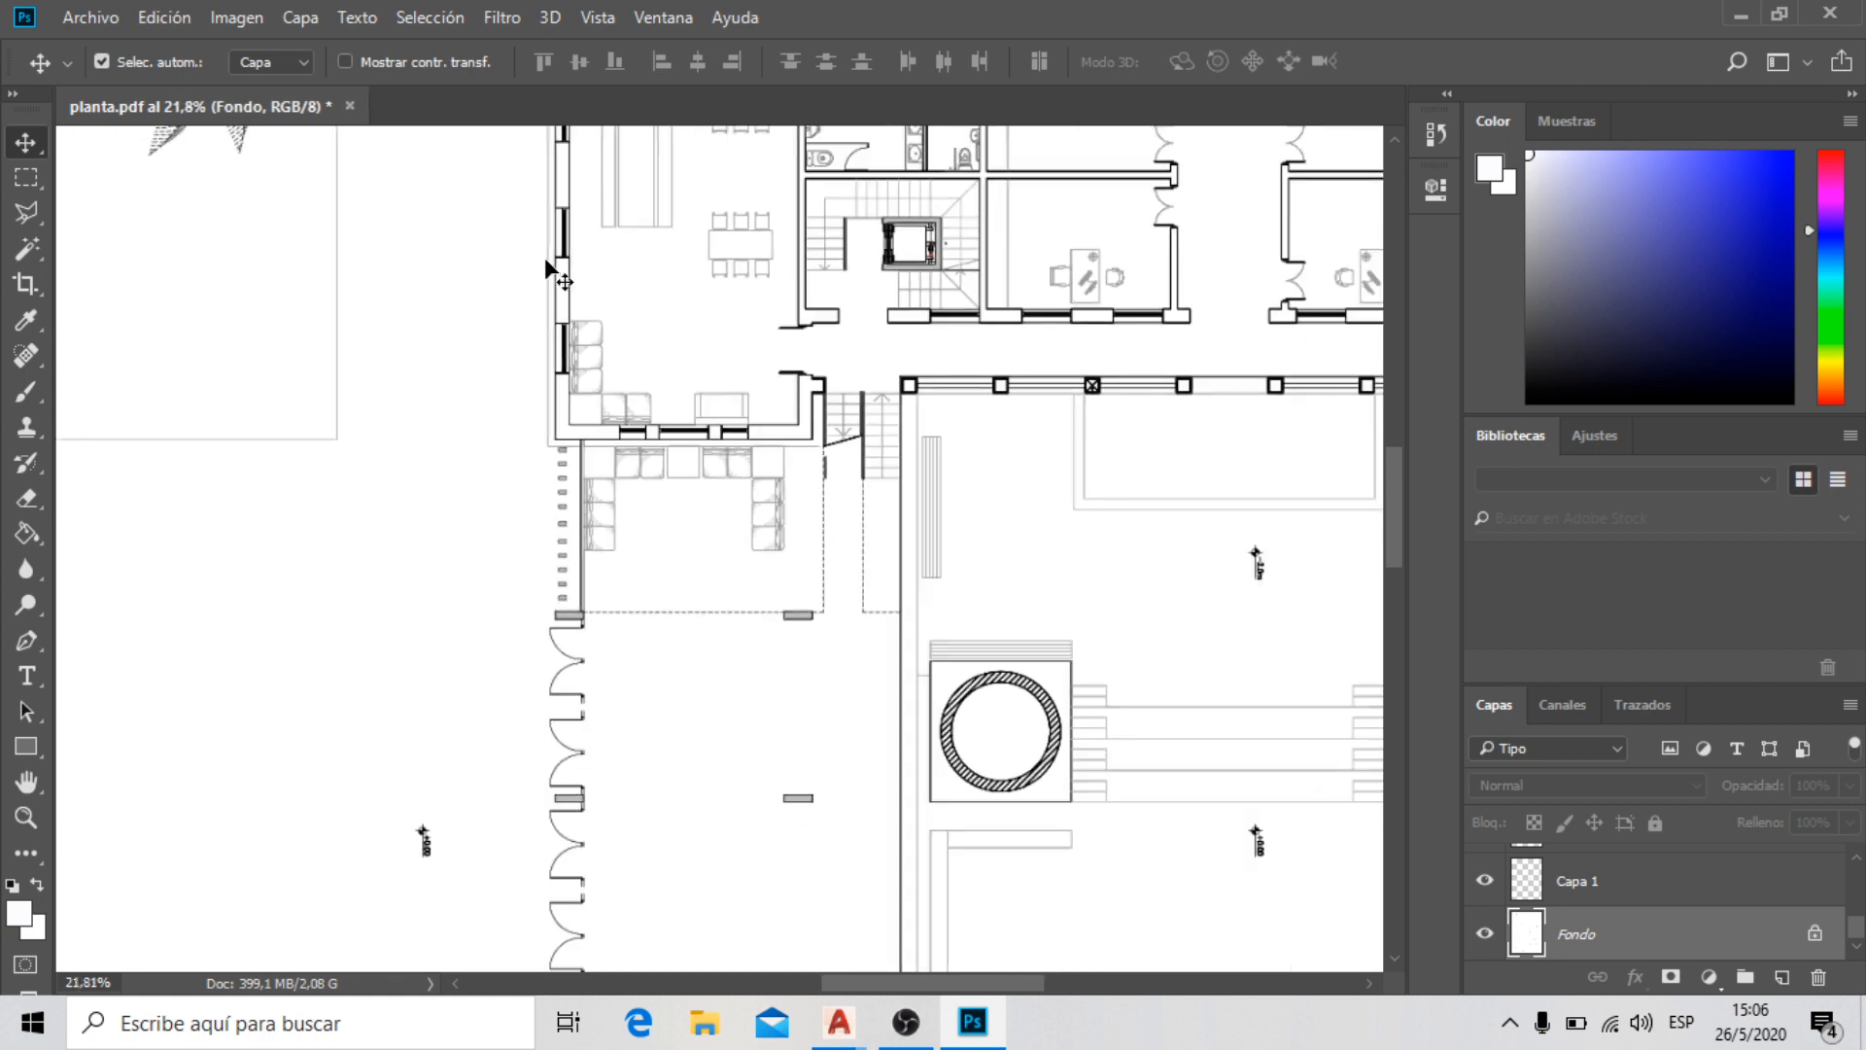
pyautogui.scroll(-6, 547, 263)
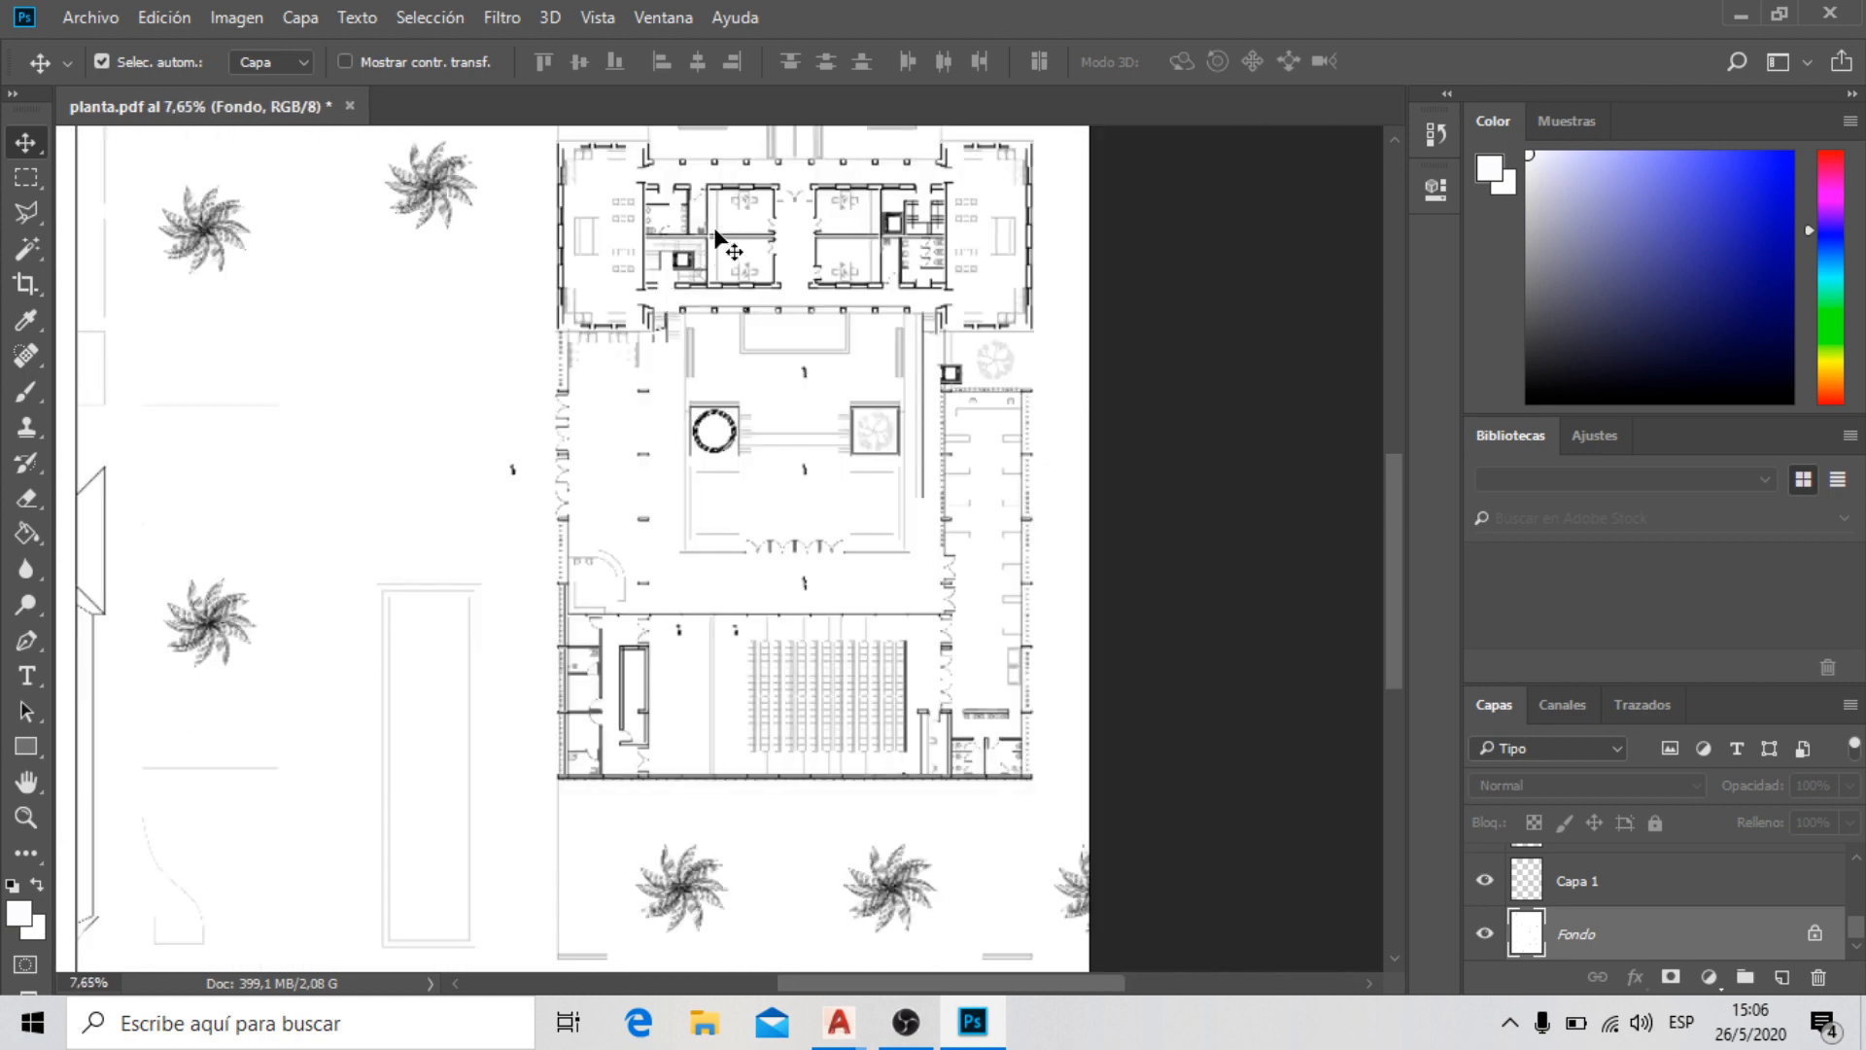
pyautogui.scroll(6, 625, 404)
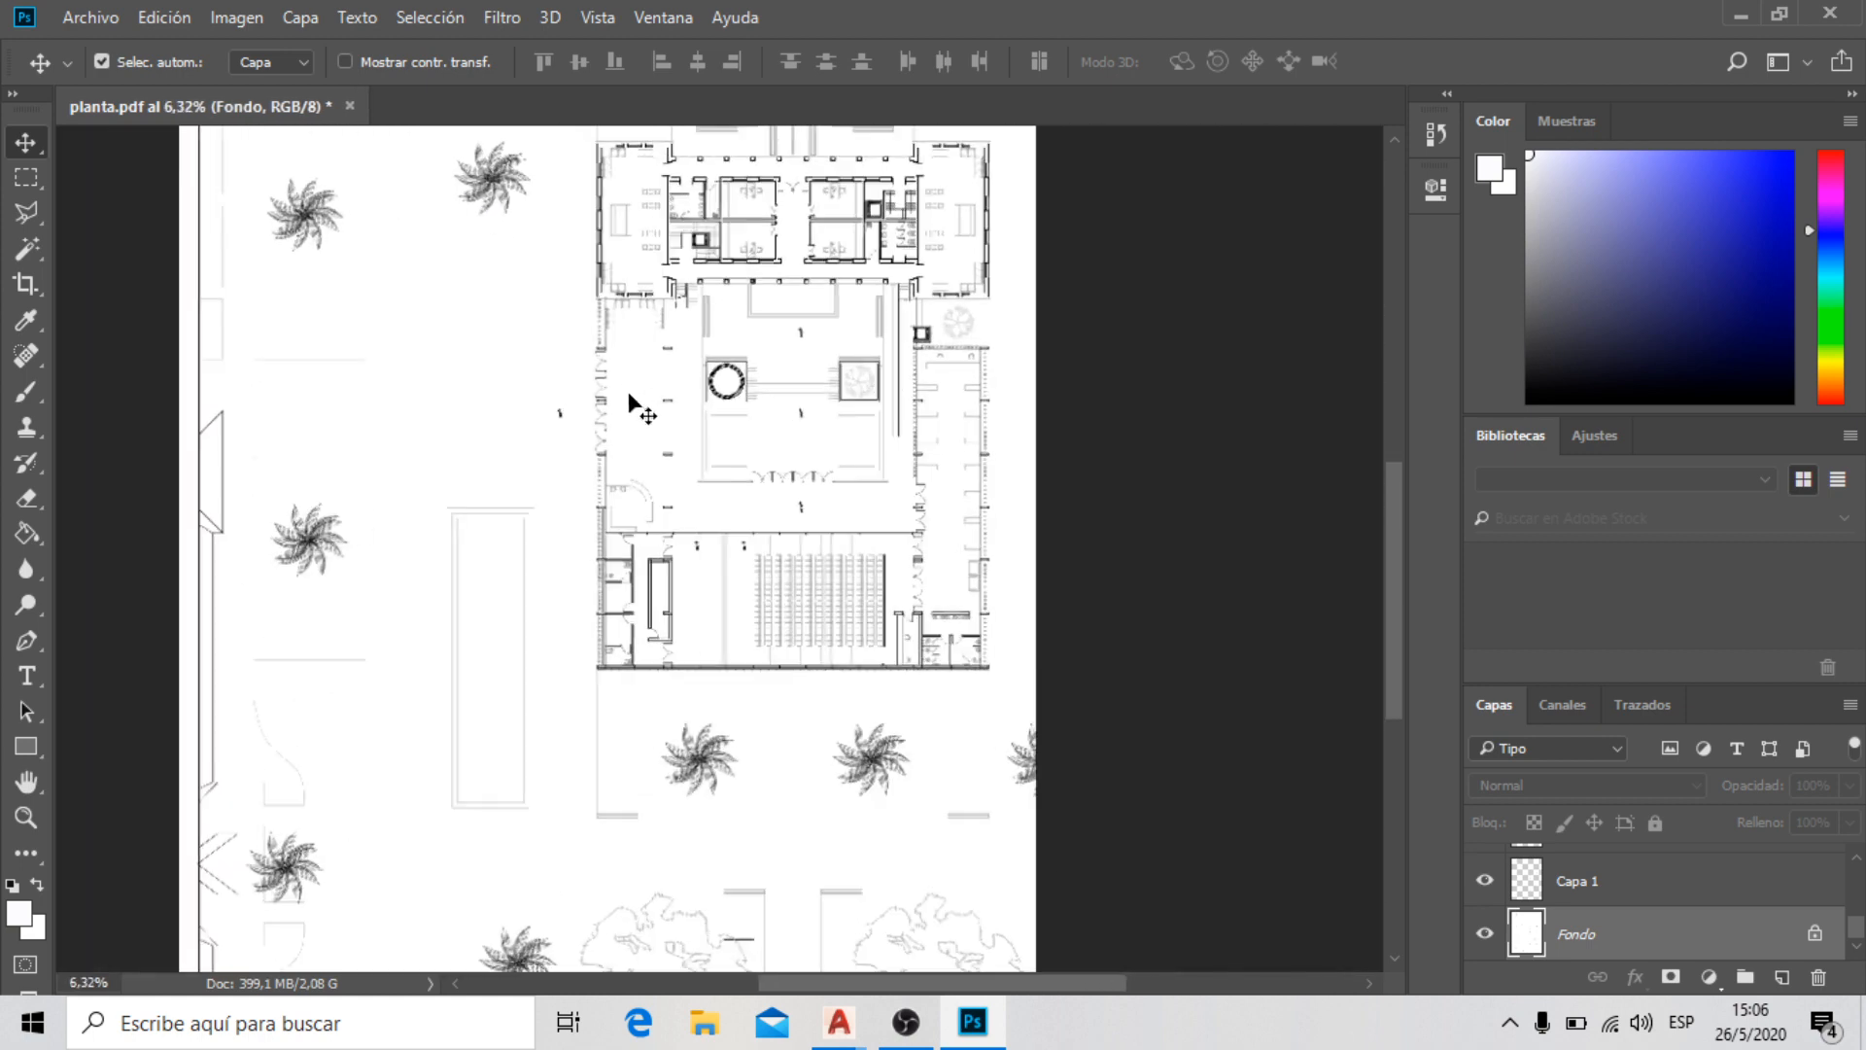
pyautogui.scroll(1, 627, 272)
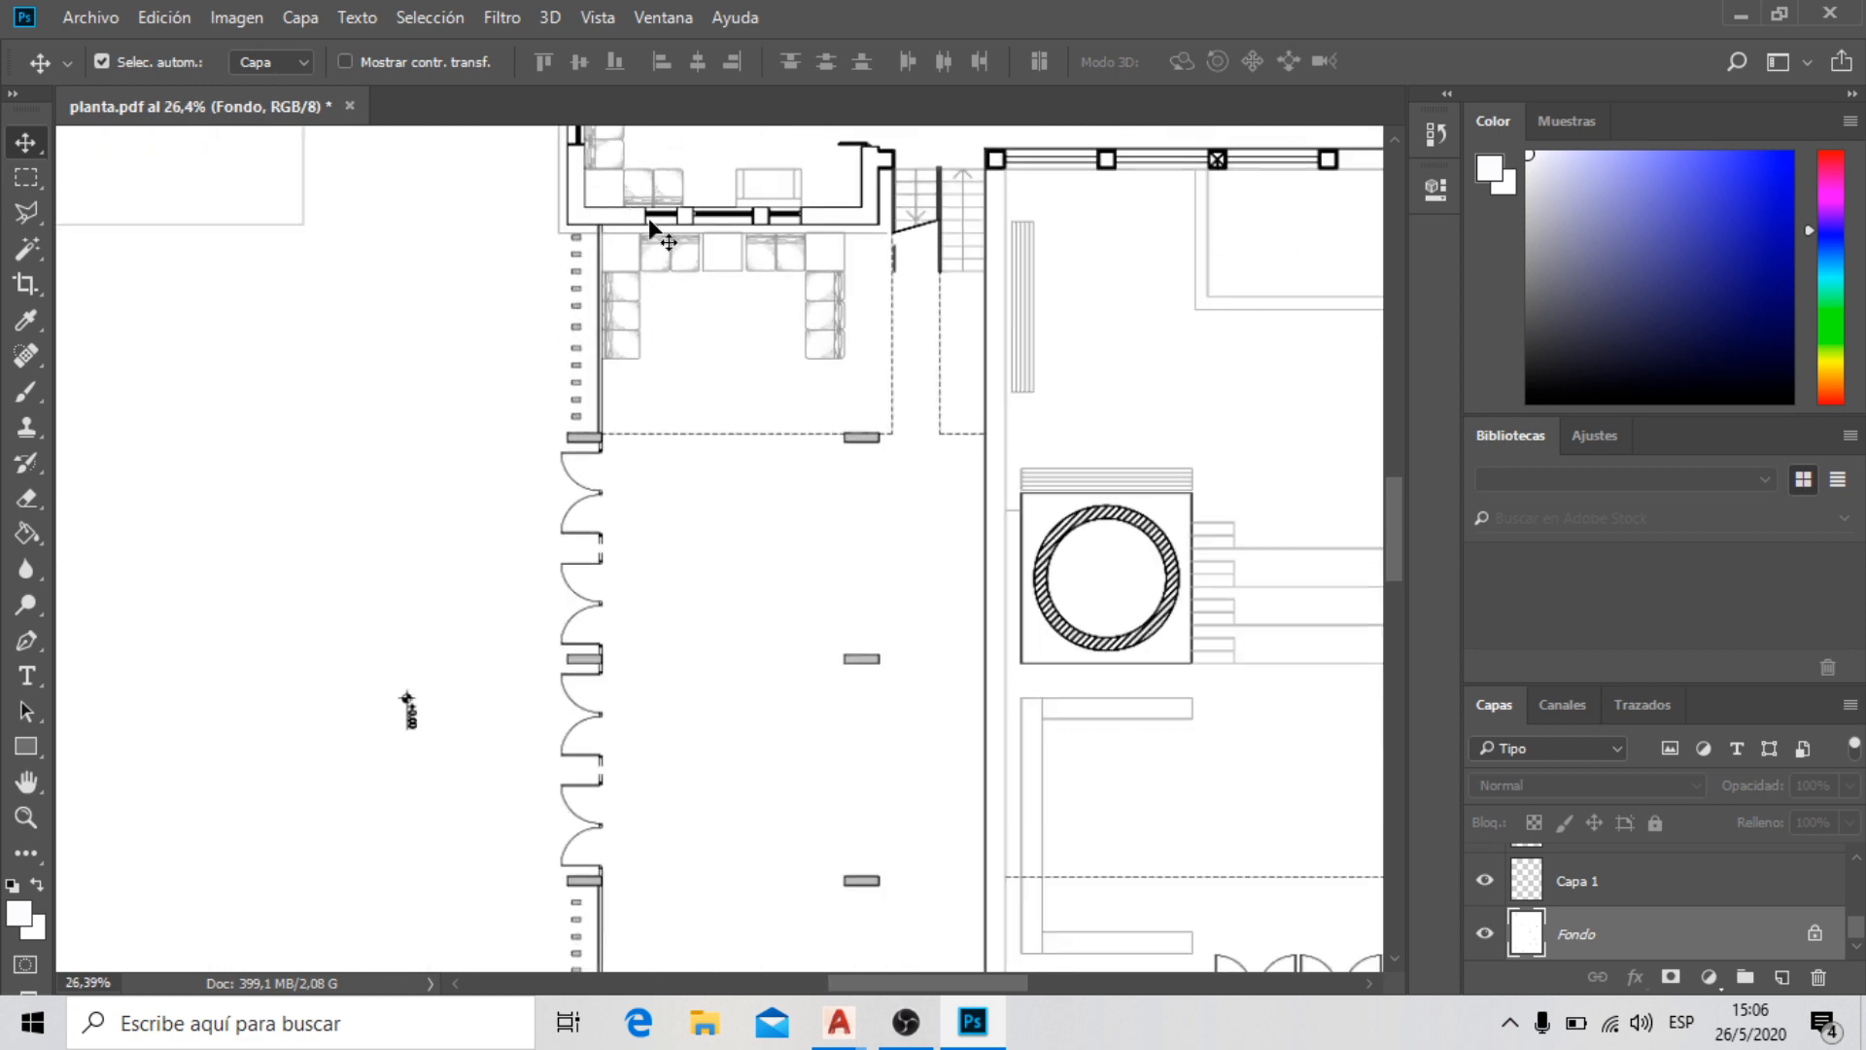
pyautogui.scroll(-2, 637, 219)
pyautogui.scroll(1, 583, 370)
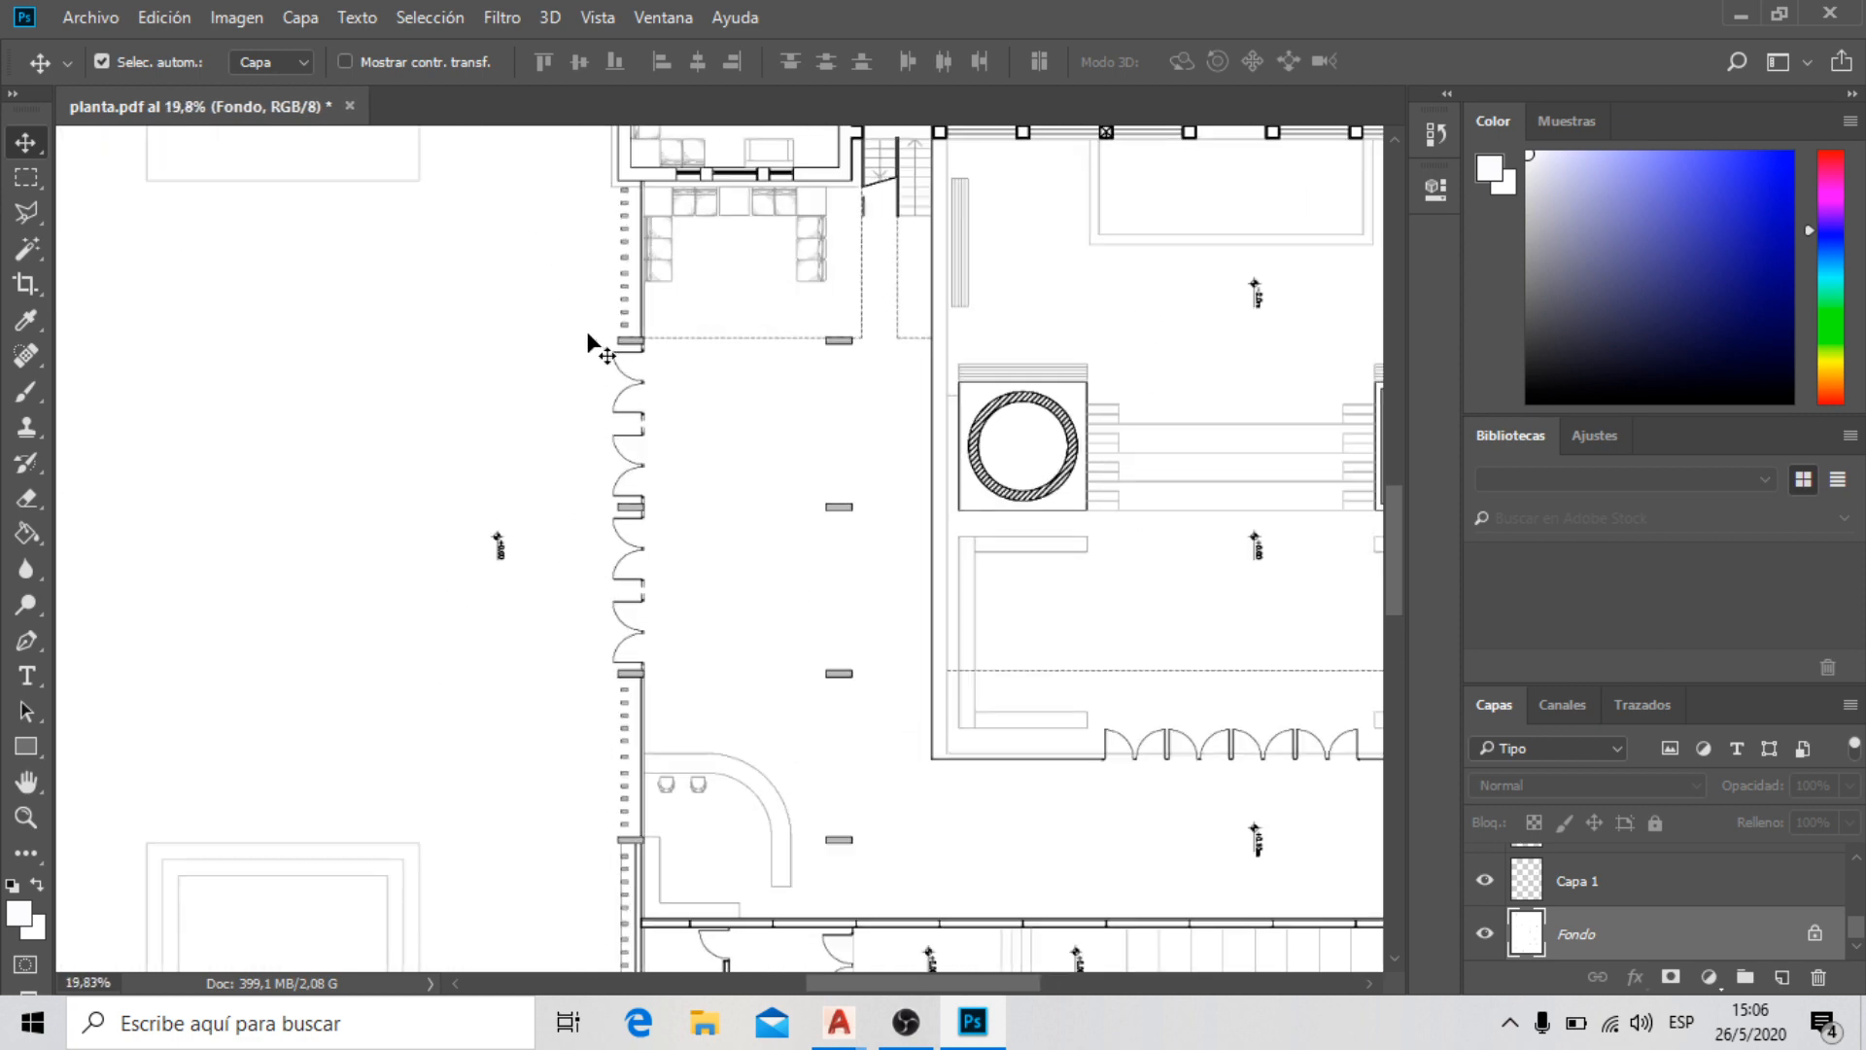
pyautogui.scroll(-5, 612, 403)
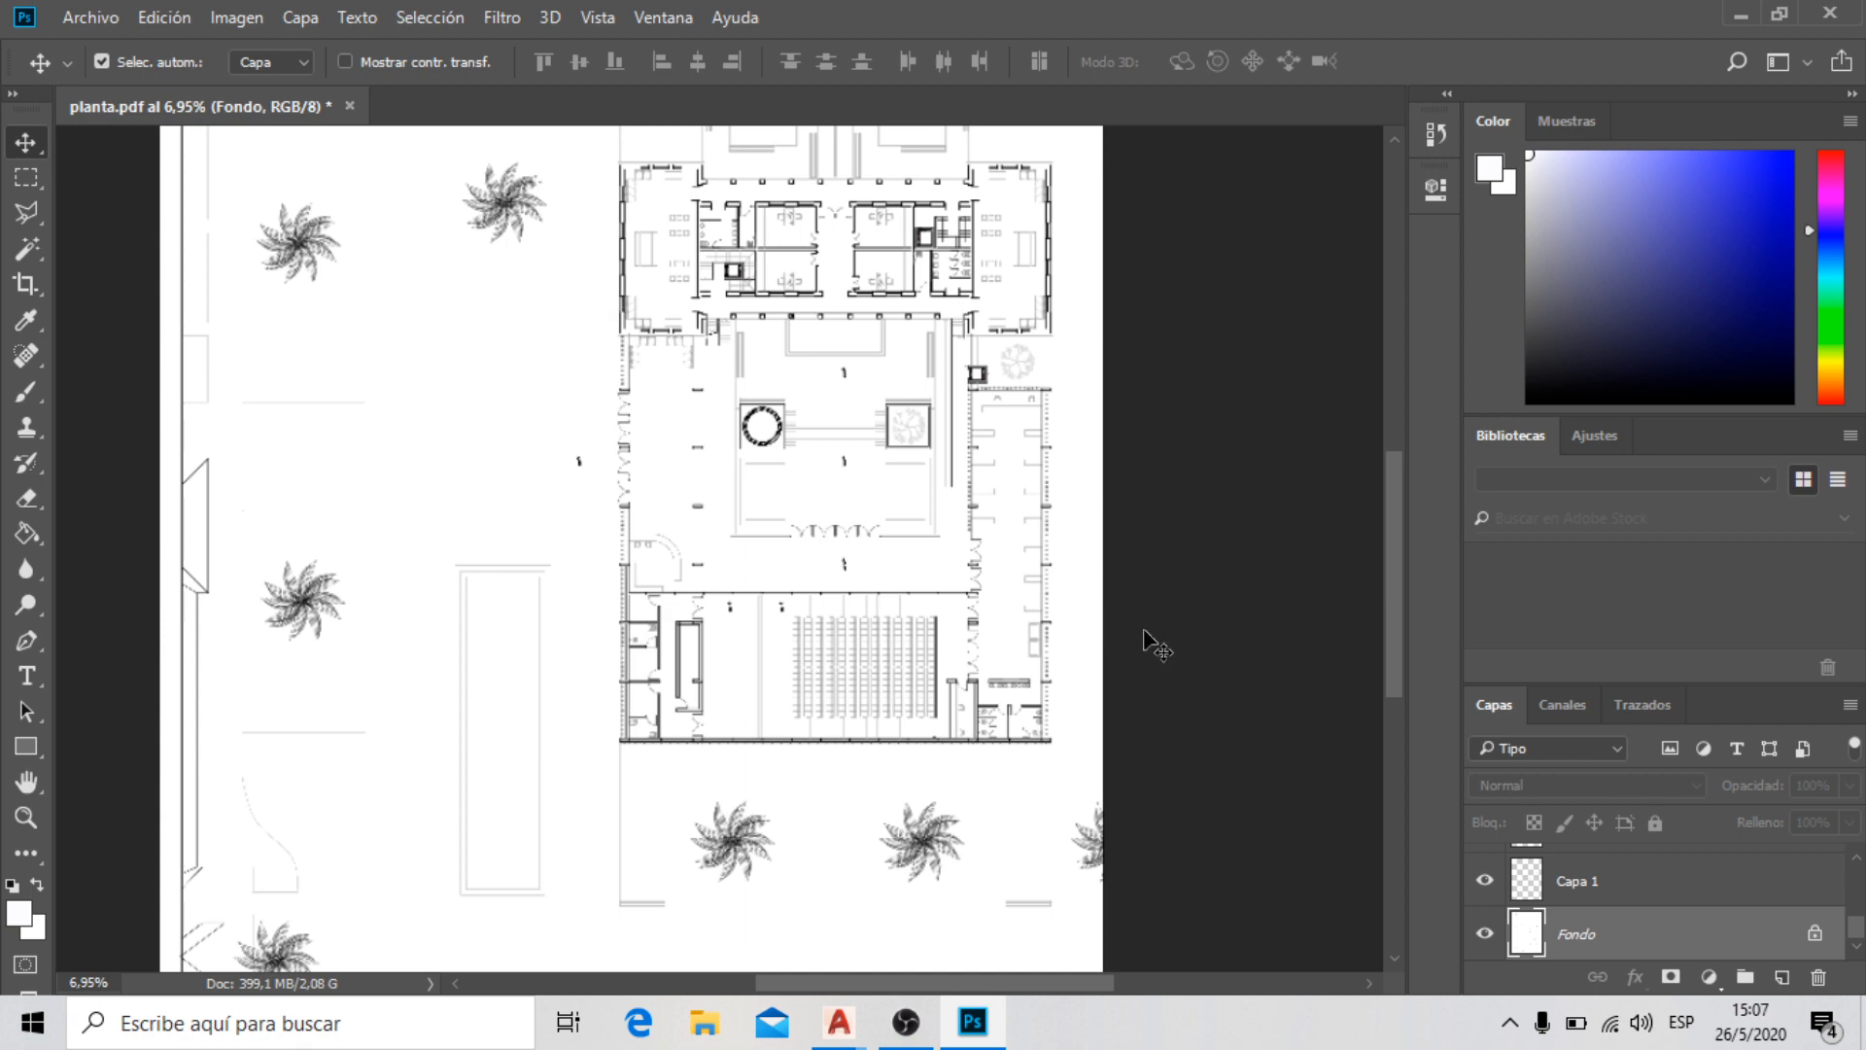
# Unlock the Fondo layer and select the entire canvas with the Rectangular Marquee tool
pyautogui.click(1814, 935)
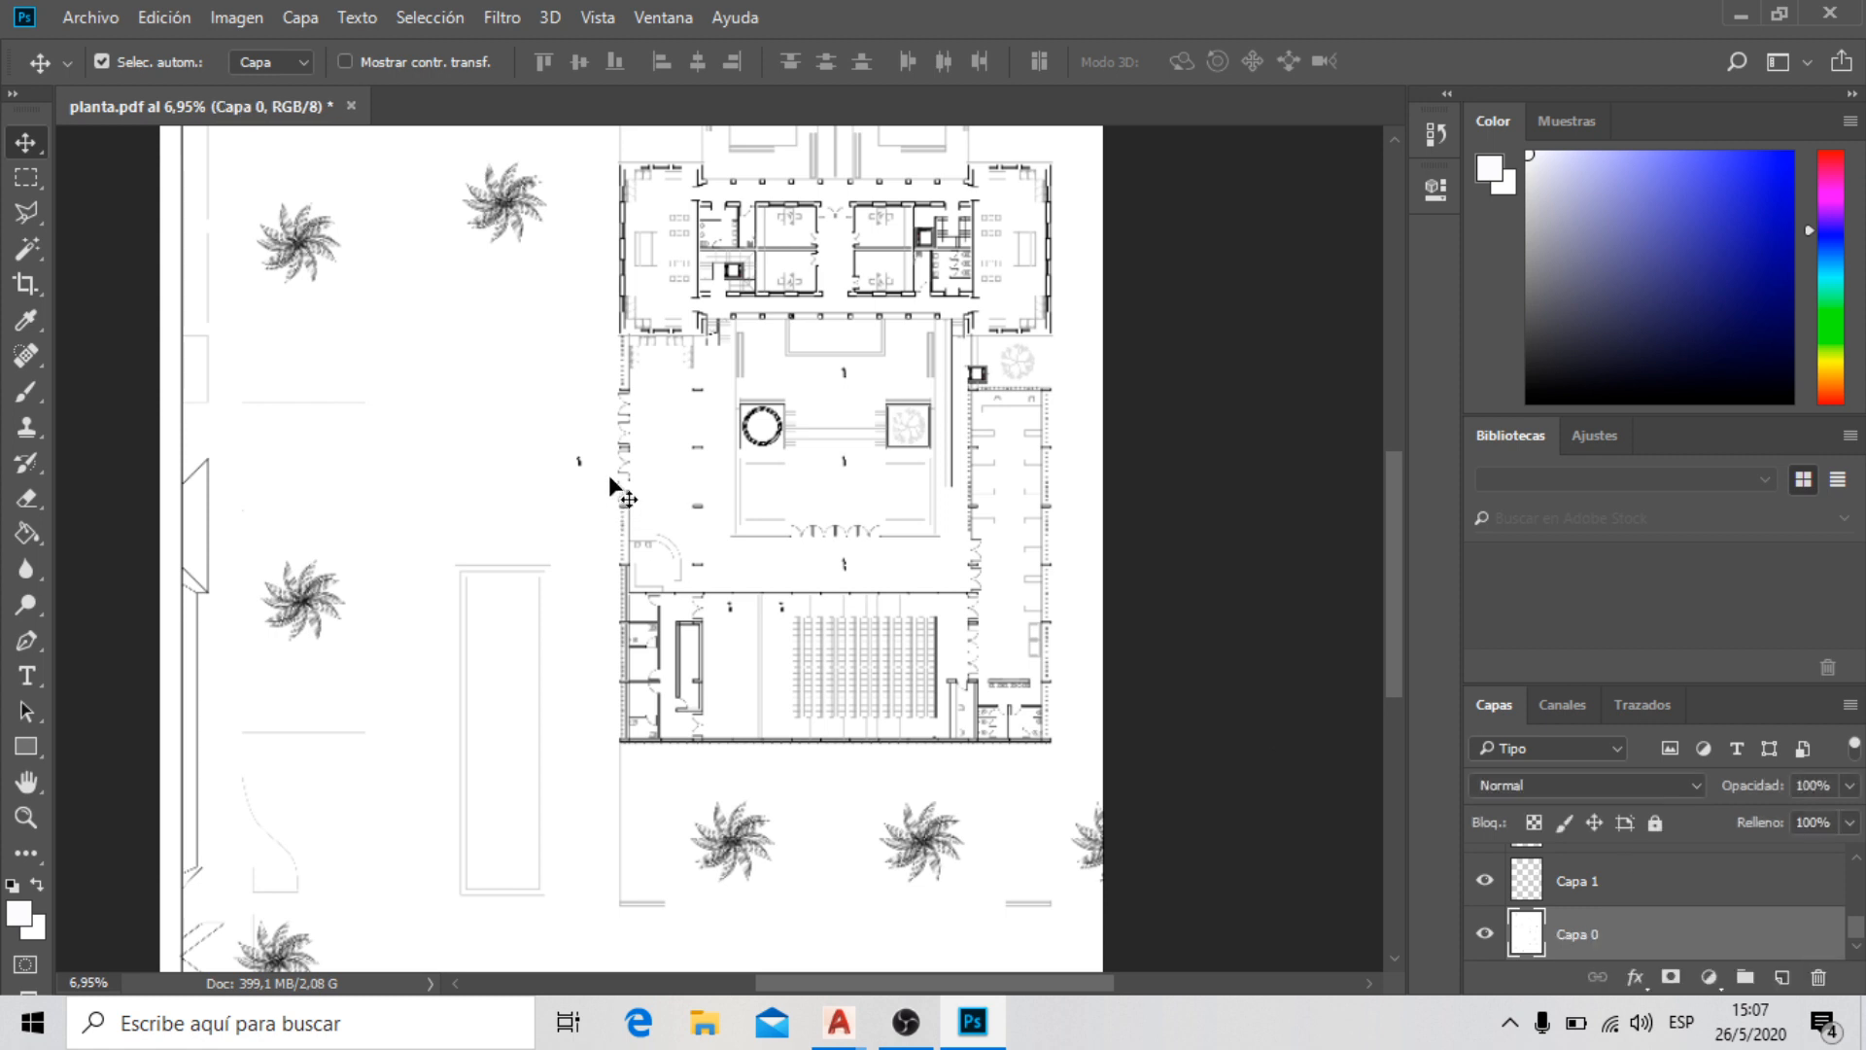
pyautogui.scroll(-4, 611, 476)
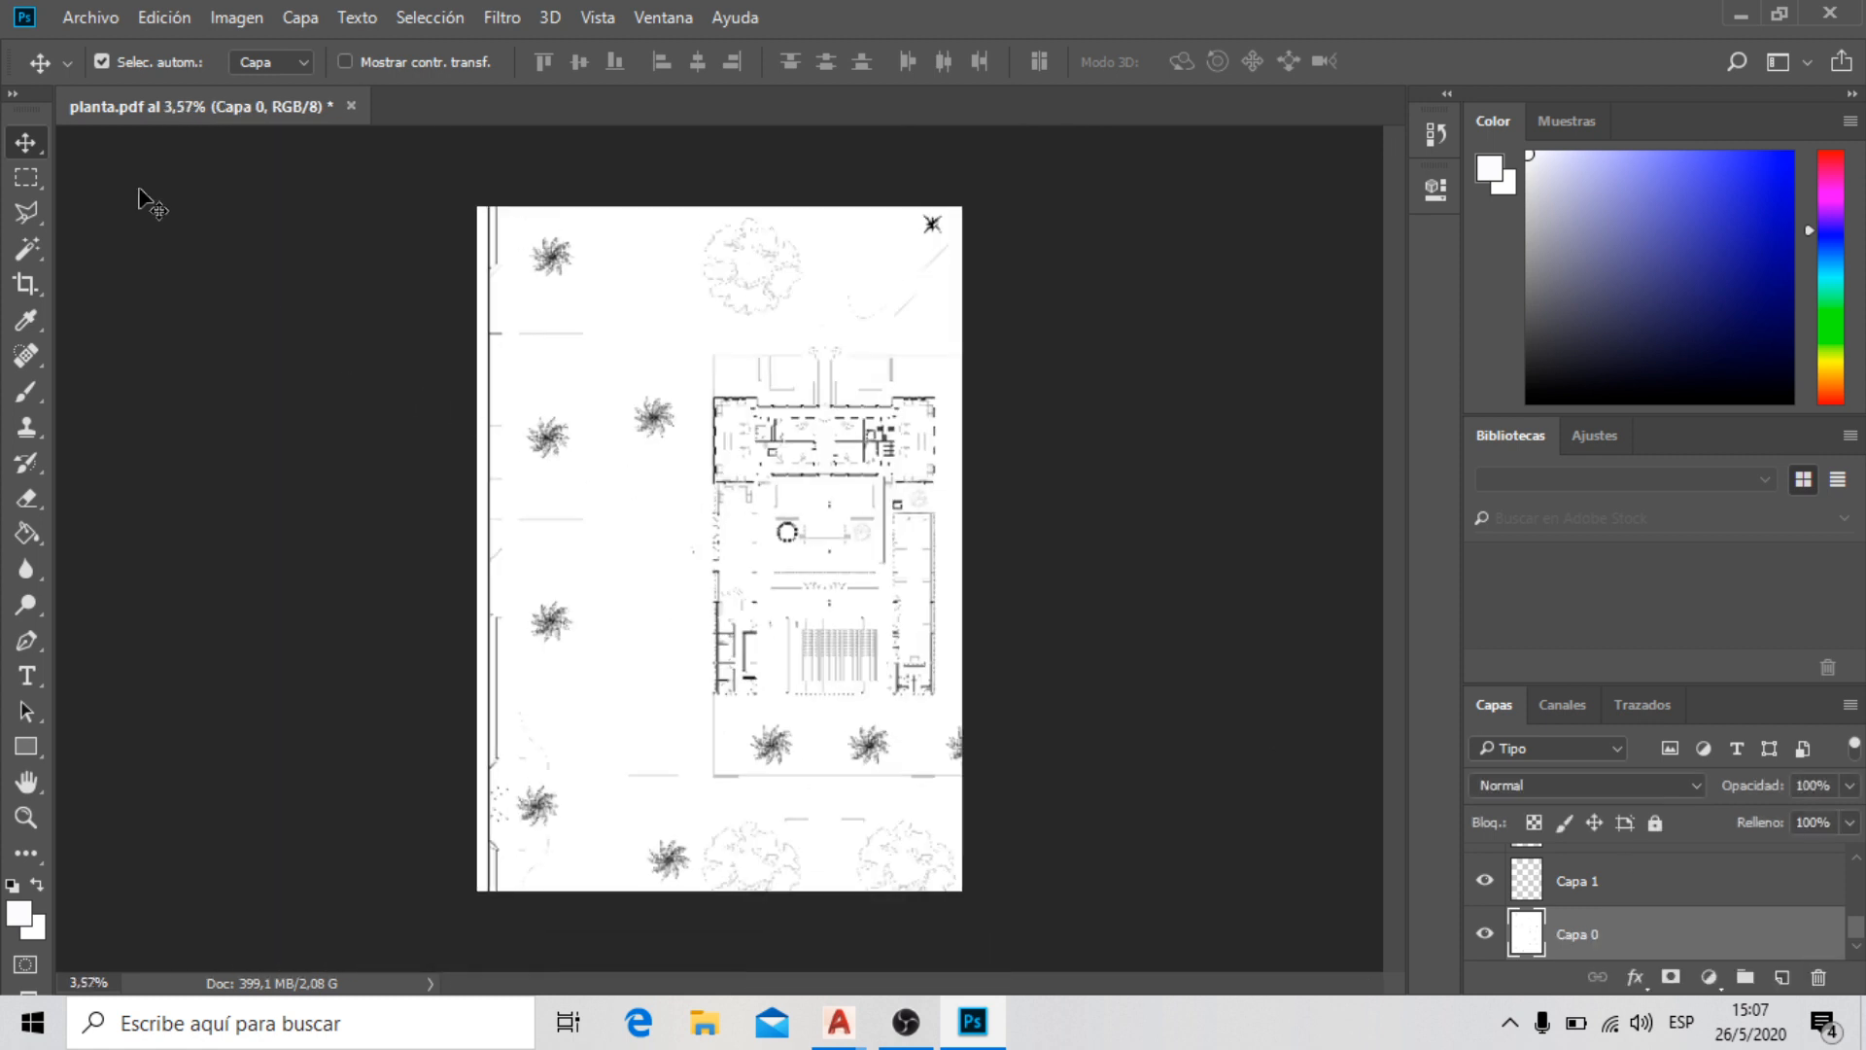
pyautogui.click(23, 180)
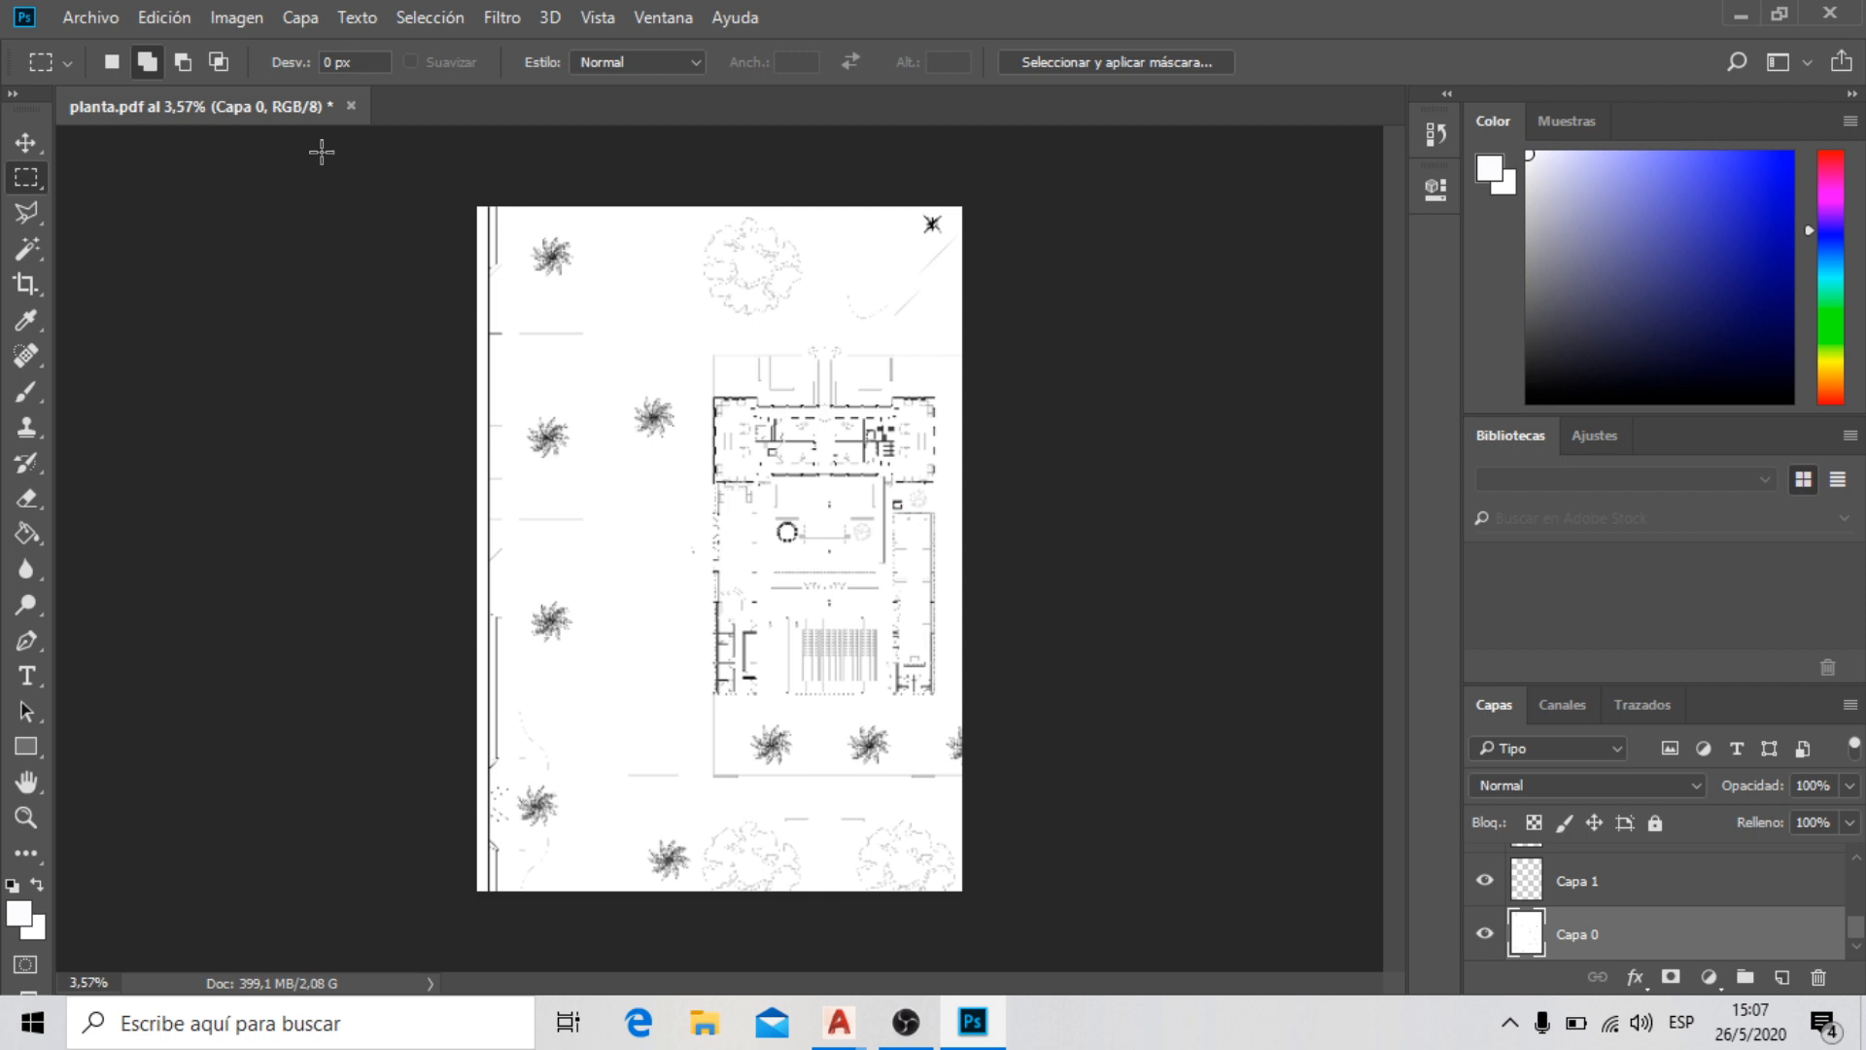
pyautogui.moveTo(321, 151); pyautogui.dragTo(1299, 942)
# Fill the selection on Capa 0 with white (Blanco) in Normal mode at 100% opacity
pyautogui.click(159, 16)
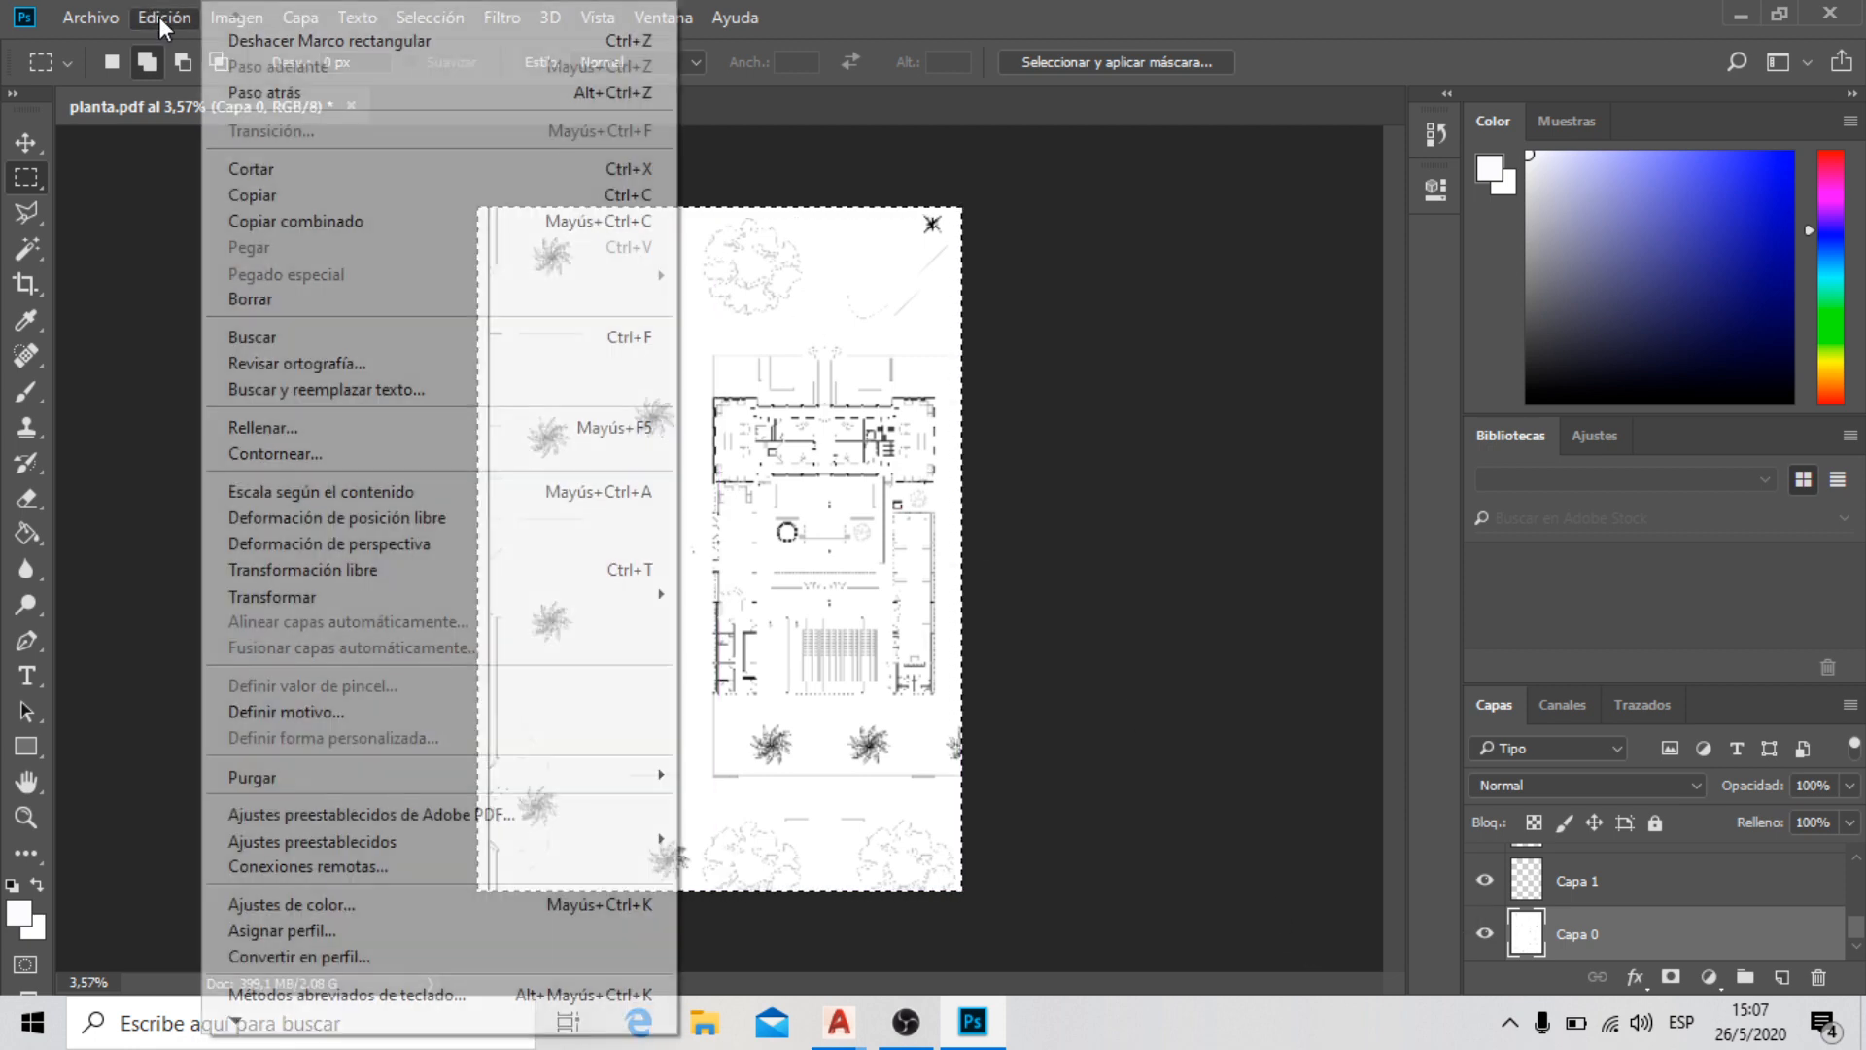
pyautogui.click(362, 422)
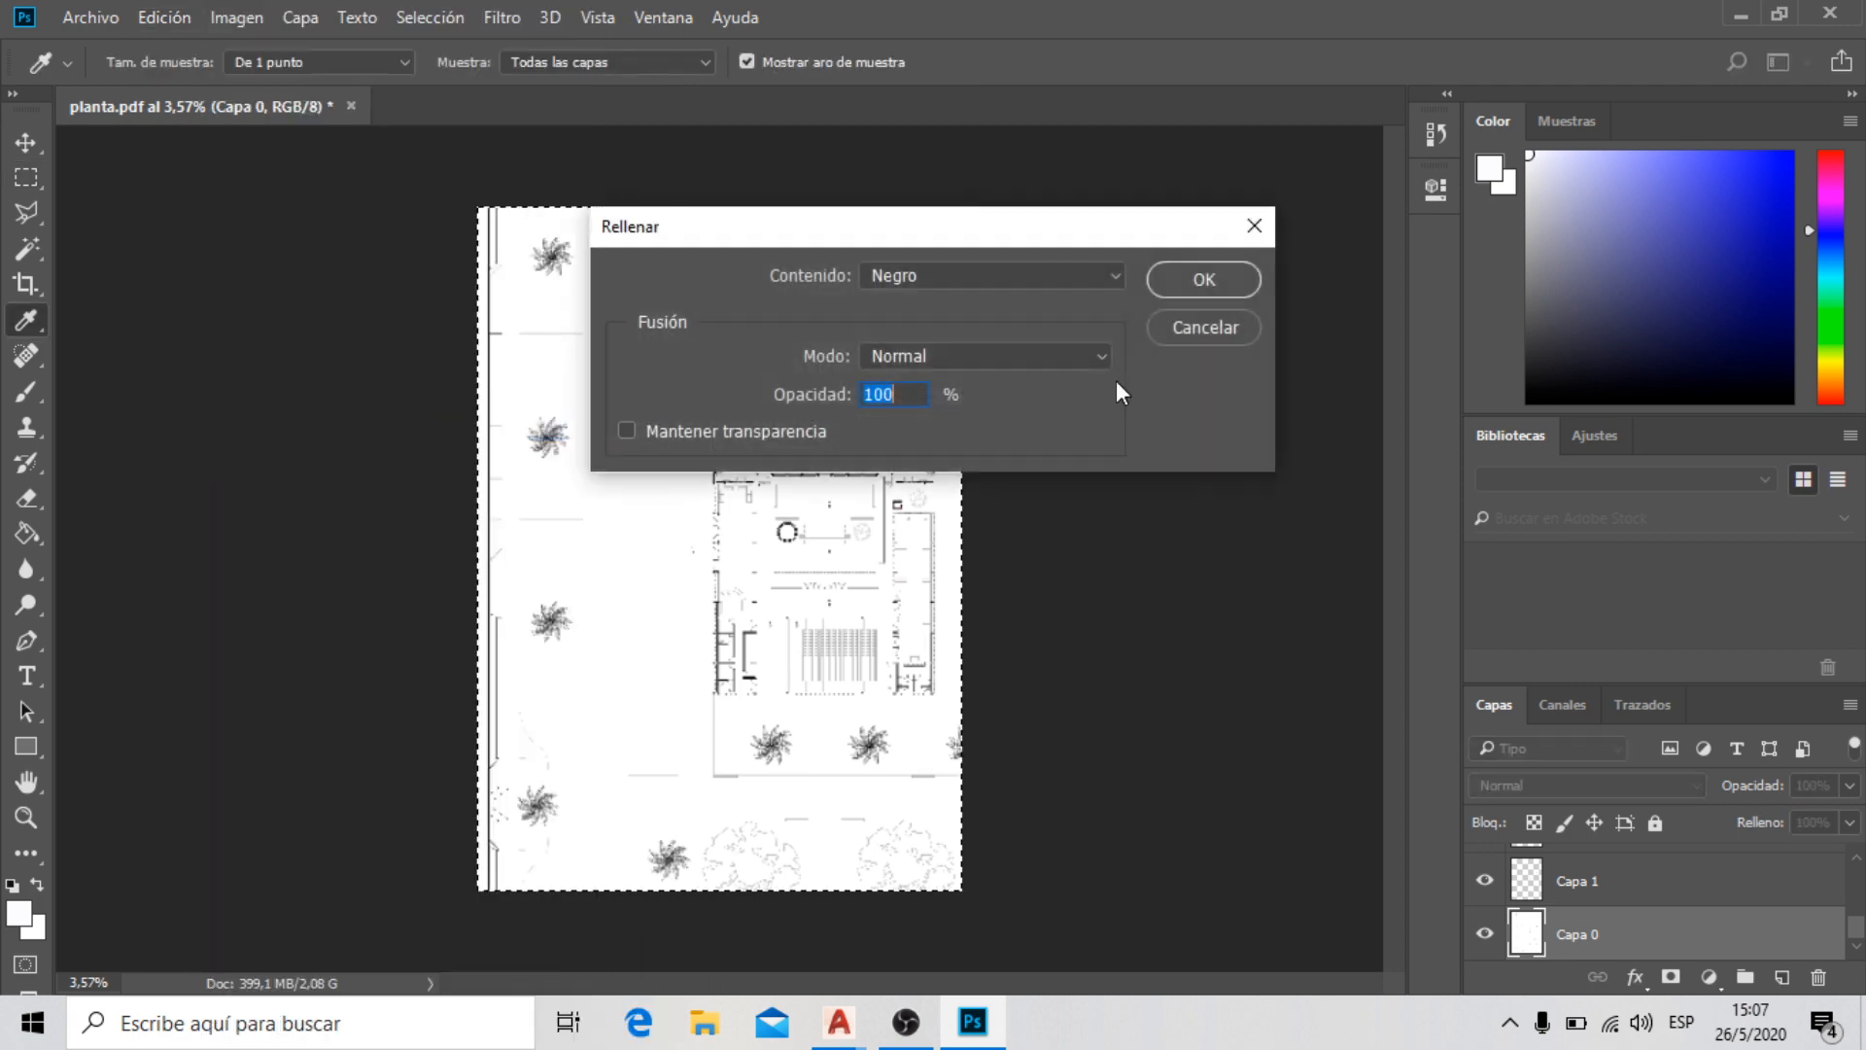
pyautogui.click(1116, 278)
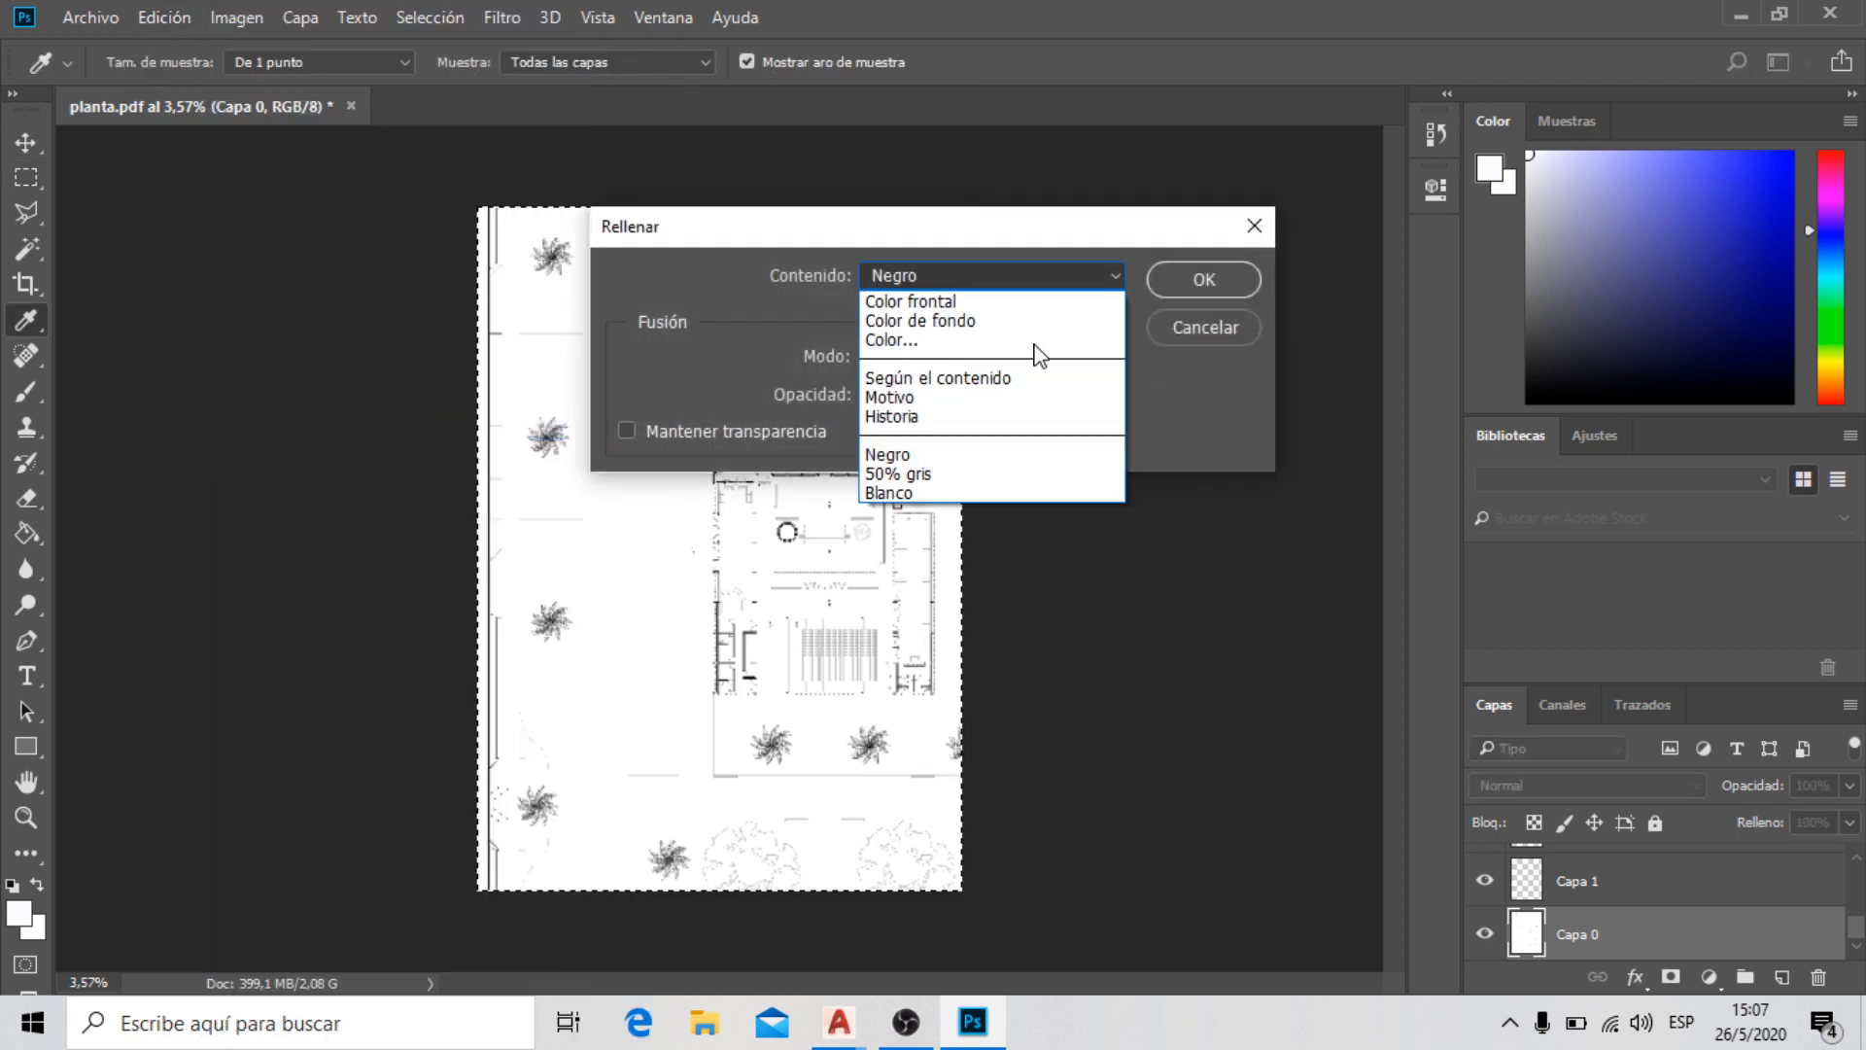
pyautogui.click(933, 493)
pyautogui.click(1199, 282)
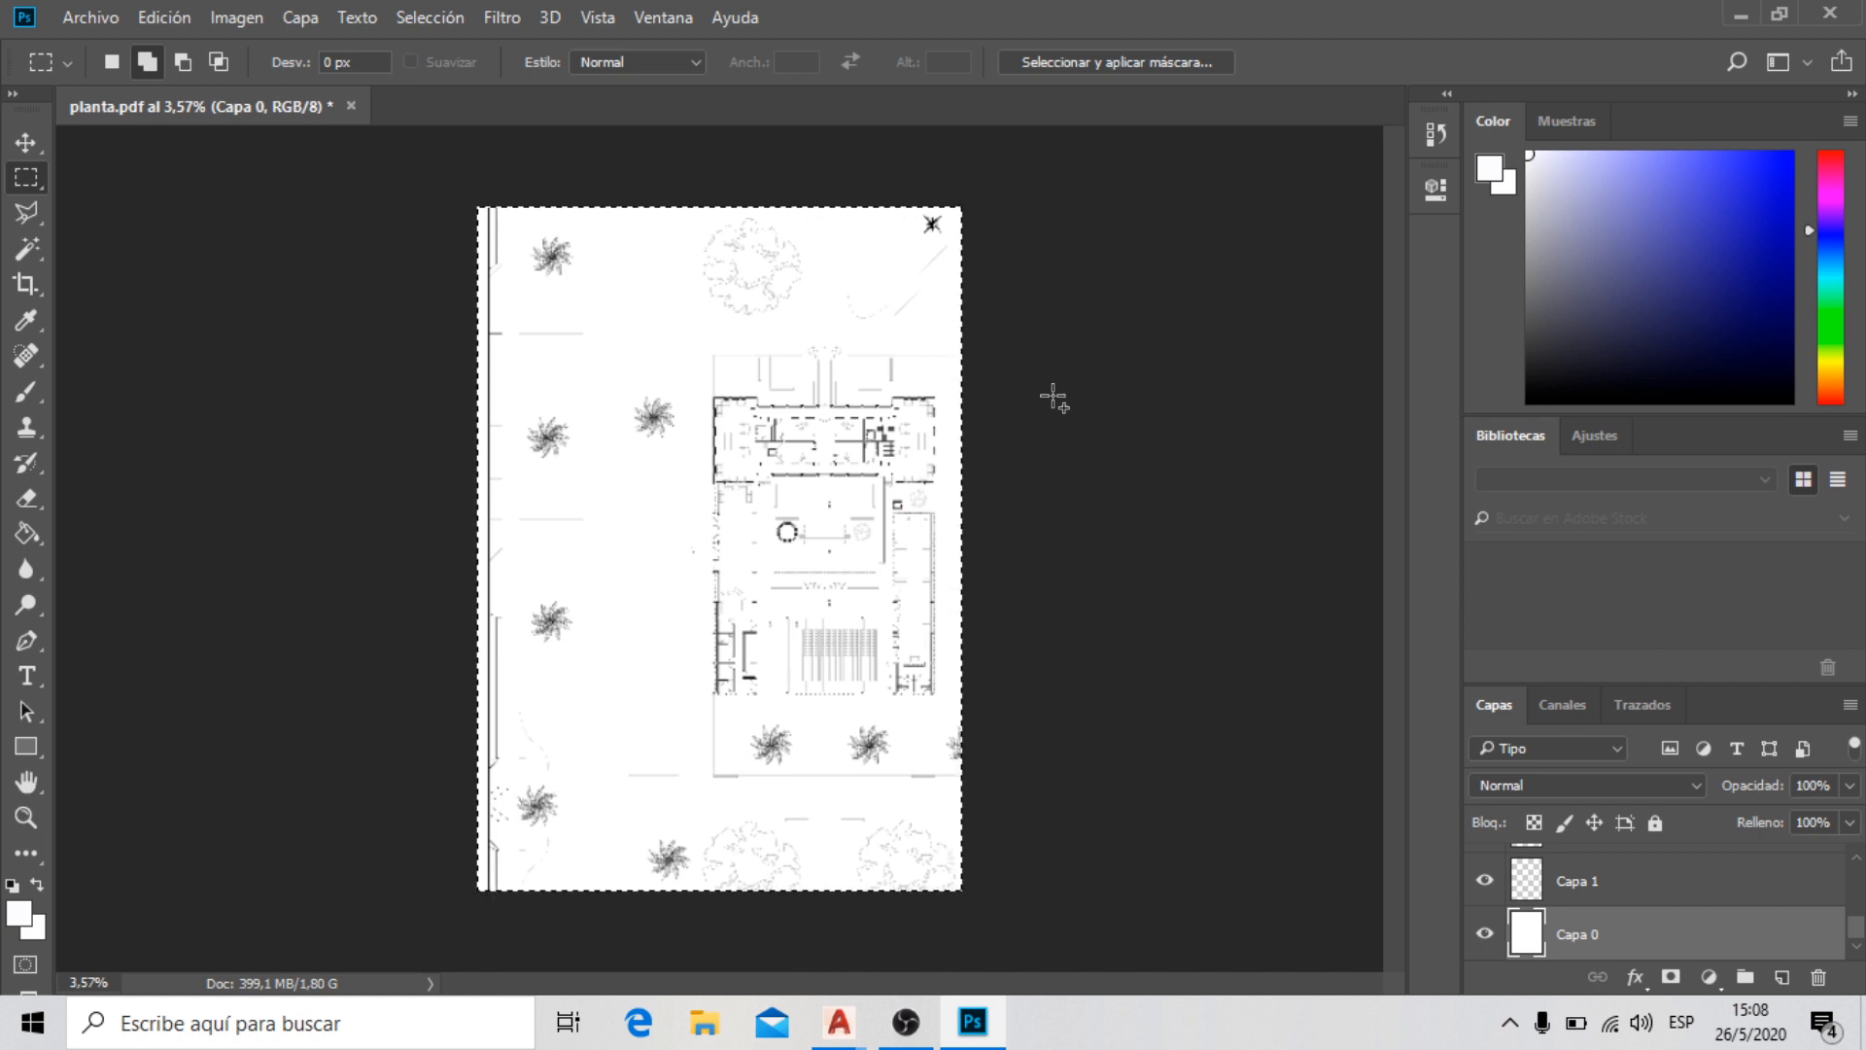
pyautogui.scroll(5, 685, 367)
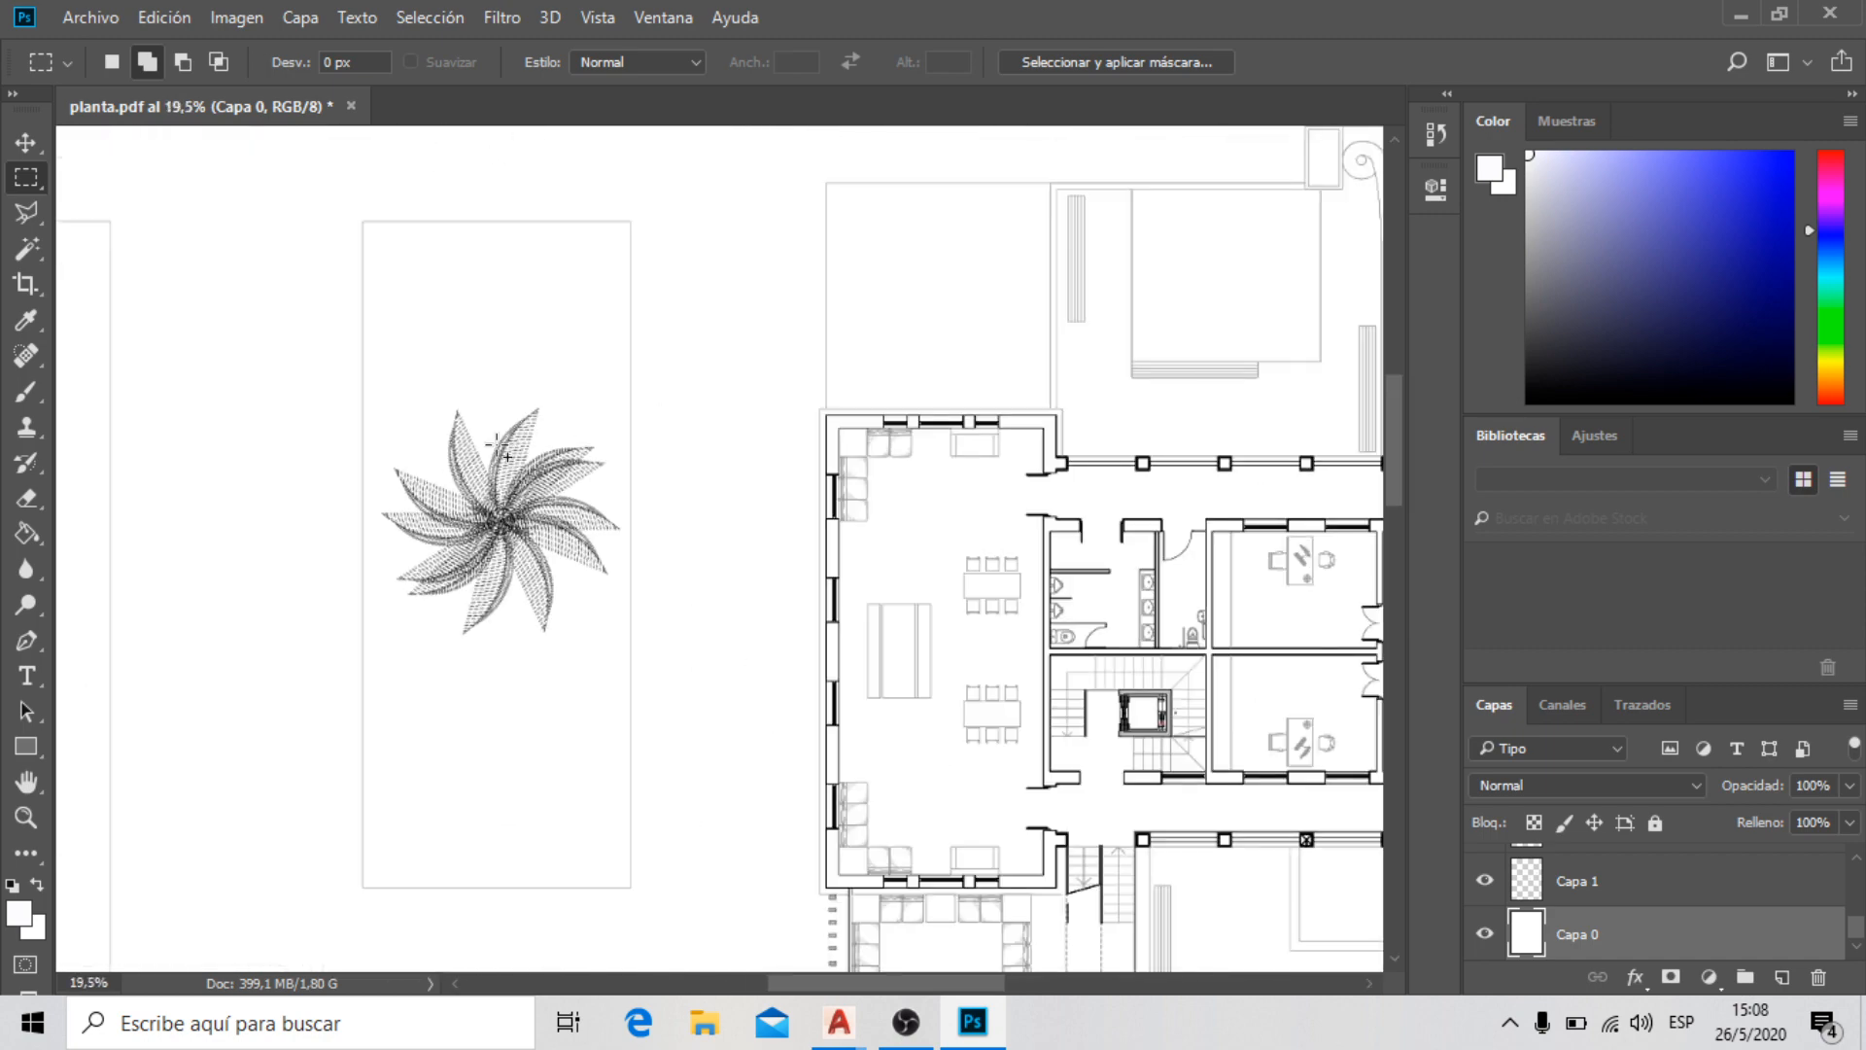
pyautogui.scroll(-3, 498, 449)
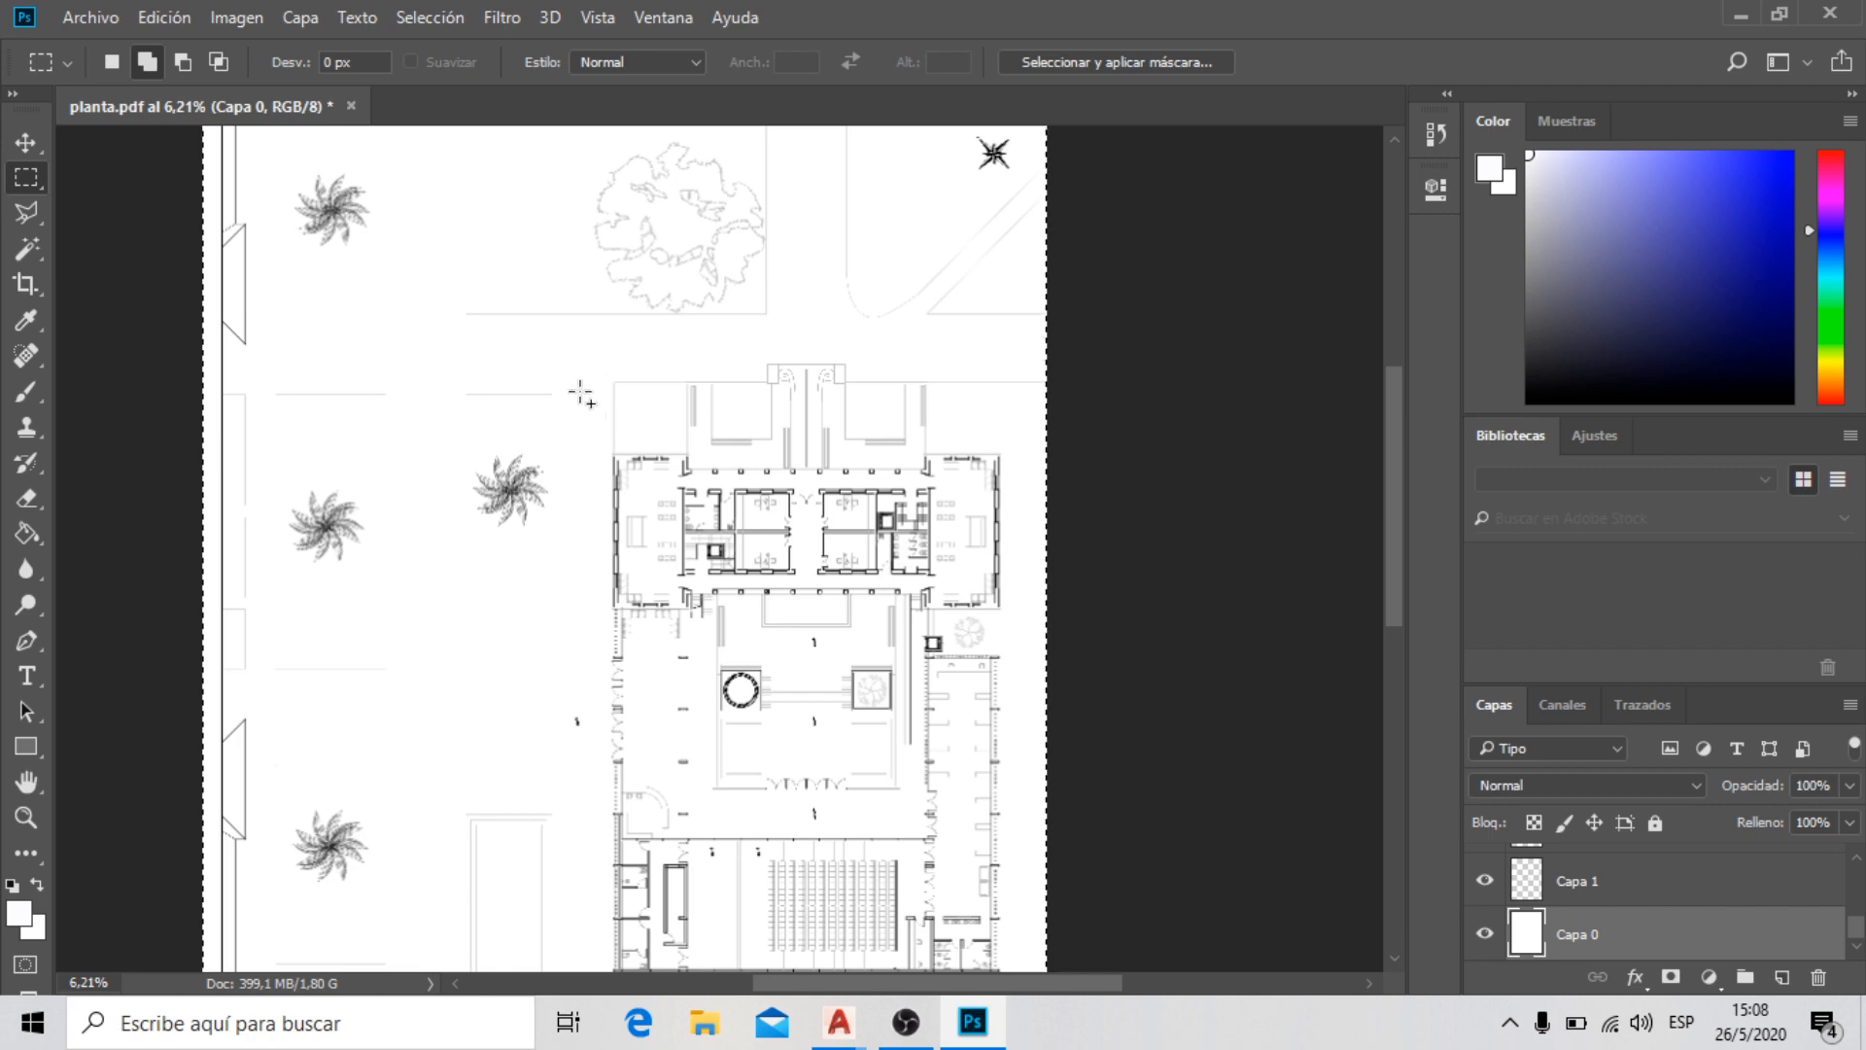
pyautogui.scroll(3, 614, 488)
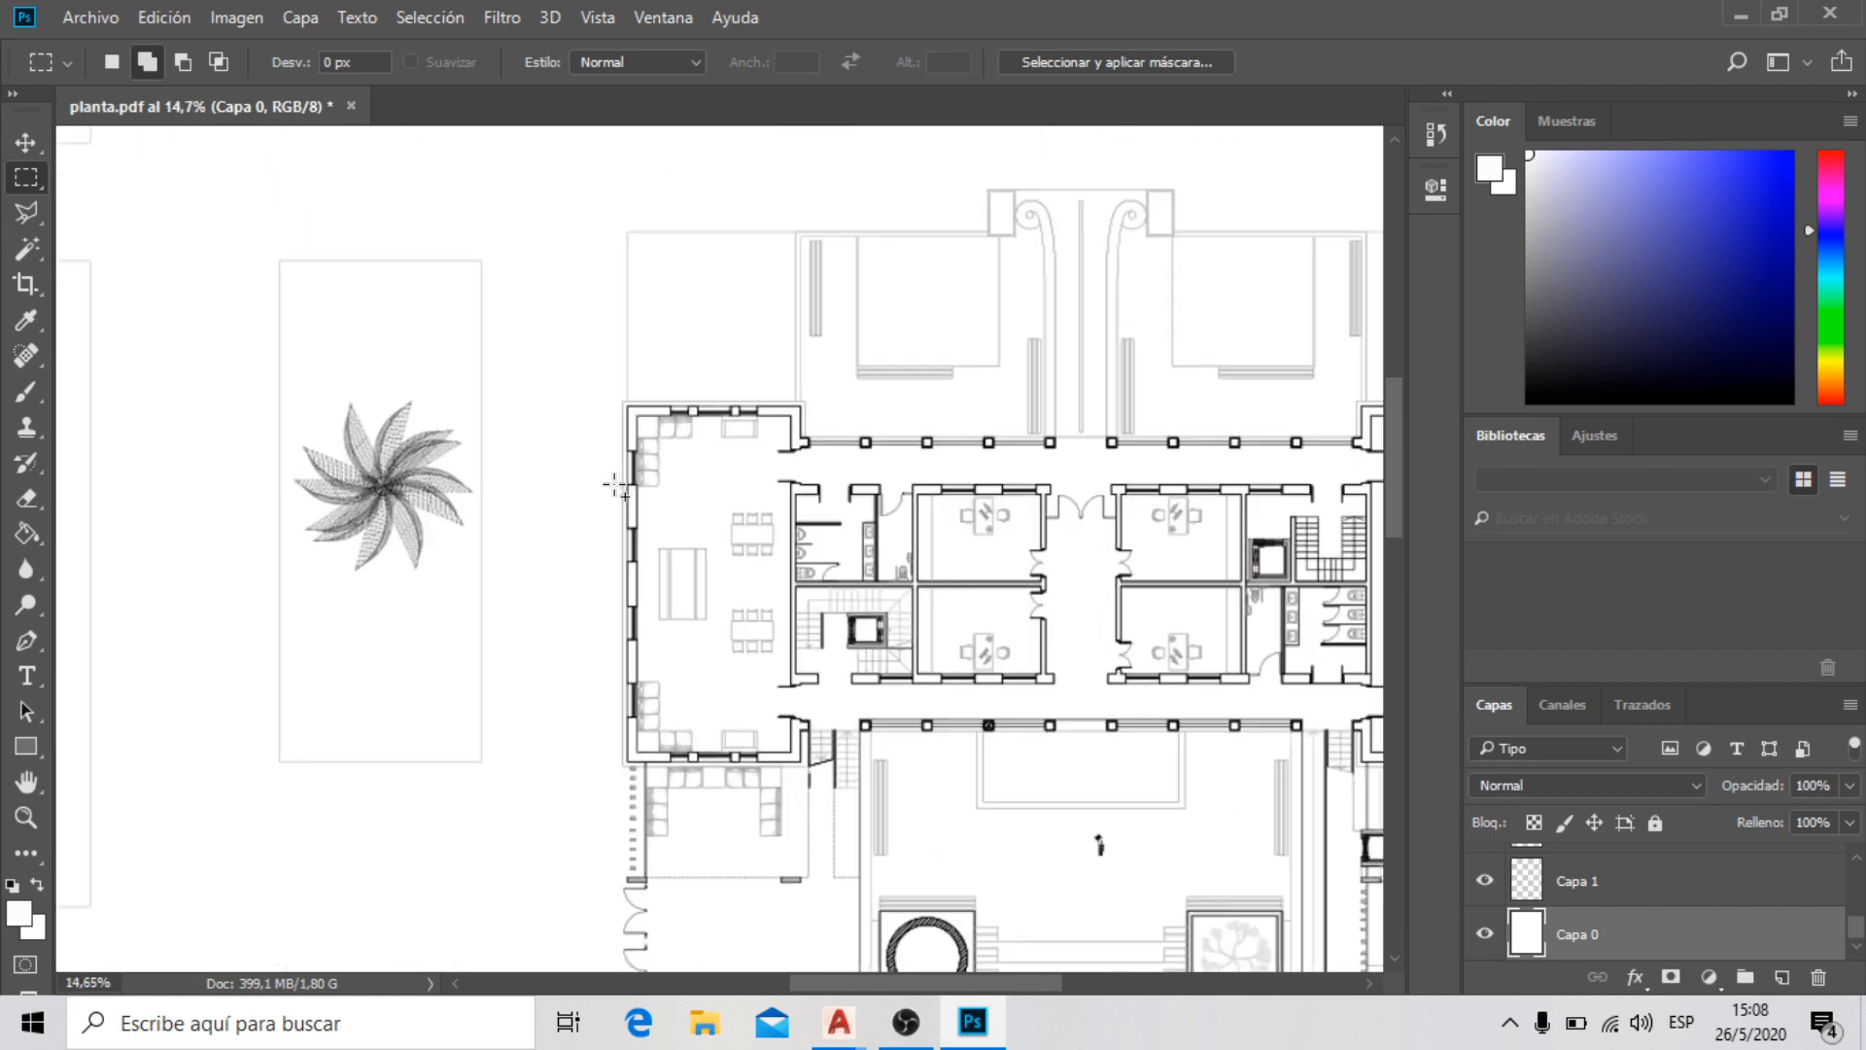
pyautogui.scroll(-3, 596, 404)
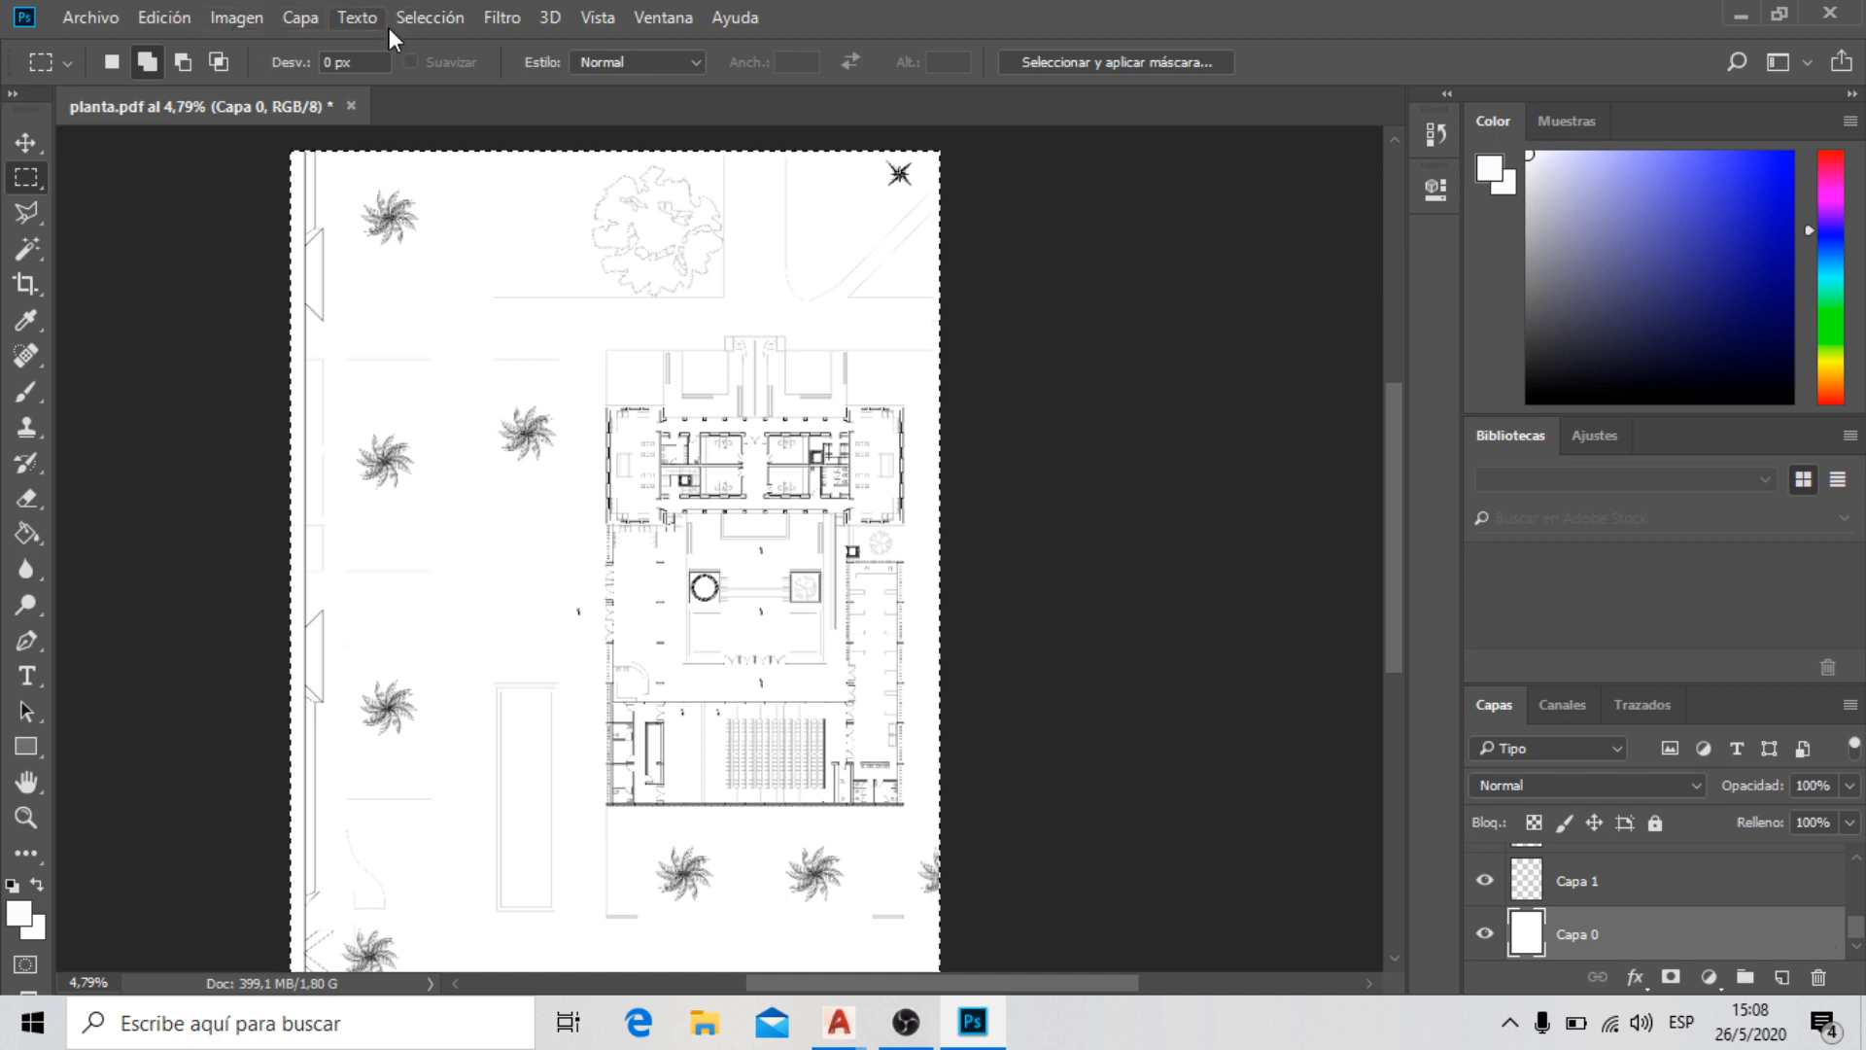
# Clear the selection and create a new layer named Negro directly above Capa 1 copia 5
pyautogui.click(429, 17)
pyautogui.click(487, 71)
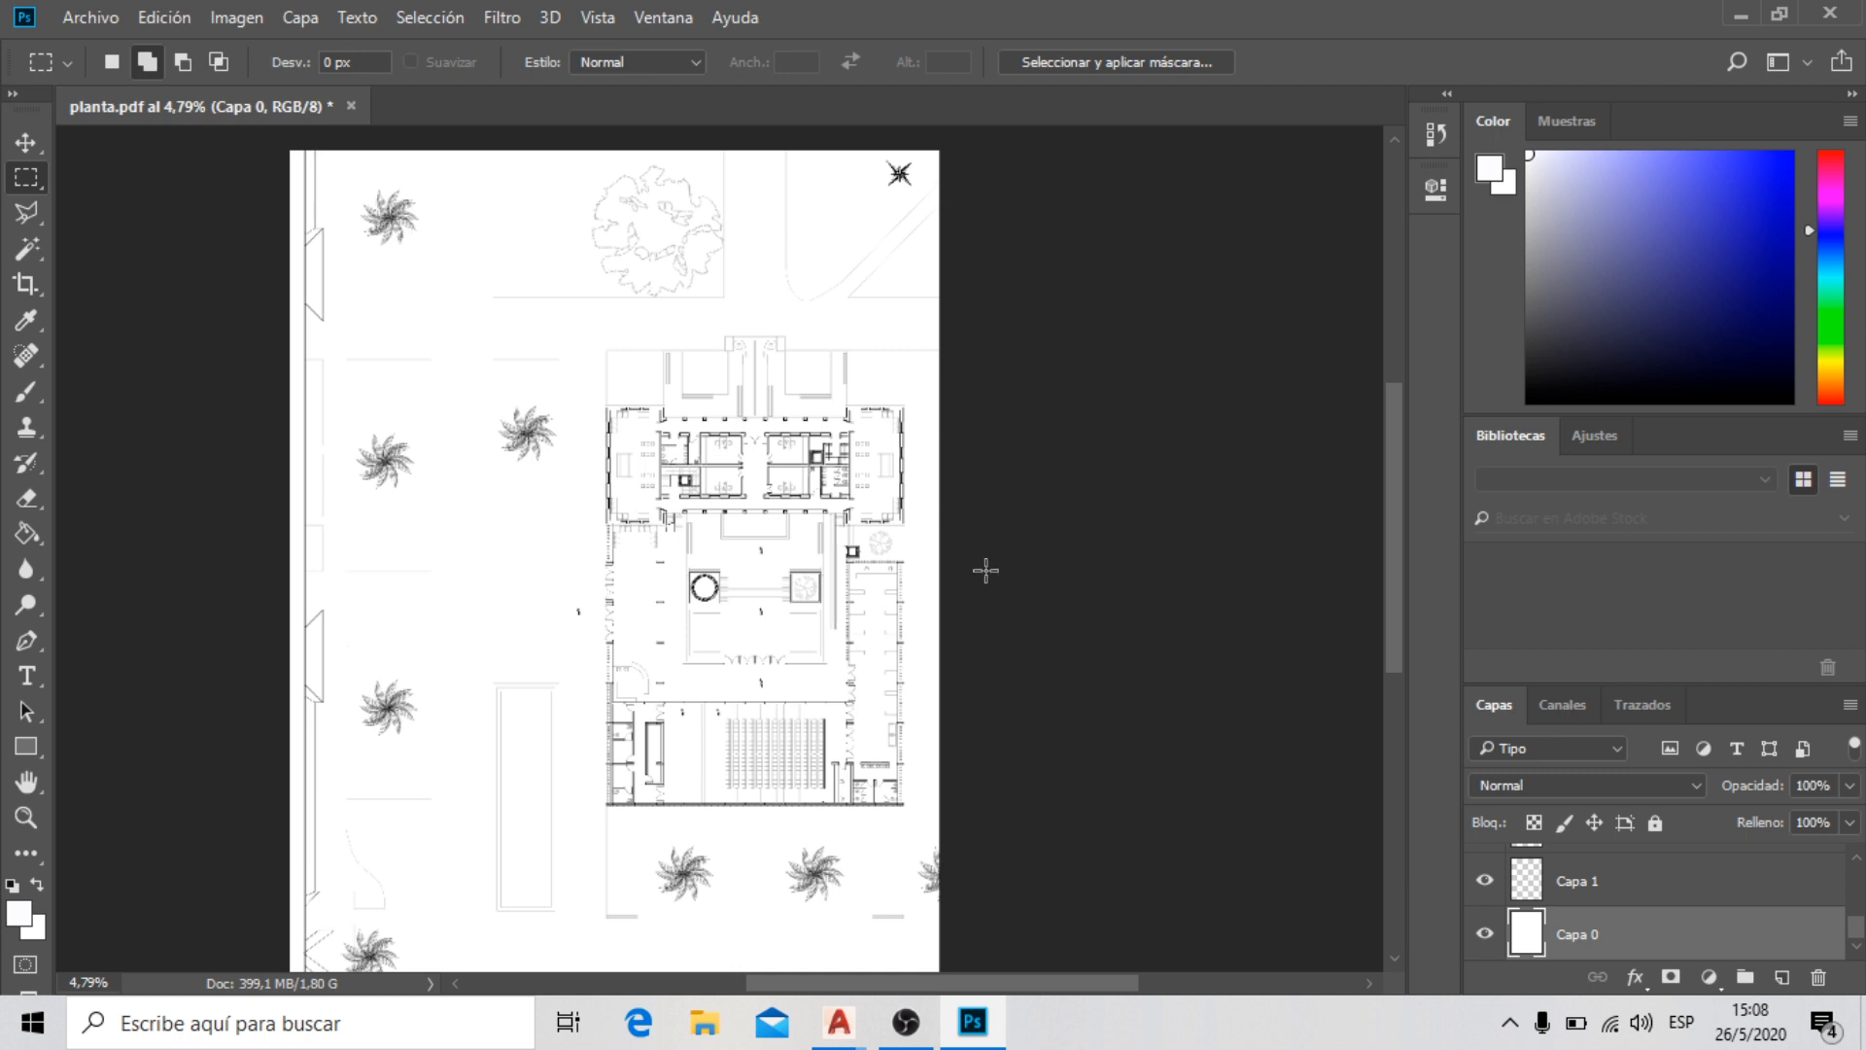
pyautogui.scroll(5, 1730, 923)
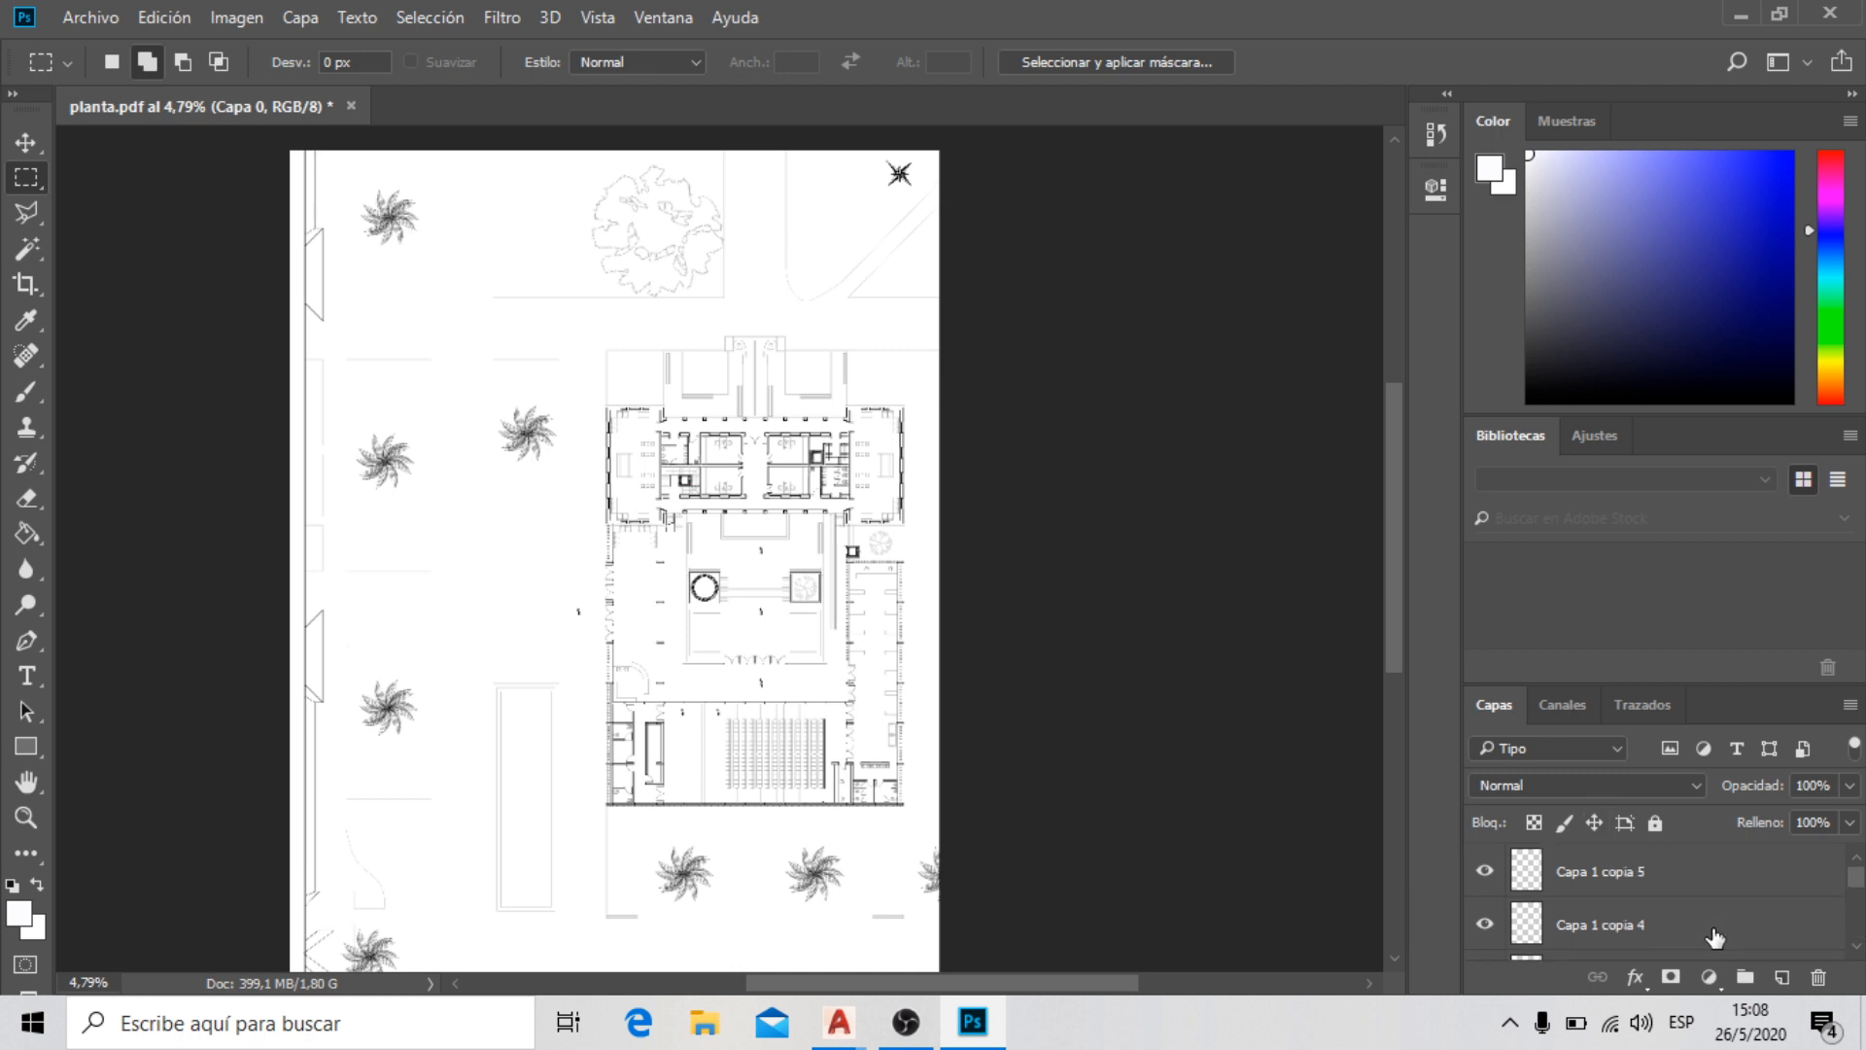
pyautogui.click(1674, 897)
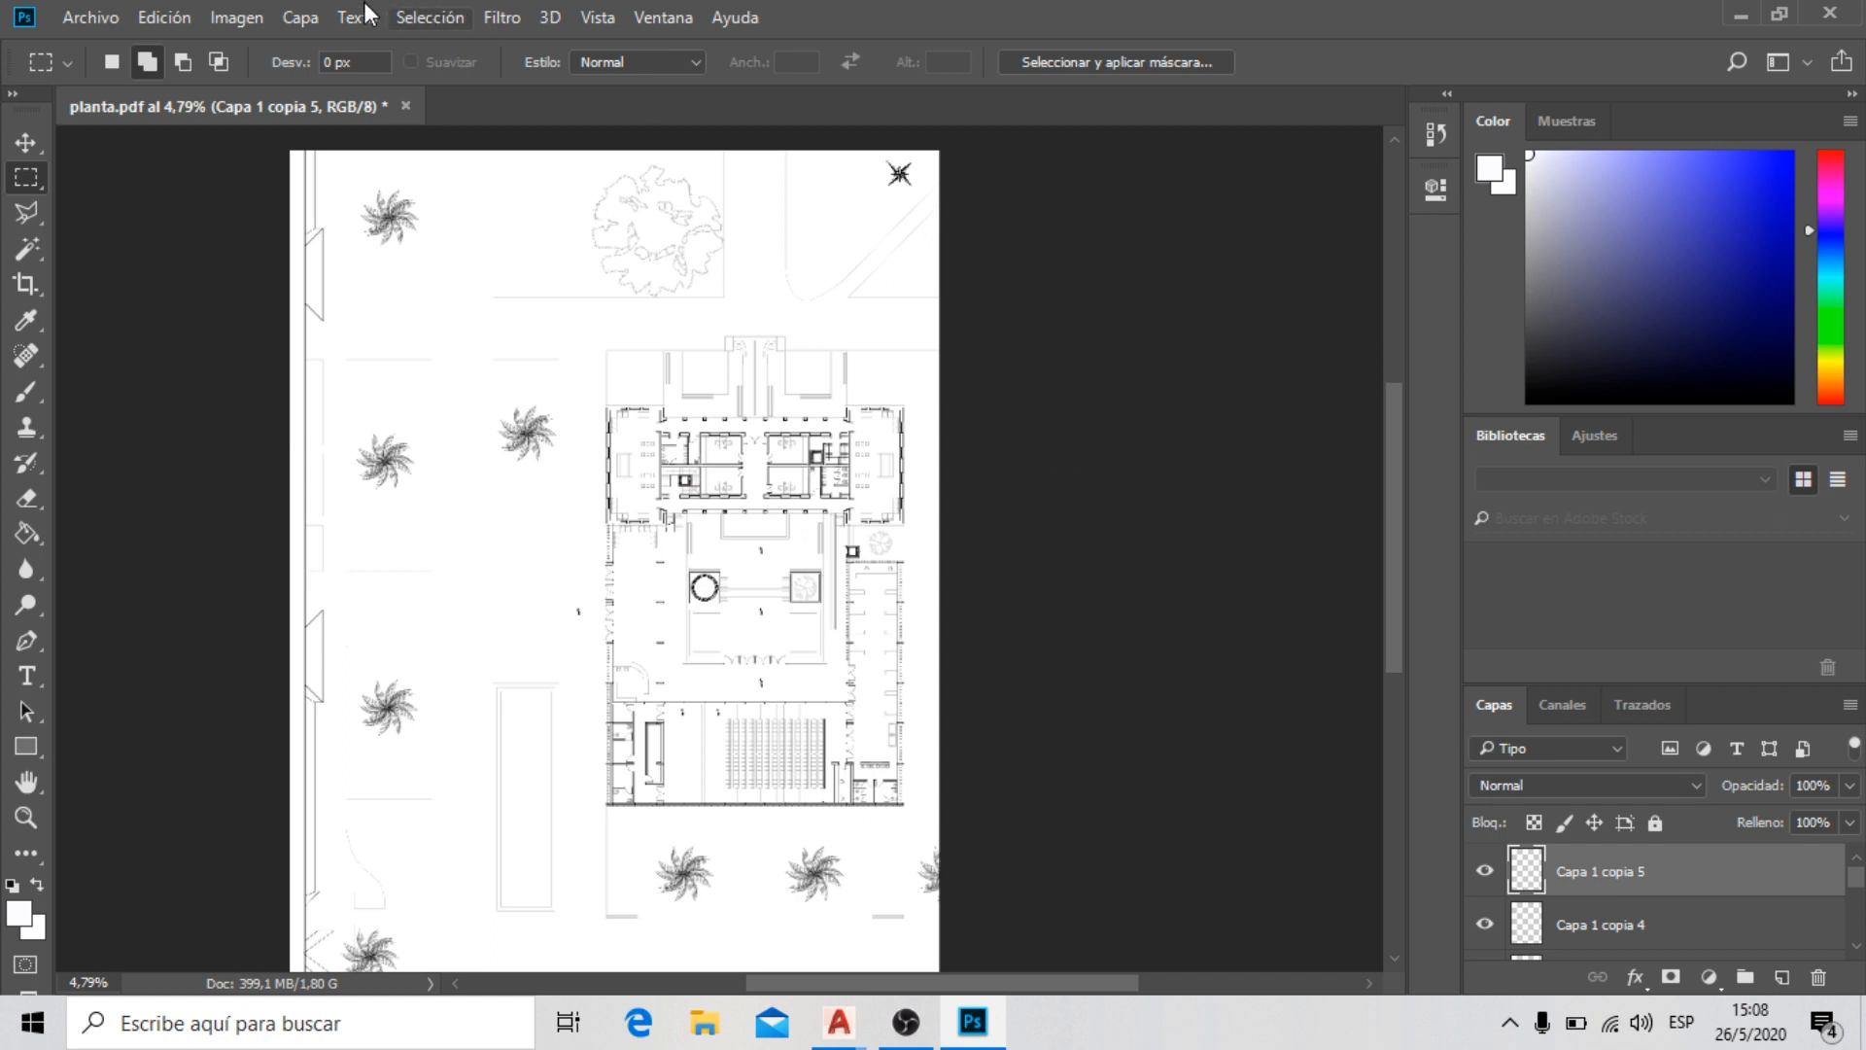
pyautogui.click(301, 18)
pyautogui.moveTo(622, 41)
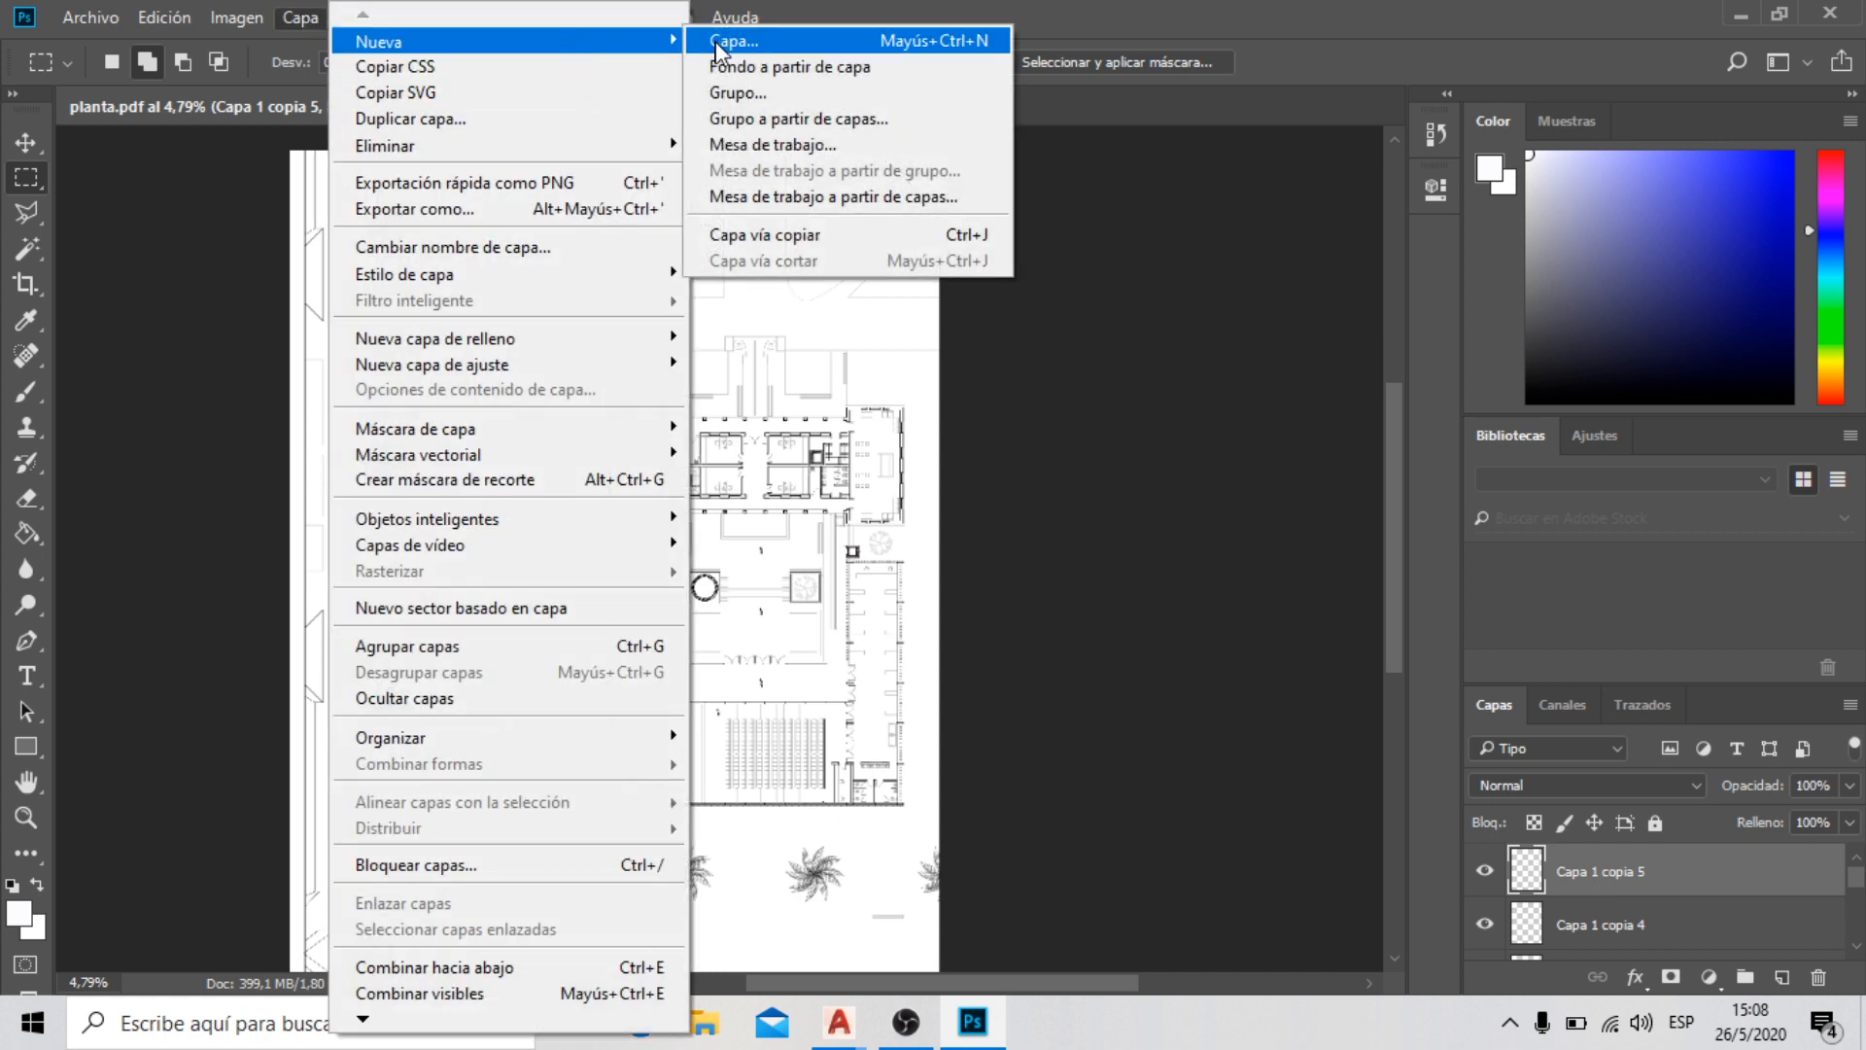
pyautogui.click(734, 41)
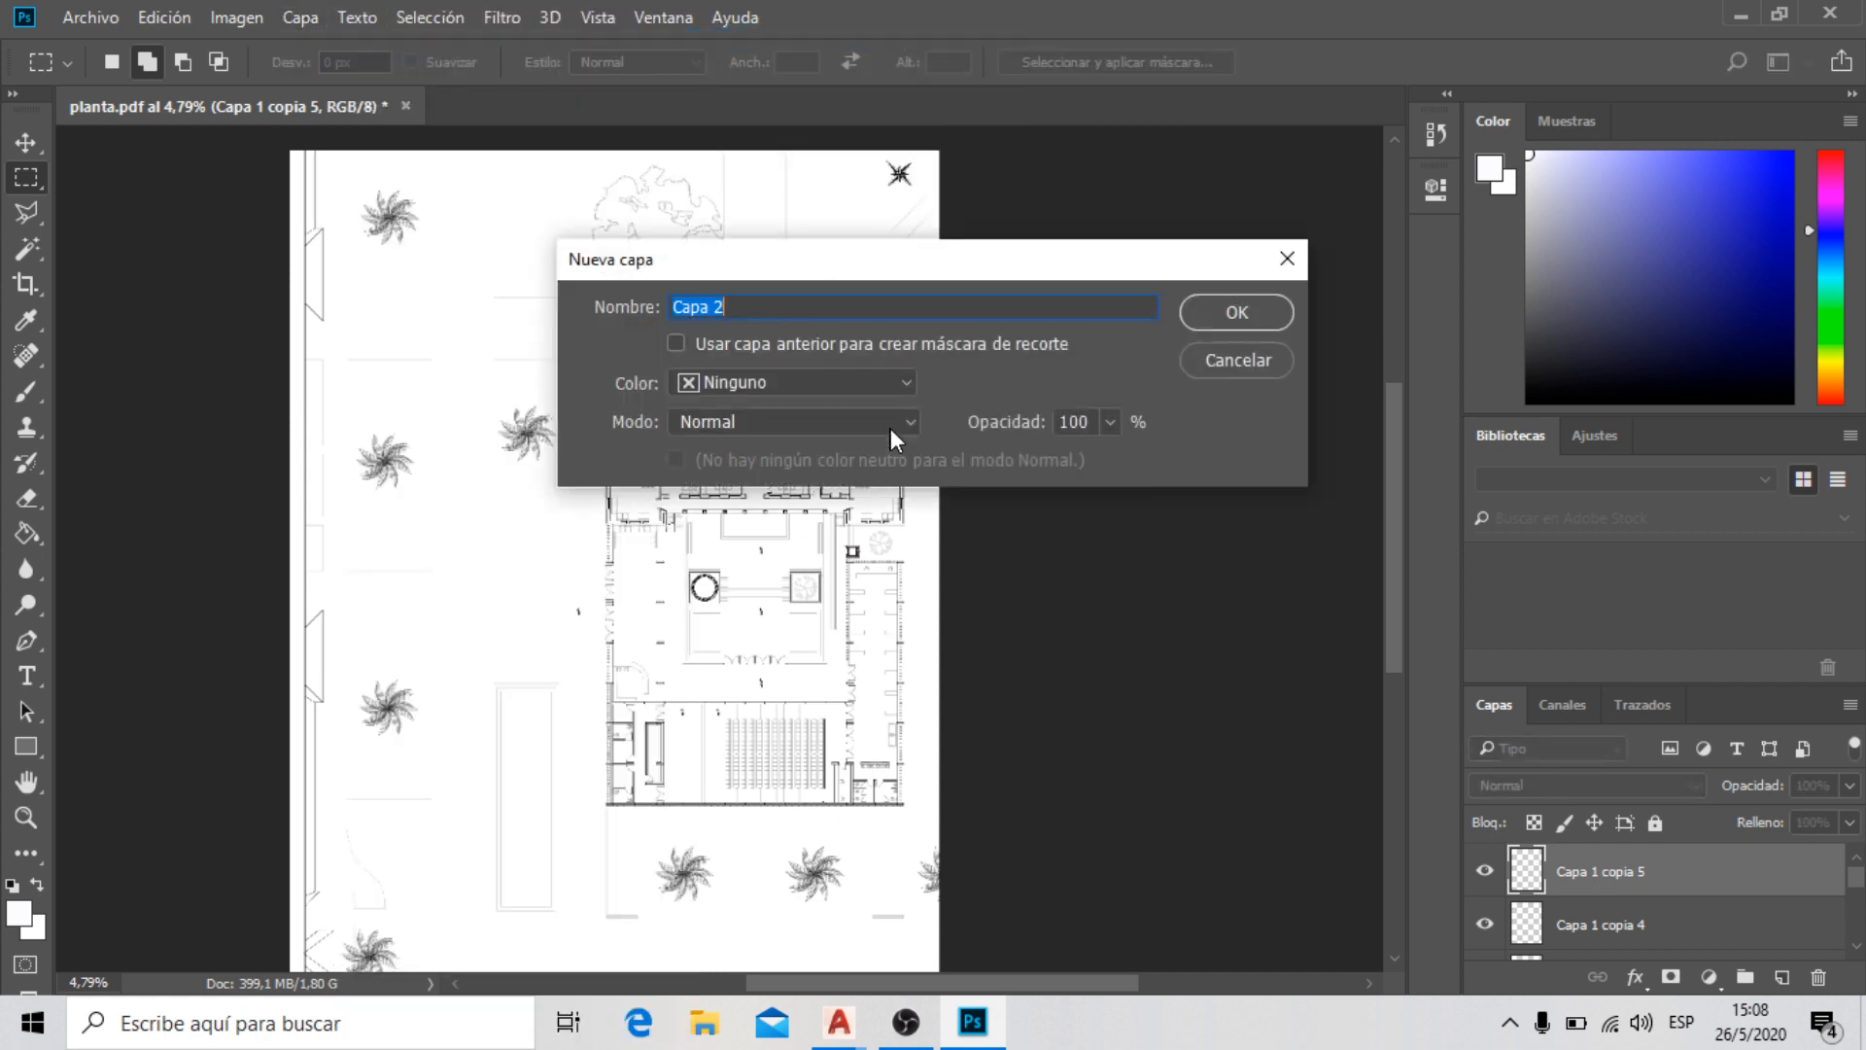
pyautogui.write('Negro')
pyautogui.click(1210, 312)
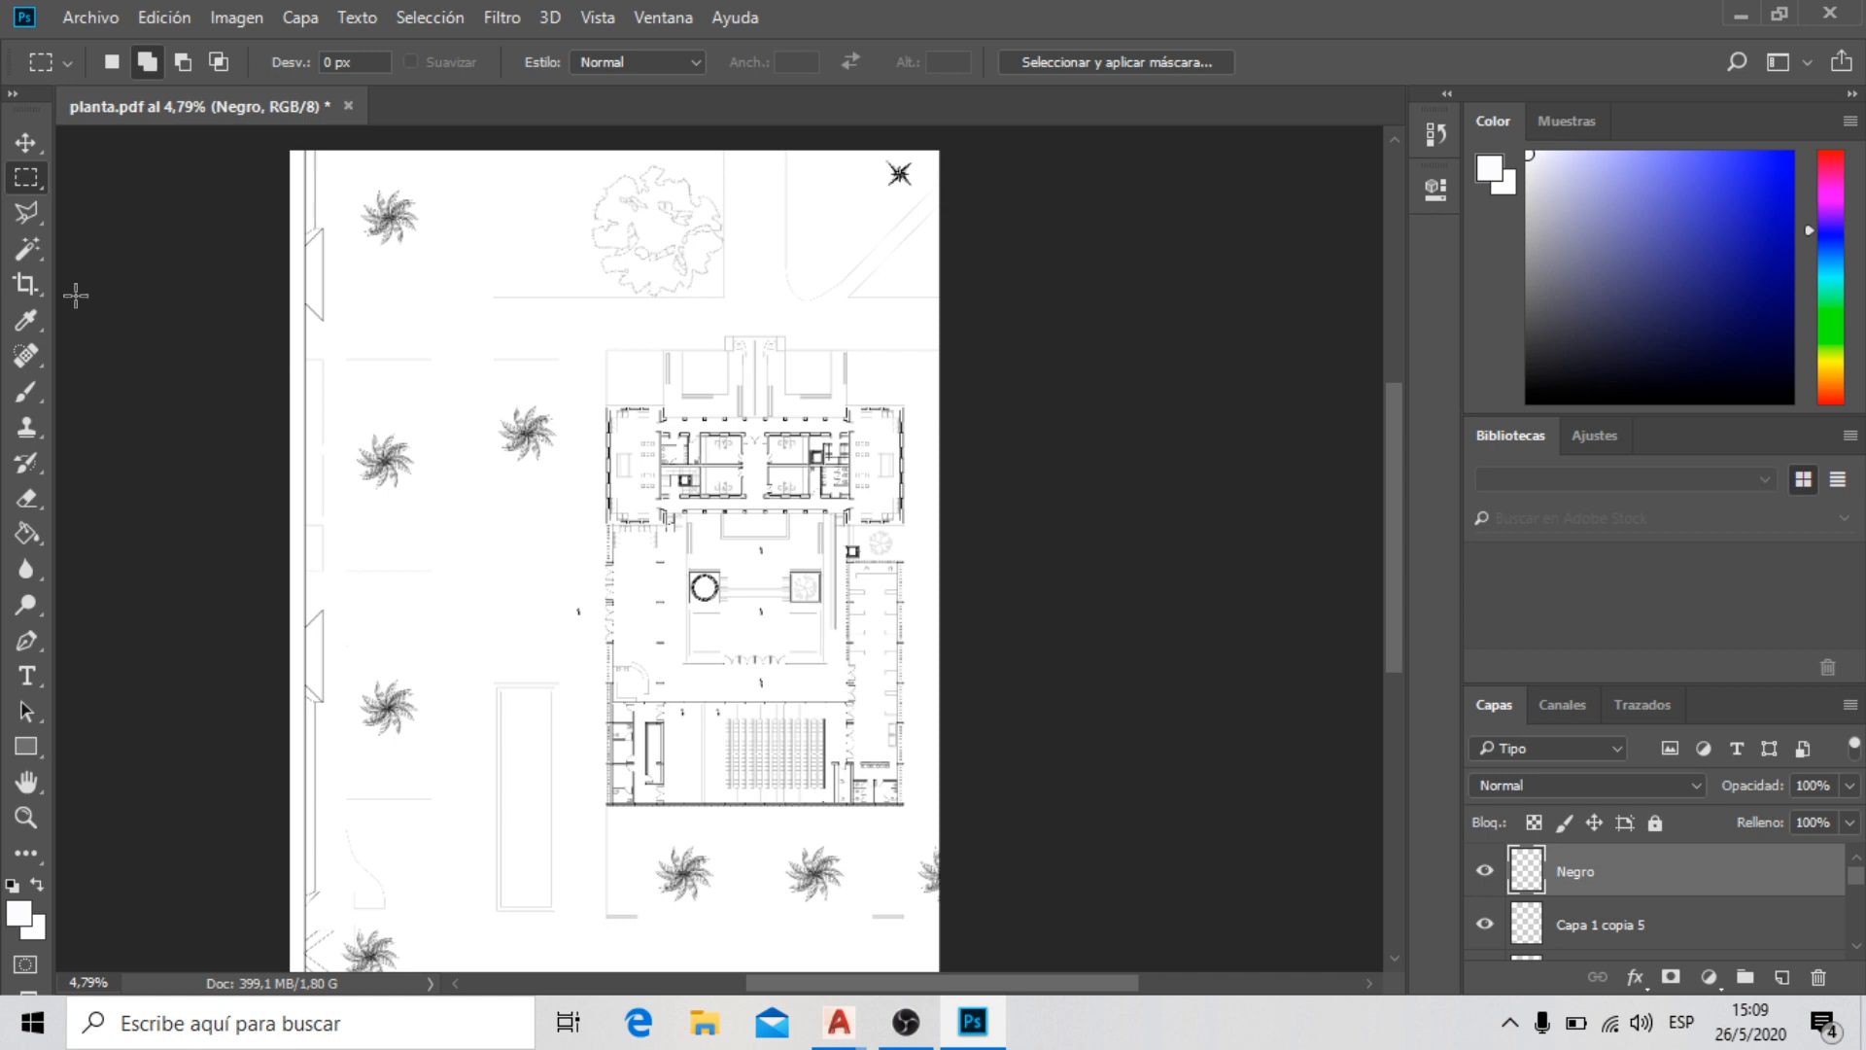
# Select the inside of the west wing's lower-left corner wall with the Magic Wand tool (Varita mágica)
pyautogui.click(25, 142)
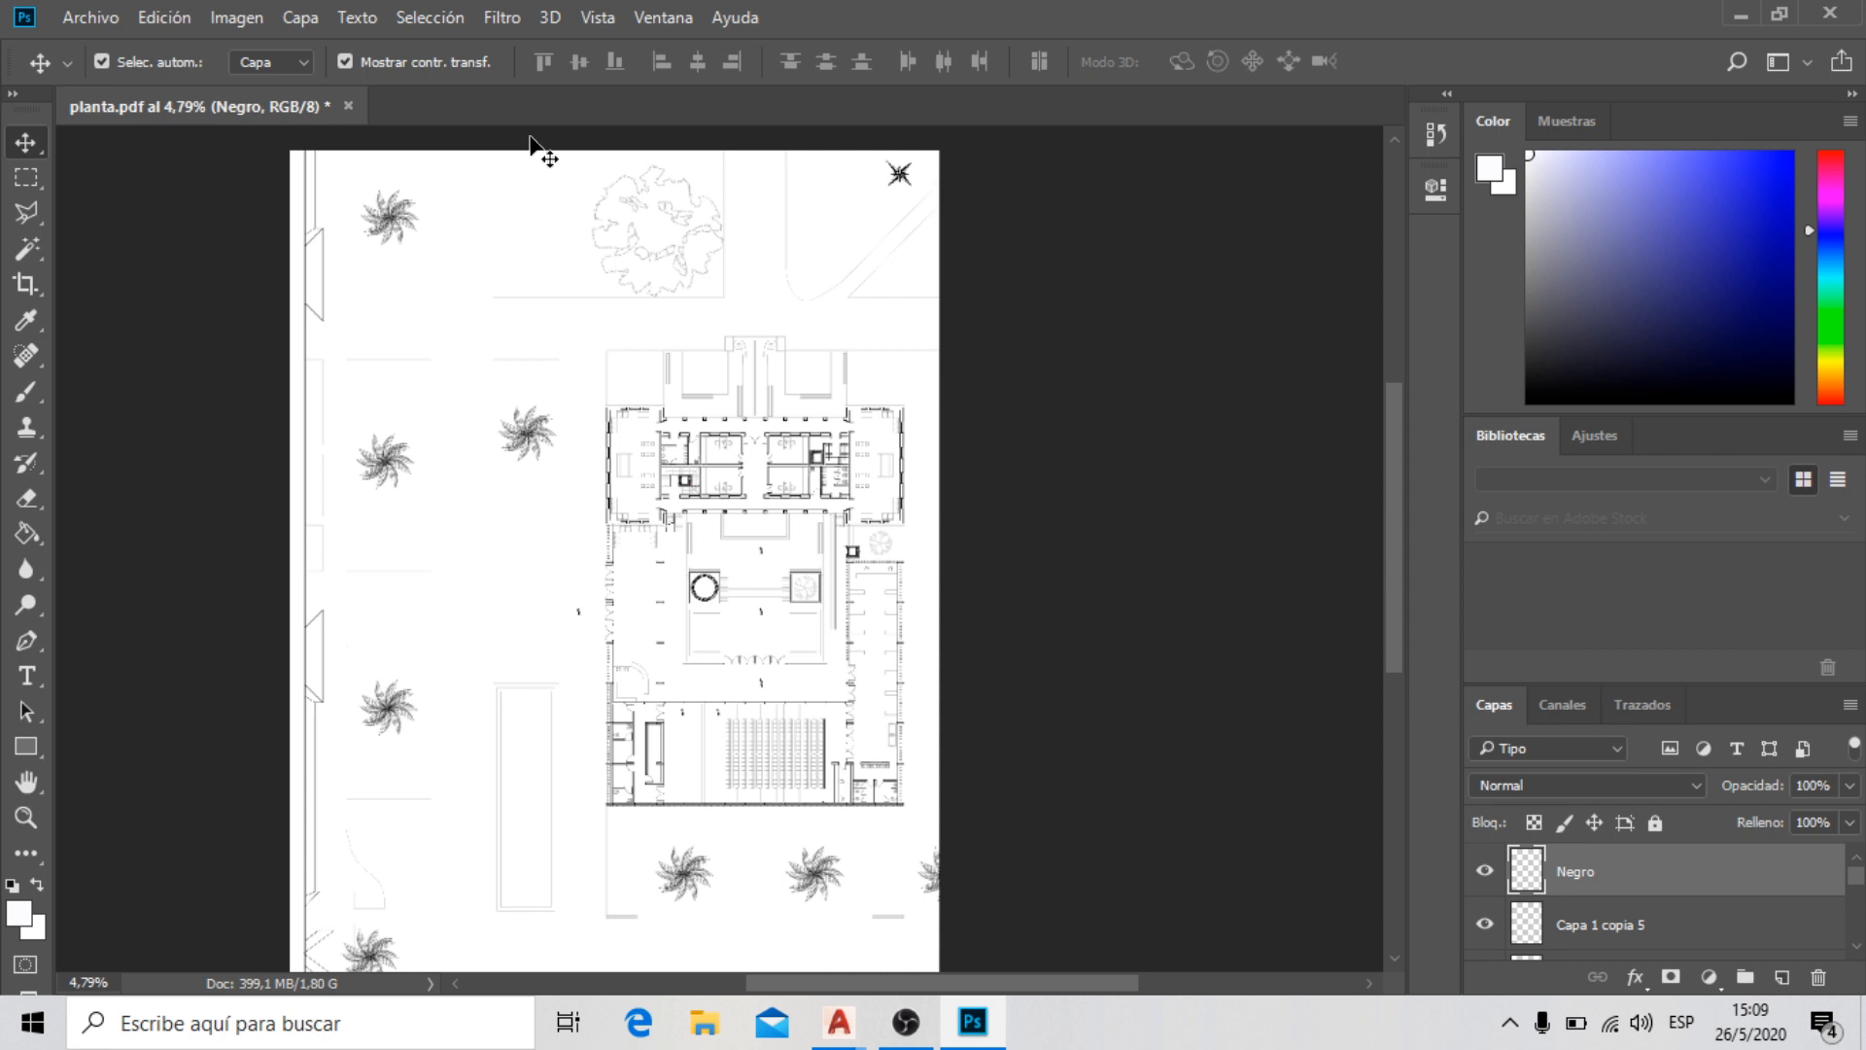
pyautogui.click(30, 250)
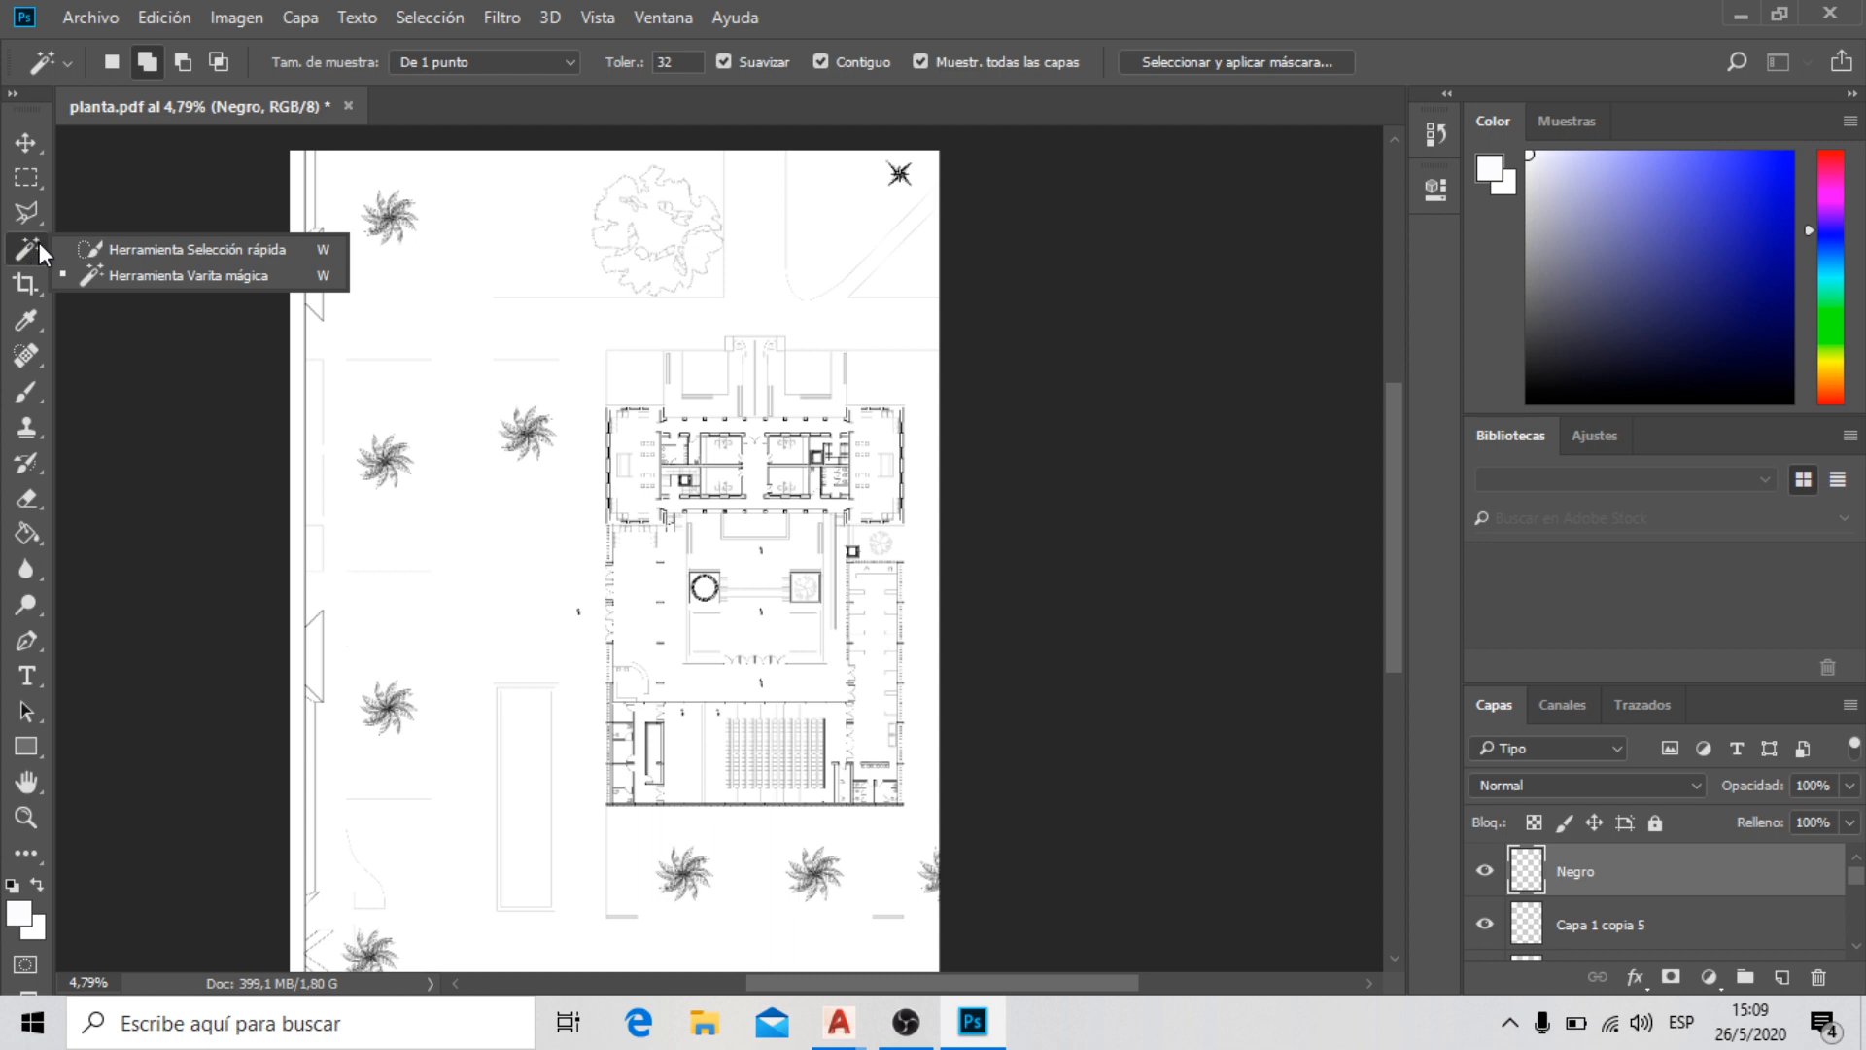
pyautogui.click(136, 250)
pyautogui.click(26, 249)
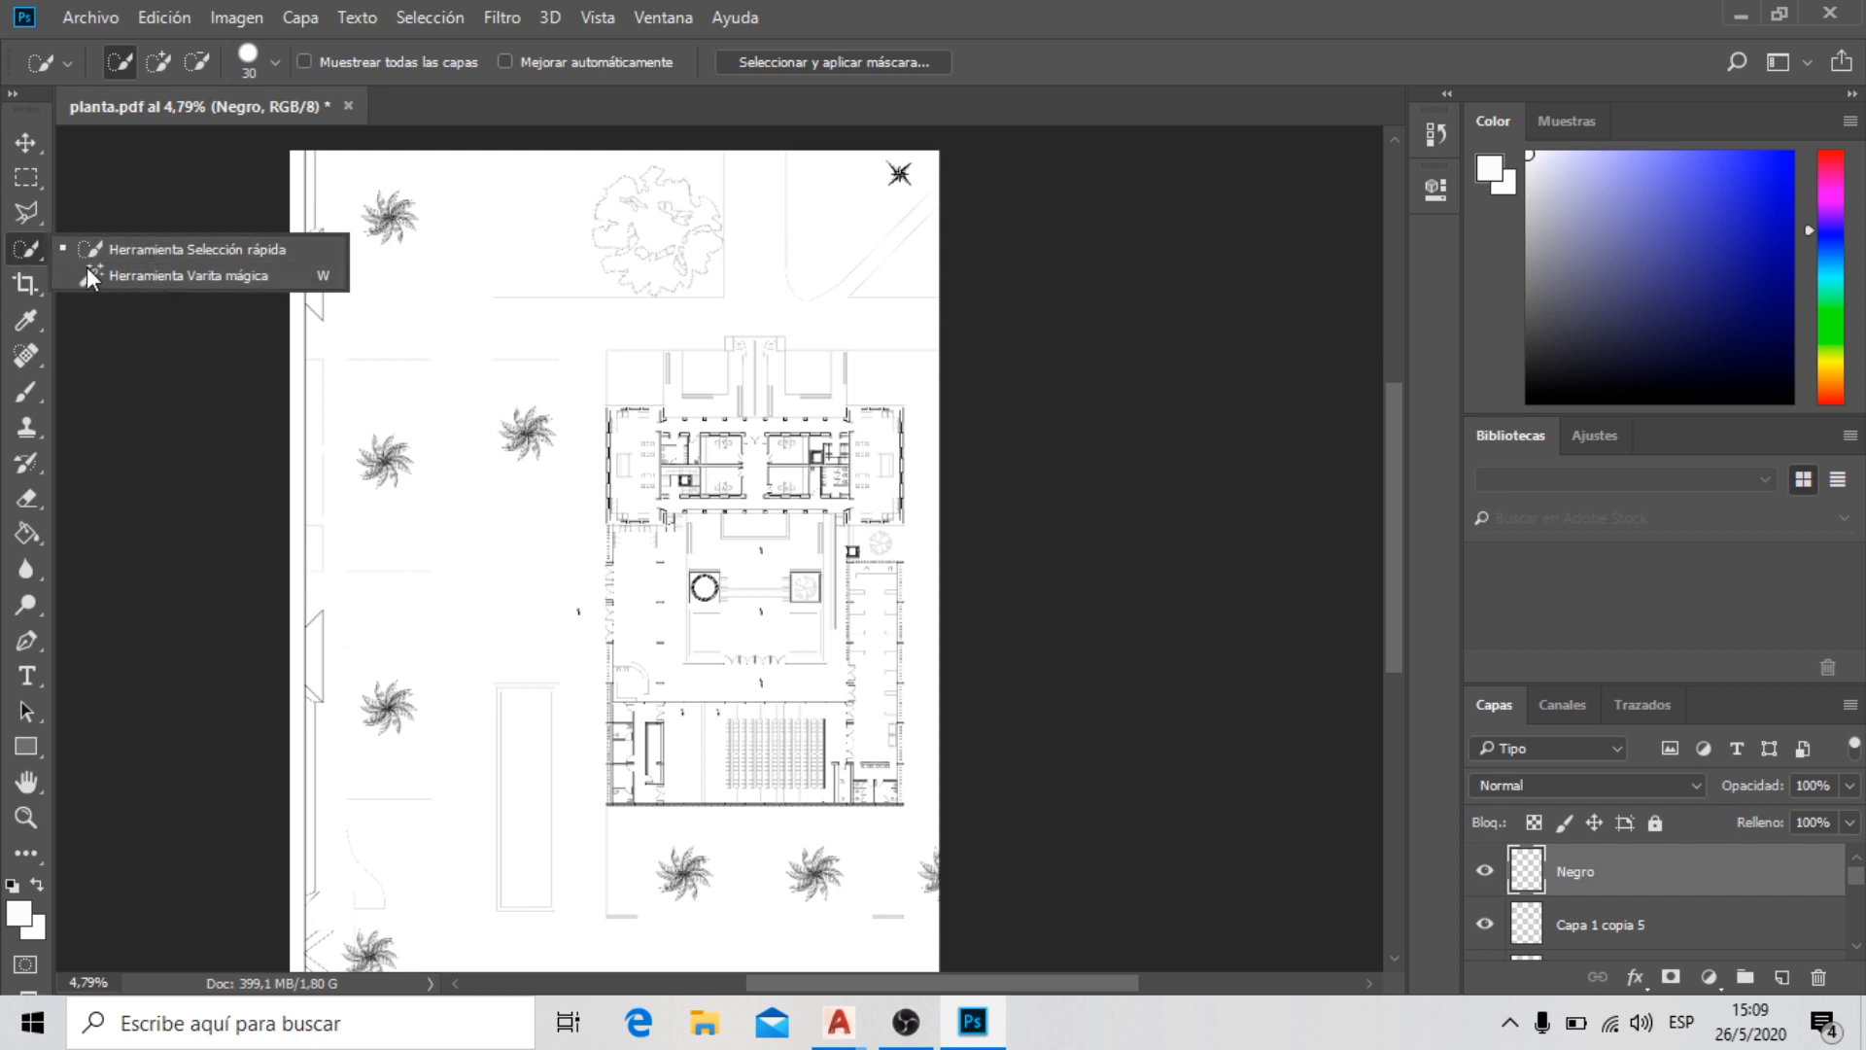
pyautogui.click(119, 277)
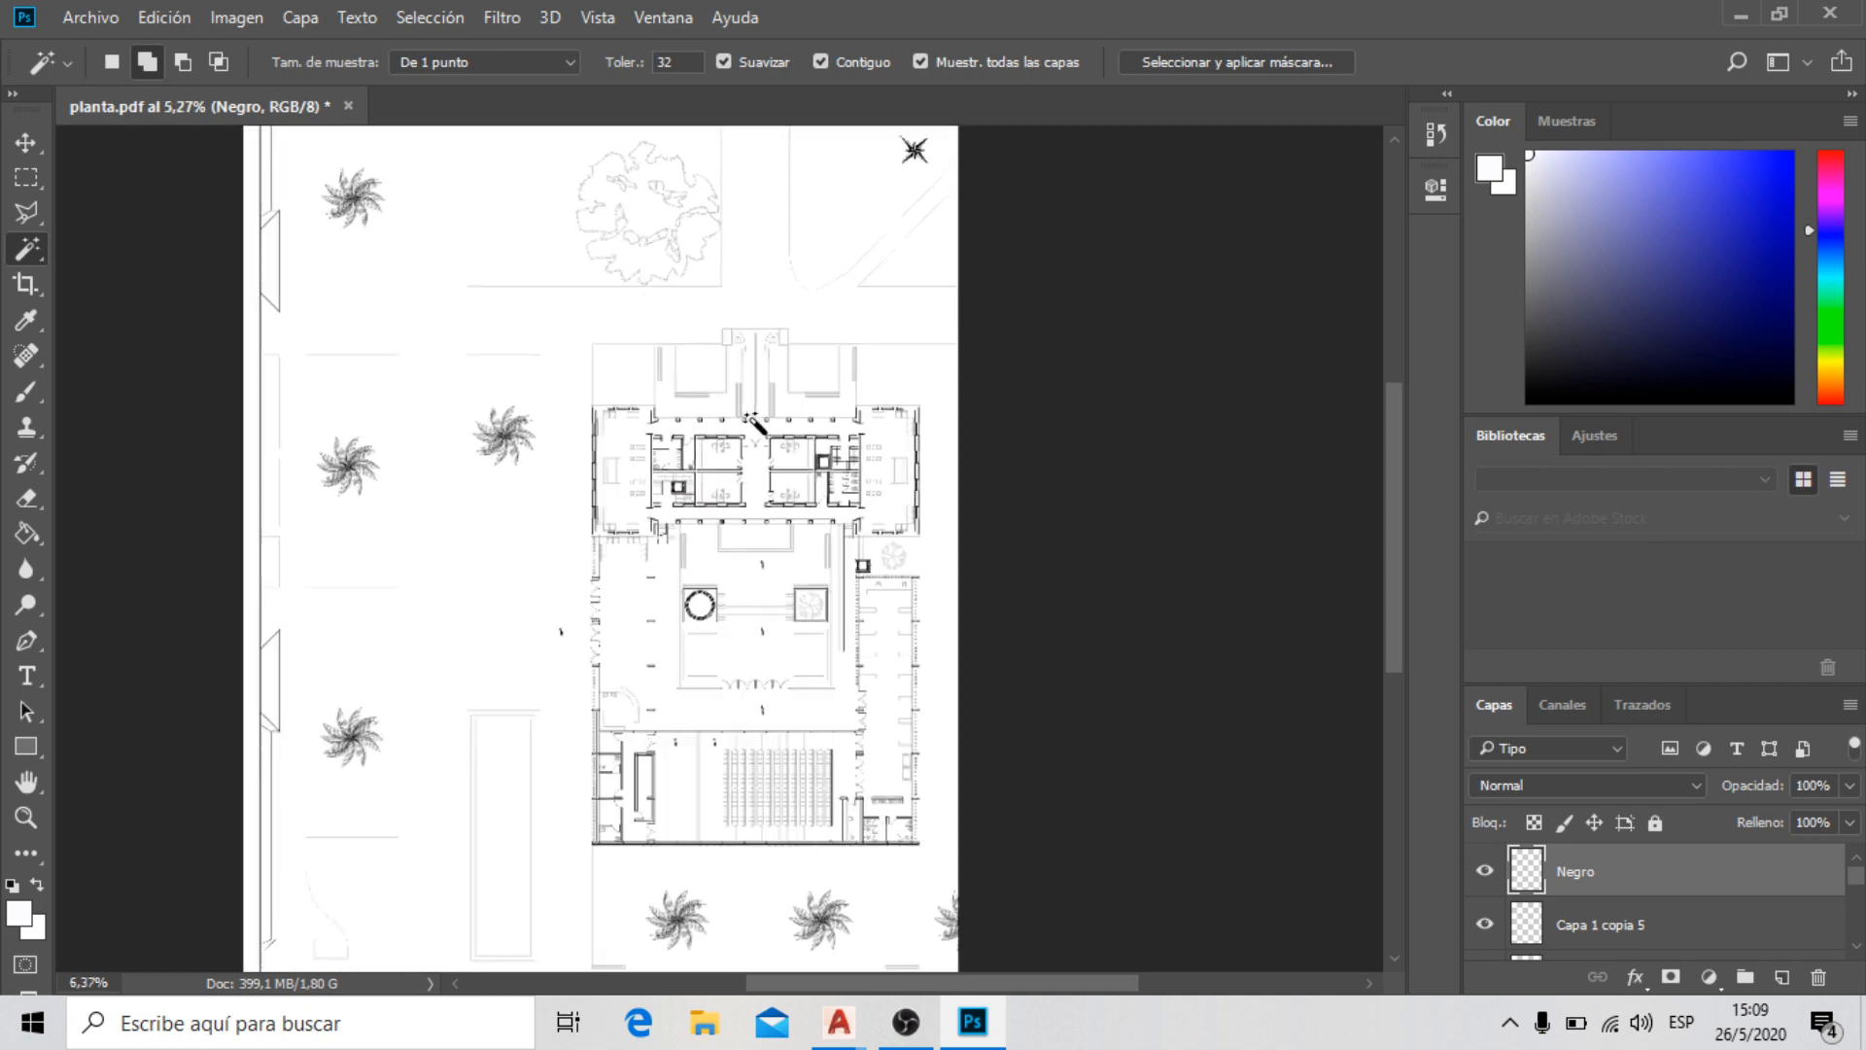
pyautogui.scroll(2, 754, 421)
pyautogui.scroll(2, 649, 620)
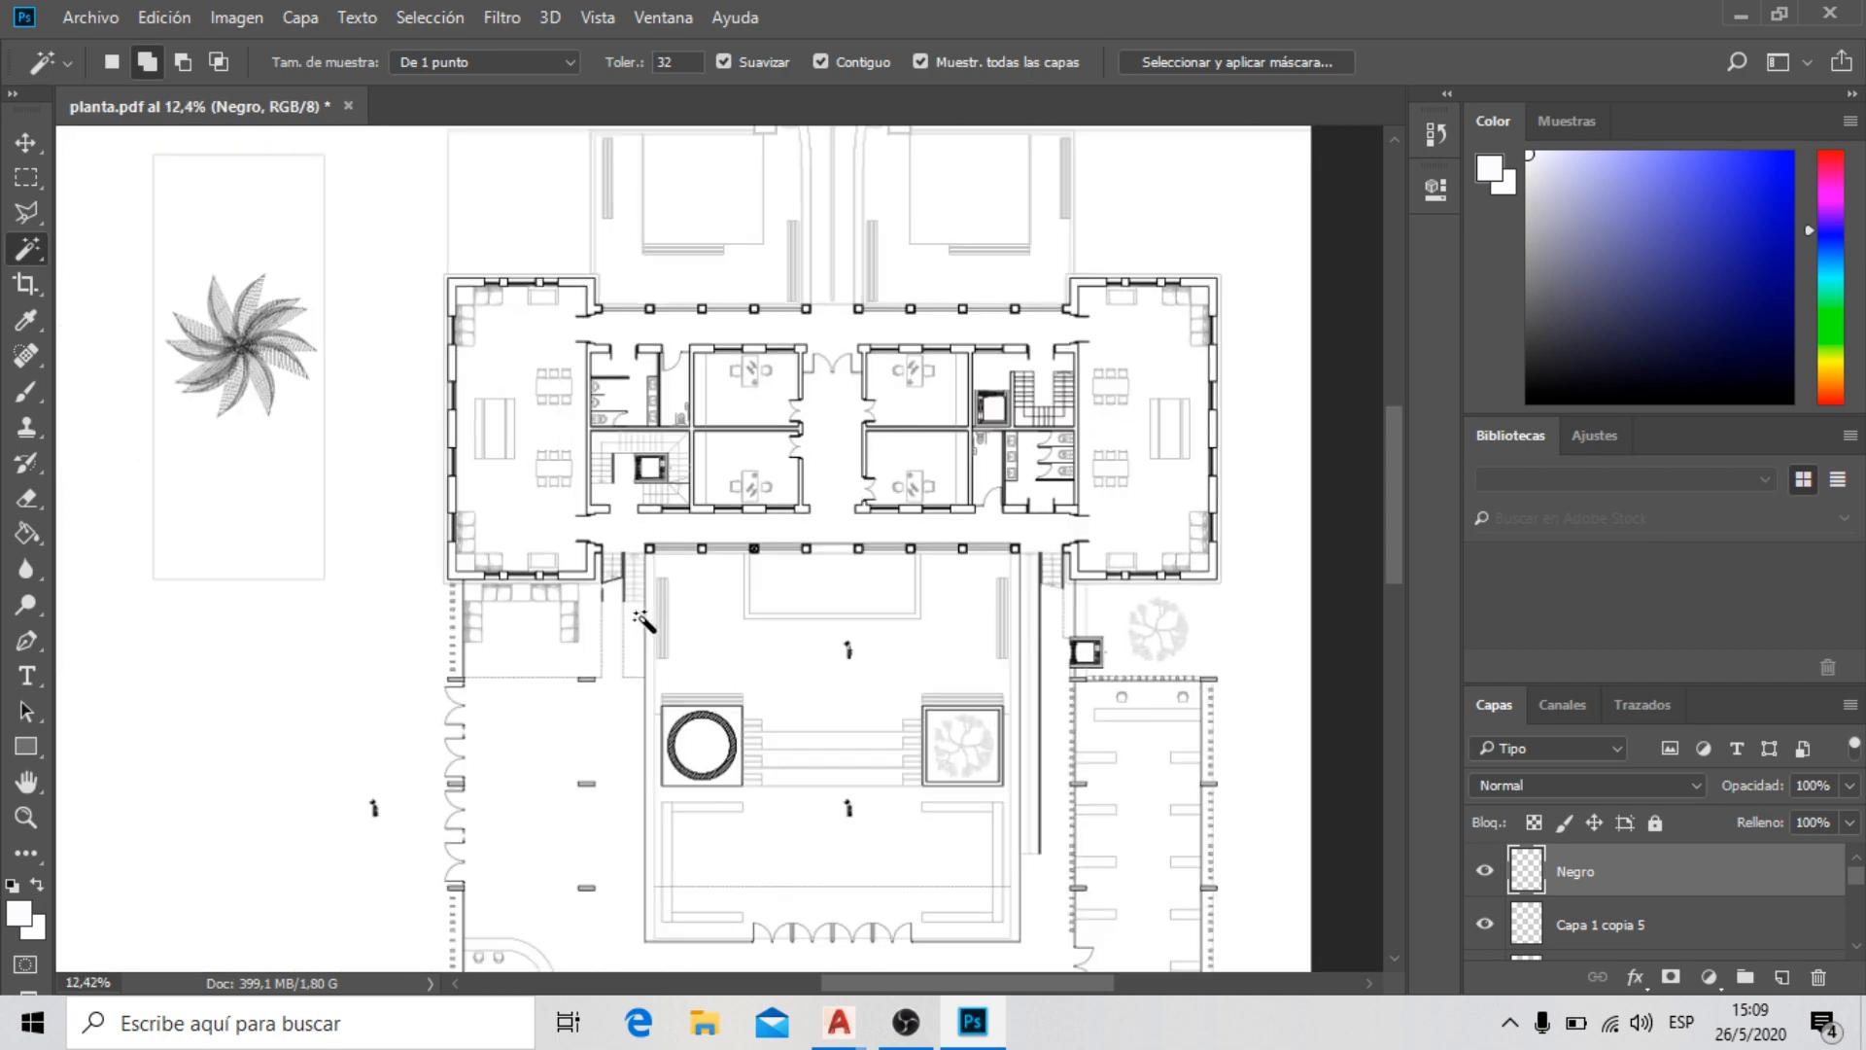
pyautogui.scroll(7, 477, 599)
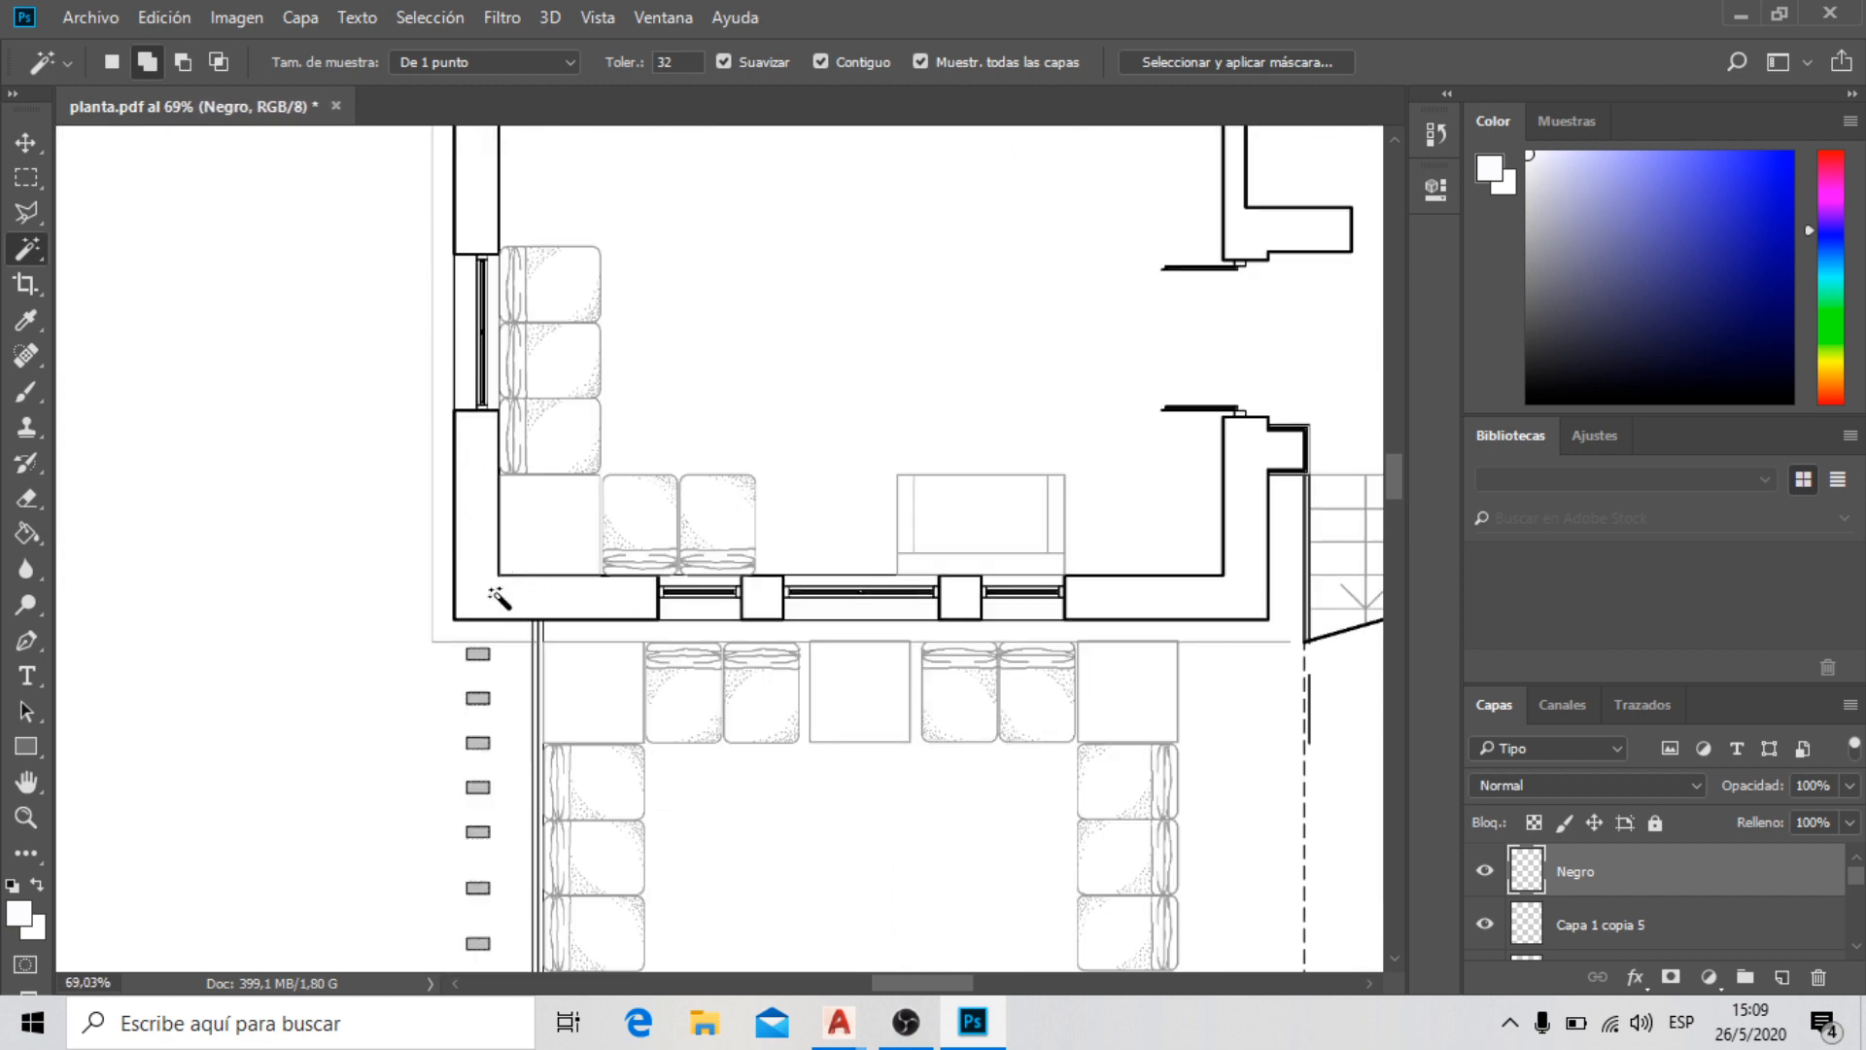
# Add the lower wall segments between the windows of the west wing's outer west facade to the selection
pyautogui.scroll(-3, 443, 694)
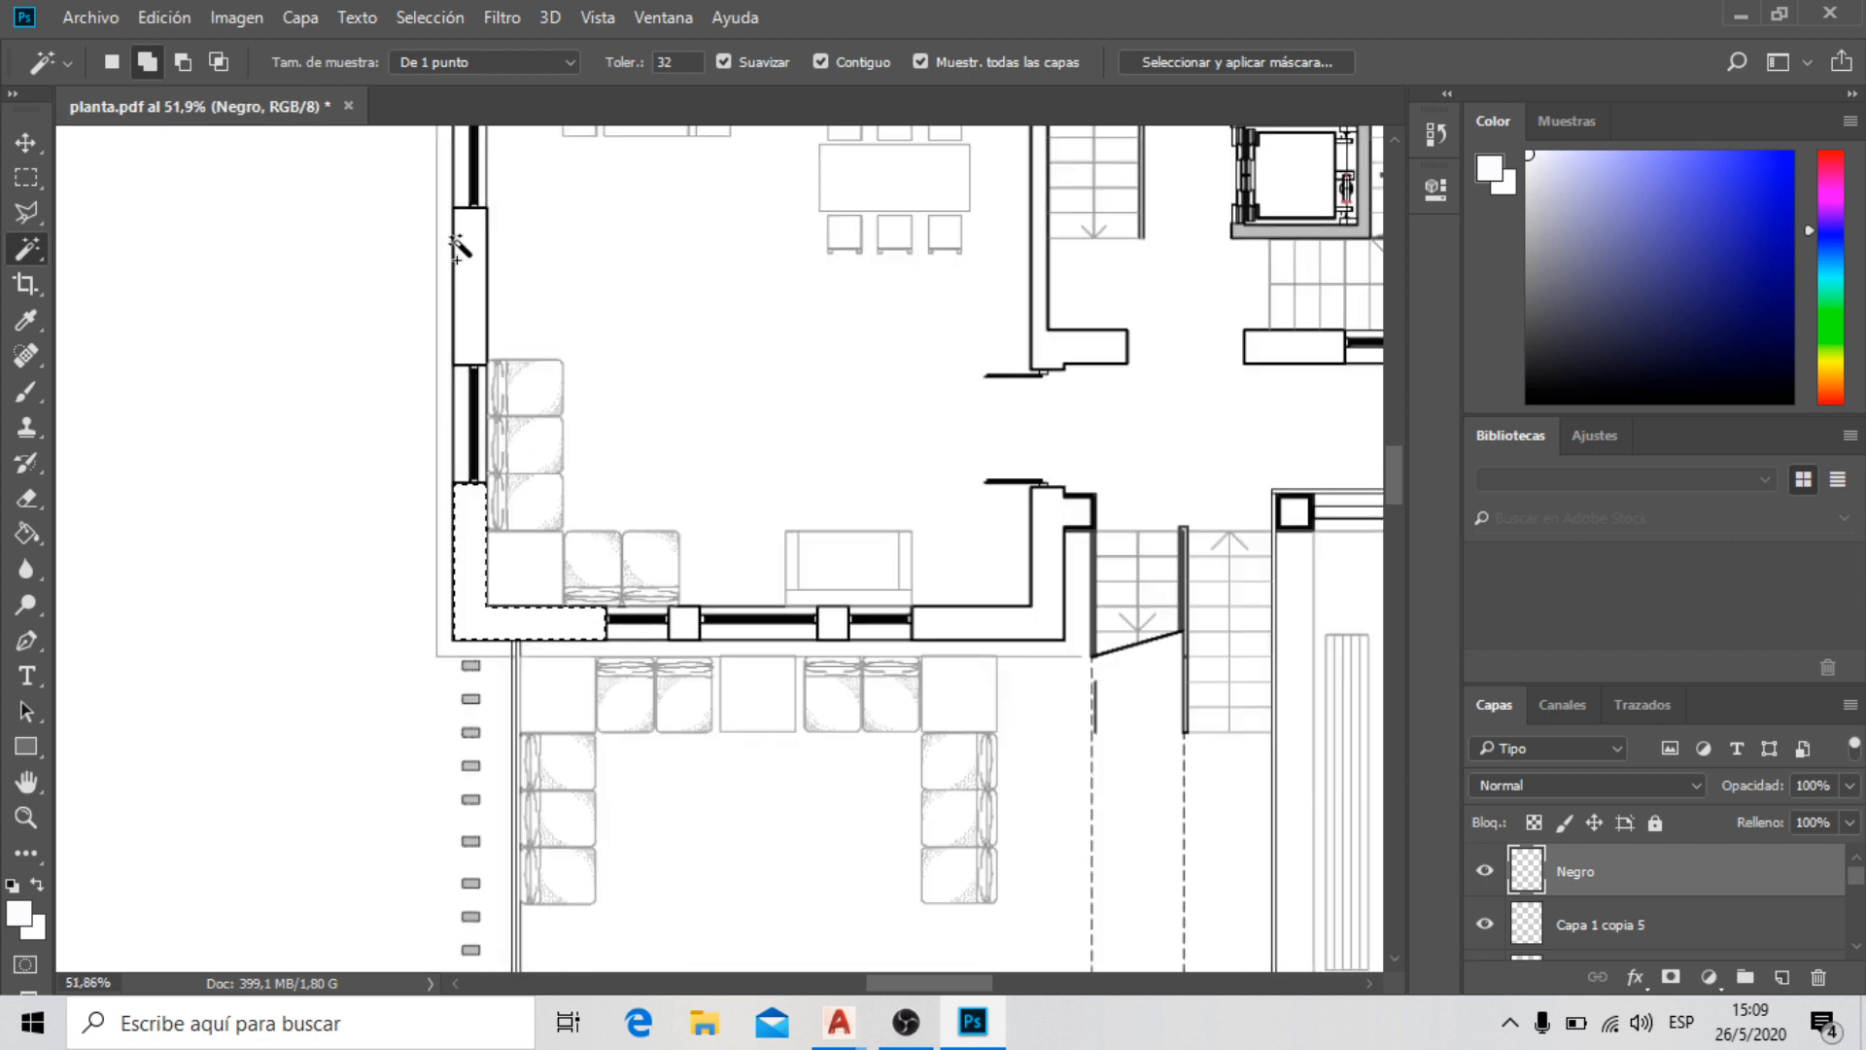
pyautogui.scroll(4, 468, 201)
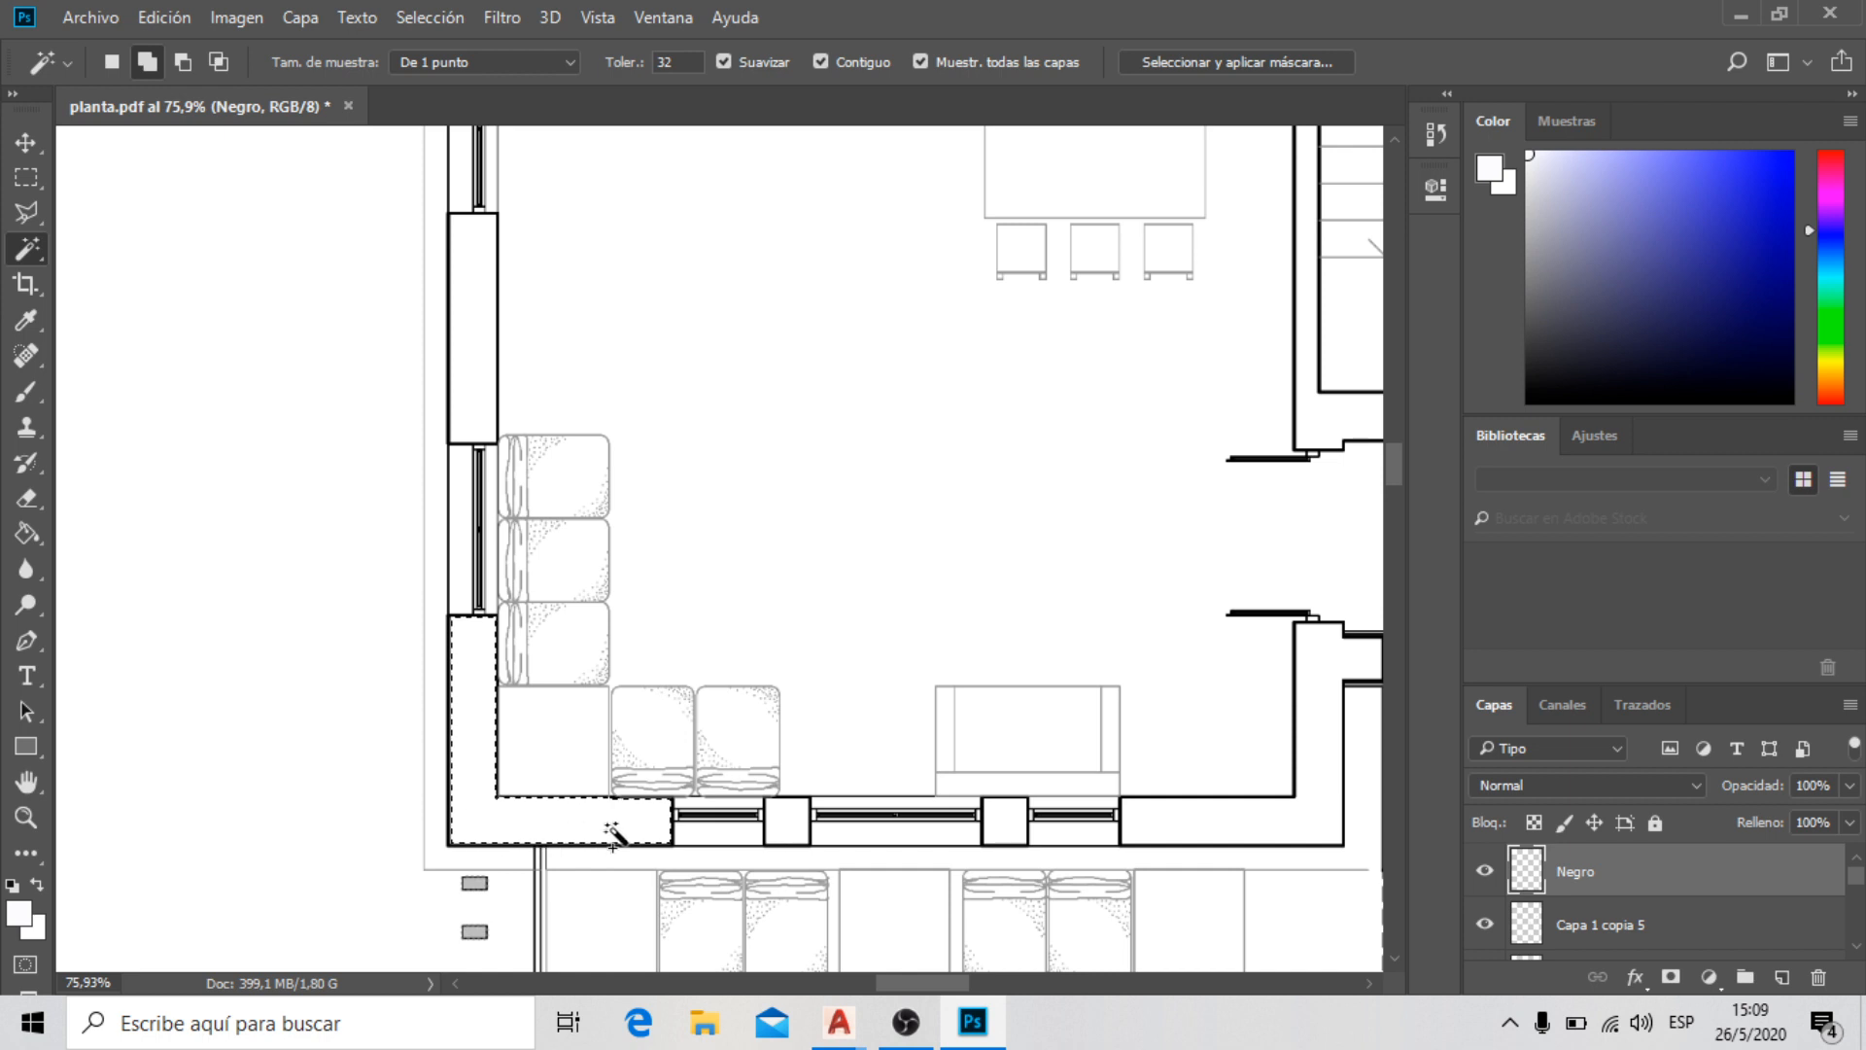
pyautogui.scroll(-2, 478, 588)
pyautogui.scroll(4, 480, 393)
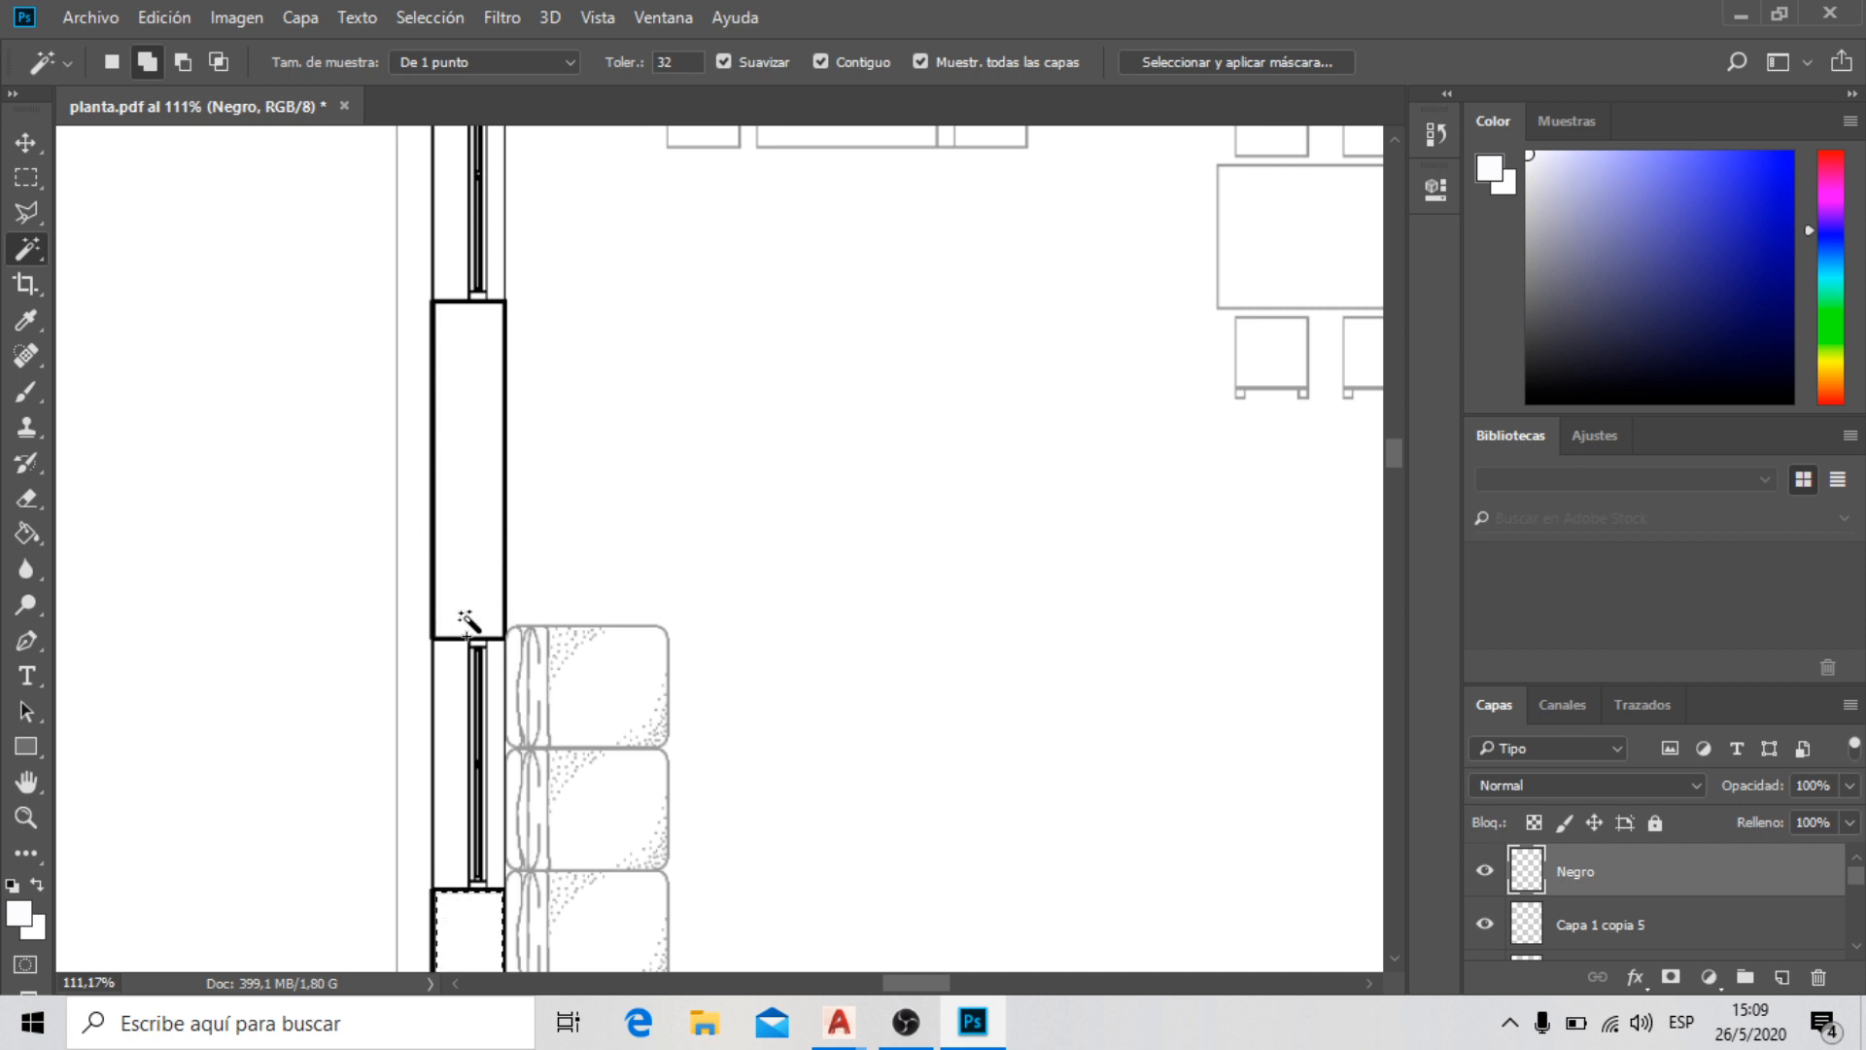
pyautogui.scroll(-2, 606, 651)
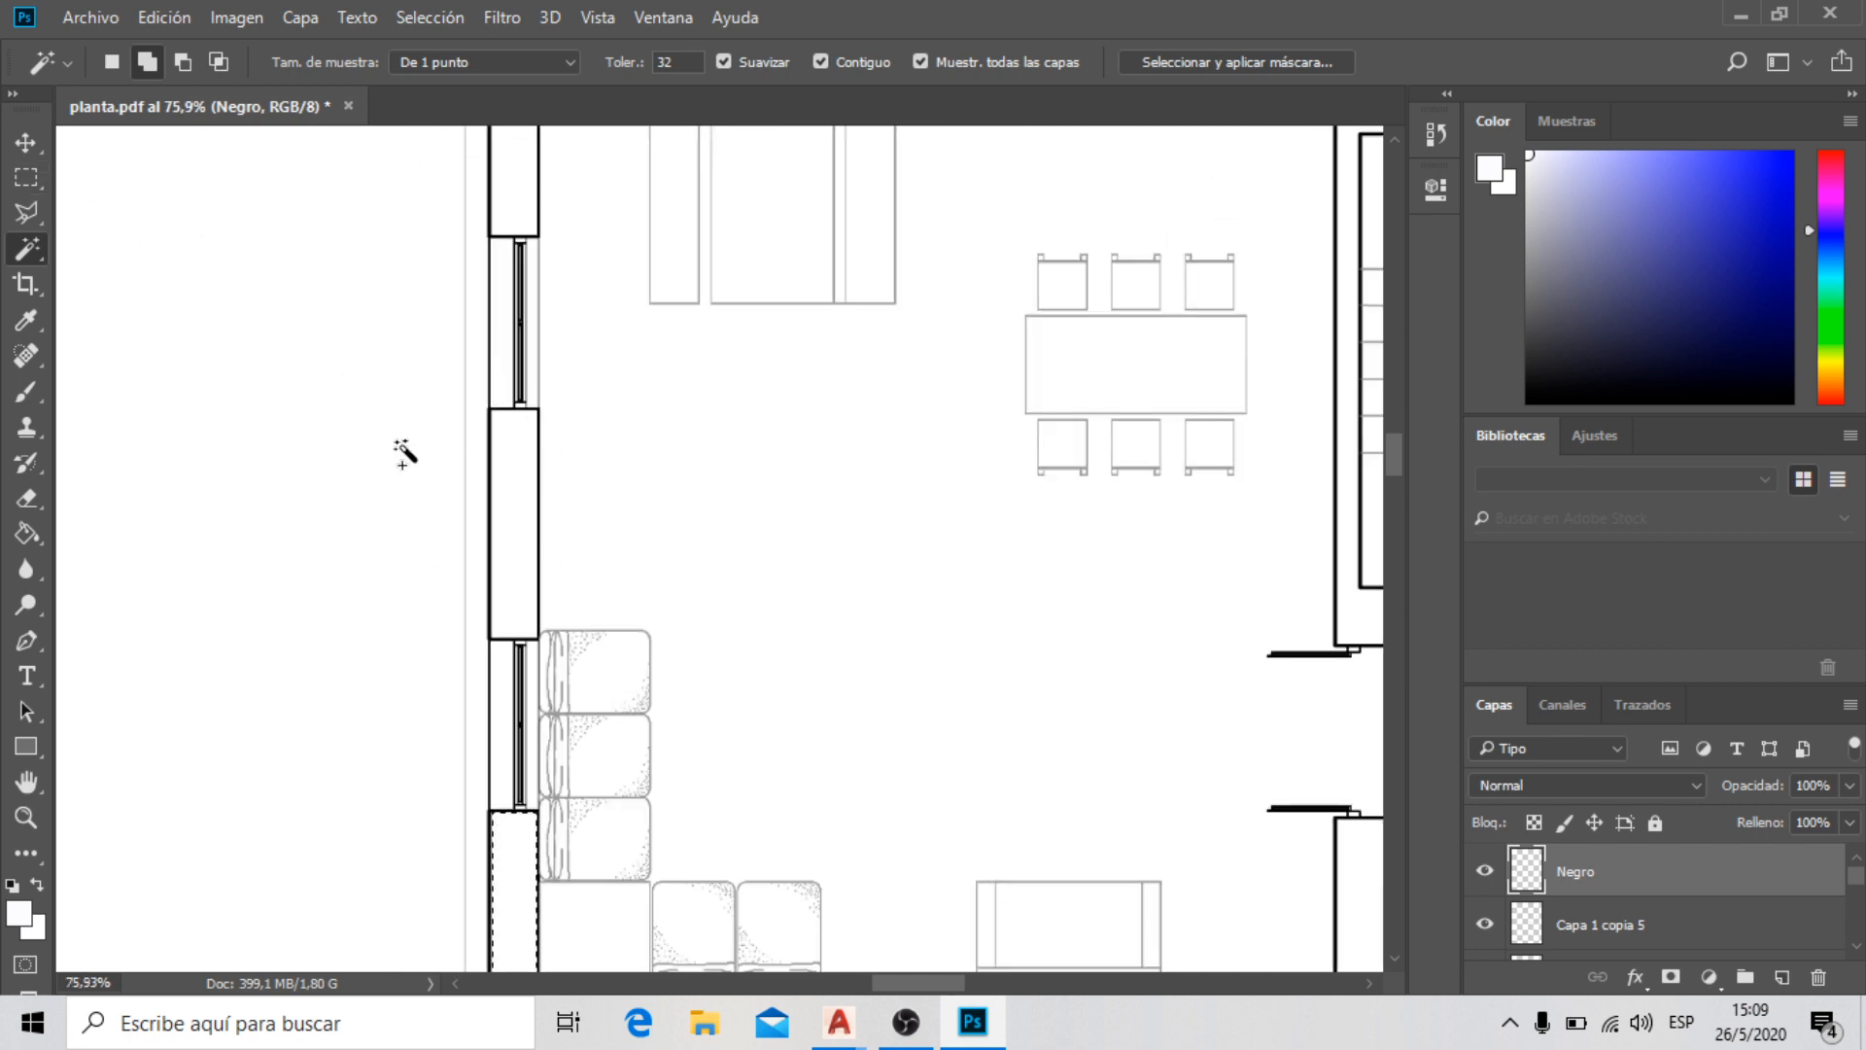
pyautogui.scroll(2, 523, 483)
pyautogui.click(534, 504)
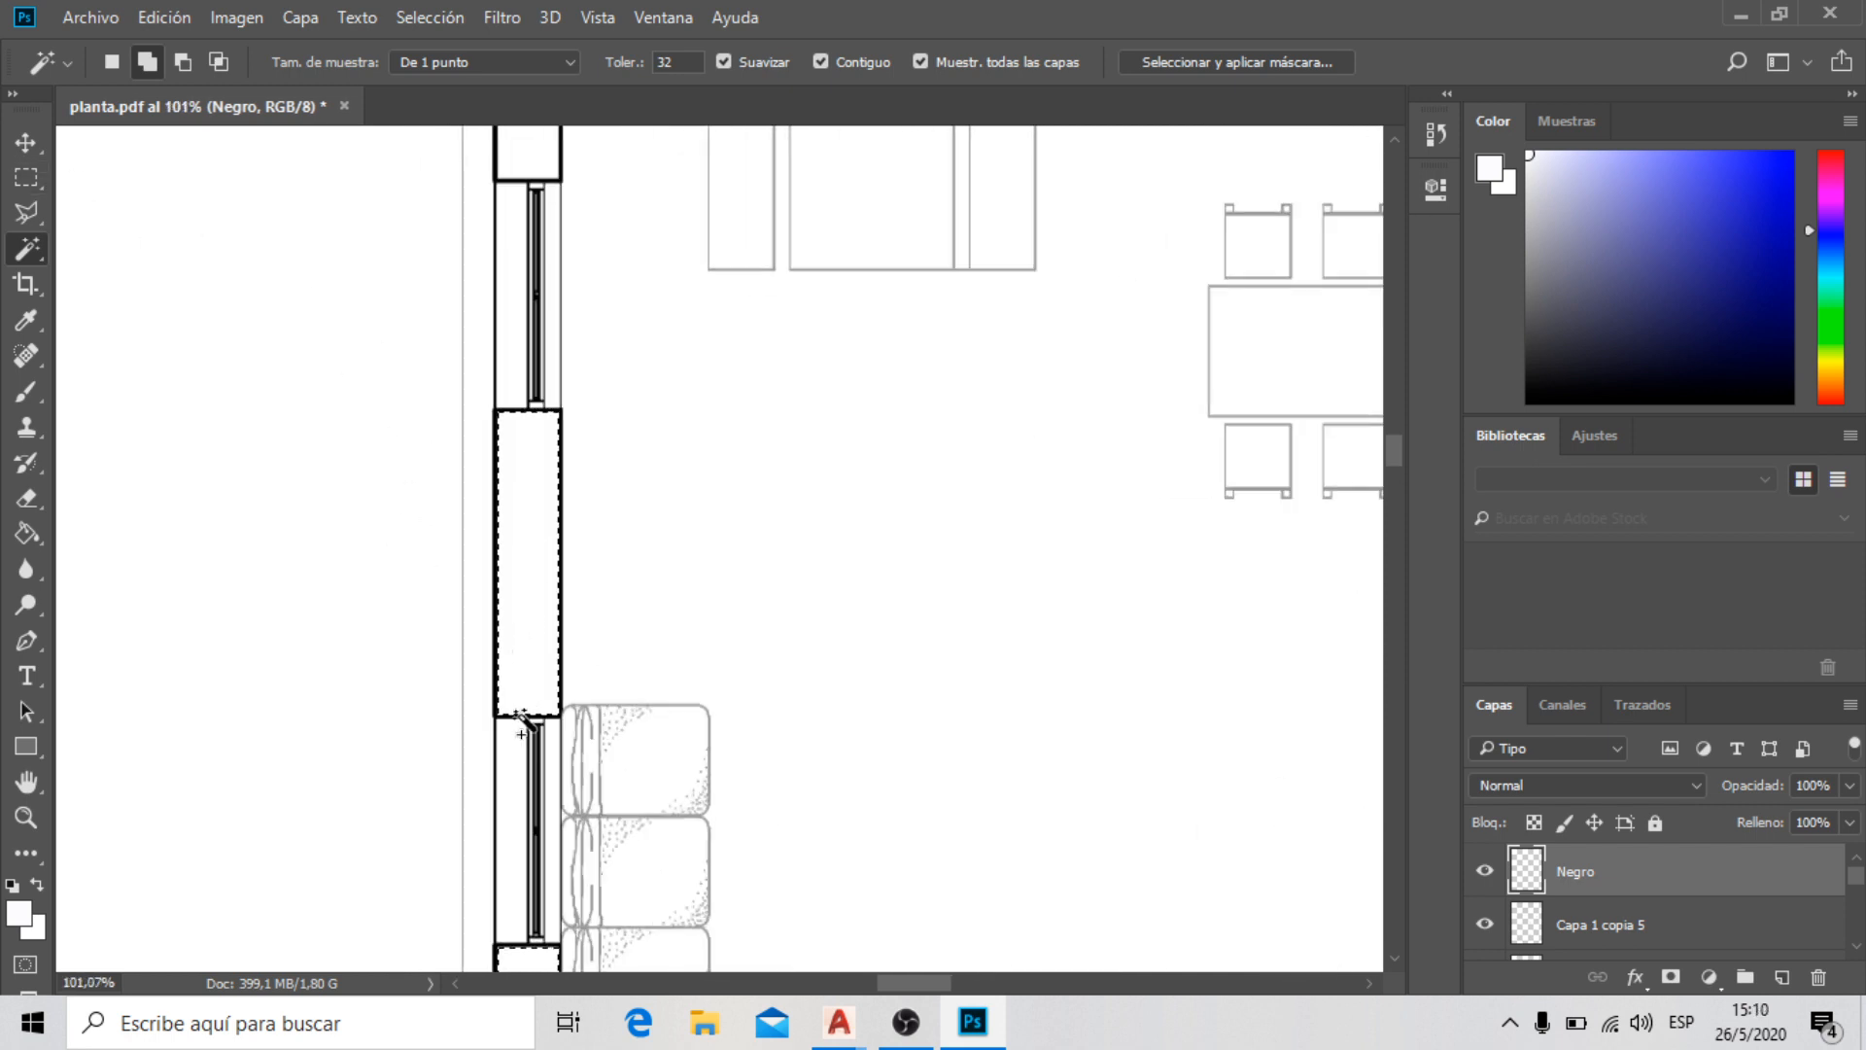
pyautogui.scroll(-5, 547, 736)
pyautogui.scroll(5, 542, 272)
pyautogui.click(544, 314)
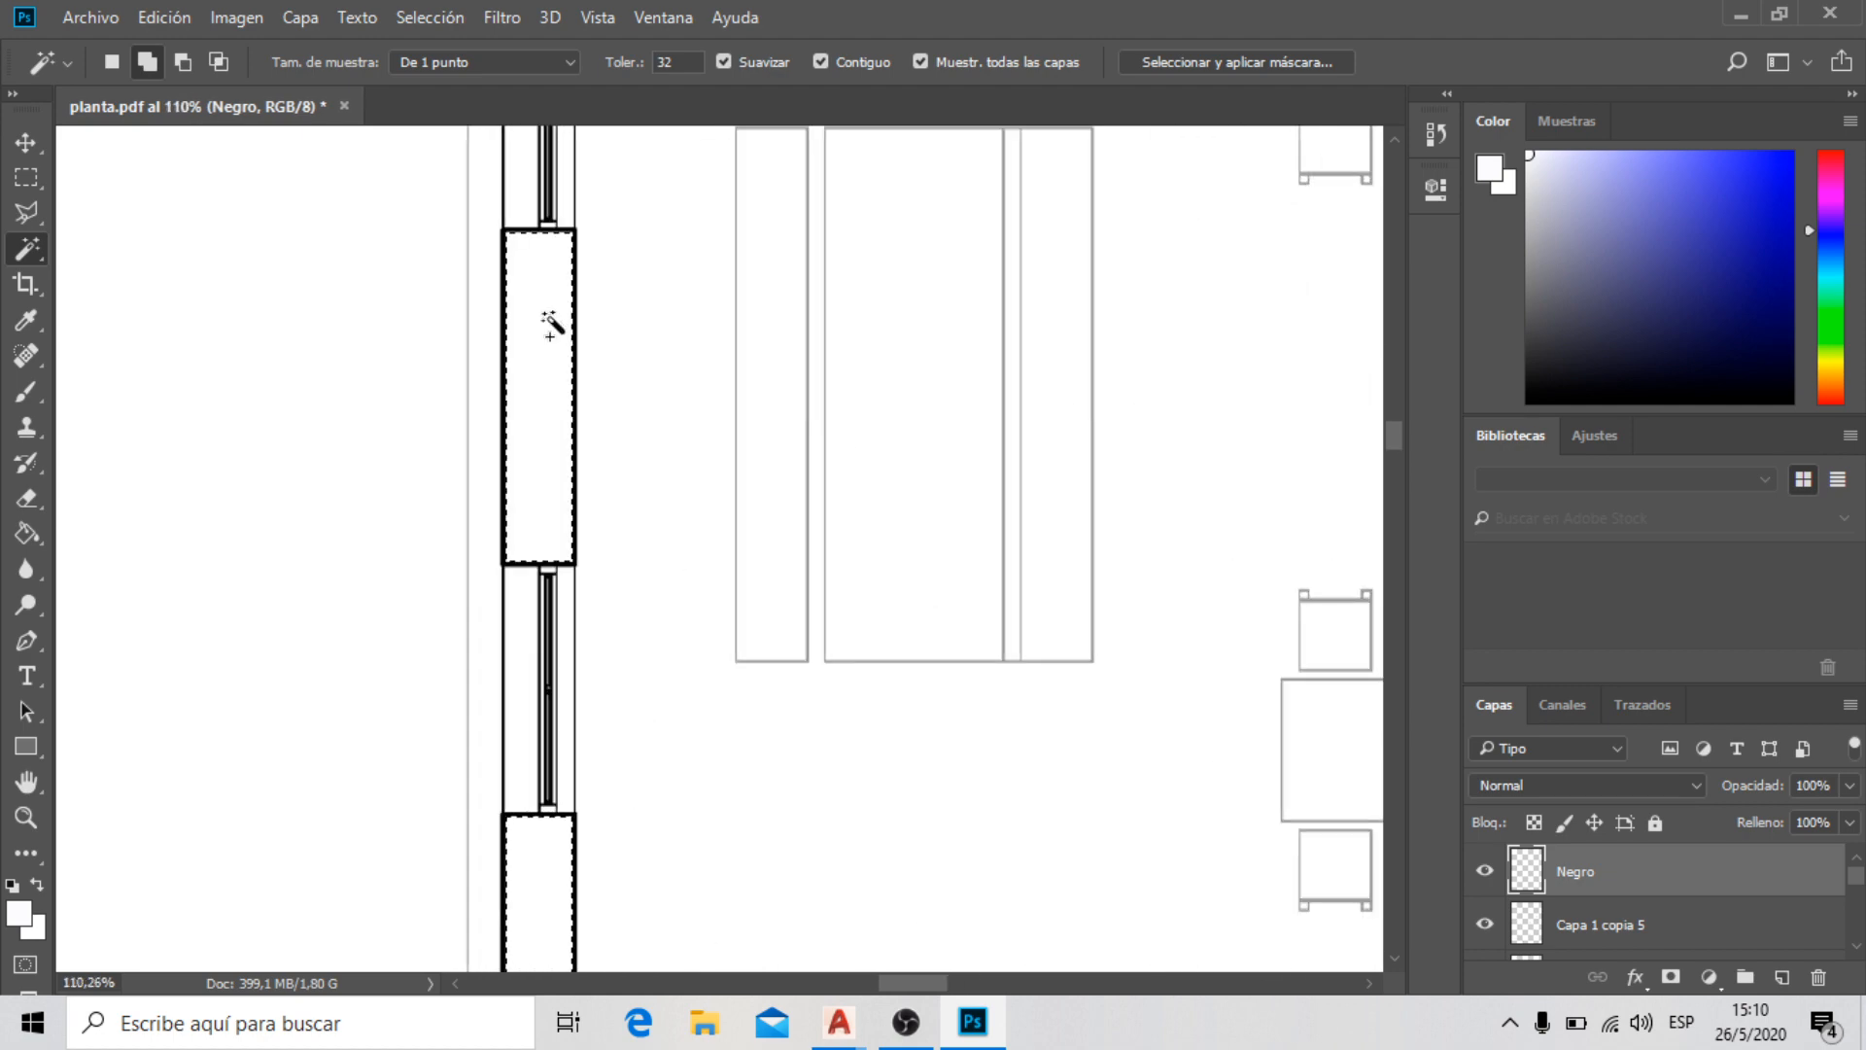
# Add the remaining west facade wall segments up to the west wing's upper-left corner to the selection
pyautogui.scroll(-6, 521, 667)
pyautogui.scroll(3, 530, 384)
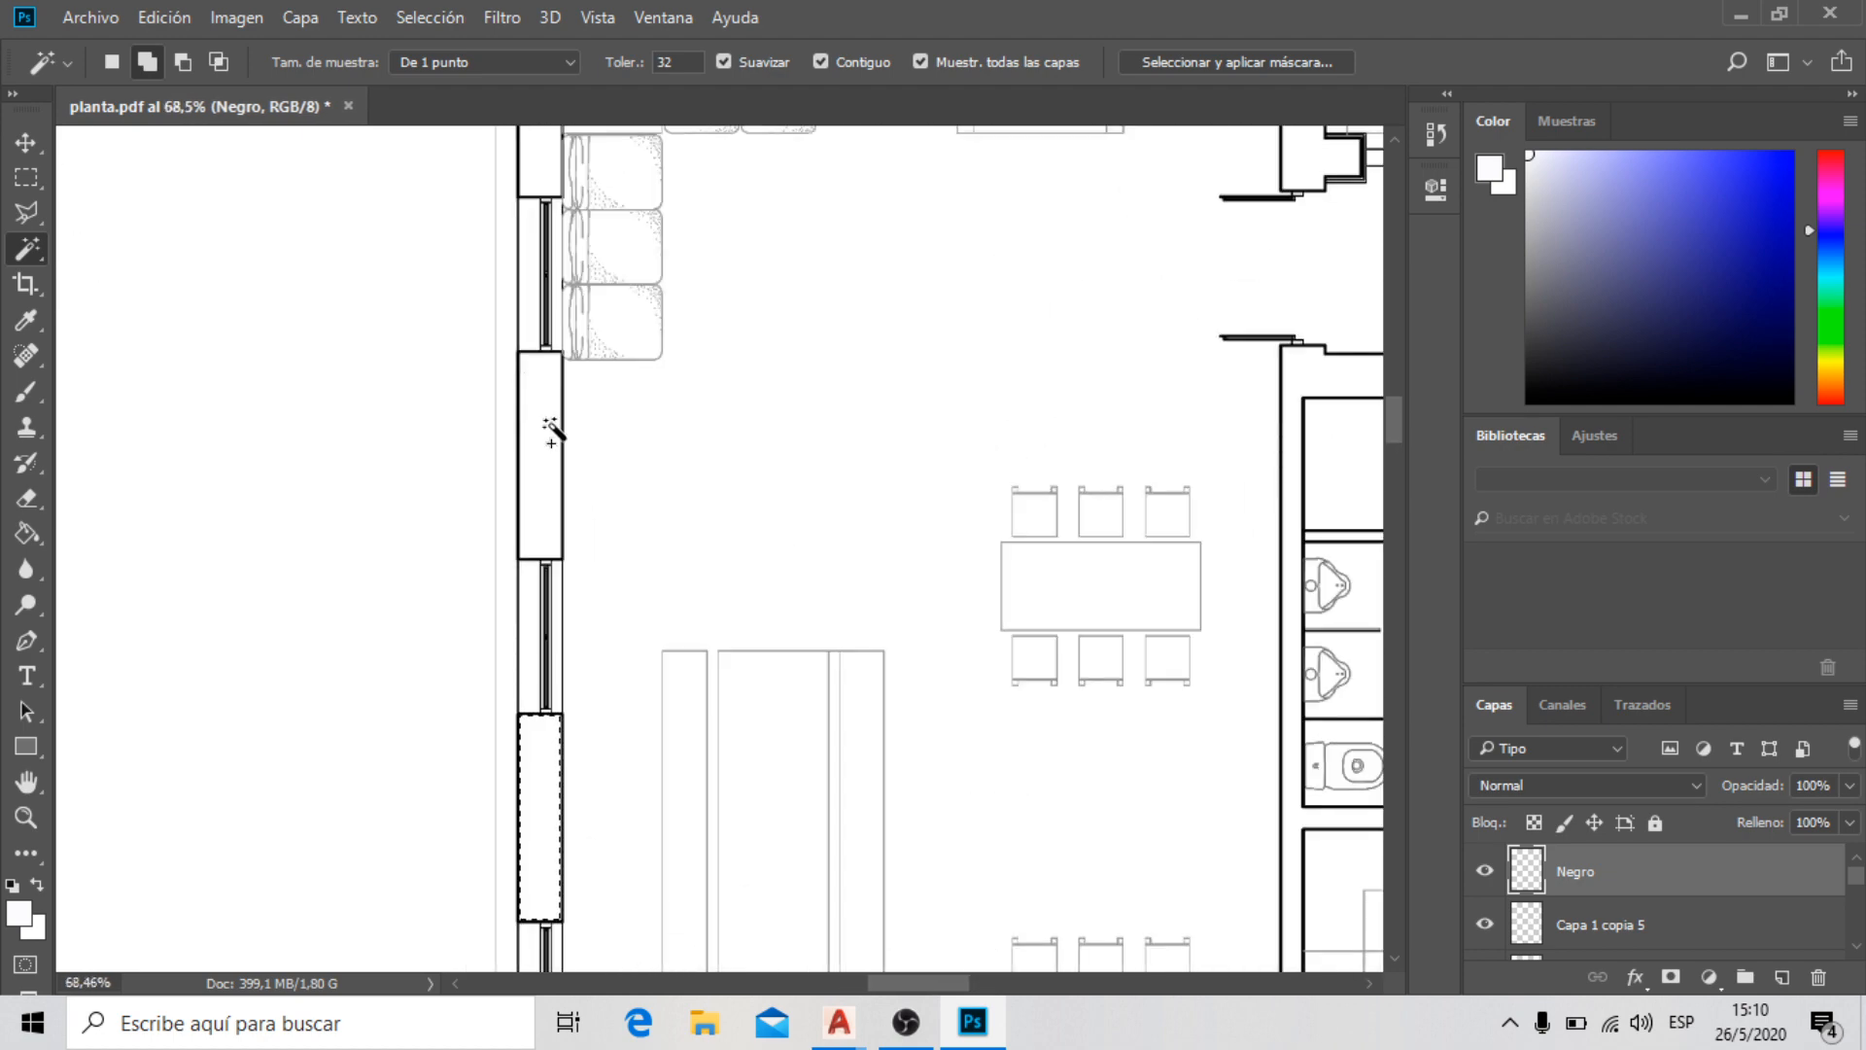
pyautogui.scroll(-3, 529, 596)
pyautogui.scroll(2, 525, 396)
pyautogui.click(562, 348)
pyautogui.scroll(-3, 558, 352)
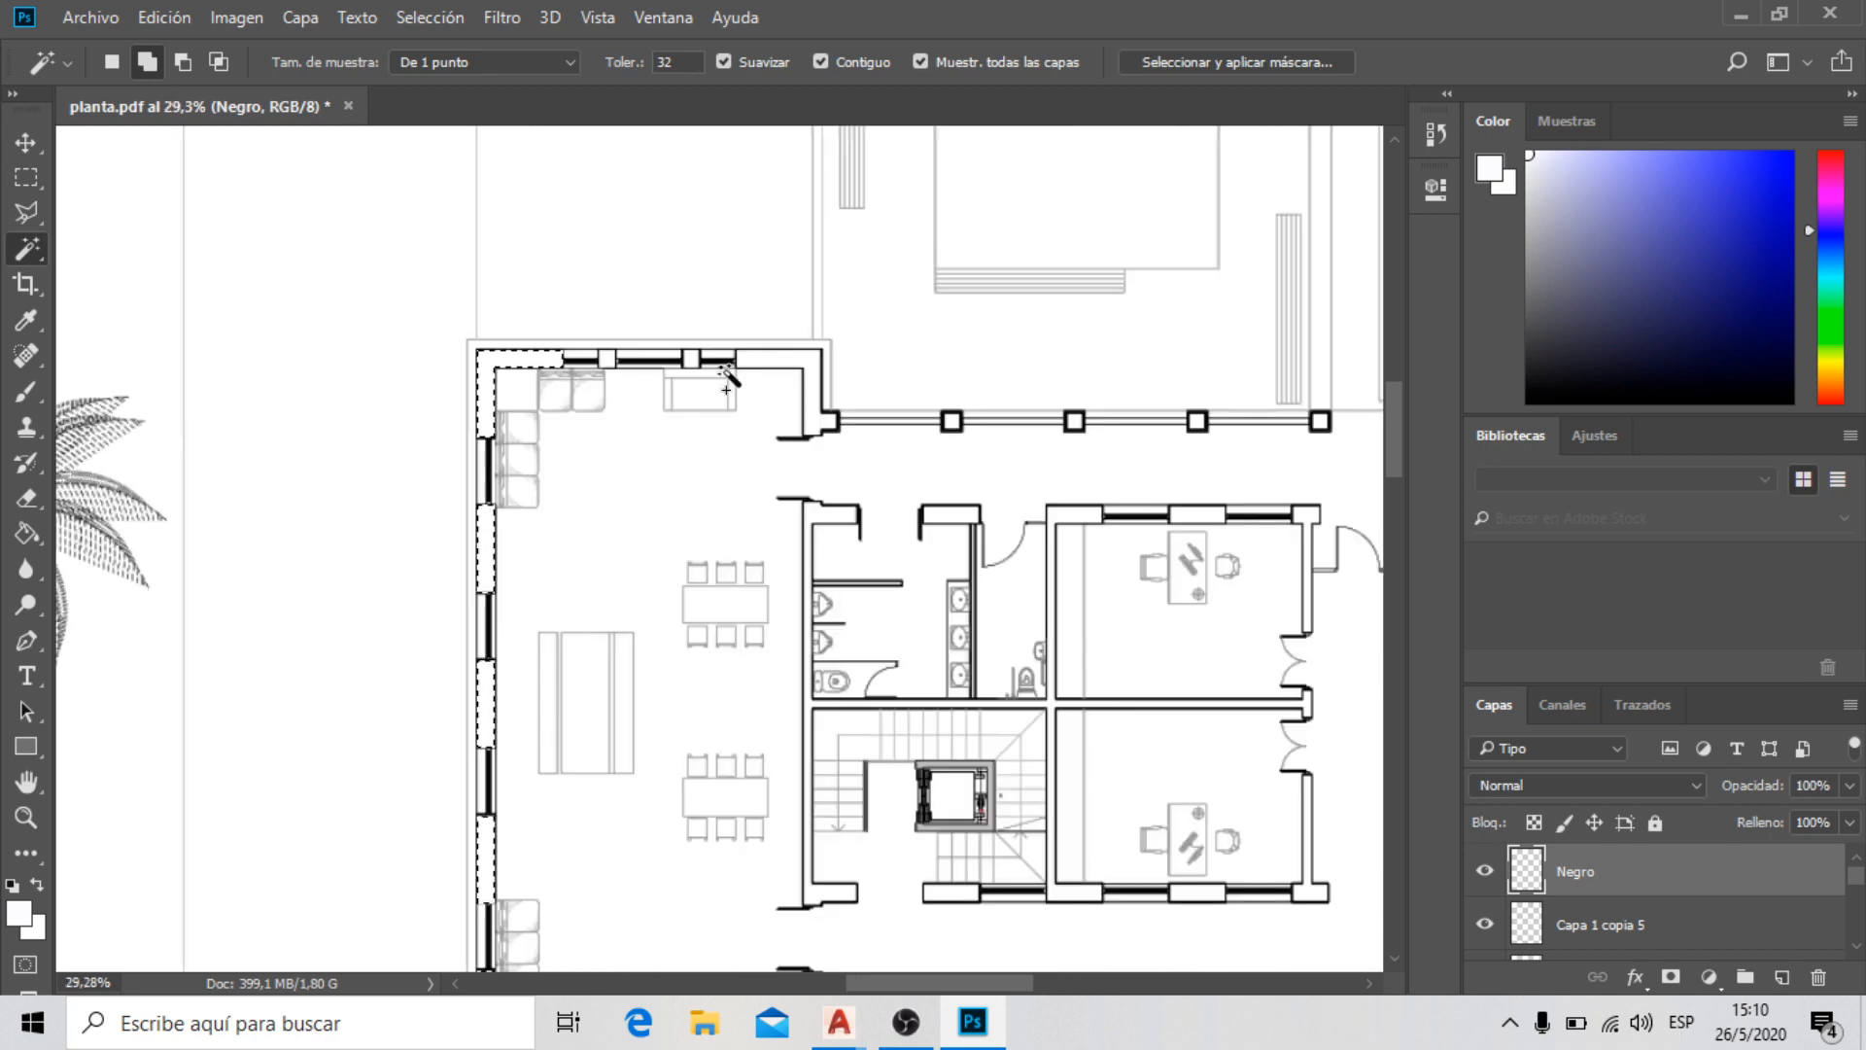
# Add the west wing's upper facade piers, its upper-right corner wall and the adjoining upper colonnade columns to the selection
pyautogui.scroll(4, 530, 360)
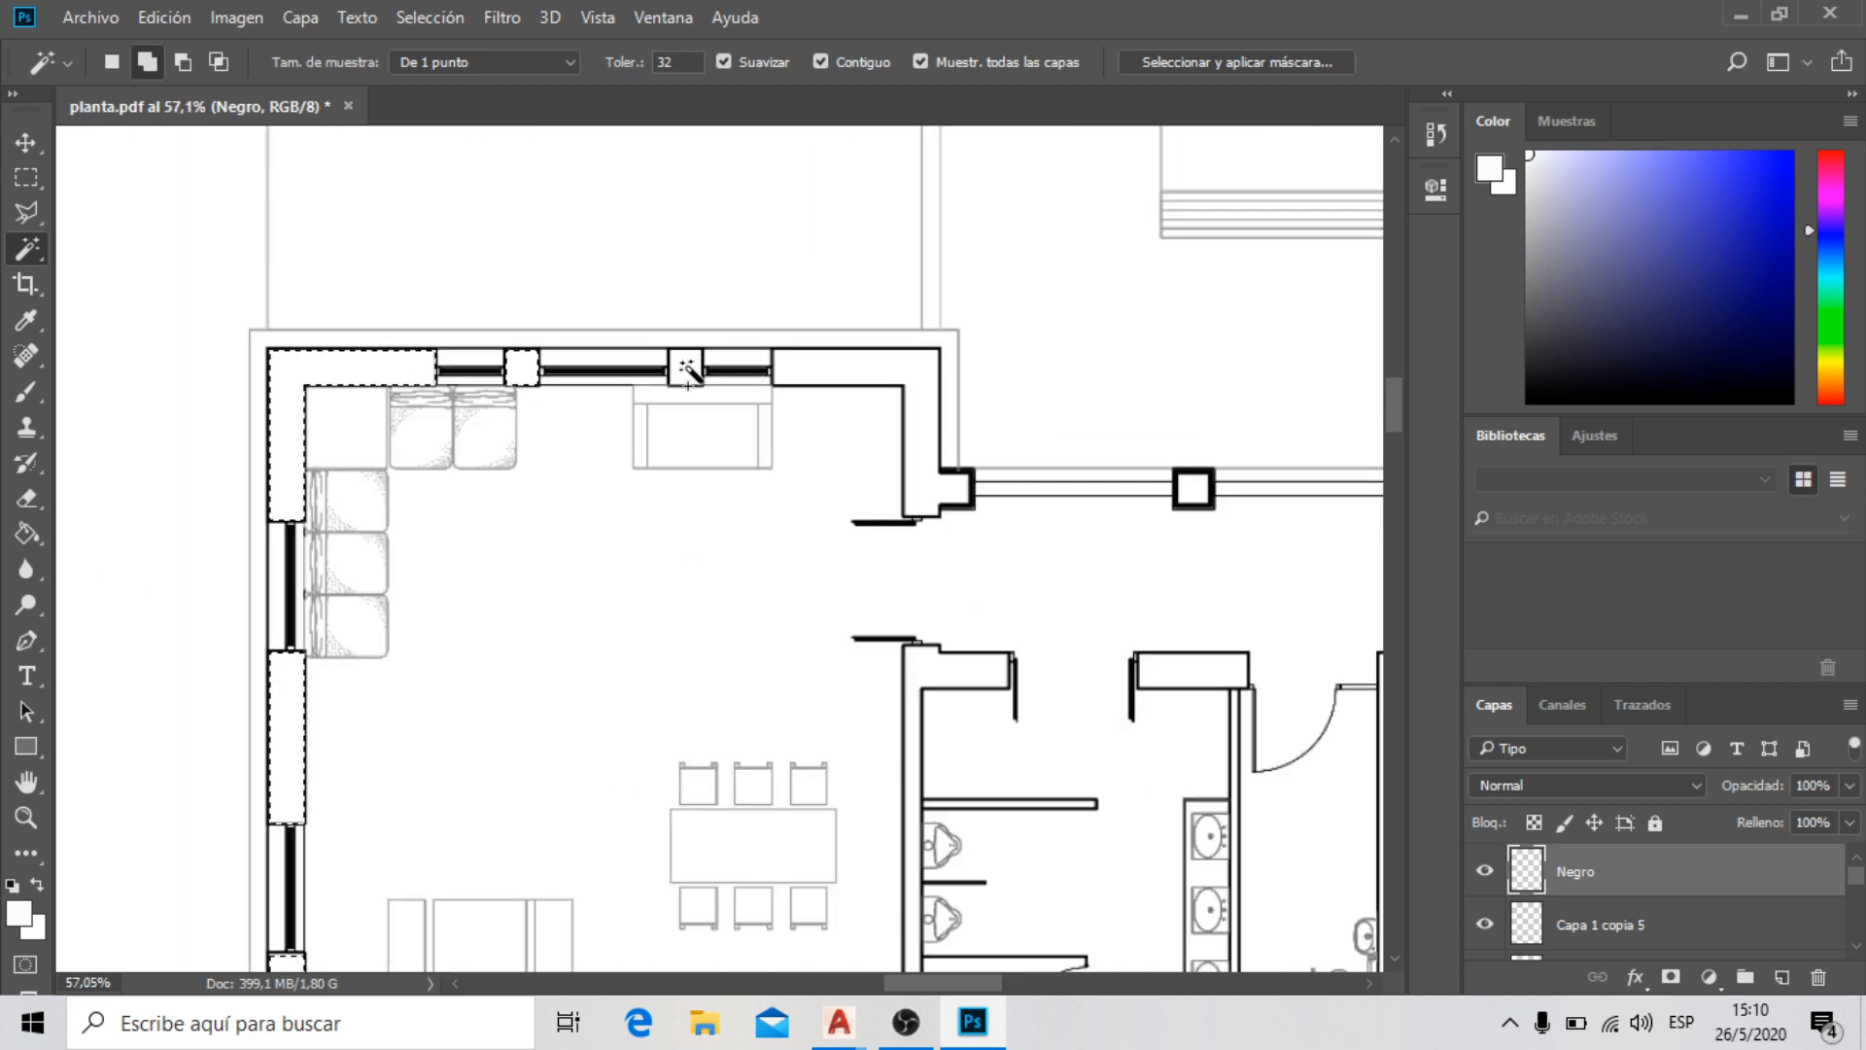
pyautogui.click(823, 376)
pyautogui.scroll(-3, 721, 394)
pyautogui.scroll(4, 1181, 554)
pyautogui.click(993, 436)
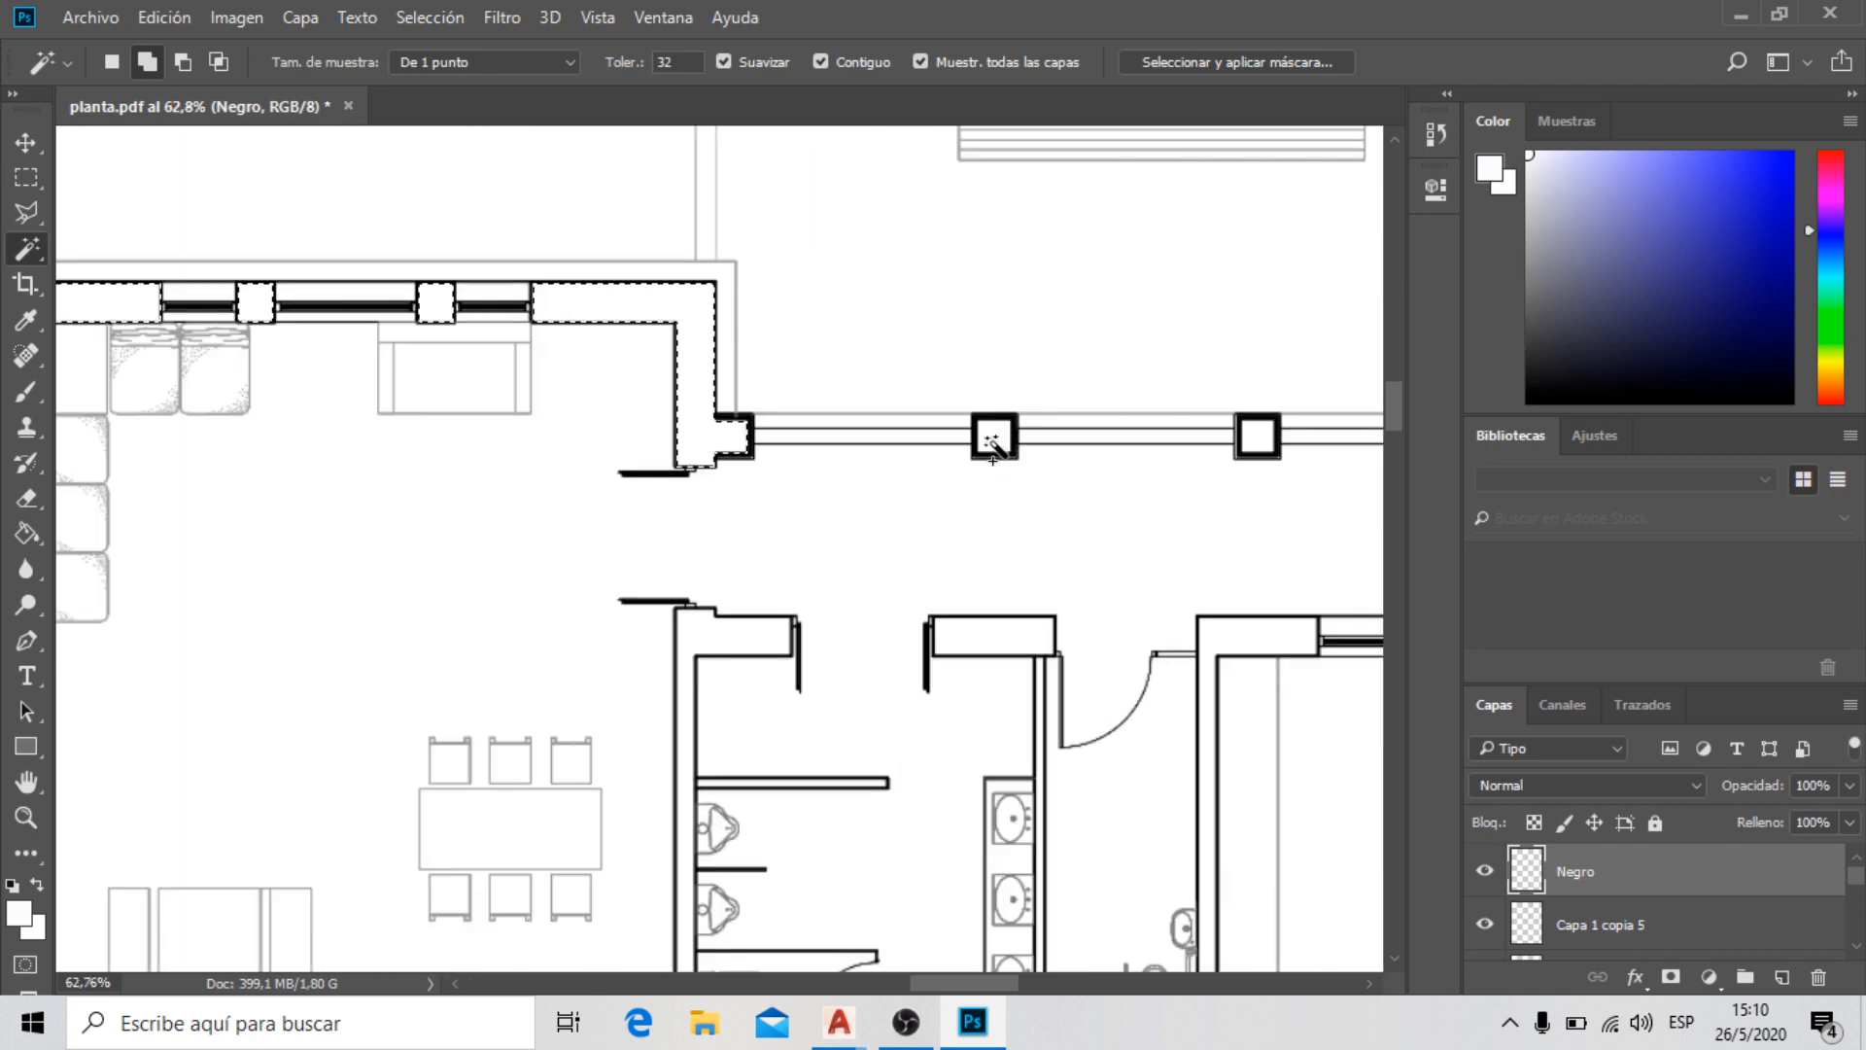
pyautogui.scroll(-3, 753, 309)
# Add the interior walls around the restrooms, staircase and western offices, including the offices' lower window piers, to the selection
pyautogui.scroll(3, 505, 527)
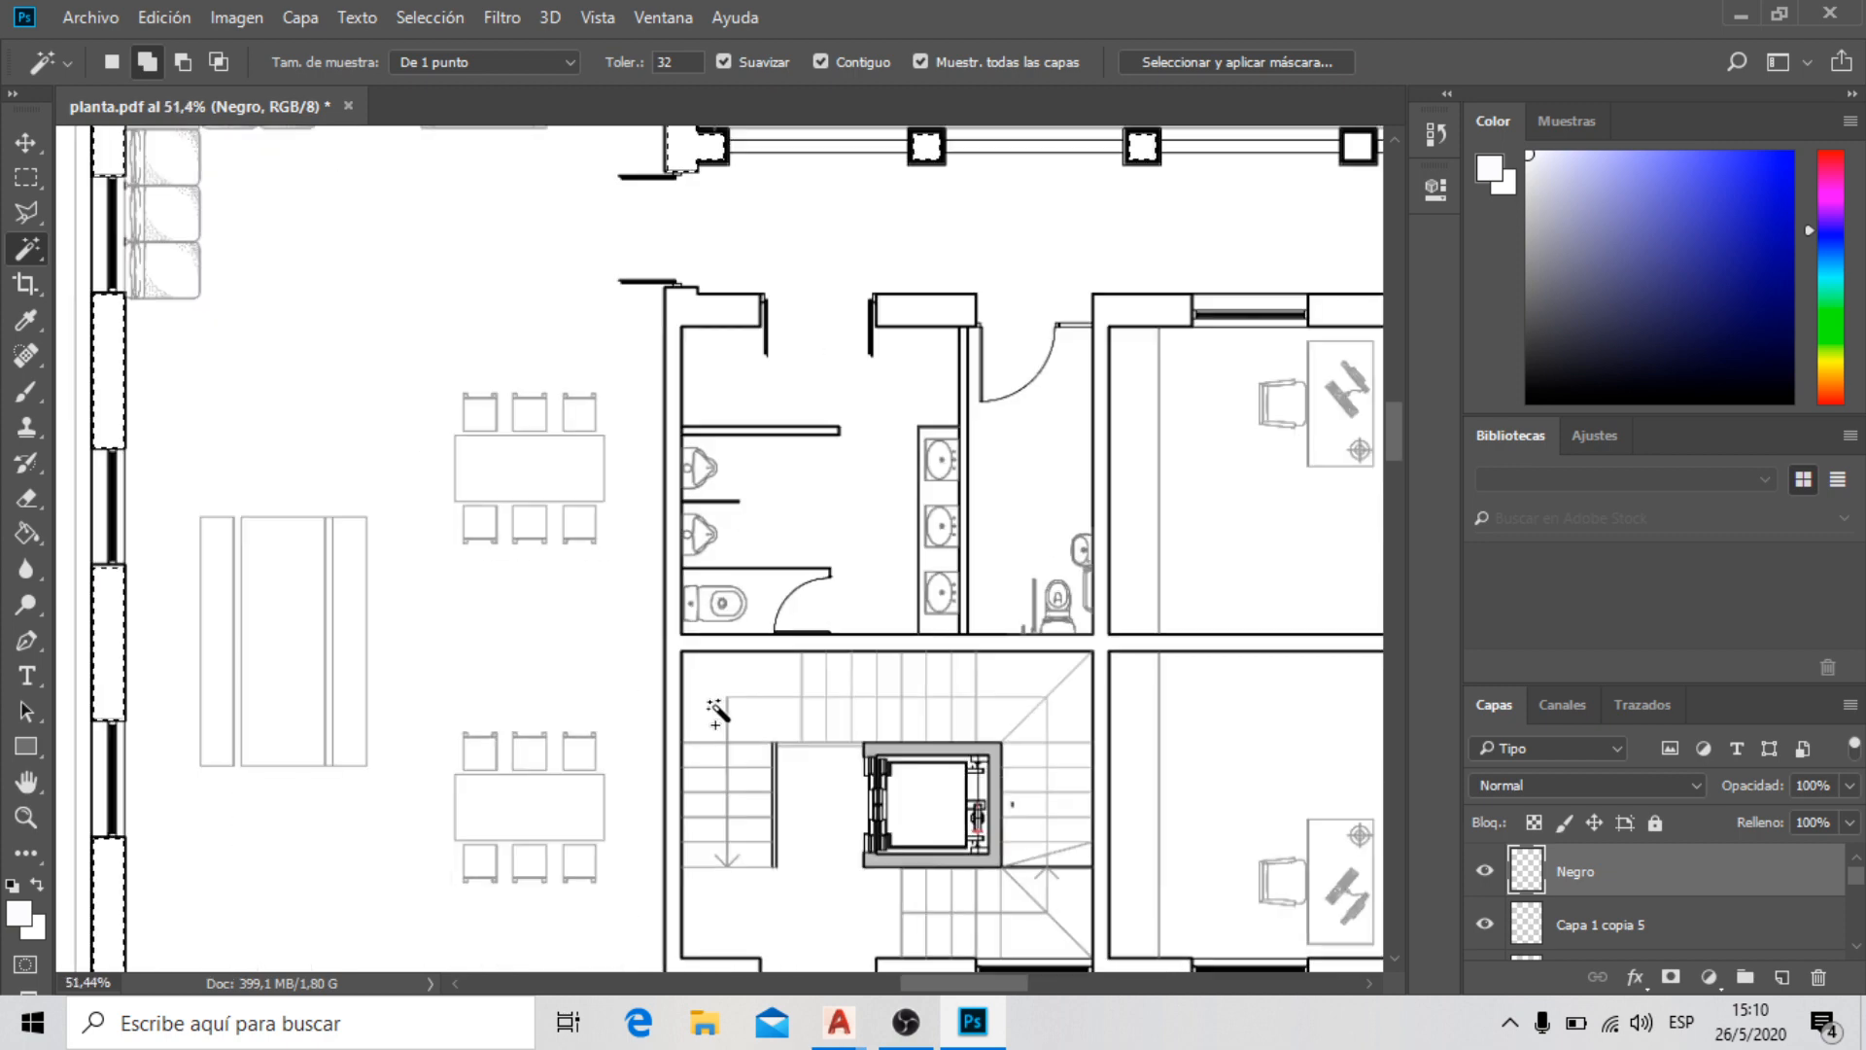
pyautogui.scroll(-3, 505, 528)
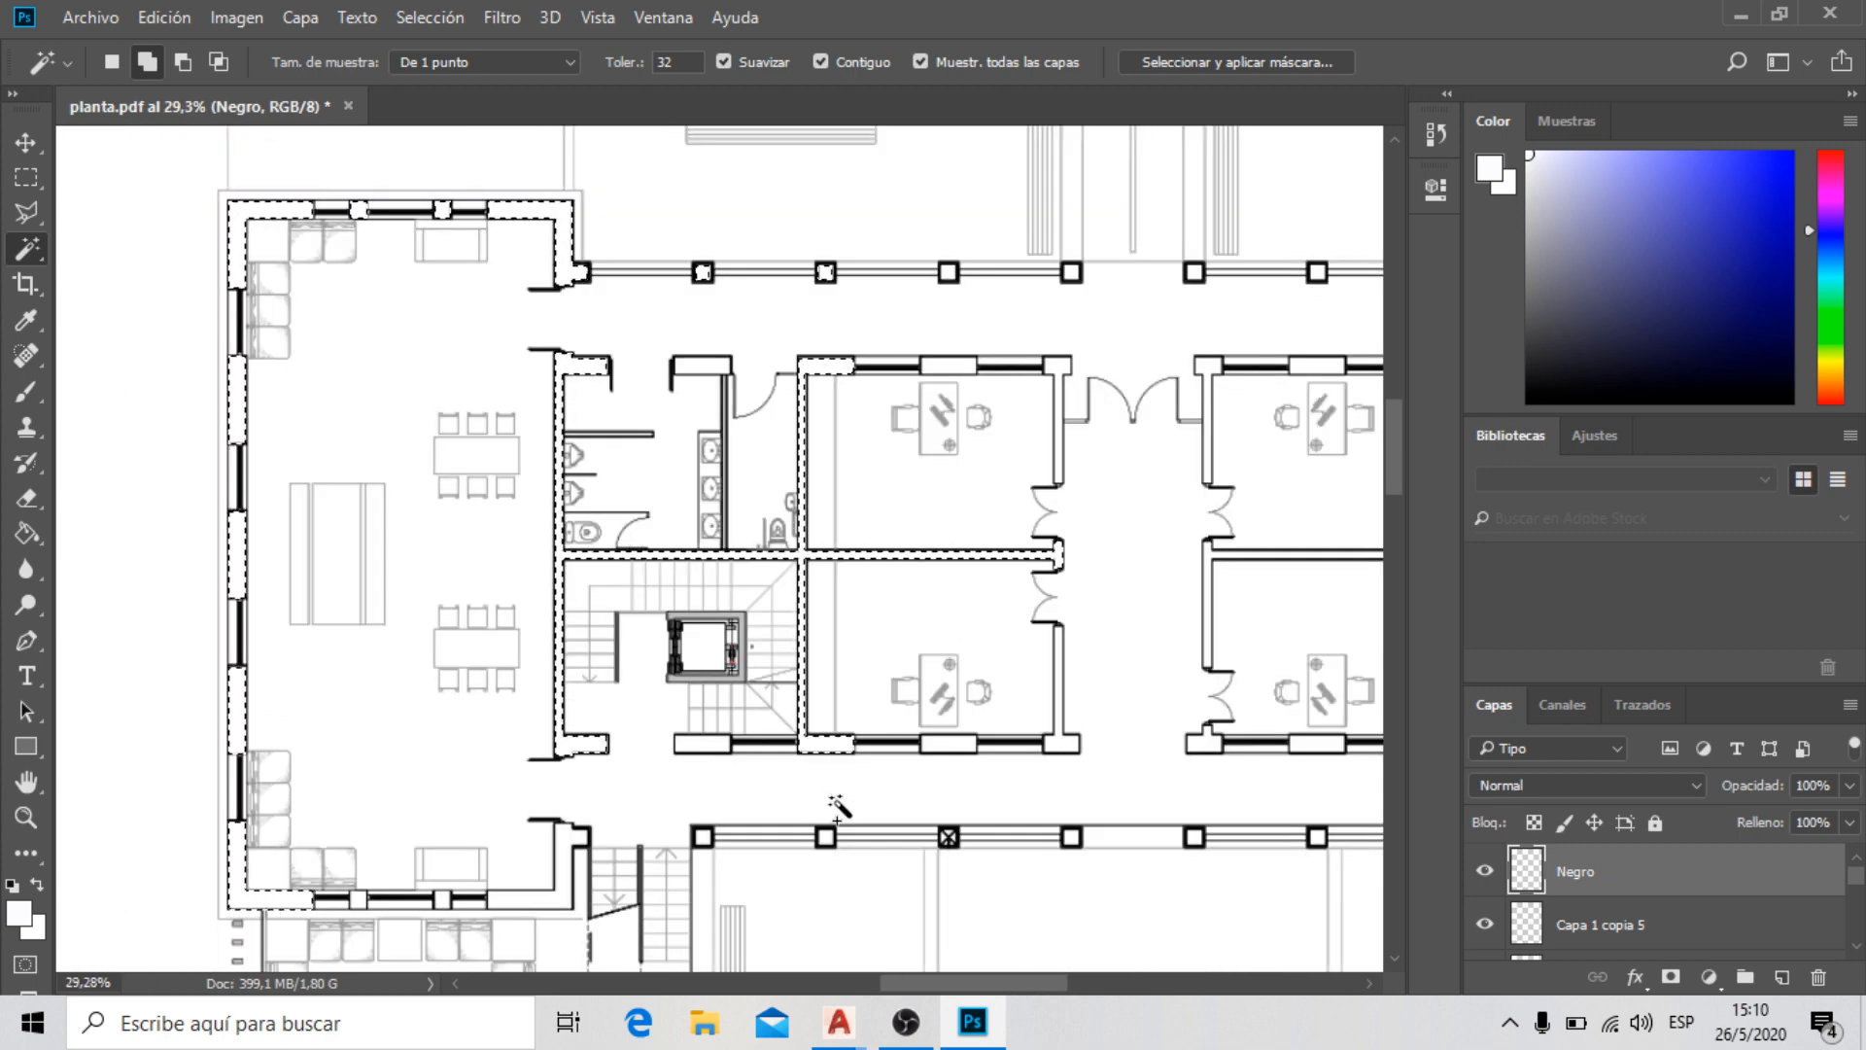
pyautogui.scroll(1, 697, 362)
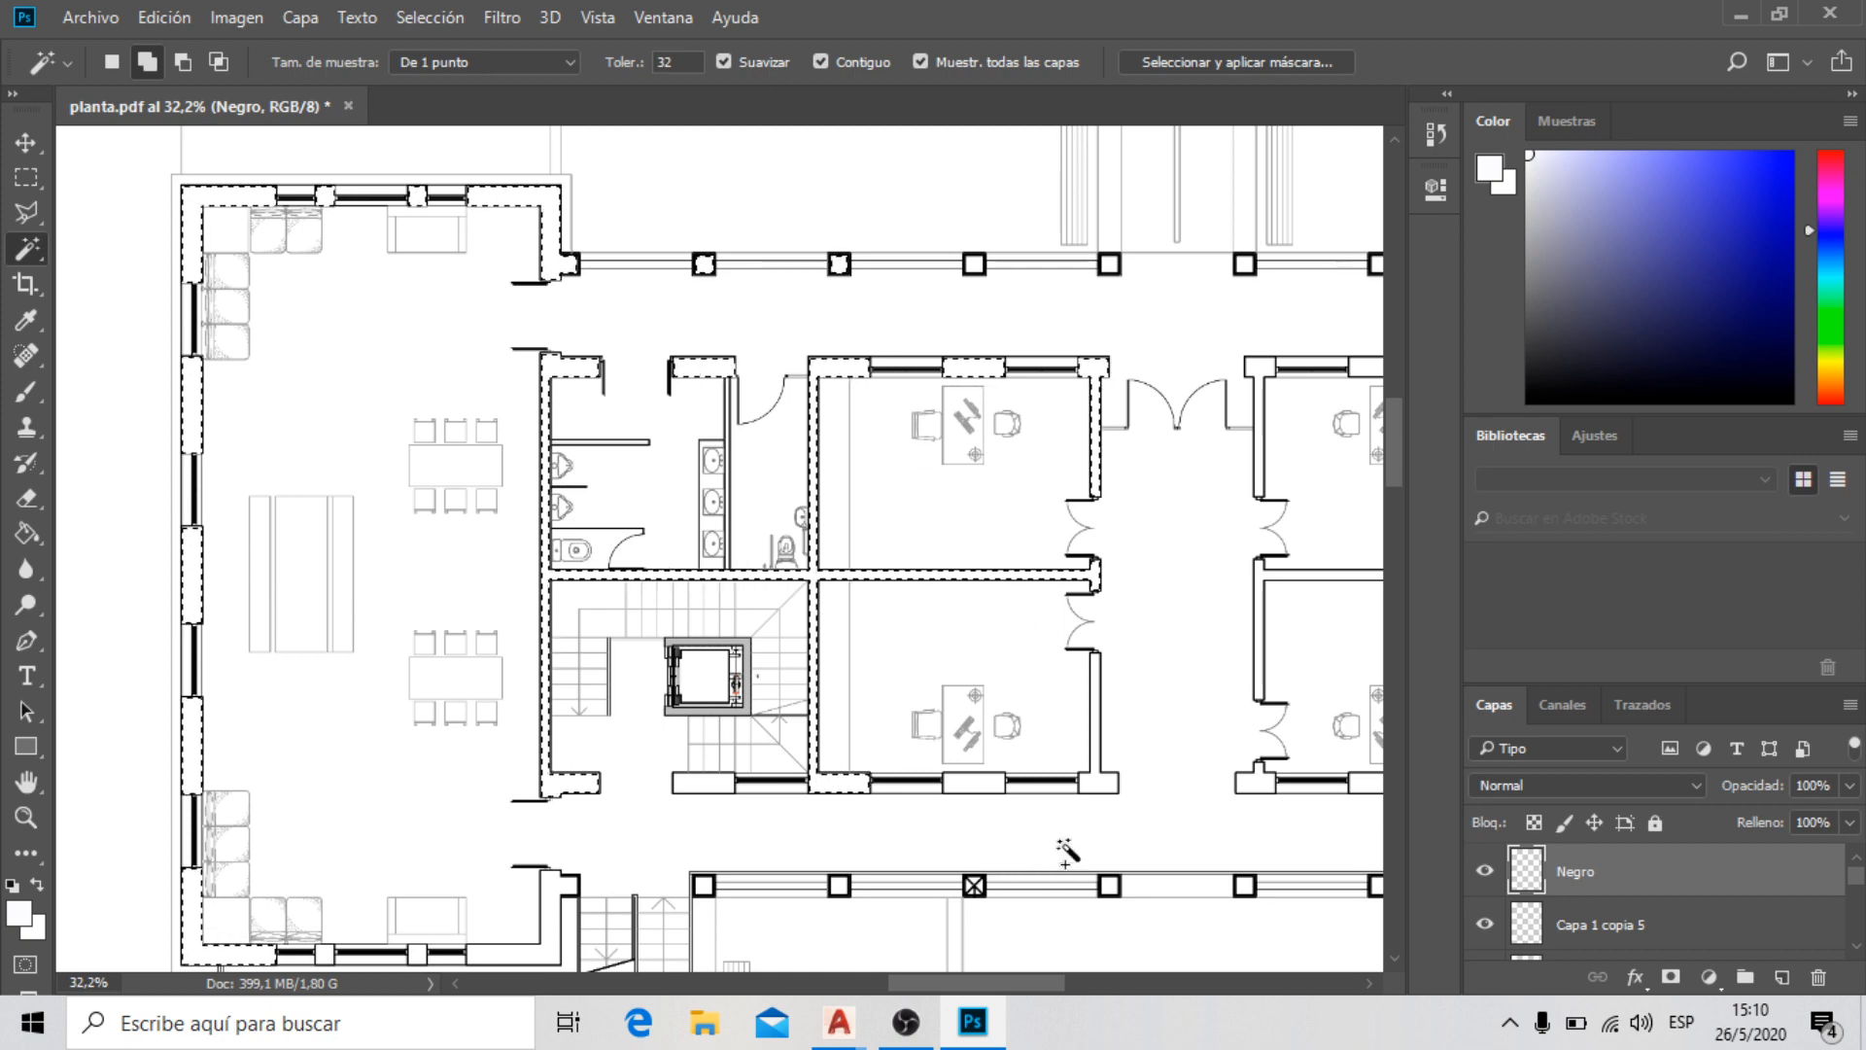
pyautogui.scroll(1, 1089, 807)
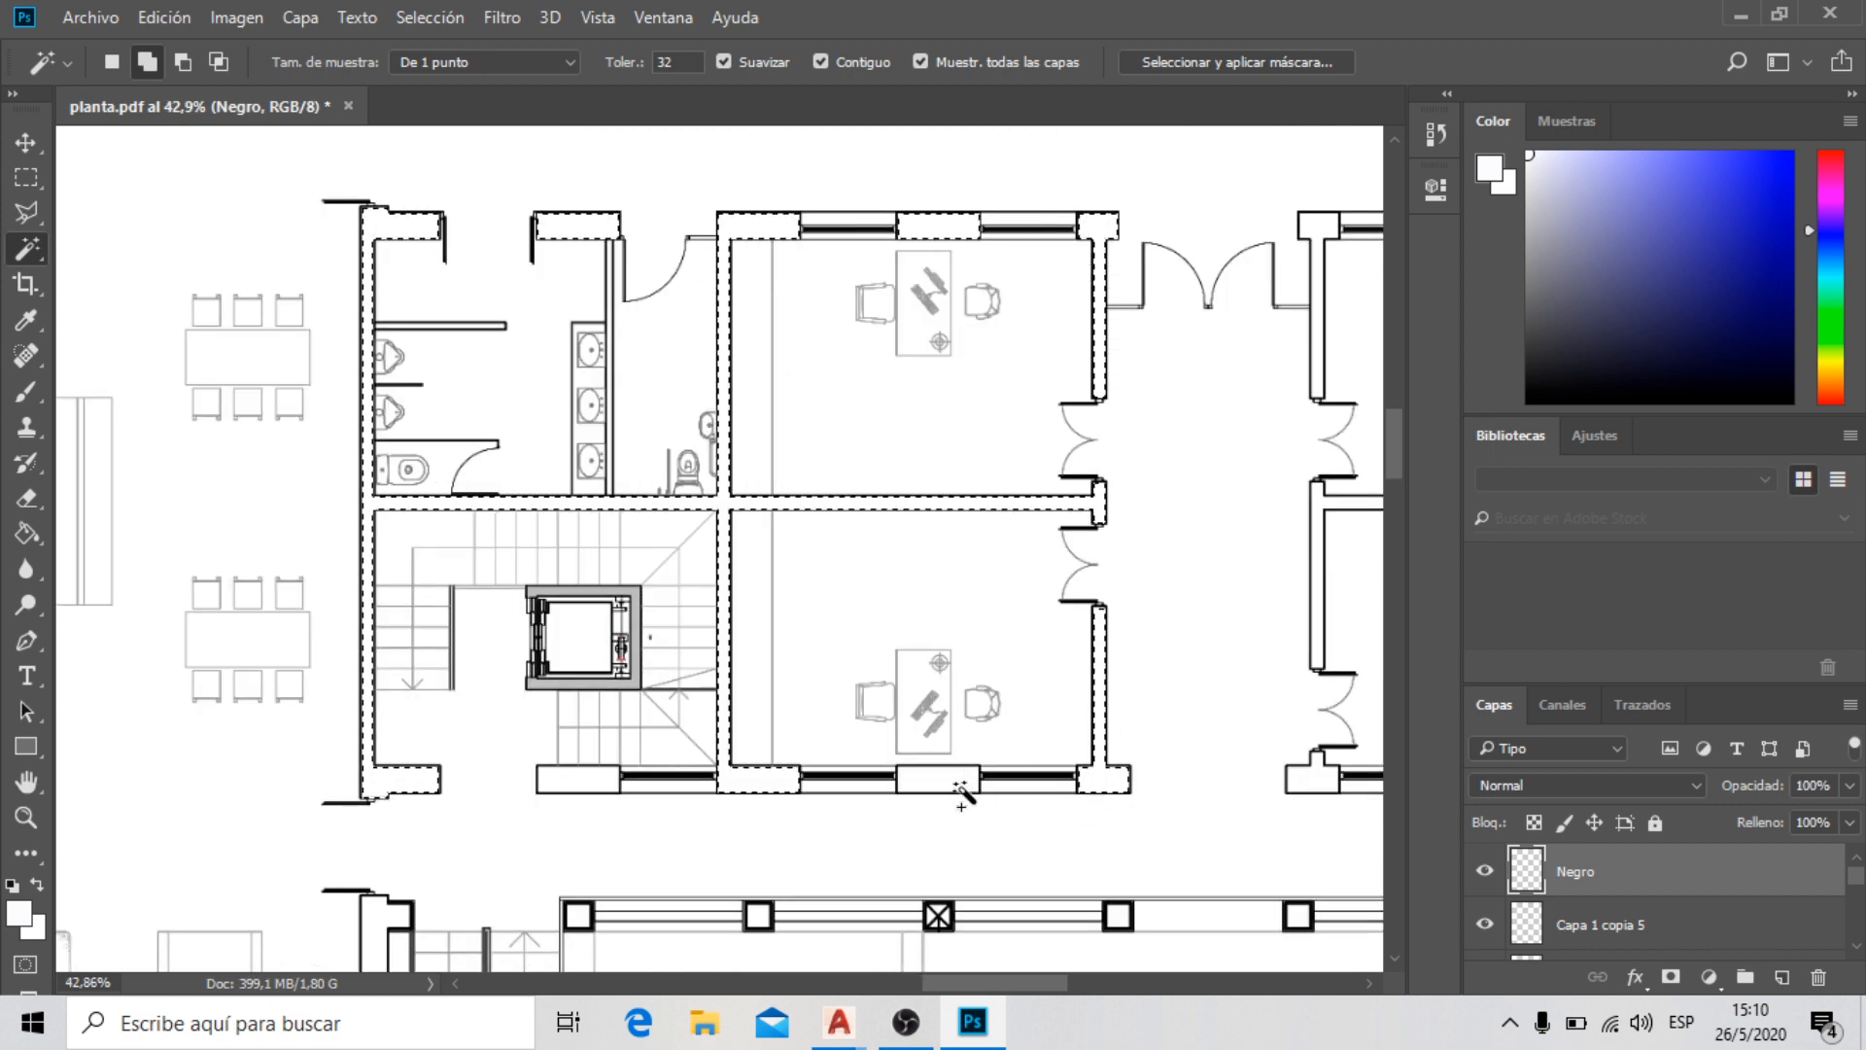
pyautogui.scroll(-2, 505, 406)
# Add the west wing's lower facade piers and its lower-right corner wall to the selection
pyautogui.scroll(-2, 417, 716)
pyautogui.scroll(5, 338, 618)
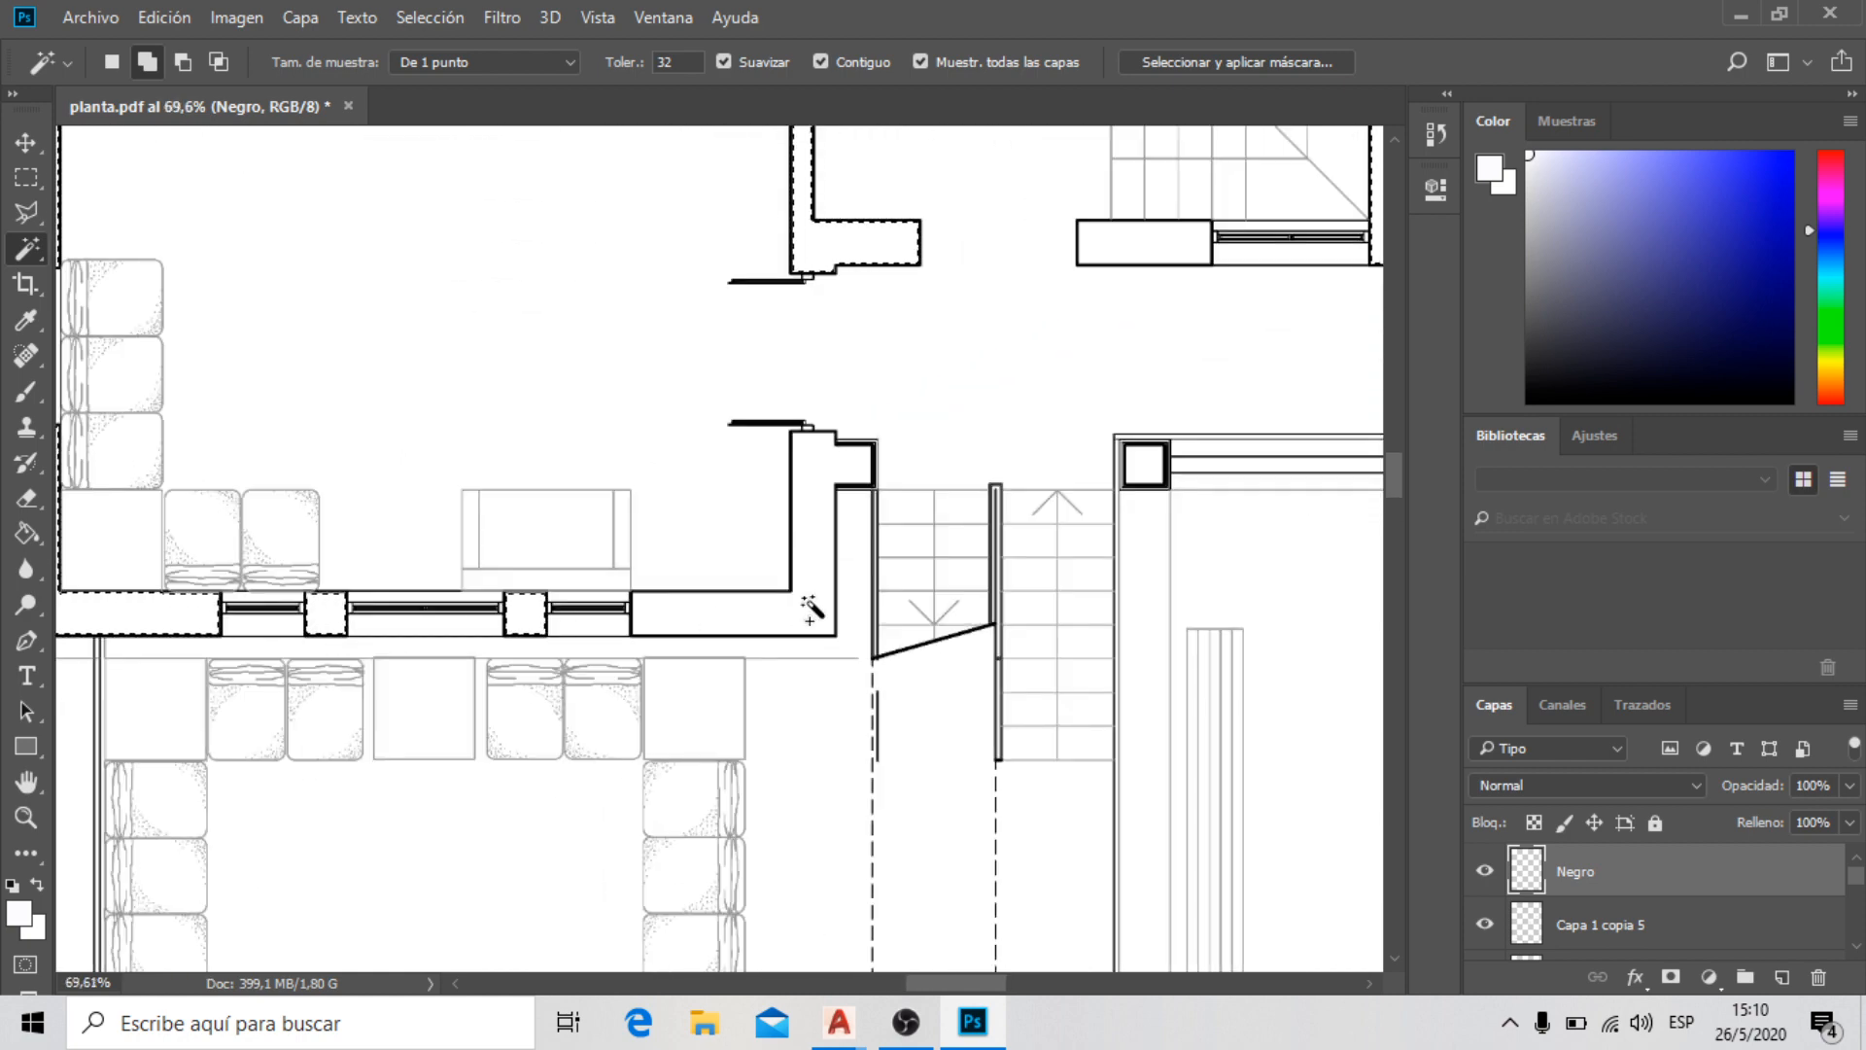
pyautogui.scroll(-3, 292, 610)
pyautogui.scroll(-1, 720, 521)
# Add the wall segment below the west staircase and the first three courtyard colonnade columns, including the crossed one, to the selection
pyautogui.scroll(4, 654, 545)
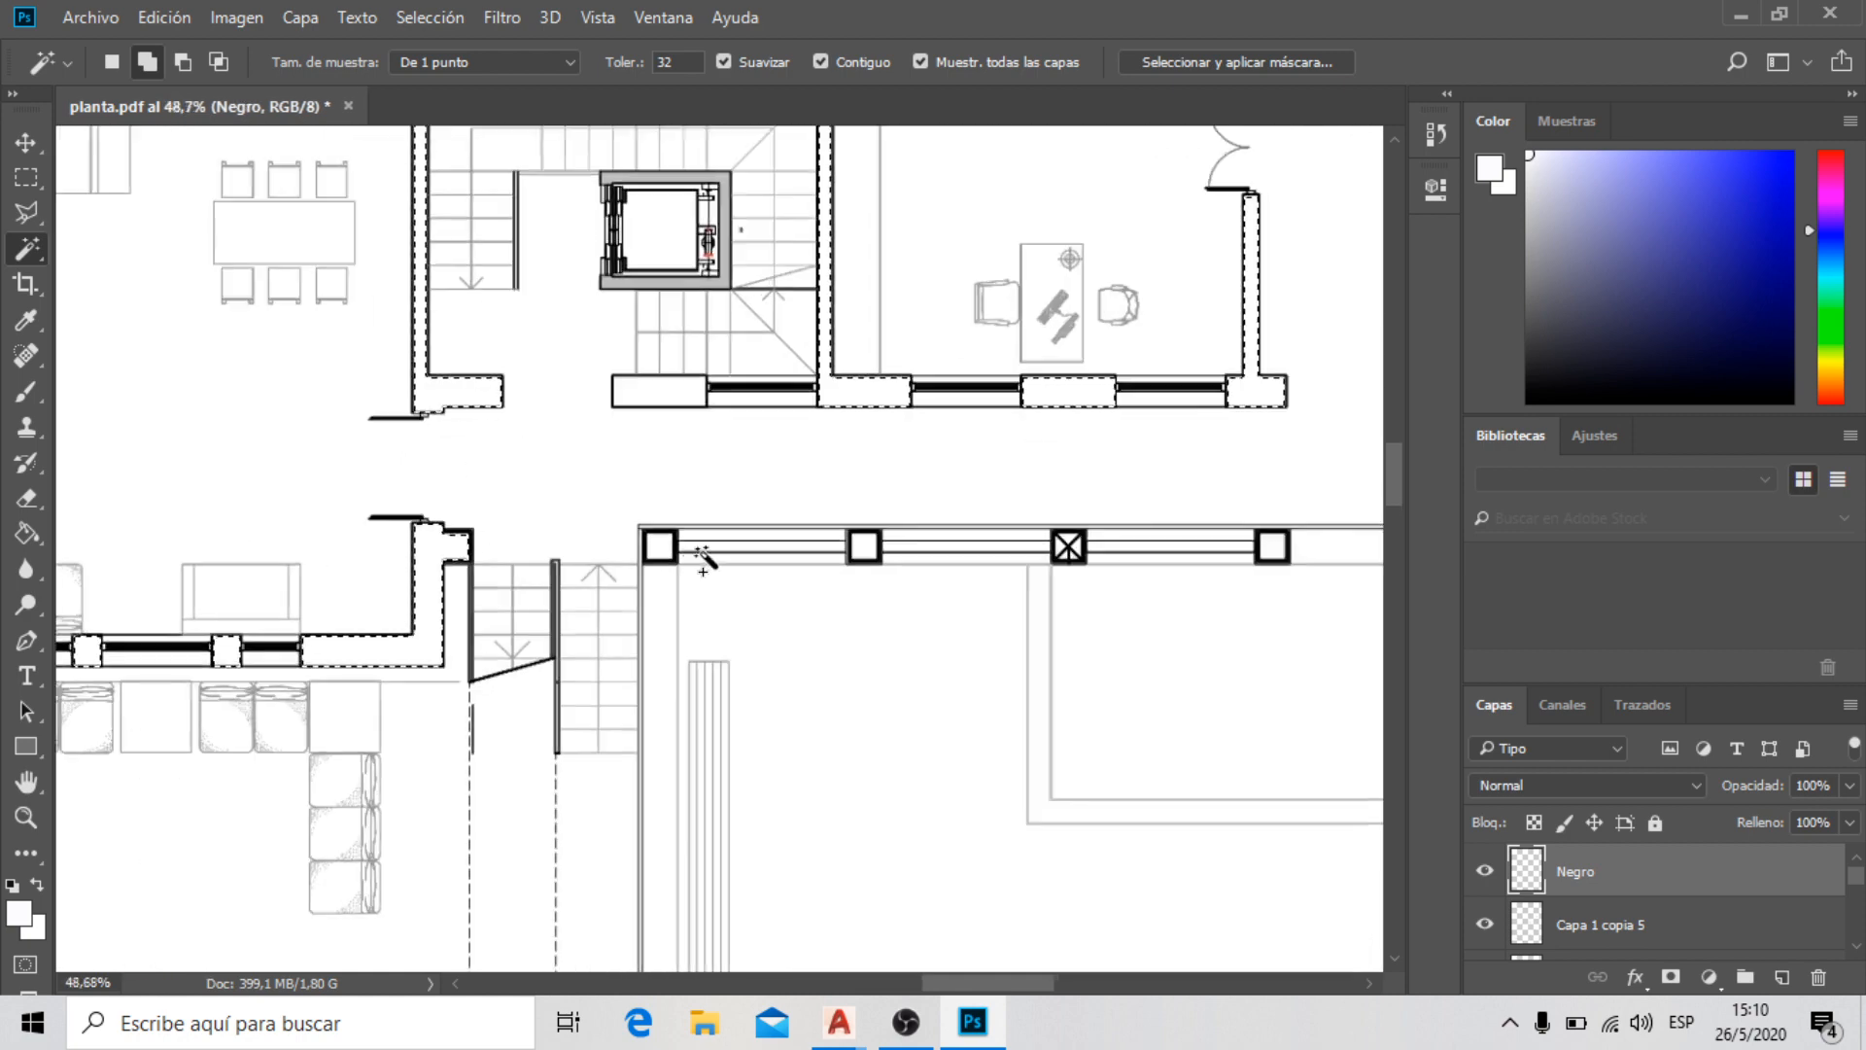
pyautogui.click(654, 312)
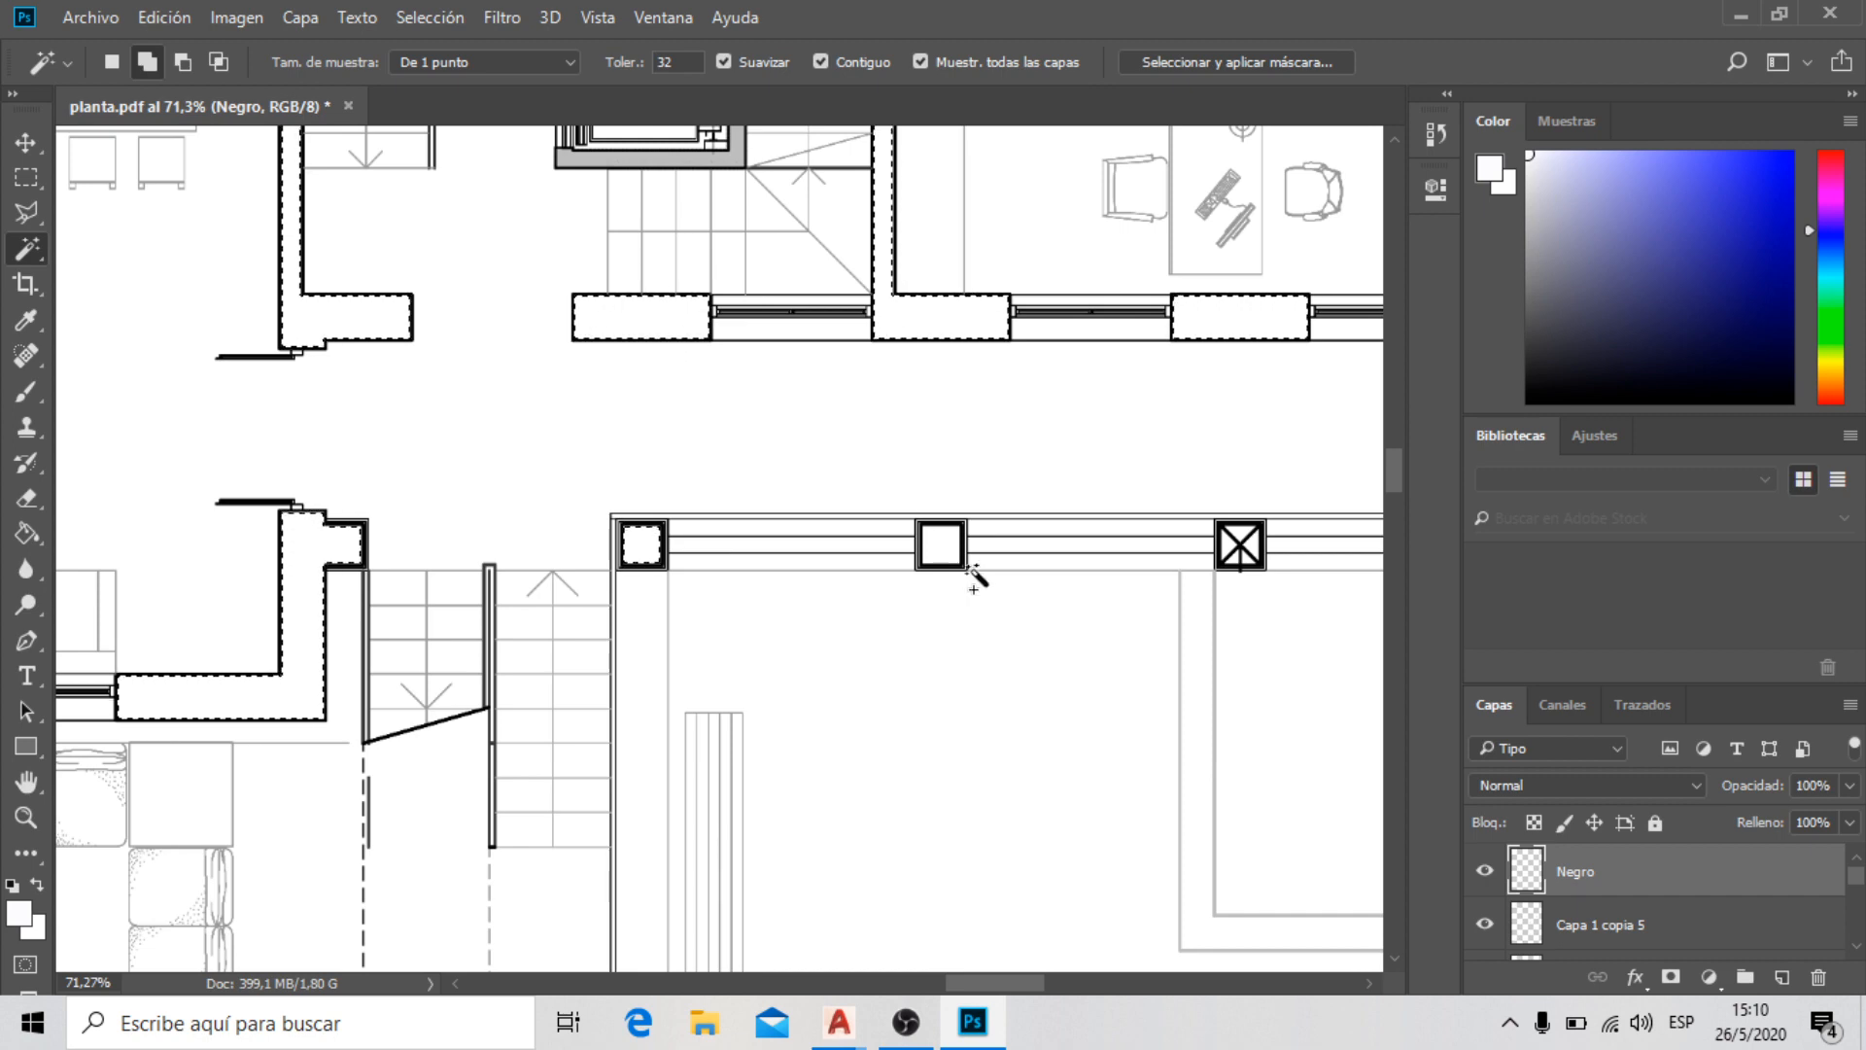
pyautogui.click(941, 549)
pyautogui.scroll(-1, 295, 462)
pyautogui.scroll(6, 924, 544)
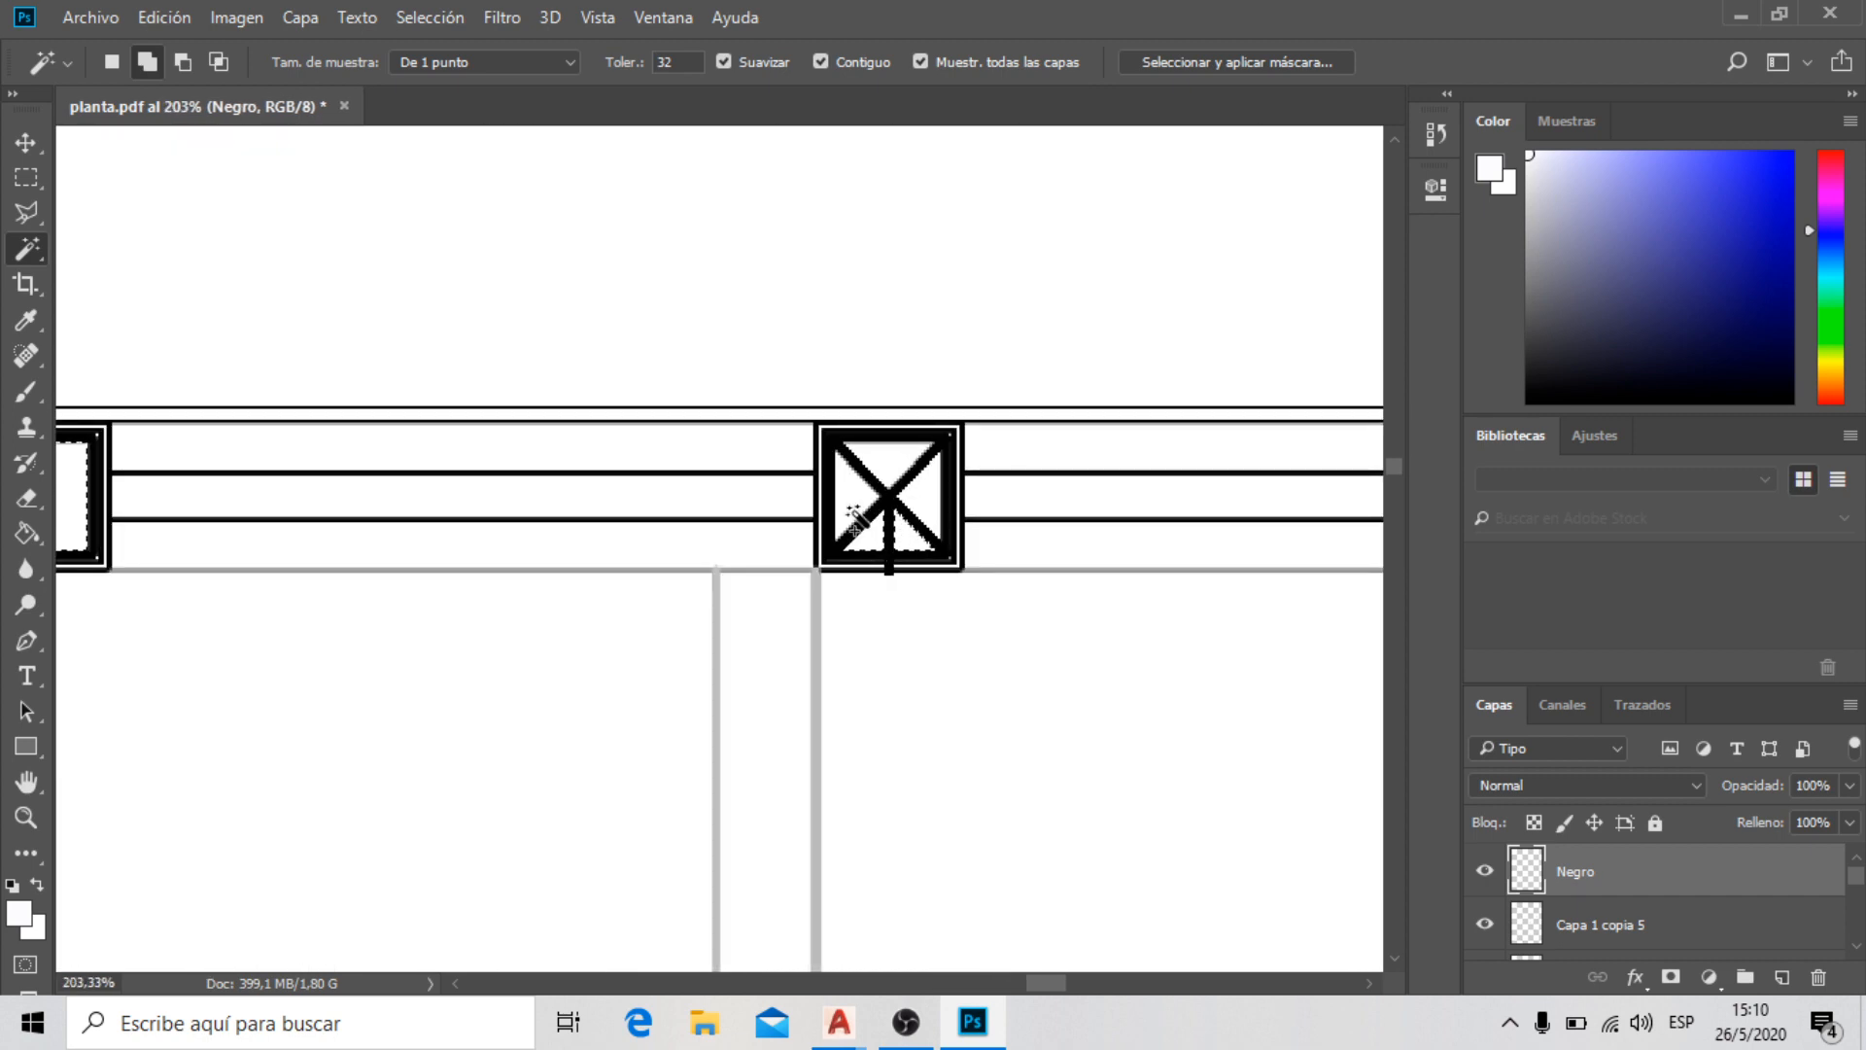
# Add the remaining columns of the courtyard colonnade, eastward to its end, to the selection
pyautogui.scroll(-5, 366, 450)
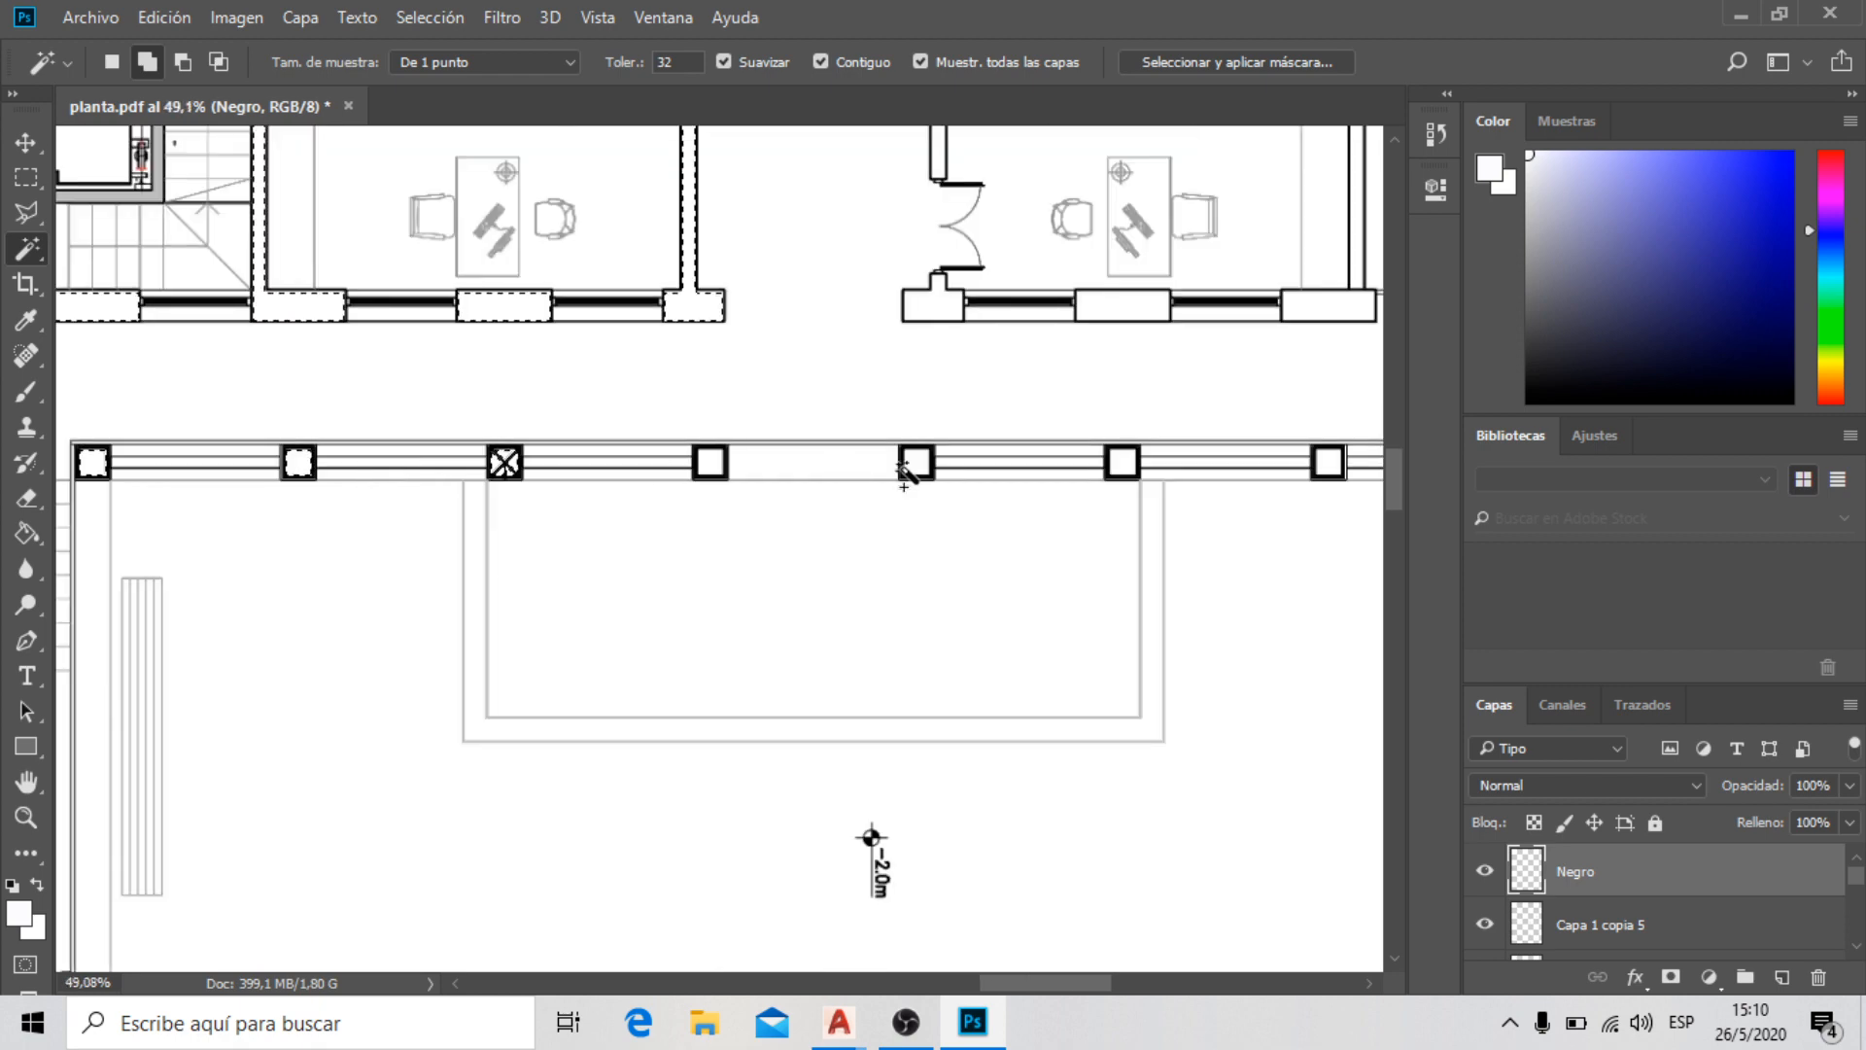
pyautogui.scroll(1, 904, 476)
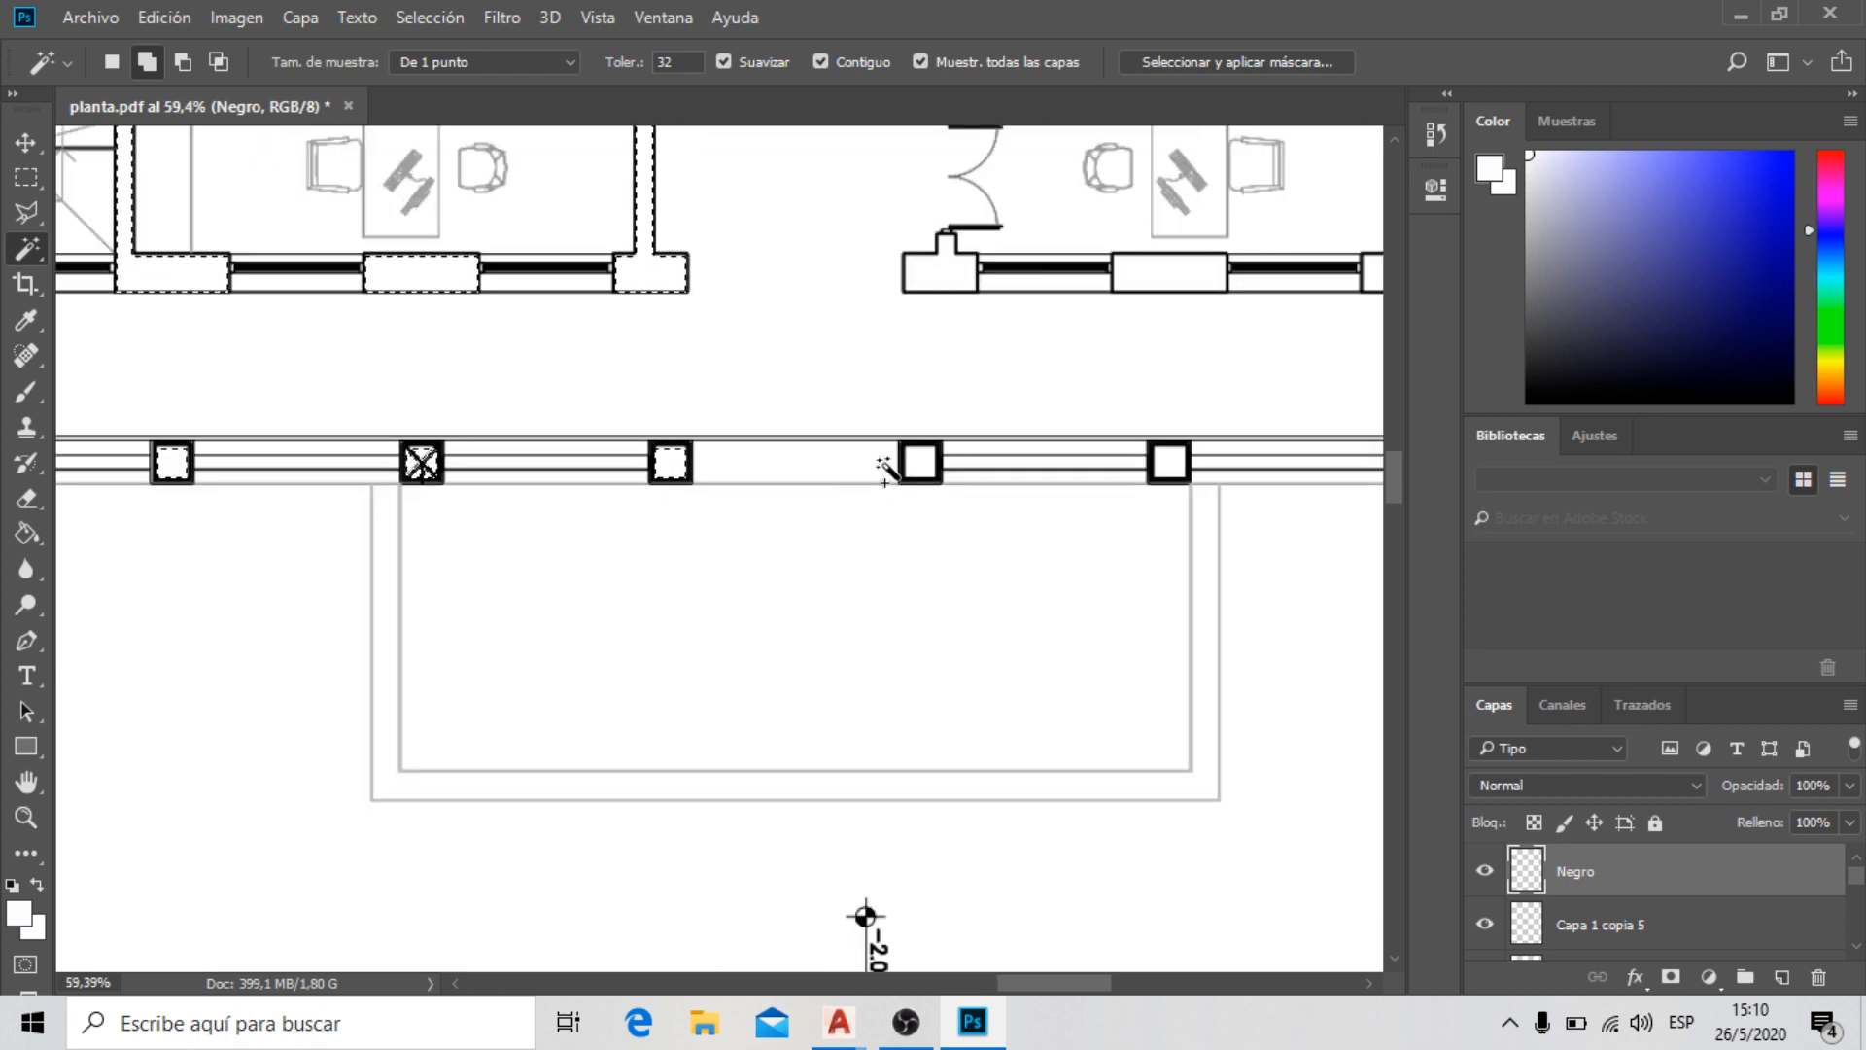
pyautogui.scroll(-2, 646, 499)
pyautogui.scroll(4, 887, 479)
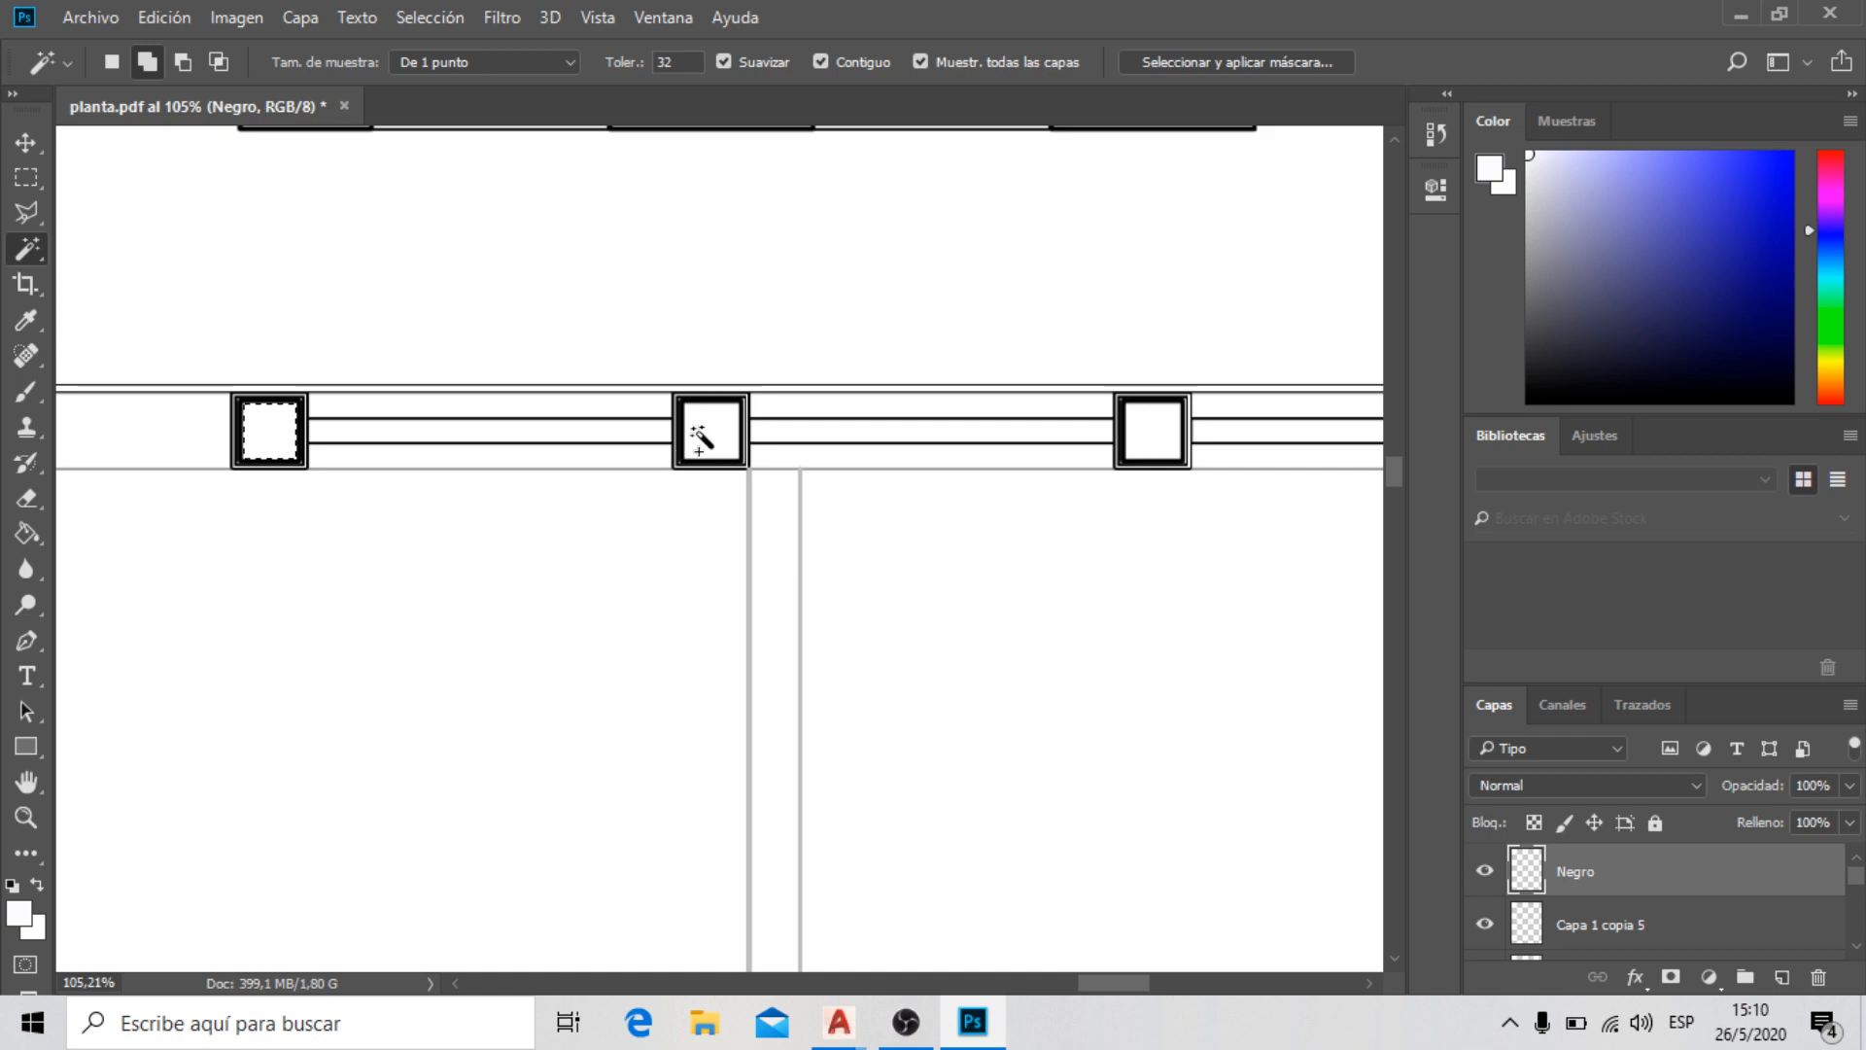
pyautogui.scroll(-4, 645, 541)
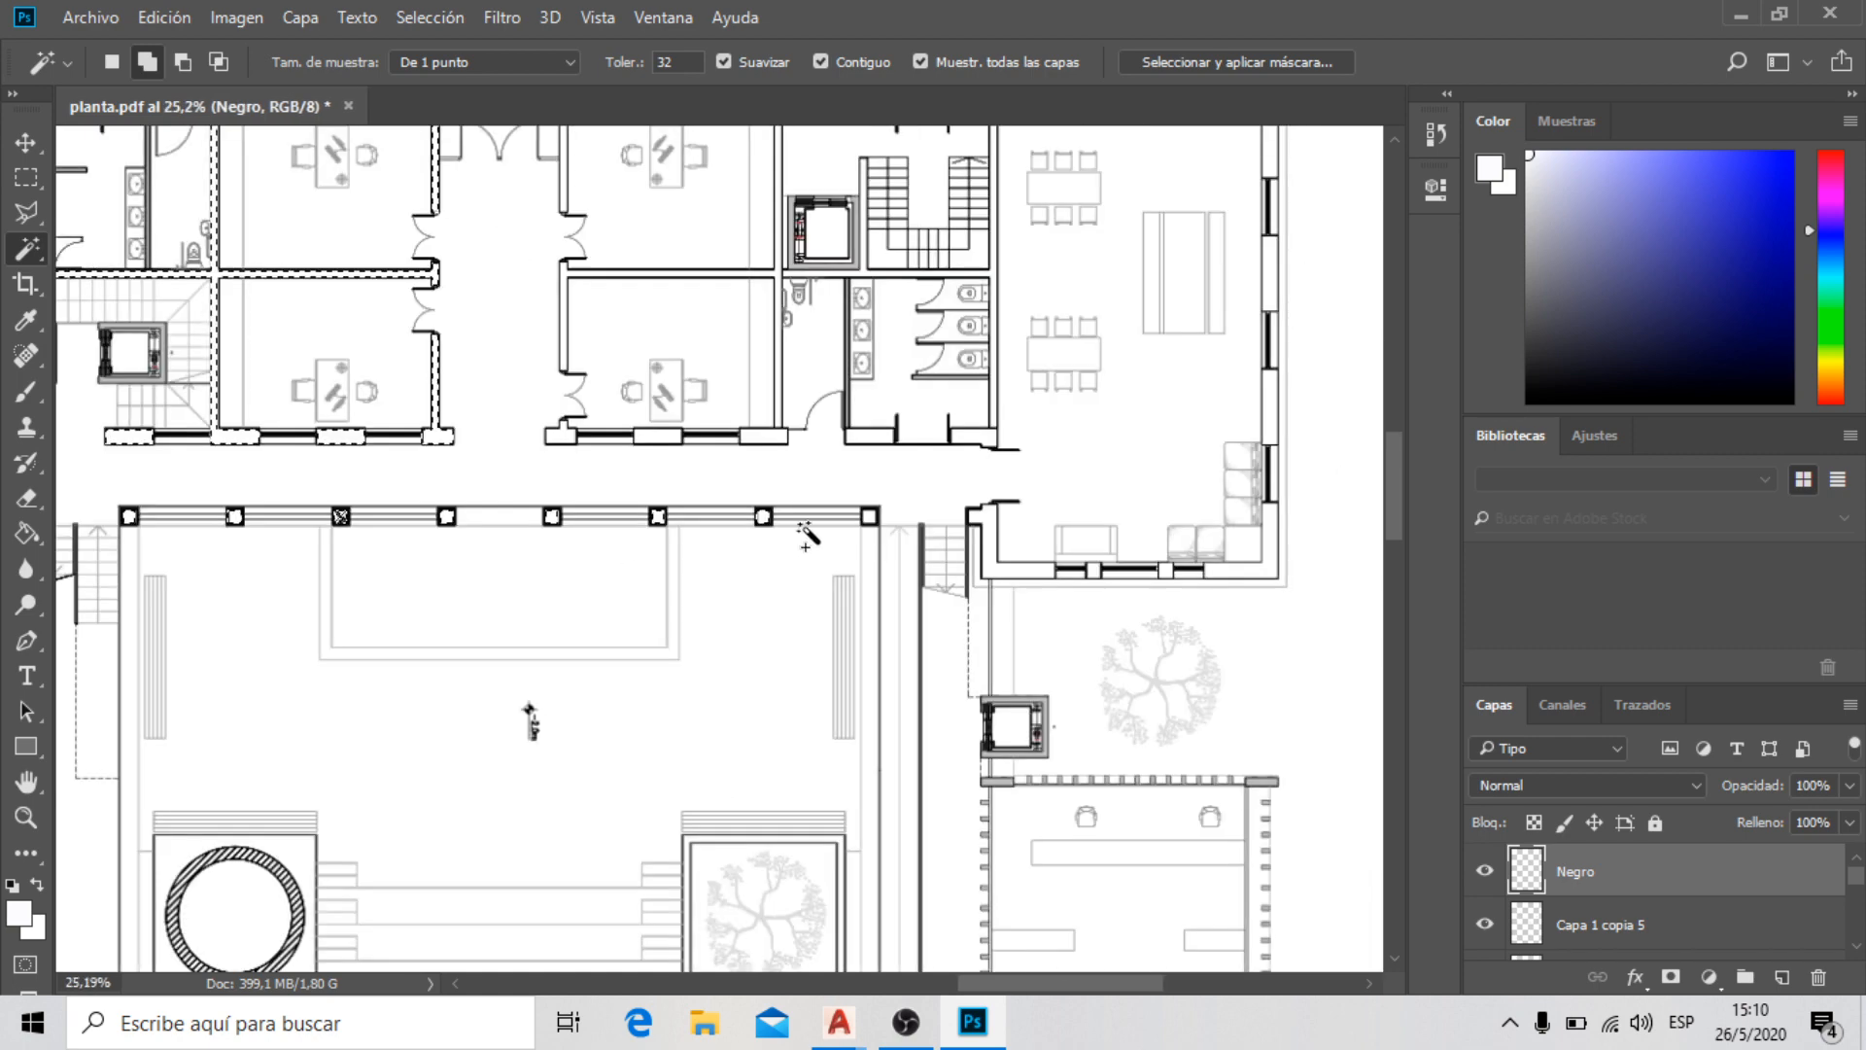
pyautogui.scroll(-2, 872, 532)
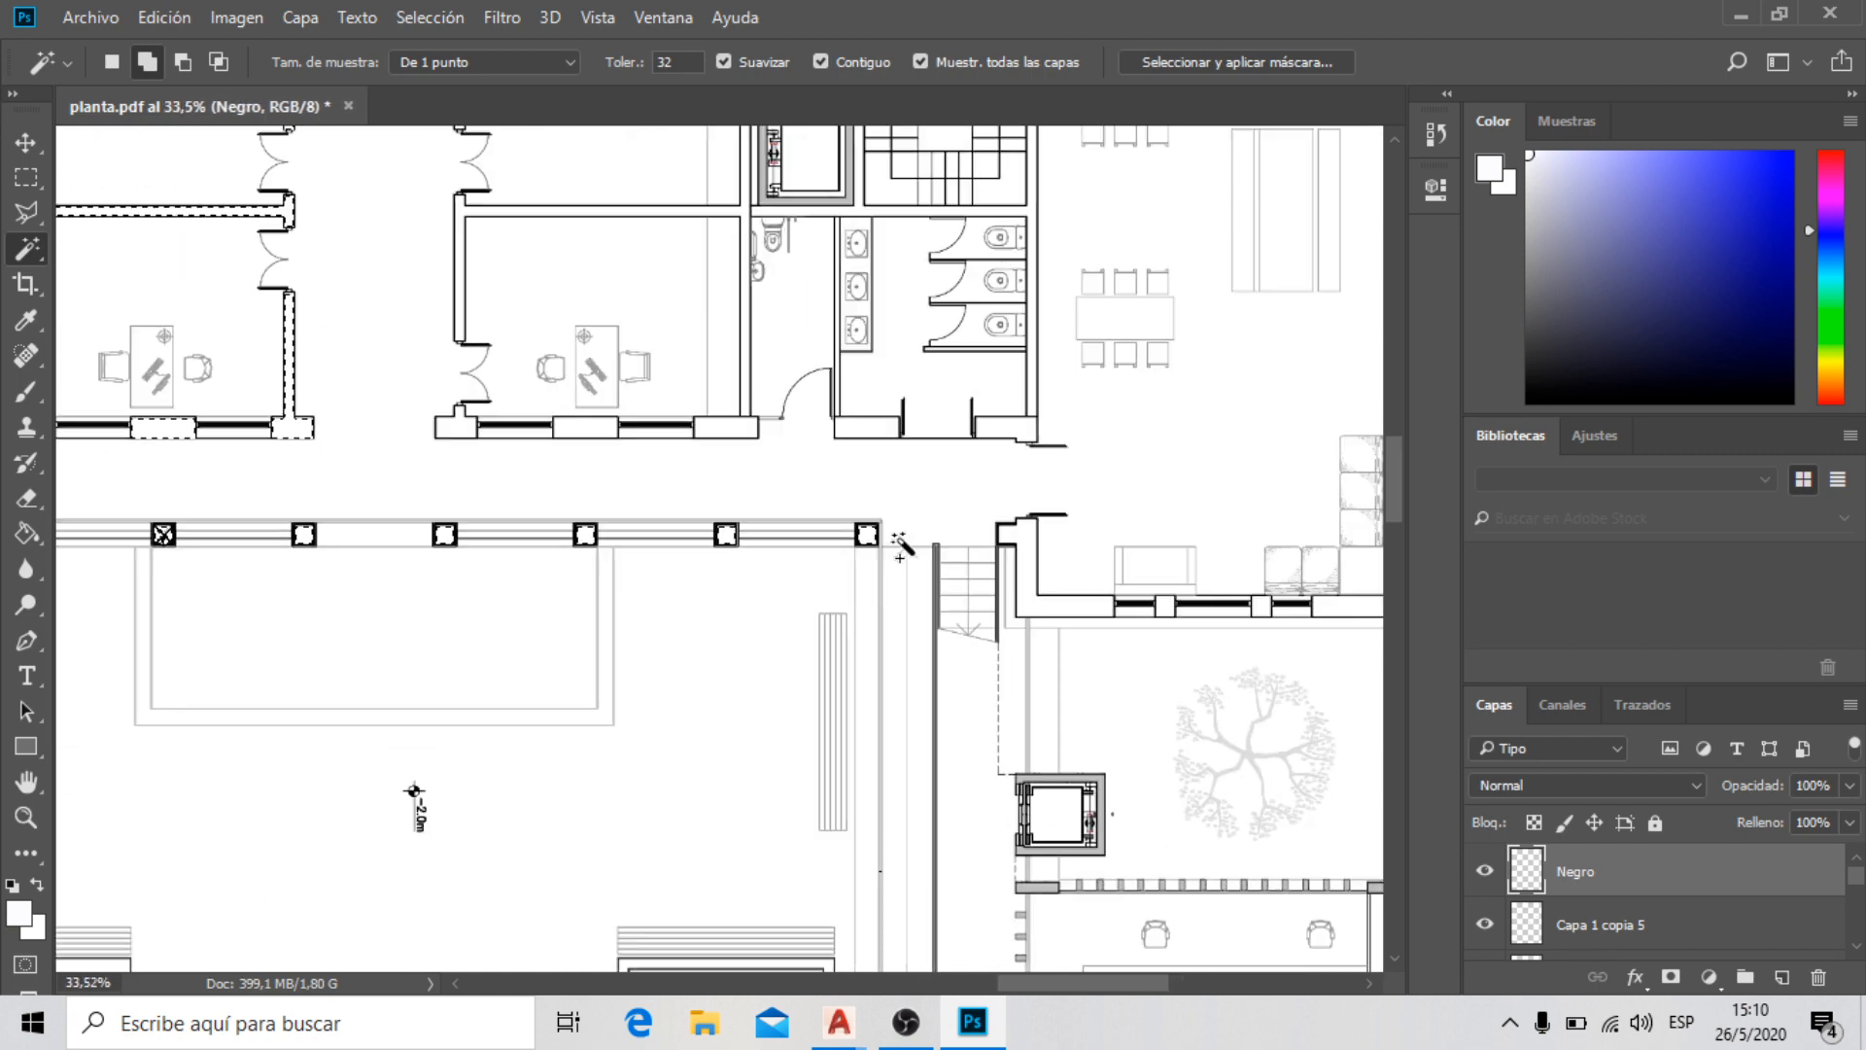
# Add the eastern offices' lower window piers and partition walls, plus the adjoining restroom walls, to the selection
pyautogui.scroll(2, 501, 454)
pyautogui.click(432, 413)
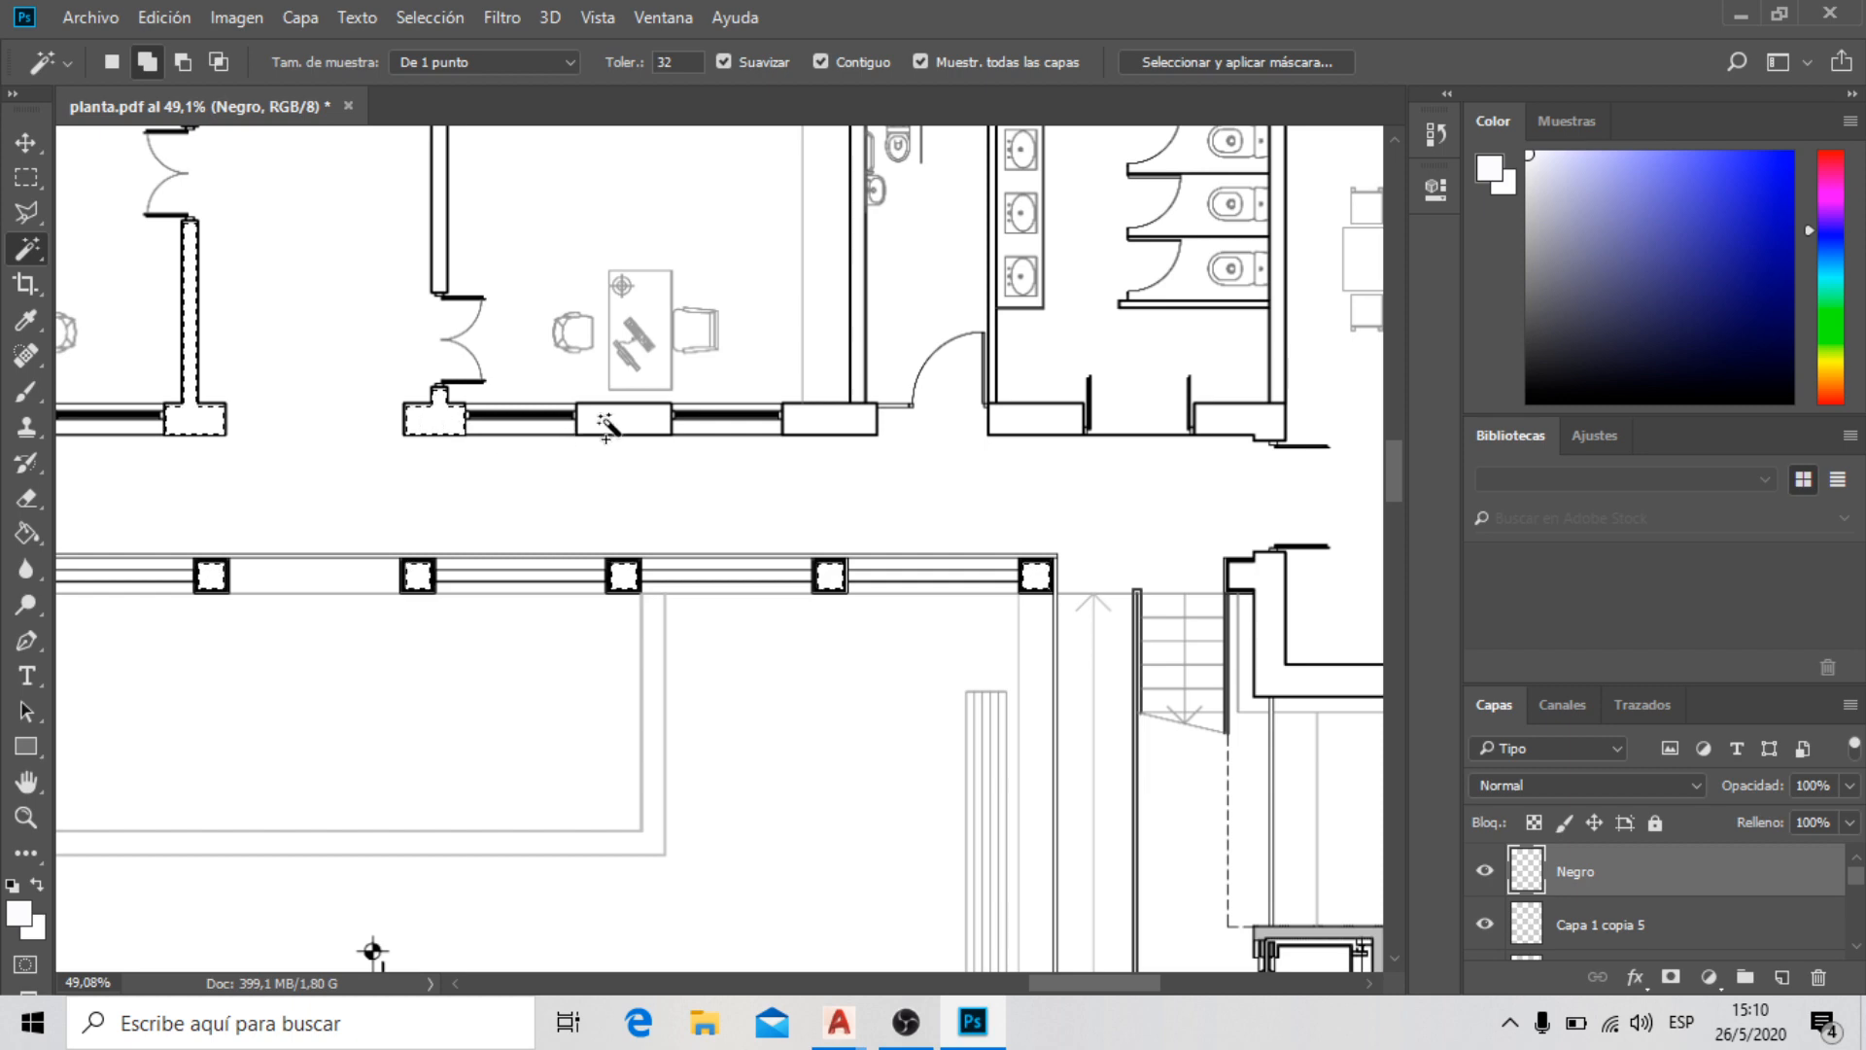
pyautogui.click(604, 425)
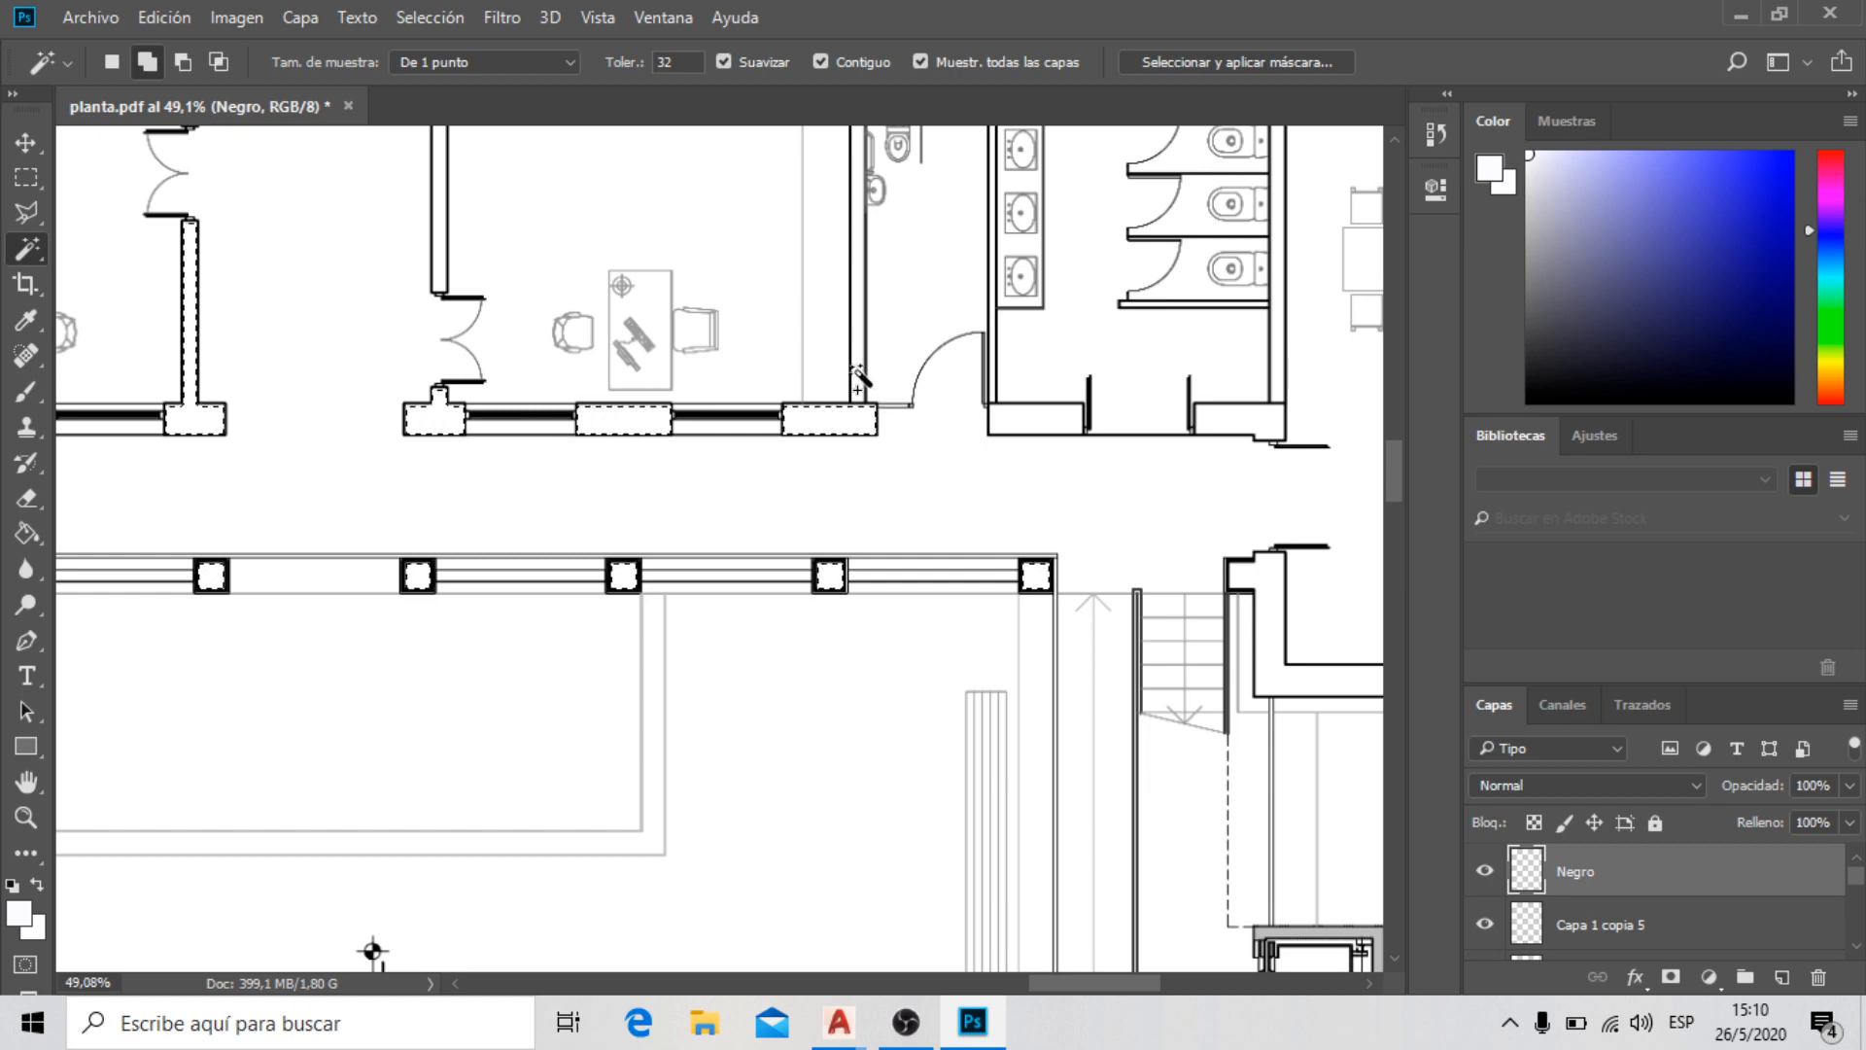
pyautogui.scroll(-3, 862, 383)
pyautogui.scroll(3, 881, 450)
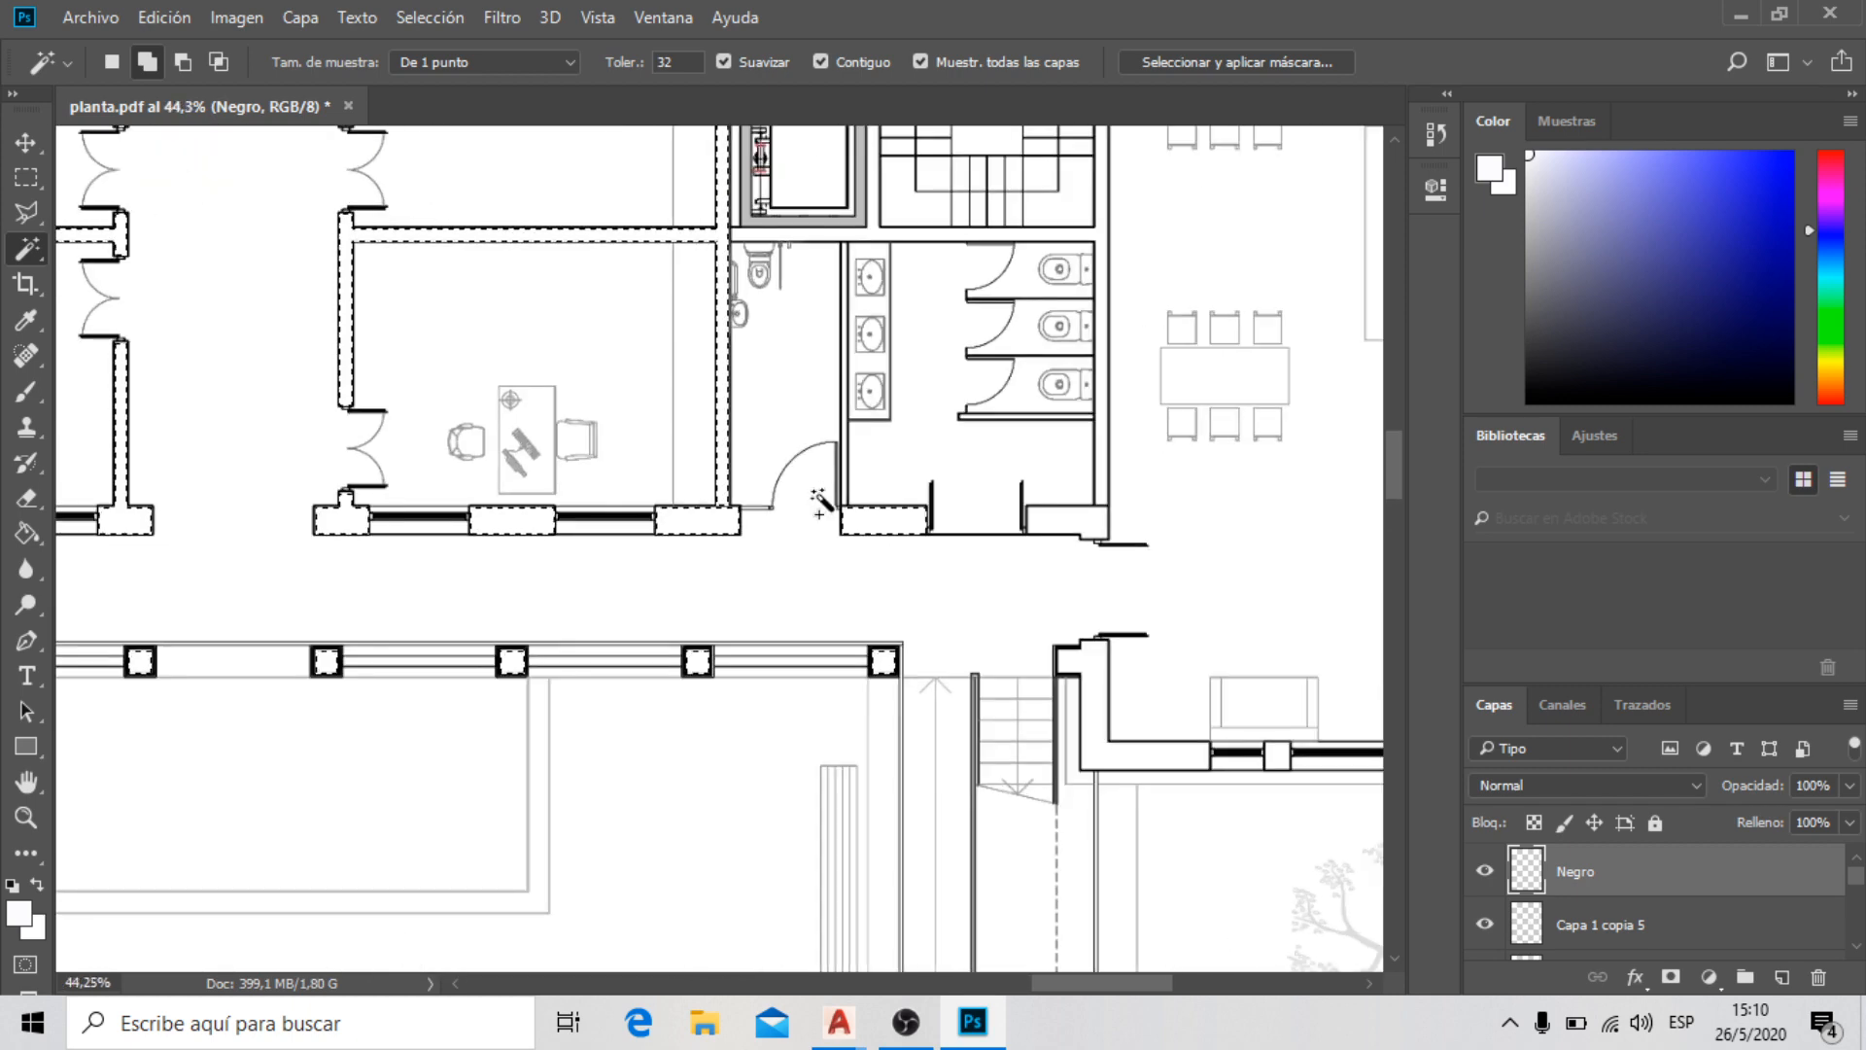
pyautogui.scroll(2, 862, 486)
pyautogui.scroll(-2, 862, 486)
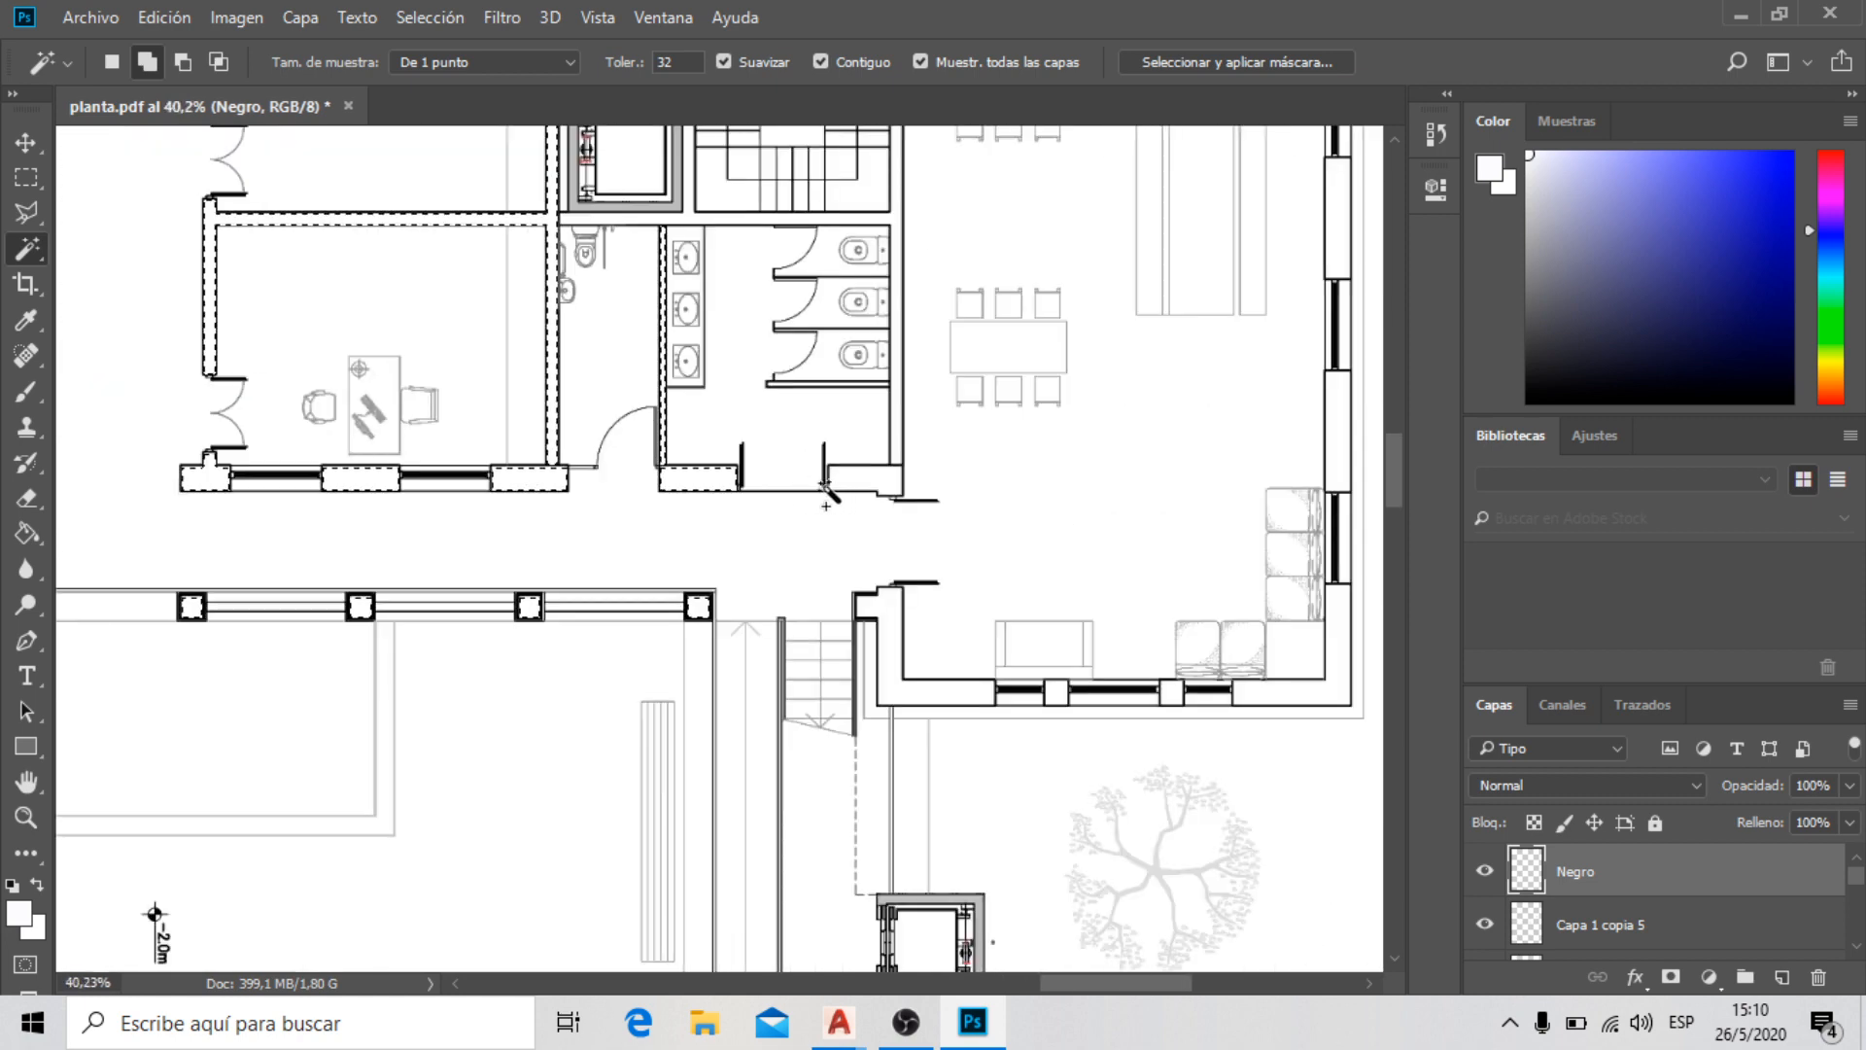
pyautogui.scroll(1, 866, 470)
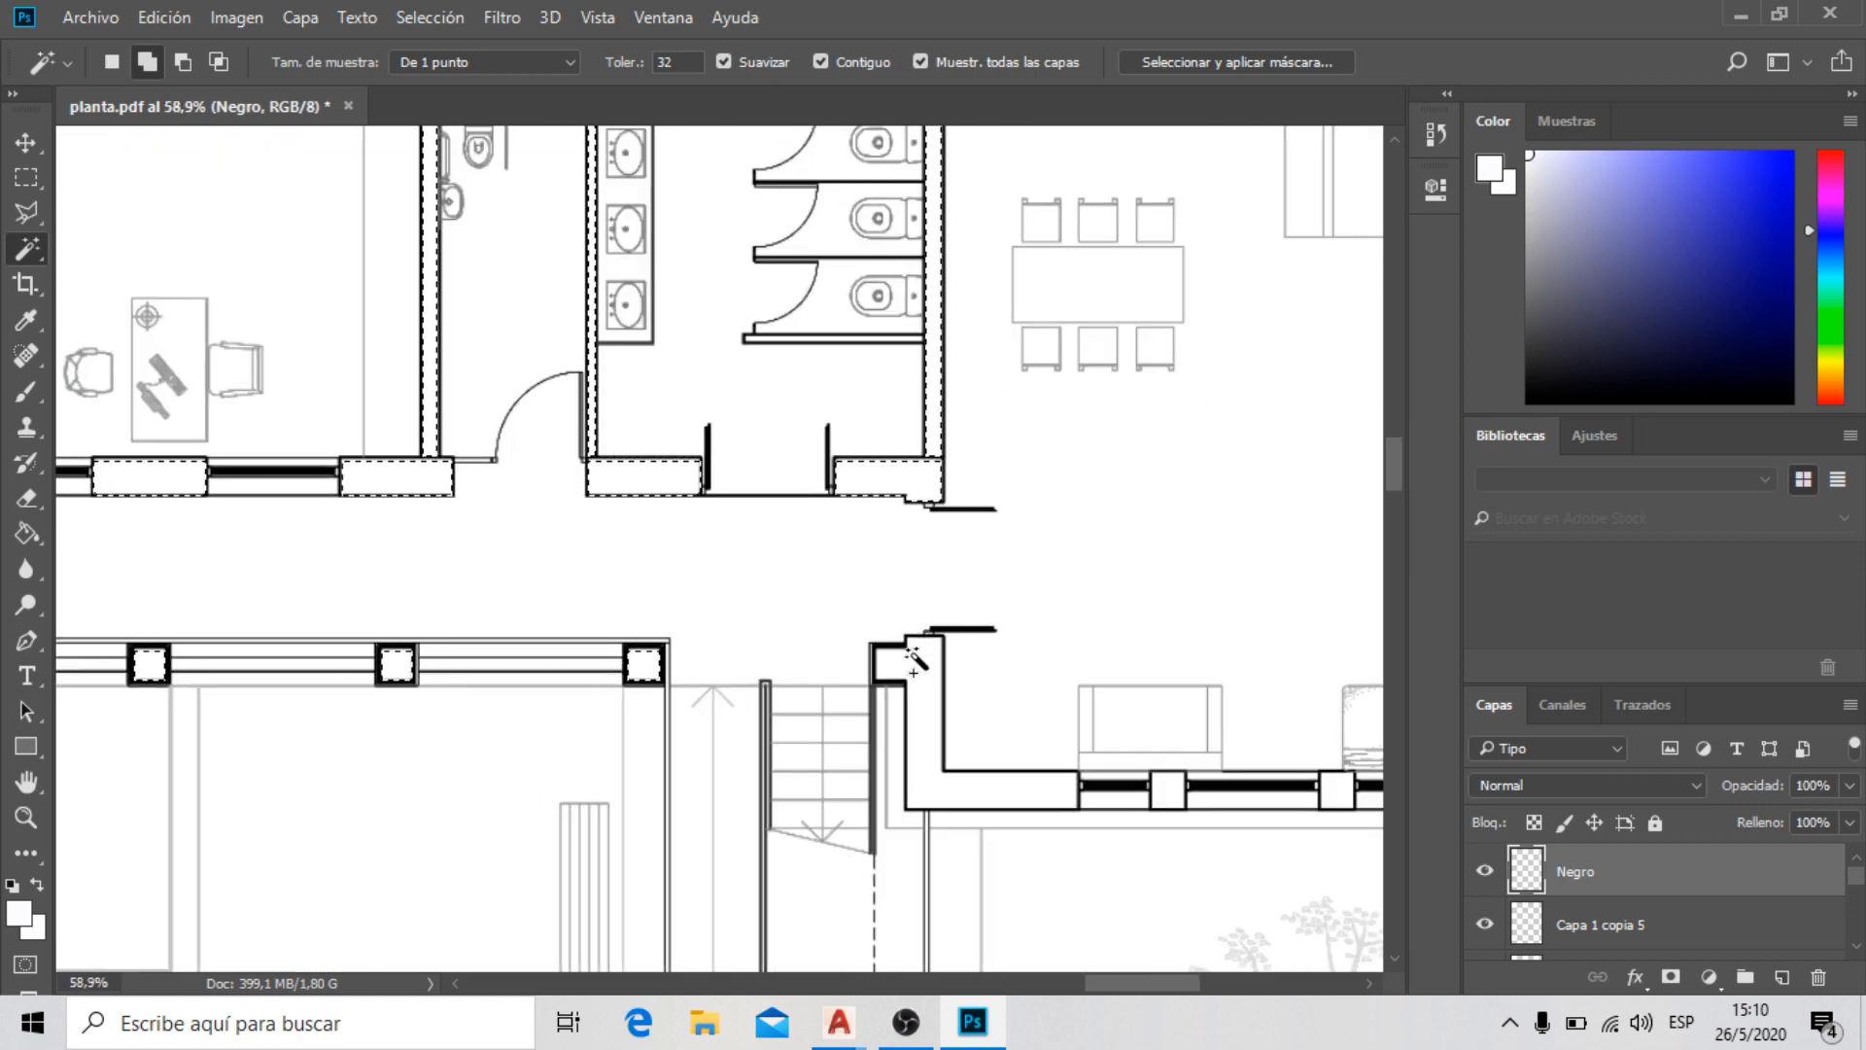
# Add the east wing's lower-left corner wall, lower facade piers and lower-right corner wall to the selection
pyautogui.scroll(-2, 440, 491)
pyautogui.scroll(4, 887, 667)
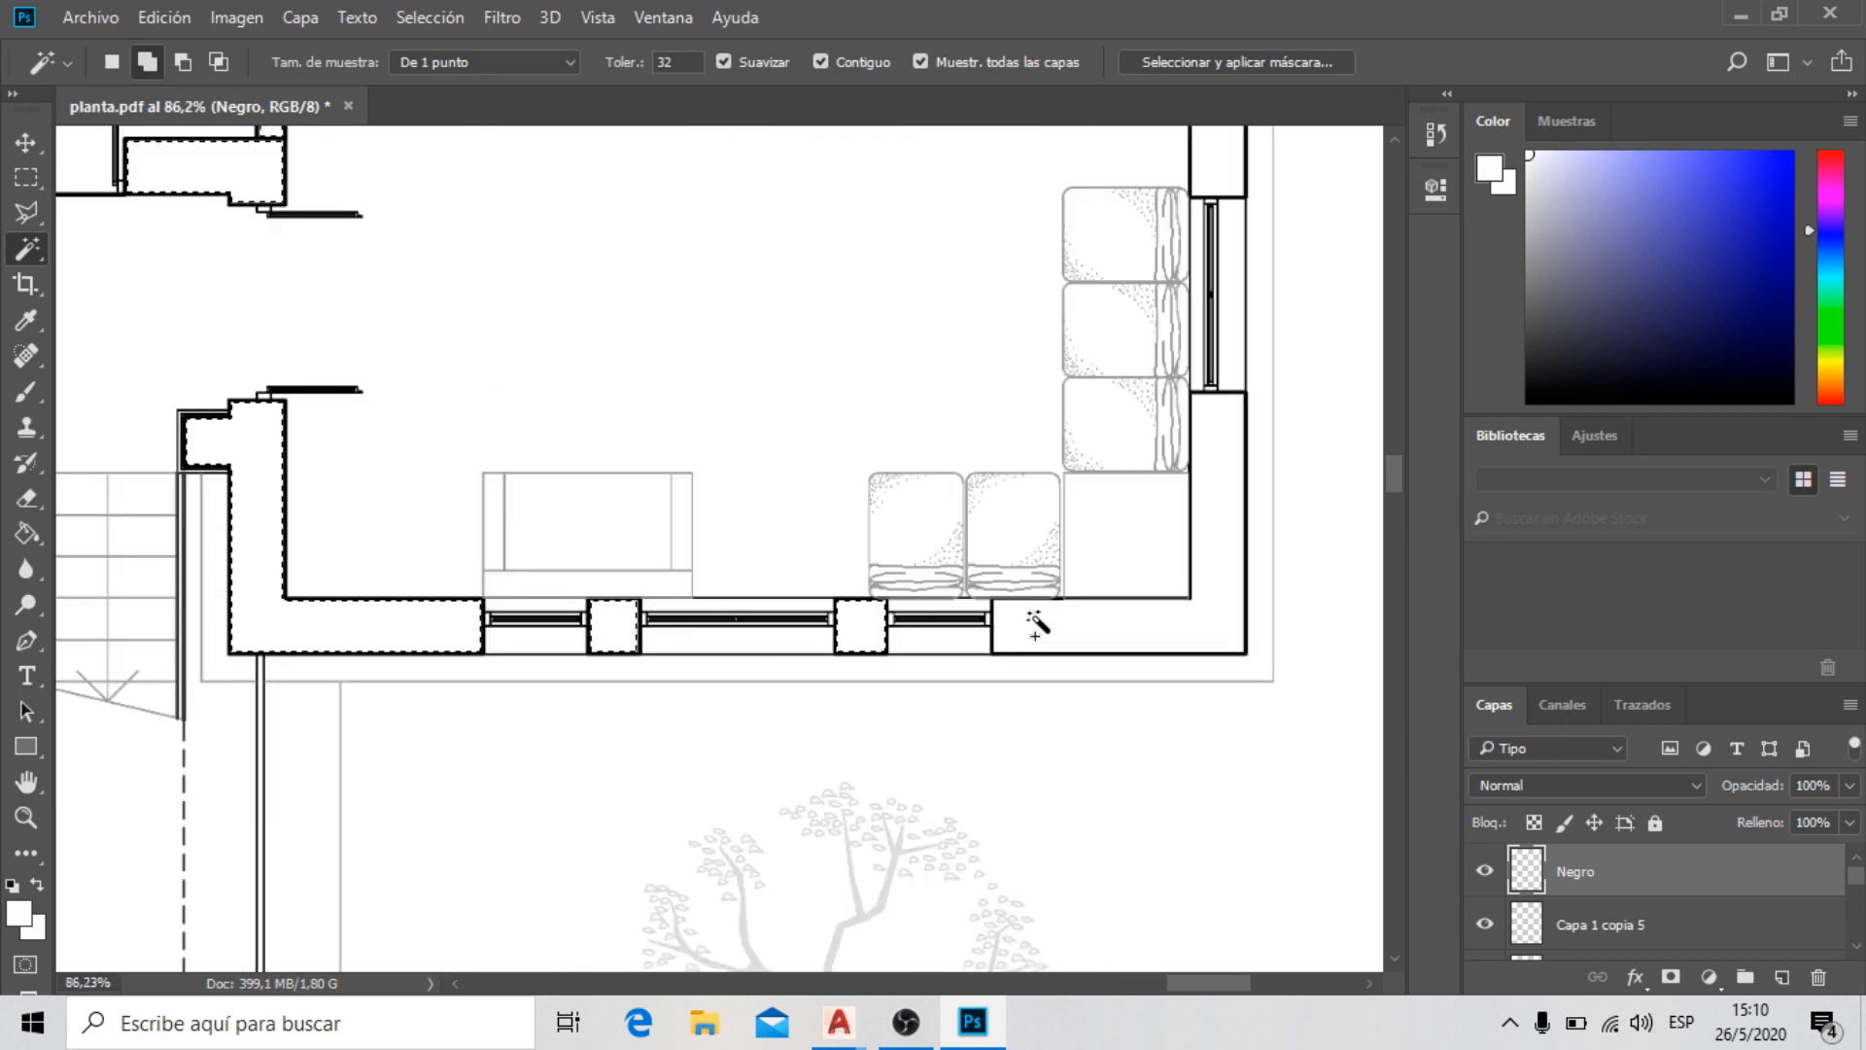
pyautogui.scroll(-3, 1036, 625)
pyautogui.scroll(2, 1108, 545)
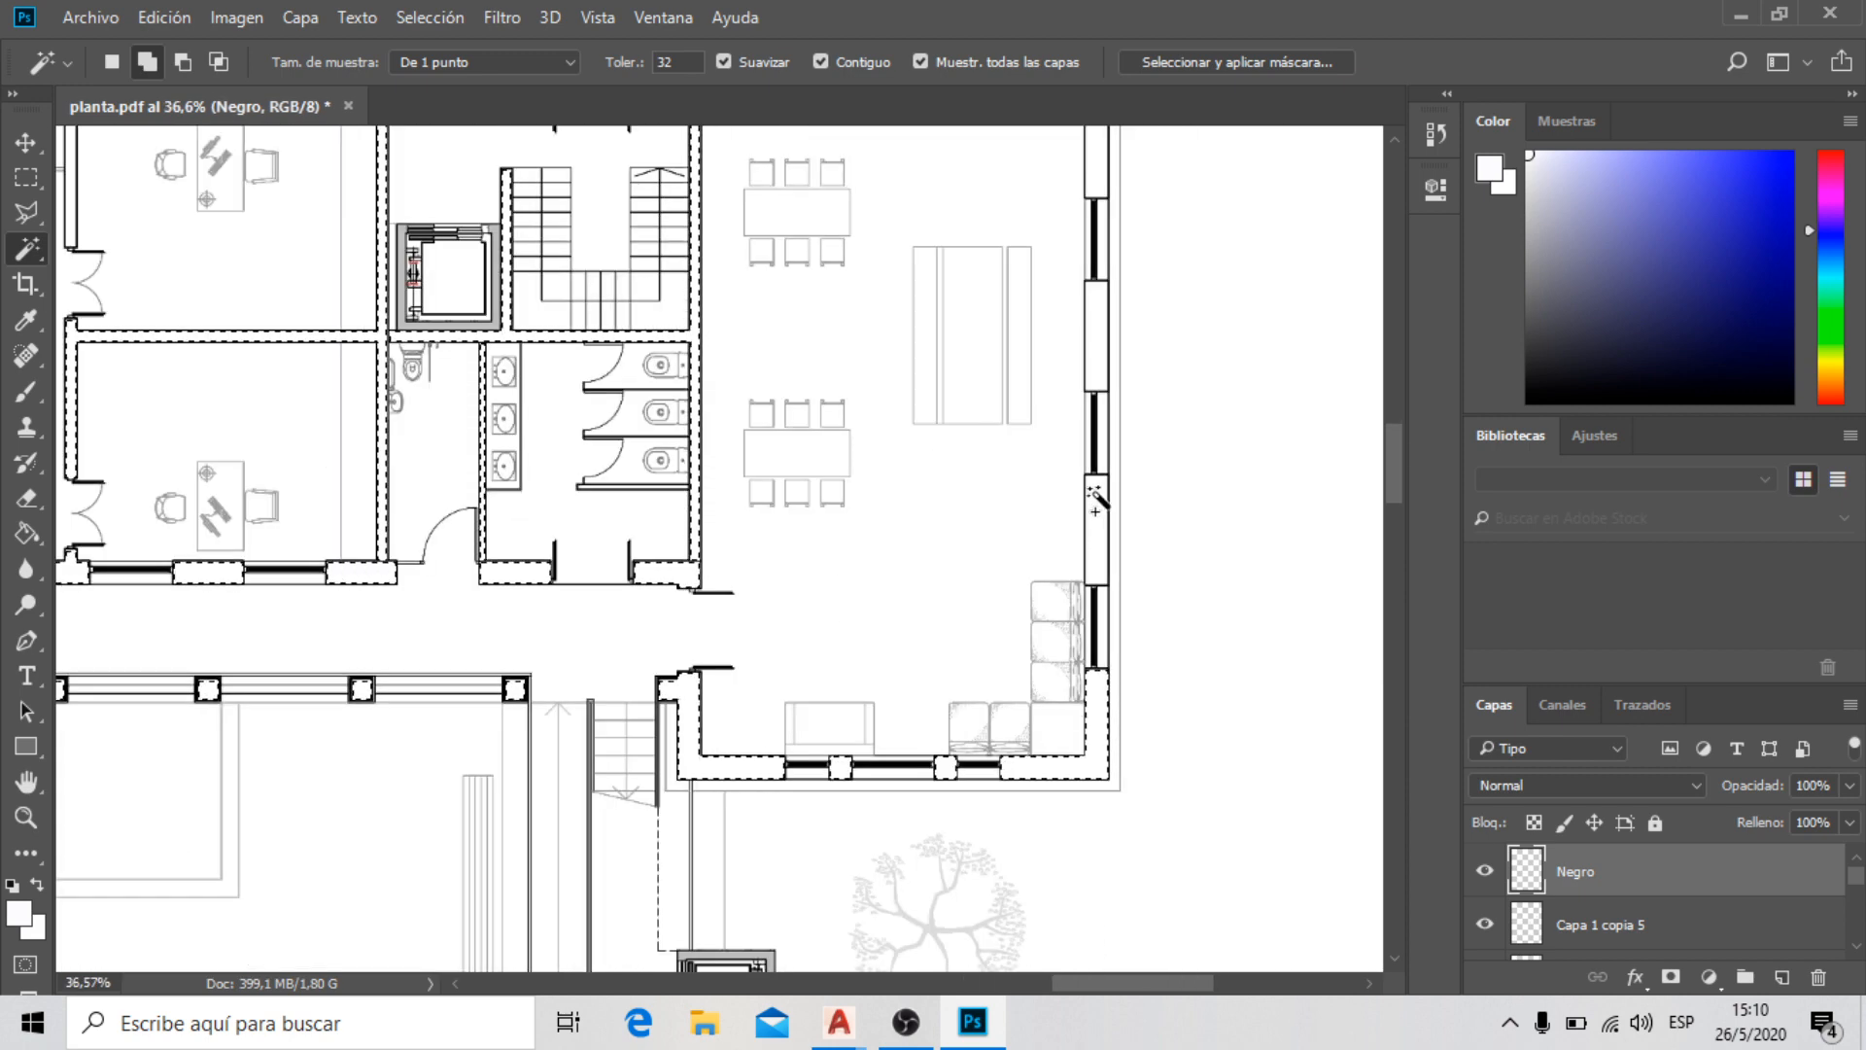
# Add the east wing's right facade piers, upper corner walls and upper facade piers to the selection
pyautogui.scroll(-2, 1004, 771)
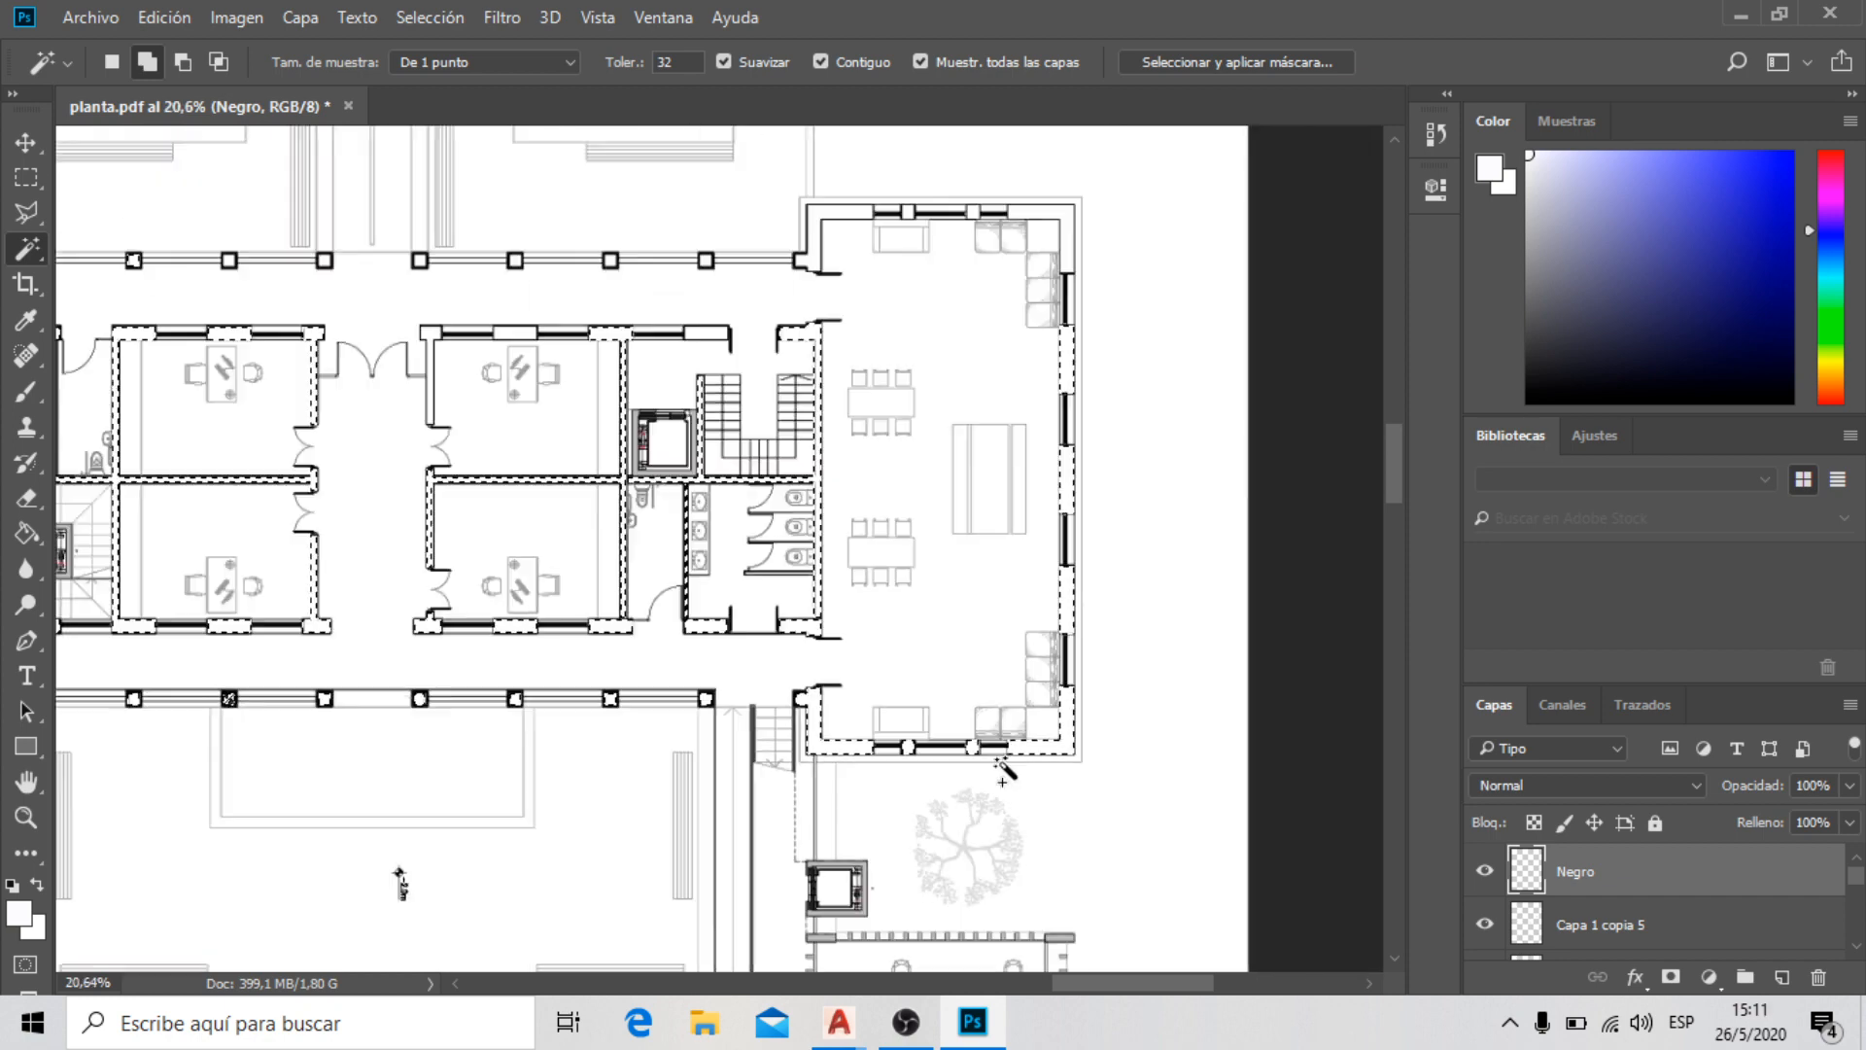
pyautogui.scroll(-2, 1004, 771)
pyautogui.scroll(4, 1064, 425)
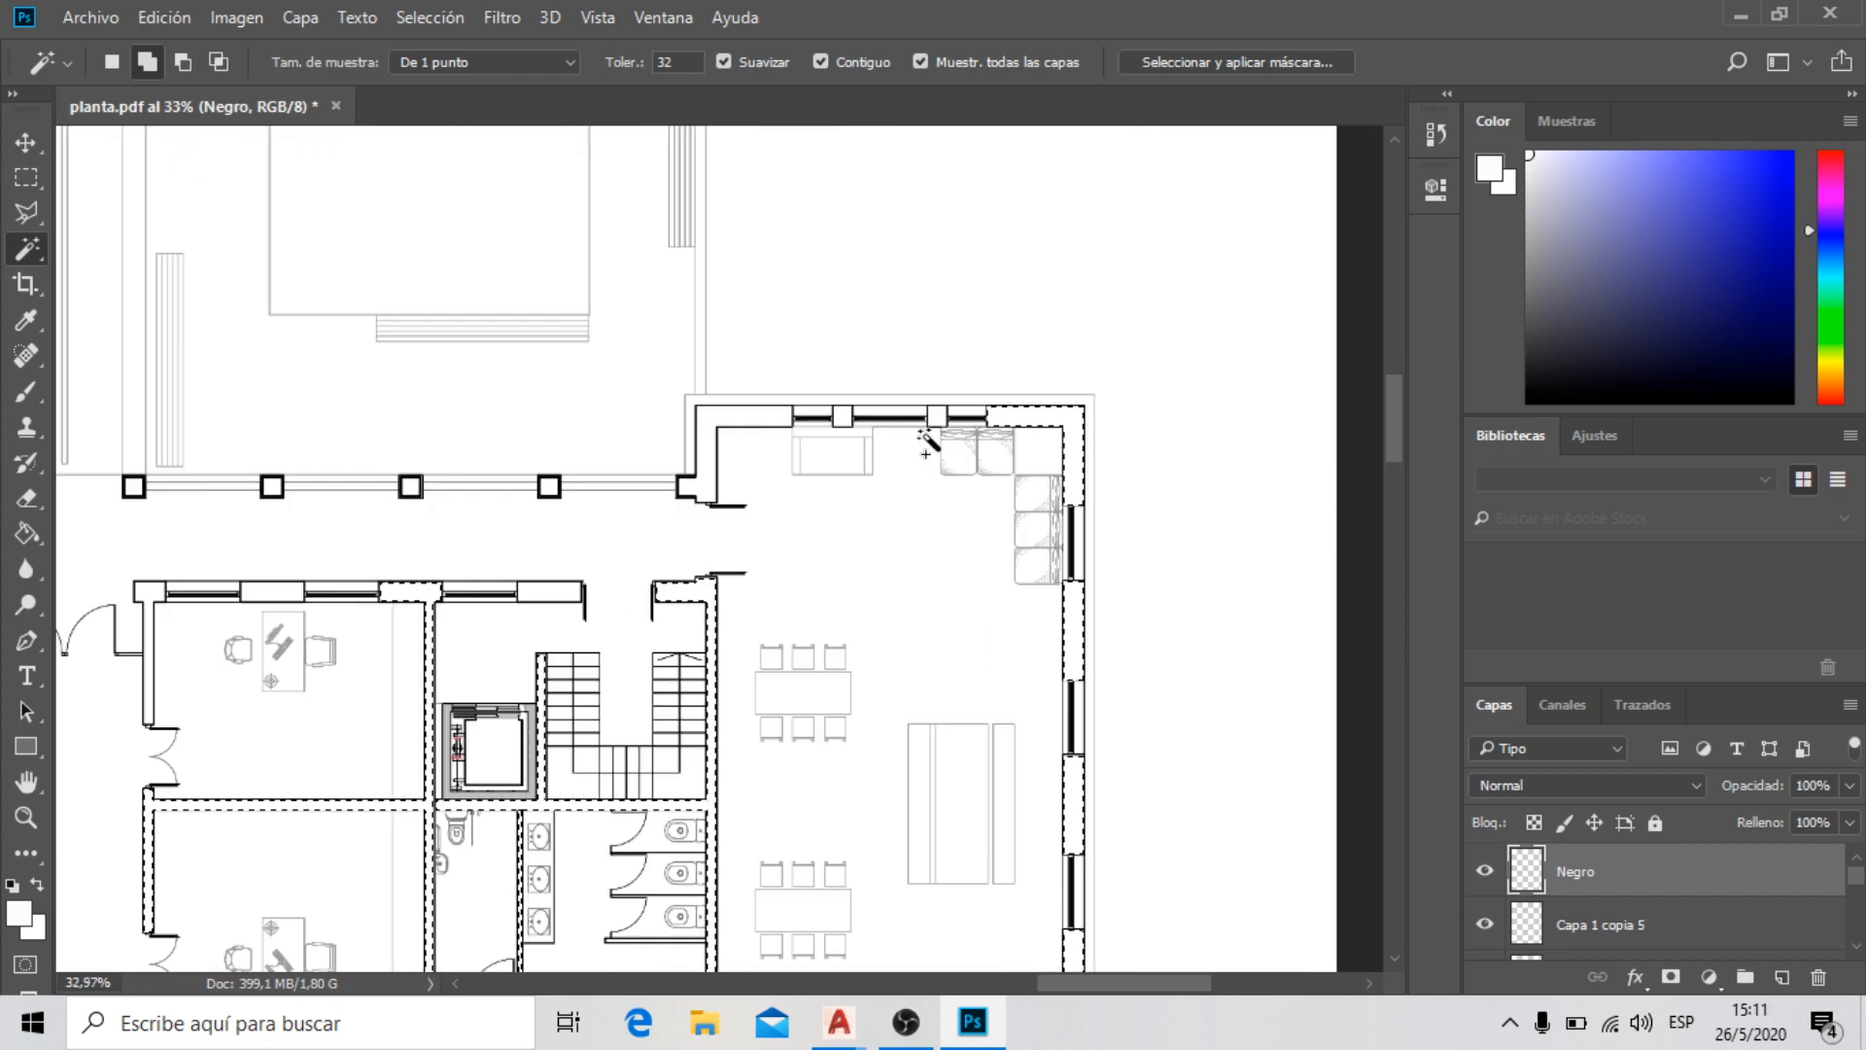
pyautogui.scroll(5, 952, 433)
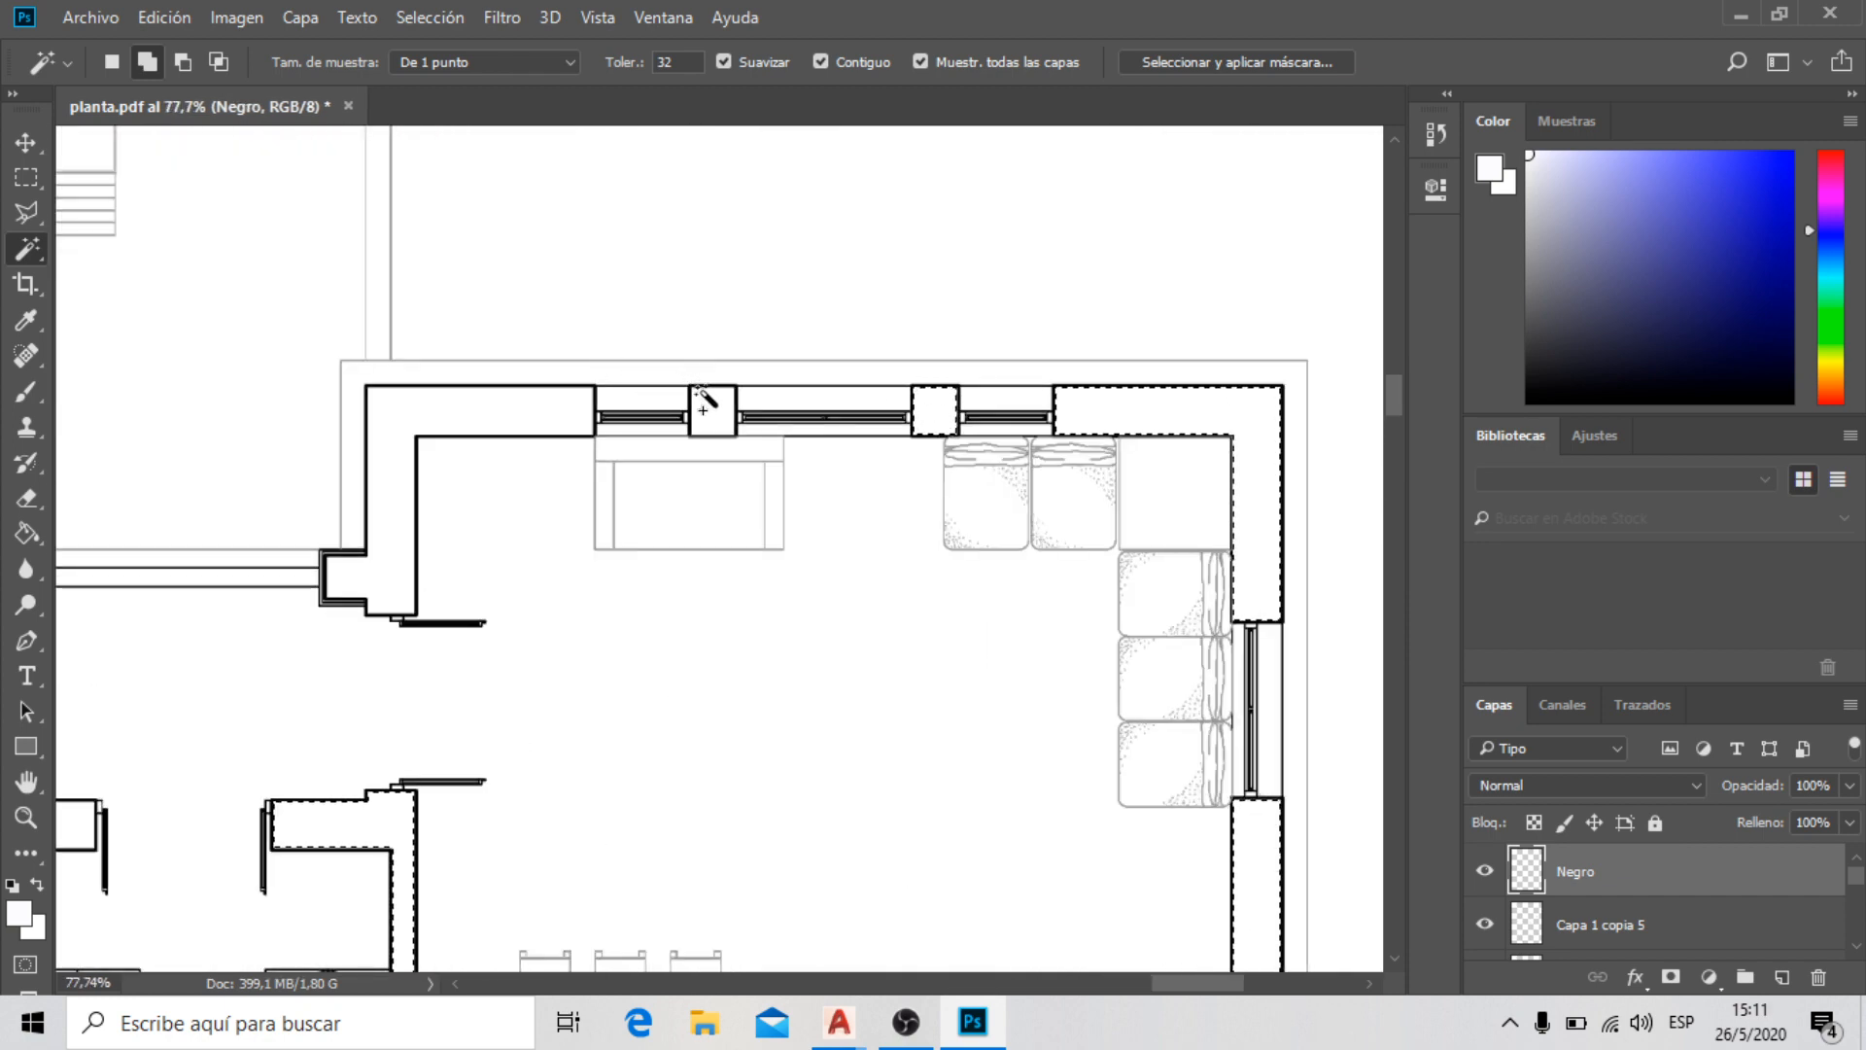
pyautogui.scroll(-2, 814, 402)
pyautogui.scroll(1, 604, 408)
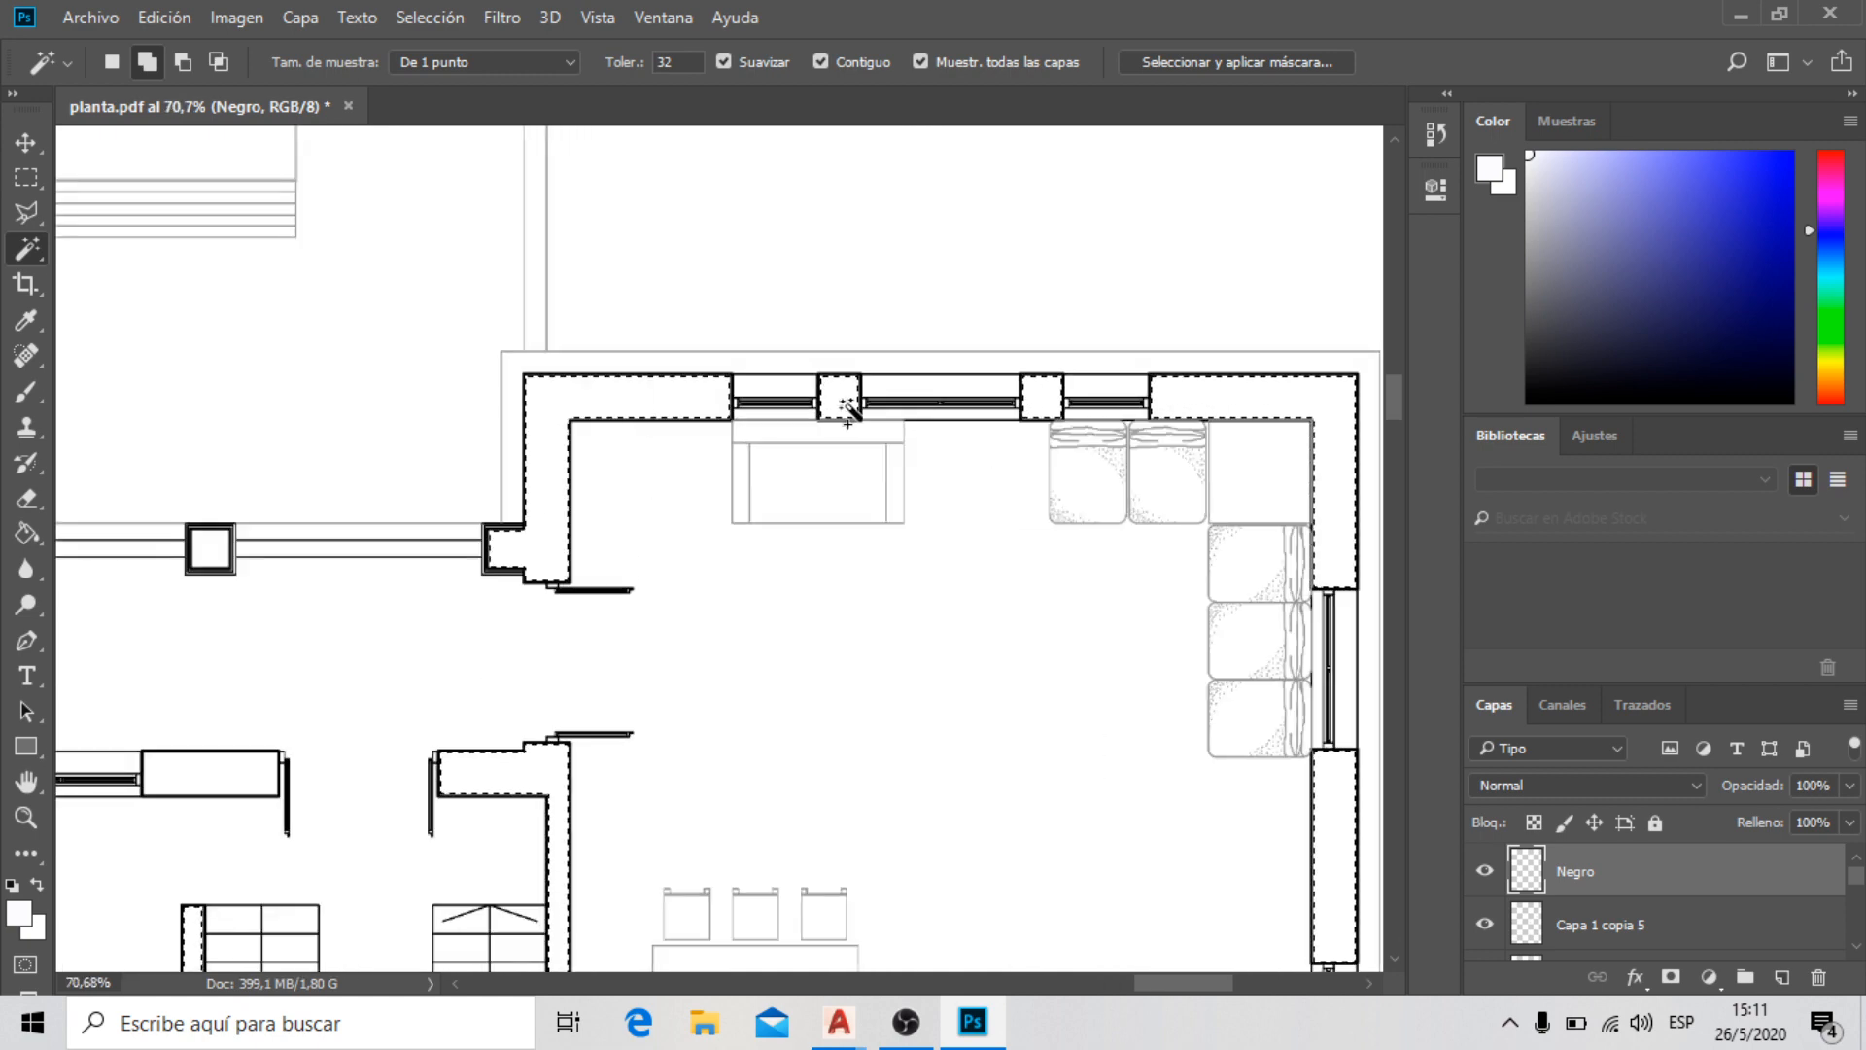
# Add the upper window piers of the eastern offices and staircase, and the eastern columns of the upper colonnade, to the selection
pyautogui.scroll(-4, 875, 479)
pyautogui.scroll(2, 614, 548)
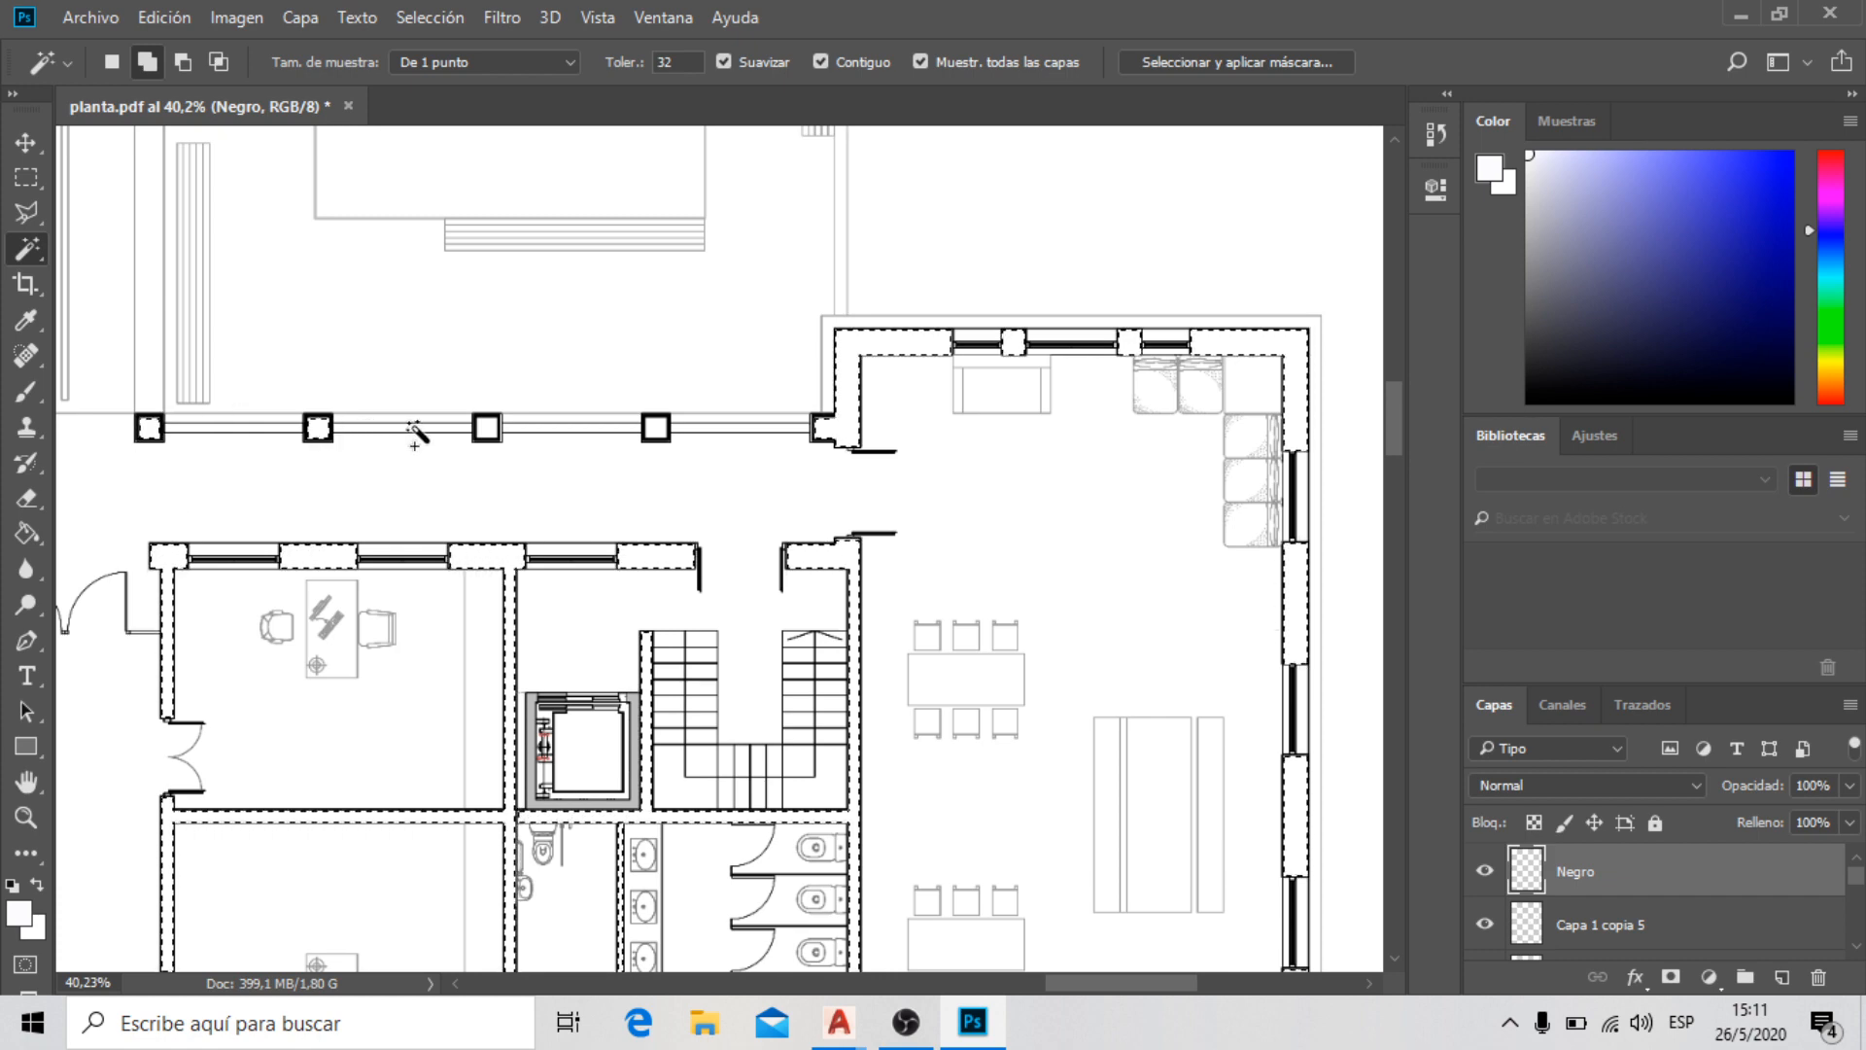
pyautogui.click(487, 425)
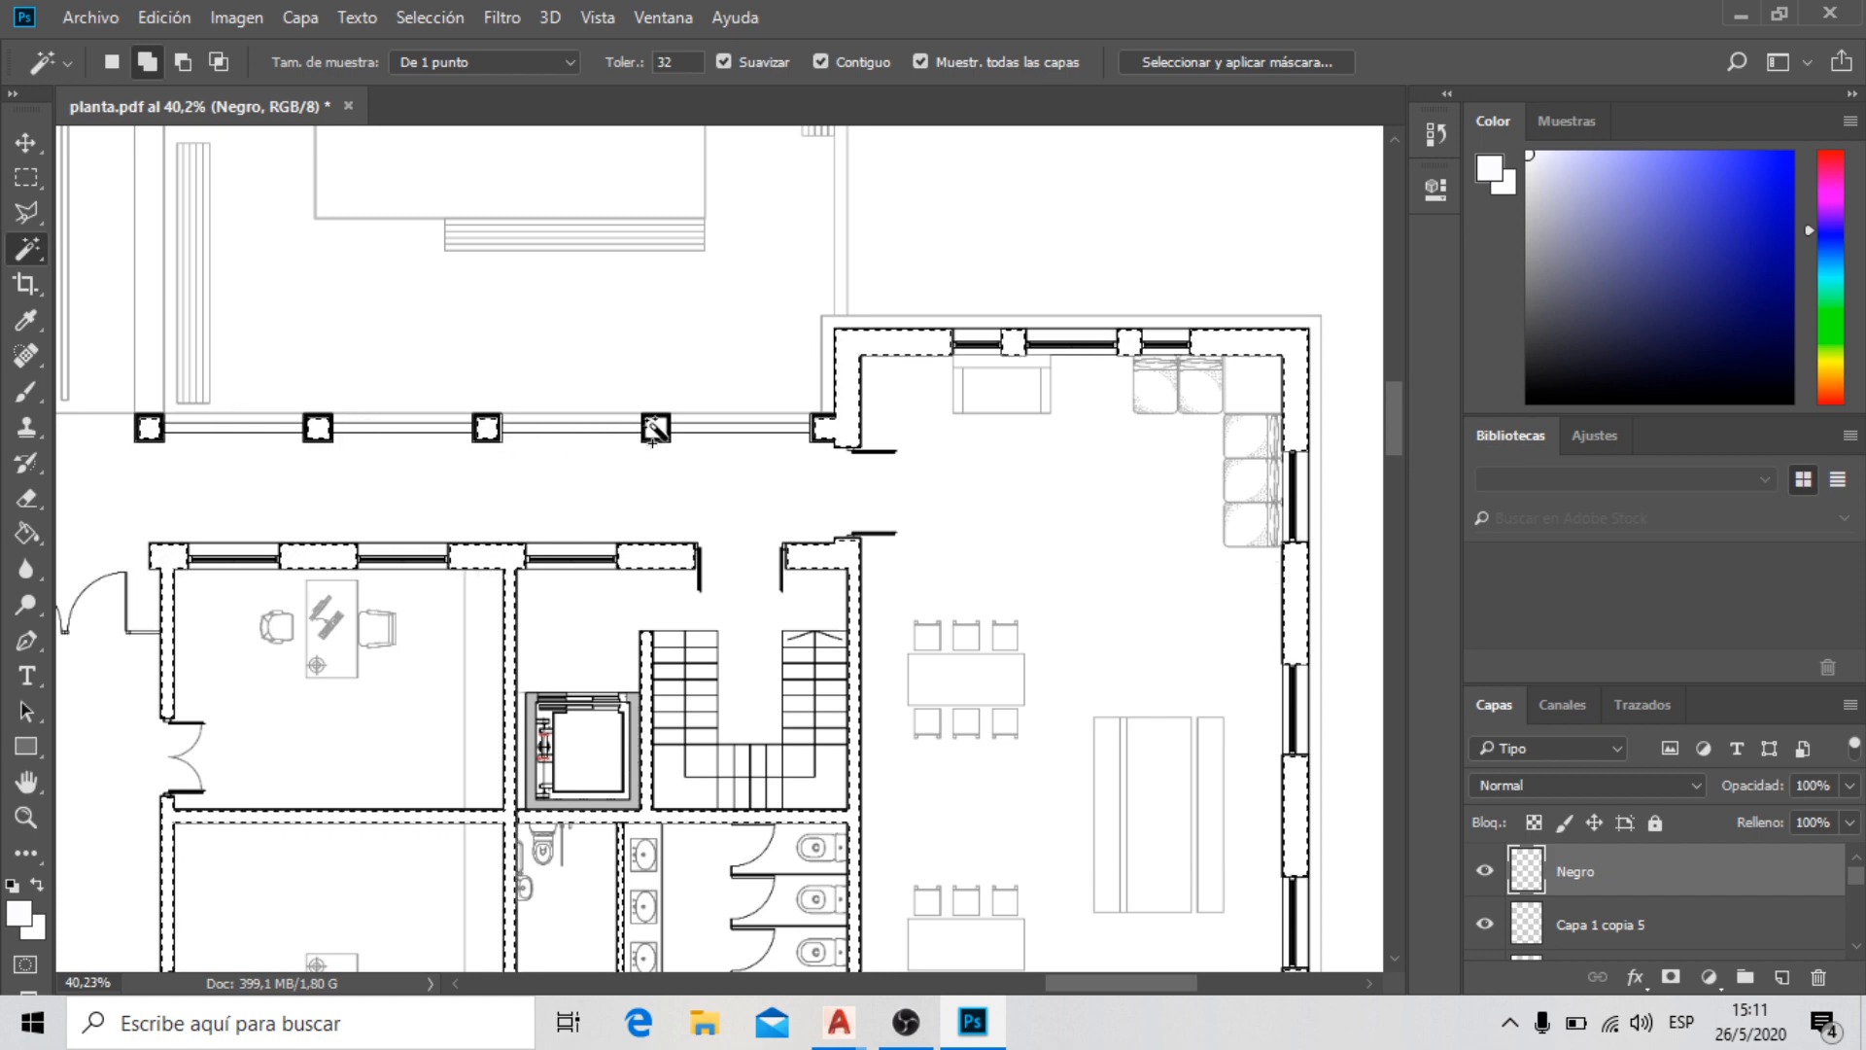
pyautogui.scroll(-3, 1133, 533)
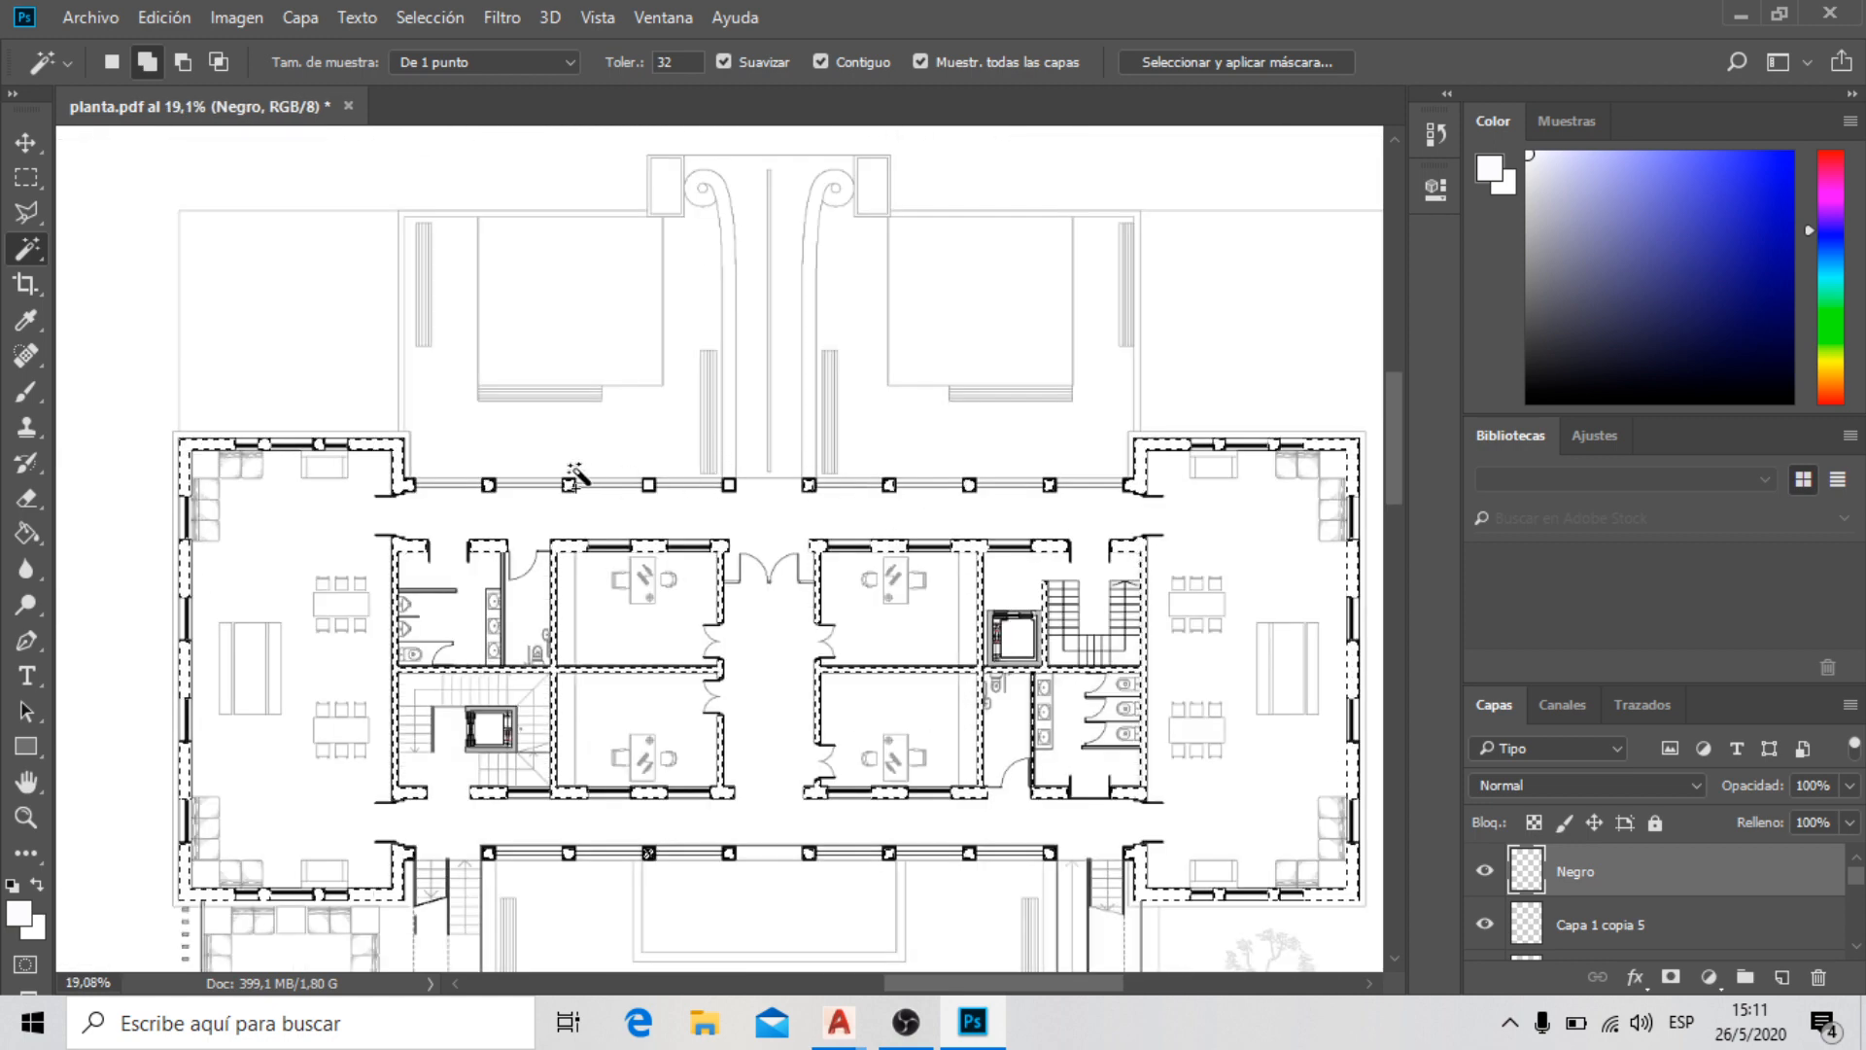
# Add the remaining columns of the upper colonnade, west of the main entrance, to the selection
pyautogui.scroll(4, 576, 475)
pyautogui.click(811, 476)
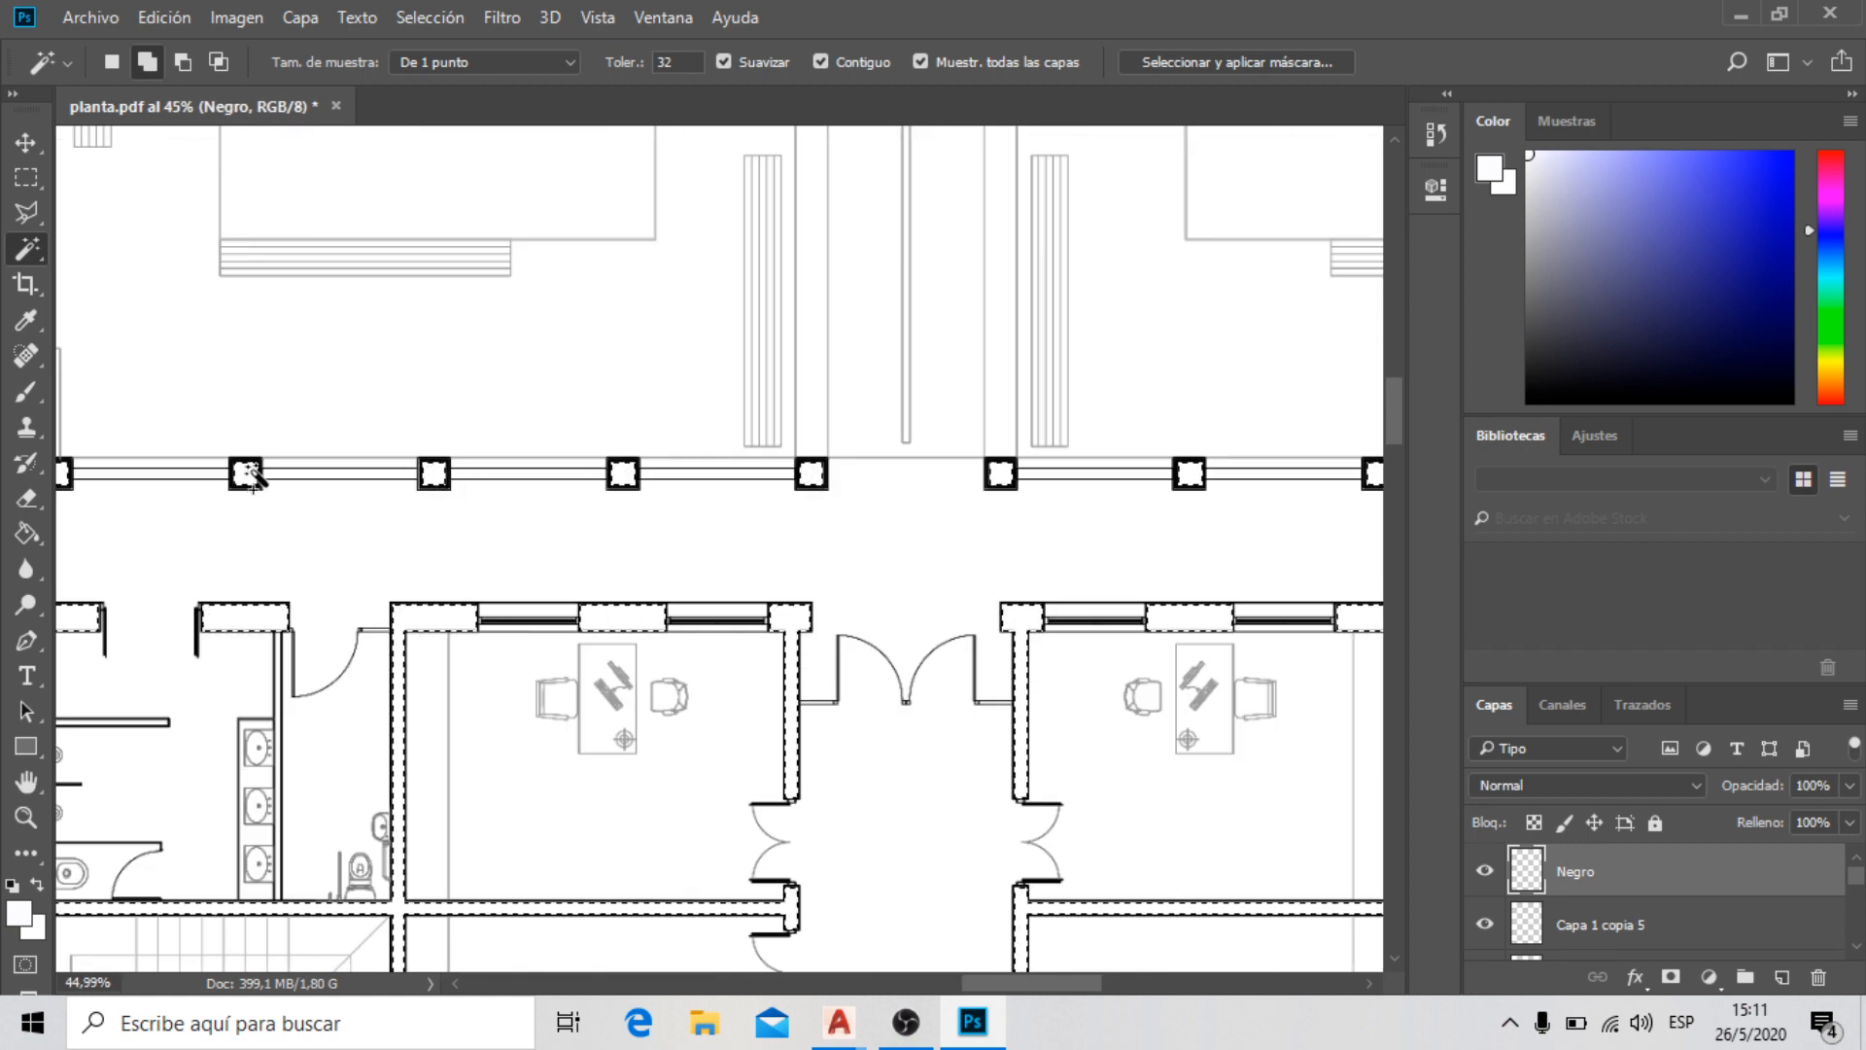
pyautogui.scroll(-2, 695, 428)
pyautogui.scroll(-2, 632, 355)
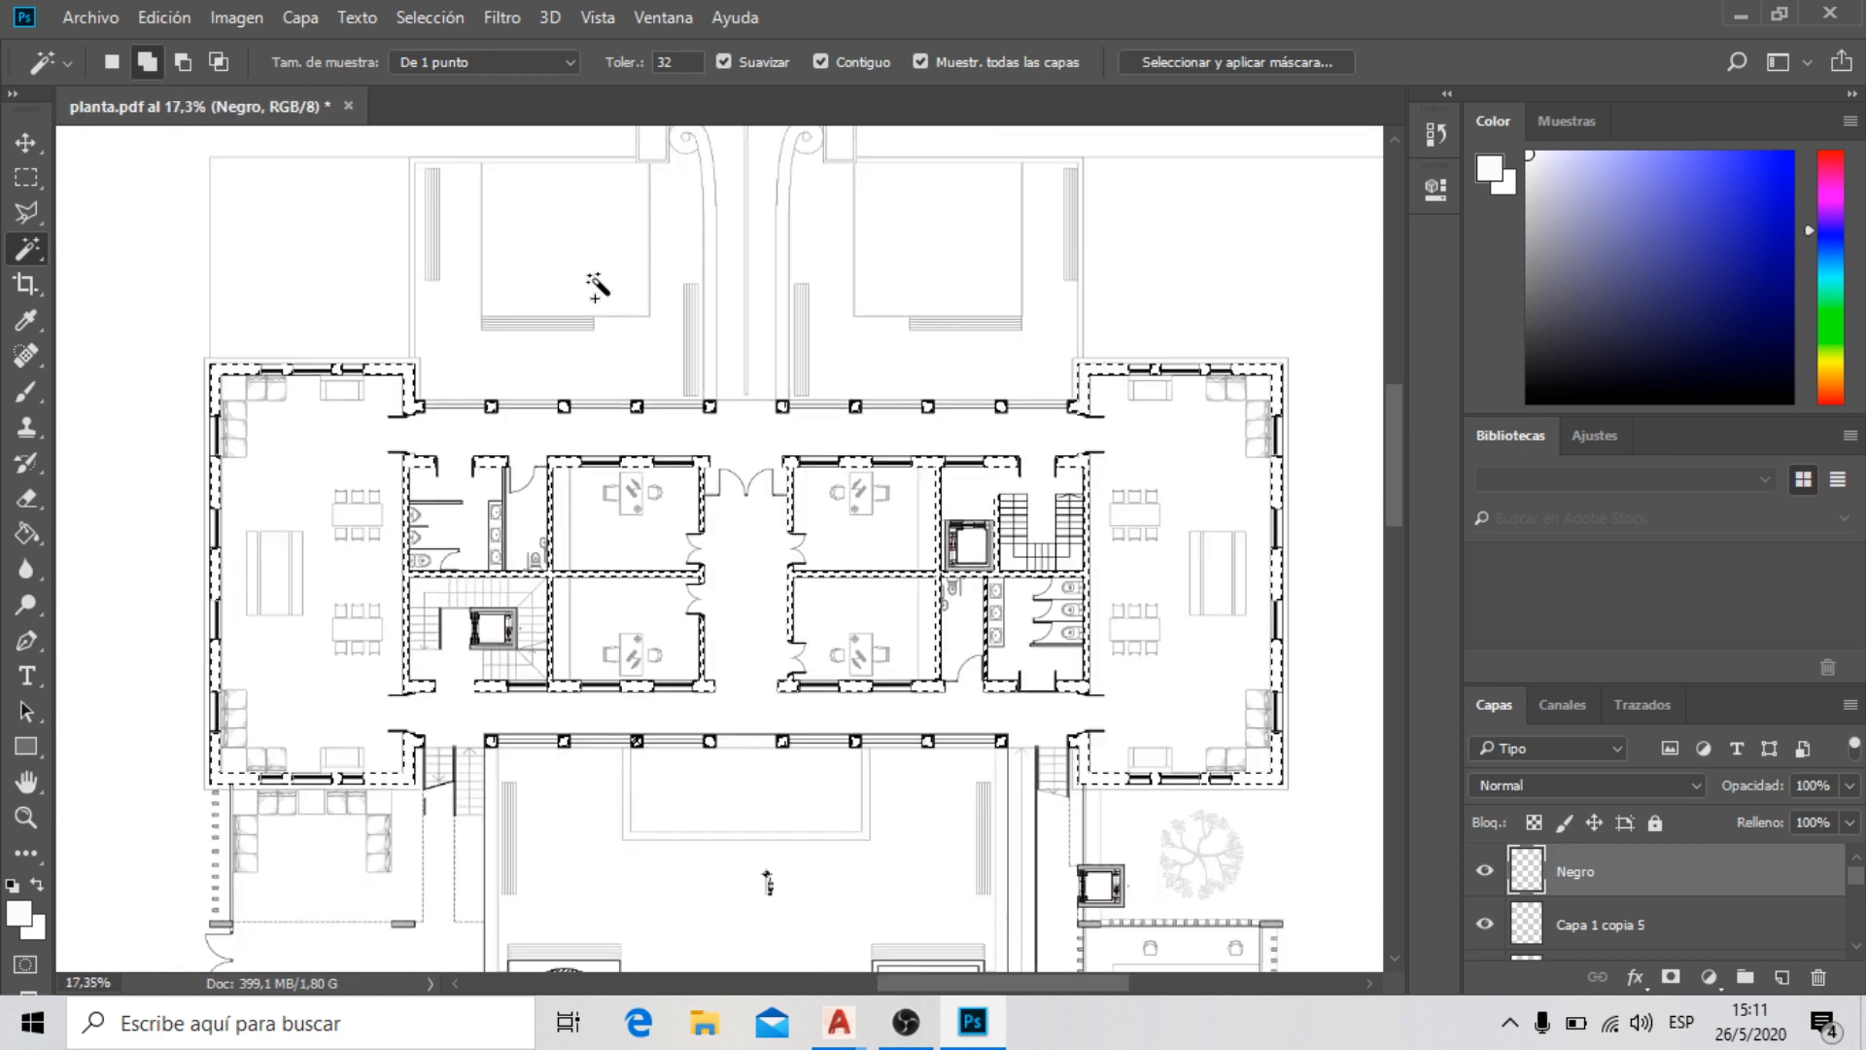
# Fill the selected walls and columns with black (Negro) on the Negro layer and clear the selection
pyautogui.scroll(-1, 555, 347)
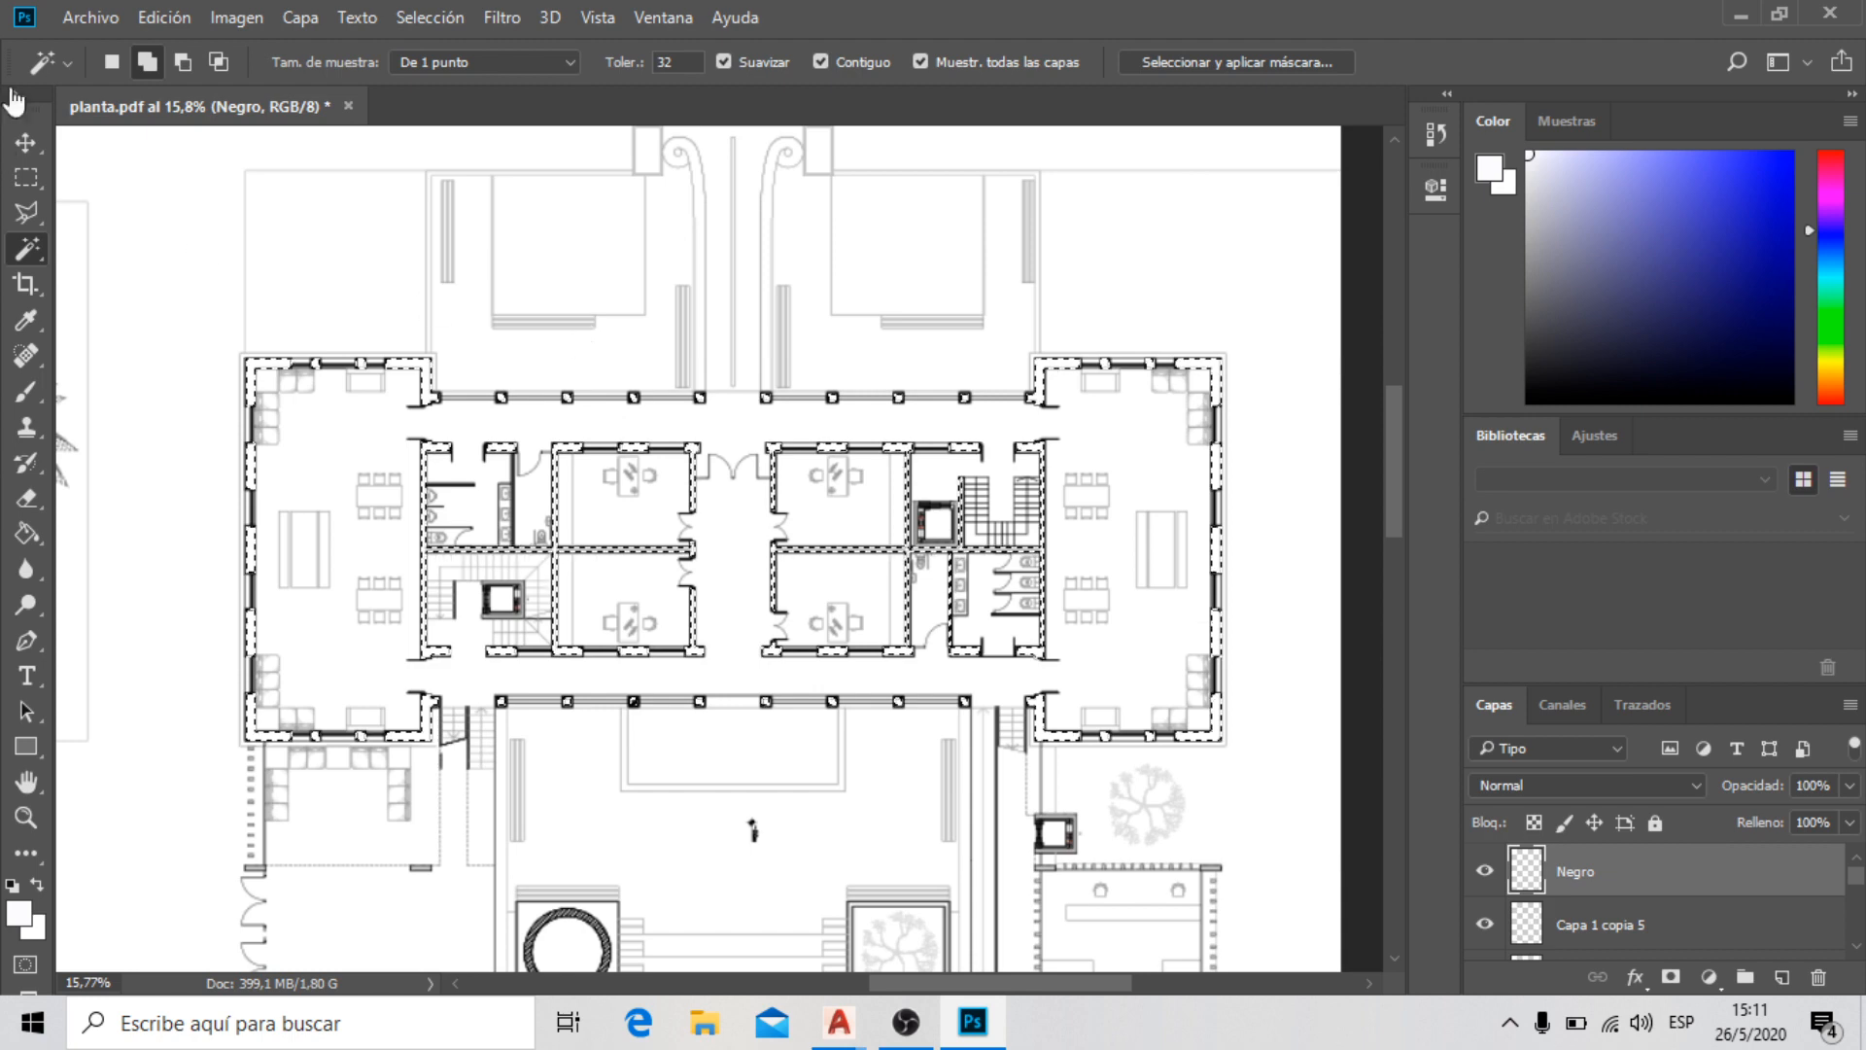
pyautogui.click(155, 18)
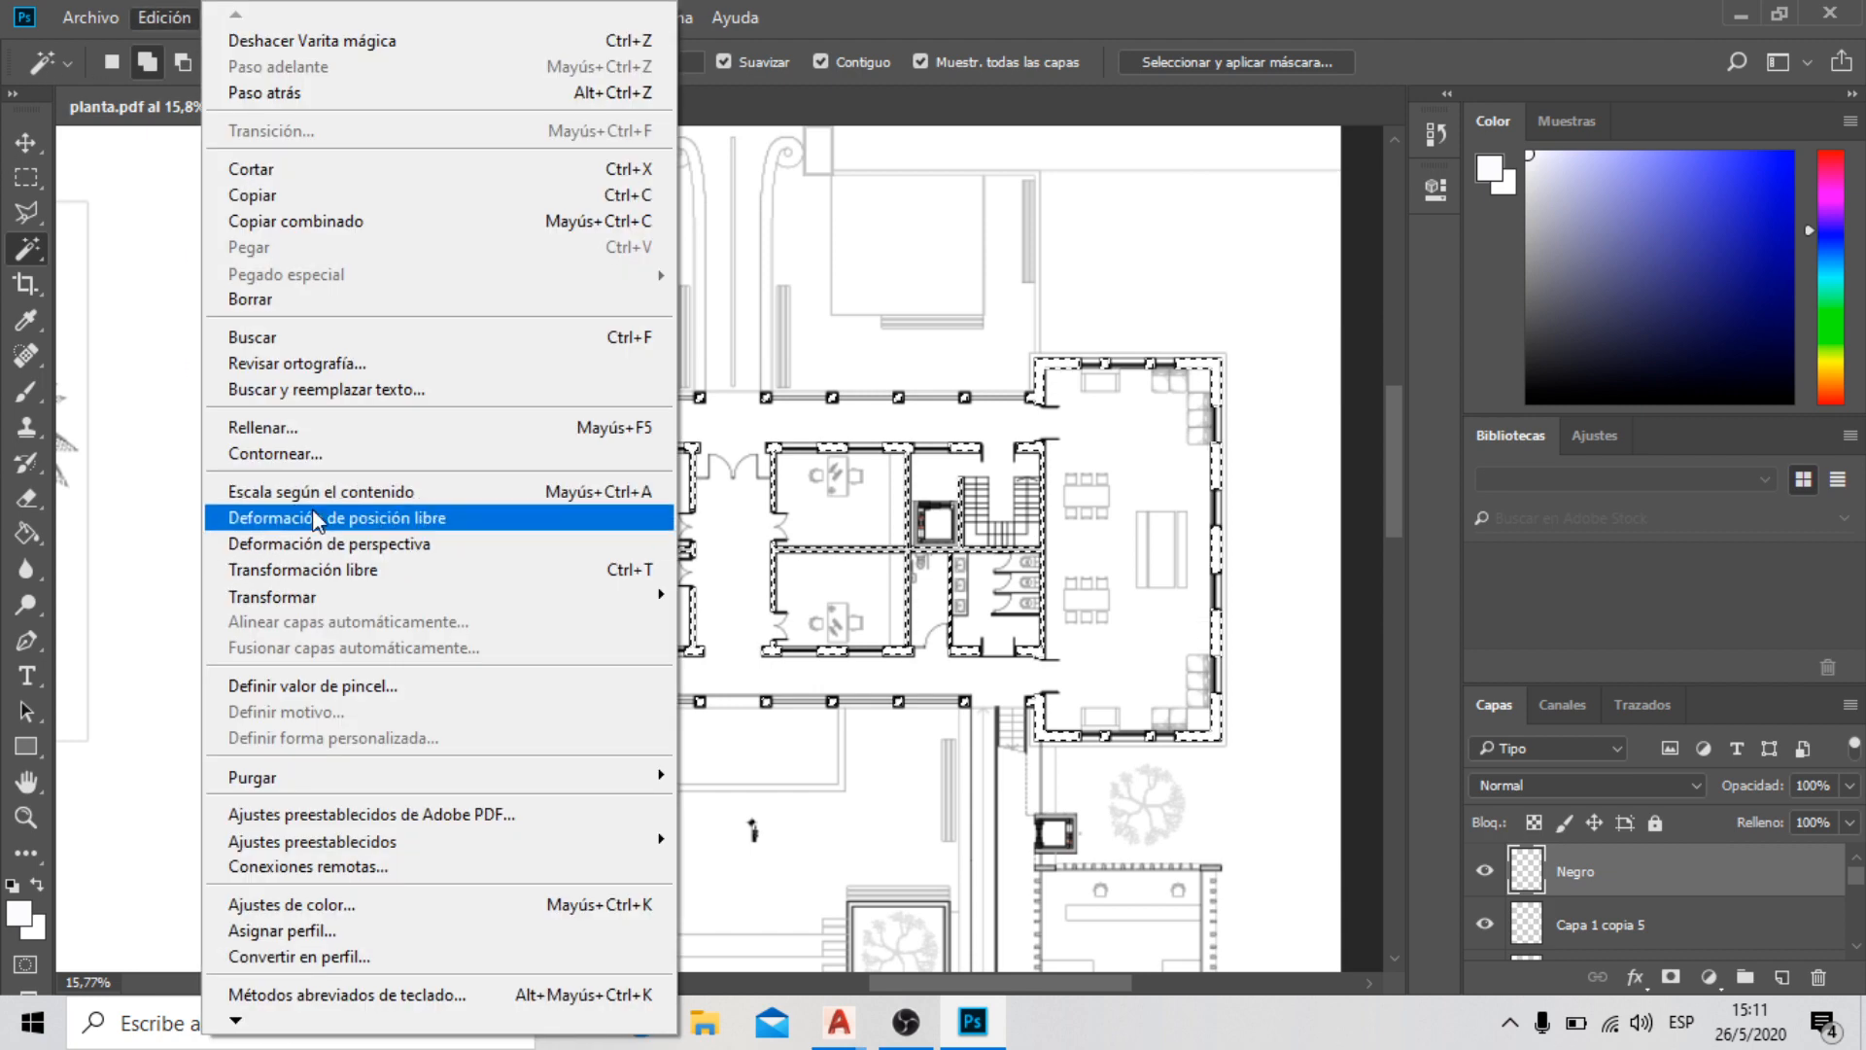
pyautogui.click(360, 428)
pyautogui.click(1065, 276)
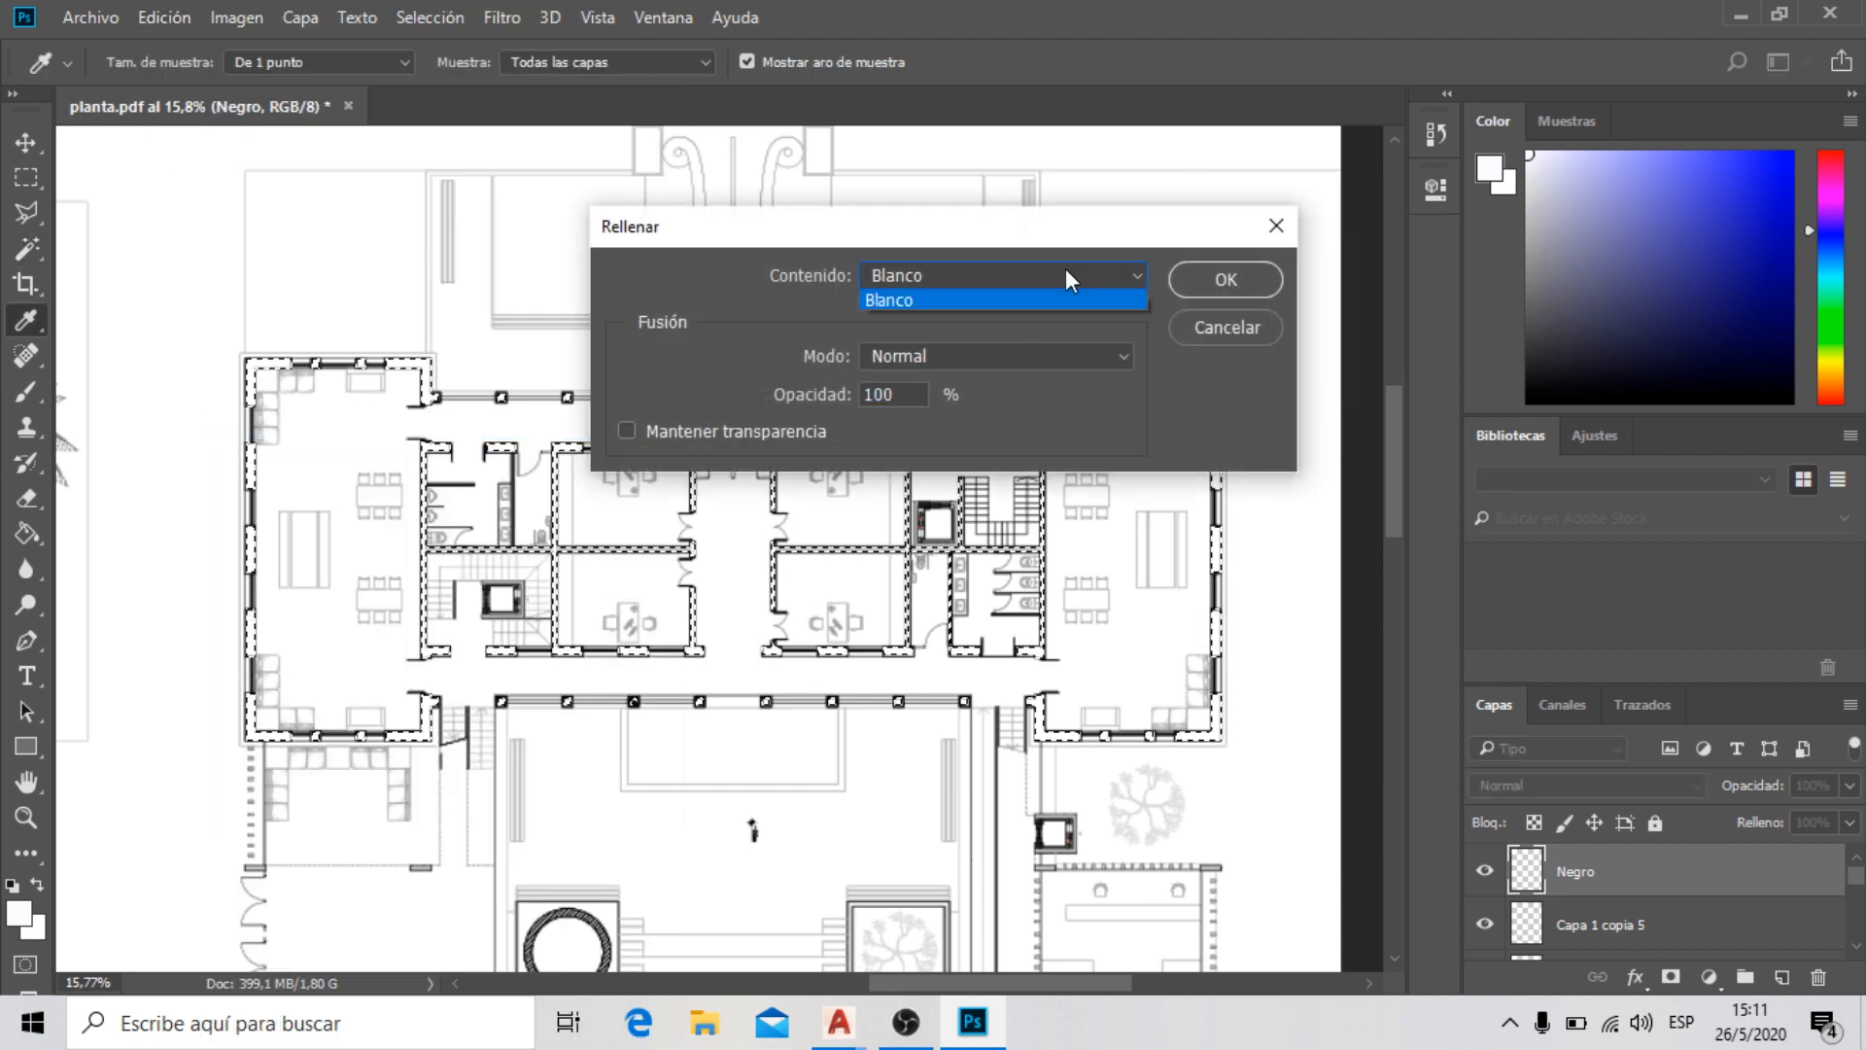
pyautogui.click(935, 454)
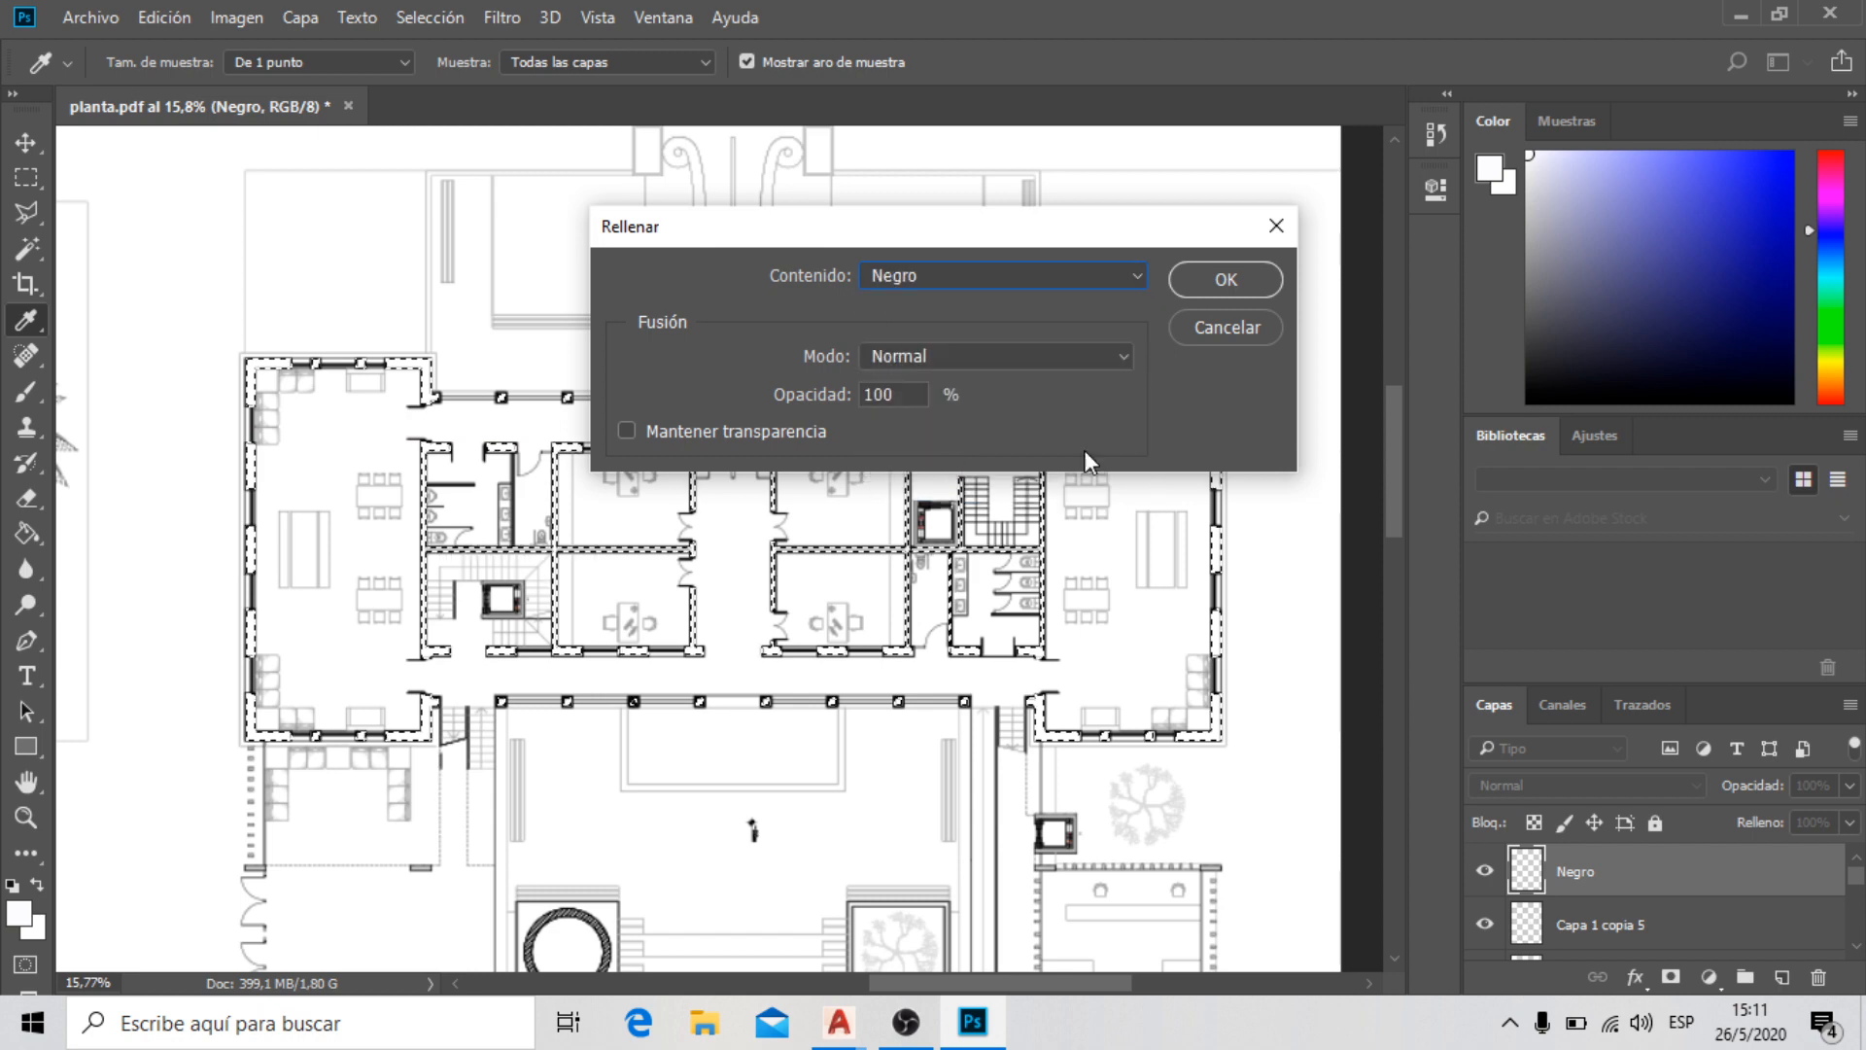
pyautogui.click(1238, 291)
pyautogui.press('w')
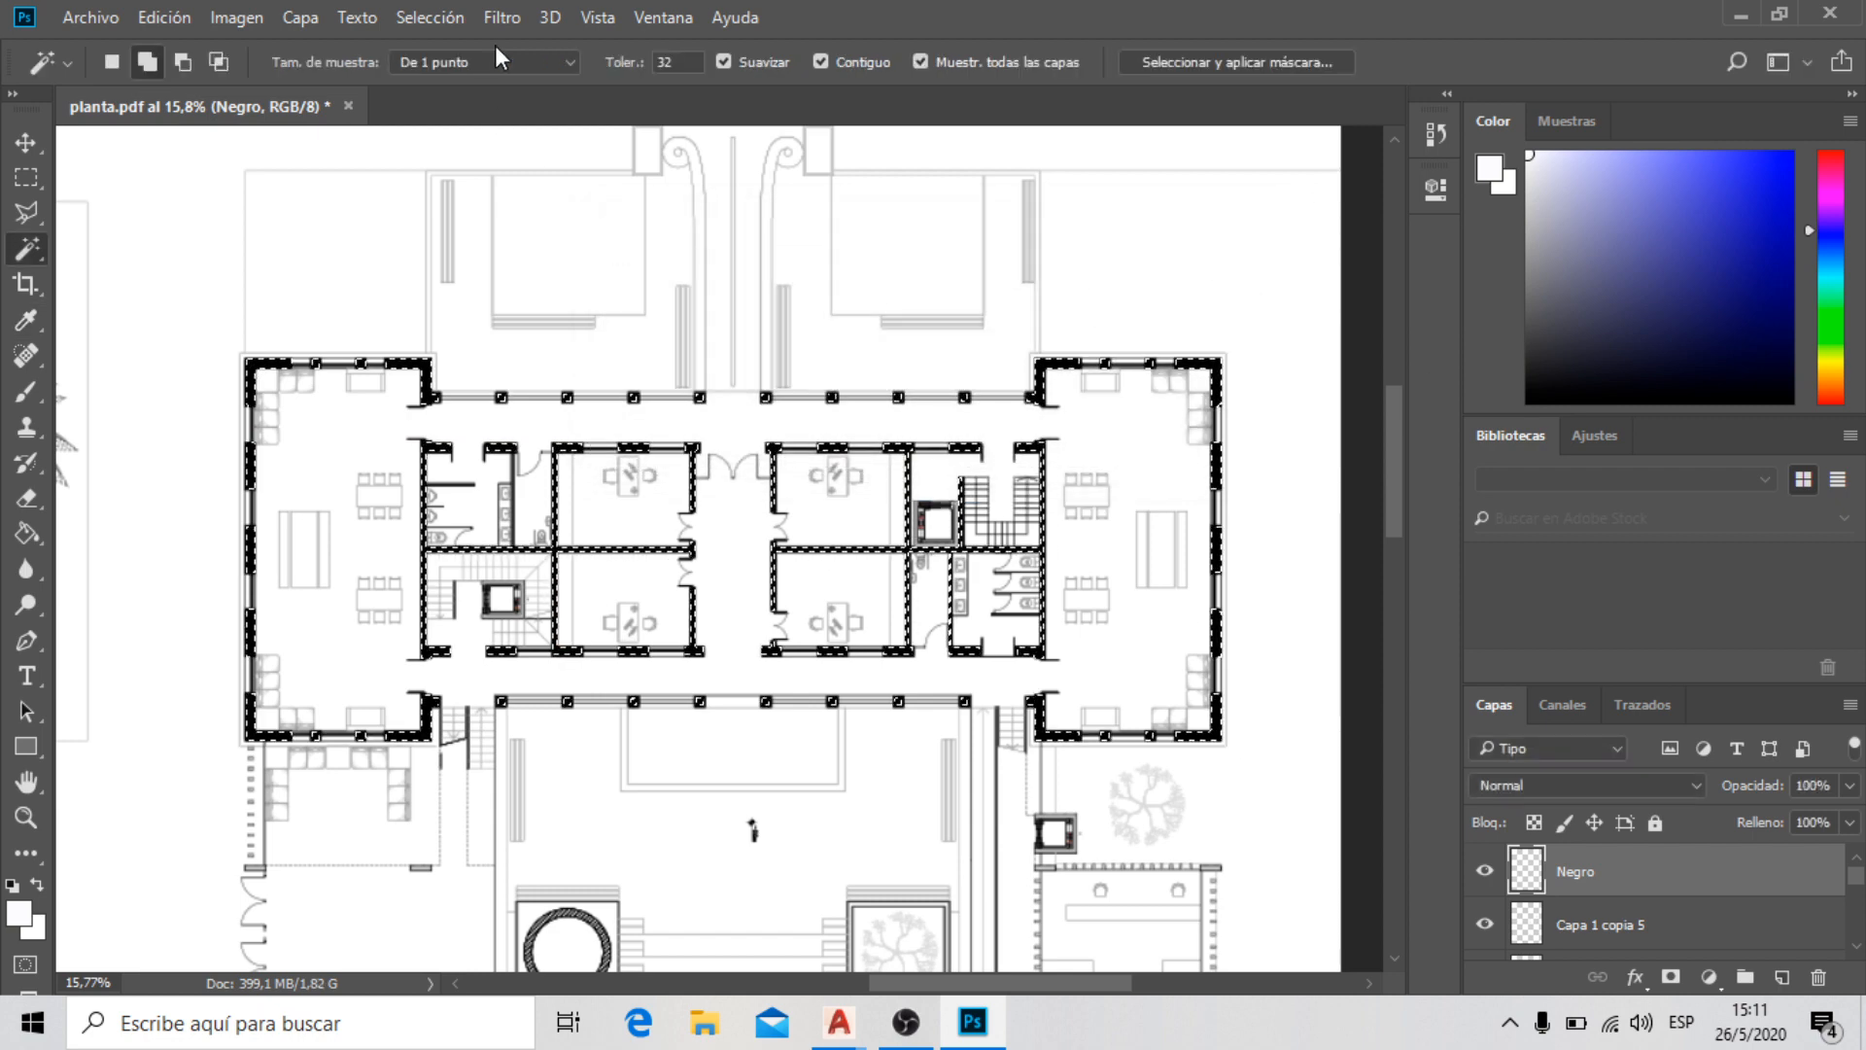
pyautogui.click(449, 15)
pyautogui.click(476, 74)
# Inspect the black-filled walls and columns of the main building, close up and within the whole plan
pyautogui.scroll(5, 1125, 807)
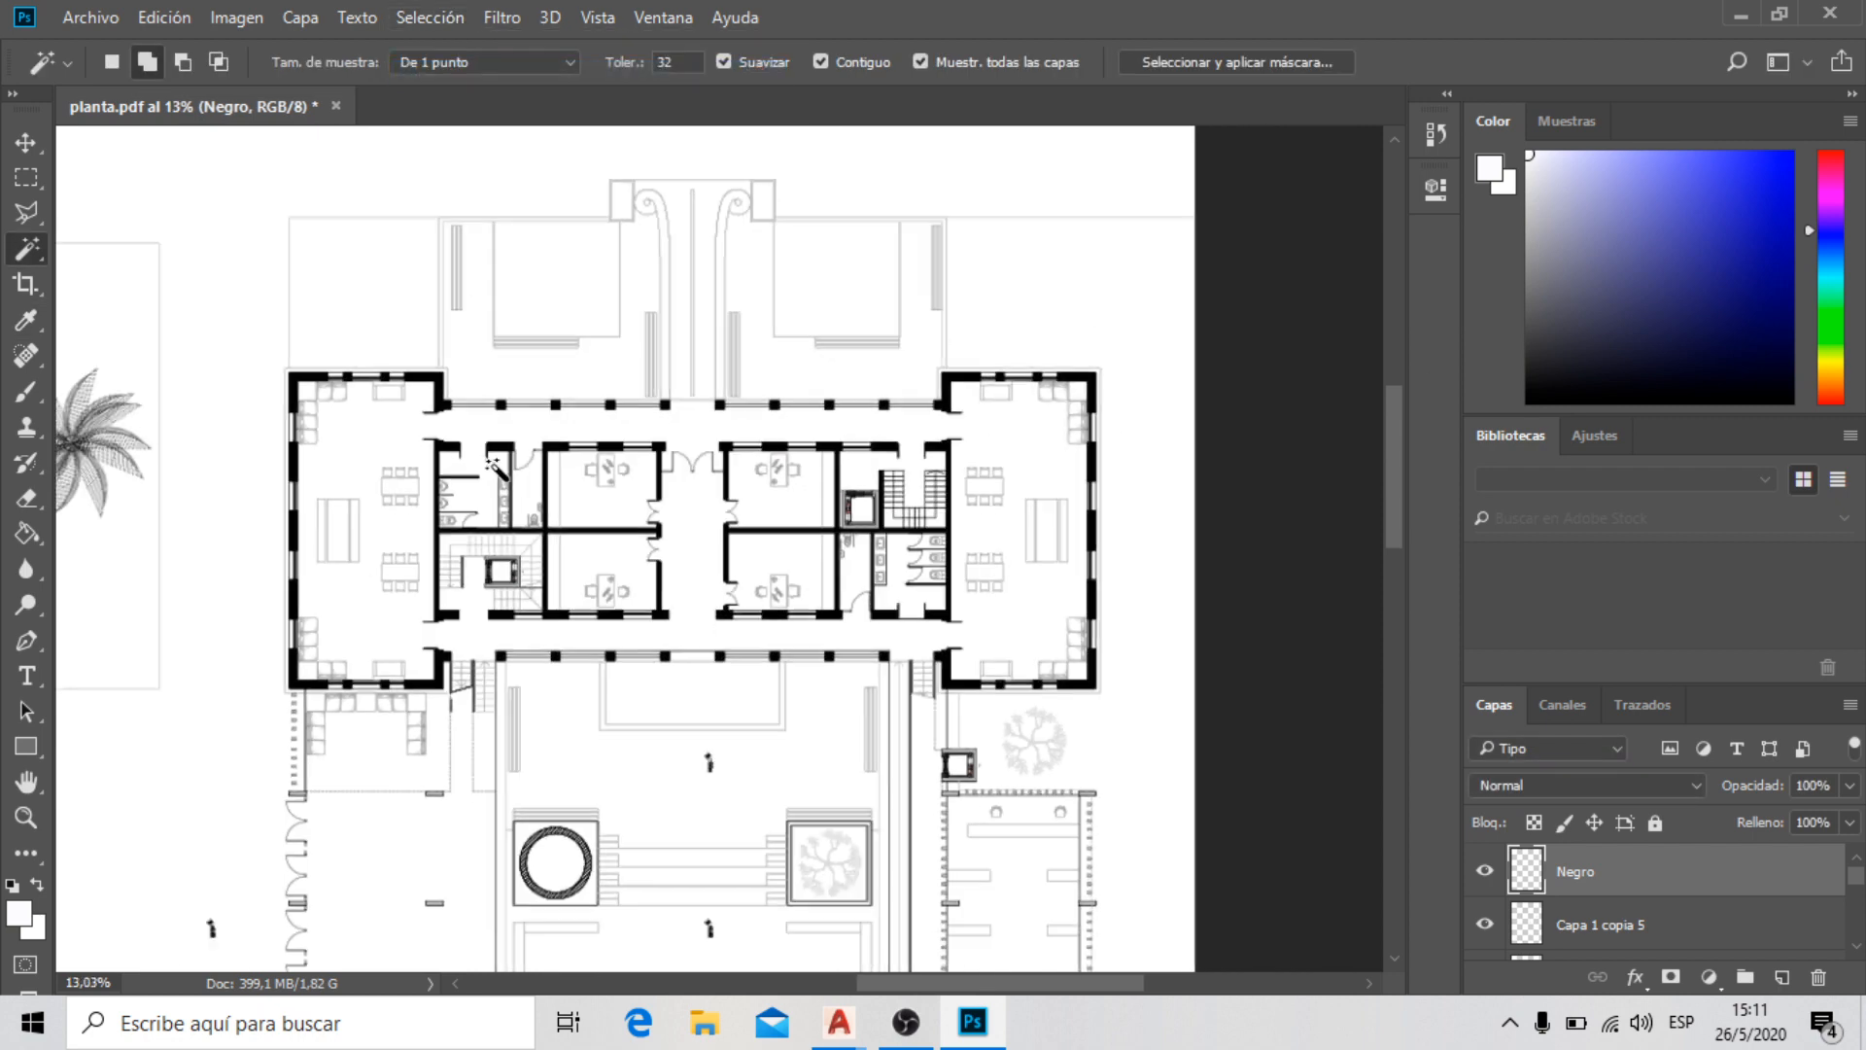
pyautogui.scroll(-5, 488, 501)
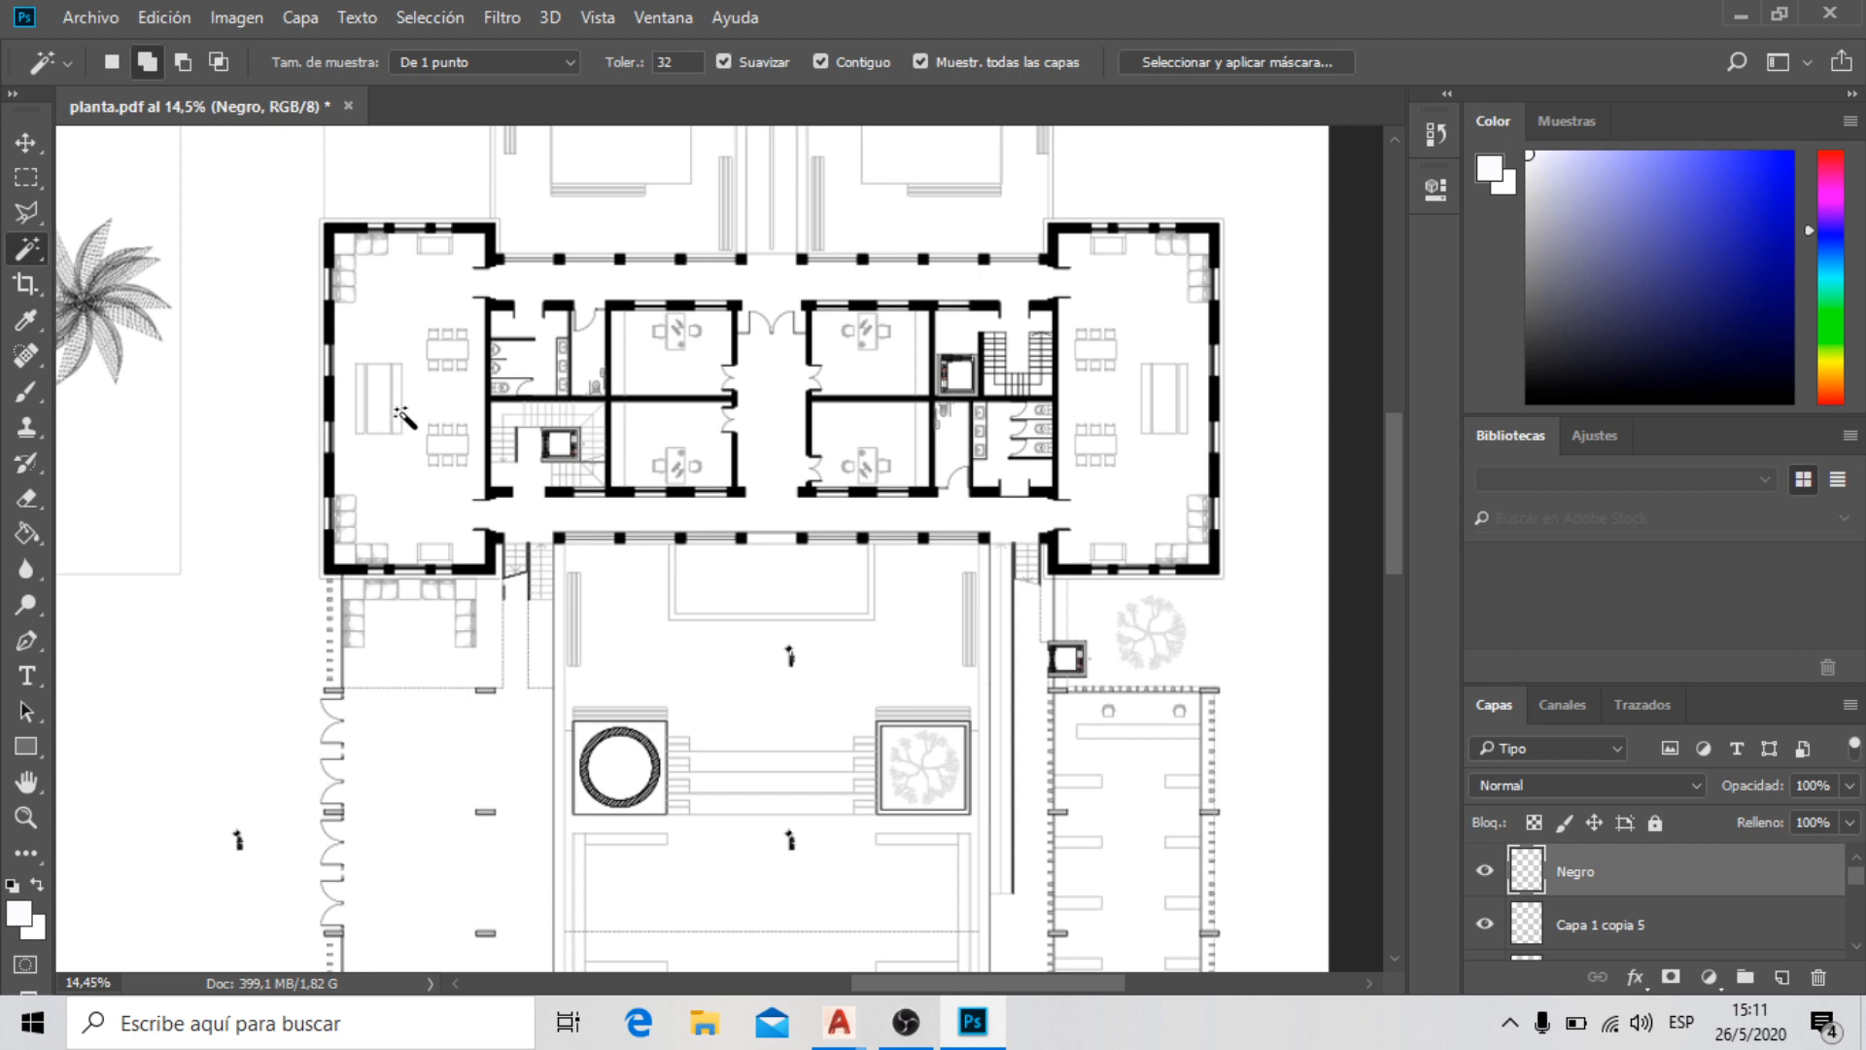
pyautogui.scroll(-3, 379, 311)
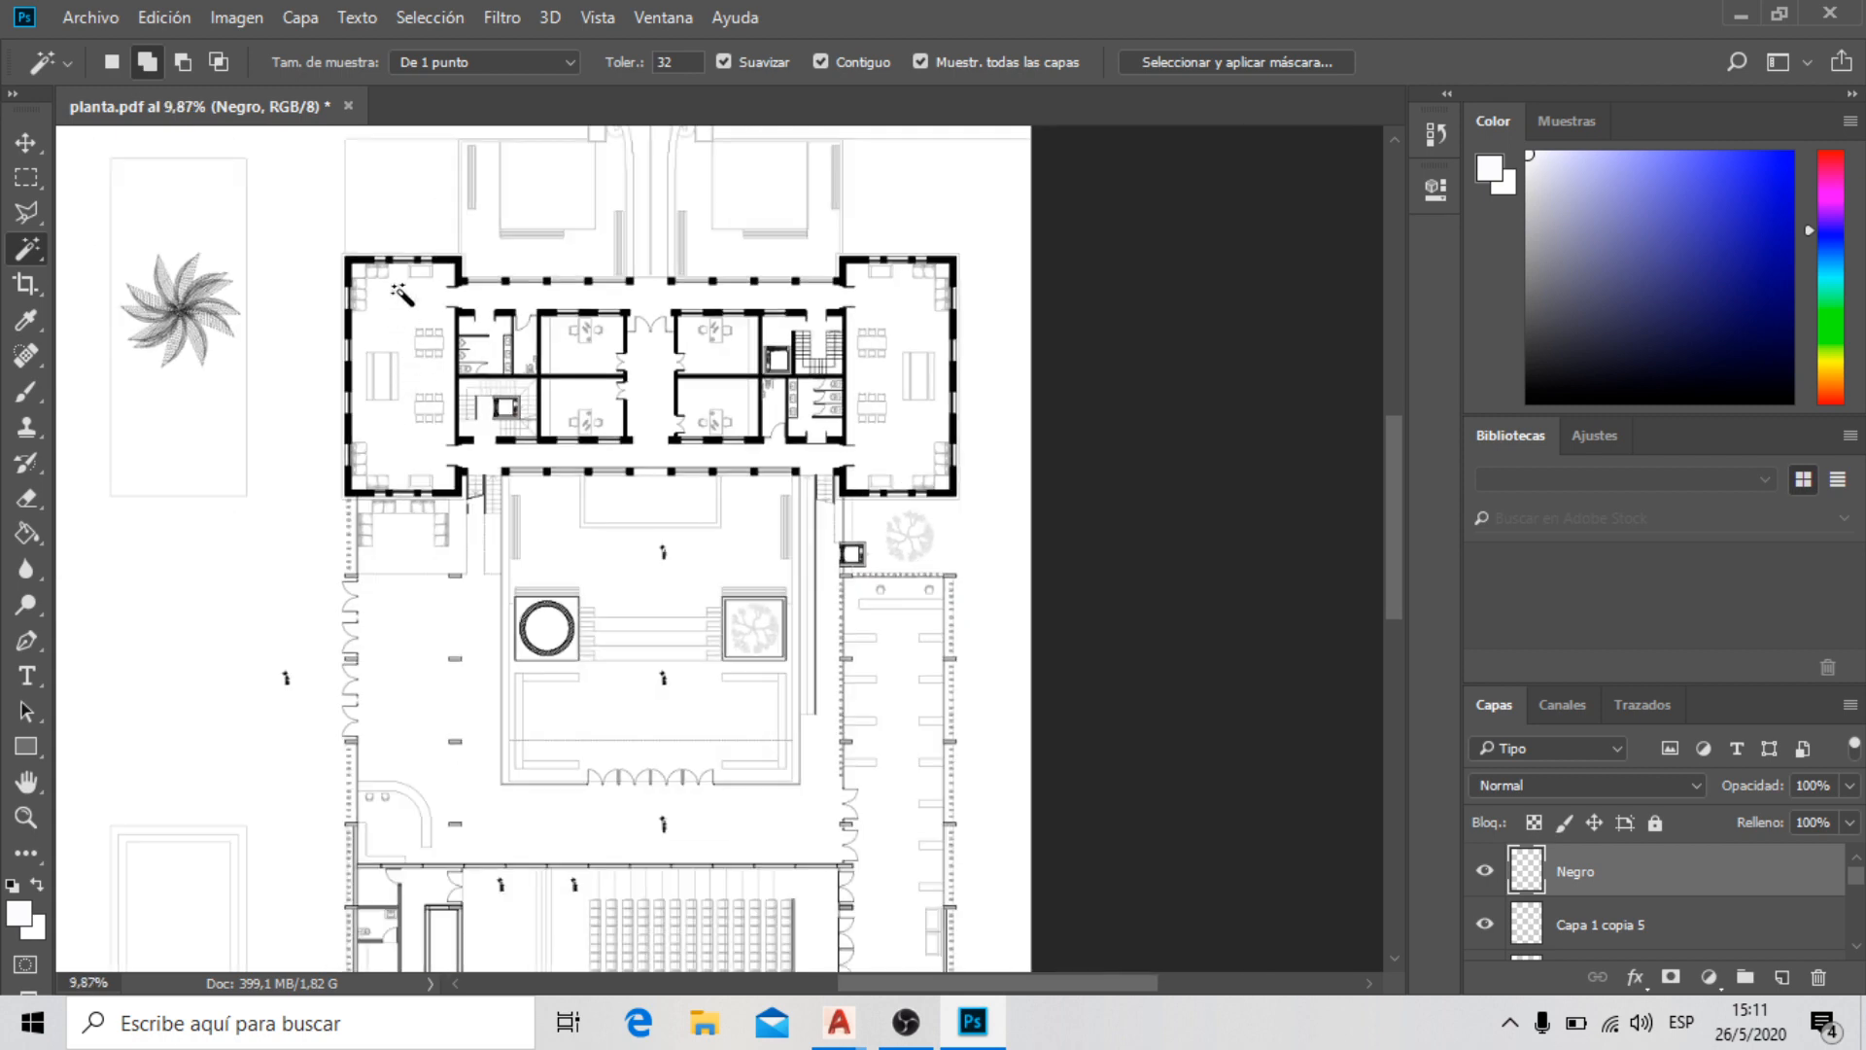
pyautogui.scroll(3, 474, 259)
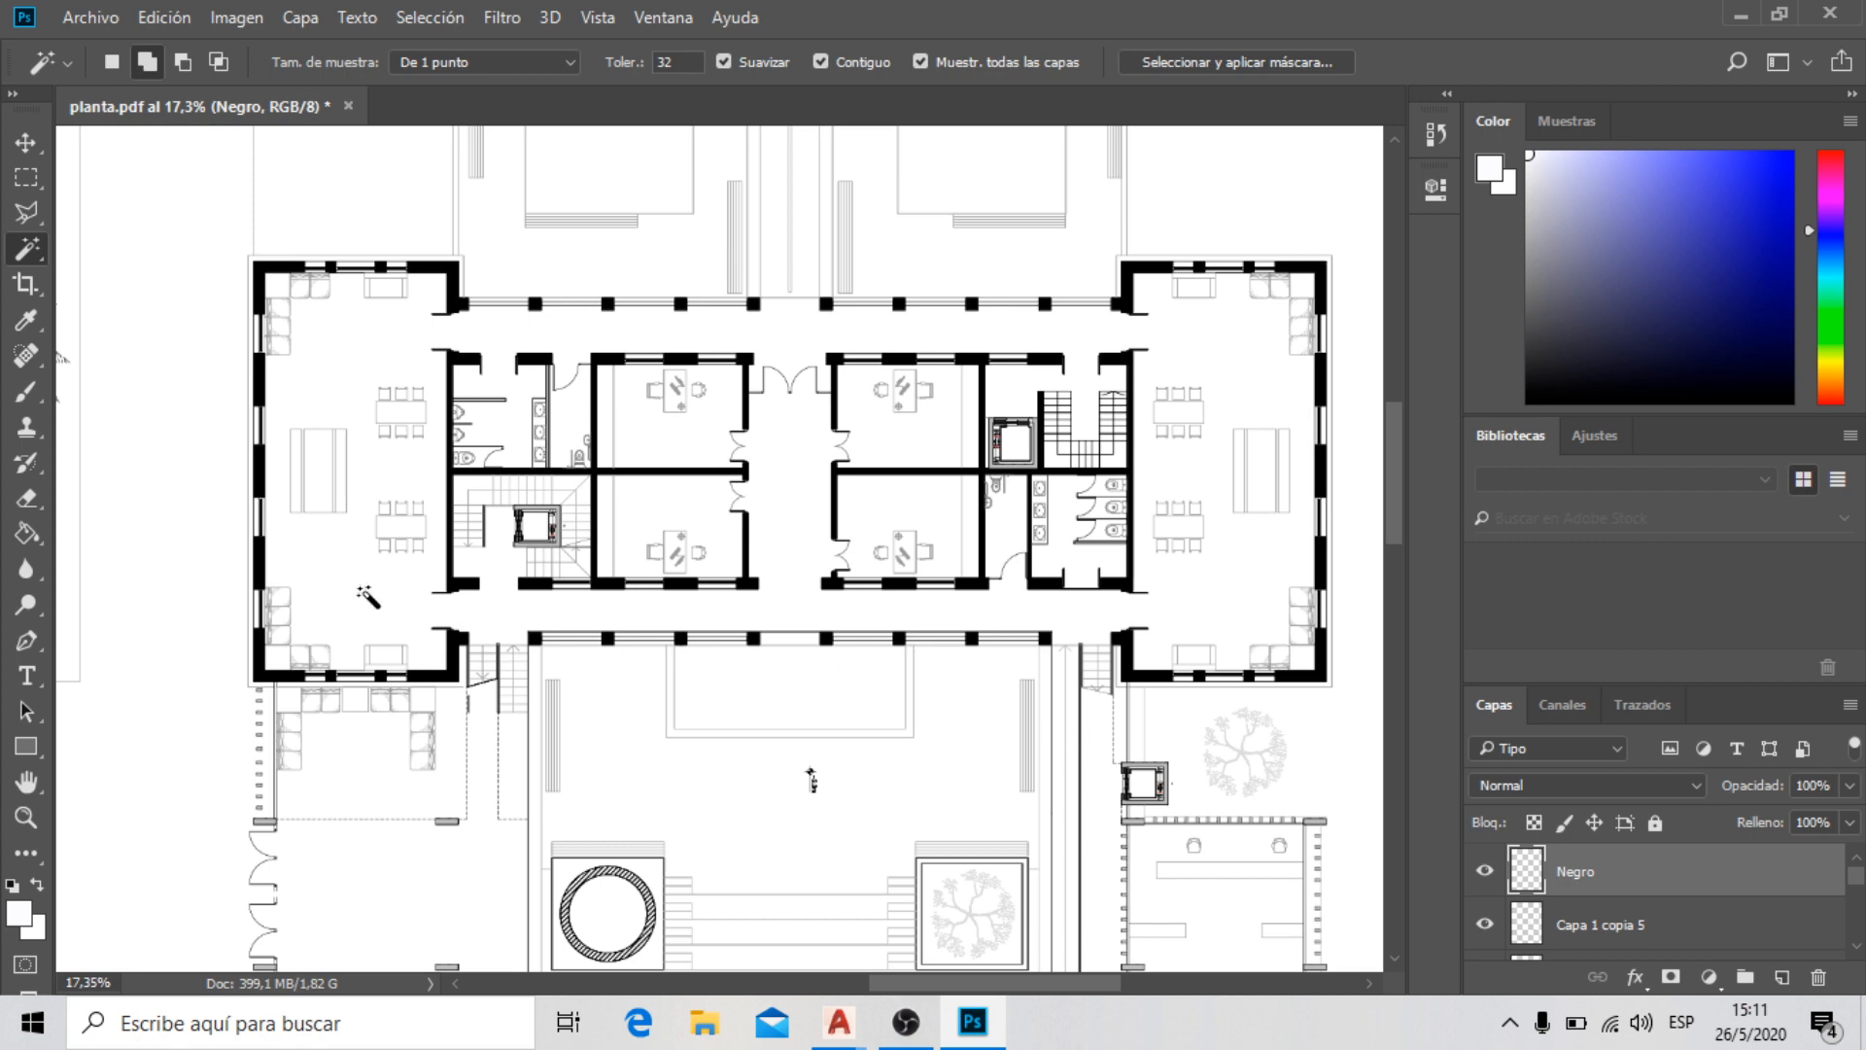
pyautogui.scroll(-3, 397, 425)
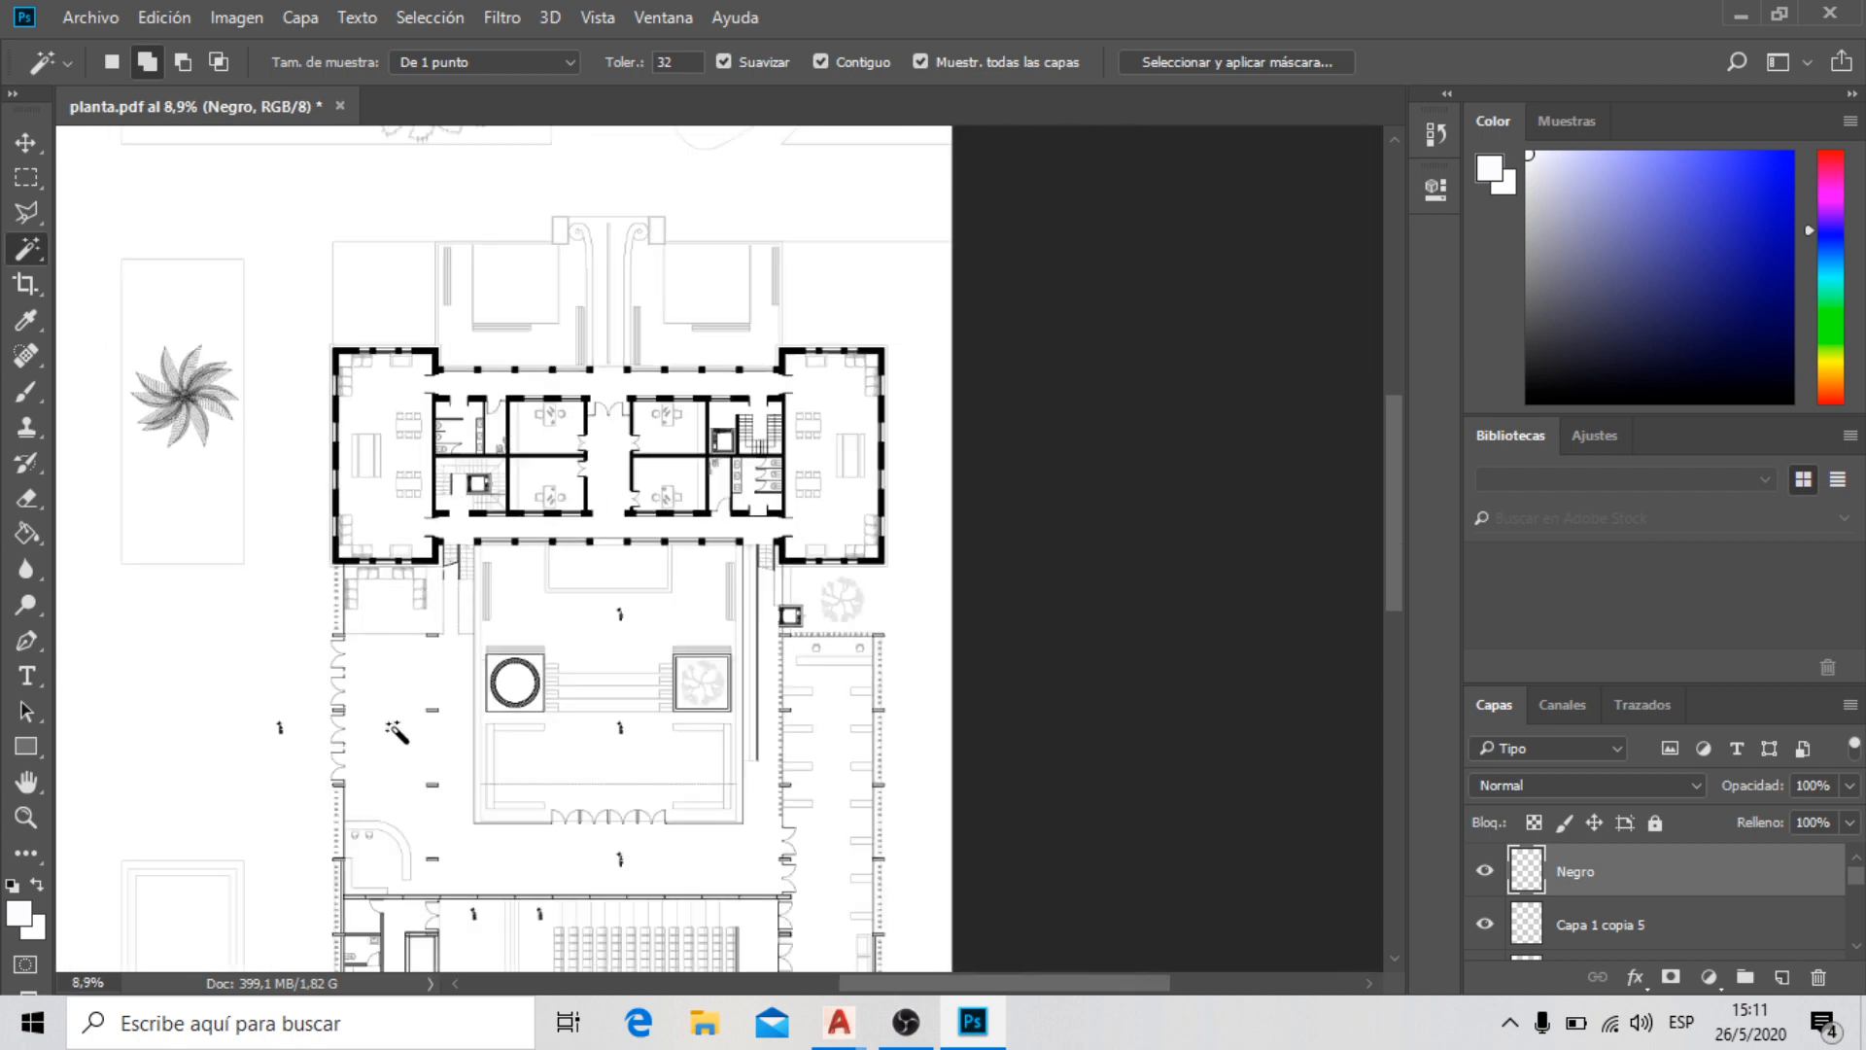
pyautogui.scroll(1, 371, 744)
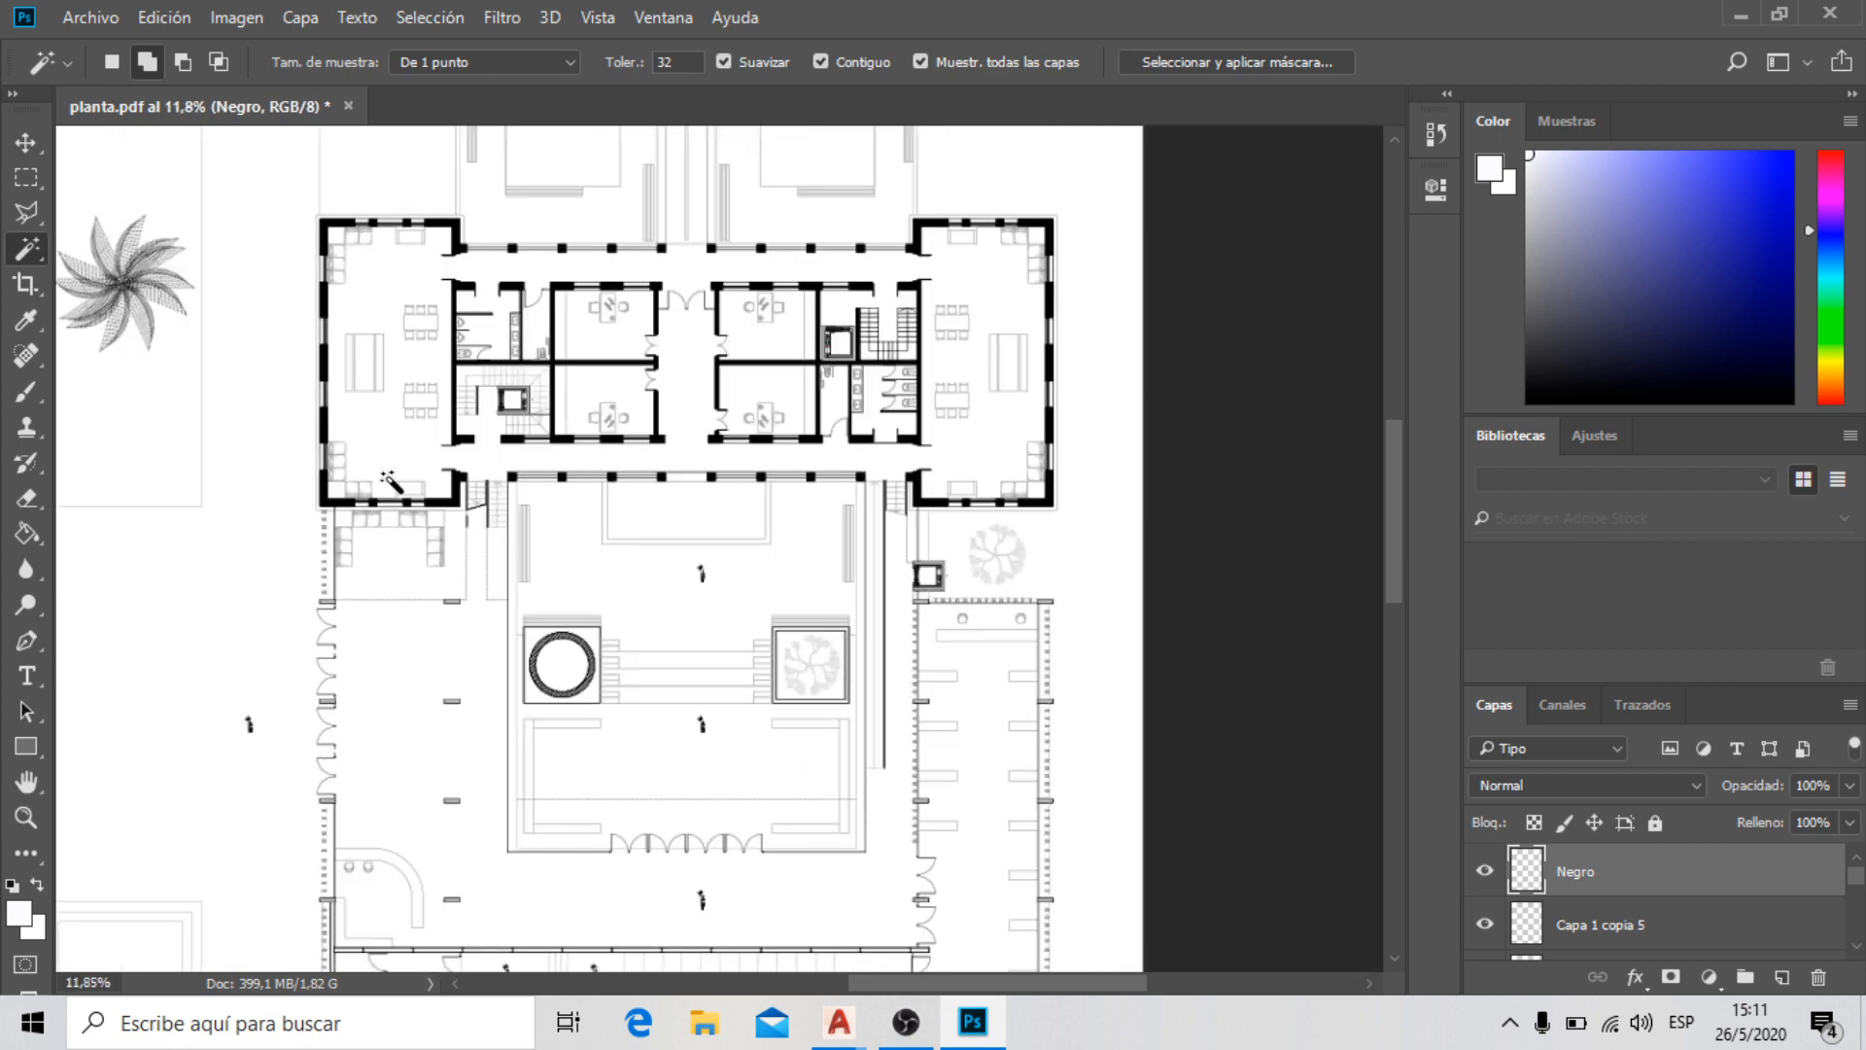
# Examine the rest of the plan, including the outdoor elevator, side galleries, reception area and auditorium block, for unfilled cut walls and columns
pyautogui.scroll(7, 907, 590)
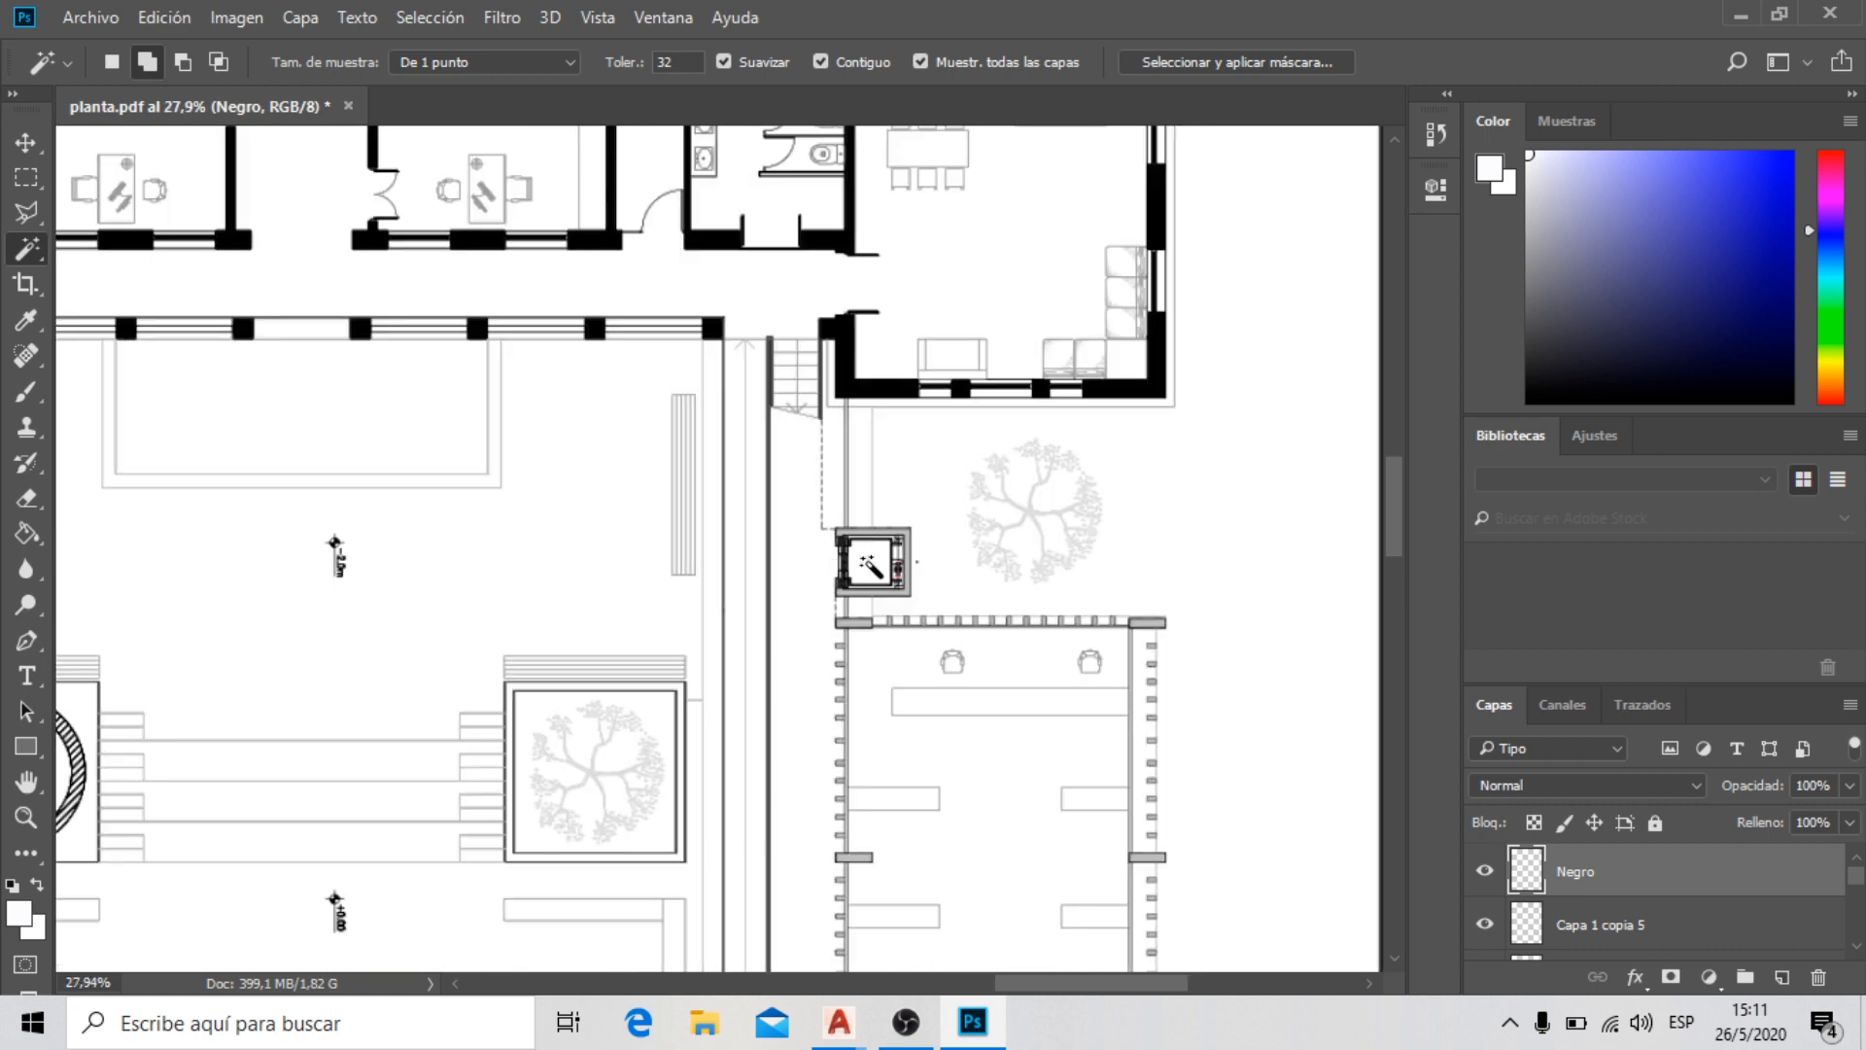
pyautogui.scroll(-4, 1025, 330)
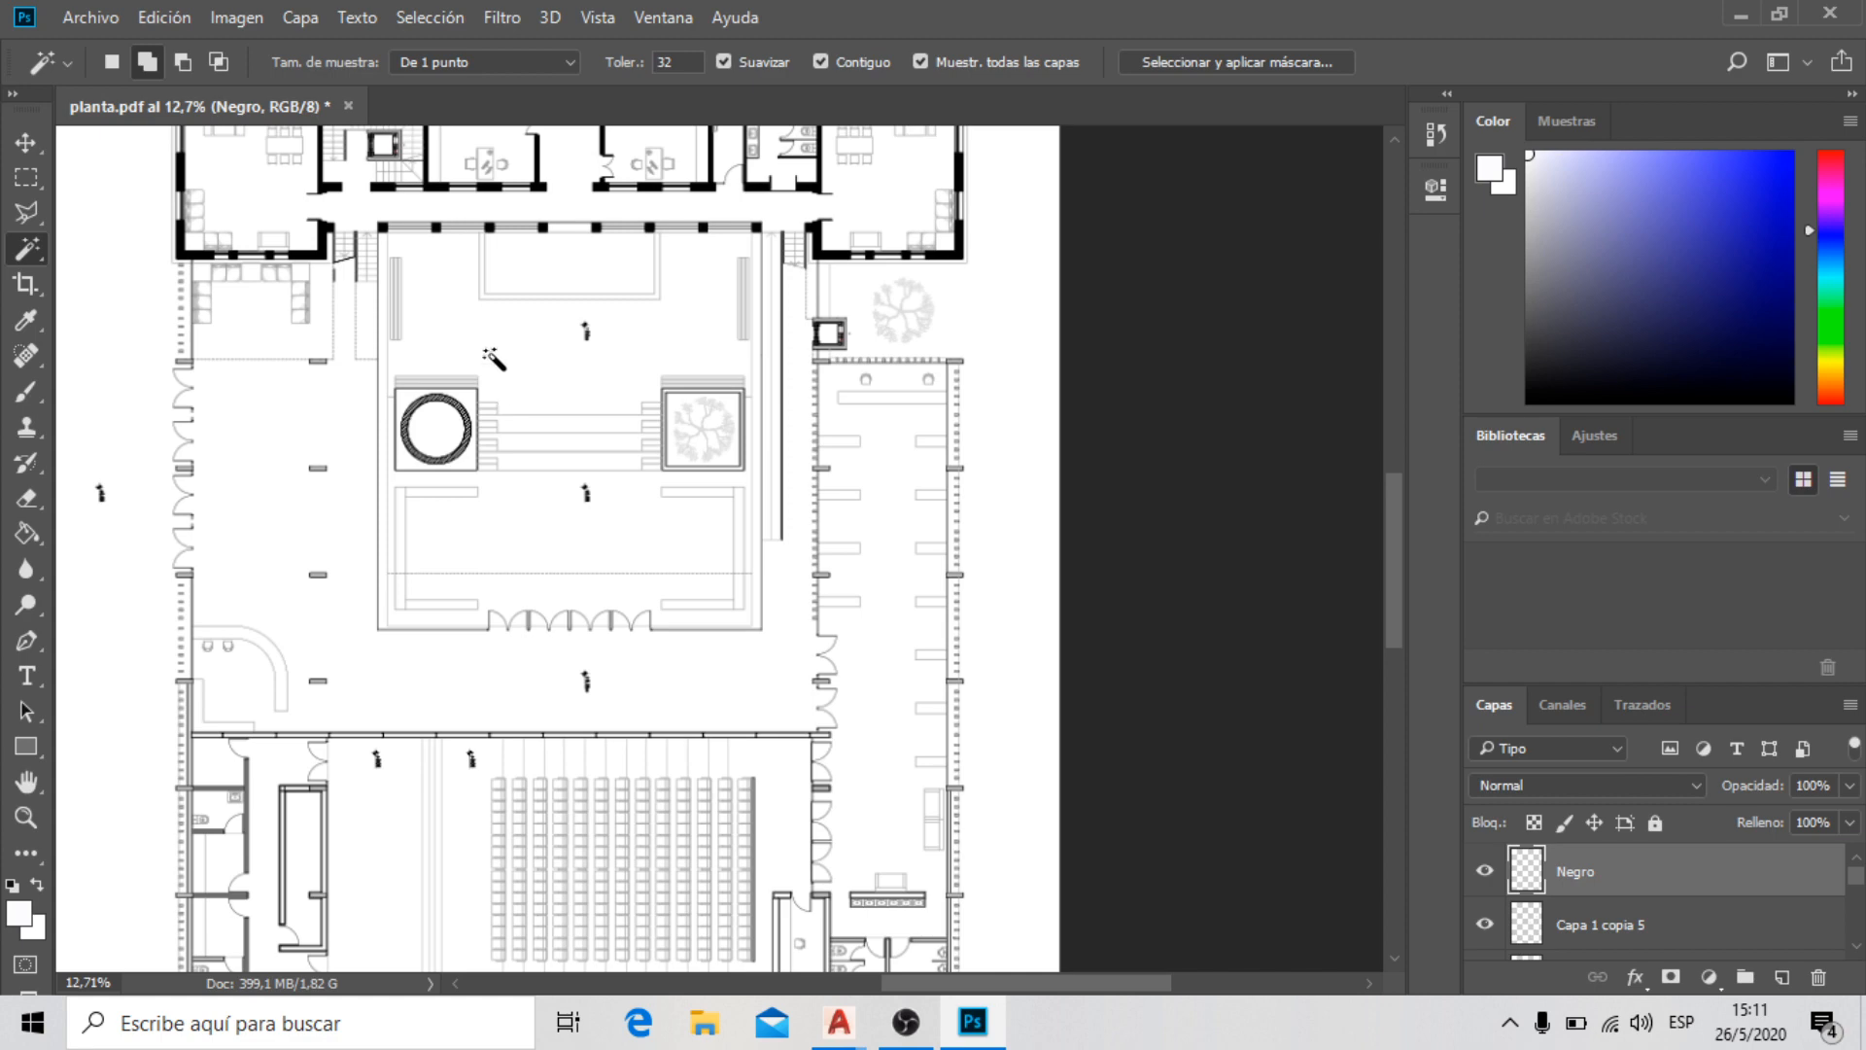
pyautogui.scroll(-2, 493, 359)
pyautogui.scroll(3, 377, 627)
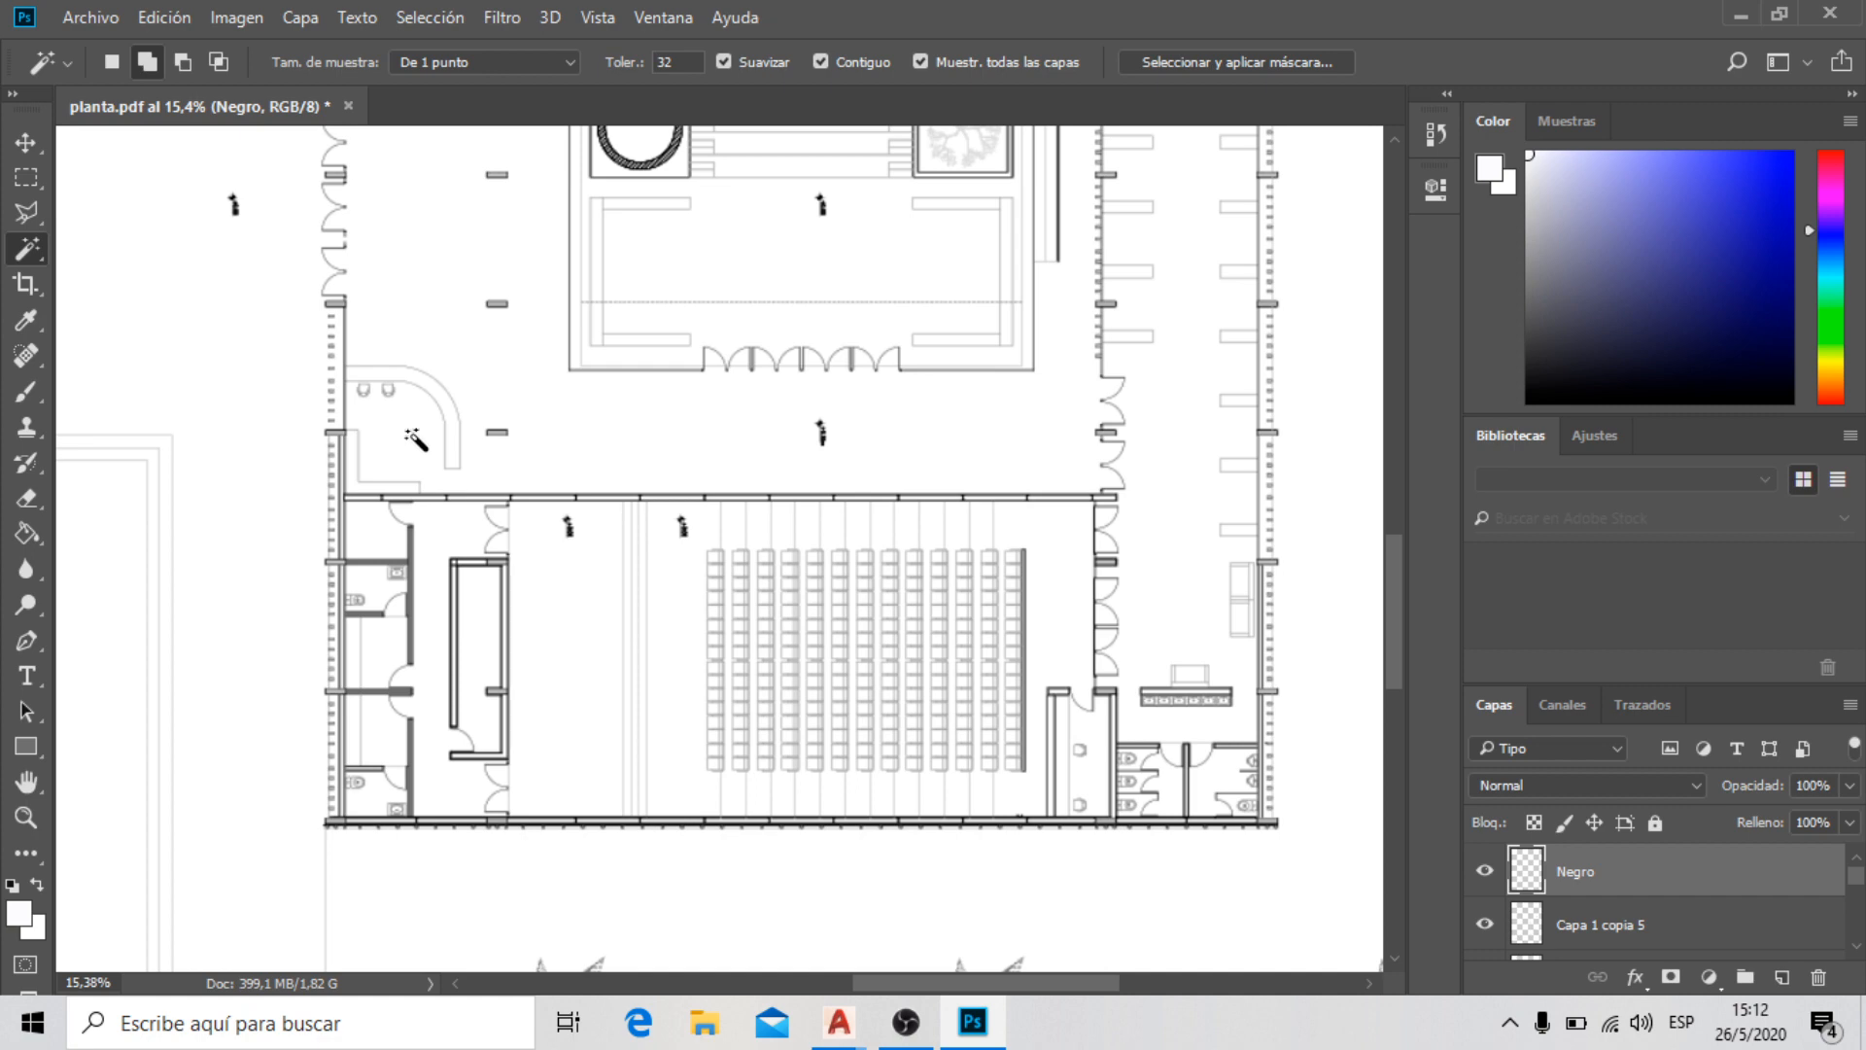
pyautogui.scroll(5, 391, 455)
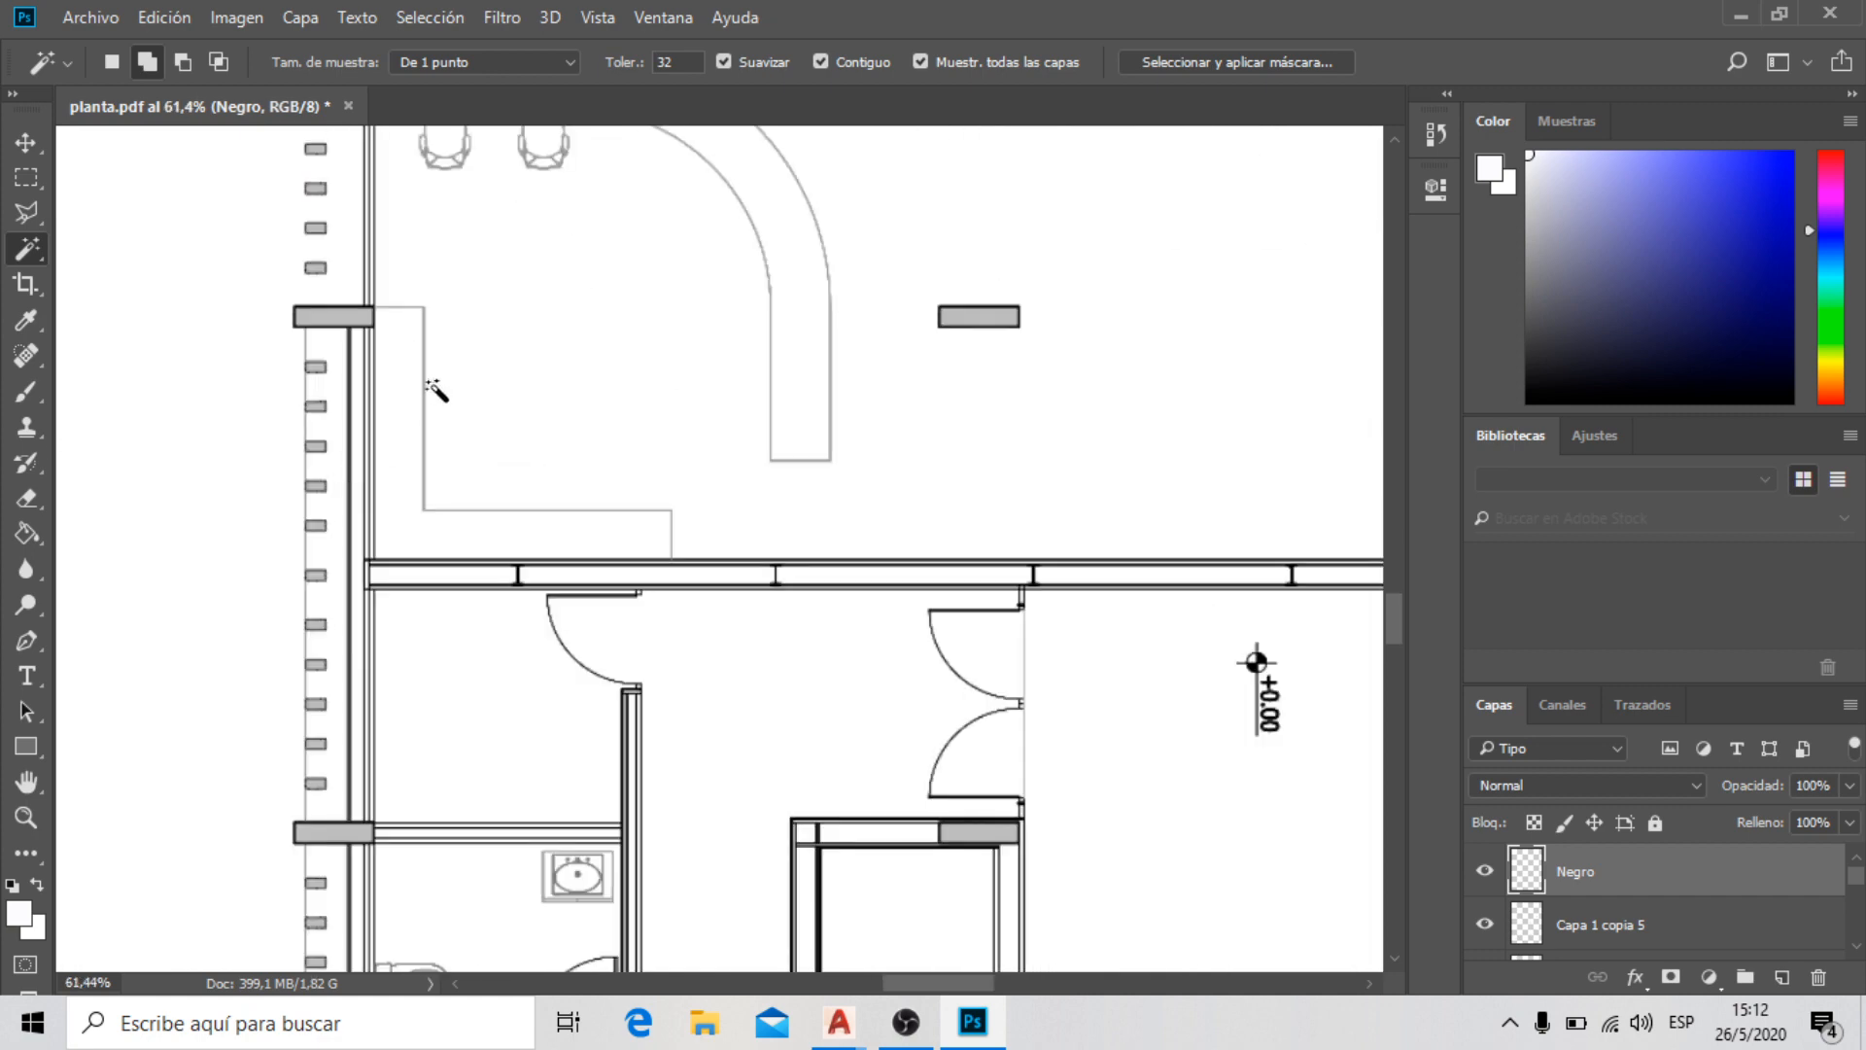
pyautogui.scroll(-3, 446, 346)
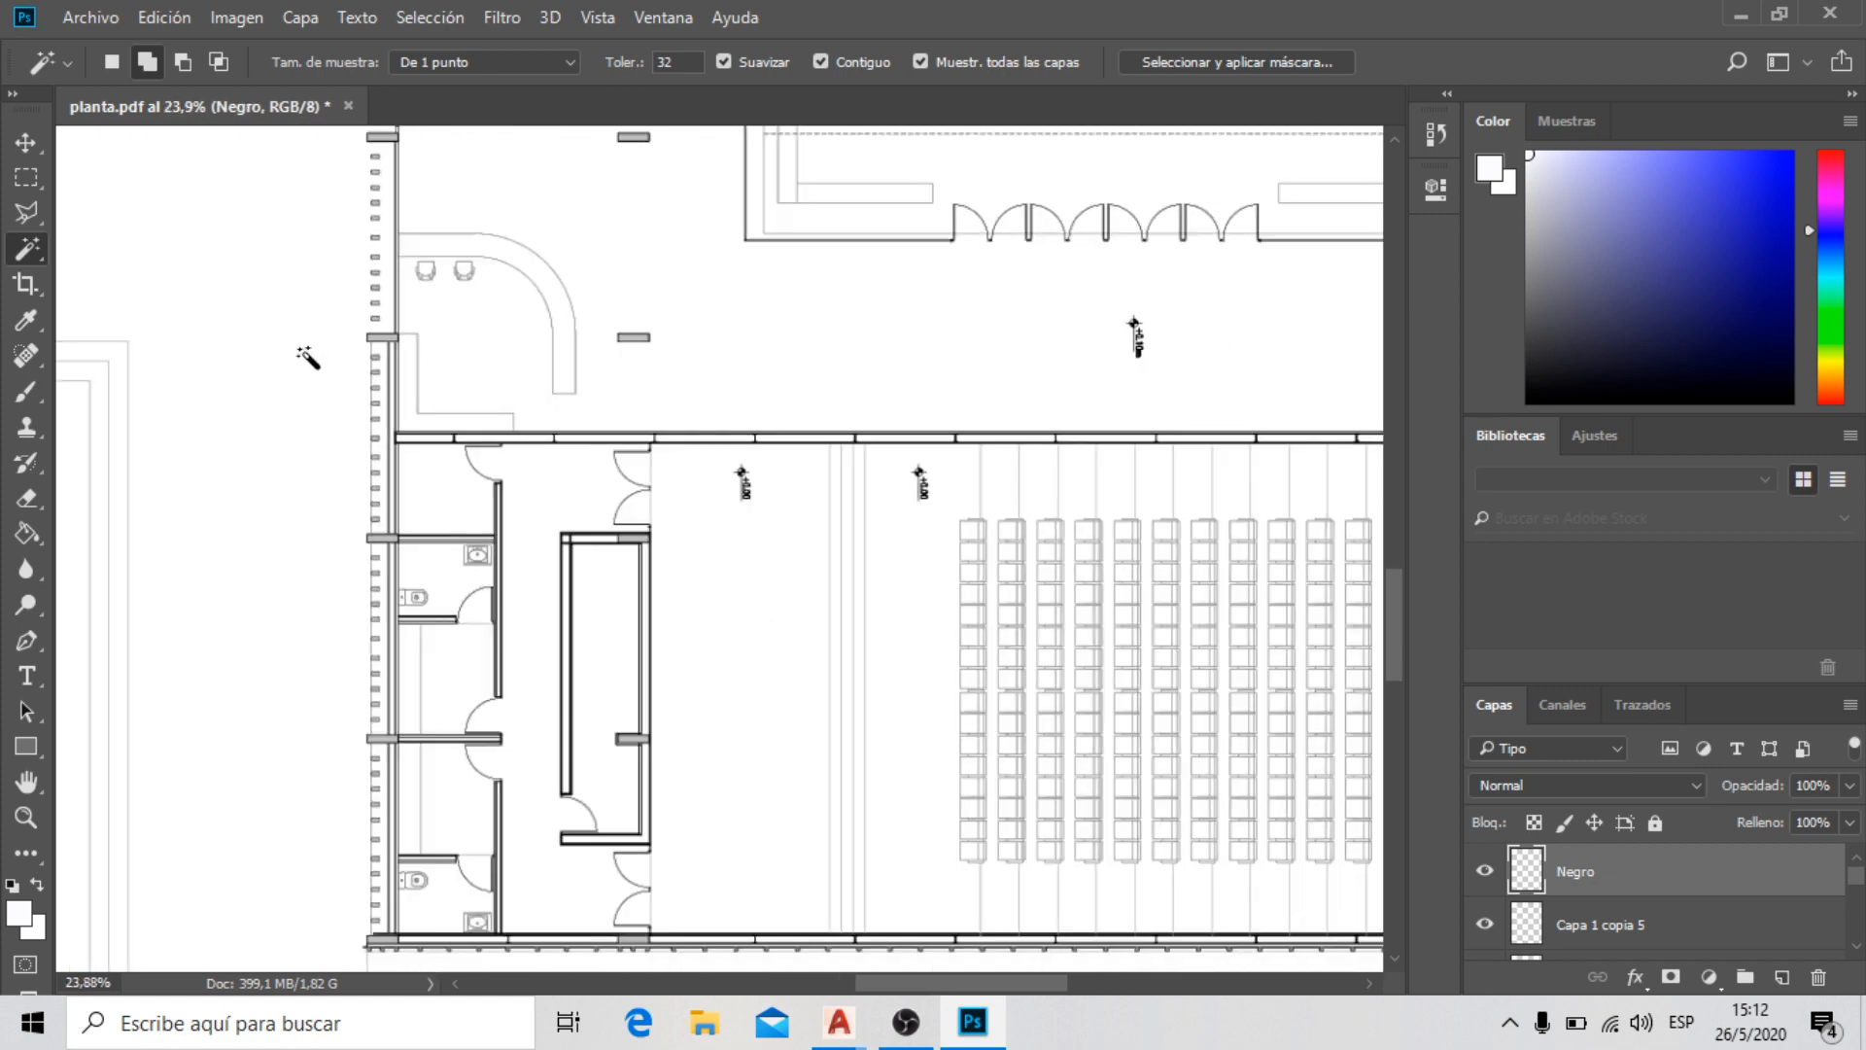
pyautogui.scroll(3, 424, 450)
pyautogui.scroll(-5, 409, 225)
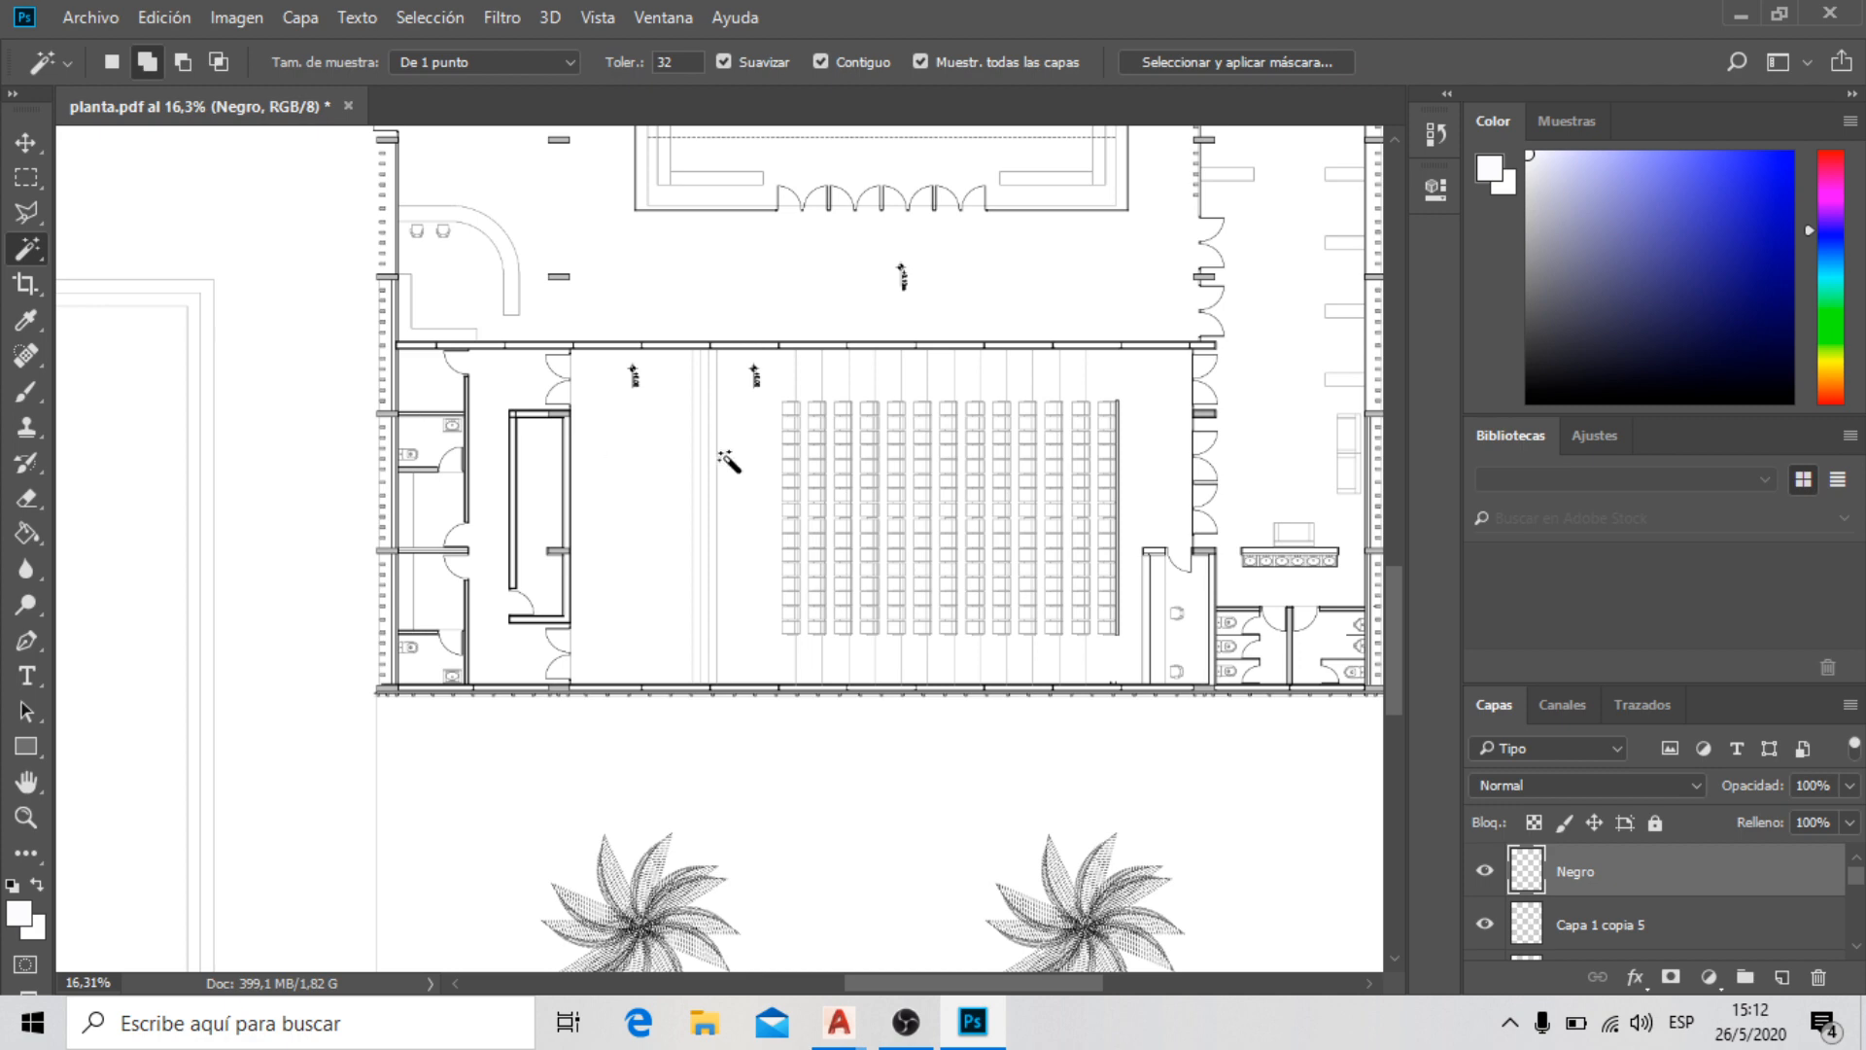
pyautogui.scroll(3, 584, 452)
pyautogui.scroll(-3, 415, 518)
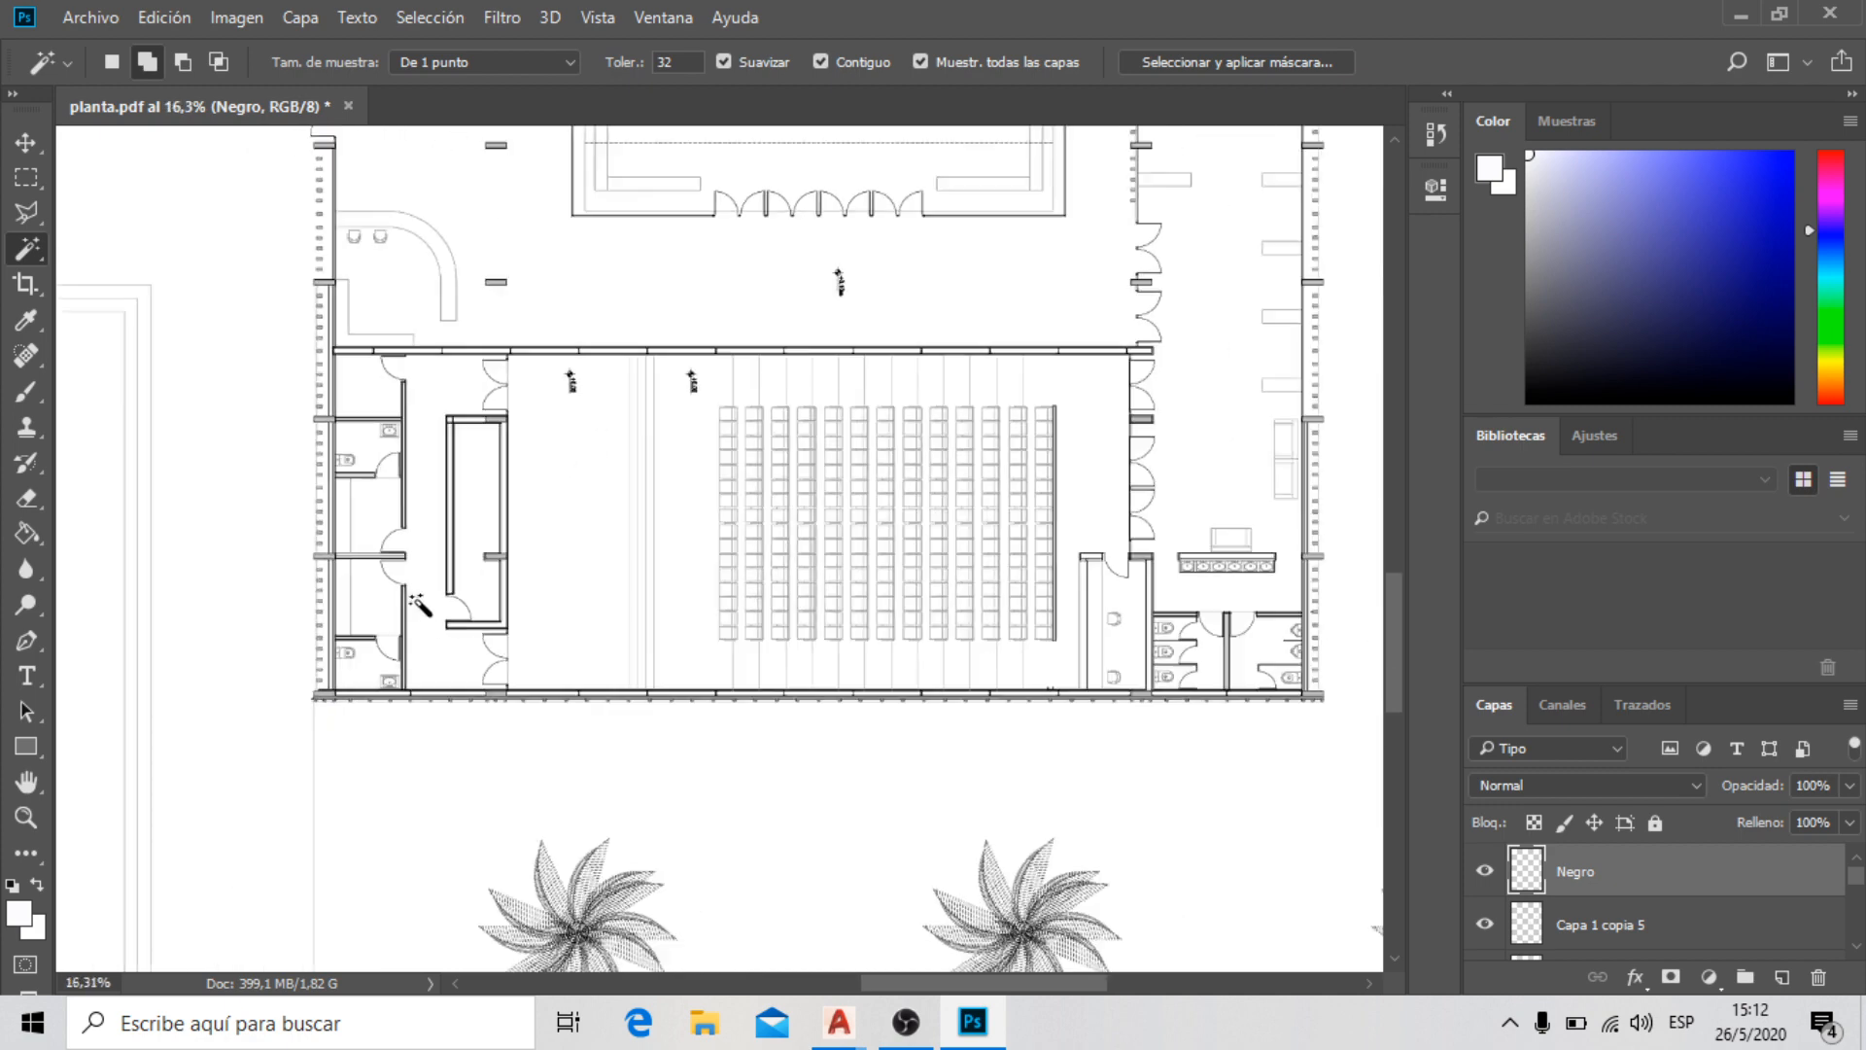
pyautogui.scroll(-2, 409, 586)
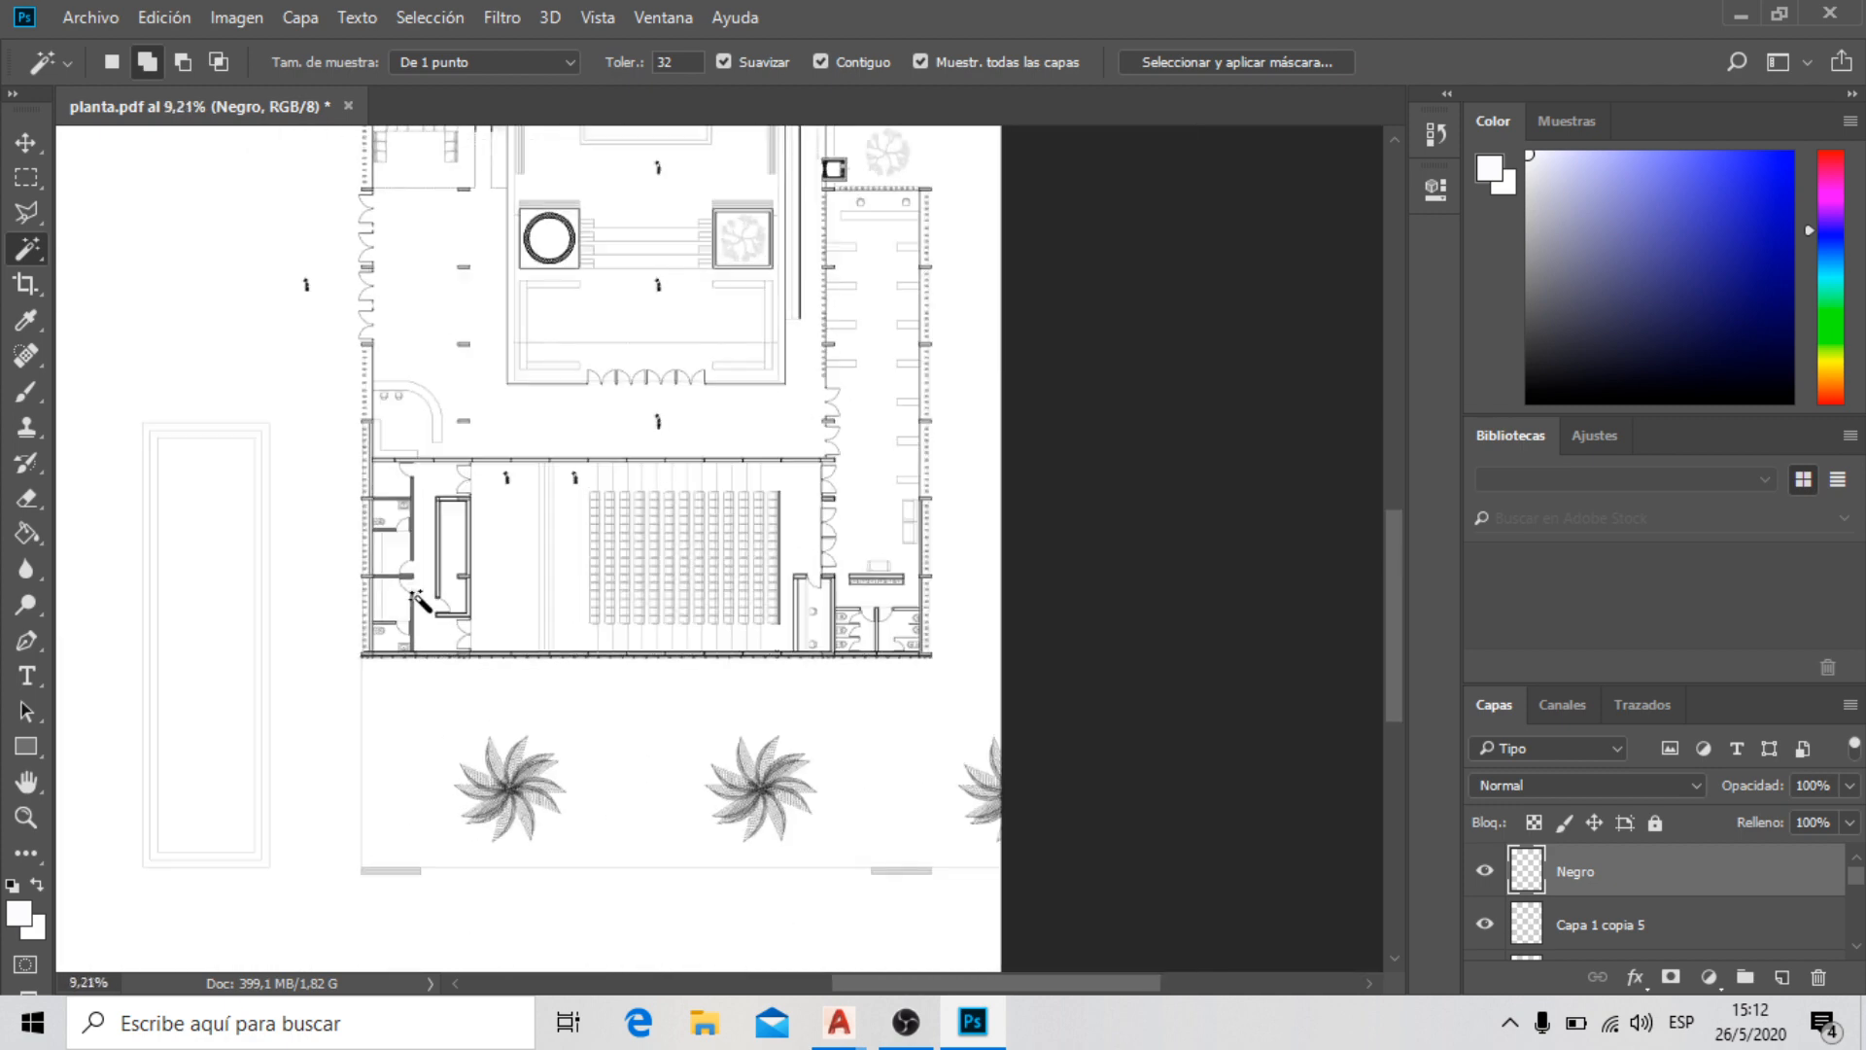
# Create a new layer named gris above the Negro layer
pyautogui.click(302, 18)
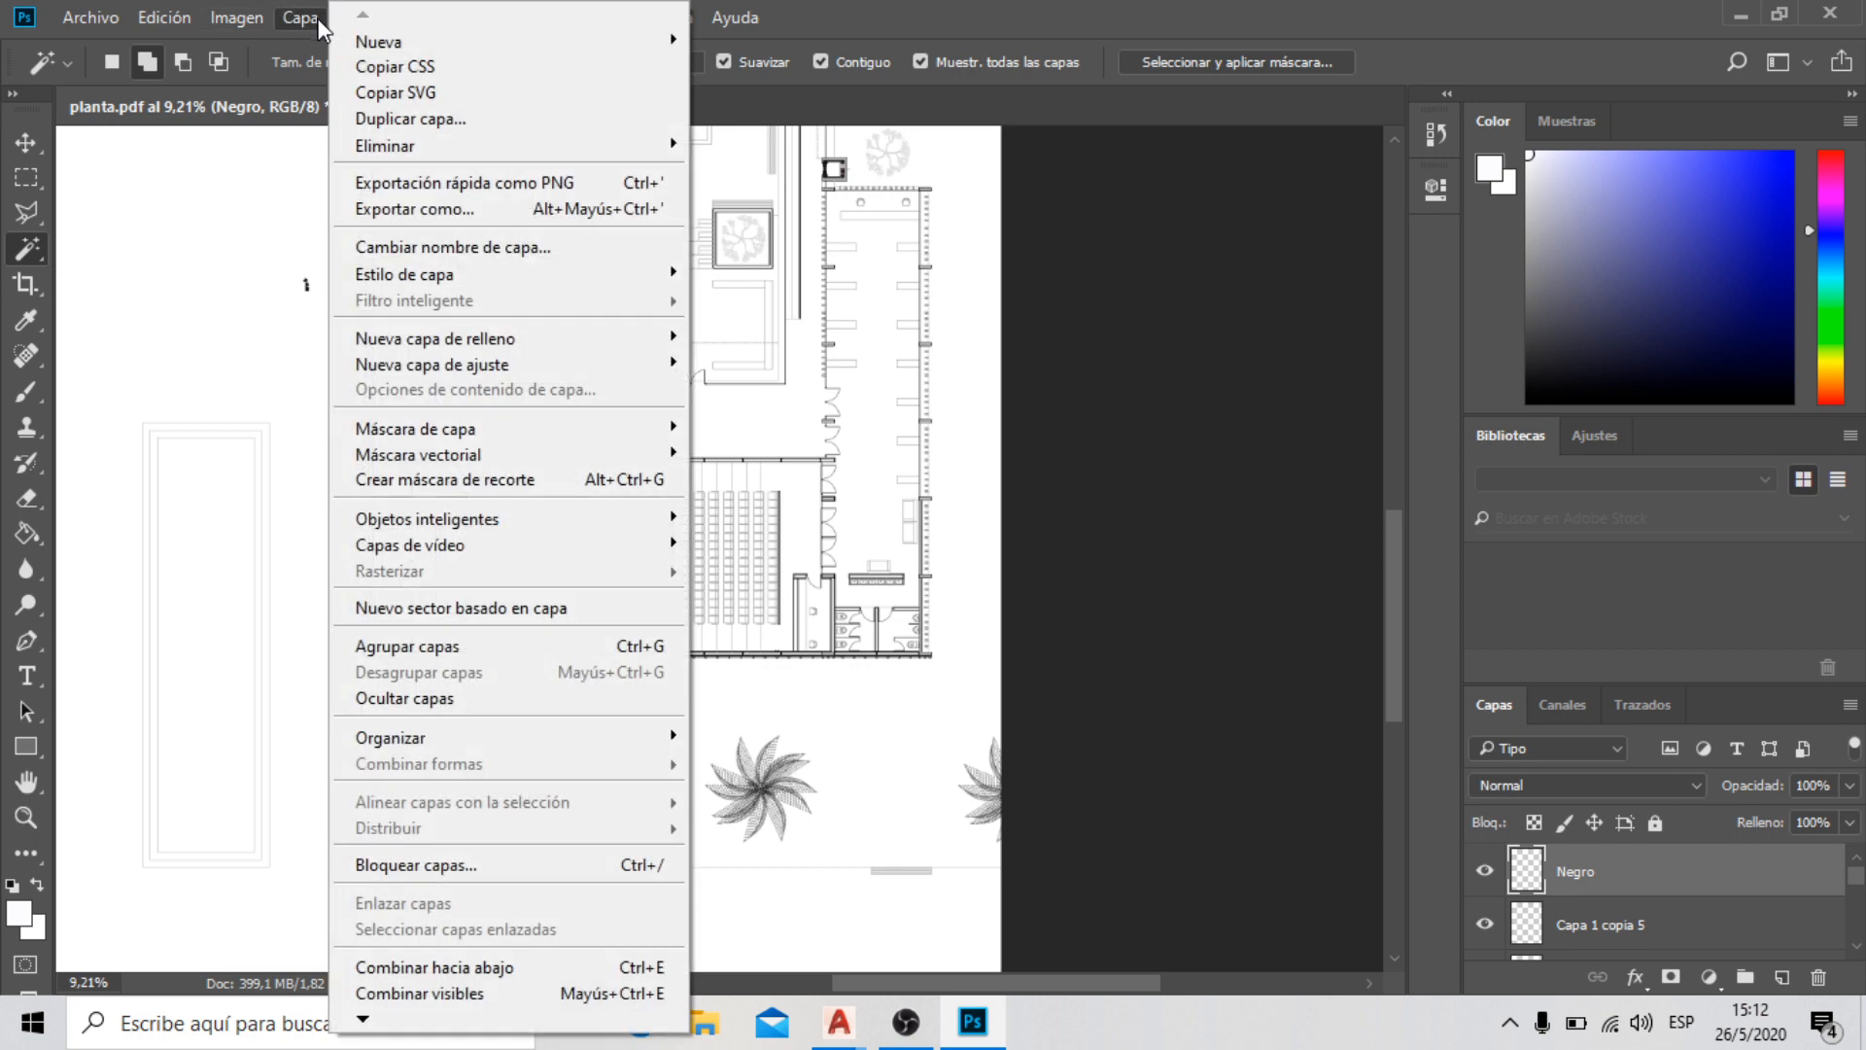
pyautogui.moveTo(632, 40)
pyautogui.click(829, 41)
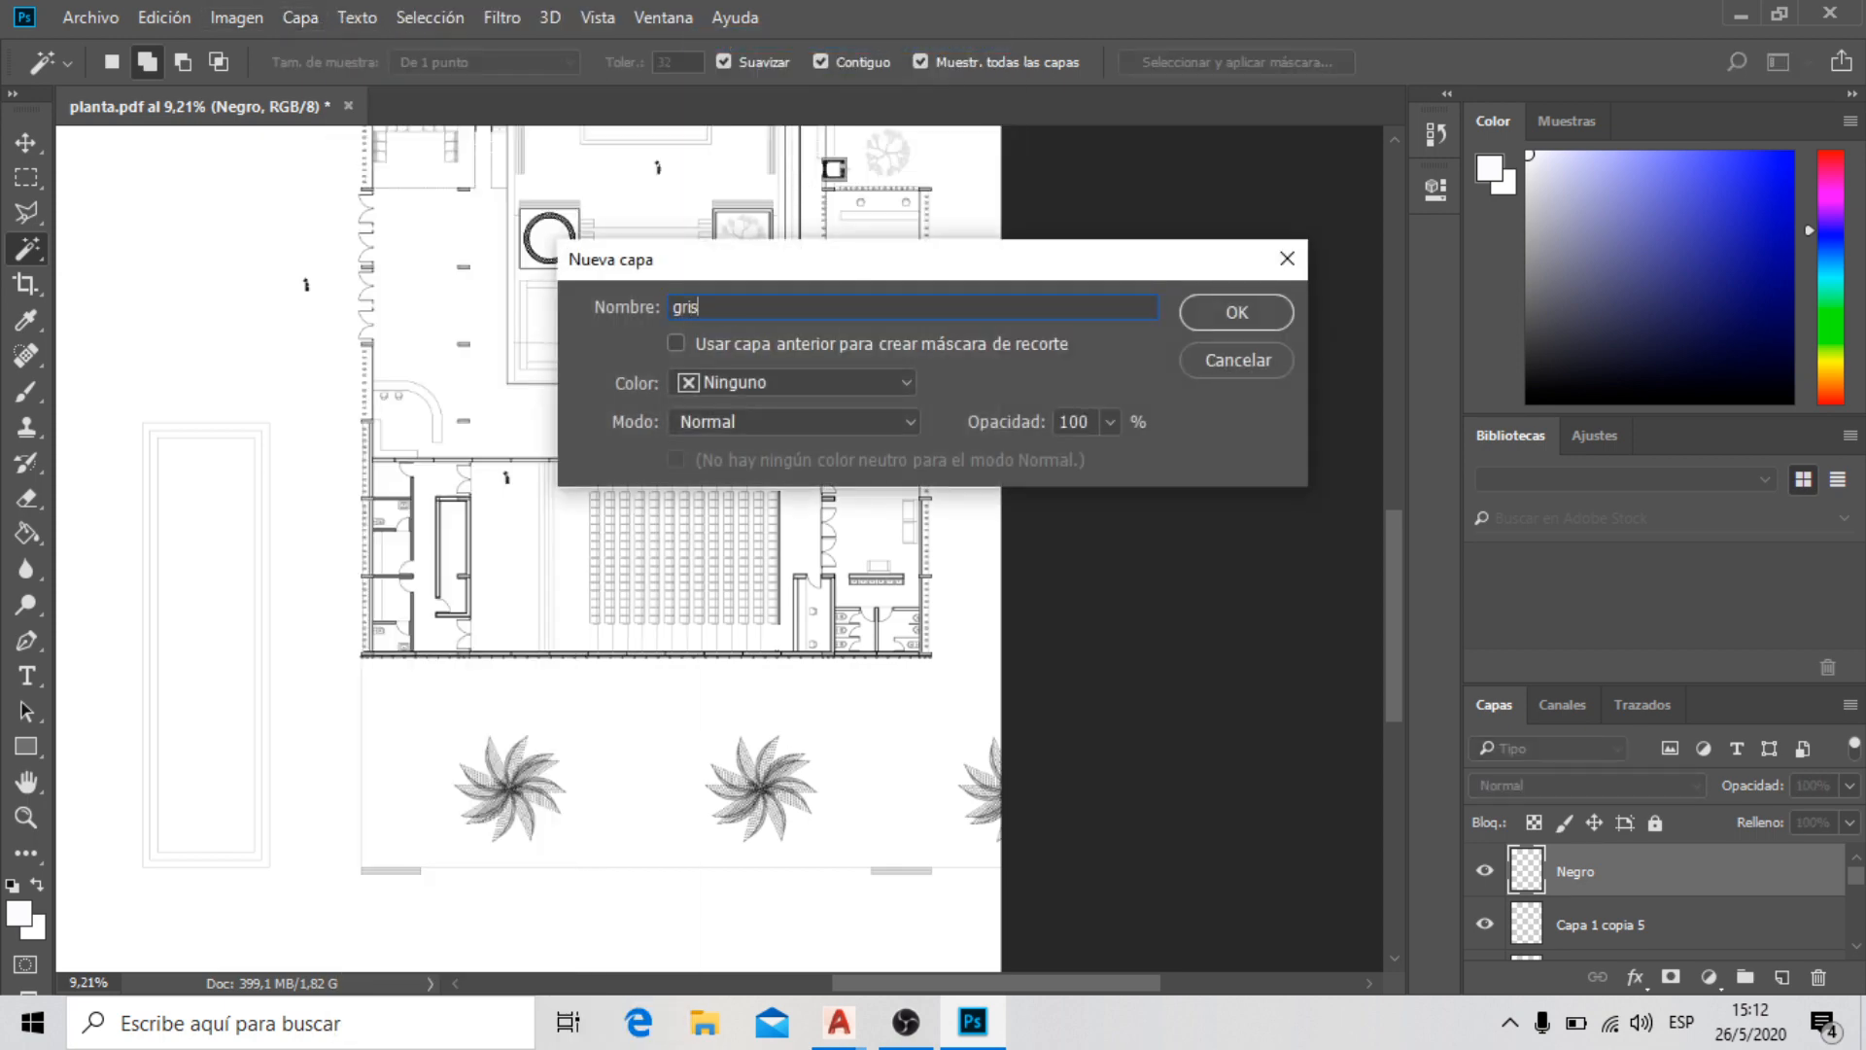
pyautogui.click(1238, 311)
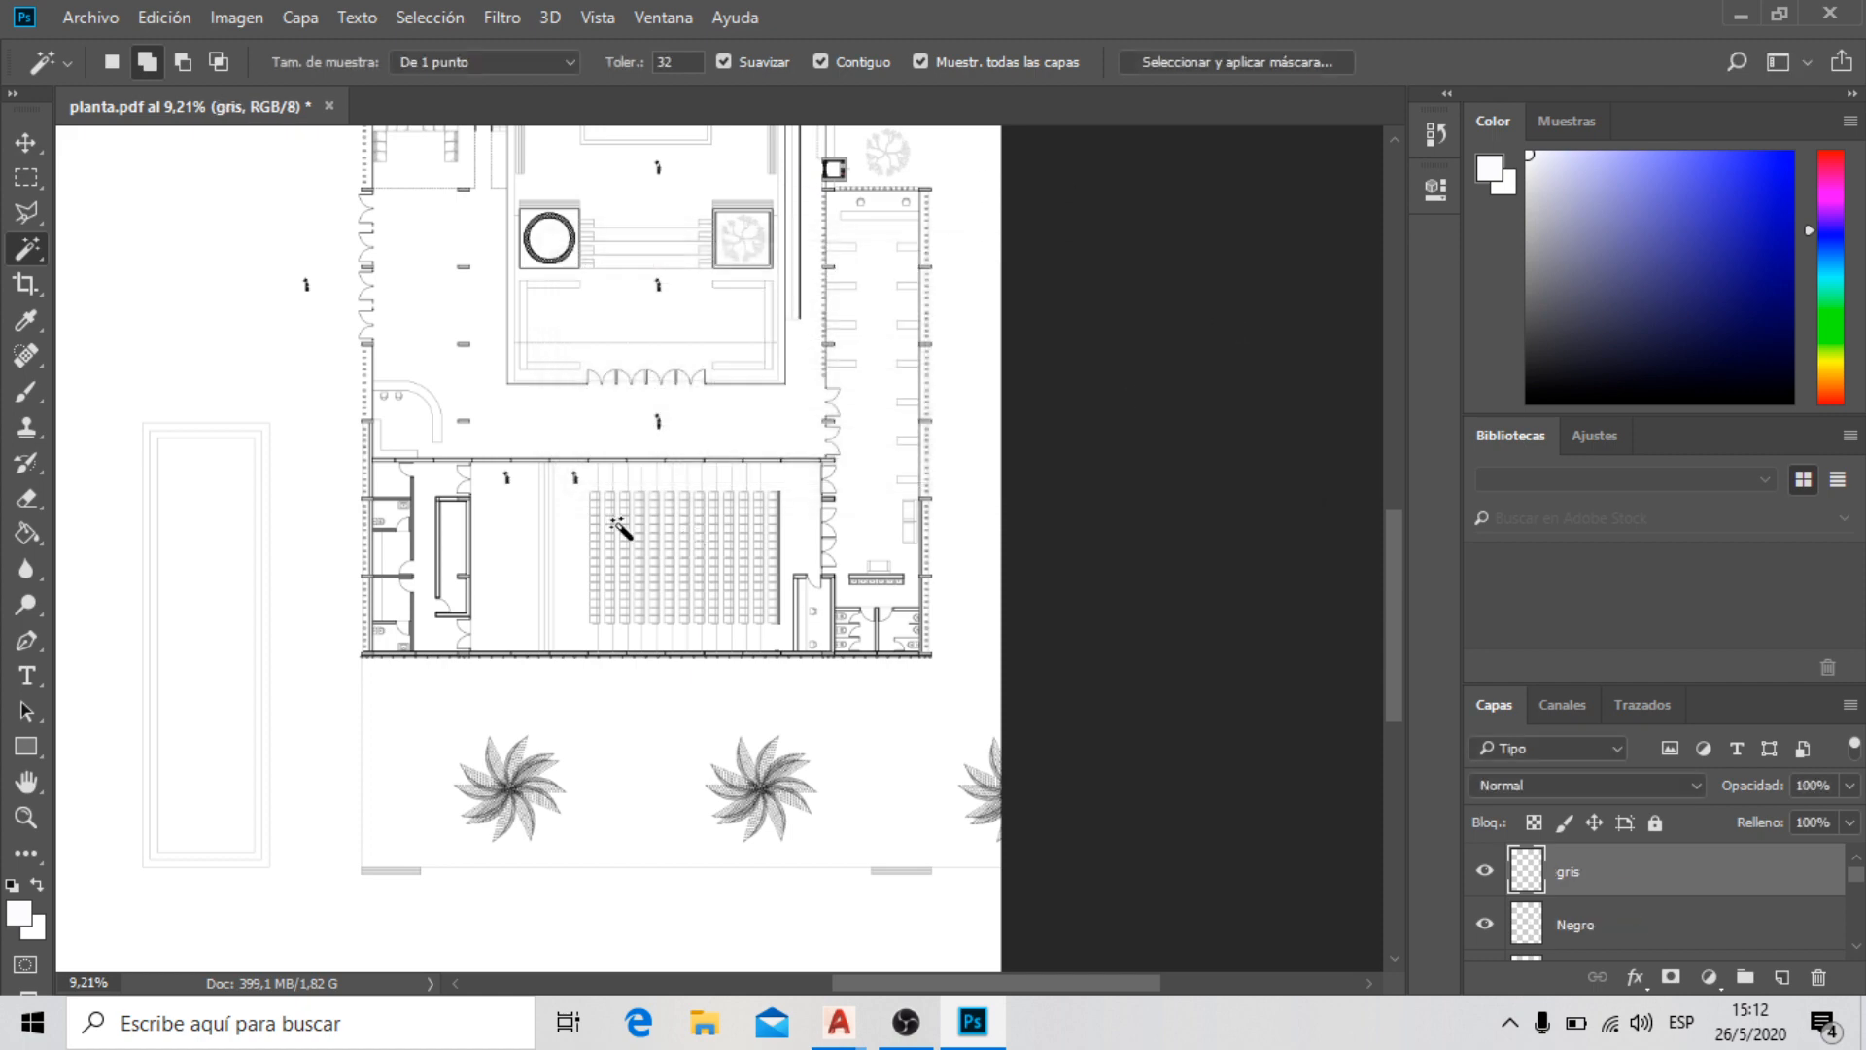
# Select the upper restroom's partition walls and the upper and outer long walls of the storeroom beside the auditorium stage
pyautogui.scroll(10, 427, 496)
pyautogui.scroll(3, 433, 497)
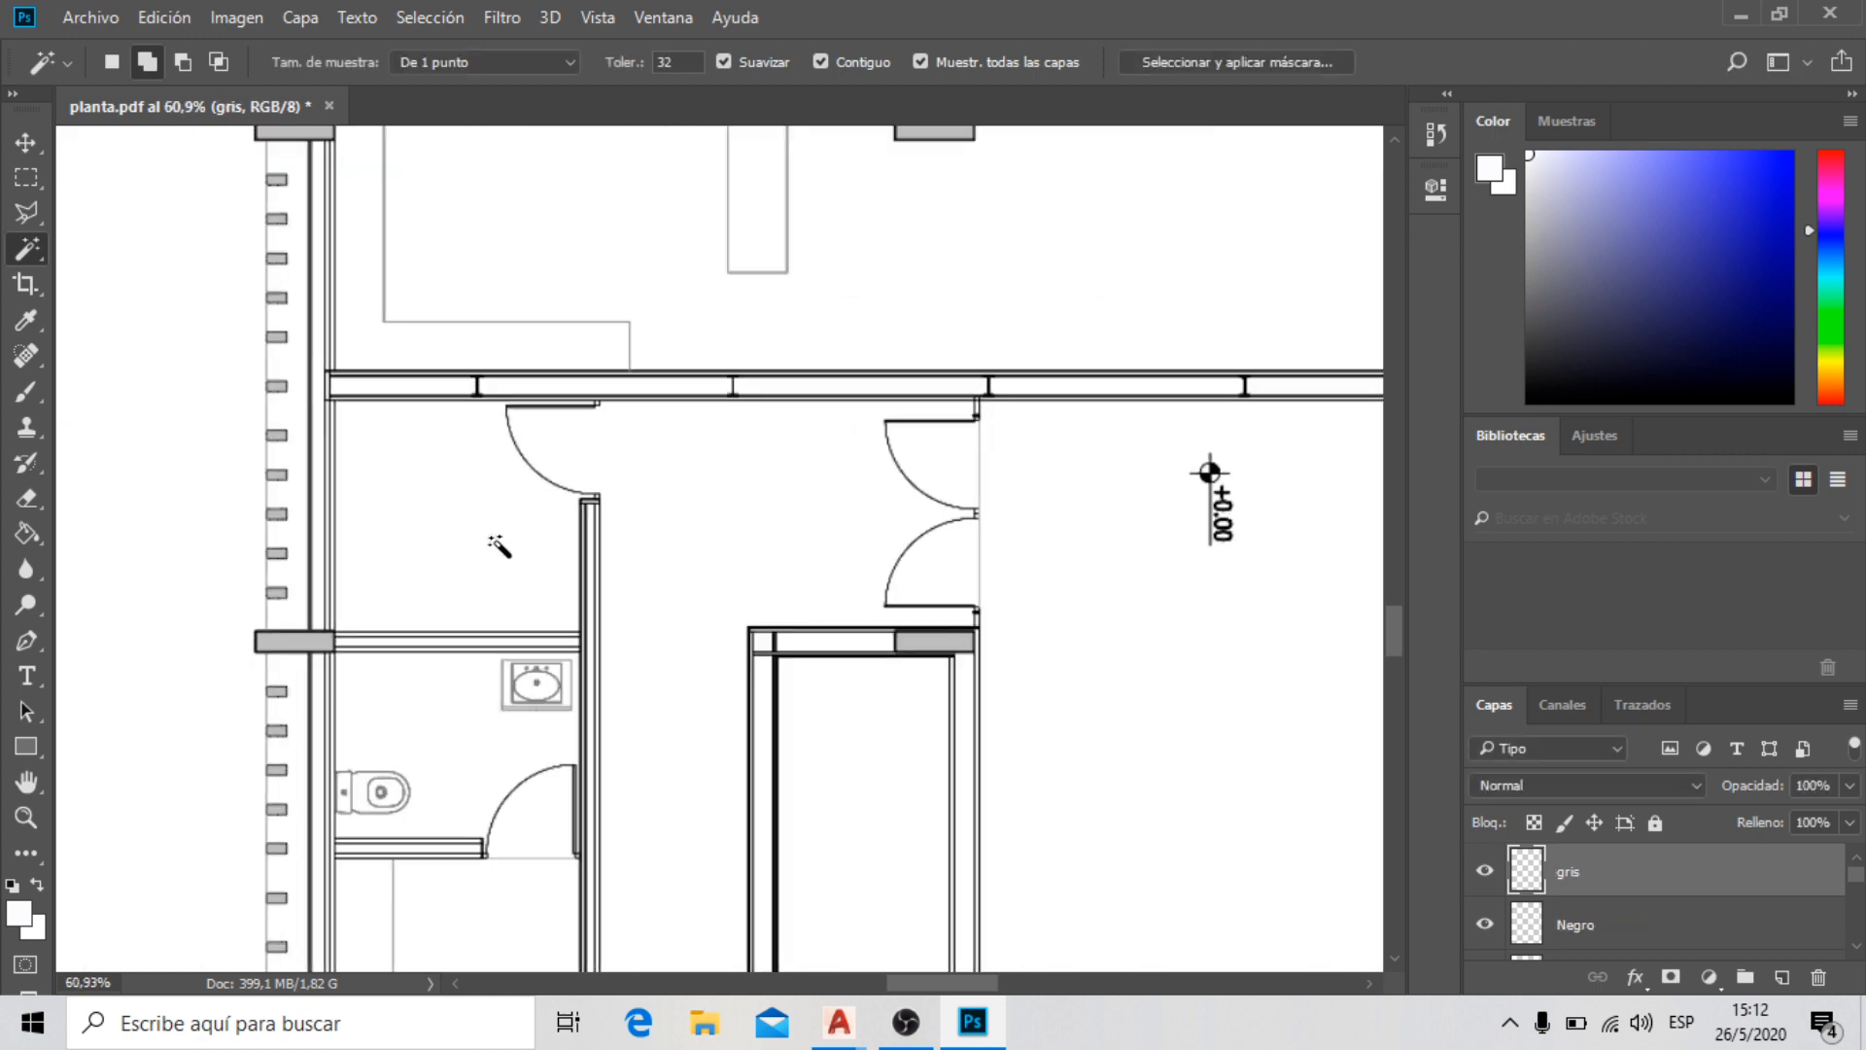
pyautogui.scroll(4, 595, 645)
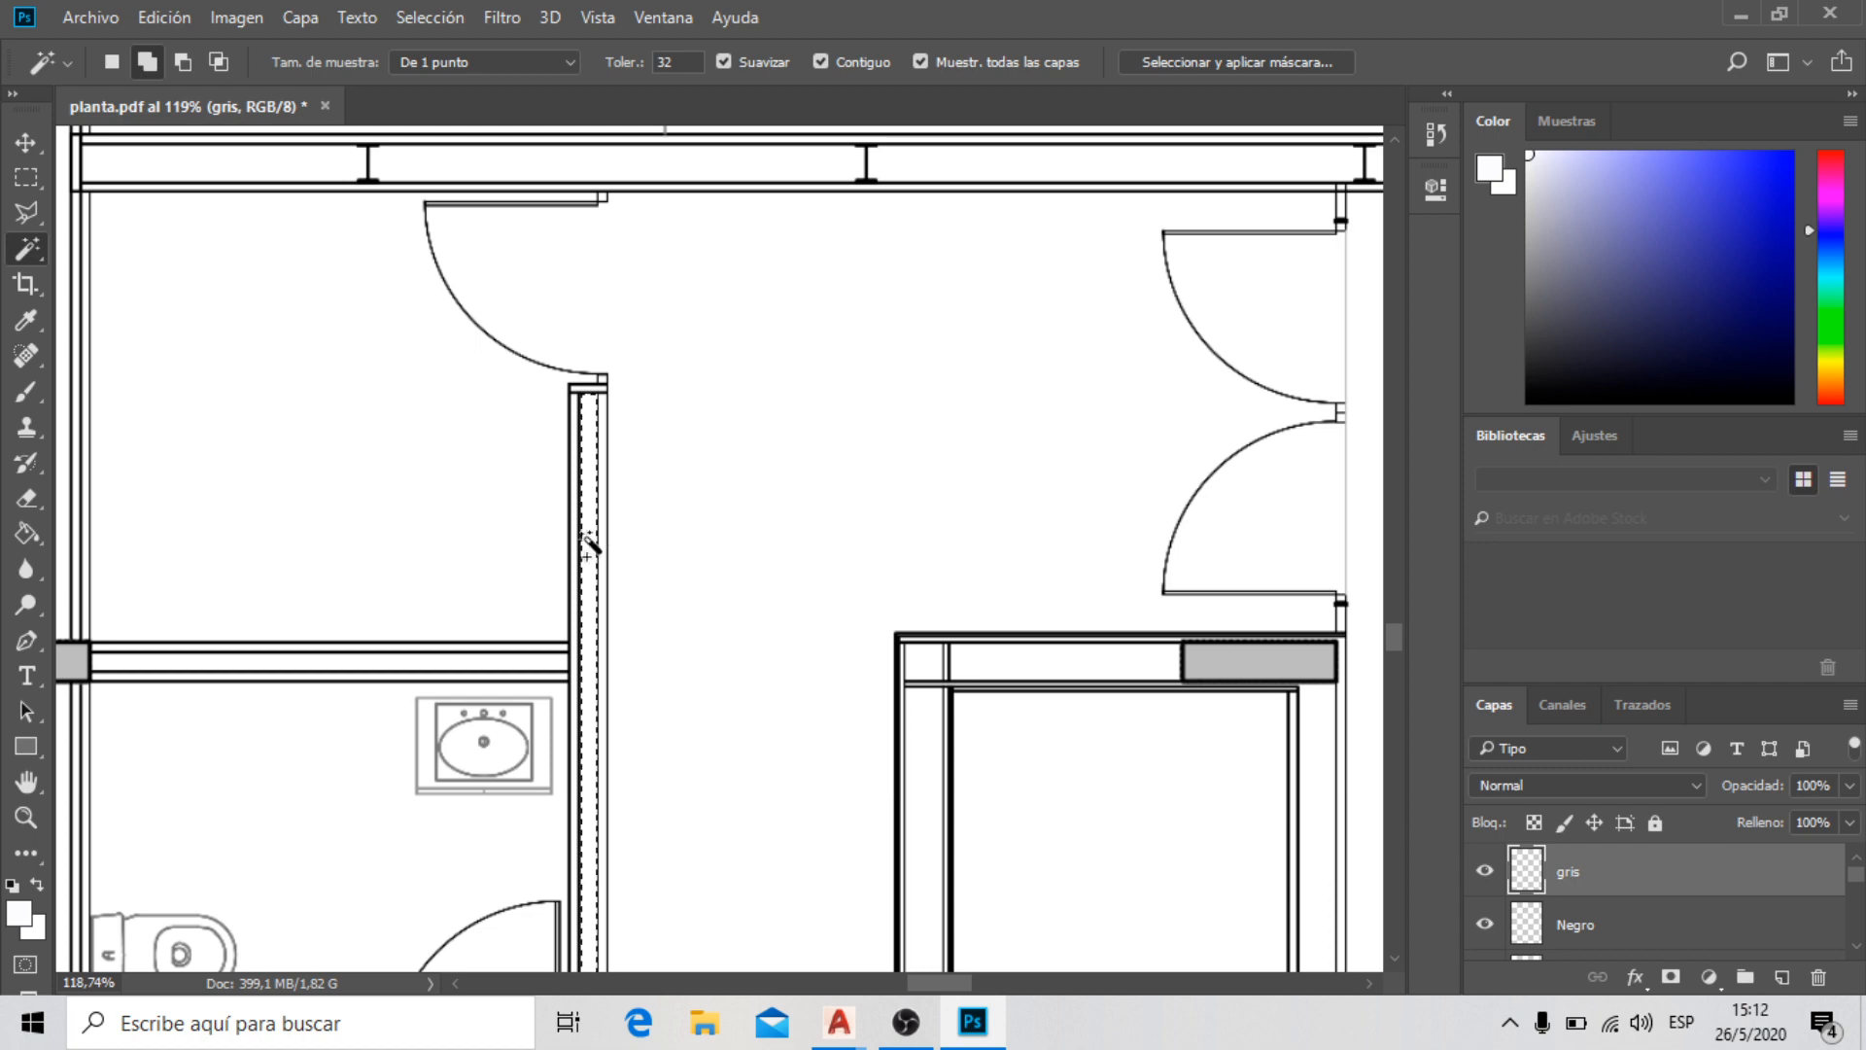
pyautogui.click(507, 661)
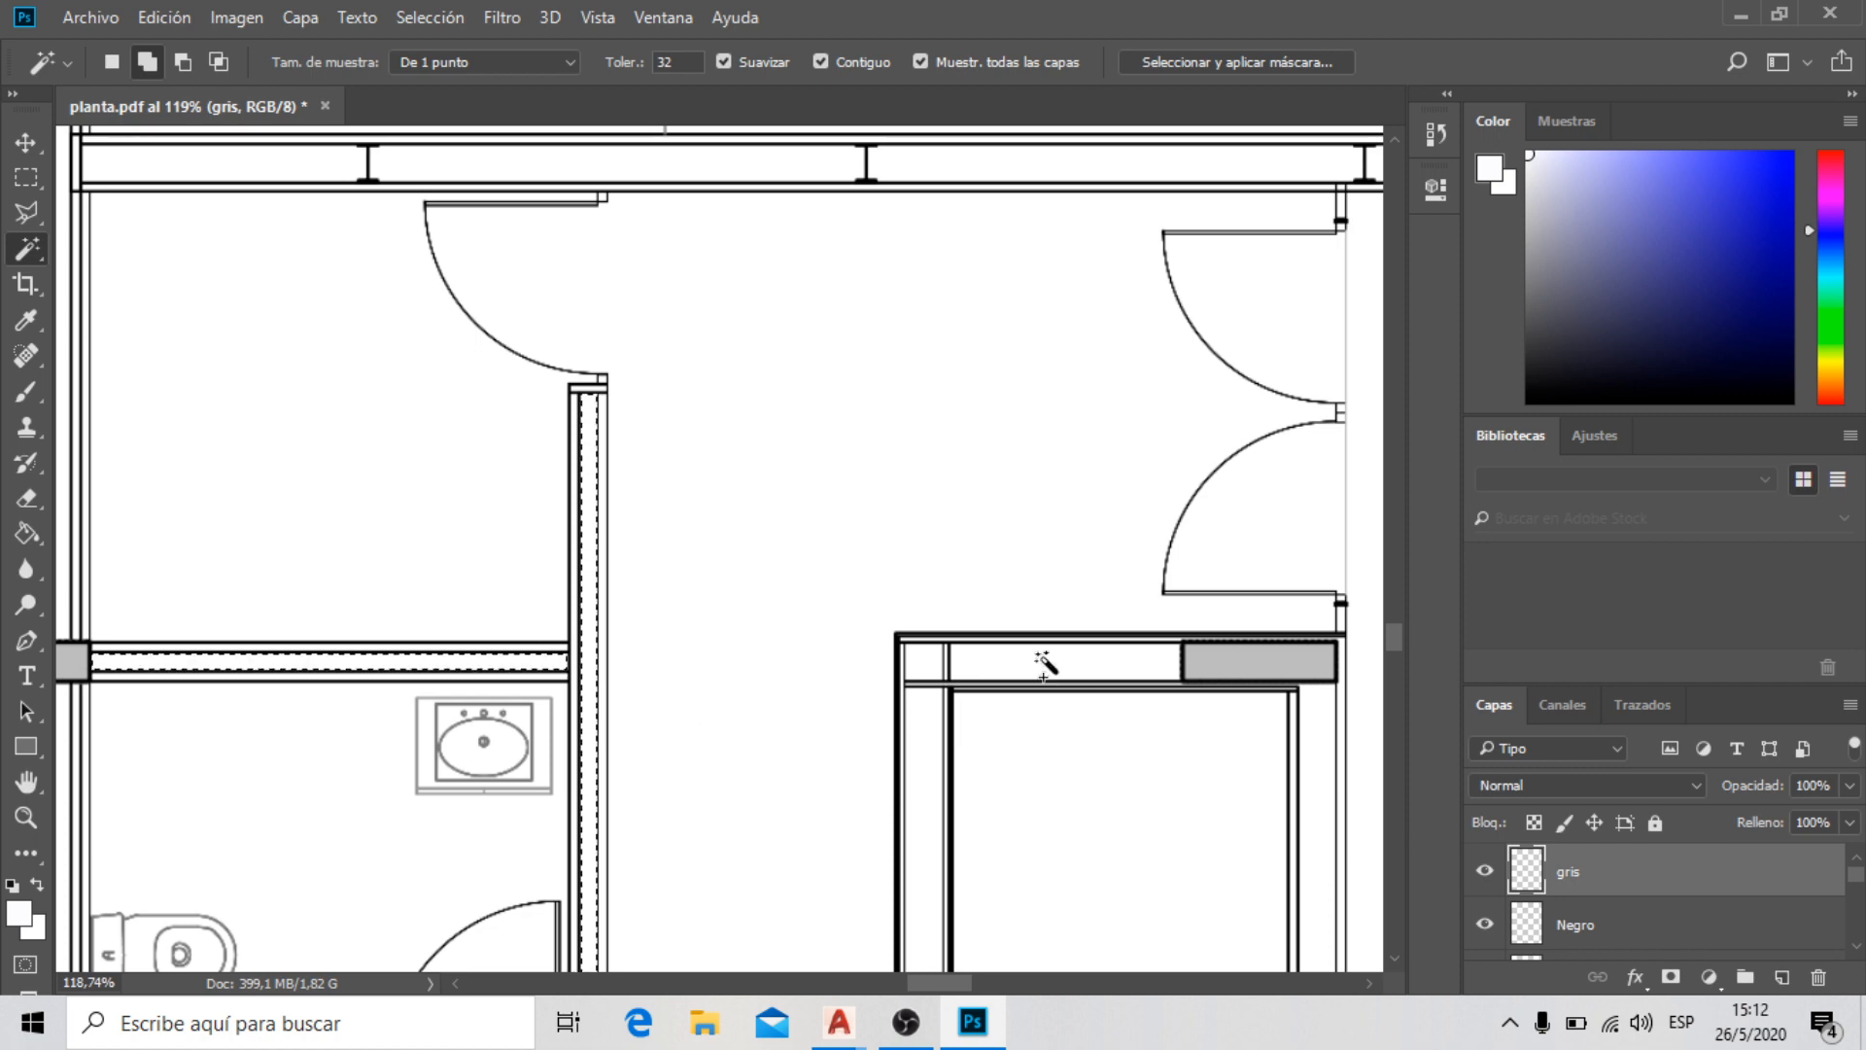
pyautogui.click(1046, 661)
pyautogui.scroll(-6, 925, 792)
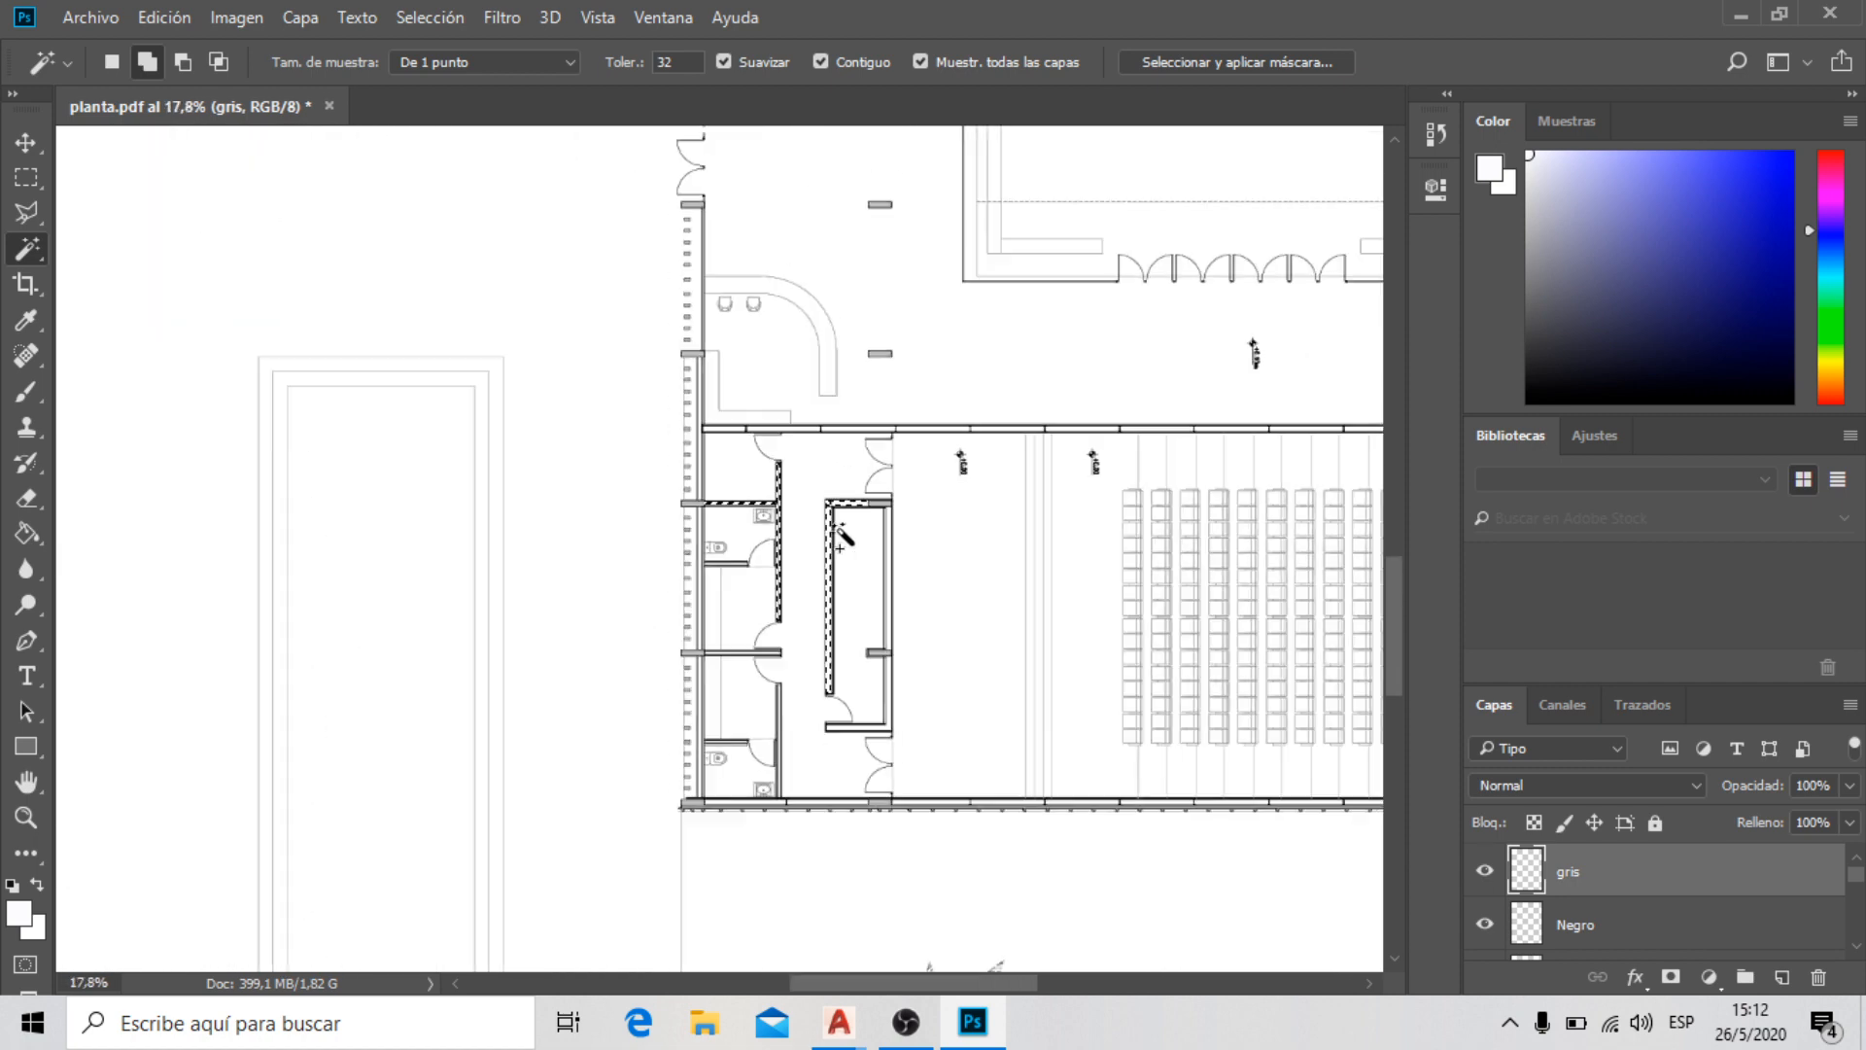
# Add the lower restroom's partition wall beside the stage to the selection
pyautogui.scroll(5, 845, 534)
pyautogui.scroll(3, 768, 676)
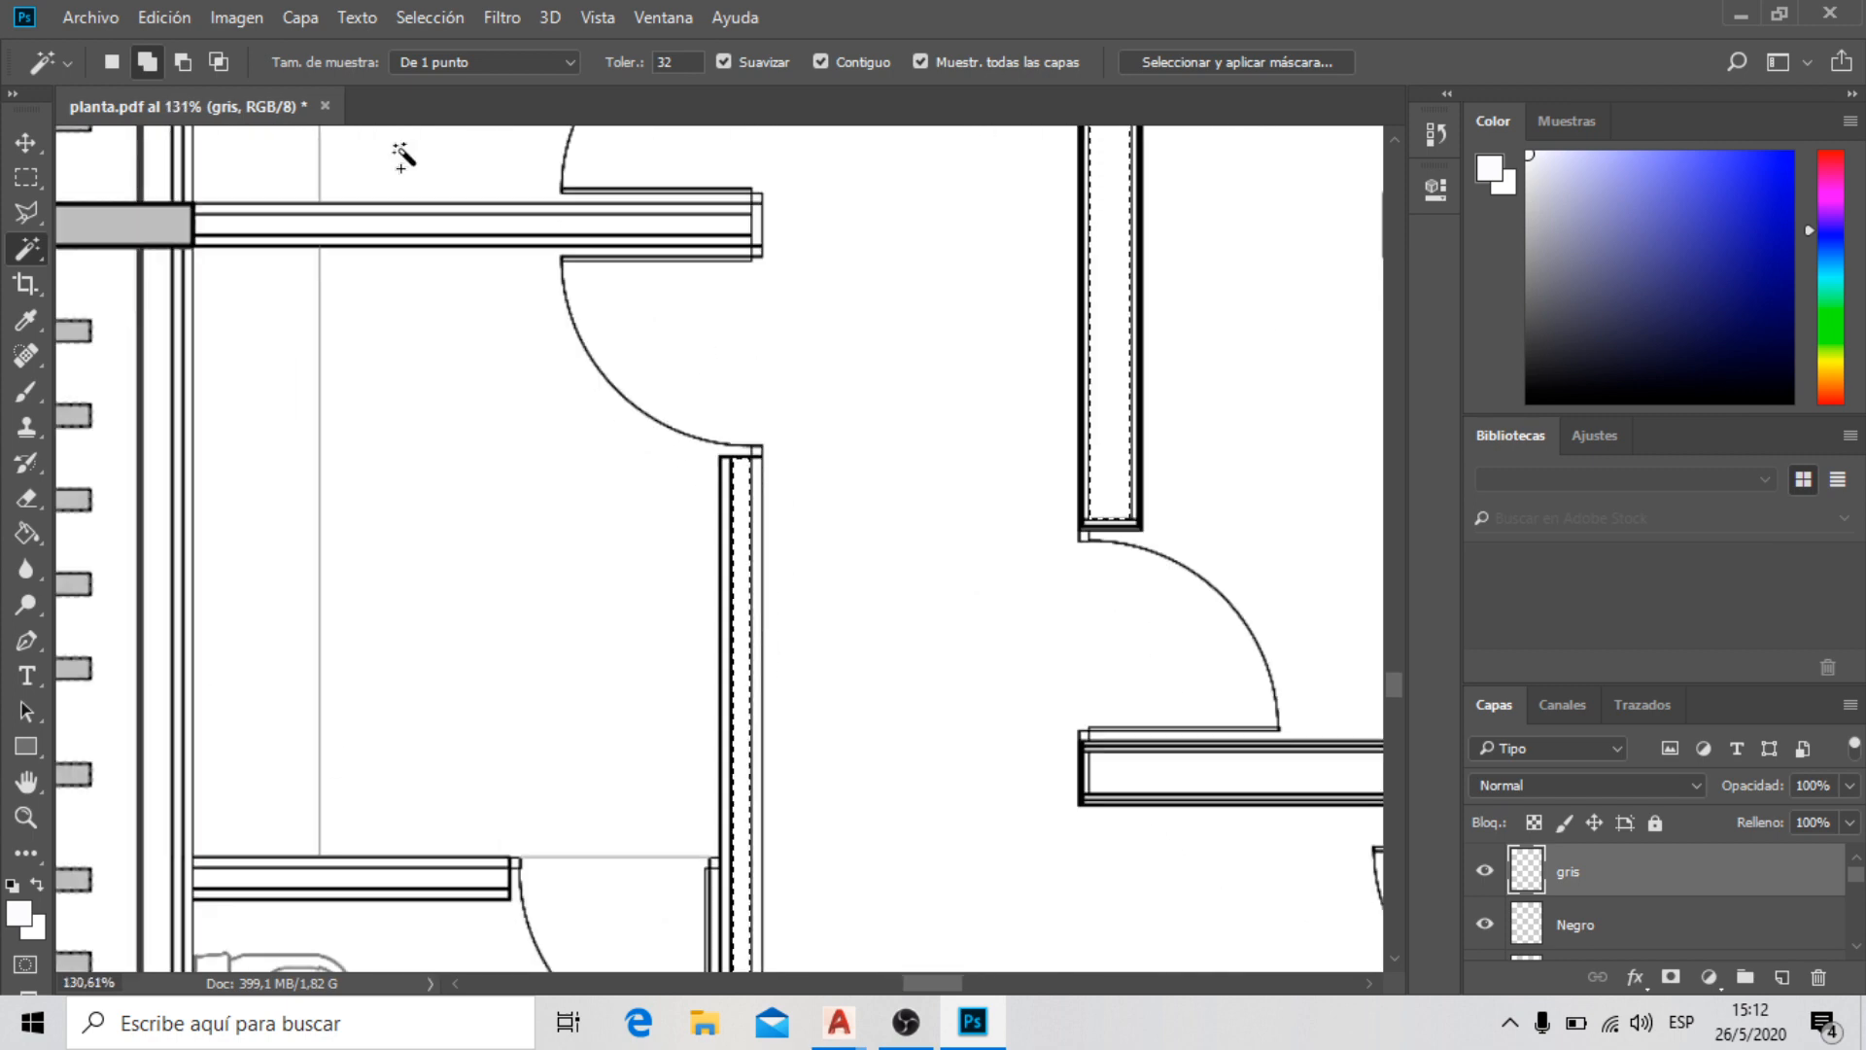
pyautogui.scroll(6, 505, 701)
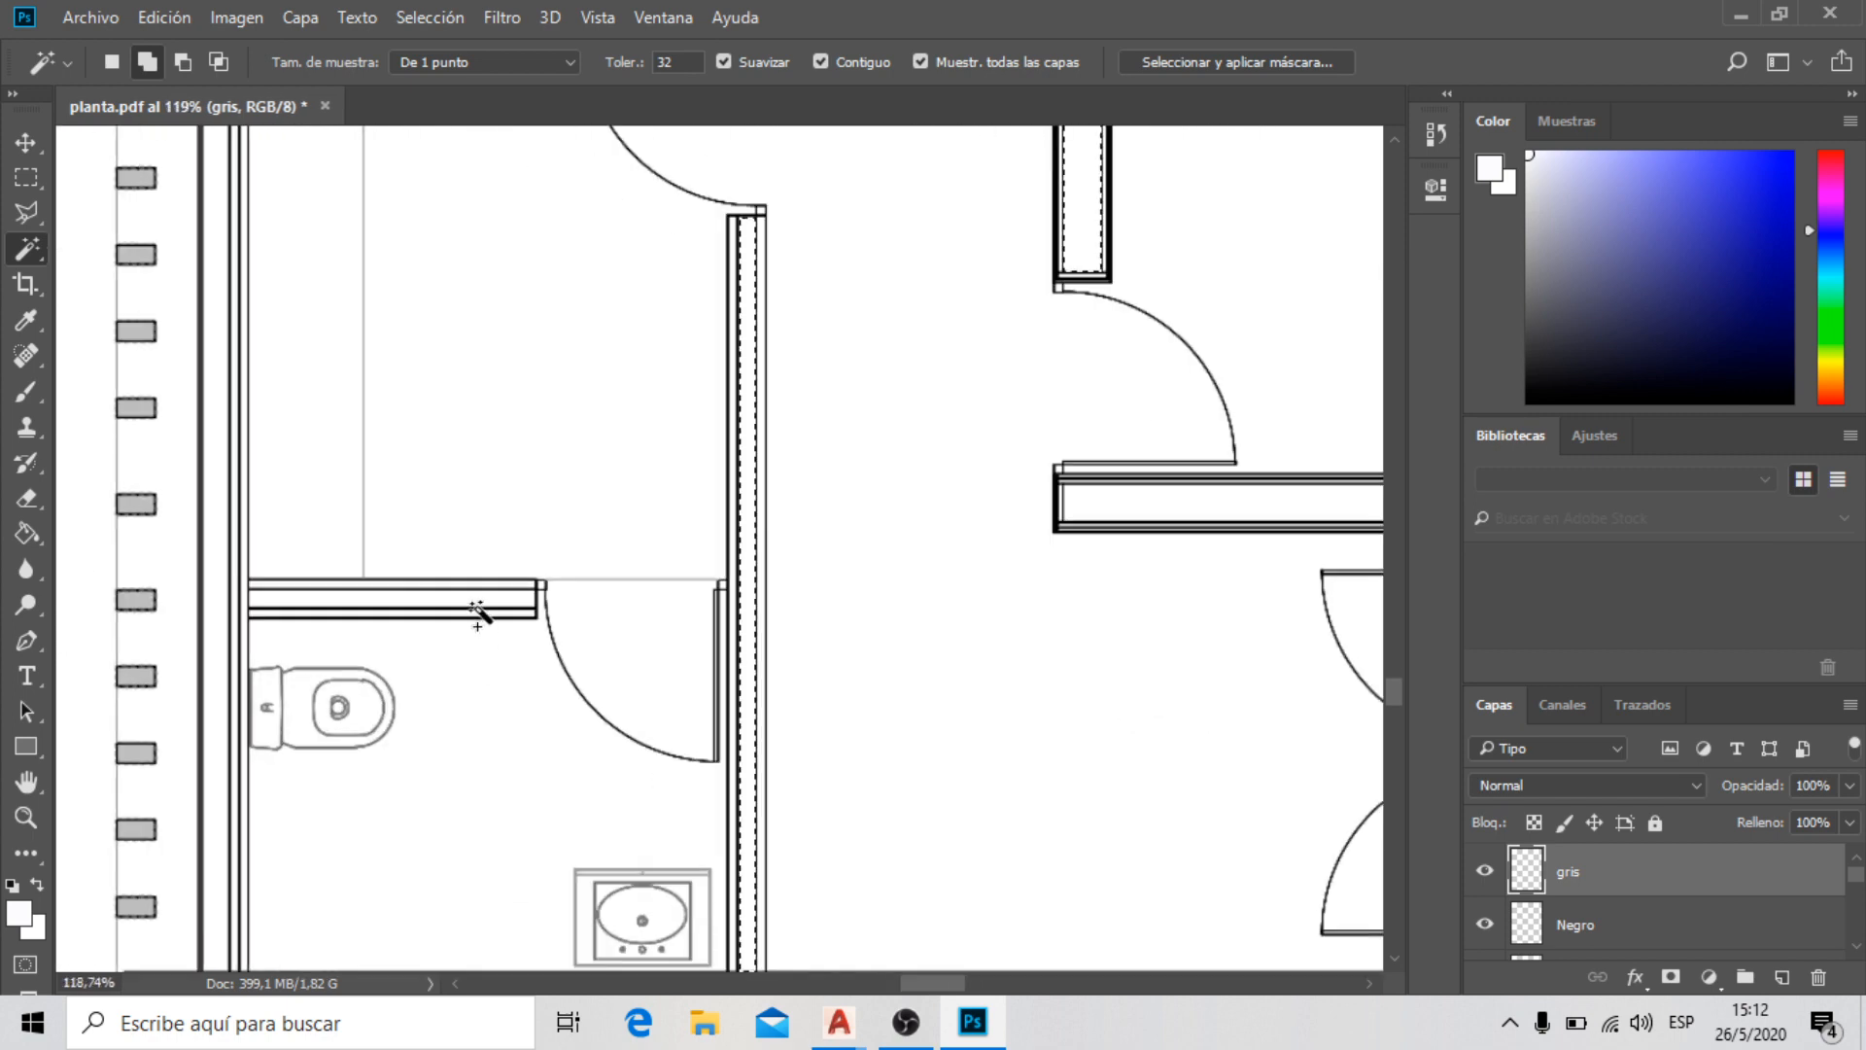
pyautogui.click(481, 597)
pyautogui.scroll(-8, 436, 328)
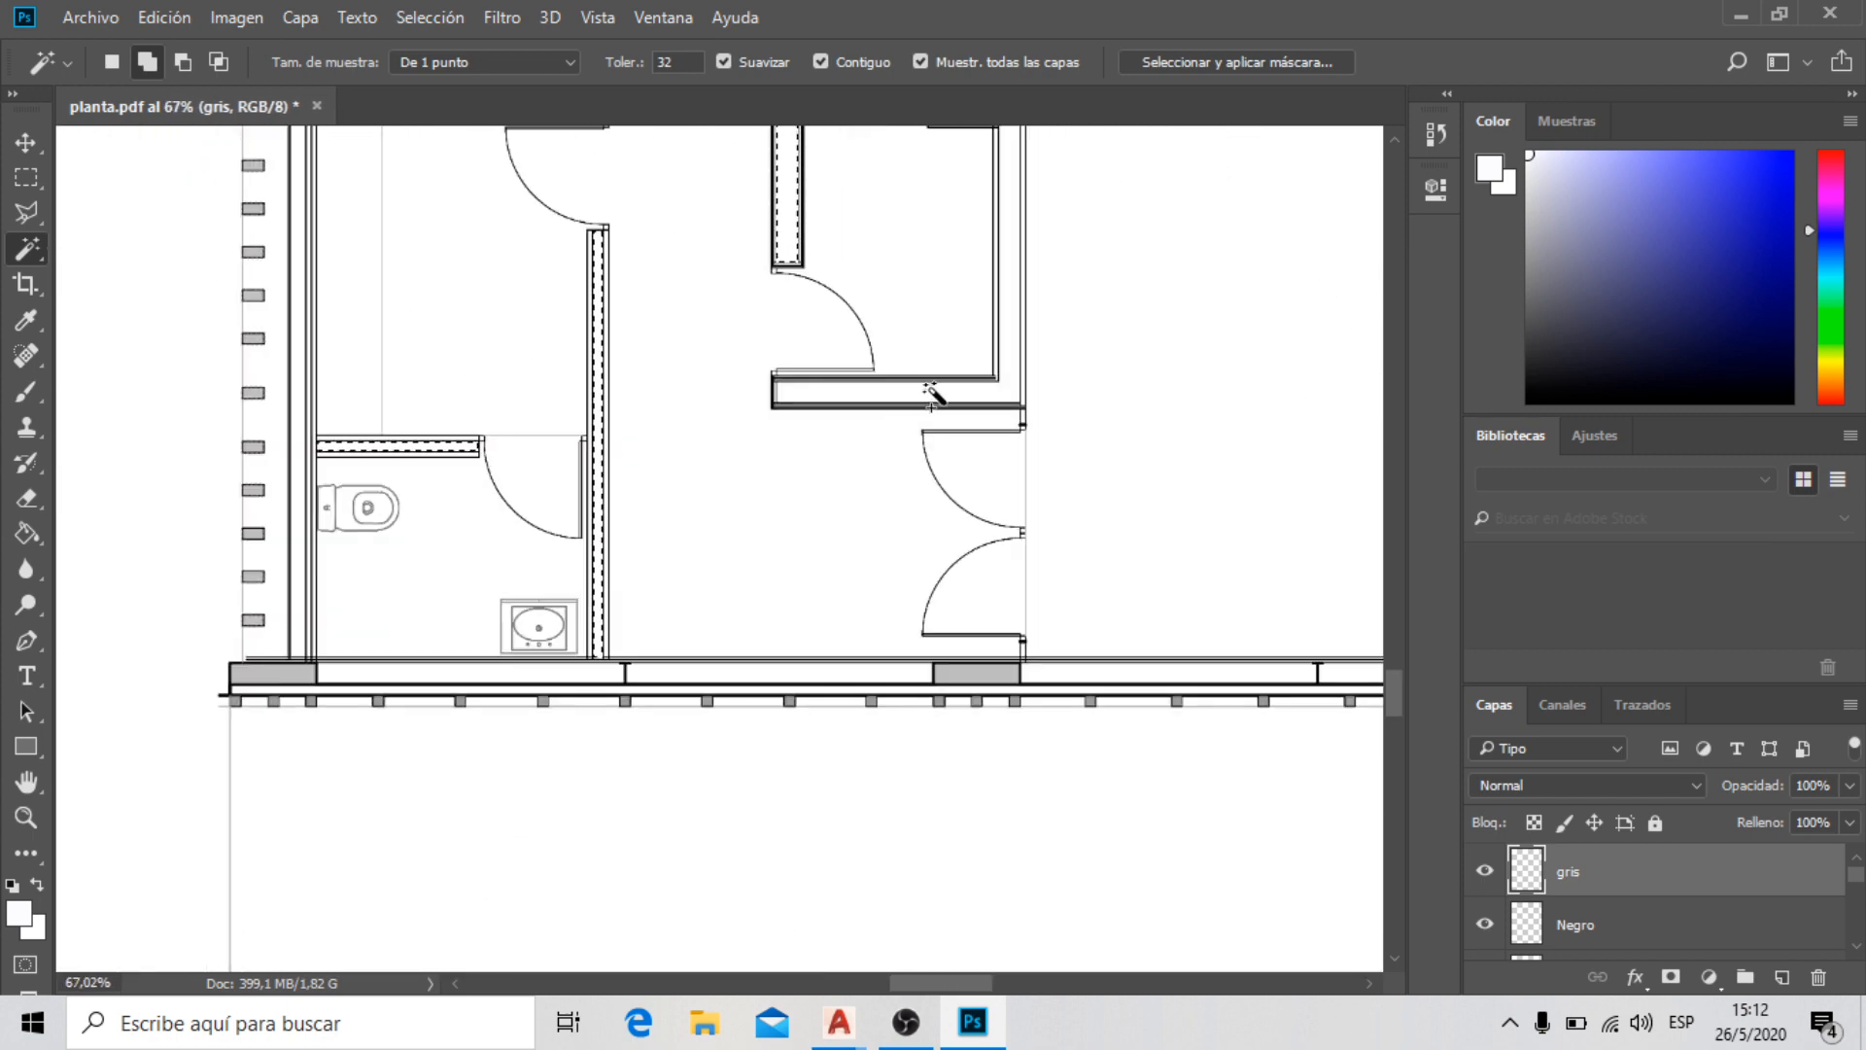
# Add the storeroom's lower wall and its stage-side wall segments to the selection
pyautogui.click(926, 393)
pyautogui.scroll(-4, 486, 675)
pyautogui.scroll(-2, 556, 661)
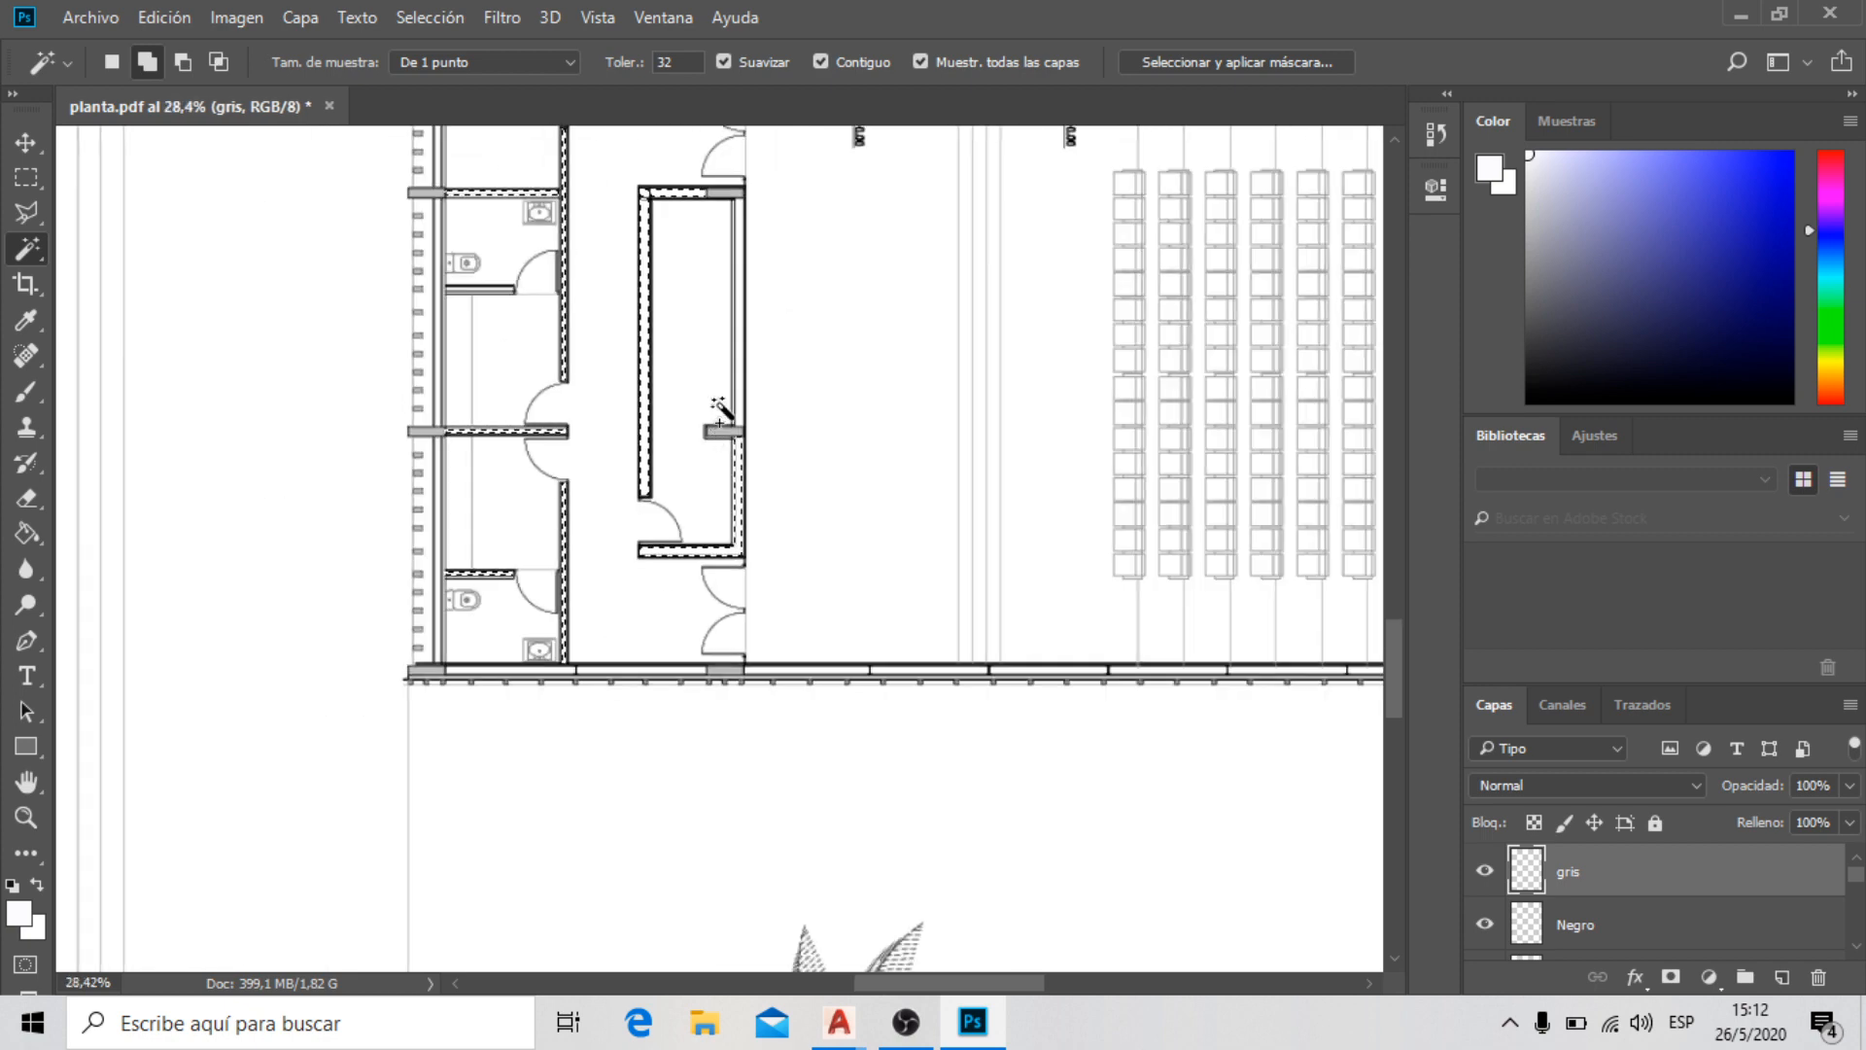
pyautogui.scroll(5, 750, 346)
pyautogui.scroll(-4, 603, 428)
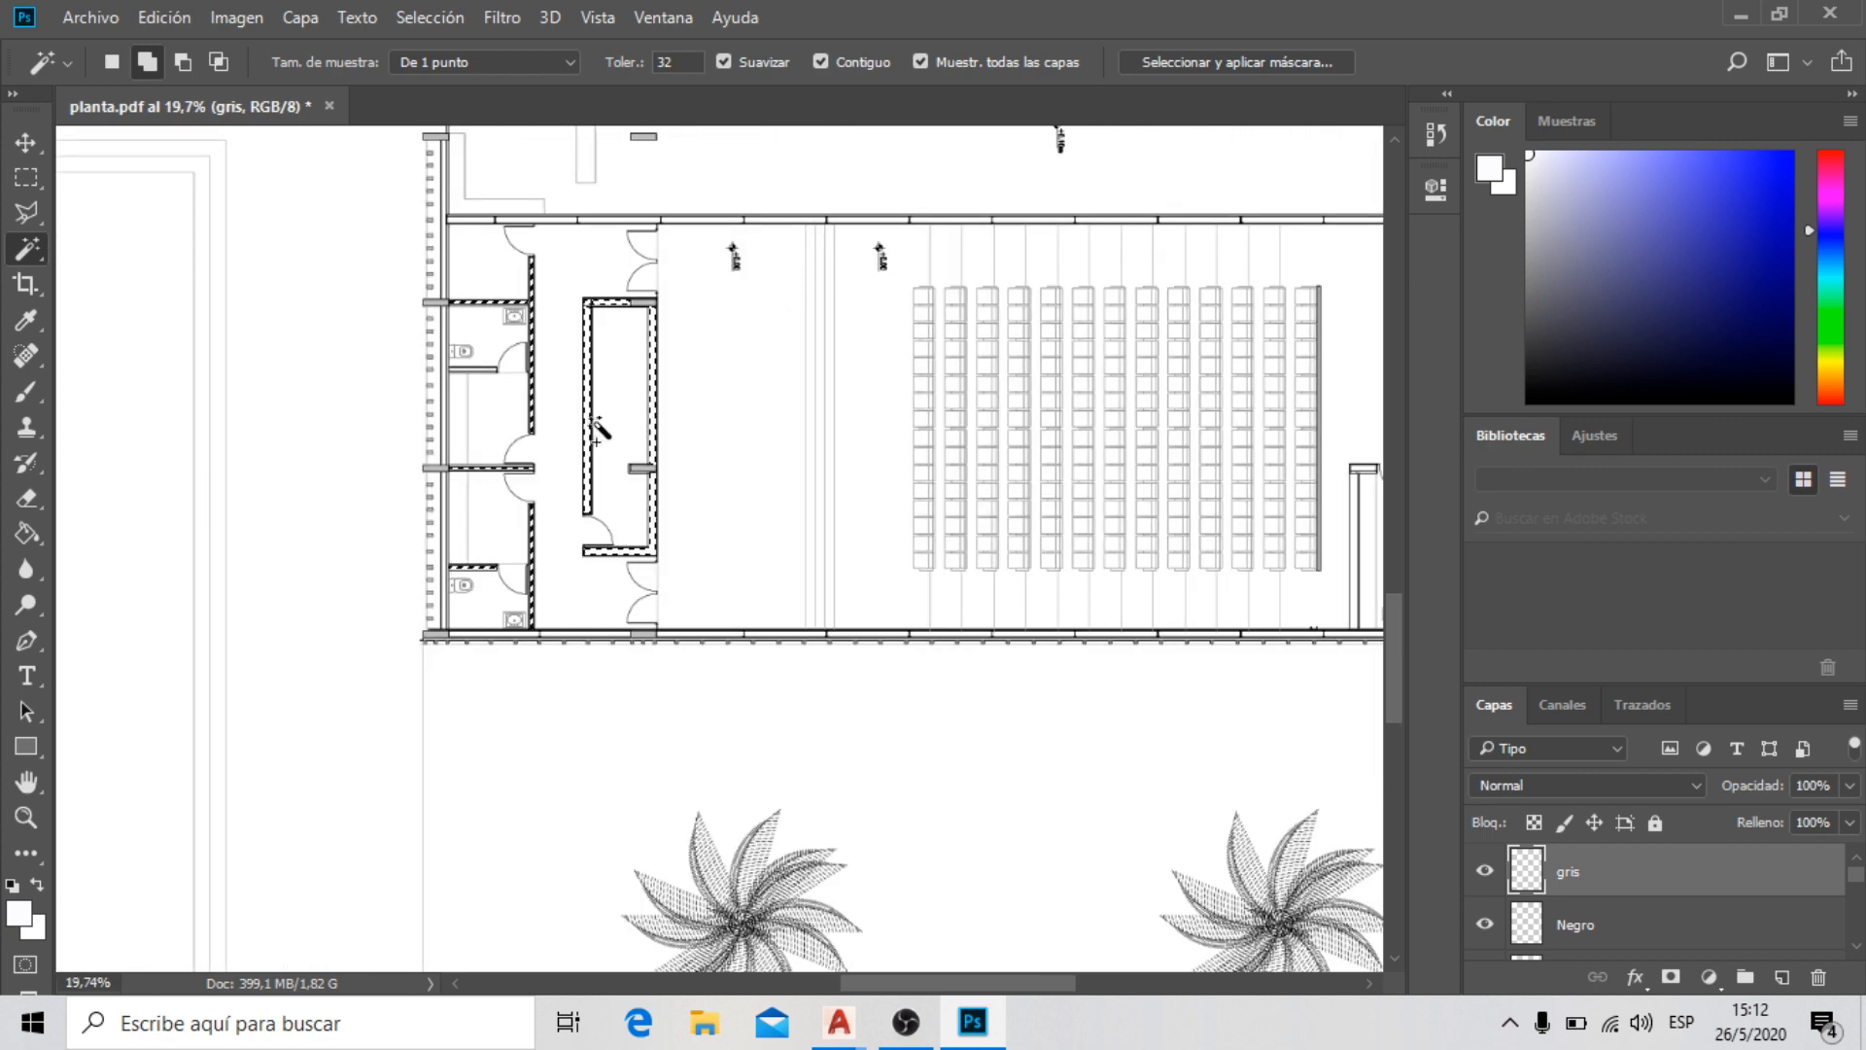
# Add the auditorium block's lower exterior wall segments below the stage-side restroom and backstage doors to the selection
pyautogui.scroll(5, 491, 696)
pyautogui.click(583, 483)
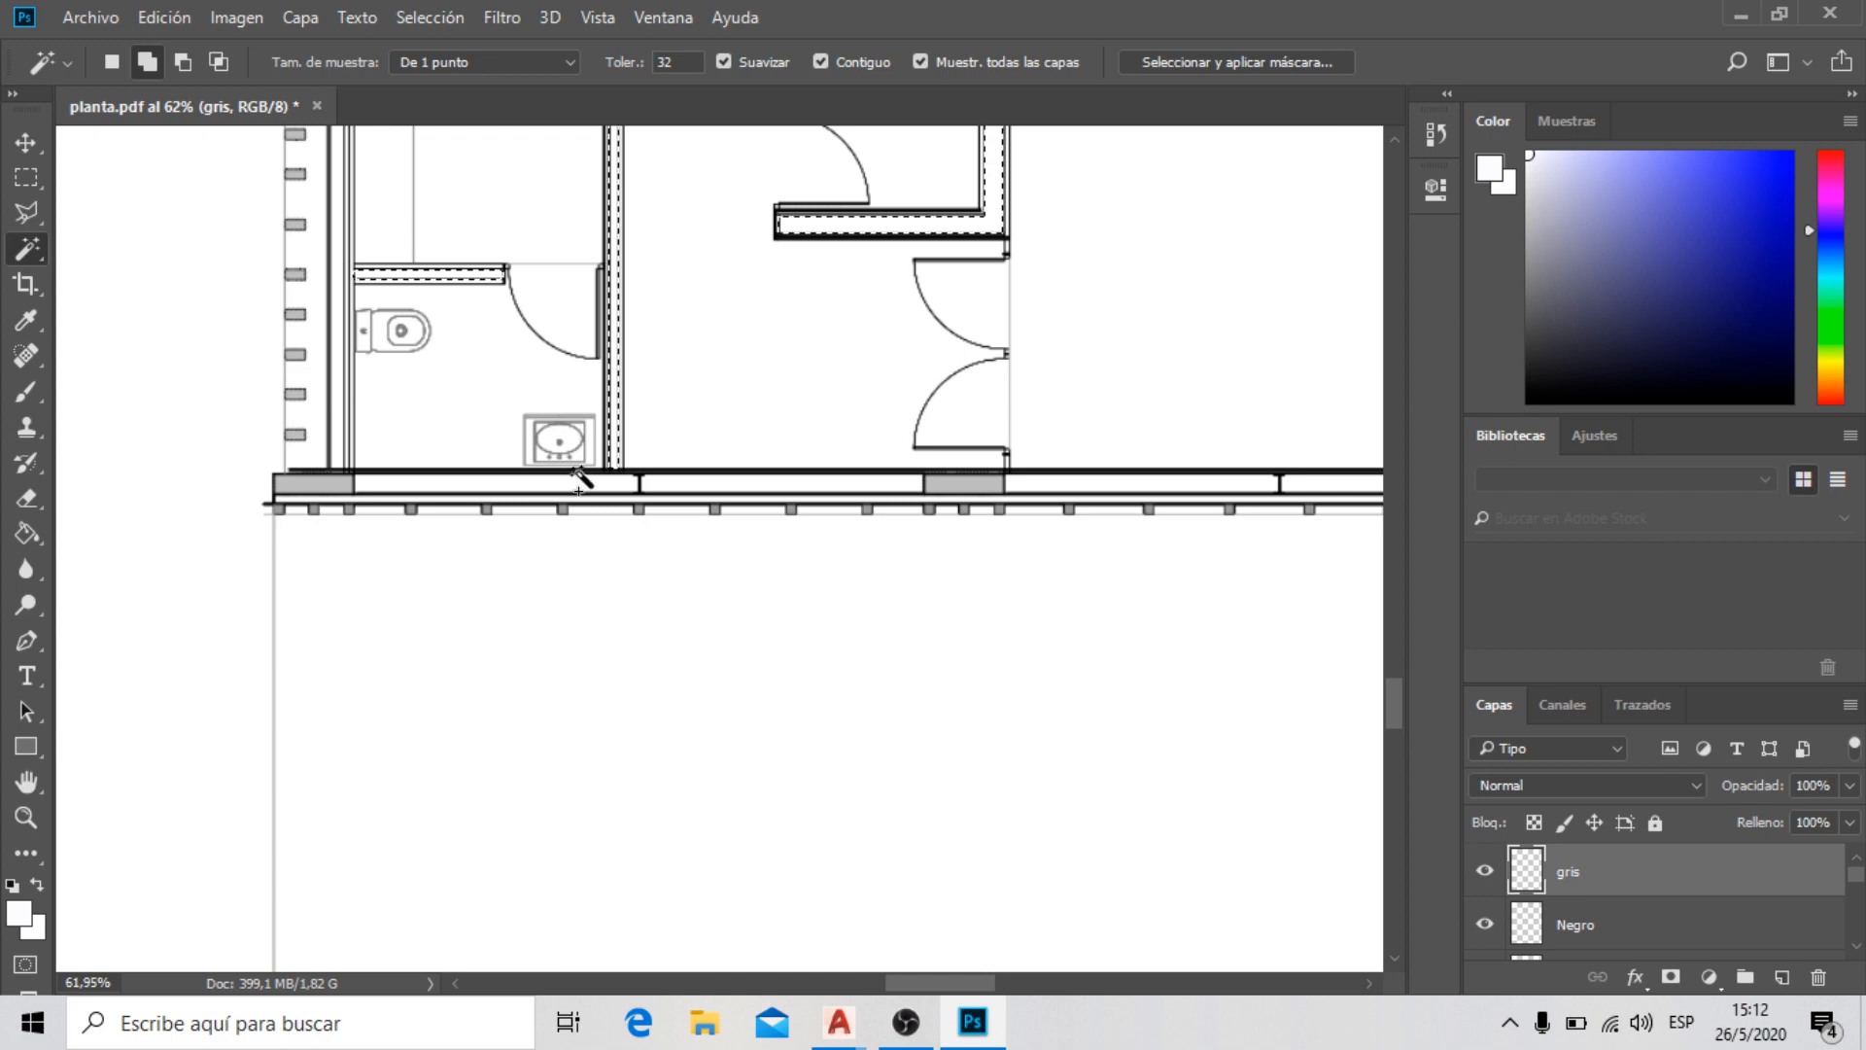
pyautogui.click(759, 483)
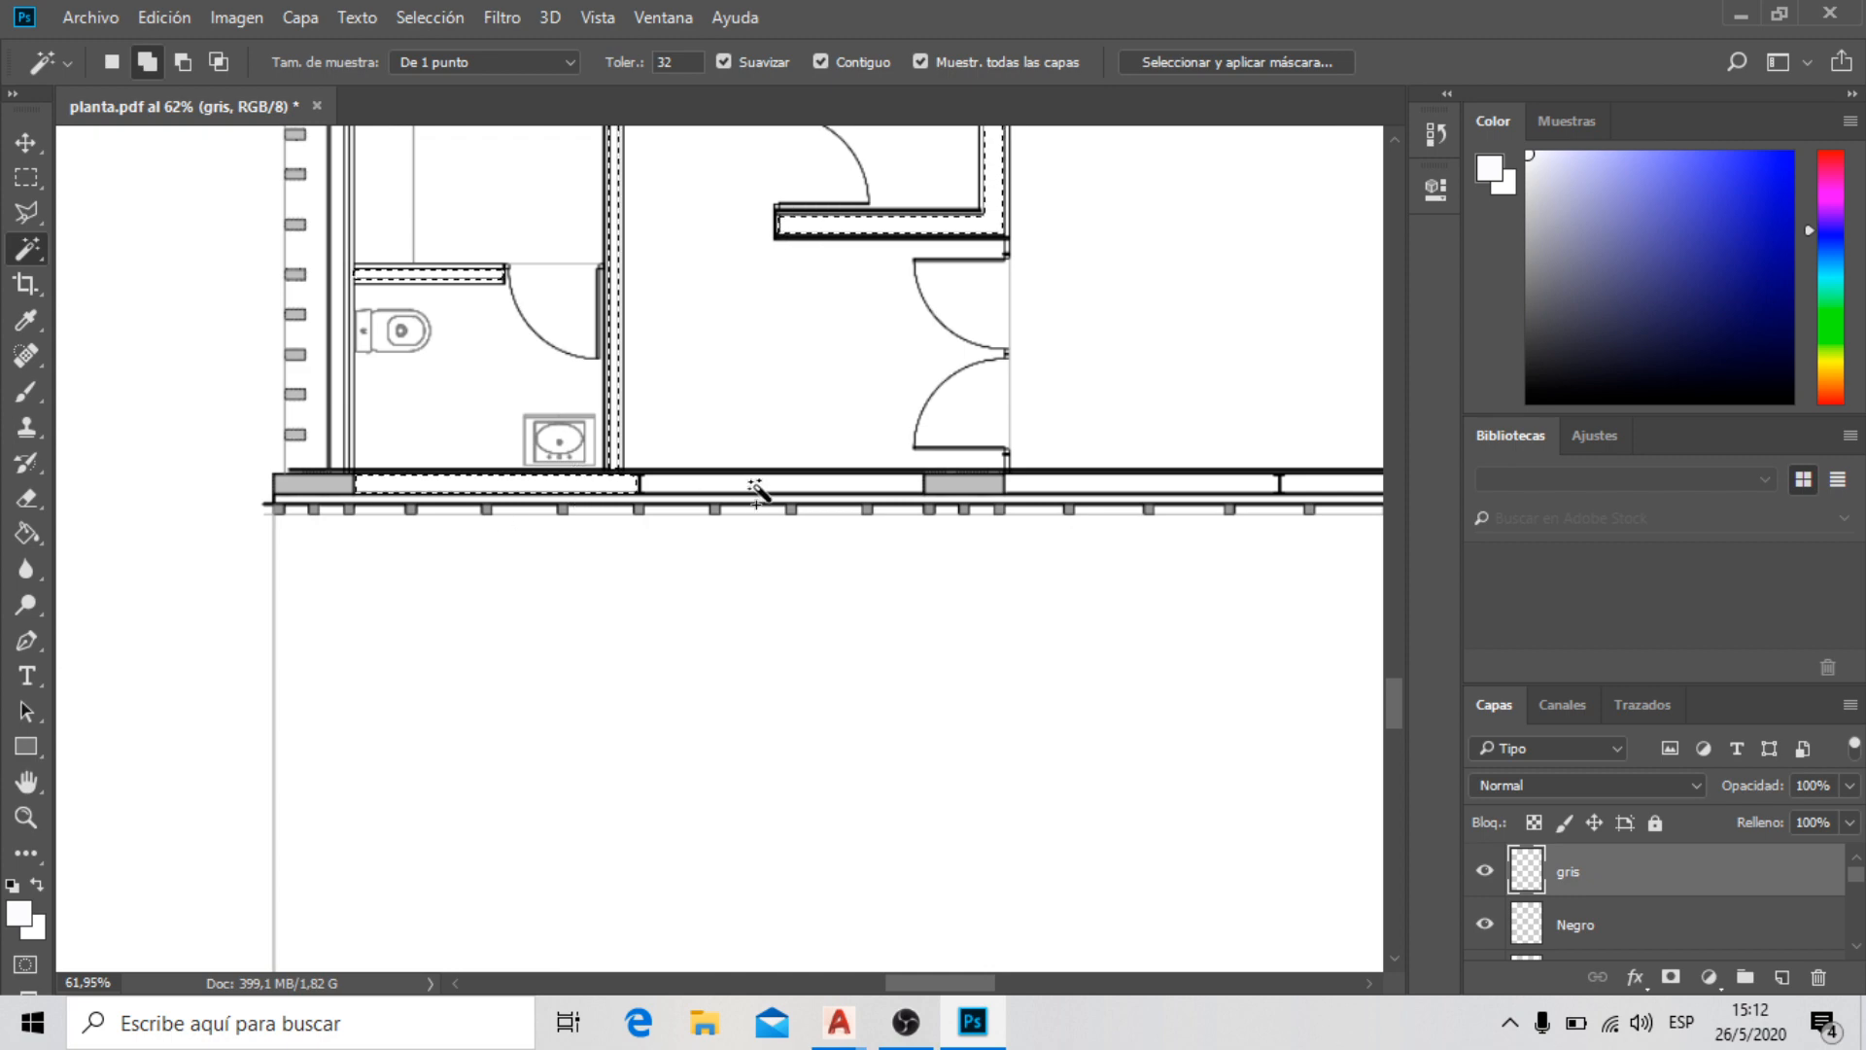
pyautogui.click(1234, 483)
pyautogui.scroll(-3, 696, 550)
pyautogui.scroll(3, 695, 550)
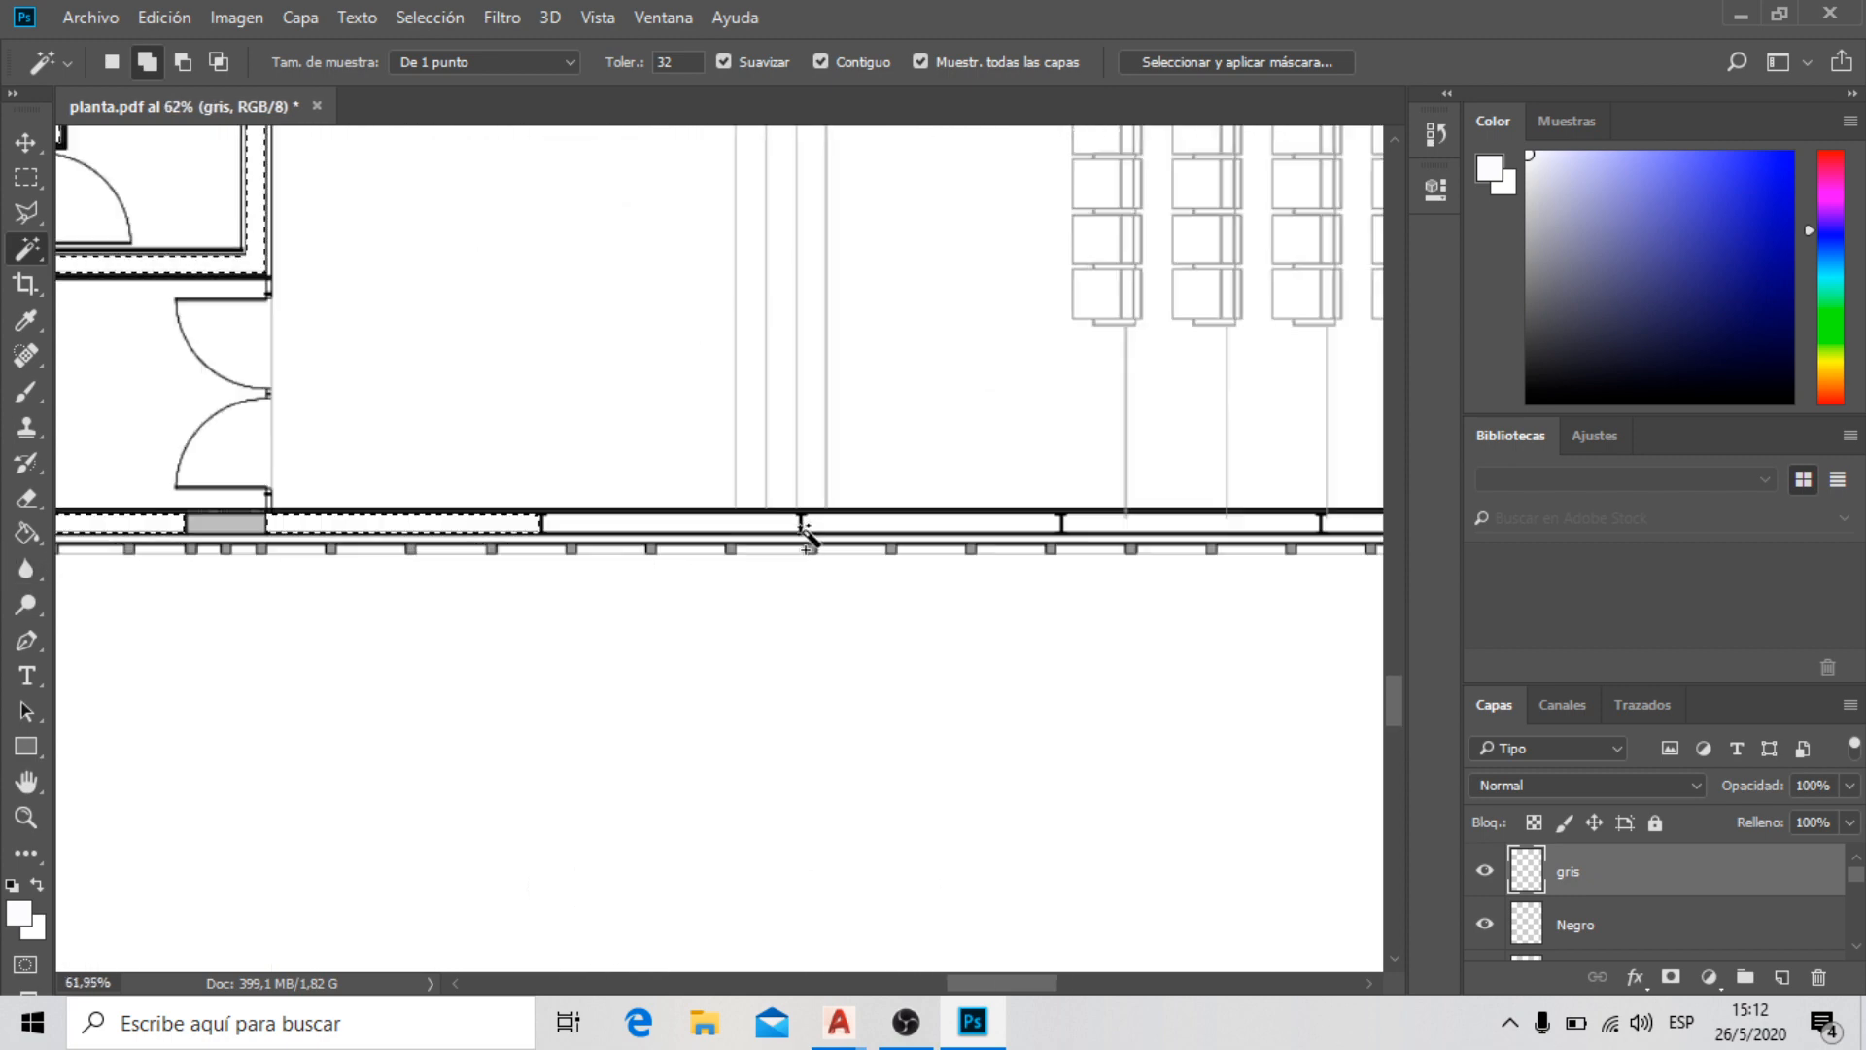
# Add the lower exterior wall segments running along the stage and seating rows to the selection
pyautogui.click(1187, 528)
pyautogui.scroll(-5, 89, 557)
pyautogui.scroll(3, 704, 591)
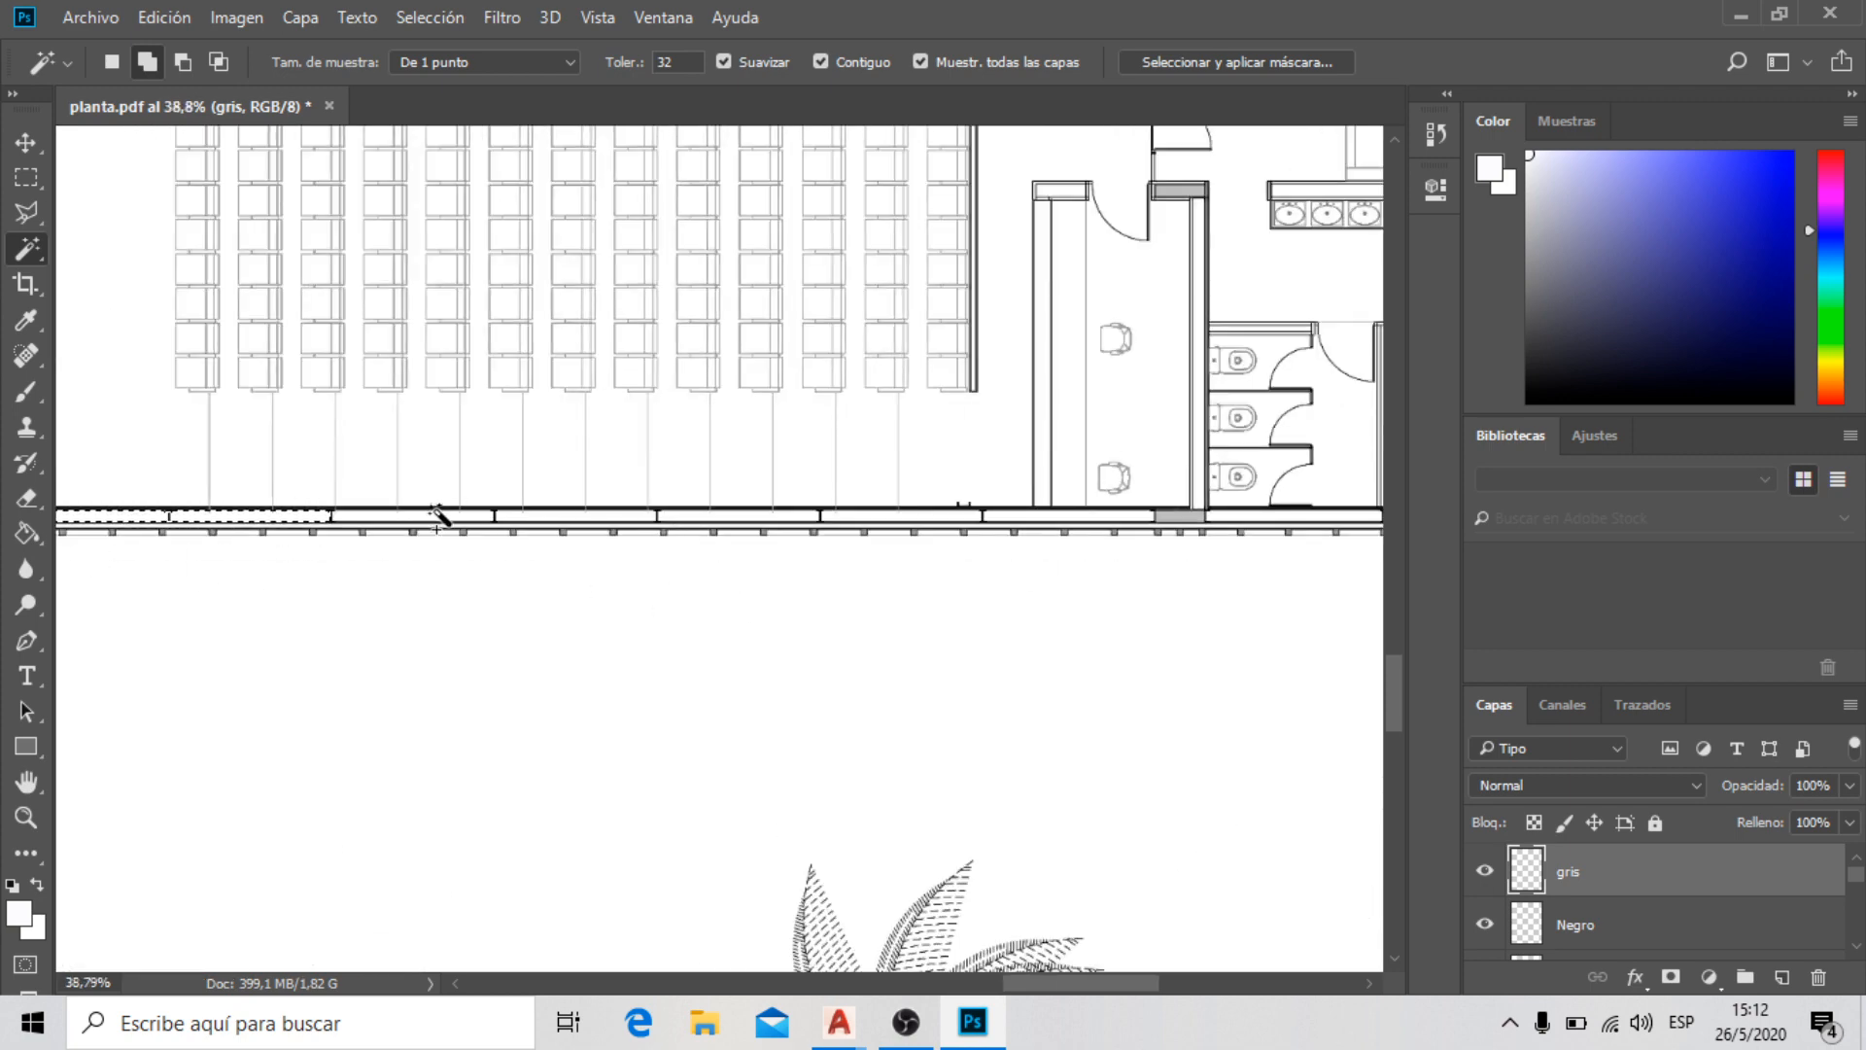
pyautogui.click(685, 517)
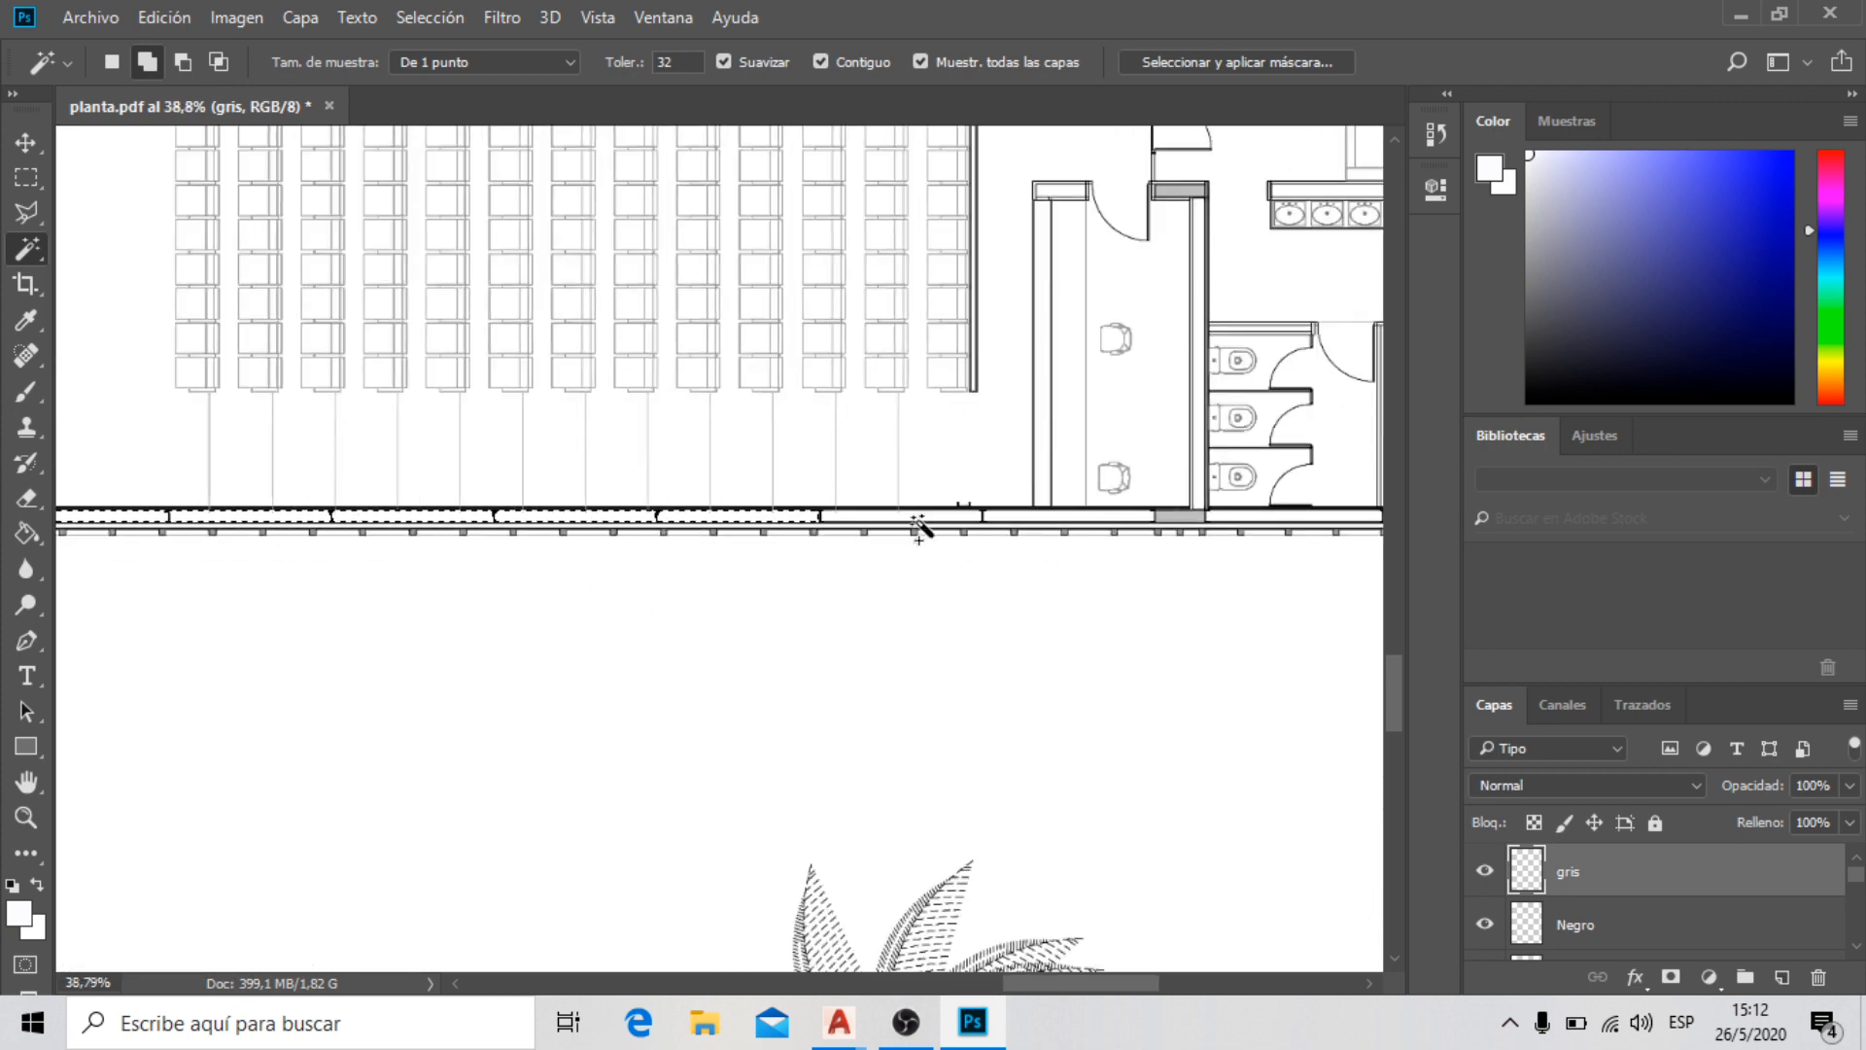
pyautogui.click(918, 517)
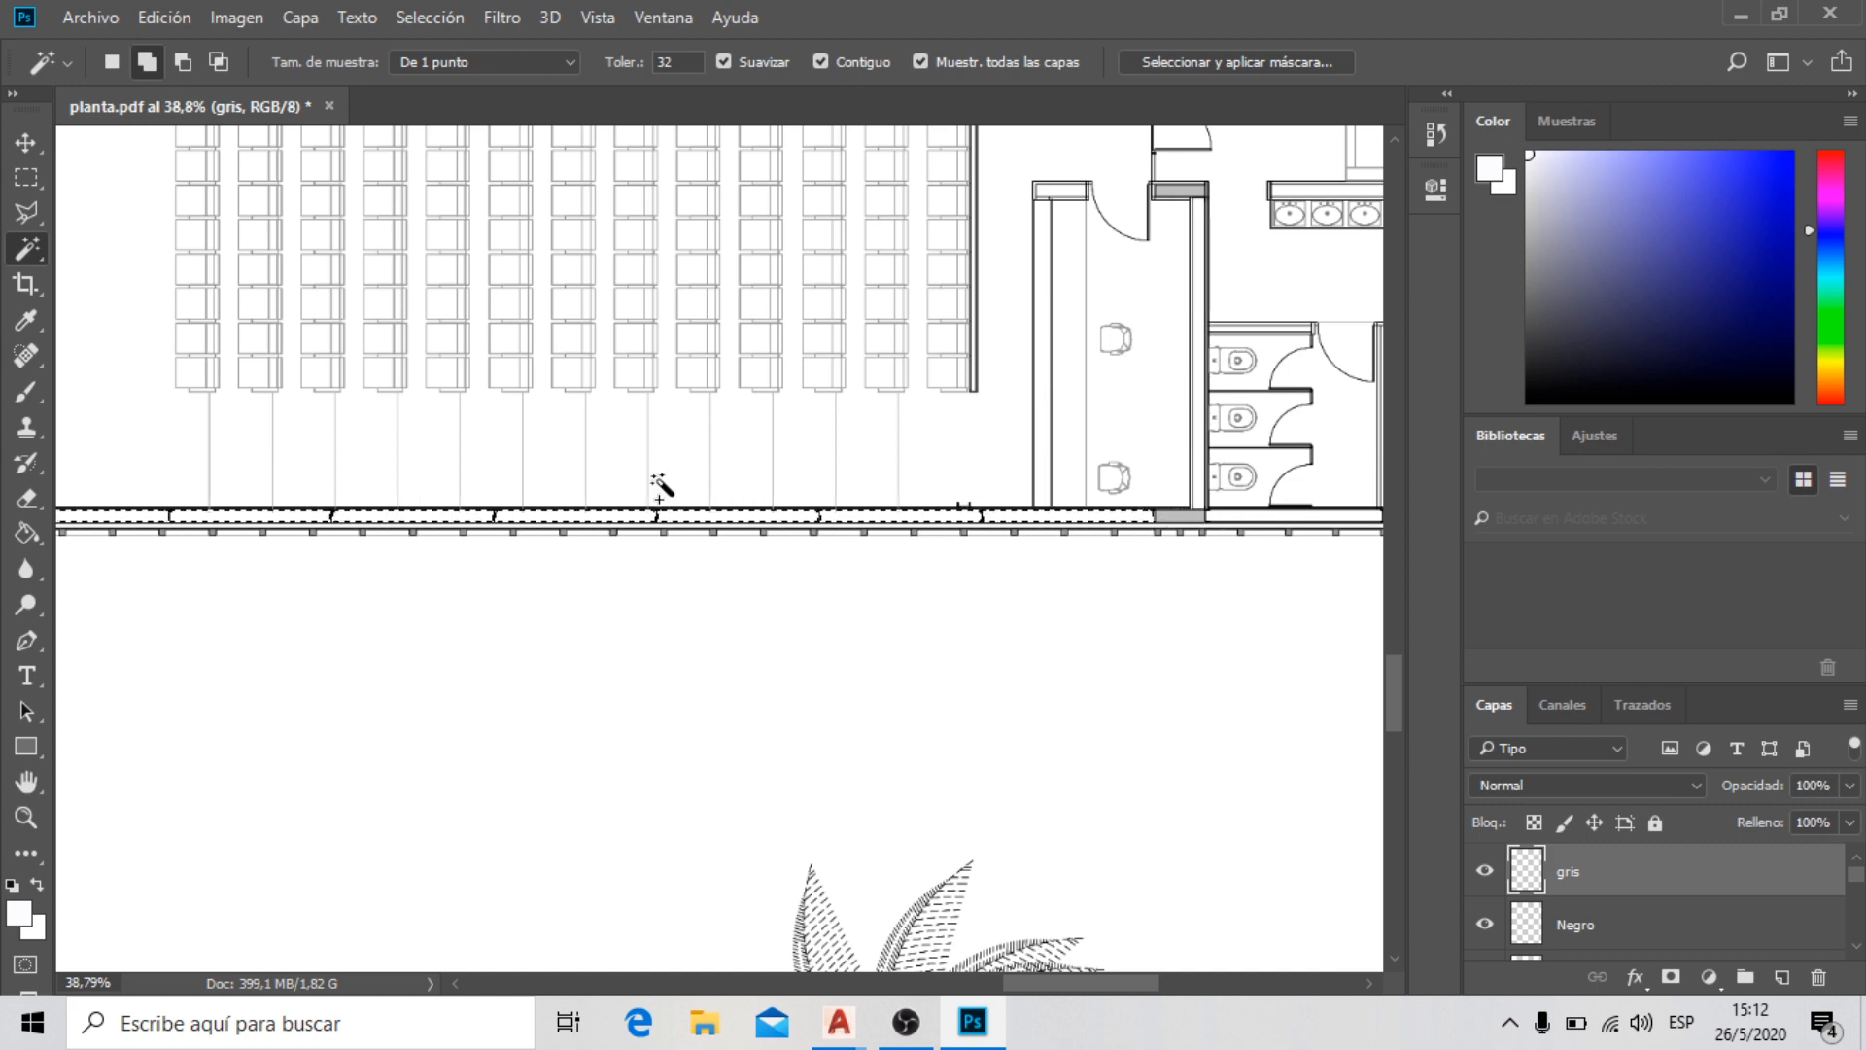
# Add the control booth's short upper wall and the exterior wall segments below the public restrooms to the selection
pyautogui.scroll(-2, 1078, 554)
pyautogui.scroll(2, 888, 312)
pyautogui.scroll(1, 865, 279)
pyautogui.scroll(1, 865, 279)
pyautogui.click(860, 282)
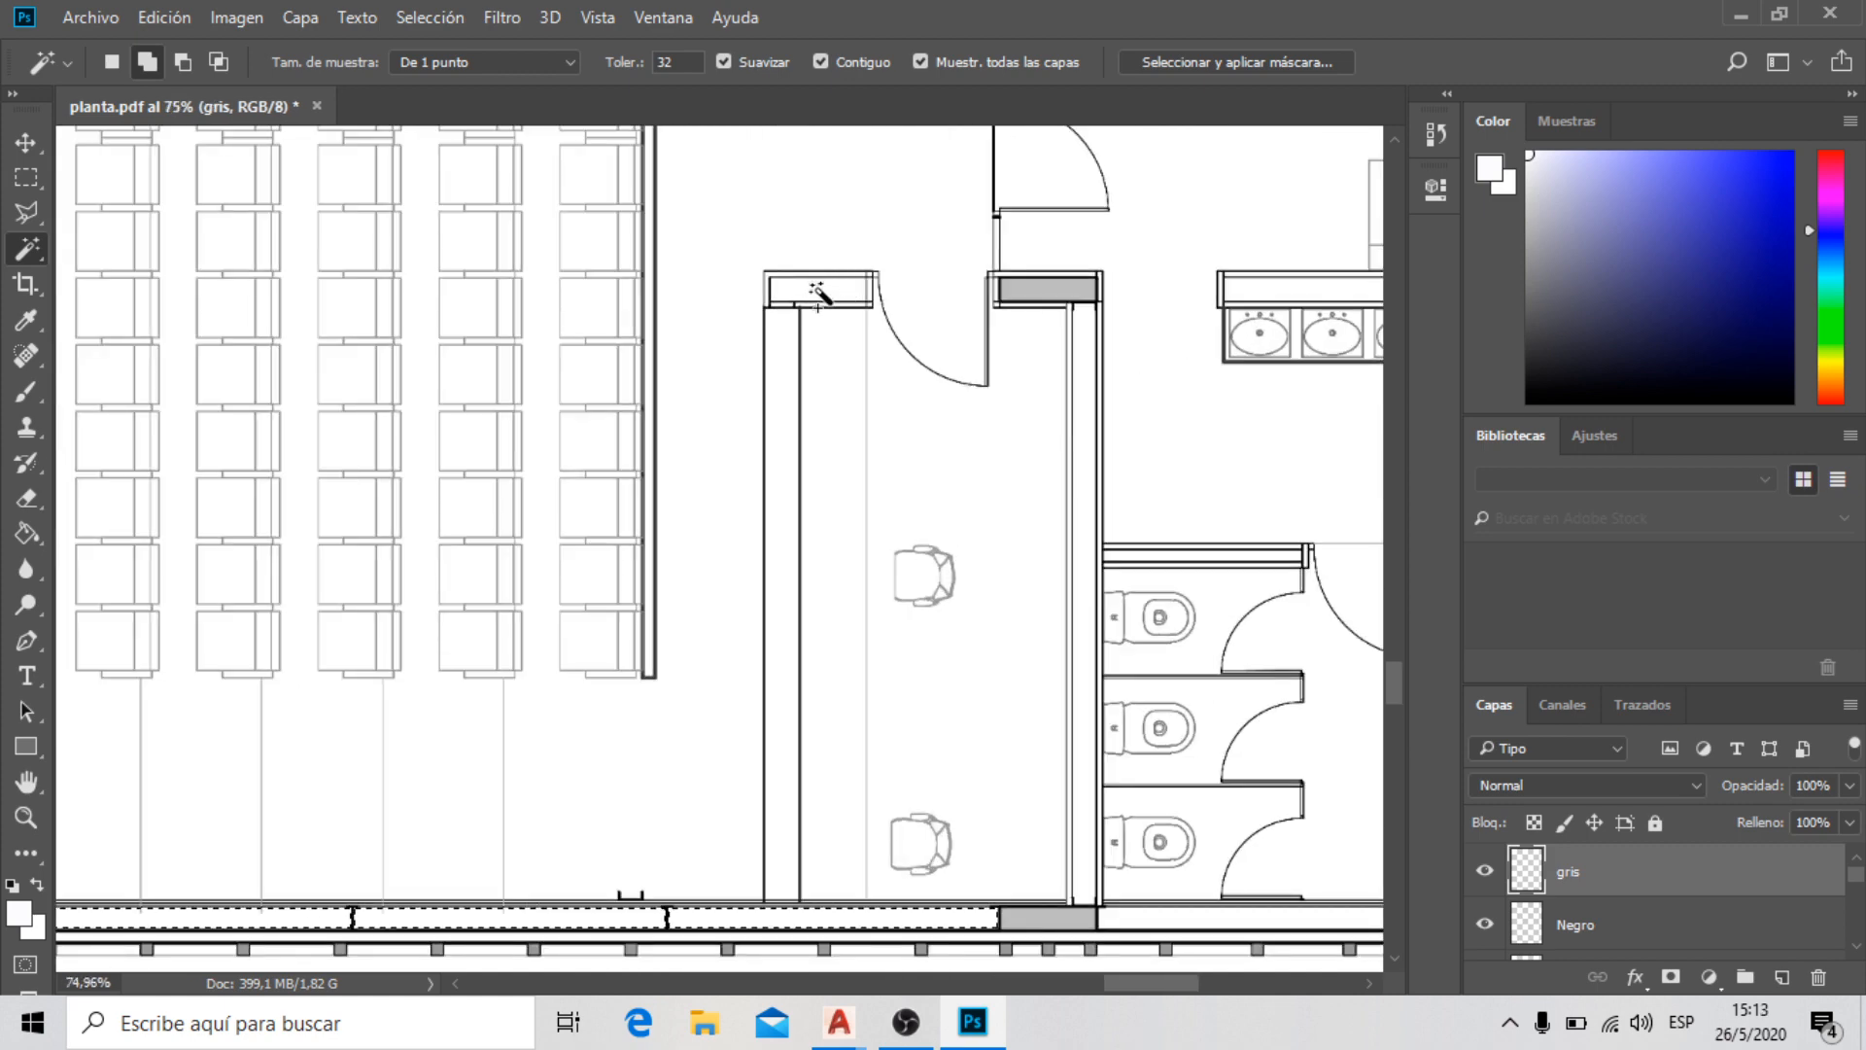
pyautogui.scroll(-3, 454, 317)
pyautogui.scroll(2, 828, 540)
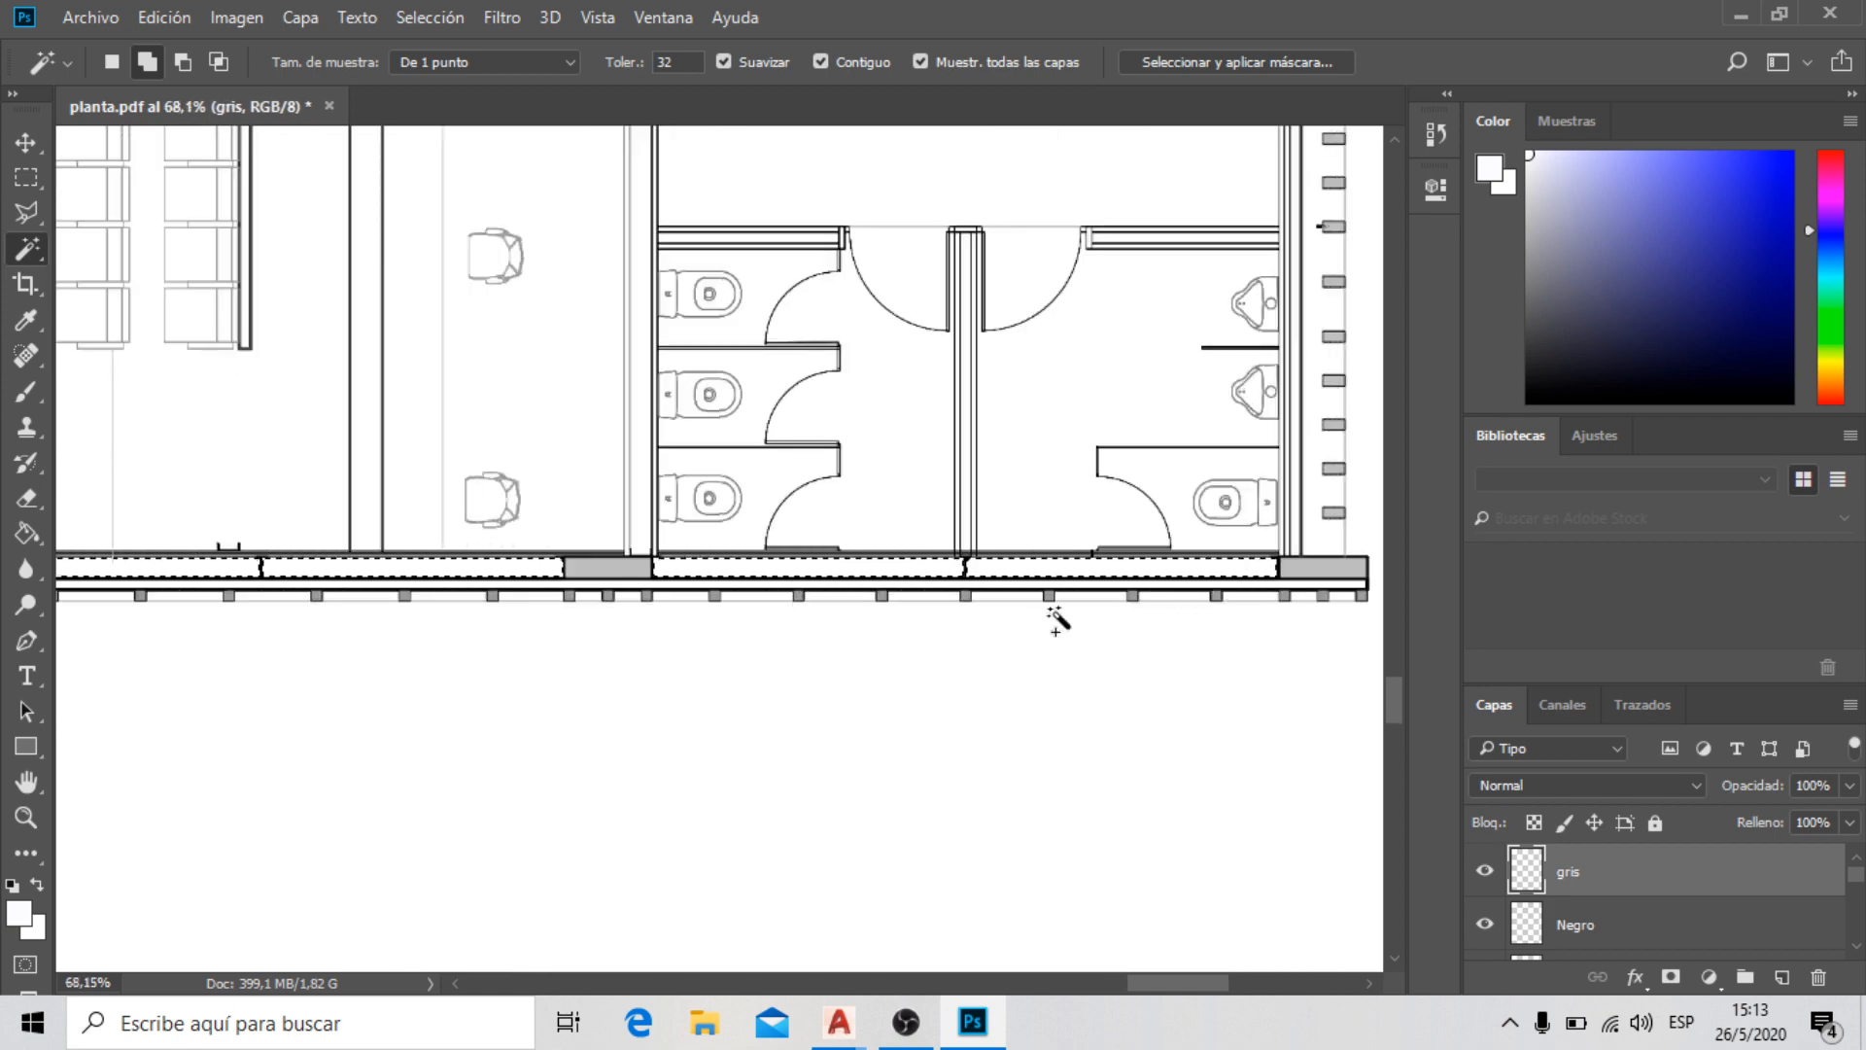
pyautogui.scroll(1, 1011, 332)
# Add the public restrooms' partition walls, the washbasin wall and the wall shared with the control booth to the selection
pyautogui.click(948, 330)
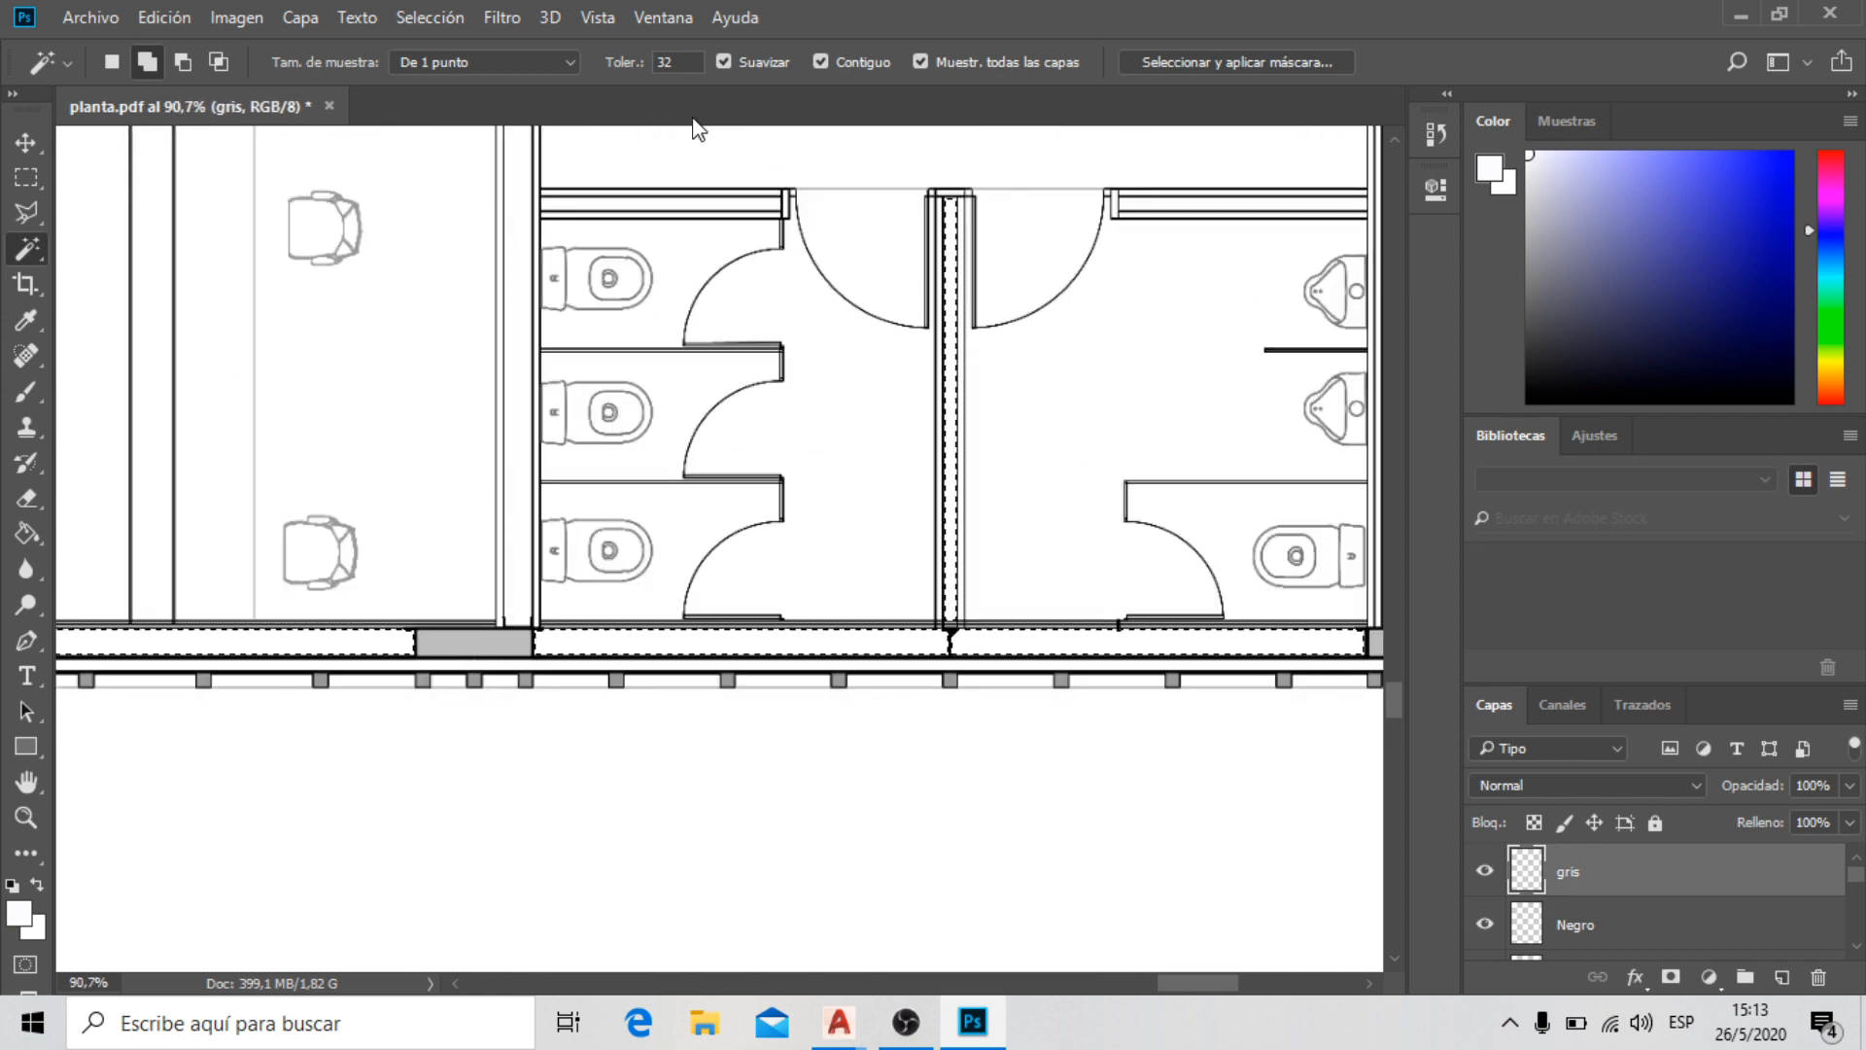
pyautogui.click(715, 199)
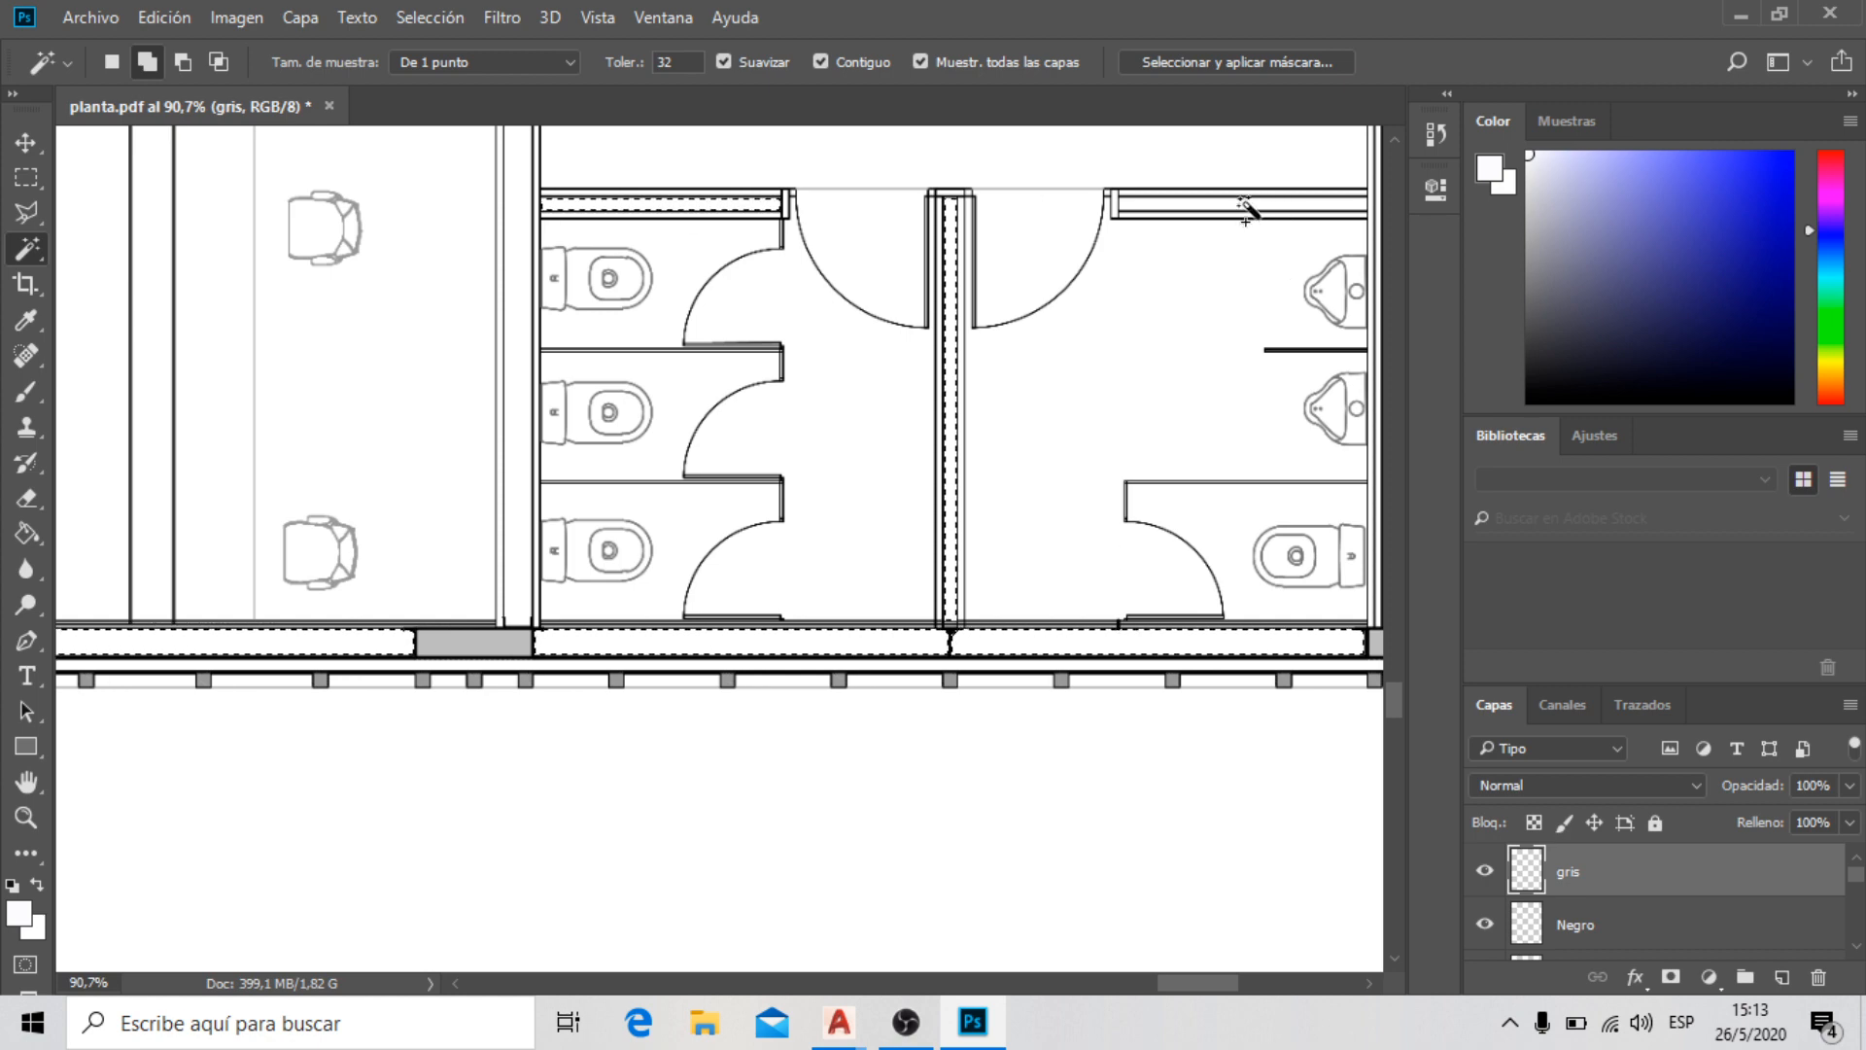
pyautogui.scroll(-1, 862, 679)
pyautogui.scroll(-1, 738, 301)
pyautogui.scroll(2, 692, 229)
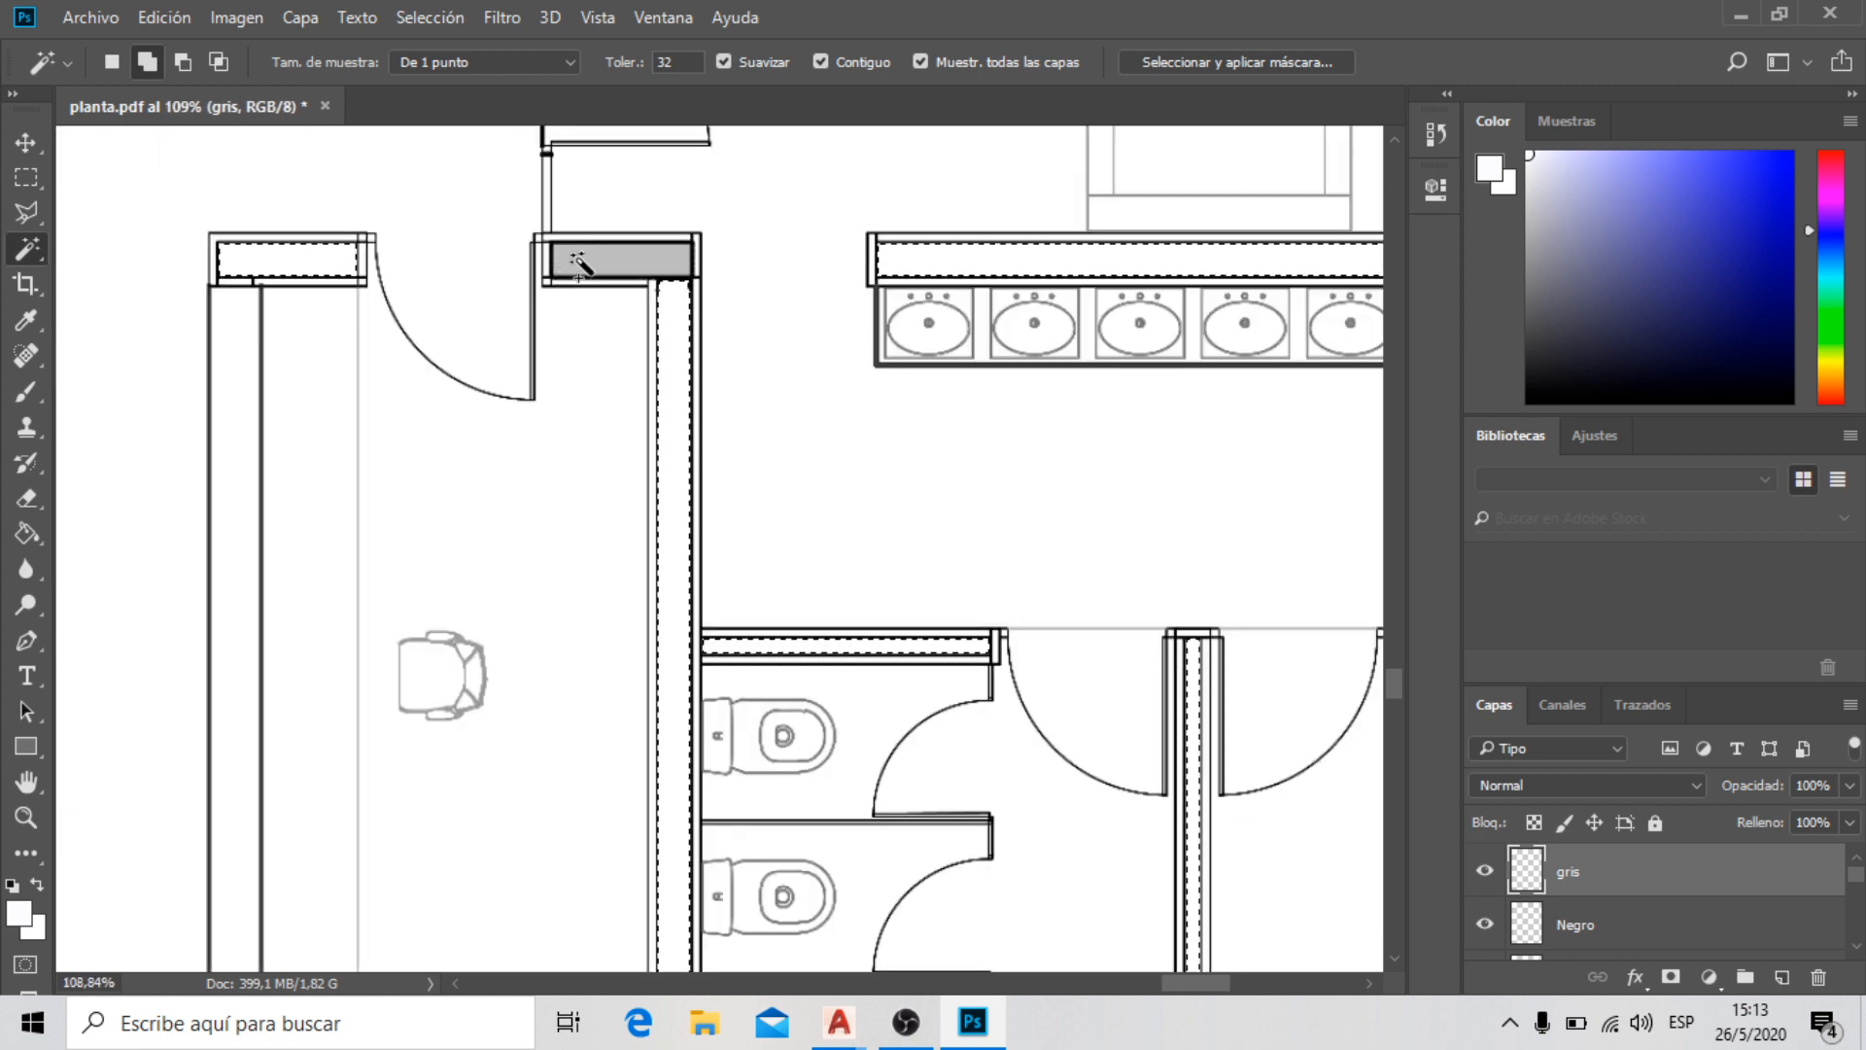
# Examine the public restroom block, its facade columns and the adjoining gallery for walls missing from the selection
pyautogui.scroll(-3, 616, 559)
pyautogui.scroll(1, 641, 496)
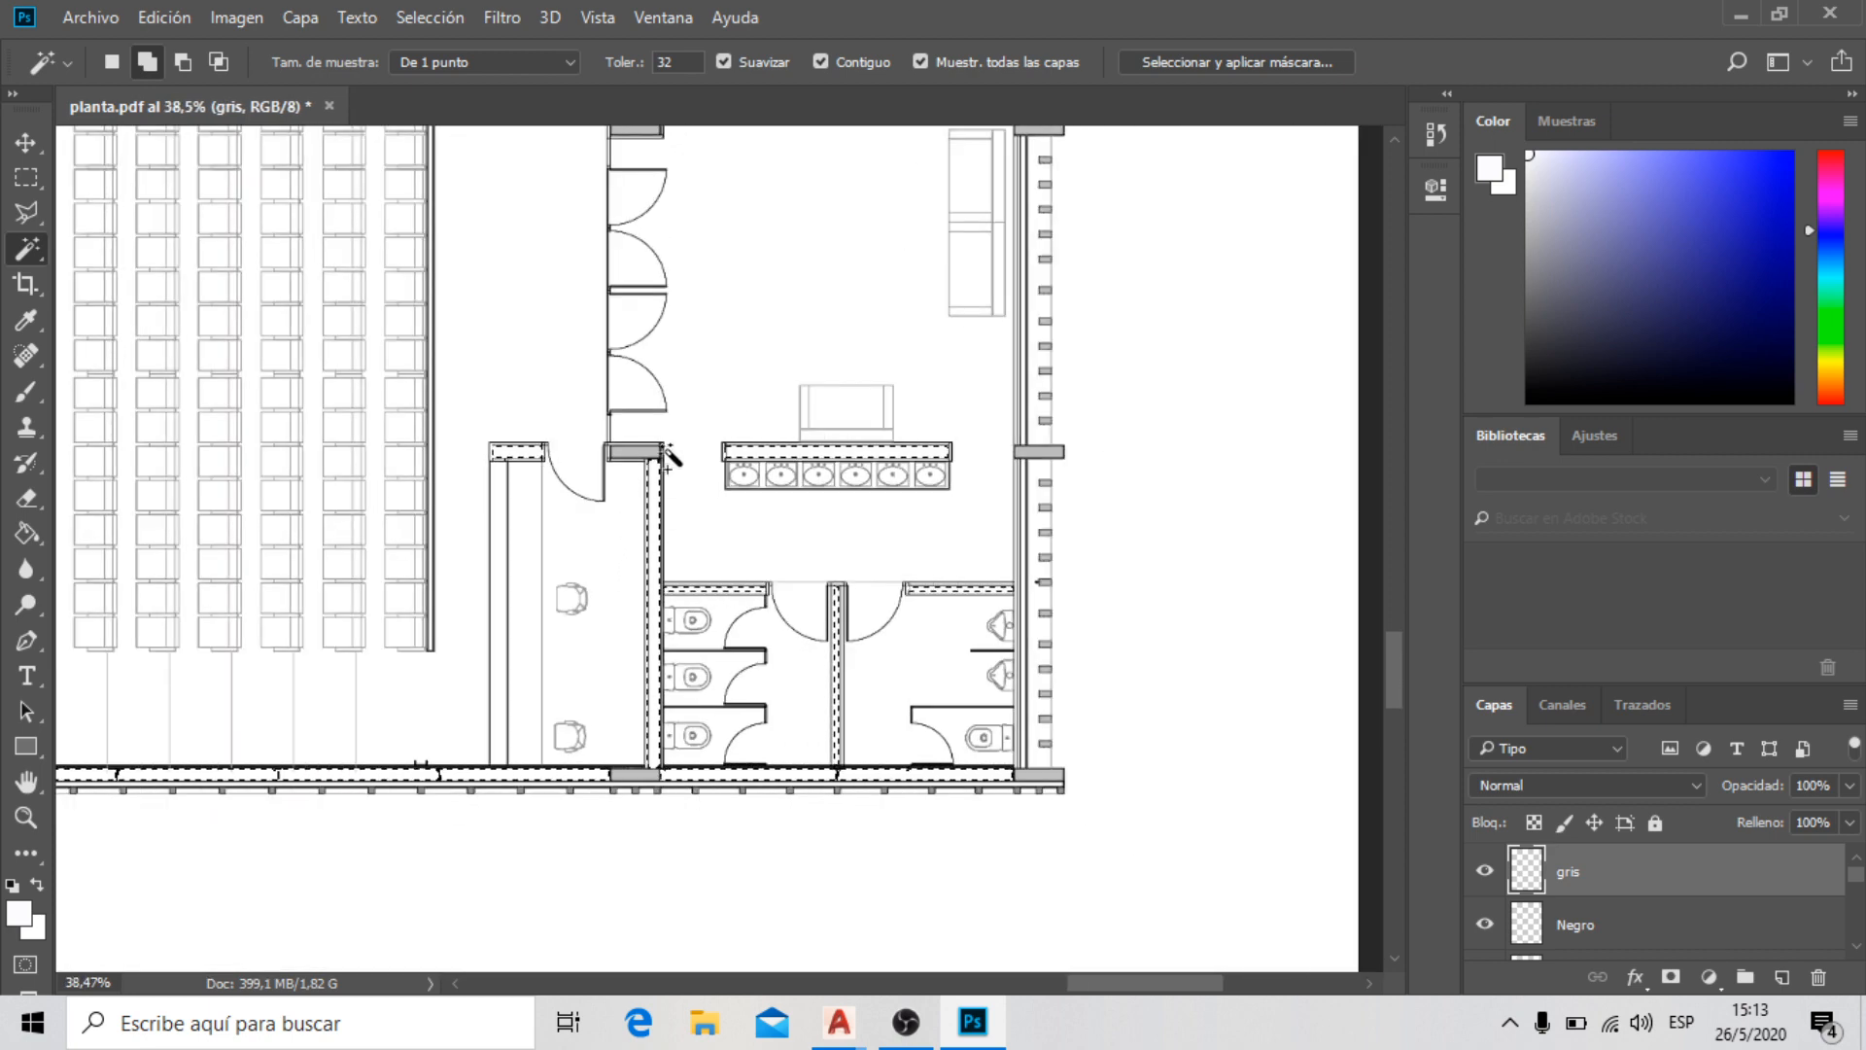
pyautogui.scroll(3, 1028, 466)
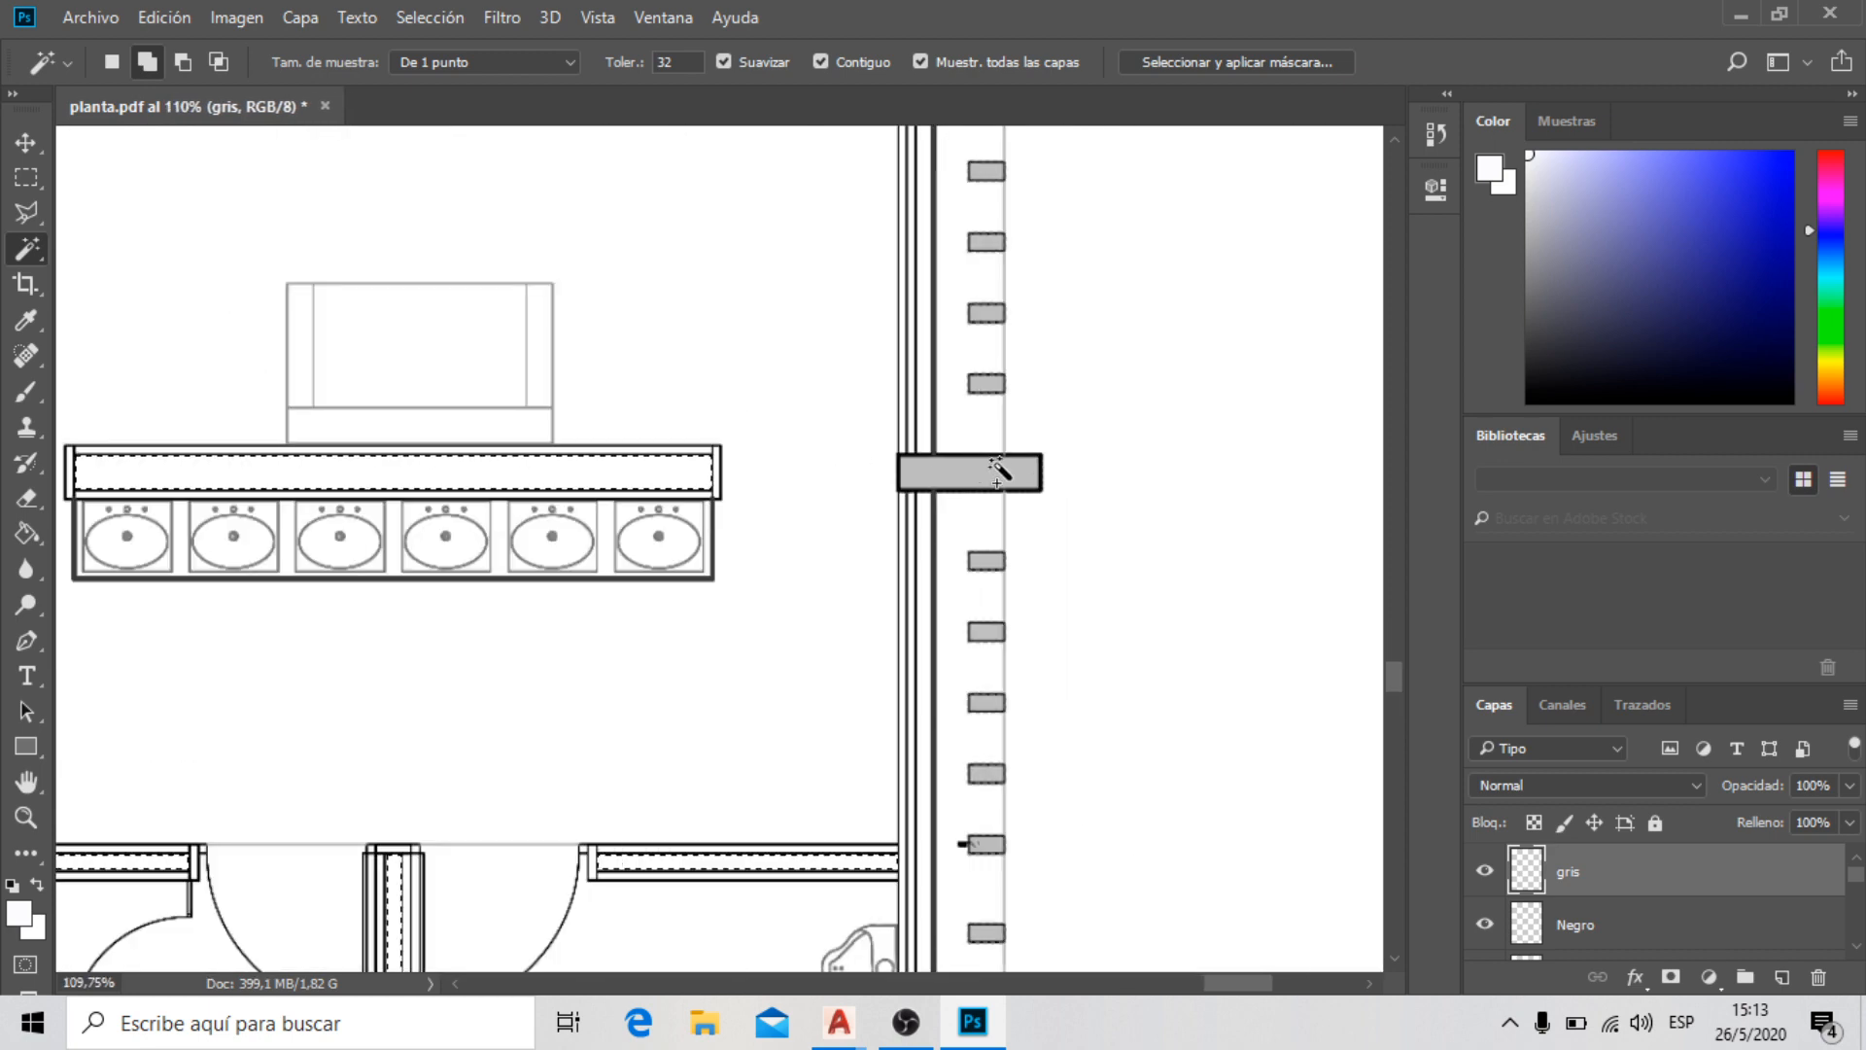
pyautogui.scroll(-3, 826, 582)
pyautogui.scroll(-5, 824, 589)
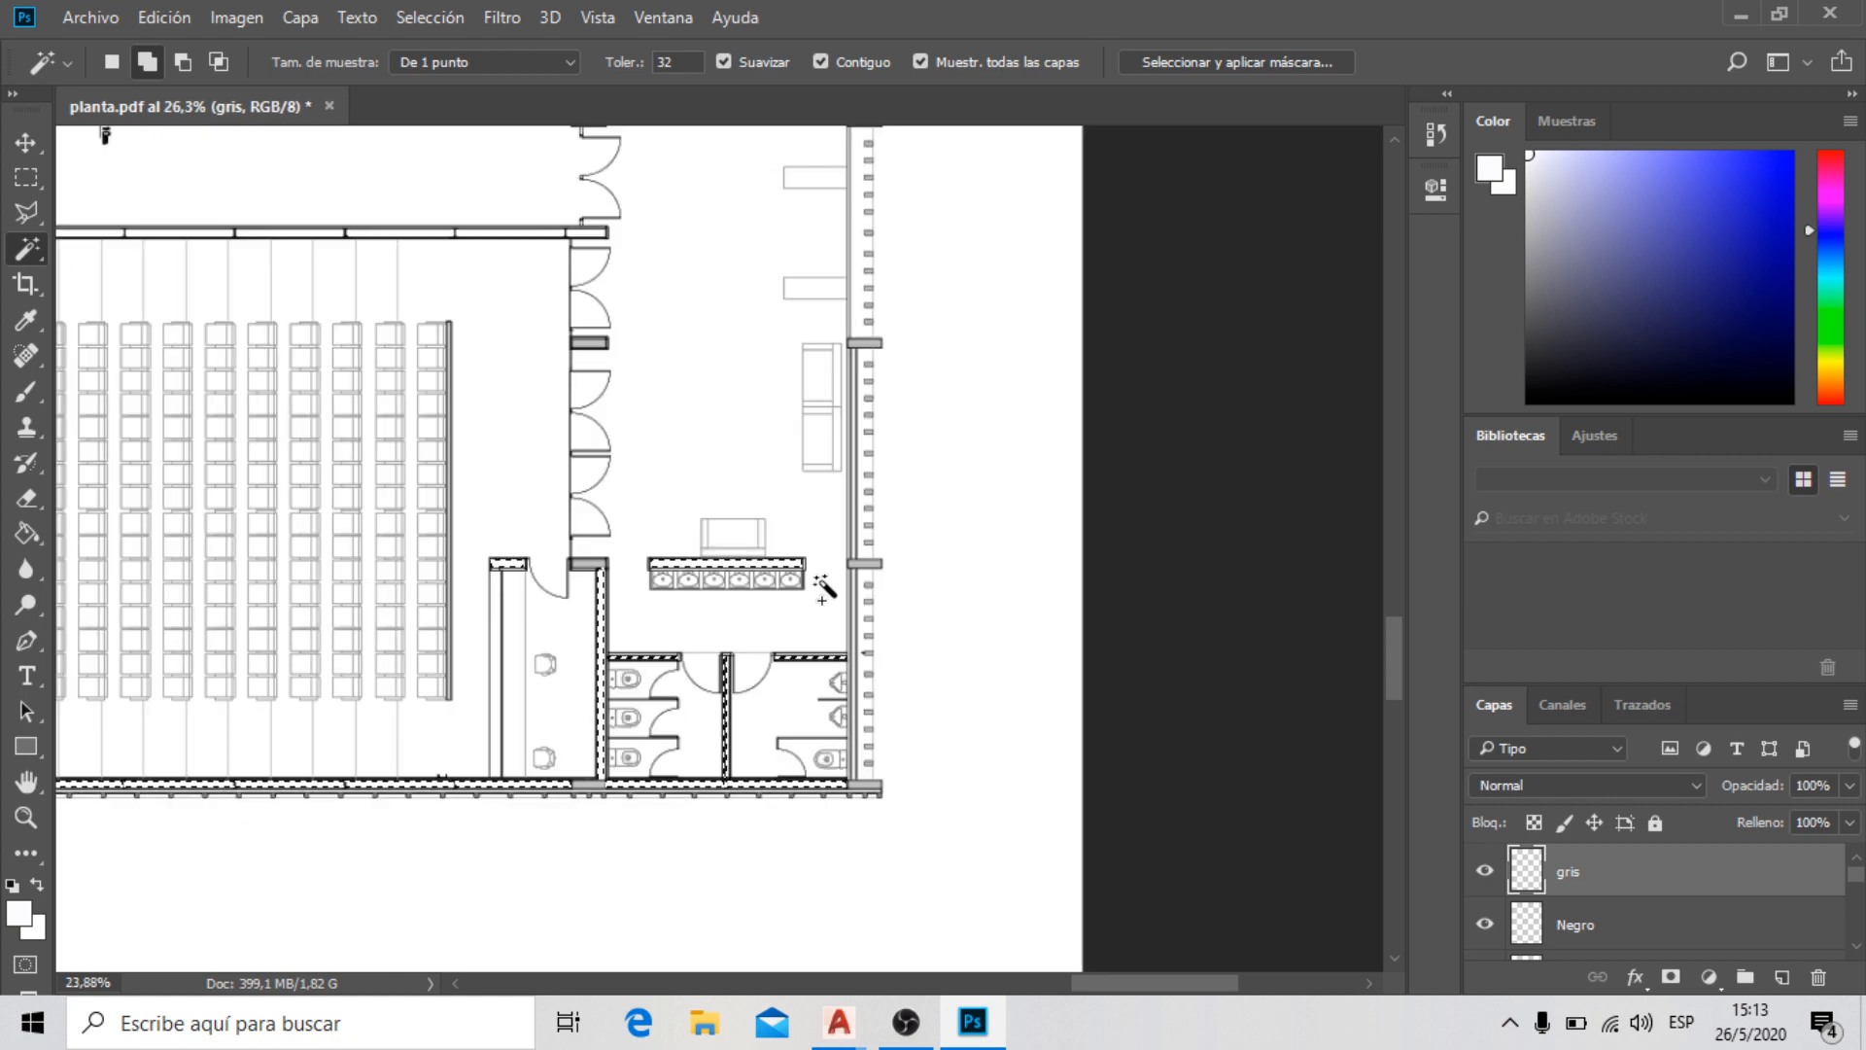
pyautogui.scroll(7, 715, 447)
pyautogui.scroll(-5, 744, 438)
# Add the segments of the auditorium's upper wall above the seating rows to the selection
pyautogui.scroll(3, 583, 259)
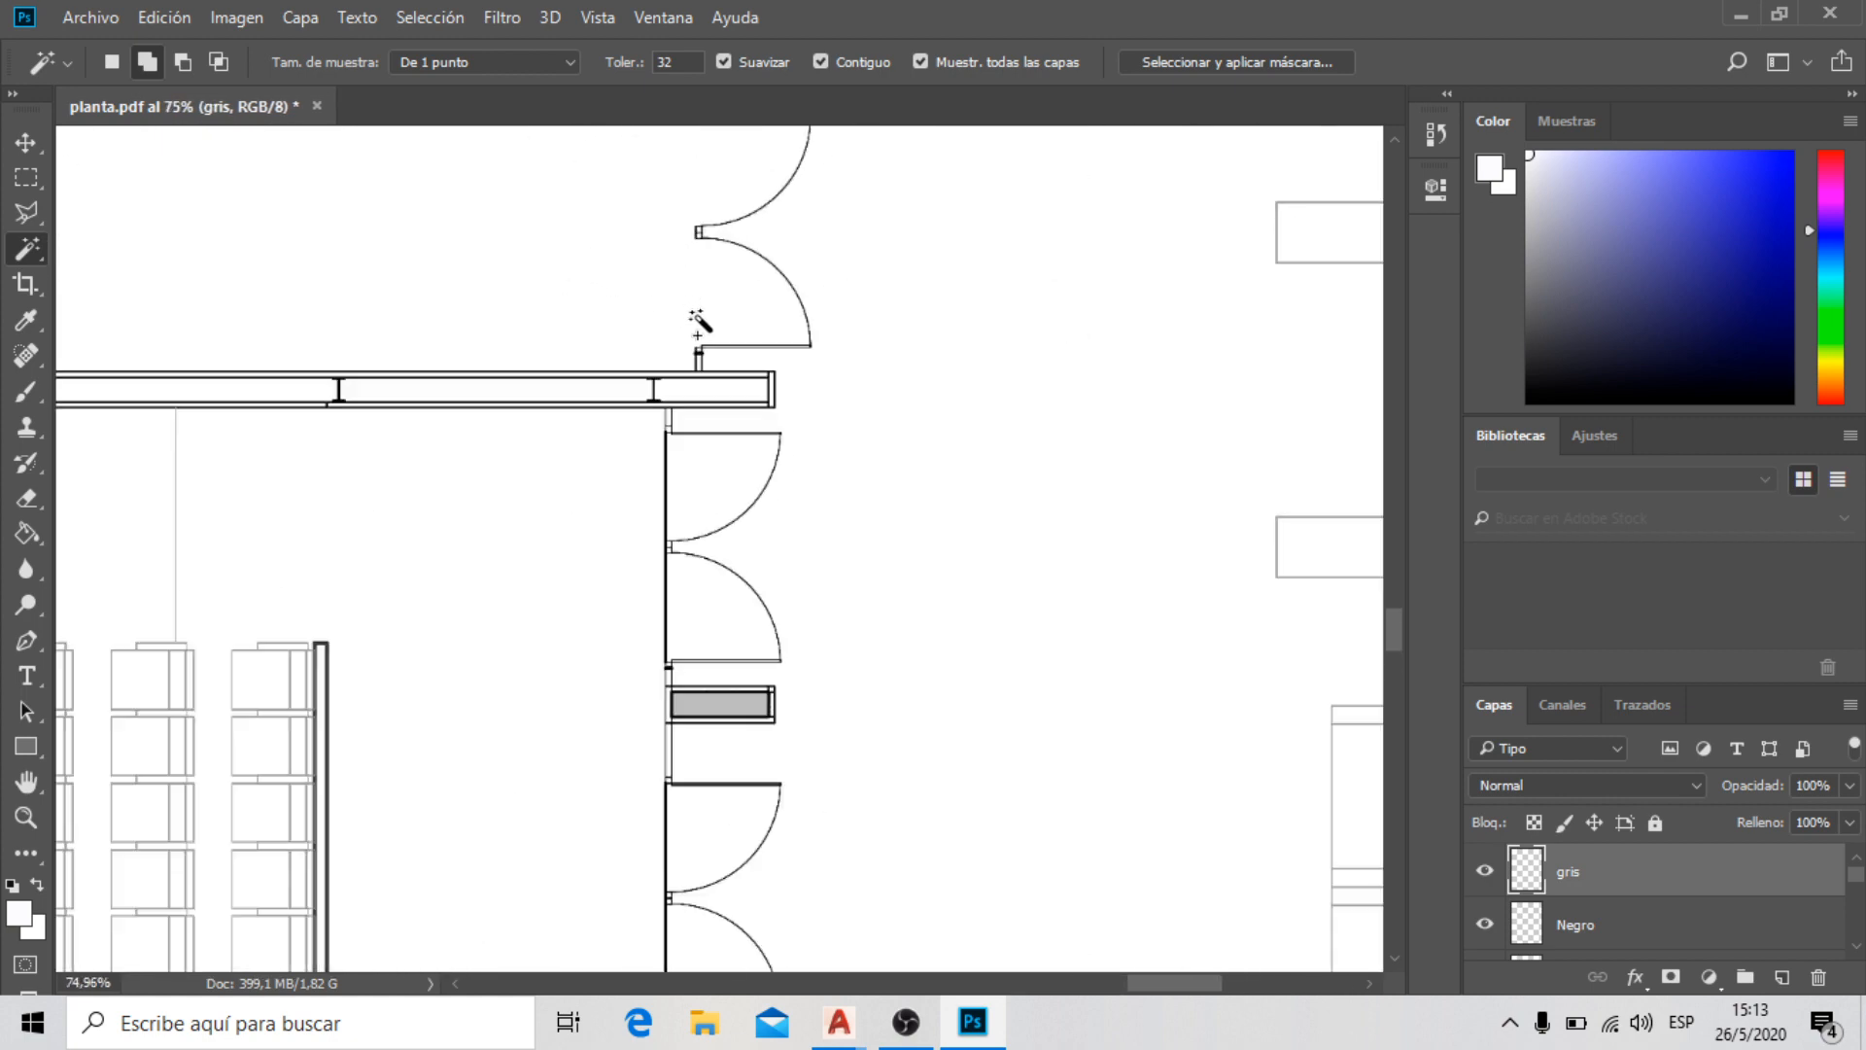
pyautogui.keyDown('shift'); pyautogui.click(258, 396); pyautogui.keyUp('shift')
pyautogui.scroll(-4, 1316, 483)
pyautogui.scroll(2, 972, 455)
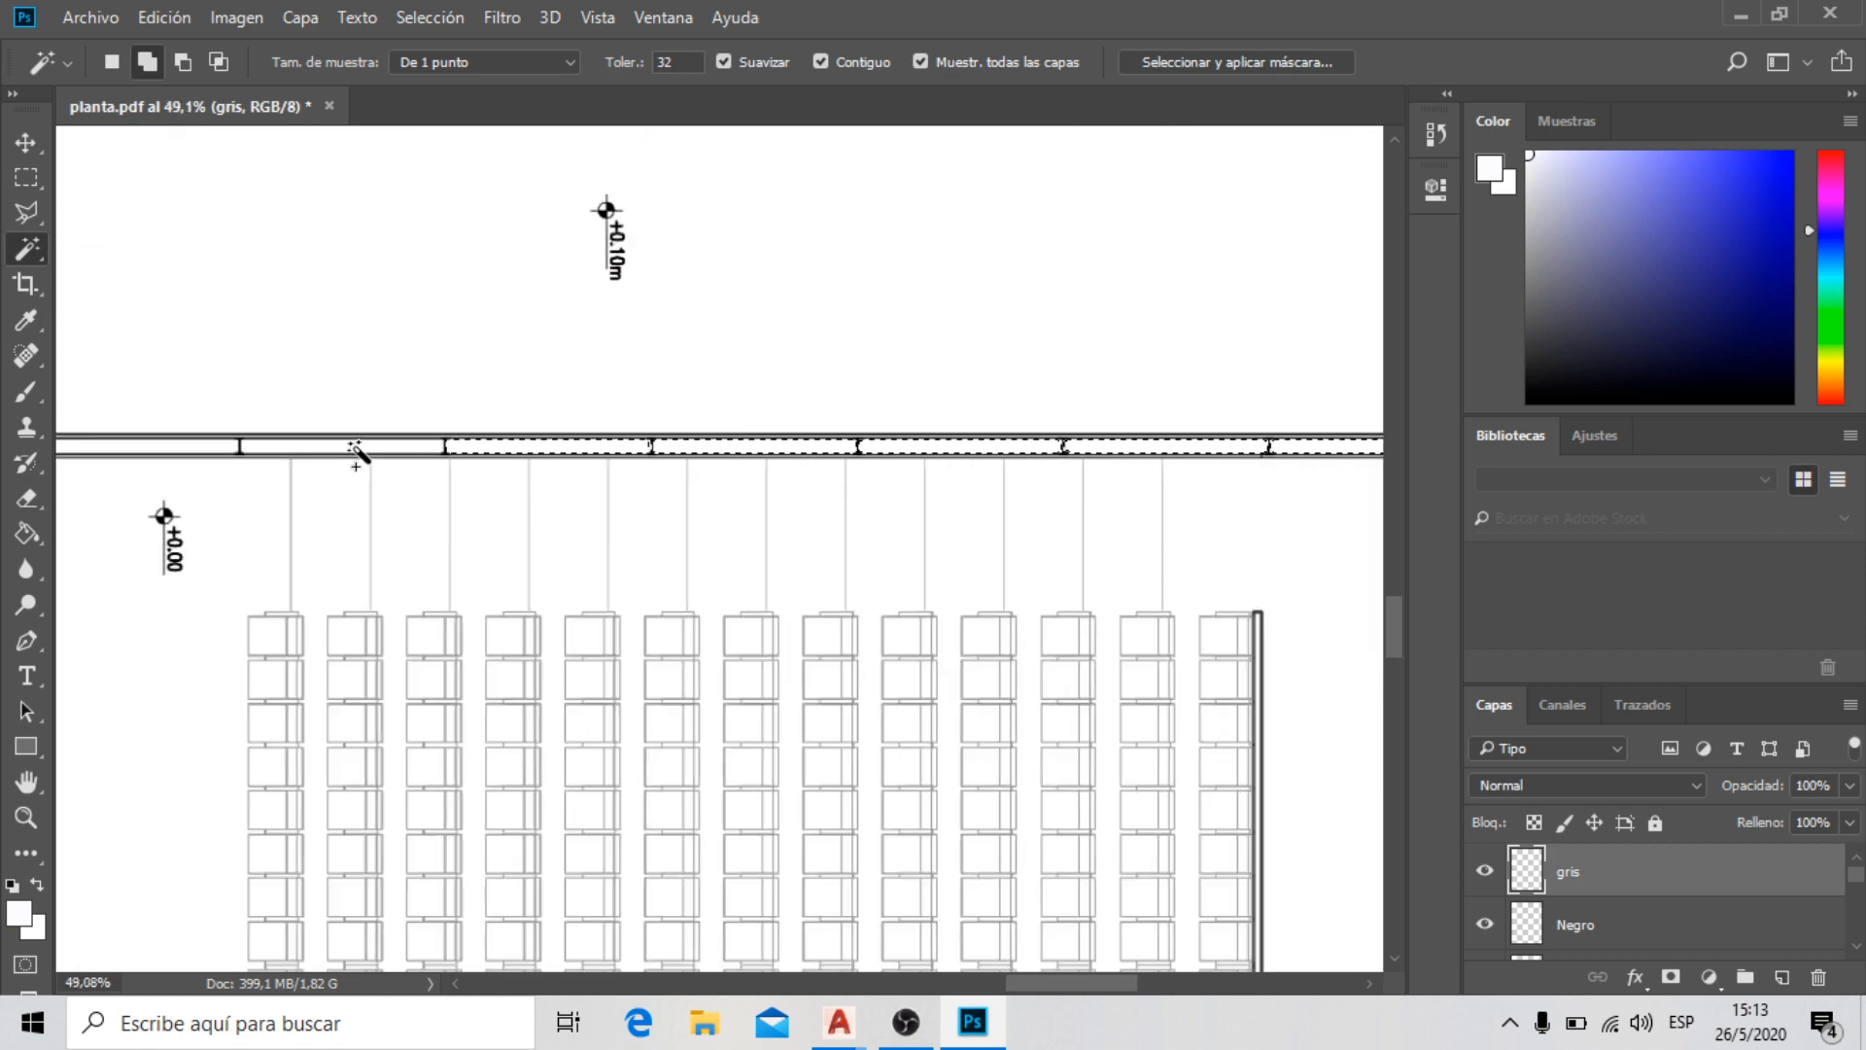
pyautogui.scroll(-5, 1312, 462)
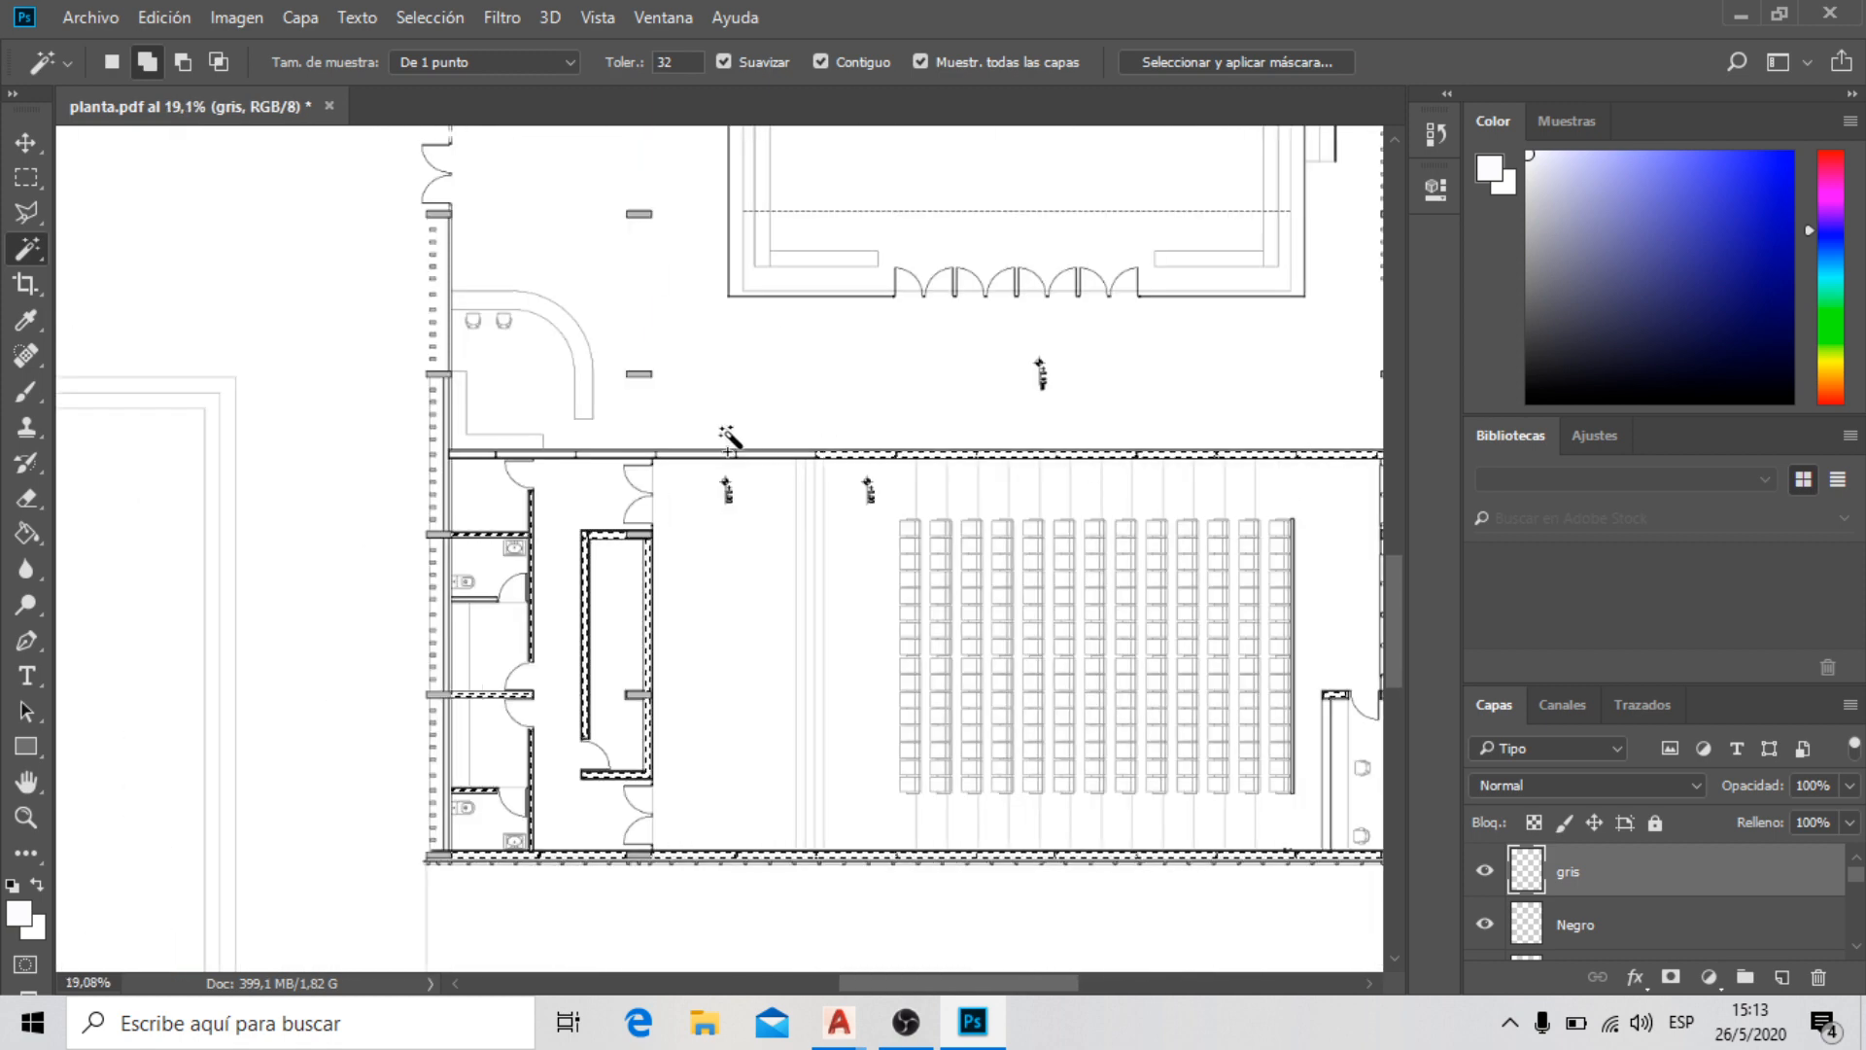
# Add the remaining segments of the auditorium's upper wall, from the stage to the stage-side restrooms, to the selection
pyautogui.scroll(5, 748, 455)
pyautogui.click(766, 455)
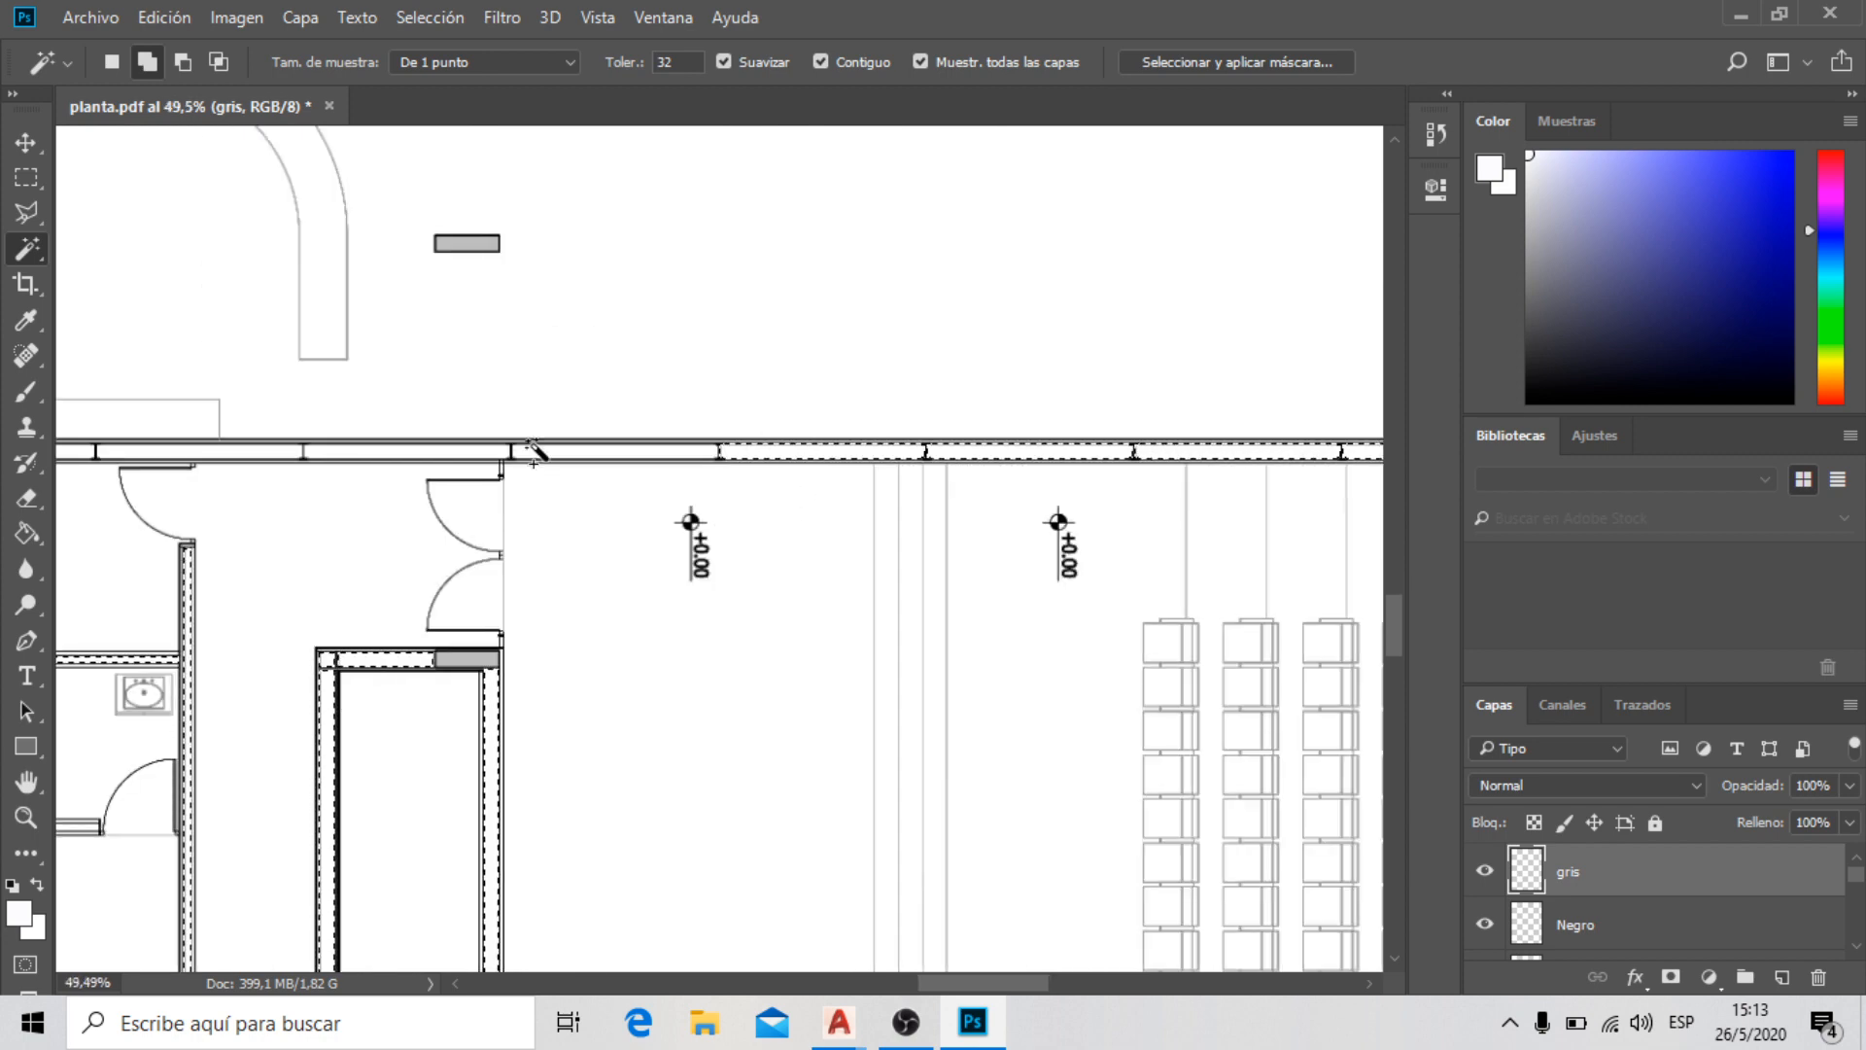
pyautogui.click(529, 450)
pyautogui.click(452, 453)
pyautogui.click(274, 456)
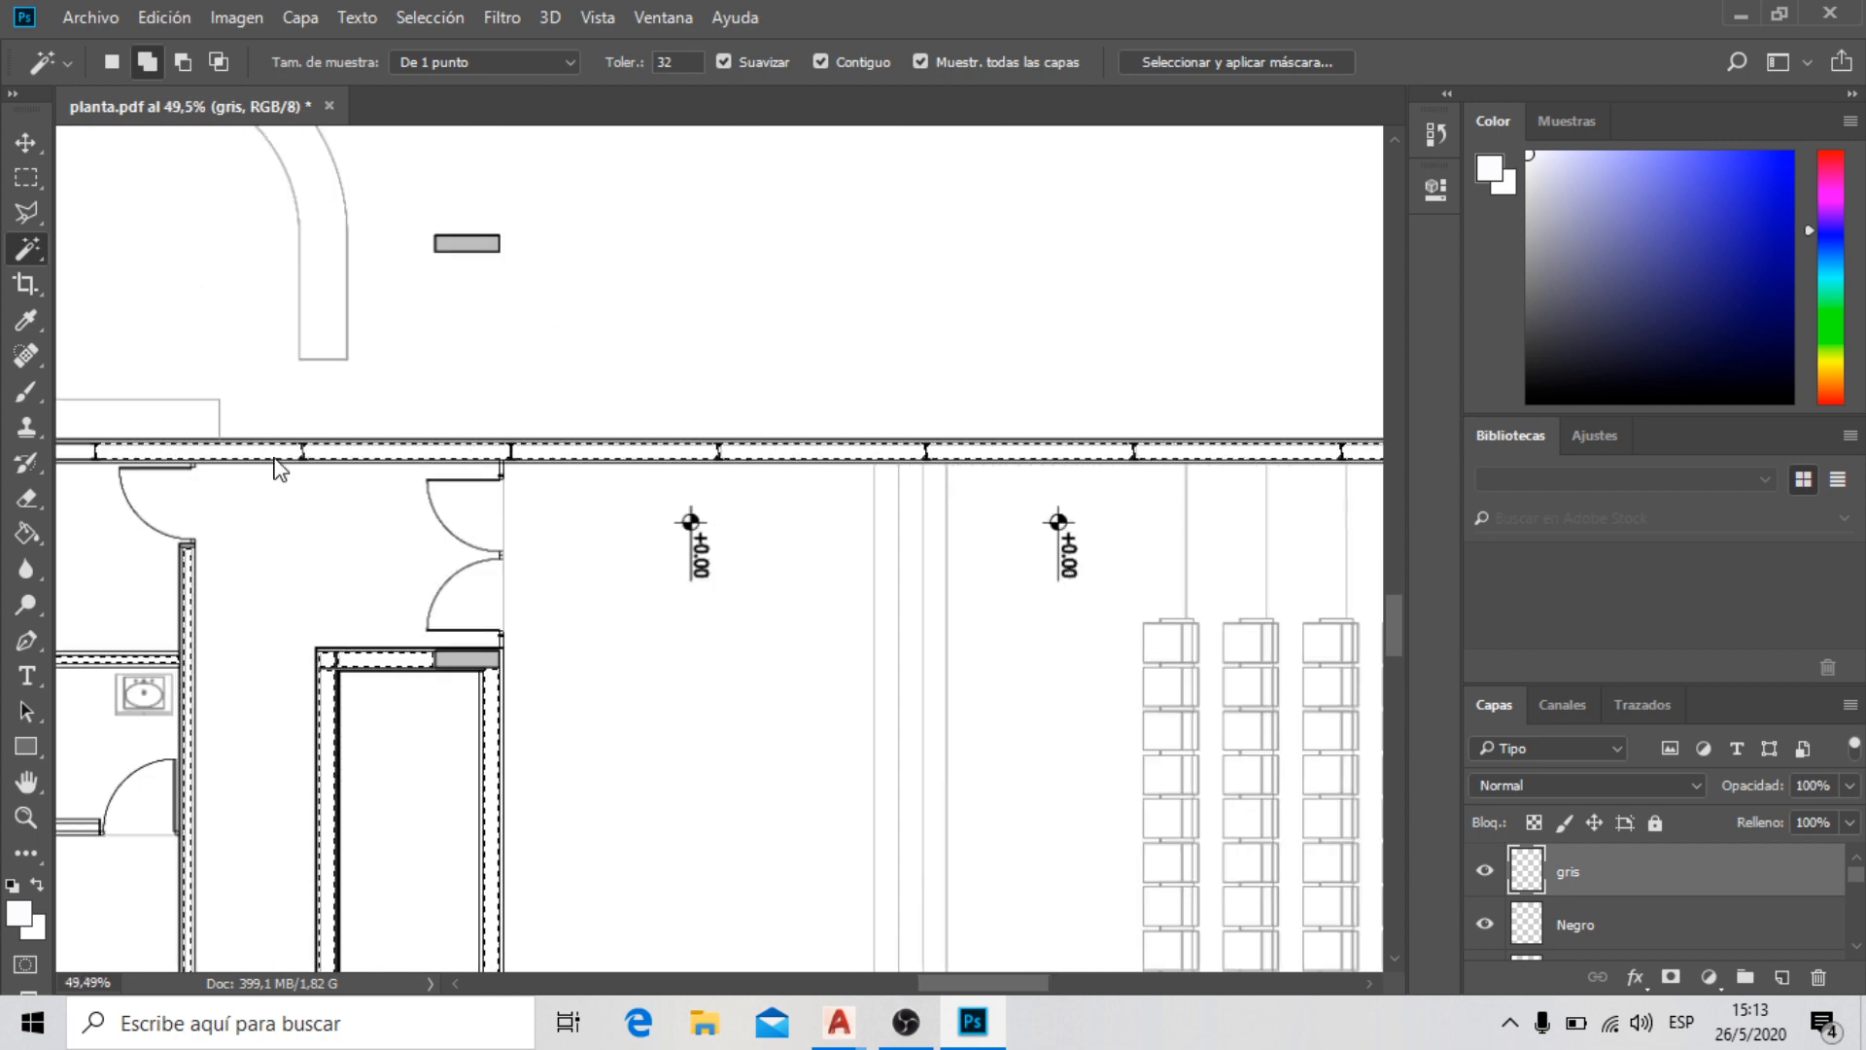
pyautogui.scroll(3, 709, 479)
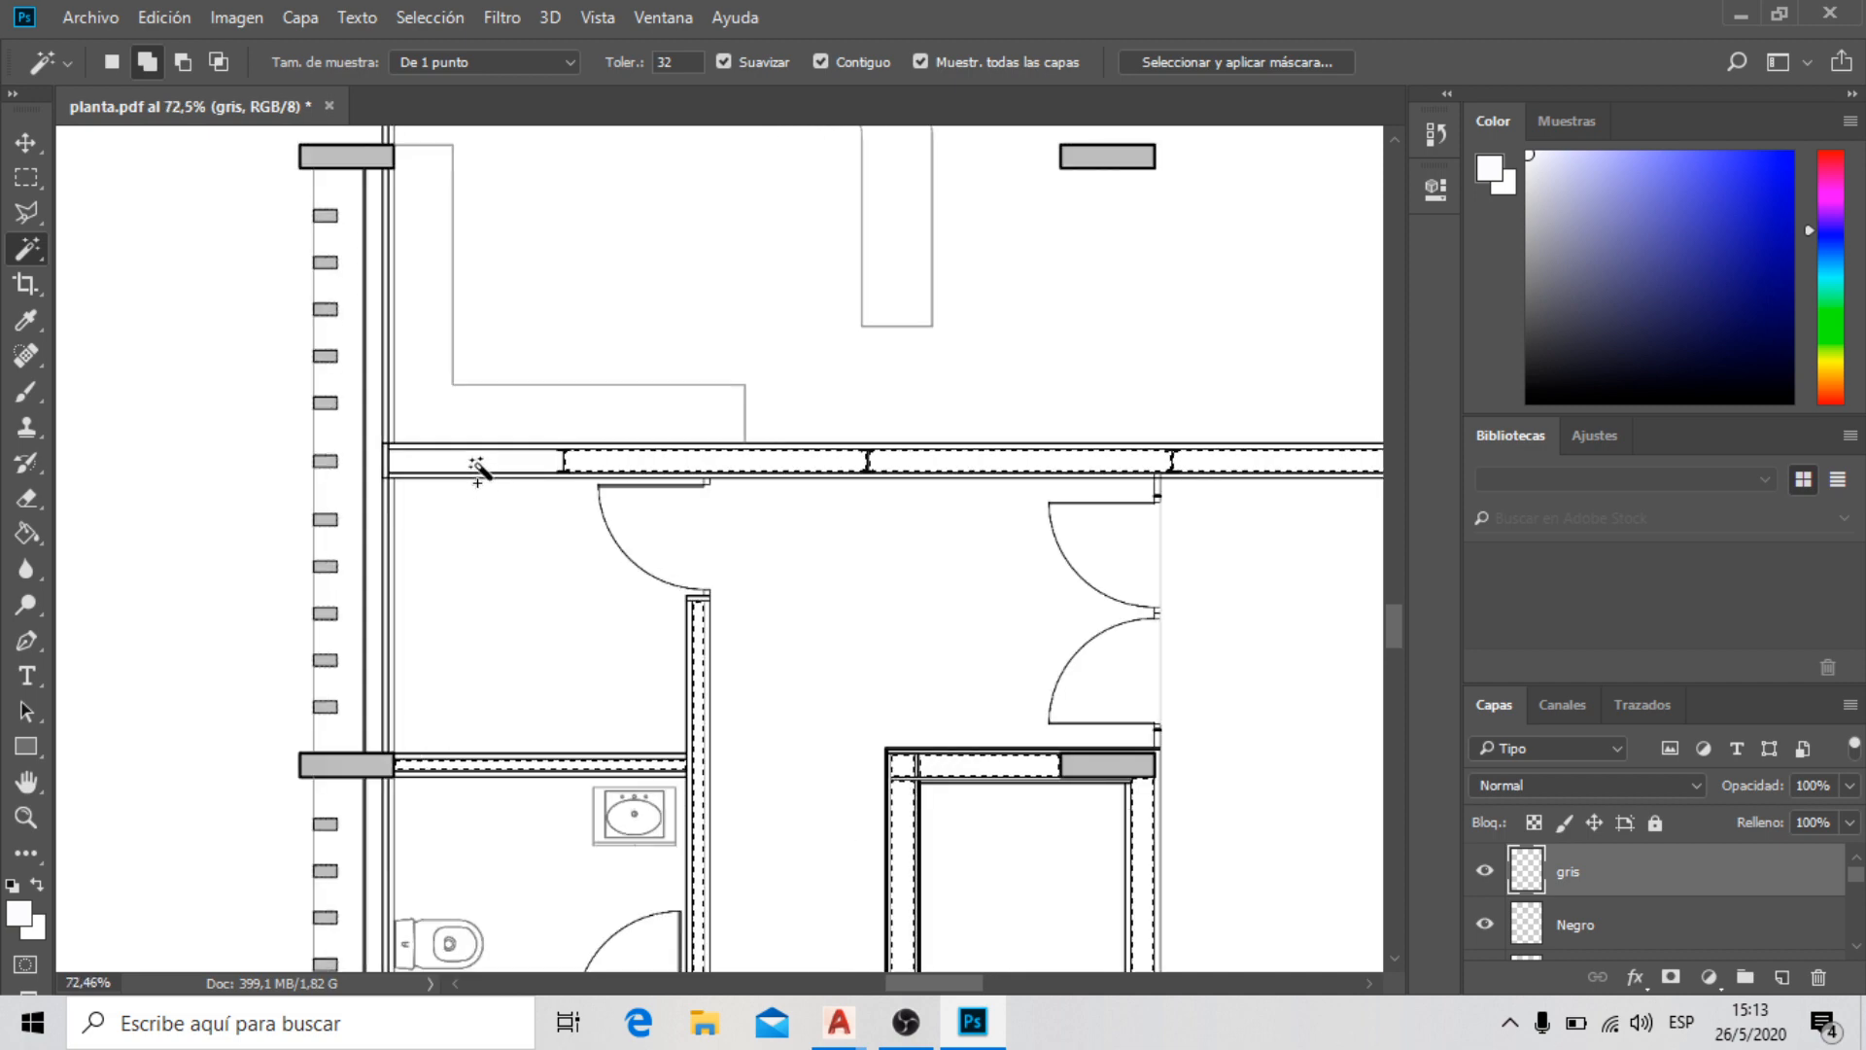
# Examine the auditorium block, courtyard and side galleries for further walls missing from the selection
pyautogui.scroll(-10, 477, 470)
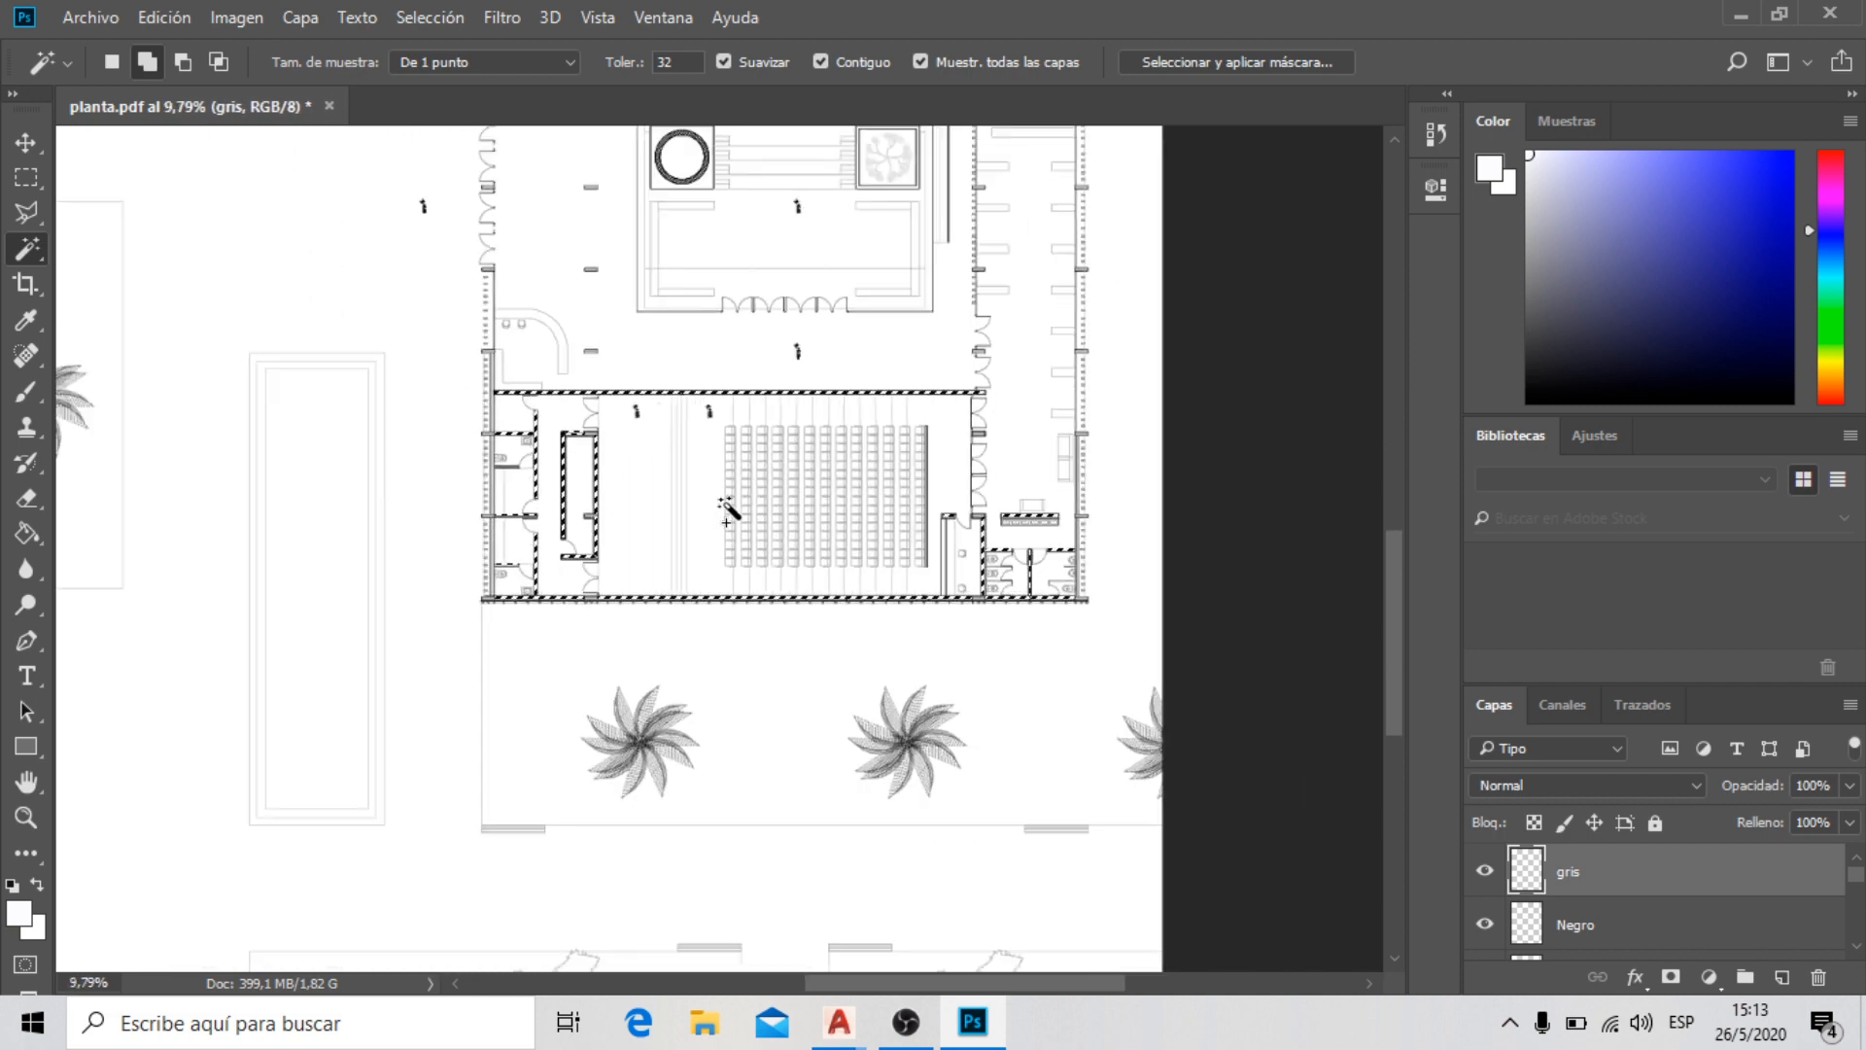
pyautogui.scroll(-2, 727, 507)
pyautogui.scroll(3, 1020, 229)
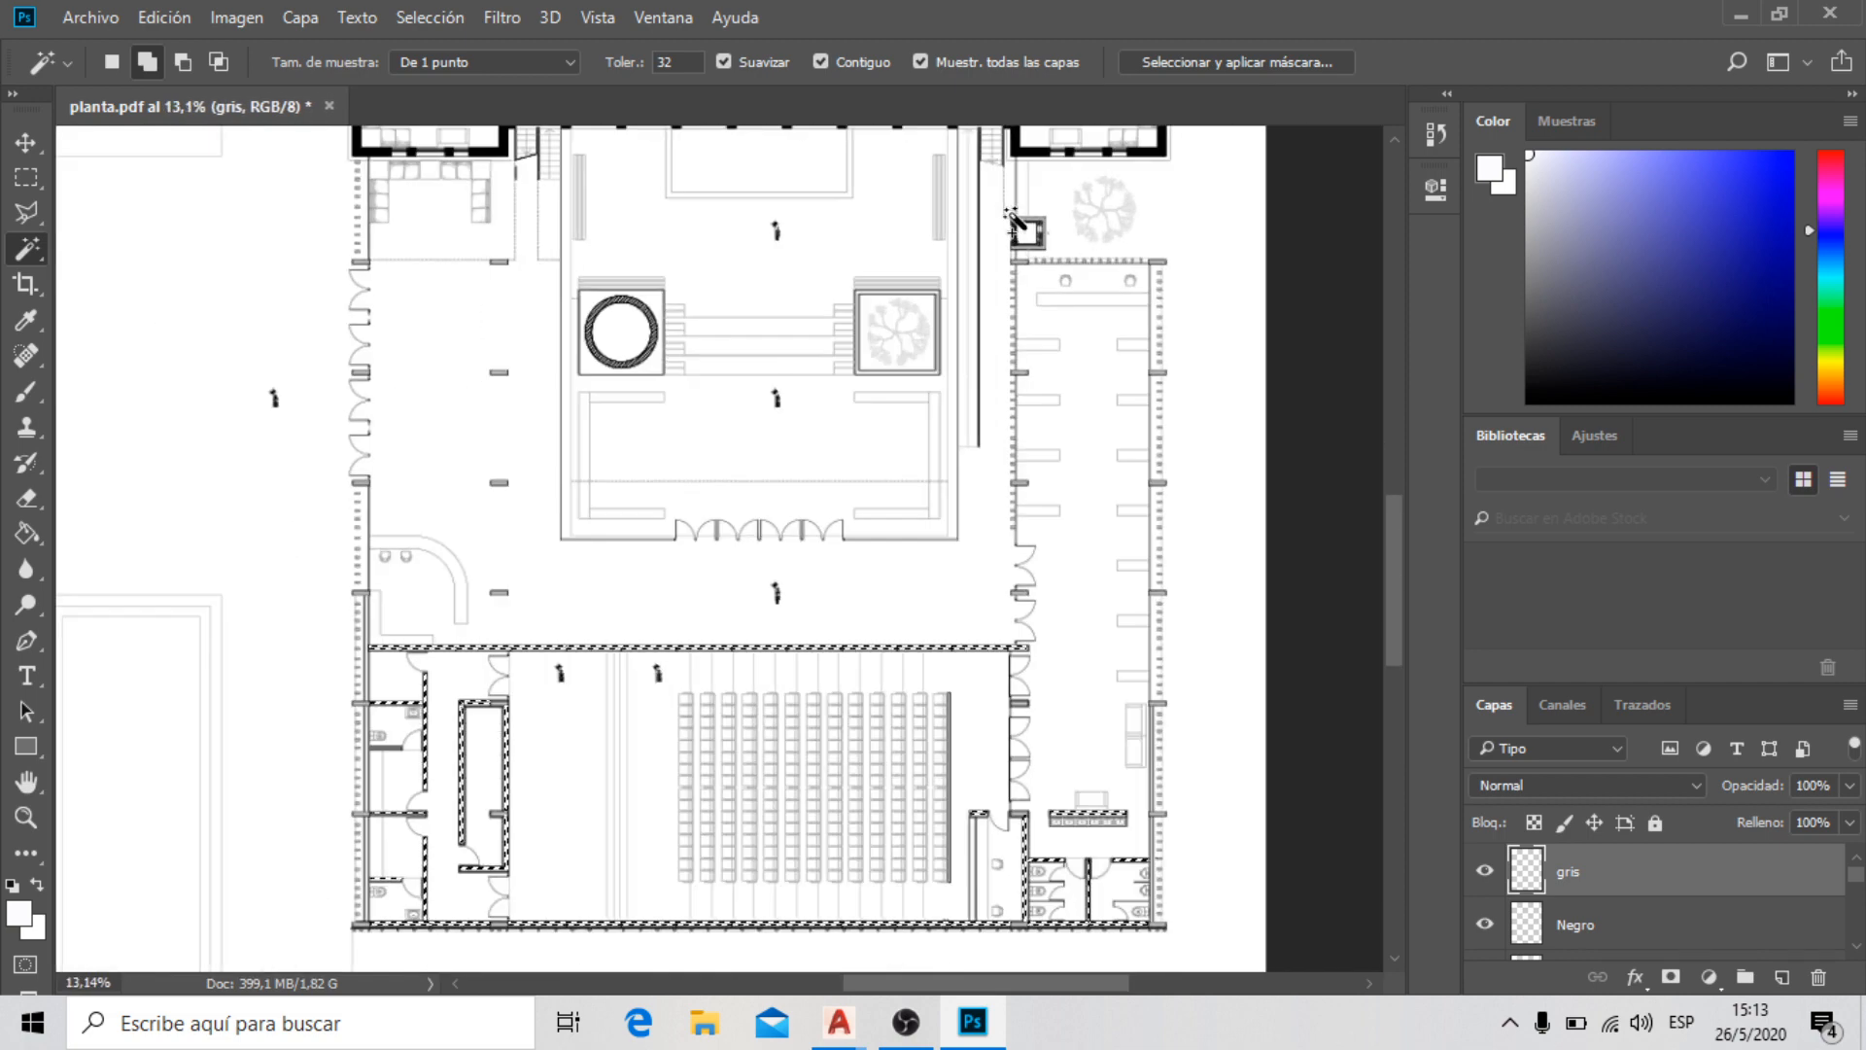
pyautogui.scroll(-3, 1013, 233)
pyautogui.scroll(3, 523, 206)
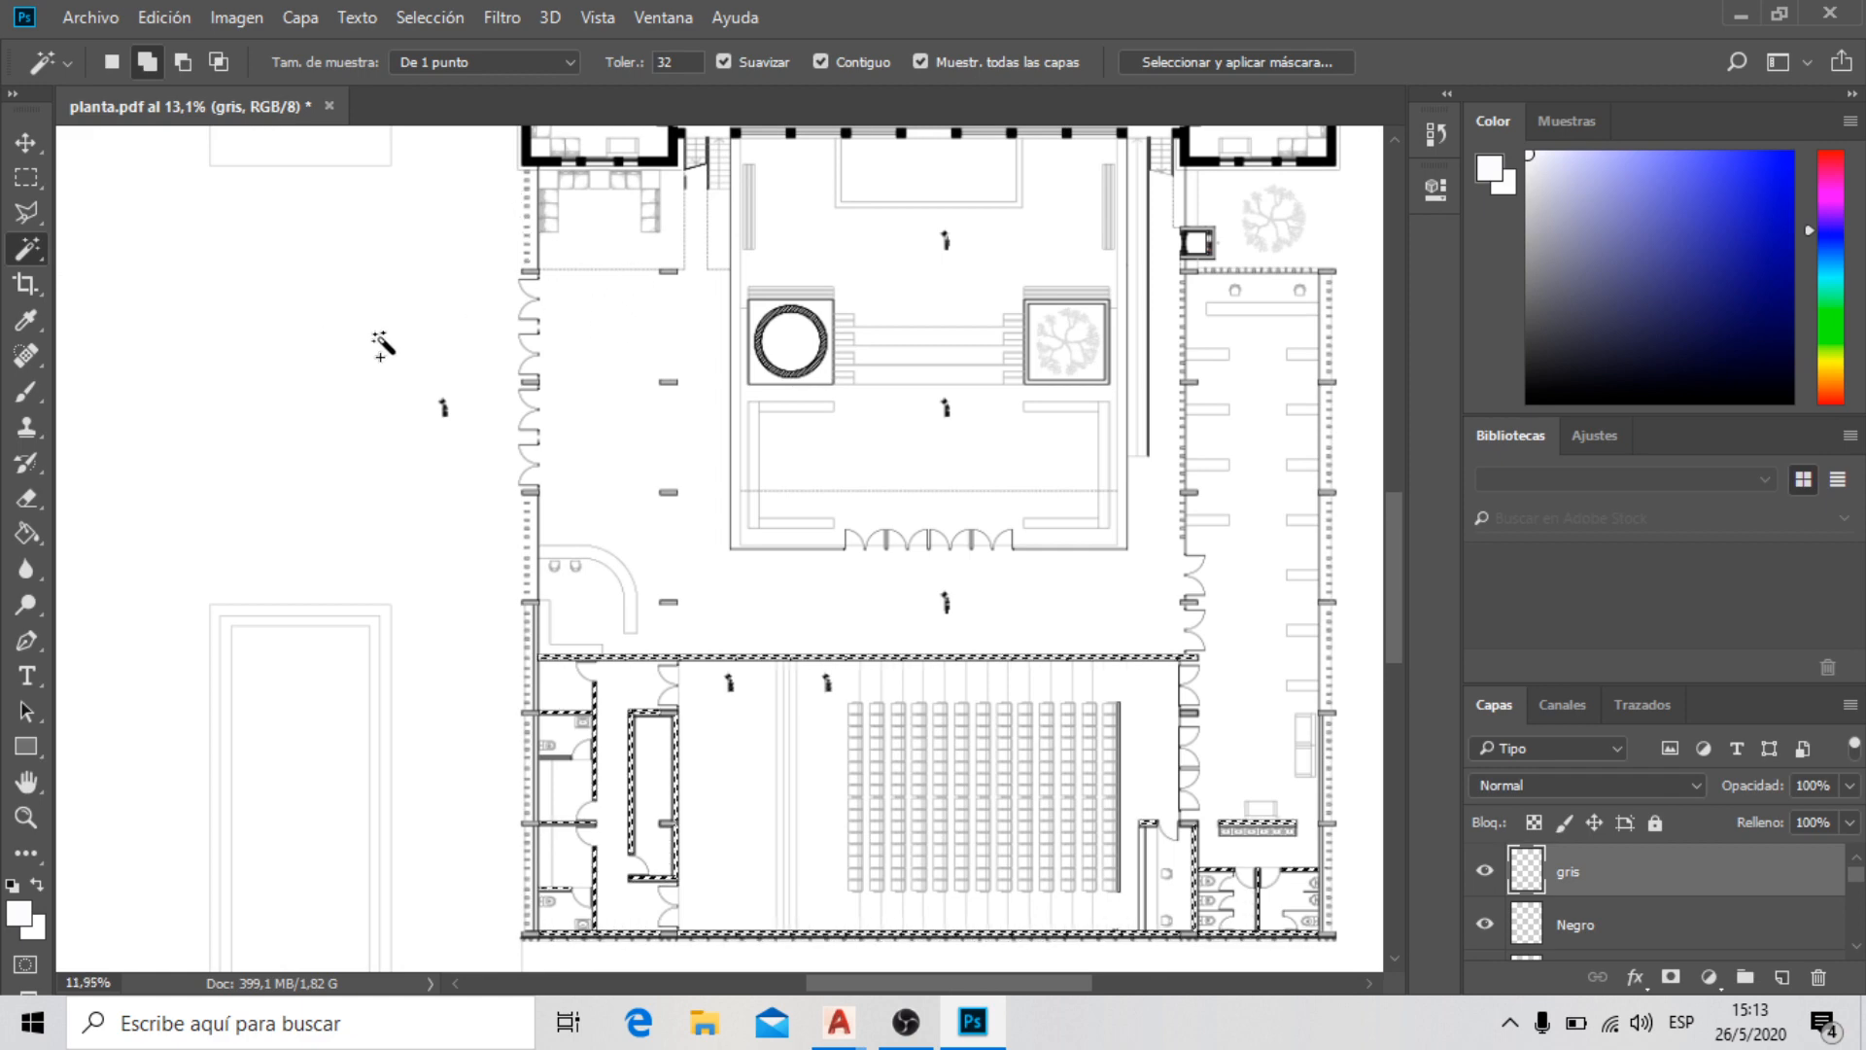
# Fill the selected secondary walls on the gris layer with 50% gris at 100% opacity in Normal mode and clear the selection
pyautogui.scroll(-1, 389, 352)
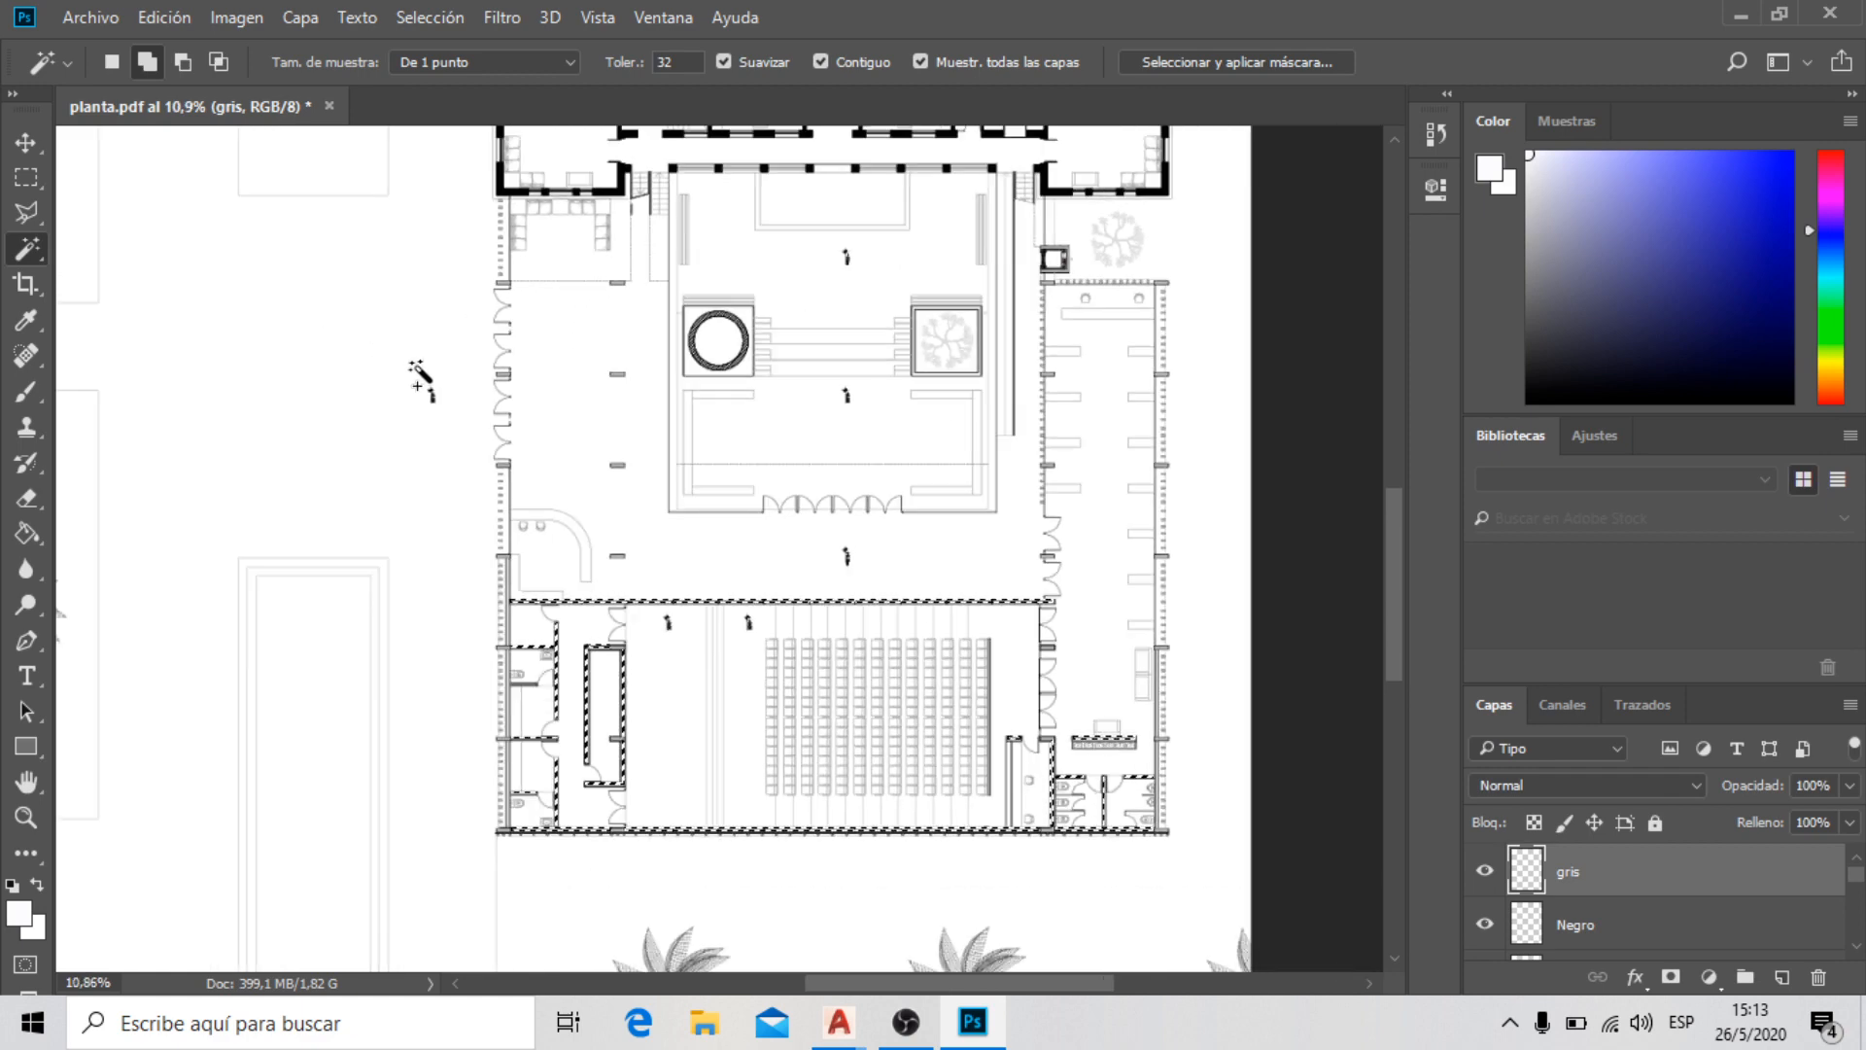
pyautogui.click(178, 22)
pyautogui.click(504, 427)
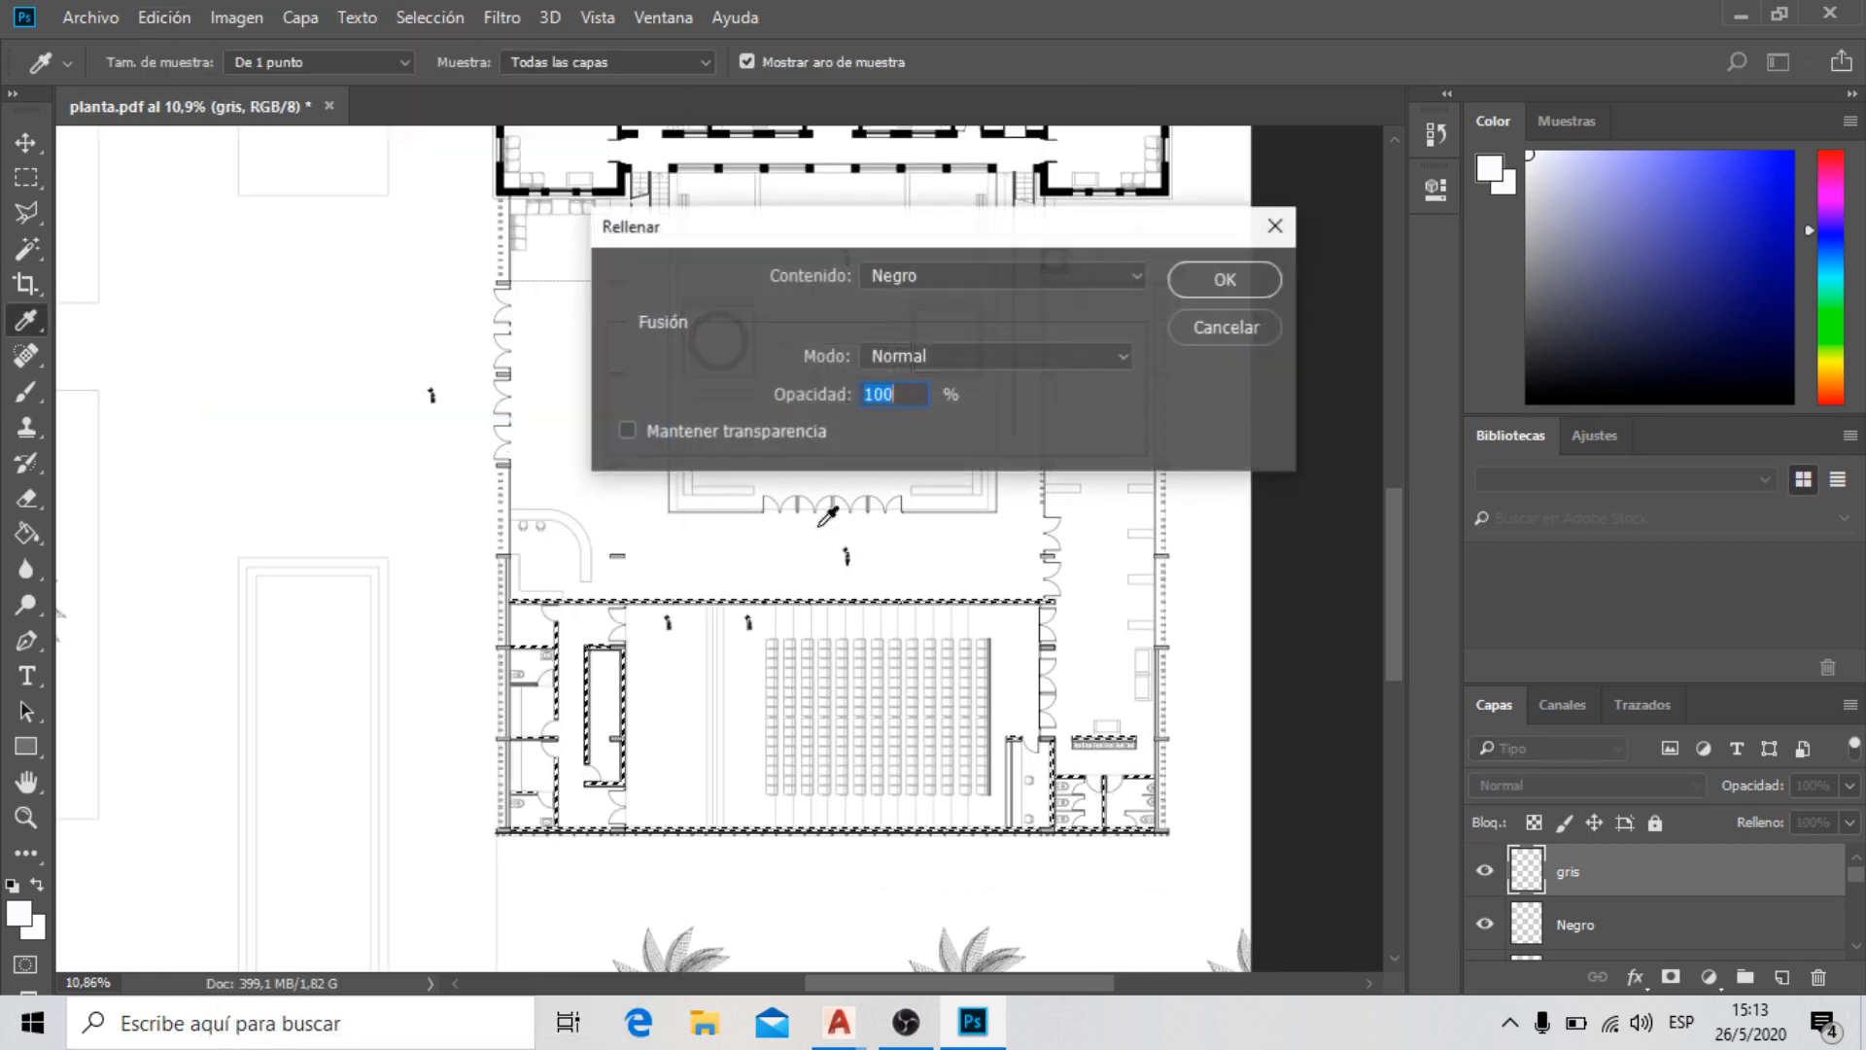
pyautogui.click(1118, 276)
pyautogui.click(971, 475)
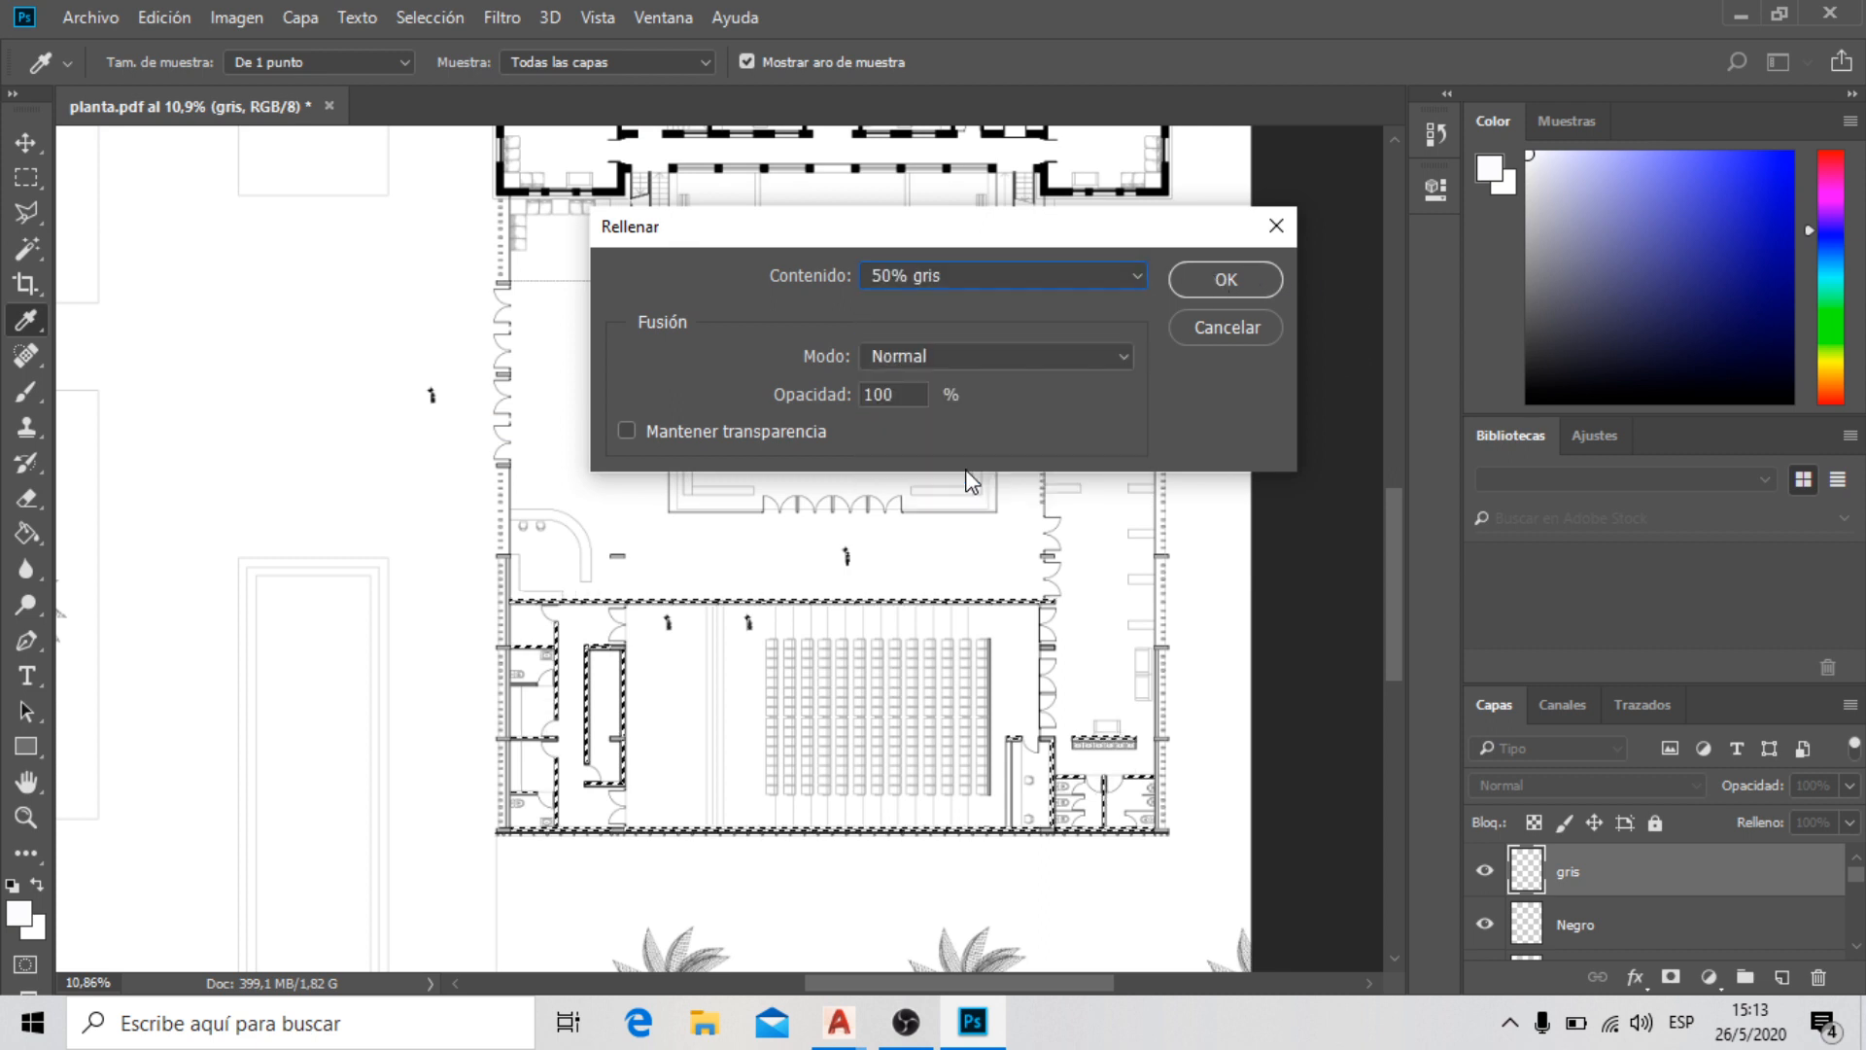
pyautogui.click(1226, 280)
pyautogui.click(430, 17)
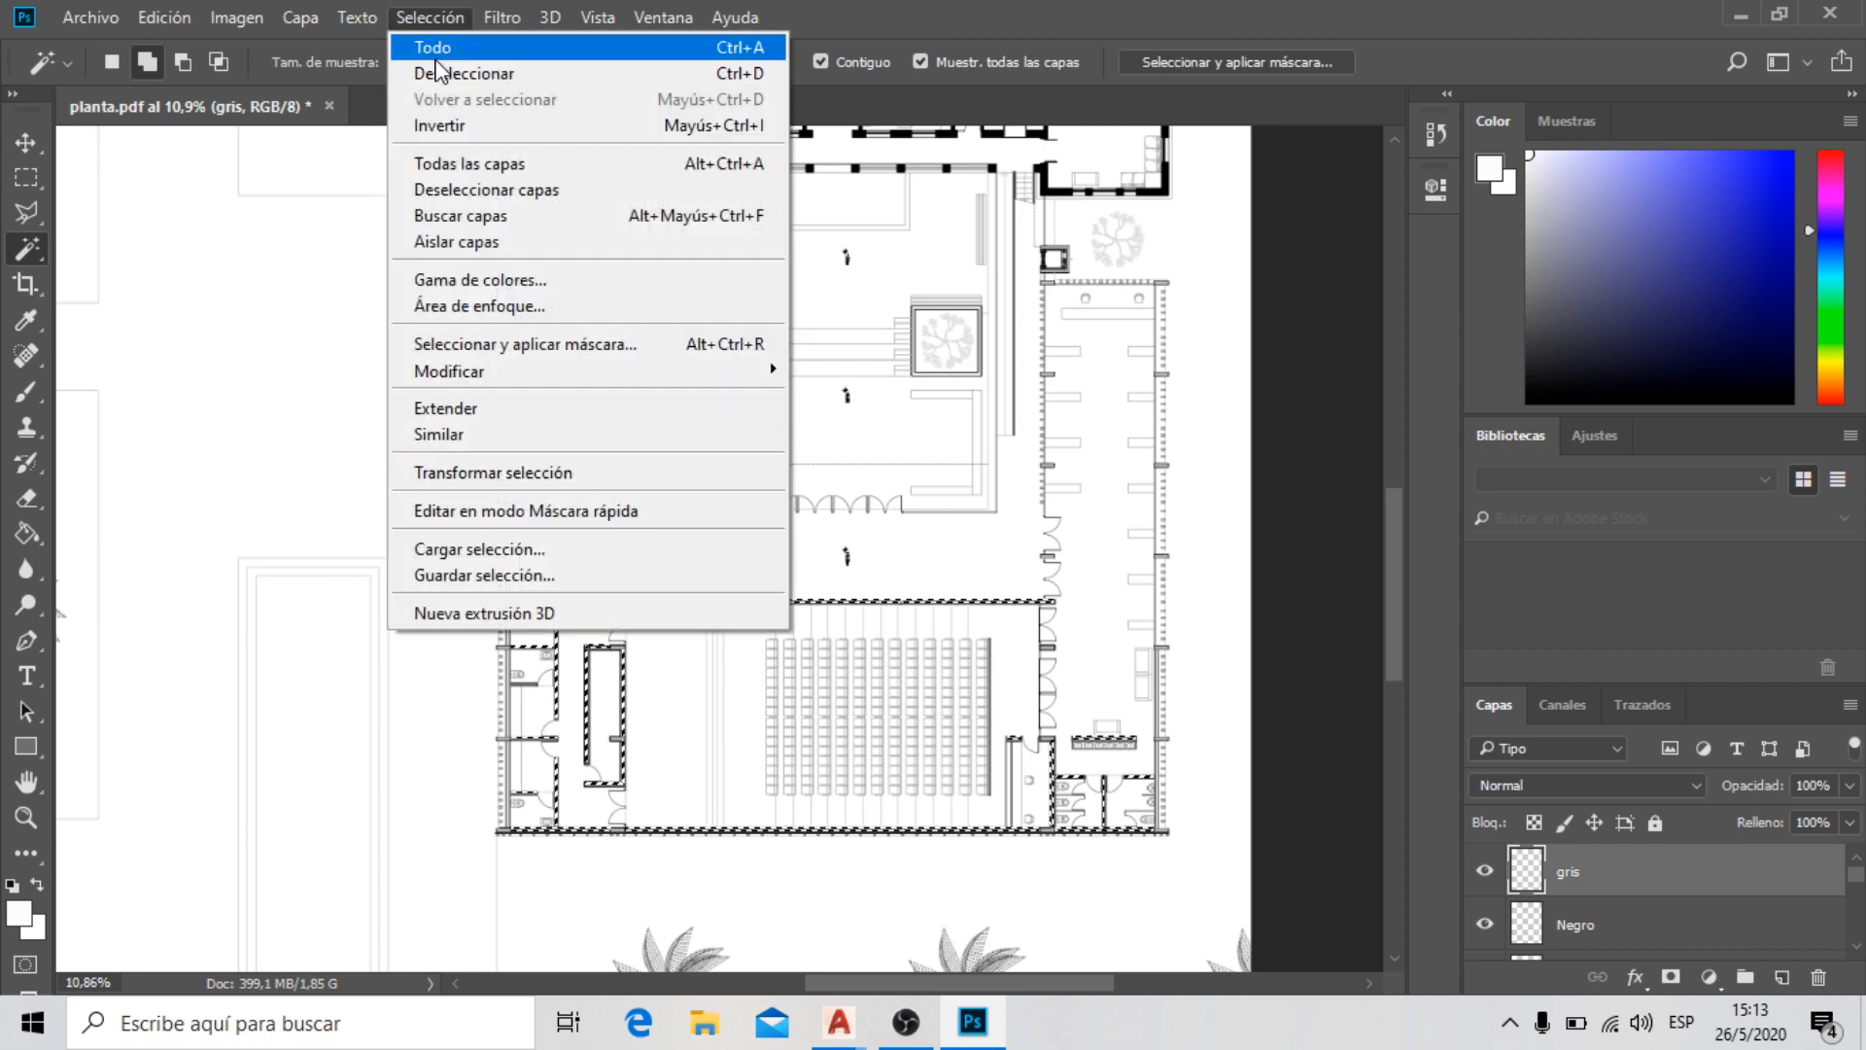
pyautogui.click(436, 73)
# Examine the filled walls around the auditorium, courtyard and side gallery, as well as the main building block
pyautogui.scroll(3, 455, 817)
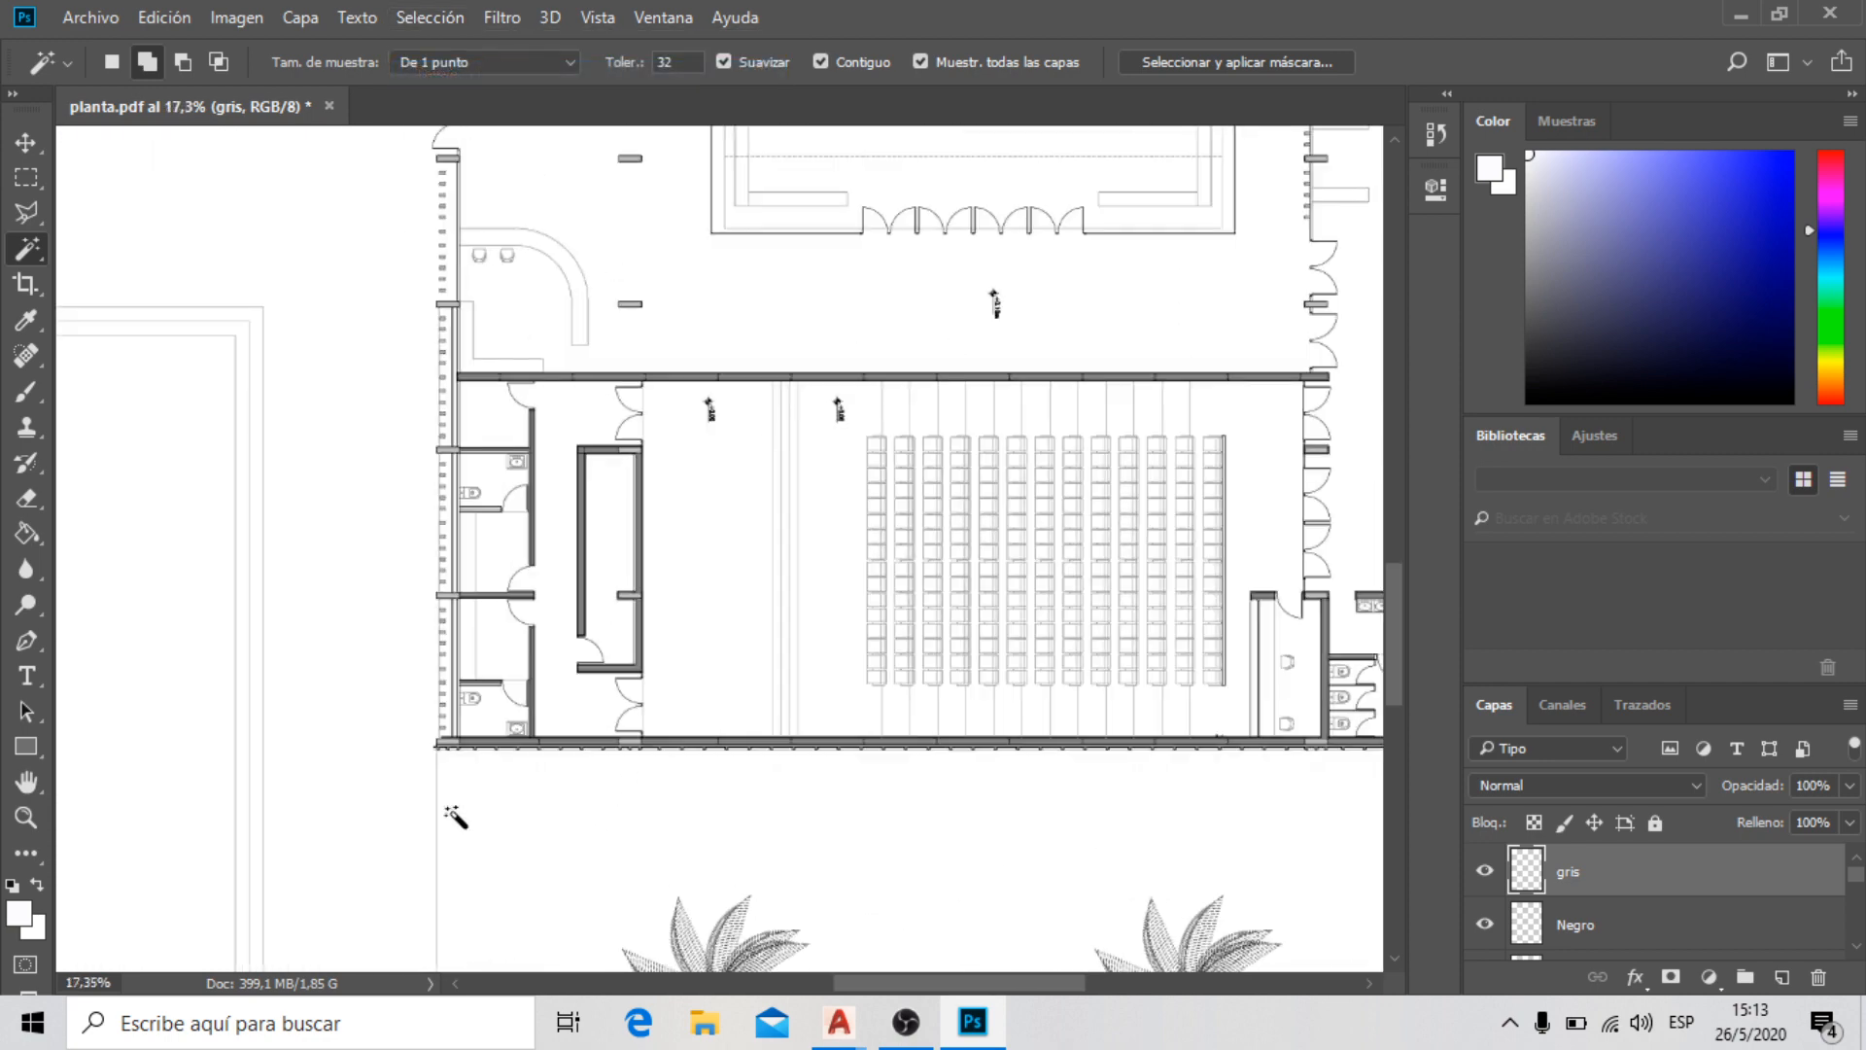
pyautogui.scroll(7, 486, 807)
pyautogui.scroll(-8, 366, 599)
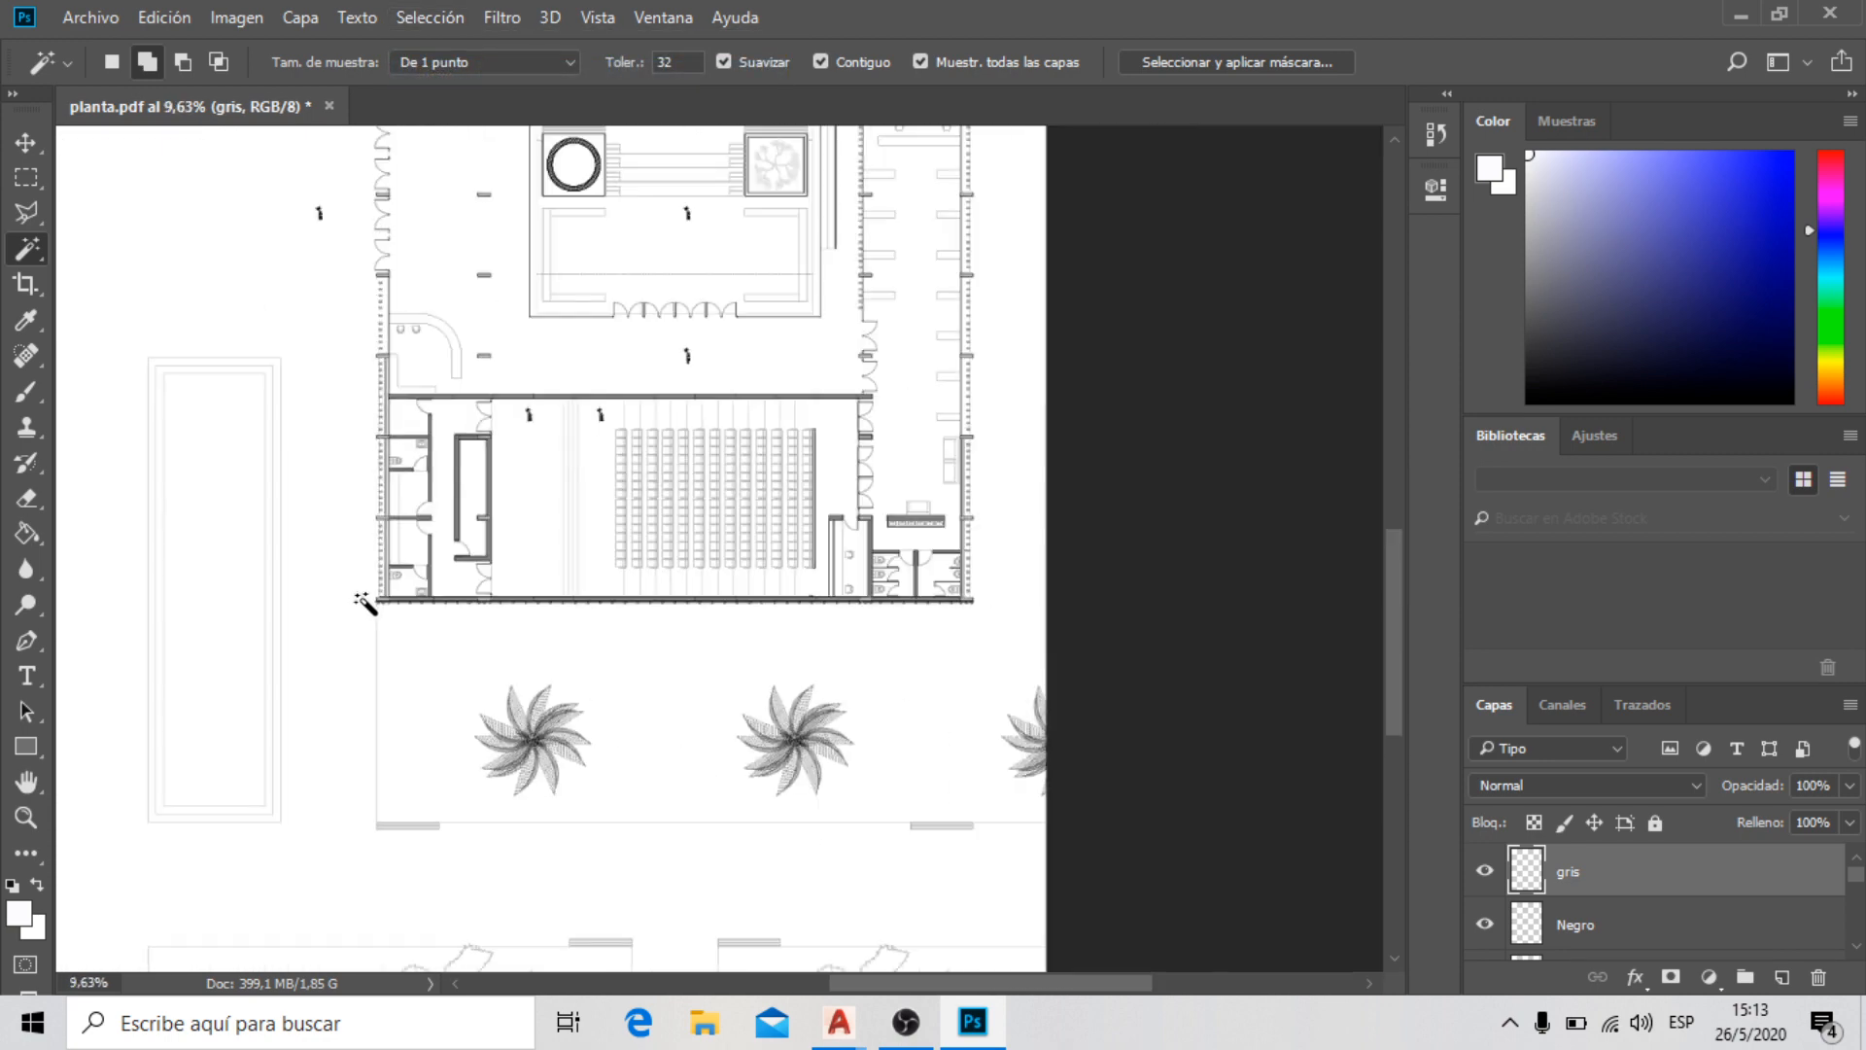
pyautogui.scroll(4, 871, 184)
pyautogui.scroll(-3, 820, 700)
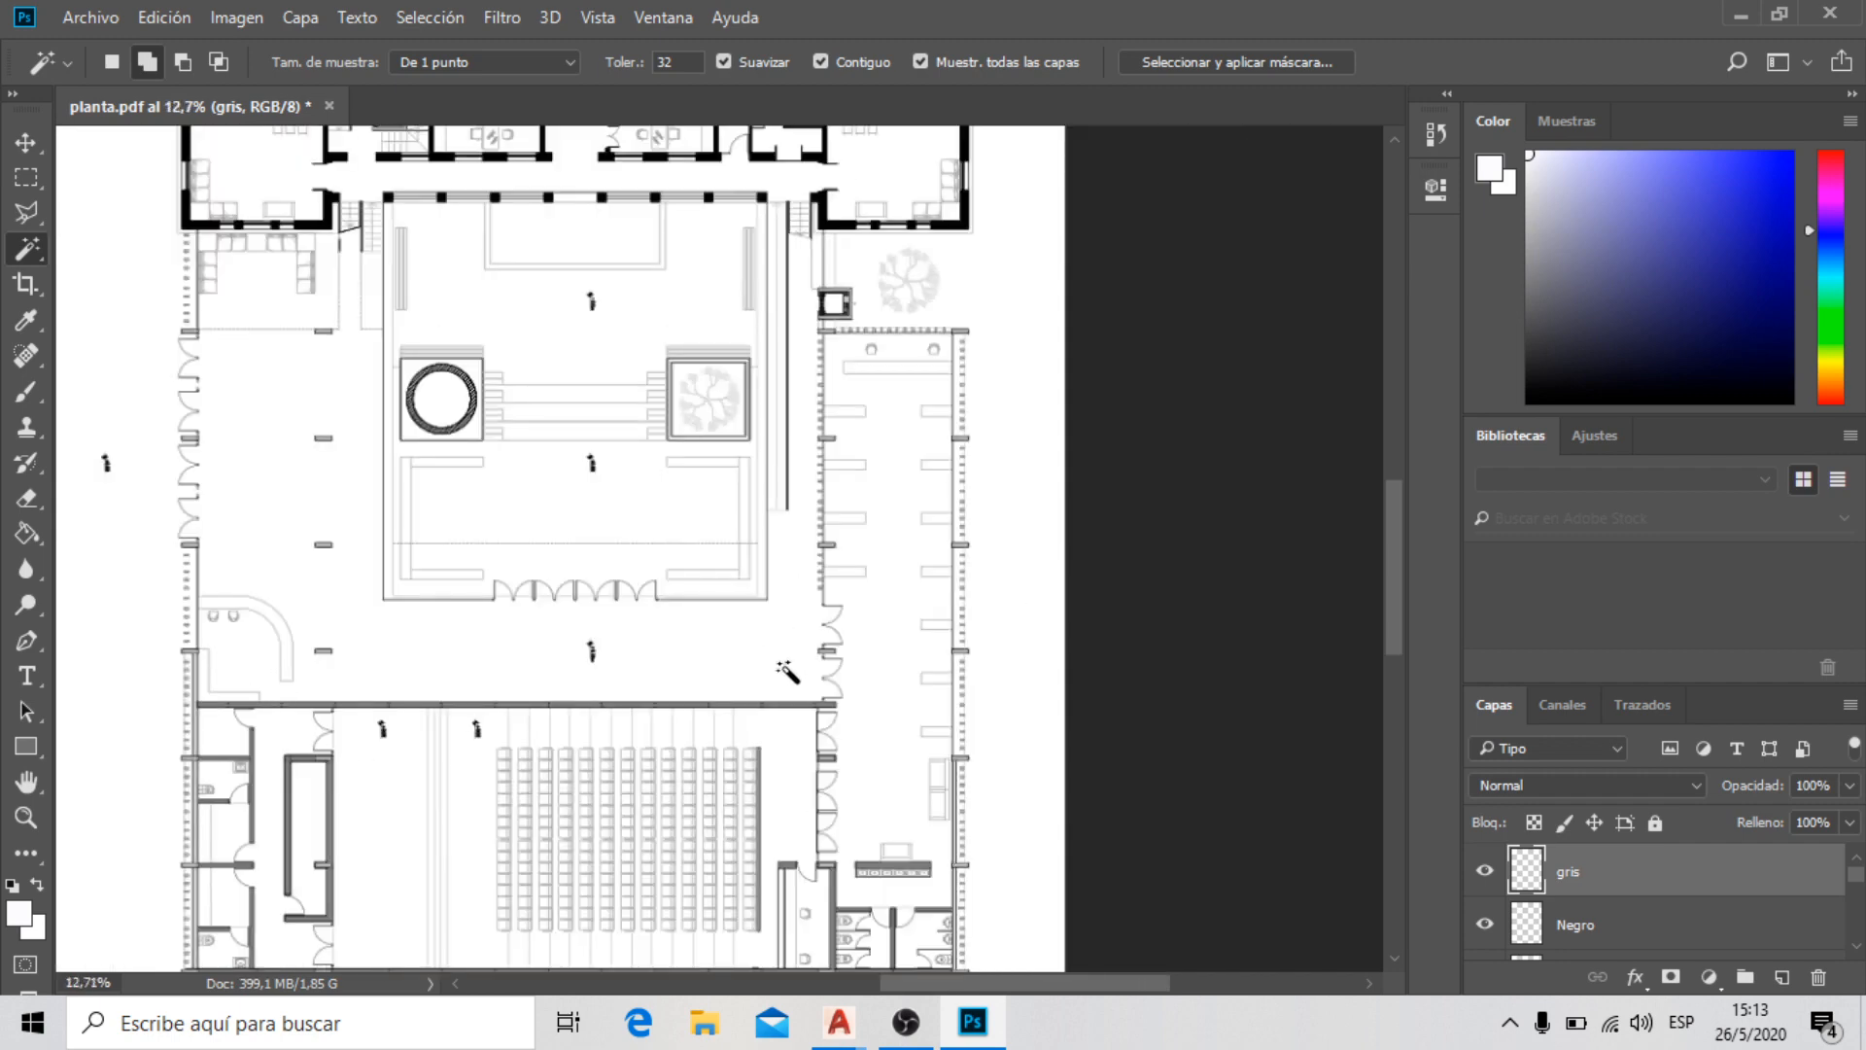
pyautogui.scroll(-2, 583, 854)
pyautogui.scroll(2, 406, 296)
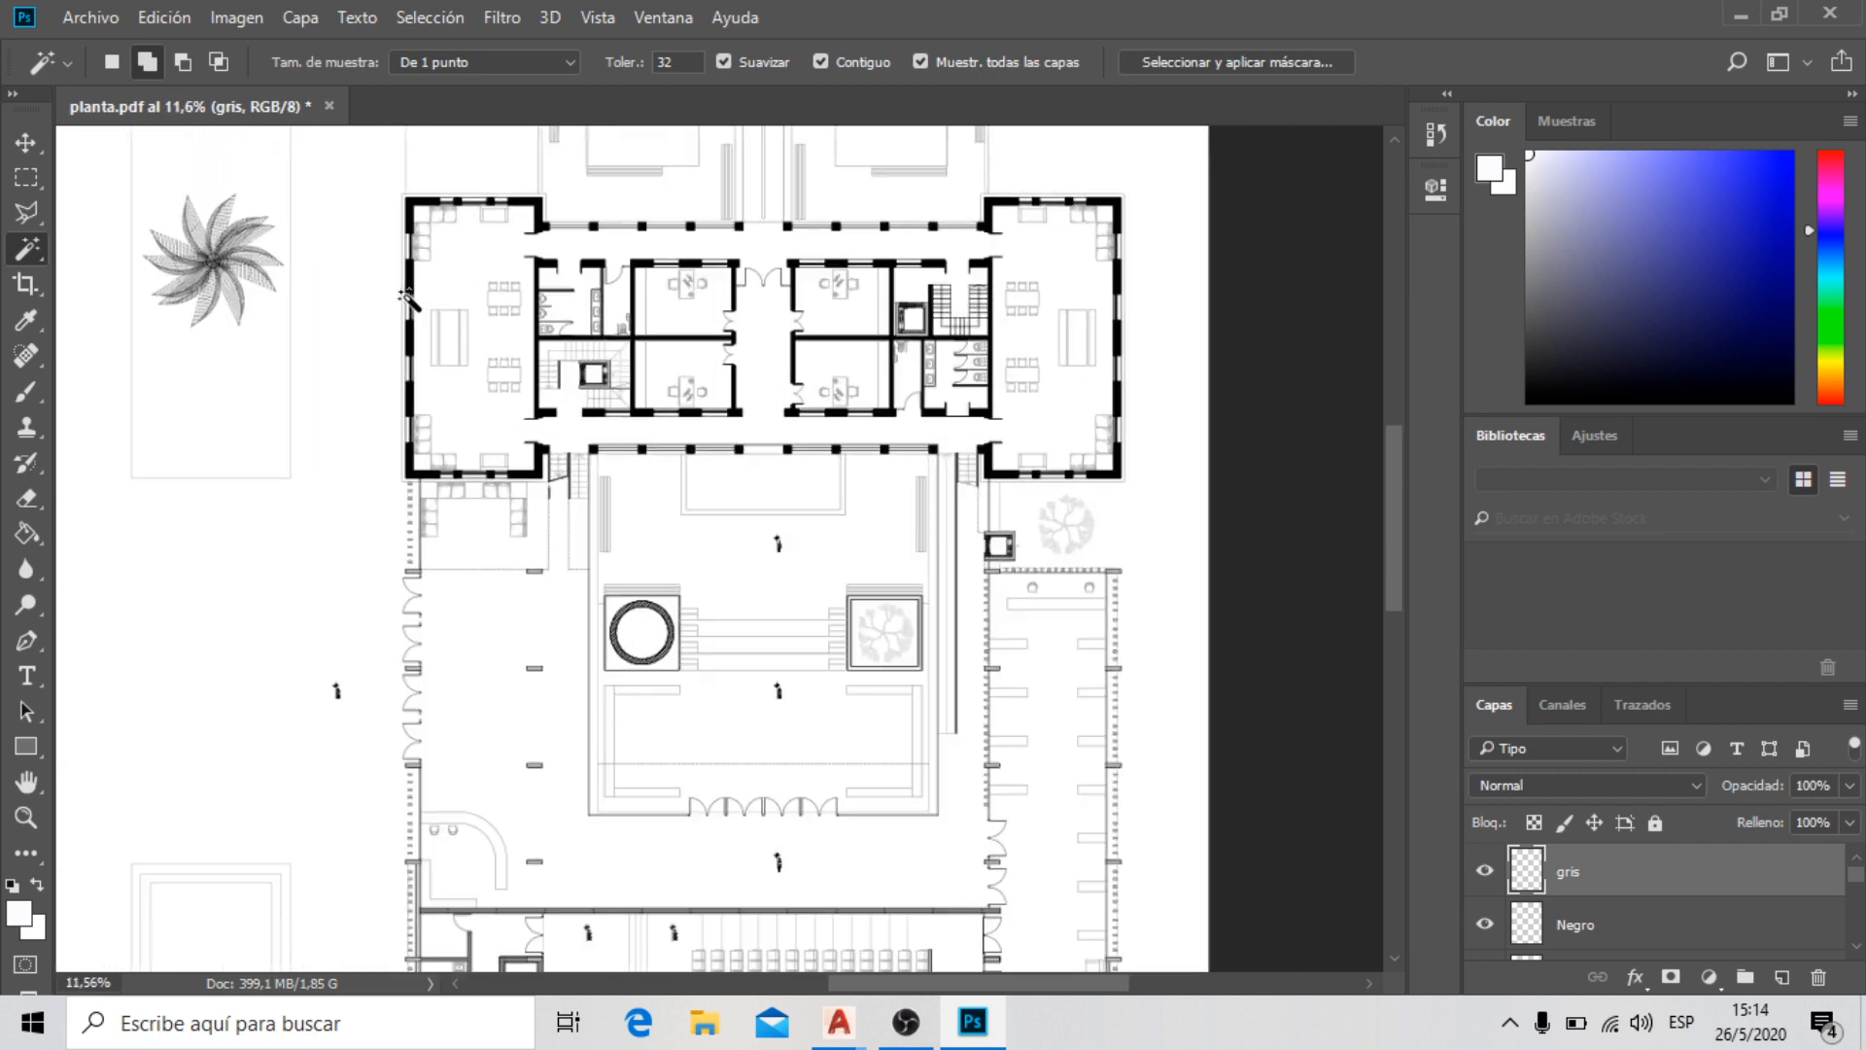
# Examine the whole site plan, including the street edge, planting beds and paved areas around the building
pyautogui.scroll(-3, 653, 213)
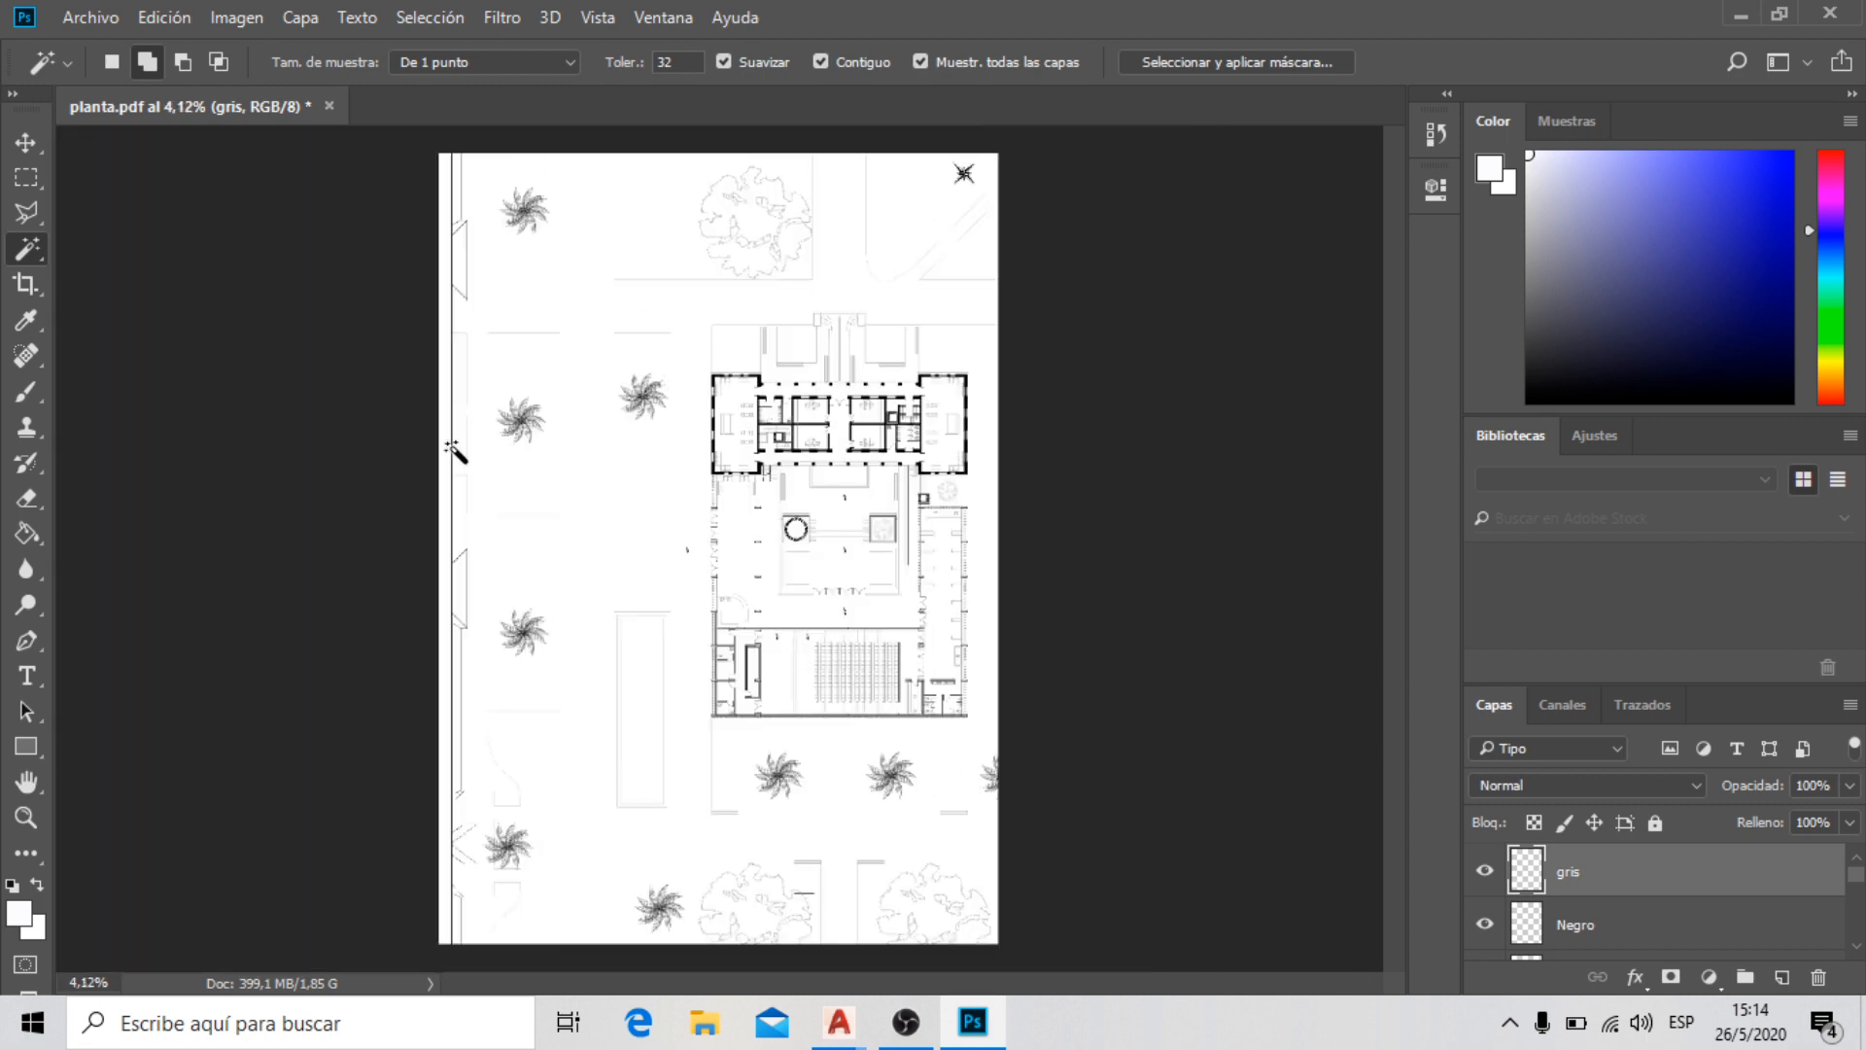
pyautogui.scroll(3, 476, 676)
pyautogui.scroll(1, 457, 289)
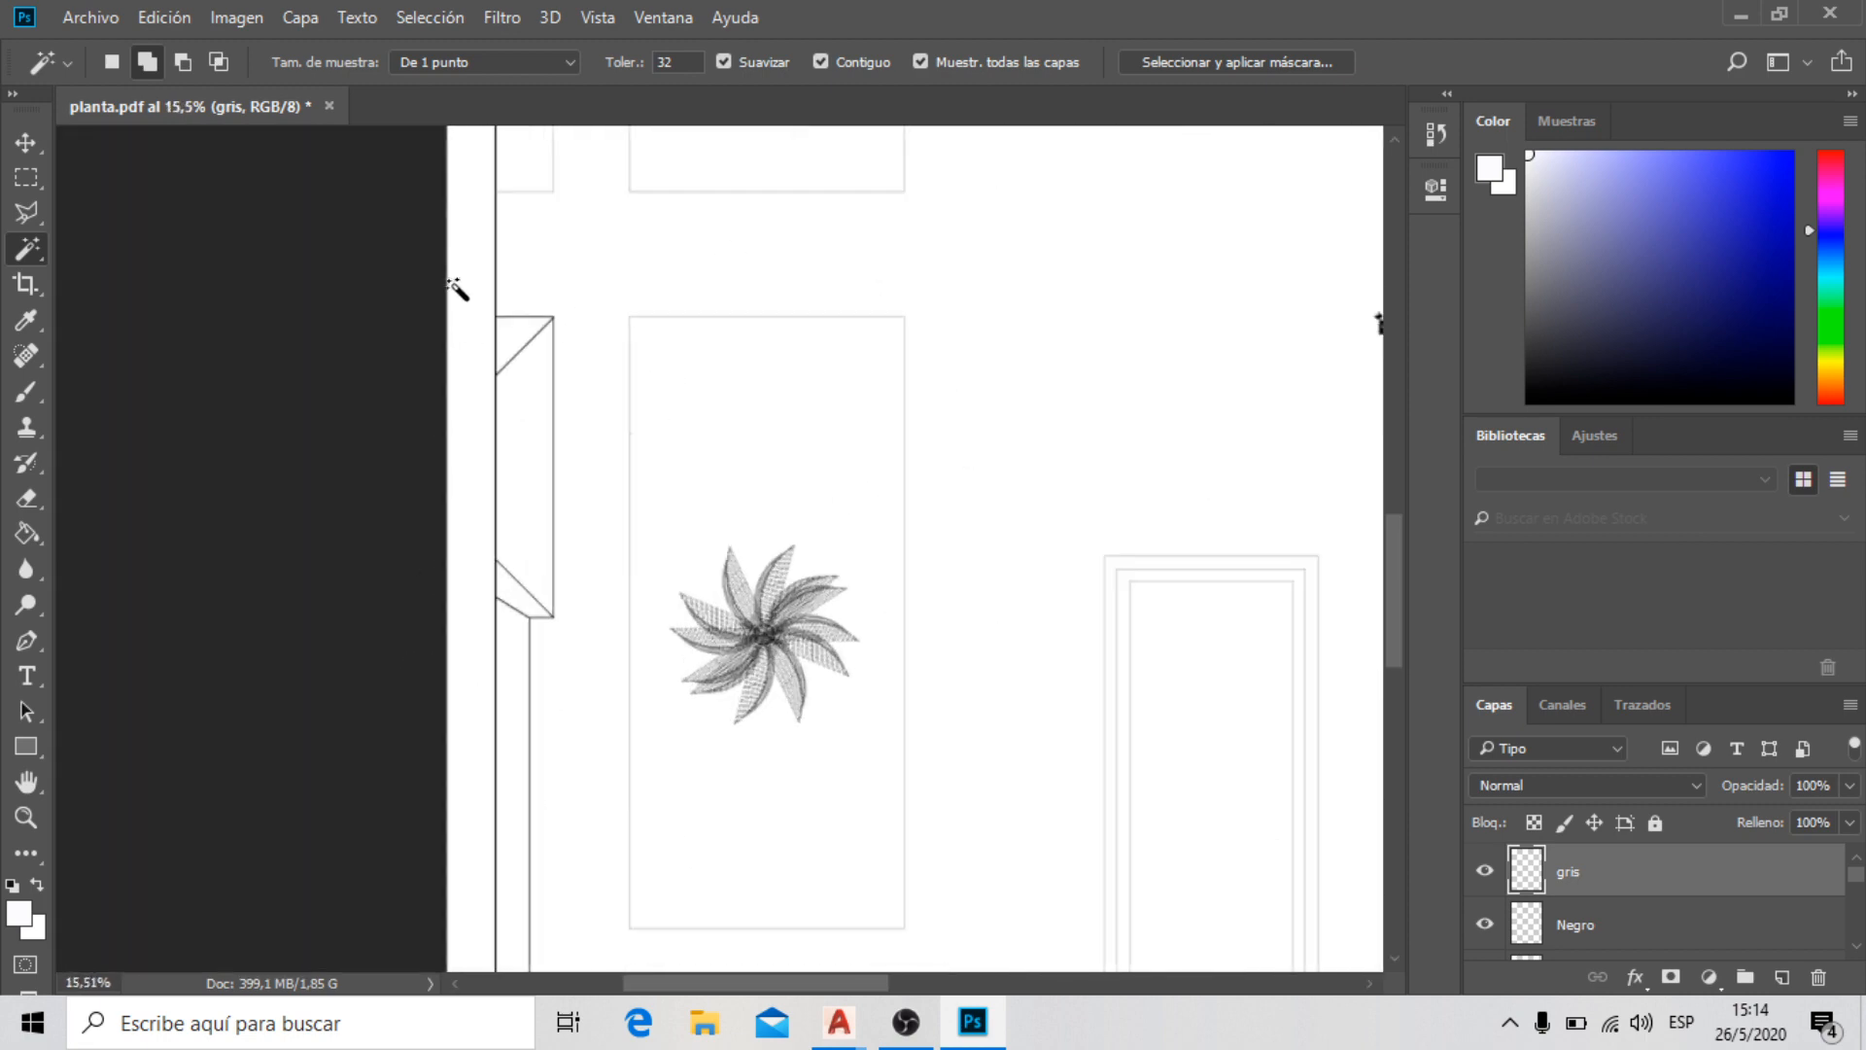
pyautogui.scroll(-3, 457, 288)
pyautogui.scroll(-1, 271, 645)
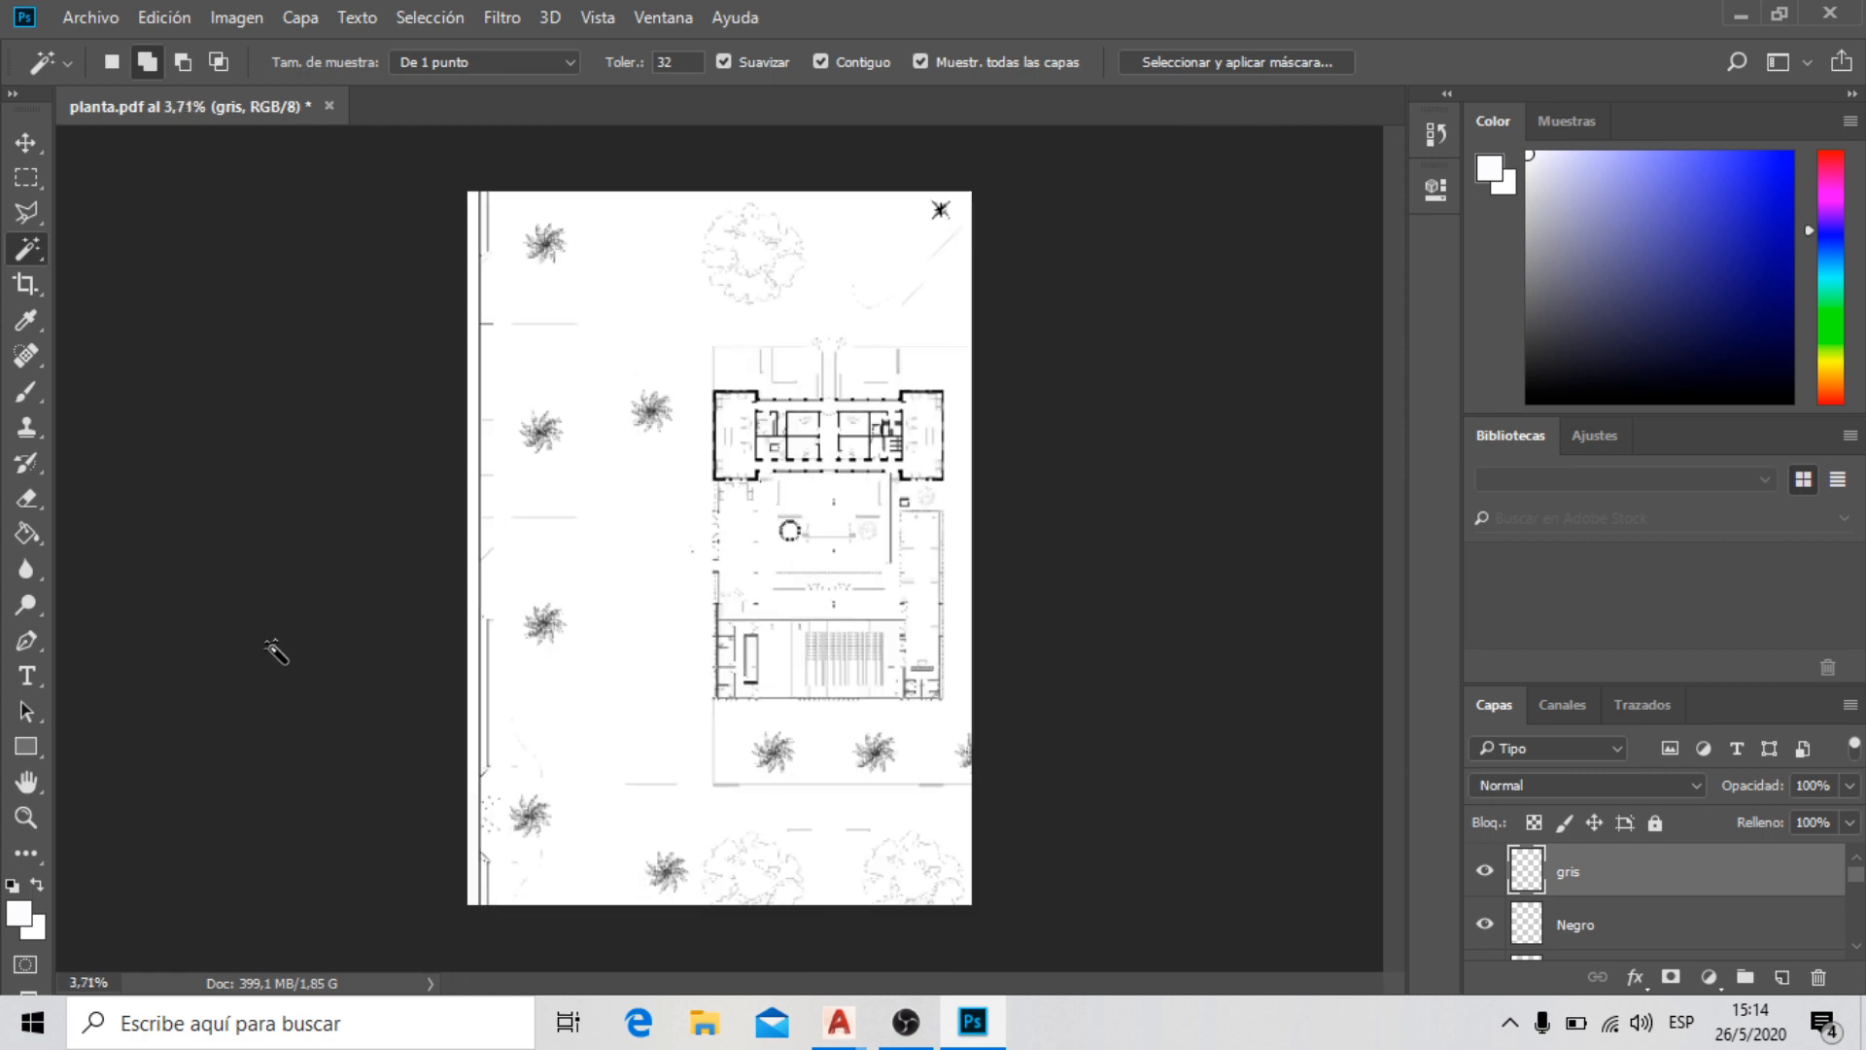
pyautogui.scroll(3, 855, 175)
pyautogui.scroll(1, 780, 266)
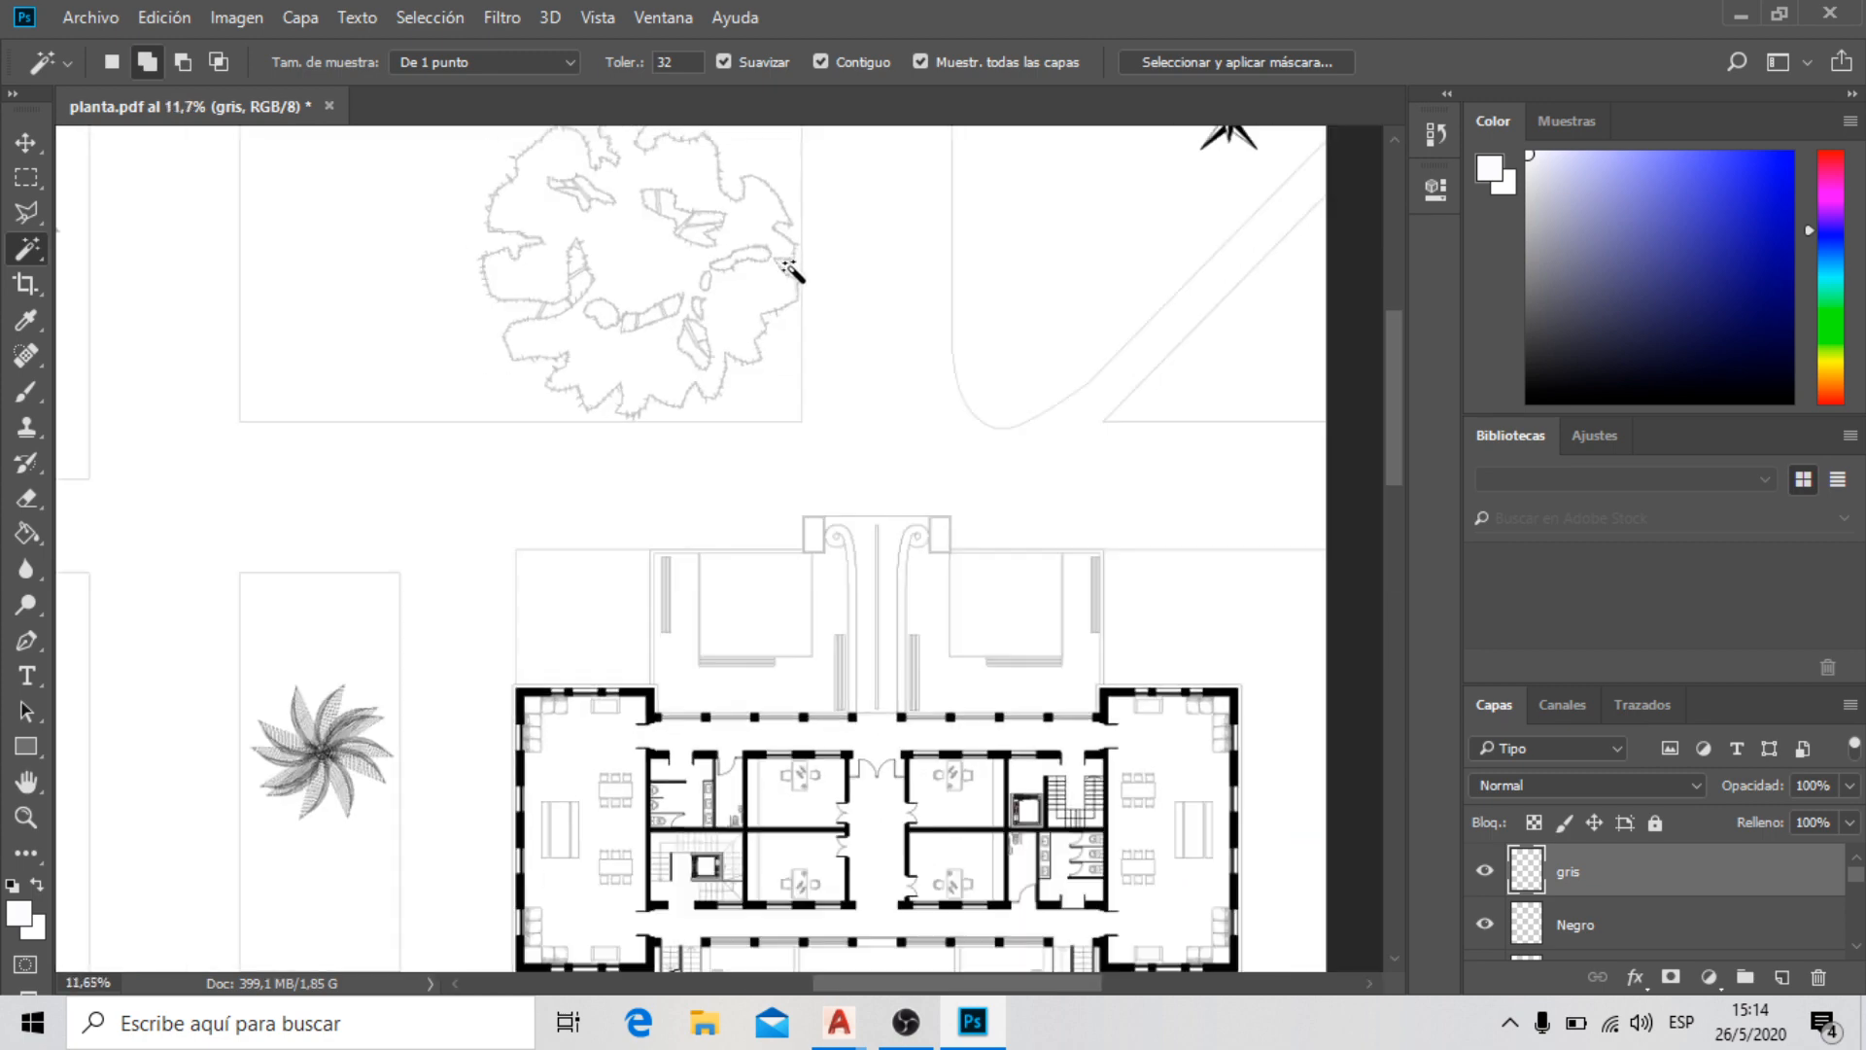
pyautogui.scroll(-2, 789, 271)
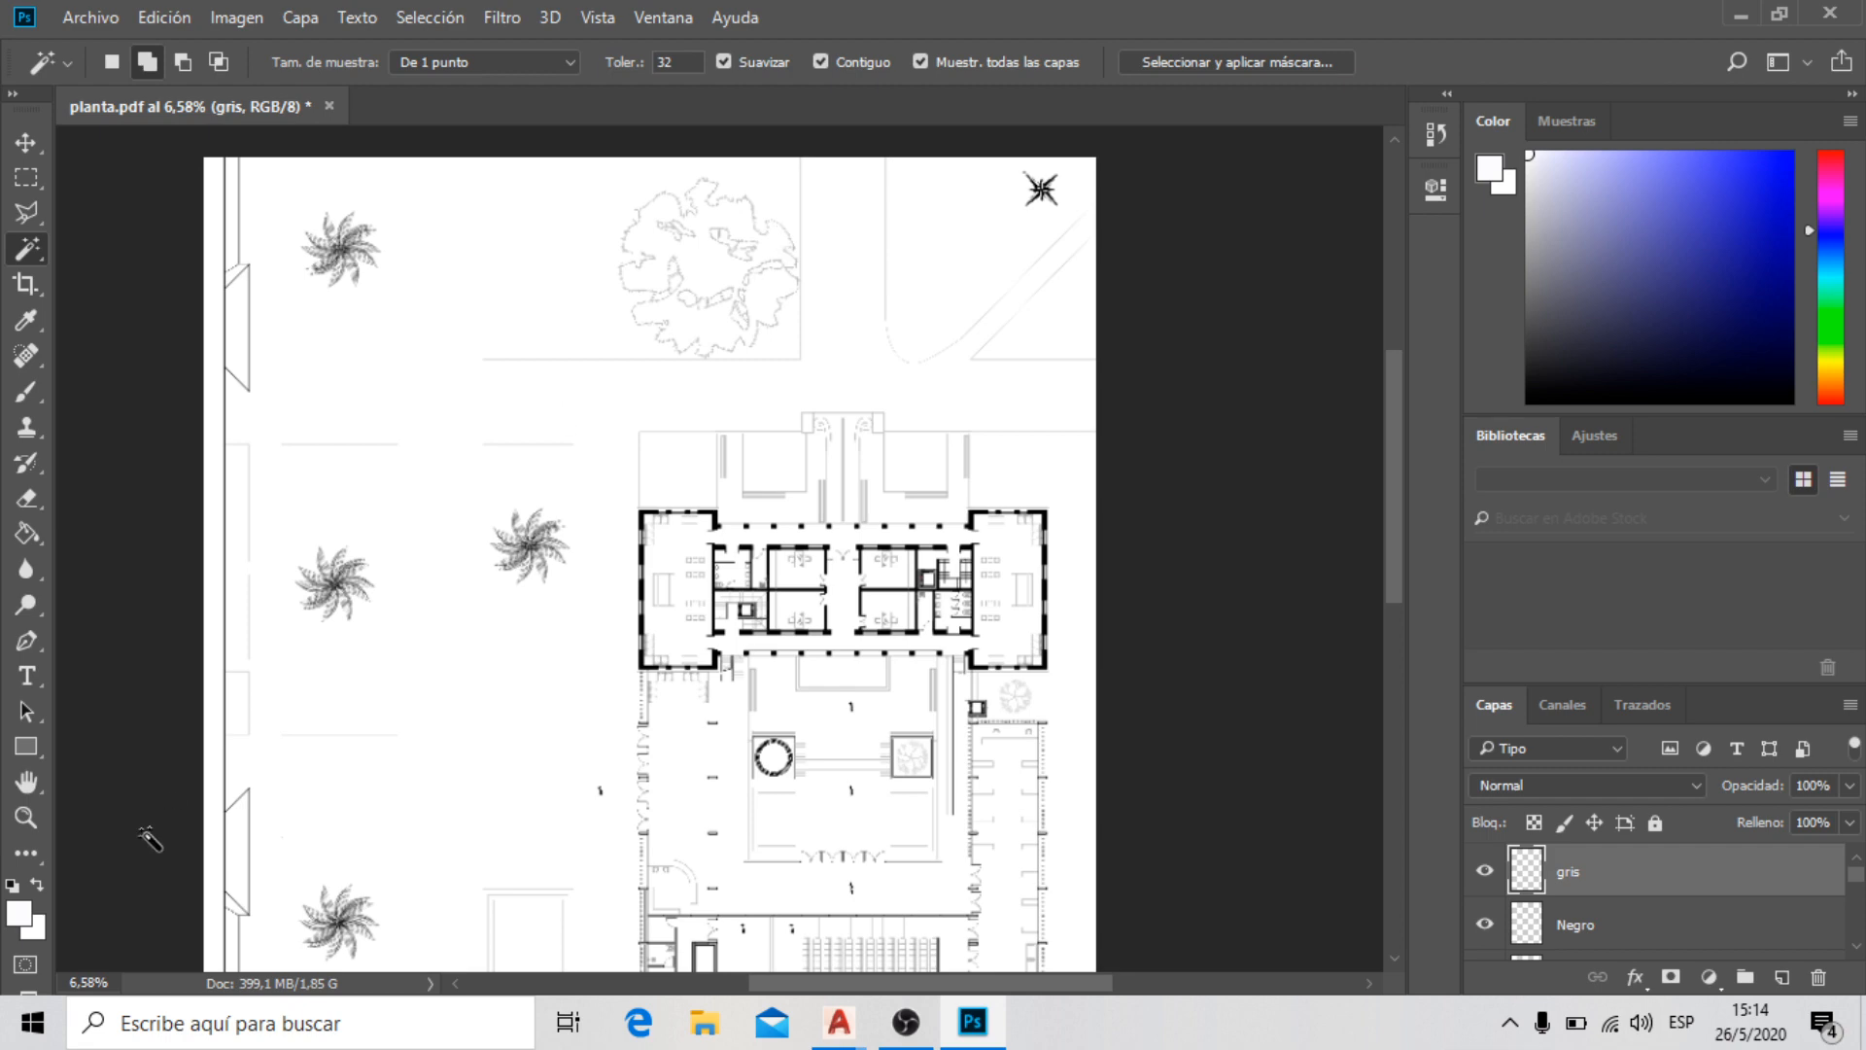
# Set the foreground color to light gray ececee and return to the Magic Wand tool
pyautogui.click(22, 916)
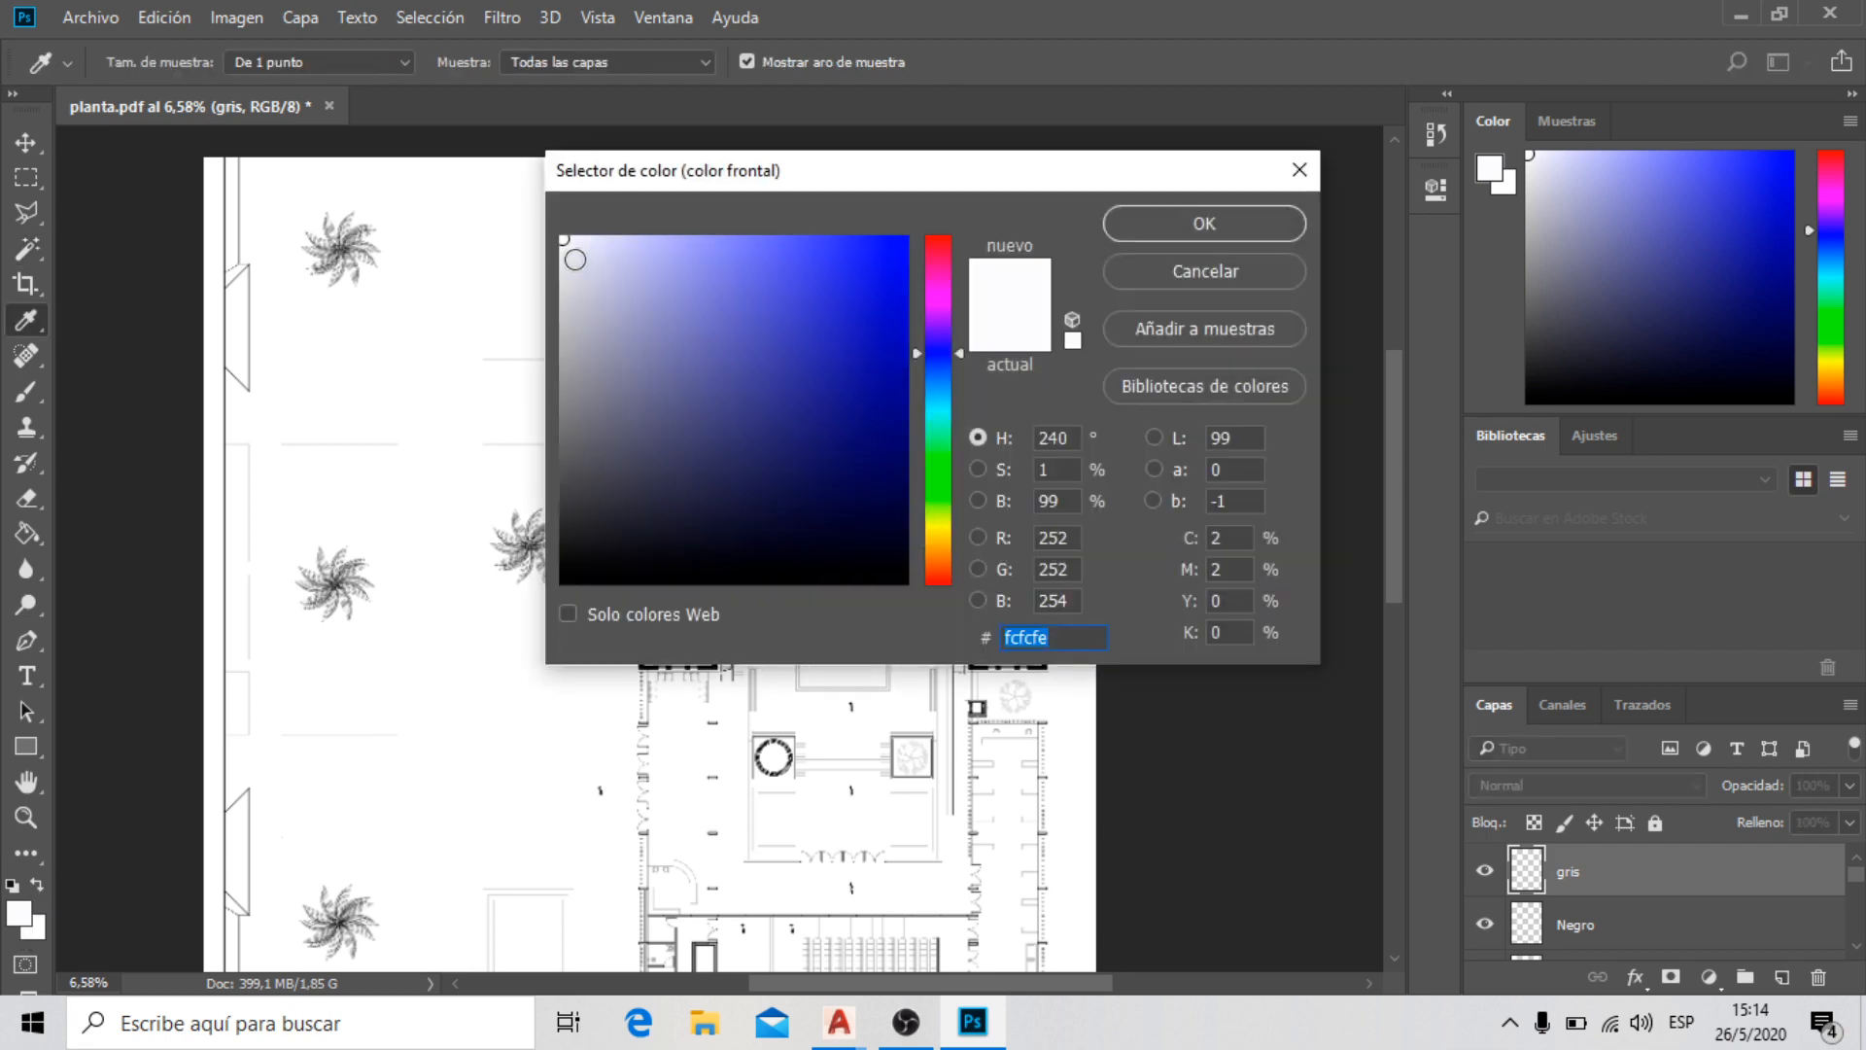
pyautogui.write('ececee')
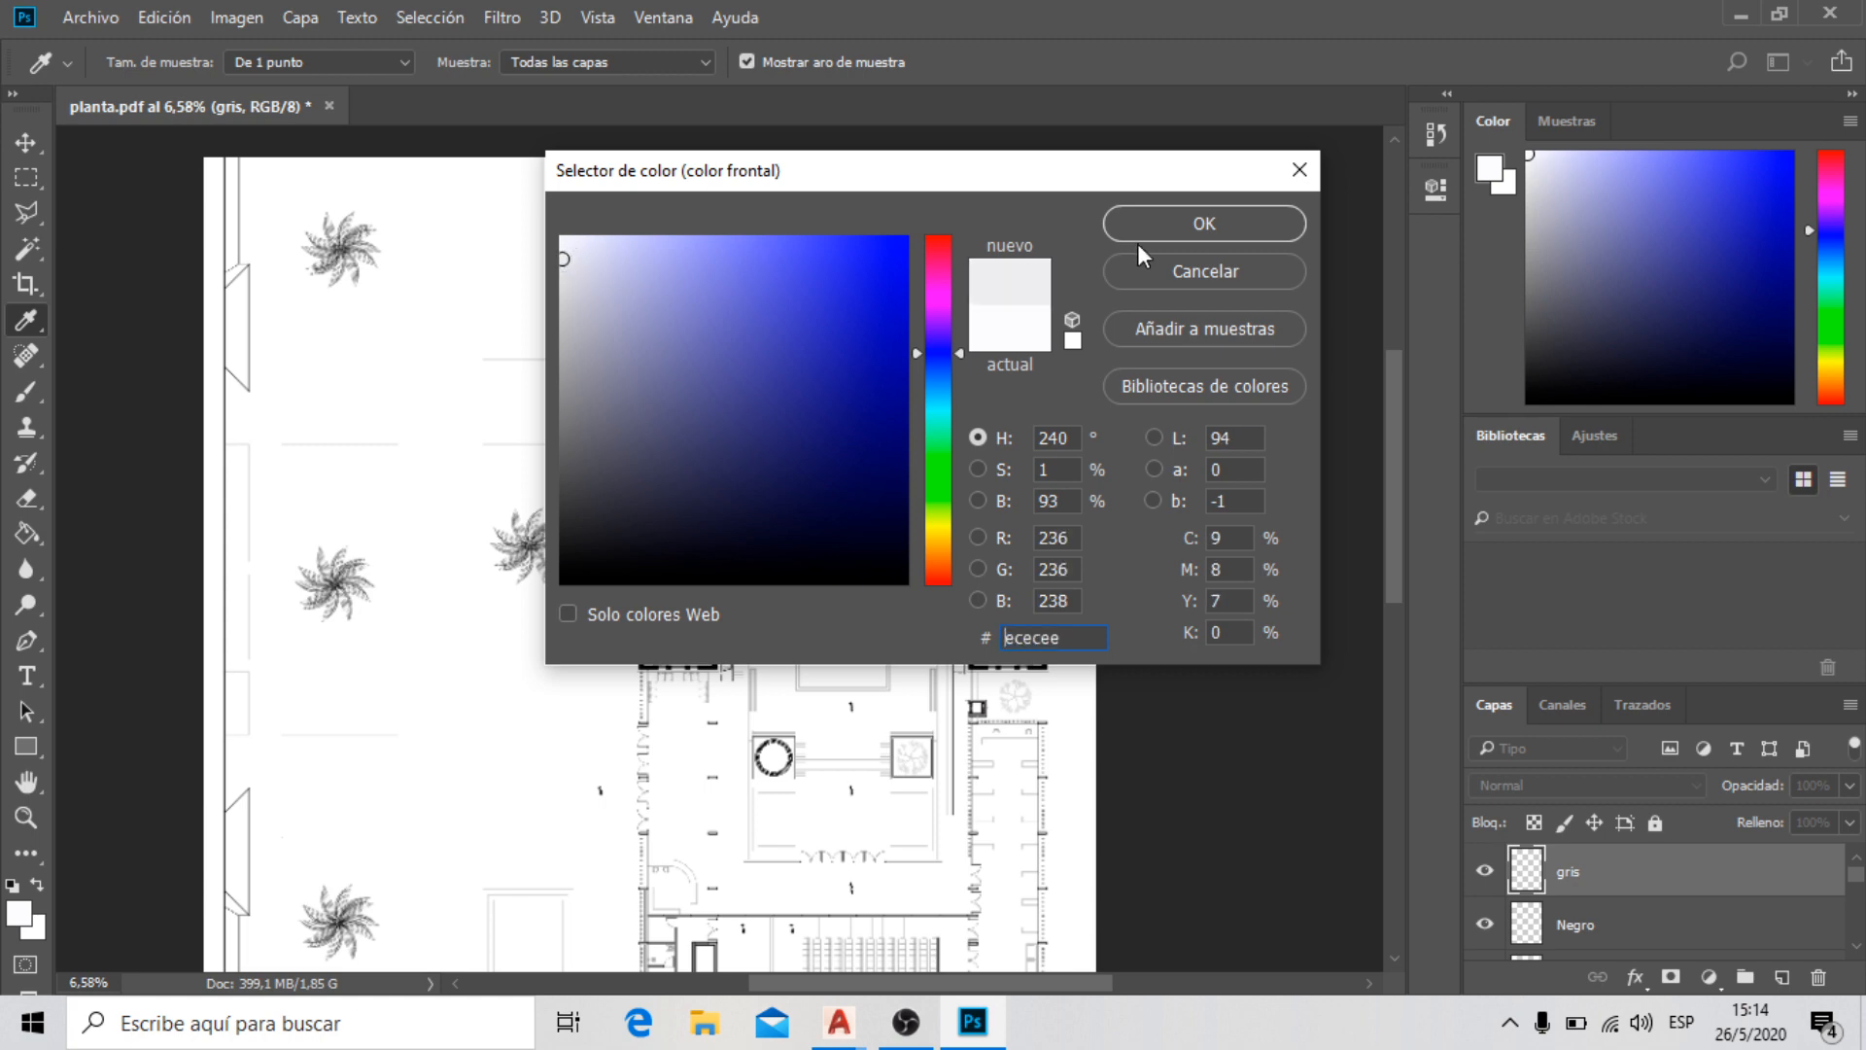
pyautogui.click(1204, 224)
pyautogui.press('w')
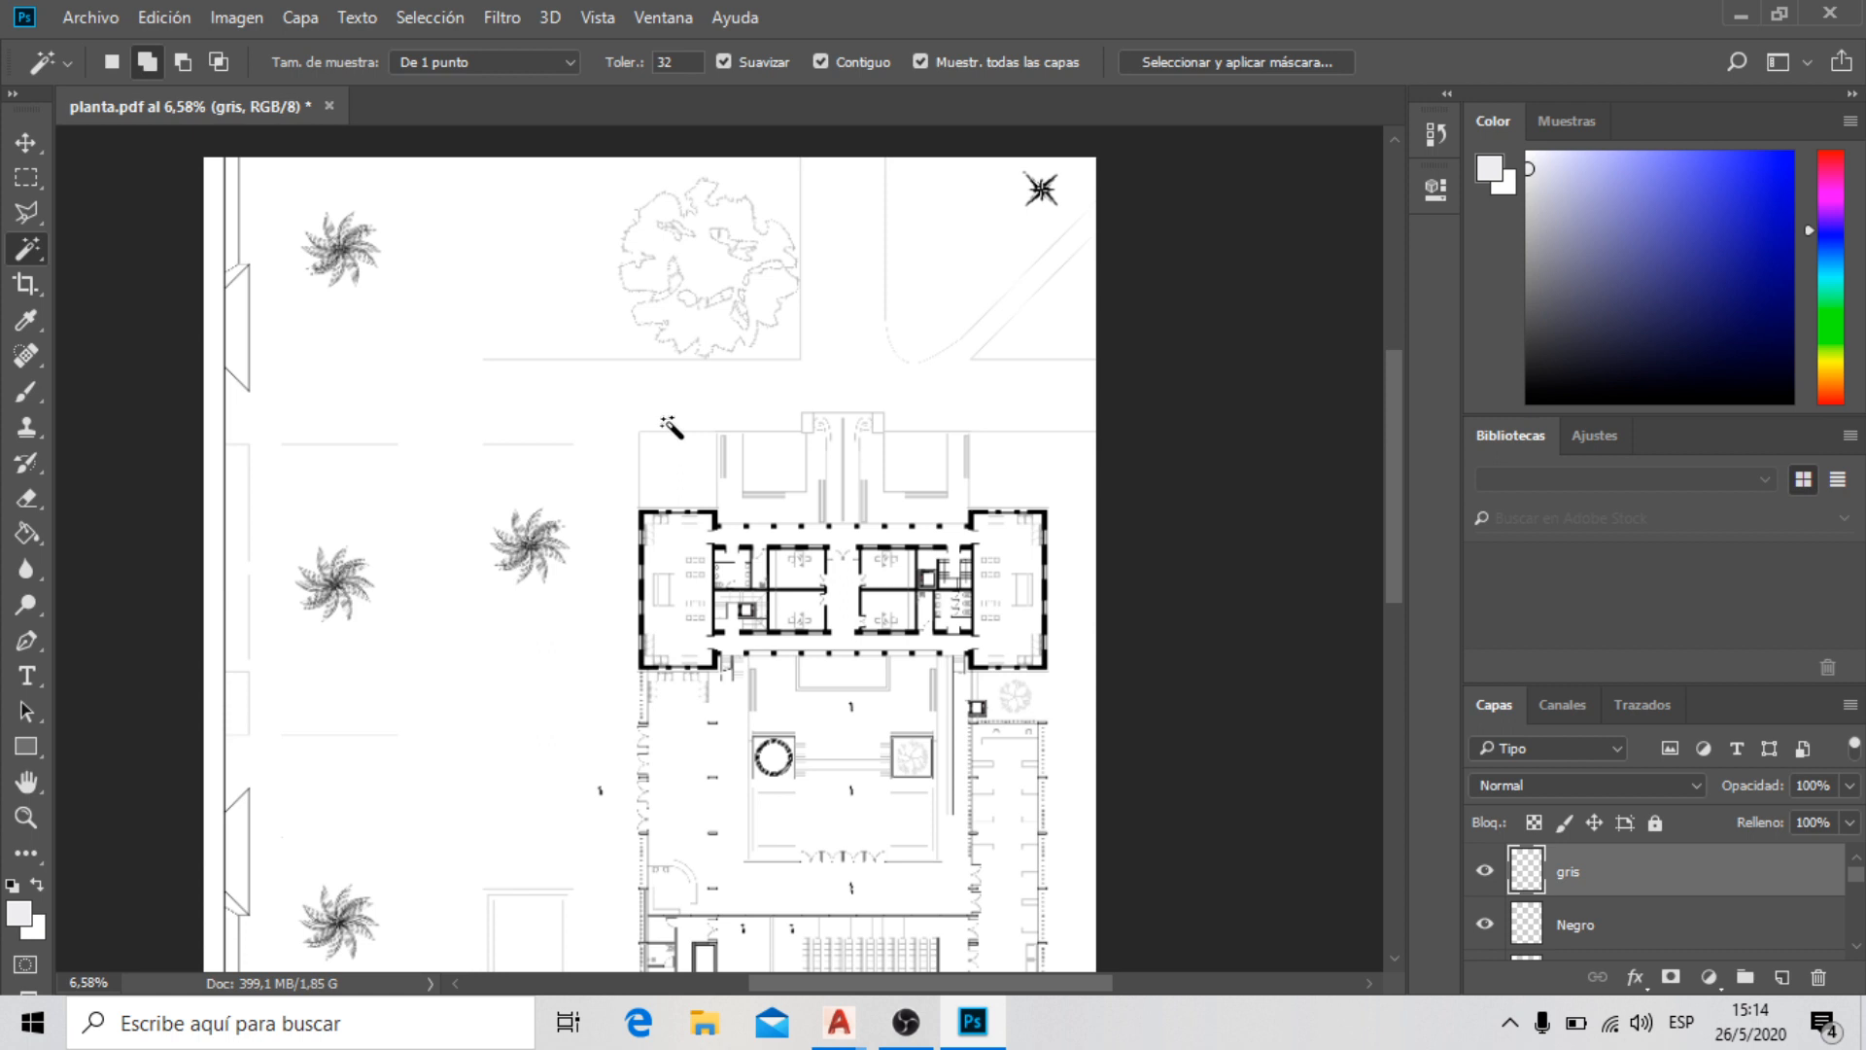
# Start opening an image file and browse to the tfc folder on the desktop
pyautogui.click(105, 21)
pyautogui.click(126, 72)
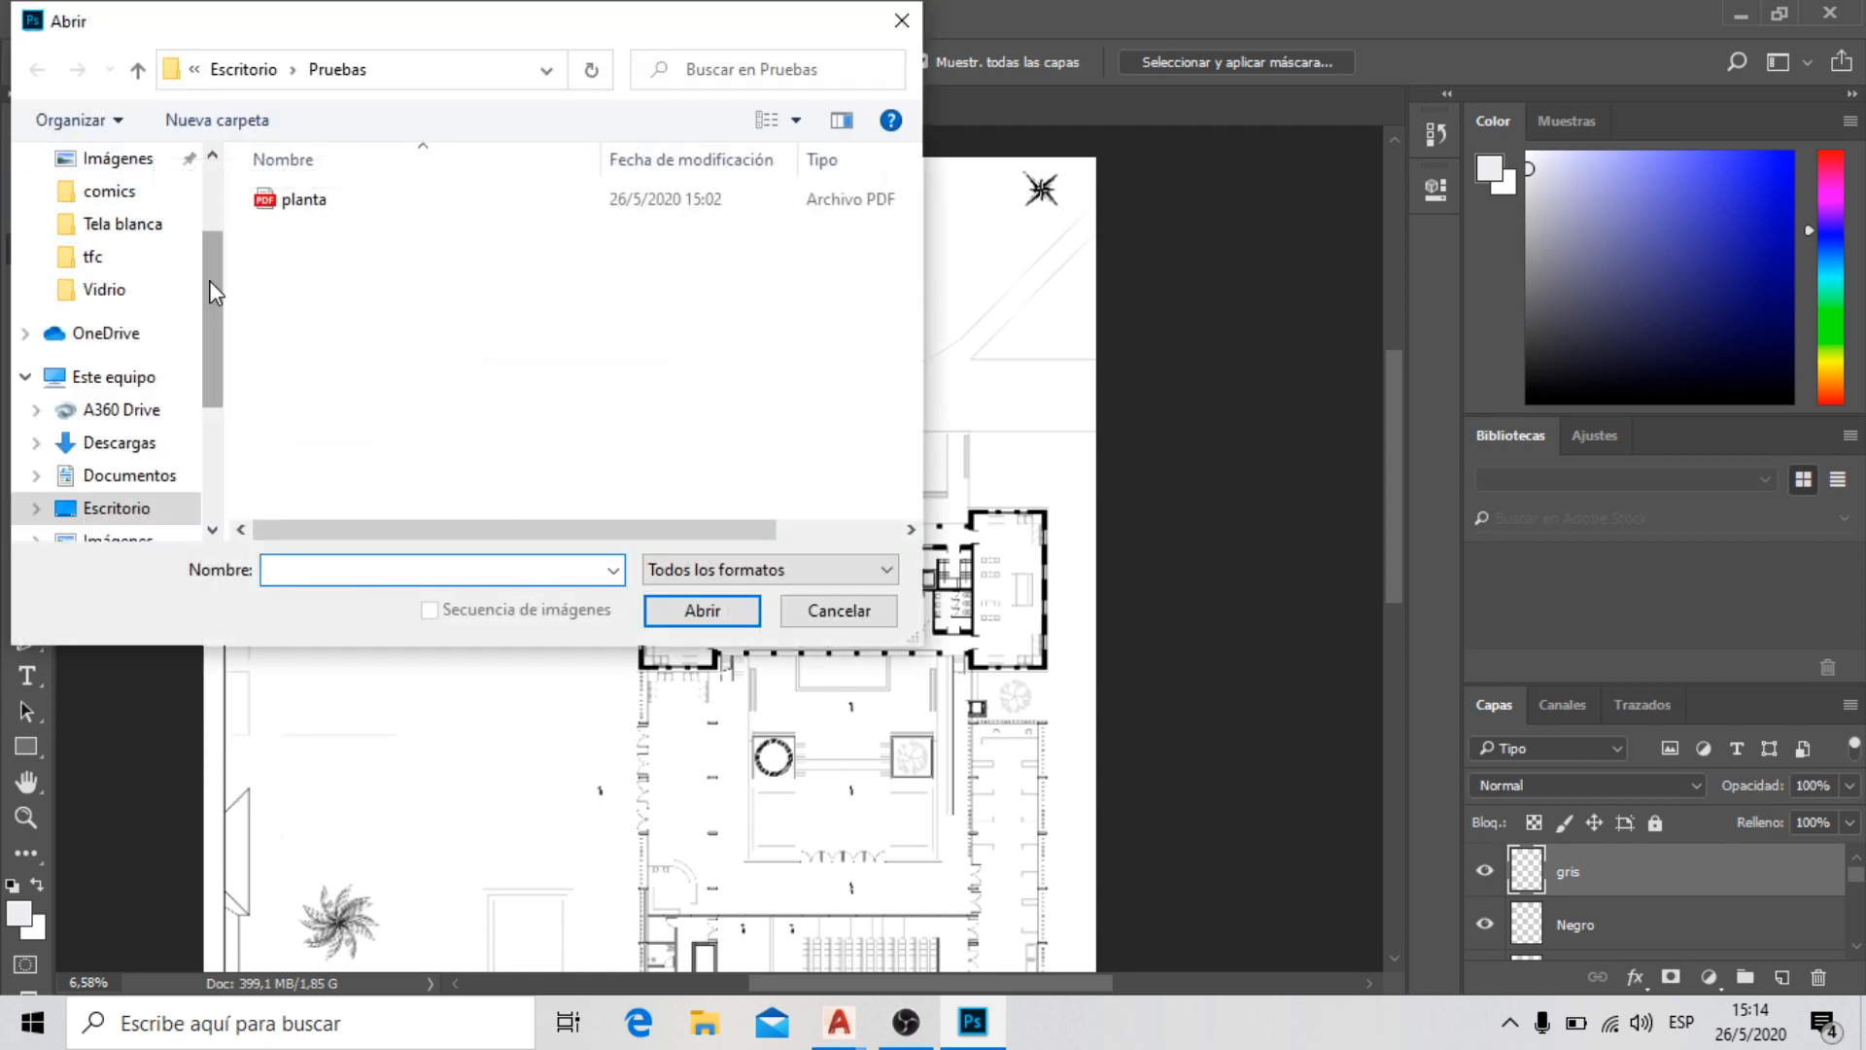
pyautogui.moveTo(212, 282)
pyautogui.mouseDown()
pyautogui.moveTo(227, 433)
pyautogui.moveTo(226, 224)
pyautogui.moveTo(230, 257)
pyautogui.mouseUp()
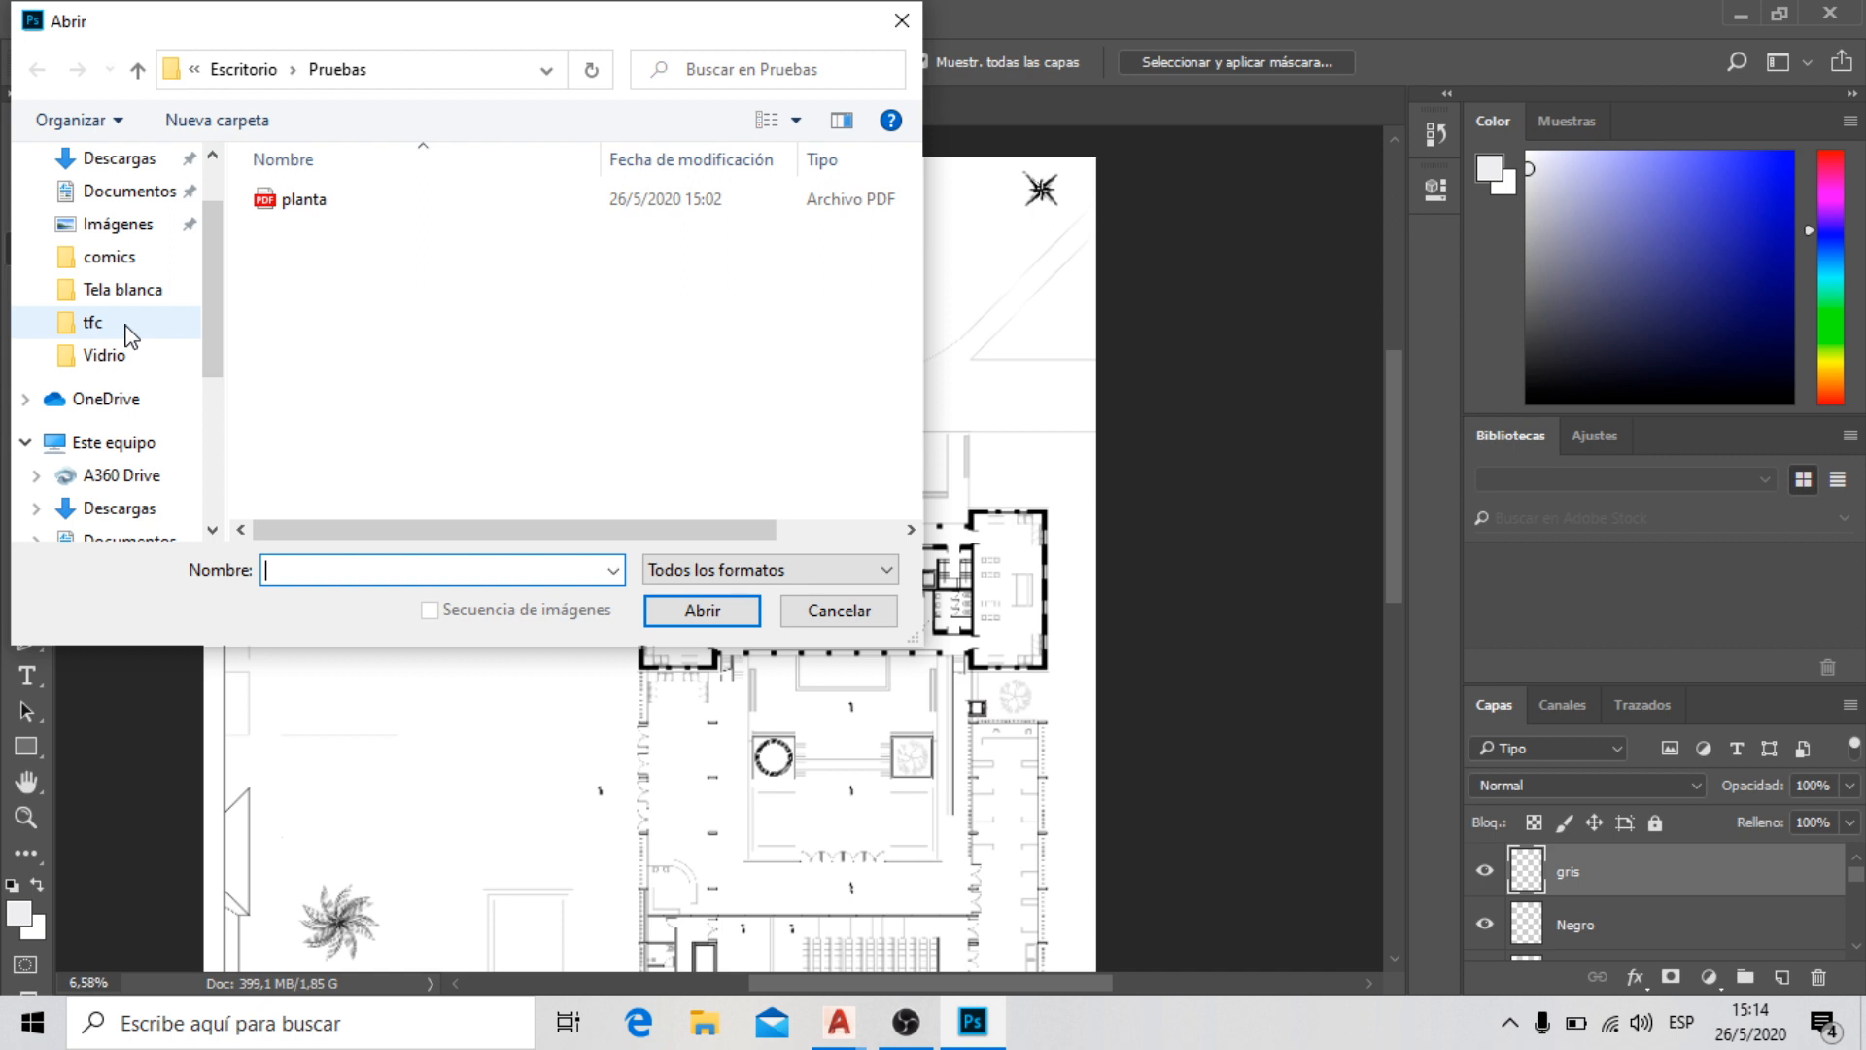
pyautogui.scroll(-2, 107, 291)
pyautogui.click(97, 258)
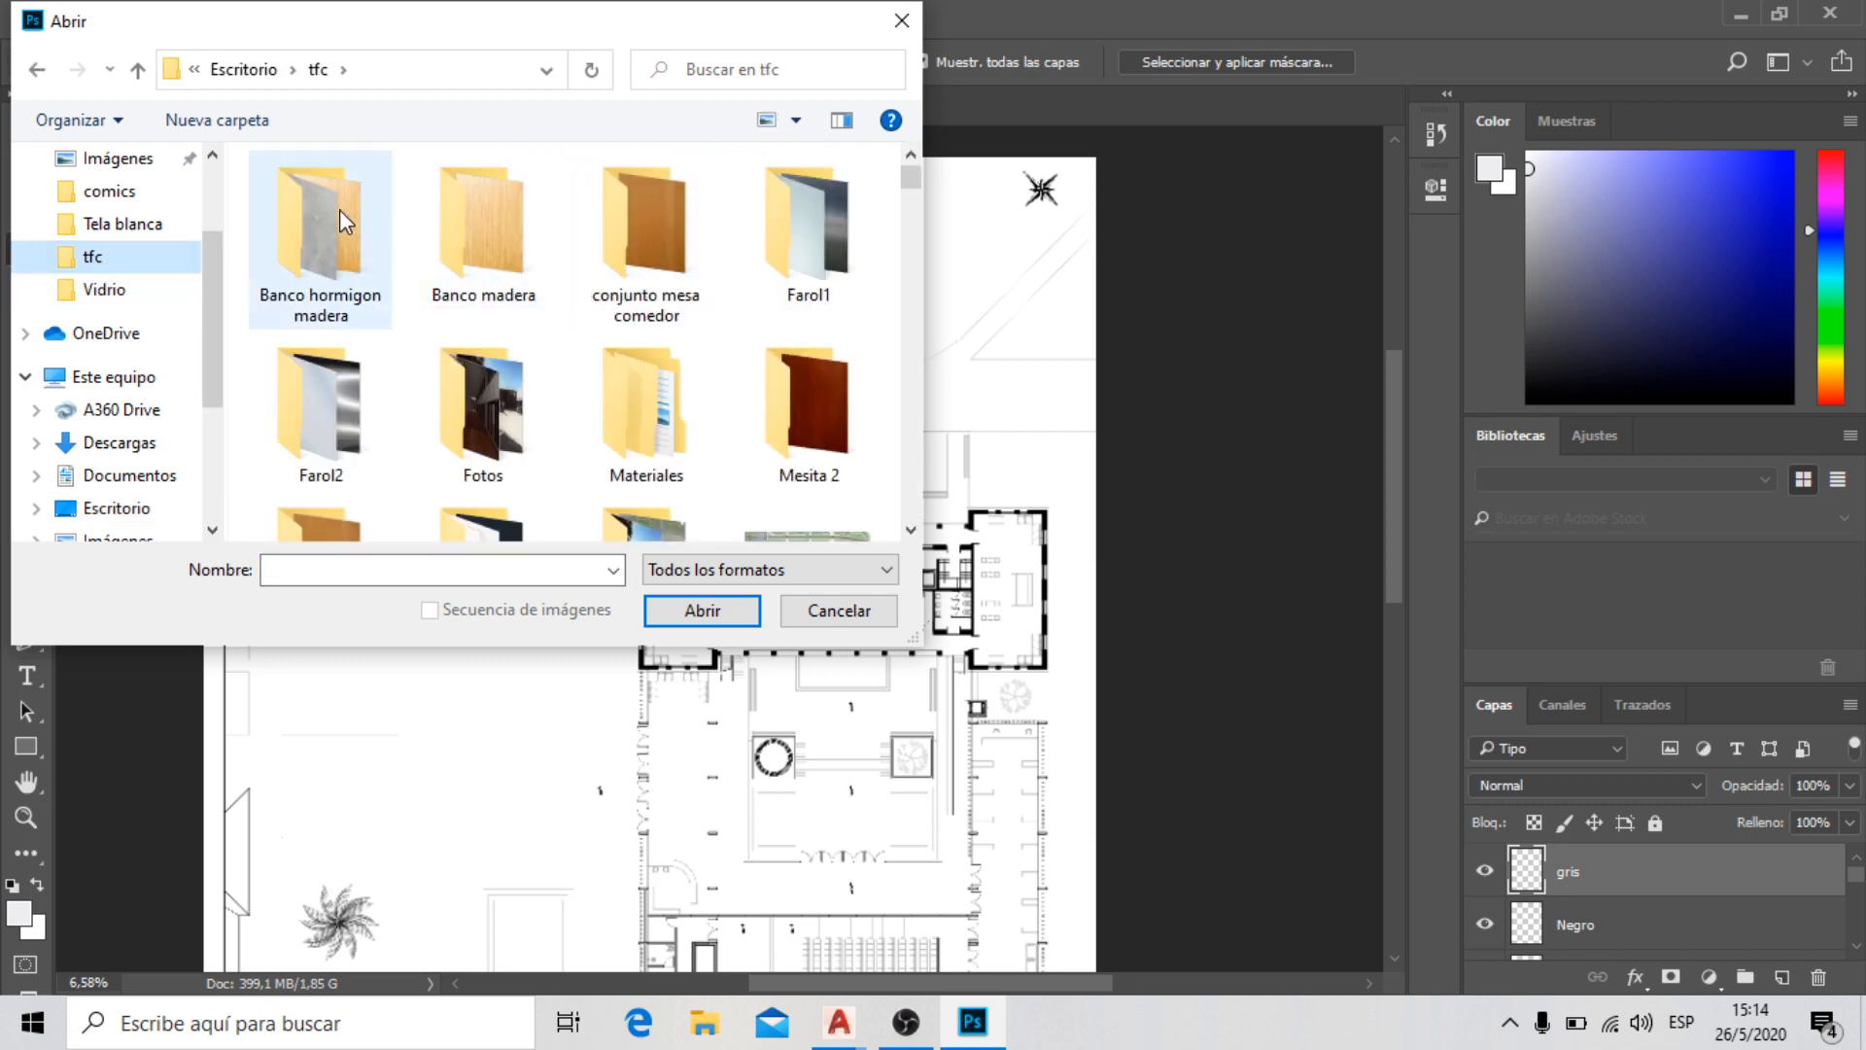
pyautogui.scroll(-5, 584, 263)
pyautogui.scroll(5, 612, 258)
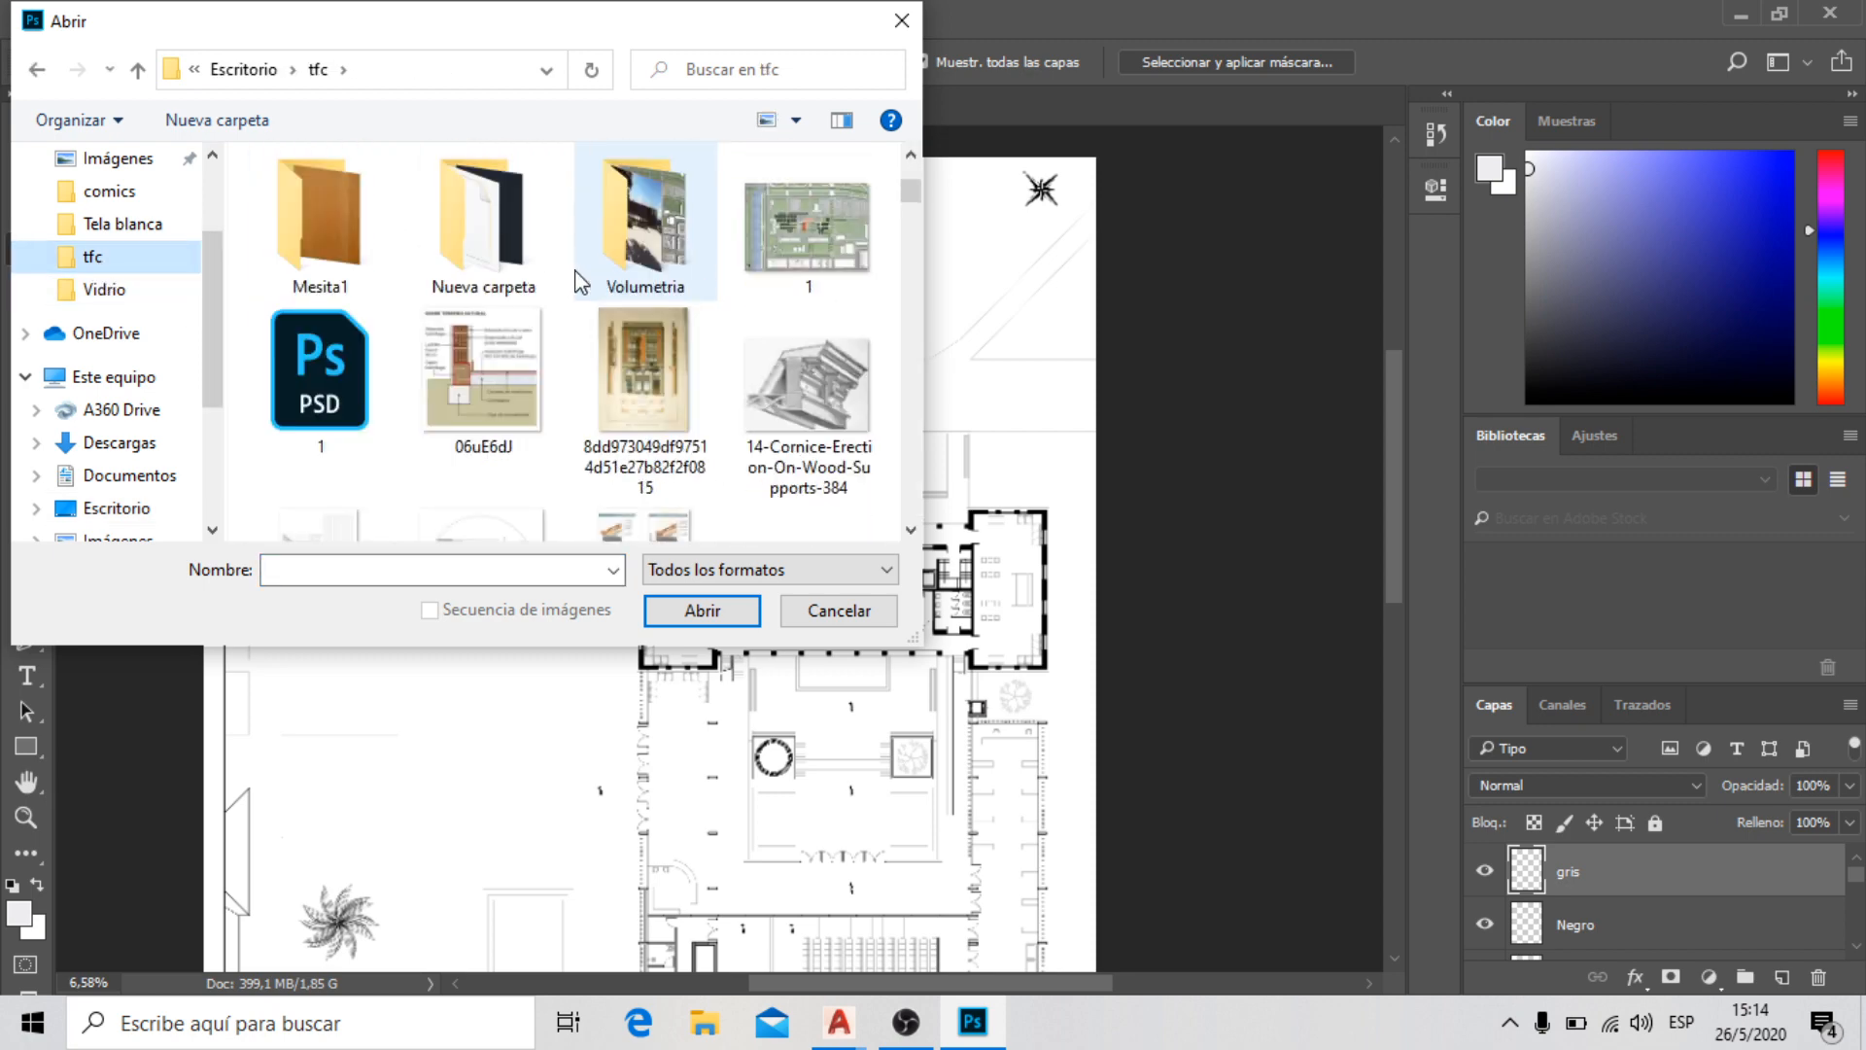
# Open the concrete texture image from the Hormigon1 folder inside Materiales, keeping its color profile unmodified
pyautogui.doubleClick(651, 399)
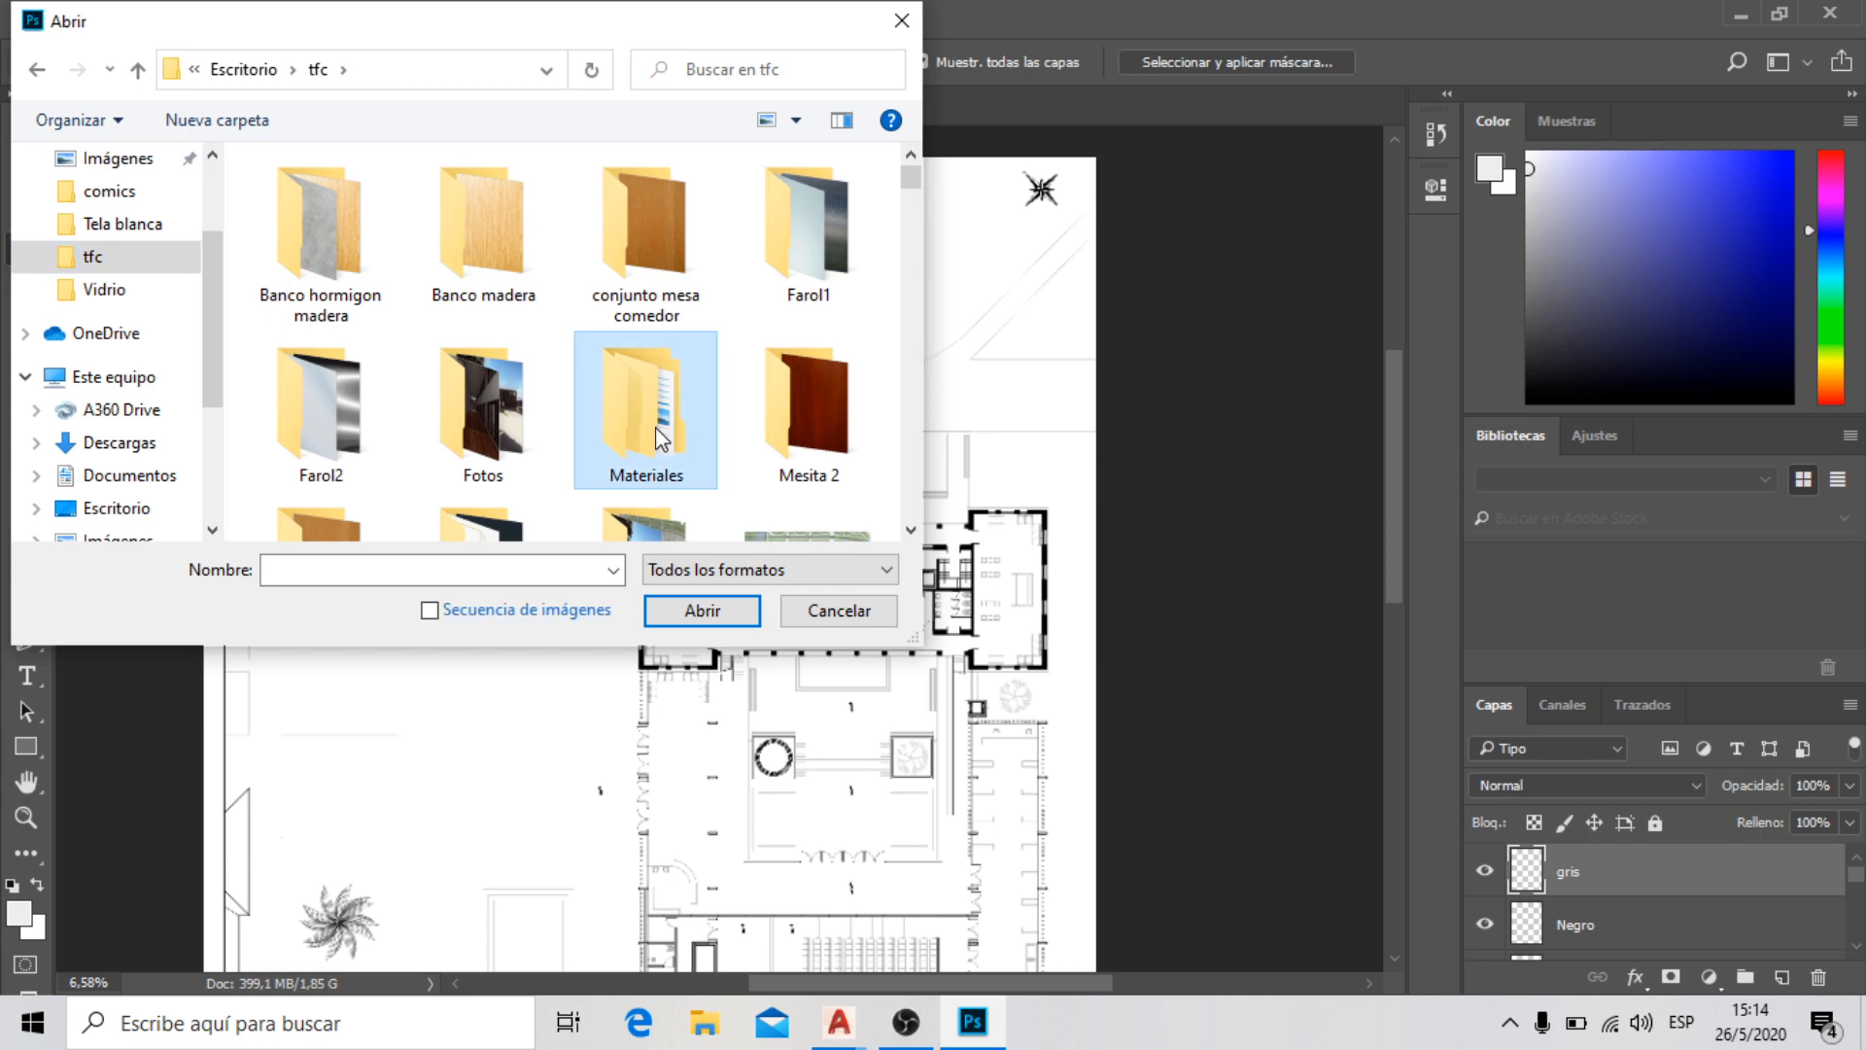
pyautogui.doubleClick(350, 229)
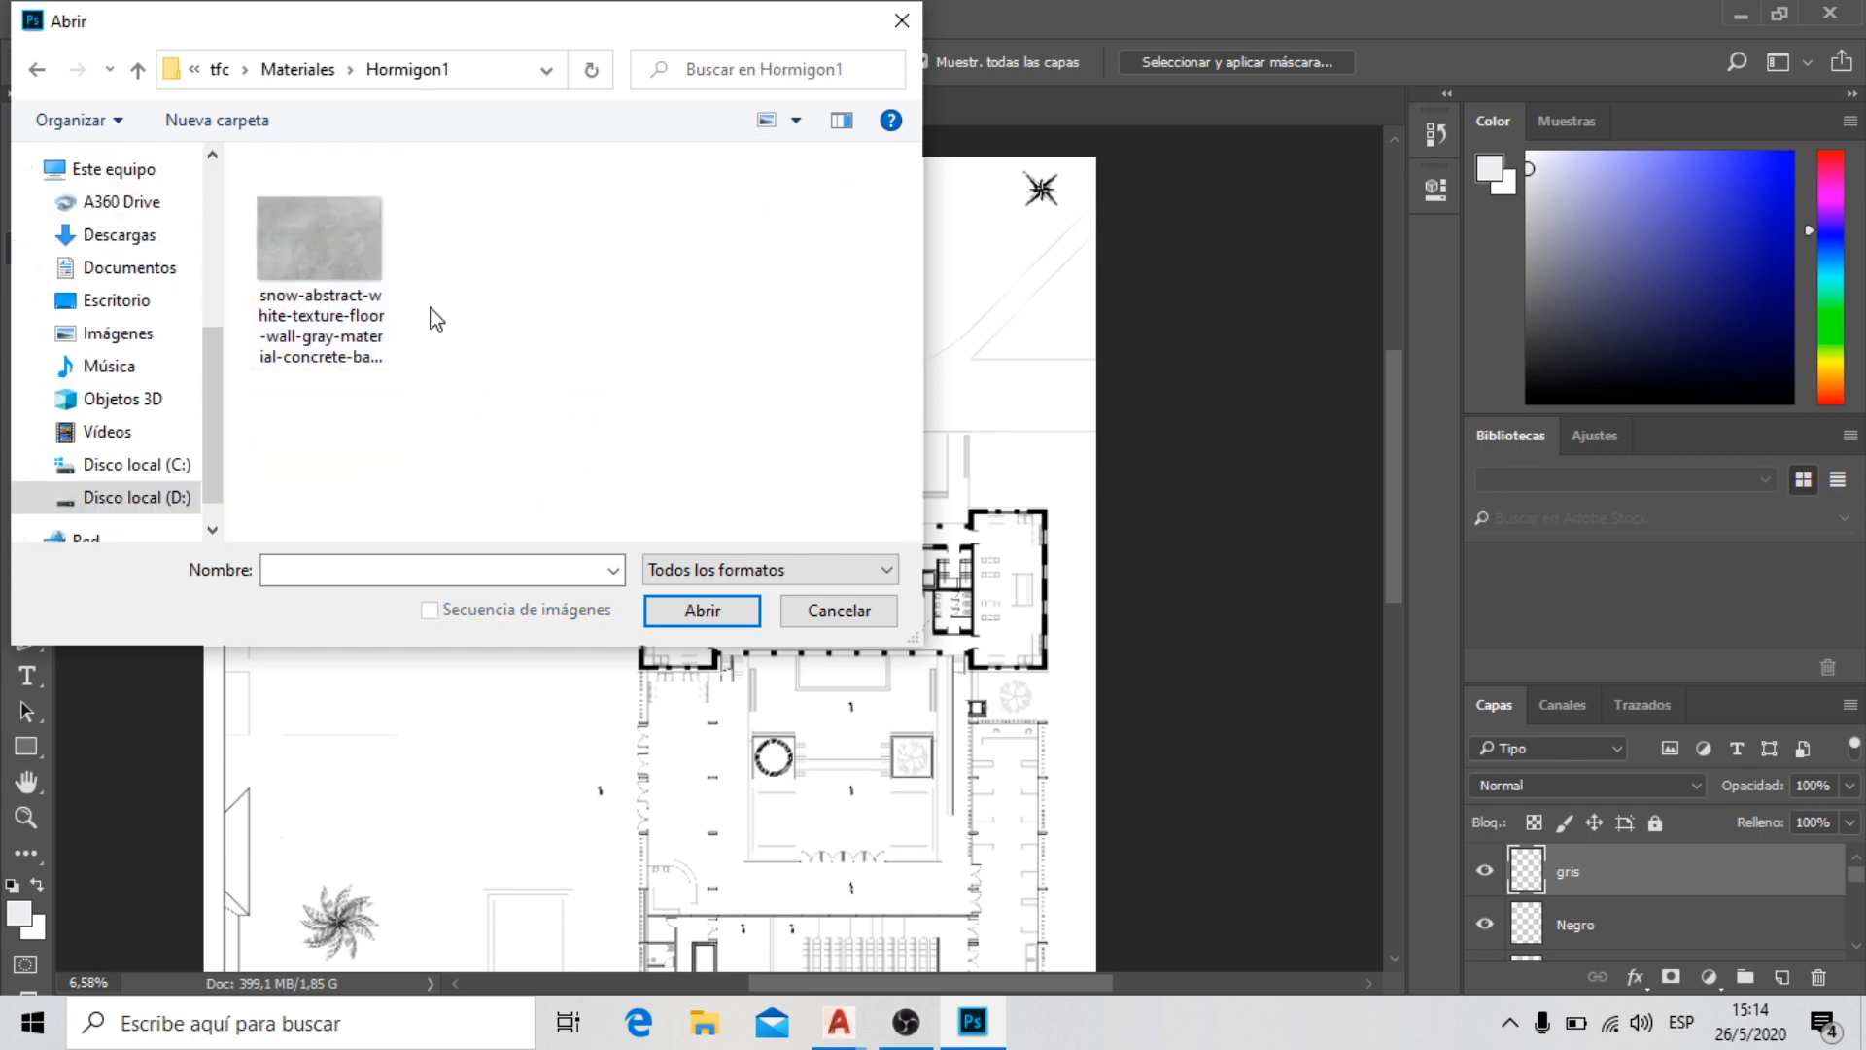
pyautogui.click(320, 253)
pyautogui.click(747, 615)
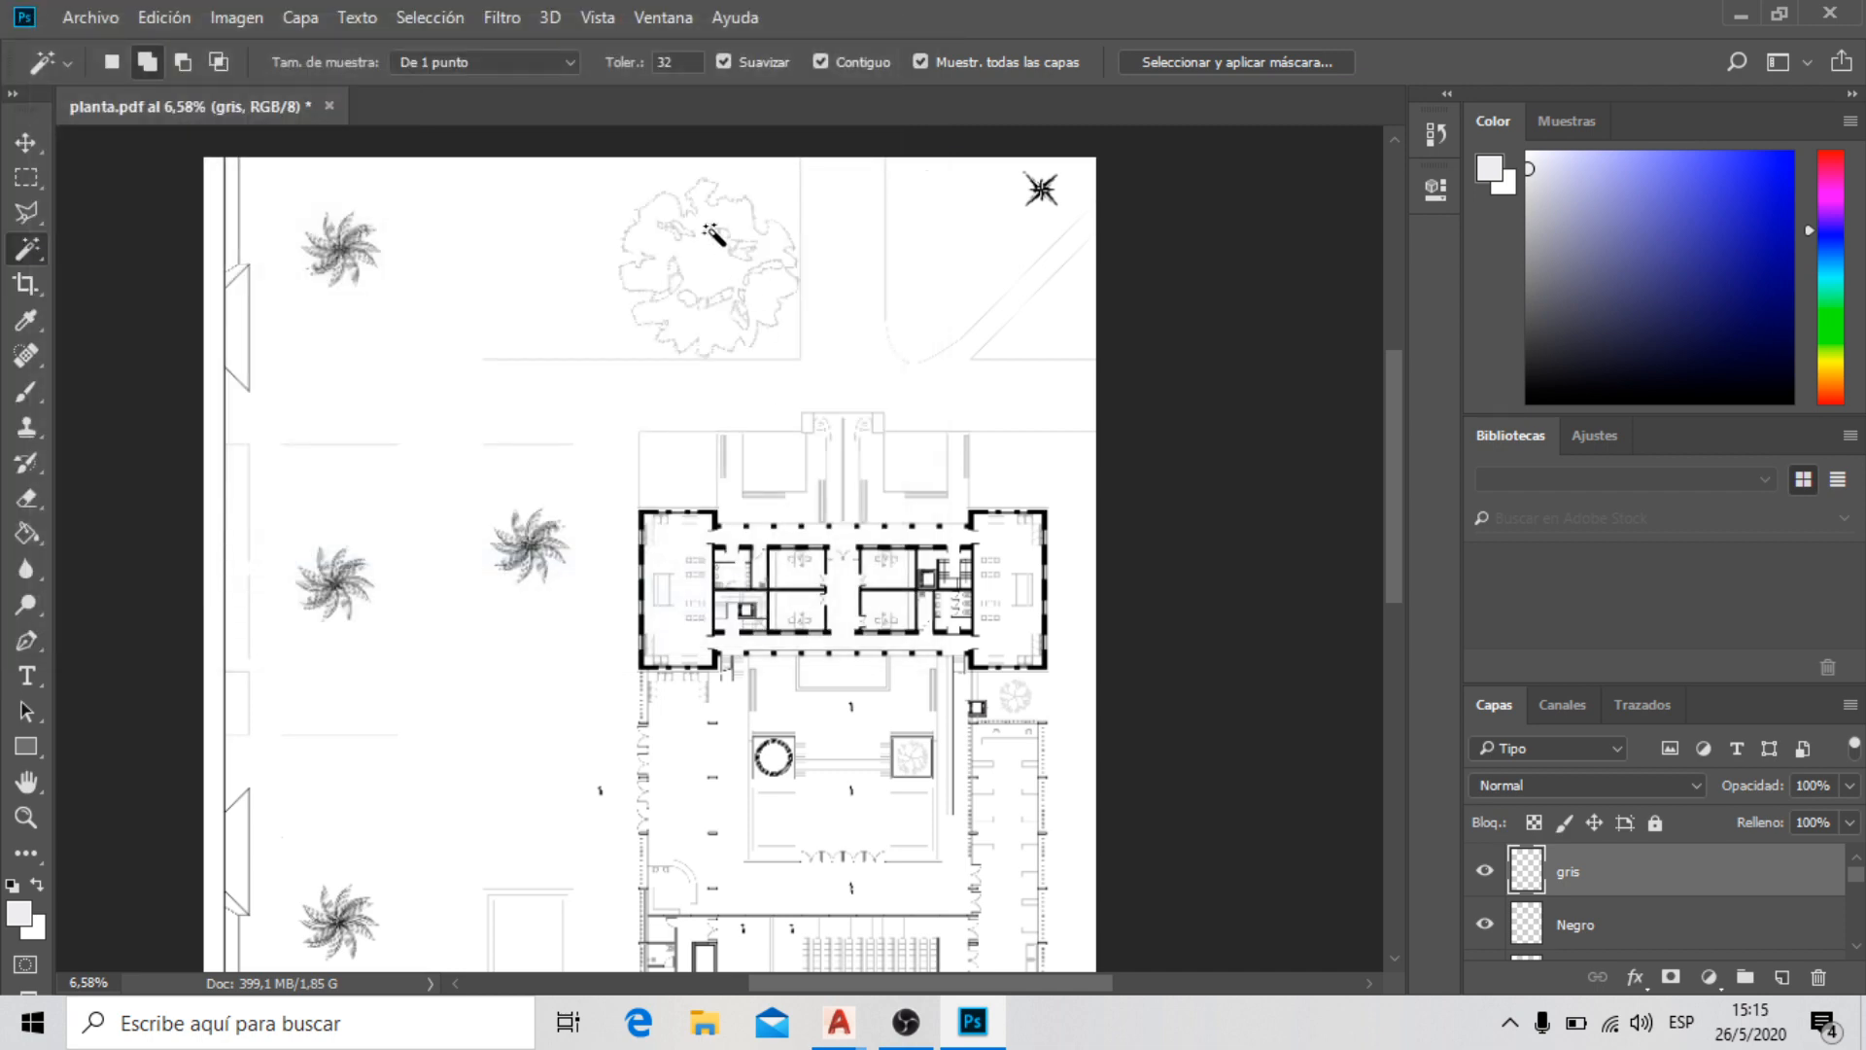
pyautogui.press('w')
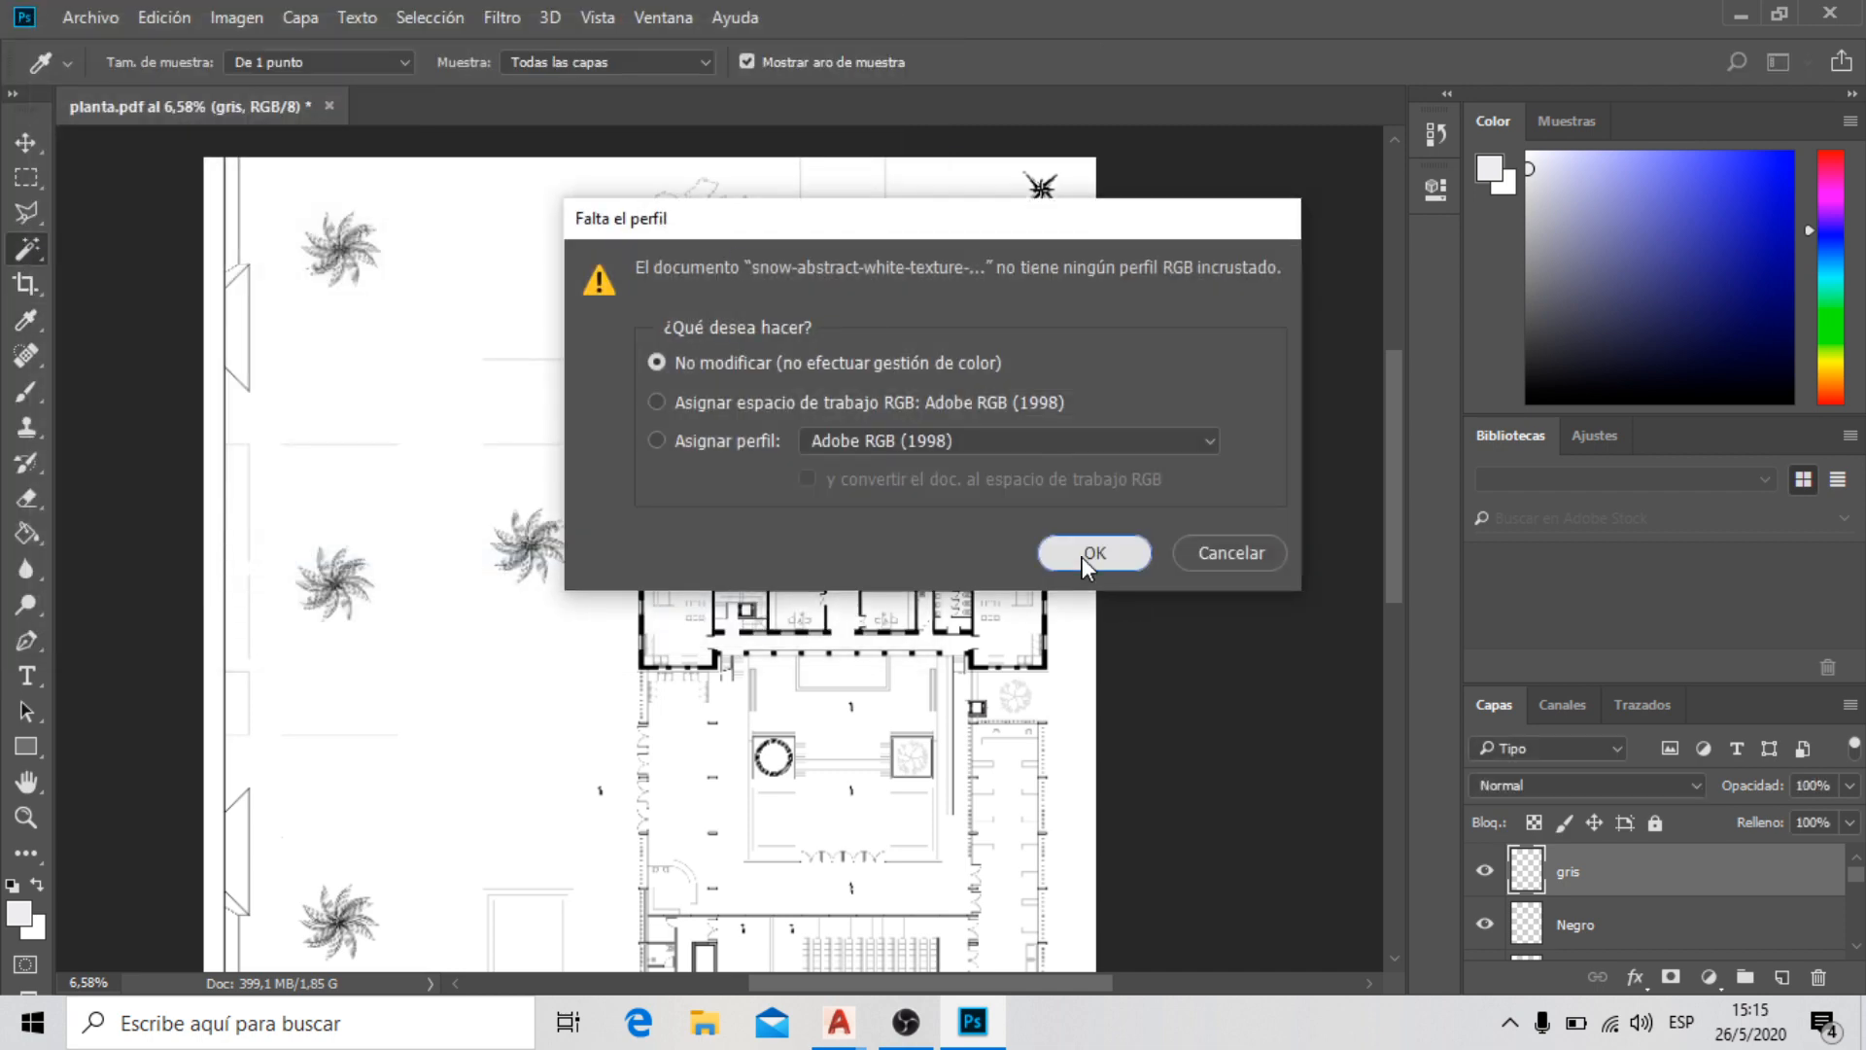
pyautogui.click(1082, 557)
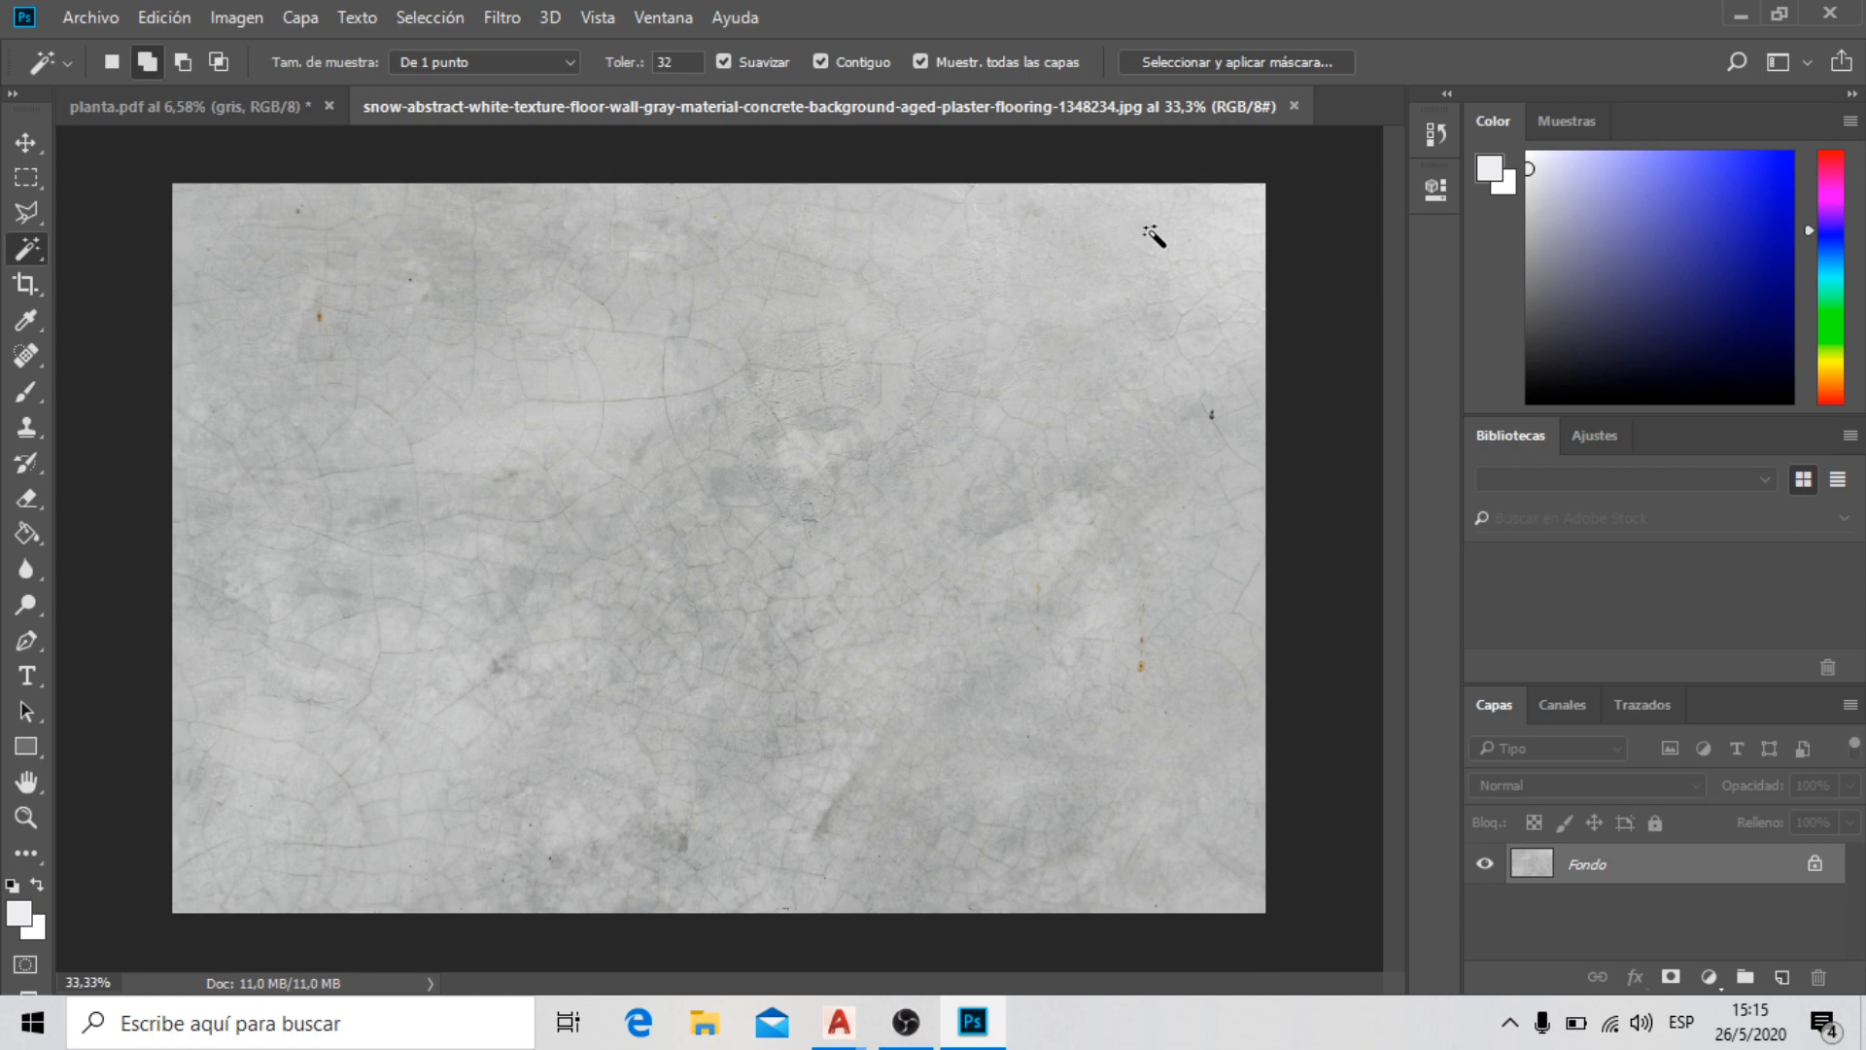
# Define the concrete texture as a pattern named h1 and close the texture image
pyautogui.click(167, 19)
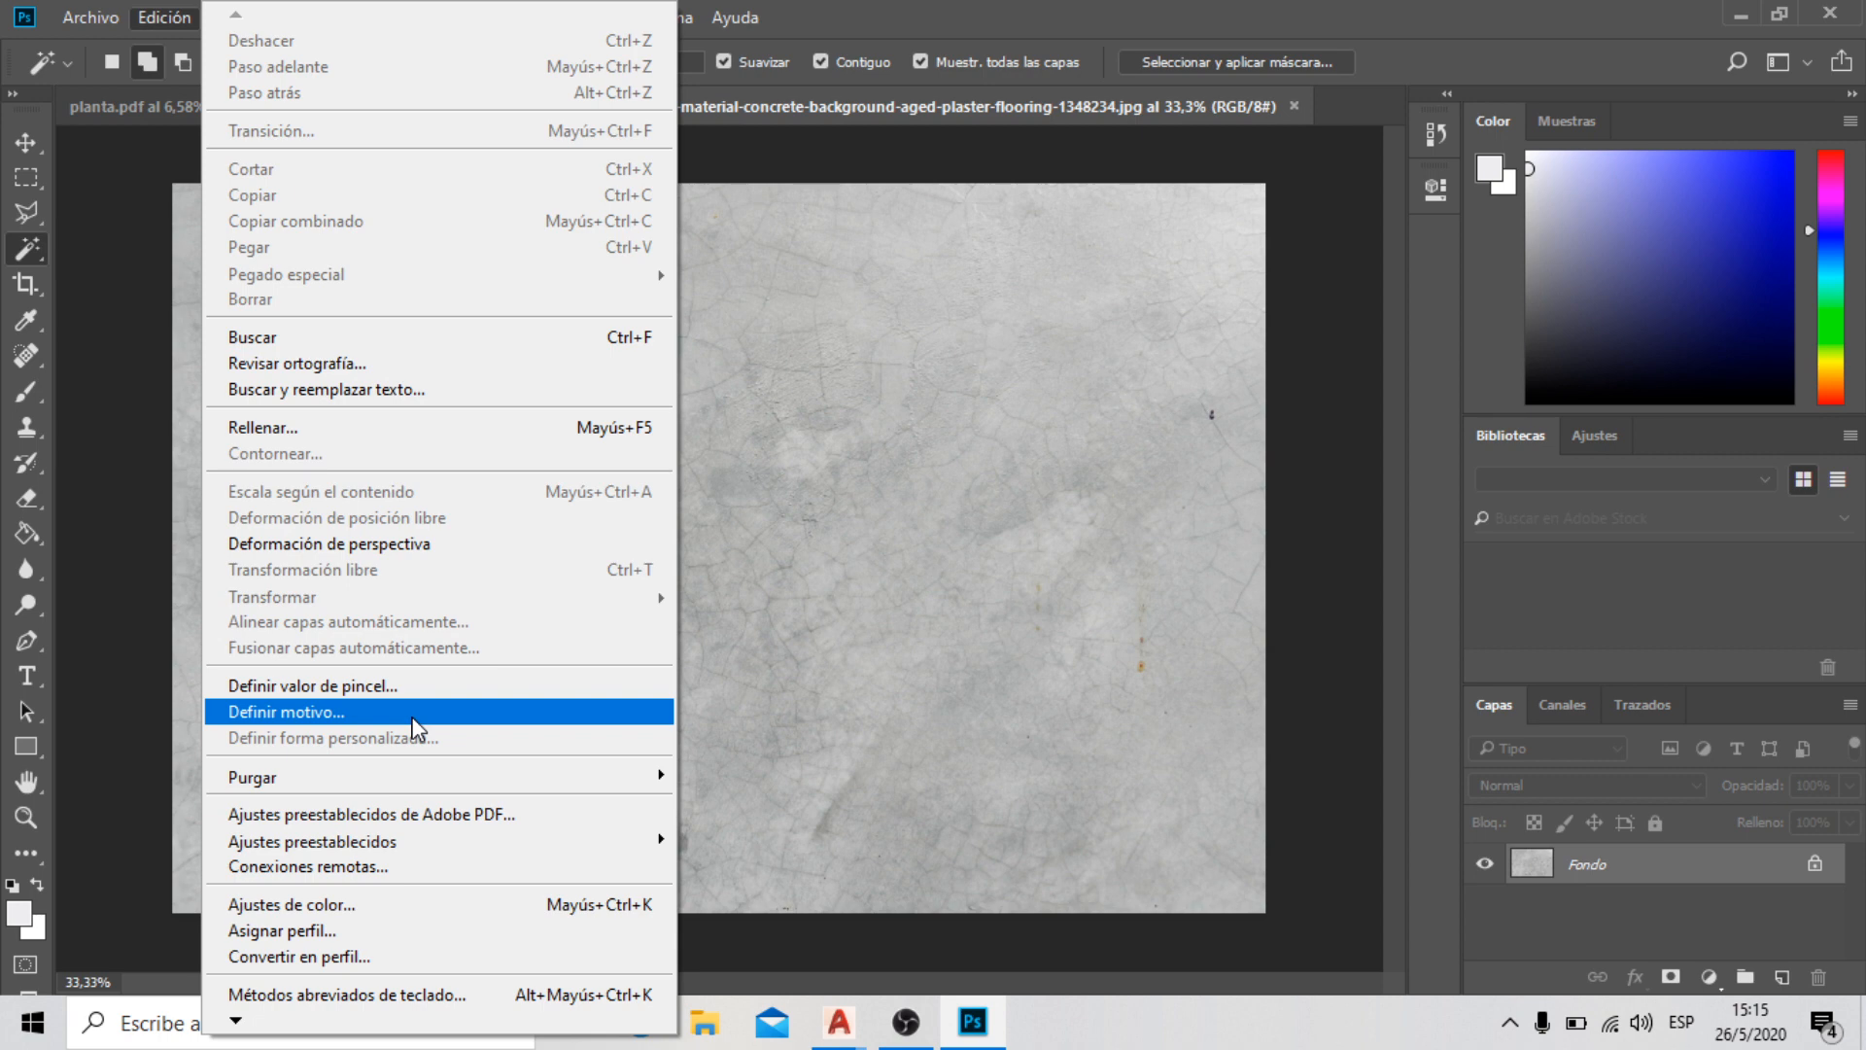
pyautogui.click(256, 711)
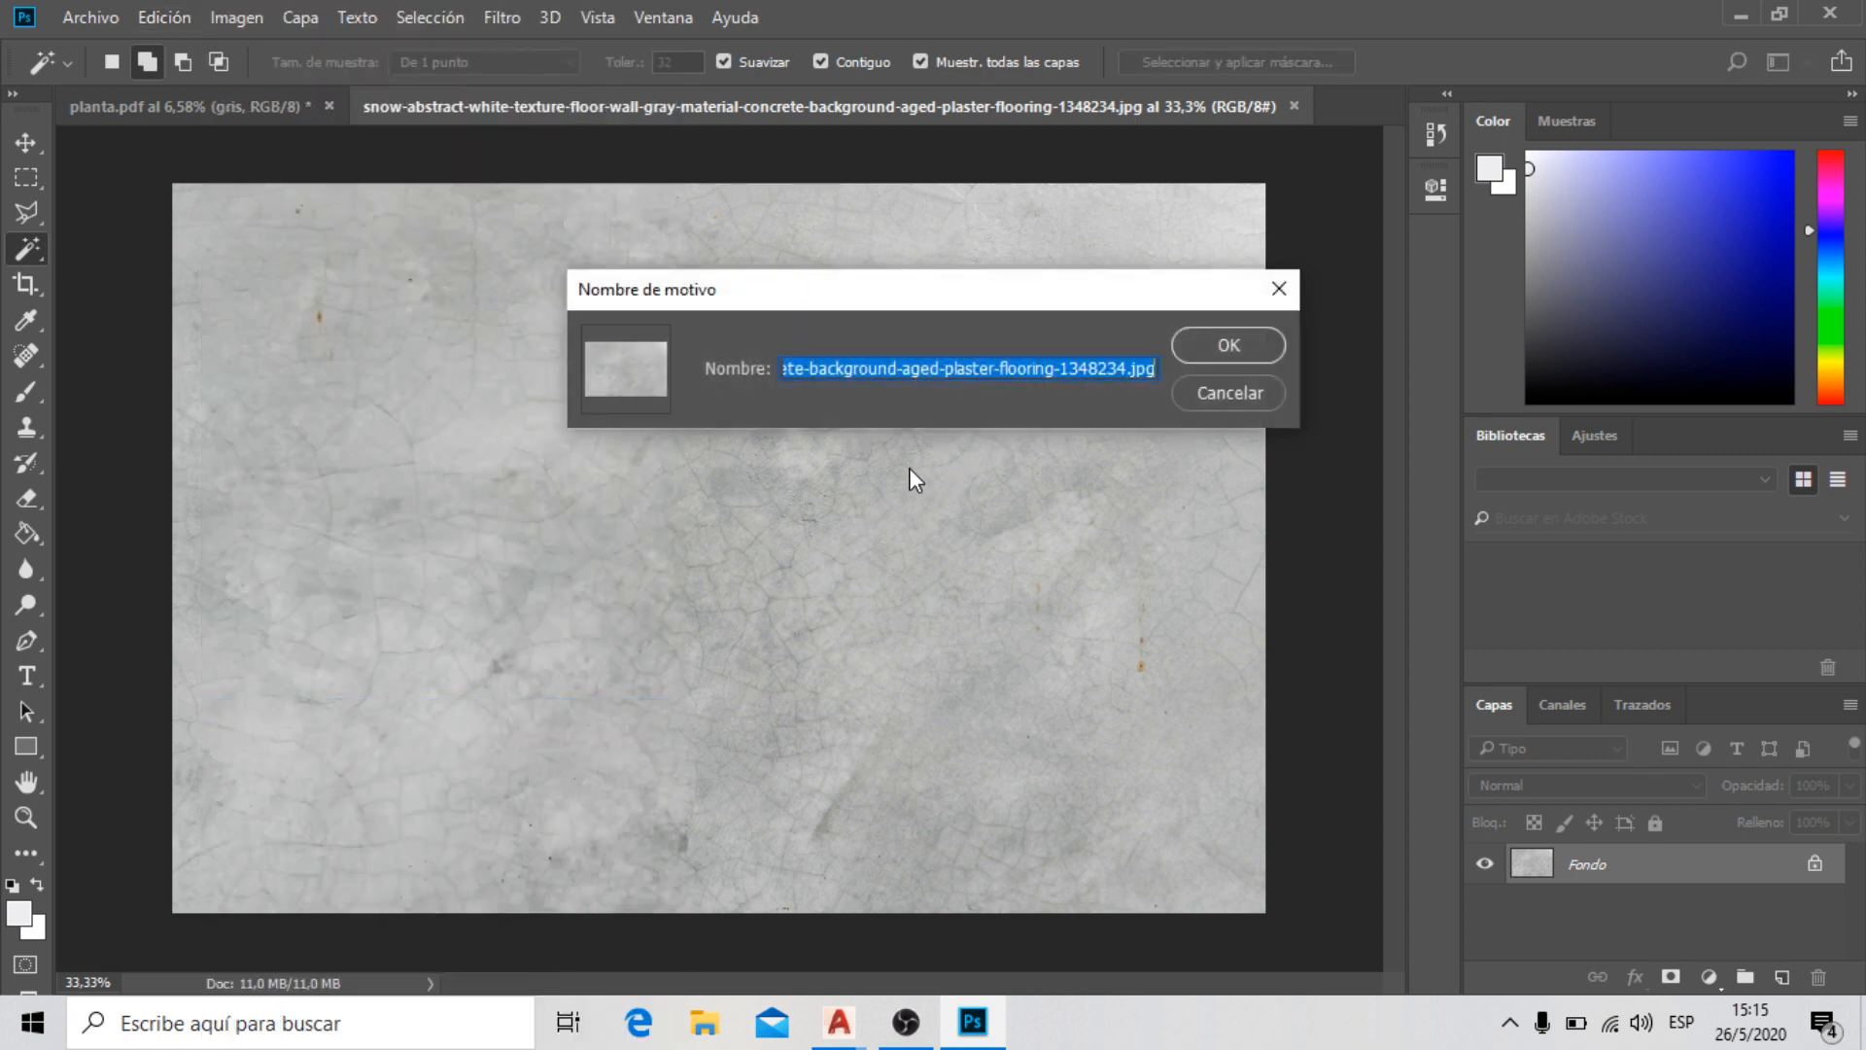
pyautogui.write('h1')
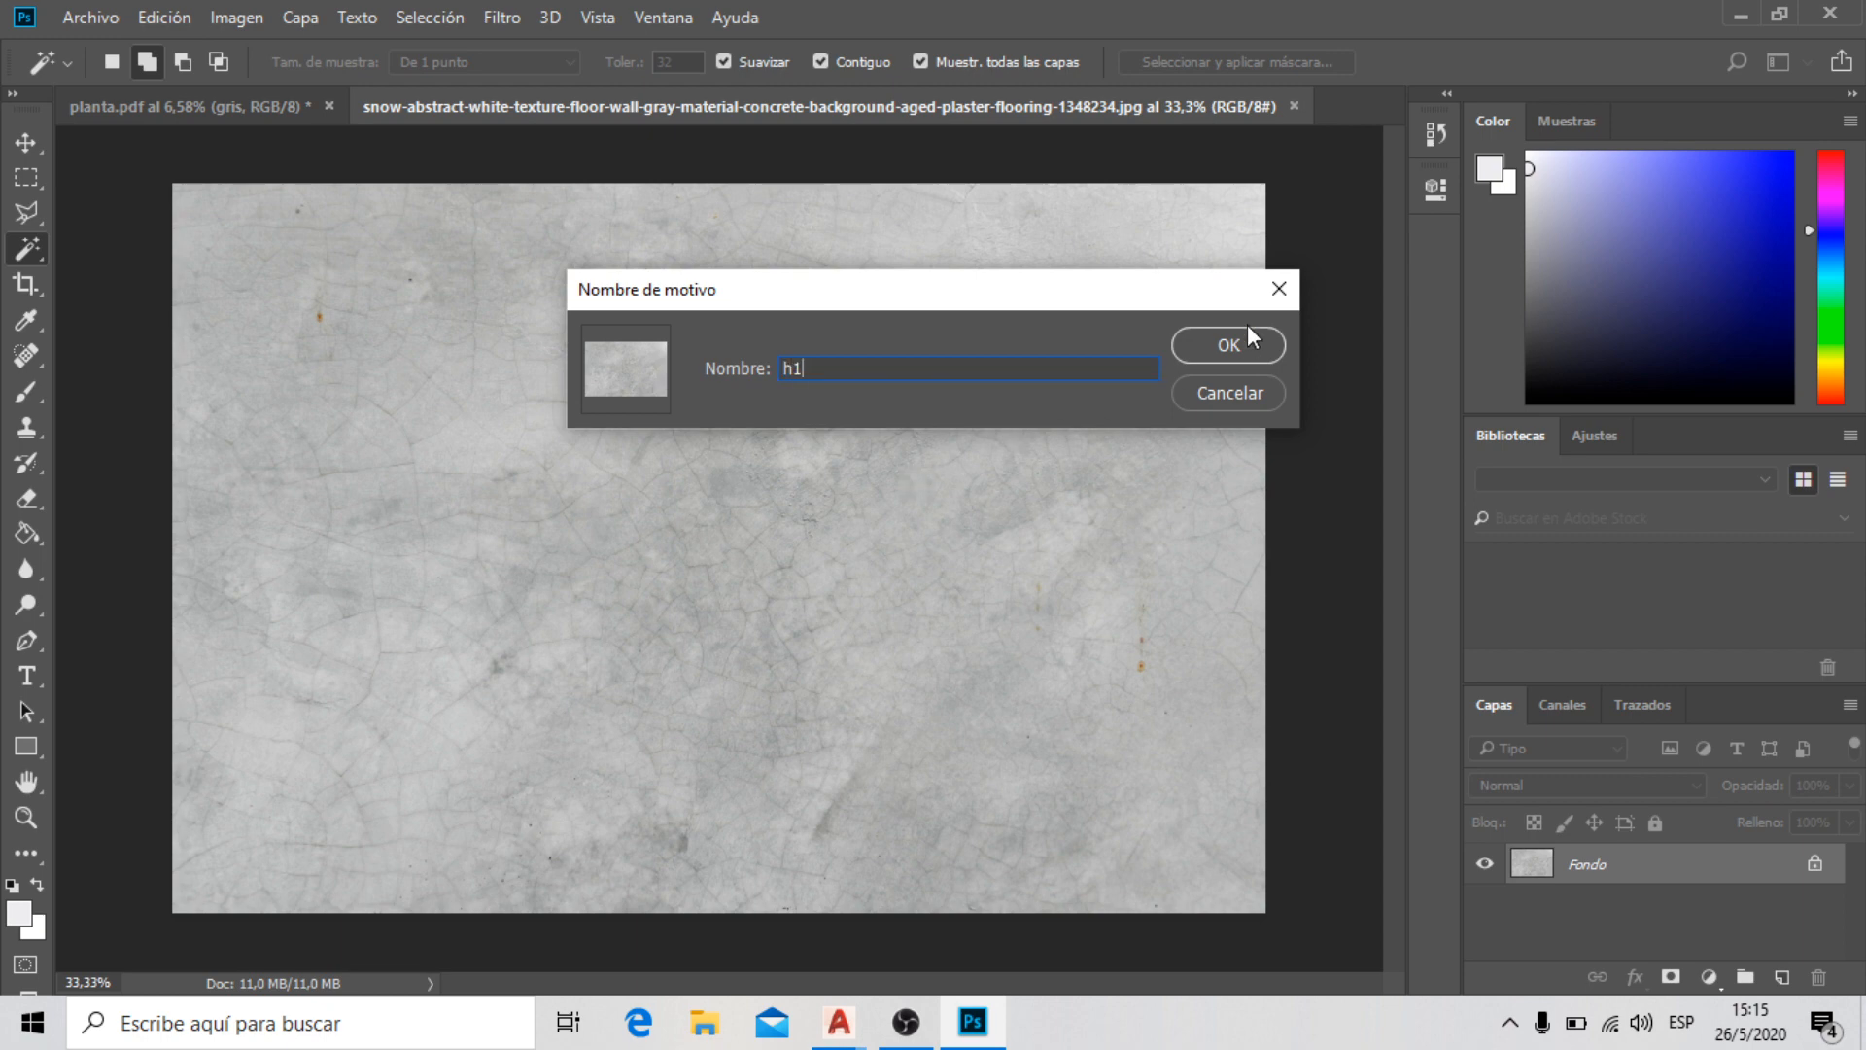
pyautogui.click(1223, 347)
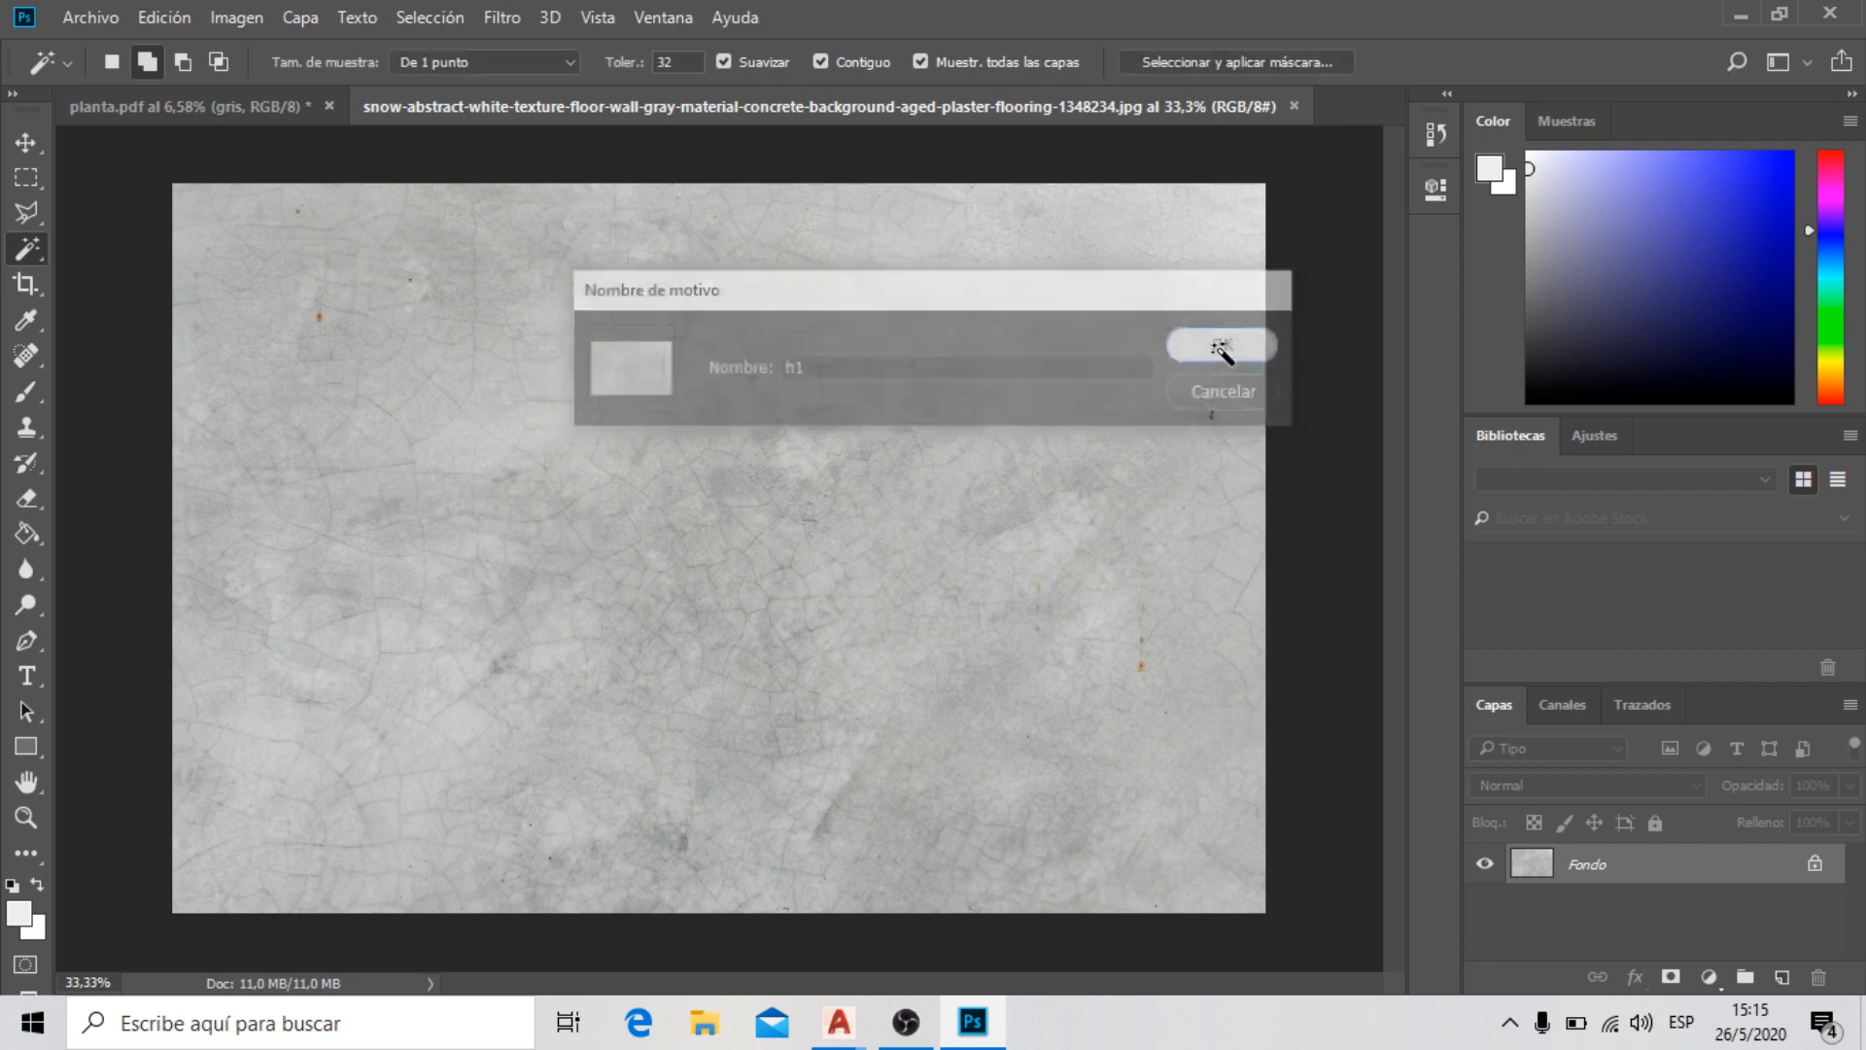
pyautogui.click(1295, 106)
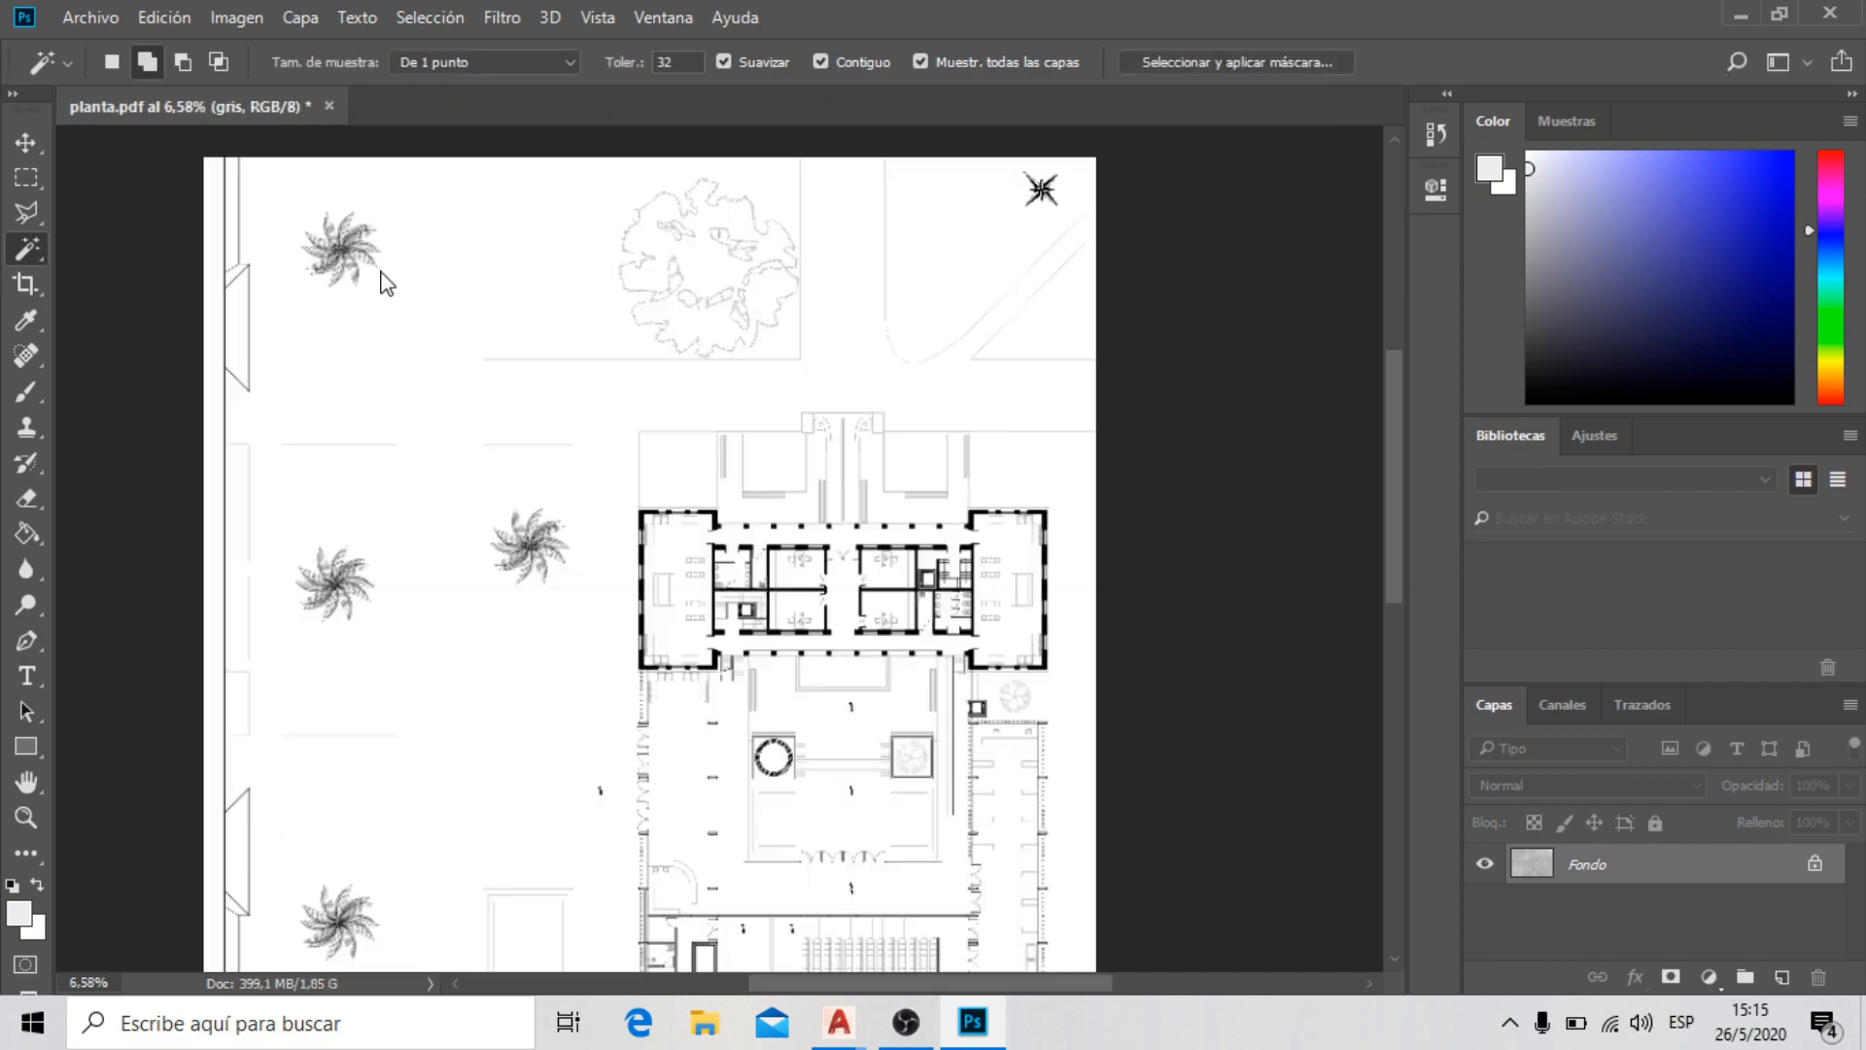
# Create a new layer named hormigon1 above the gris layer in the site plan
pyautogui.scroll(-2, 591, 559)
pyautogui.scroll(-1, 529, 324)
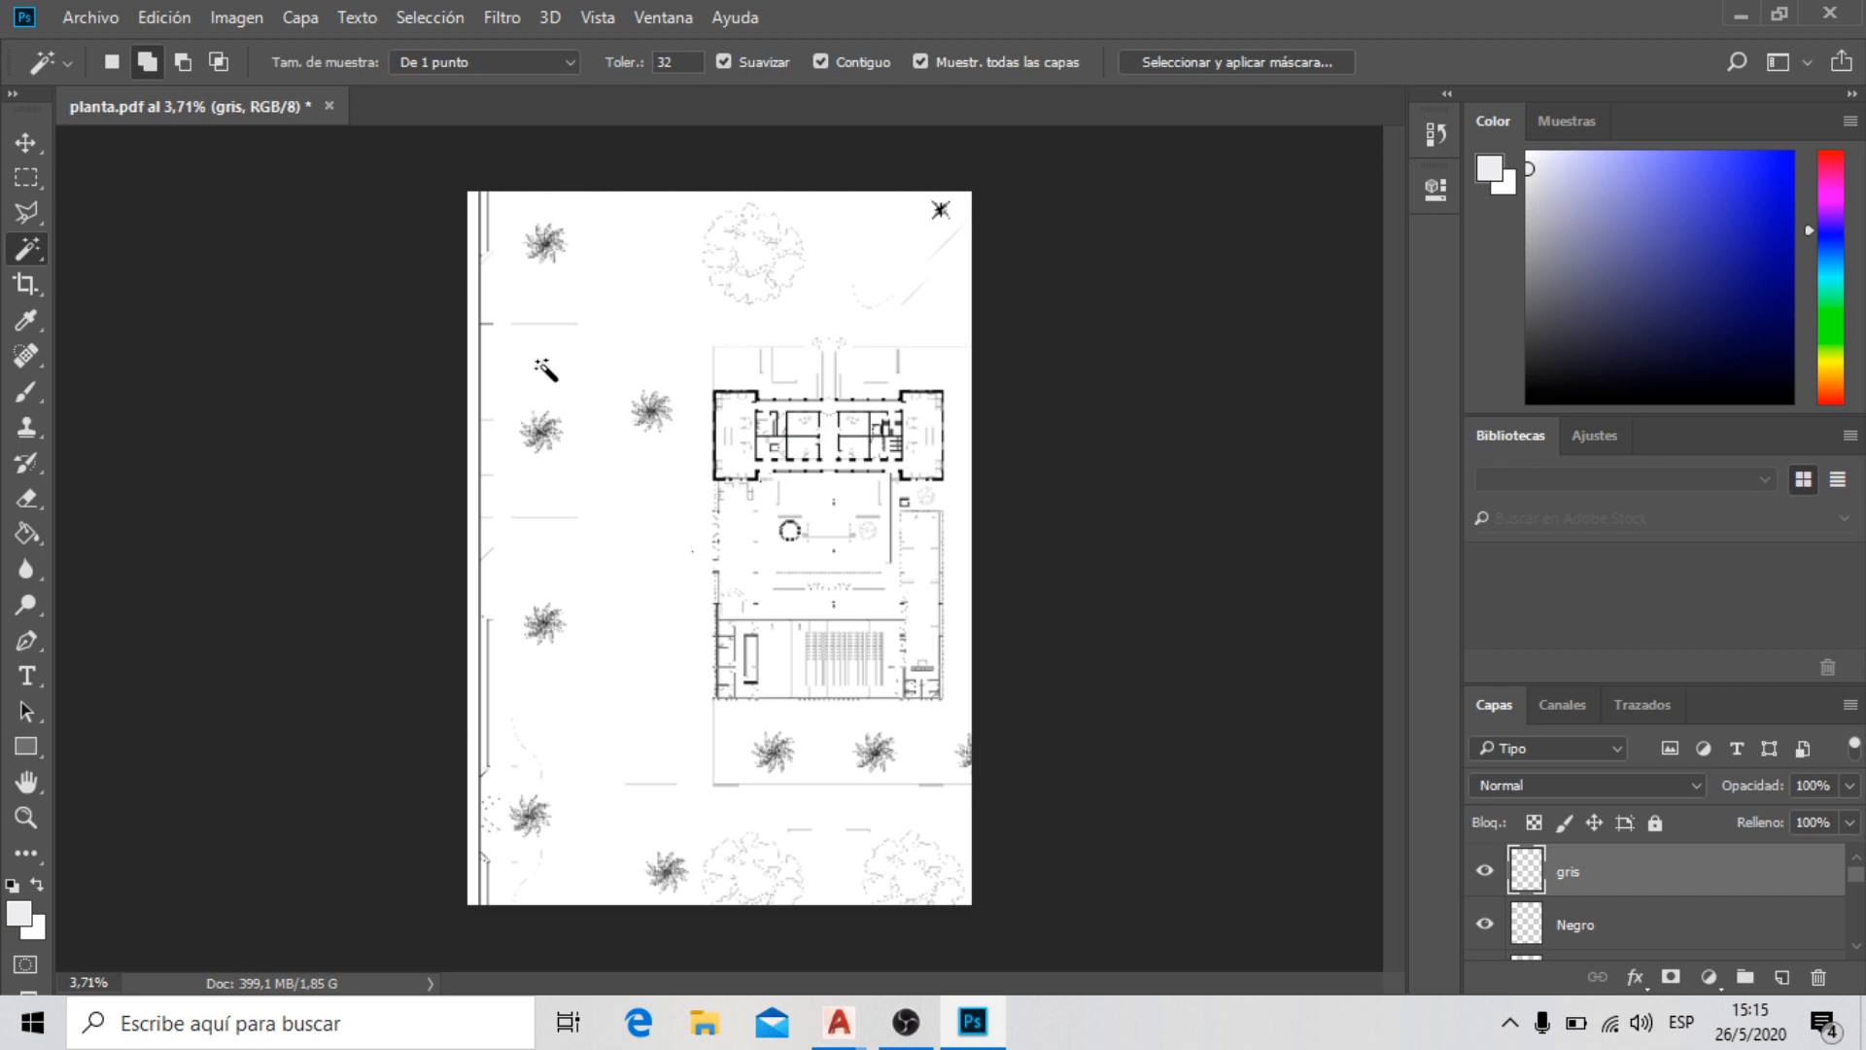
pyautogui.click(305, 20)
pyautogui.moveTo(433, 44)
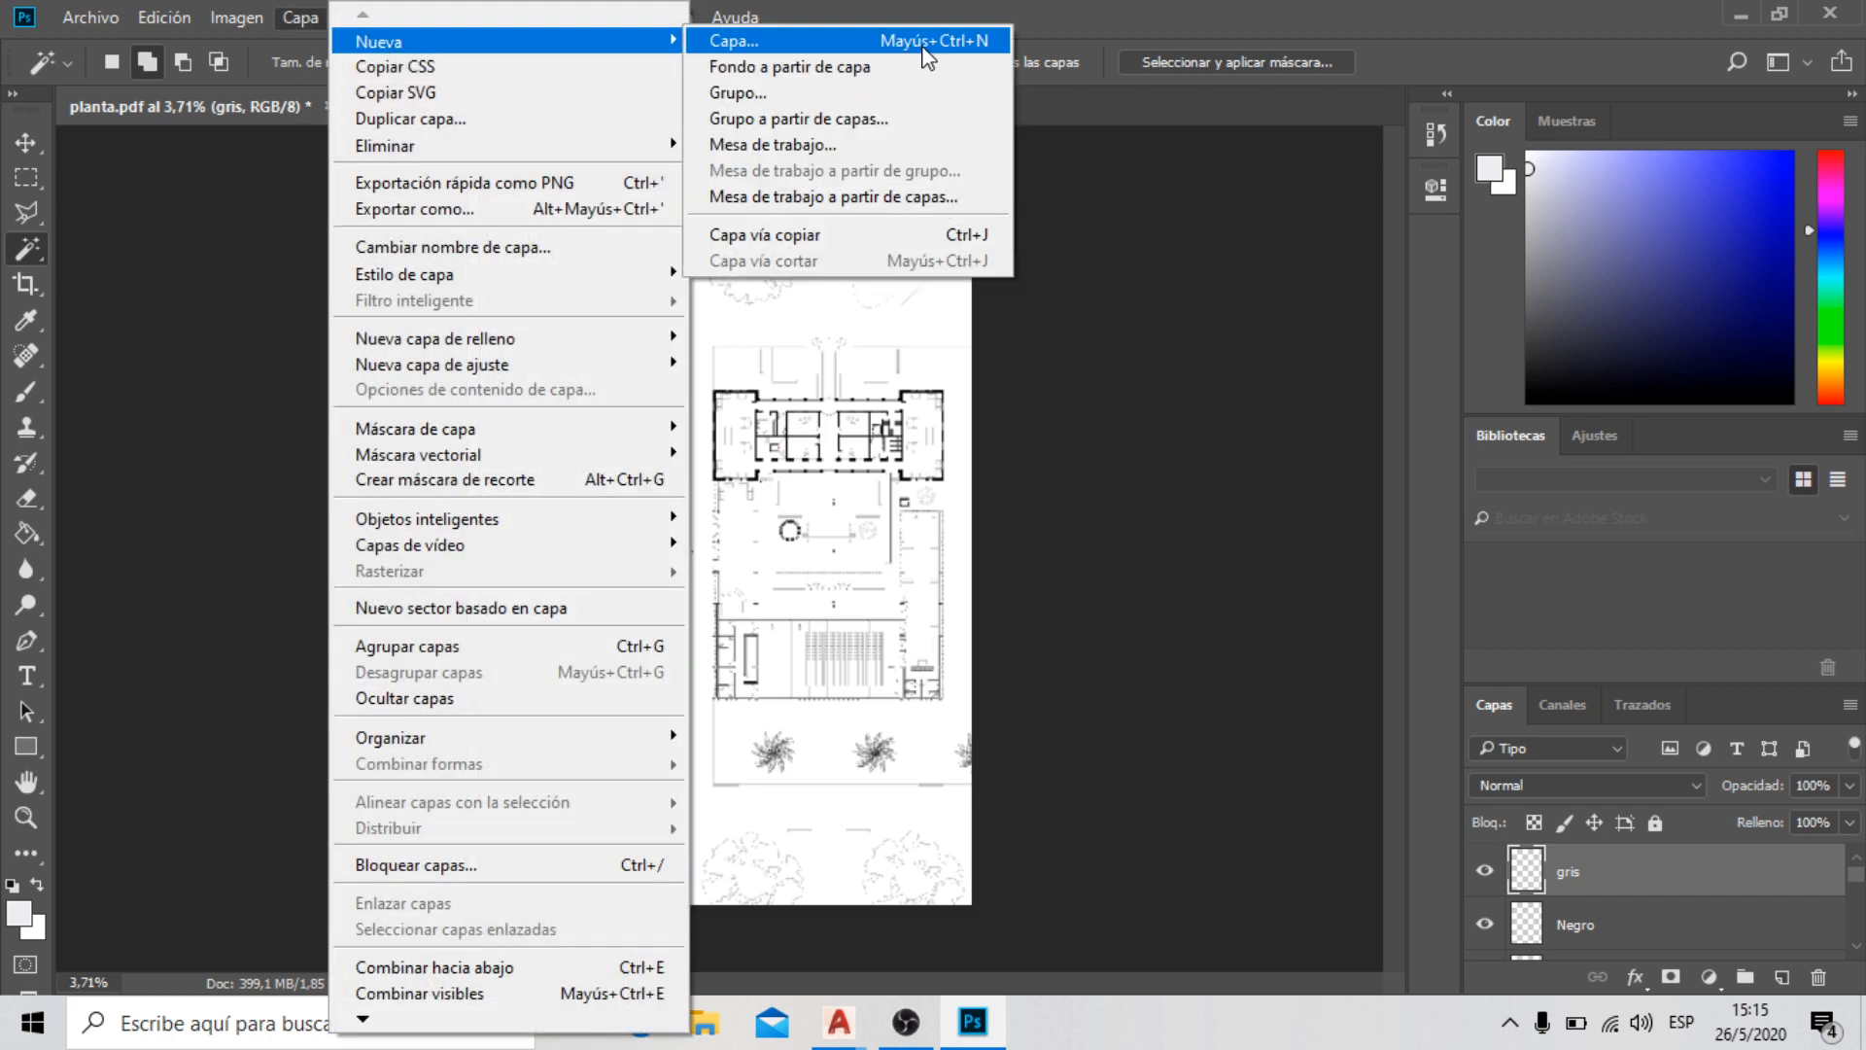
pyautogui.click(855, 45)
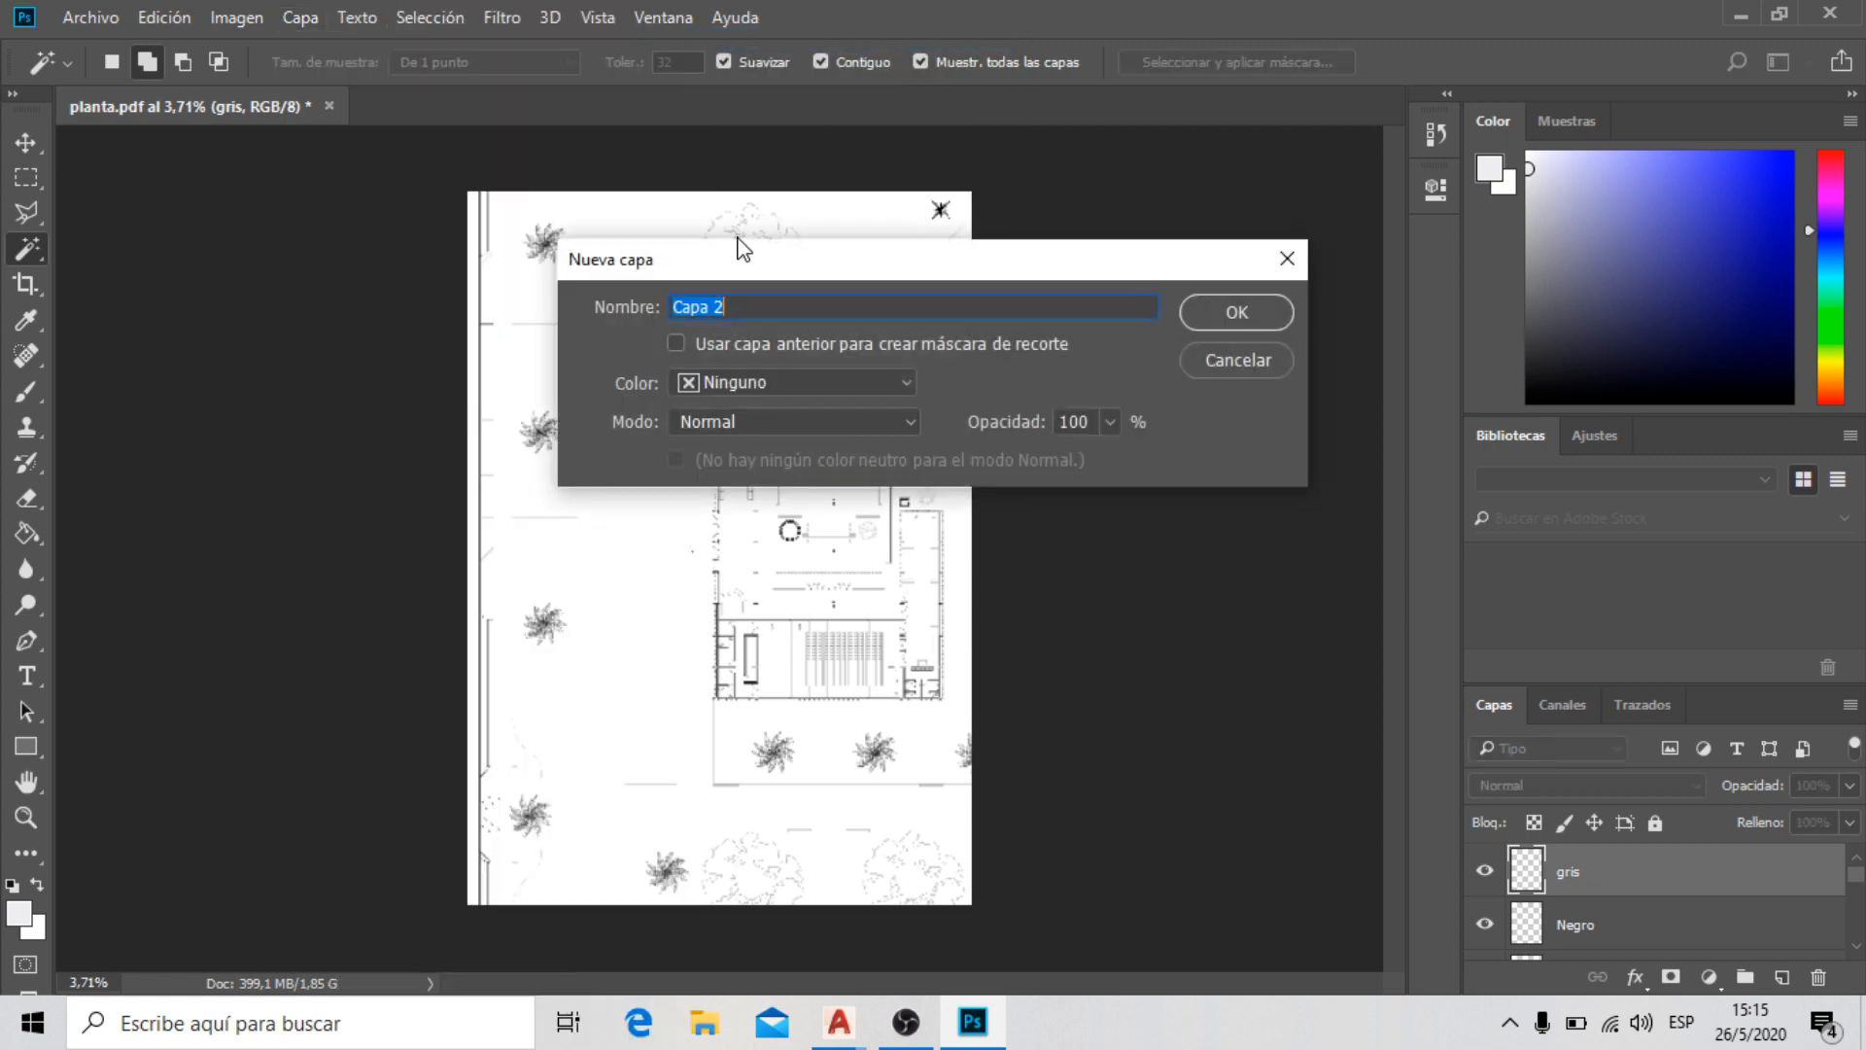
pyautogui.write('C')
pyautogui.click(1235, 315)
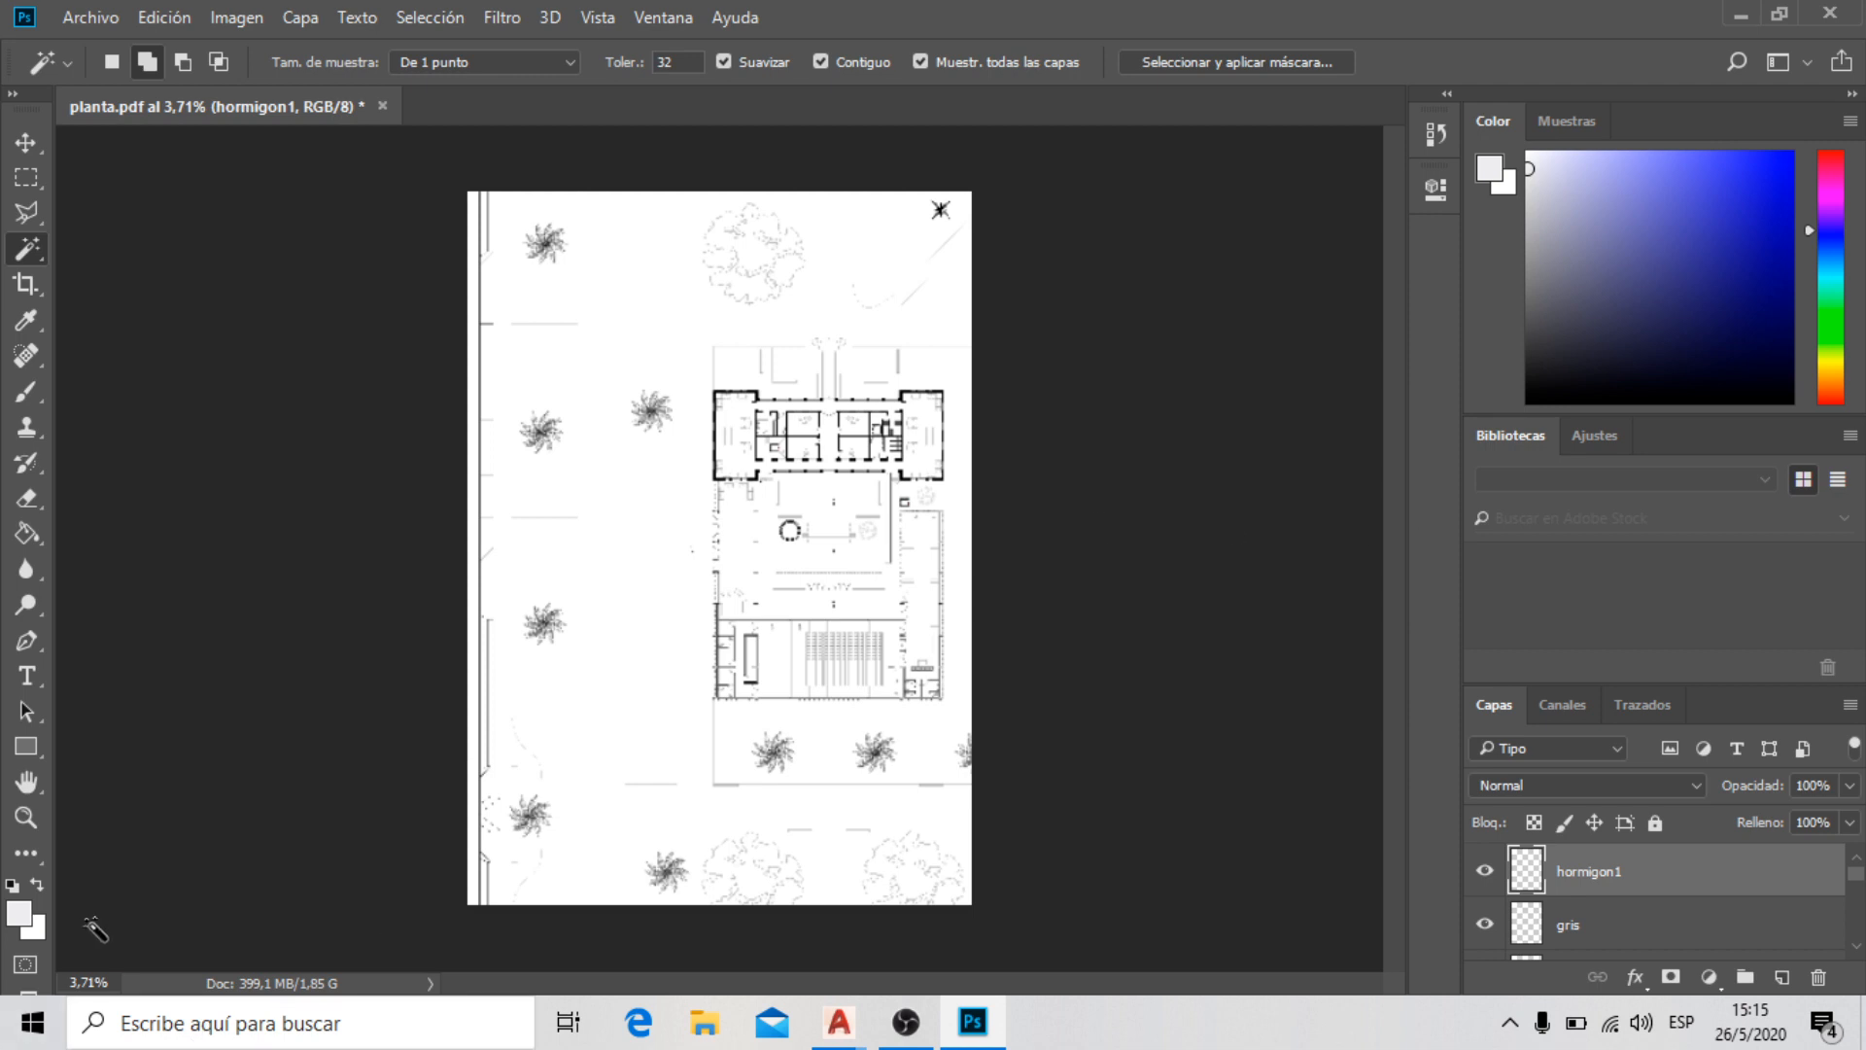
pyautogui.click(1636, 977)
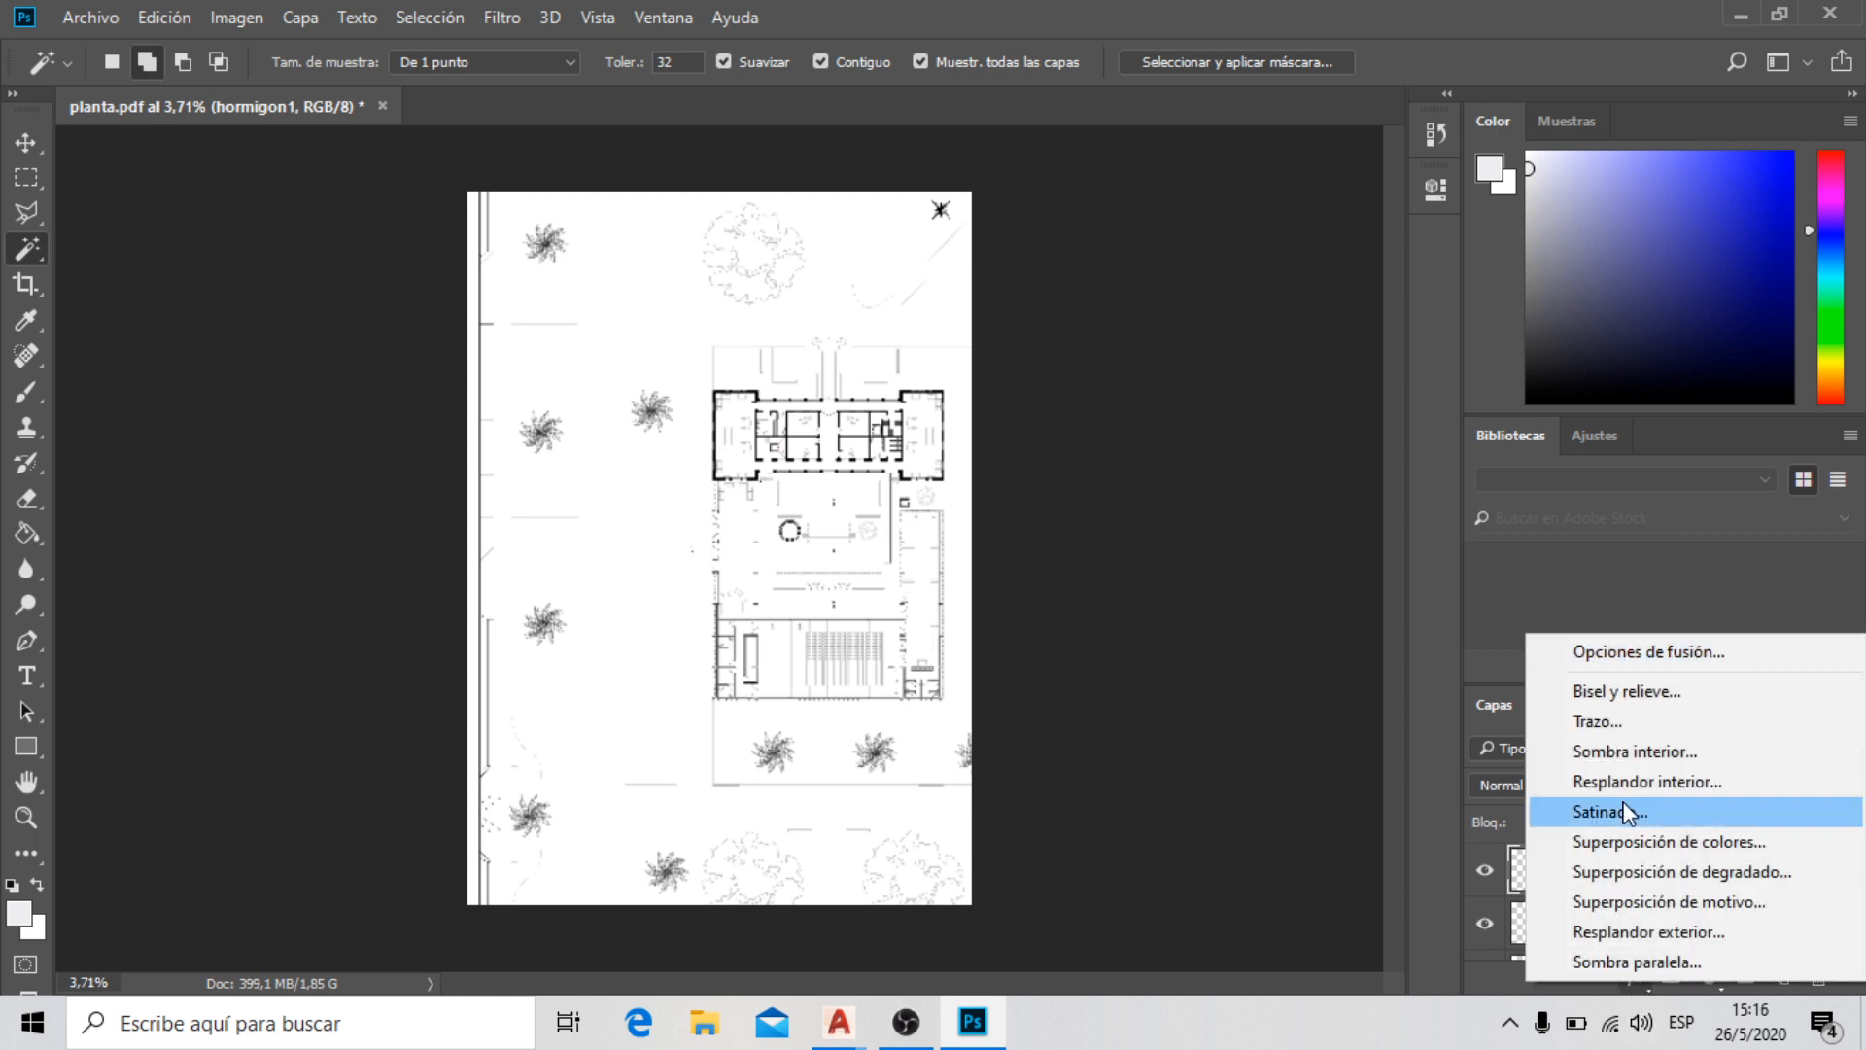
pyautogui.click(1611, 900)
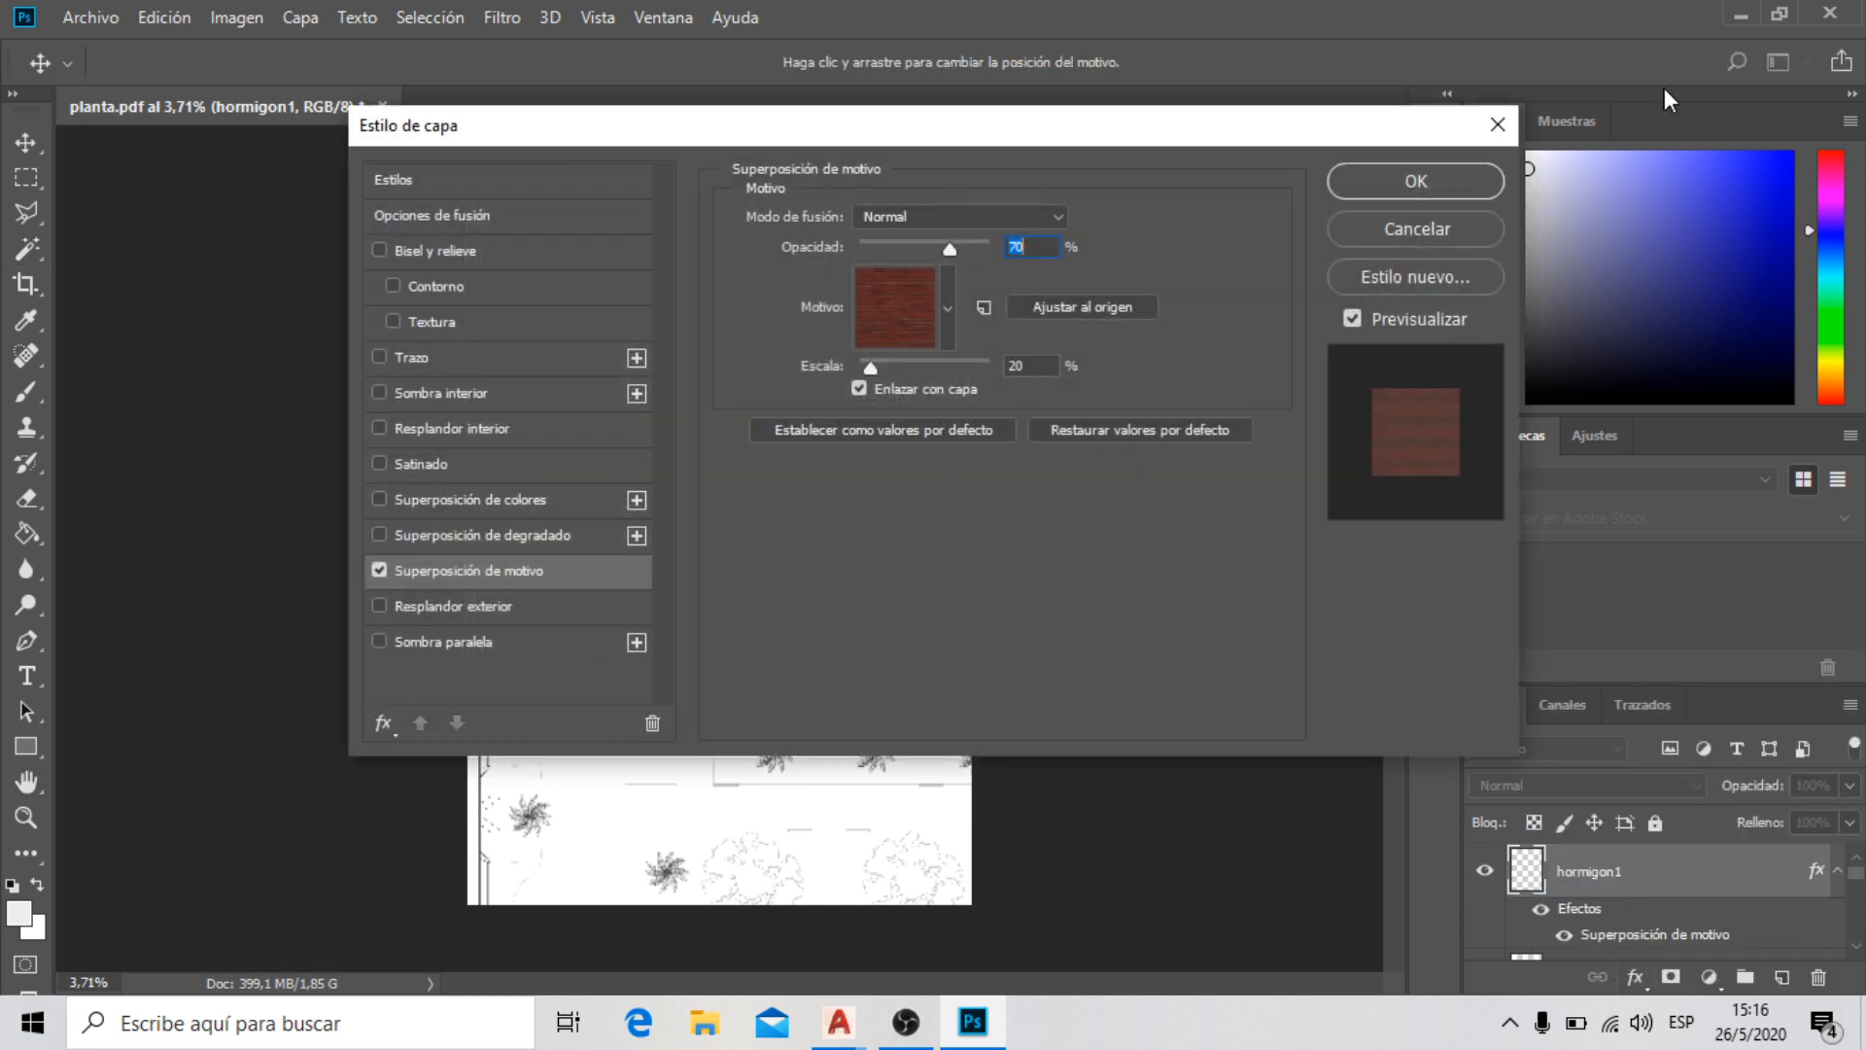
pyautogui.click(1497, 126)
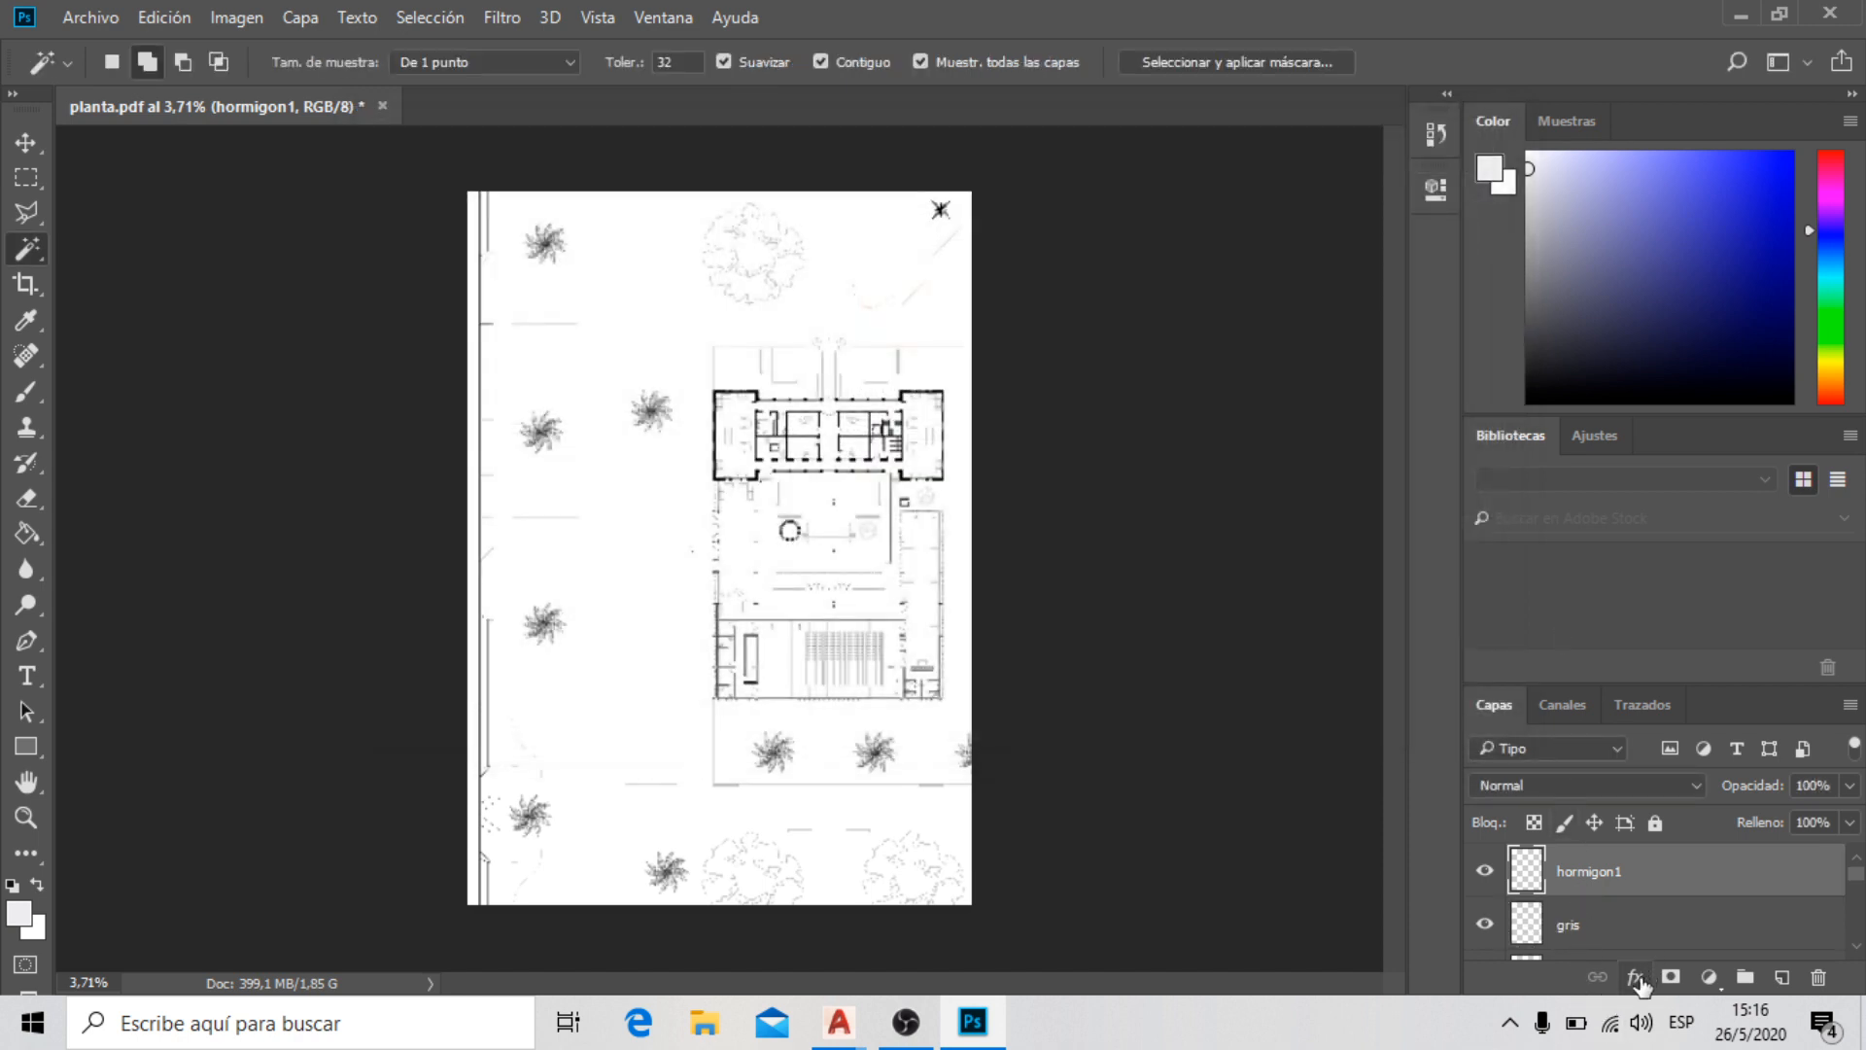
# Apply a Pattern Overlay with the h1 concrete pattern to the hormigon1 layer, at 70% opacity and 20% scale
pyautogui.click(1636, 977)
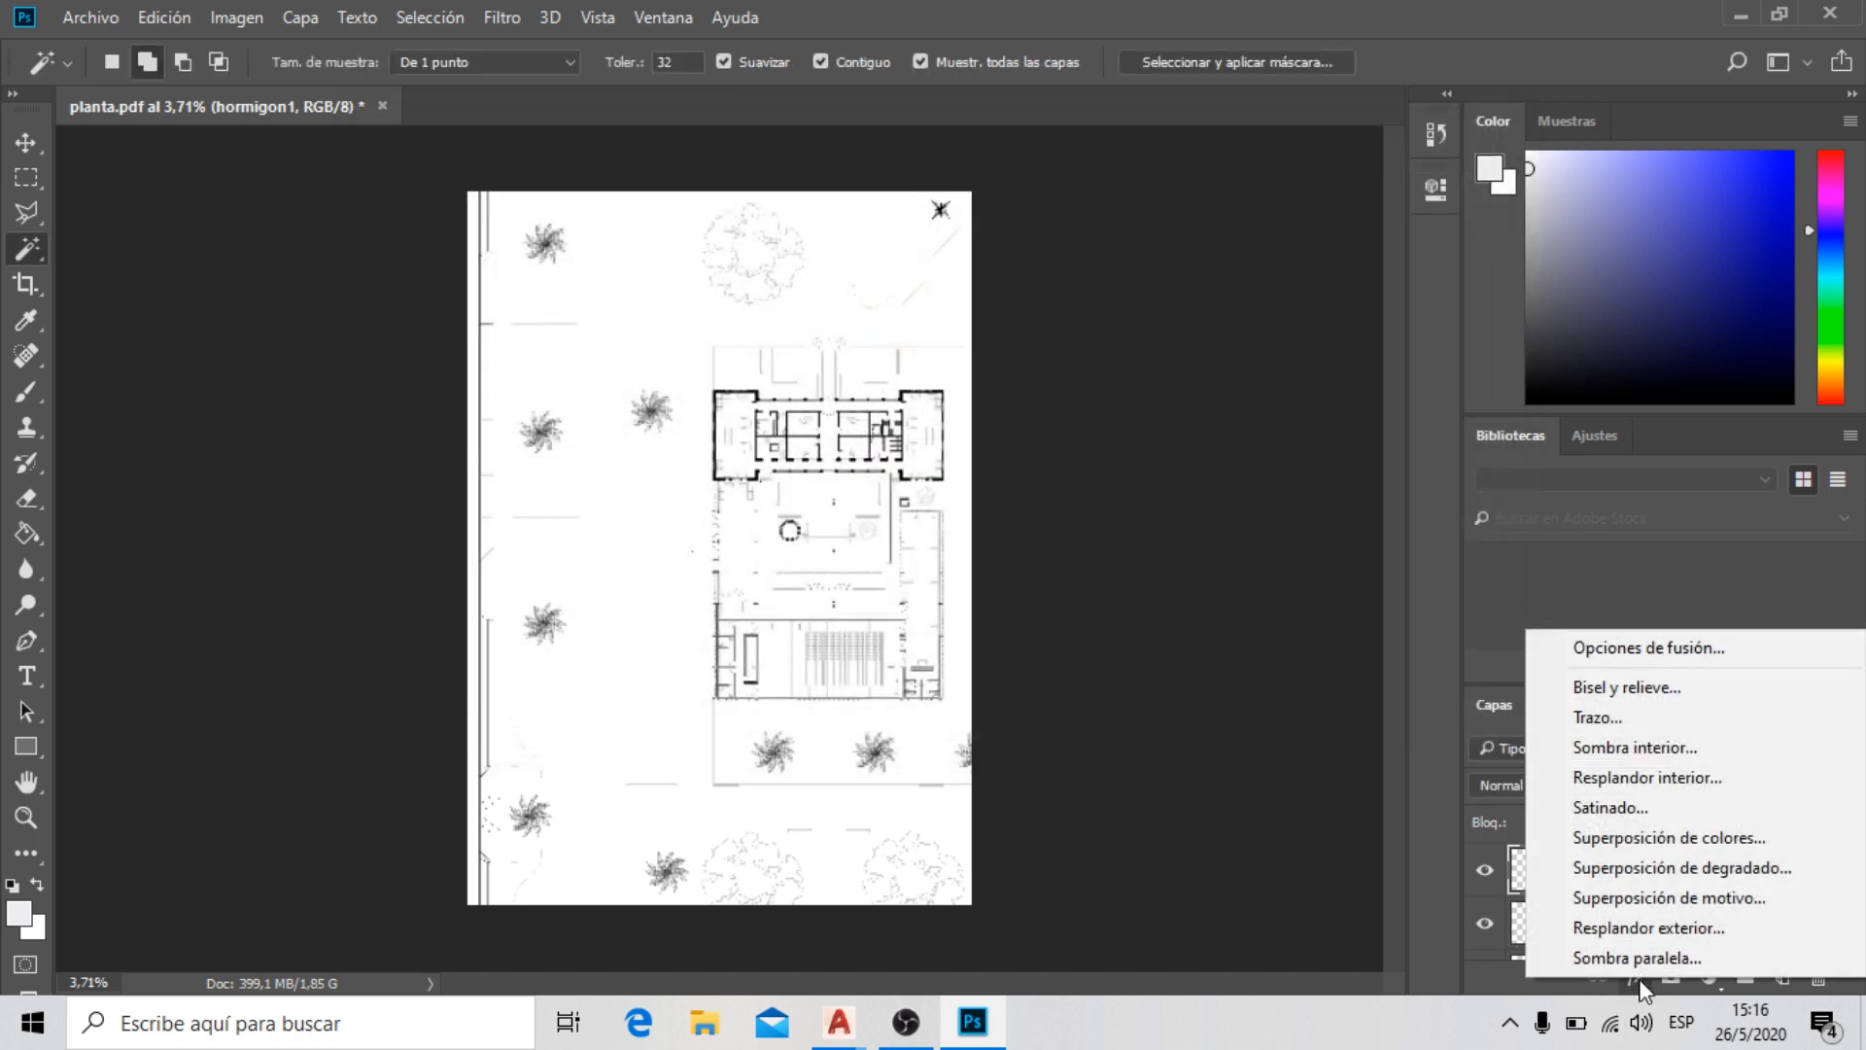
pyautogui.click(1652, 898)
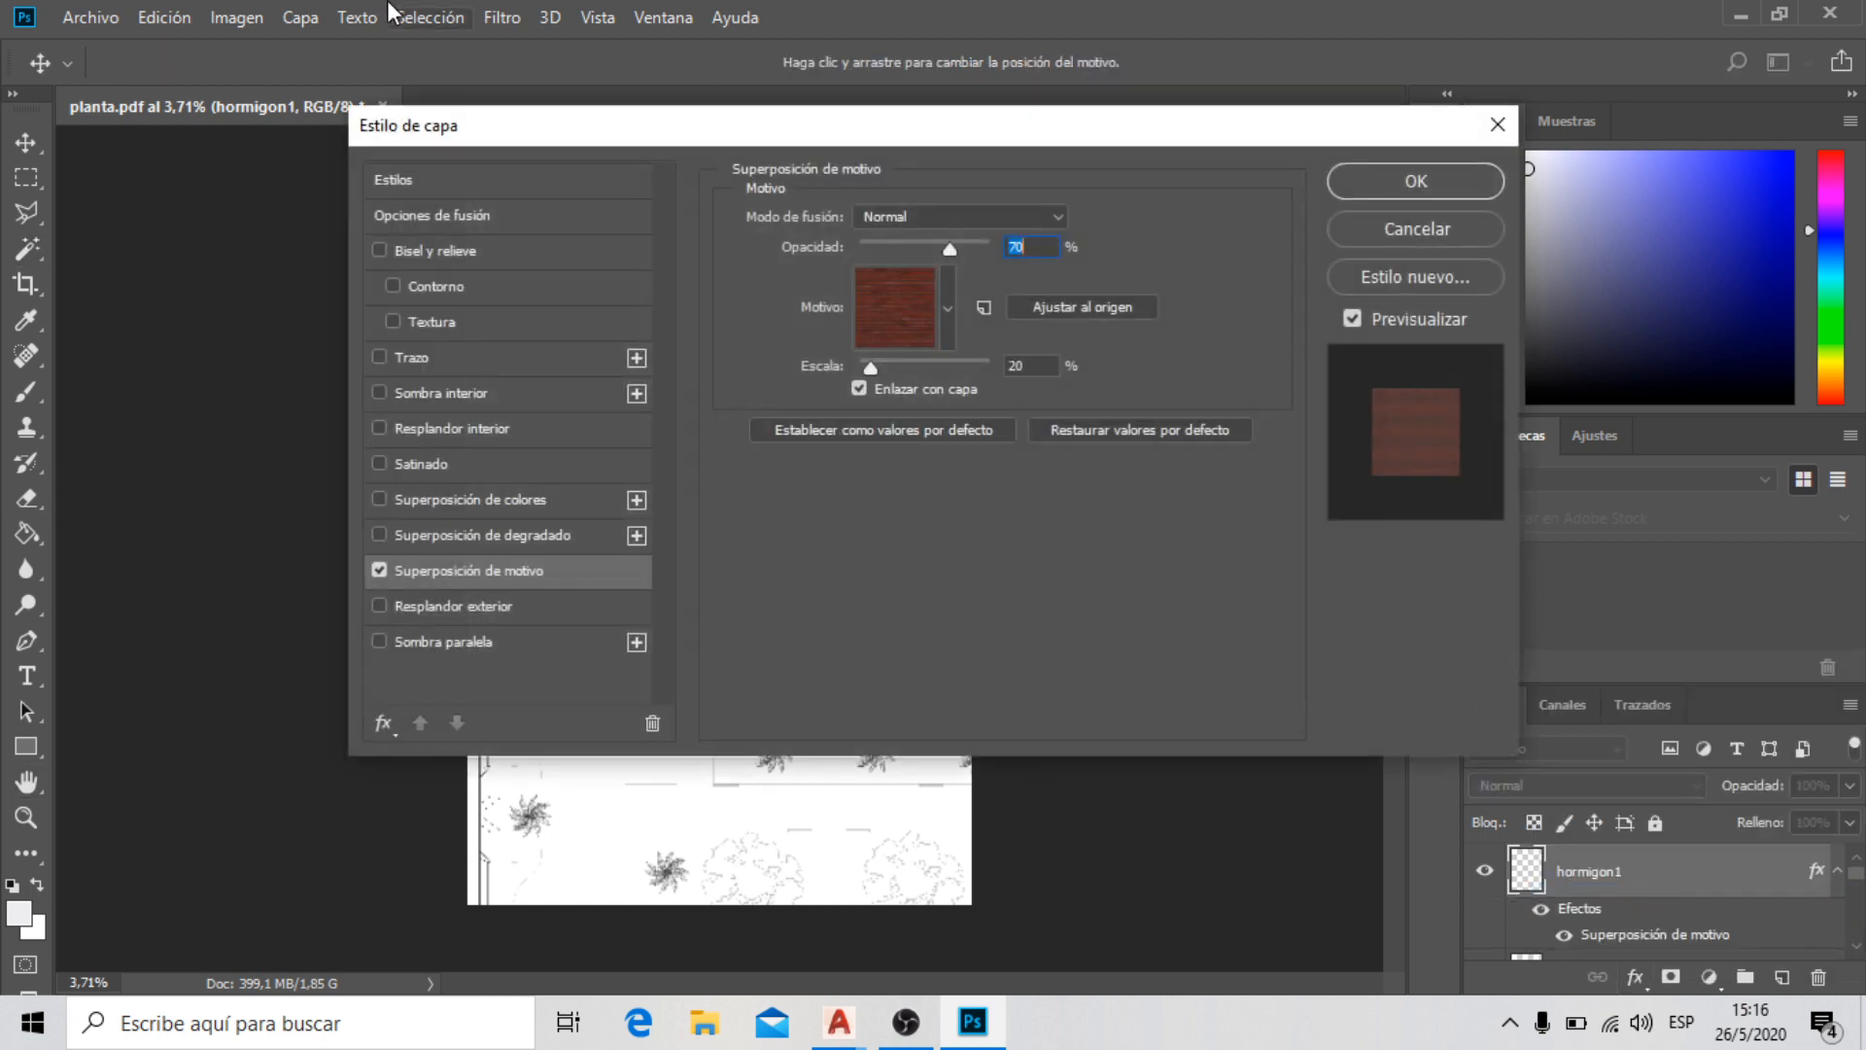
pyautogui.click(947, 307)
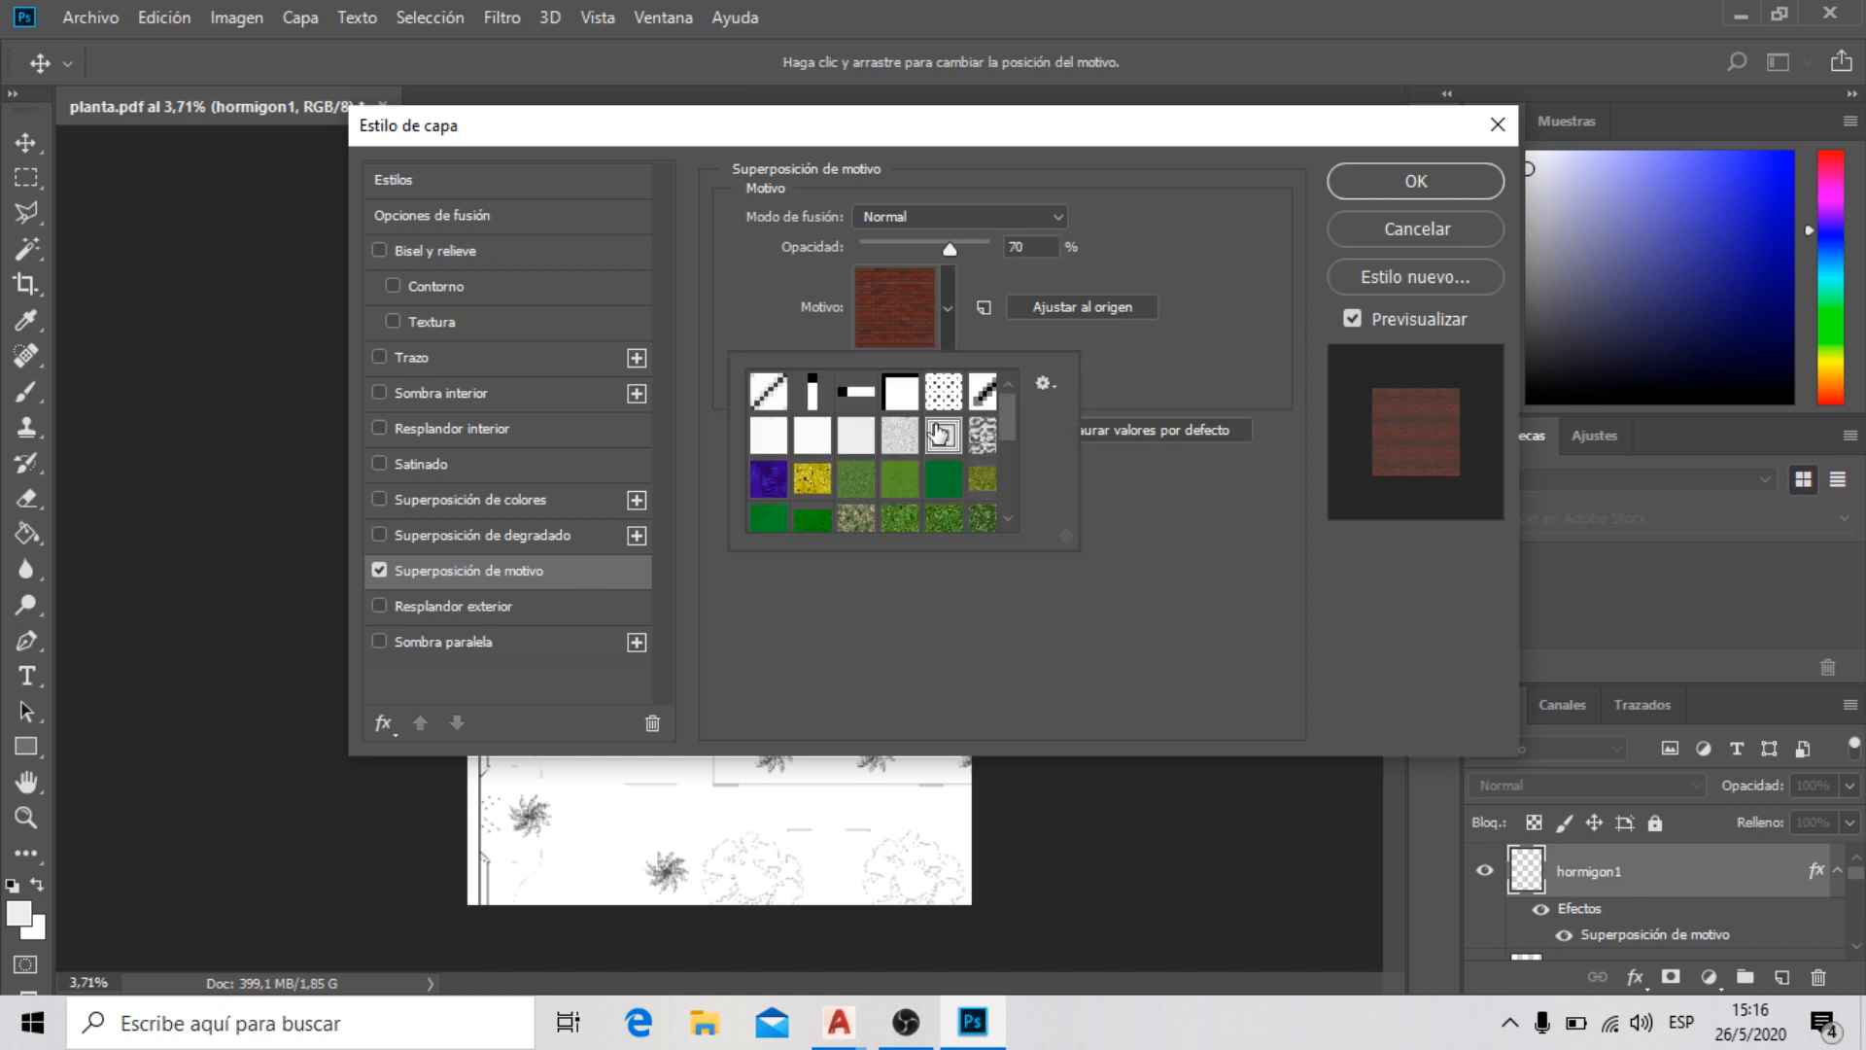
pyautogui.scroll(-3, 814, 443)
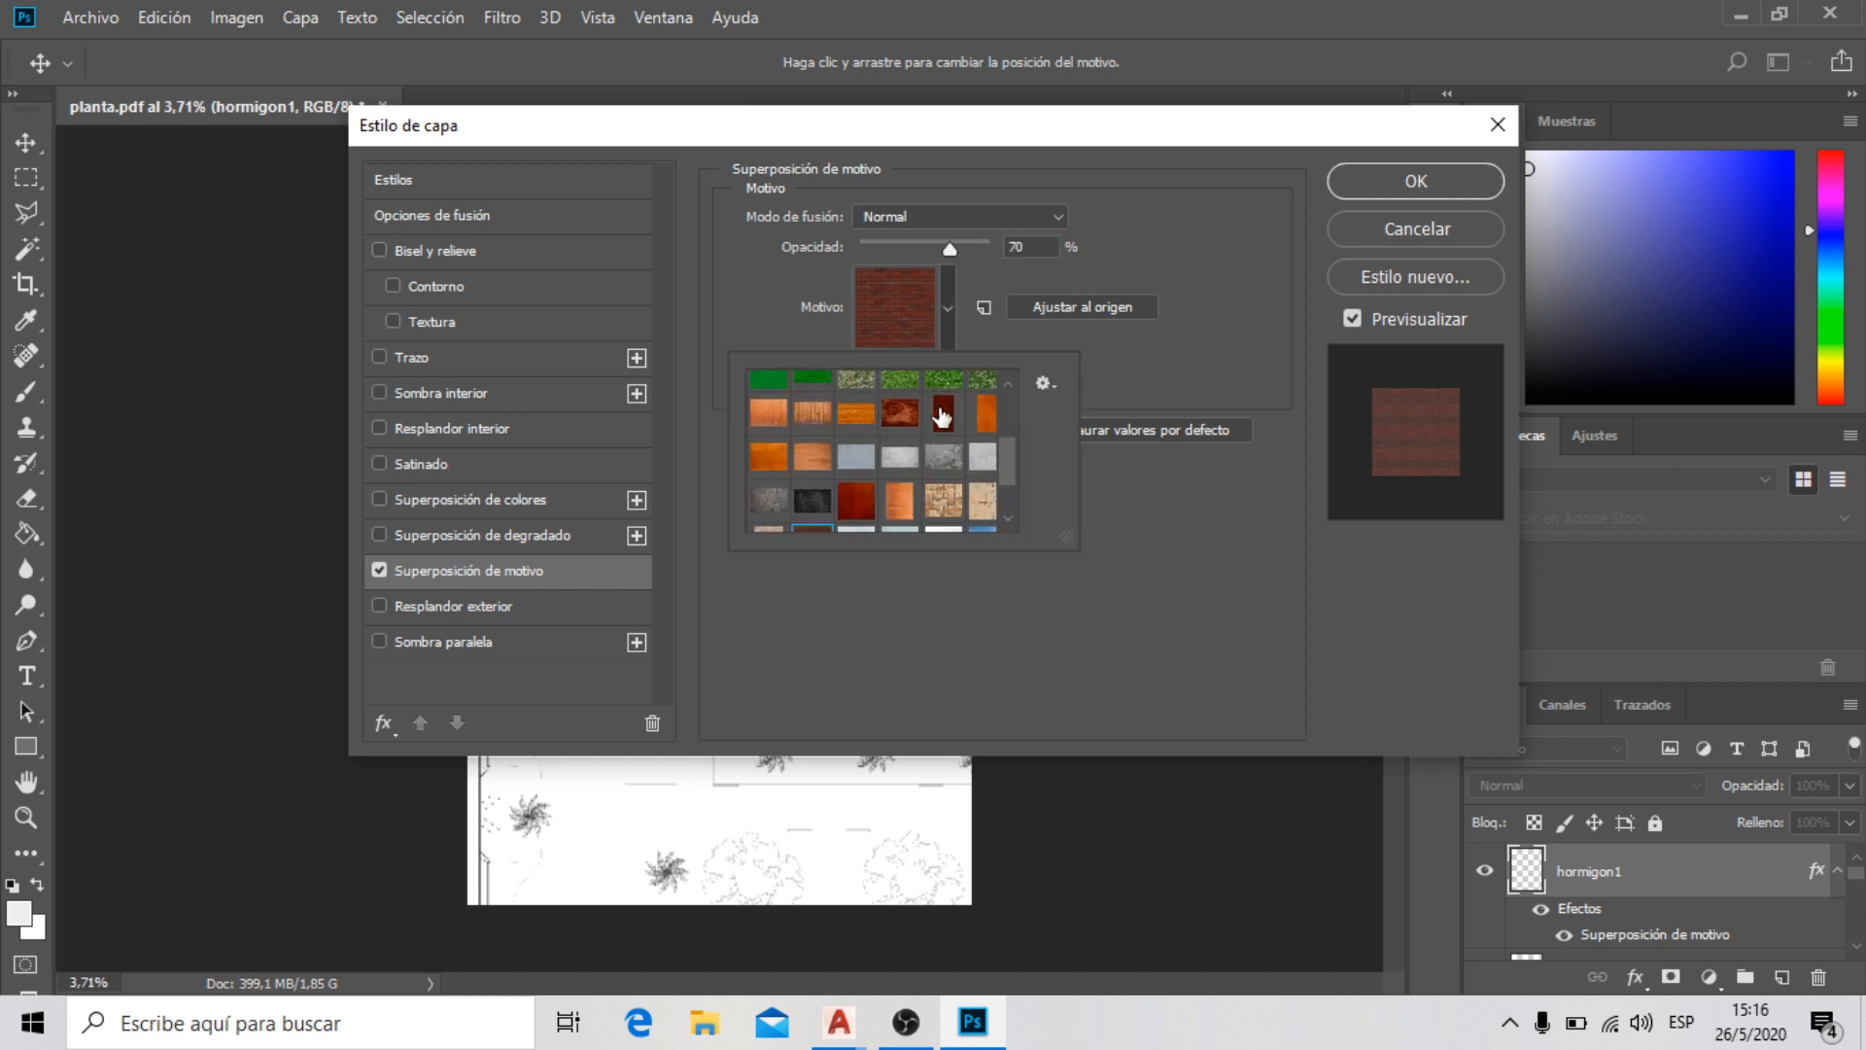
pyautogui.scroll(-2, 860, 462)
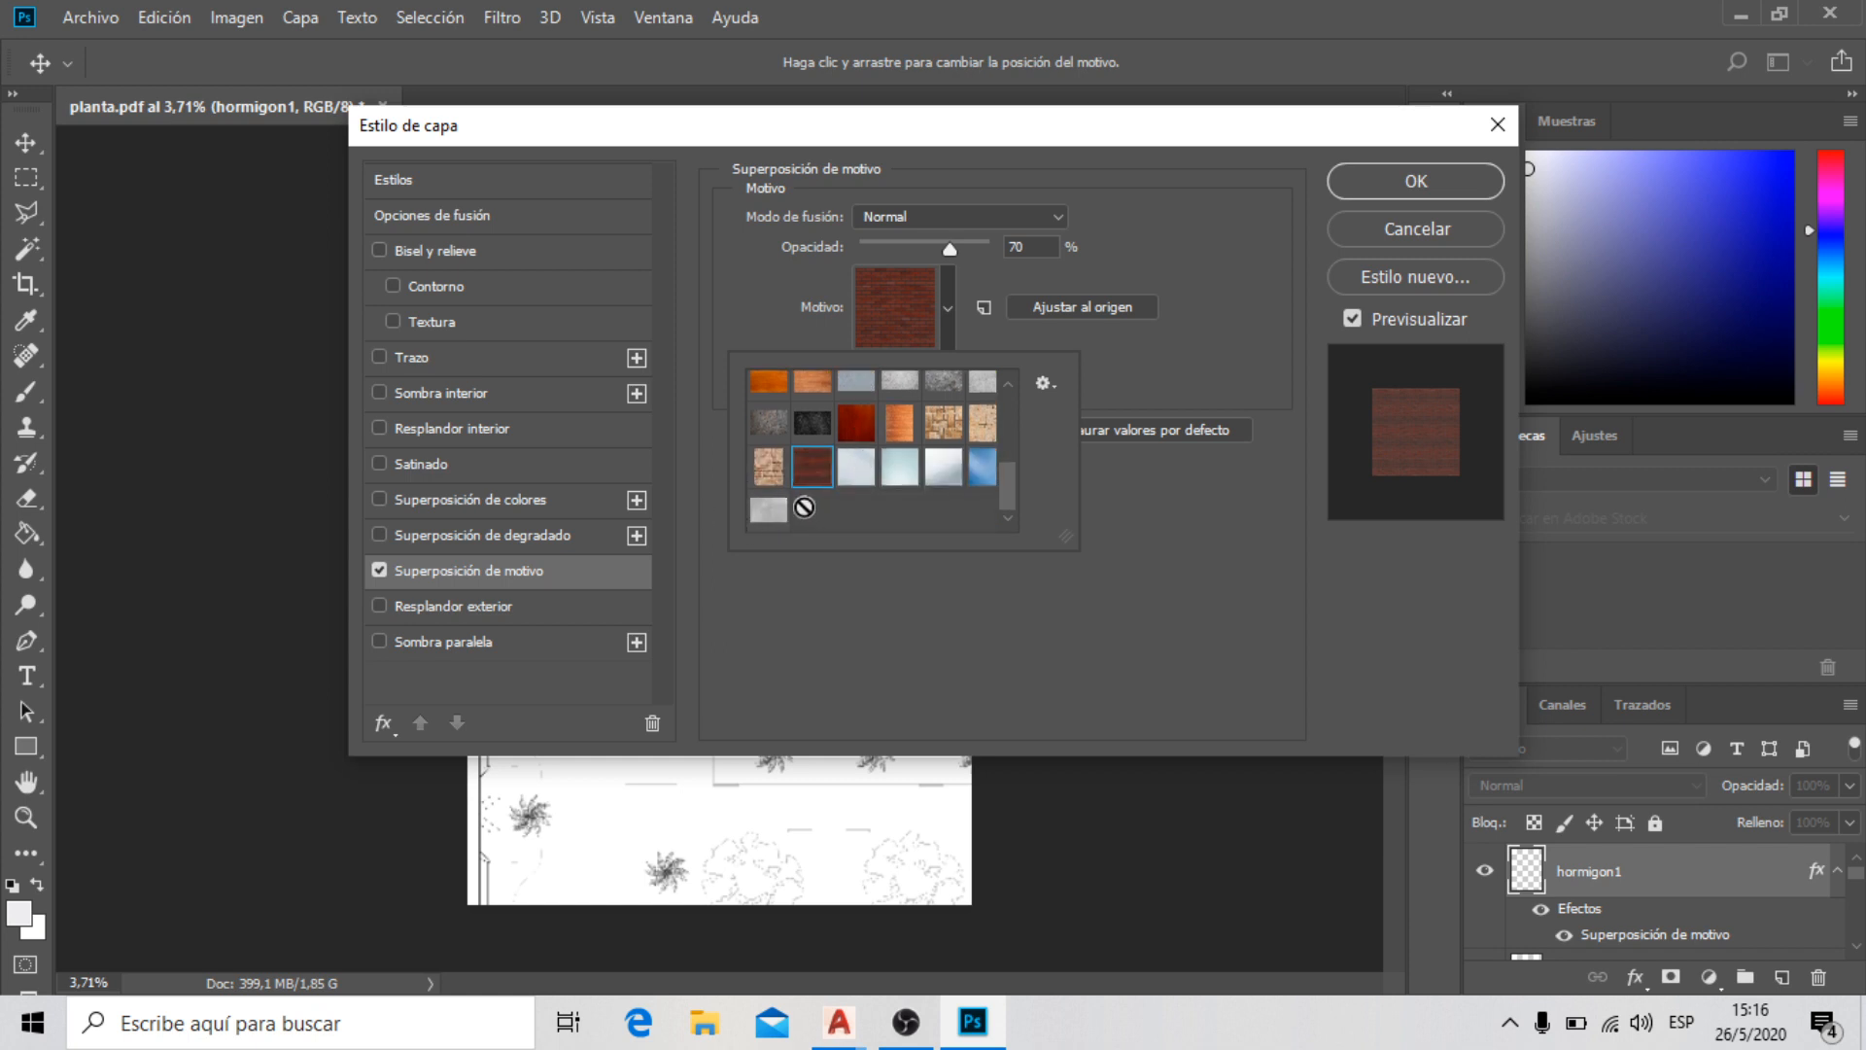
pyautogui.scroll(3, 943, 498)
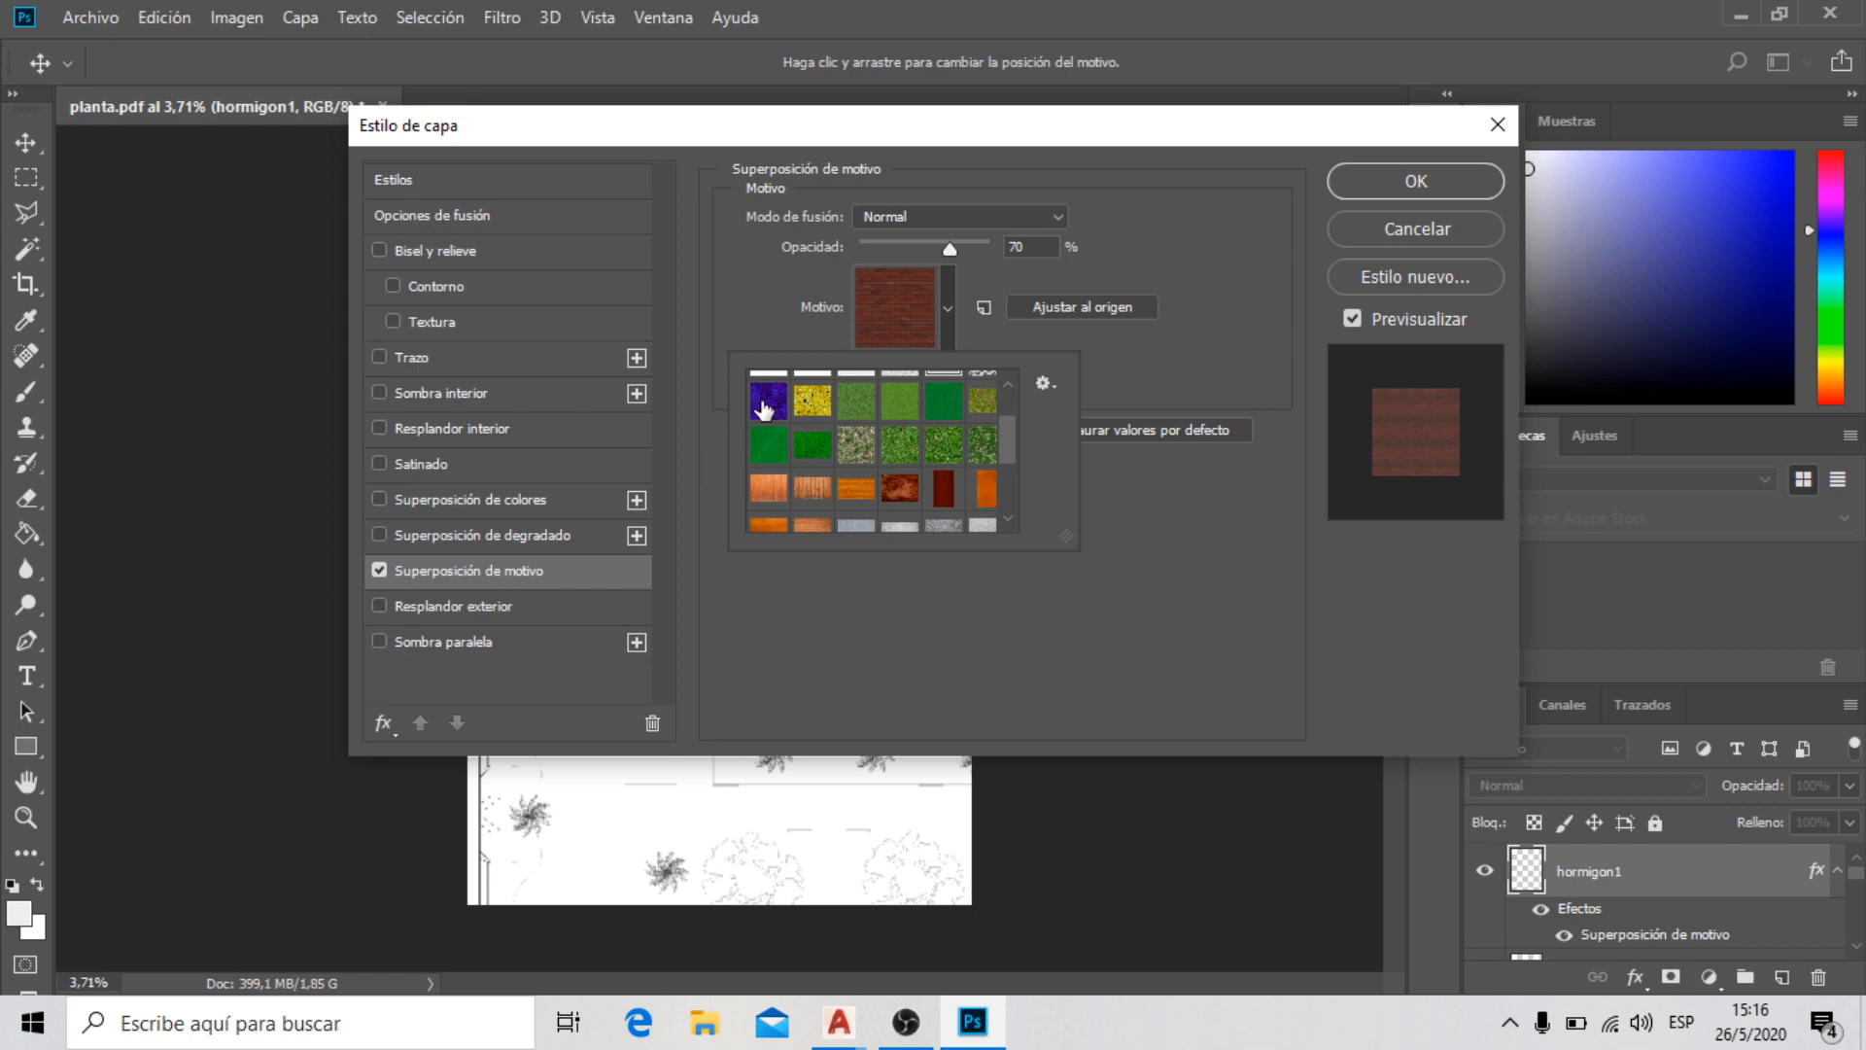
pyautogui.scroll(2, 764, 409)
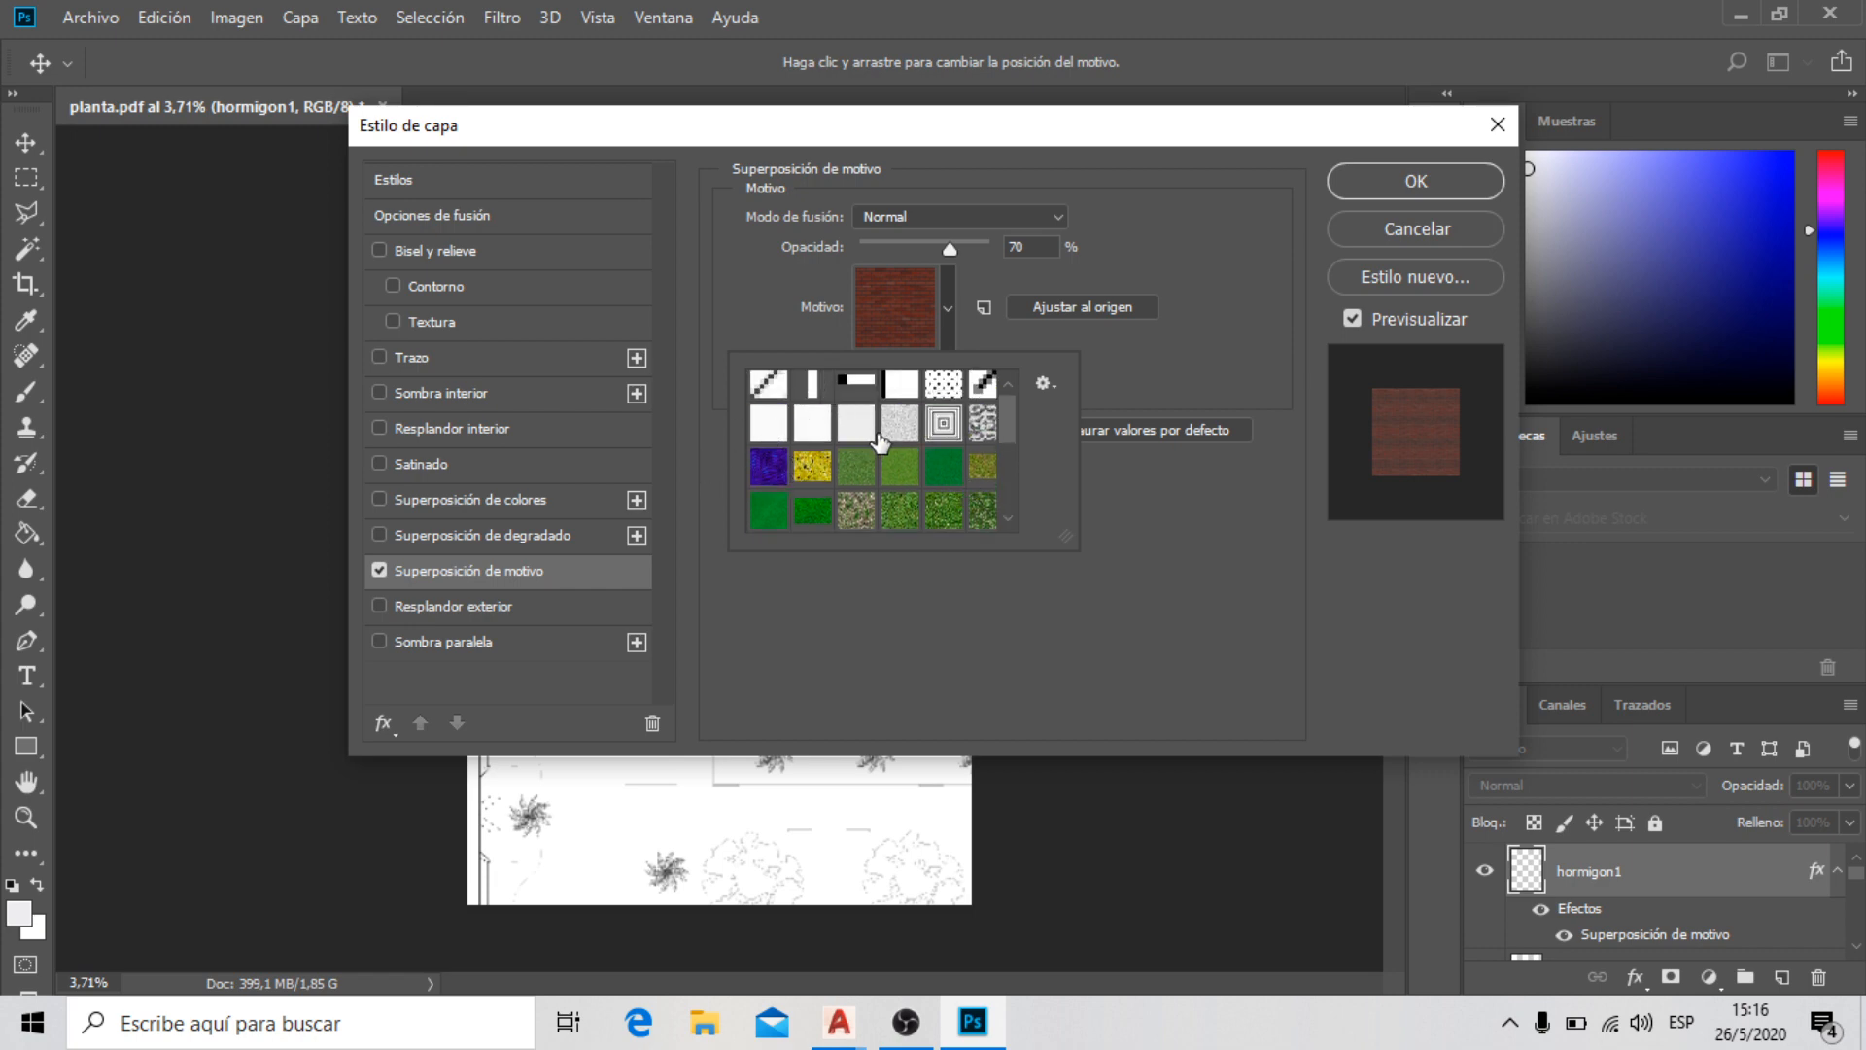
pyautogui.scroll(-2, 846, 476)
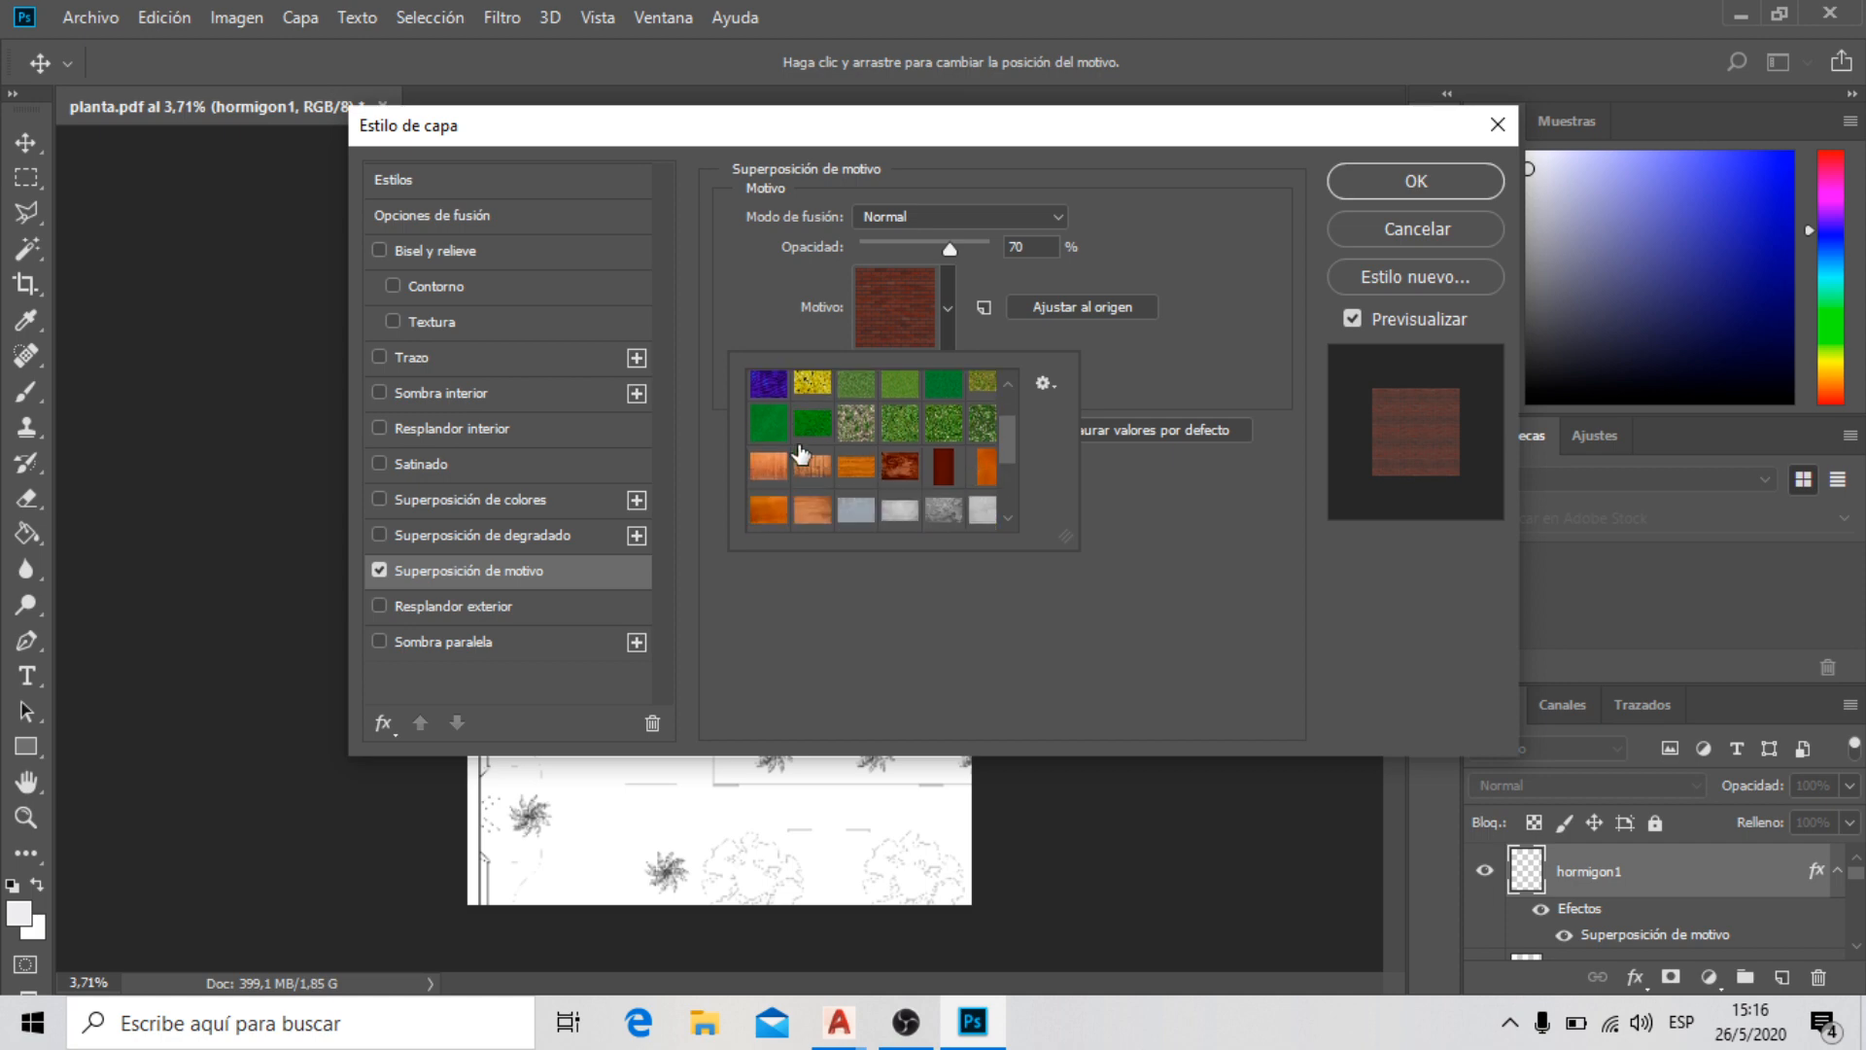
pyautogui.scroll(1, 806, 449)
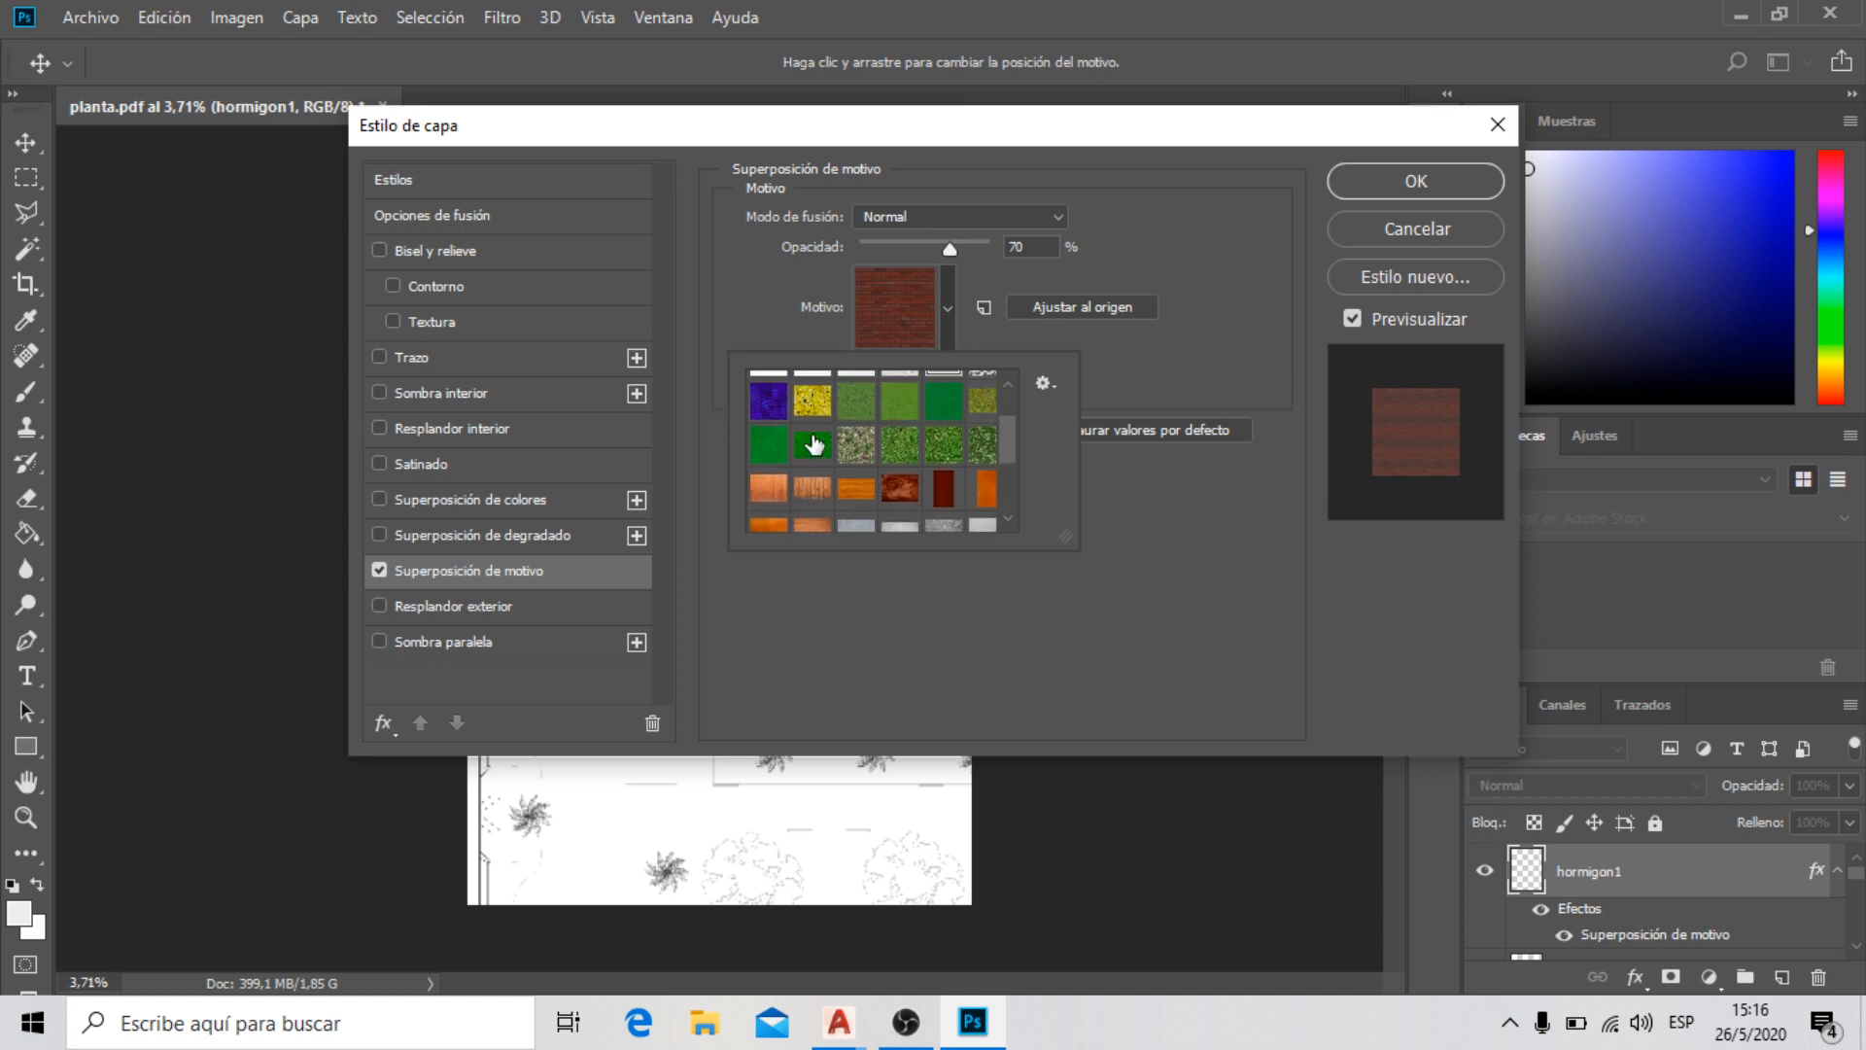
pyautogui.scroll(-3, 833, 467)
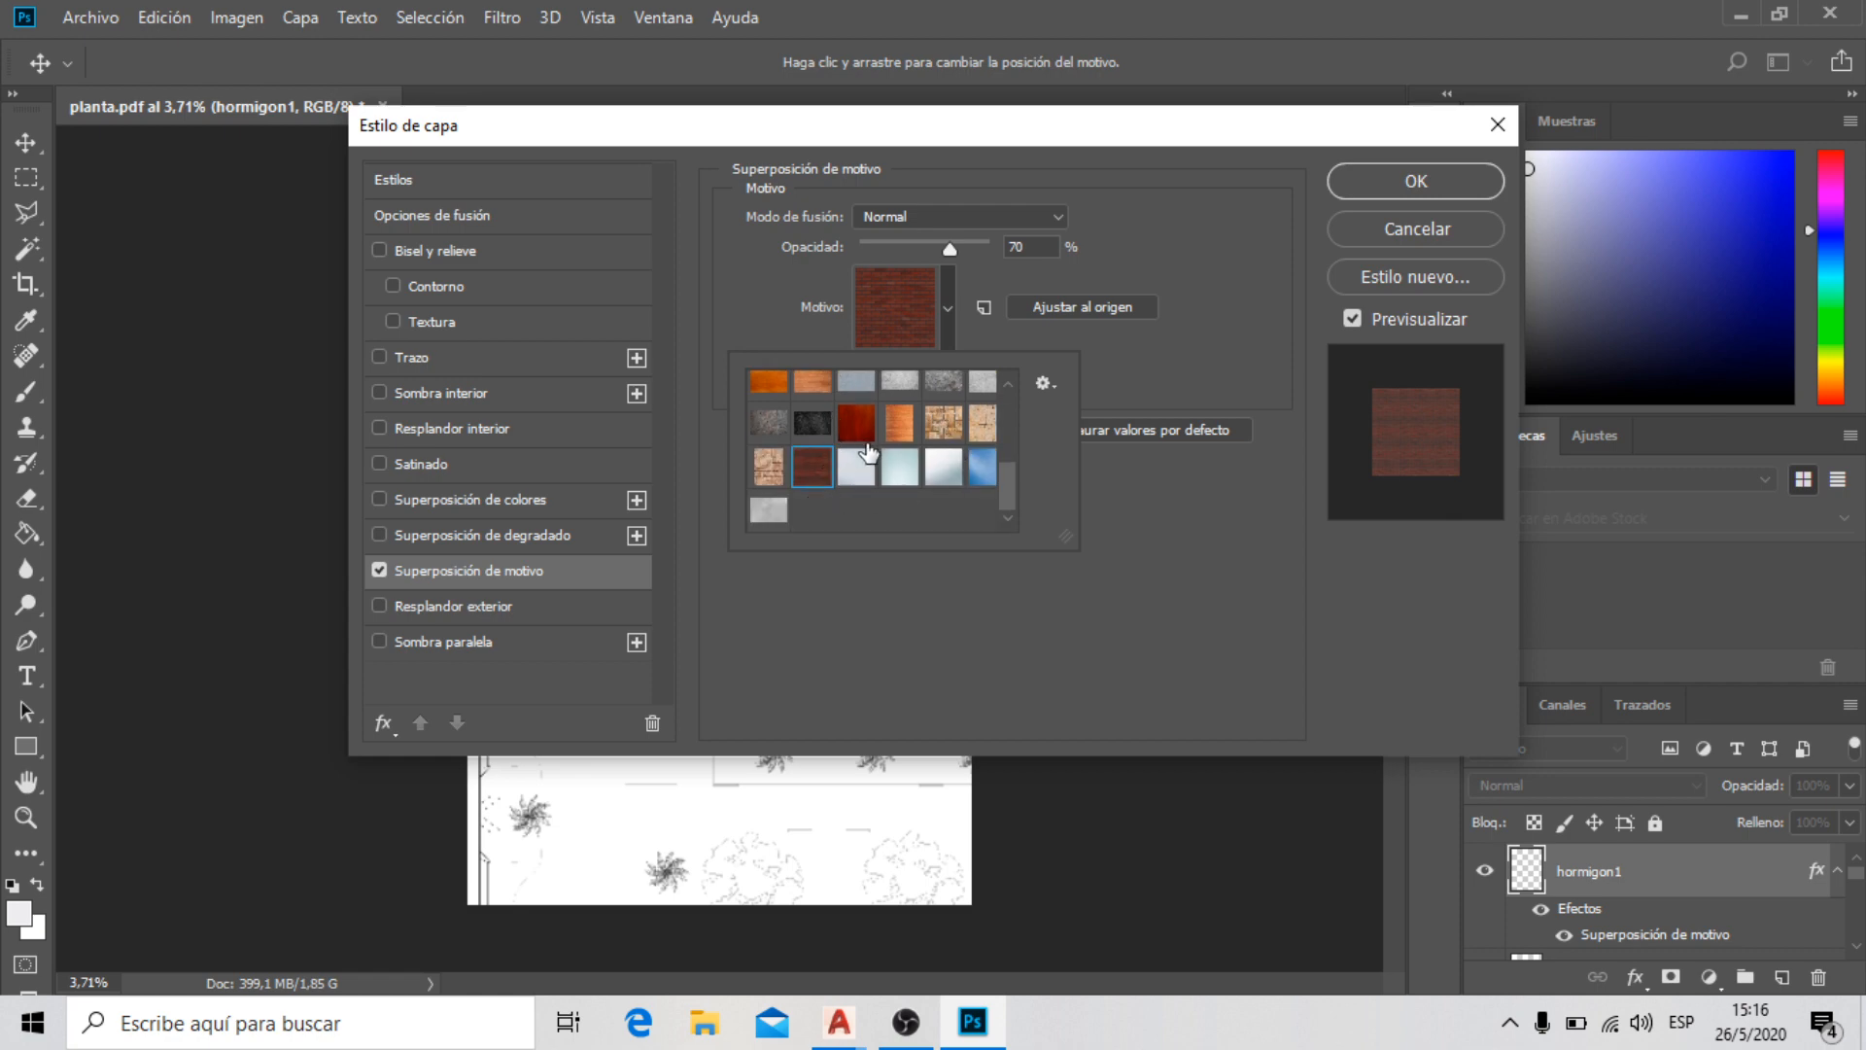
pyautogui.click(773, 522)
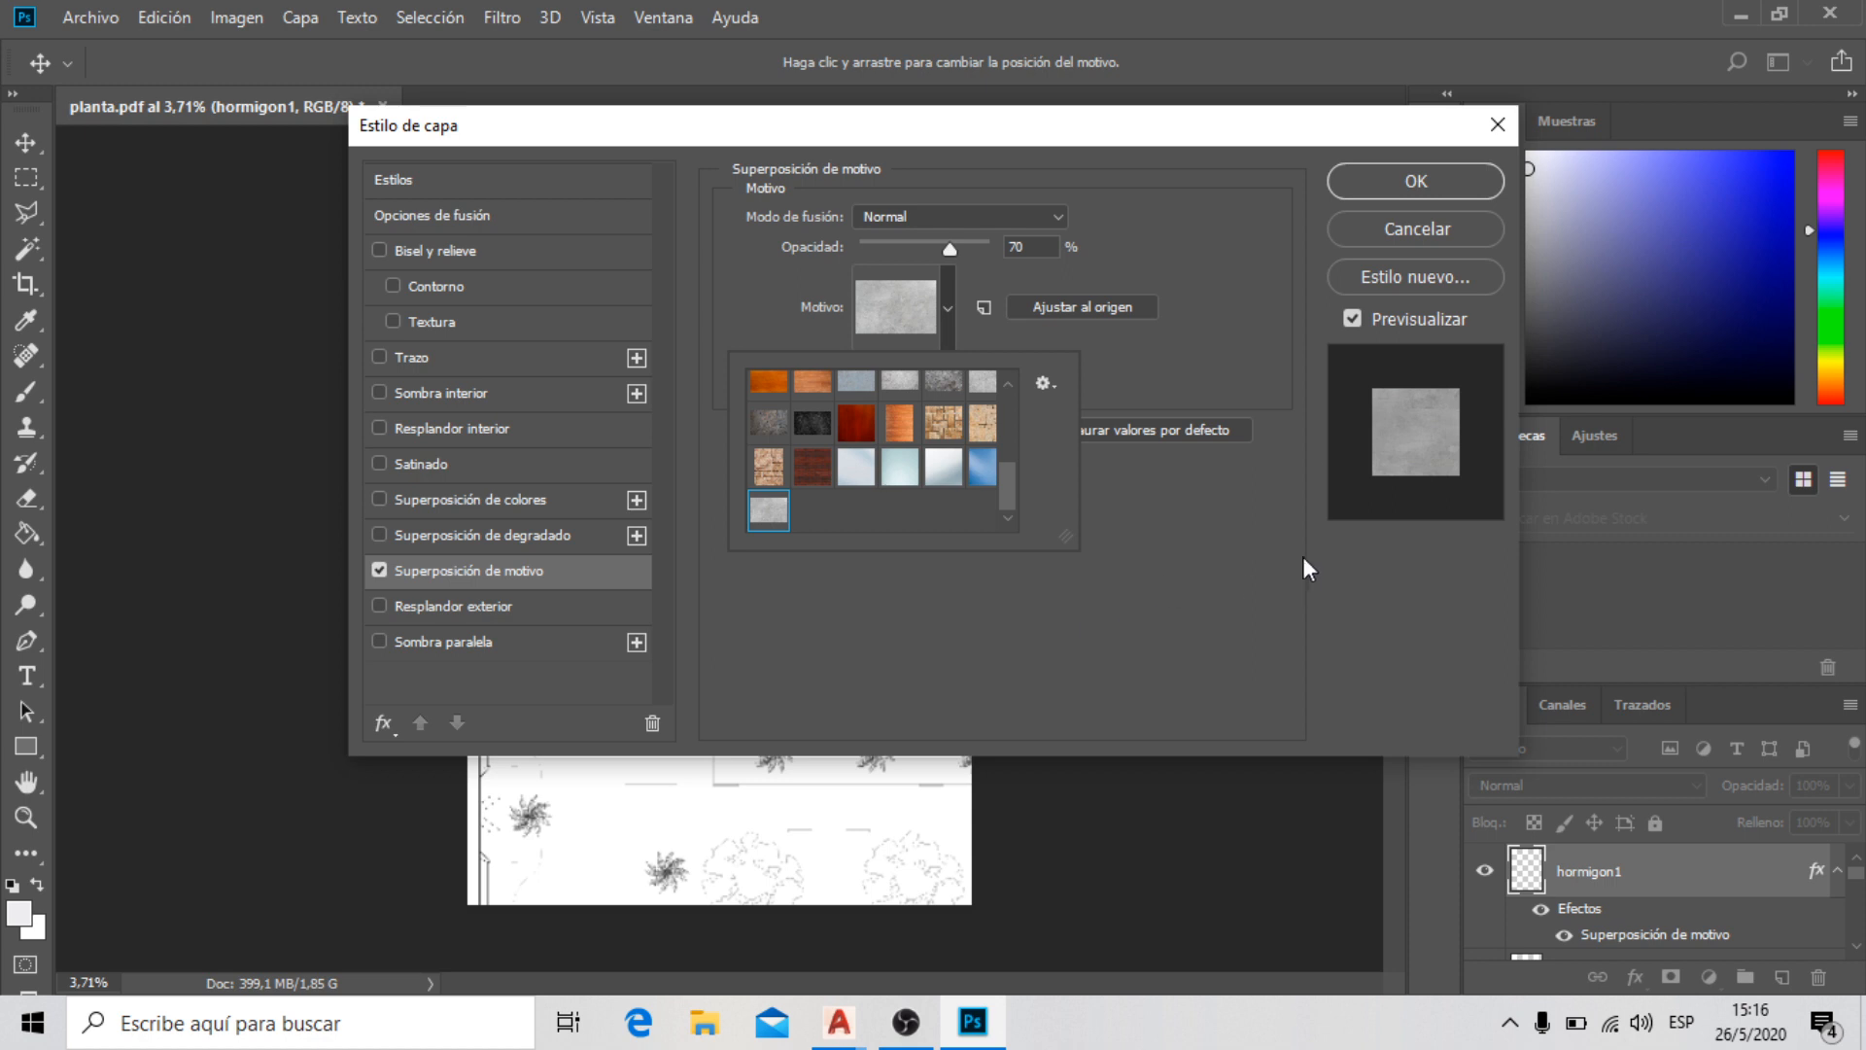
pyautogui.click(1267, 317)
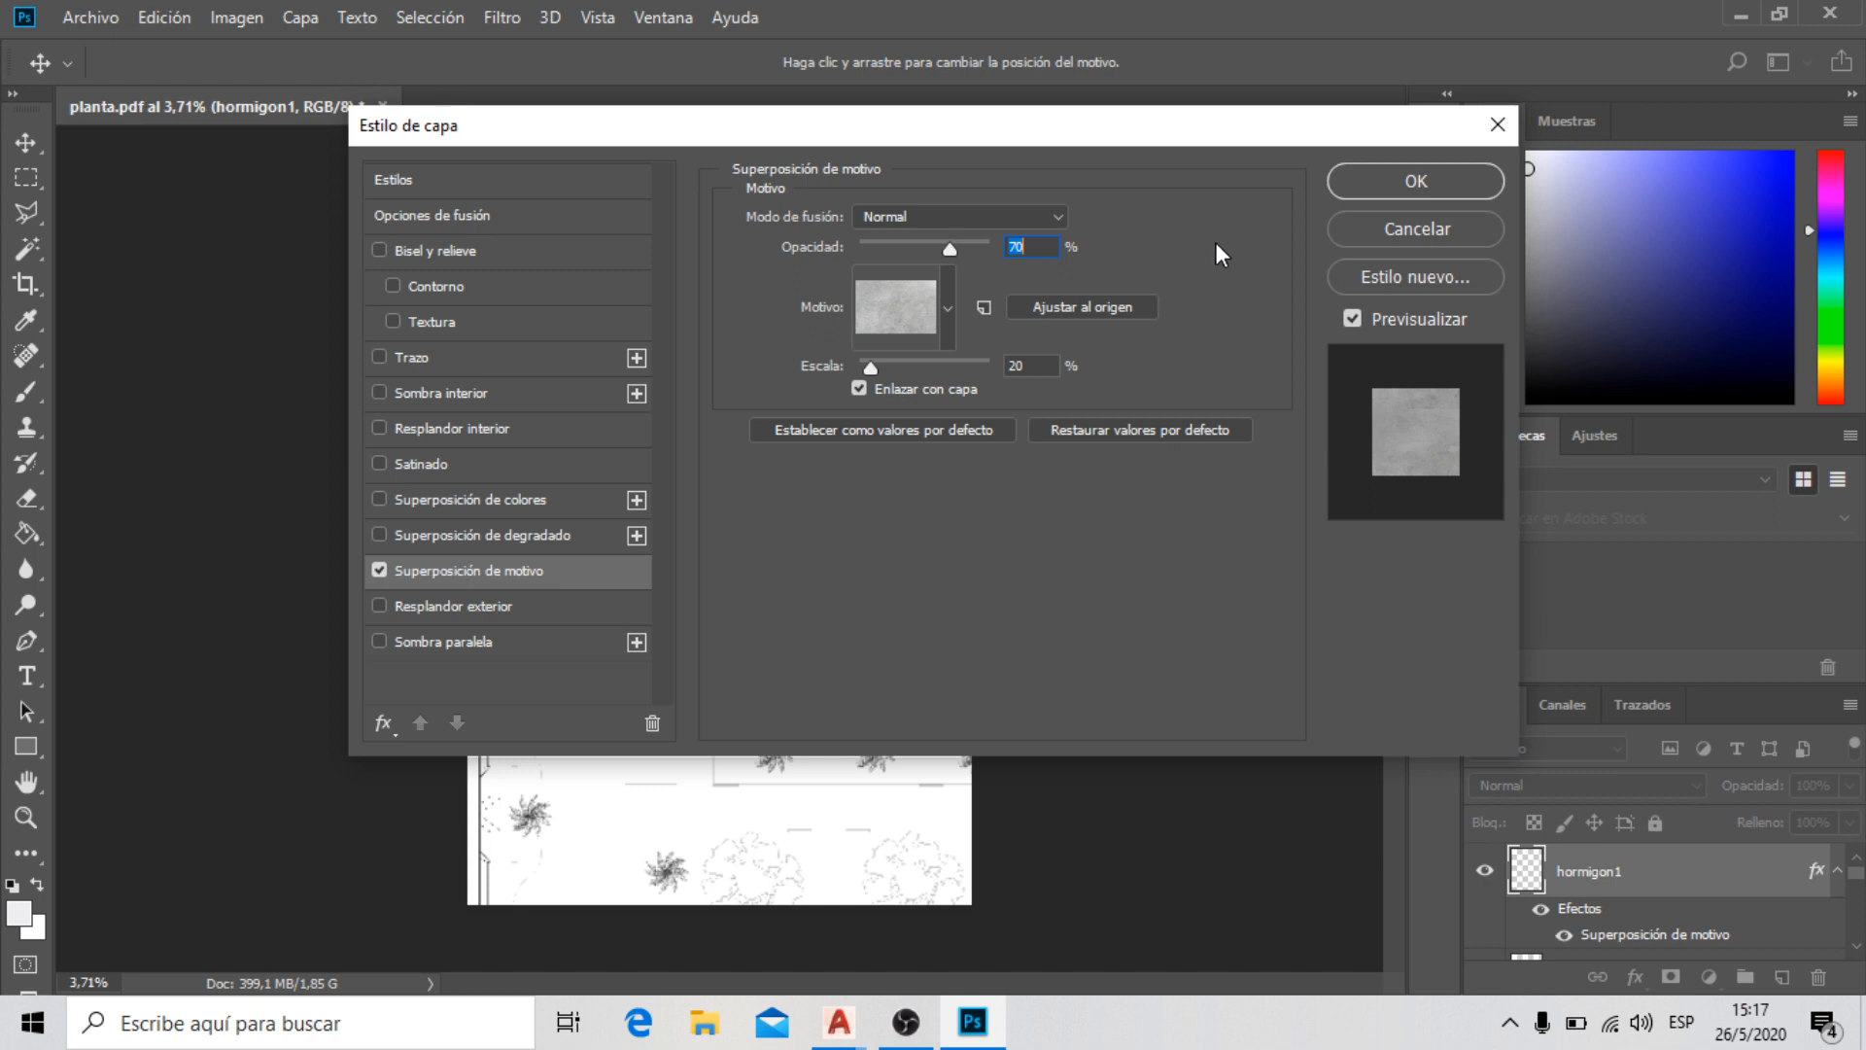
pyautogui.click(1408, 188)
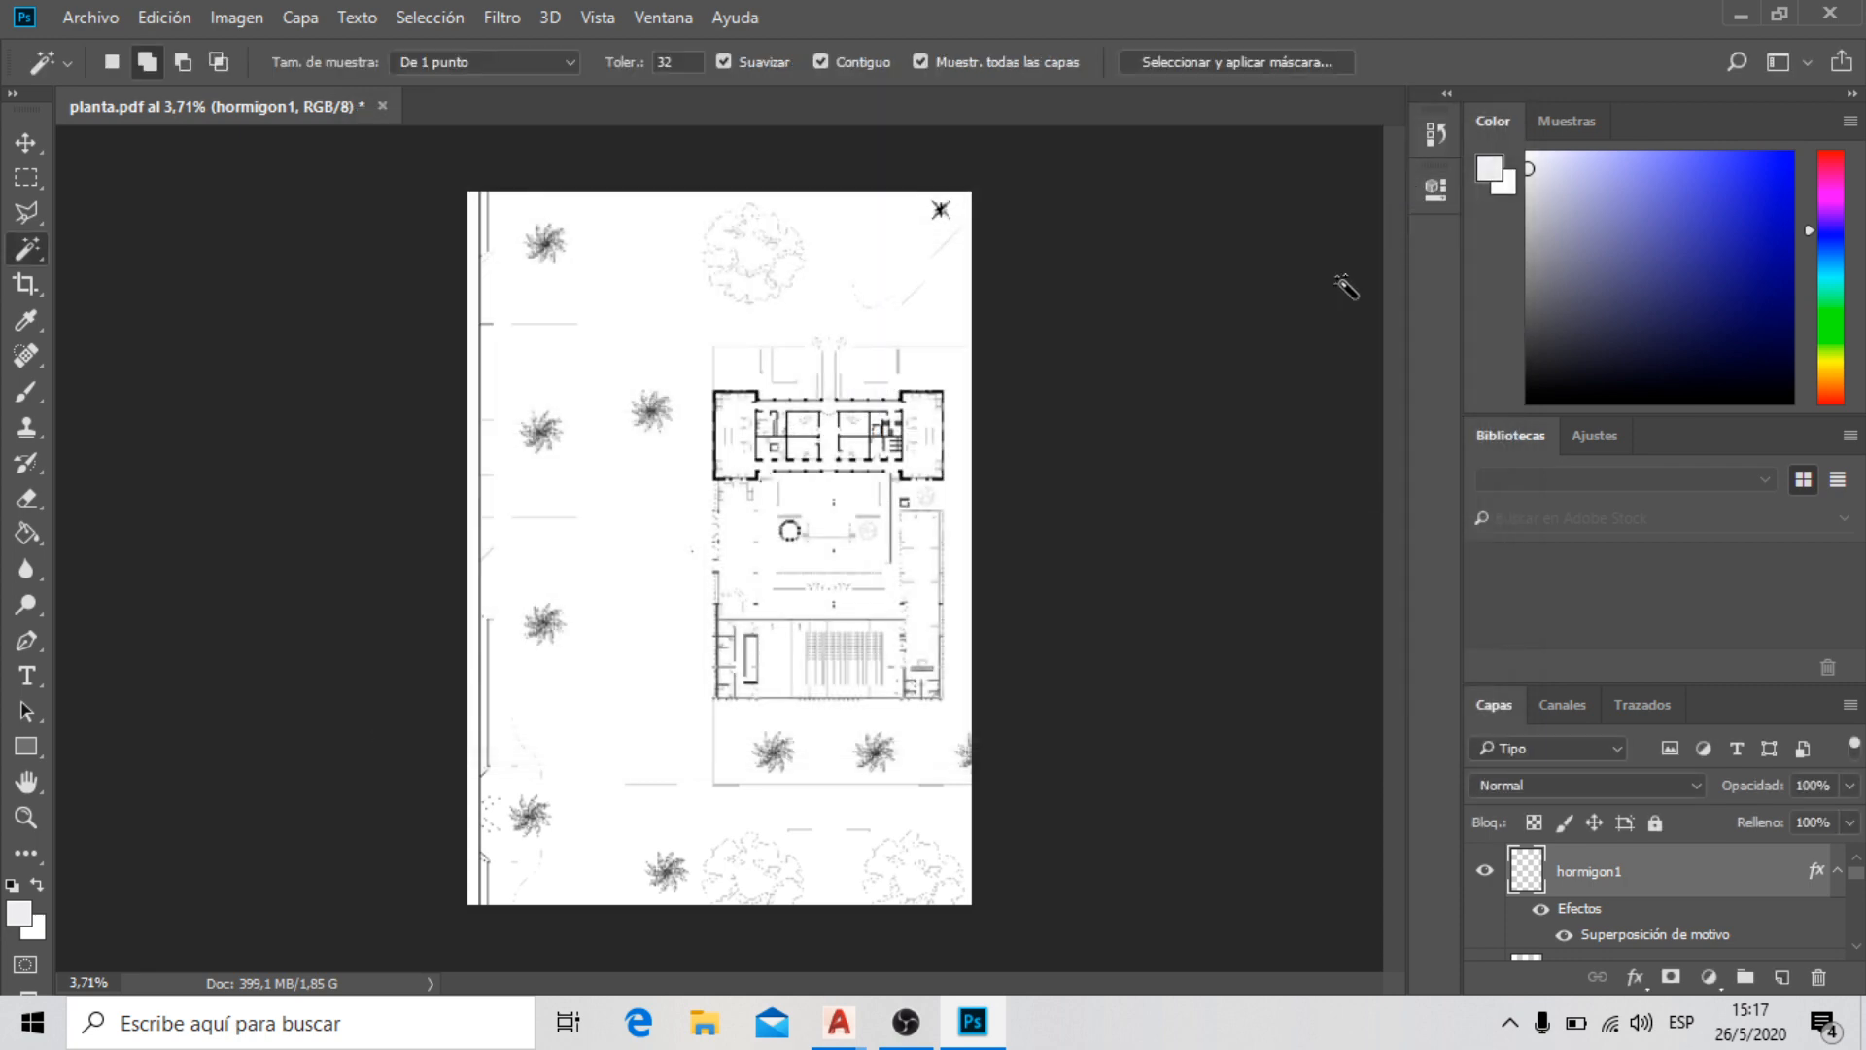
# Try to select the outdoor paving around the palm tree planters with the Magic Wand
pyautogui.scroll(4, 632, 283)
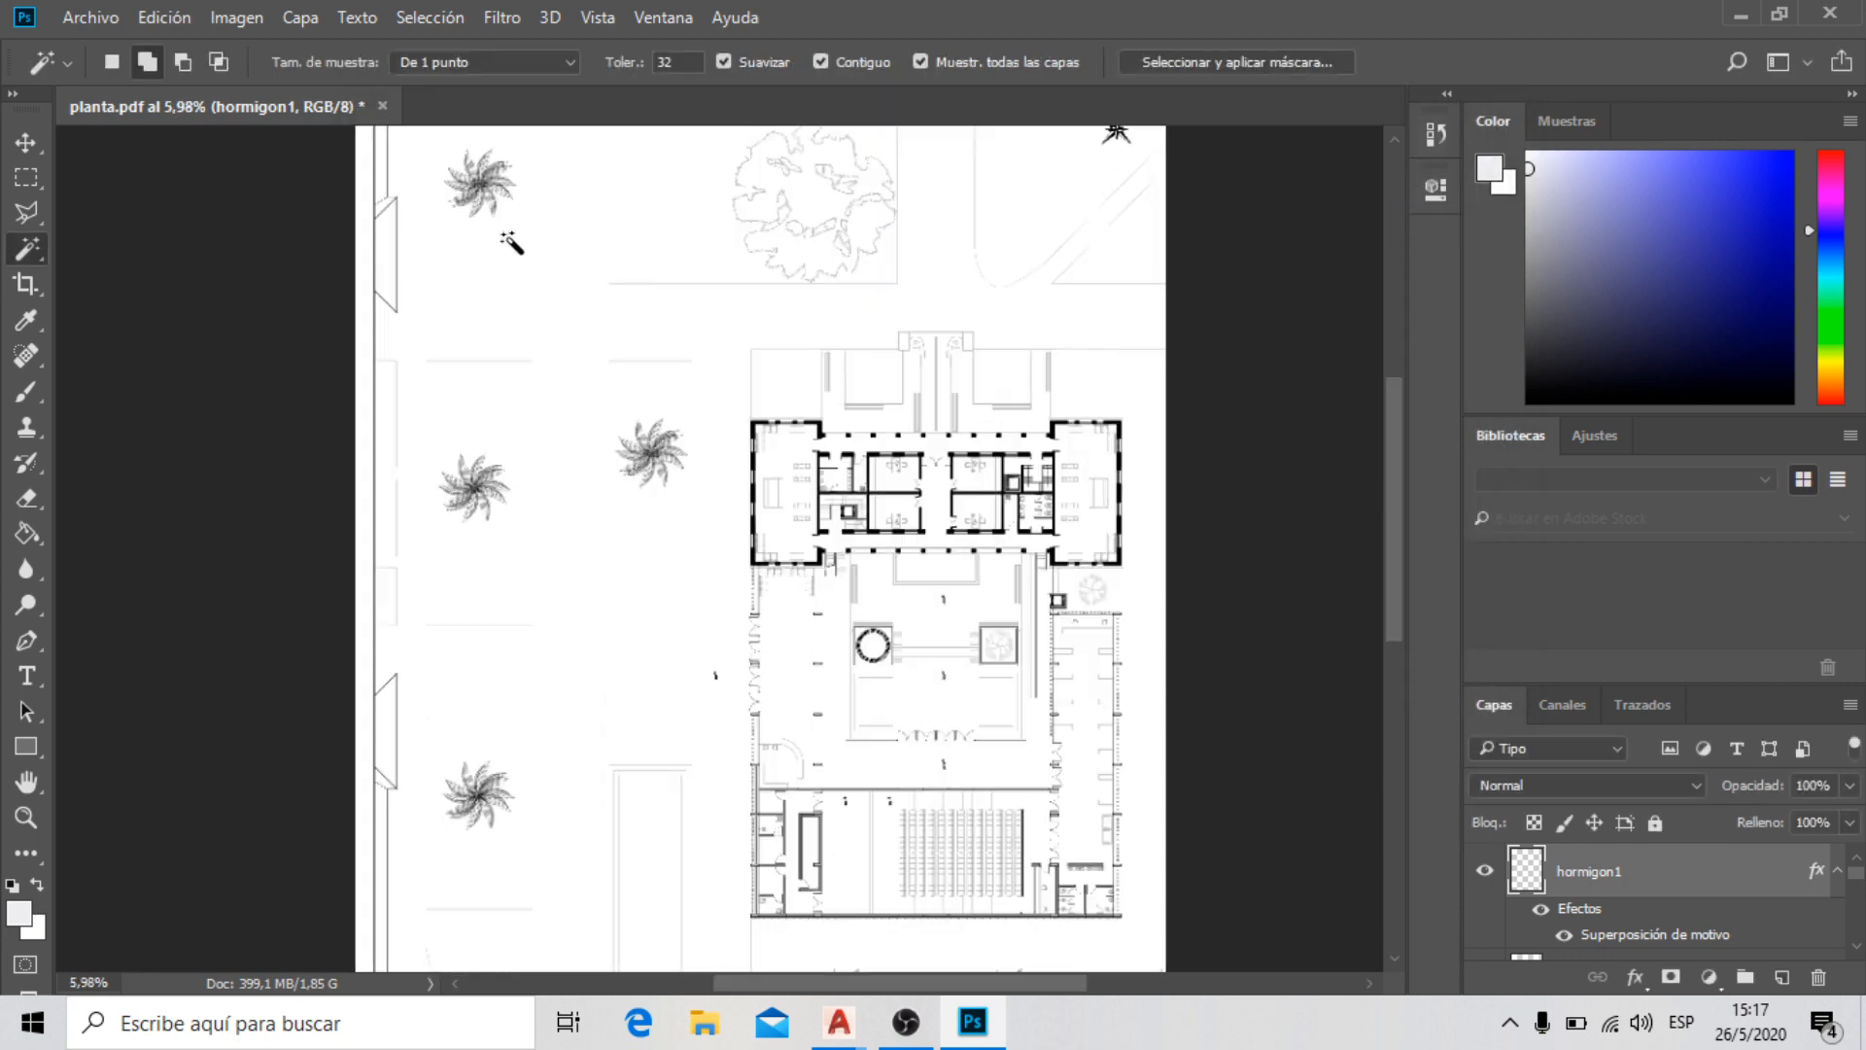
pyautogui.scroll(4, 496, 281)
pyautogui.scroll(-3, 720, 184)
pyautogui.scroll(4, 527, 512)
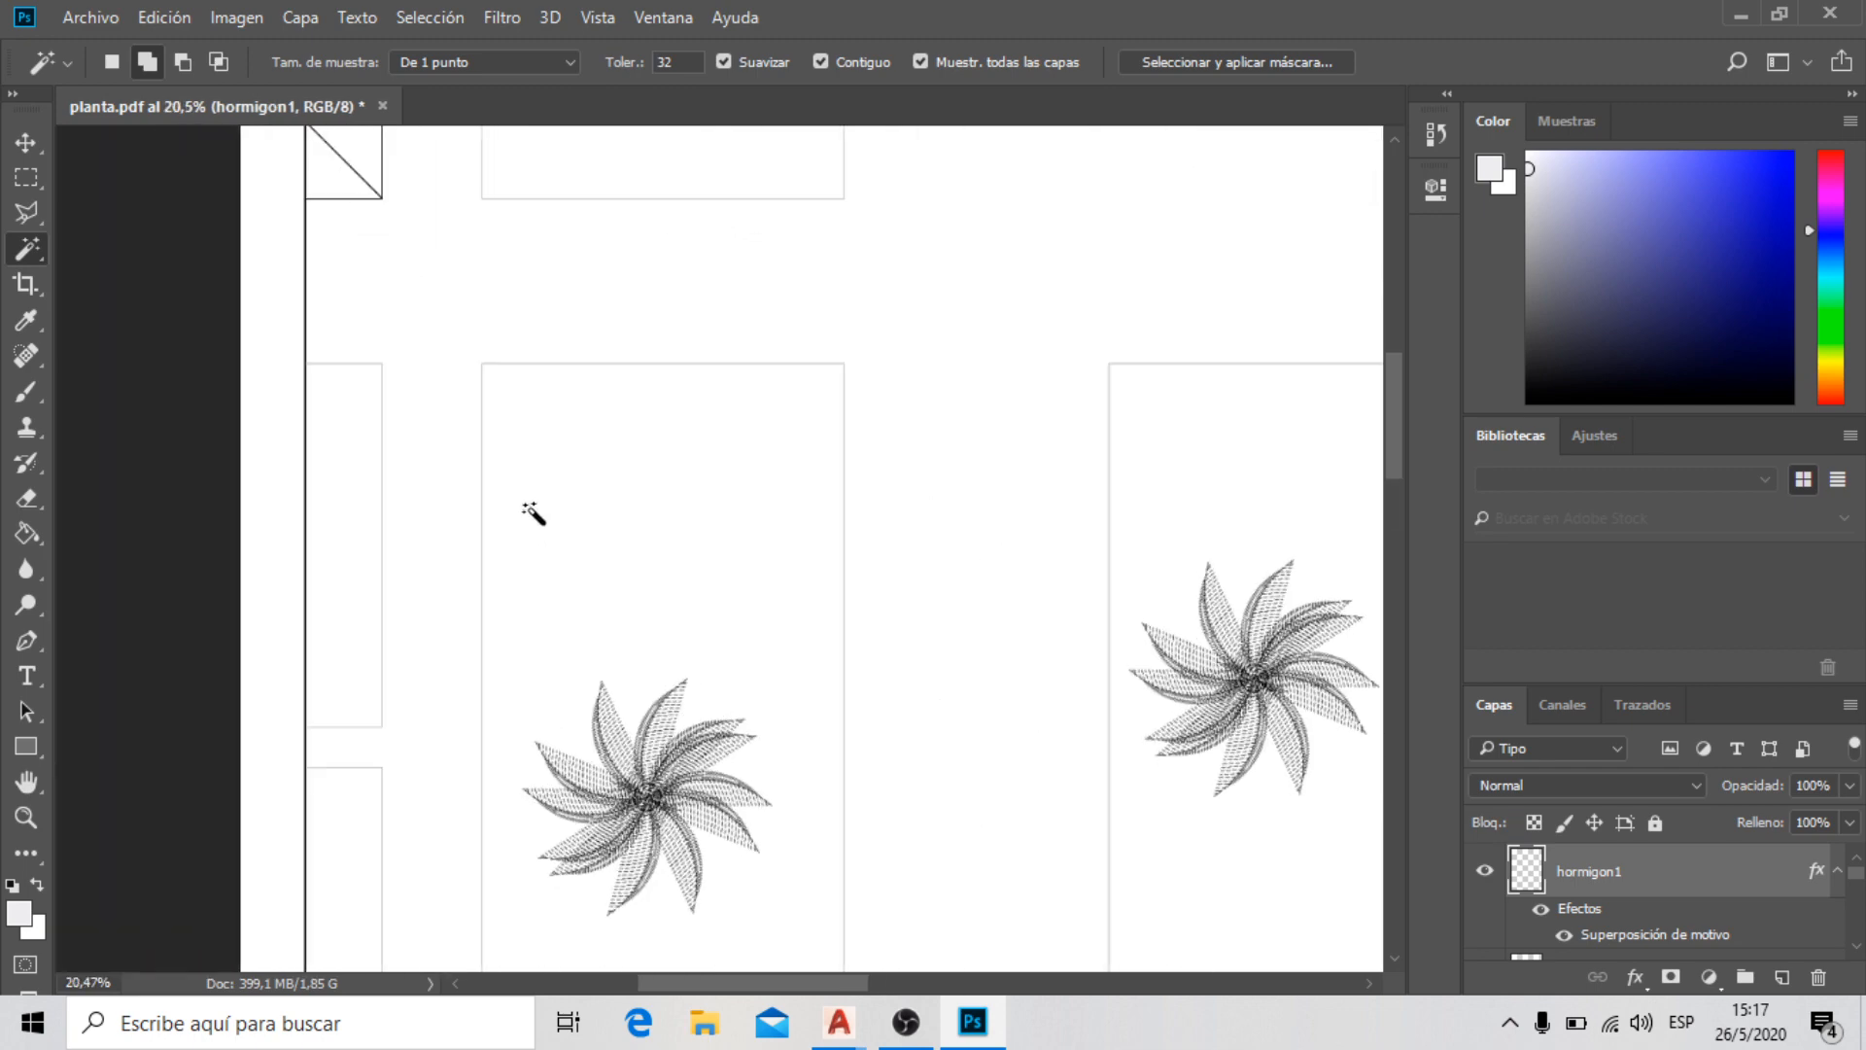
pyautogui.scroll(-3, 606, 291)
pyautogui.scroll(2, 533, 136)
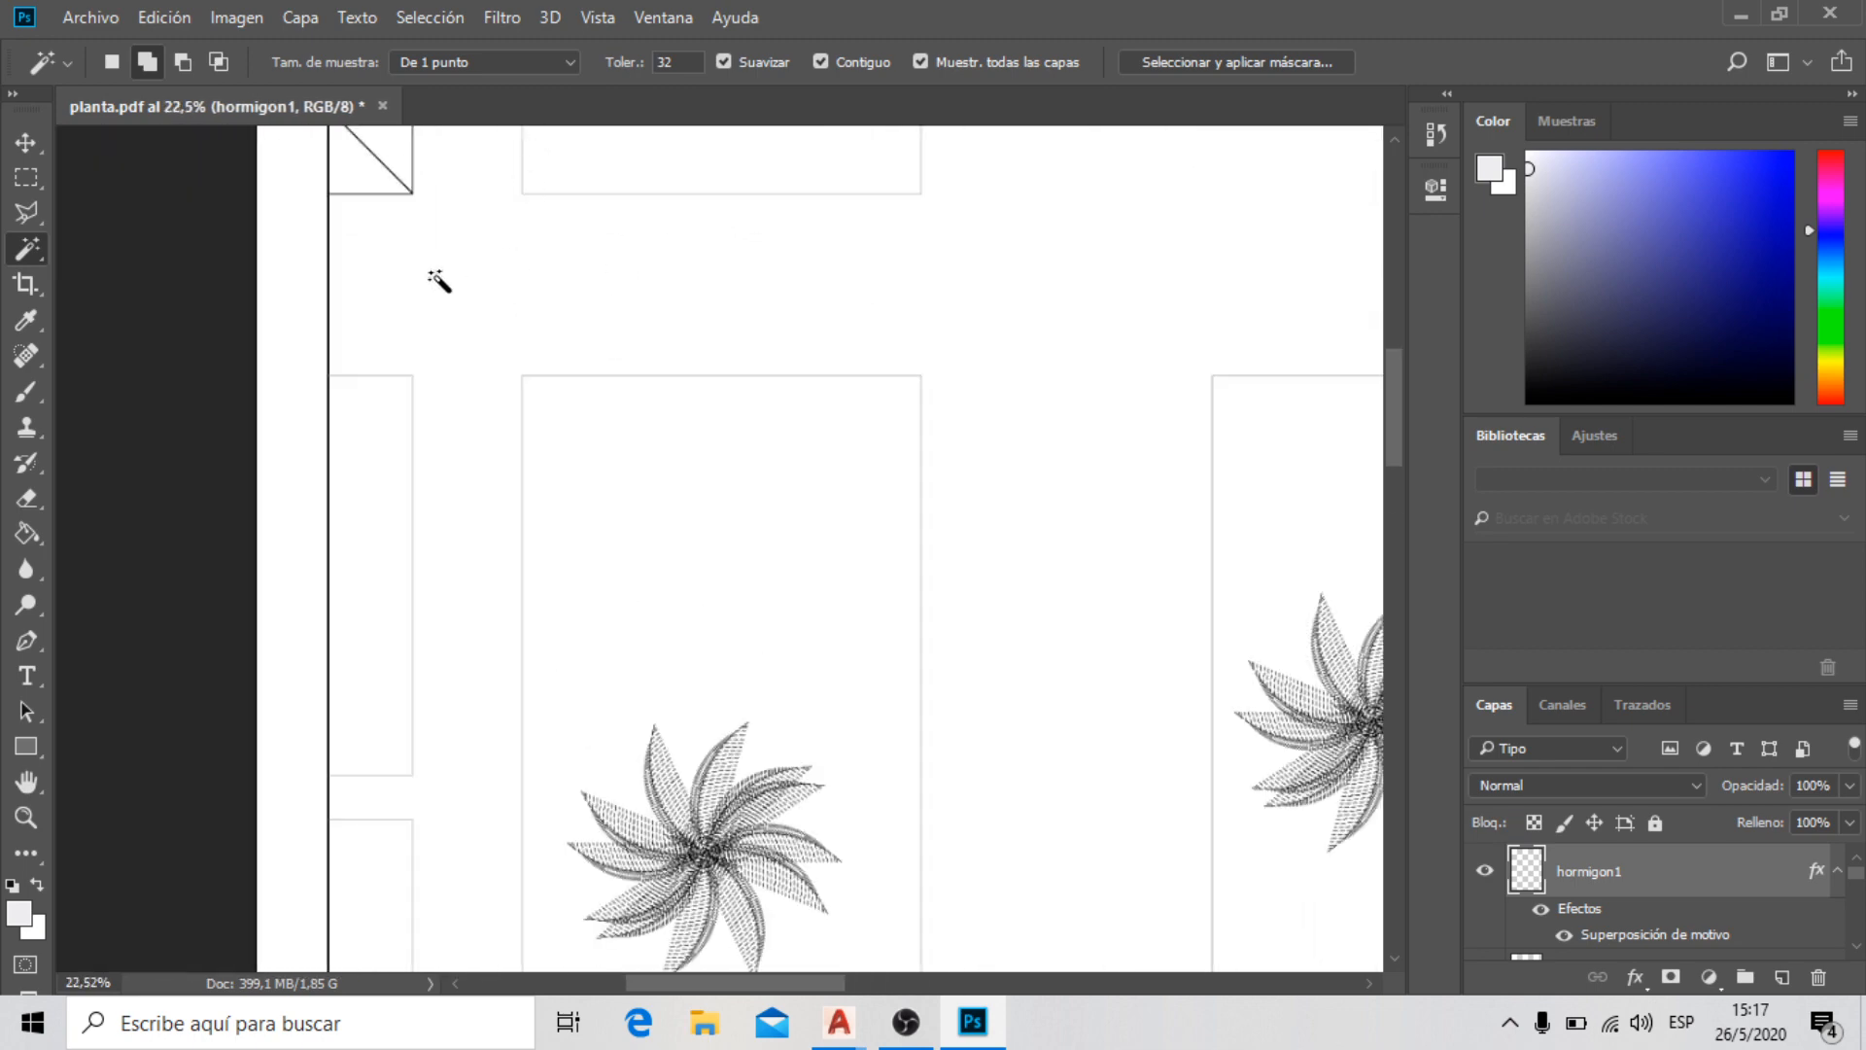
pyautogui.scroll(2, 530, 199)
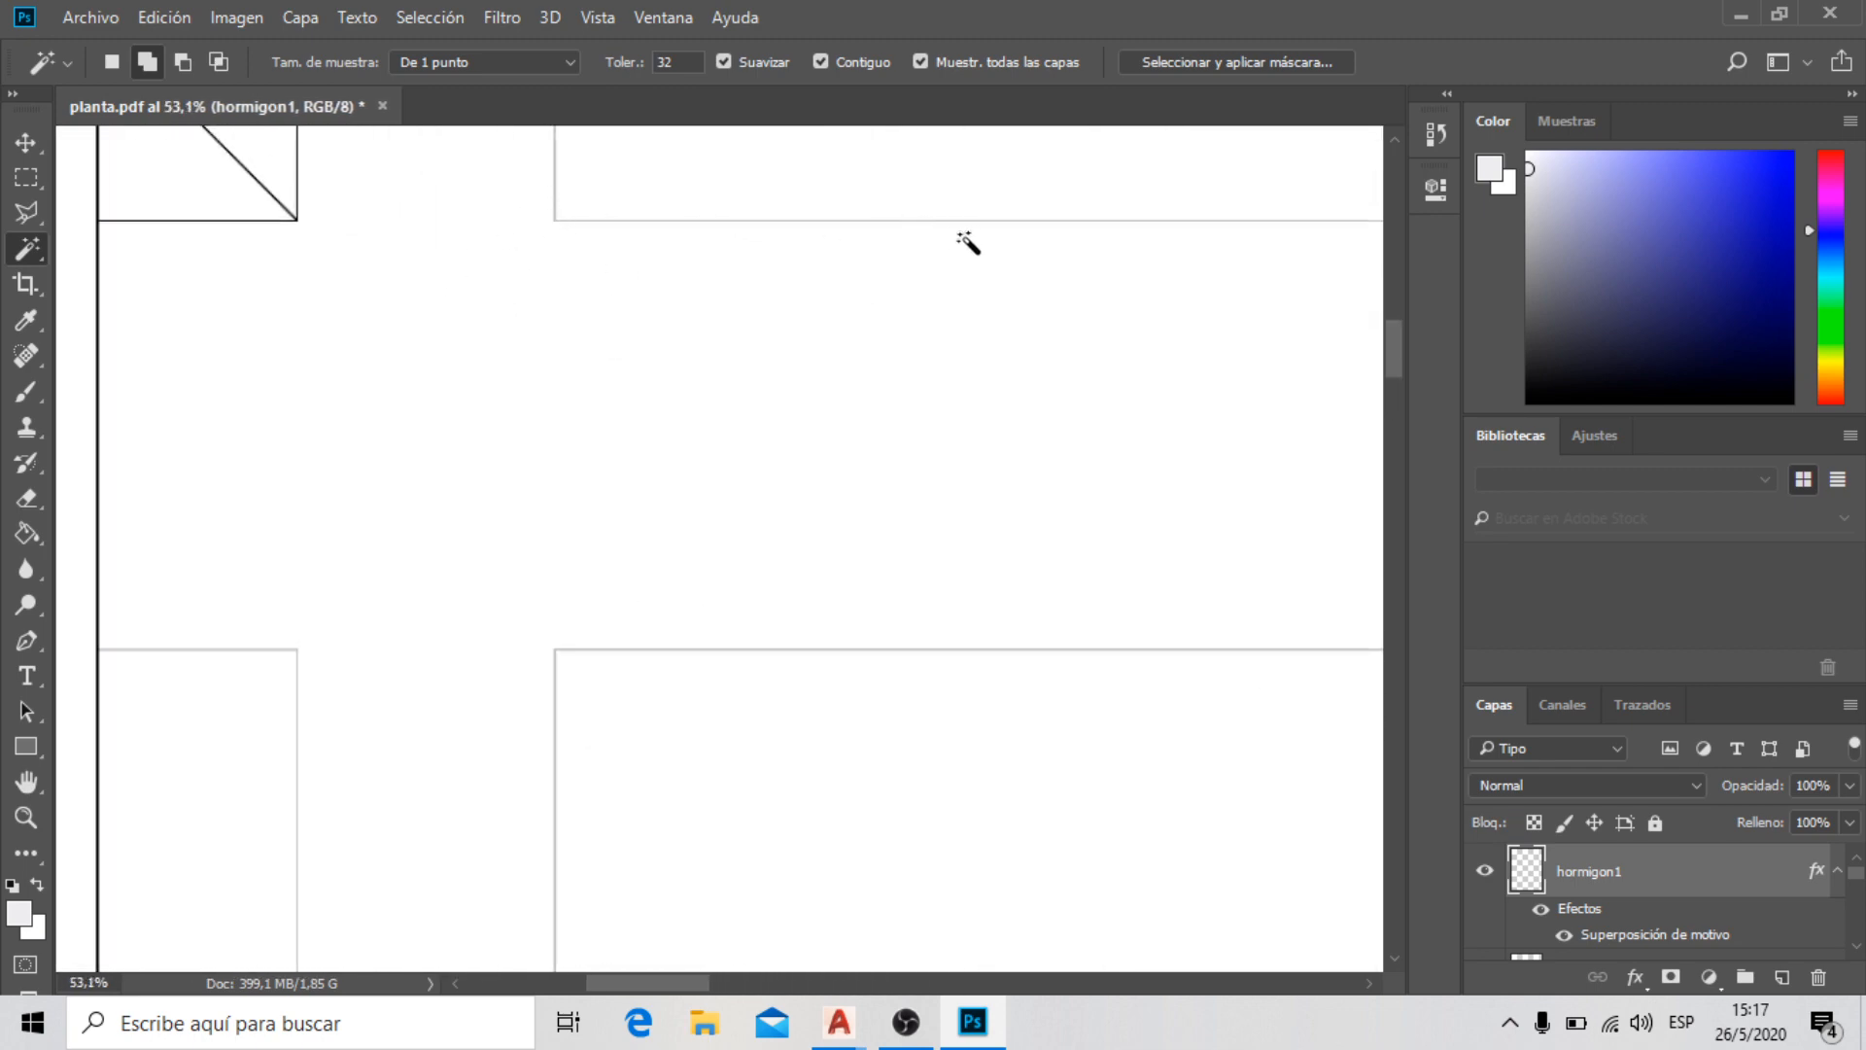
pyautogui.scroll(-1, 486, 292)
pyautogui.scroll(-4, 370, 274)
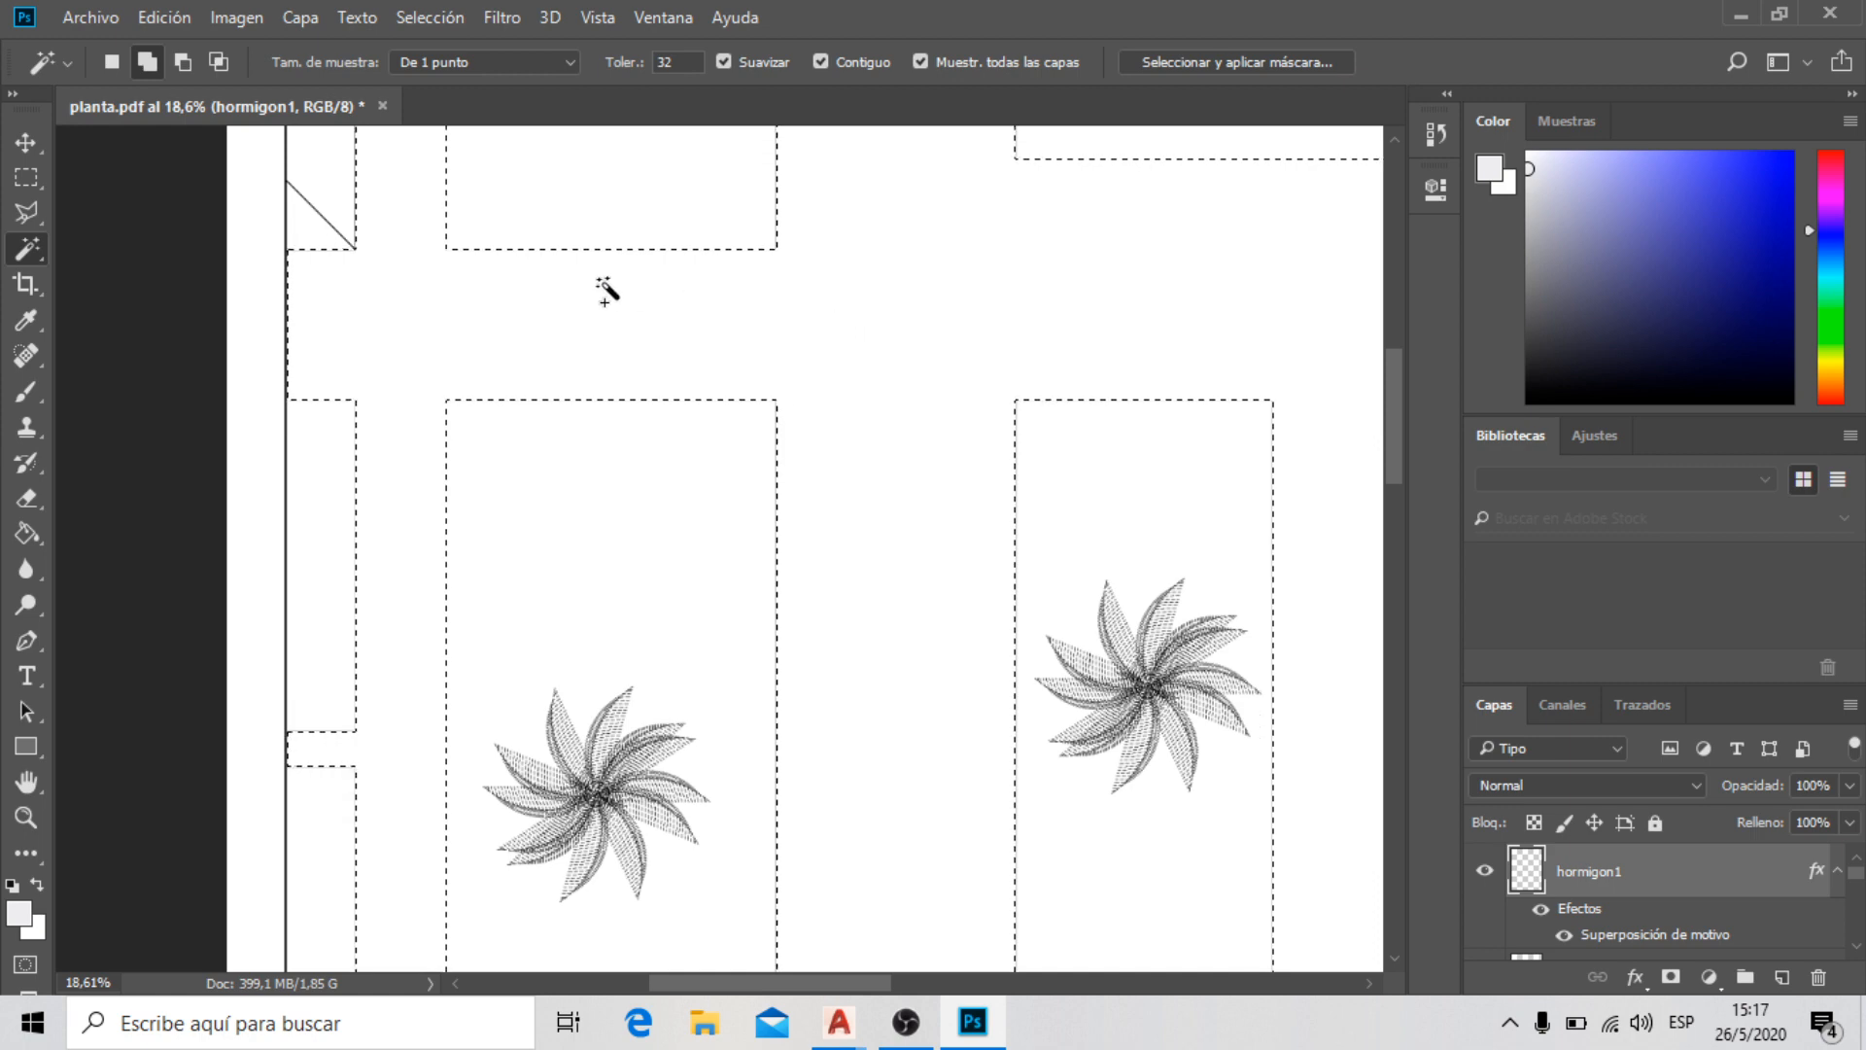
pyautogui.scroll(-4, 604, 283)
pyautogui.scroll(-1, 583, 271)
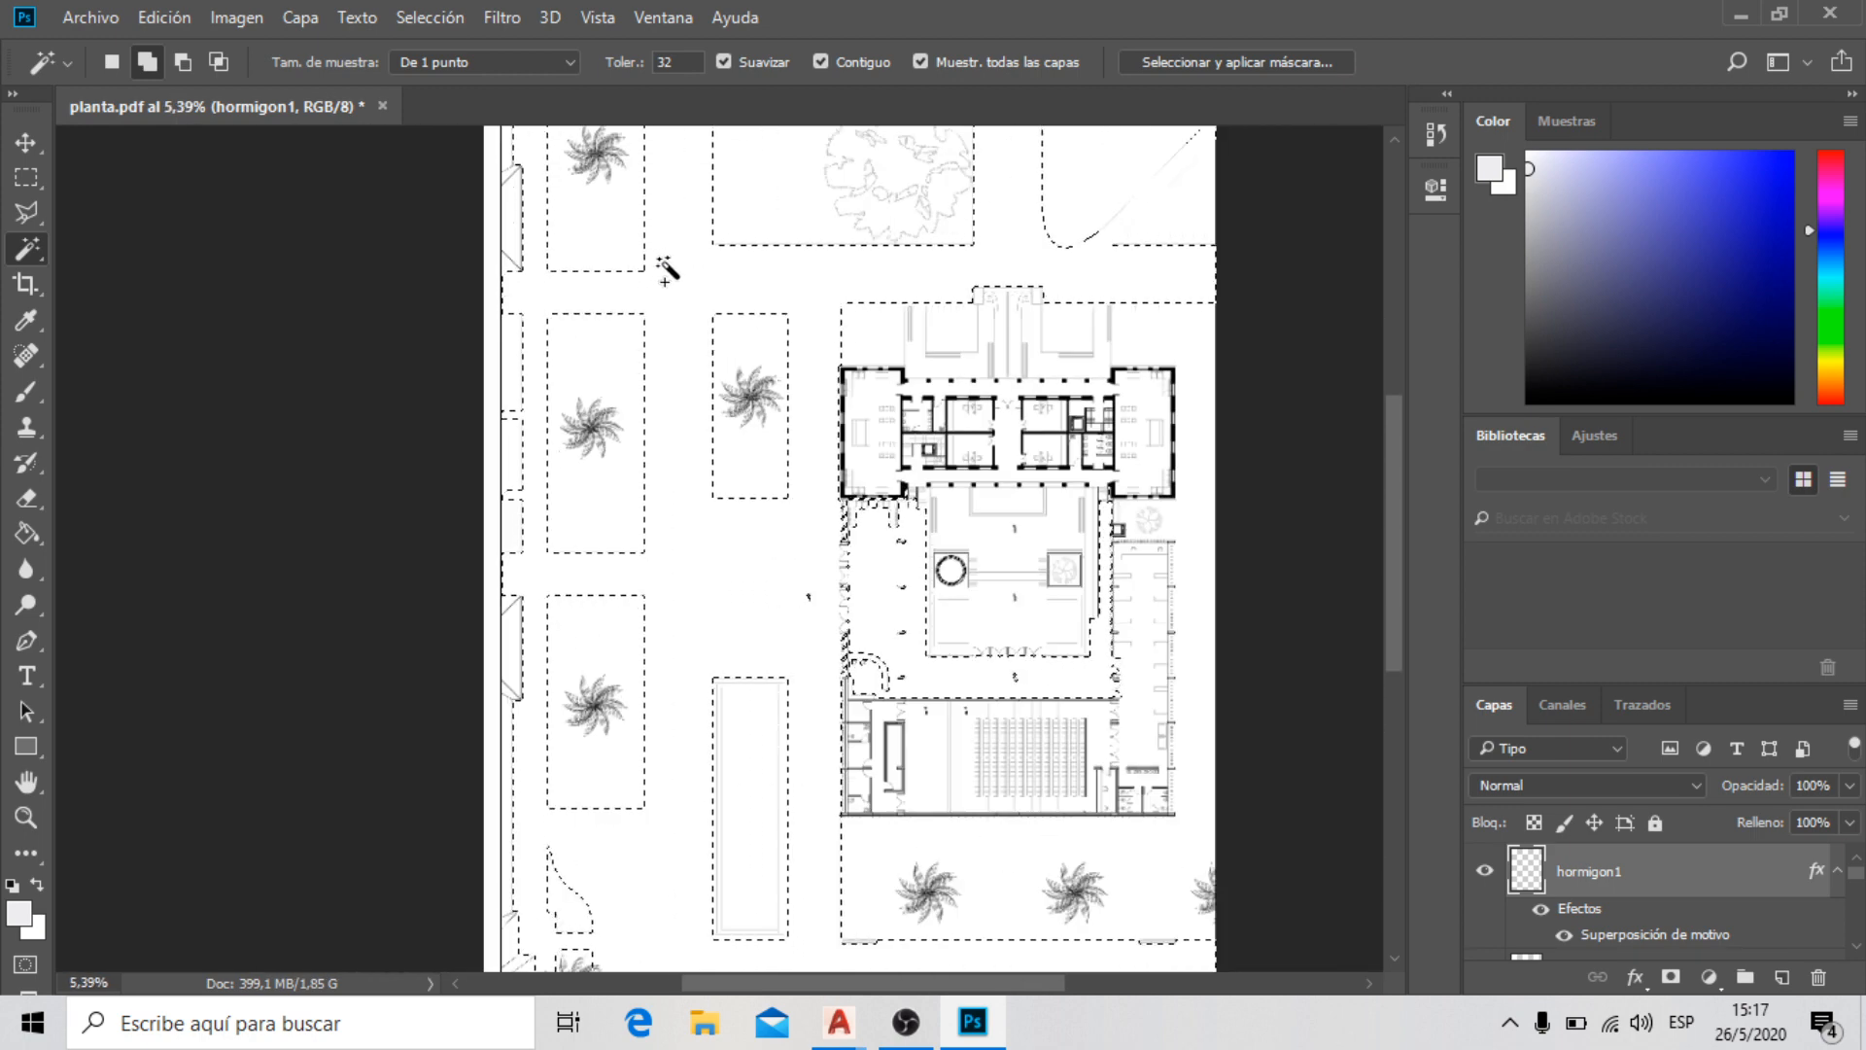
# Examine the selection boundary along the building's doors, walls and courtyard for places where it spills into the interior
pyautogui.scroll(10, 874, 724)
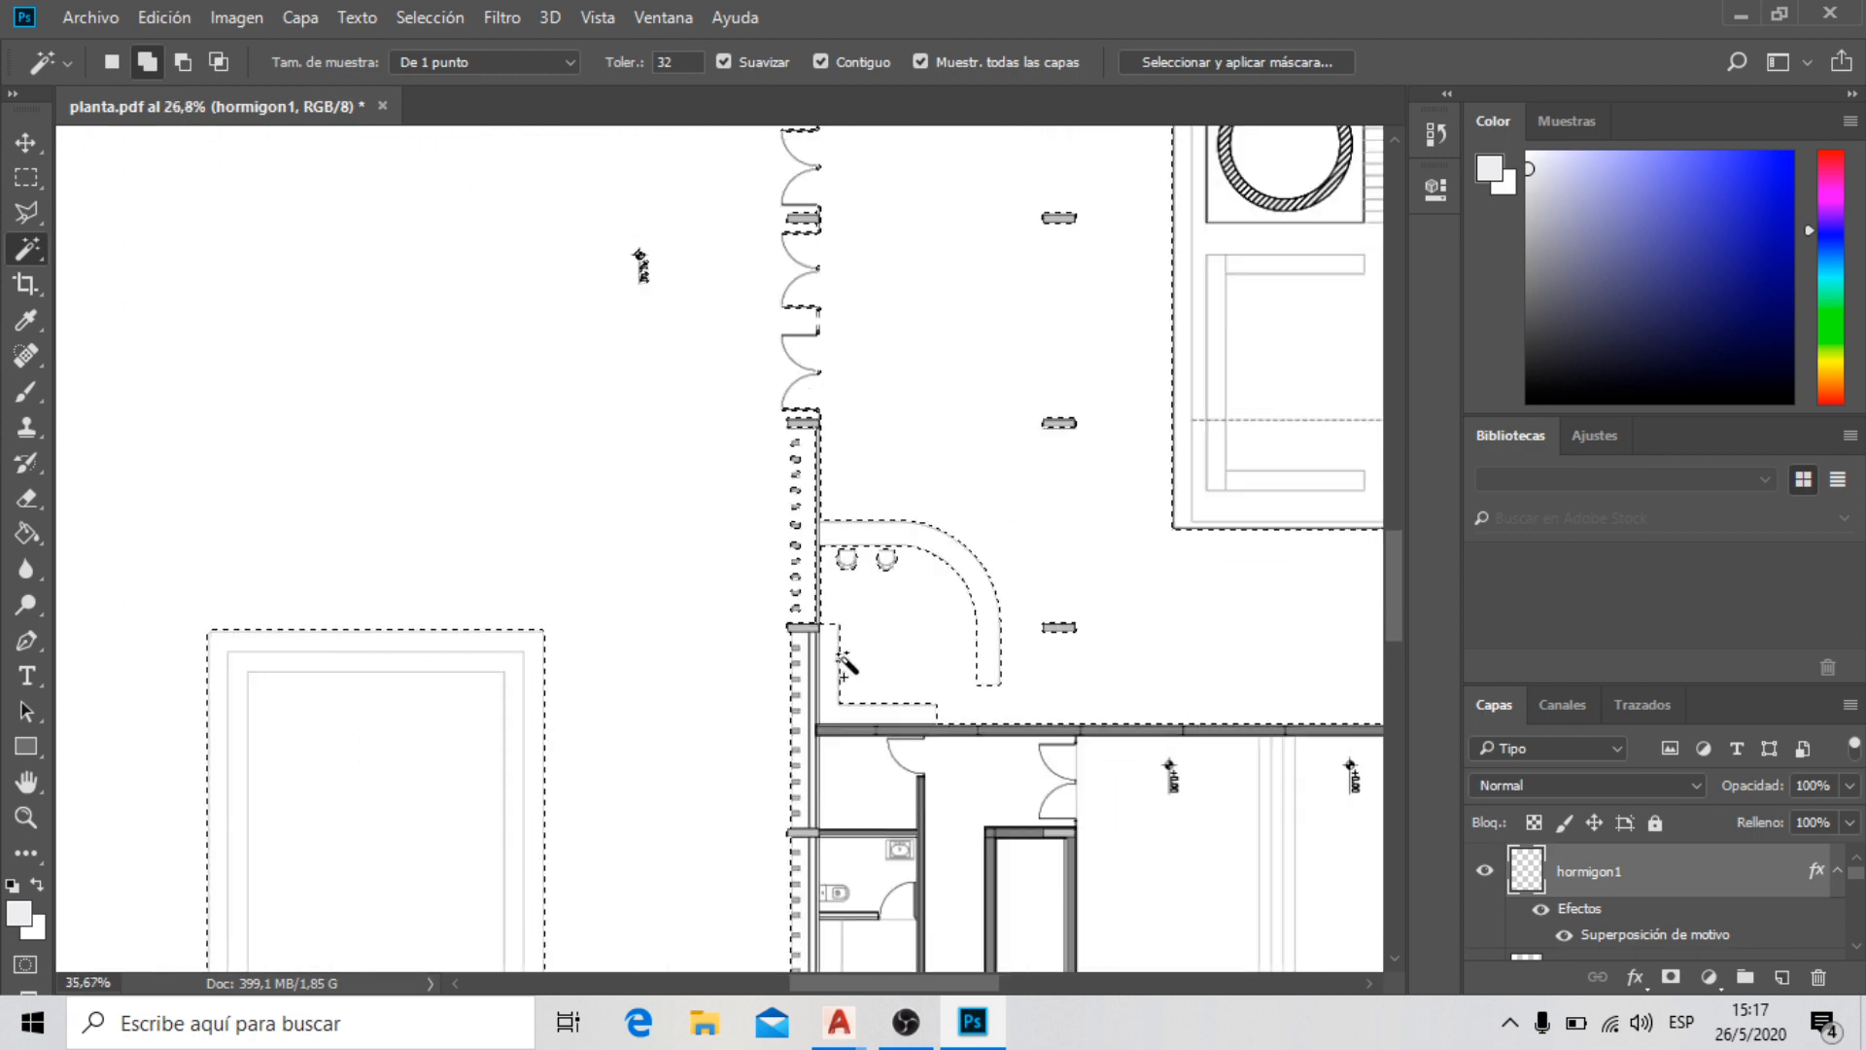
pyautogui.scroll(6, 750, 166)
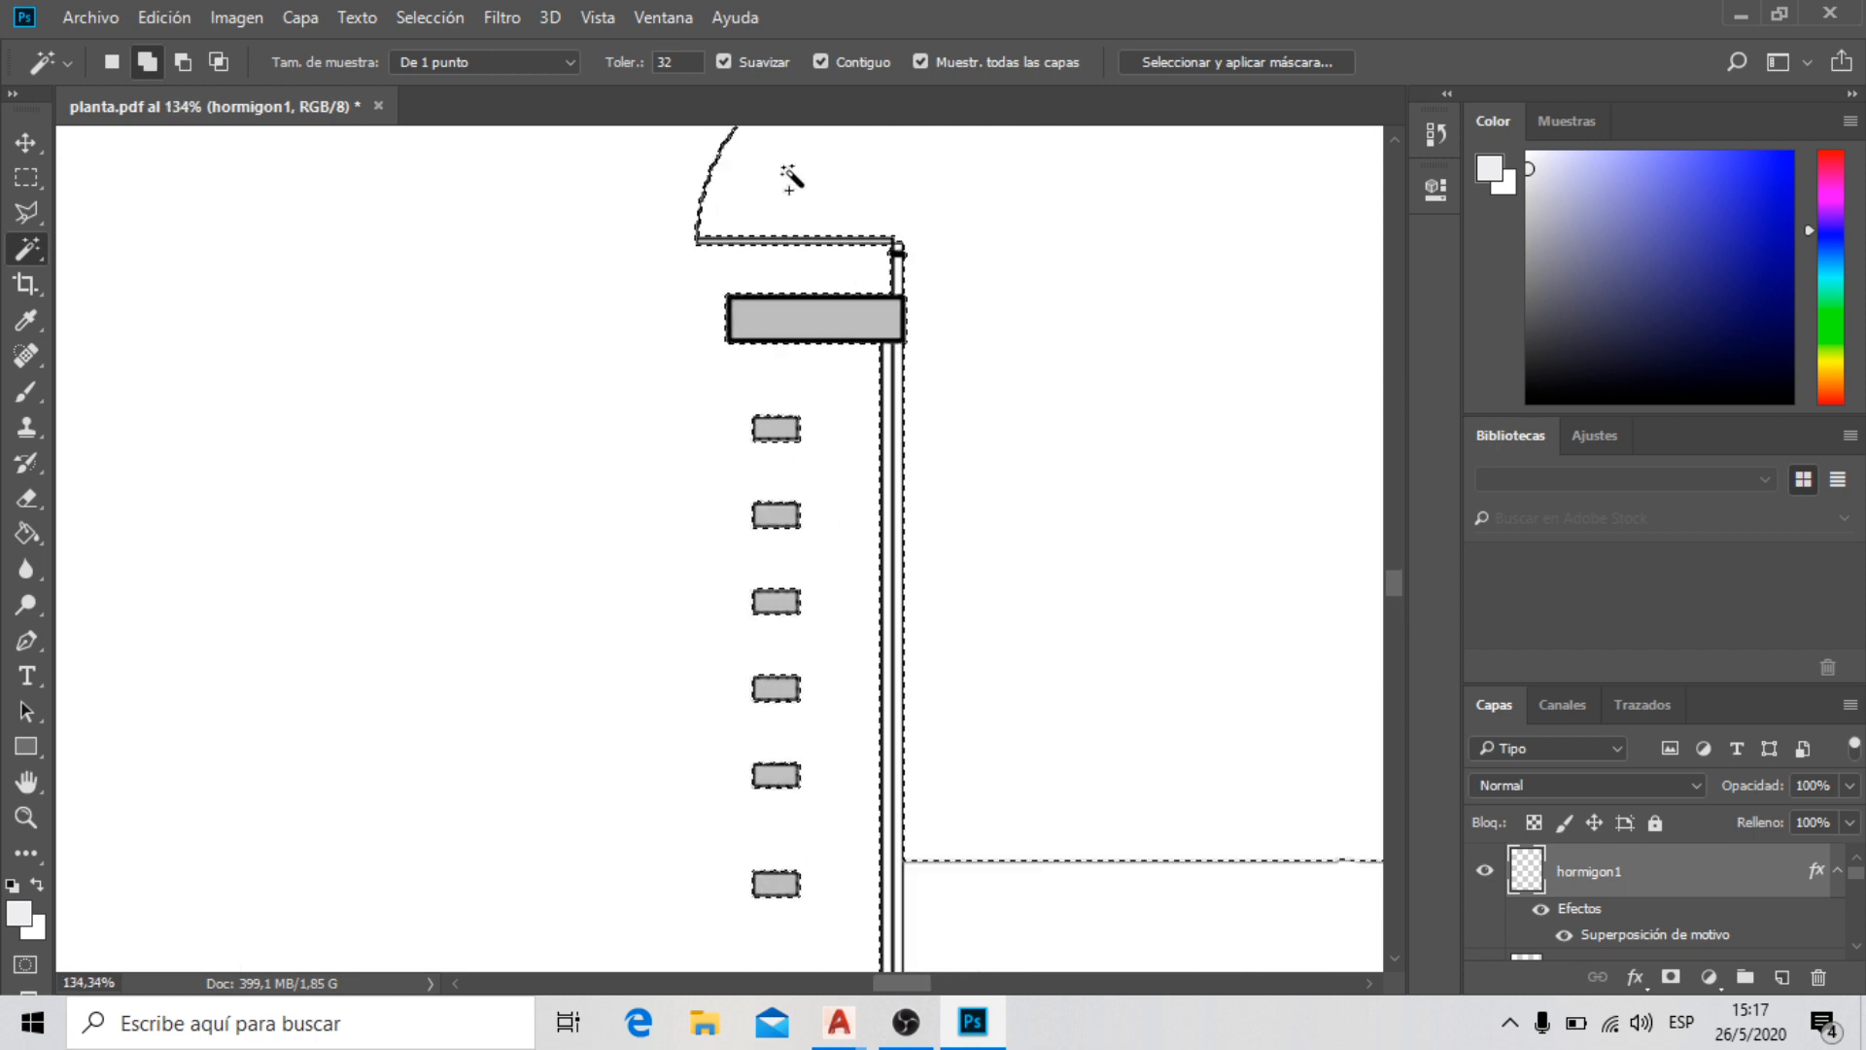
pyautogui.scroll(-6, 637, 458)
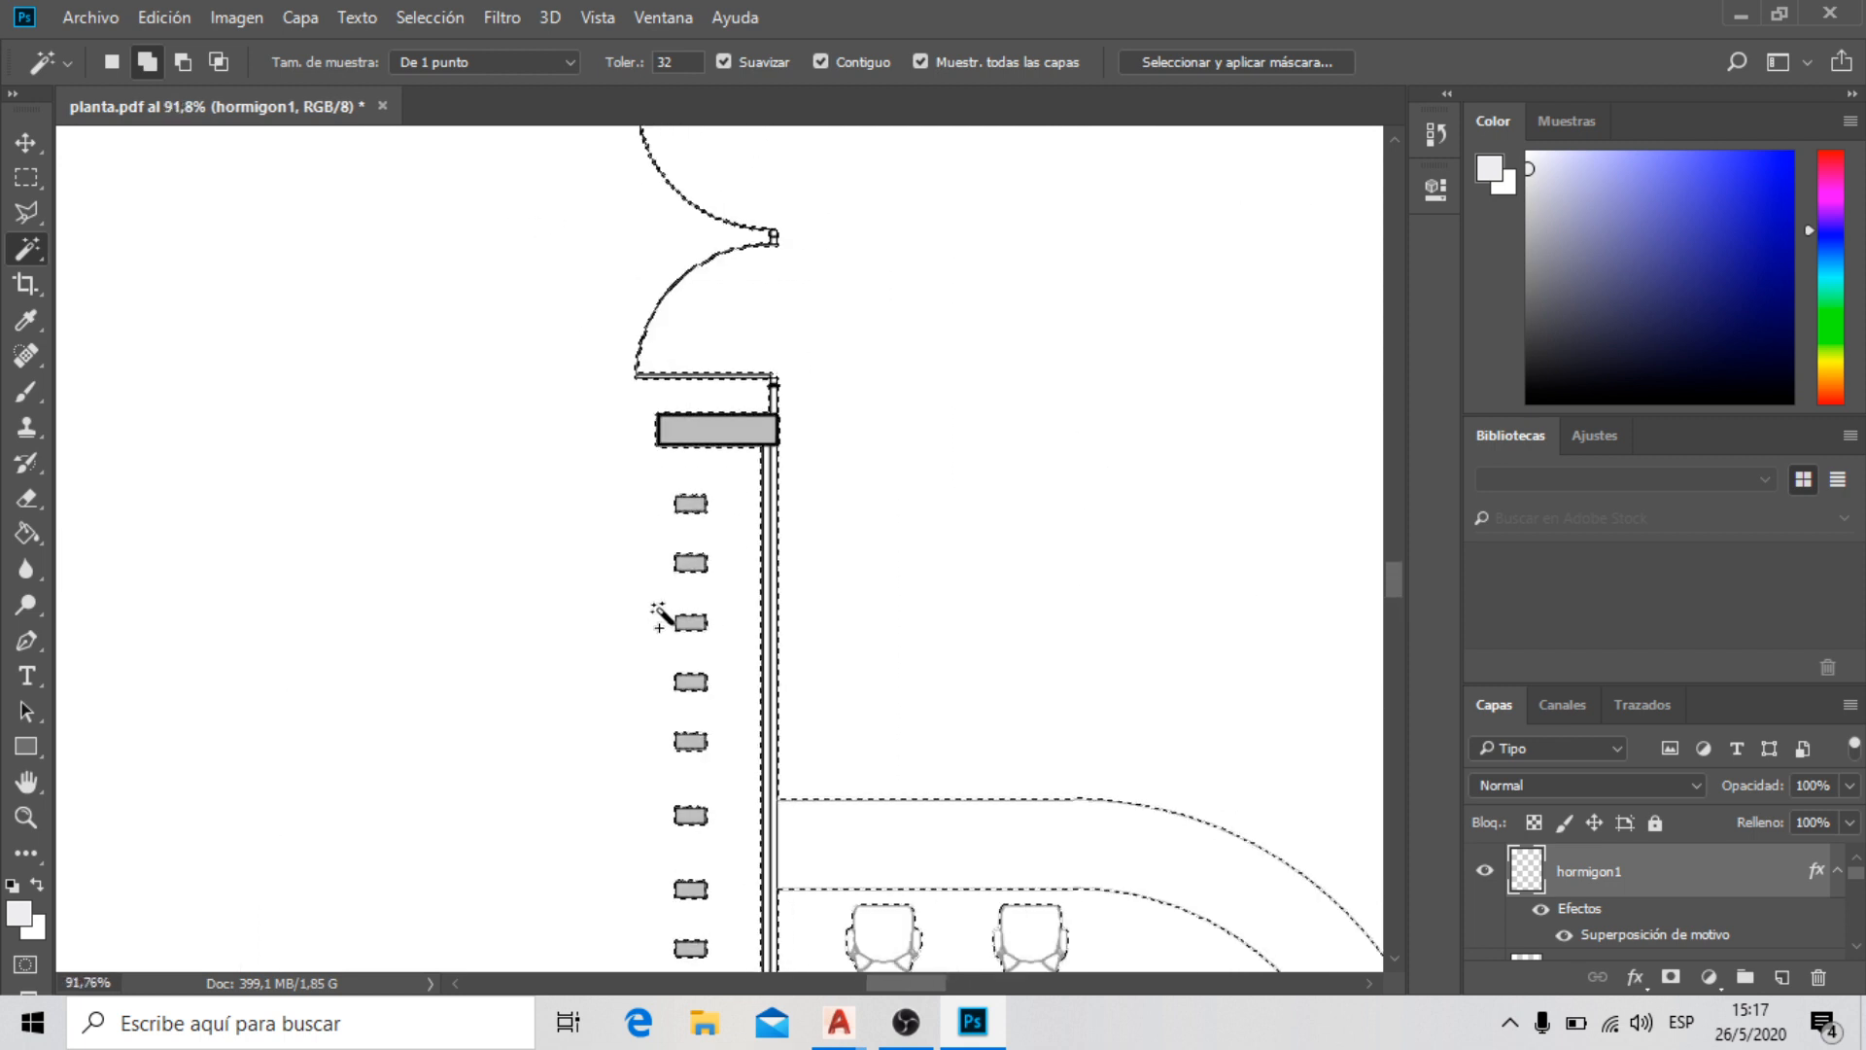
pyautogui.scroll(8, 734, 287)
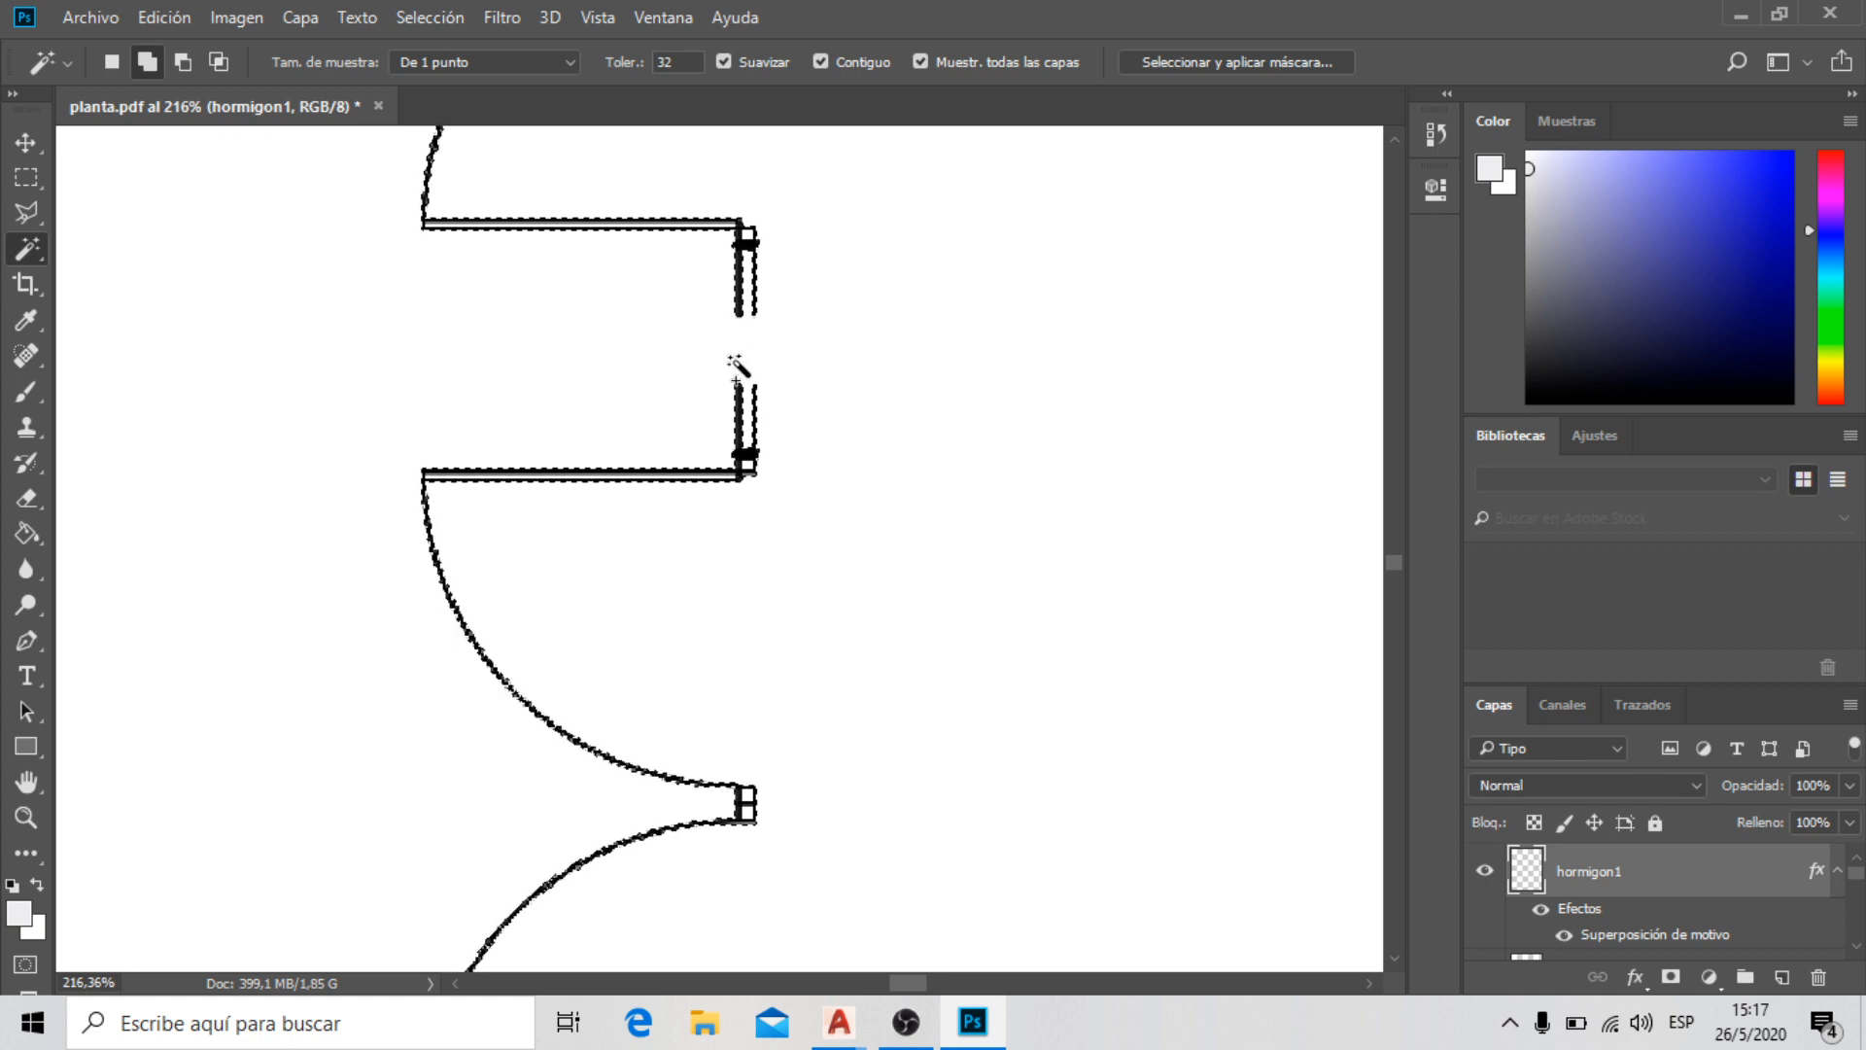
pyautogui.scroll(-8, 742, 383)
pyautogui.scroll(-5, 742, 503)
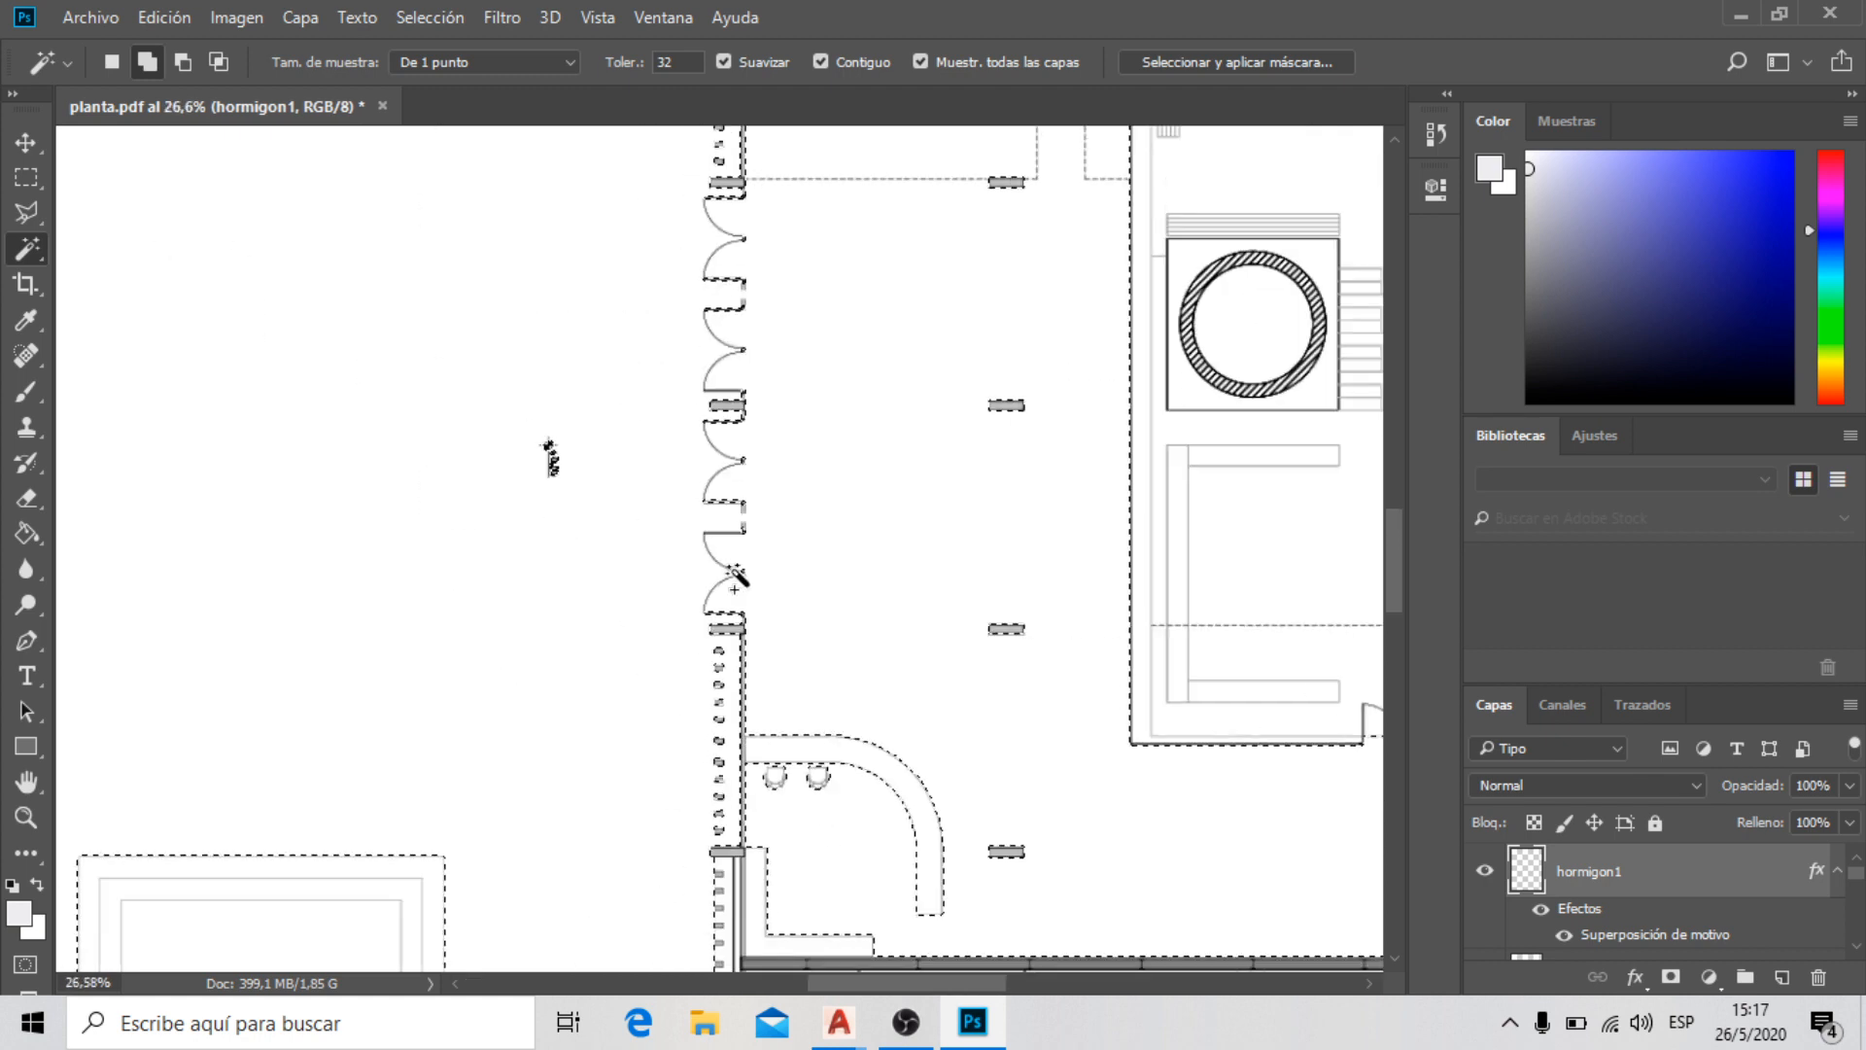
pyautogui.scroll(3, 825, 149)
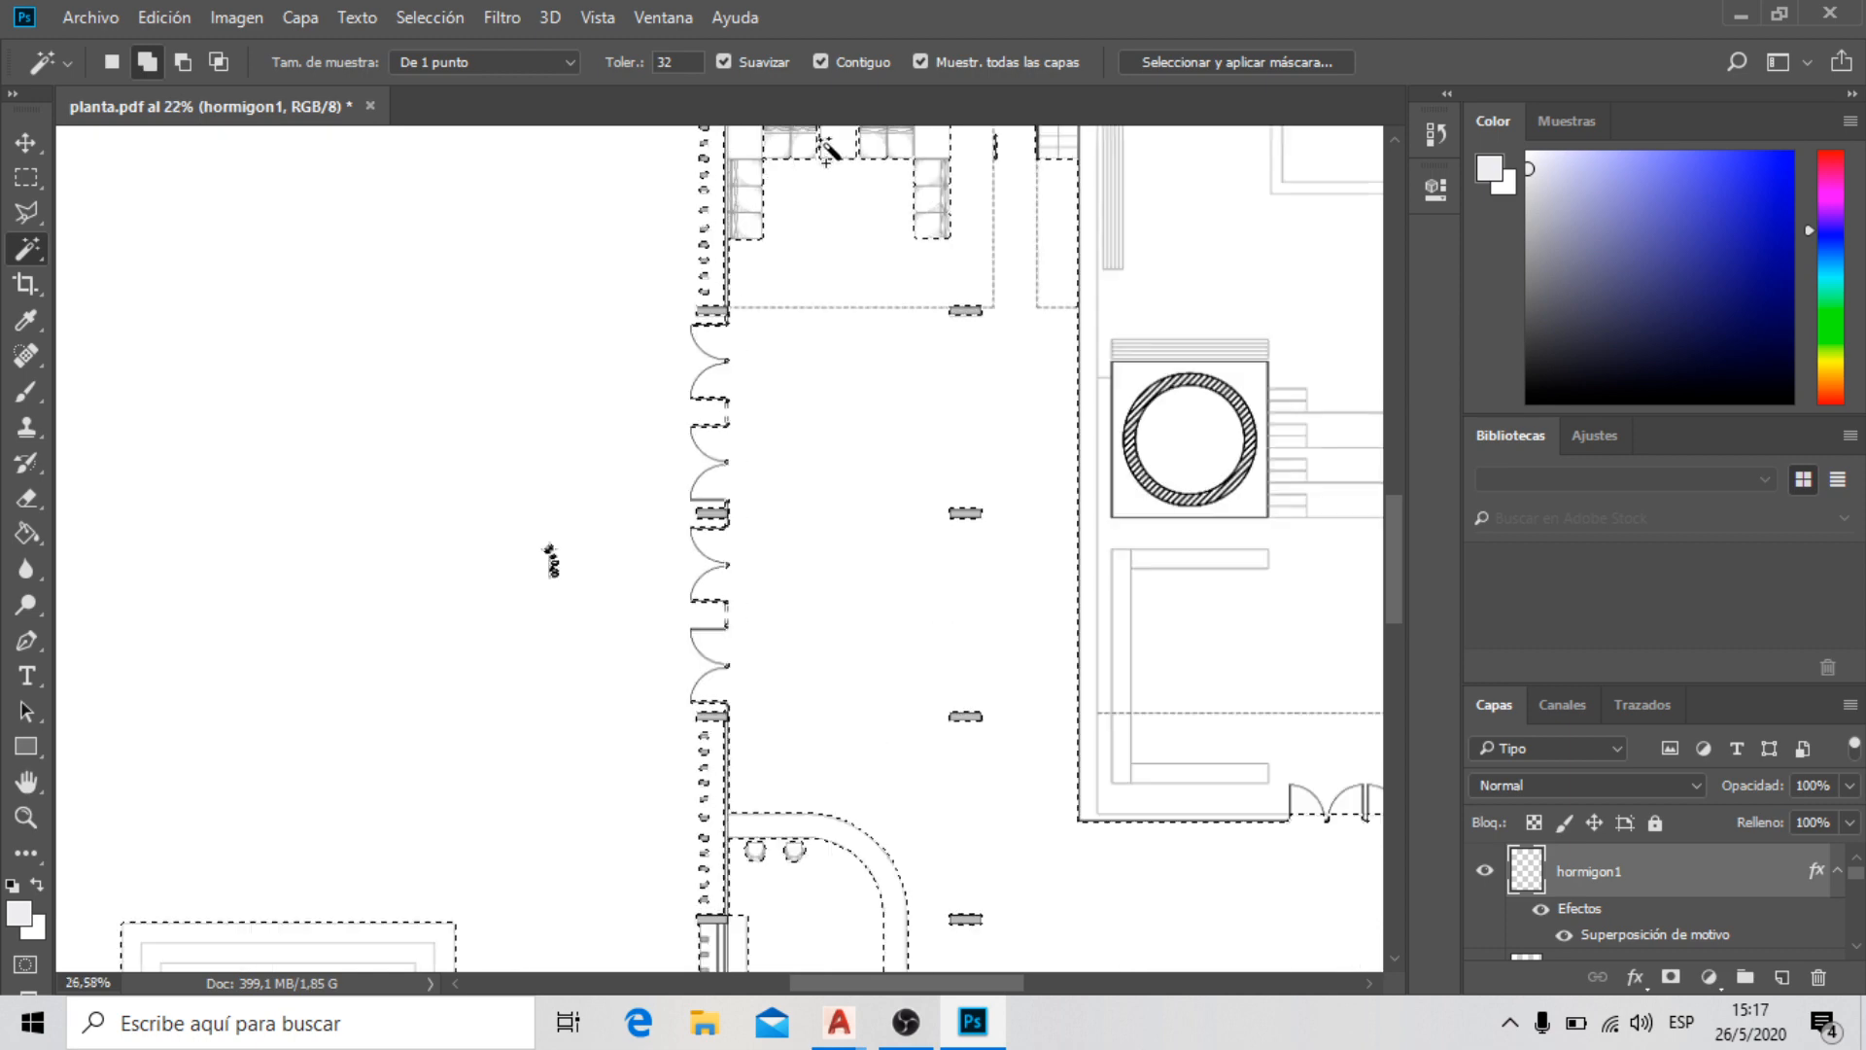
pyautogui.scroll(-3, 597, 550)
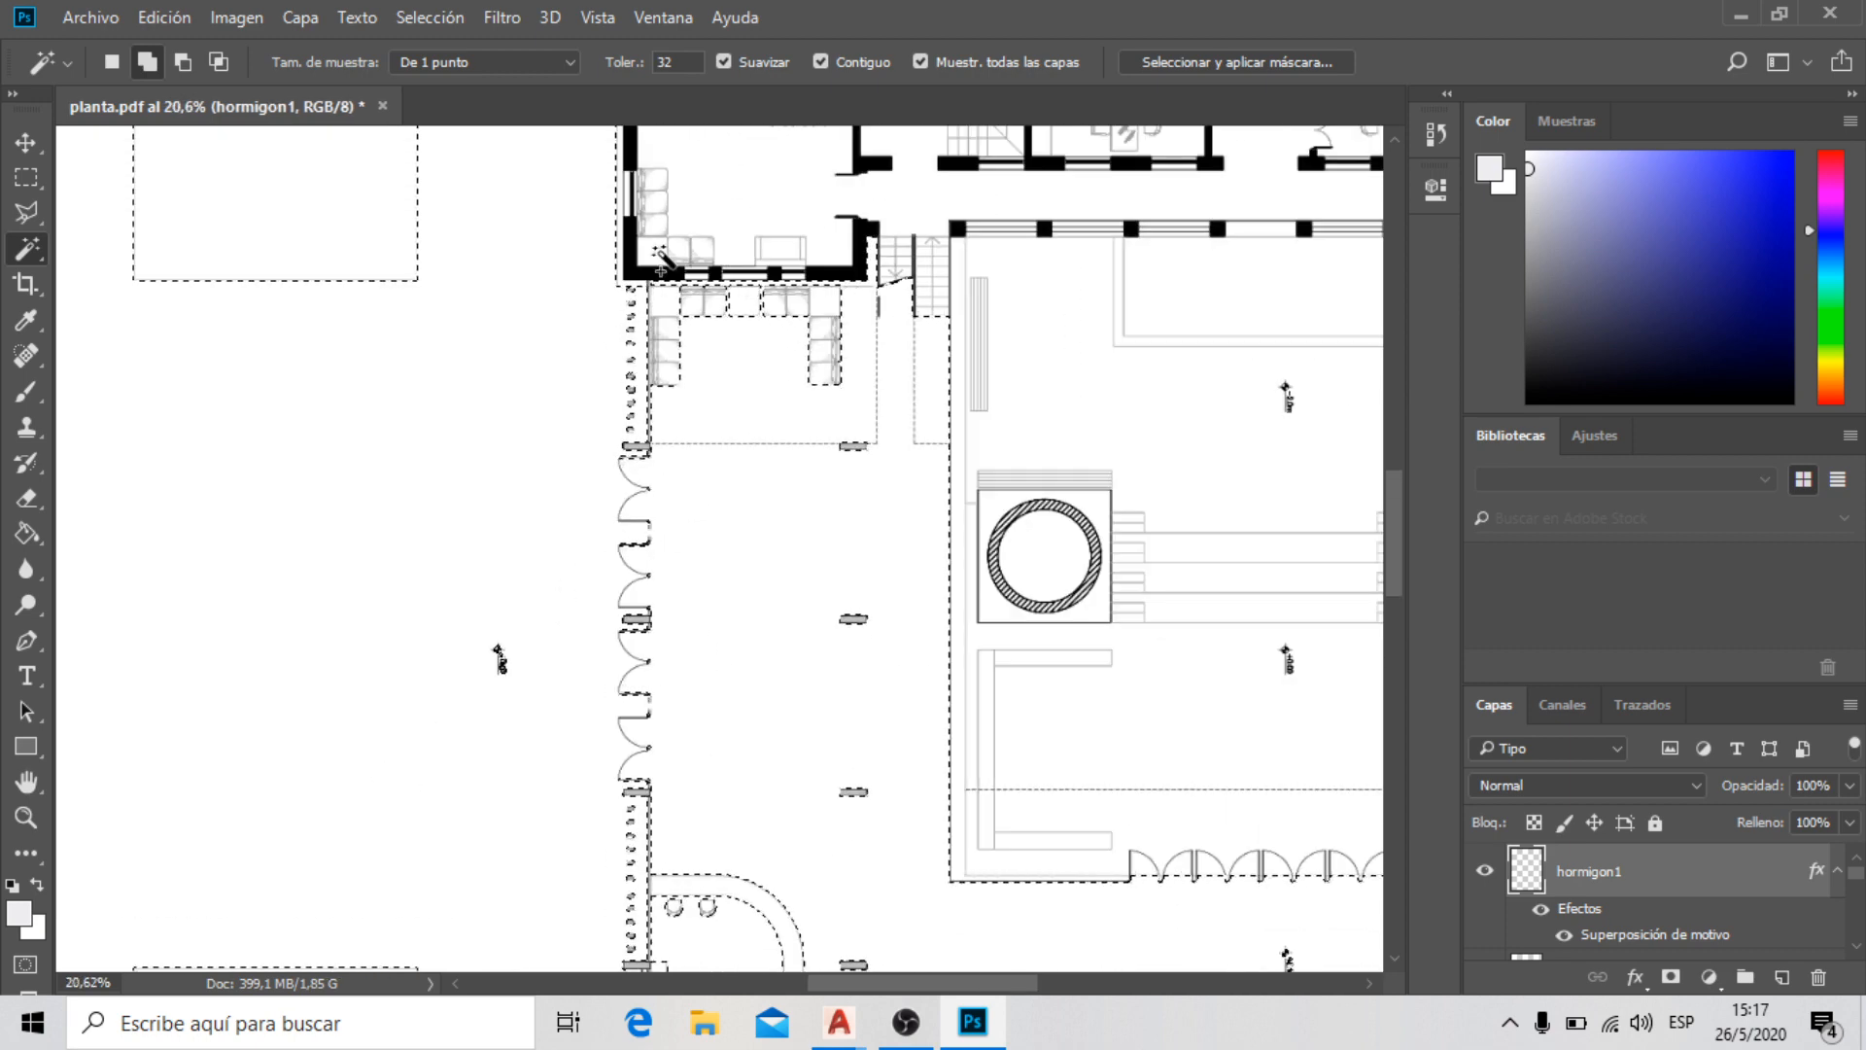
pyautogui.scroll(-3, 819, 285)
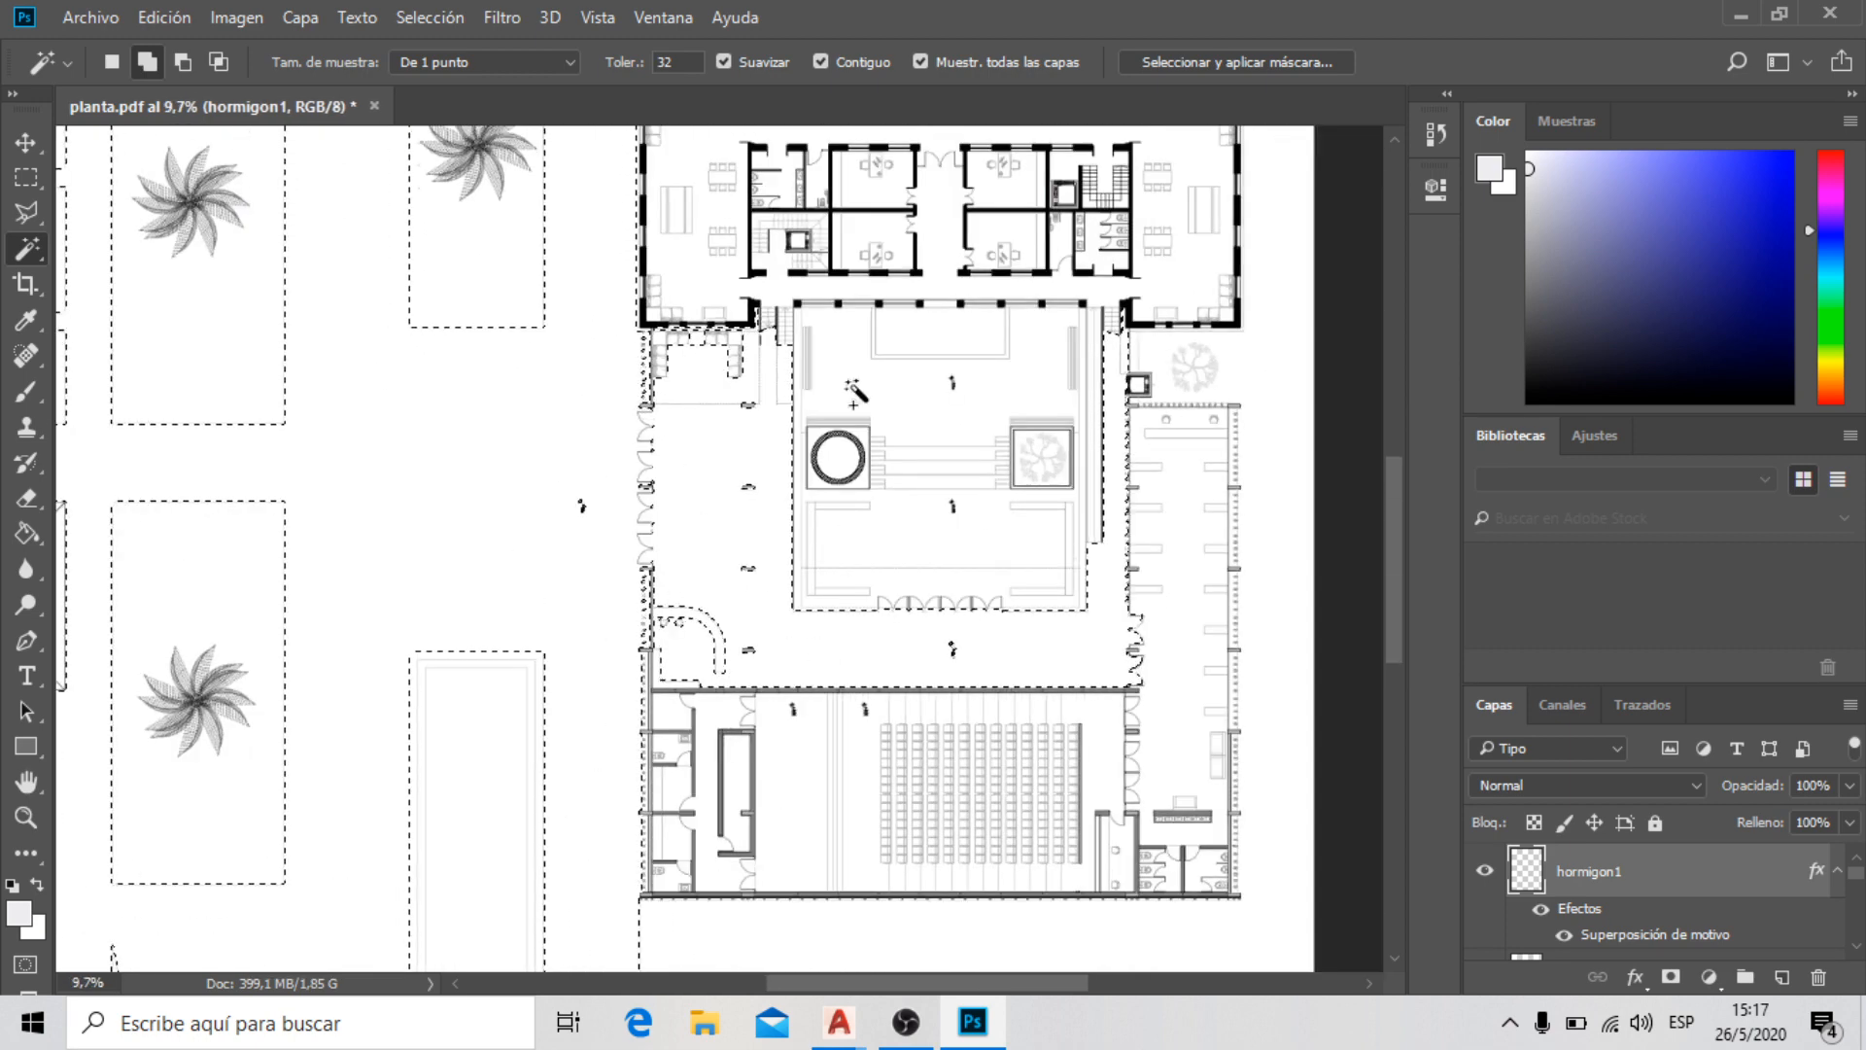
pyautogui.scroll(4, 1251, 714)
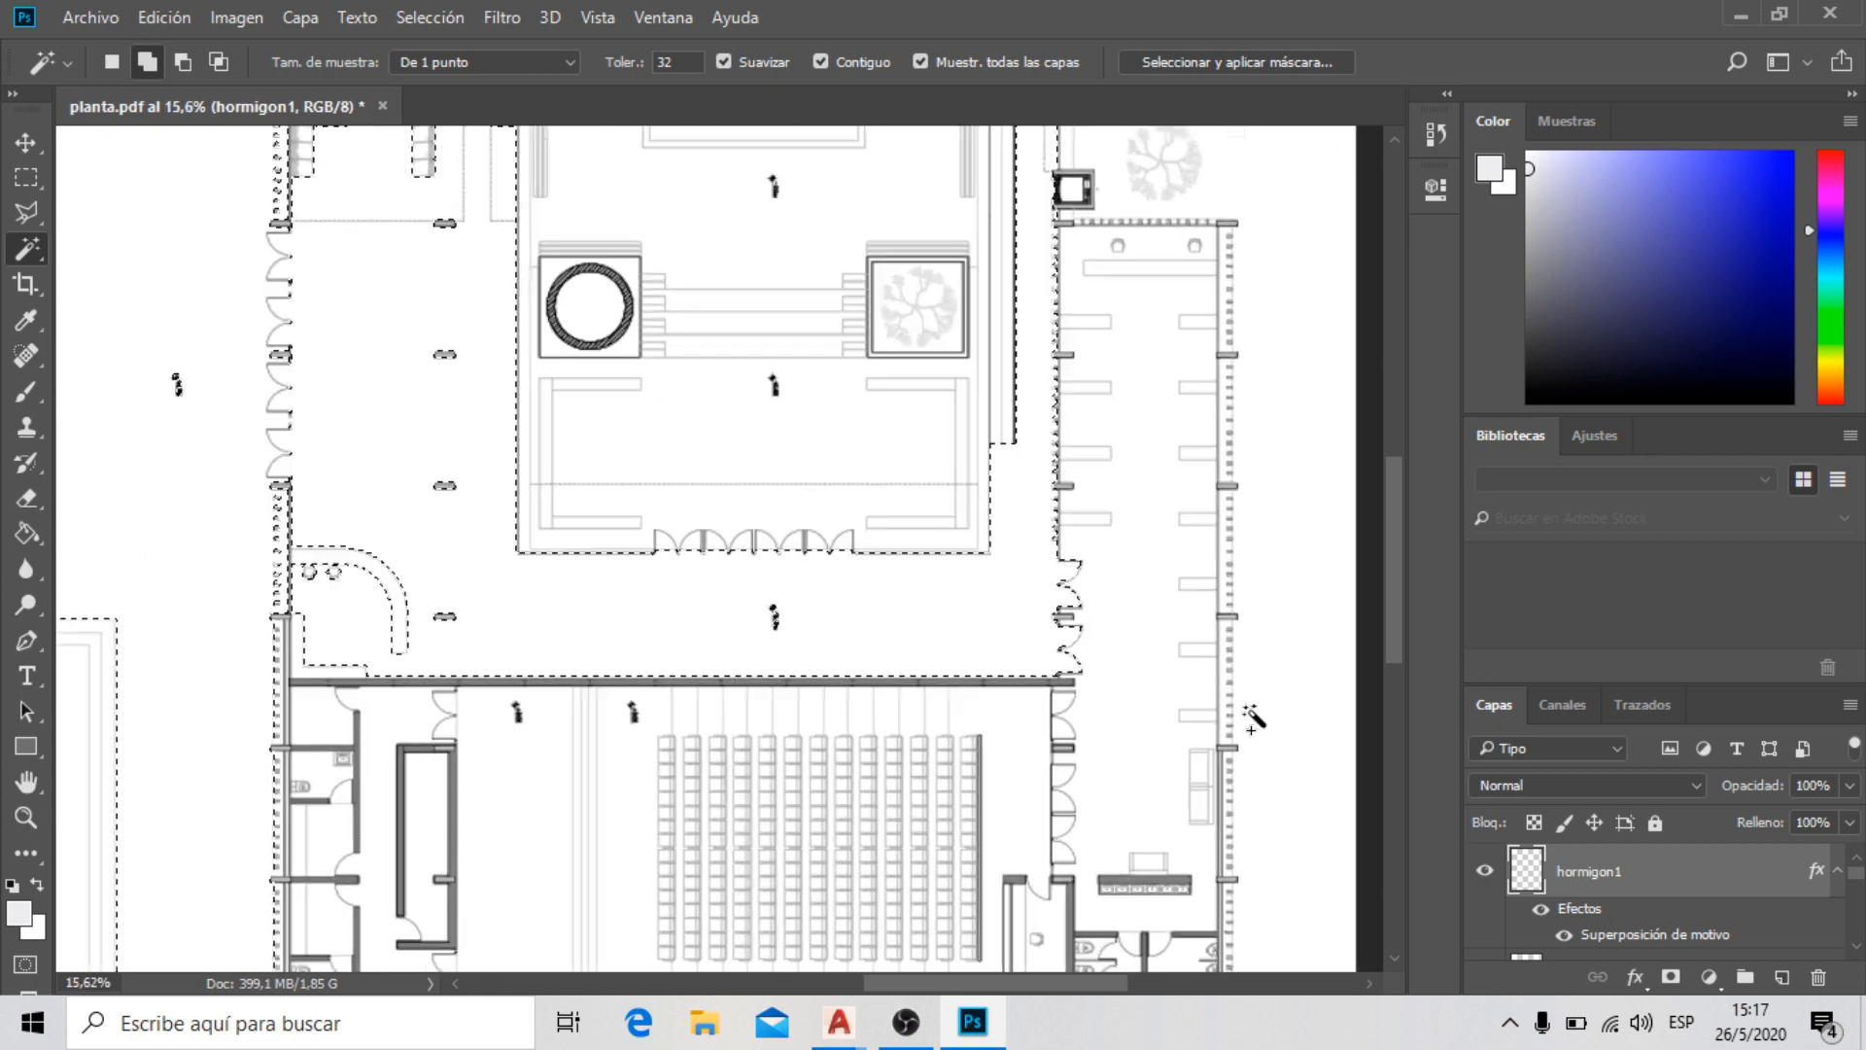
pyautogui.scroll(-2, 1223, 583)
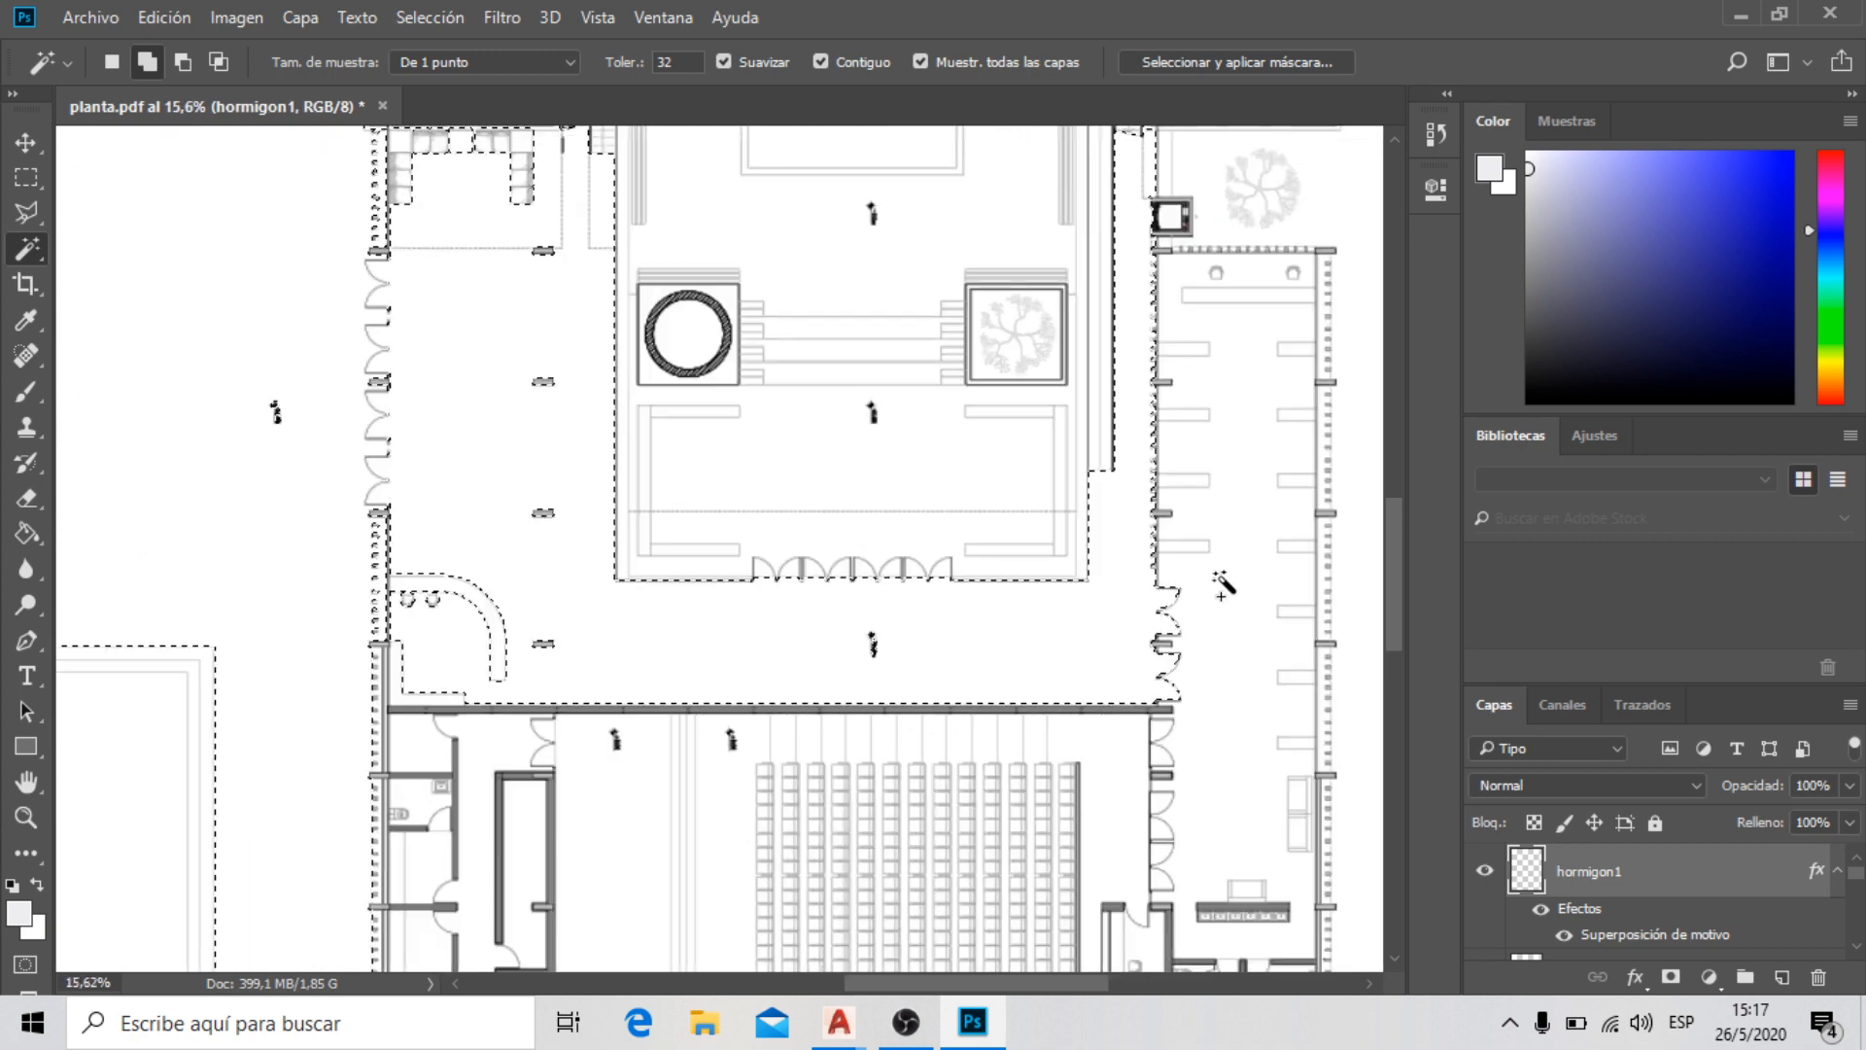
# Clear the paving selection and make the Capa 1 copia layer active
pyautogui.click(449, 16)
pyautogui.click(463, 81)
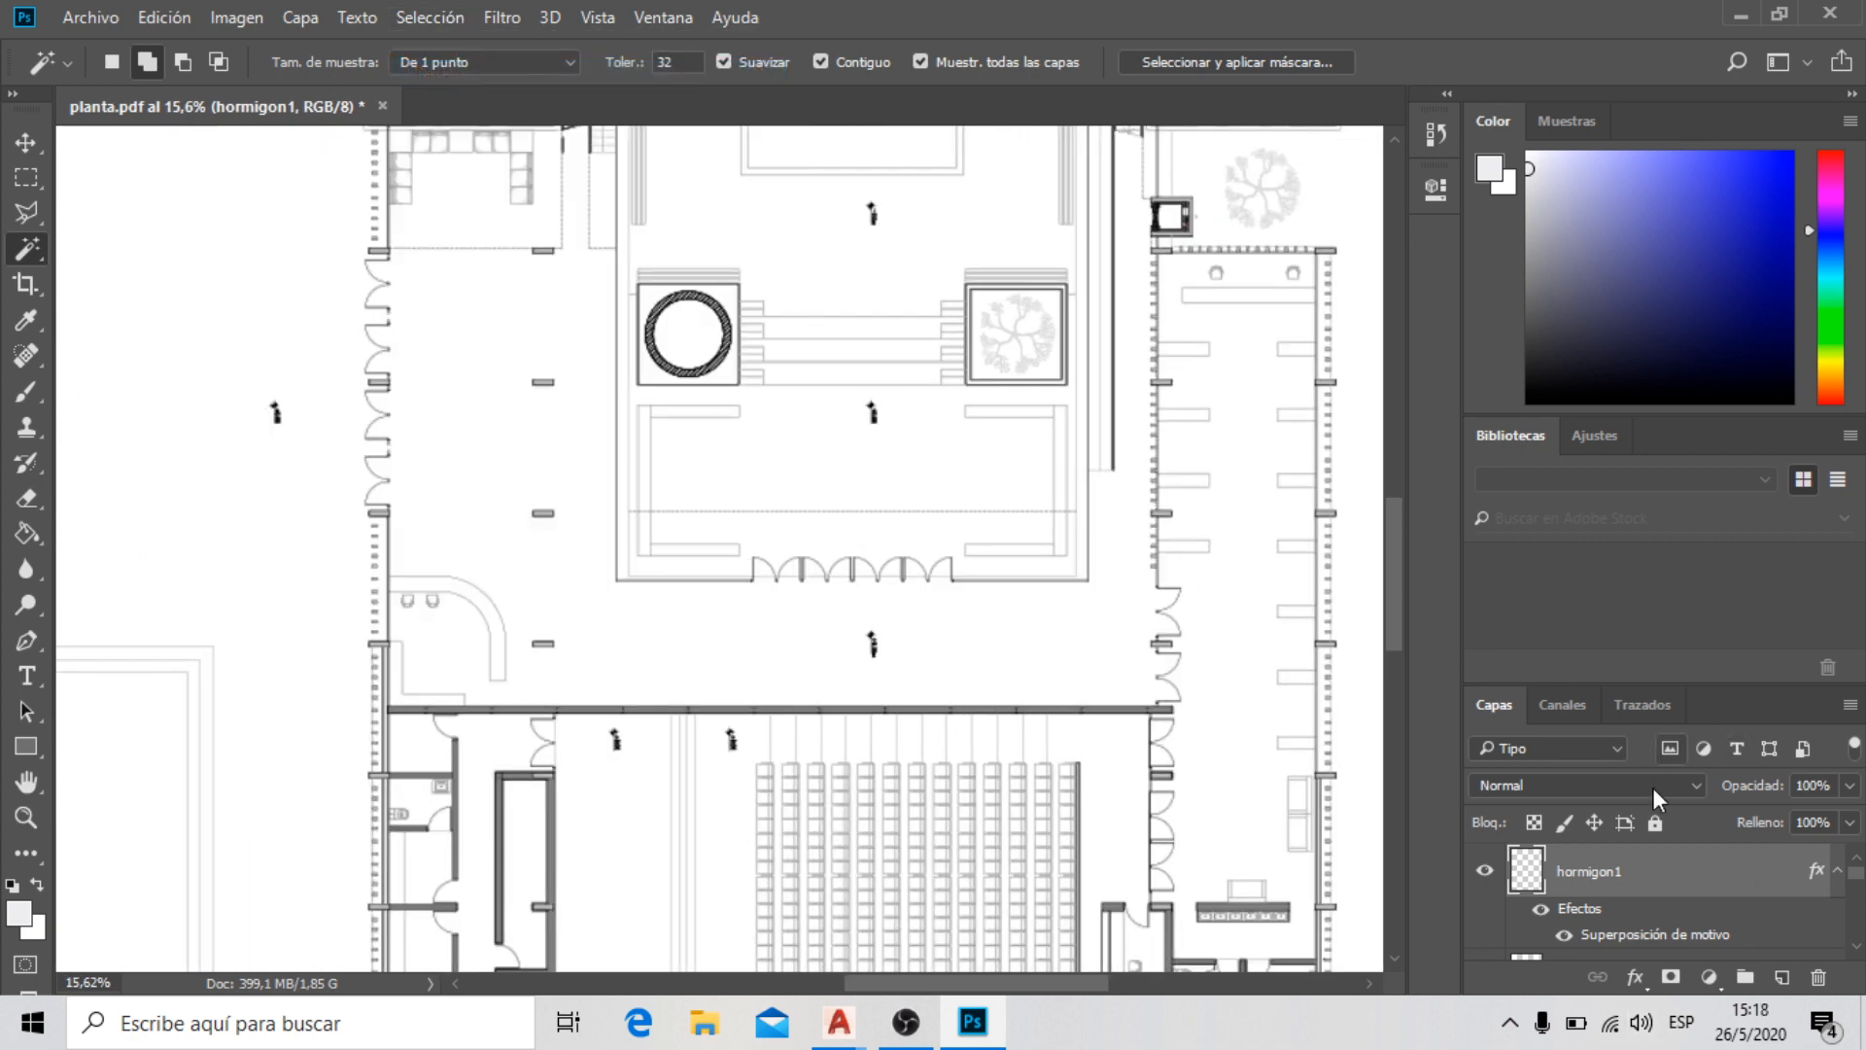
pyautogui.scroll(-3, 1631, 856)
pyautogui.scroll(2, 1641, 948)
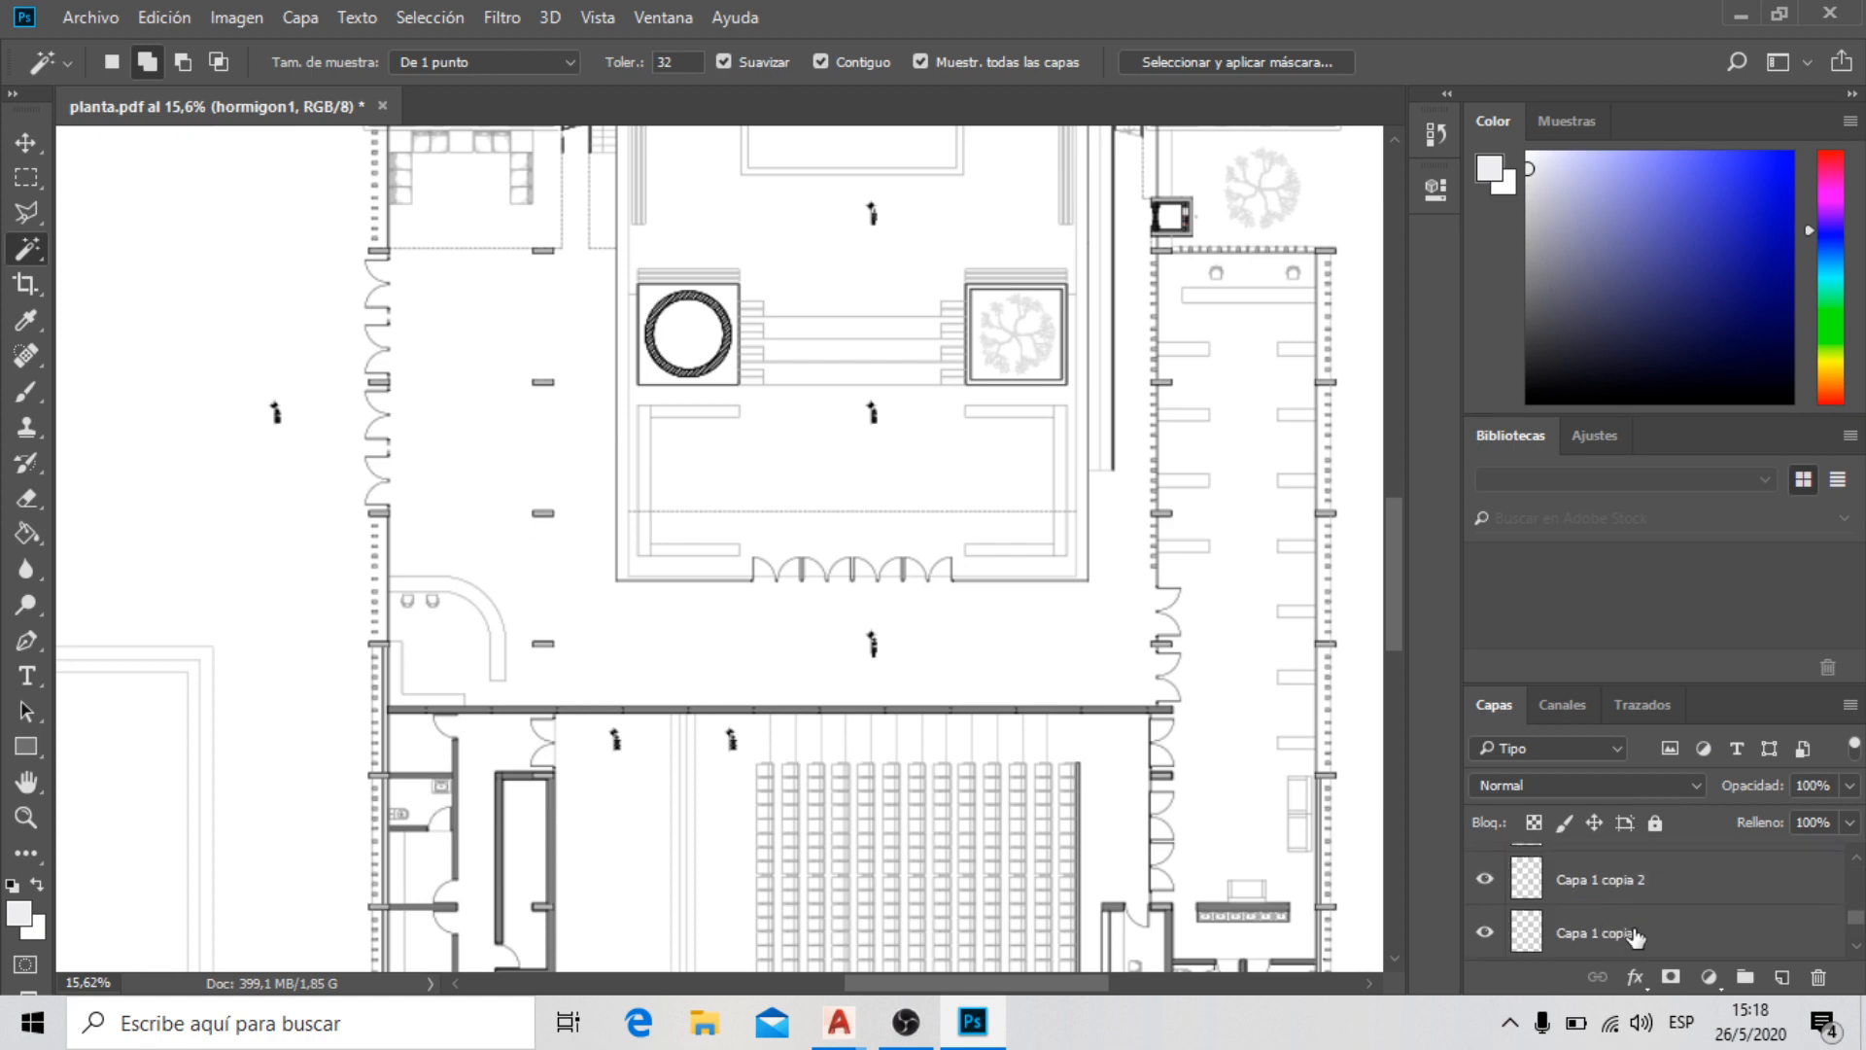
pyautogui.click(1635, 935)
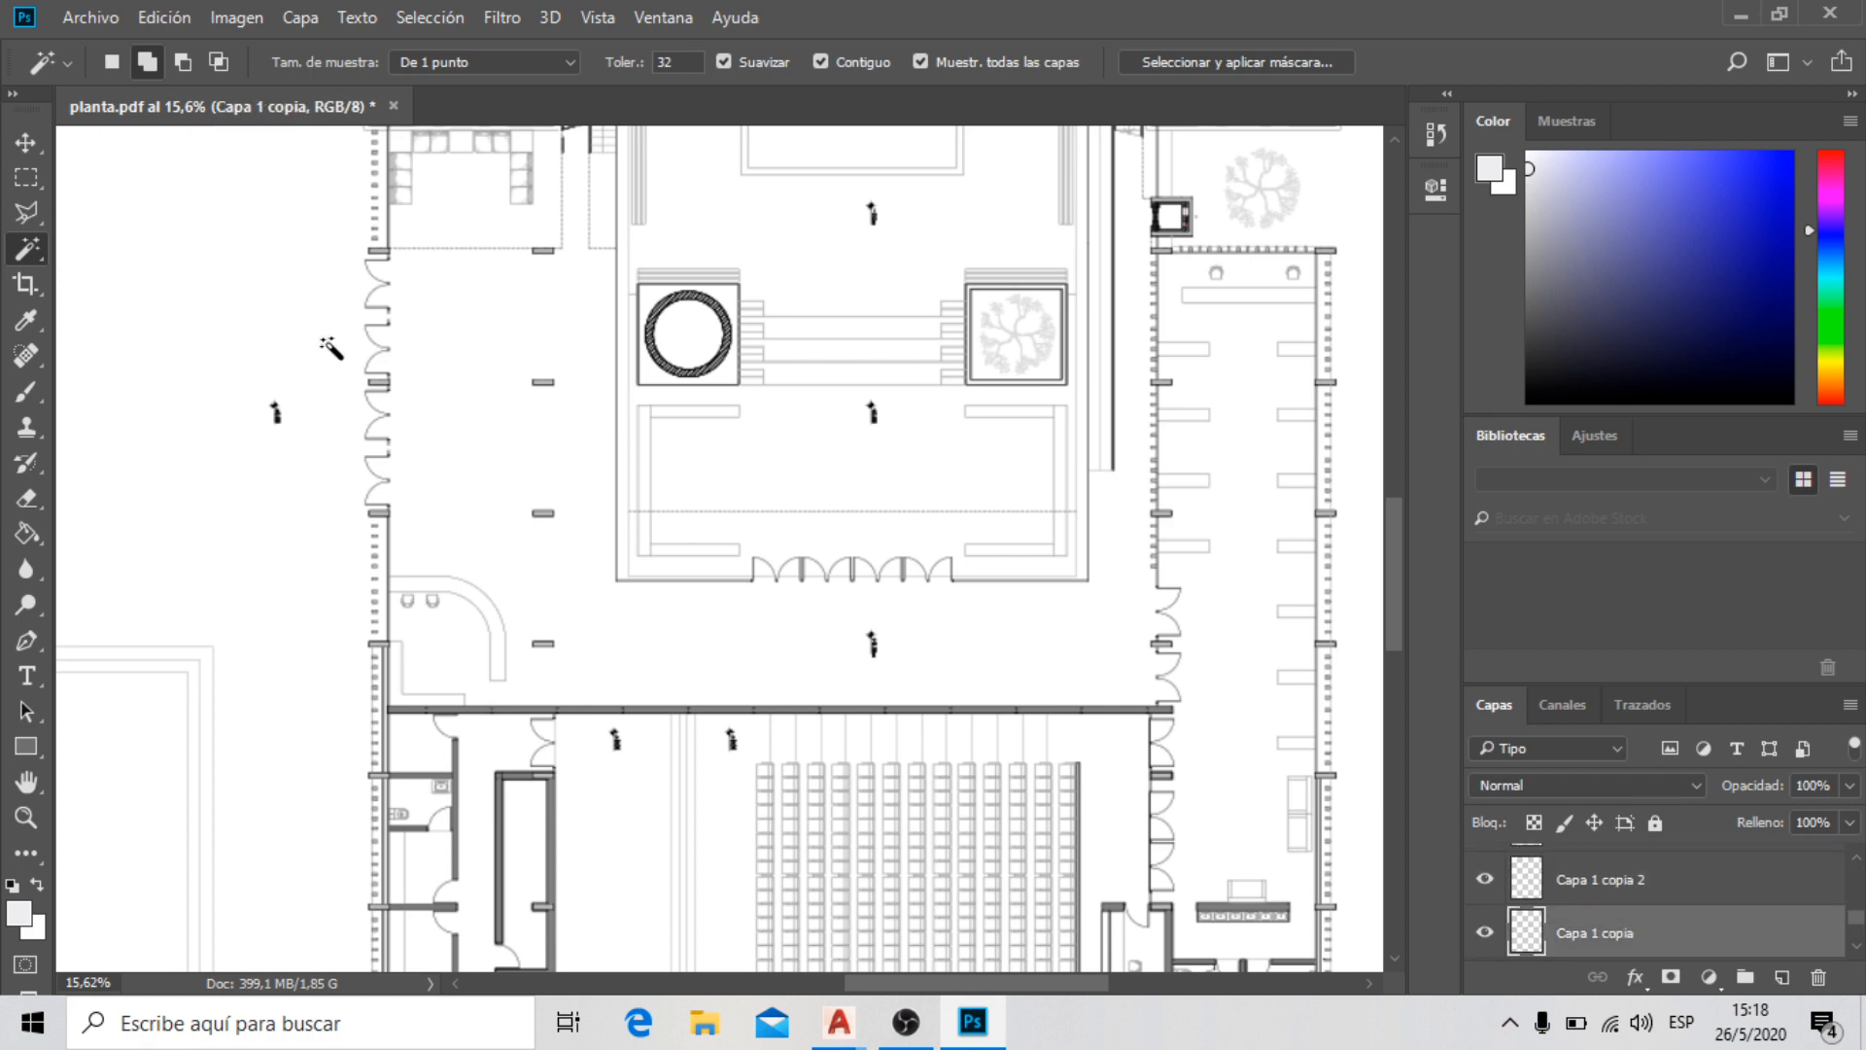
# Select the gaps in both lines of the broken facade segment between the lower double doors with the Rectangular Marquee
pyautogui.scroll(10, 330, 348)
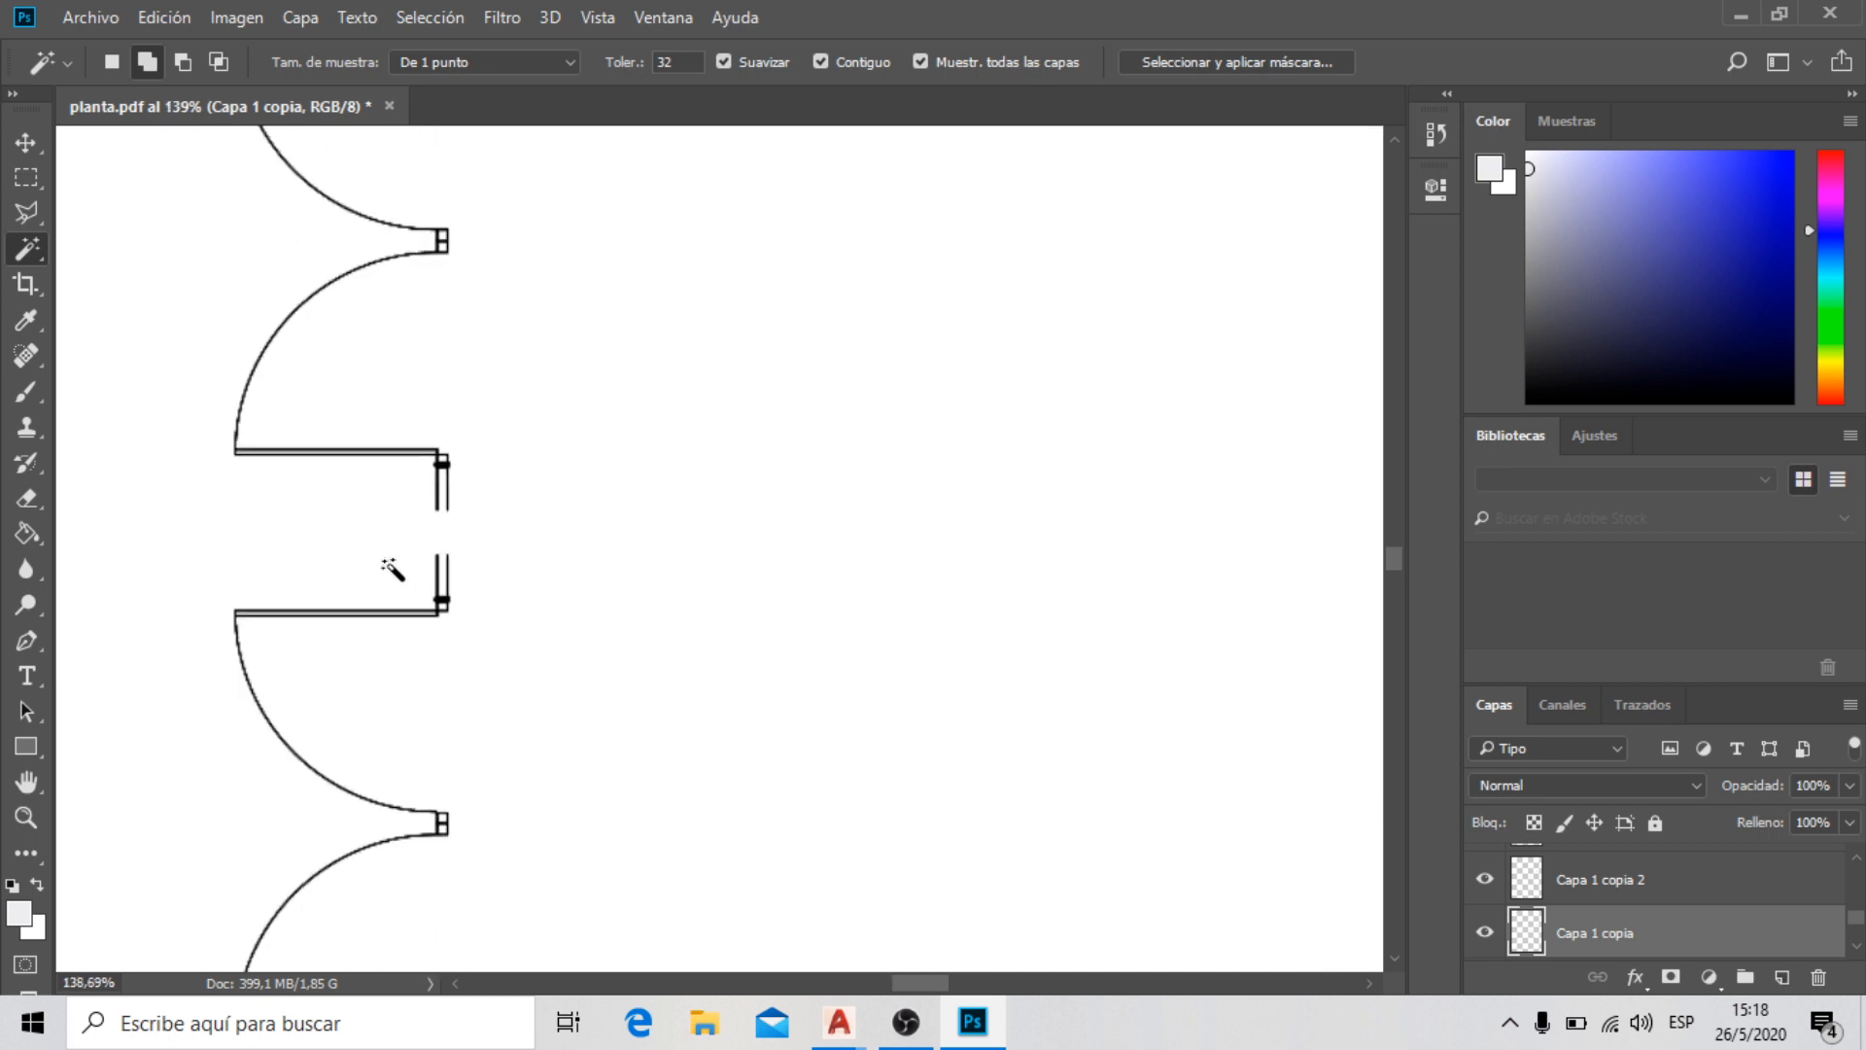
pyautogui.scroll(8, 391, 570)
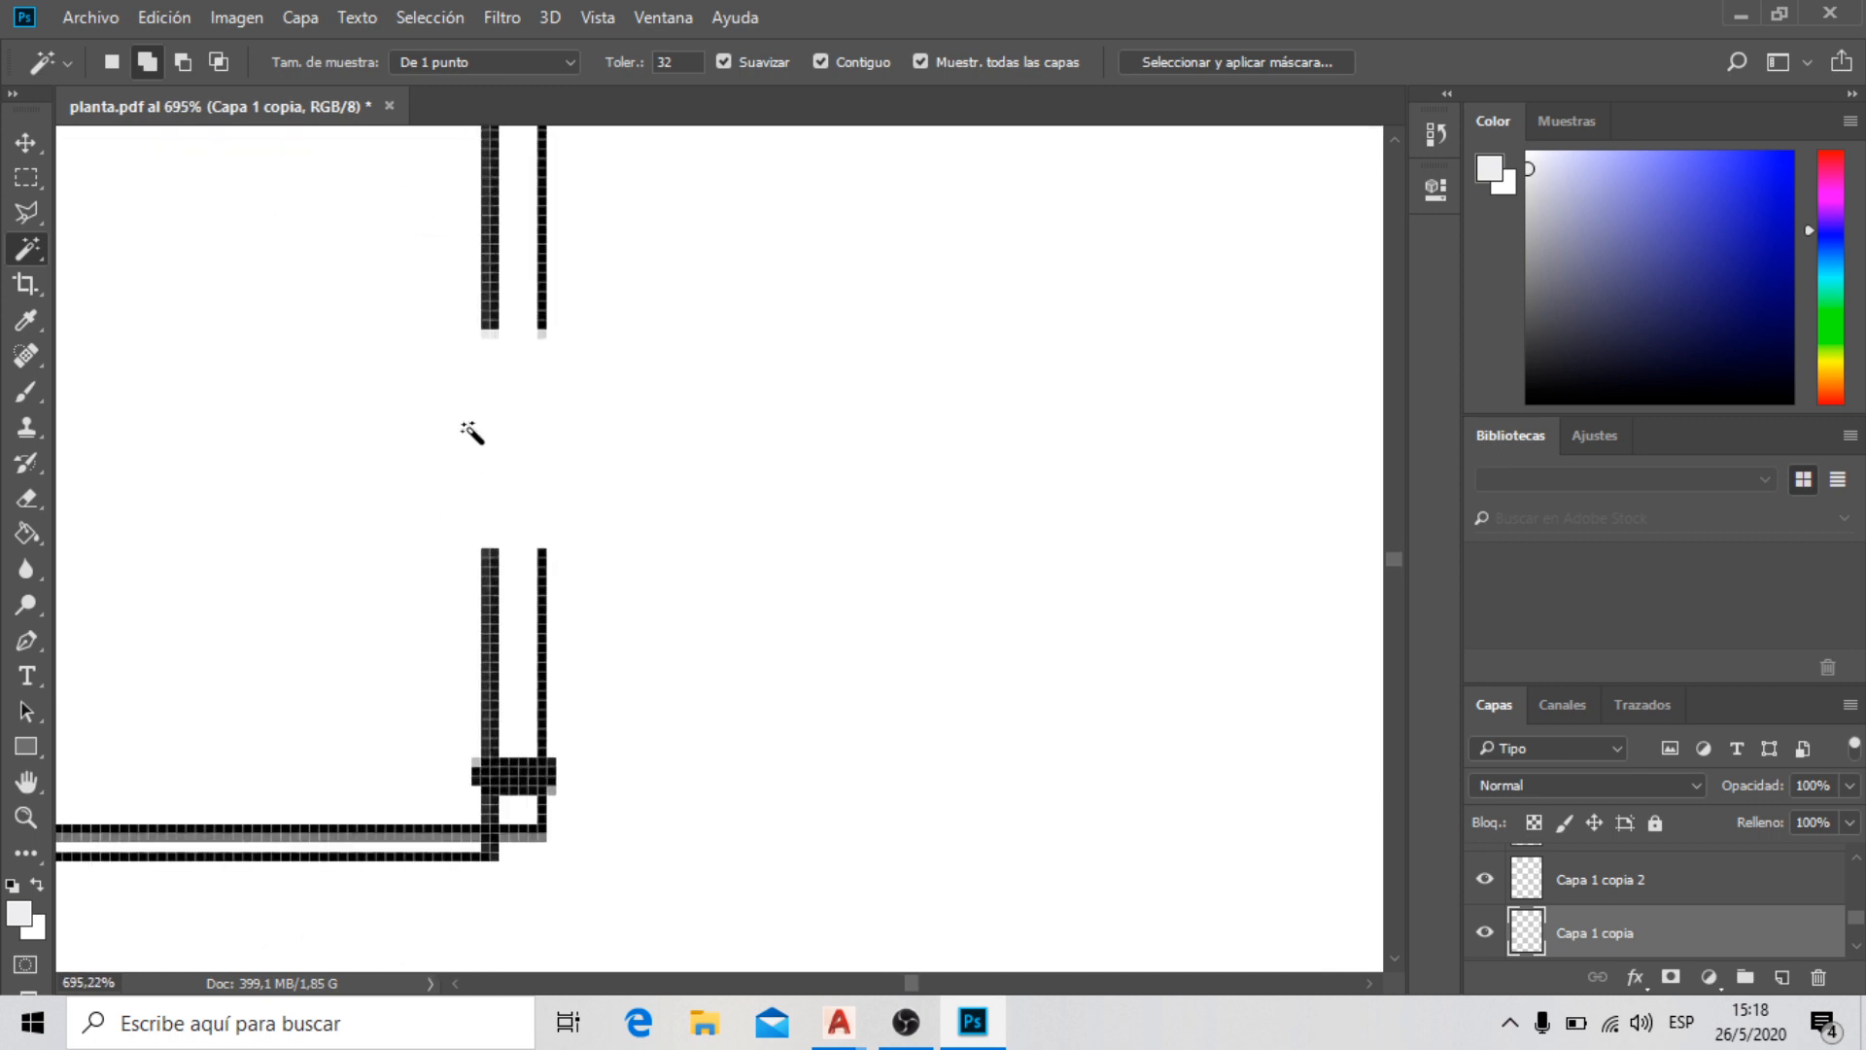
pyautogui.scroll(-2, 472, 433)
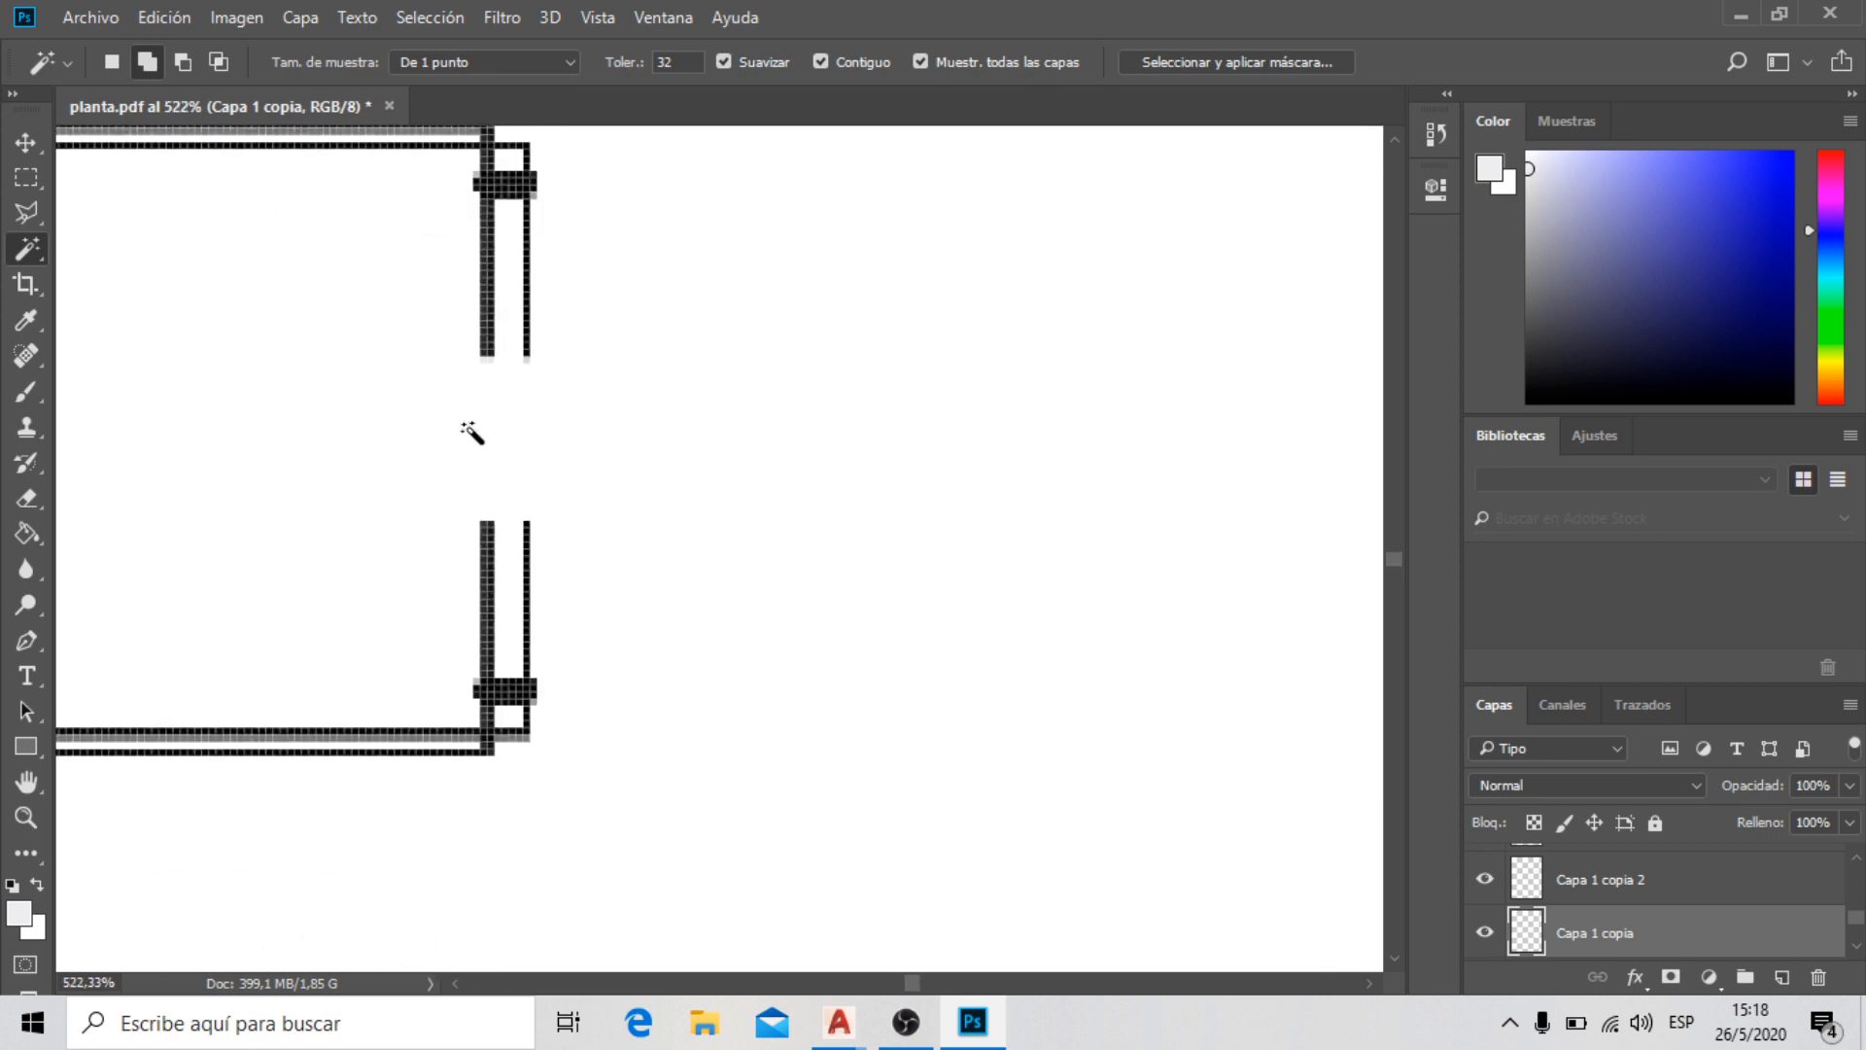
pyautogui.click(28, 178)
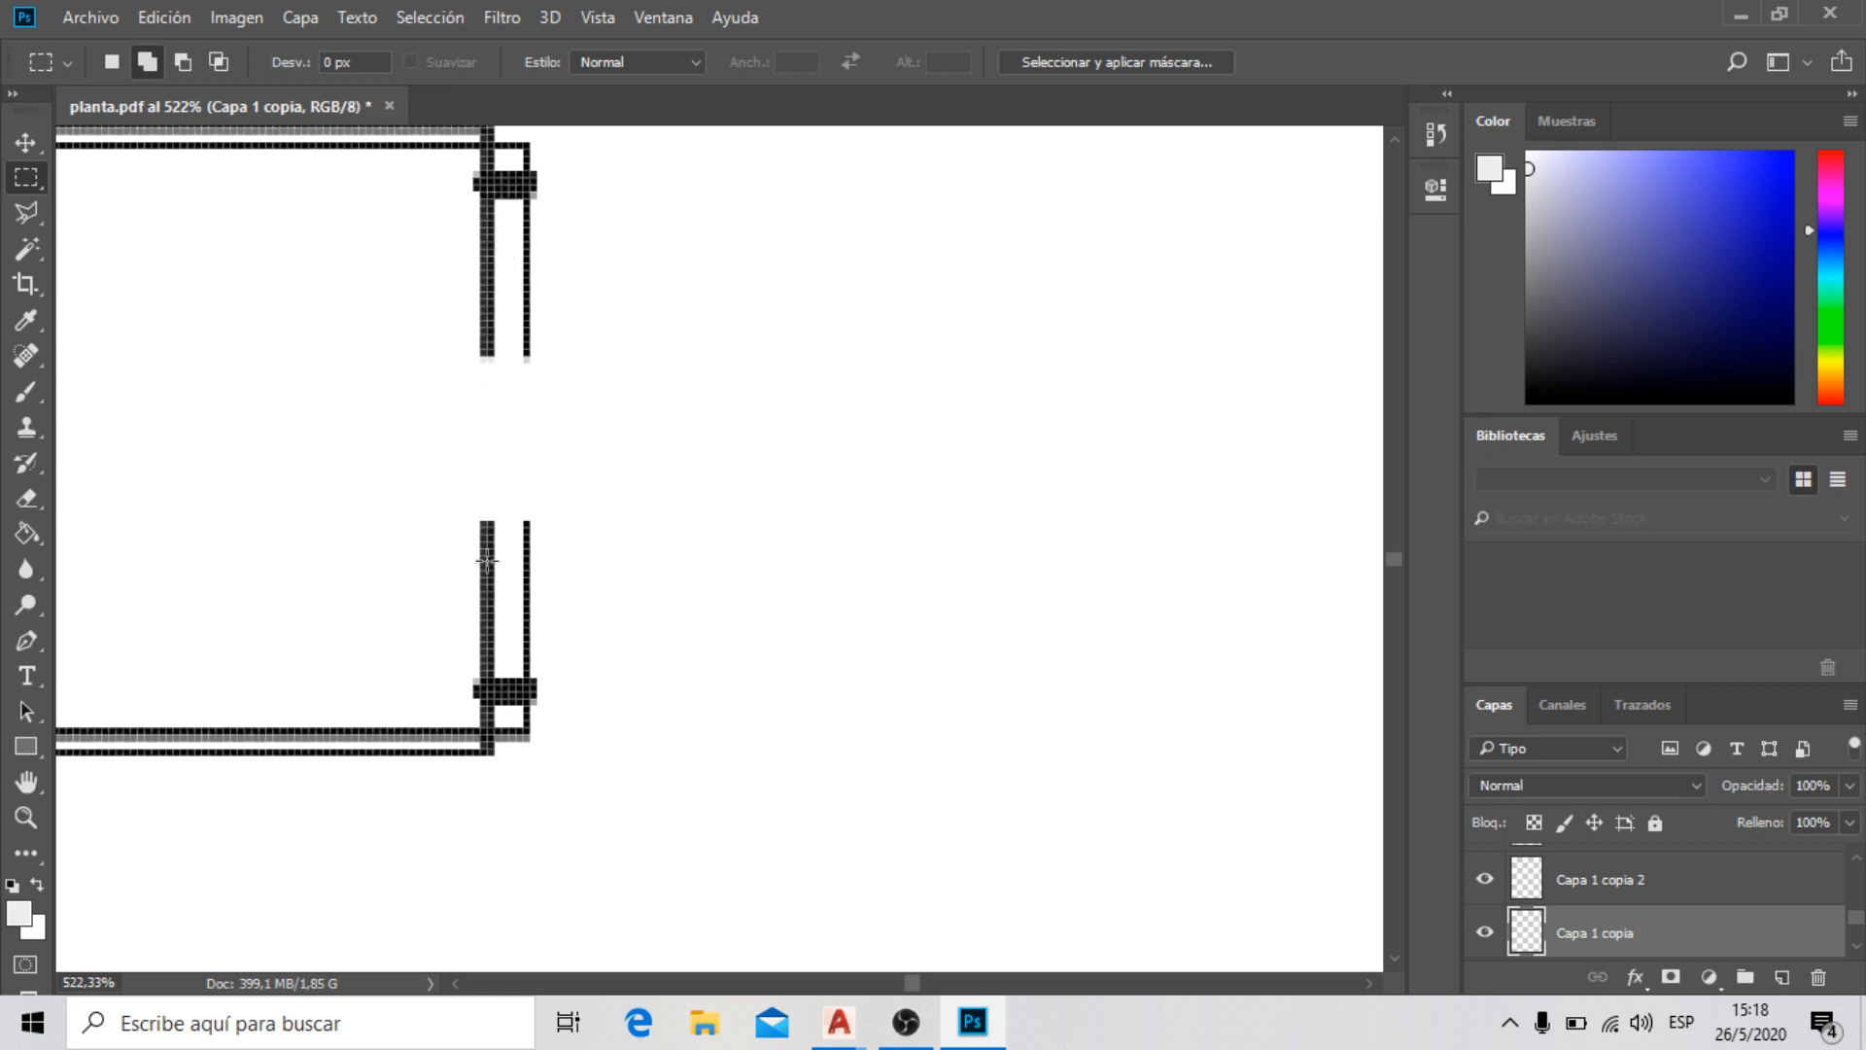
pyautogui.scroll(4, 487, 562)
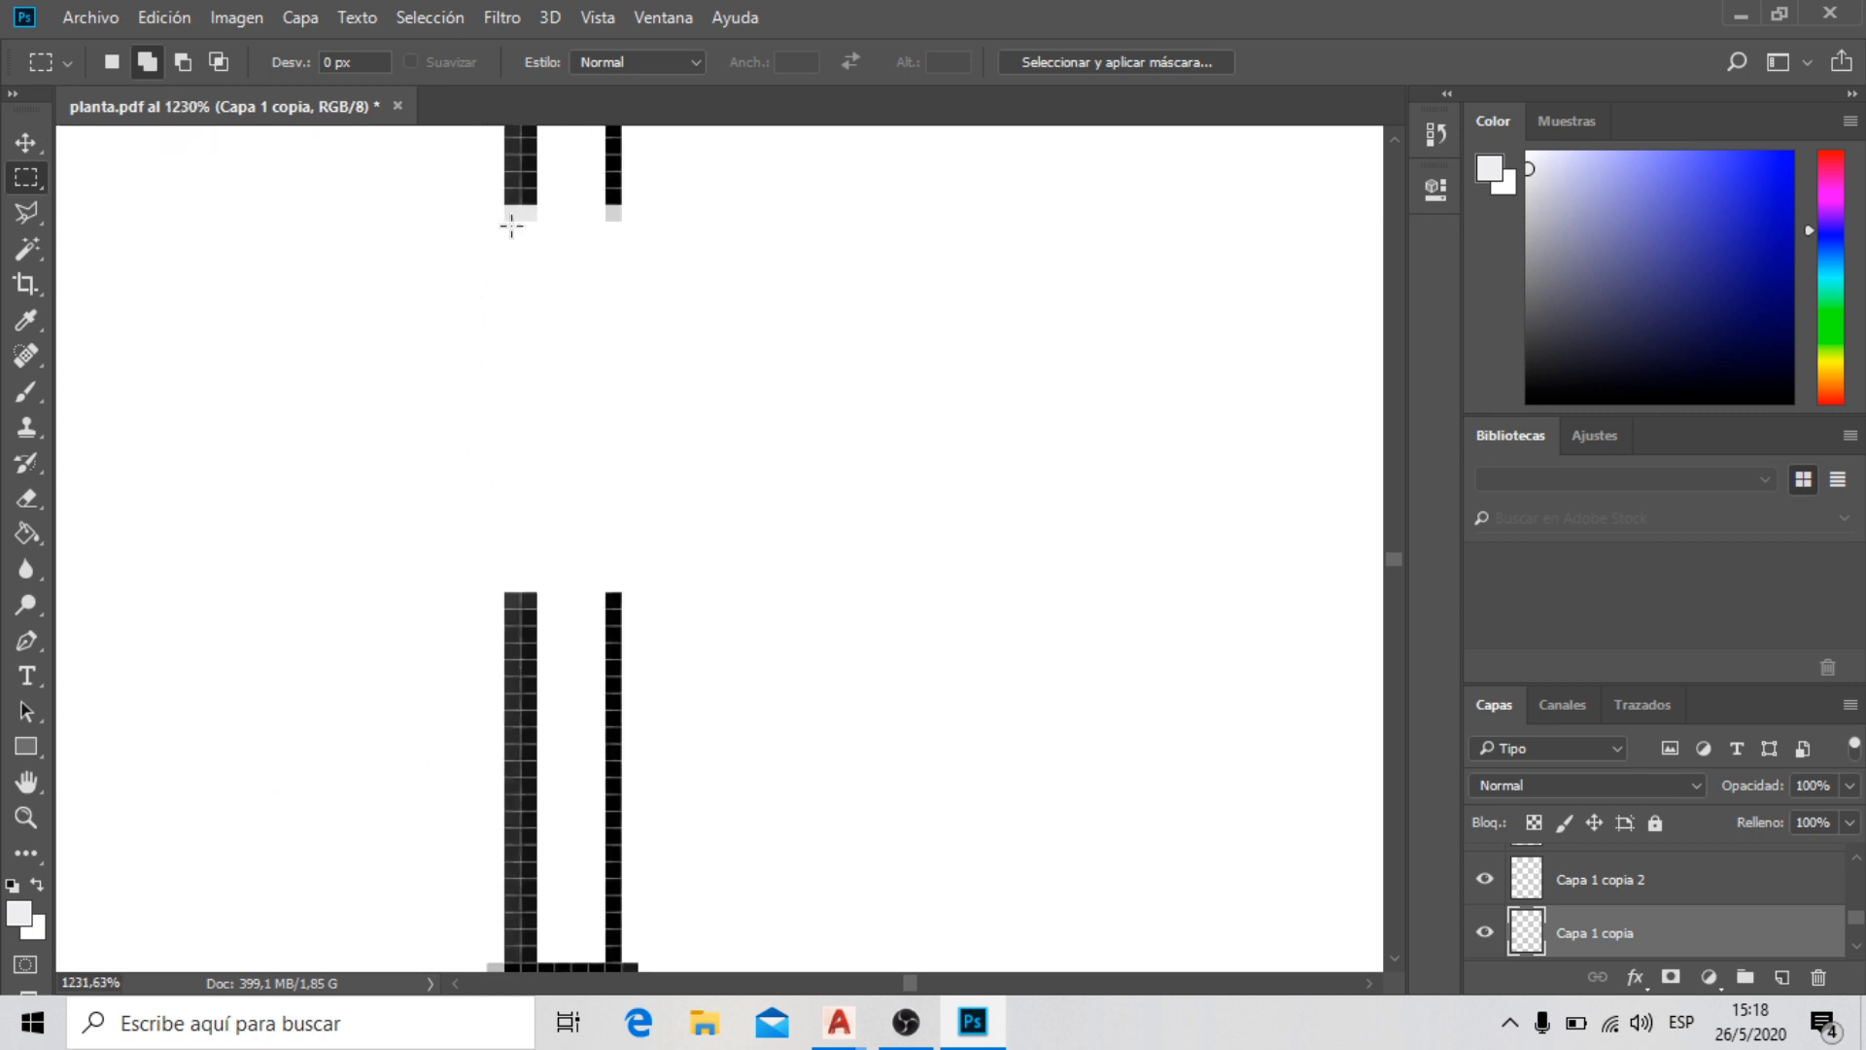
pyautogui.scroll(1, 523, 194)
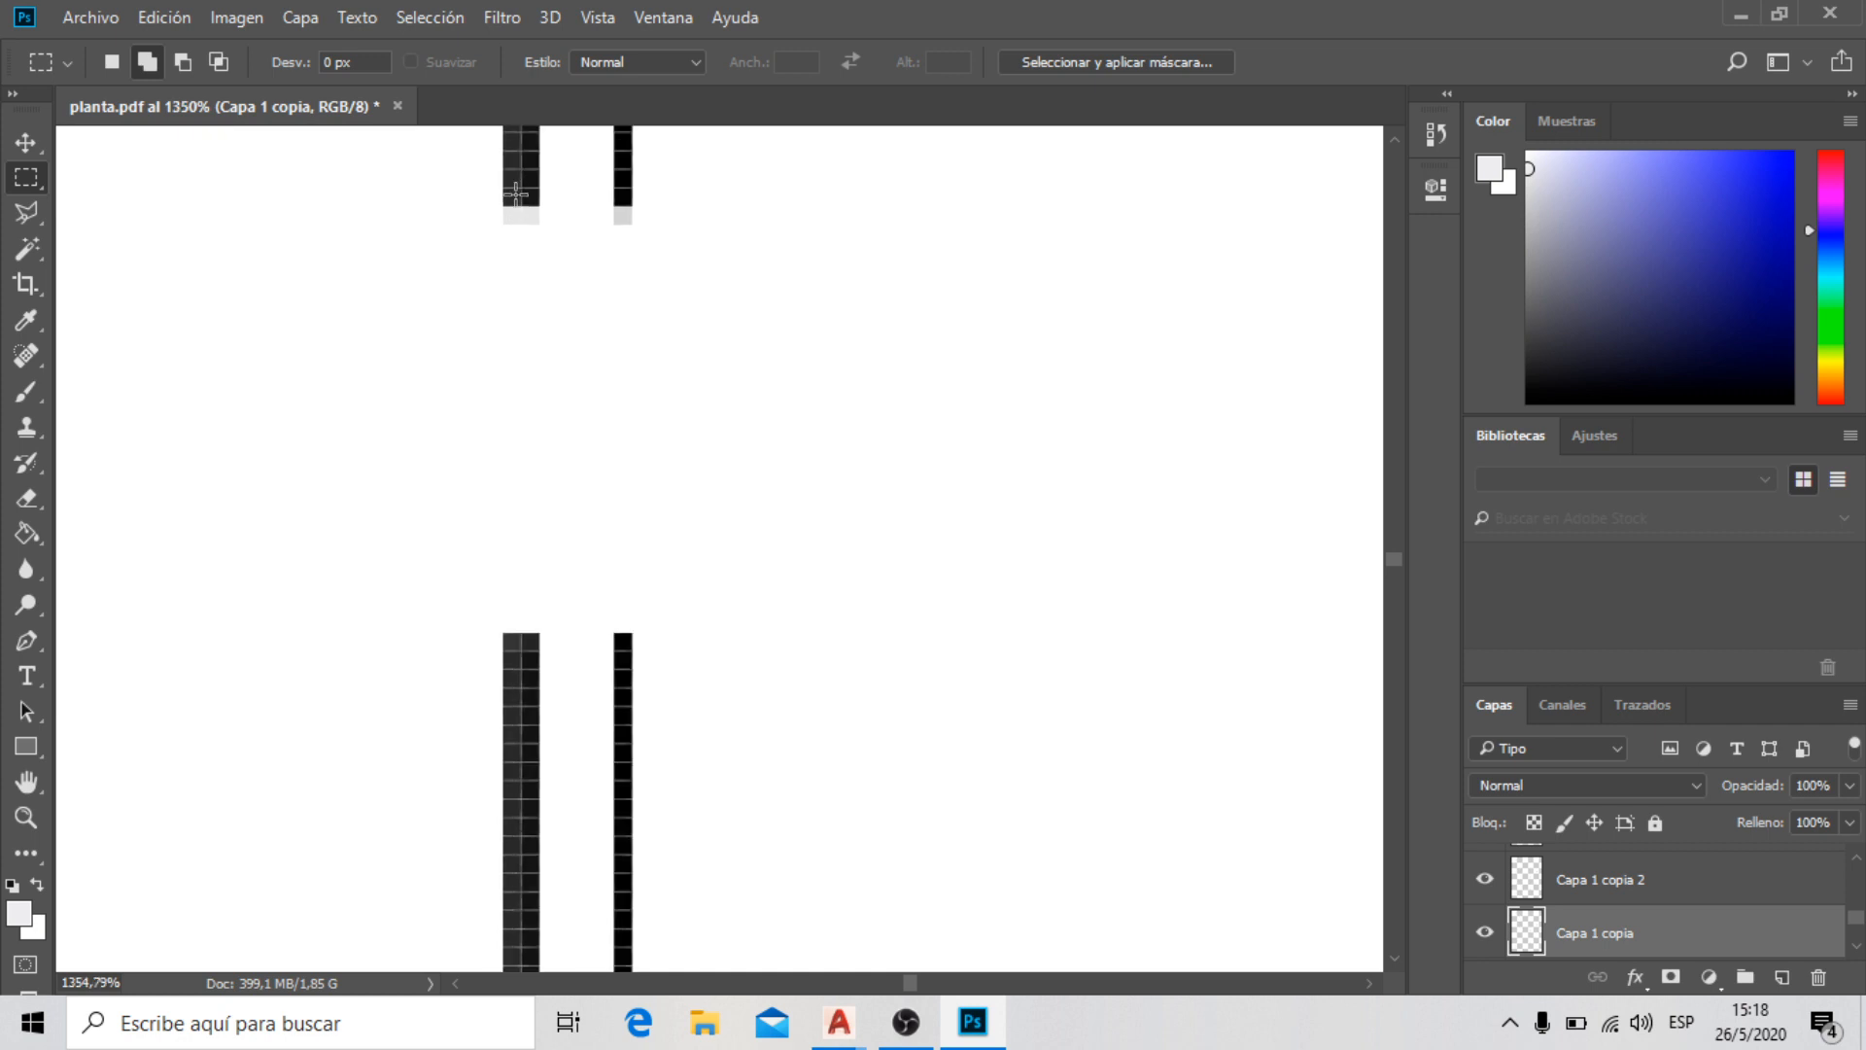
pyautogui.moveTo(509, 194); pyautogui.dragTo(534, 658)
pyautogui.moveTo(619, 198); pyautogui.dragTo(625, 669)
# Fill the selected line gaps with Negro in Normal mode at 100% opacity and clear the selection
pyautogui.click(172, 19)
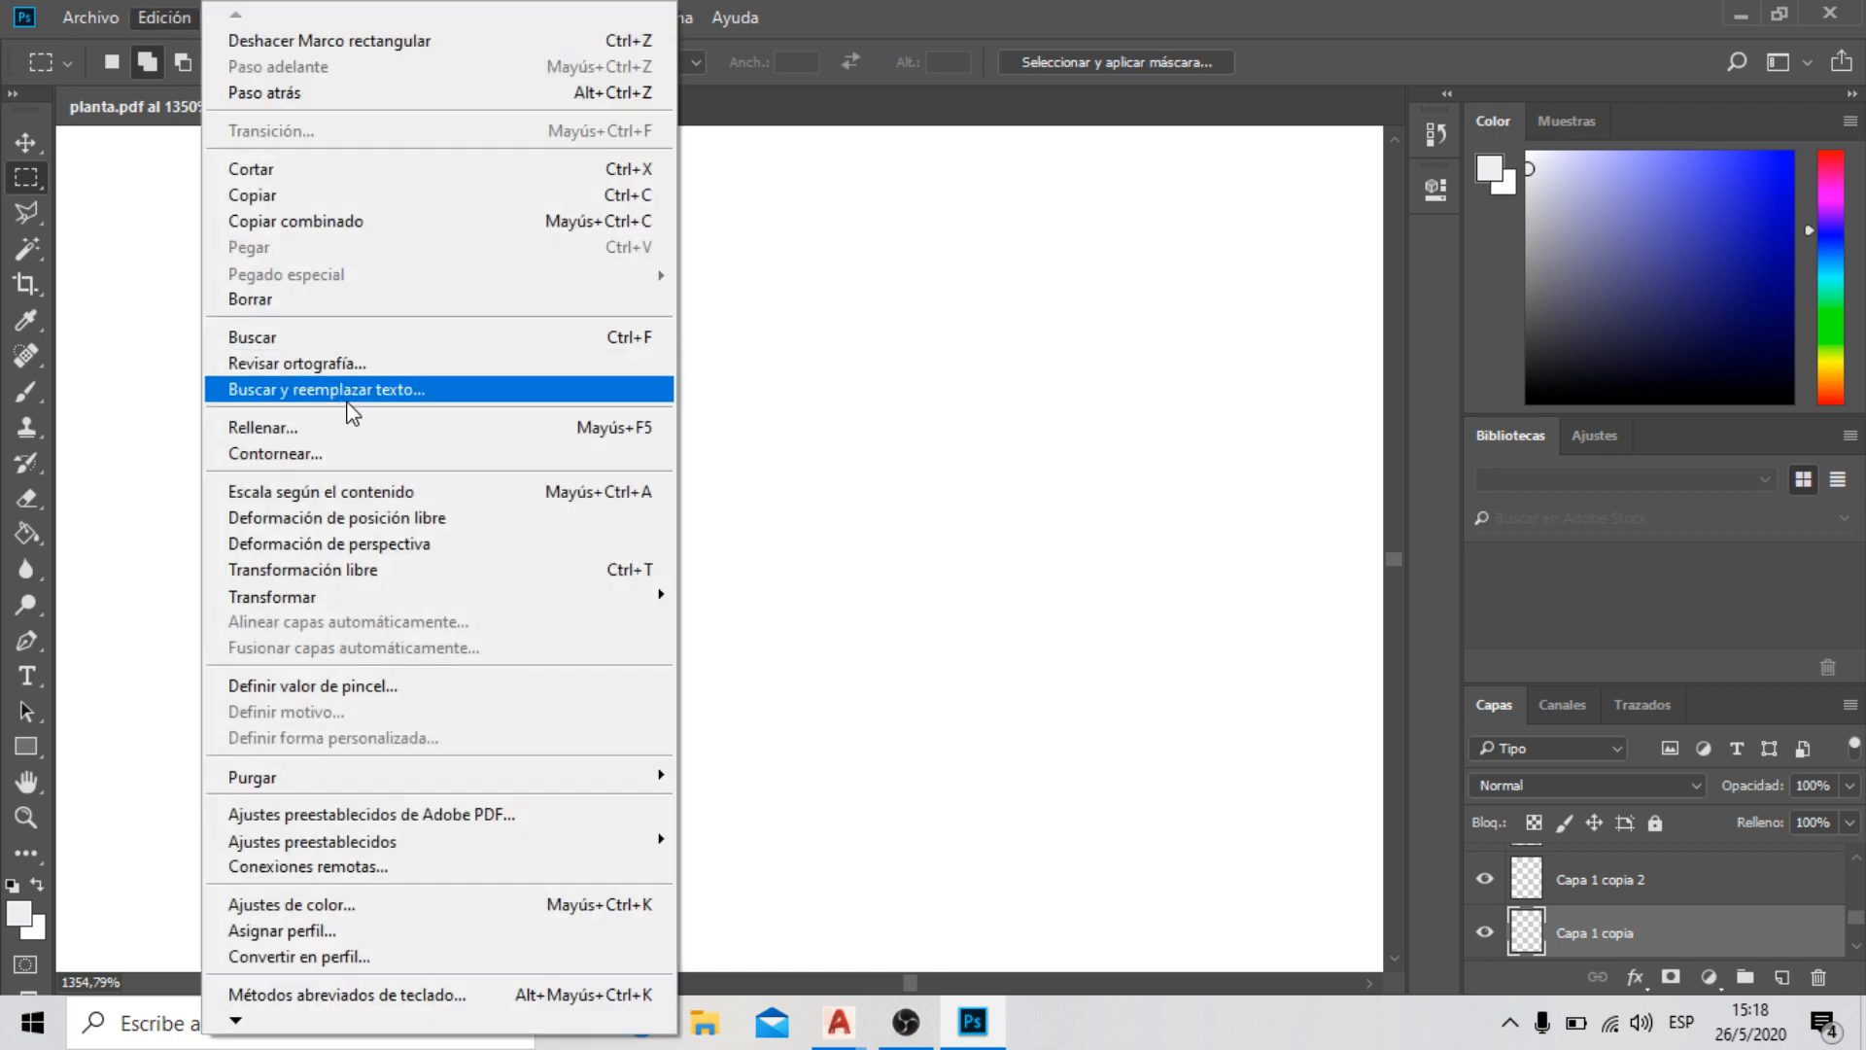
pyautogui.click(362, 428)
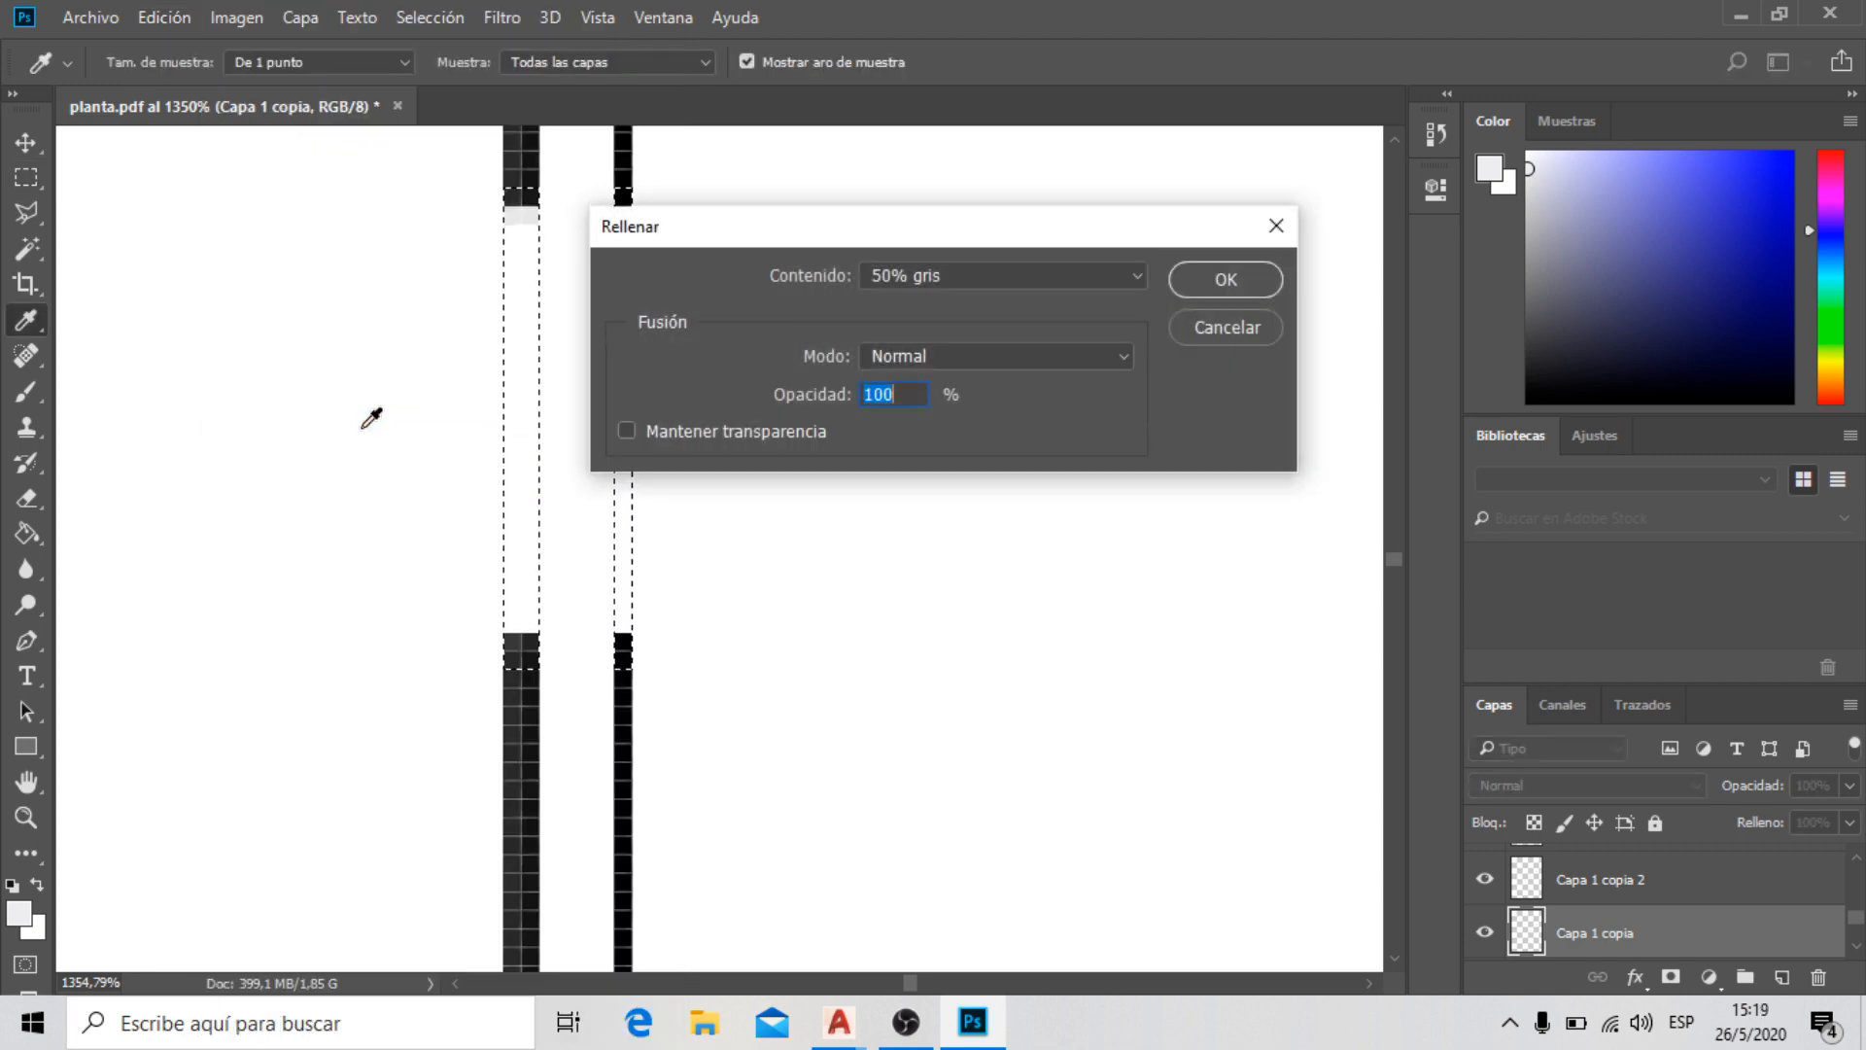
pyautogui.click(1006, 275)
pyautogui.click(959, 452)
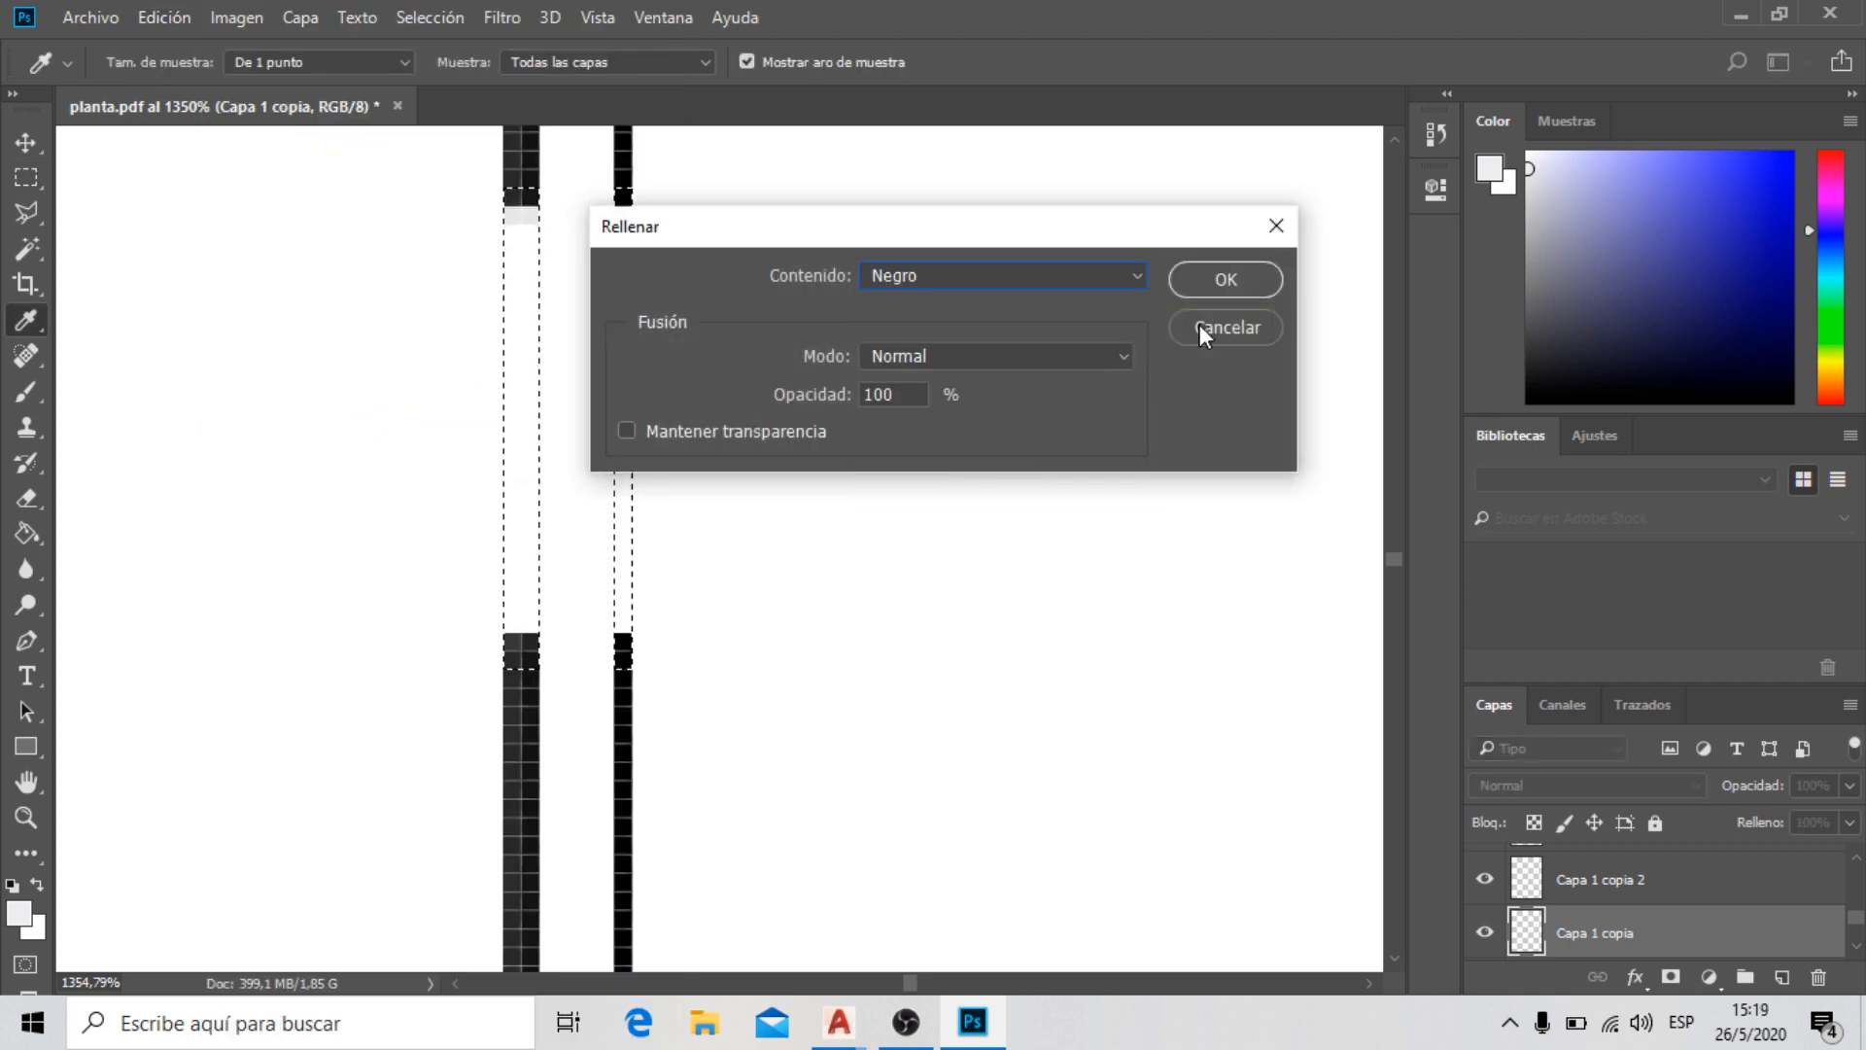
pyautogui.click(1207, 279)
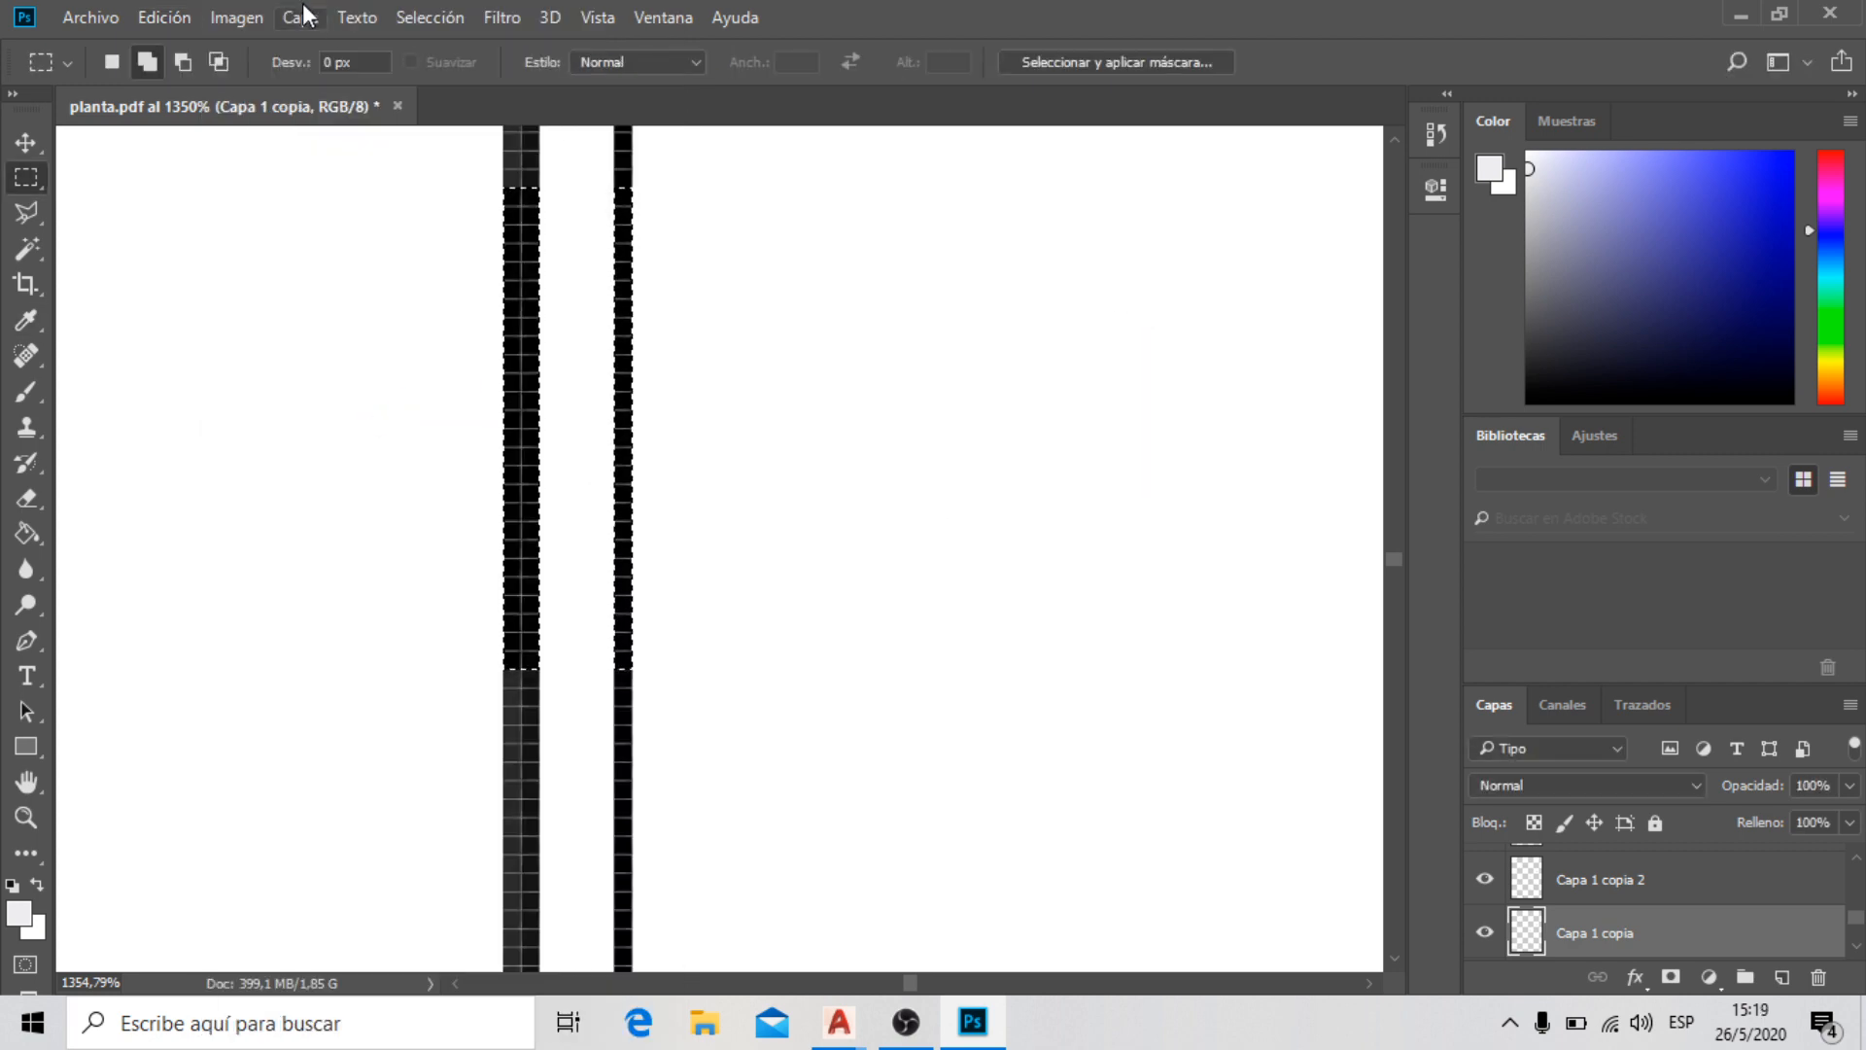
pyautogui.click(428, 17)
pyautogui.click(507, 74)
# Select the gaps in both lines of the matching broken segment between the upper double doors
pyautogui.scroll(-4, 574, 486)
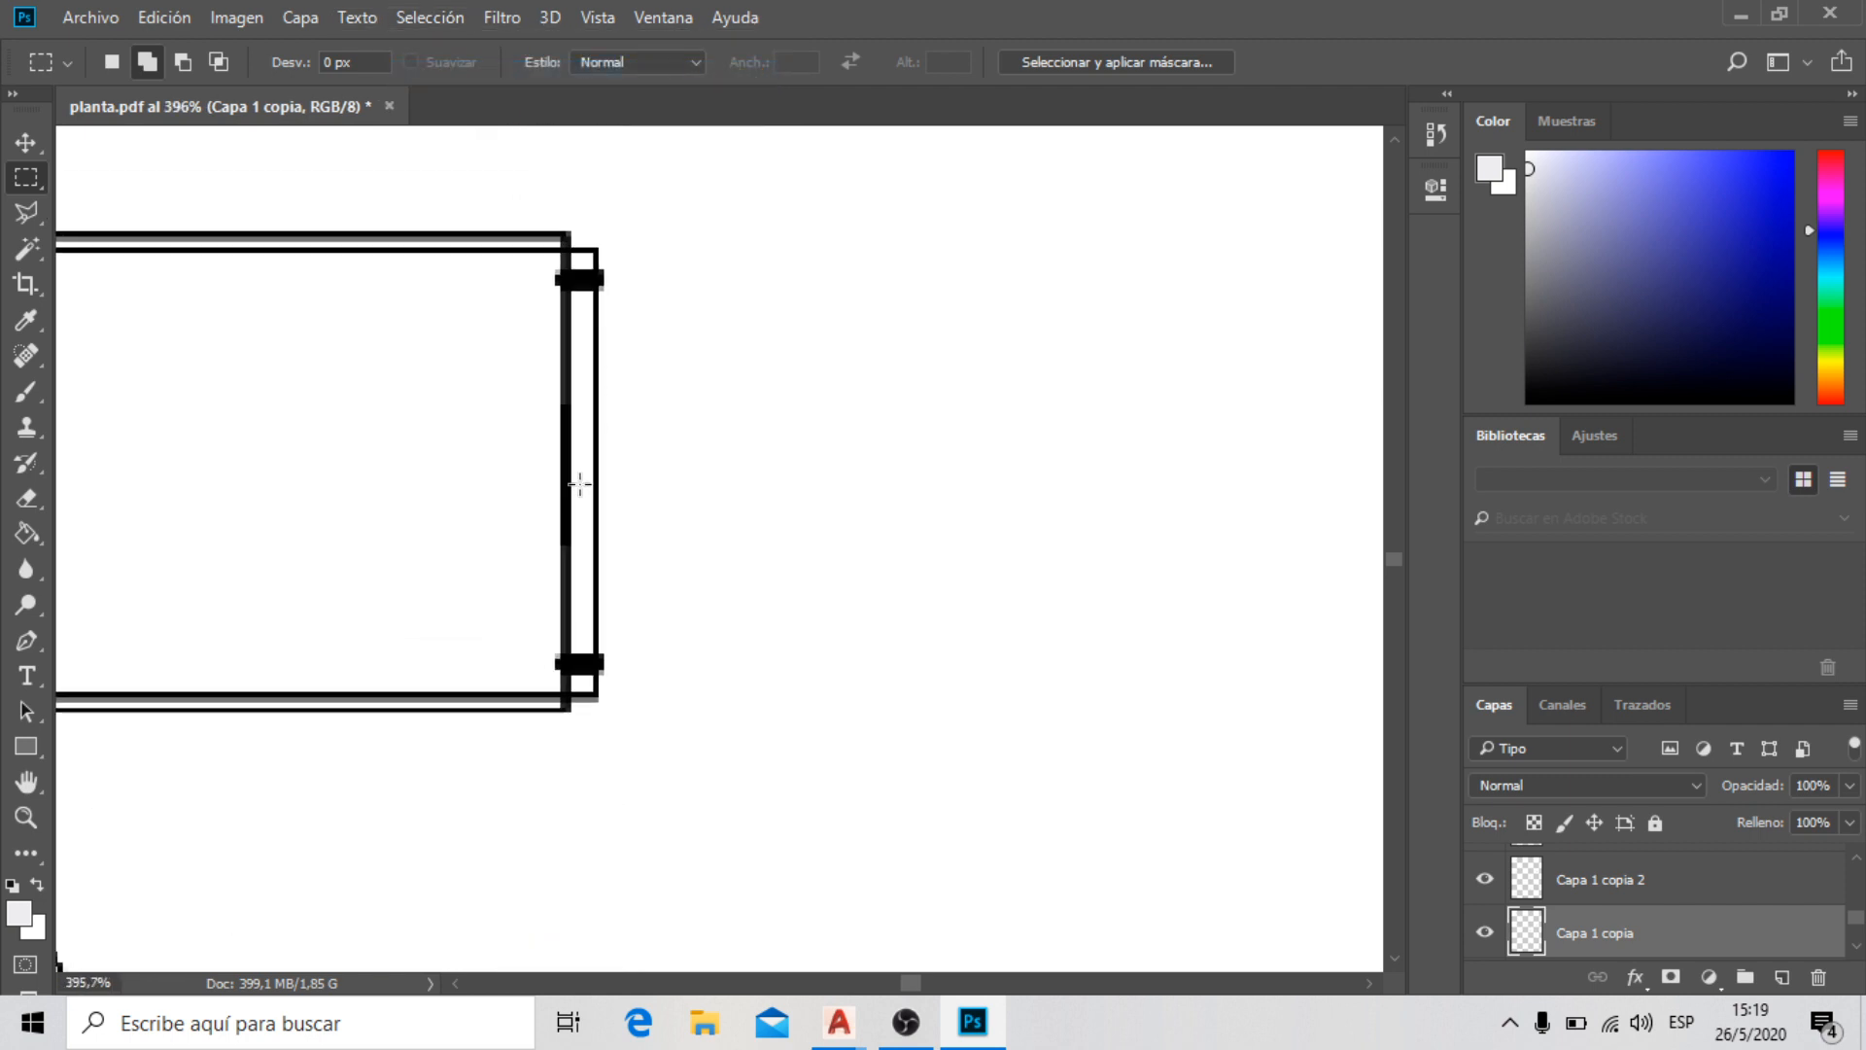
pyautogui.scroll(-6, 579, 484)
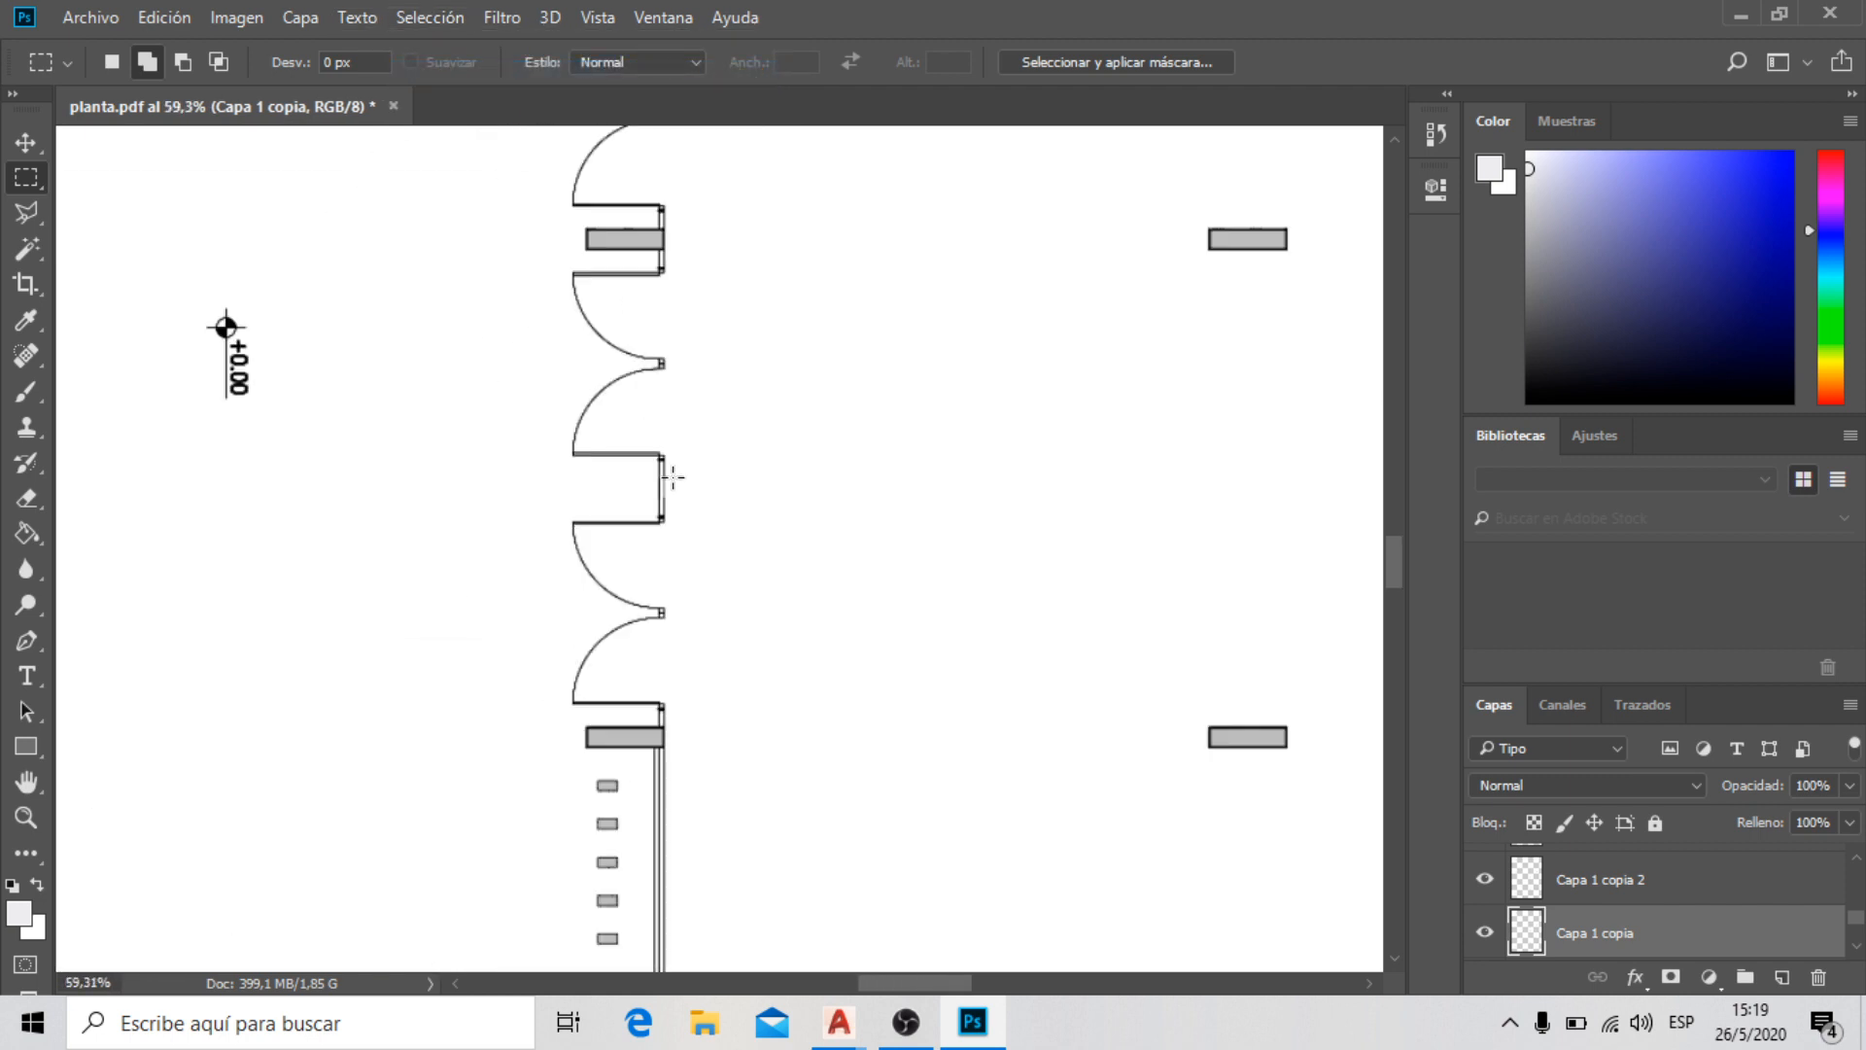
pyautogui.scroll(-3, 673, 476)
pyautogui.scroll(8, 627, 148)
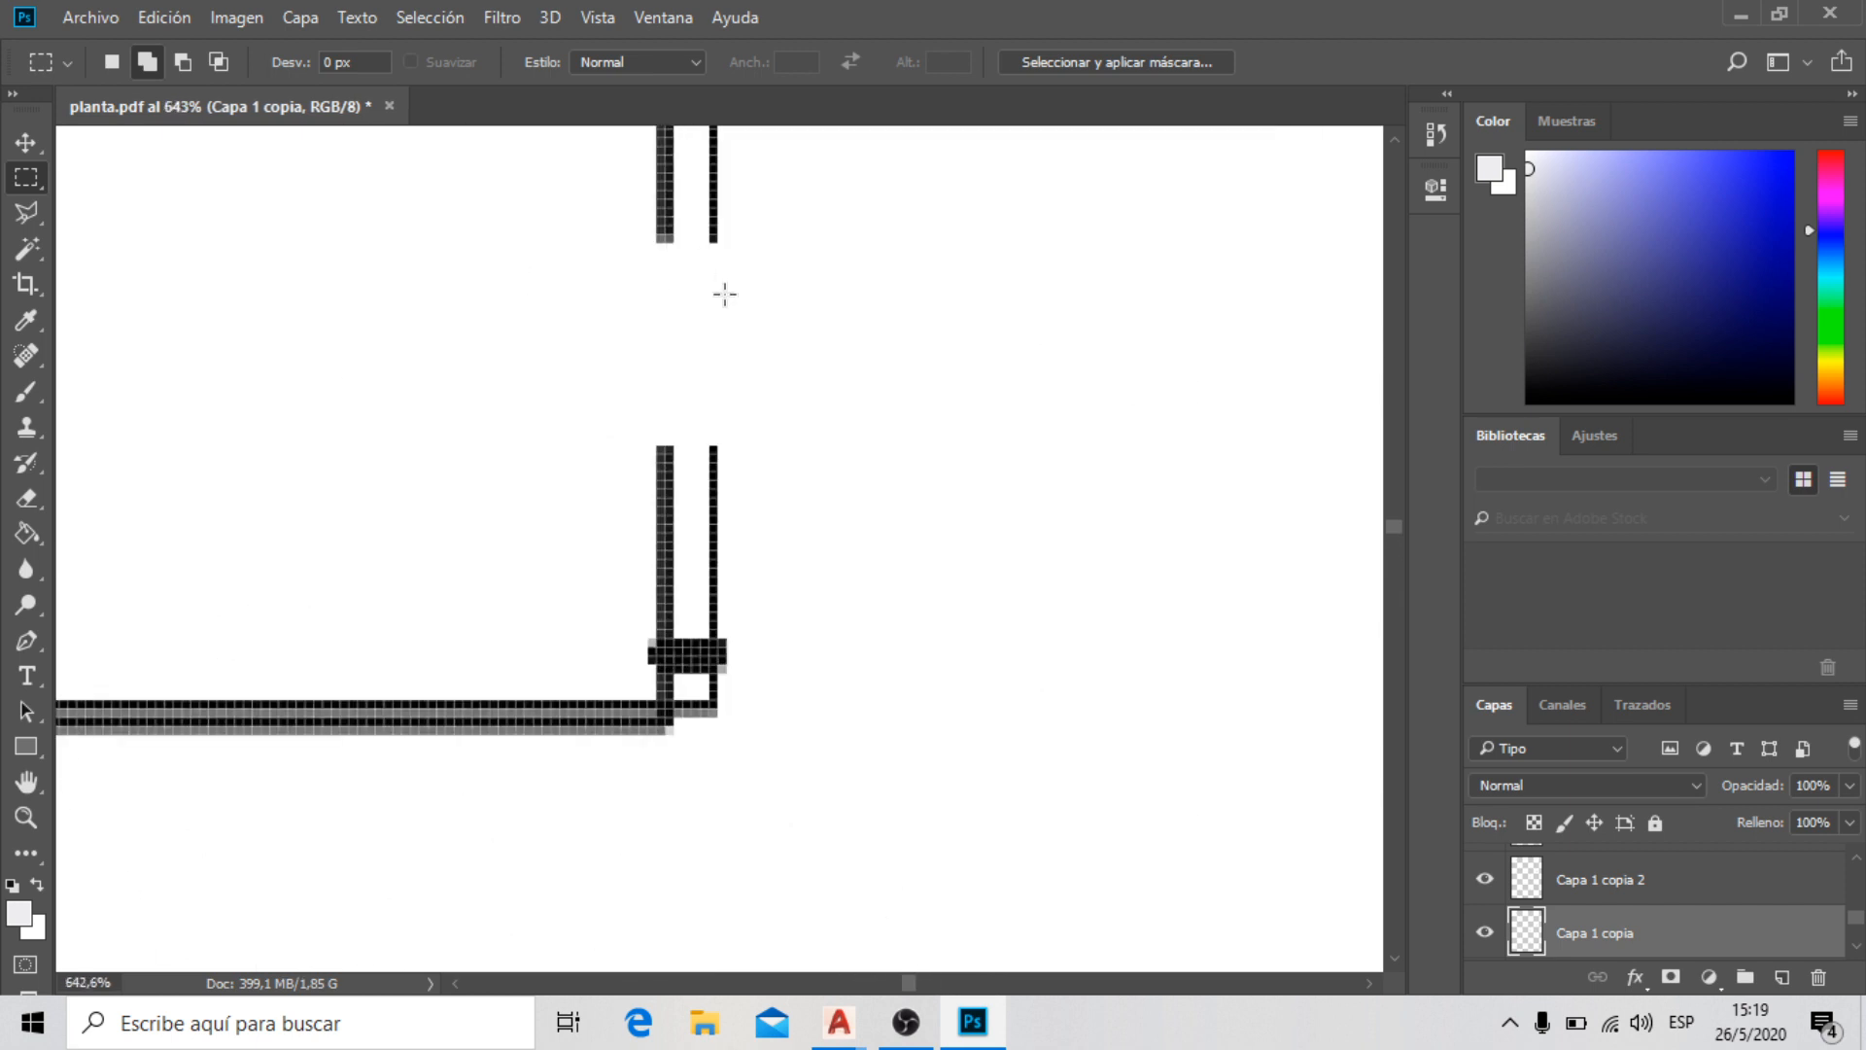
pyautogui.scroll(3, 725, 291)
pyautogui.moveTo(617, 185); pyautogui.dragTo(633, 573)
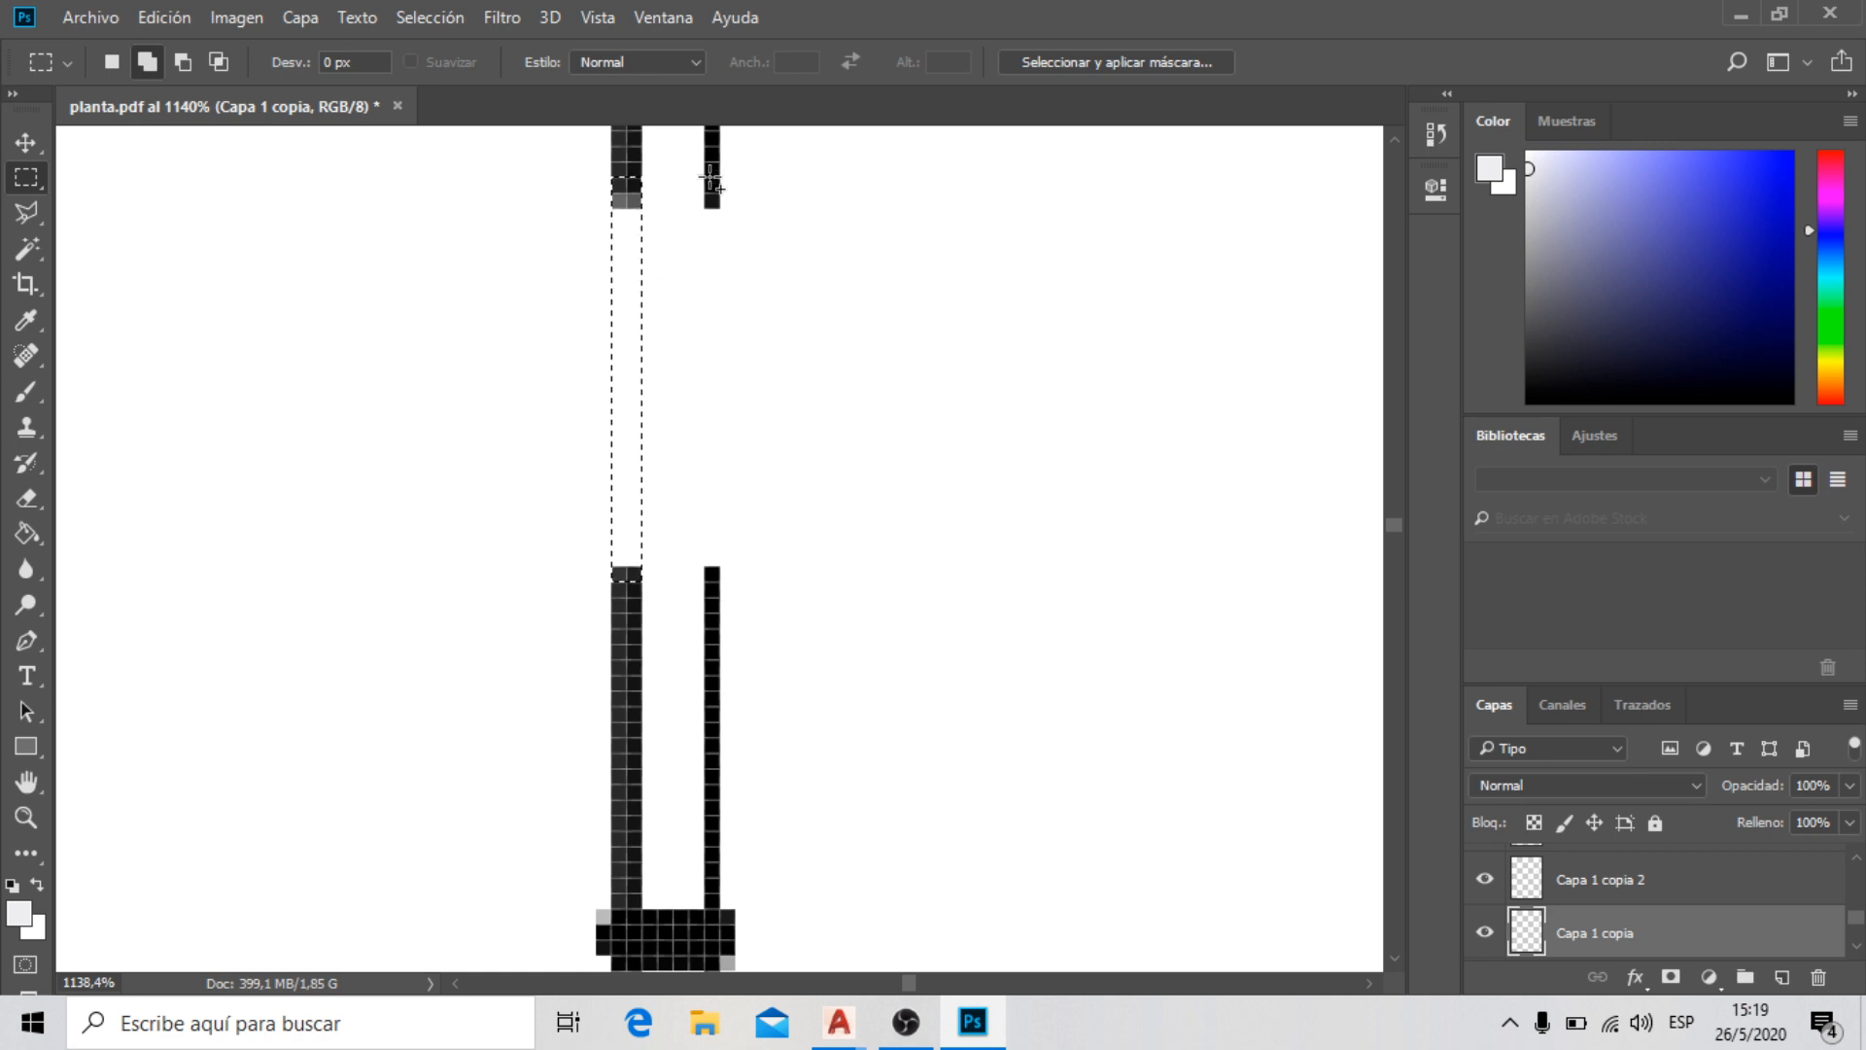
pyautogui.moveTo(705, 180); pyautogui.dragTo(716, 457)
pyautogui.moveTo(726, 537); pyautogui.dragTo(713, 596)
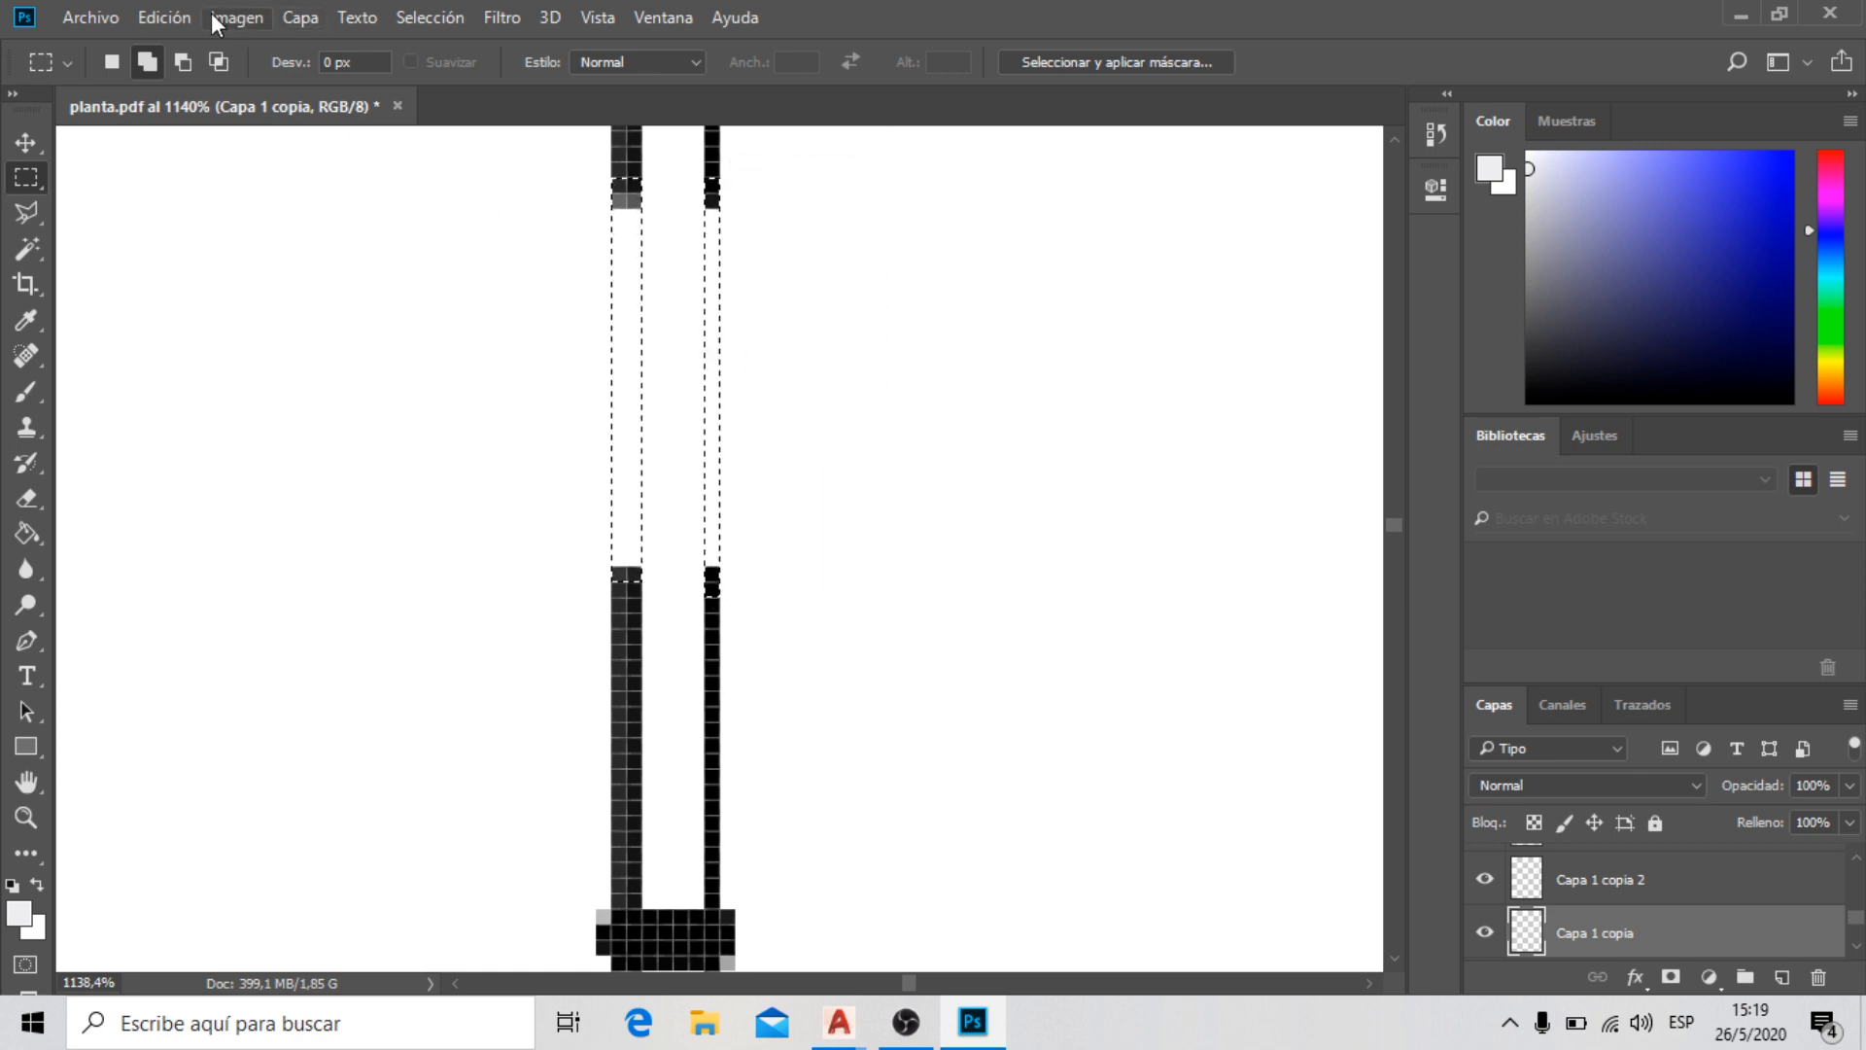
# Fill the gaps between the upper double doors with Negro at 100% opacity and deselect them
pyautogui.click(160, 16)
pyautogui.click(270, 437)
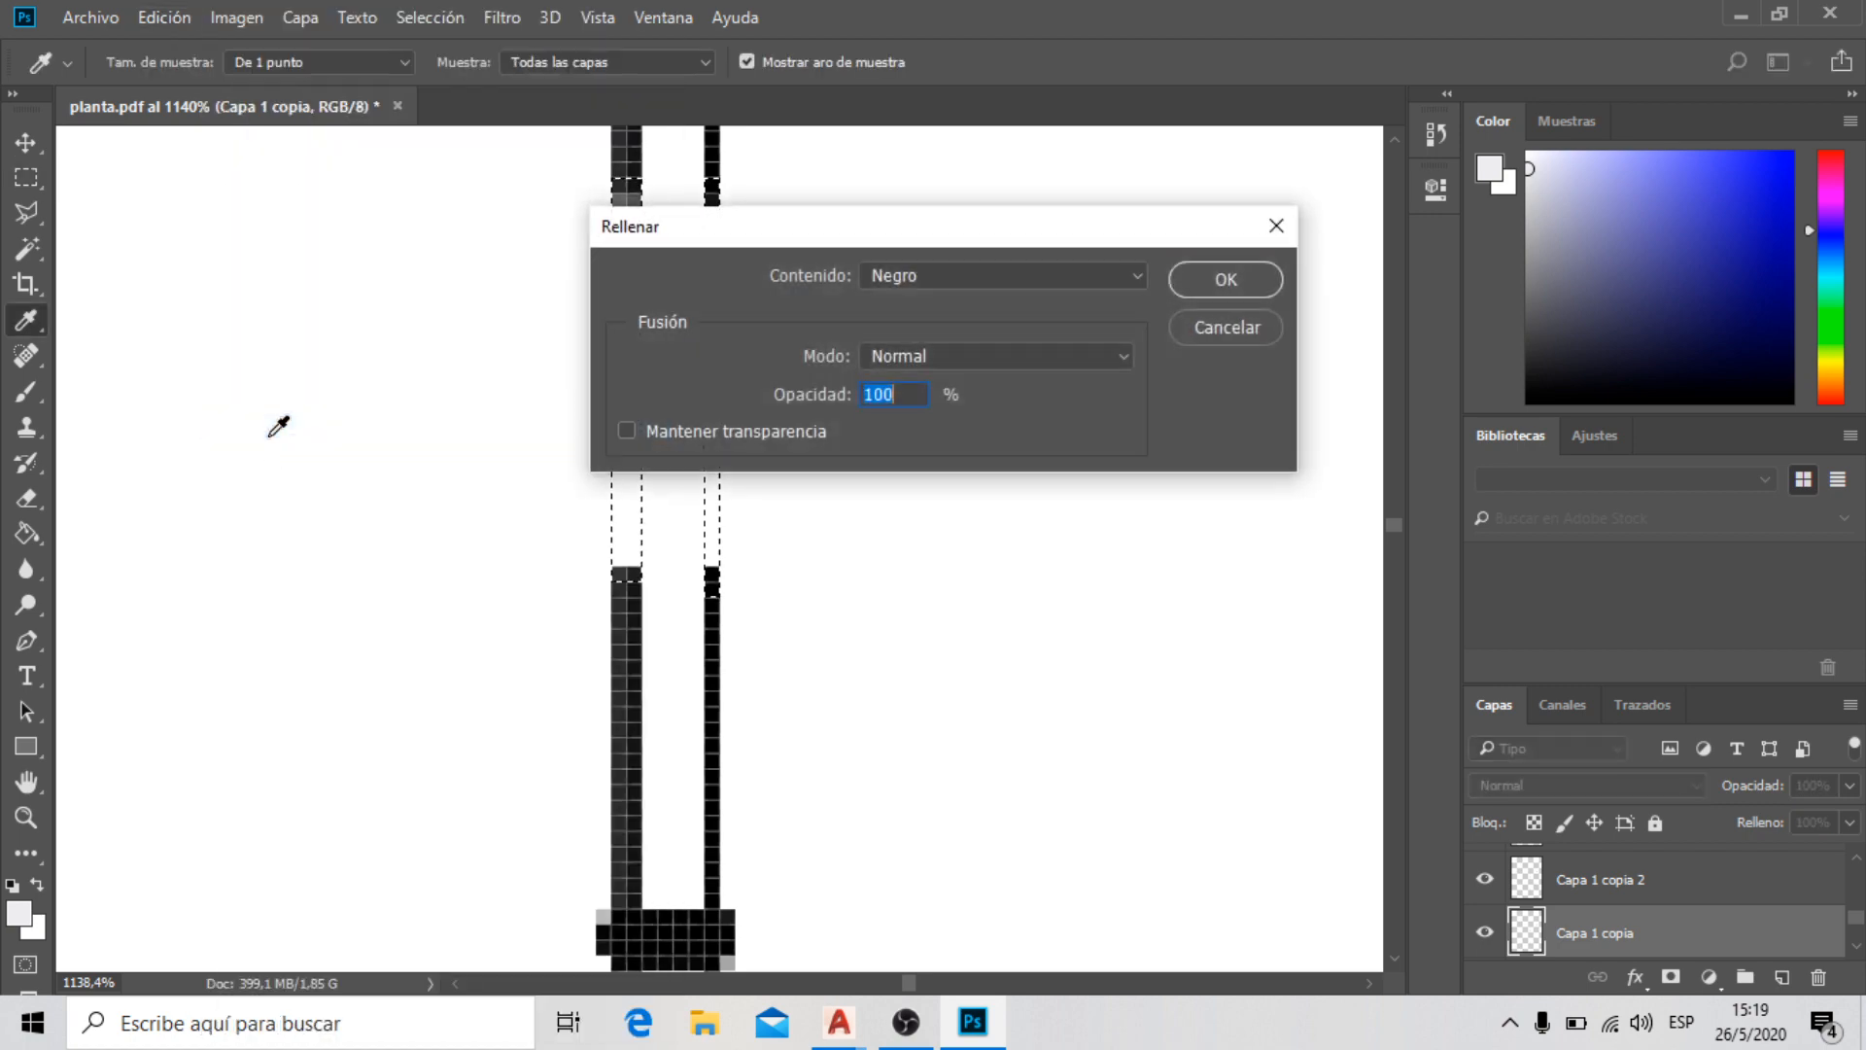
pyautogui.click(1233, 279)
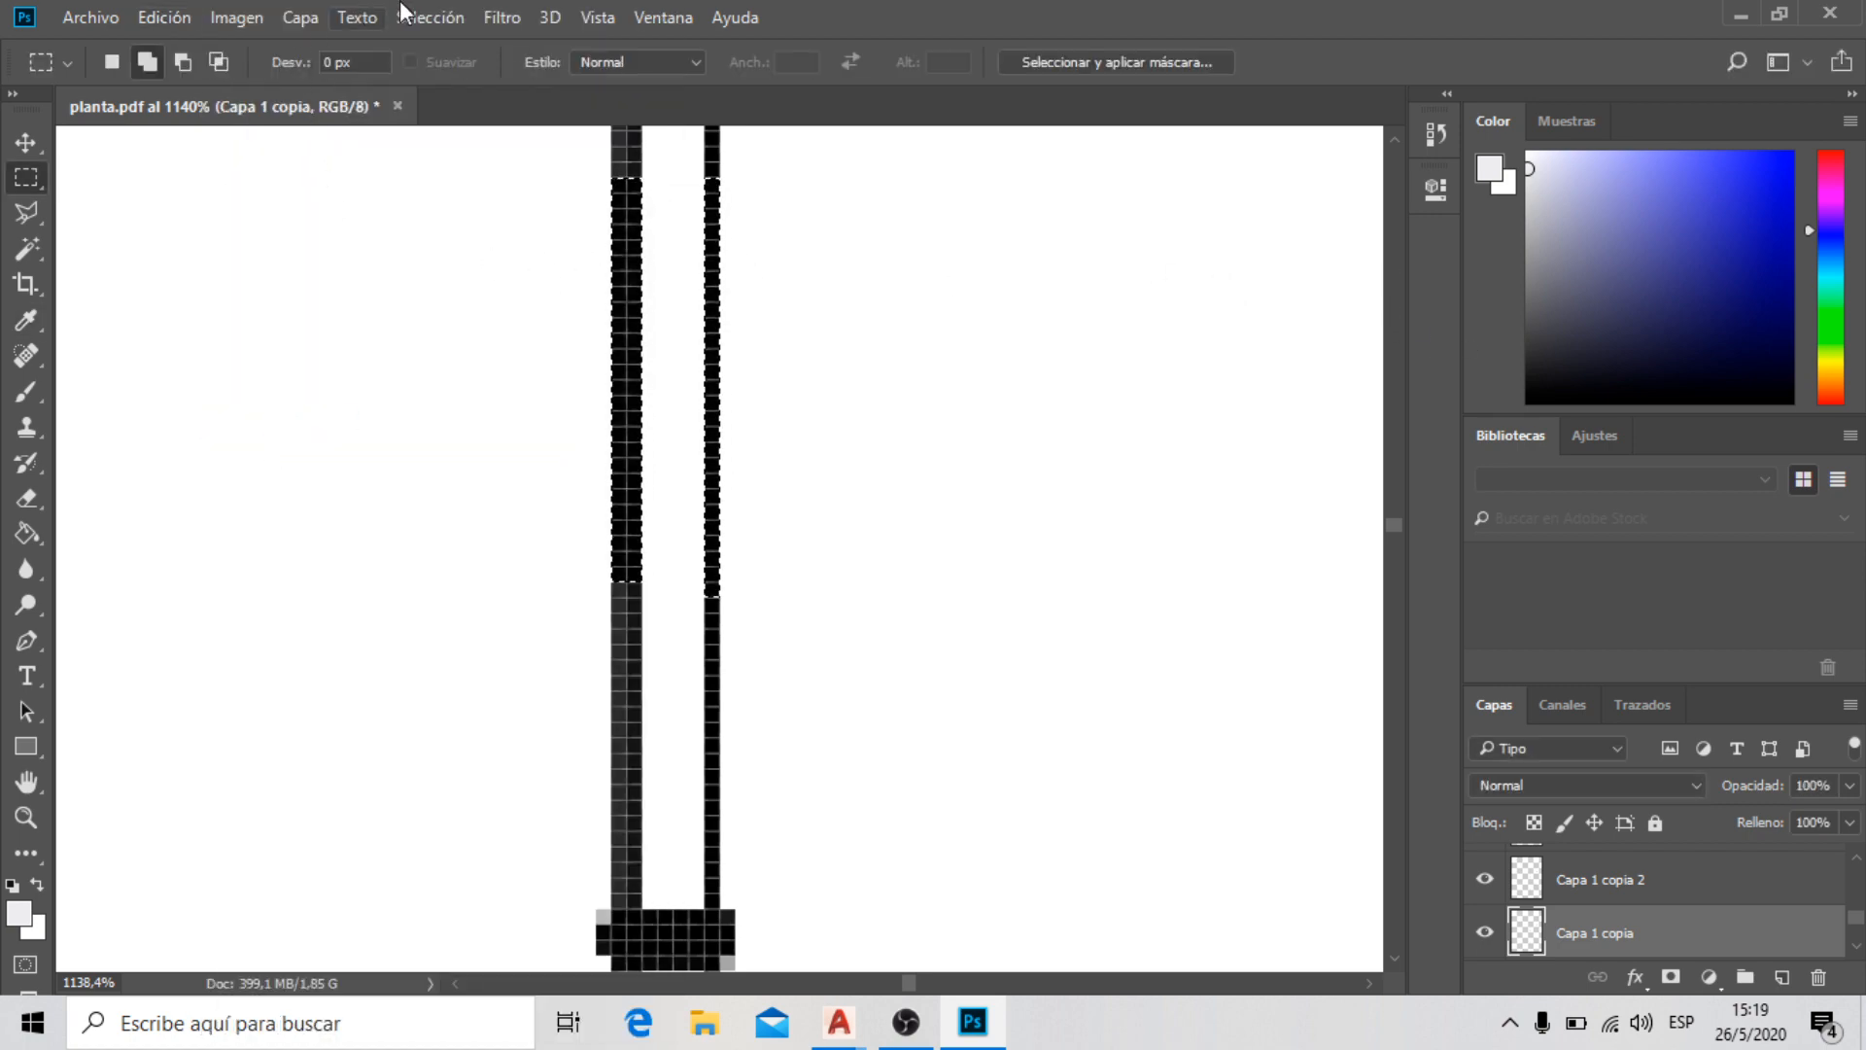
pyautogui.click(457, 17)
pyautogui.click(459, 67)
# Examine the row of double doors and columns along the facade for remaining openings in its lines
pyautogui.scroll(-10, 617, 583)
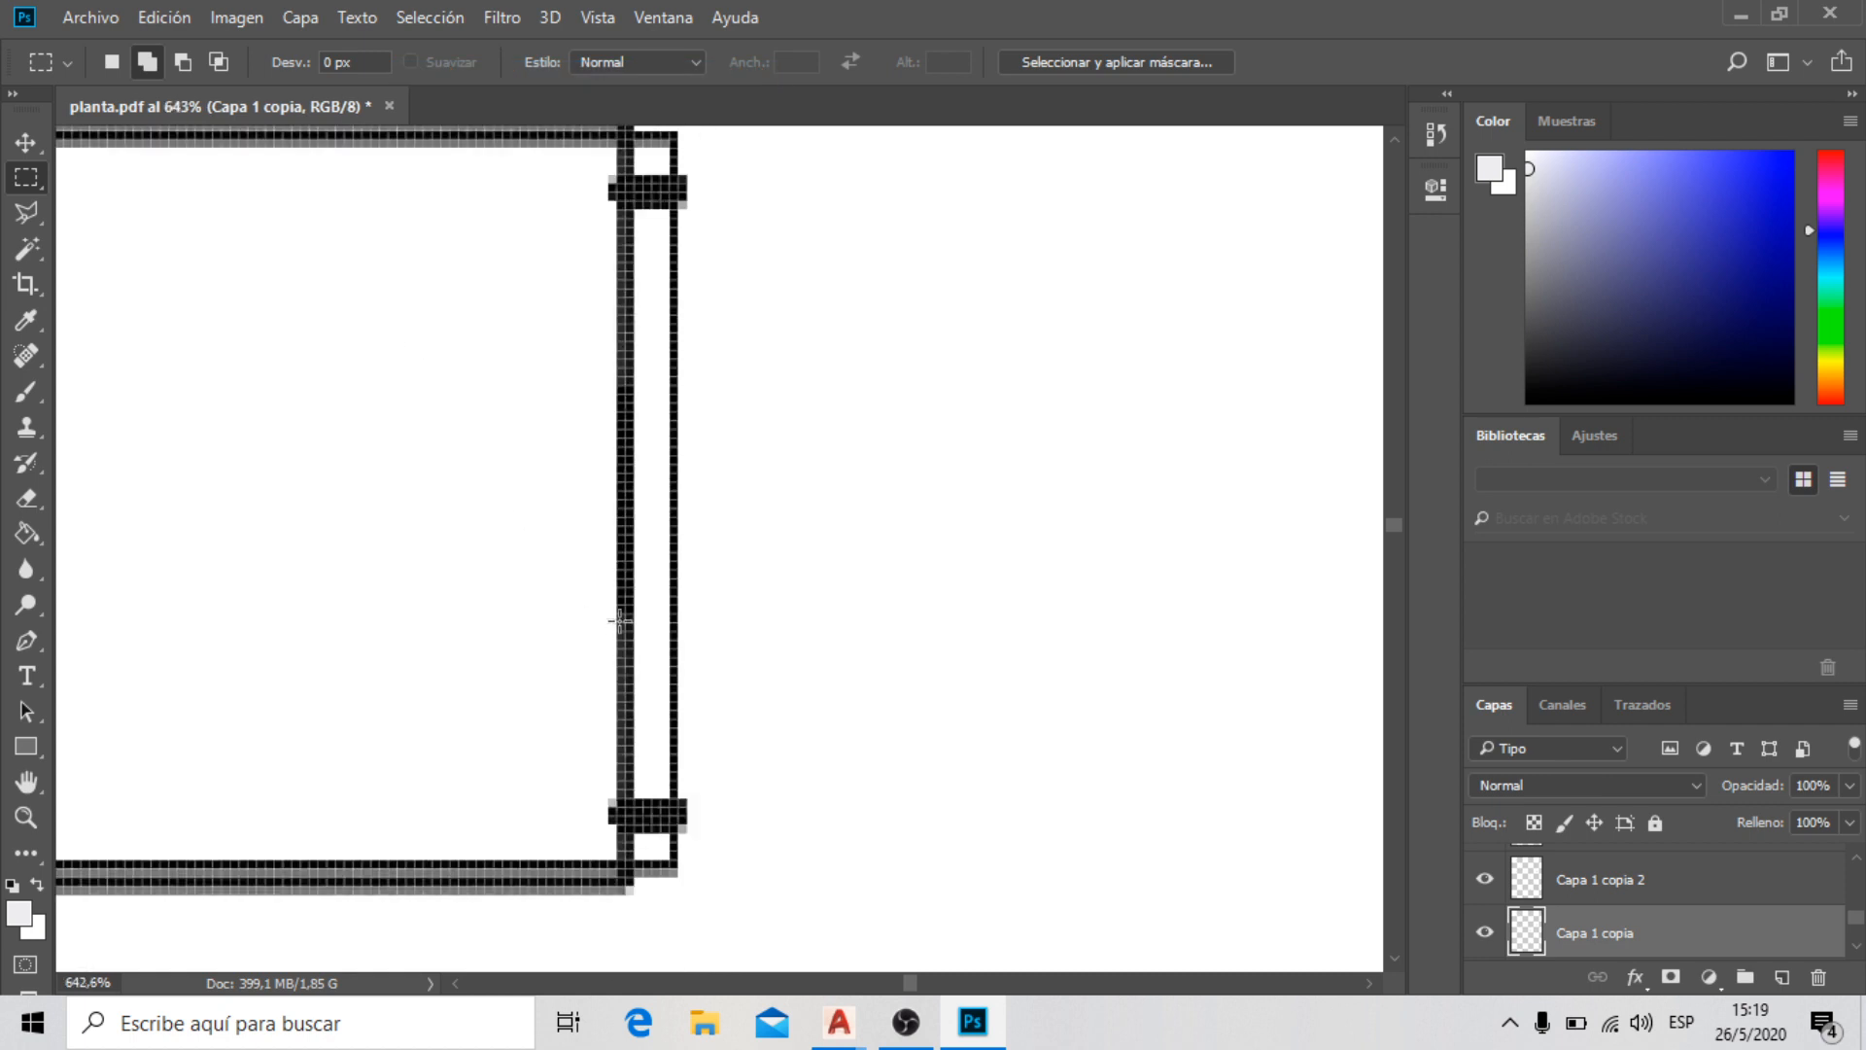
pyautogui.scroll(4, 662, 312)
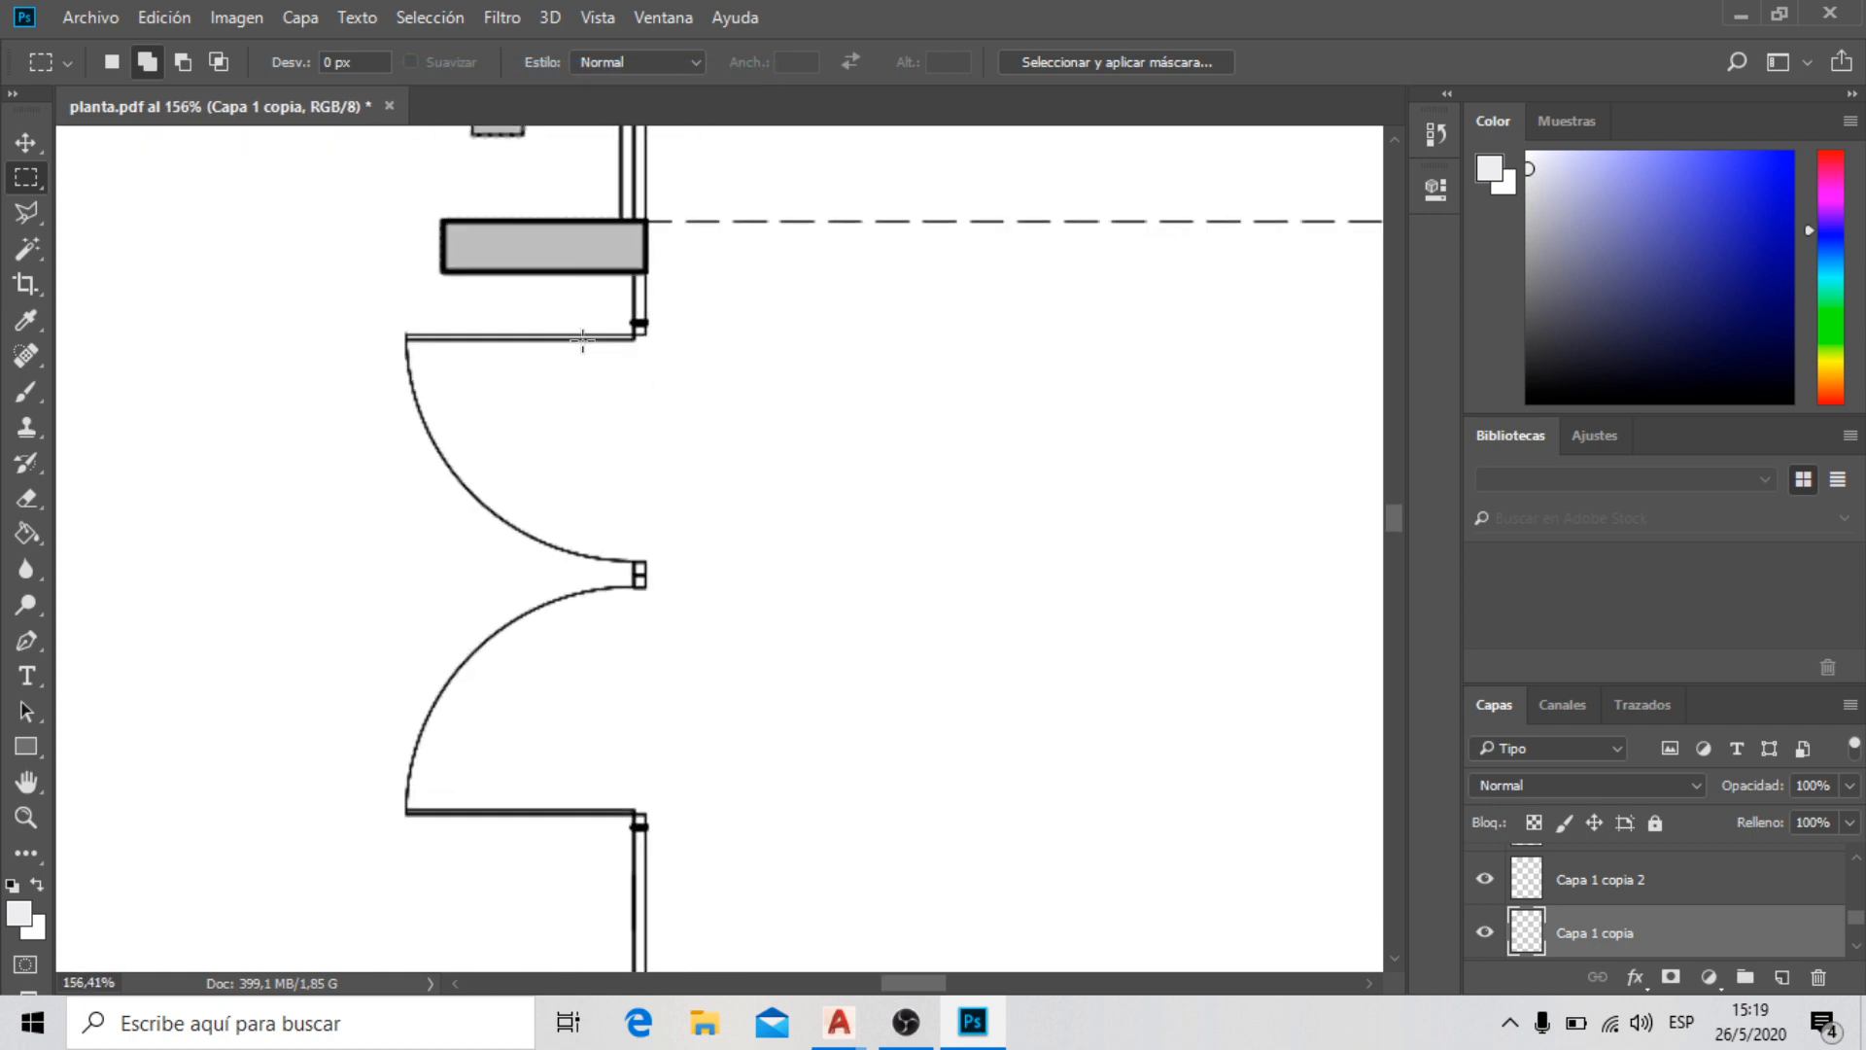
pyautogui.scroll(-6, 650, 529)
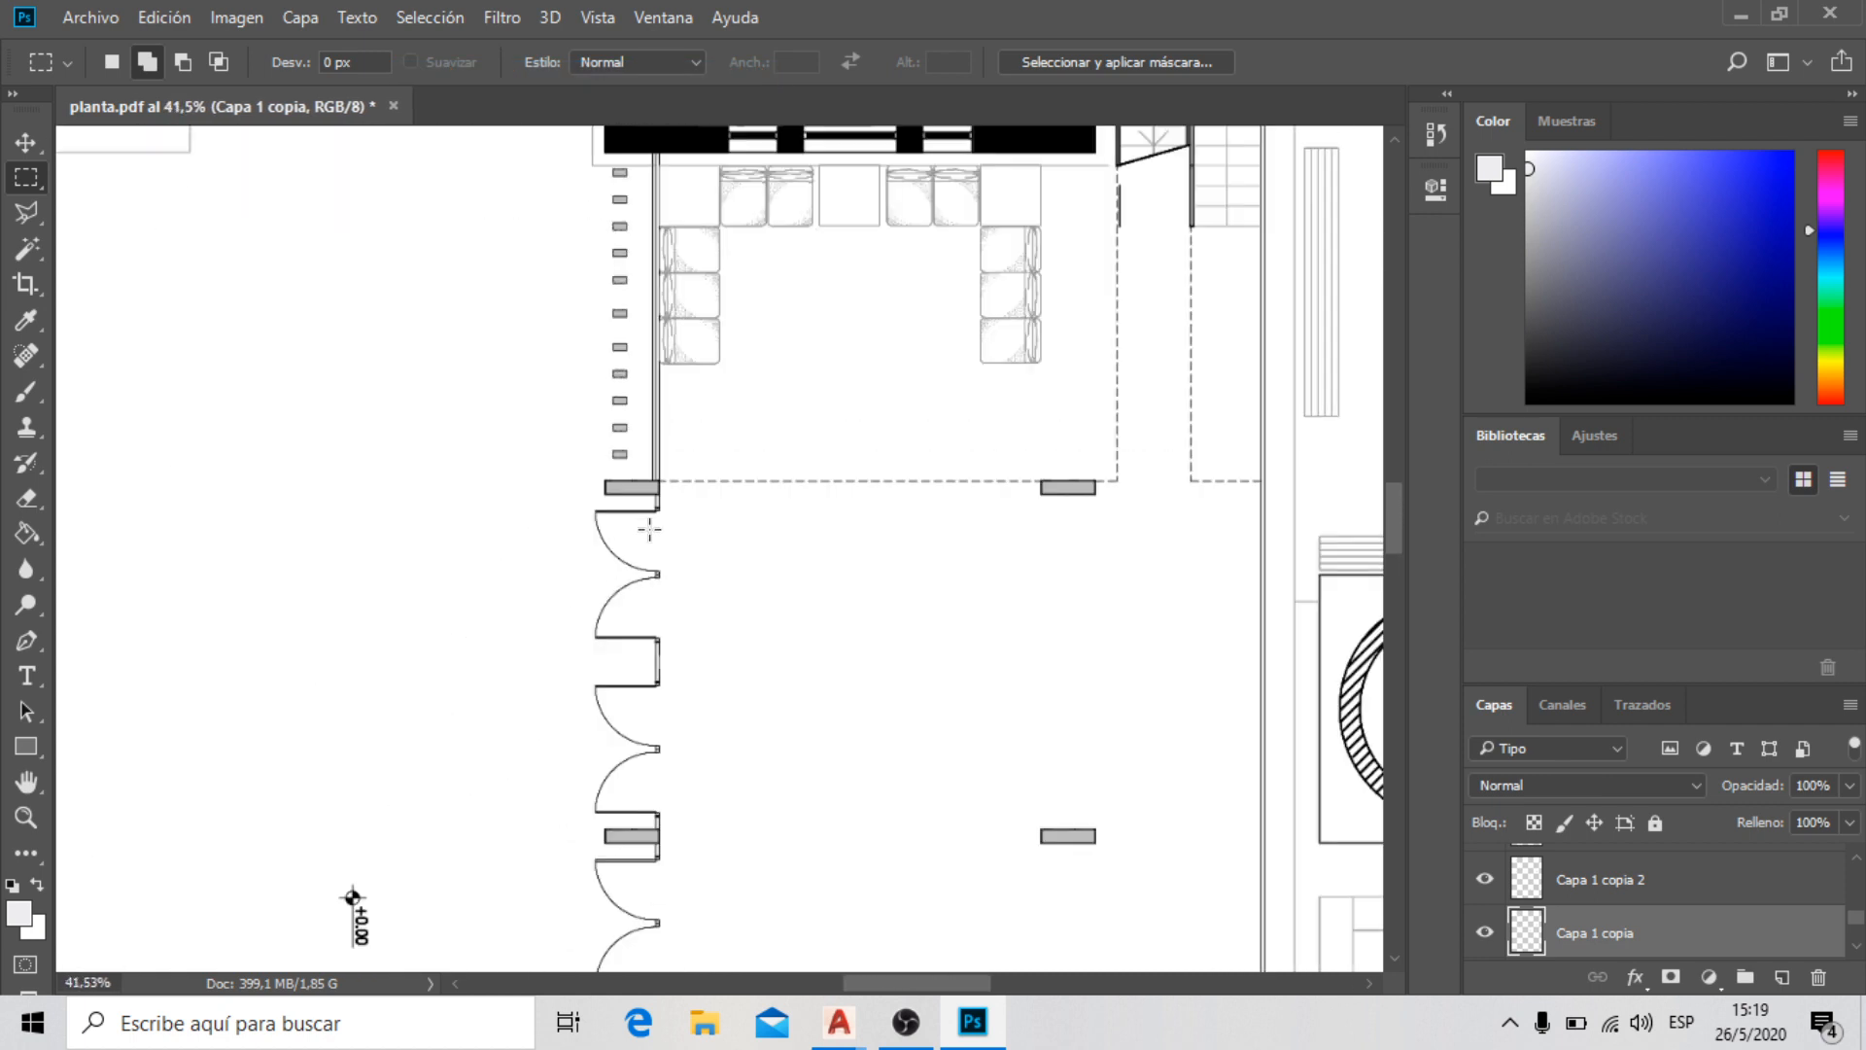
pyautogui.scroll(-3, 547, 230)
pyautogui.scroll(5, 558, 632)
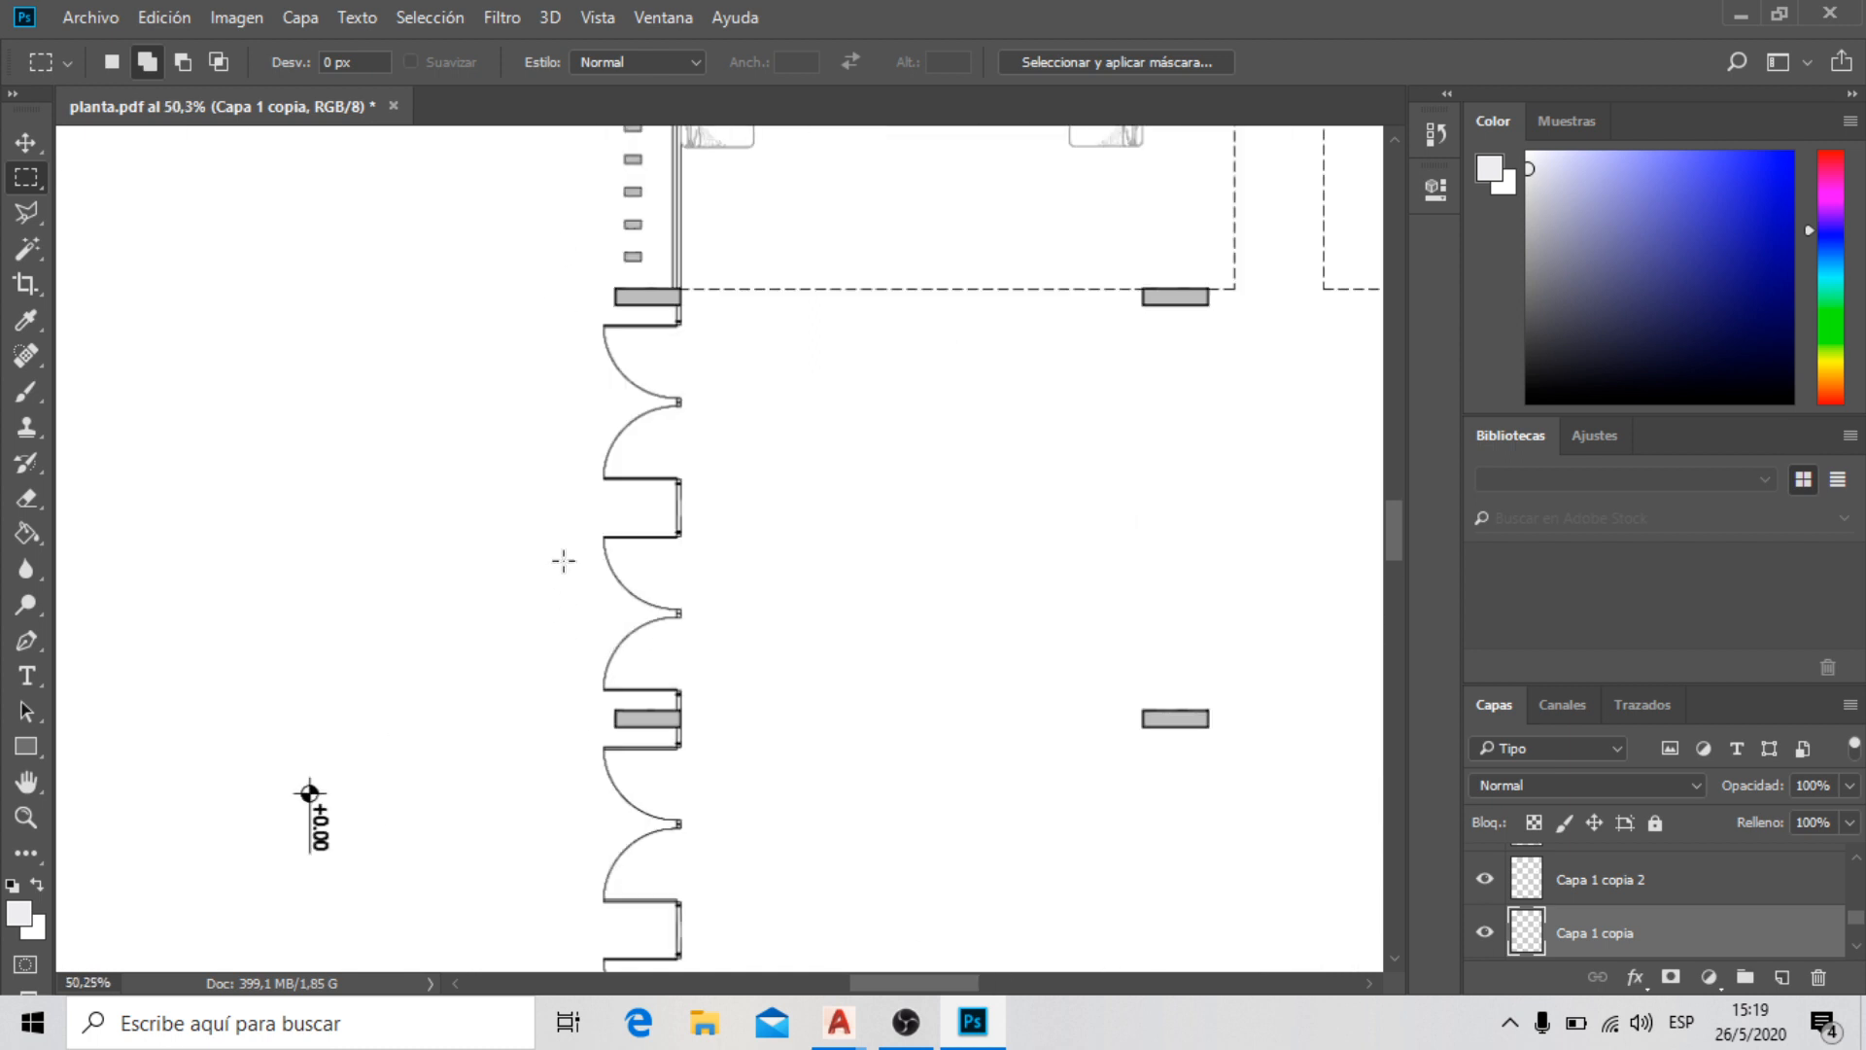
pyautogui.scroll(-5, 499, 391)
pyautogui.scroll(6, 537, 471)
pyautogui.scroll(4, 687, 485)
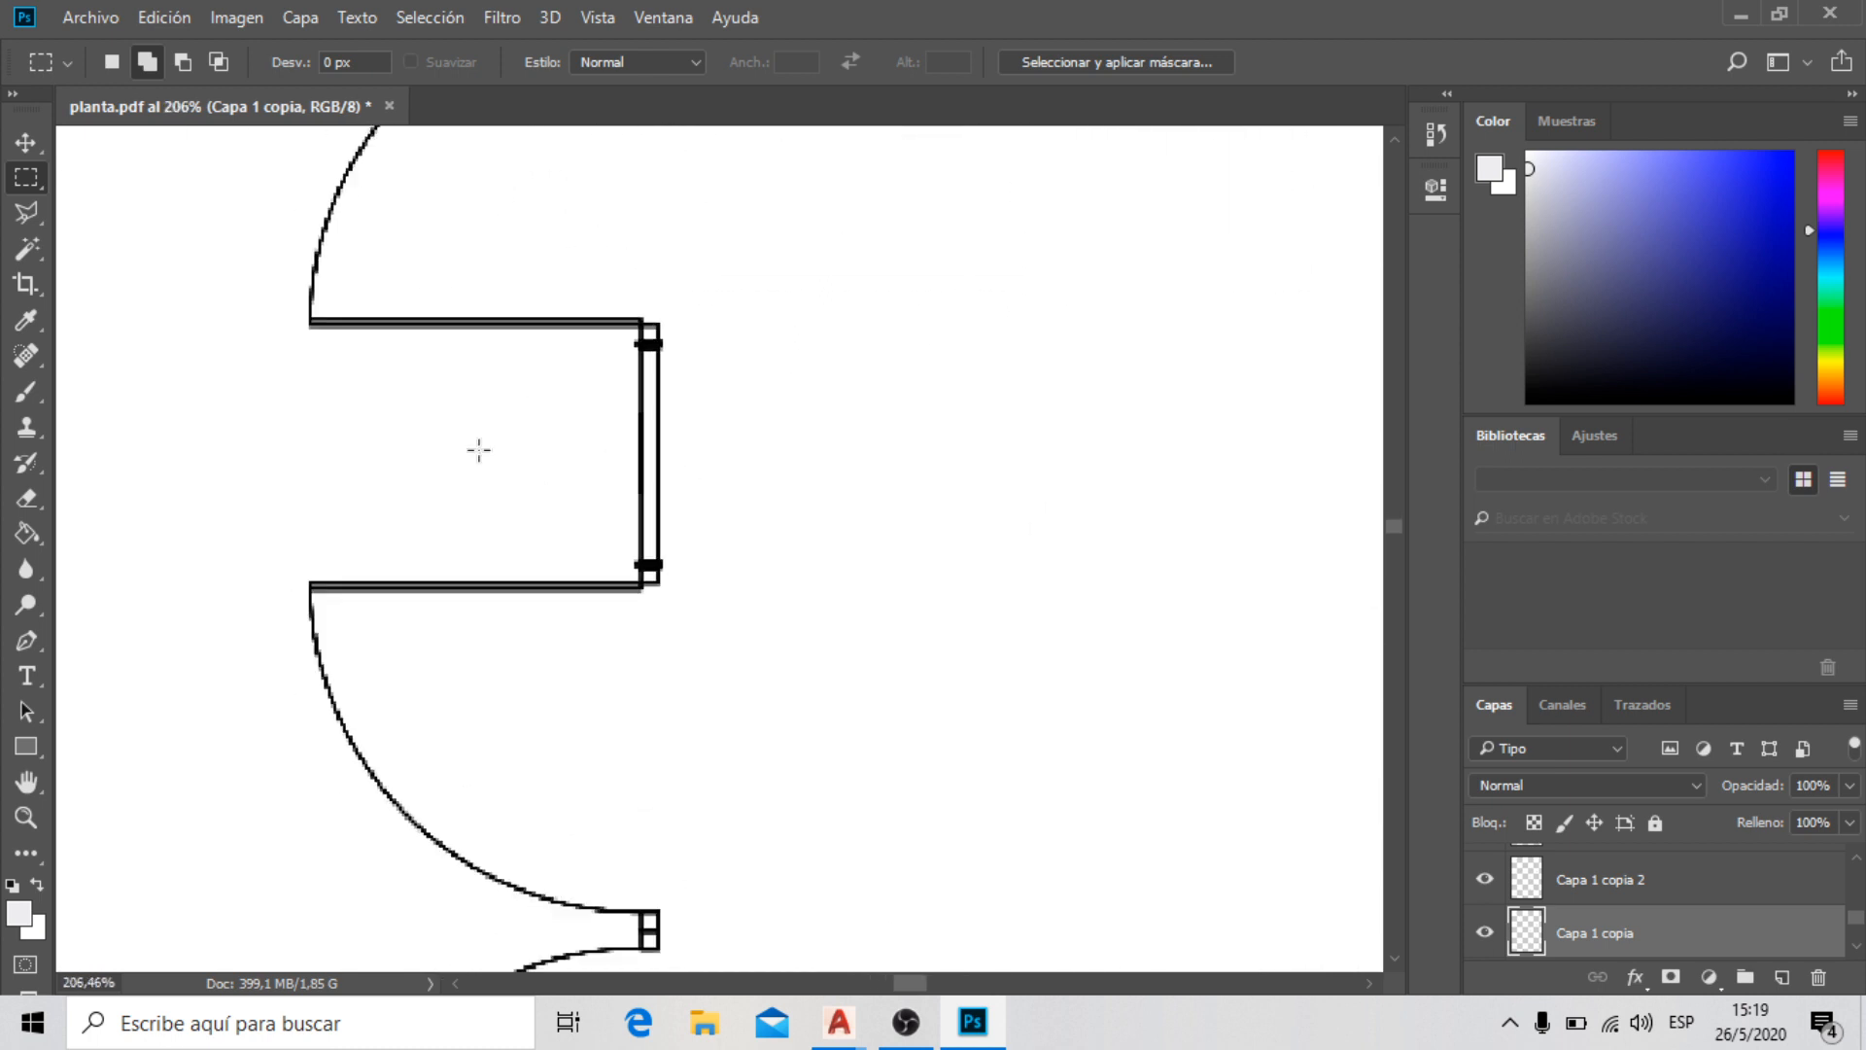
pyautogui.scroll(-6, 479, 450)
pyautogui.scroll(-3, 414, 390)
pyautogui.scroll(3, 487, 733)
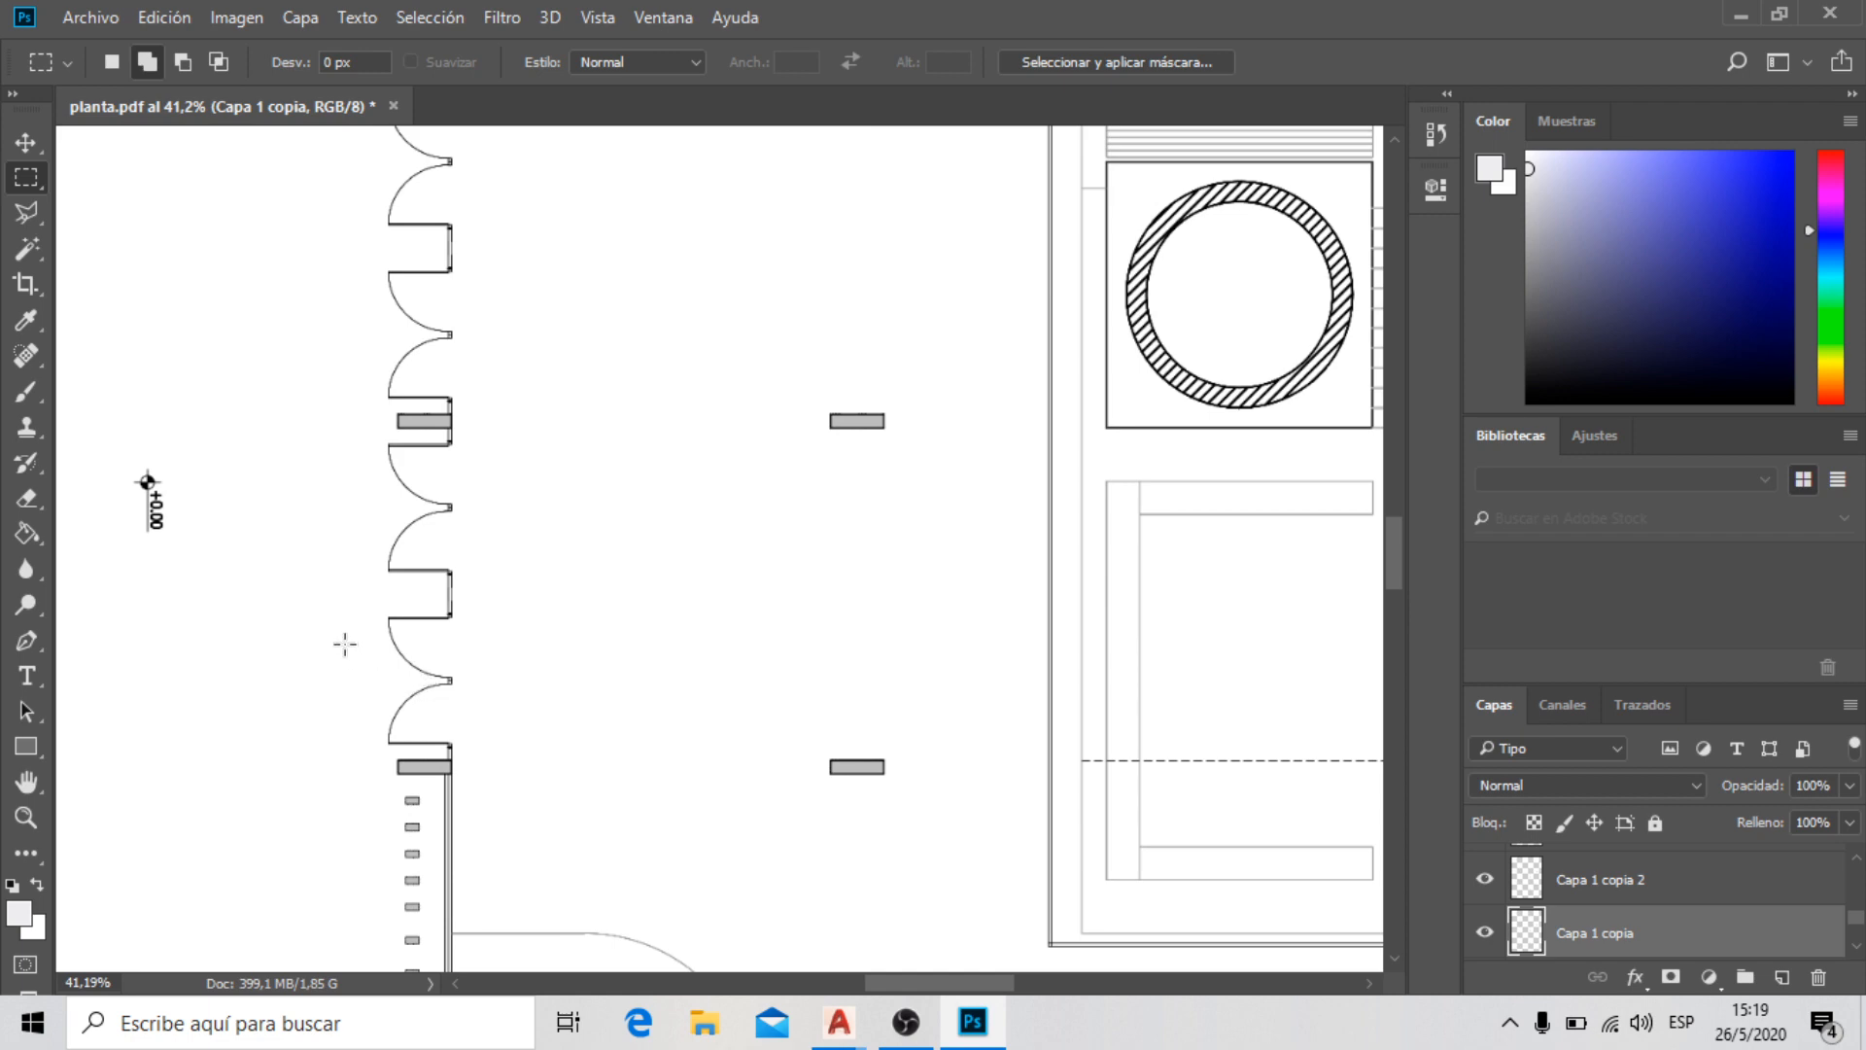
pyautogui.scroll(-2, 345, 644)
pyautogui.scroll(-2, 285, 541)
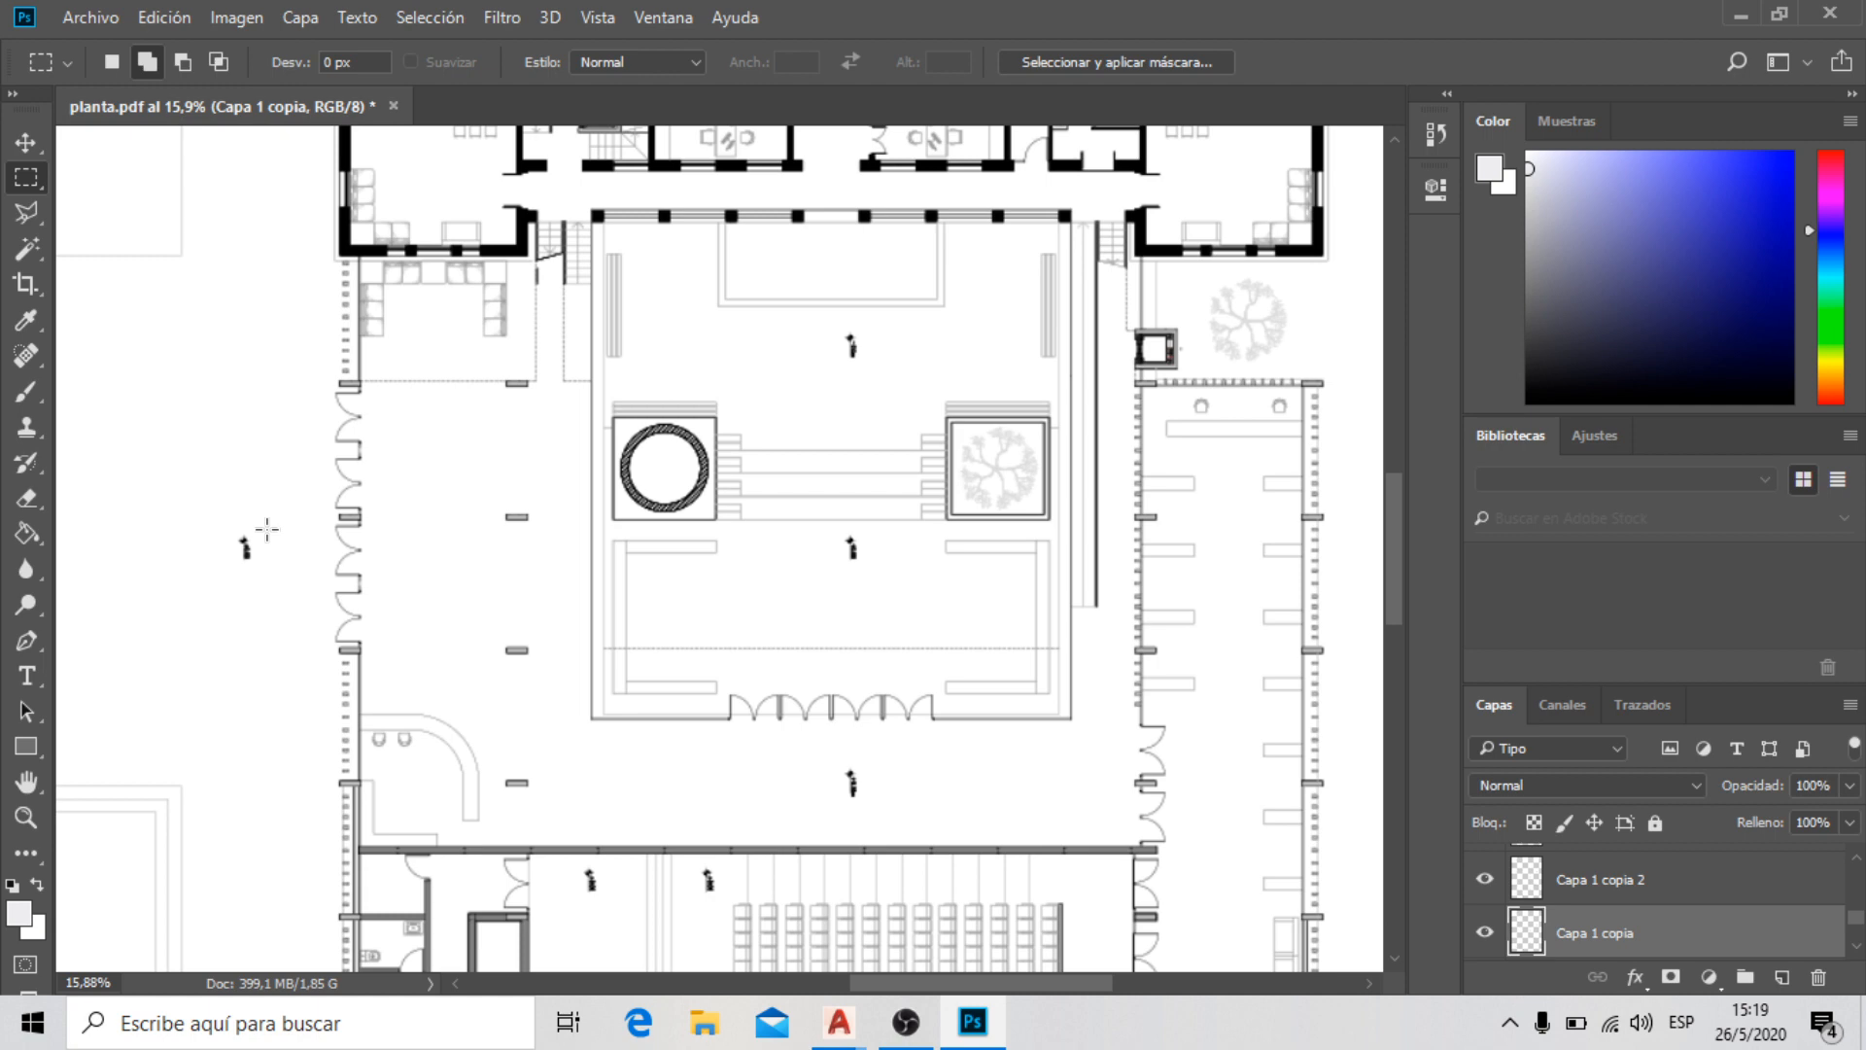
pyautogui.scroll(5, 268, 529)
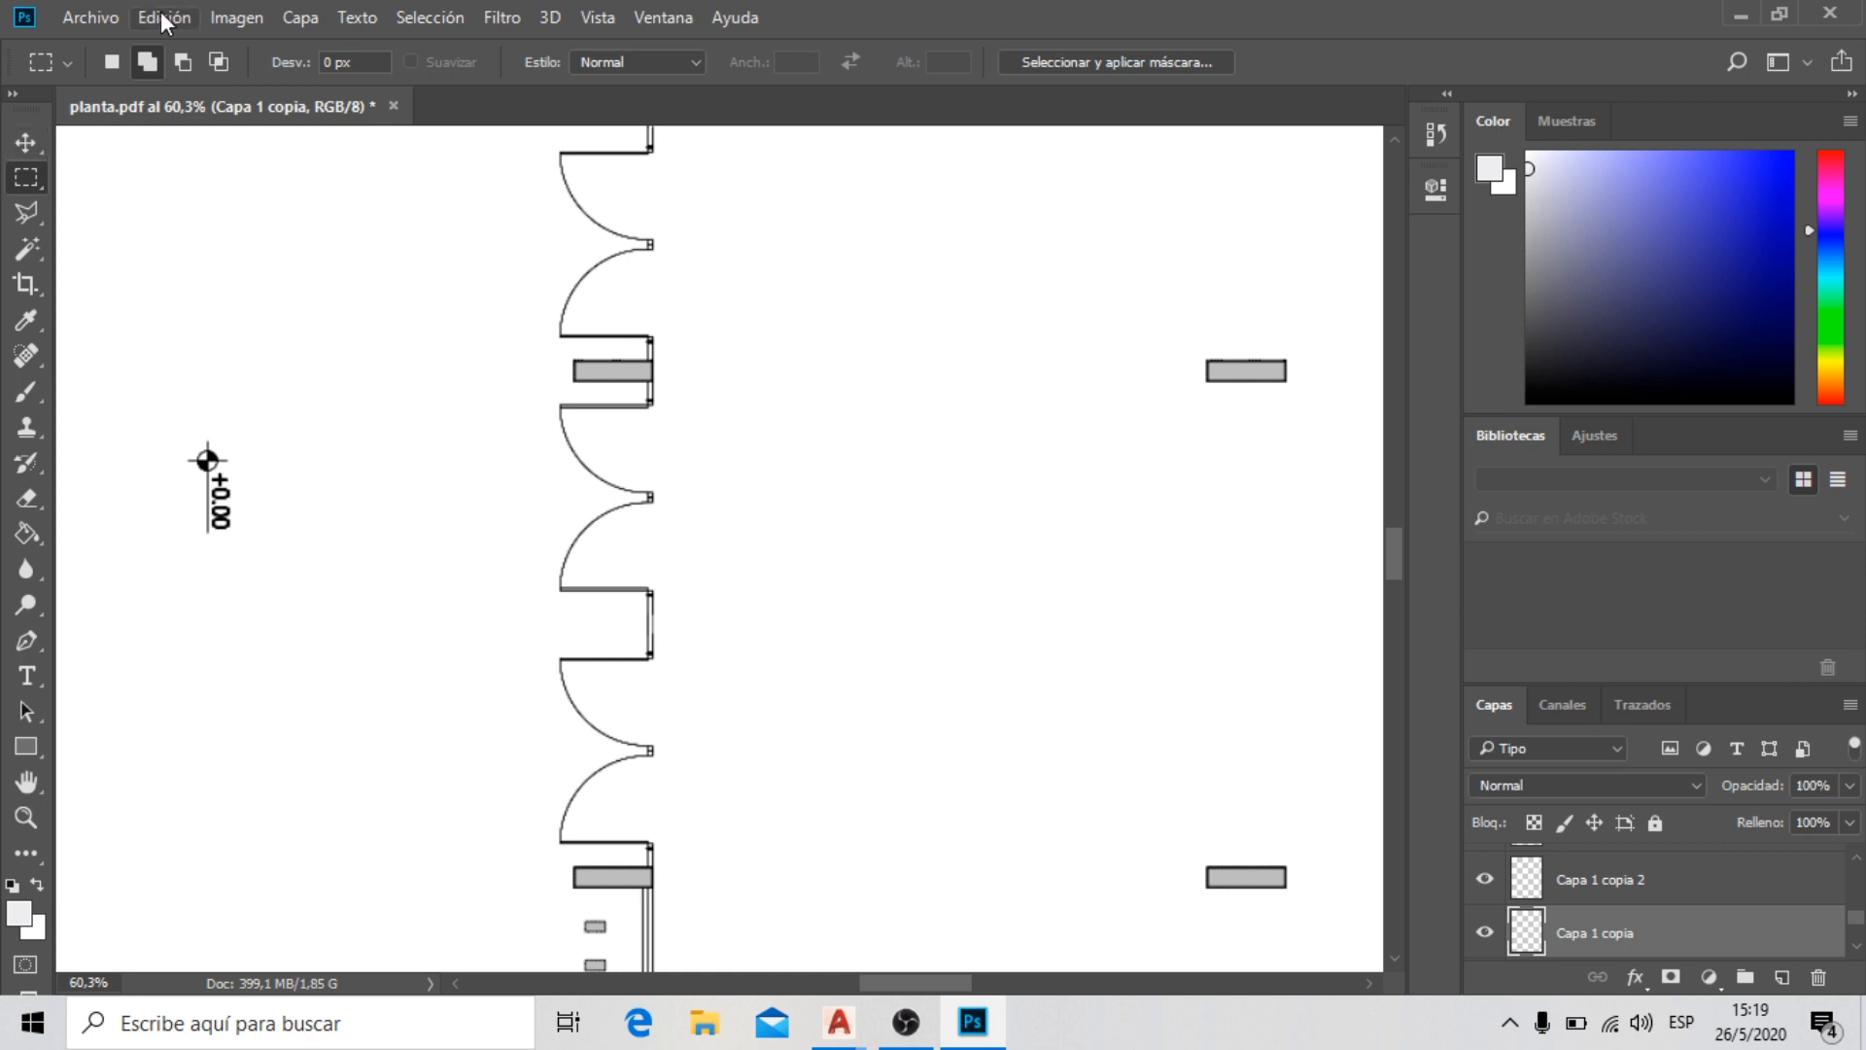
pyautogui.scroll(2, 469, 902)
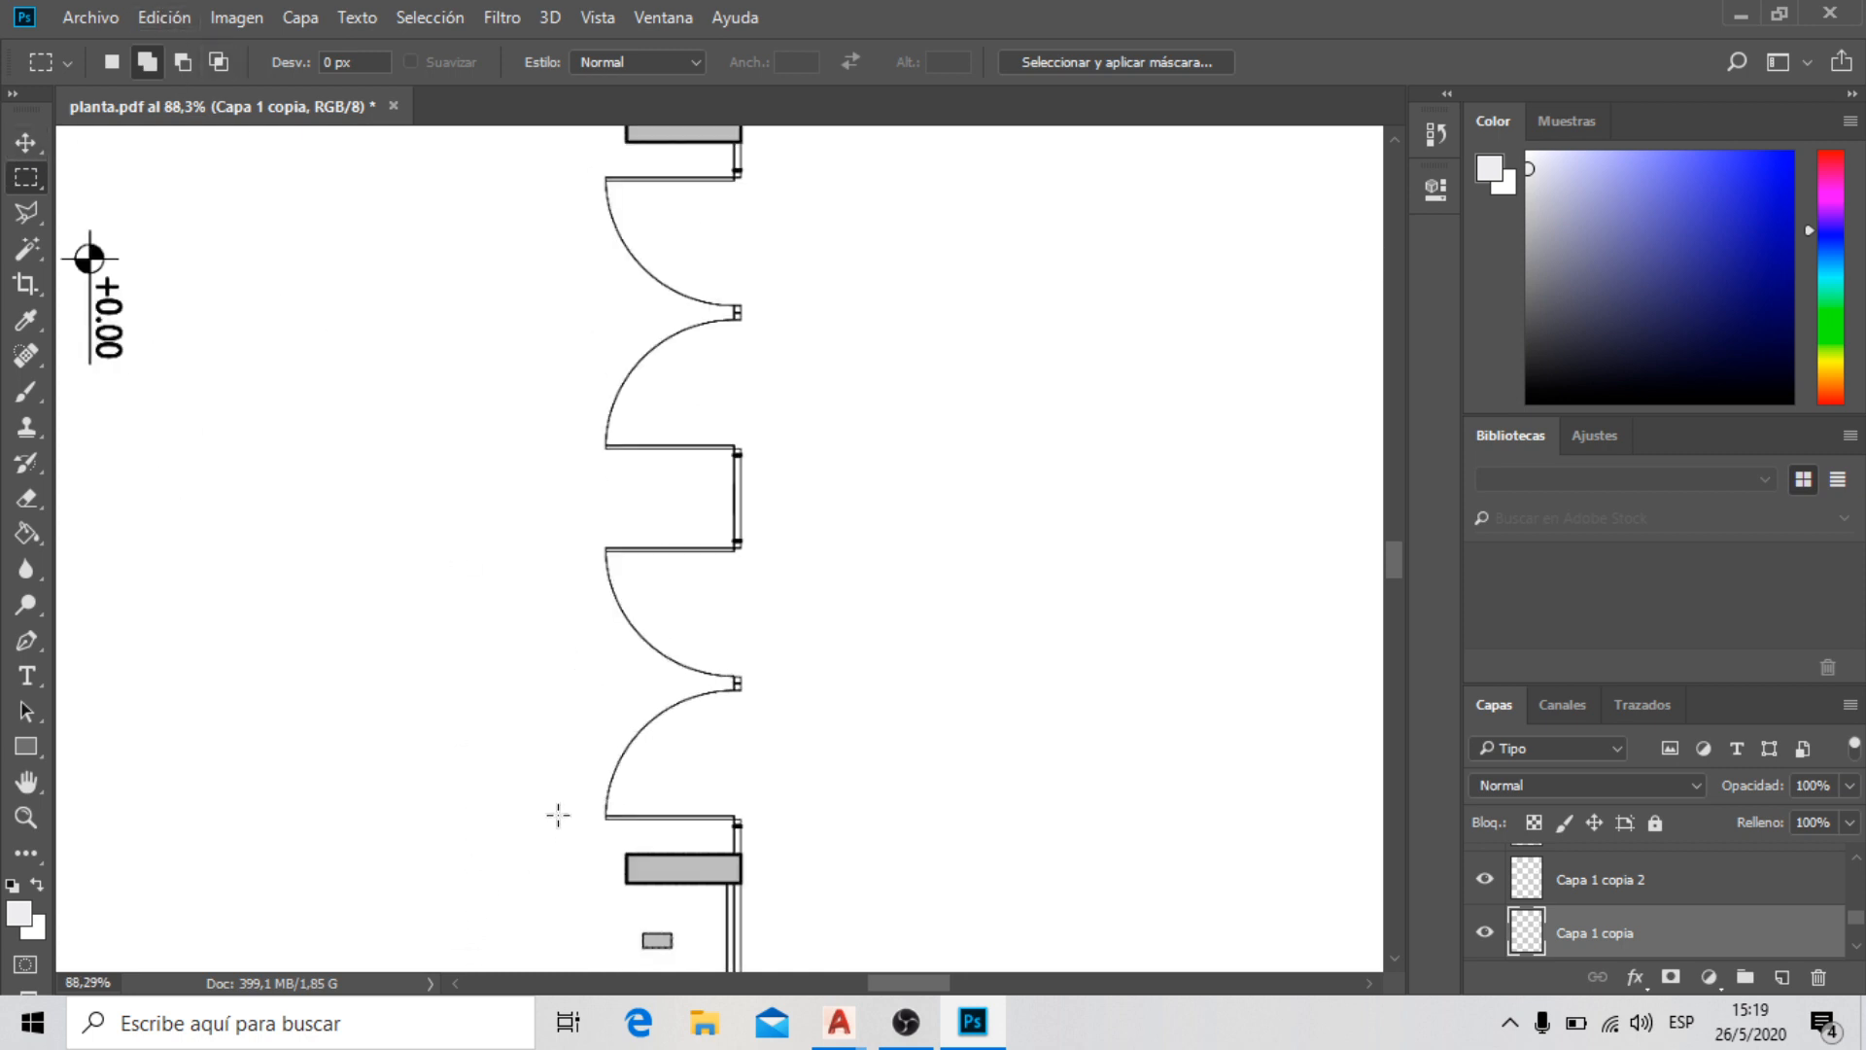
pyautogui.scroll(3, 775, 874)
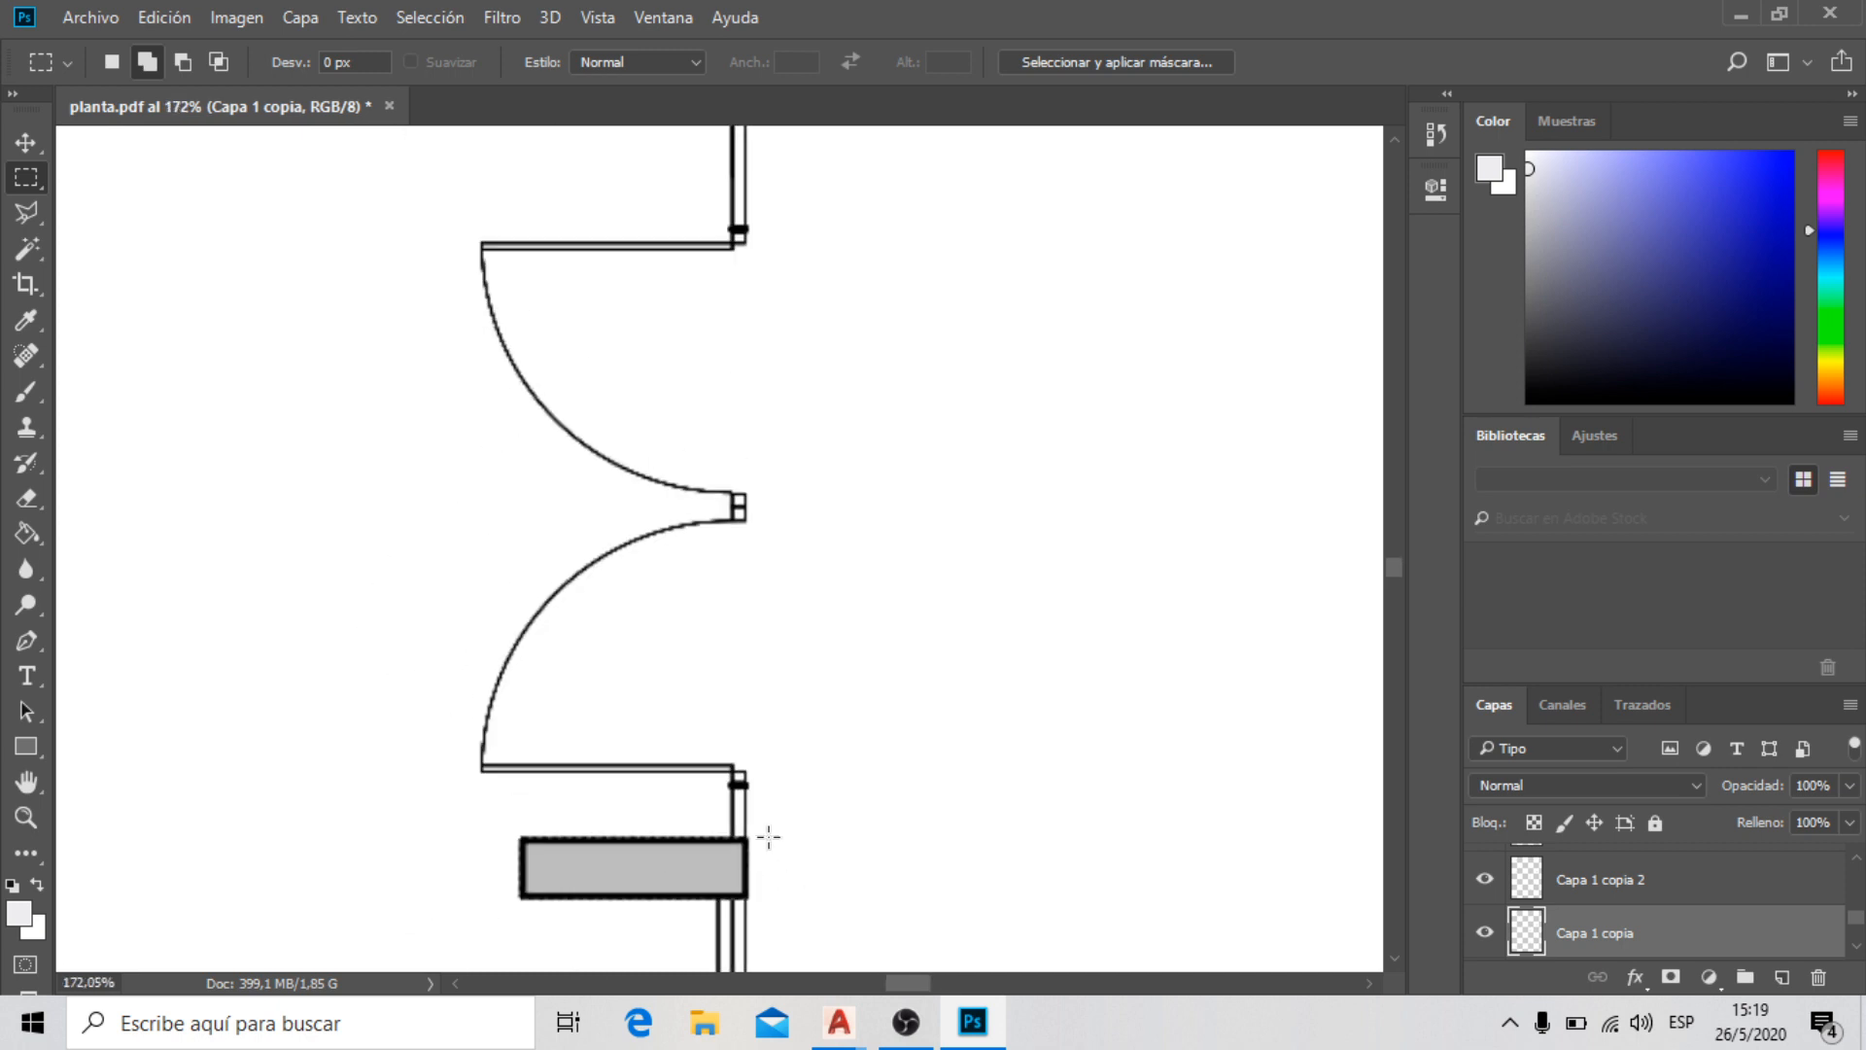
pyautogui.scroll(5, 746, 268)
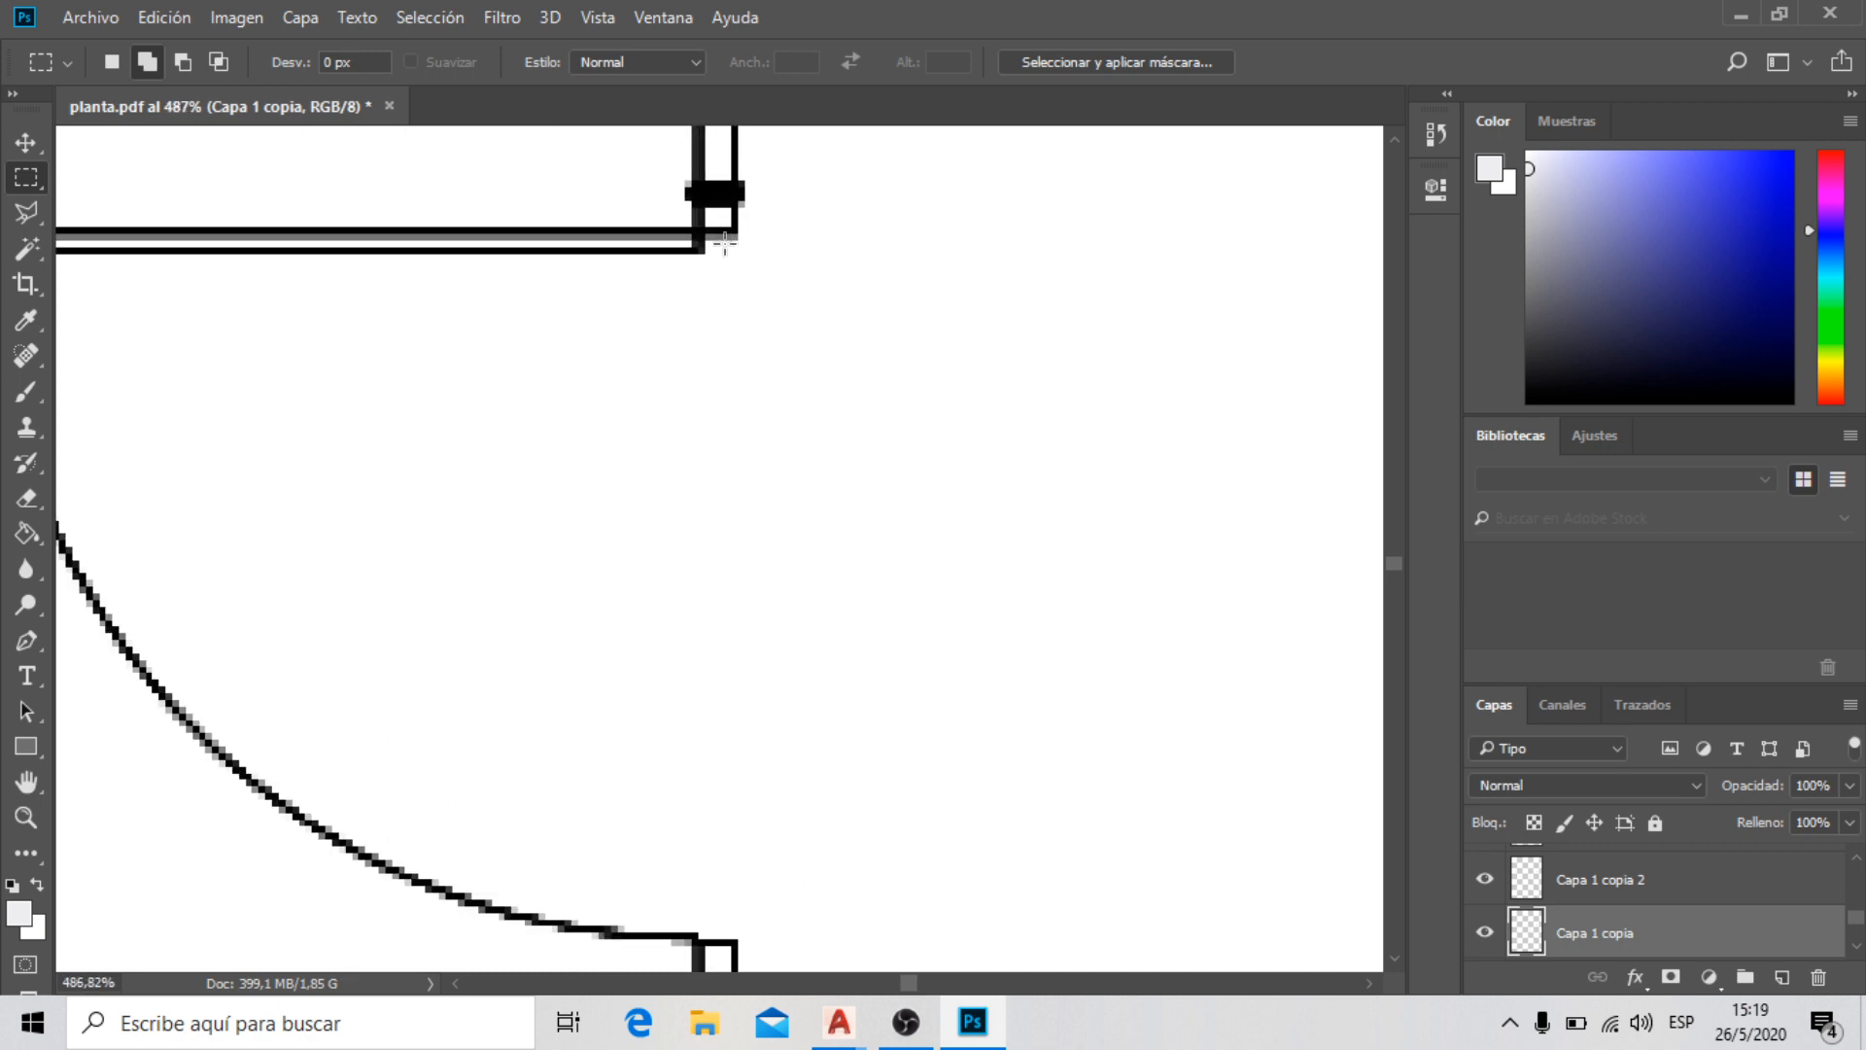
pyautogui.moveTo(724, 236); pyautogui.dragTo(737, 330)
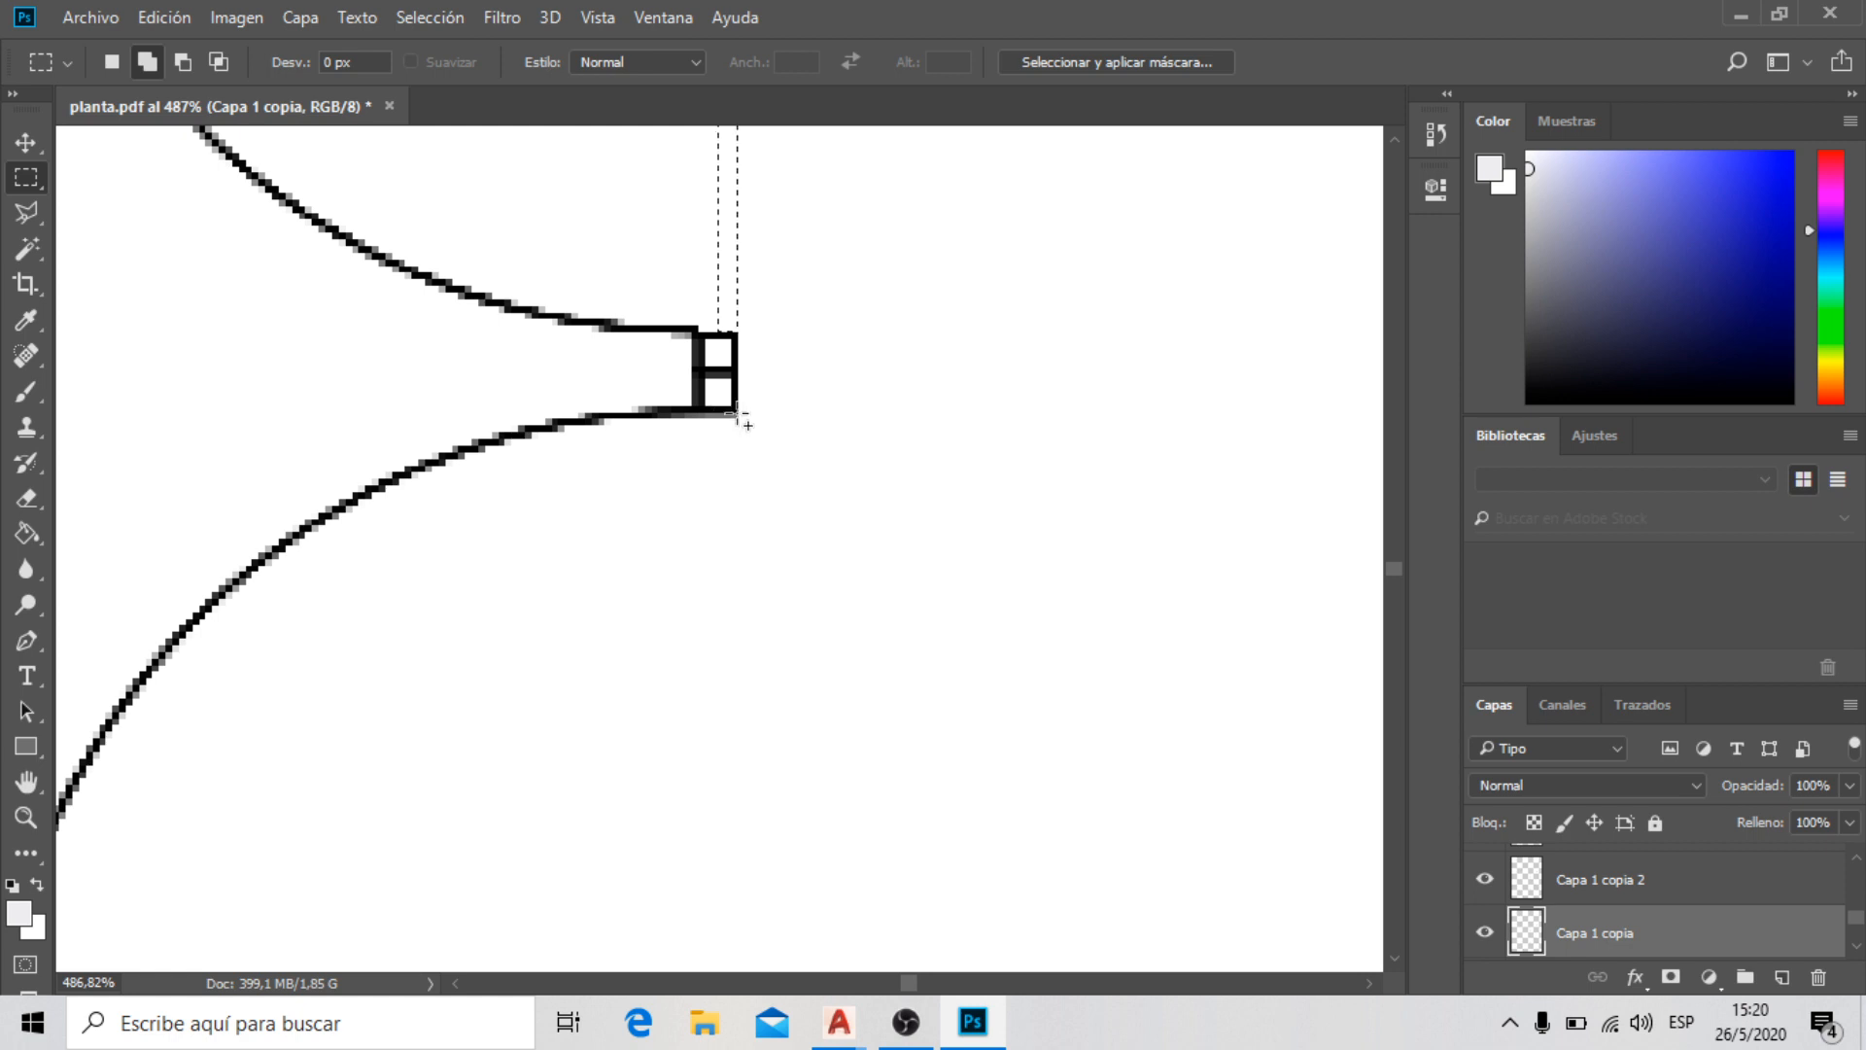
pyautogui.moveTo(738, 416); pyautogui.dragTo(717, 672)
pyautogui.click(429, 16)
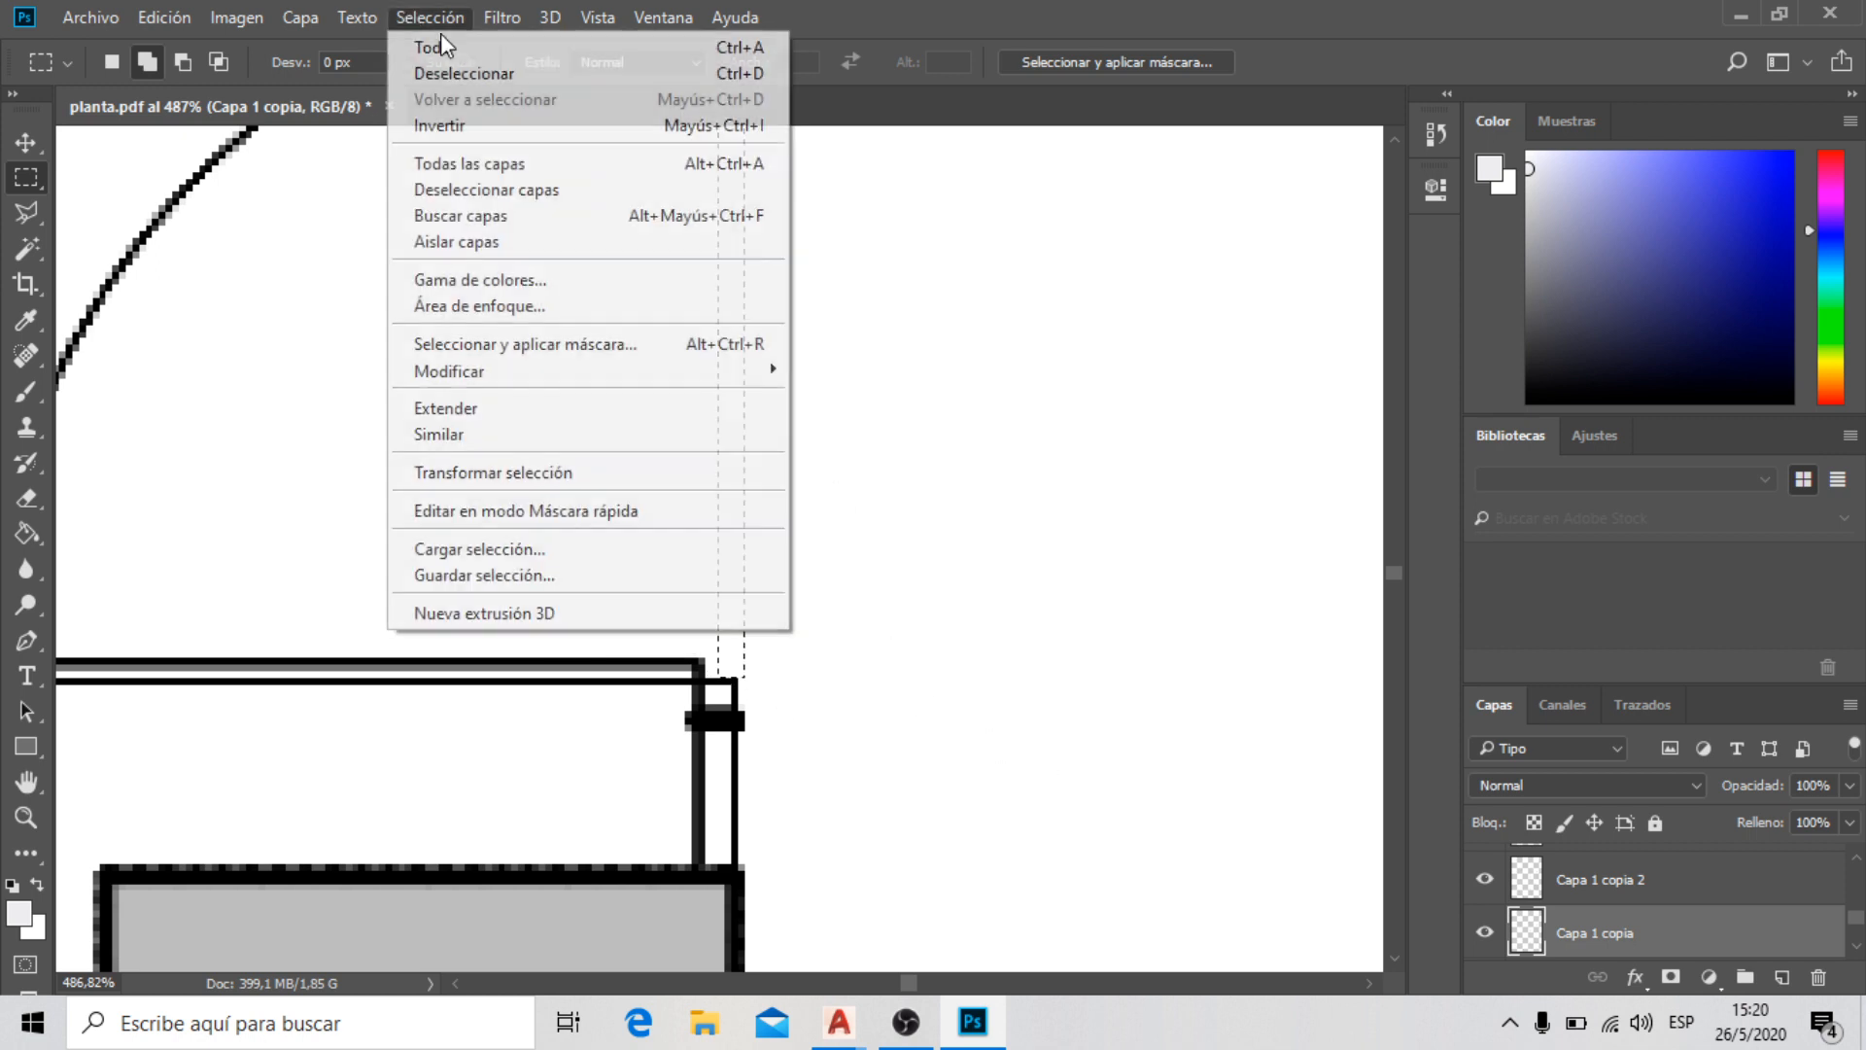
pyautogui.click(451, 75)
# Select the lower leaf opening of the double door above the gray column as a narrow strip reaching its center post
pyautogui.scroll(2, 742, 729)
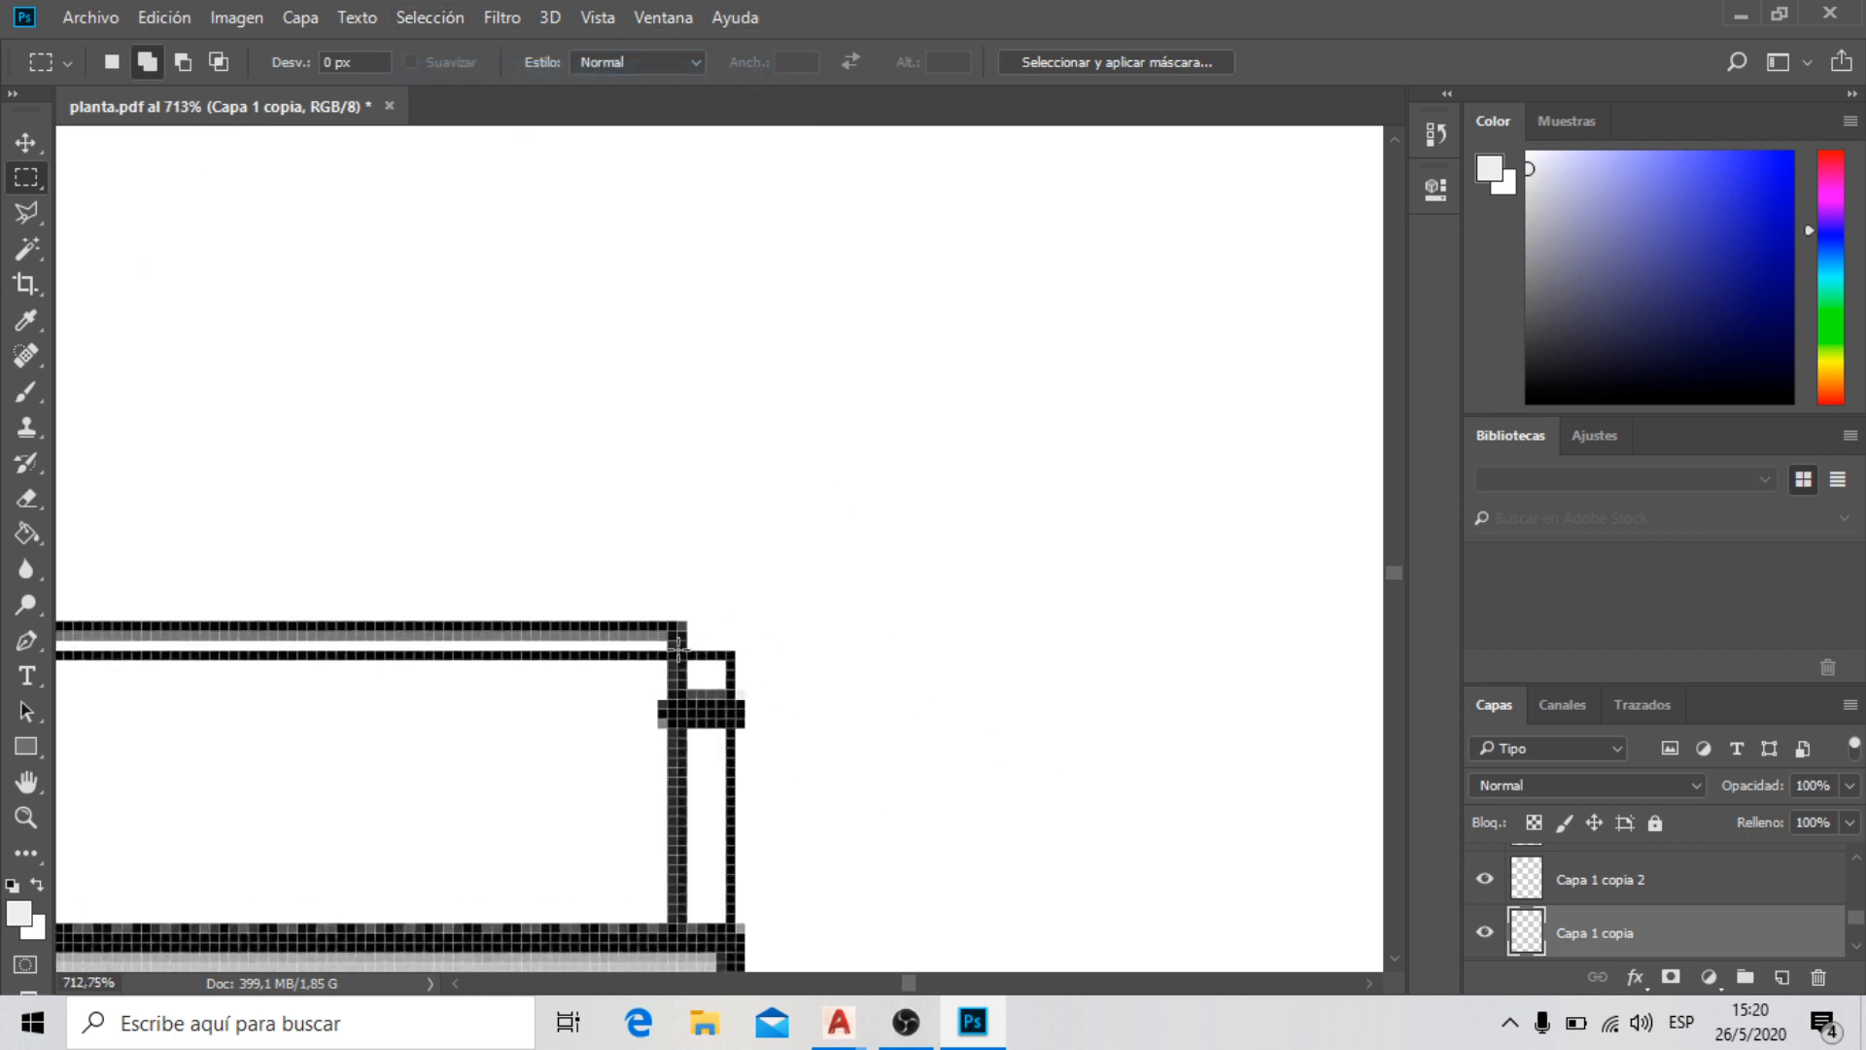
pyautogui.moveTo(686, 650); pyautogui.dragTo(734, 664)
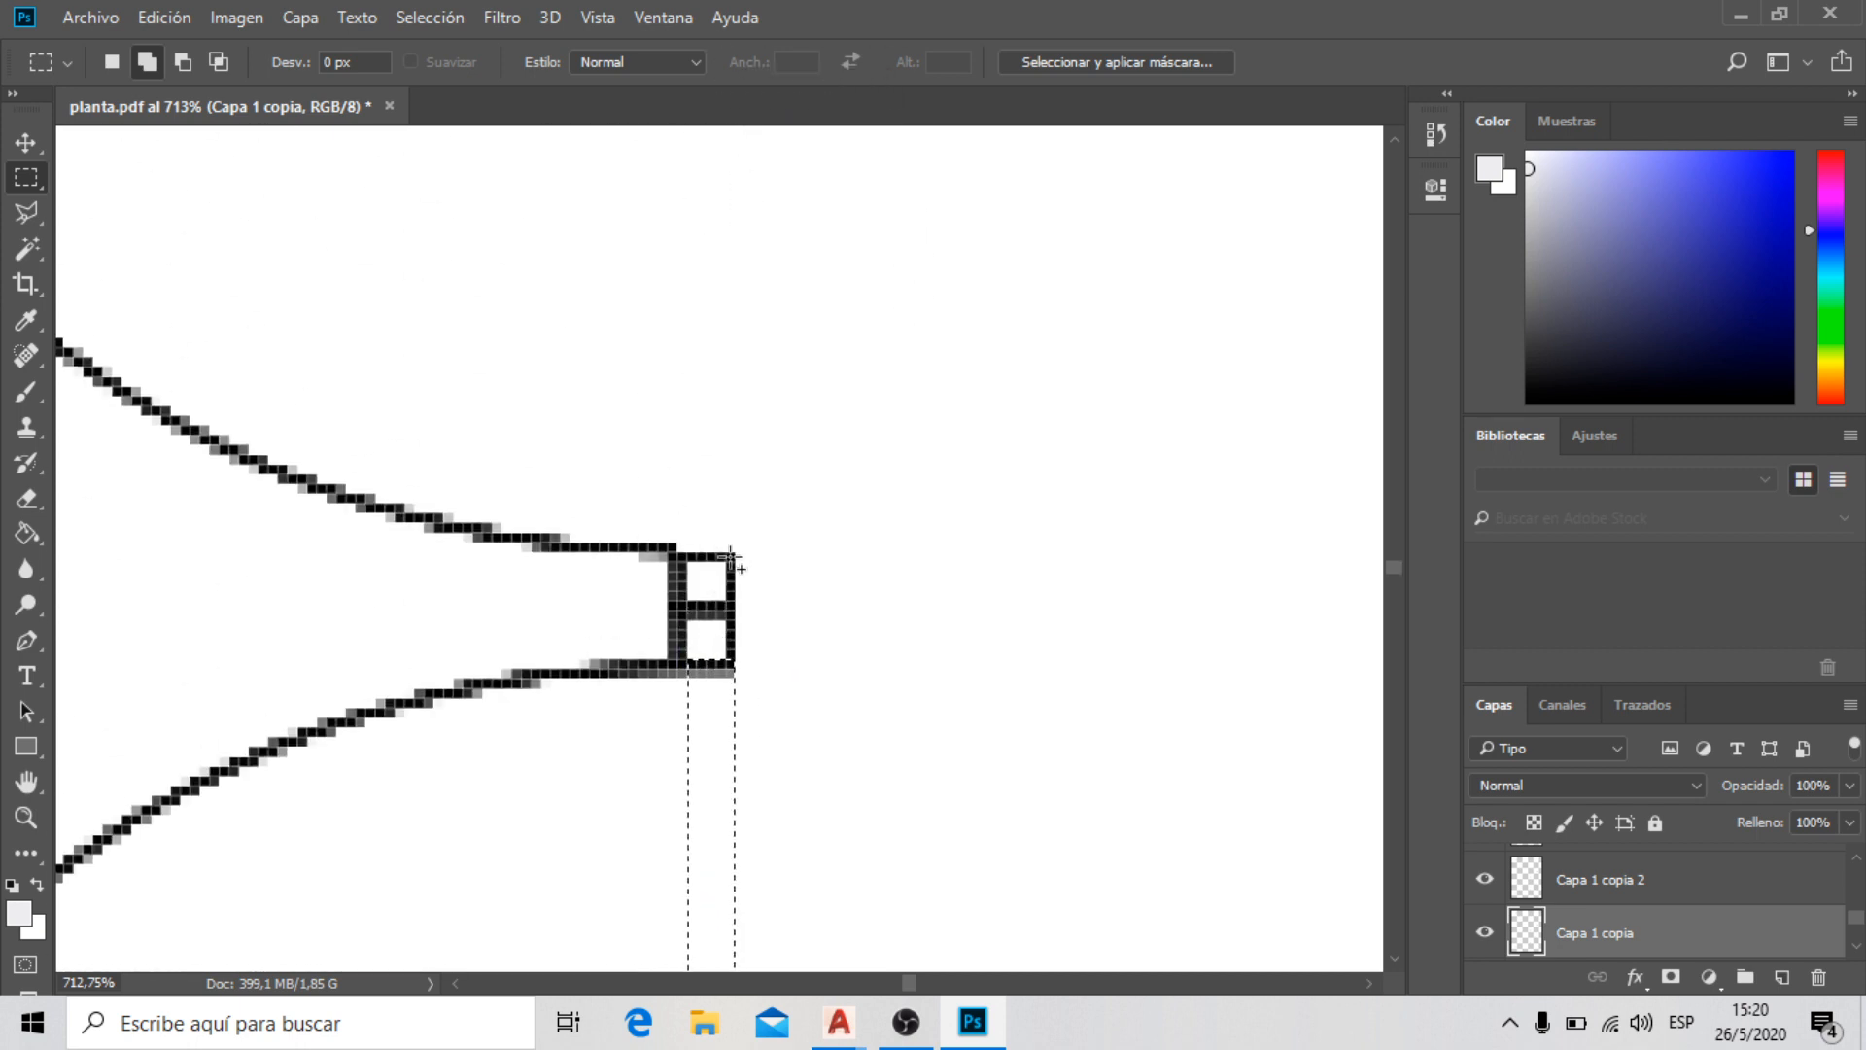
pyautogui.moveTo(730, 562); pyautogui.dragTo(680, 88)
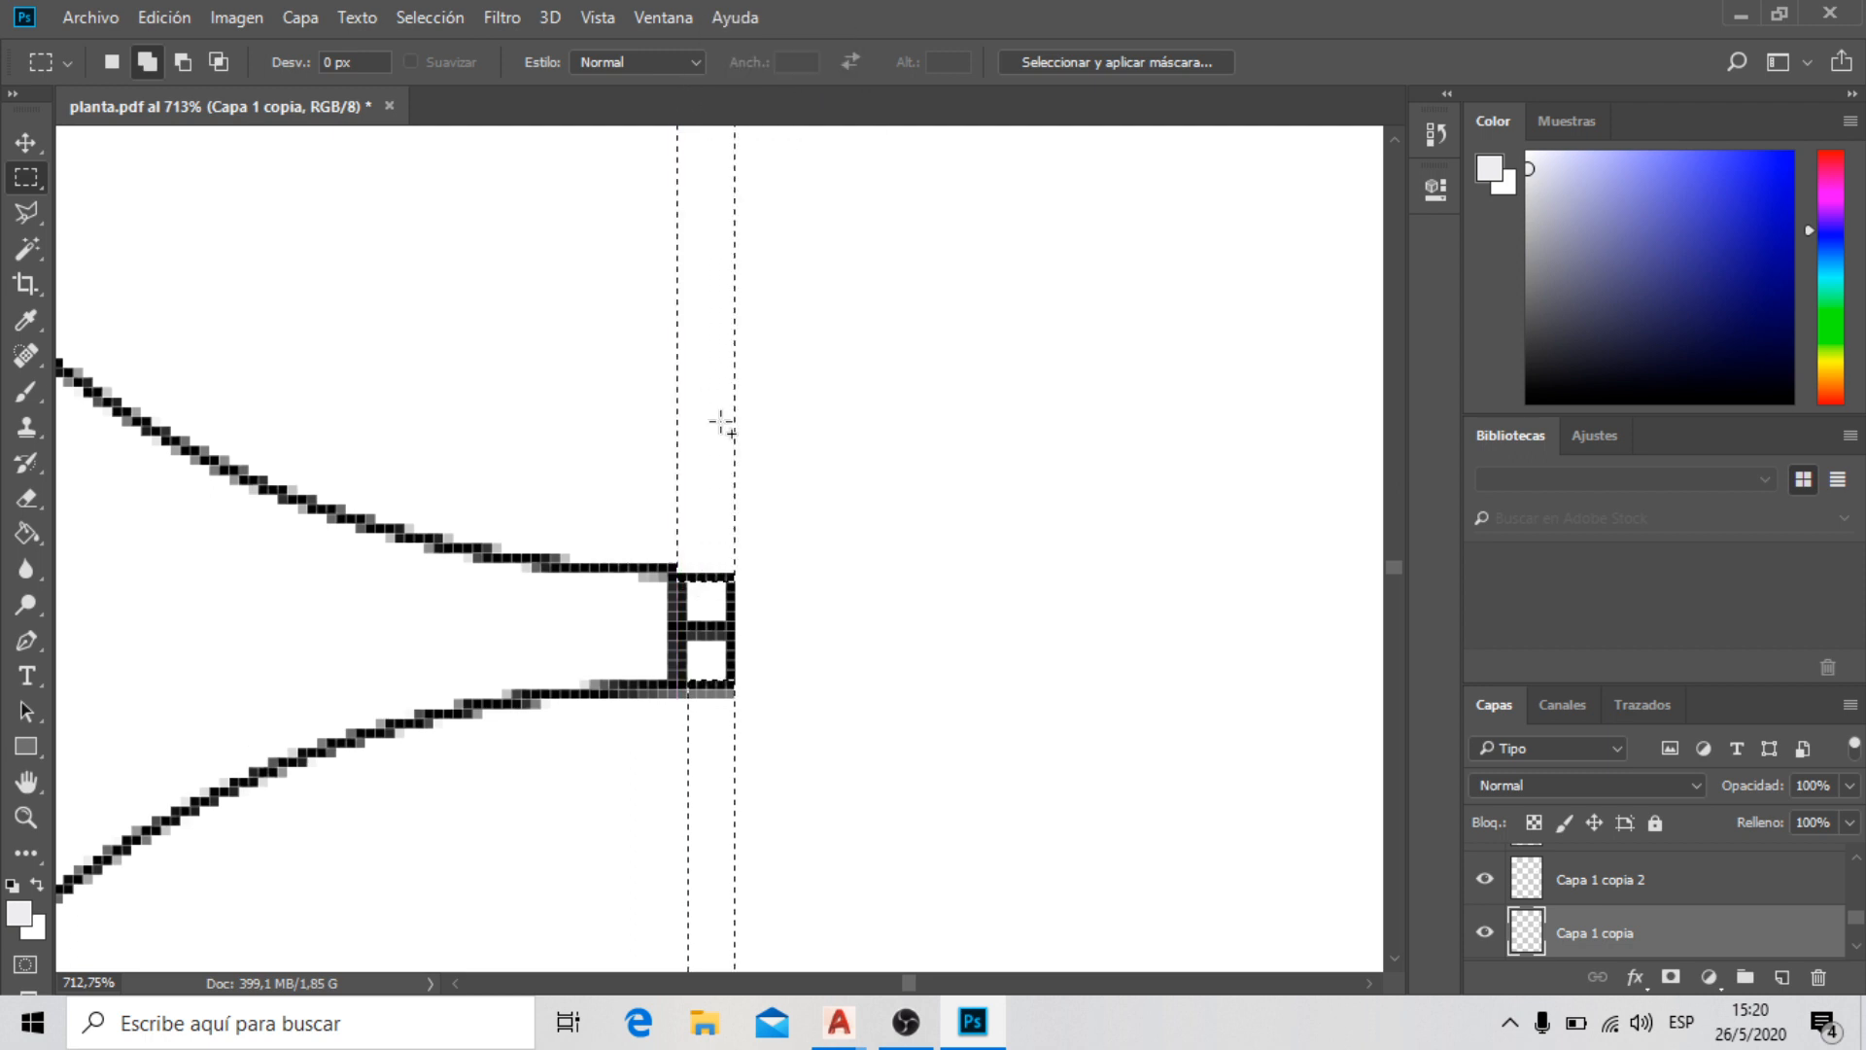
pyautogui.click(136, 18)
pyautogui.click(370, 84)
# Add this double door's upper leaf opening and both leaf openings of the next double door up the facade to the selection
pyautogui.moveTo(726, 576); pyautogui.dragTo(698, 189)
pyautogui.scroll(-10, 597, 238)
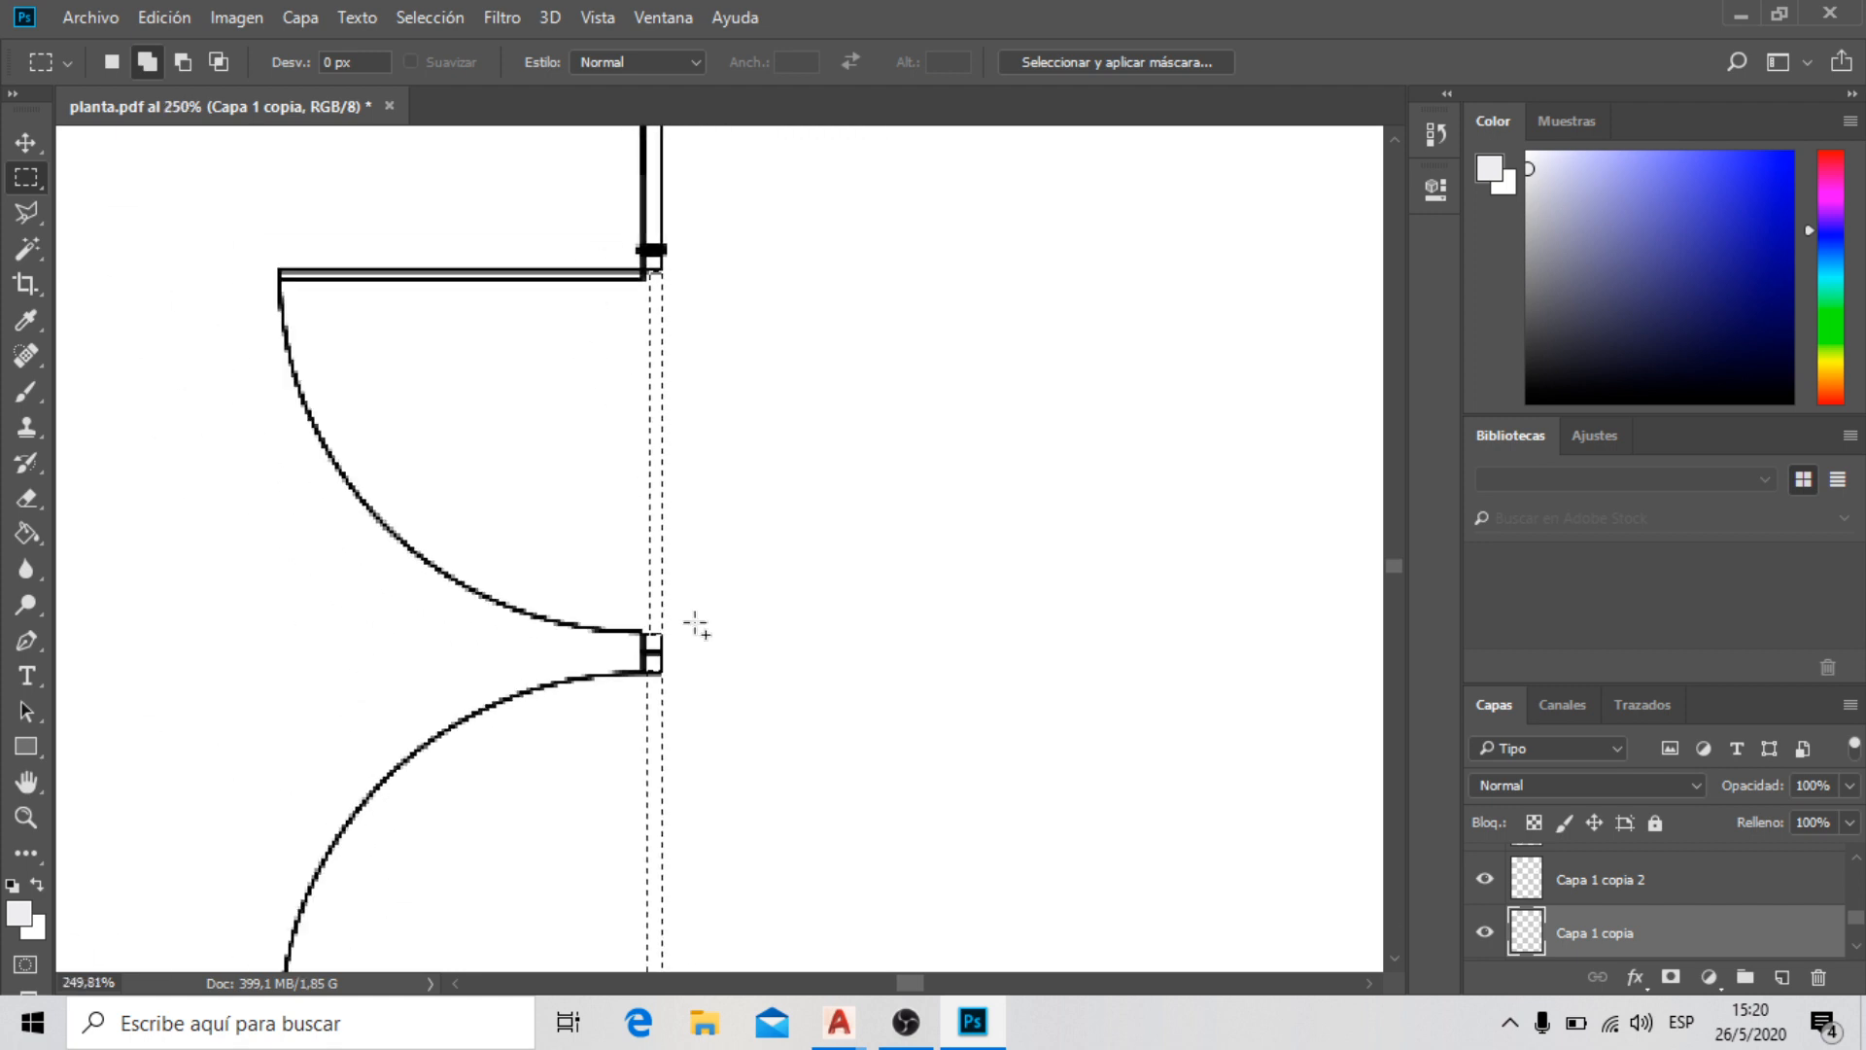
pyautogui.scroll(8, 715, 325)
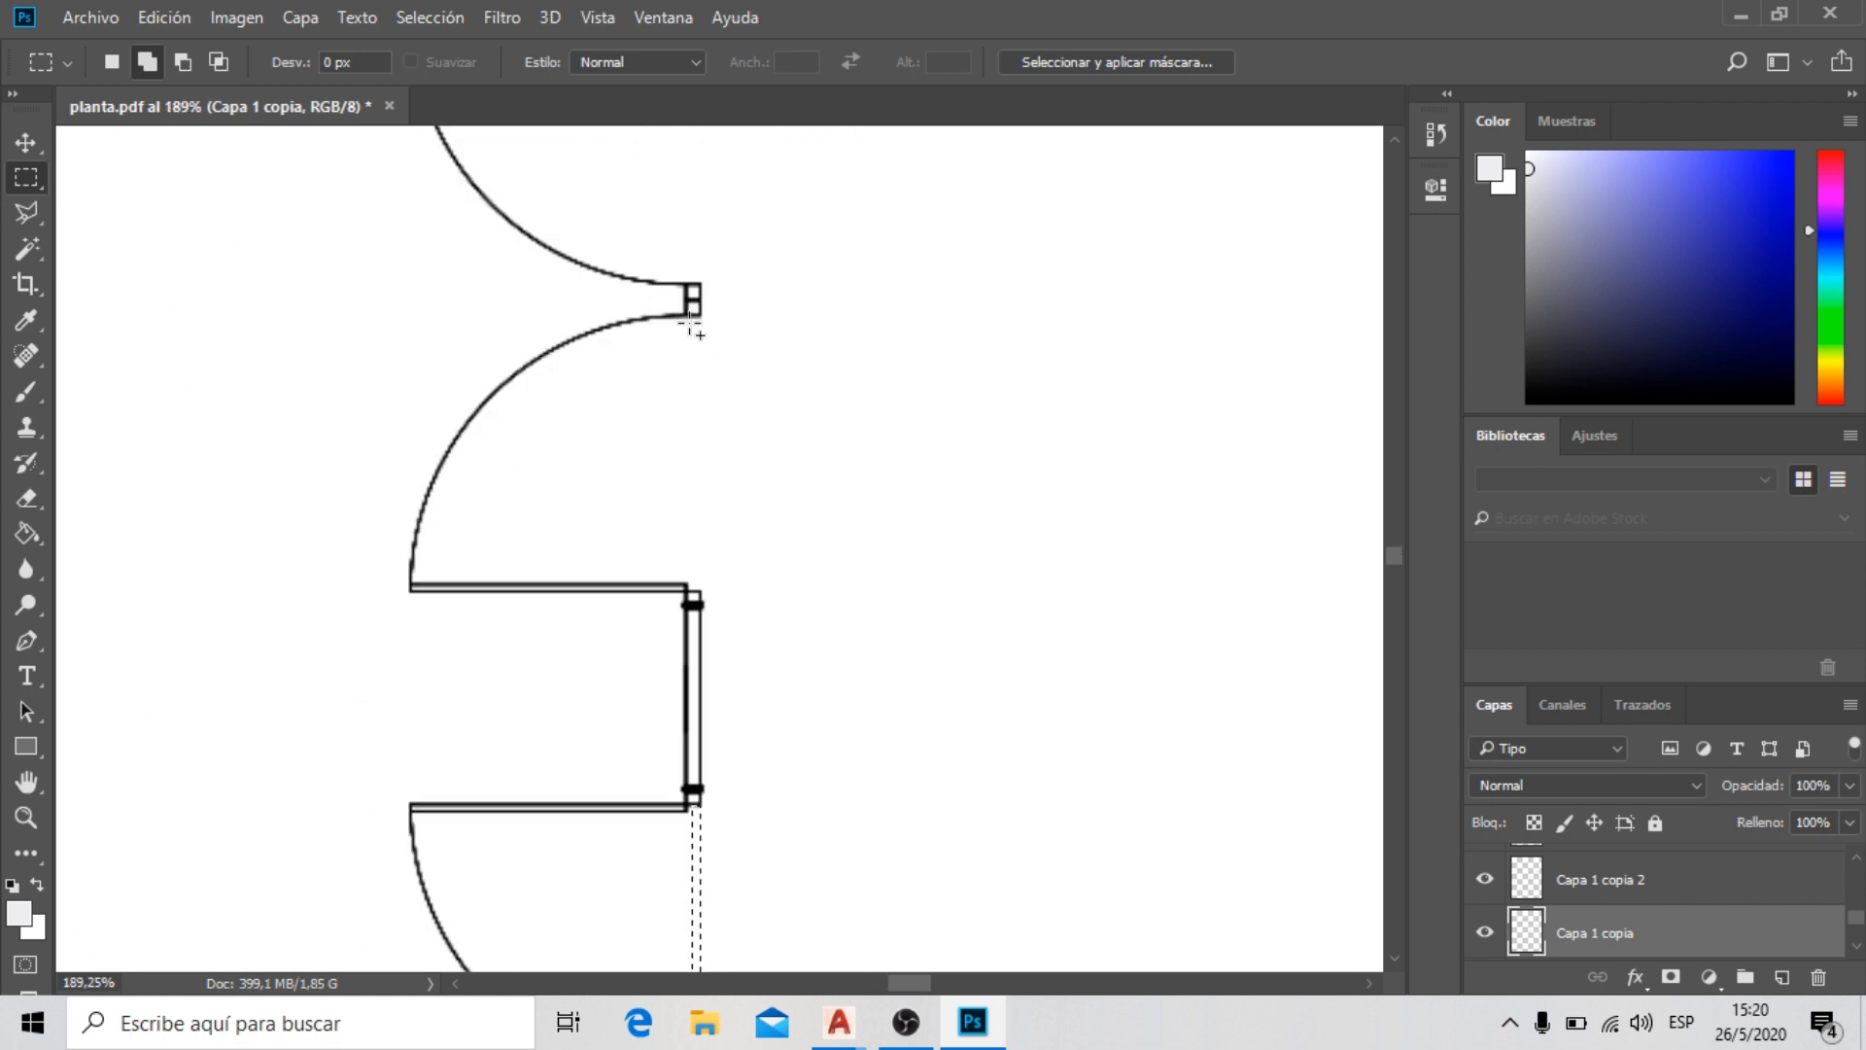
pyautogui.scroll(4, 745, 318)
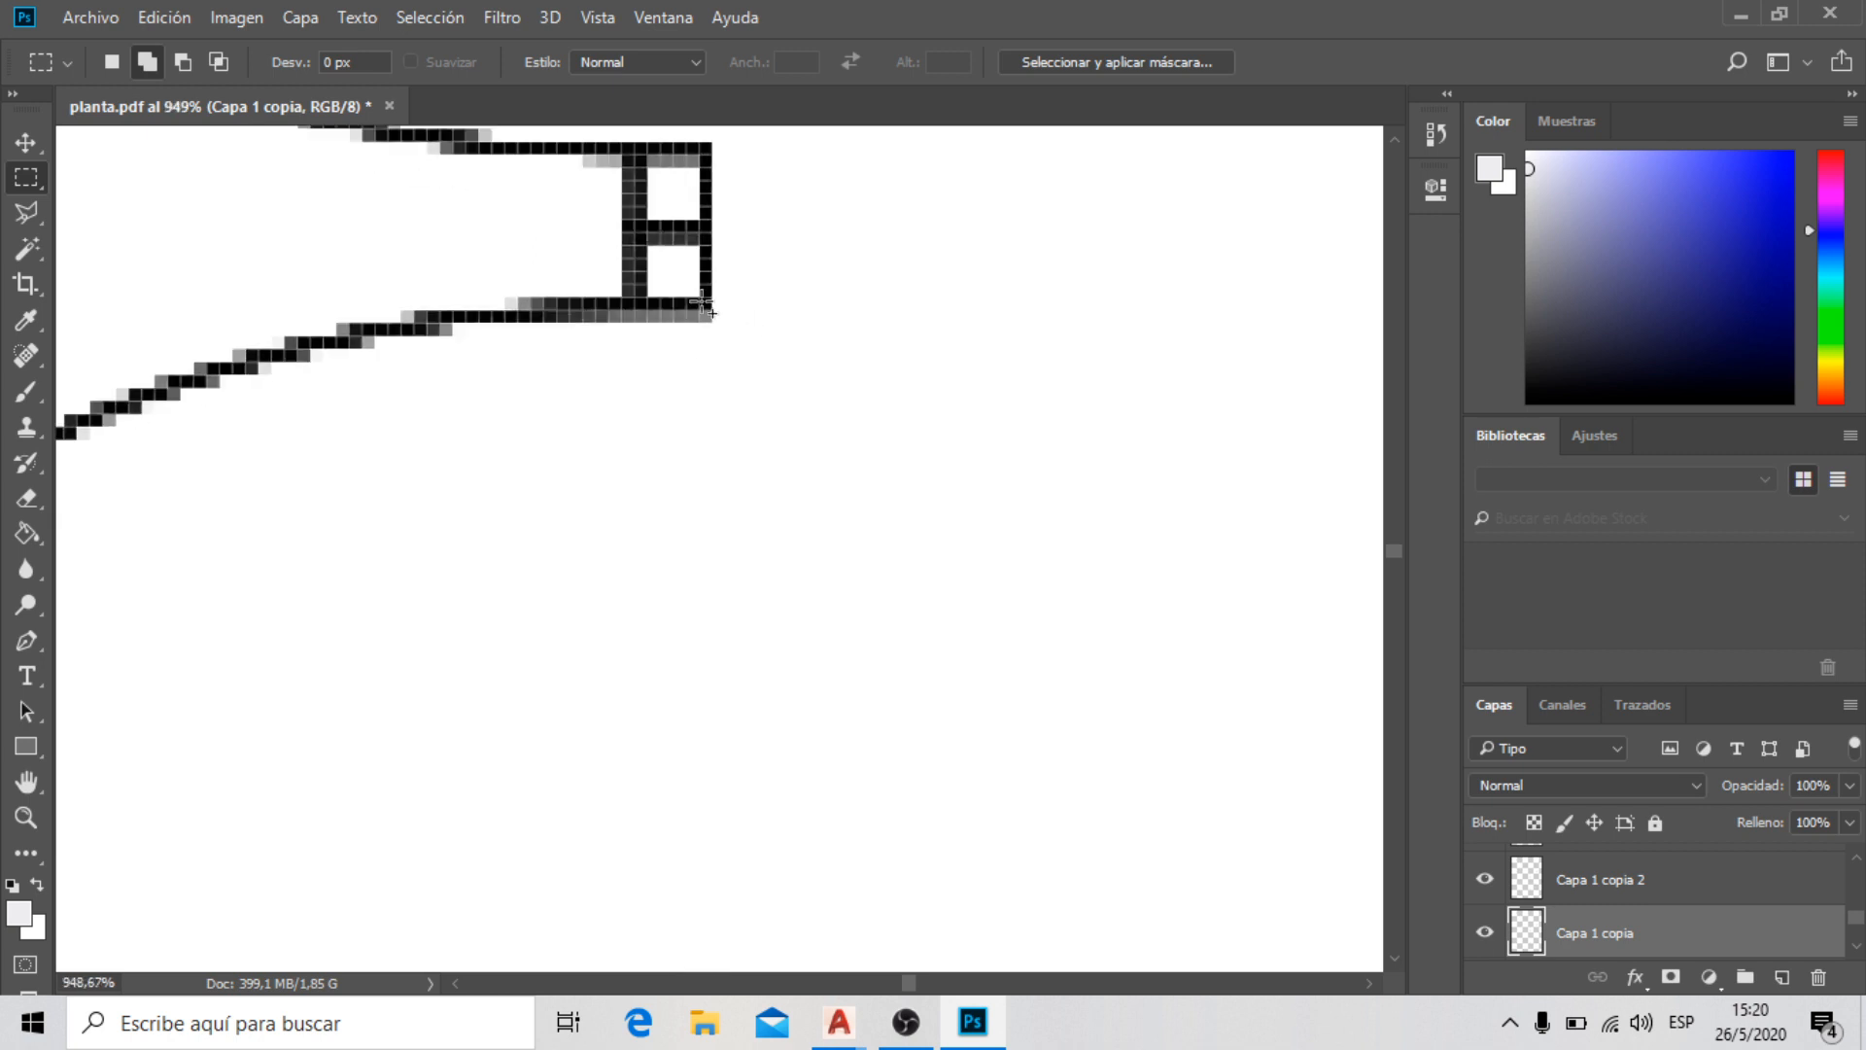
pyautogui.moveTo(710, 316); pyautogui.dragTo(660, 658)
pyautogui.scroll(-10, 785, 787)
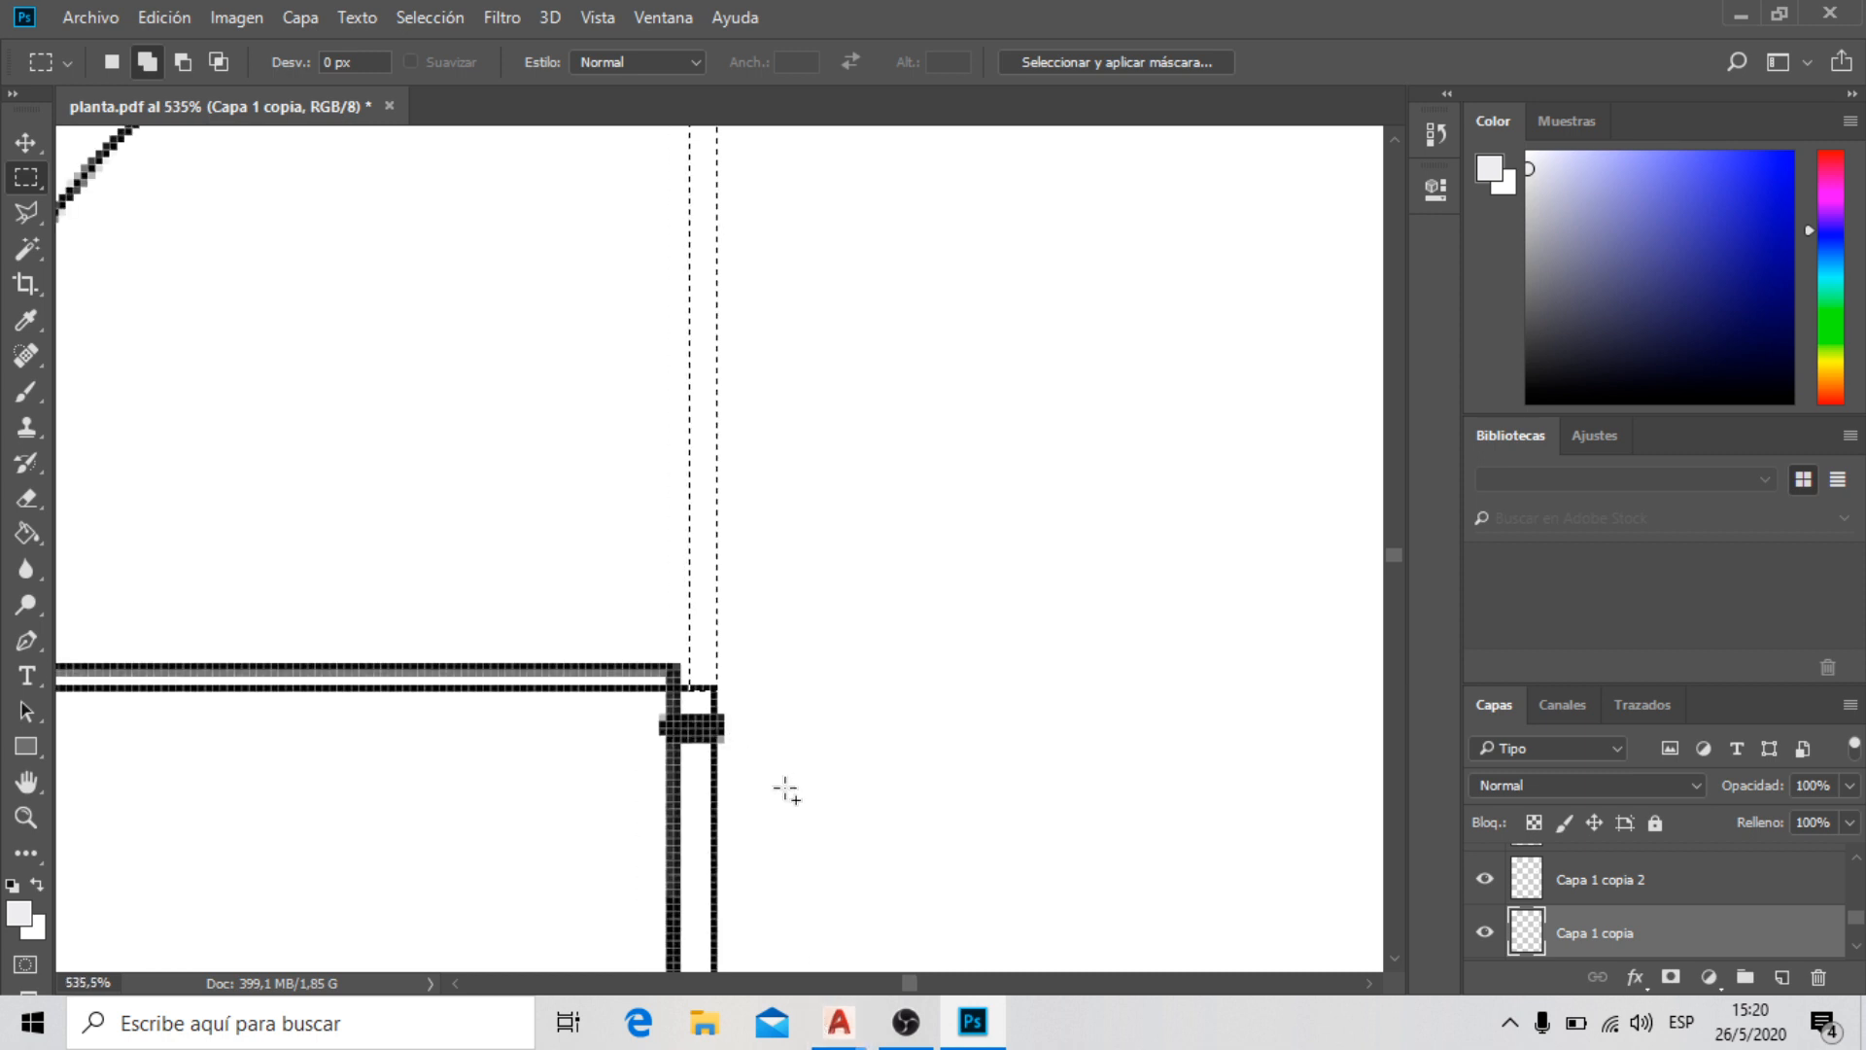
pyautogui.scroll(10, 756, 465)
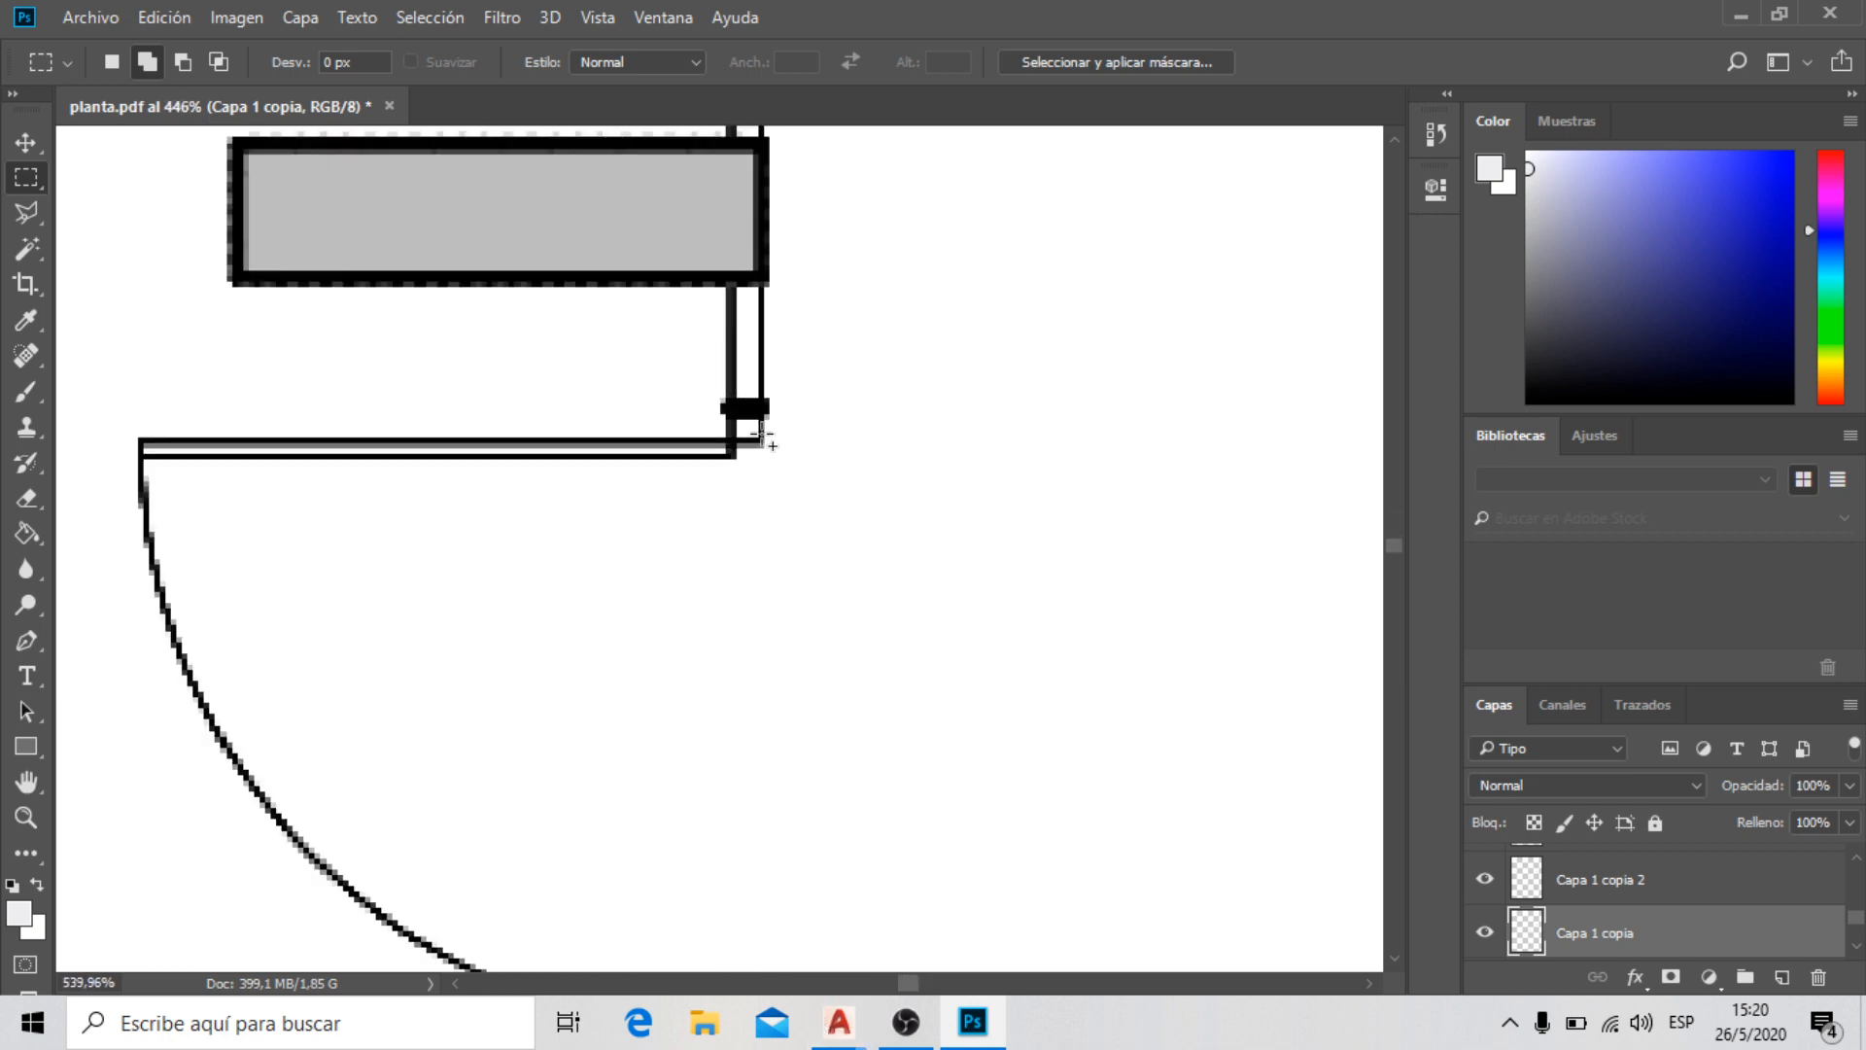
pyautogui.moveTo(768, 456); pyautogui.dragTo(730, 630)
# Add strips across both leaf openings of the double door just above the next gray column to the selection
pyautogui.scroll(-4, 808, 859)
pyautogui.scroll(-5, 785, 855)
pyautogui.scroll(6, 837, 528)
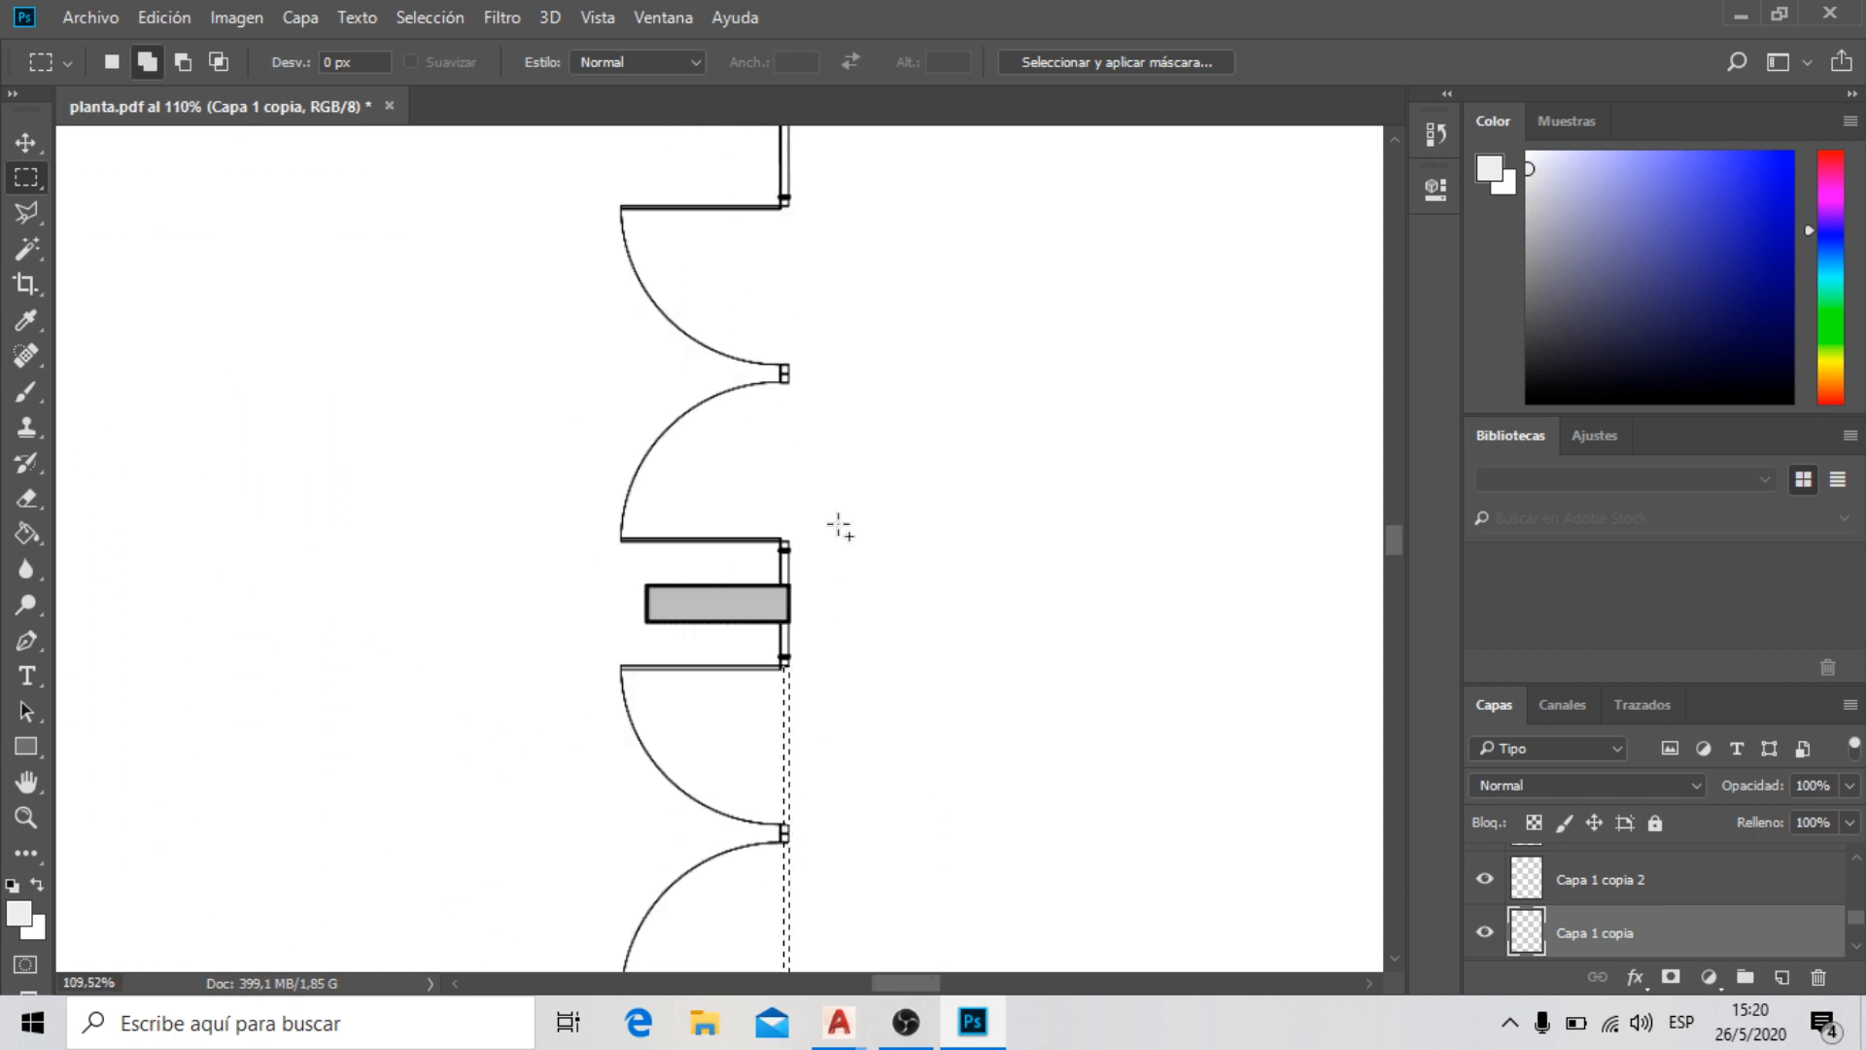
pyautogui.scroll(5, 827, 376)
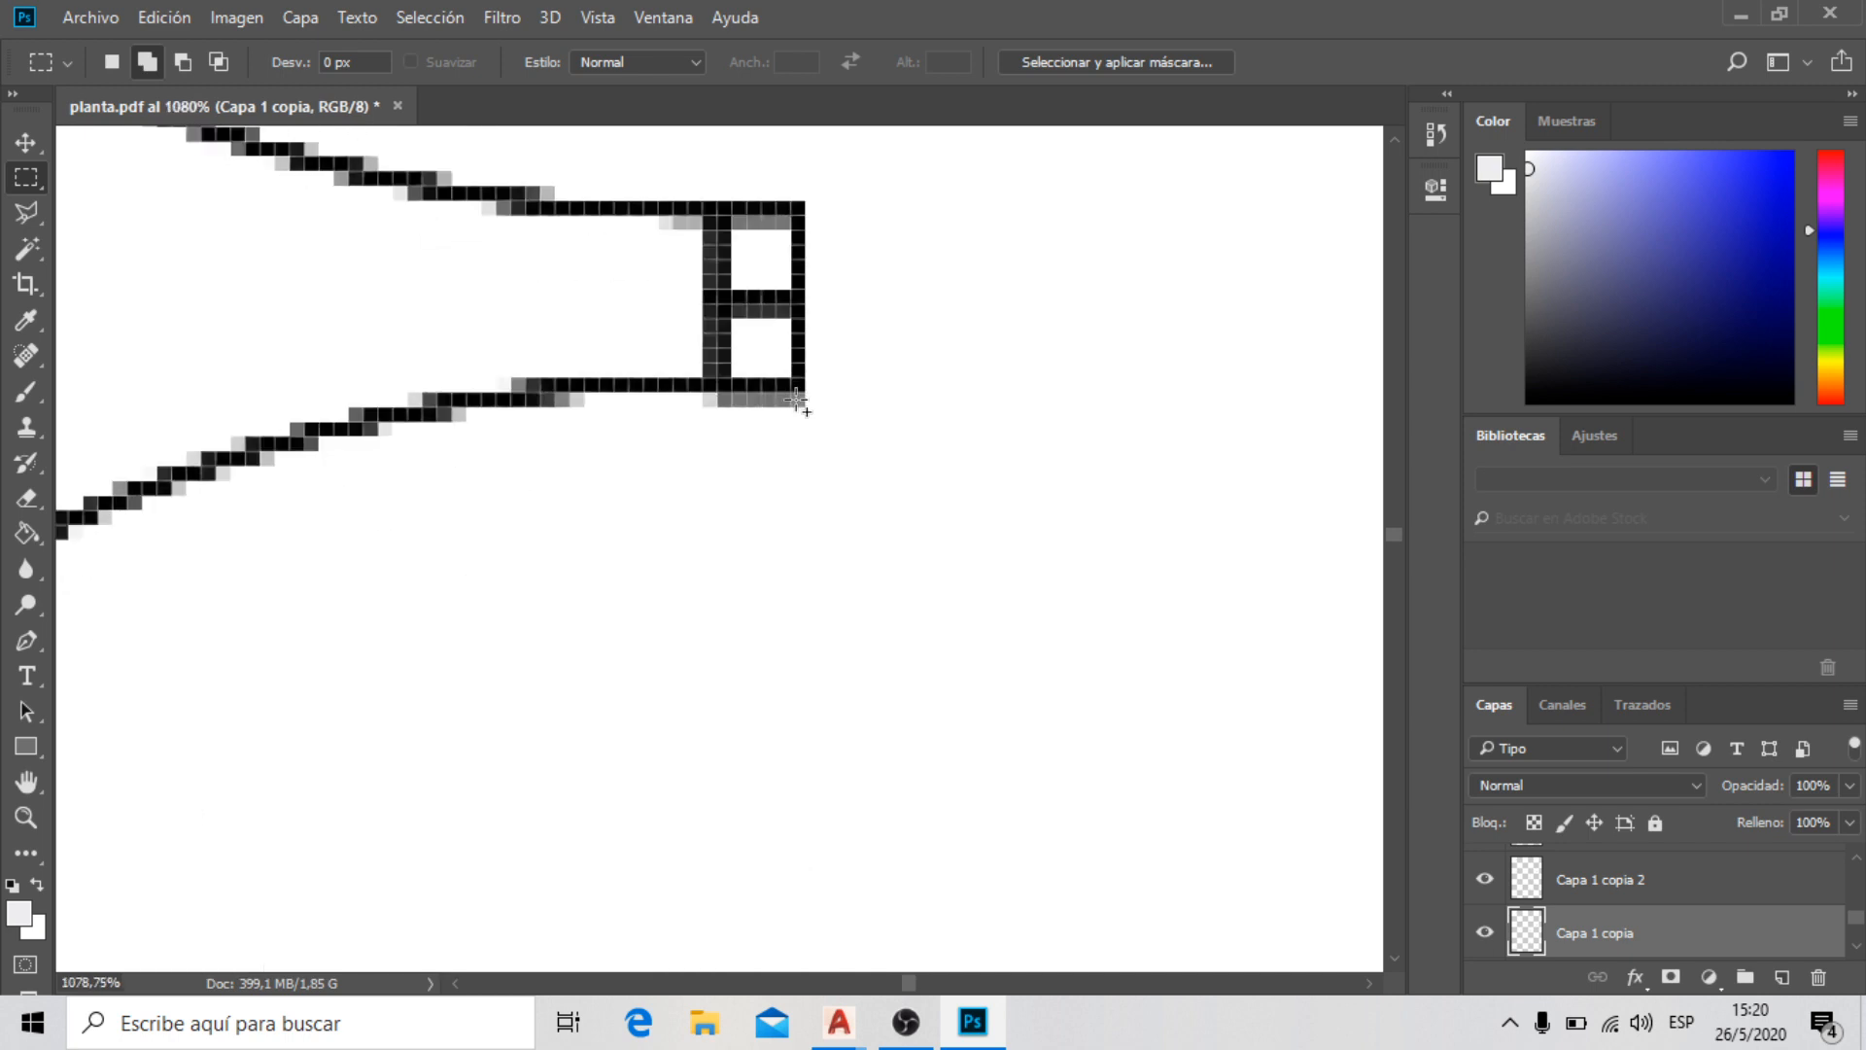
pyautogui.moveTo(795, 400); pyautogui.dragTo(755, 554)
pyautogui.scroll(-5, 742, 813)
pyautogui.scroll(-2, 724, 860)
pyautogui.scroll(8, 727, 680)
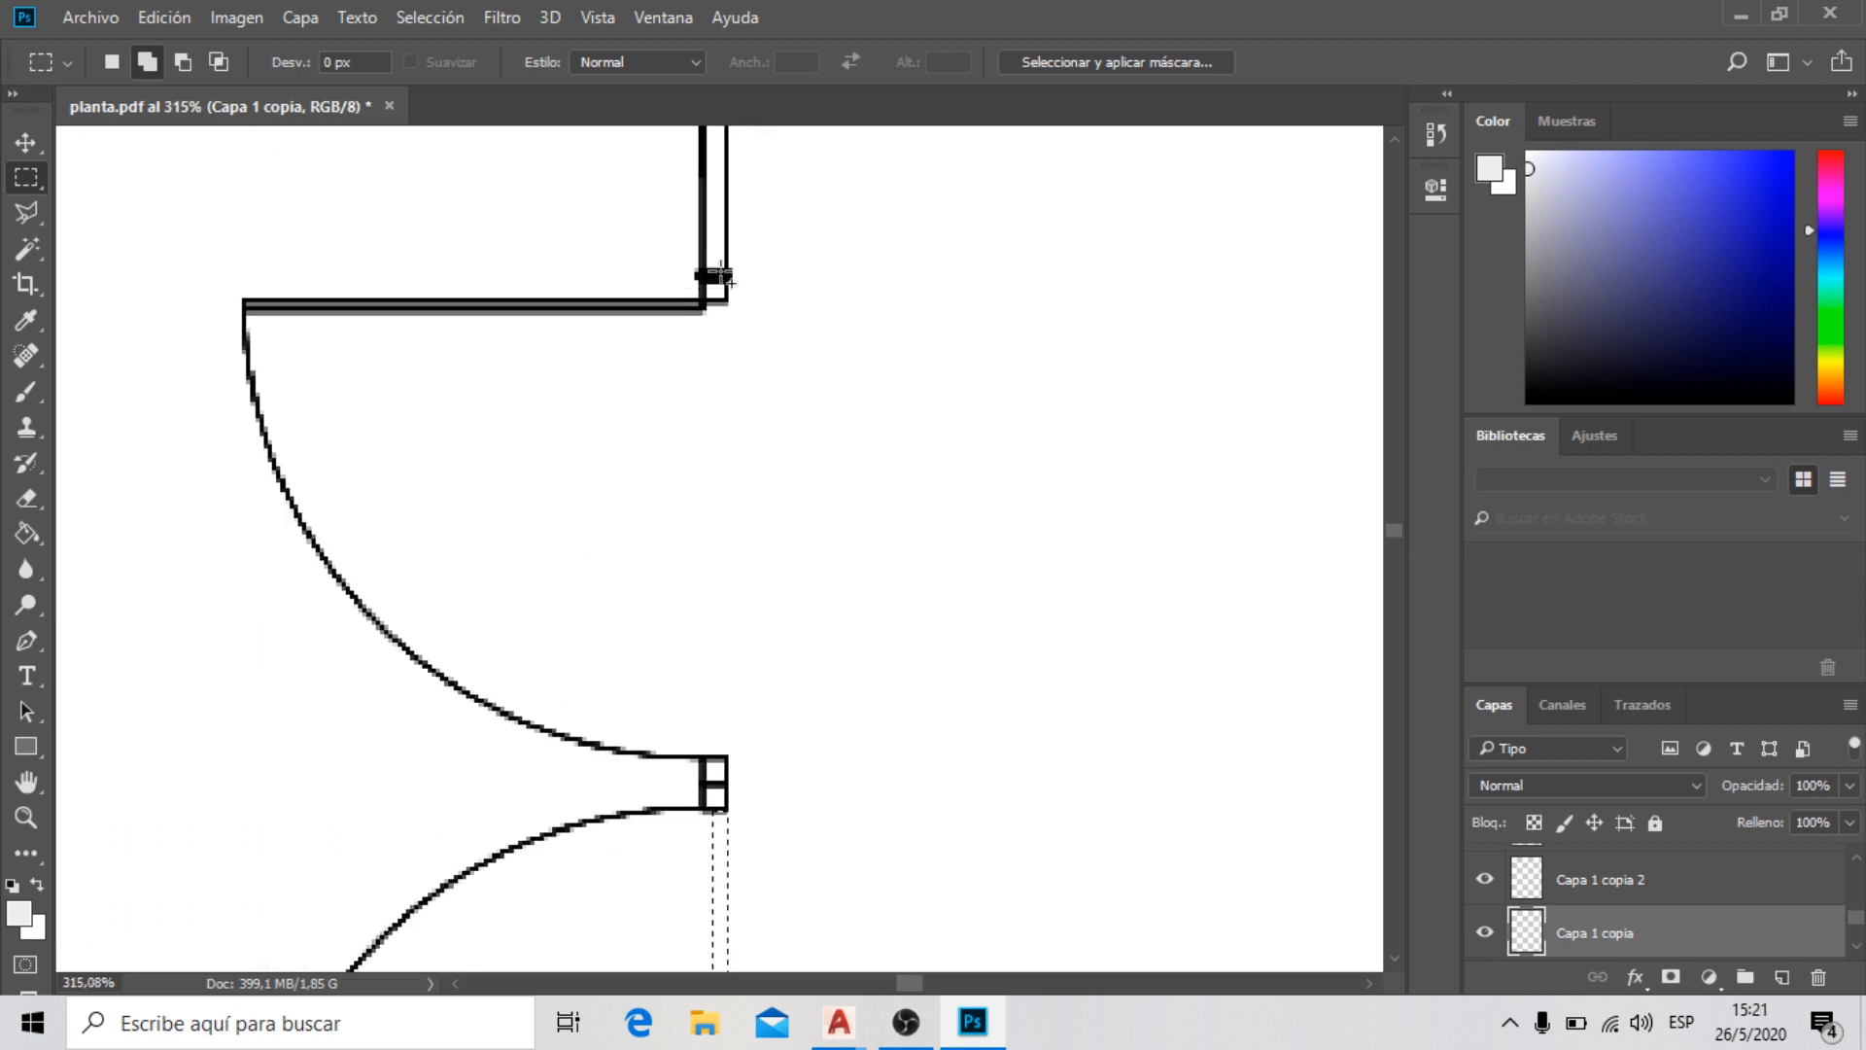
pyautogui.moveTo(758, 291); pyautogui.dragTo(712, 812)
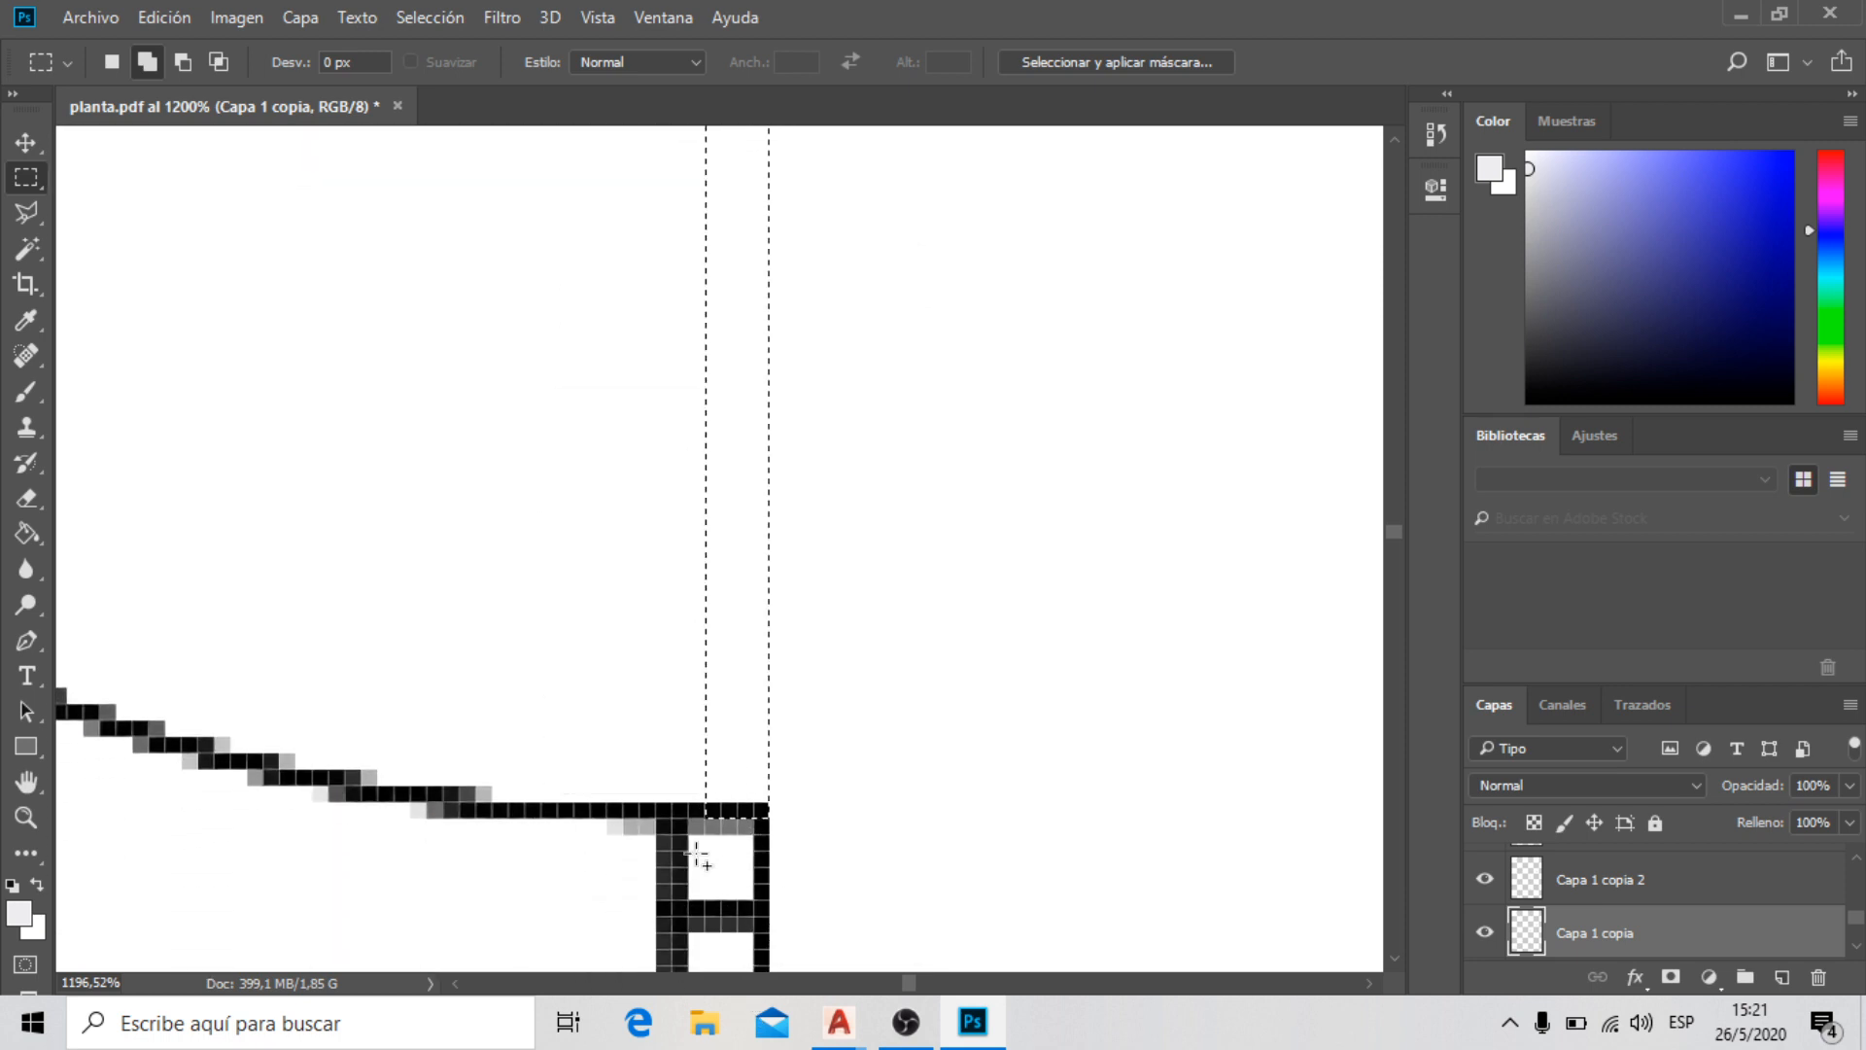
# Add both leaf openings of the uppermost double door, just below the gray column at the dashed line, to the selection
pyautogui.scroll(-10, 702, 855)
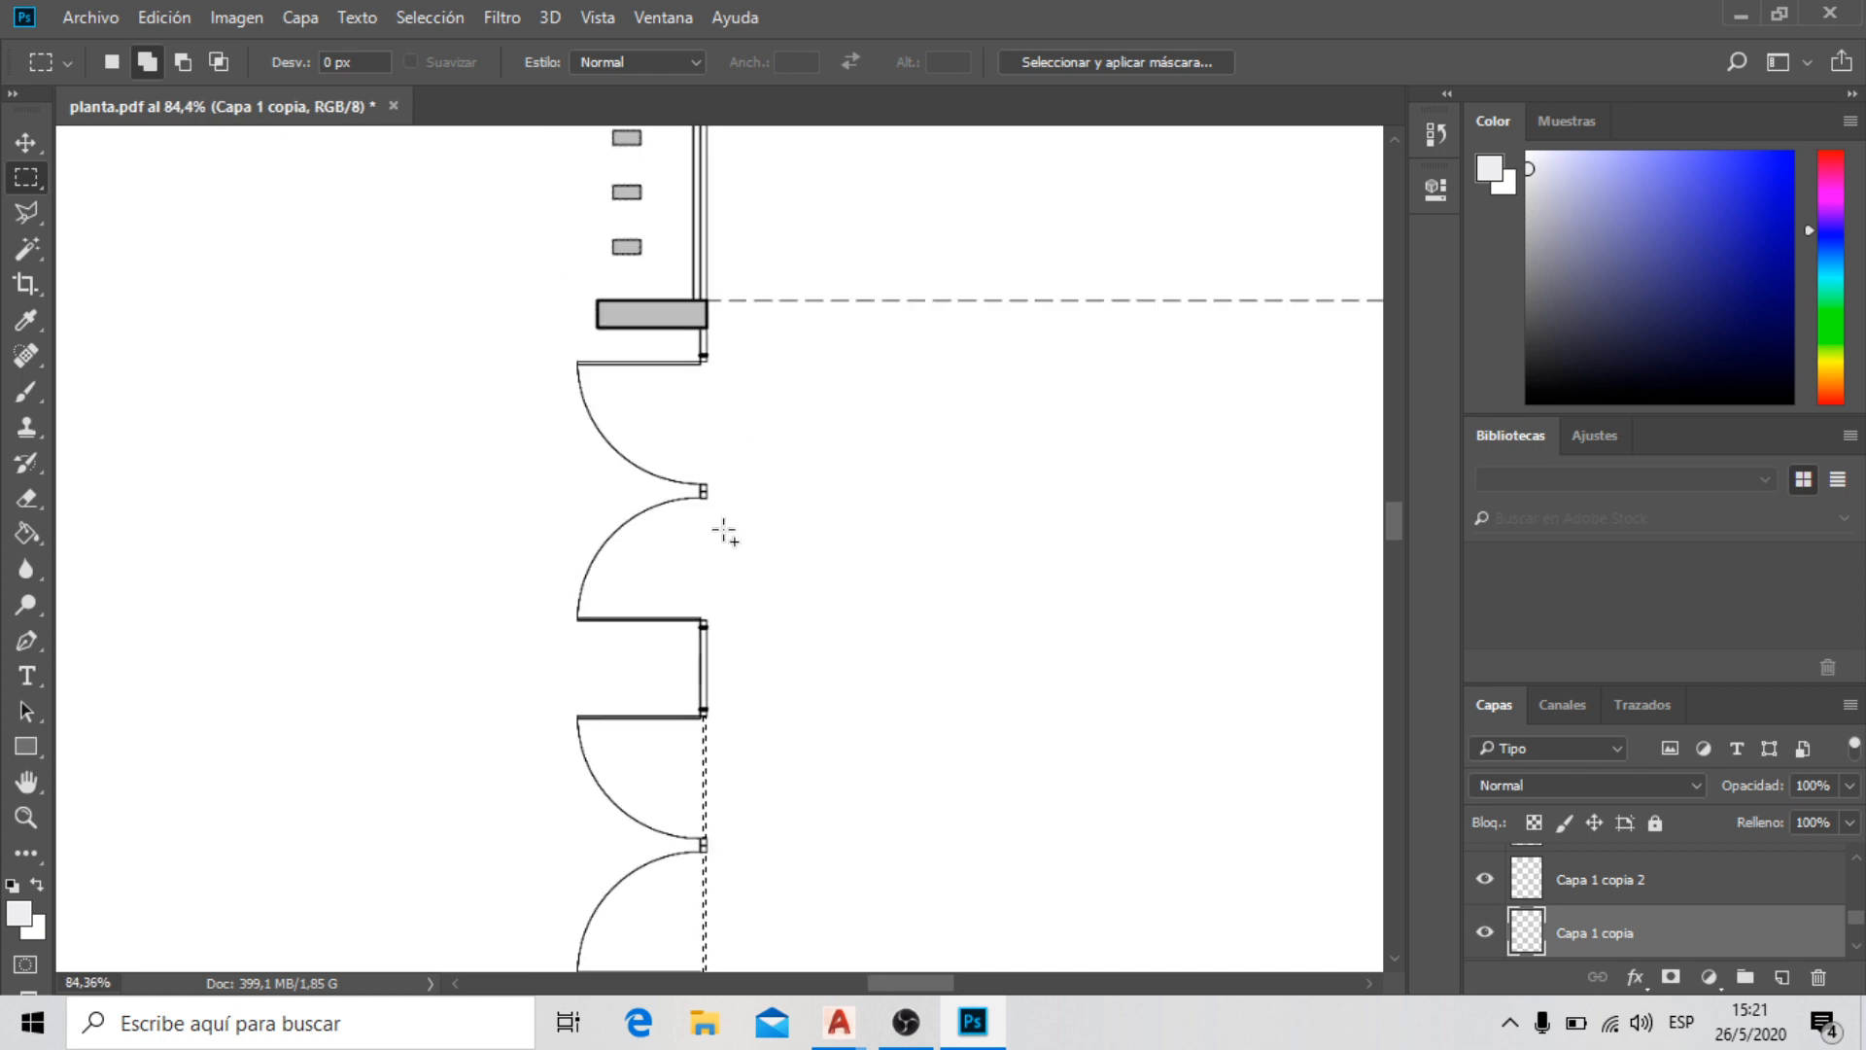
pyautogui.scroll(5, 725, 531)
pyautogui.scroll(7, 696, 450)
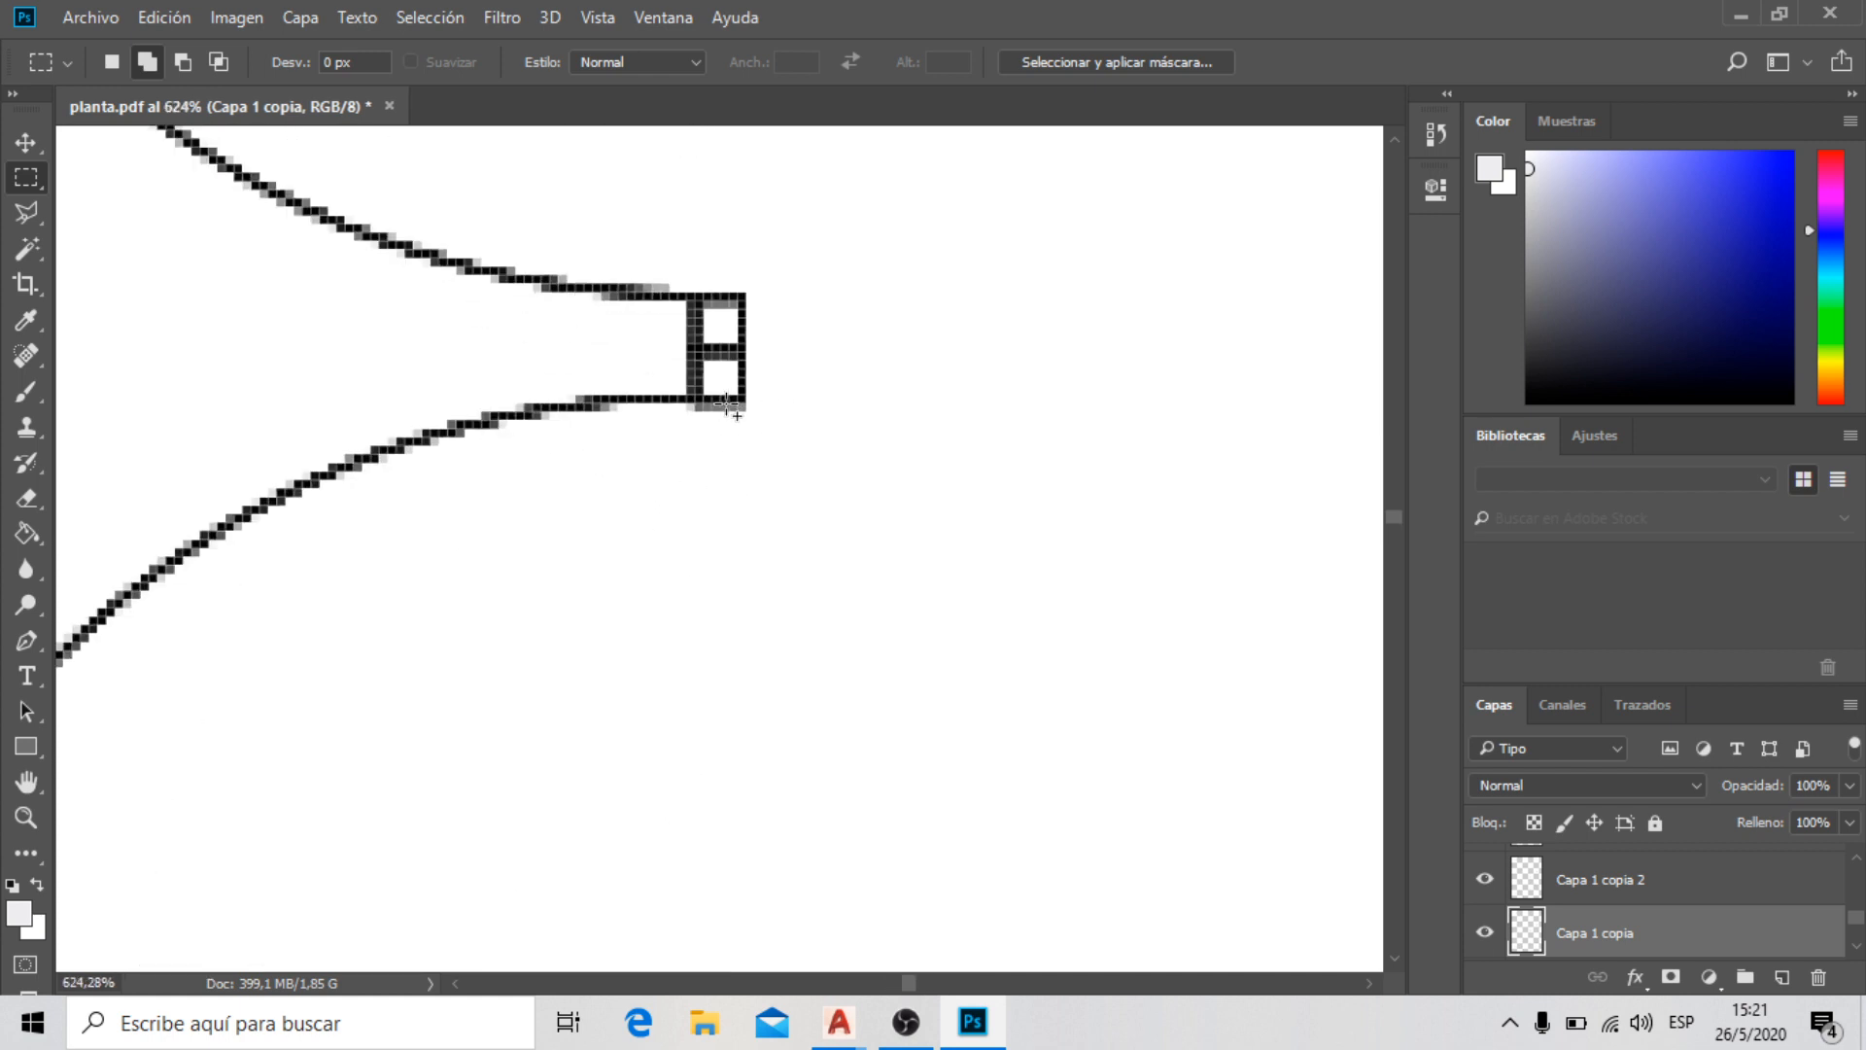
pyautogui.moveTo(778, 430); pyautogui.dragTo(715, 776)
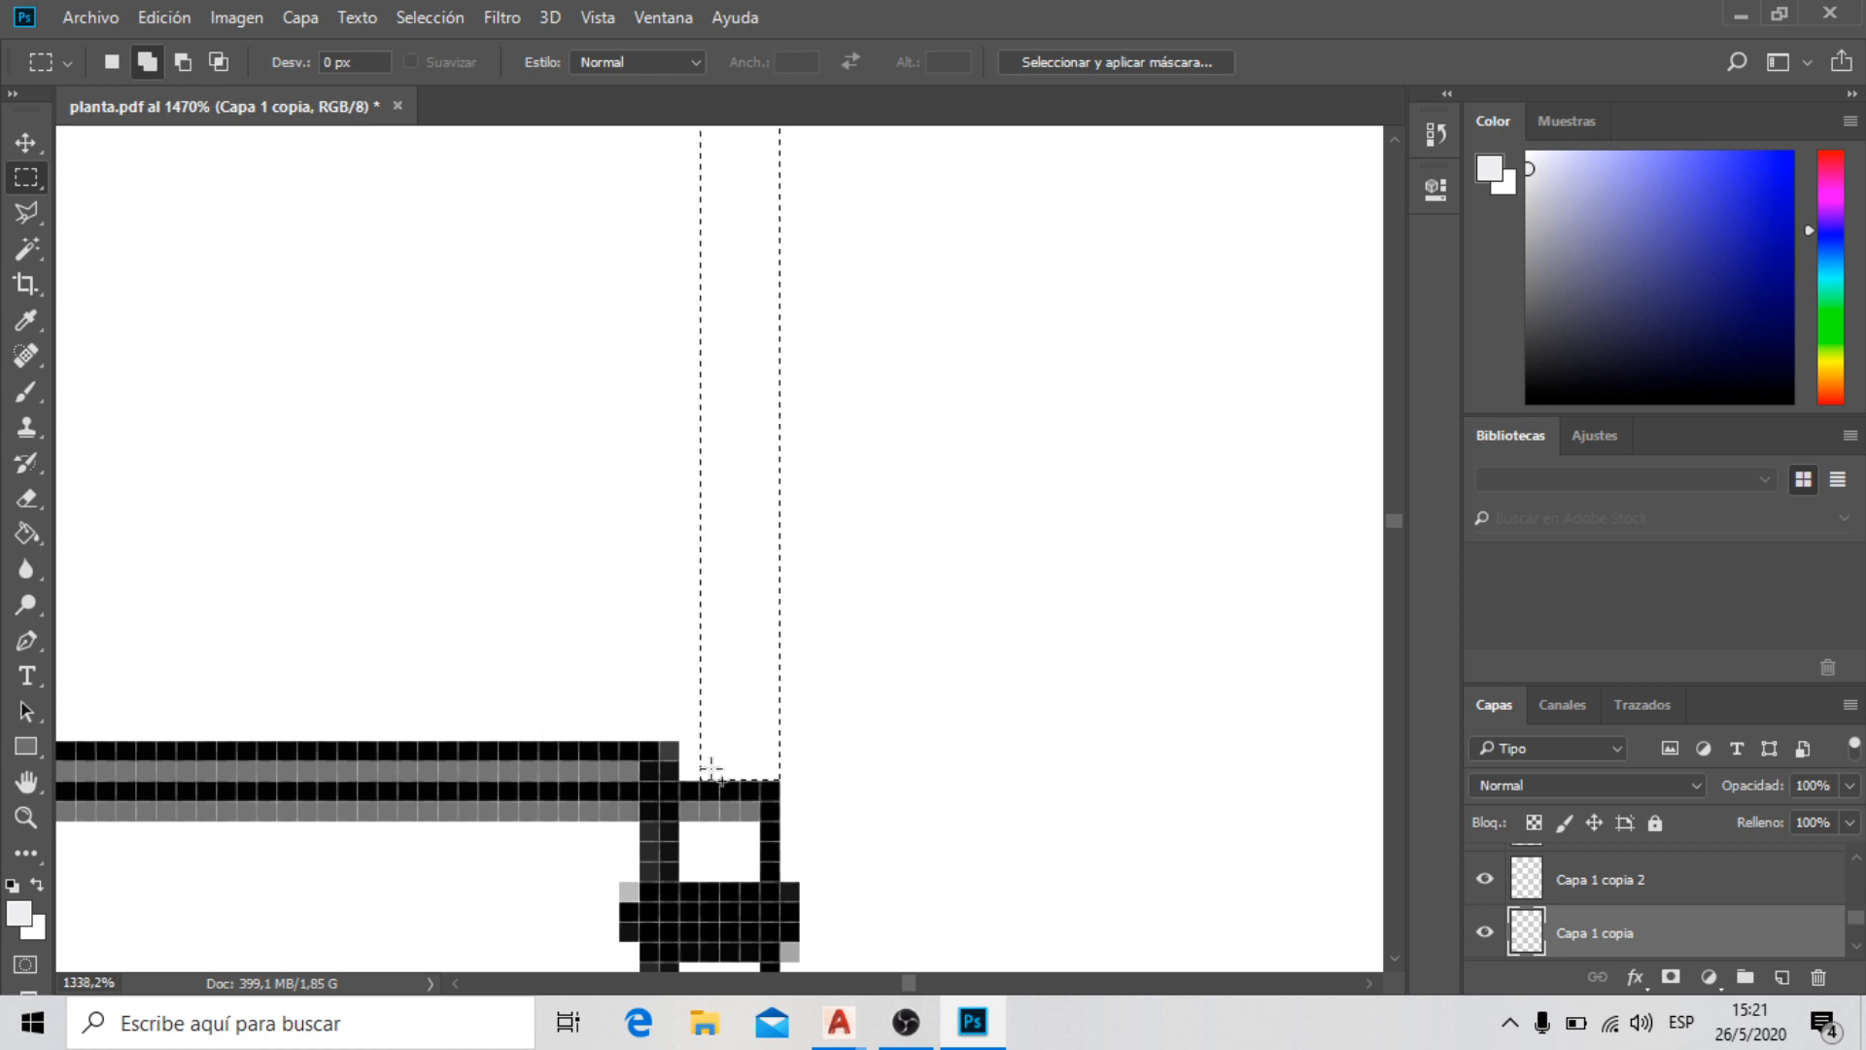
pyautogui.scroll(-10, 715, 776)
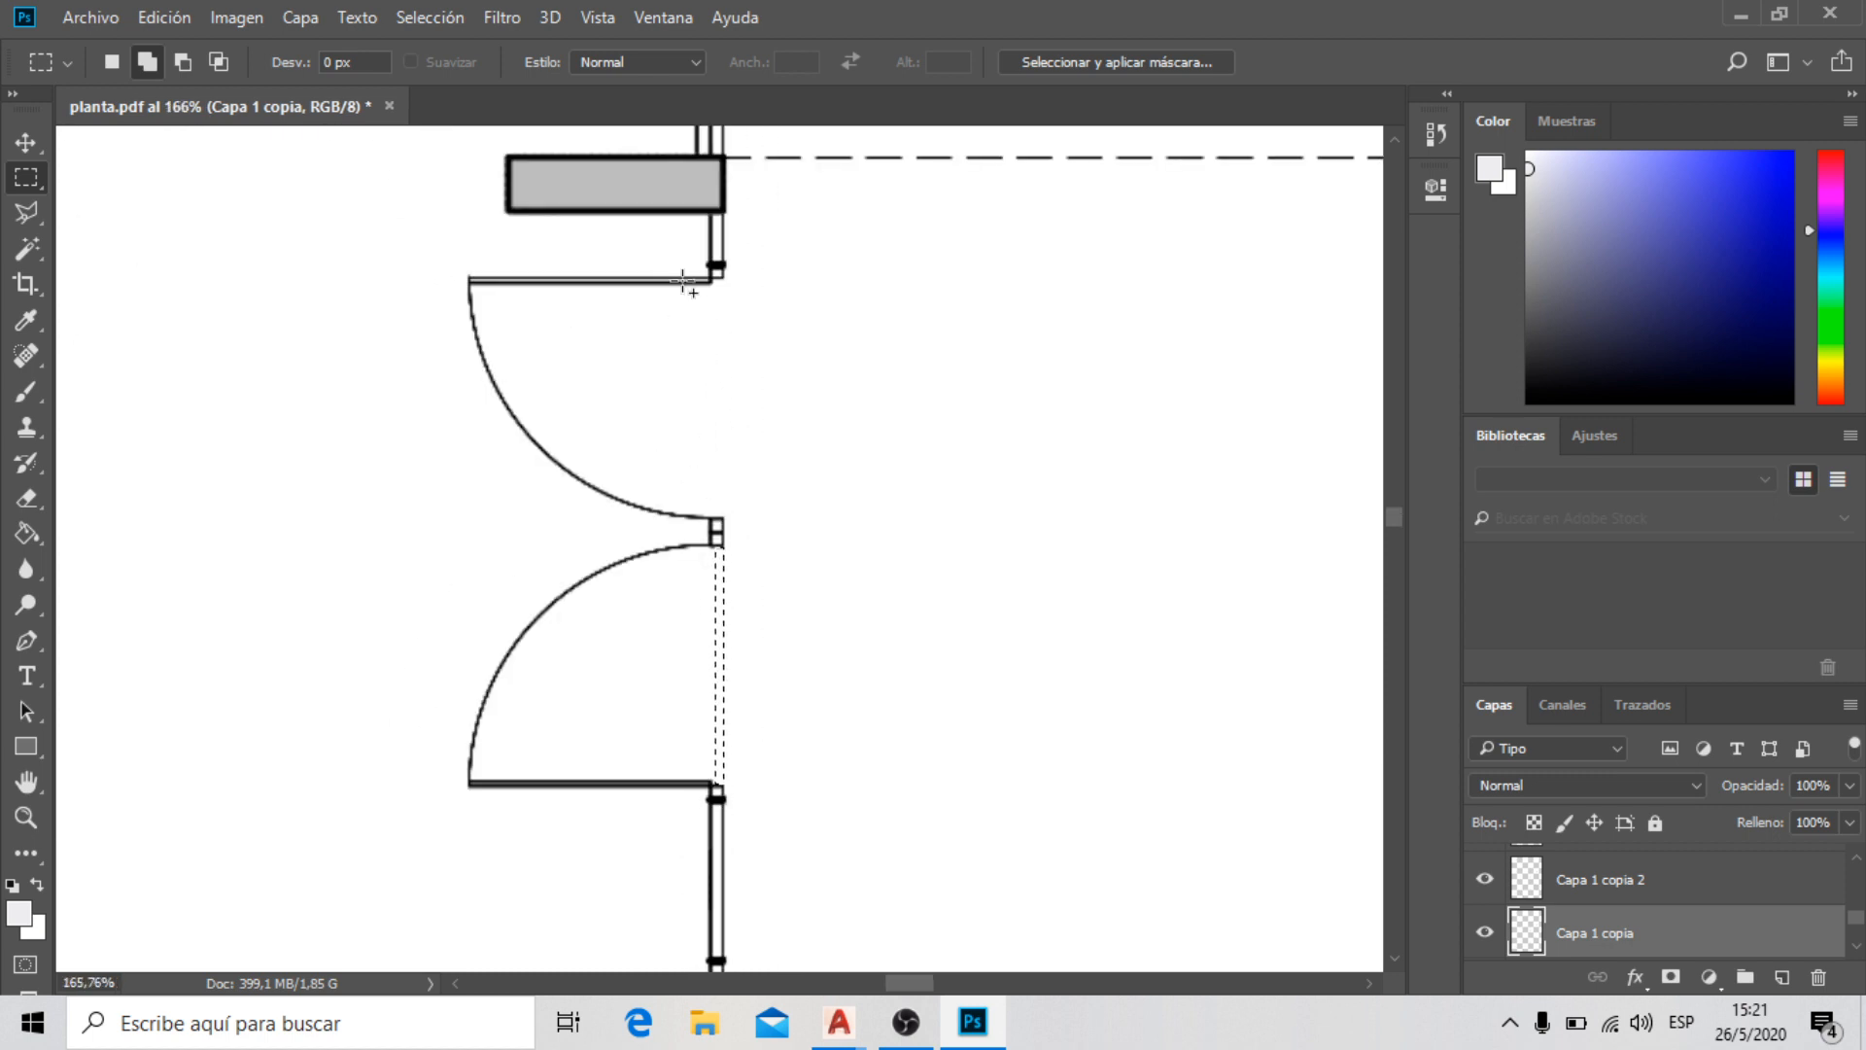
pyautogui.scroll(10, 716, 277)
pyautogui.scroll(2, 766, 325)
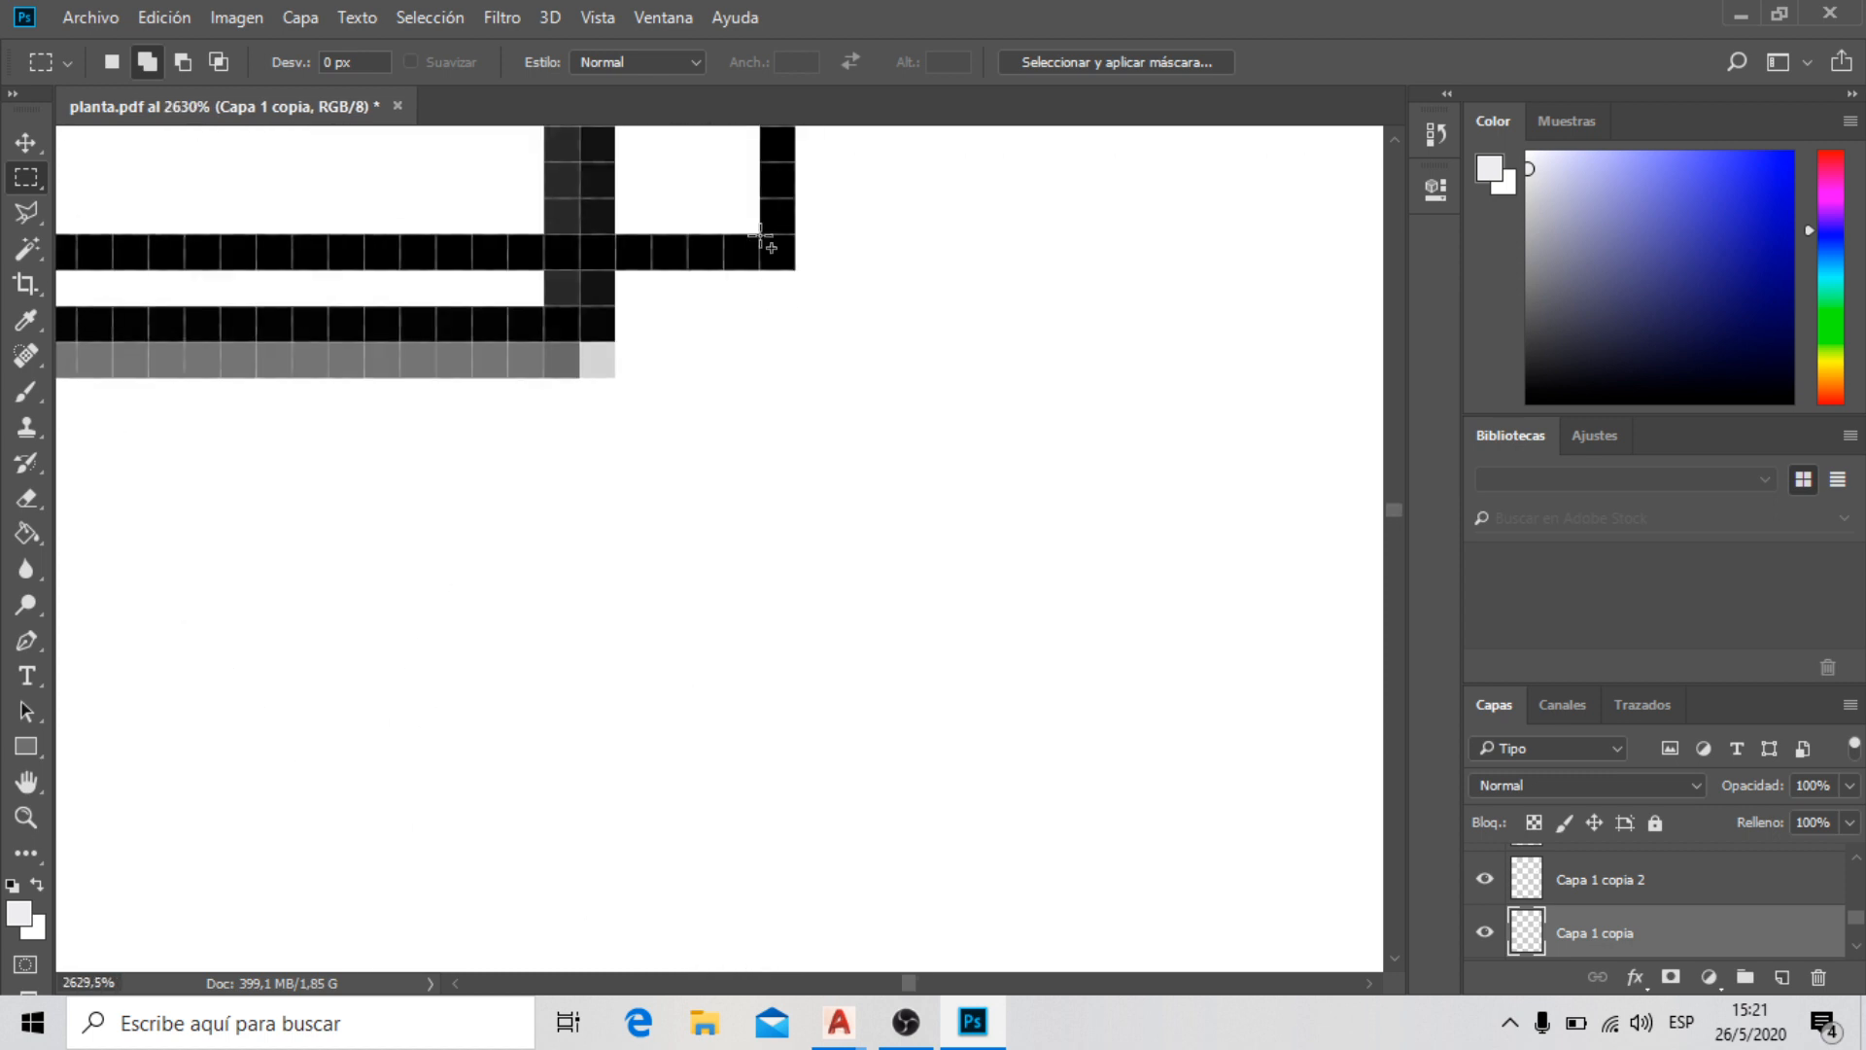
pyautogui.moveTo(775, 261); pyautogui.dragTo(677, 445)
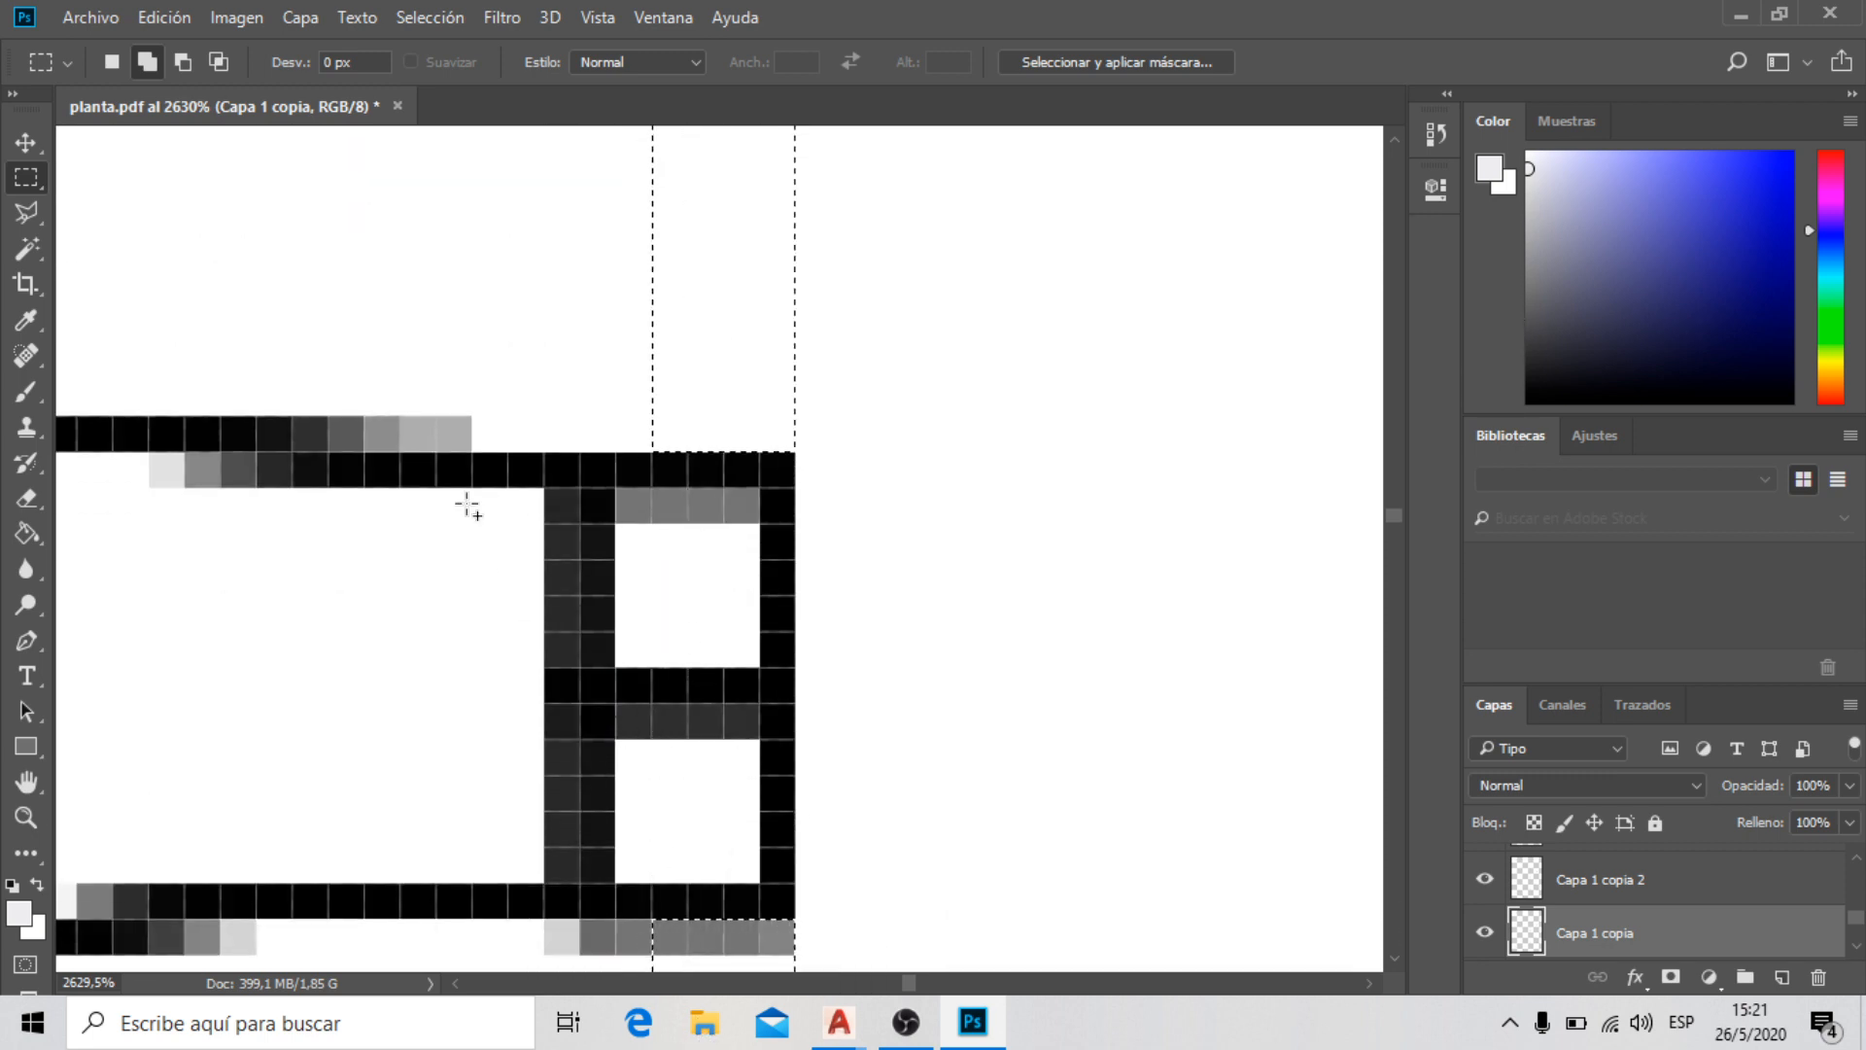
# Fill the selected strips along the door frames on Capa 1 copia with 50% gris at 100% opacity and deselect
pyautogui.click(168, 17)
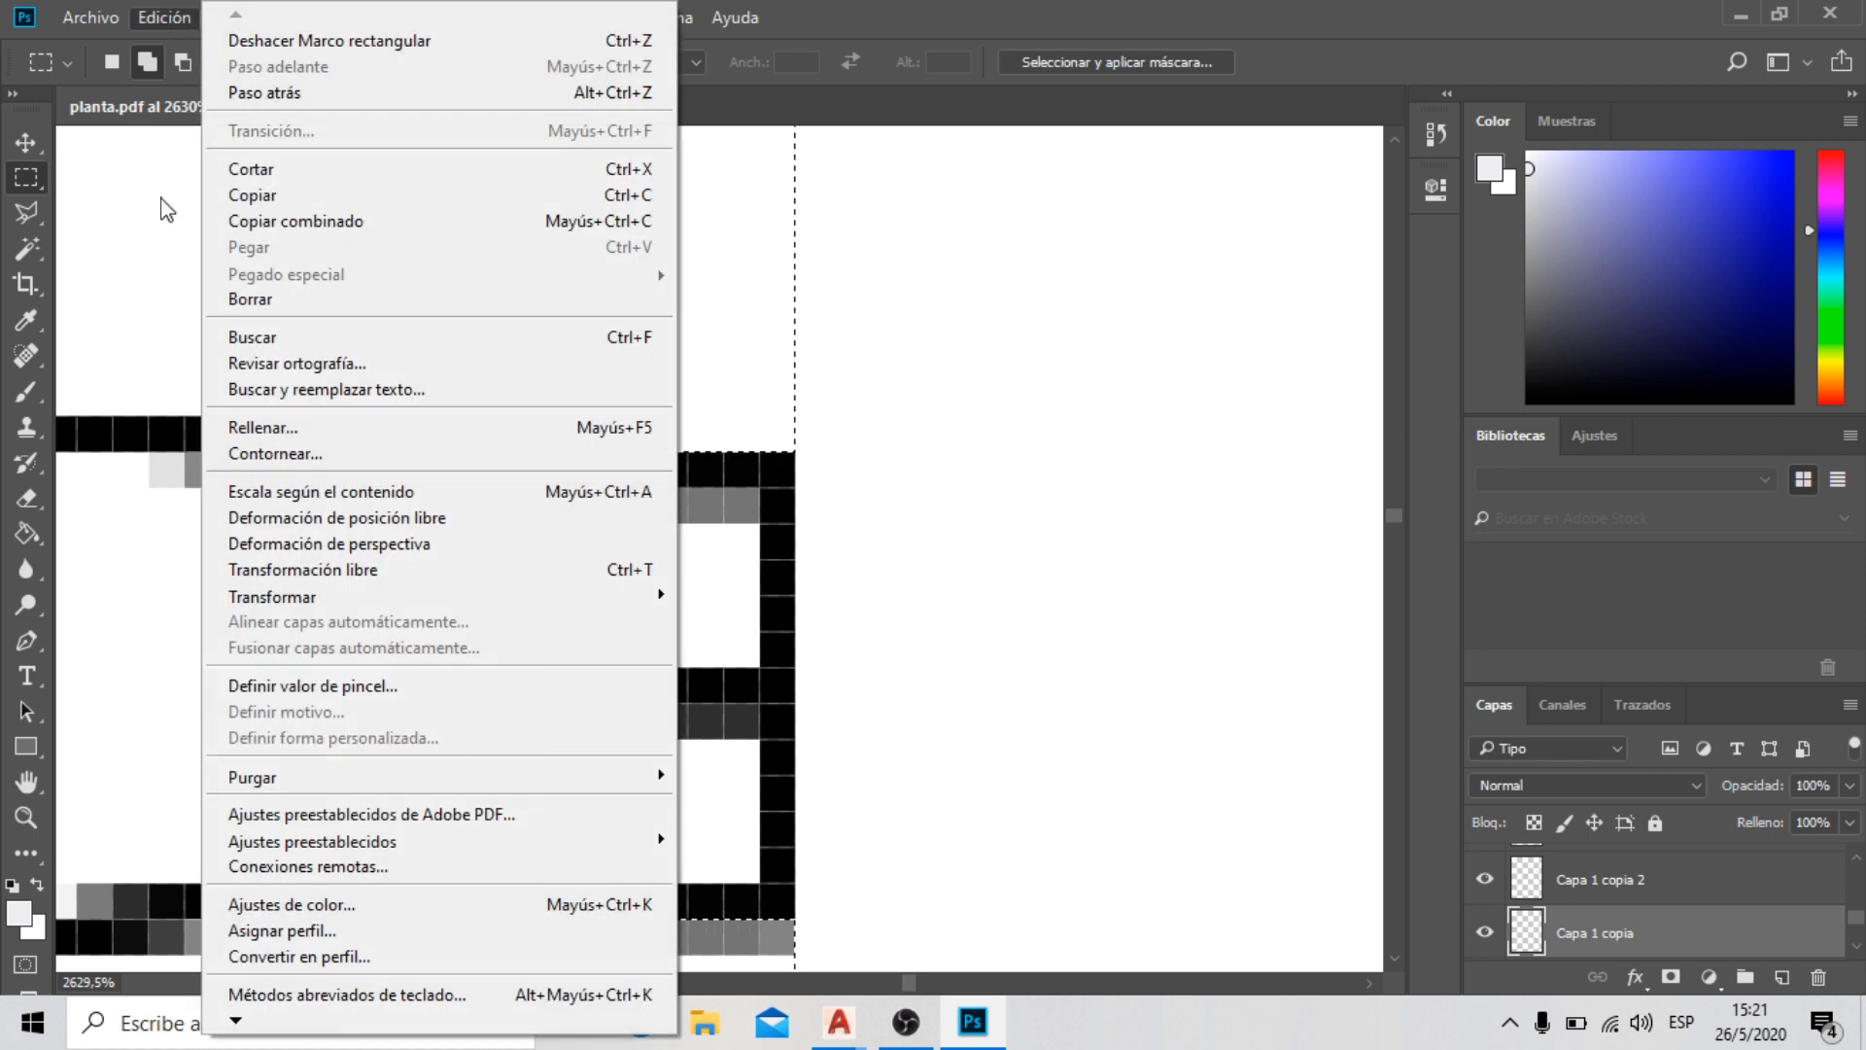
pyautogui.click(296, 425)
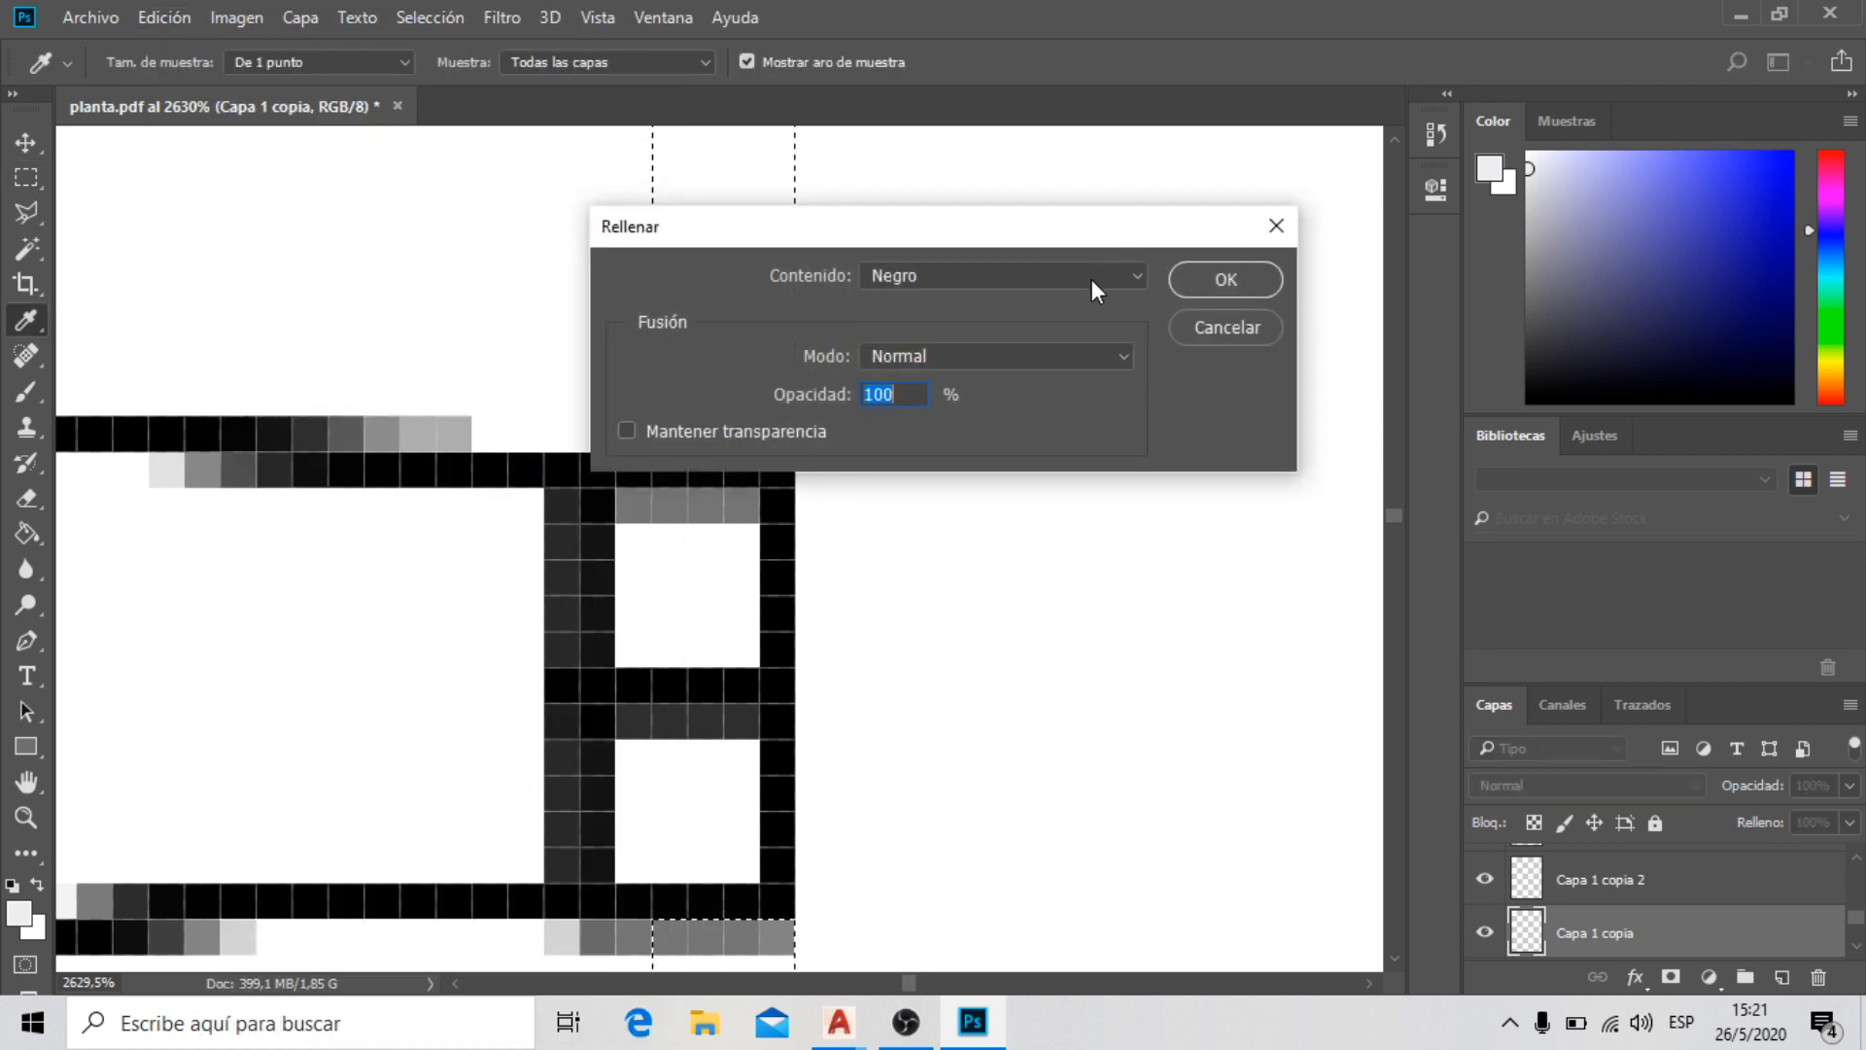
pyautogui.click(1093, 277)
pyautogui.click(983, 472)
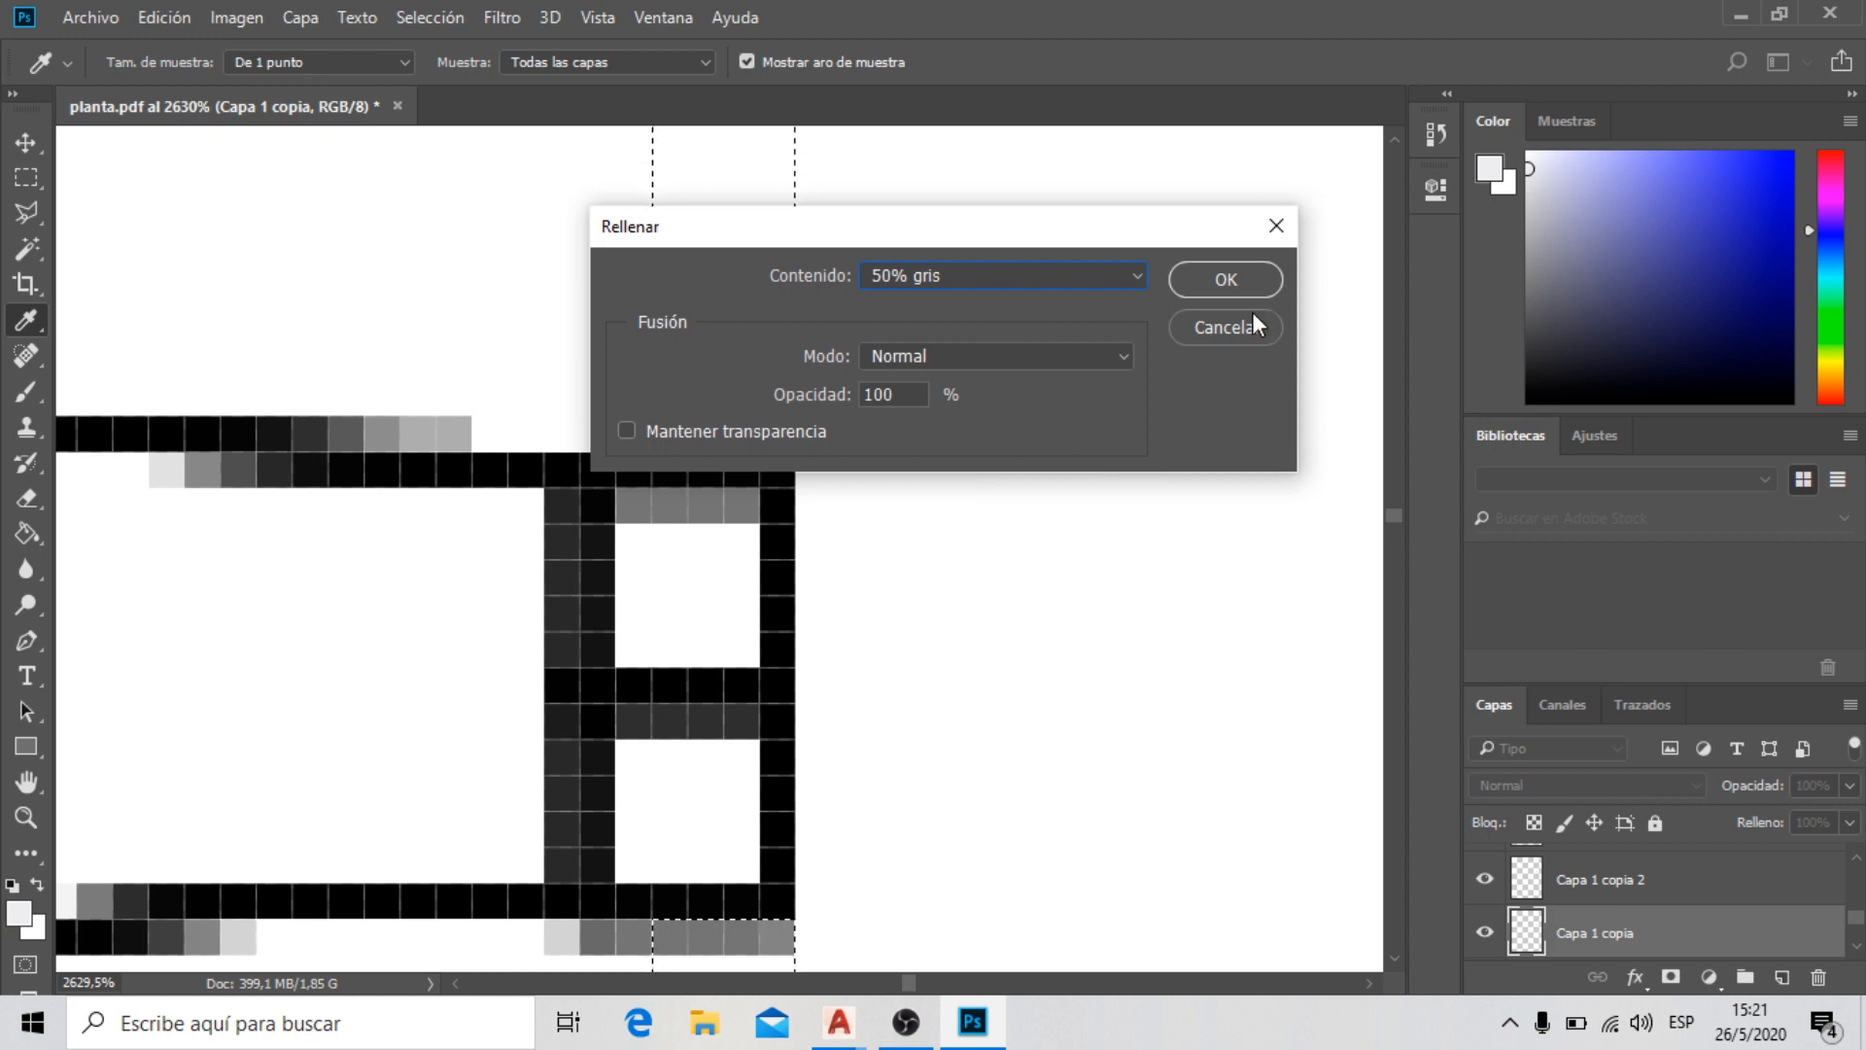
pyautogui.click(1225, 280)
pyautogui.press('m')
pyautogui.hotkey('ctrl', '0')
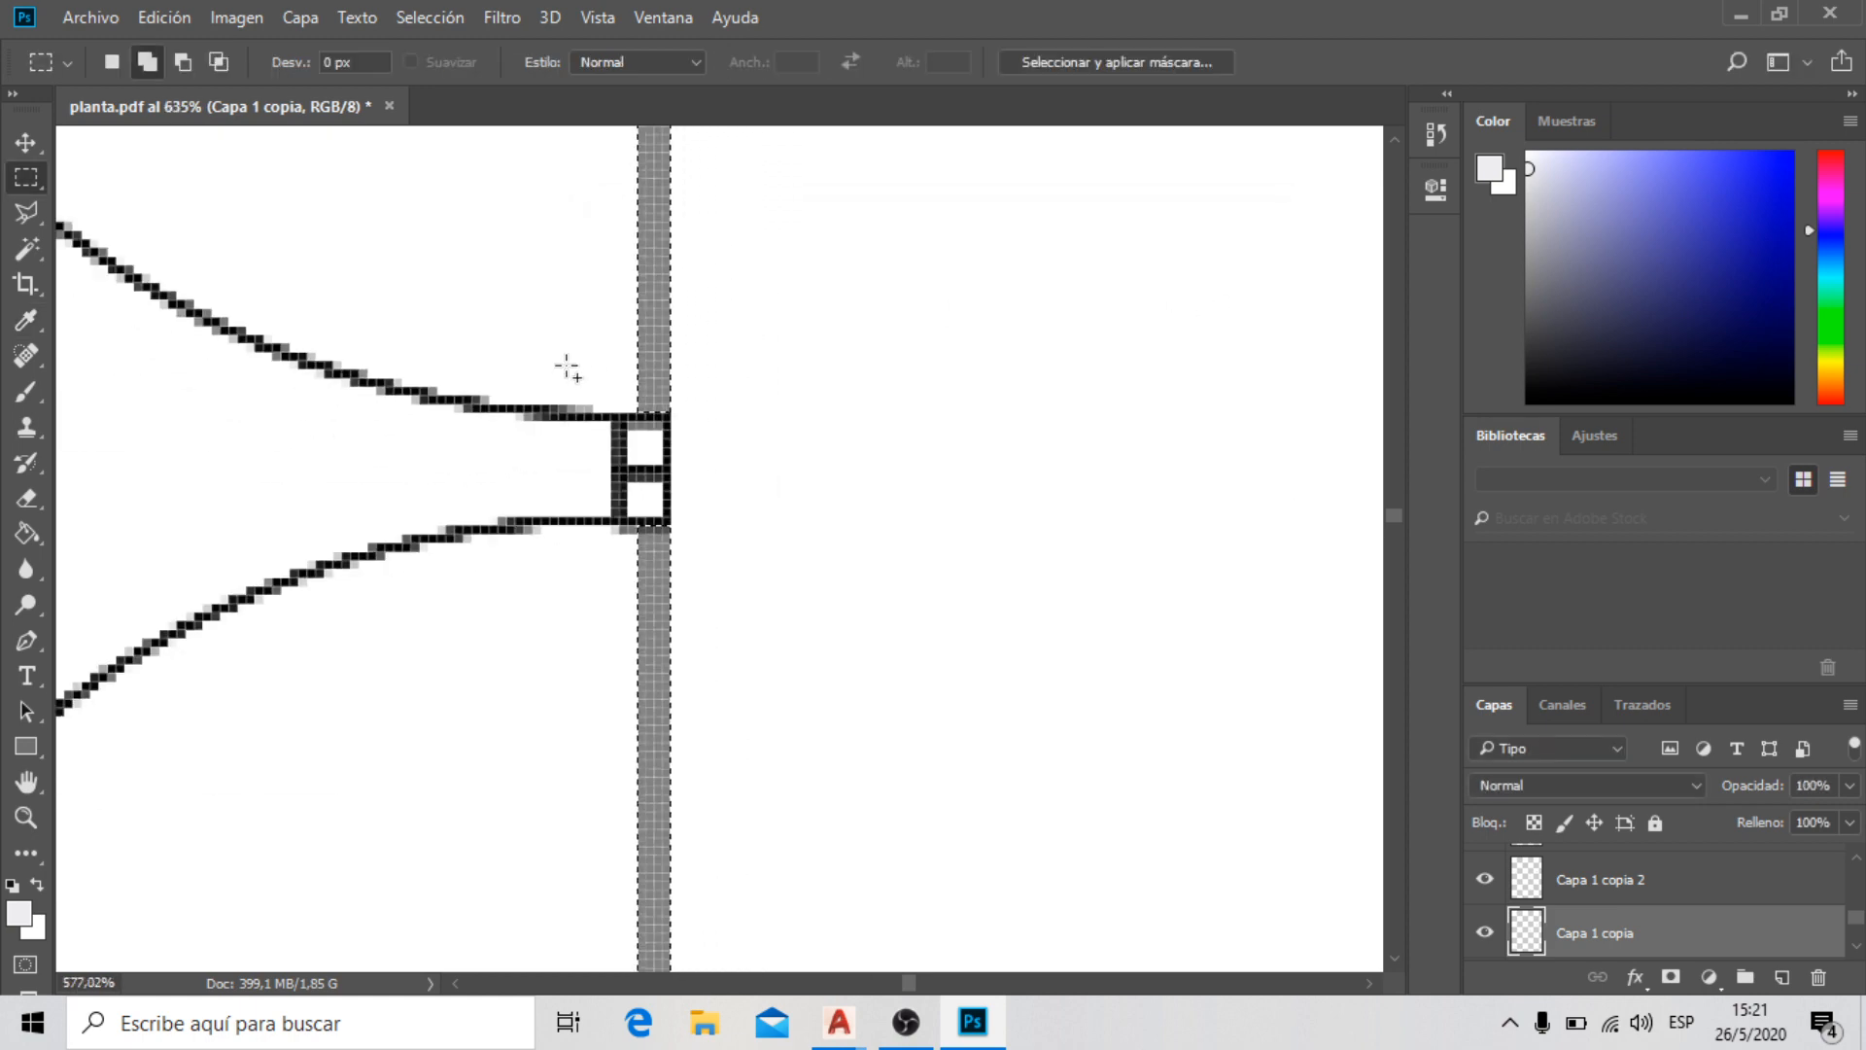
pyautogui.scroll(-5, 574, 311)
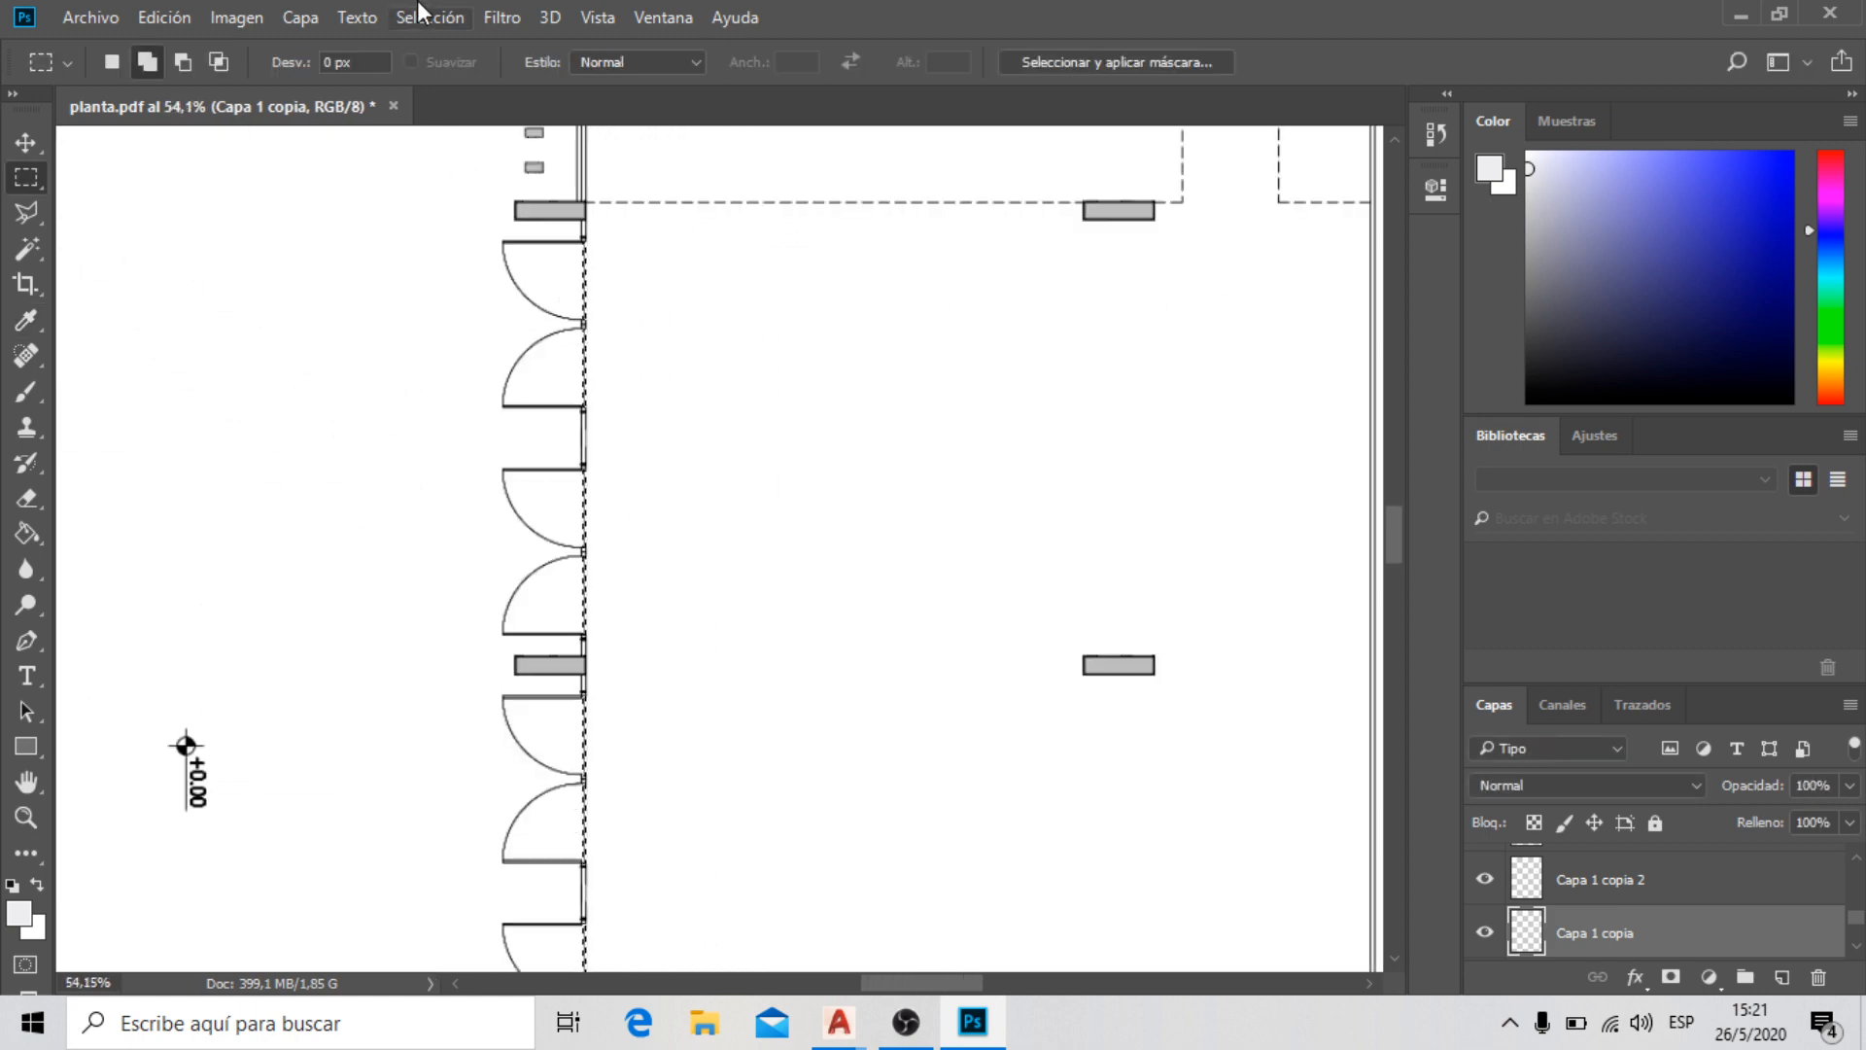
pyautogui.click(406, 16)
pyautogui.click(466, 73)
pyautogui.scroll(-3, 550, 212)
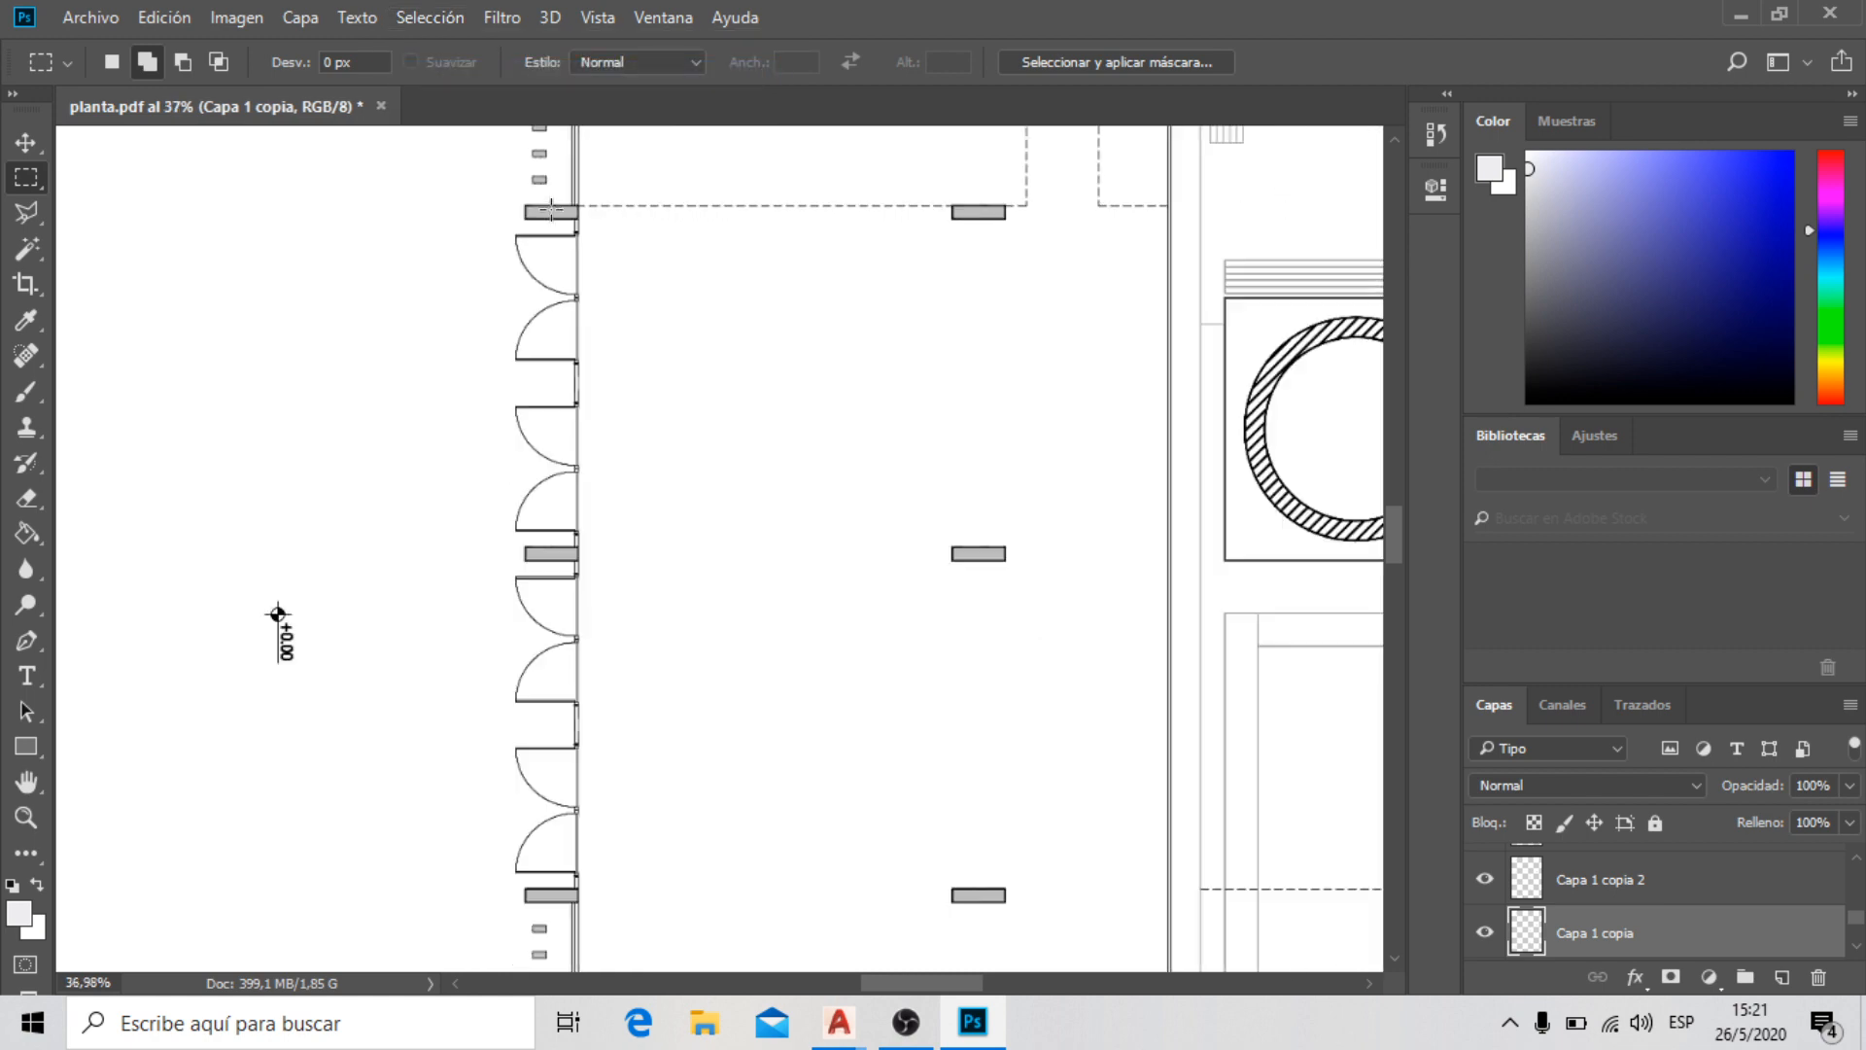
# Make the hormigon1 layer at the top of the layer stack active
pyautogui.scroll(-4, 421, 237)
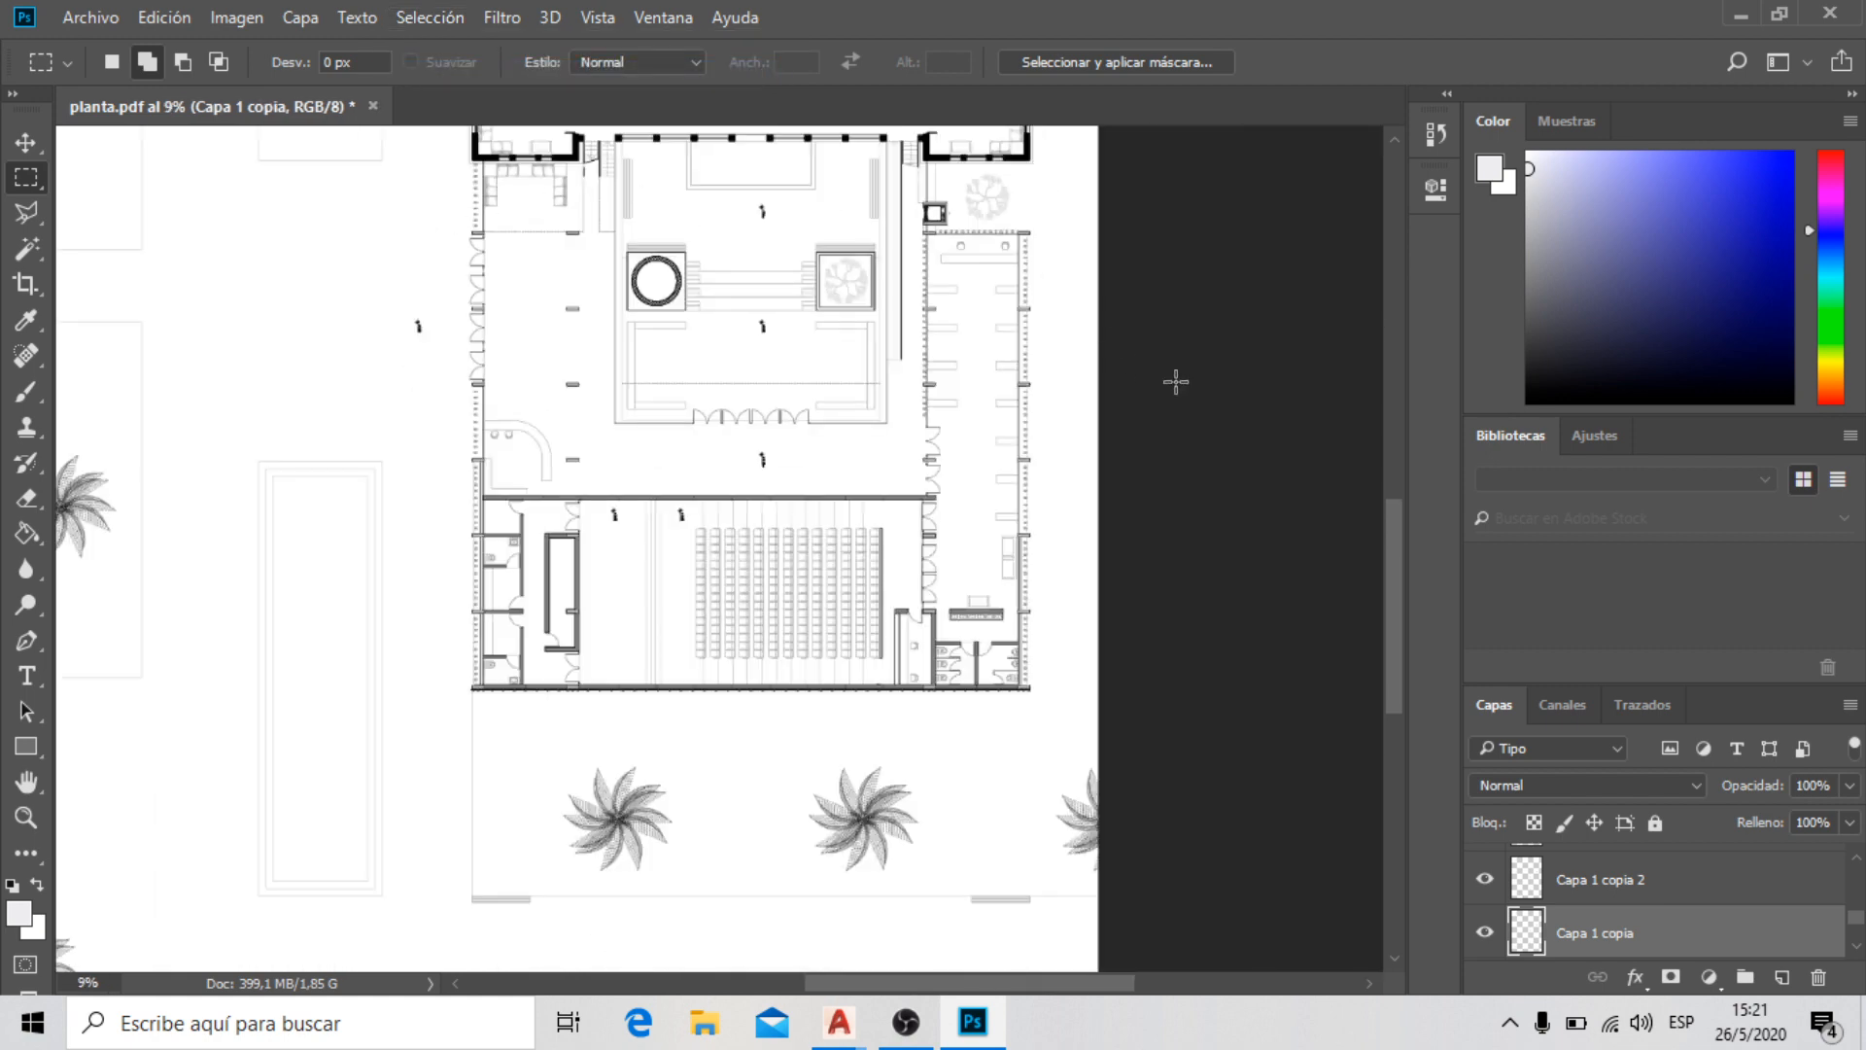
pyautogui.scroll(3, 1075, 404)
pyautogui.scroll(1, 822, 218)
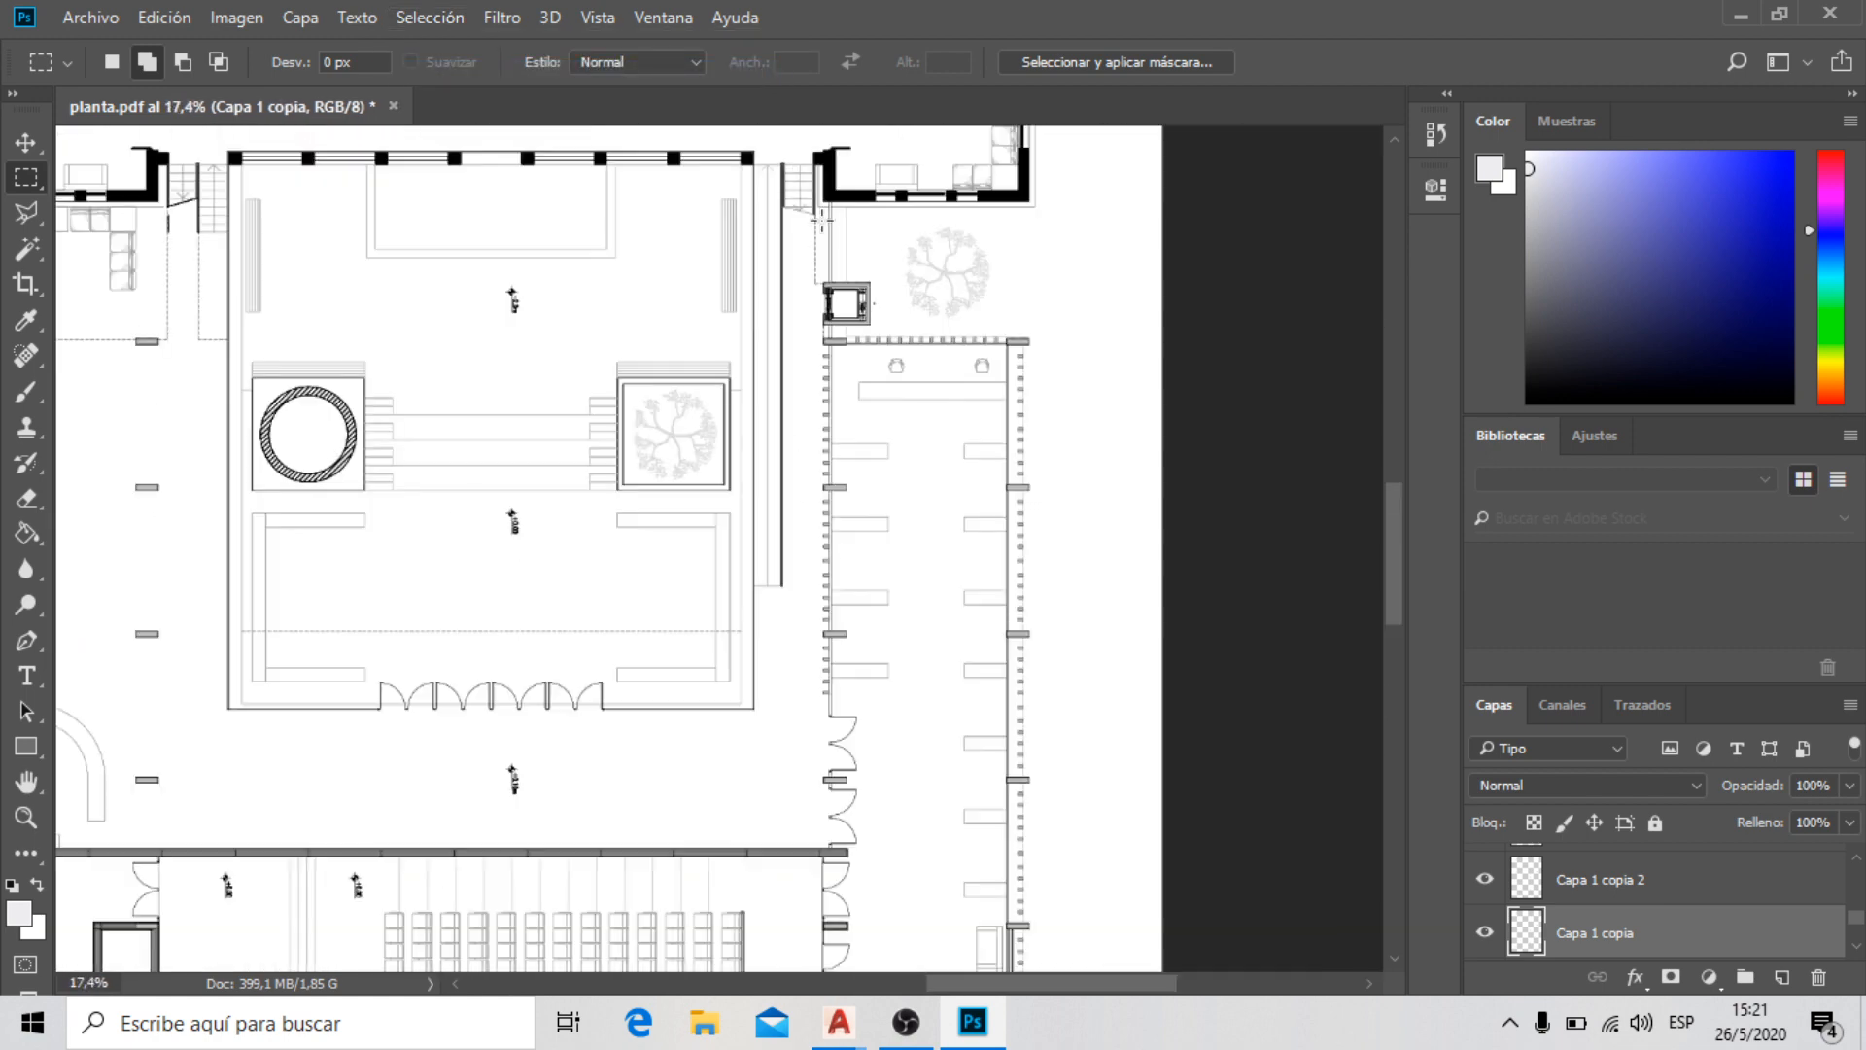
pyautogui.scroll(-1, 821, 219)
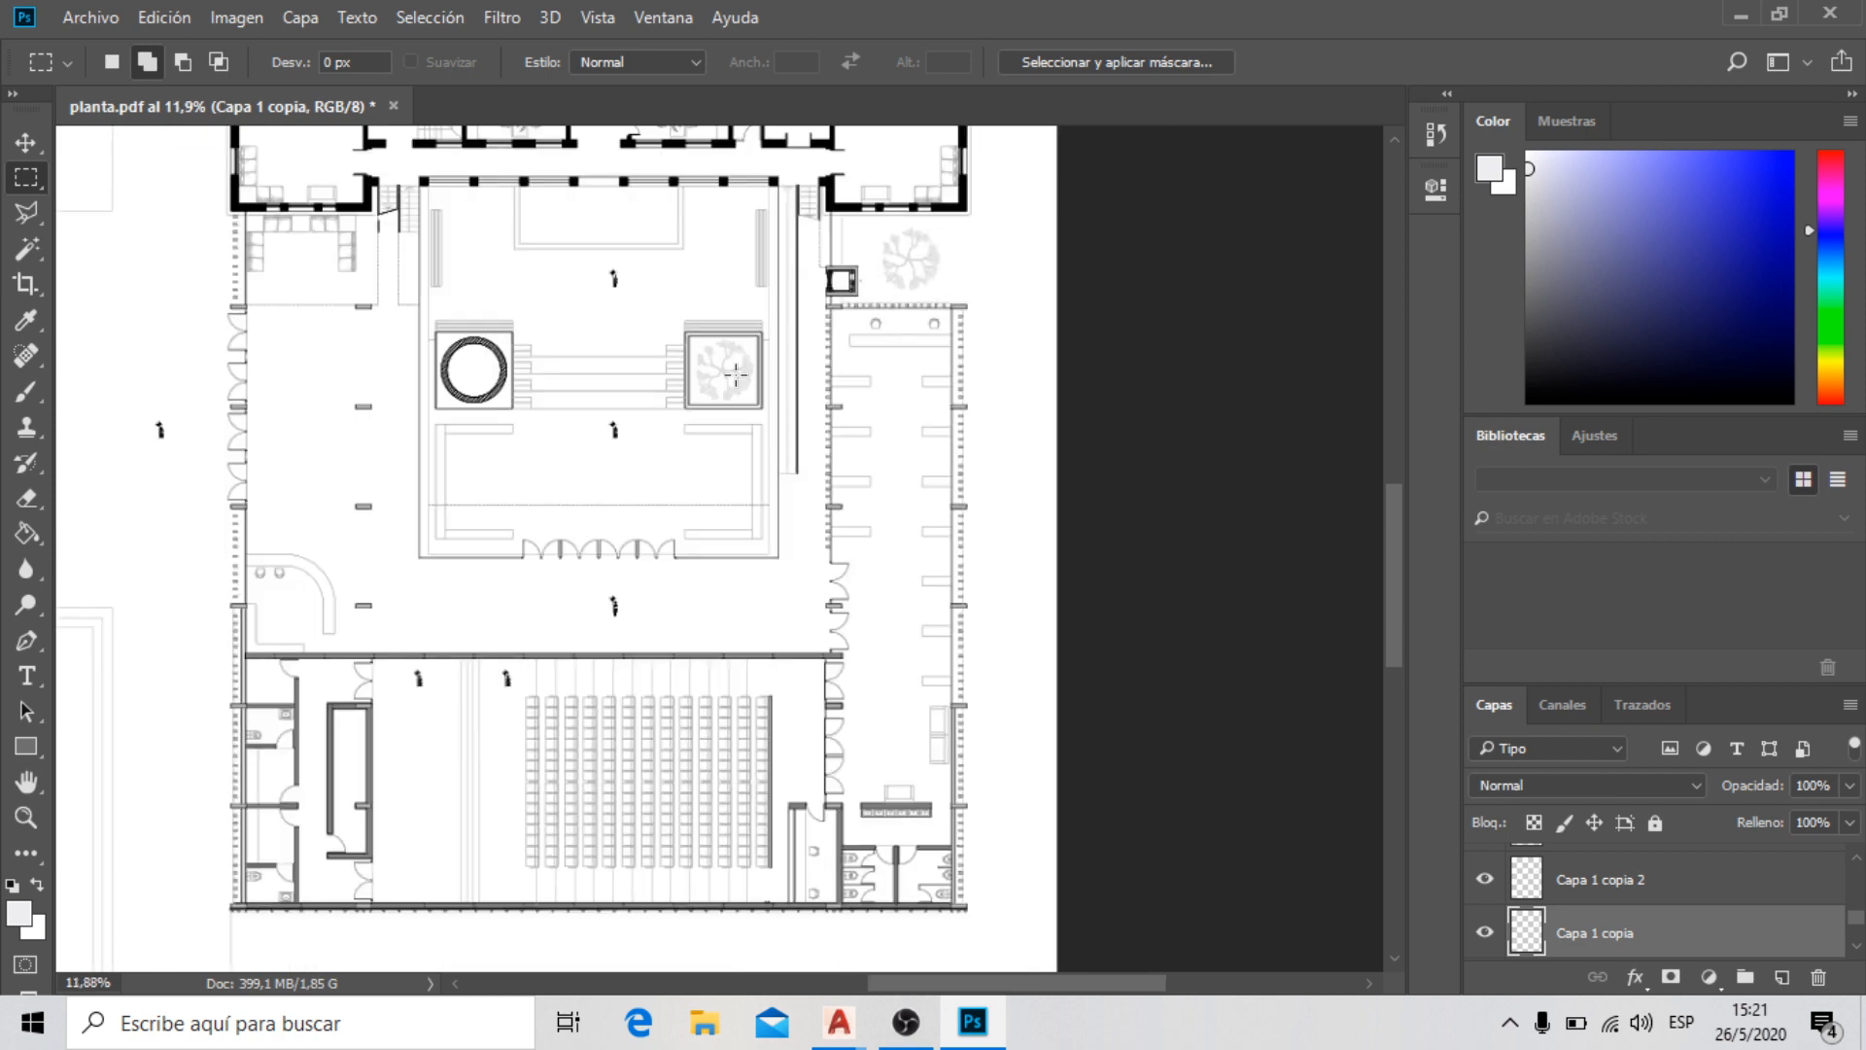
pyautogui.scroll(-3, 736, 374)
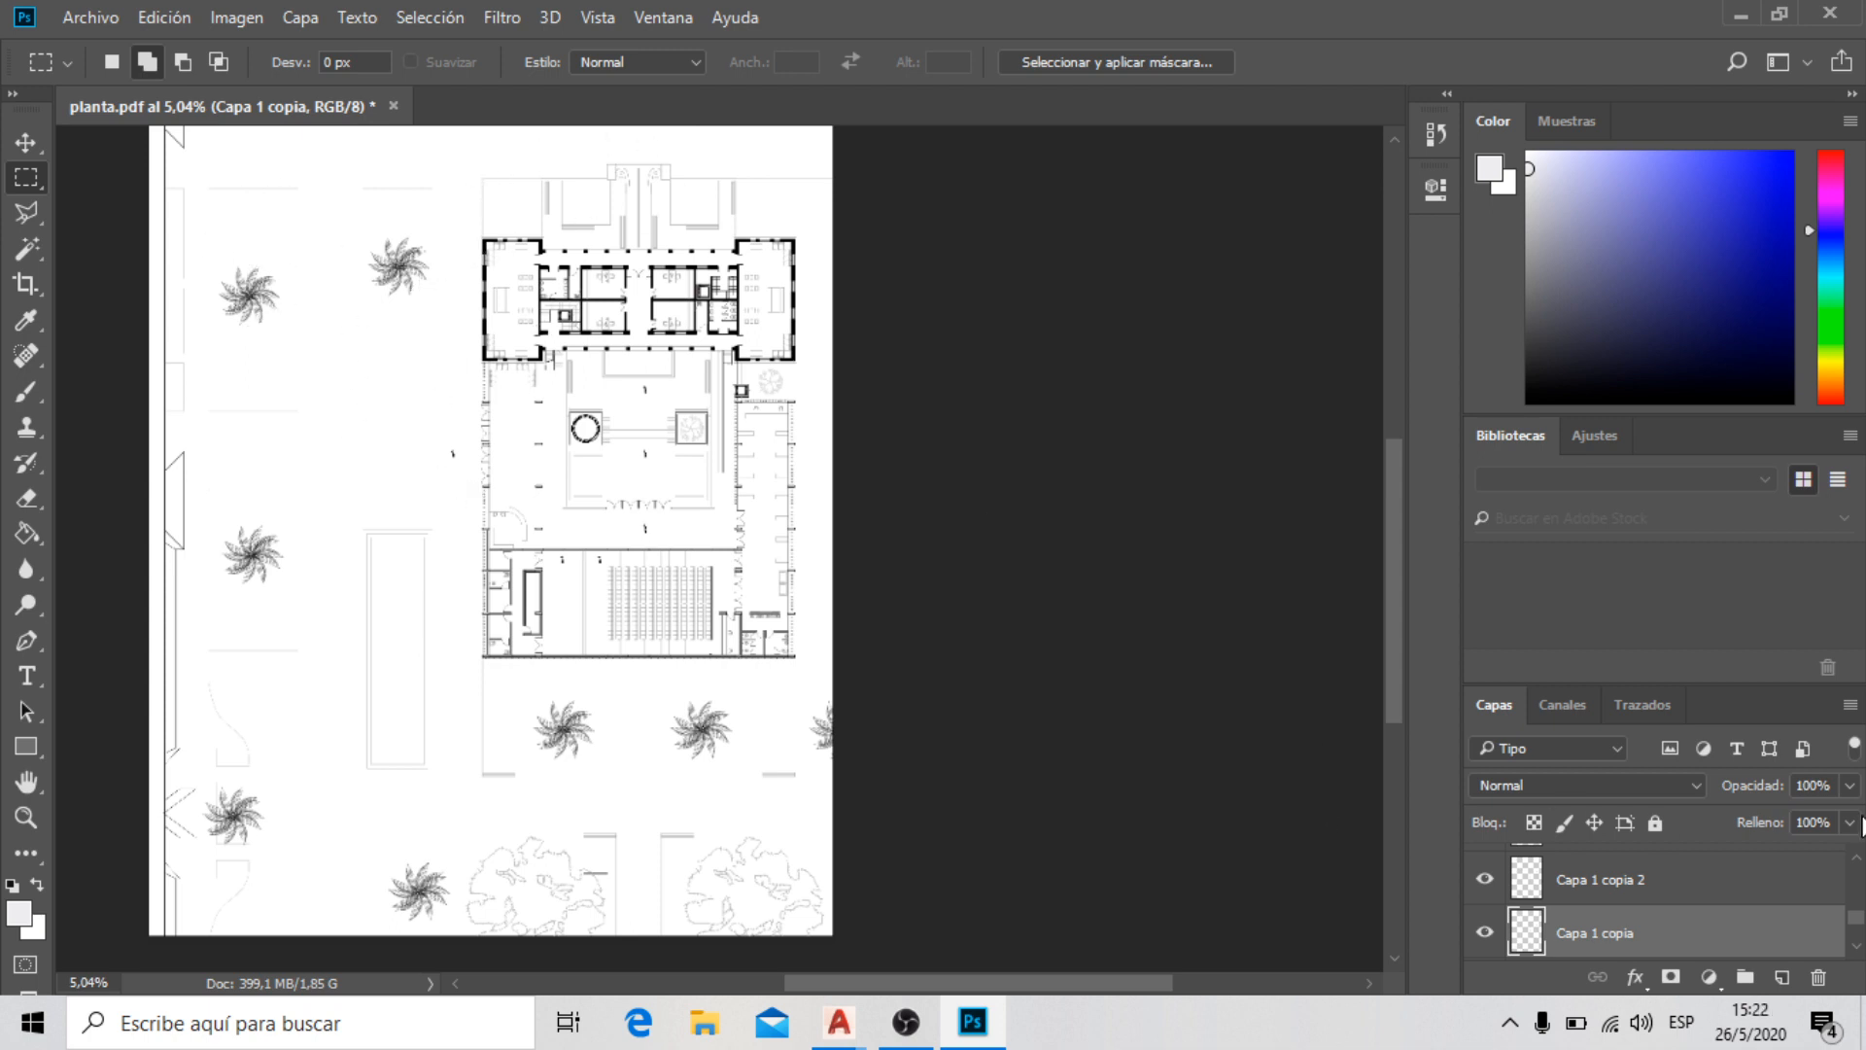
pyautogui.scroll(5, 1696, 939)
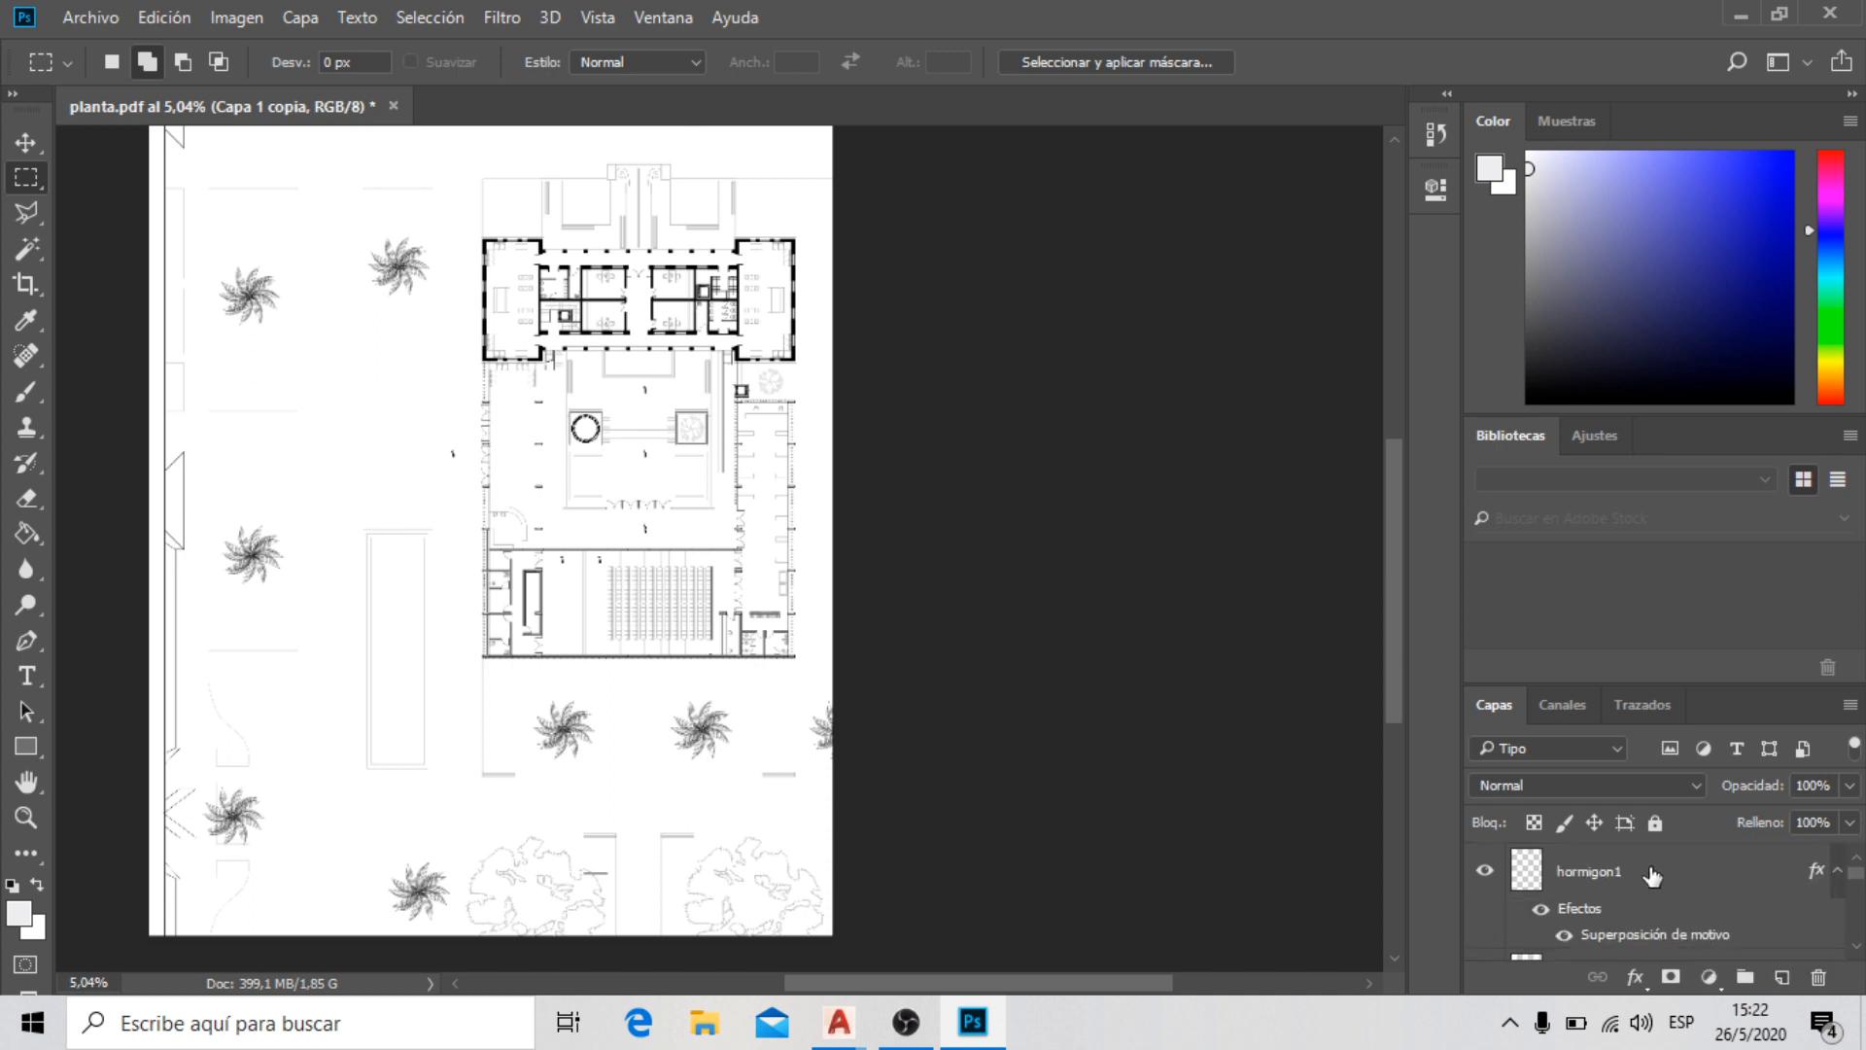
pyautogui.click(1669, 881)
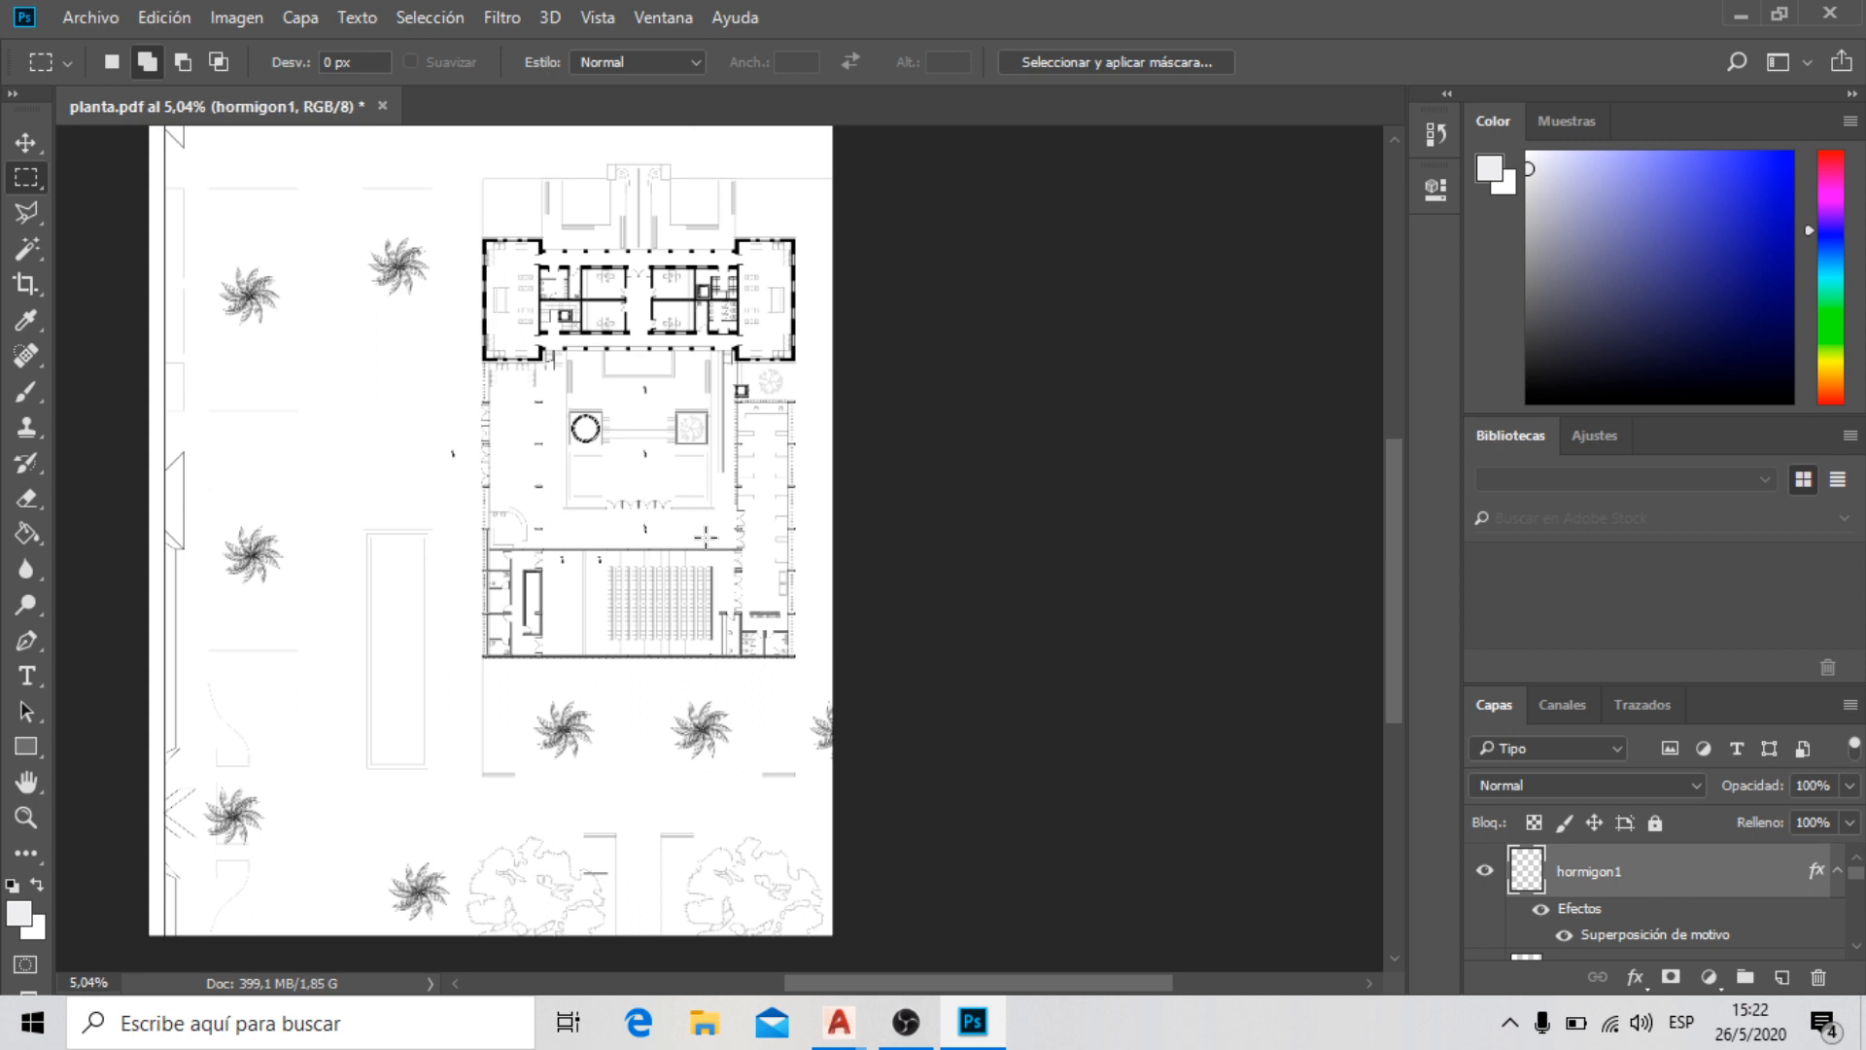
# Select the outdoor paving around the planting beds with the Magic Wand and fill it on the hormigon1 layer with the Paint Bucket
pyautogui.click(33, 249)
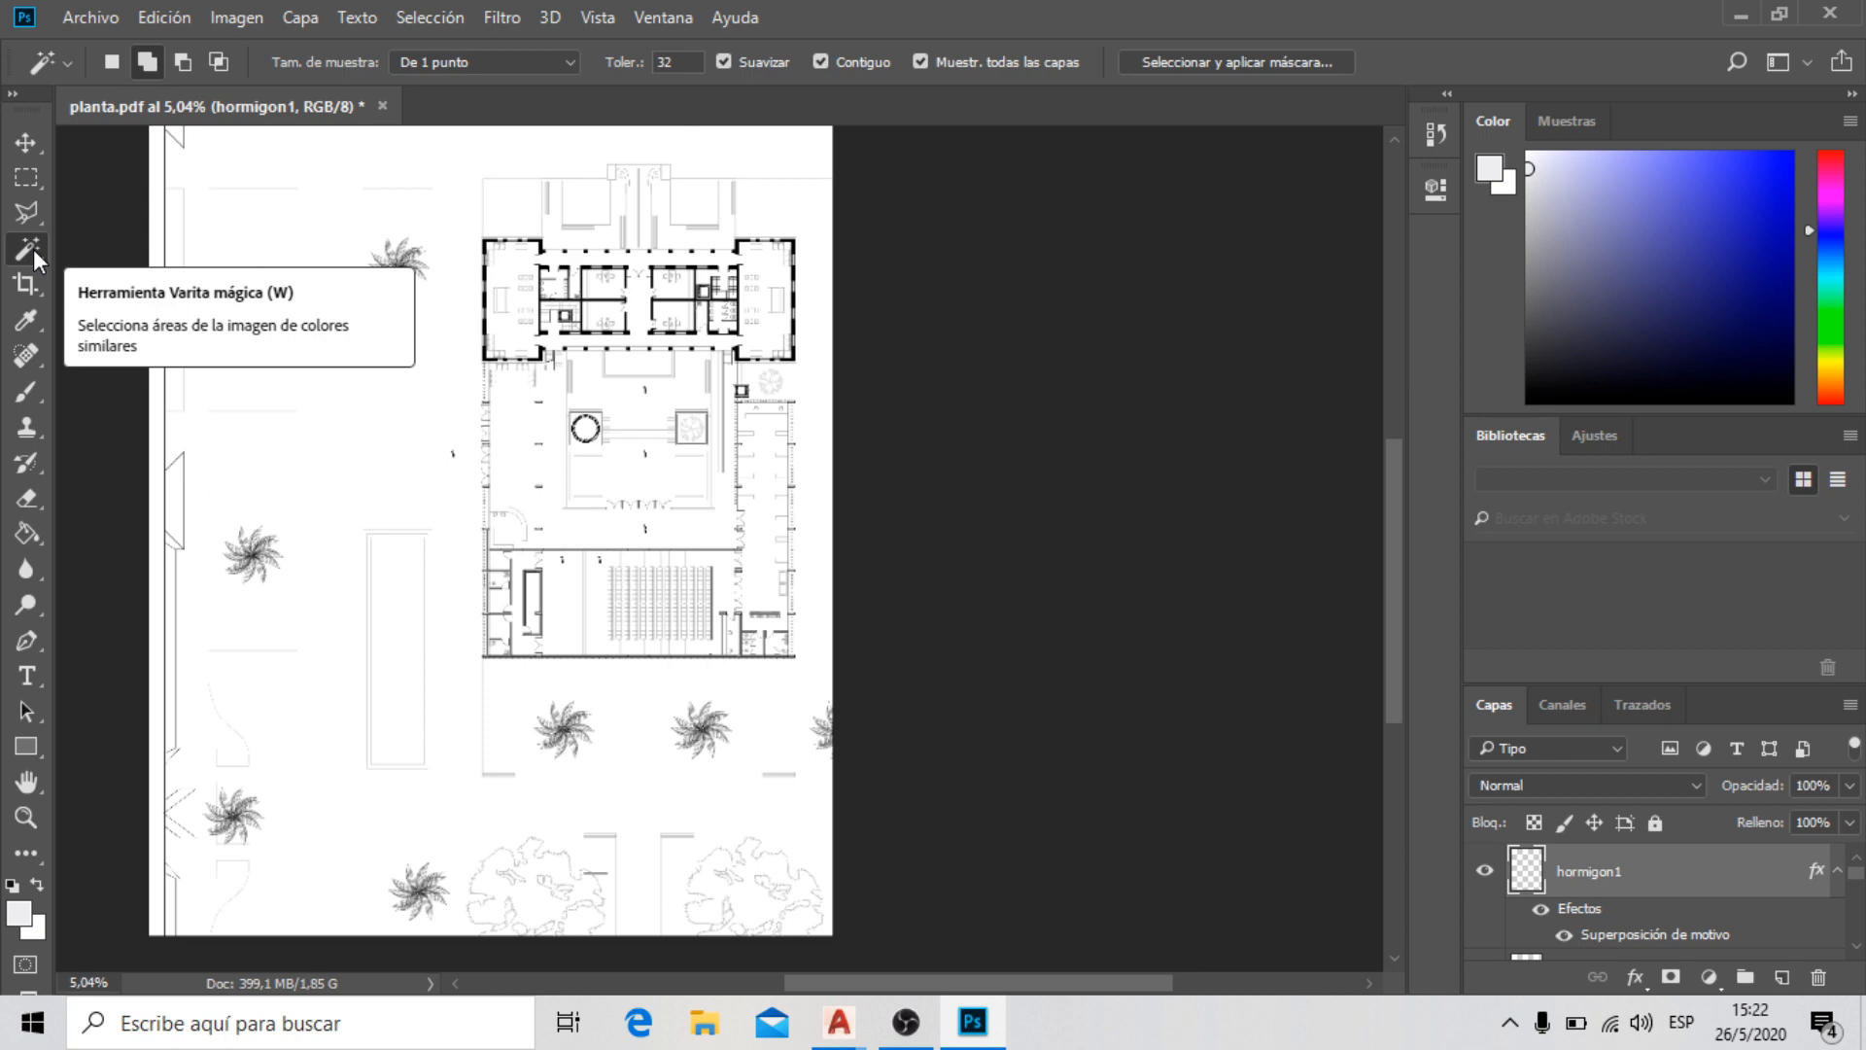
pyautogui.scroll(8, 612, 237)
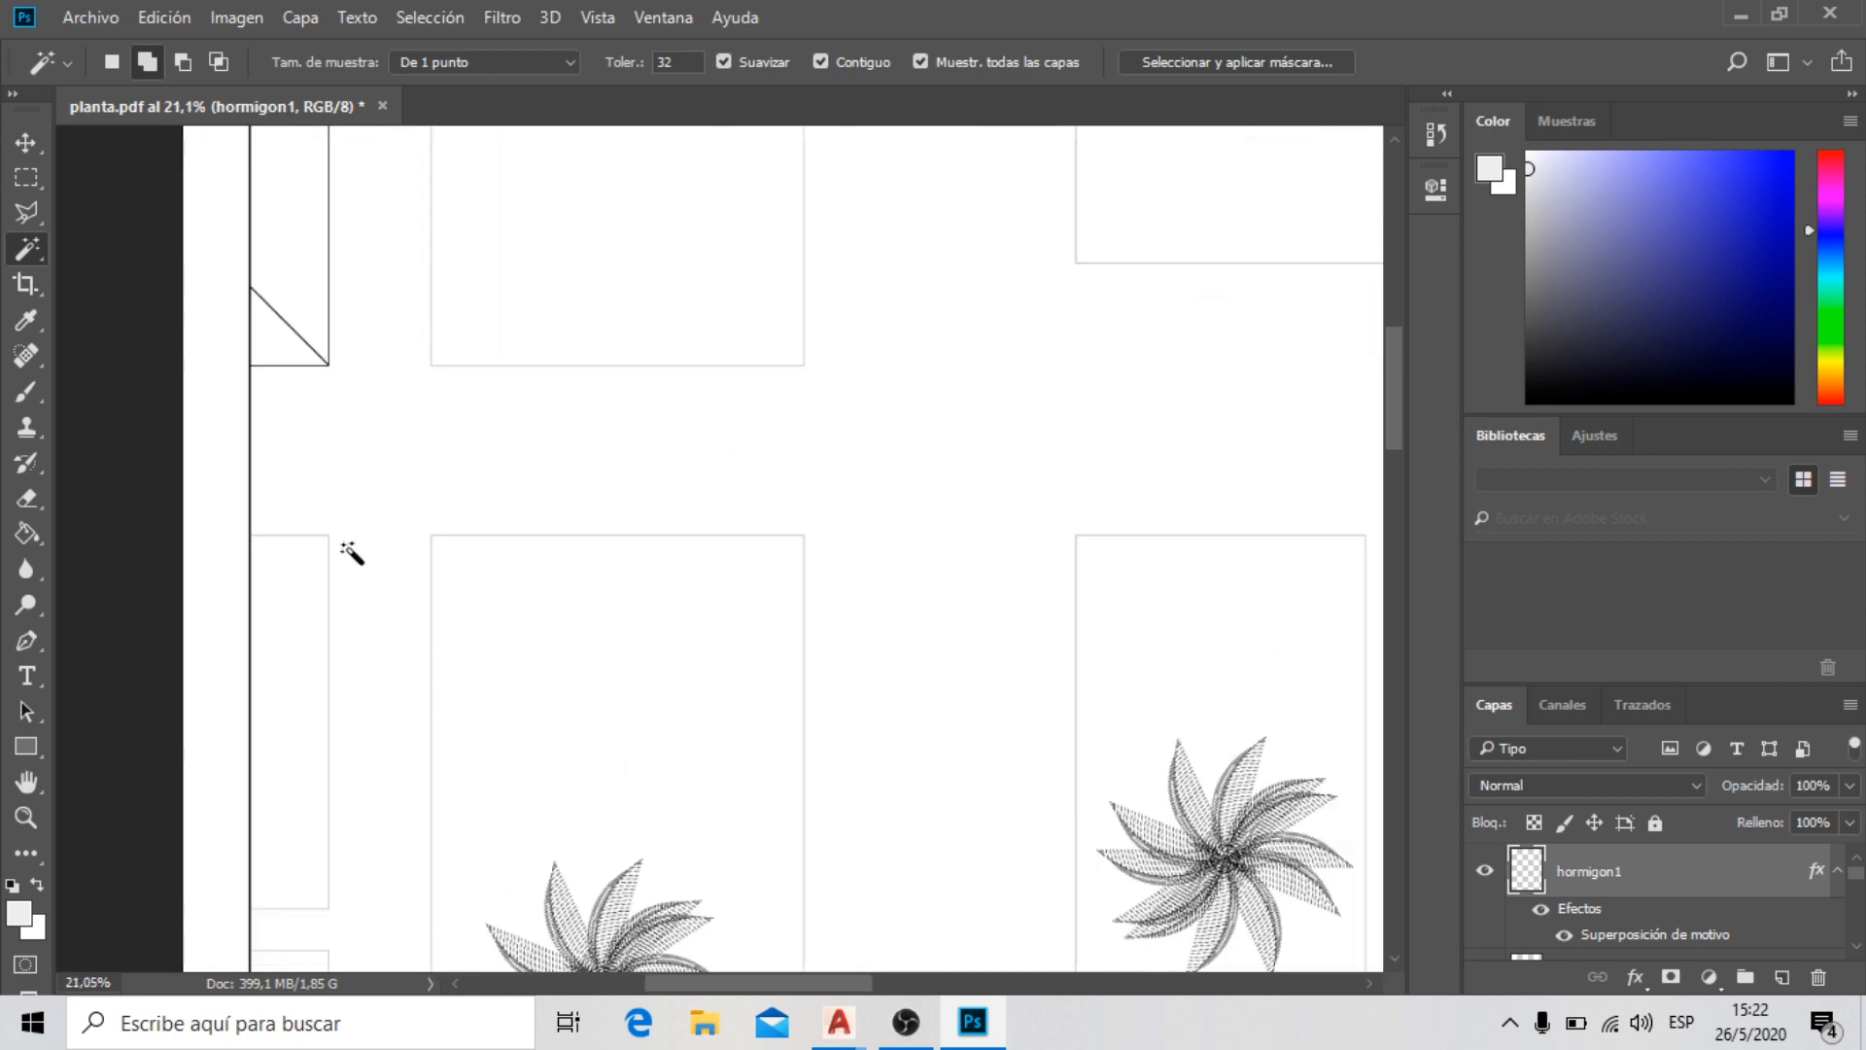
pyautogui.scroll(2, 350, 554)
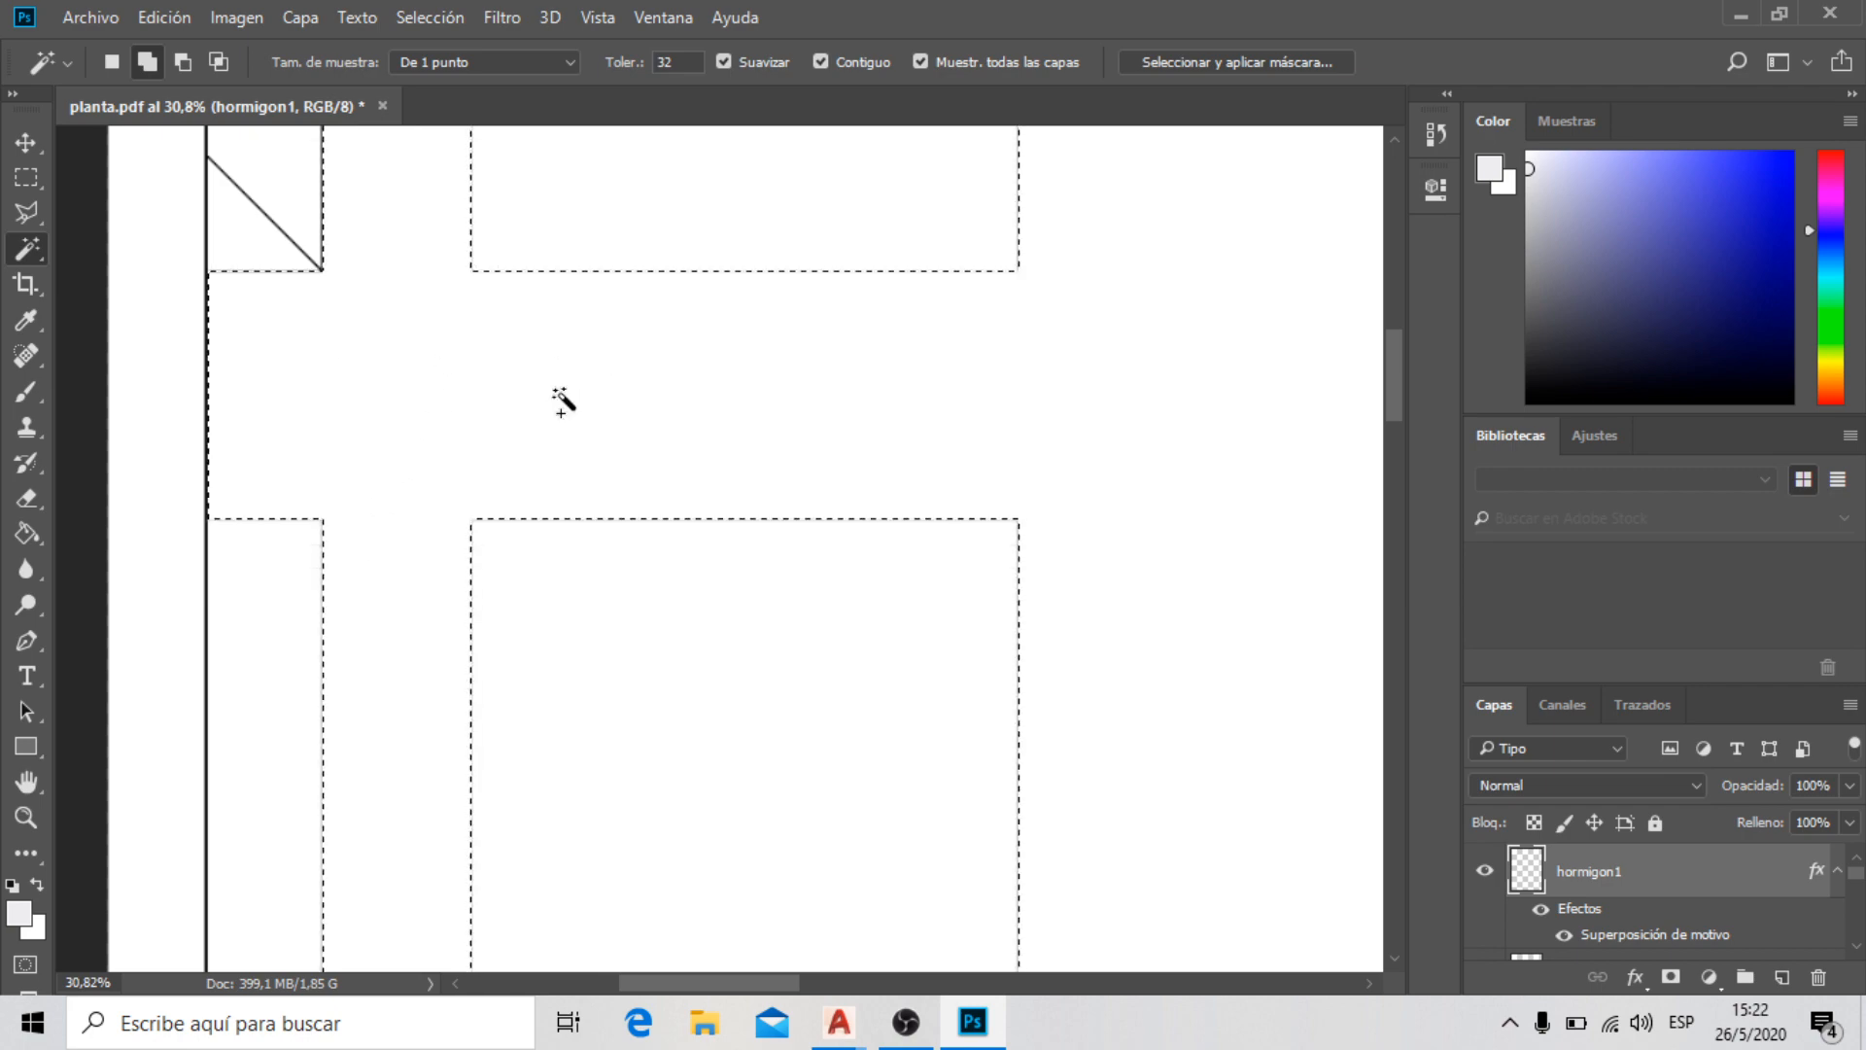
pyautogui.scroll(-10, 467, 301)
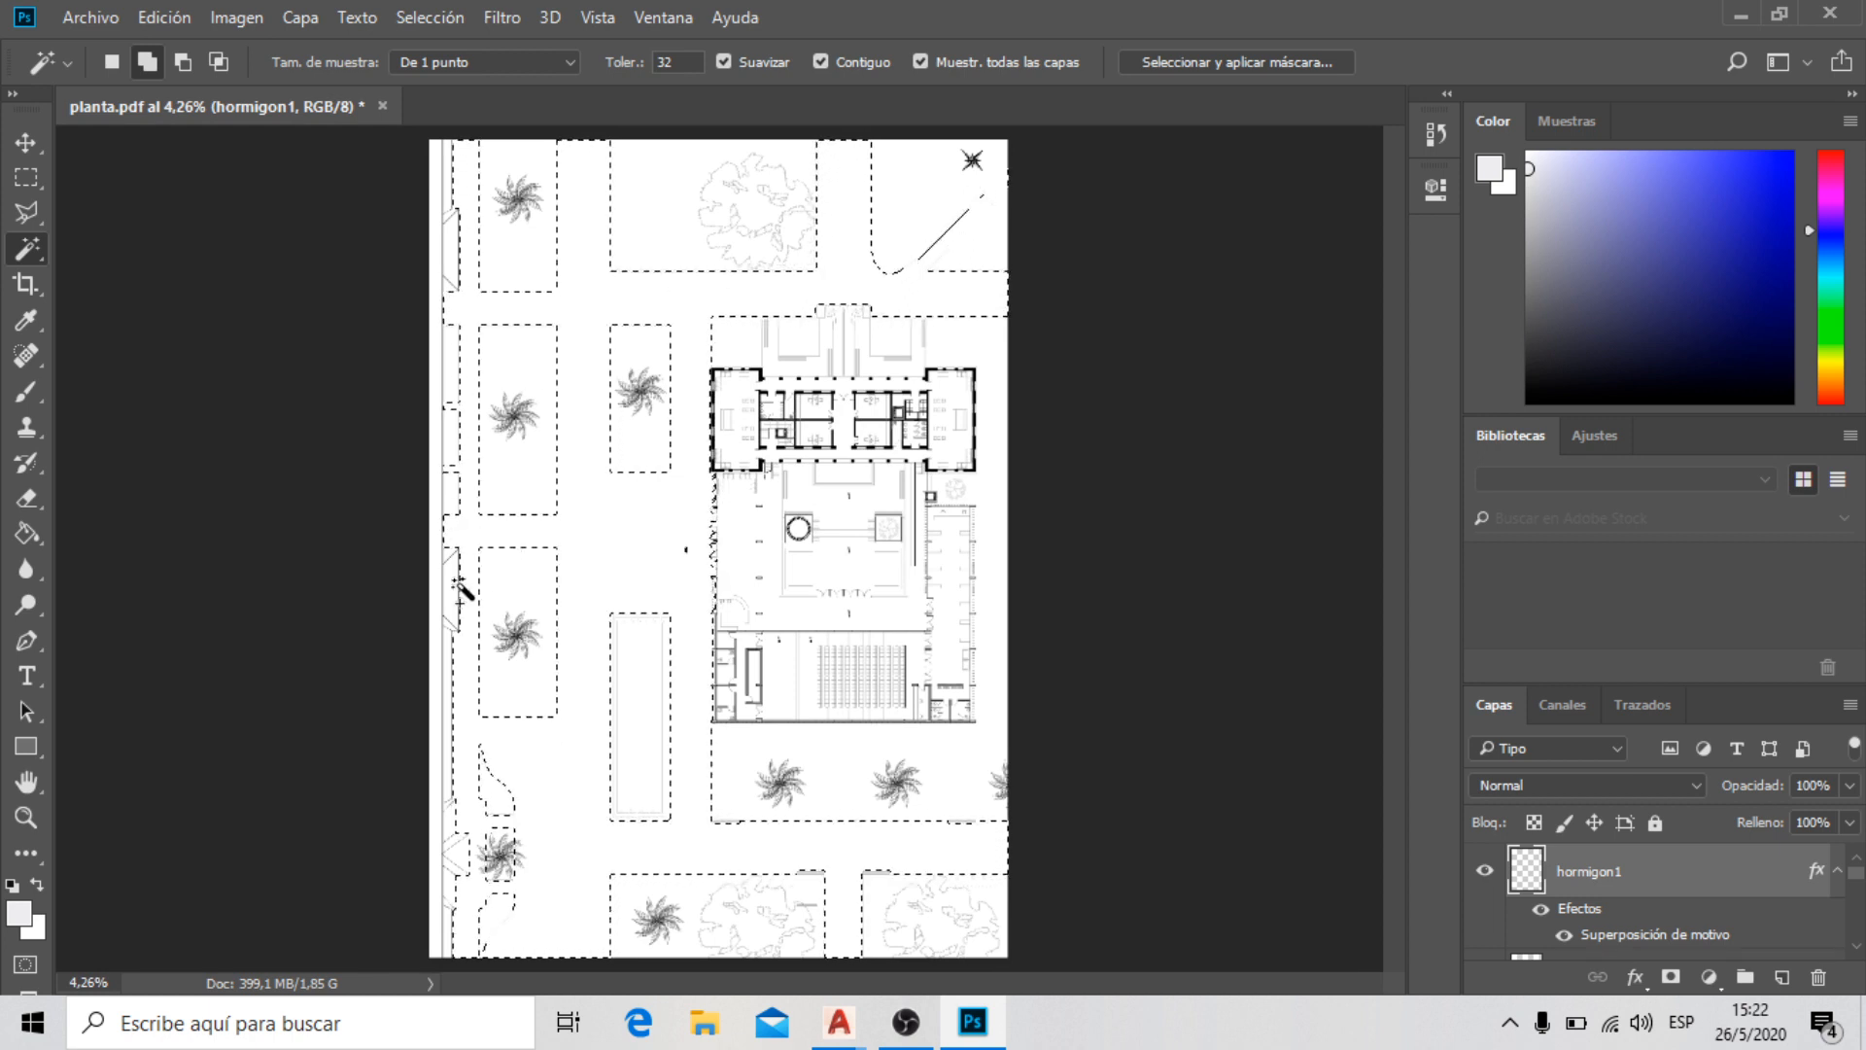
pyautogui.scroll(2, 508, 852)
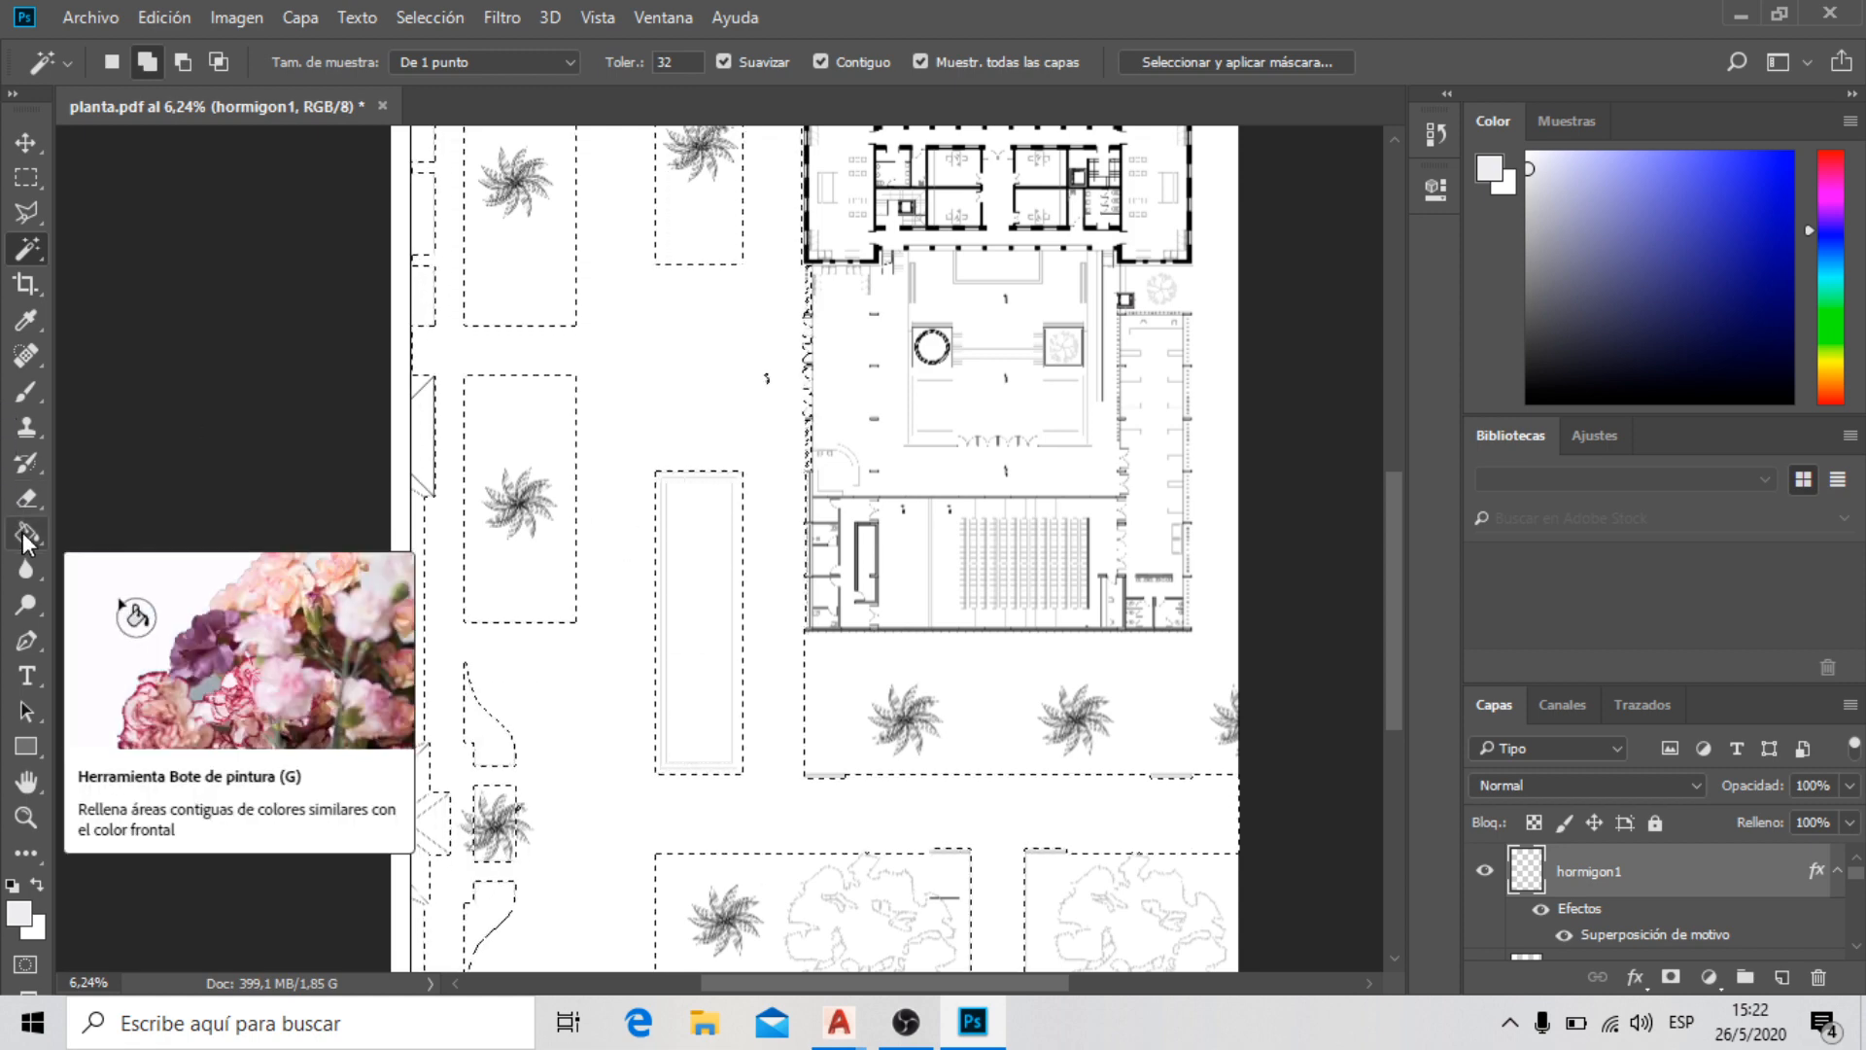
pyautogui.click(25, 537)
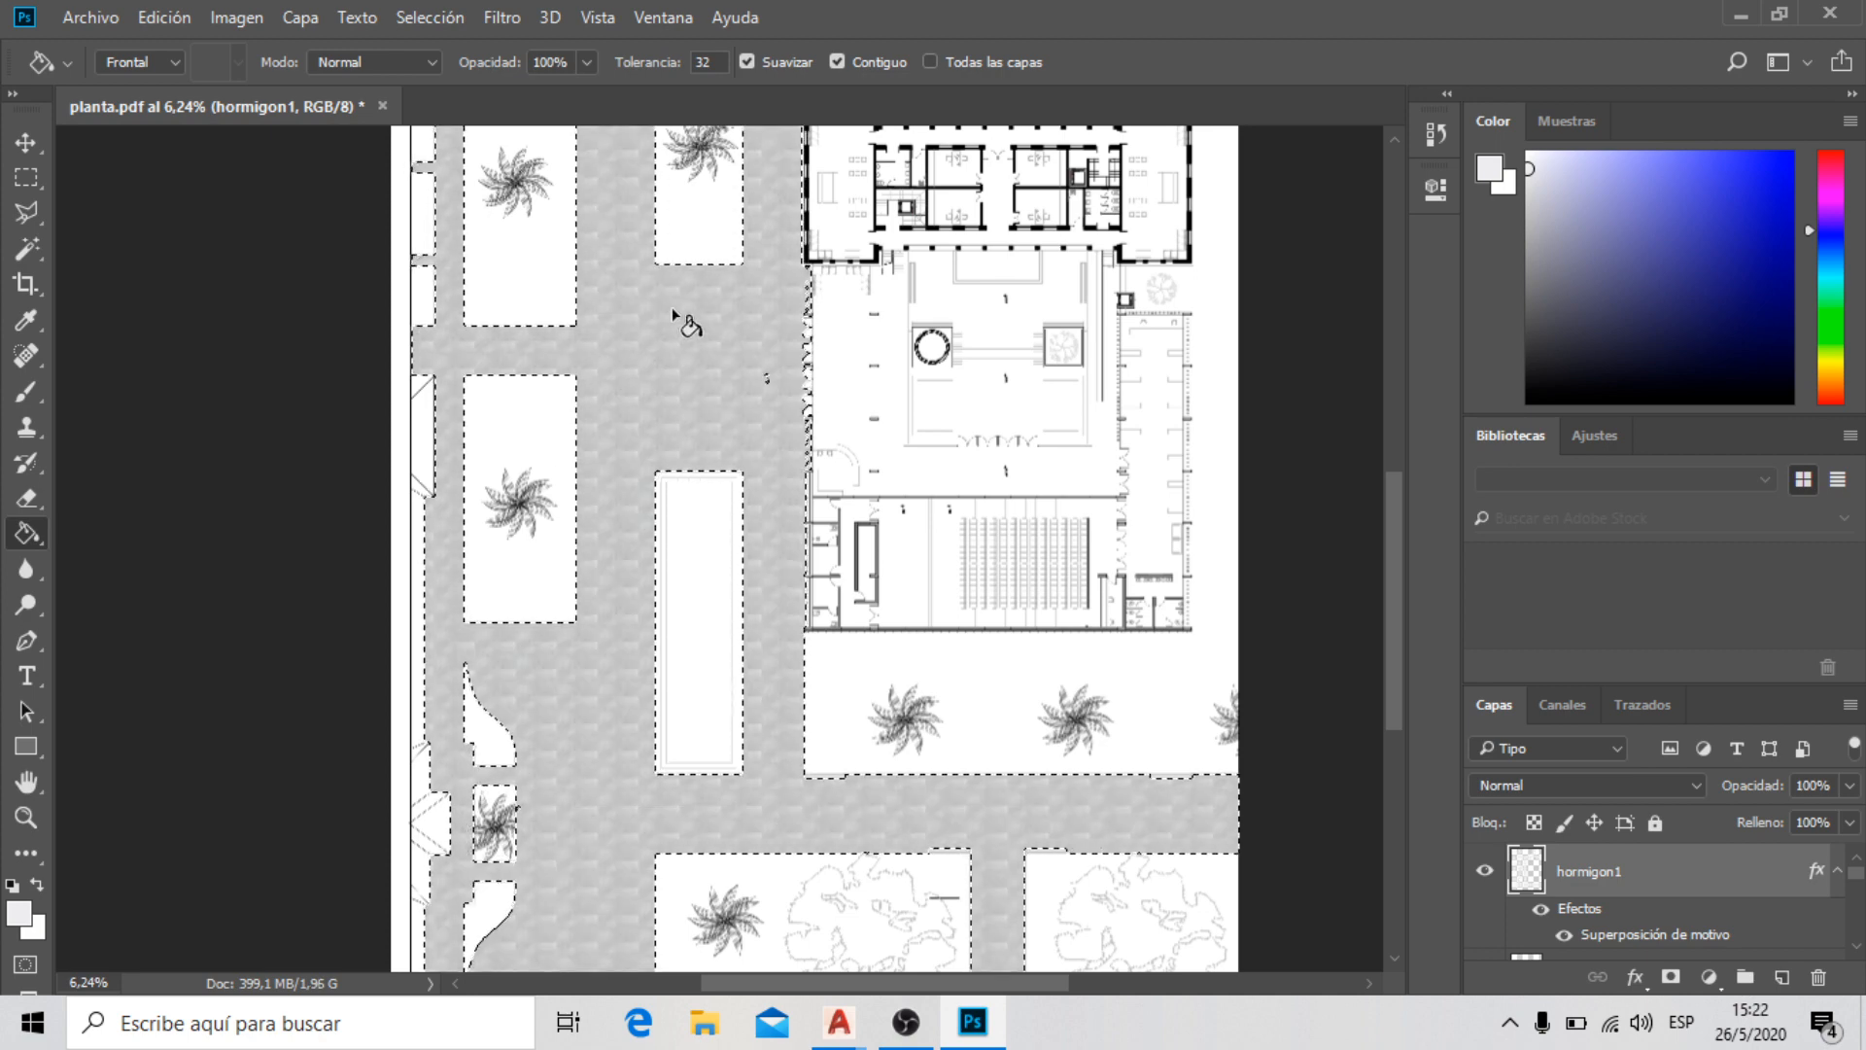
# Examine how the concrete pattern repeats across the filled paving, both close up and over the whole plan
pyautogui.scroll(6, 676, 321)
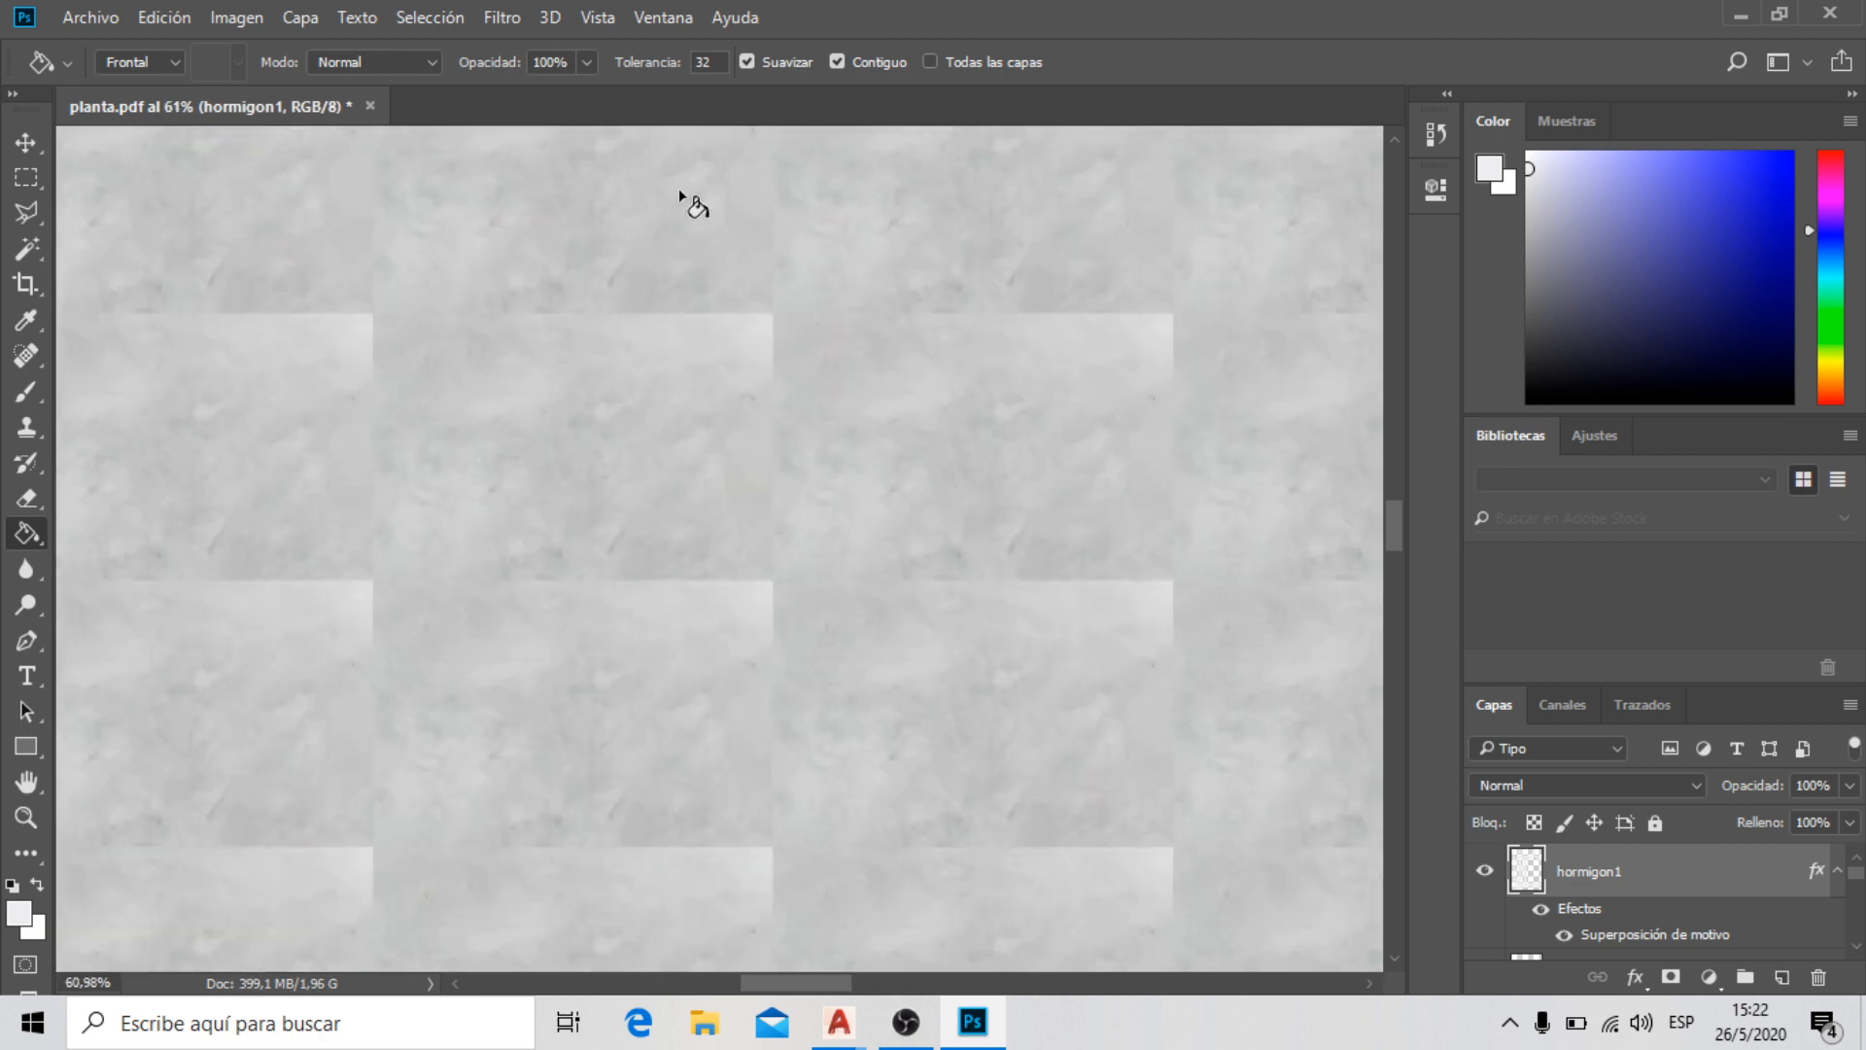
pyautogui.scroll(-4, 667, 238)
pyautogui.scroll(-1, 562, 395)
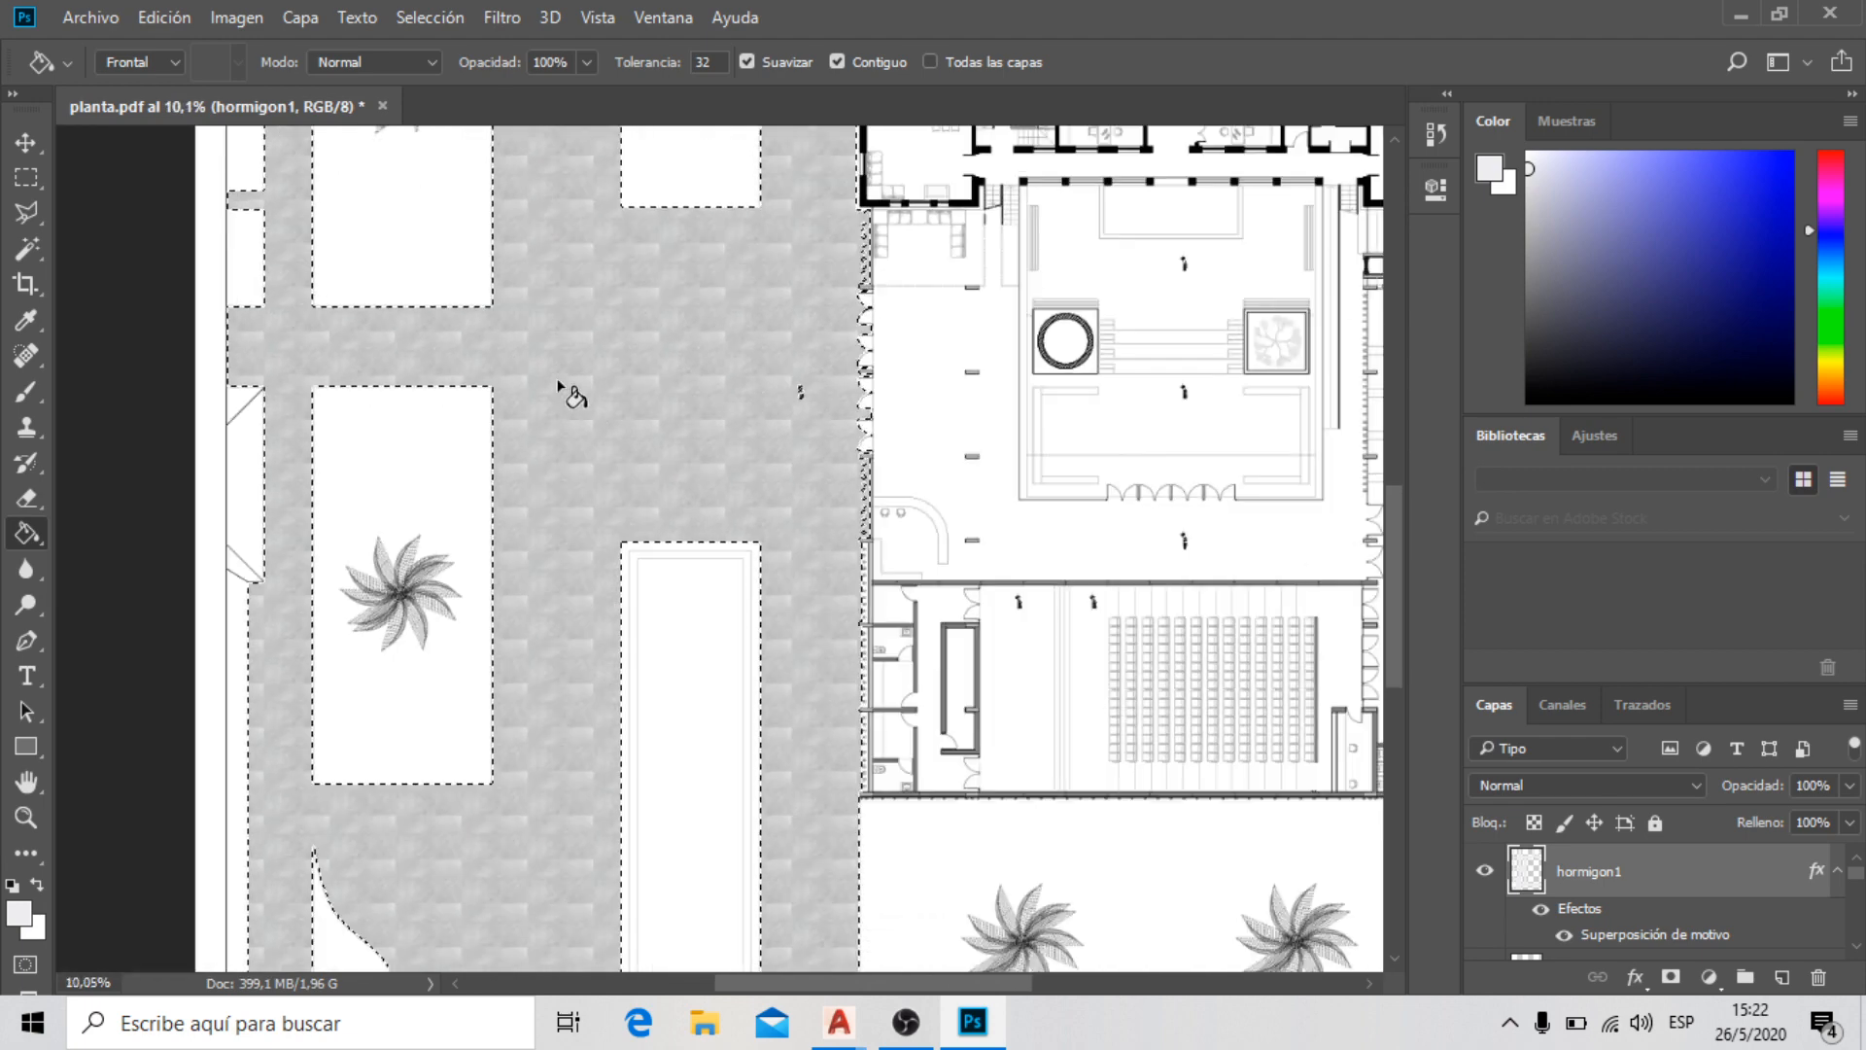
pyautogui.scroll(4, 279, 346)
pyautogui.scroll(1, 213, 309)
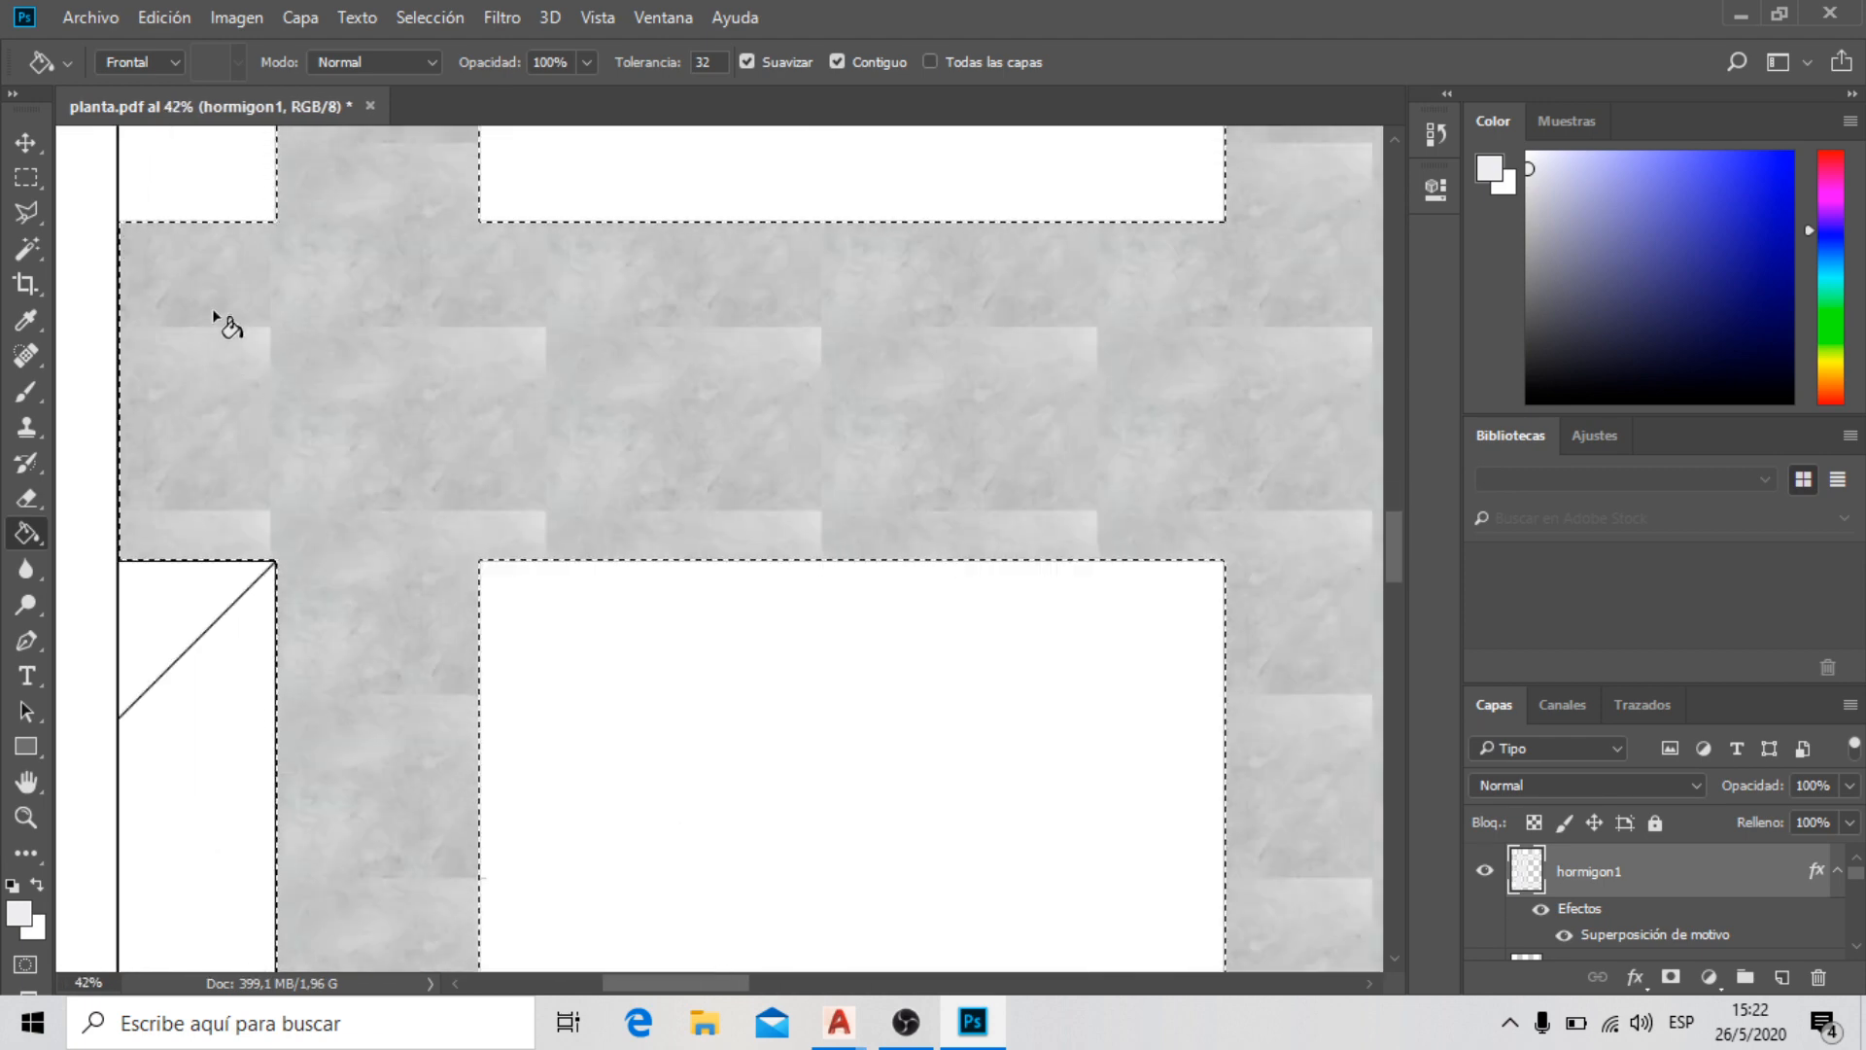
pyautogui.scroll(-3, 225, 305)
pyautogui.scroll(-2, 243, 309)
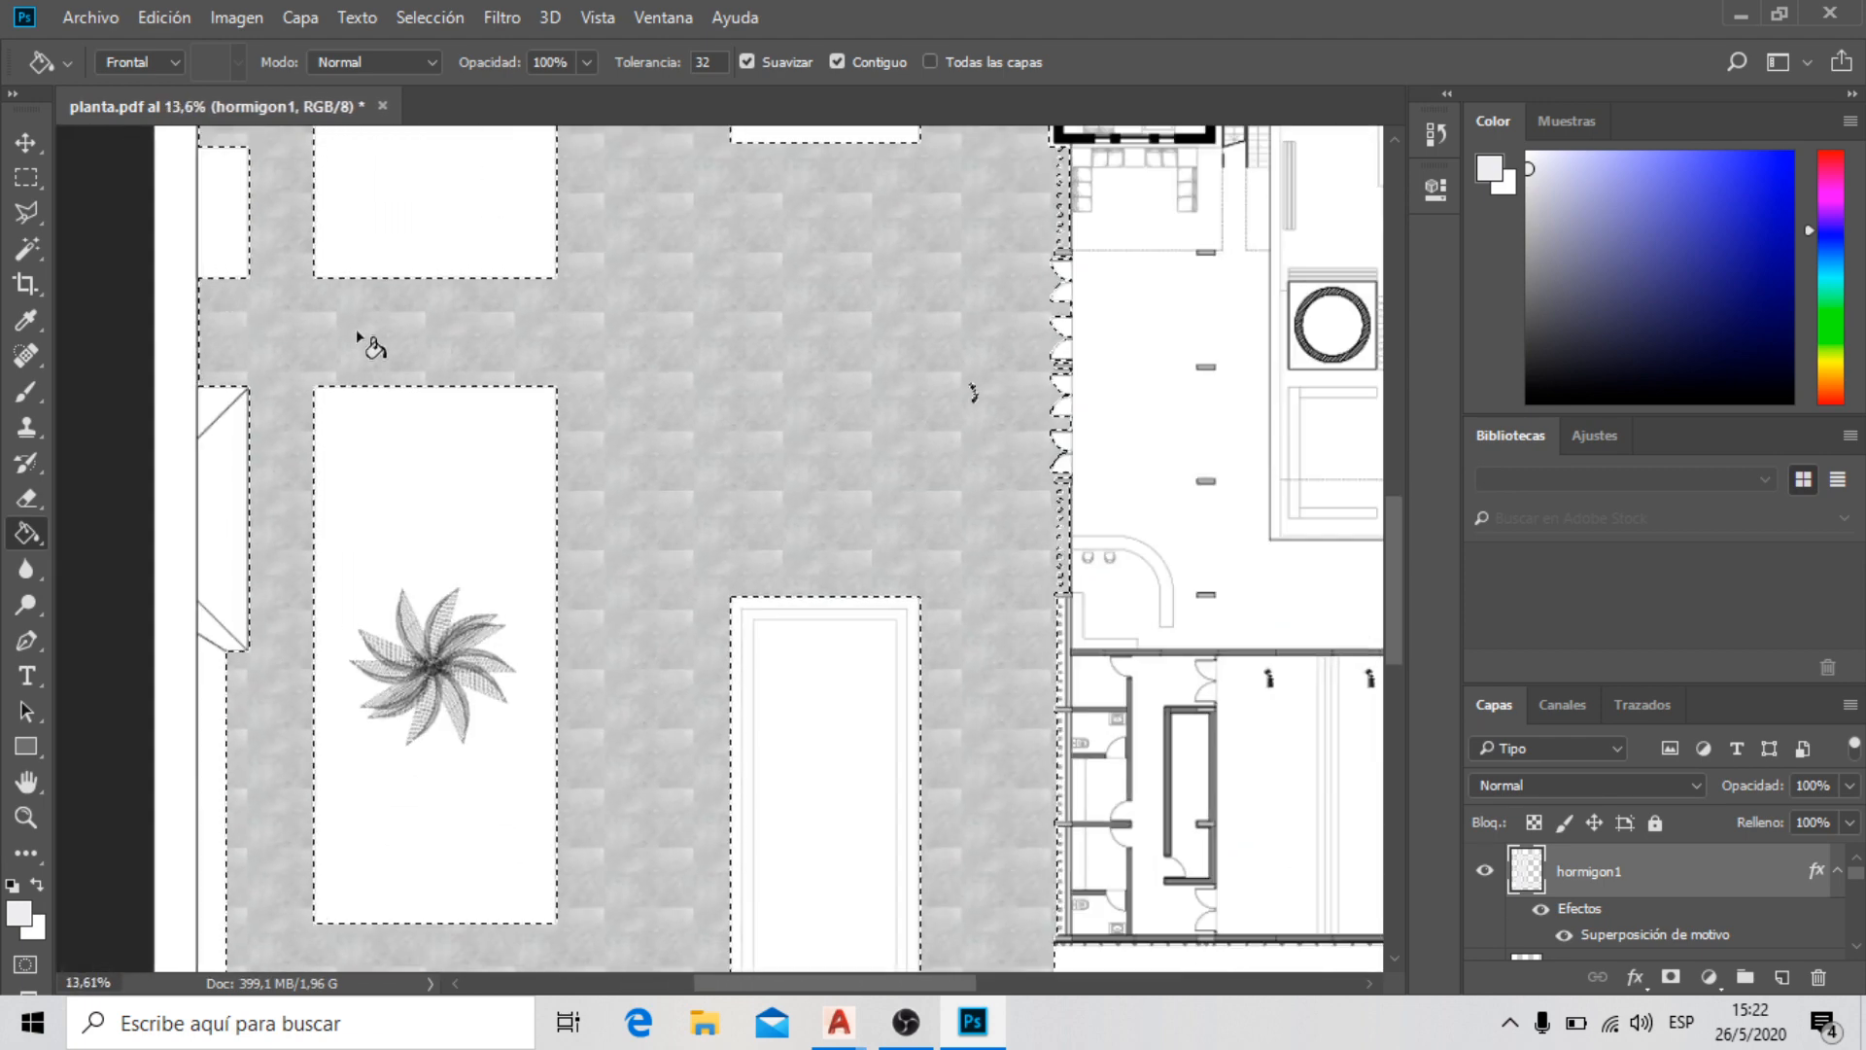
pyautogui.scroll(1, 754, 479)
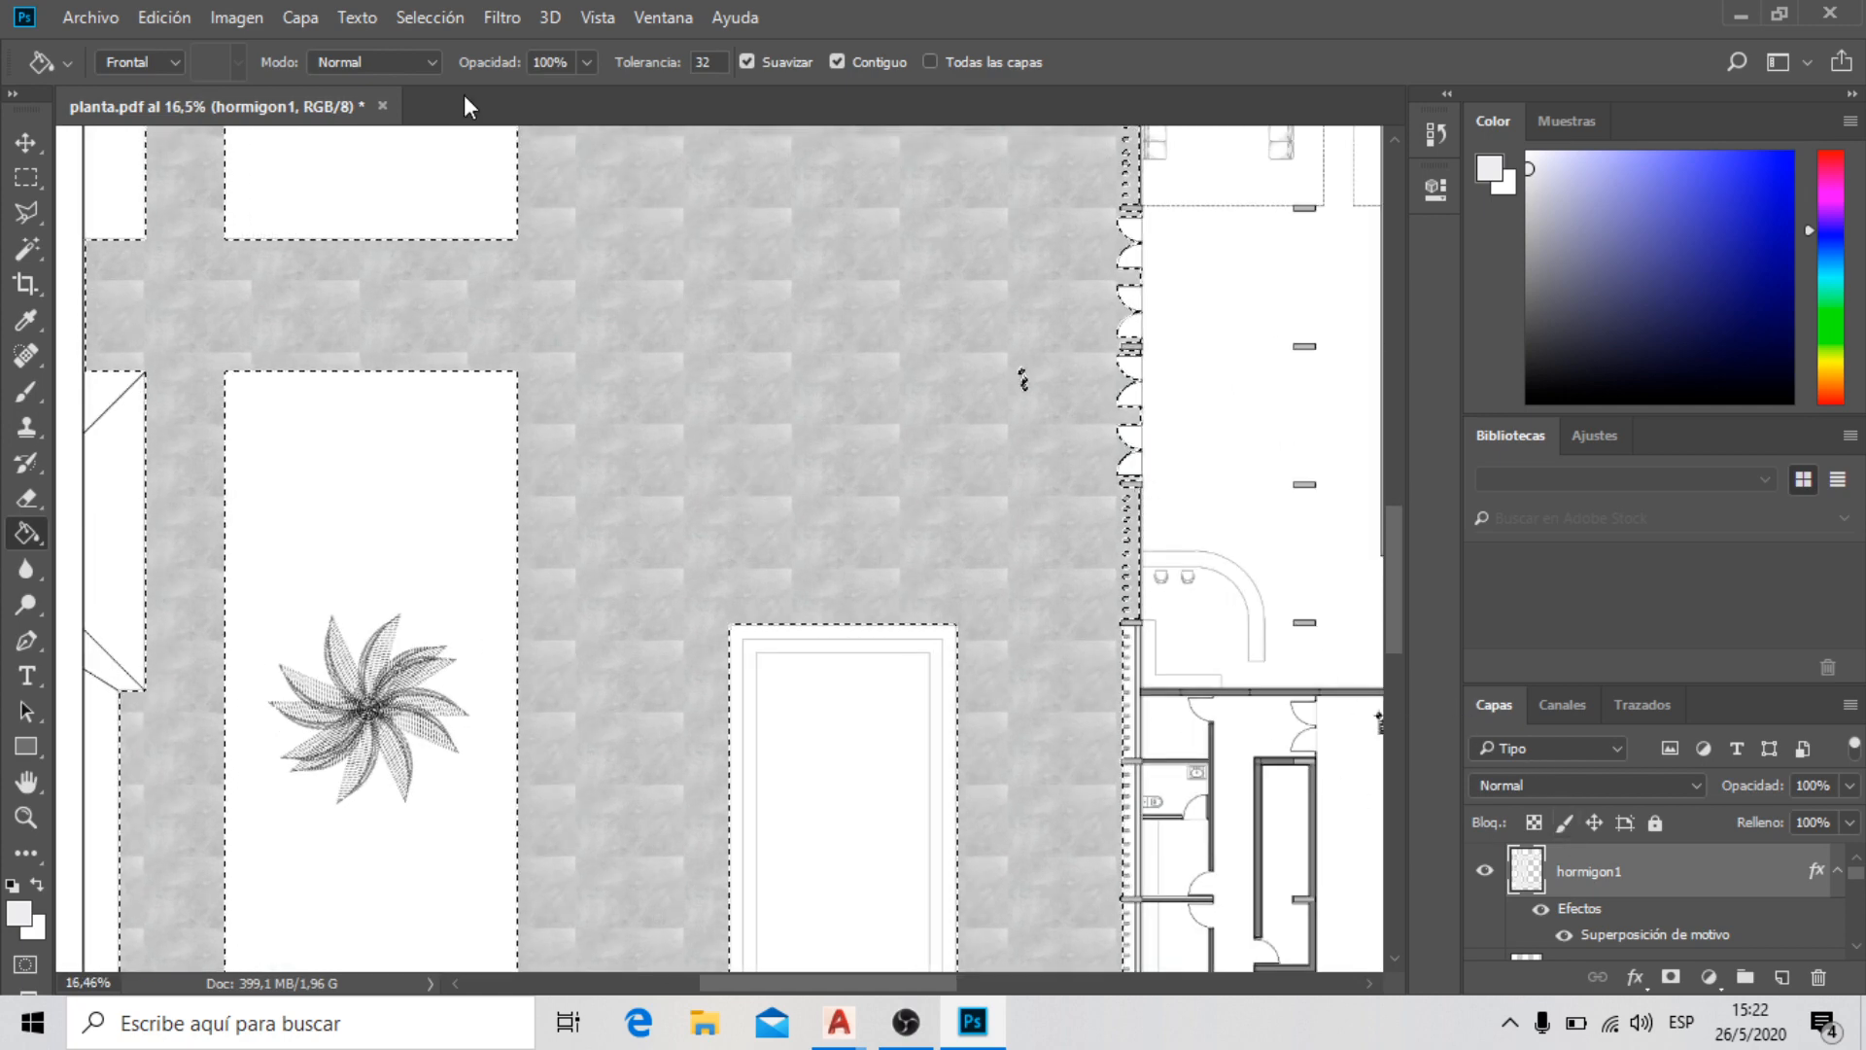
# Deselect the paving and set the scale of the hormigon1 layer's pattern overlay to 100%
pyautogui.click(425, 17)
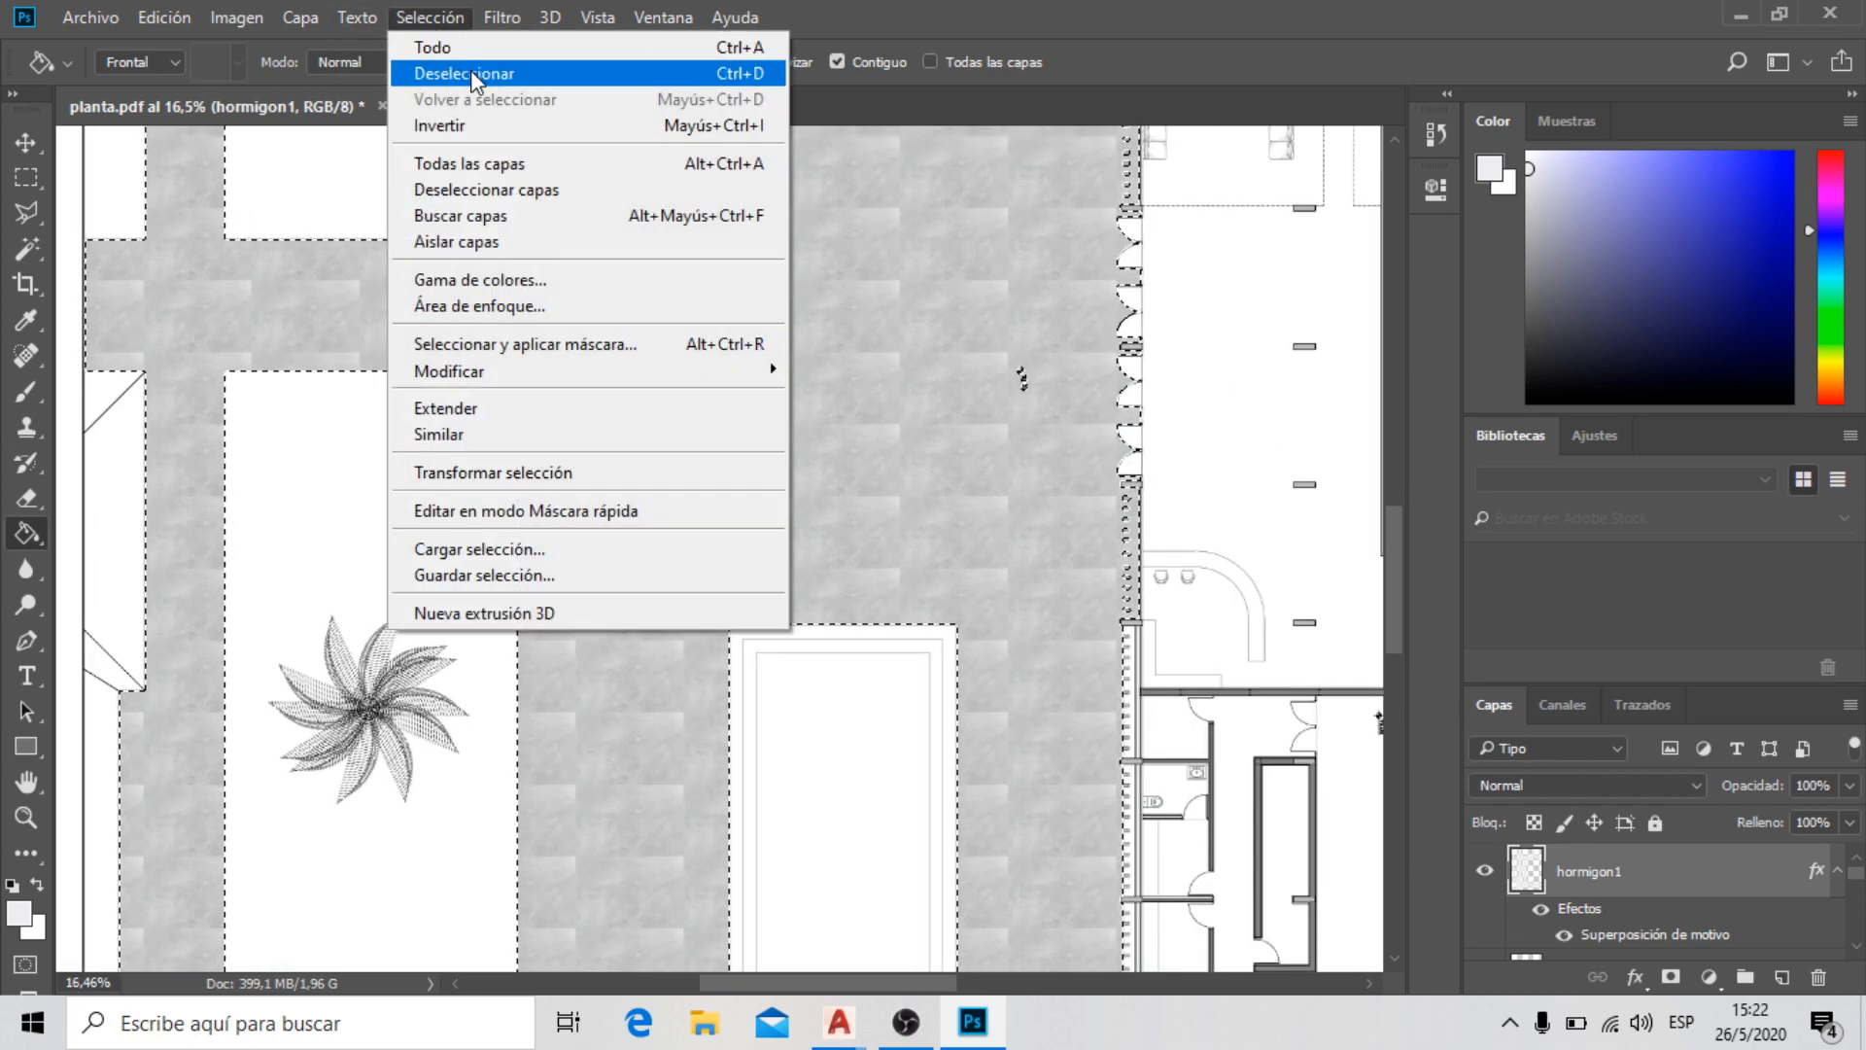
pyautogui.click(470, 73)
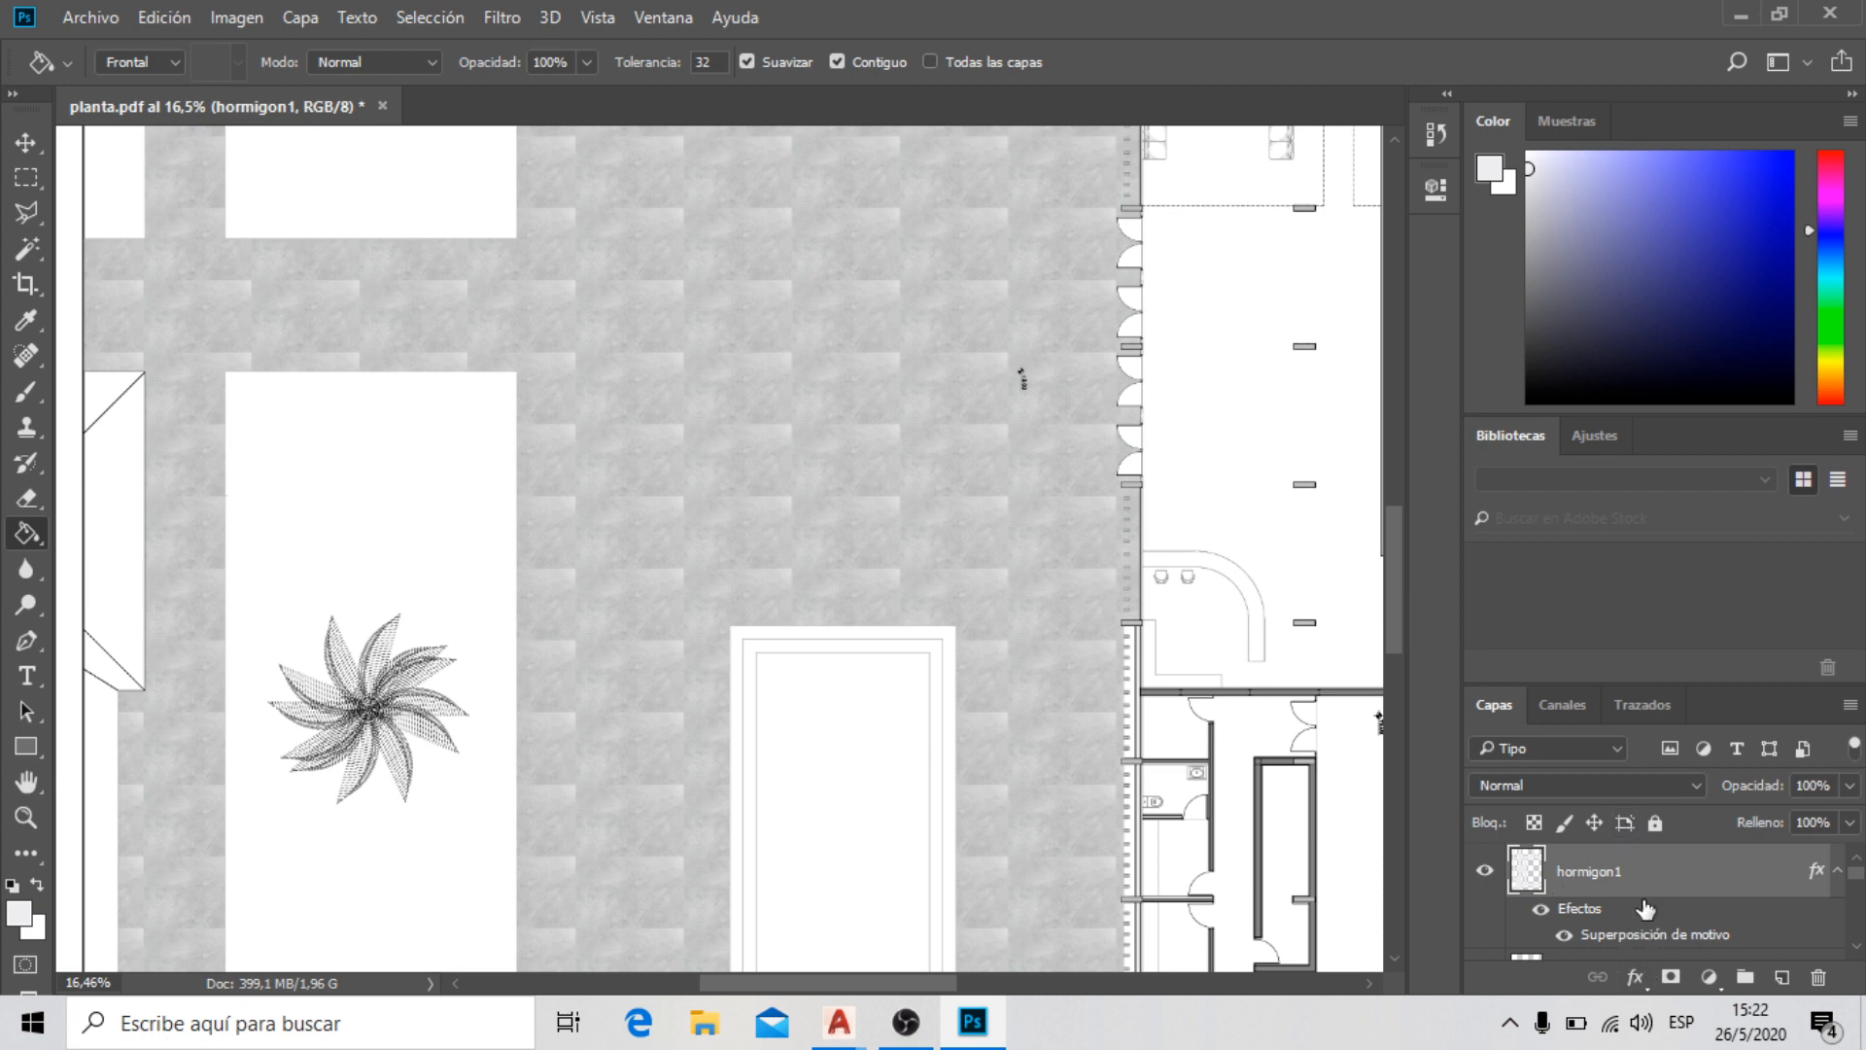
pyautogui.click(1635, 979)
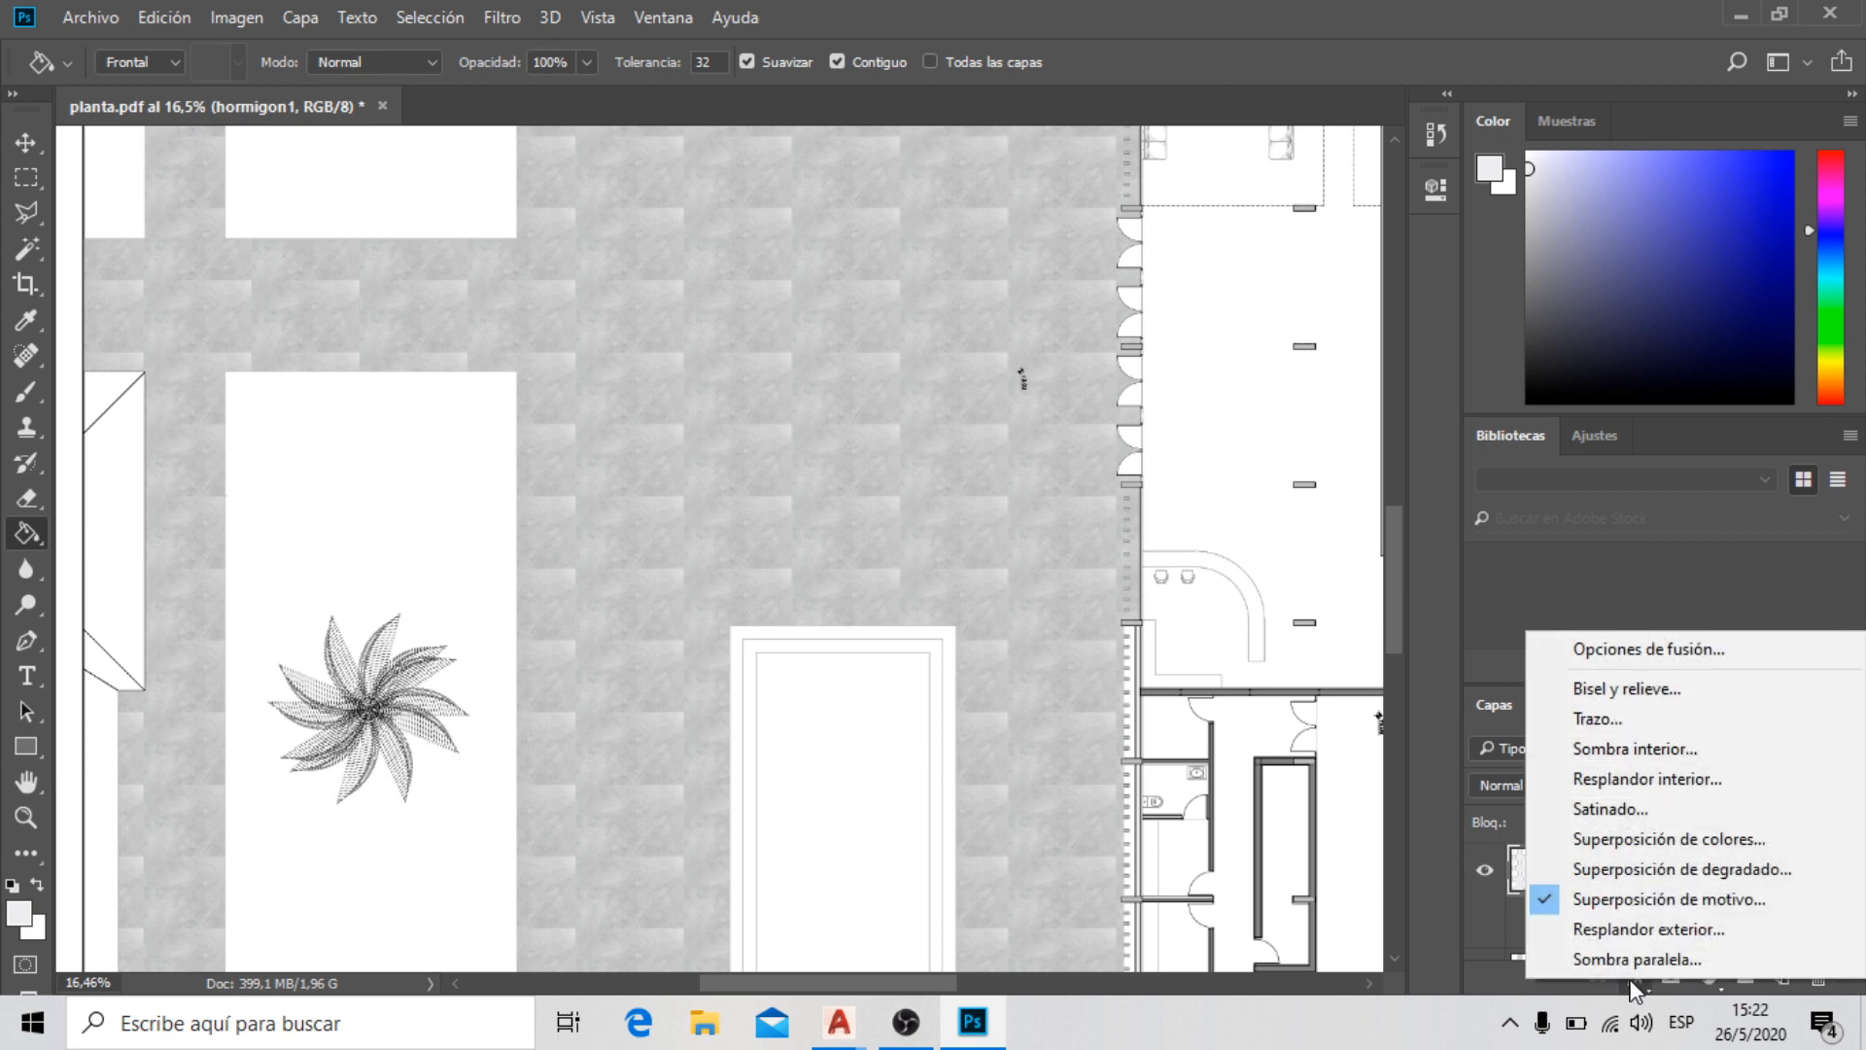
pyautogui.click(1669, 902)
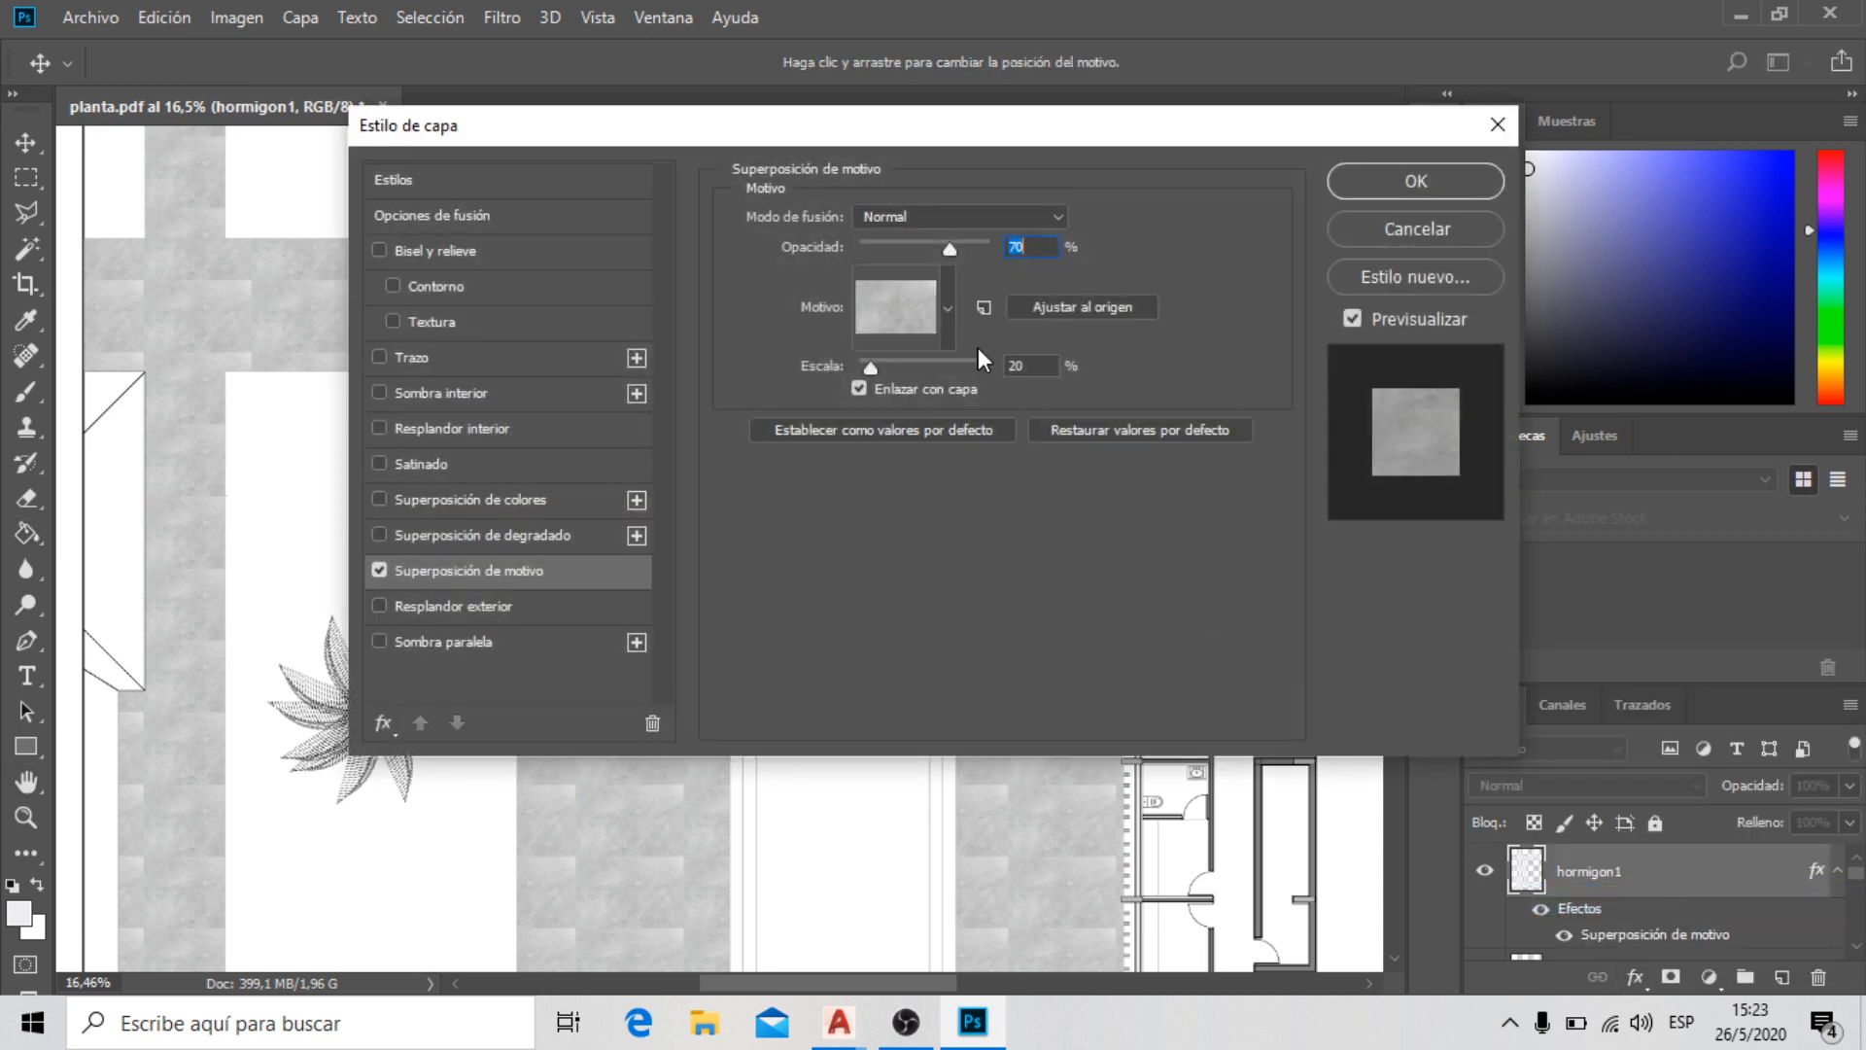
pyautogui.moveTo(1034, 366); pyautogui.dragTo(987, 377)
pyautogui.write('1')
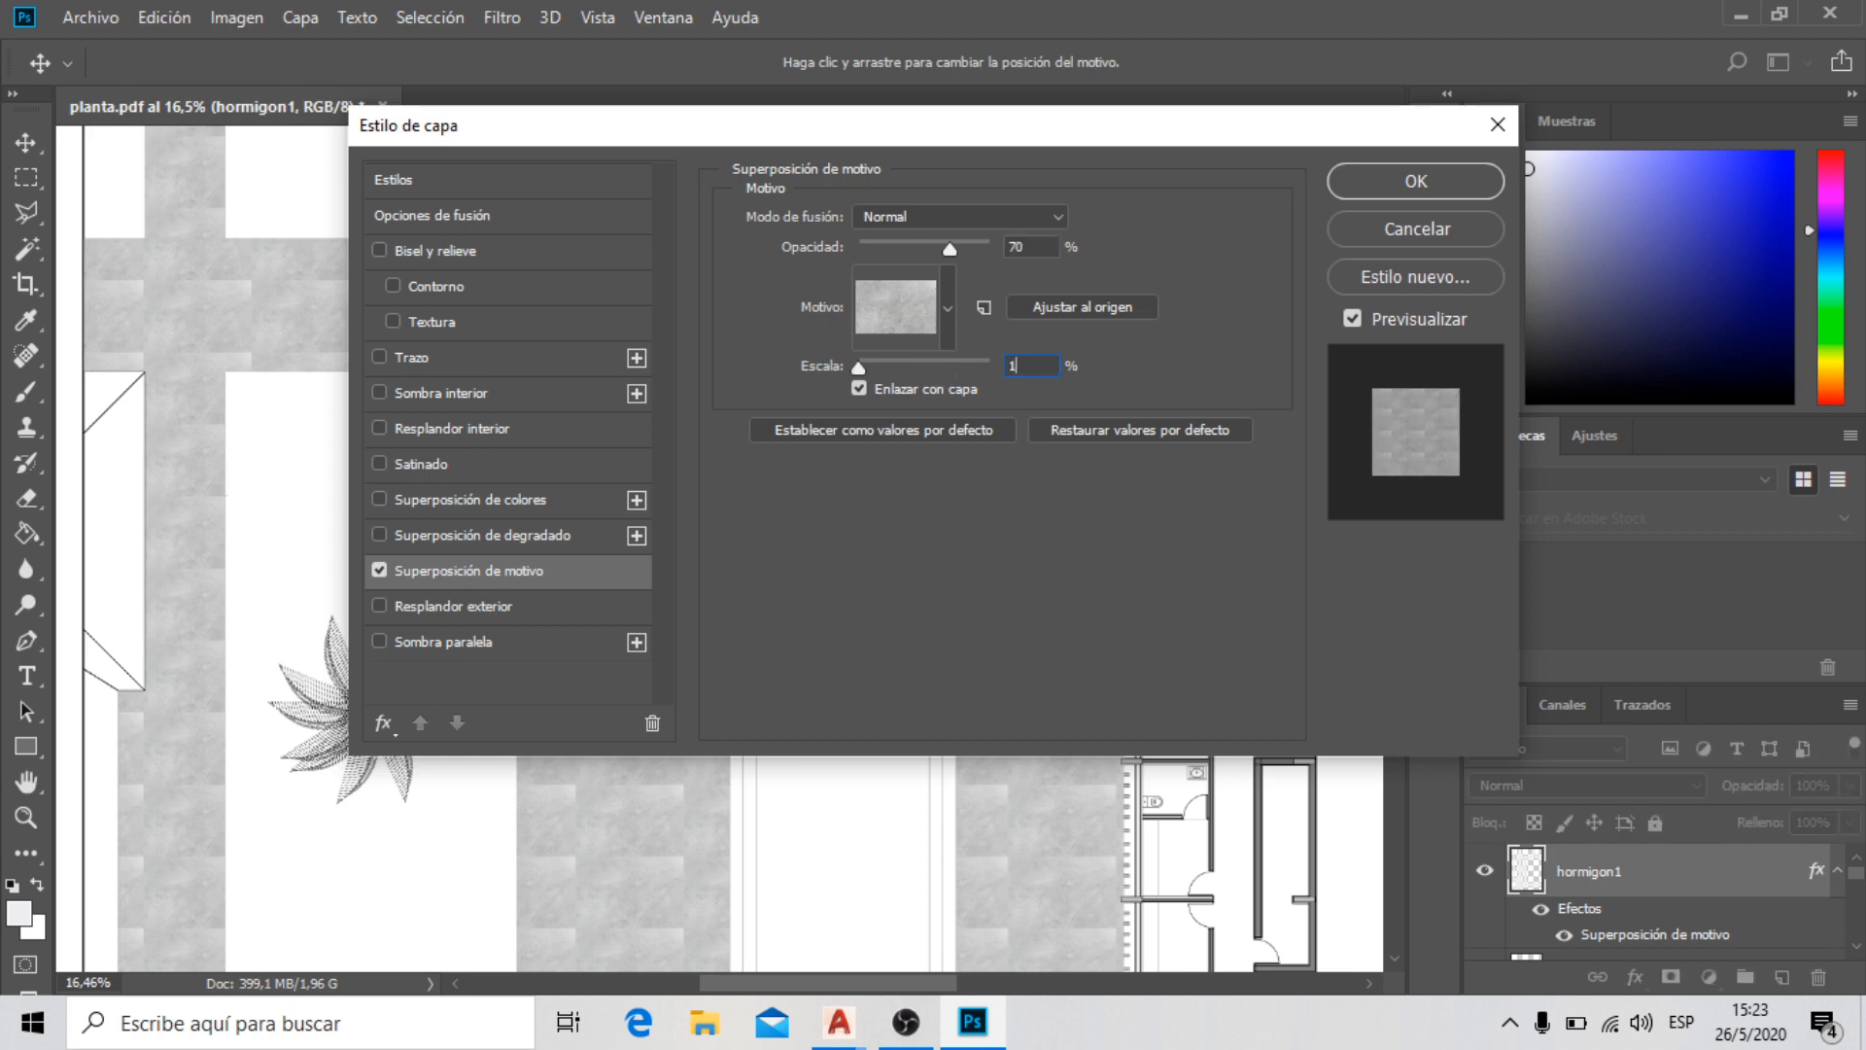
pyautogui.write('00')
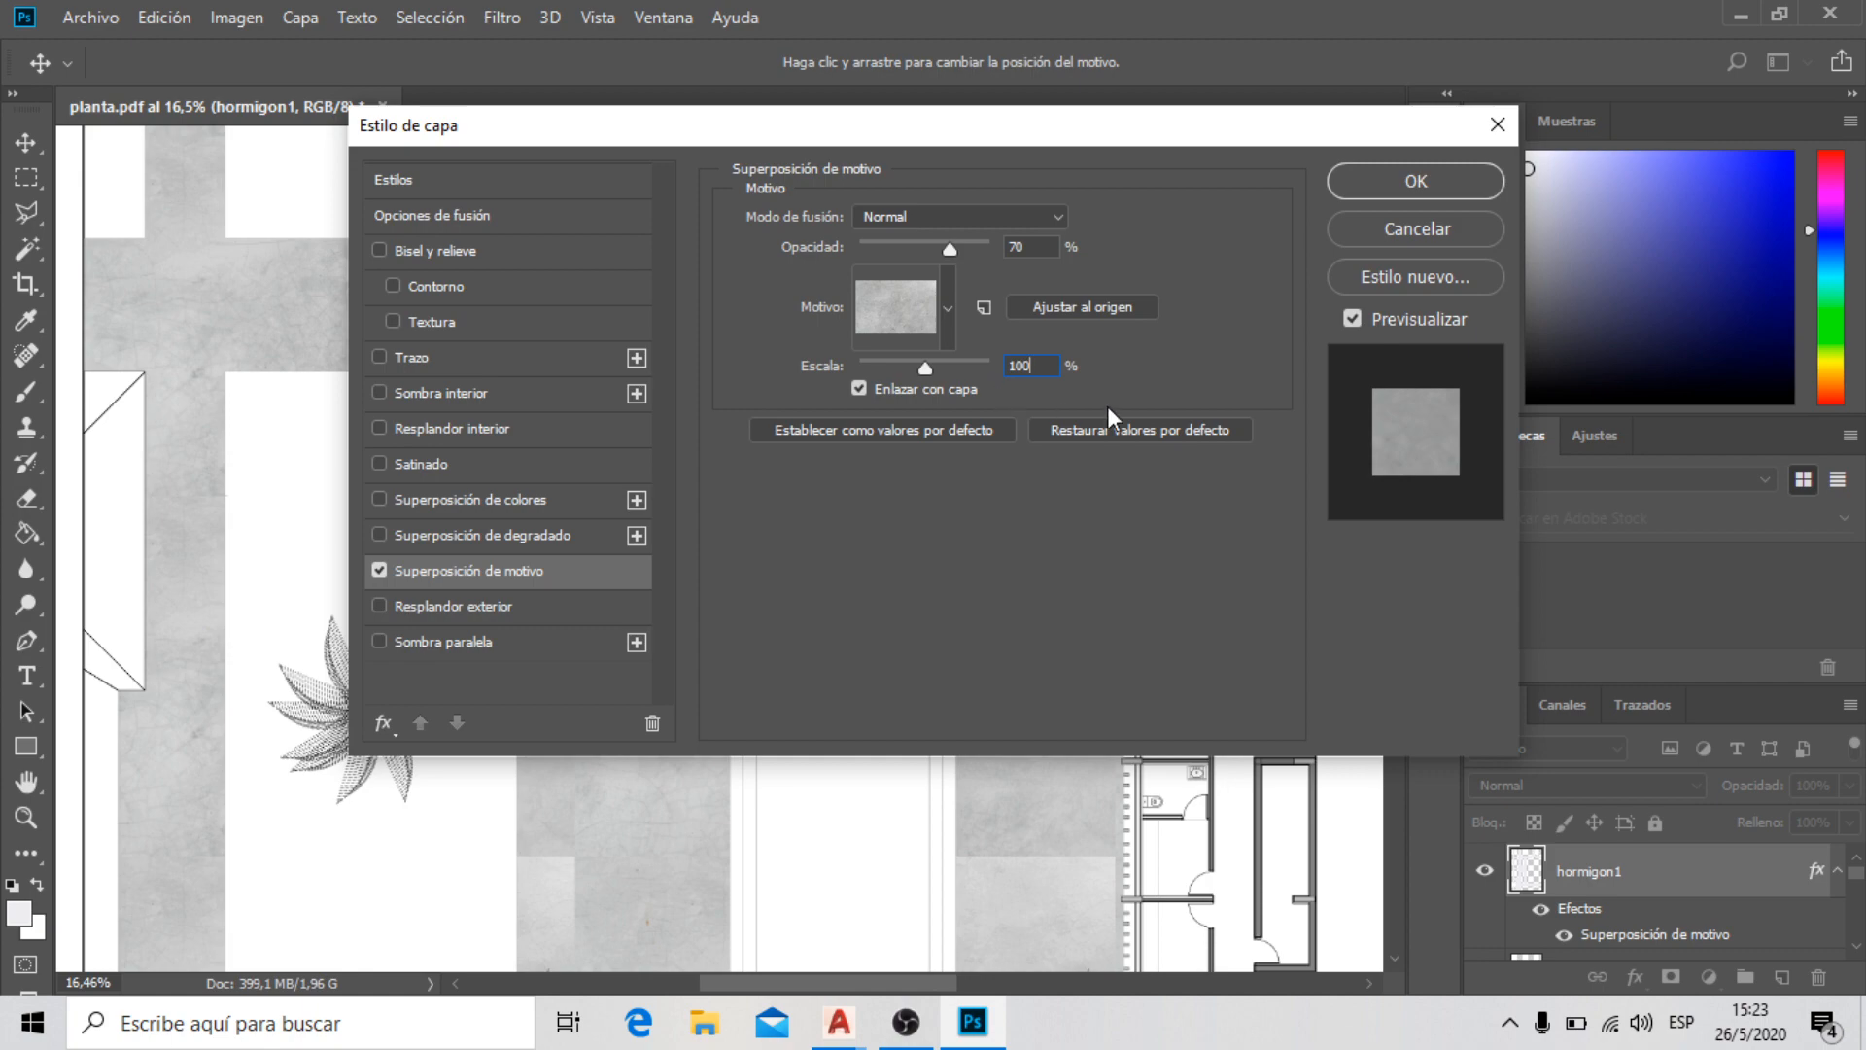
pyautogui.click(1416, 181)
pyautogui.press('g')
# Set the scale of the hormigon1 layer's pattern overlay to 500%
pyautogui.scroll(5, 700, 388)
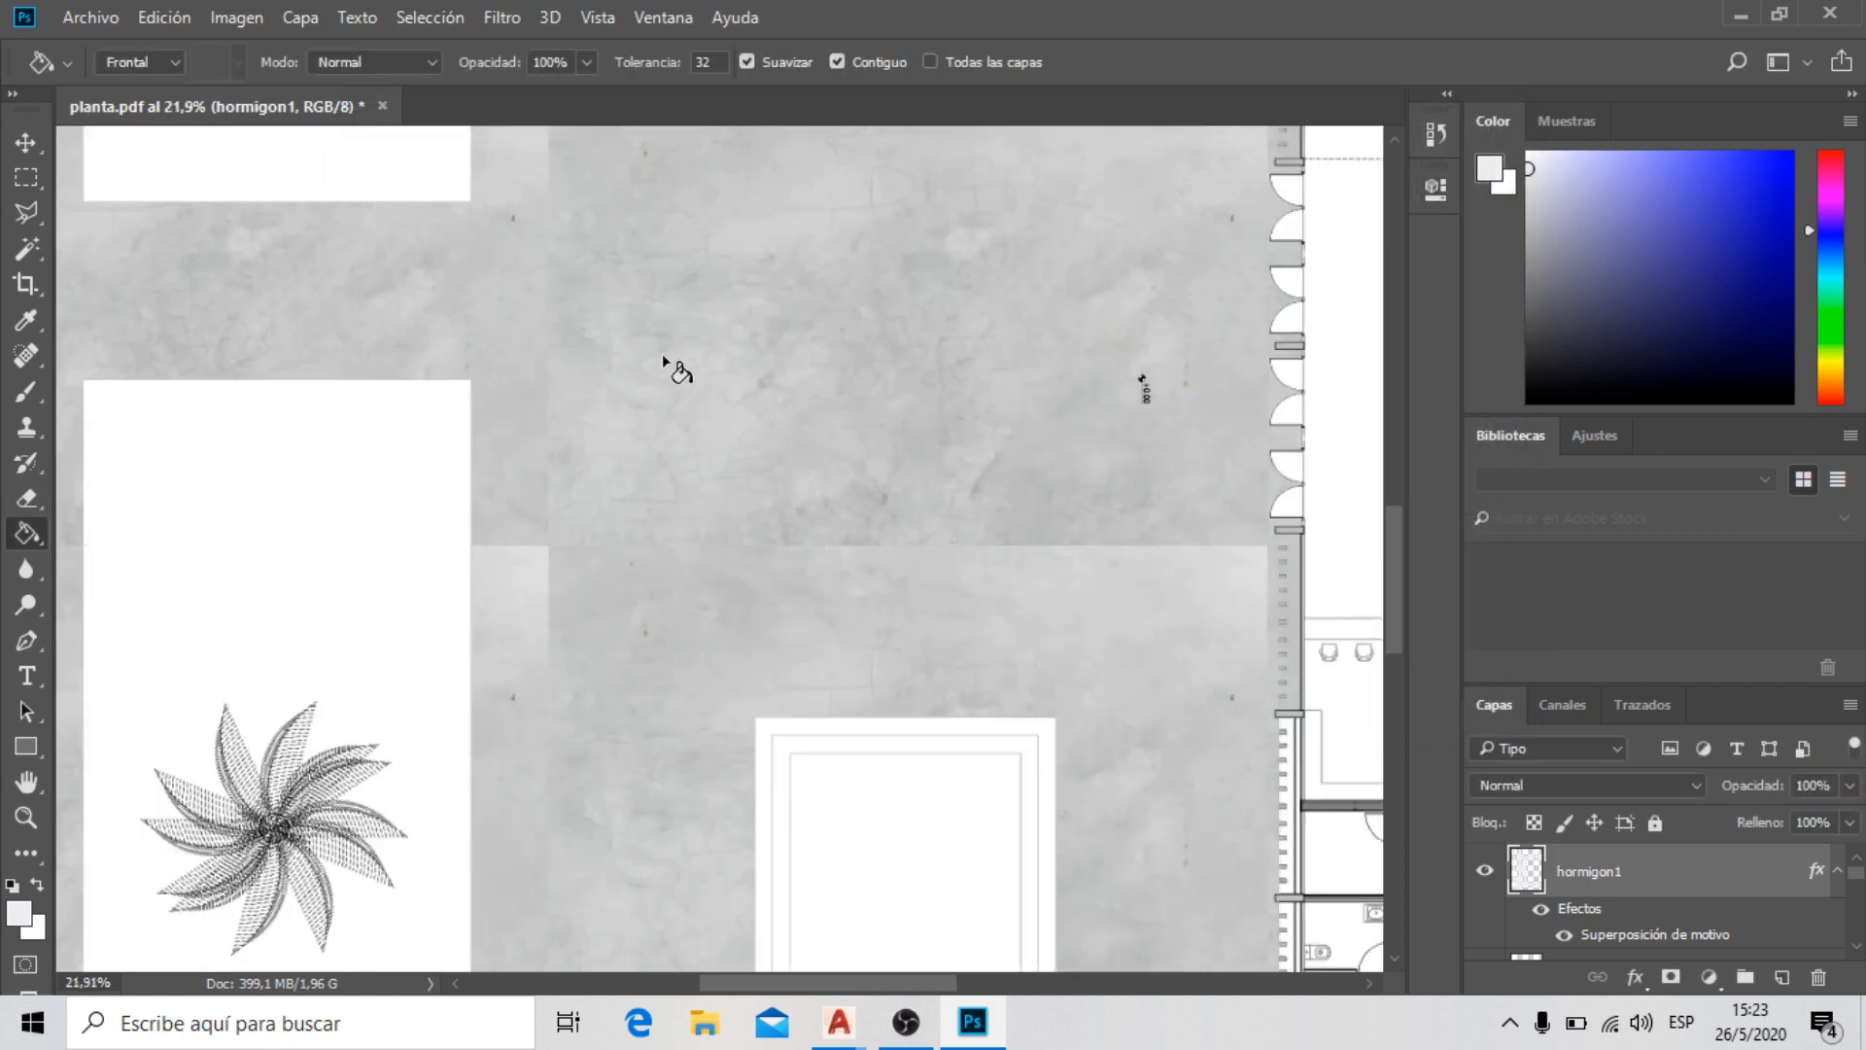
pyautogui.scroll(-10, 670, 379)
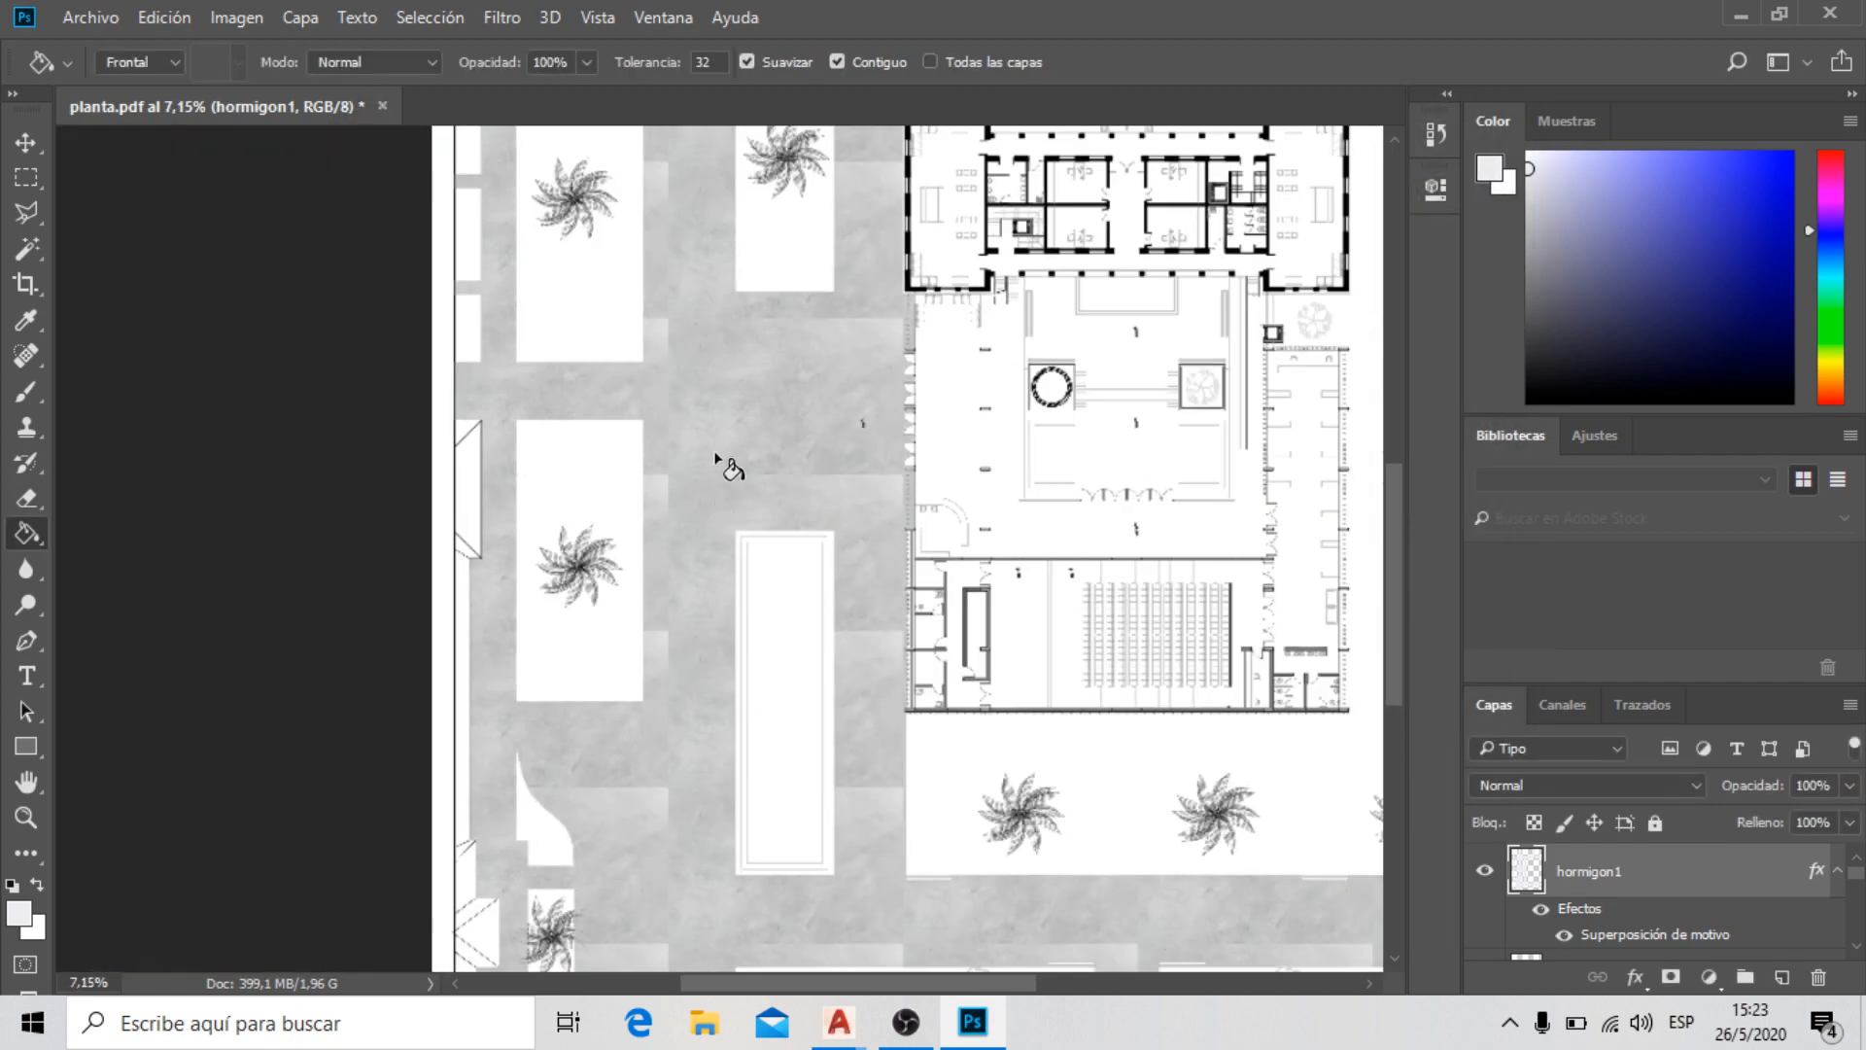
pyautogui.scroll(7, 719, 461)
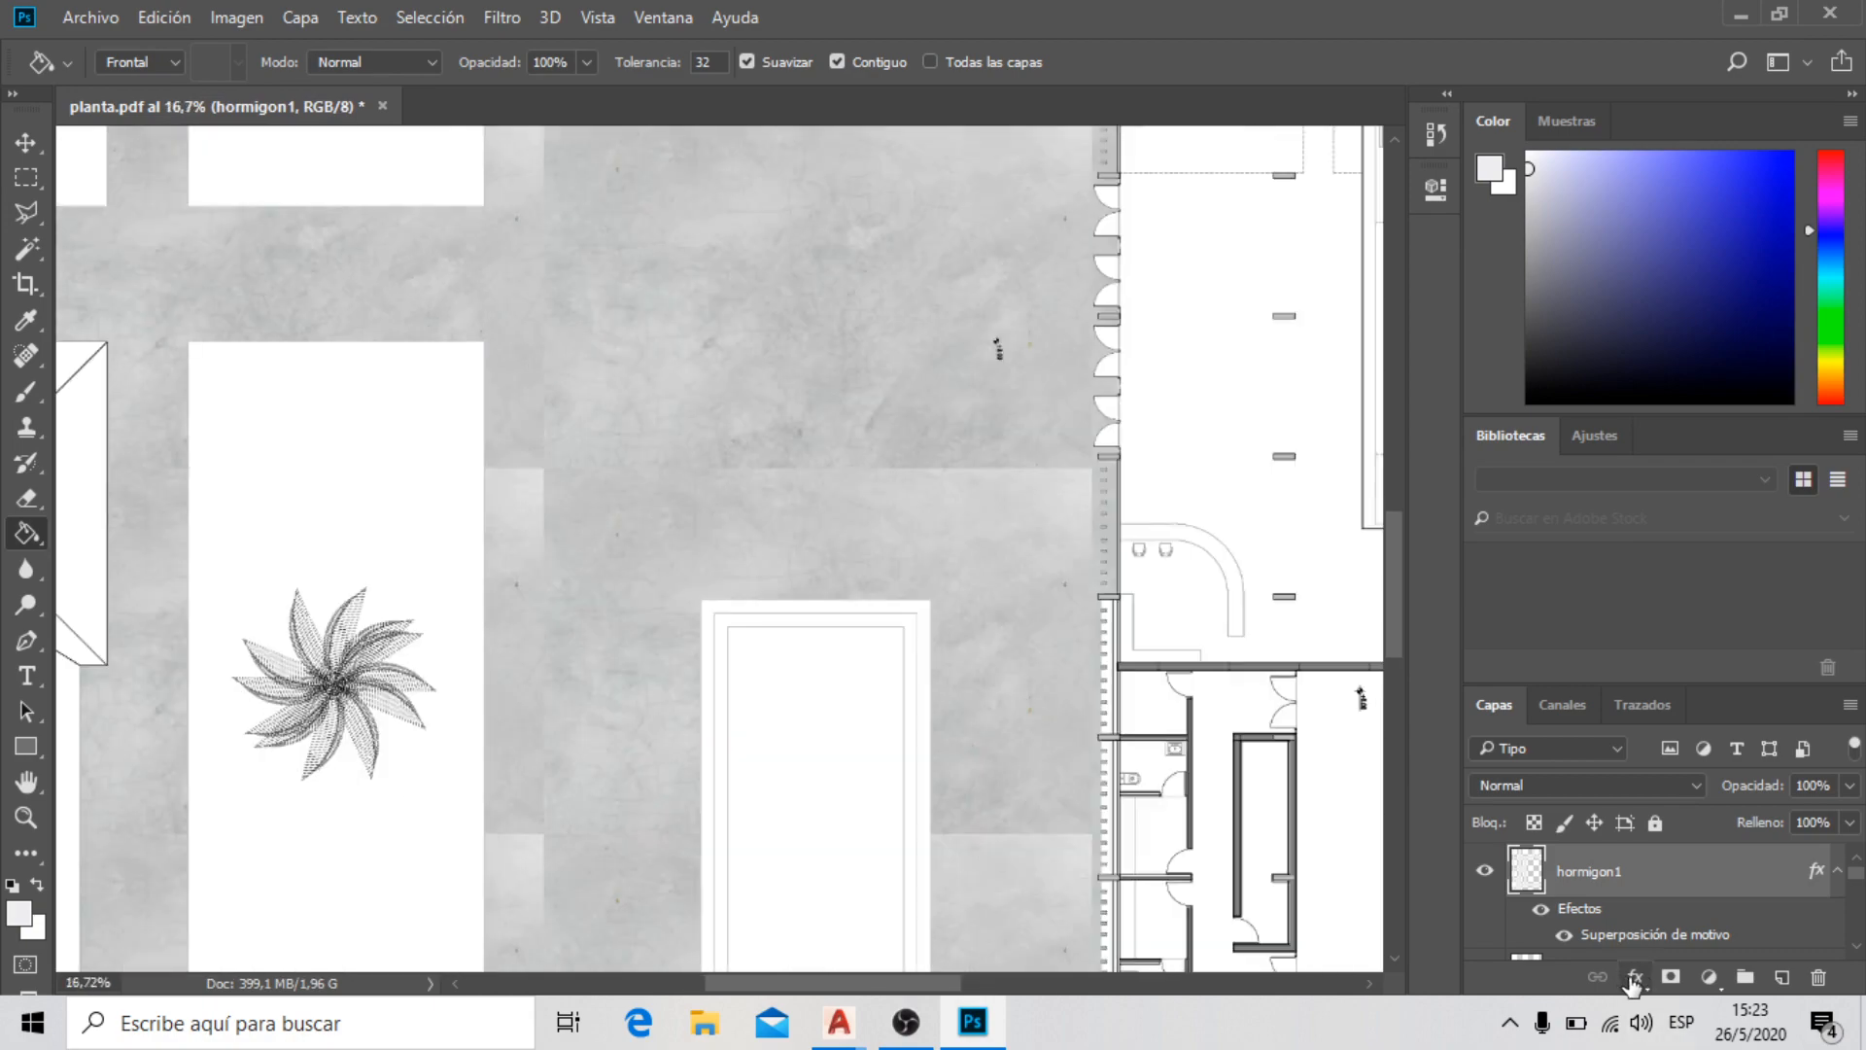
pyautogui.click(1636, 977)
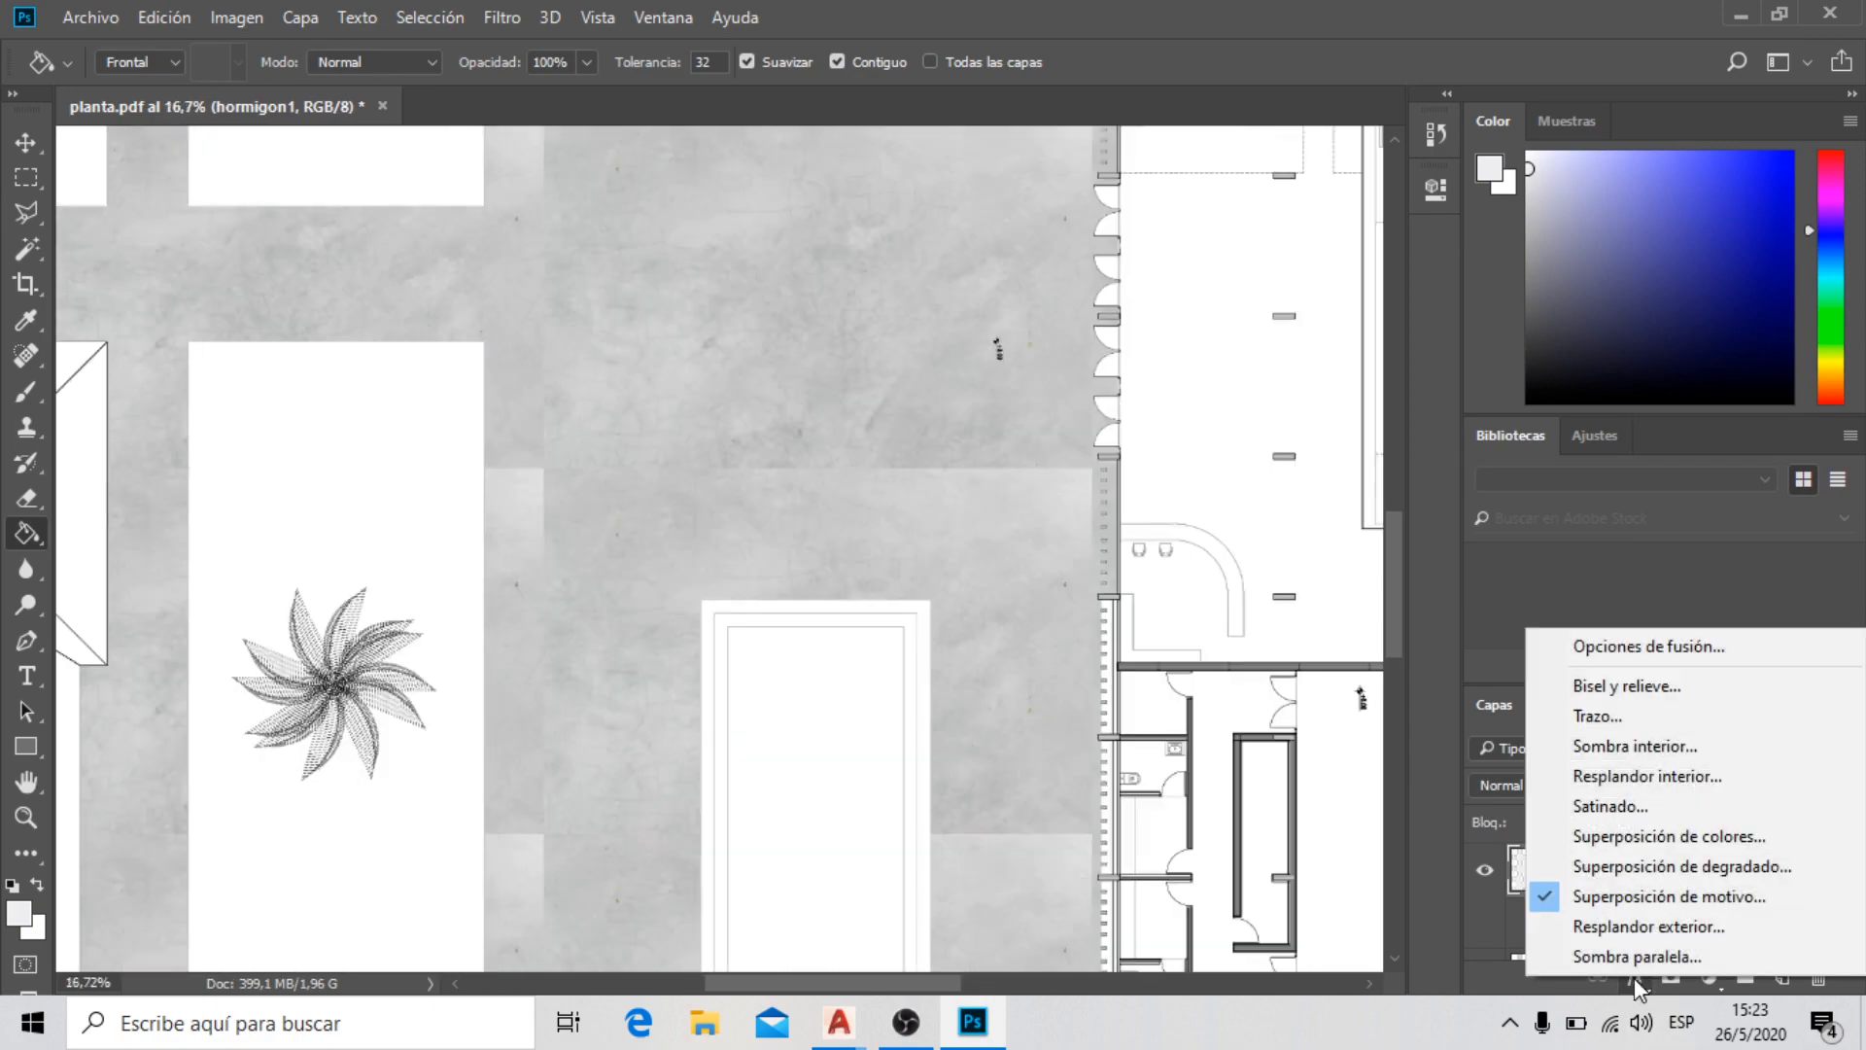
pyautogui.click(1670, 896)
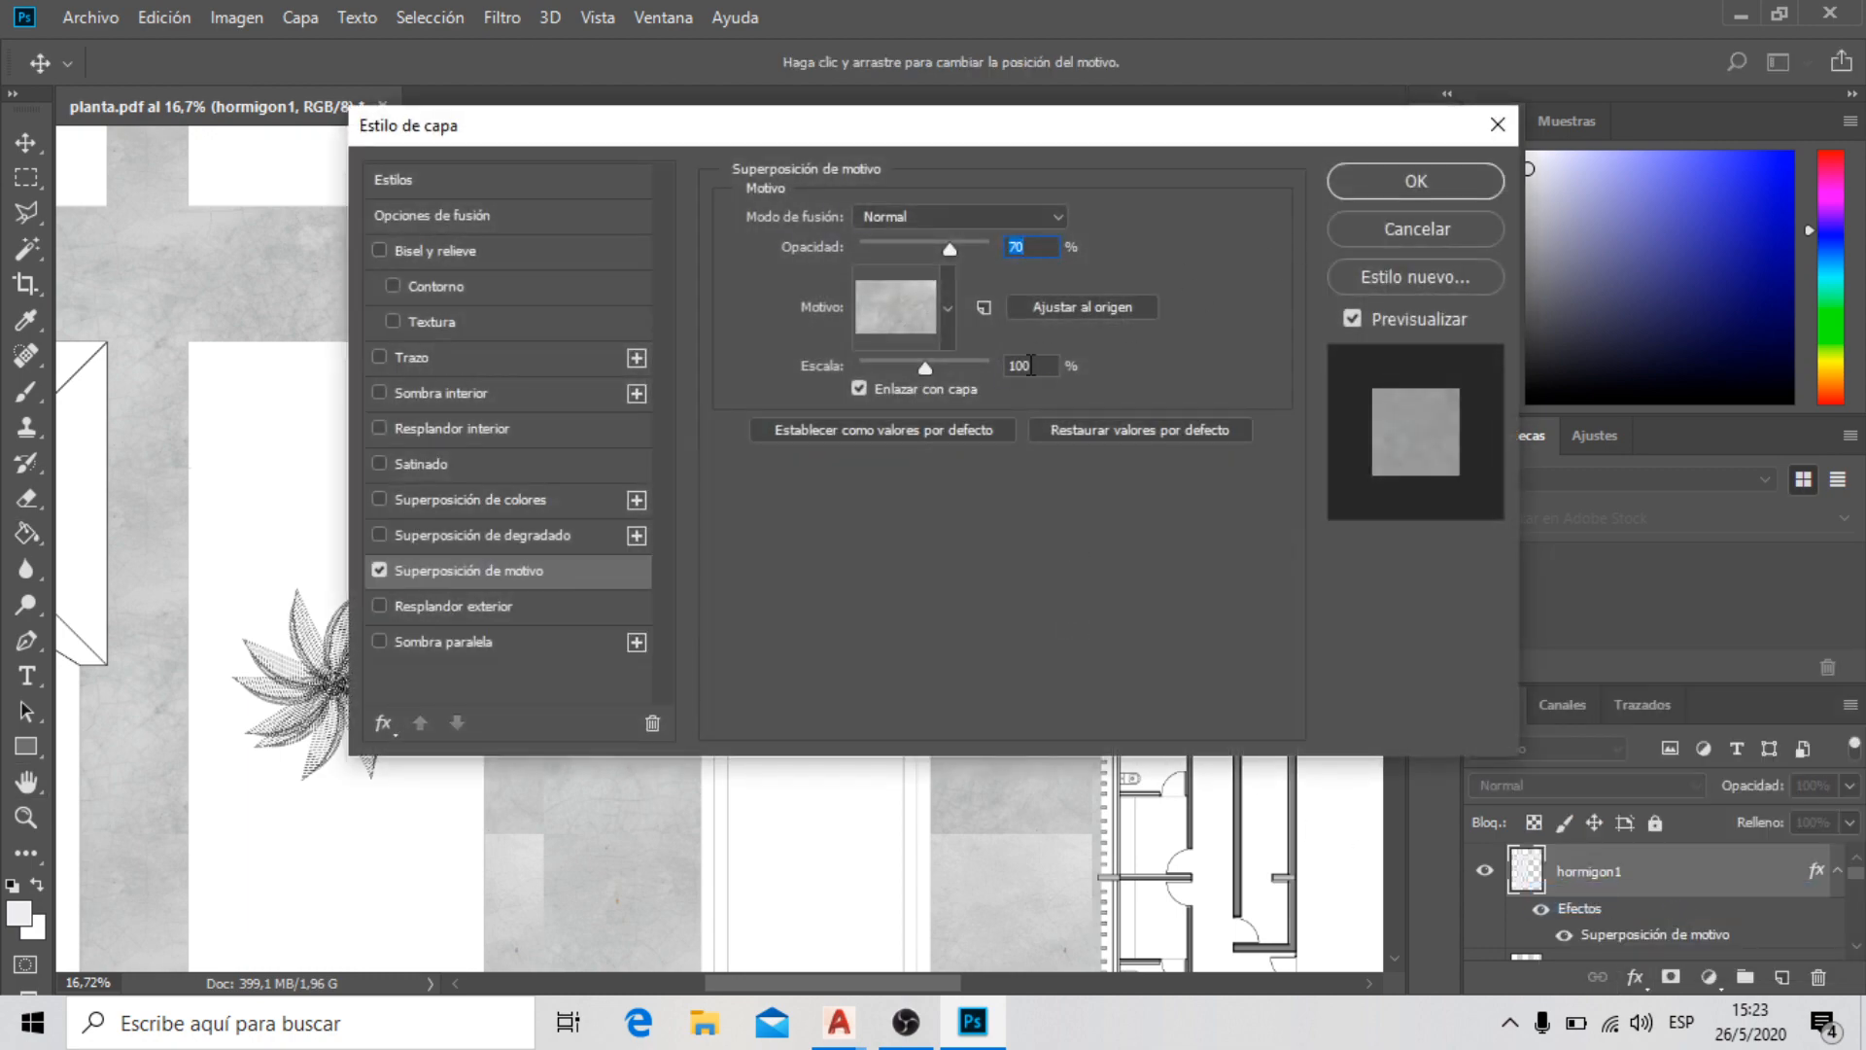
pyautogui.doubleClick(1032, 365)
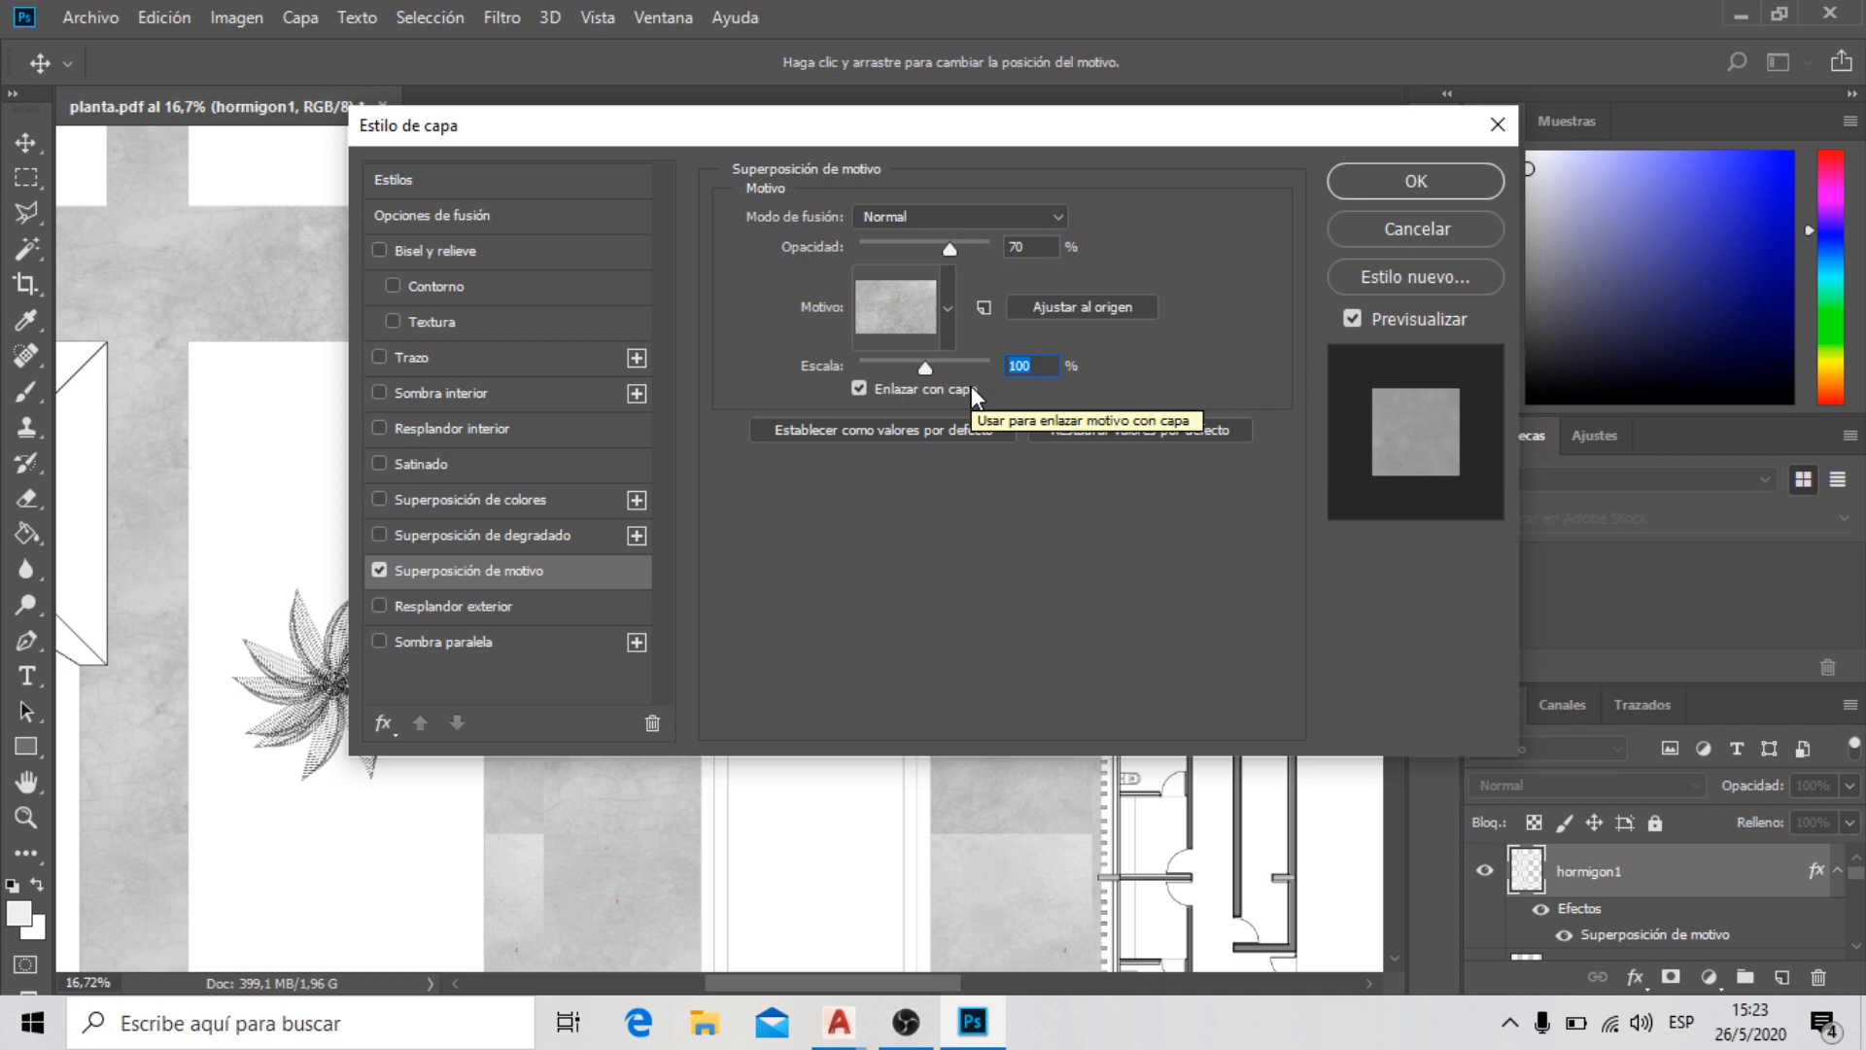
pyautogui.write('500')
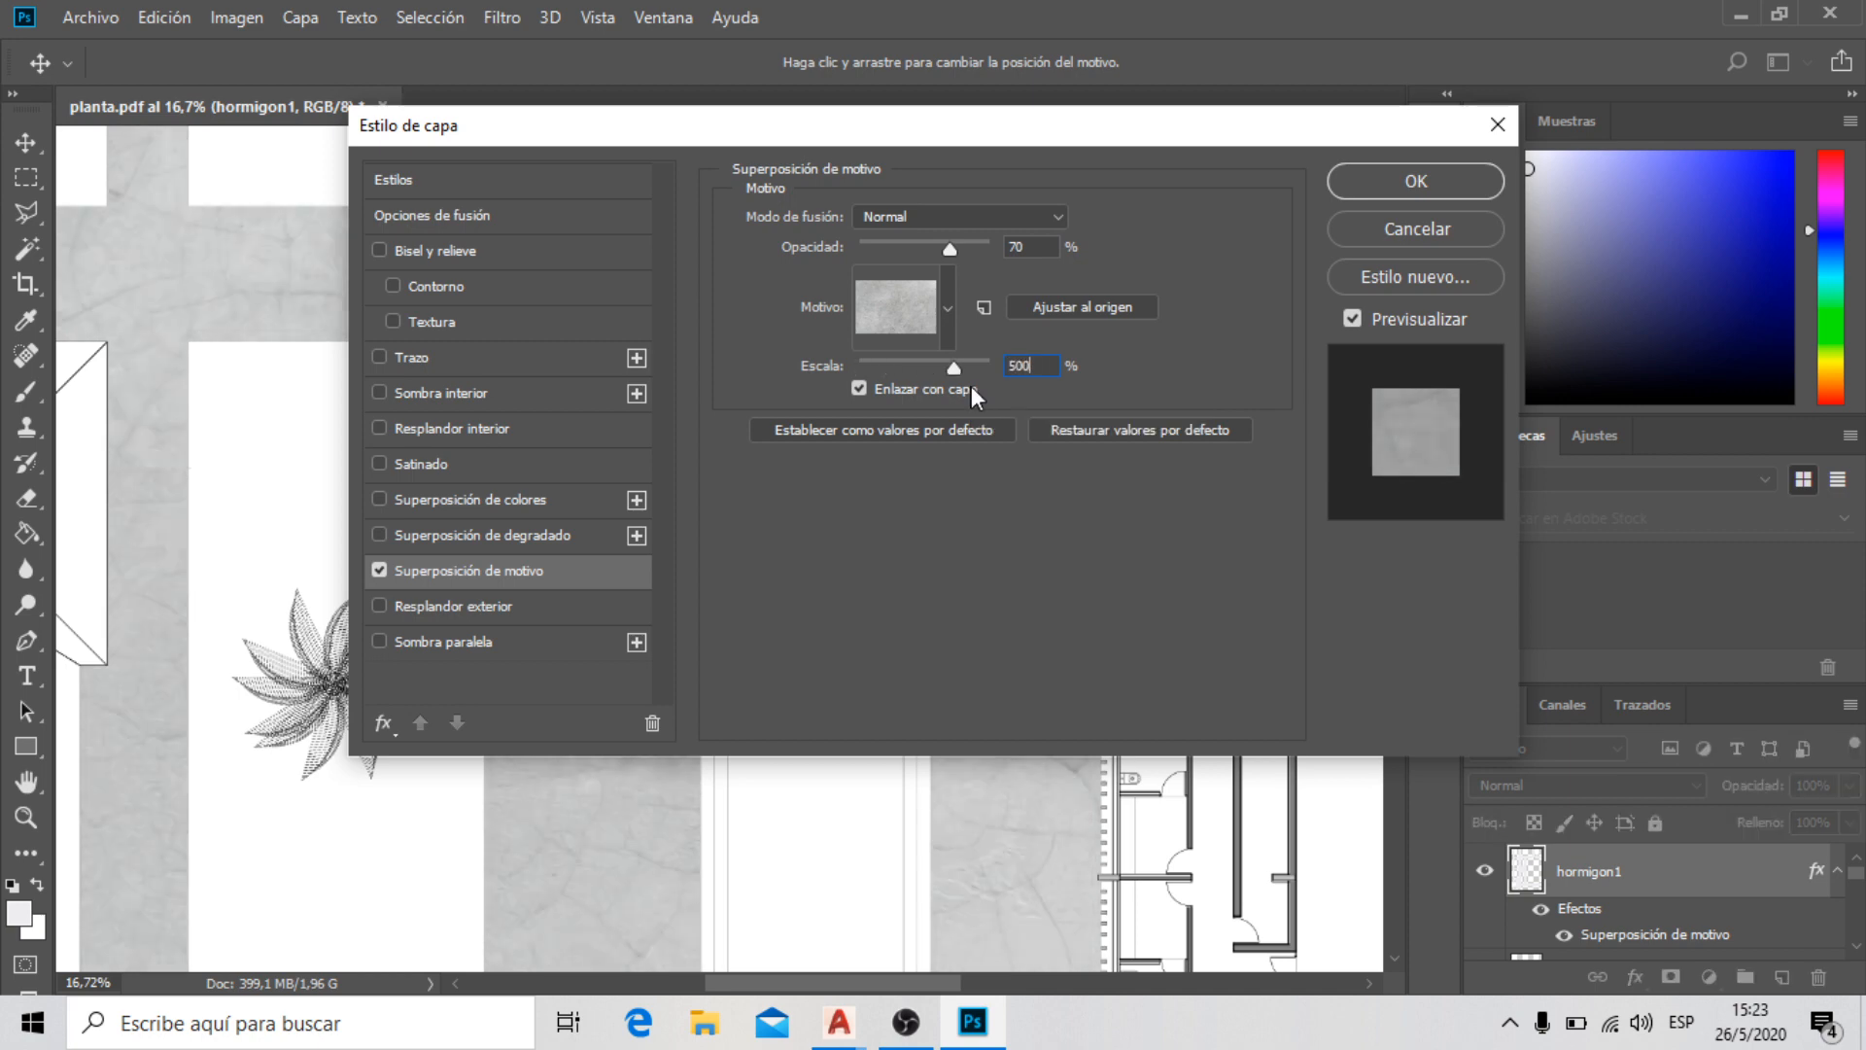
pyautogui.click(1396, 184)
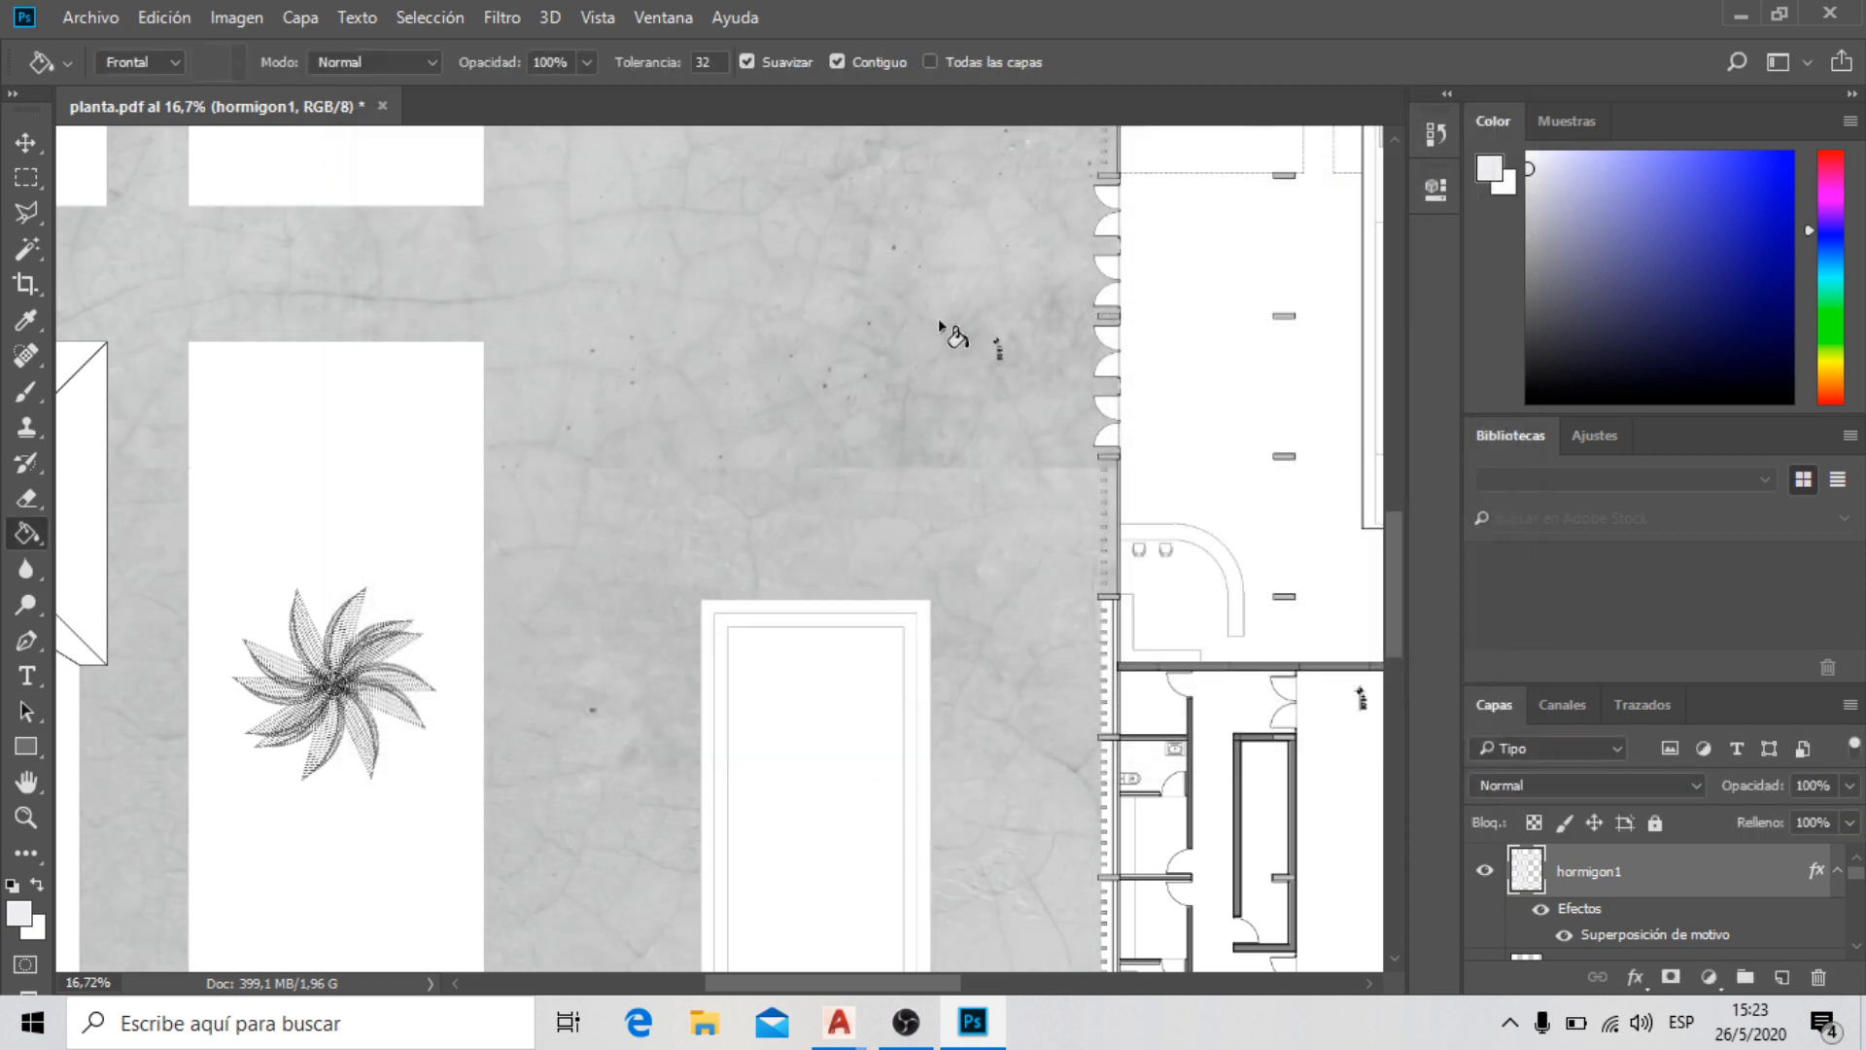
# Examine the enlarged concrete pattern over the whole plan and how the paving meets the building's entrance doors
pyautogui.scroll(-6, 937, 318)
pyautogui.scroll(5, 632, 296)
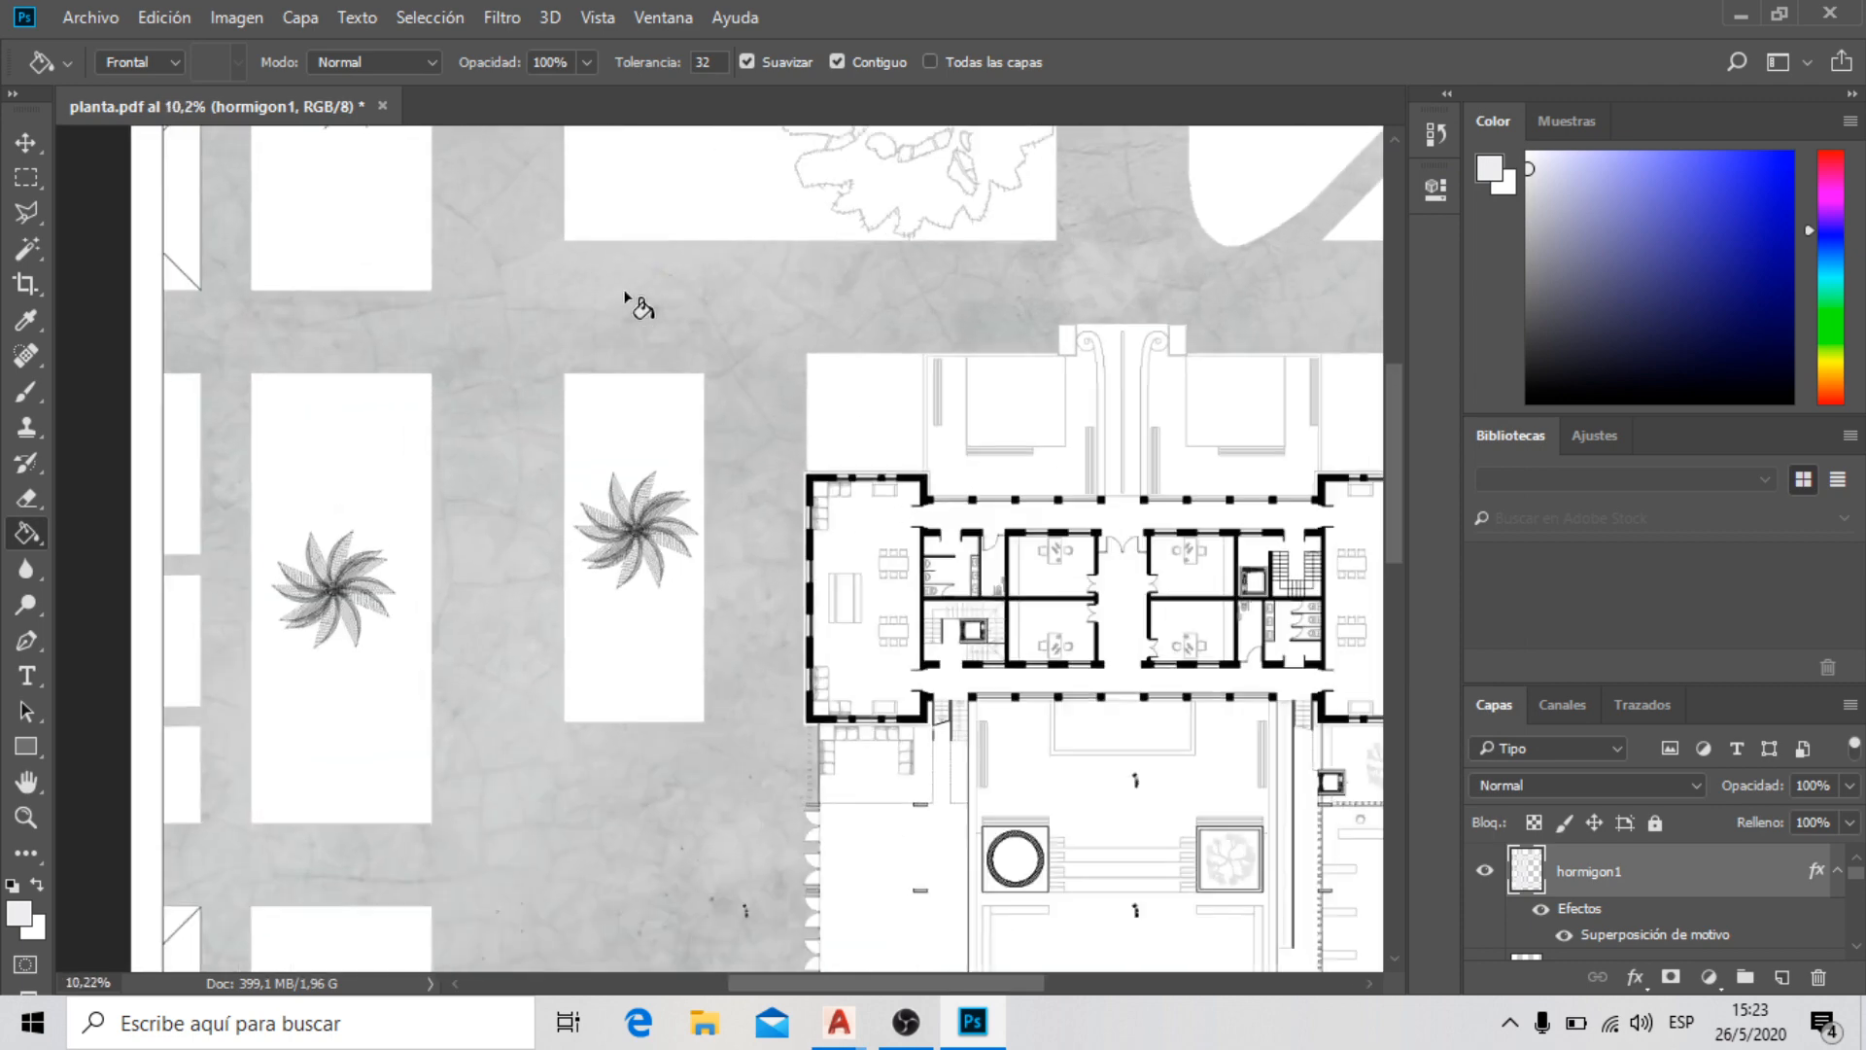
pyautogui.scroll(-2, 626, 296)
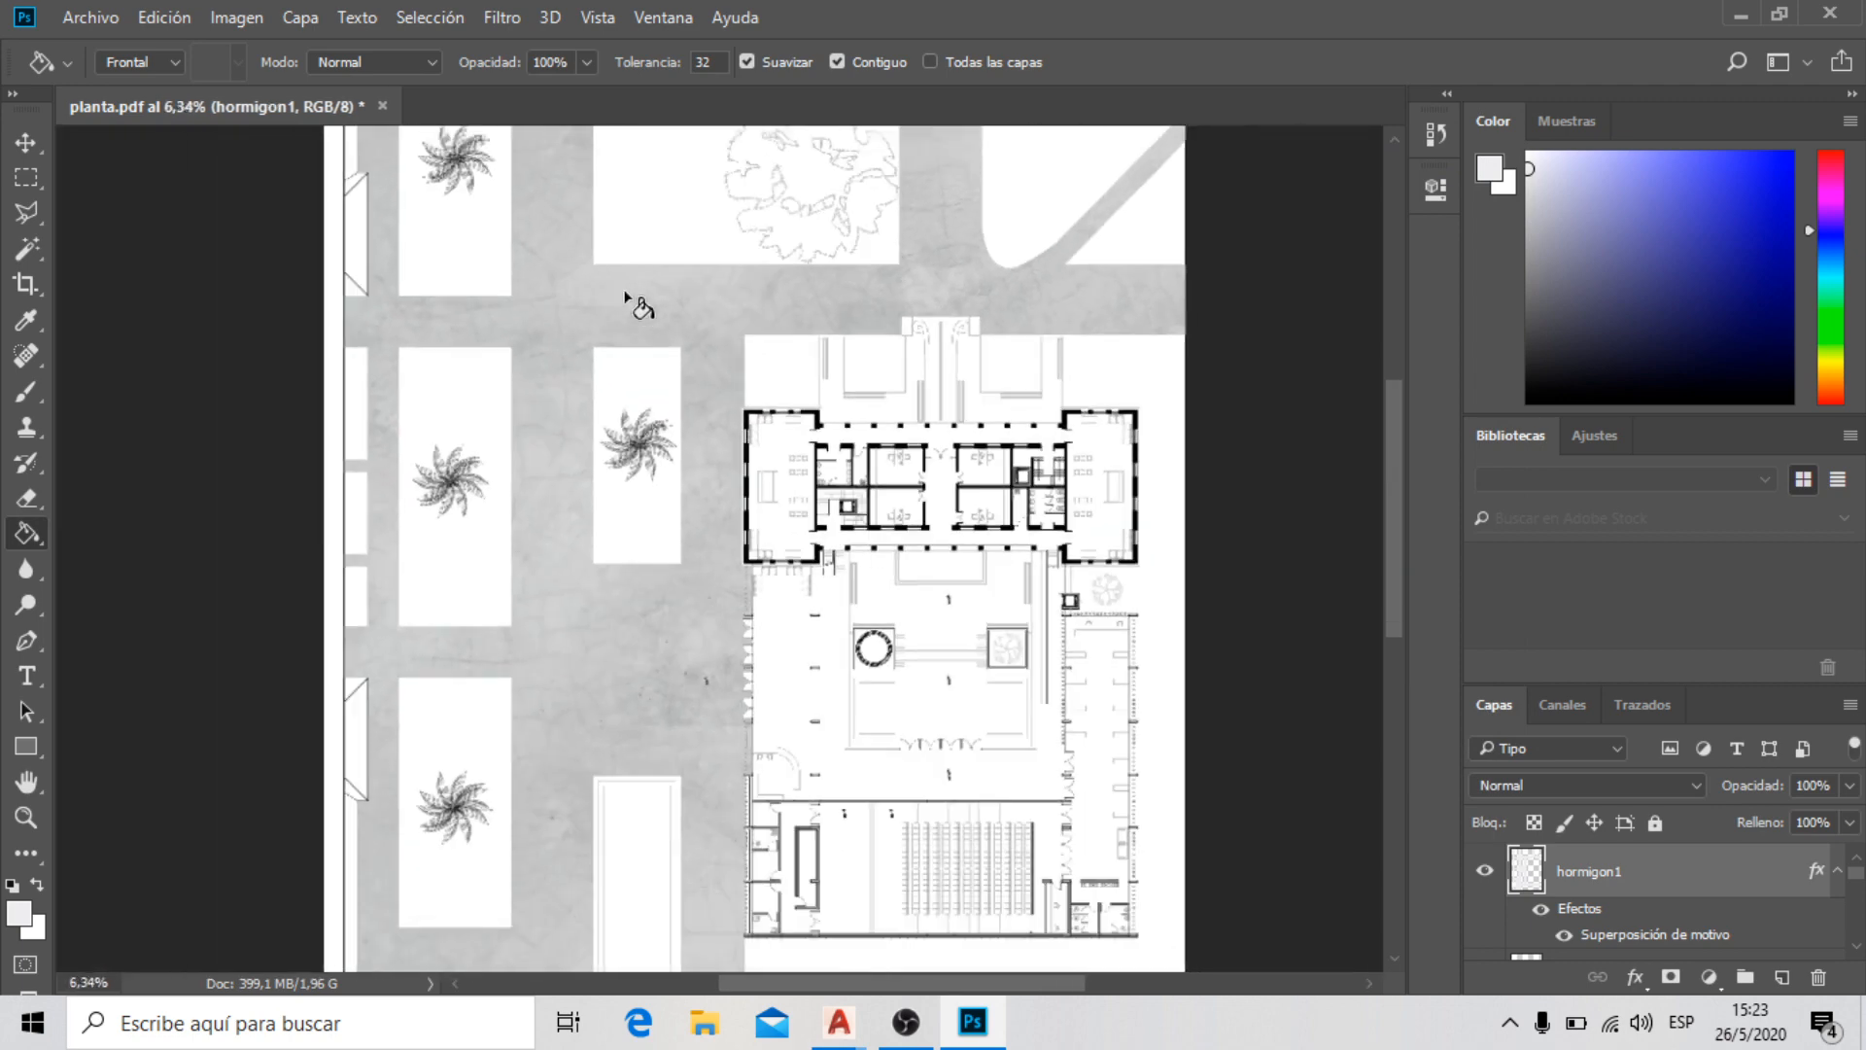
pyautogui.scroll(-1, 524, 287)
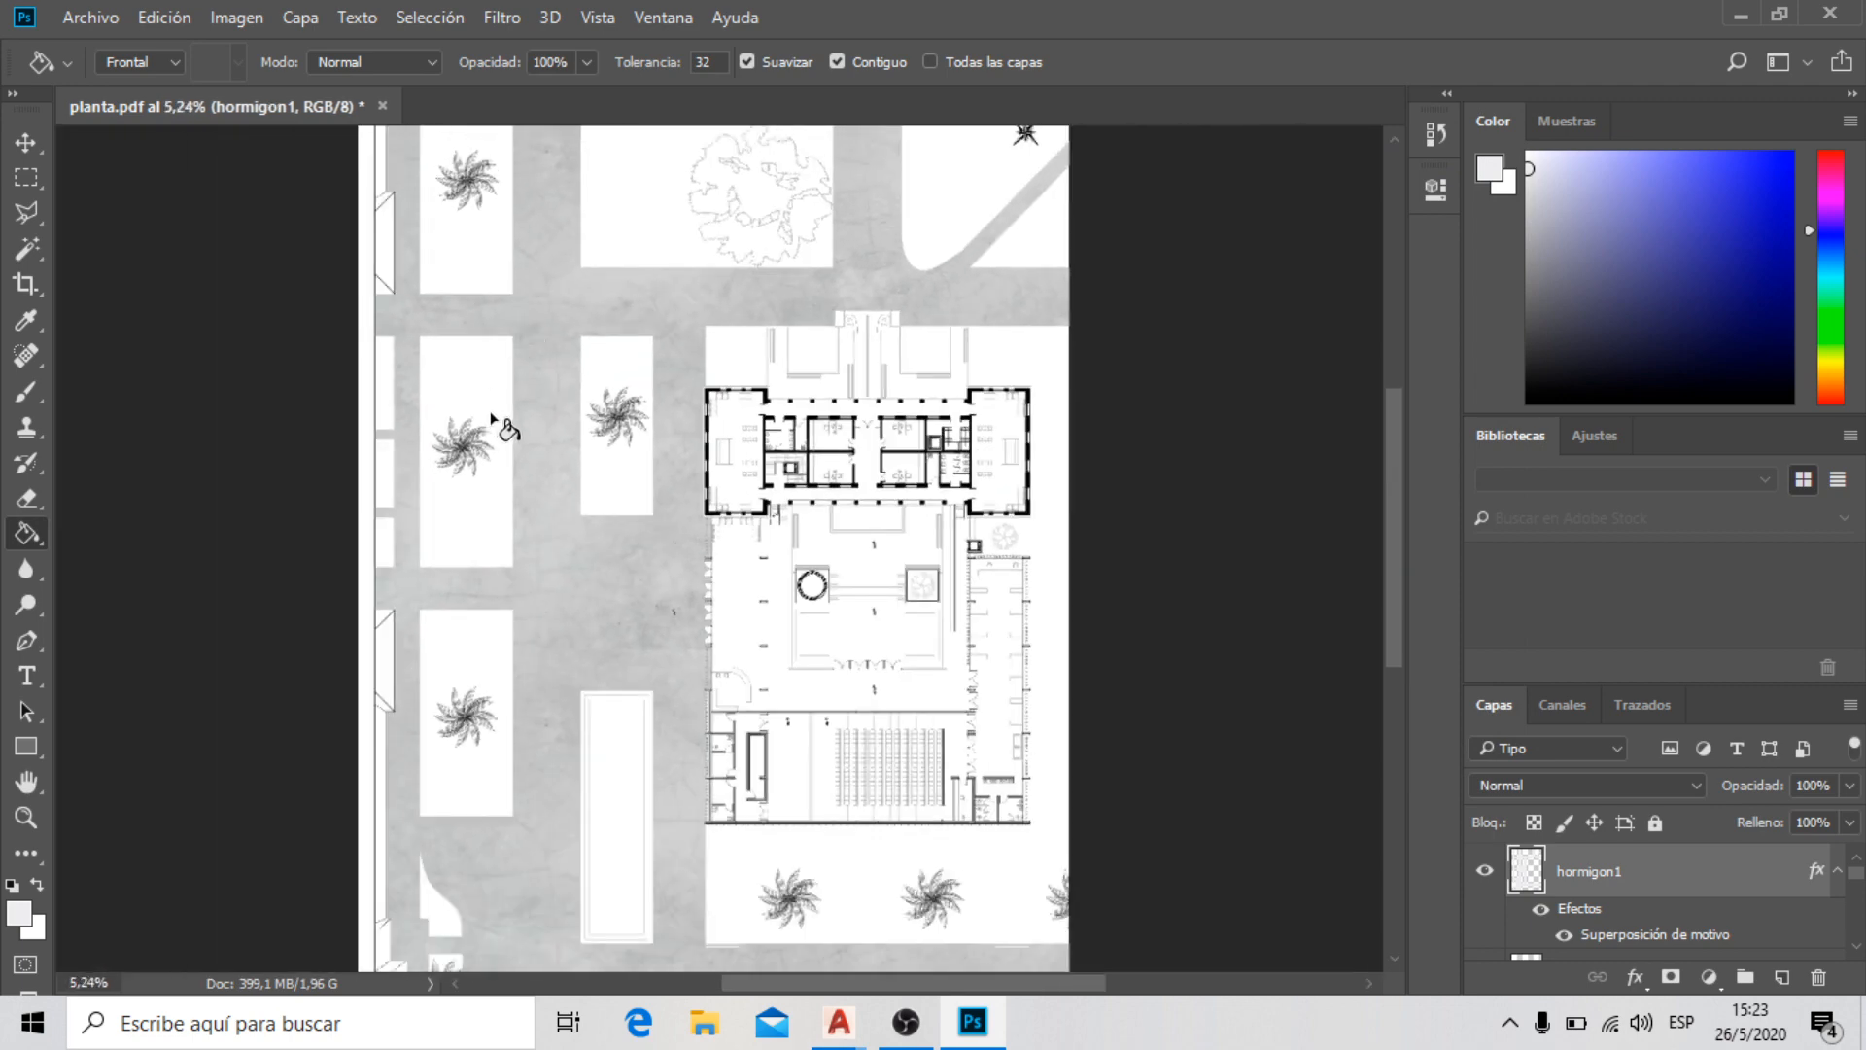
pyautogui.scroll(11, 687, 630)
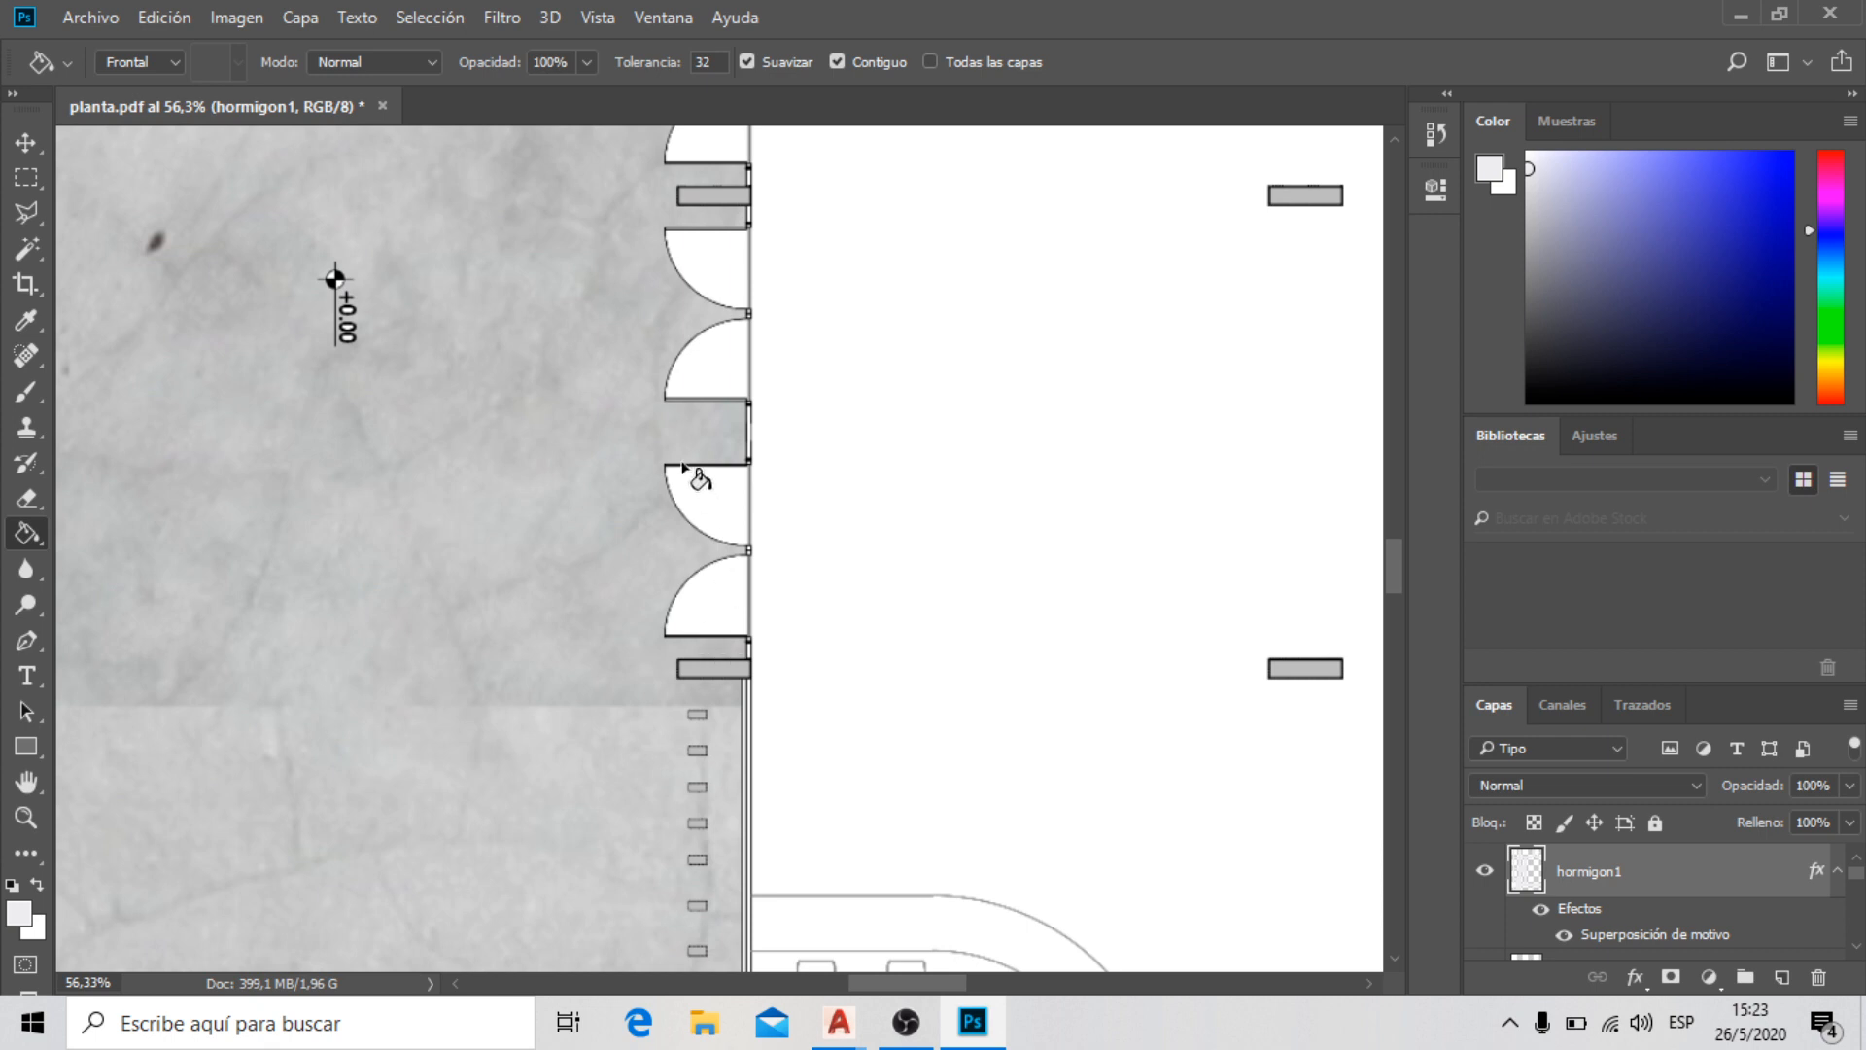
pyautogui.scroll(-3, 707, 442)
pyautogui.scroll(8, 736, 622)
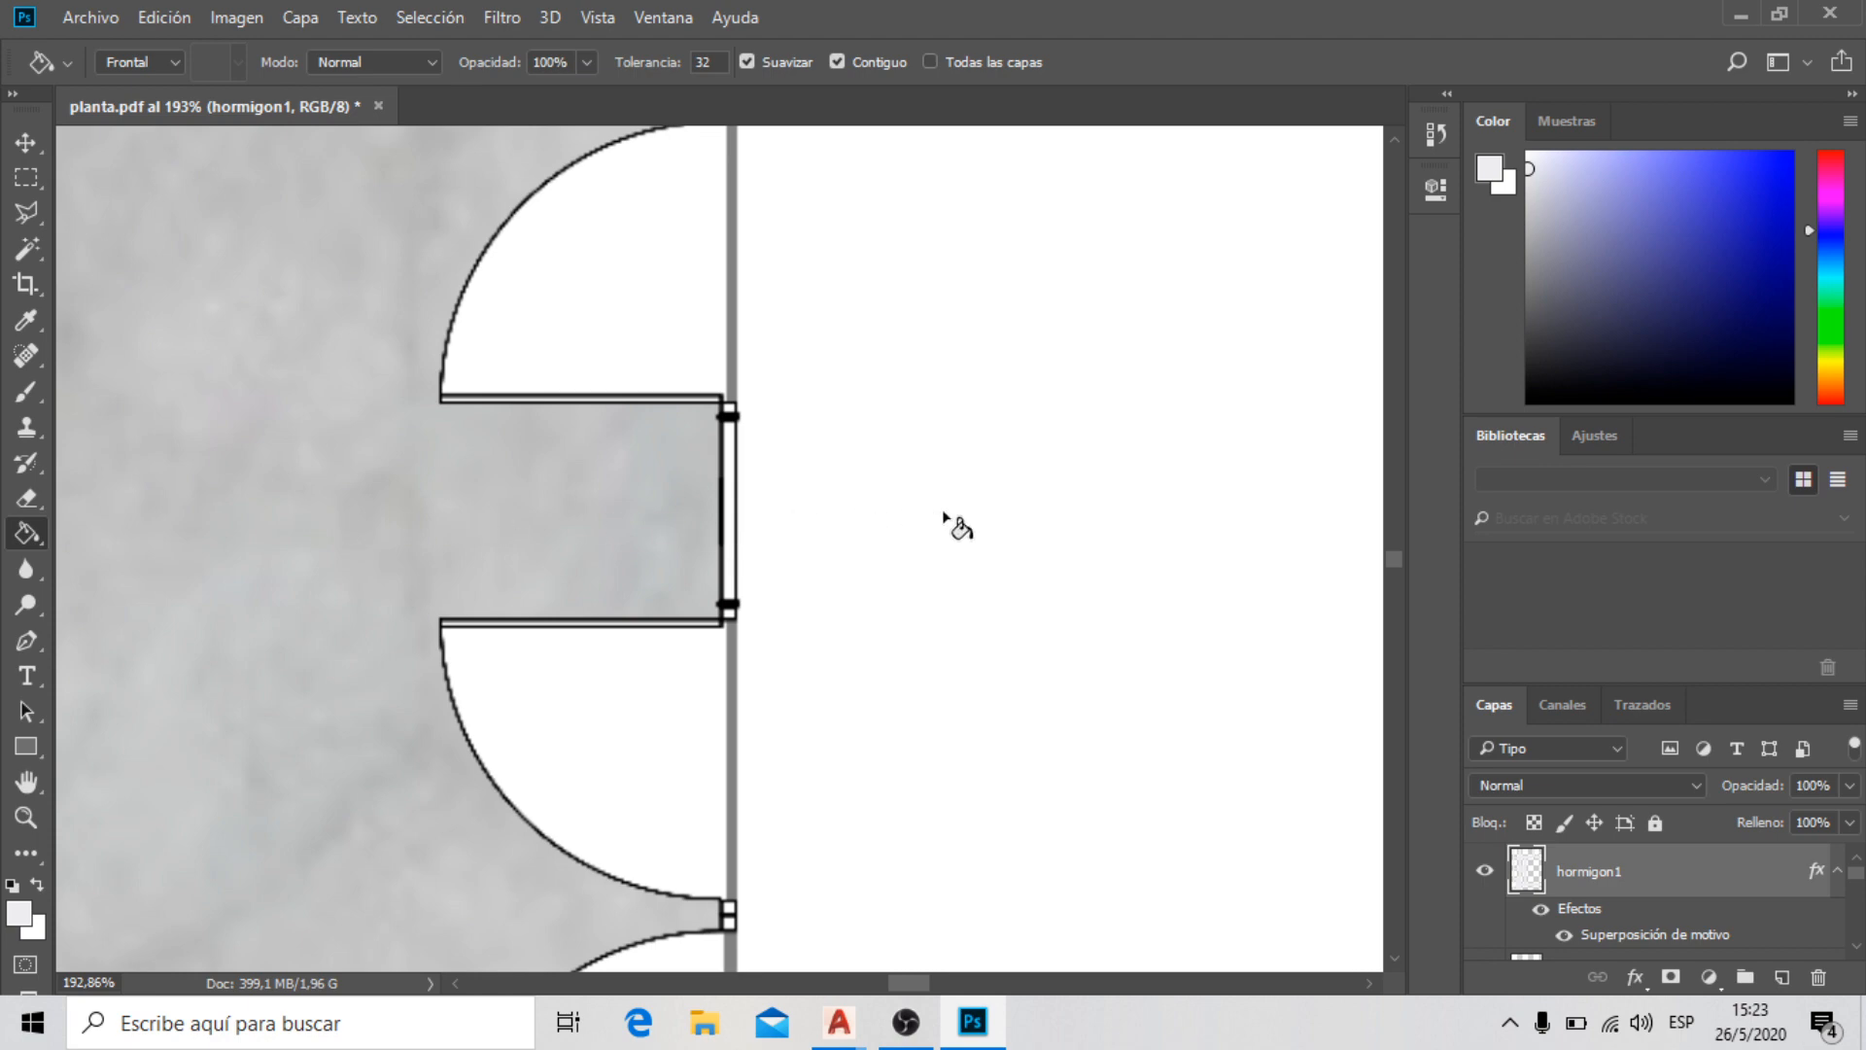
pyautogui.scroll(-3, 661, 618)
pyautogui.scroll(-4, 660, 623)
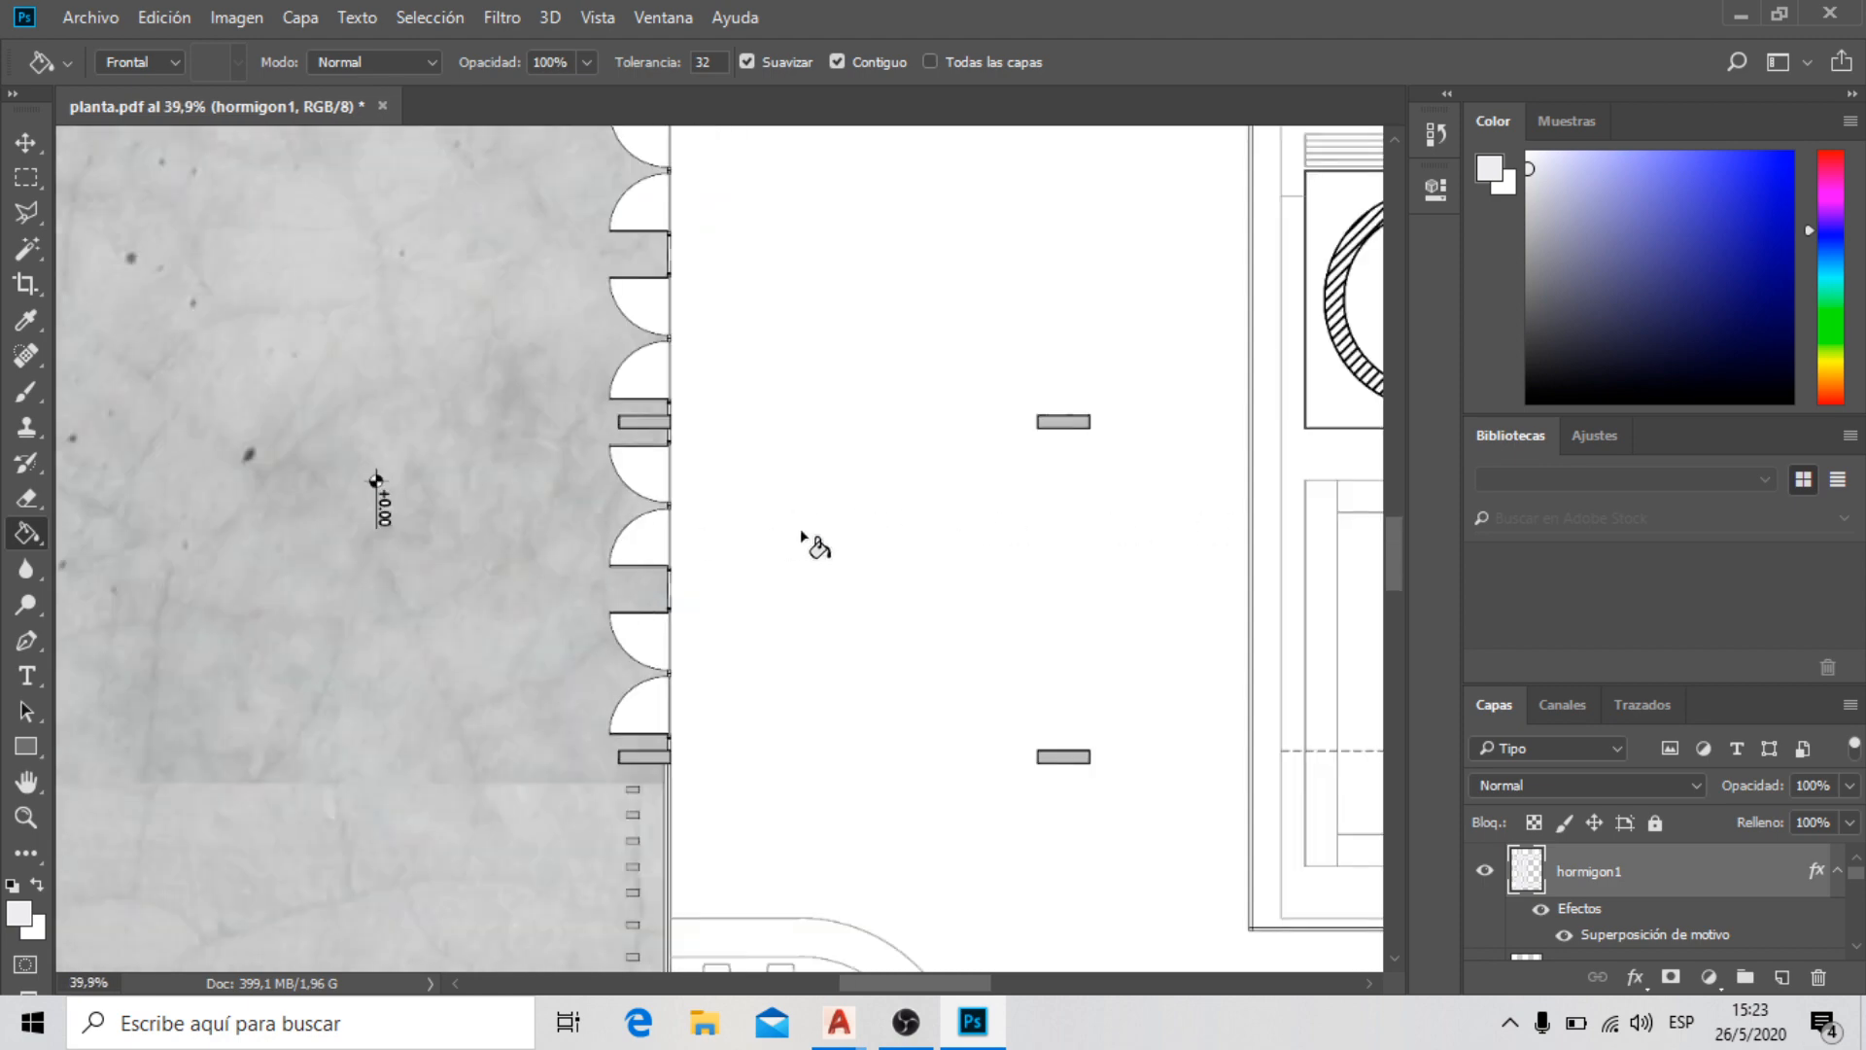
pyautogui.scroll(5, 698, 595)
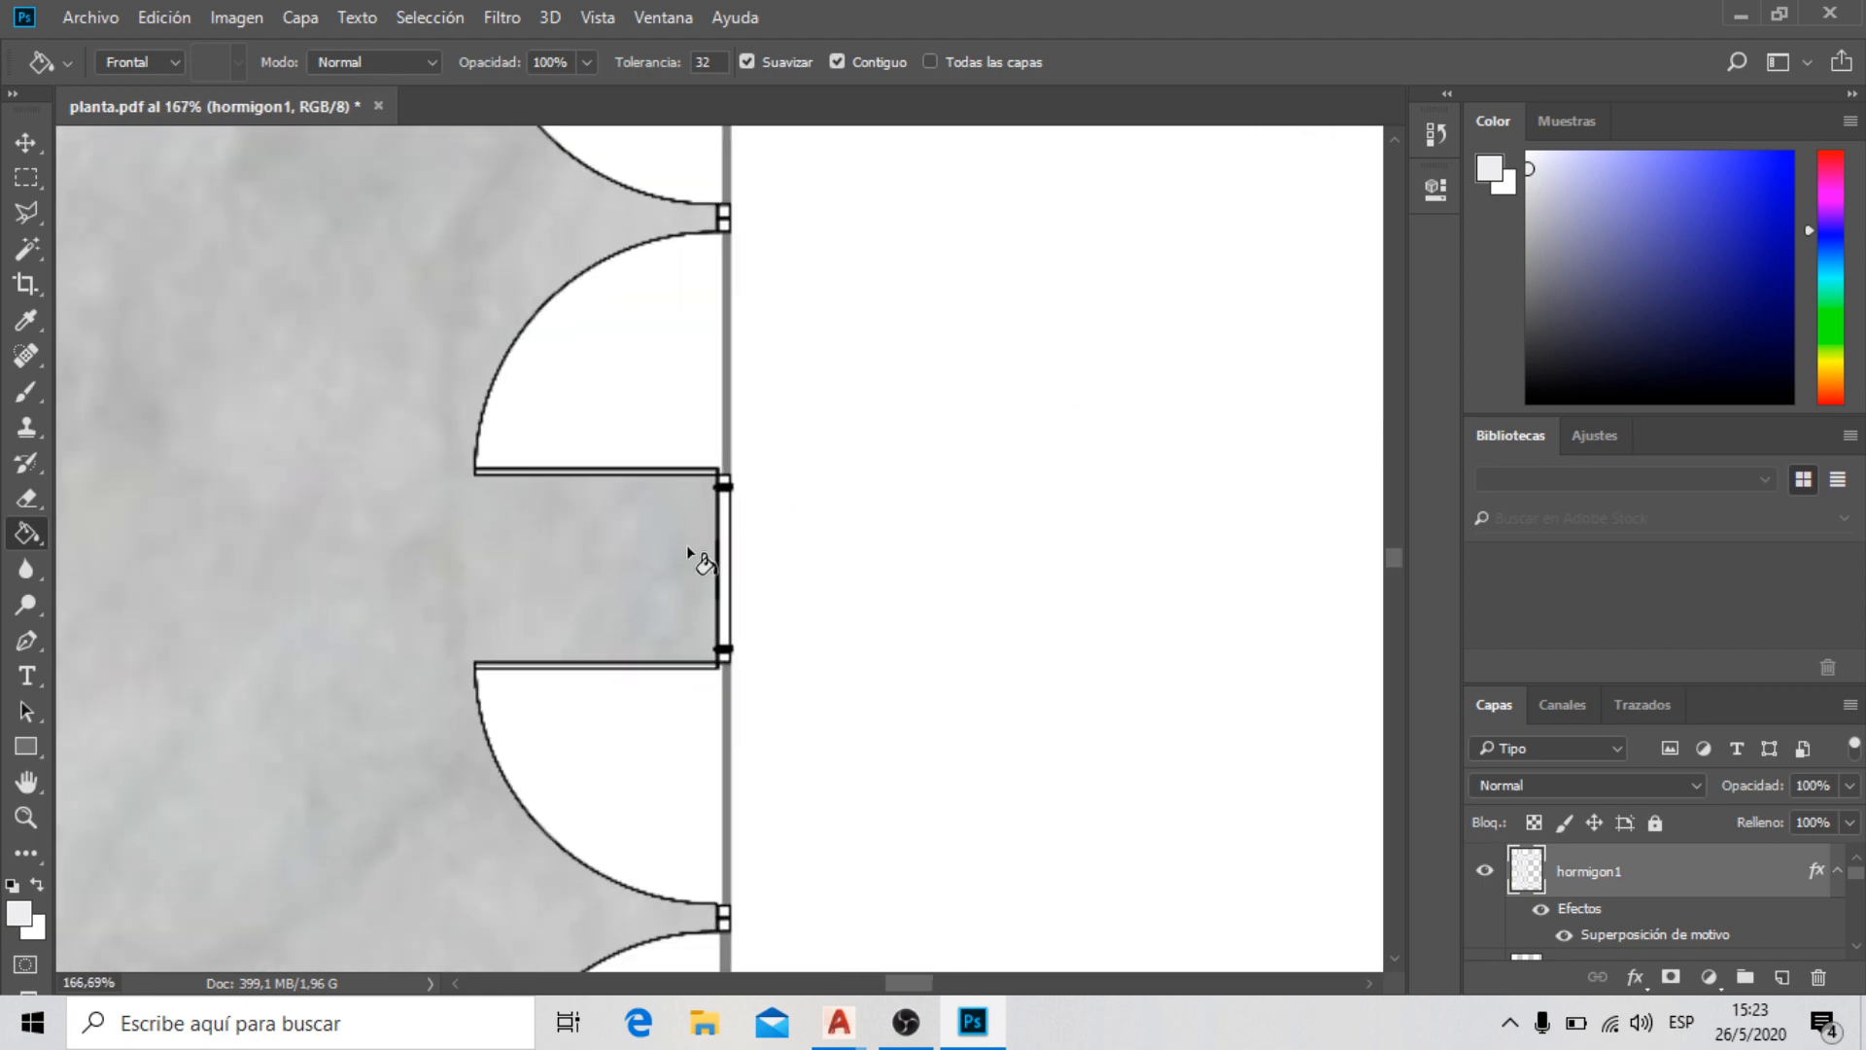
pyautogui.scroll(-2, 739, 491)
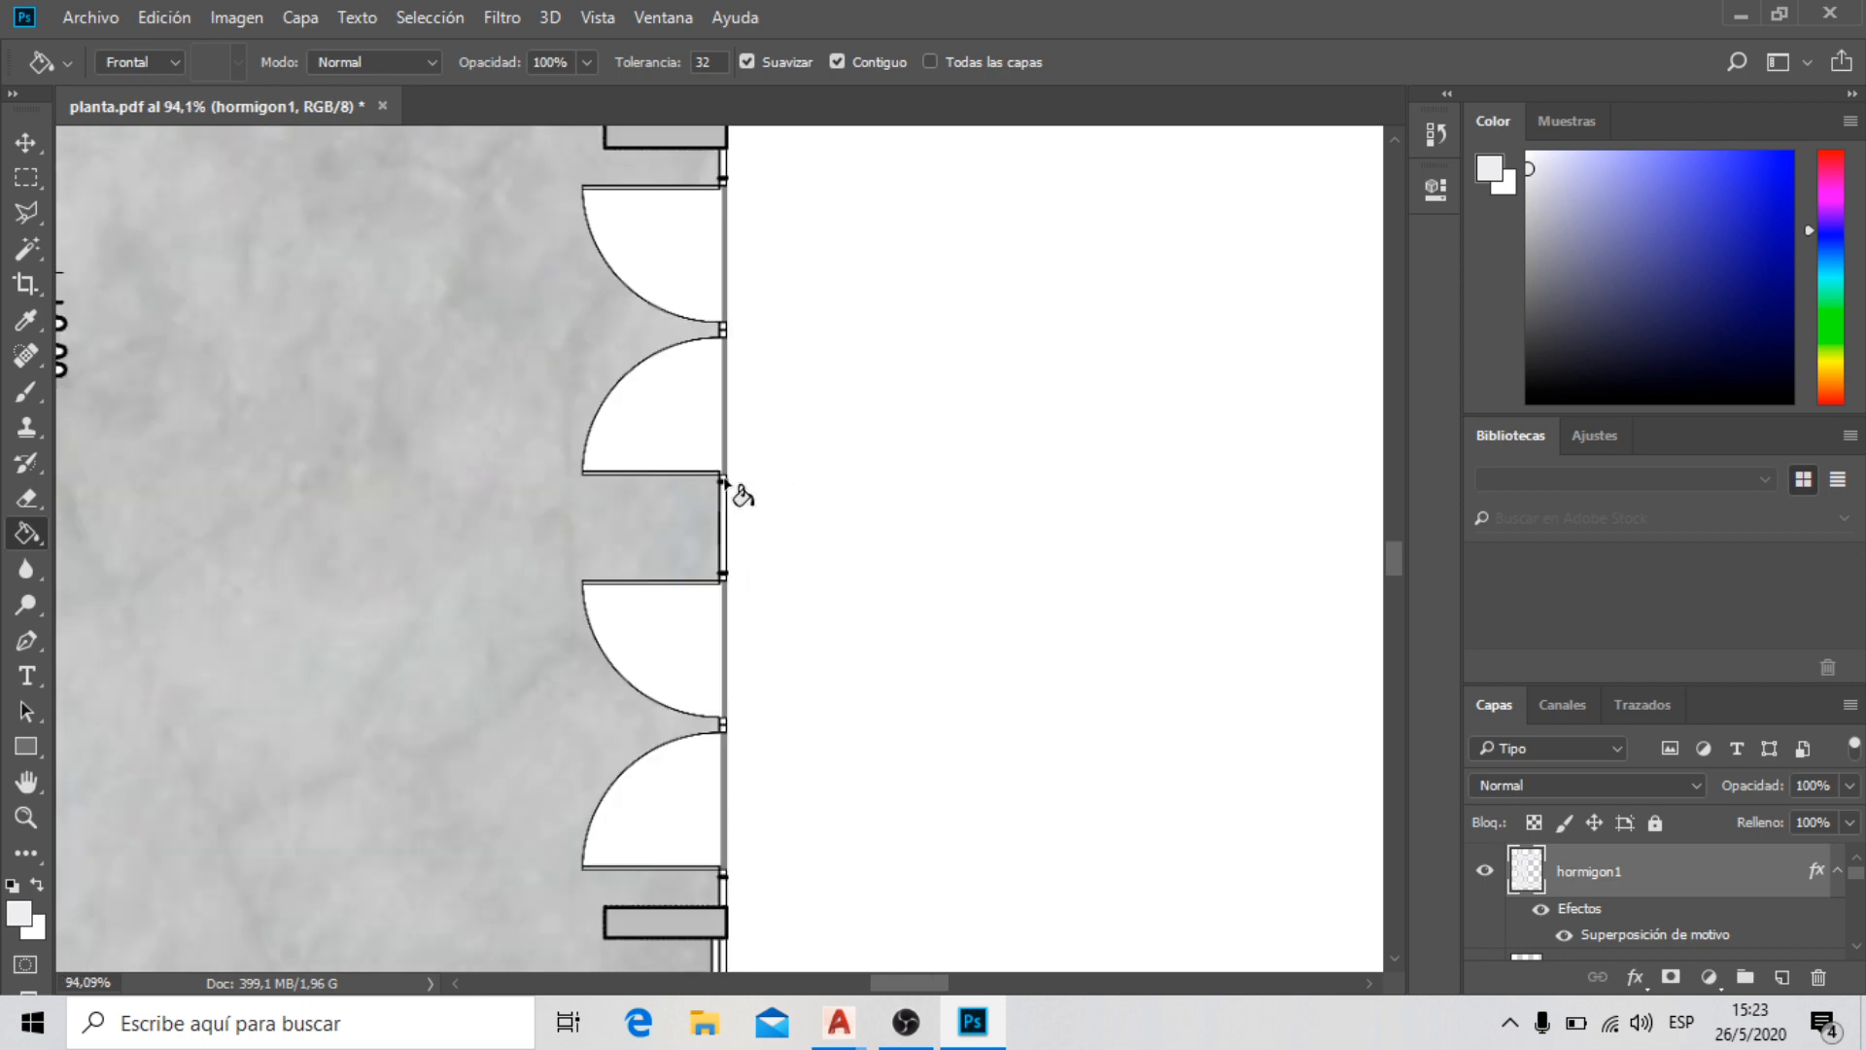
pyautogui.scroll(-5, 330, 496)
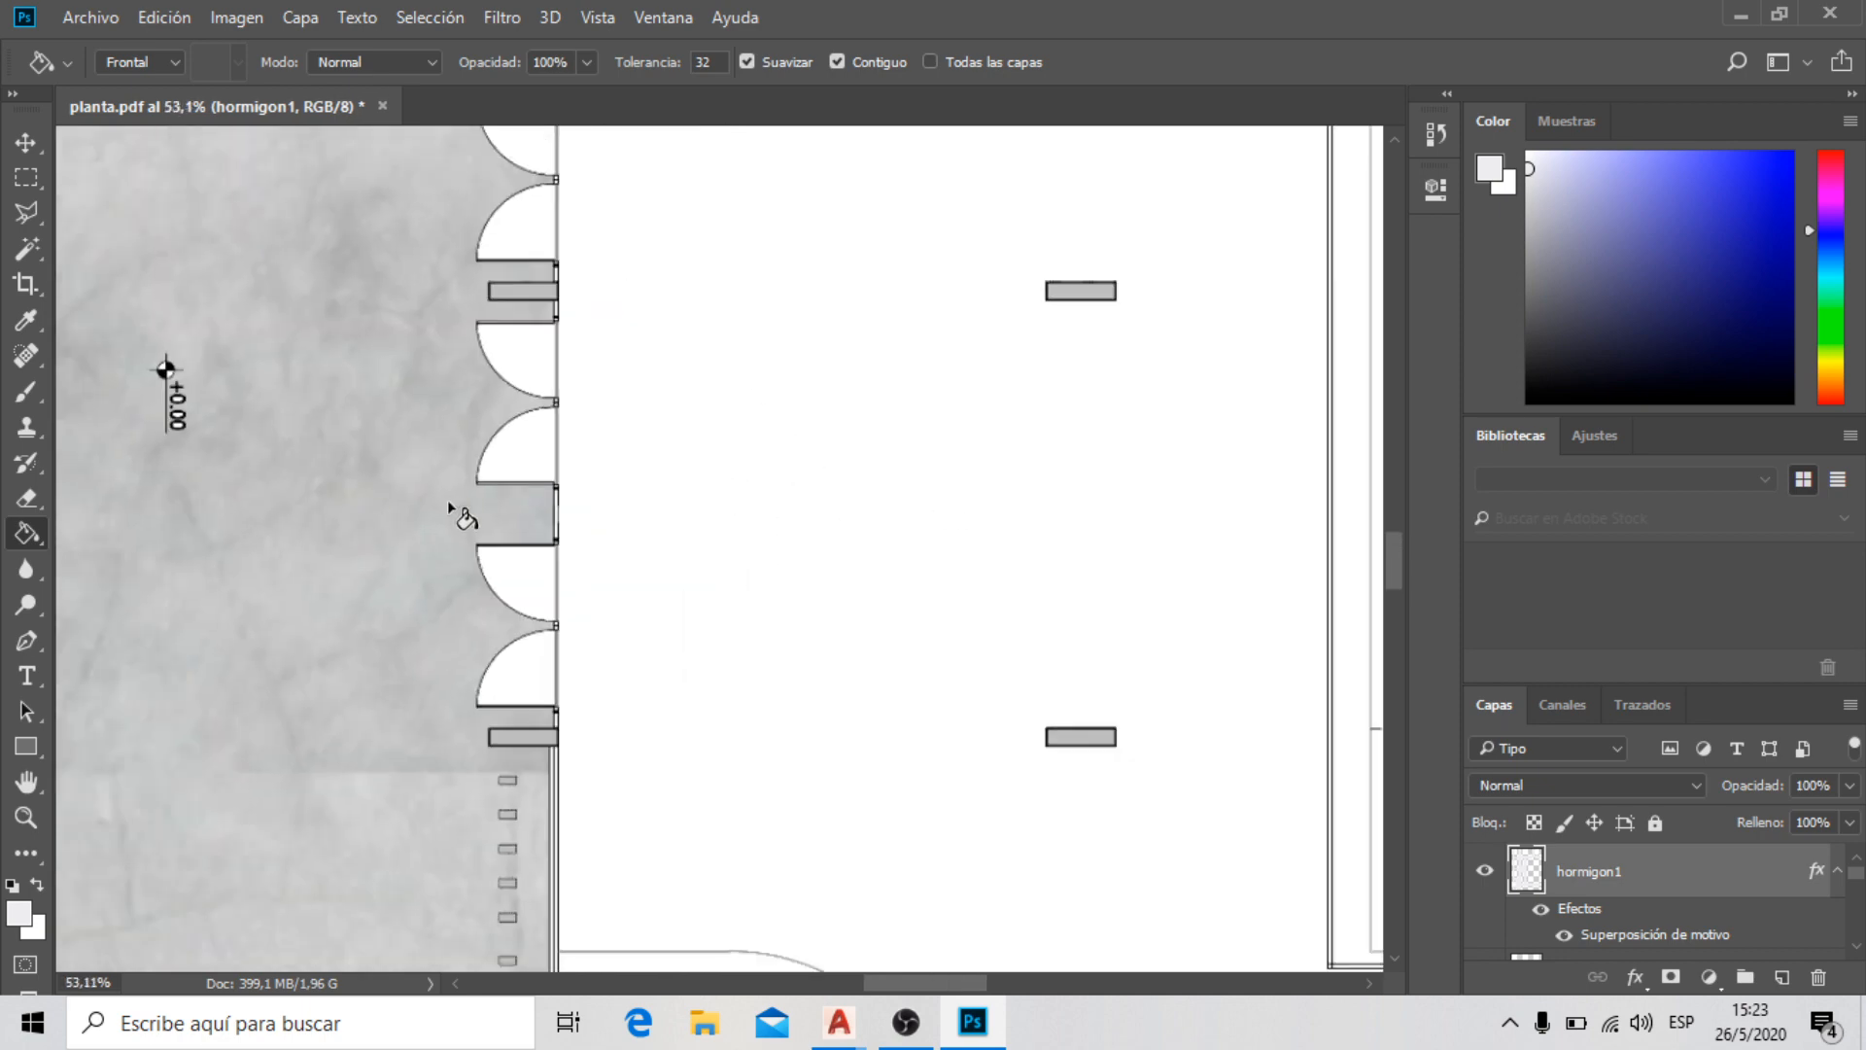
pyautogui.scroll(-2, 280, 511)
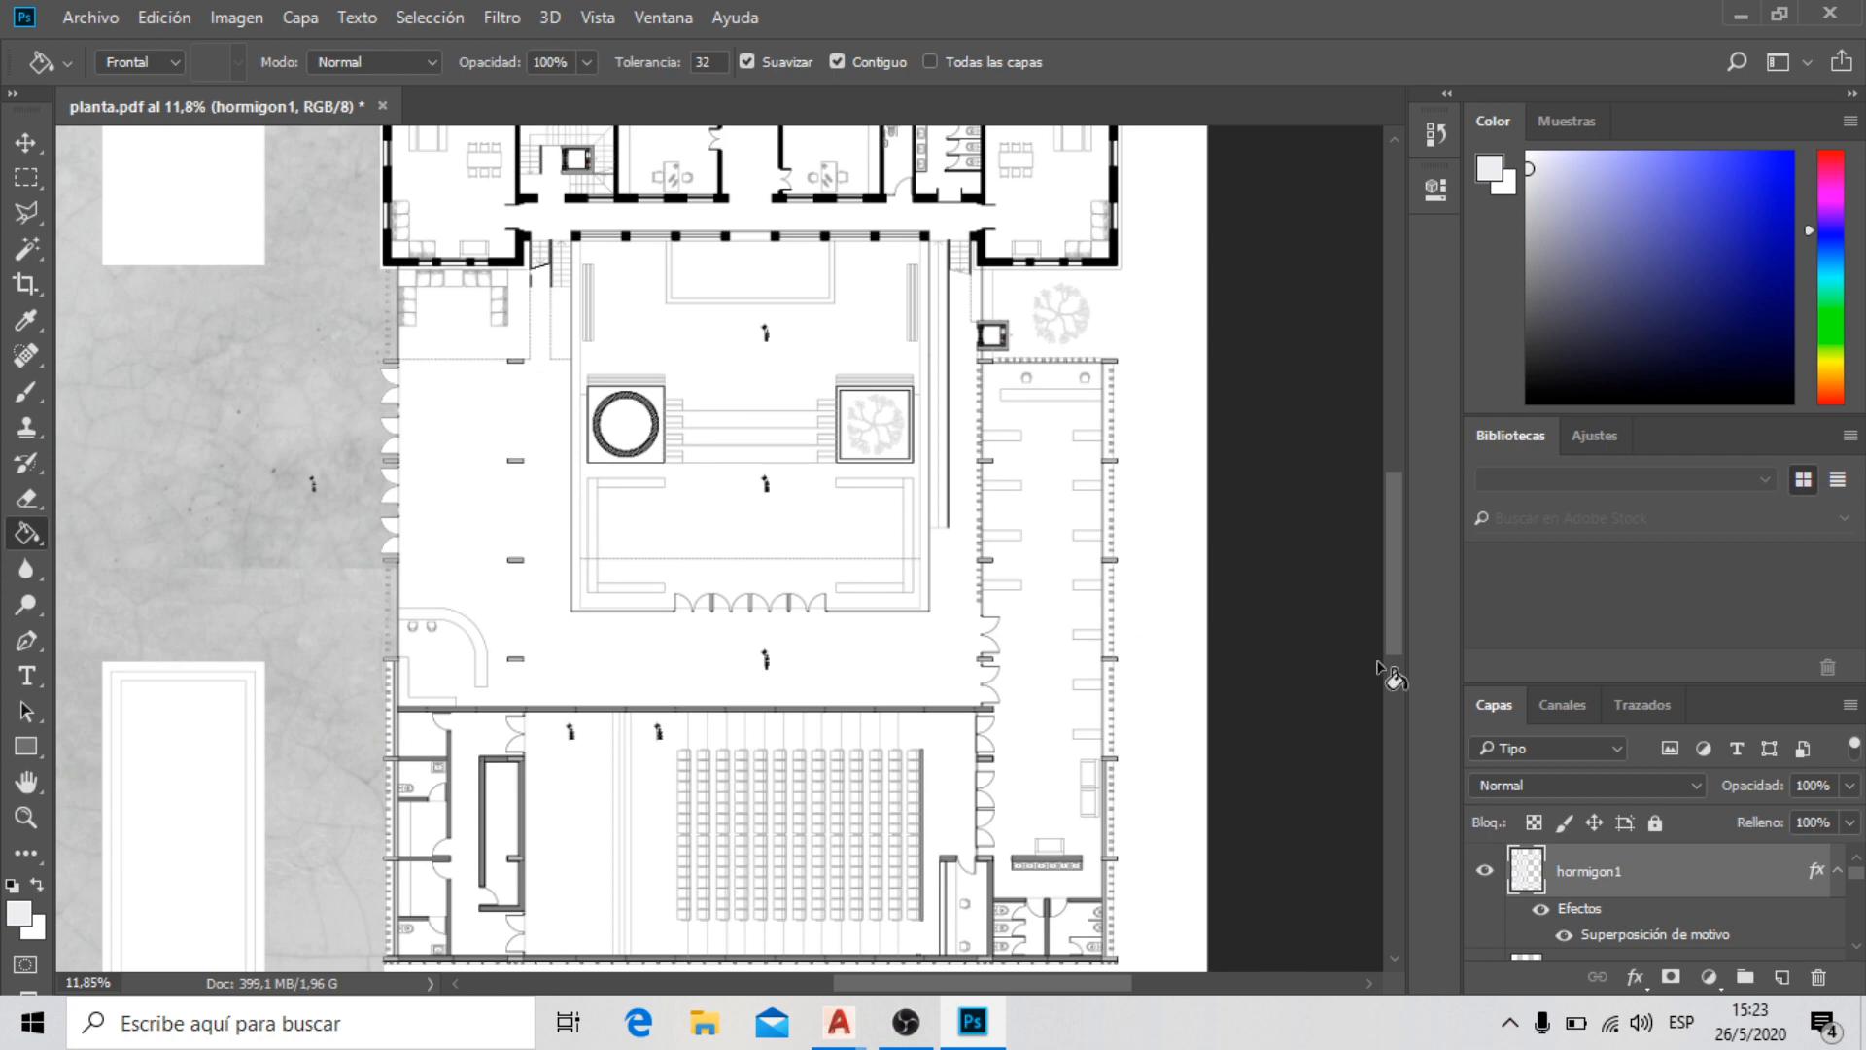
# Select all eight unfilled door swings along the building's entrance facade beside the paving with the Magic Wand
pyautogui.scroll(1, 220, 534)
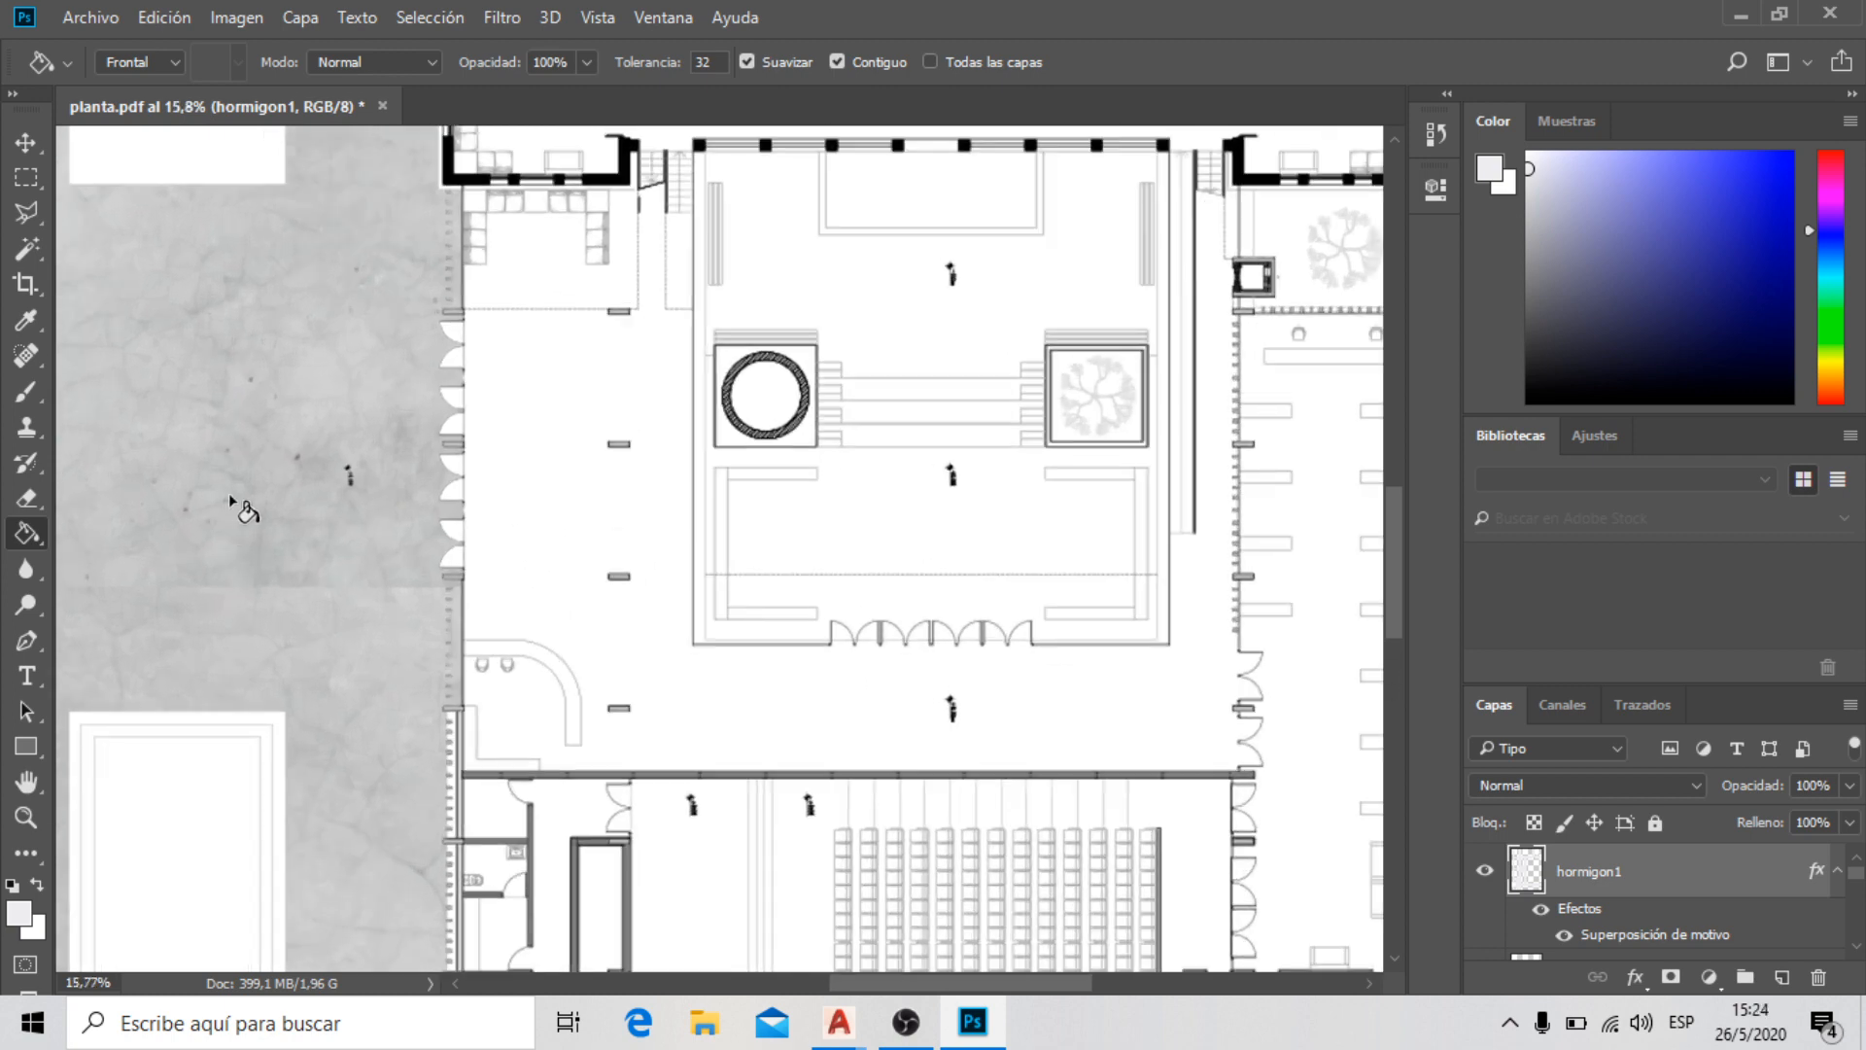
pyautogui.scroll(2, 476, 456)
pyautogui.scroll(1, 420, 520)
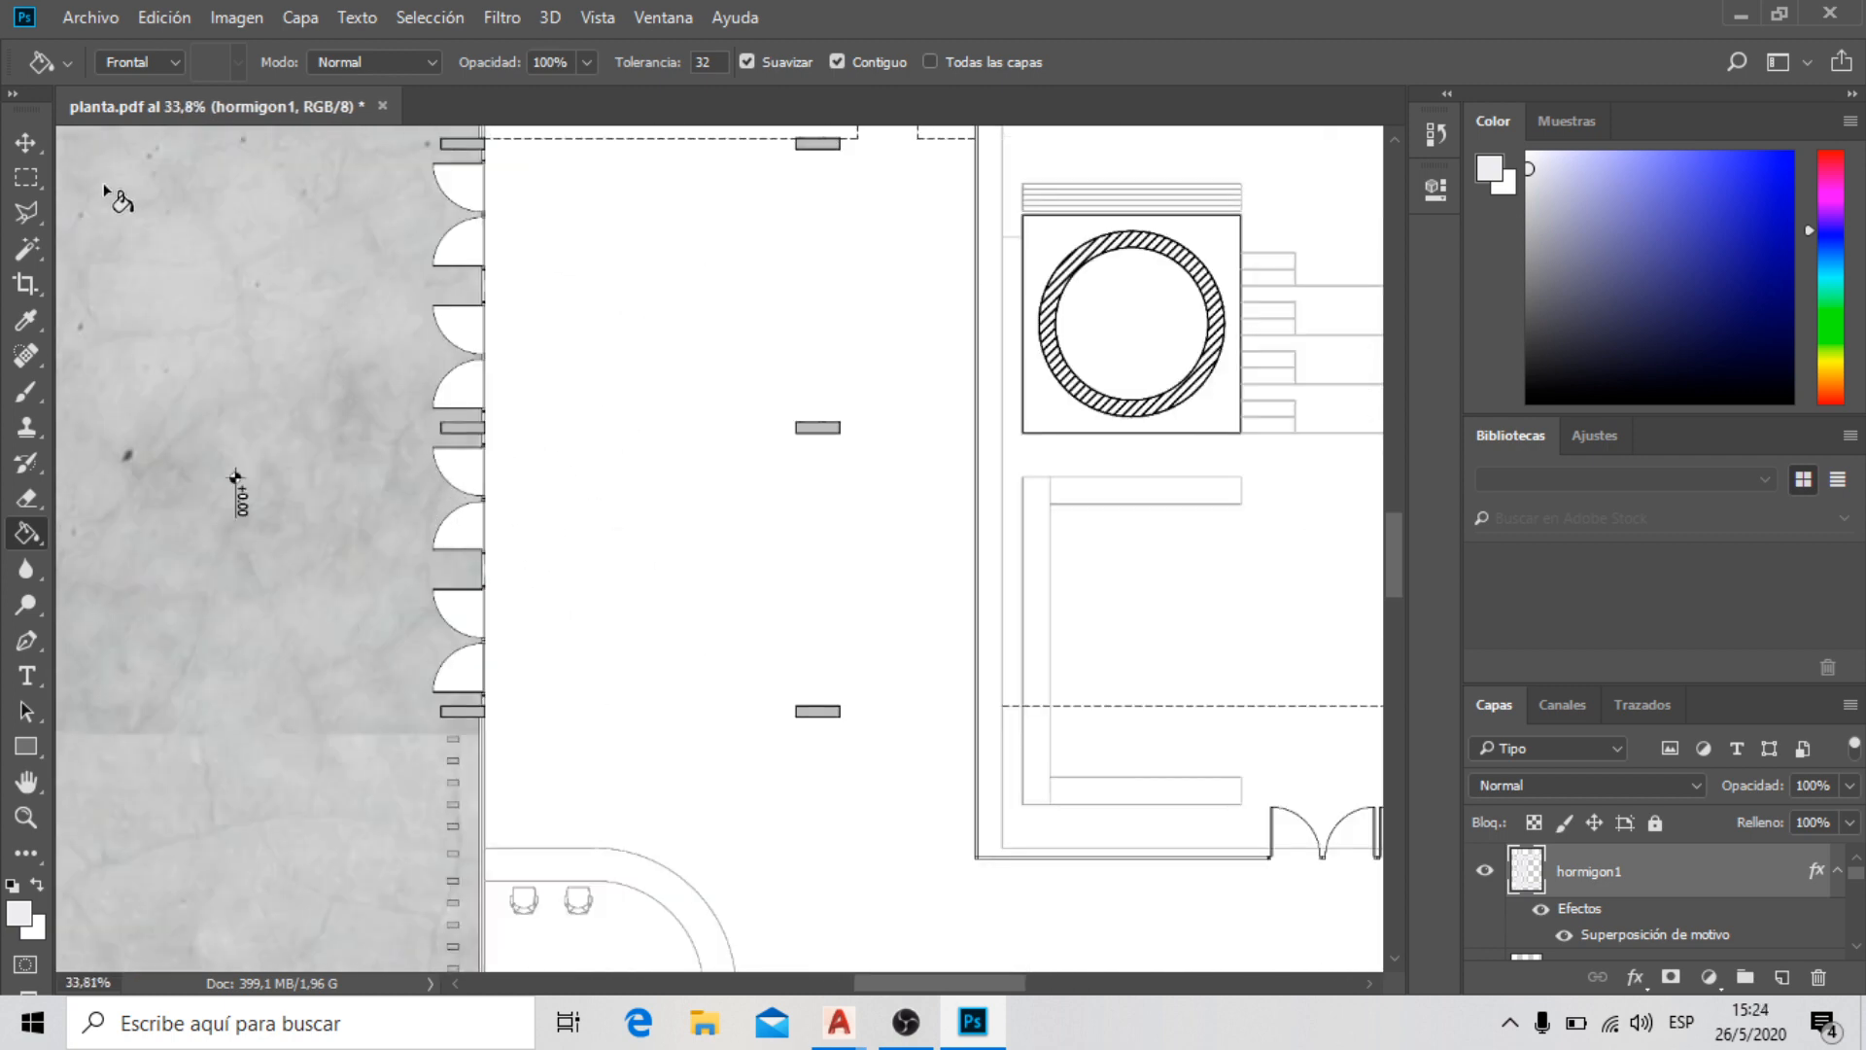
pyautogui.click(17, 255)
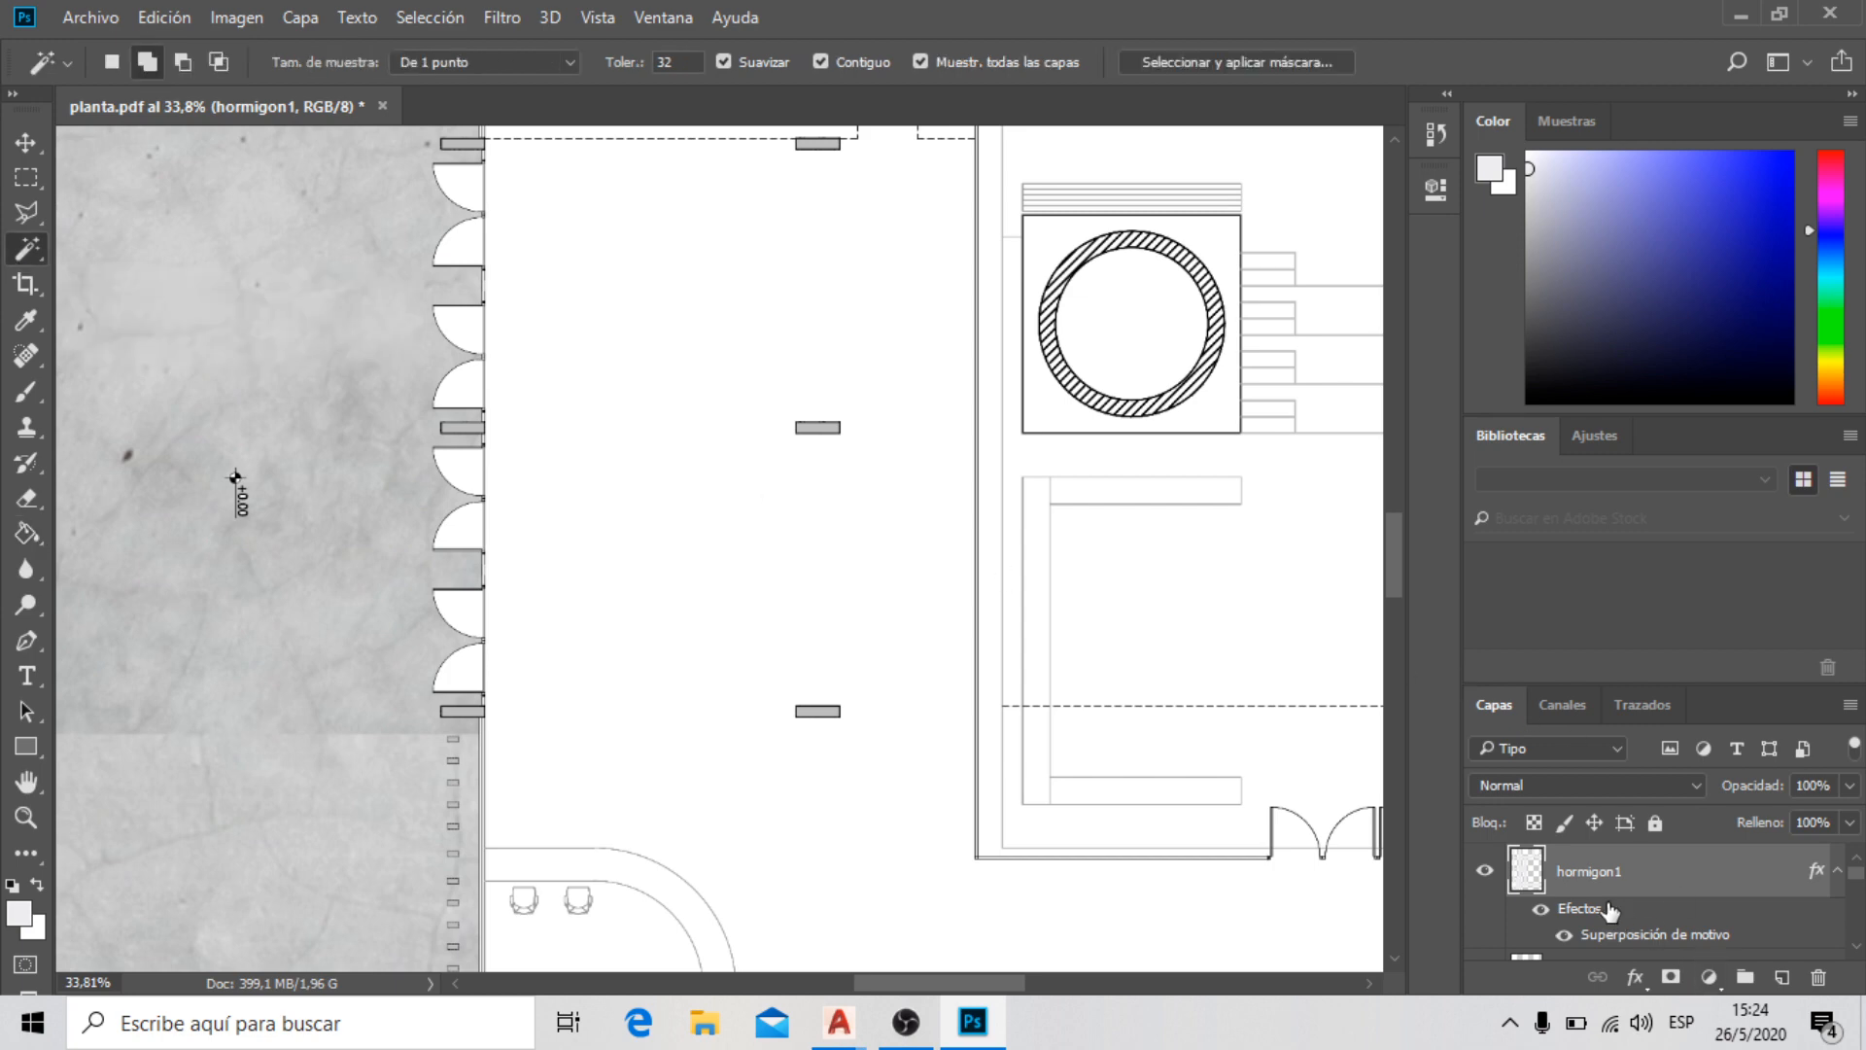
pyautogui.click(460, 671)
pyautogui.click(462, 617)
pyautogui.click(464, 532)
pyautogui.click(465, 476)
pyautogui.click(464, 387)
pyautogui.click(465, 331)
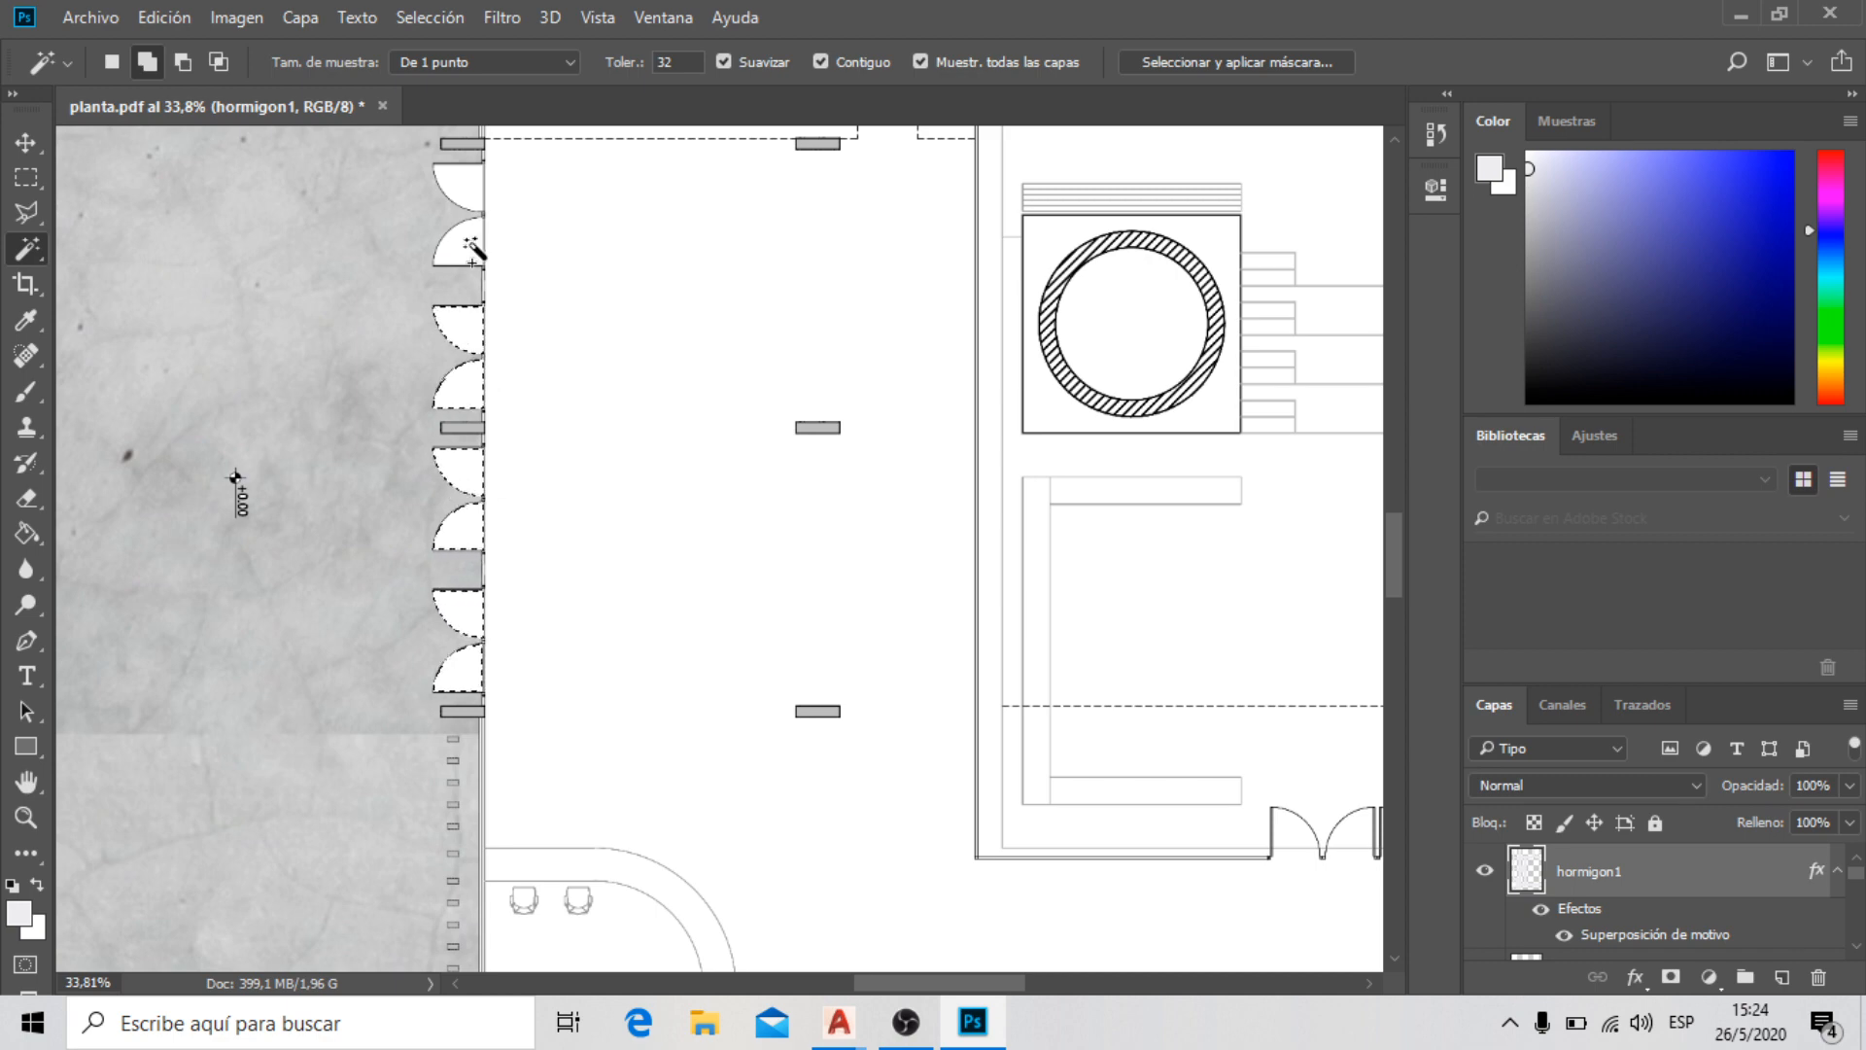
pyautogui.click(464, 243)
pyautogui.click(465, 186)
# Fill the selected door swings on the hormigon1 layer with the Paint Bucket and clear the selection
pyautogui.scroll(-3, 588, 582)
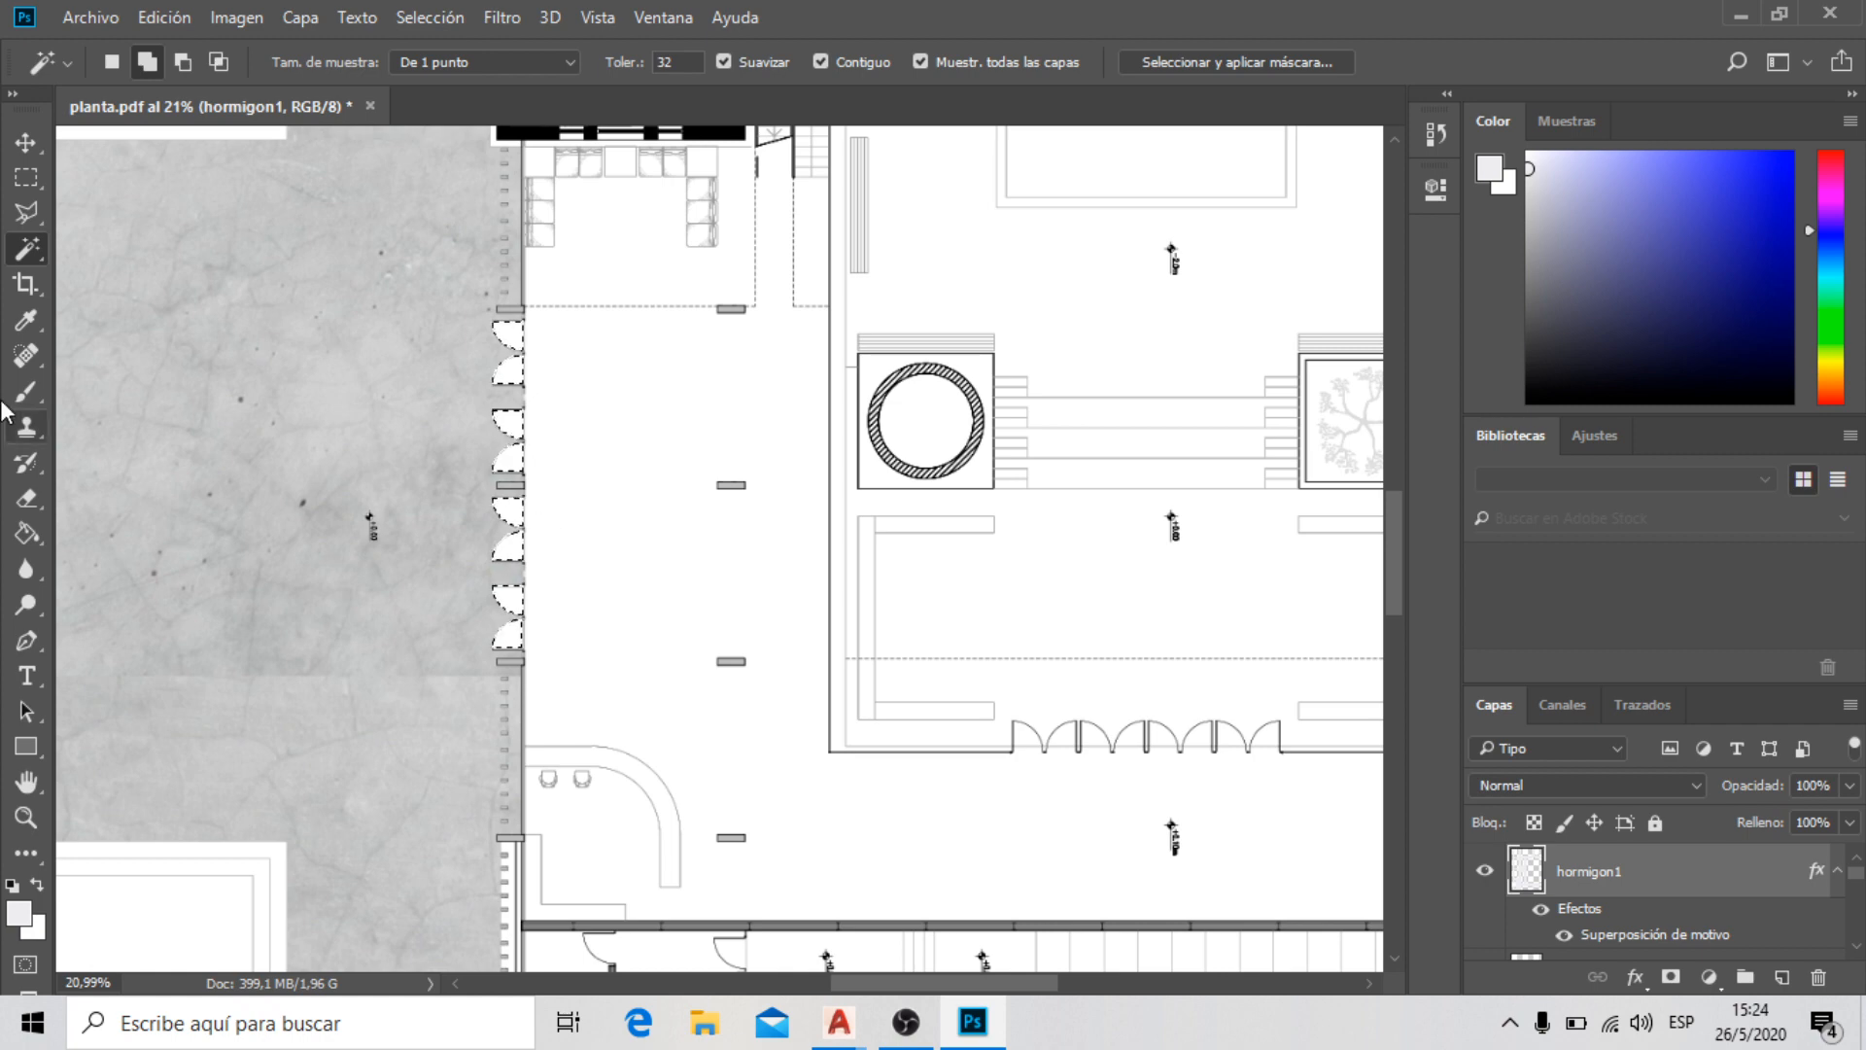
pyautogui.click(27, 533)
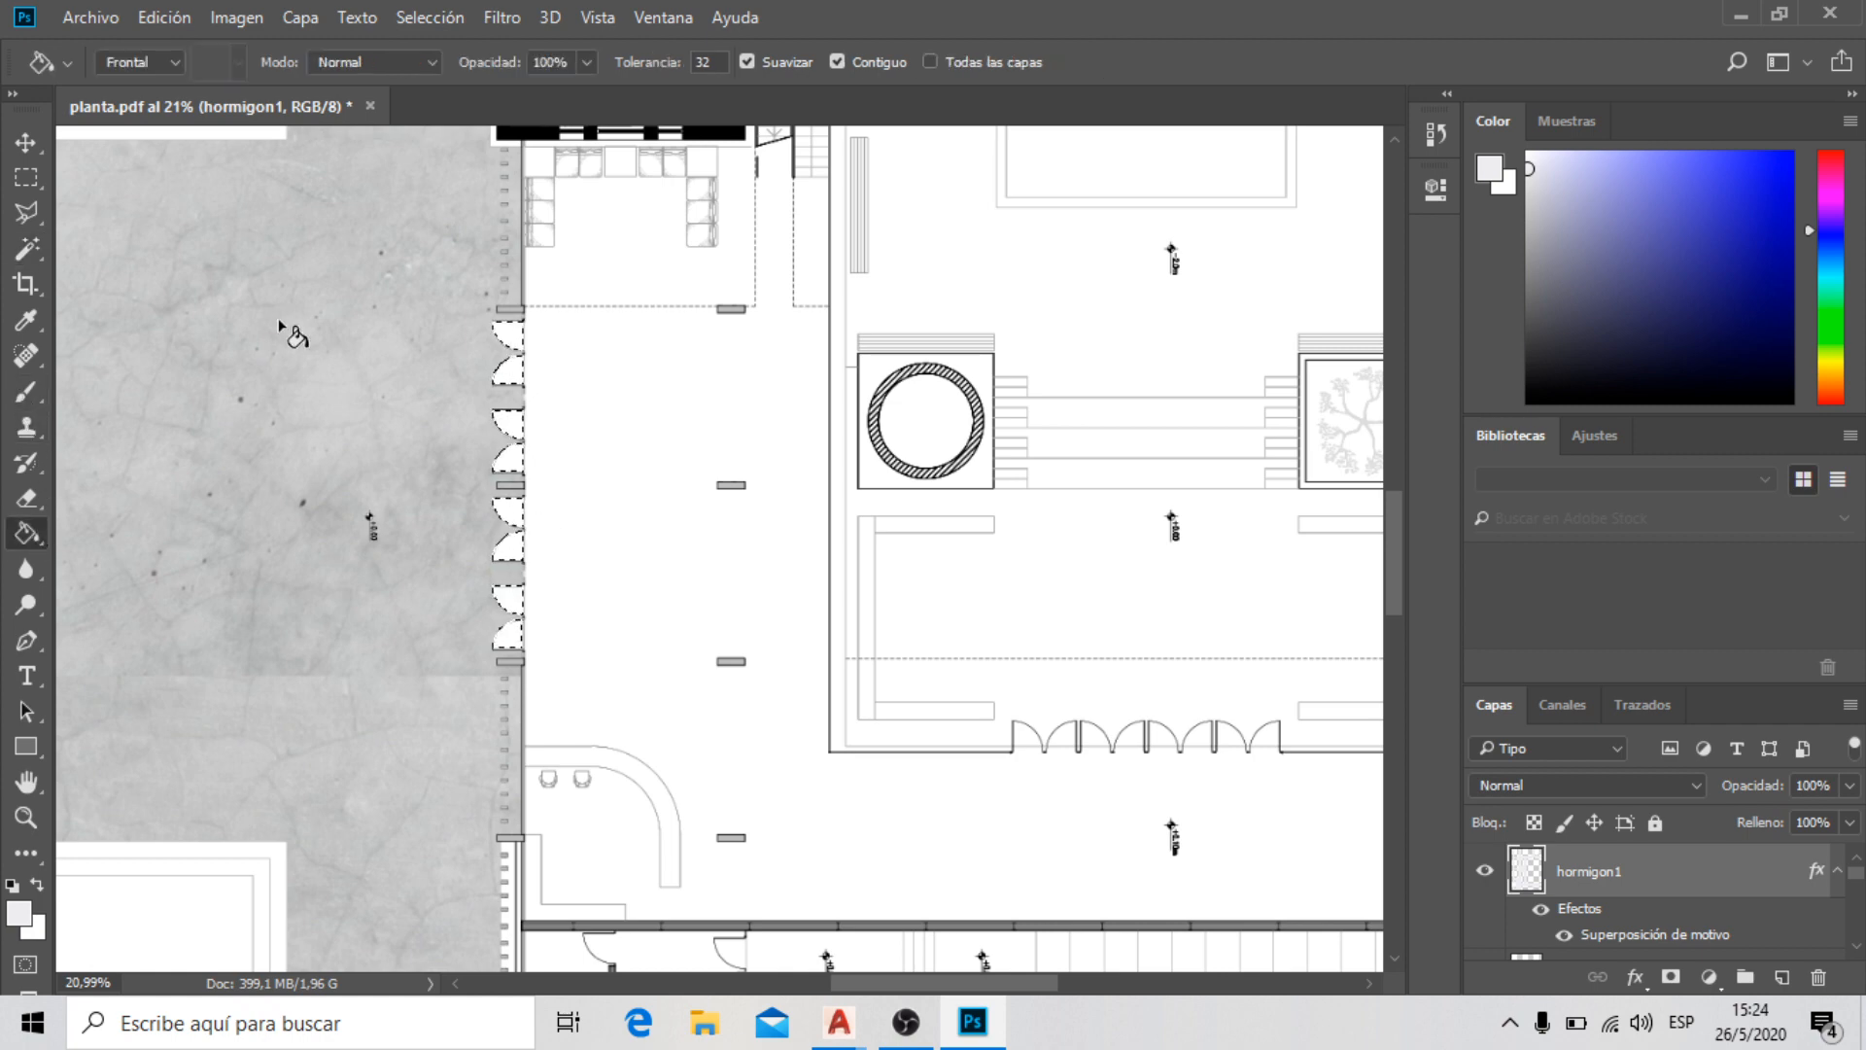
pyautogui.scroll(1, 495, 666)
pyautogui.scroll(1, 485, 656)
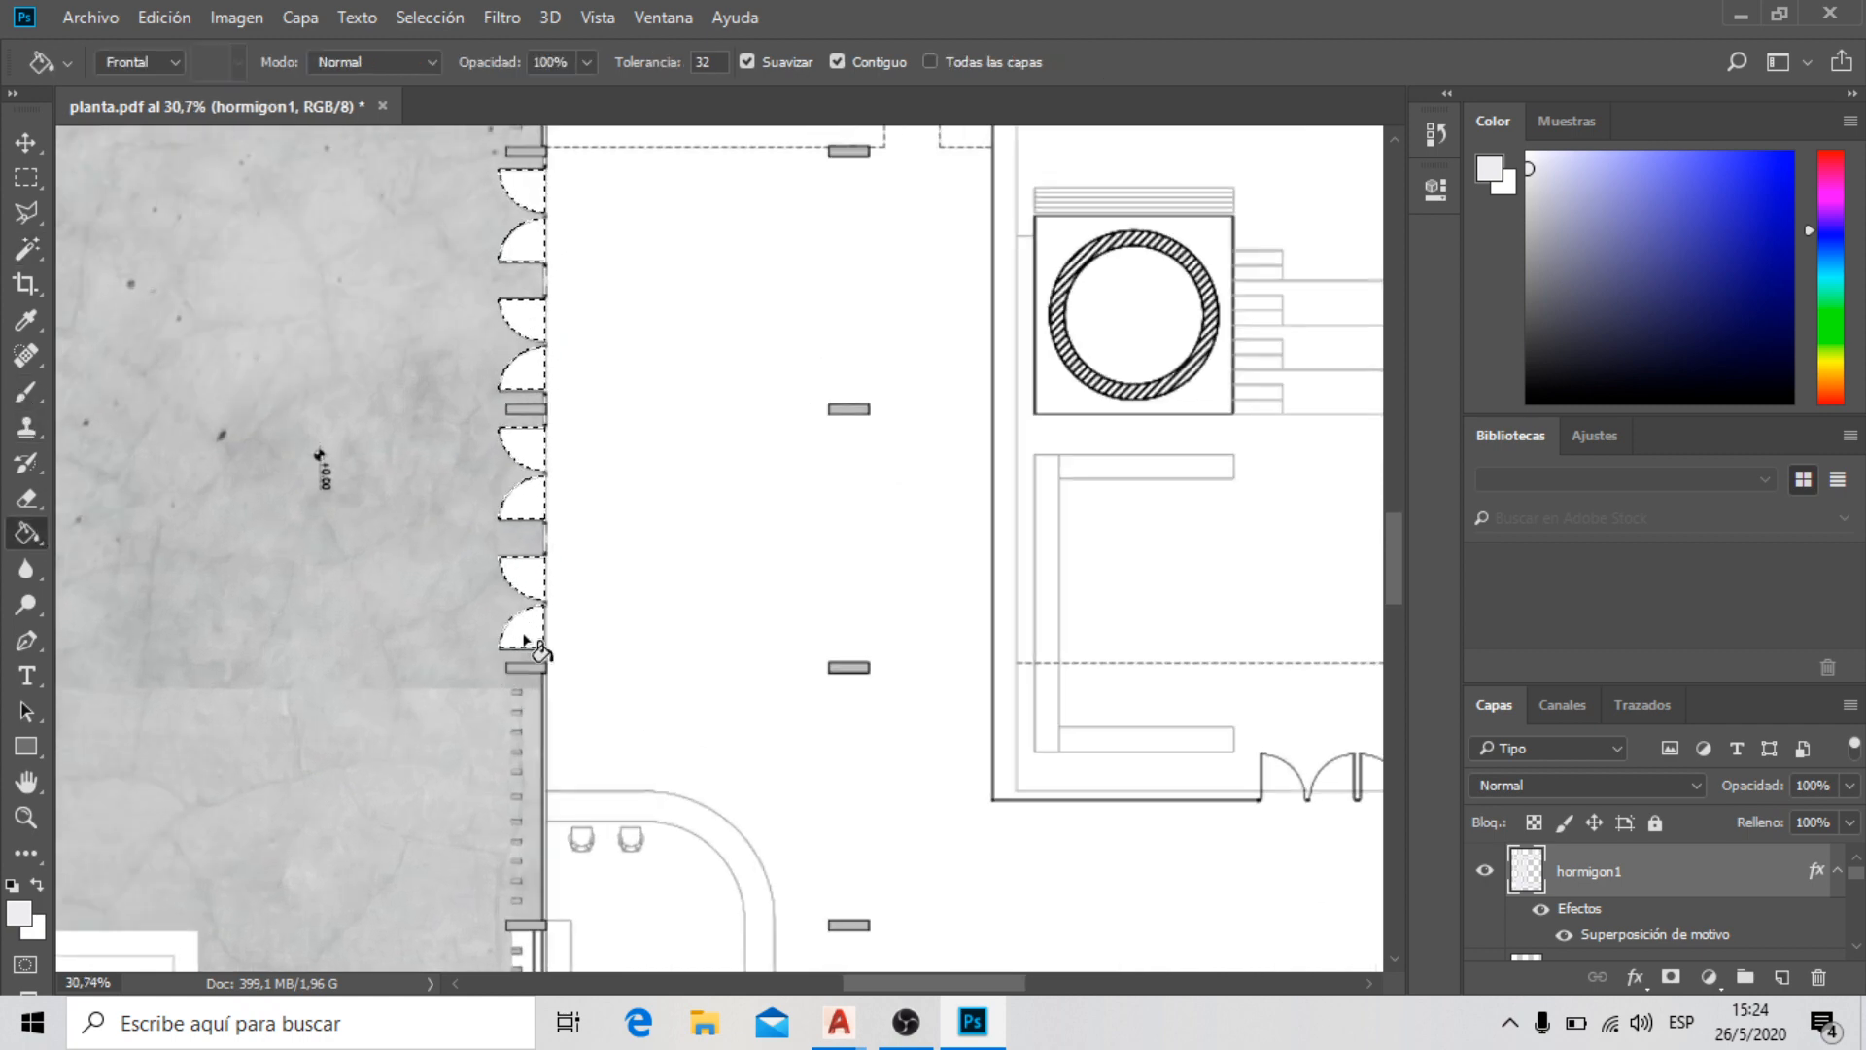
pyautogui.click(523, 633)
pyautogui.scroll(-1, 477, 598)
pyautogui.scroll(-1, 476, 607)
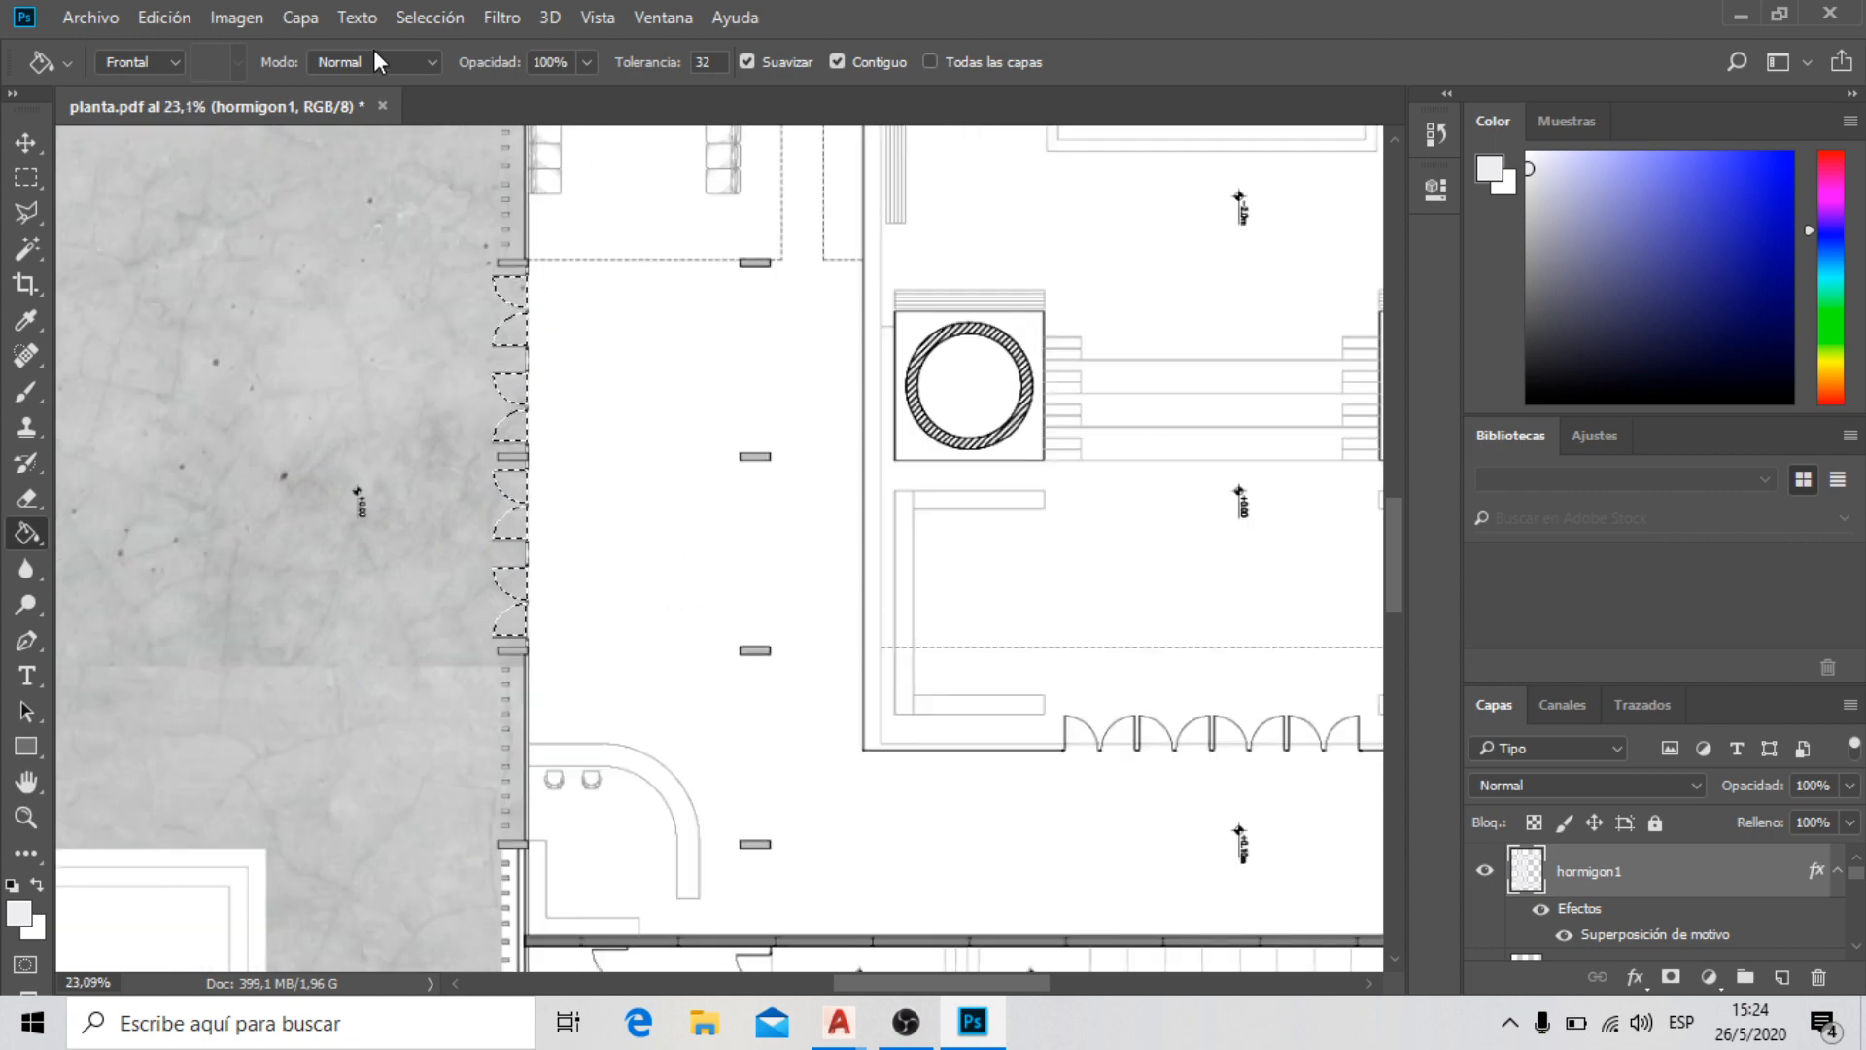
pyautogui.click(450, 17)
pyautogui.click(483, 73)
# Set the hormigon1 layer's opacity to 60% and check the lightened concrete paving up close
pyautogui.scroll(-2, 826, 333)
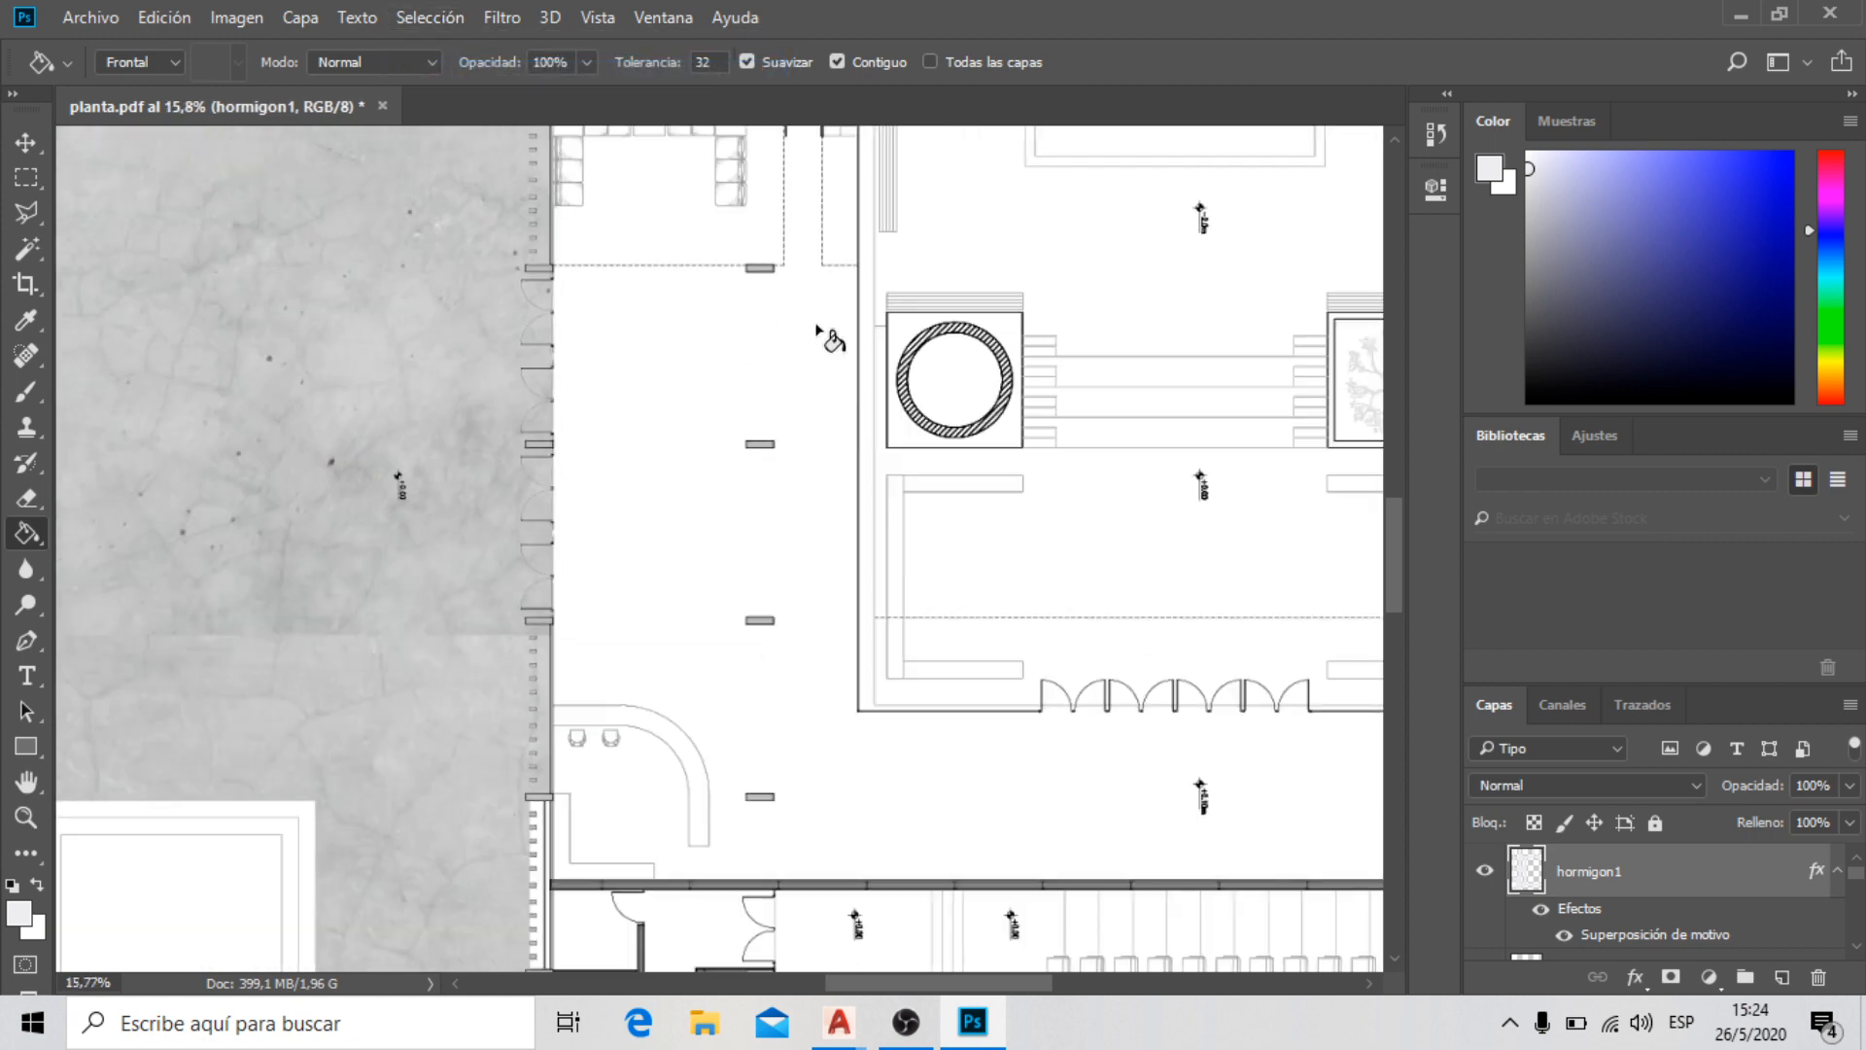
pyautogui.scroll(-1, 763, 416)
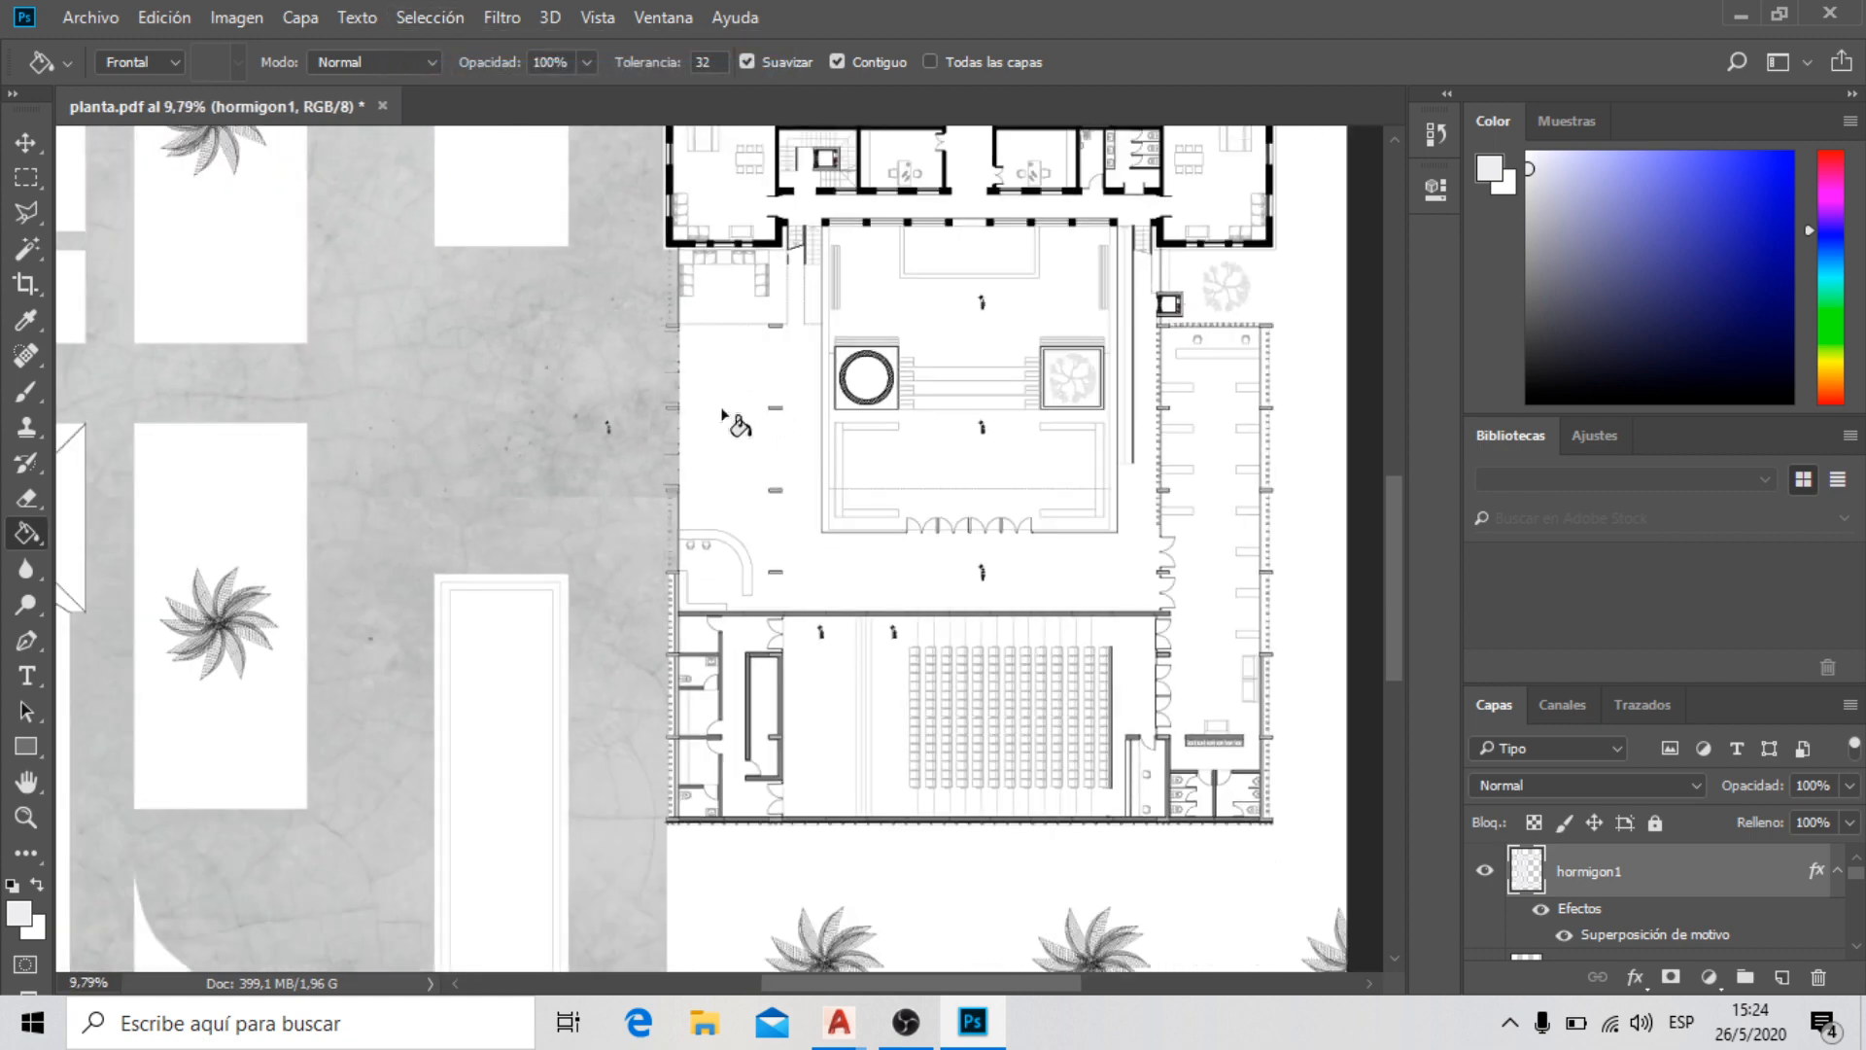
pyautogui.scroll(2, 622, 408)
pyautogui.scroll(6, 719, 290)
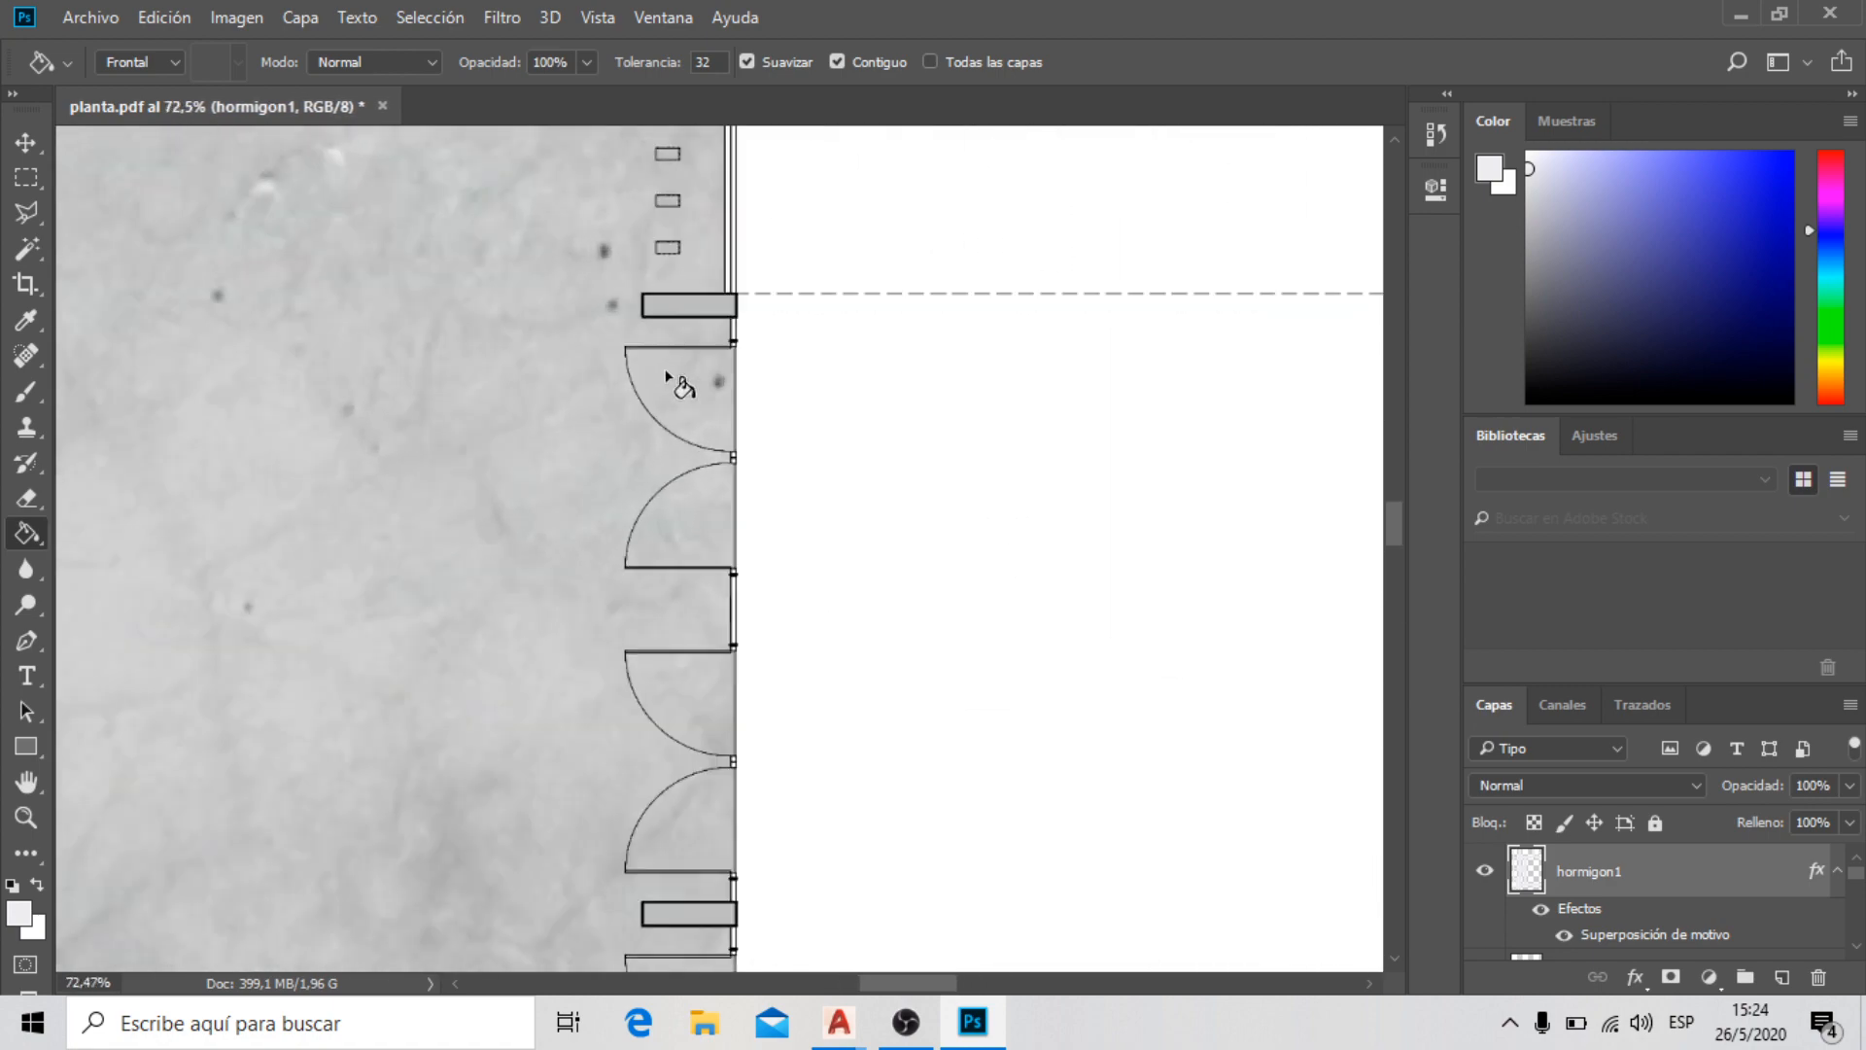
pyautogui.scroll(-8, 663, 268)
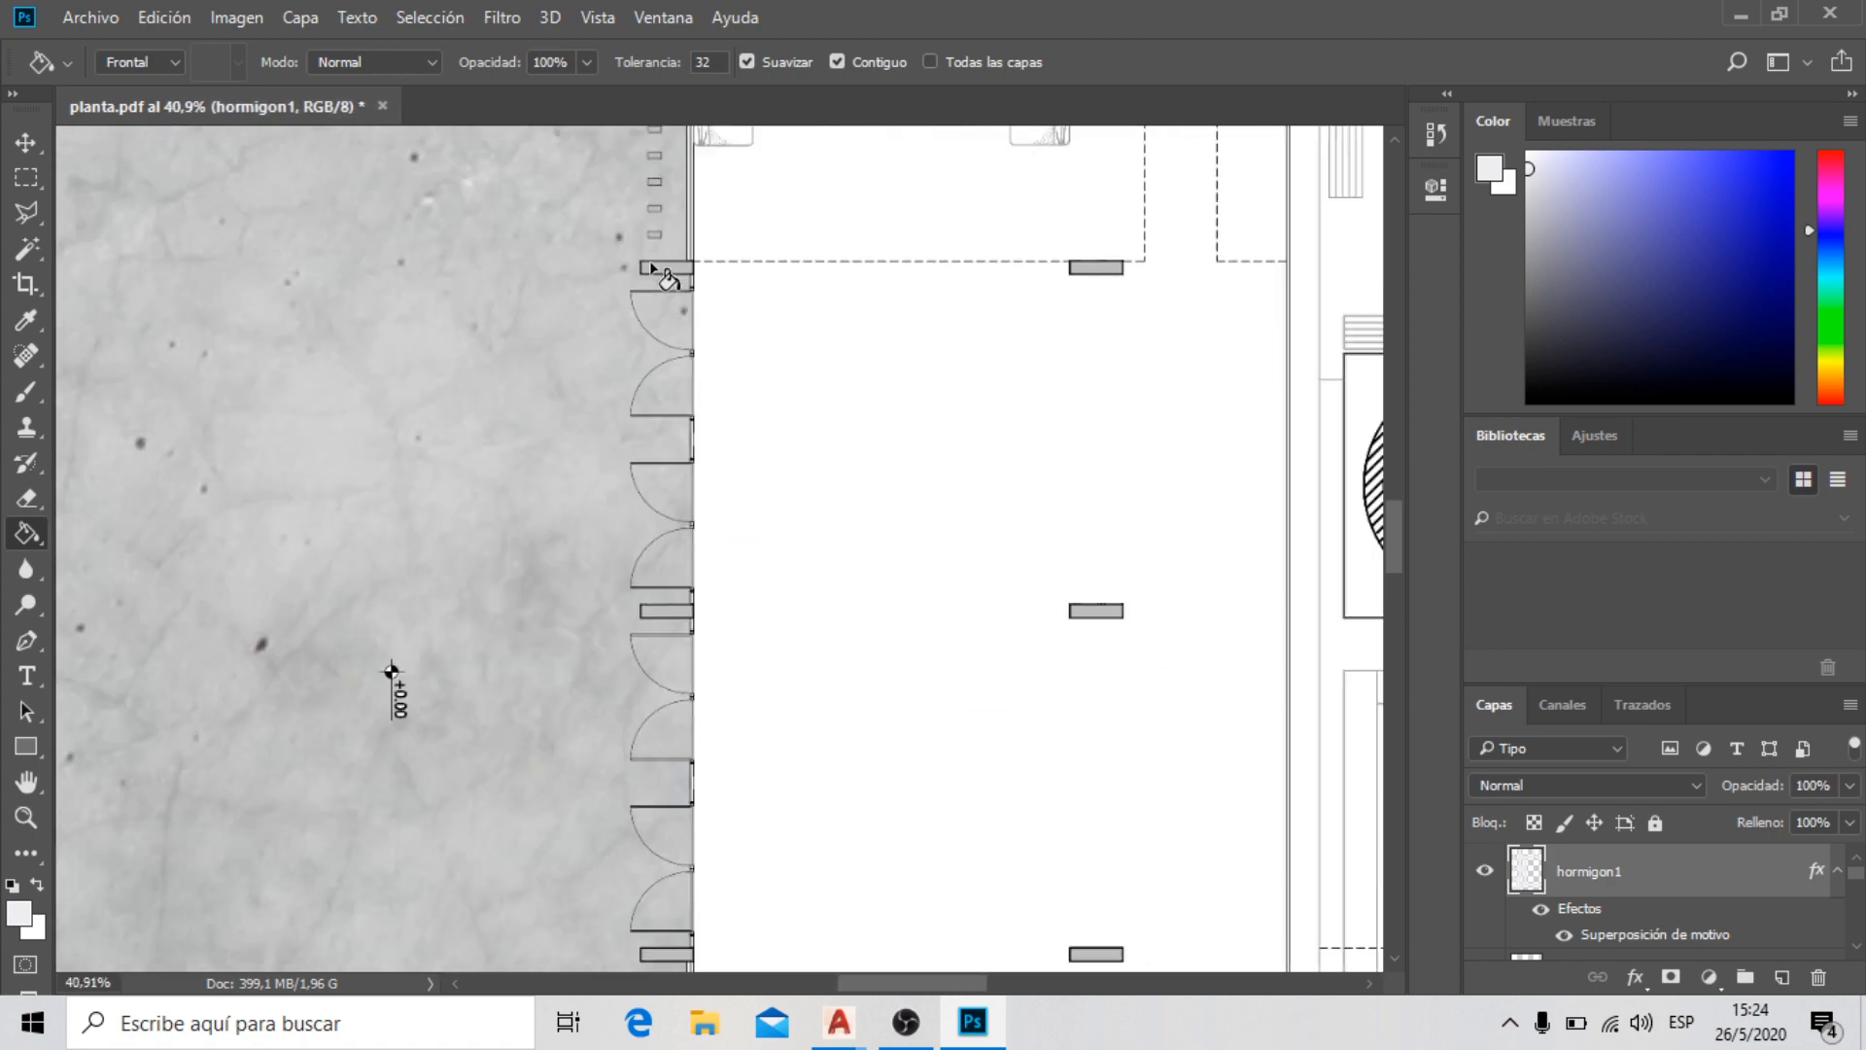
pyautogui.scroll(-2, 650, 279)
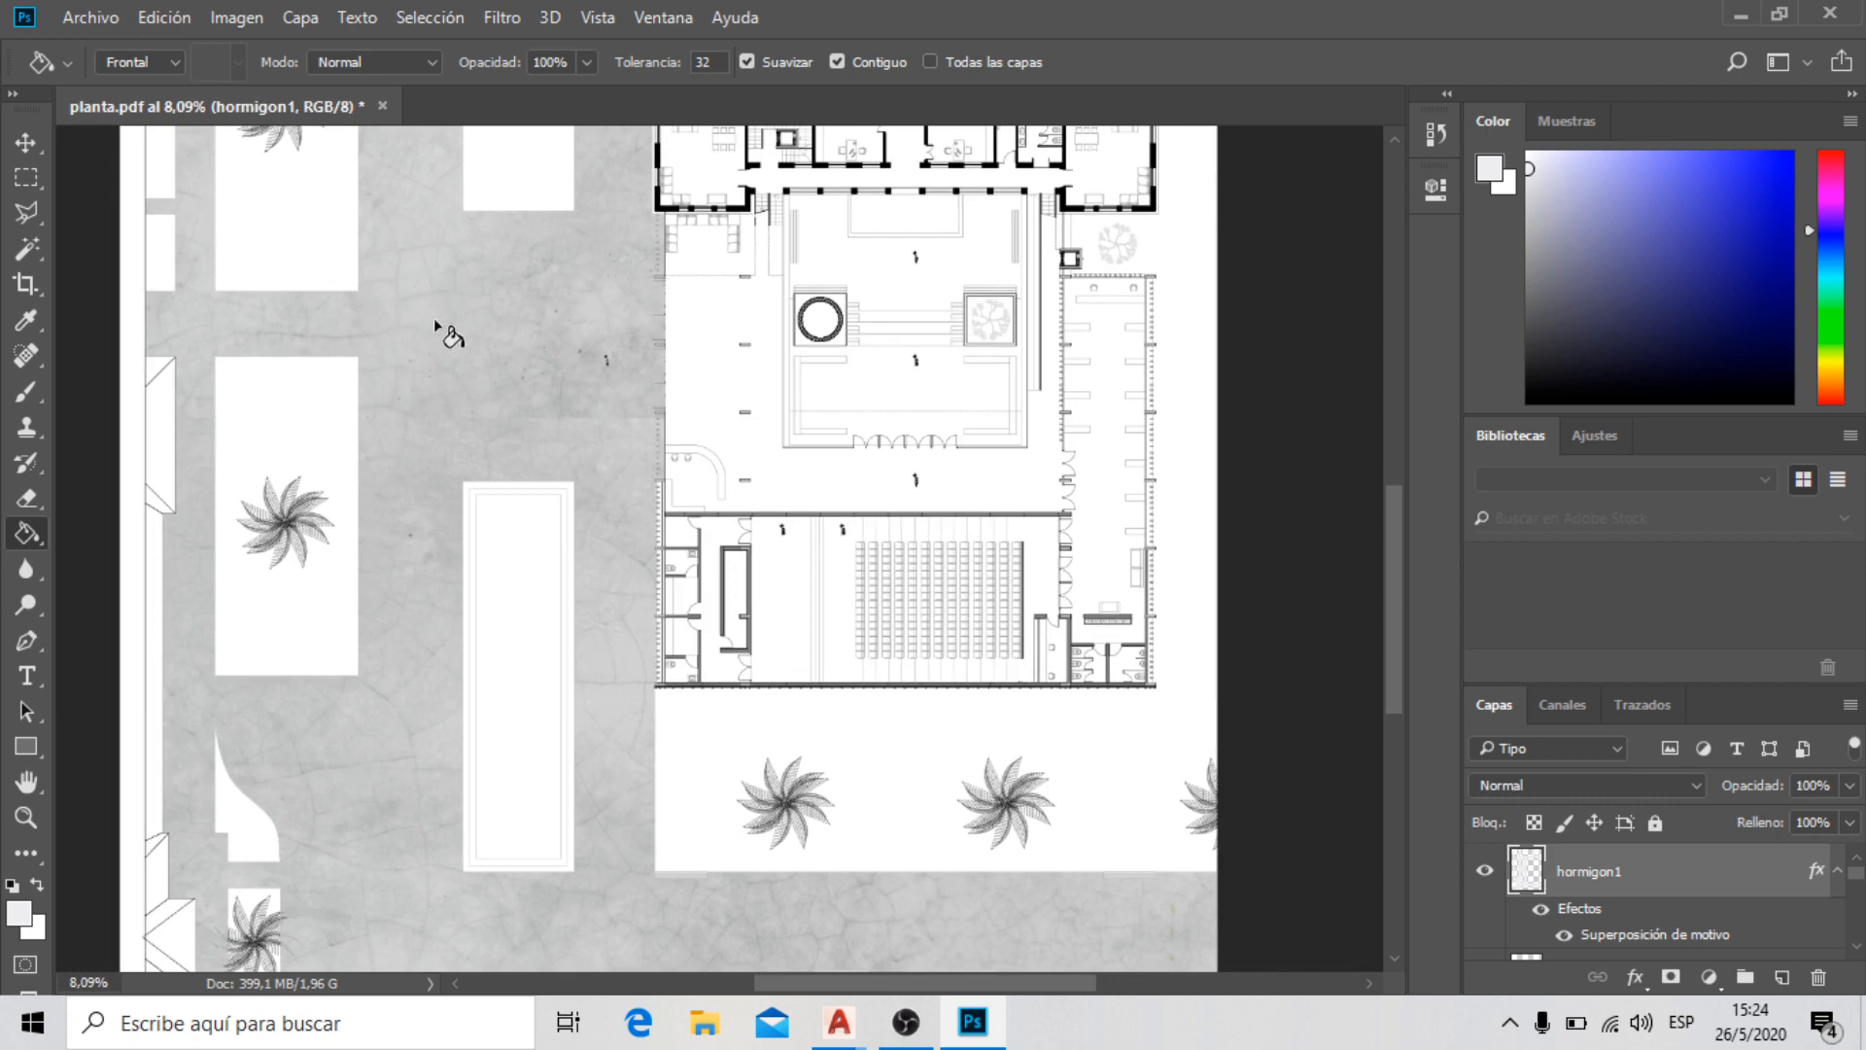
pyautogui.click(23, 143)
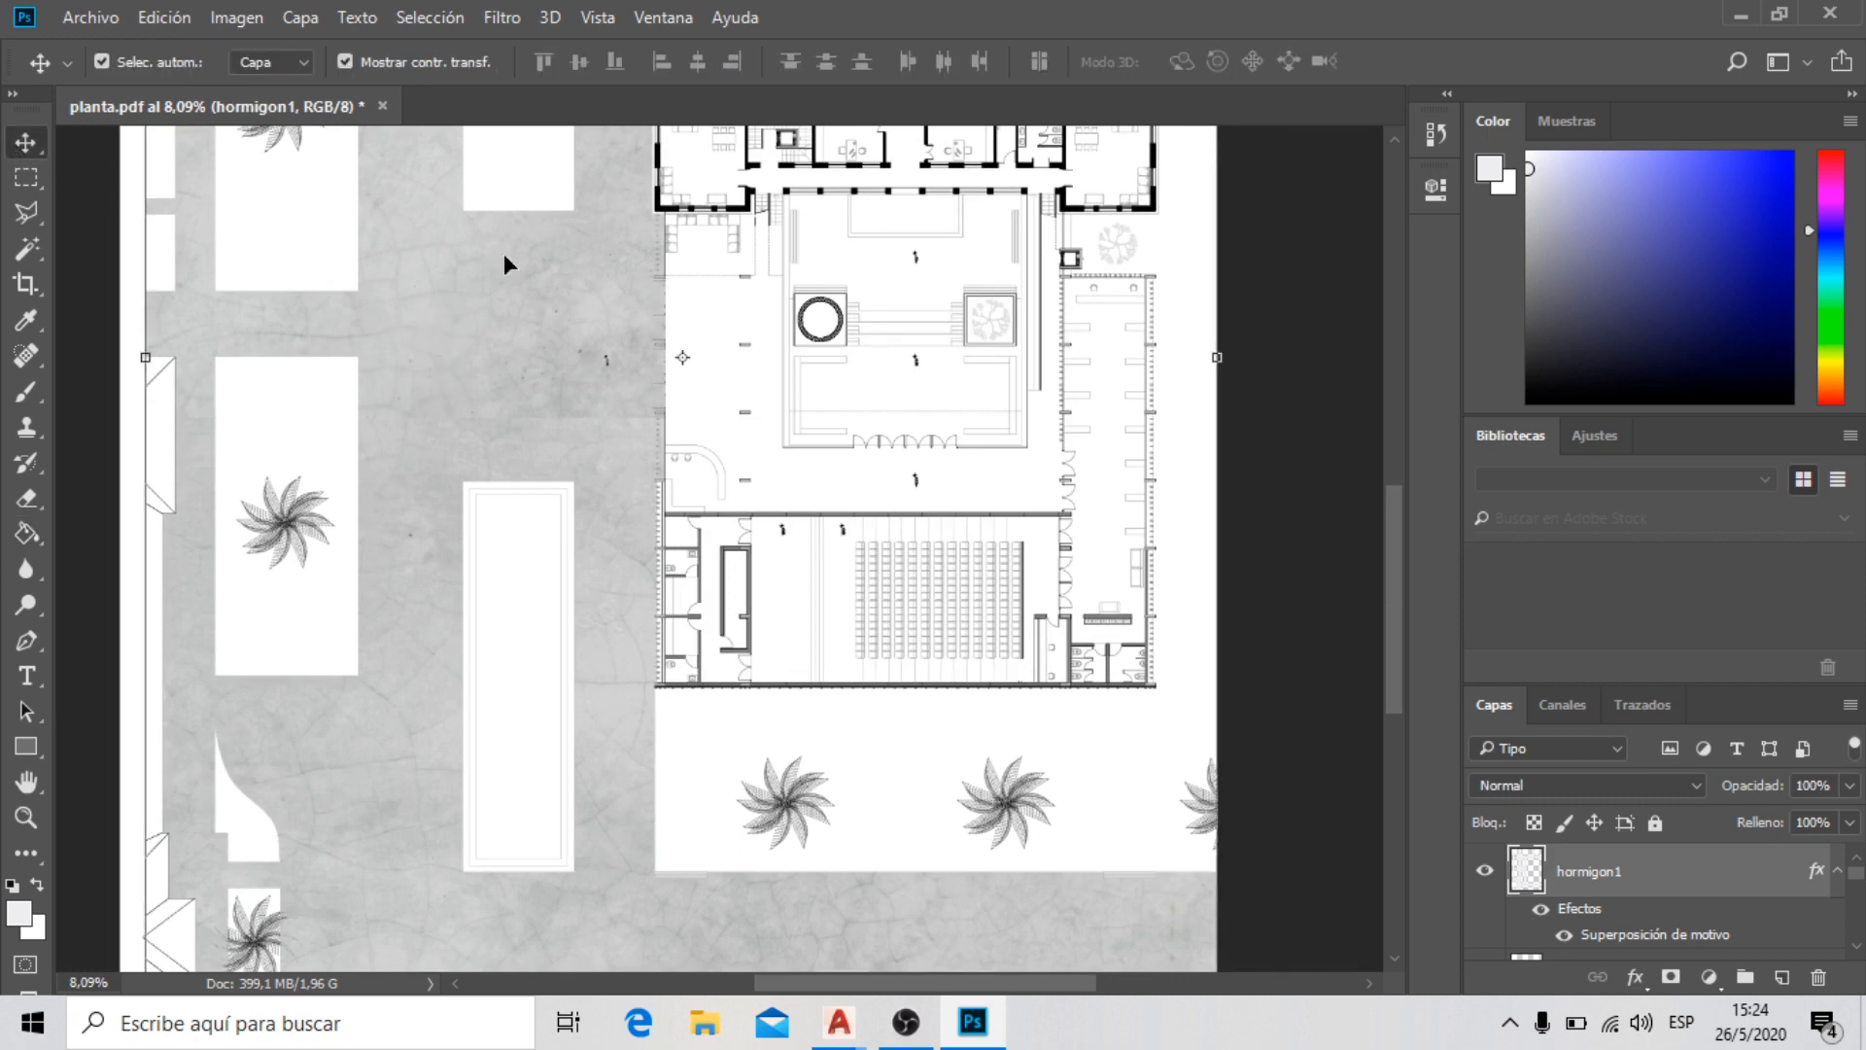
pyautogui.click(1831, 785)
pyautogui.write('60')
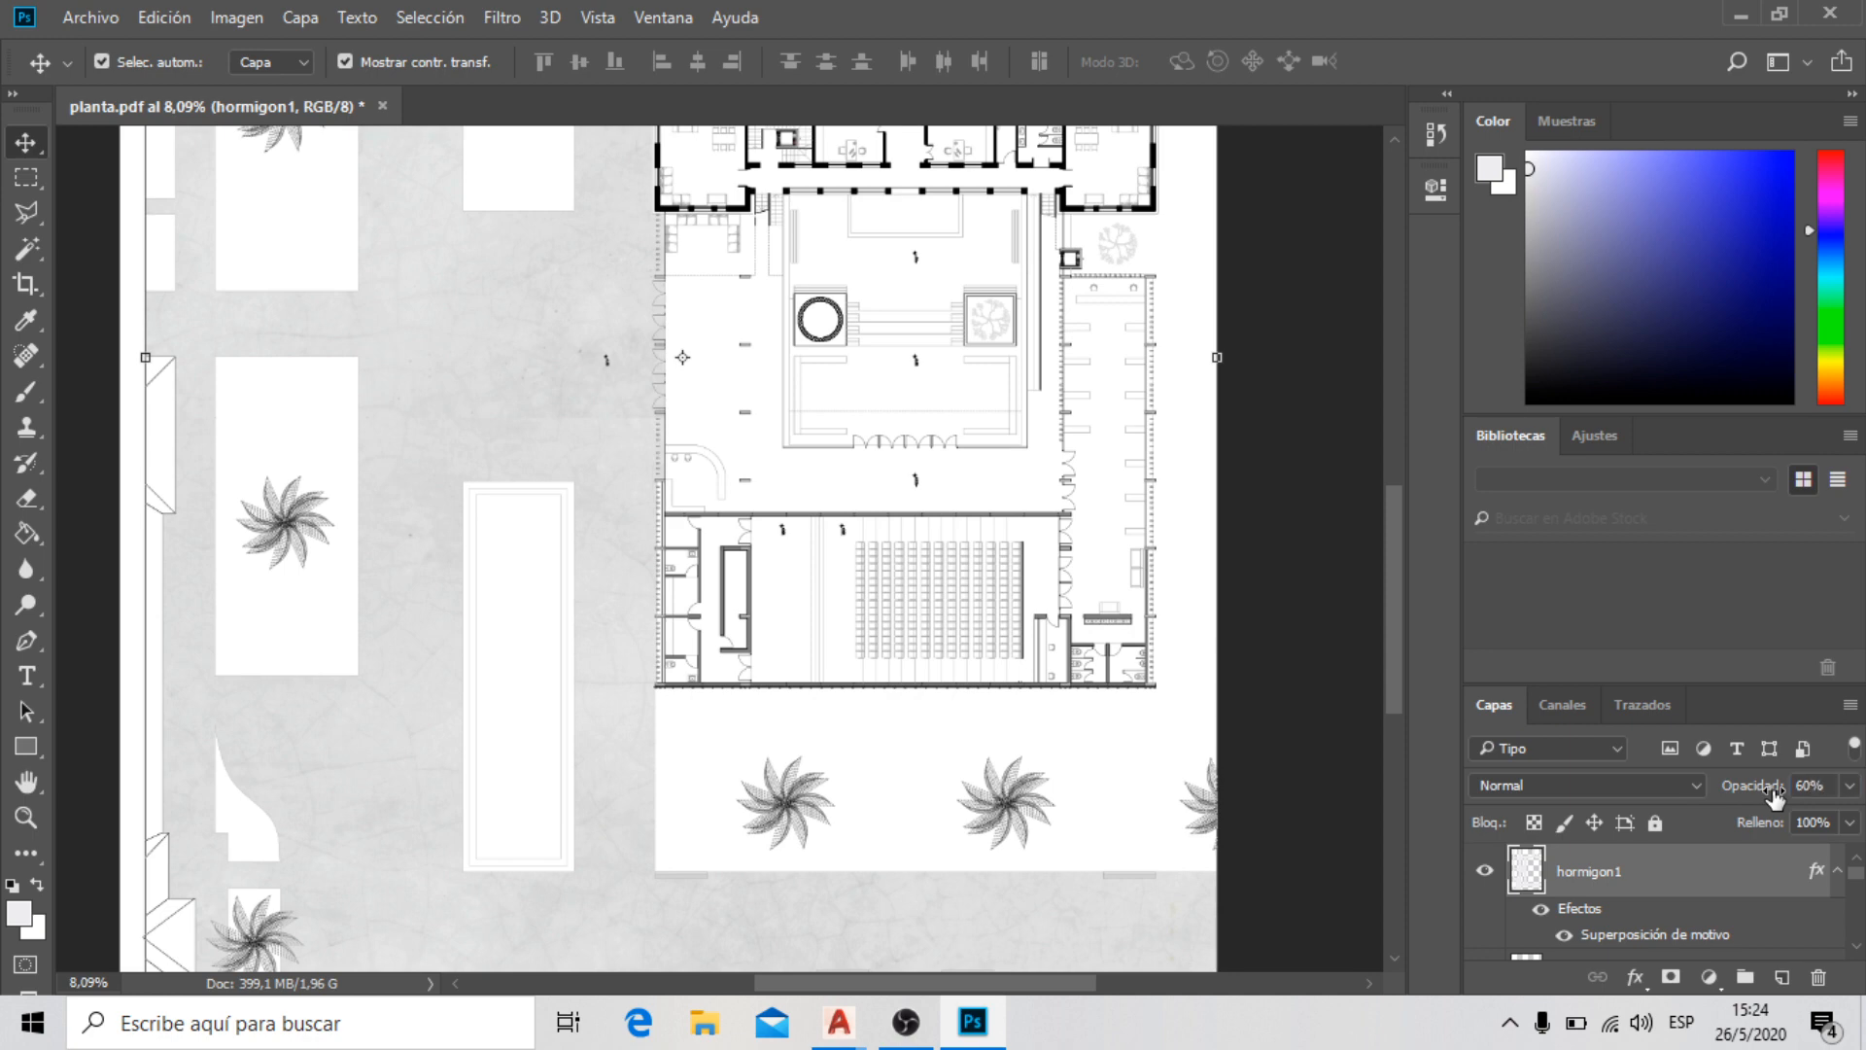
pyautogui.scroll(10, 492, 447)
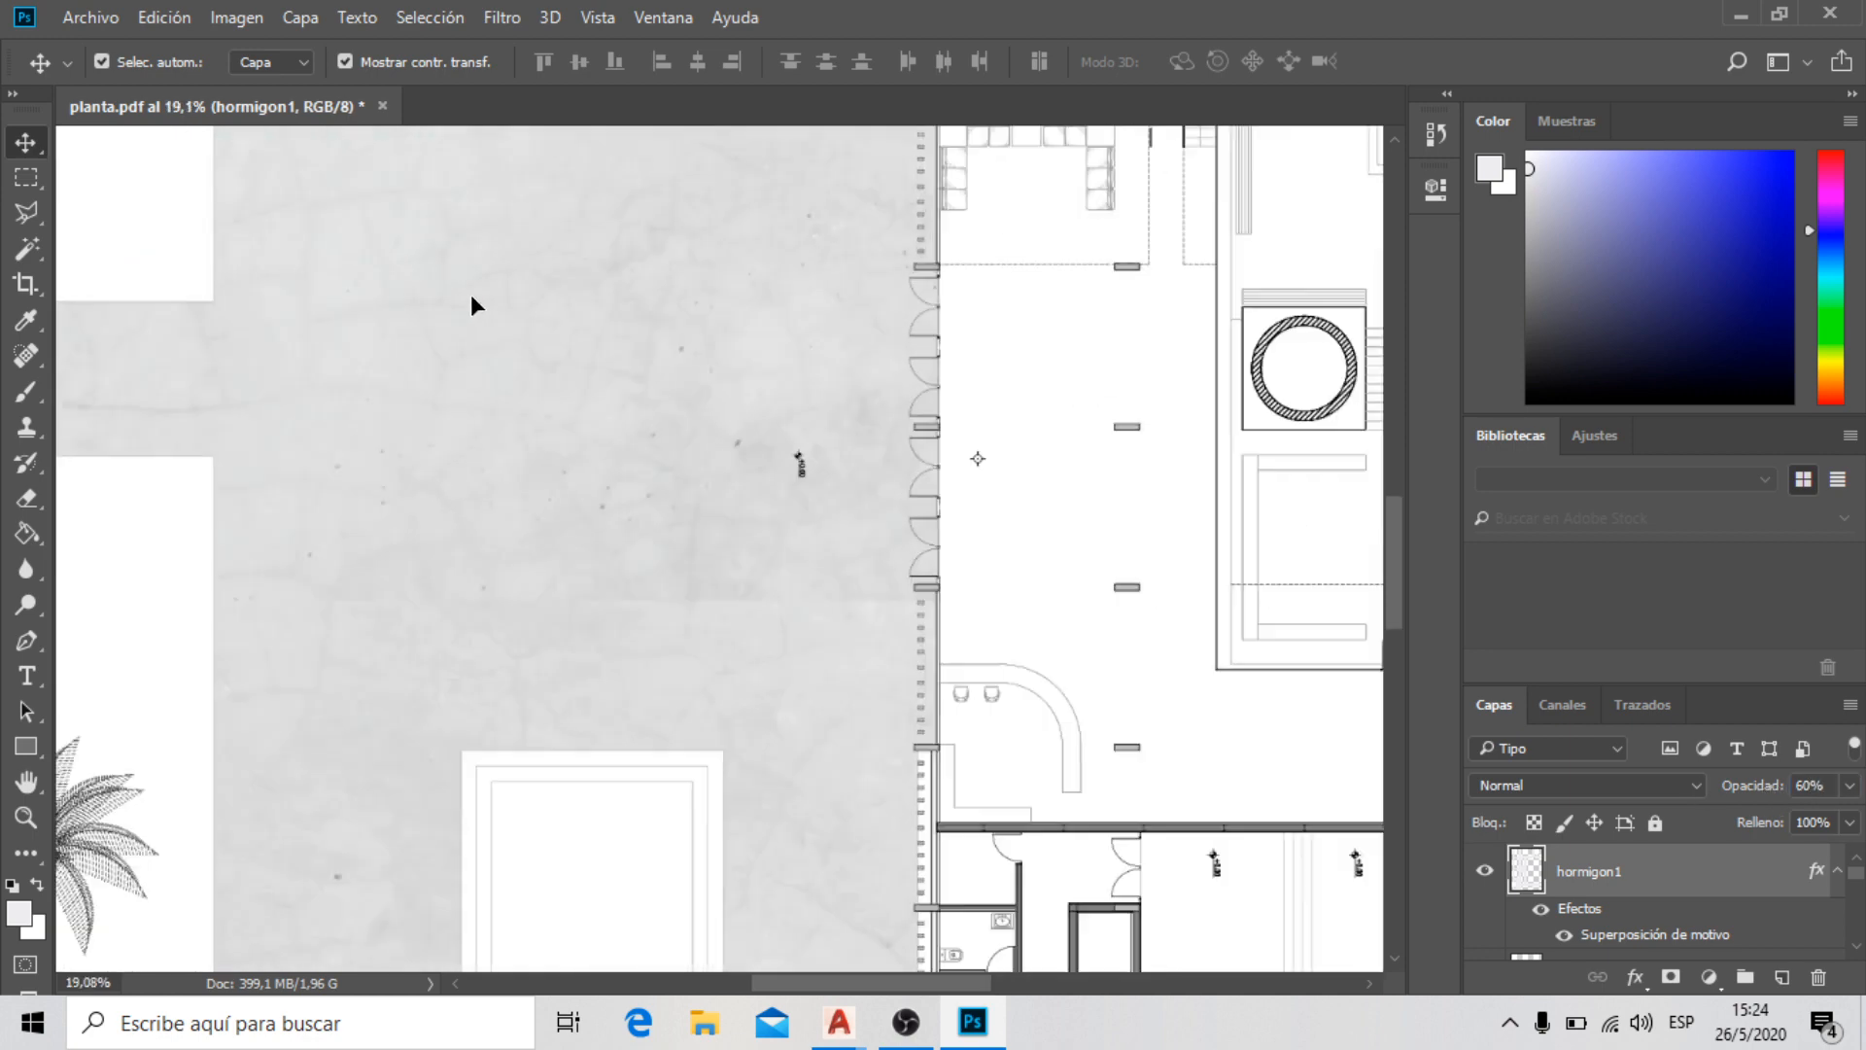
pyautogui.scroll(-3, 802, 270)
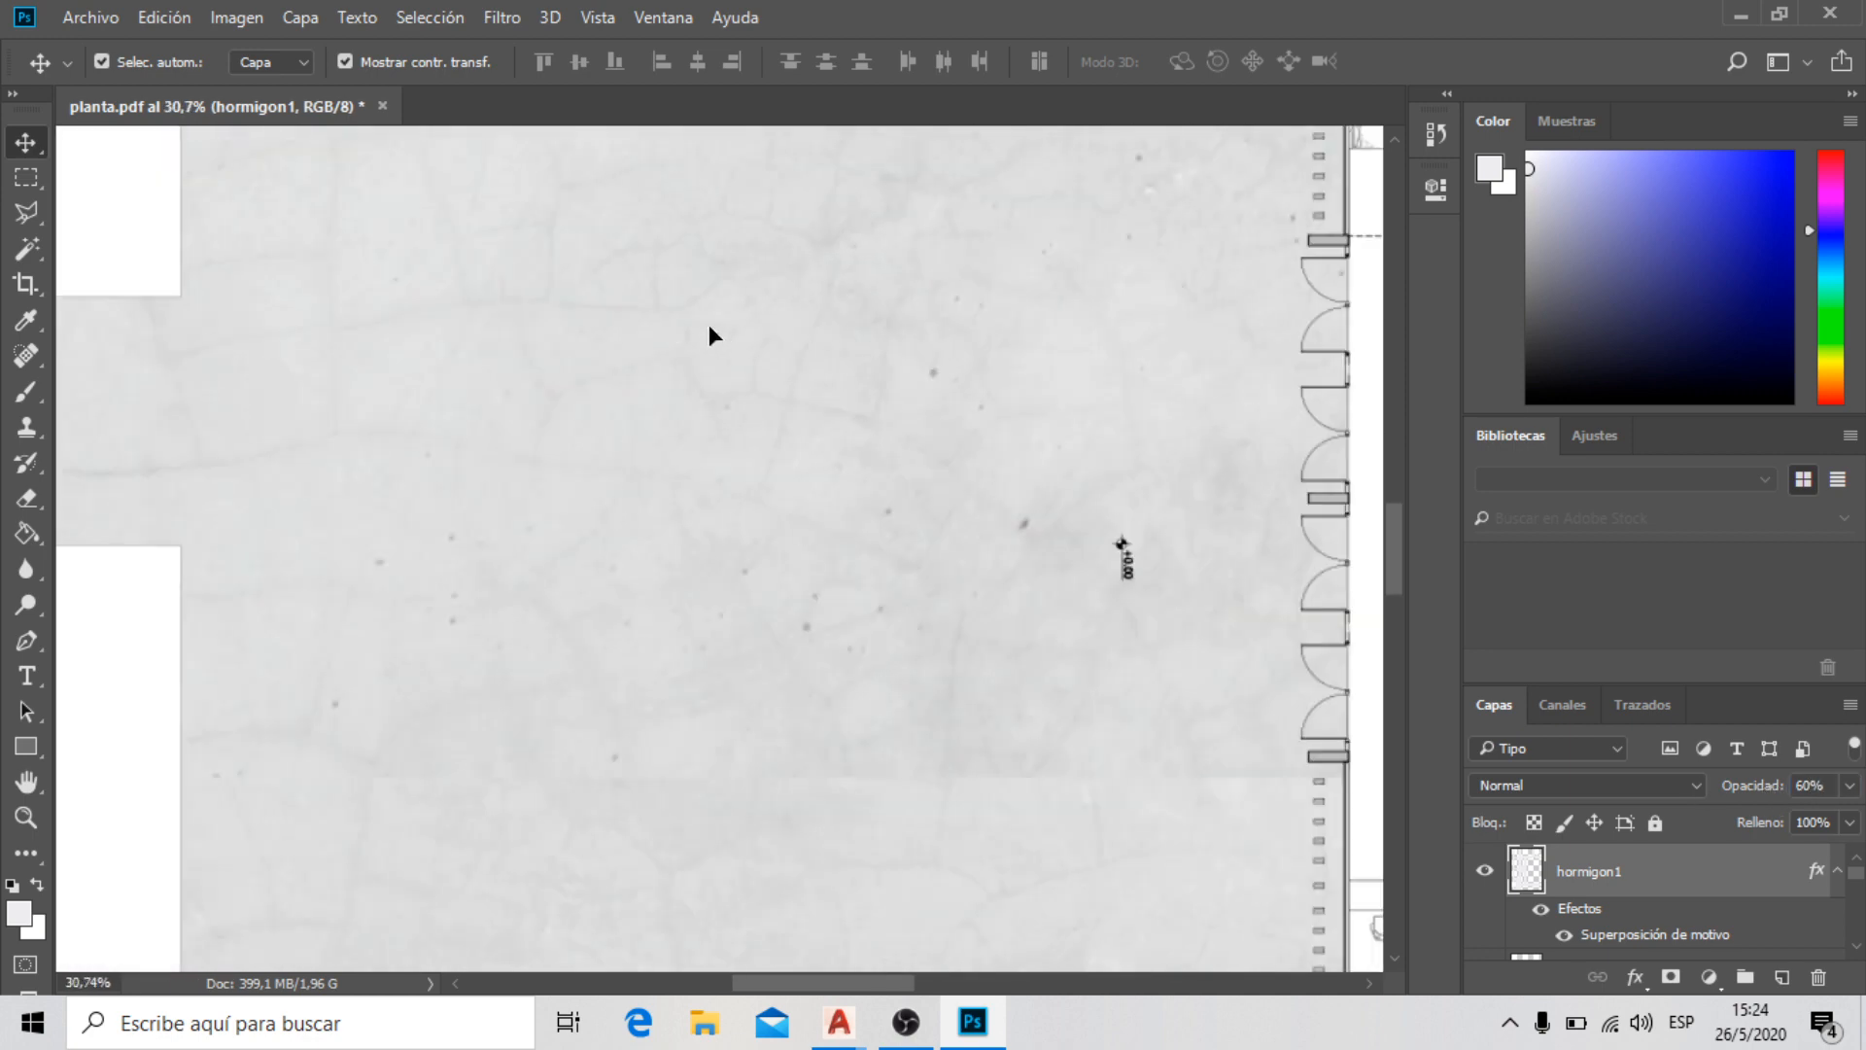
# Examine the lightened concrete paving along the building's entrance facade, around the reception desk and restroom block
pyautogui.scroll(-4, 709, 327)
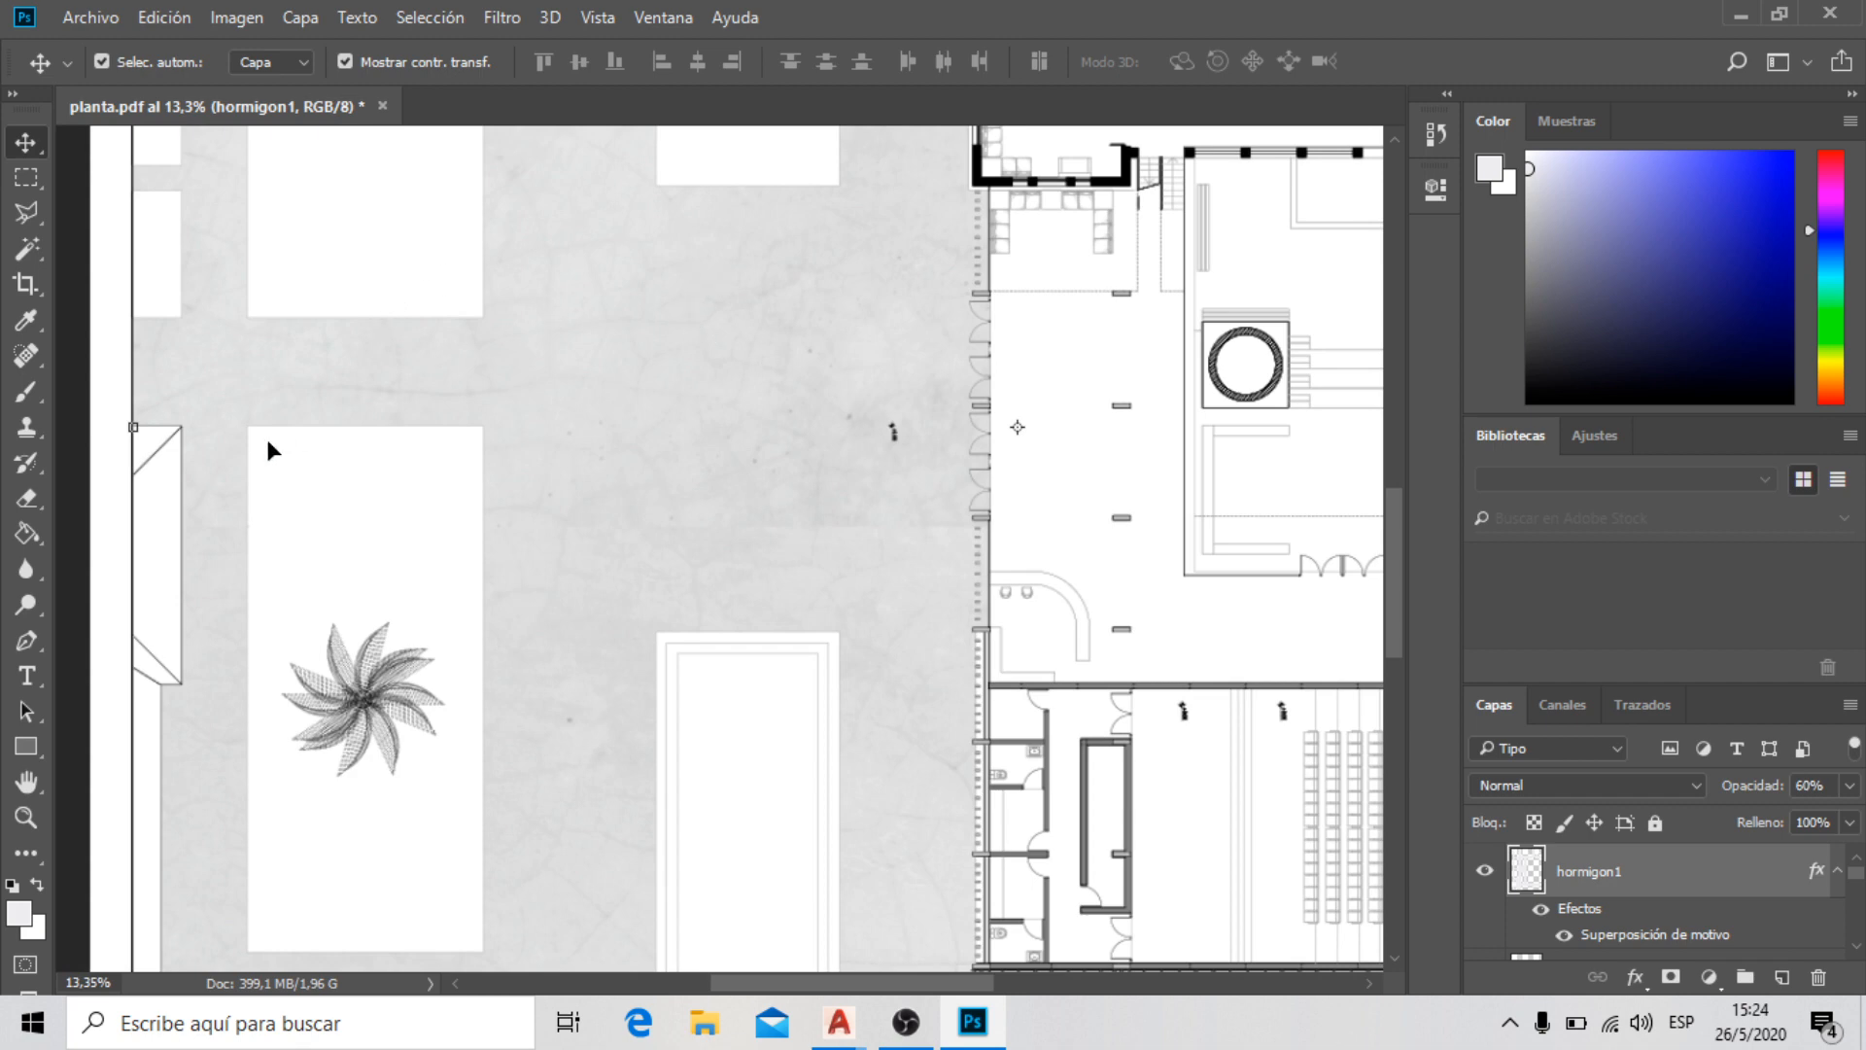
pyautogui.scroll(-1, 356, 201)
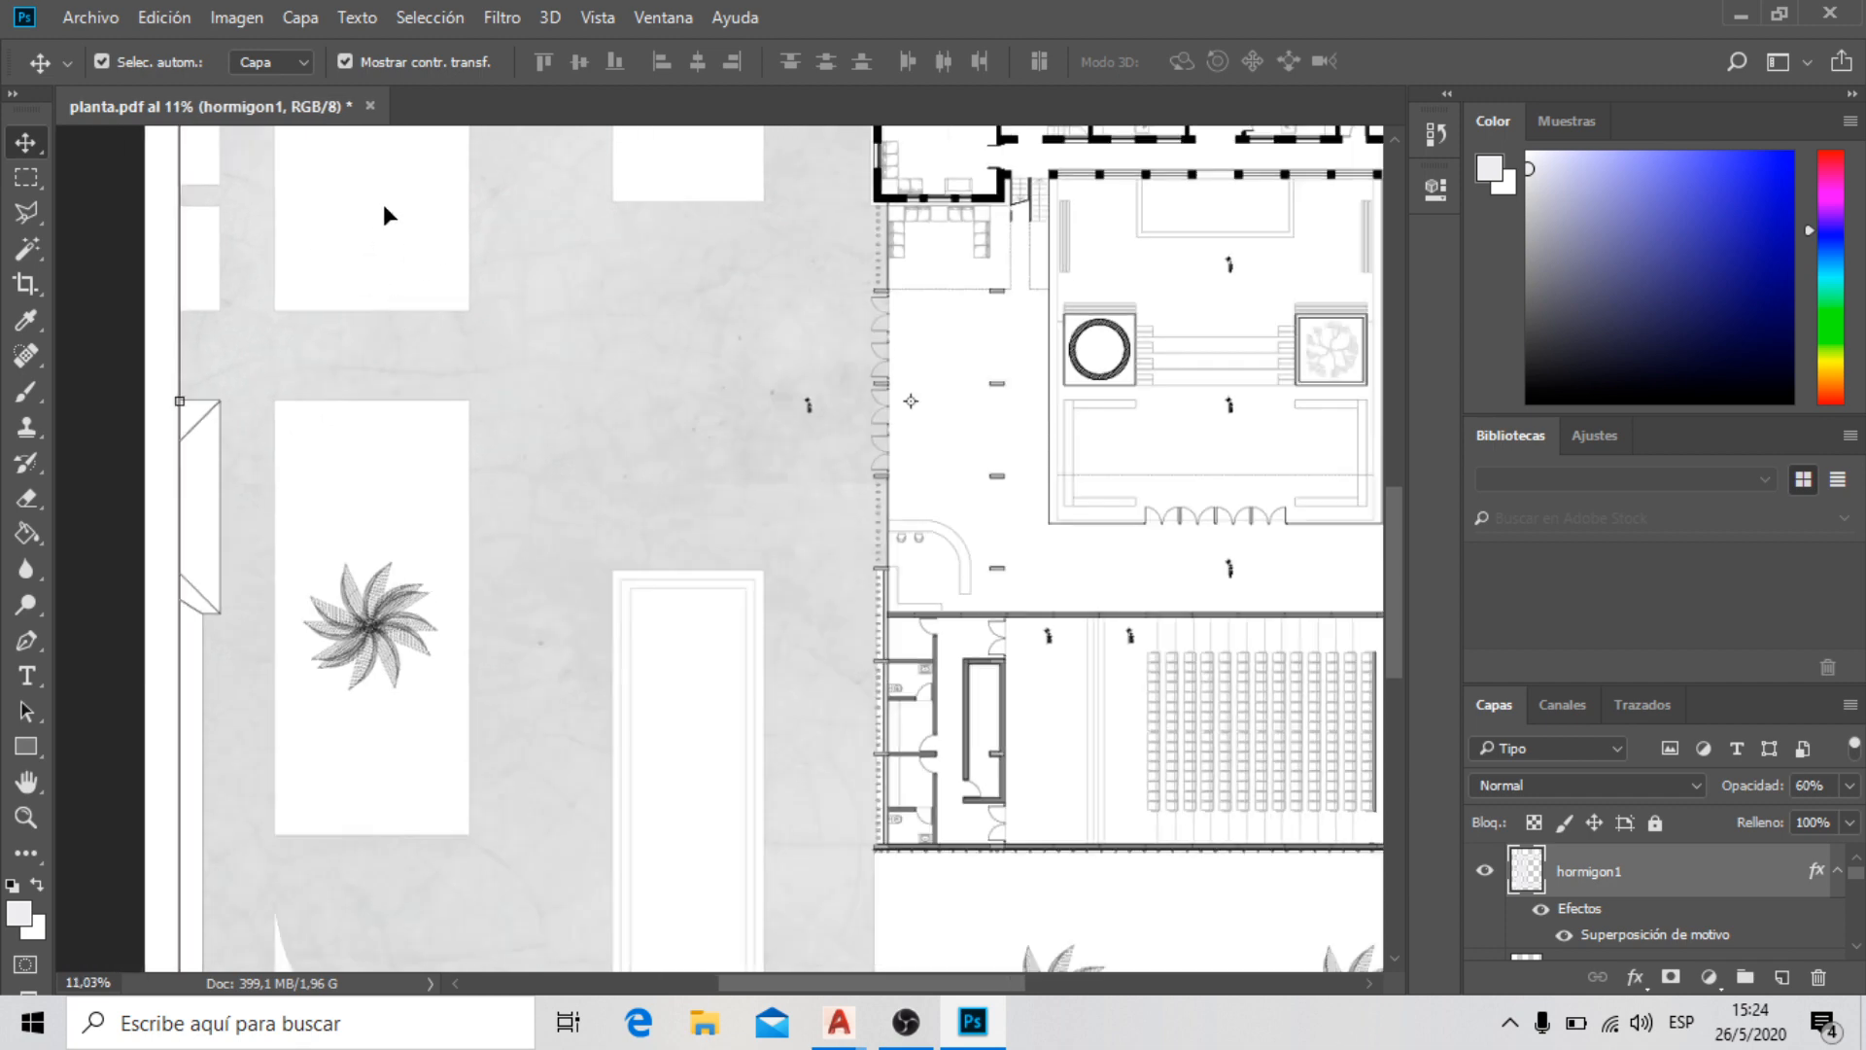
pyautogui.scroll(3, 626, 355)
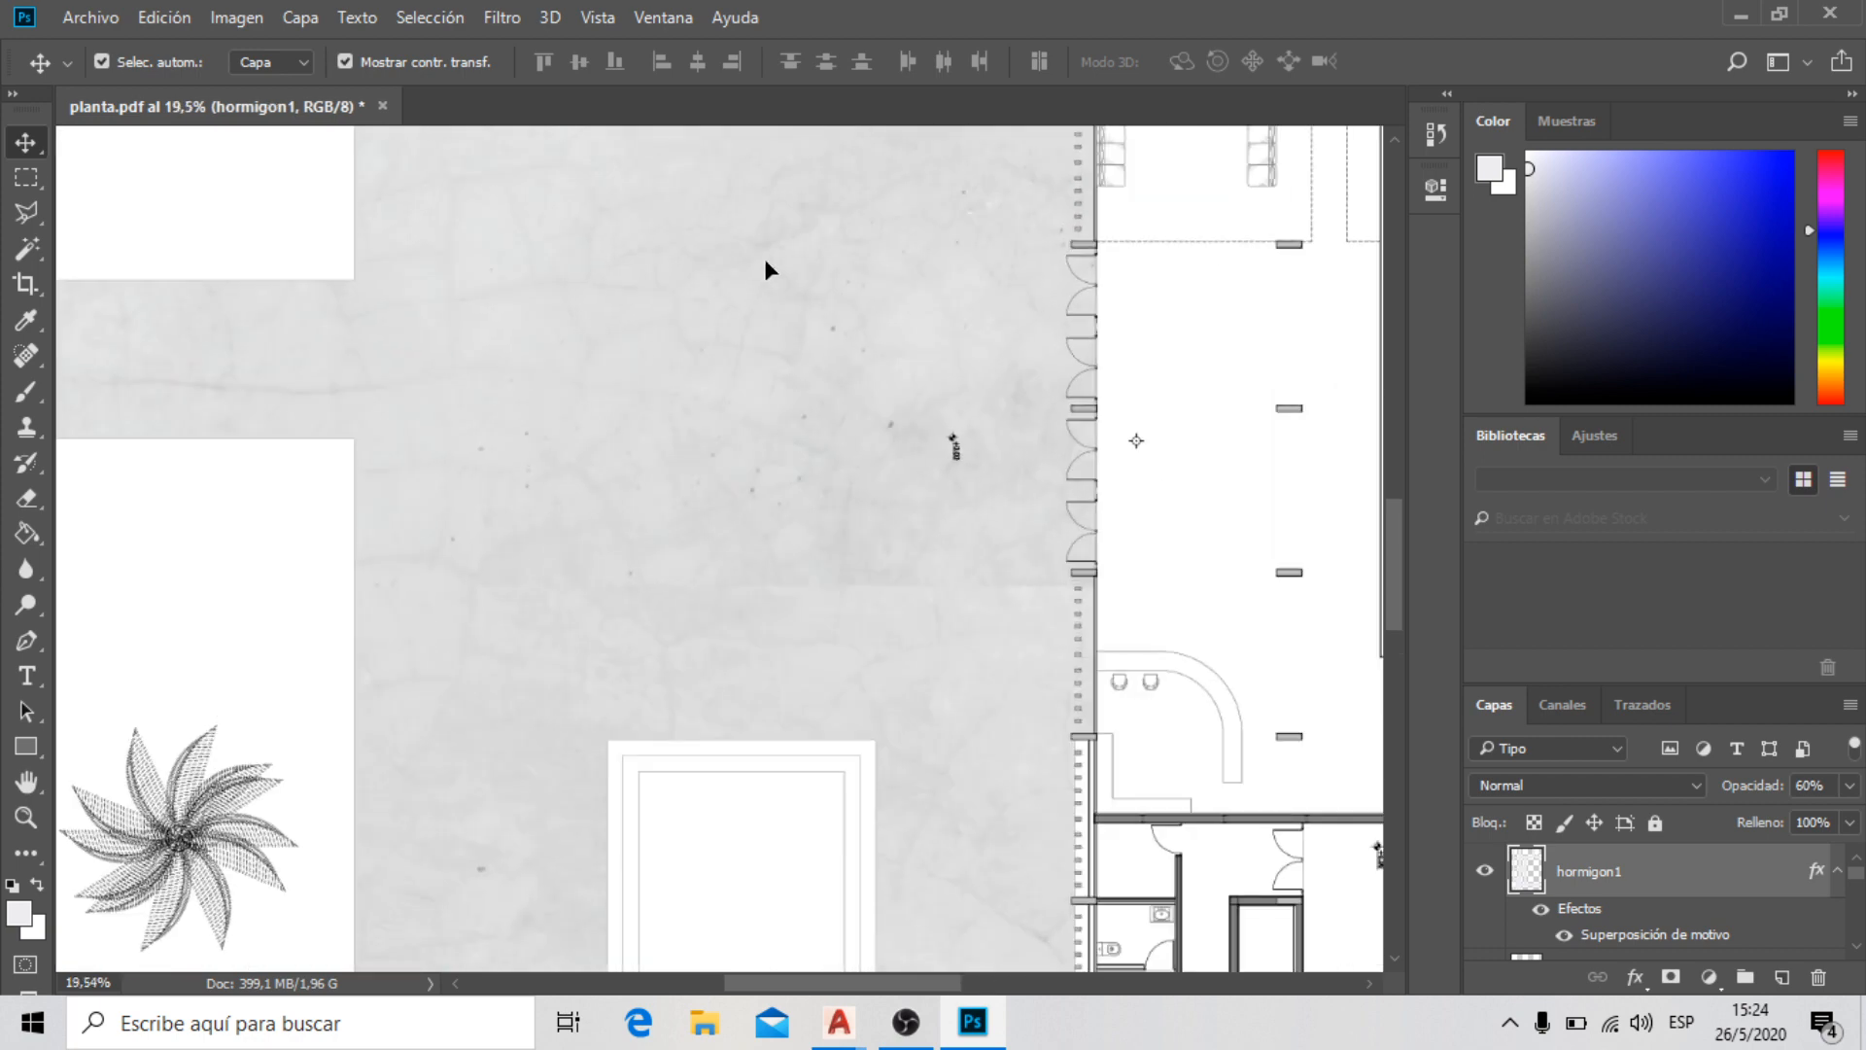
pyautogui.scroll(-3, 777, 331)
pyautogui.scroll(2, 1064, 321)
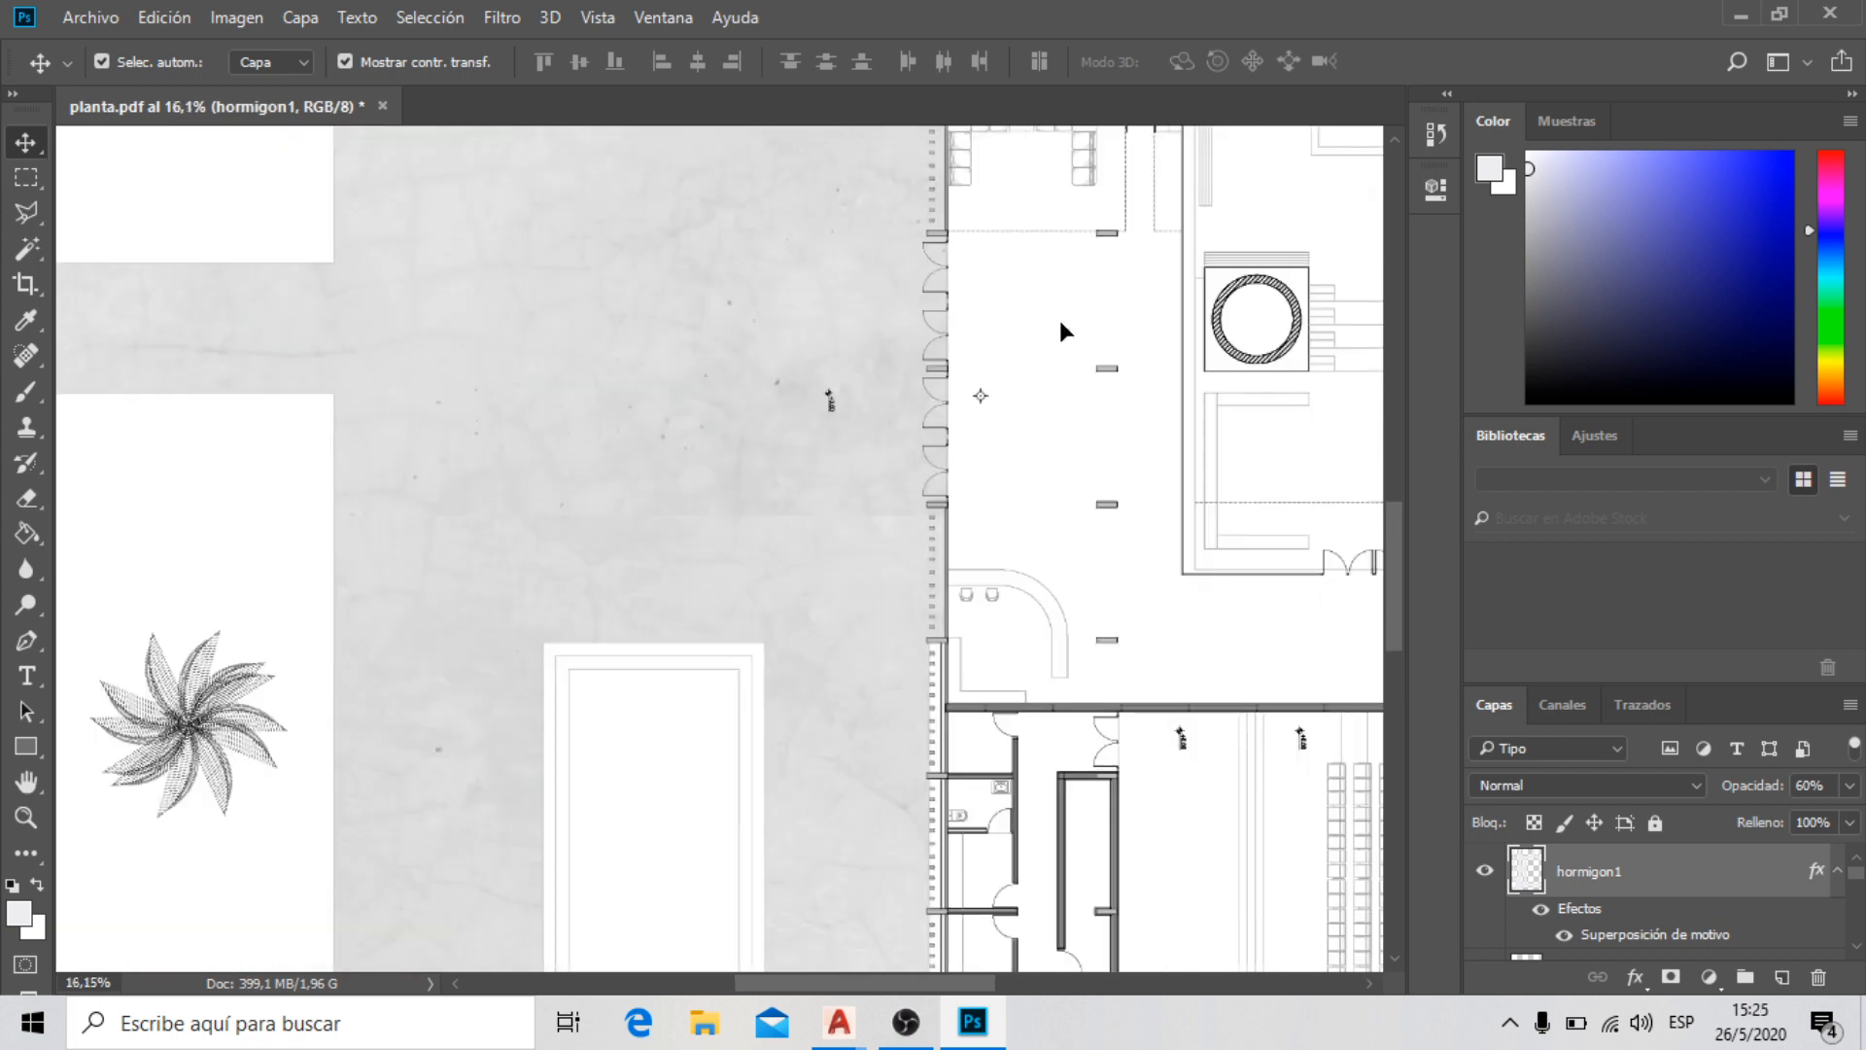
pyautogui.scroll(5, 937, 628)
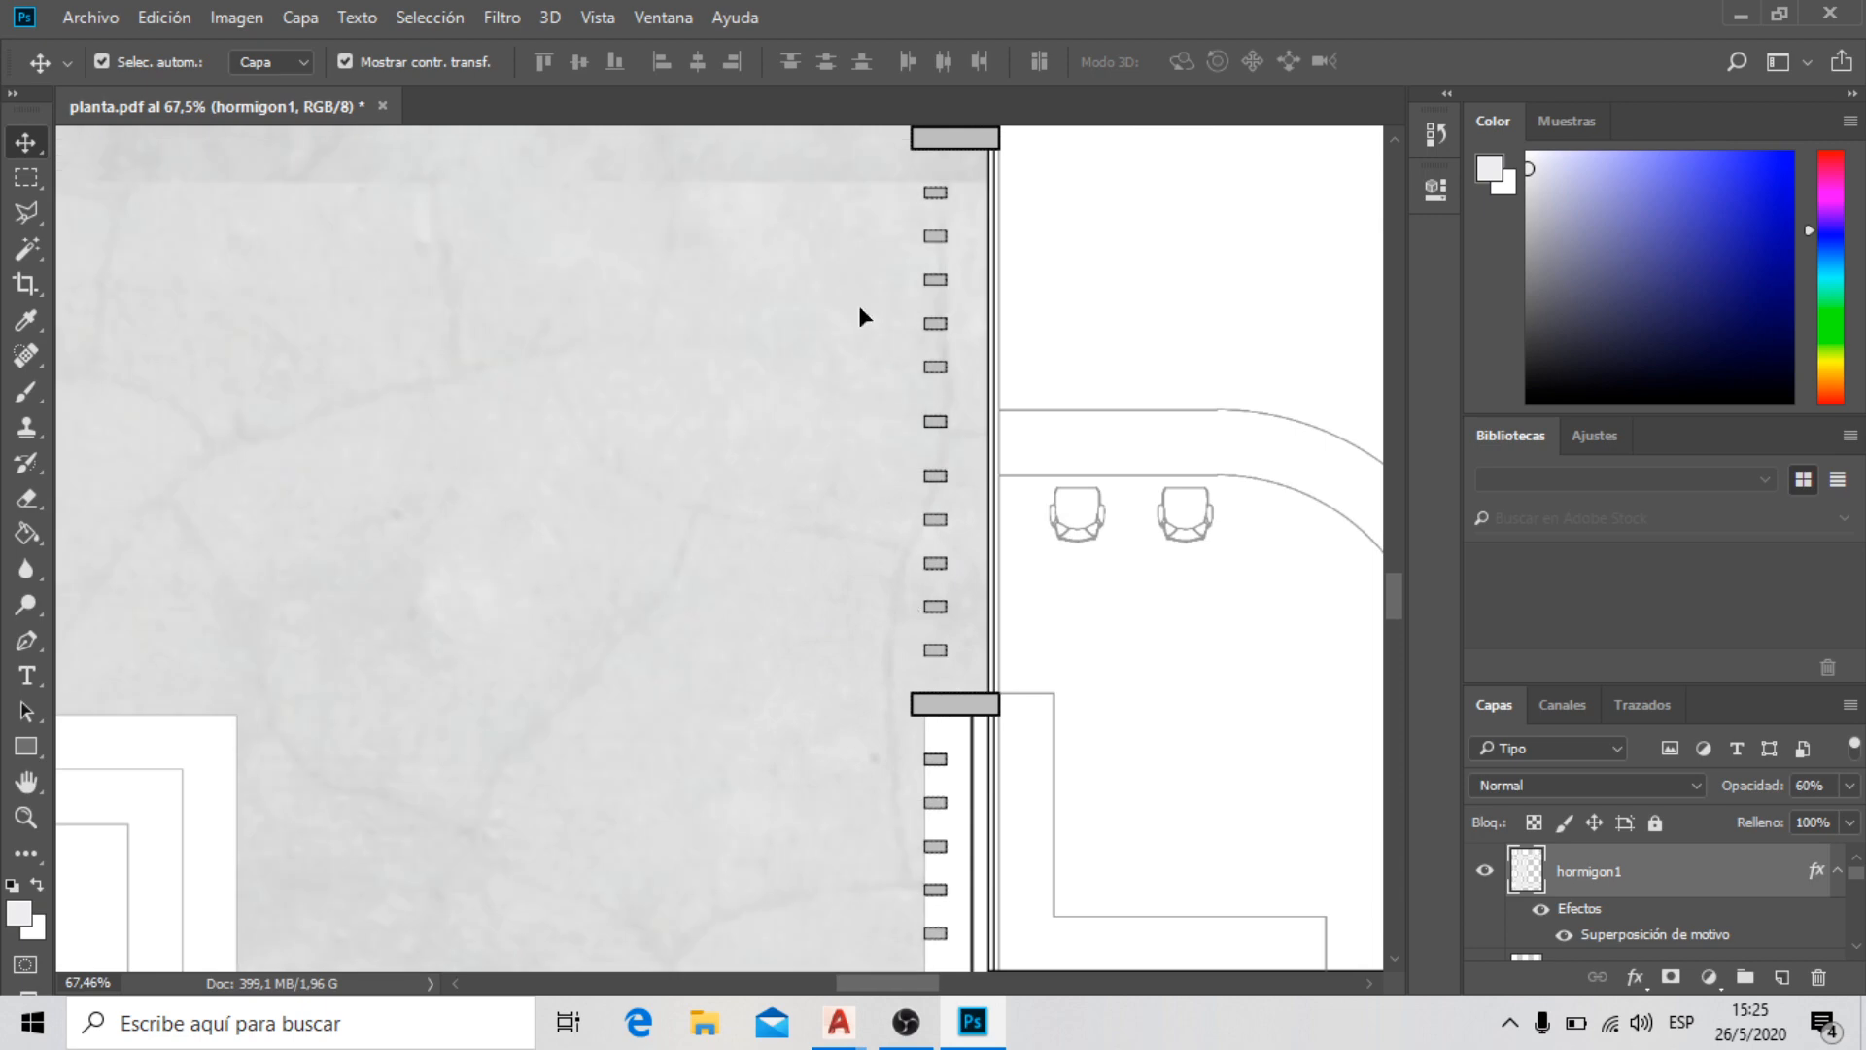
pyautogui.scroll(-4, 824, 255)
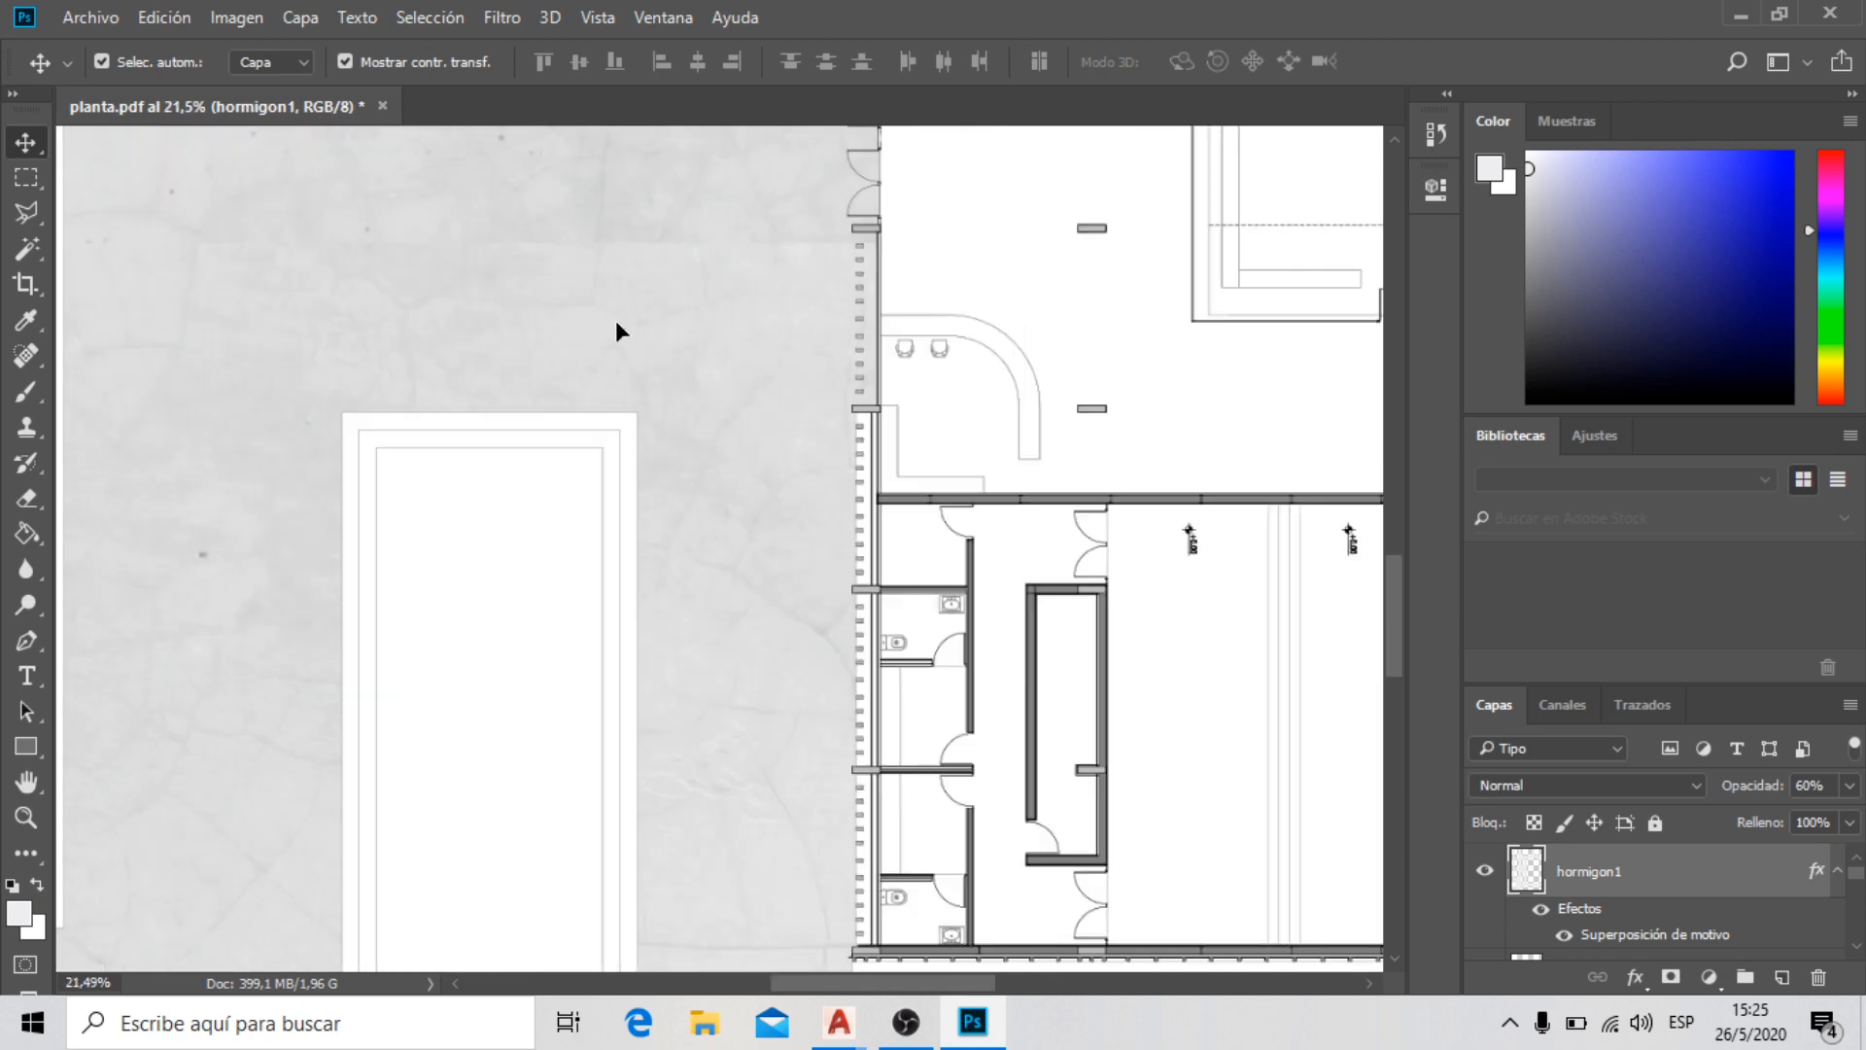
pyautogui.scroll(-1, 550, 282)
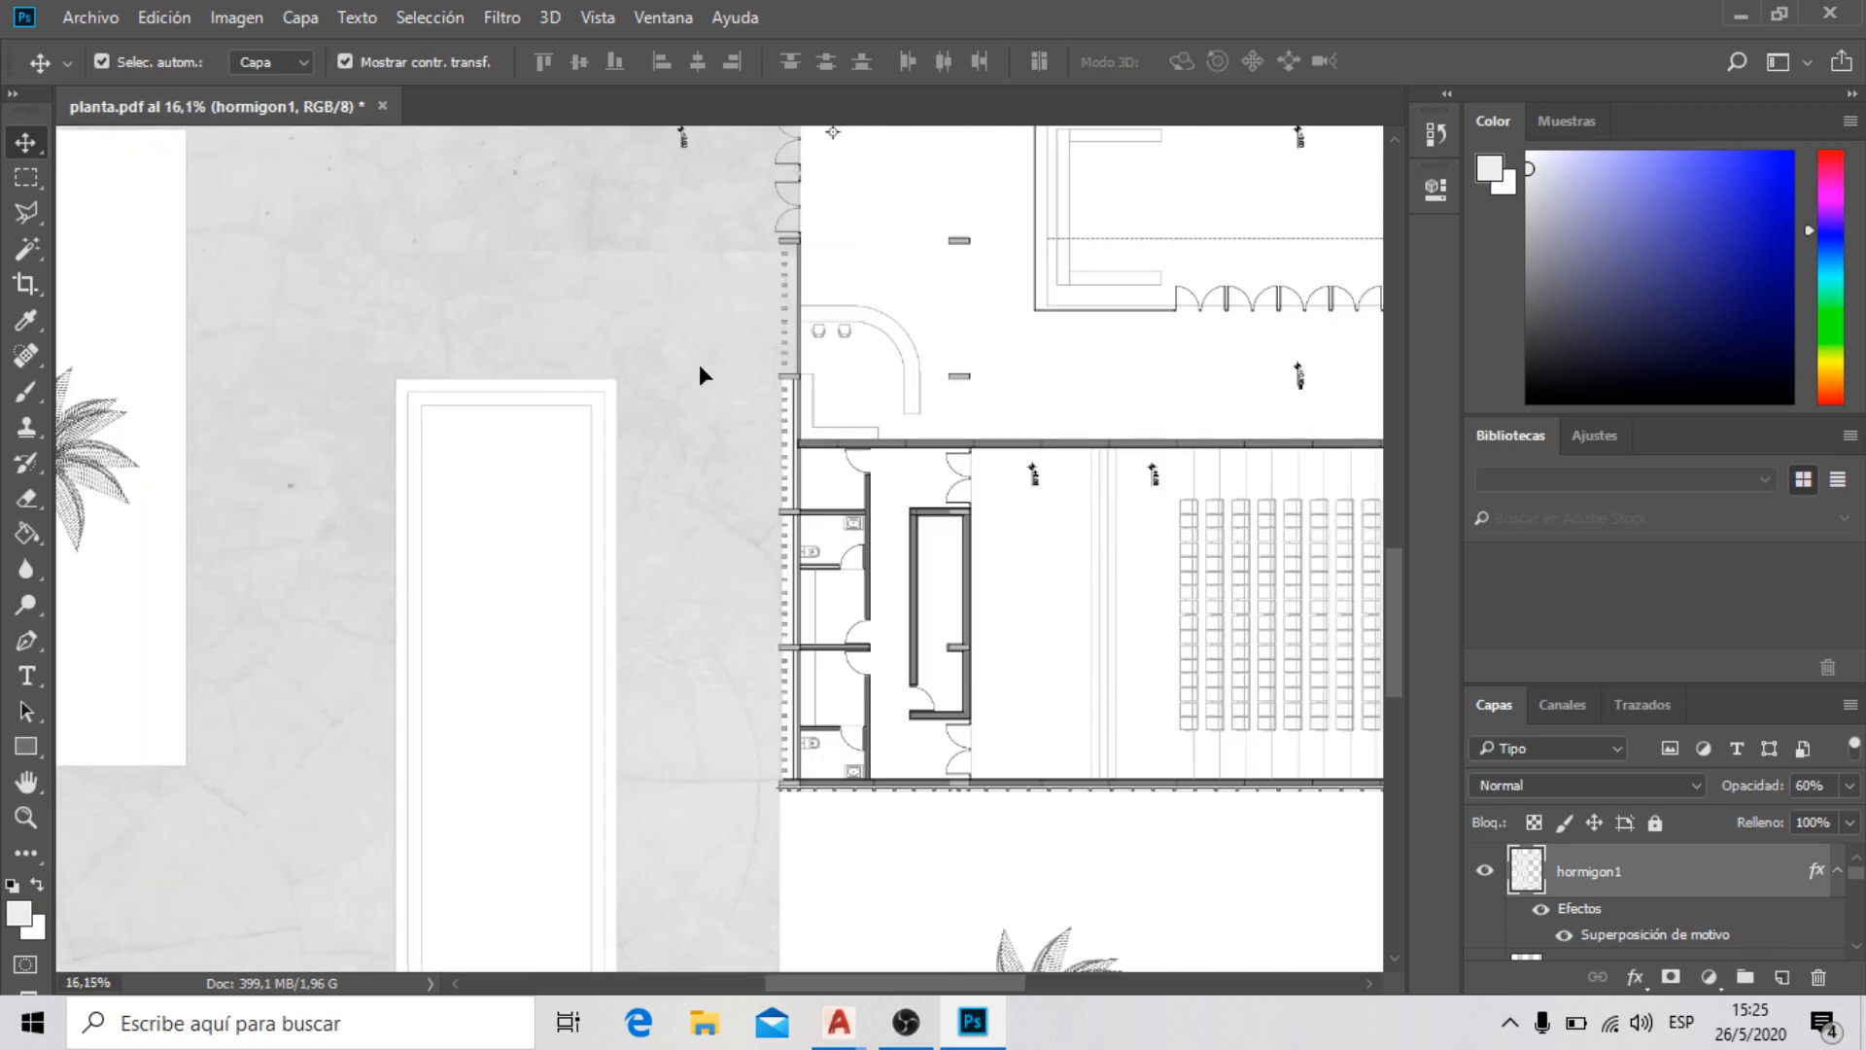
pyautogui.scroll(7, 787, 378)
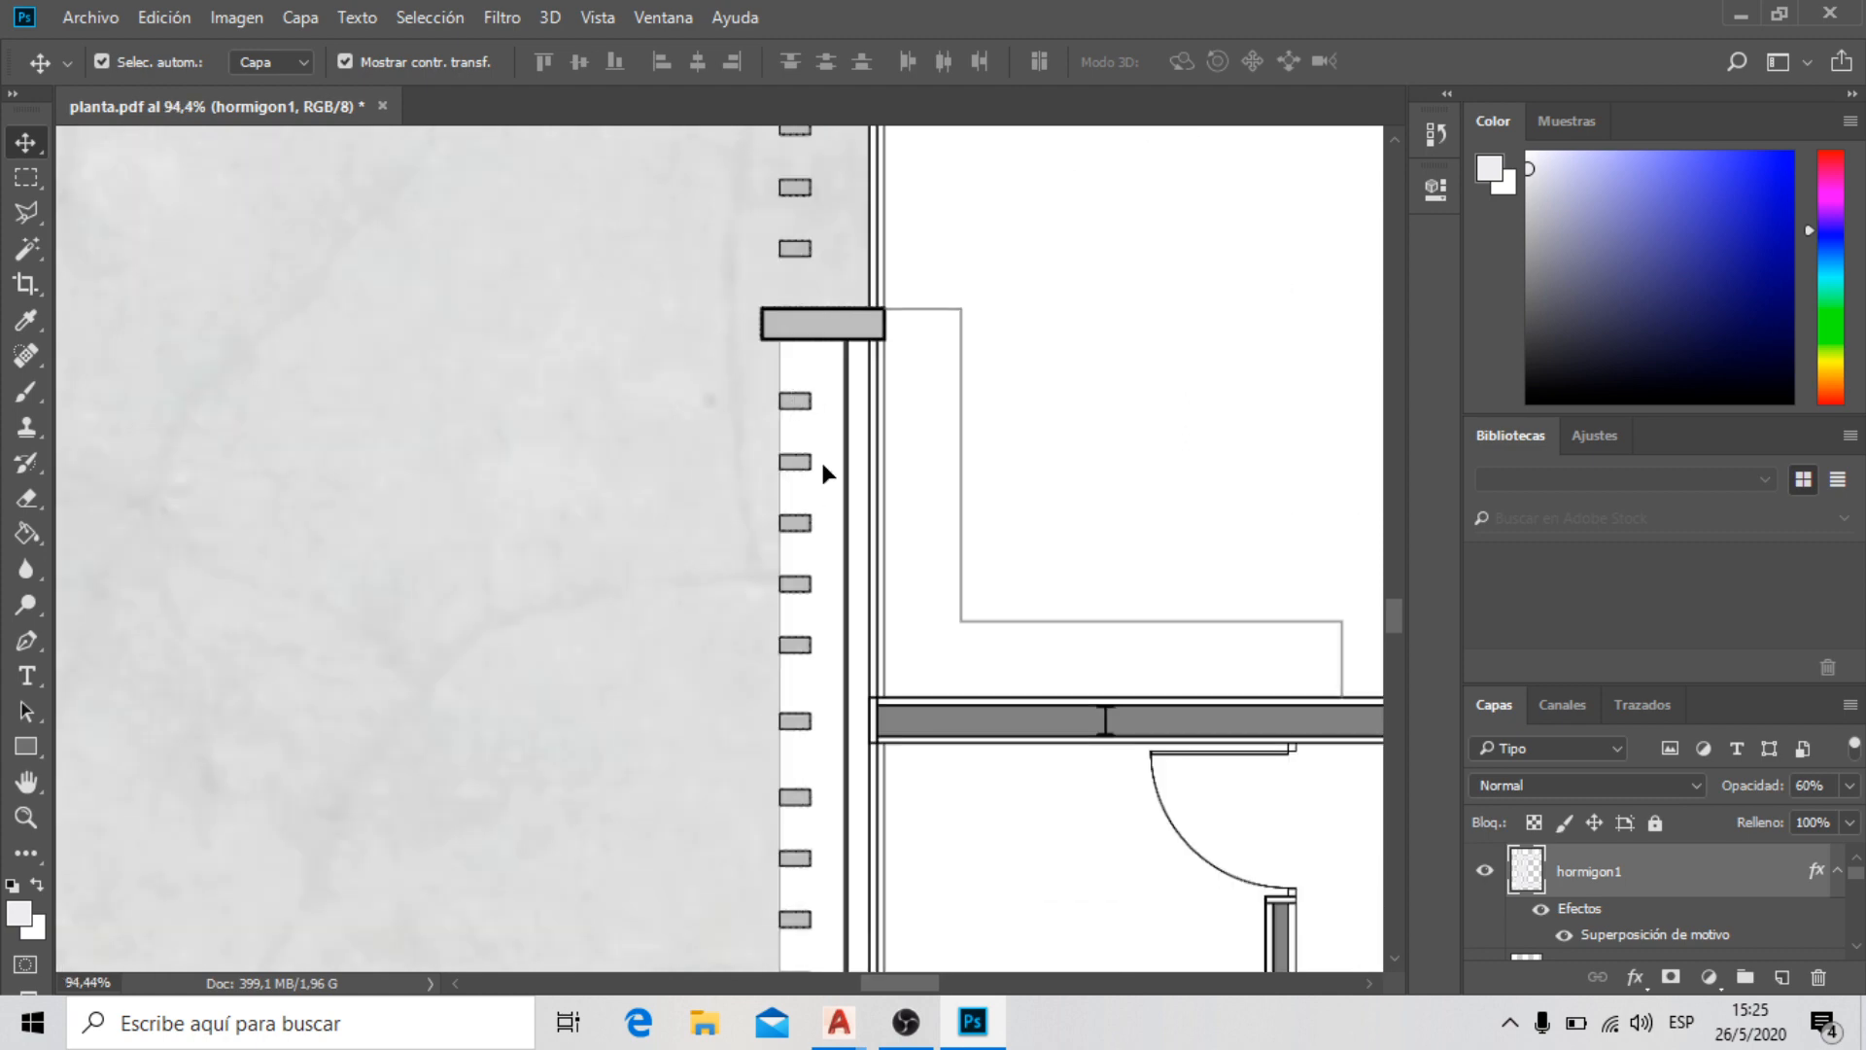
pyautogui.scroll(-2, 758, 455)
pyautogui.scroll(4, 704, 737)
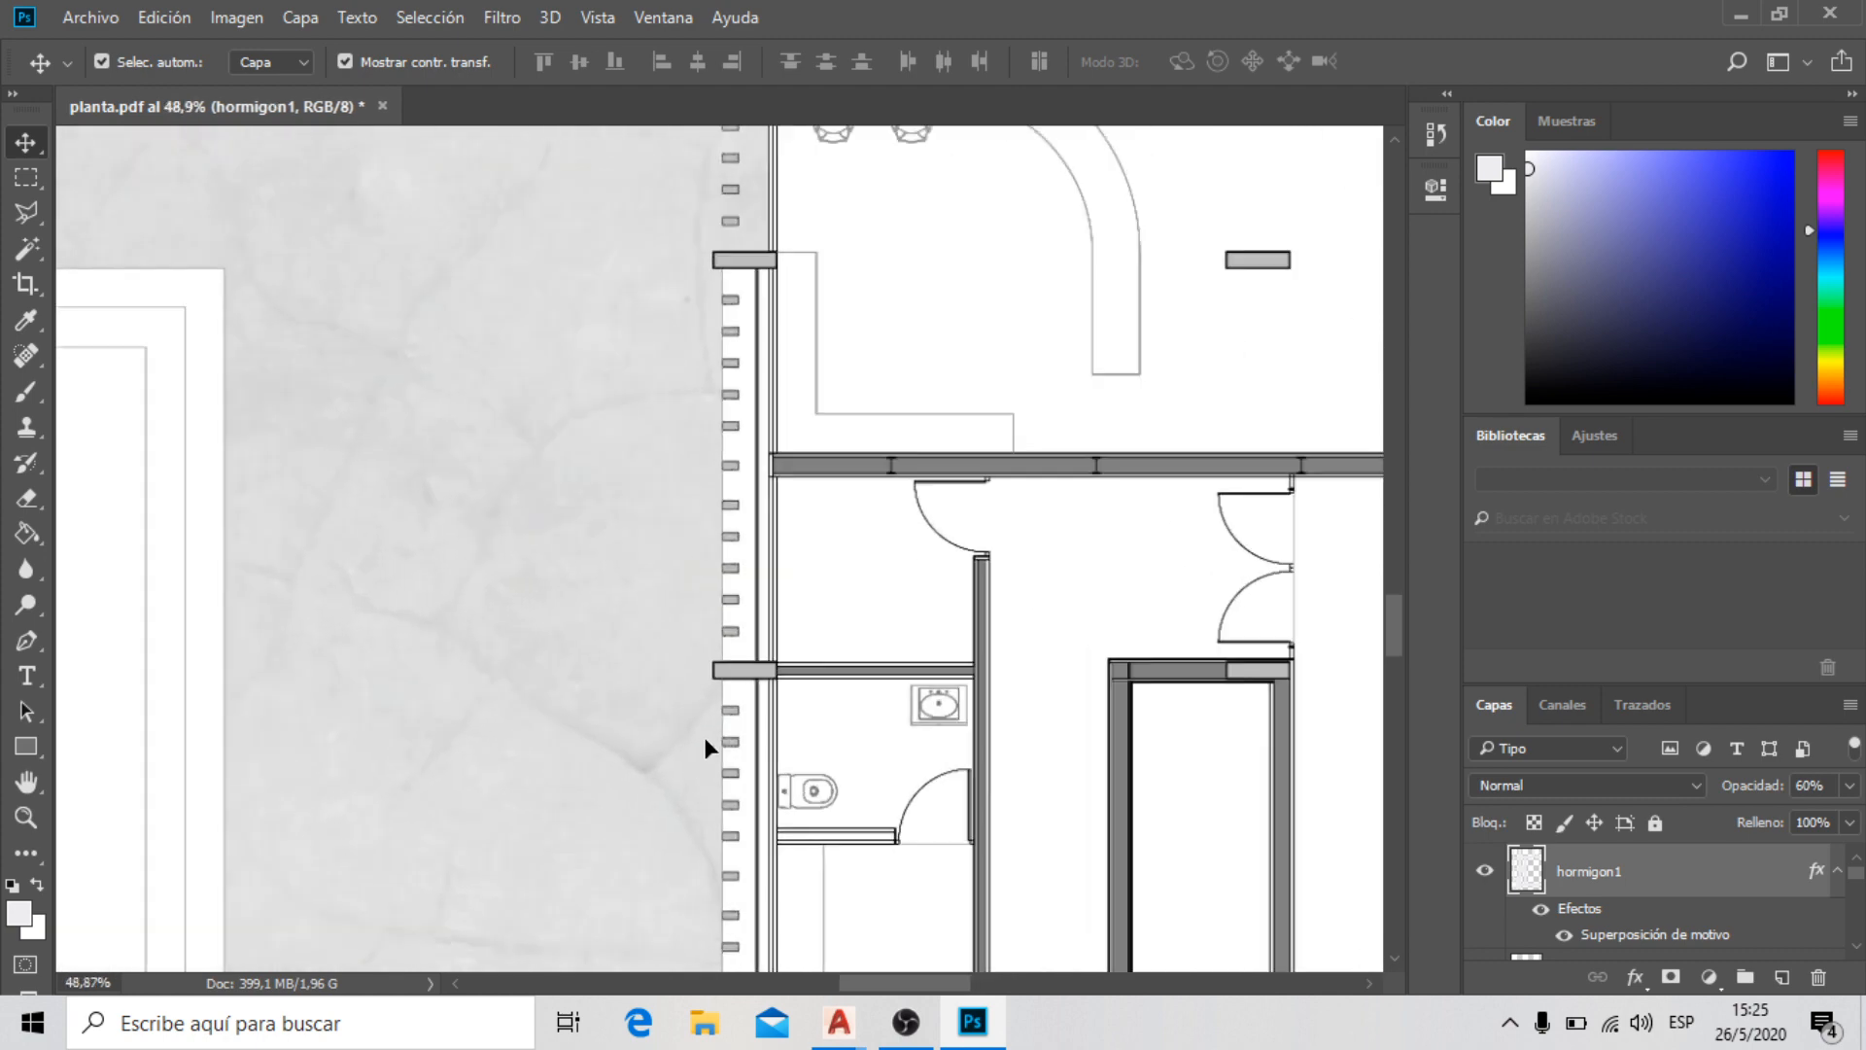
pyautogui.scroll(-4, 623, 416)
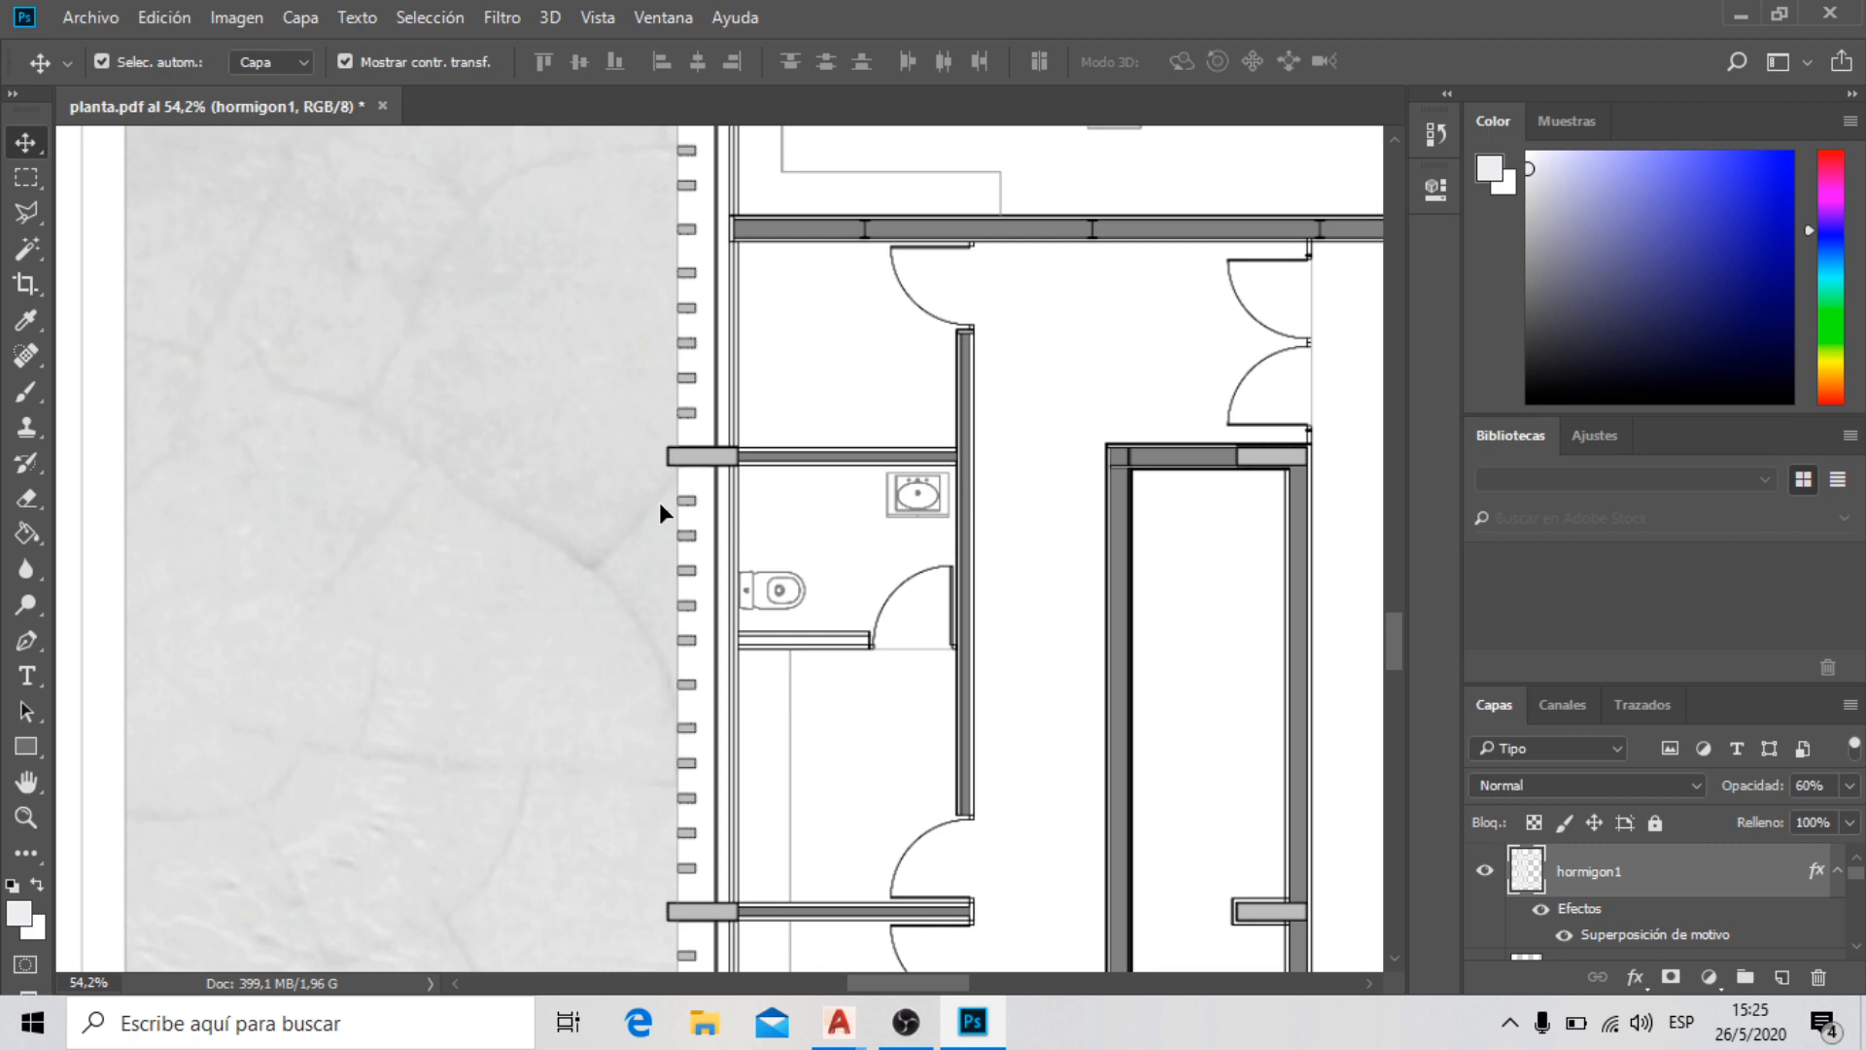
pyautogui.scroll(-4, 659, 502)
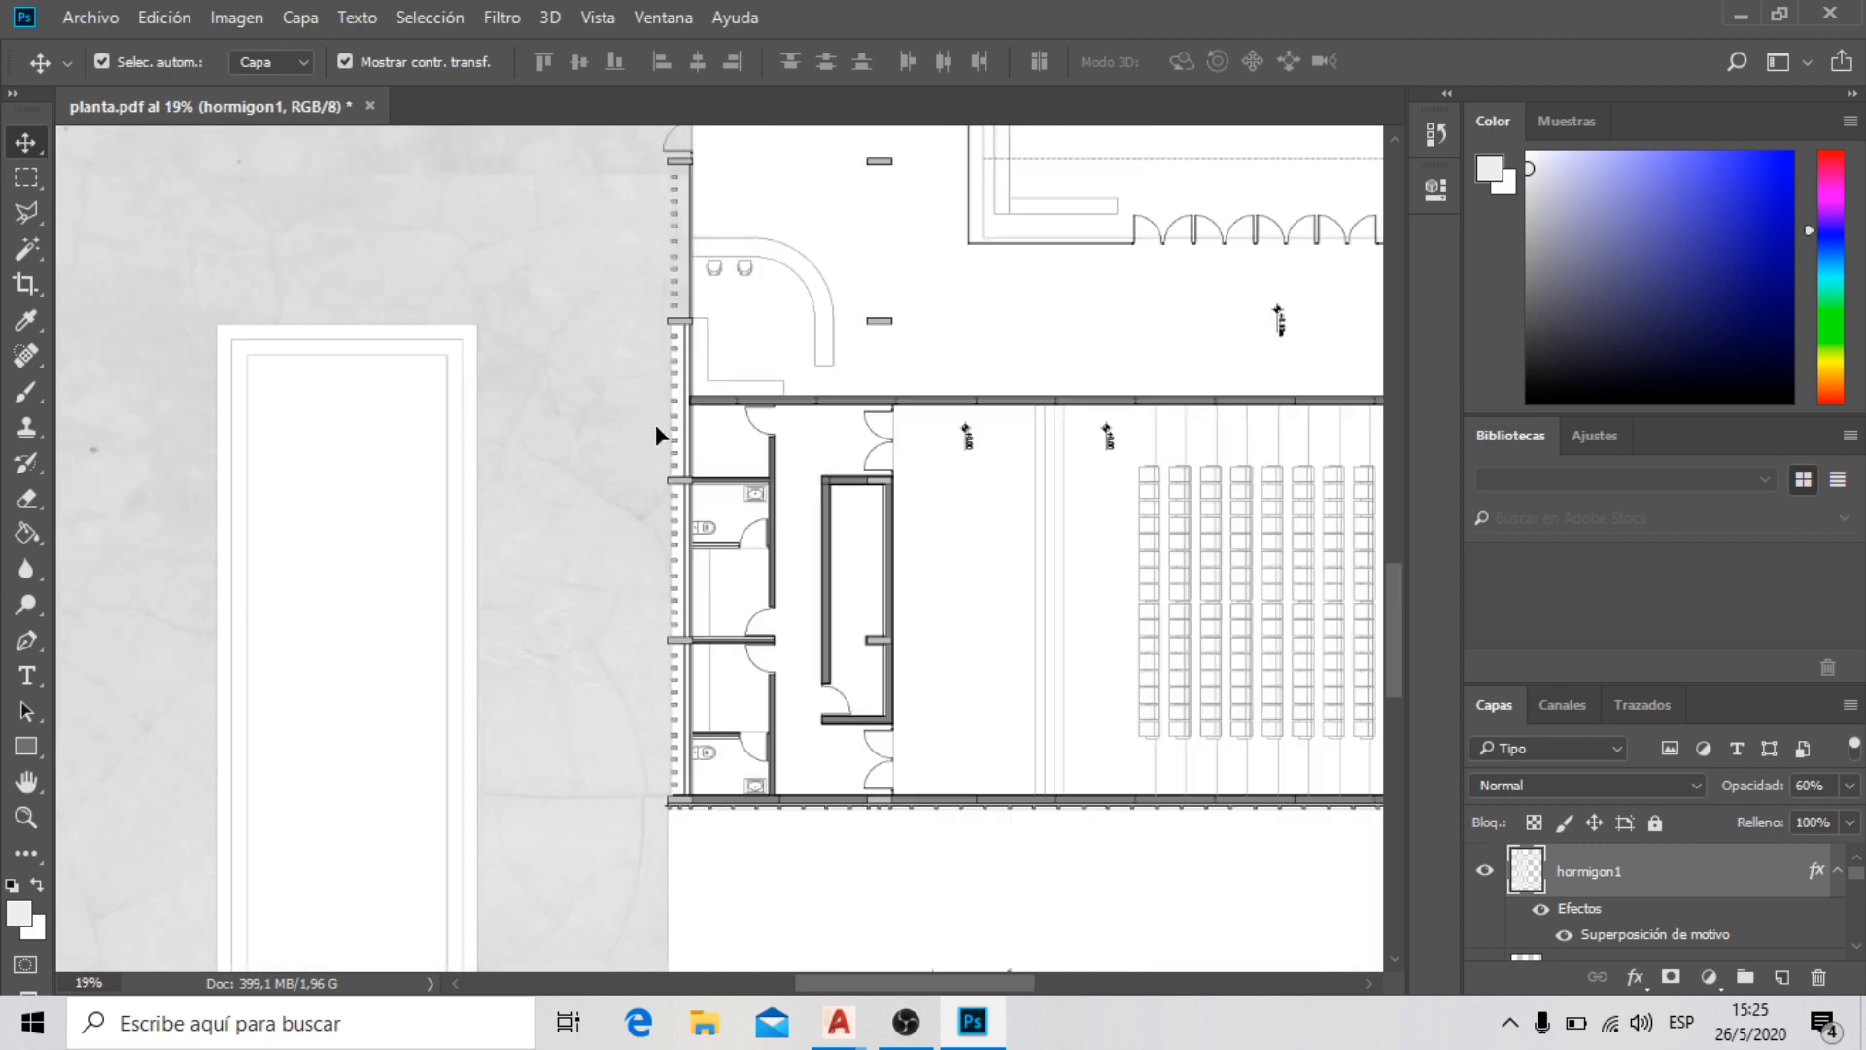
pyautogui.scroll(2, 731, 719)
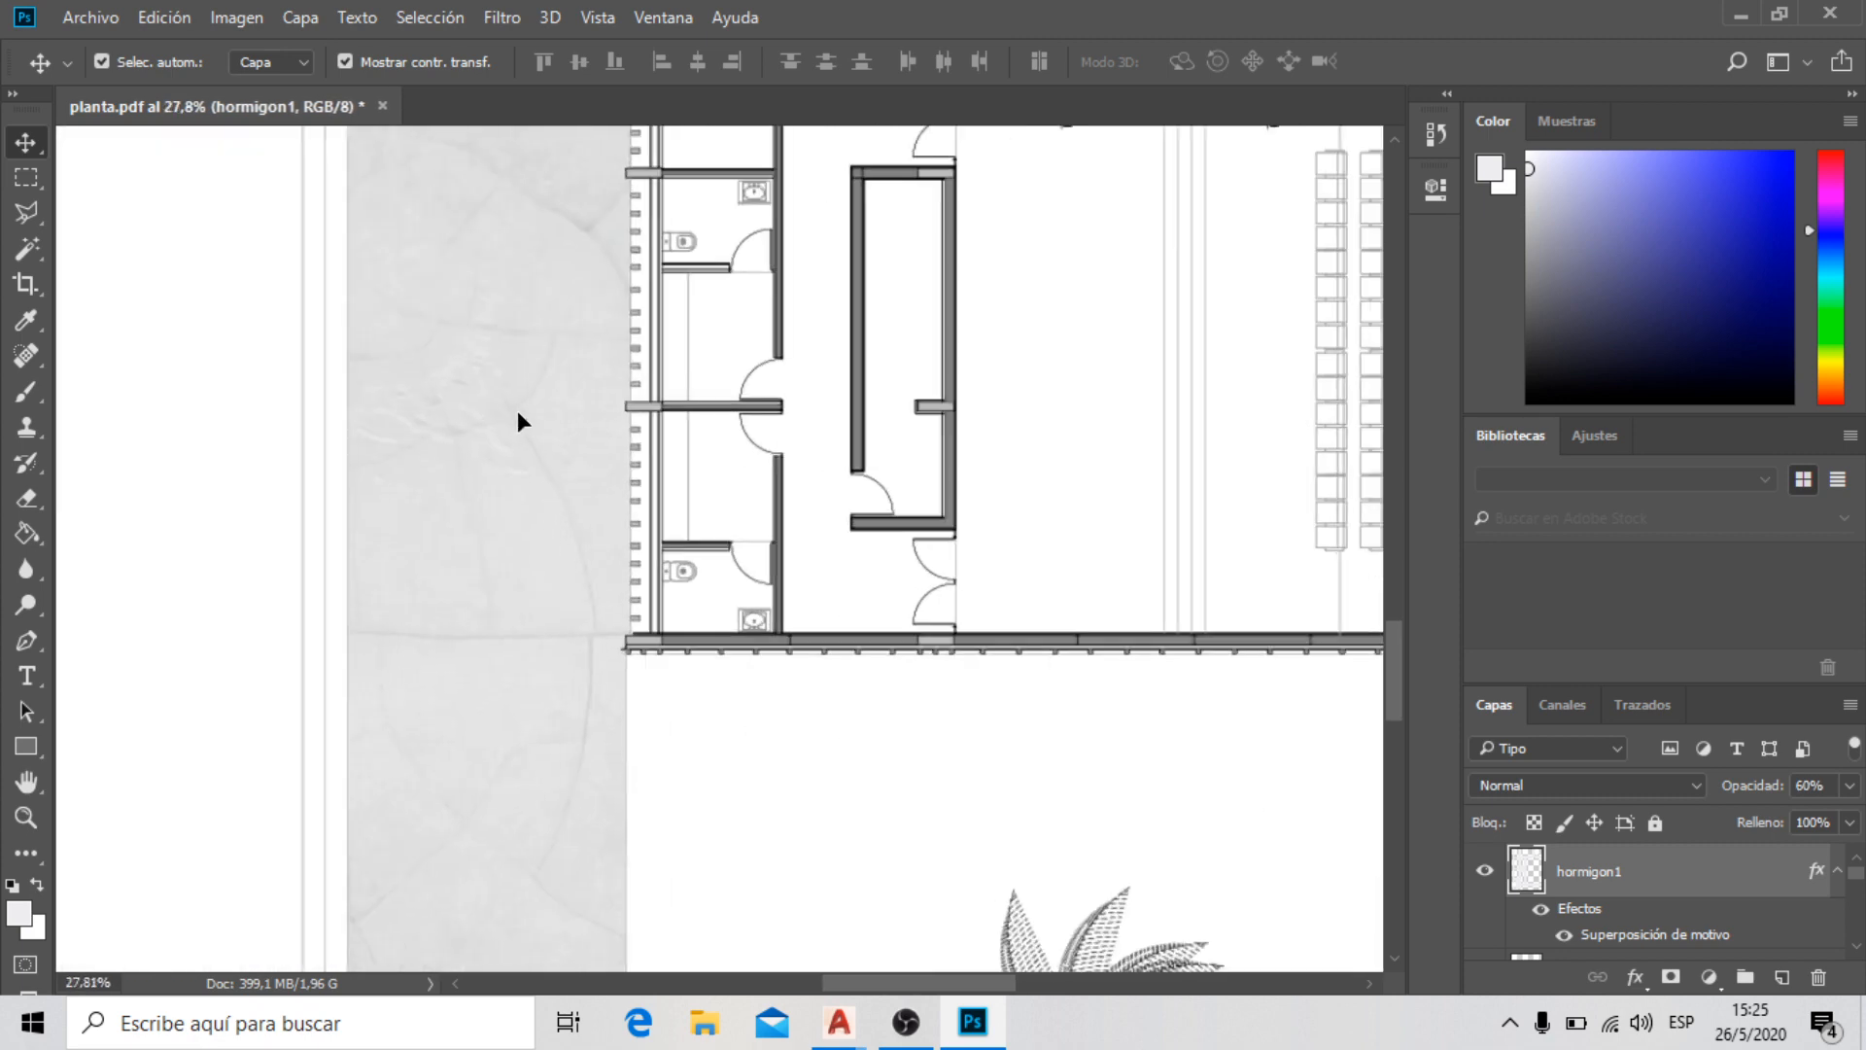
# Examine the concrete paving across the whole site plan, including the paths between the planting beds and around the building
pyautogui.scroll(-3, 524, 331)
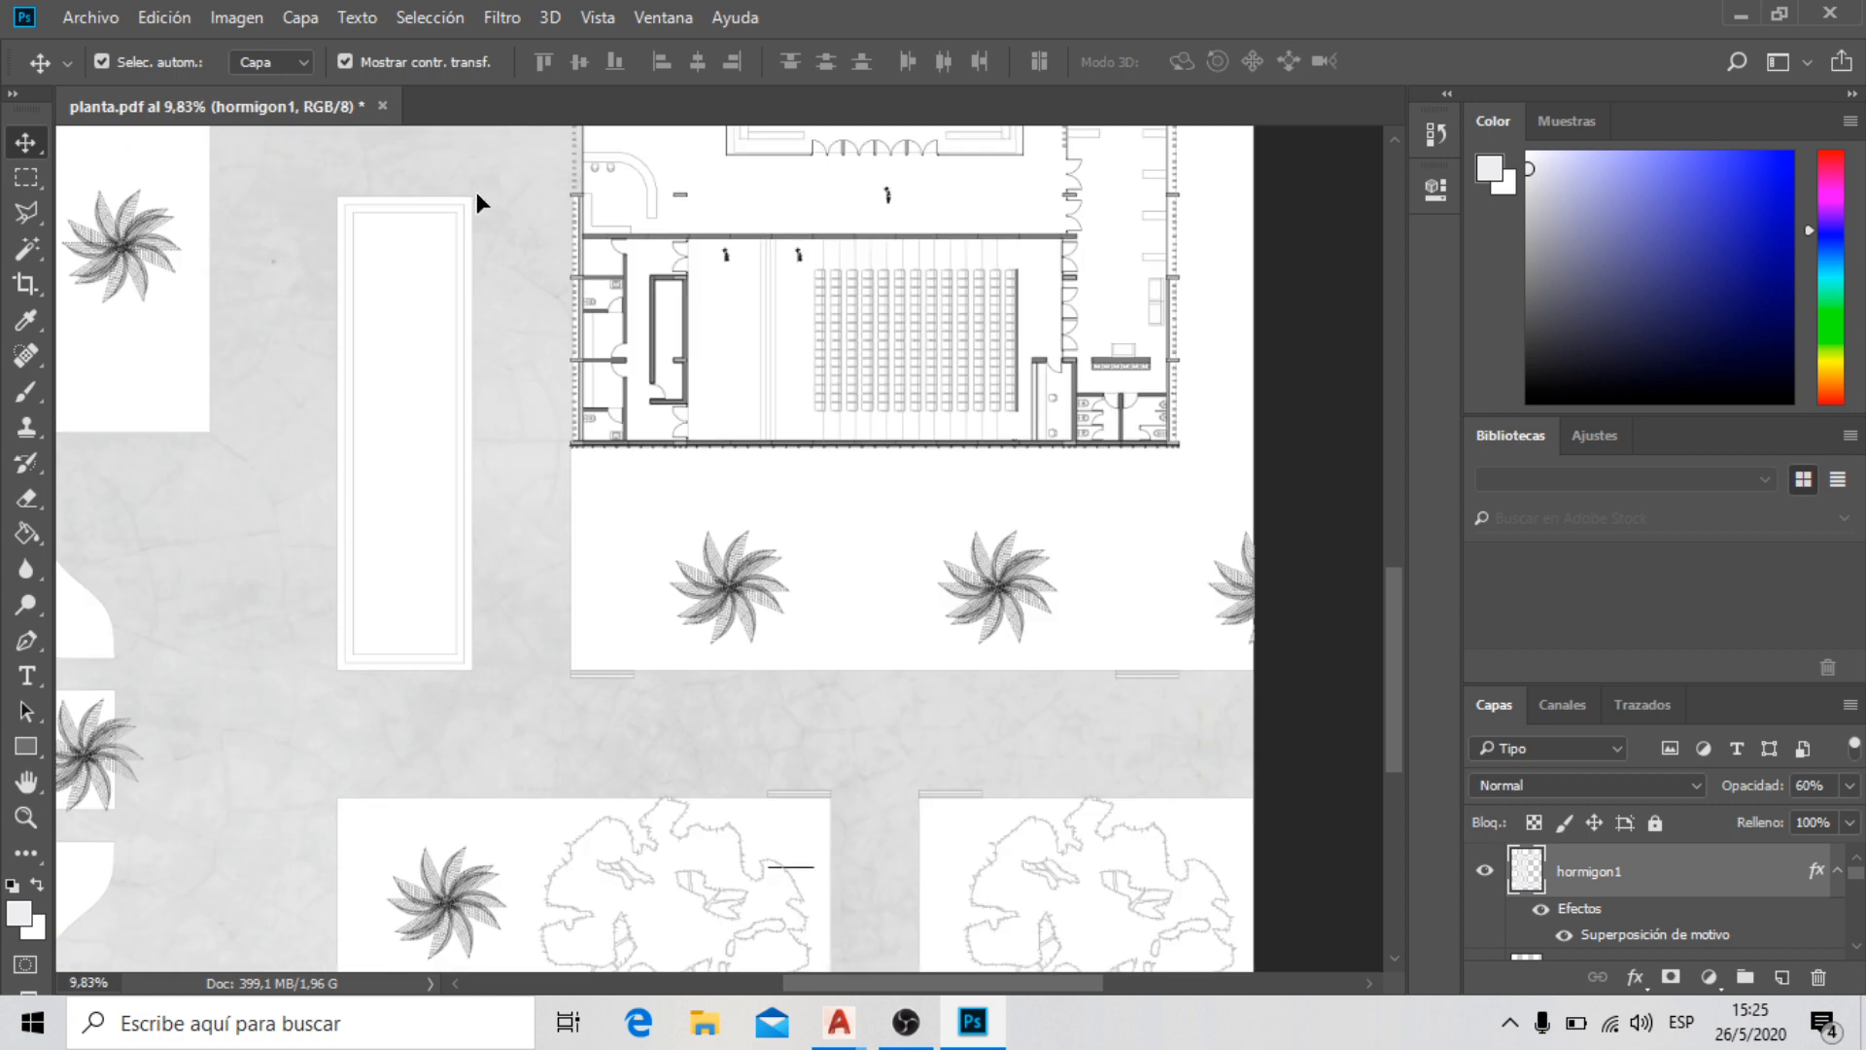
pyautogui.scroll(-2, 513, 588)
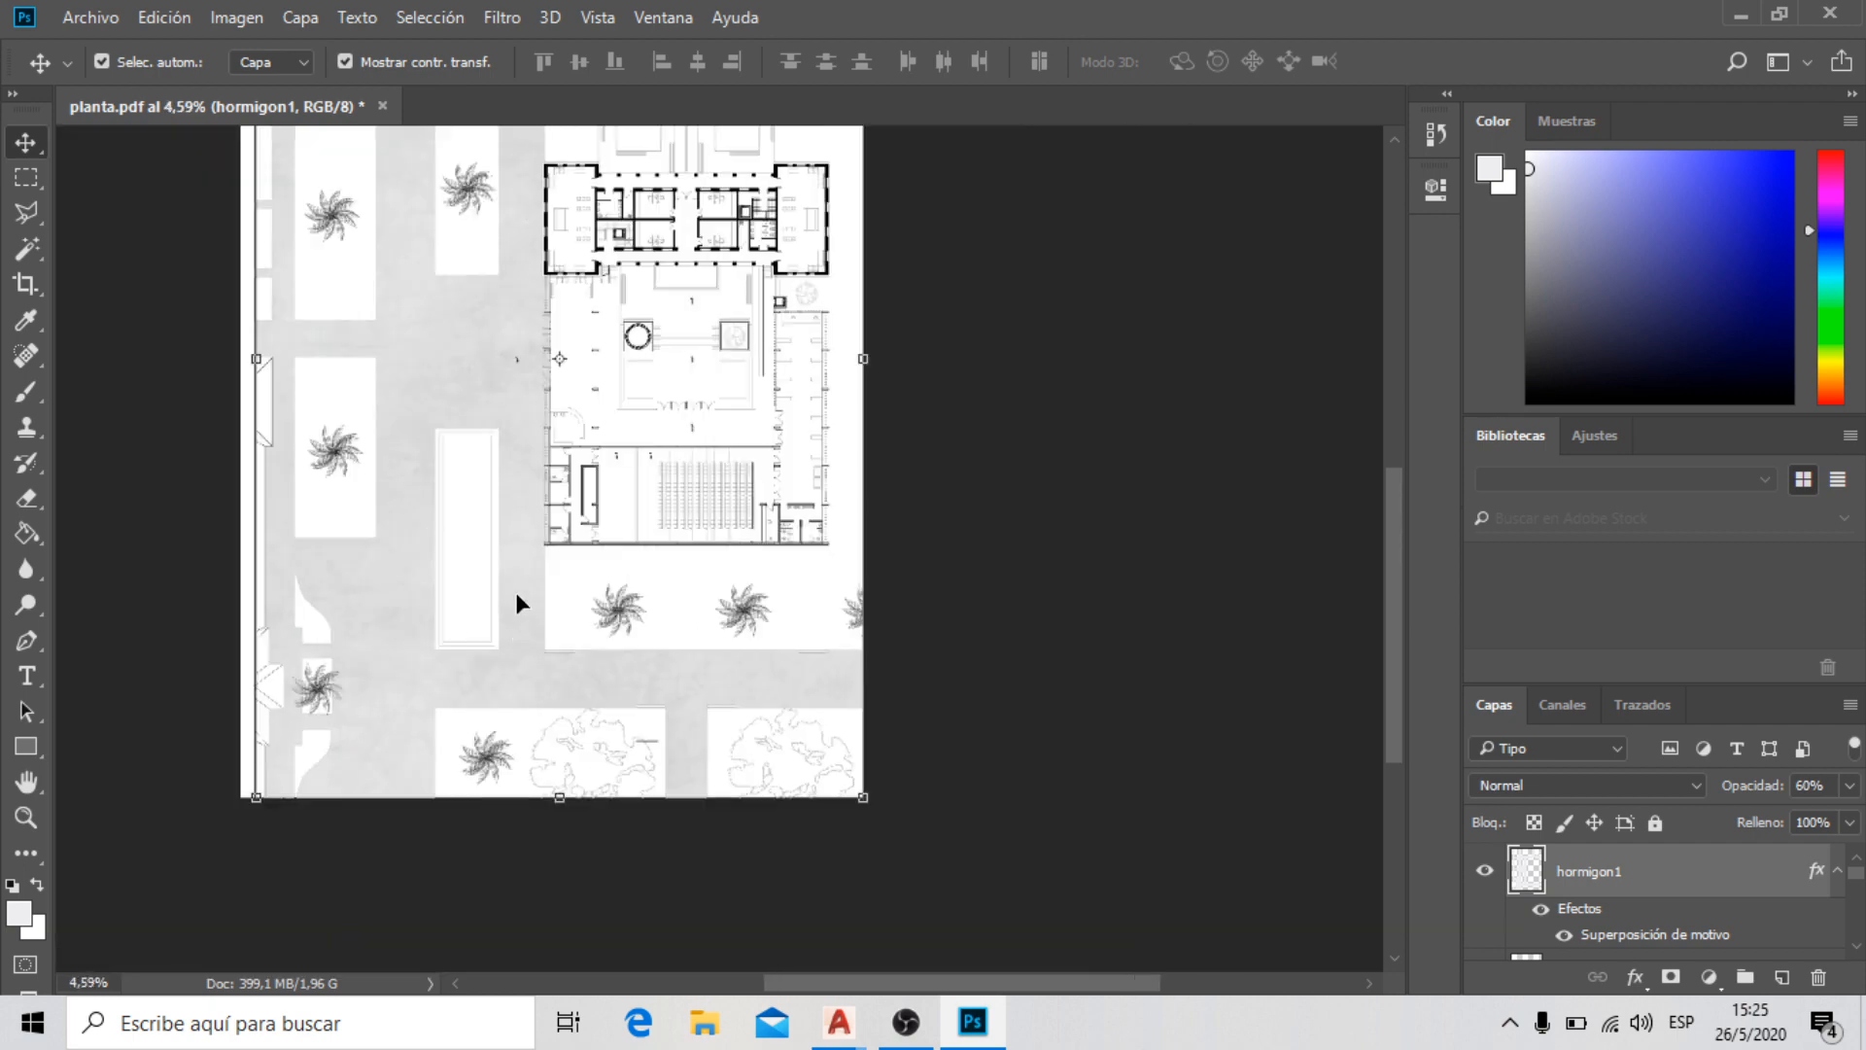
pyautogui.scroll(5, 465, 229)
pyautogui.scroll(-4, 447, 510)
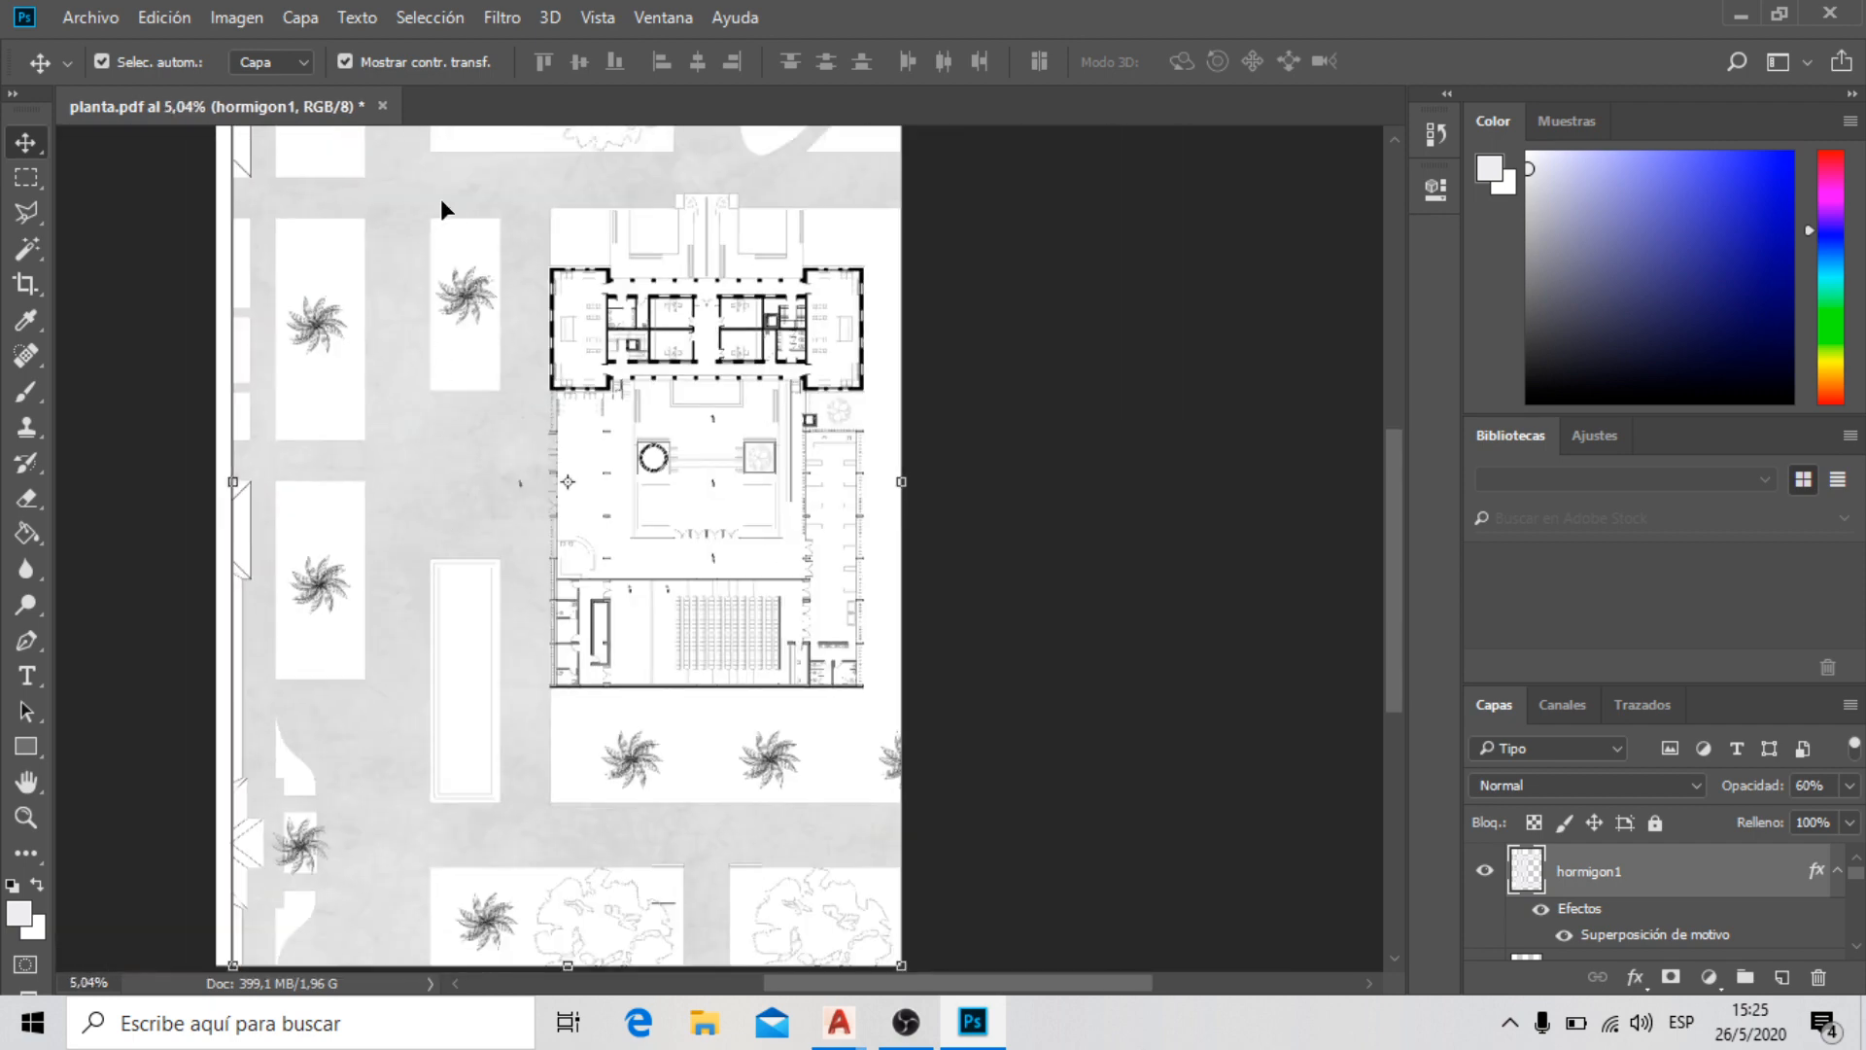
pyautogui.scroll(-1, 786, 175)
pyautogui.scroll(1, 814, 353)
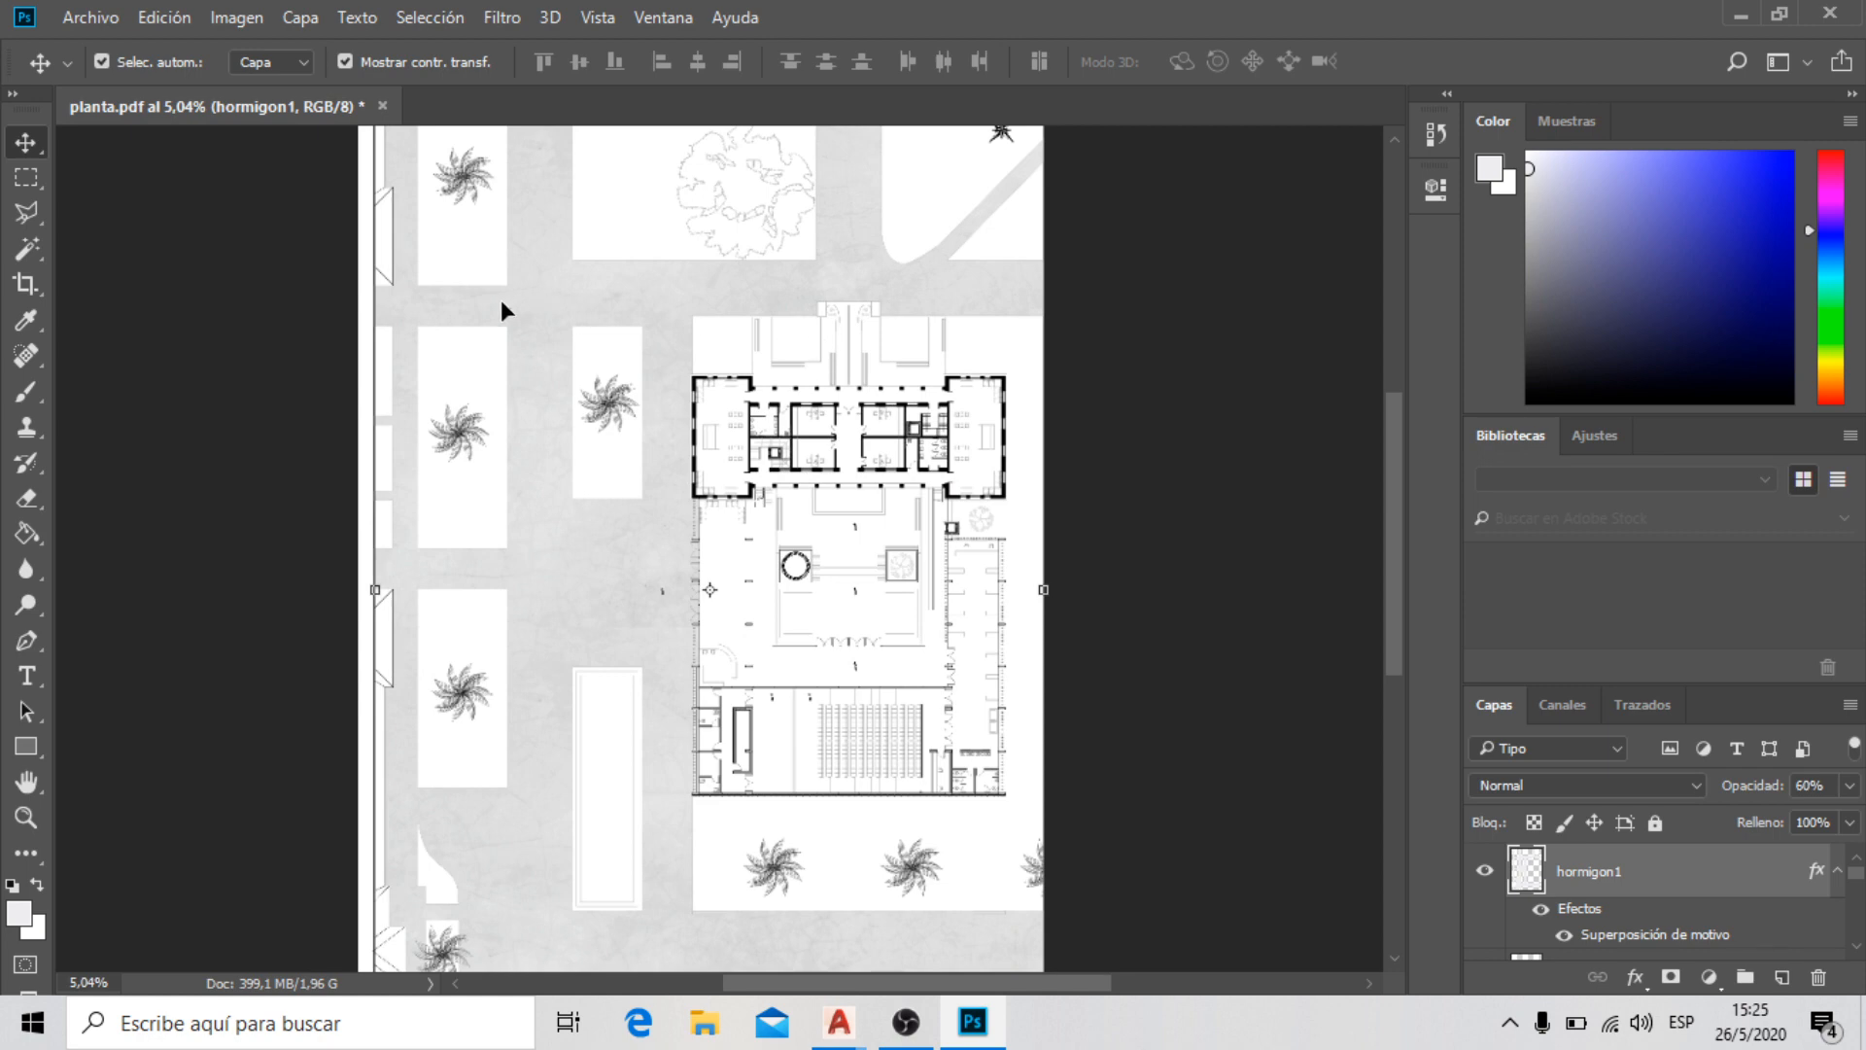
pyautogui.scroll(5, 904, 350)
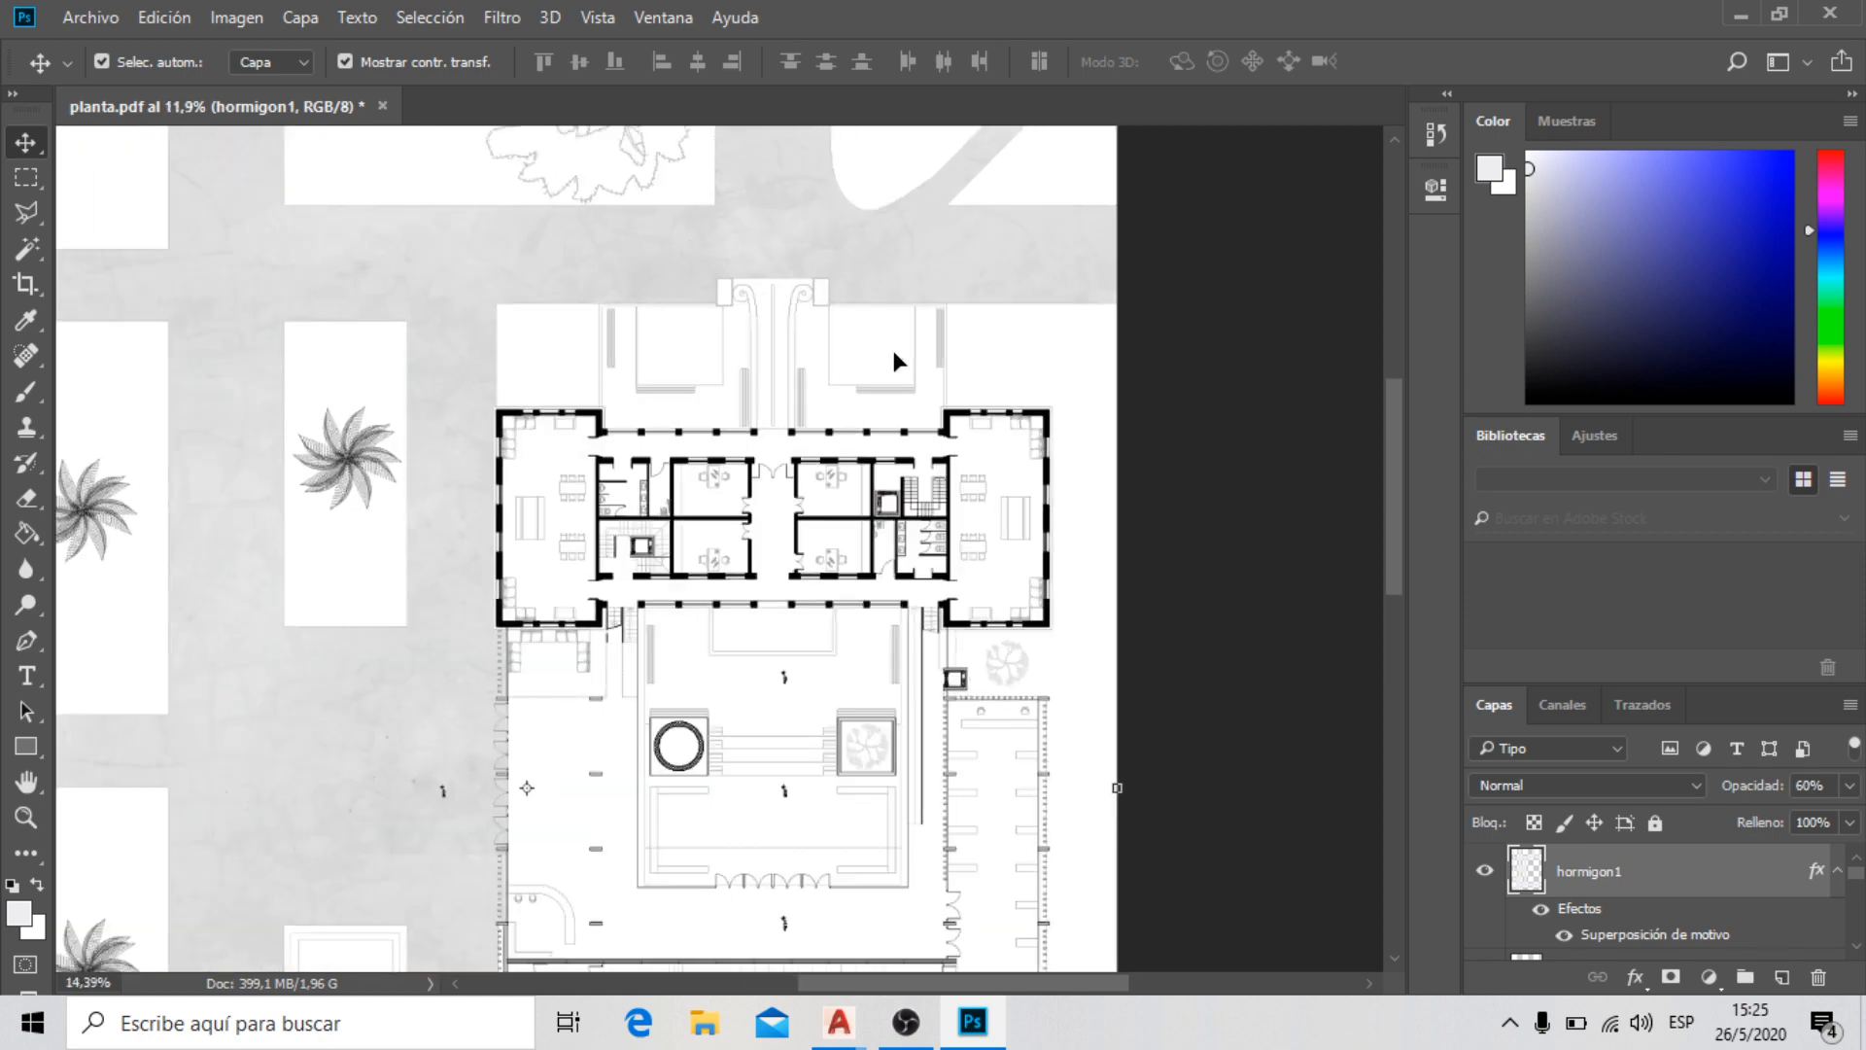
pyautogui.scroll(-4, 884, 291)
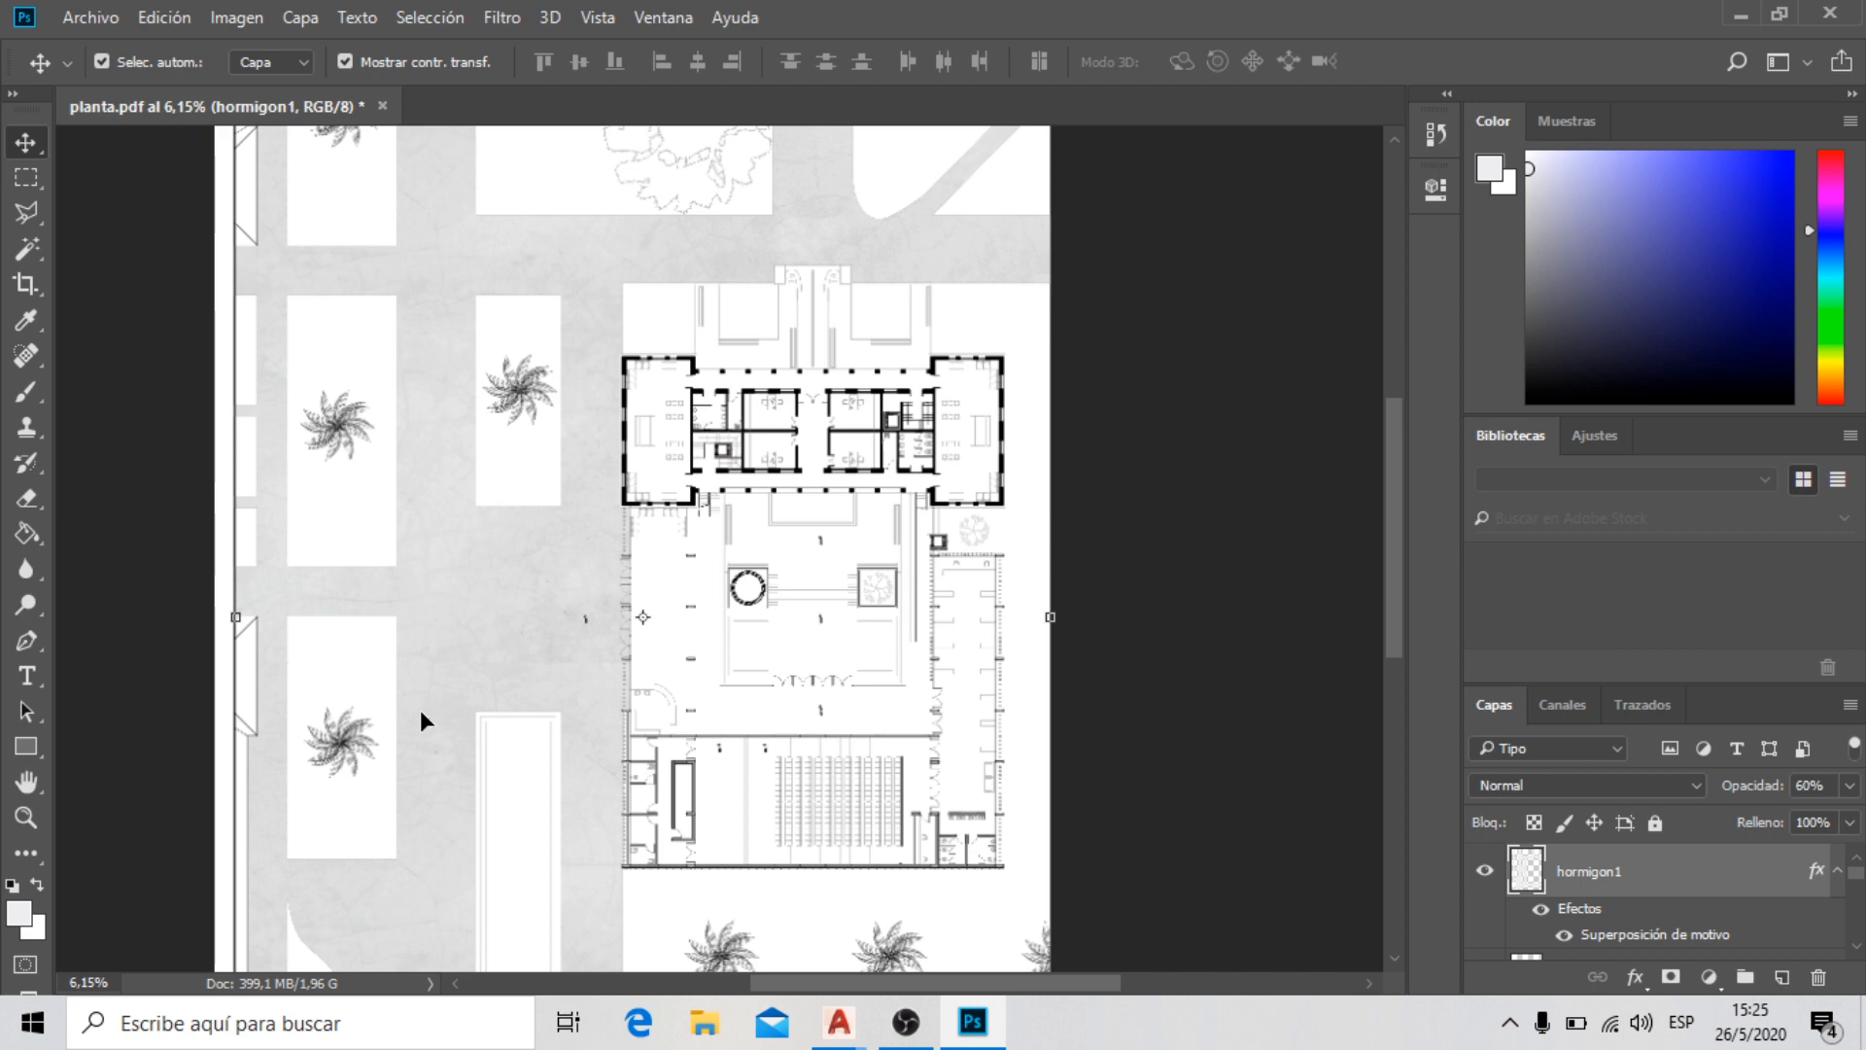
pyautogui.scroll(-5, 475, 488)
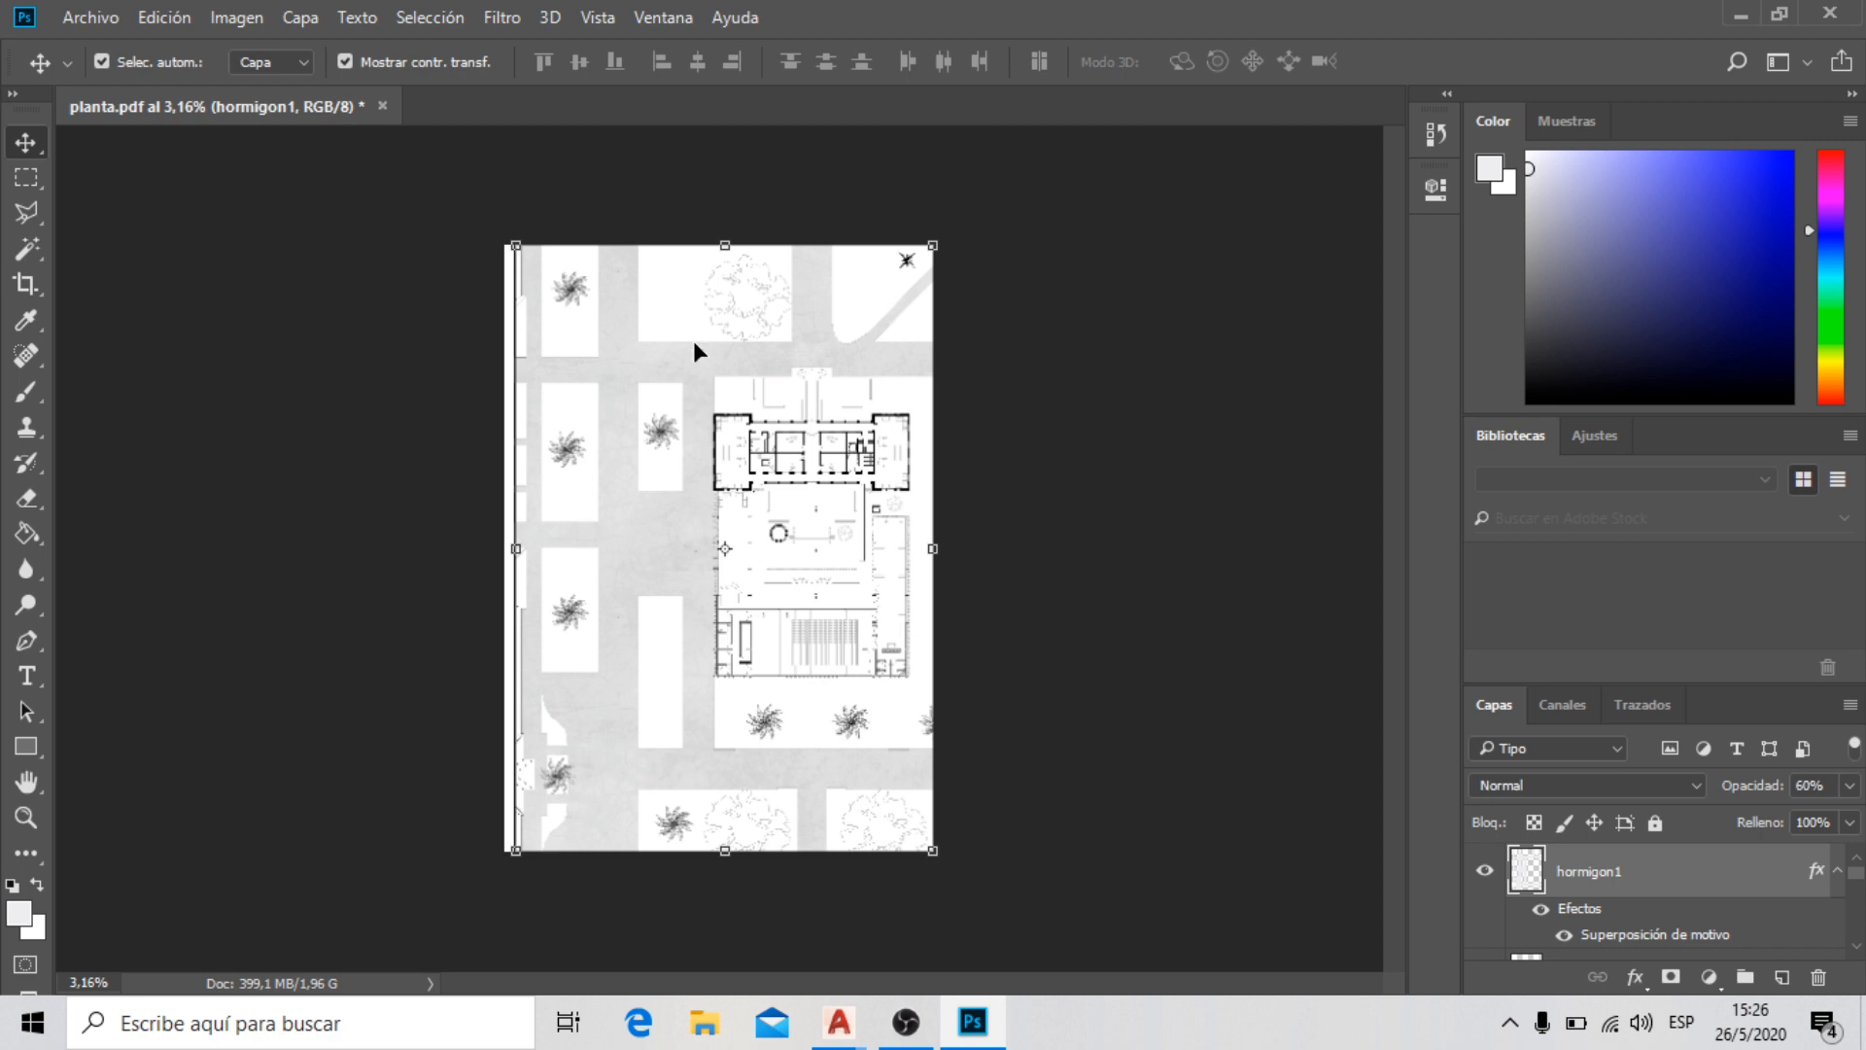
pyautogui.scroll(3, 744, 494)
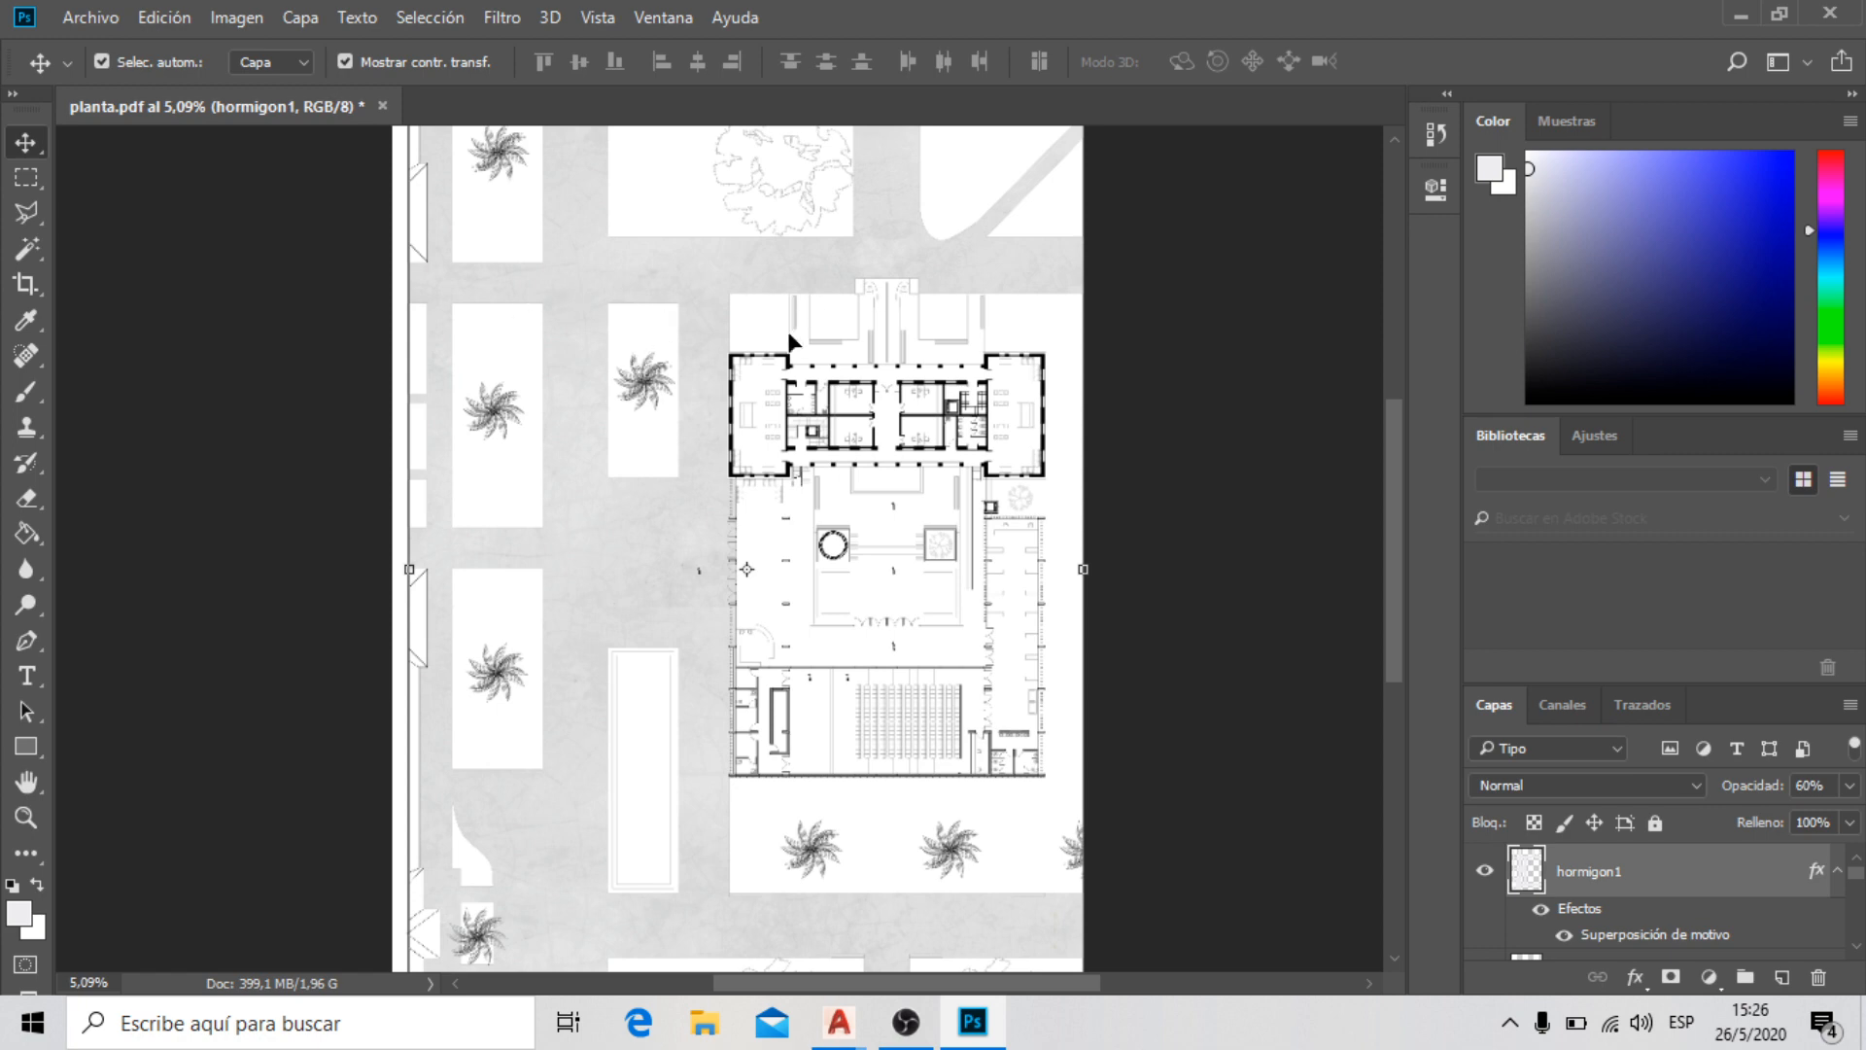
pyautogui.scroll(3, 758, 627)
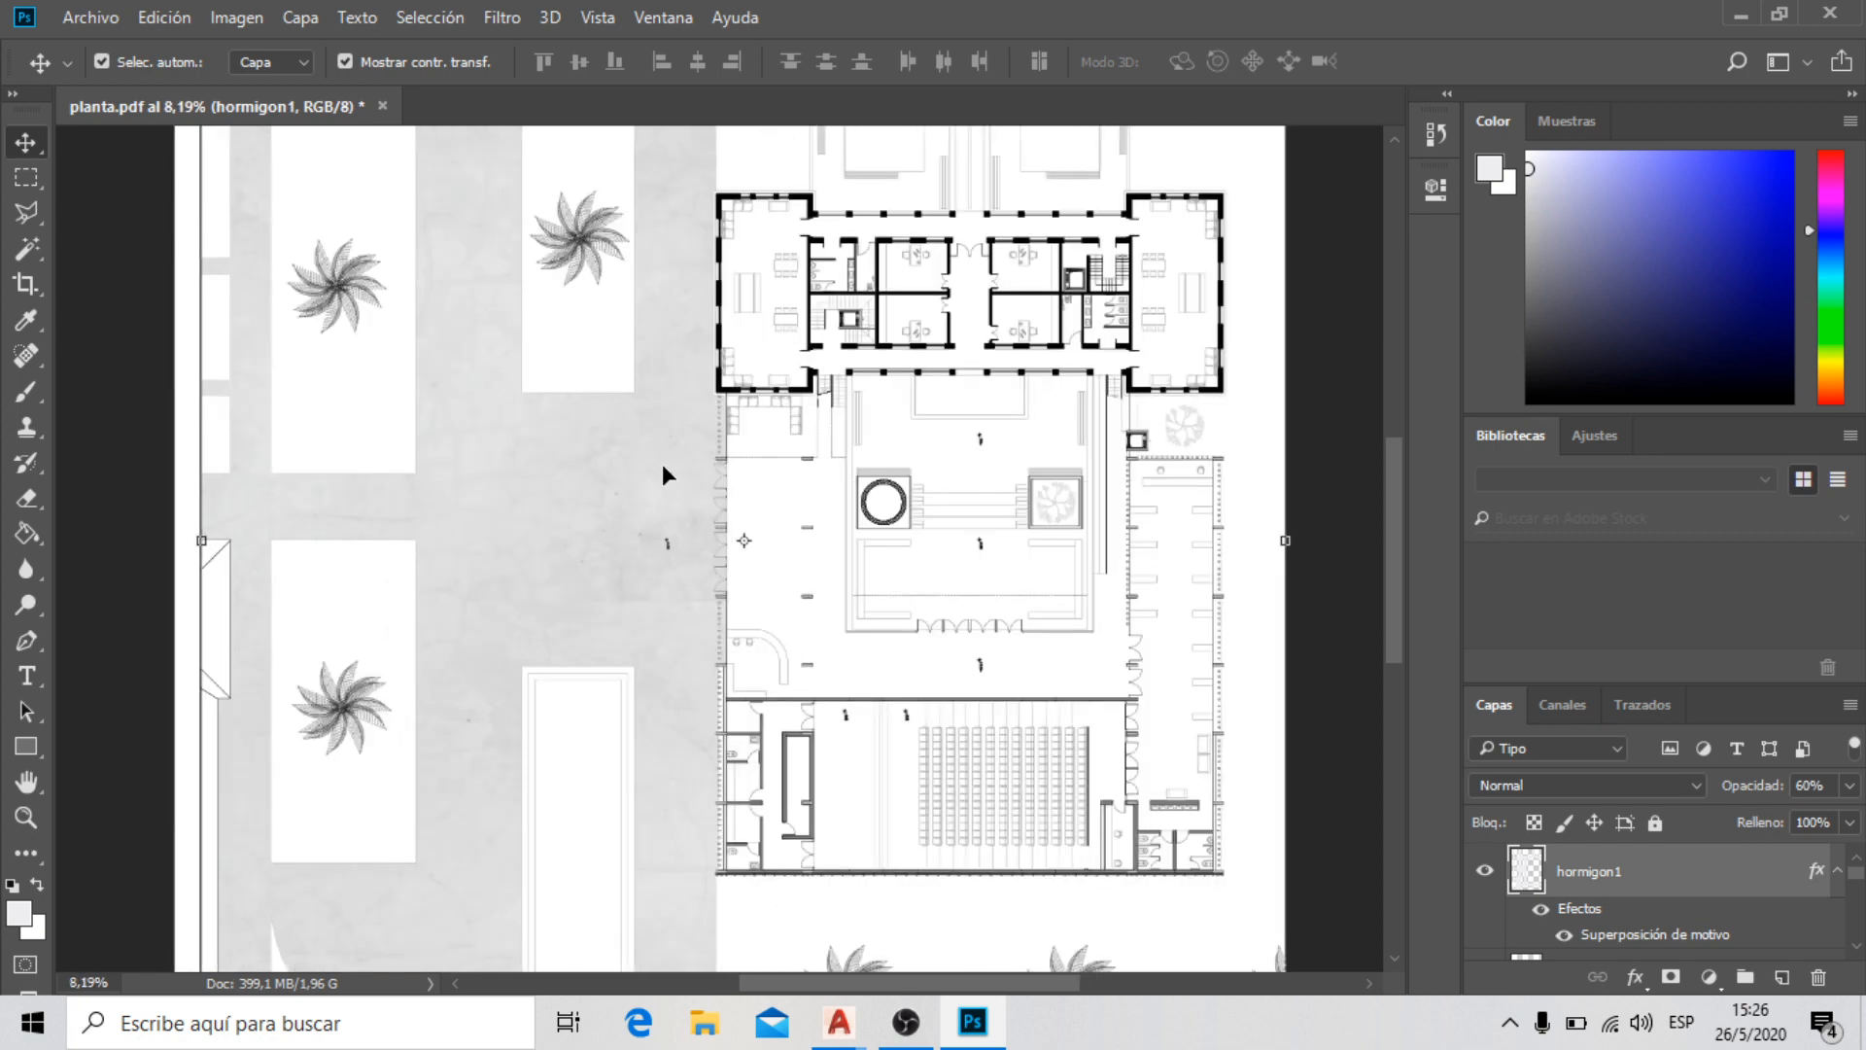
pyautogui.scroll(-3, 592, 420)
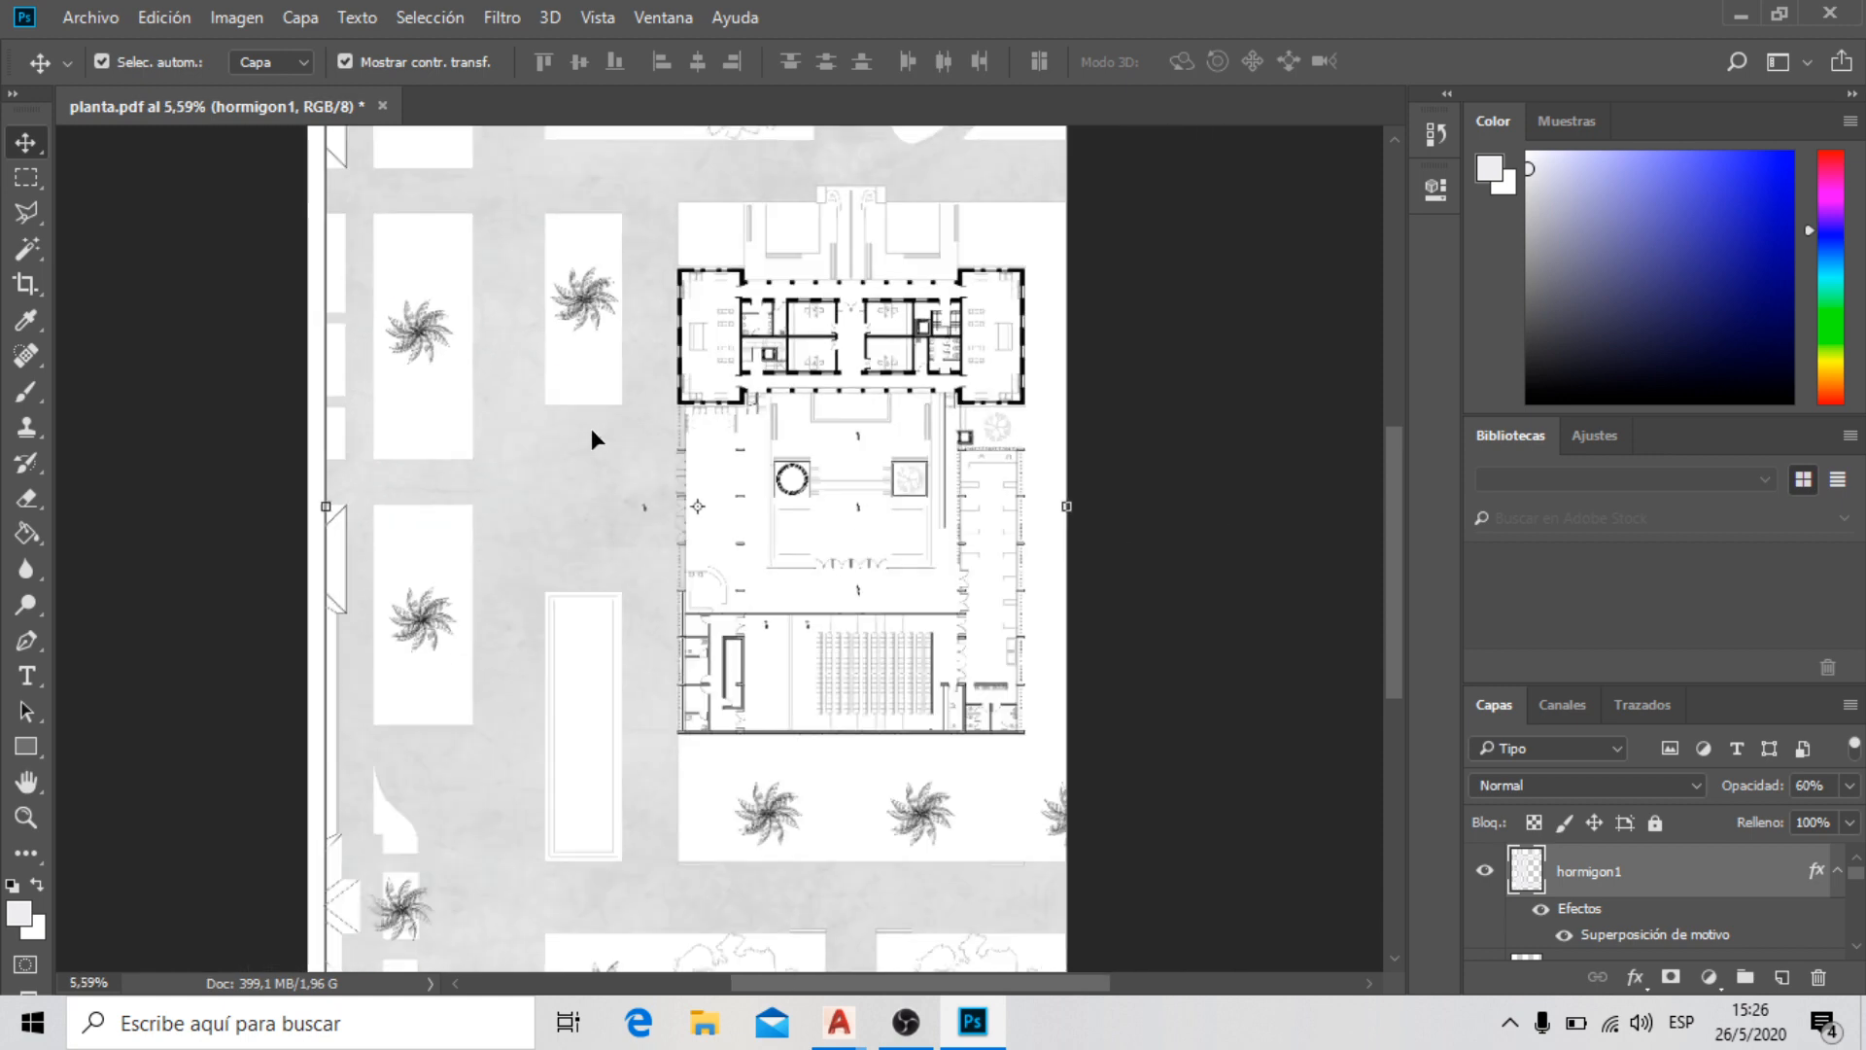
# Create a new layer named pasto above hormigon1
pyautogui.click(286, 18)
pyautogui.moveTo(410, 39)
pyautogui.click(739, 41)
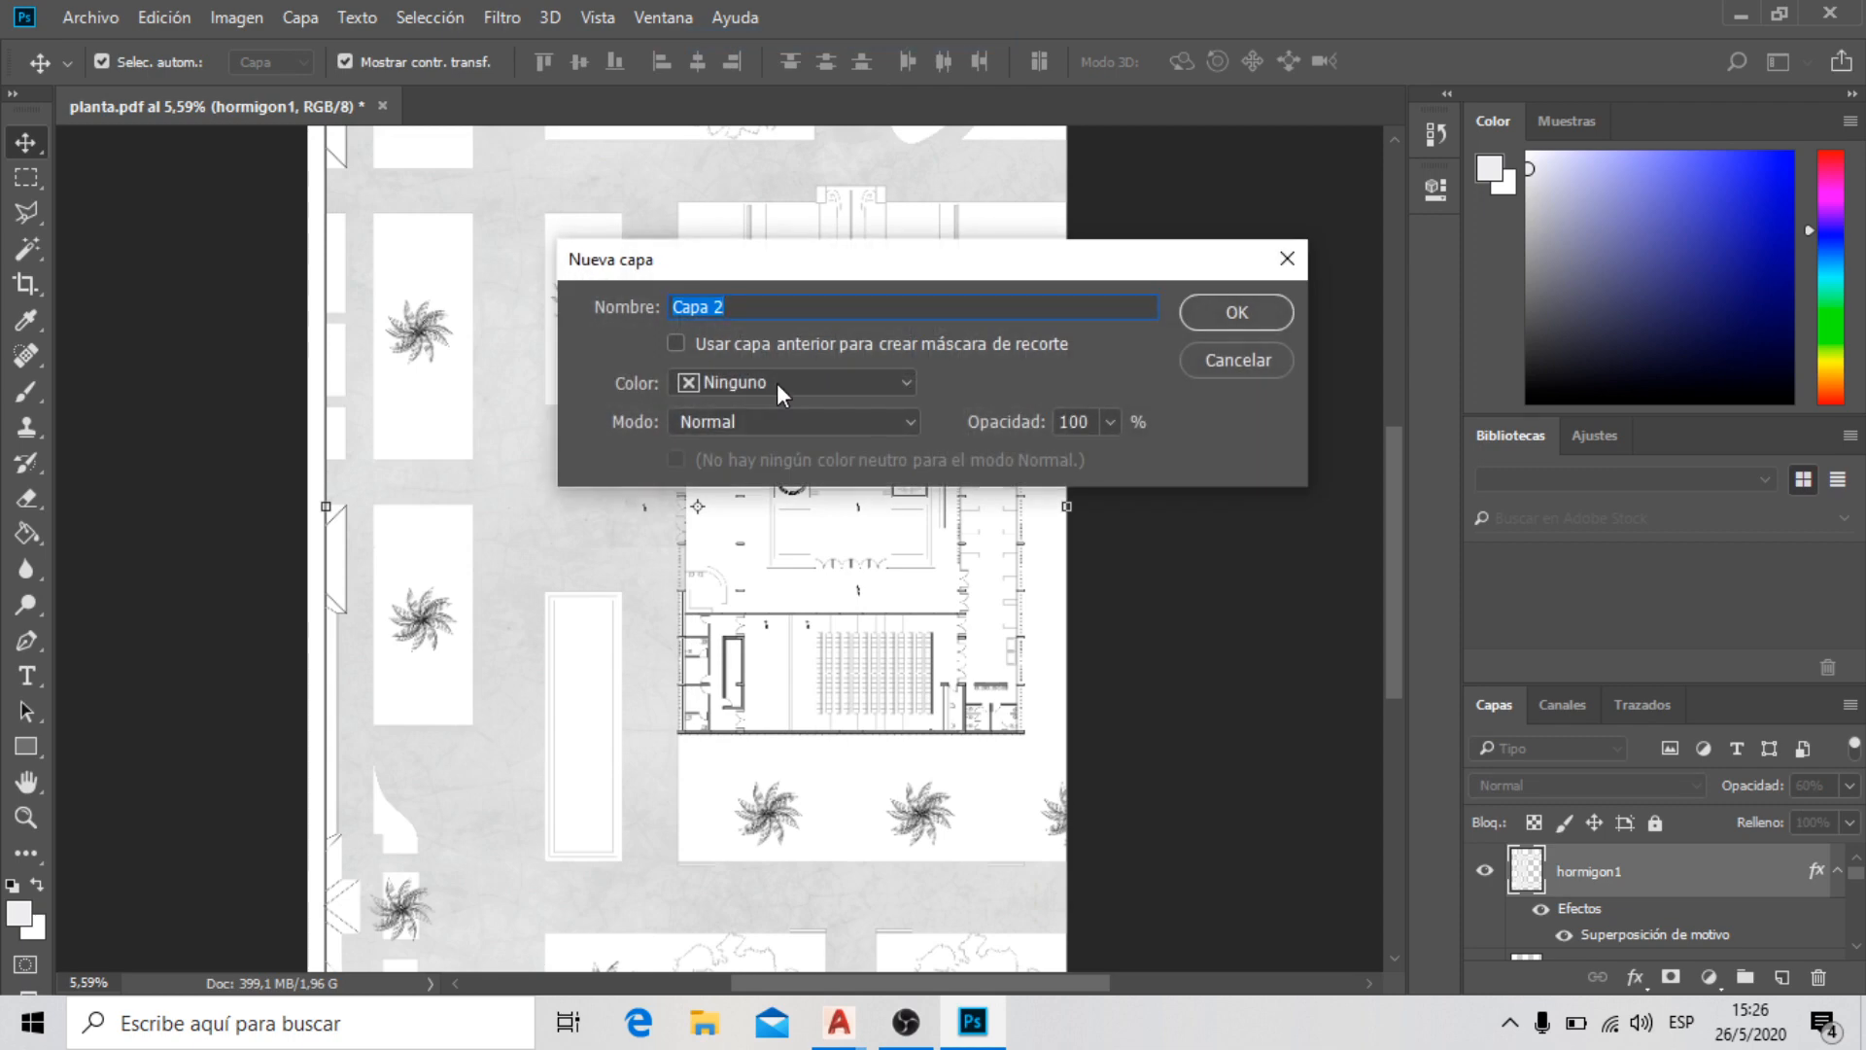
pyautogui.write('pasto')
pyautogui.click(1264, 312)
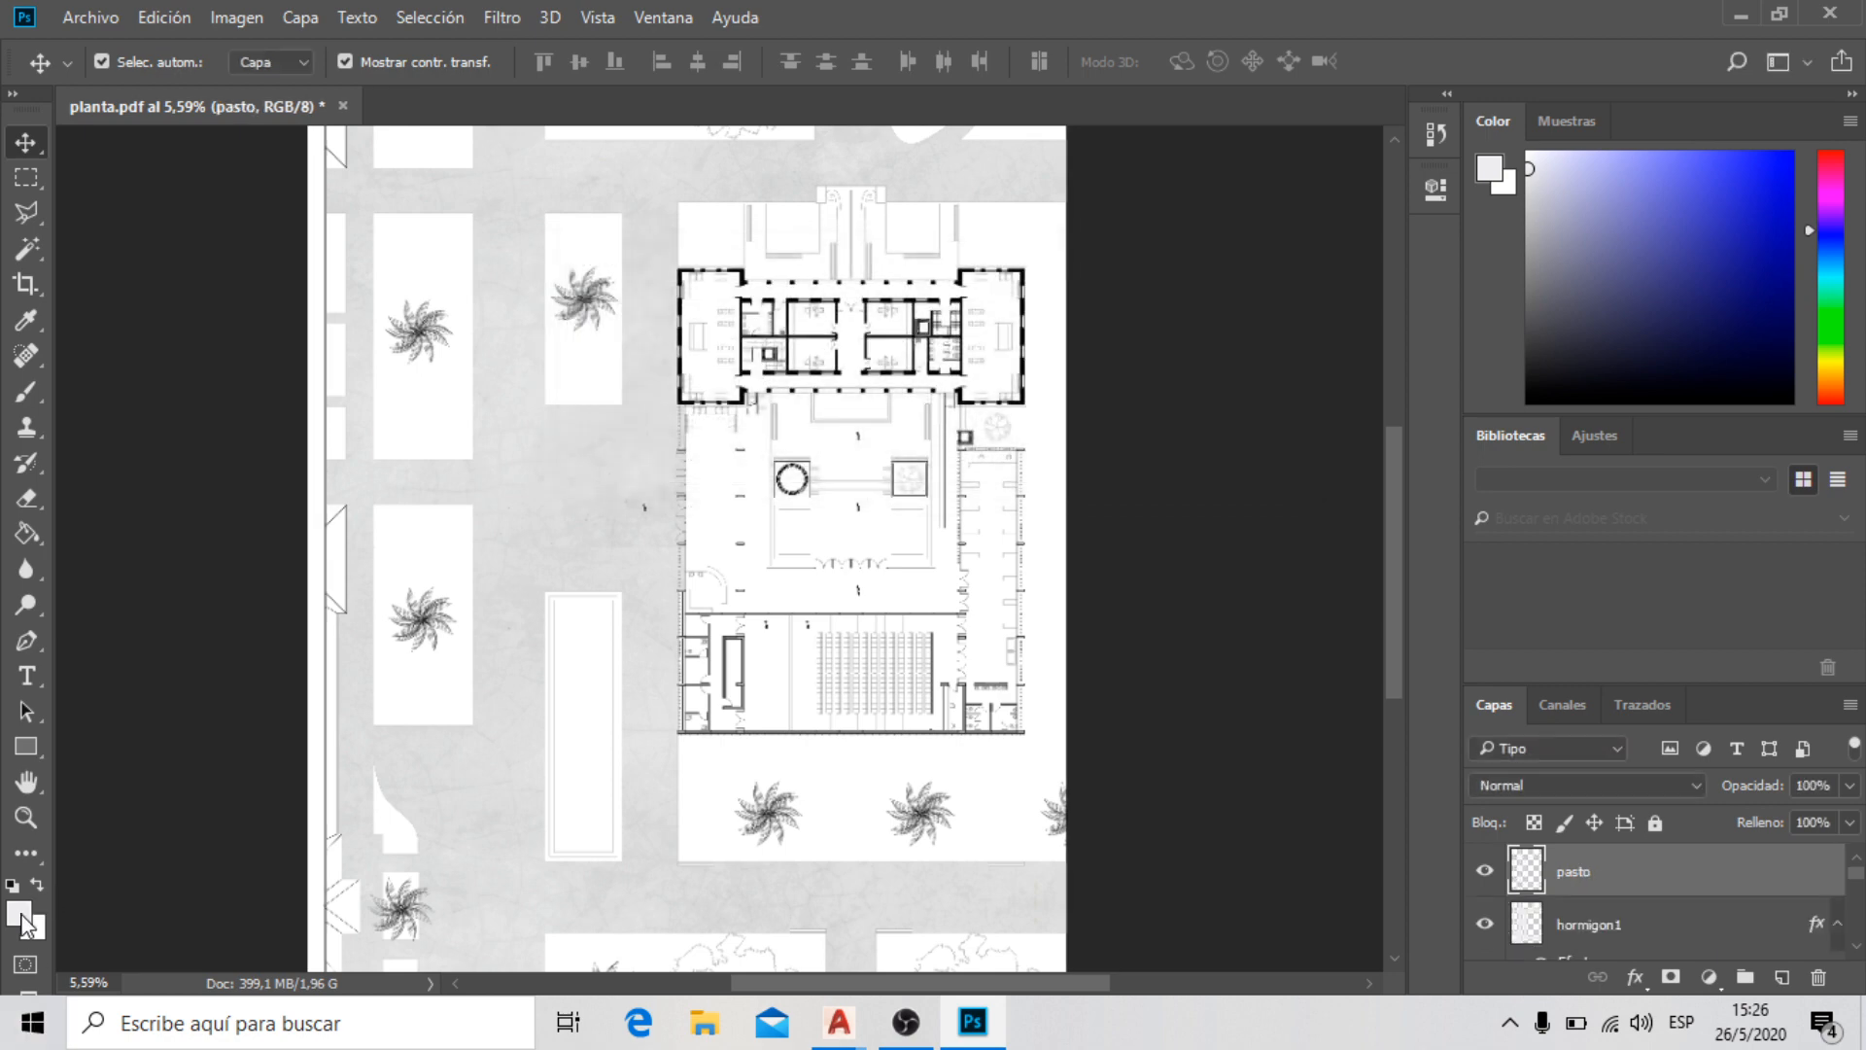
# Give the pasto layer a pattern overlay using the olive-green grass pattern at 20% scale
pyautogui.click(1636, 986)
pyautogui.click(1624, 895)
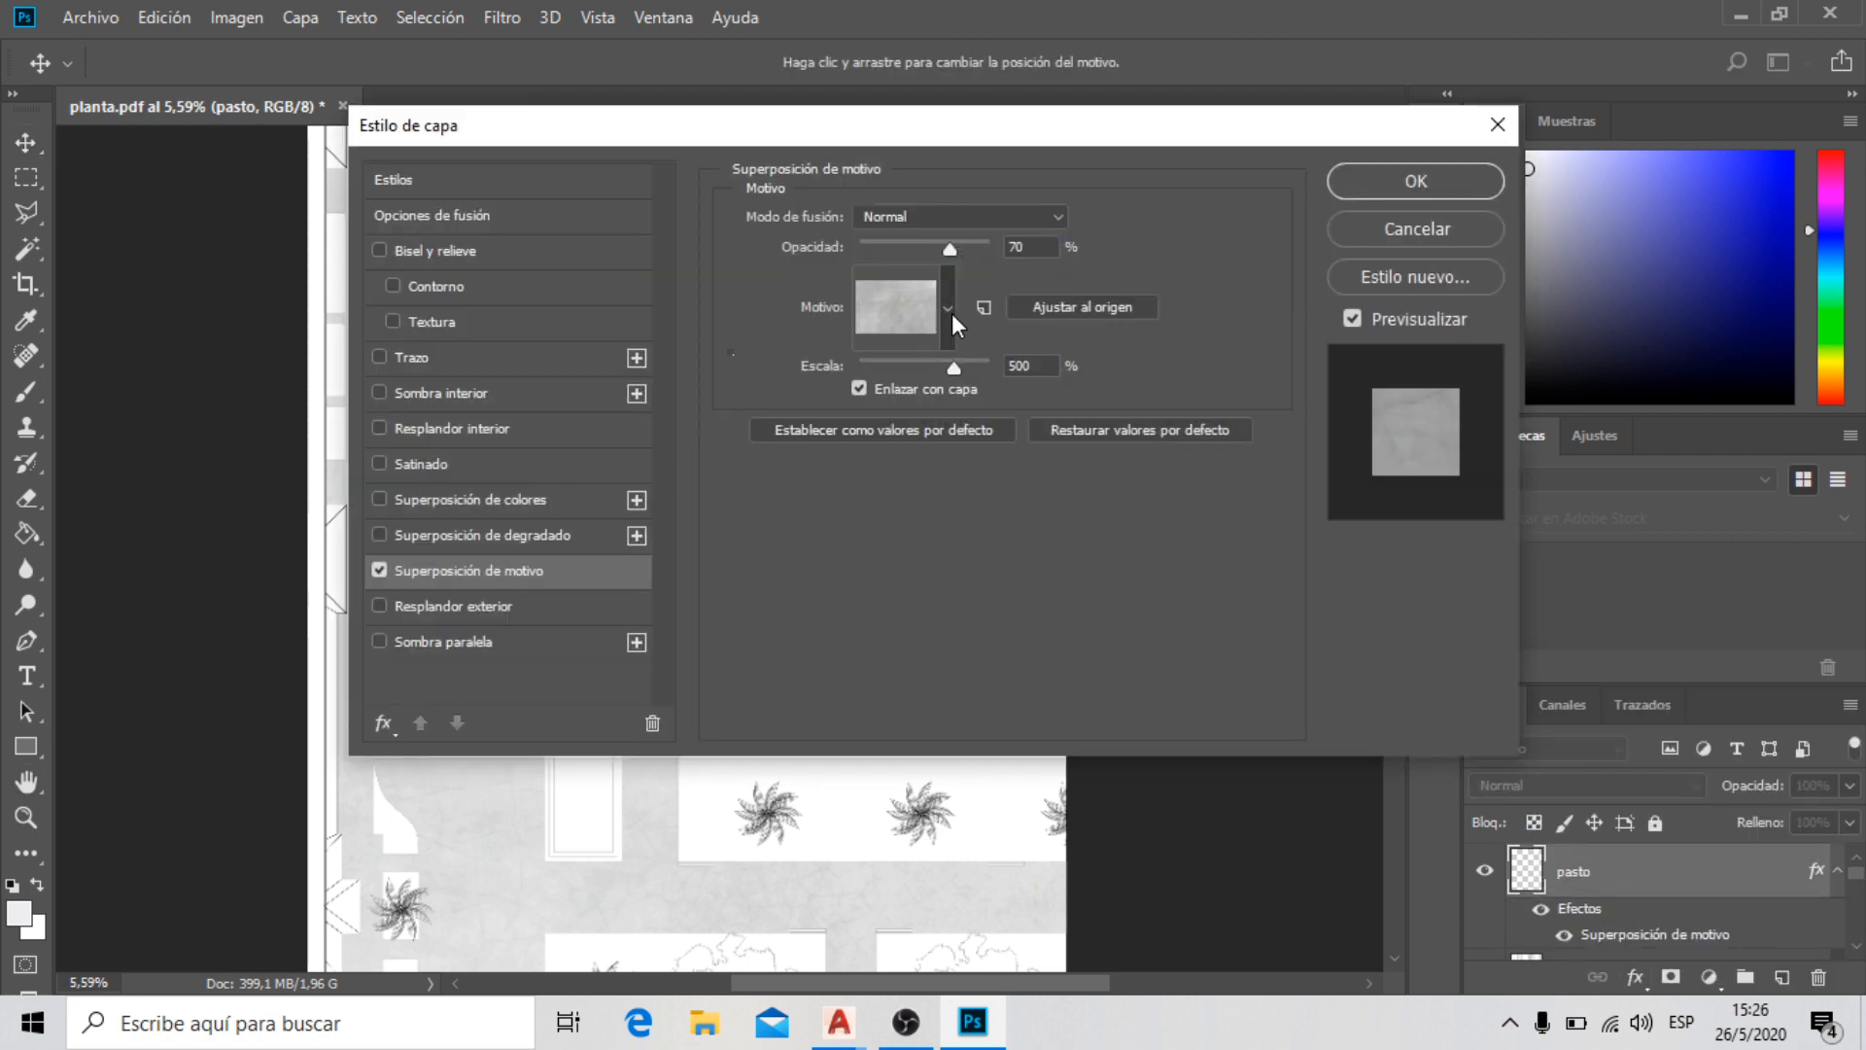
pyautogui.click(948, 308)
pyautogui.scroll(2, 896, 431)
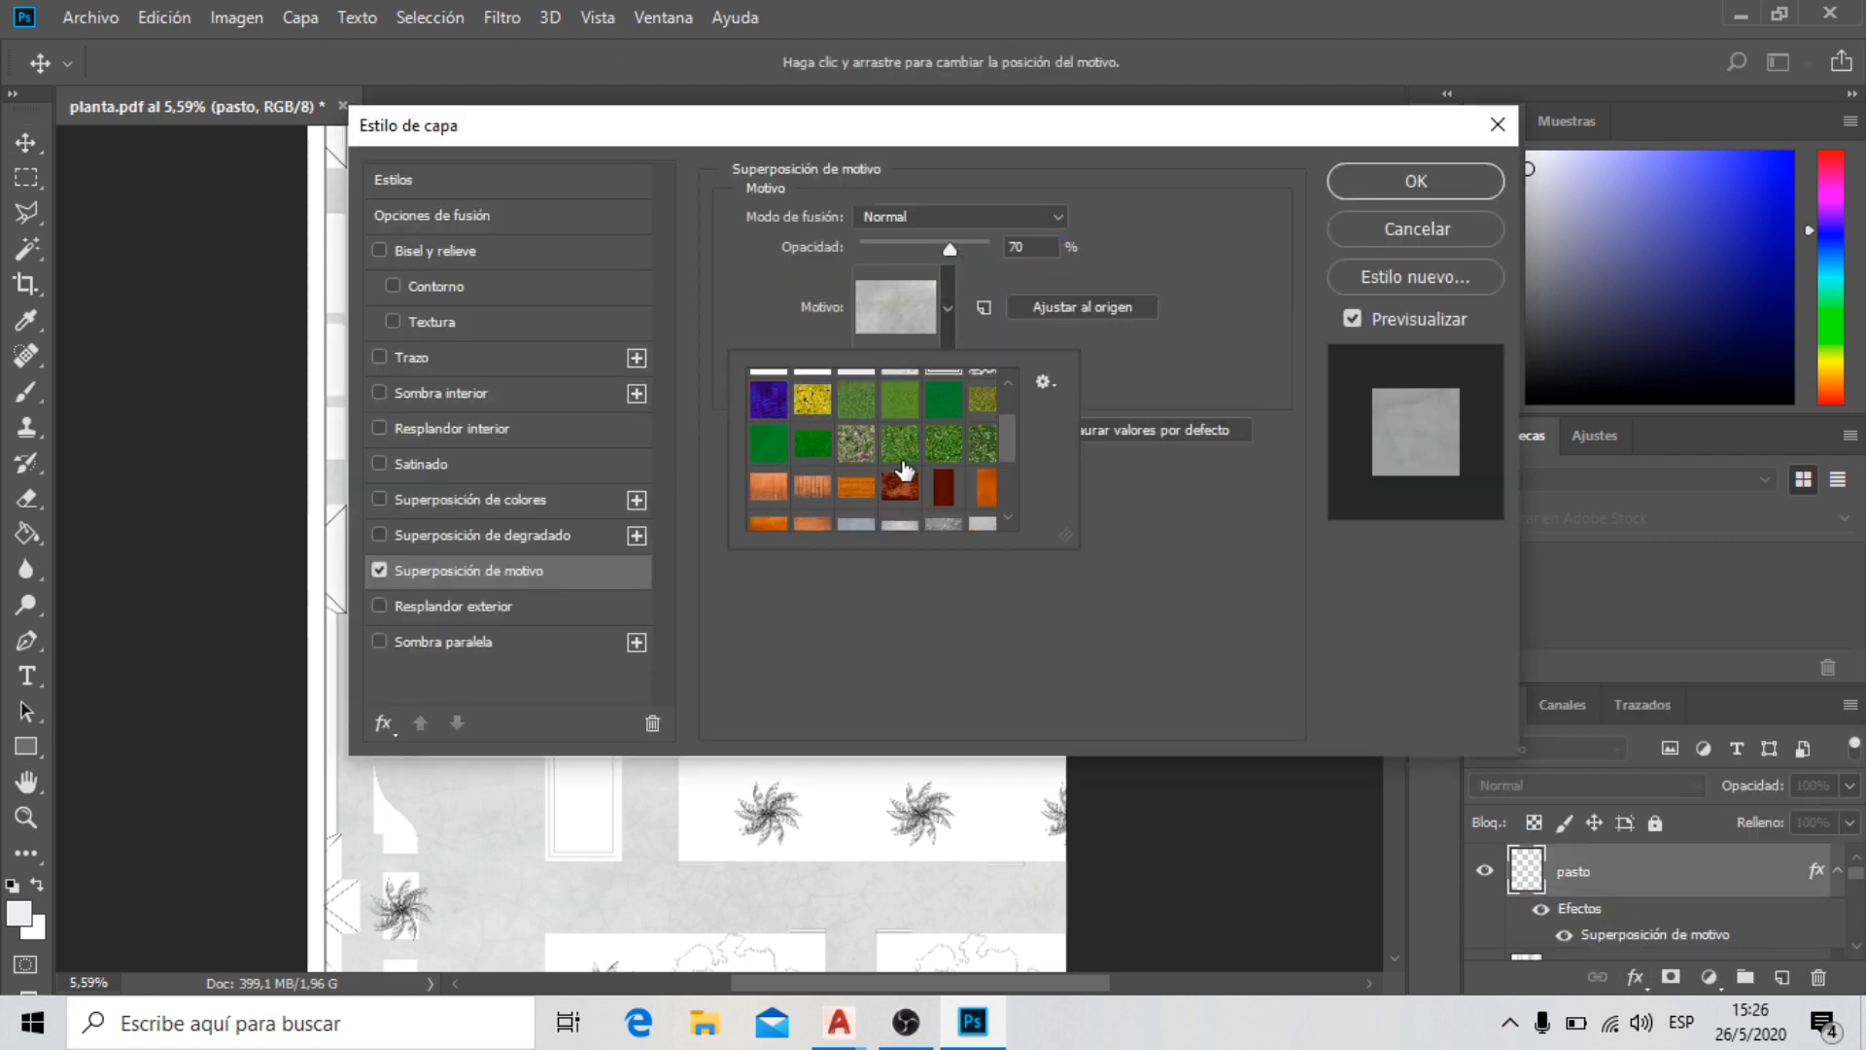
pyautogui.click(982, 401)
pyautogui.click(1152, 357)
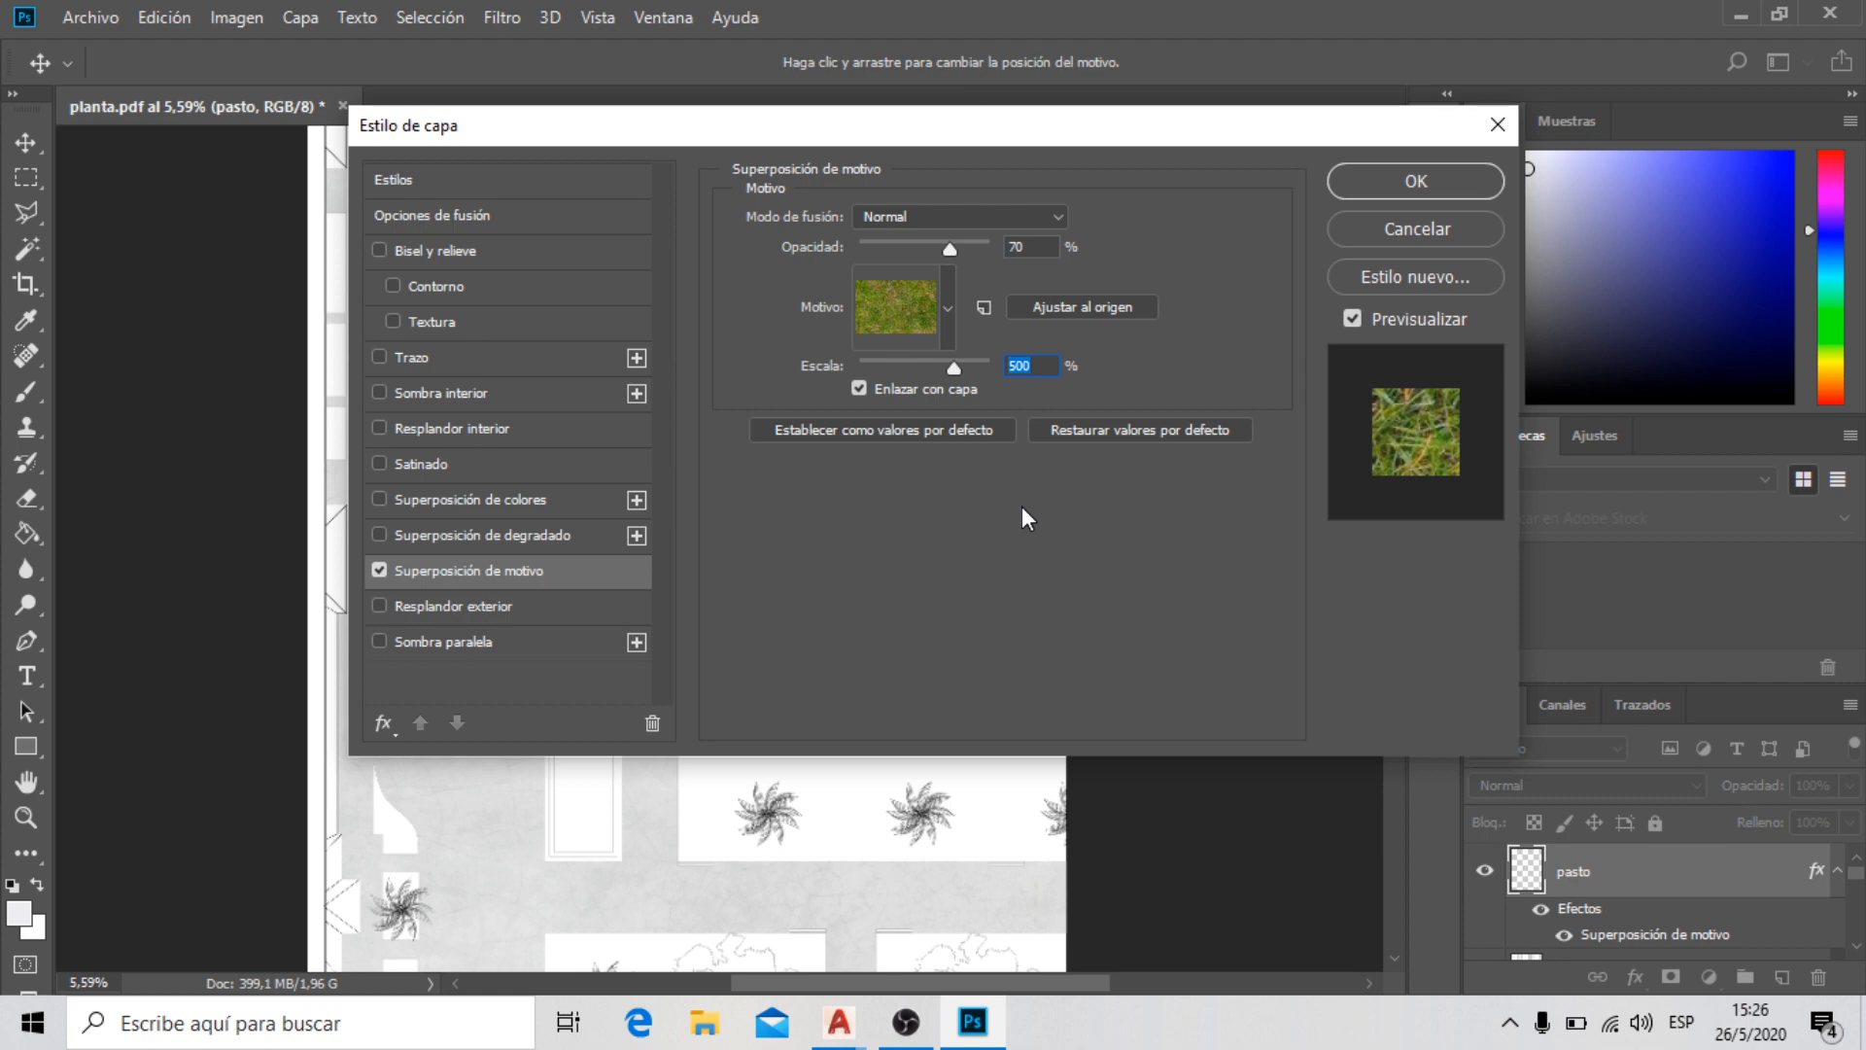
pyautogui.write('20')
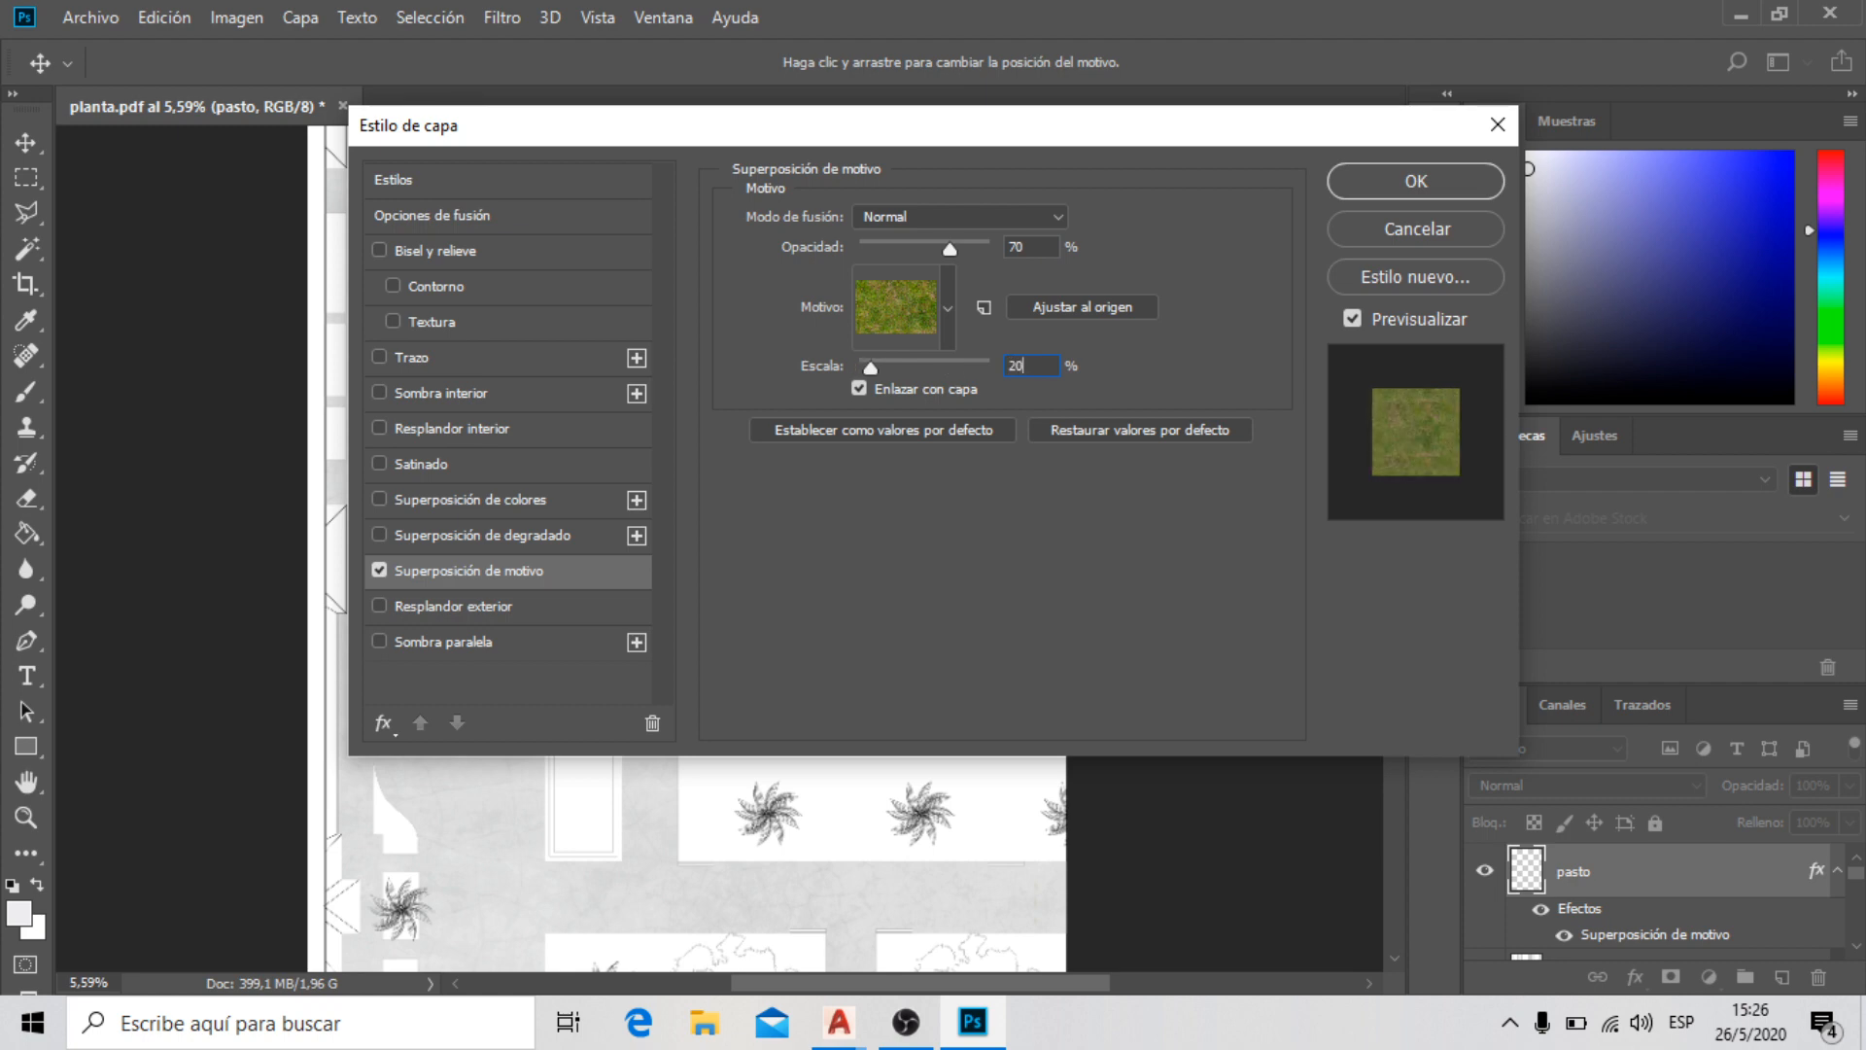
pyautogui.click(1370, 182)
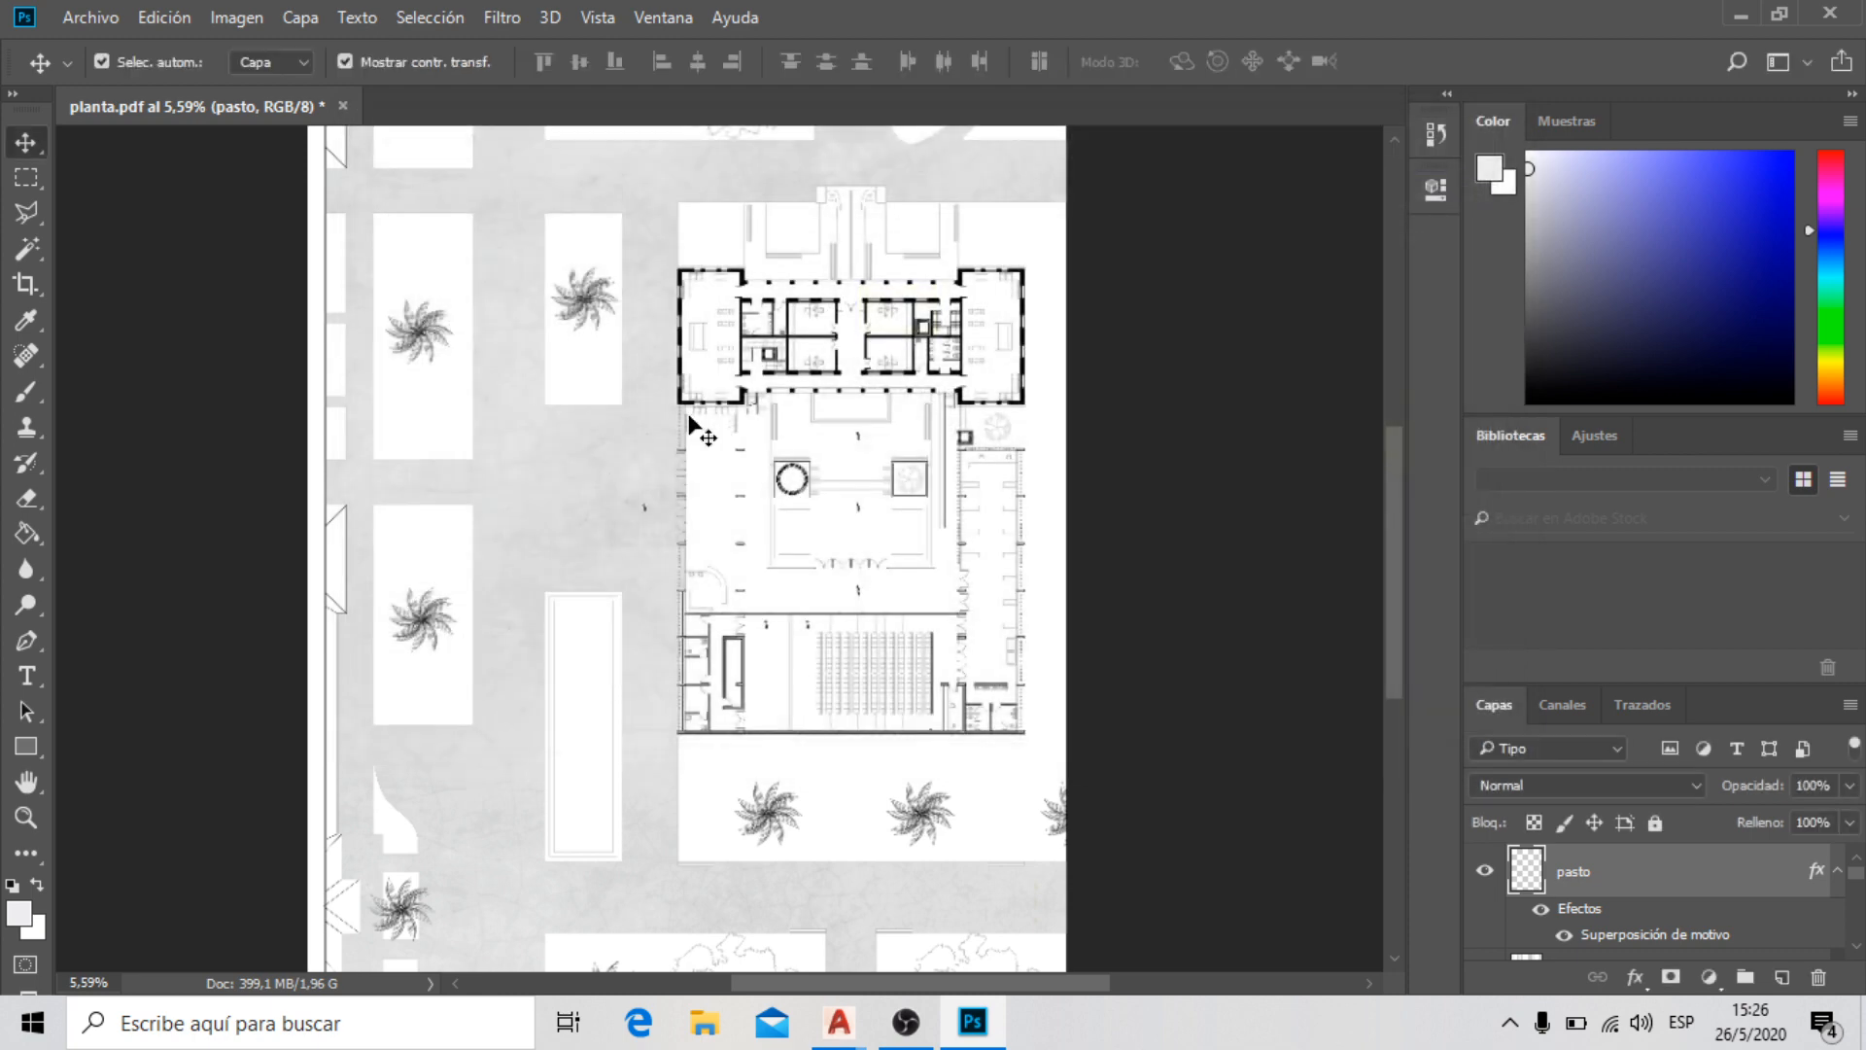
# Select the two northernmost planting beds, one with a palm and one with a large tree, using the Magic Wand
pyautogui.scroll(-2, 573, 427)
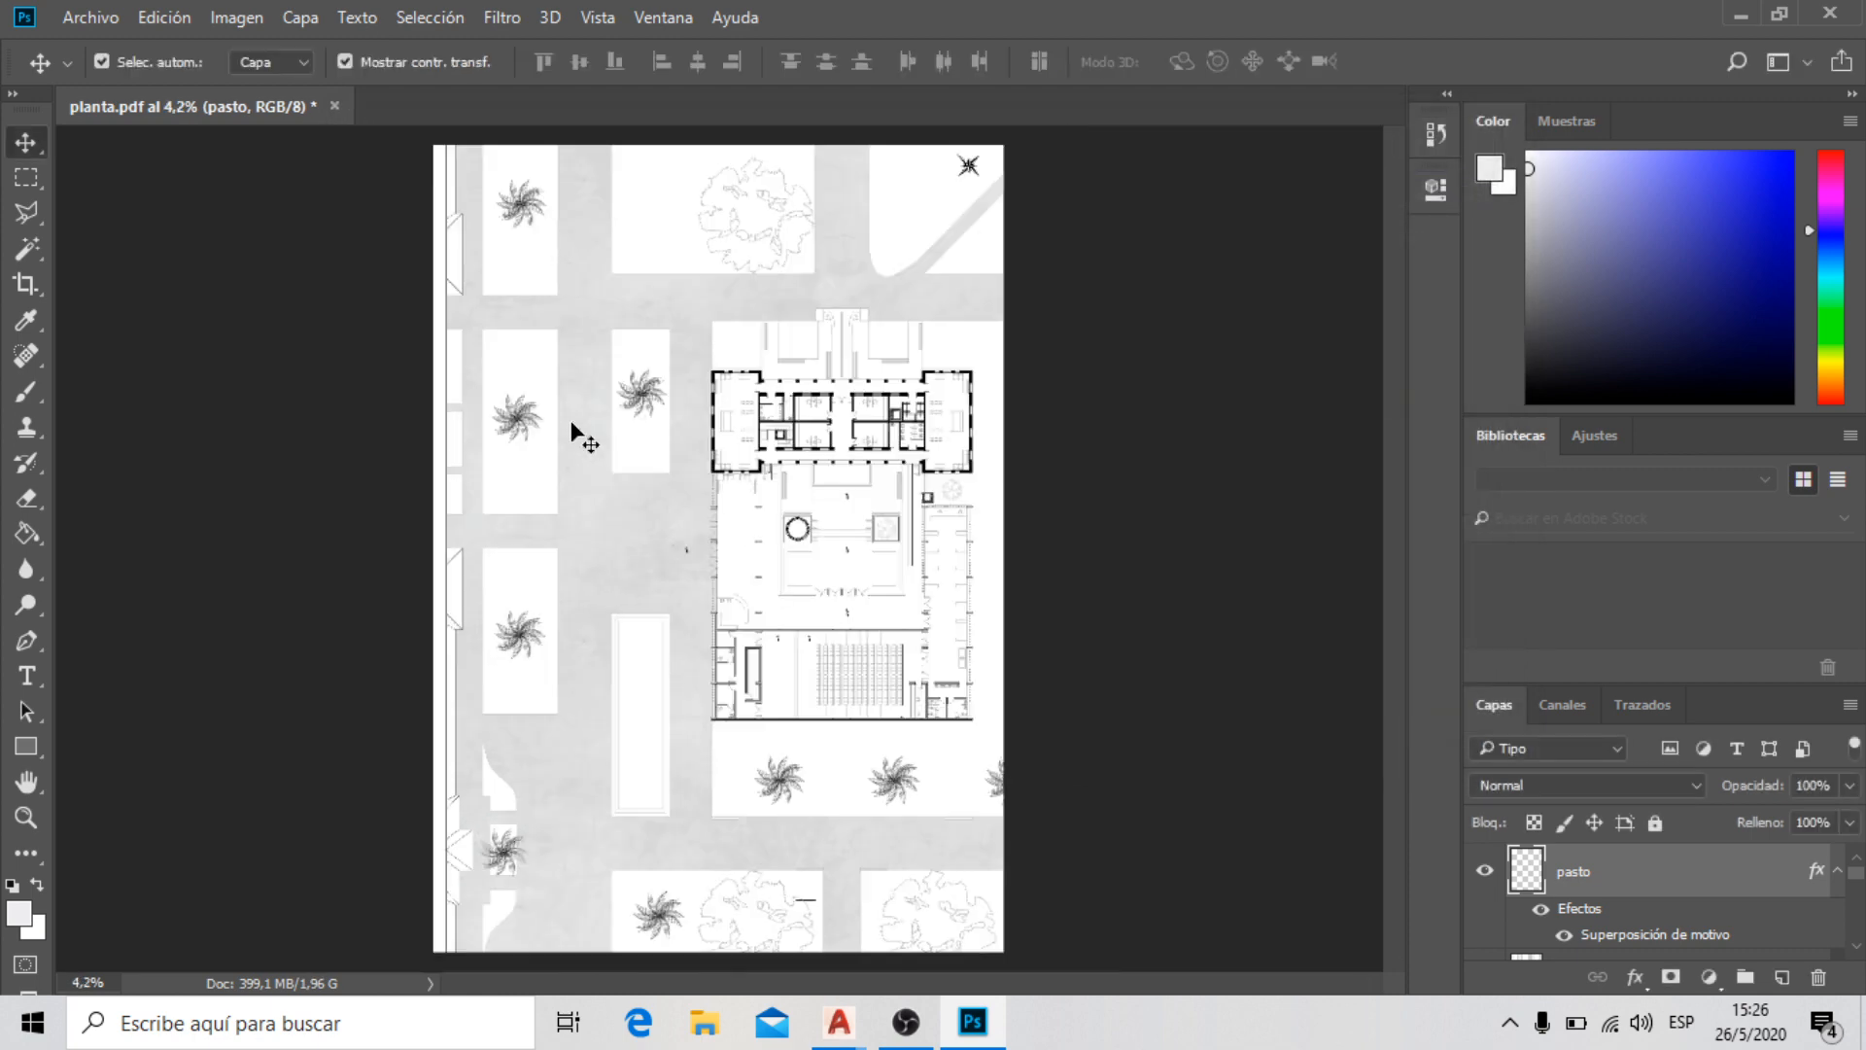
pyautogui.click(27, 251)
pyautogui.scroll(1, 549, 277)
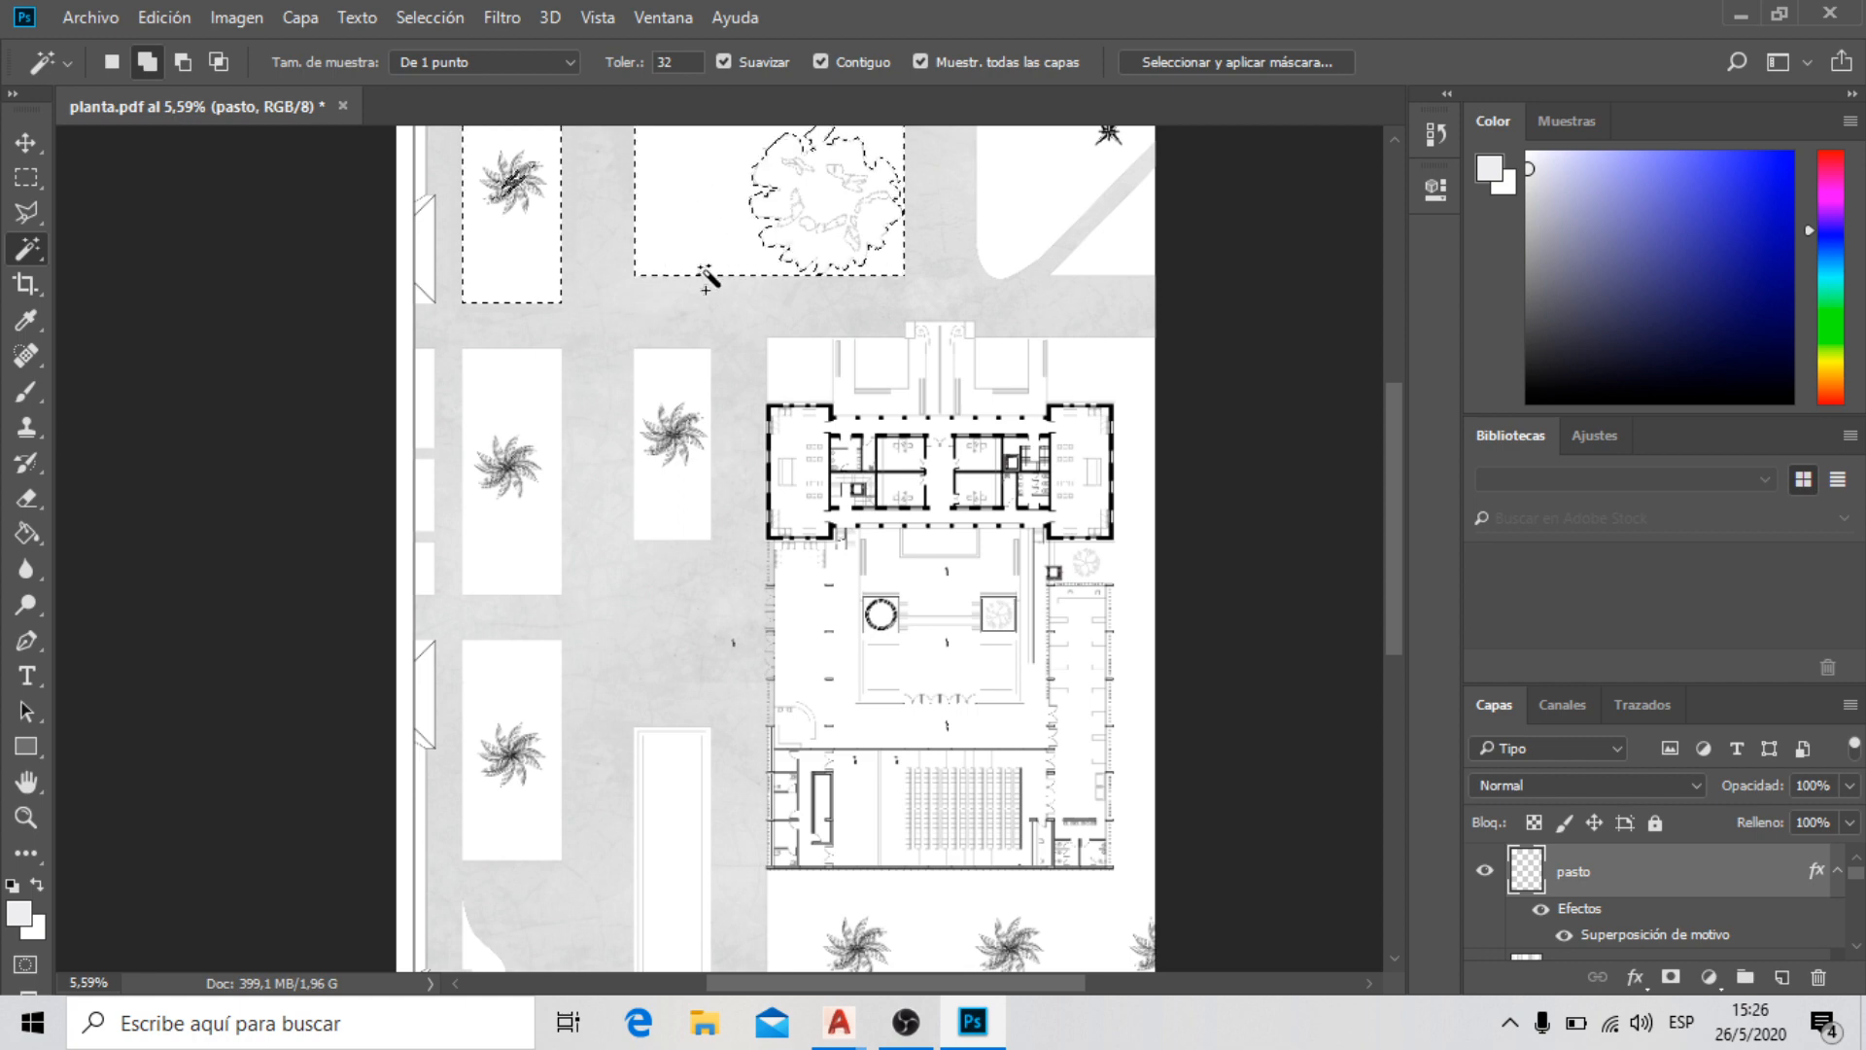
# Add the large tree's canopy interior and the leaf shapes in its southern half to the selection in the northern bed
pyautogui.scroll(3, 709, 279)
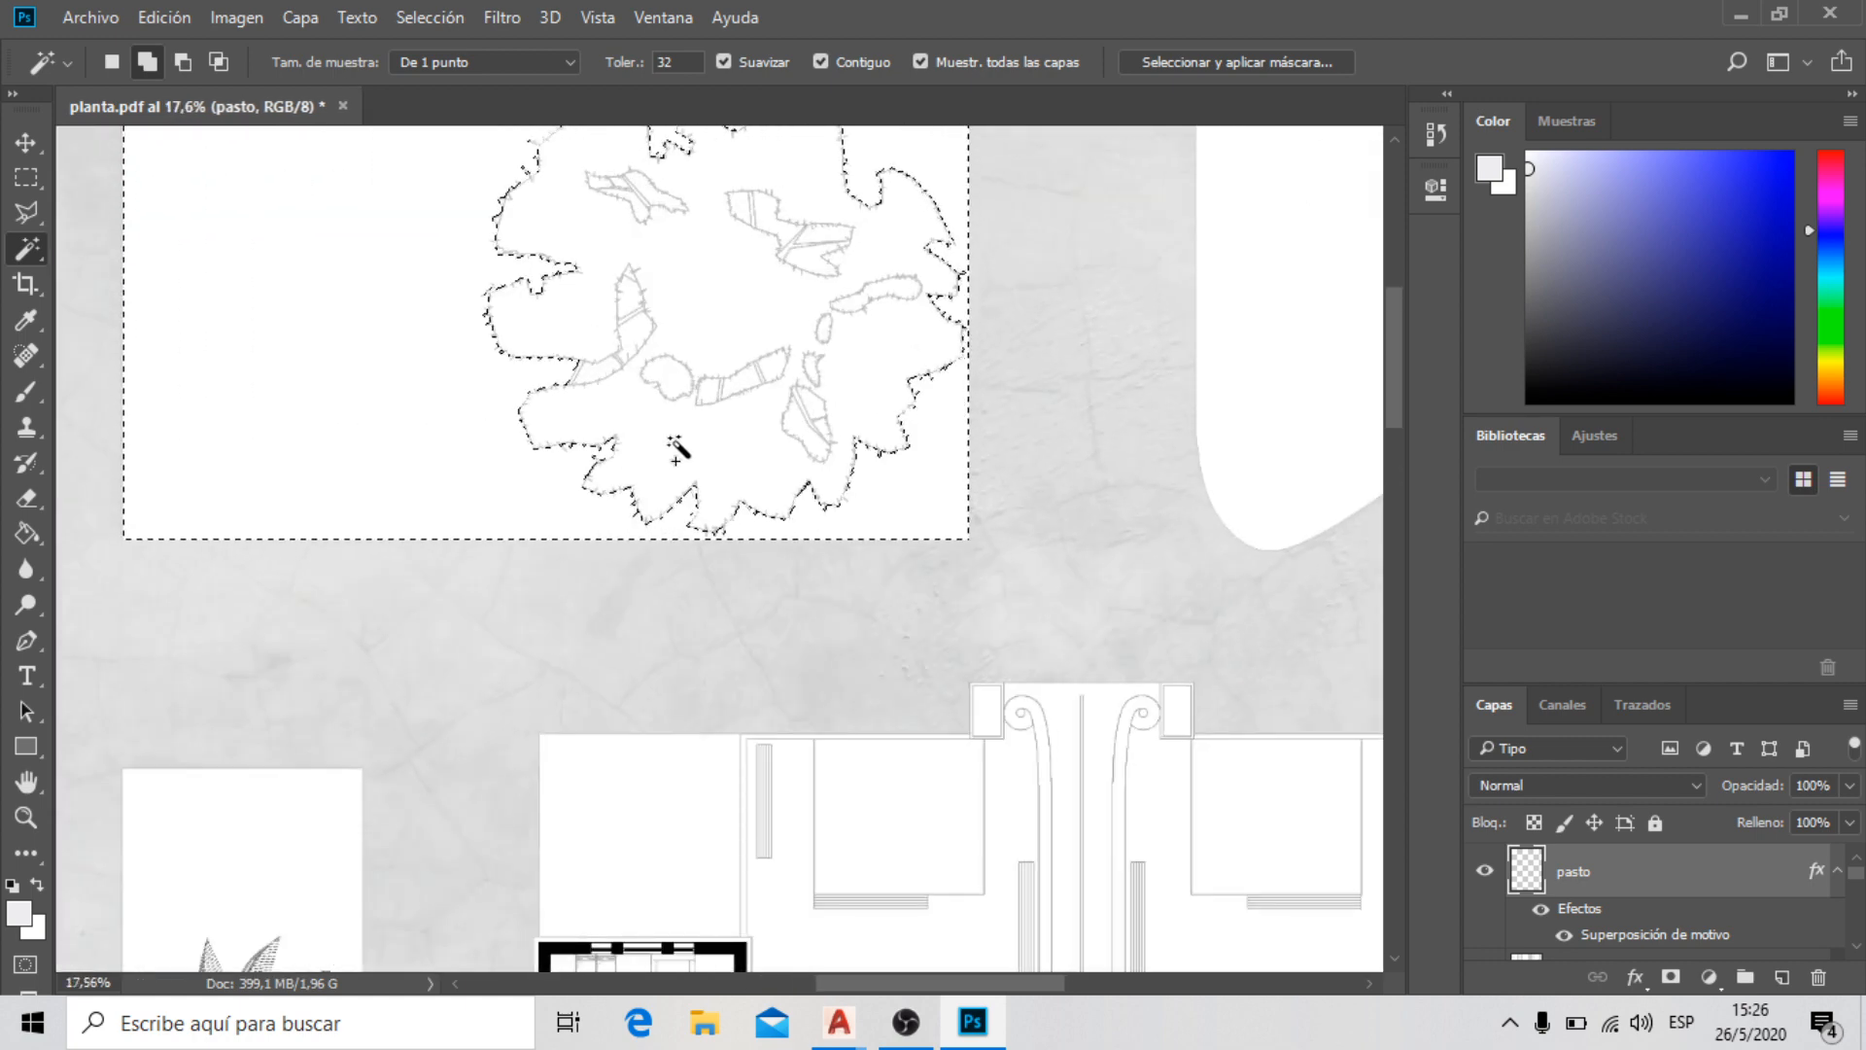
pyautogui.click(674, 443)
pyautogui.scroll(1, 771, 410)
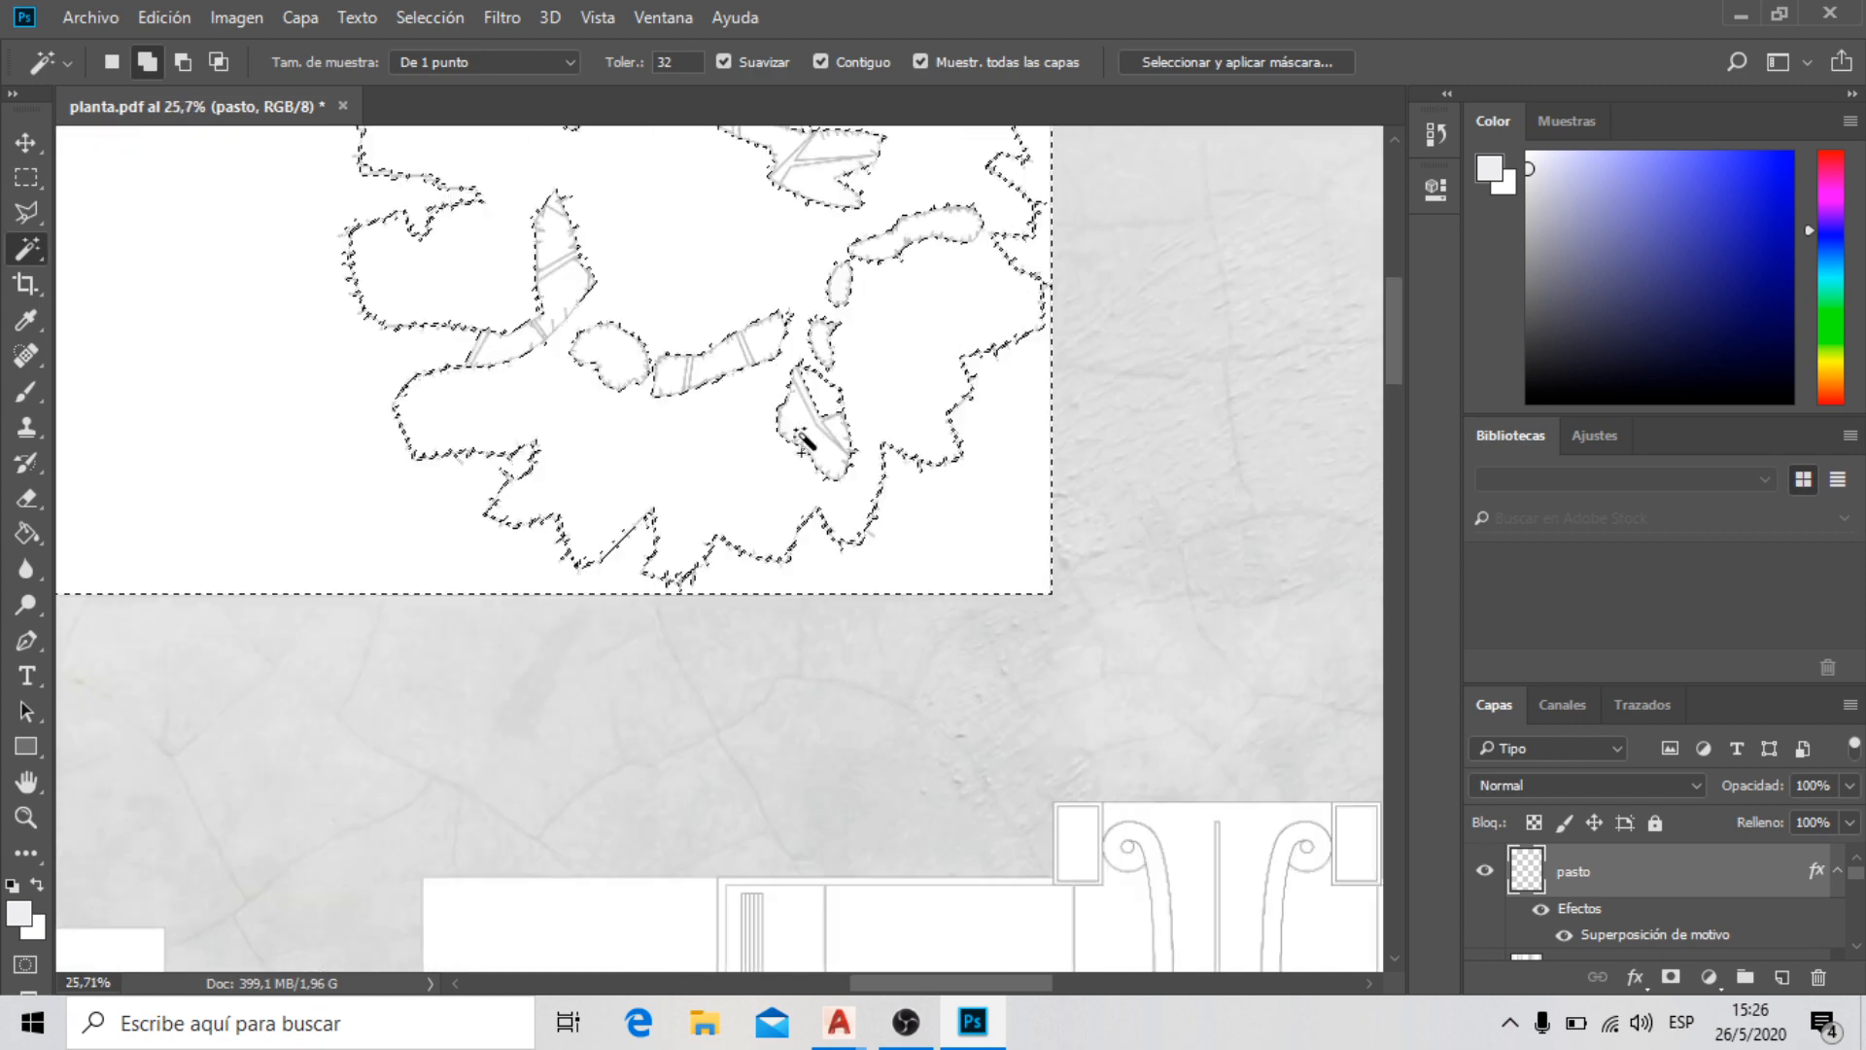
pyautogui.click(826, 404)
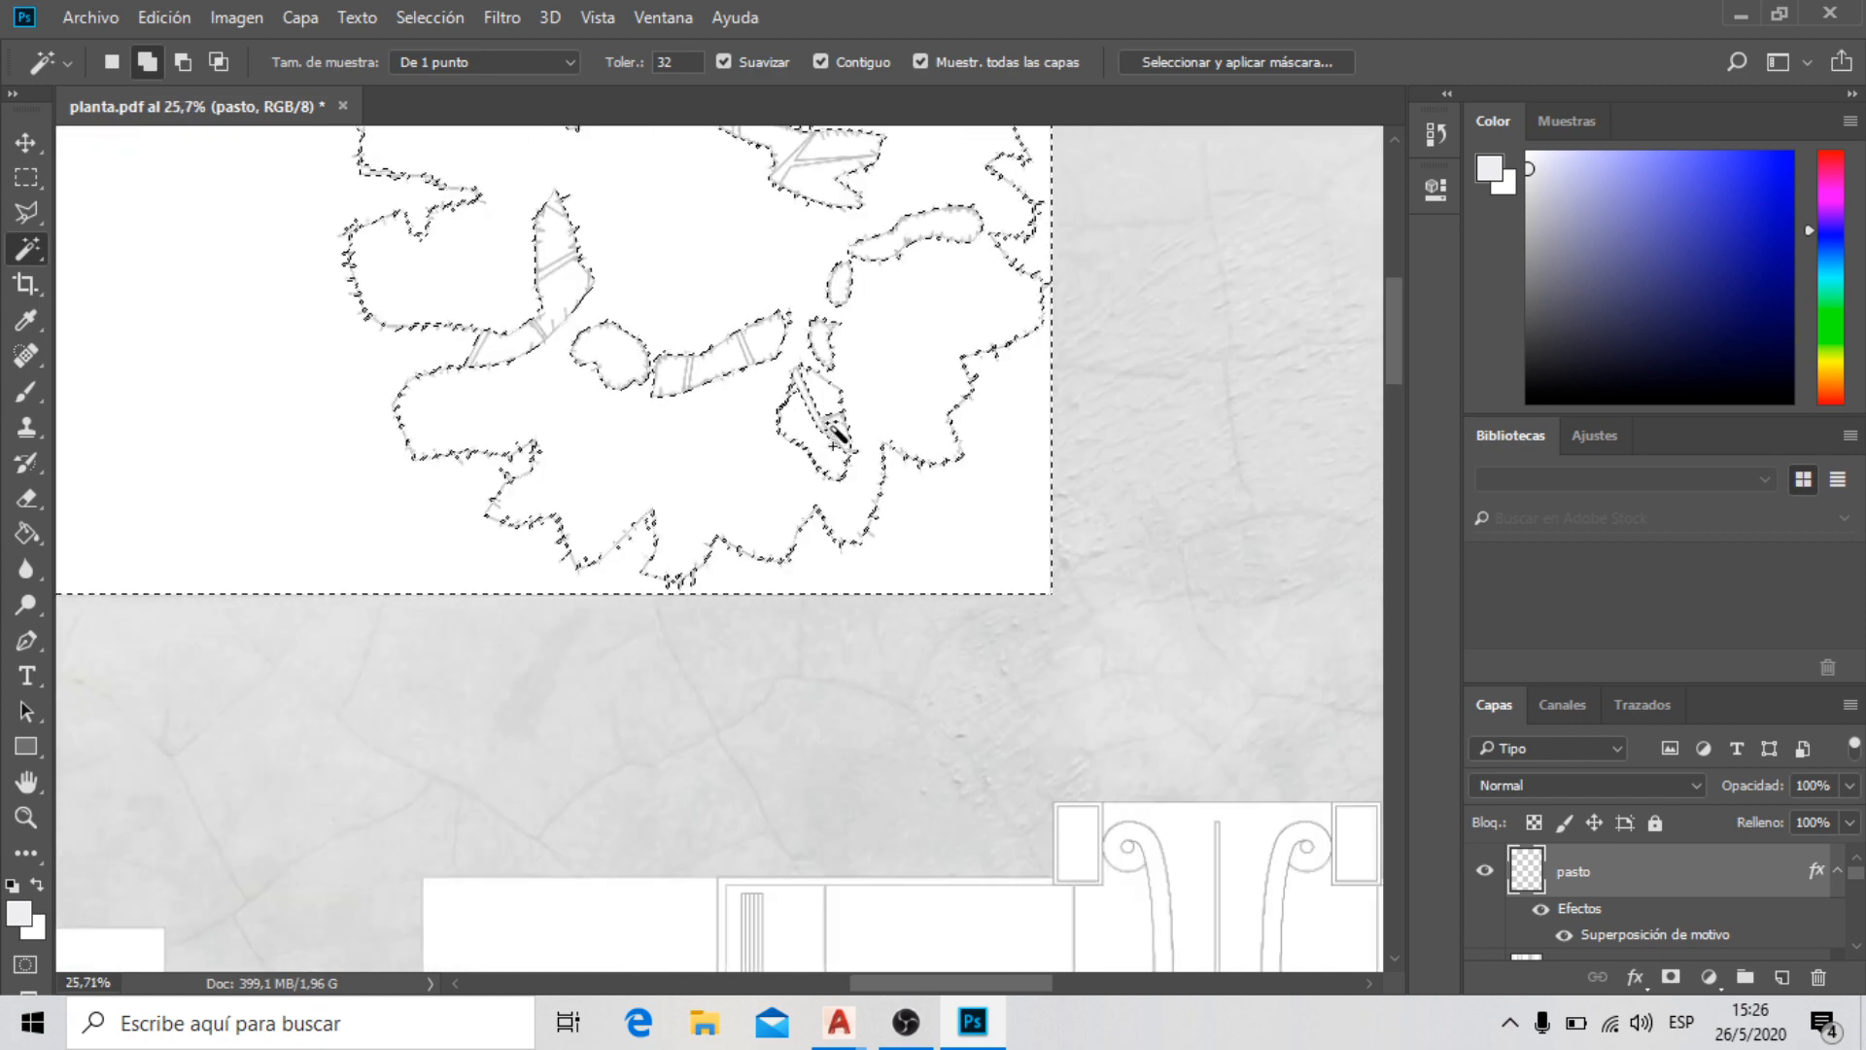
pyautogui.click(508, 346)
pyautogui.click(560, 294)
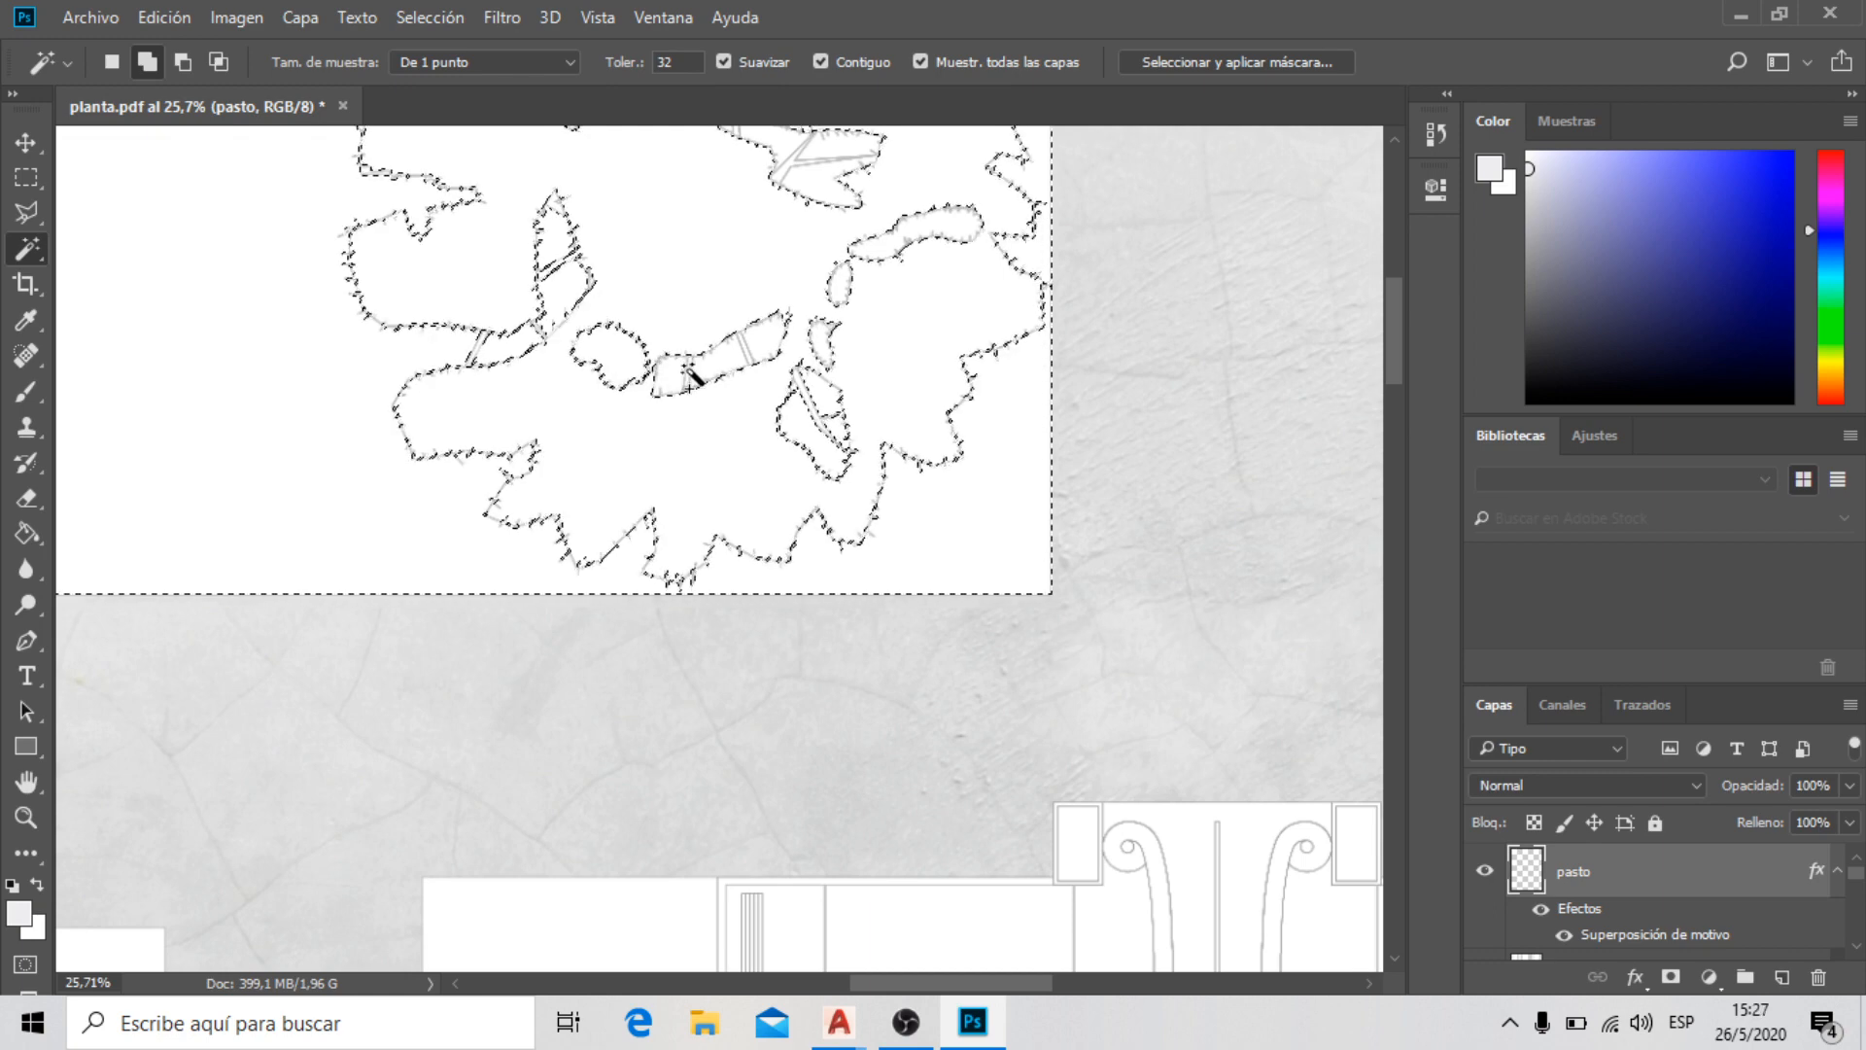
pyautogui.click(745, 342)
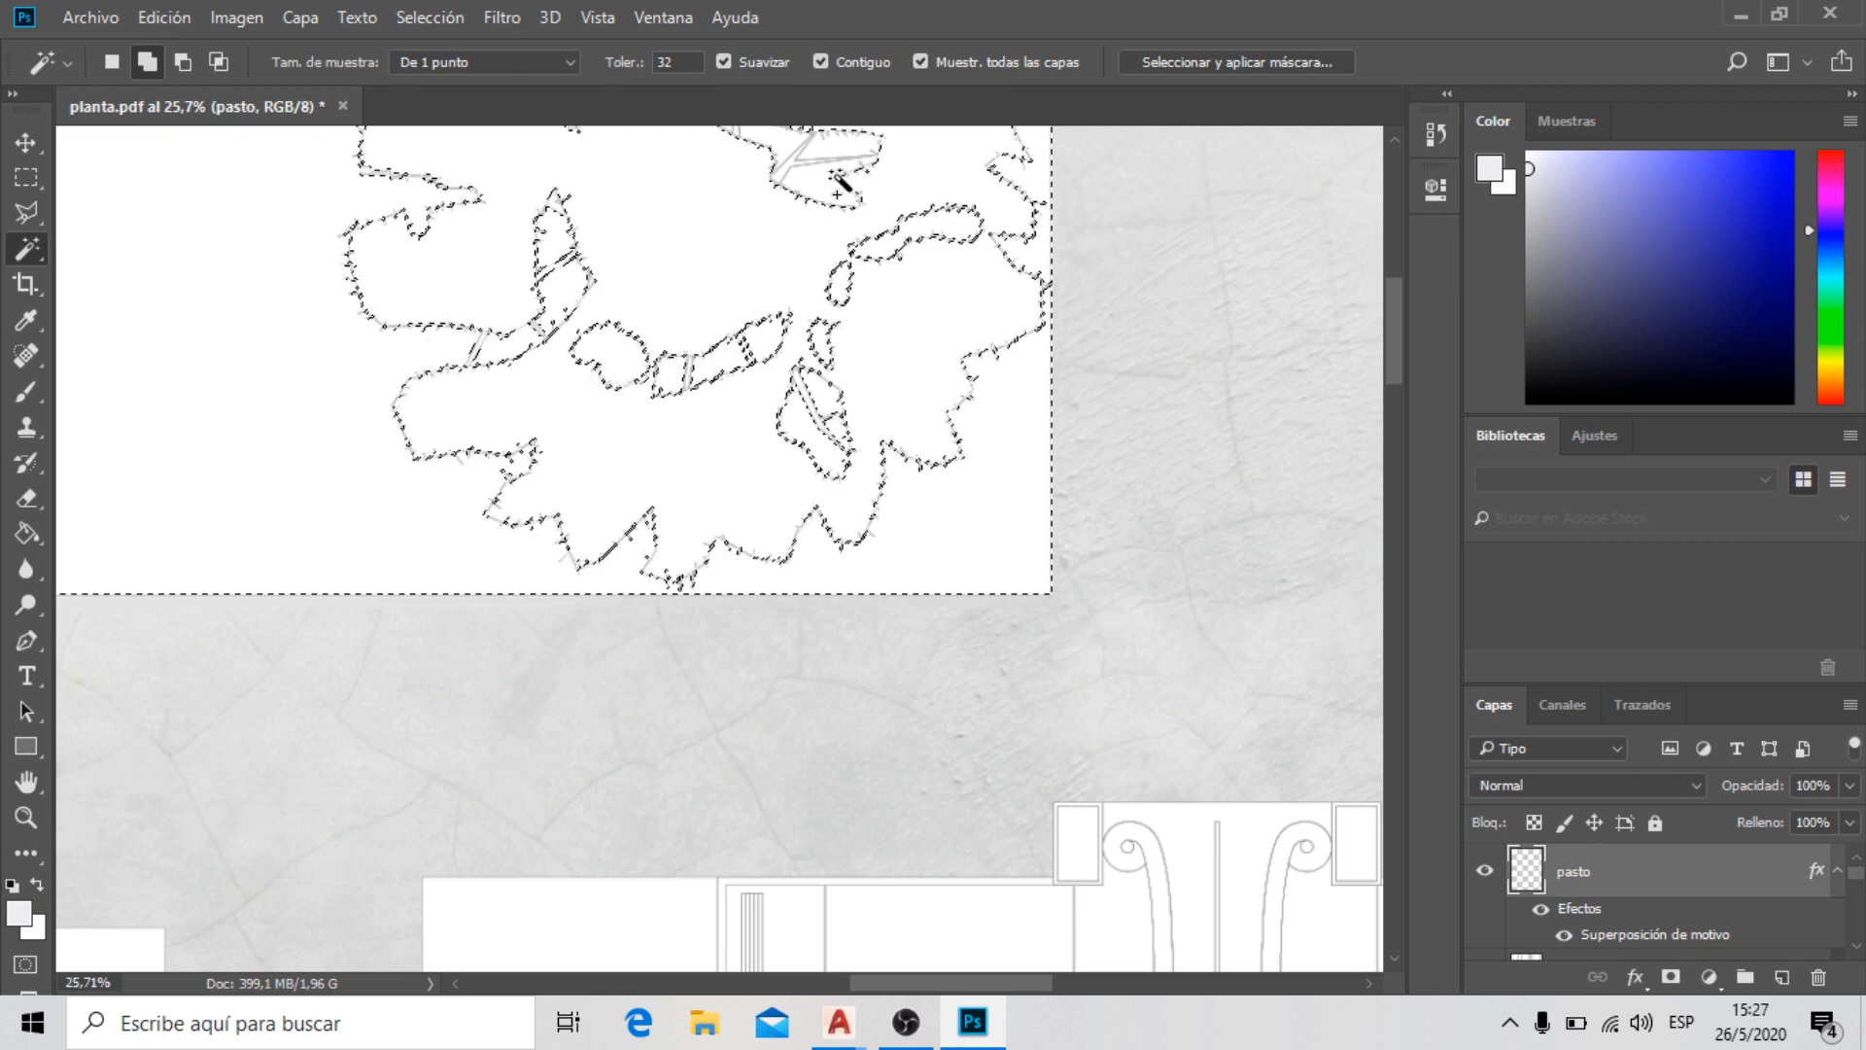
# Add the northern leaf shapes and the narrow slivers between their outlines on the same large tree to the selection
pyautogui.scroll(-3, 678, 307)
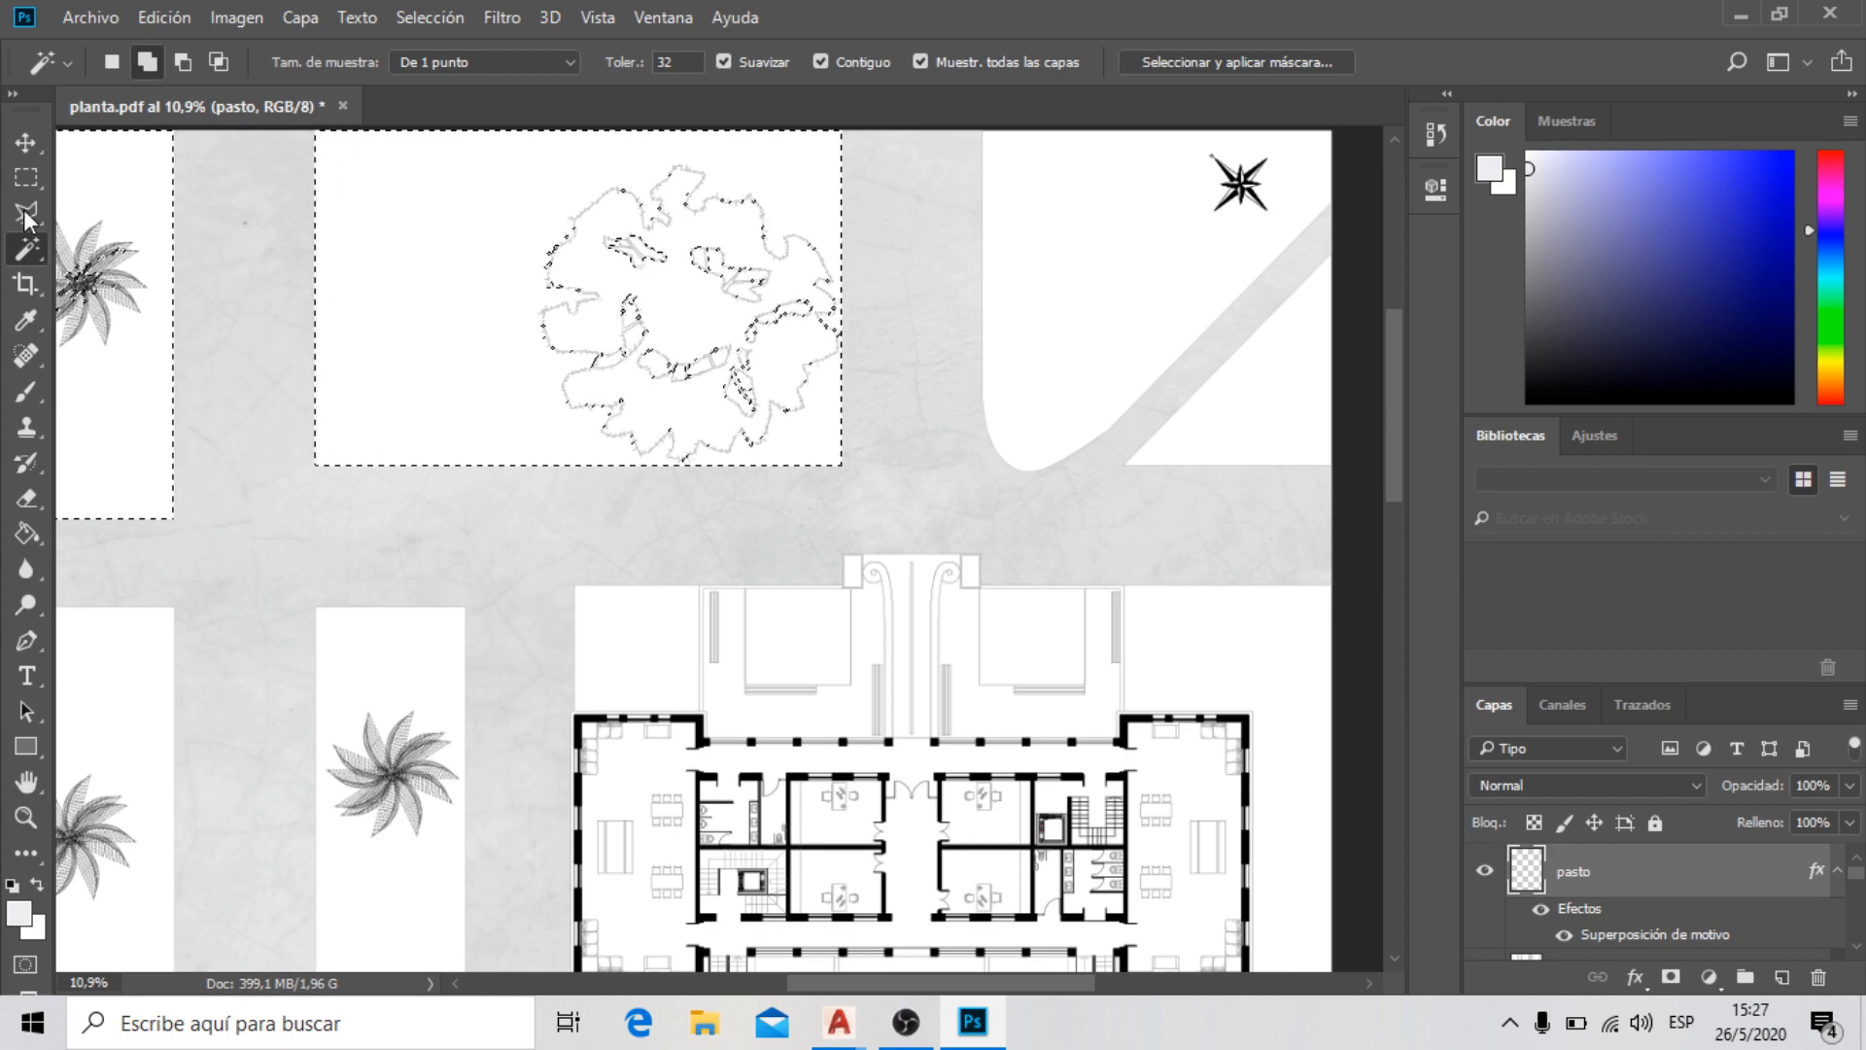
pyautogui.scroll(4, 667, 335)
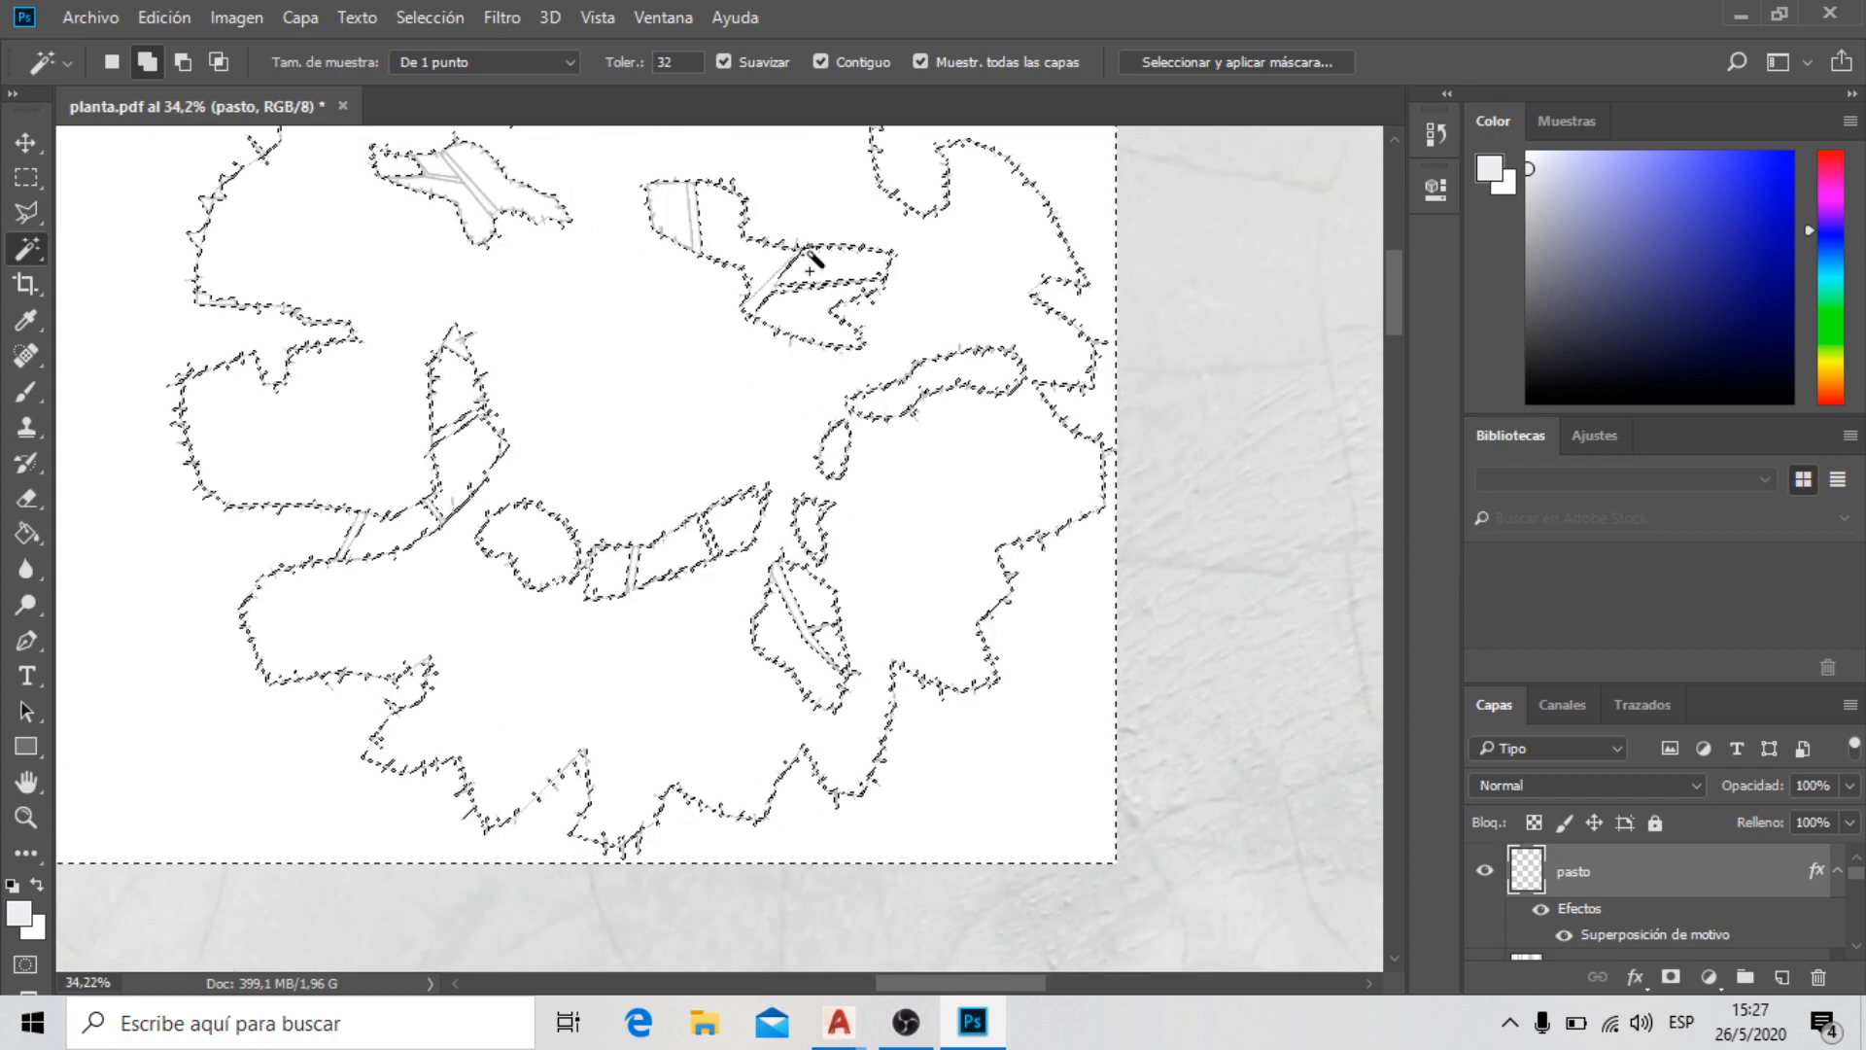
pyautogui.scroll(1, 754, 311)
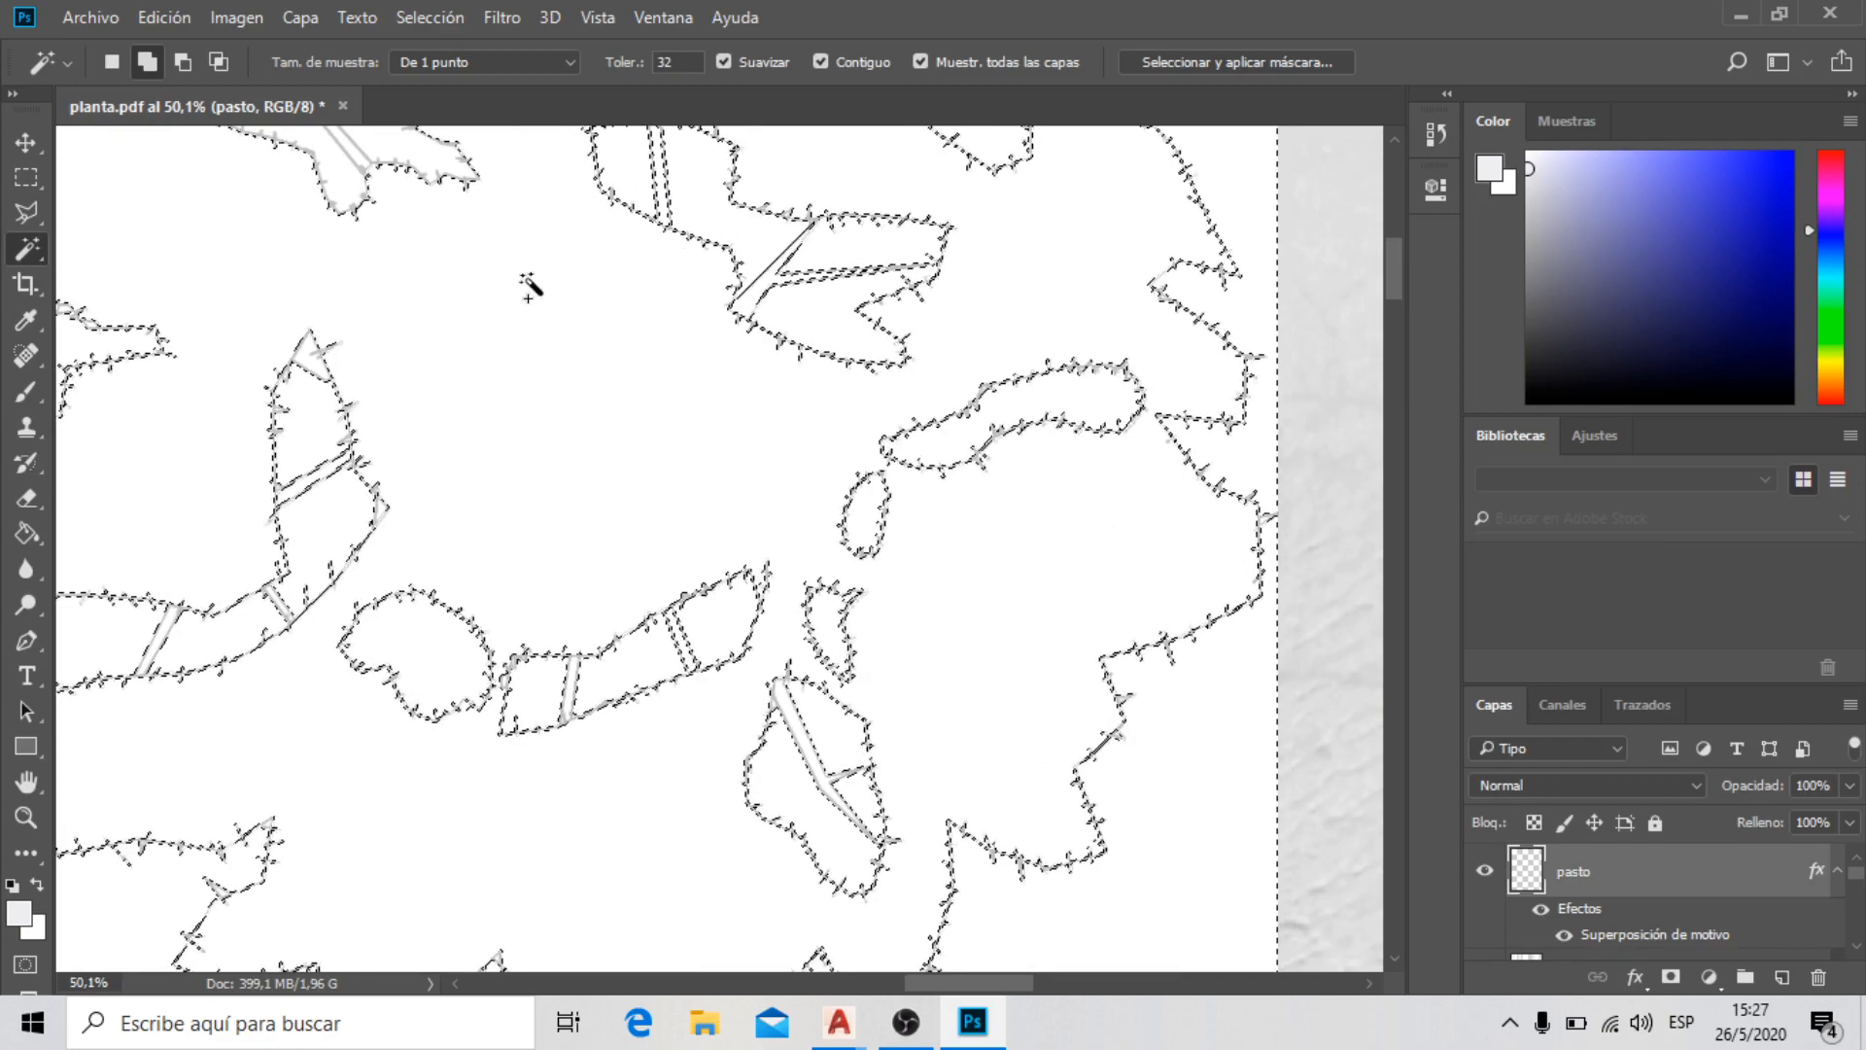
pyautogui.scroll(-1, 429, 190)
pyautogui.scroll(4, 429, 190)
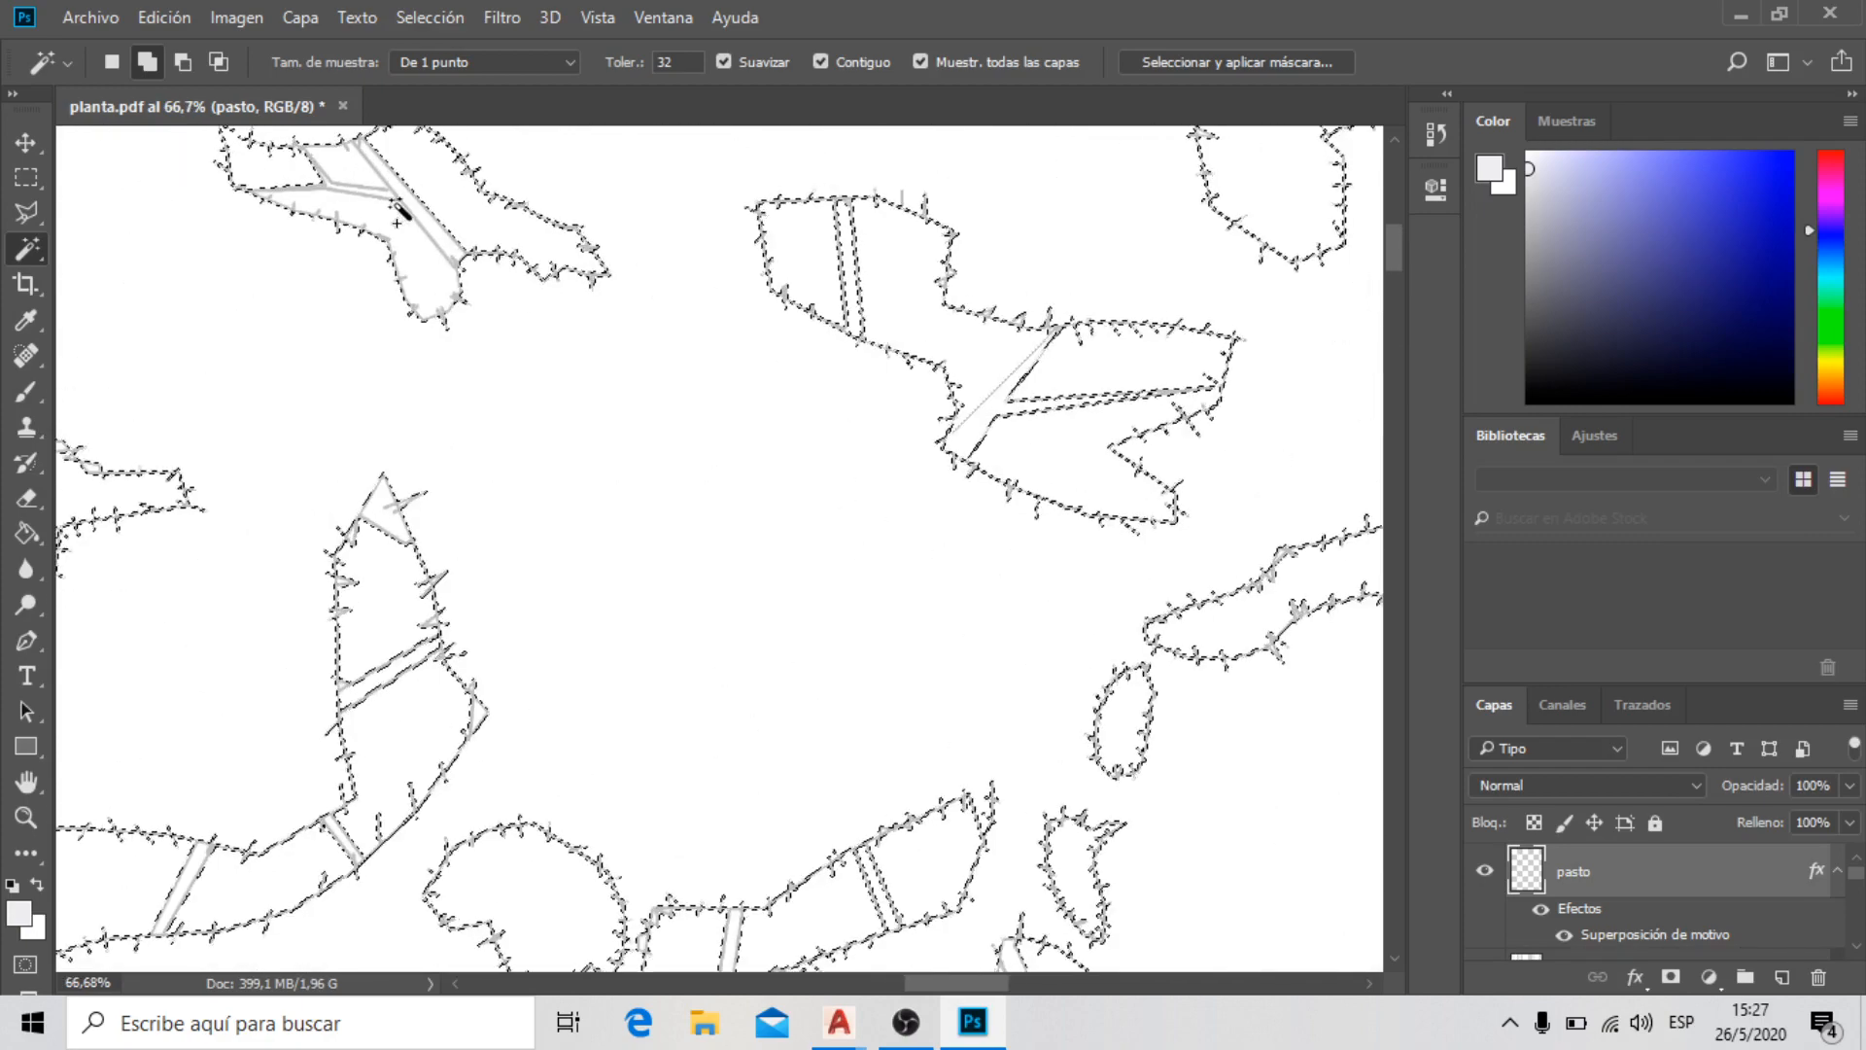
pyautogui.scroll(3, 401, 223)
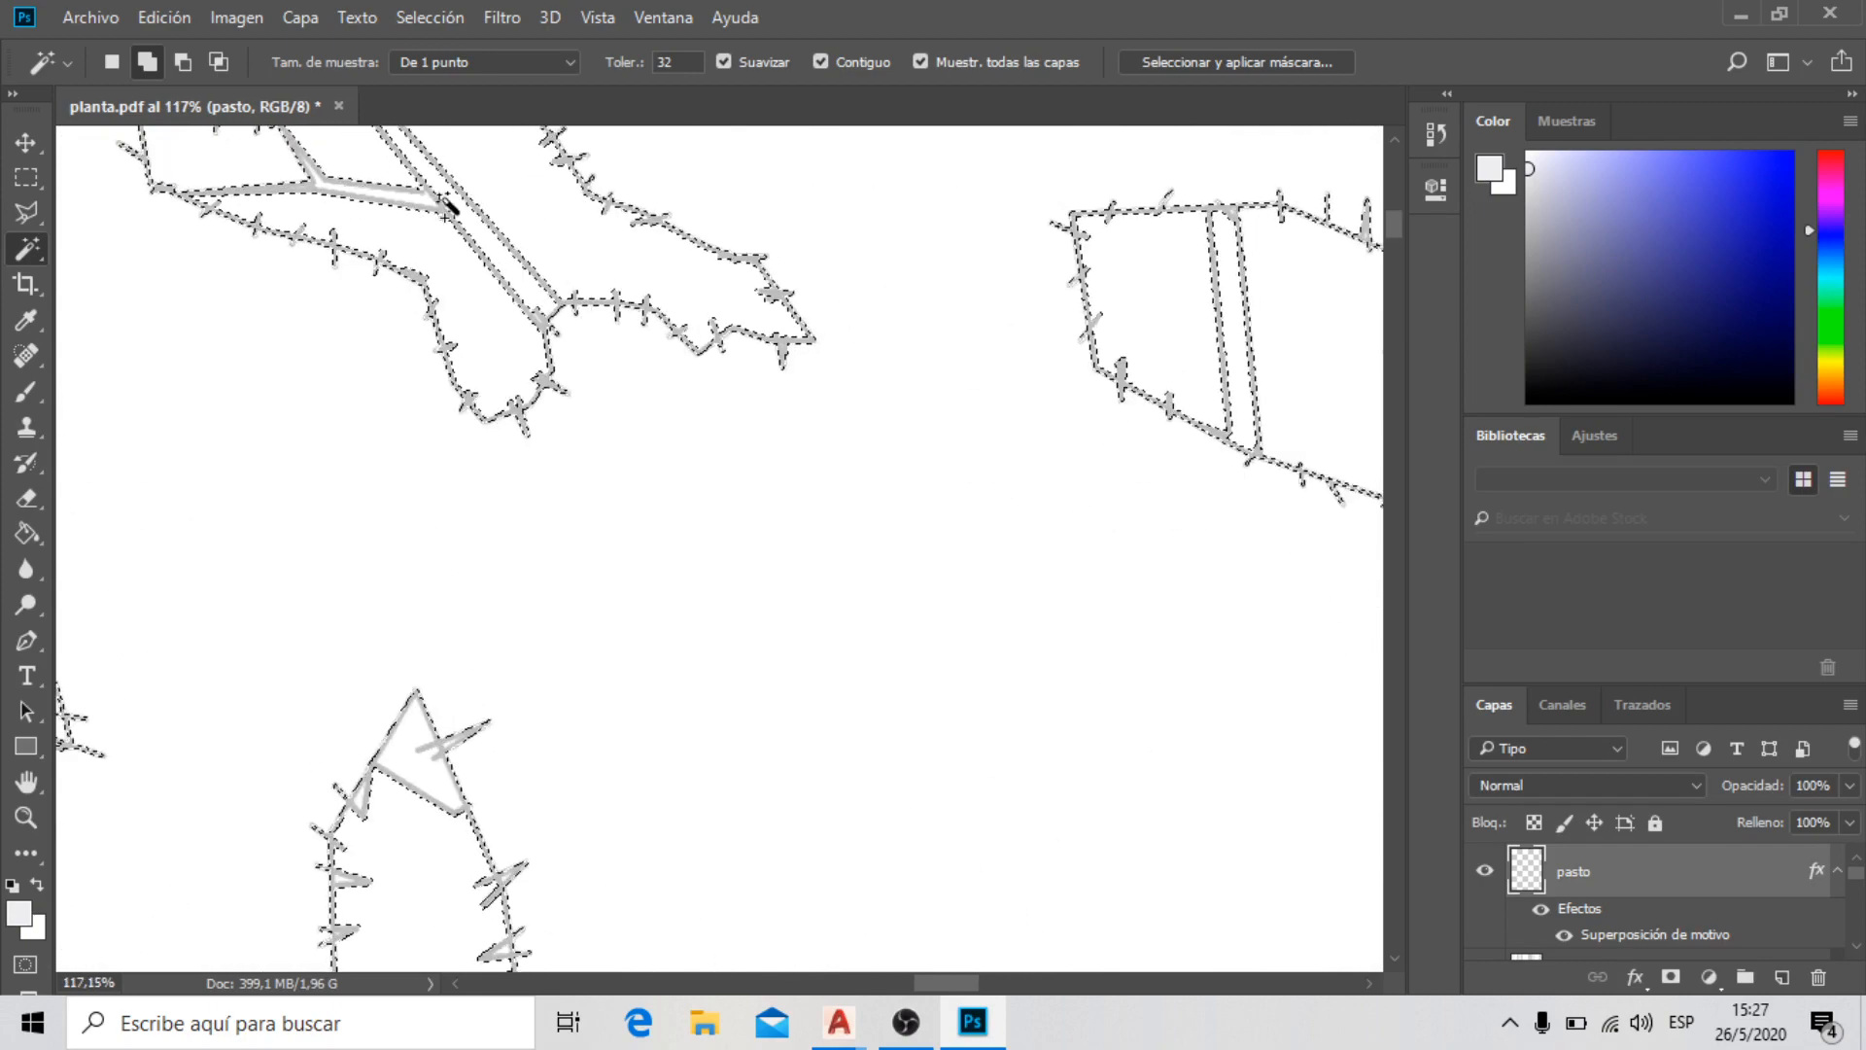
pyautogui.scroll(-5, 252, 234)
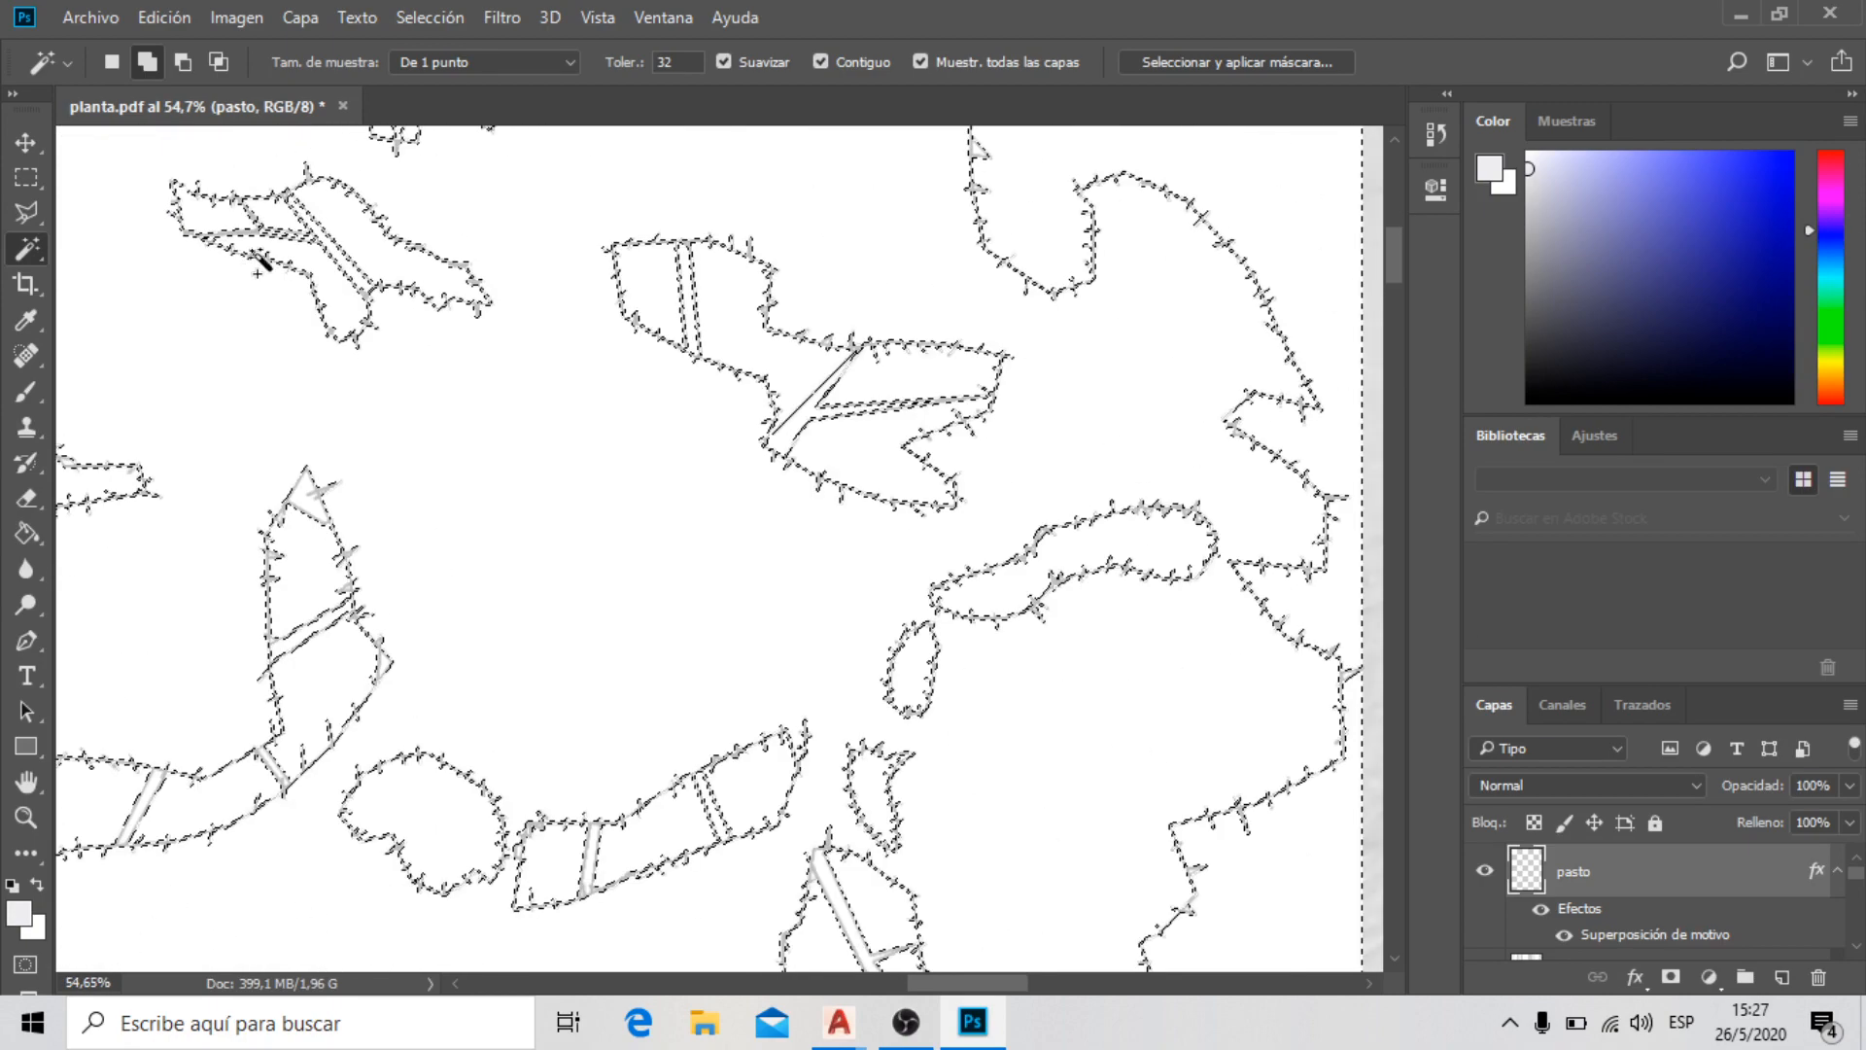
pyautogui.scroll(3, 291, 271)
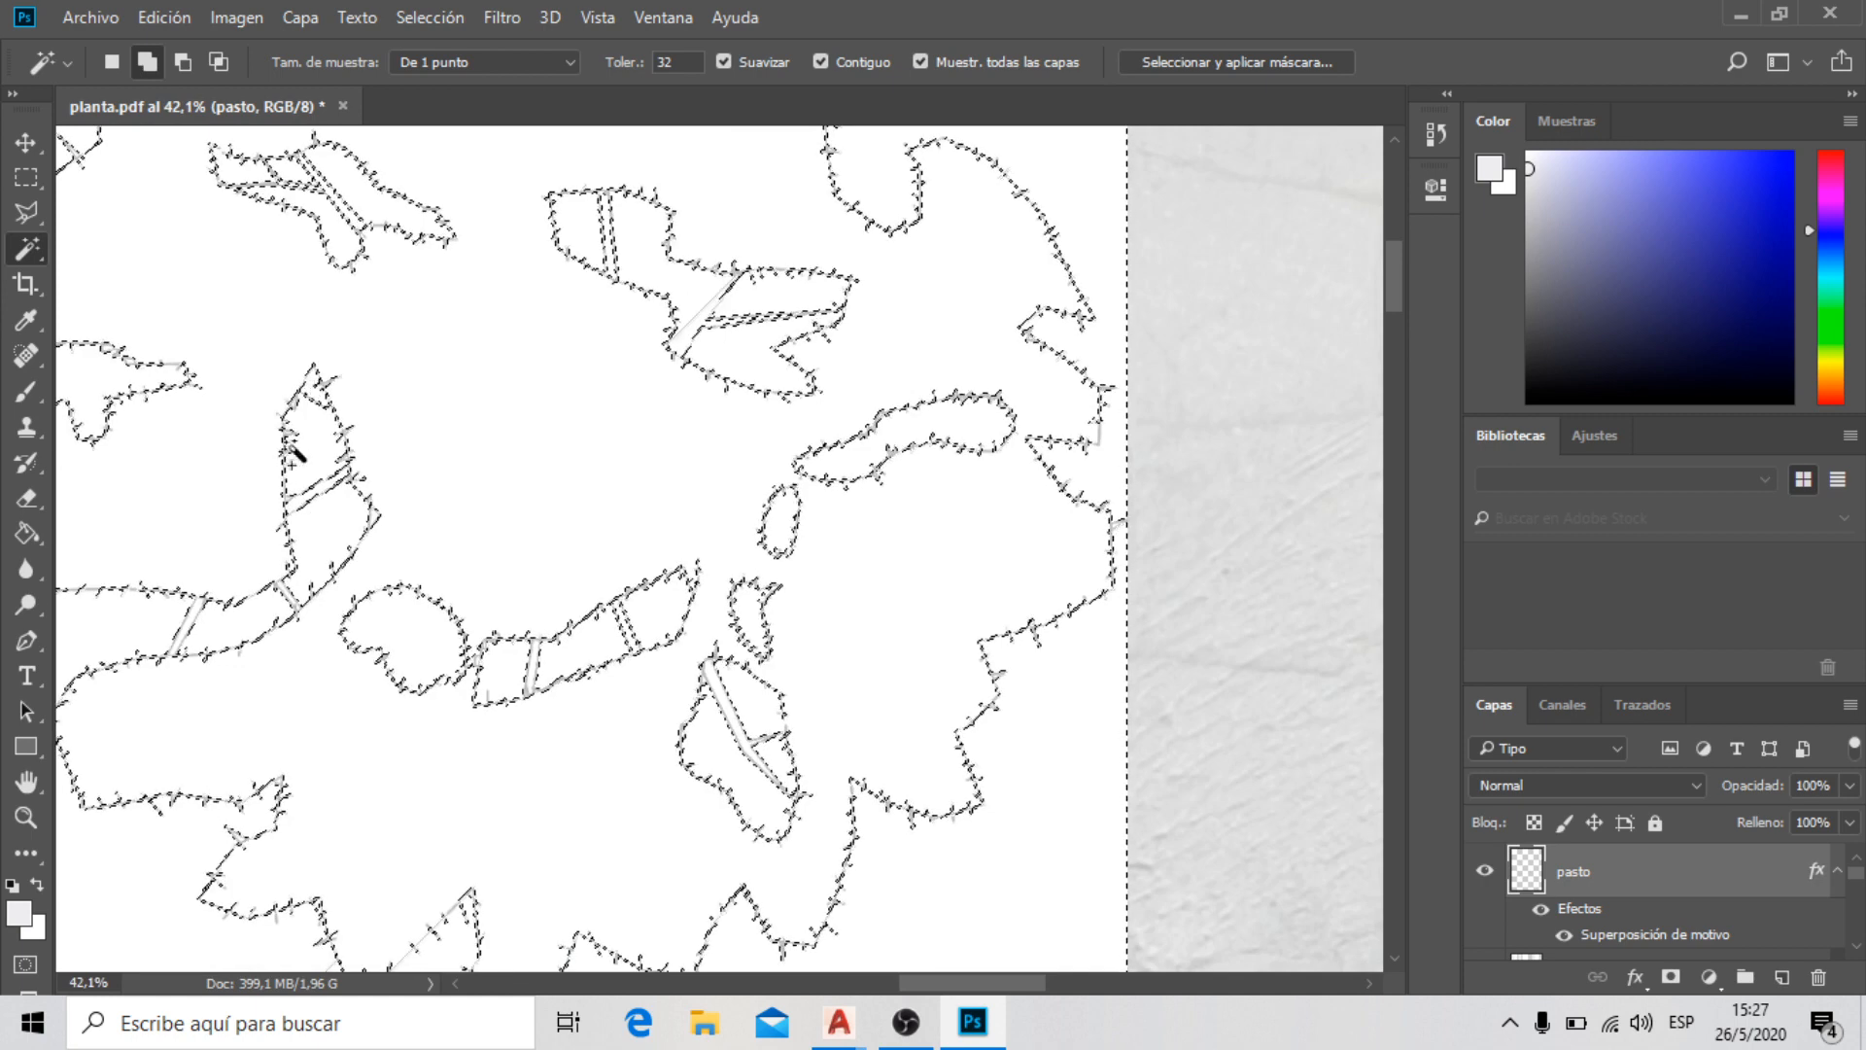
# Add the two northeast corner beds on either side of the diagonal path to the selection
pyautogui.scroll(-3, 296, 403)
pyautogui.scroll(-3, 238, 316)
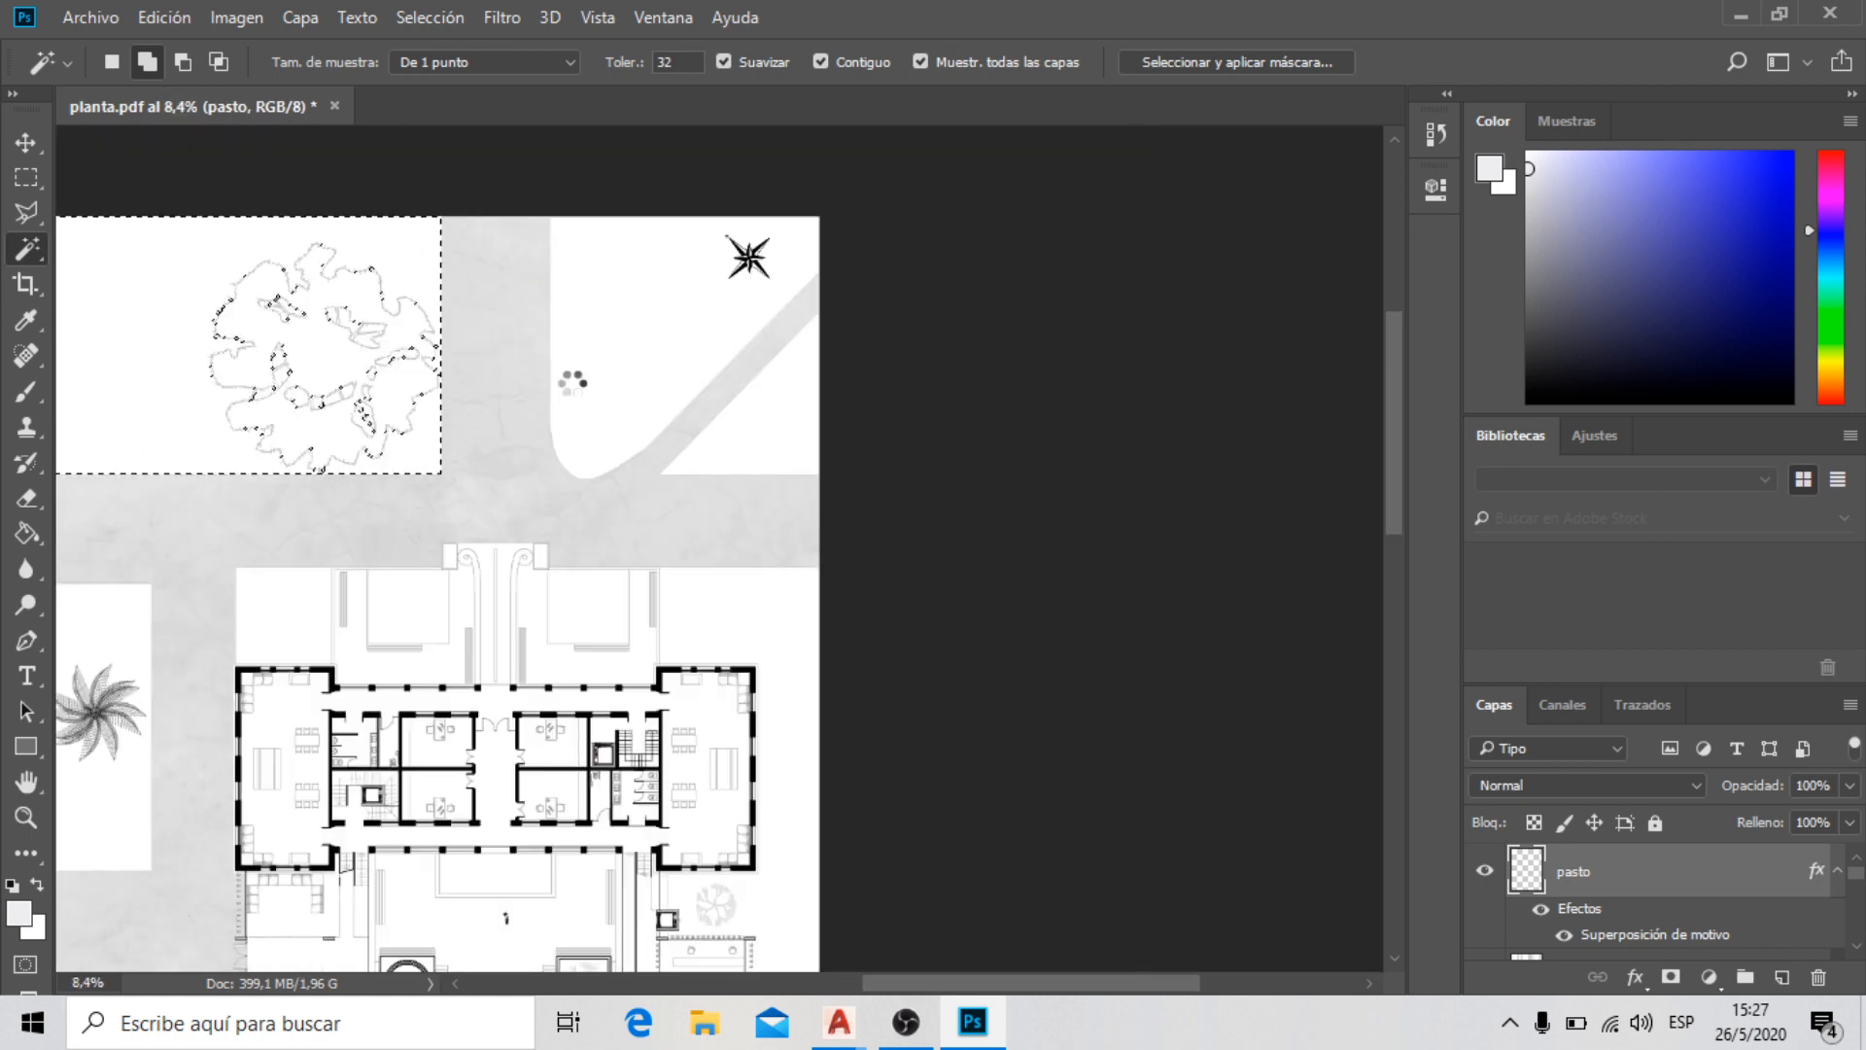
pyautogui.click(573, 383)
pyautogui.click(792, 441)
# Add the two palm beds west of the building and the three narrow strips along the site's western edge to the selection
pyautogui.scroll(-4, 836, 316)
pyautogui.scroll(3, 685, 622)
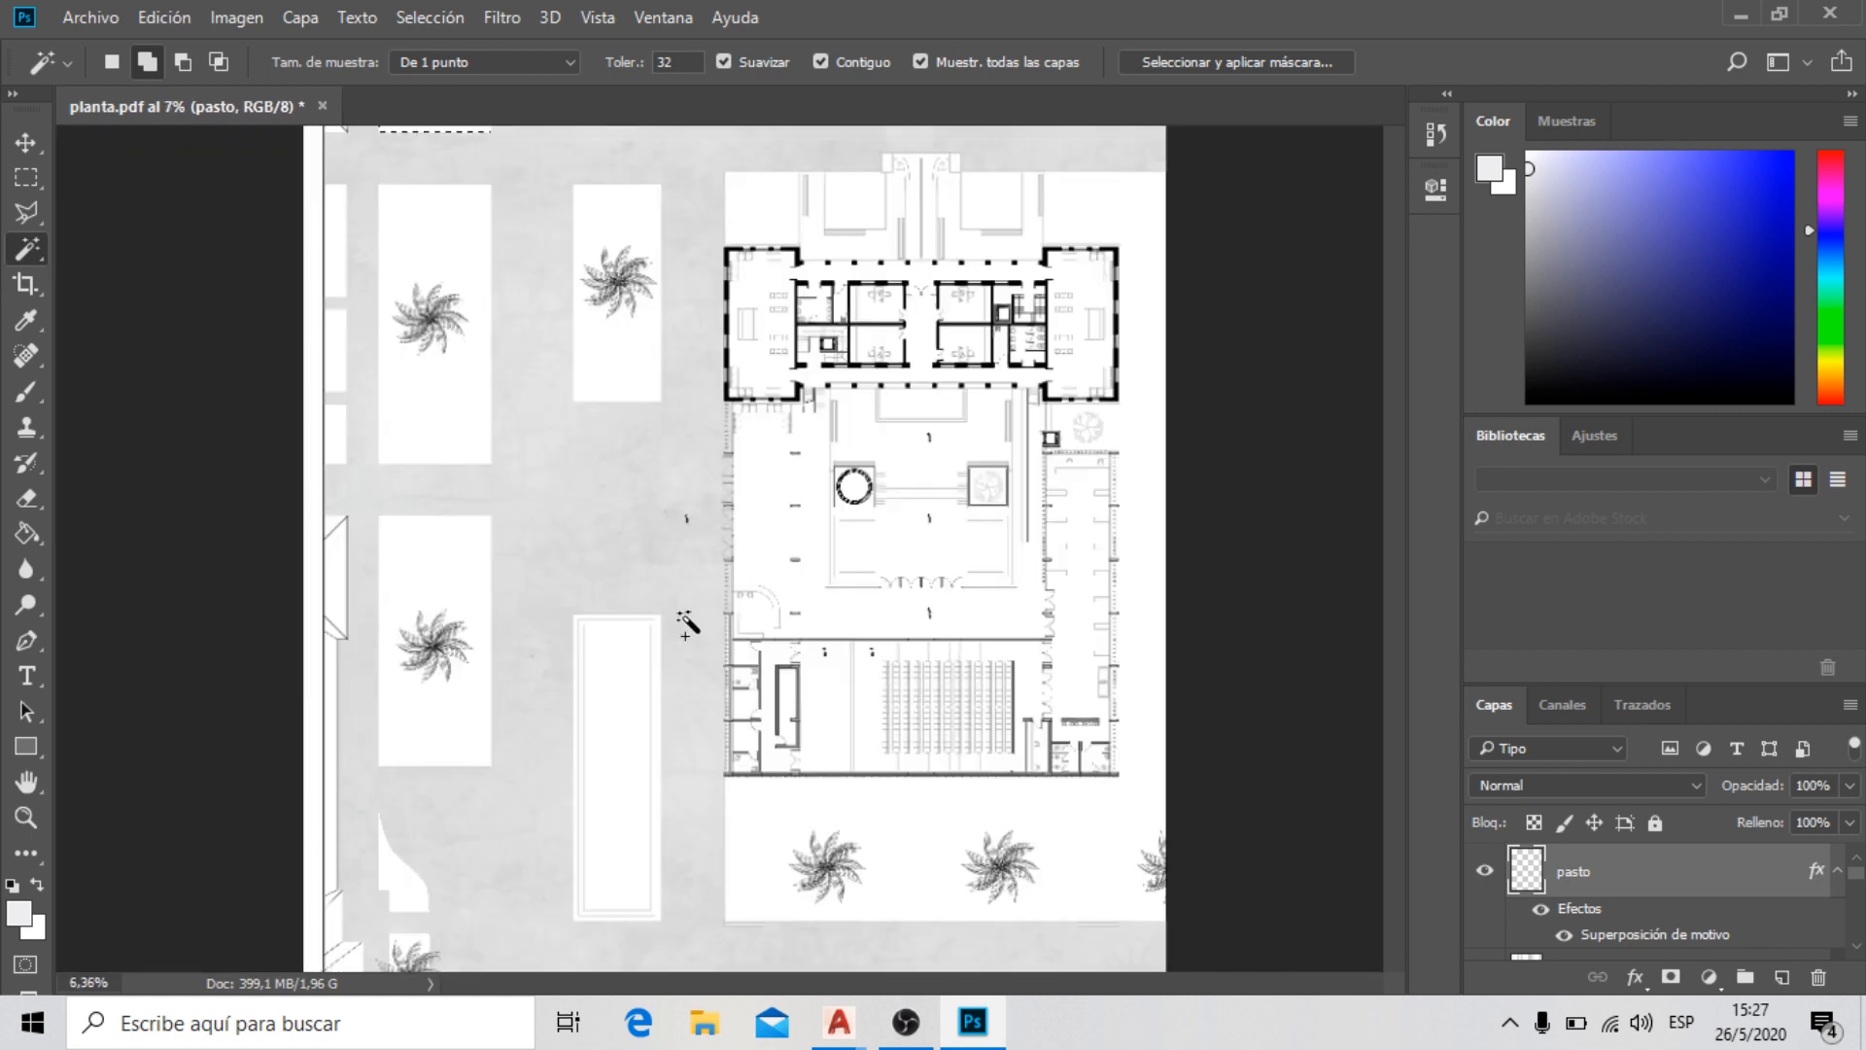
pyautogui.click(356, 393)
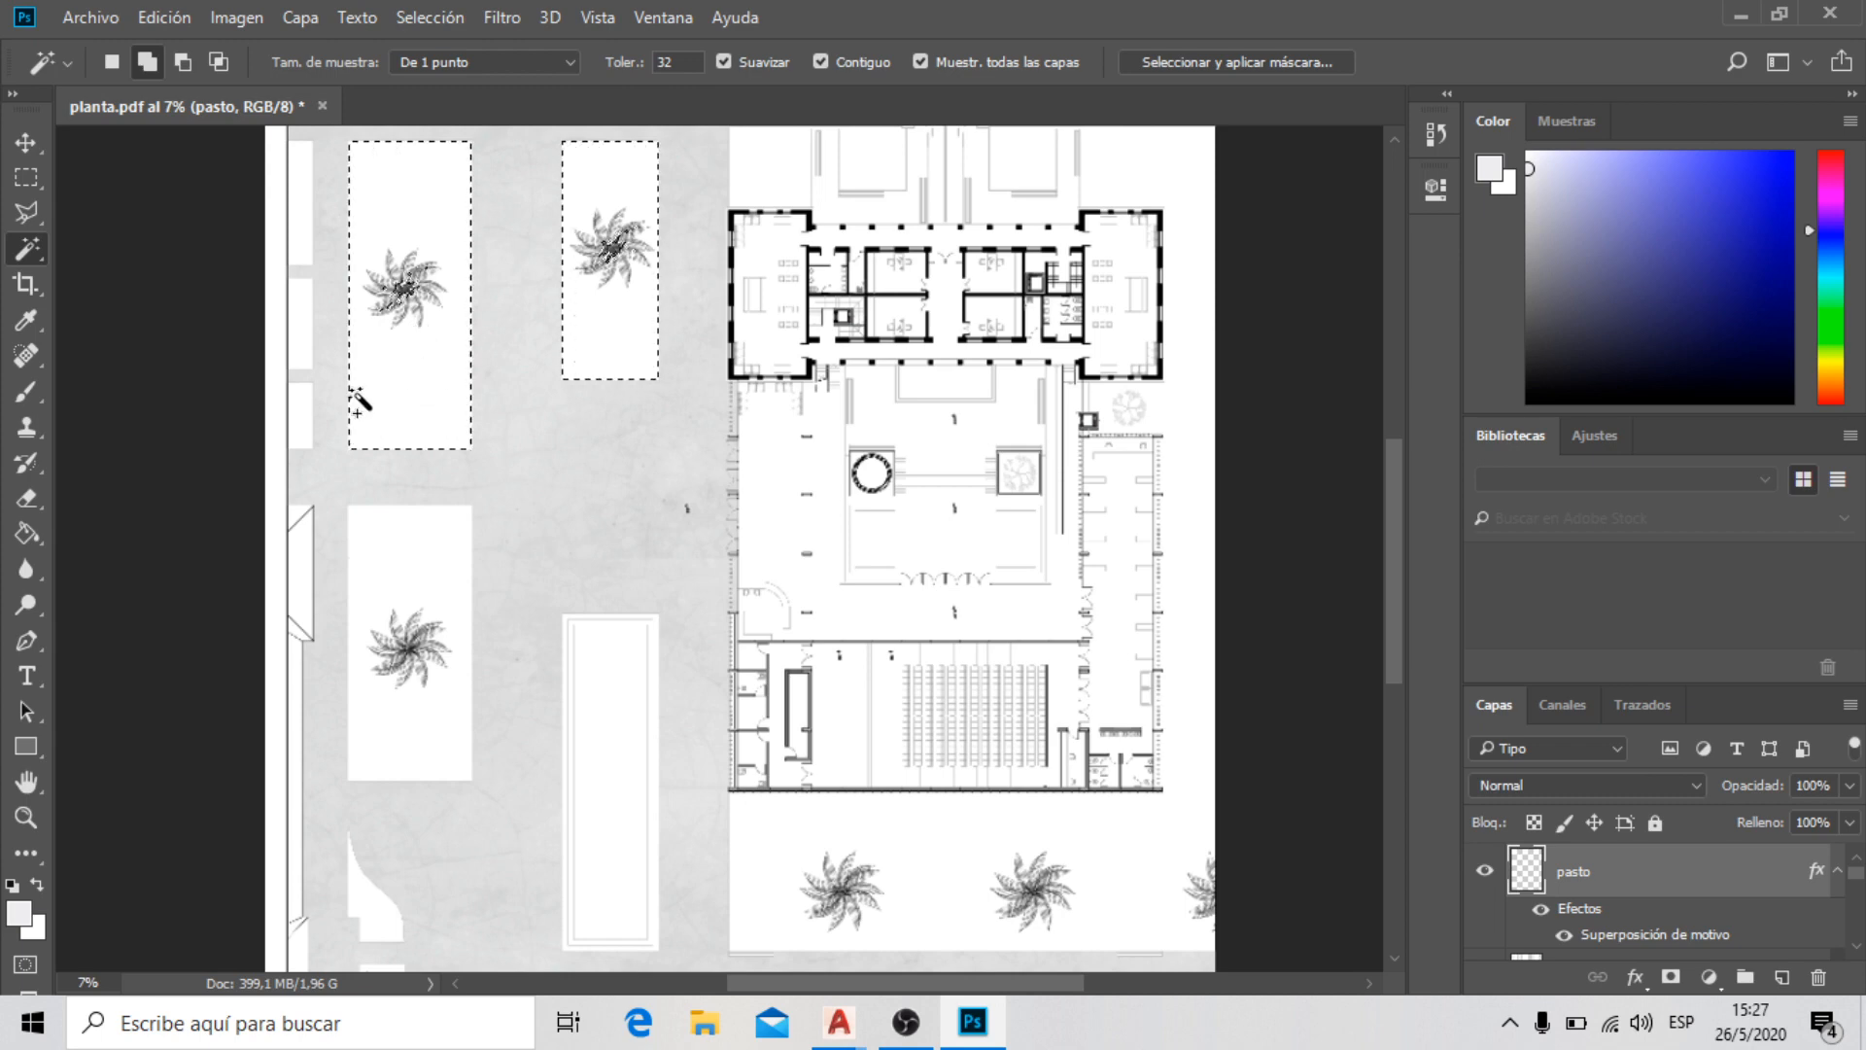
pyautogui.click(299, 400)
pyautogui.click(300, 306)
pyautogui.click(301, 235)
pyautogui.scroll(-5, 505, 258)
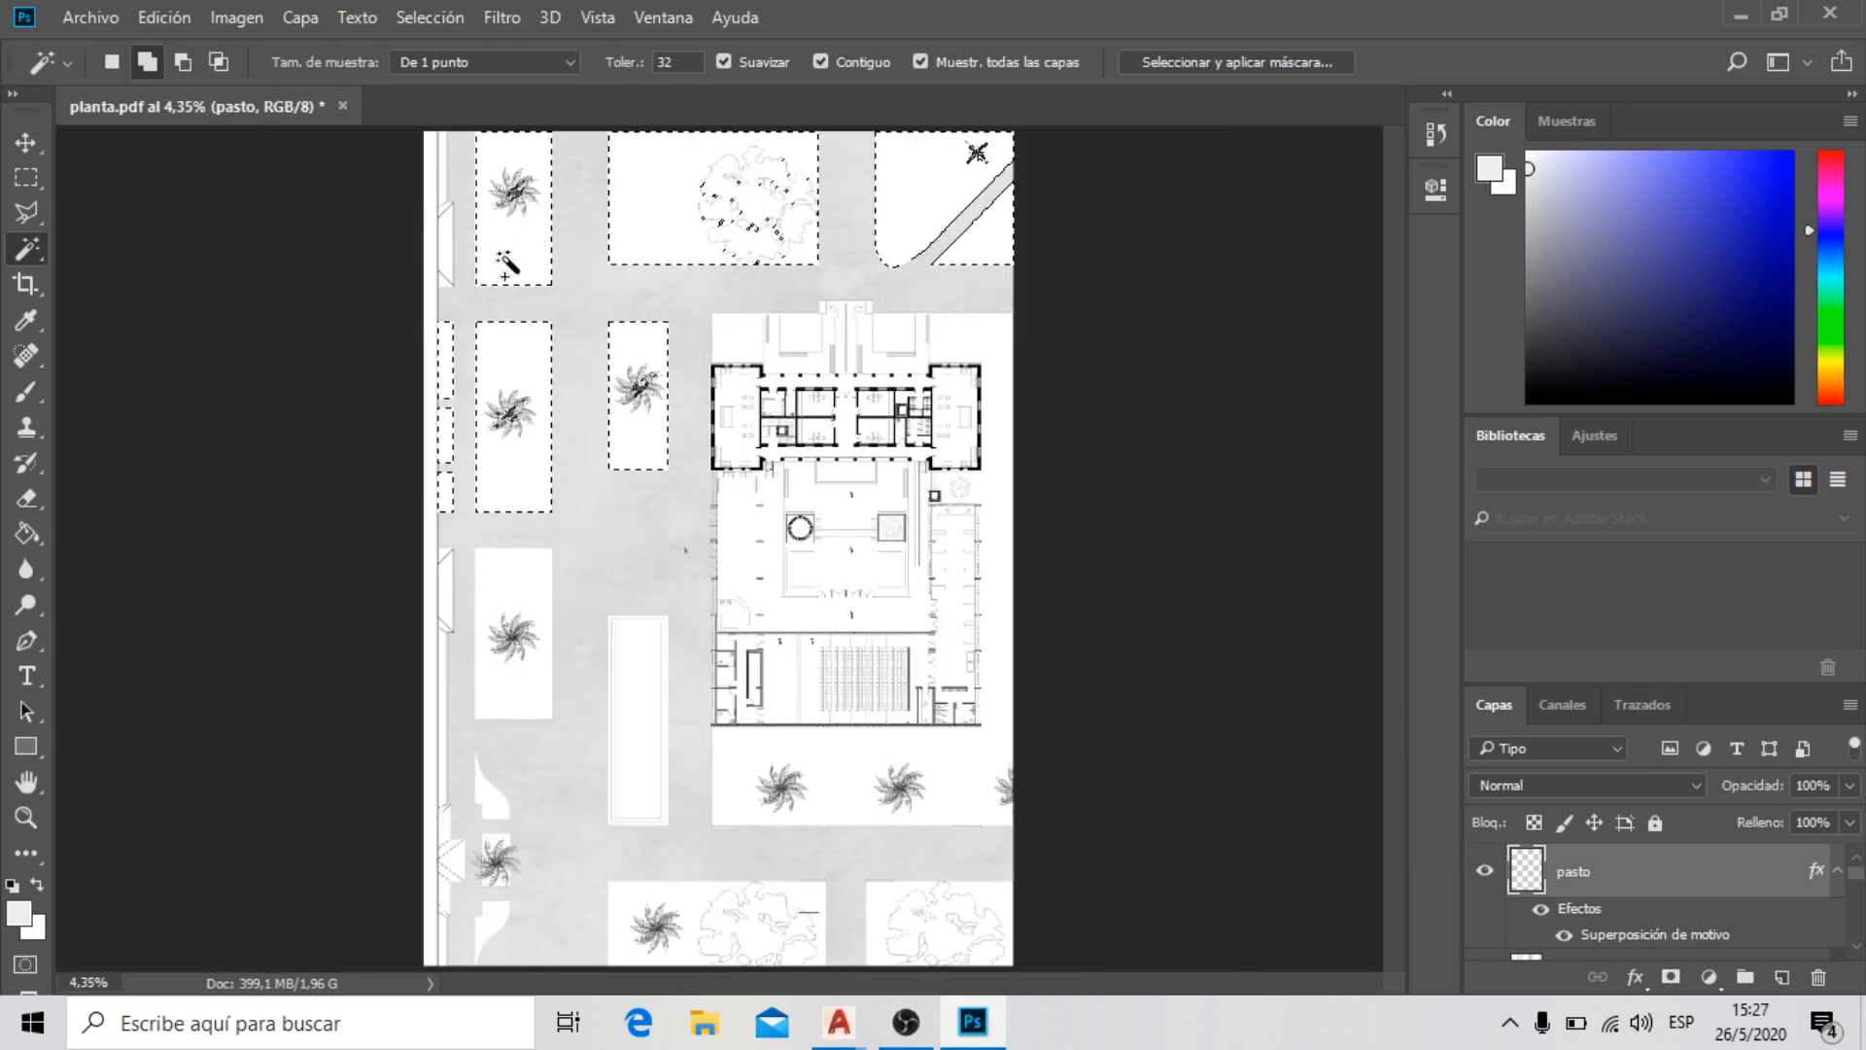
# Add the next palm bed to the south, beside the long rectangular pool, to the selection
pyautogui.scroll(4, 466, 661)
pyautogui.scroll(3, 470, 663)
pyautogui.click(674, 396)
pyautogui.scroll(-5, 537, 283)
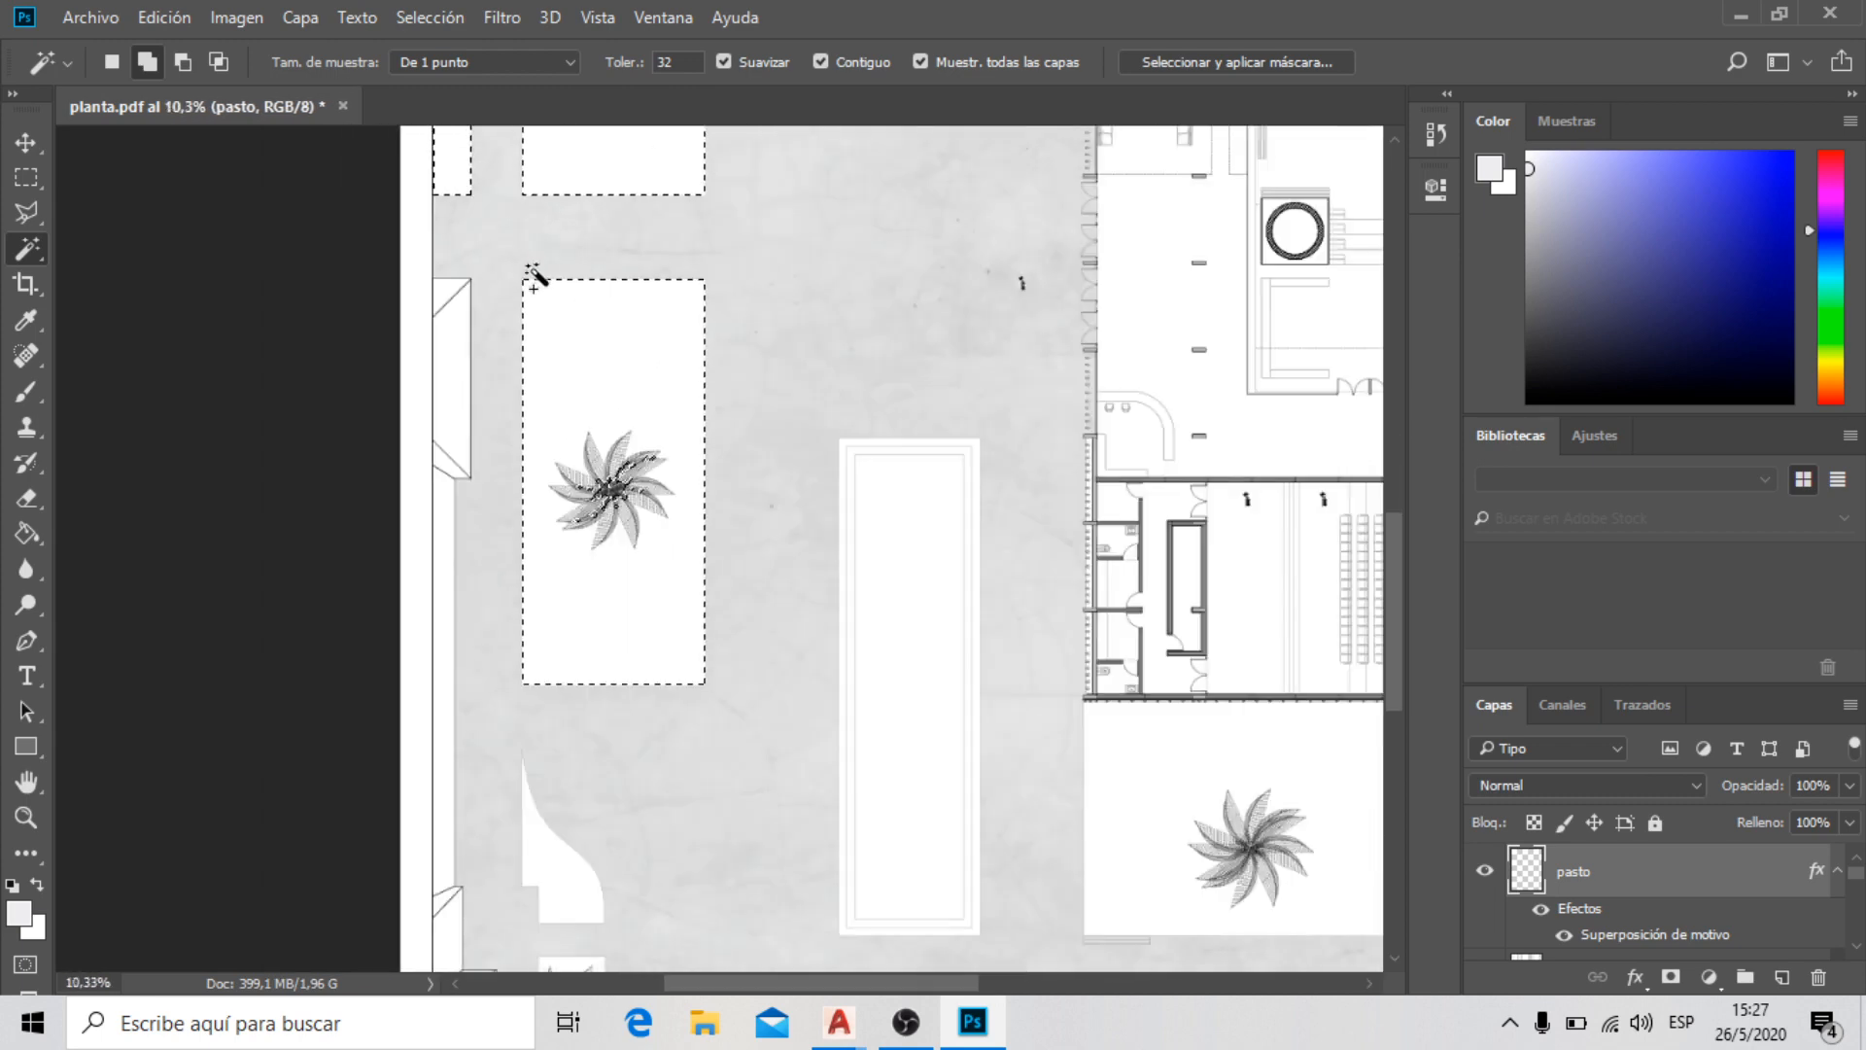
# Add the small palm bed and the southern curved bed near the southwest corner to the selection
pyautogui.scroll(10, 633, 716)
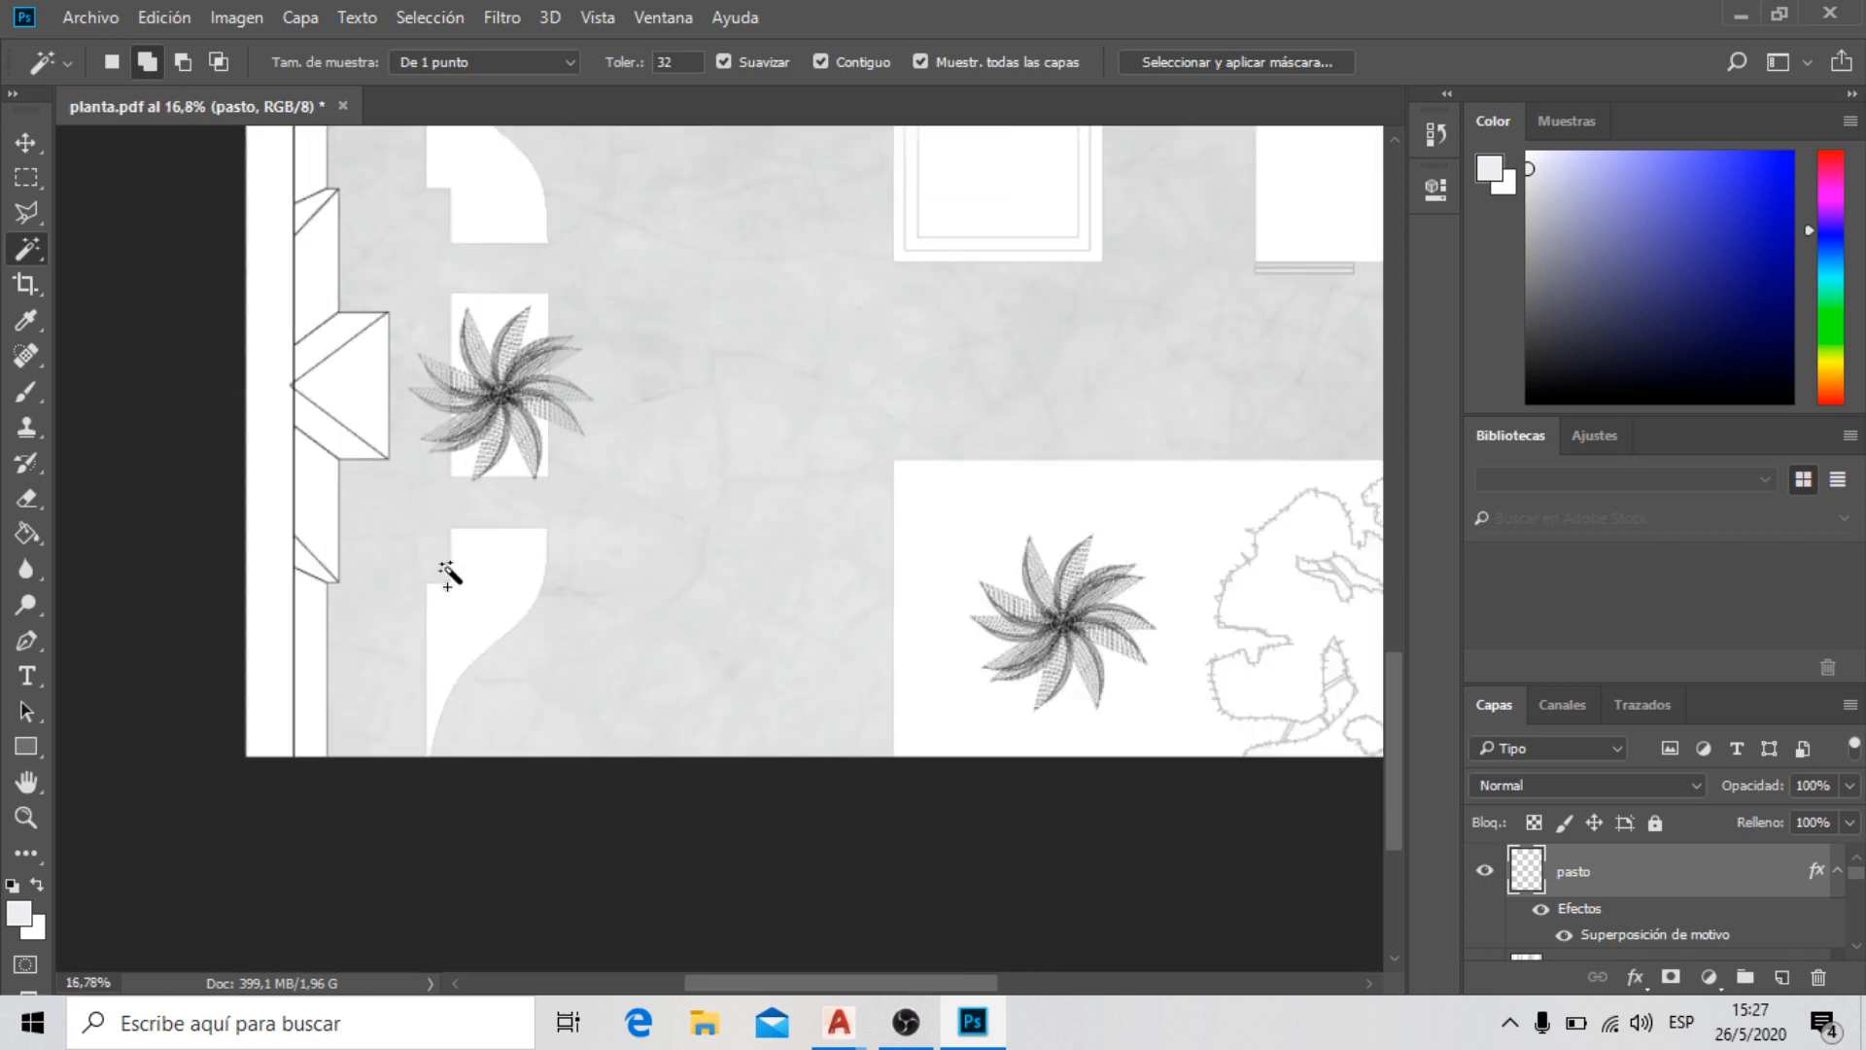
pyautogui.click(558, 330)
pyautogui.scroll(-3, 563, 437)
pyautogui.scroll(-3, 598, 539)
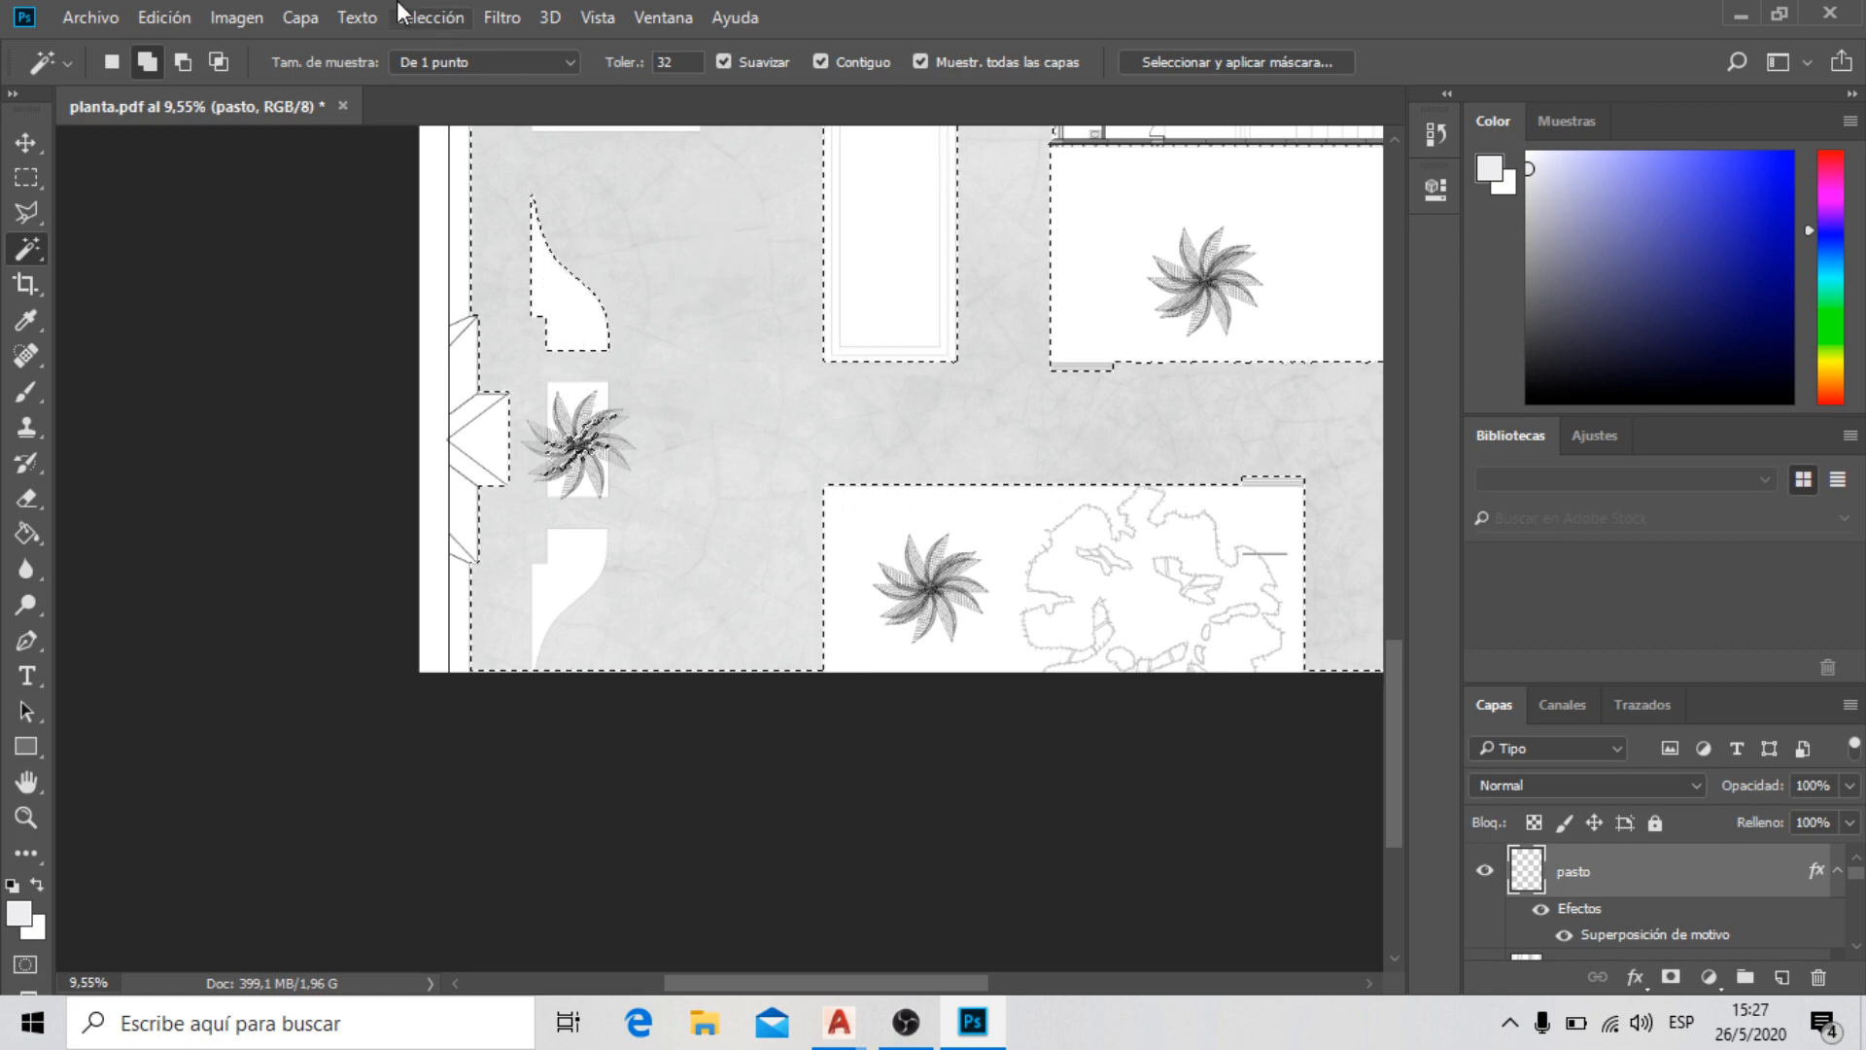
# Undo the accidental selection of the concrete paving and add the northern curved bed near the southwest corner
pyautogui.click(160, 12)
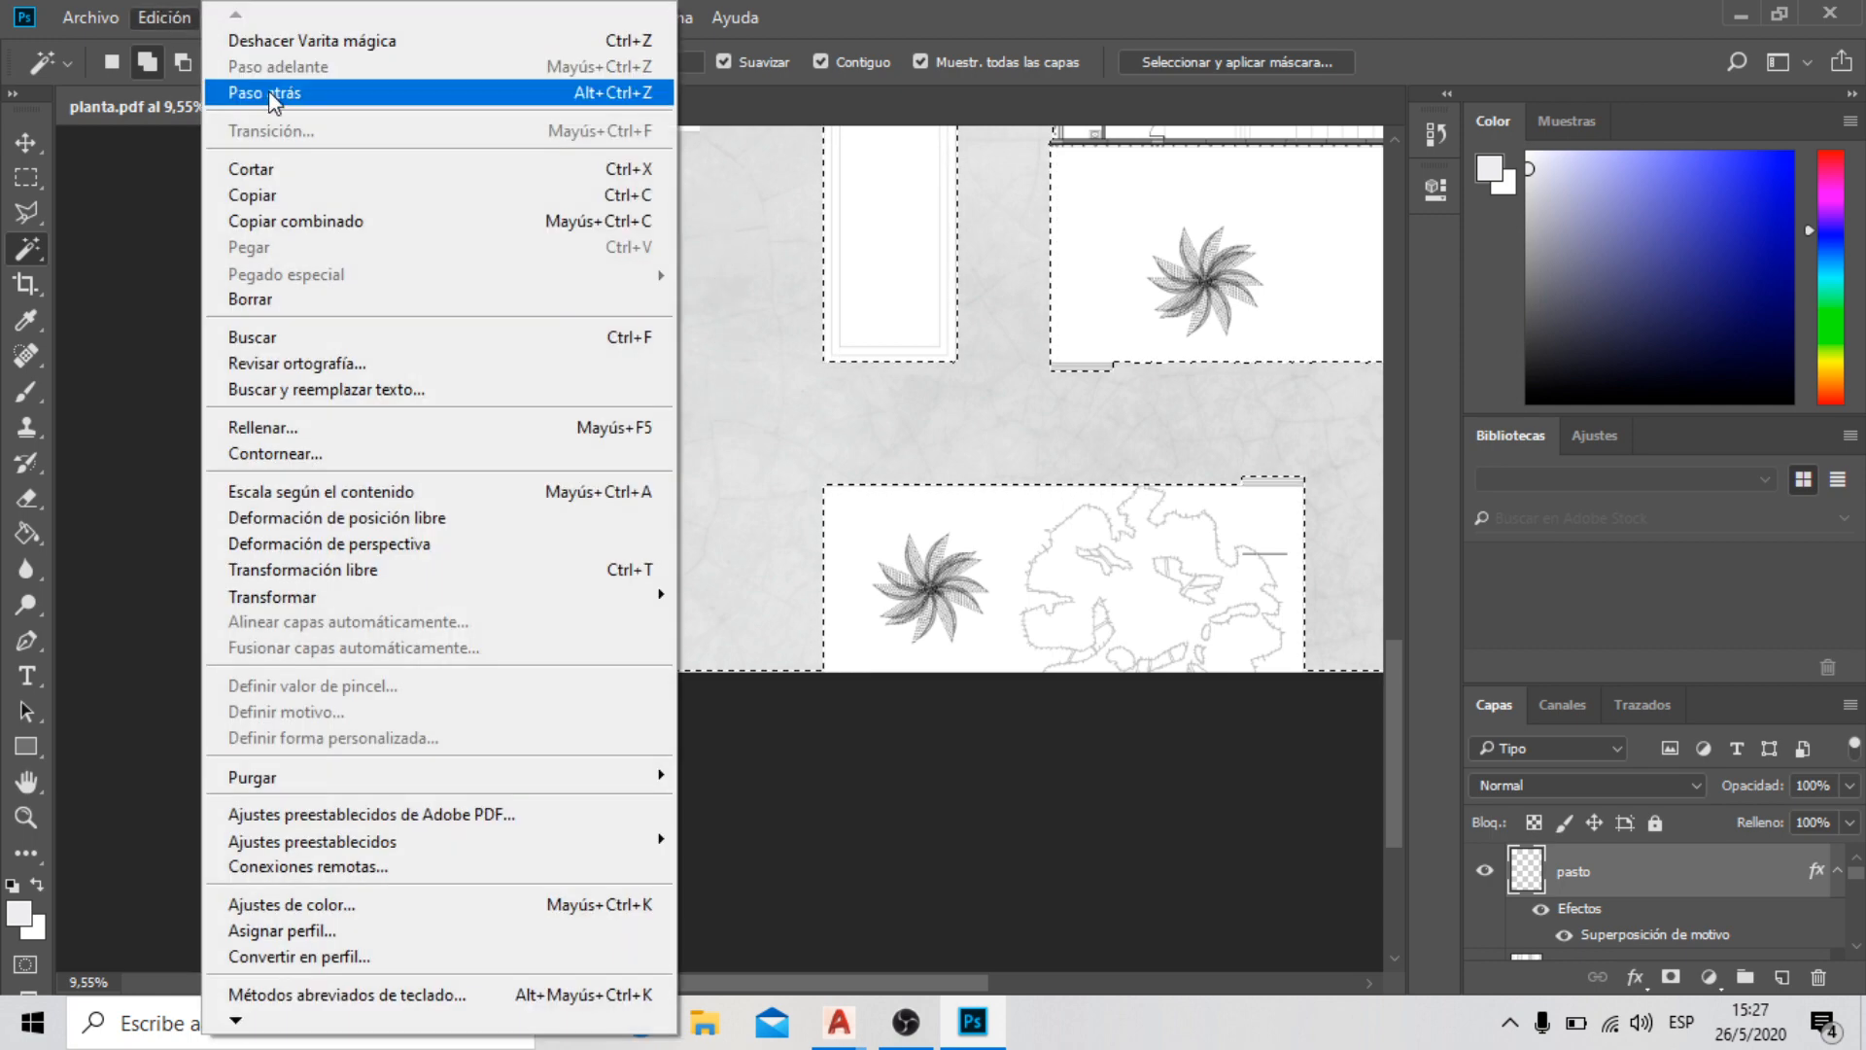
pyautogui.click(268, 90)
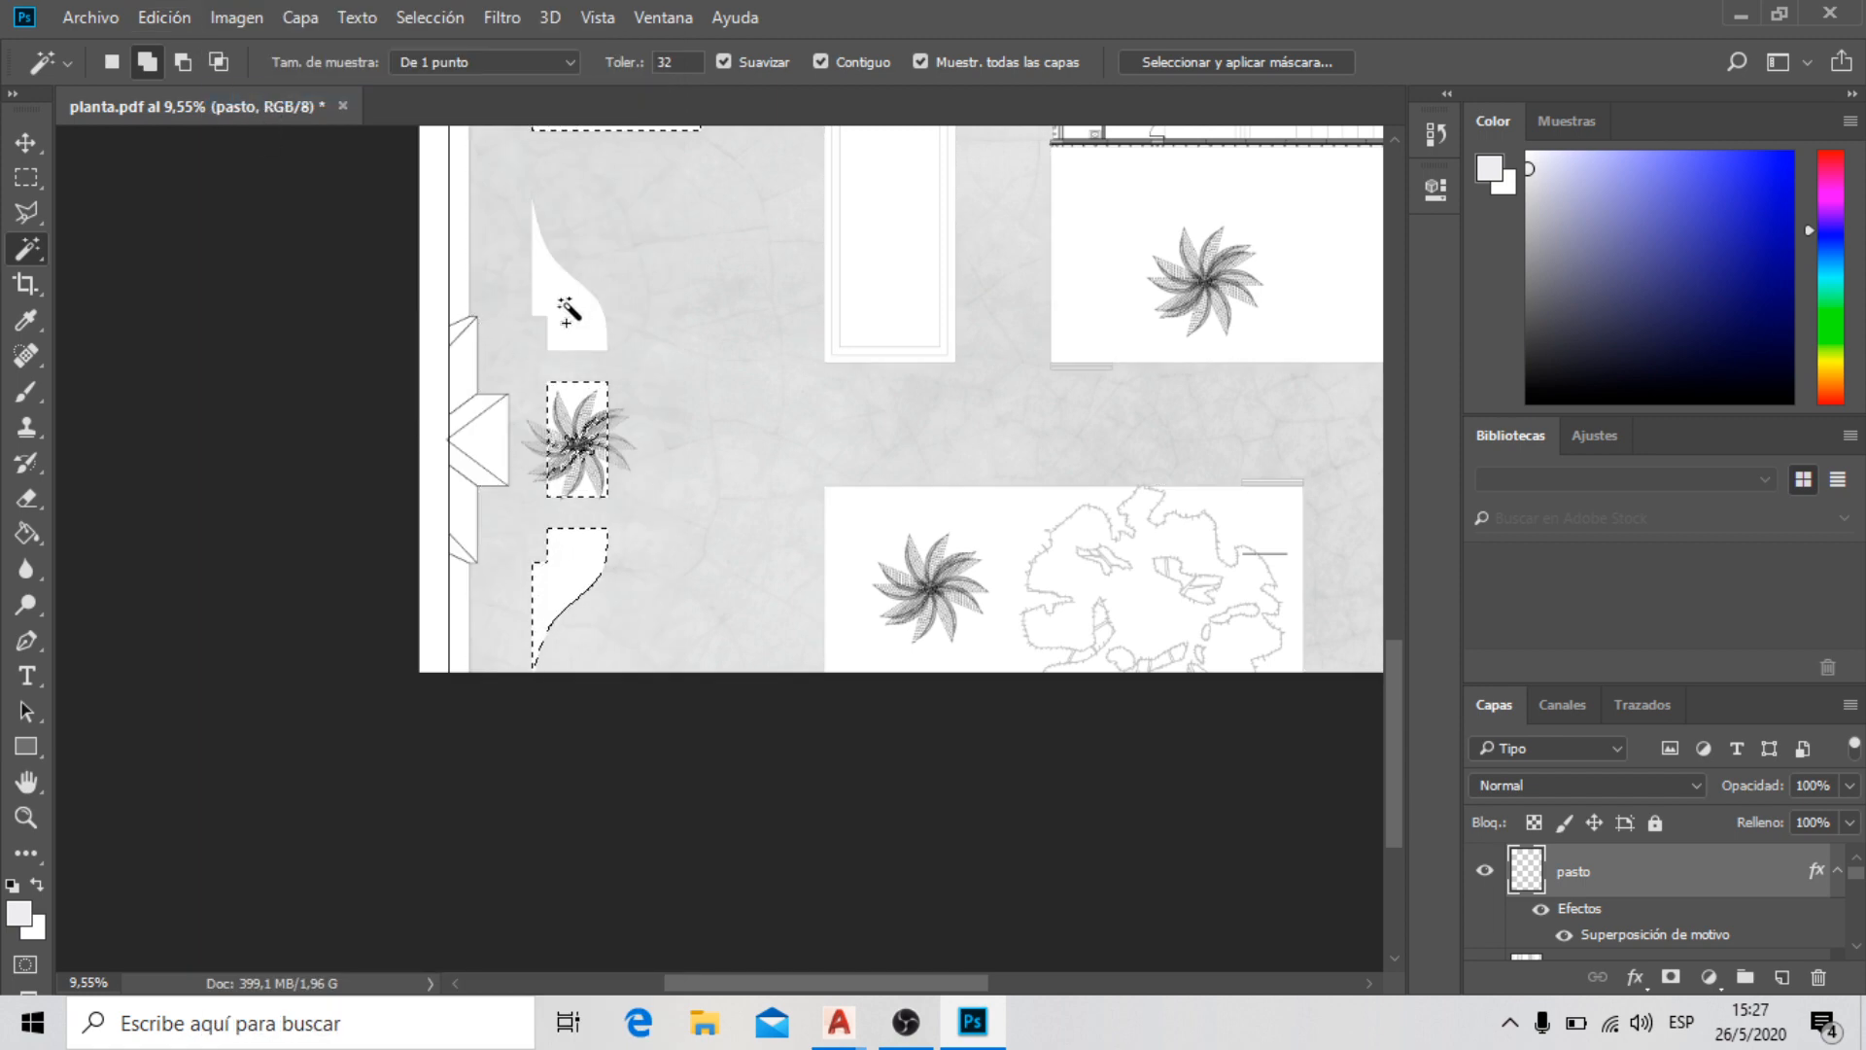
pyautogui.scroll(-7, 563, 309)
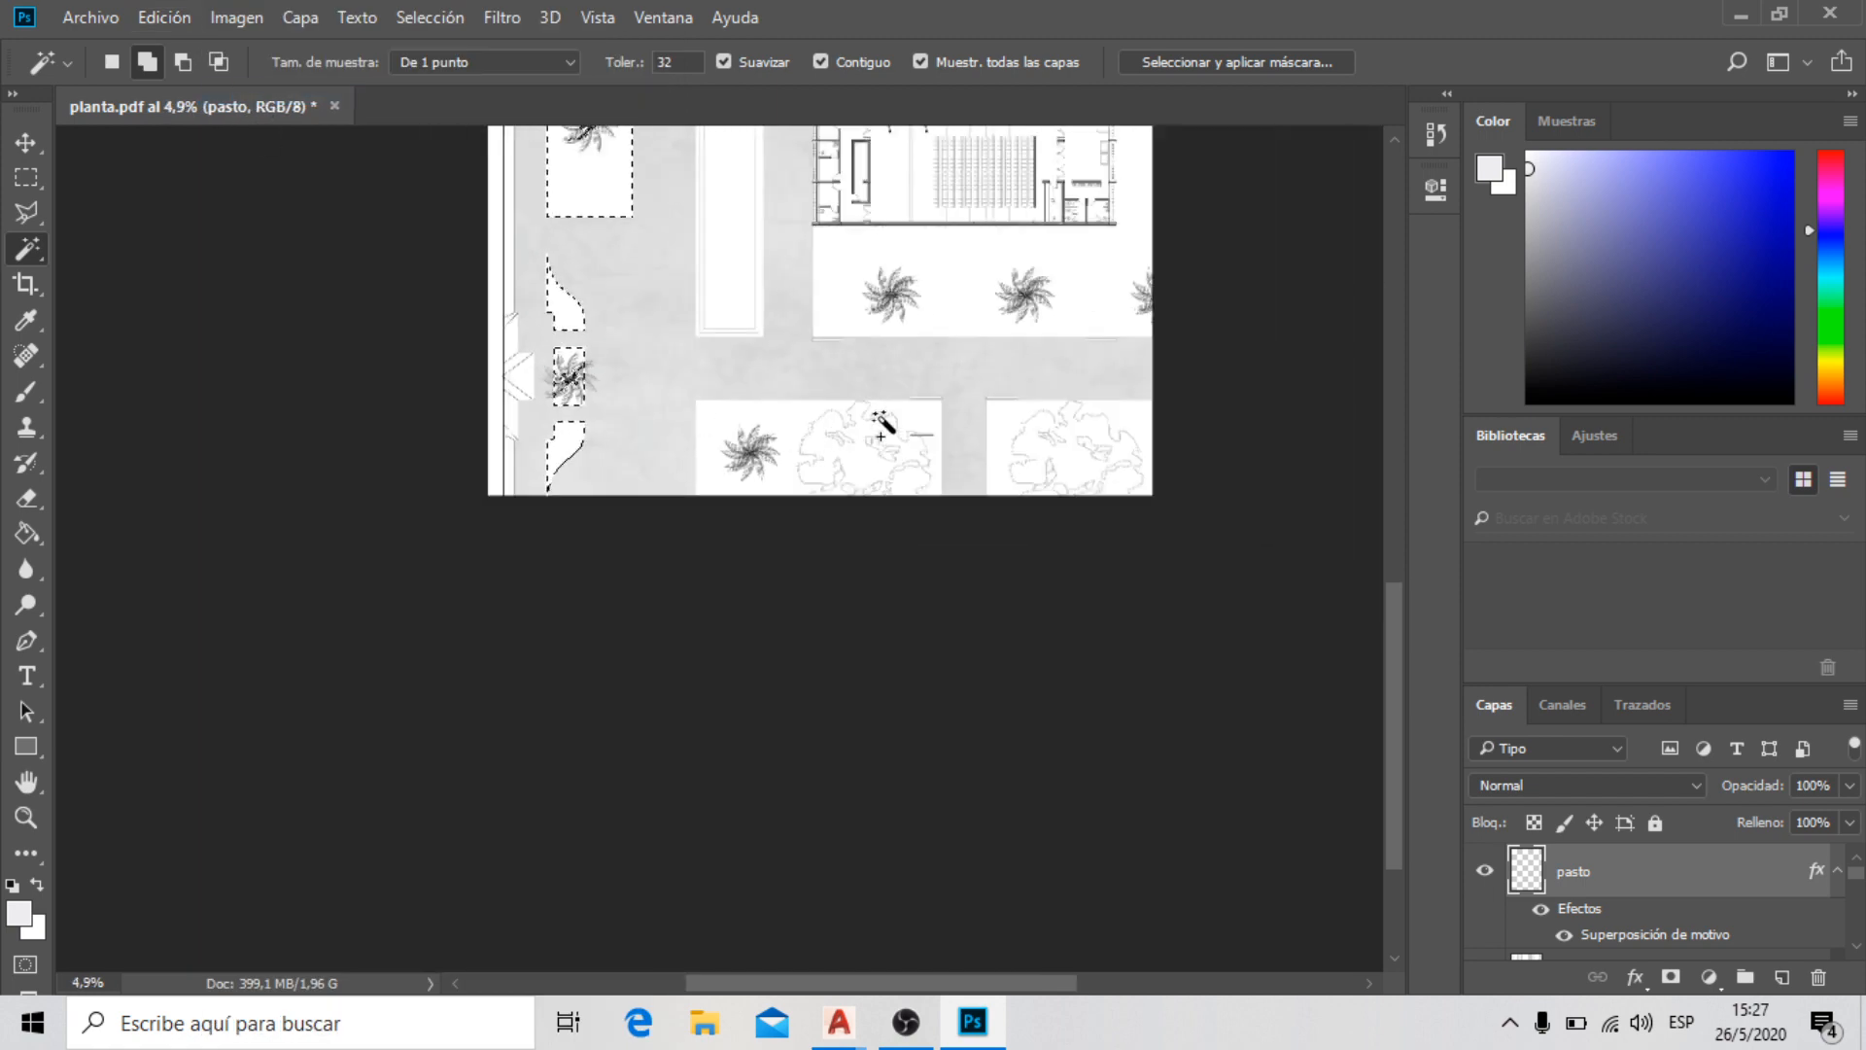
# Add the southern bed with the palm and the interior of its large tree's canopy to the selection
pyautogui.scroll(9, 885, 420)
pyautogui.scroll(3, 642, 394)
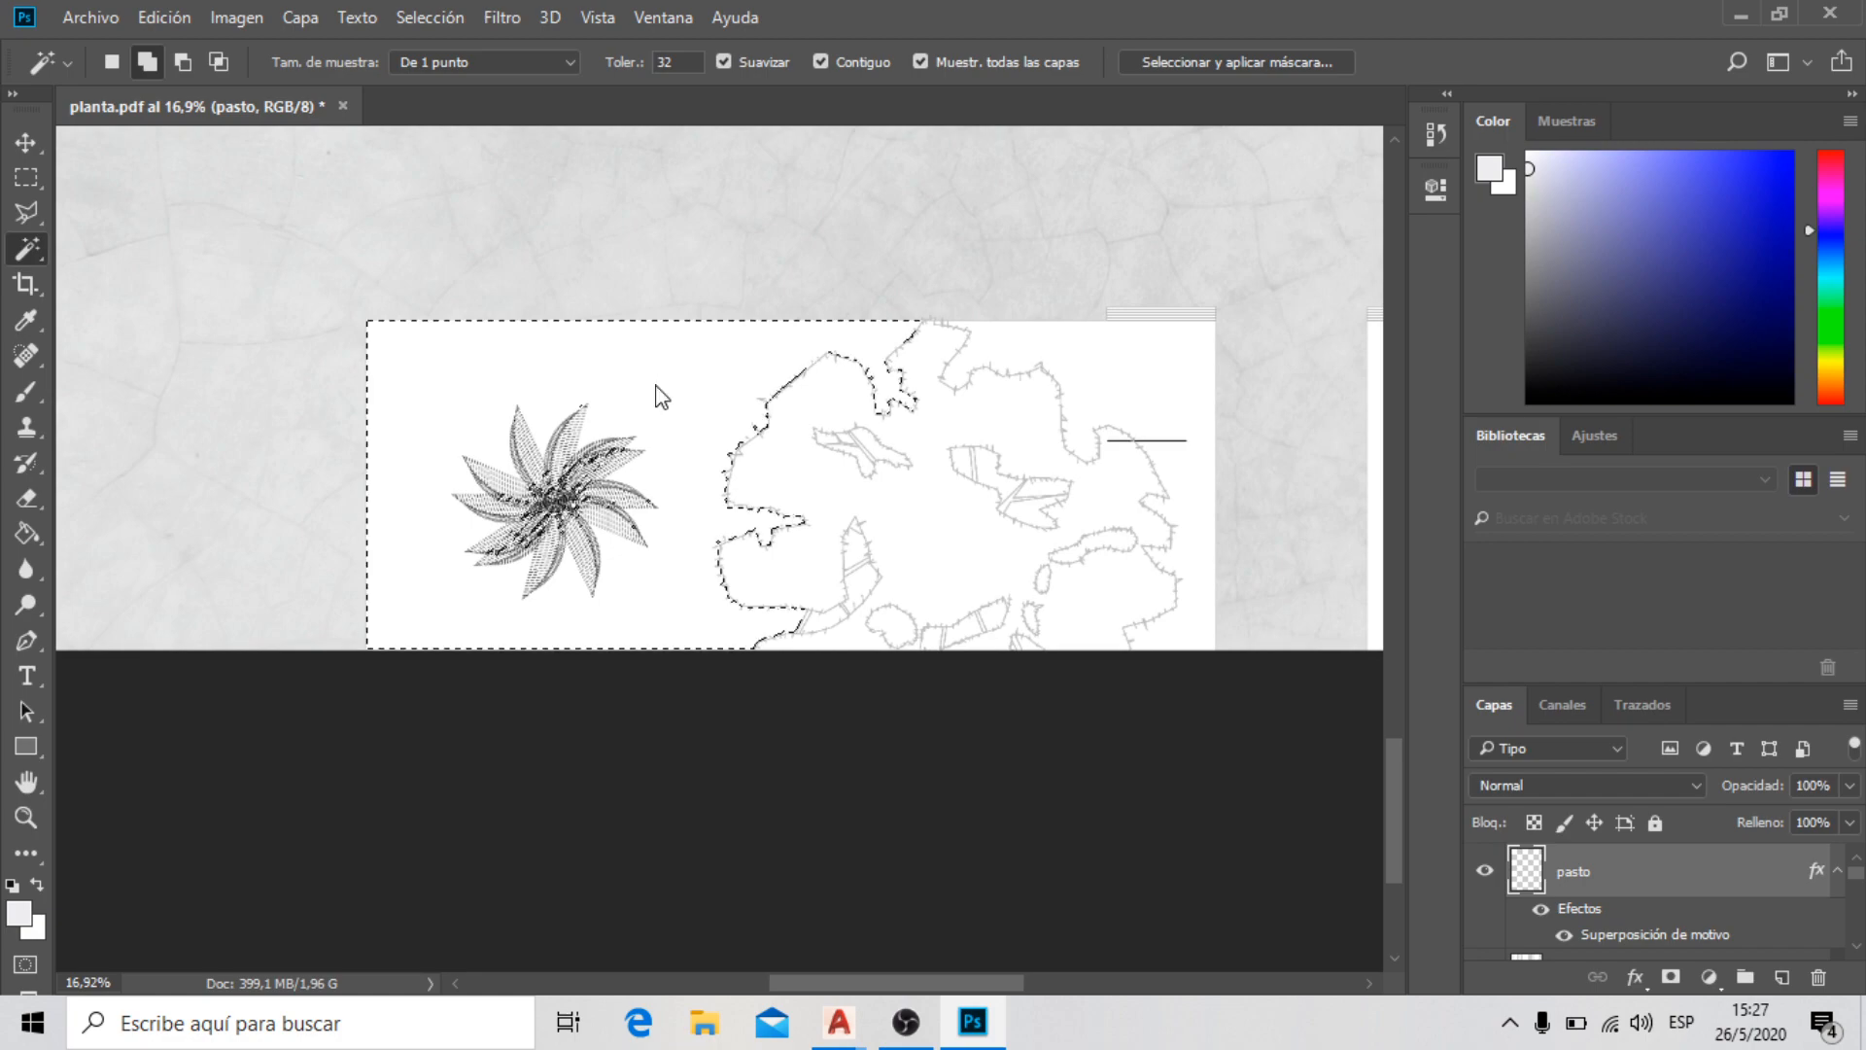
pyautogui.click(967, 556)
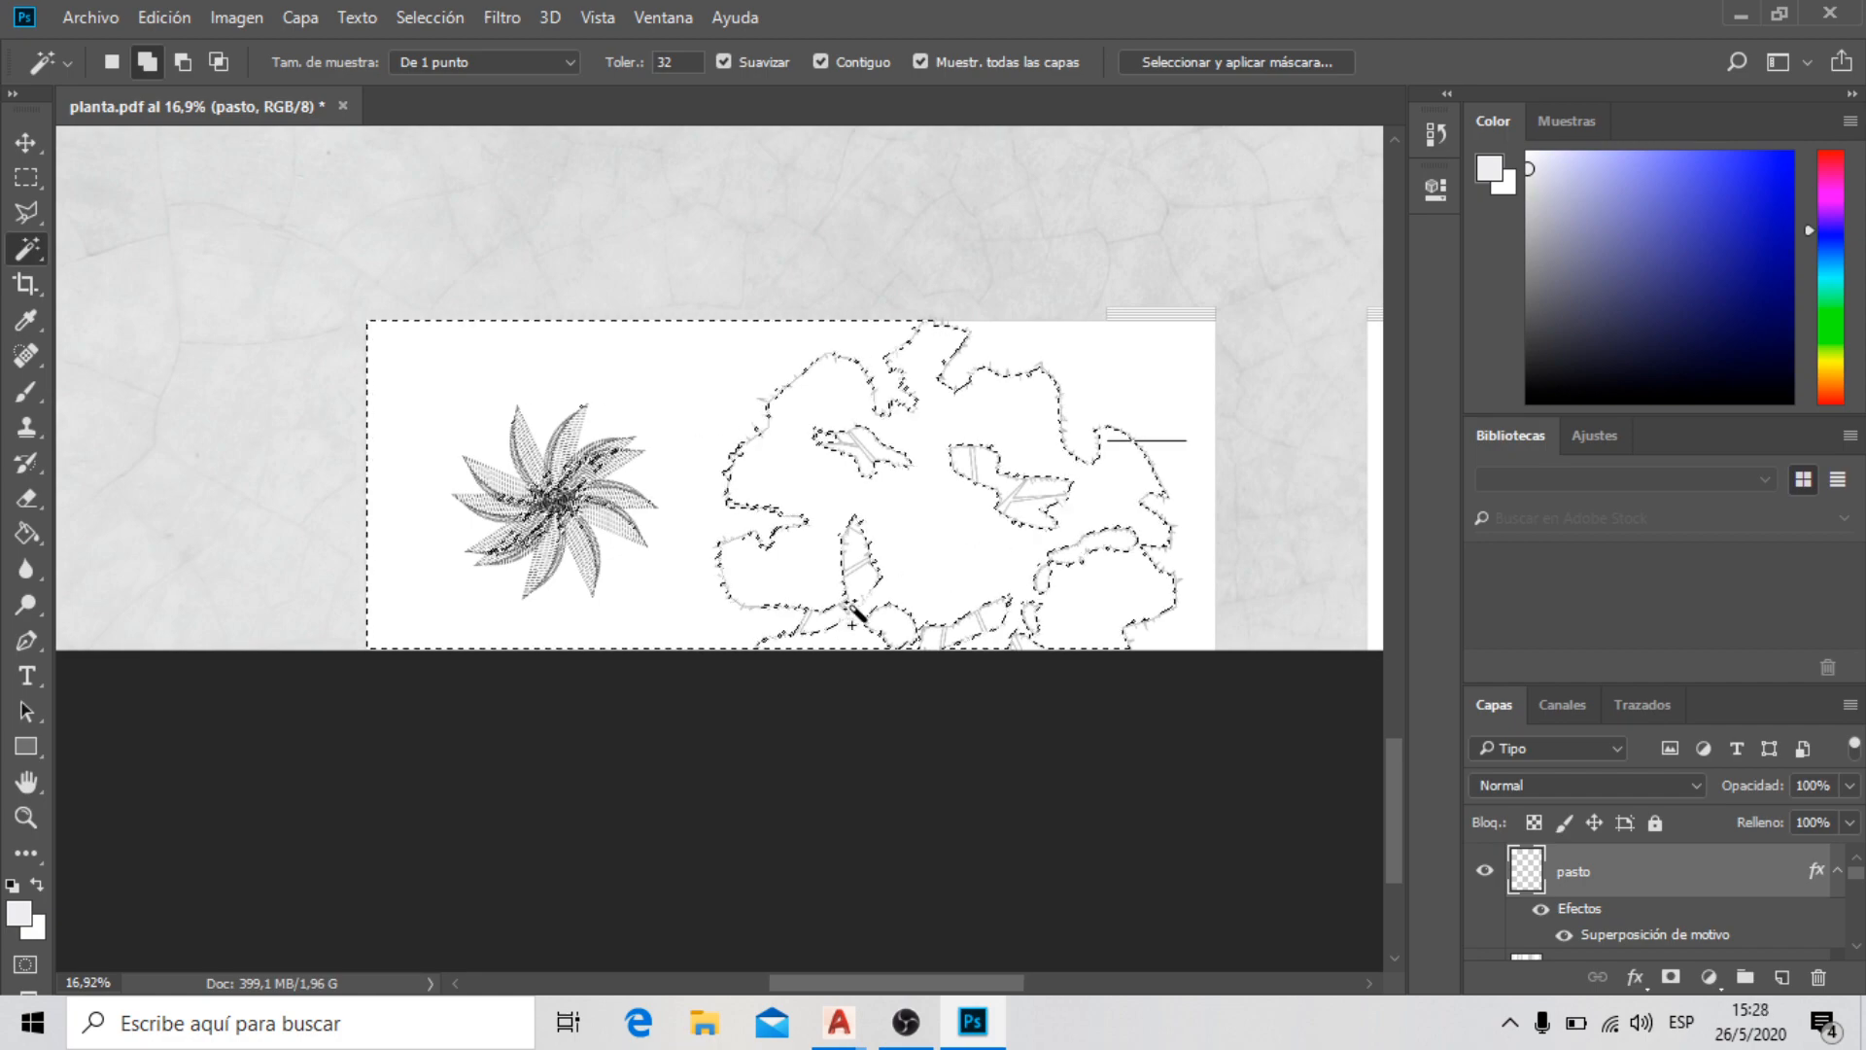
# Add the western and northern leaf shapes within the southern bed's large tree to the selection
pyautogui.scroll(6, 875, 622)
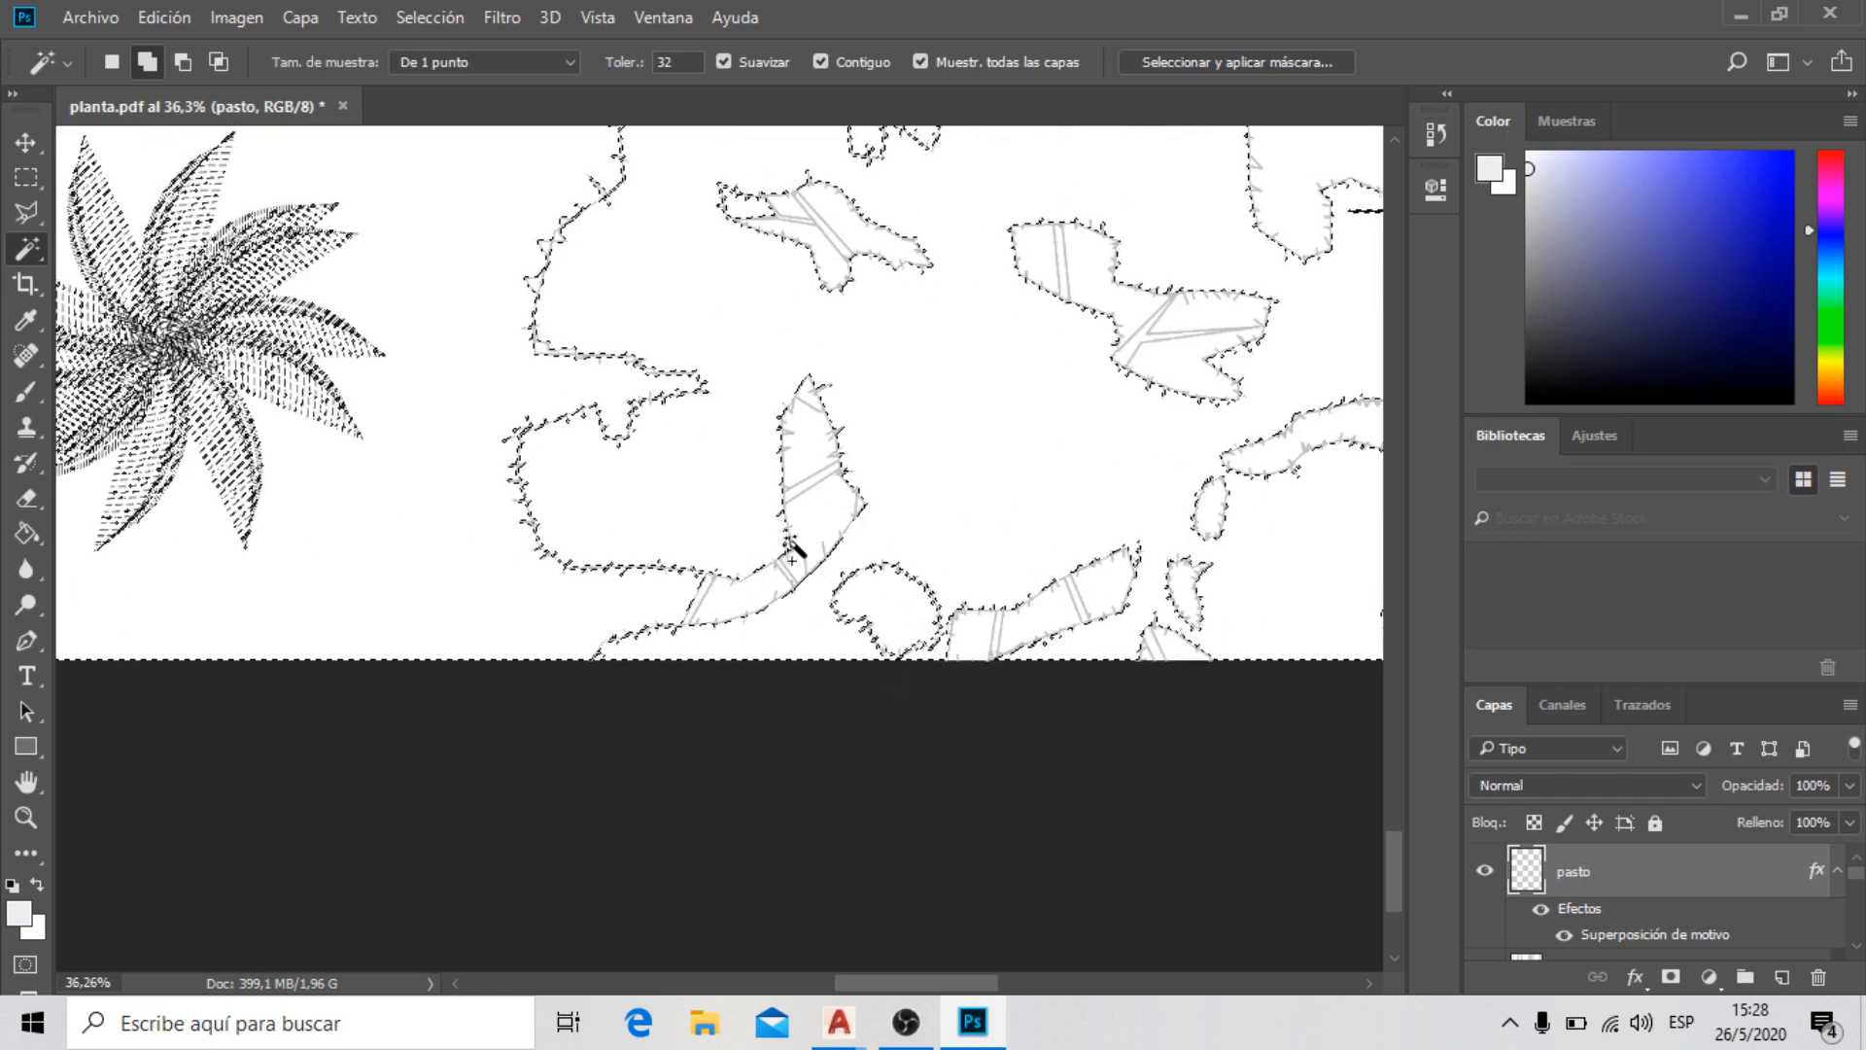
pyautogui.scroll(2, 807, 515)
pyautogui.scroll(-1, 783, 417)
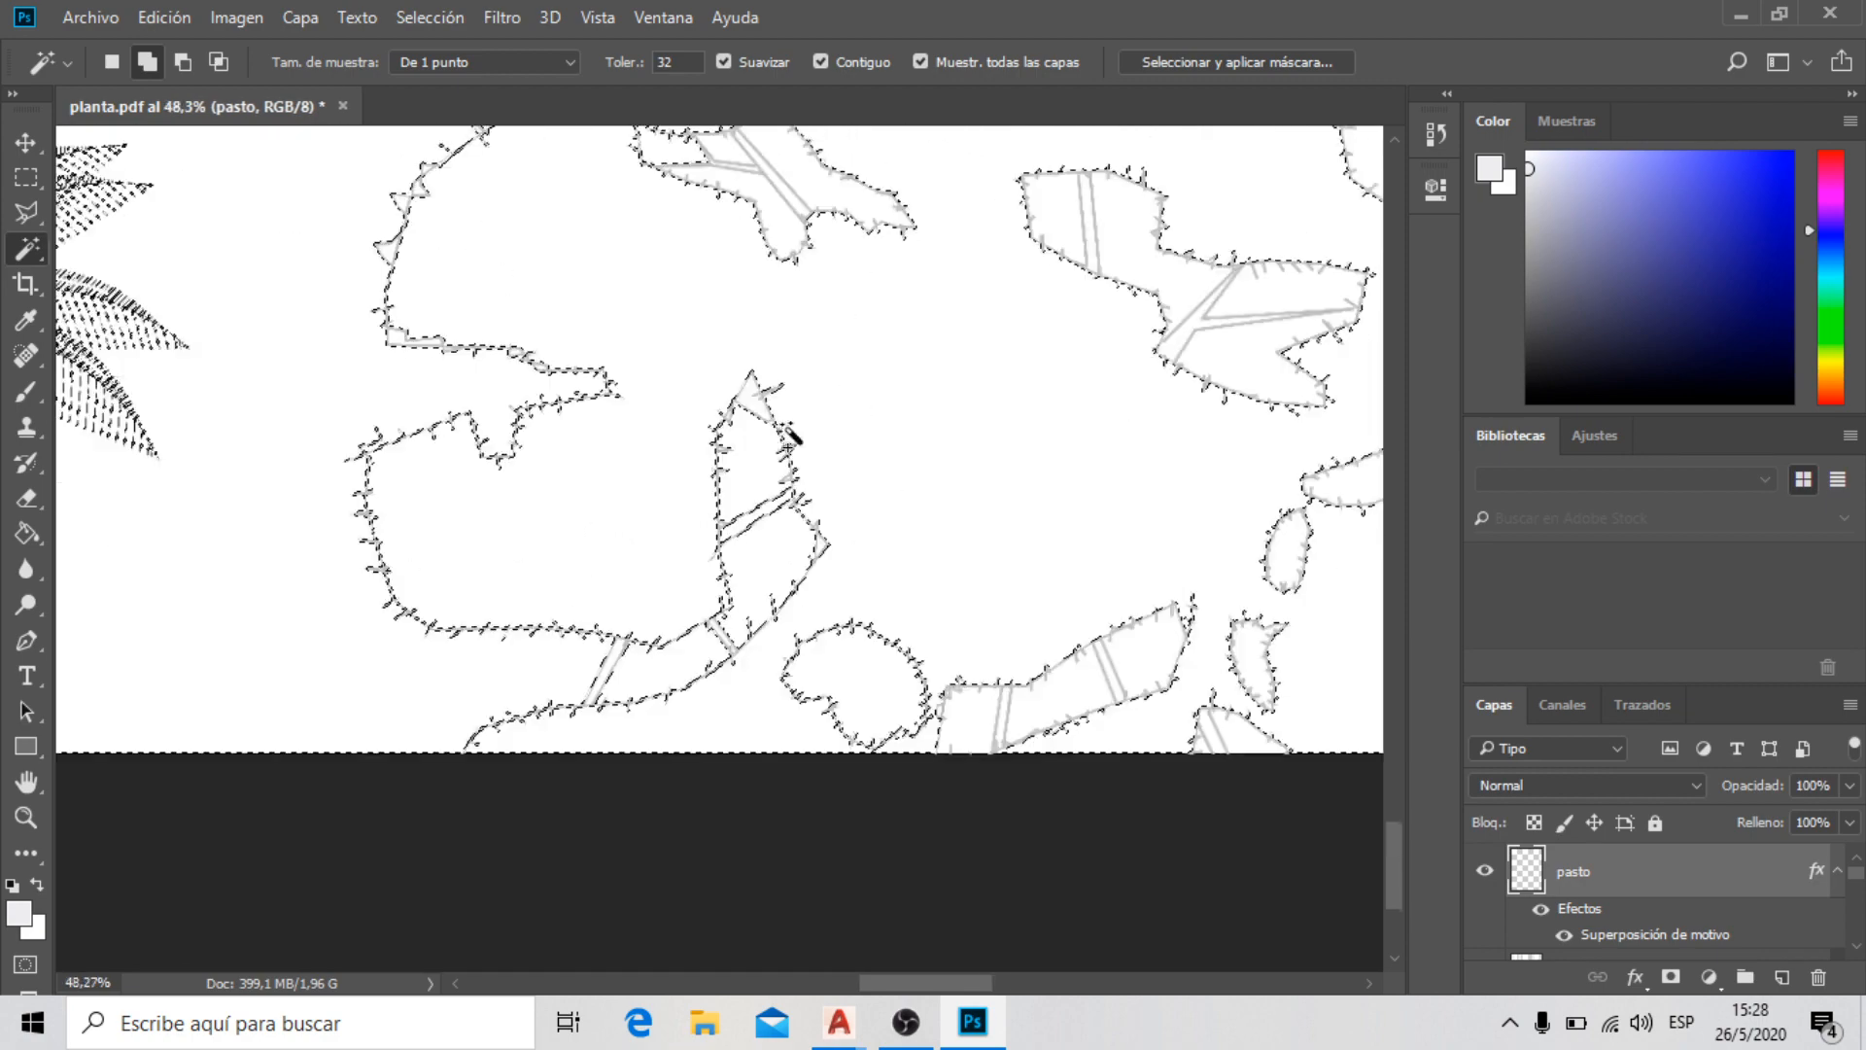
pyautogui.scroll(-1, 777, 340)
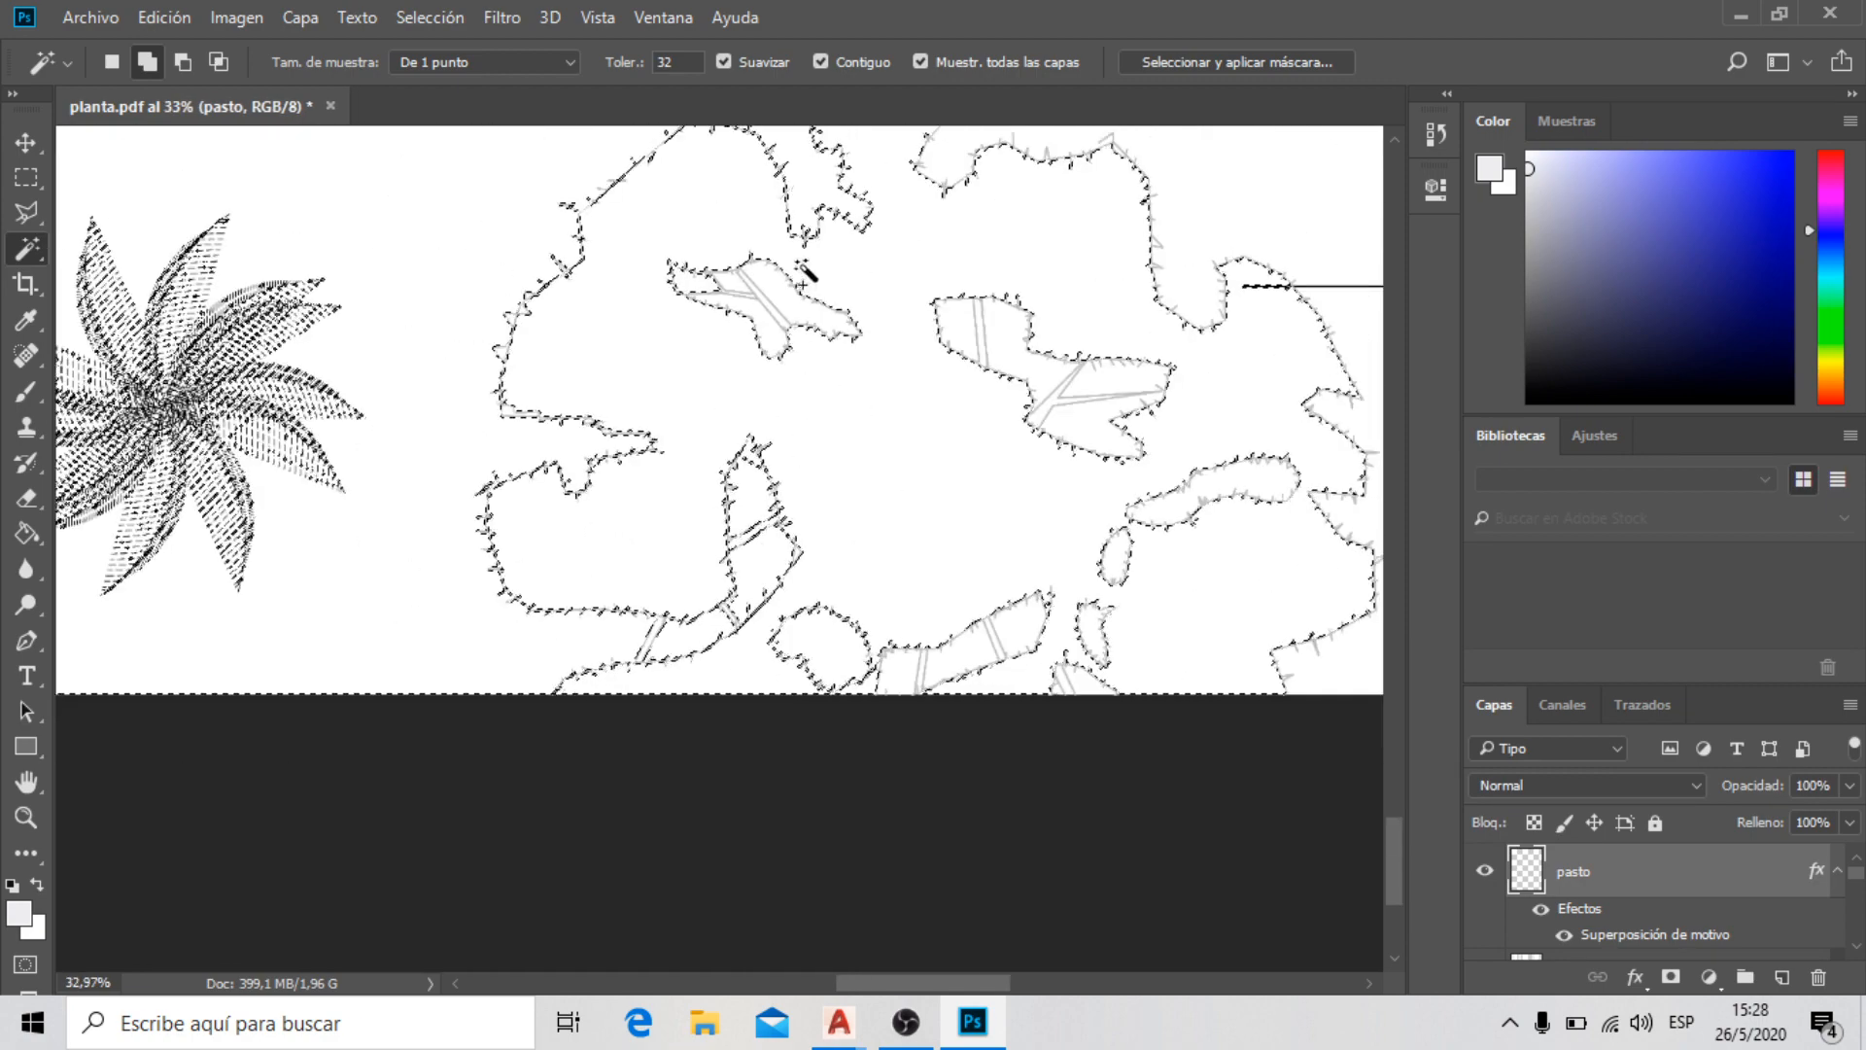
pyautogui.scroll(1, 768, 291)
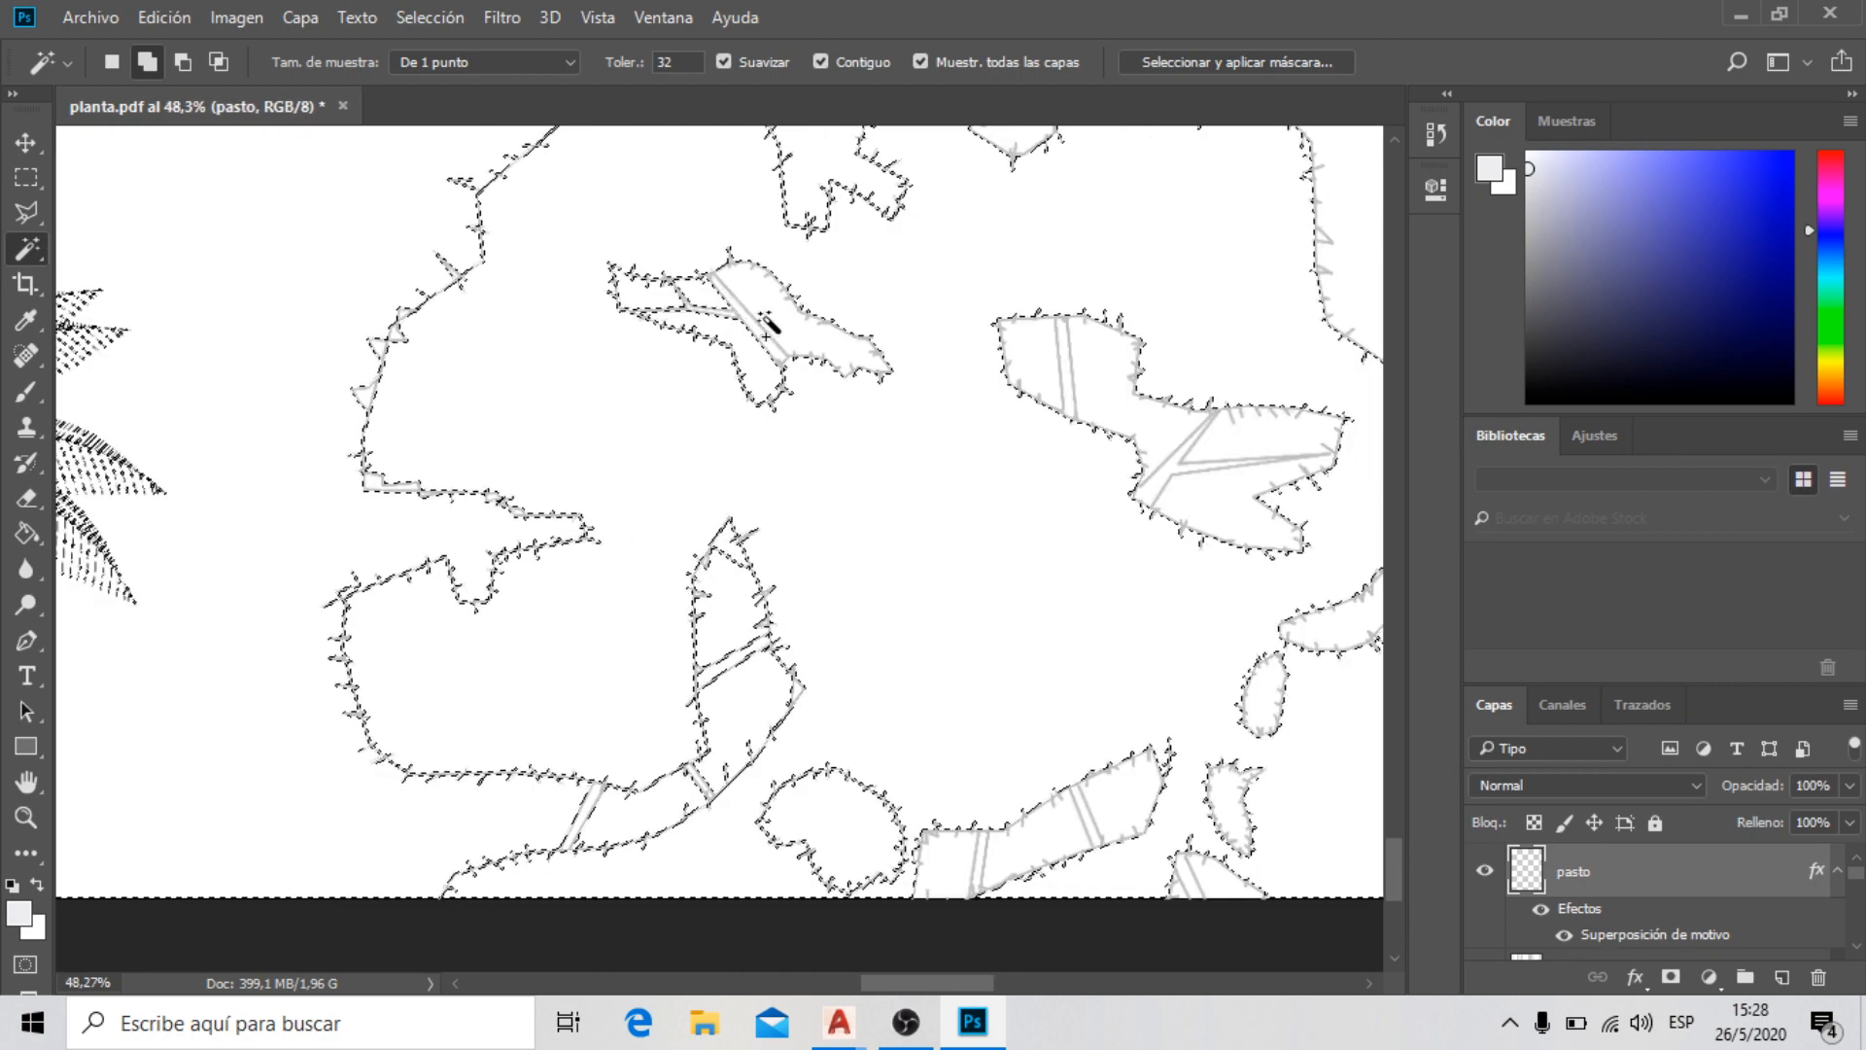
pyautogui.scroll(-3, 778, 408)
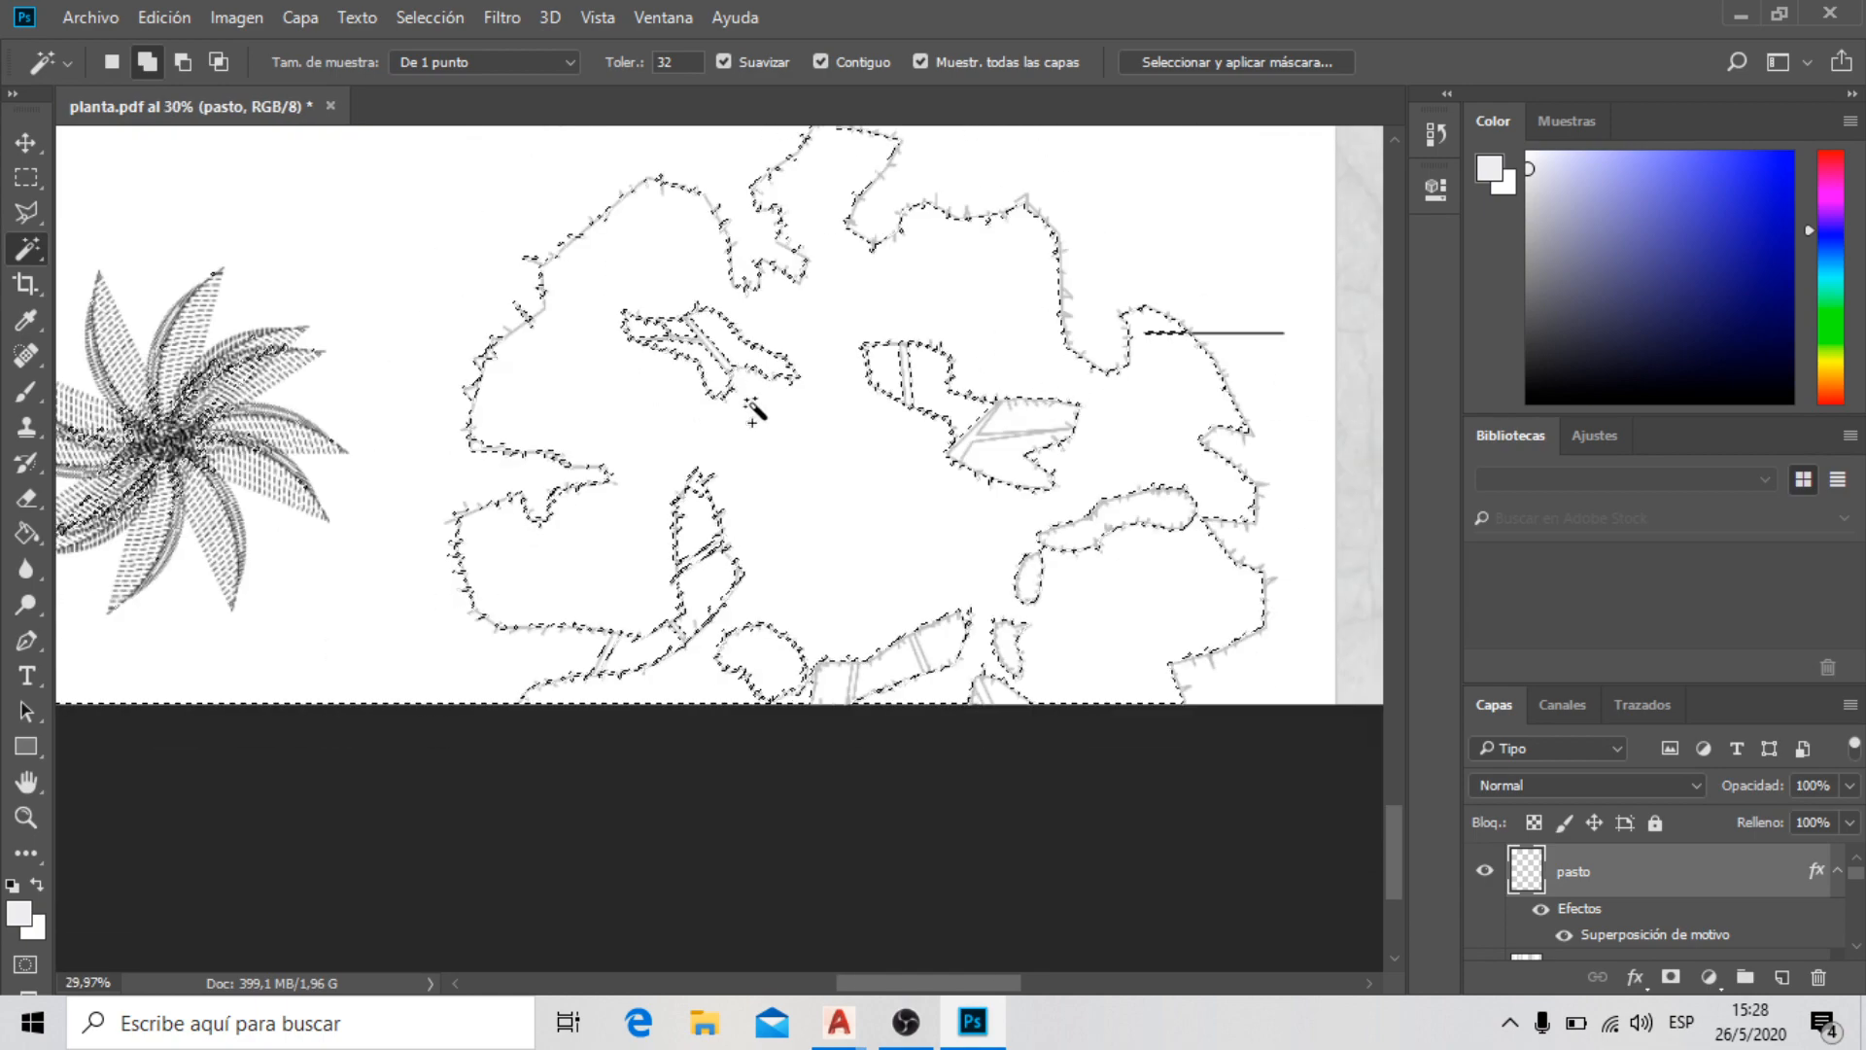
pyautogui.scroll(2, 1021, 466)
pyautogui.scroll(-1, 966, 487)
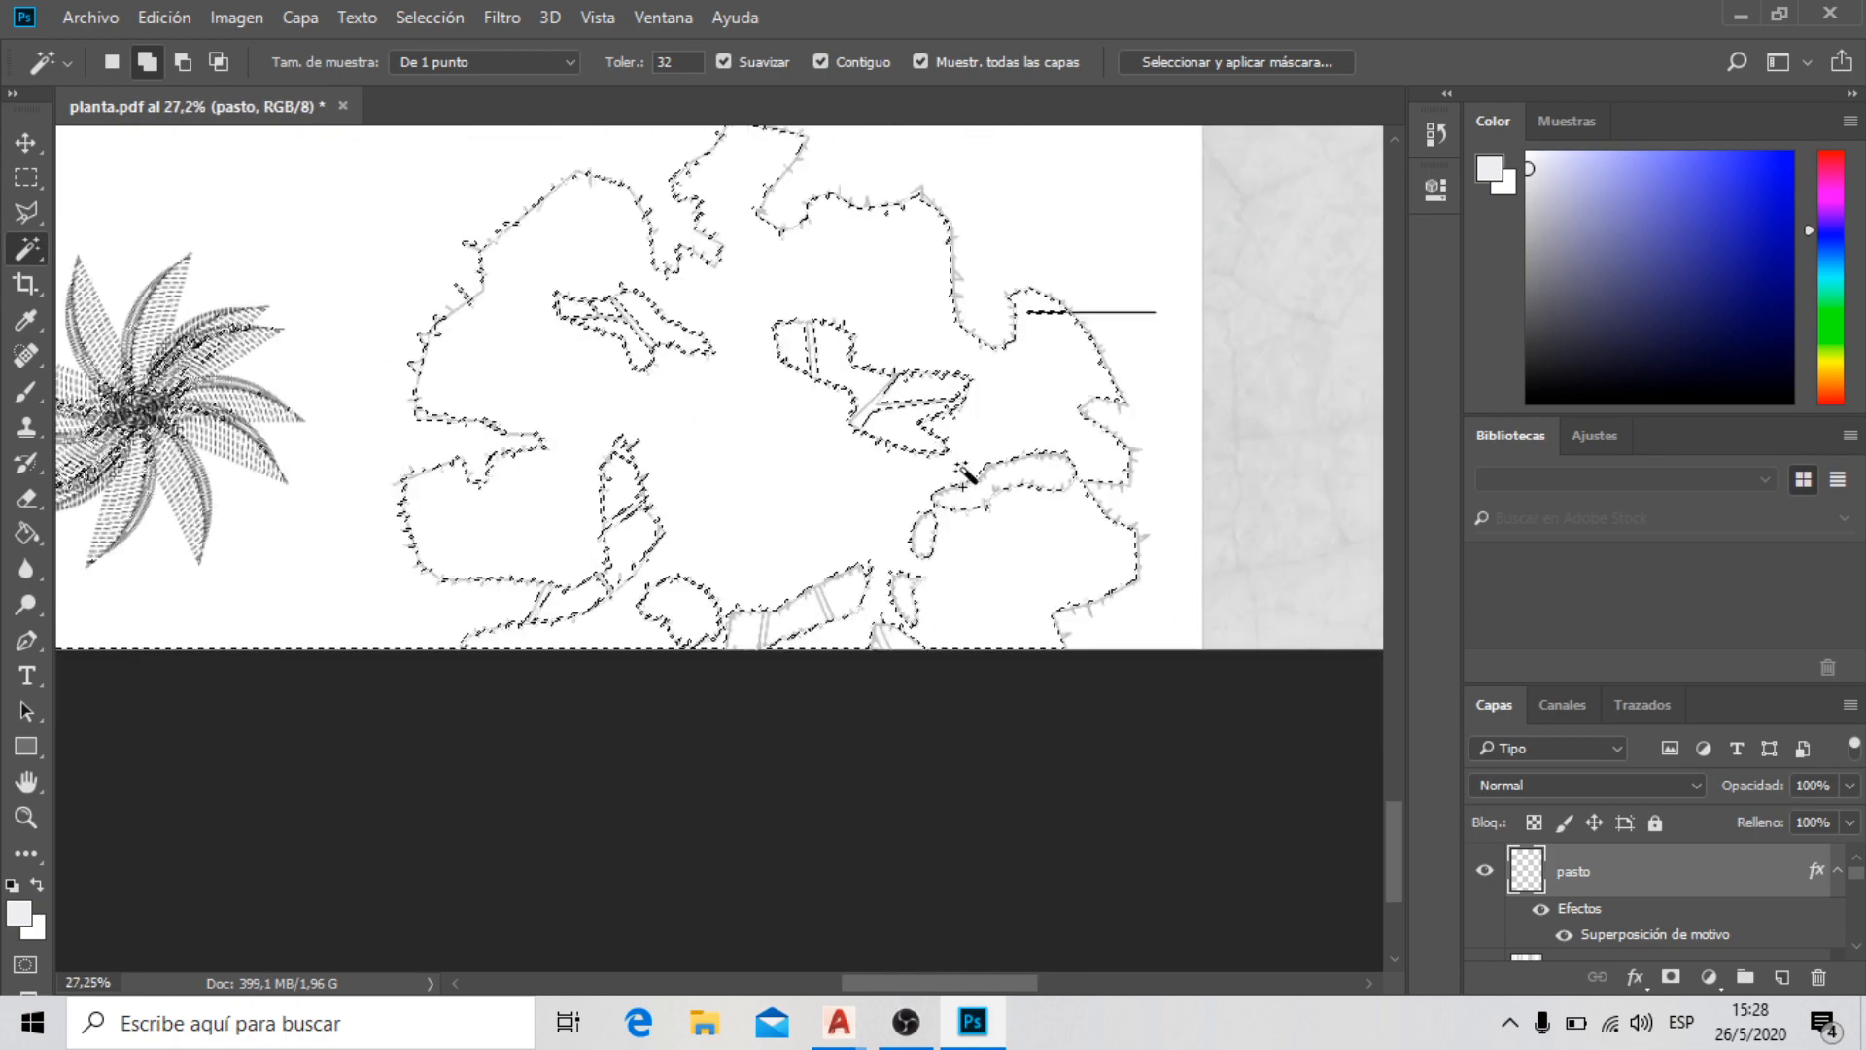
# Add the leaf shapes along the southern bed's bottom edge and the bed area east of the tree to the selection
pyautogui.scroll(1, 908, 624)
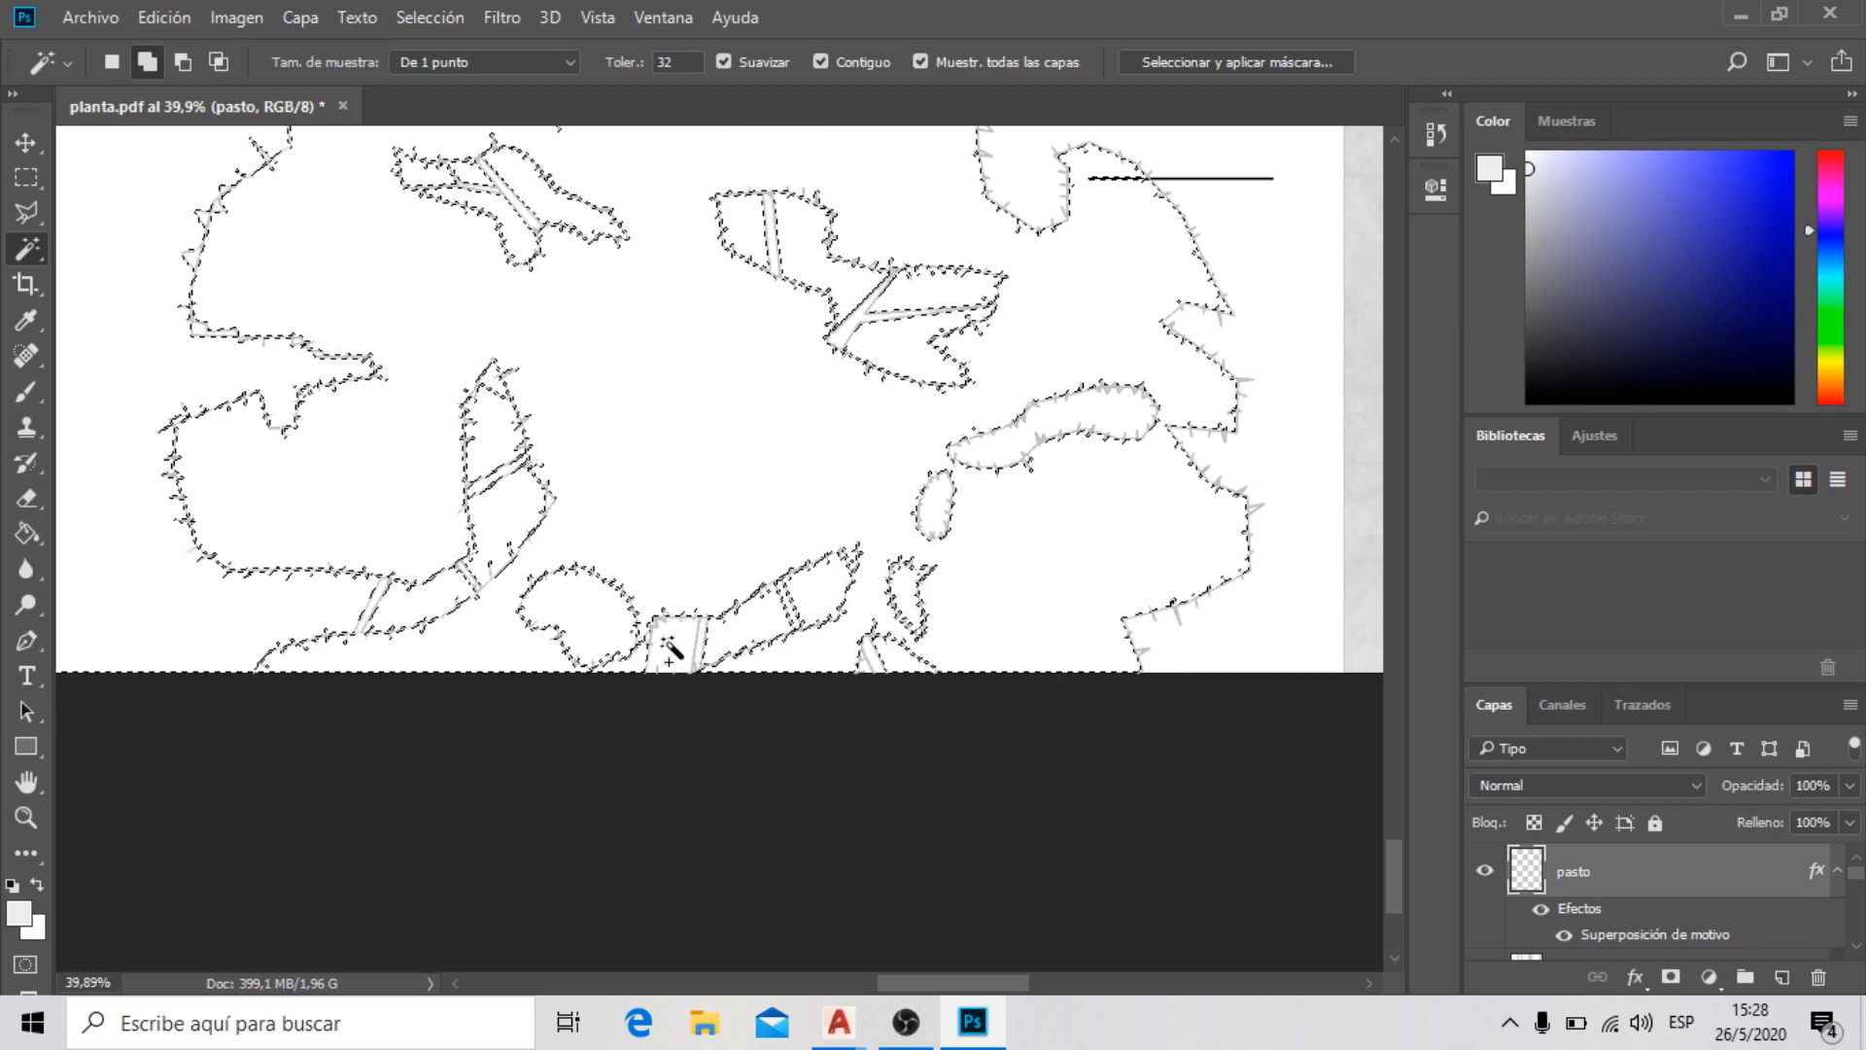
pyautogui.scroll(-2, 844, 559)
pyautogui.click(1011, 489)
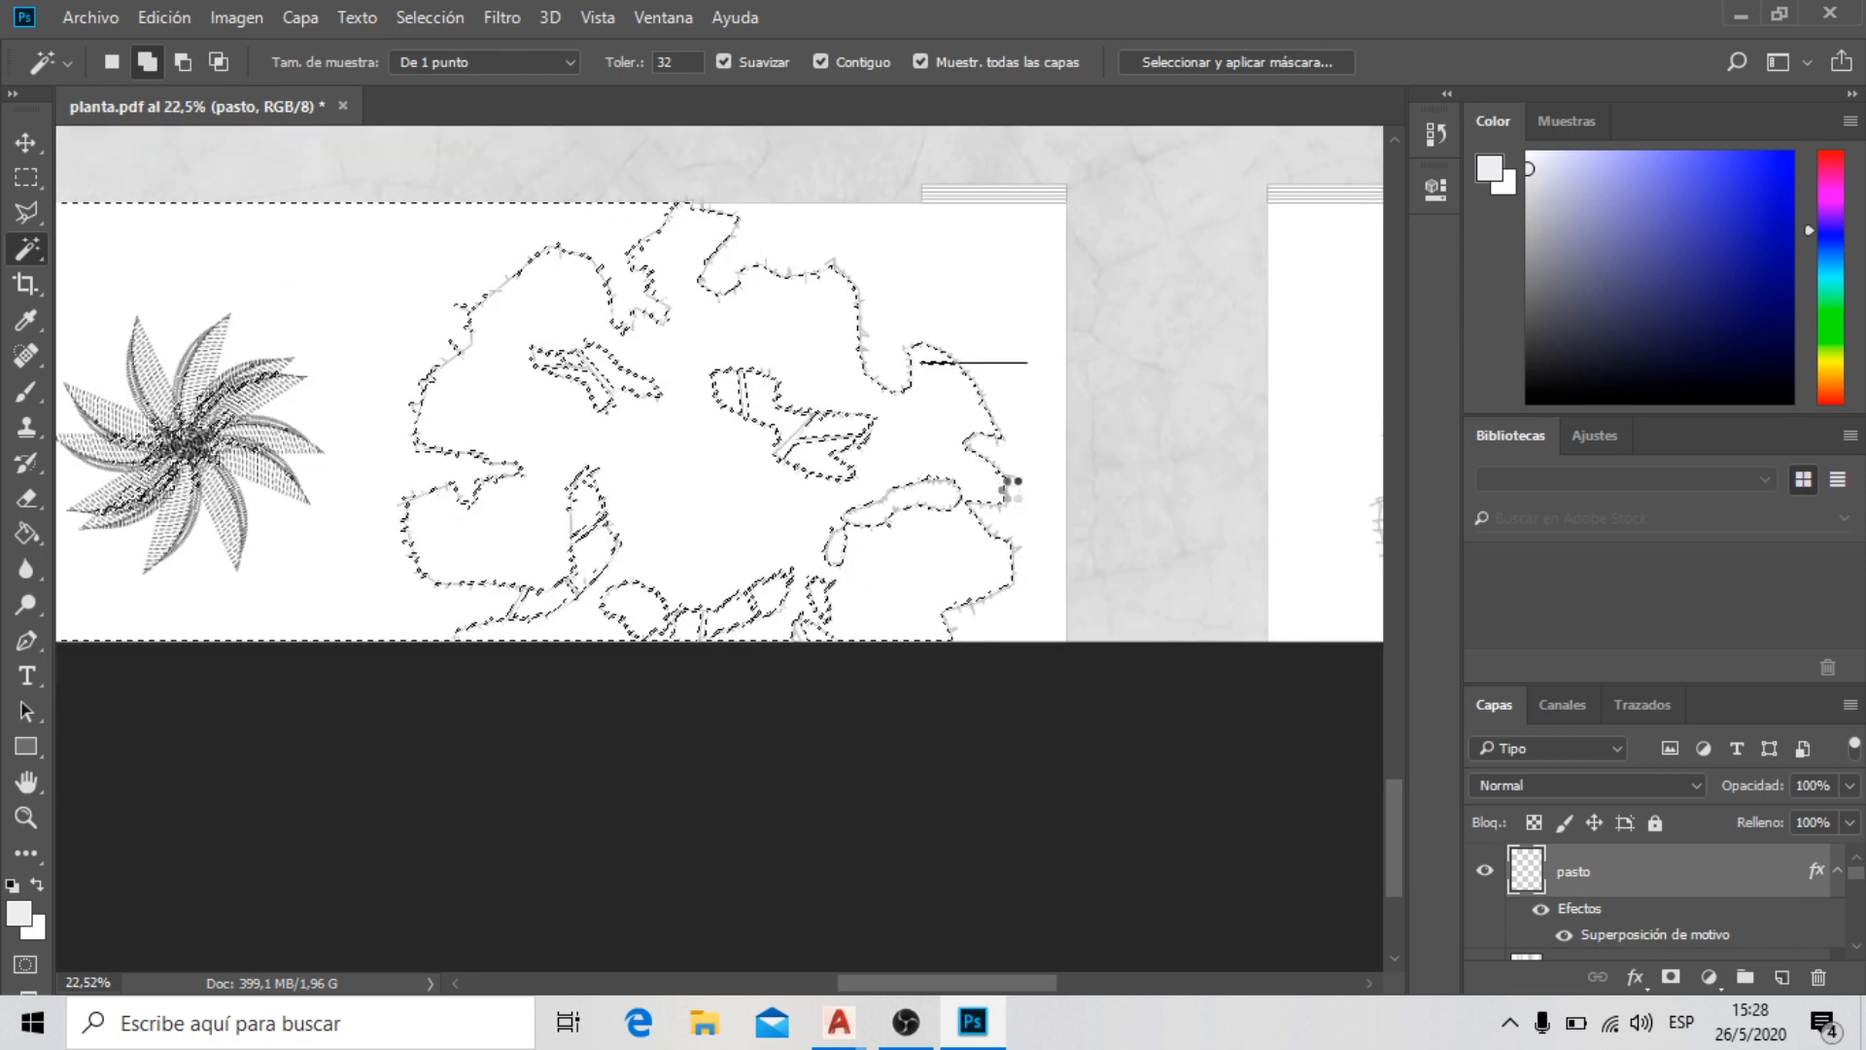
# Add the southeastern bed and the interior of its large tree's canopy to the selection
pyautogui.scroll(-4, 529, 384)
pyautogui.scroll(3, 837, 383)
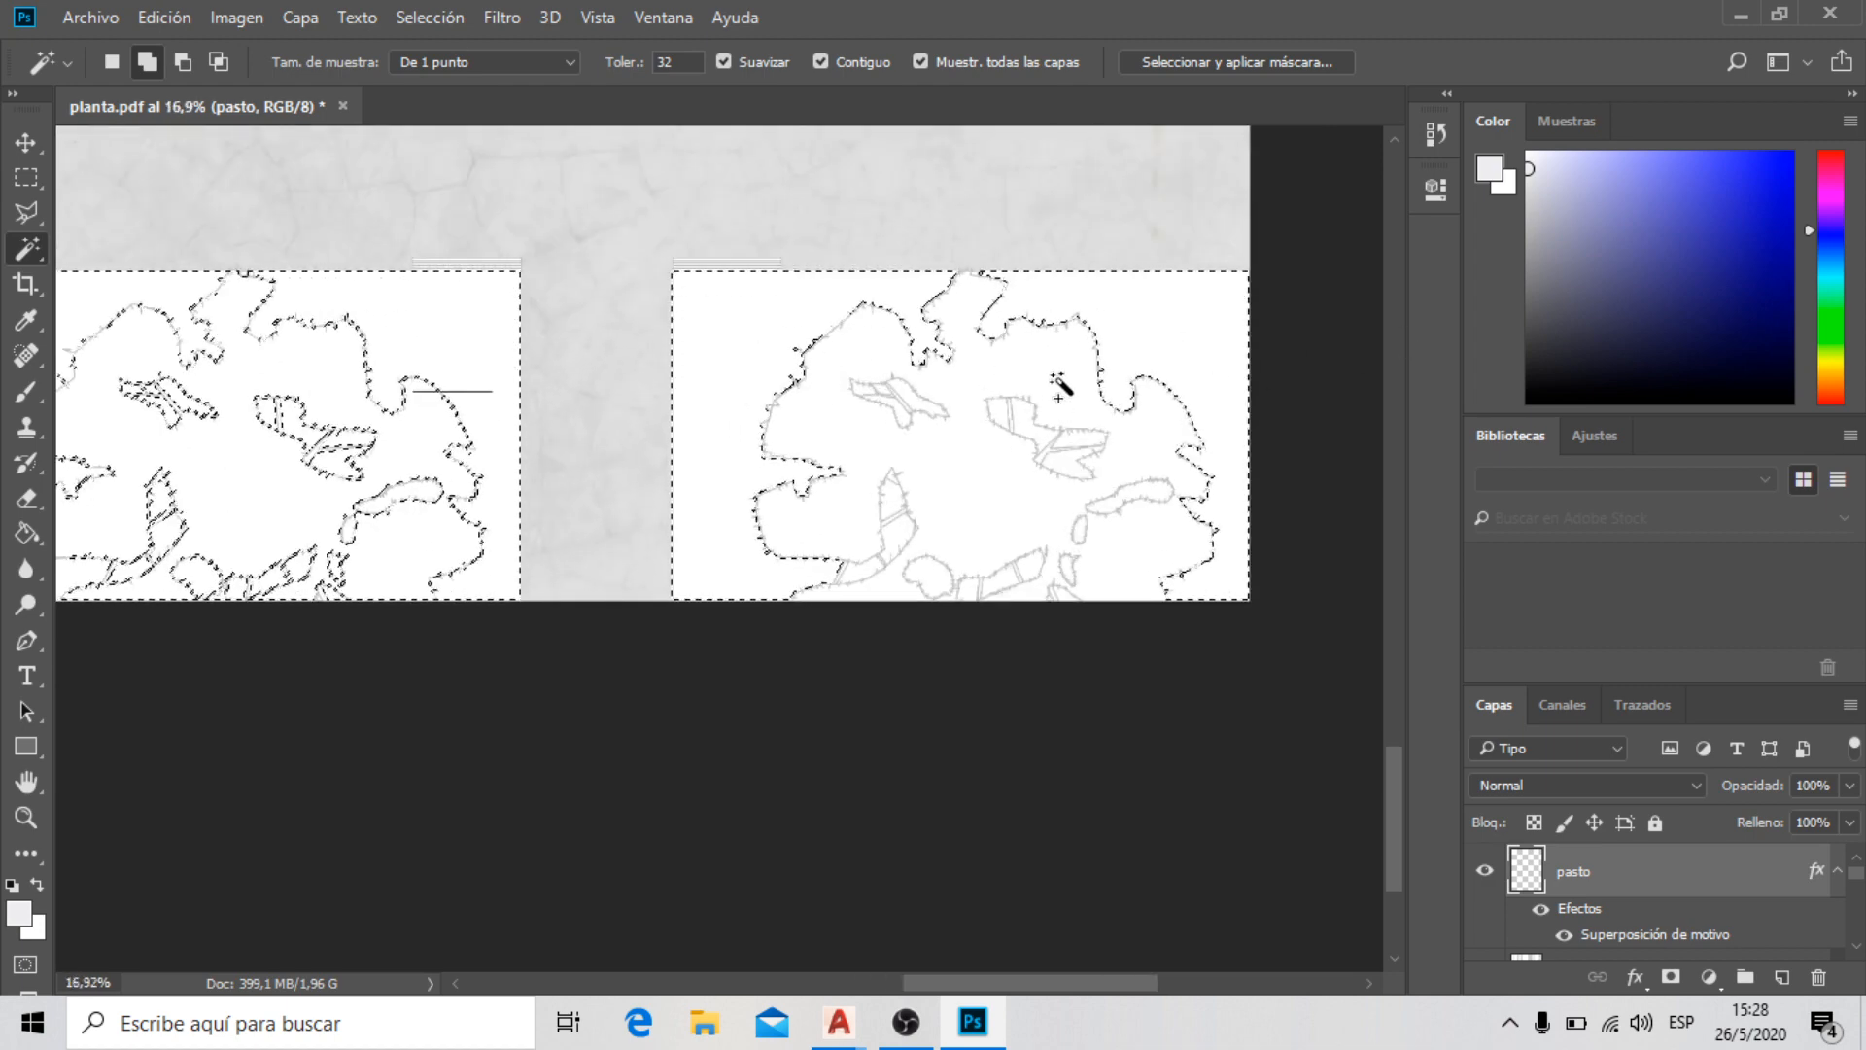
pyautogui.click(960, 449)
pyautogui.scroll(2, 904, 402)
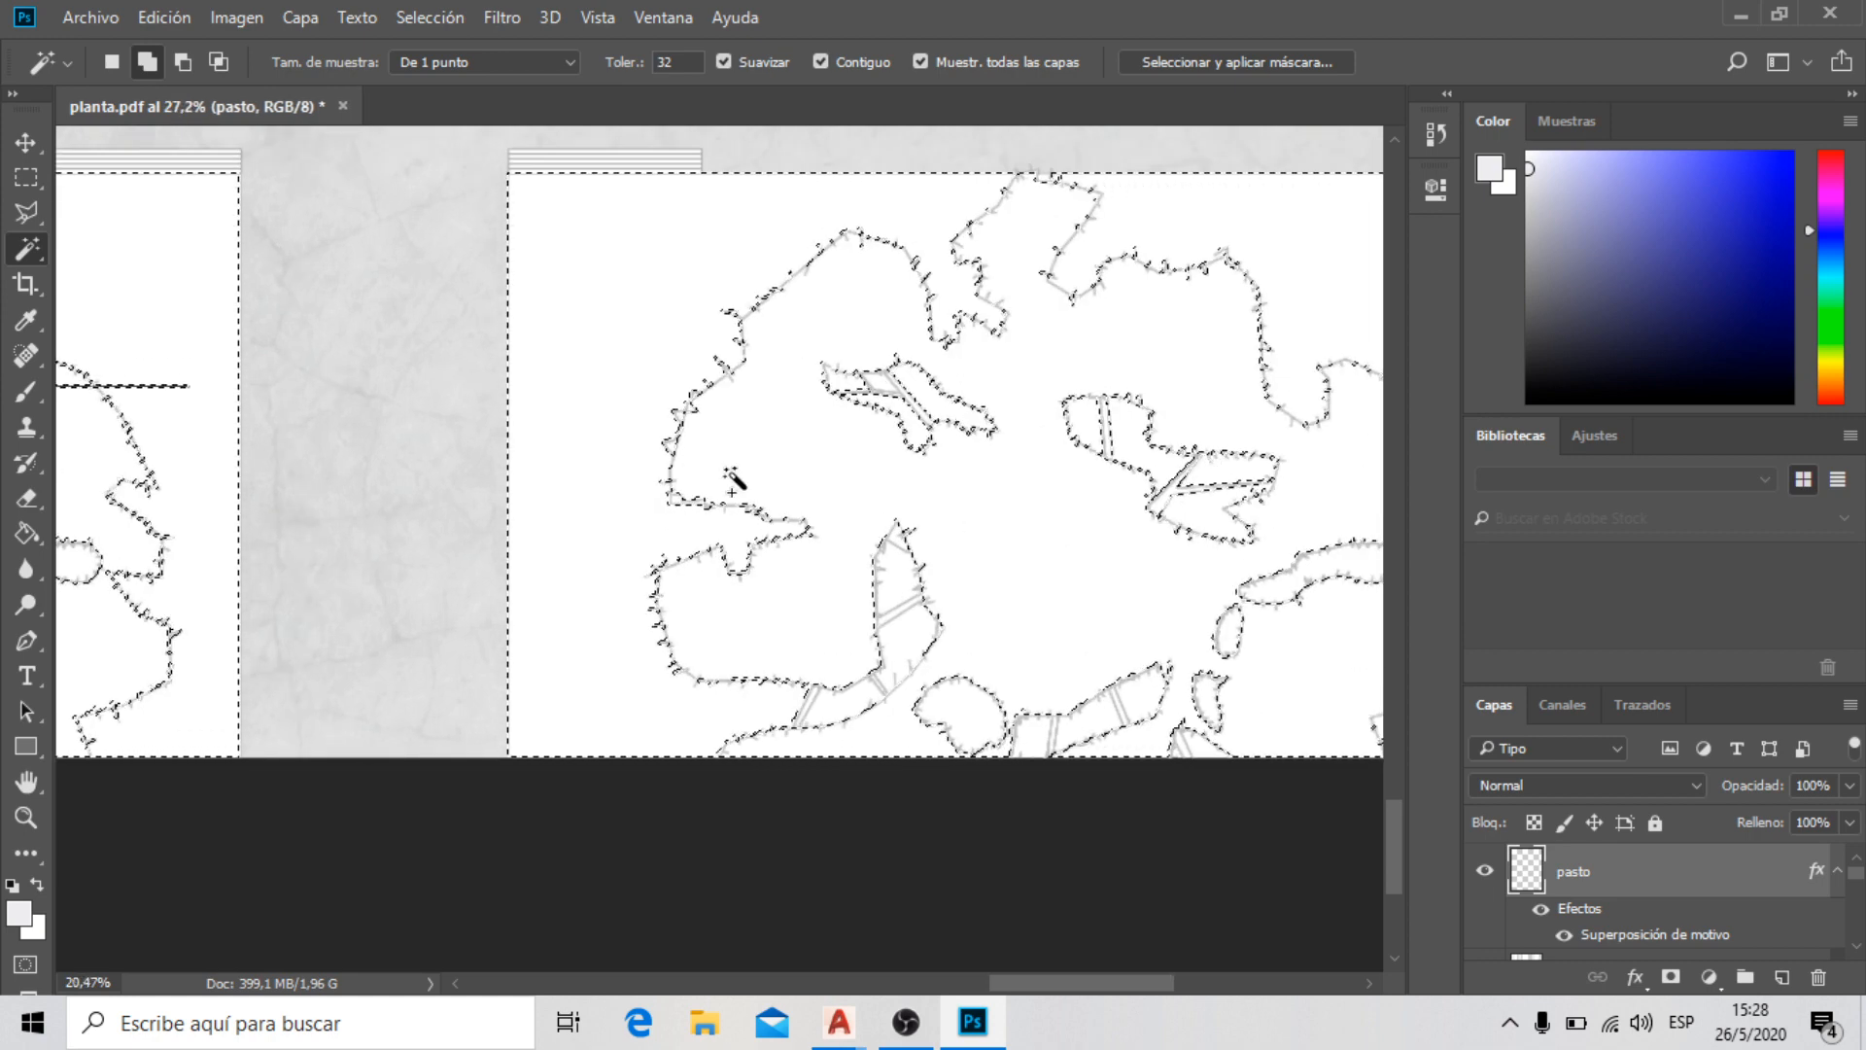
# Add the long leaf shape on the western side of the southeastern bed's tree to the selection
pyautogui.scroll(1, 733, 483)
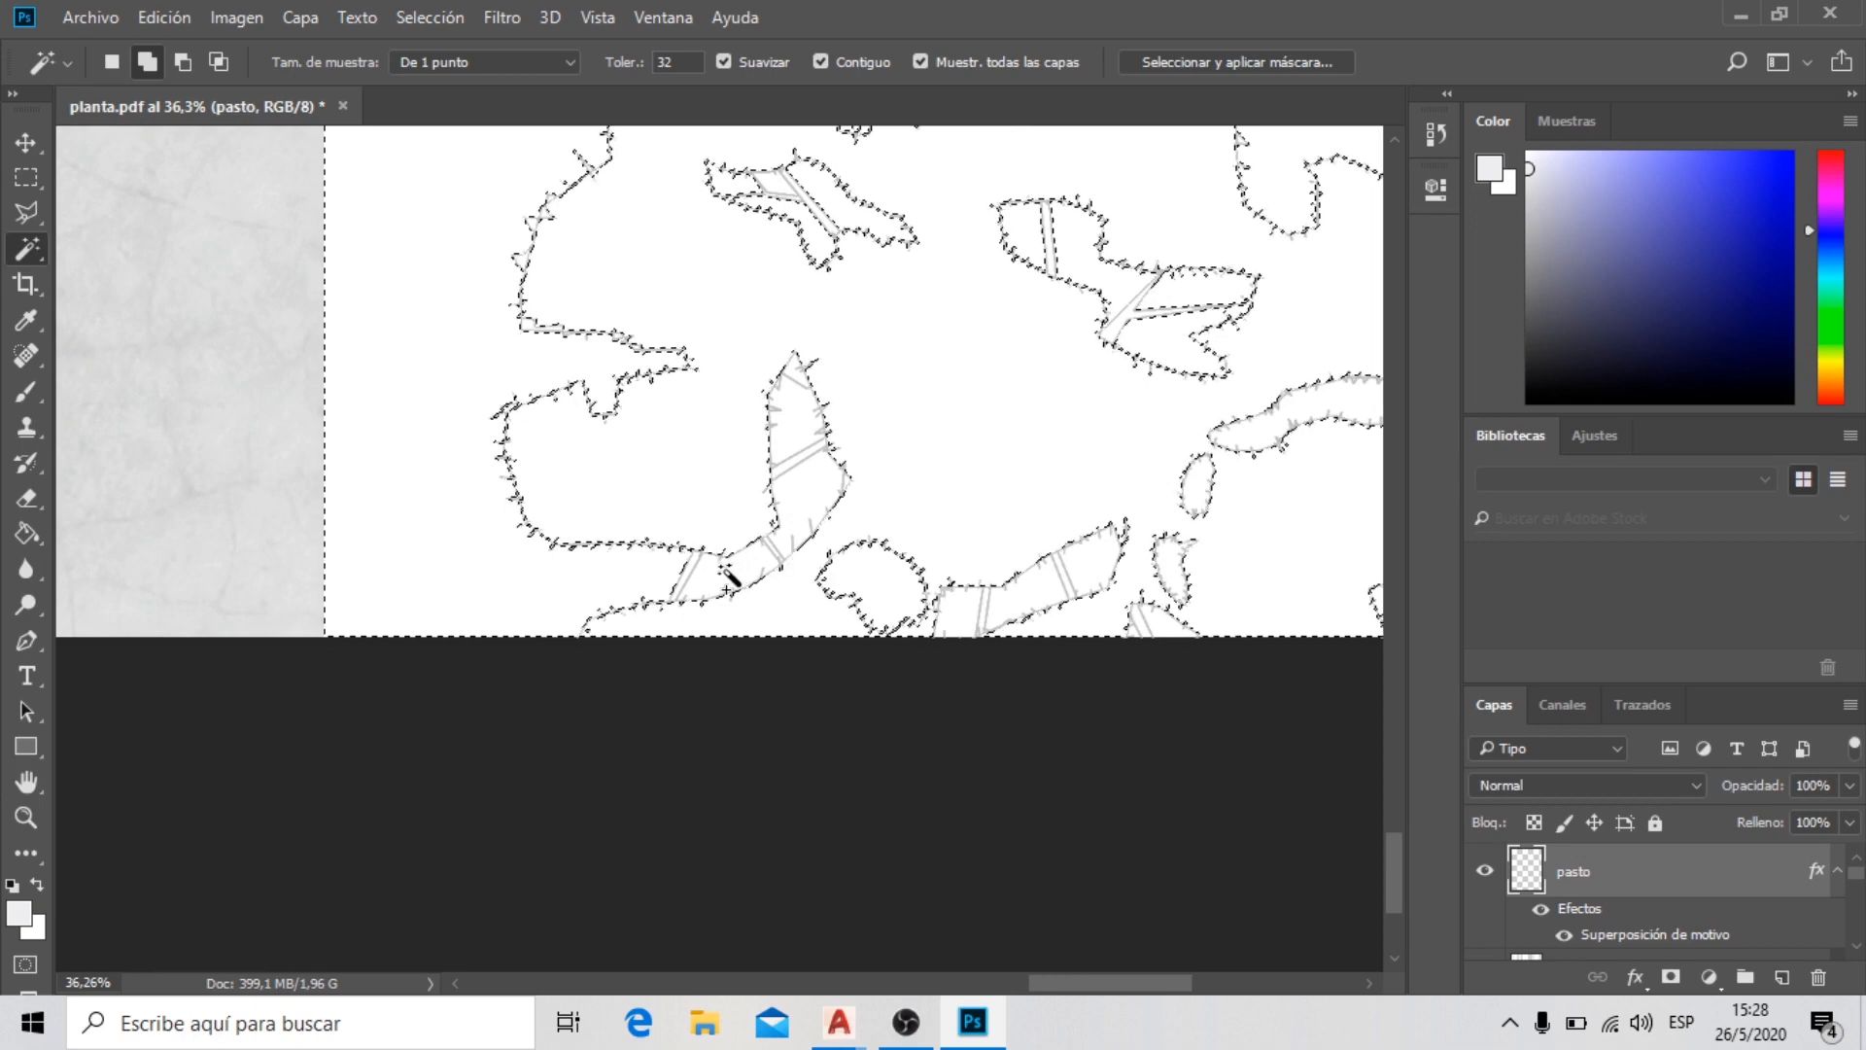
pyautogui.click(820, 499)
pyautogui.click(807, 413)
pyautogui.scroll(-3, 622, 453)
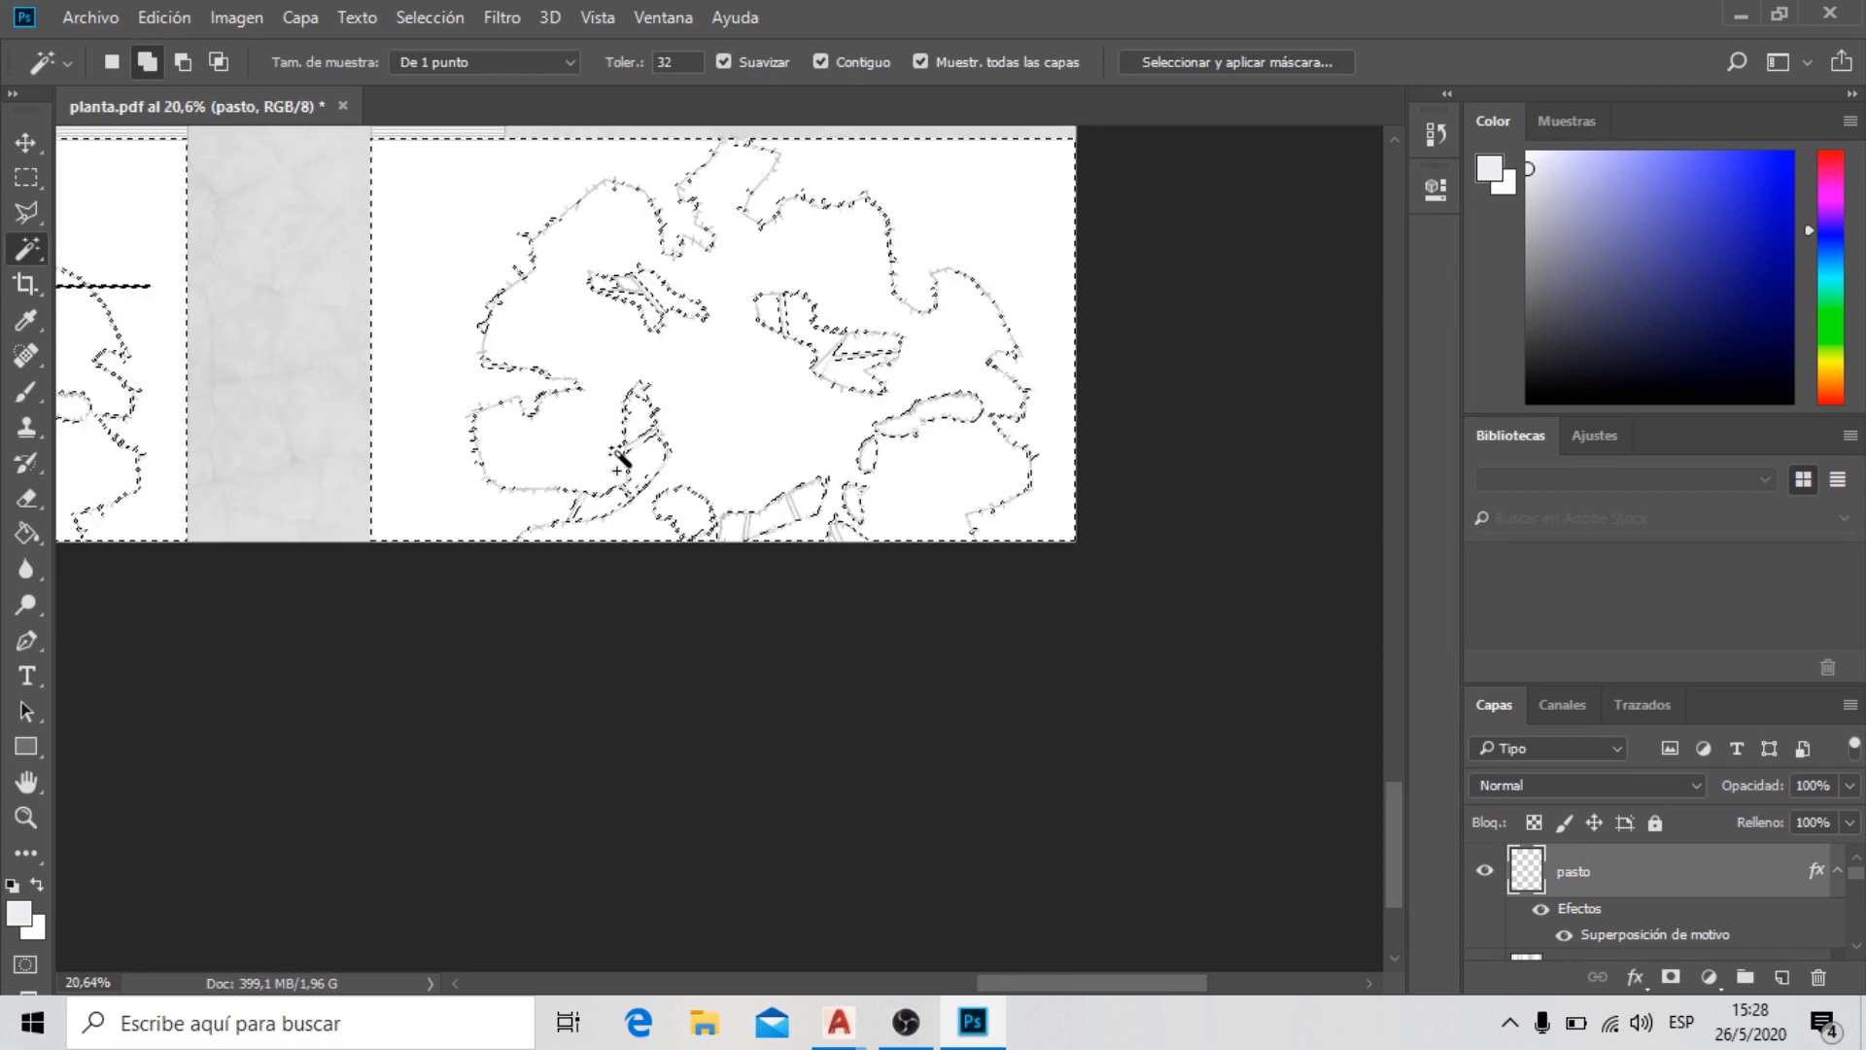
# Add the leaf shapes along the southern edge and eastern side of the southeastern bed's tree to the selection
pyautogui.scroll(4, 822, 513)
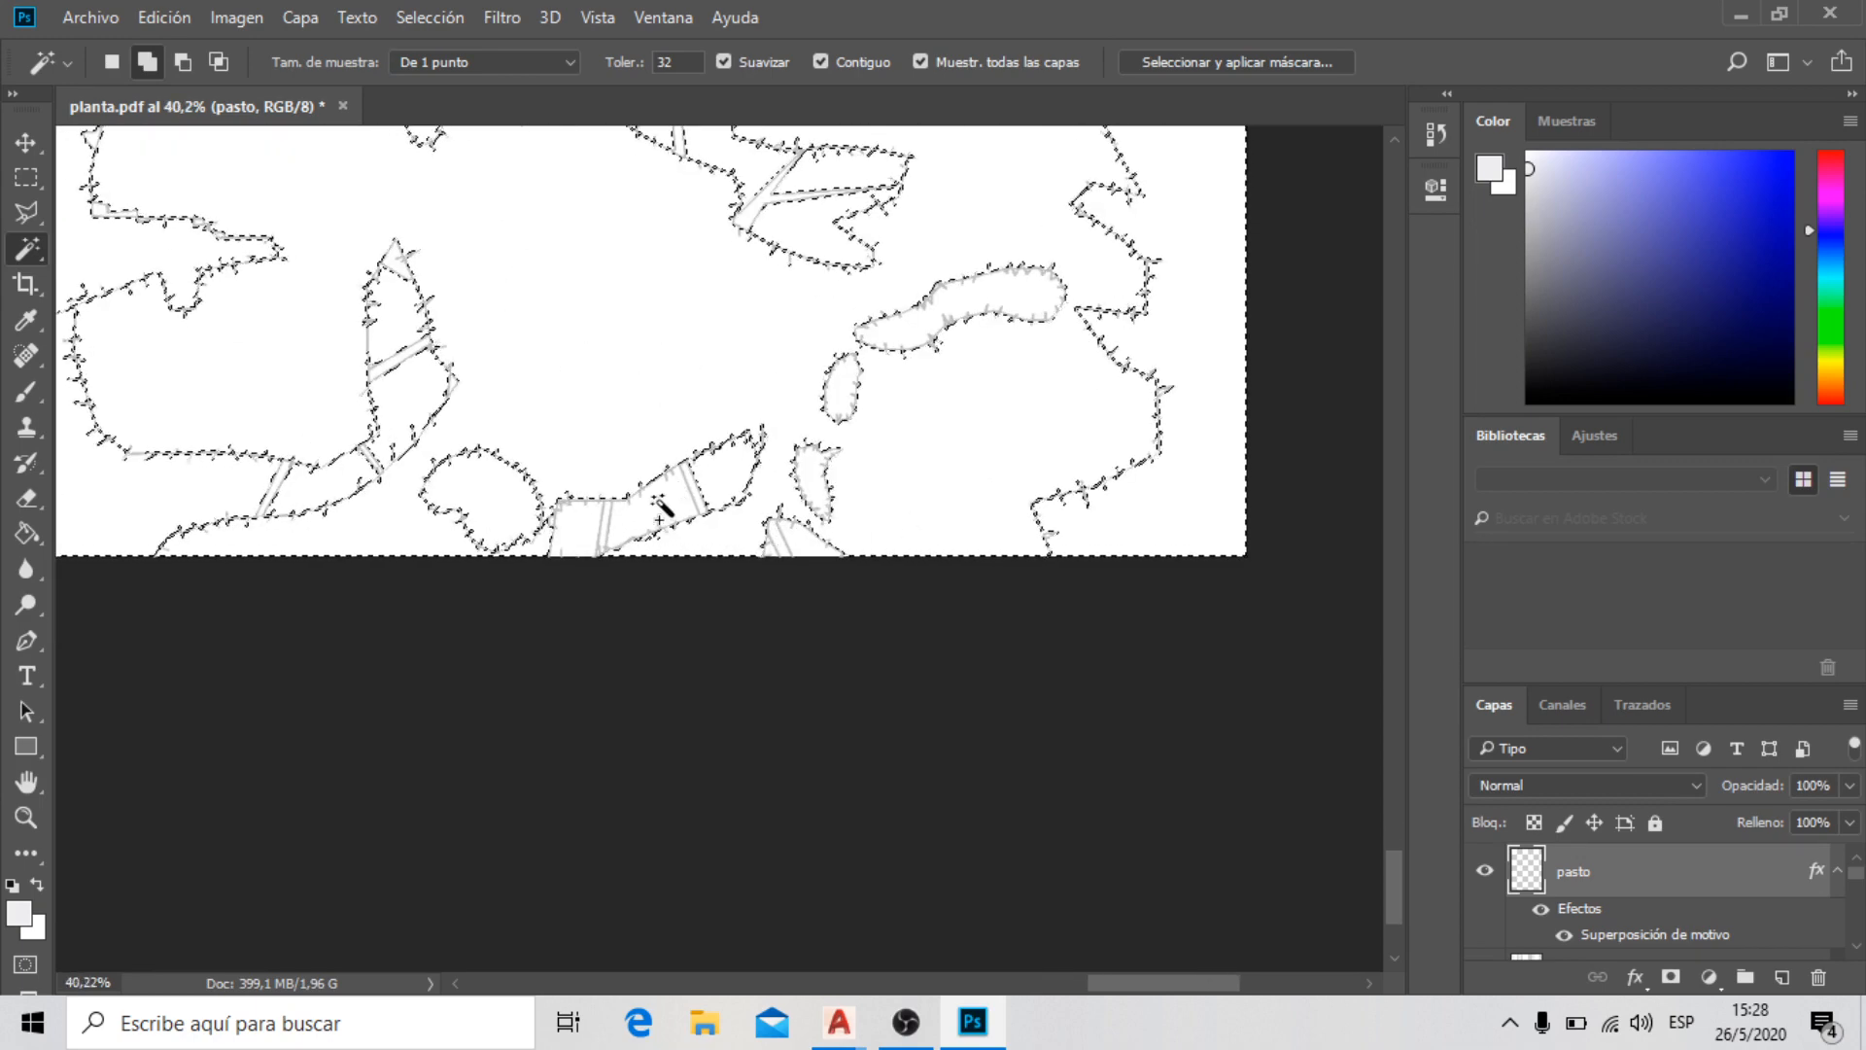
pyautogui.click(795, 542)
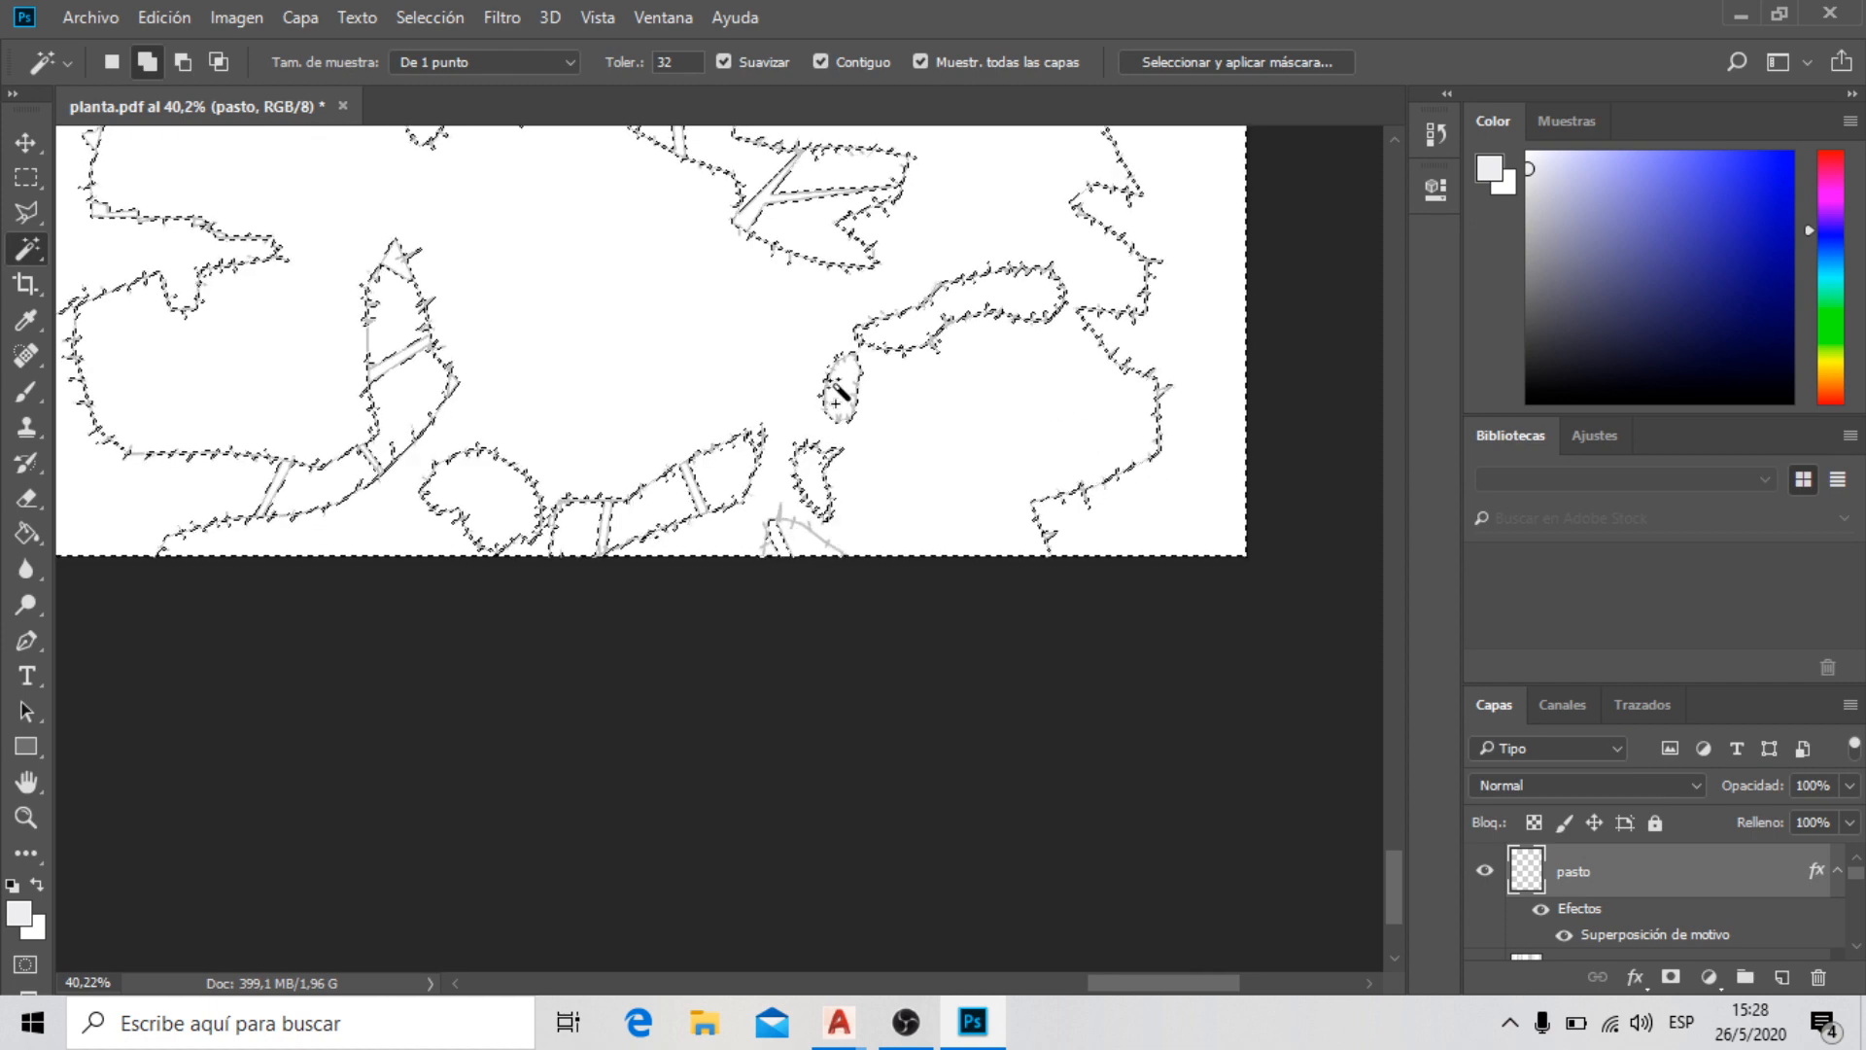
pyautogui.scroll(-2, 882, 486)
pyautogui.scroll(-2, 882, 466)
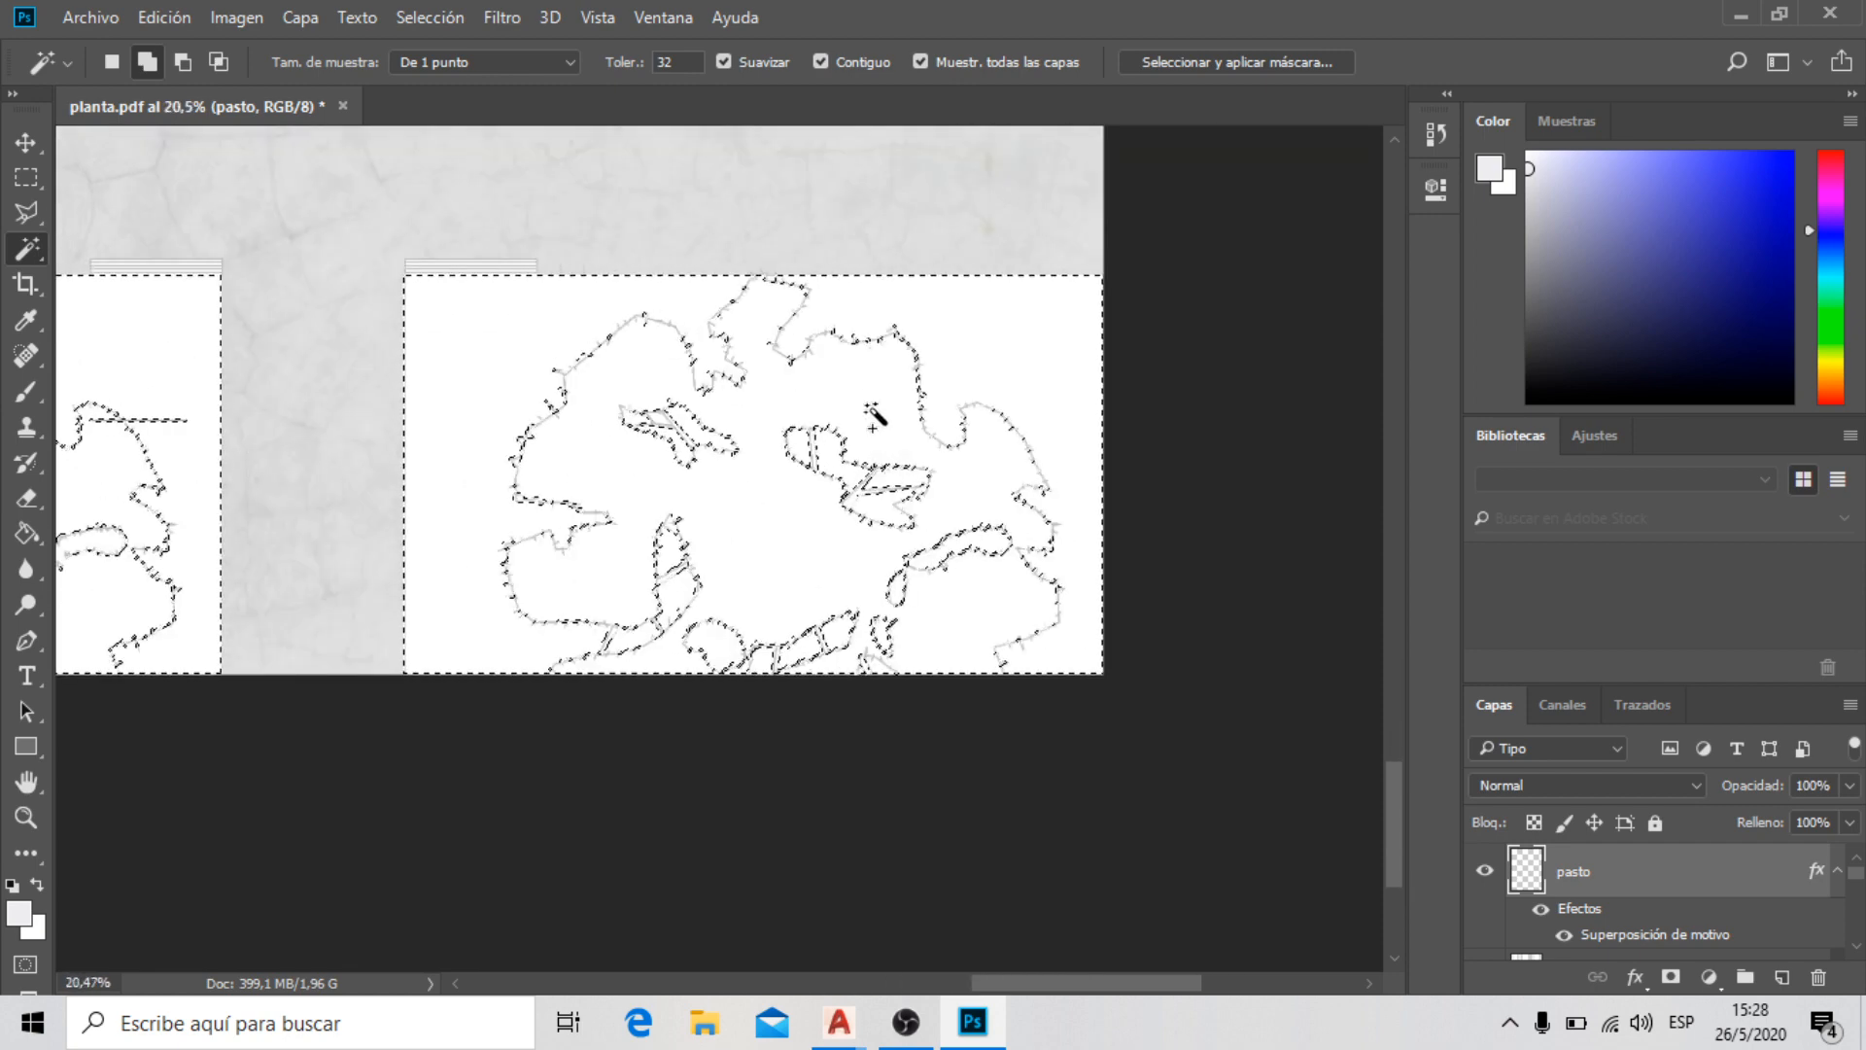
# Add the bed at the building's northwest corner, the two square front beds and the small planters flanking the entrance to the selection
pyautogui.scroll(-5, 821, 311)
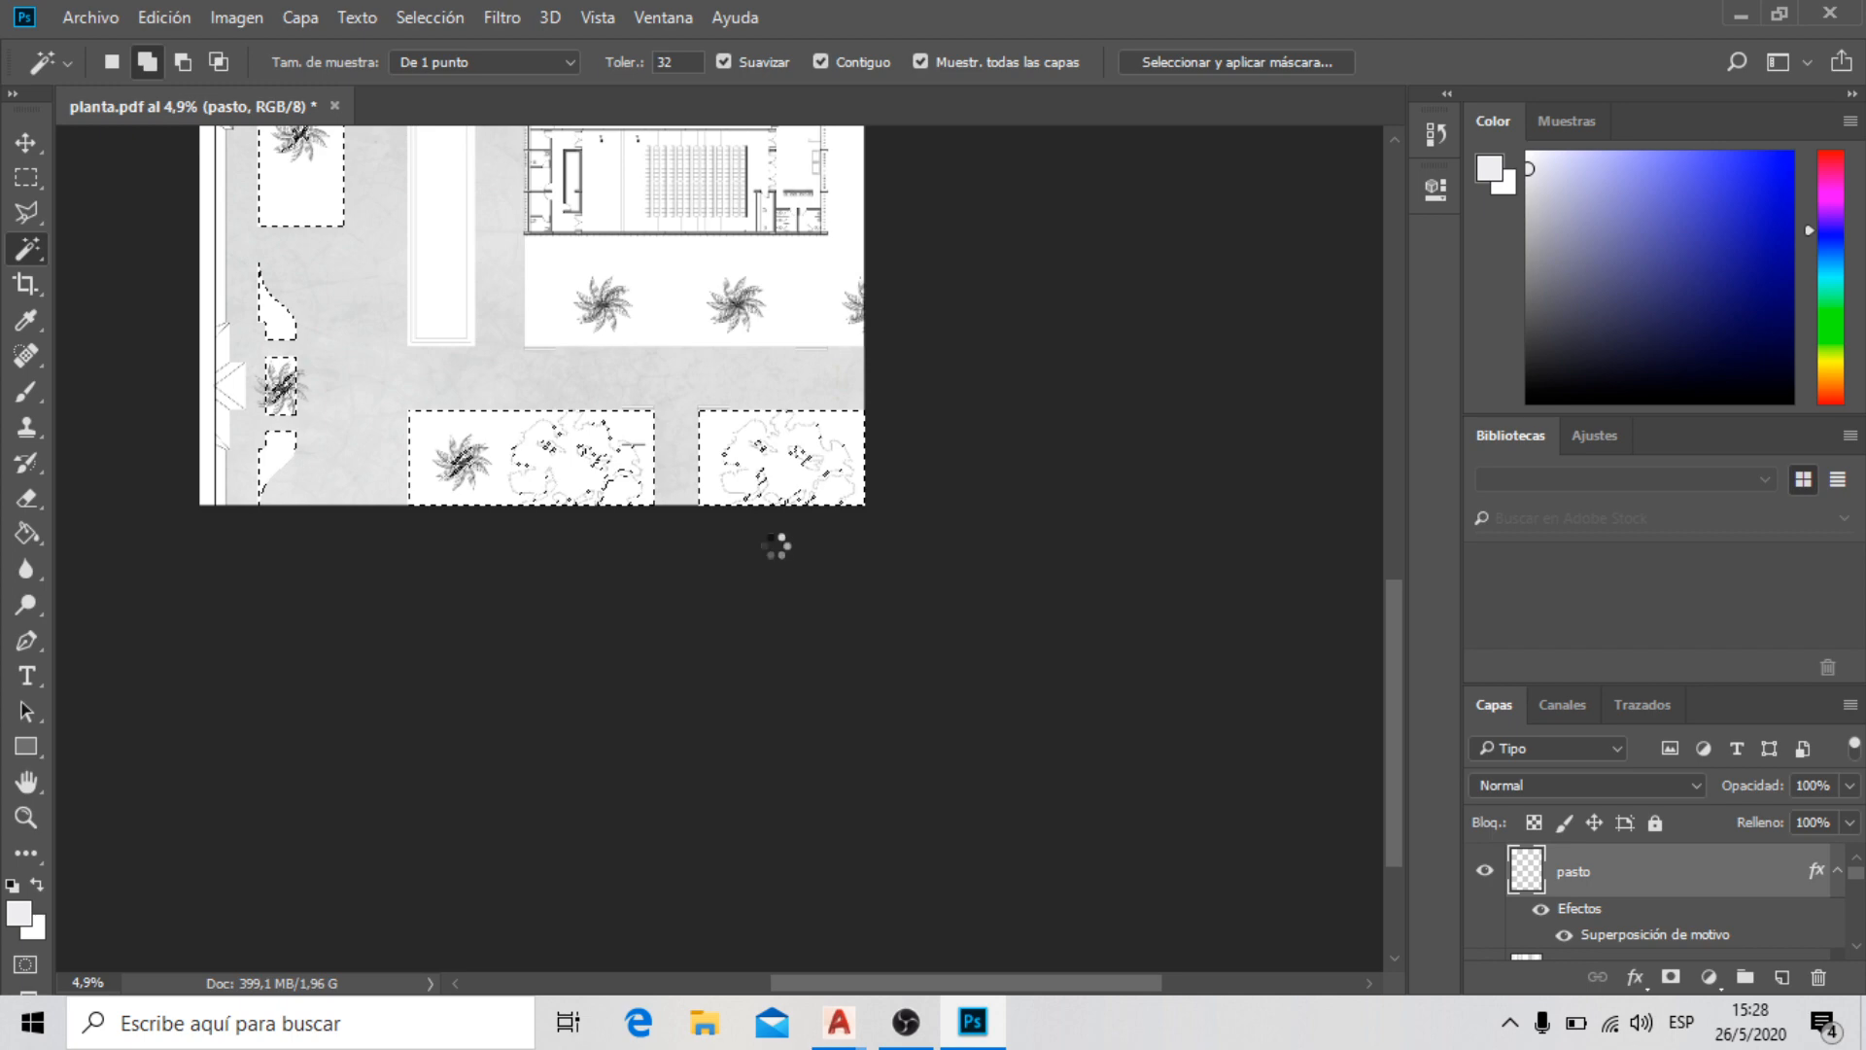
pyautogui.scroll(4, 825, 282)
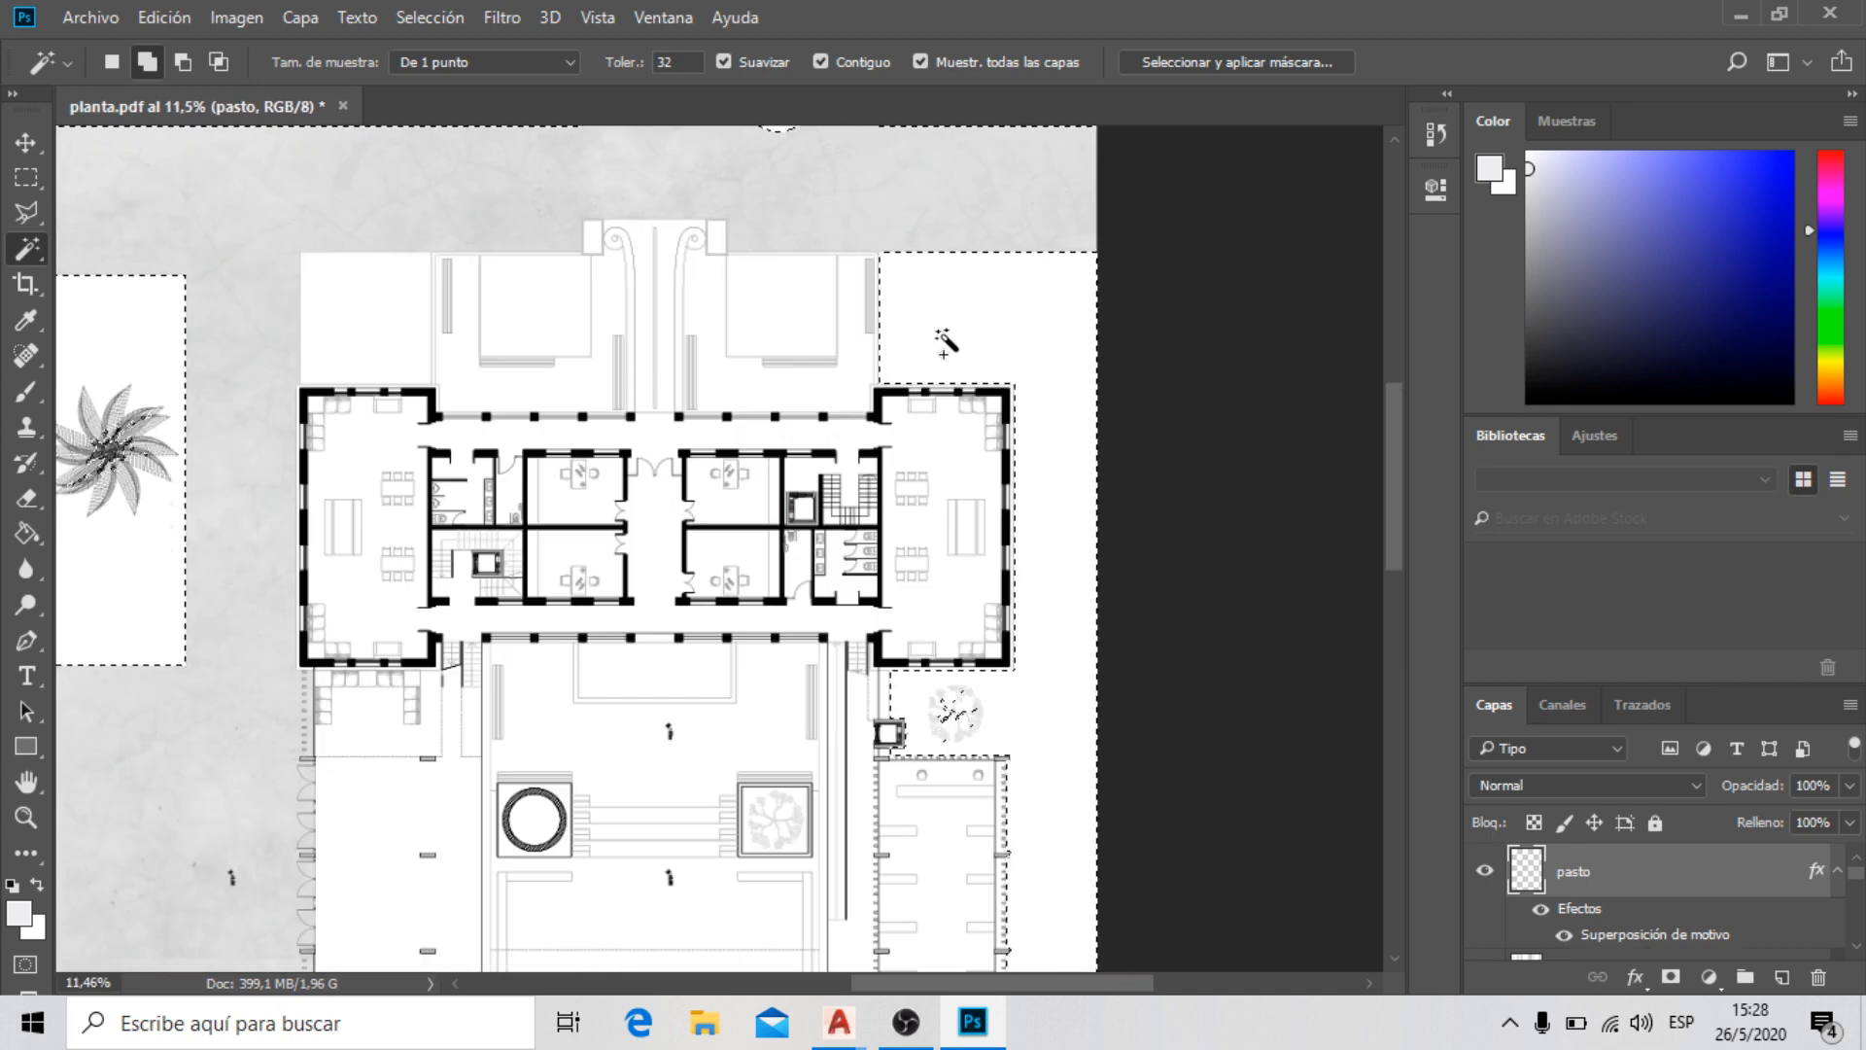
pyautogui.scroll(2, 948, 326)
pyautogui.scroll(-2, 945, 309)
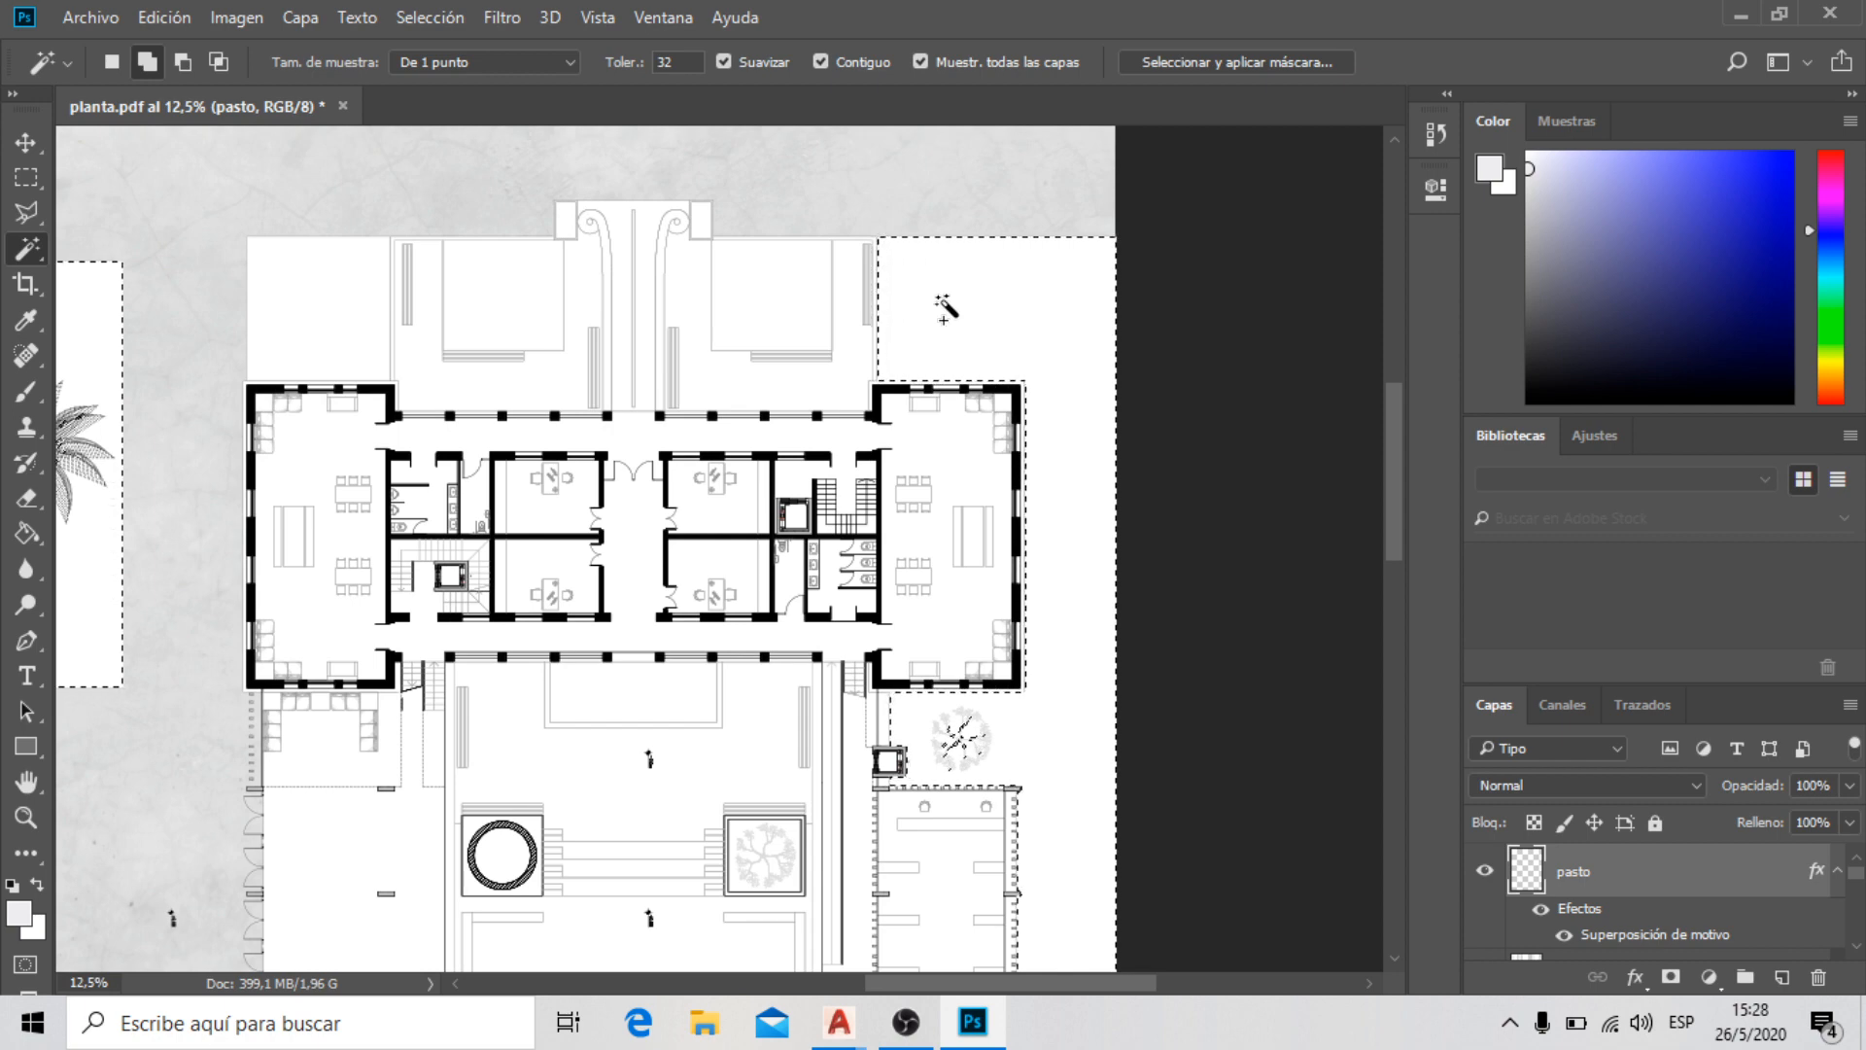
pyautogui.click(304, 311)
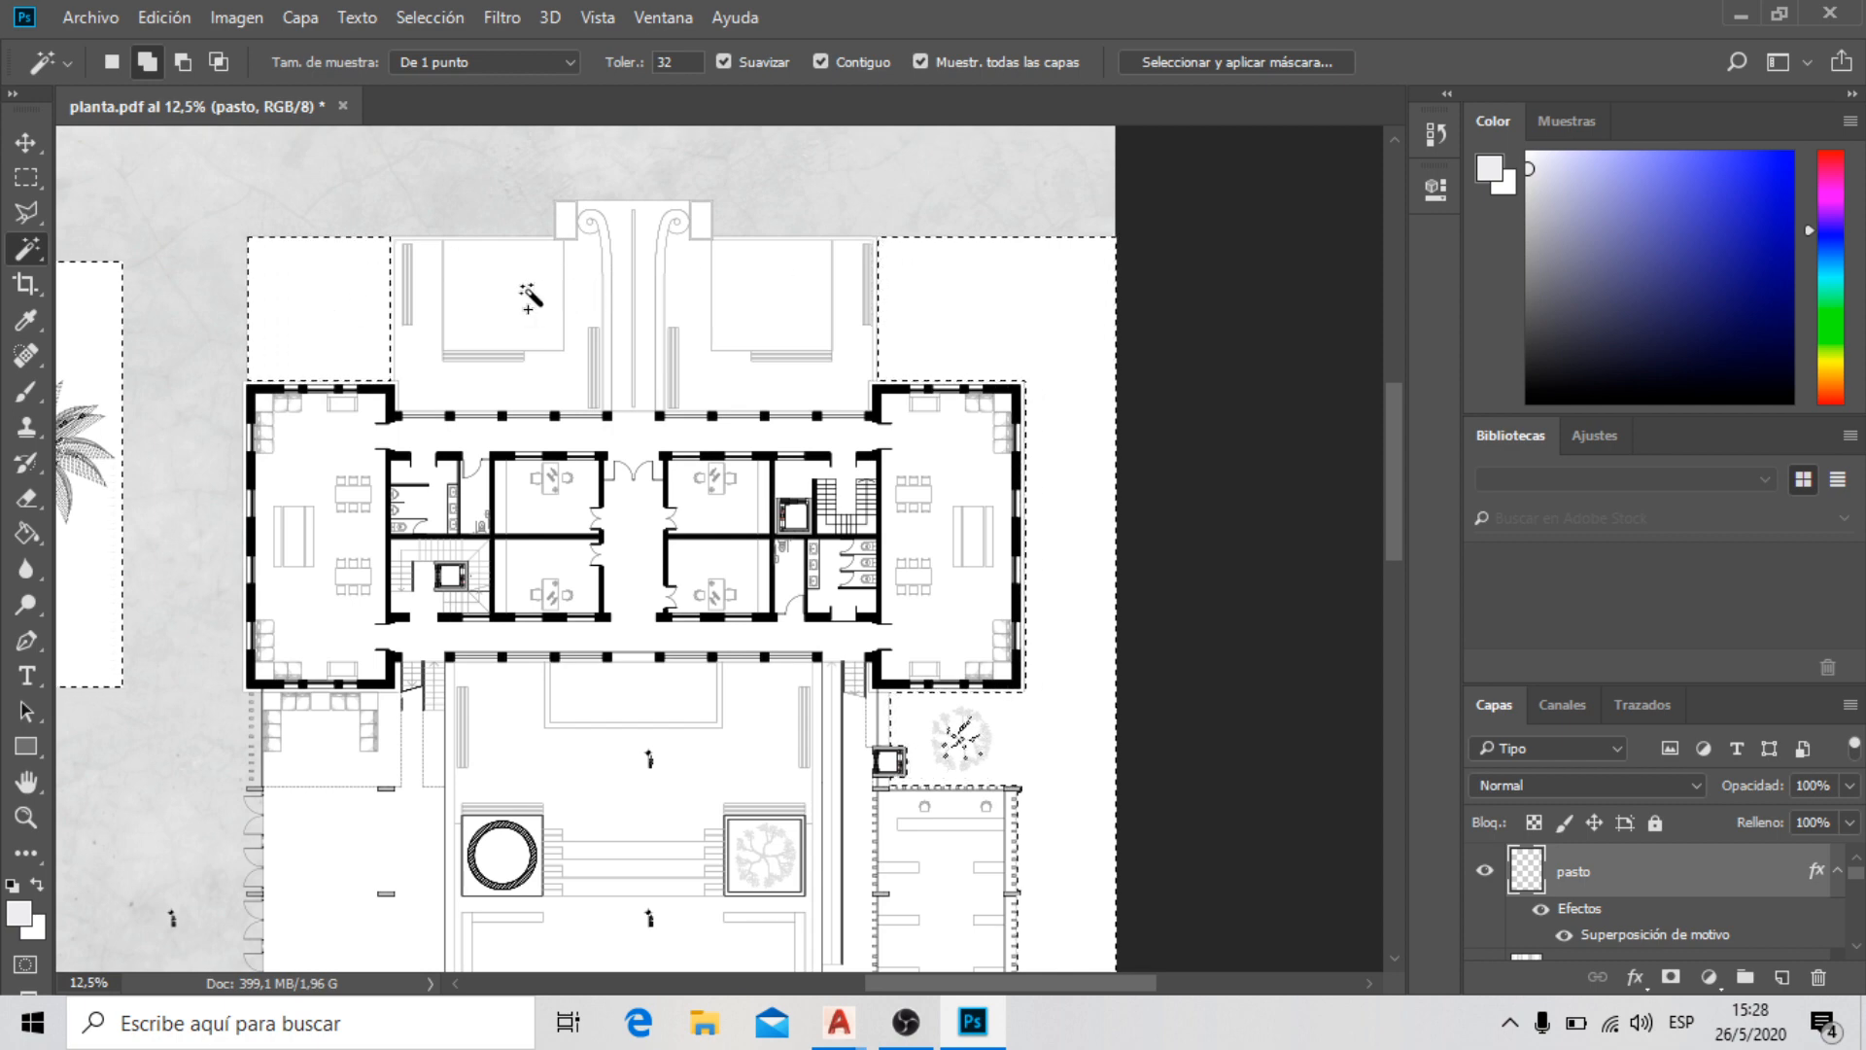
pyautogui.scroll(4, 711, 225)
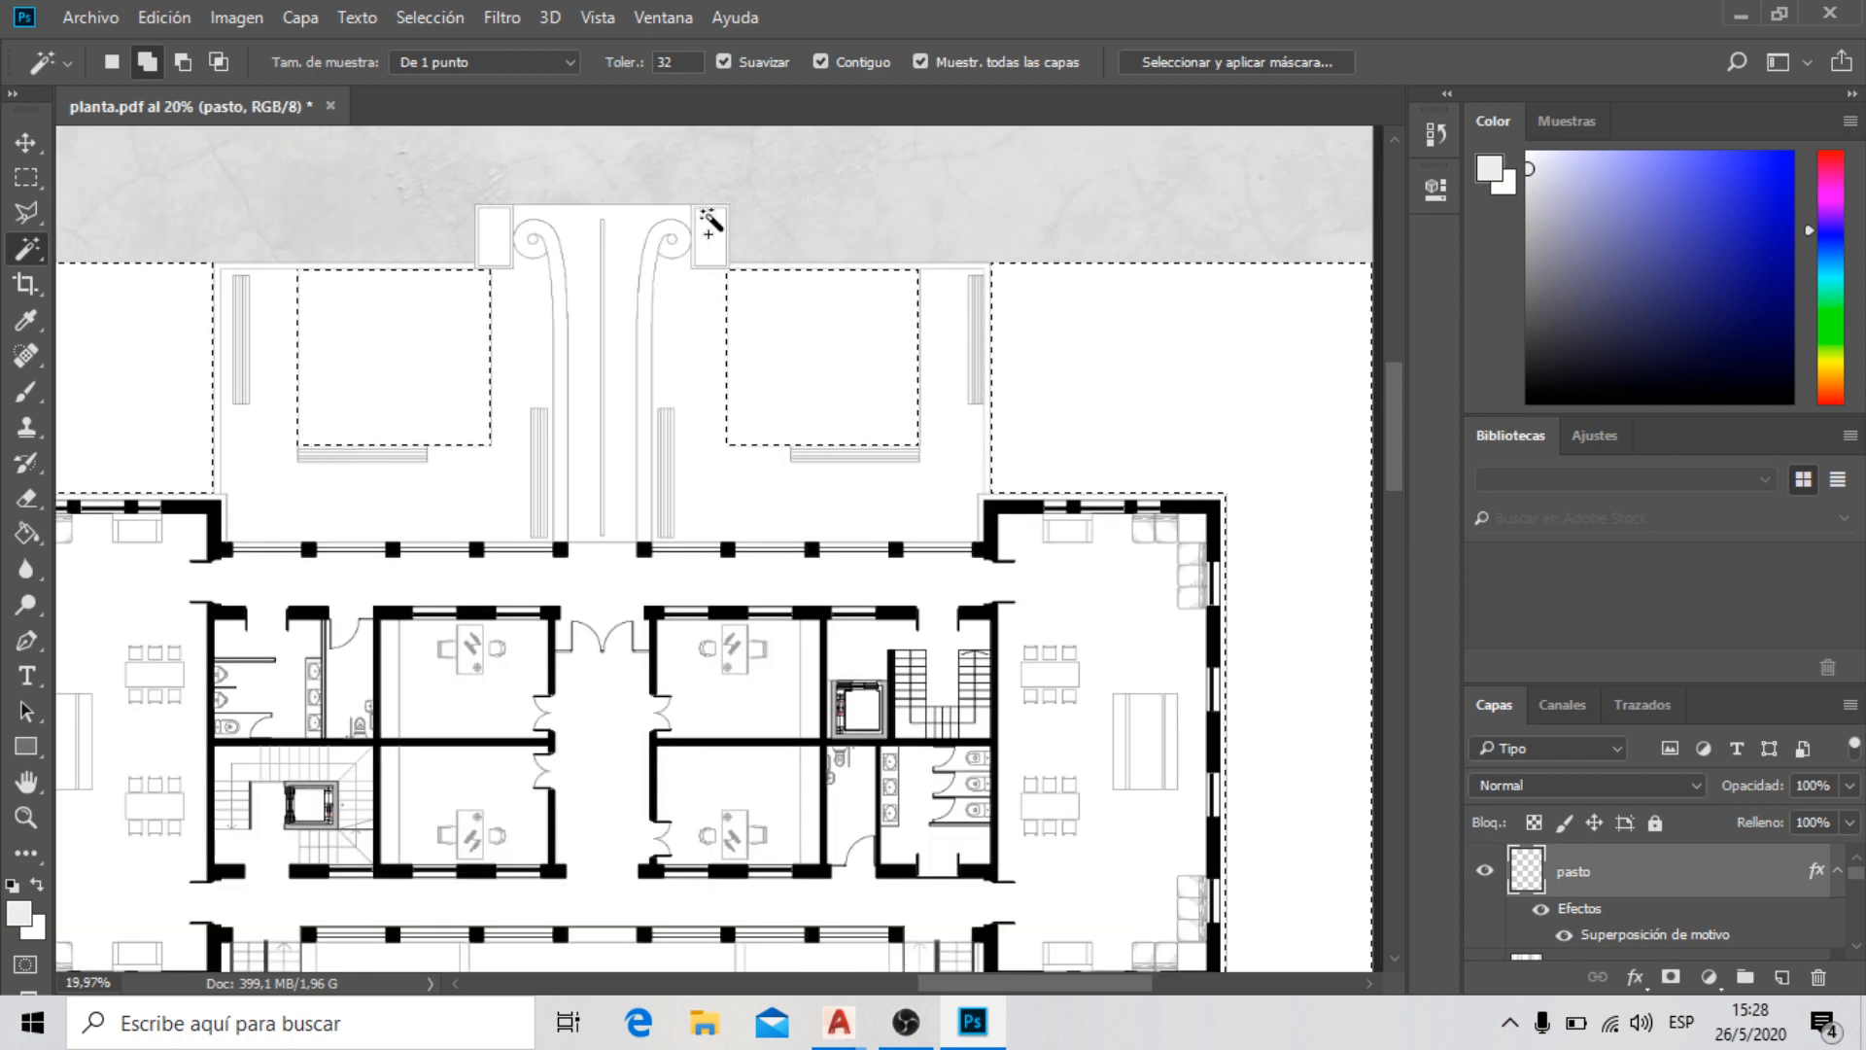
pyautogui.scroll(-8, 705, 243)
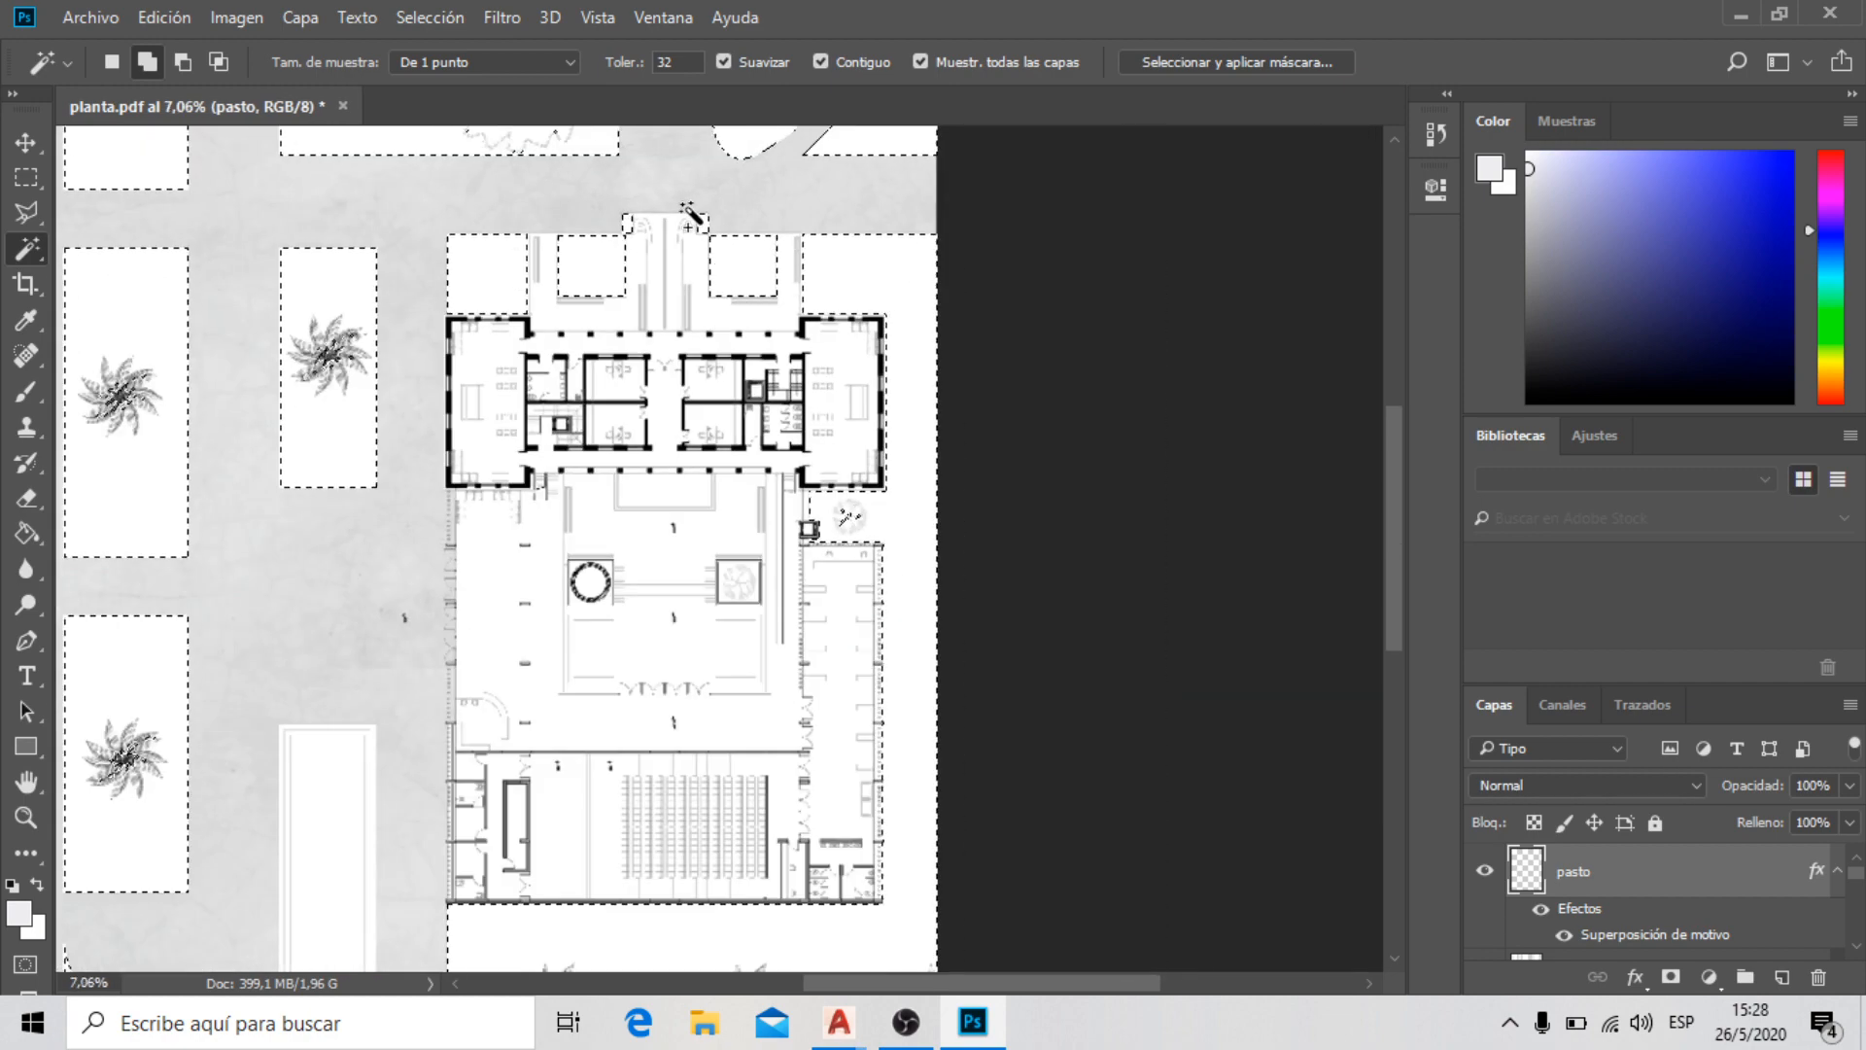
# Fill all the selected planting beds on the pasto layer using the Paint Bucket tool
pyautogui.scroll(2, 467, 637)
pyautogui.scroll(-3, 437, 564)
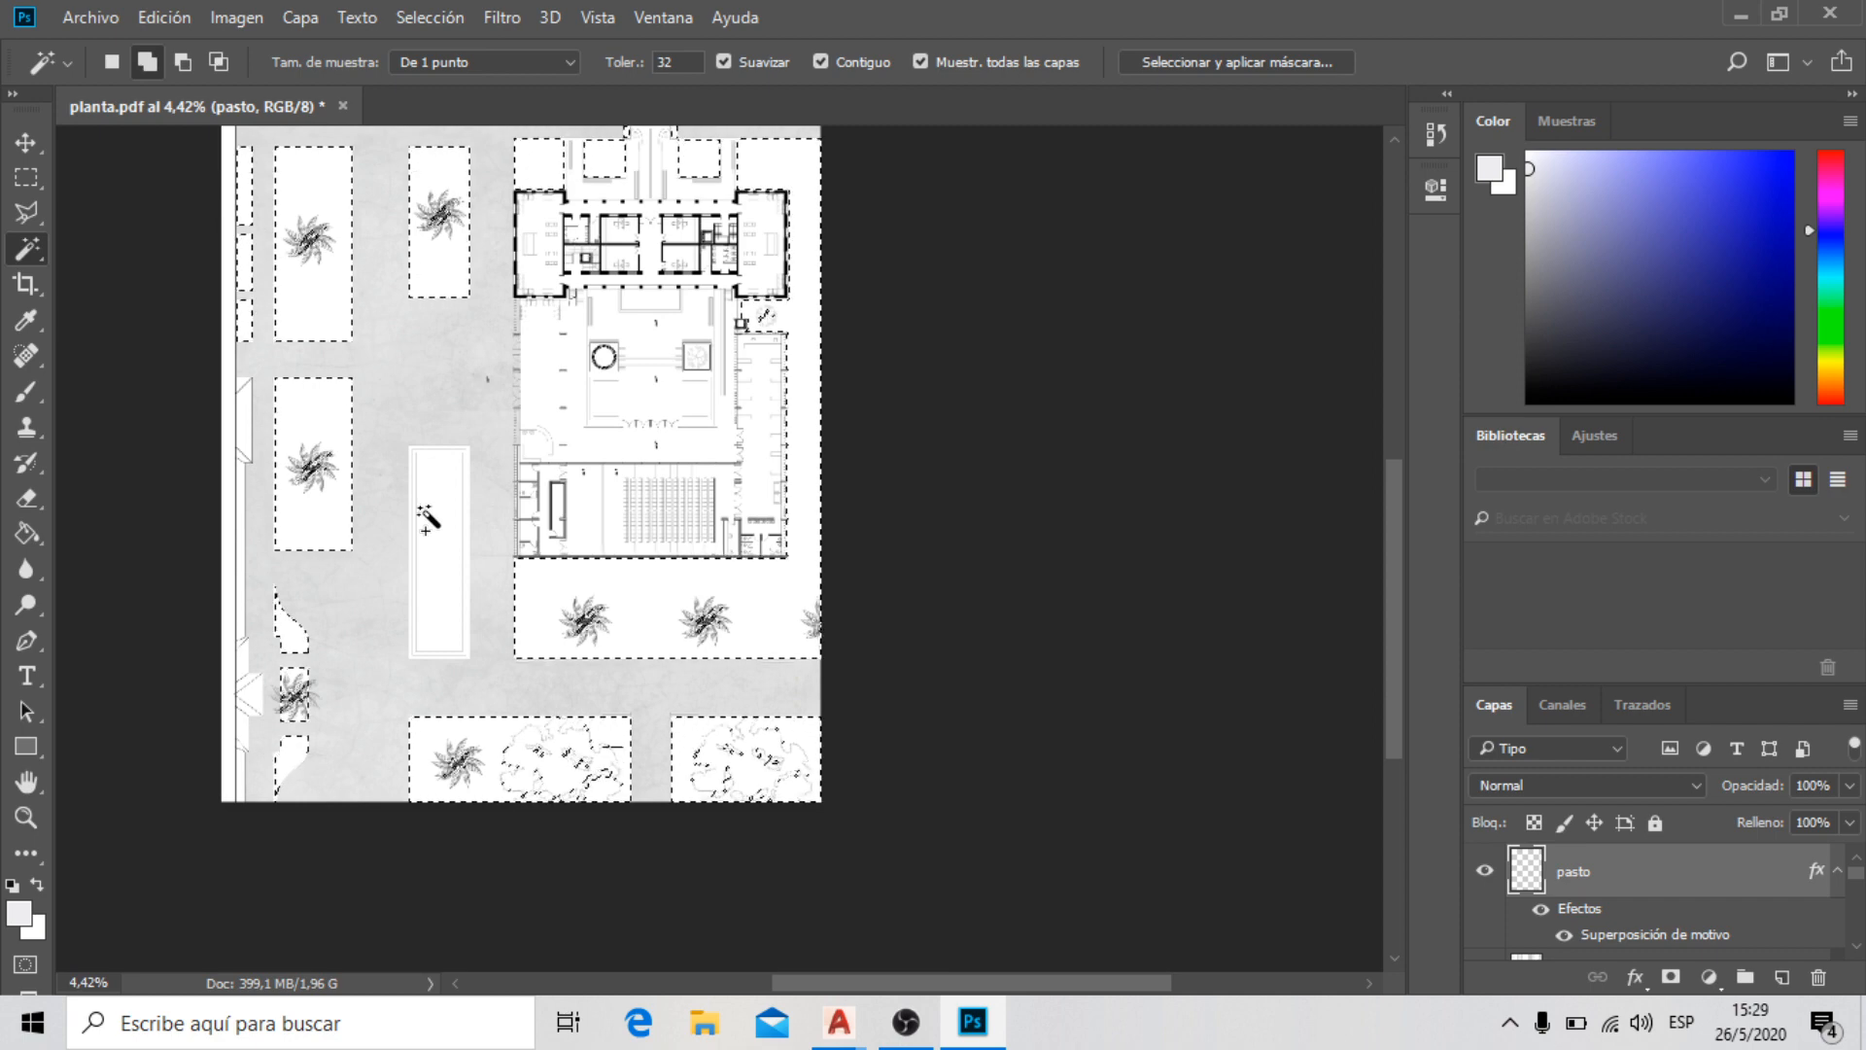
pyautogui.scroll(4, 604, 342)
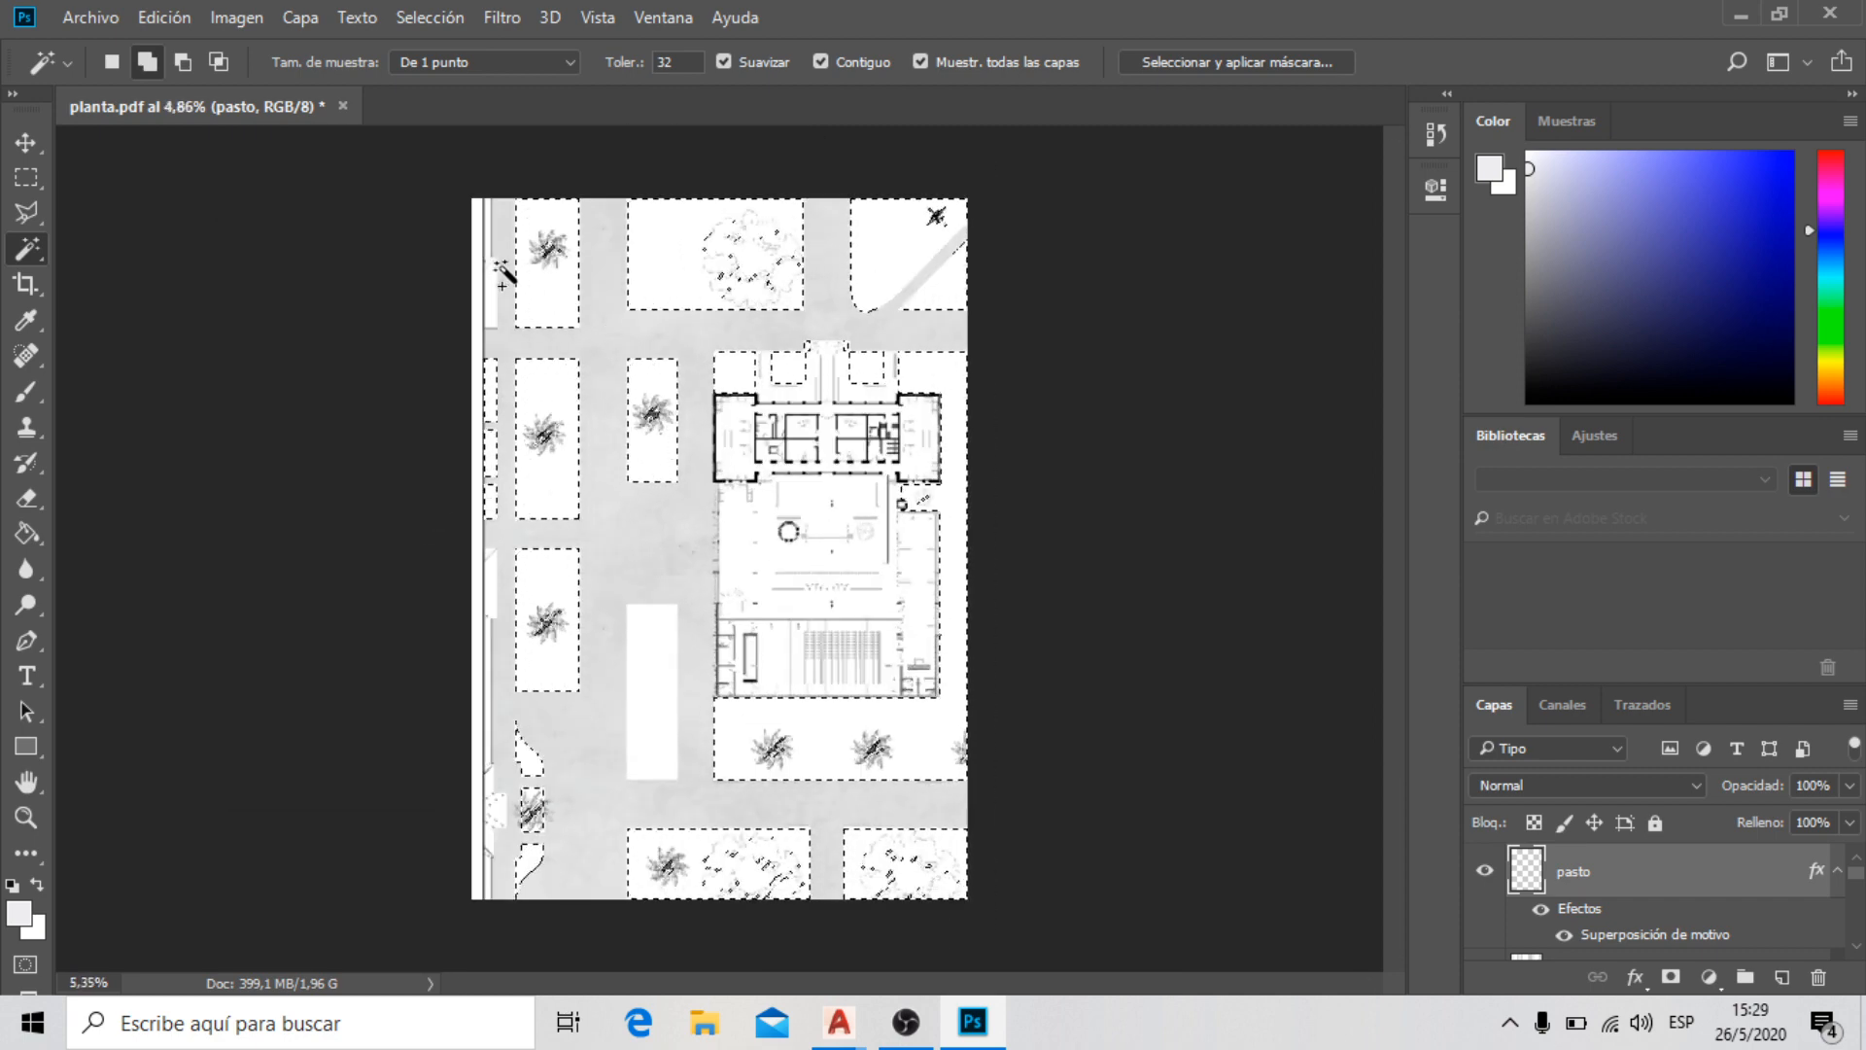
pyautogui.scroll(-2, 502, 272)
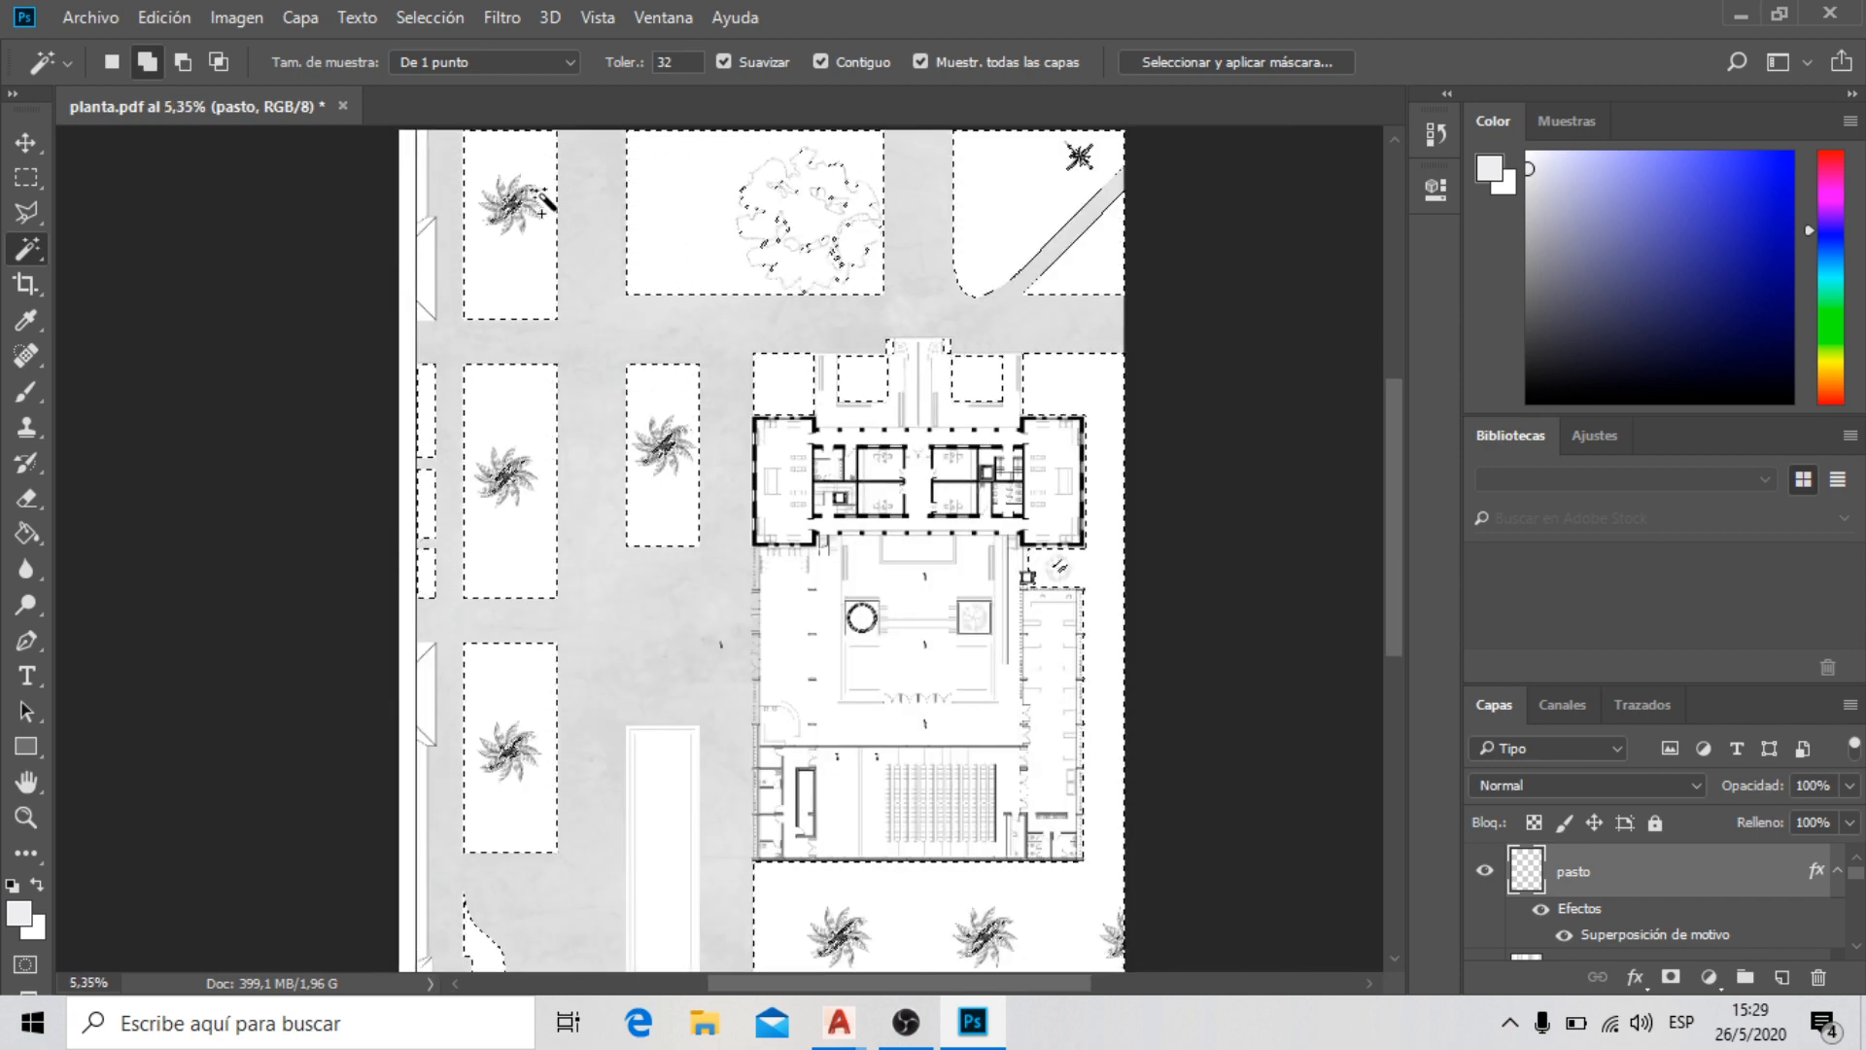
pyautogui.click(26, 533)
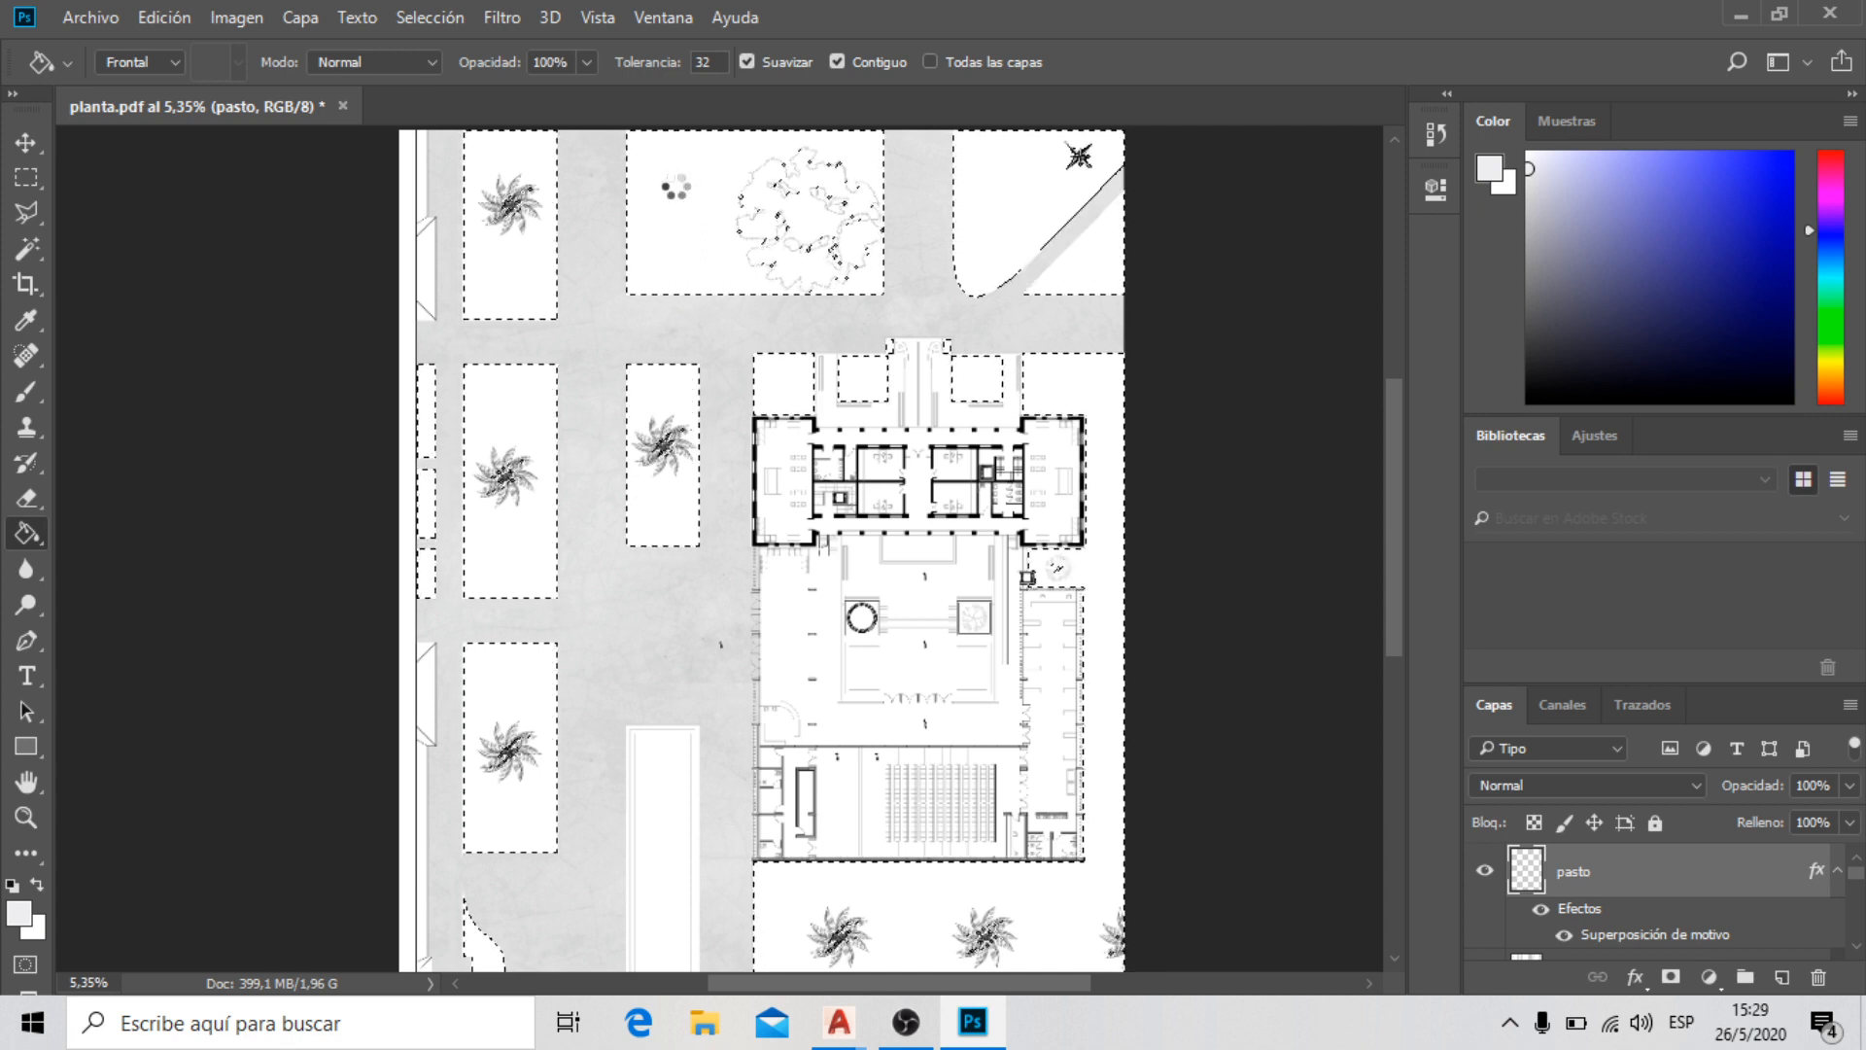
pyautogui.click(682, 199)
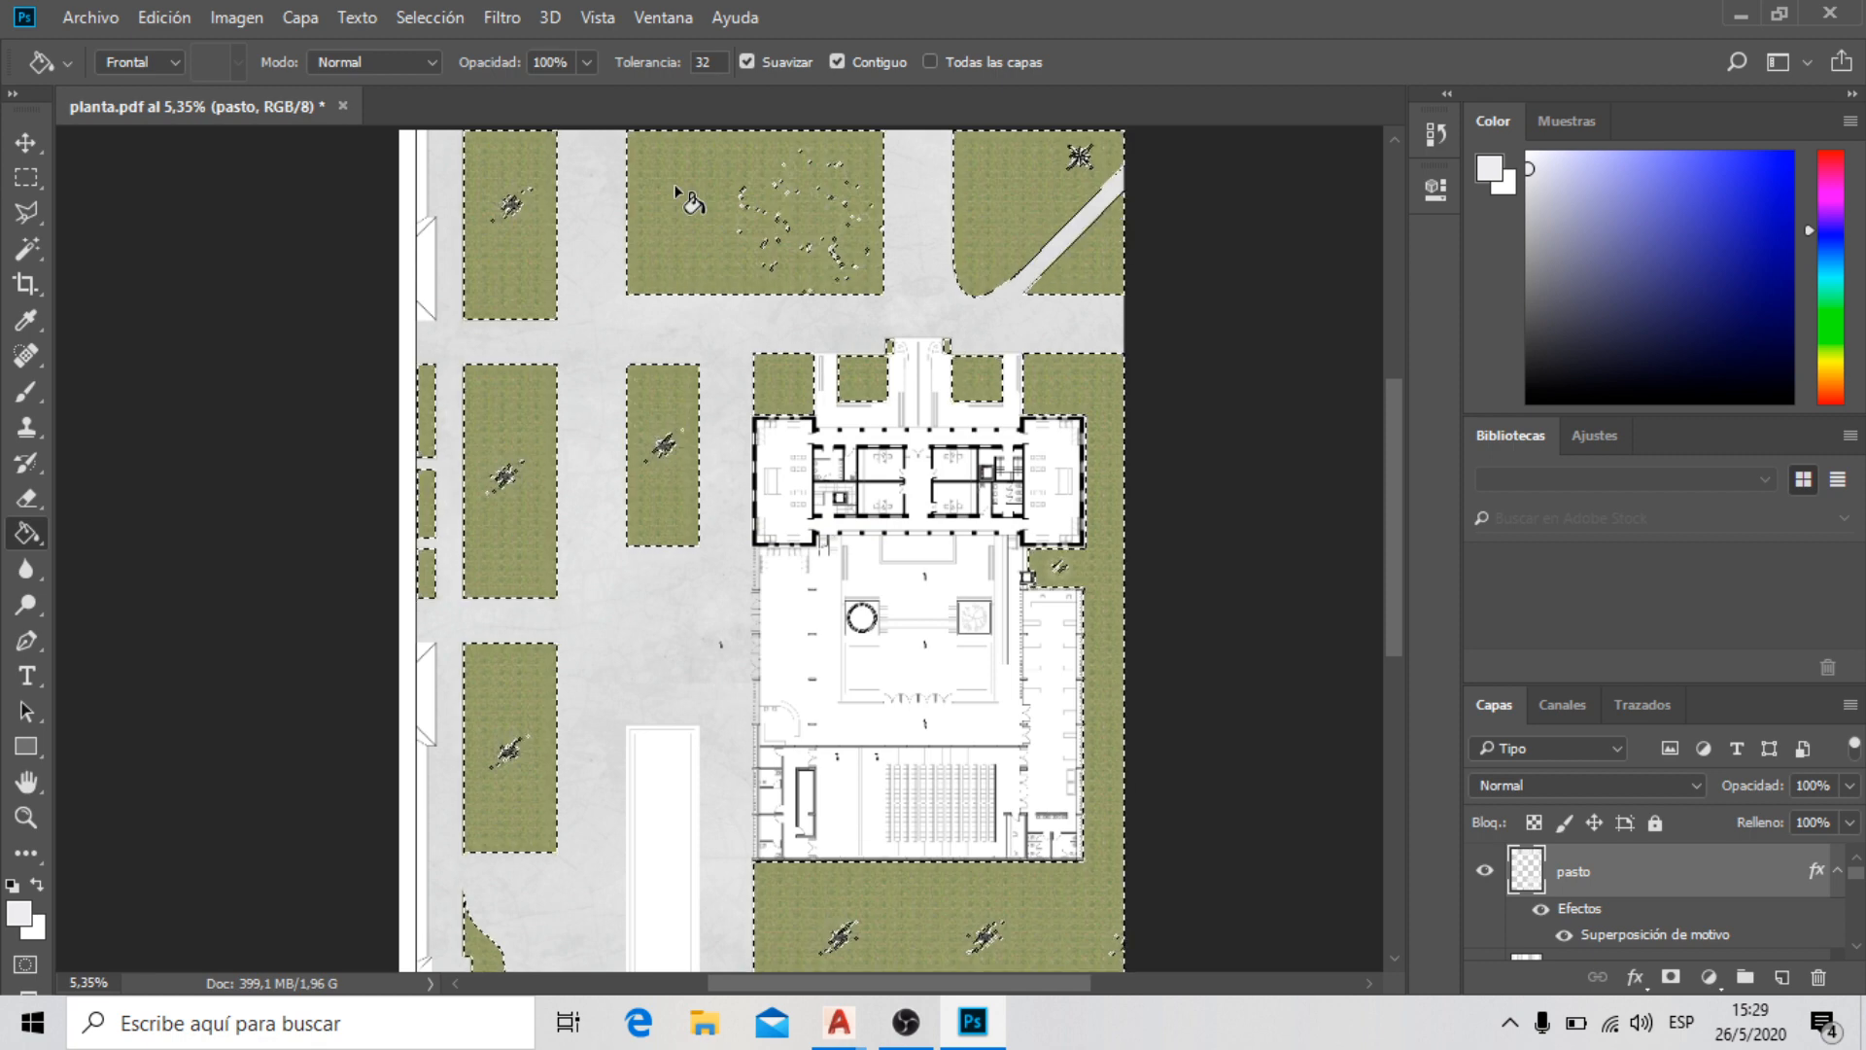
# Examine the grass texture and its repetition in the filled beds, including around the palm drawings
pyautogui.scroll(8, 622, 419)
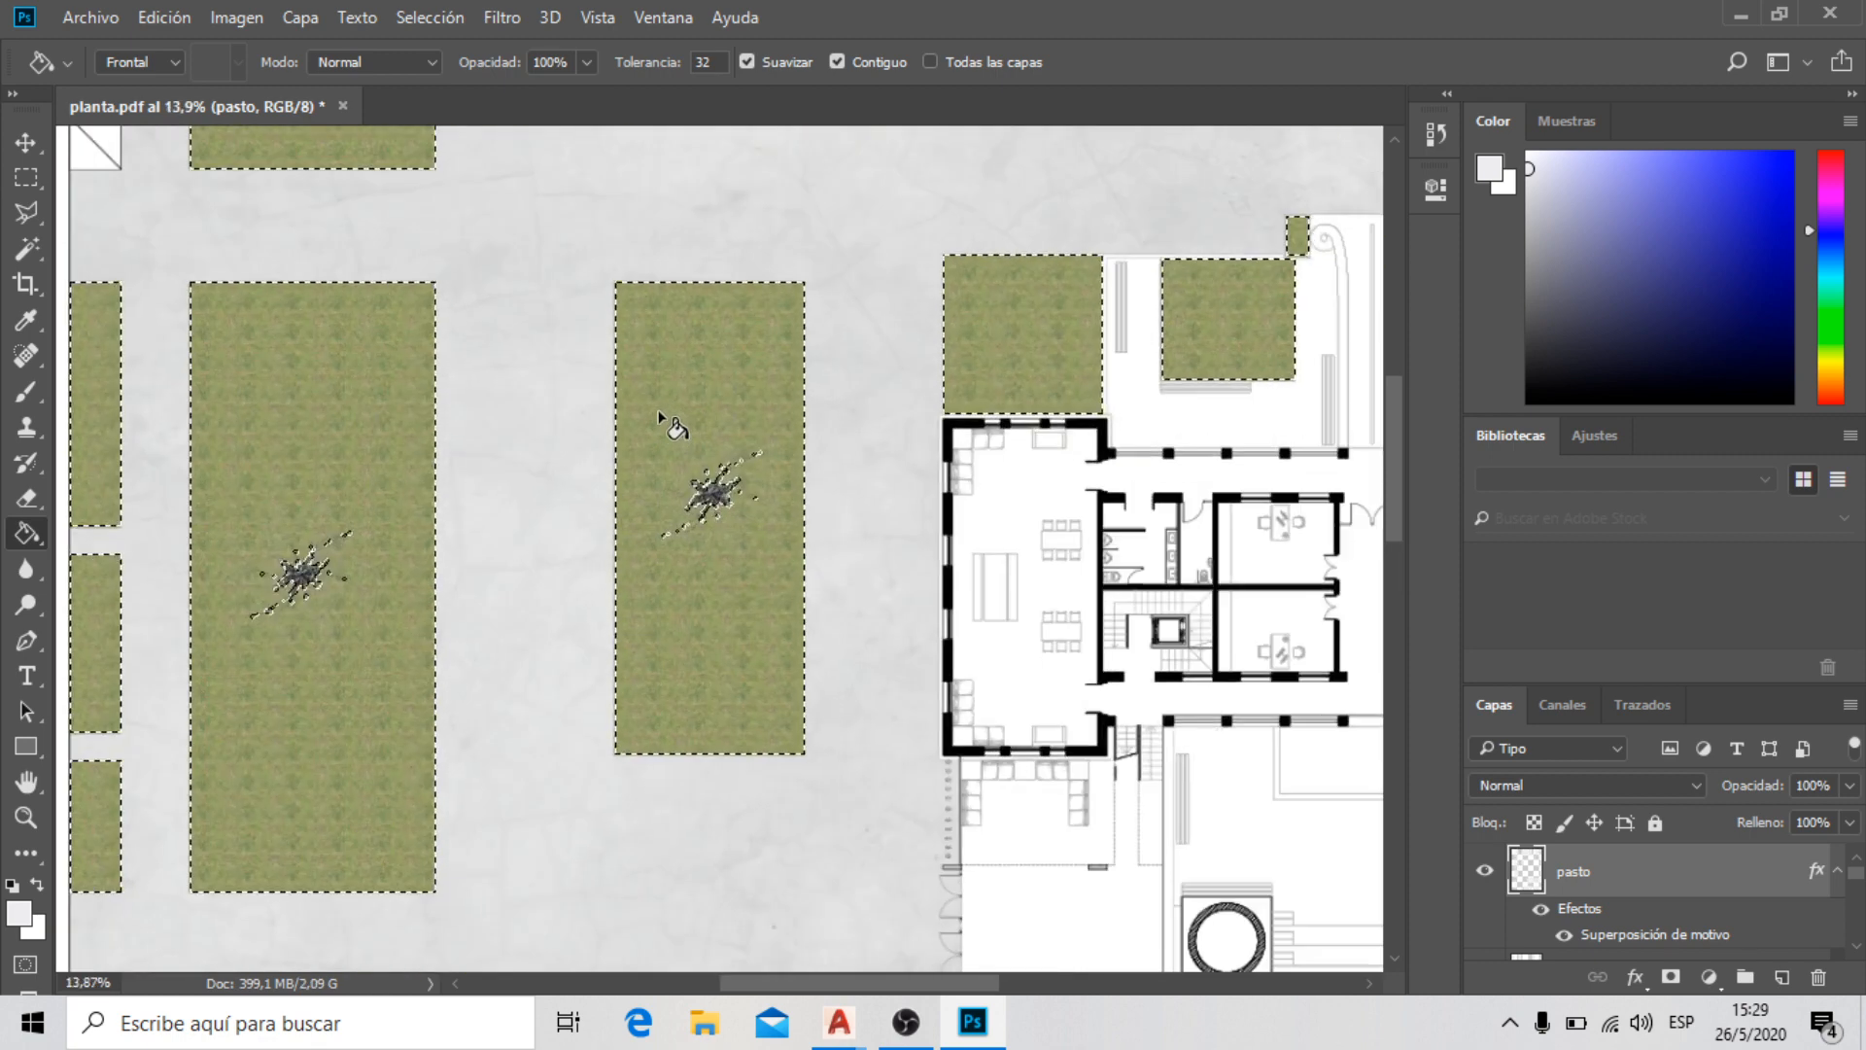
pyautogui.scroll(2, 720, 333)
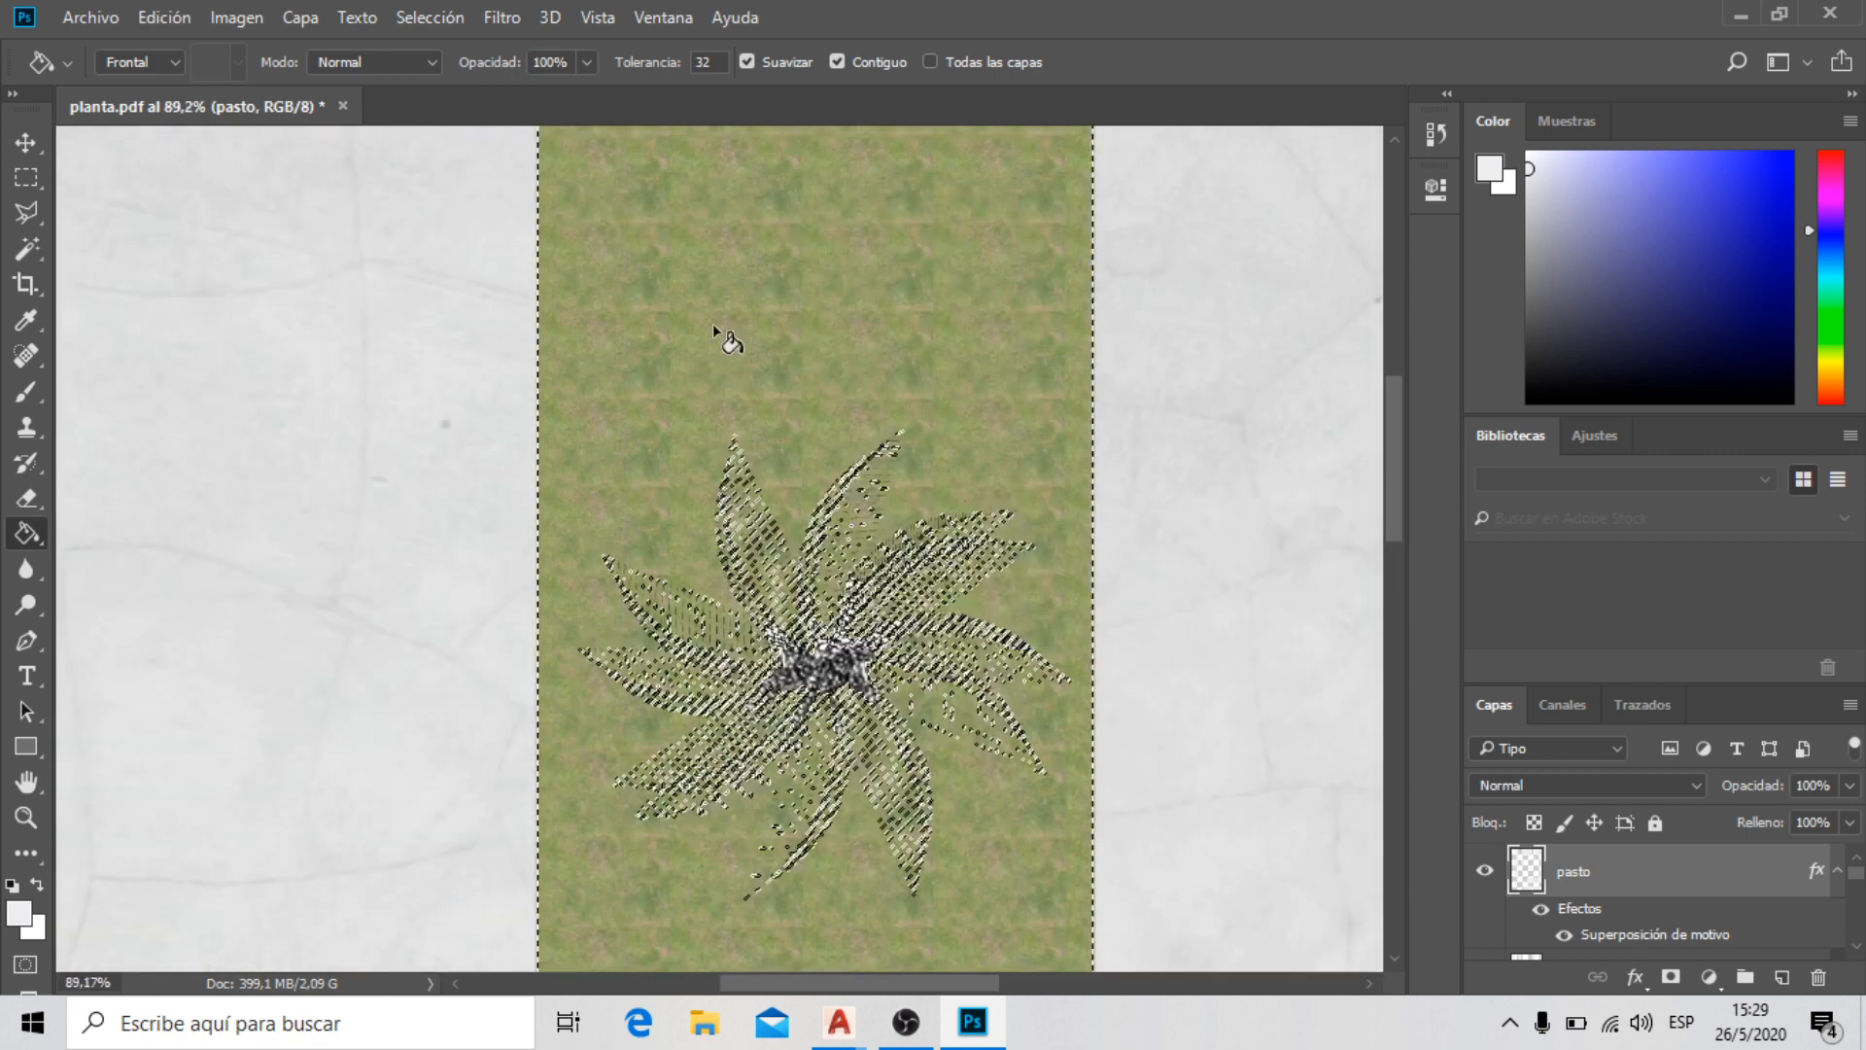
pyautogui.scroll(-4, 715, 272)
pyautogui.scroll(-3, 713, 268)
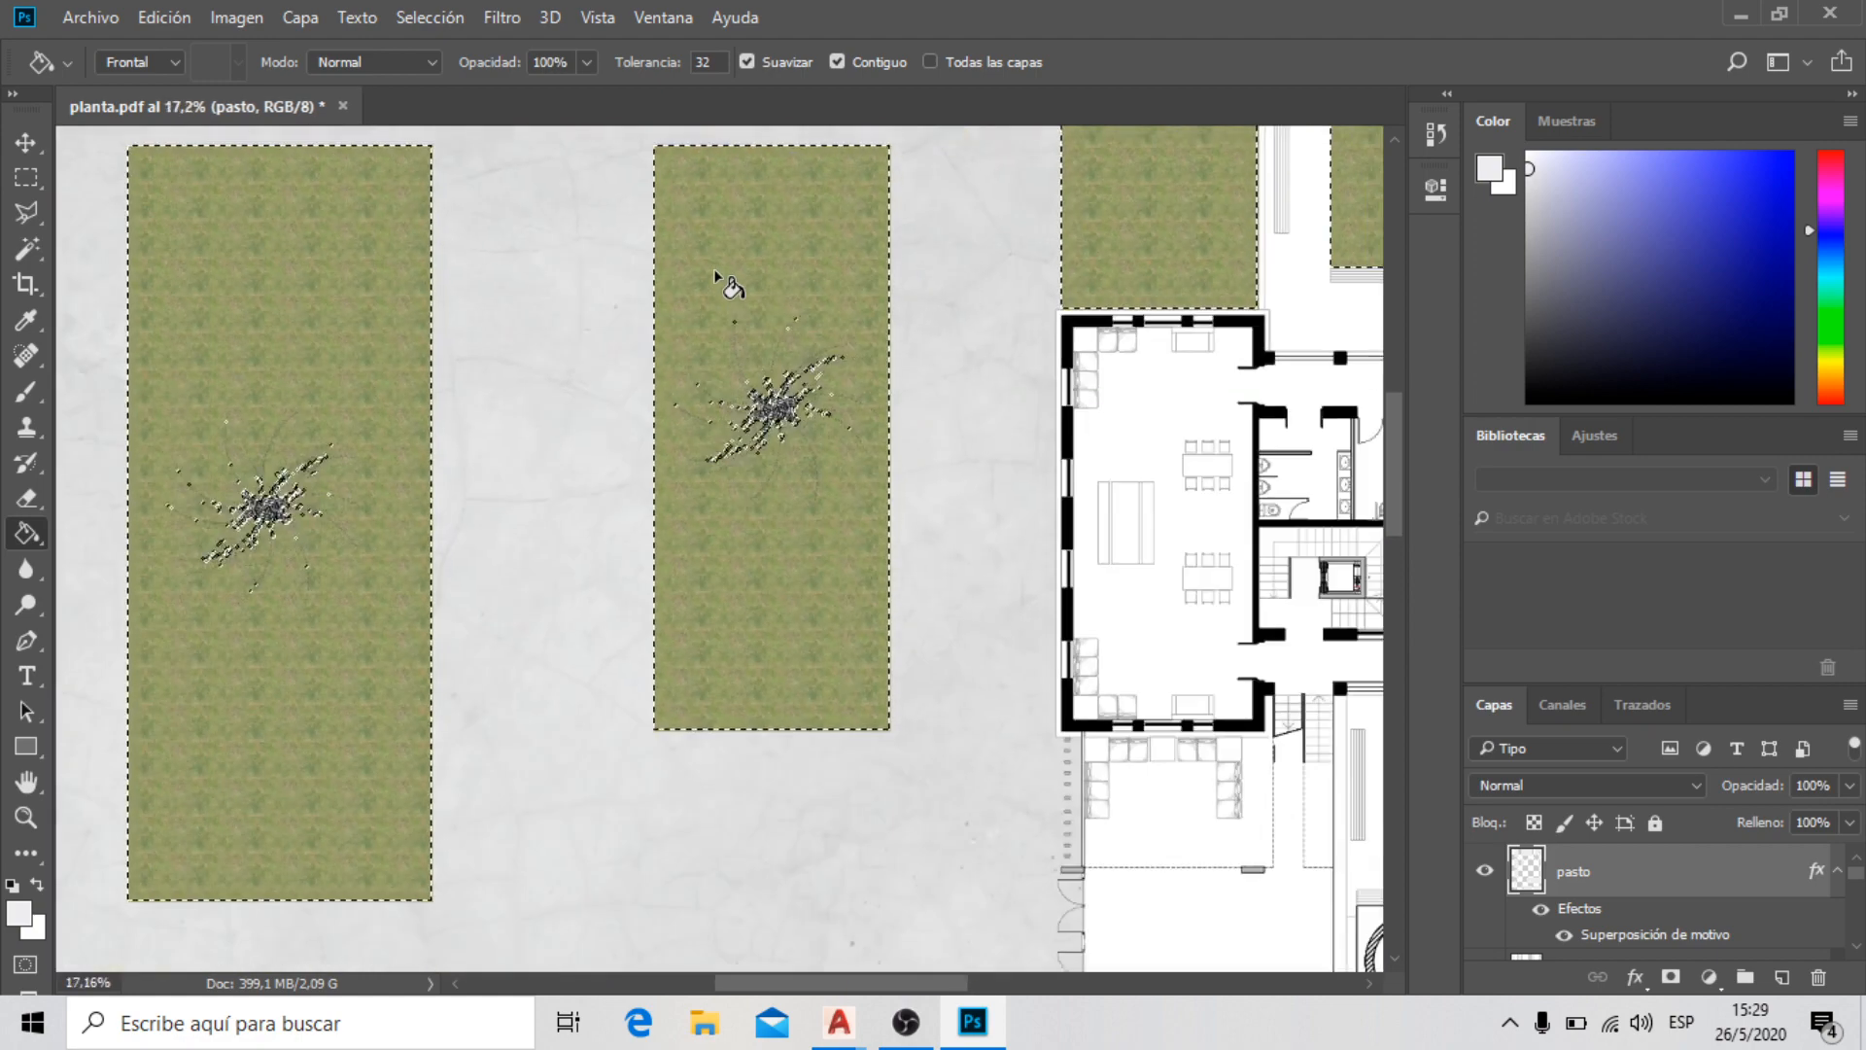
pyautogui.scroll(1, 699, 245)
pyautogui.scroll(-1, 697, 242)
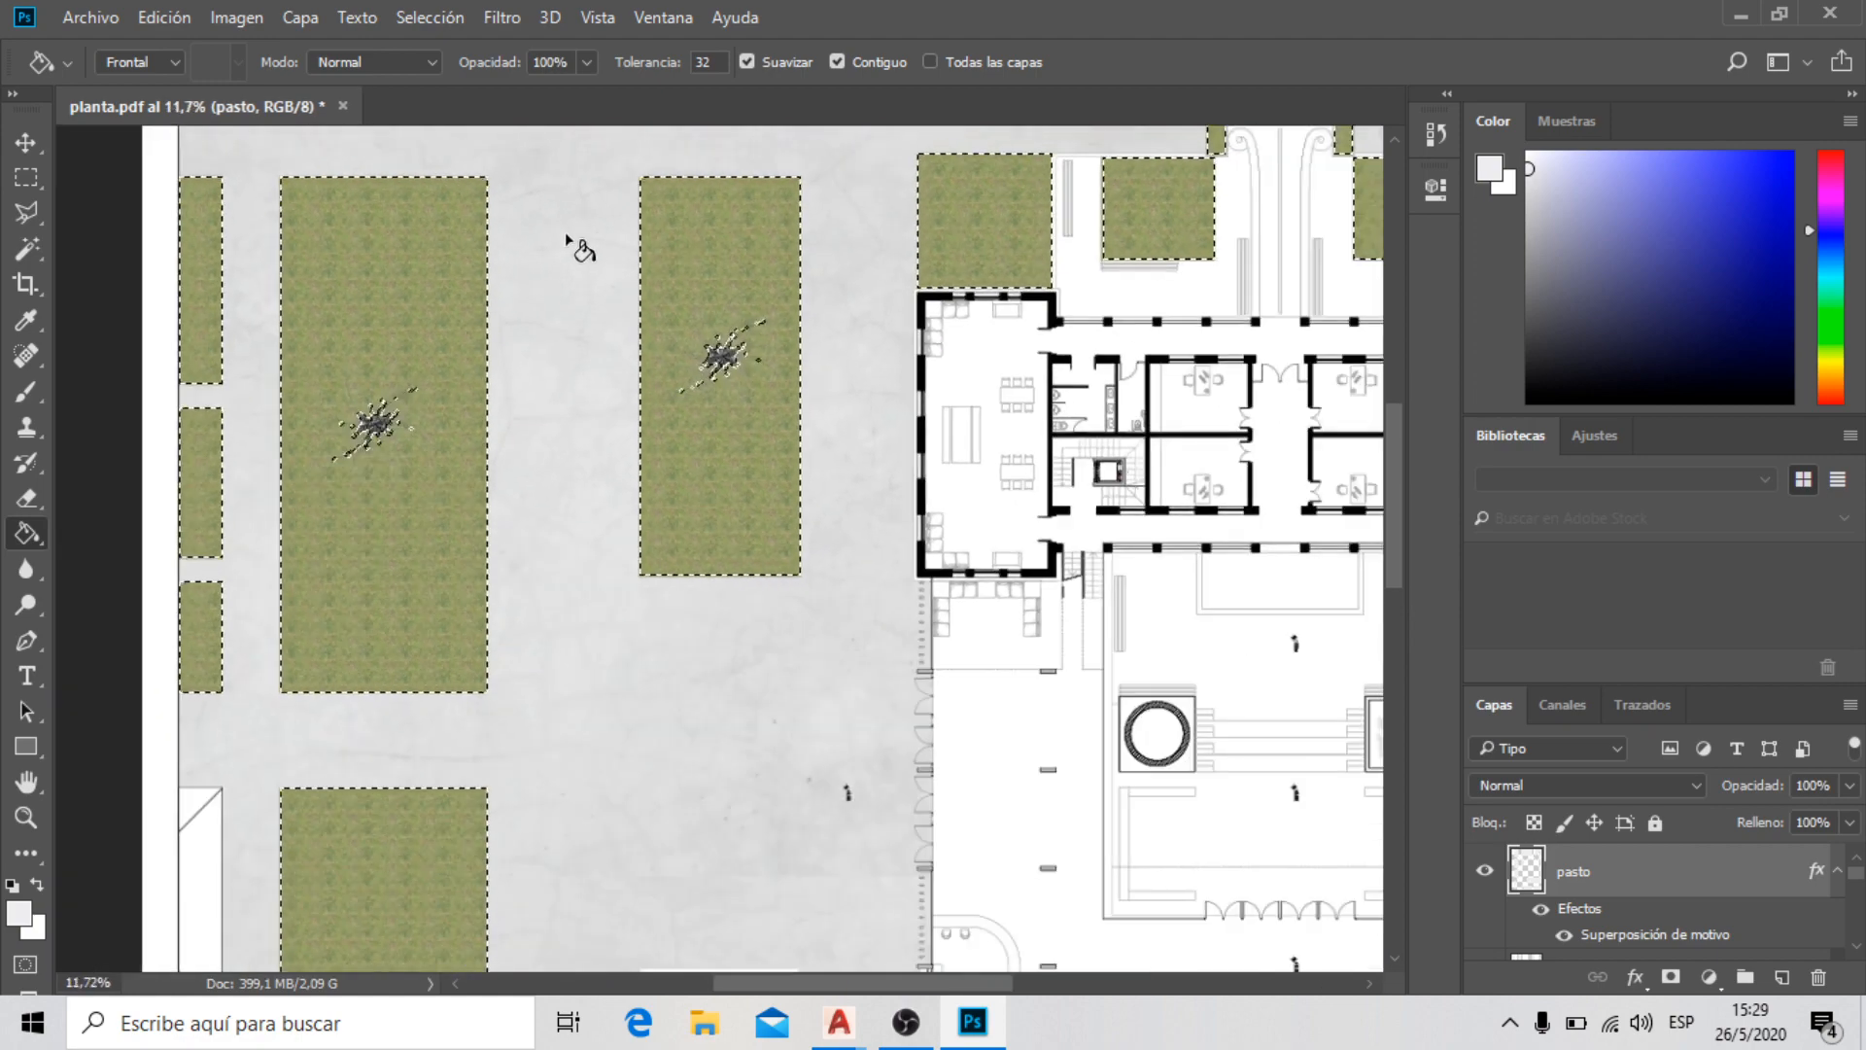
pyautogui.scroll(-3, 786, 291)
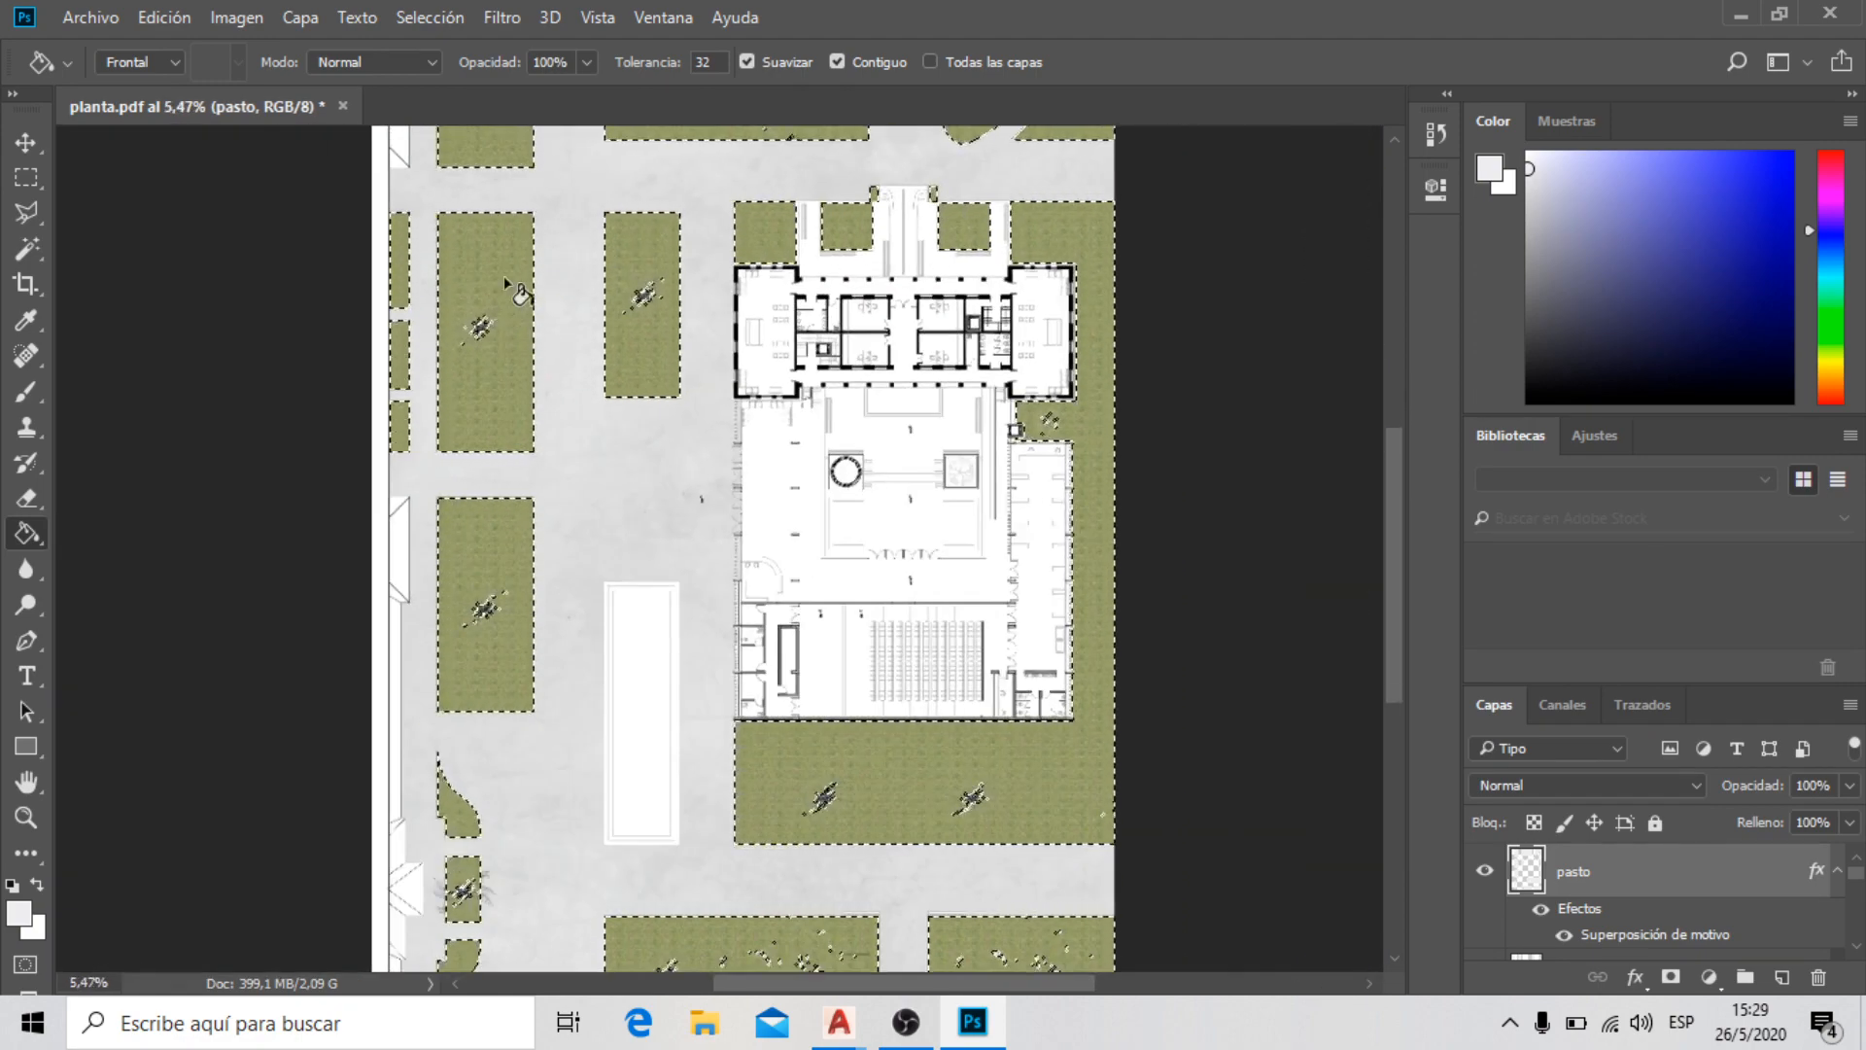
pyautogui.scroll(3, 503, 258)
pyautogui.scroll(4, 460, 228)
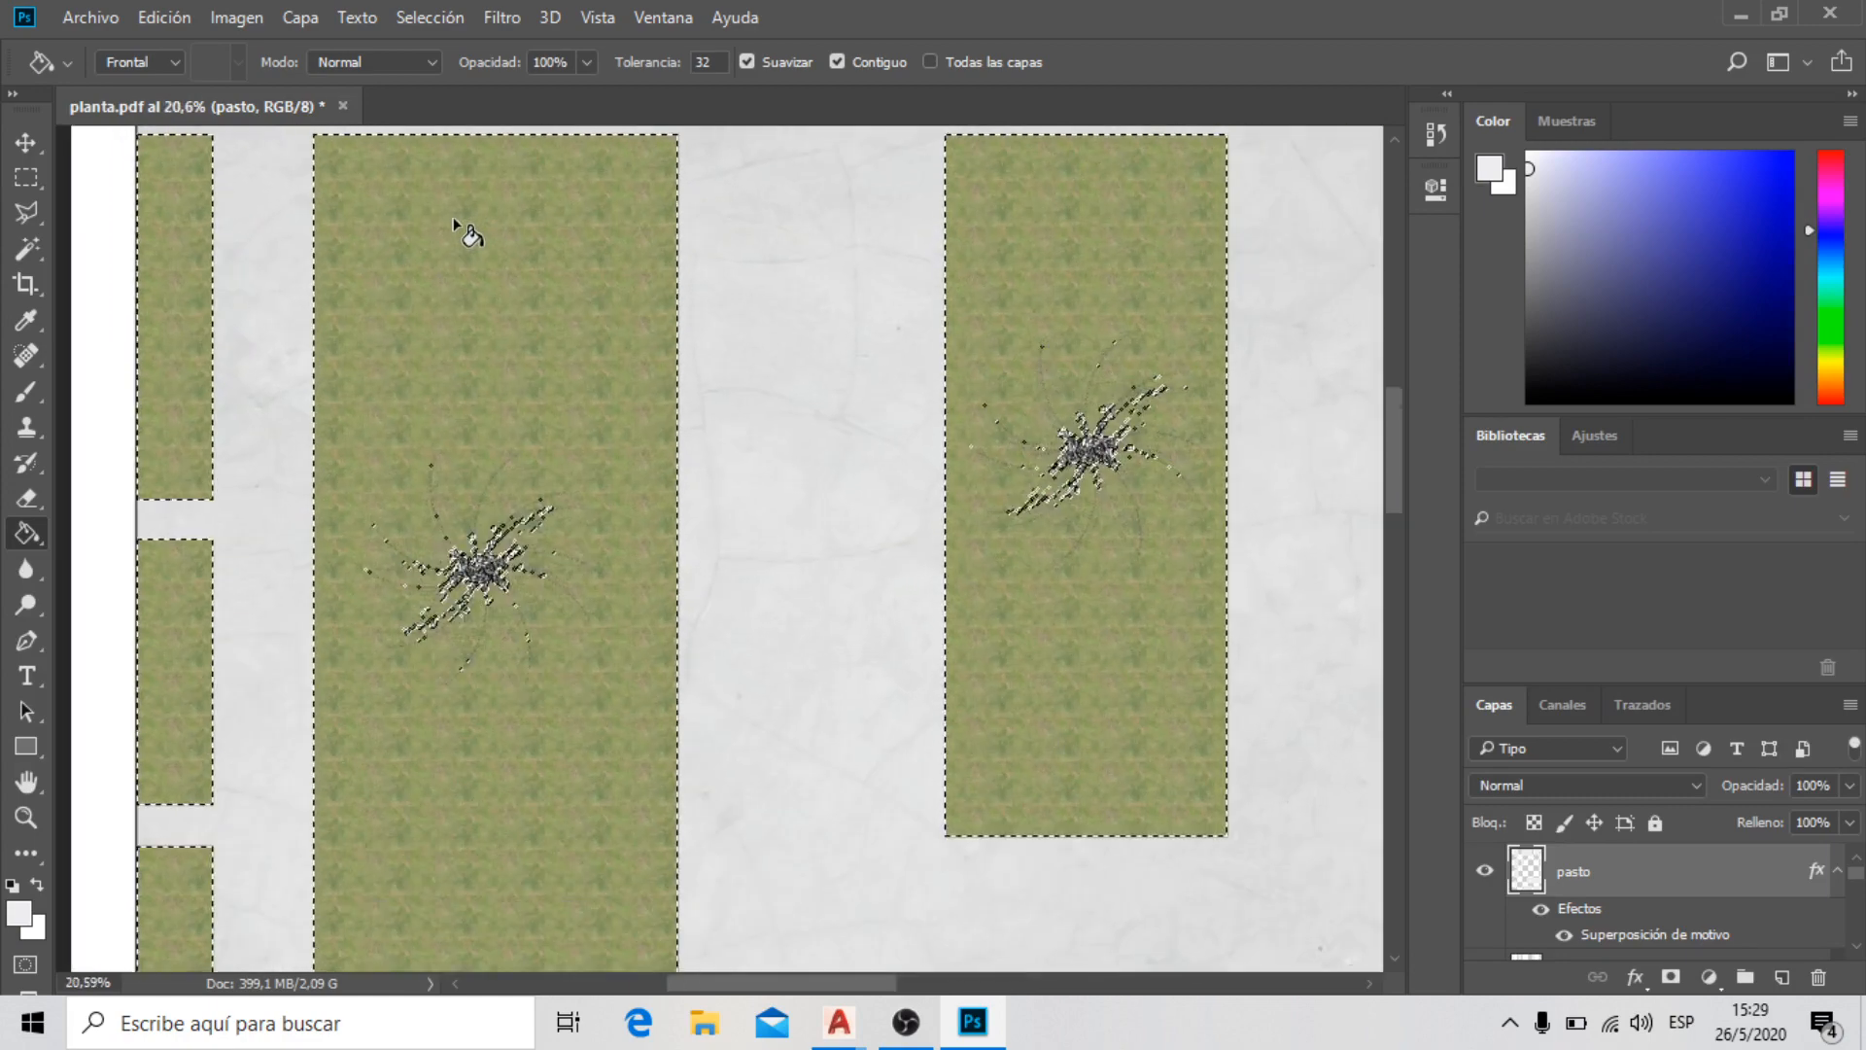
pyautogui.scroll(-2, 457, 230)
pyautogui.scroll(-1, 453, 219)
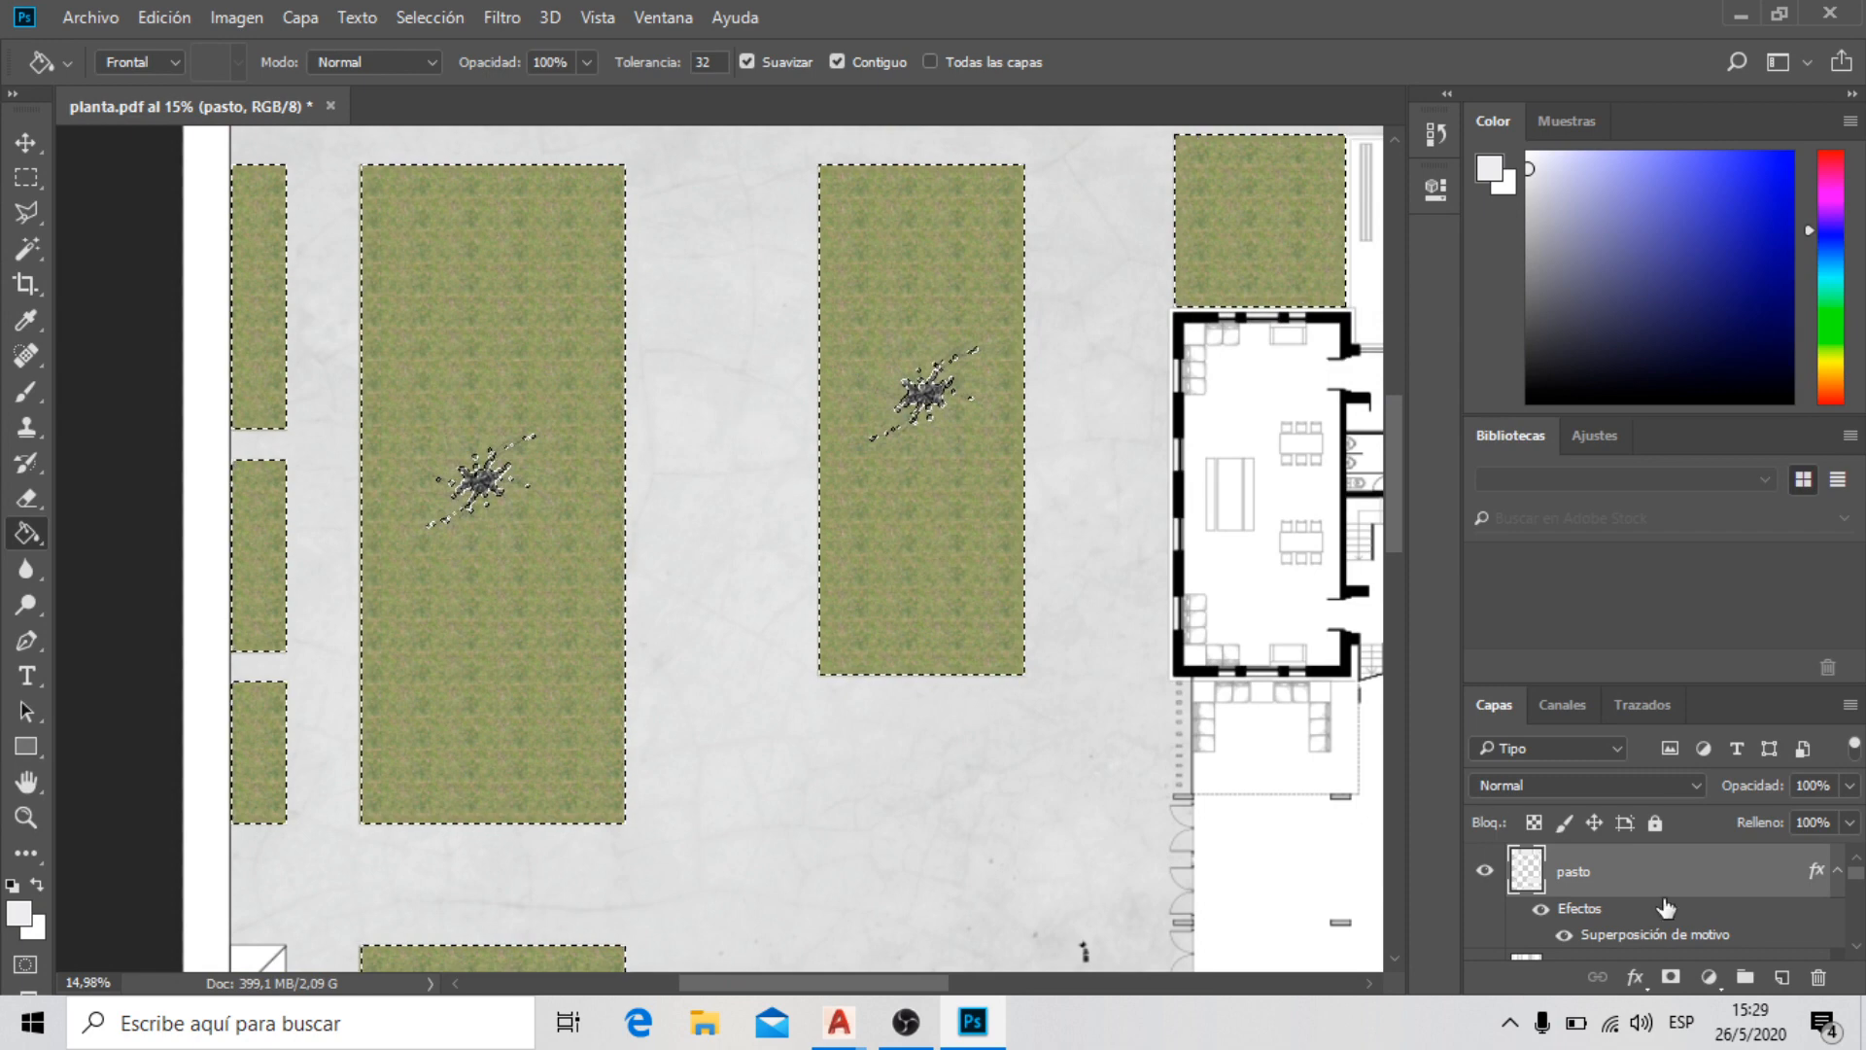
# Deselect the planting beds and set the pasto layer's pattern overlay scale to 50%
pyautogui.click(432, 18)
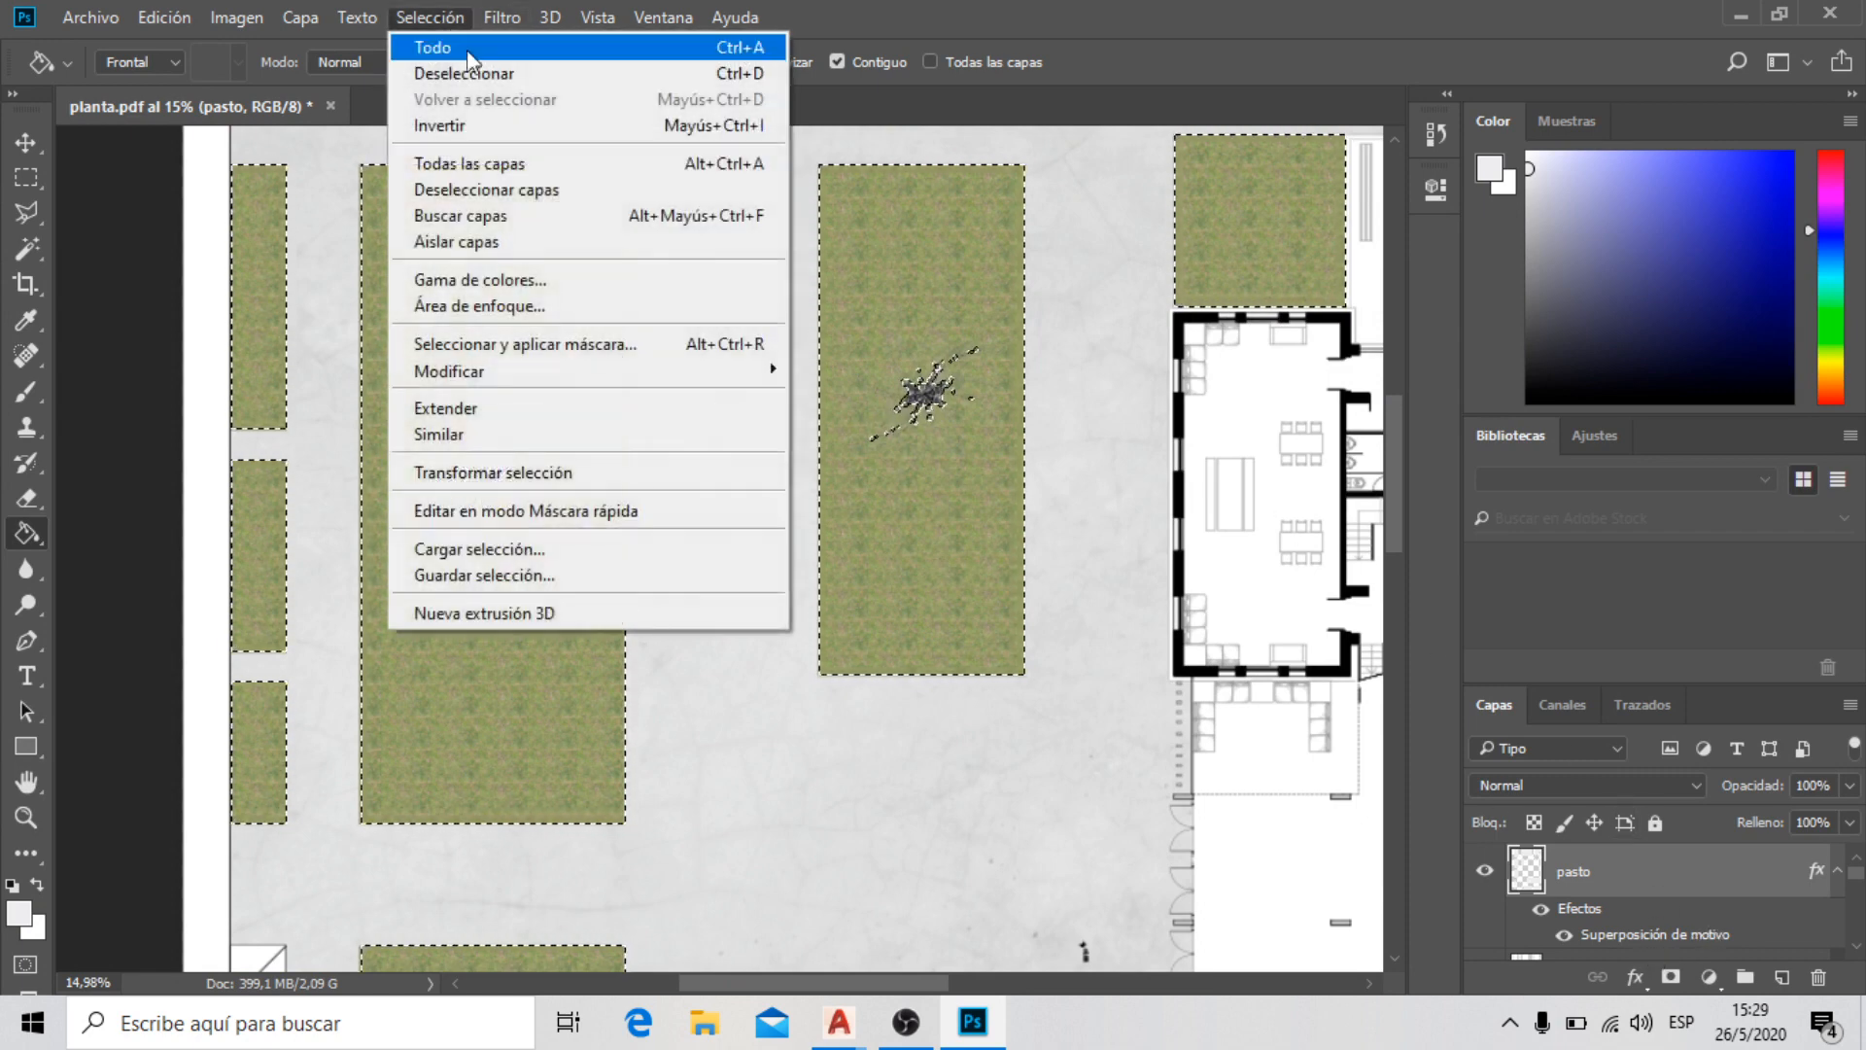
pyautogui.click(509, 70)
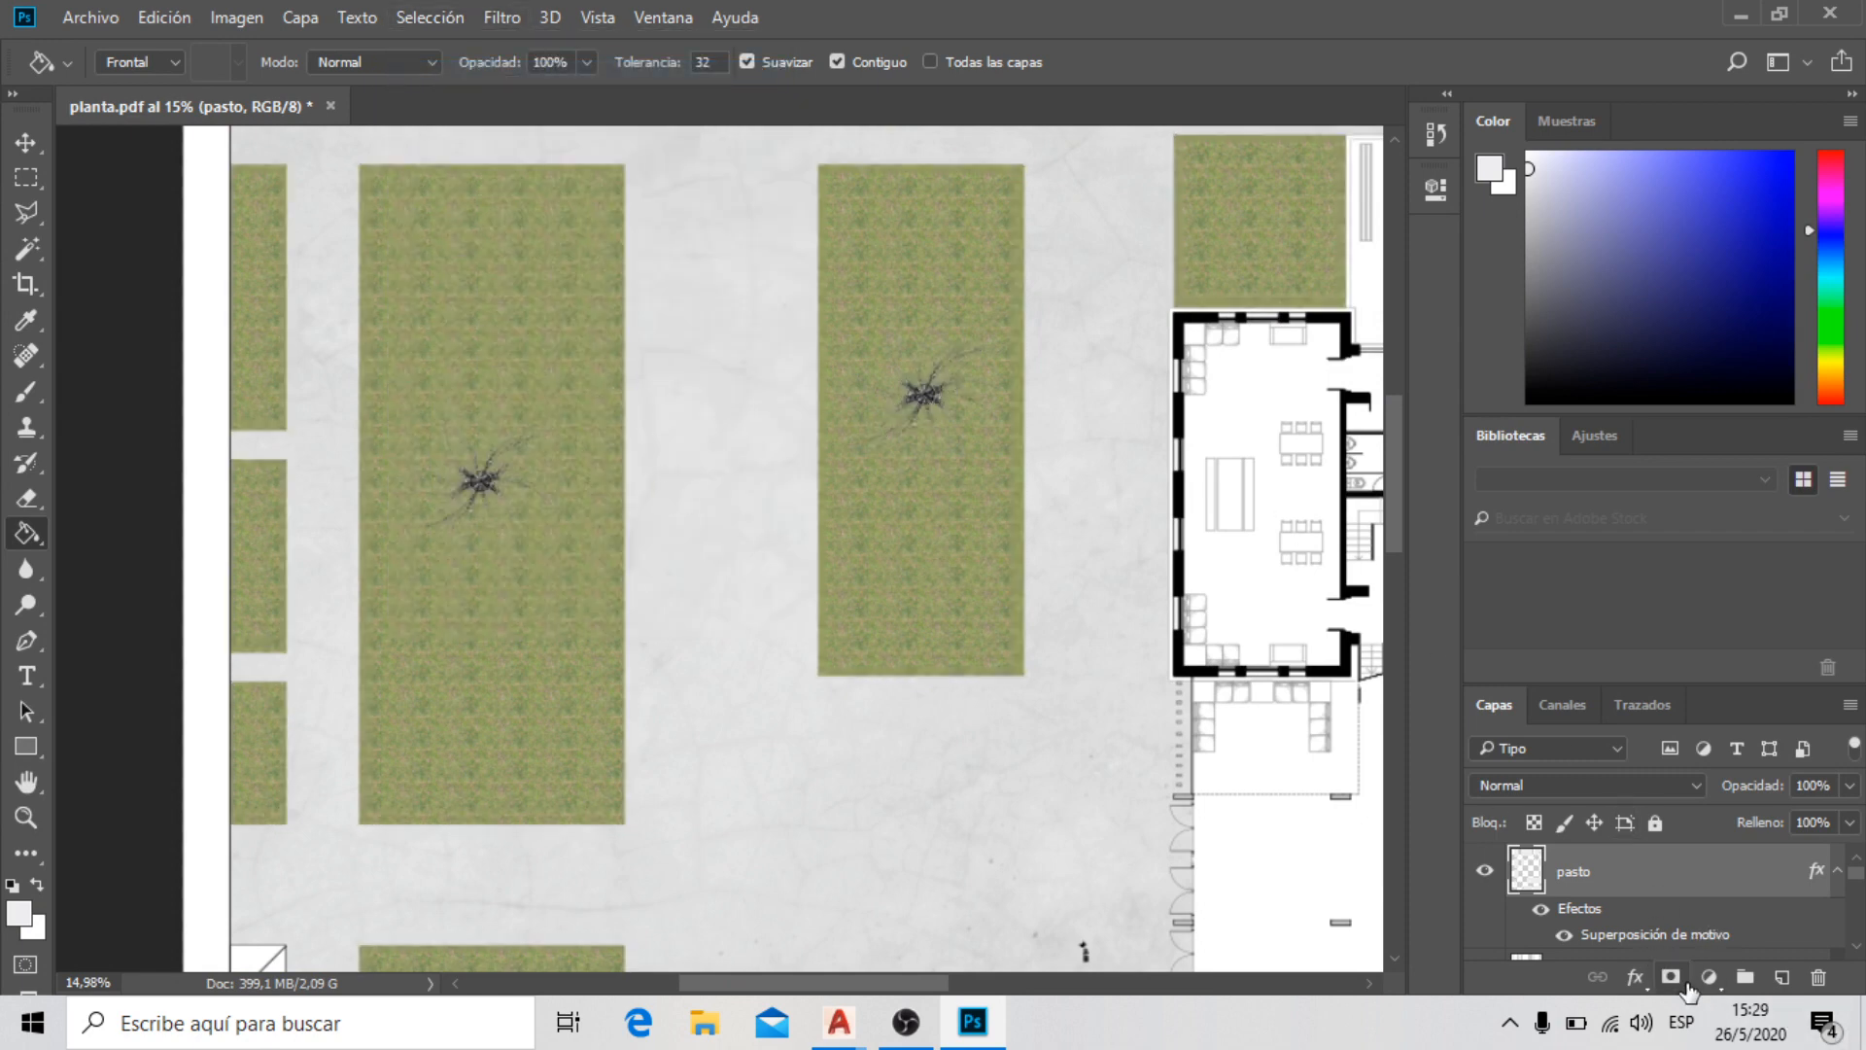
pyautogui.click(1640, 979)
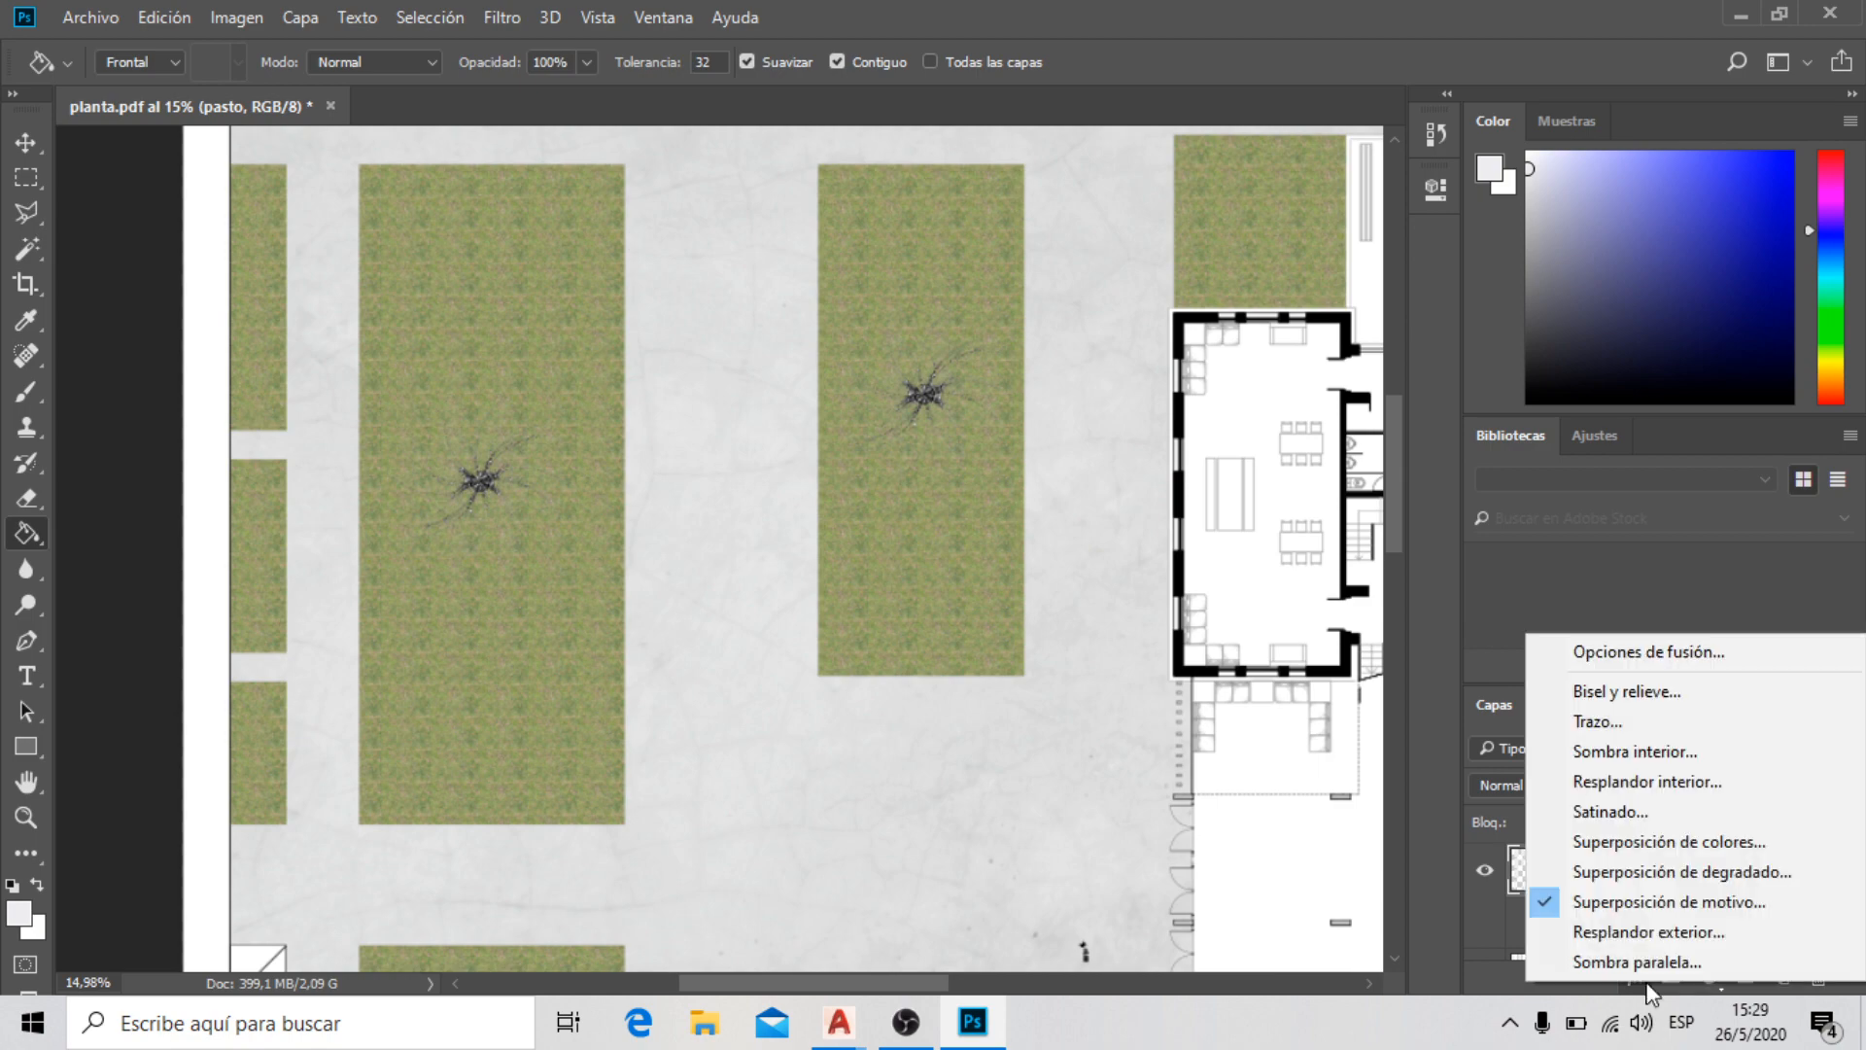
pyautogui.click(1608, 898)
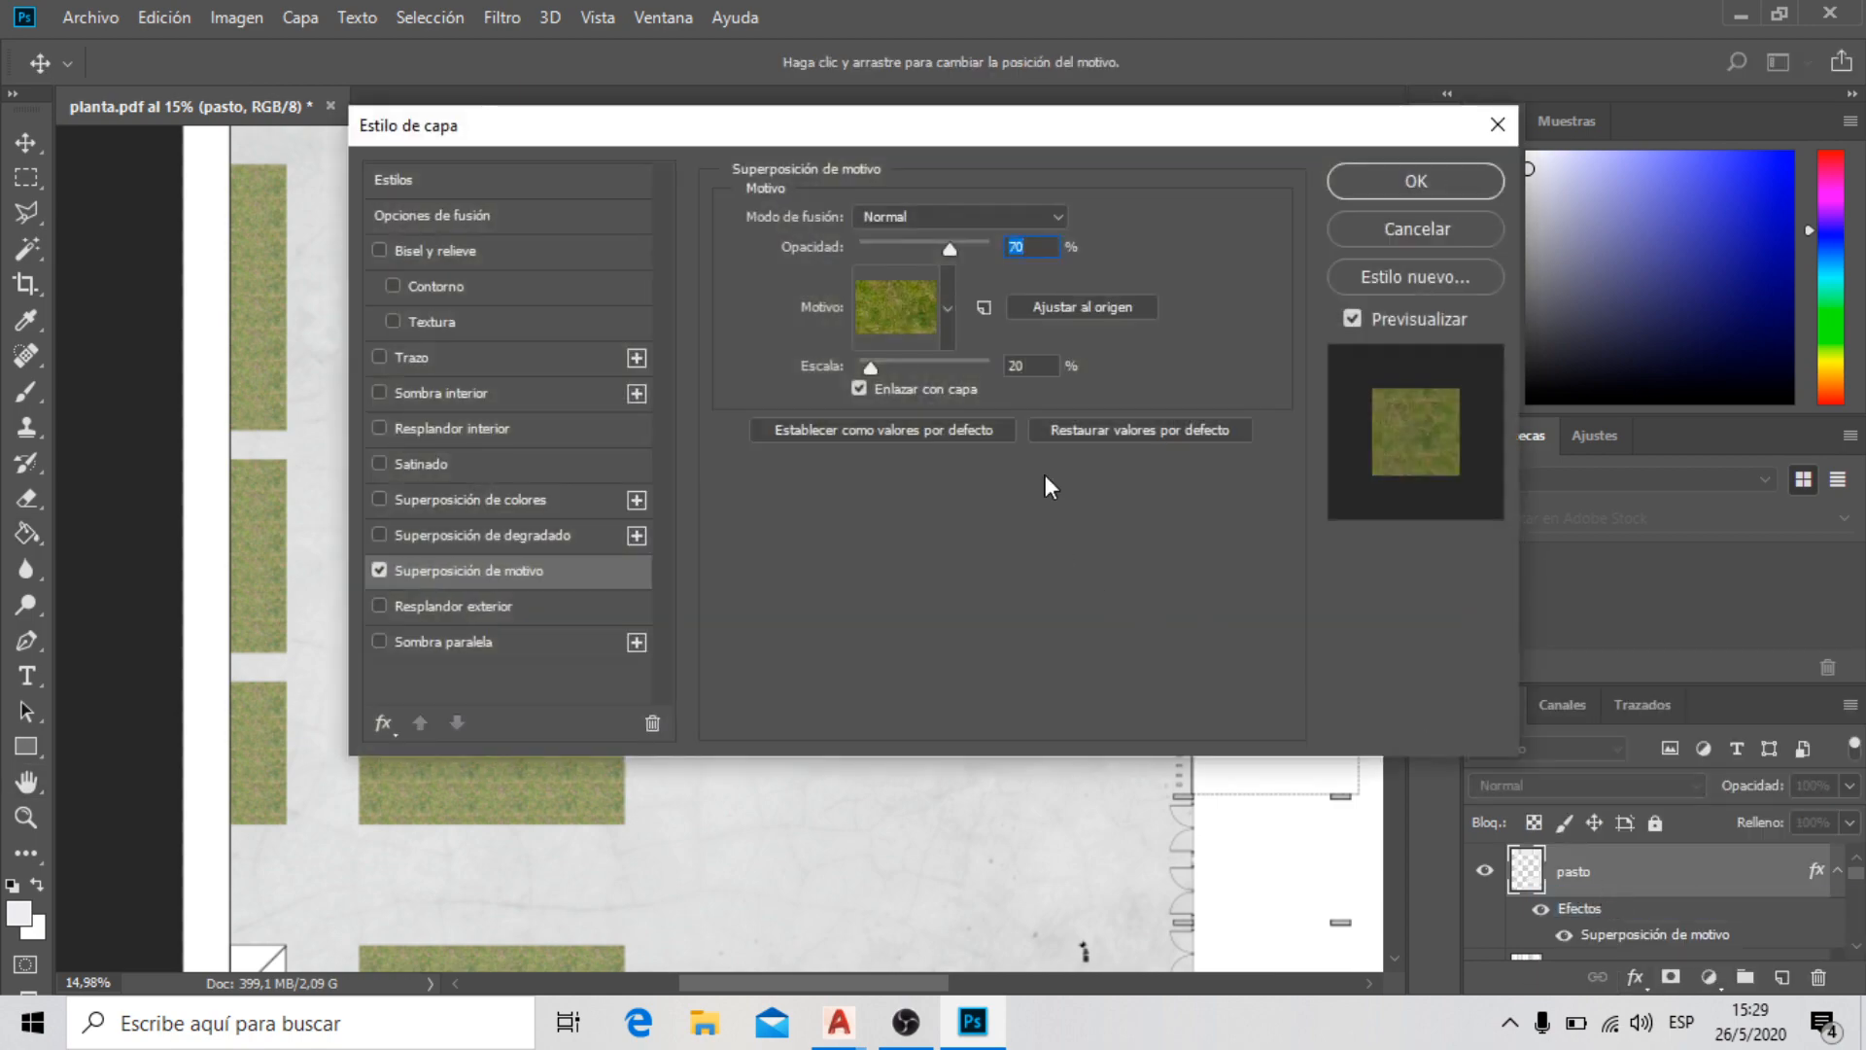
pyautogui.doubleClick(1031, 365)
pyautogui.write('50')
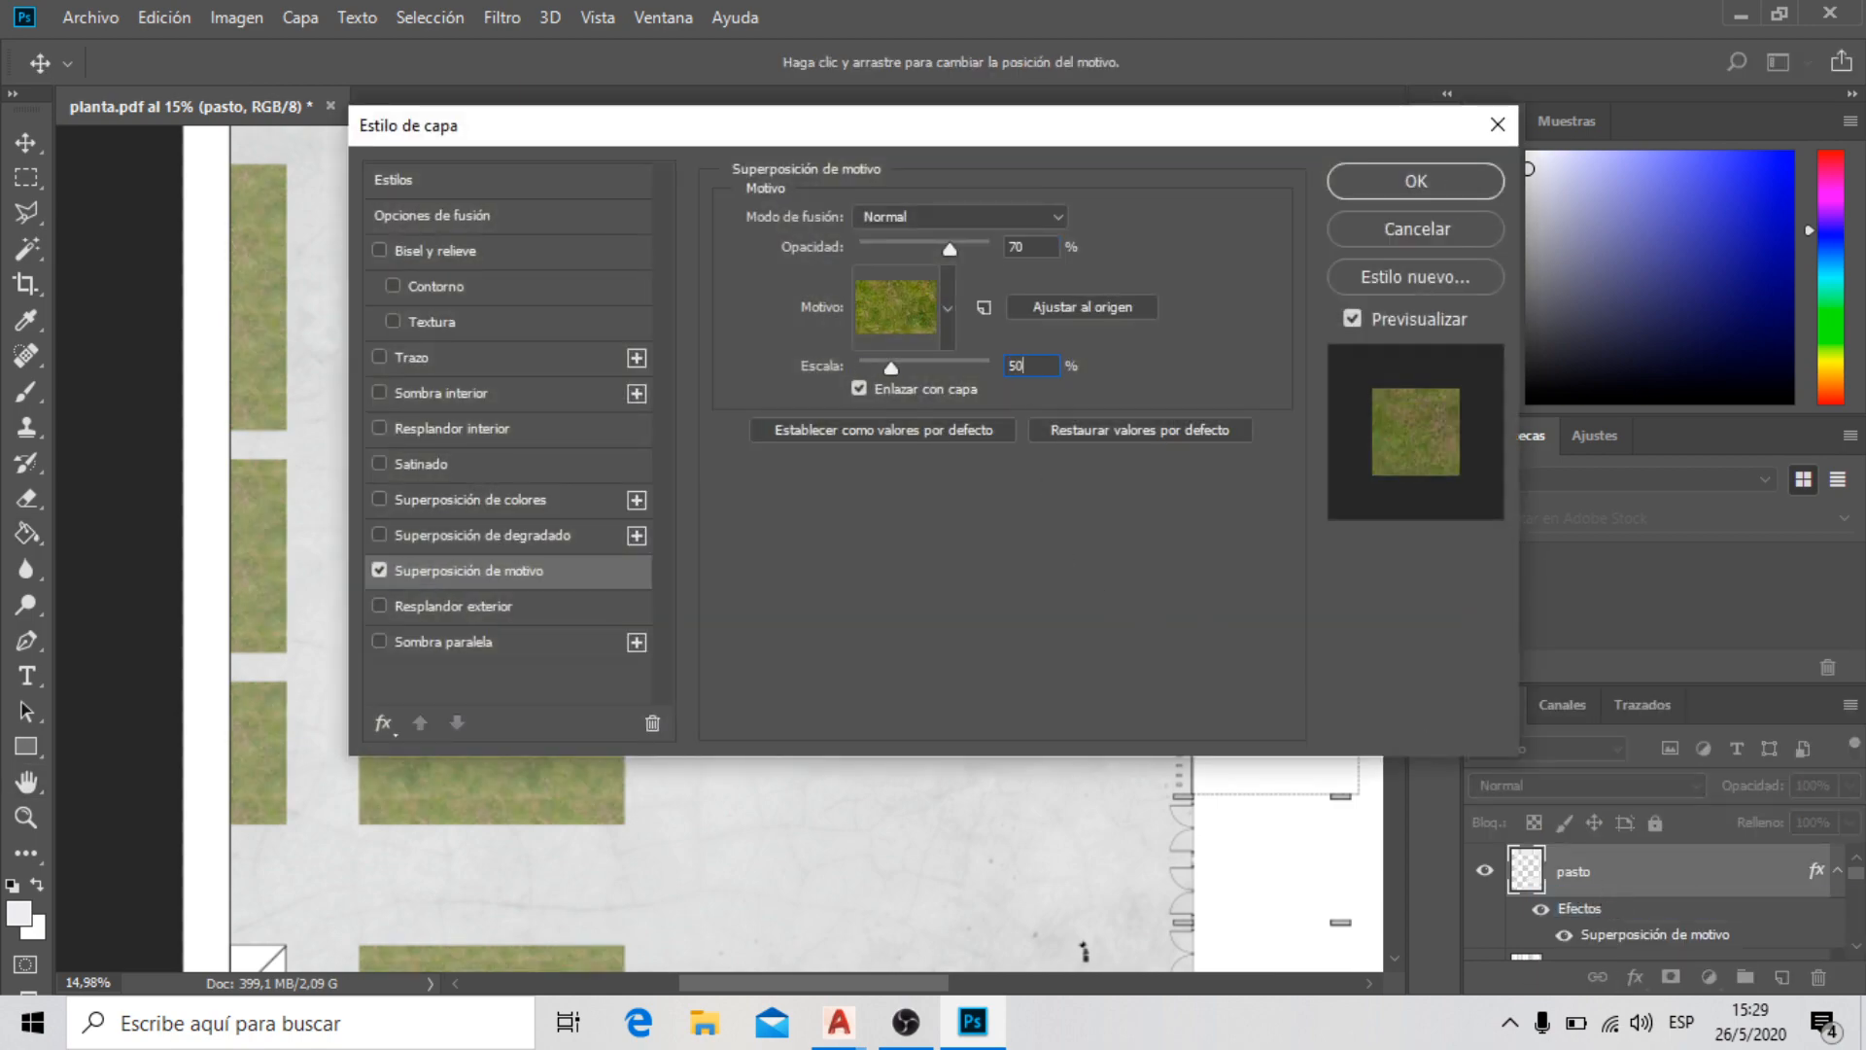
pyautogui.click(1416, 181)
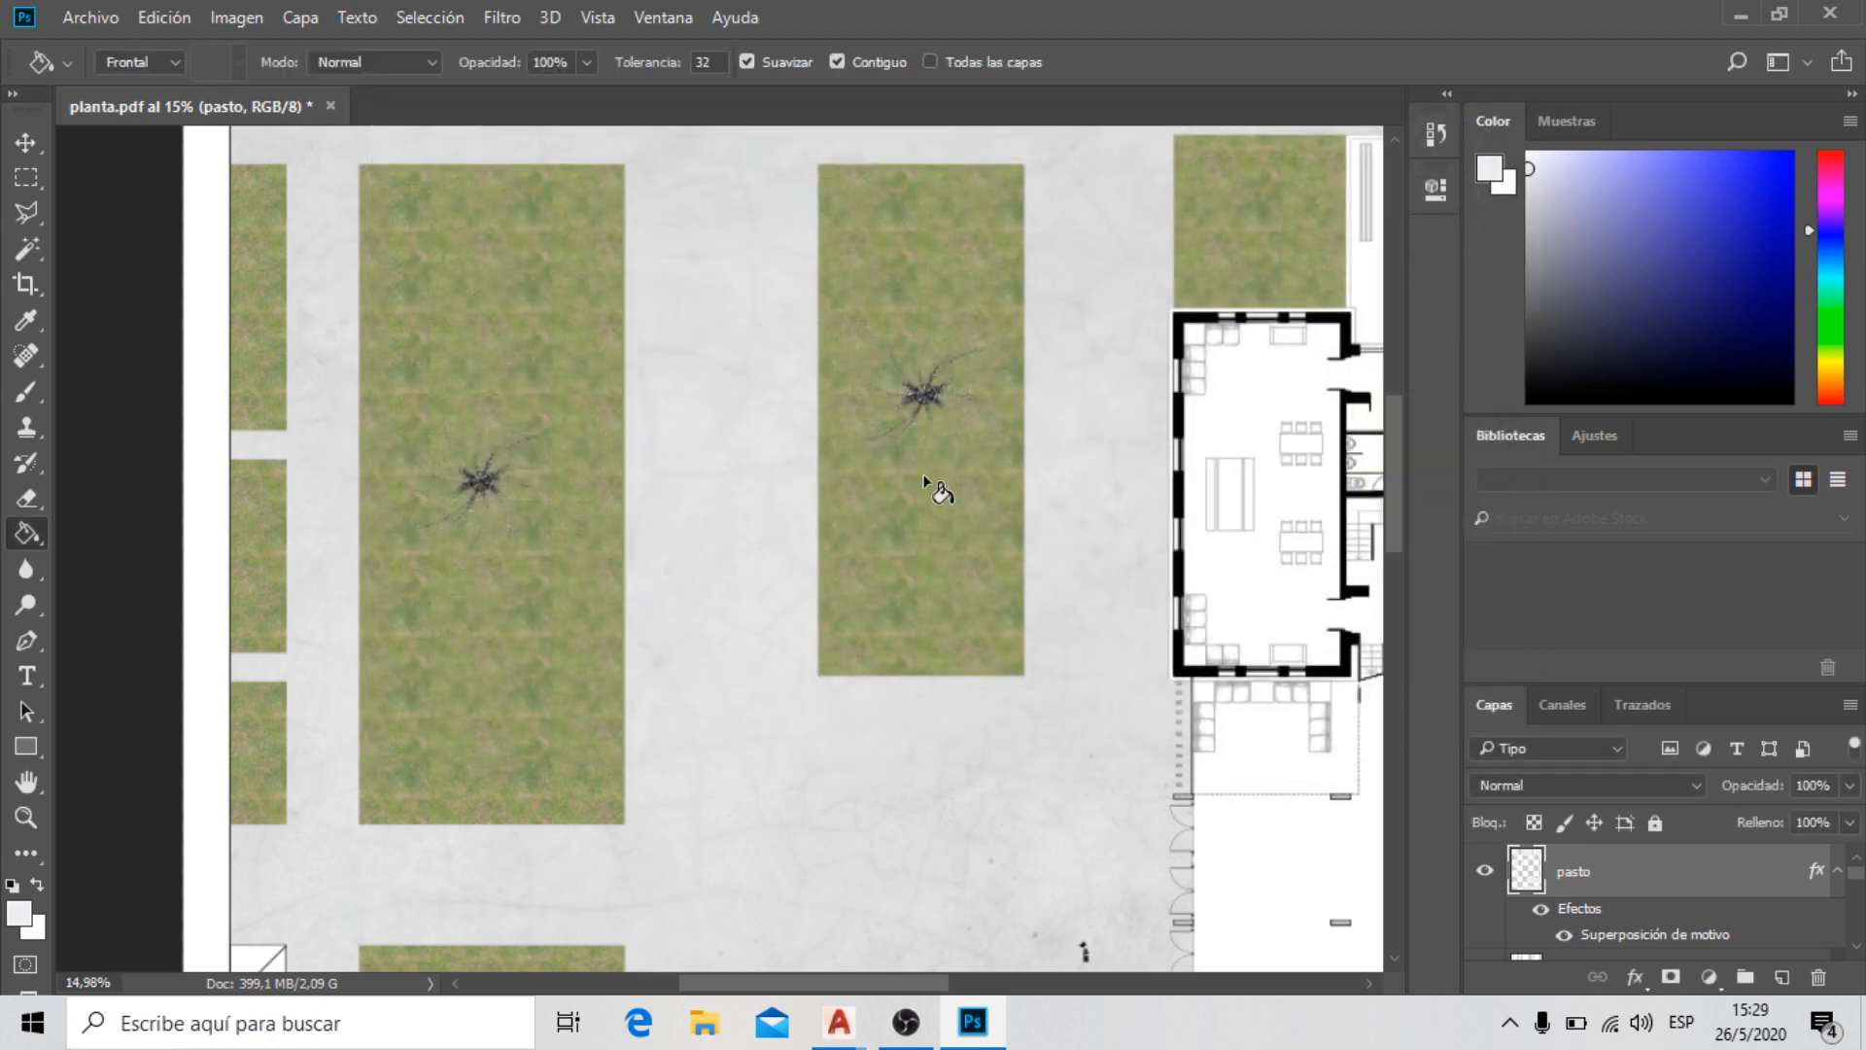
# Check the rescaled grass pattern and bed edges across the northern planting beds
pyautogui.scroll(-6, 574, 386)
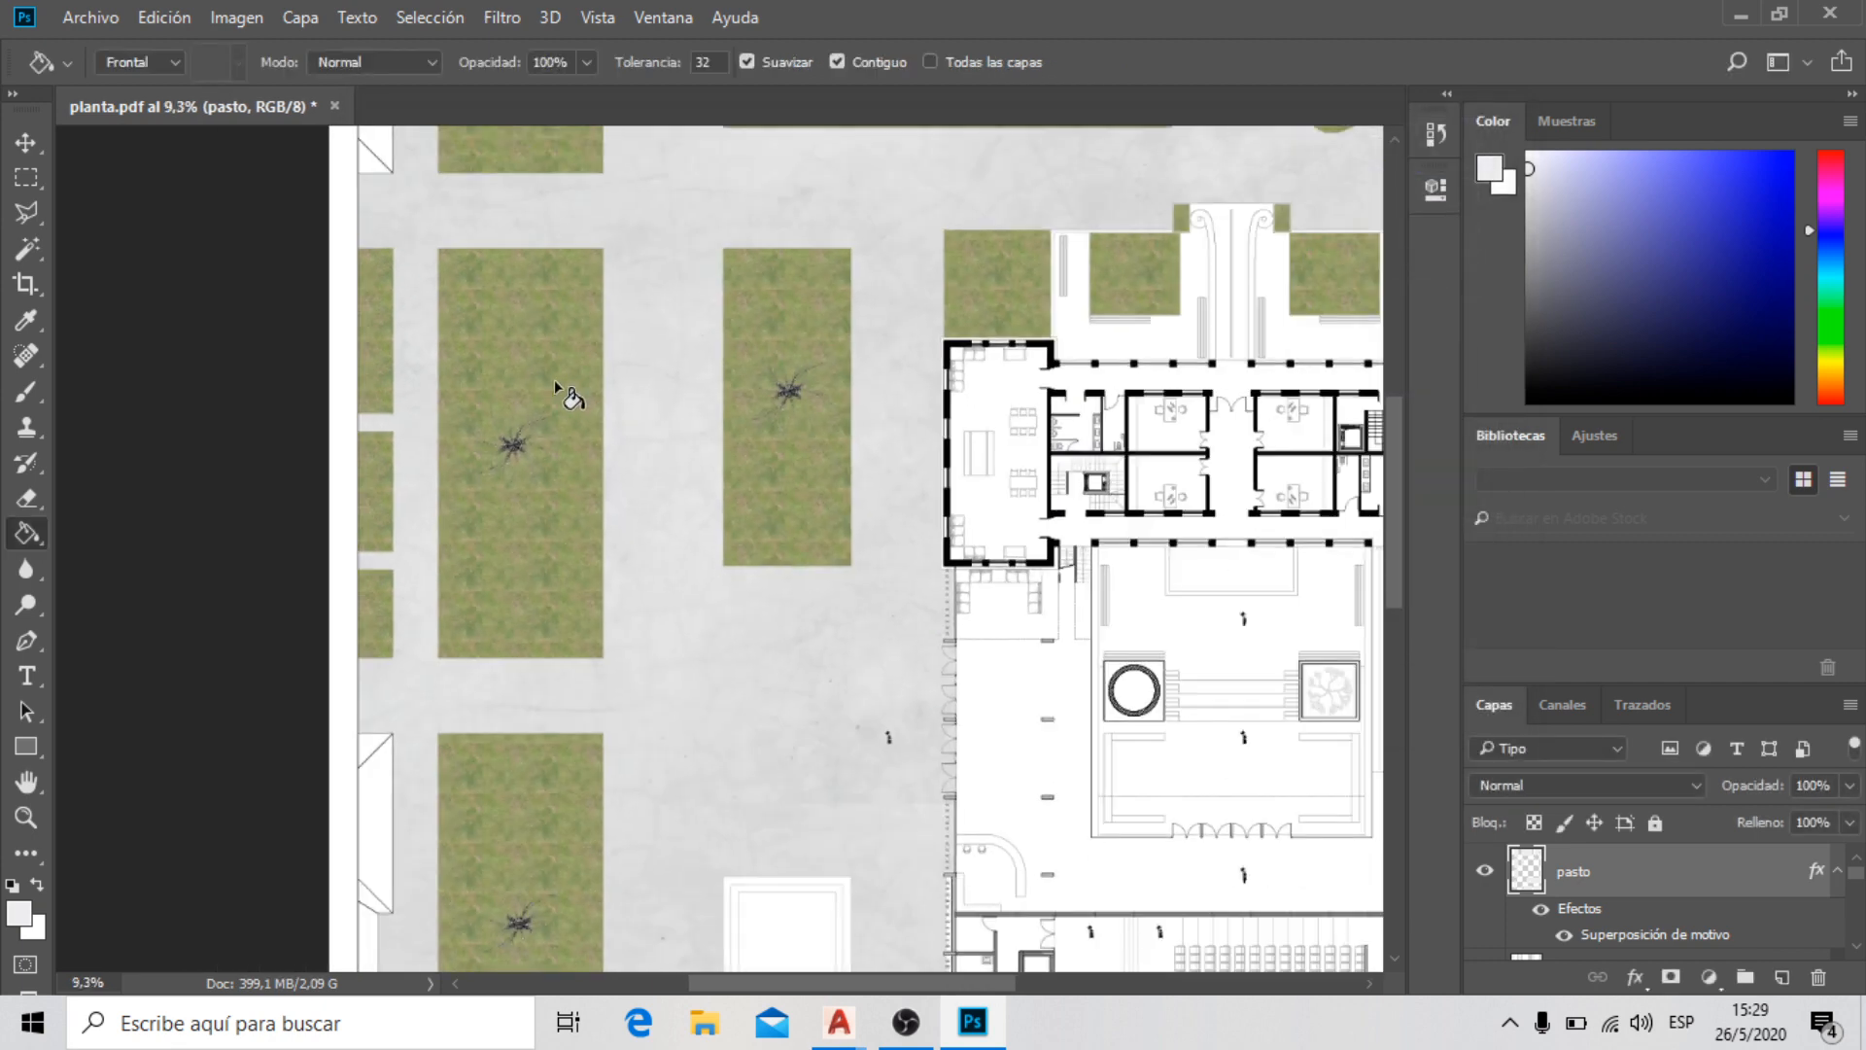
pyautogui.scroll(6, 691, 276)
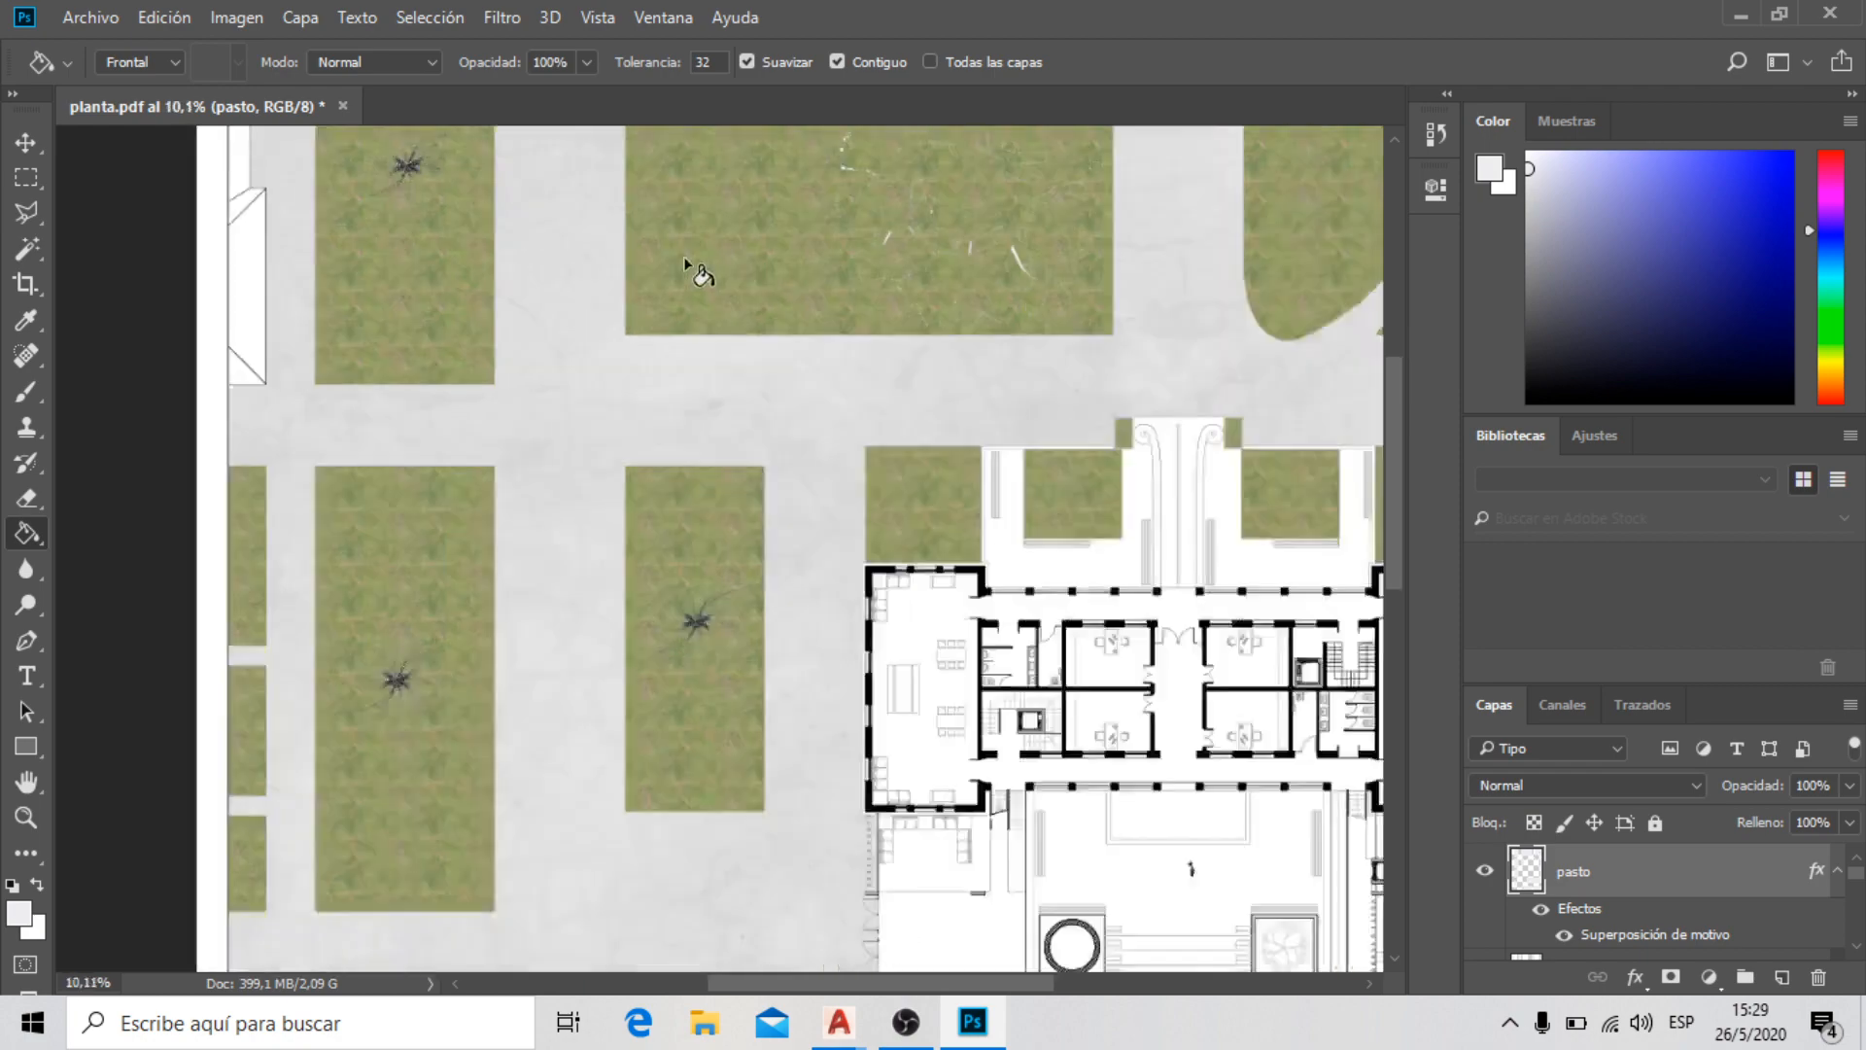
pyautogui.scroll(-4, 707, 291)
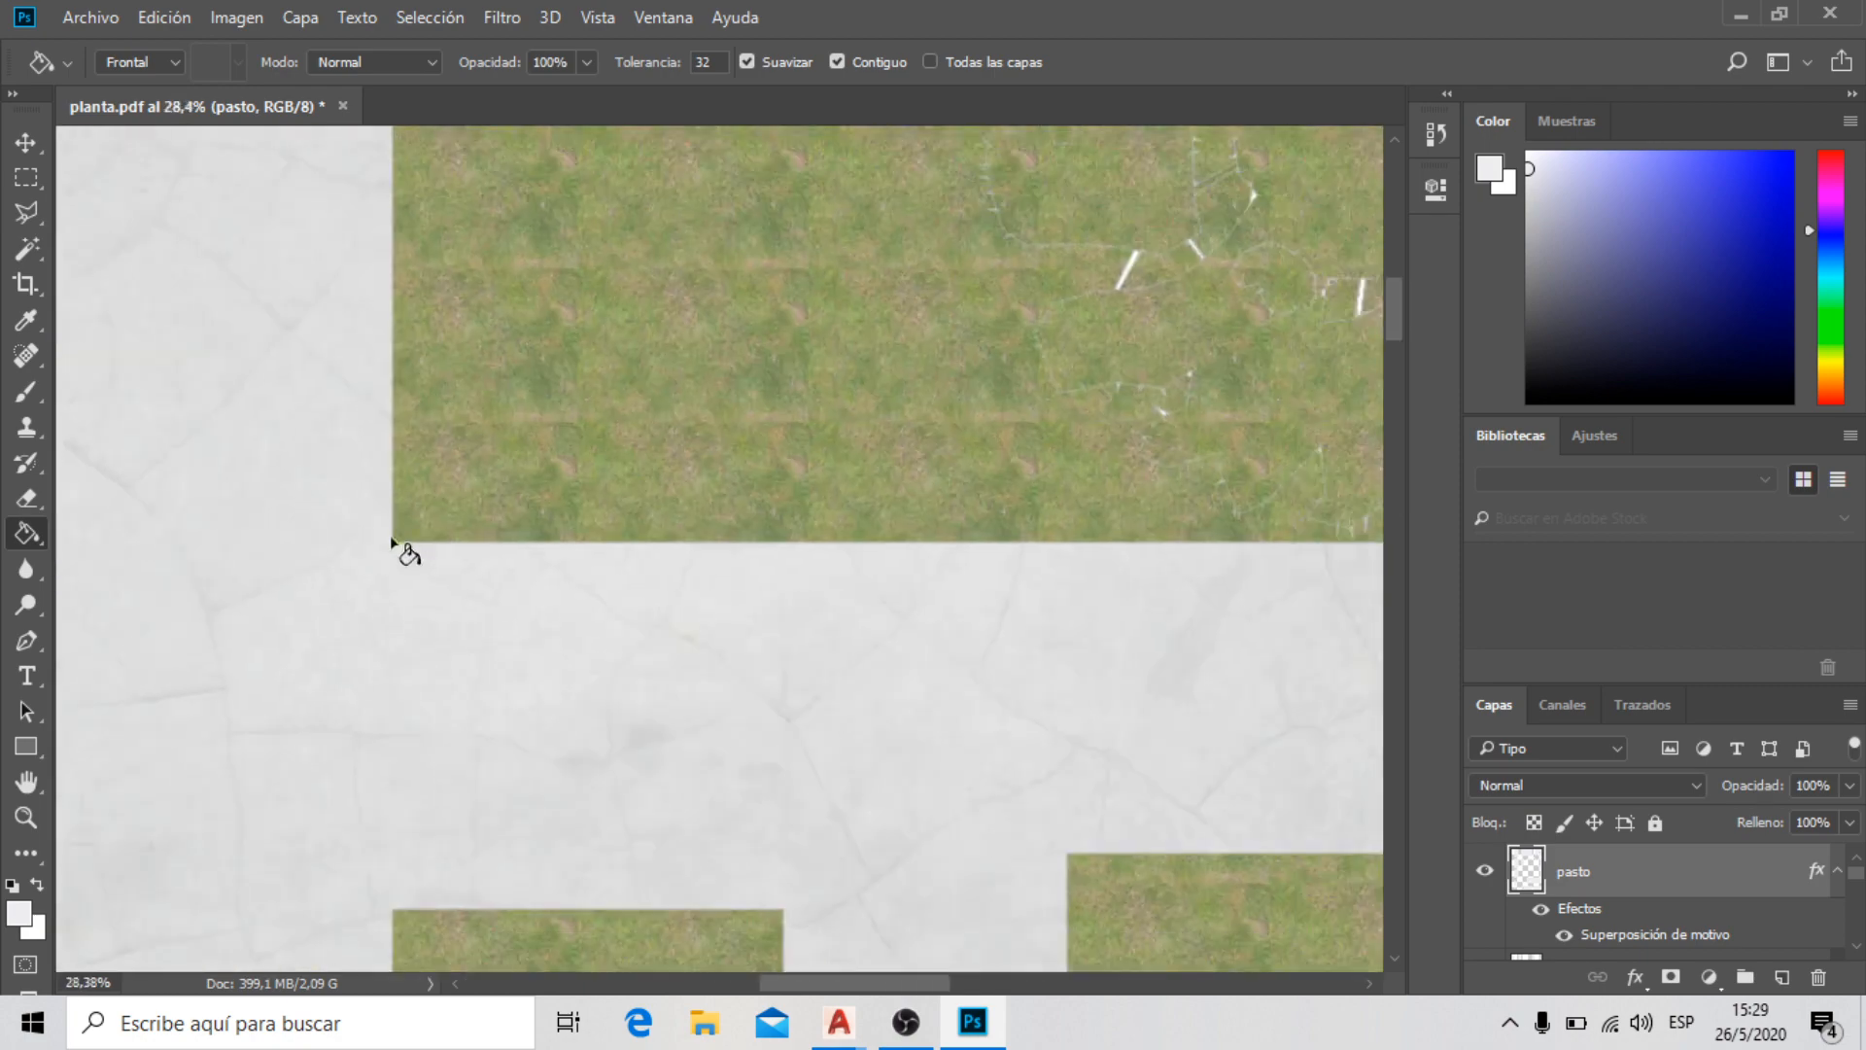
pyautogui.scroll(-3, 596, 301)
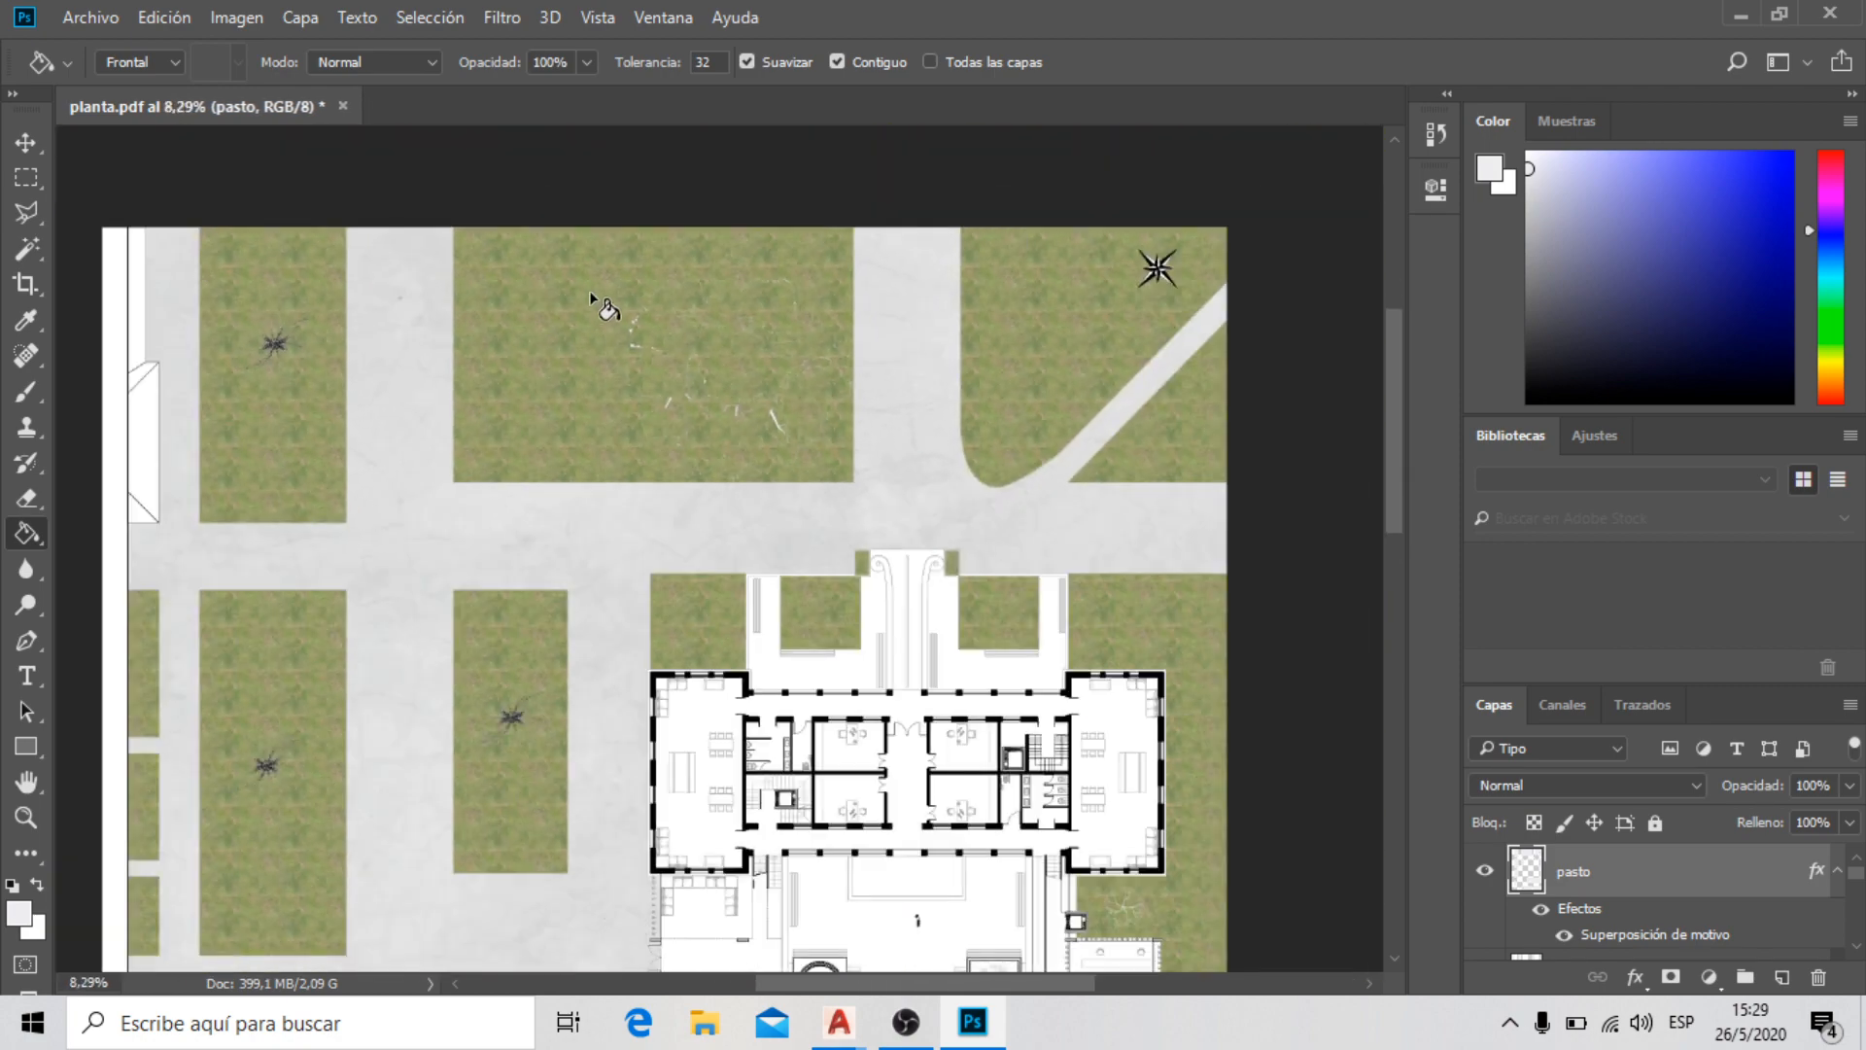
# Set the pasto layer's pattern overlay scale to 100%
pyautogui.click(1641, 980)
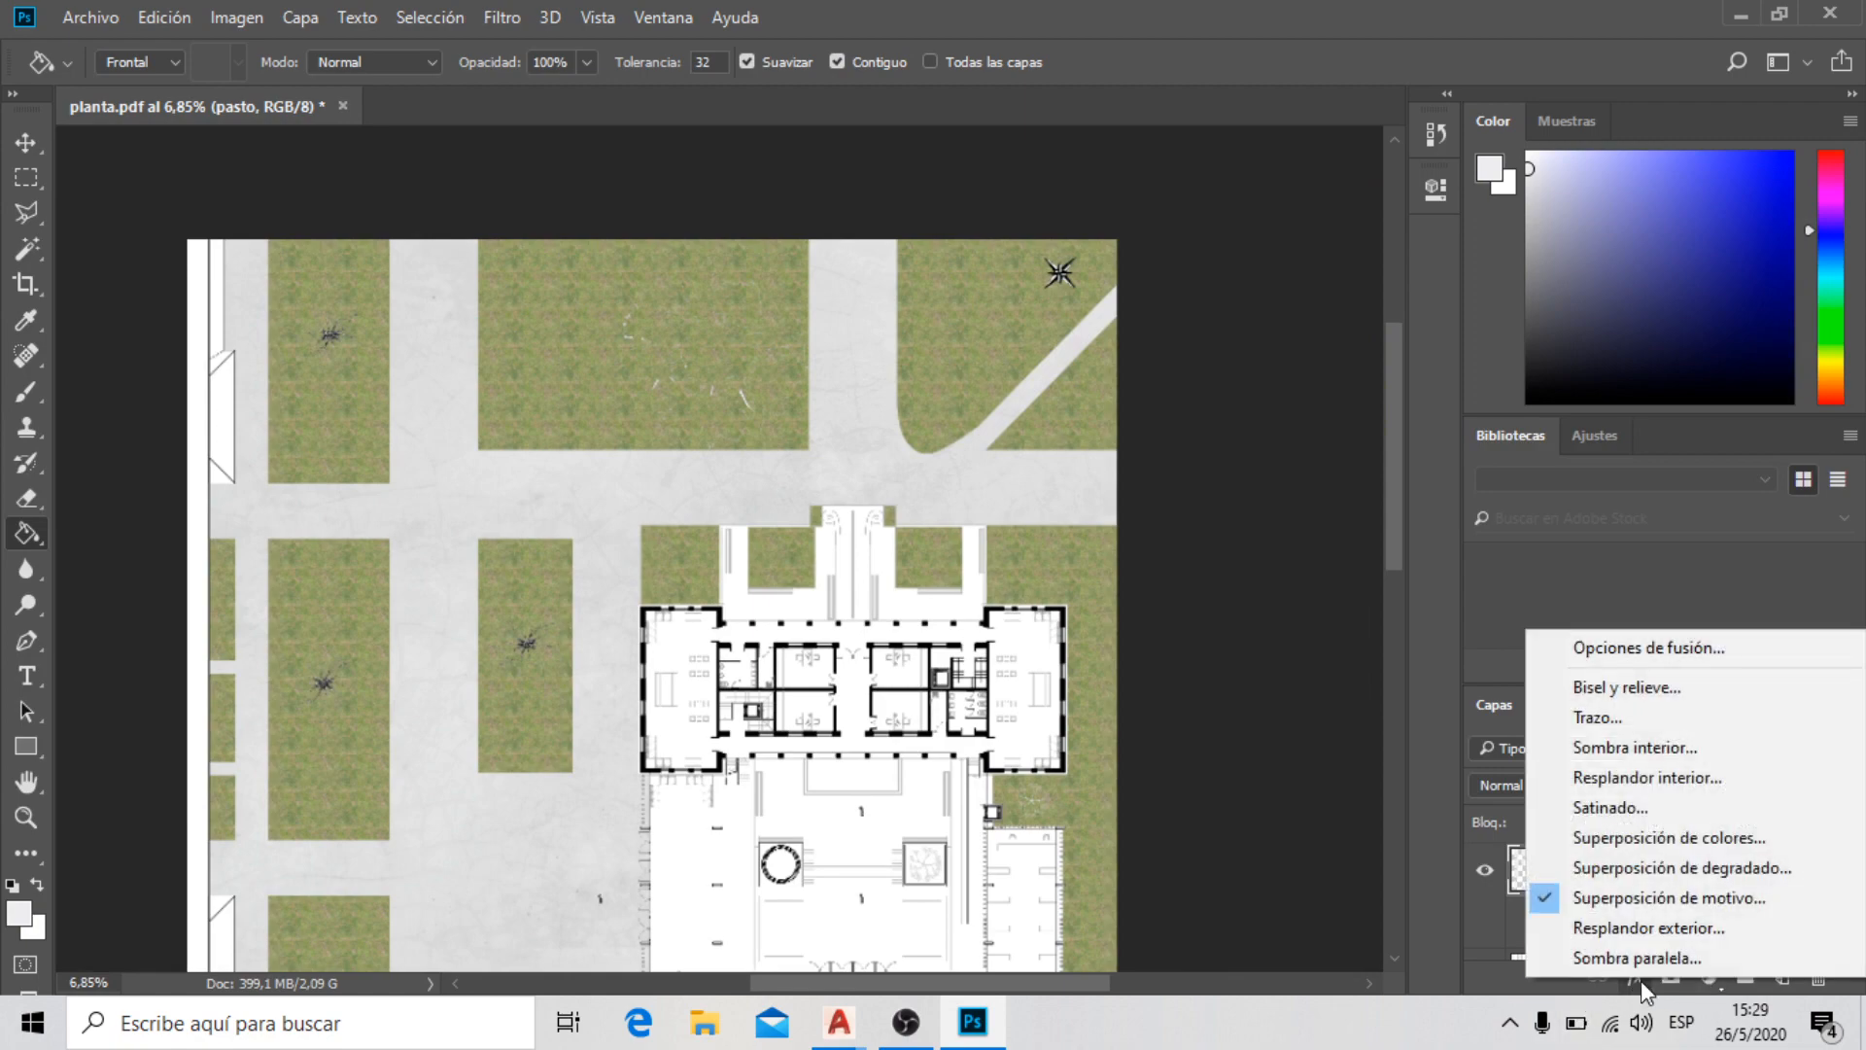
pyautogui.click(1662, 894)
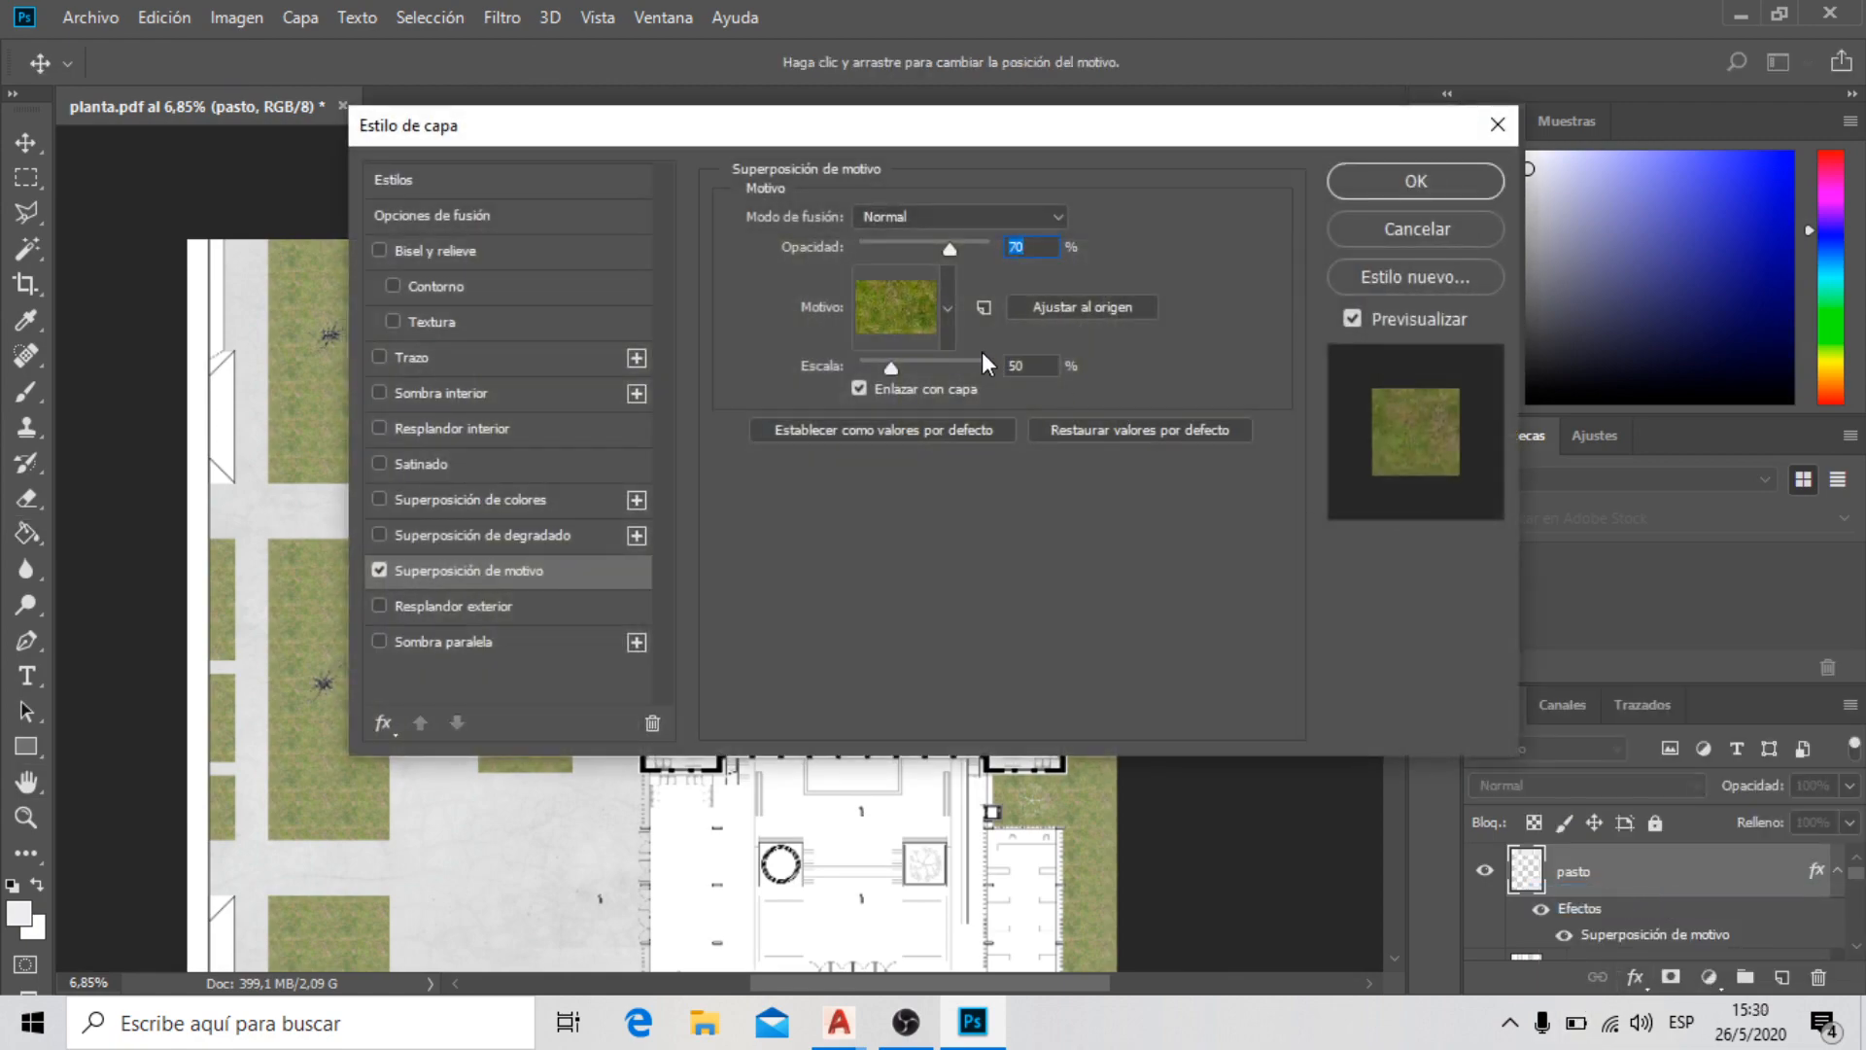
pyautogui.doubleClick(1028, 361)
pyautogui.write('100')
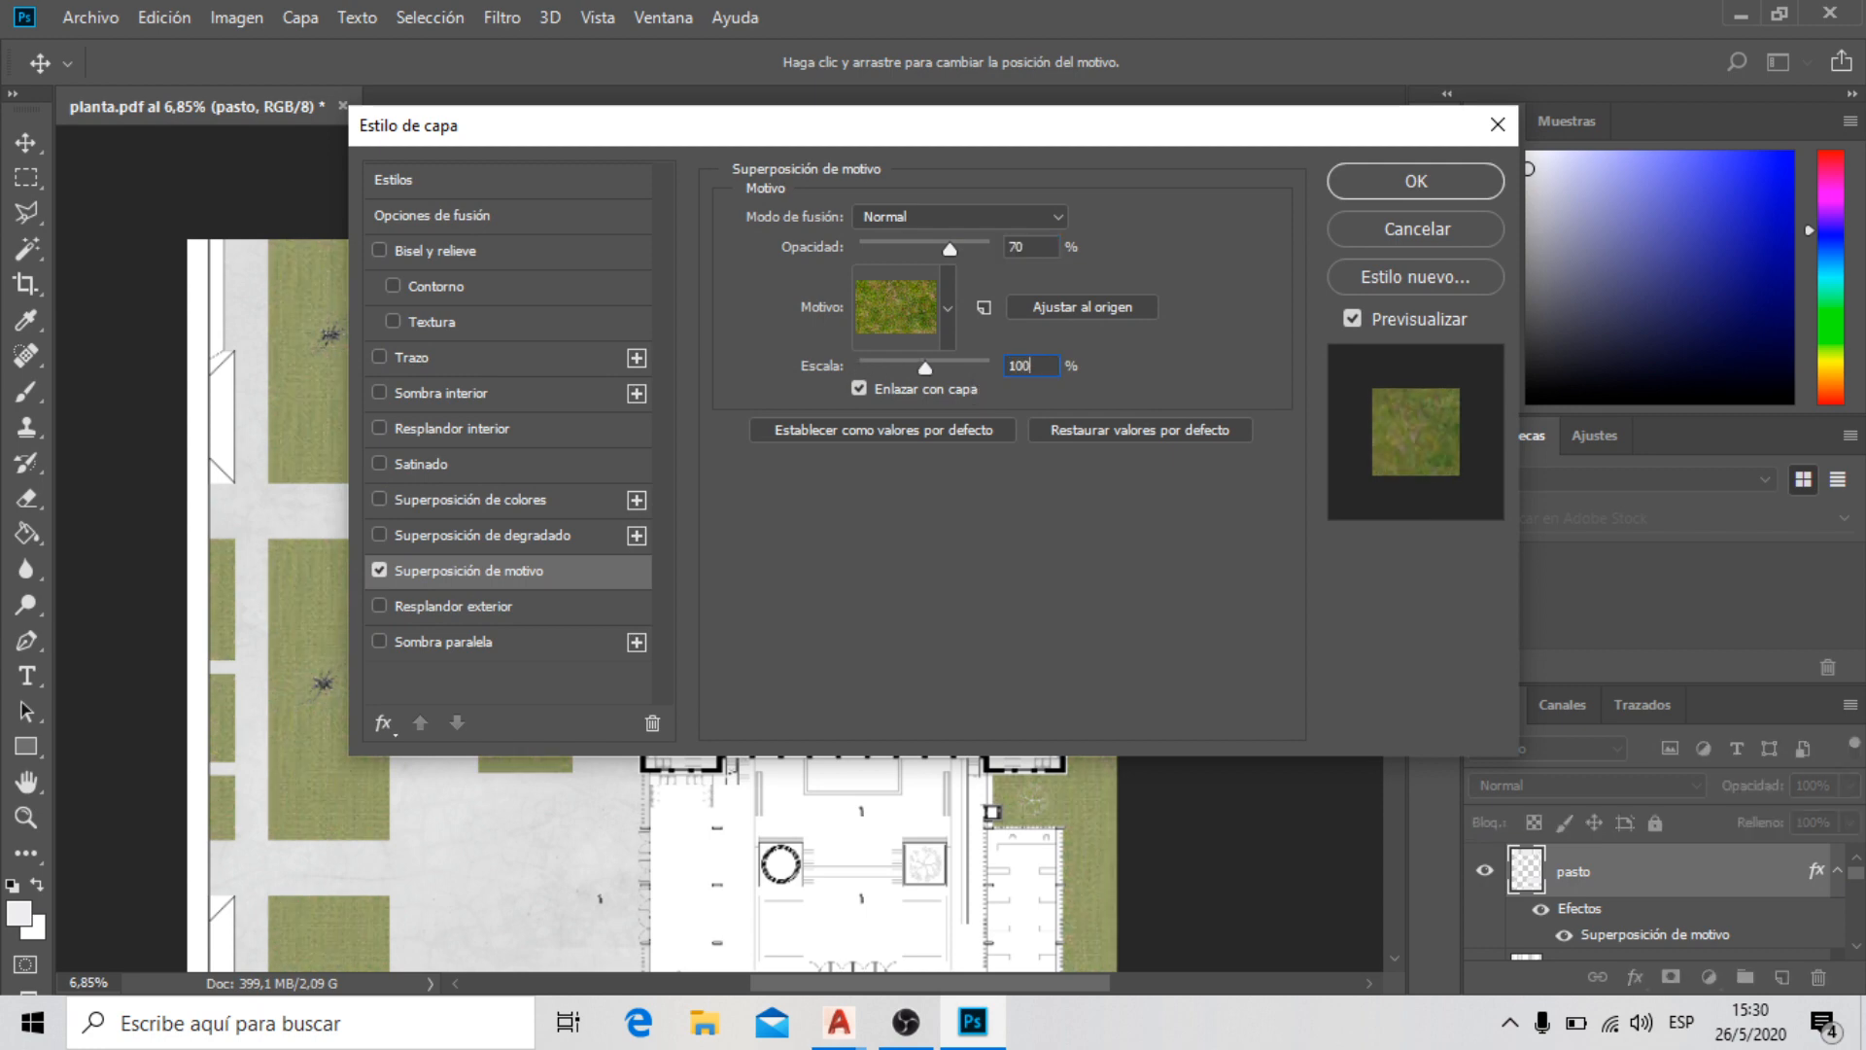
pyautogui.click(1349, 192)
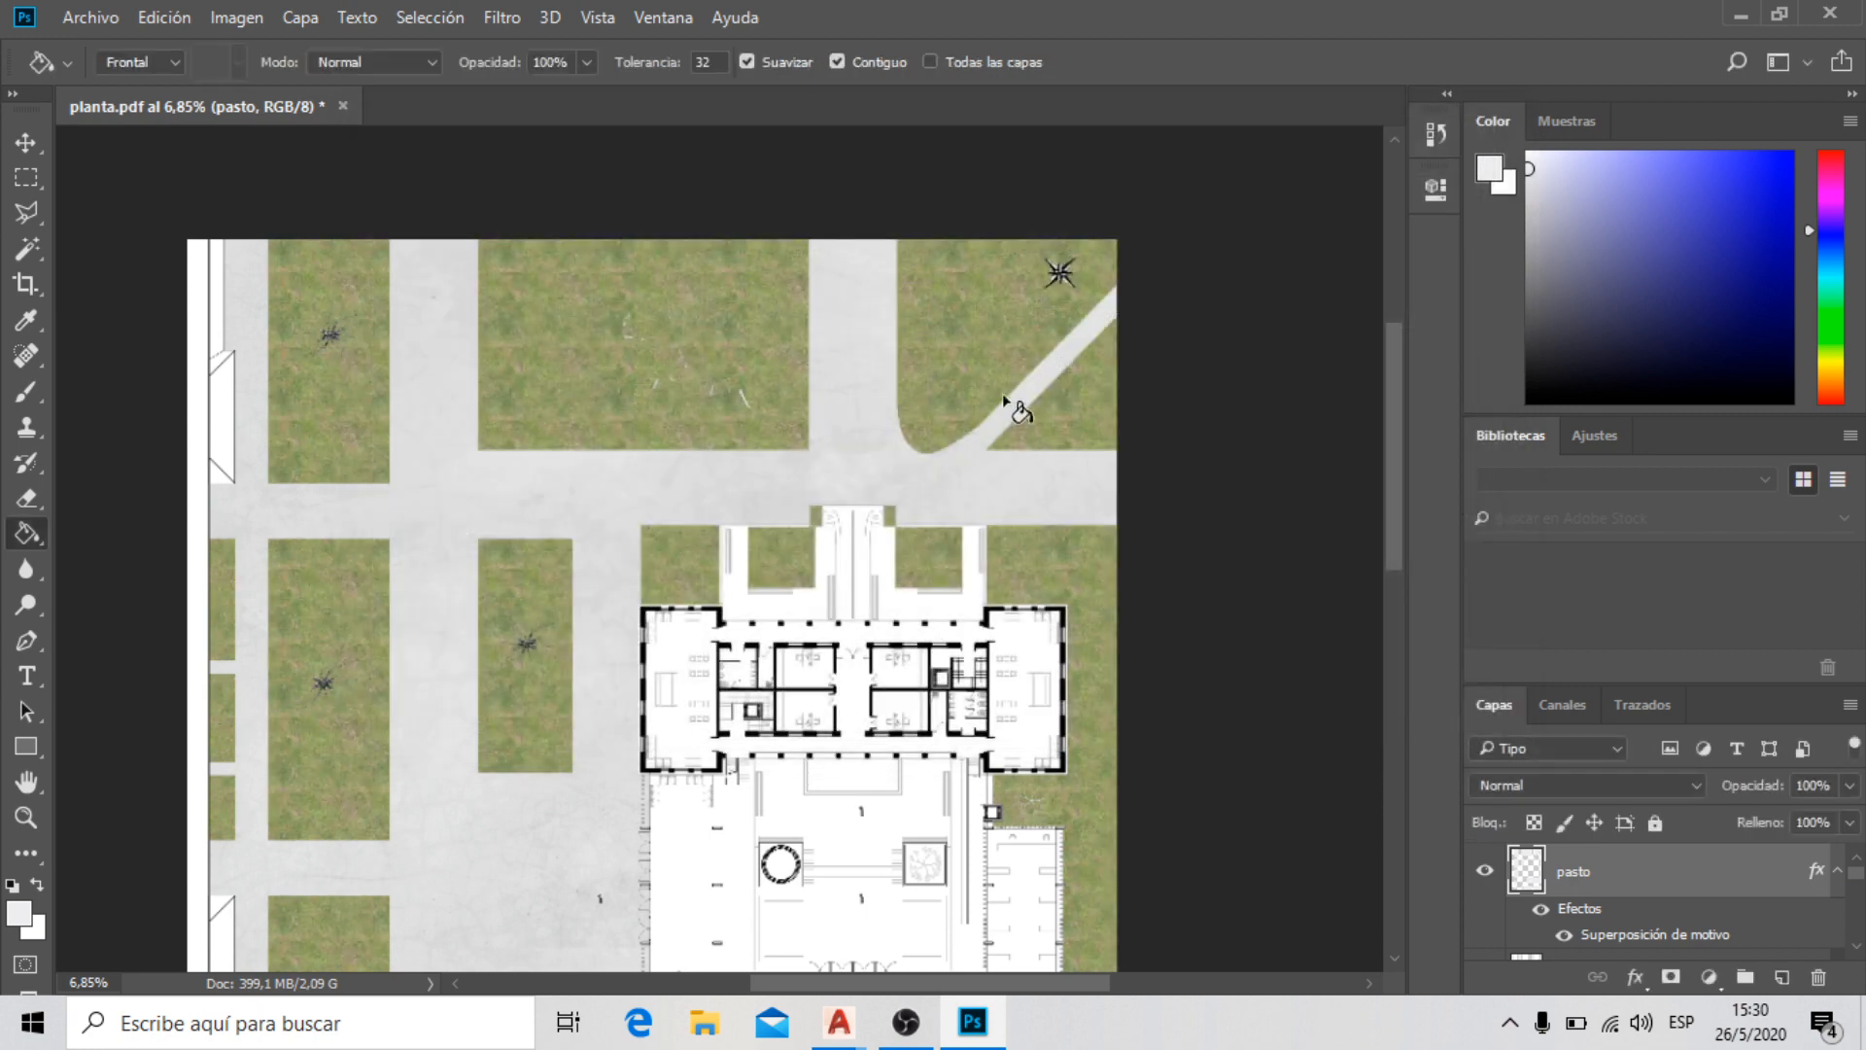
# Add an inner shadow to the pasto layer with 51 px distance, 30% choke and 131 px size
pyautogui.scroll(3, 719, 298)
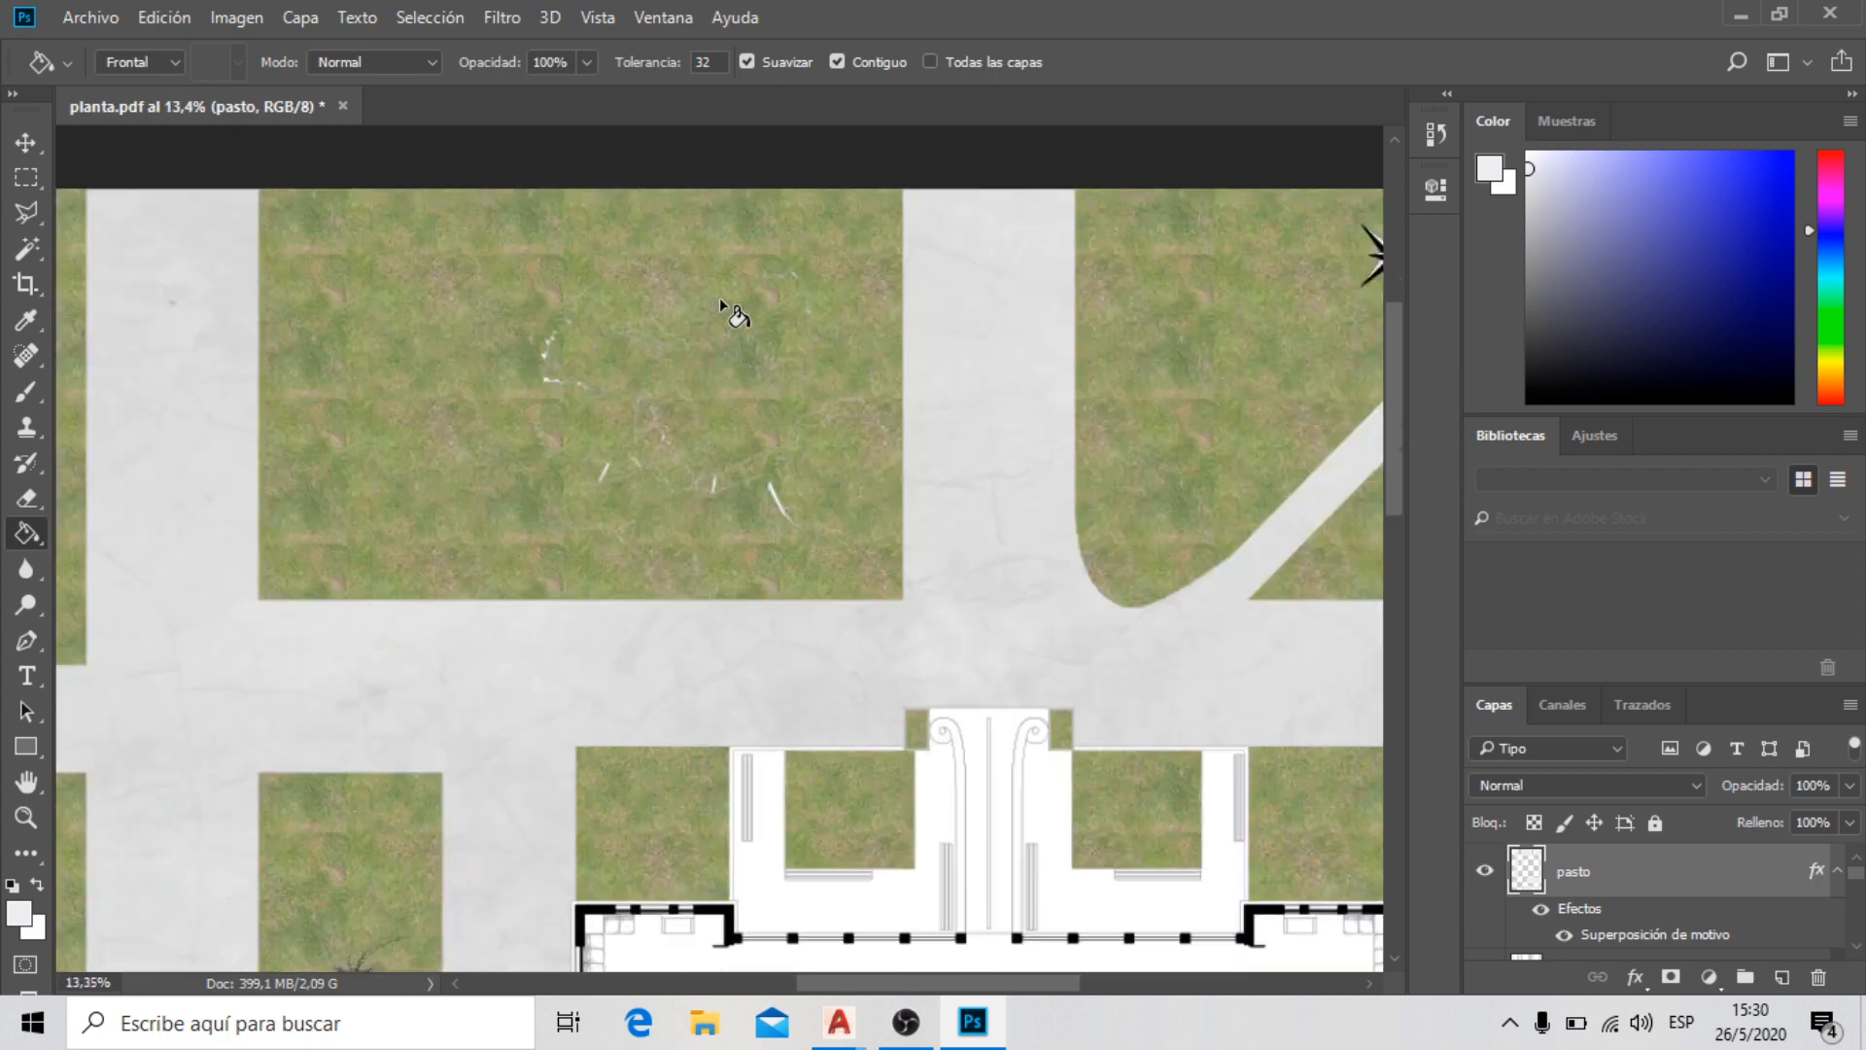
pyautogui.scroll(-4, 719, 297)
pyautogui.scroll(4, 532, 679)
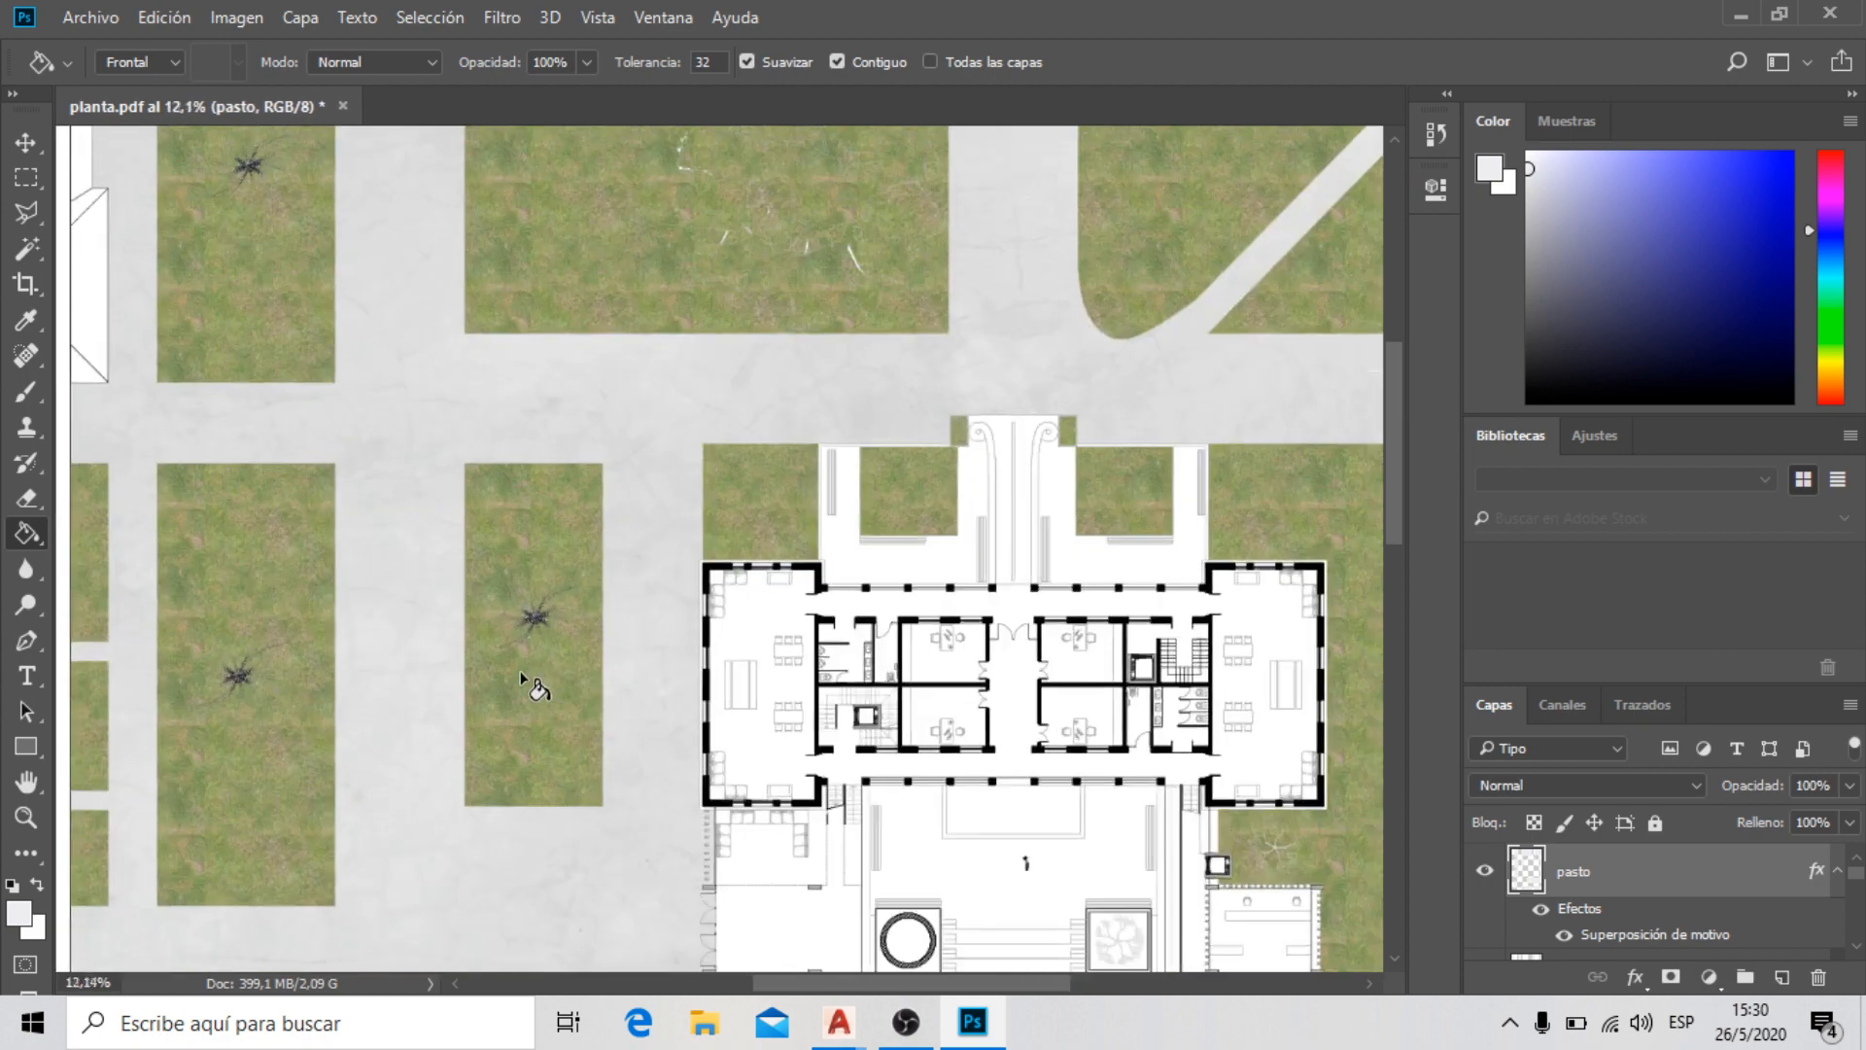
pyautogui.scroll(-2, 503, 379)
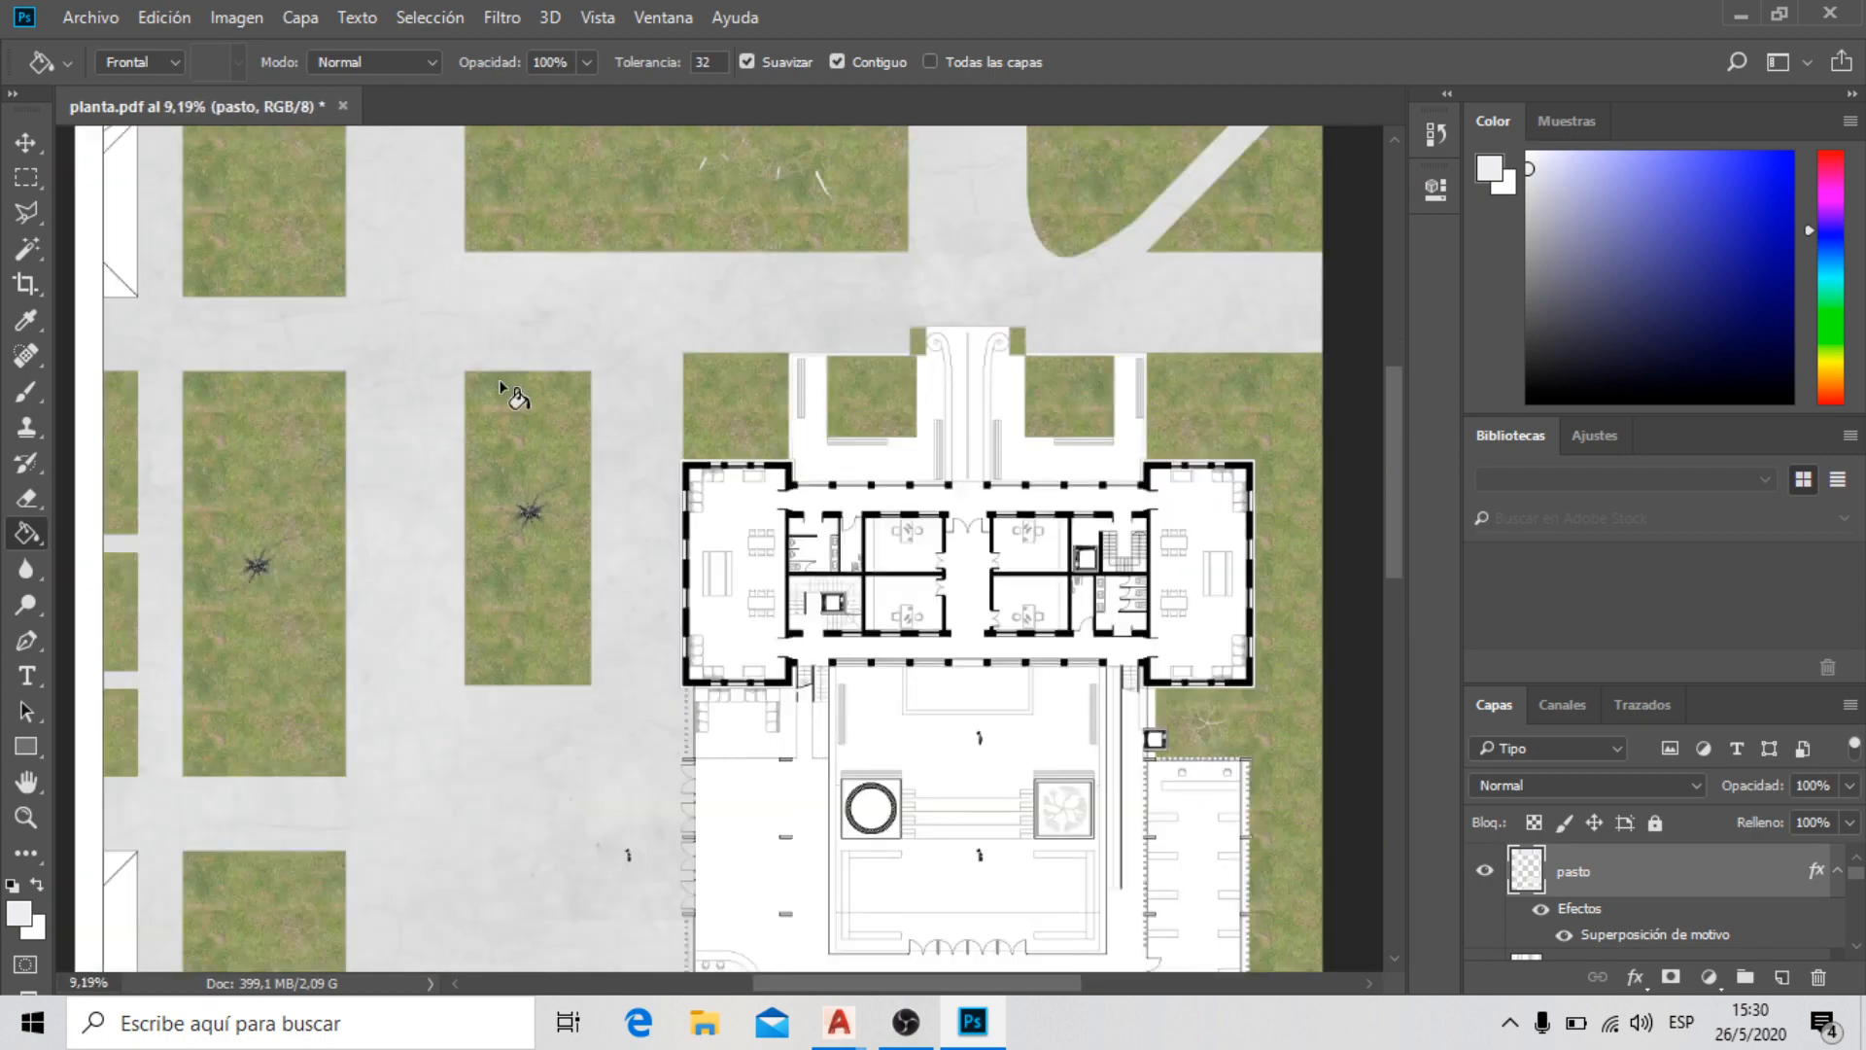
pyautogui.scroll(-1, 502, 379)
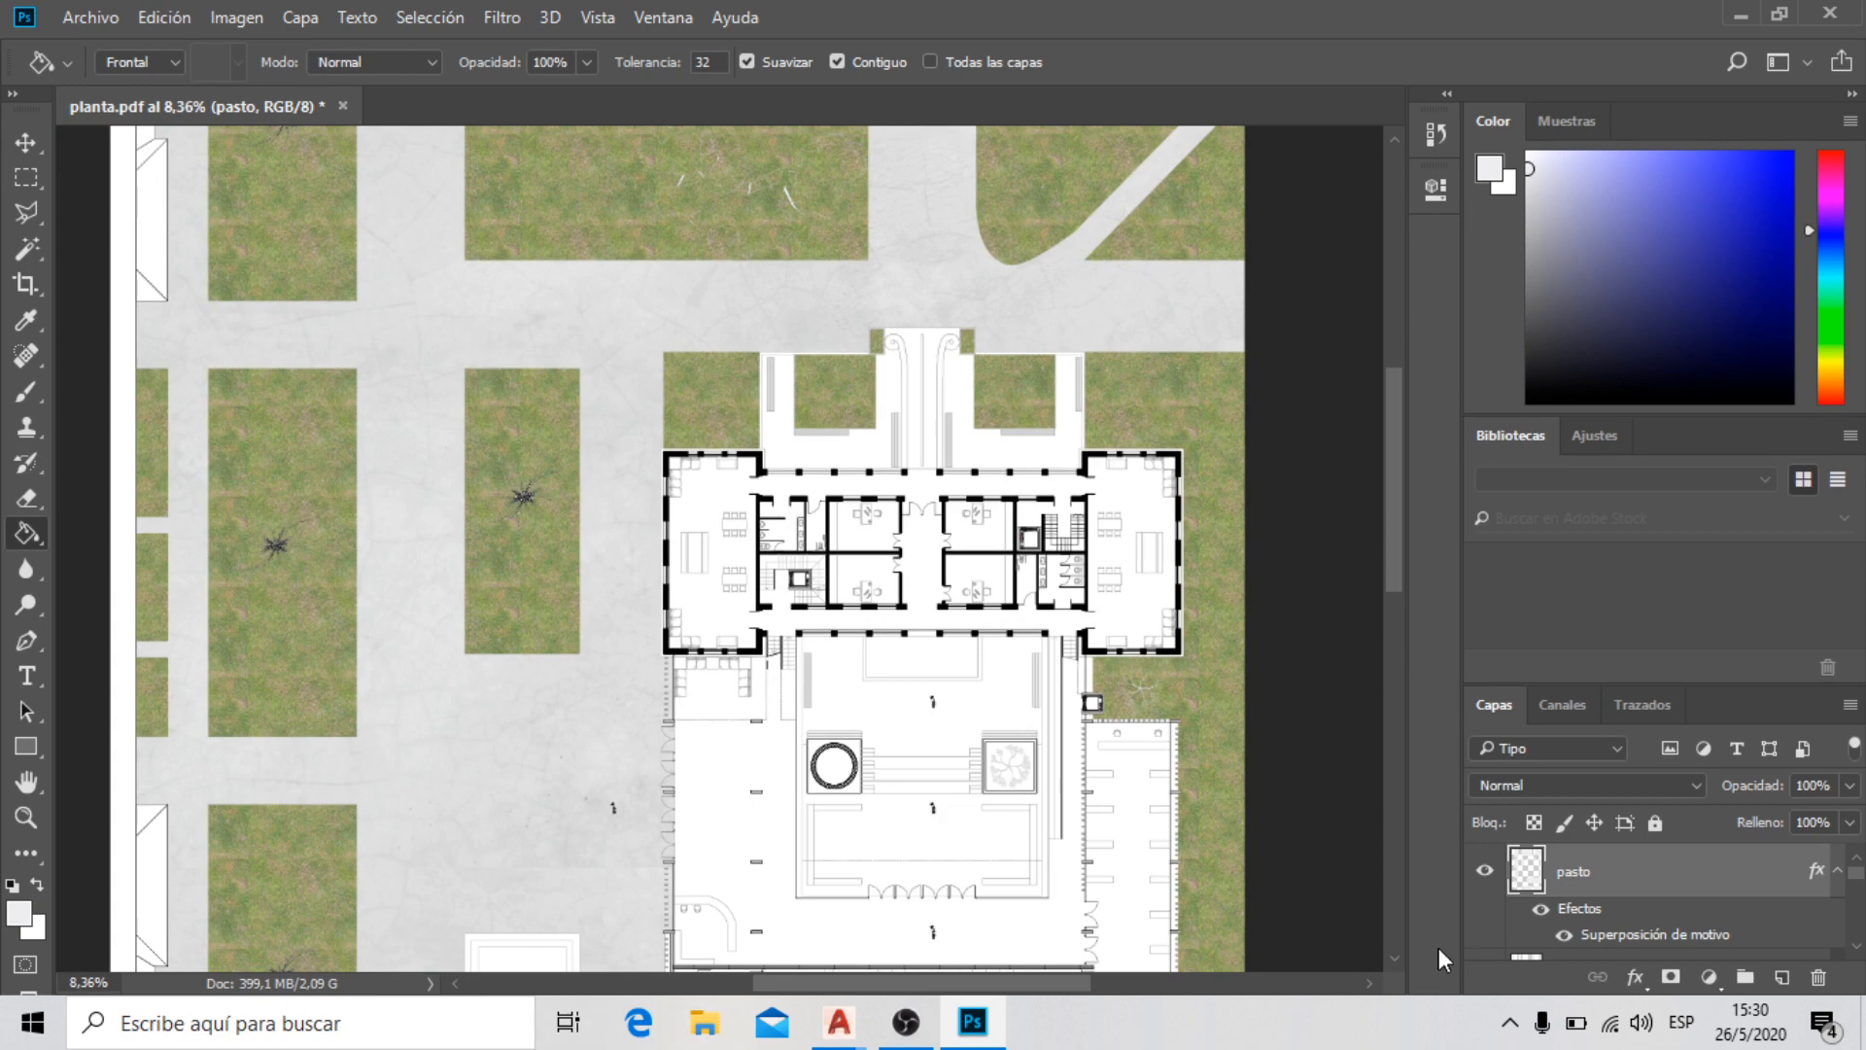
pyautogui.click(1635, 976)
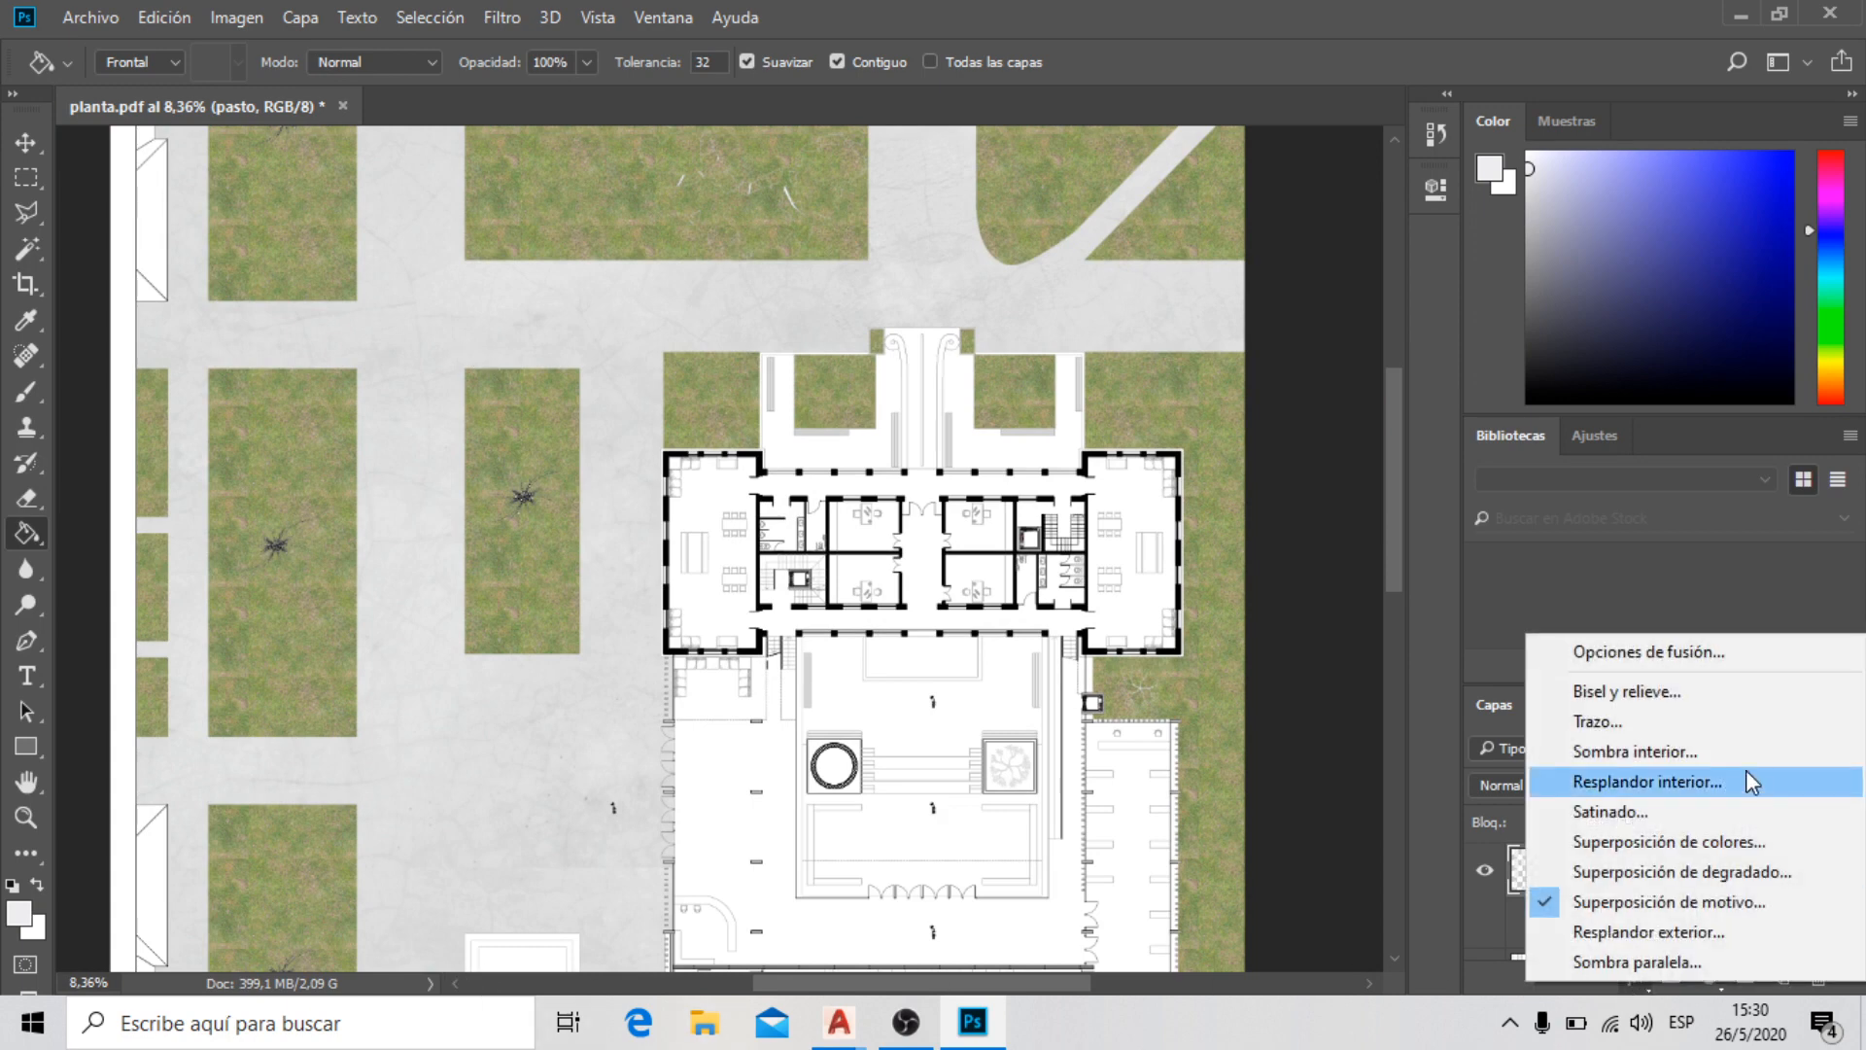
pyautogui.click(1618, 754)
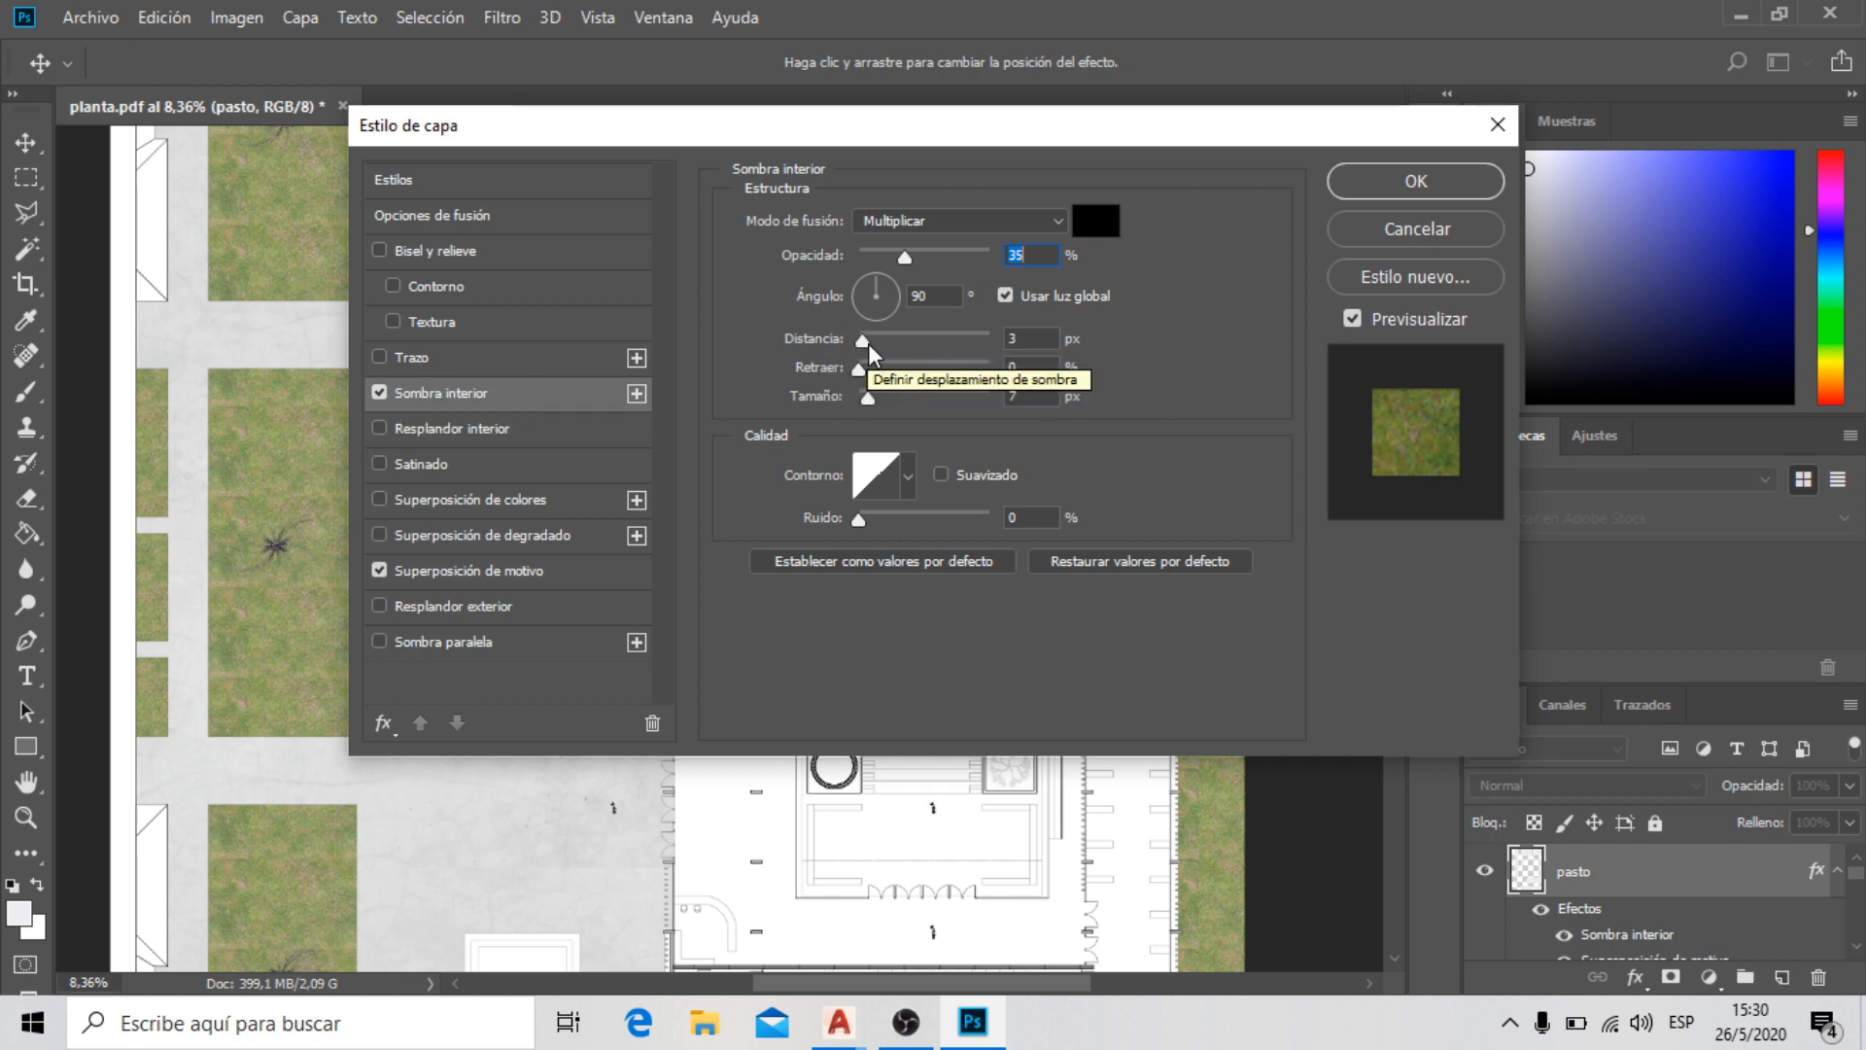
pyautogui.moveTo(866, 342); pyautogui.dragTo(920, 401)
pyautogui.press('Up')
pyautogui.press('Up')
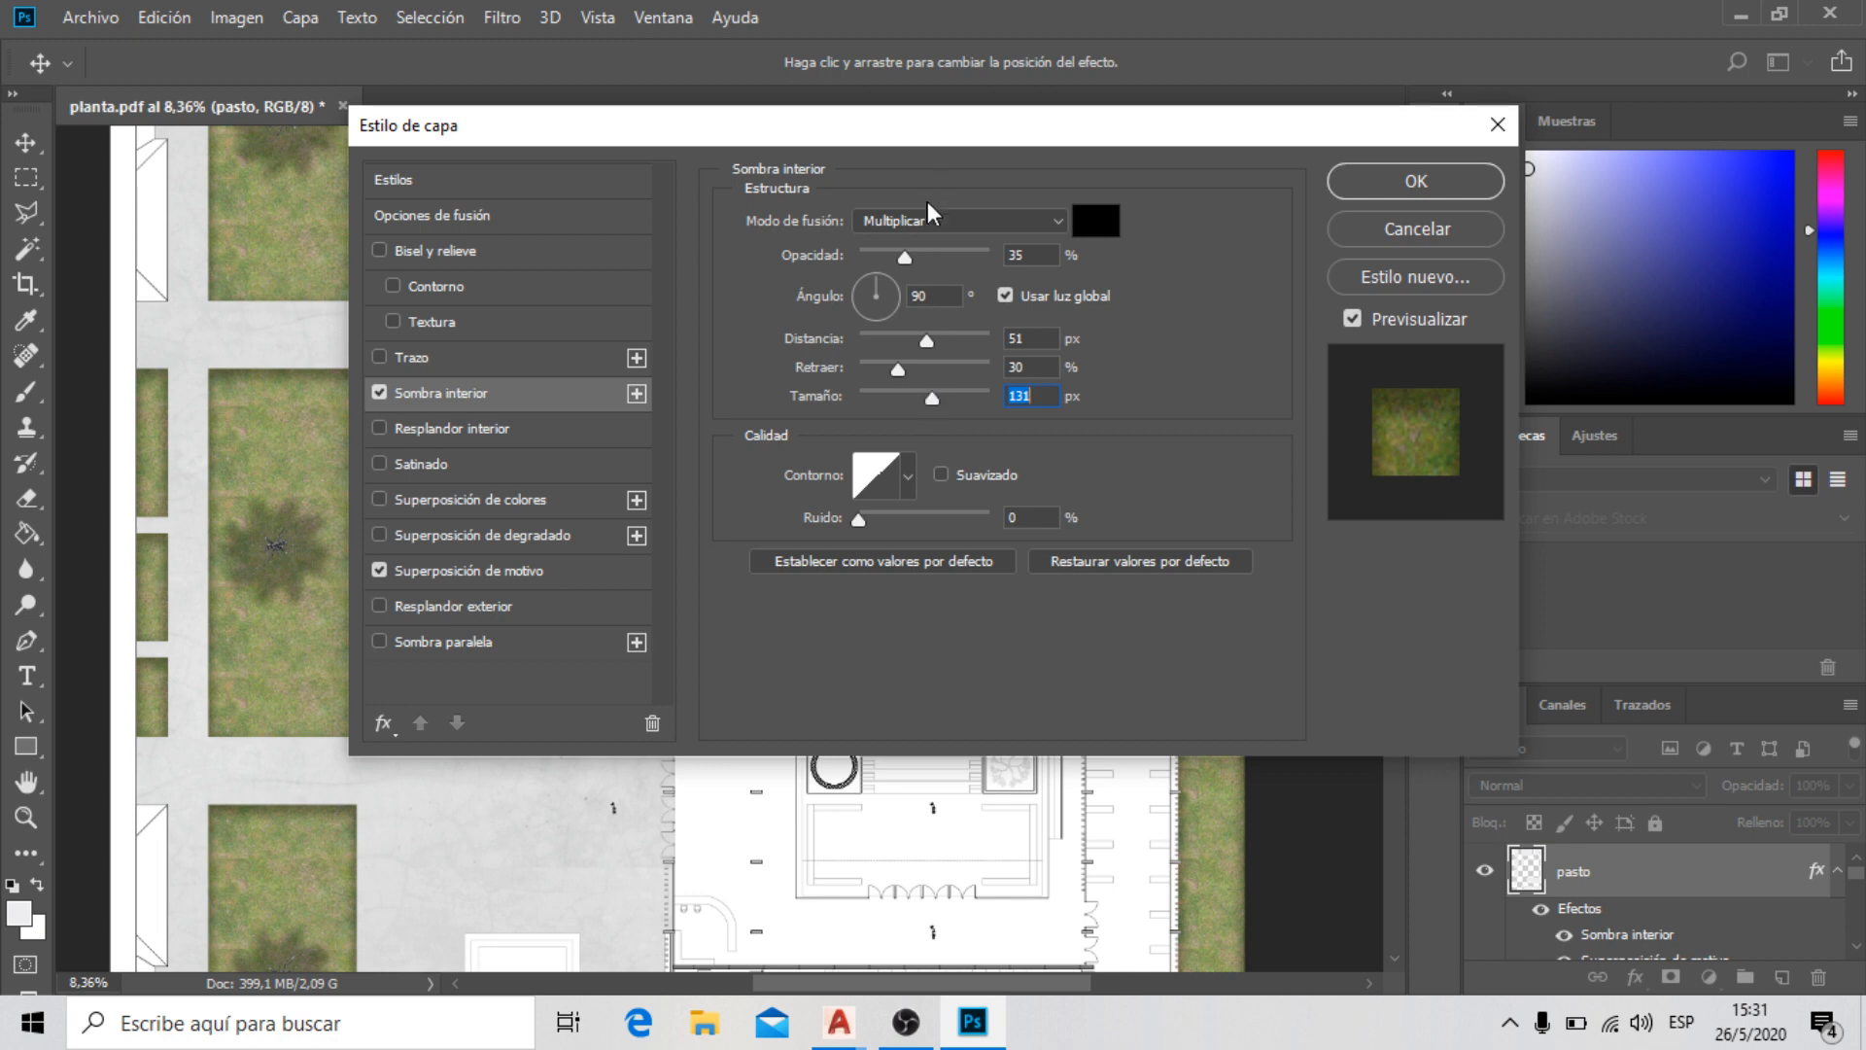
# Set the inner shadow to 28% choke, 38 px size, 24 px distance and 15% opacity
pyautogui.moveTo(896, 370); pyautogui.dragTo(886, 411)
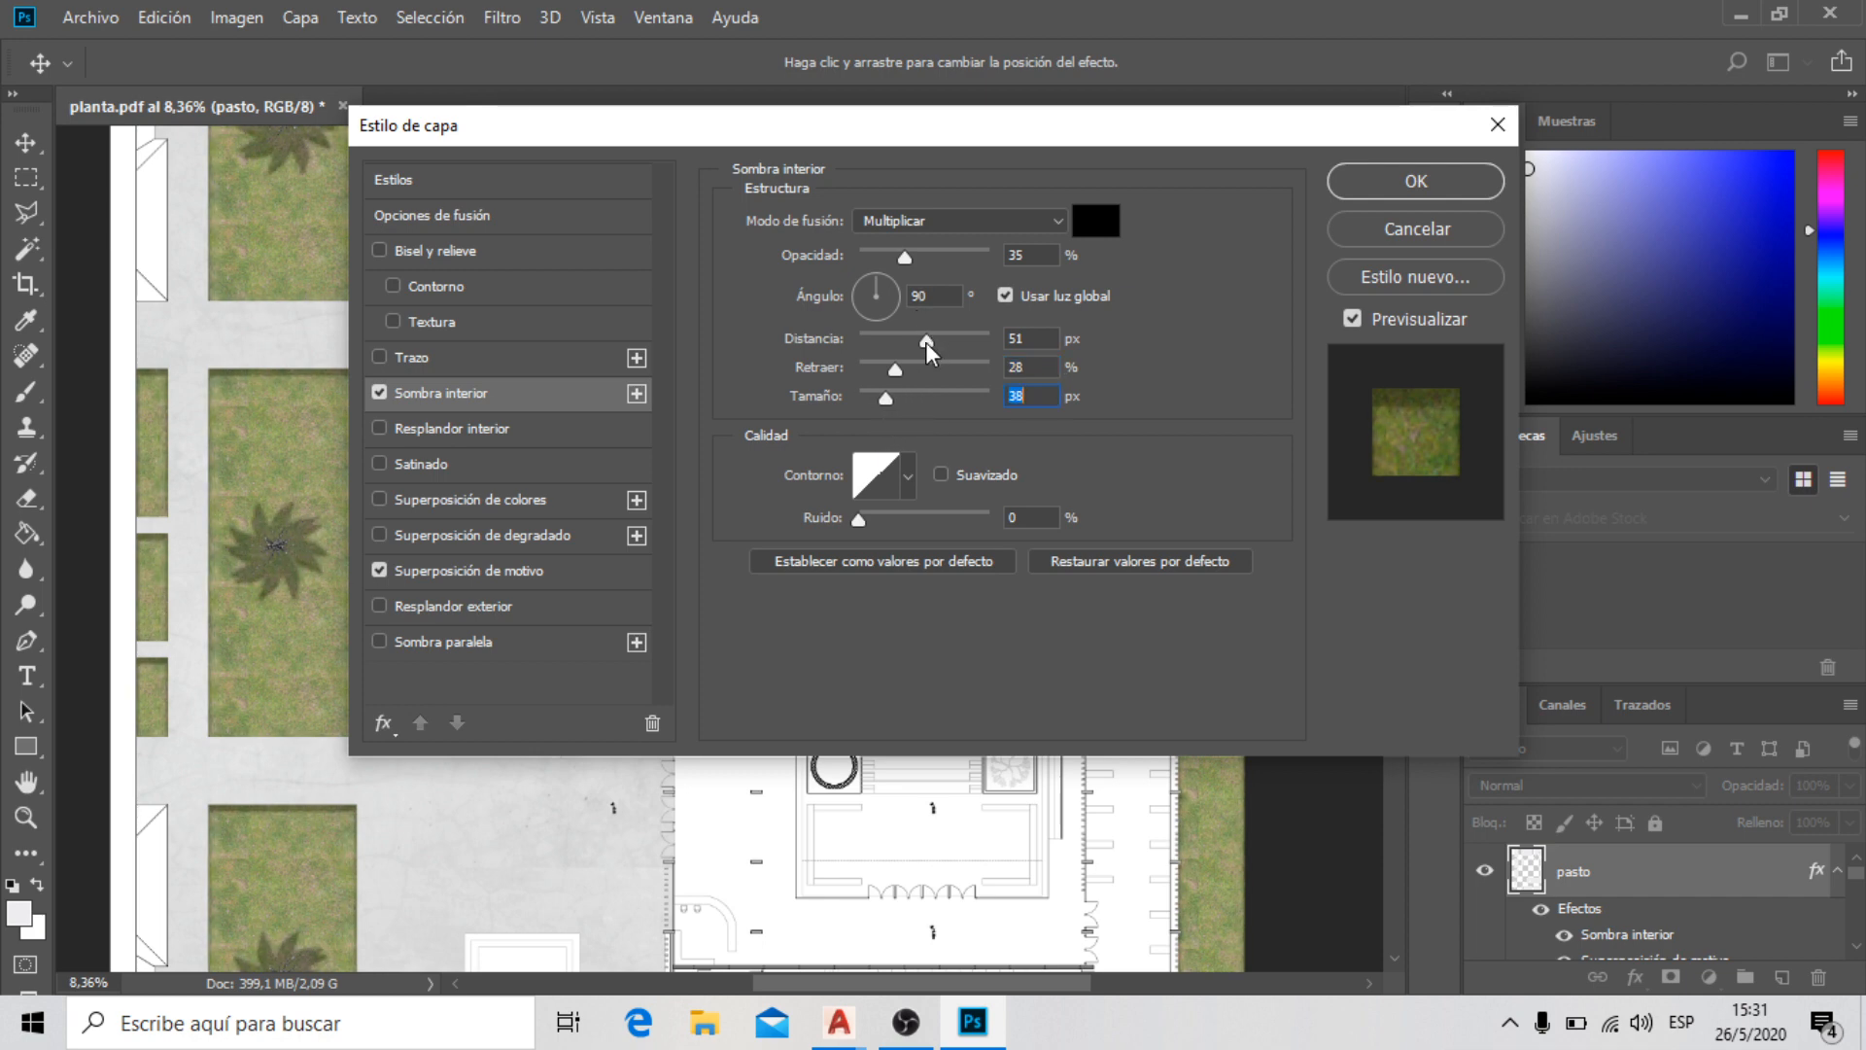
pyautogui.moveTo(926, 342); pyautogui.dragTo(891, 340)
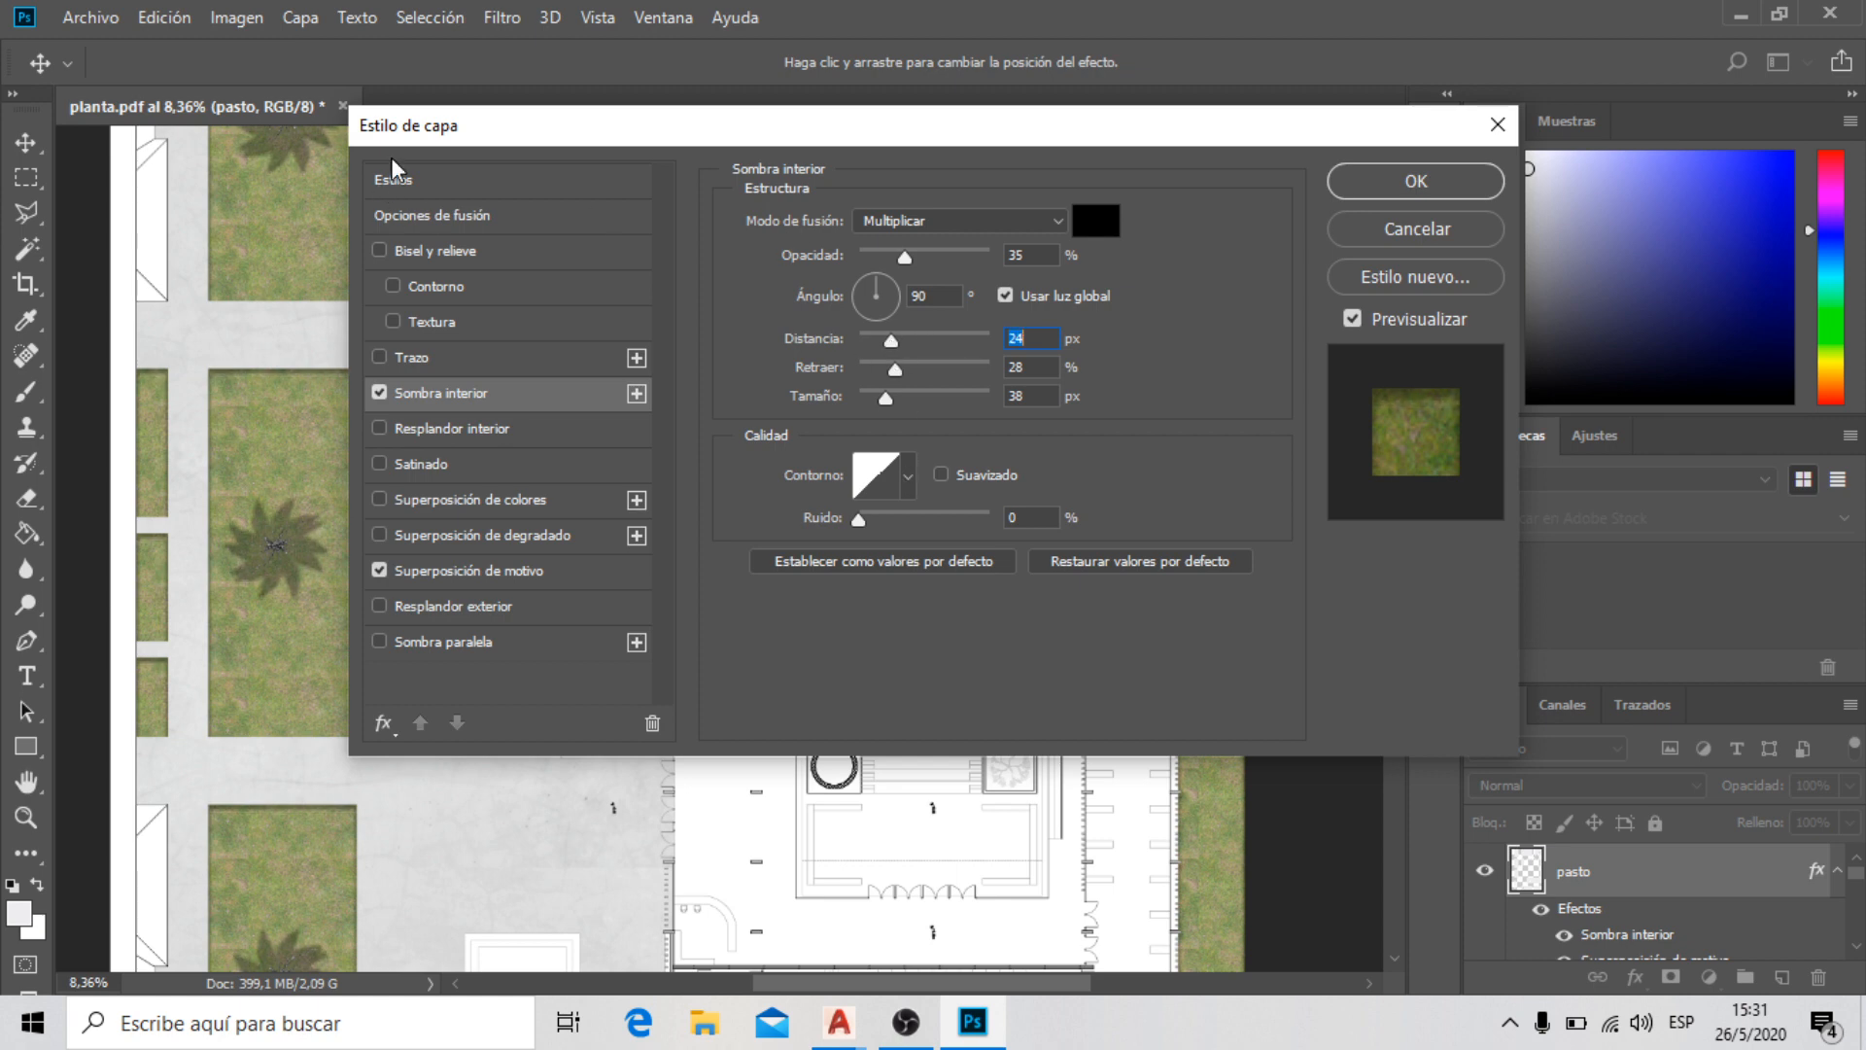
pyautogui.moveTo(903, 259)
pyautogui.mouseDown()
pyautogui.moveTo(1028, 265)
pyautogui.moveTo(972, 288)
pyautogui.moveTo(890, 258)
pyautogui.mouseUp()
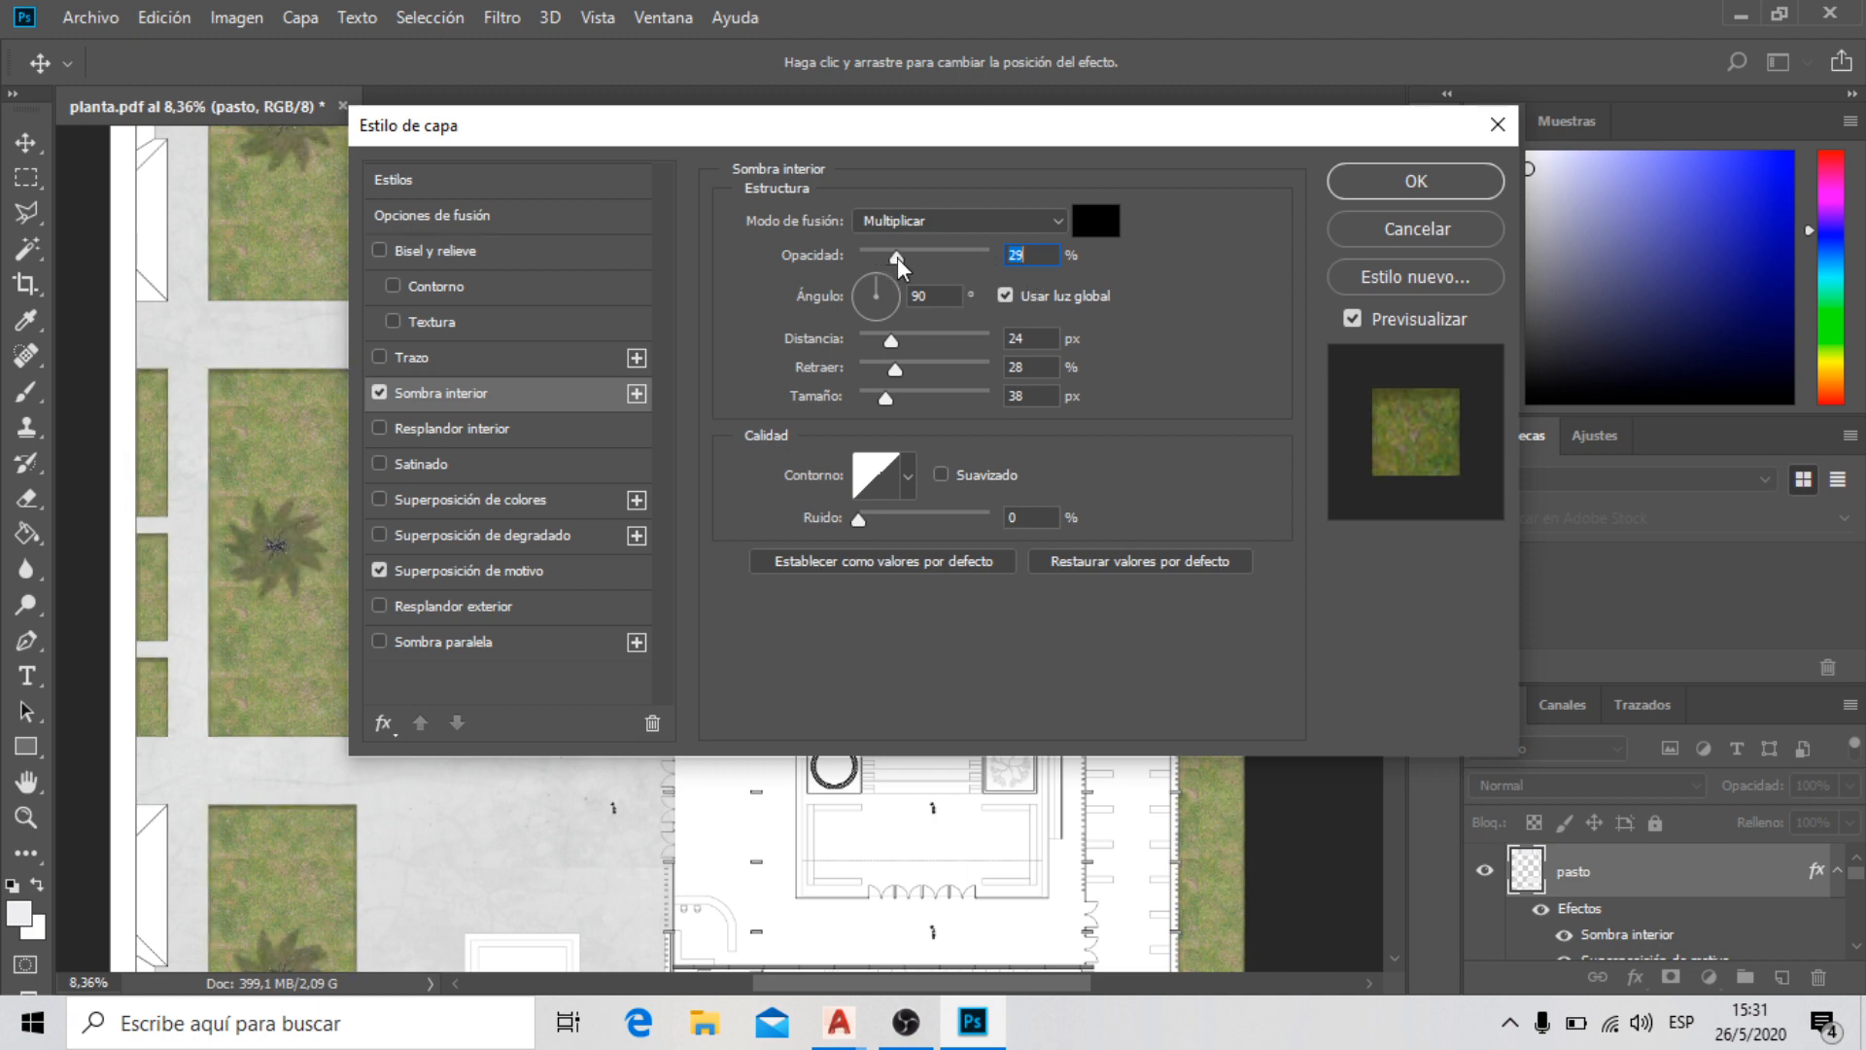
pyautogui.moveTo(888, 260); pyautogui.dragTo(880, 262)
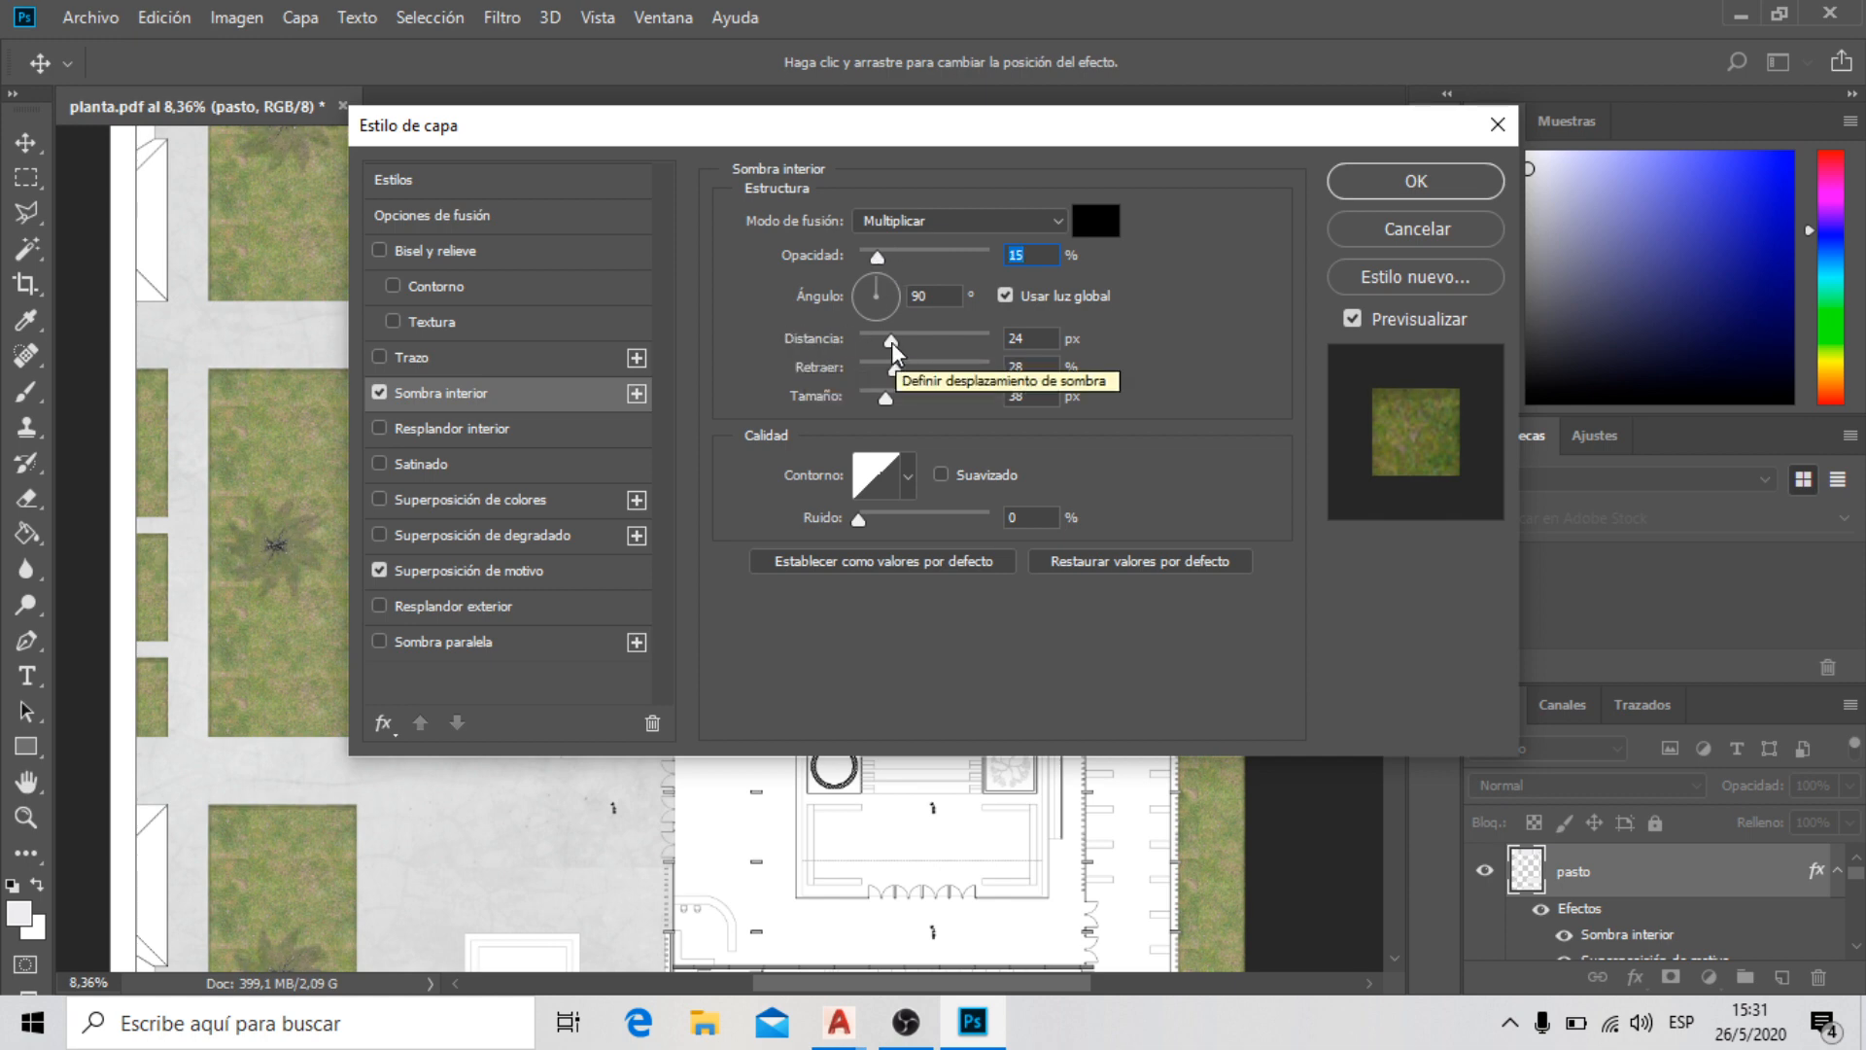
# Set the inner shadow's distance to 50 px and size to 174 px, and apply the layer style
pyautogui.moveTo(890, 342); pyautogui.dragTo(935, 344)
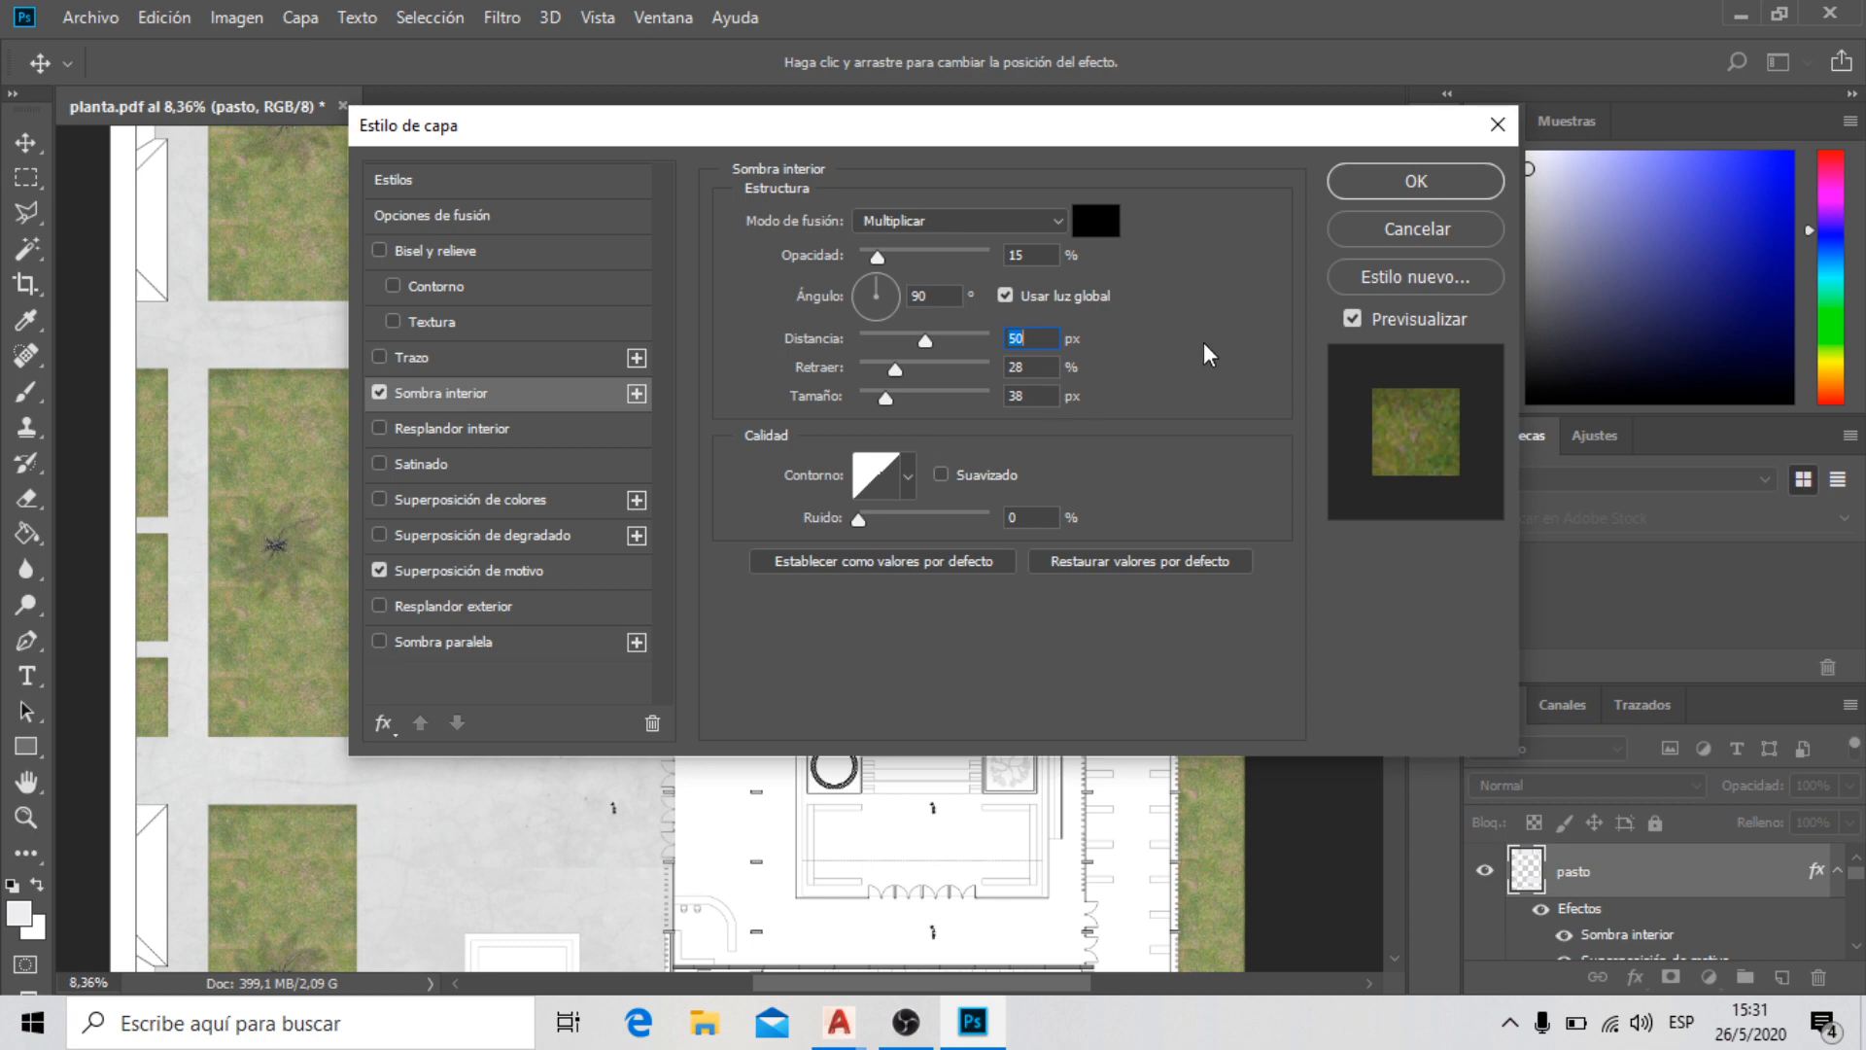
pyautogui.moveTo(889, 401); pyautogui.dragTo(954, 381)
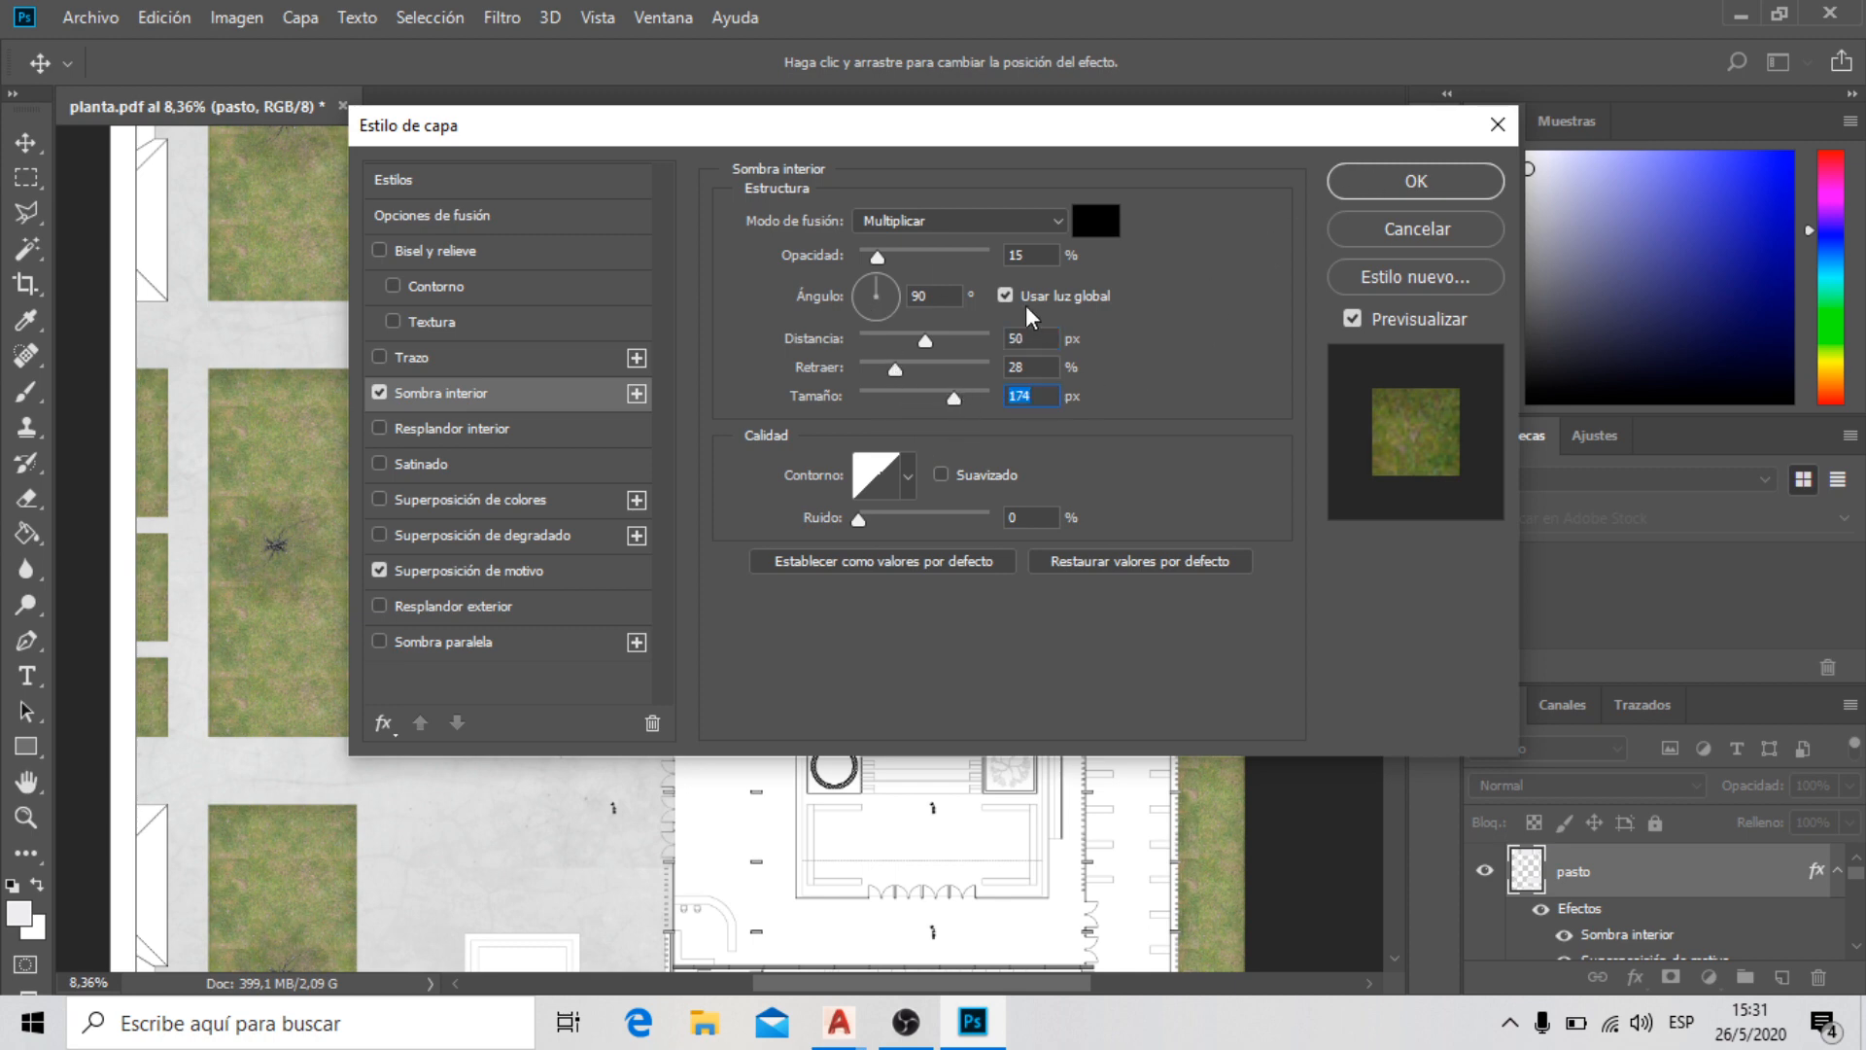
pyautogui.click(1437, 184)
# Examine the shaded edges of the grass beds and palm drawings across the whole plan
pyautogui.hotkey('ctrl', '0')
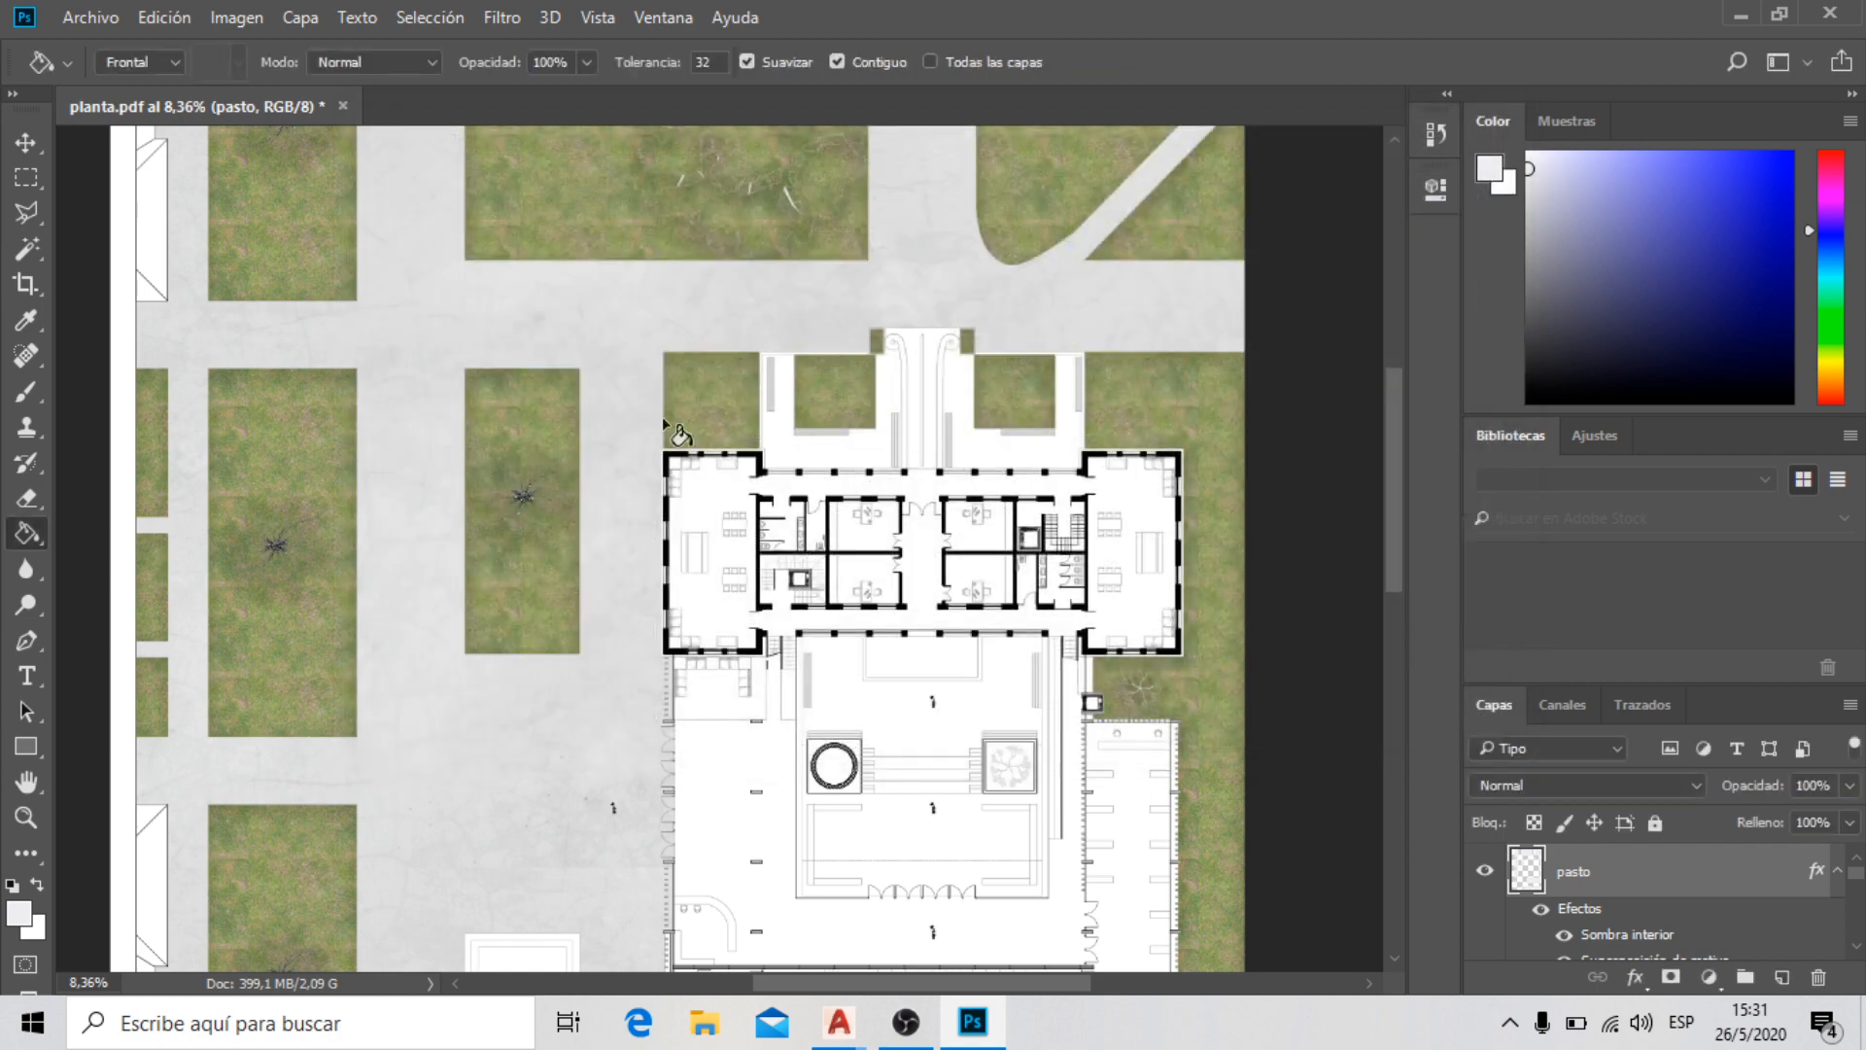
pyautogui.scroll(3, 622, 714)
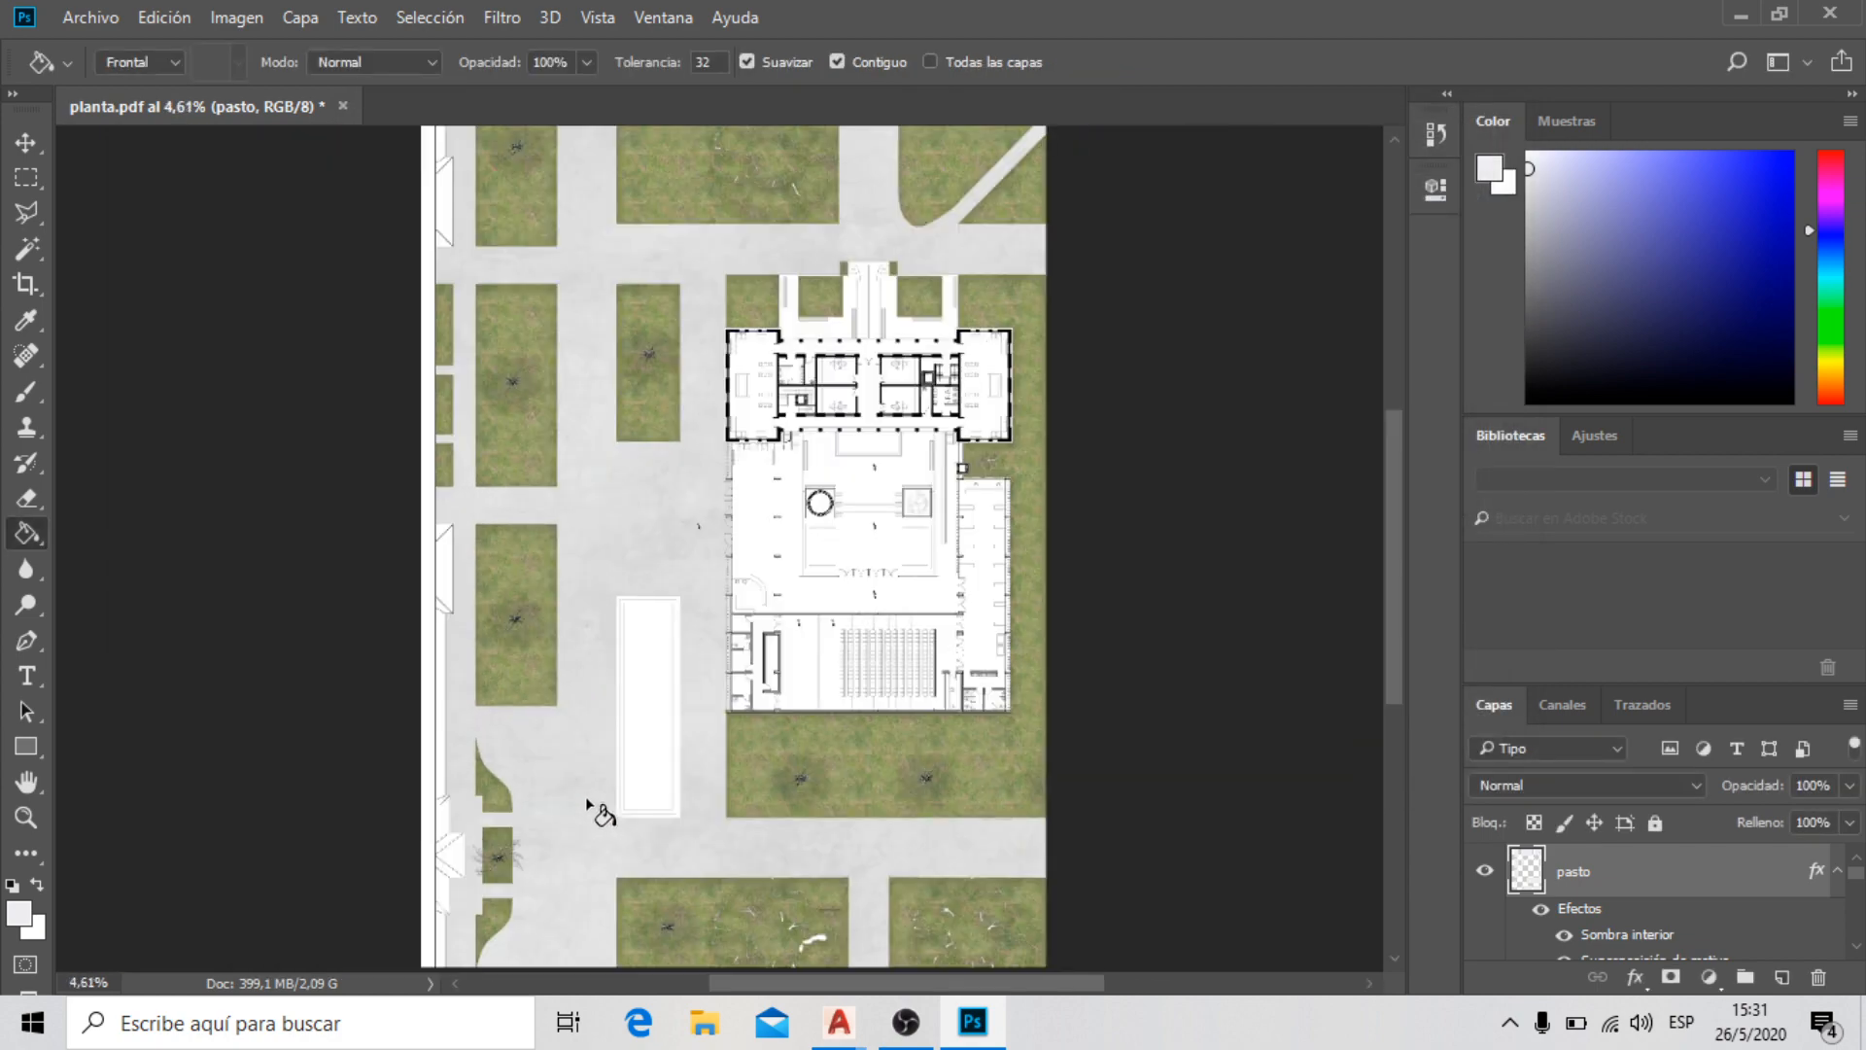
pyautogui.scroll(-3, 586, 534)
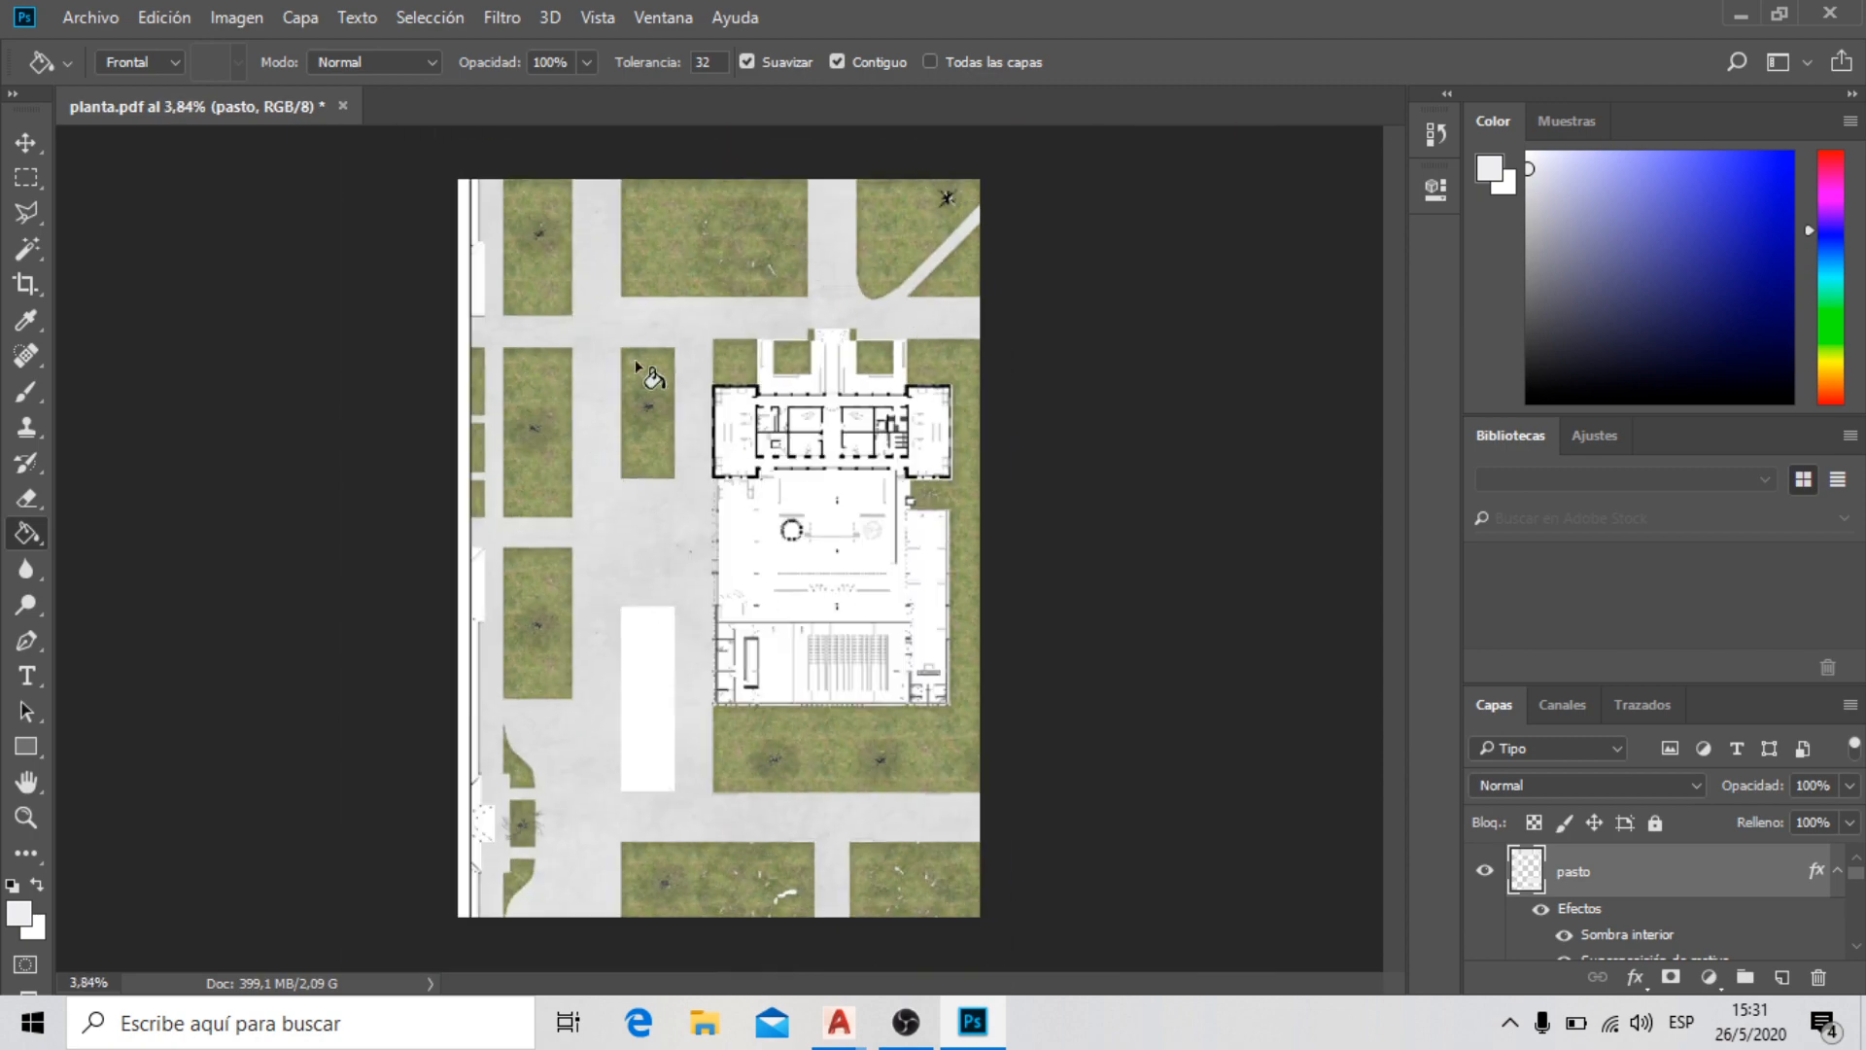
pyautogui.scroll(3, 904, 209)
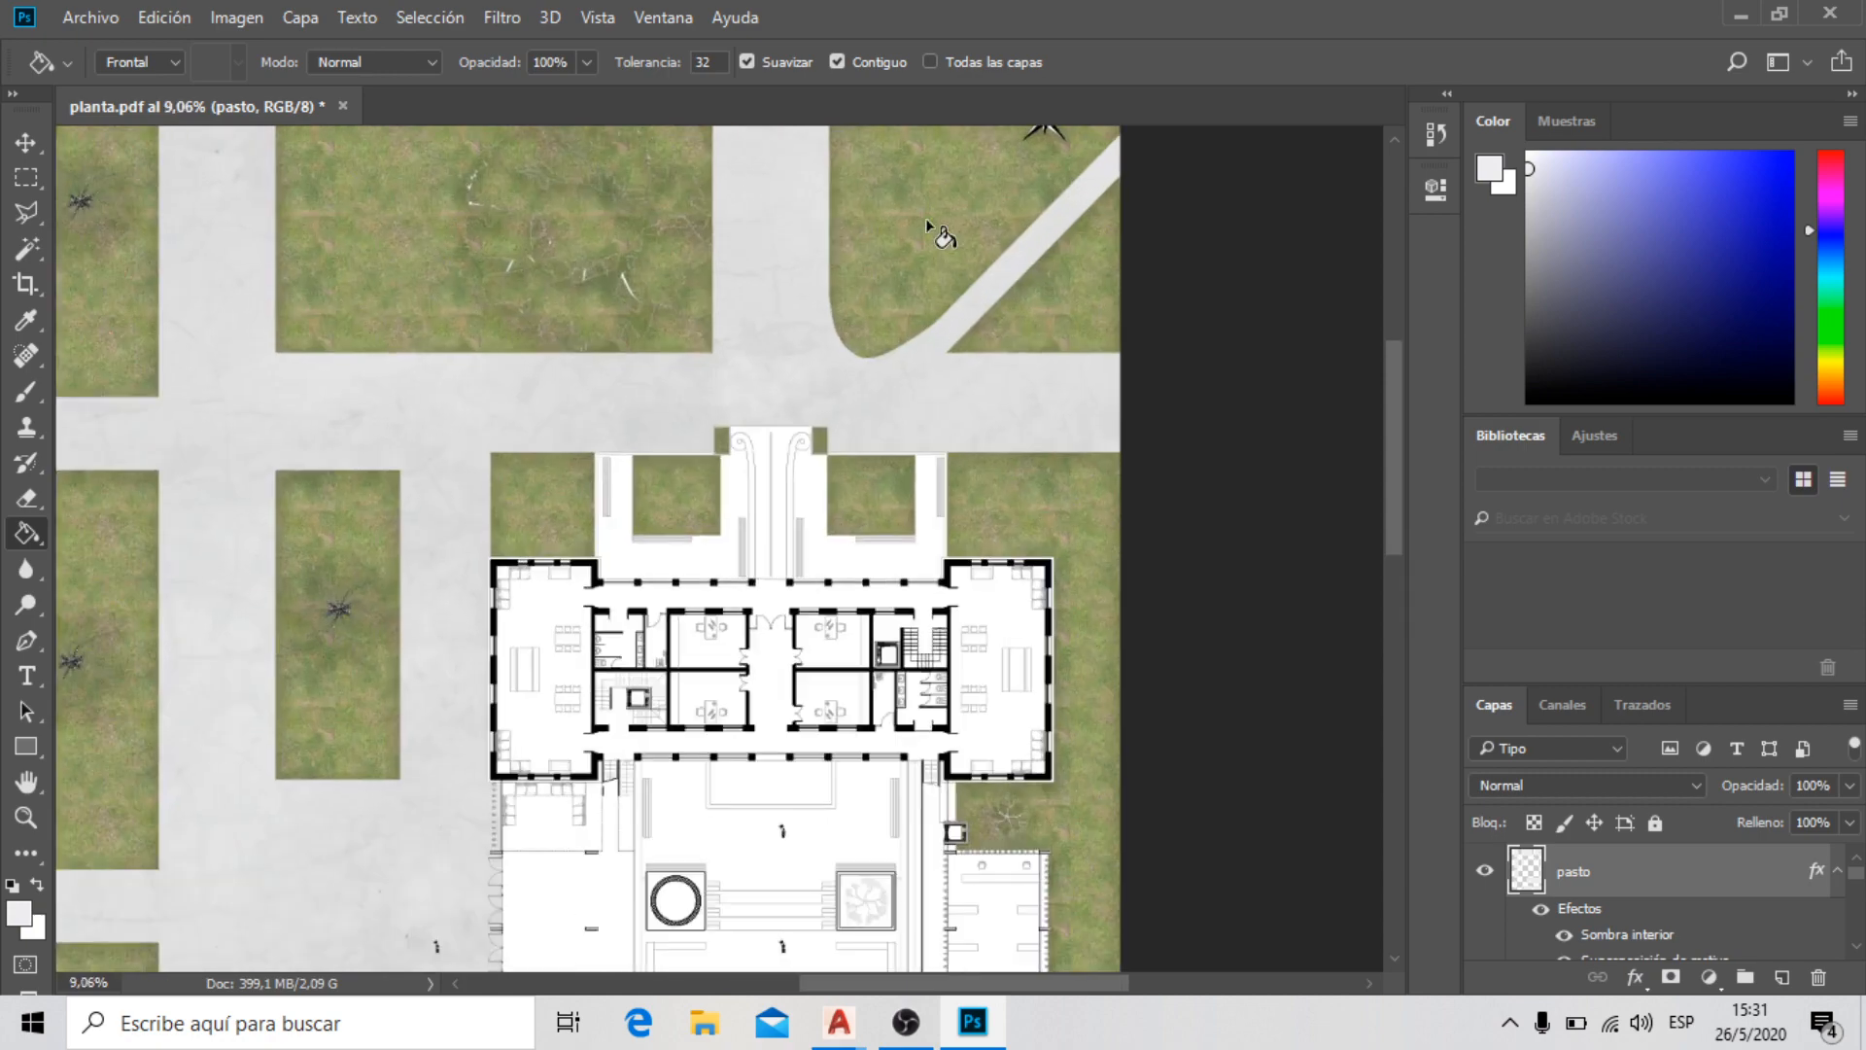
pyautogui.scroll(-2, 467, 269)
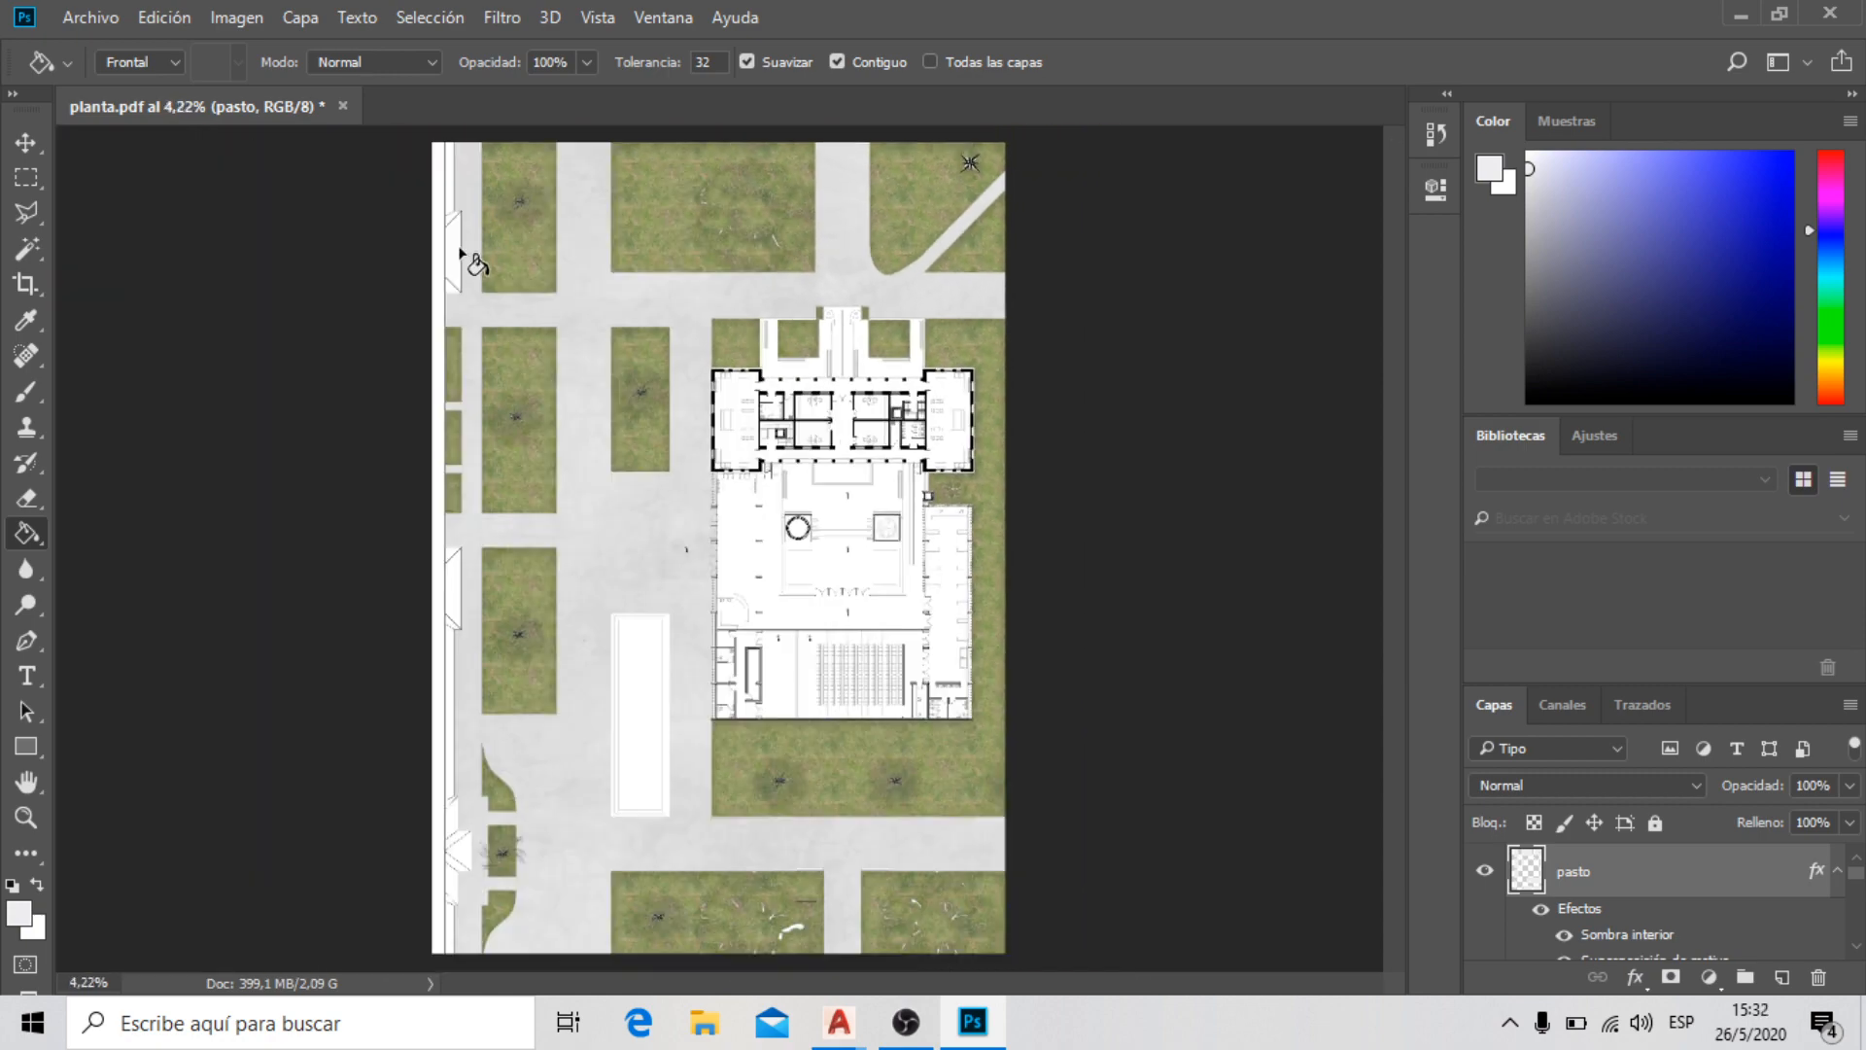
pyautogui.scroll(2, 525, 263)
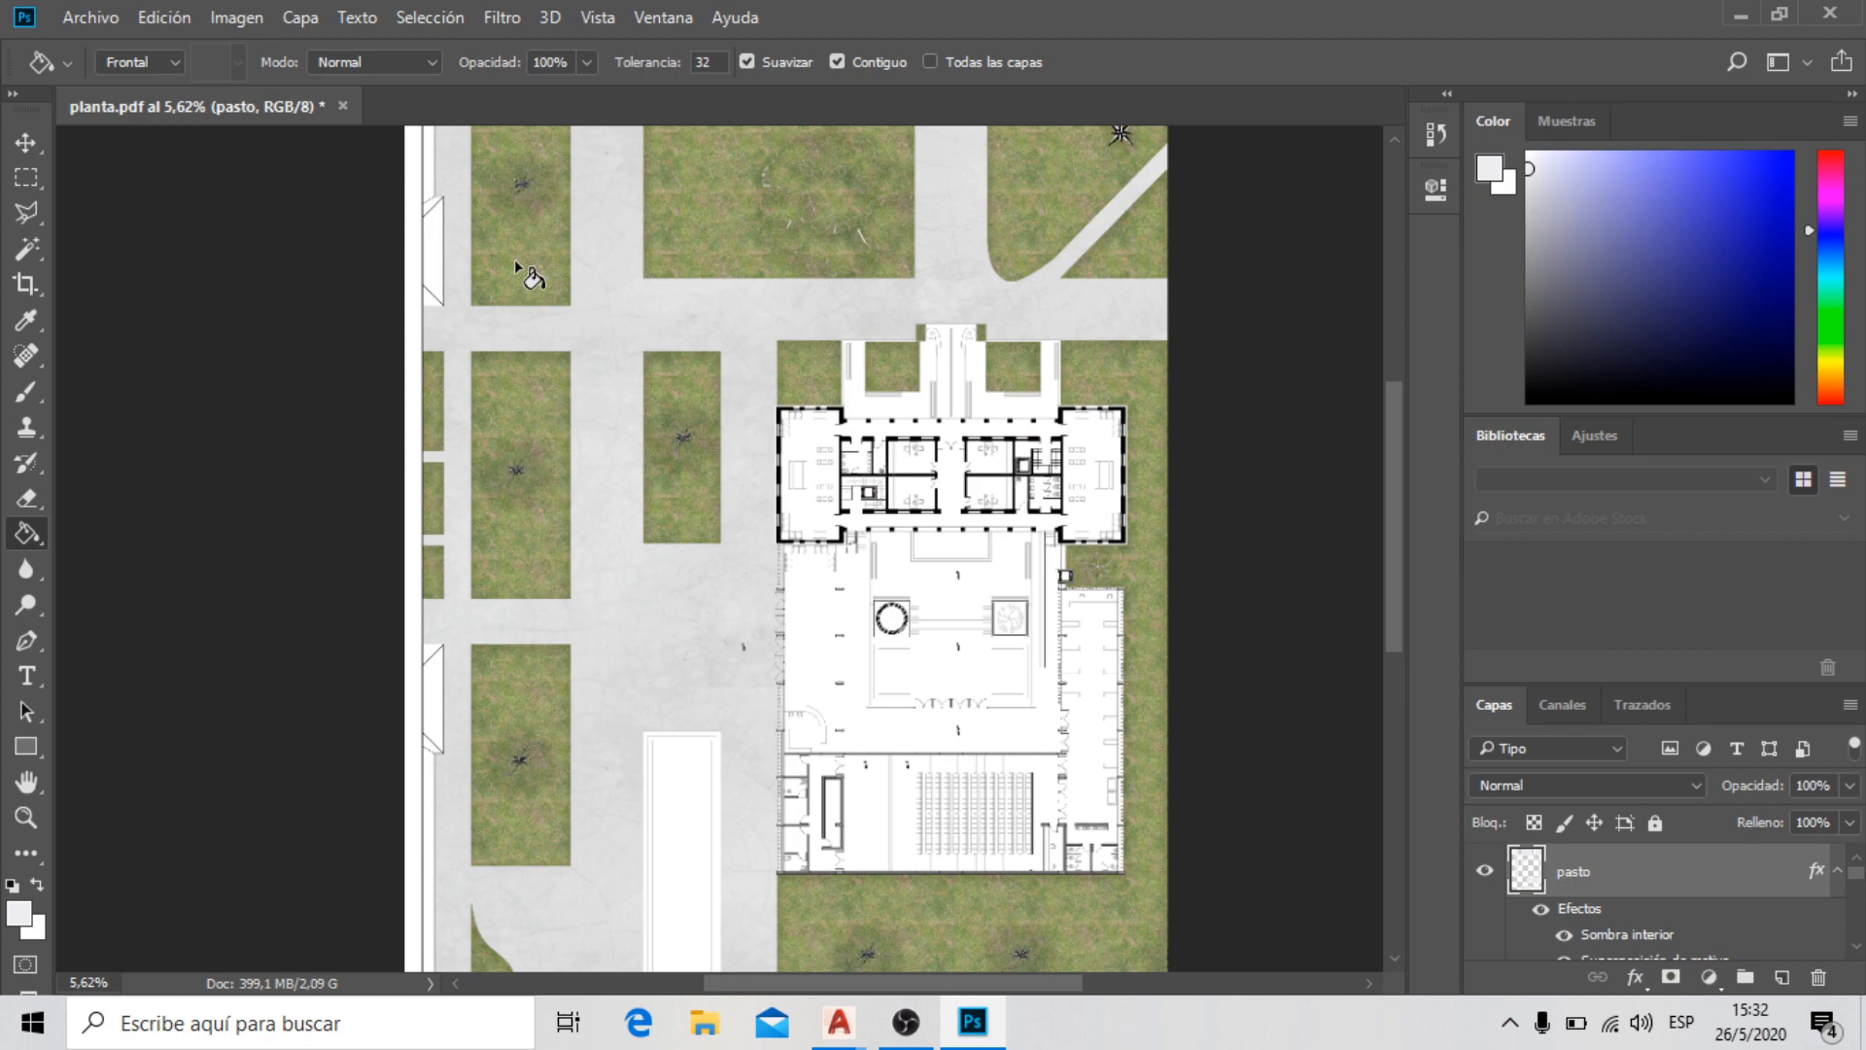
# Start opening an image file and look through the material folders in the Materiales directory
pyautogui.click(95, 17)
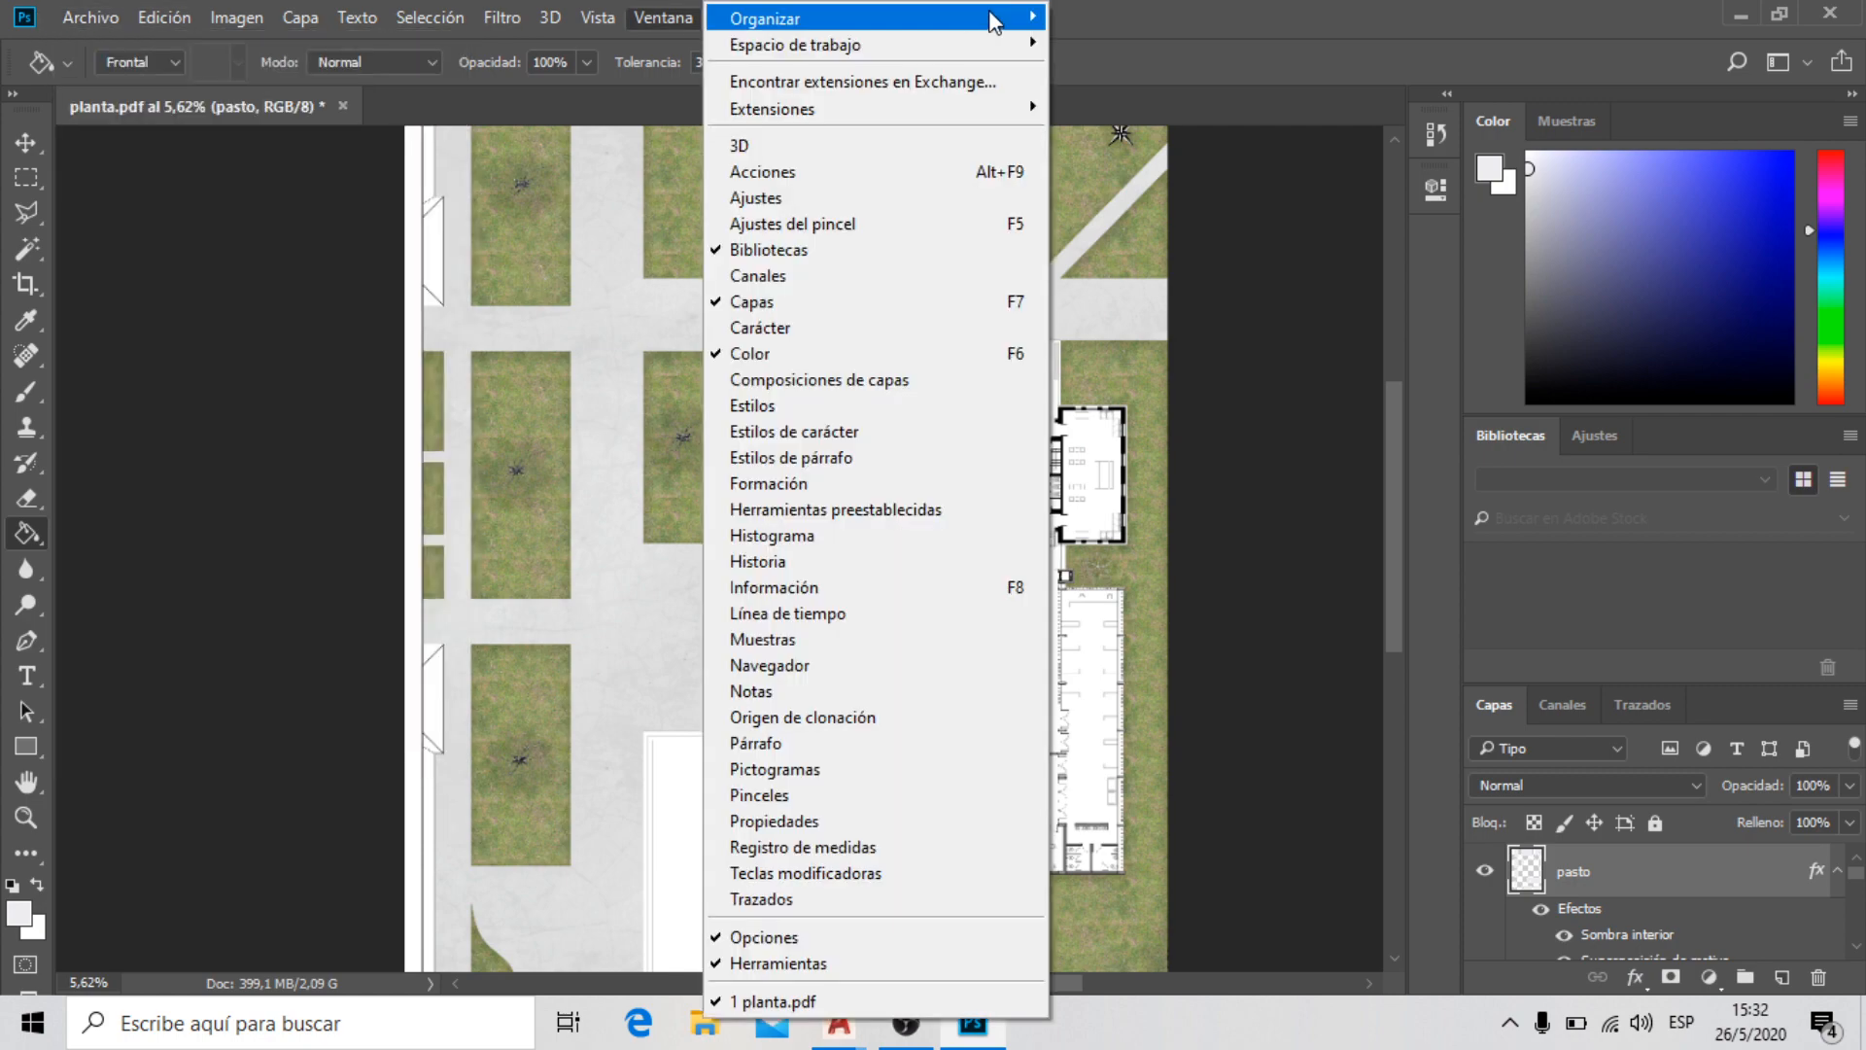
pyautogui.click(1097, 3)
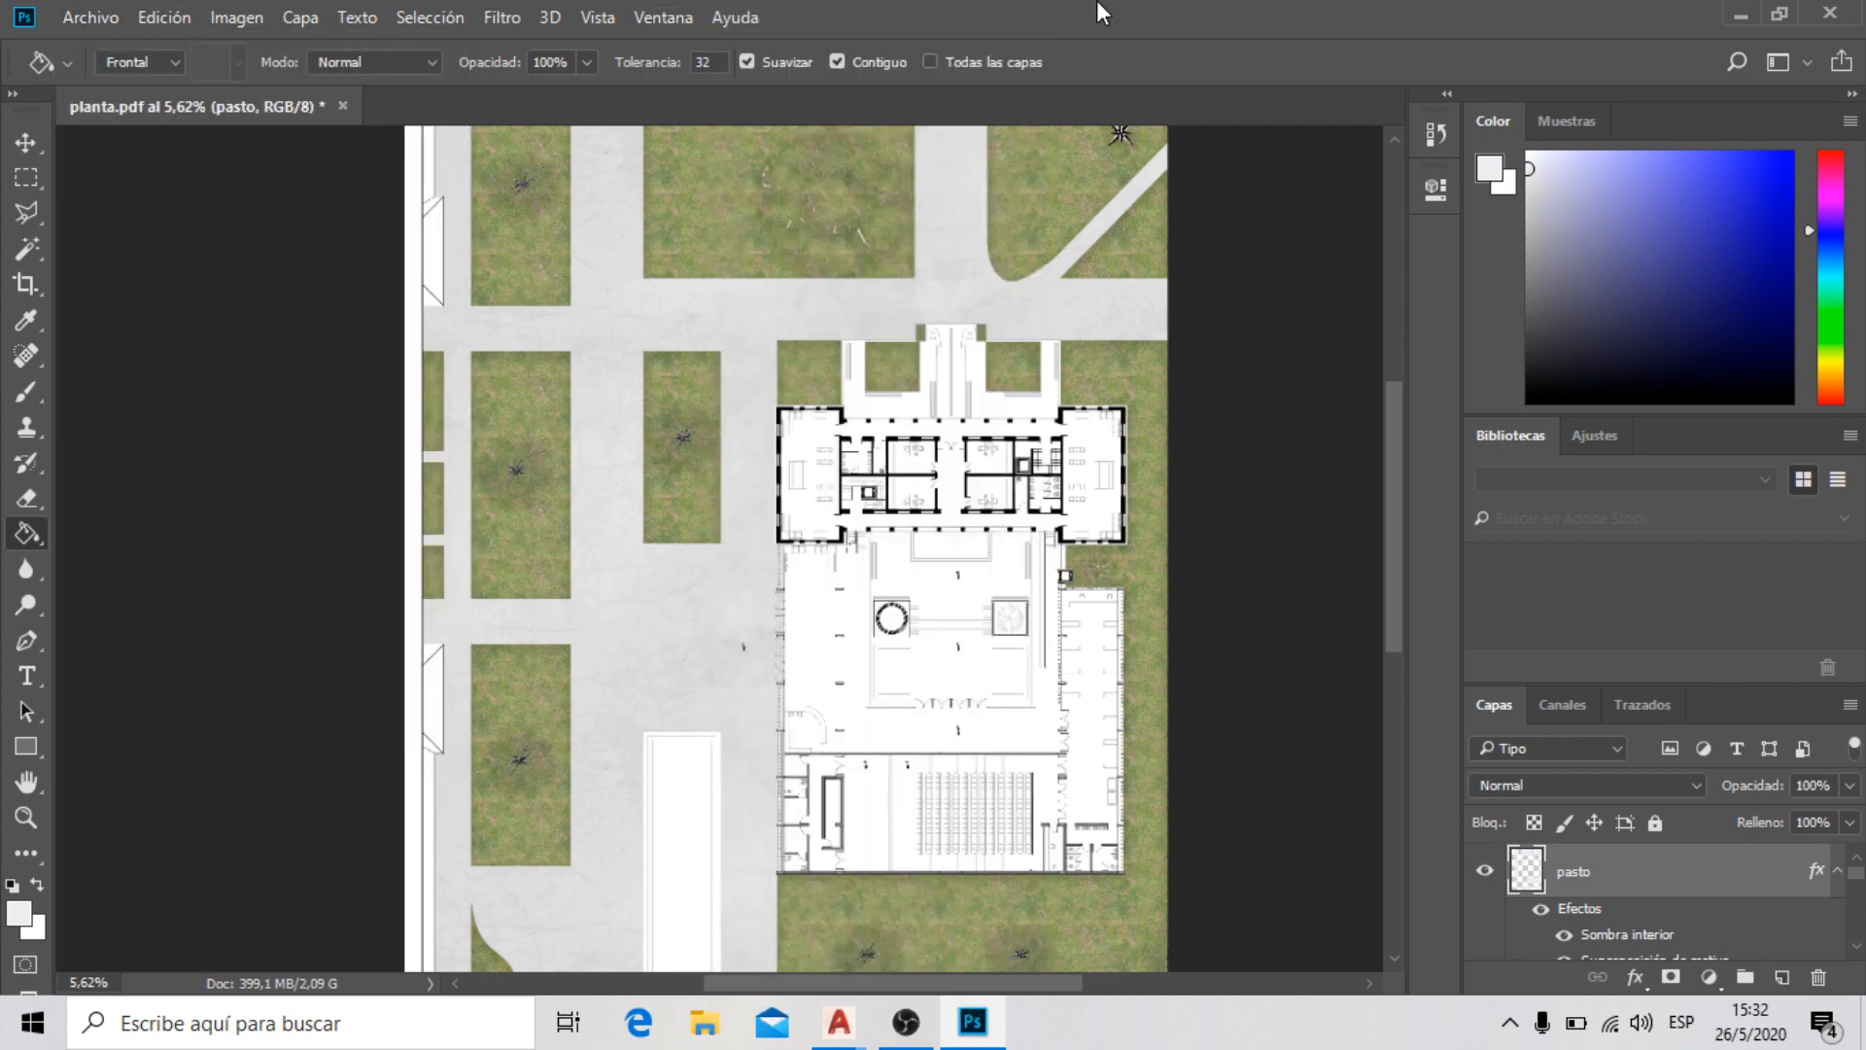
pyautogui.click(88, 20)
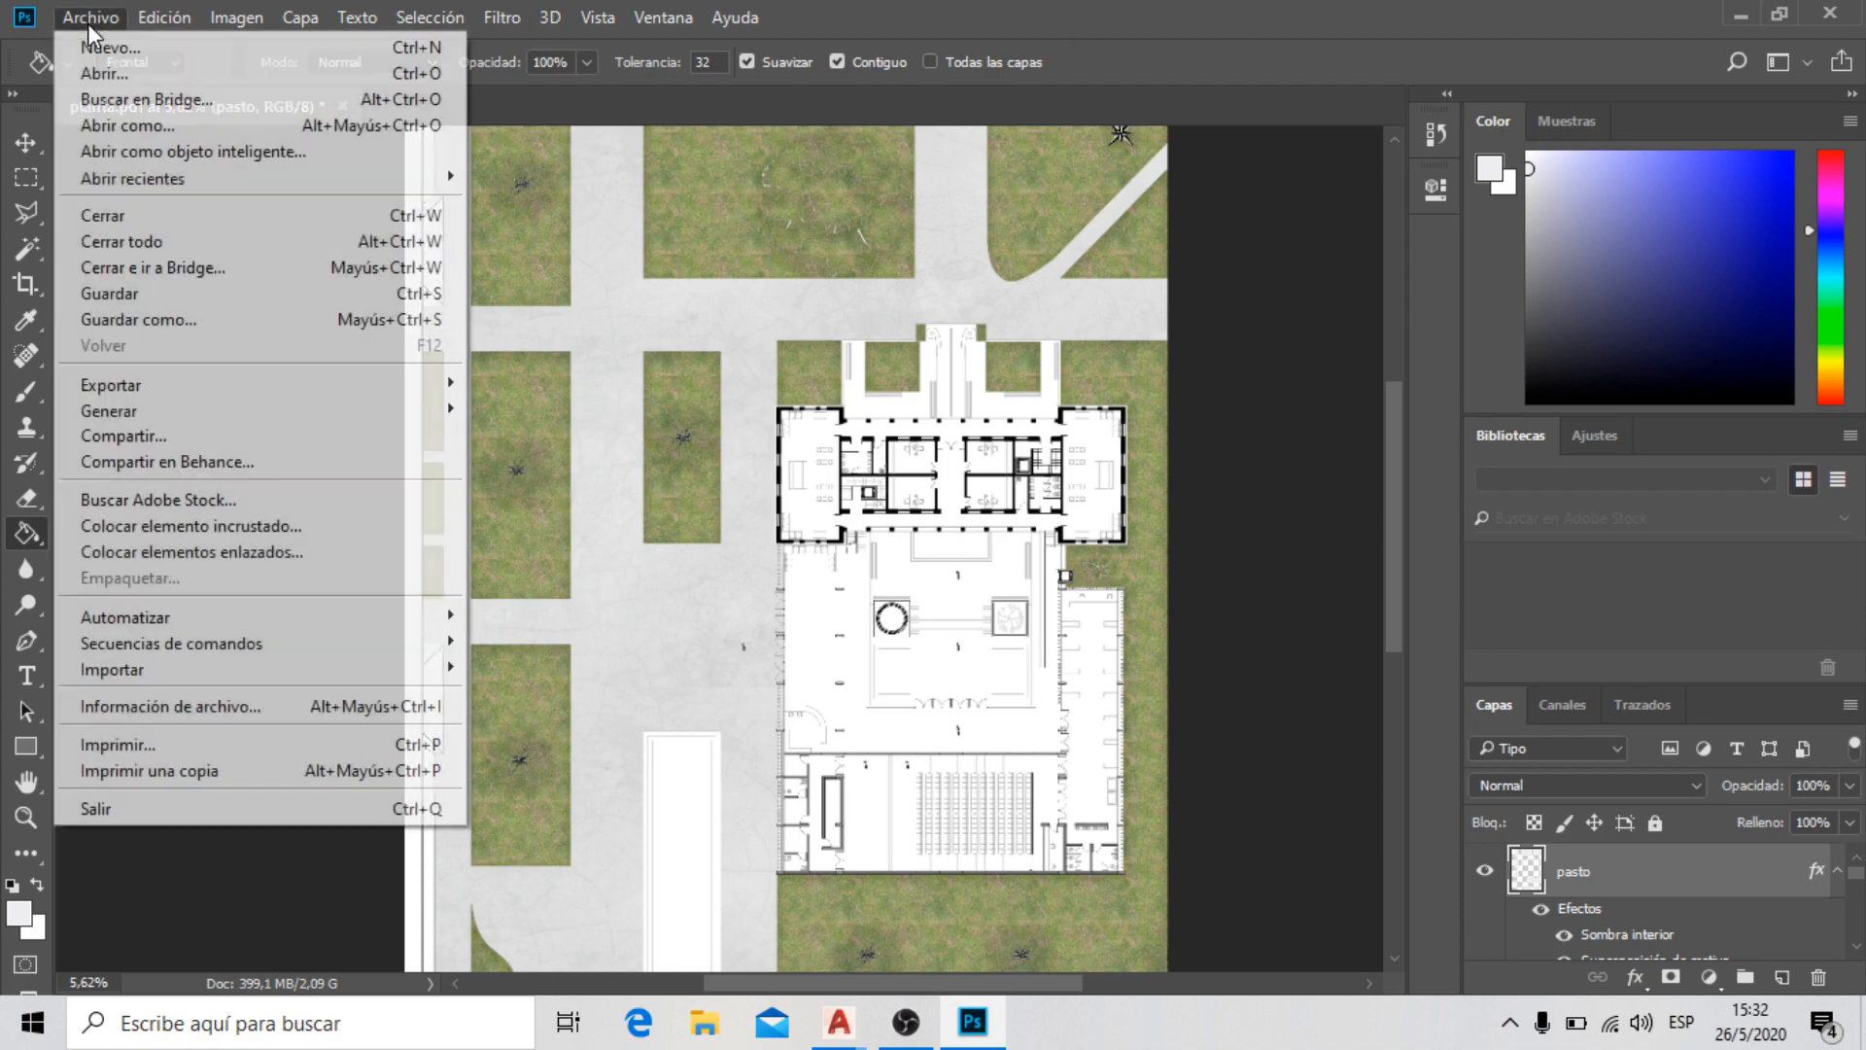
pyautogui.click(103, 73)
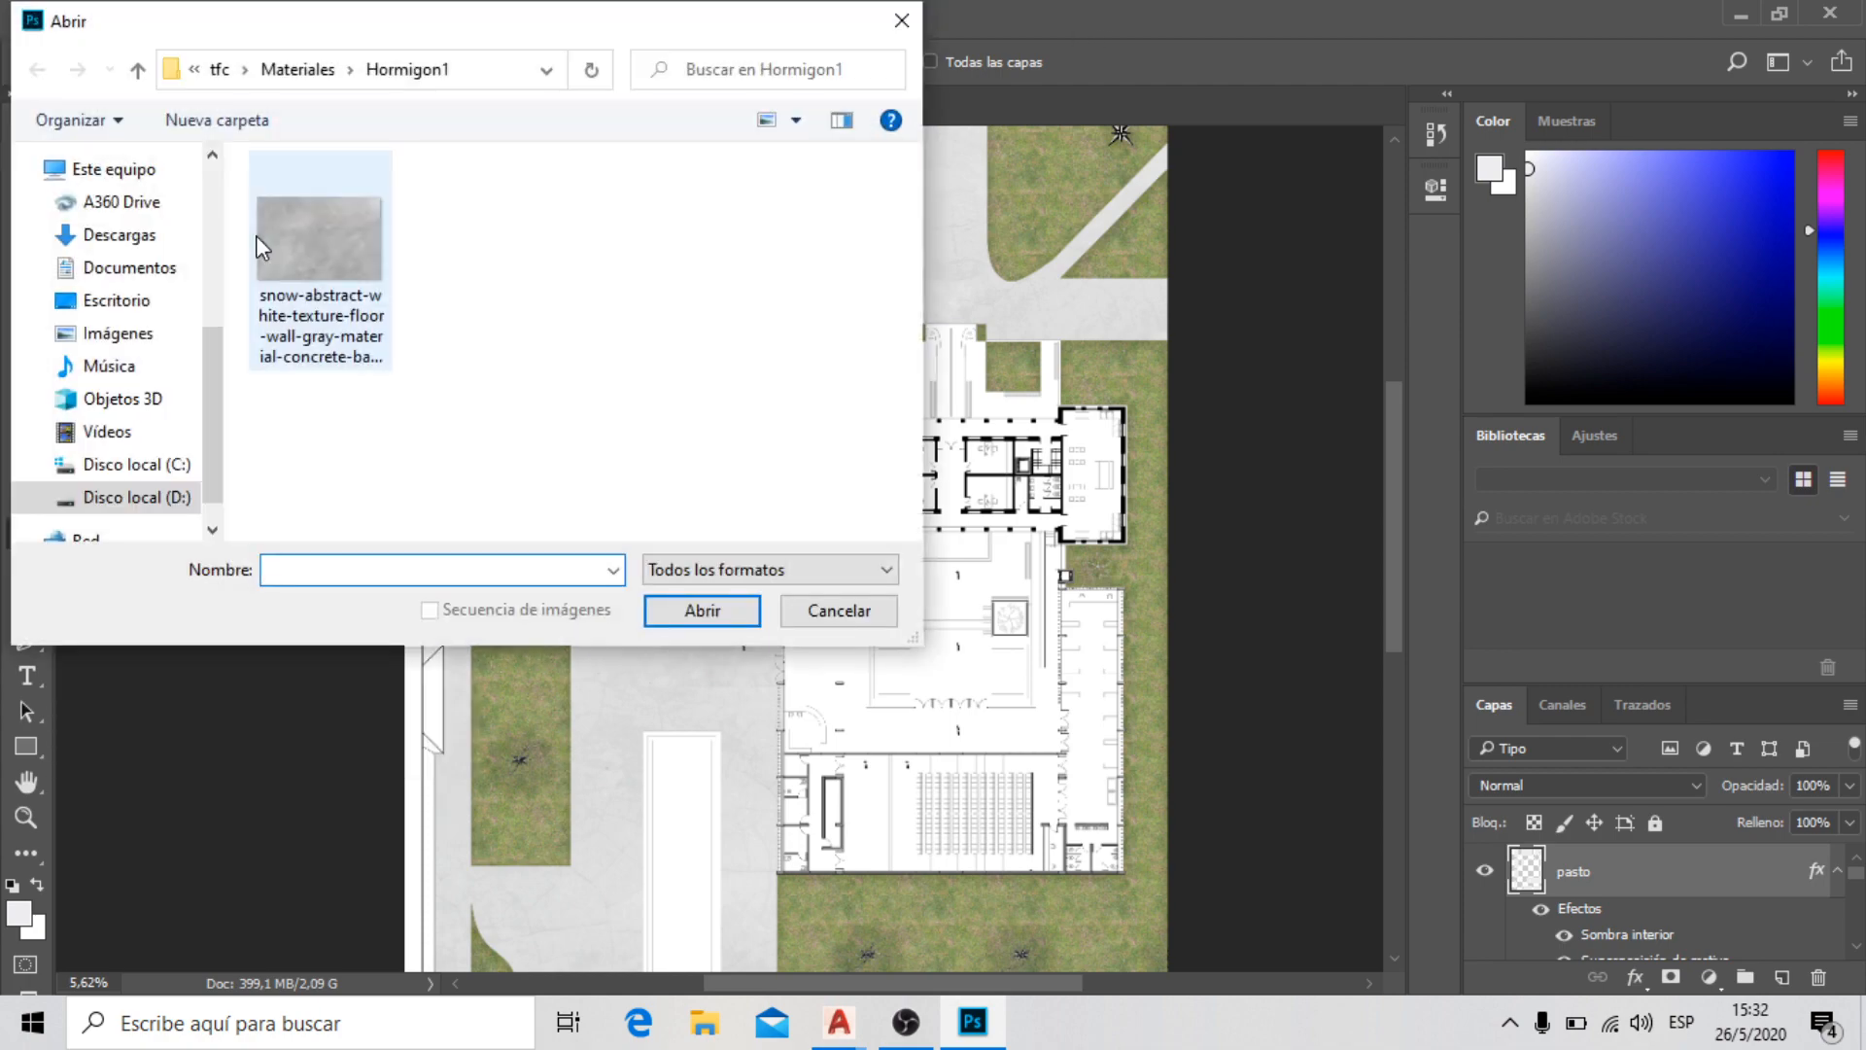
pyautogui.click(137, 69)
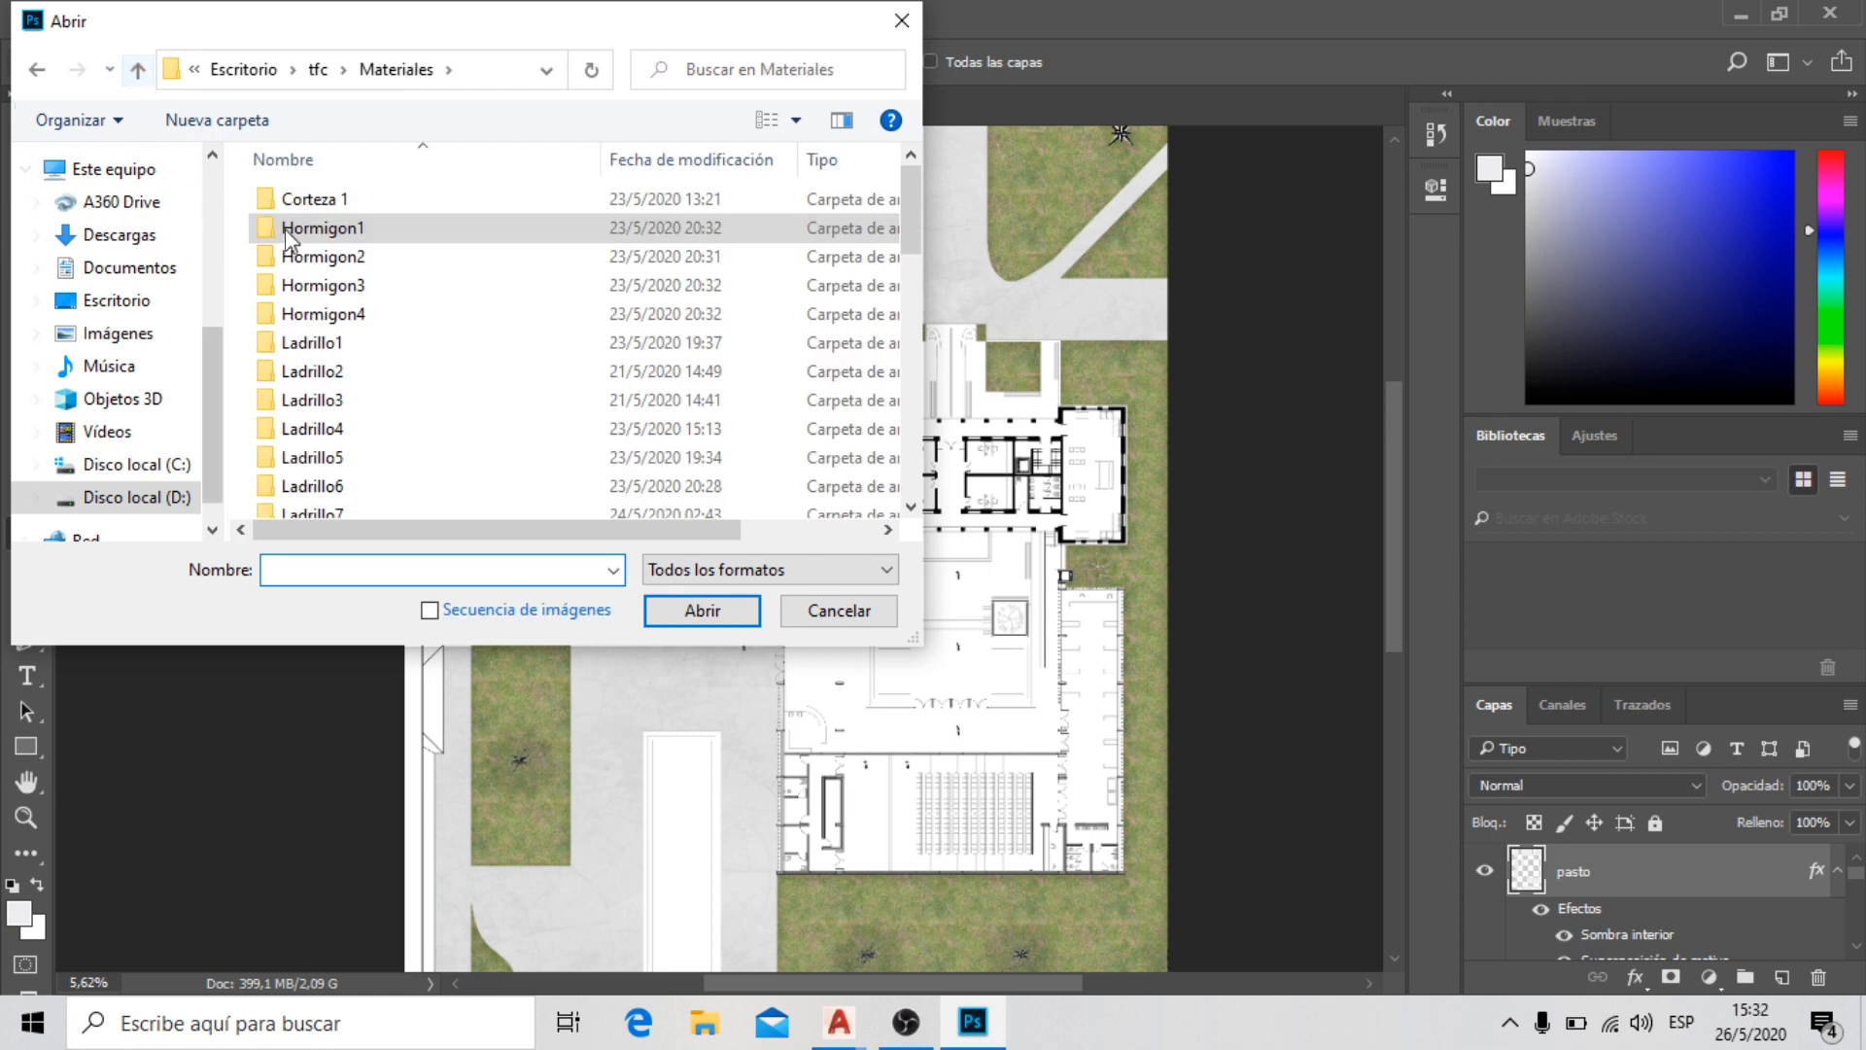
pyautogui.scroll(-5, 486, 340)
pyautogui.scroll(-4, 473, 345)
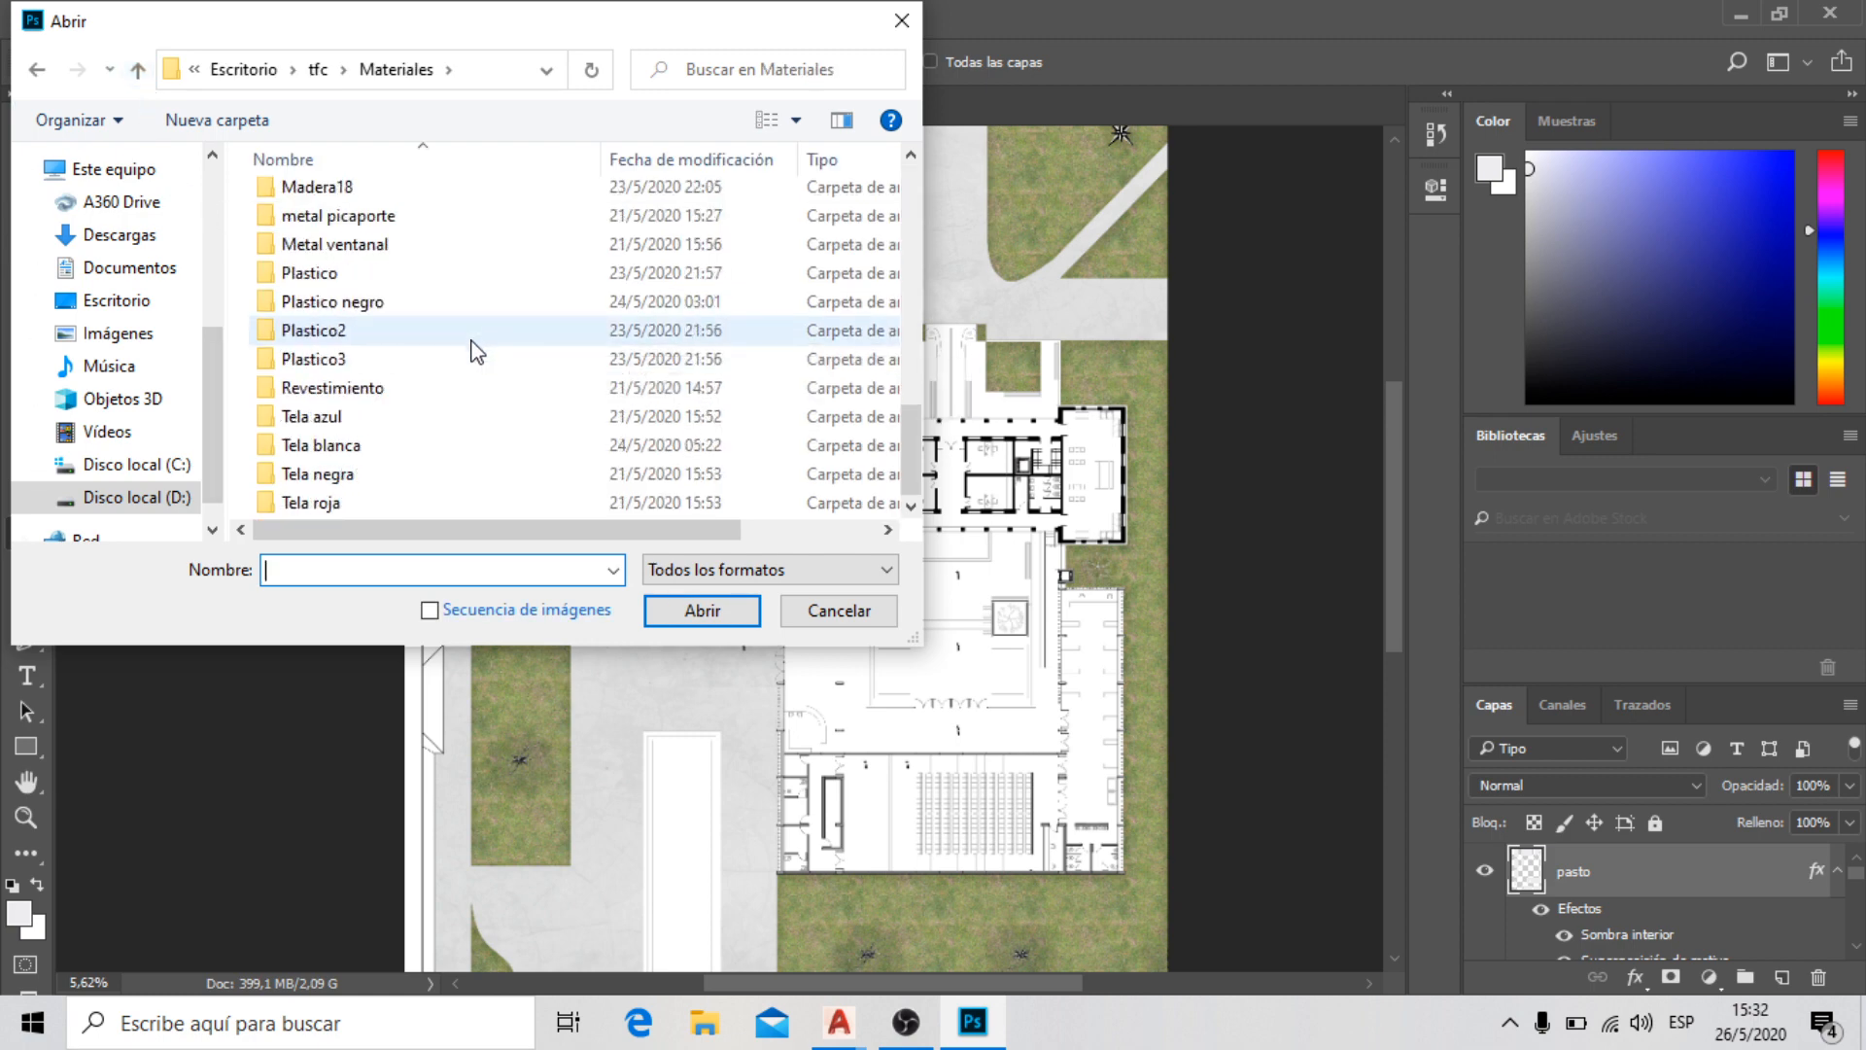
pyautogui.scroll(9, 474, 345)
# Look through the tfc and Escritorio folders for the directory that holds the tree images
pyautogui.click(137, 69)
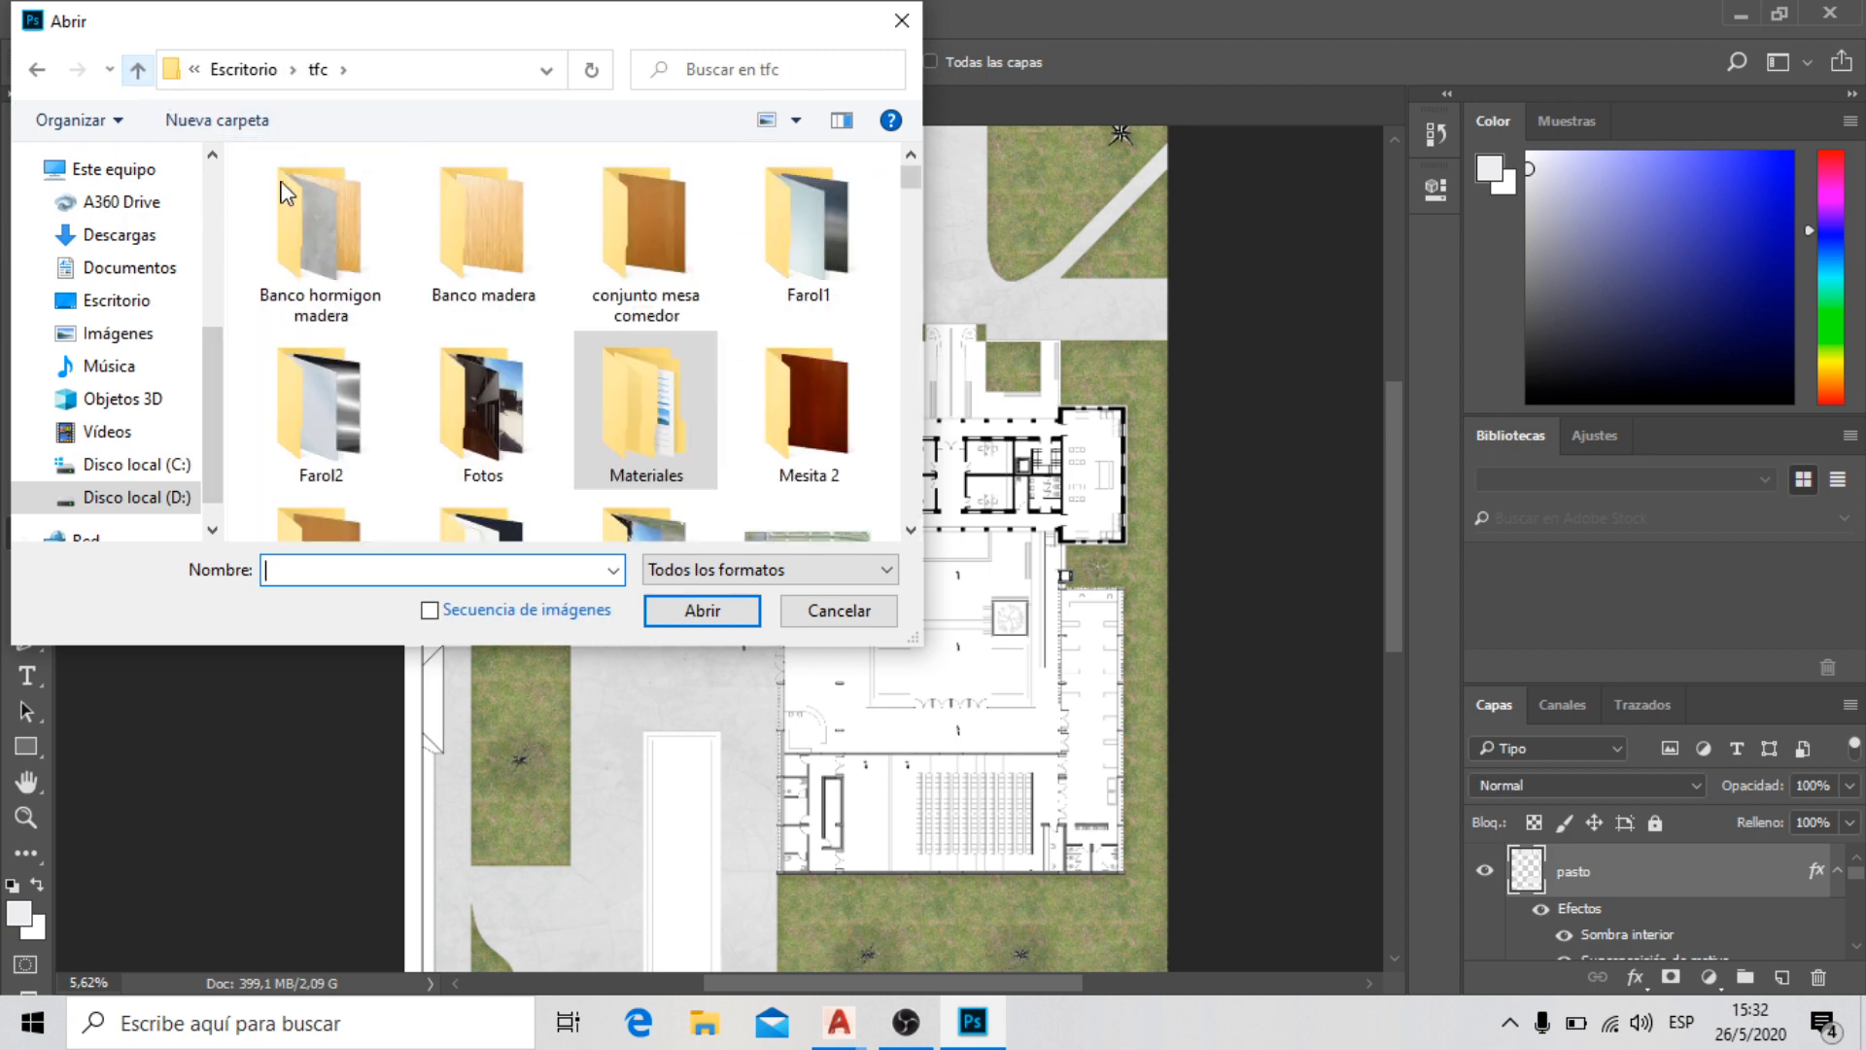
pyautogui.scroll(-6, 622, 309)
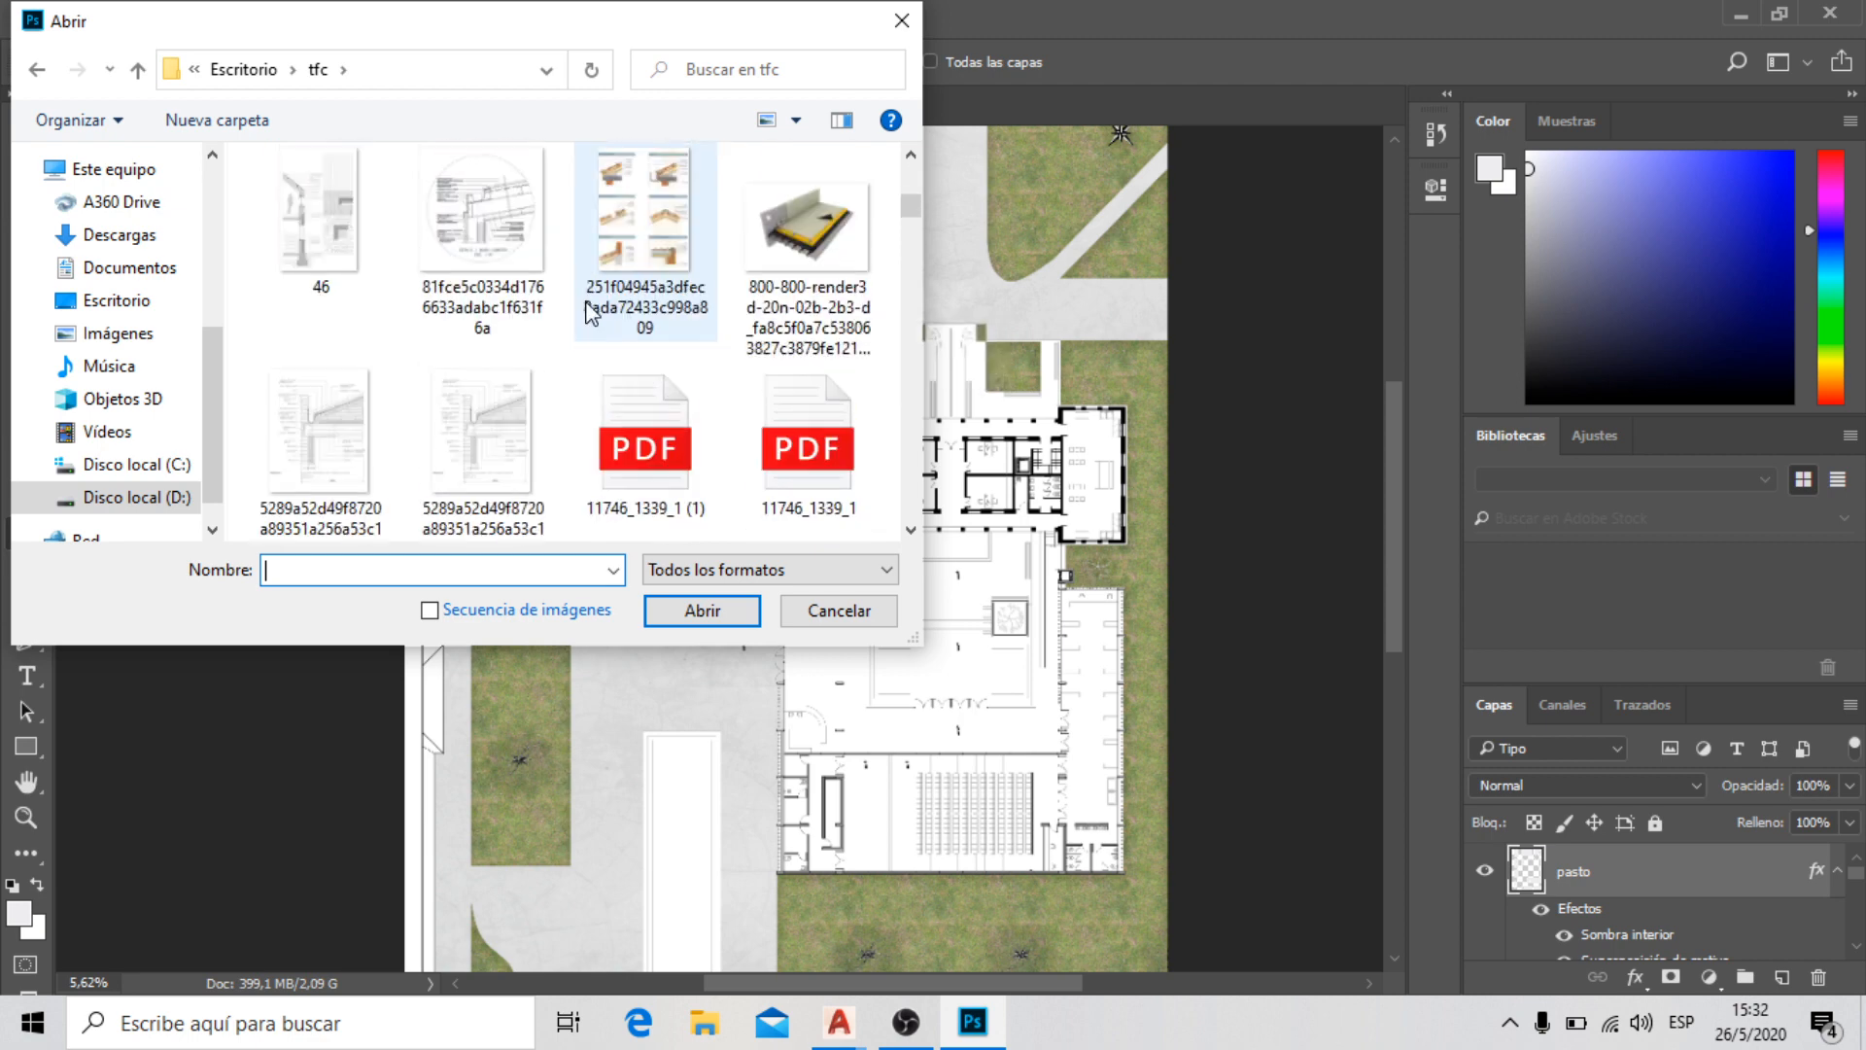
pyautogui.scroll(6, 622, 309)
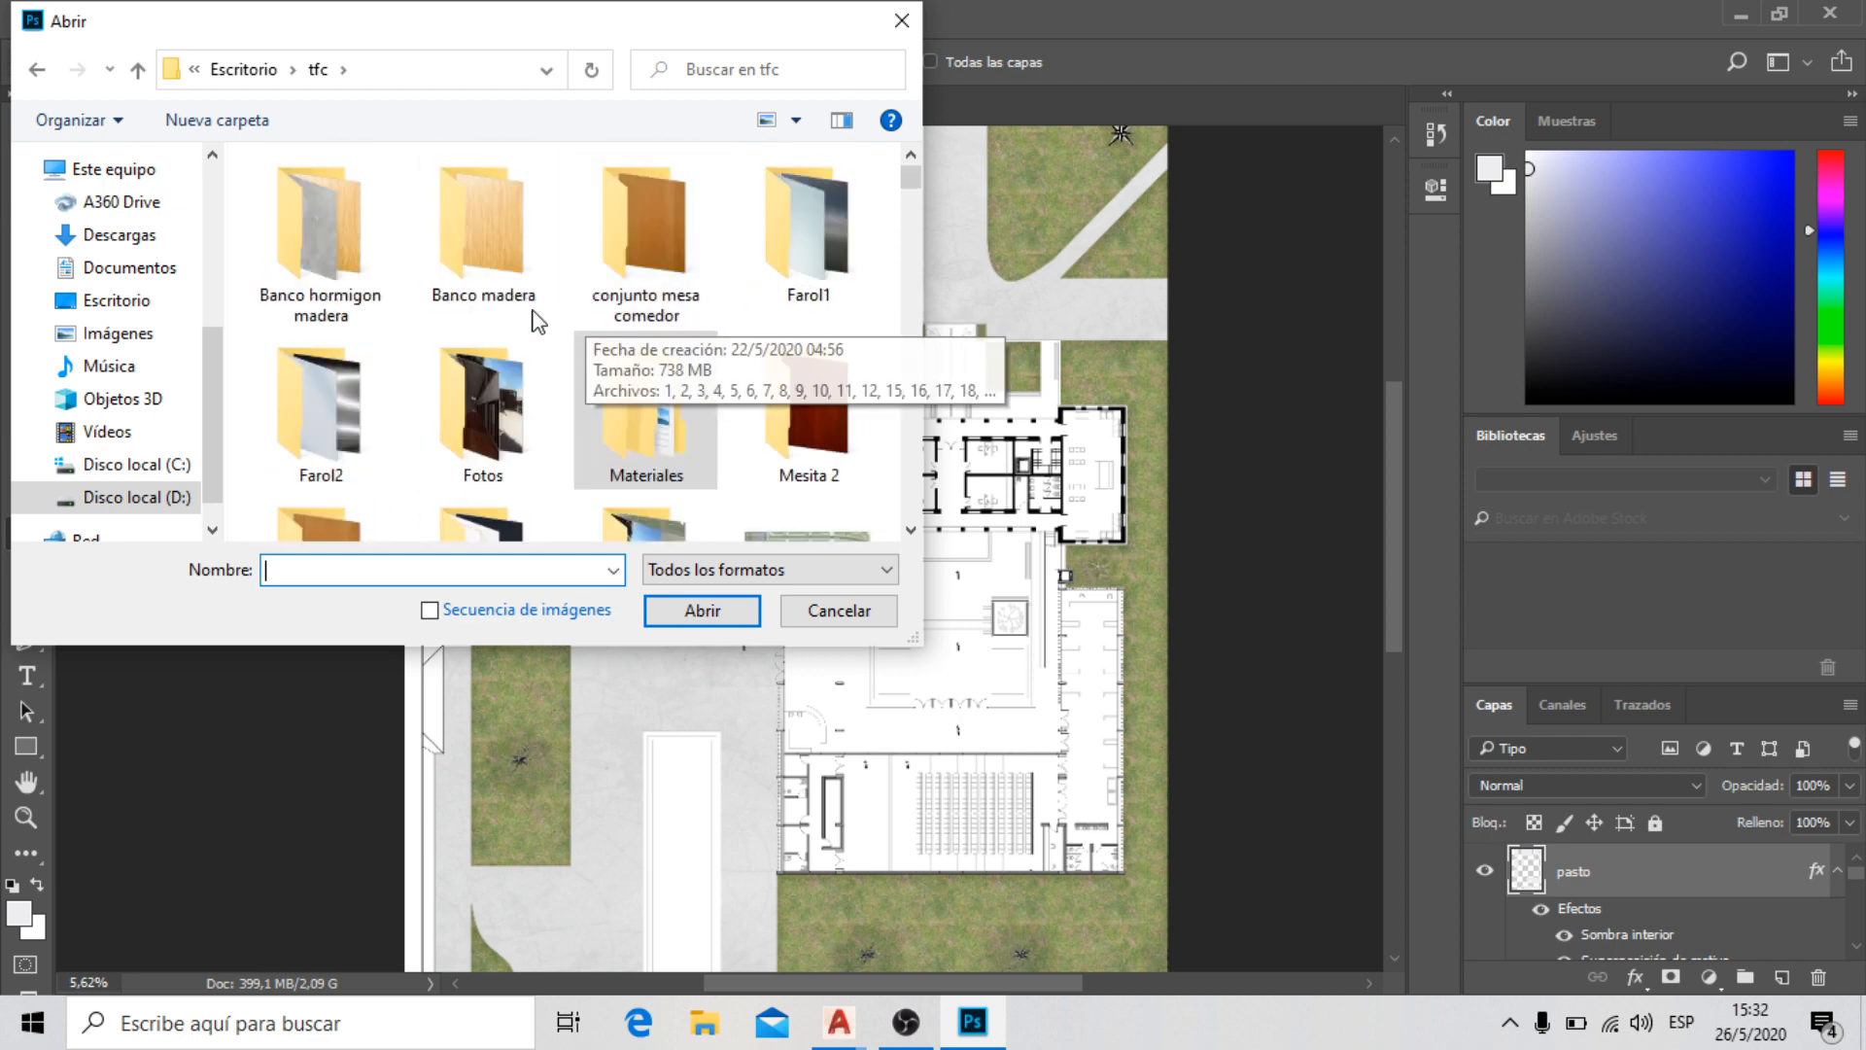
pyautogui.click(137, 70)
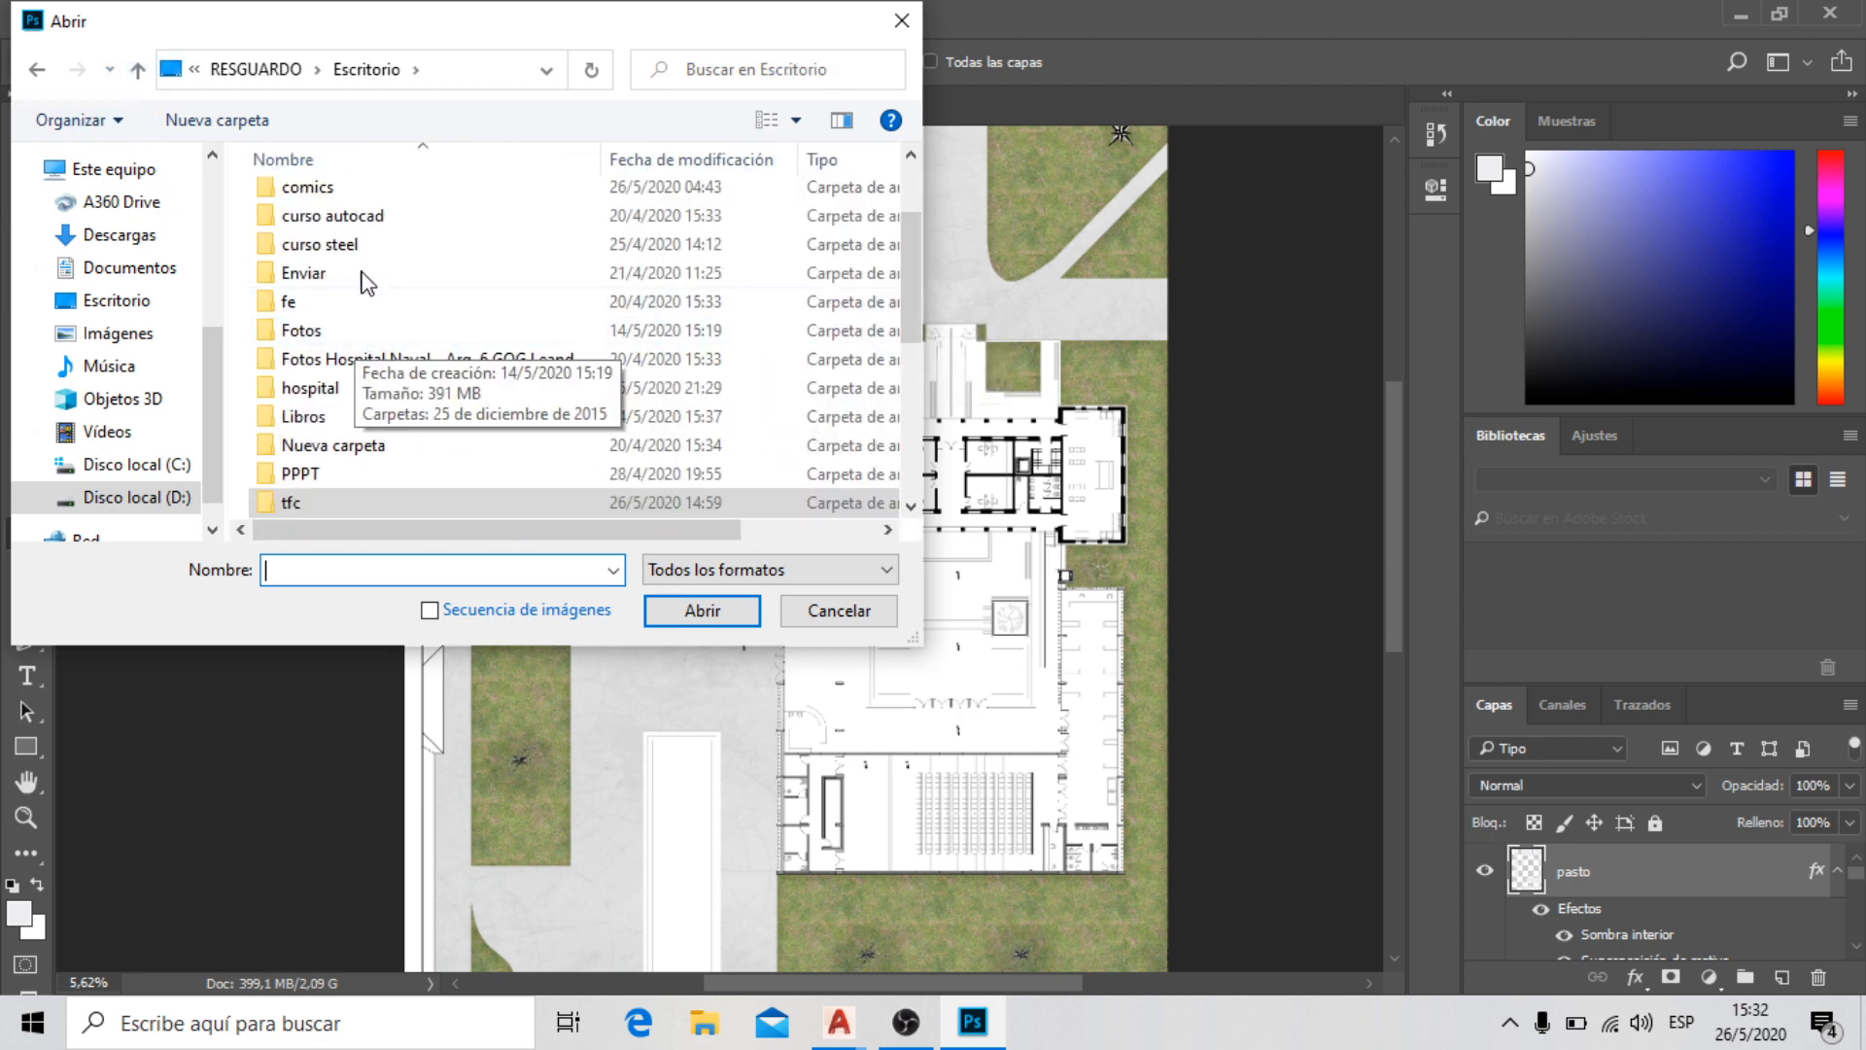
pyautogui.scroll(-4, 368, 321)
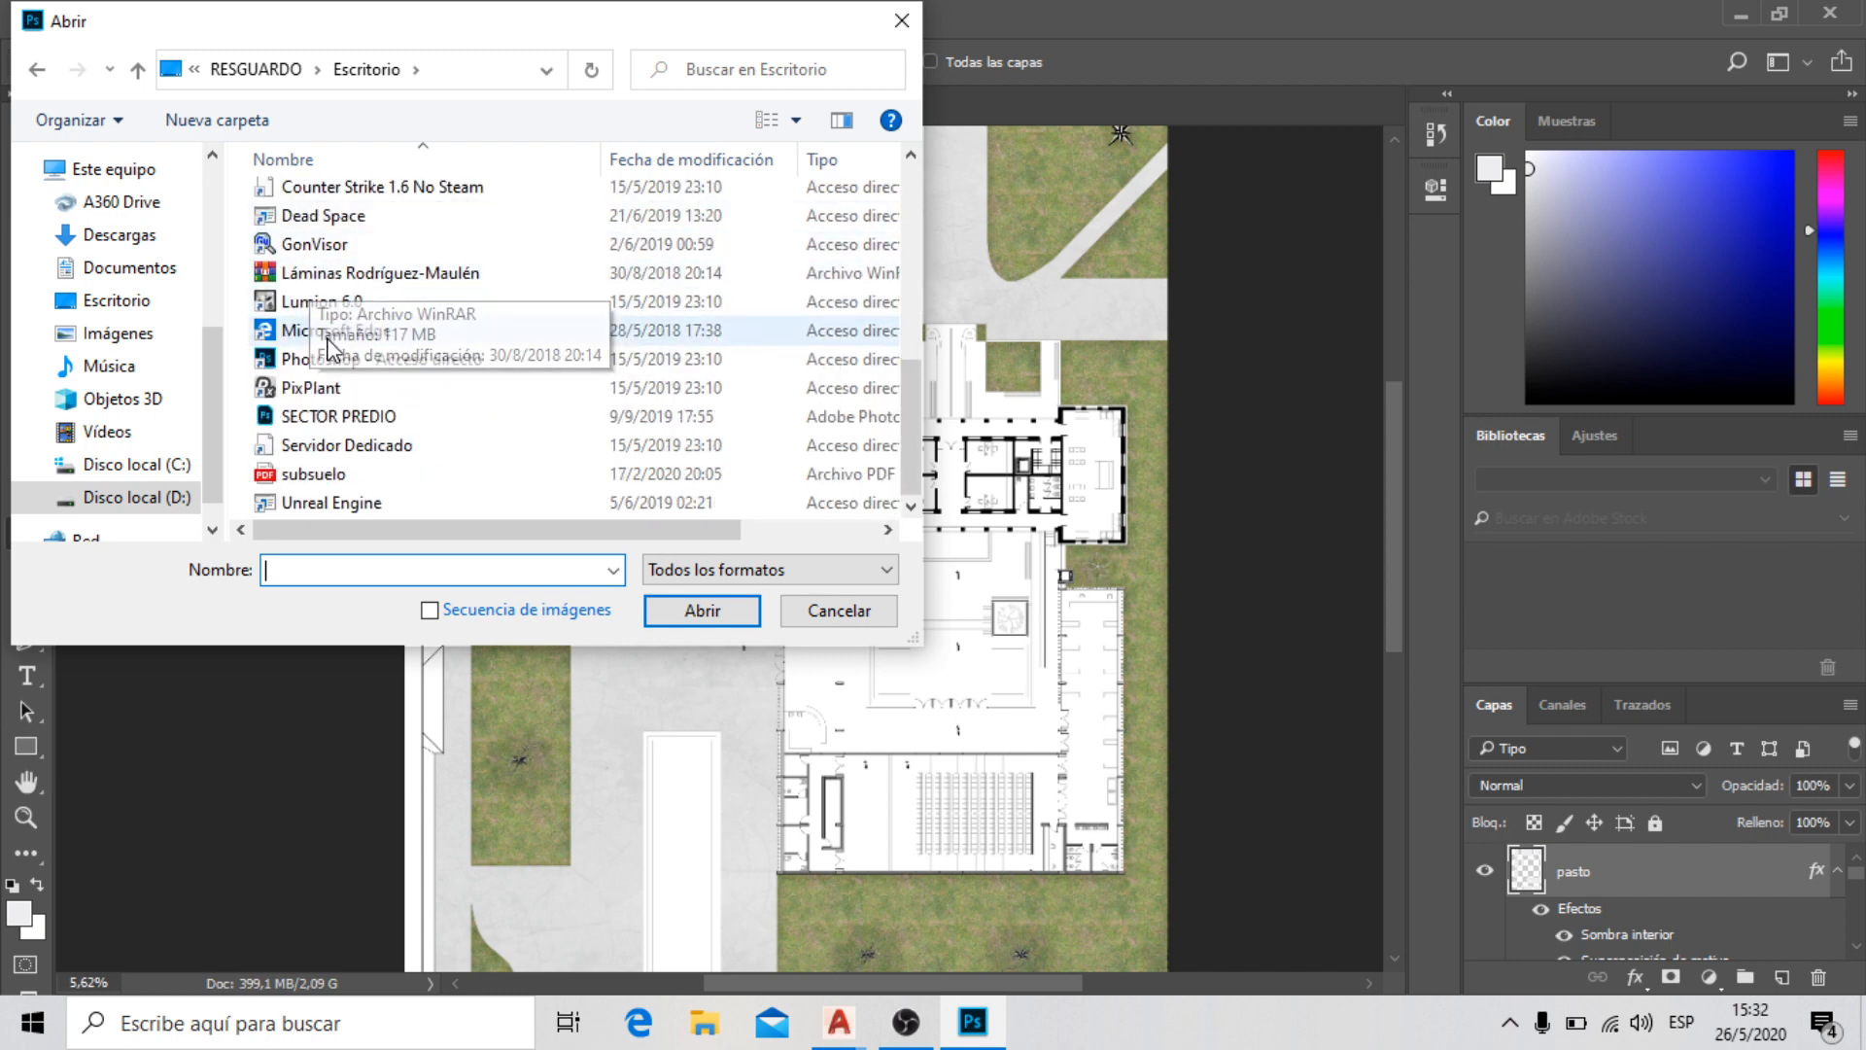
pyautogui.scroll(5, 330, 462)
pyautogui.scroll(-1, 337, 462)
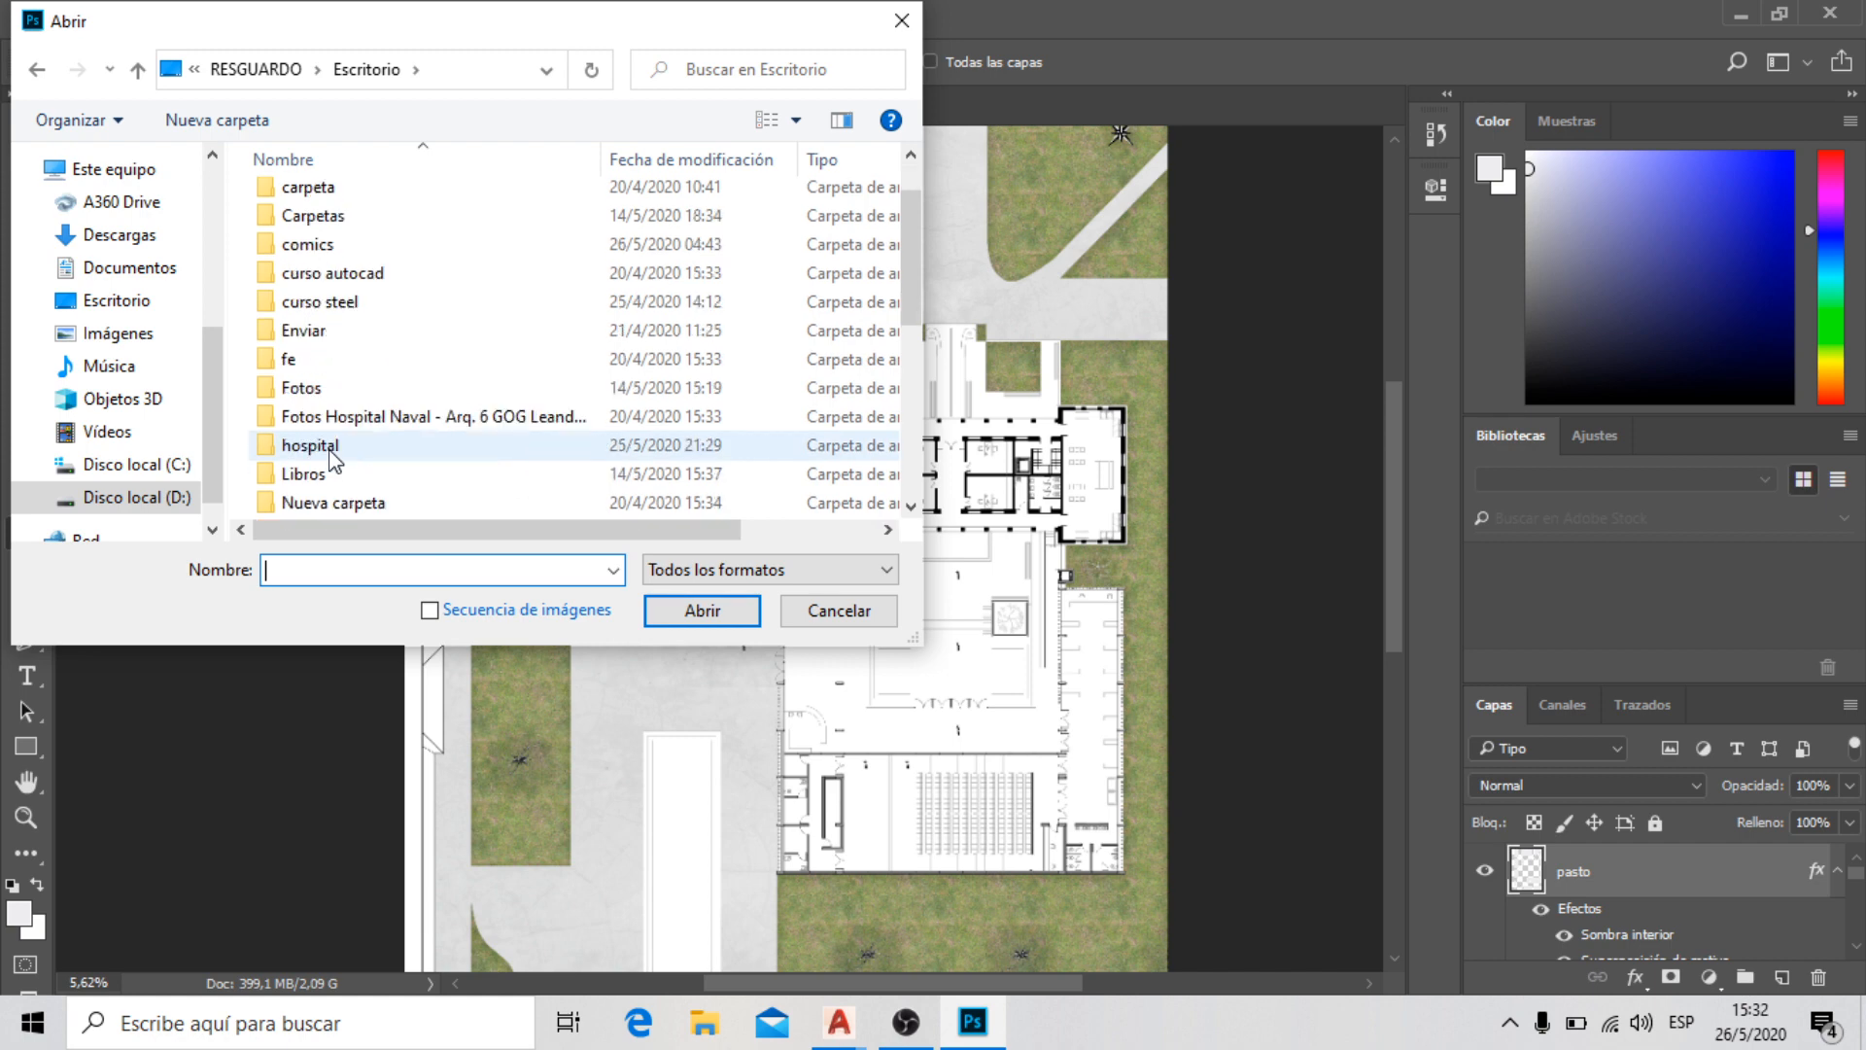
pyautogui.scroll(1, 340, 243)
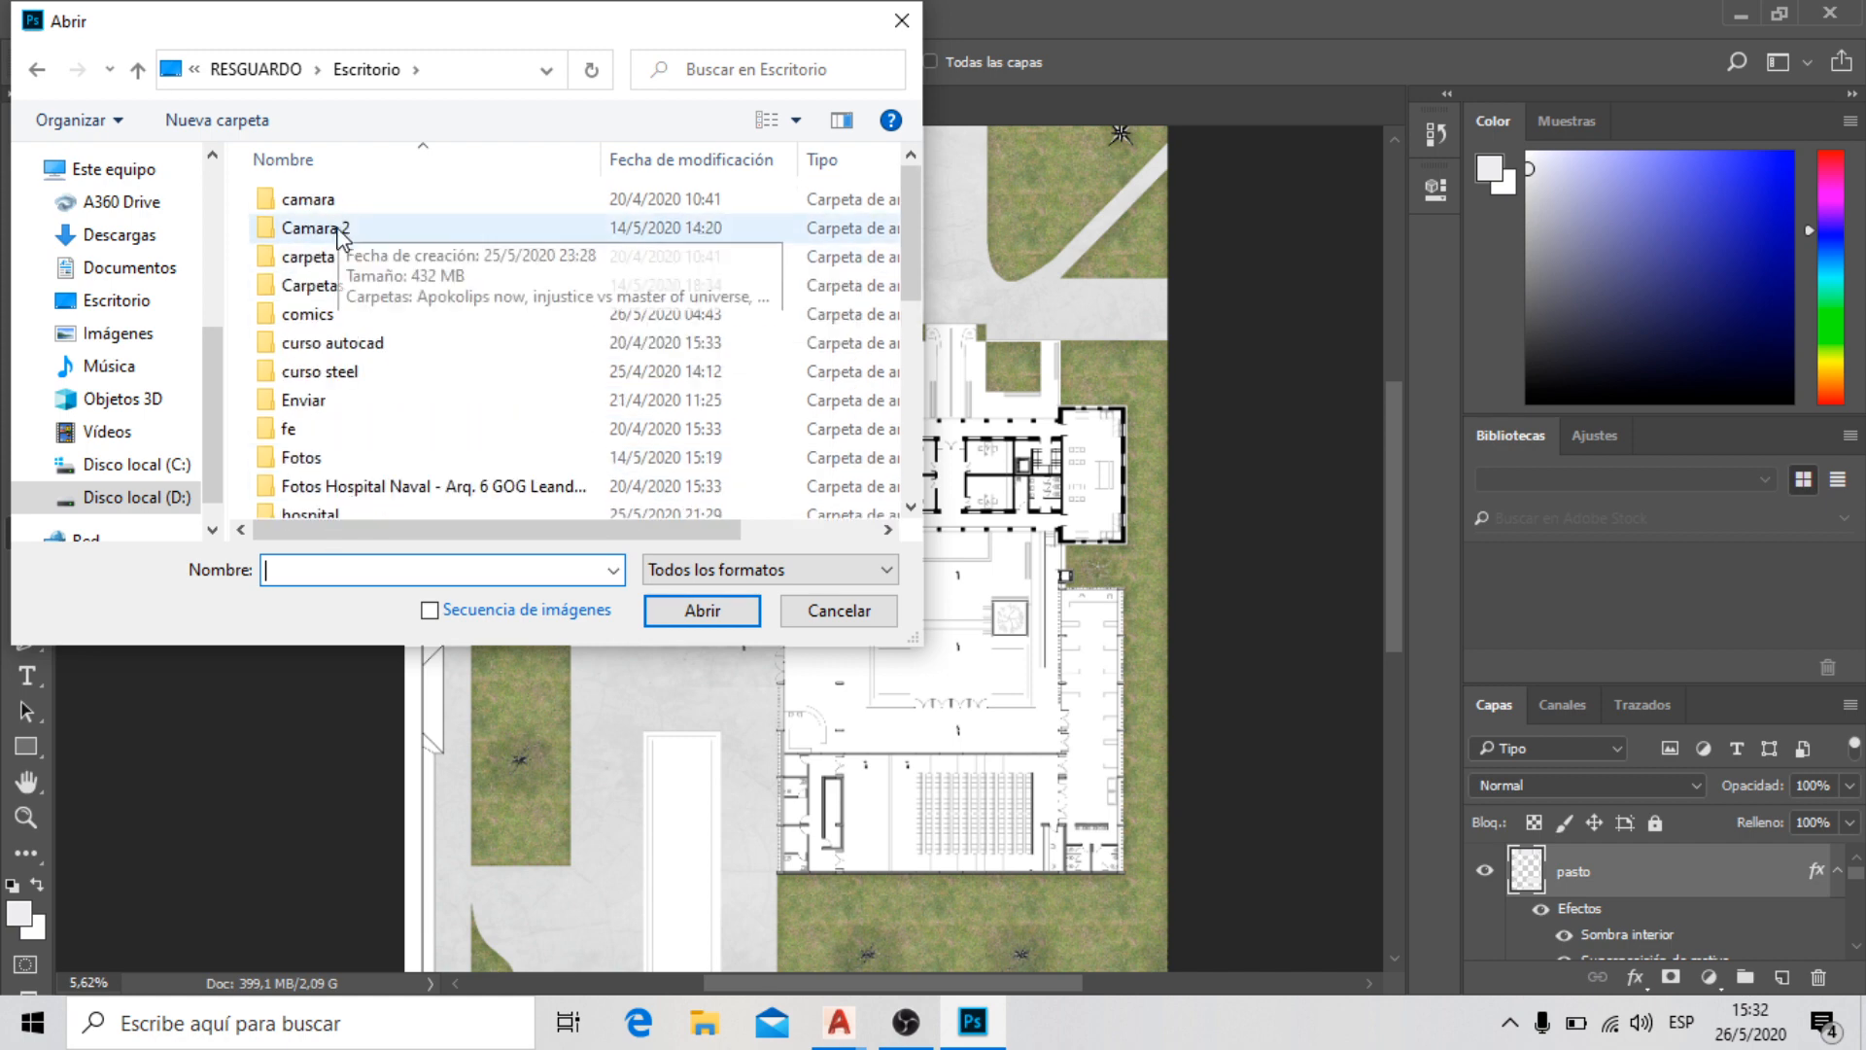
# Browse to the Palmera de las canarias folder through Carpetas, PAISAJISMO and Arboles
pyautogui.doubleClick(309, 285)
pyautogui.scroll(-5, 406, 364)
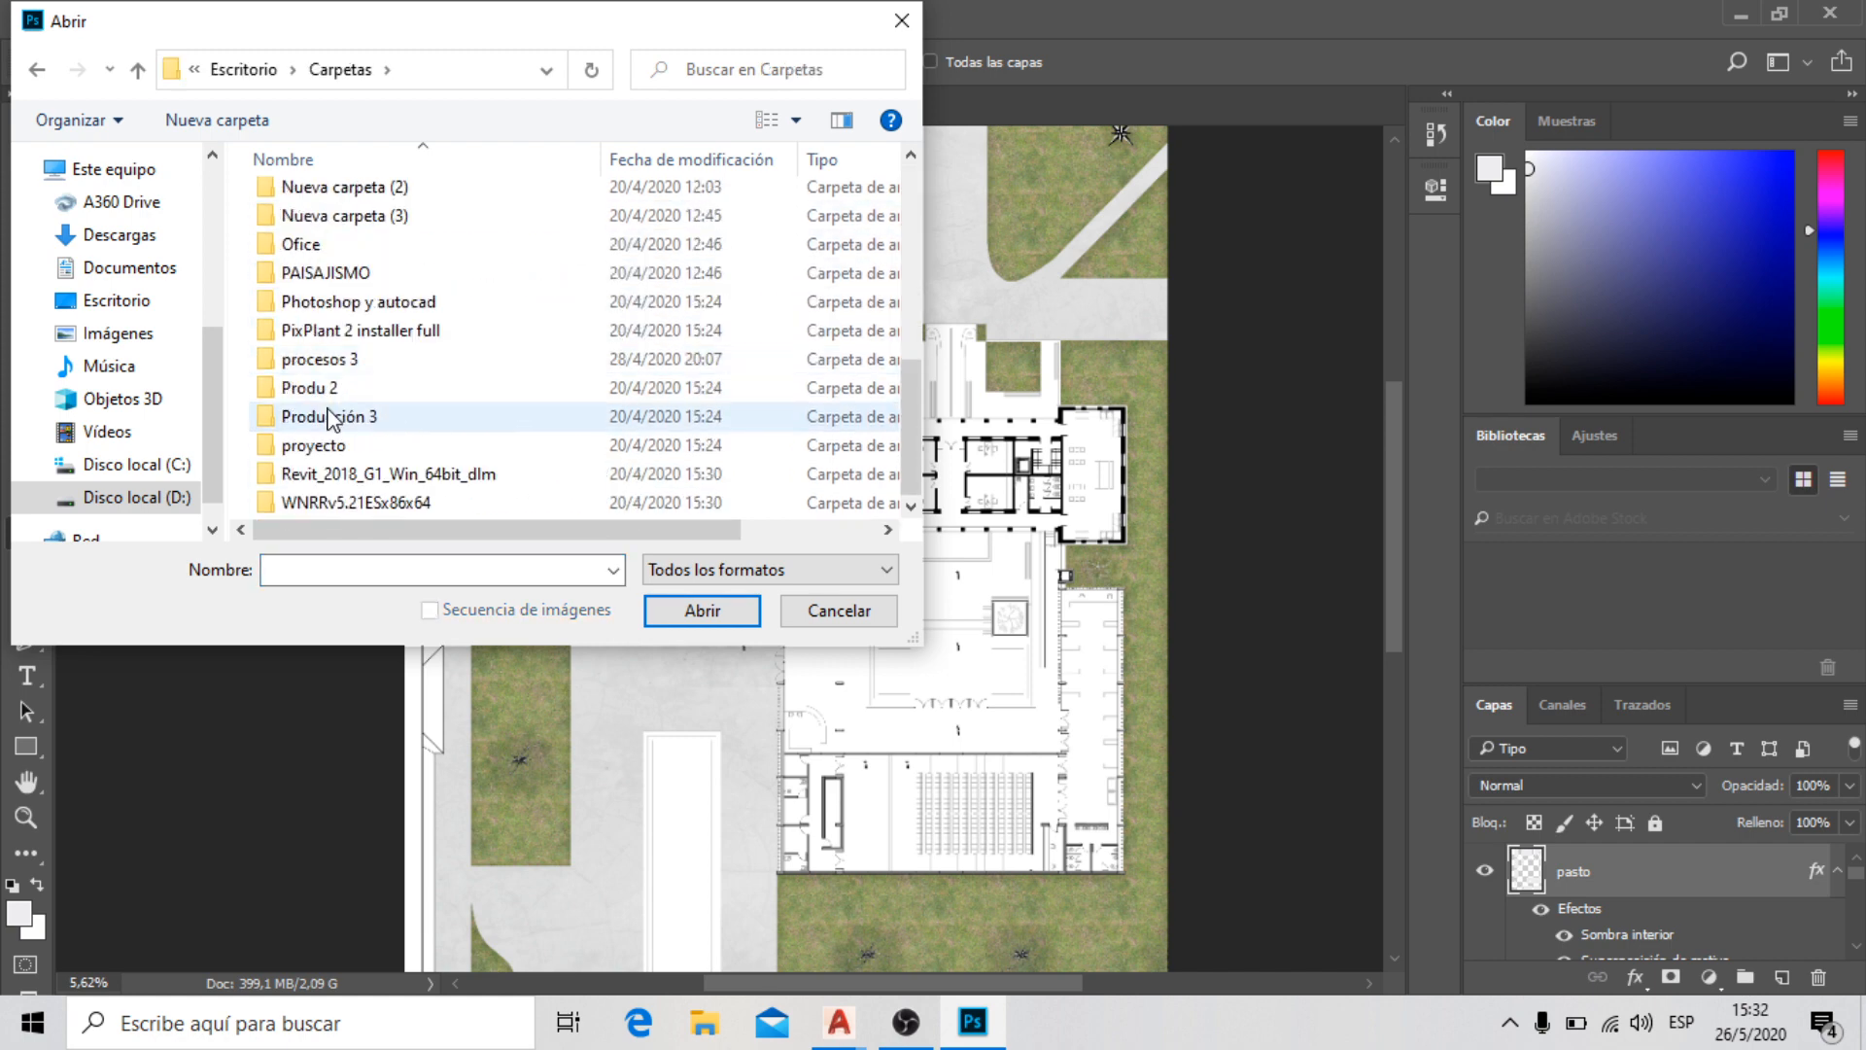
pyautogui.click(344, 275)
pyautogui.doubleClick(344, 275)
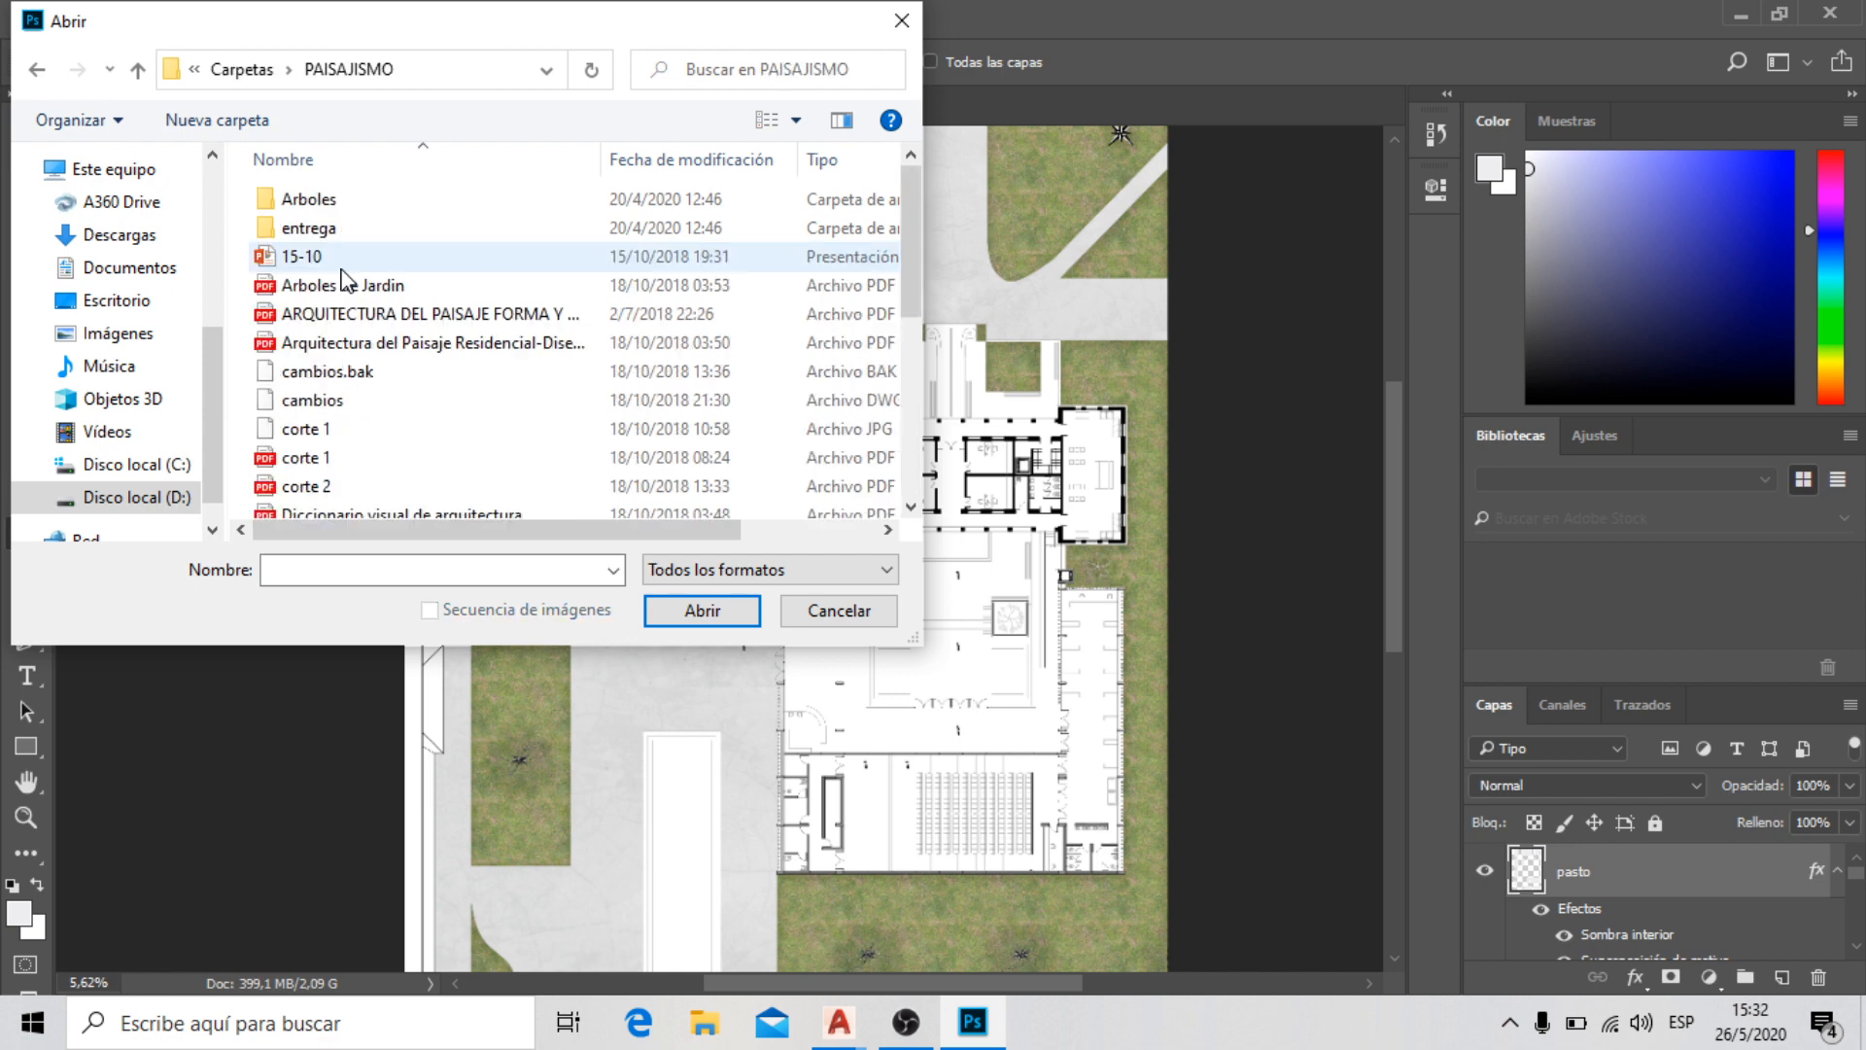
pyautogui.doubleClick(335, 213)
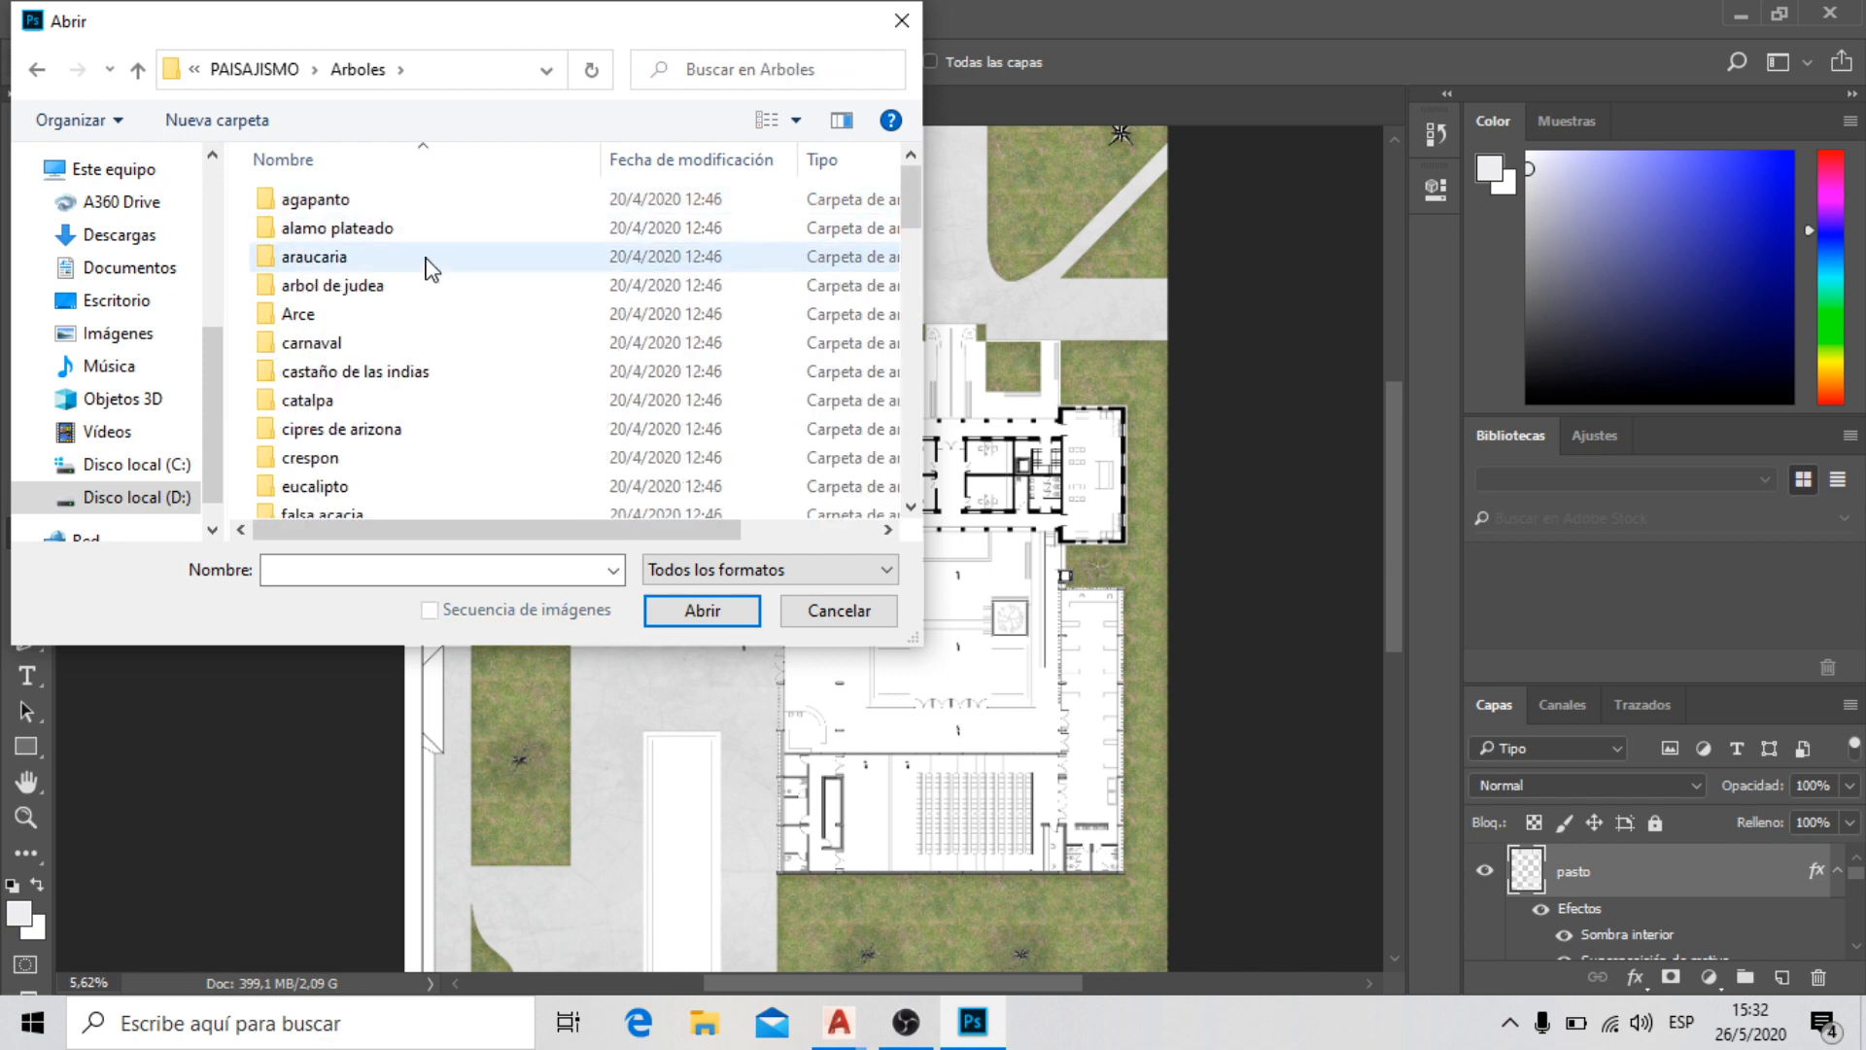
pyautogui.scroll(-10, 438, 282)
pyautogui.scroll(10, 450, 305)
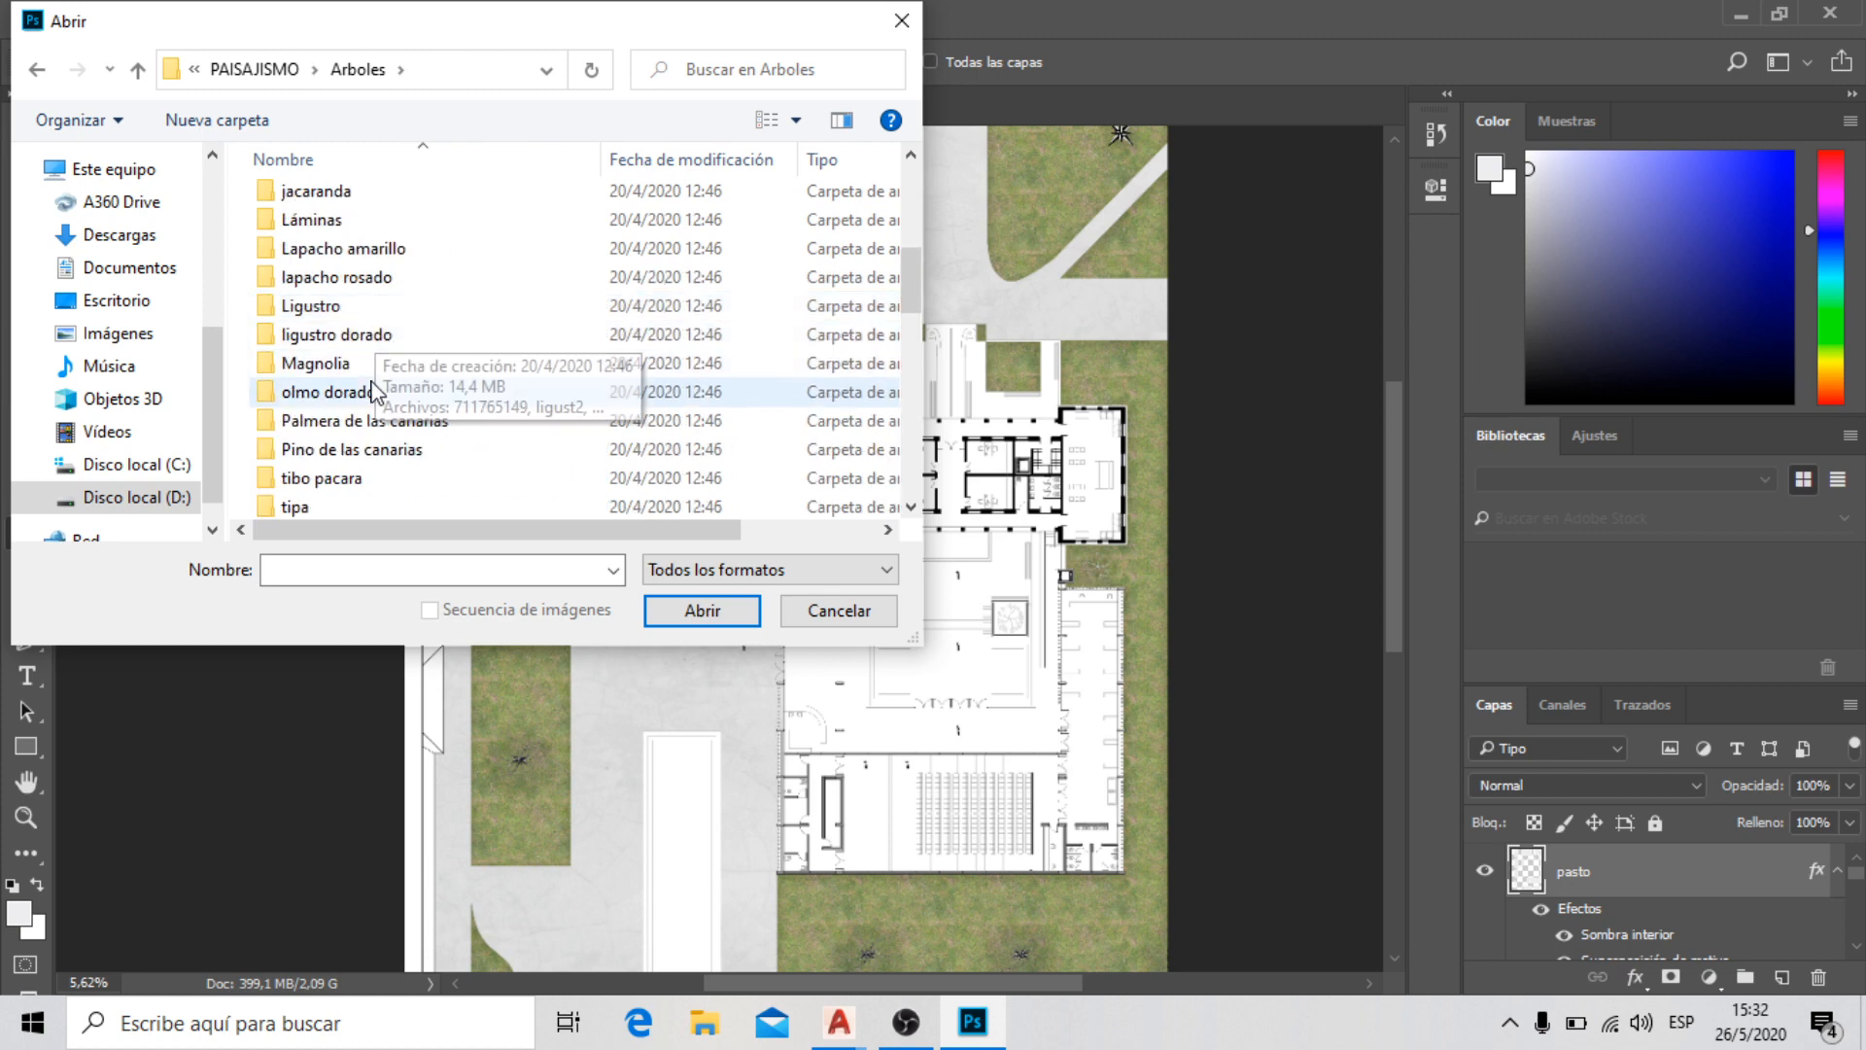
pyautogui.click(386, 428)
pyautogui.doubleClick(386, 428)
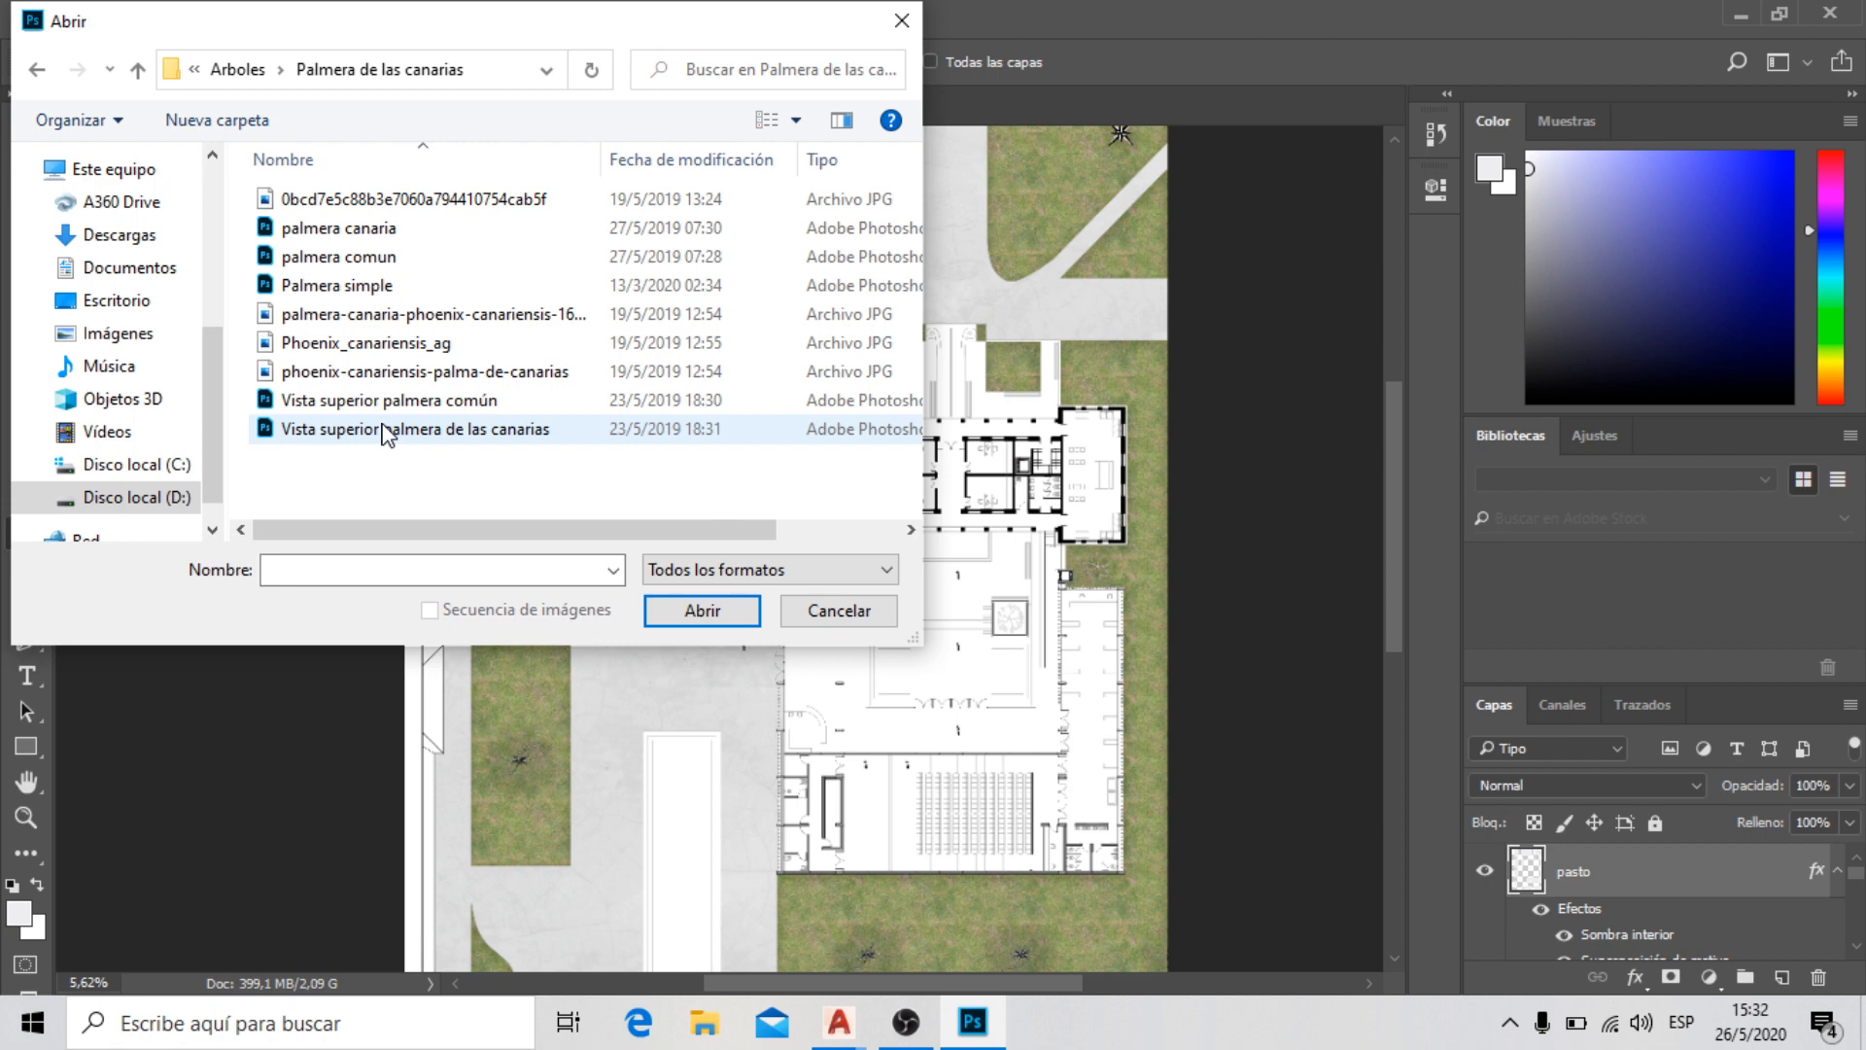
# Try limiting the palm folder's file list to JPEG, and restore it to all formats
pyautogui.click(845, 574)
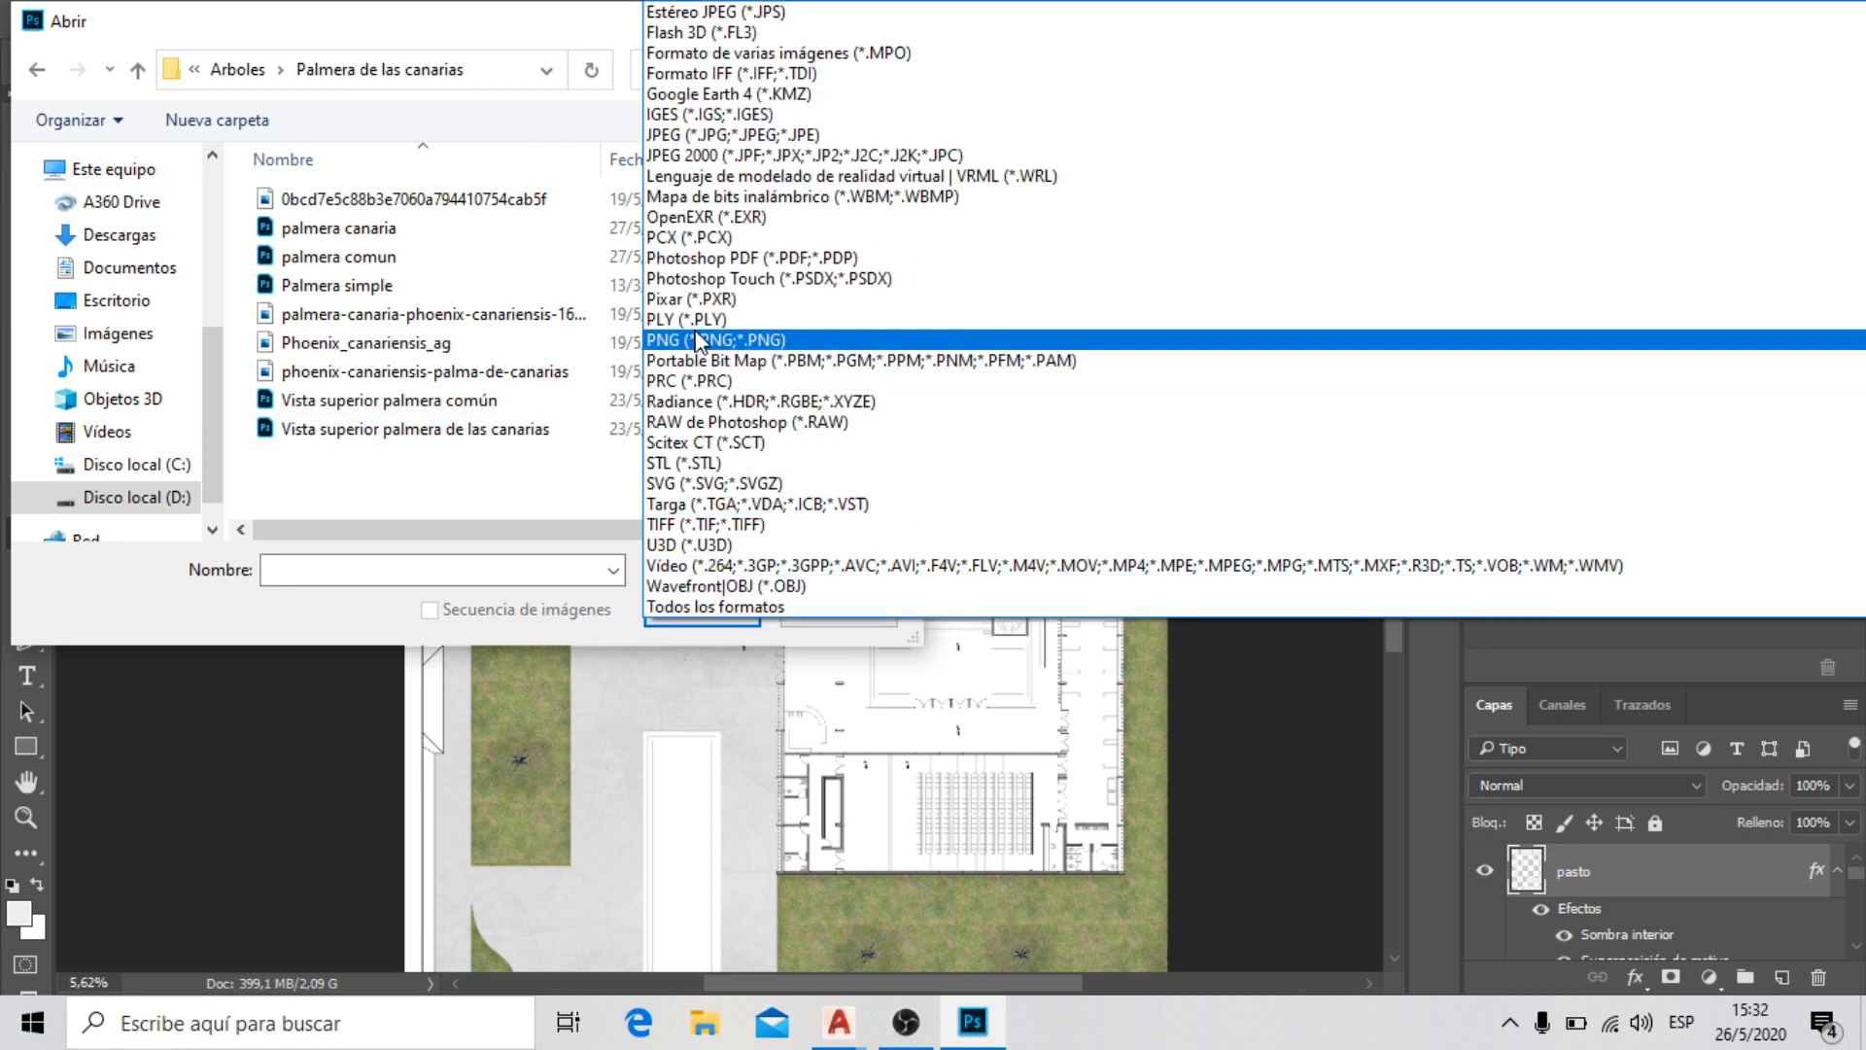
pyautogui.click(696, 135)
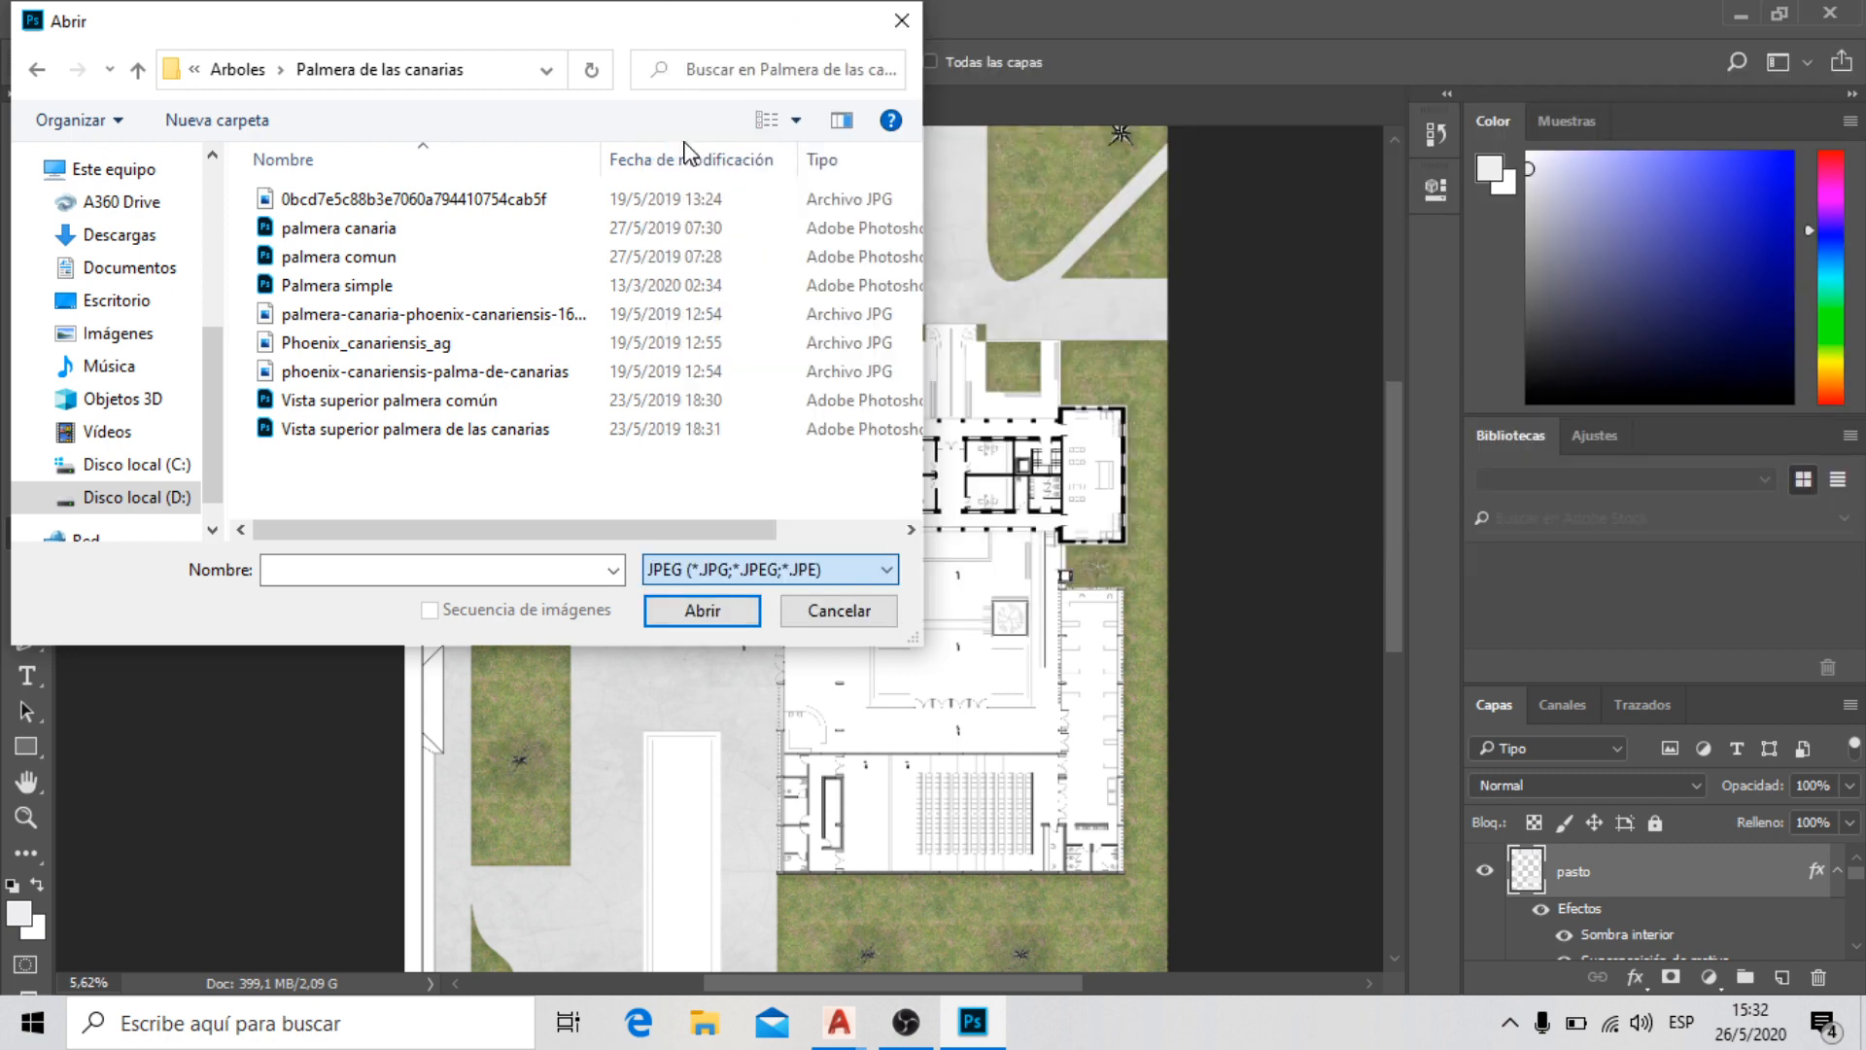
pyautogui.click(842, 577)
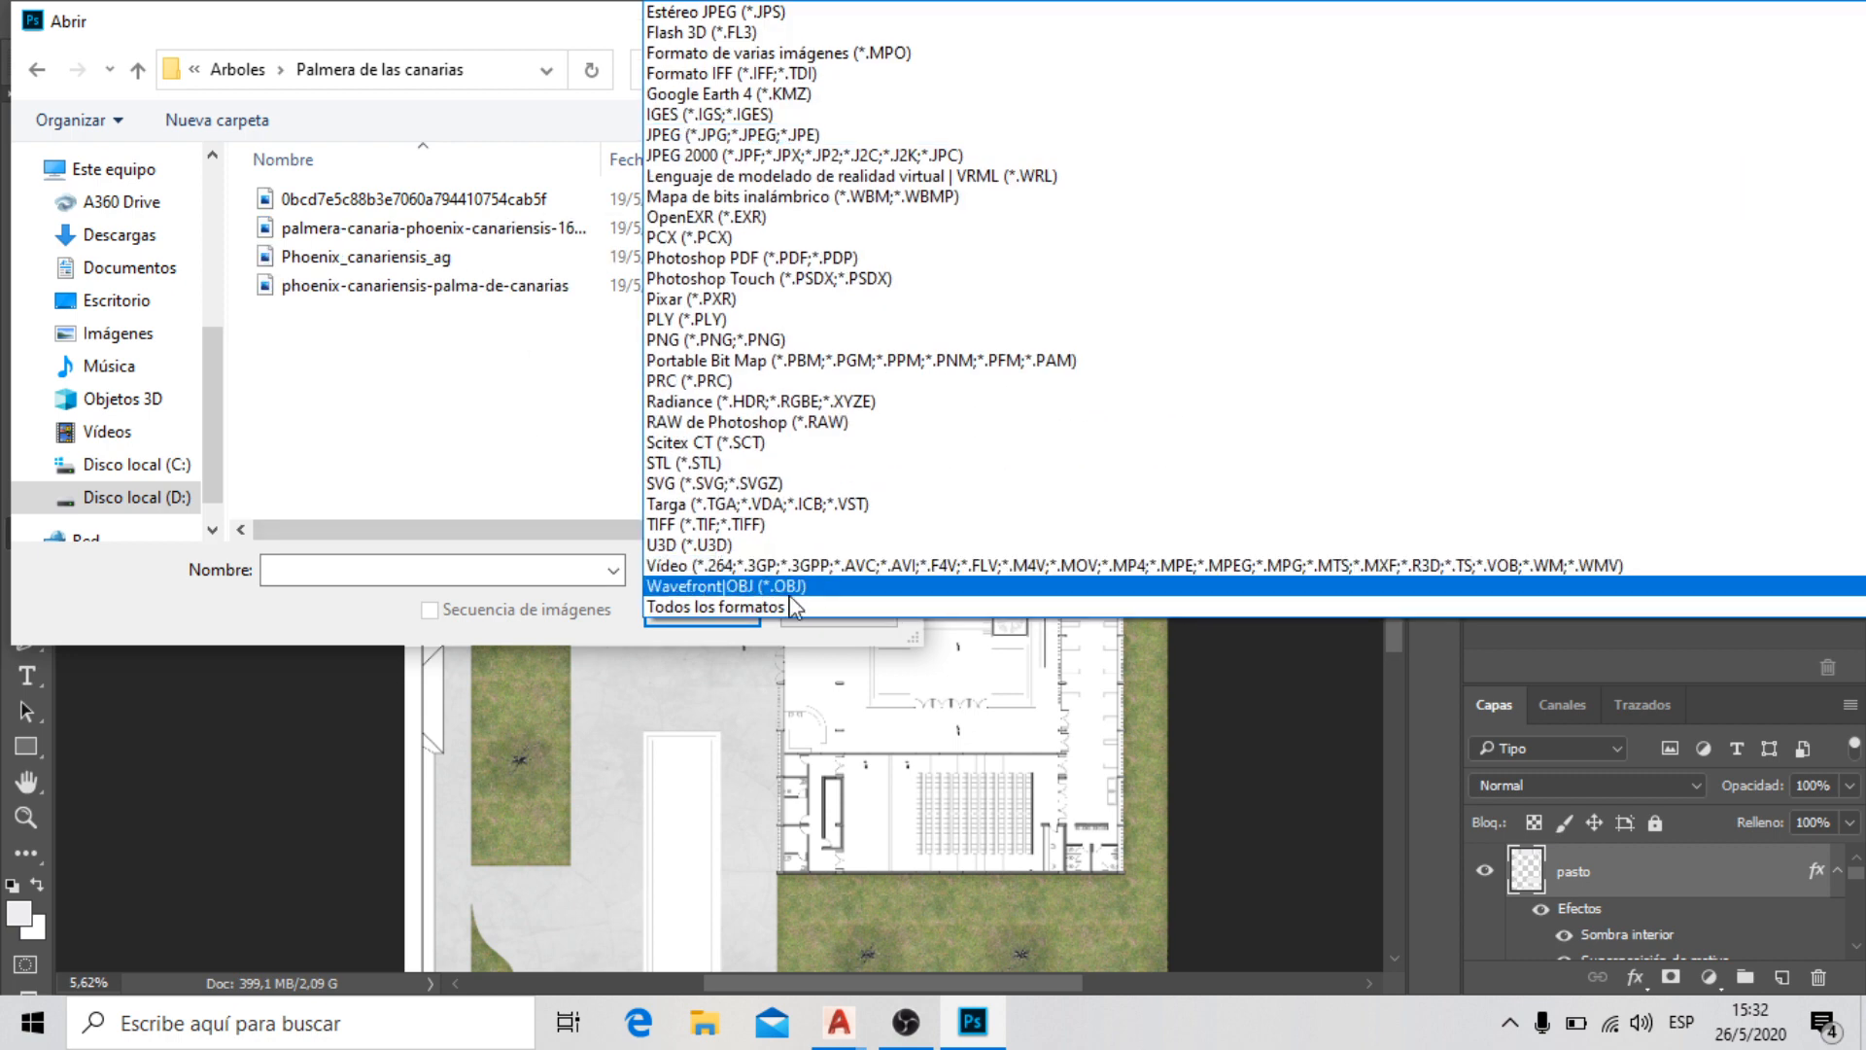
pyautogui.click(784, 610)
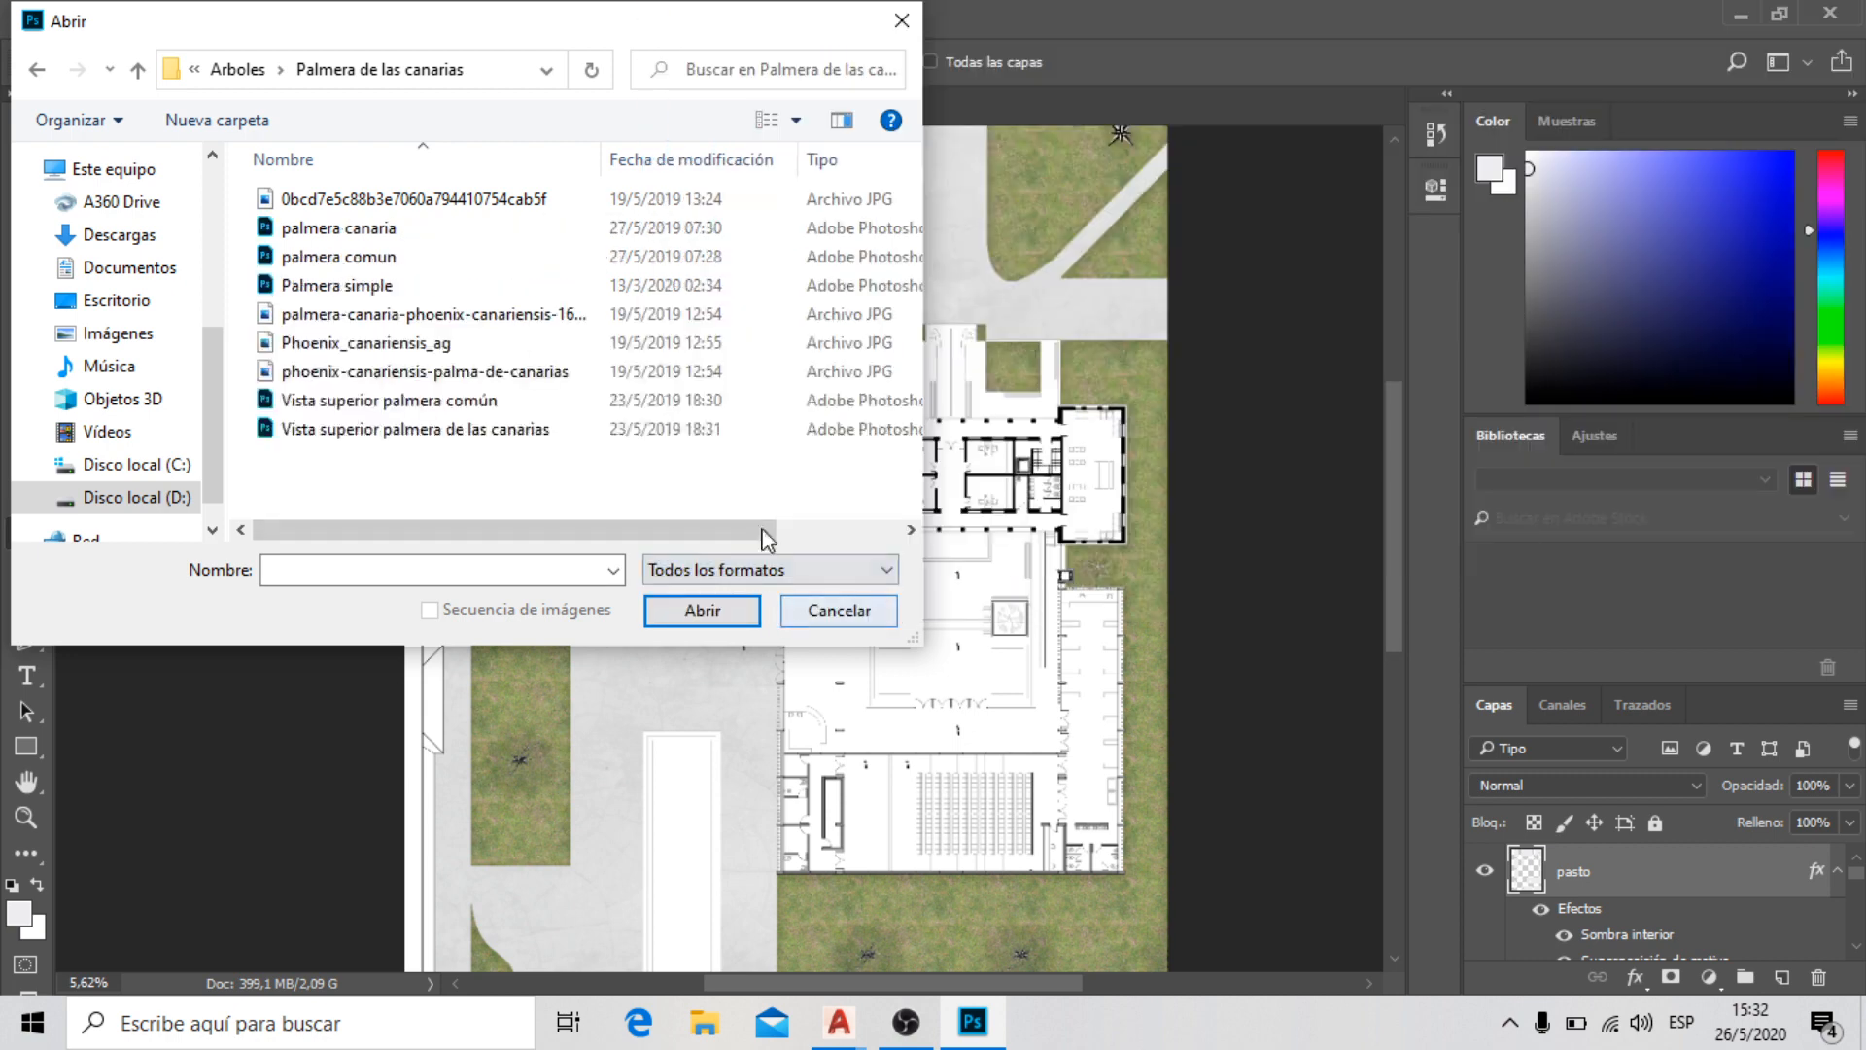
# Show the palm files as large icons and open Vista superior palmera de las canarias
pyautogui.click(789, 120)
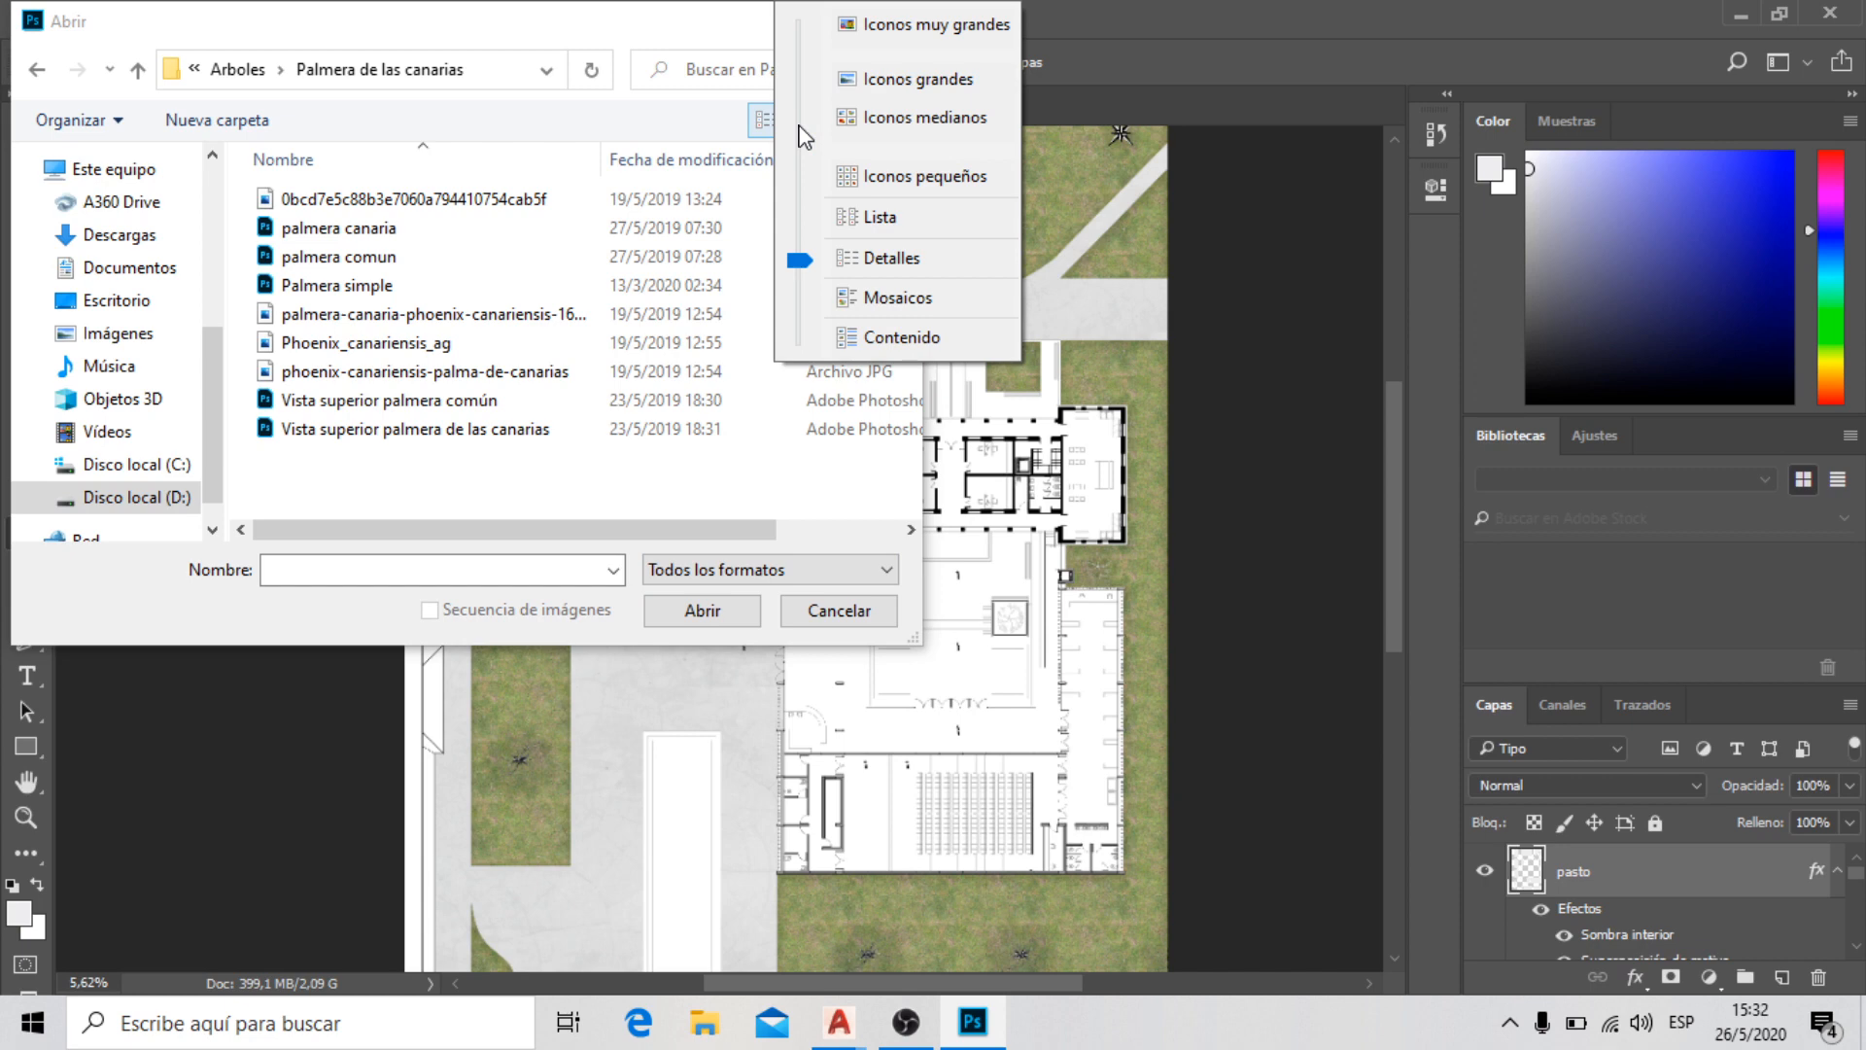
pyautogui.click(887, 79)
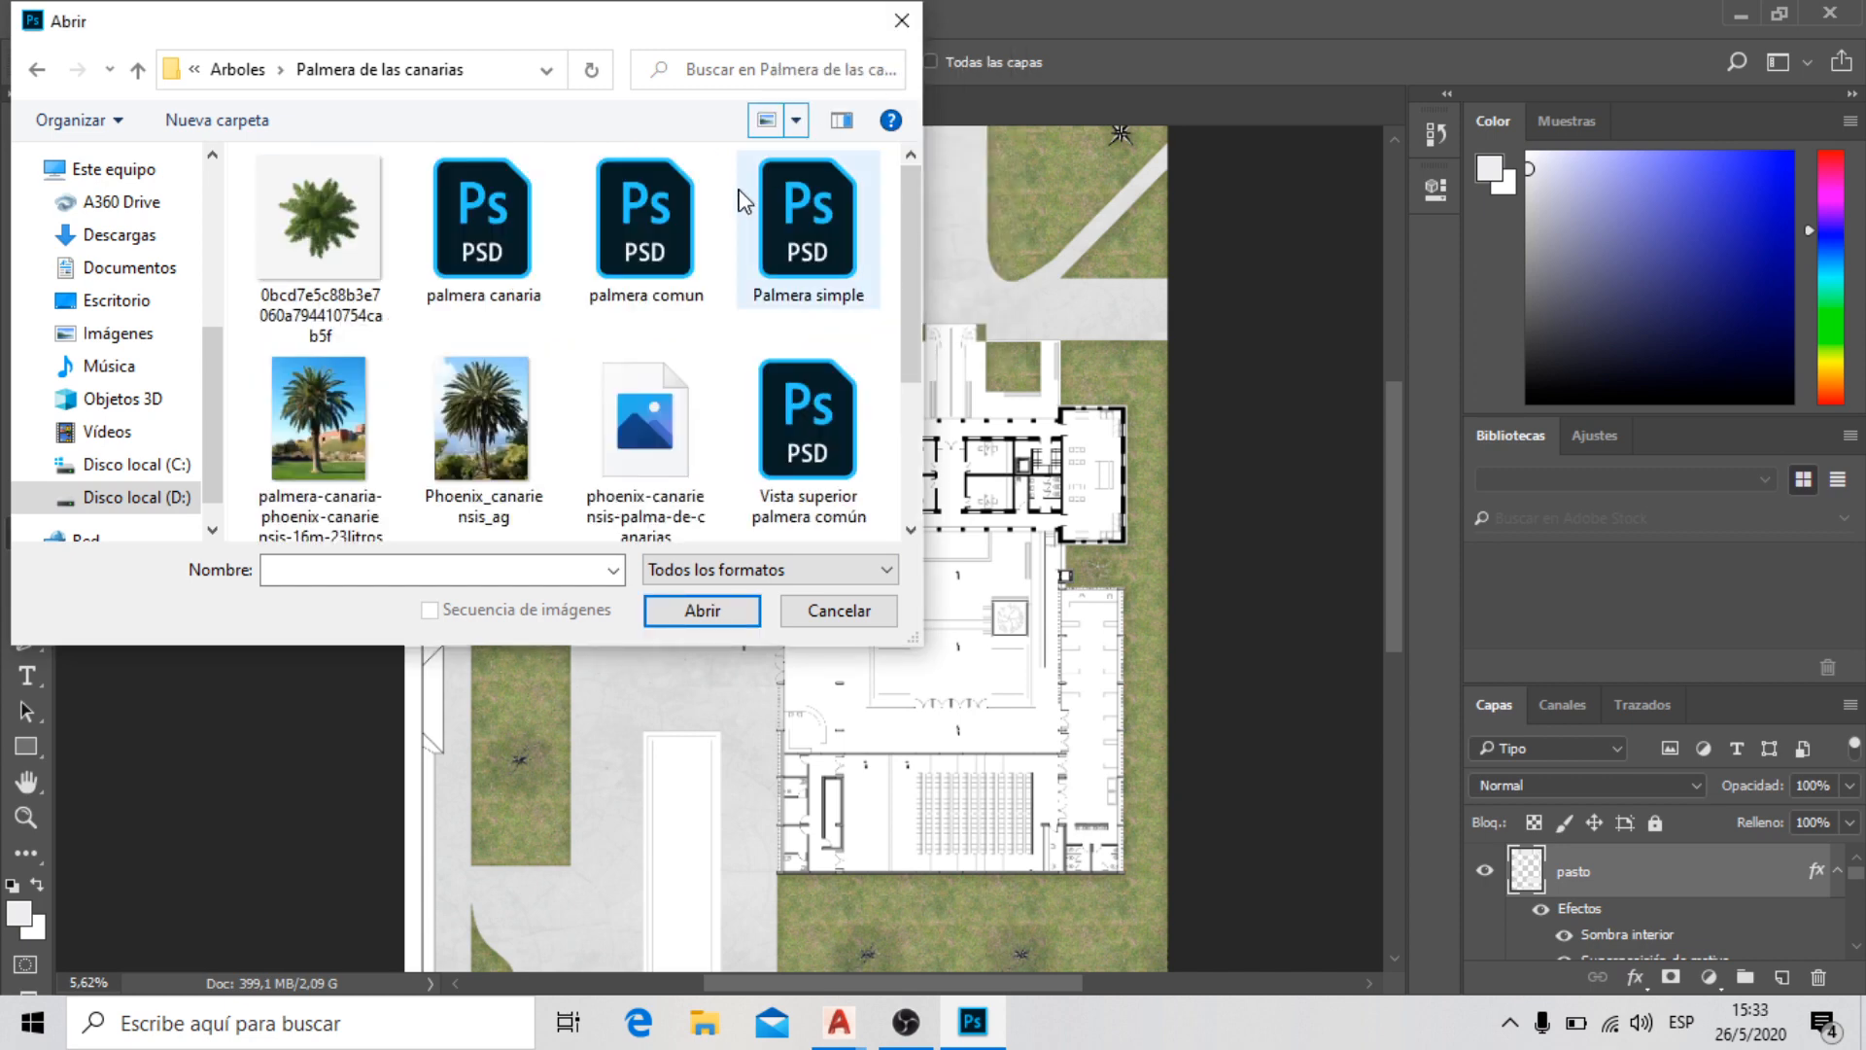
pyautogui.scroll(-2, 429, 243)
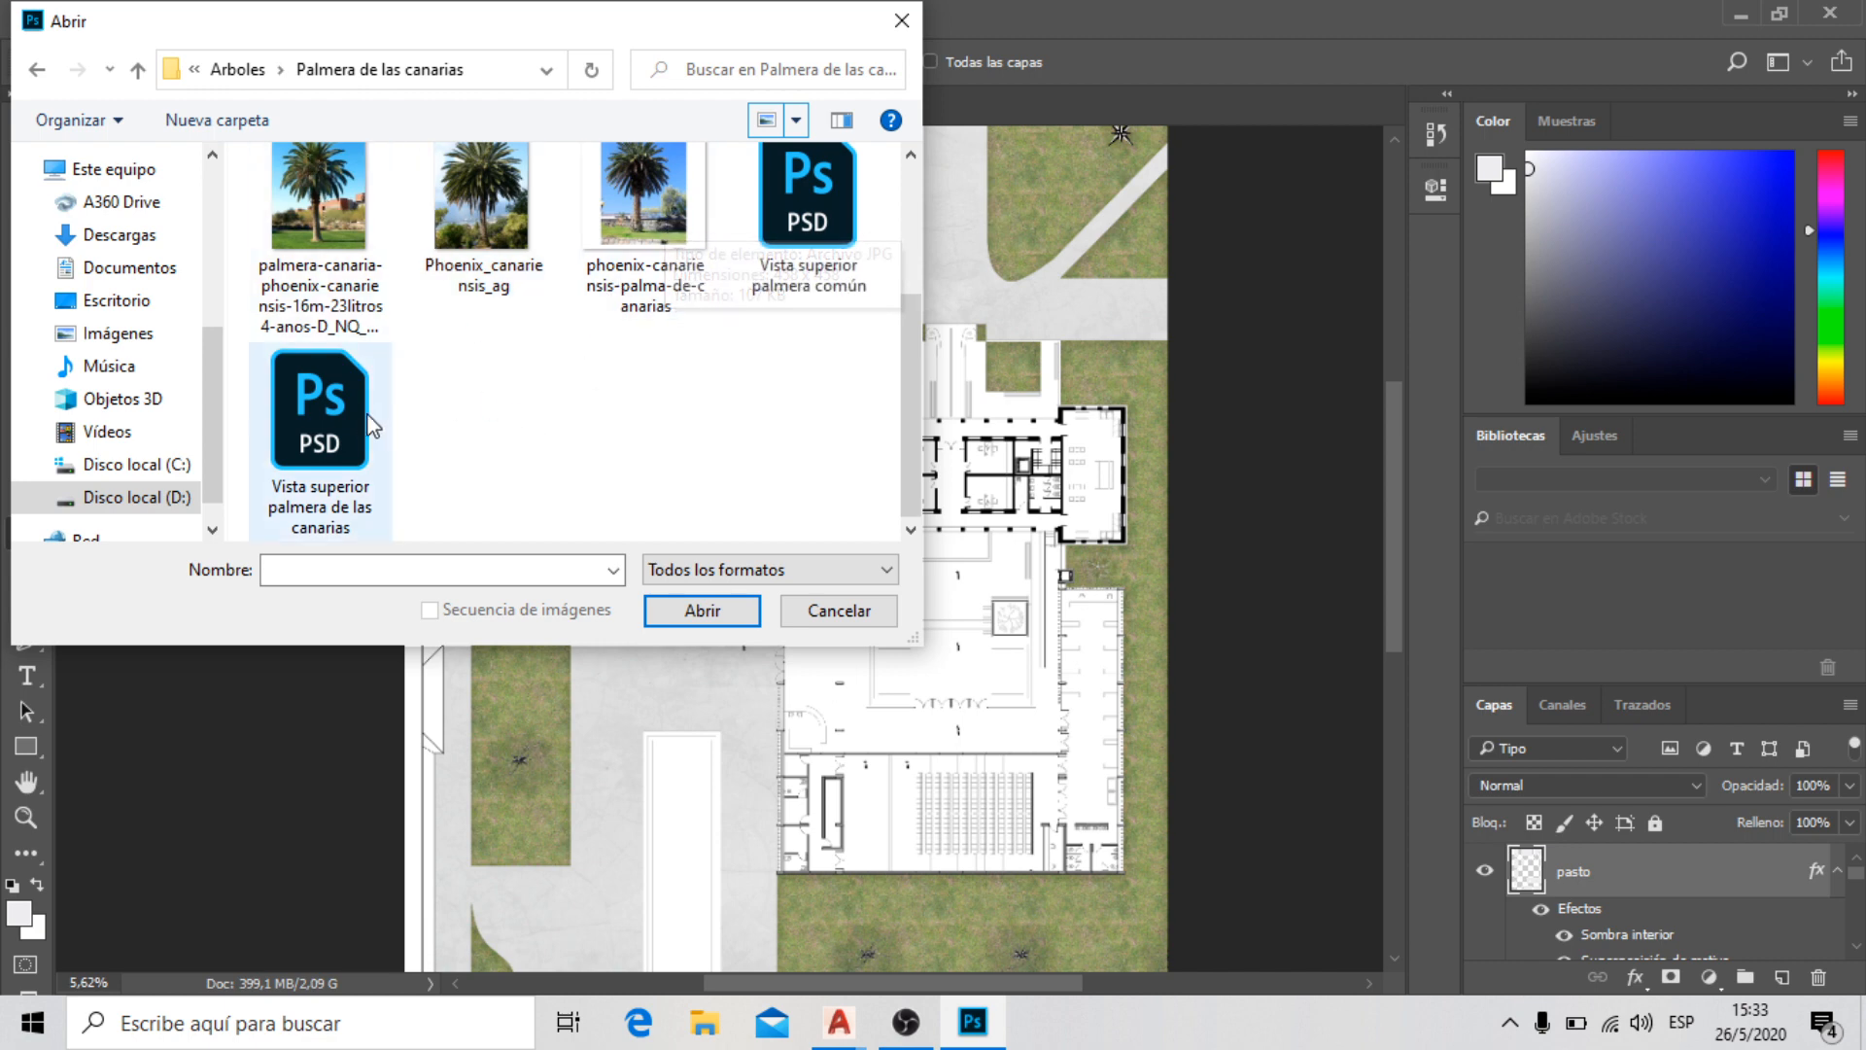
pyautogui.click(342, 427)
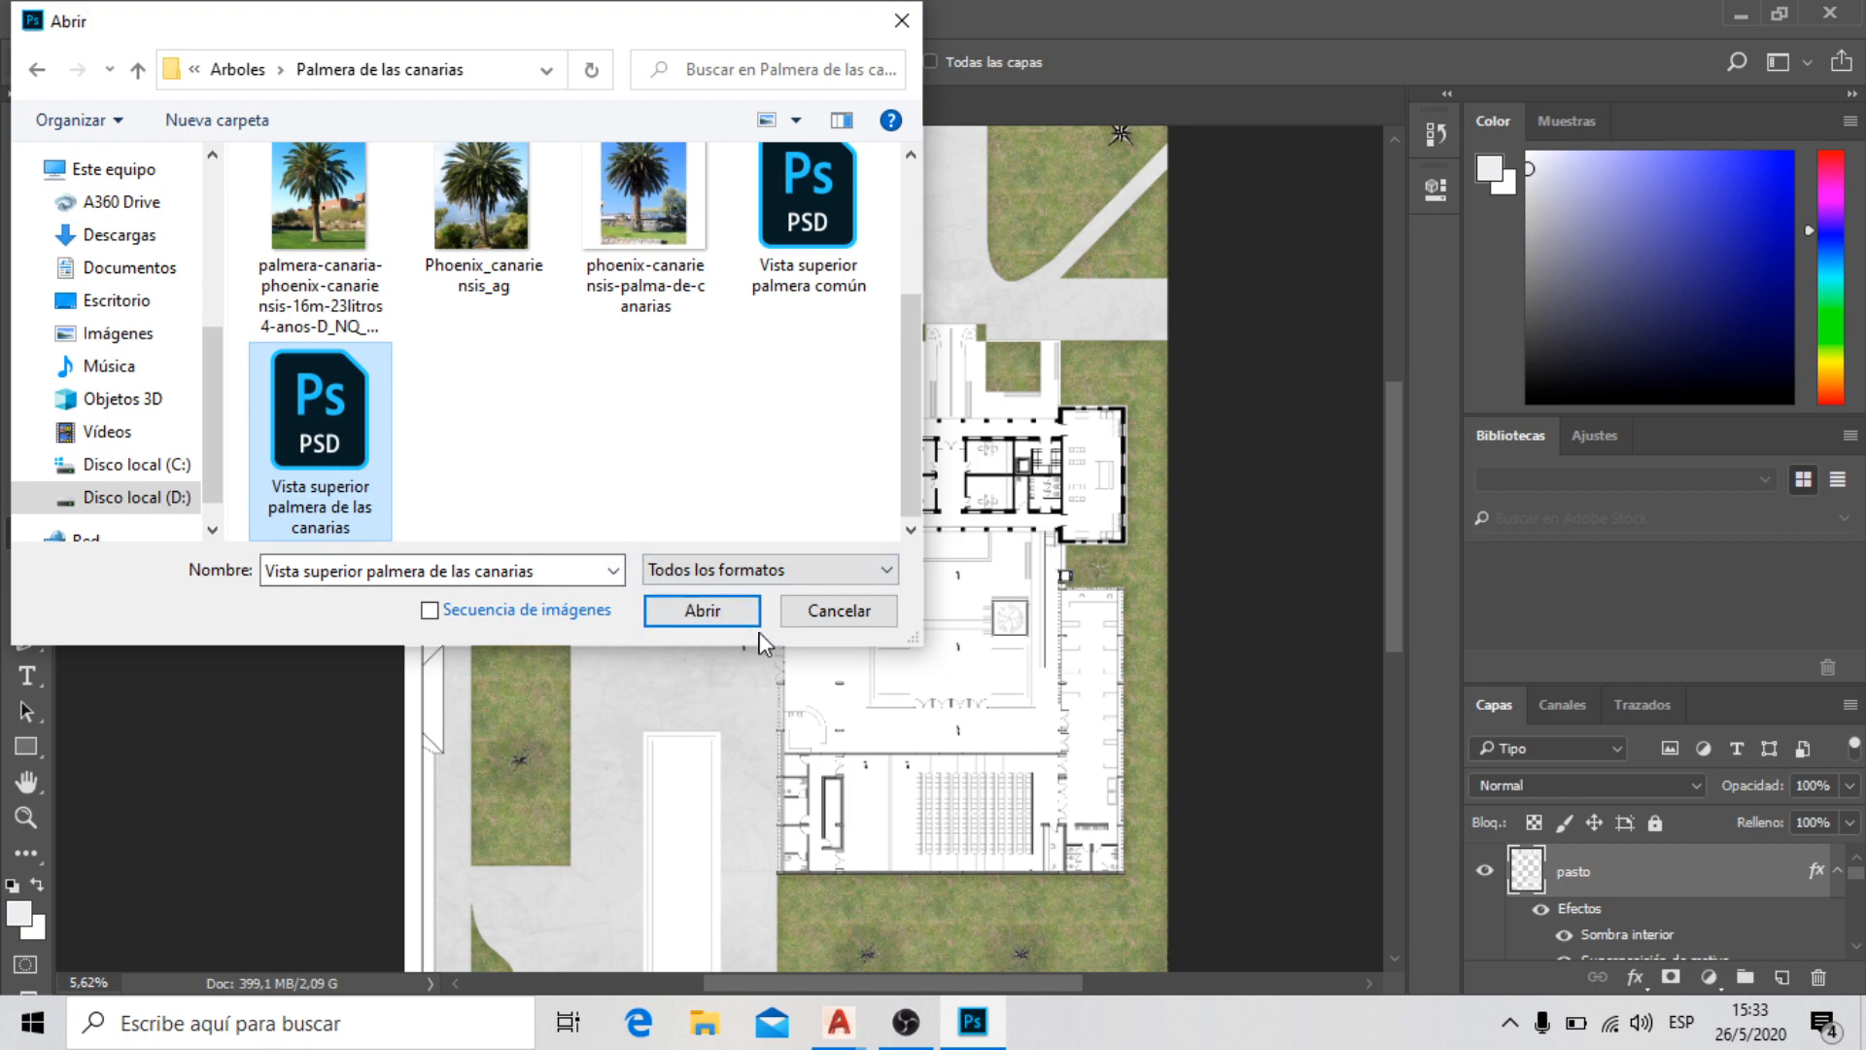
pyautogui.click(715, 621)
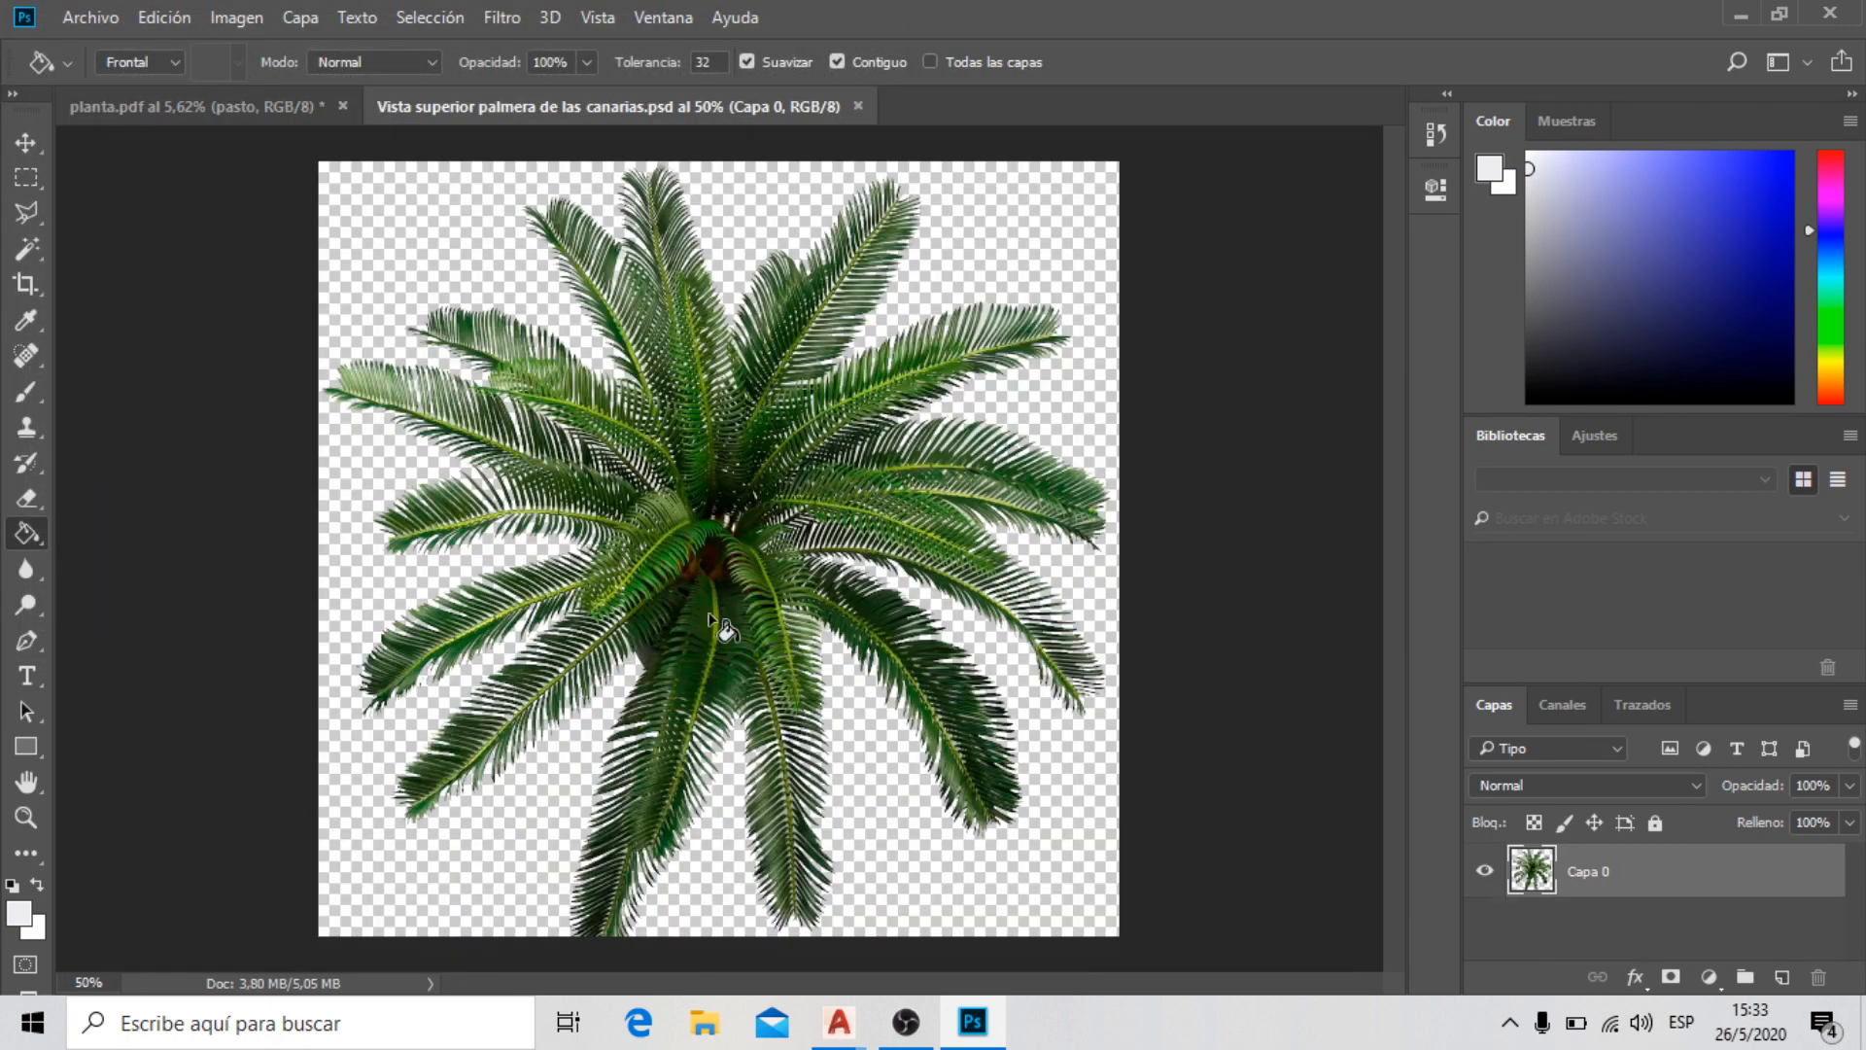
# Float the palm image in its own window and copy the palm into planta.pdf, over the palm drawing in the middle-left grass bed
pyautogui.click(29, 144)
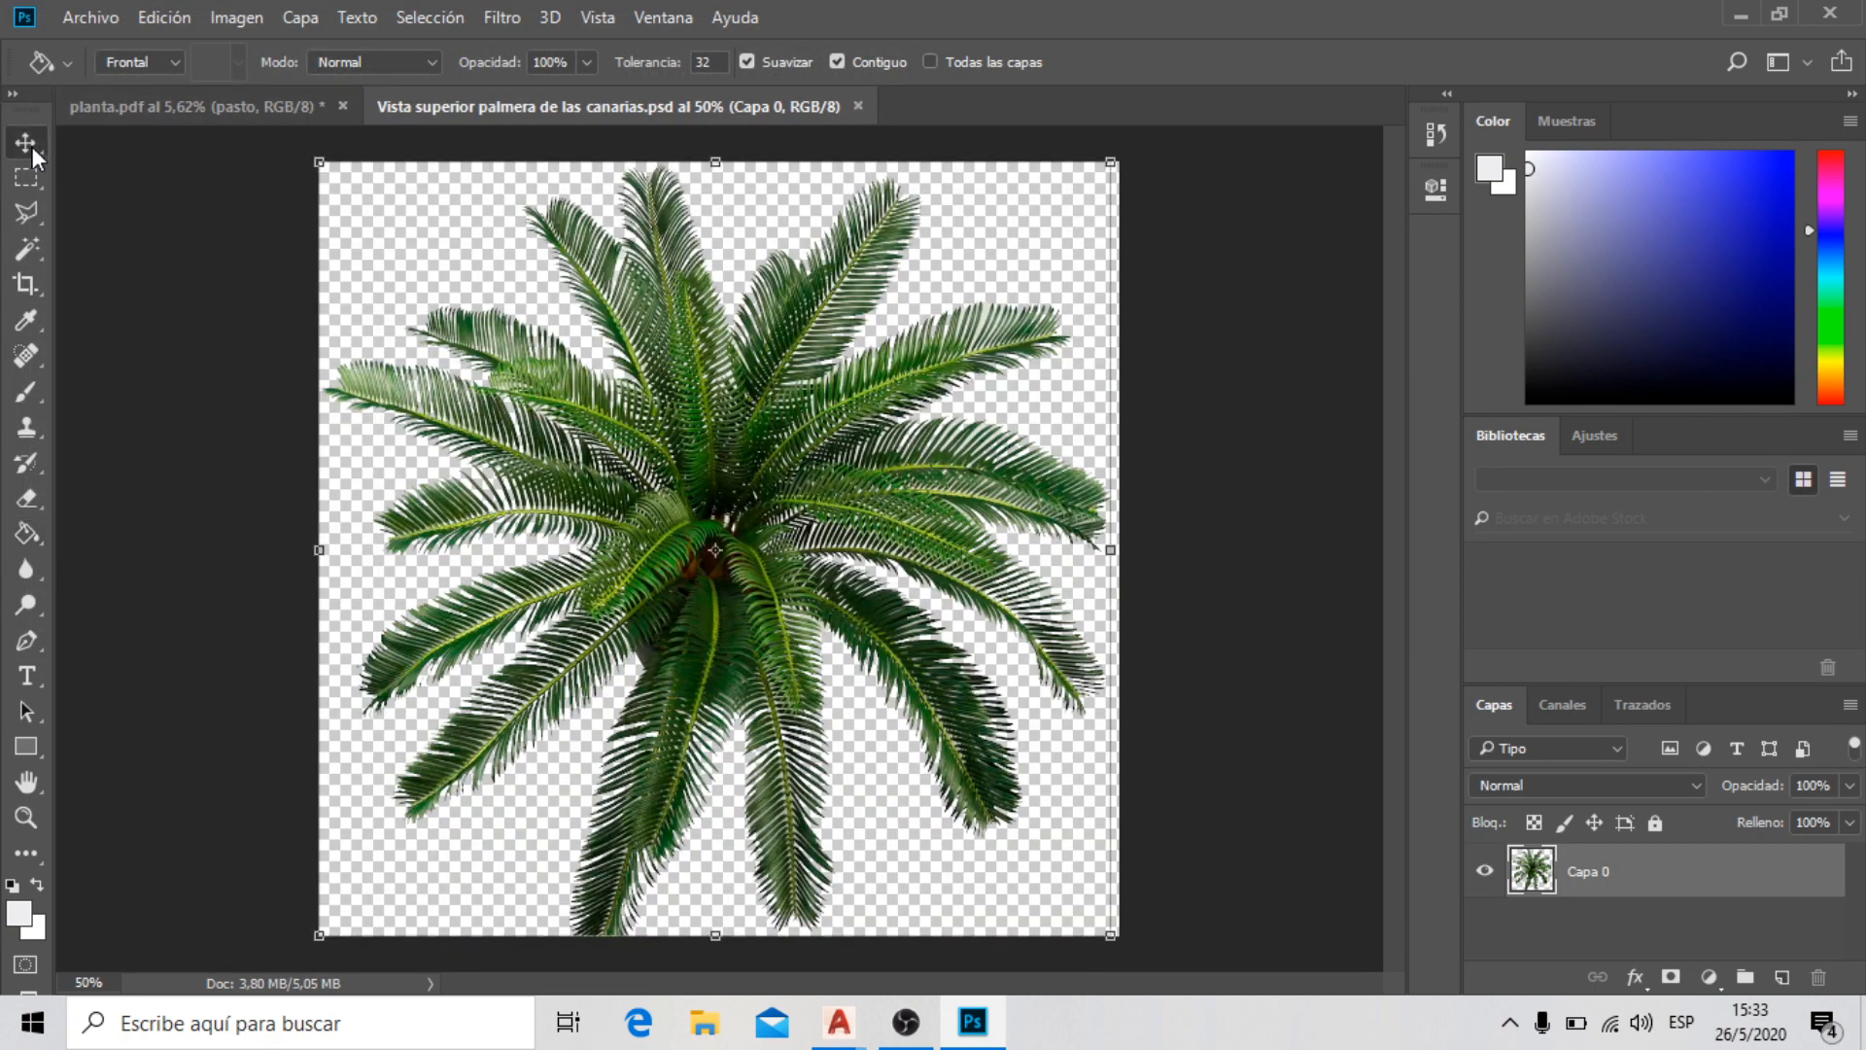
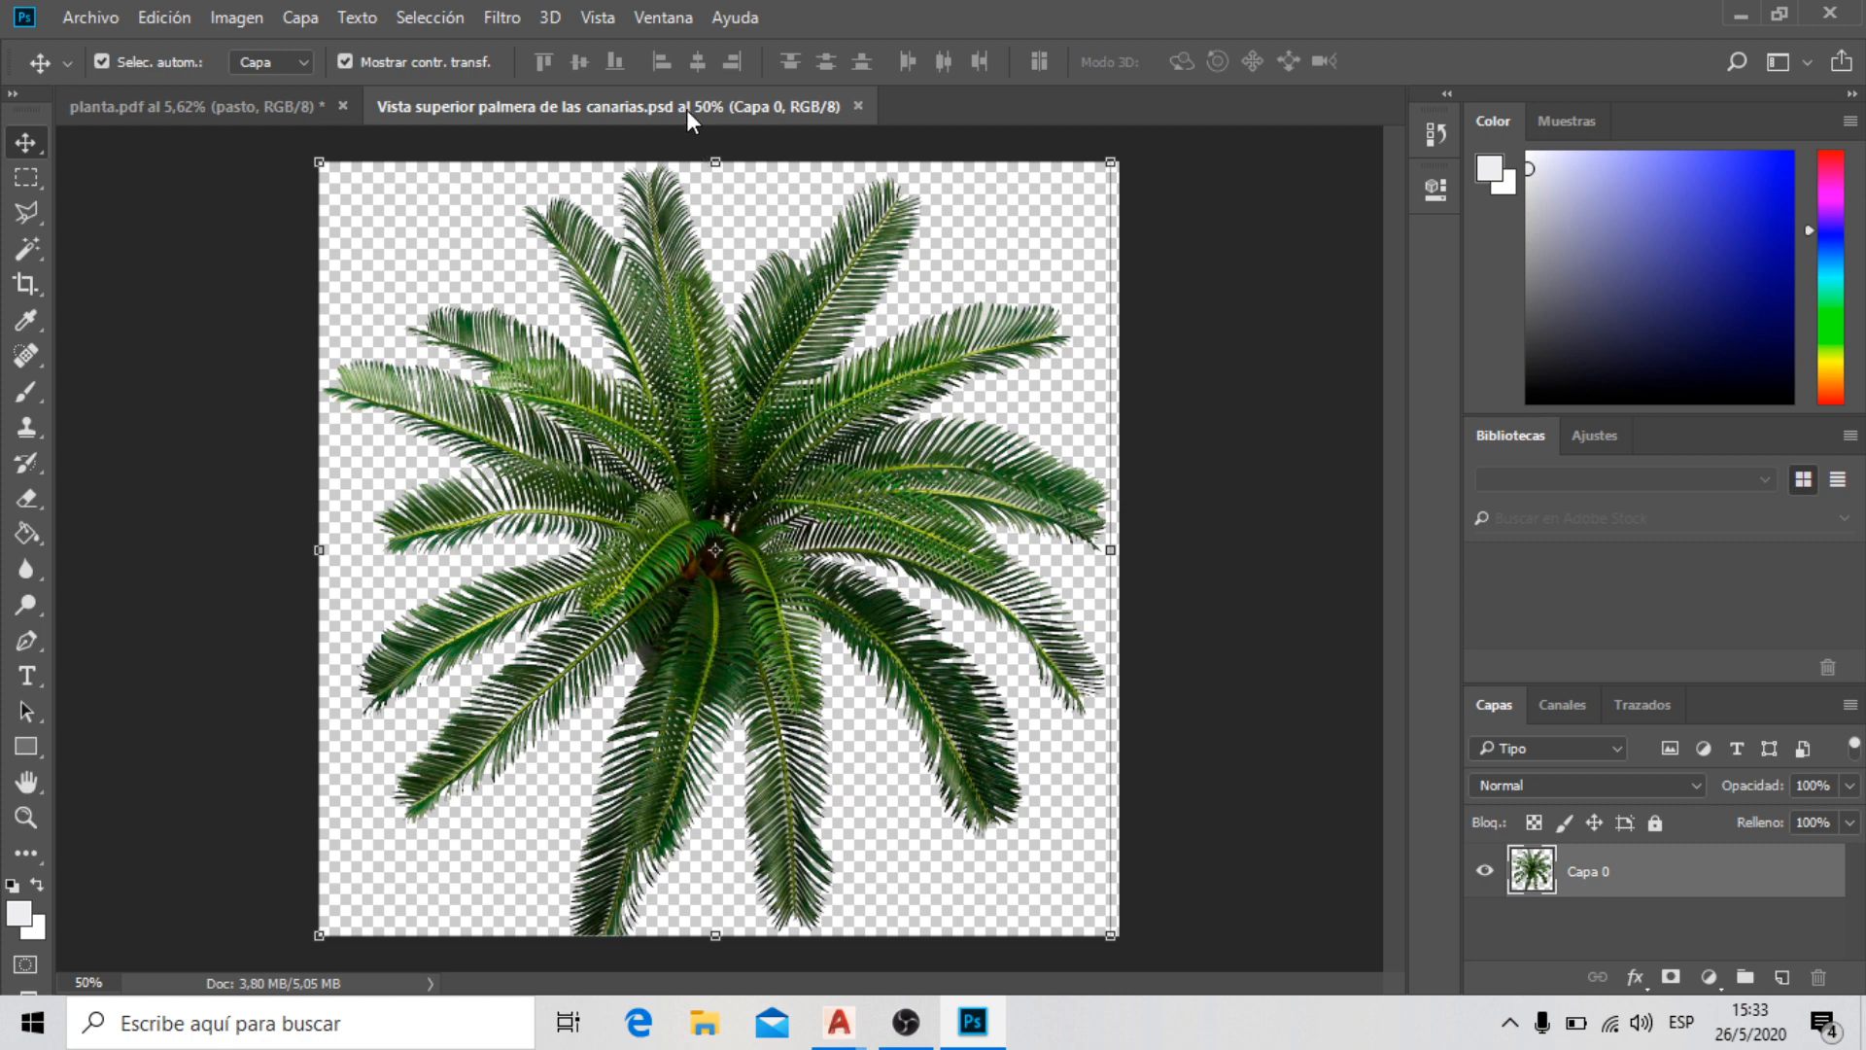
pyautogui.moveTo(686, 109); pyautogui.dragTo(1204, 177)
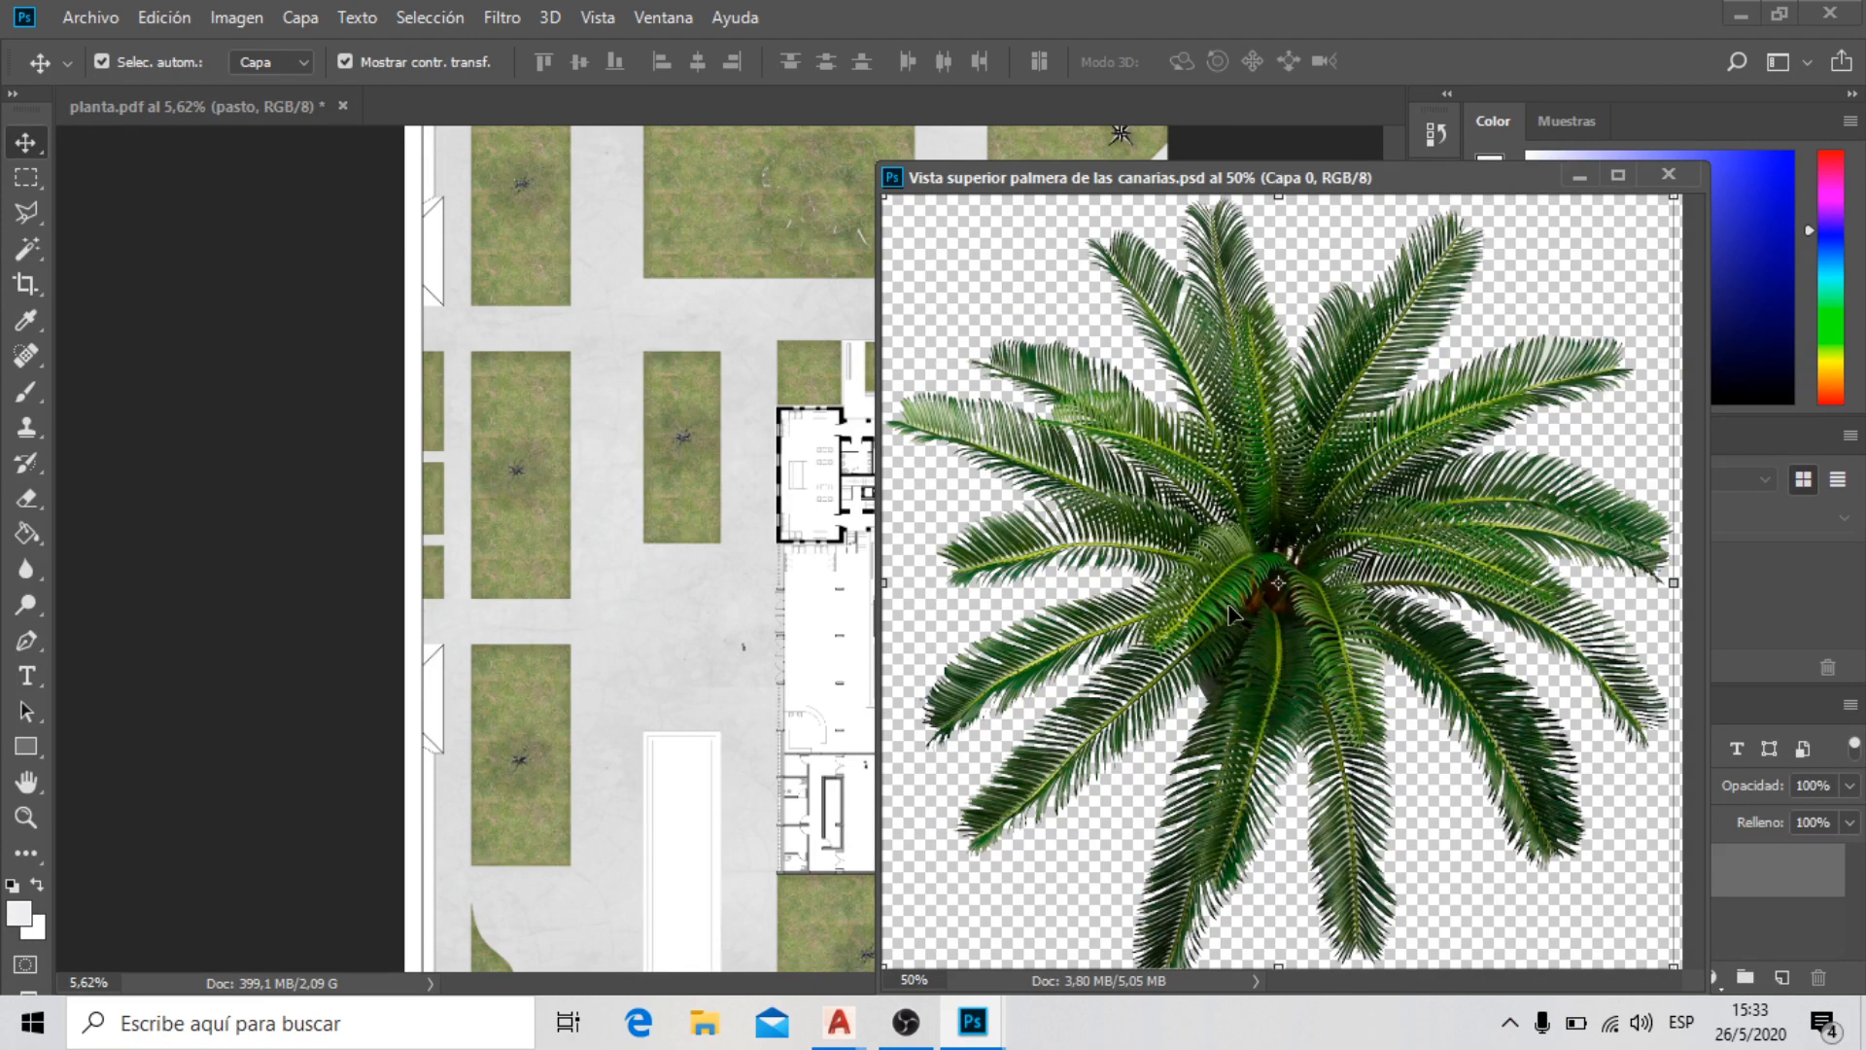
pyautogui.moveTo(1229, 605); pyautogui.dragTo(604, 400)
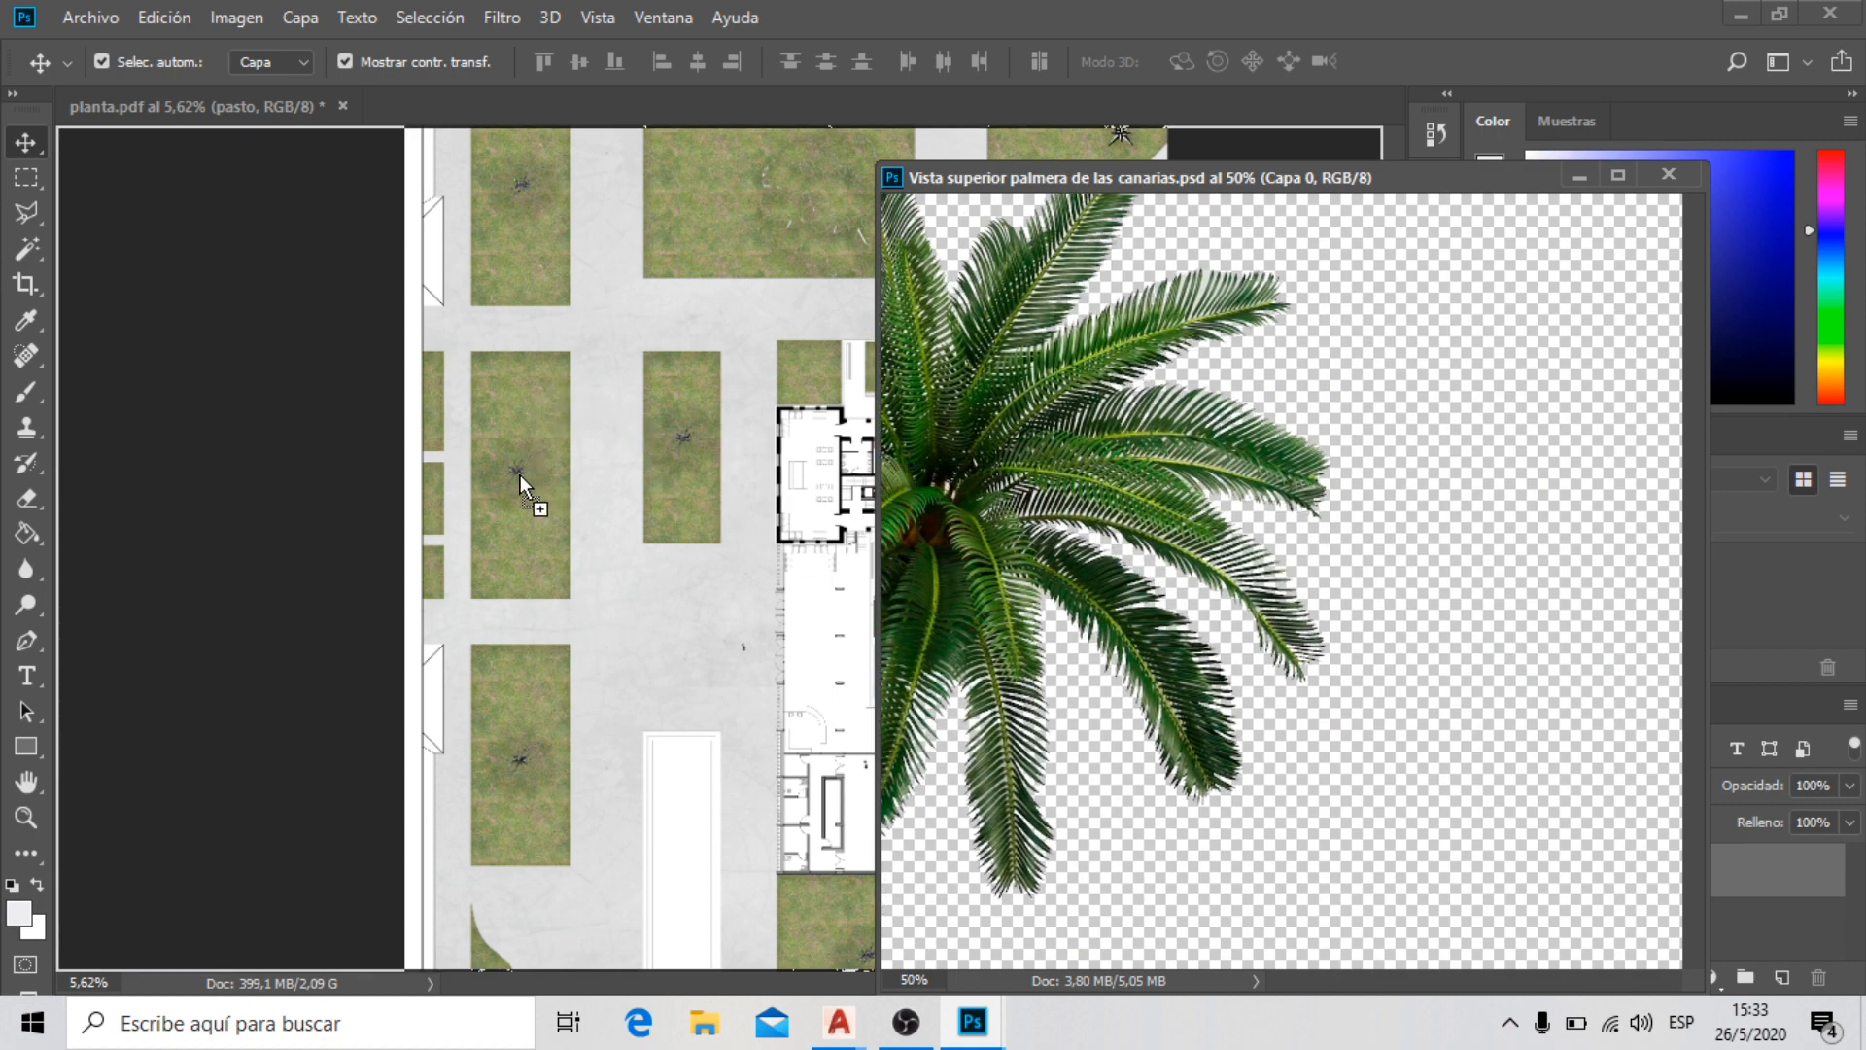
pyautogui.moveTo(521, 475); pyautogui.dragTo(521, 474)
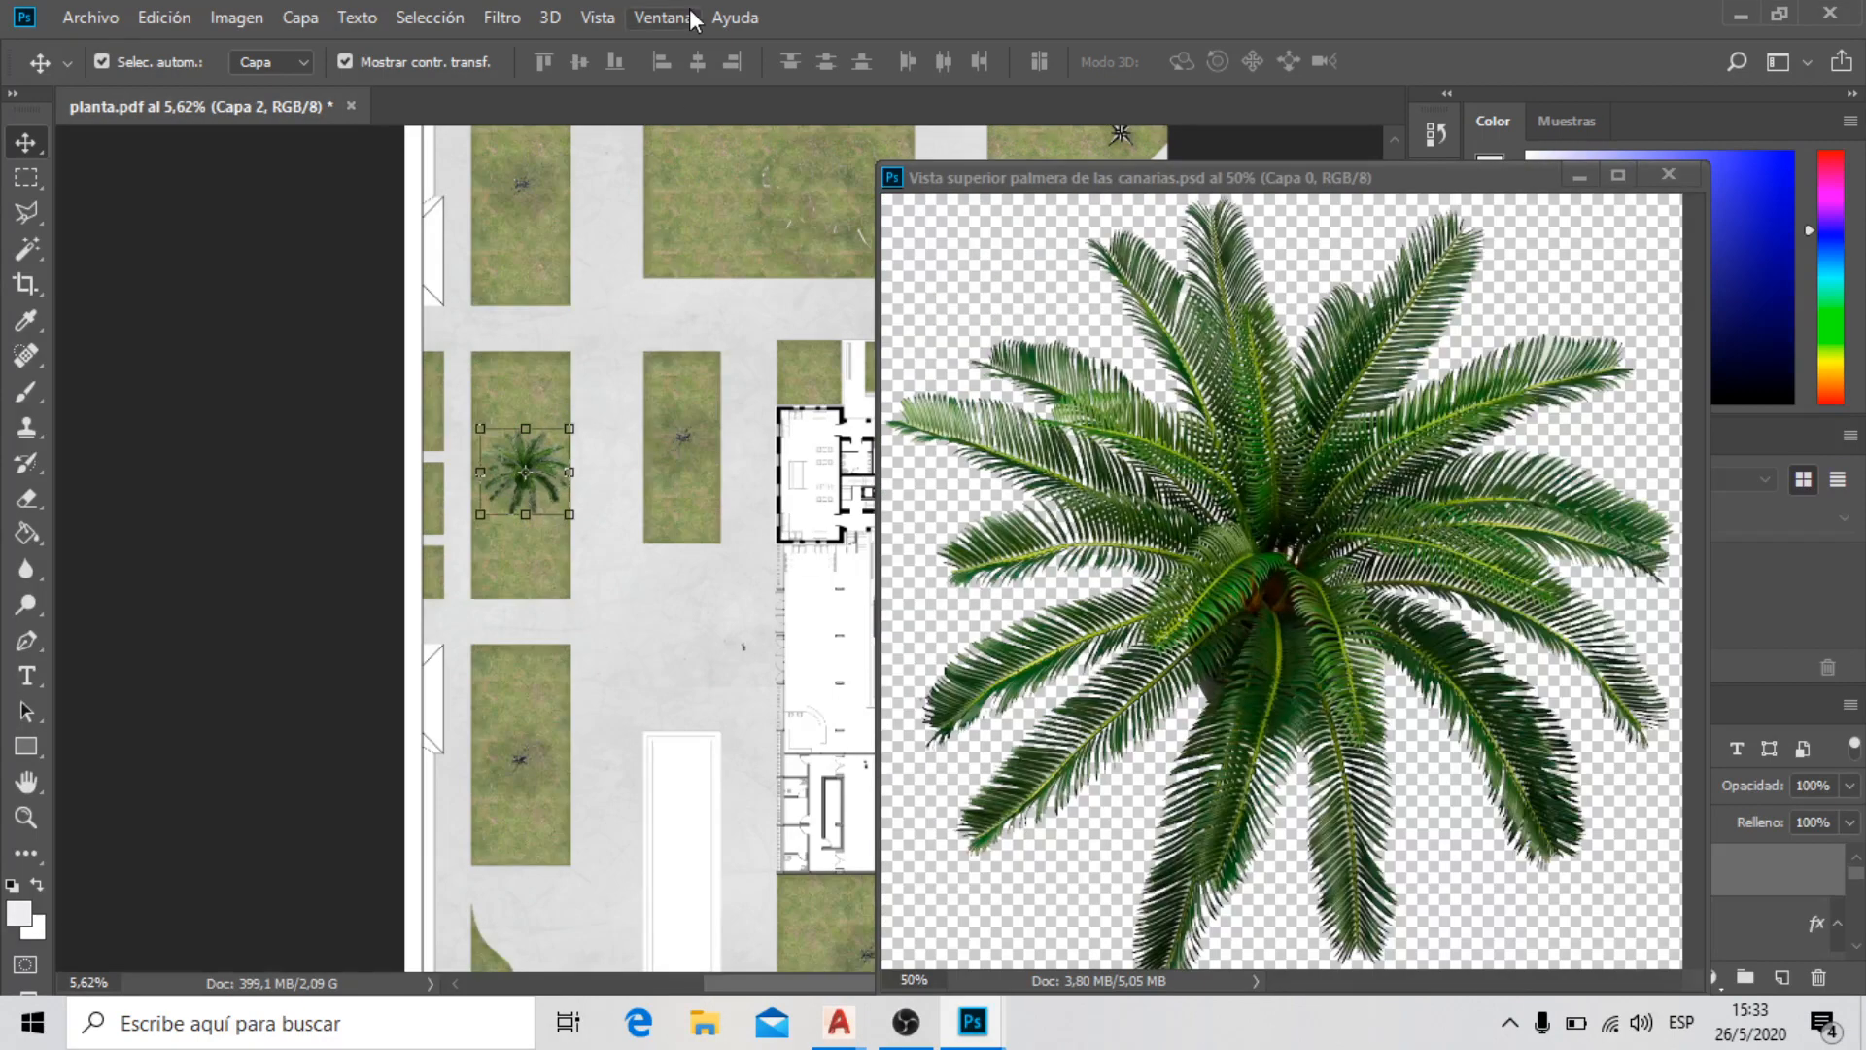
# Consolidate the floating palm document and the plan back into tabs
pyautogui.click(679, 15)
pyautogui.moveTo(943, 19)
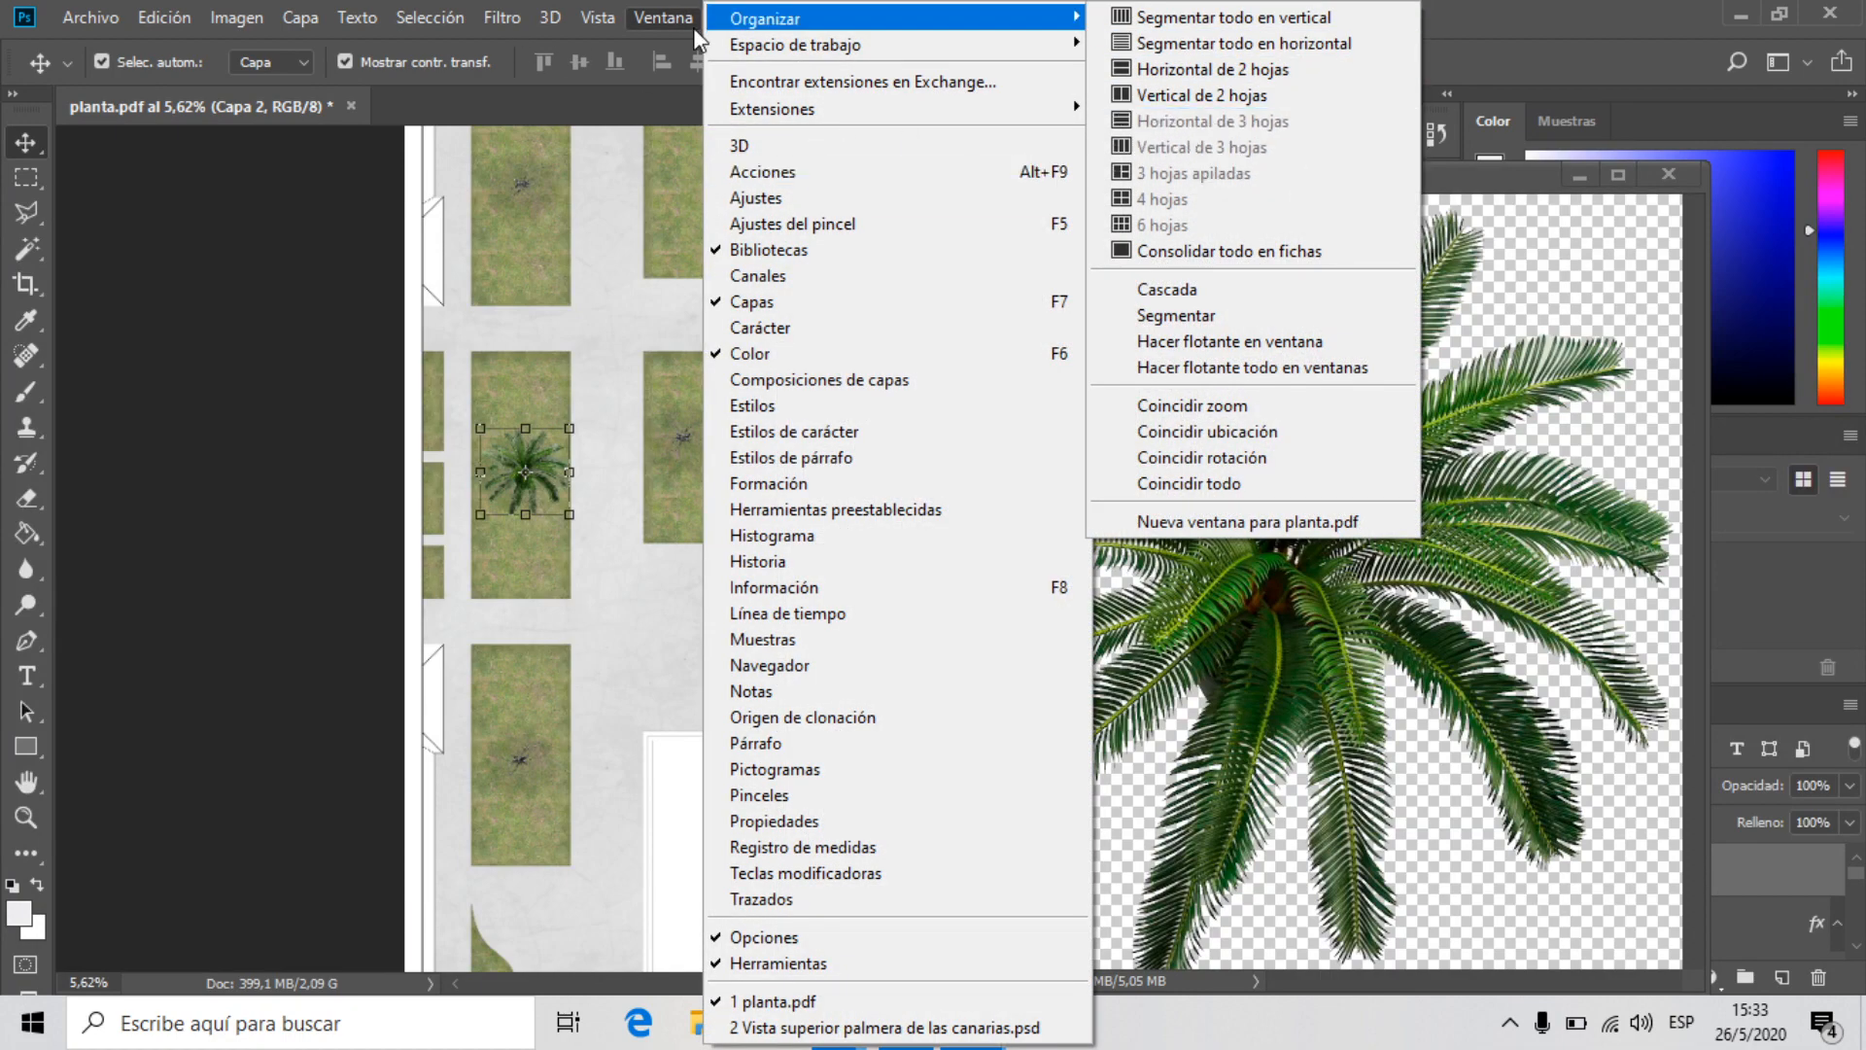
pyautogui.click(1263, 253)
# Shift the pasted palm slightly up and to the left within its grass bed and check its placement
pyautogui.scroll(3, 1142, 384)
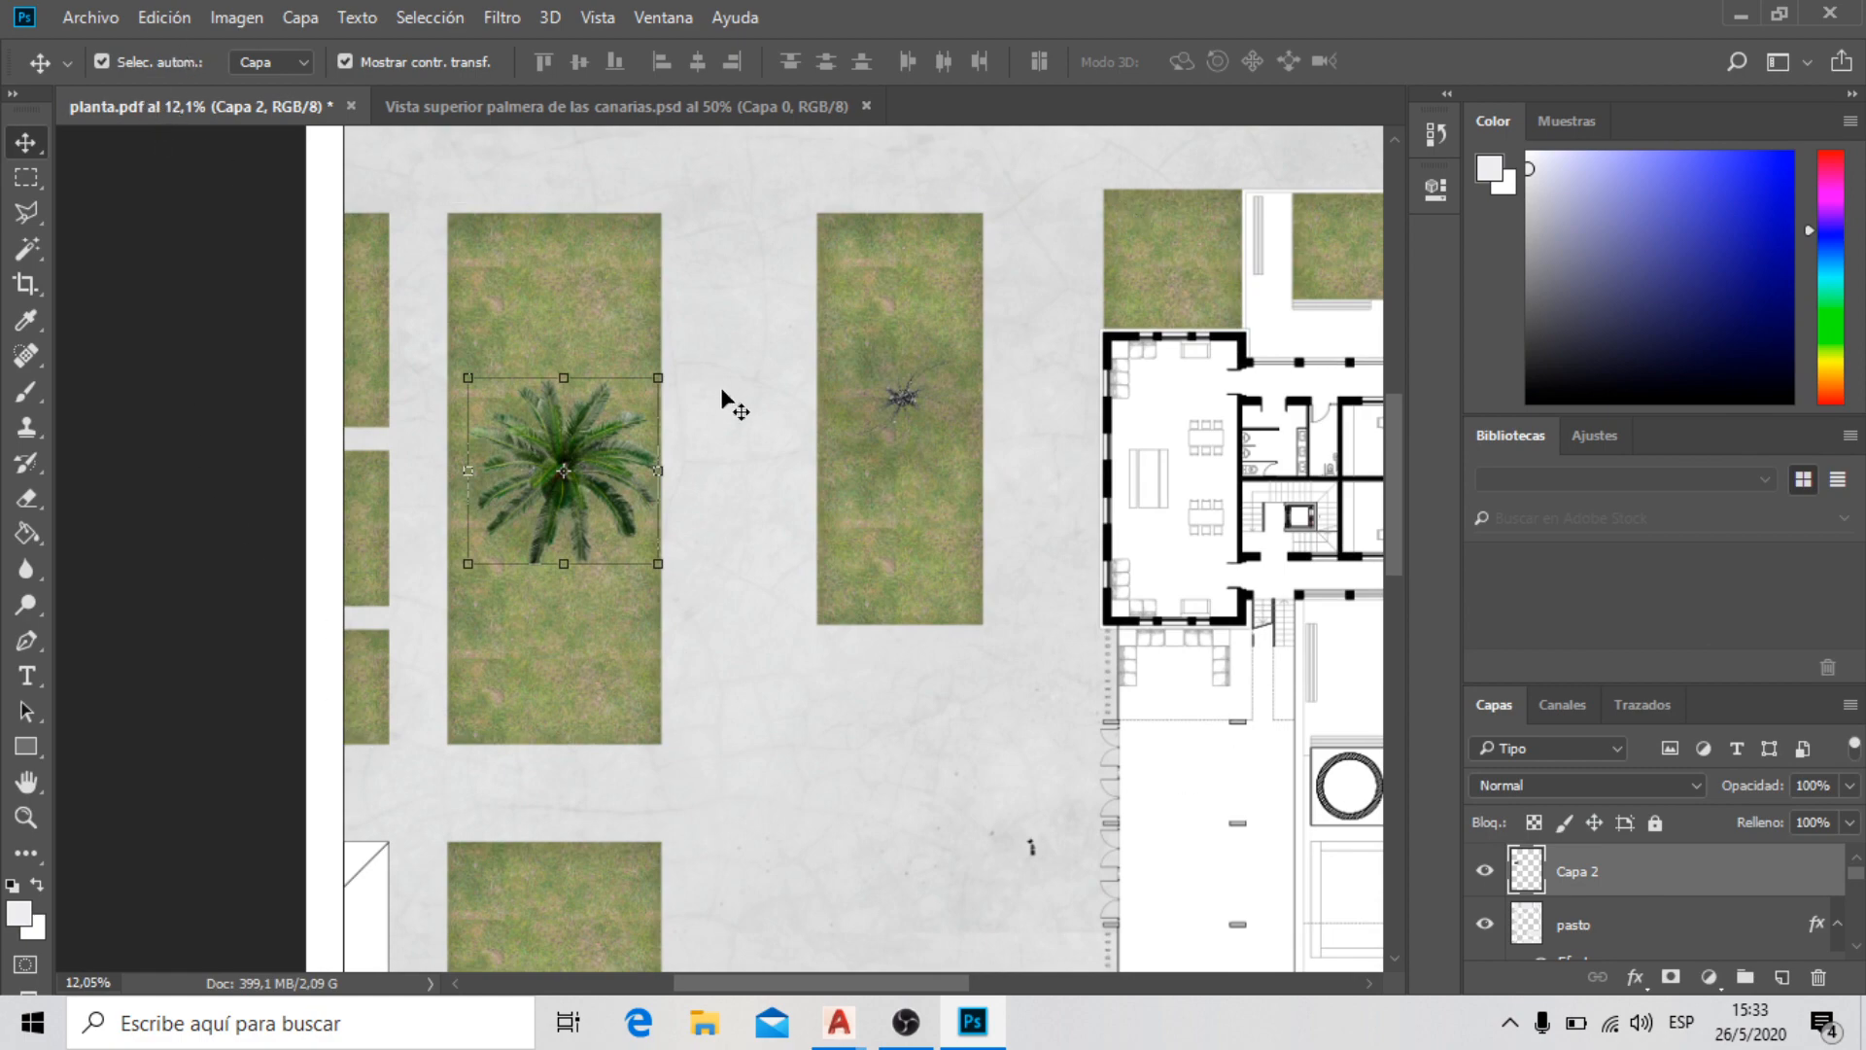
pyautogui.scroll(3, 603, 498)
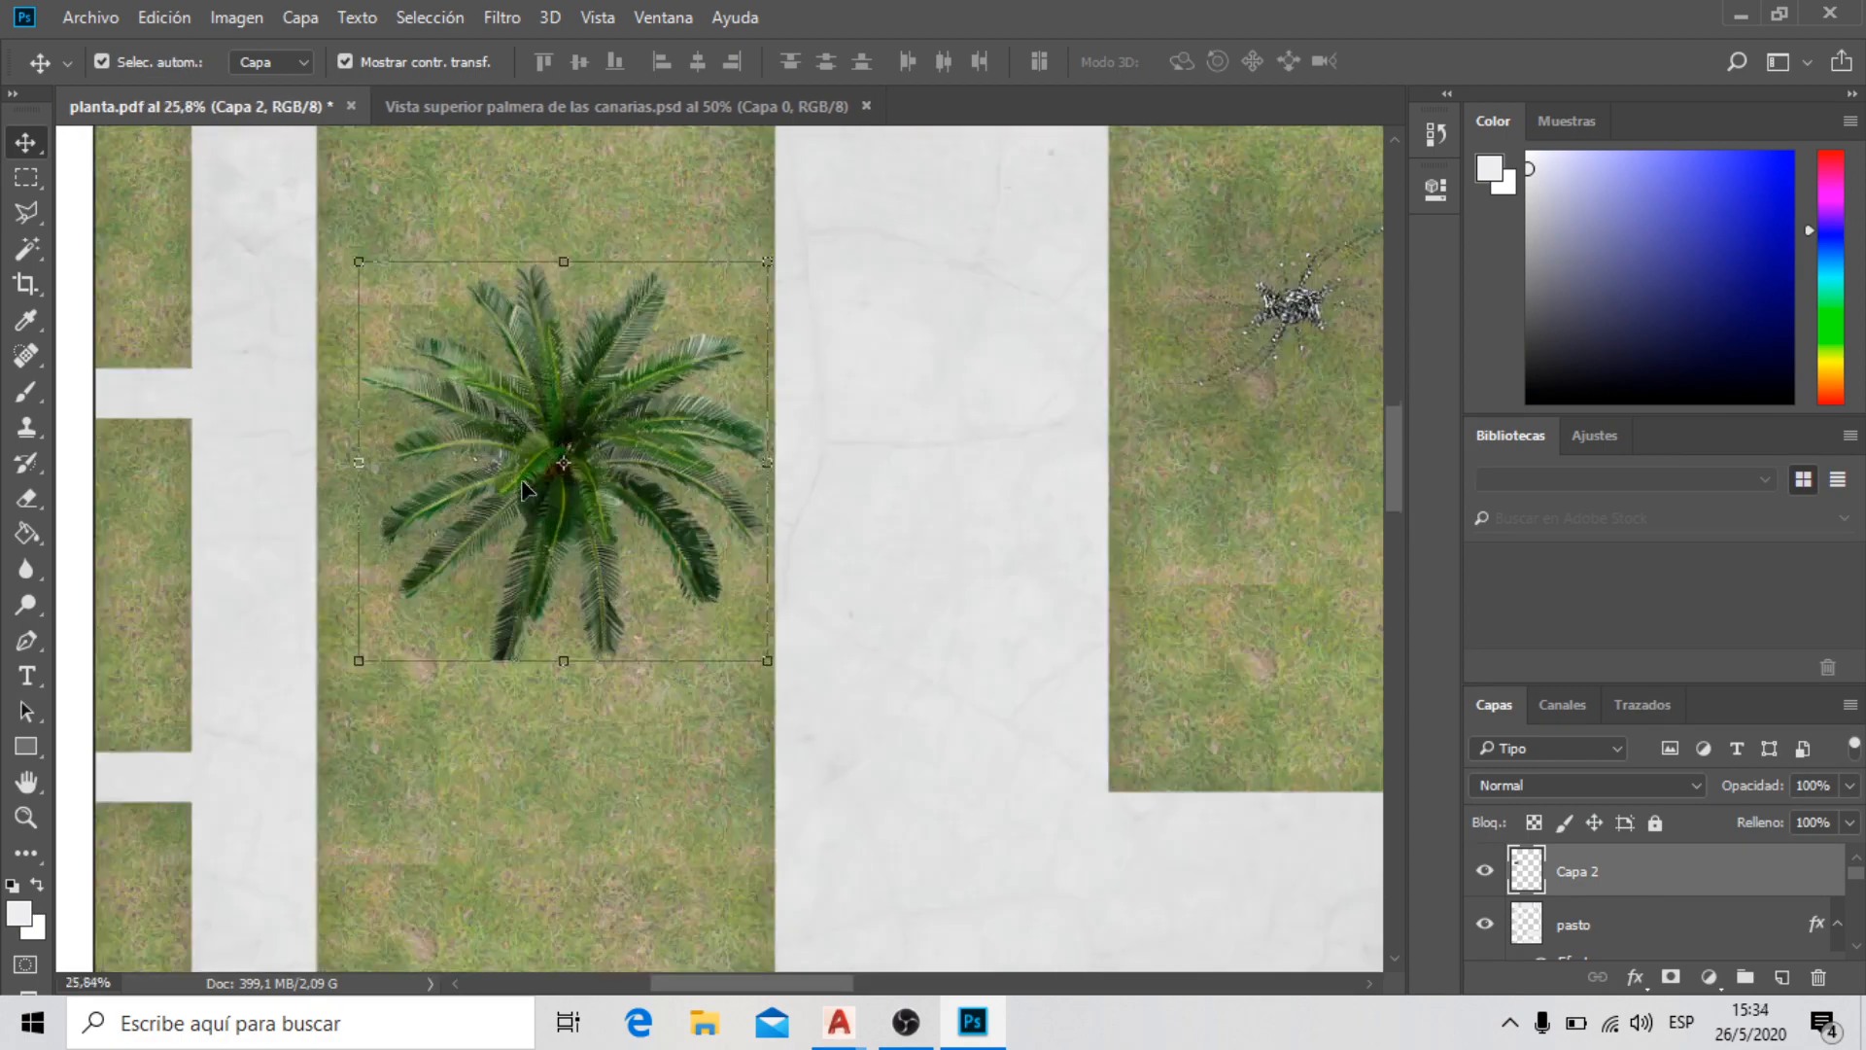
pyautogui.moveTo(525, 445); pyautogui.dragTo(479, 416)
pyautogui.scroll(-3, 574, 386)
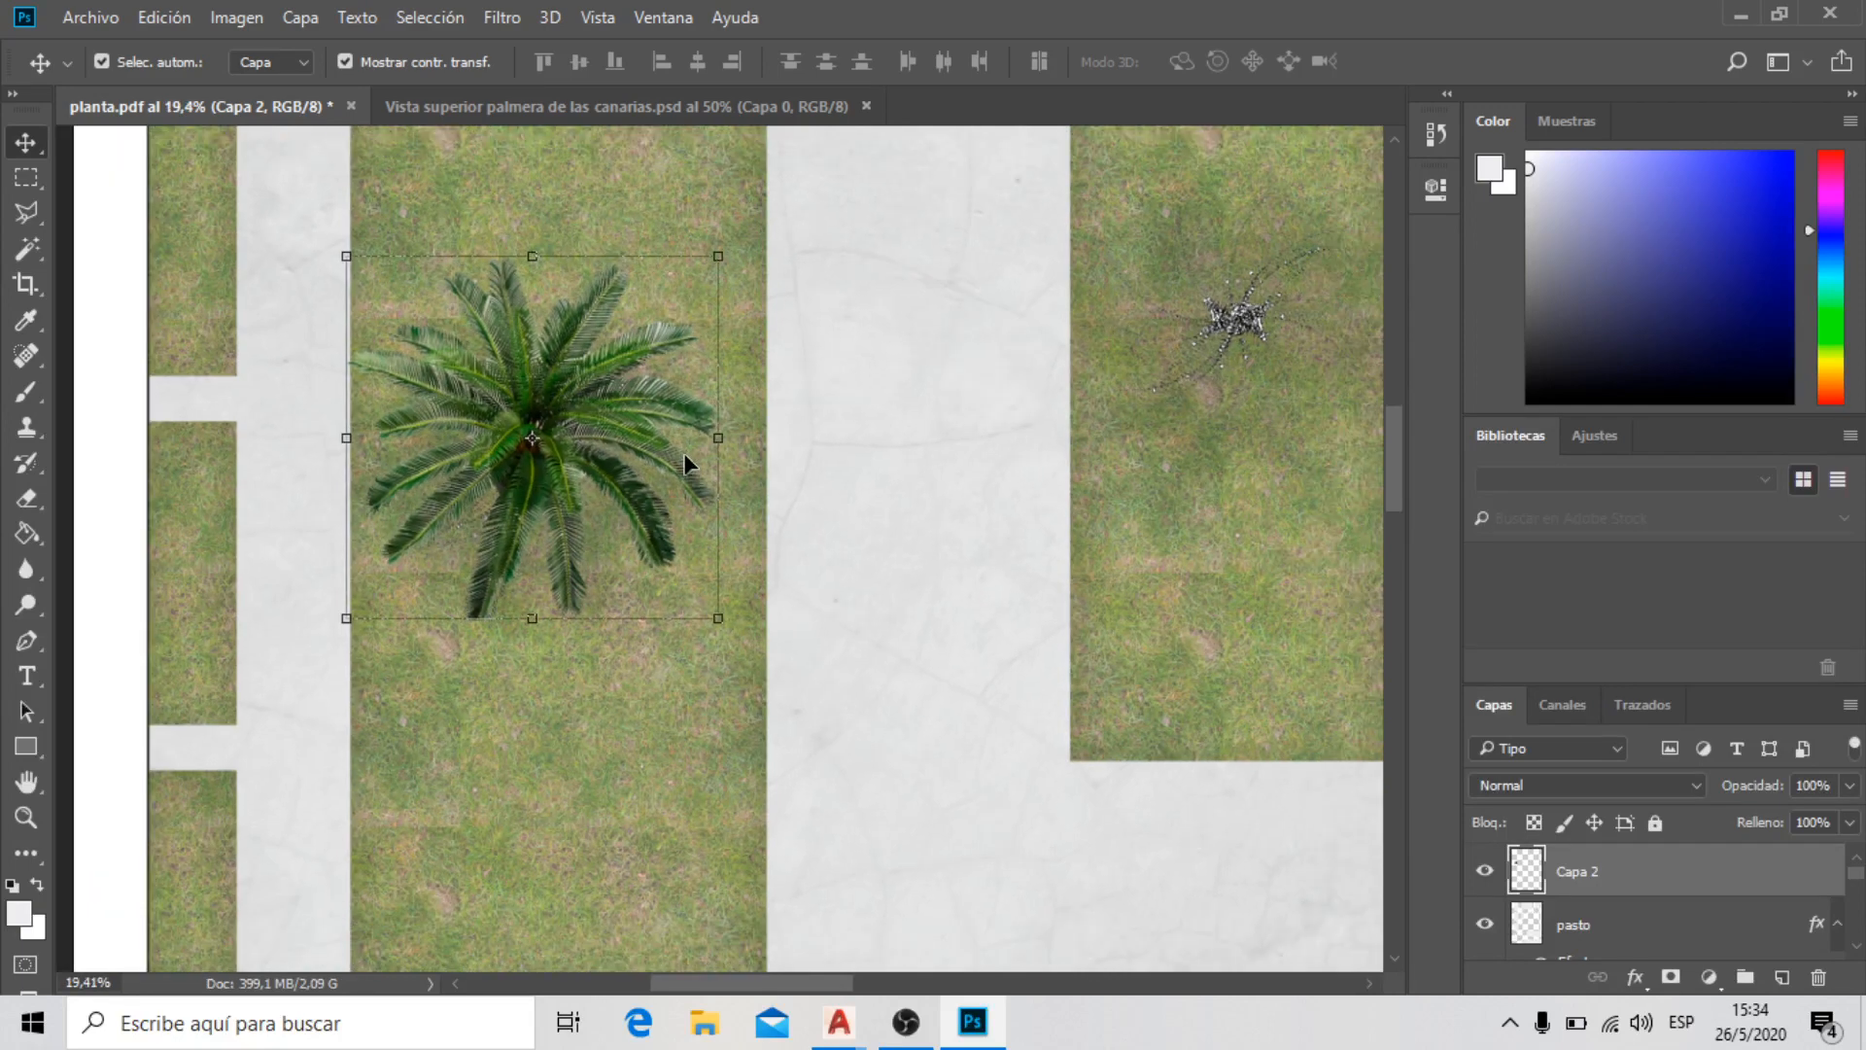
pyautogui.scroll(-2, 540, 371)
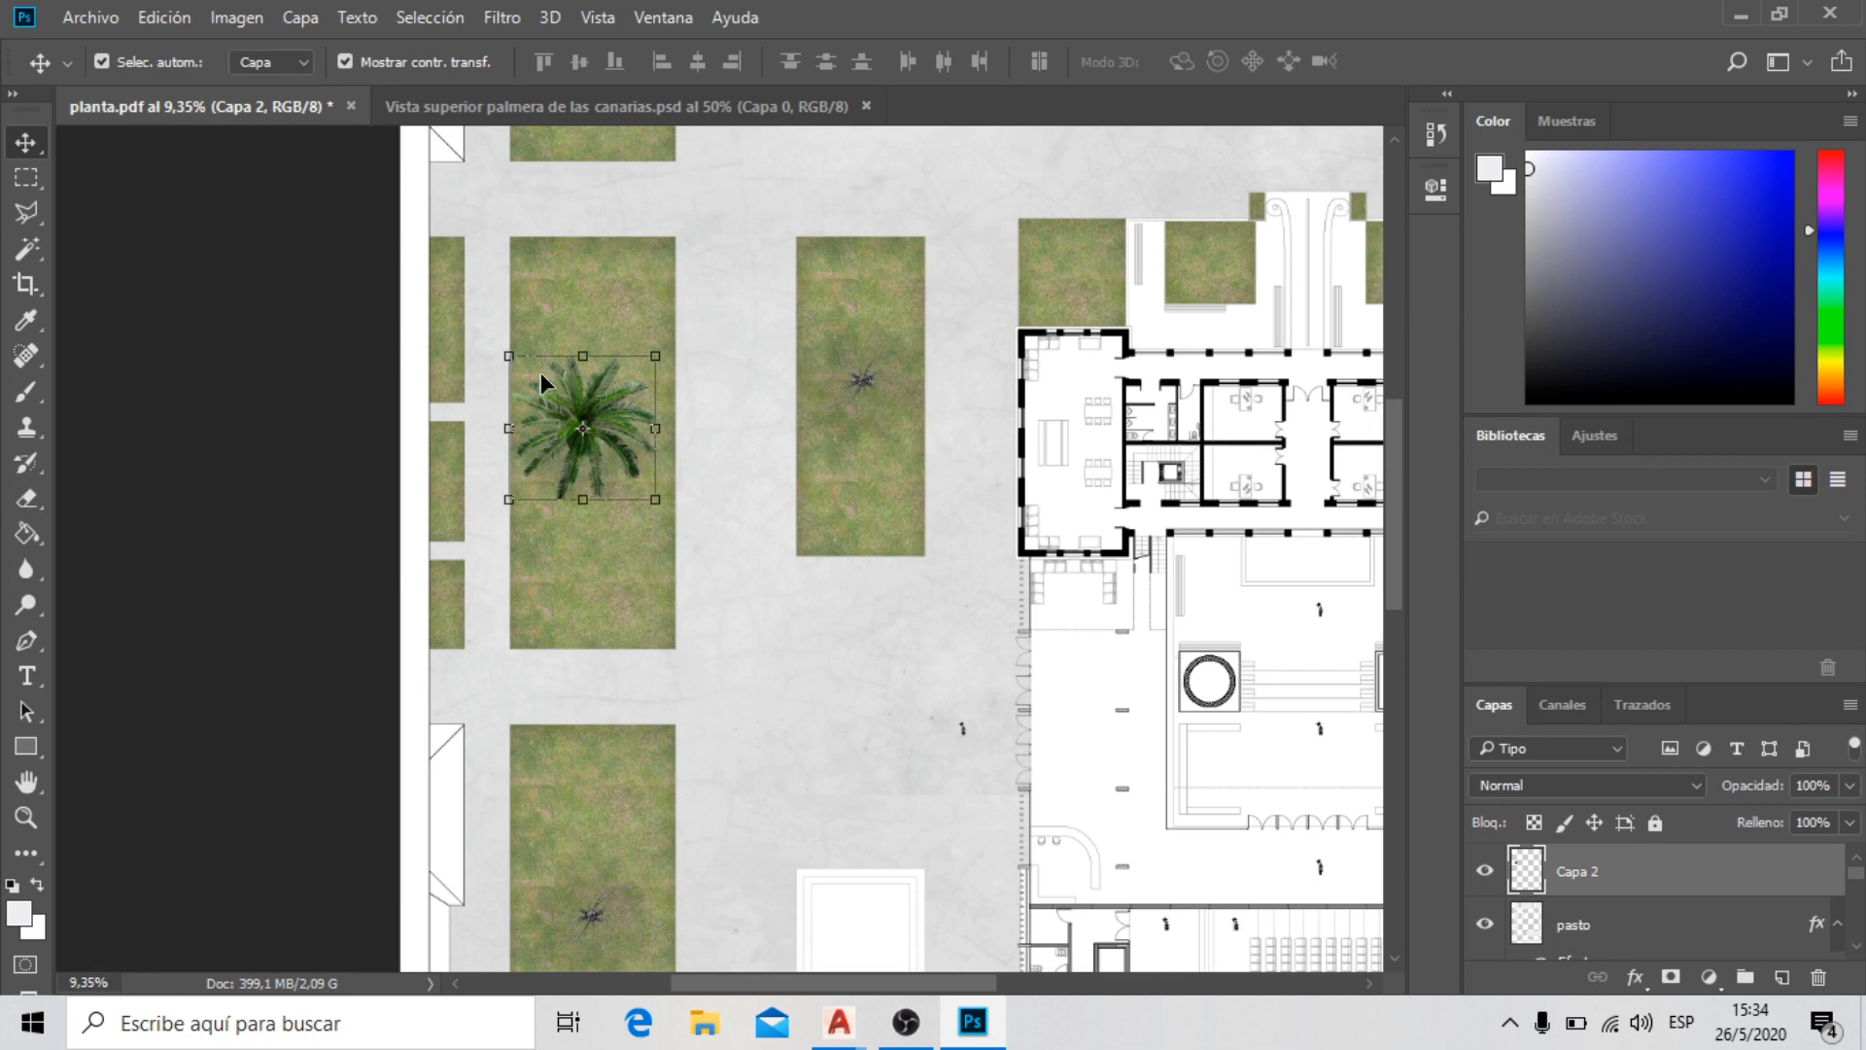
# Rename the pasted palm's layer as Palmera
pyautogui.doubleClick(1591, 874)
pyautogui.write('P')
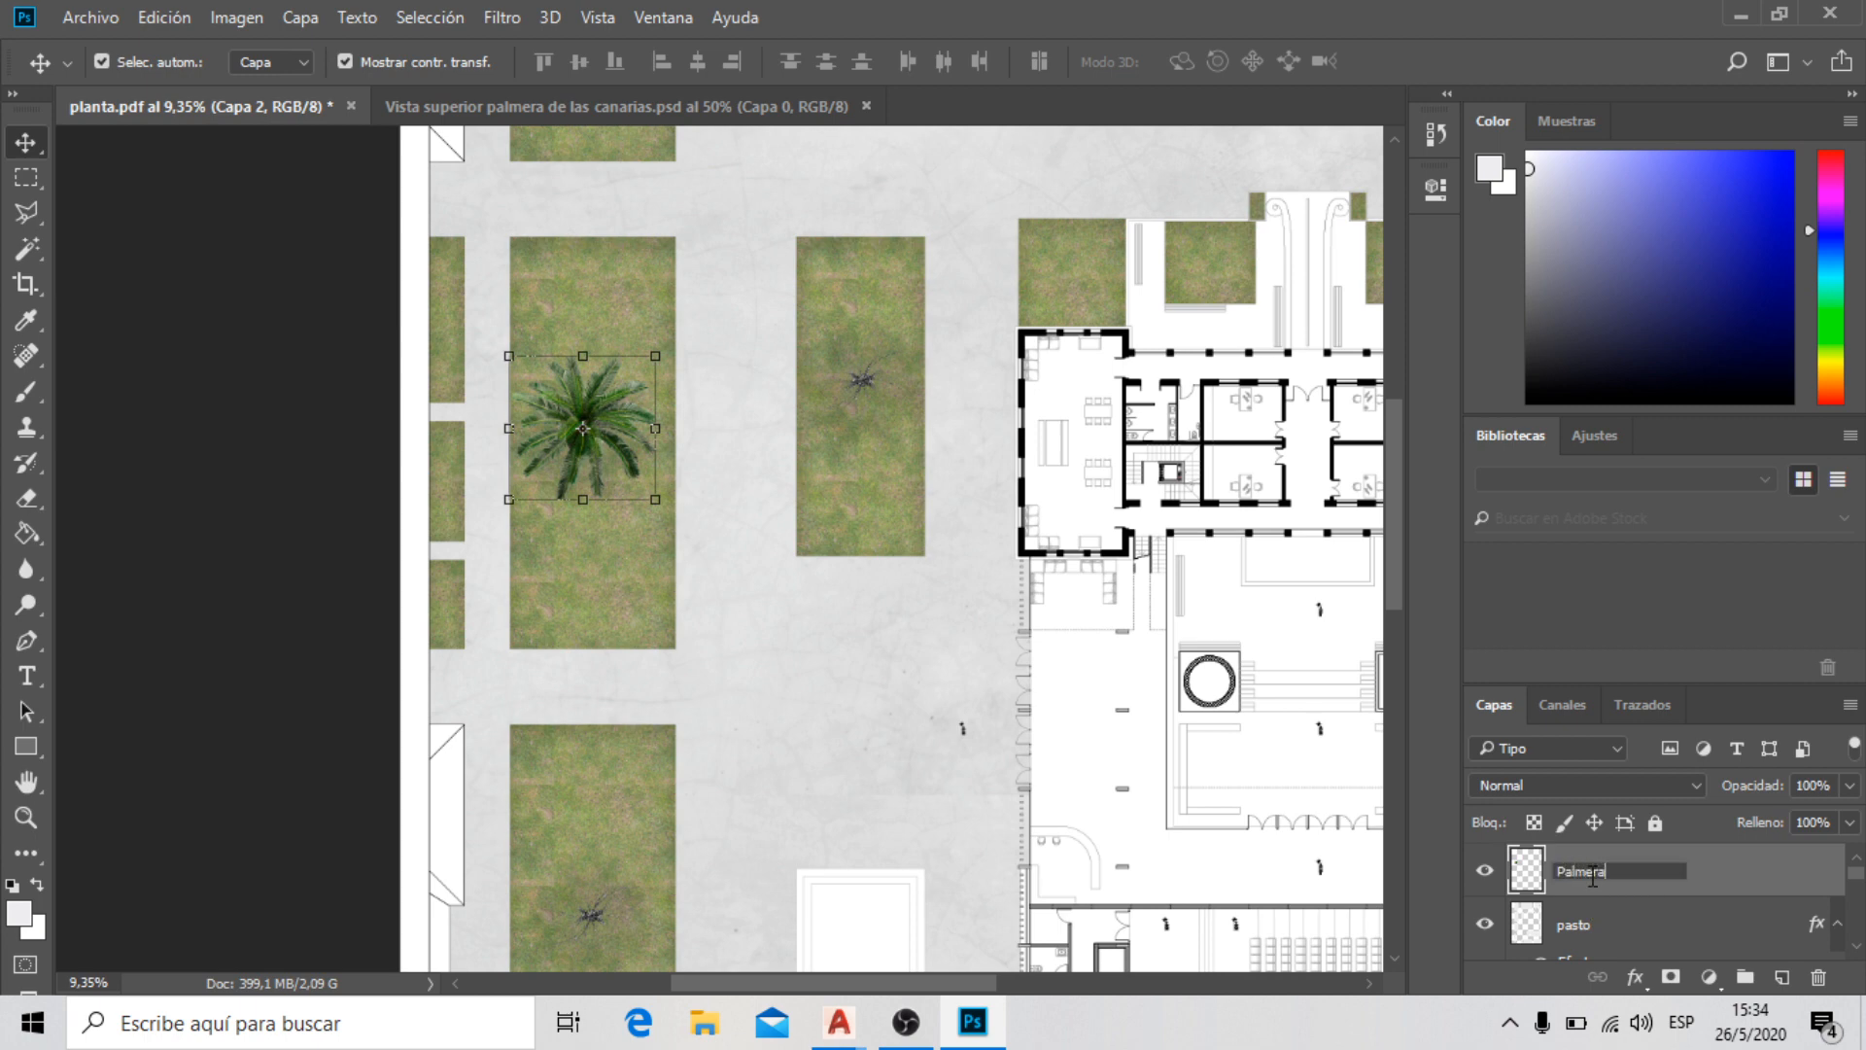
pyautogui.write('almera')
pyautogui.click(1732, 887)
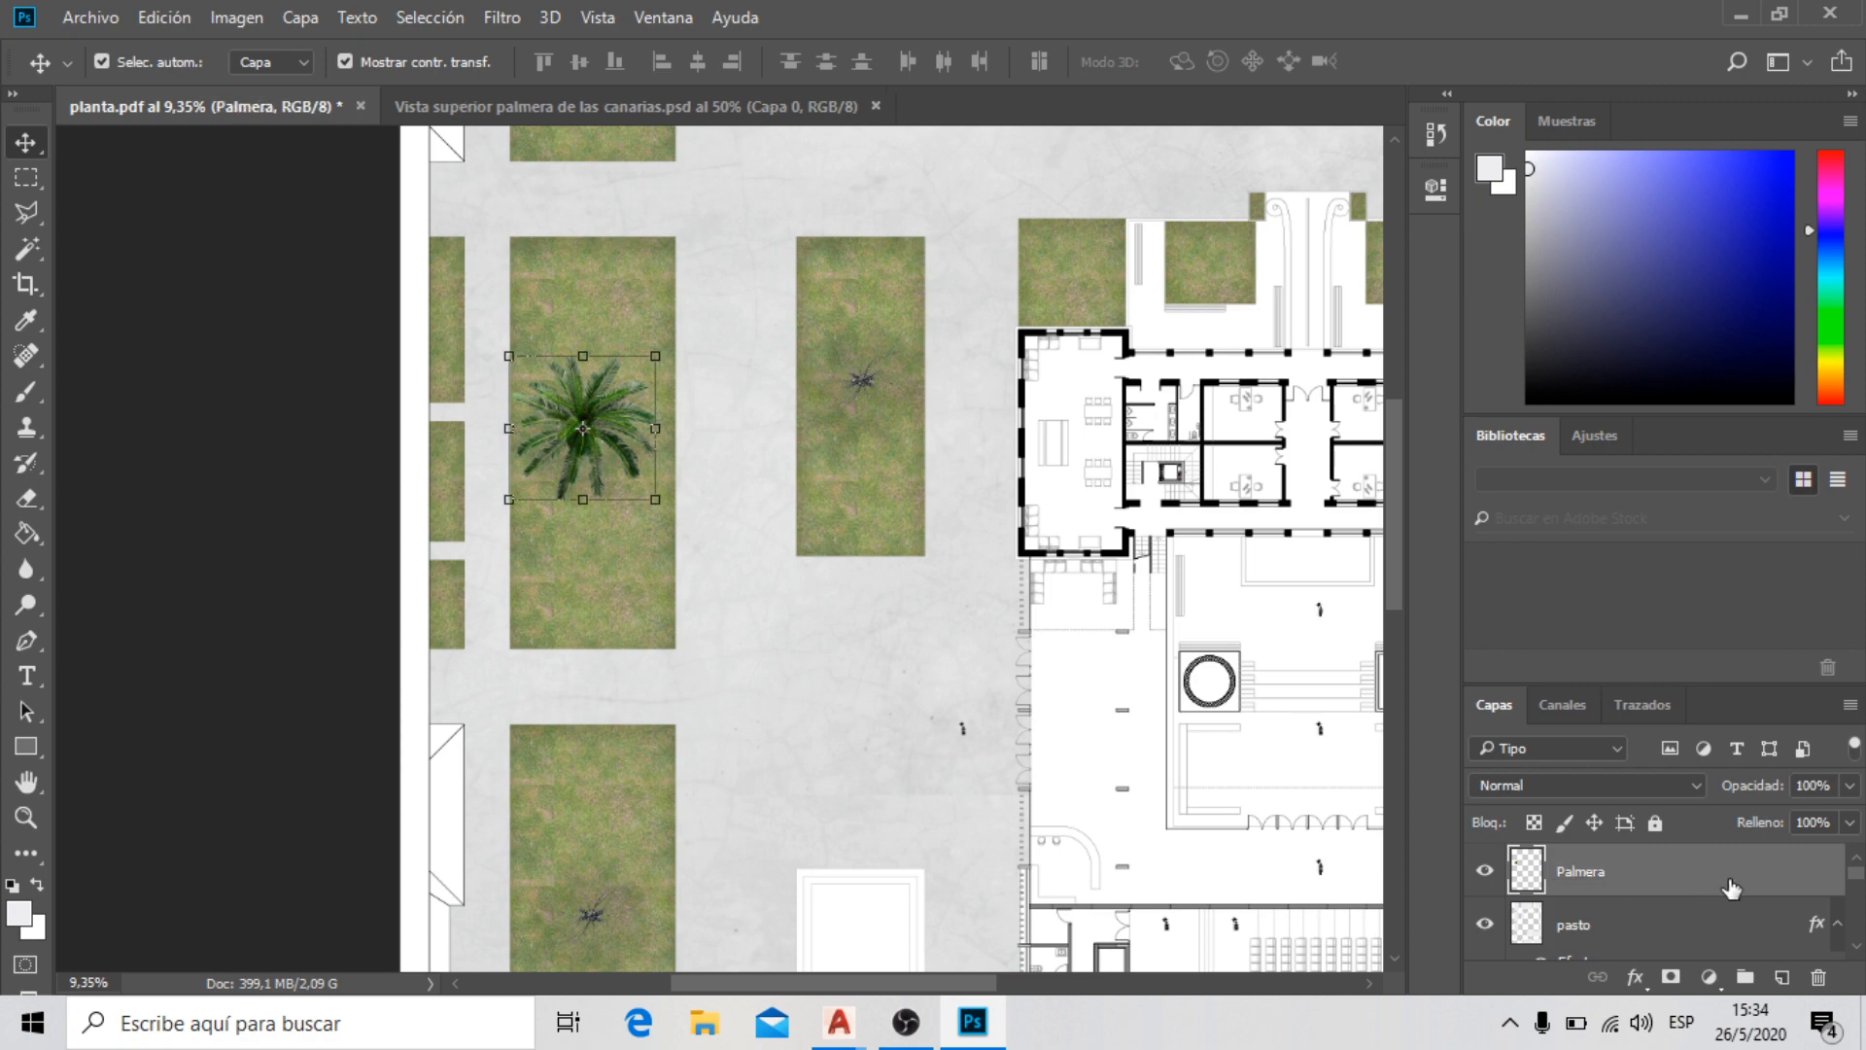
# Duplicate the Palmera layer as Palmera copia
pyautogui.rightClick(1688, 889)
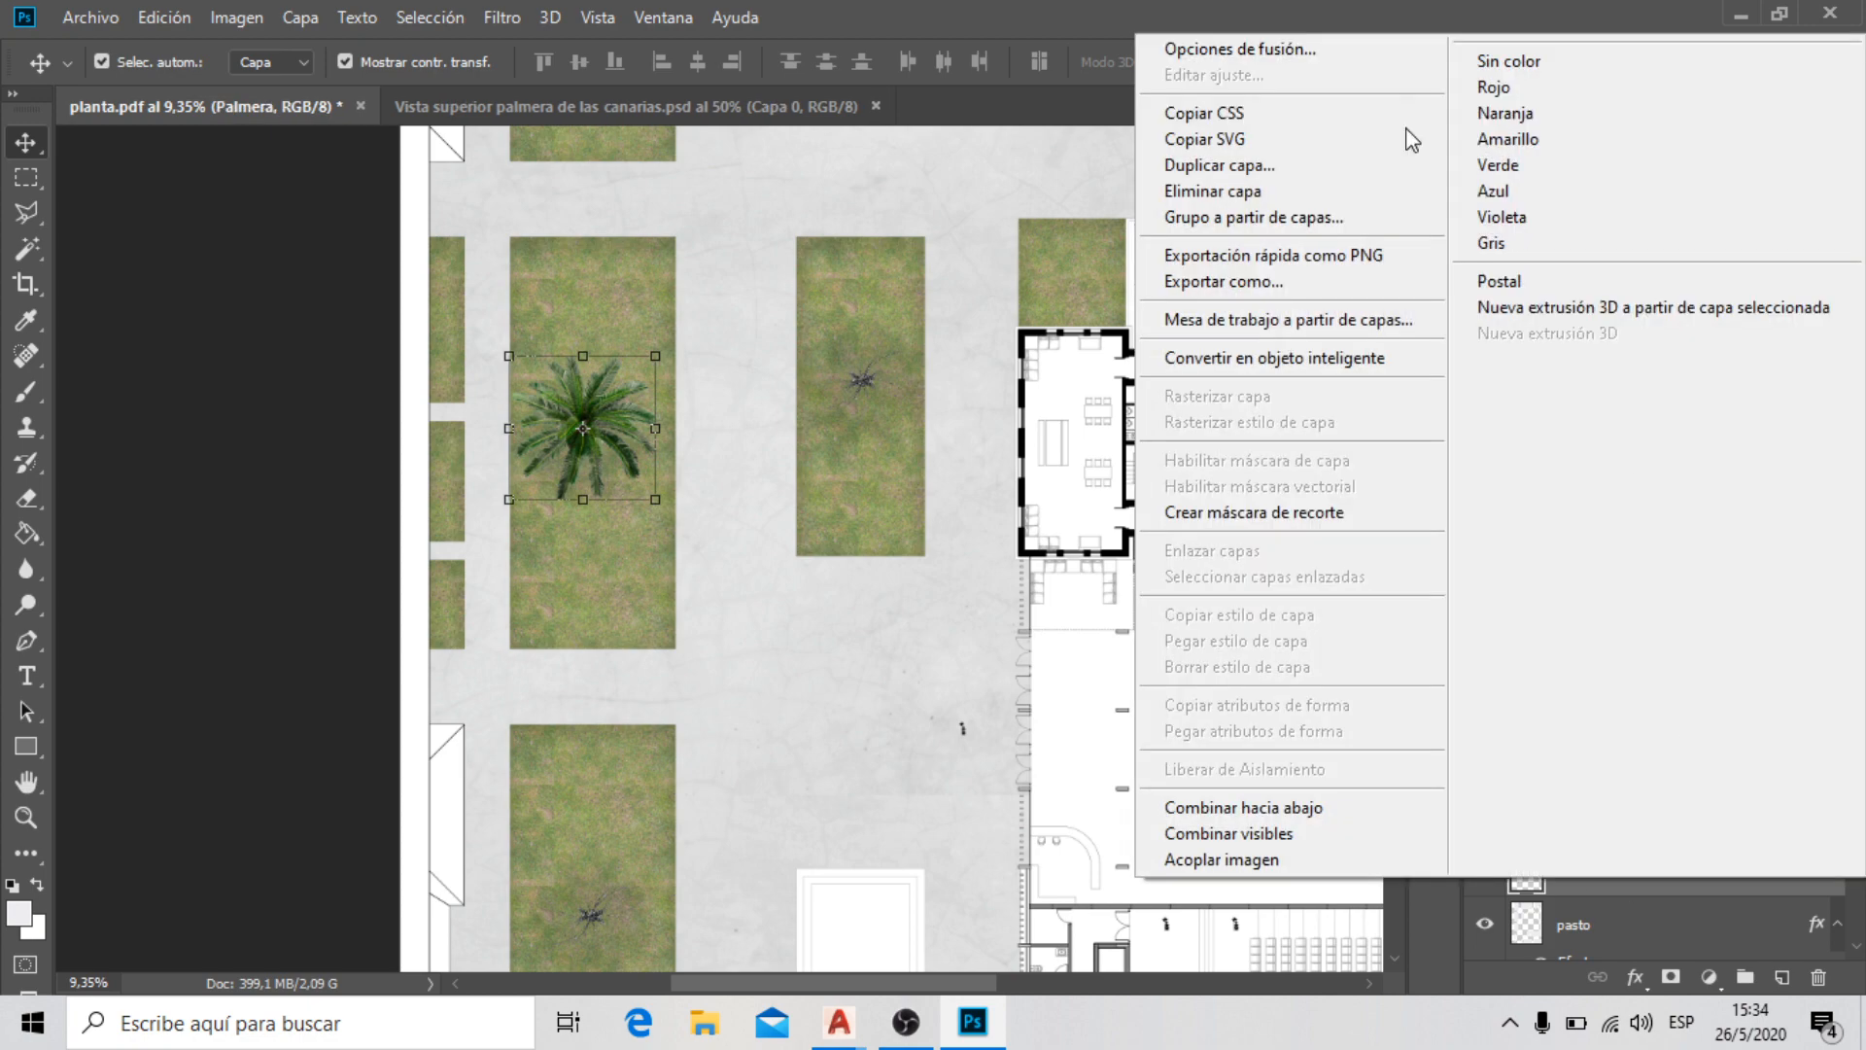
pyautogui.click(1358, 171)
pyautogui.click(1223, 300)
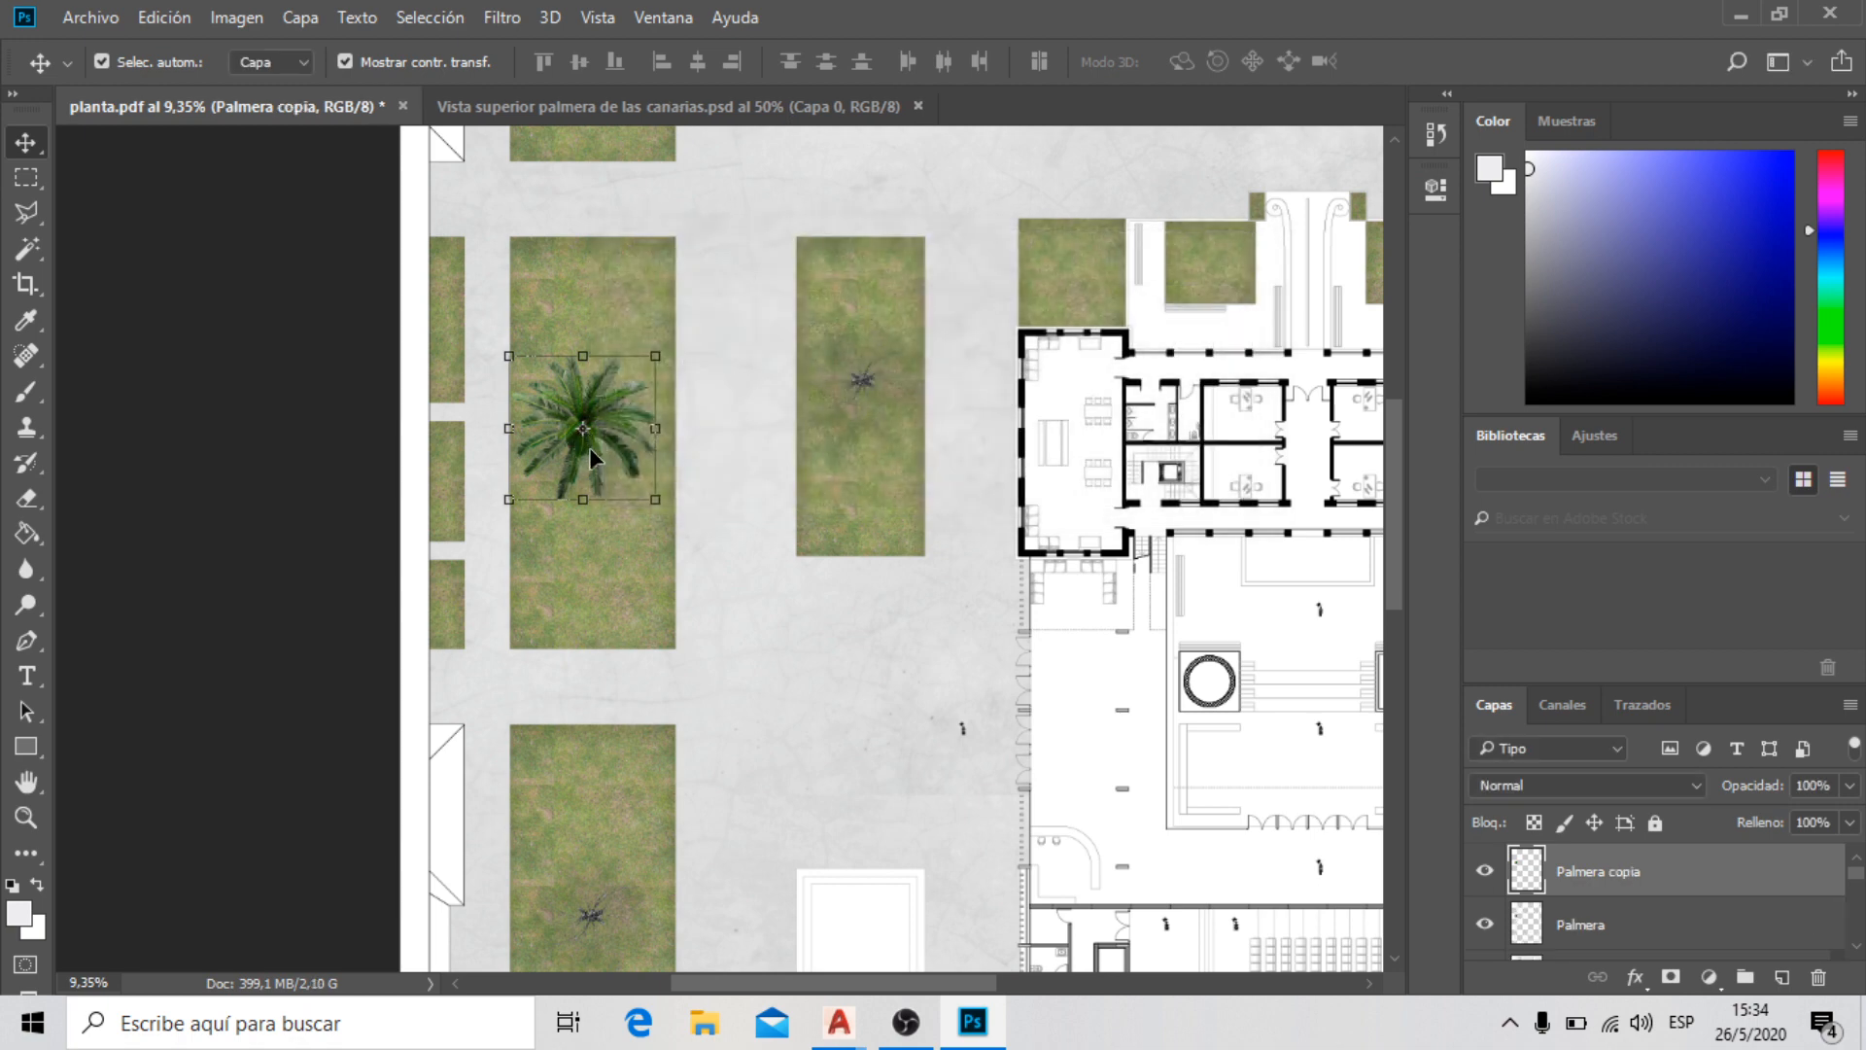
# Move the Palmera copia palm onto the palm drawing in the narrow grass bed west of the building
pyautogui.moveTo(596, 457); pyautogui.dragTo(876, 405)
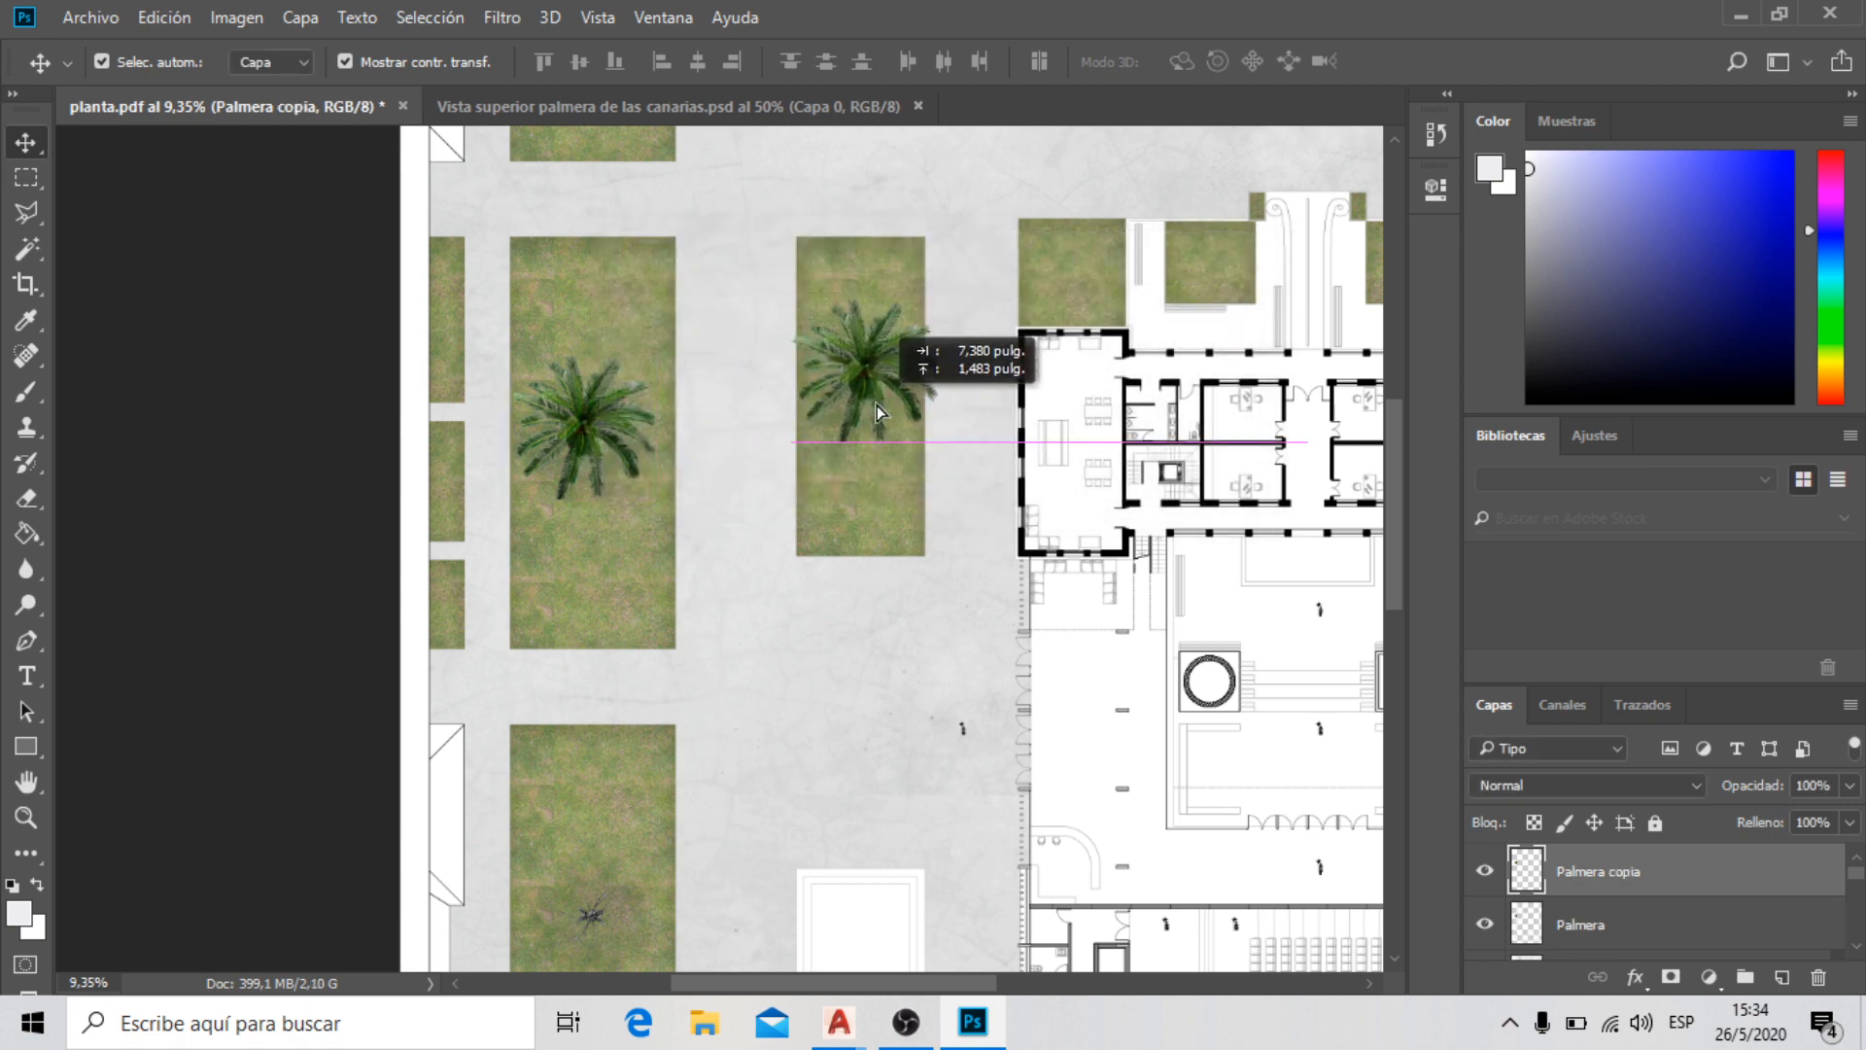
pyautogui.scroll(-2, 661, 369)
pyautogui.scroll(-1, 661, 369)
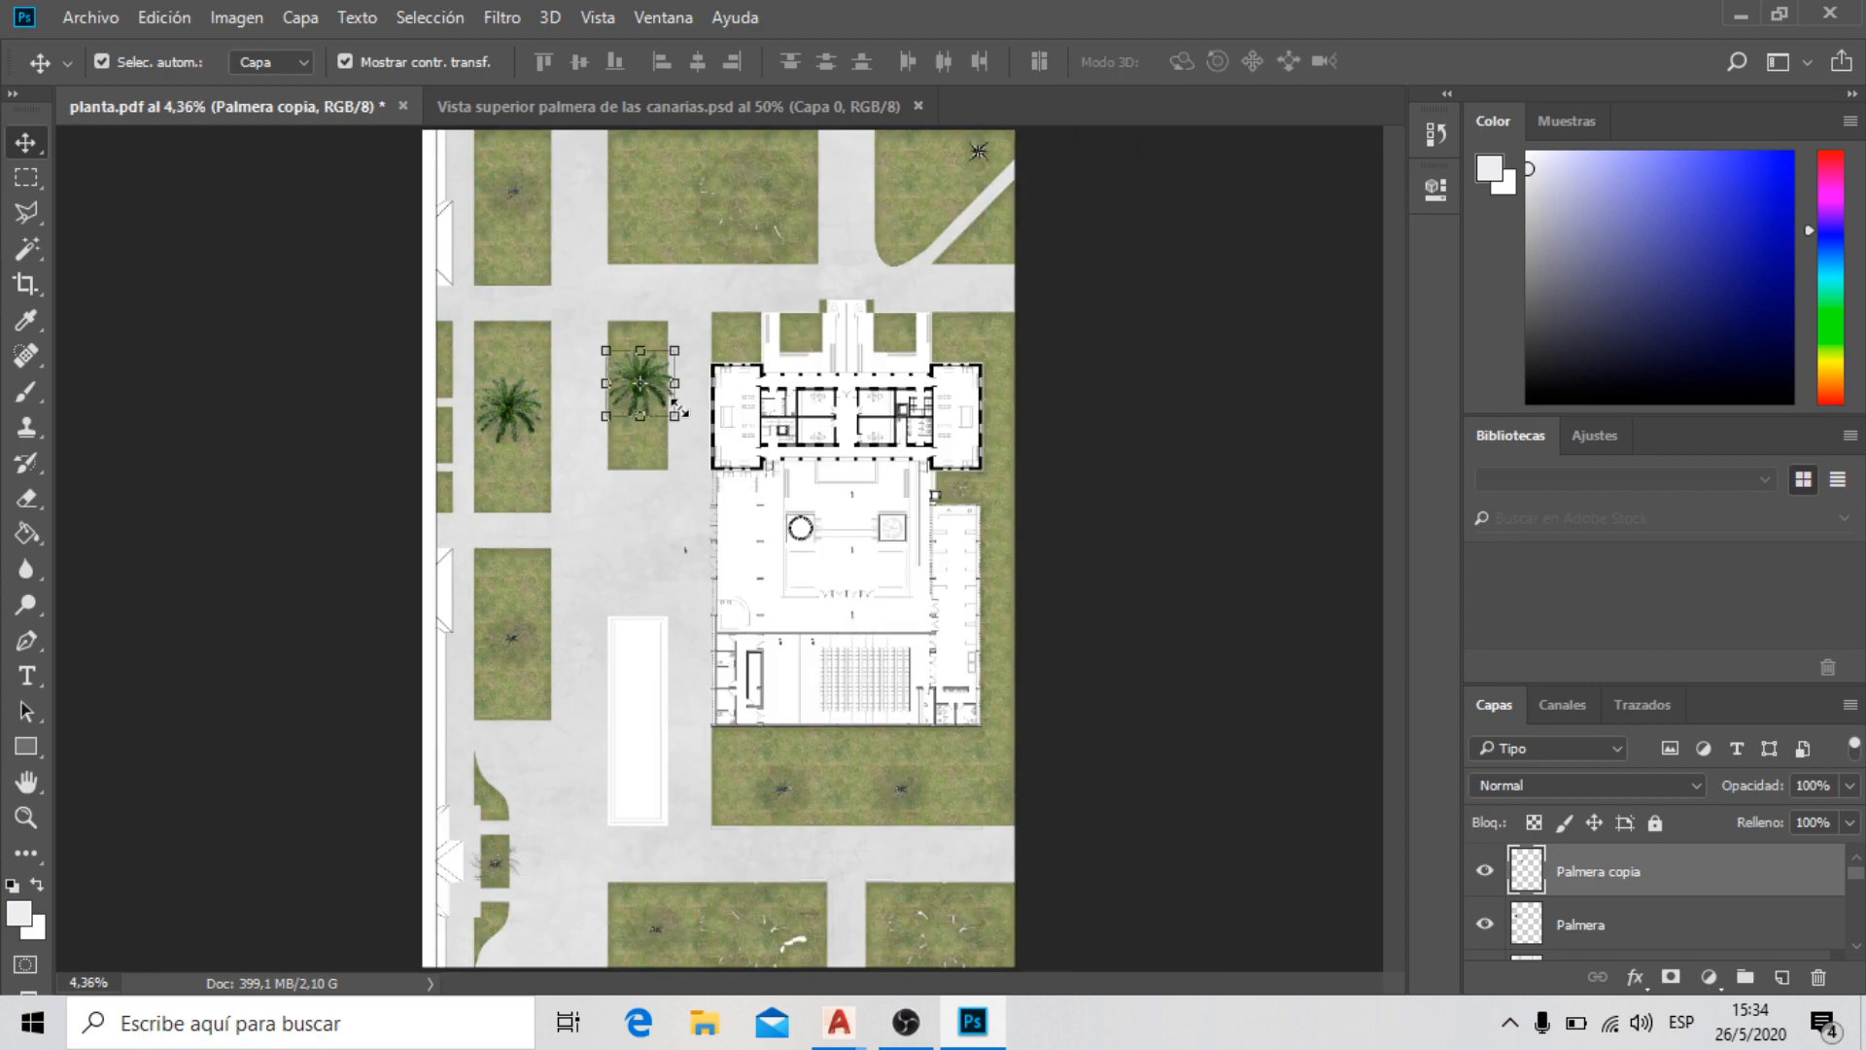
# Duplicate the palm as Palmera copia 2 and place it over the palm drawing in the grass bed below the first palm
pyautogui.rightClick(1726, 880)
pyautogui.click(1250, 171)
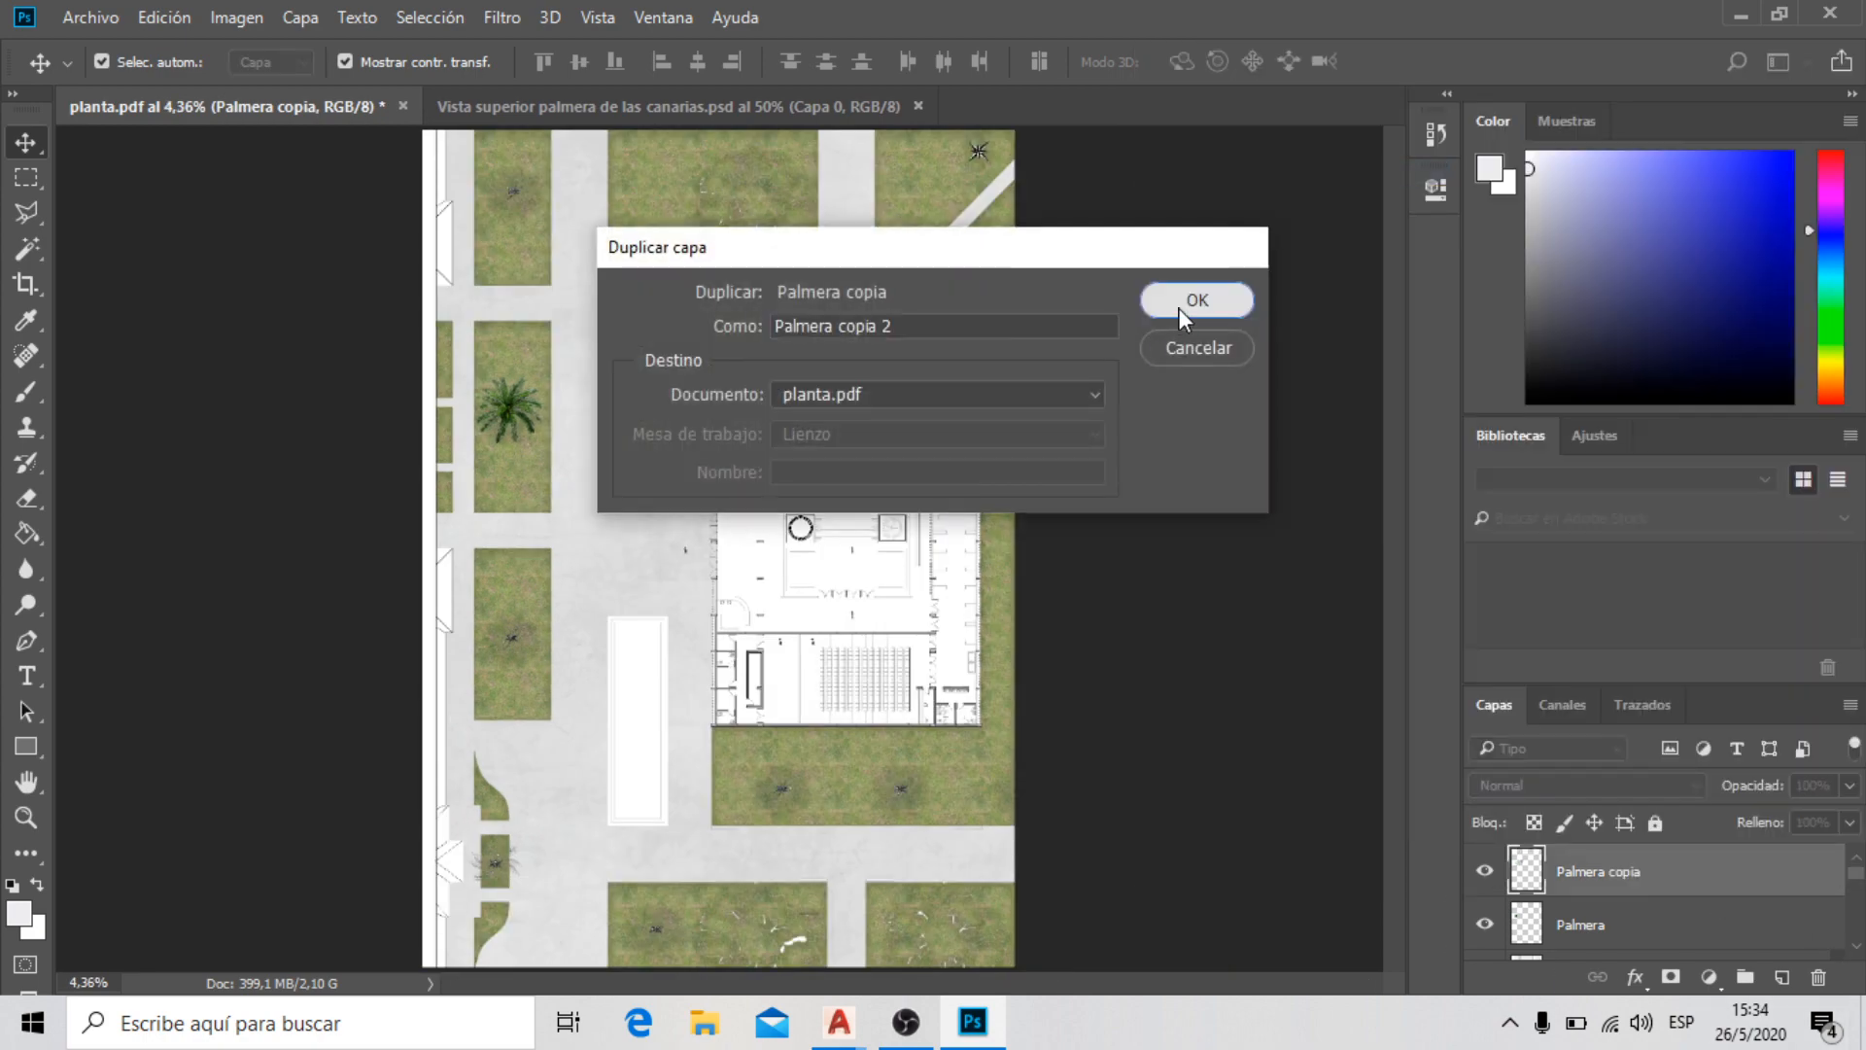
pyautogui.click(1184, 303)
pyautogui.scroll(3, 628, 387)
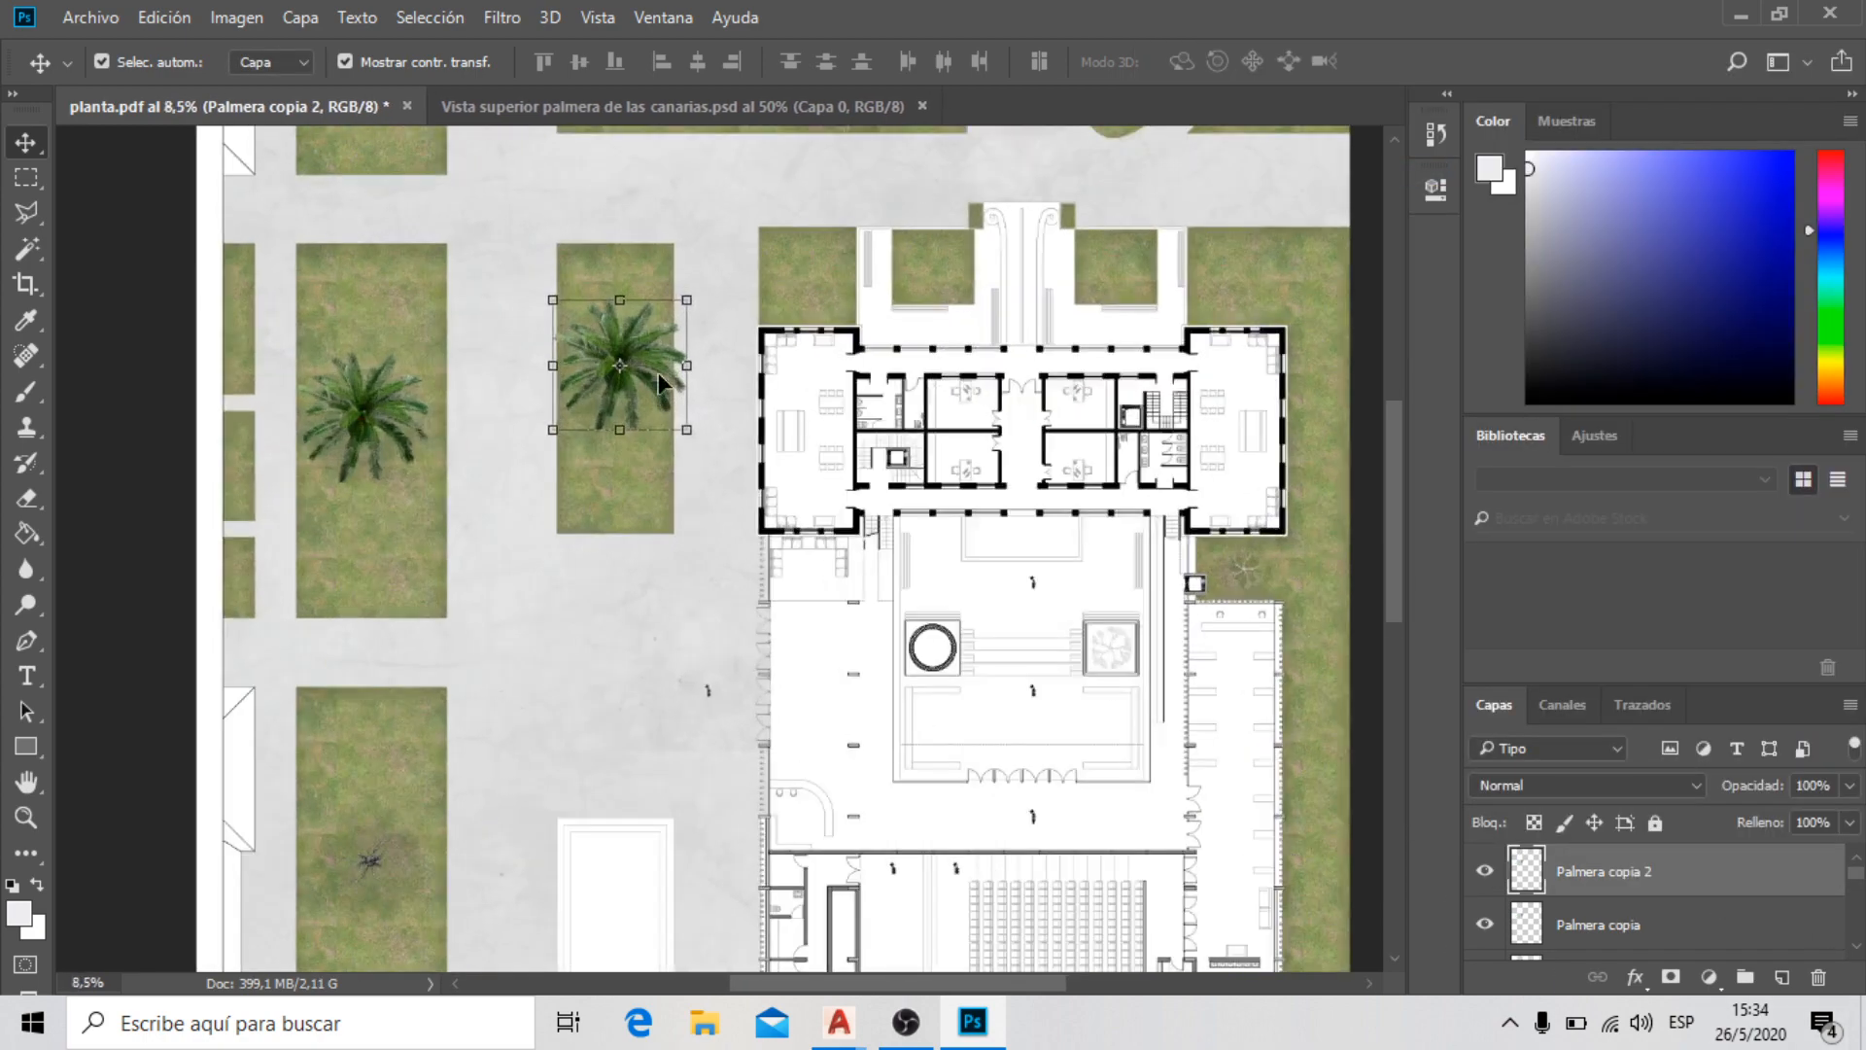
pyautogui.moveTo(661, 372); pyautogui.dragTo(406, 855)
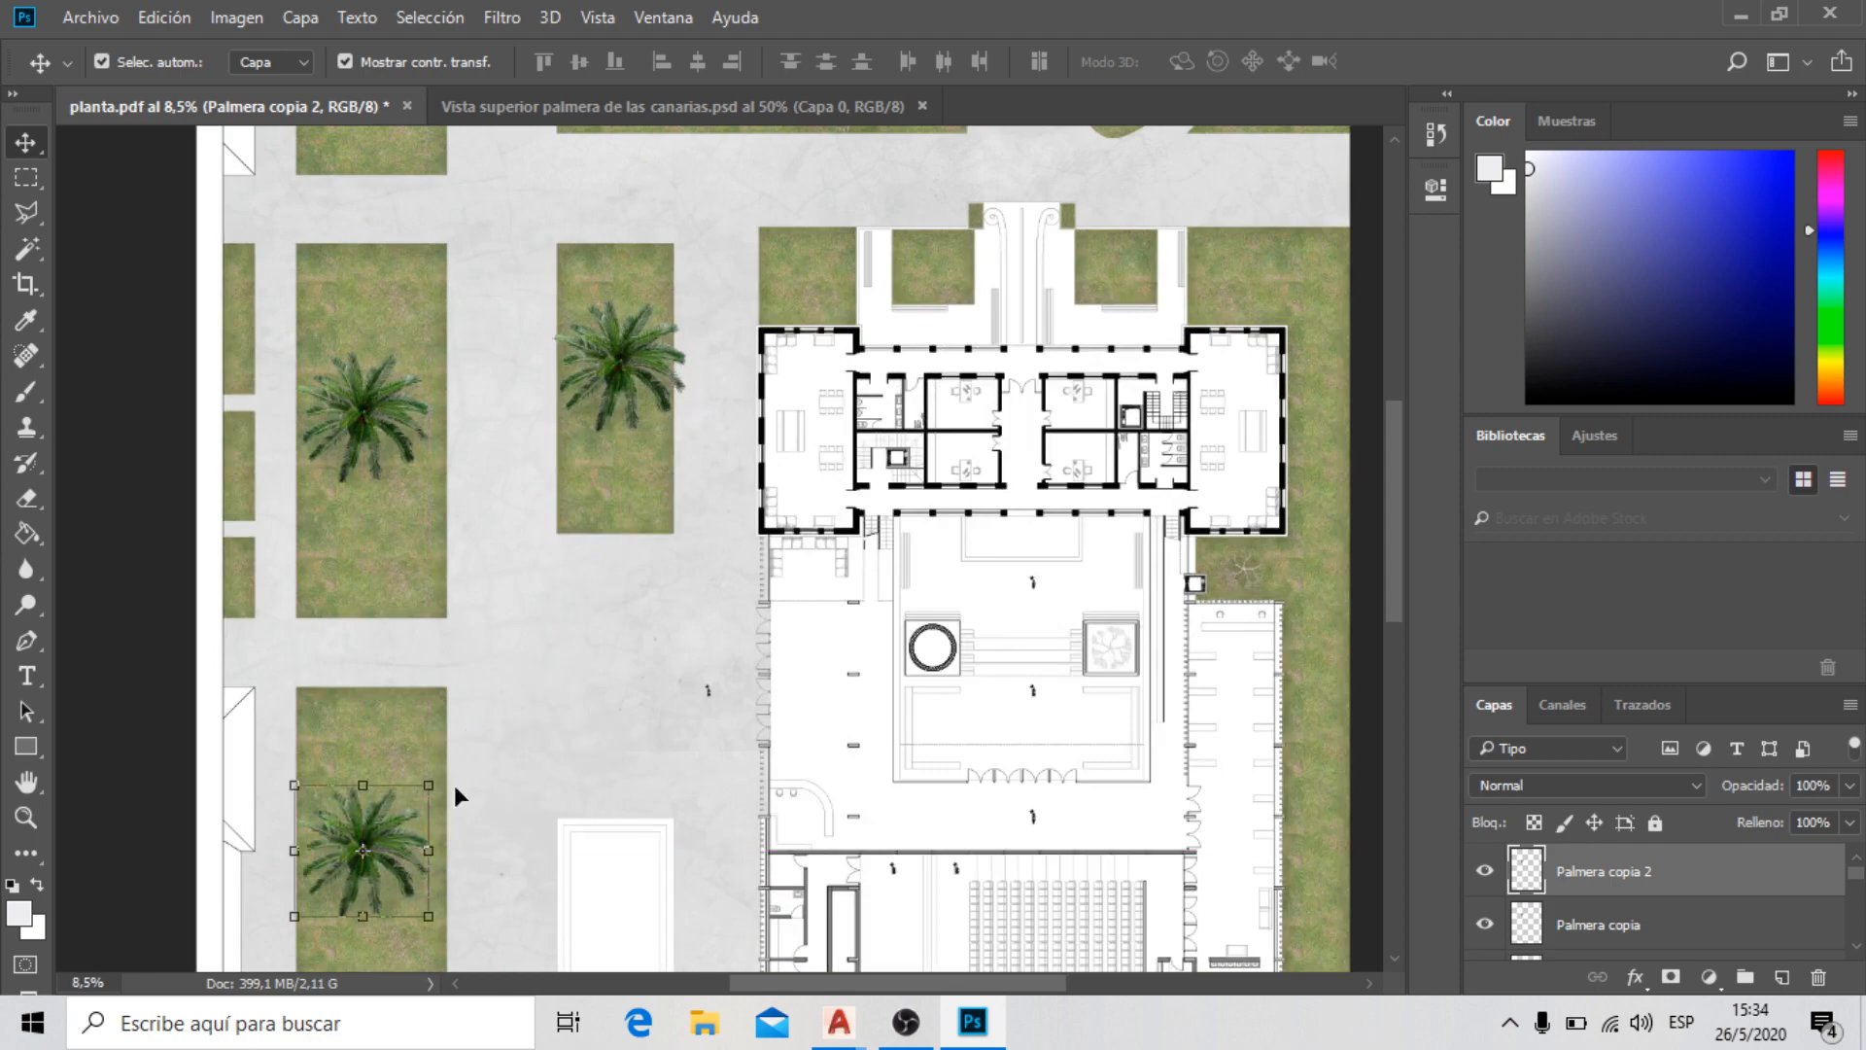
pyautogui.scroll(-1, 567, 290)
pyautogui.scroll(-1, 567, 290)
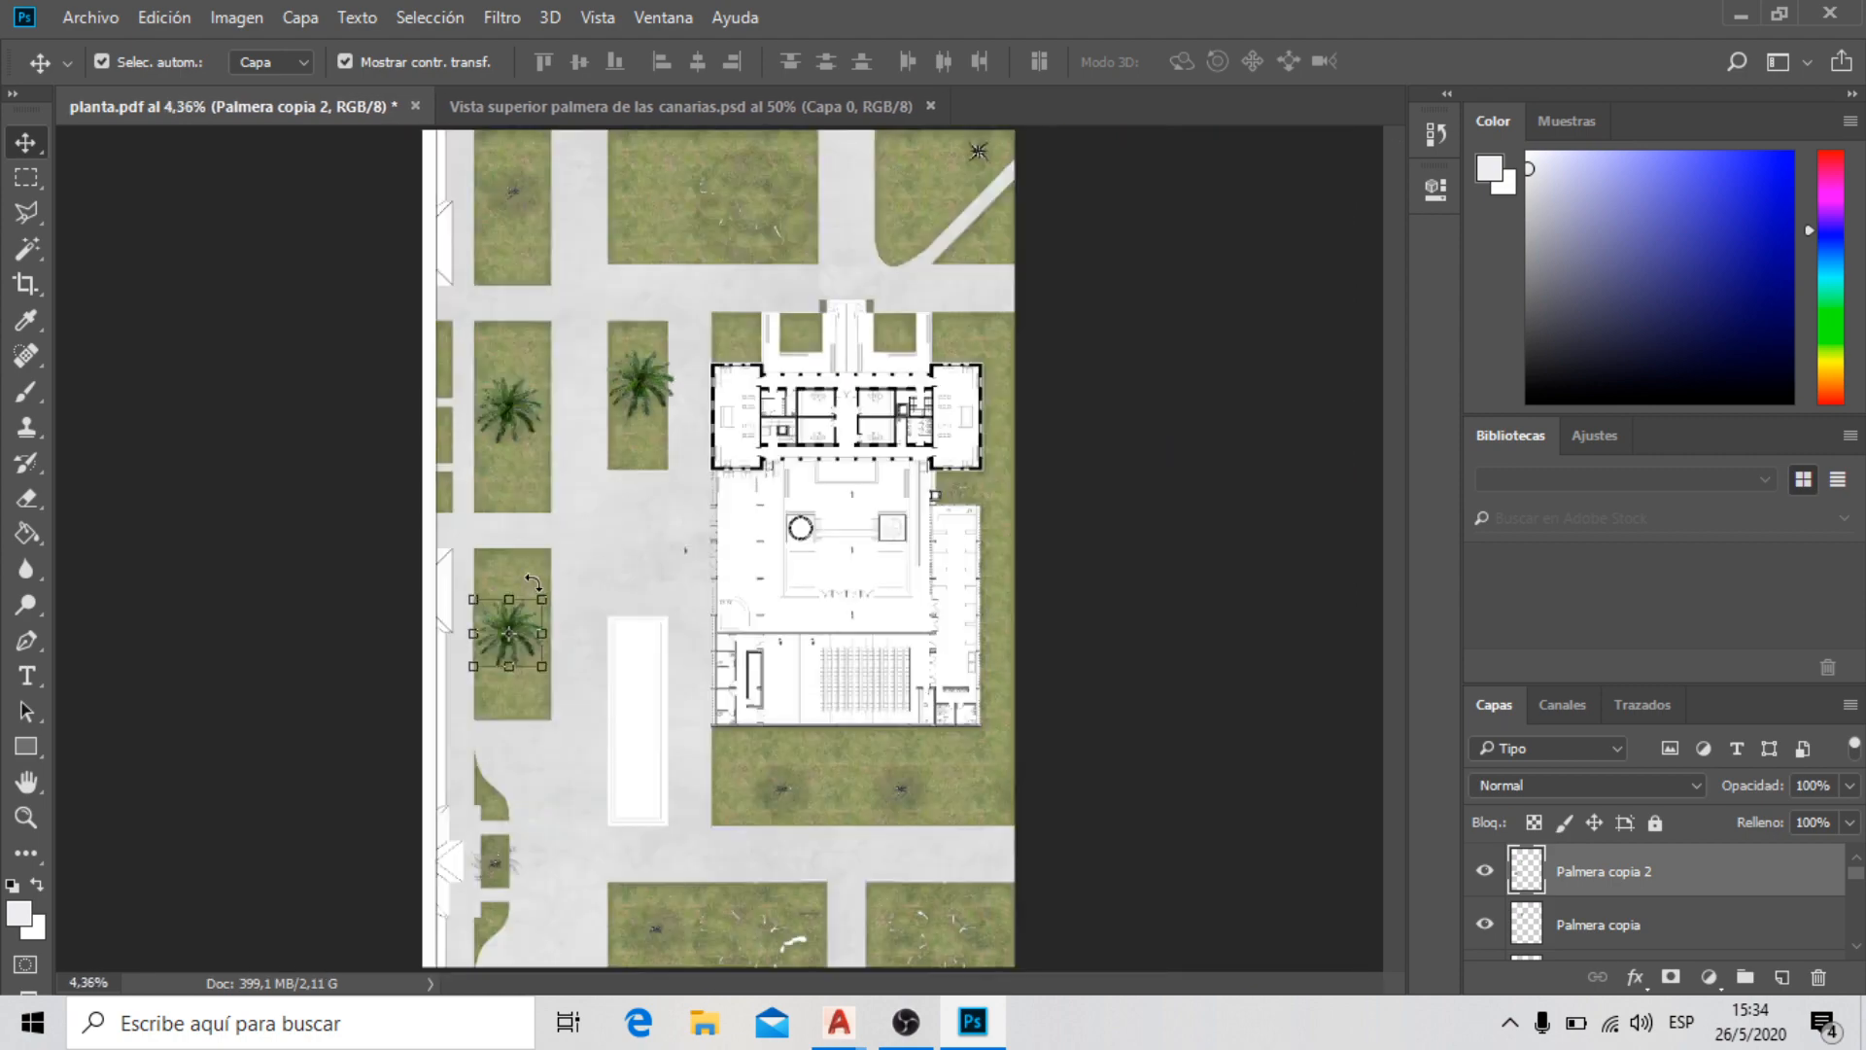
# Duplicate the palm as Palmera copia 3 and place it over the left palm drawing in the grass bed below the building
pyautogui.rightClick(1746, 875)
pyautogui.click(1309, 162)
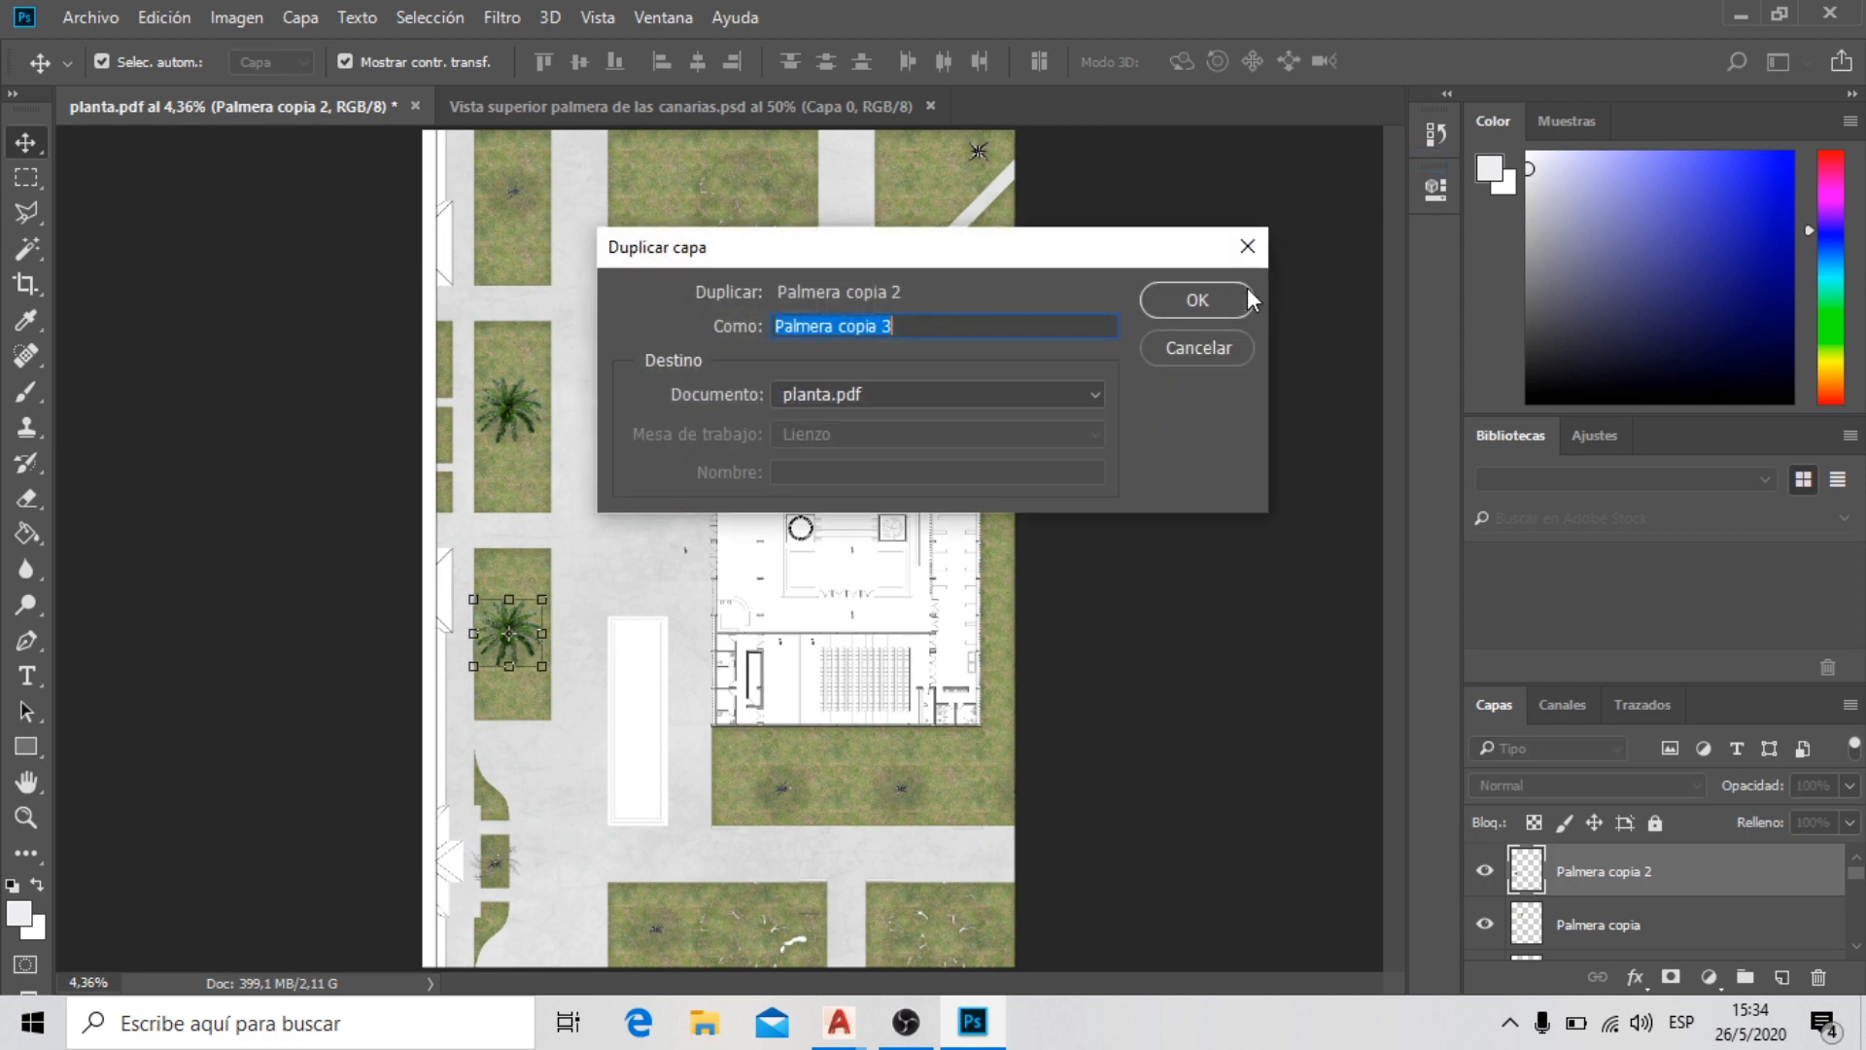
pyautogui.click(1239, 291)
pyautogui.scroll(2, 525, 695)
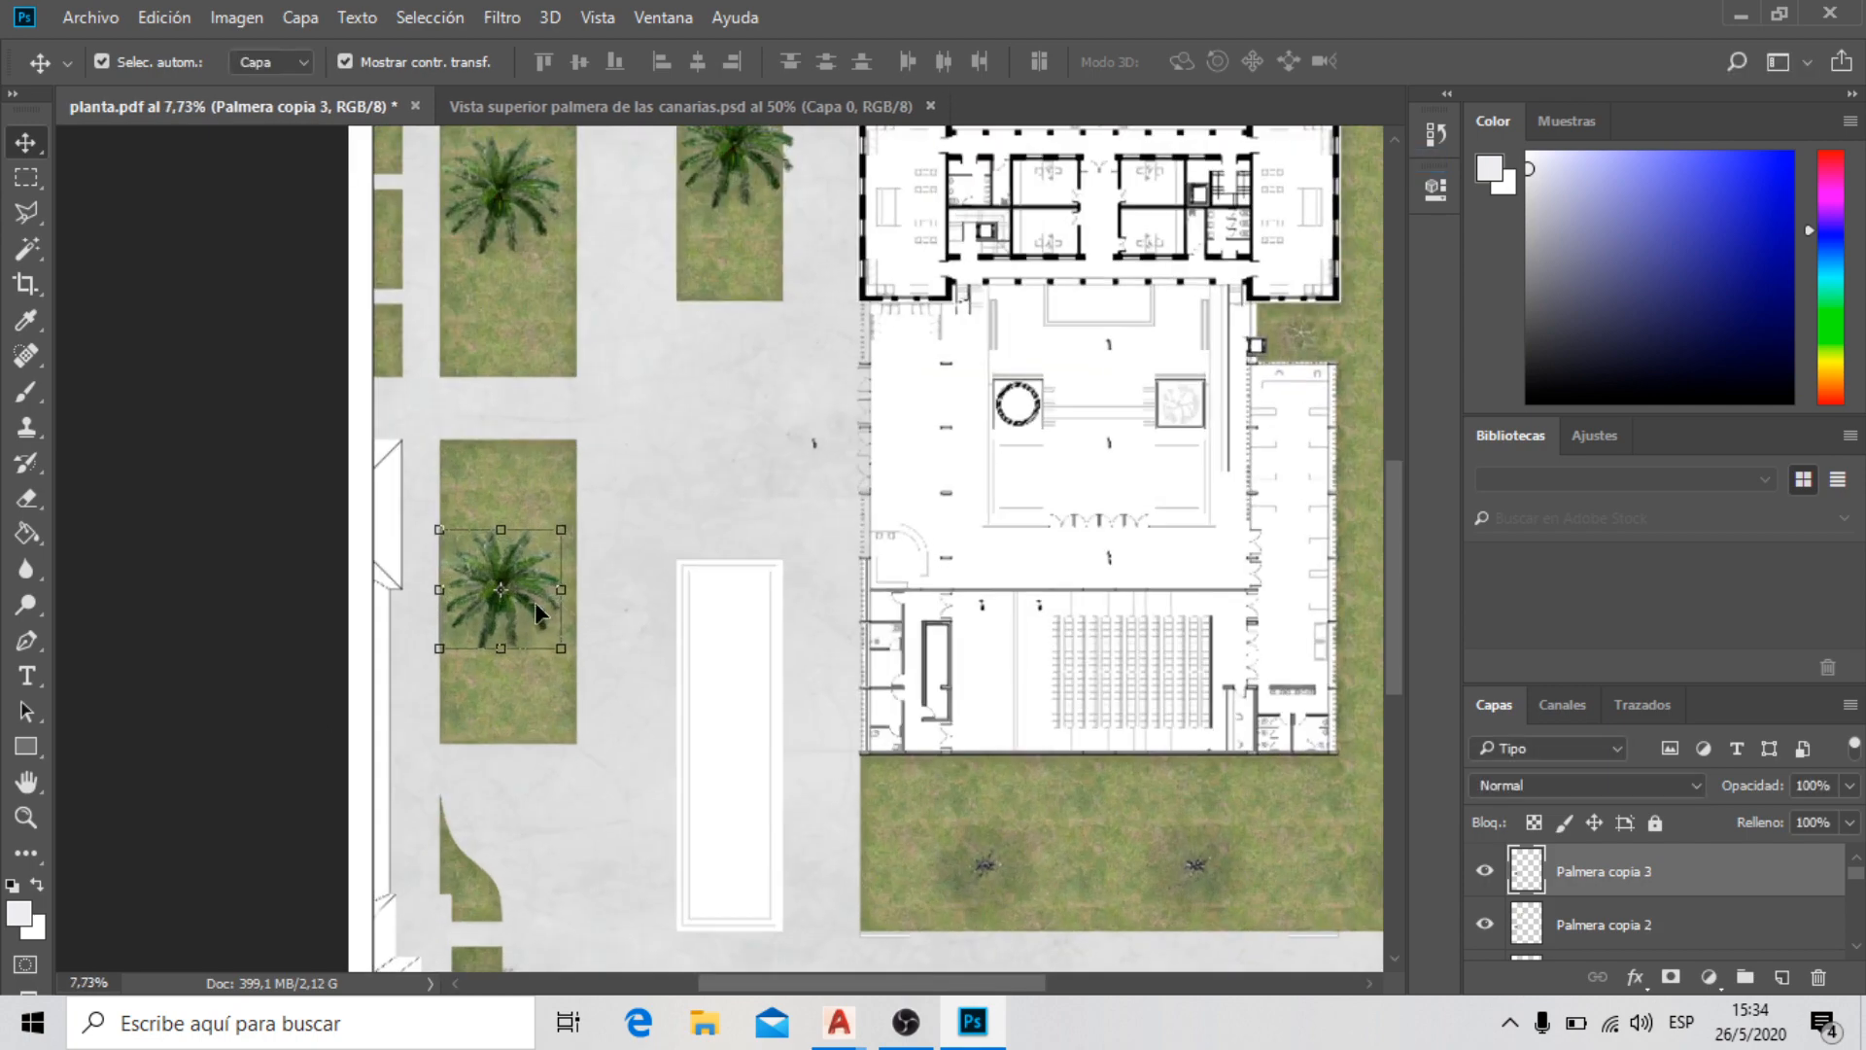
pyautogui.moveTo(539, 614); pyautogui.dragTo(1020, 878)
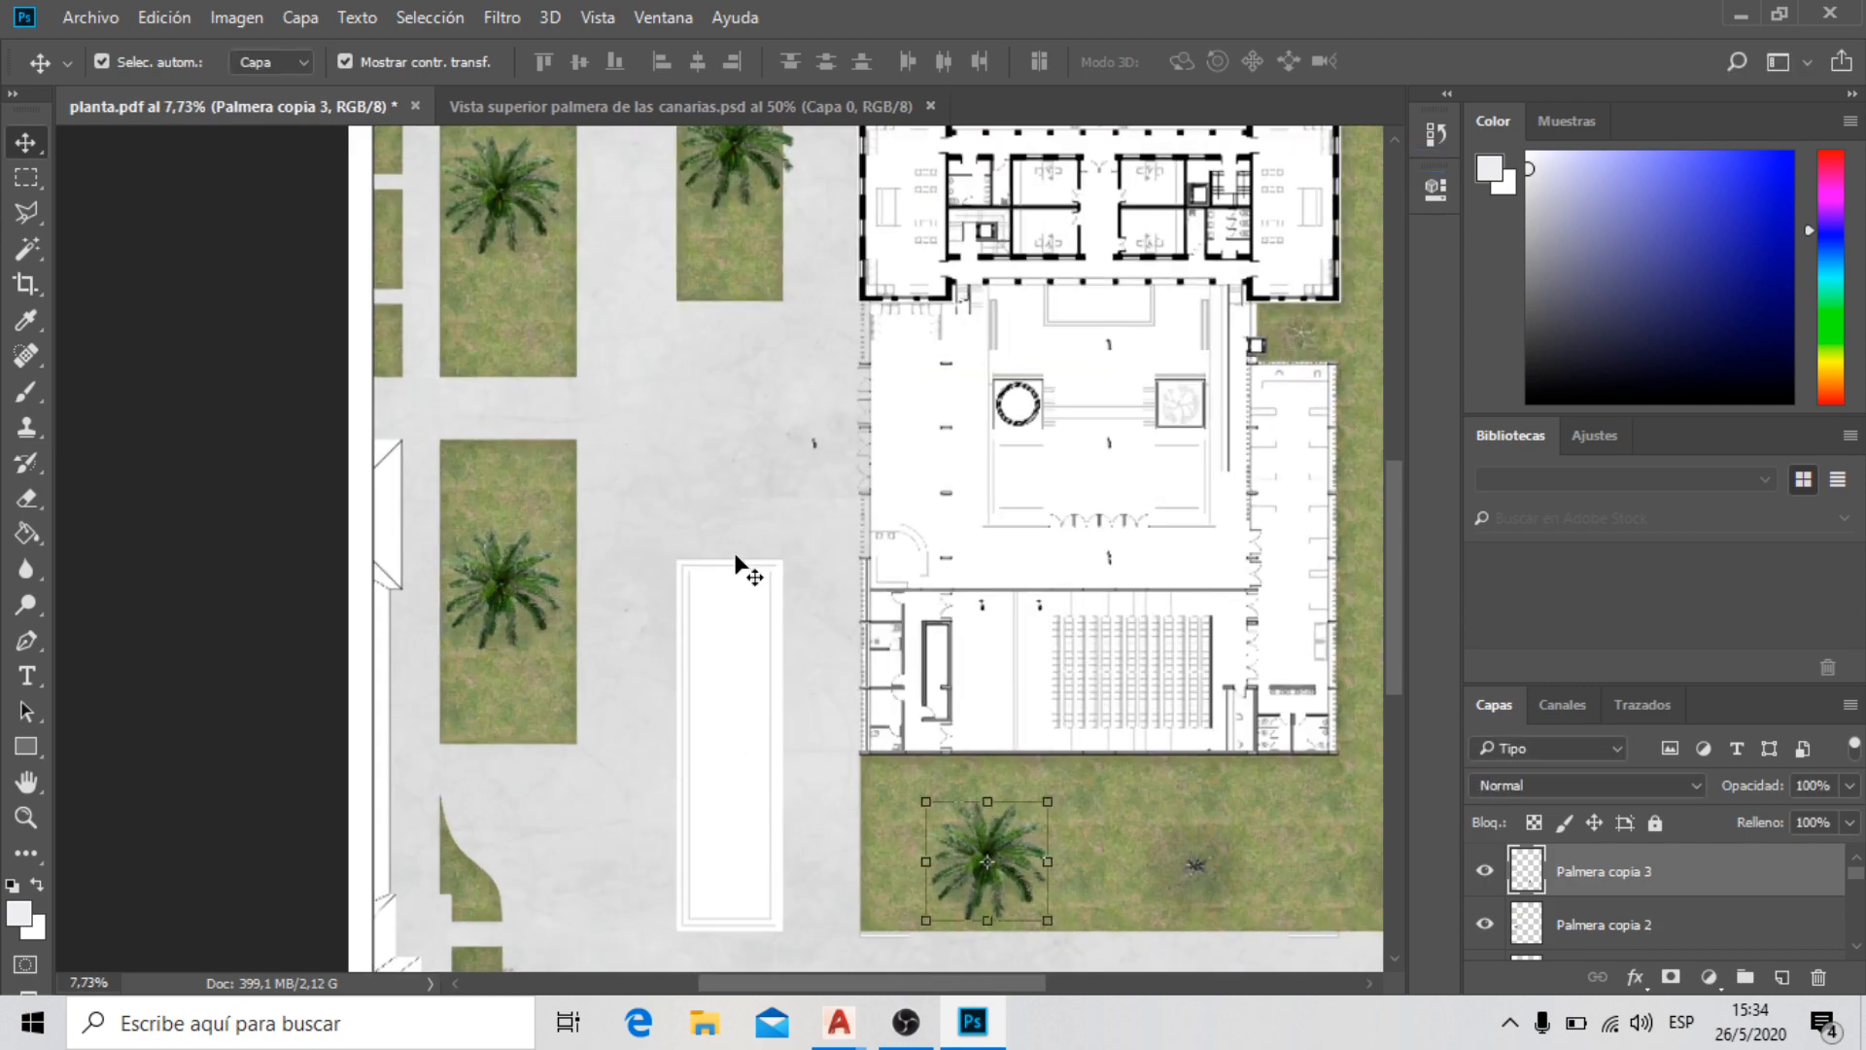
pyautogui.scroll(-1, 573, 342)
pyautogui.scroll(-1, 574, 342)
# Duplicate the palm as Palmera copia 4 and place it over the right palm drawing in the grass bed below the building
pyautogui.rightClick(1820, 881)
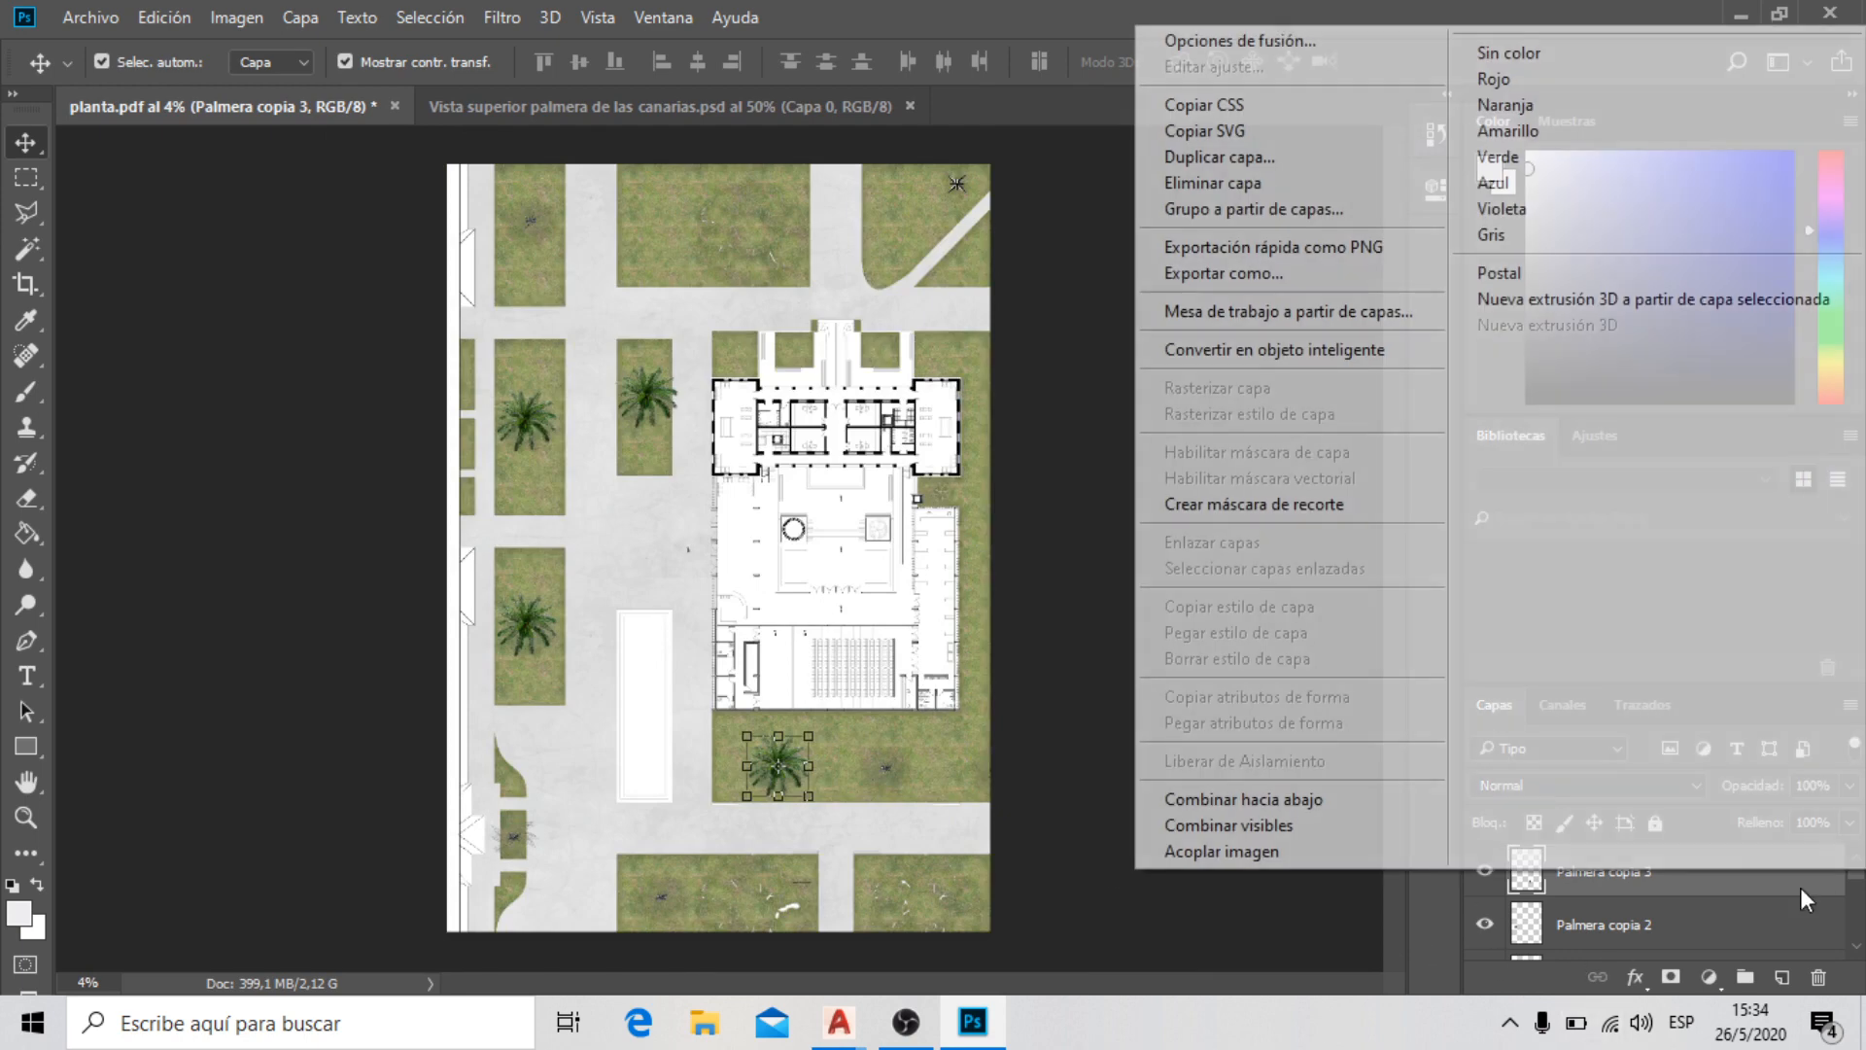
pyautogui.click(1263, 156)
pyautogui.click(1198, 317)
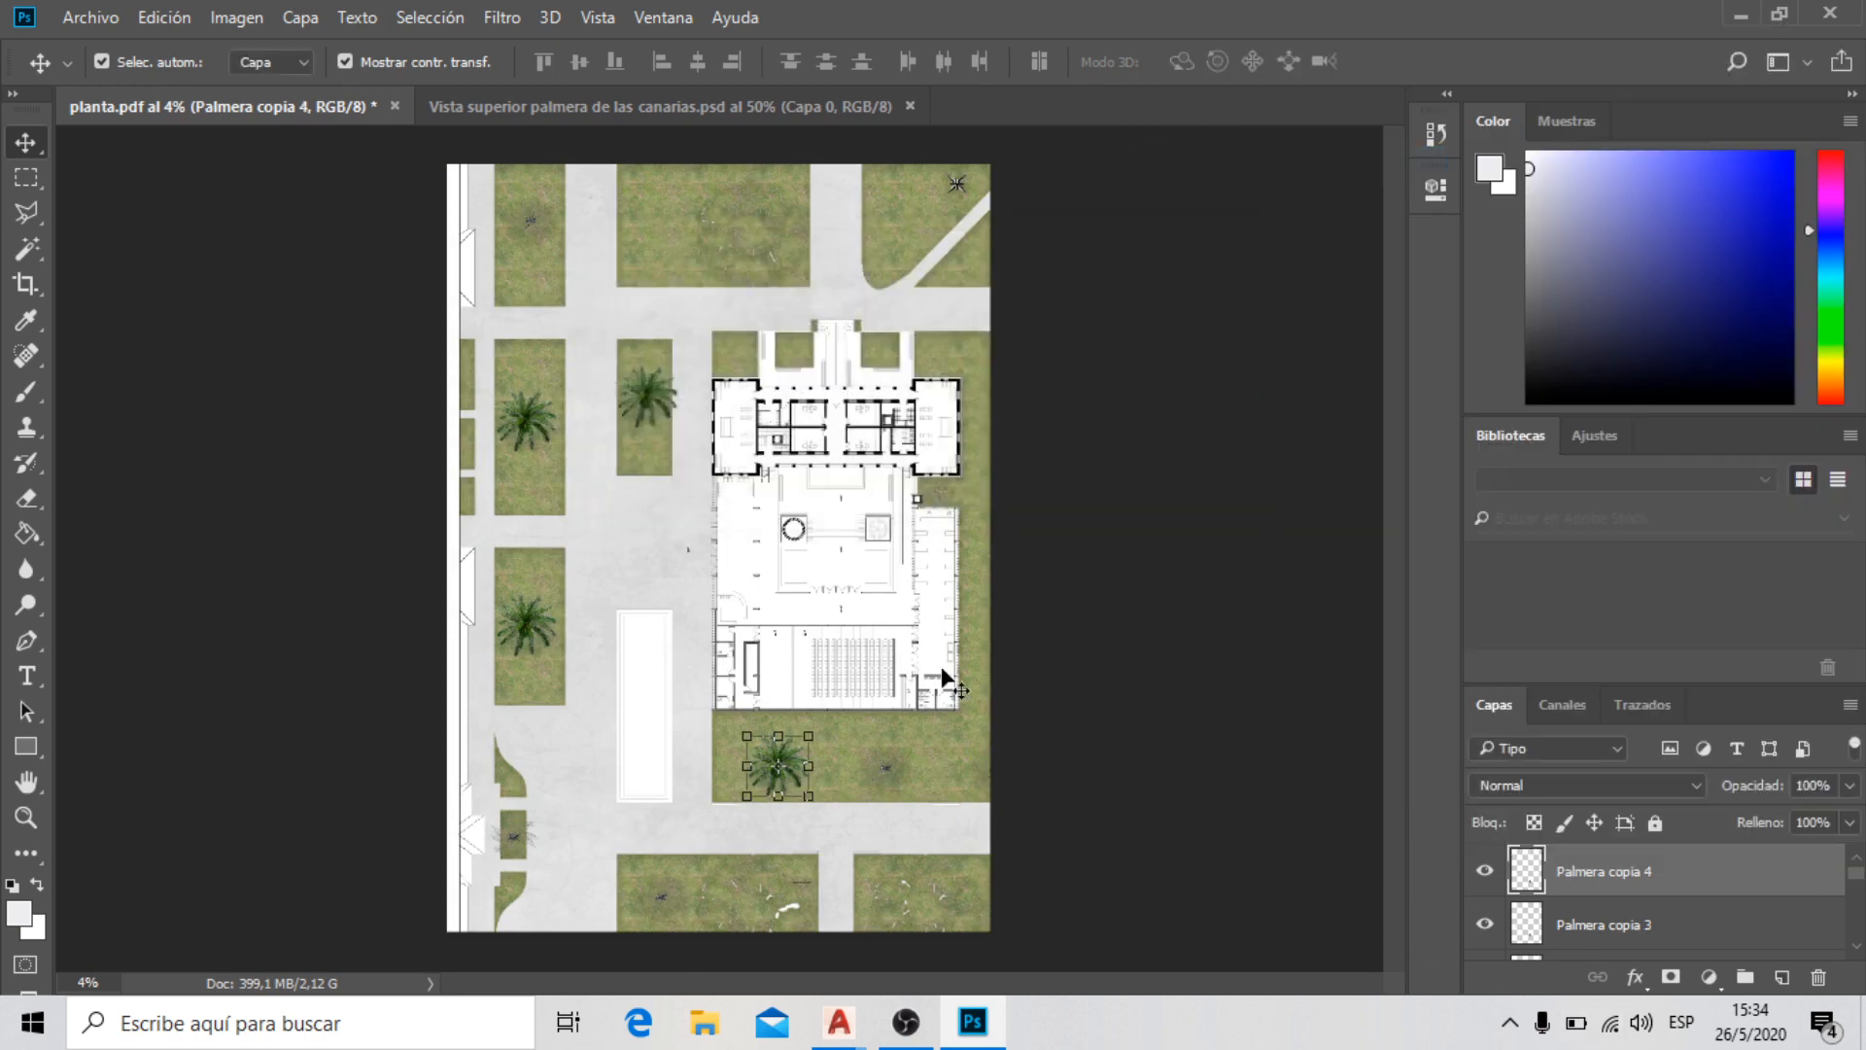
pyautogui.scroll(1, 830, 890)
pyautogui.scroll(3, 831, 890)
pyautogui.moveTo(766, 673); pyautogui.dragTo(1069, 669)
pyautogui.scroll(-3, 884, 383)
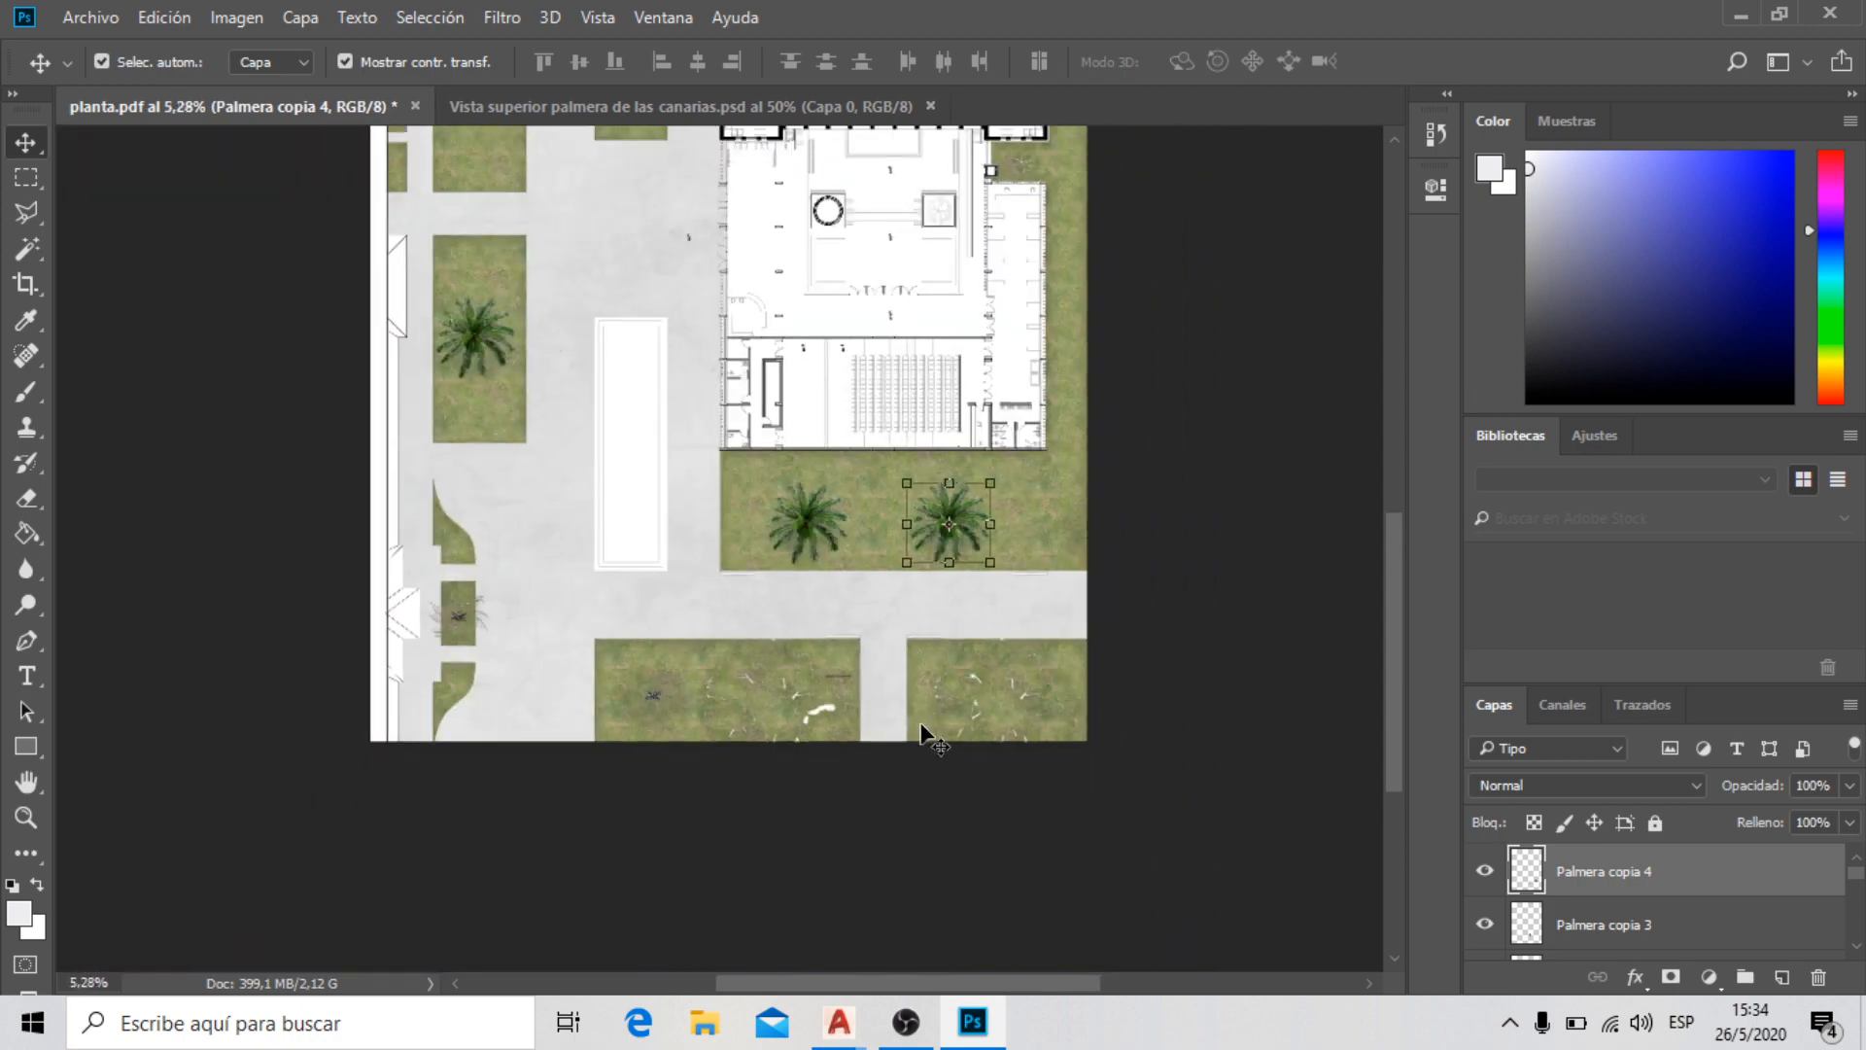
pyautogui.scroll(1, 924, 738)
# Duplicate the palm as Palmera copia 5 and place it over the palm drawing in the wide bed at the plan's lower edge
pyautogui.rightClick(1708, 890)
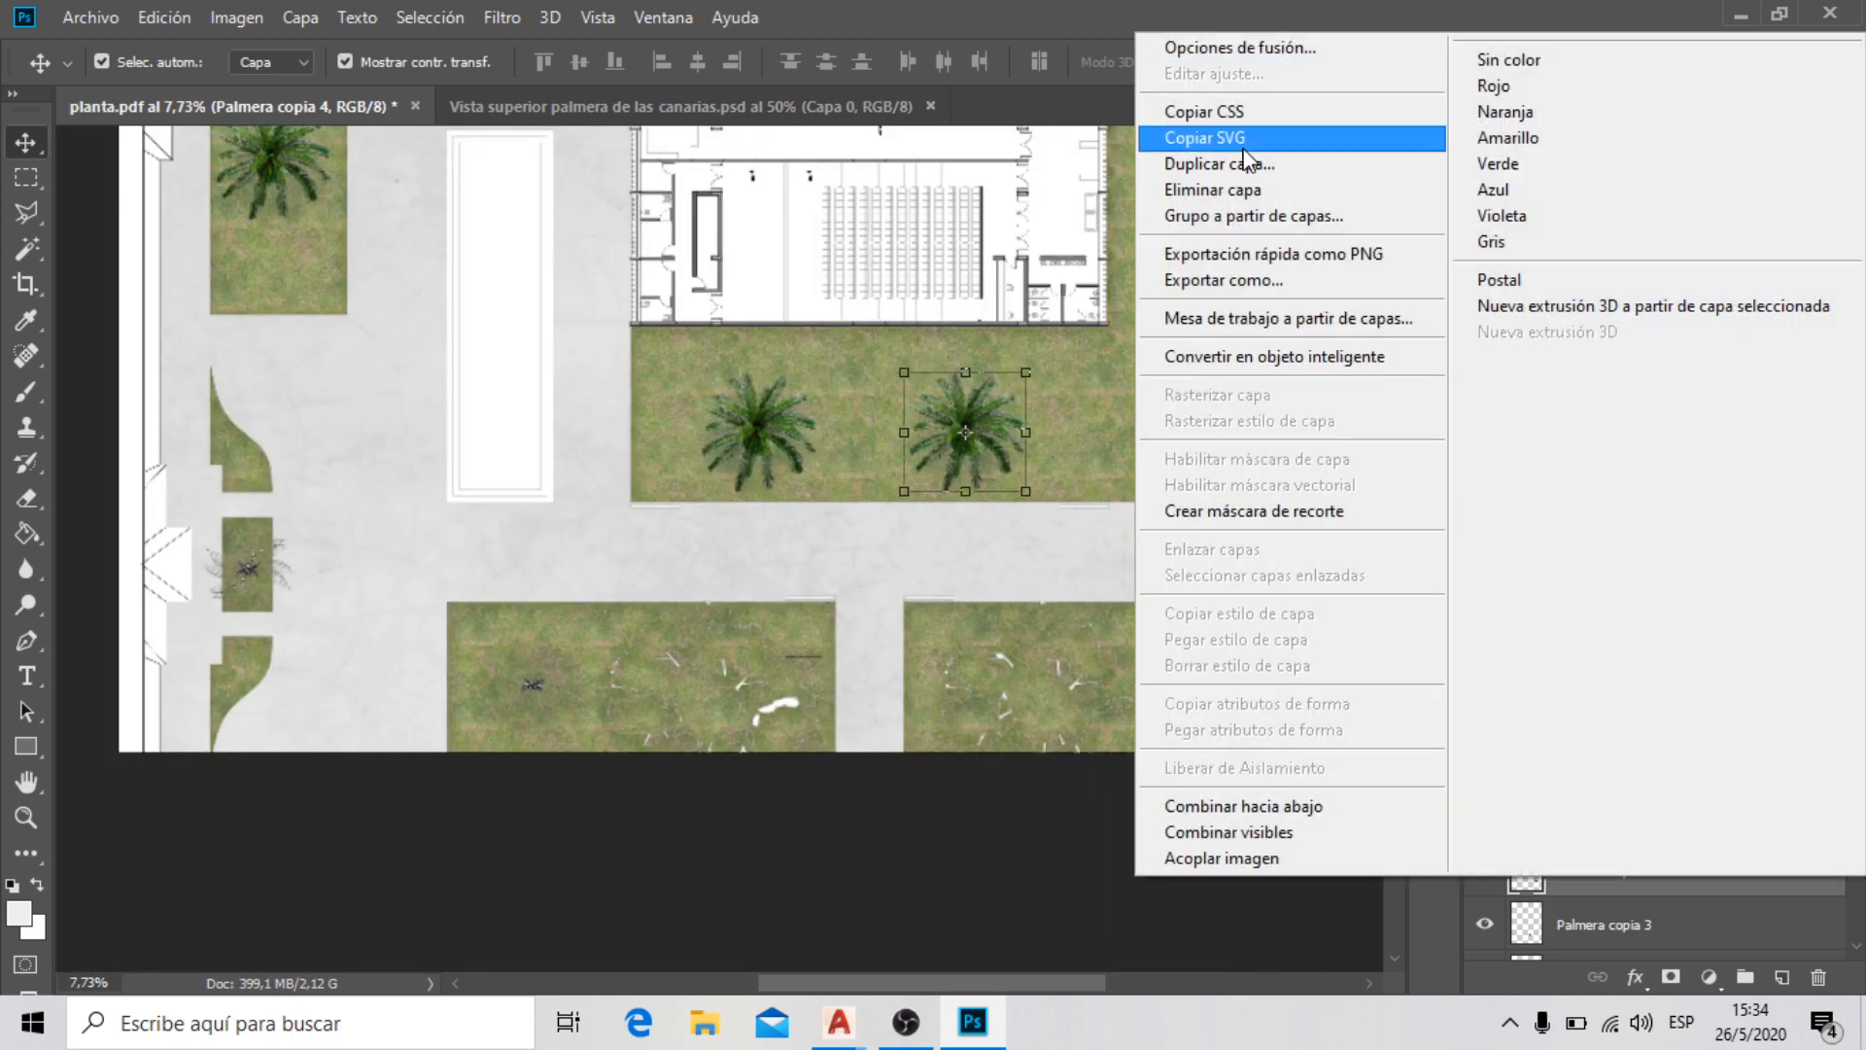
pyautogui.click(1215, 164)
pyautogui.click(1195, 301)
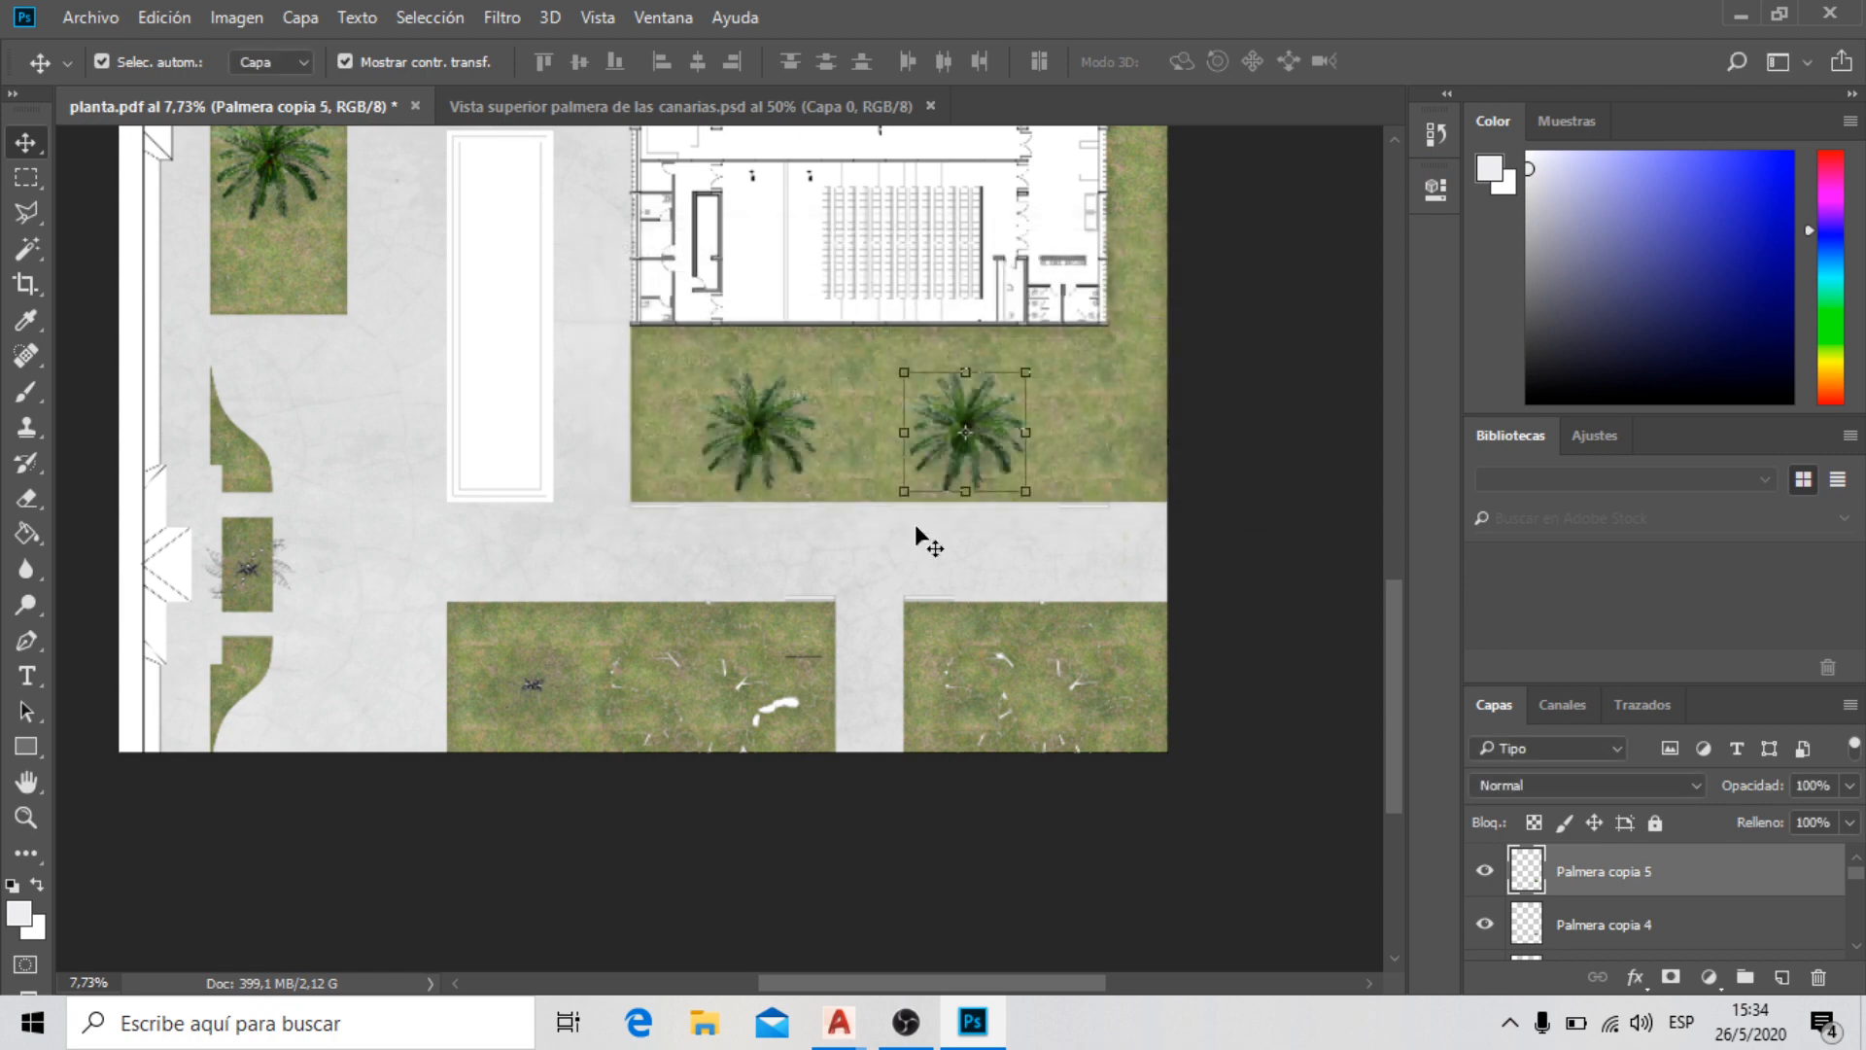
pyautogui.moveTo(1005, 432); pyautogui.dragTo(567, 677)
# Duplicate the palm as Palmera copia 6 and place it over the small bed between the two curved beds
pyautogui.rightClick(1666, 880)
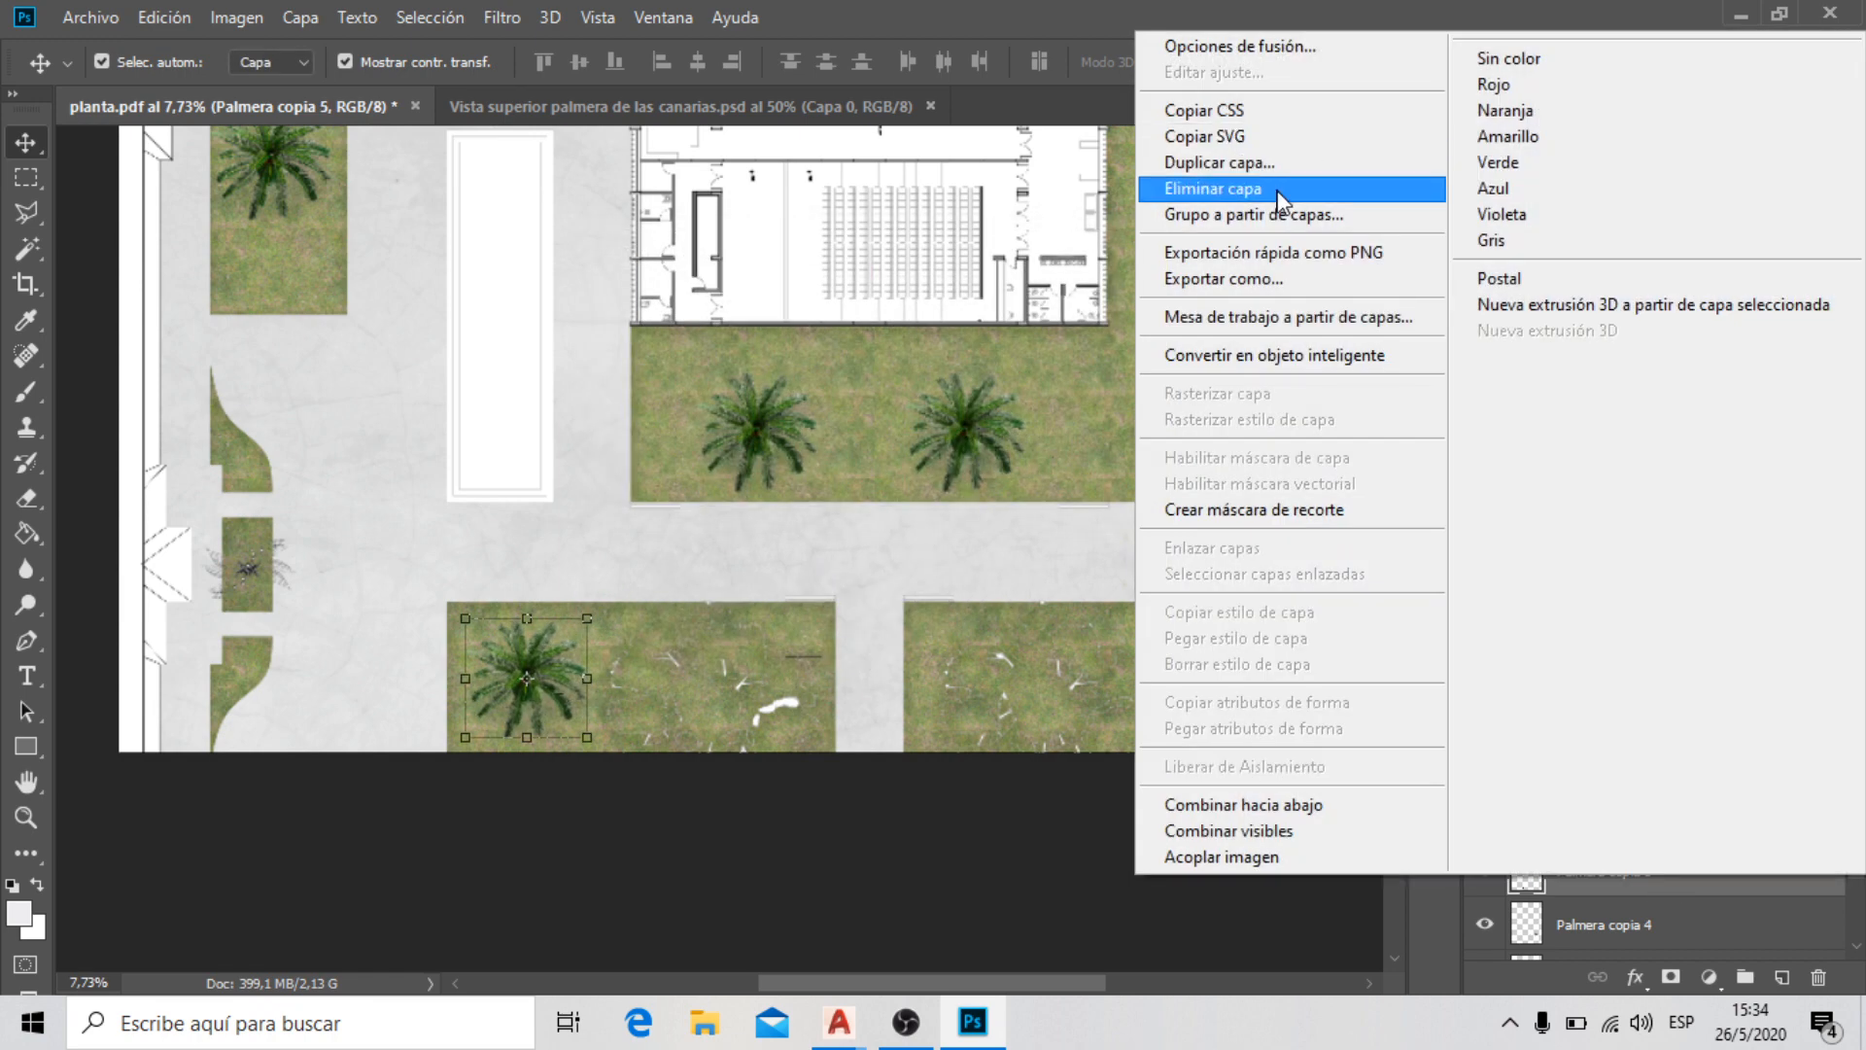
pyautogui.click(1295, 167)
pyautogui.click(1196, 300)
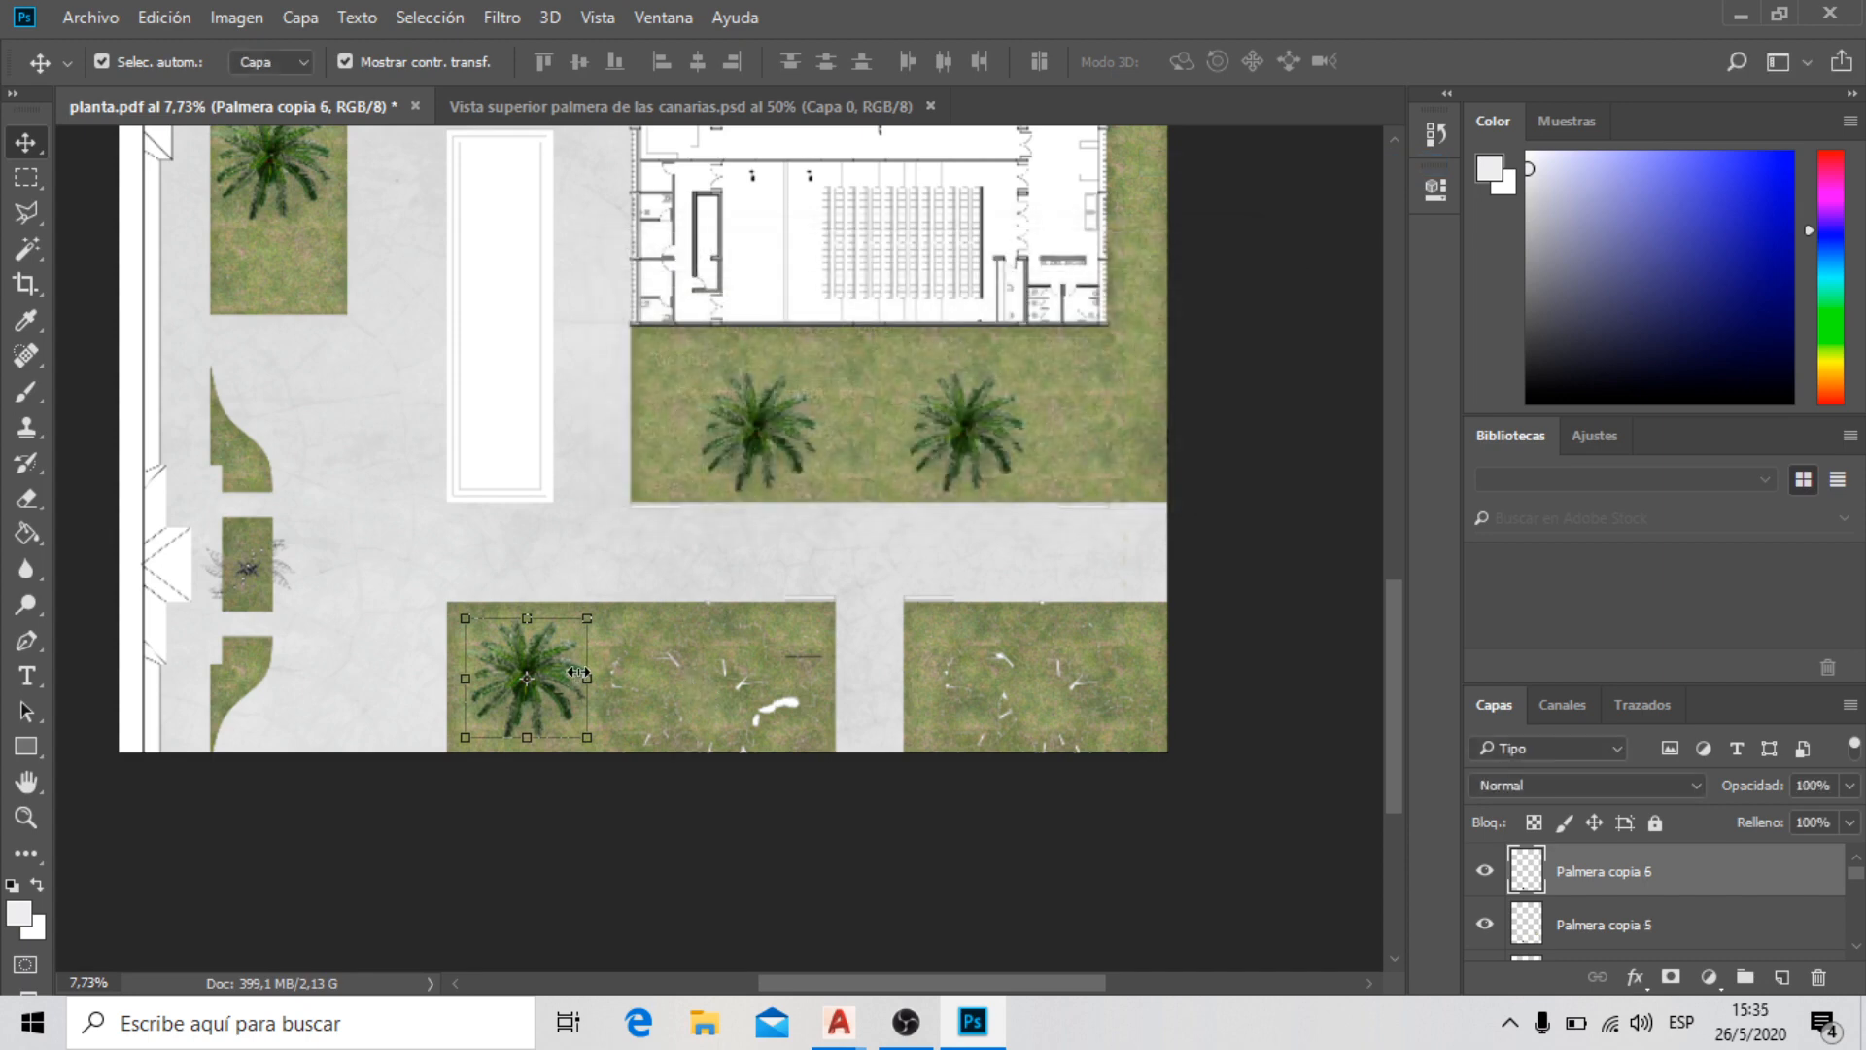
pyautogui.moveTo(558, 669); pyautogui.dragTo(276, 583)
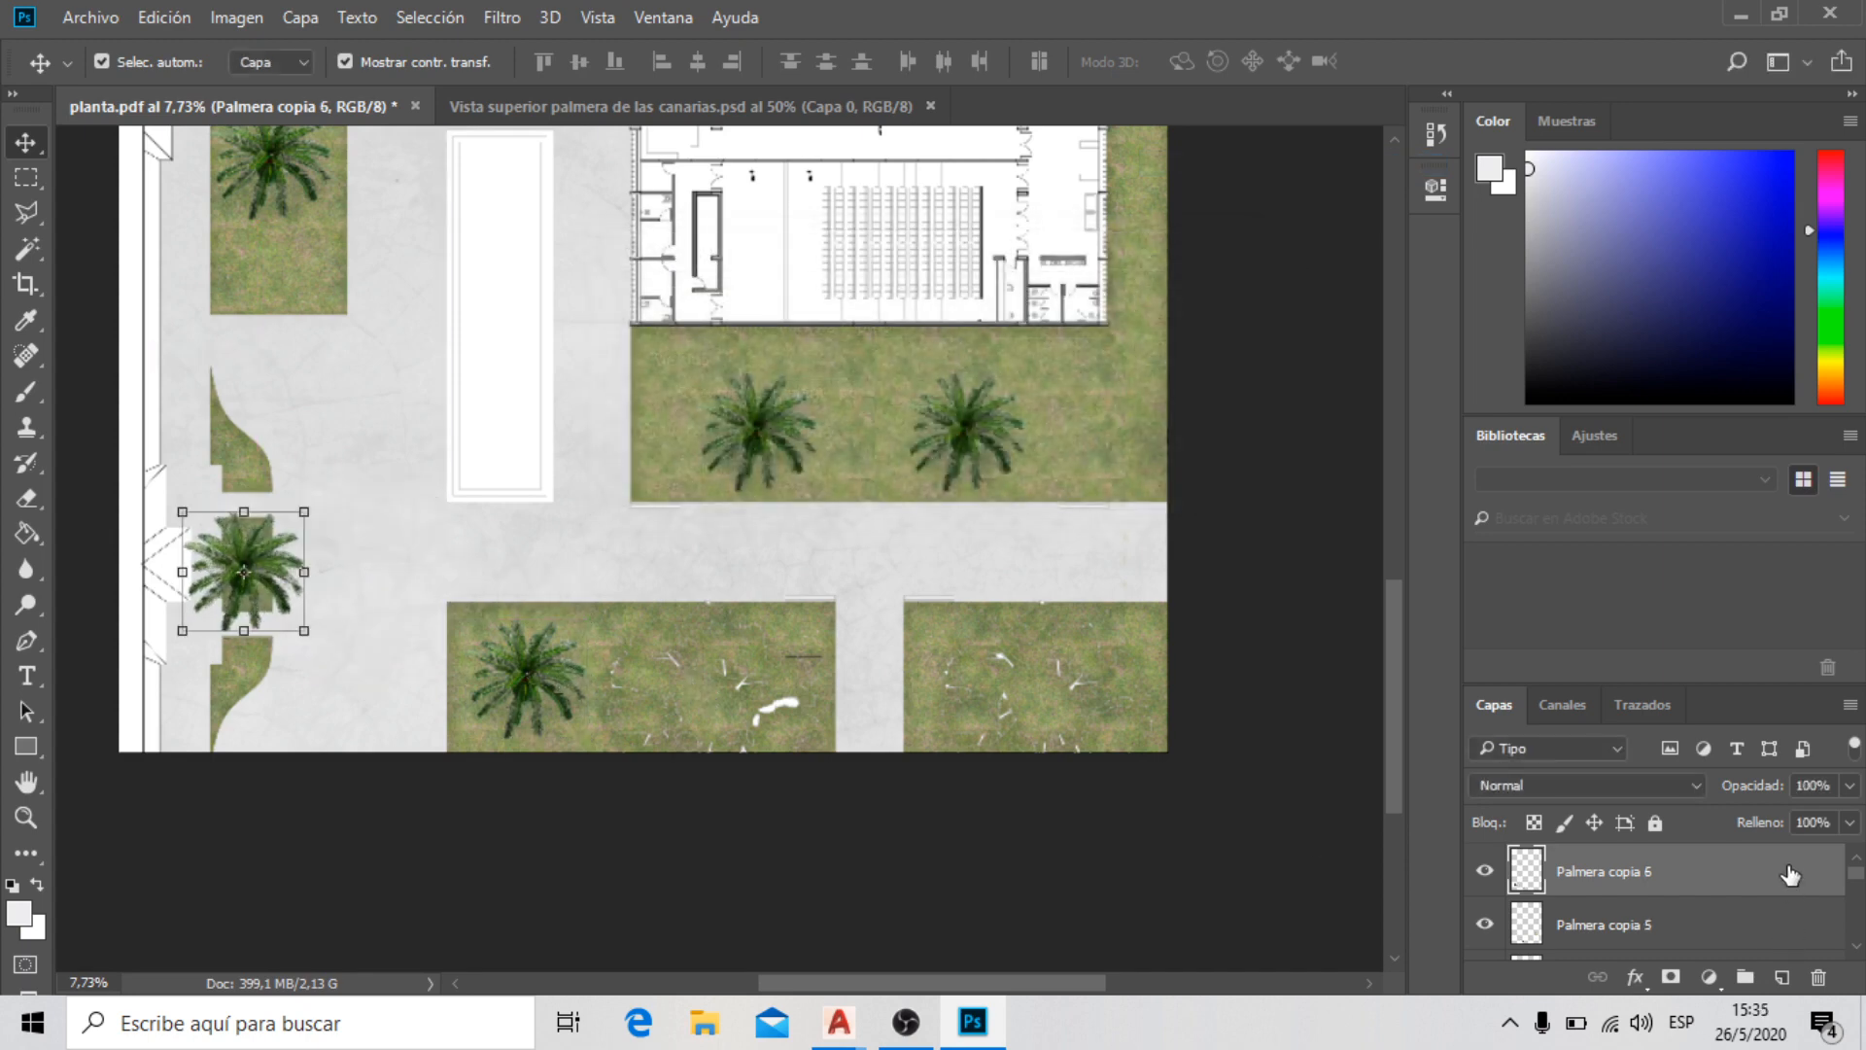
# Duplicate the palm as Palmera copia 7 and place it over the palm drawing in the plan's upper-left grass bed
pyautogui.rightClick(1728, 880)
pyautogui.click(1231, 155)
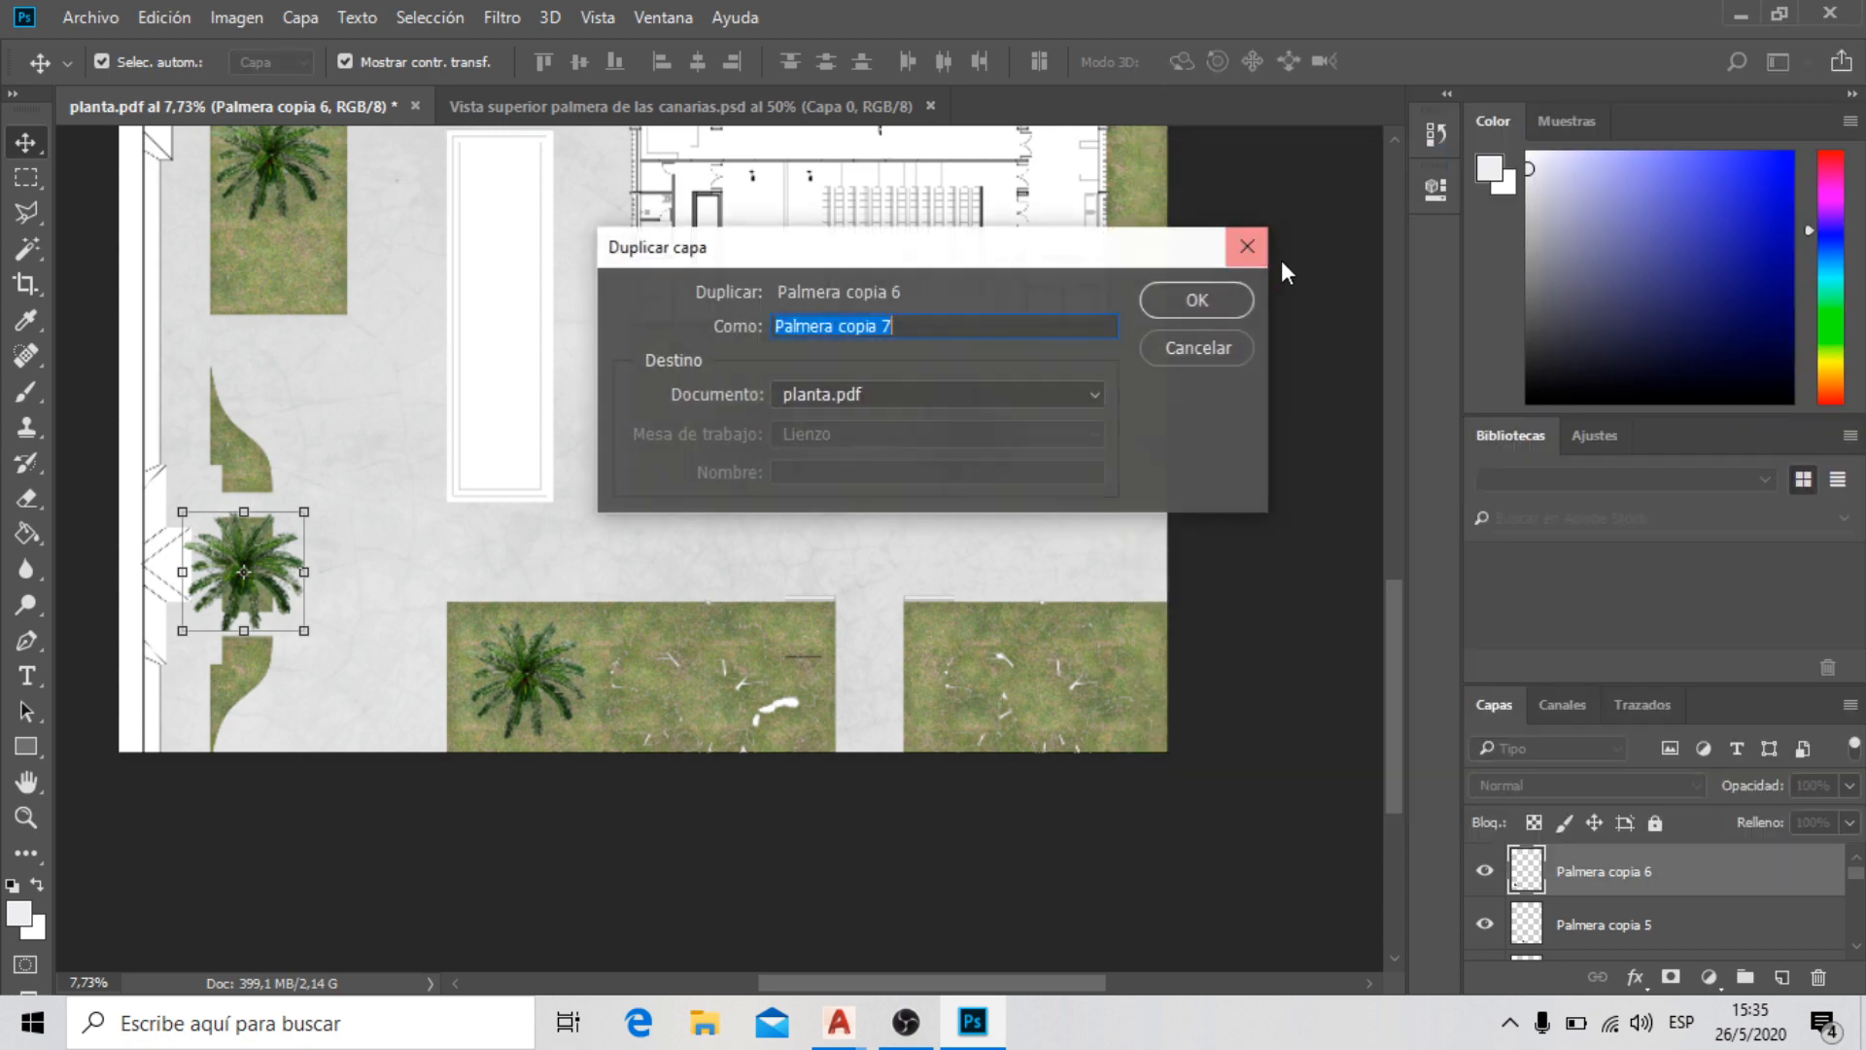
pyautogui.click(1197, 300)
pyautogui.moveTo(277, 561); pyautogui.dragTo(305, 261)
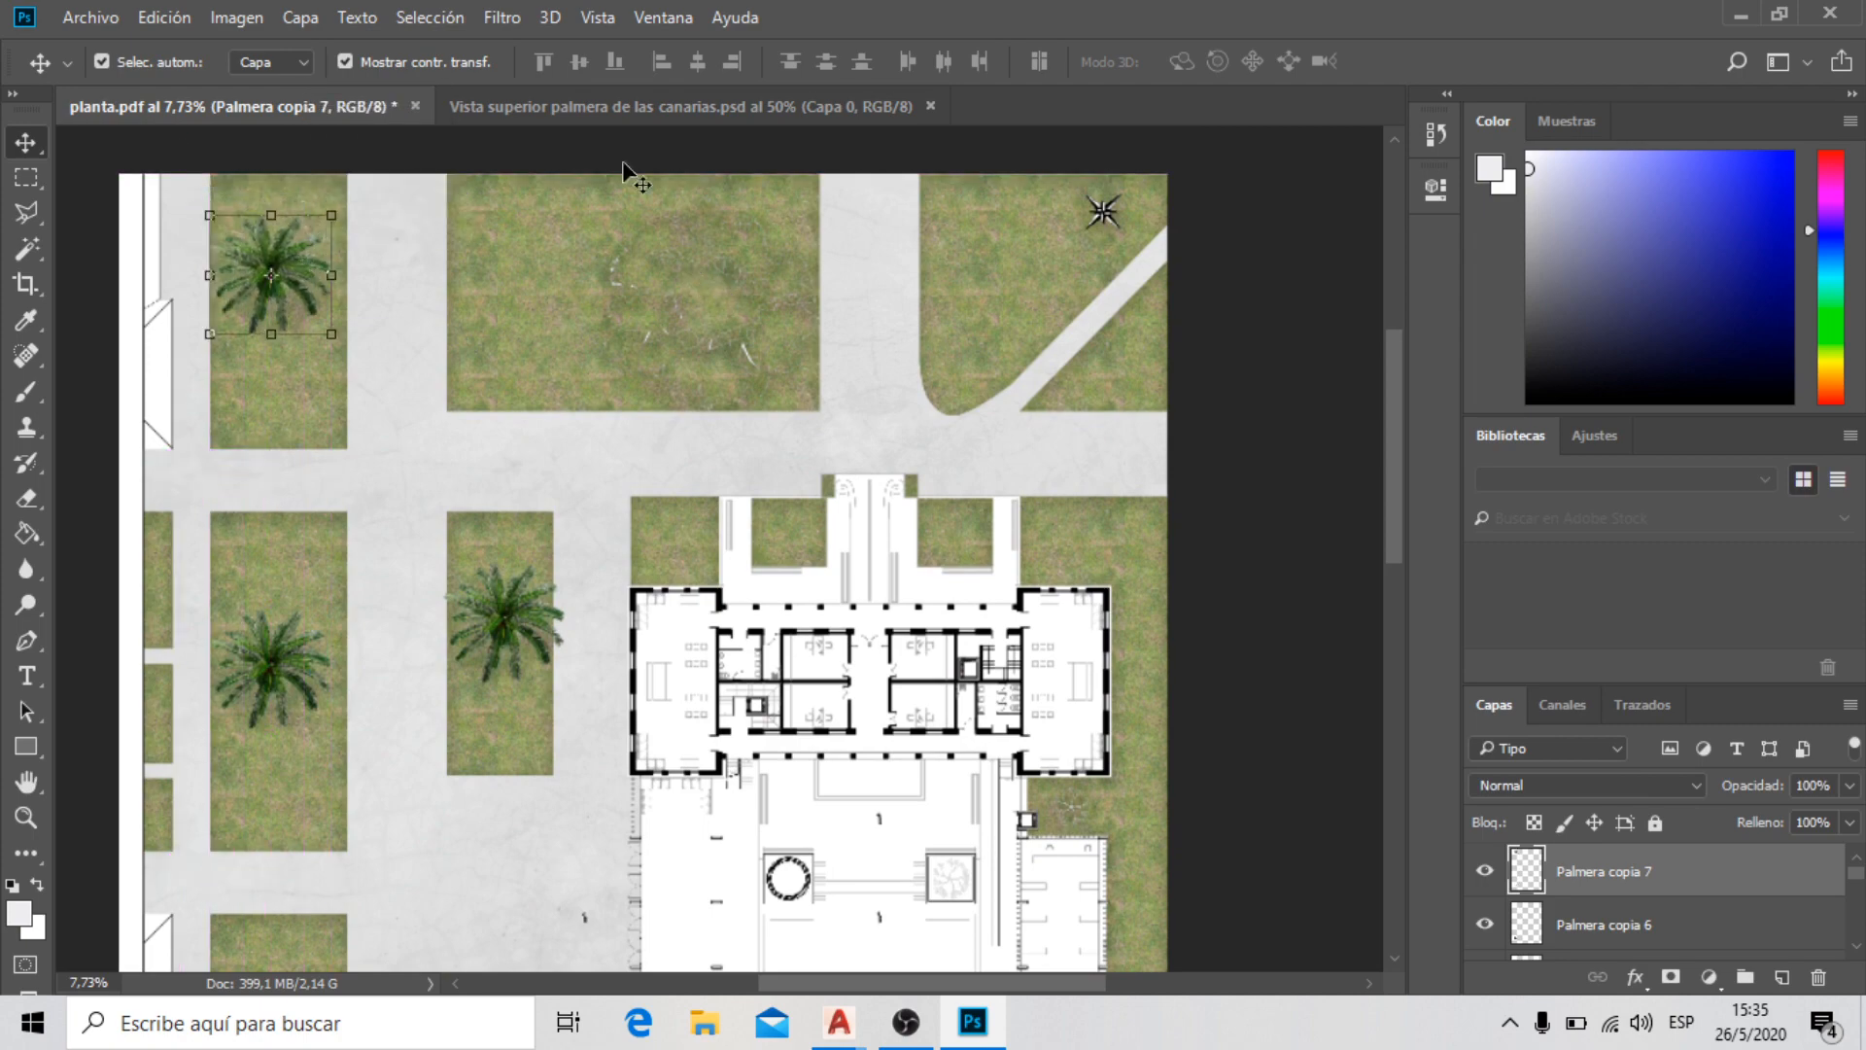
pyautogui.scroll(-3, 631, 202)
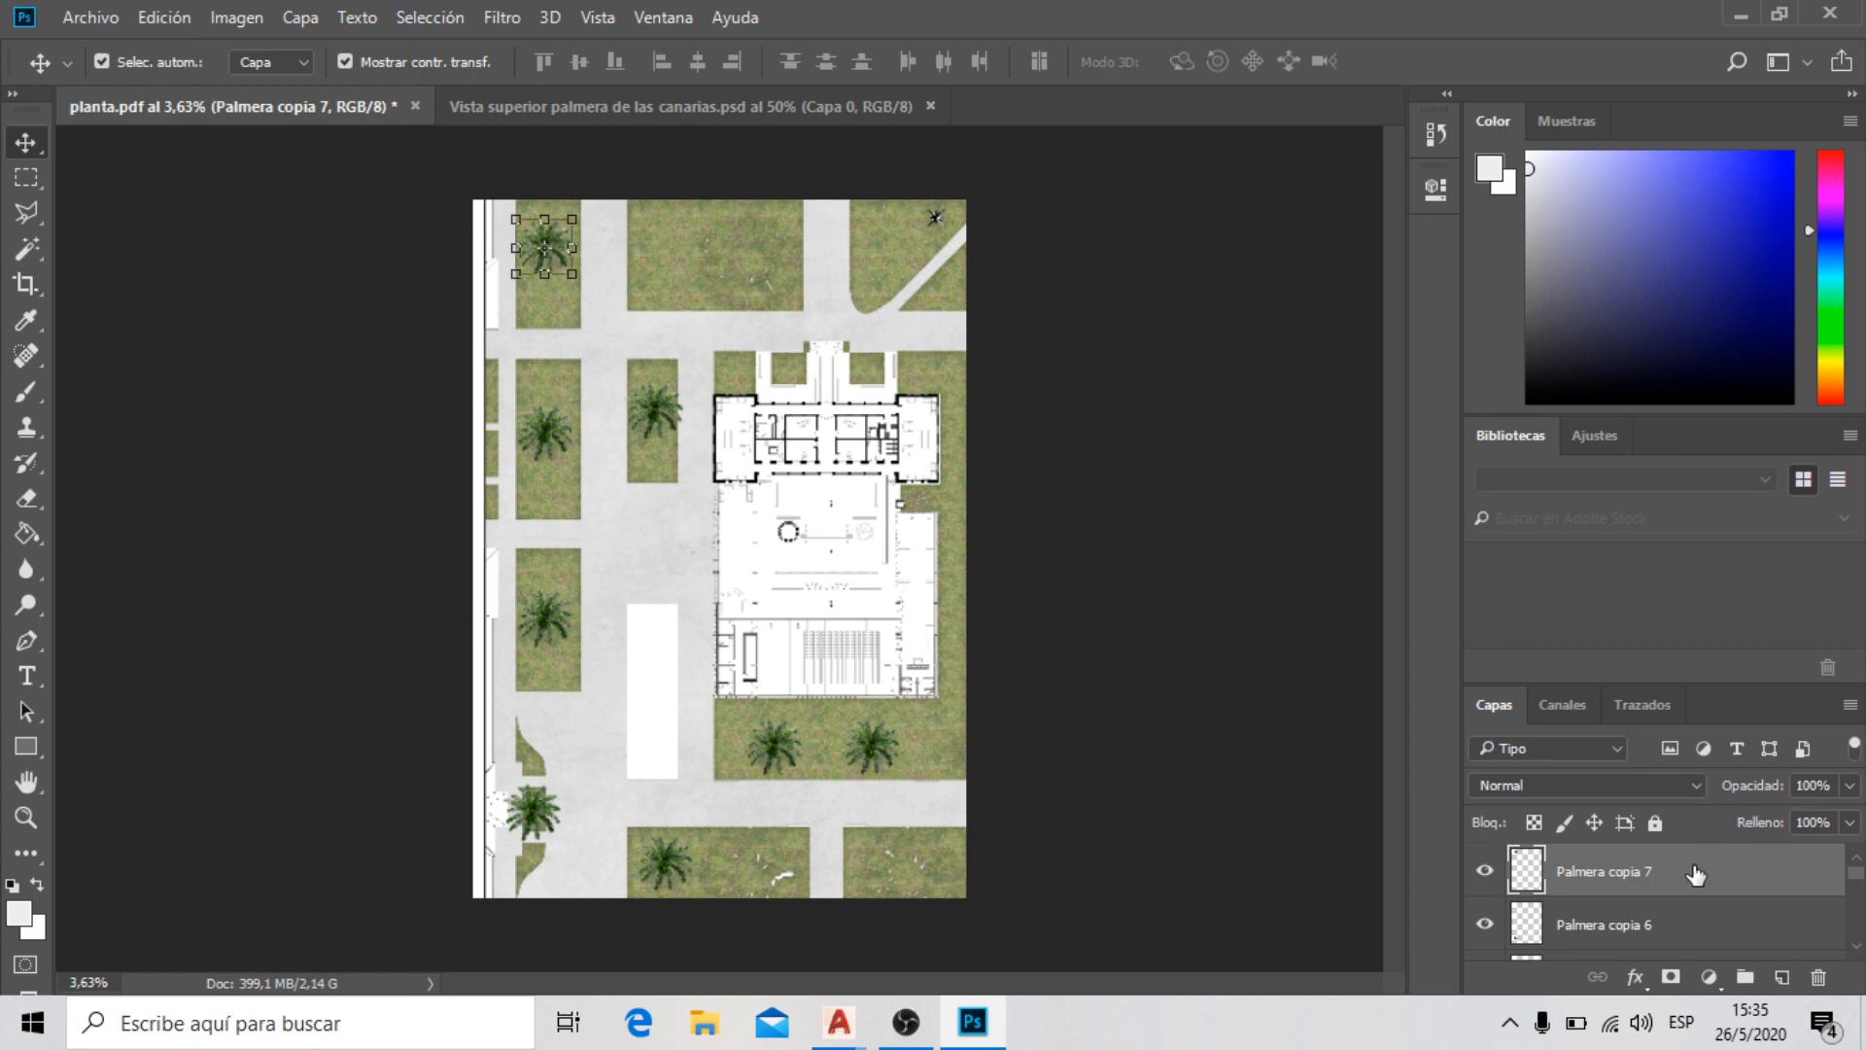
pyautogui.scroll(-1, 1389, 540)
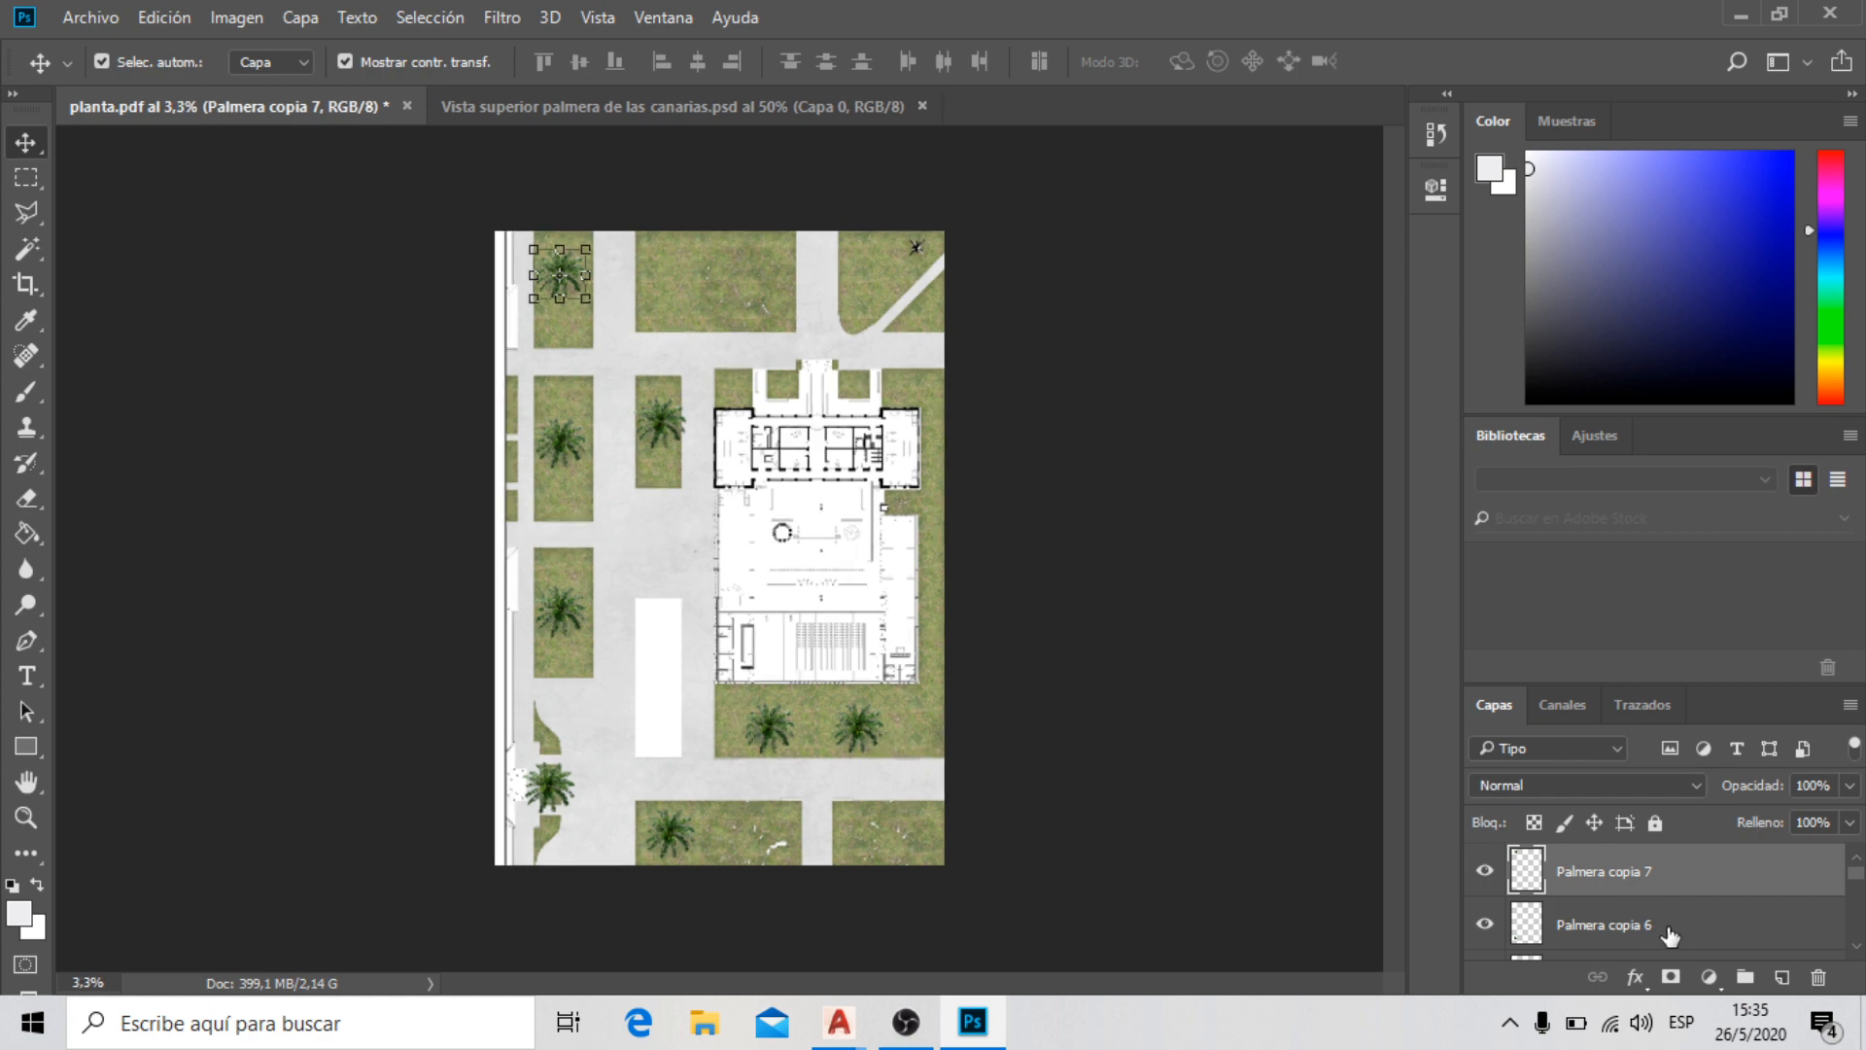
# Select all the palm layers from Palmera through Palmera copia 7 and merge them into a single layer
pyautogui.scroll(-2, 1658, 887)
pyautogui.scroll(-3, 1696, 936)
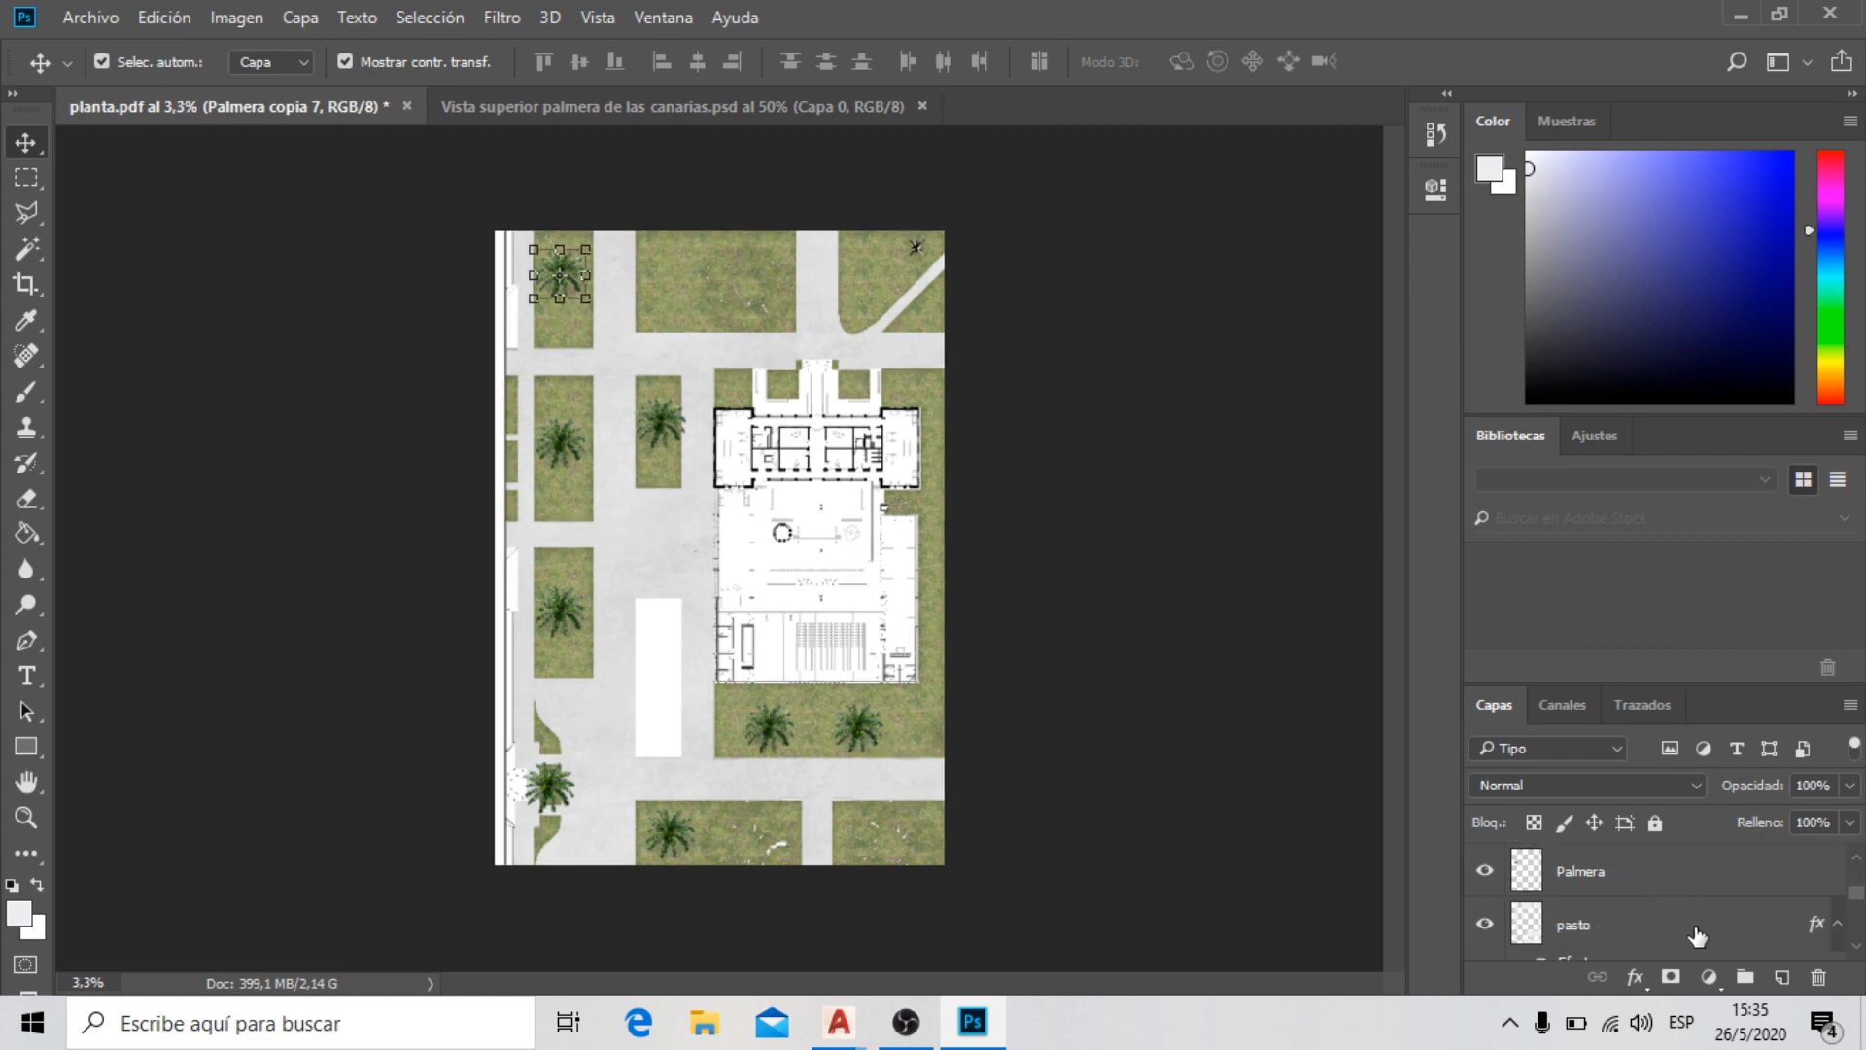
pyautogui.click(1688, 886)
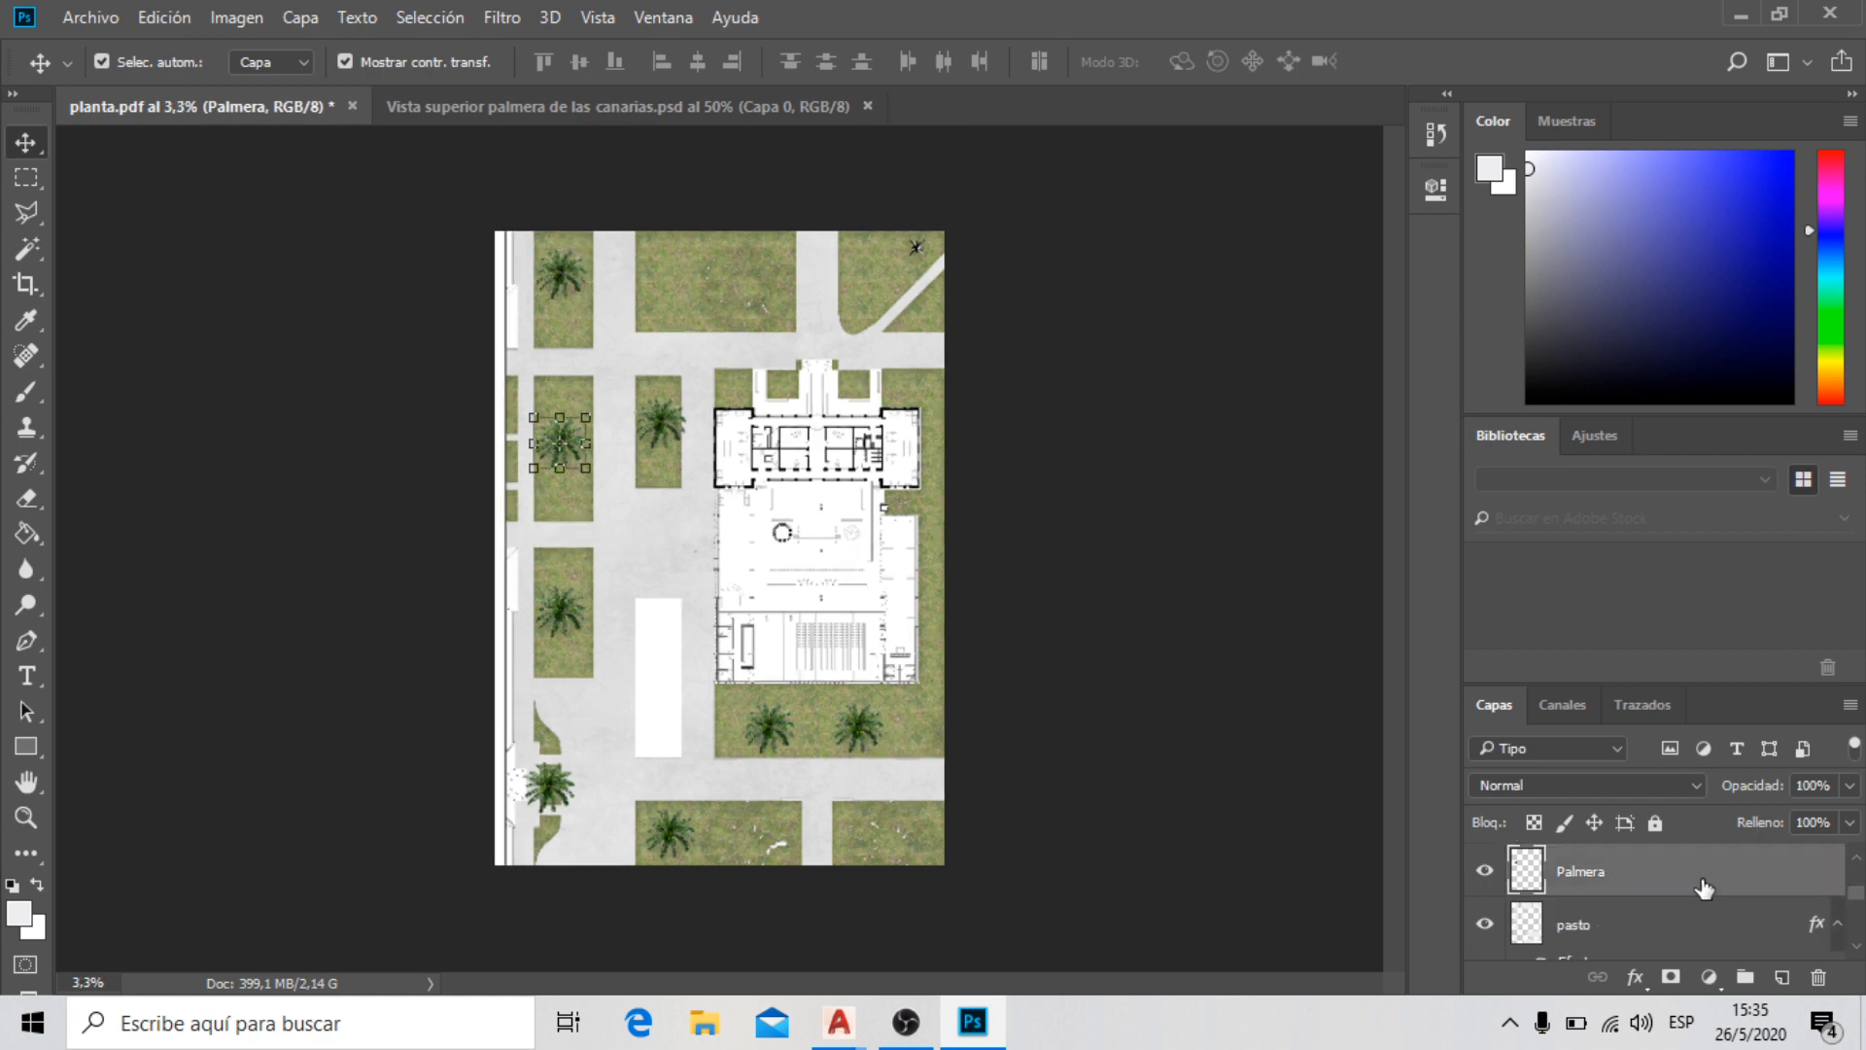
pyautogui.scroll(1, 1711, 890)
pyautogui.press('ctrl')
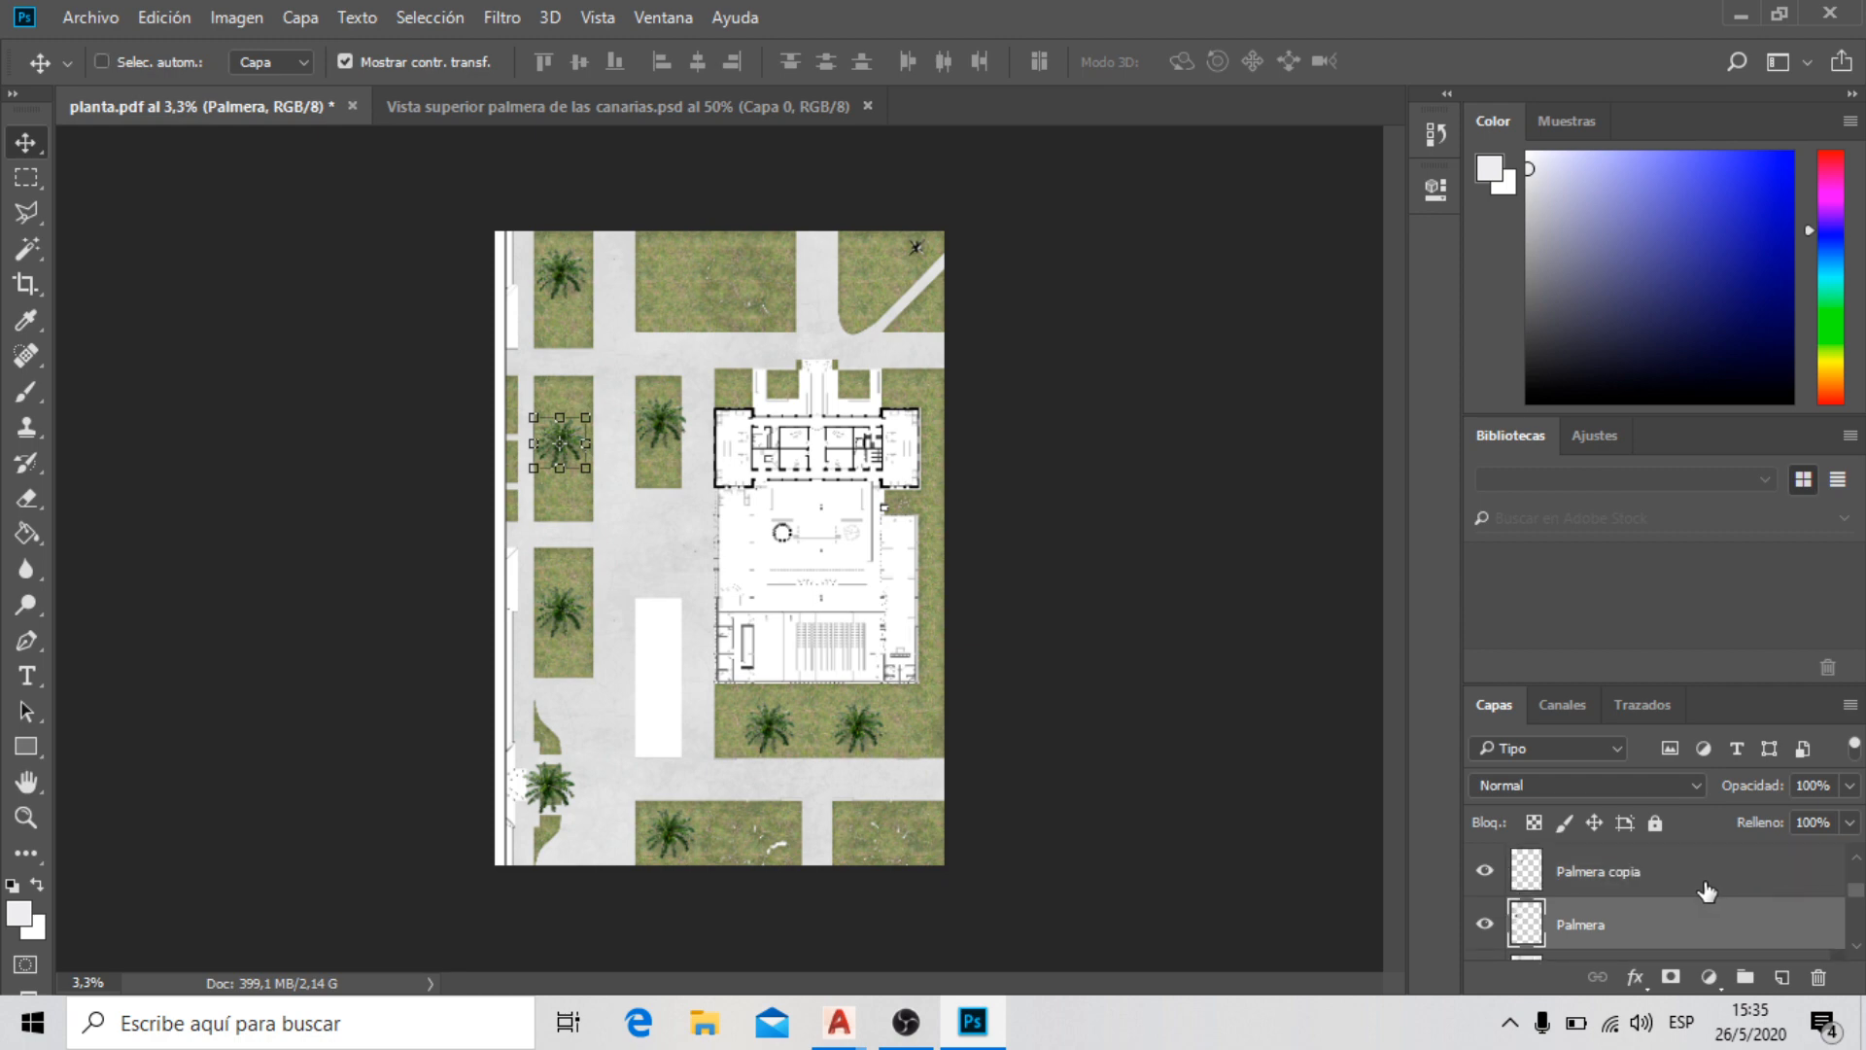
pyautogui.keyDown('ctrl'); pyautogui.click(1707, 891); pyautogui.keyUp('ctrl')
pyautogui.scroll(1, 1703, 891)
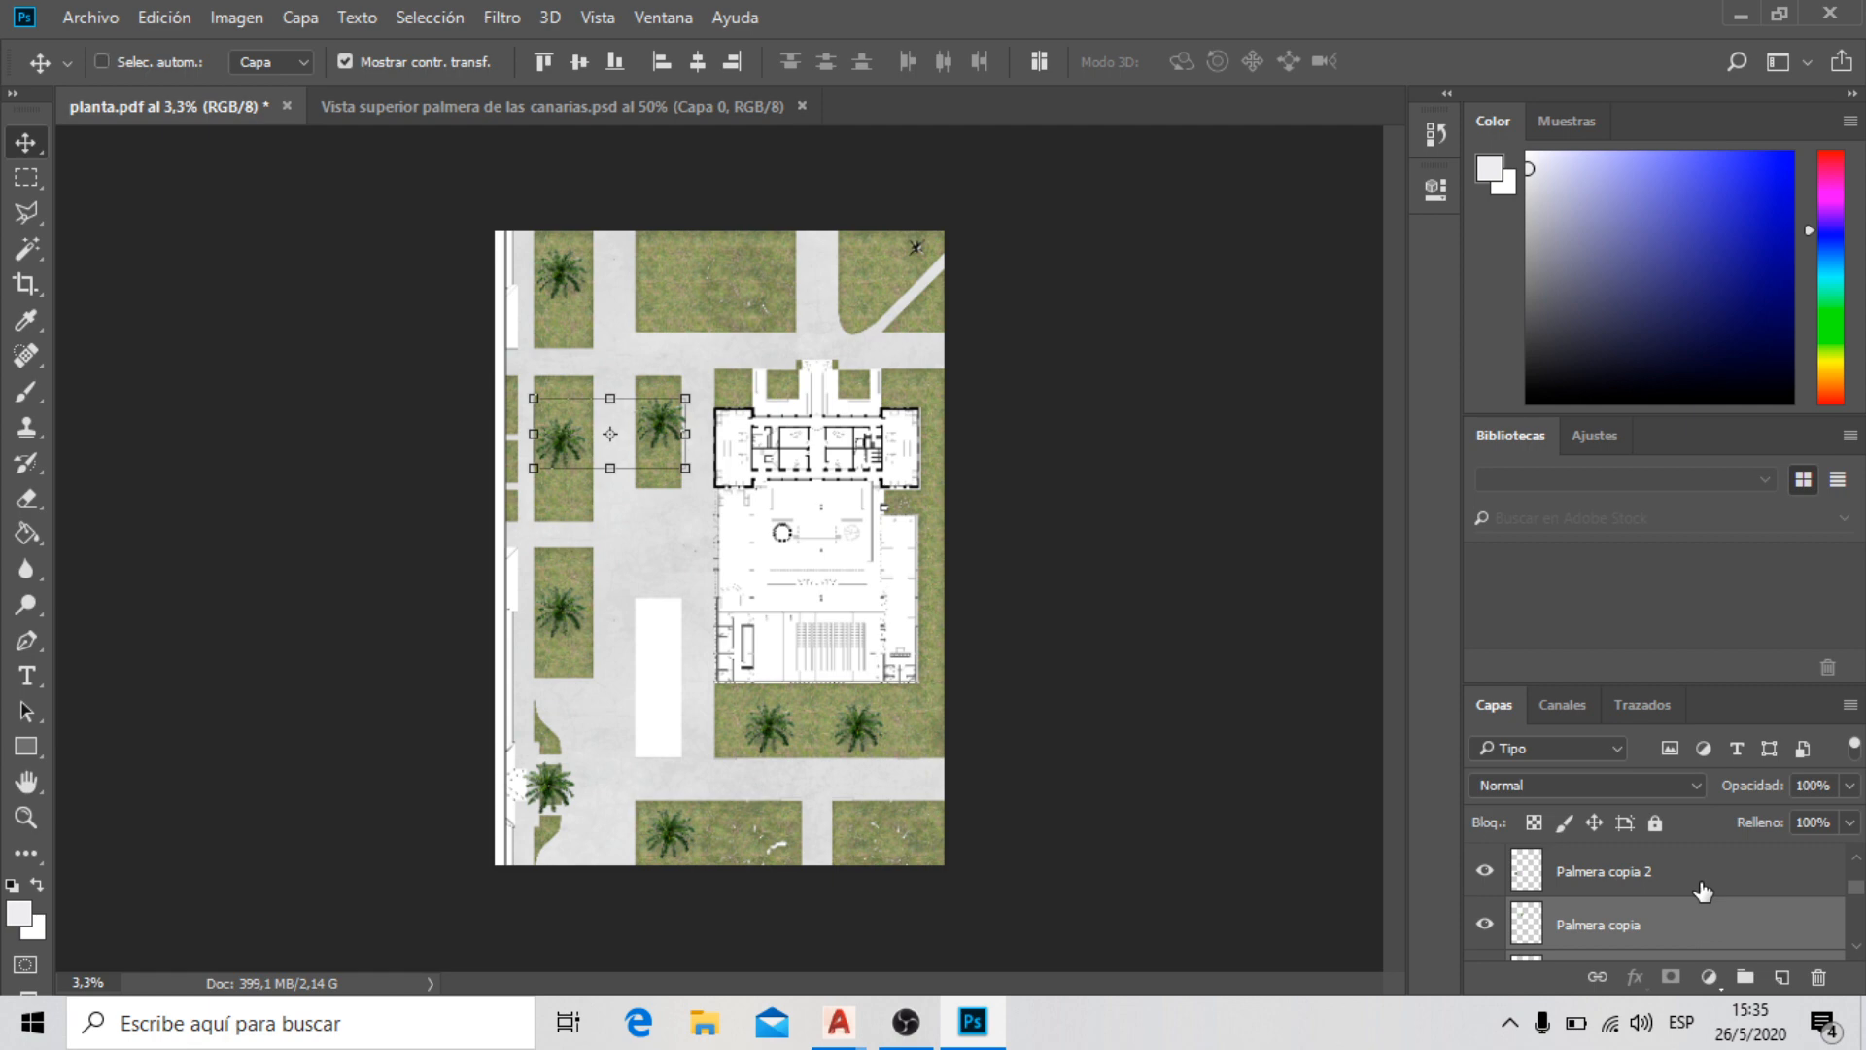
pyautogui.keyDown('ctrl'); pyautogui.click(1703, 891); pyautogui.keyUp('ctrl')
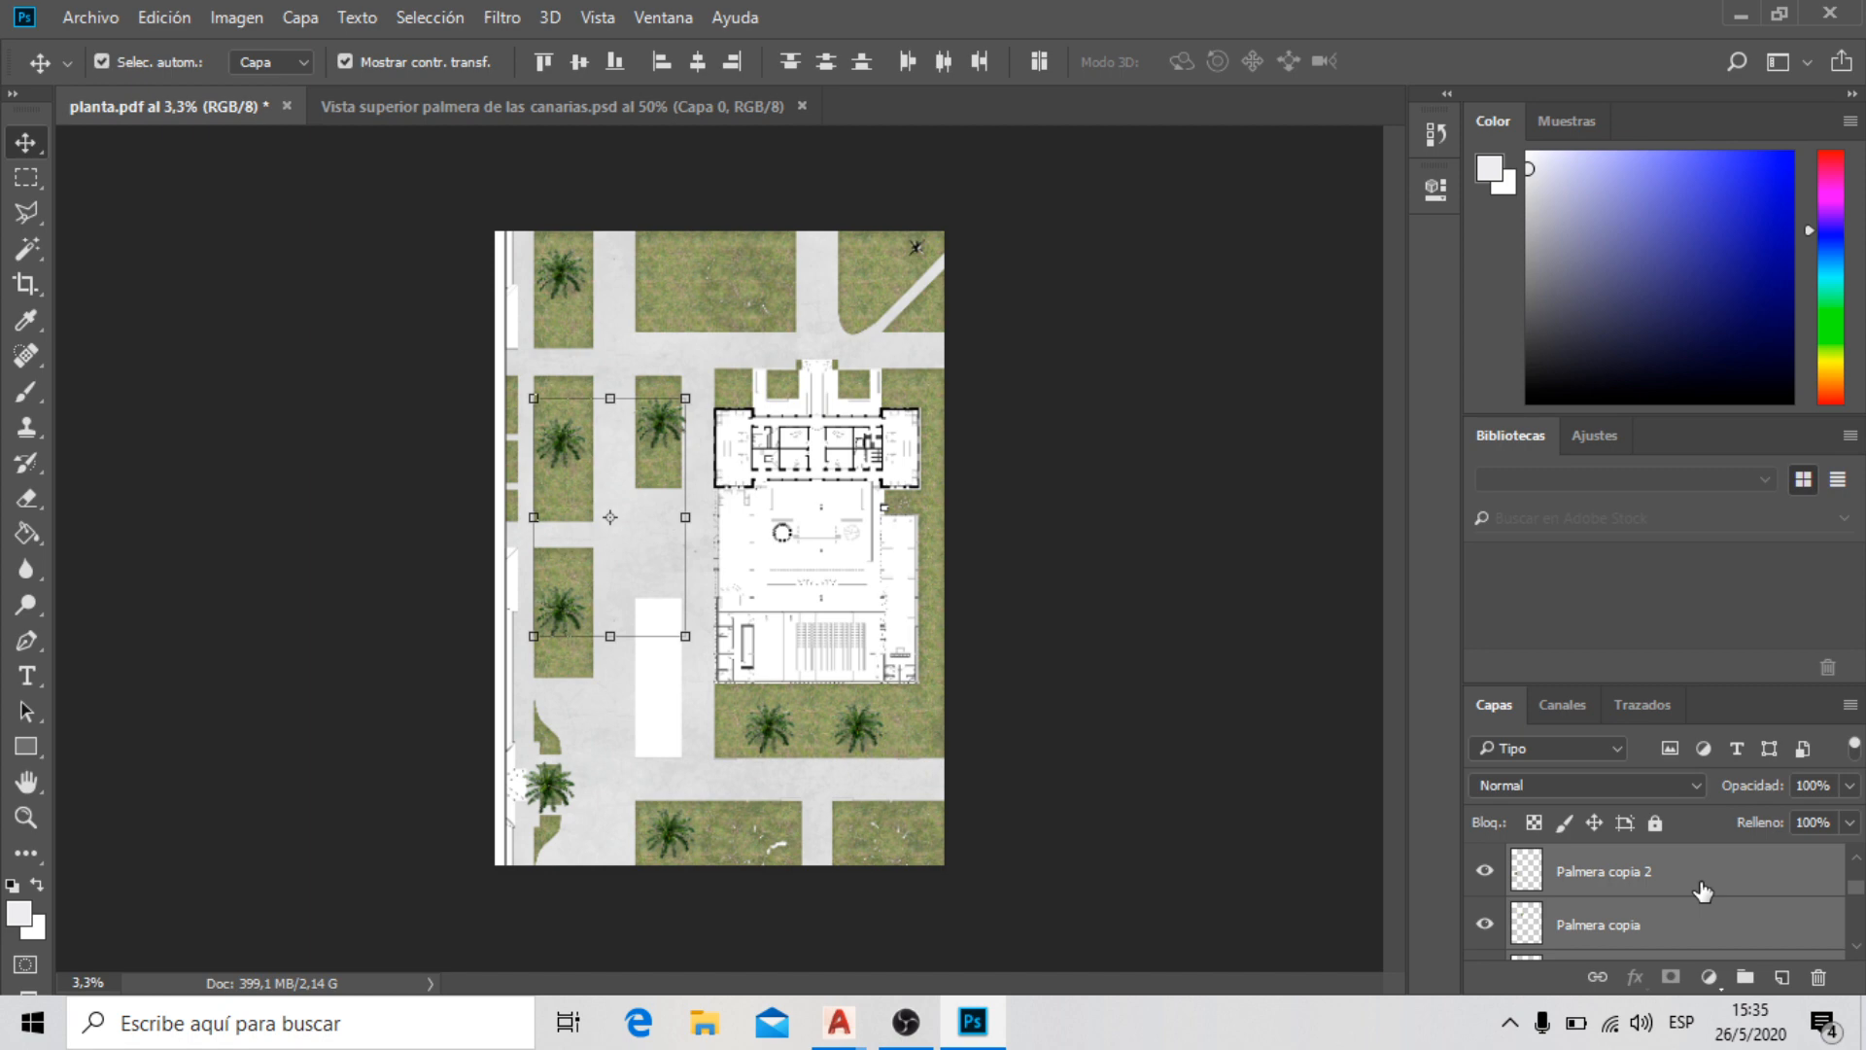
pyautogui.scroll(1, 1703, 891)
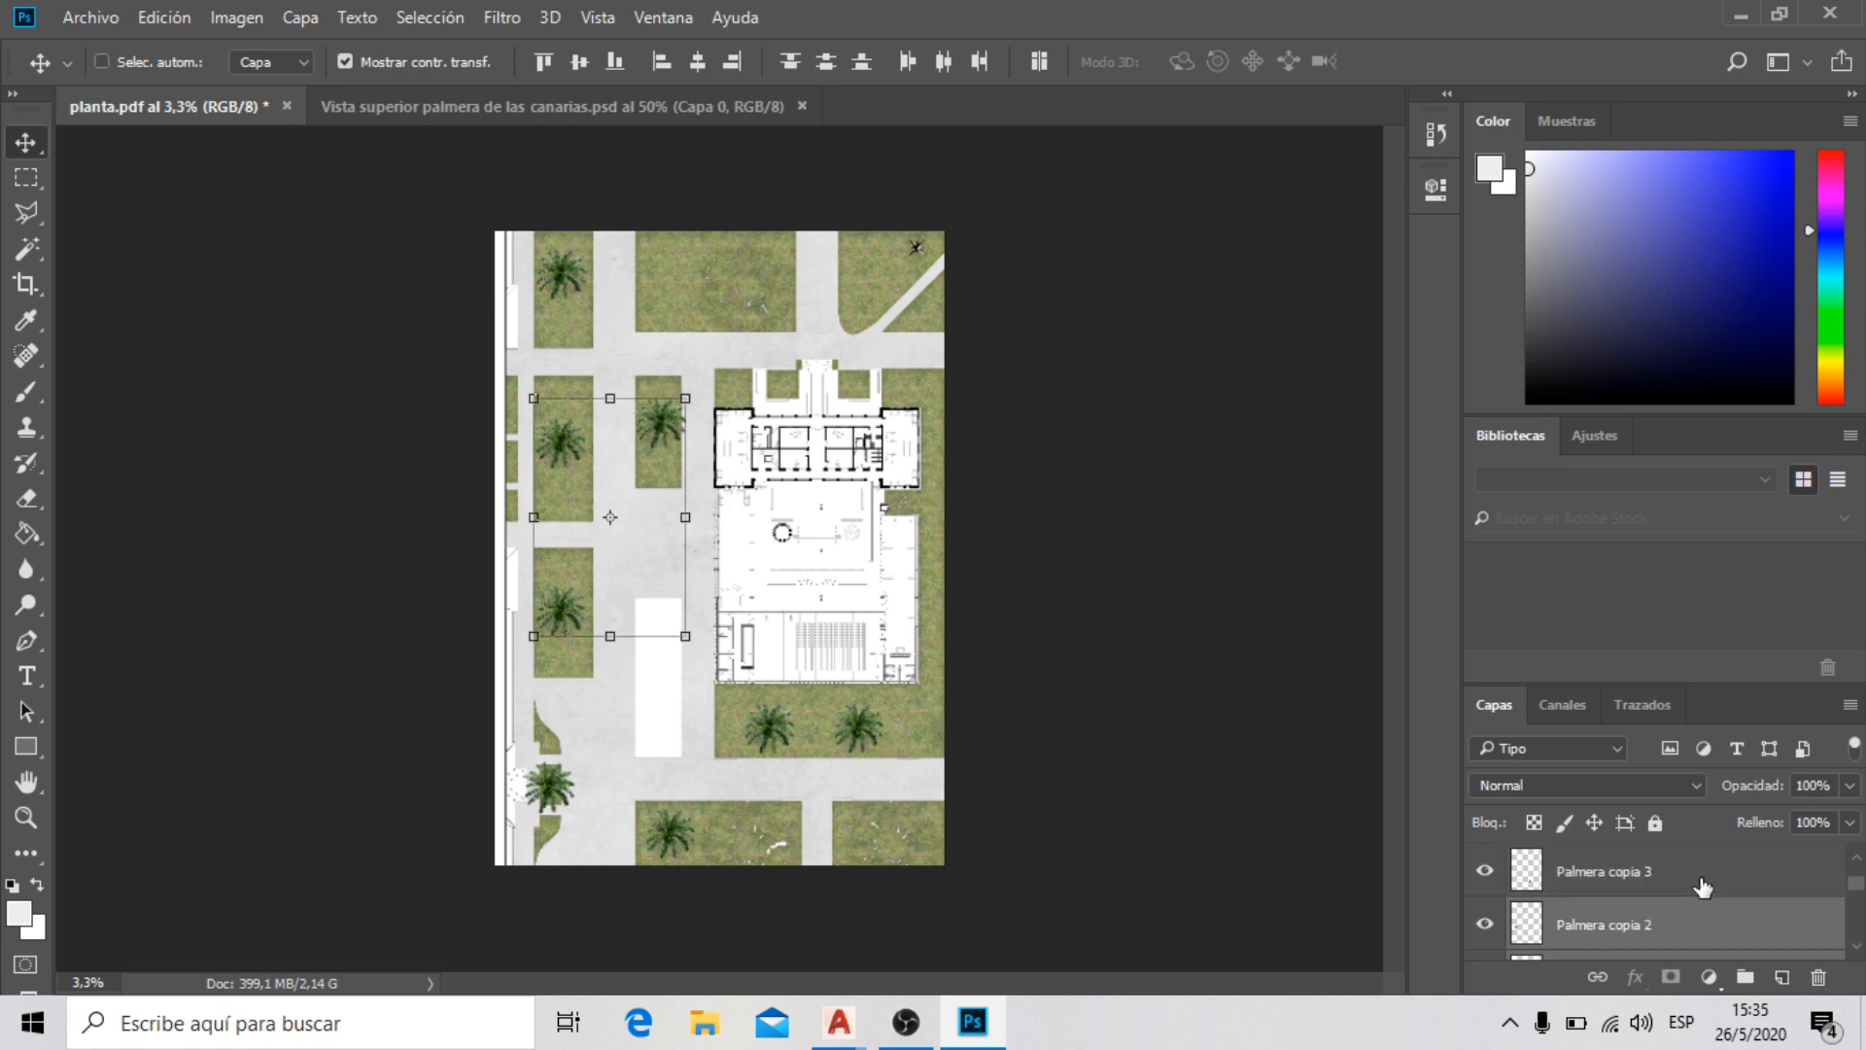
pyautogui.keyDown('ctrl'); pyautogui.click(1702, 887); pyautogui.keyUp('ctrl')
pyautogui.scroll(1, 1702, 886)
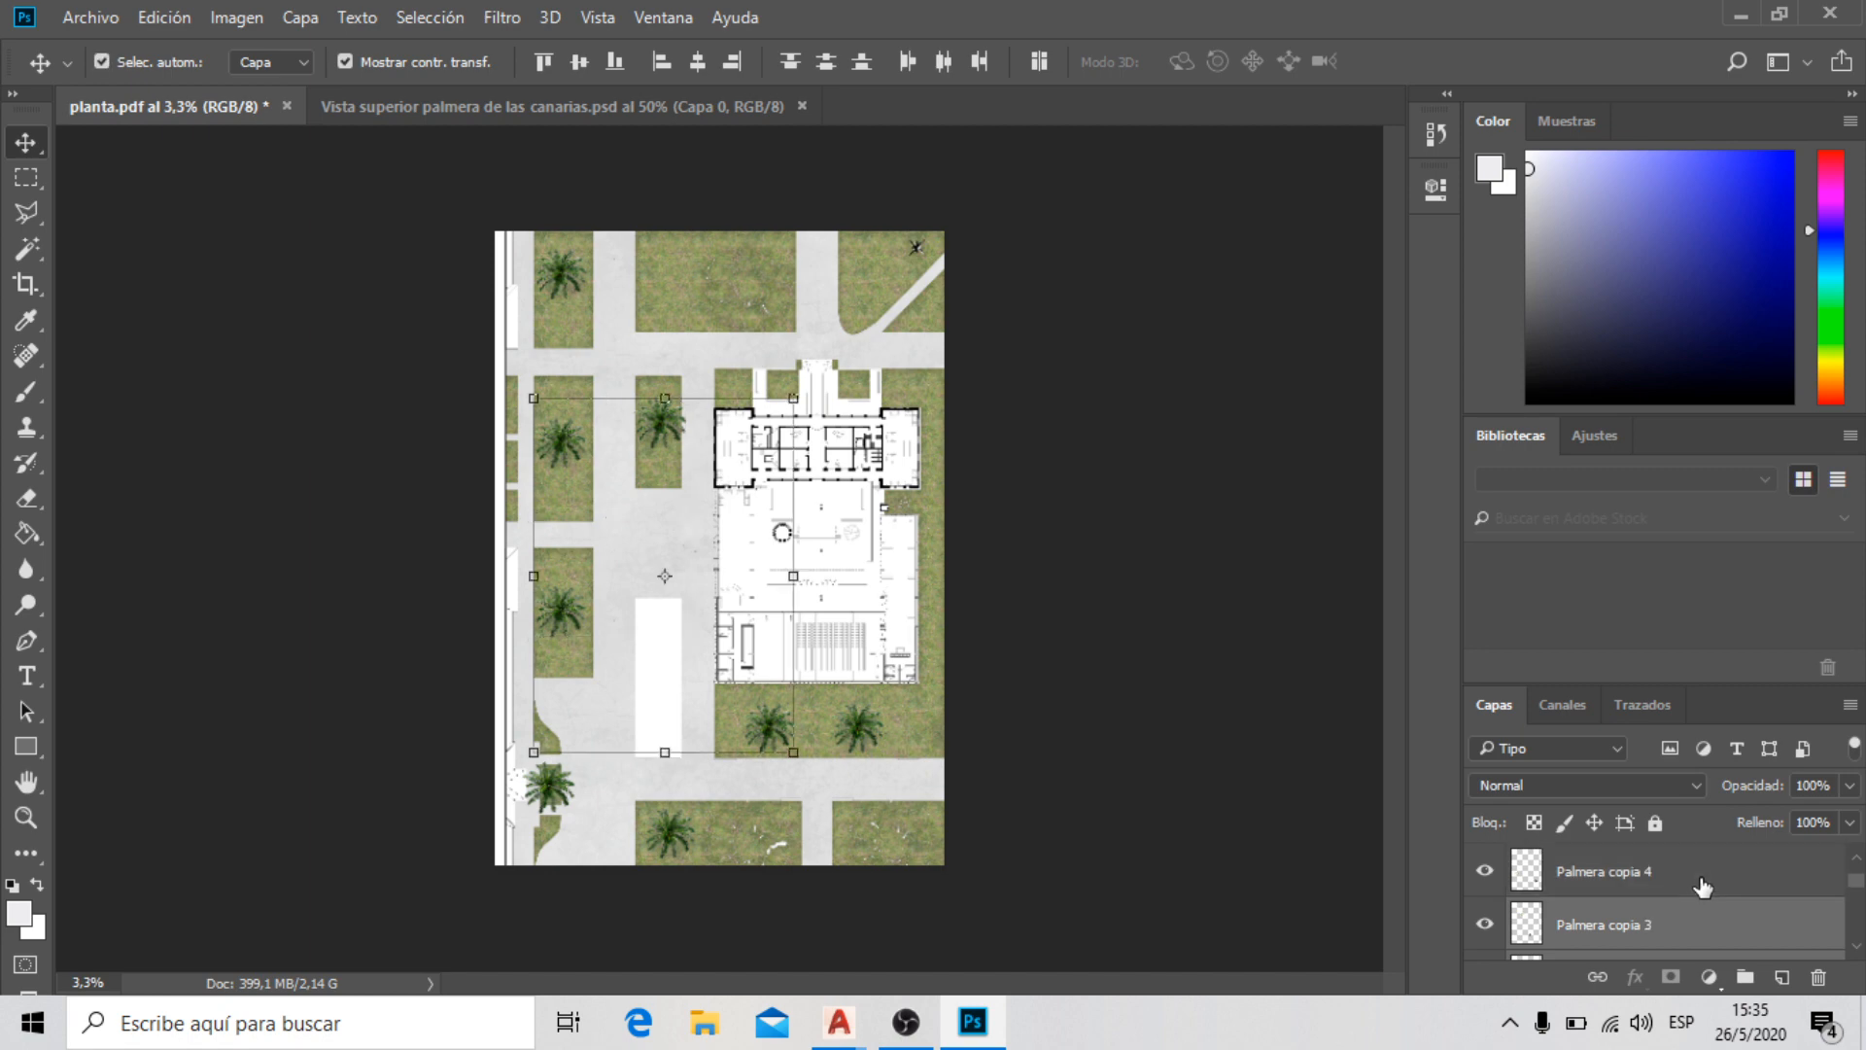
pyautogui.keyDown('ctrl'); pyautogui.click(1703, 886); pyautogui.keyUp('ctrl')
pyautogui.scroll(1, 1701, 886)
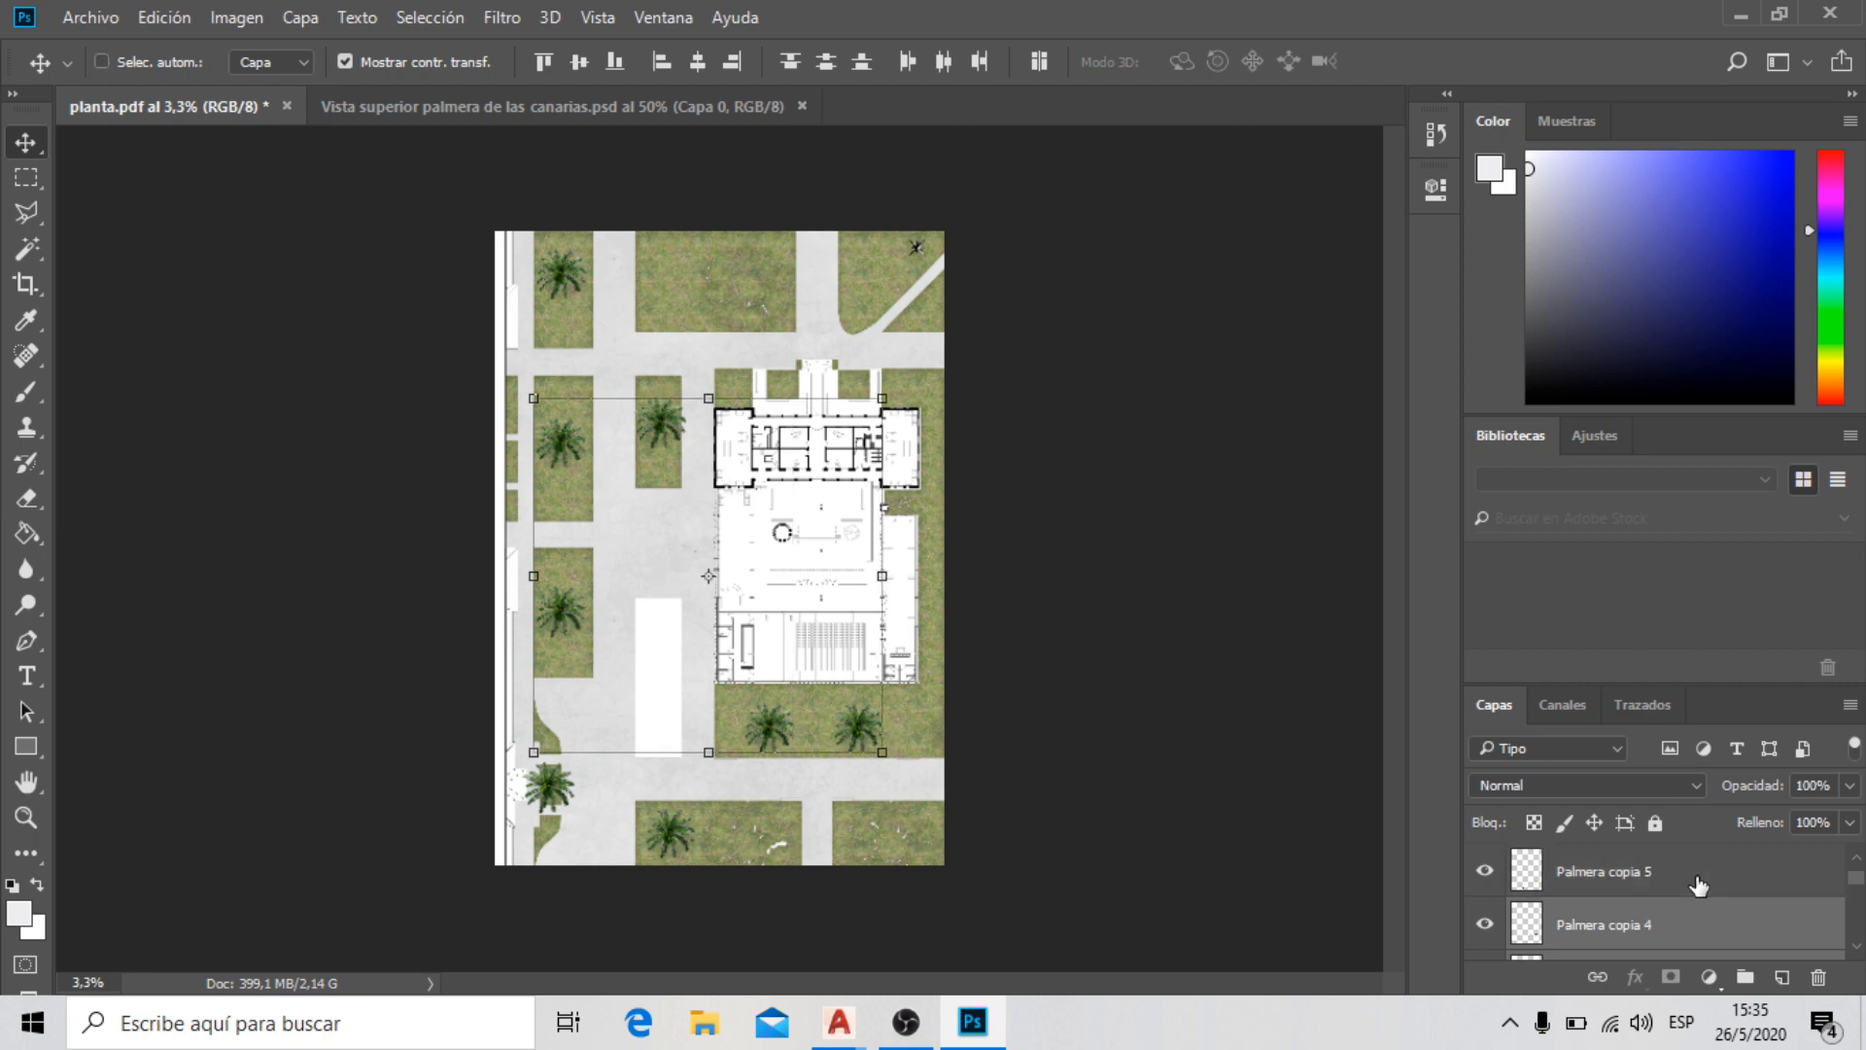
pyautogui.keyDown('ctrl'); pyautogui.click(1699, 885); pyautogui.keyUp('ctrl')
pyautogui.scroll(1, 1699, 884)
pyautogui.keyDown('ctrl'); pyautogui.click(1699, 884); pyautogui.keyUp('ctrl')
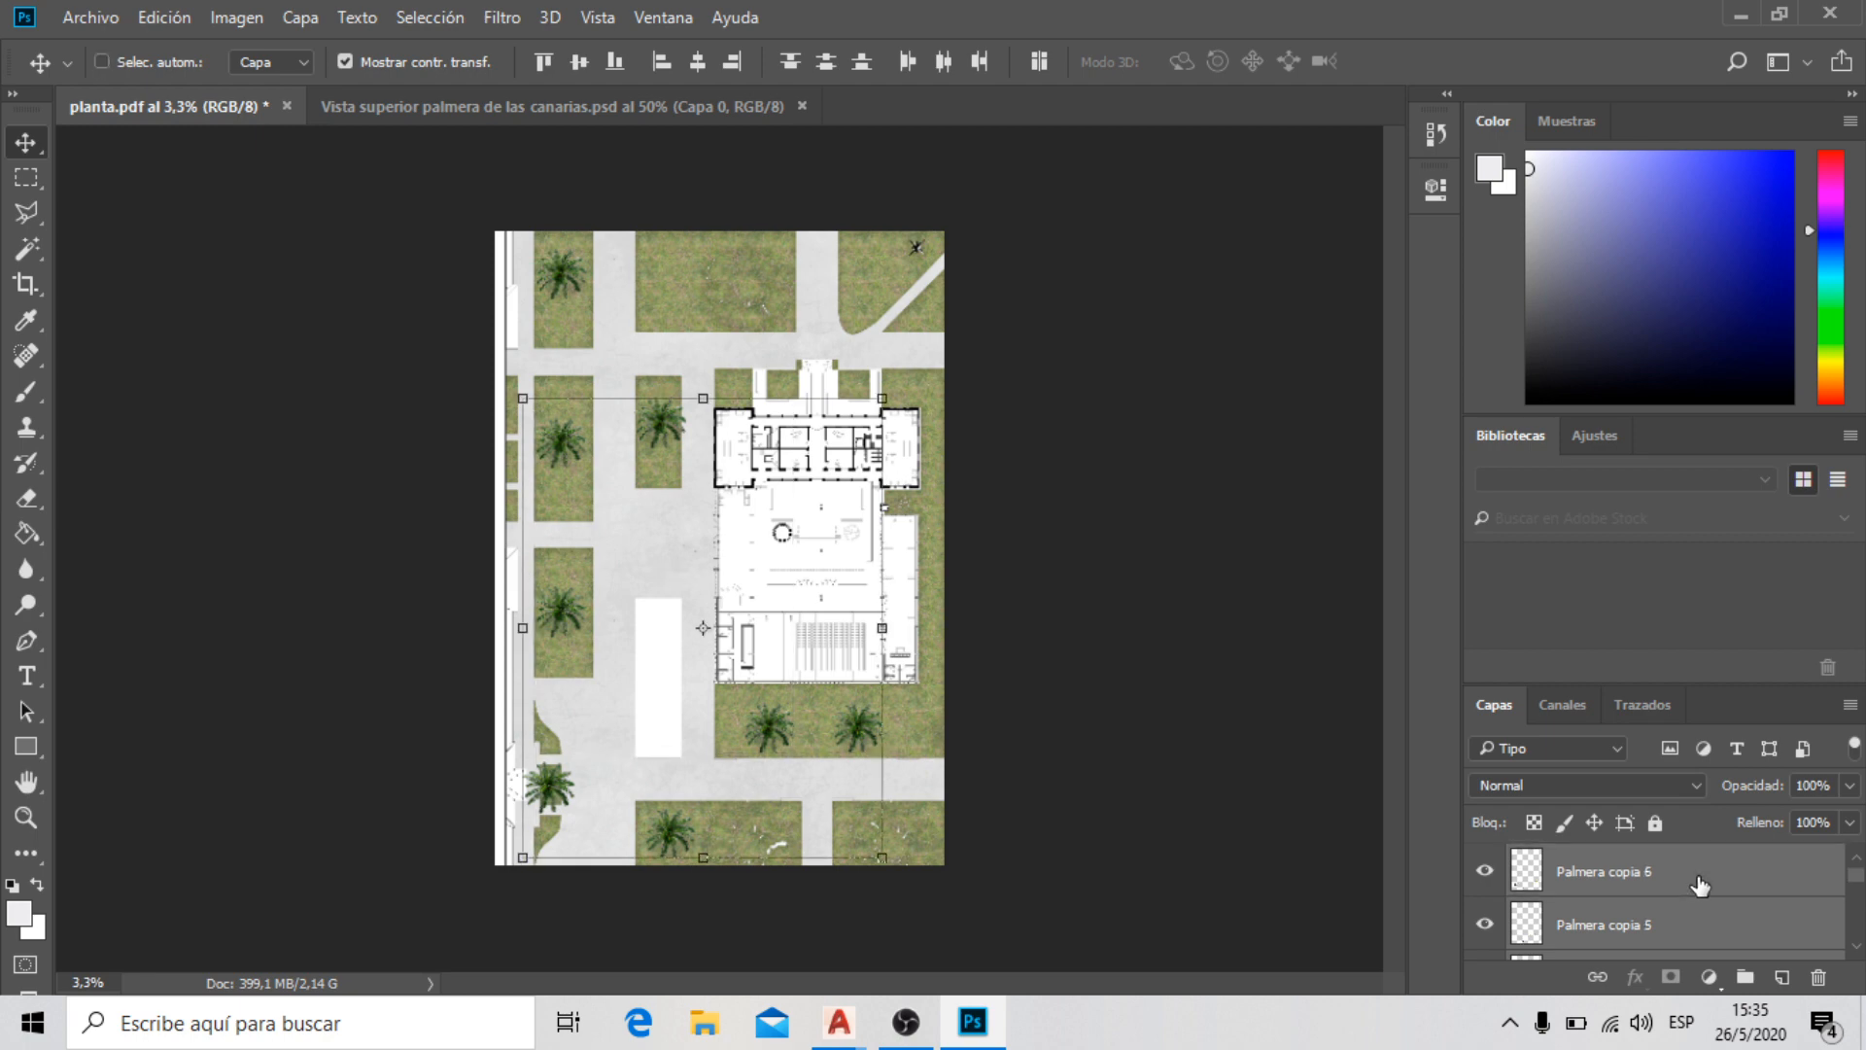
pyautogui.scroll(1, 1699, 884)
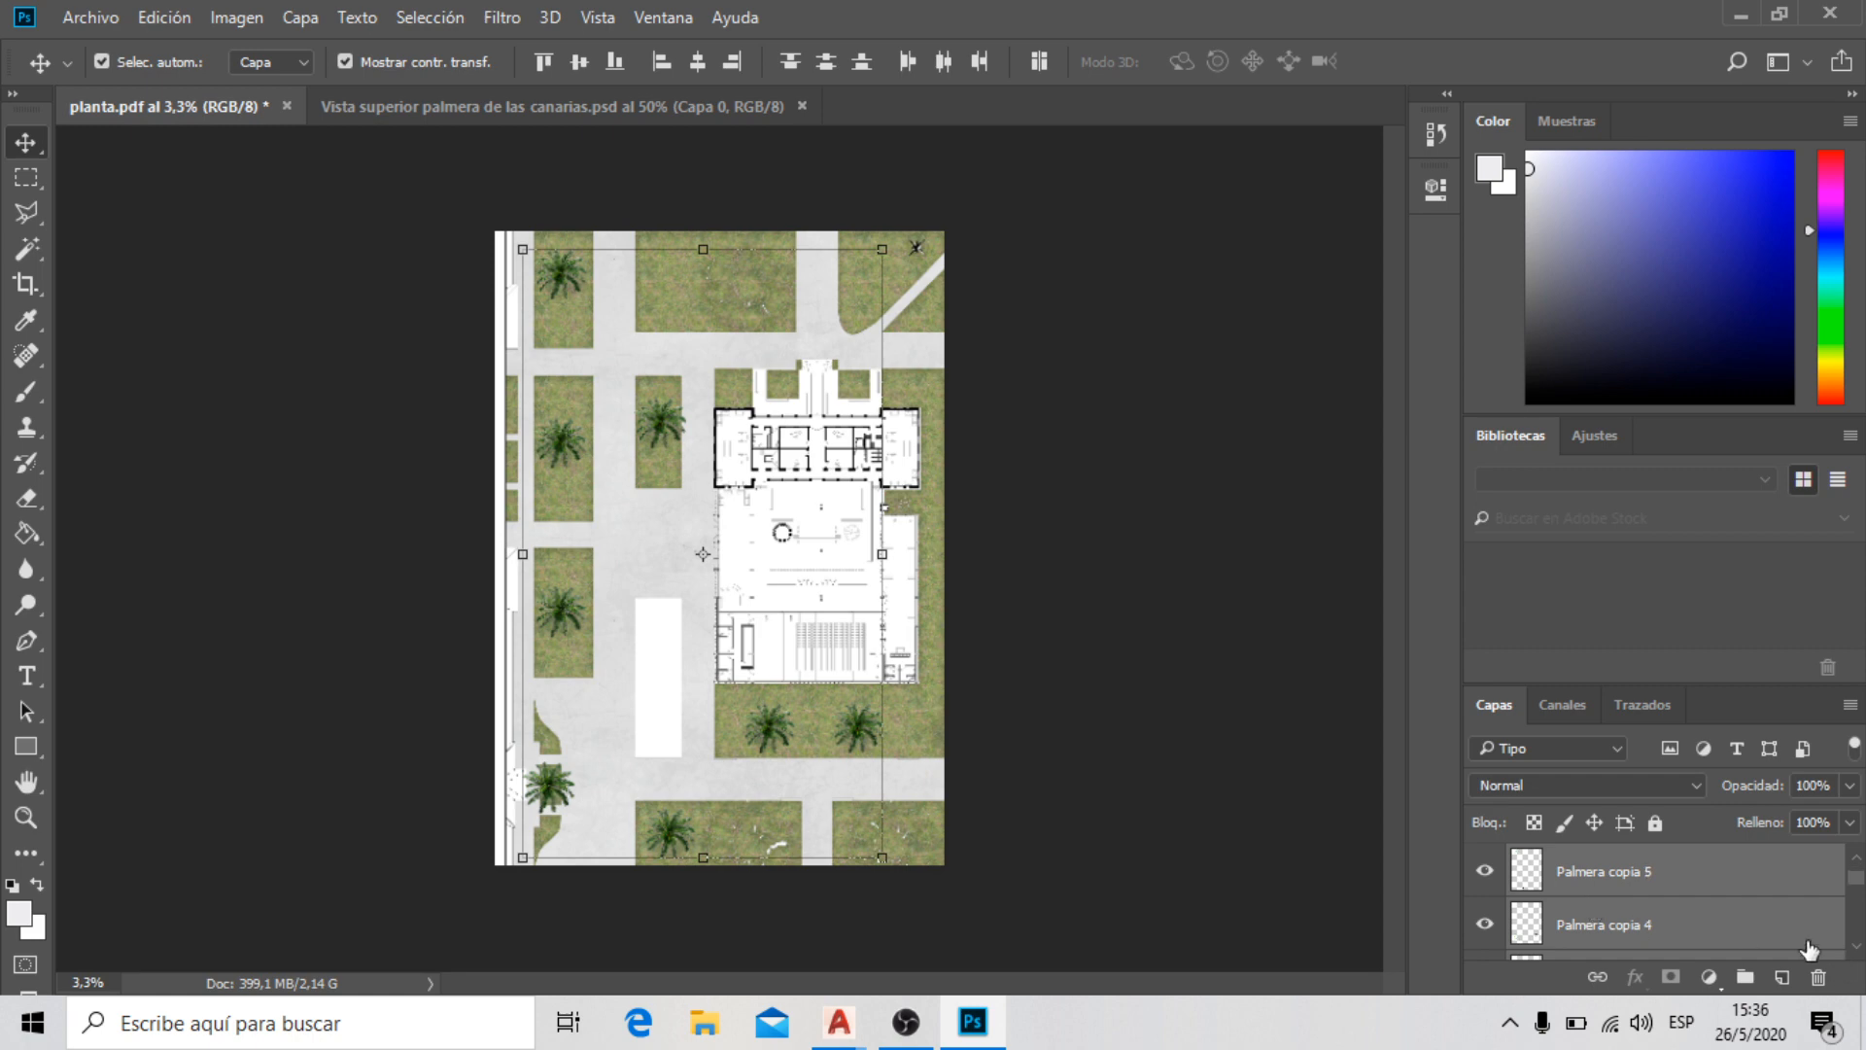
pyautogui.rightClick(1678, 929)
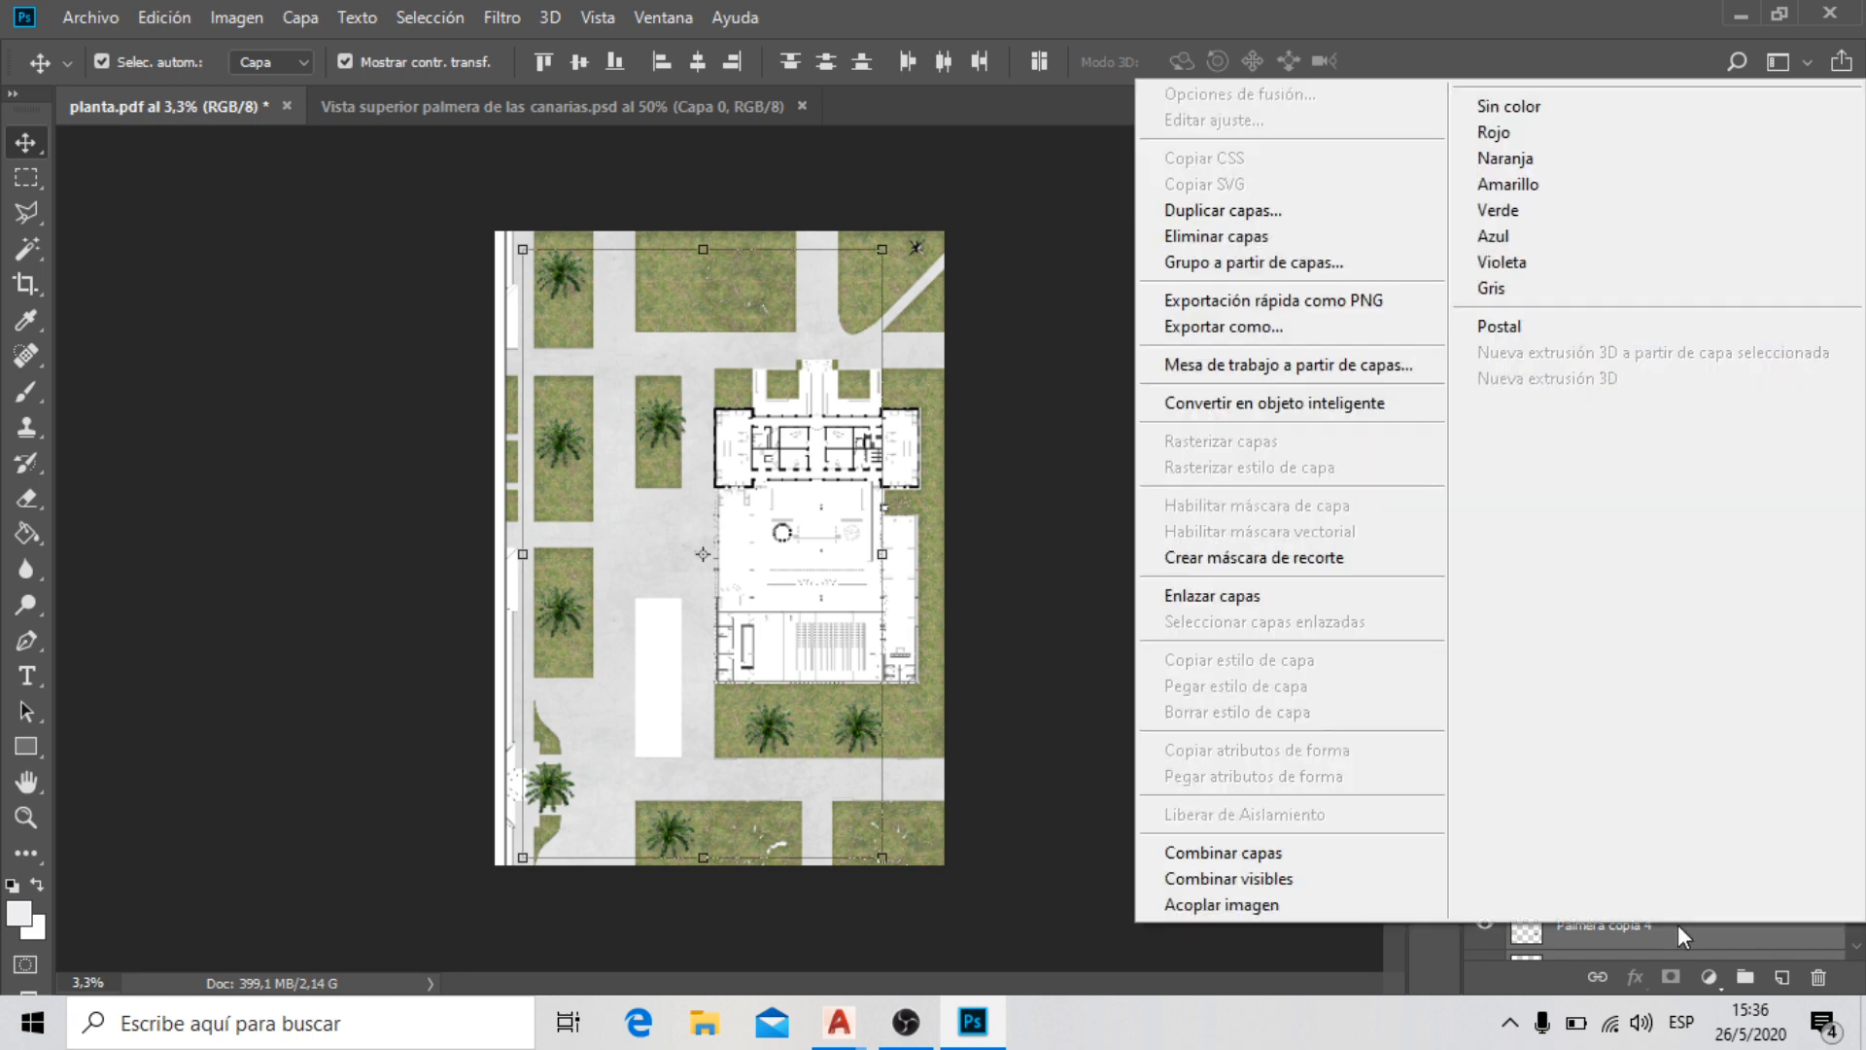
pyautogui.click(1262, 857)
# Hide and show the merged palm layer to check that it contains all the palms
pyautogui.scroll(2, 1592, 864)
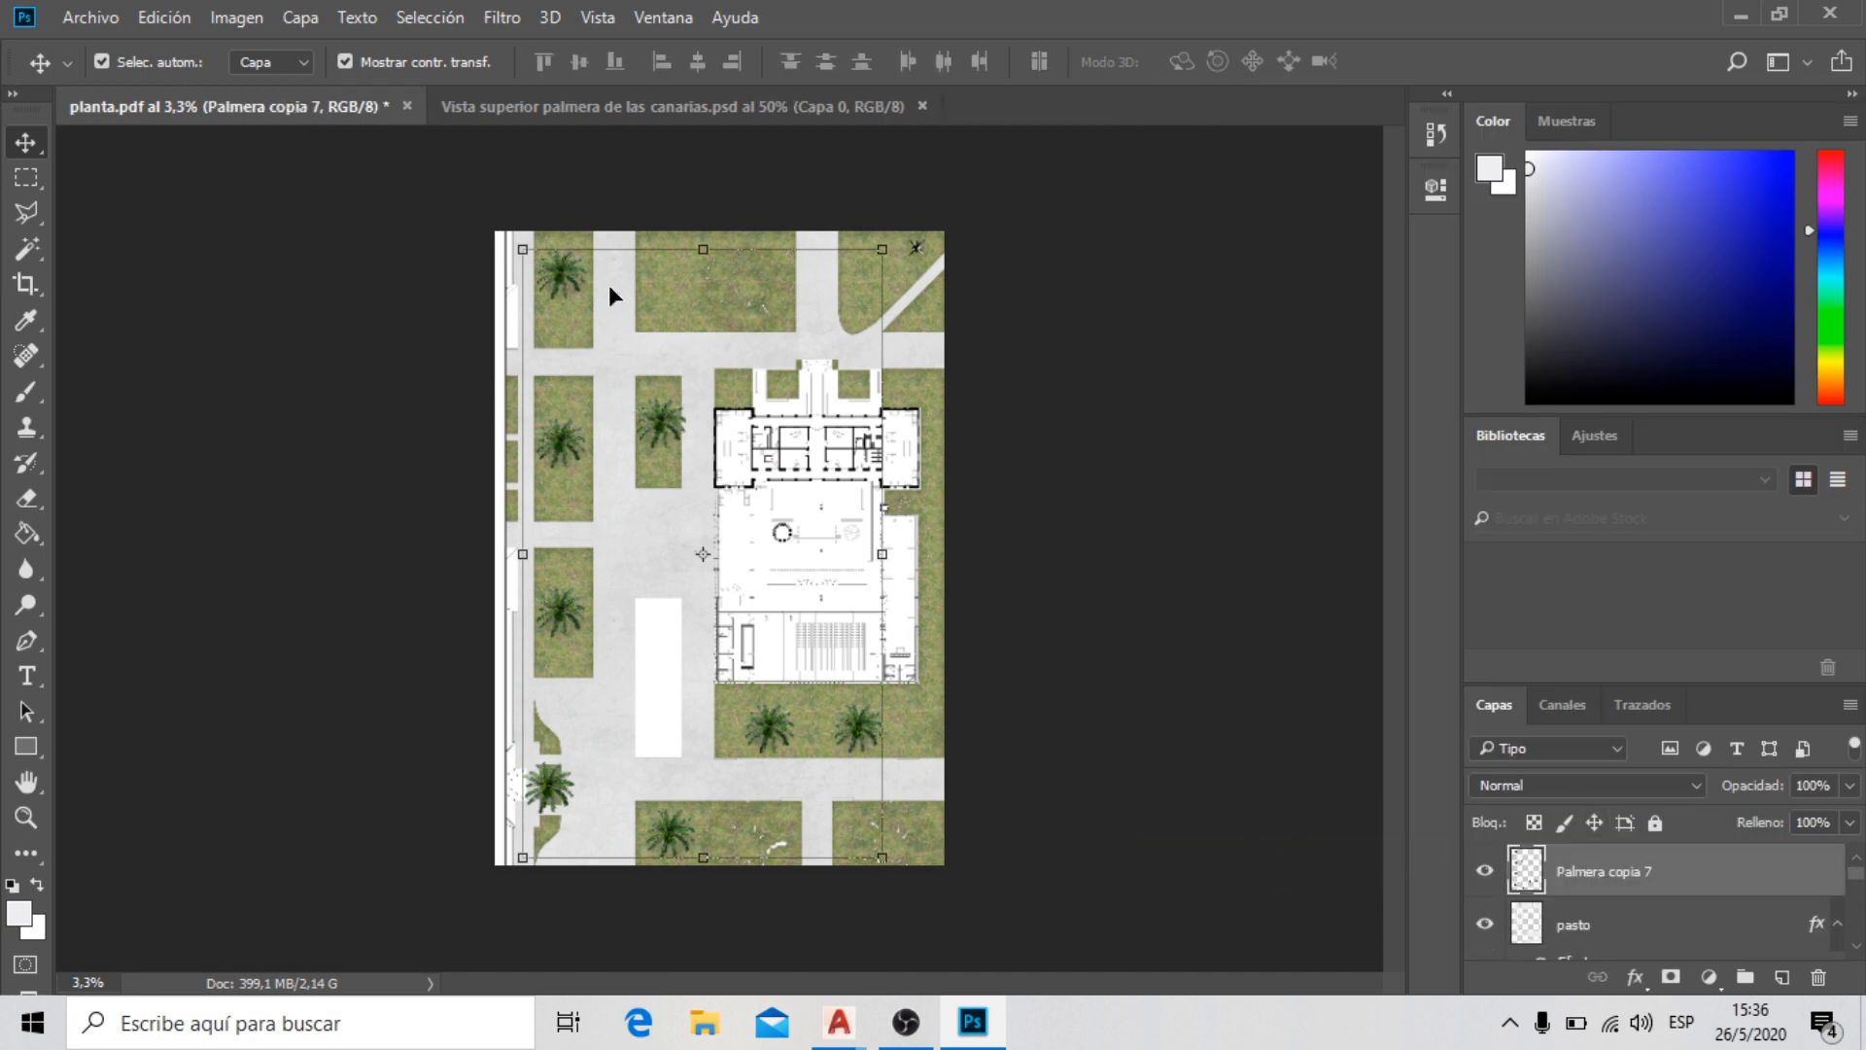
pyautogui.click(1485, 872)
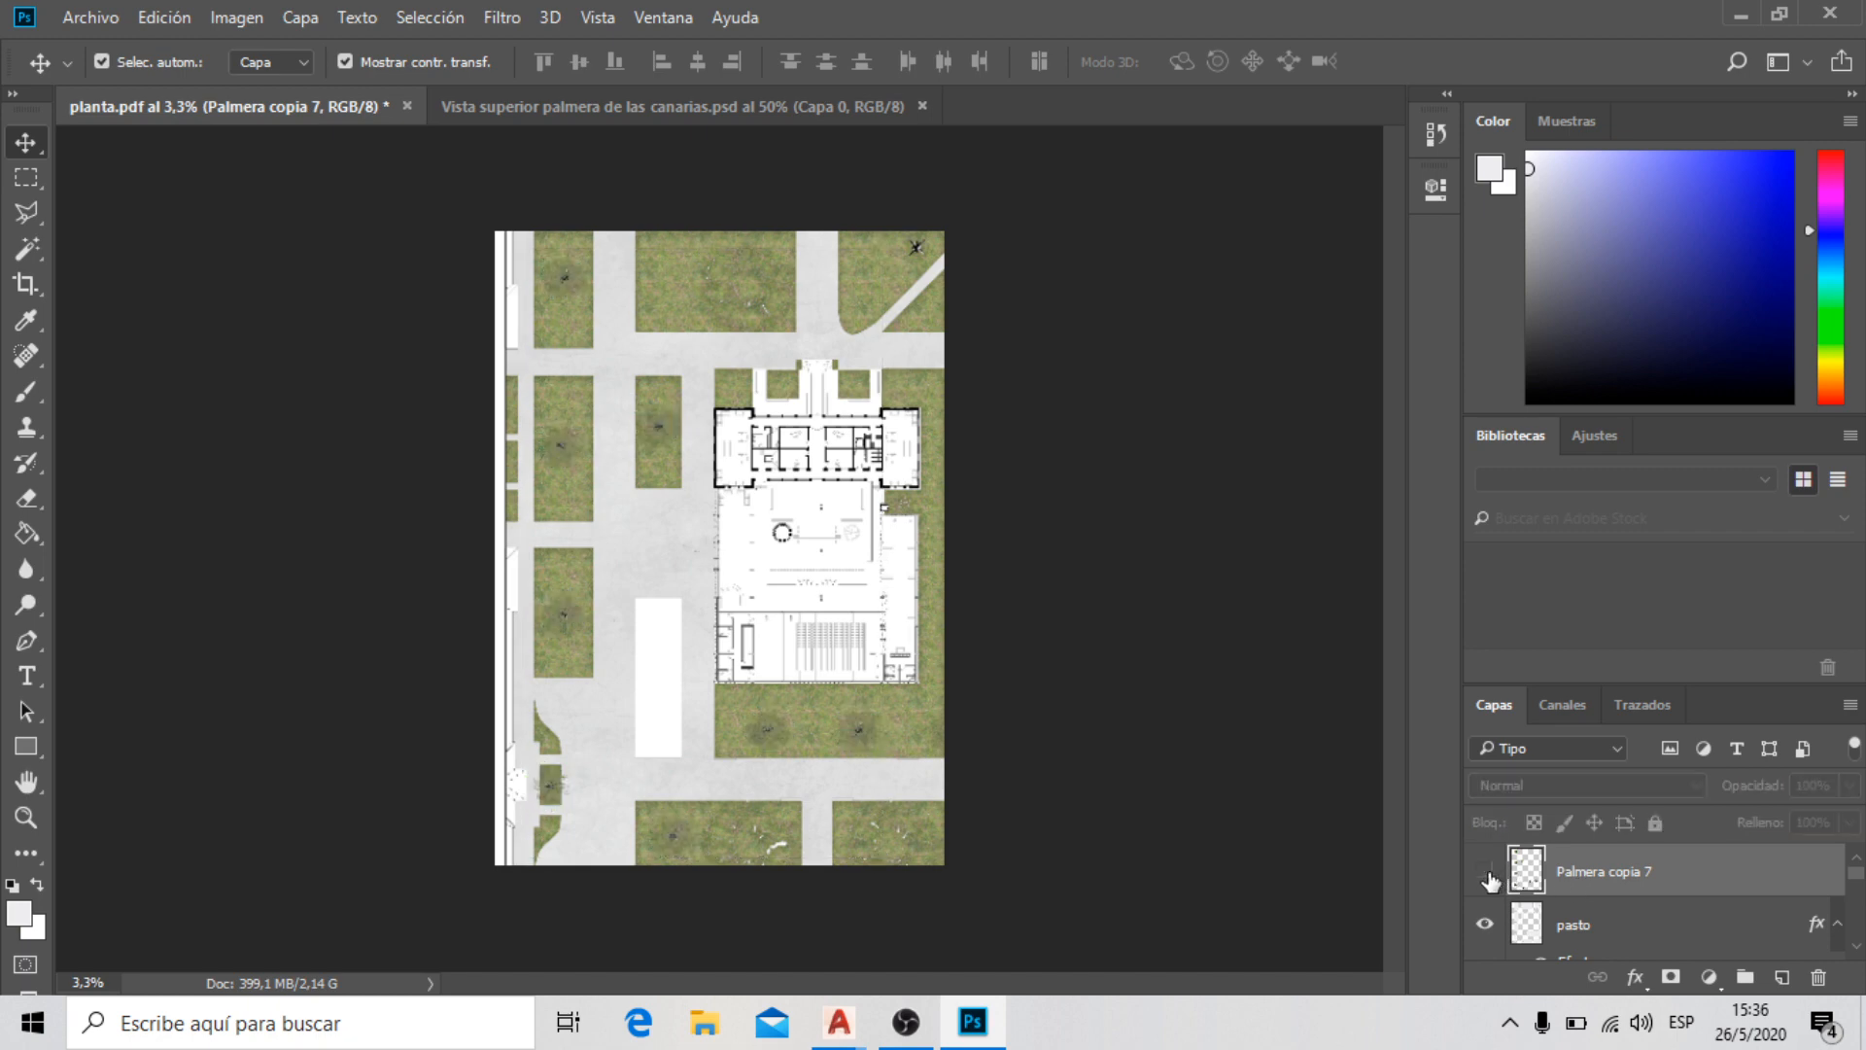
pyautogui.click(1488, 876)
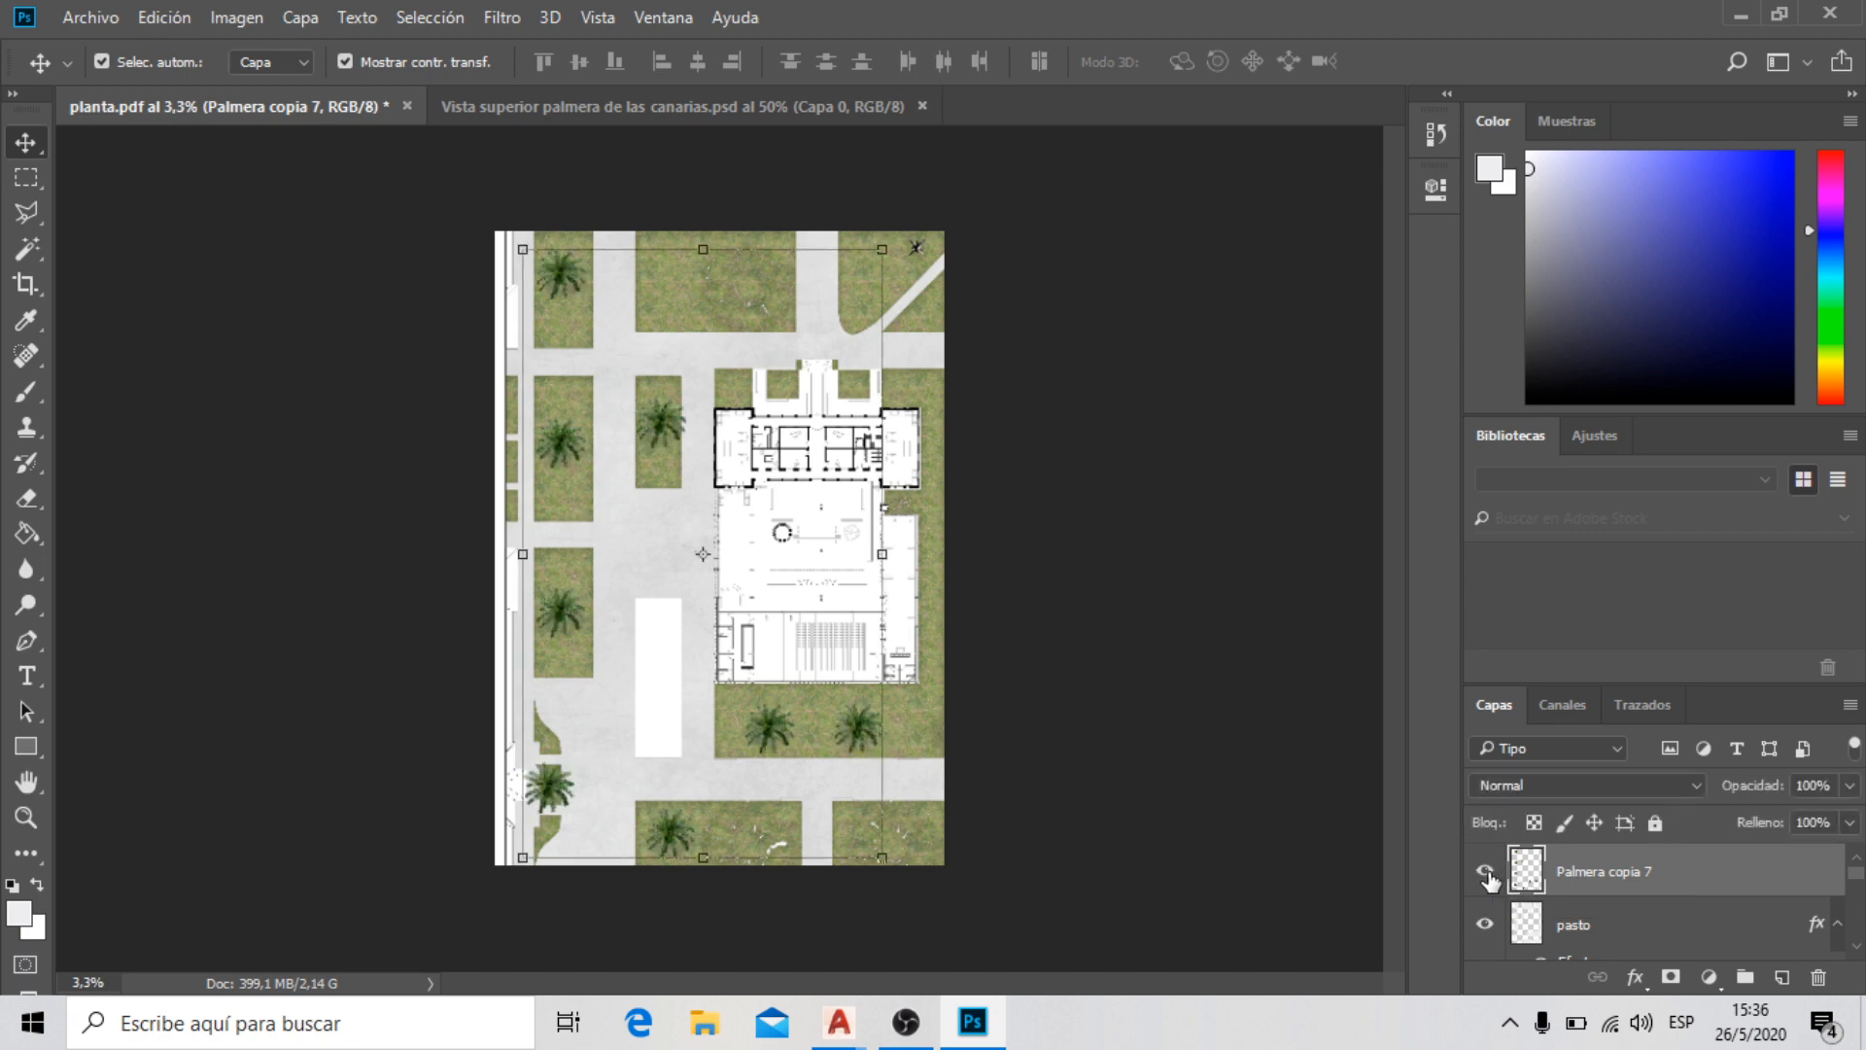
# Add a drop shadow to the merged palm layer with an angle of 45° and a distance of 29 px
pyautogui.click(1634, 977)
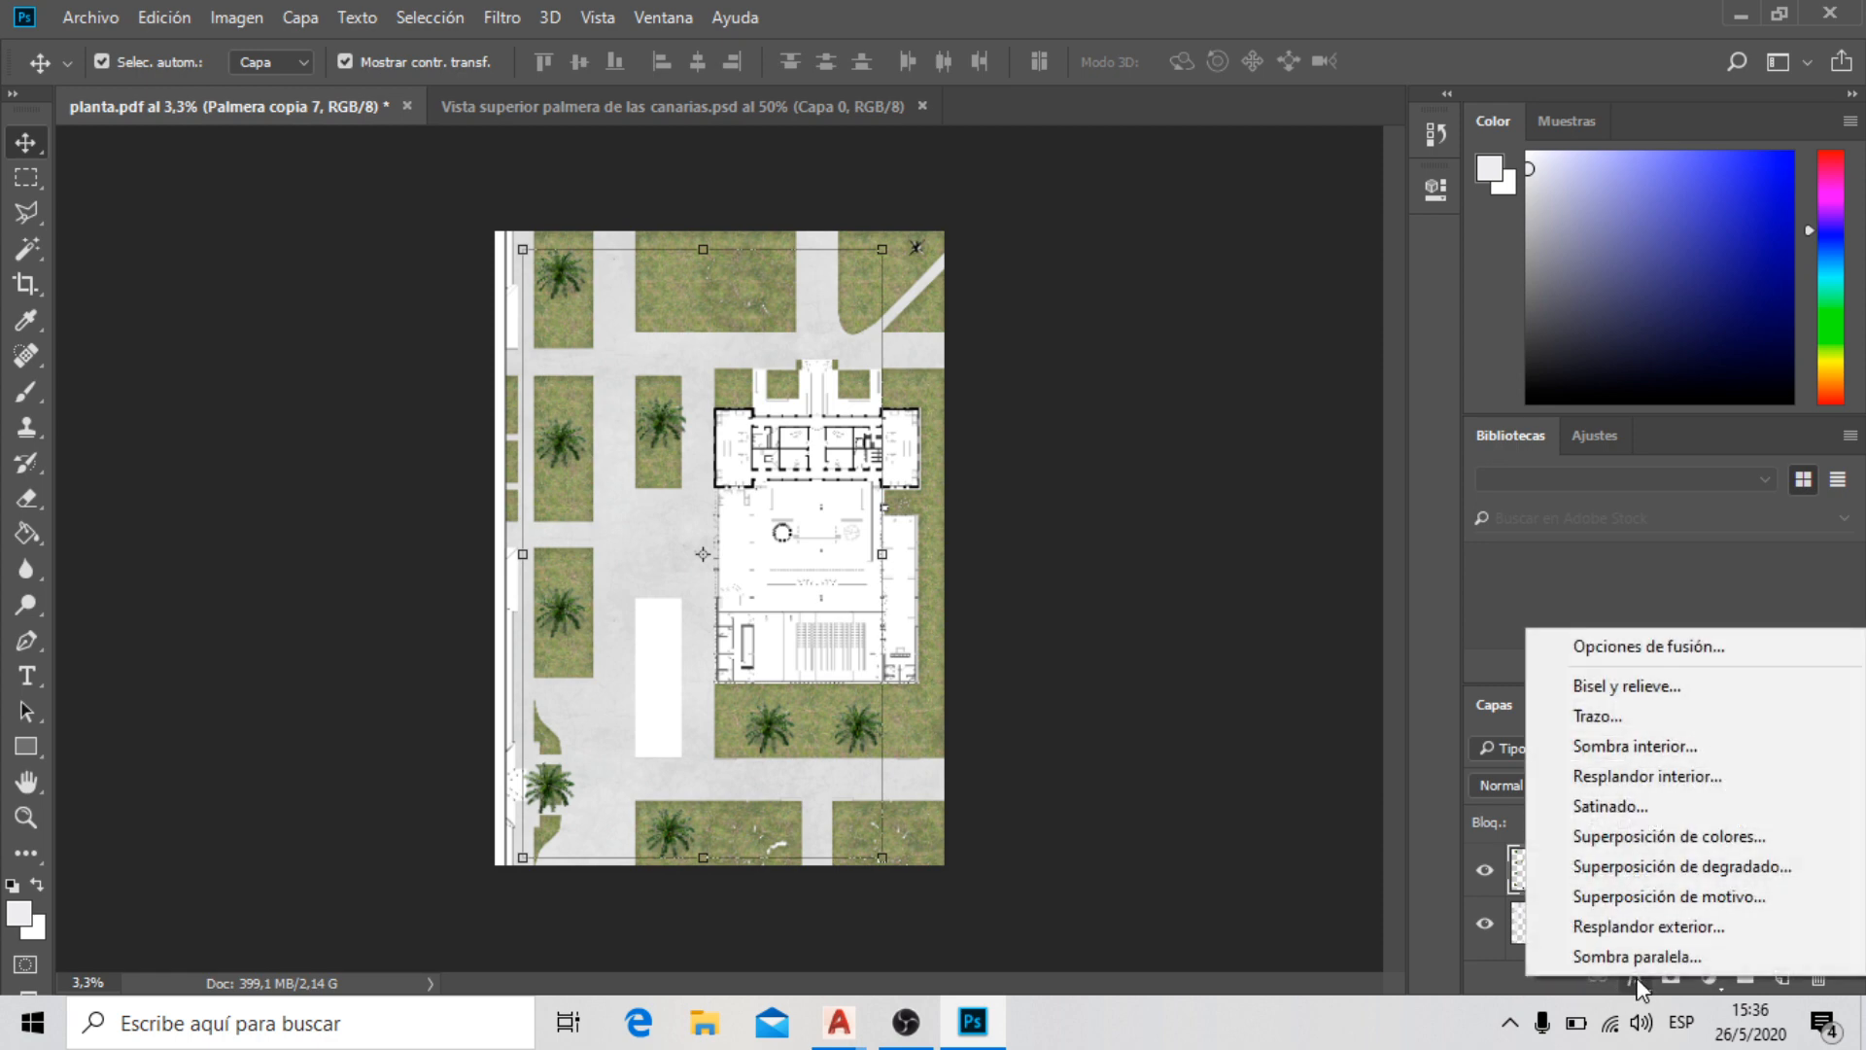
pyautogui.click(1693, 959)
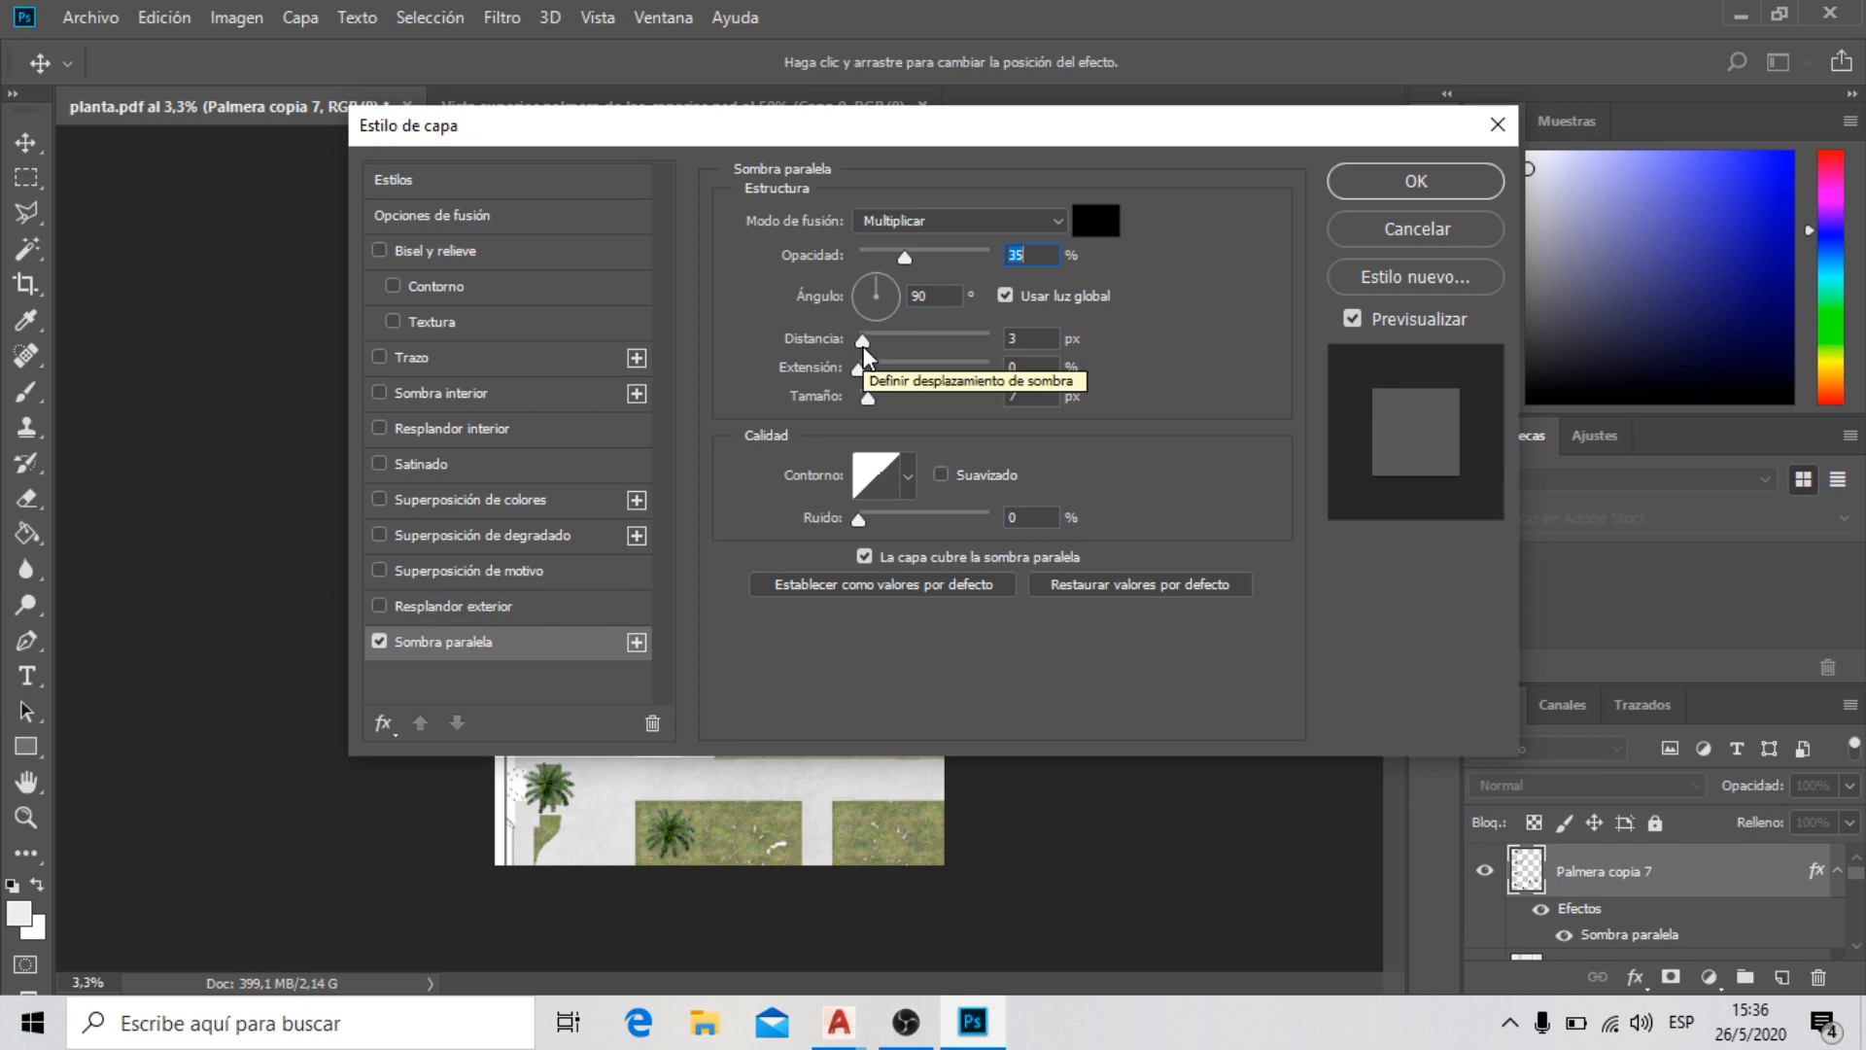
pyautogui.moveTo(864, 342)
pyautogui.mouseDown()
pyautogui.moveTo(960, 332)
pyautogui.moveTo(871, 342)
pyautogui.mouseUp()
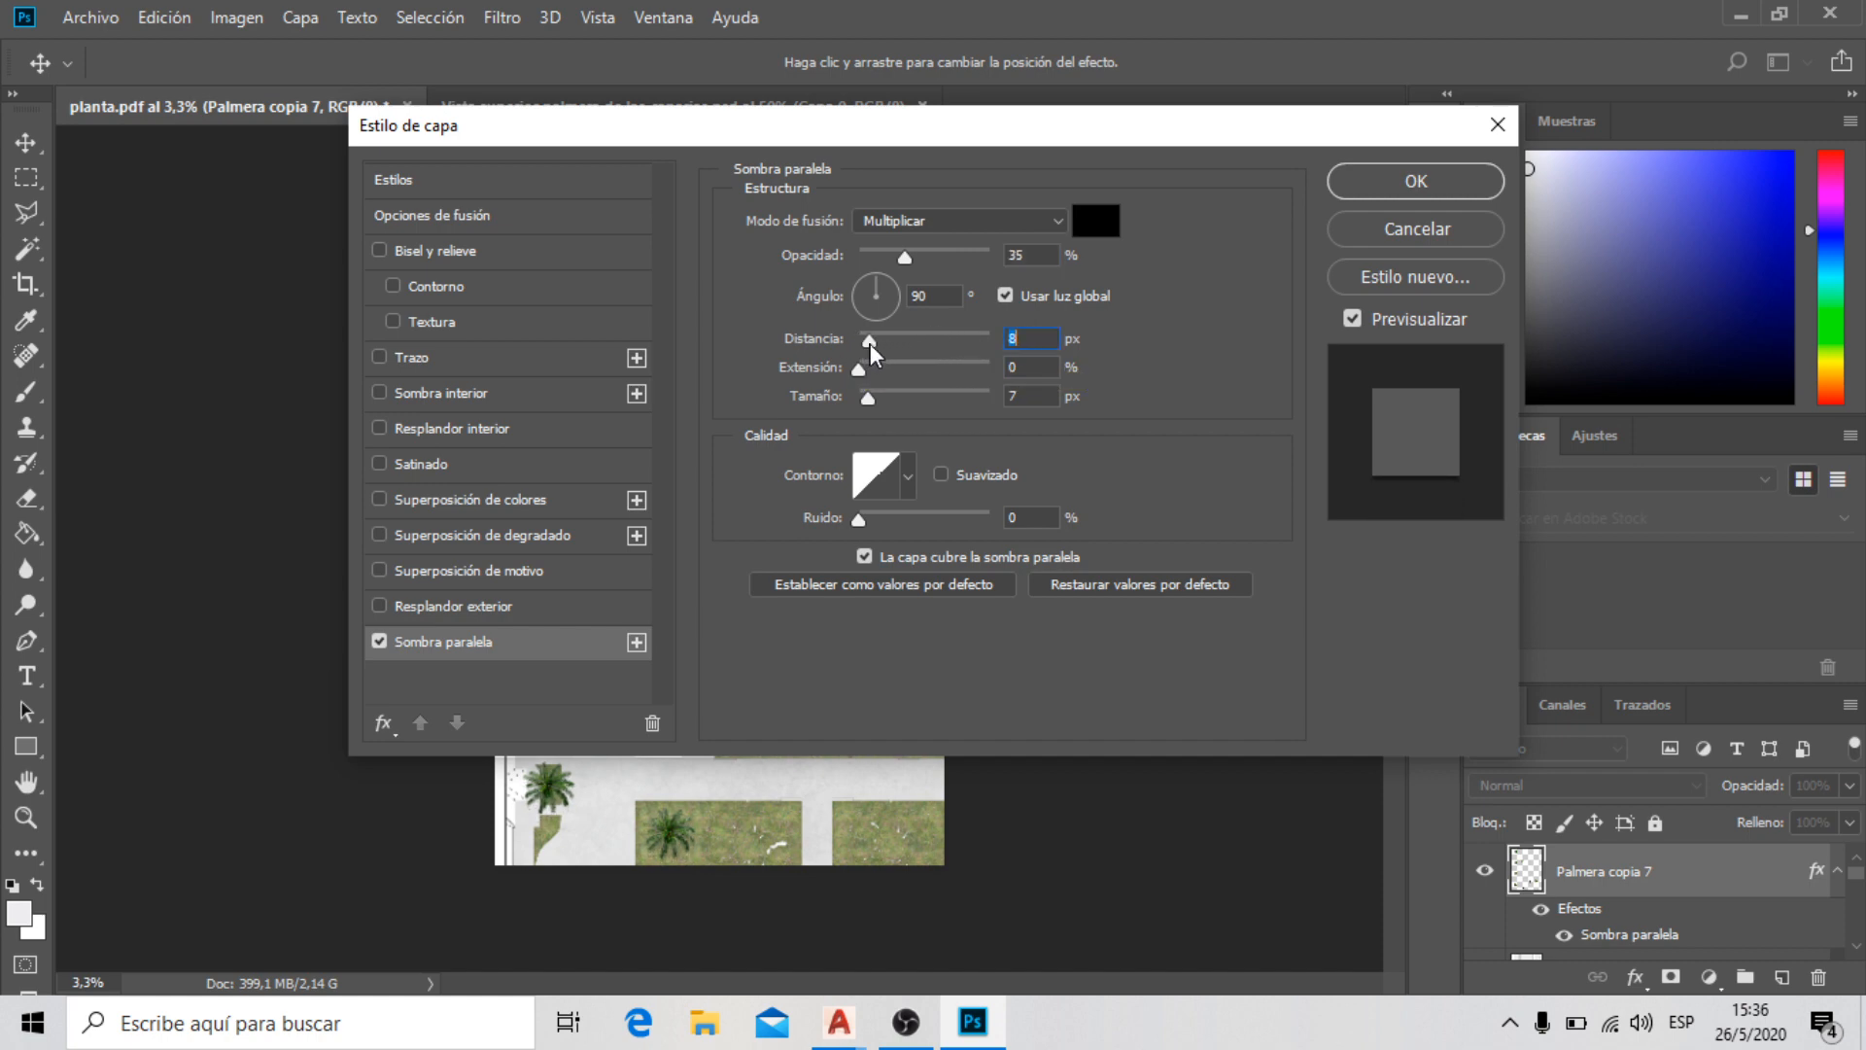
pyautogui.doubleClick(922, 295)
pyautogui.write('45')
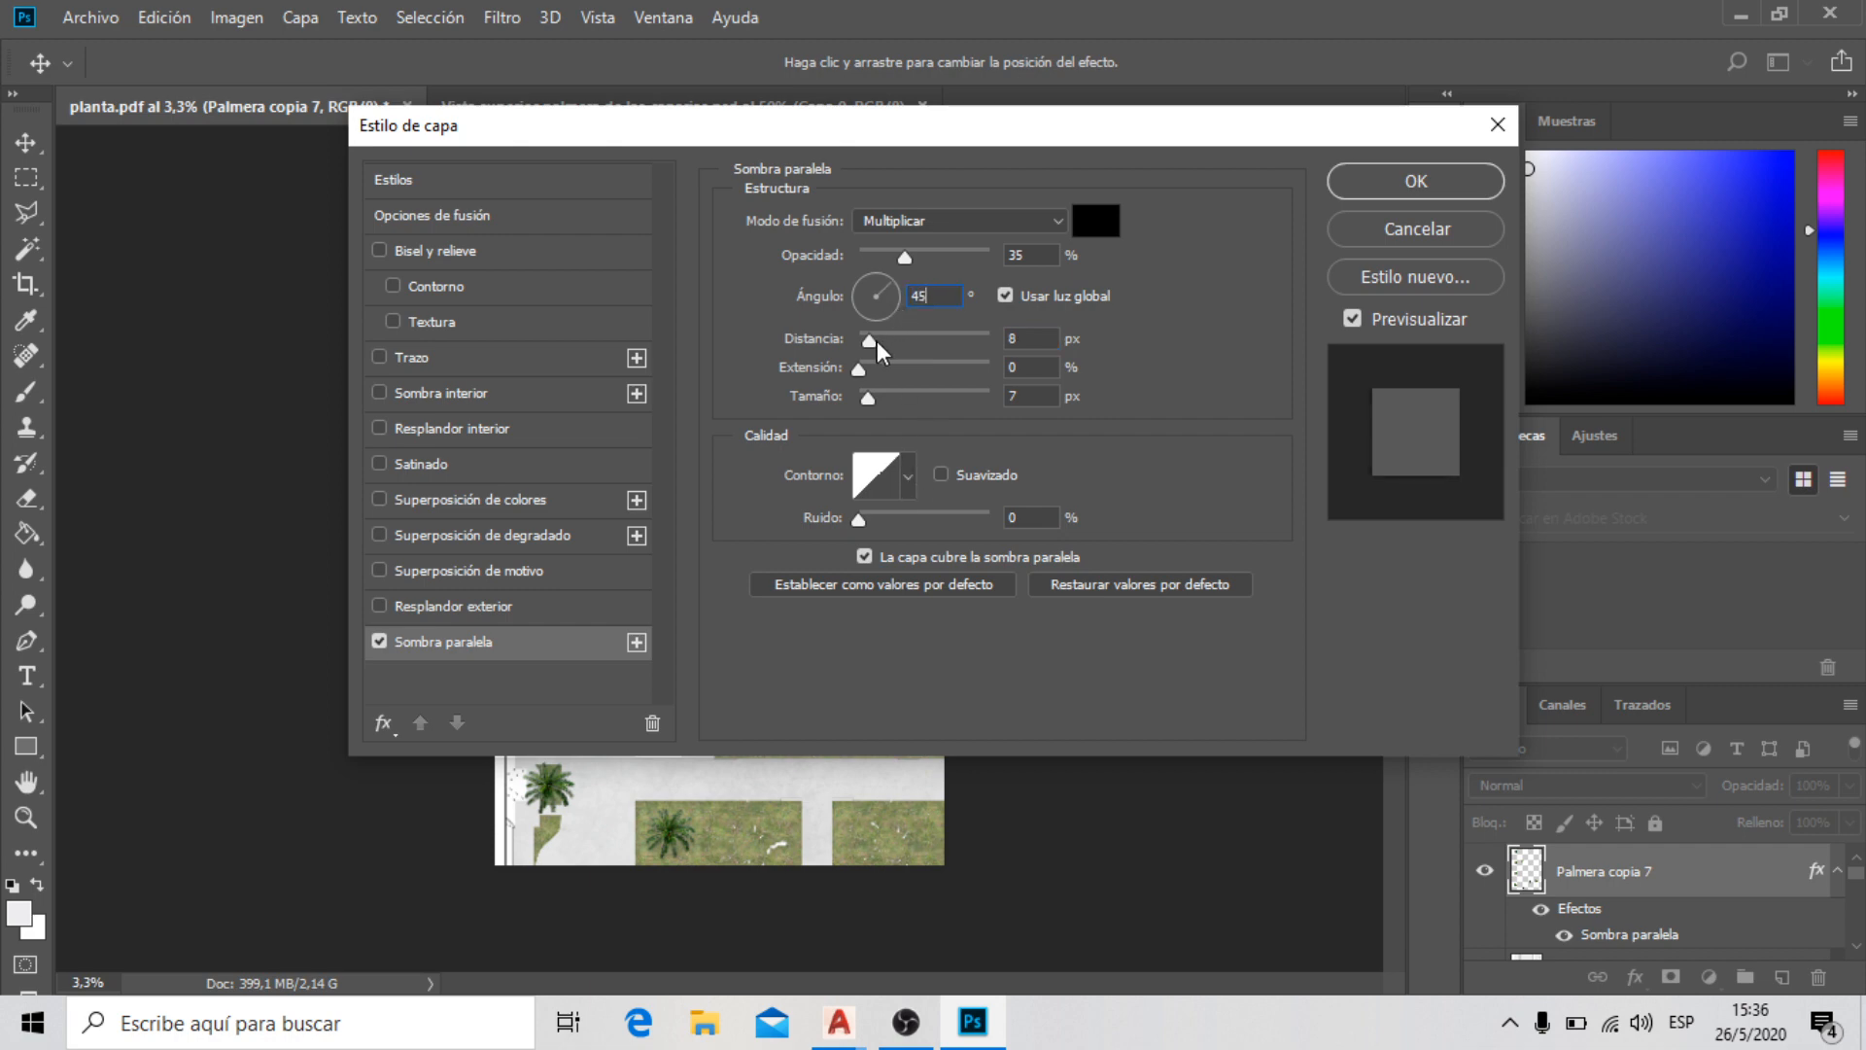
pyautogui.moveTo(877, 340); pyautogui.dragTo(898, 351)
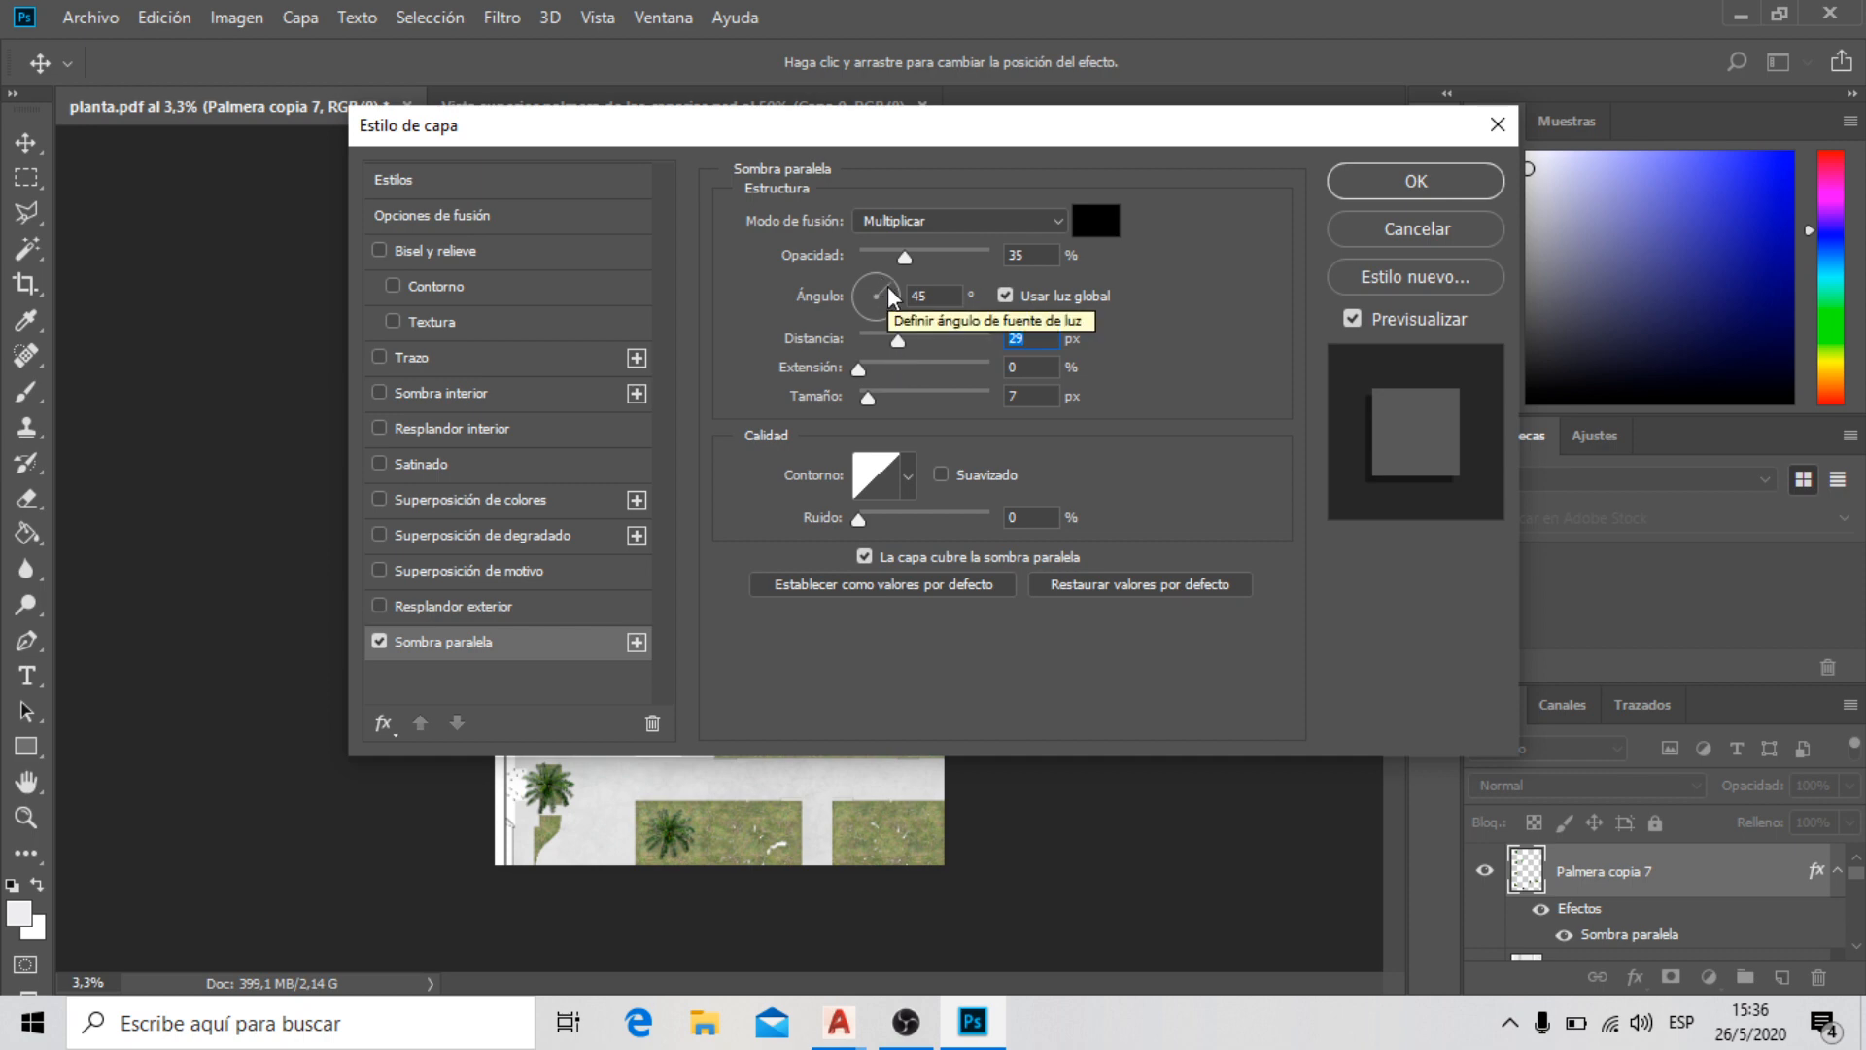
# Set the palm shadow's angle to -135°, its distance to 36 px, its spread to 10 % and its size to 40 px
pyautogui.click(887, 283)
pyautogui.click(847, 312)
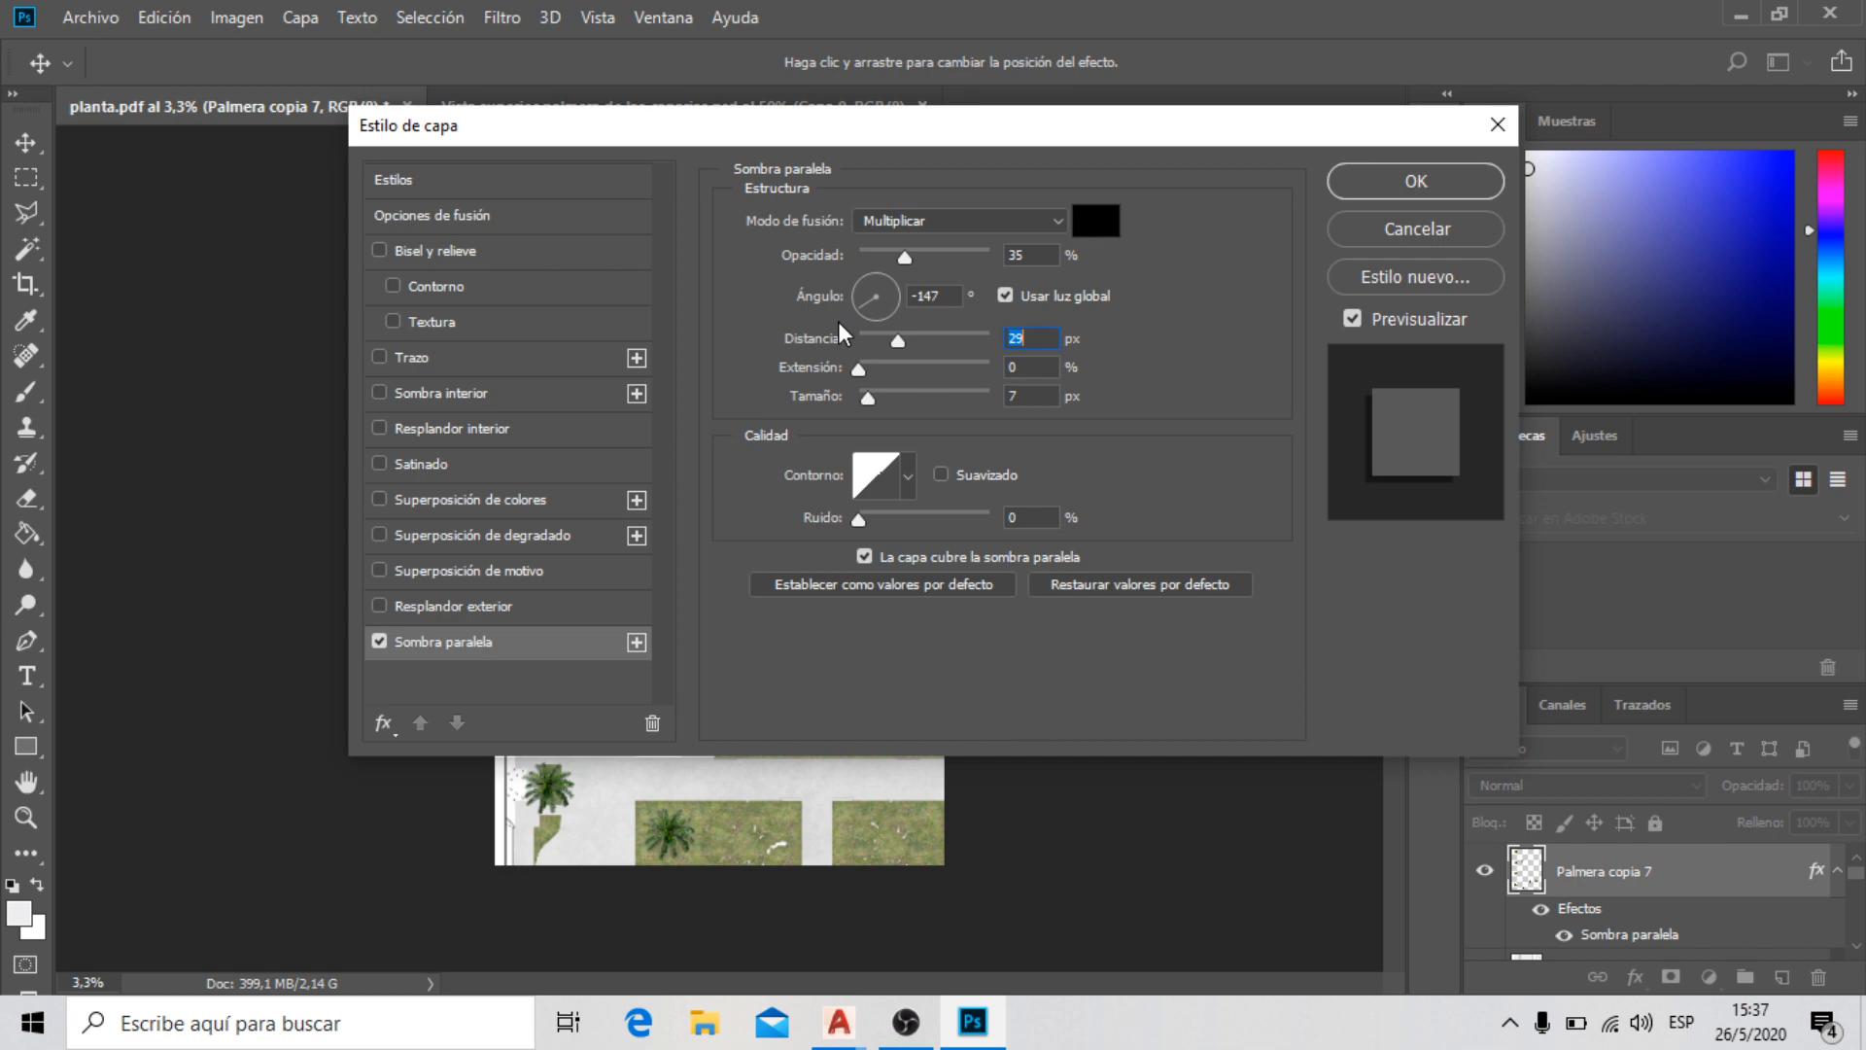
pyautogui.hotkey('shift', 'Tab')
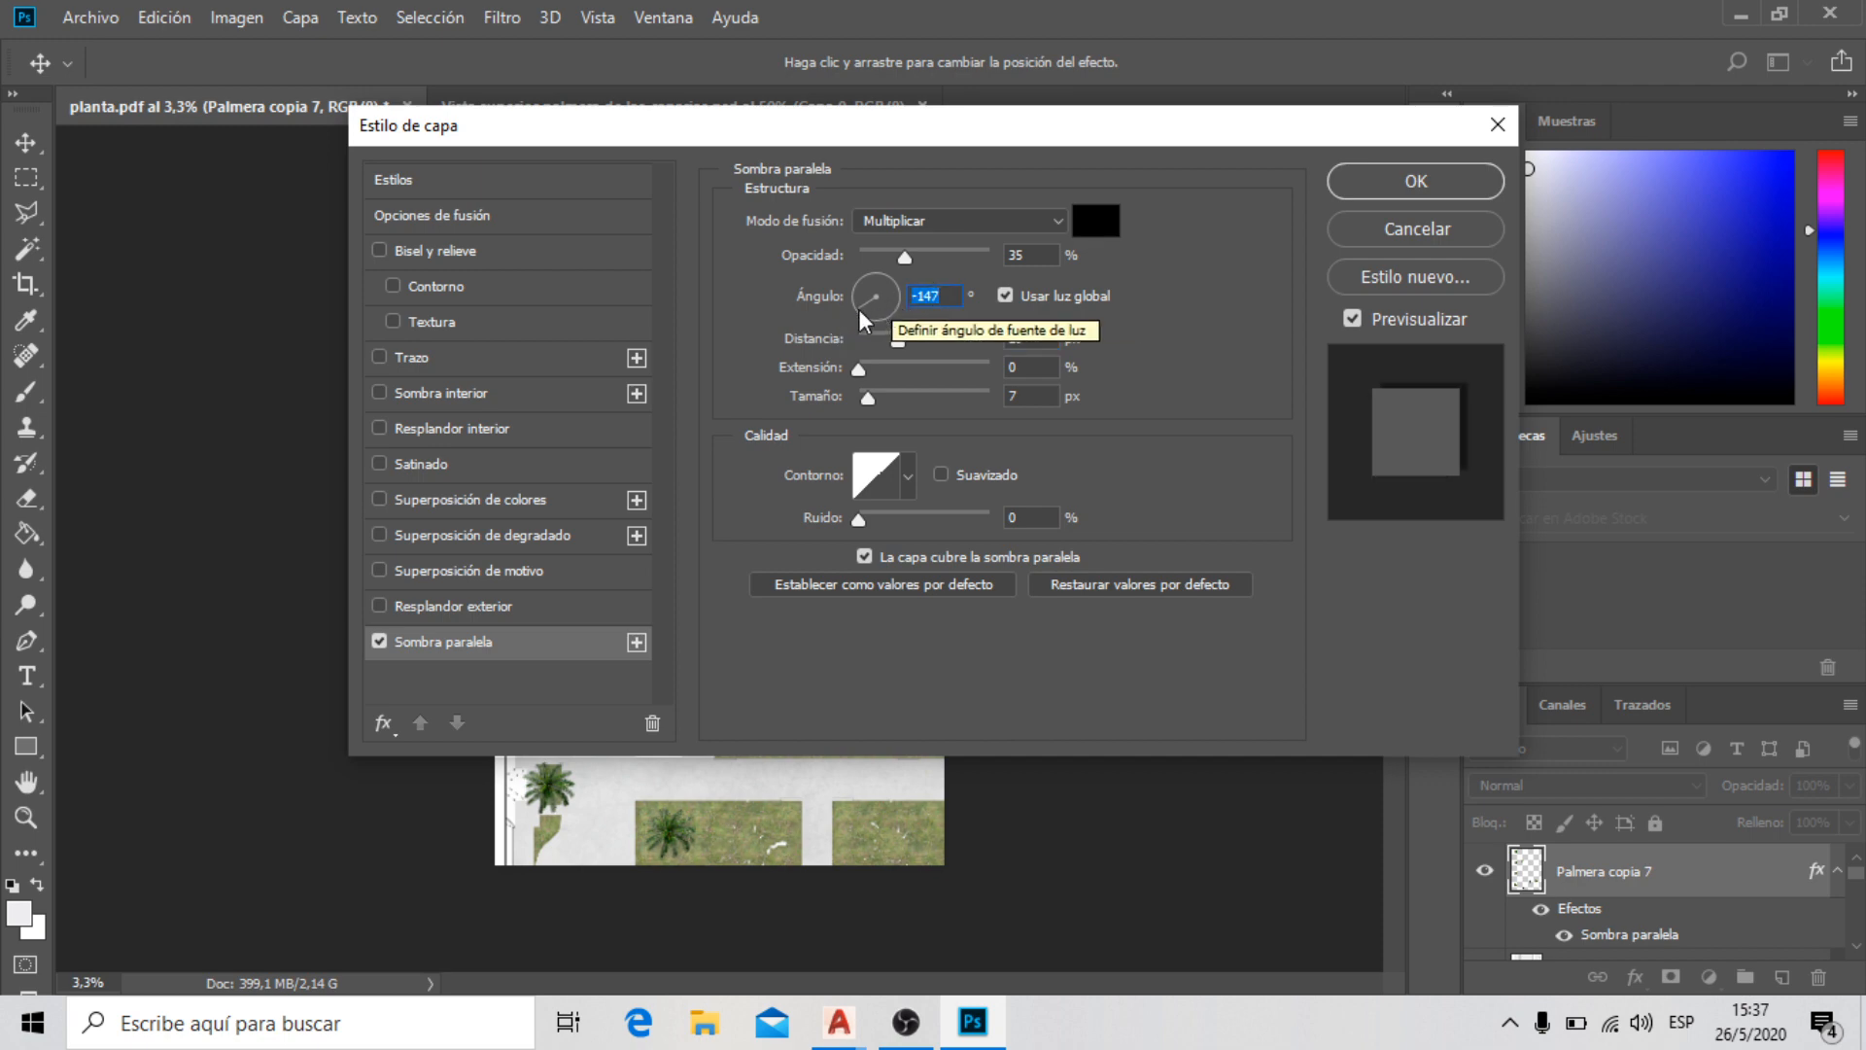
pyautogui.click(944, 293)
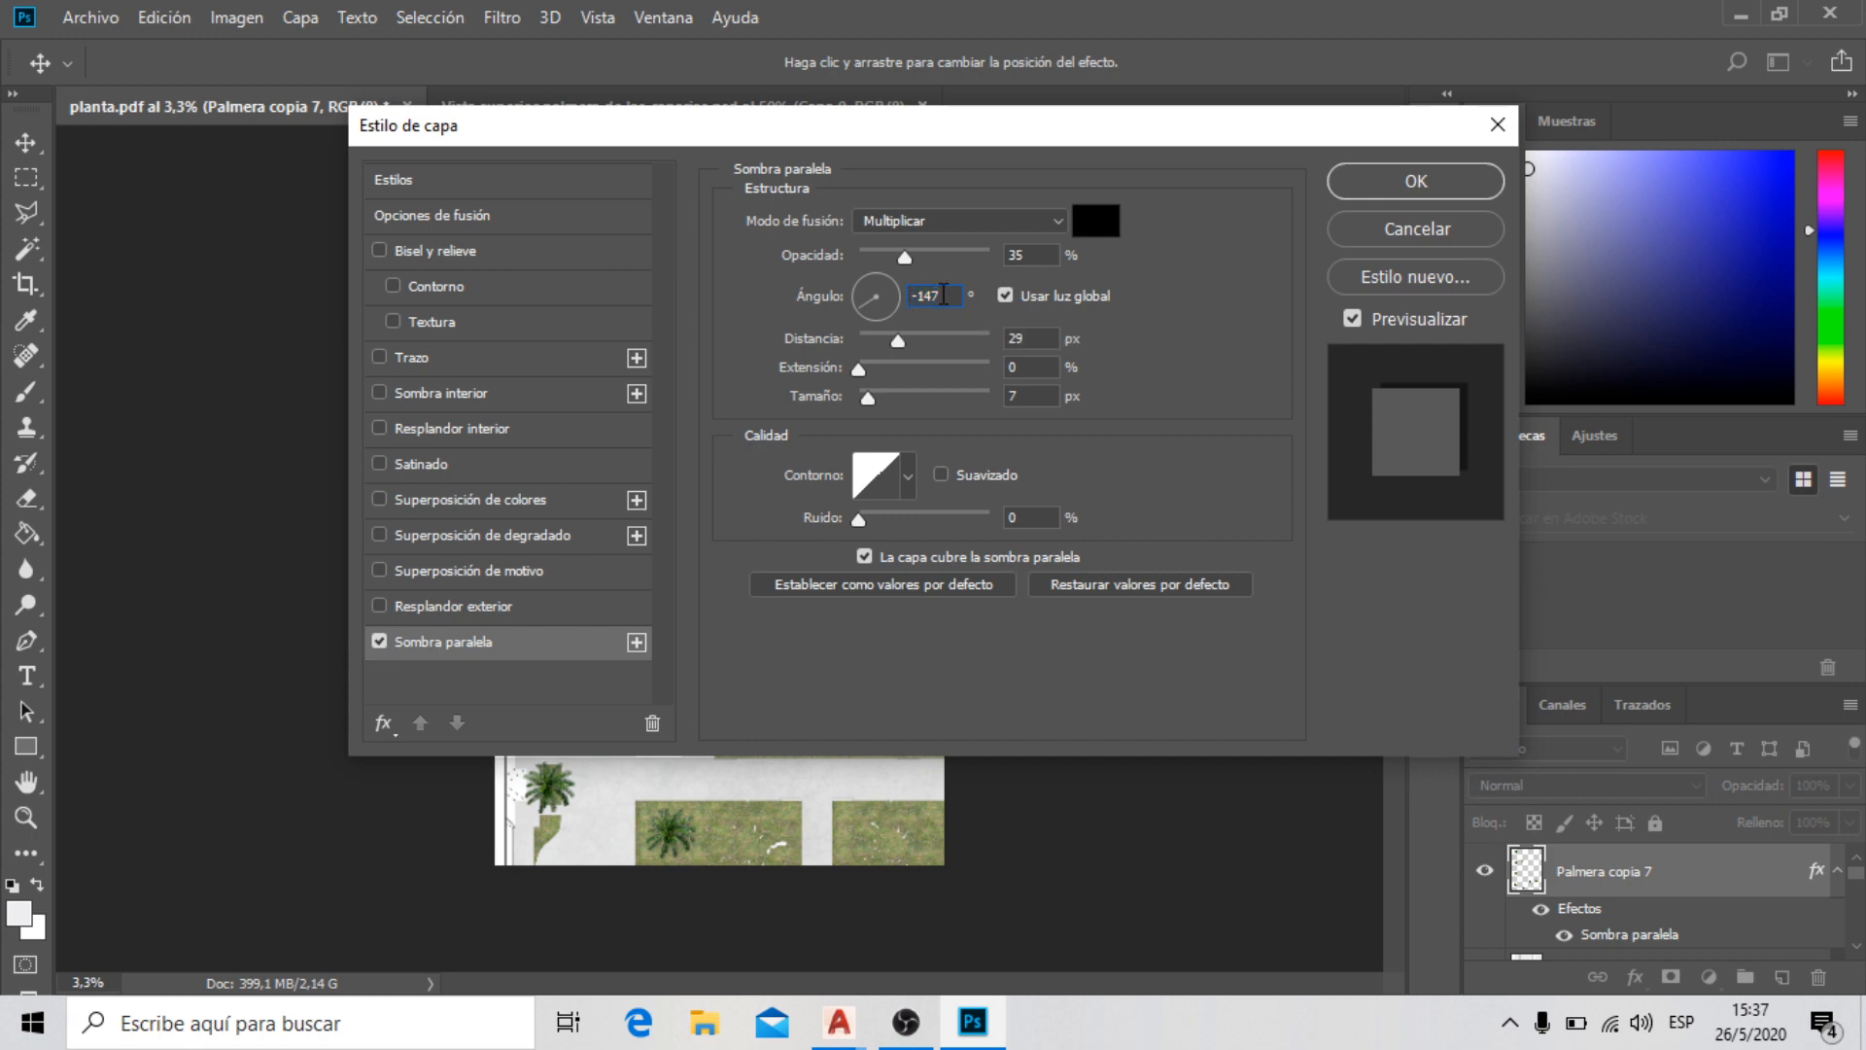
pyautogui.moveTo(944, 293)
pyautogui.mouseDown()
pyautogui.moveTo(927, 299)
pyautogui.moveTo(946, 298)
pyautogui.mouseUp()
pyautogui.write('35')
pyautogui.press('BackSpace')
pyautogui.moveTo(896, 340); pyautogui.dragTo(886, 405)
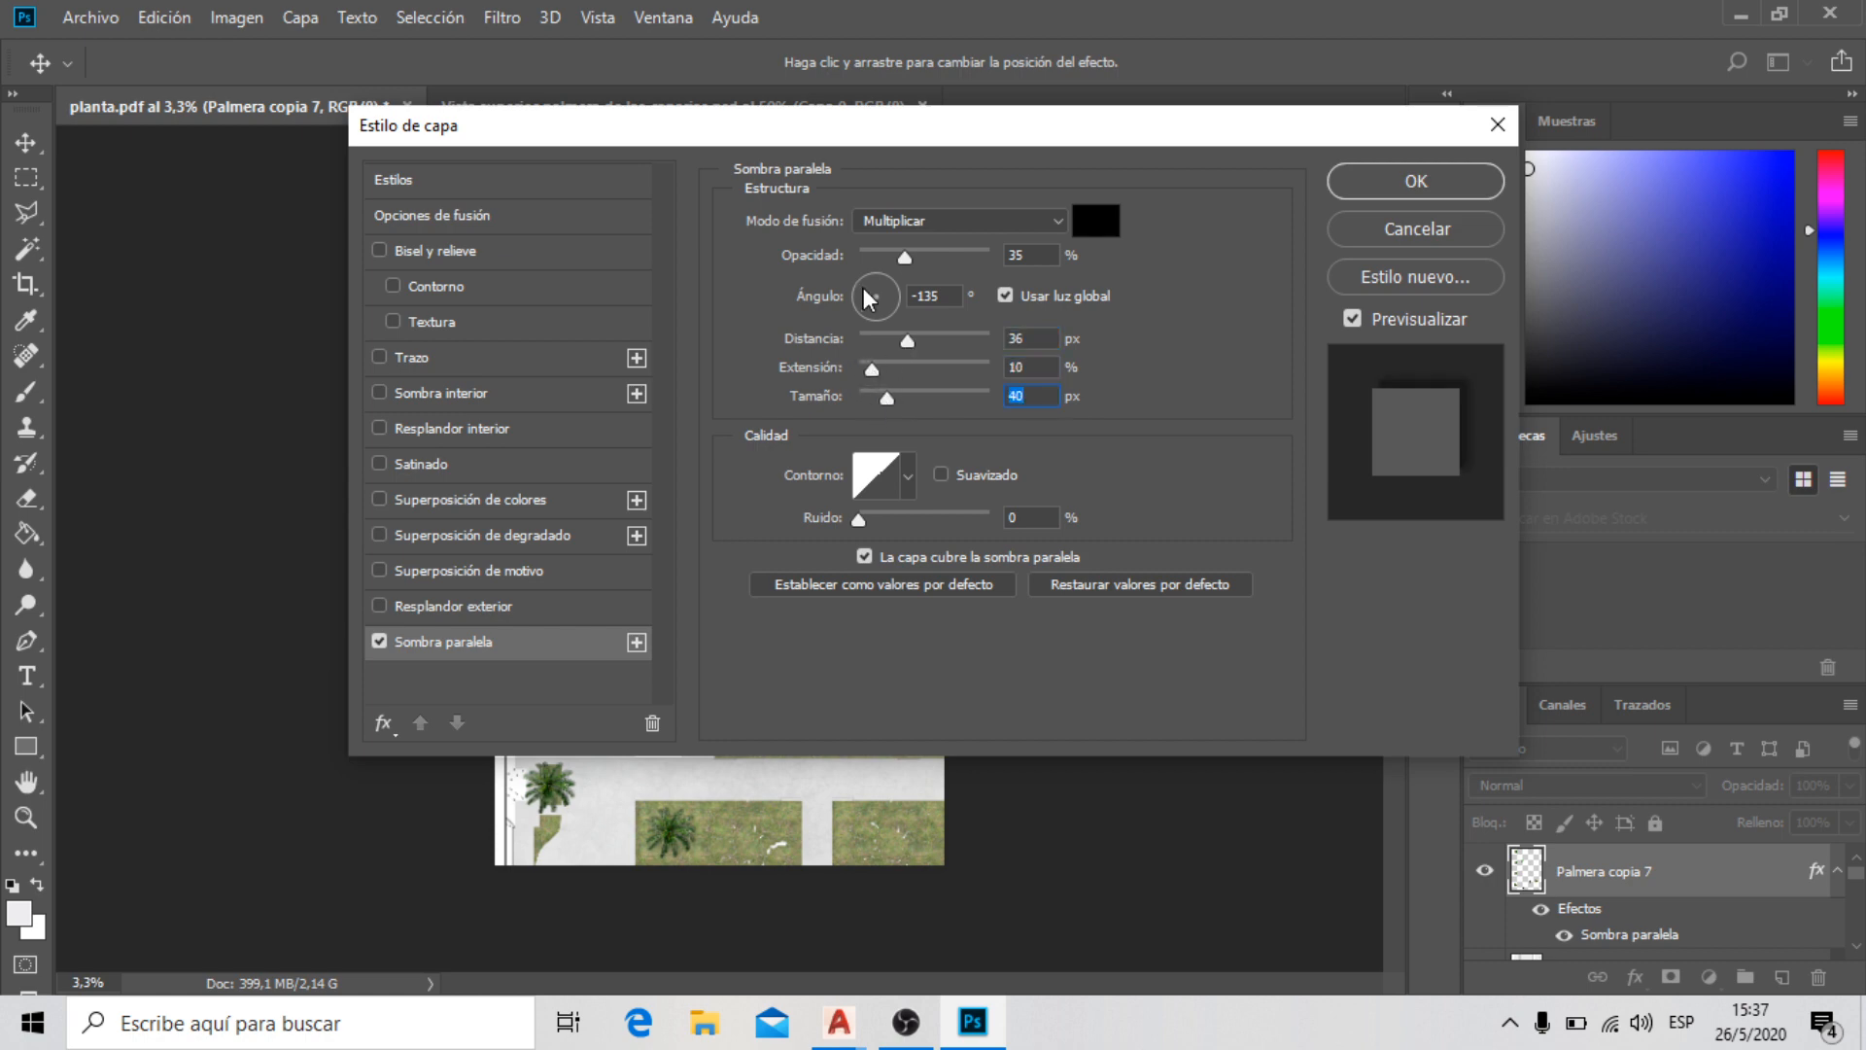
# Try opacities of 24 %, 100 % and 34 % for the palm layer's drop shadow
pyautogui.moveTo(902, 258); pyautogui.dragTo(889, 259)
pyautogui.moveTo(834, 132); pyautogui.dragTo(1500, 237)
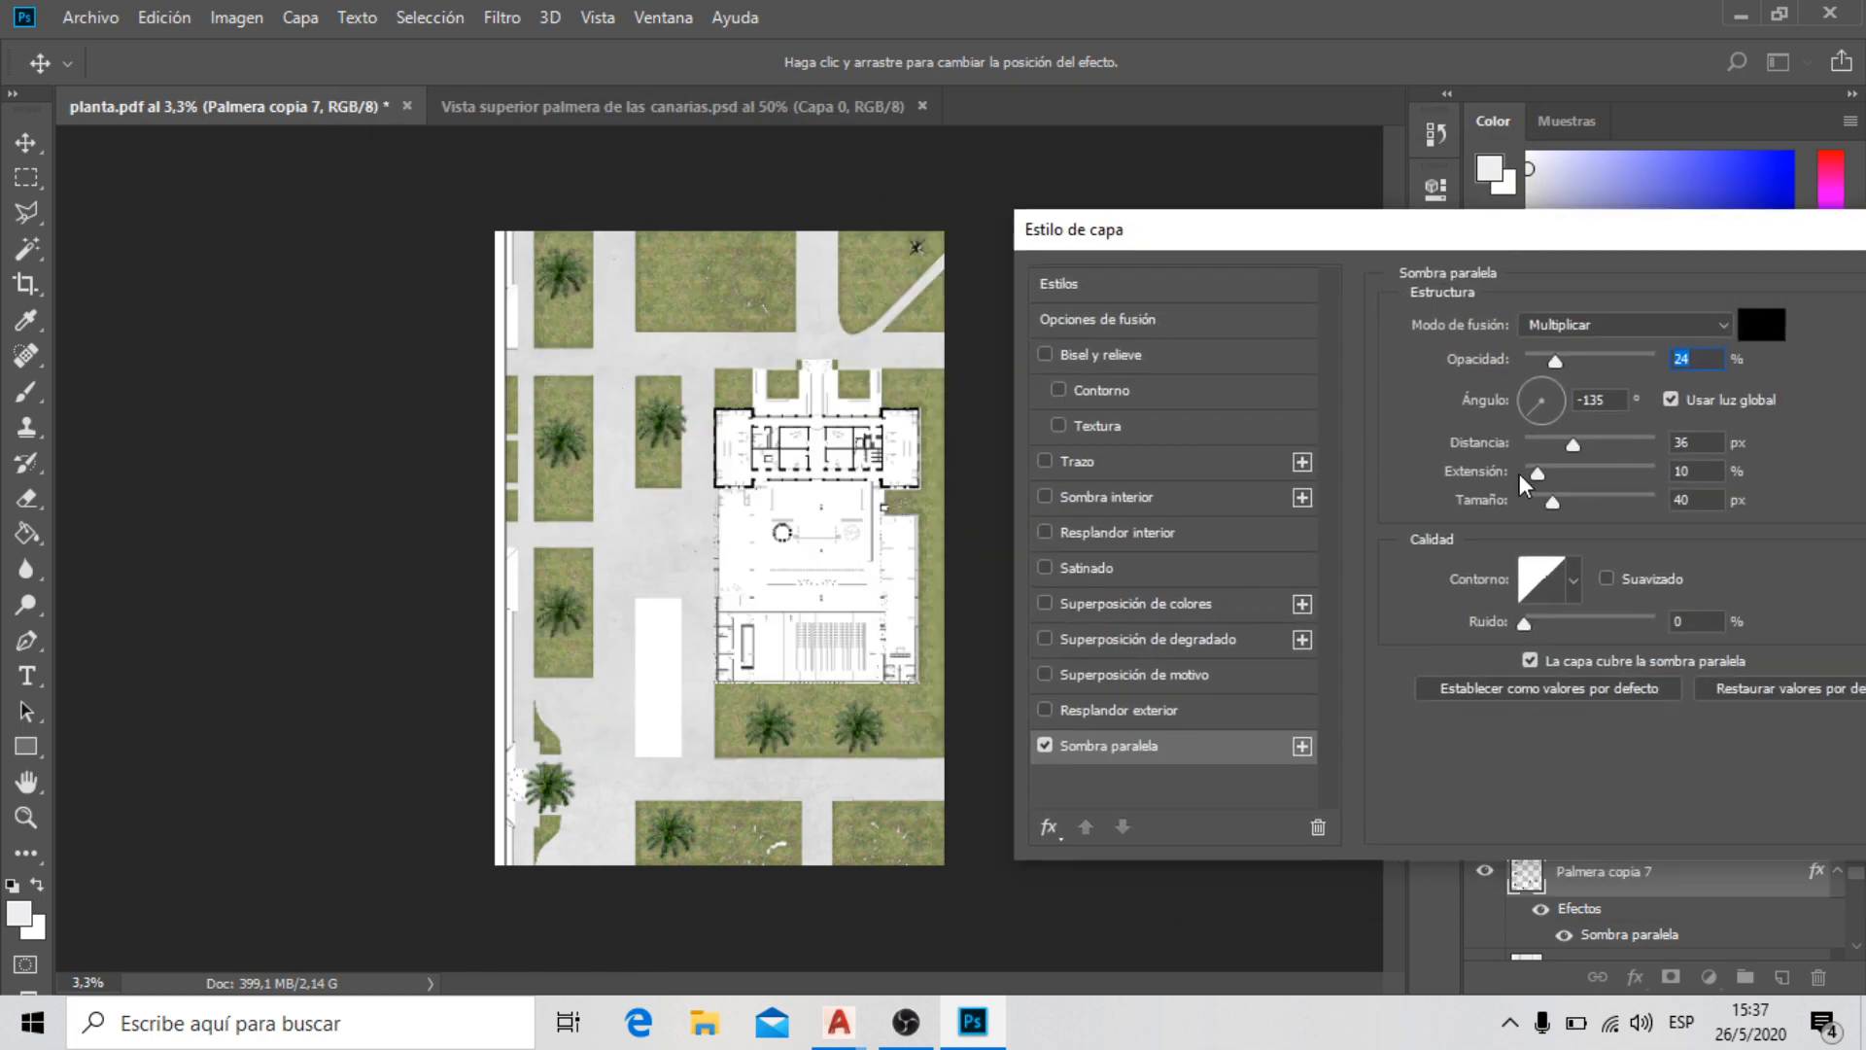
pyautogui.moveTo(1431, 251); pyautogui.dragTo(1101, 250)
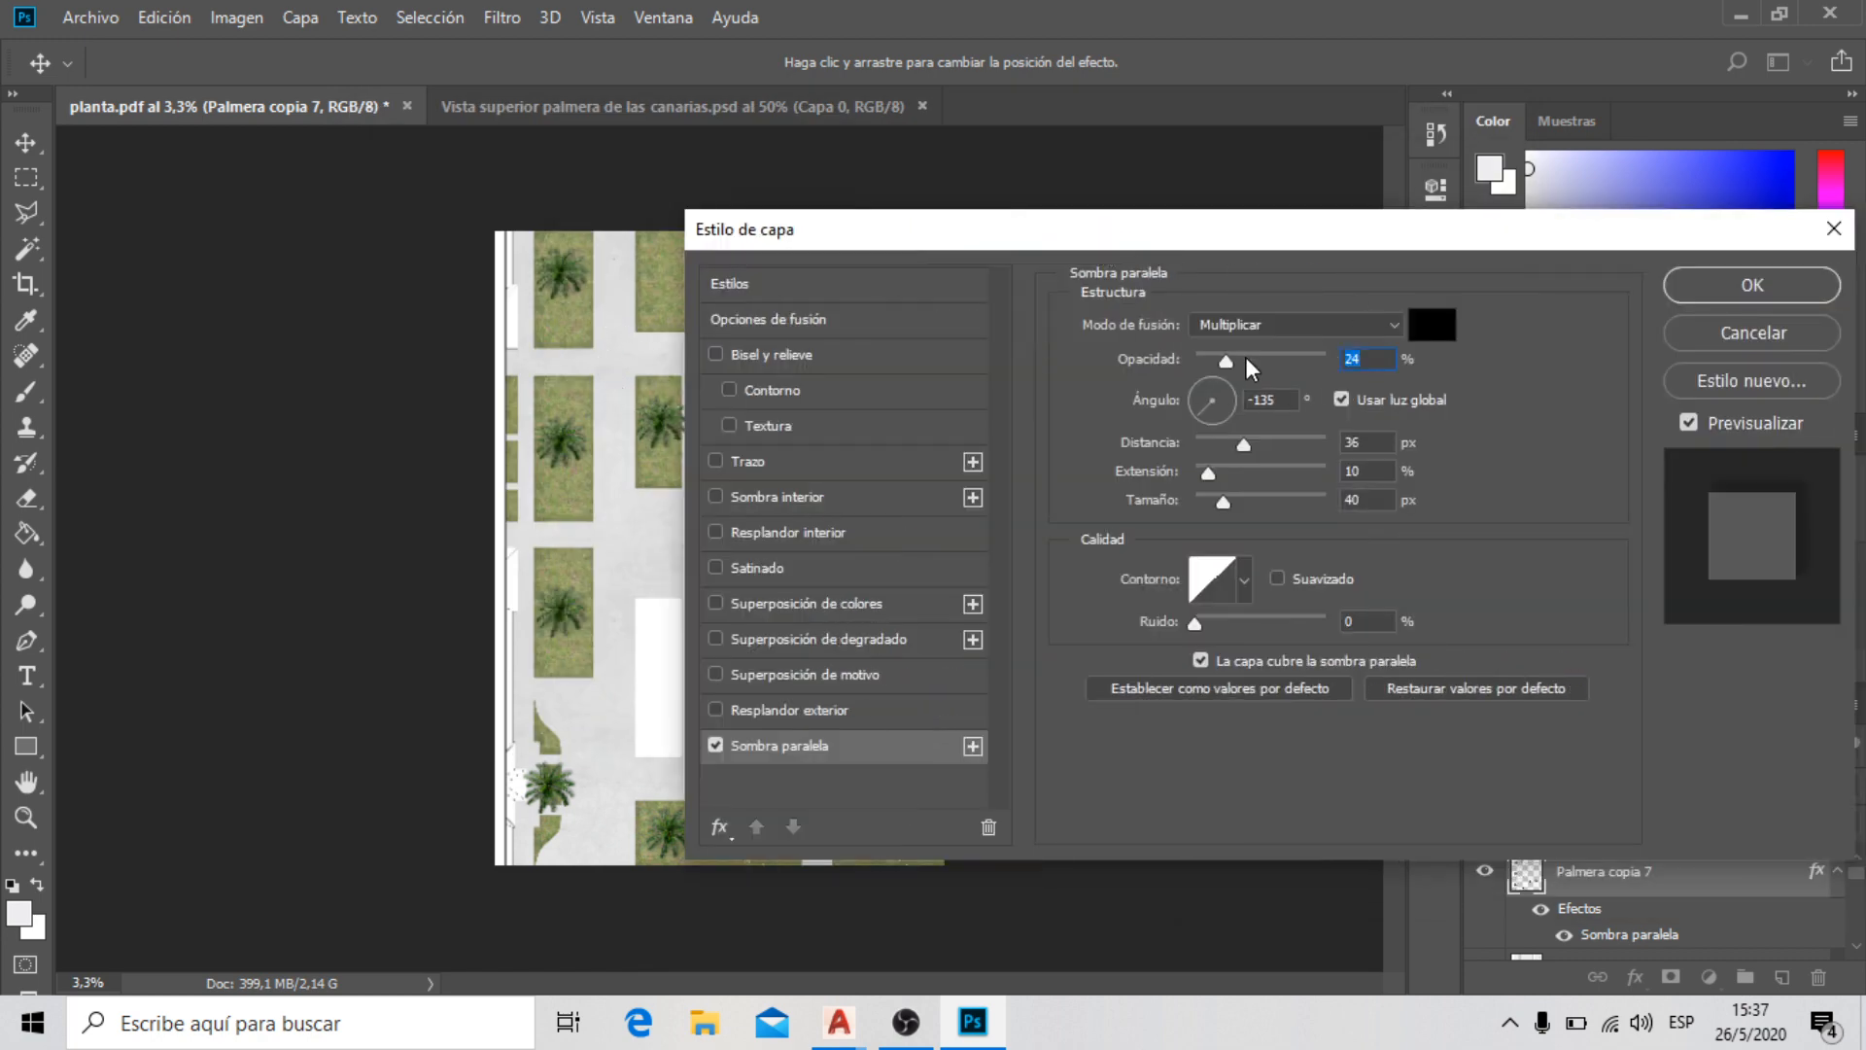
pyautogui.moveTo(1226, 364); pyautogui.dragTo(1439, 371)
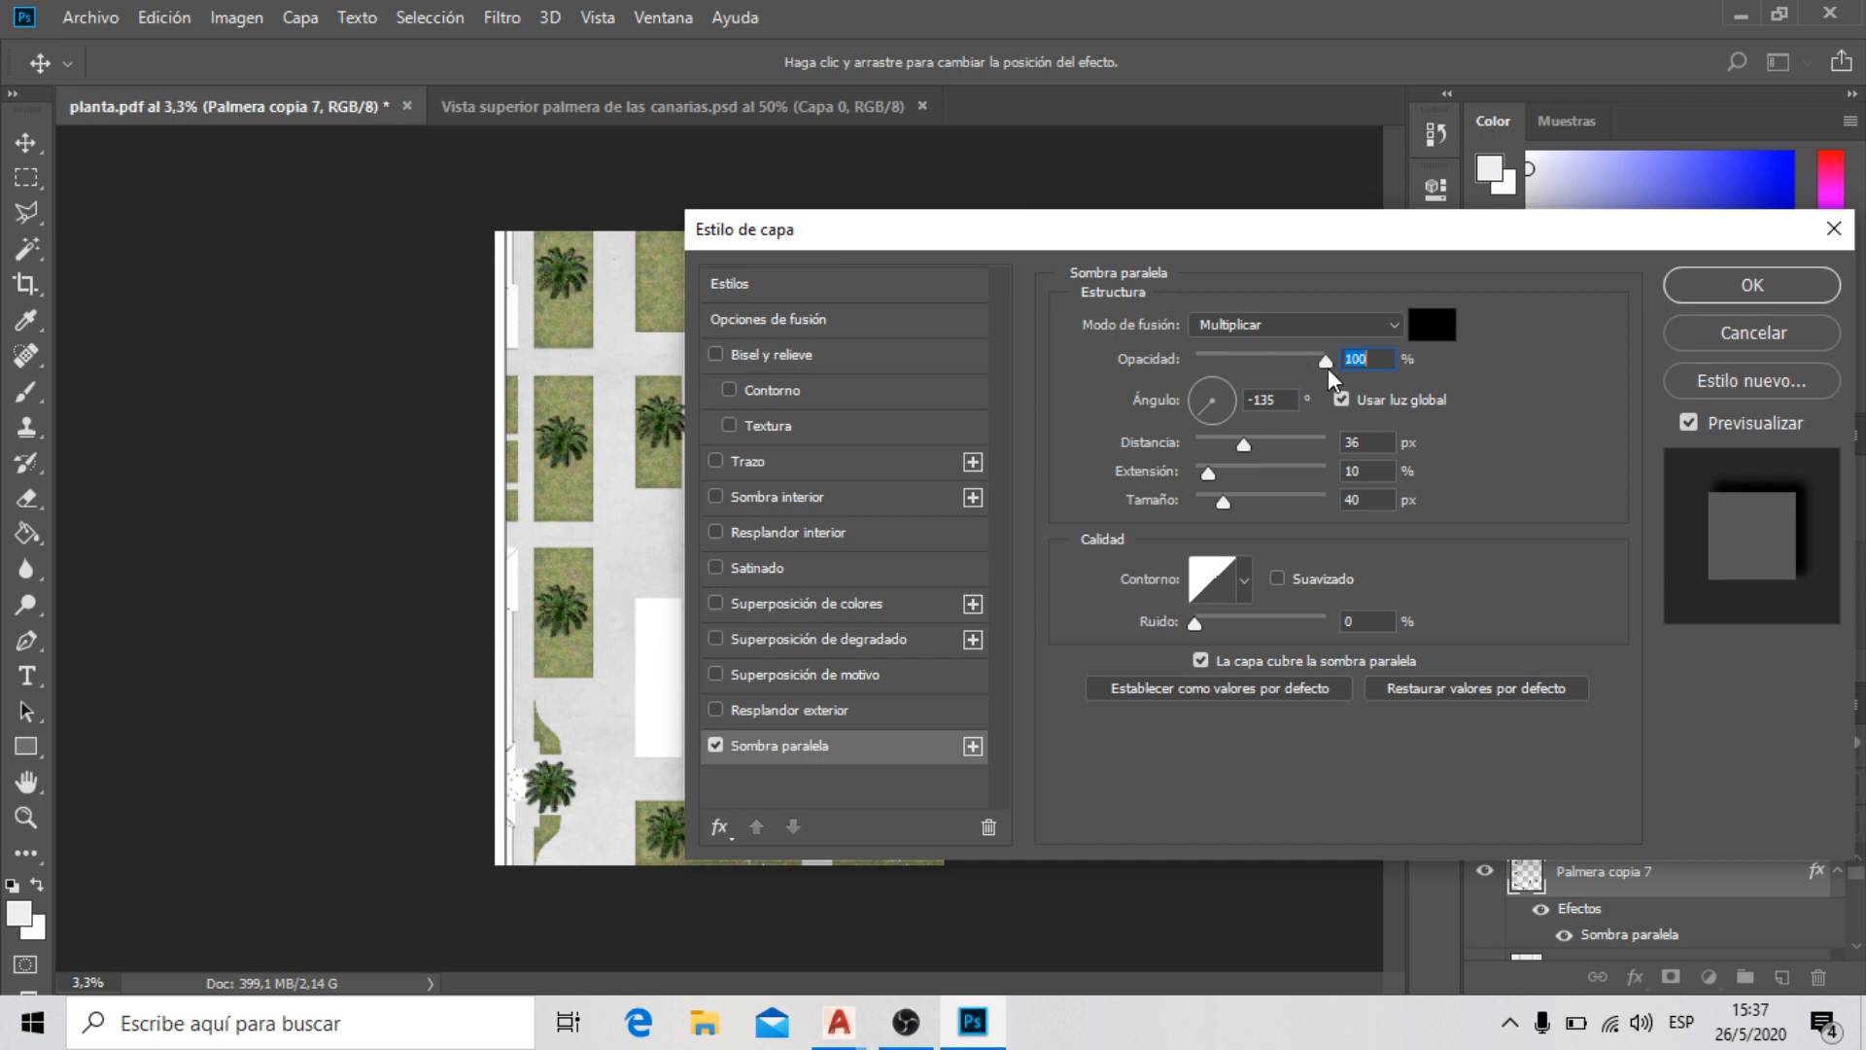
pyautogui.moveTo(1328, 375); pyautogui.dragTo(1242, 379)
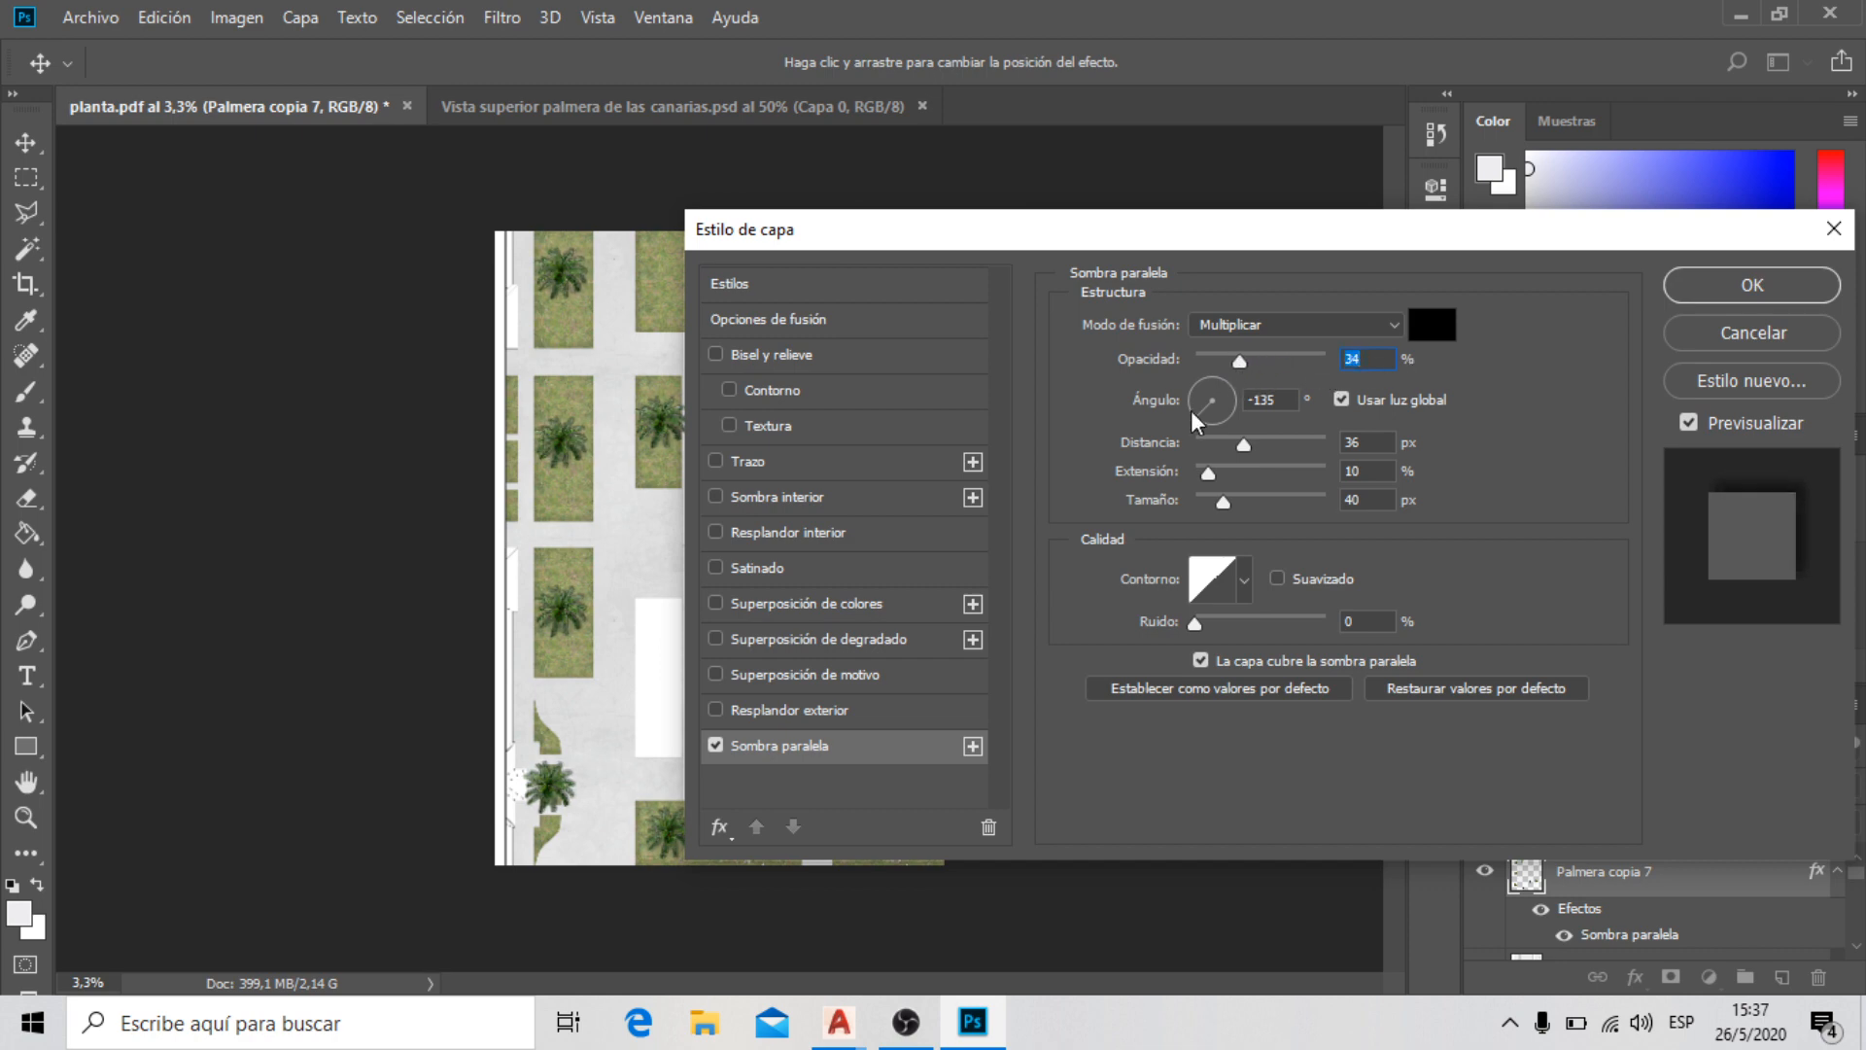
# Set the shadow's distance to 73 px, spread to 19 % and size to 1 px, raise its opacity above 34 %, and apply the style
pyautogui.moveTo(1243, 445); pyautogui.dragTo(1203, 507)
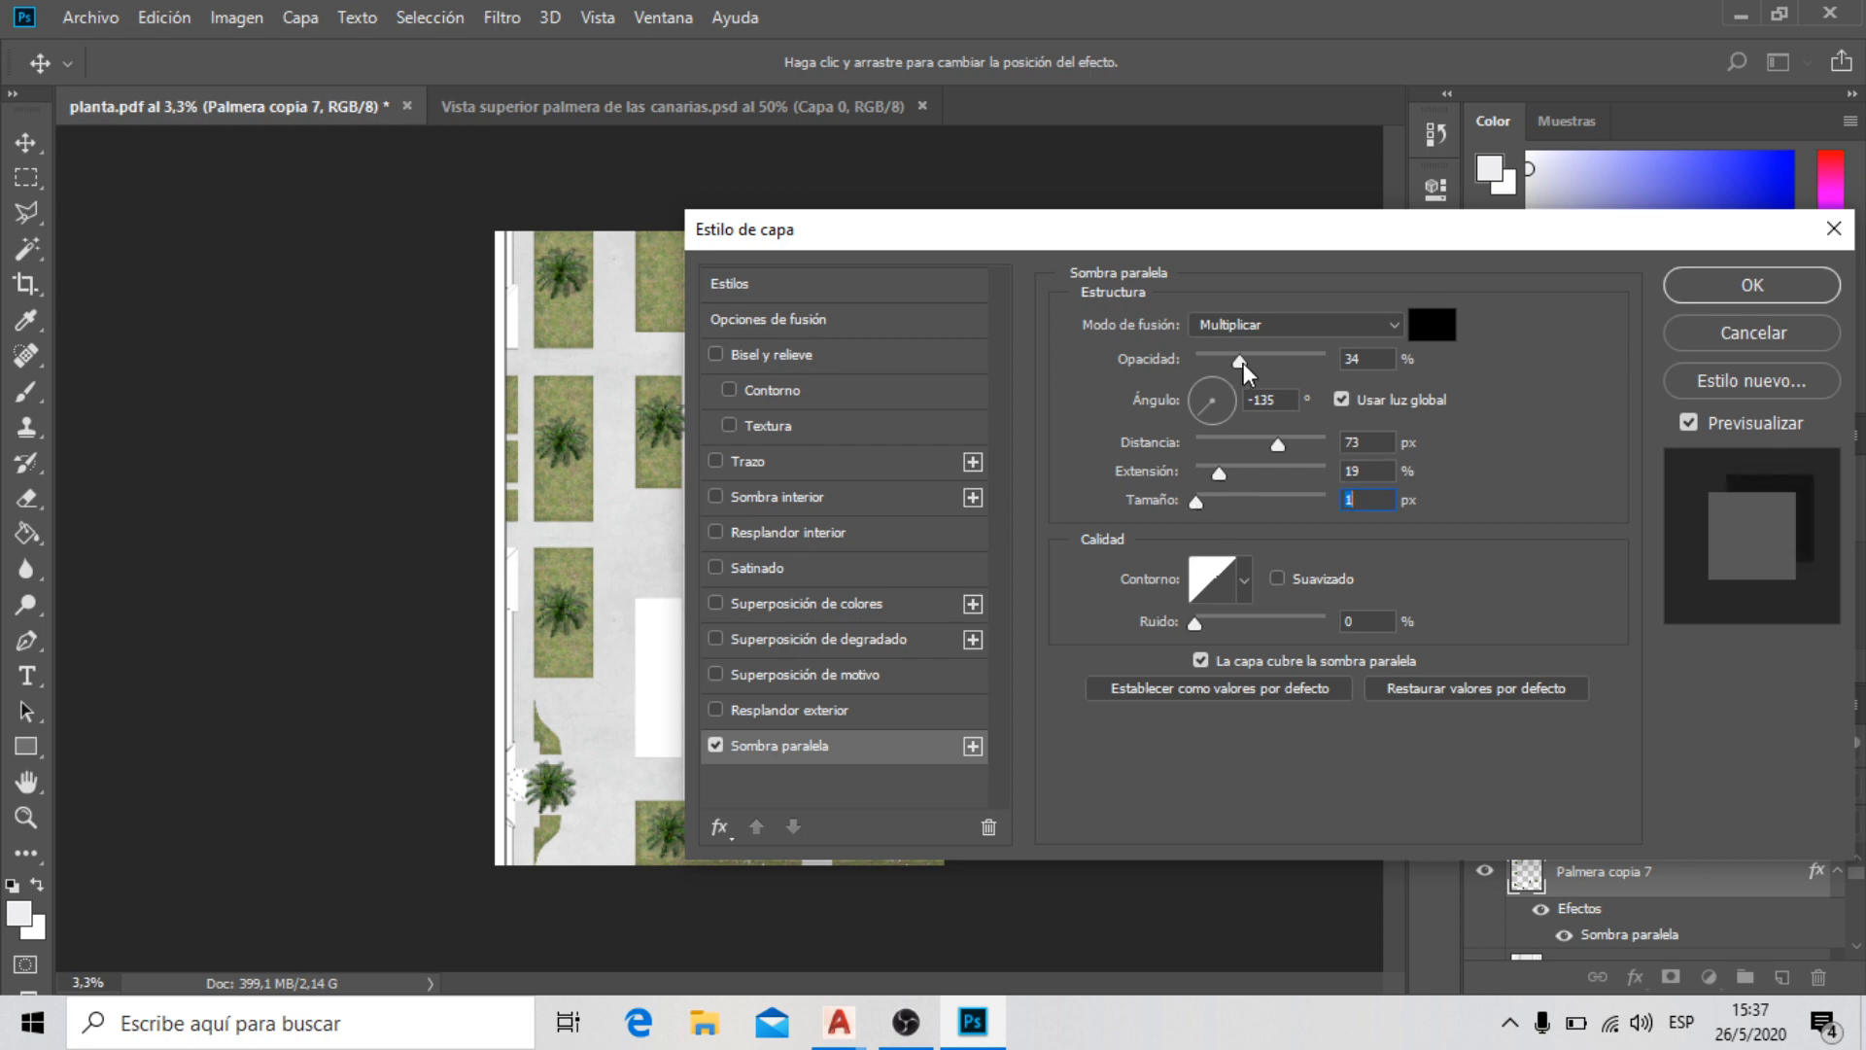
pyautogui.moveTo(1239, 363); pyautogui.dragTo(1268, 369)
pyautogui.click(1691, 292)
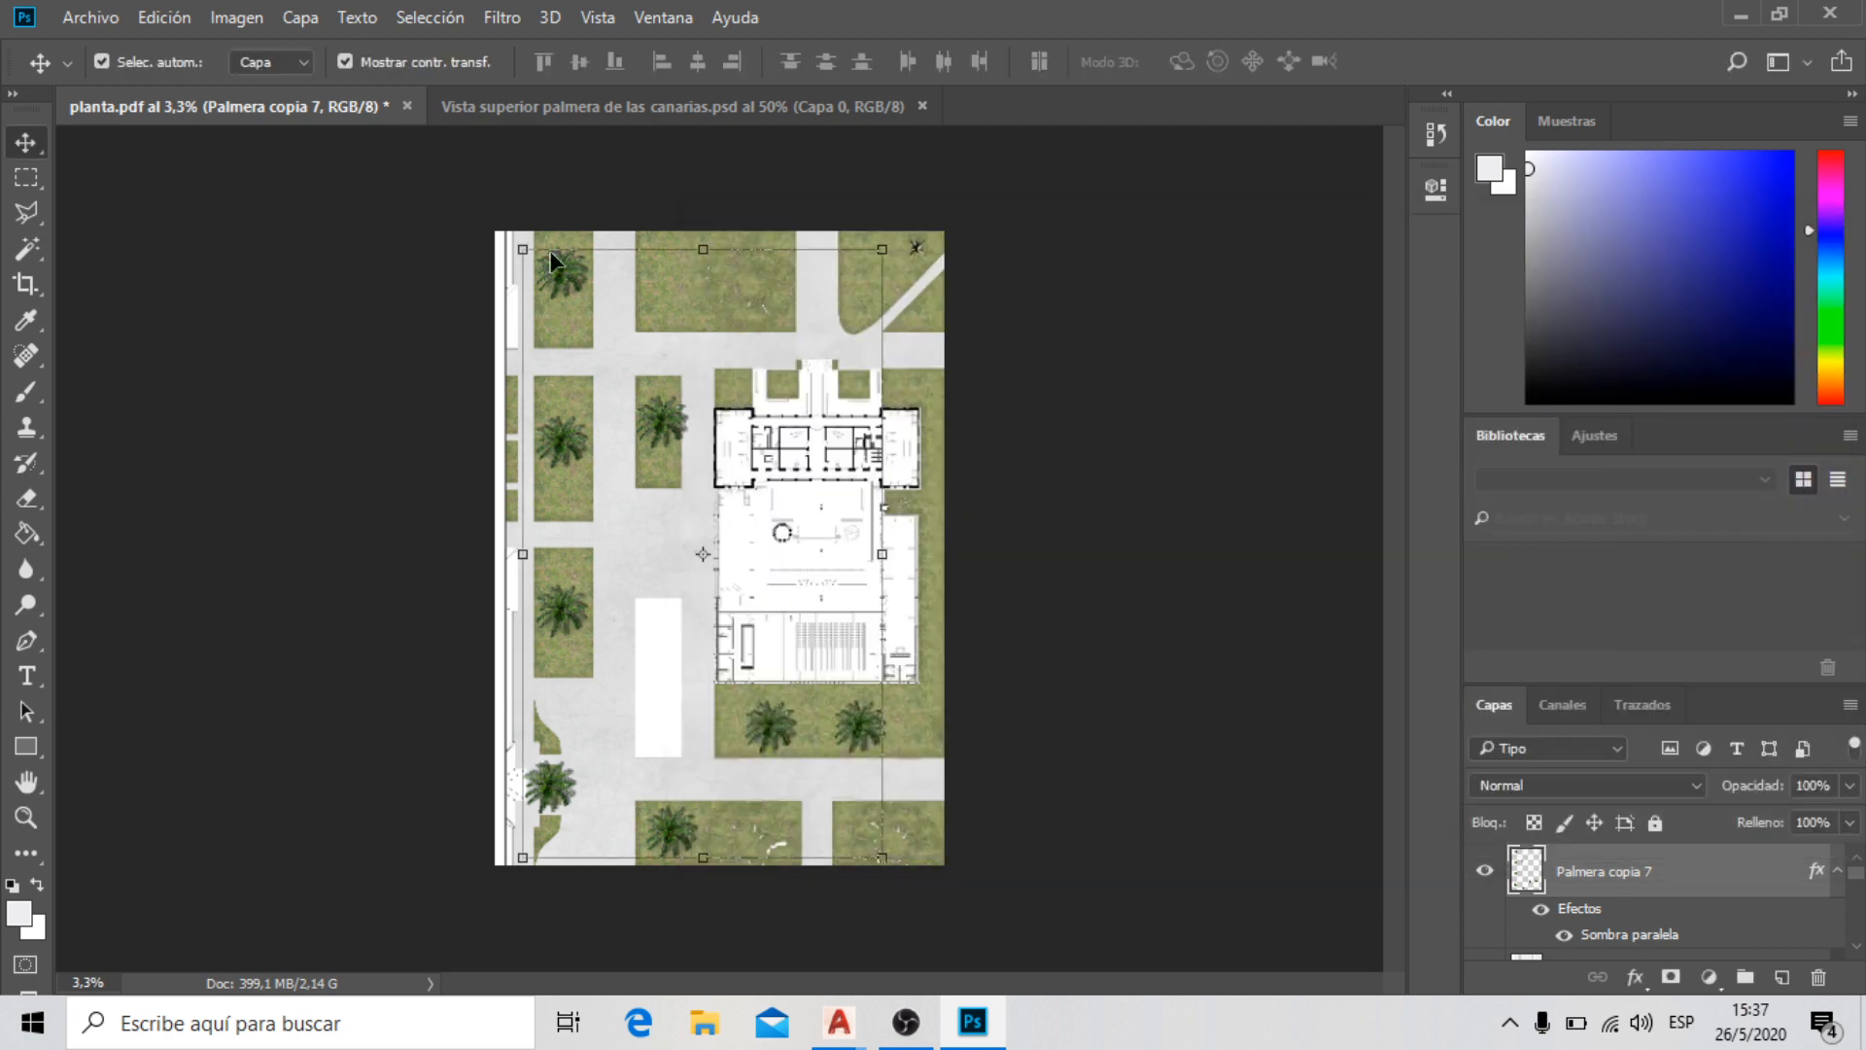
# Examine the palms' drop shadows up close and across the whole plan
pyautogui.scroll(5, 563, 257)
pyautogui.scroll(3, 653, 452)
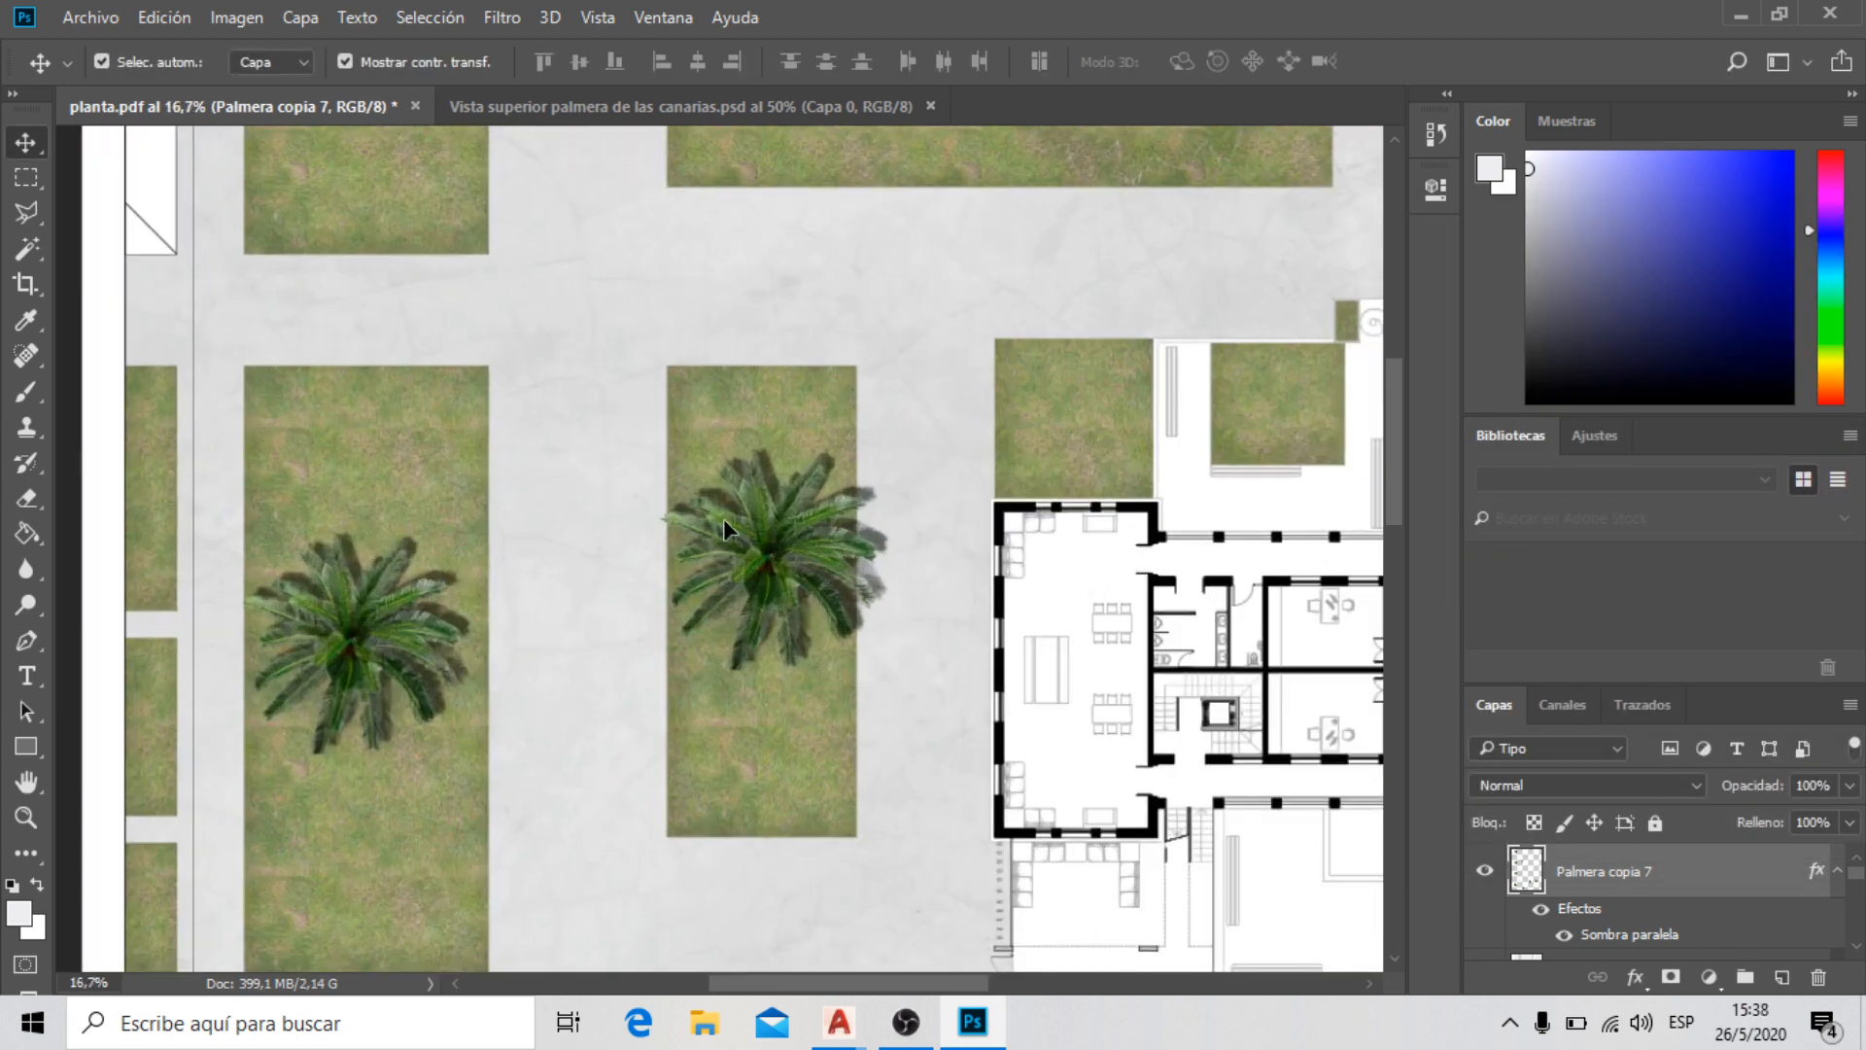
pyautogui.scroll(4, 723, 510)
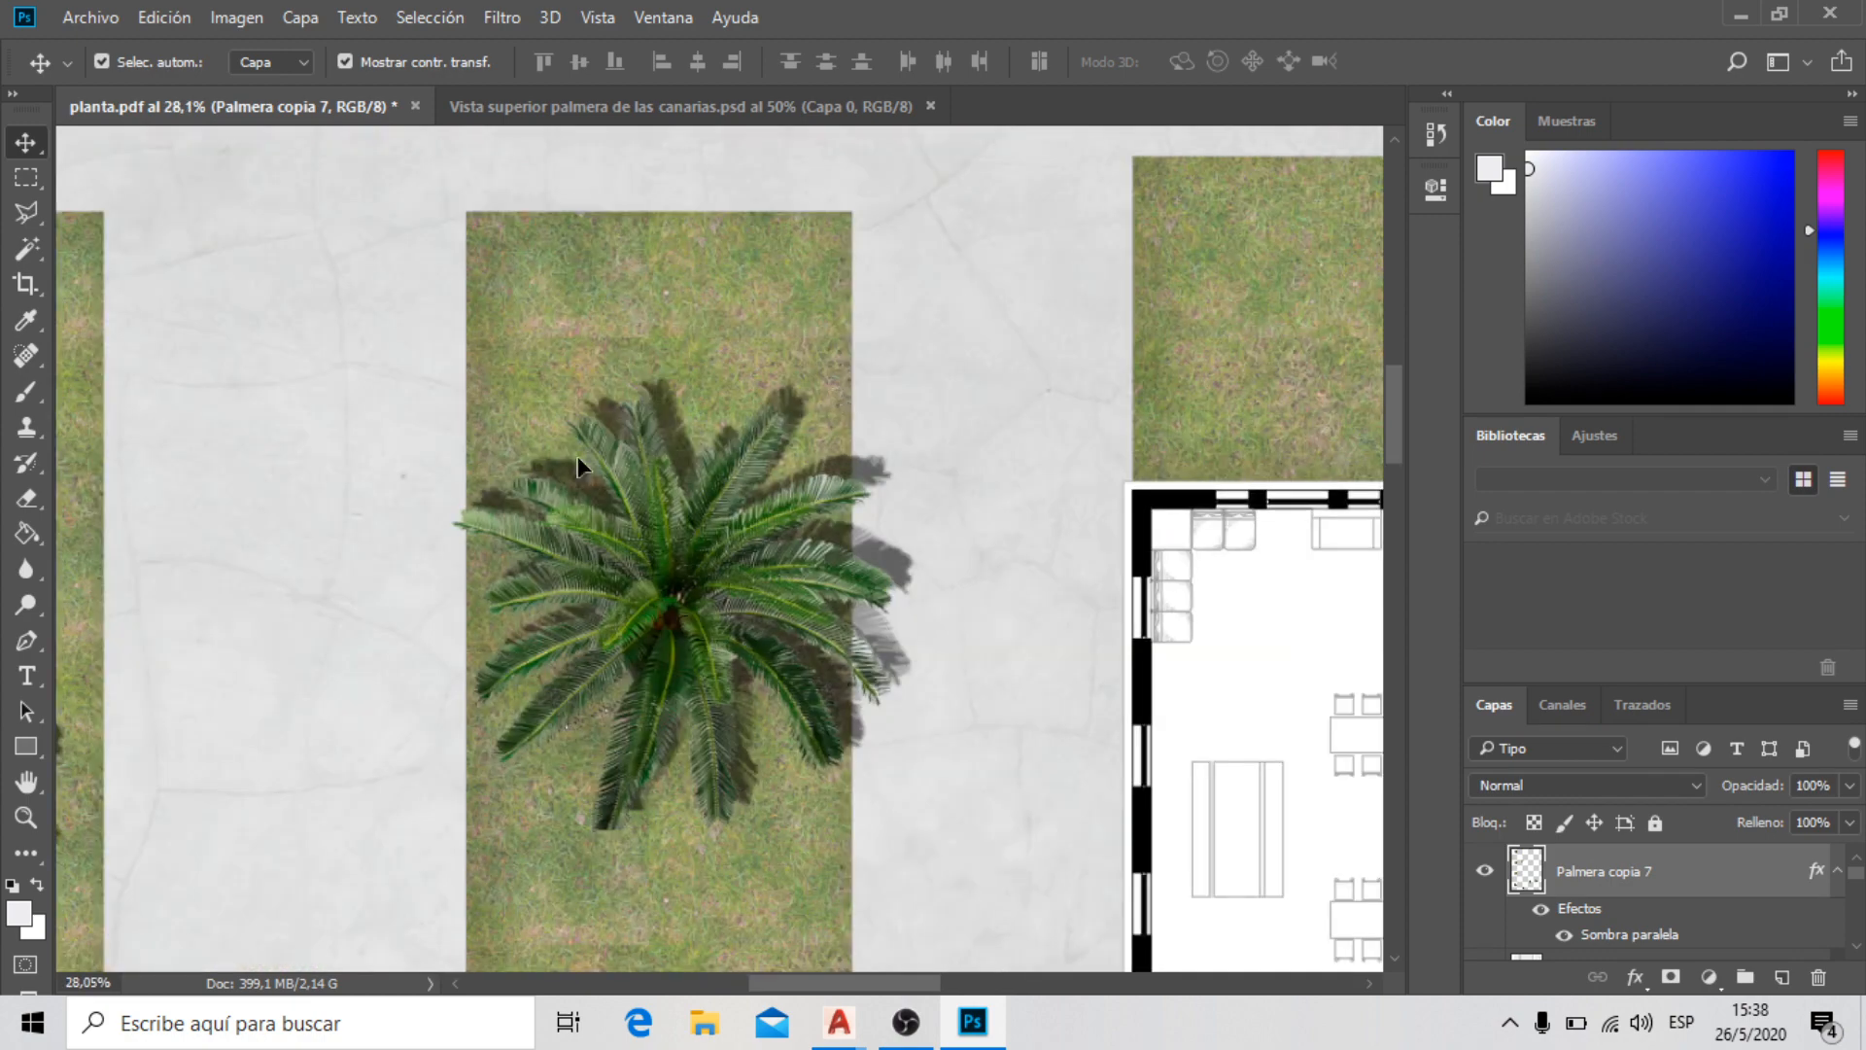
pyautogui.scroll(-2, 902, 376)
pyautogui.scroll(-3, 696, 375)
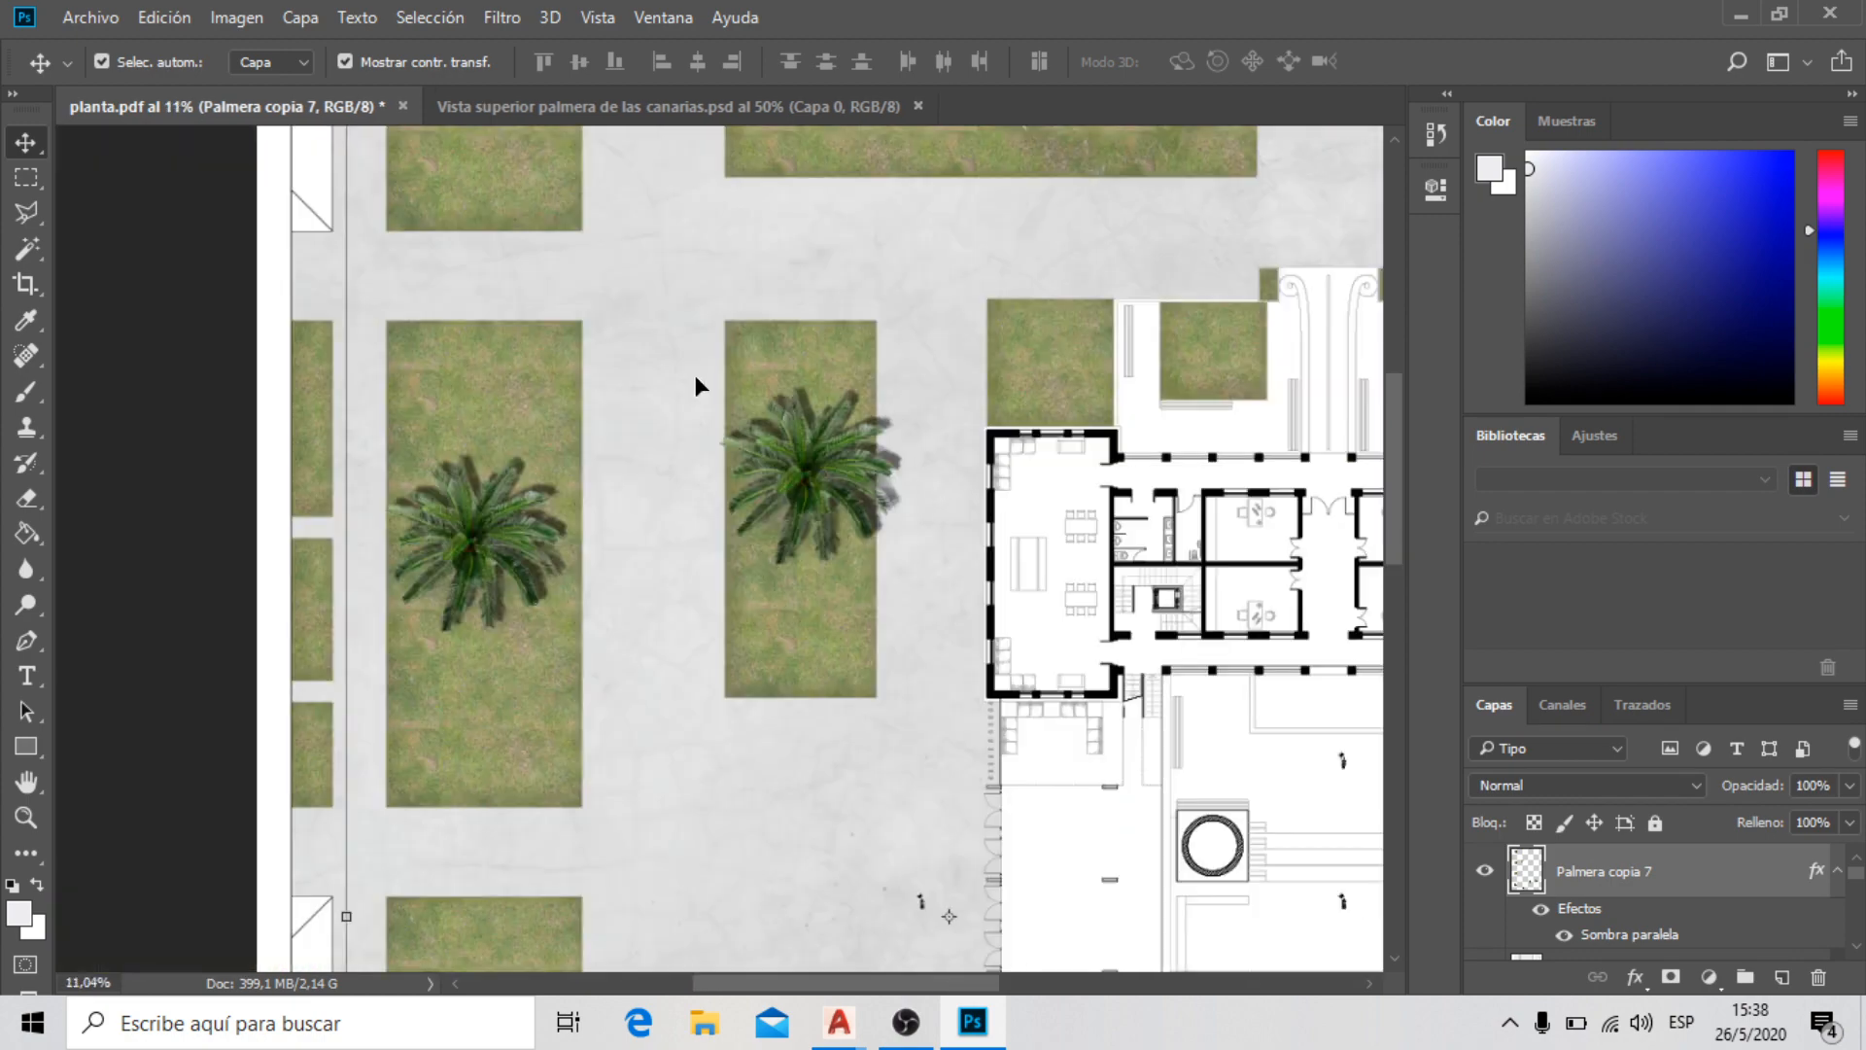
pyautogui.scroll(-2, 696, 375)
pyautogui.scroll(-2, 674, 437)
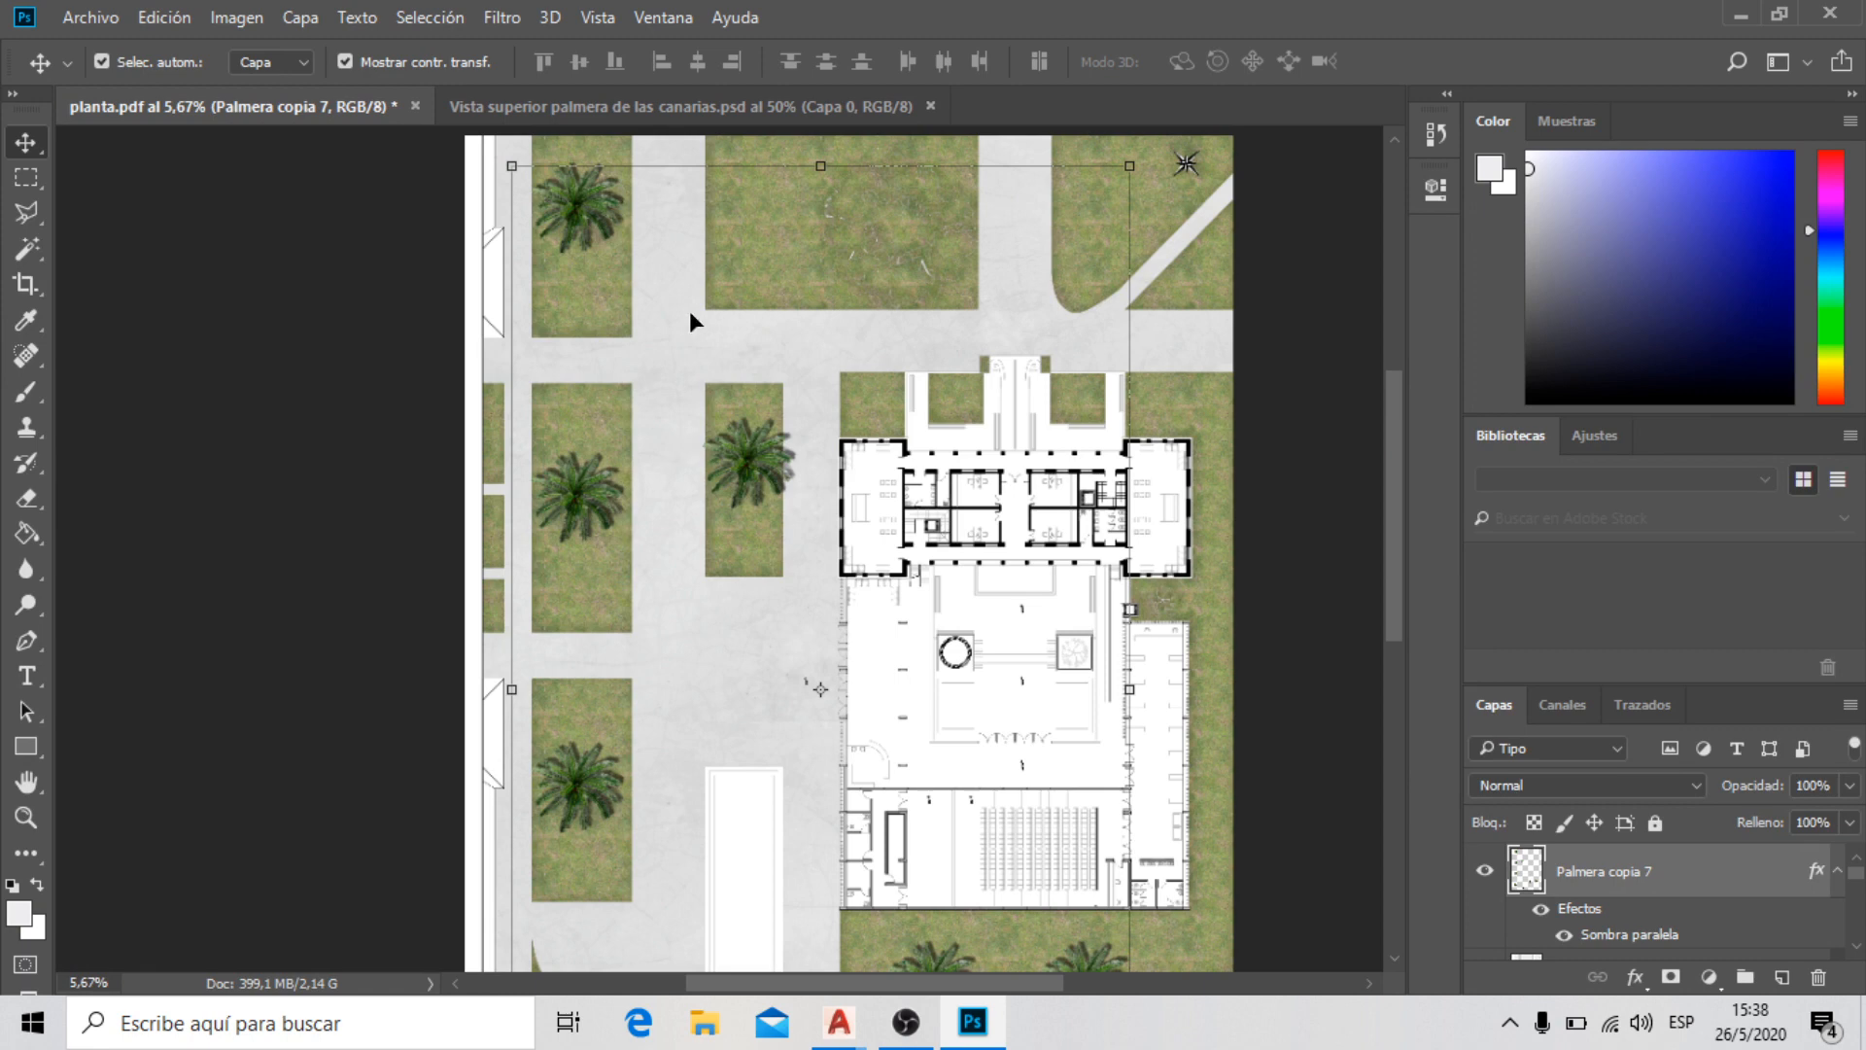
pyautogui.scroll(-1, 690, 311)
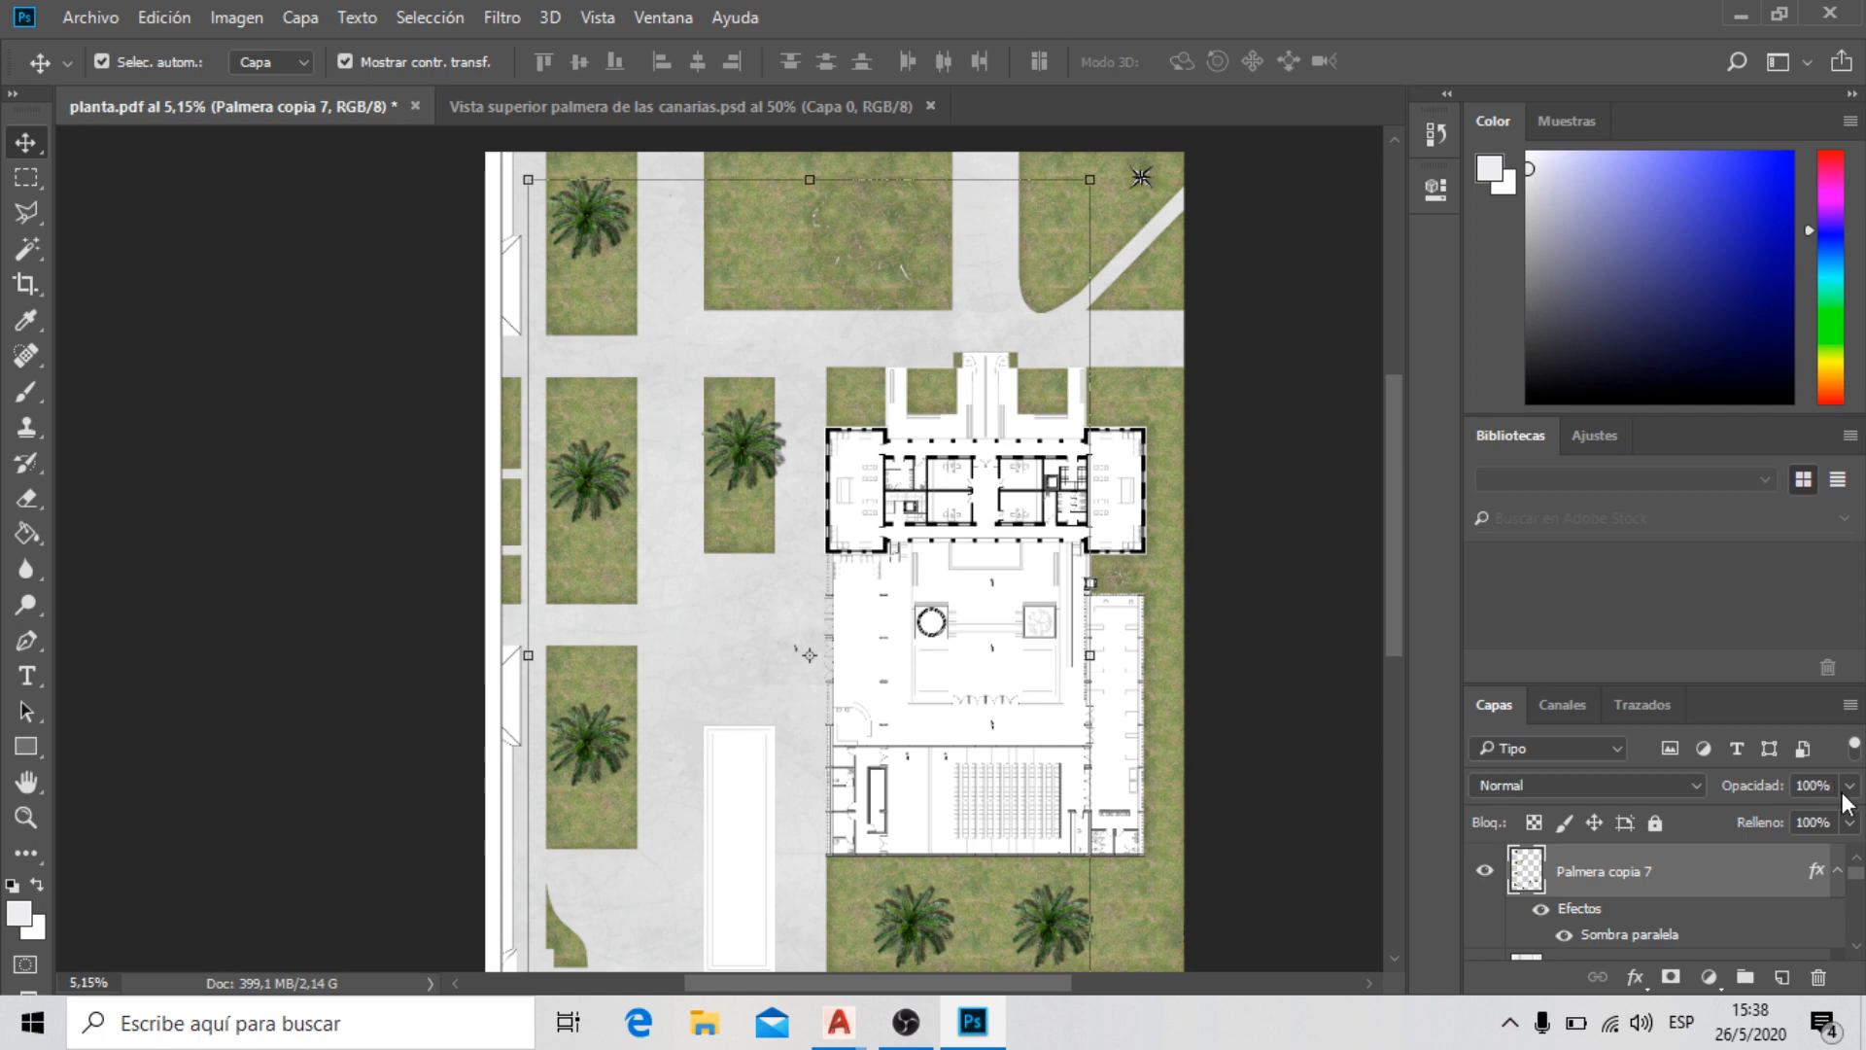
# Reduce the merged palm layer's opacity, trying 20 % first and settling on 40 %
pyautogui.click(1814, 786)
pyautogui.write('20')
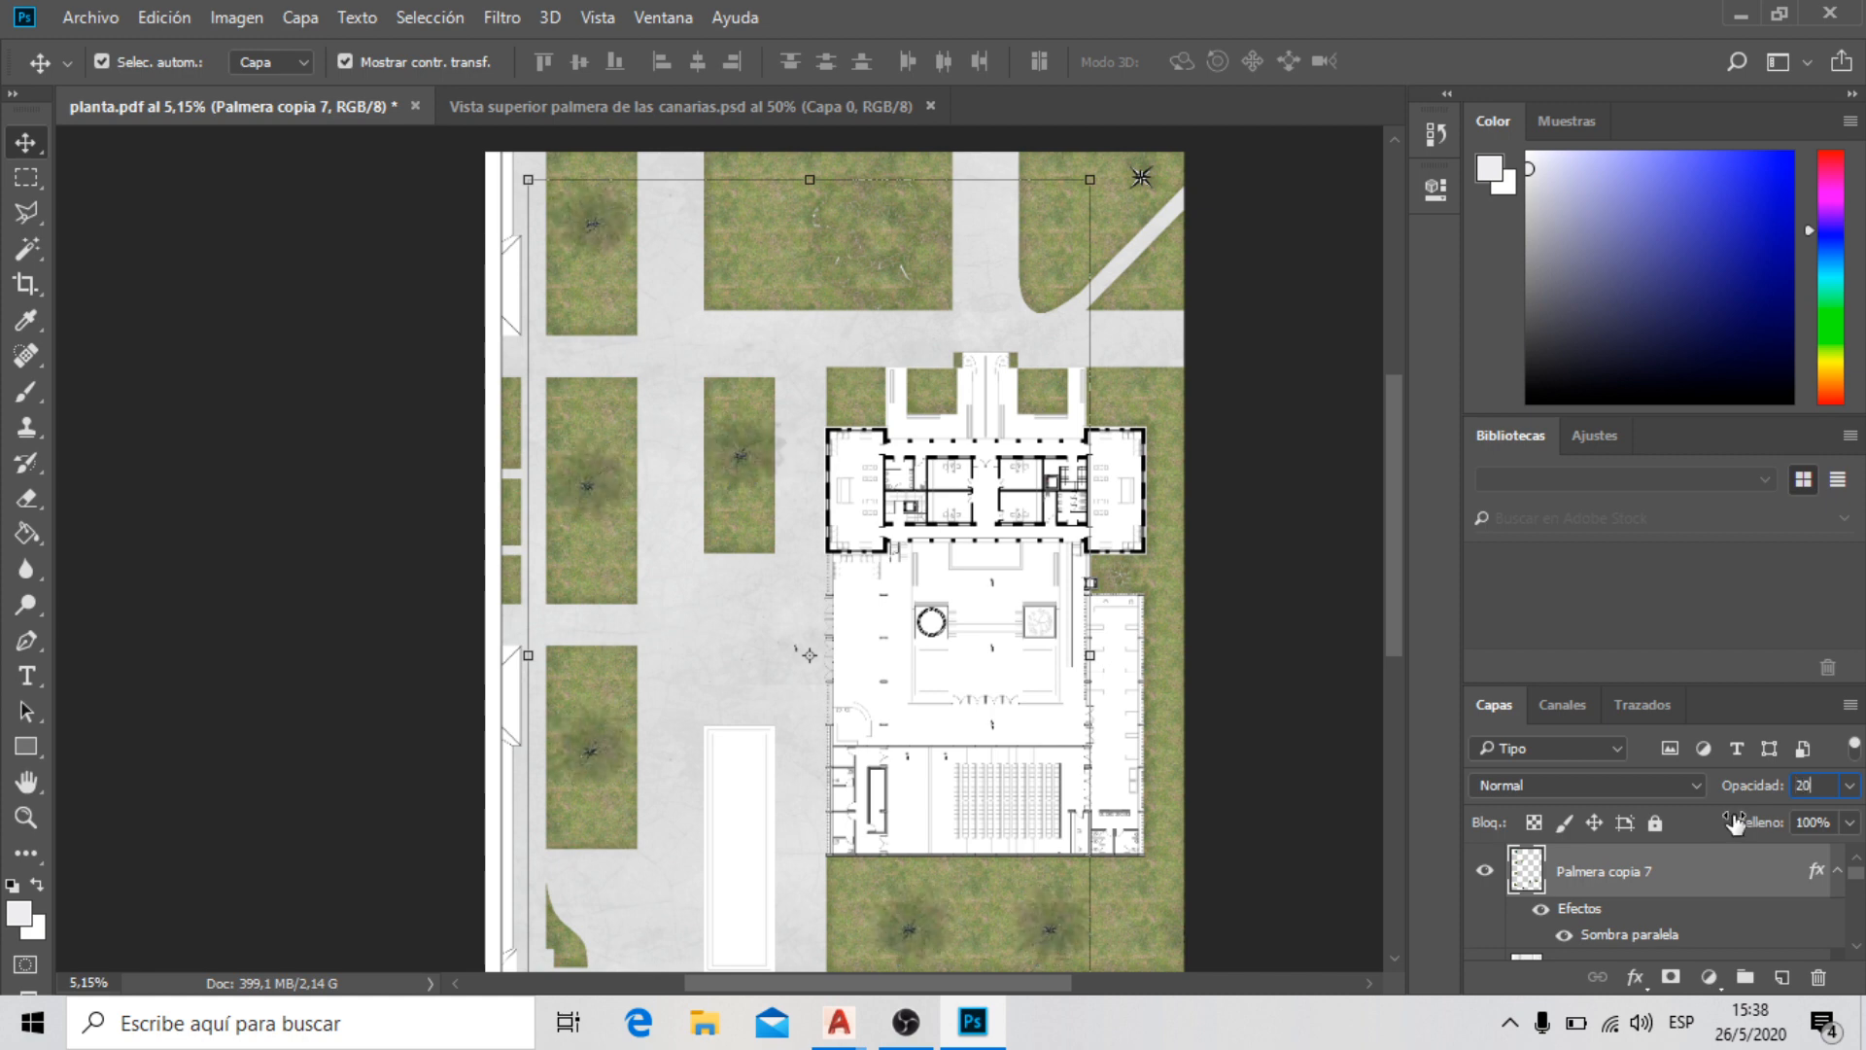
pyautogui.press('Return')
pyautogui.write('40')
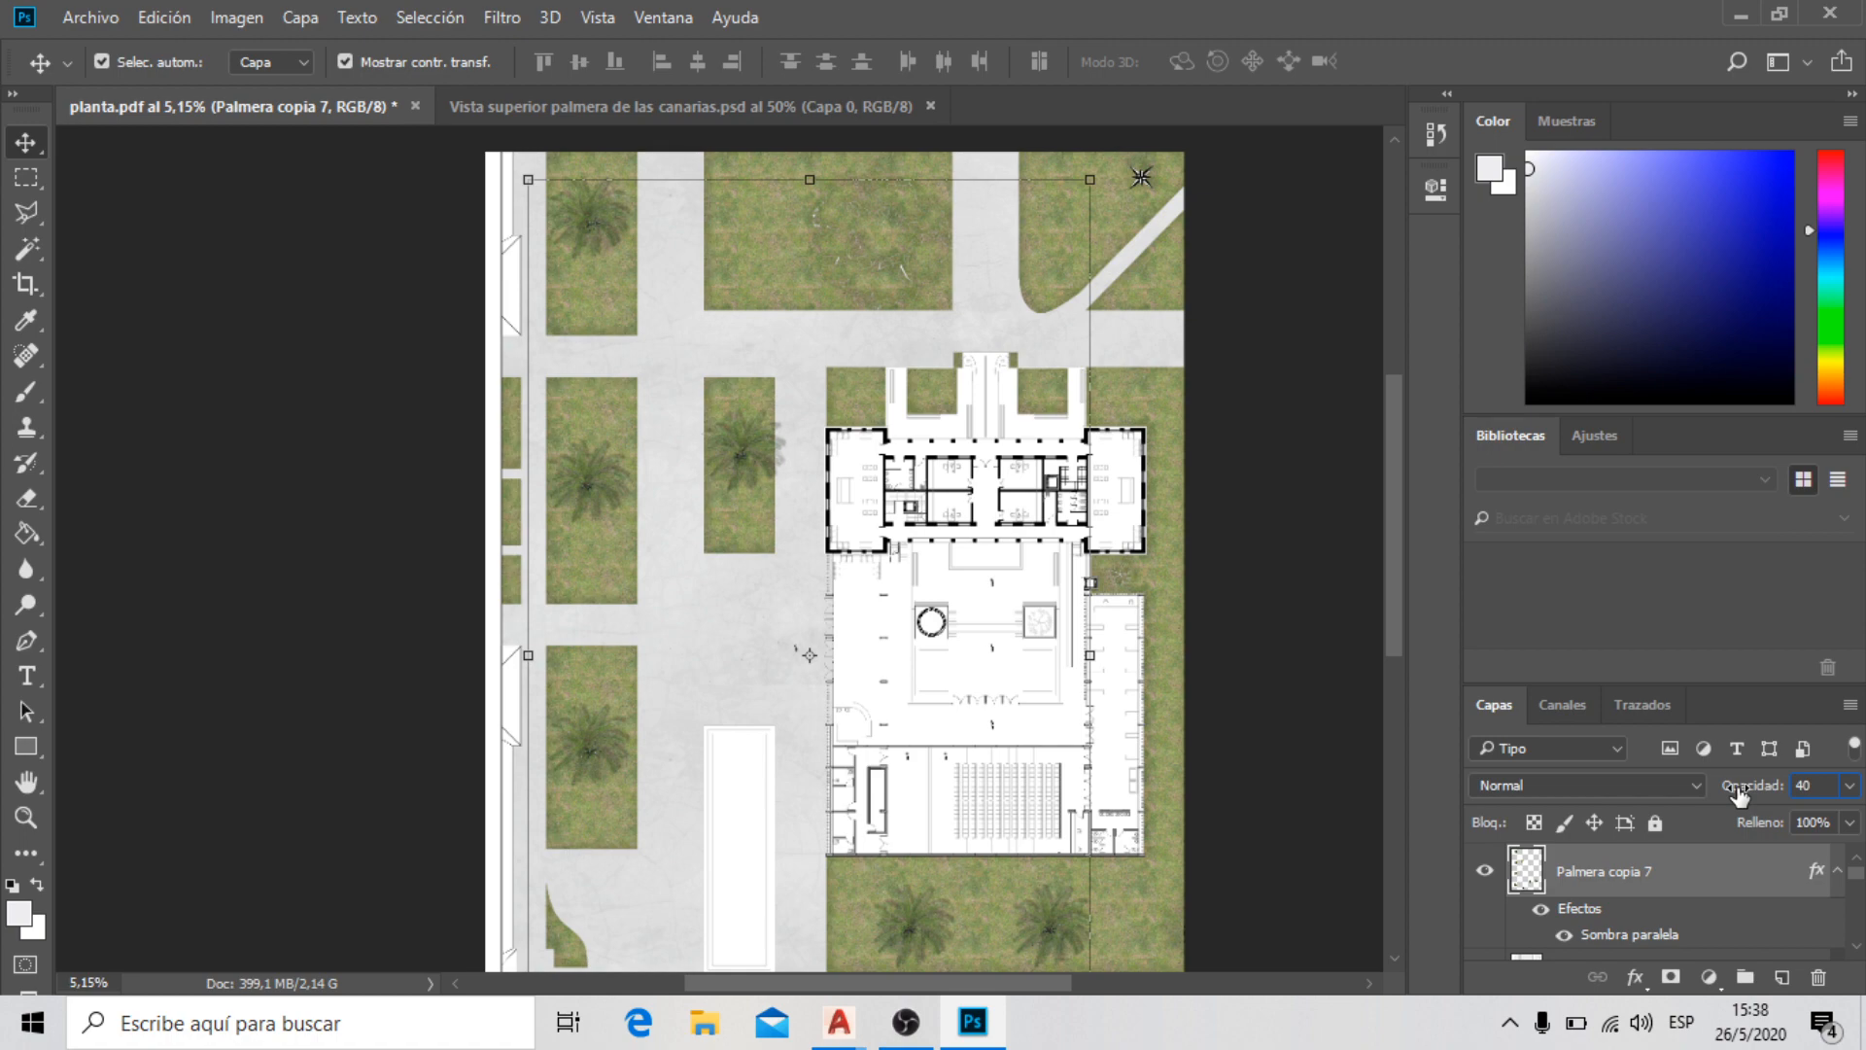
pyautogui.press('Return')
pyautogui.scroll(4, 642, 481)
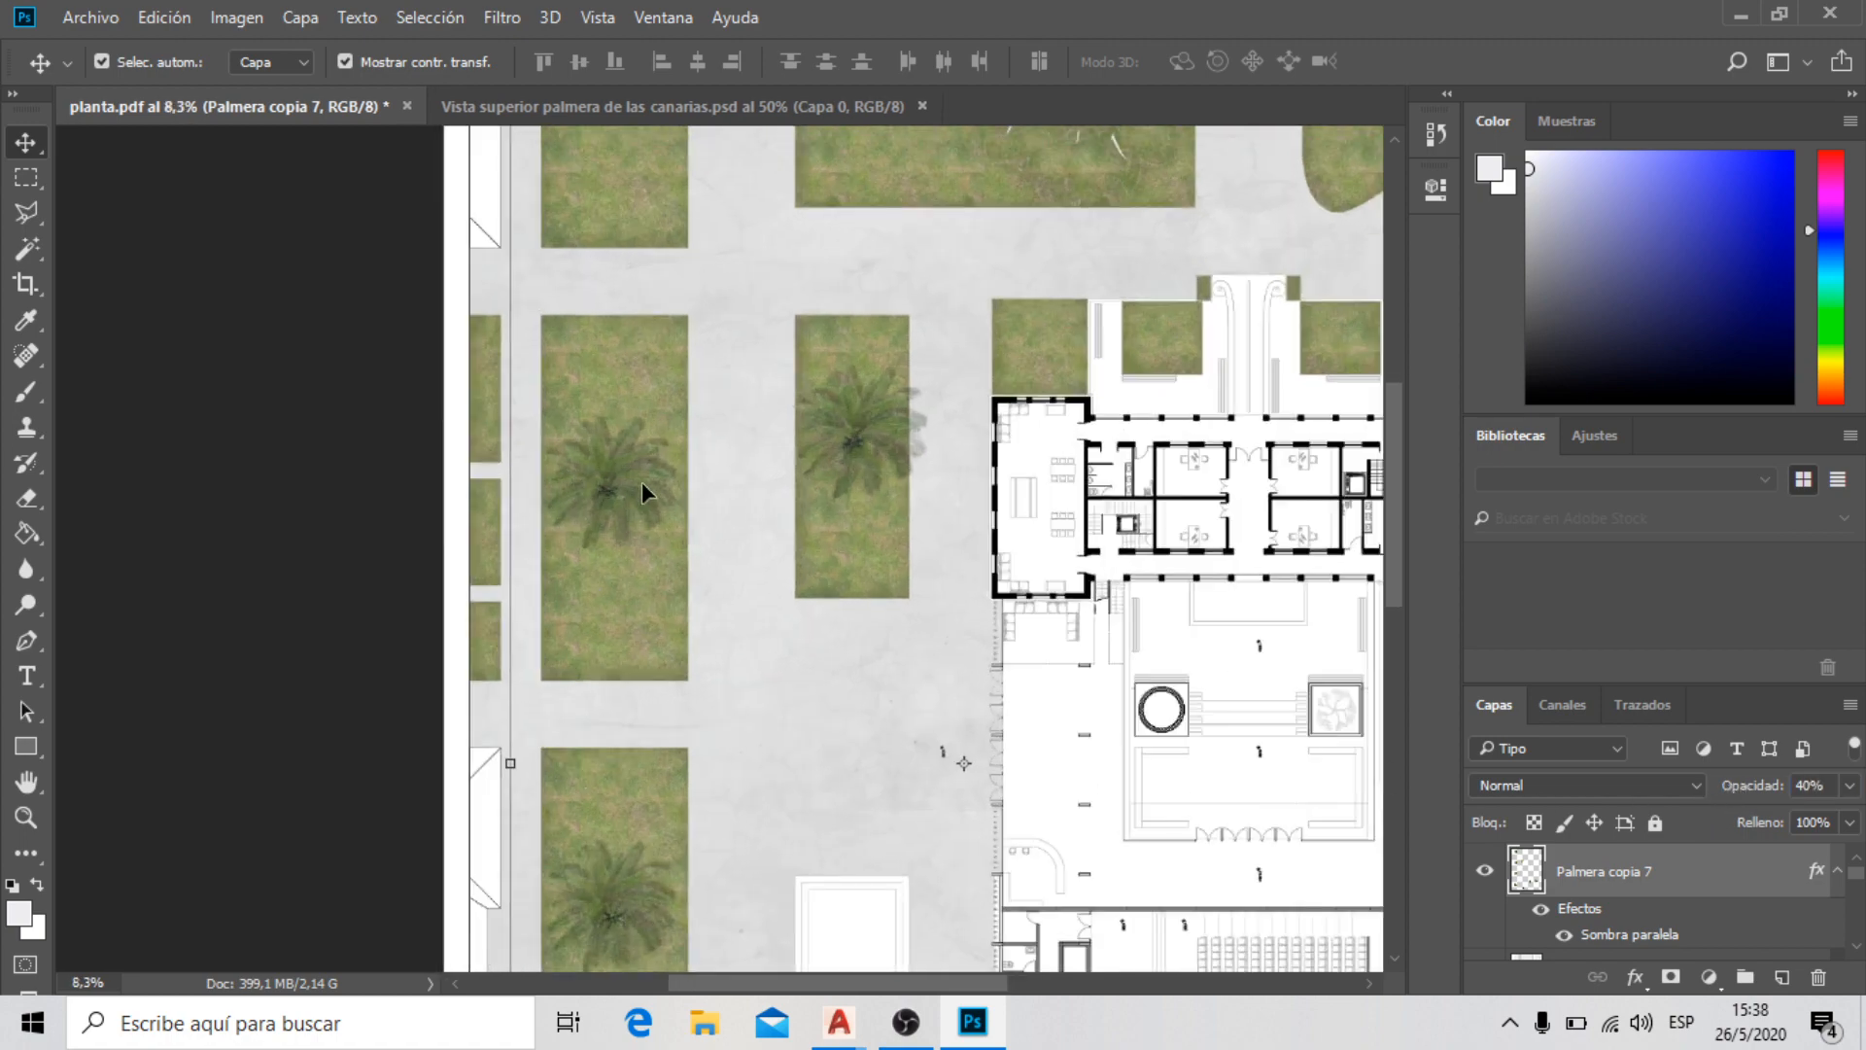
pyautogui.scroll(3, 640, 500)
pyautogui.scroll(-6, 448, 493)
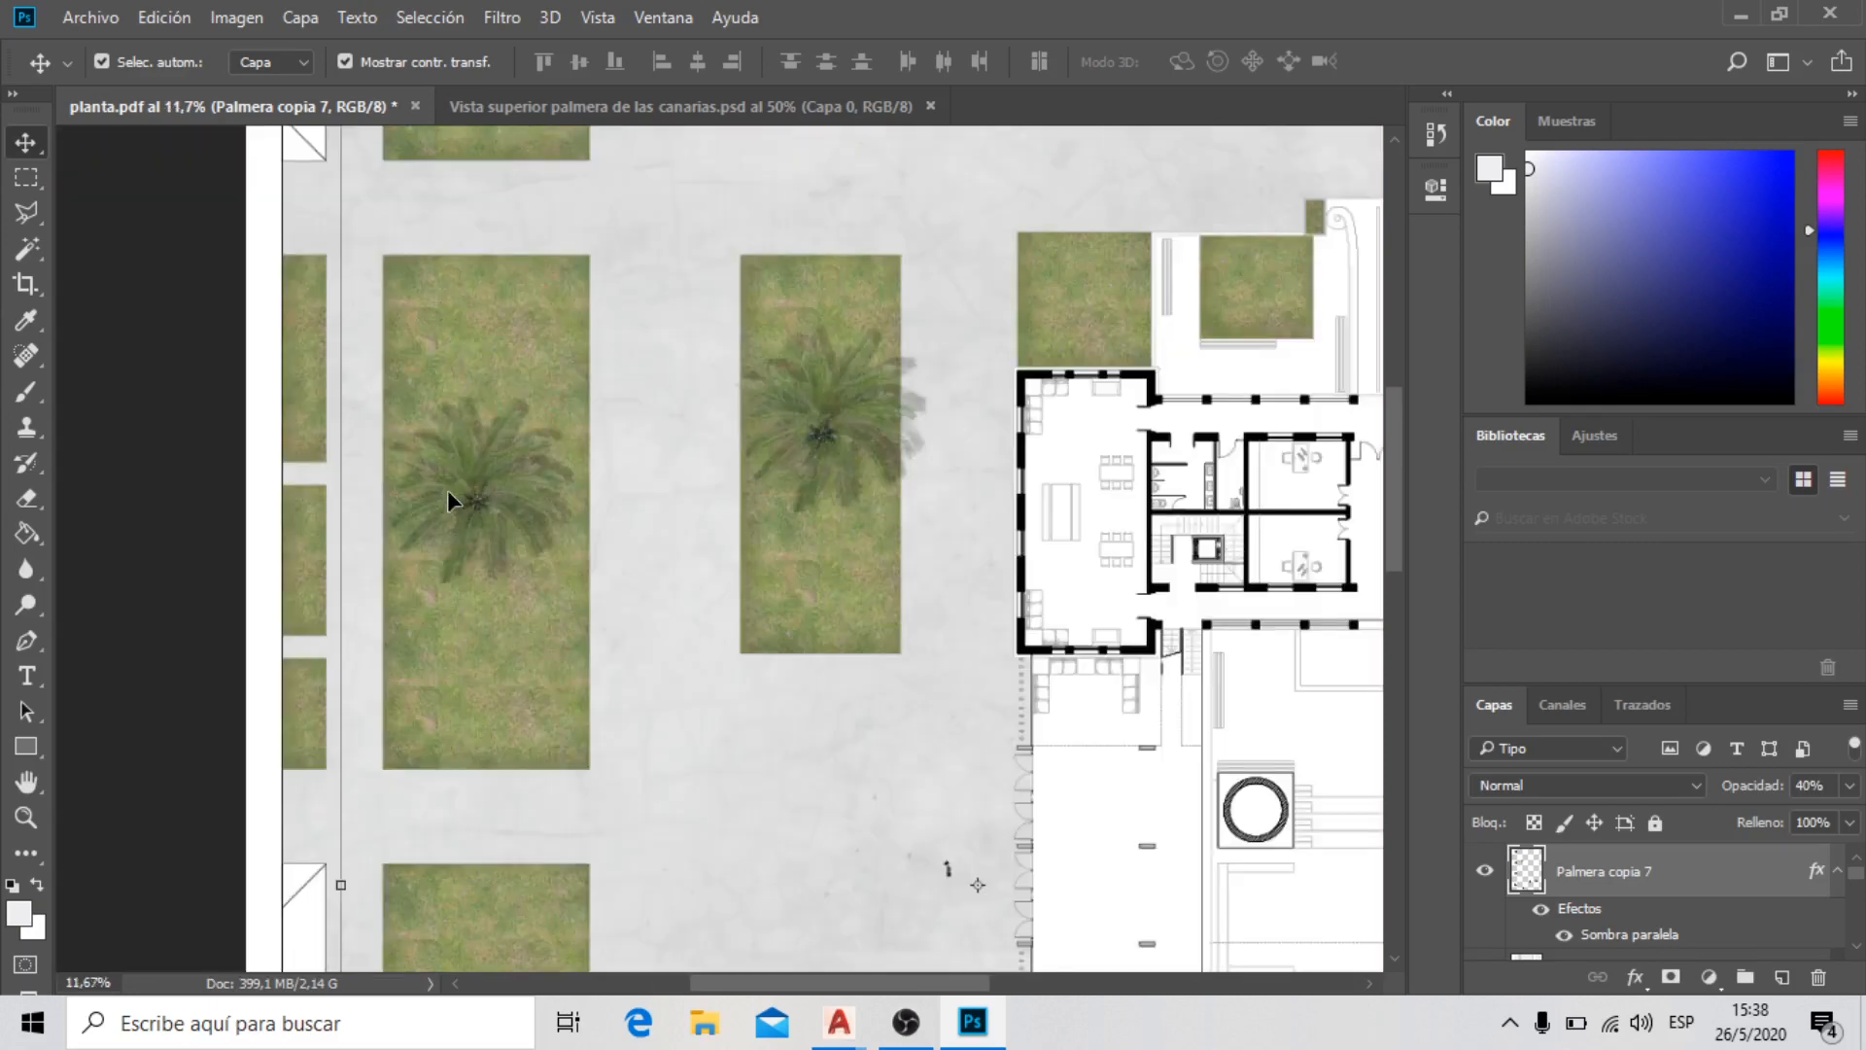
pyautogui.scroll(-4, 492, 469)
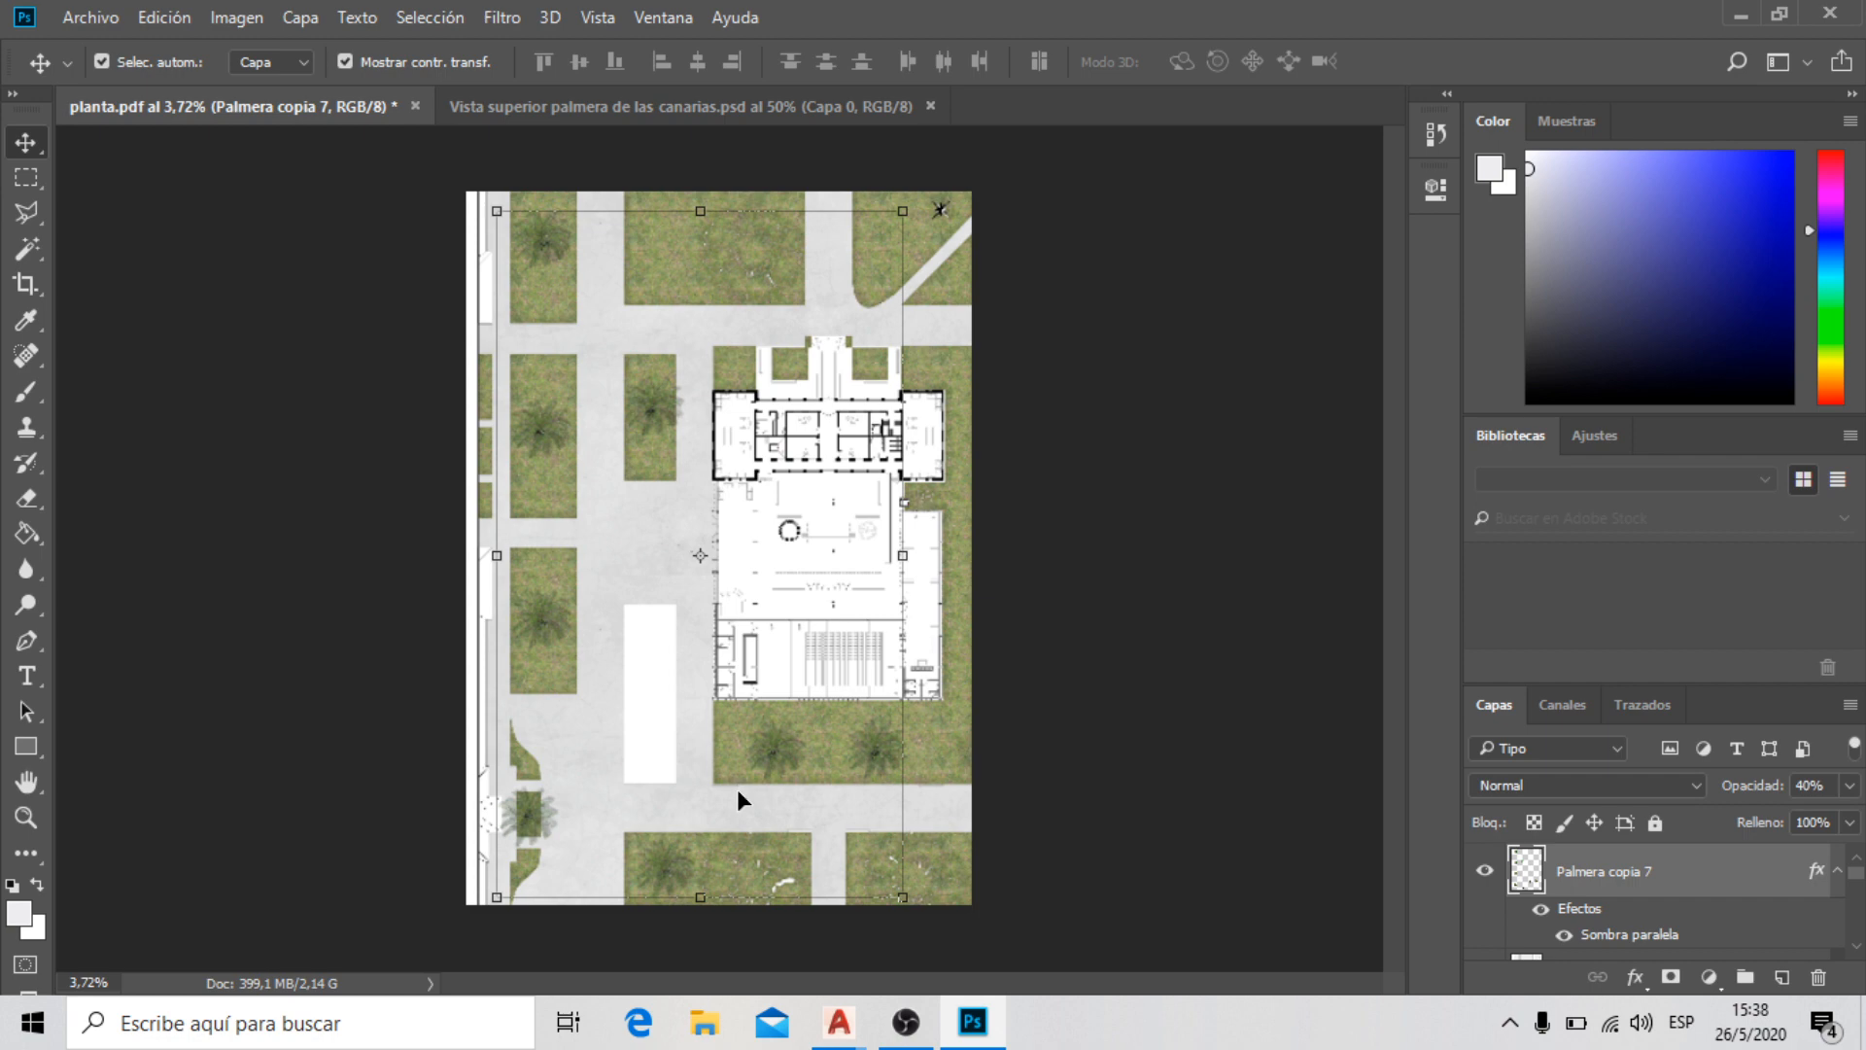
# Examine the building's rooms, furniture, courtyard and auditorium, along with the surrounding paving and grass beds
pyautogui.scroll(3, 768, 302)
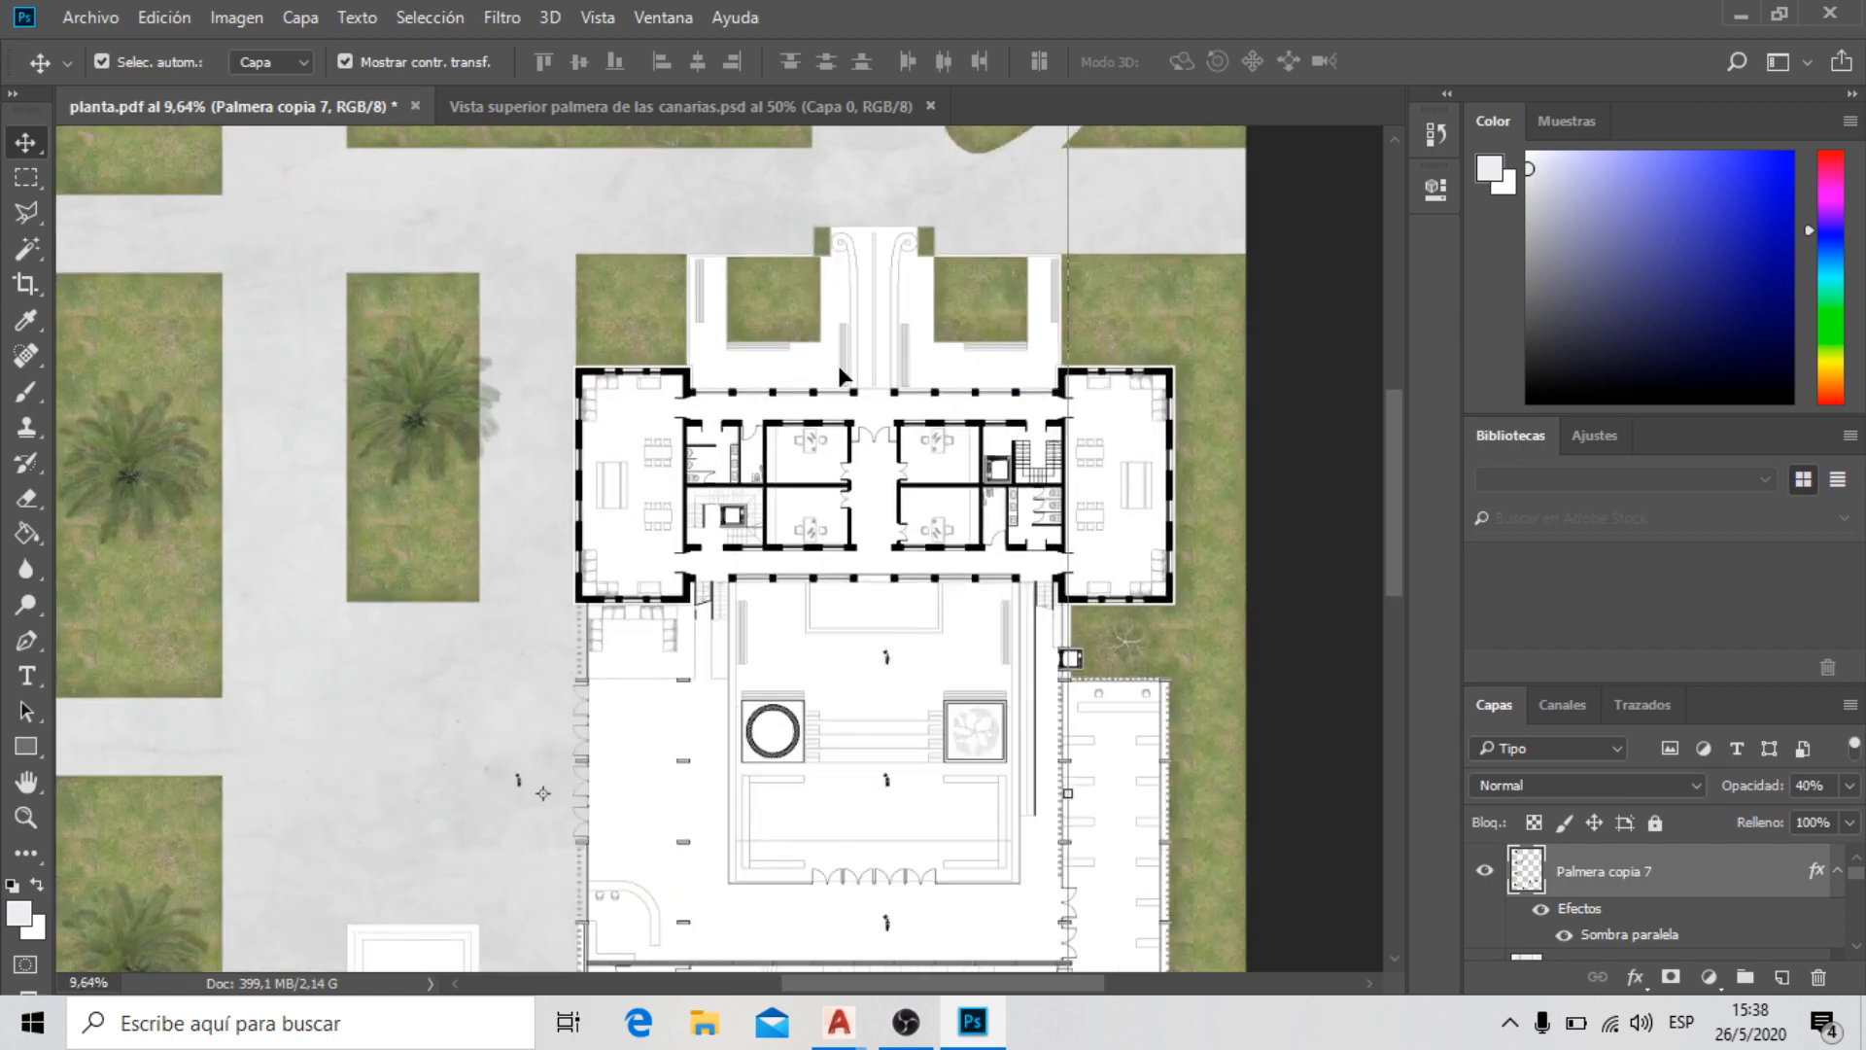
pyautogui.scroll(1, 772, 284)
pyautogui.scroll(-2, 771, 284)
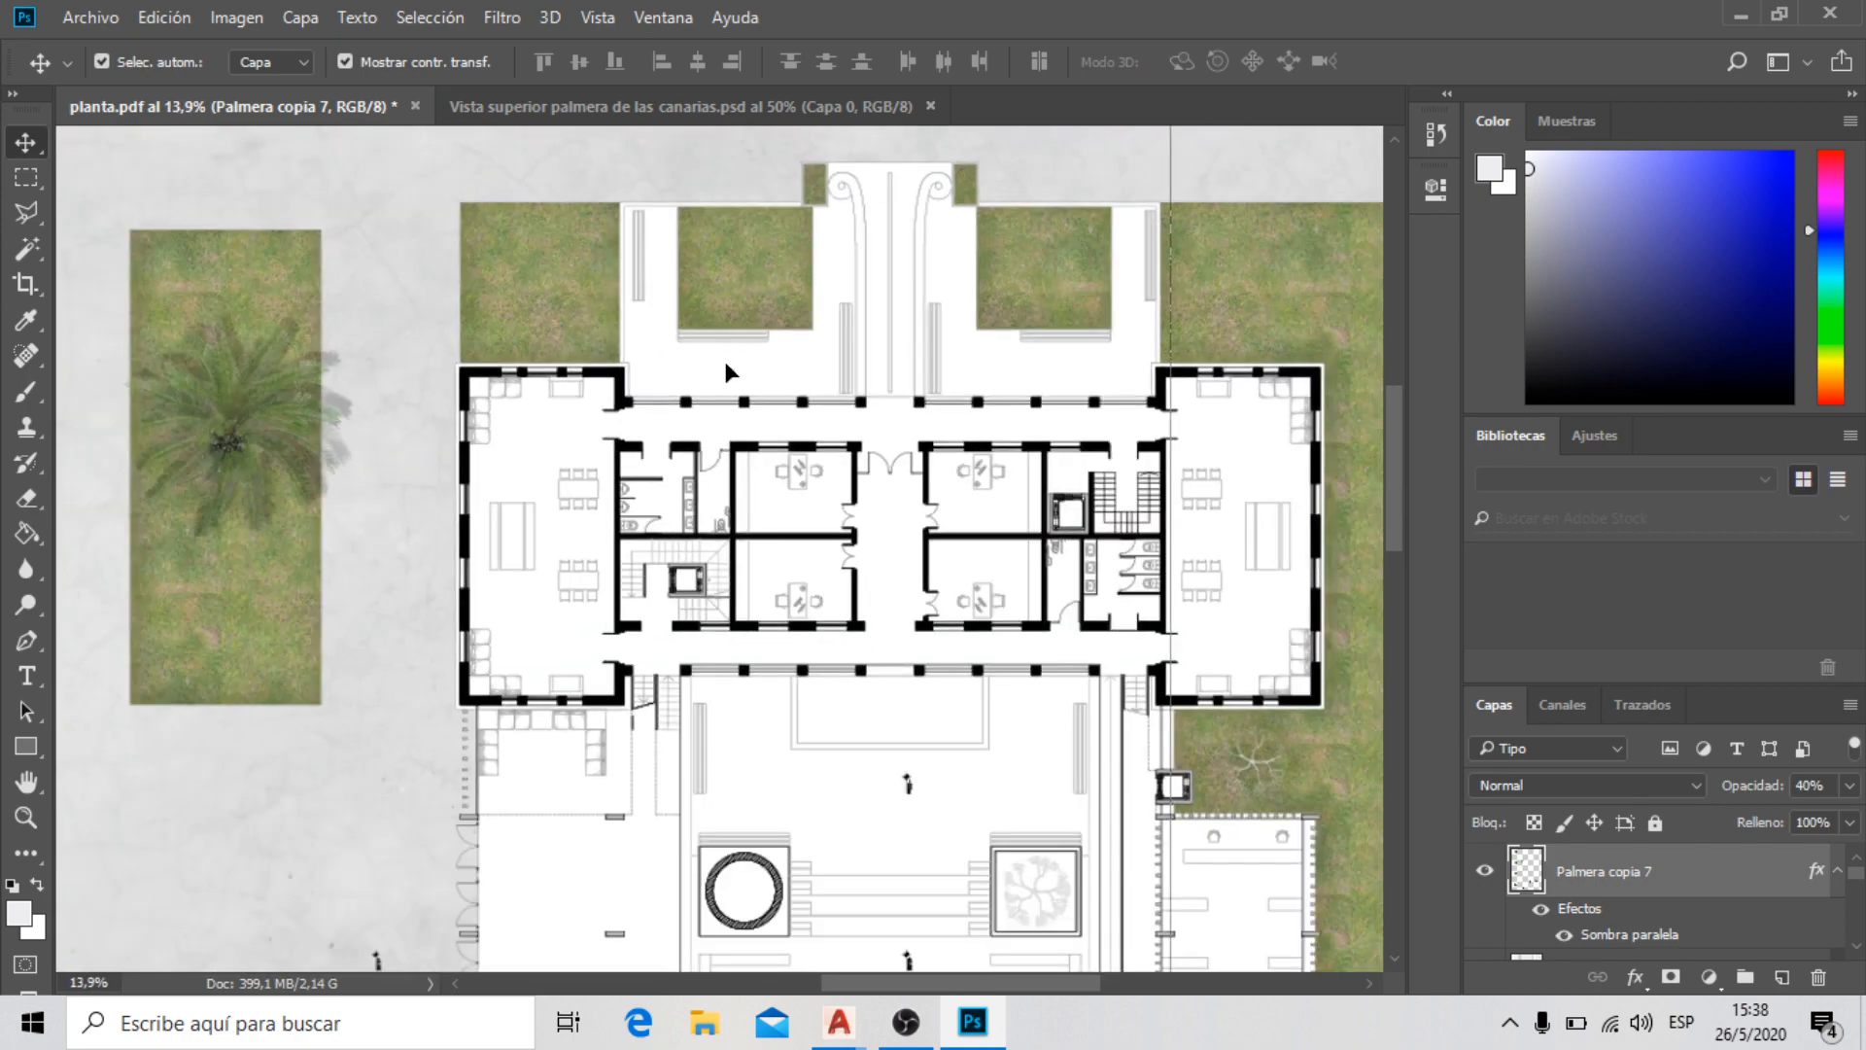
pyautogui.scroll(-2, 688, 330)
pyautogui.scroll(3, 632, 581)
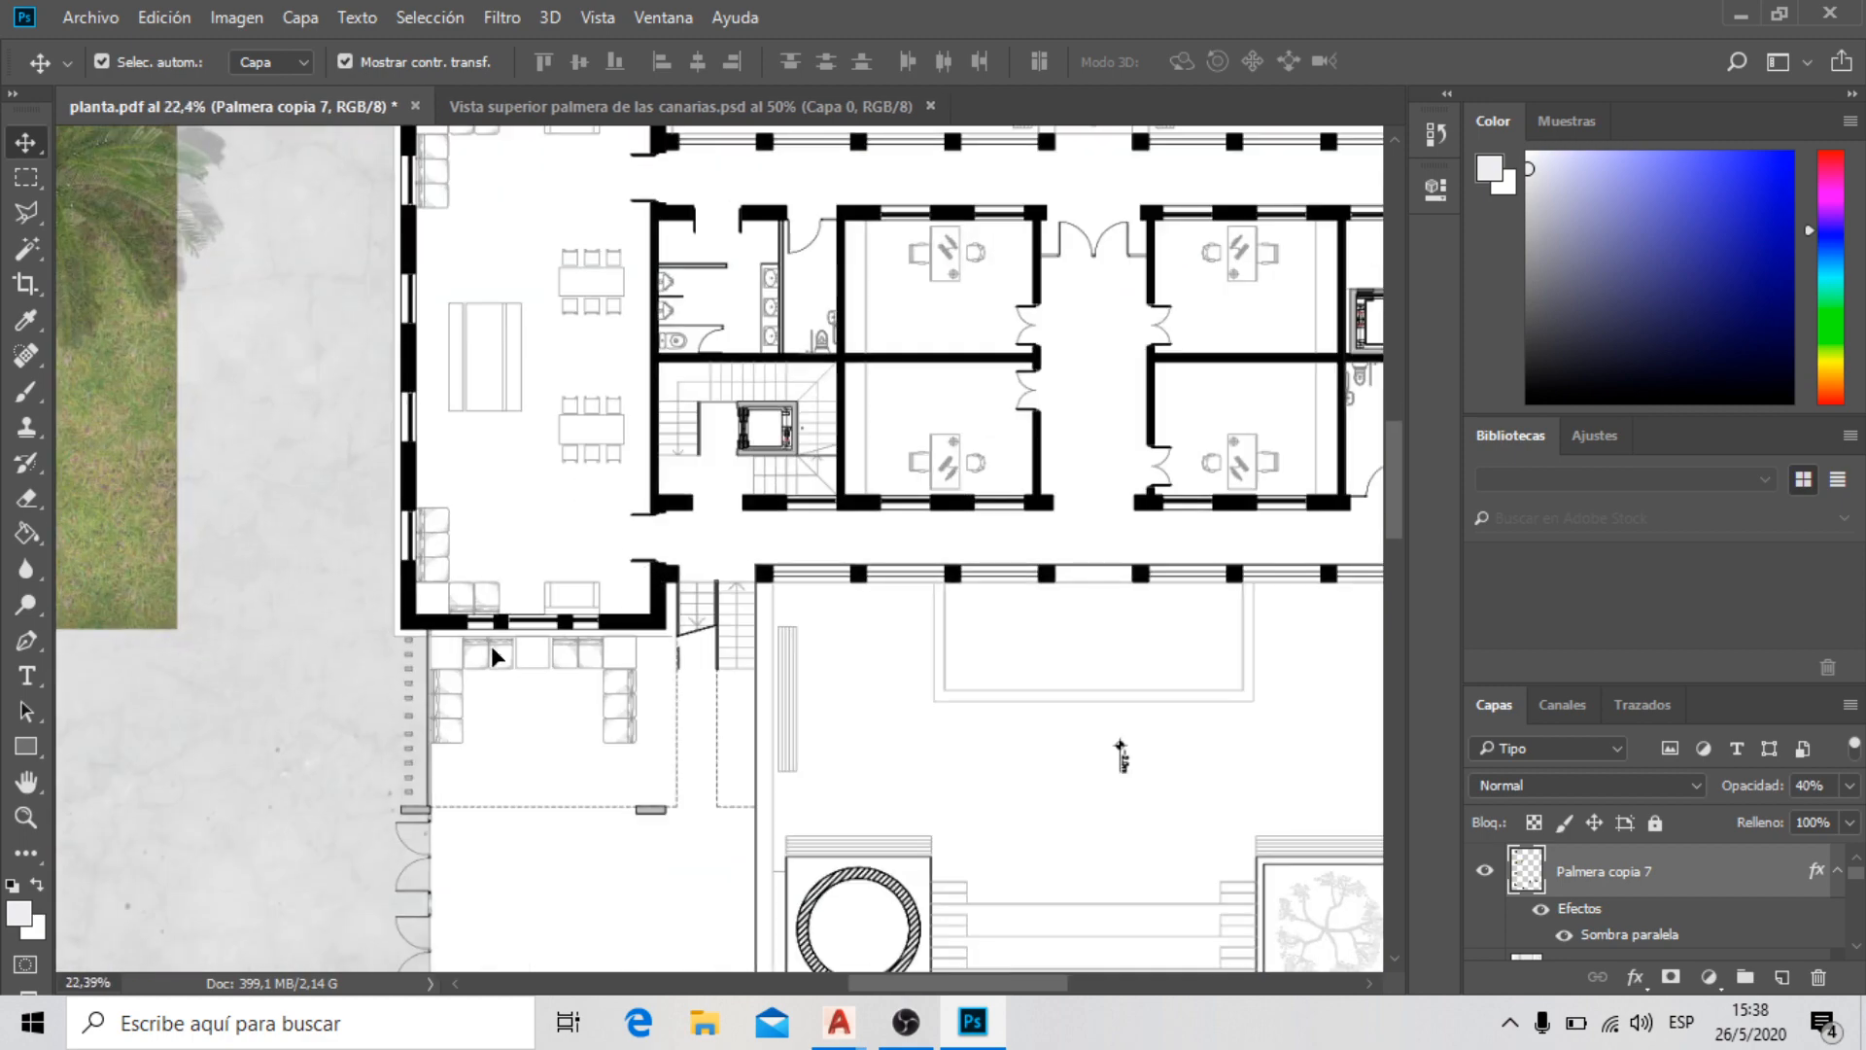
pyautogui.scroll(-2, 412, 537)
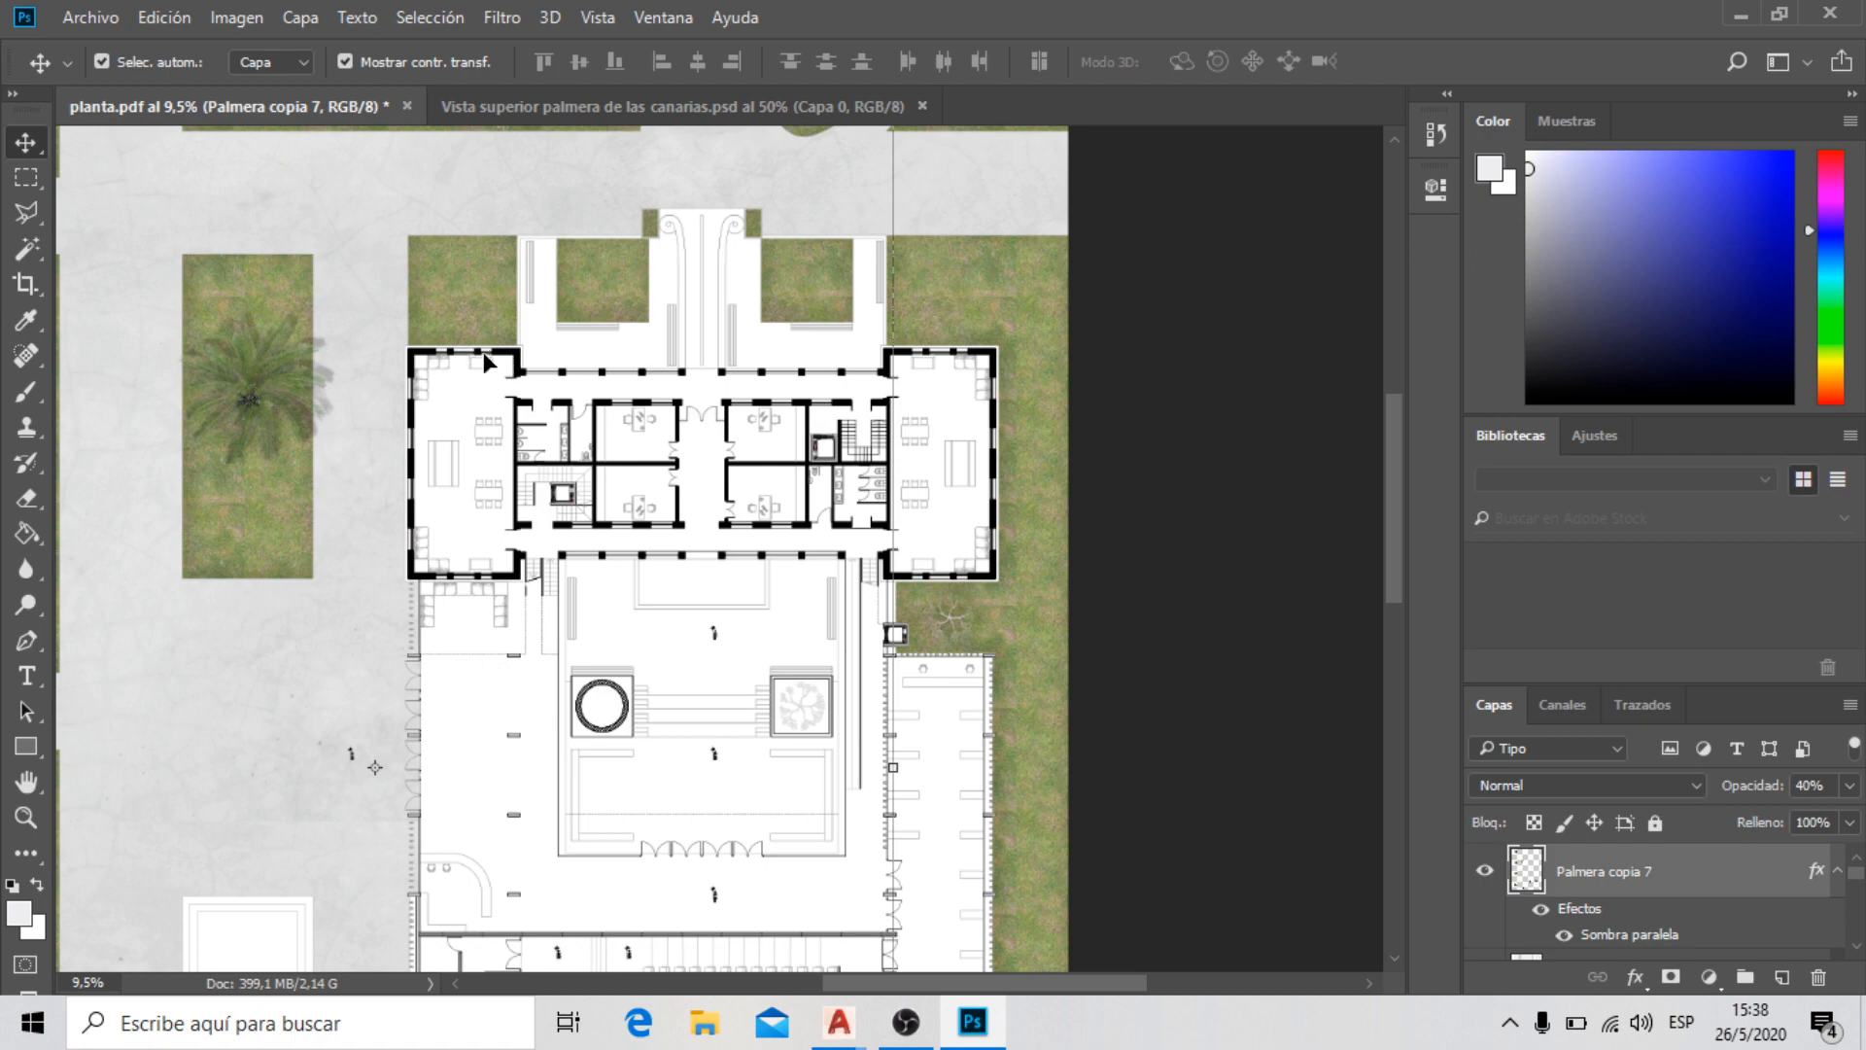
pyautogui.scroll(1, 486, 362)
pyautogui.scroll(1, 486, 362)
pyautogui.scroll(-2, 488, 364)
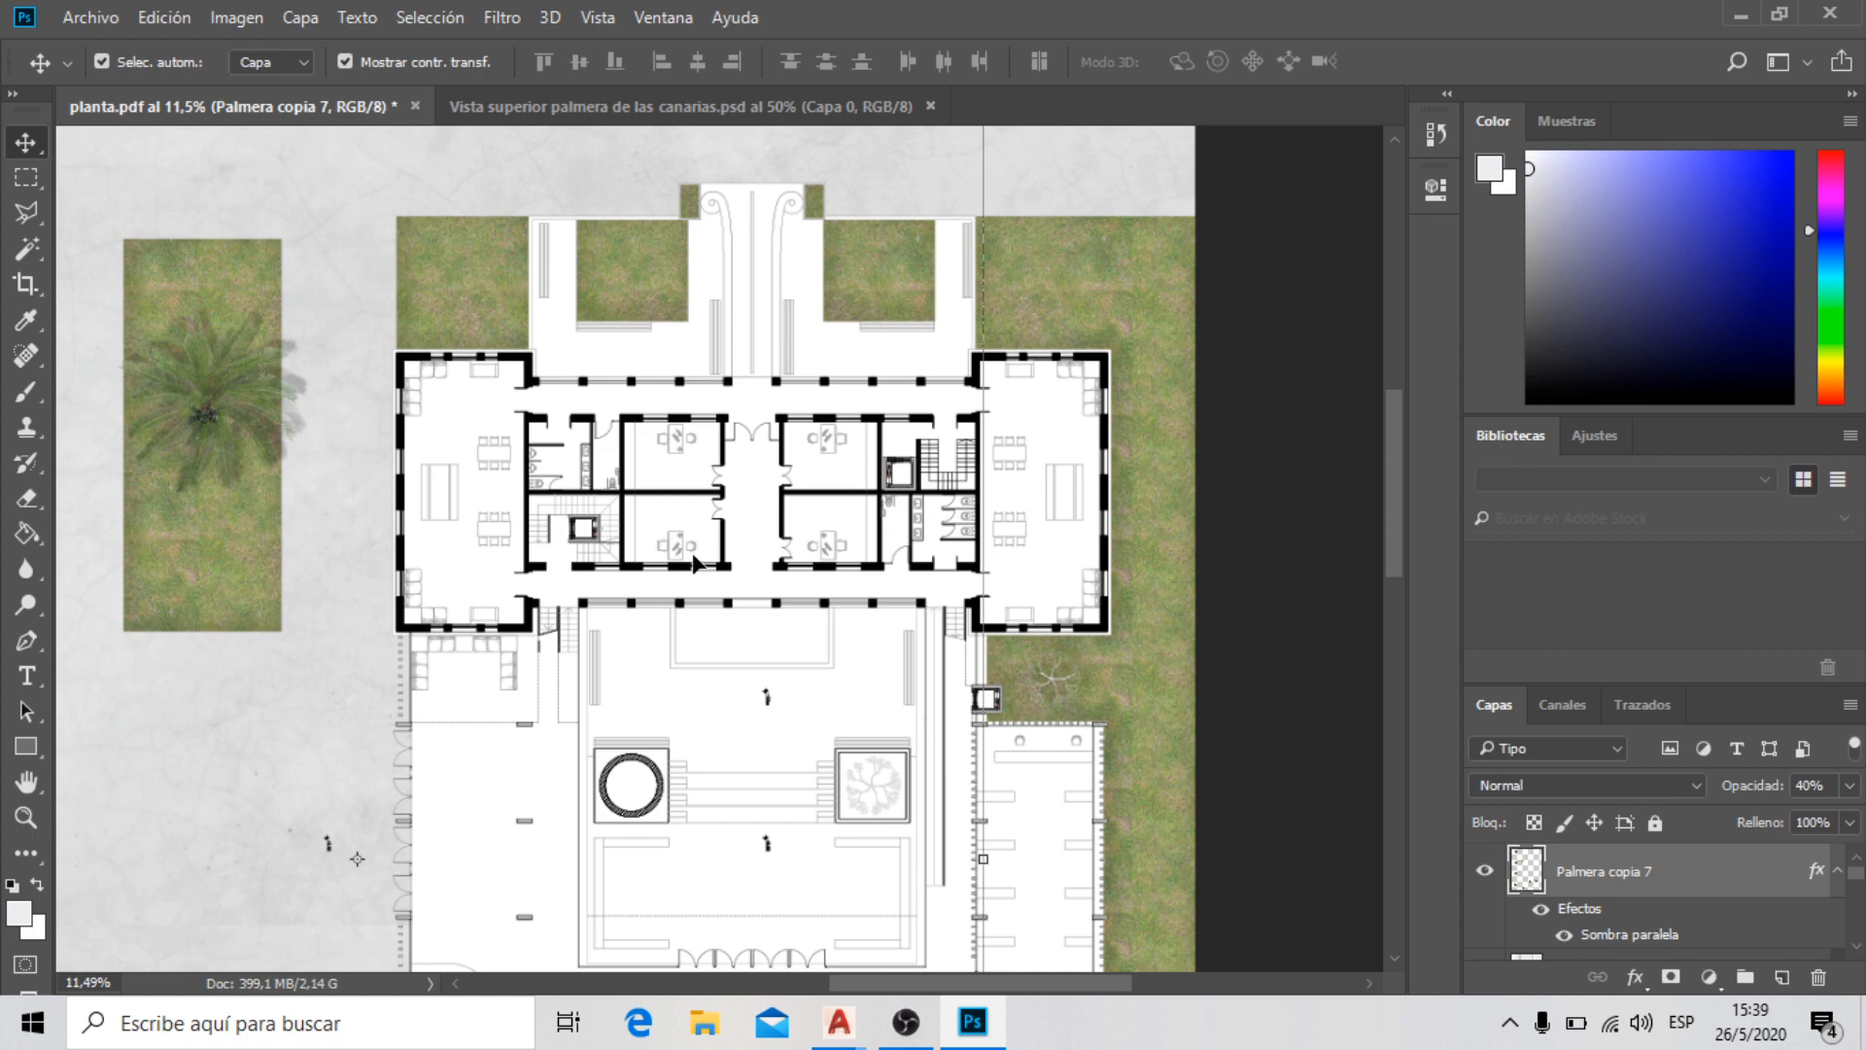
pyautogui.scroll(-3, 694, 562)
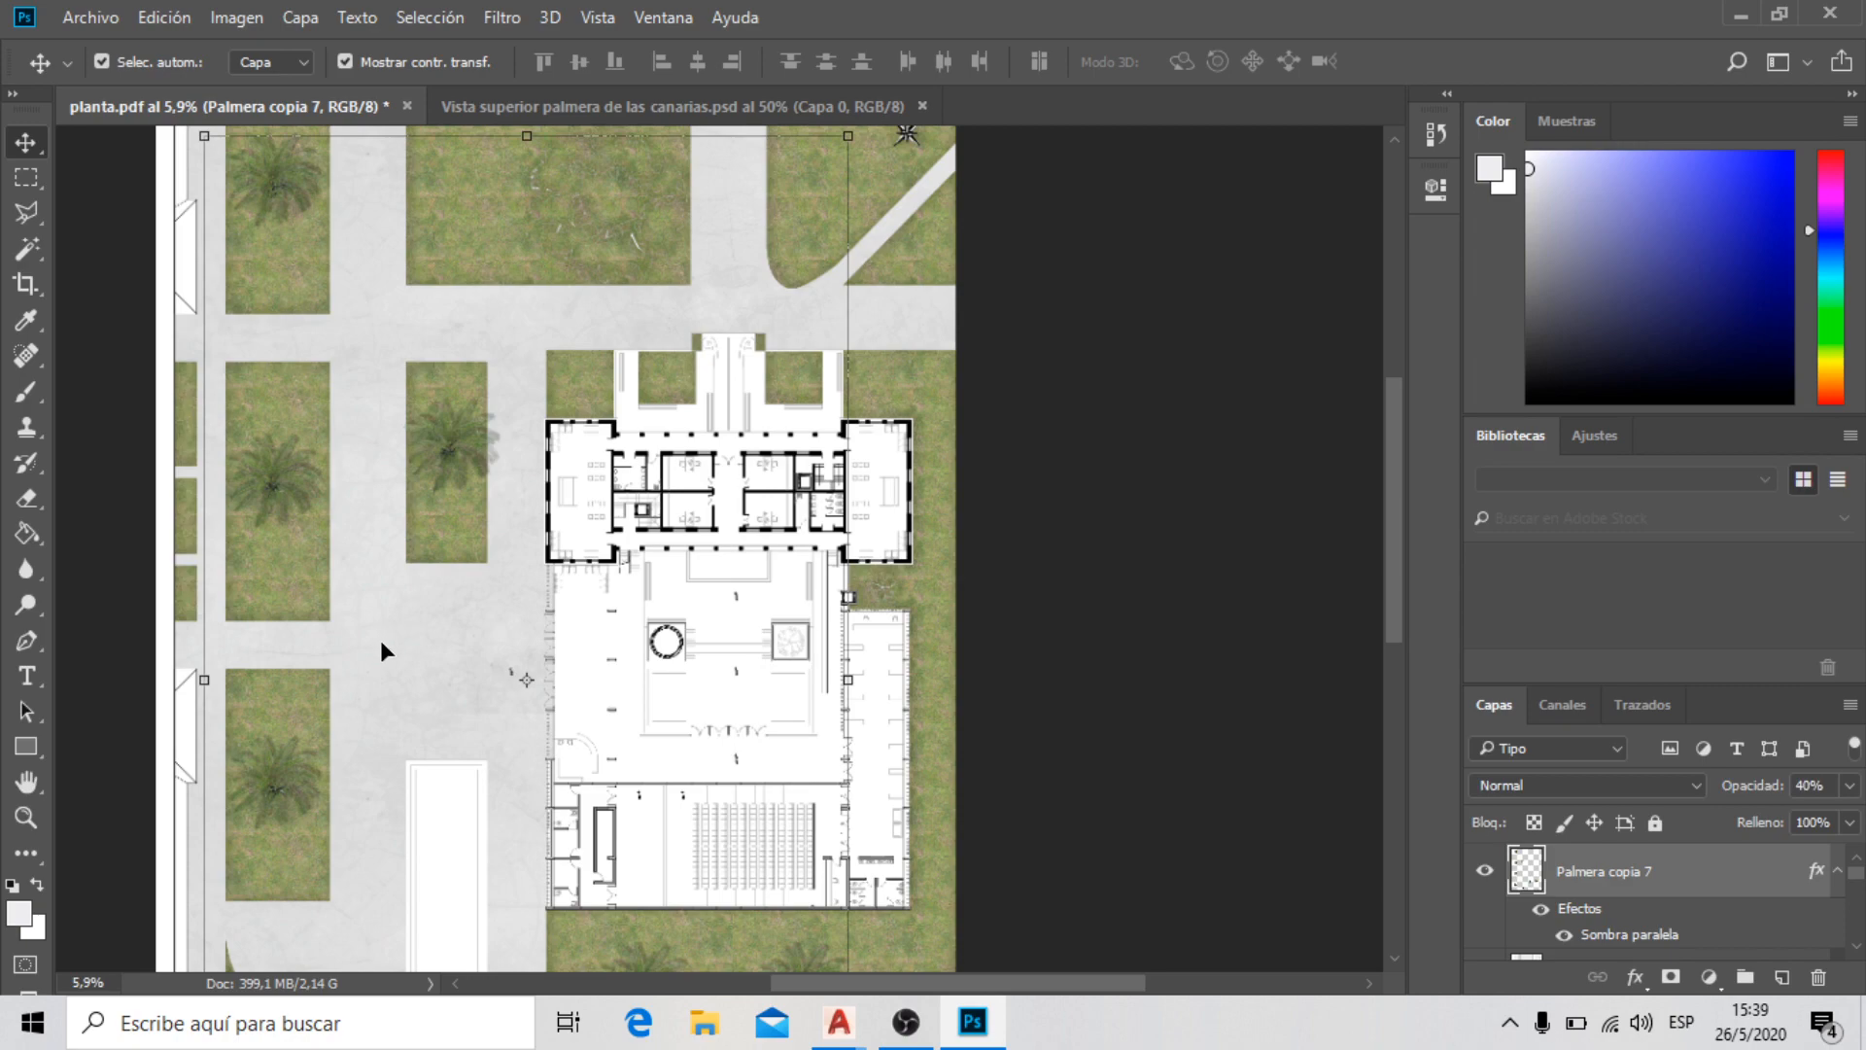
pyautogui.scroll(4, 646, 921)
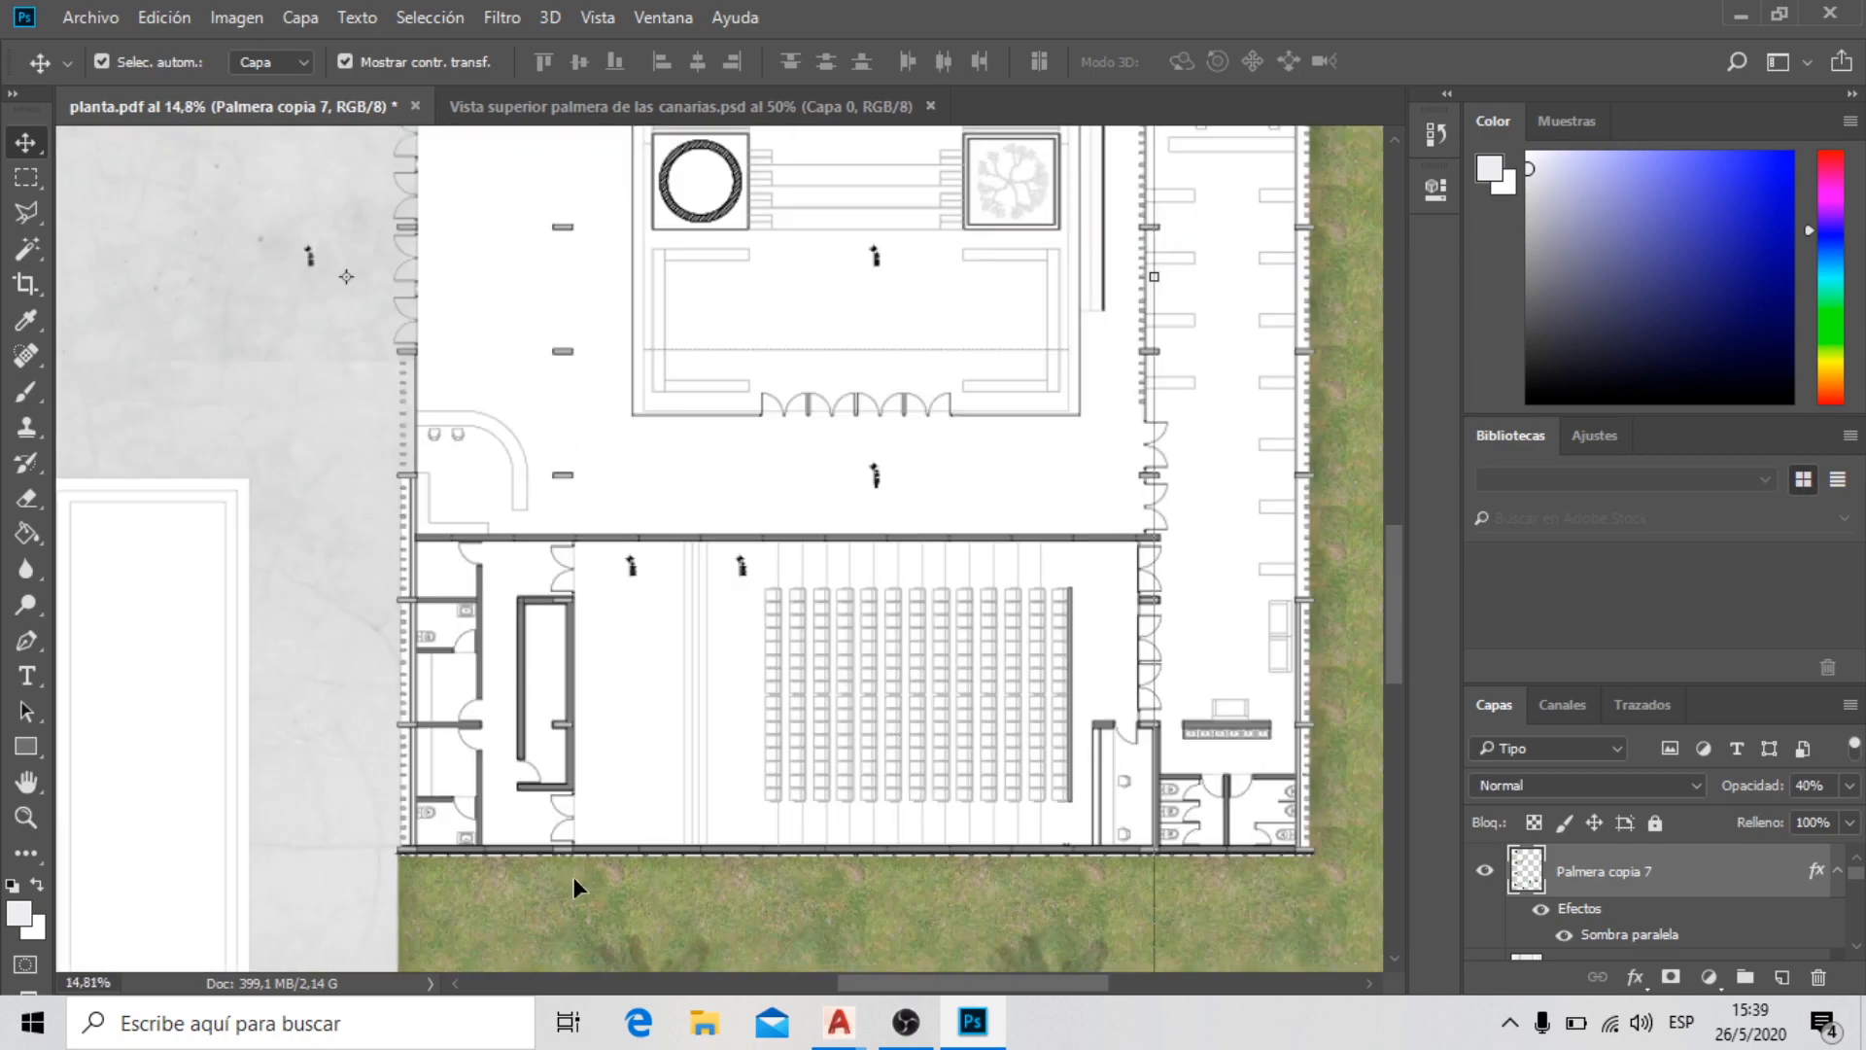
pyautogui.scroll(-2, 612, 789)
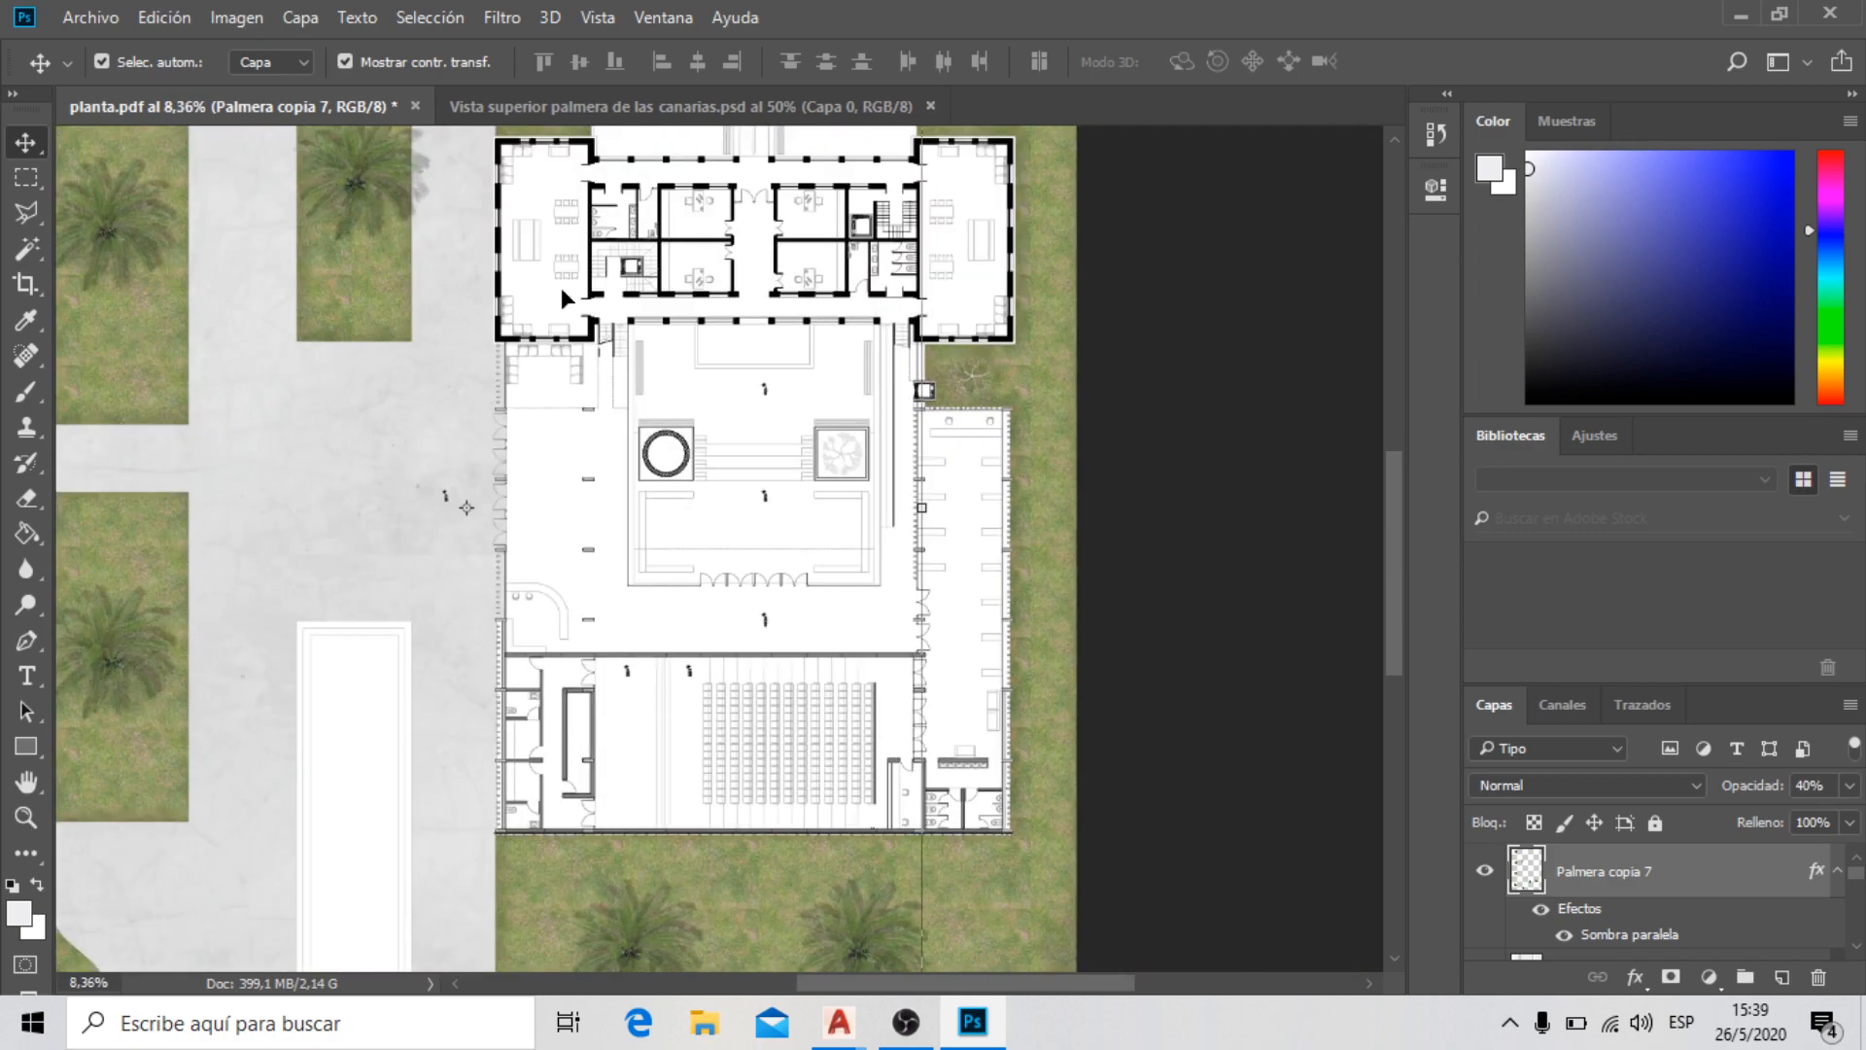
pyautogui.scroll(3, 510, 136)
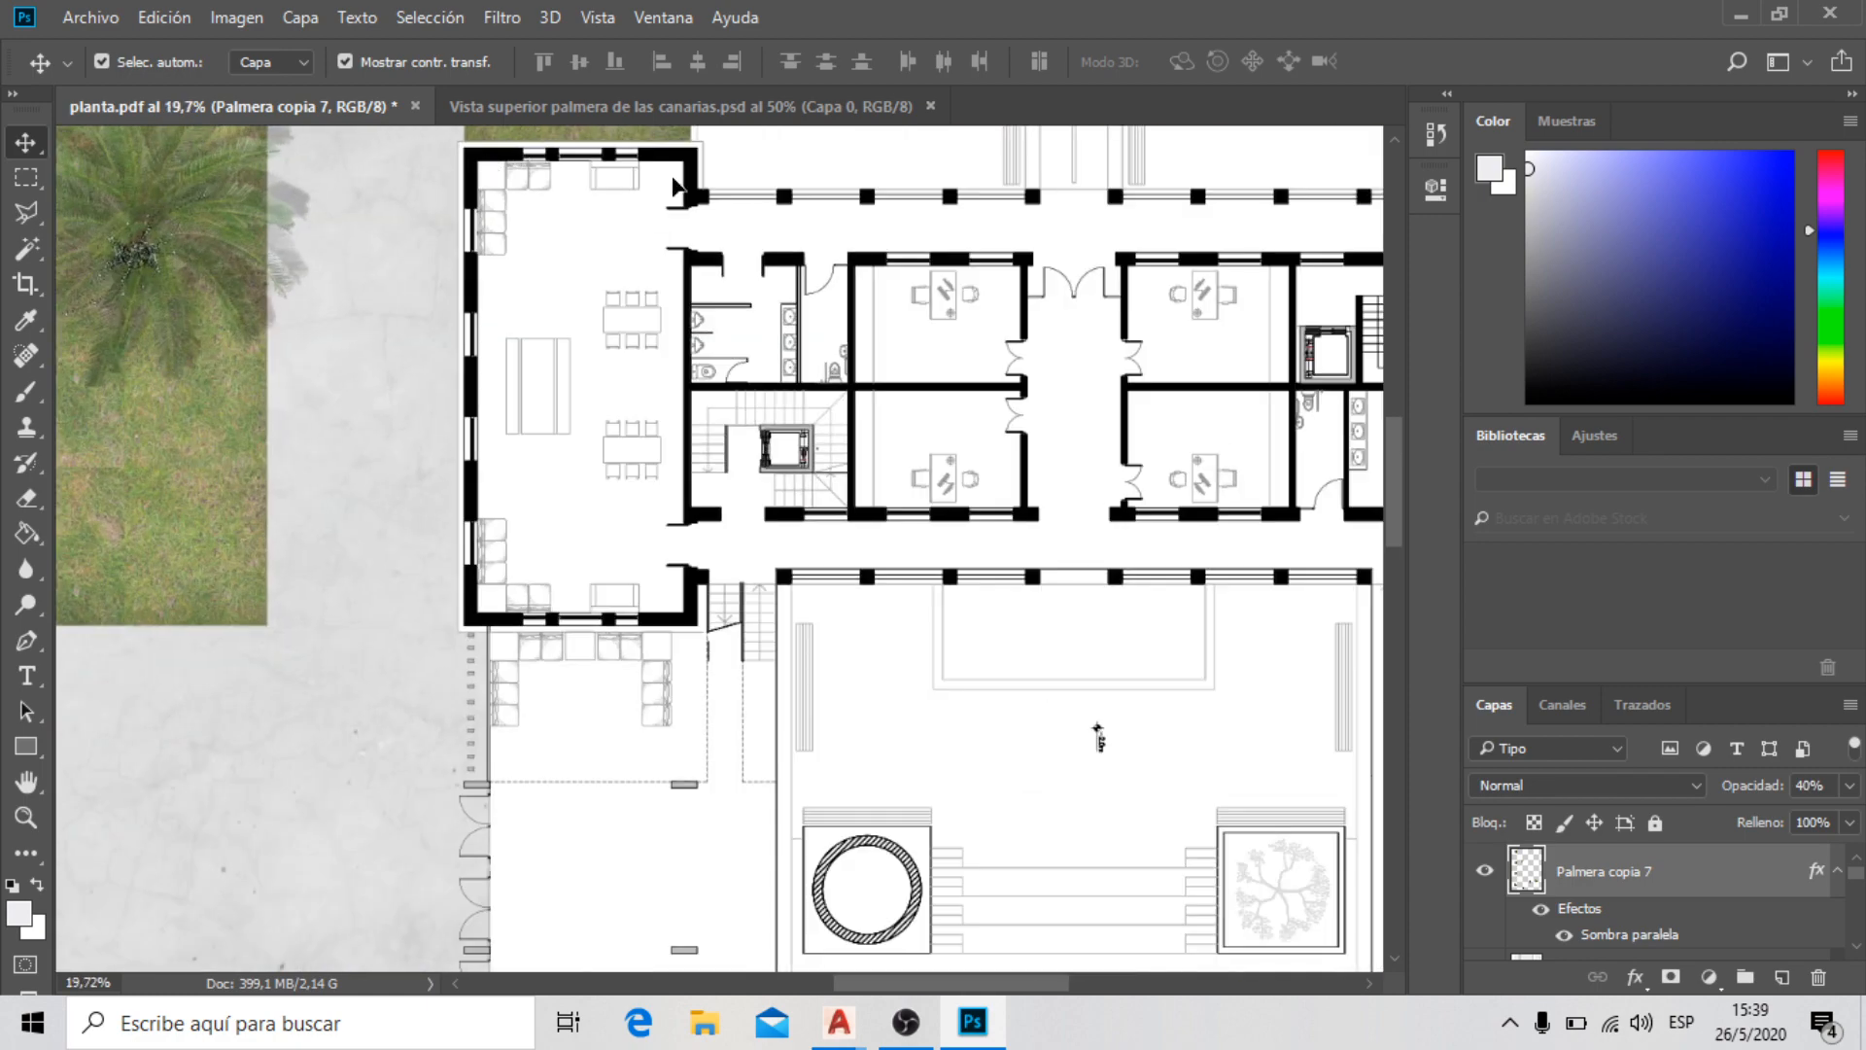
pyautogui.scroll(-3, 442, 391)
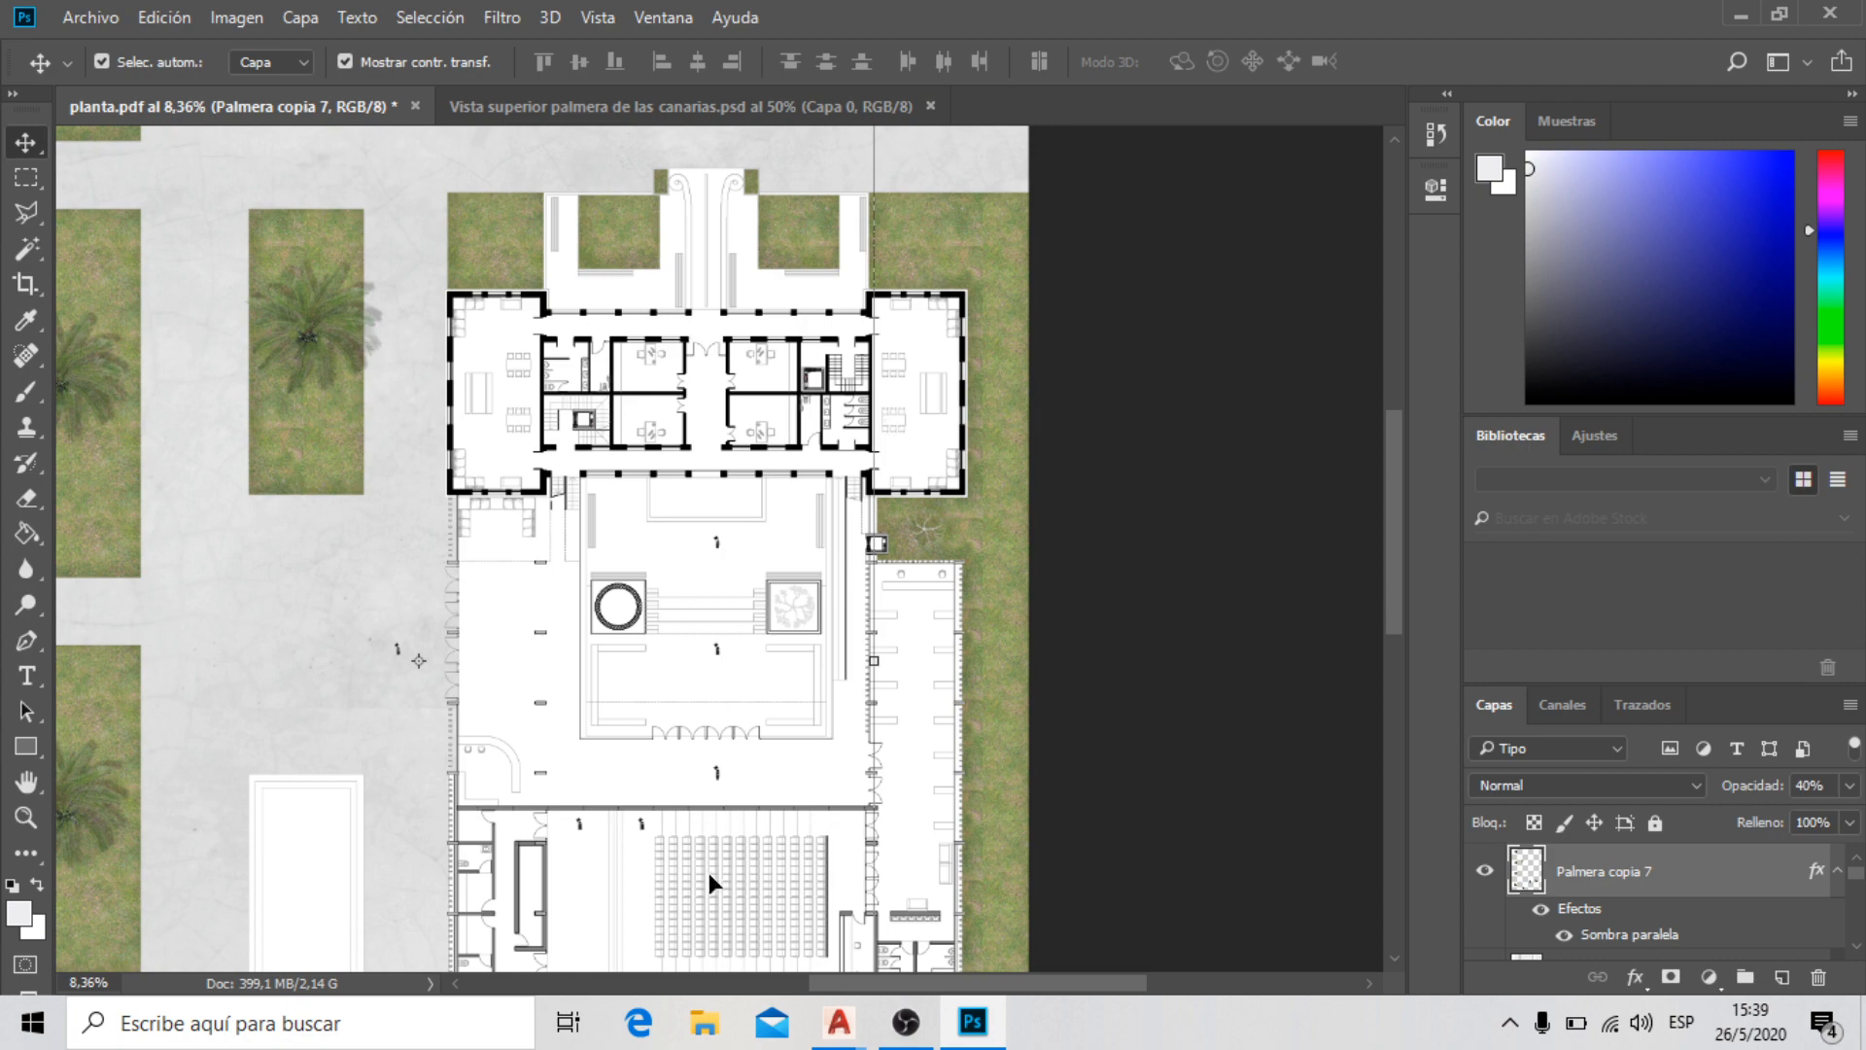
# Inspect the building's upper wing, central courtyard and auditorium up close and against the surrounding grass beds and paving
pyautogui.scroll(2, 562, 341)
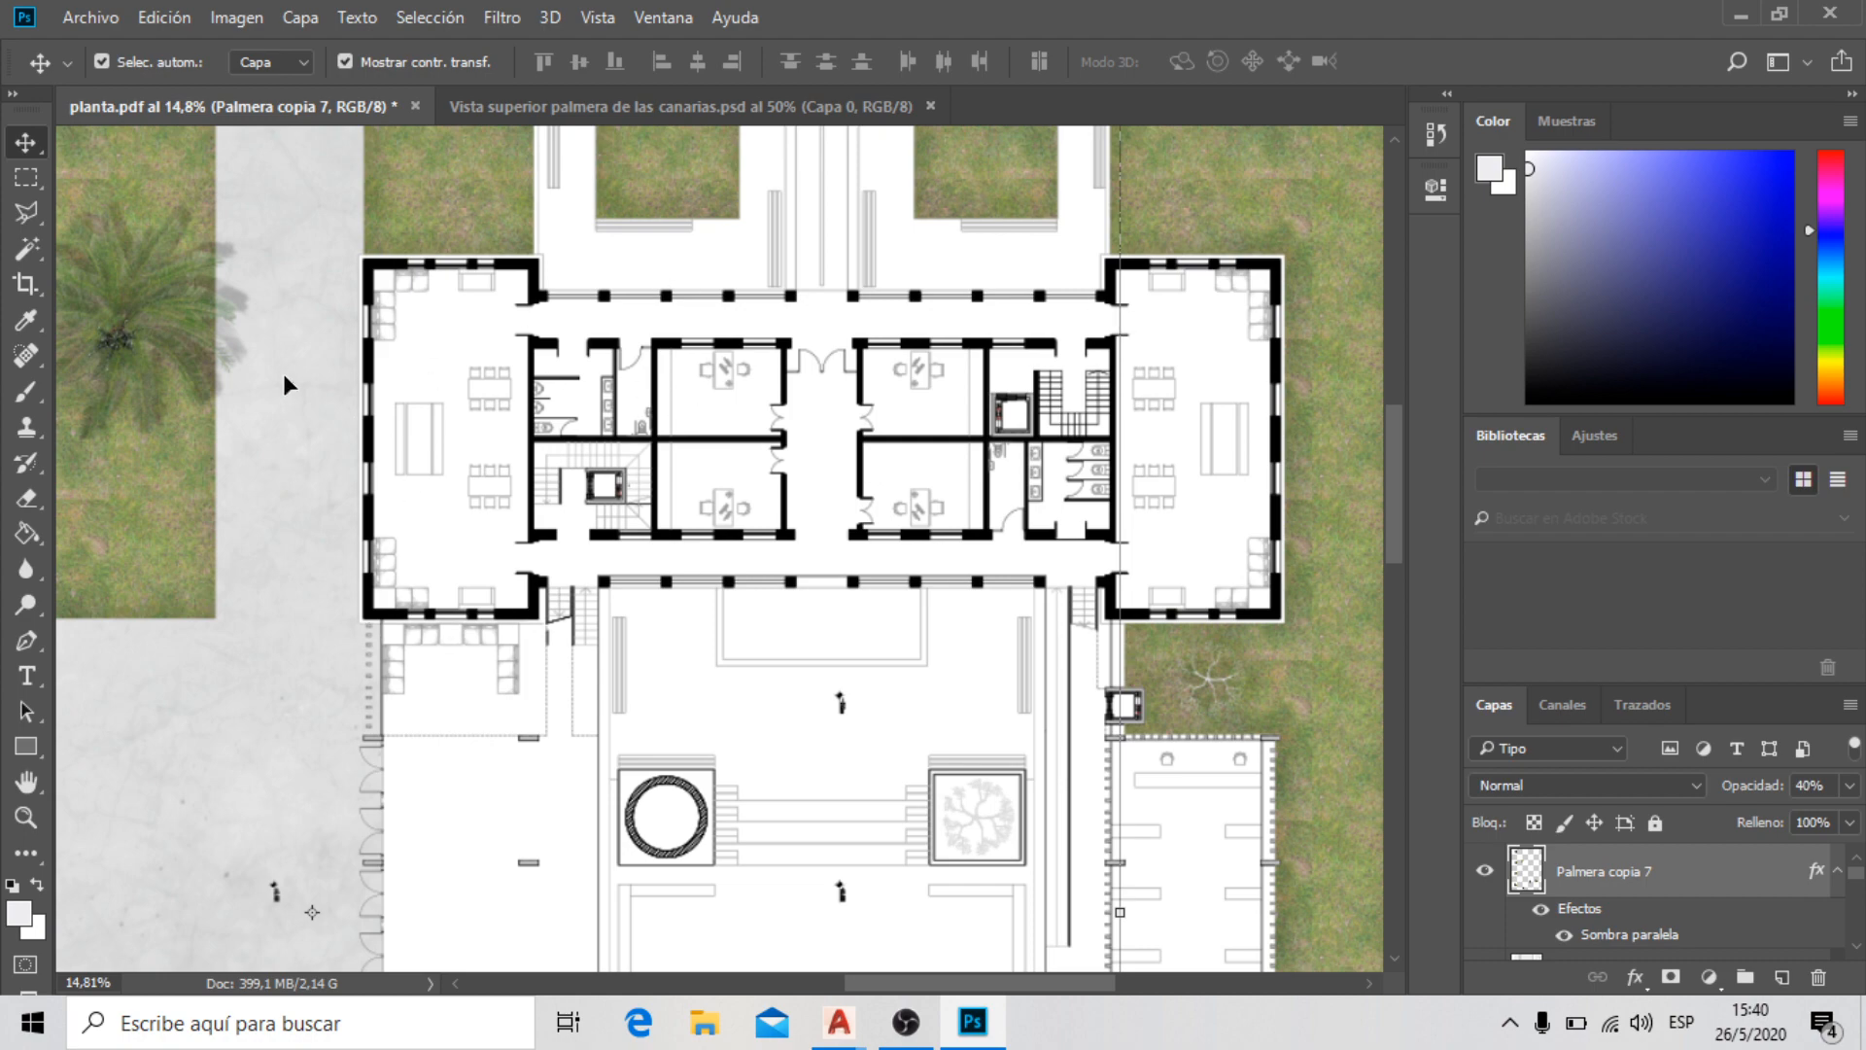
pyautogui.scroll(-4, 283, 374)
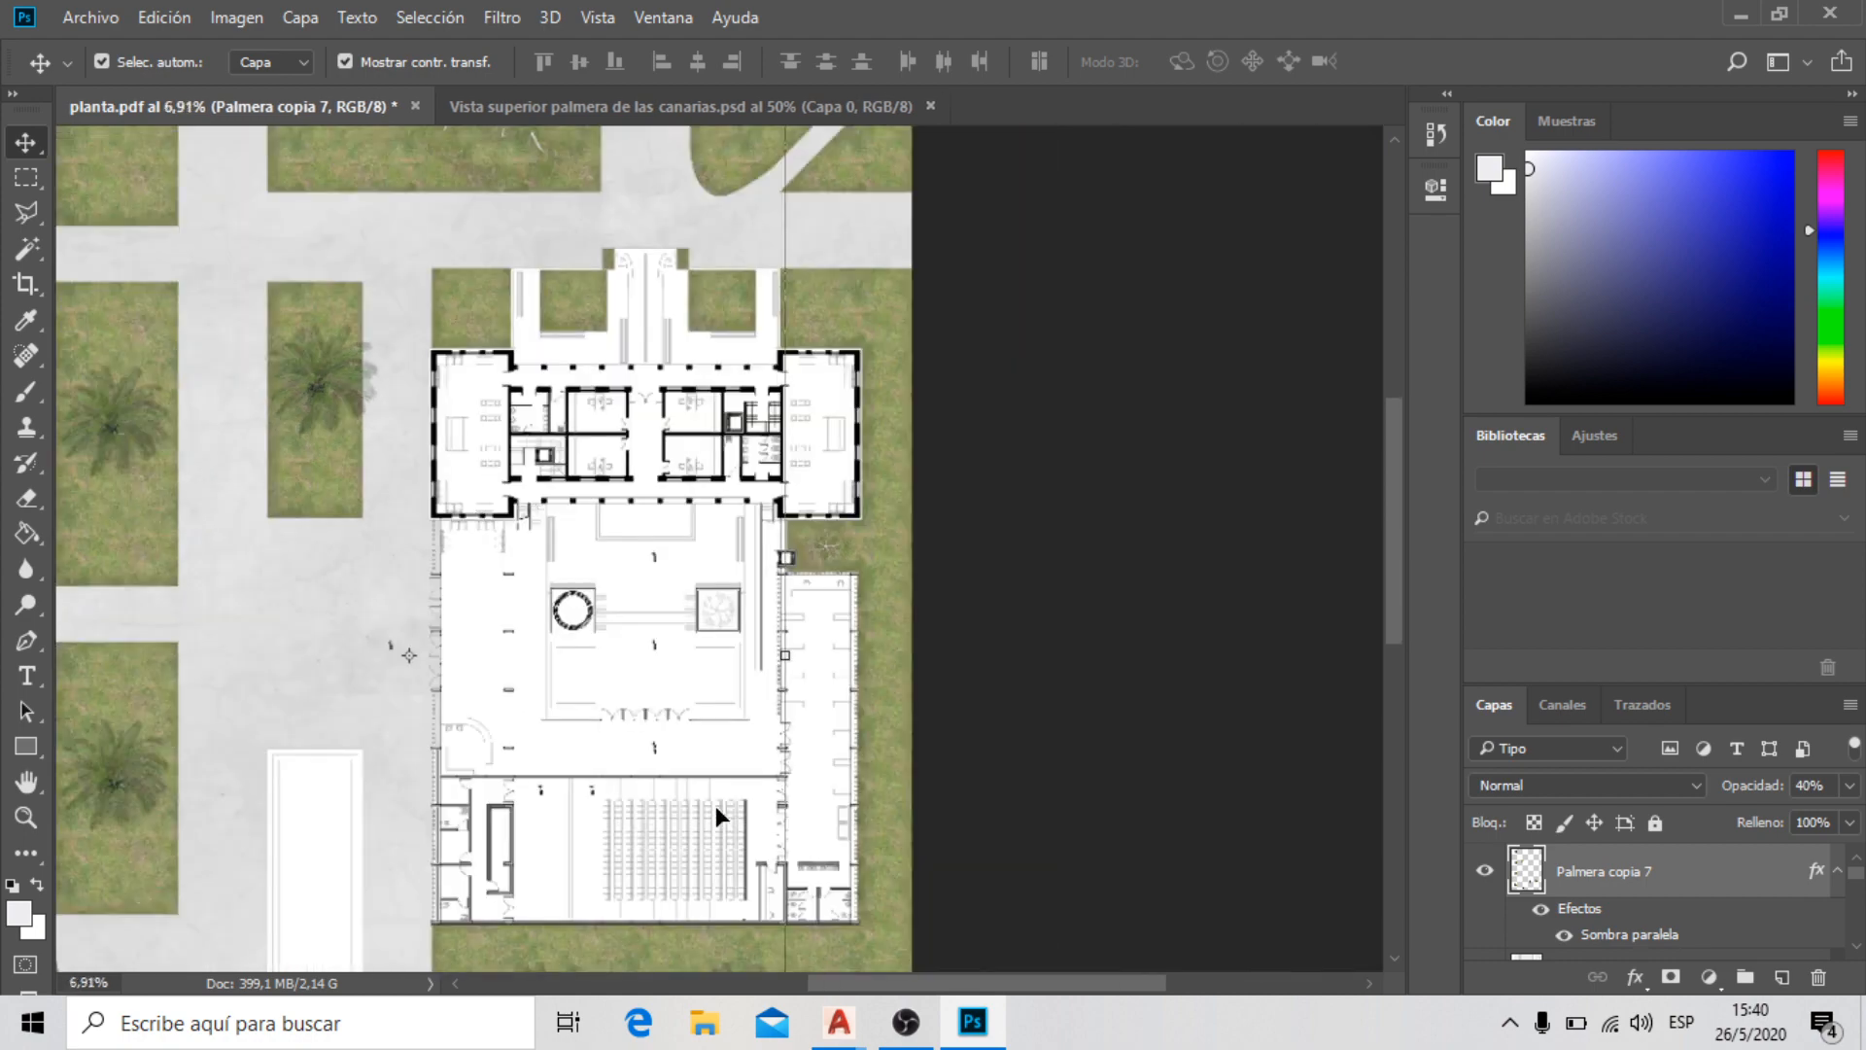
pyautogui.scroll(5, 480, 845)
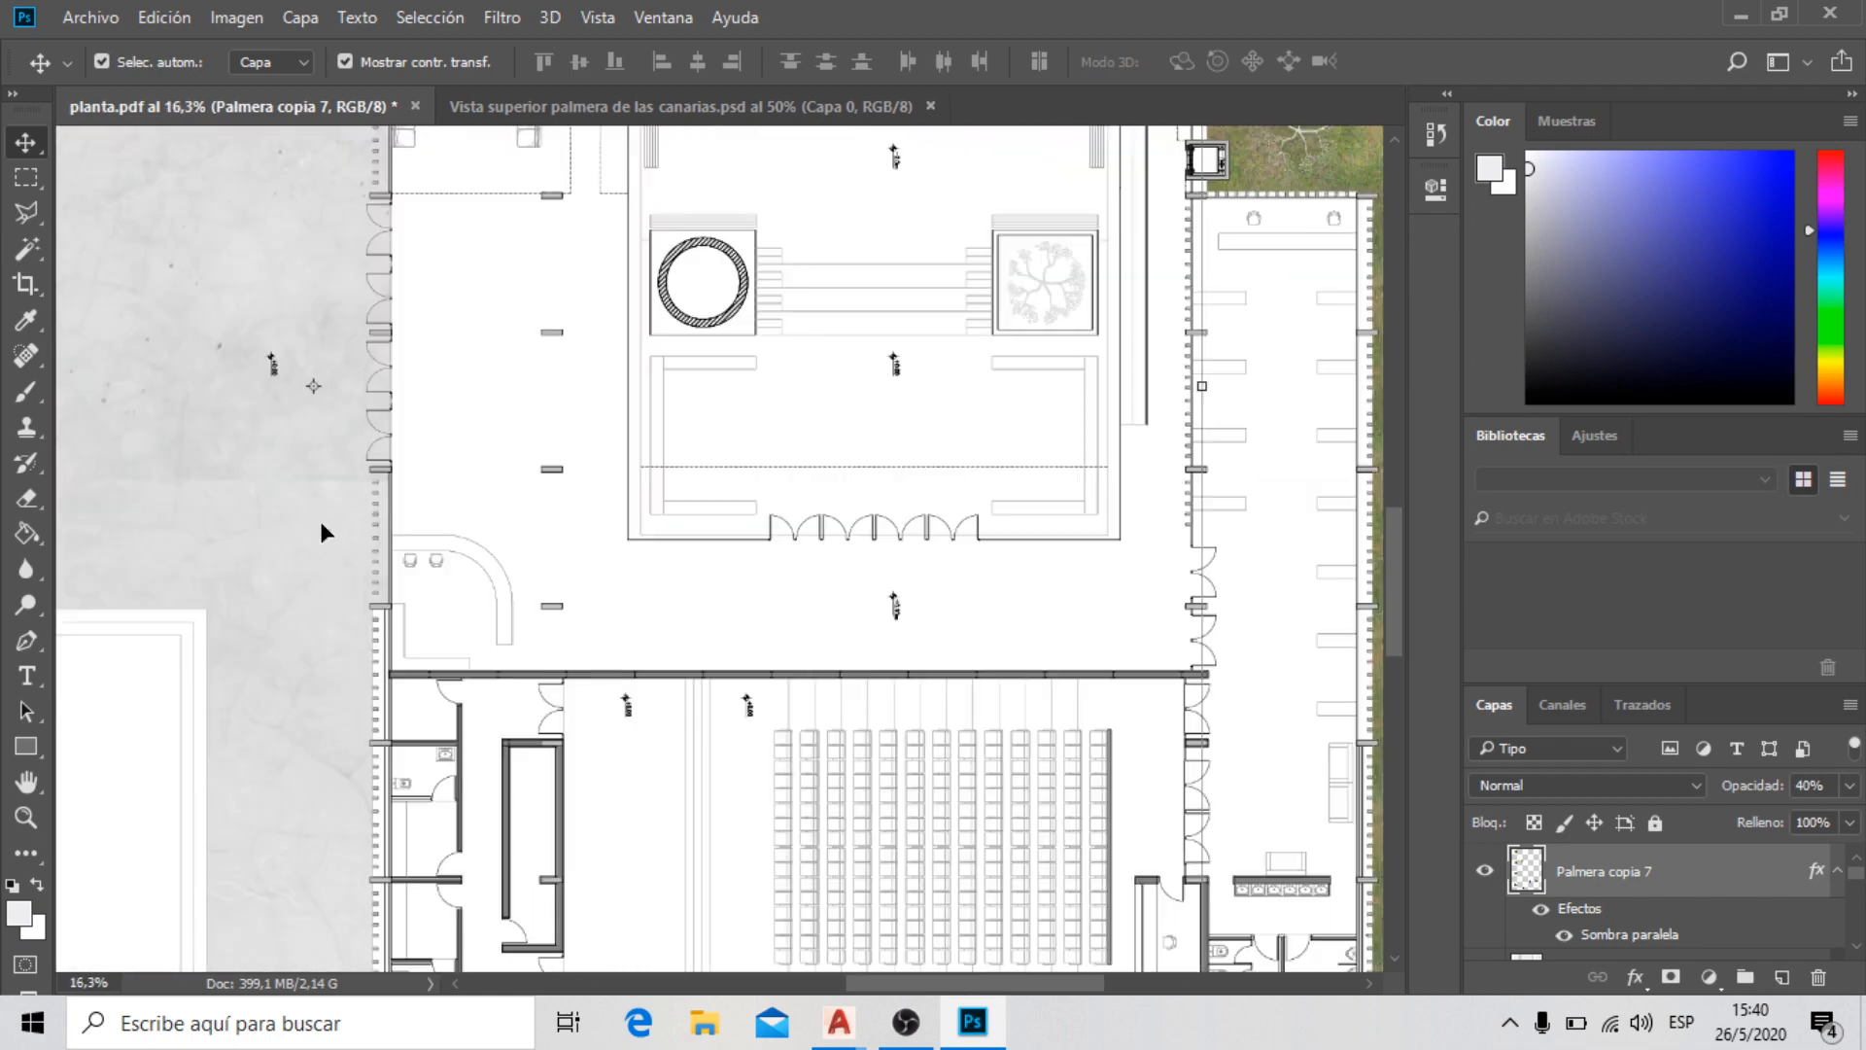
pyautogui.scroll(-3, 354, 608)
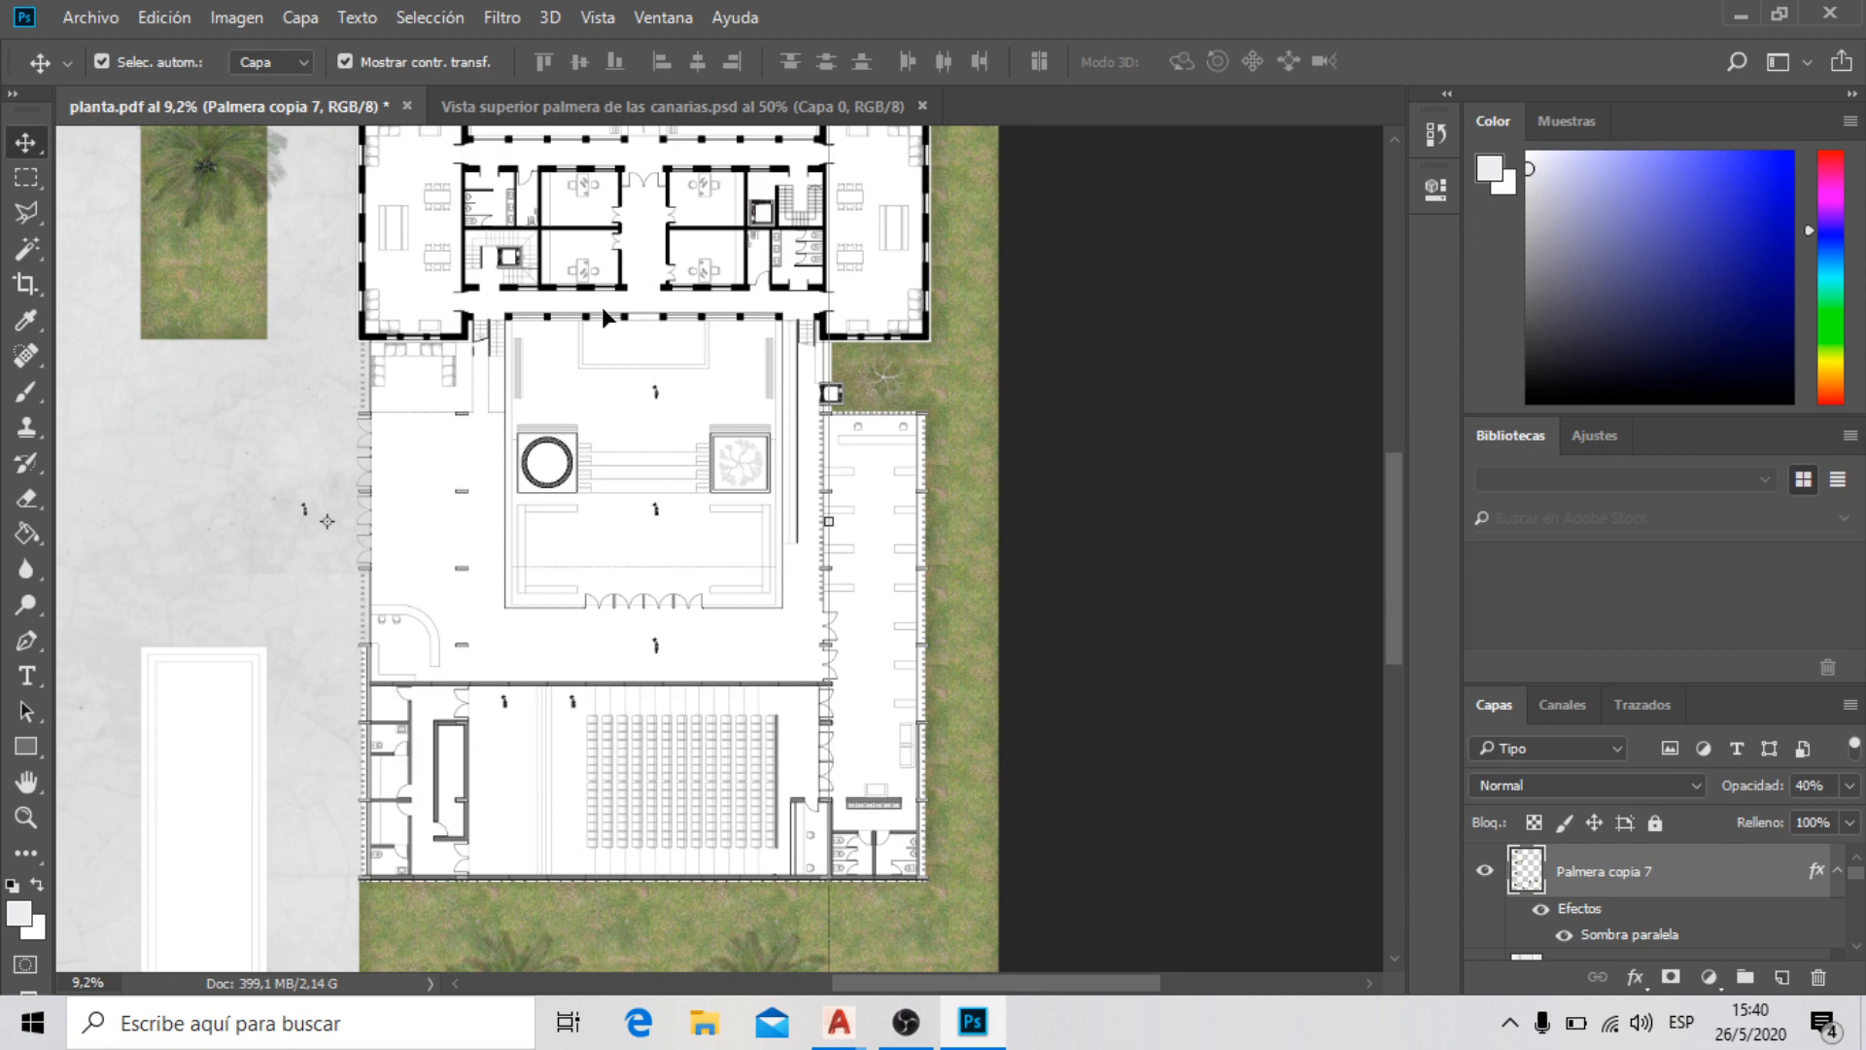
pyautogui.scroll(3, 739, 453)
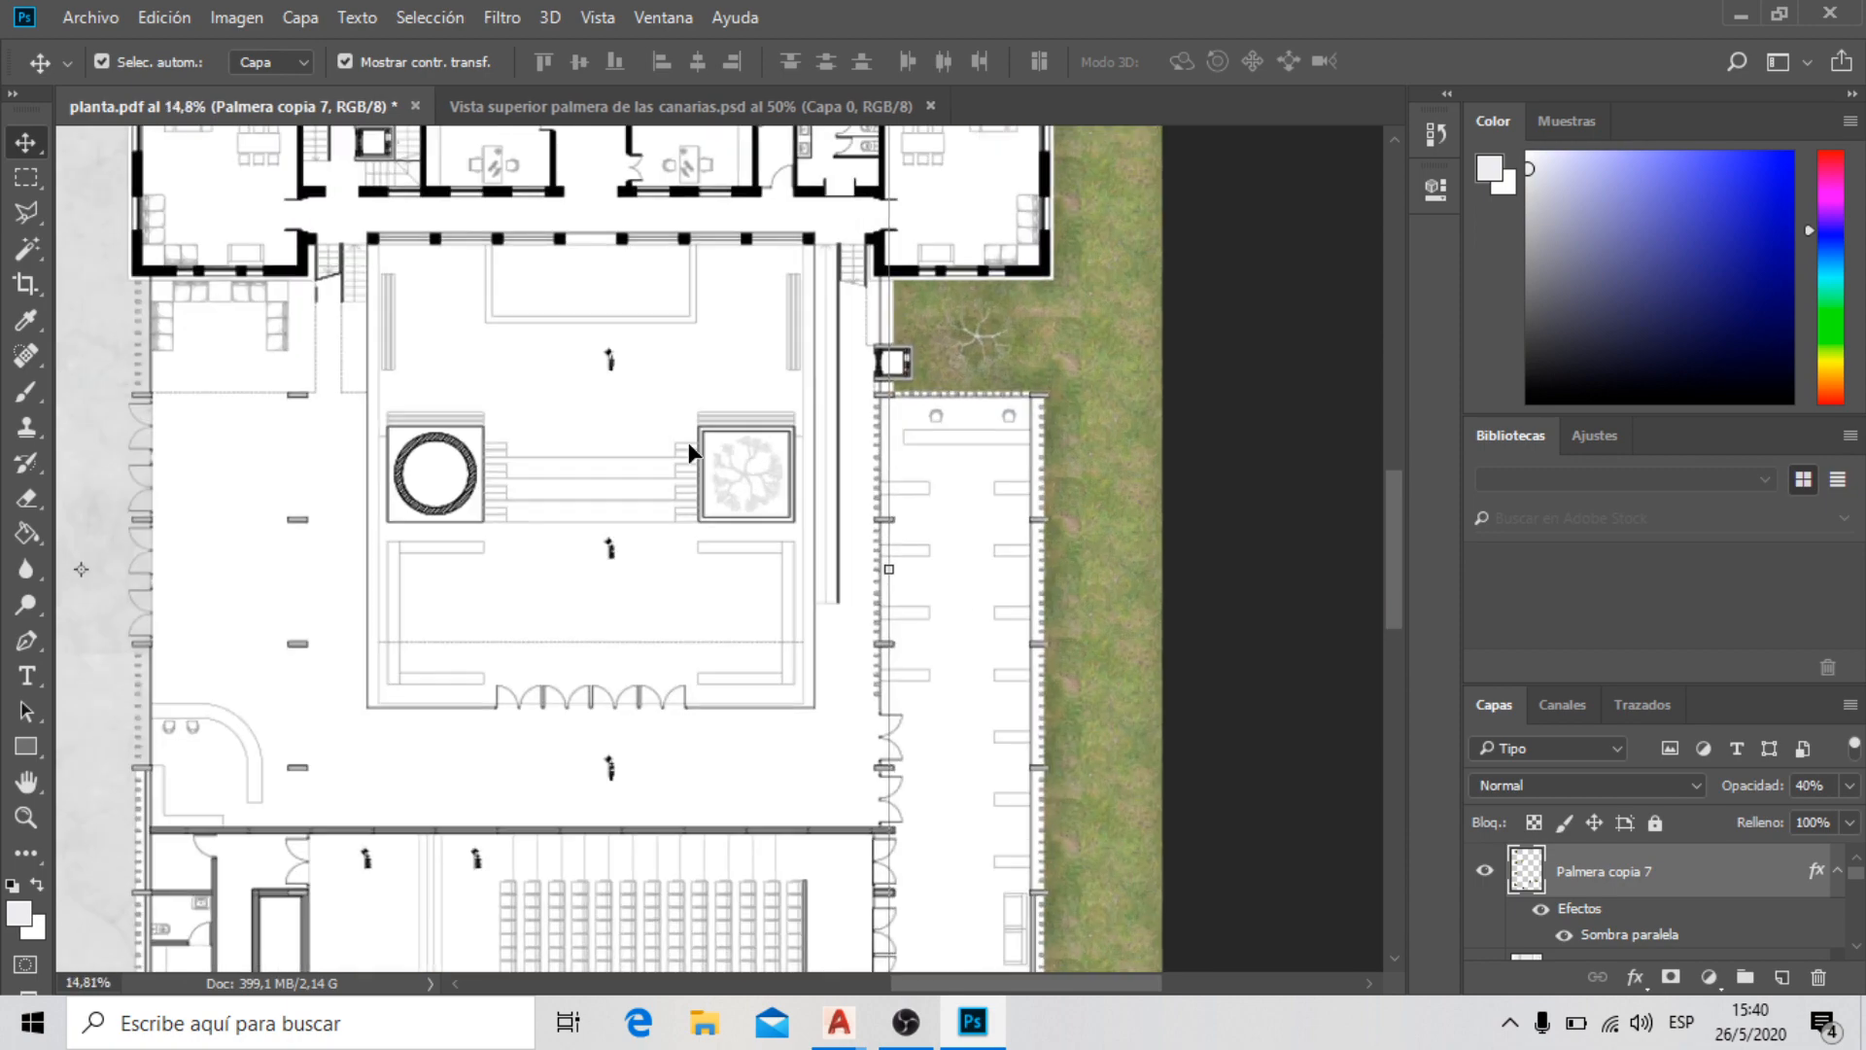
pyautogui.scroll(-4, 820, 424)
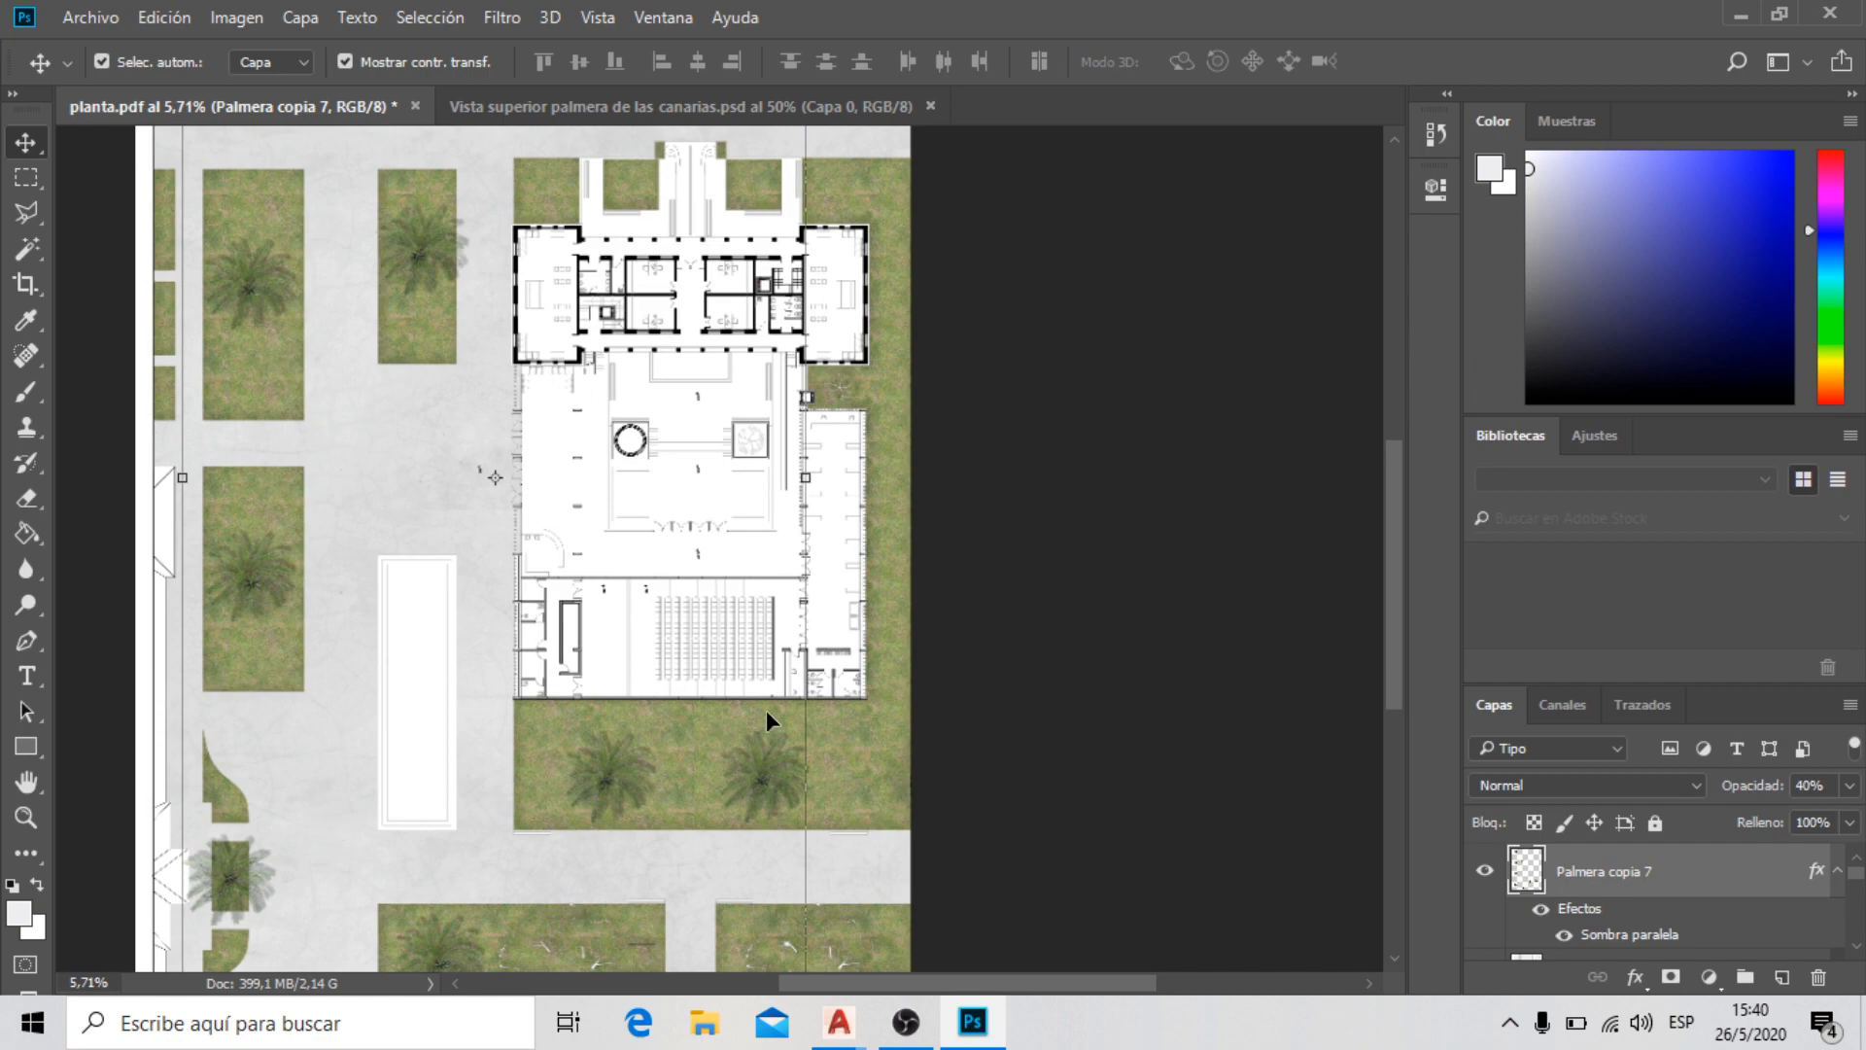
pyautogui.scroll(5, 542, 185)
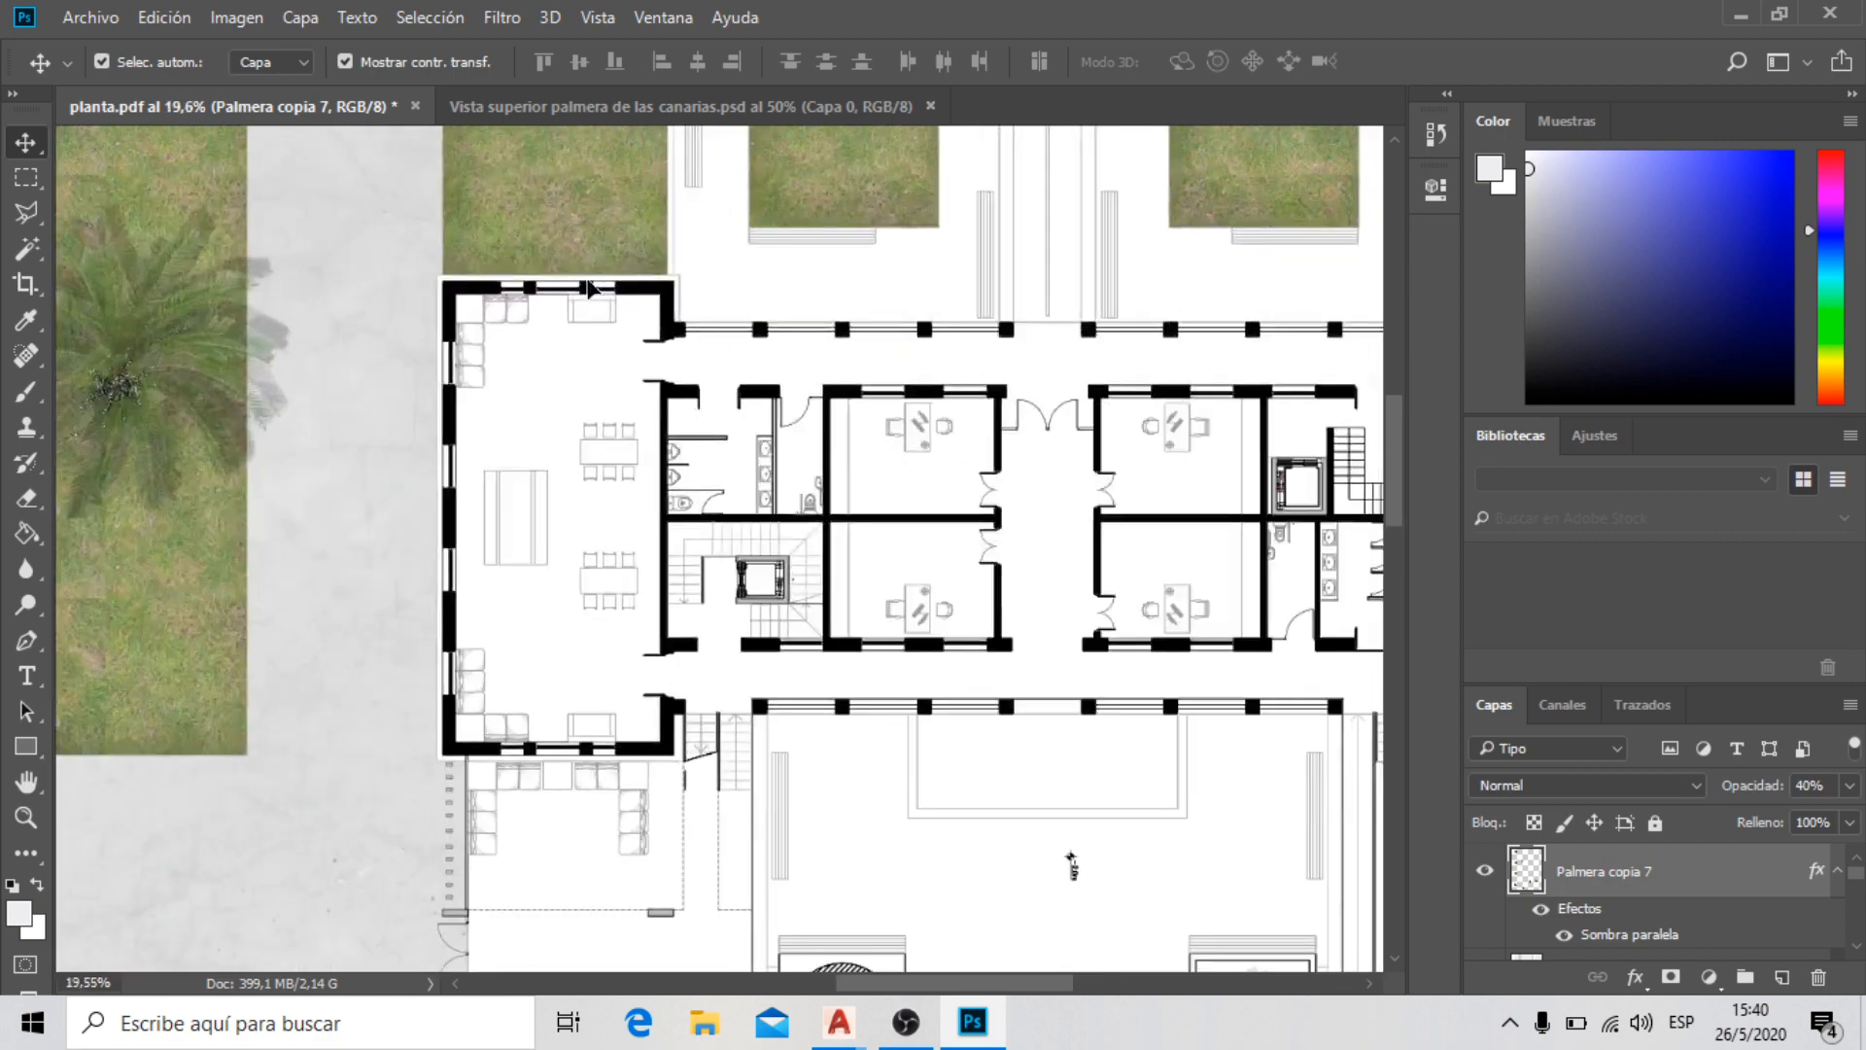
pyautogui.scroll(-2, 588, 287)
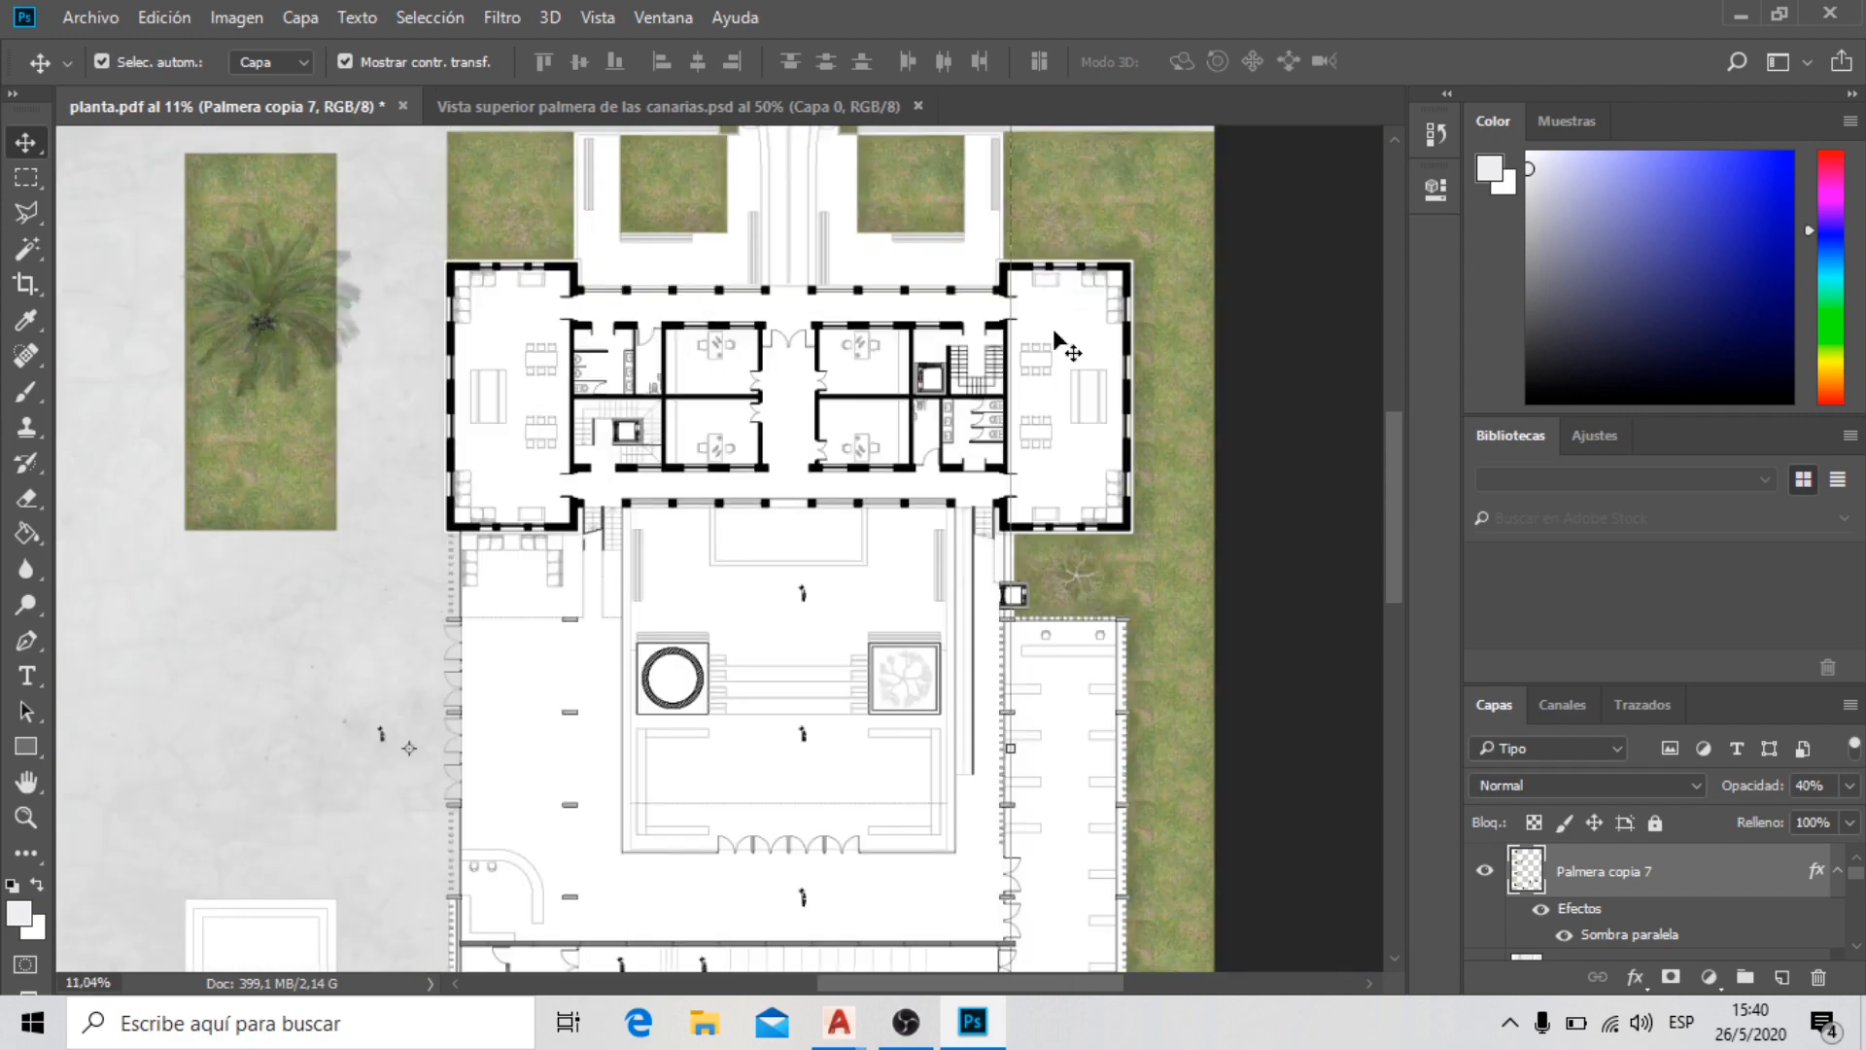
pyautogui.scroll(-1, 602, 297)
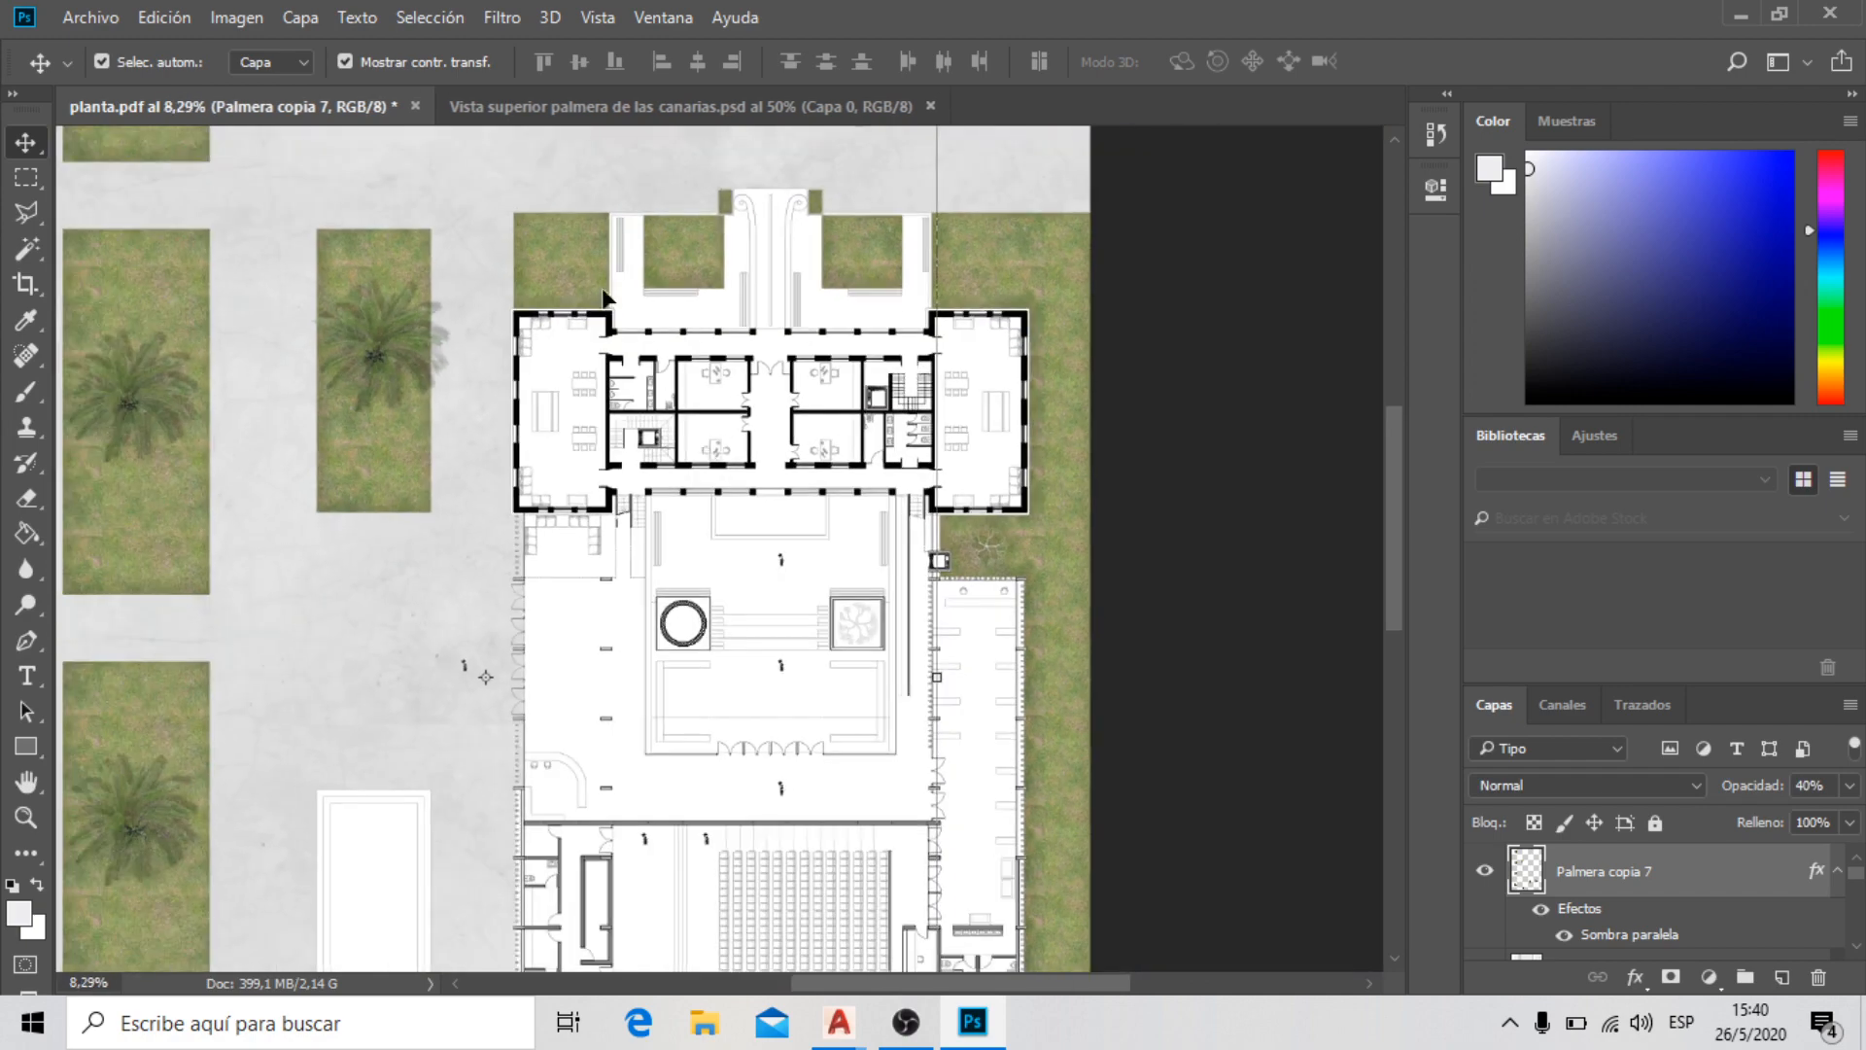
pyautogui.scroll(-1, 236, 282)
pyautogui.scroll(-1, 449, 457)
pyautogui.scroll(-1, 445, 437)
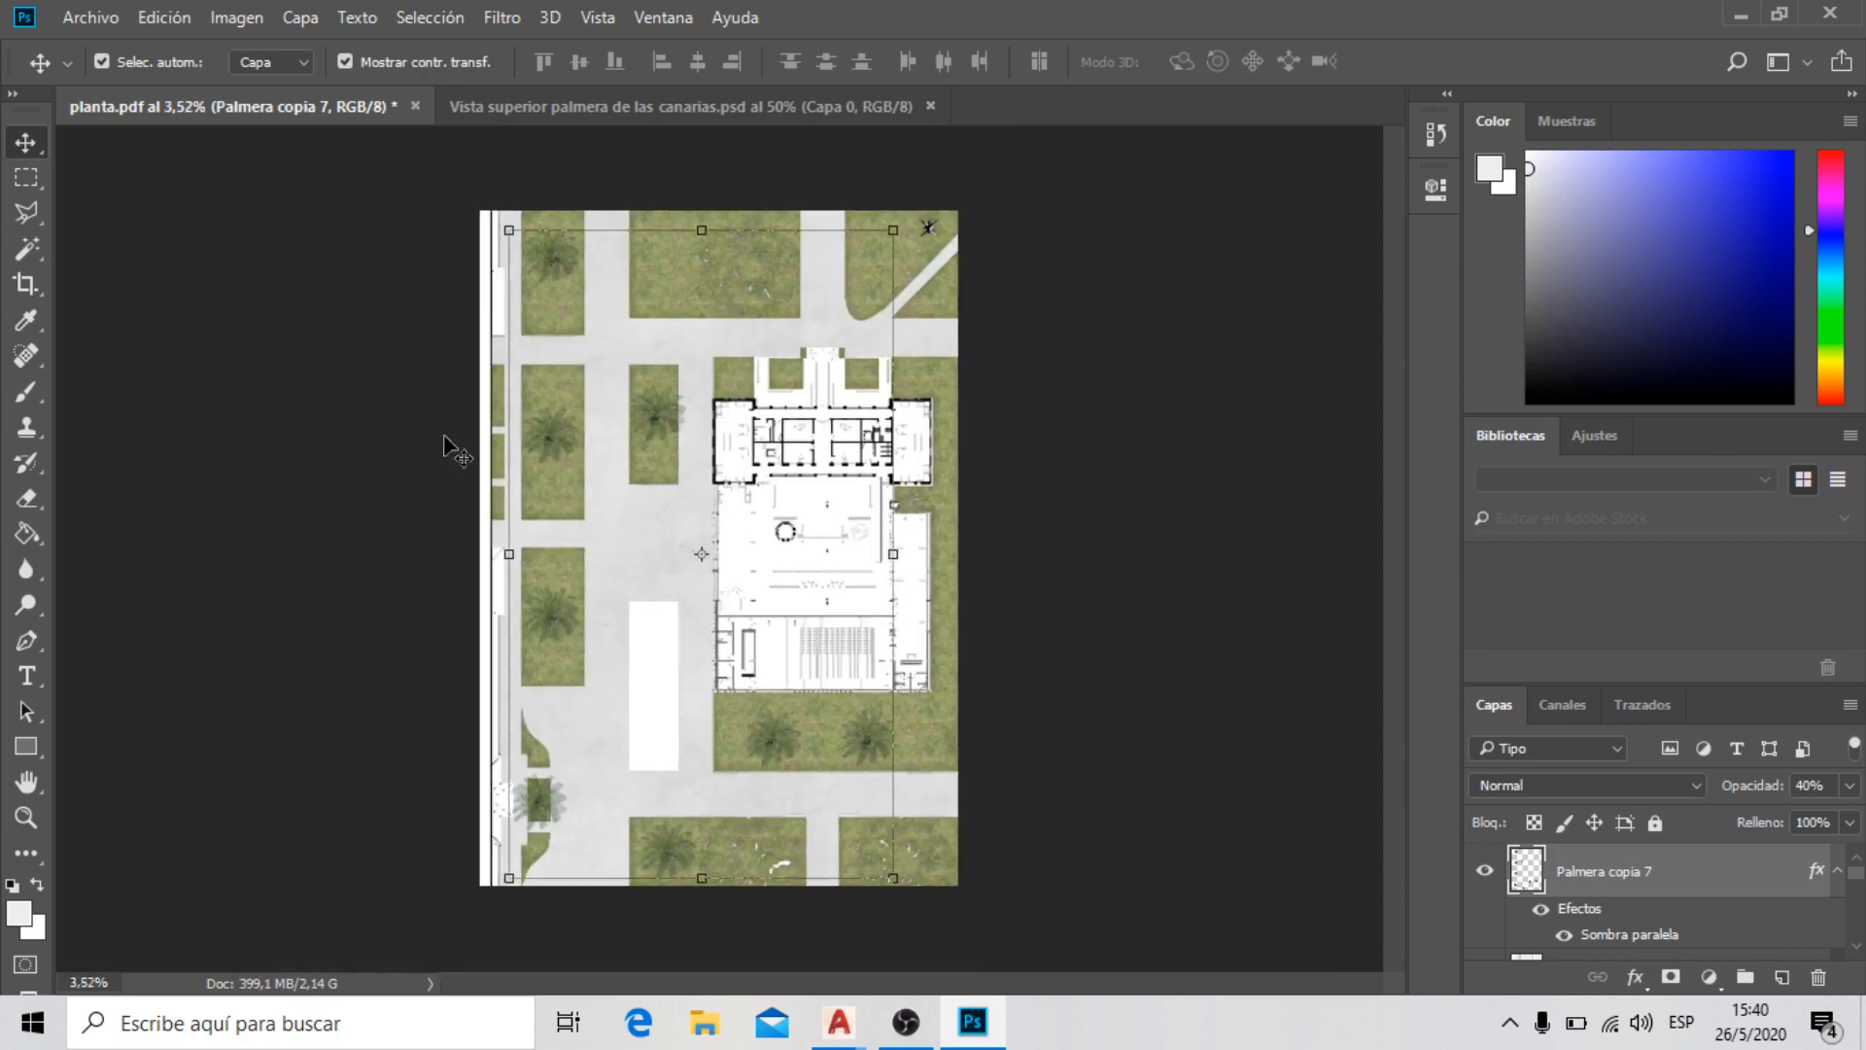
pyautogui.scroll(1, 637, 243)
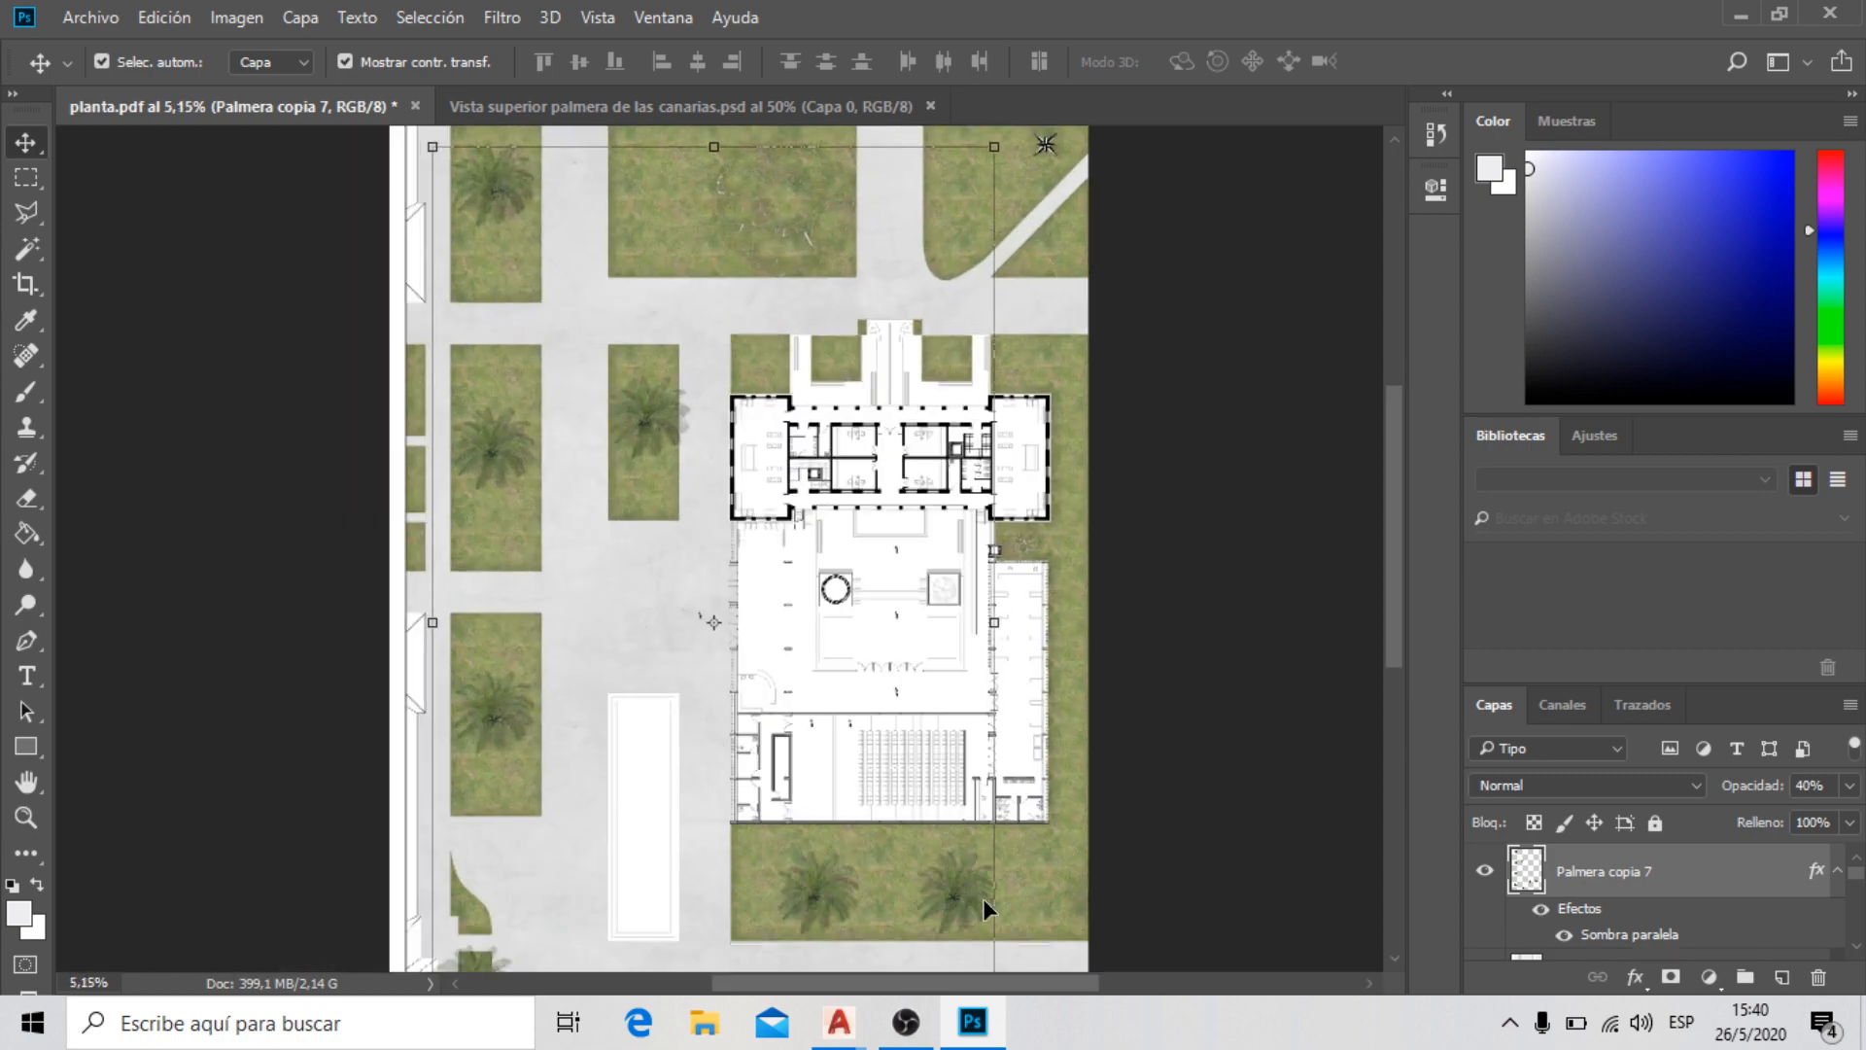
pyautogui.scroll(-1, 716, 330)
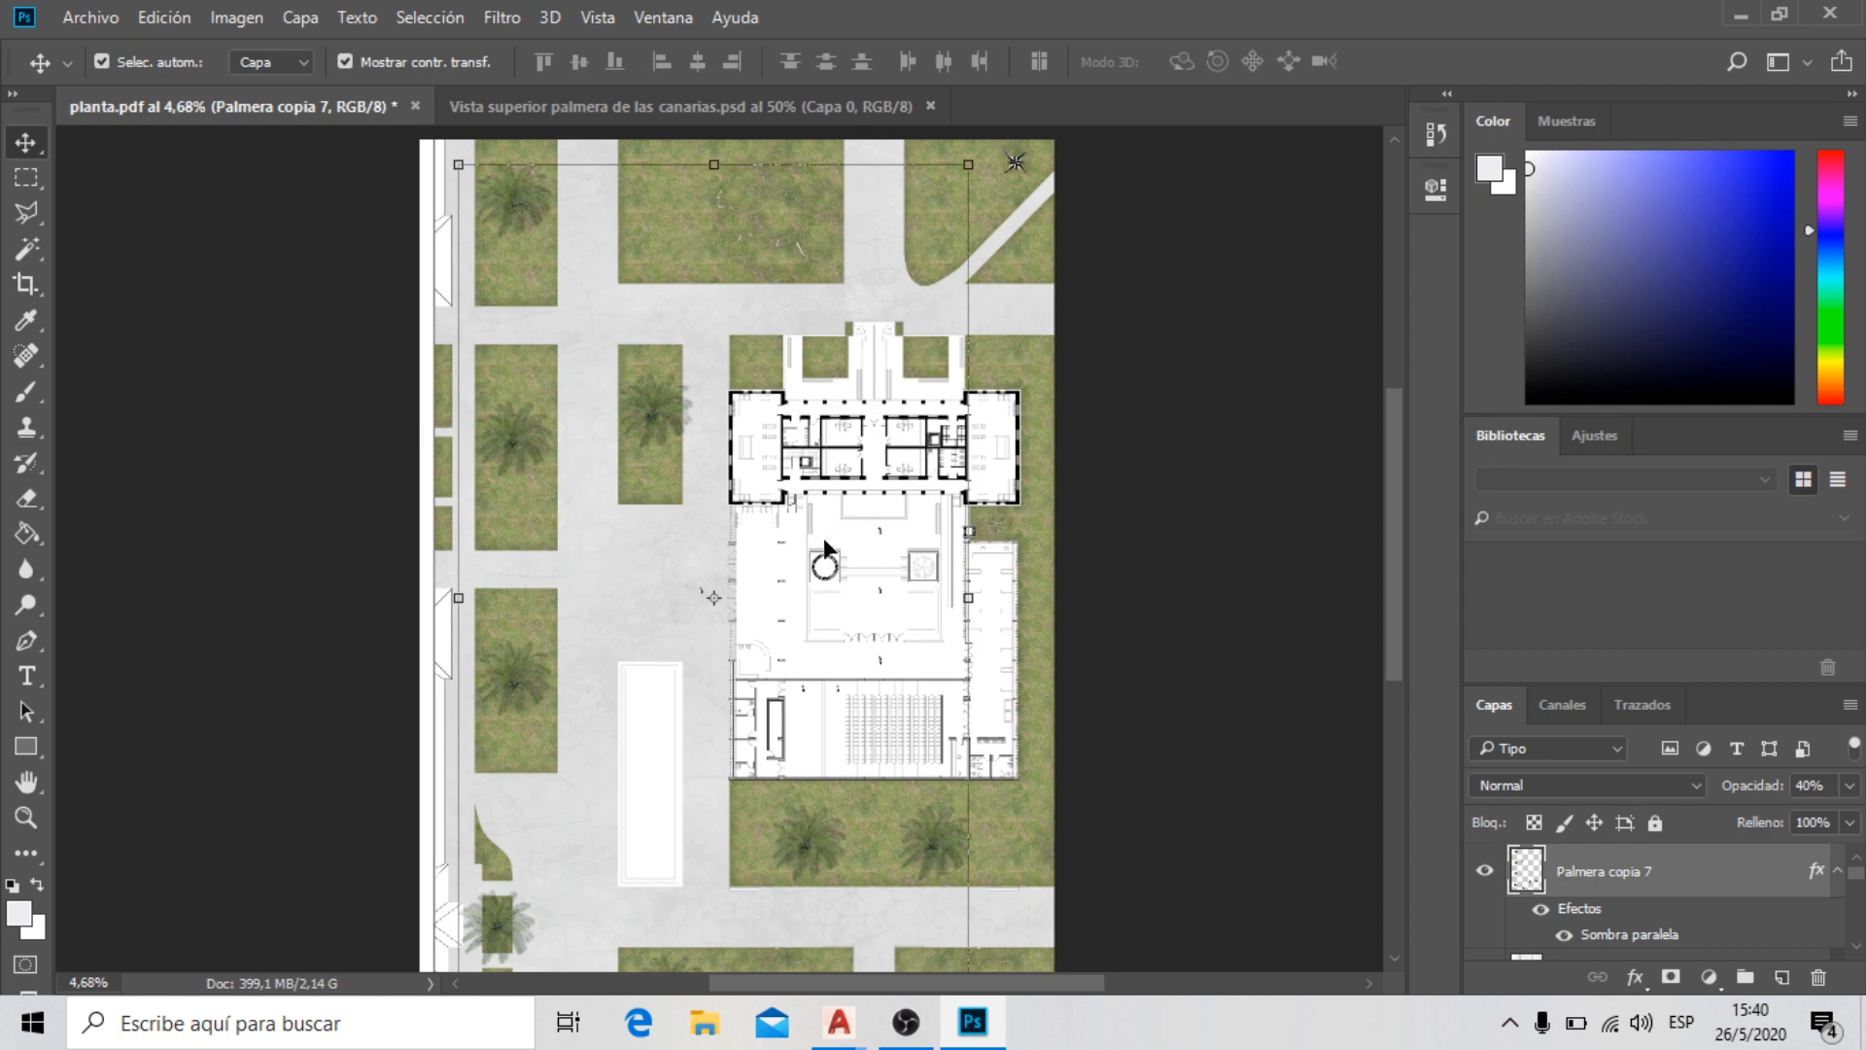
# Examine the row of entrance doors and columns where the building meets the concrete paving, and look through the layer list
pyautogui.scroll(3, 824, 538)
pyautogui.scroll(2, 586, 524)
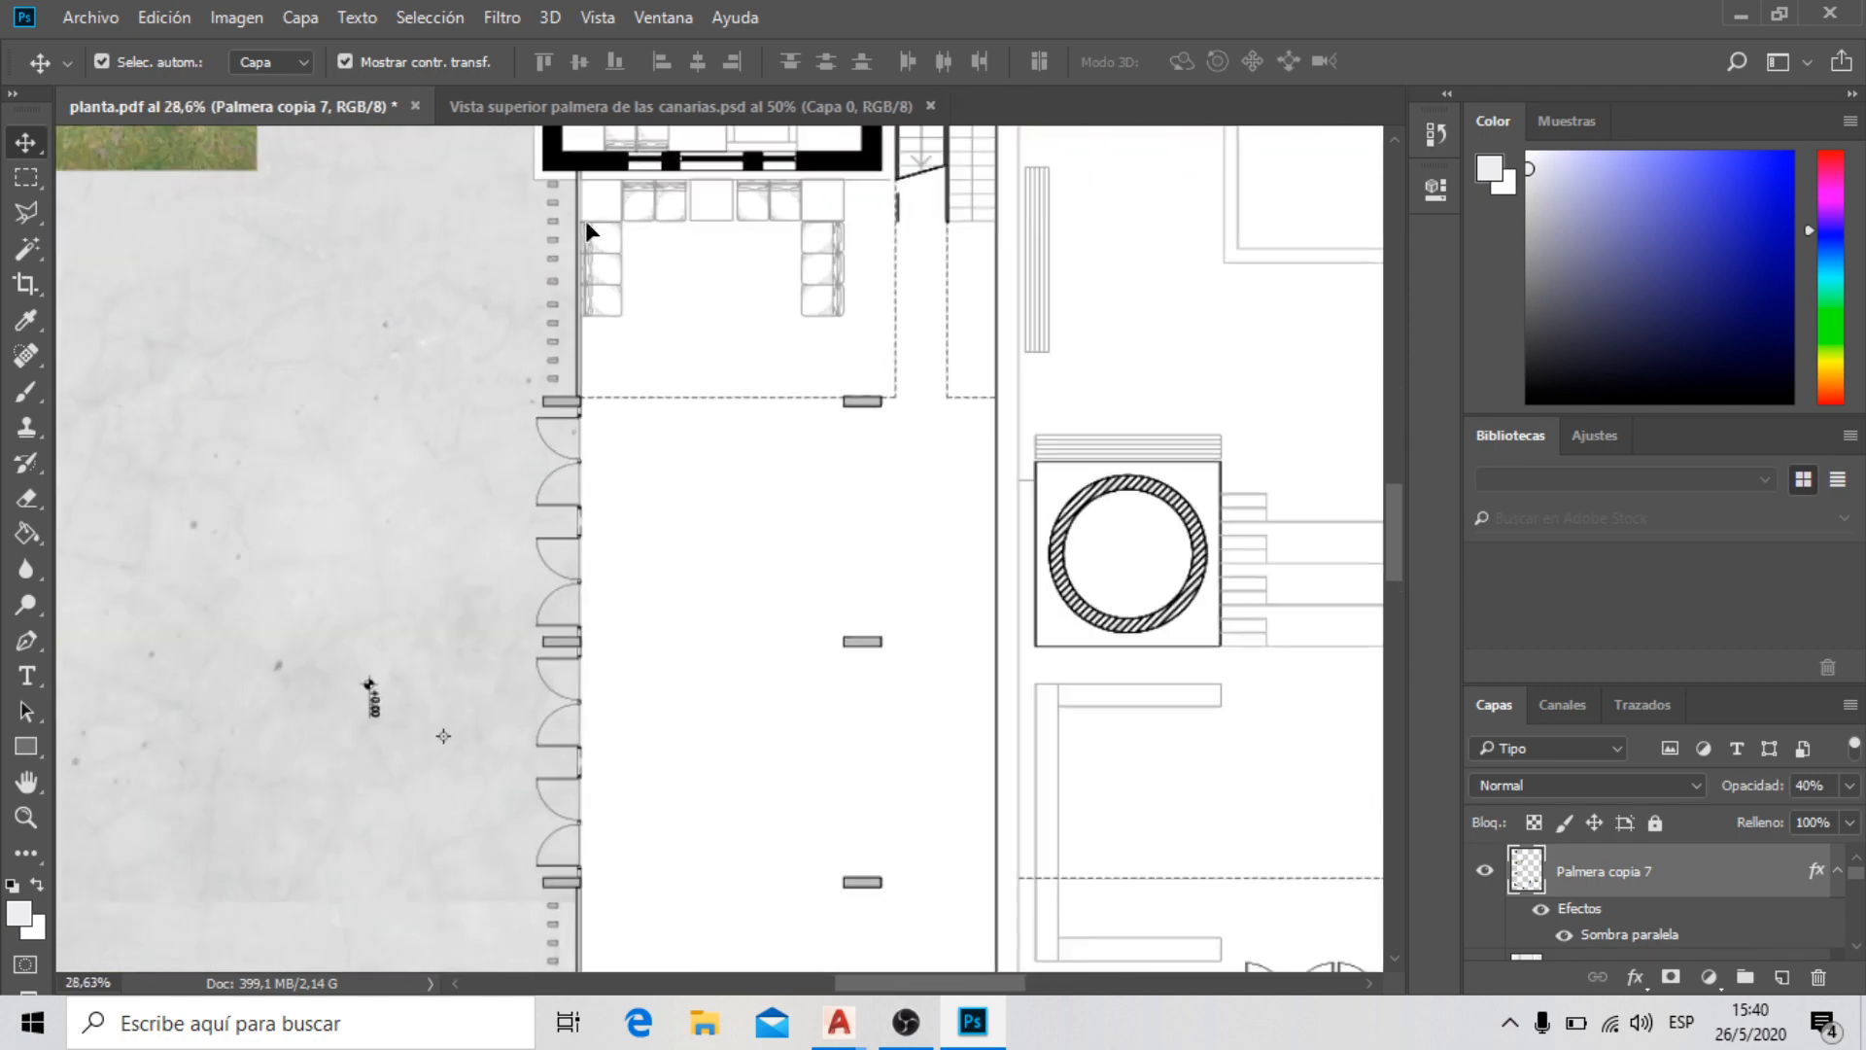
pyautogui.scroll(-2, 584, 384)
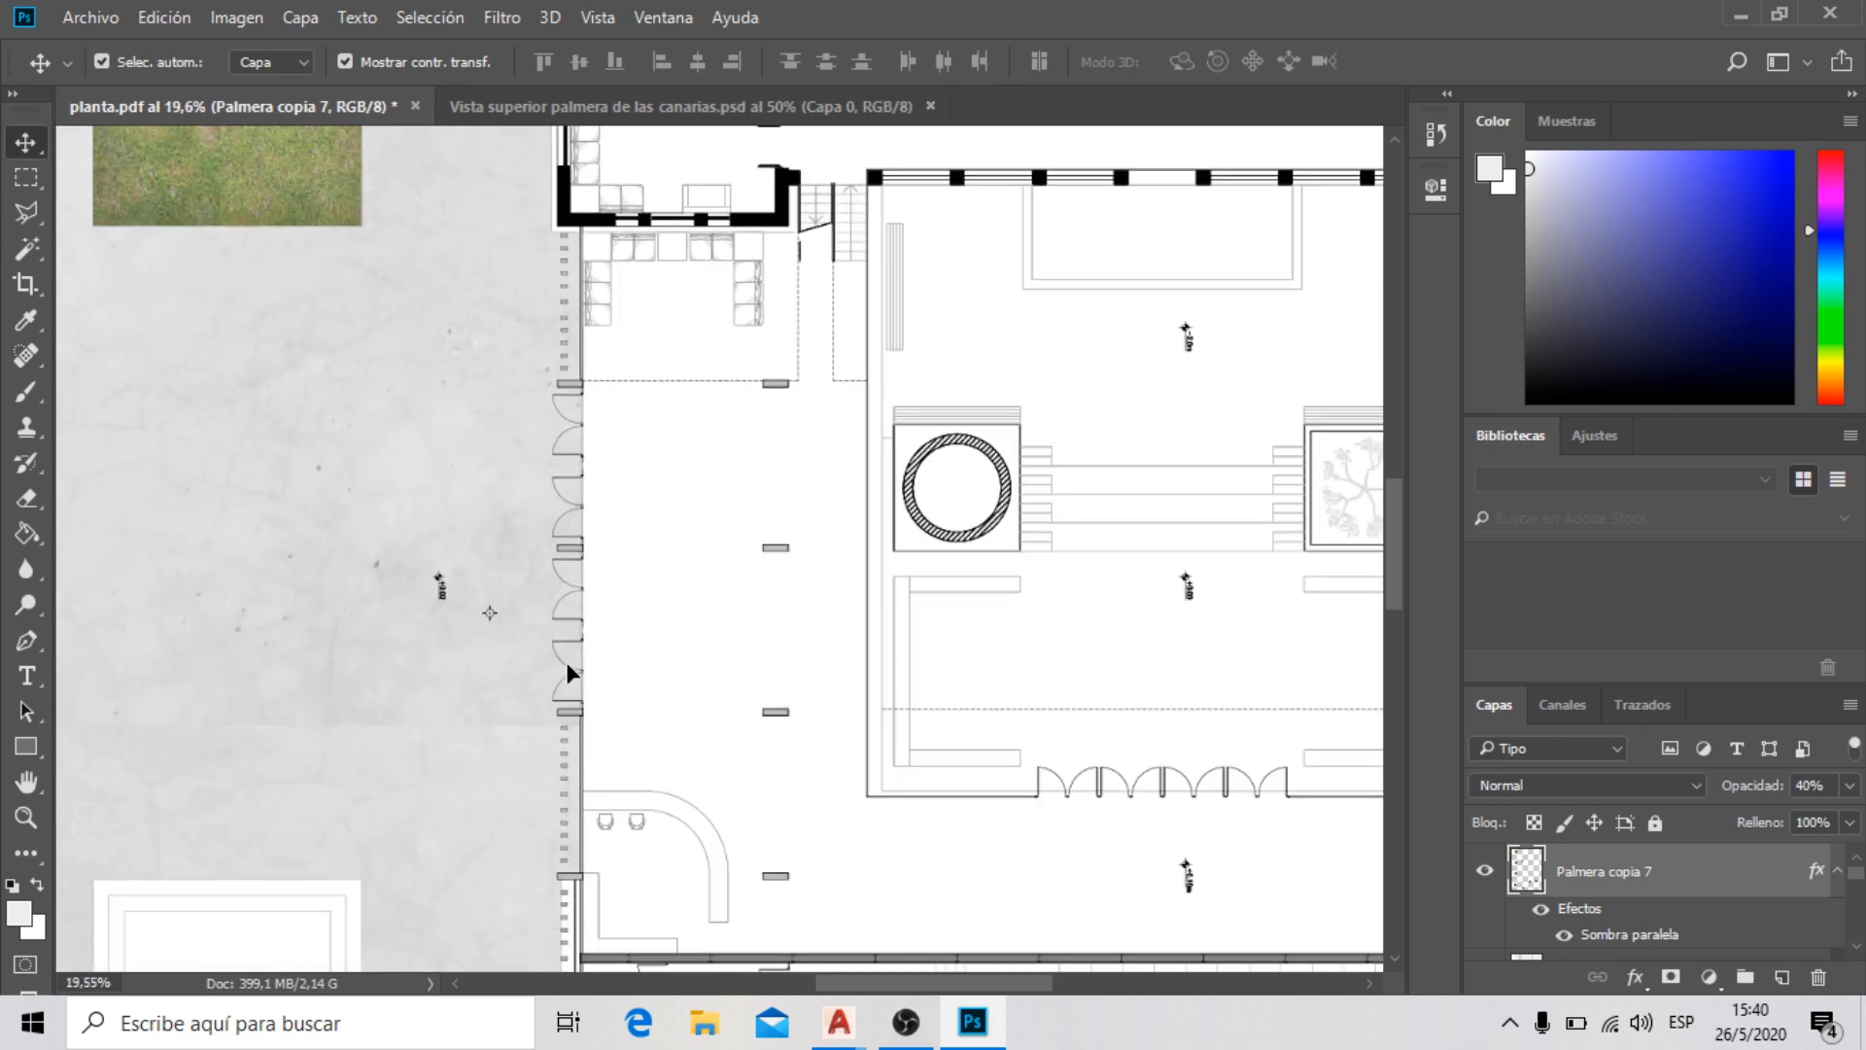
pyautogui.scroll(-2, 567, 544)
pyautogui.scroll(2, 592, 459)
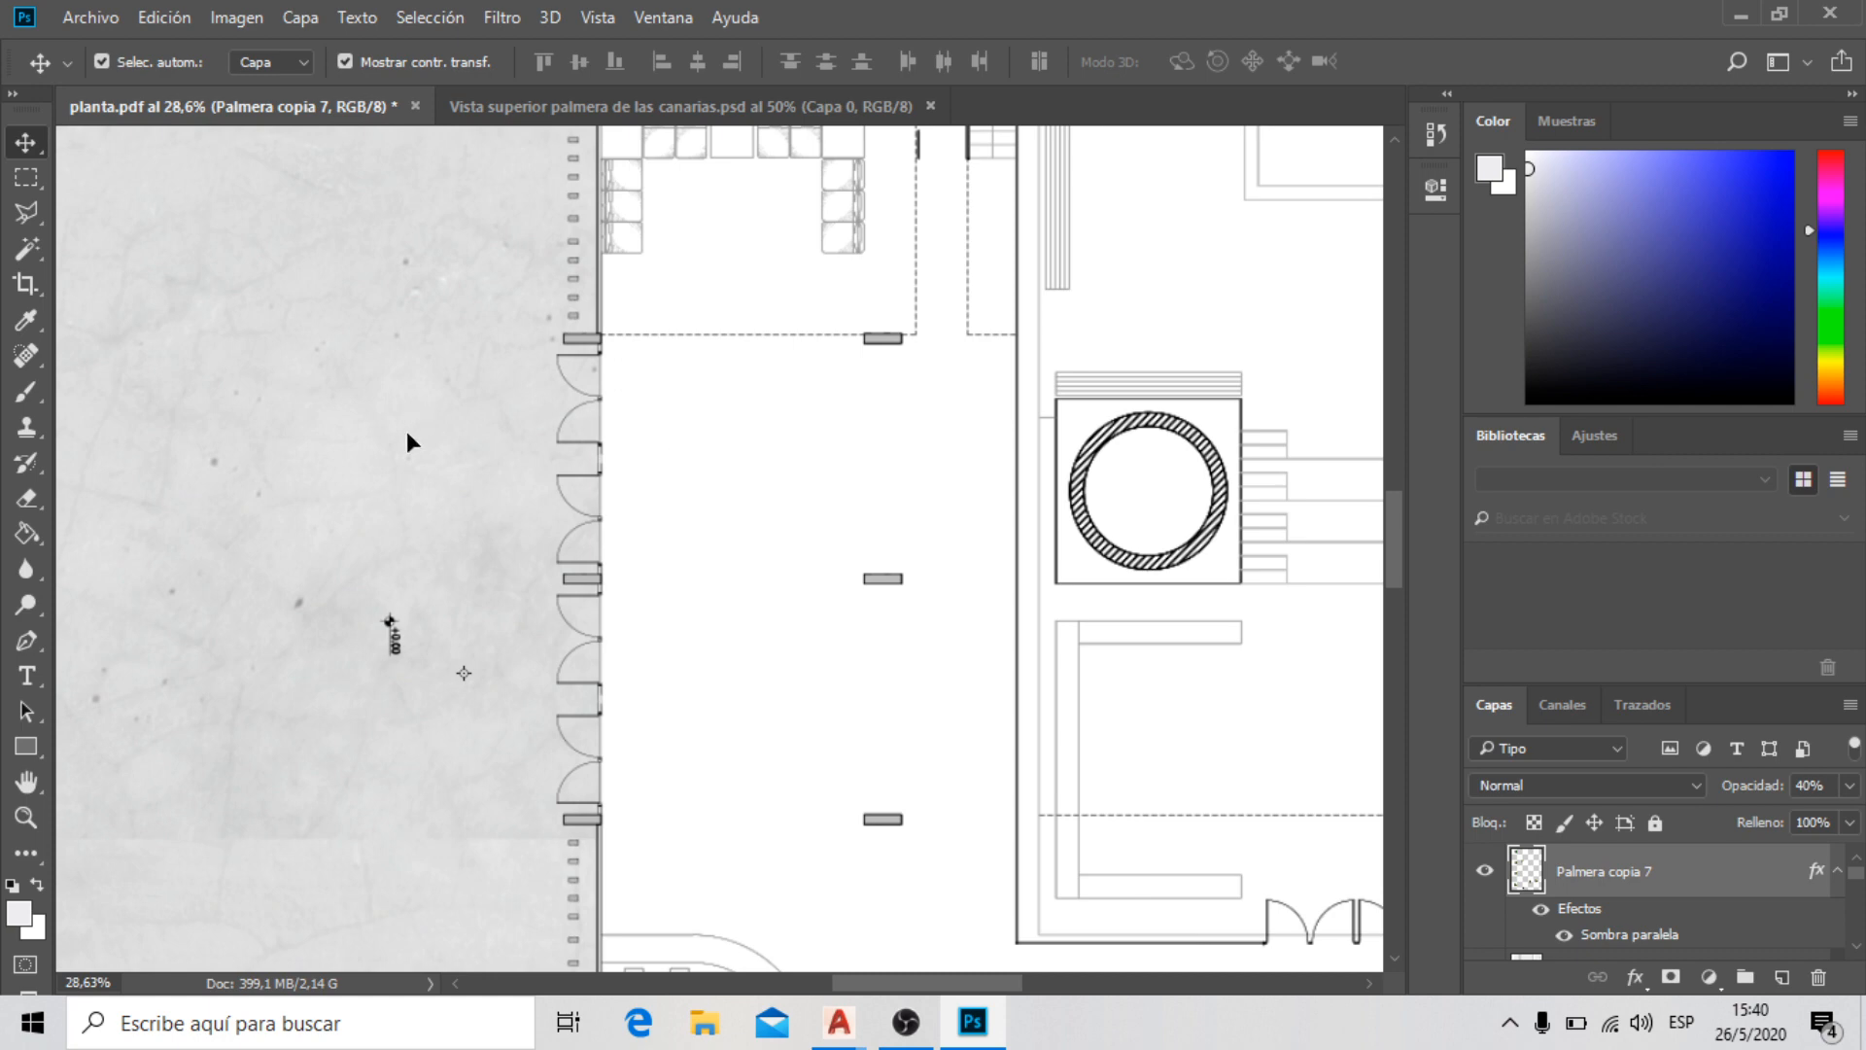
pyautogui.scroll(1, 754, 470)
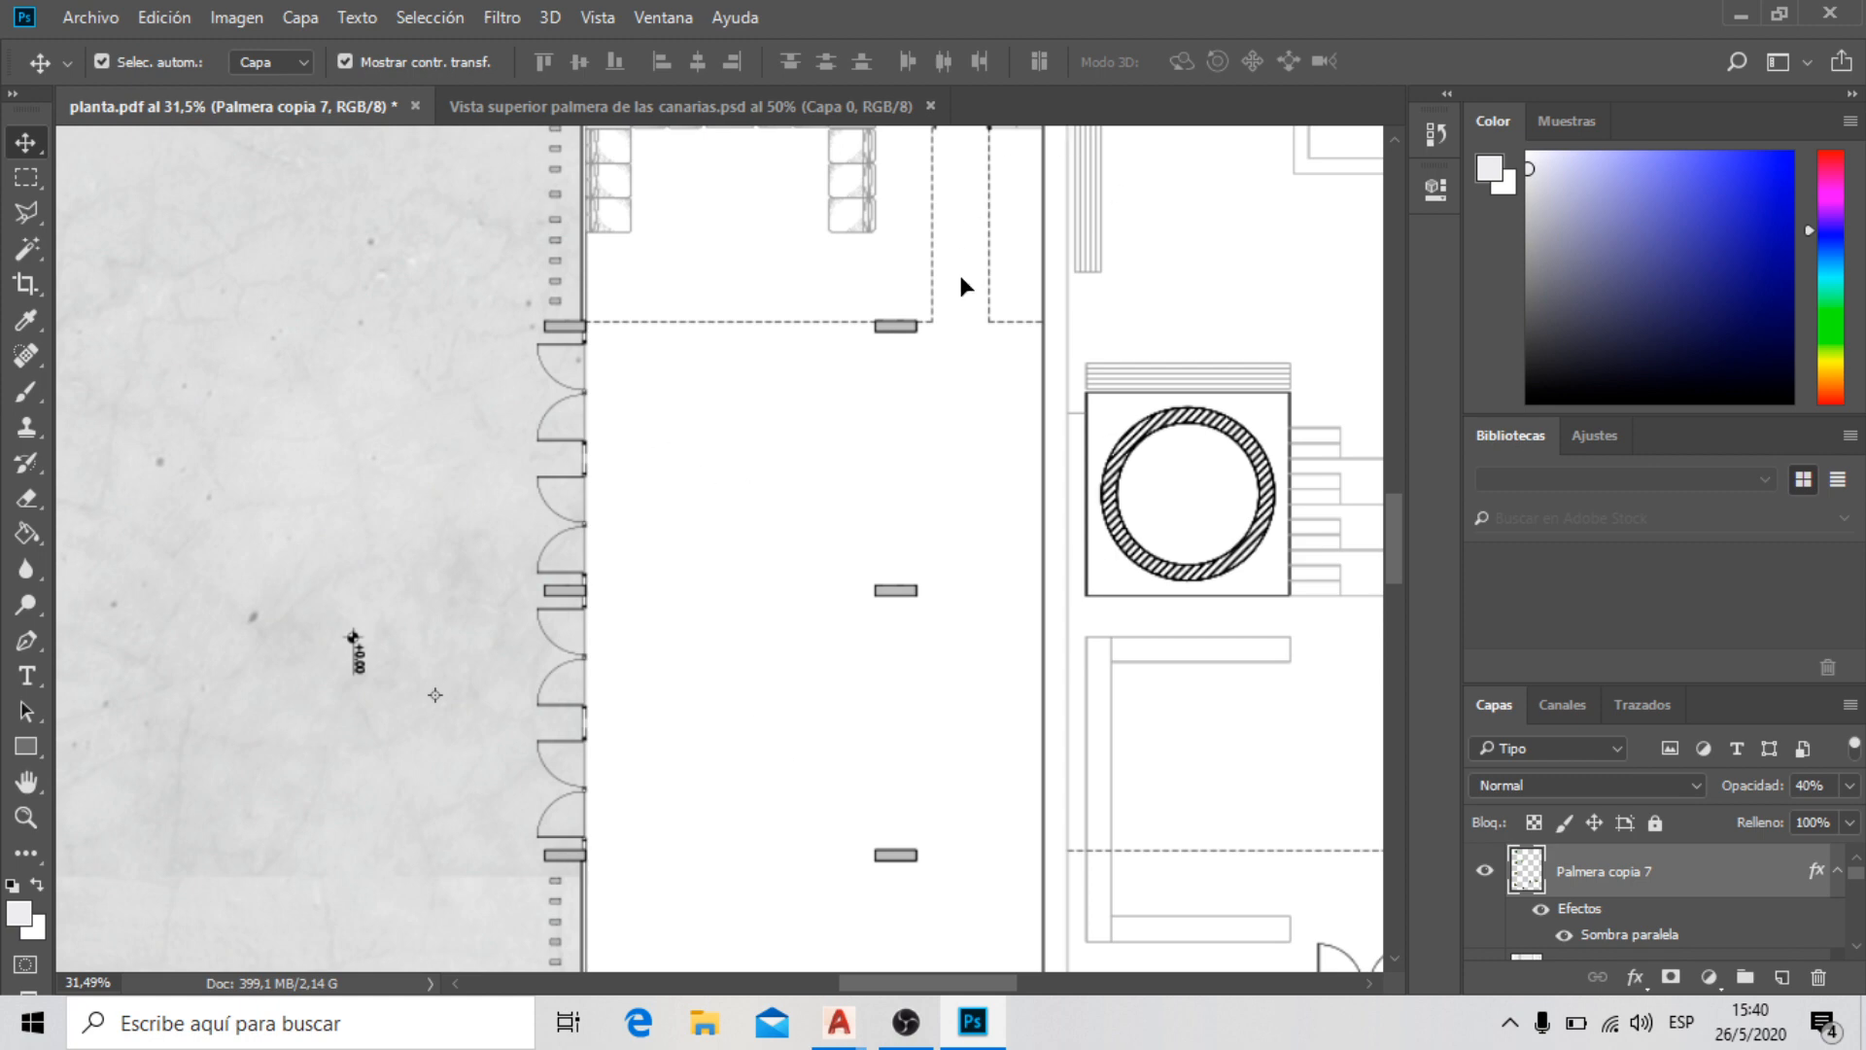
pyautogui.scroll(-10, 1681, 933)
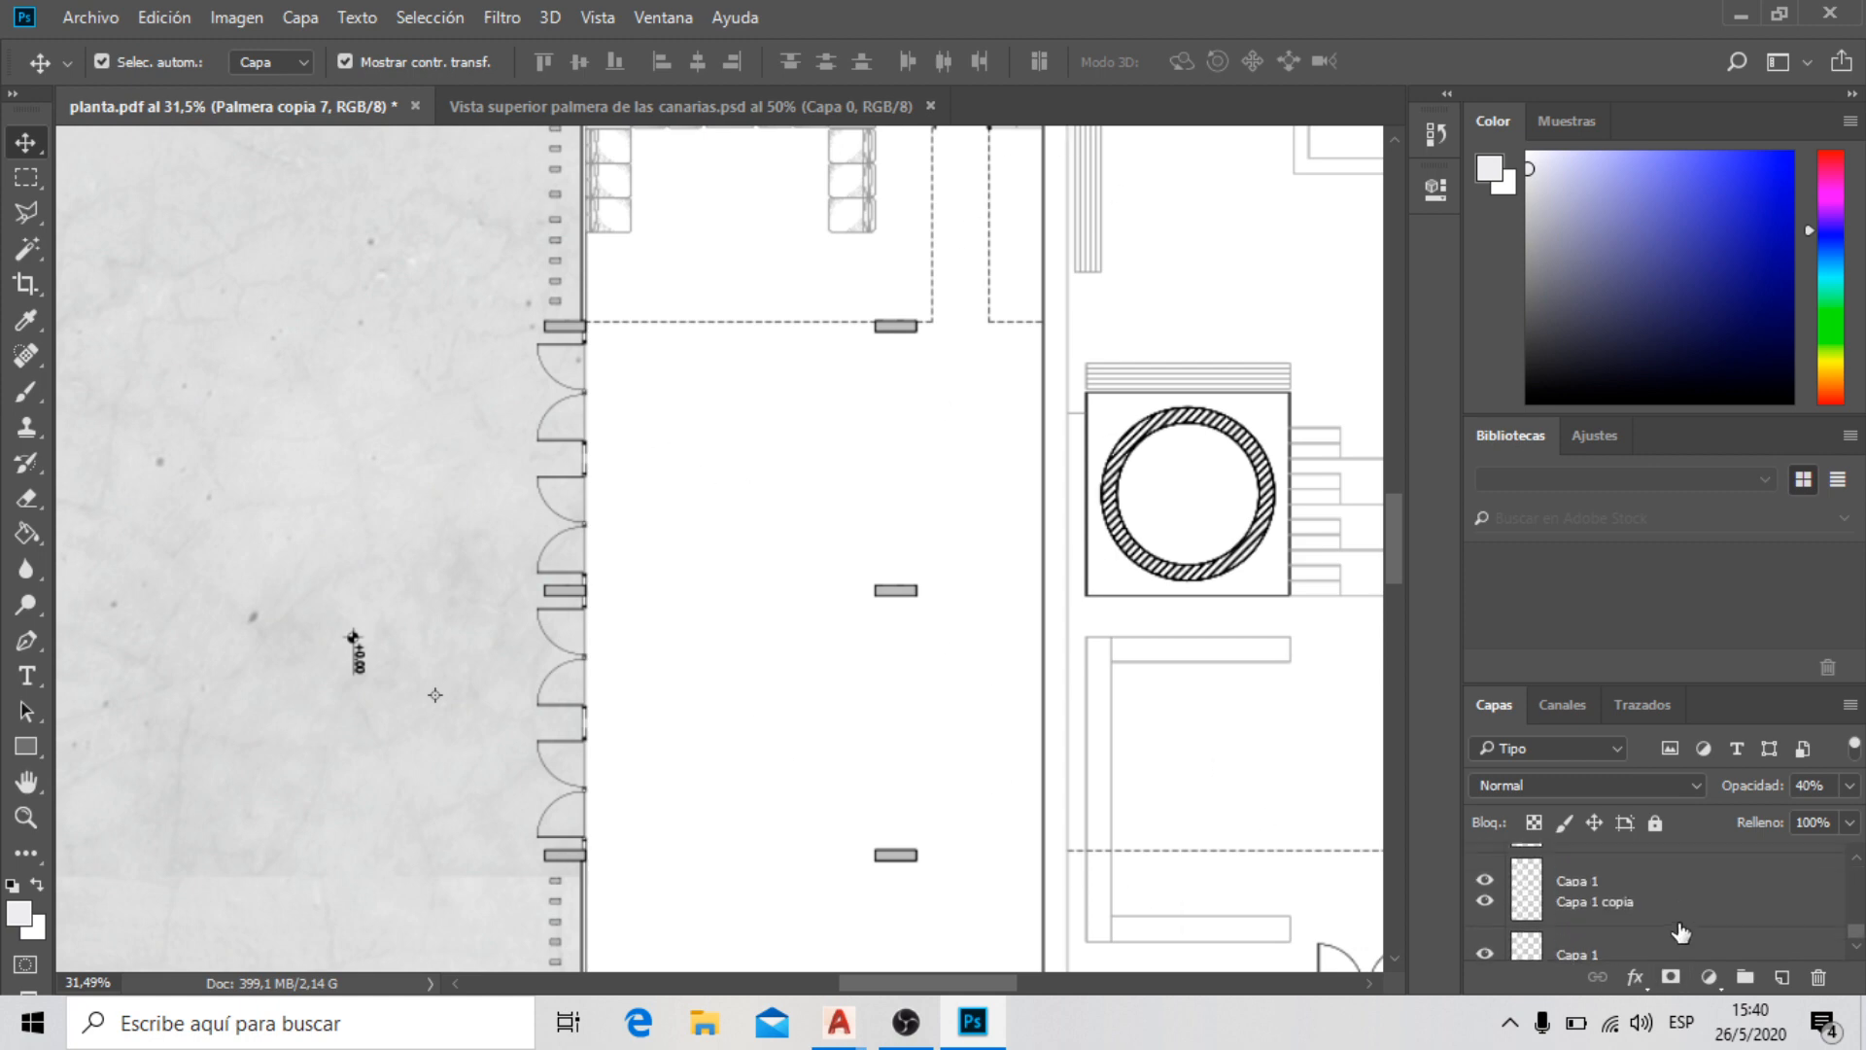
pyautogui.scroll(3, 1623, 923)
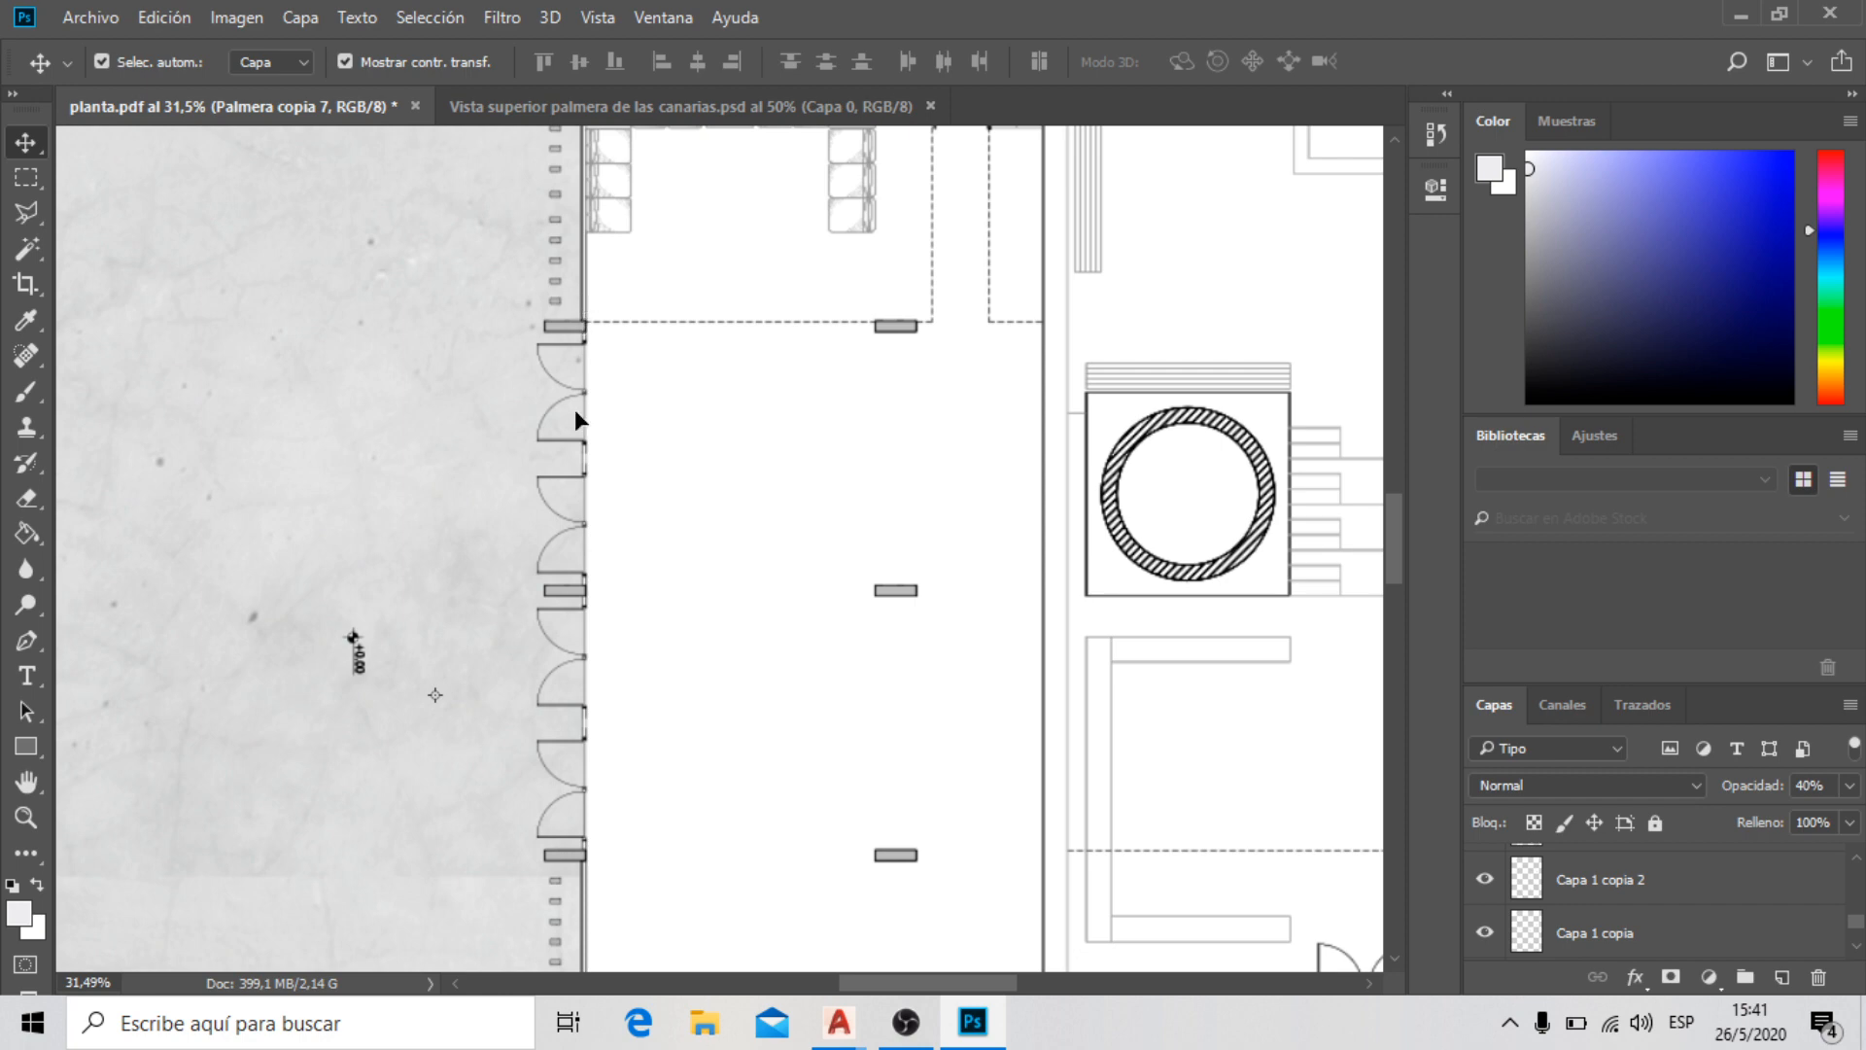
pyautogui.scroll(-4, 606, 486)
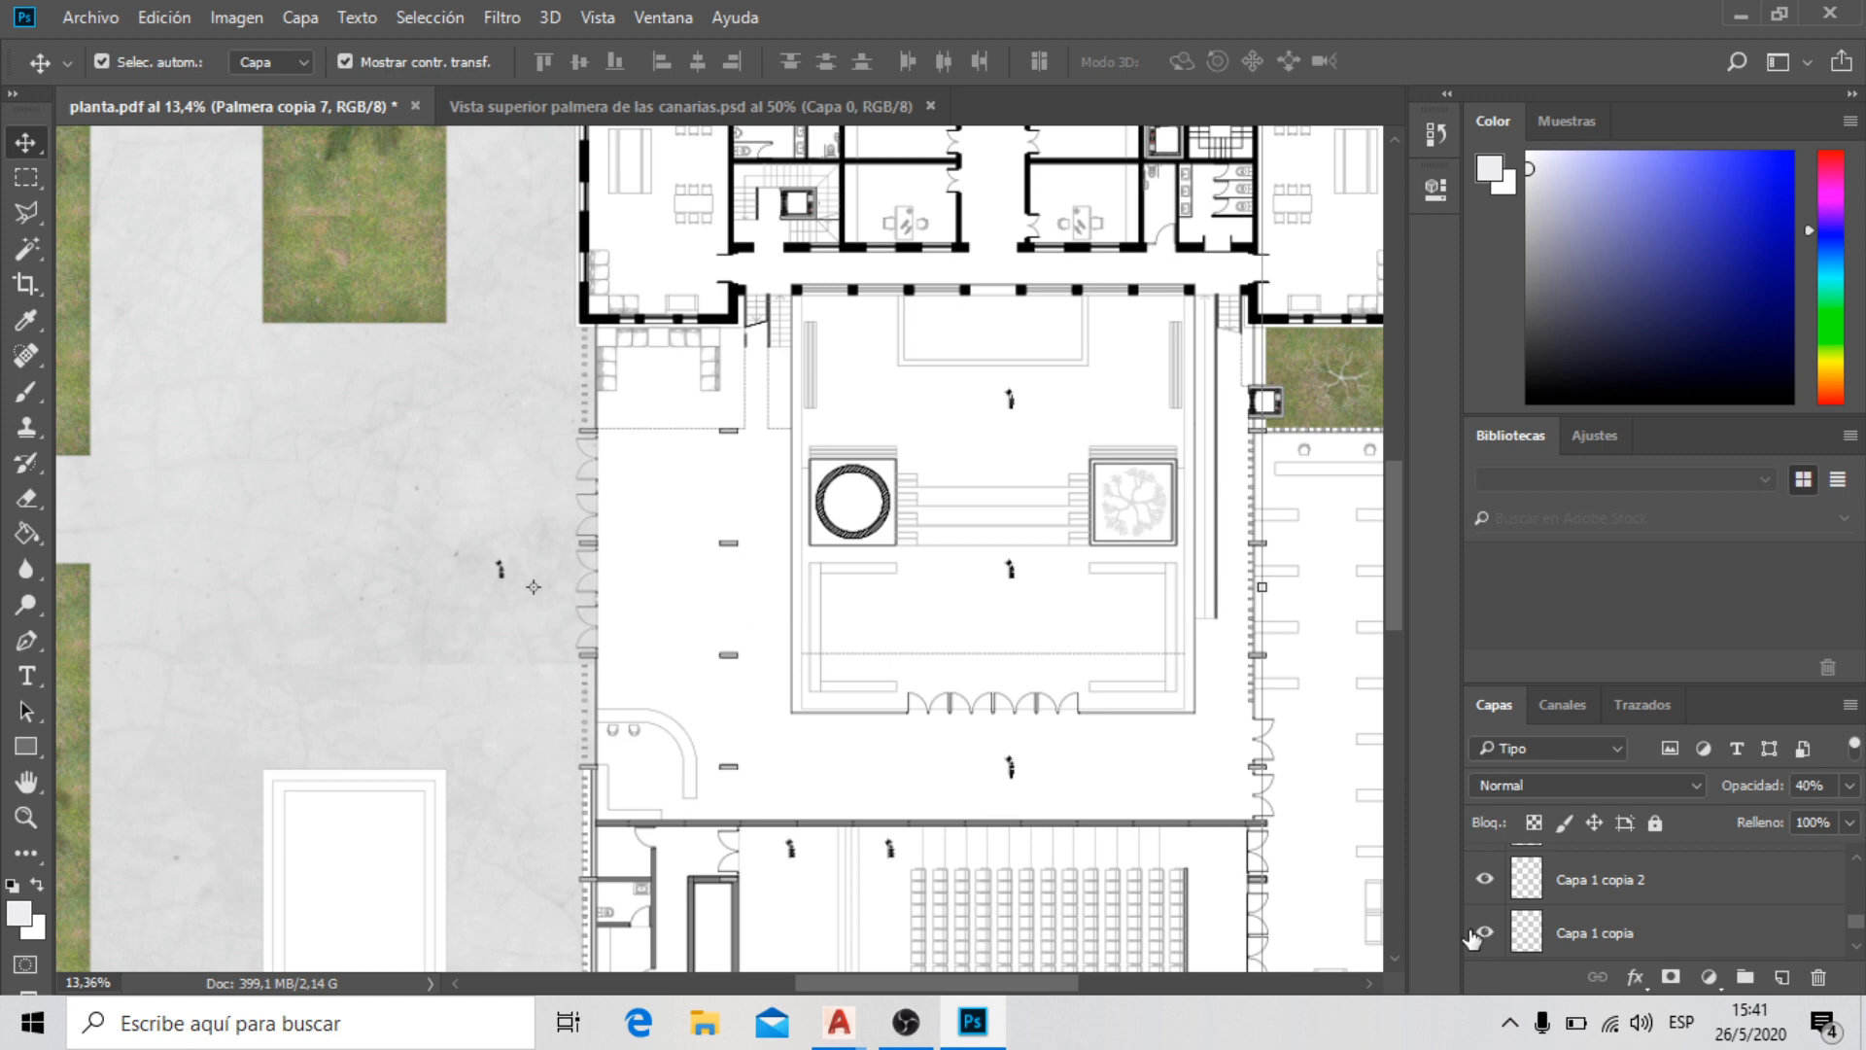
pyautogui.scroll(2, 583, 617)
pyautogui.scroll(1, 602, 544)
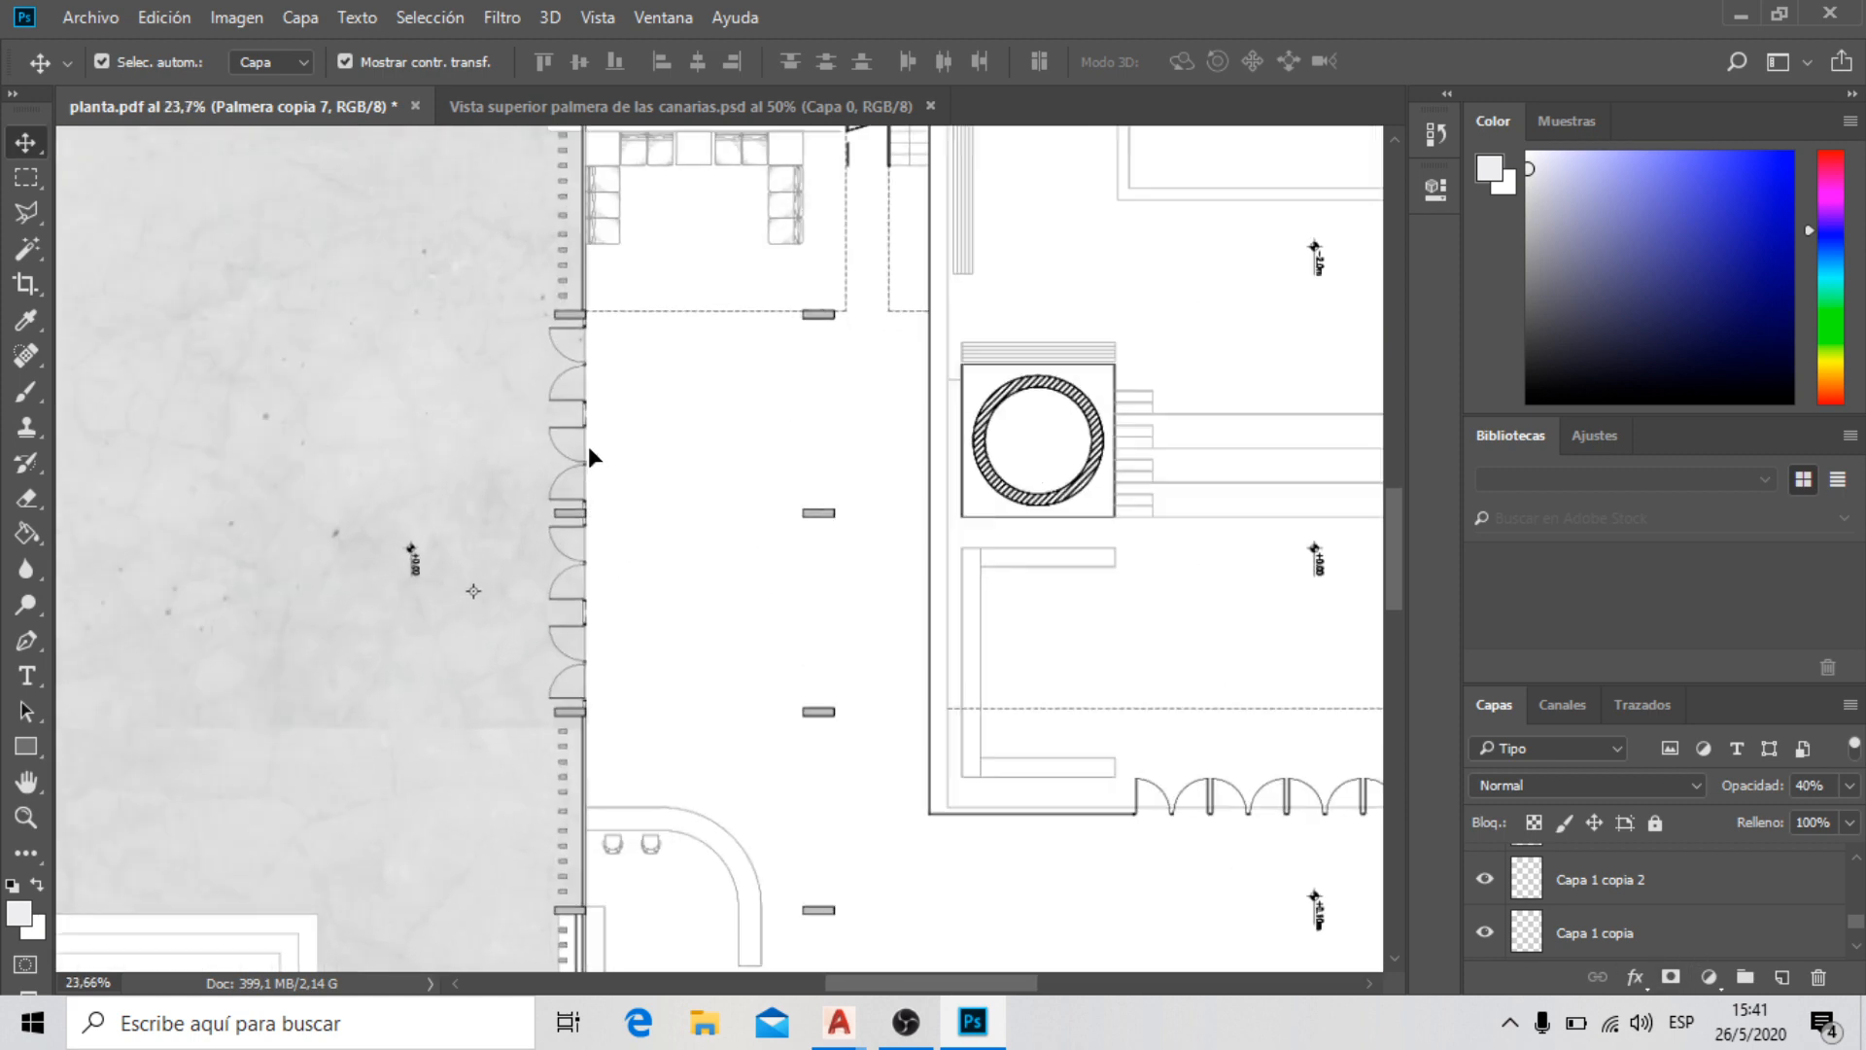
pyautogui.scroll(3, 592, 401)
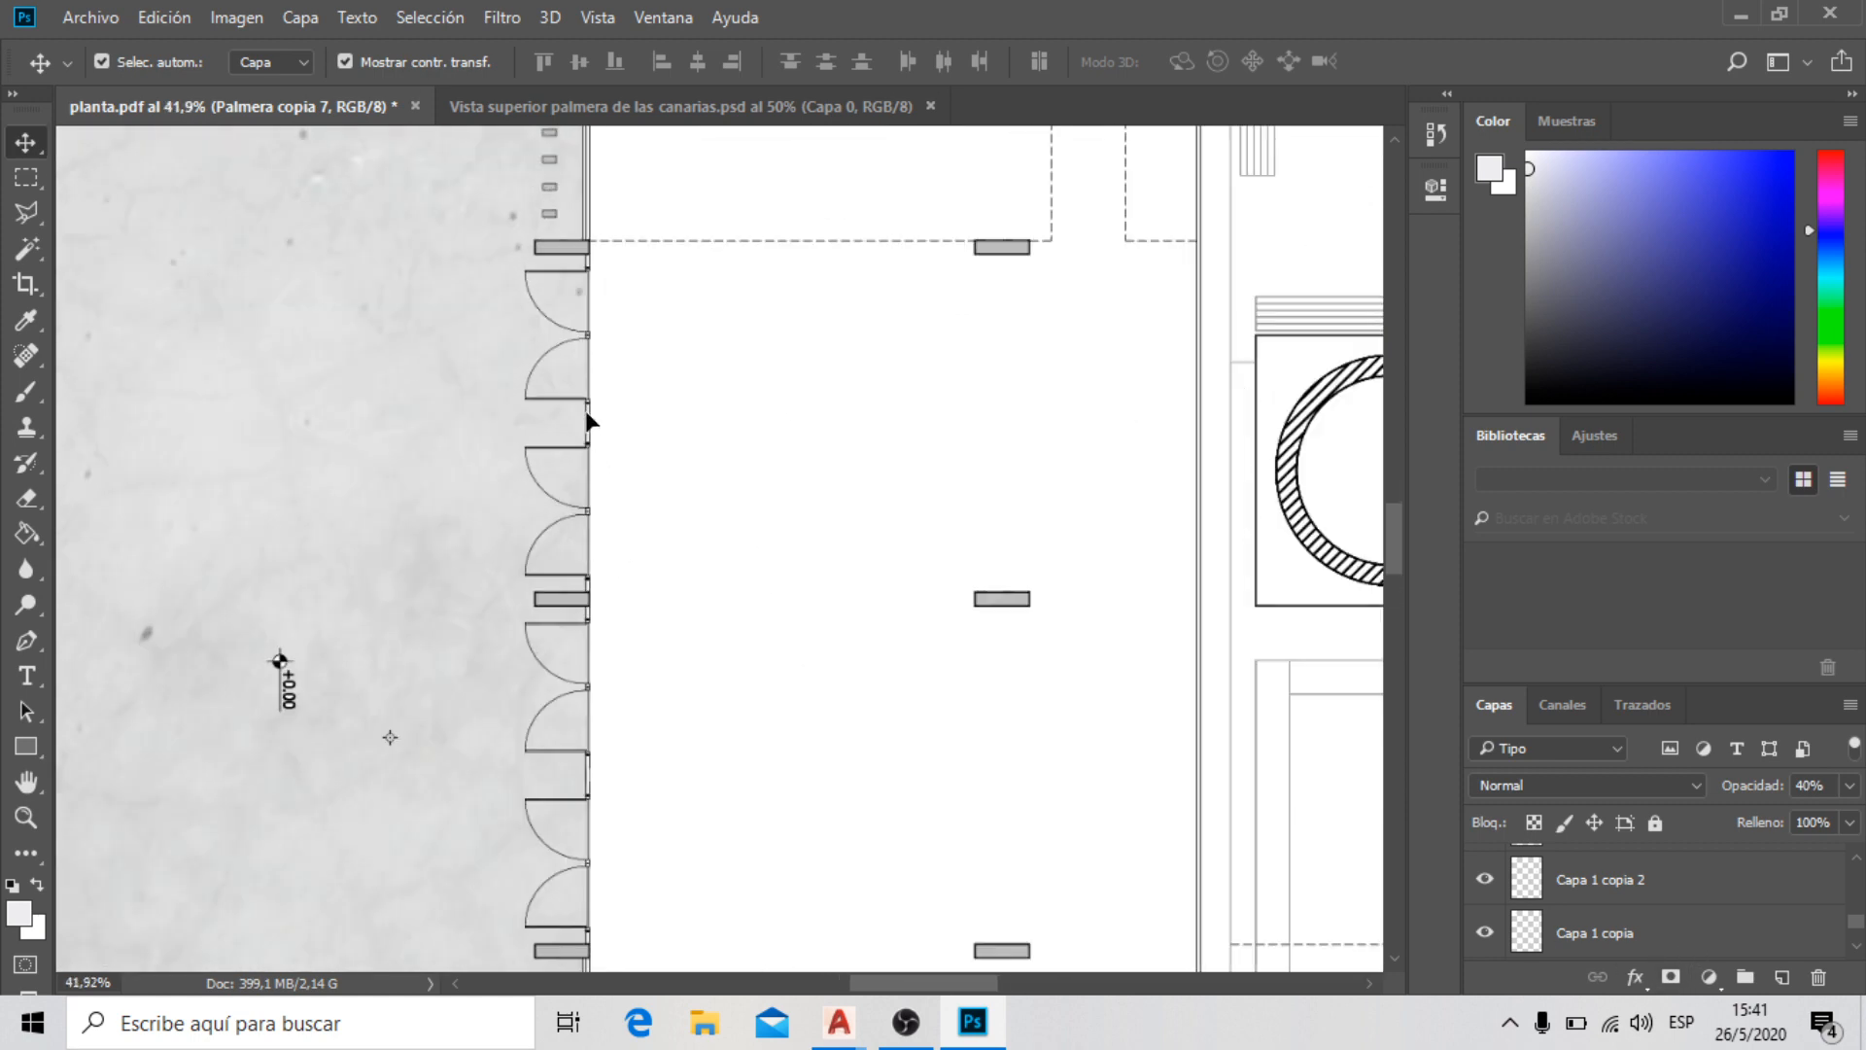
pyautogui.scroll(-4, 588, 423)
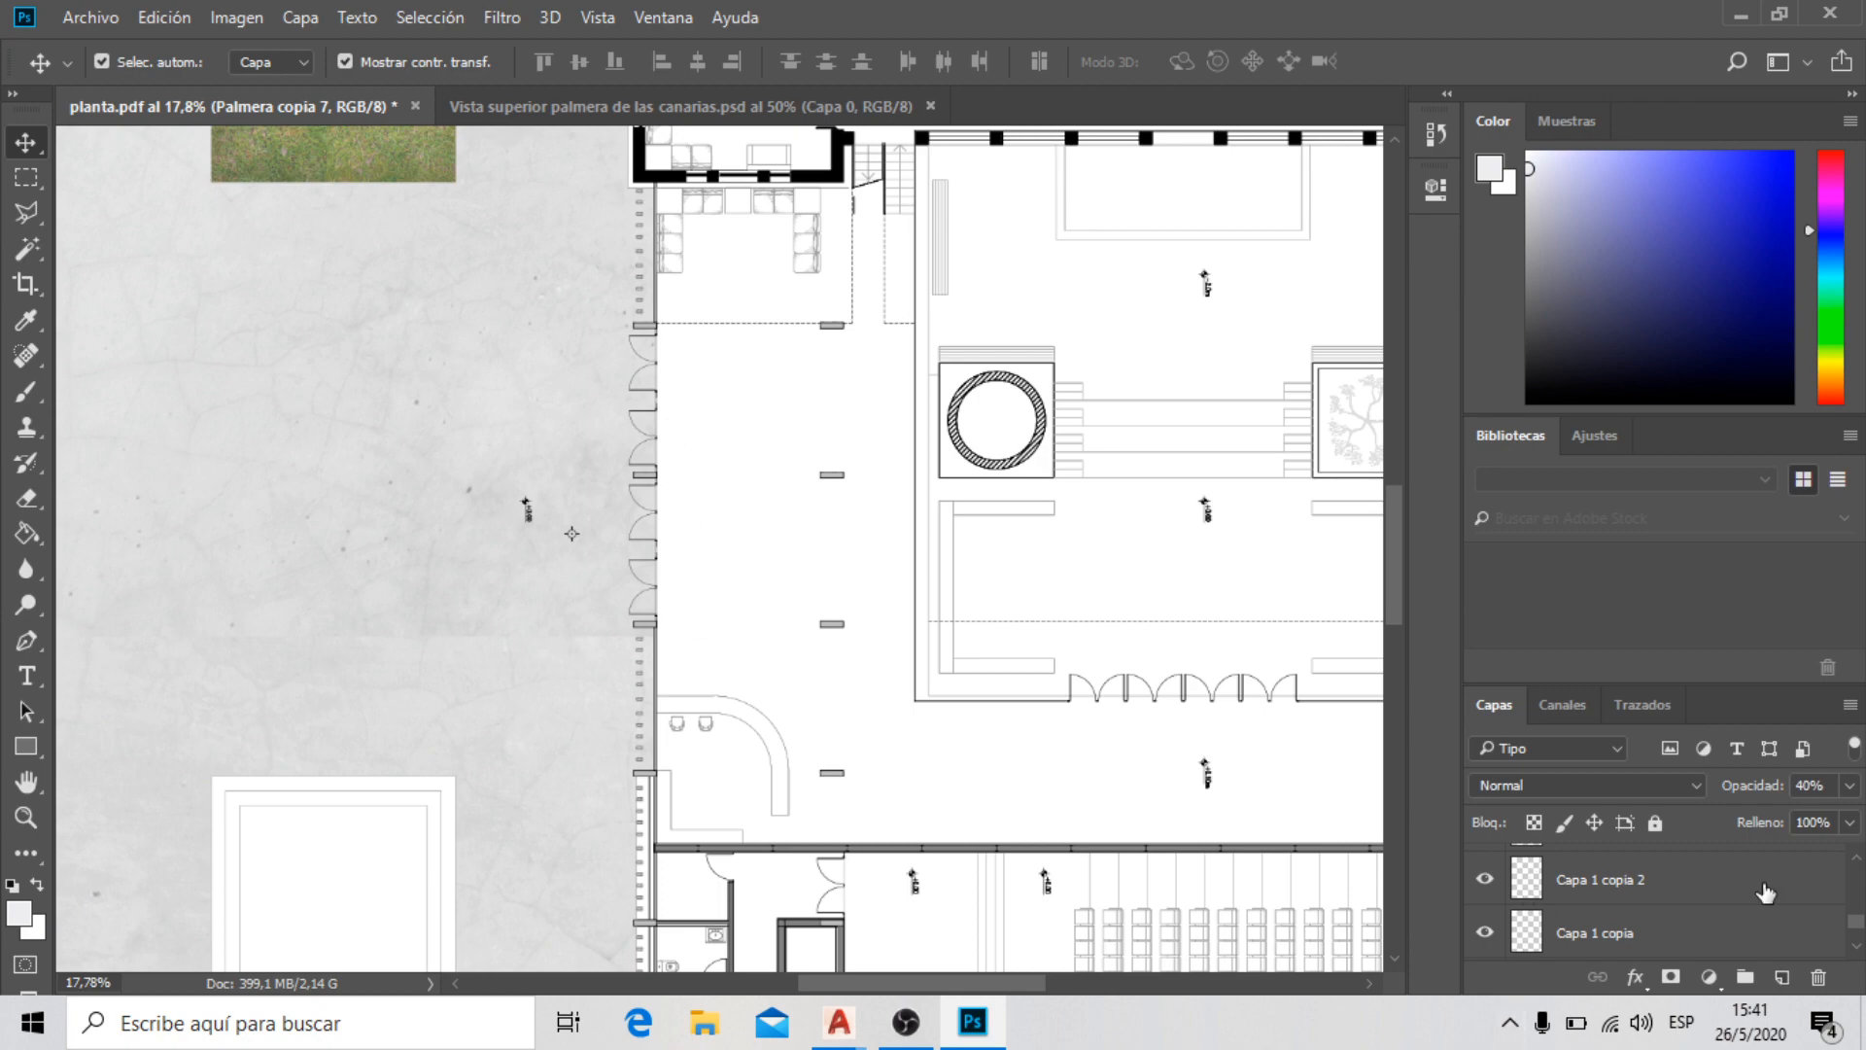
pyautogui.scroll(-5, 439, 609)
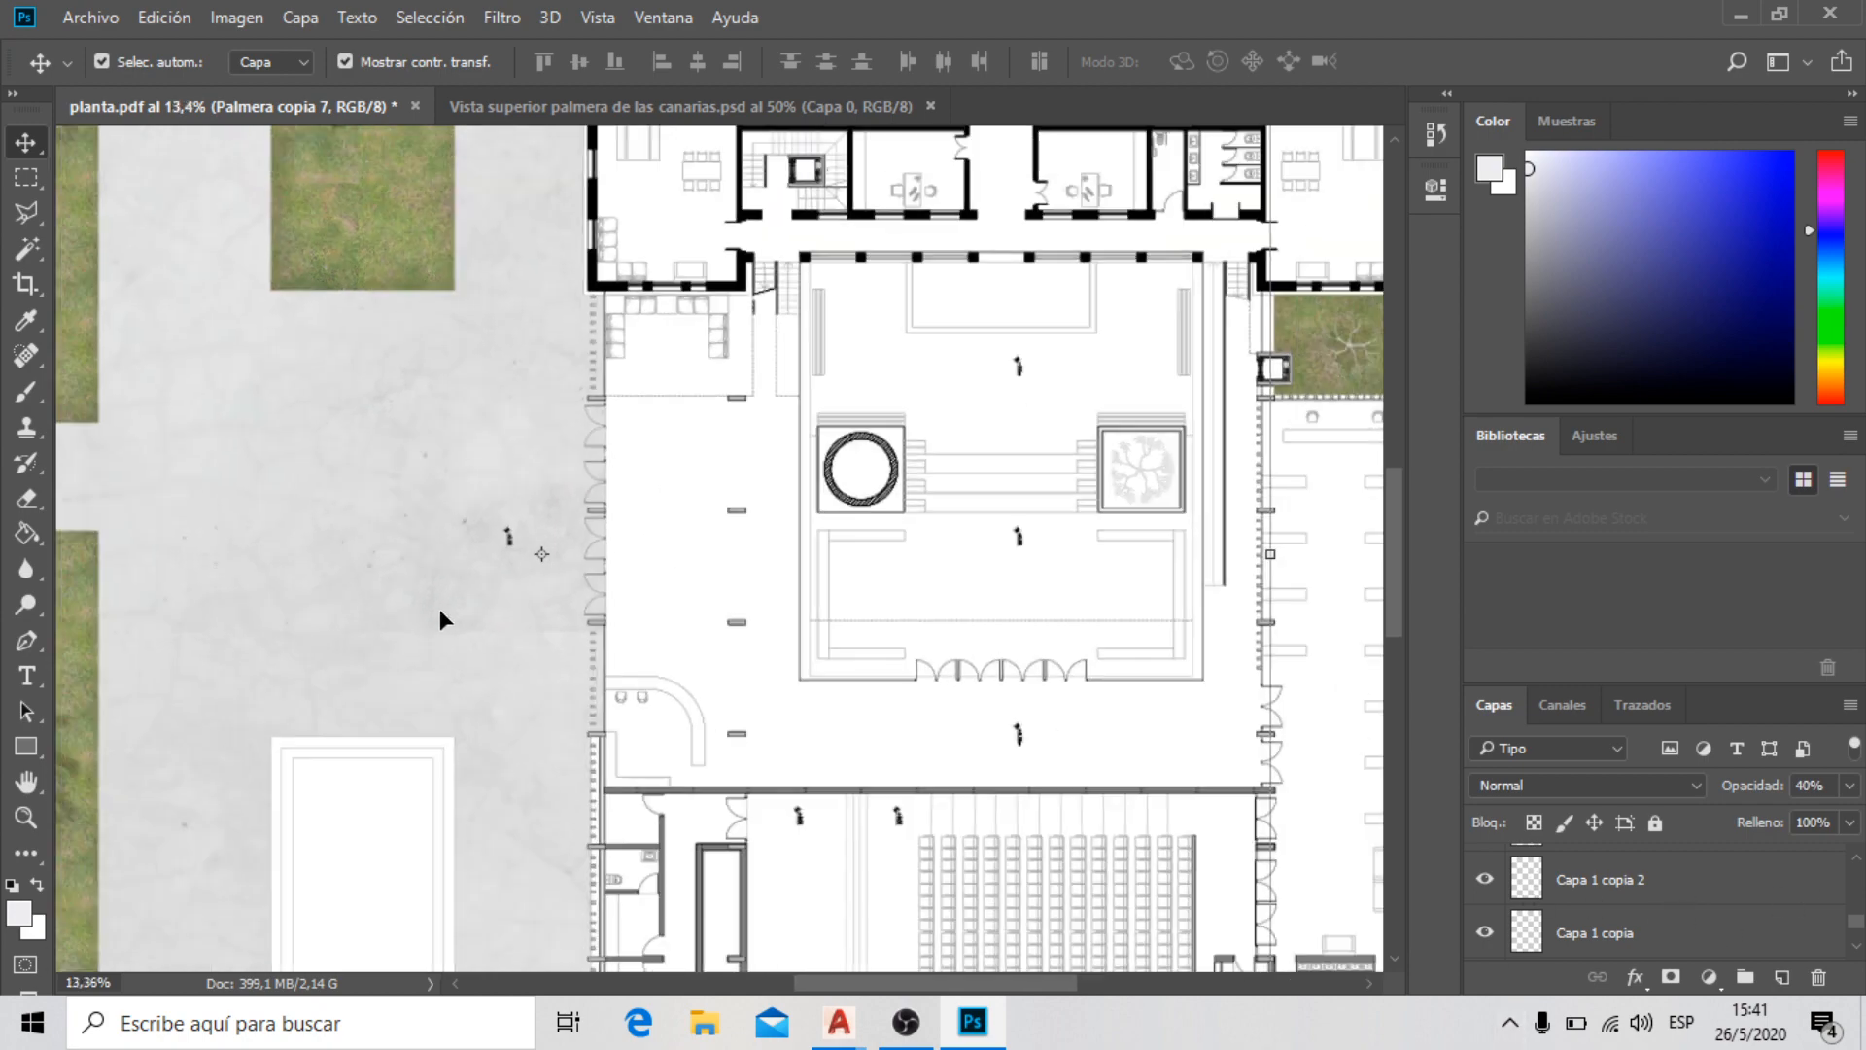
# Review the whole rendered plan, comparing the palms, grass beds and paving with the building's upper wing
pyautogui.scroll(-4, 502, 432)
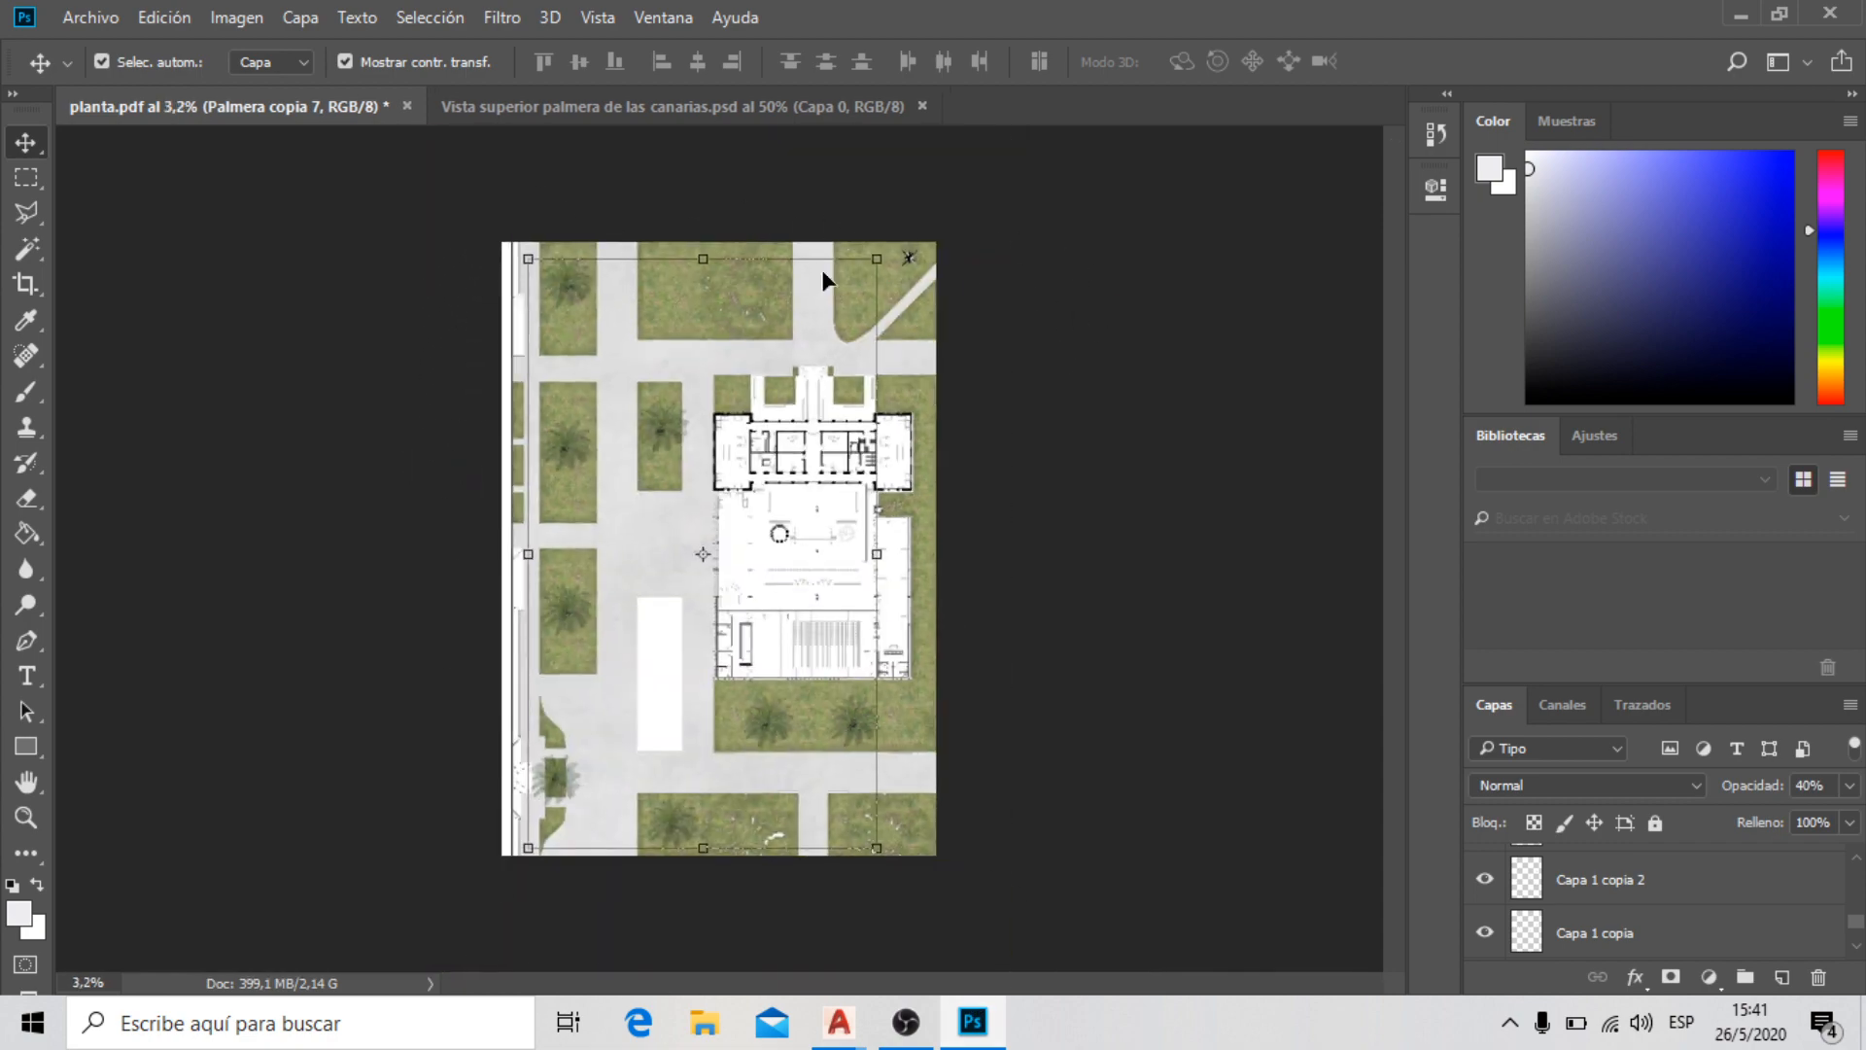
pyautogui.scroll(2, 820, 270)
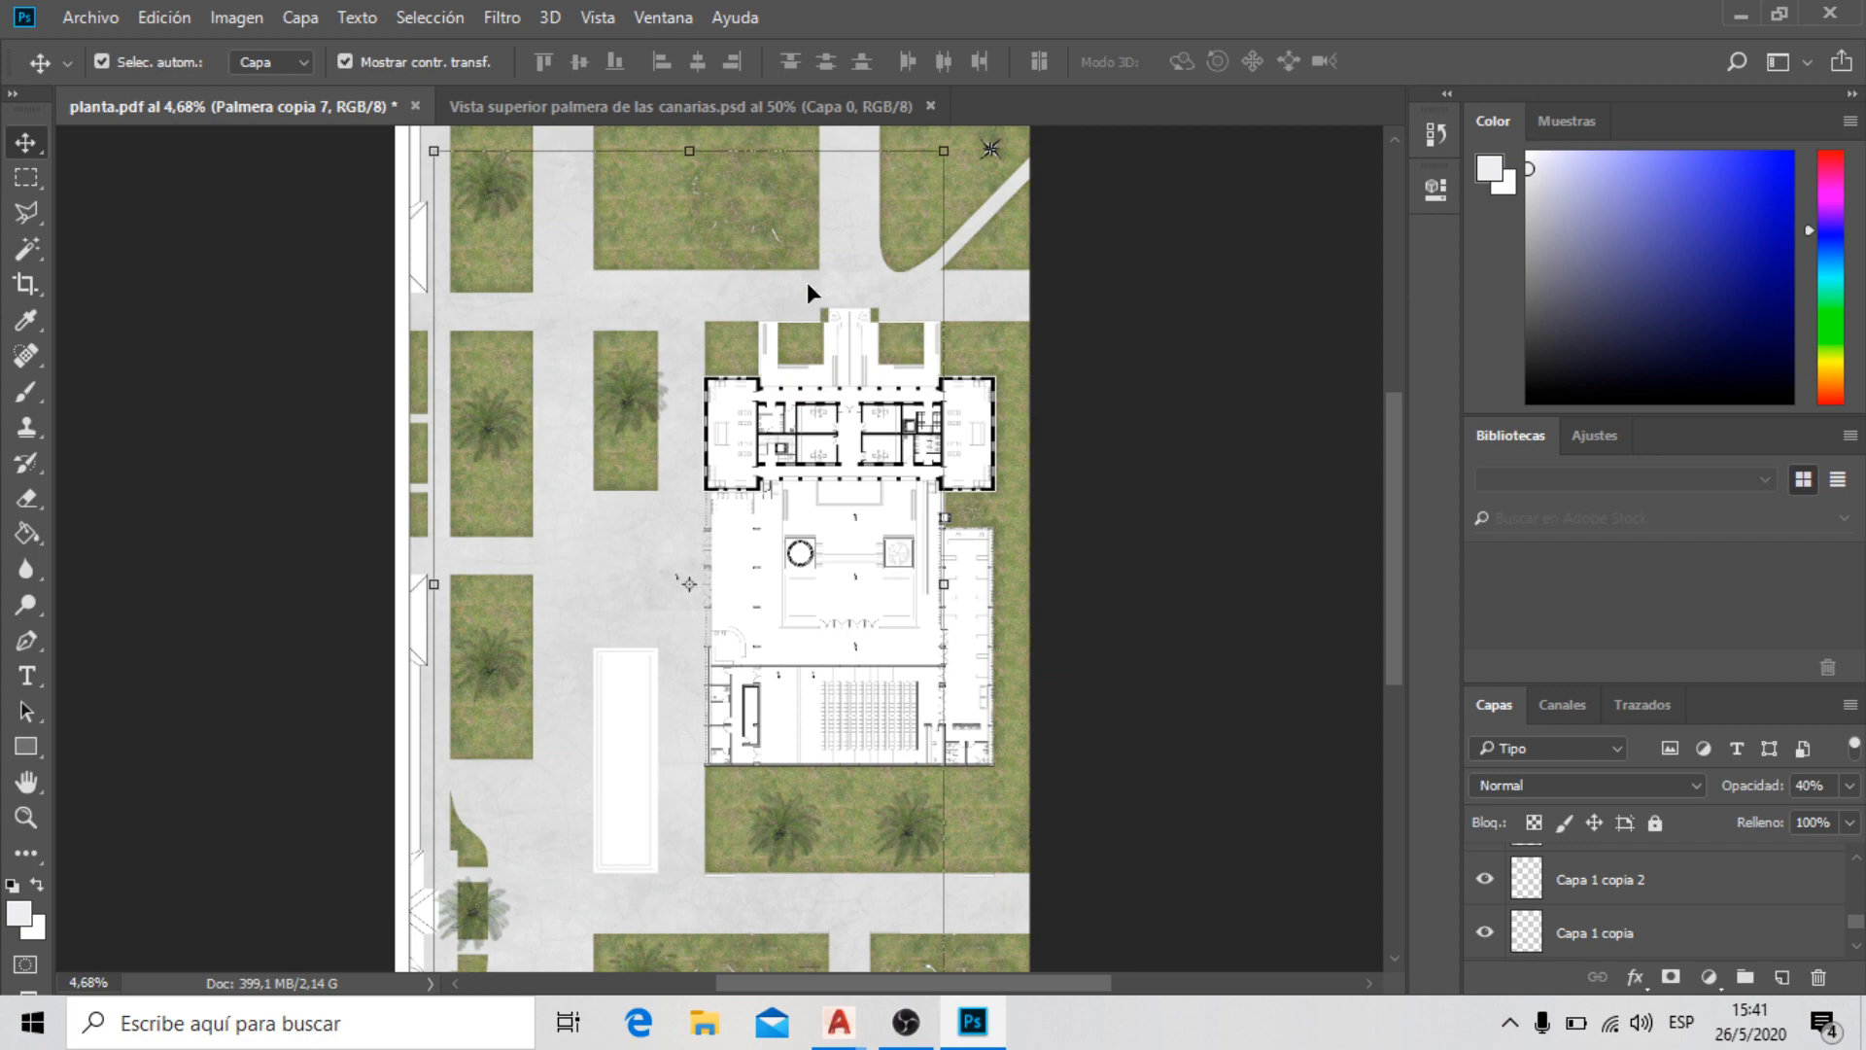
pyautogui.scroll(2, 1040, 400)
pyautogui.scroll(1, 519, 326)
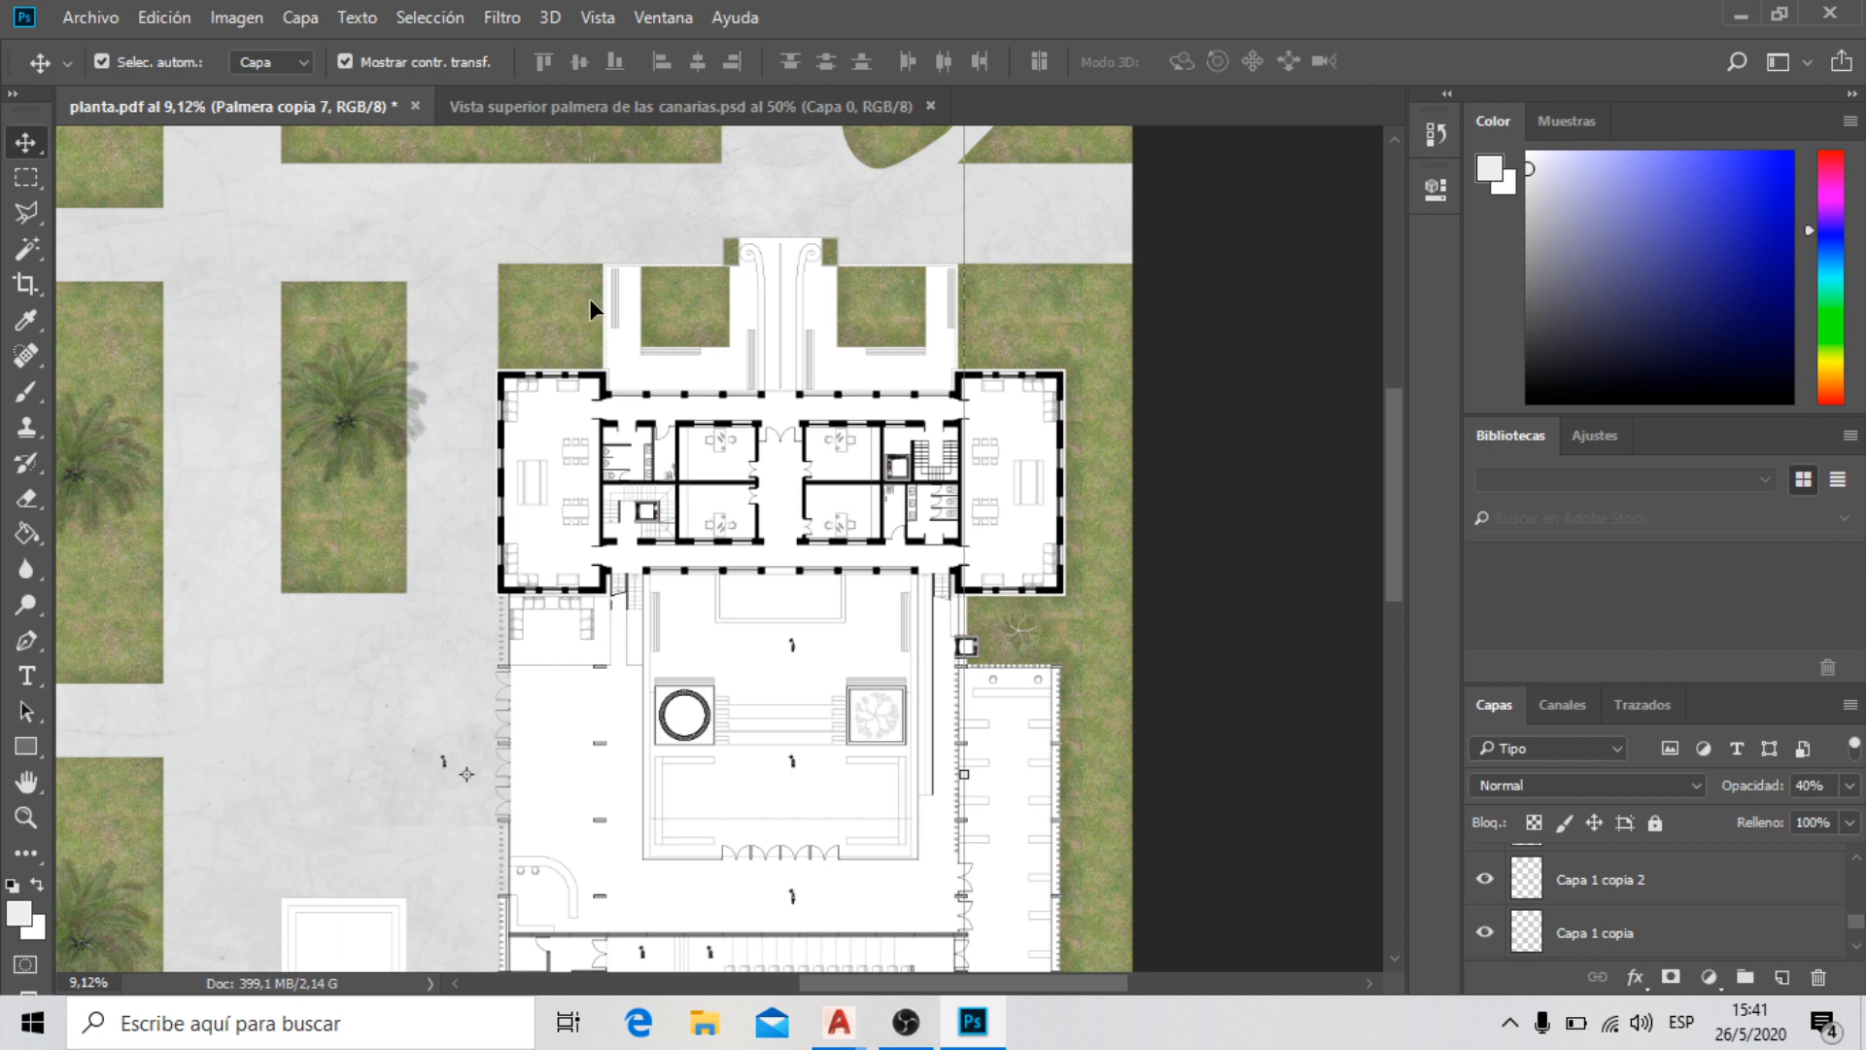
pyautogui.scroll(-5, 589, 300)
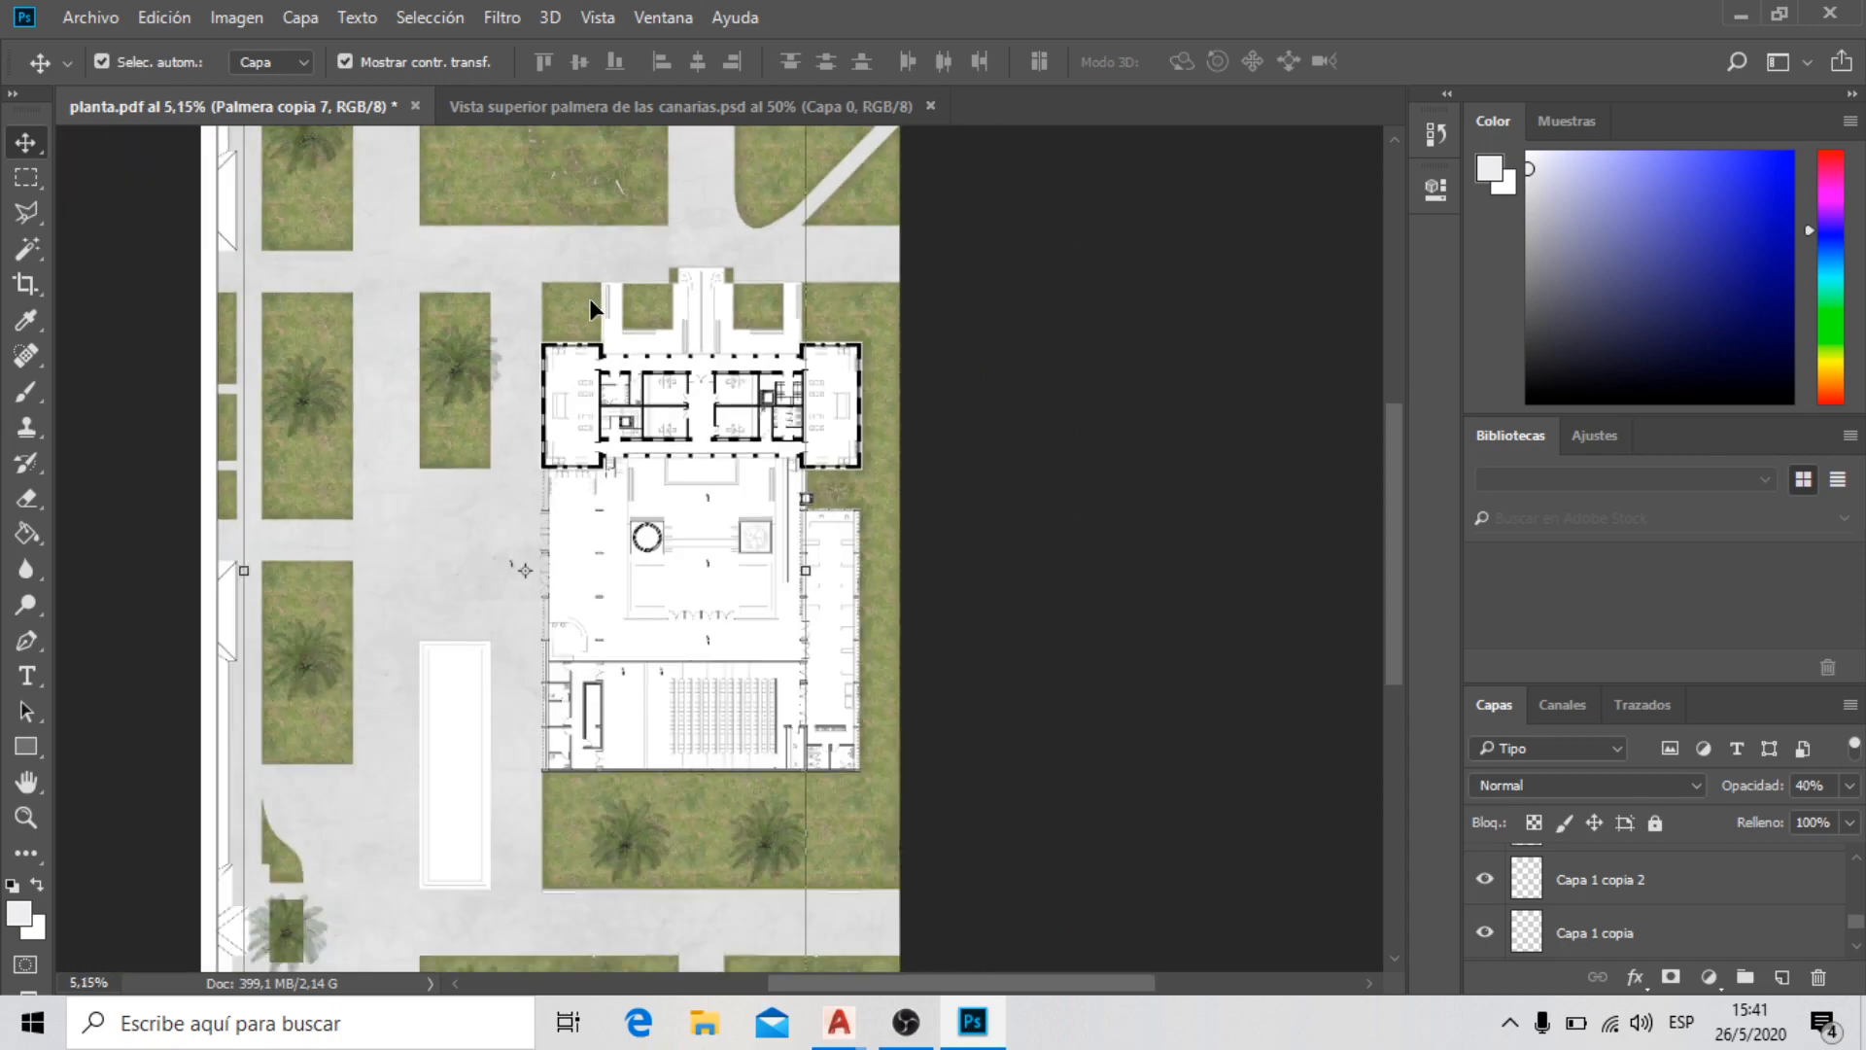
pyautogui.scroll(2, 596, 309)
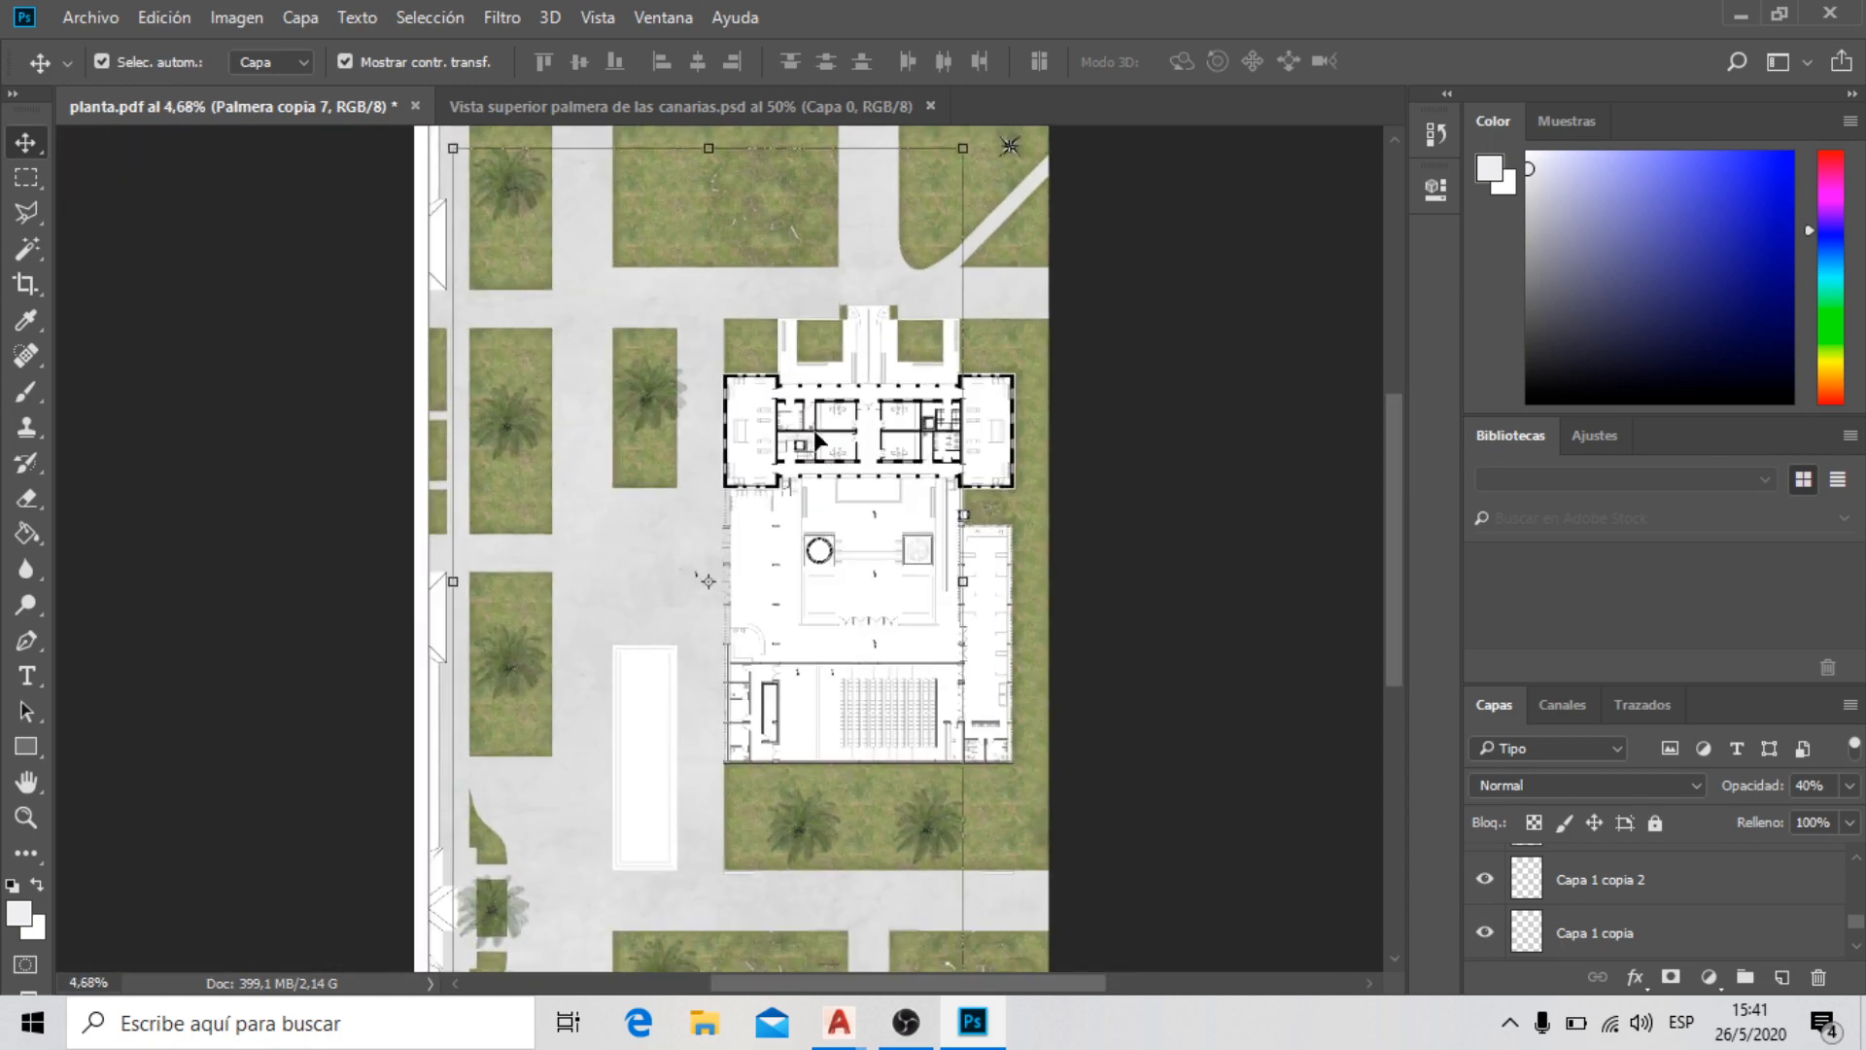
pyautogui.scroll(2, 822, 442)
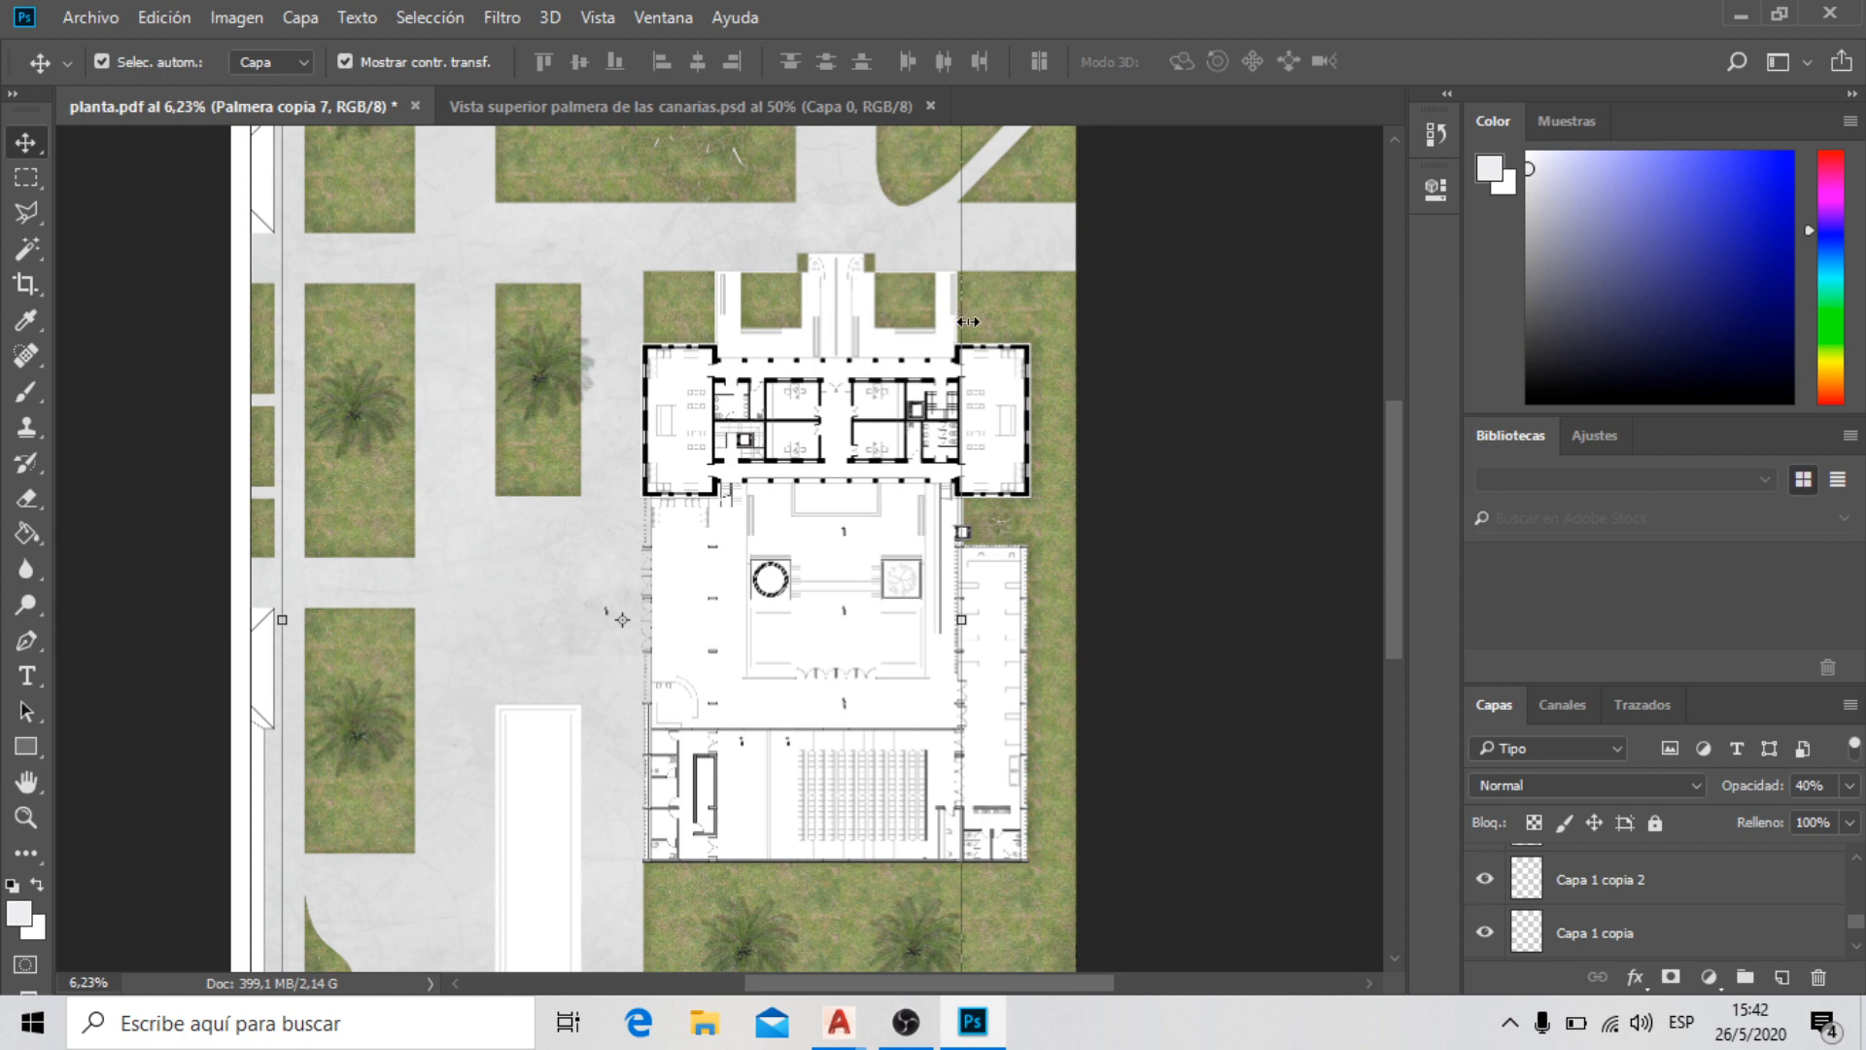
pyautogui.scroll(2, 989, 367)
pyautogui.scroll(-2, 653, 374)
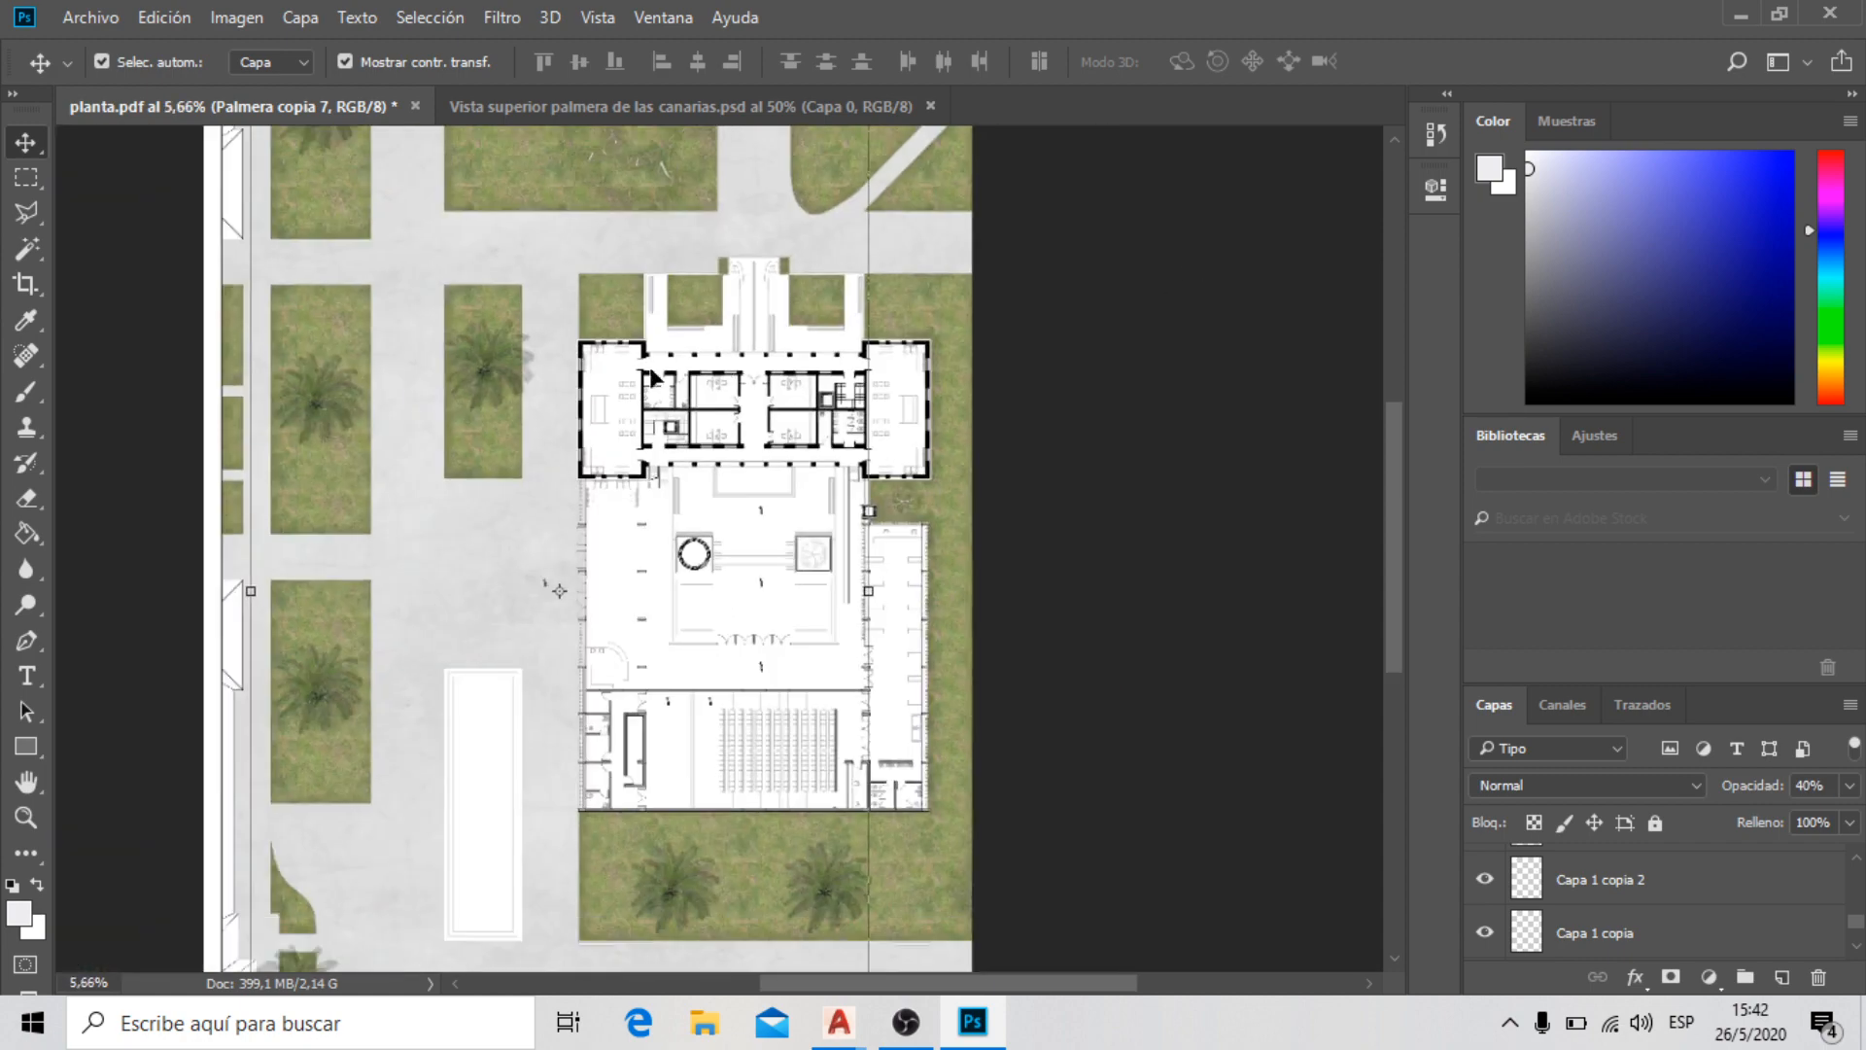
pyautogui.scroll(2, 707, 402)
pyautogui.scroll(2, 707, 398)
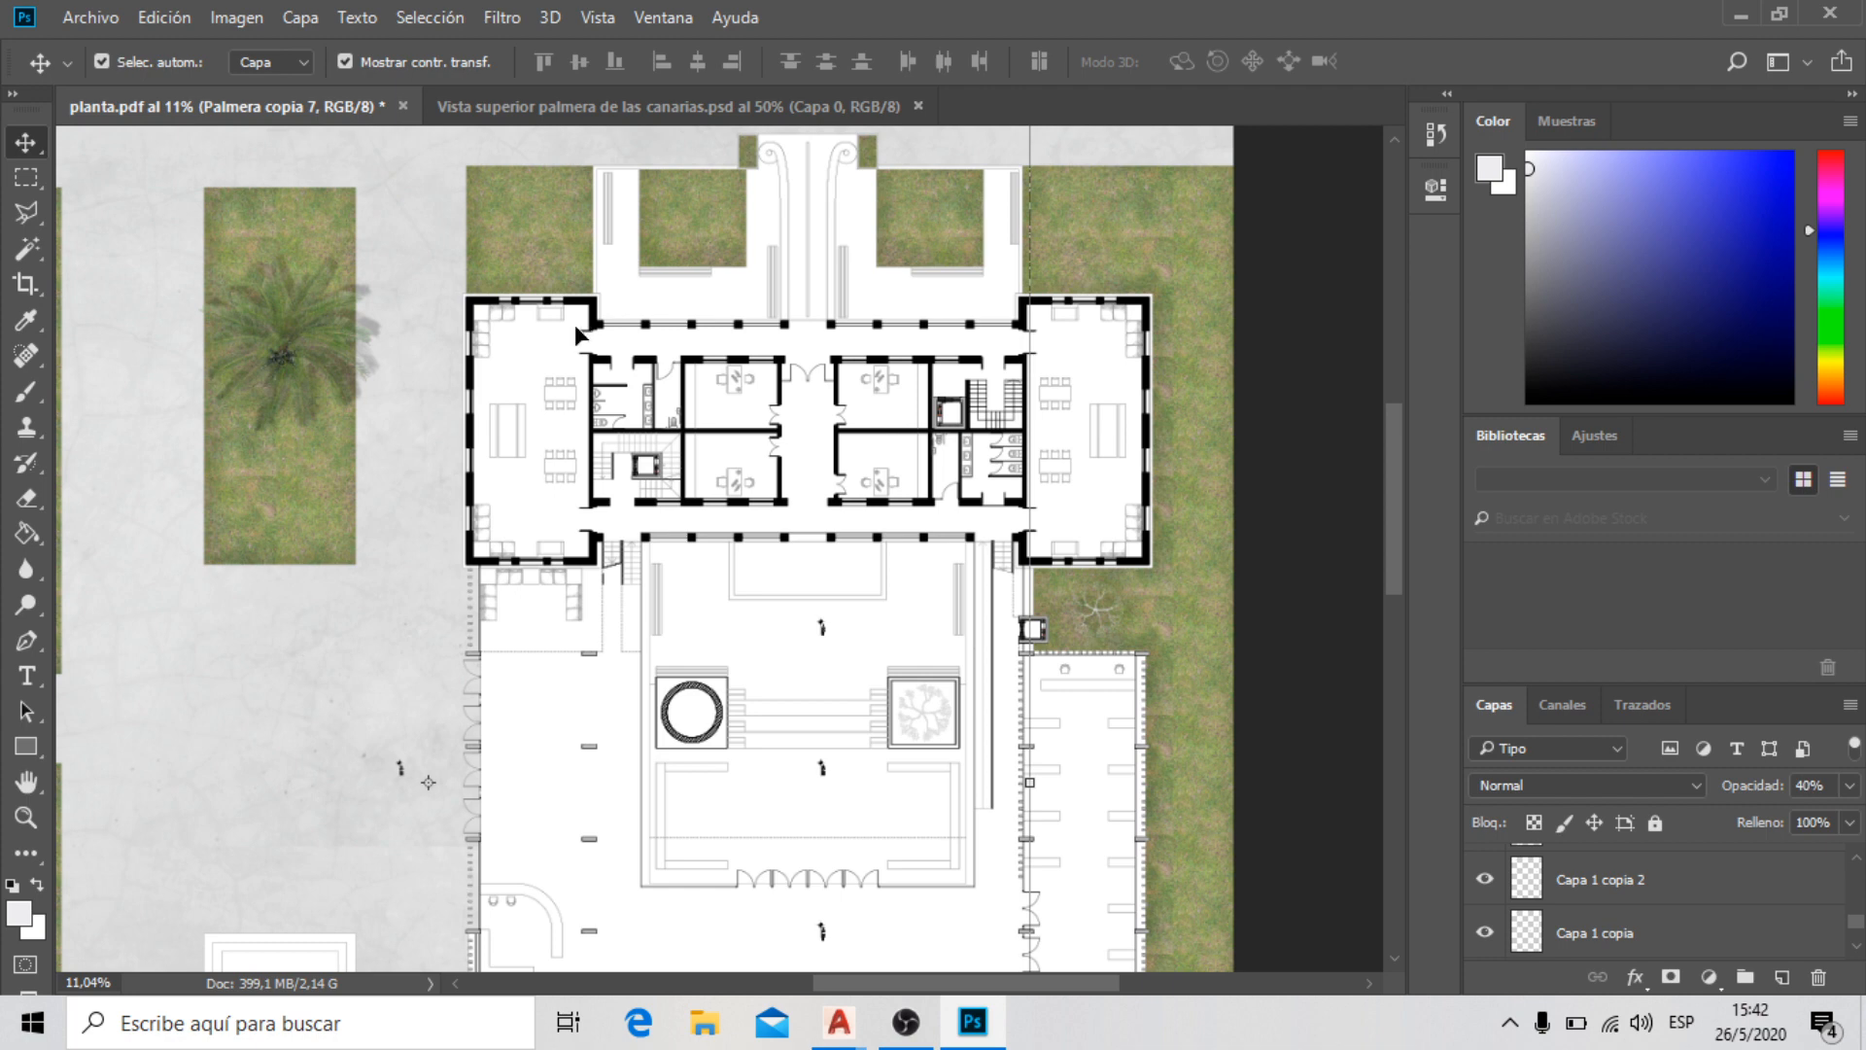
pyautogui.scroll(1, 575, 323)
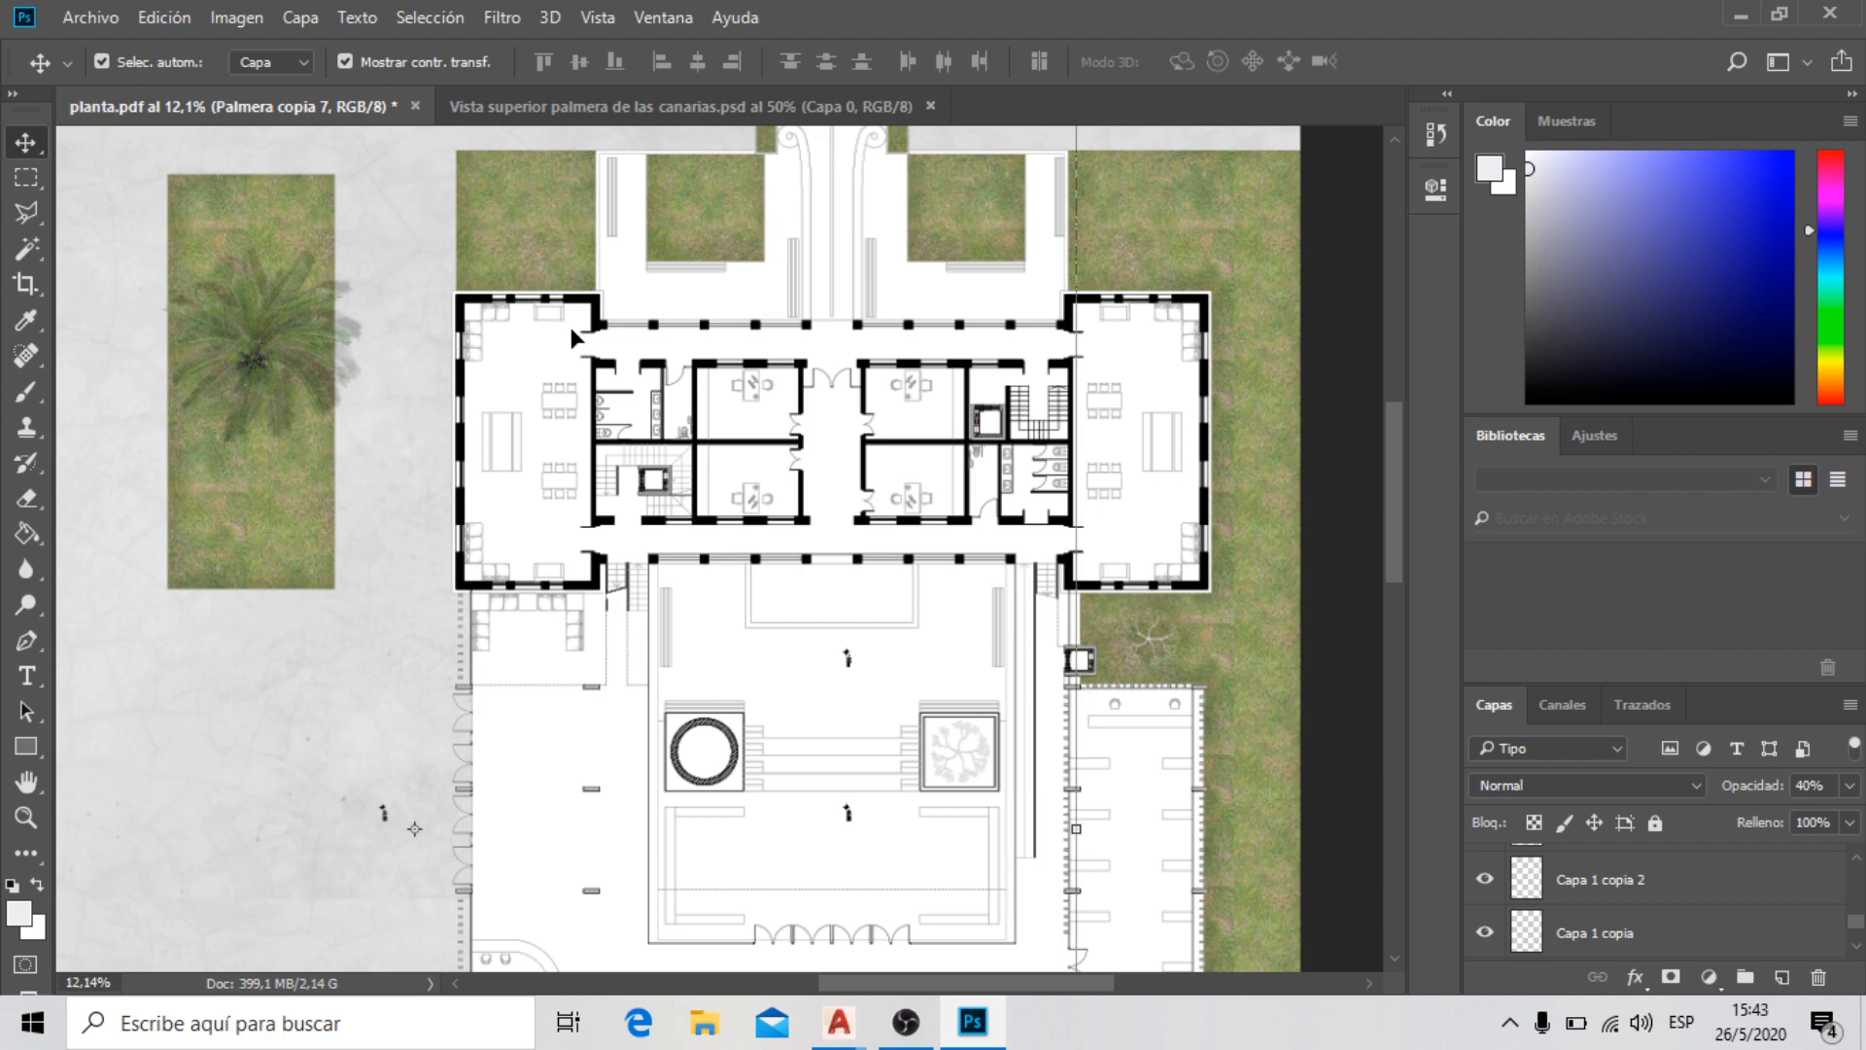
pyautogui.scroll(-5, 1001, 374)
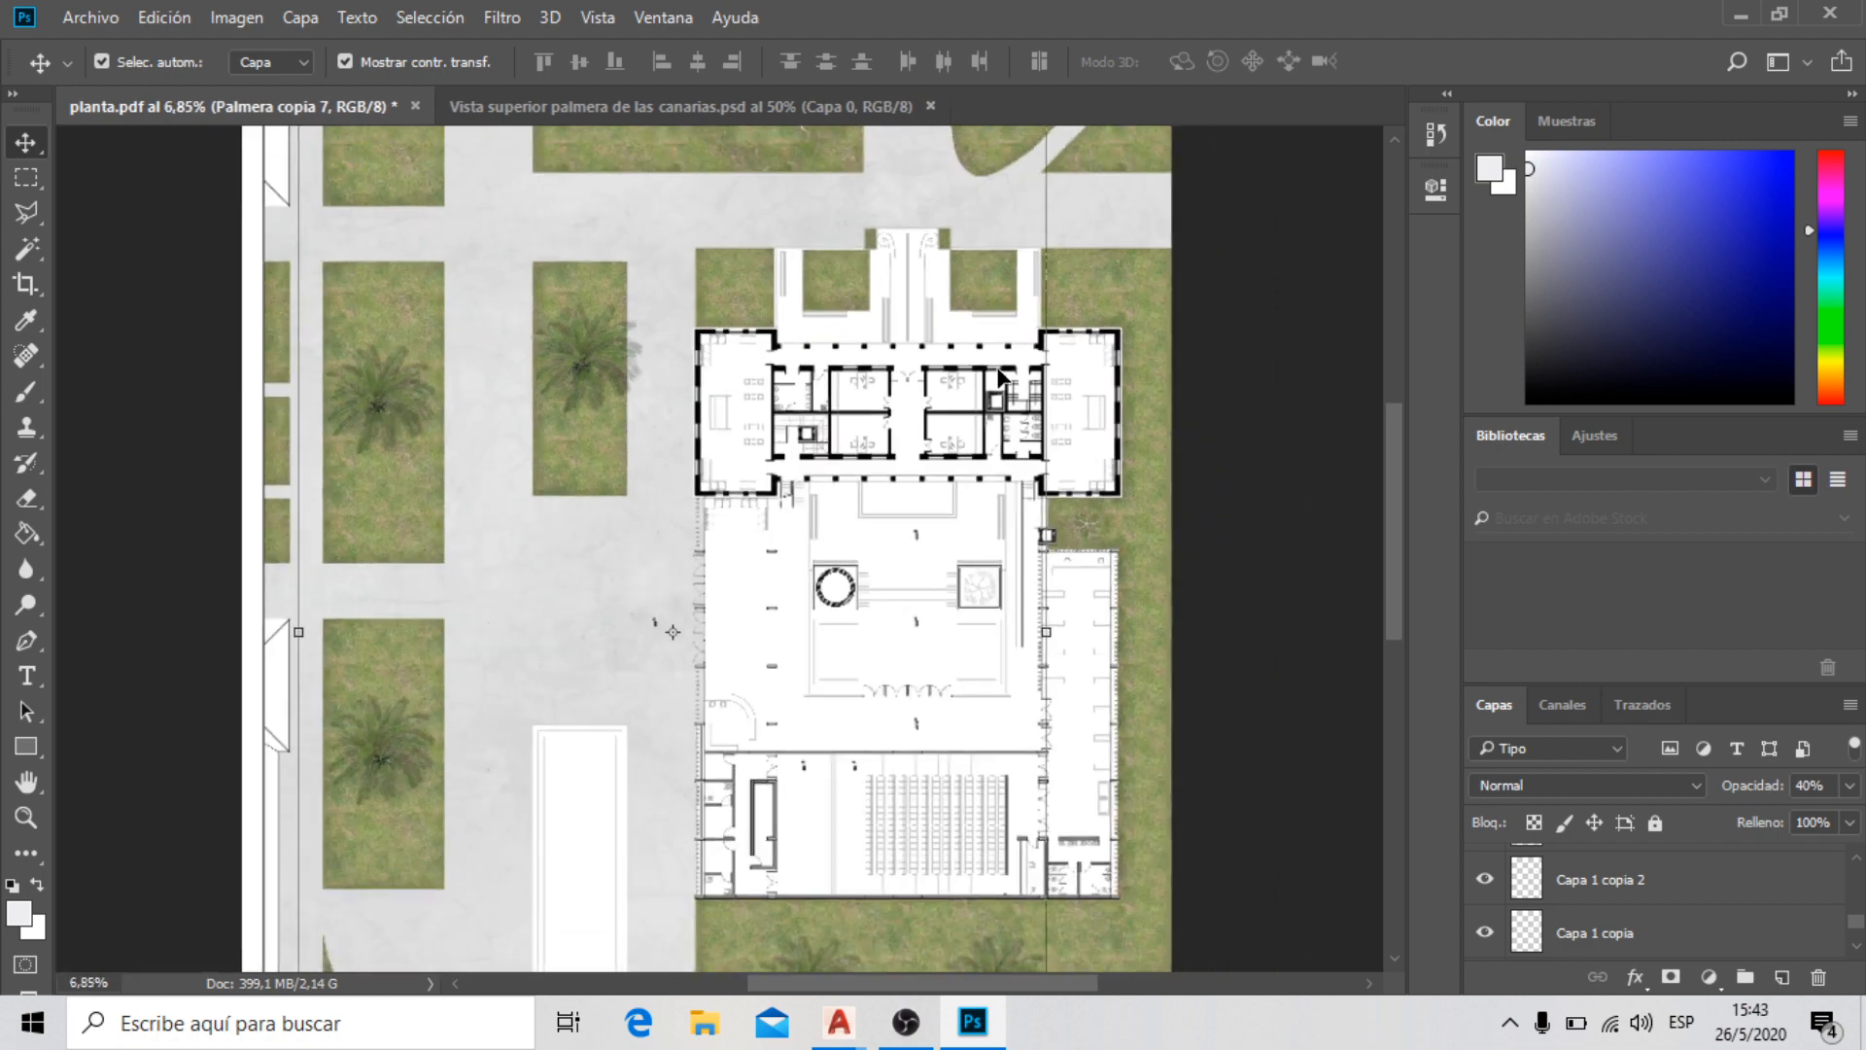
pyautogui.scroll(-1, 1001, 374)
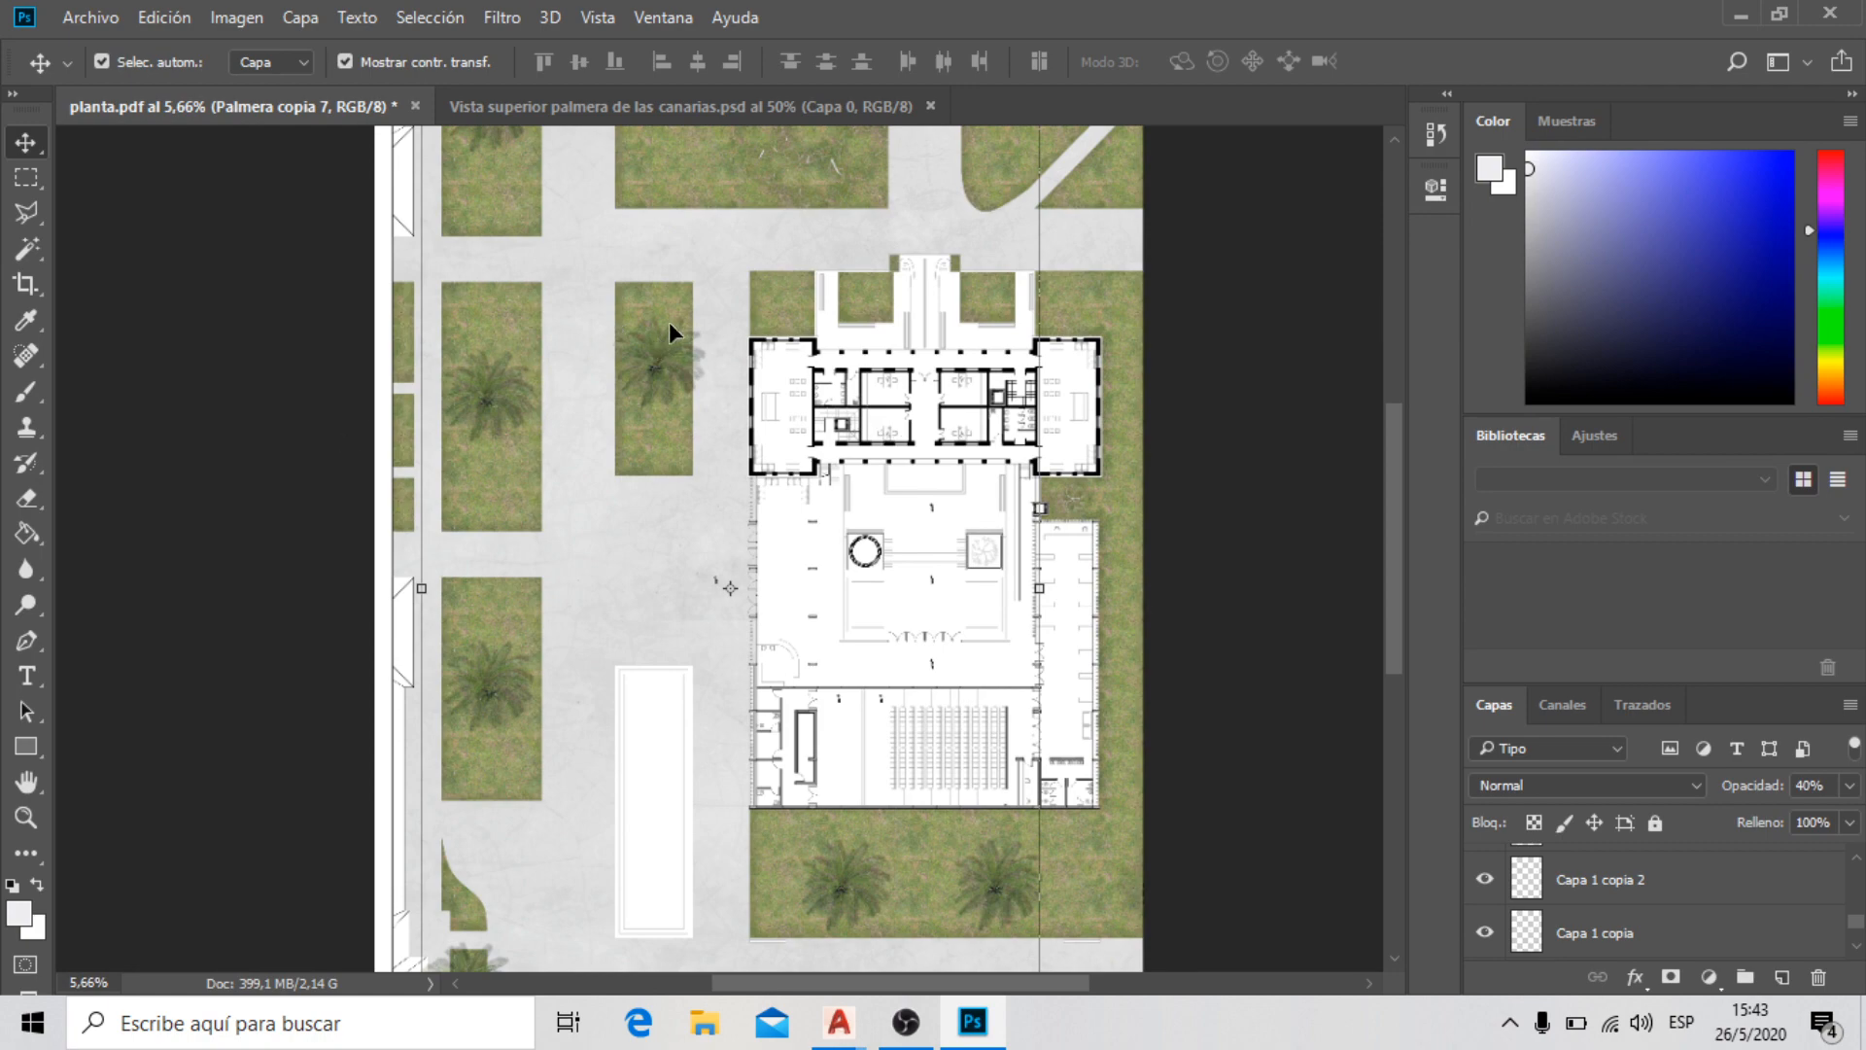
pyautogui.scroll(-3, 705, 350)
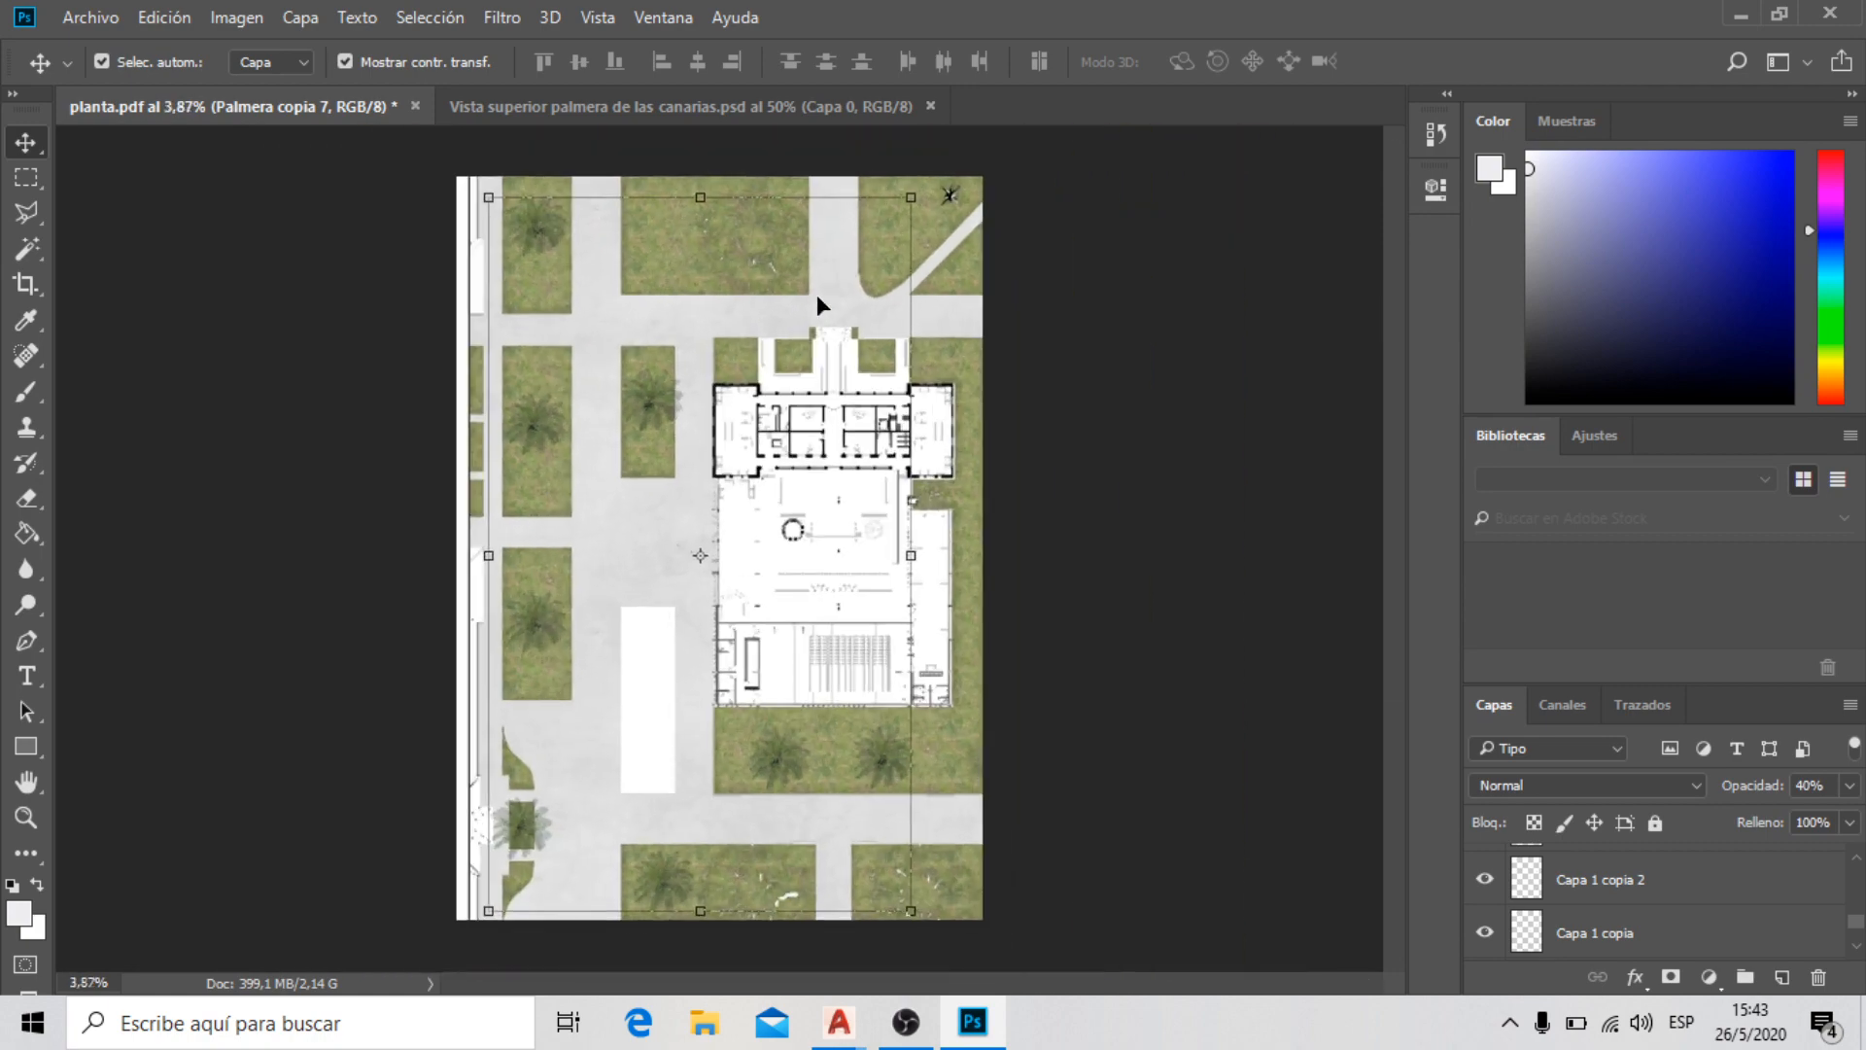
# Review the rendered plan up close and as a whole, checking the building, courtyard, auditorium, palms, grass beds and paving
pyautogui.scroll(1, 817, 297)
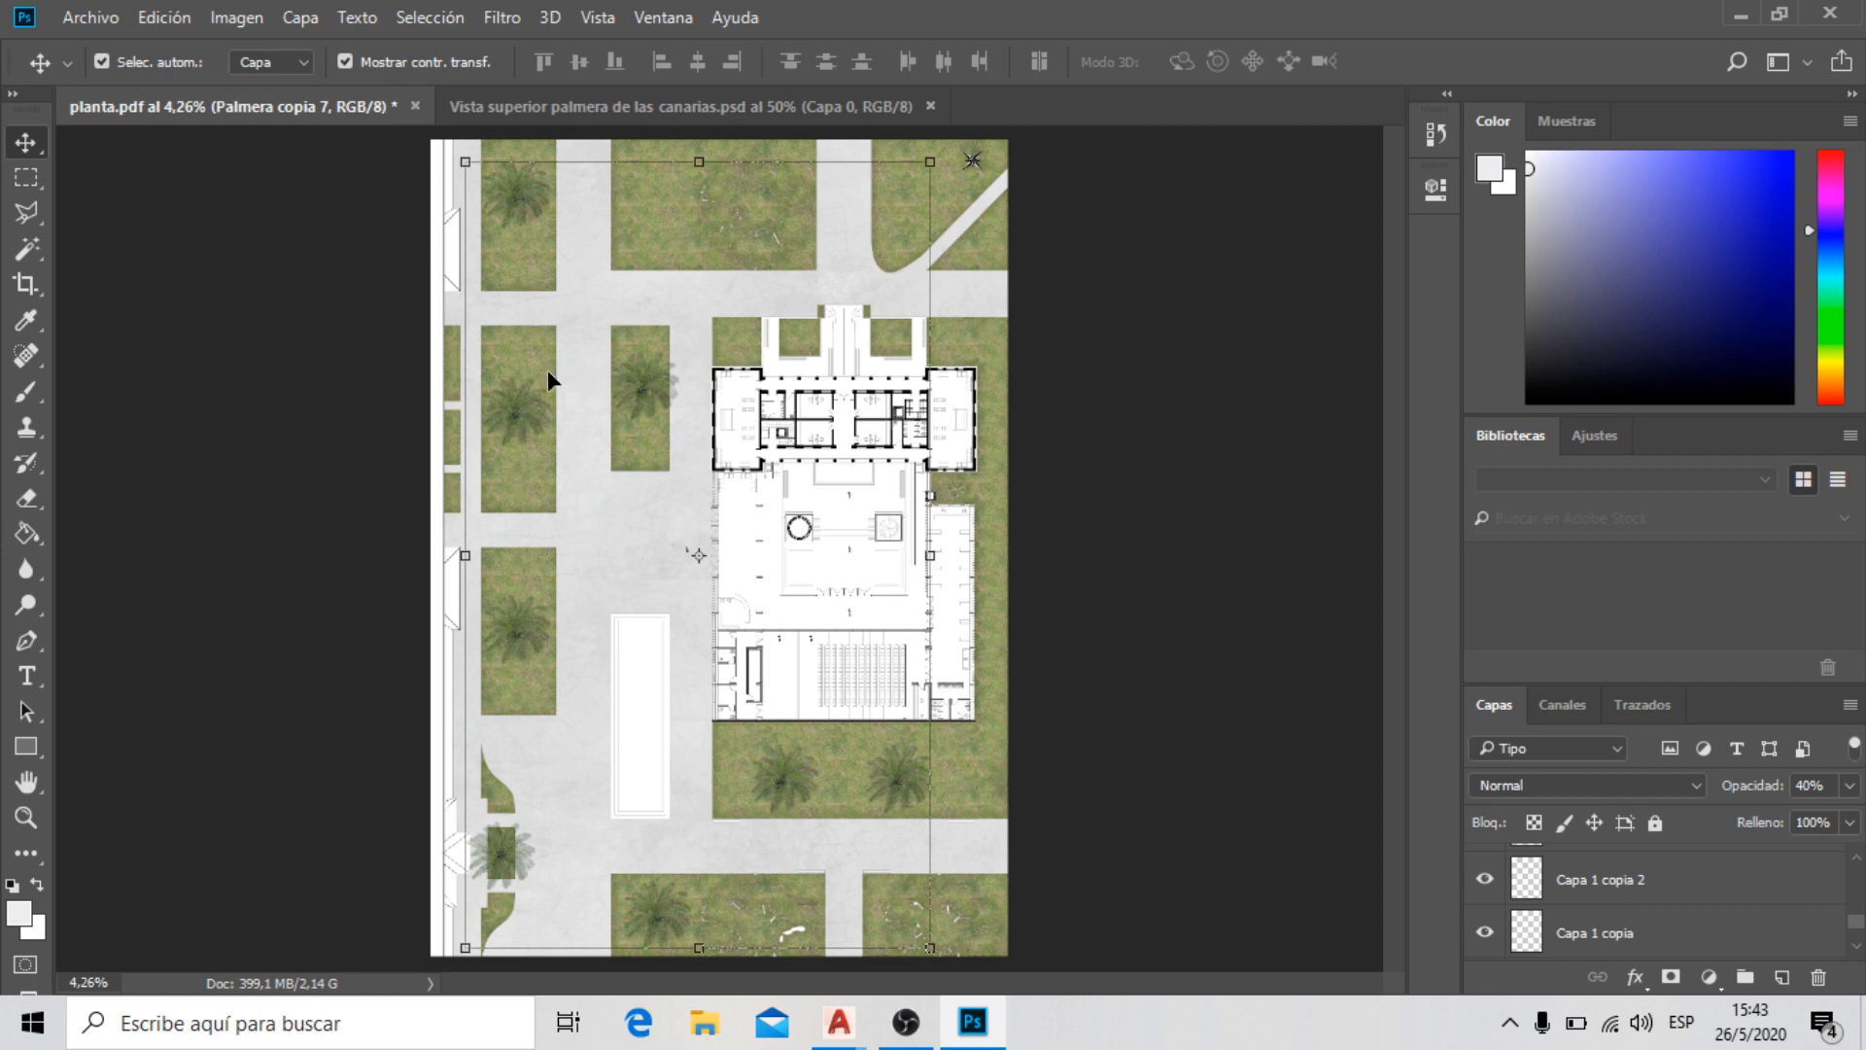
pyautogui.scroll(2, 501, 358)
pyautogui.scroll(-2, 502, 358)
pyautogui.scroll(5, 778, 457)
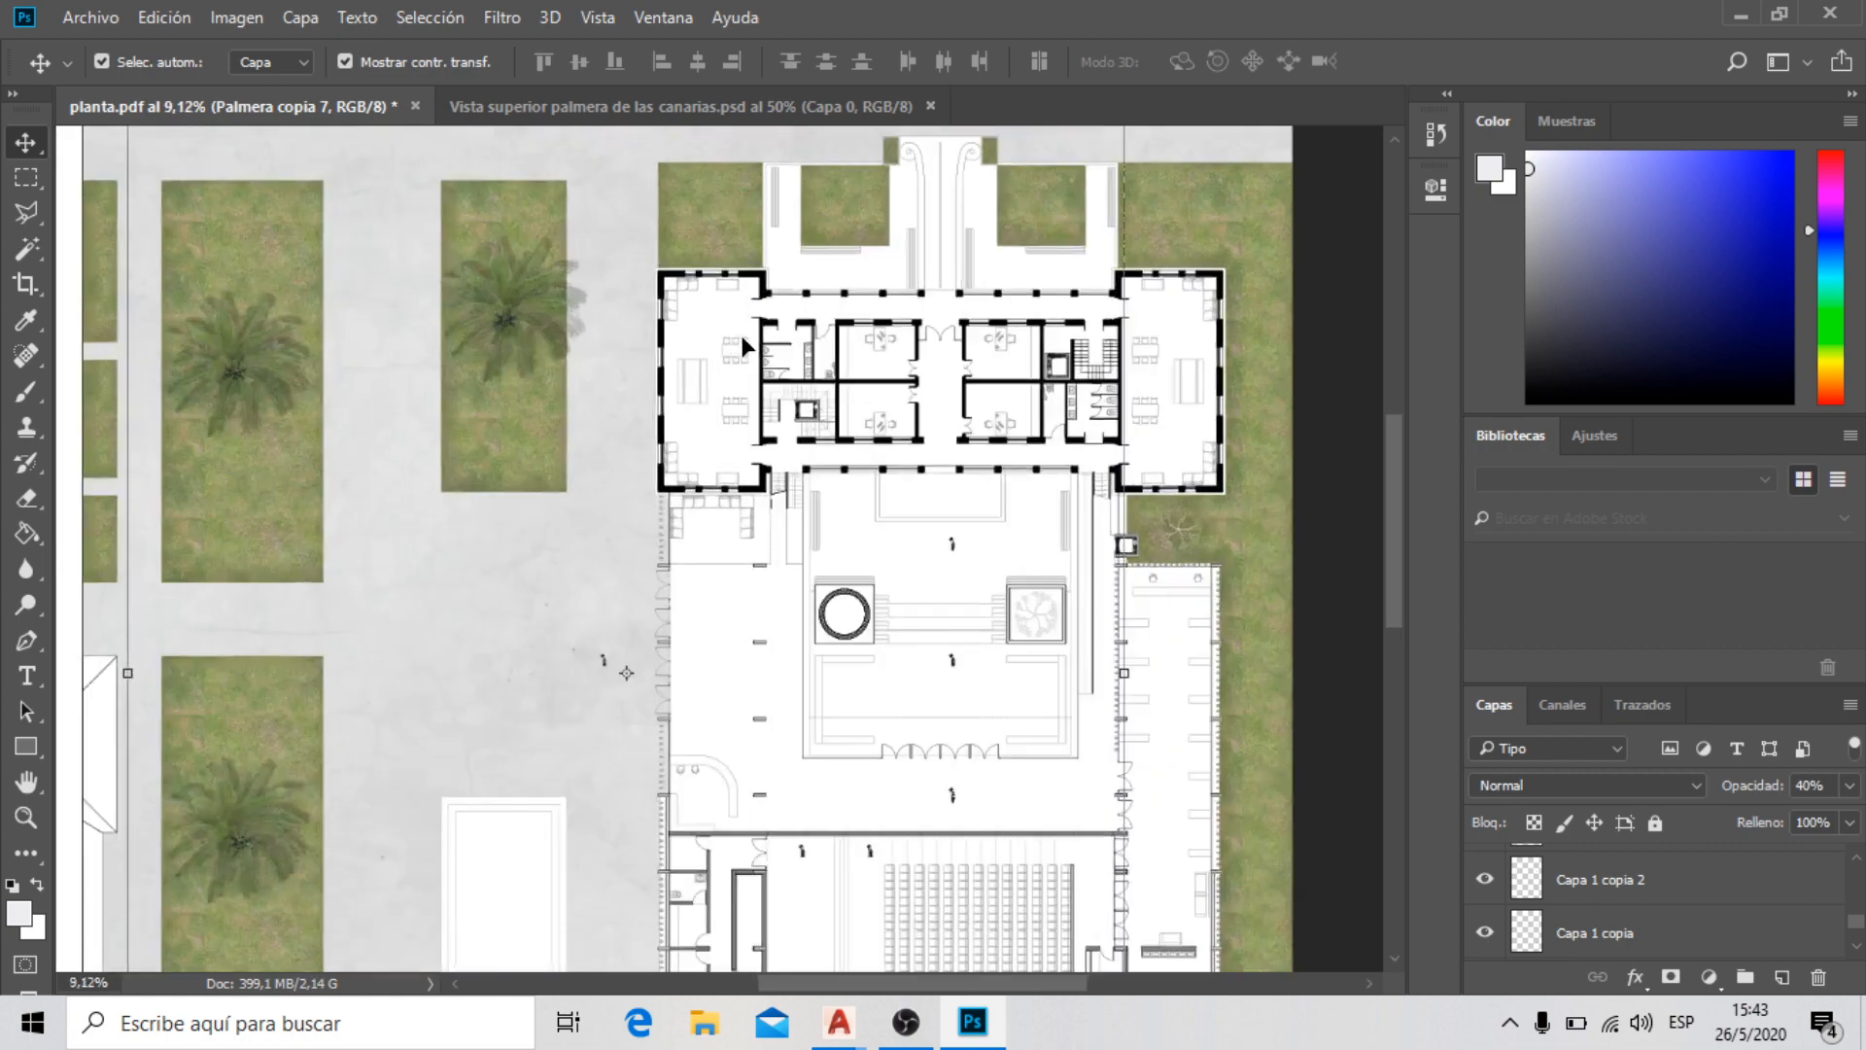
pyautogui.scroll(-2, 758, 288)
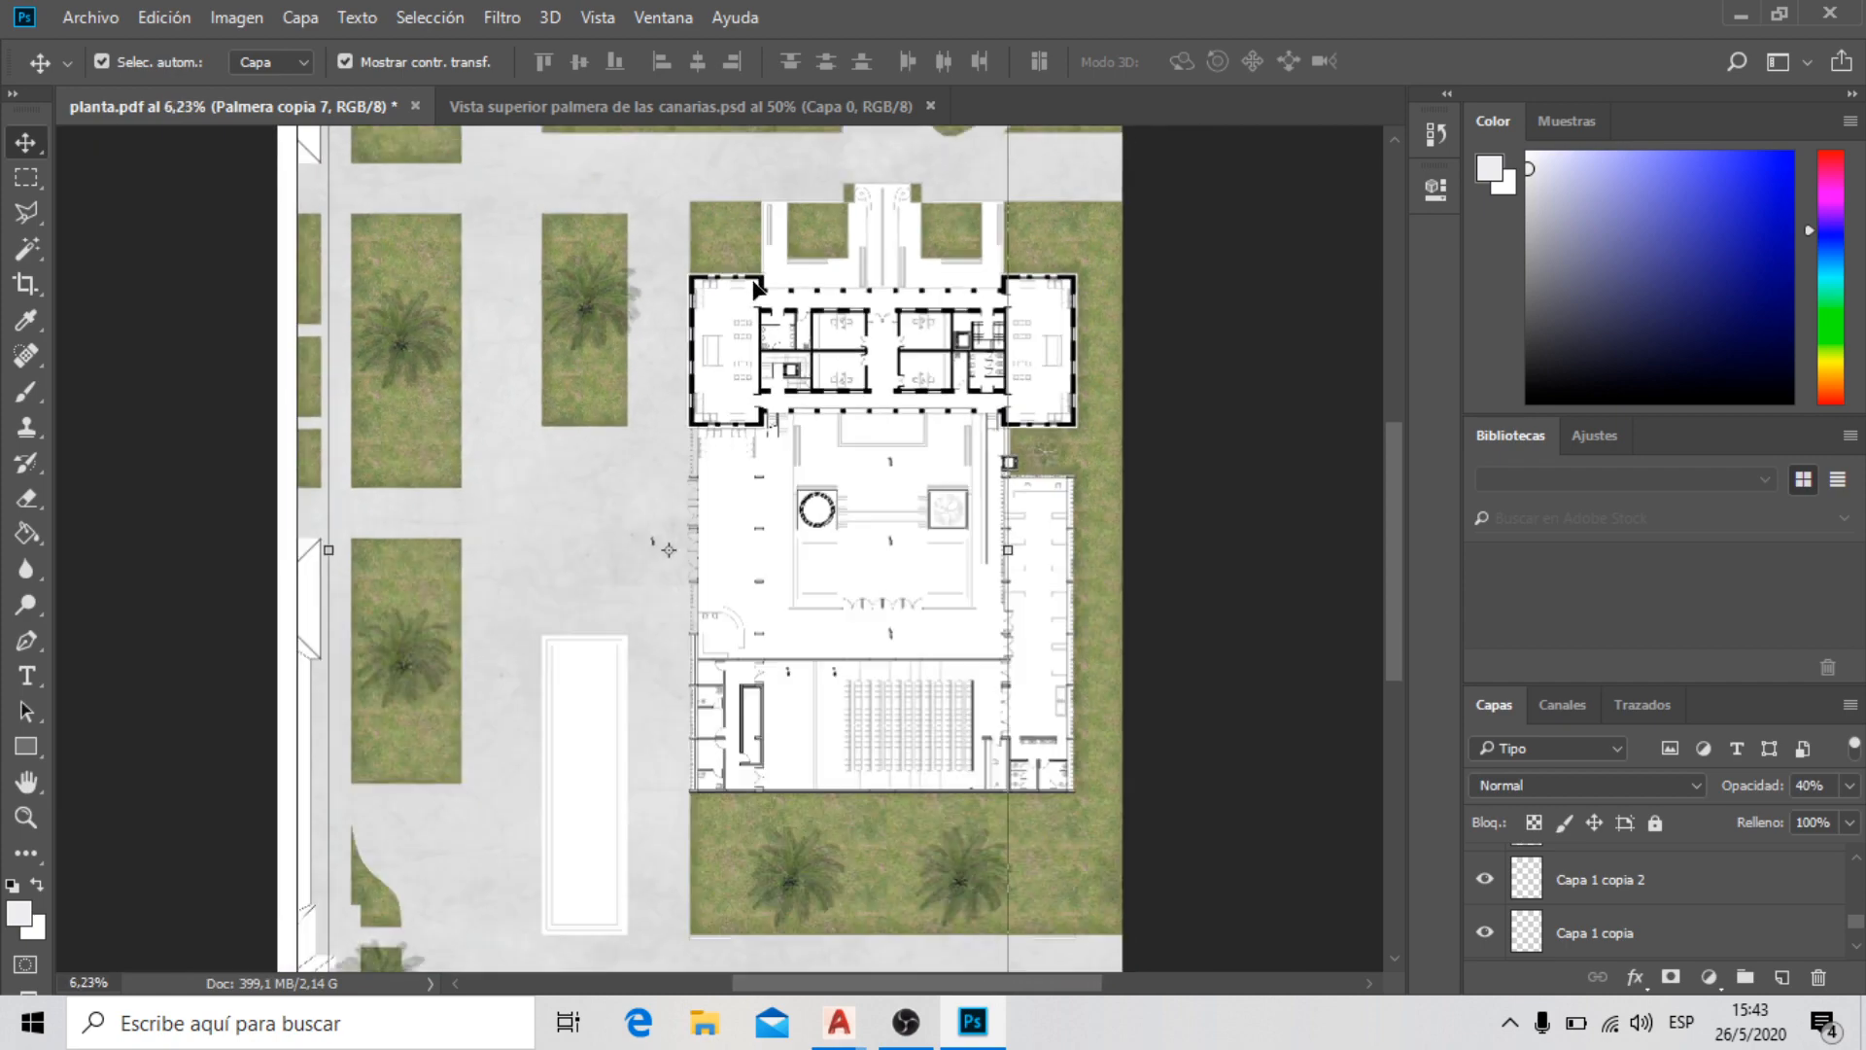
pyautogui.scroll(2, 810, 826)
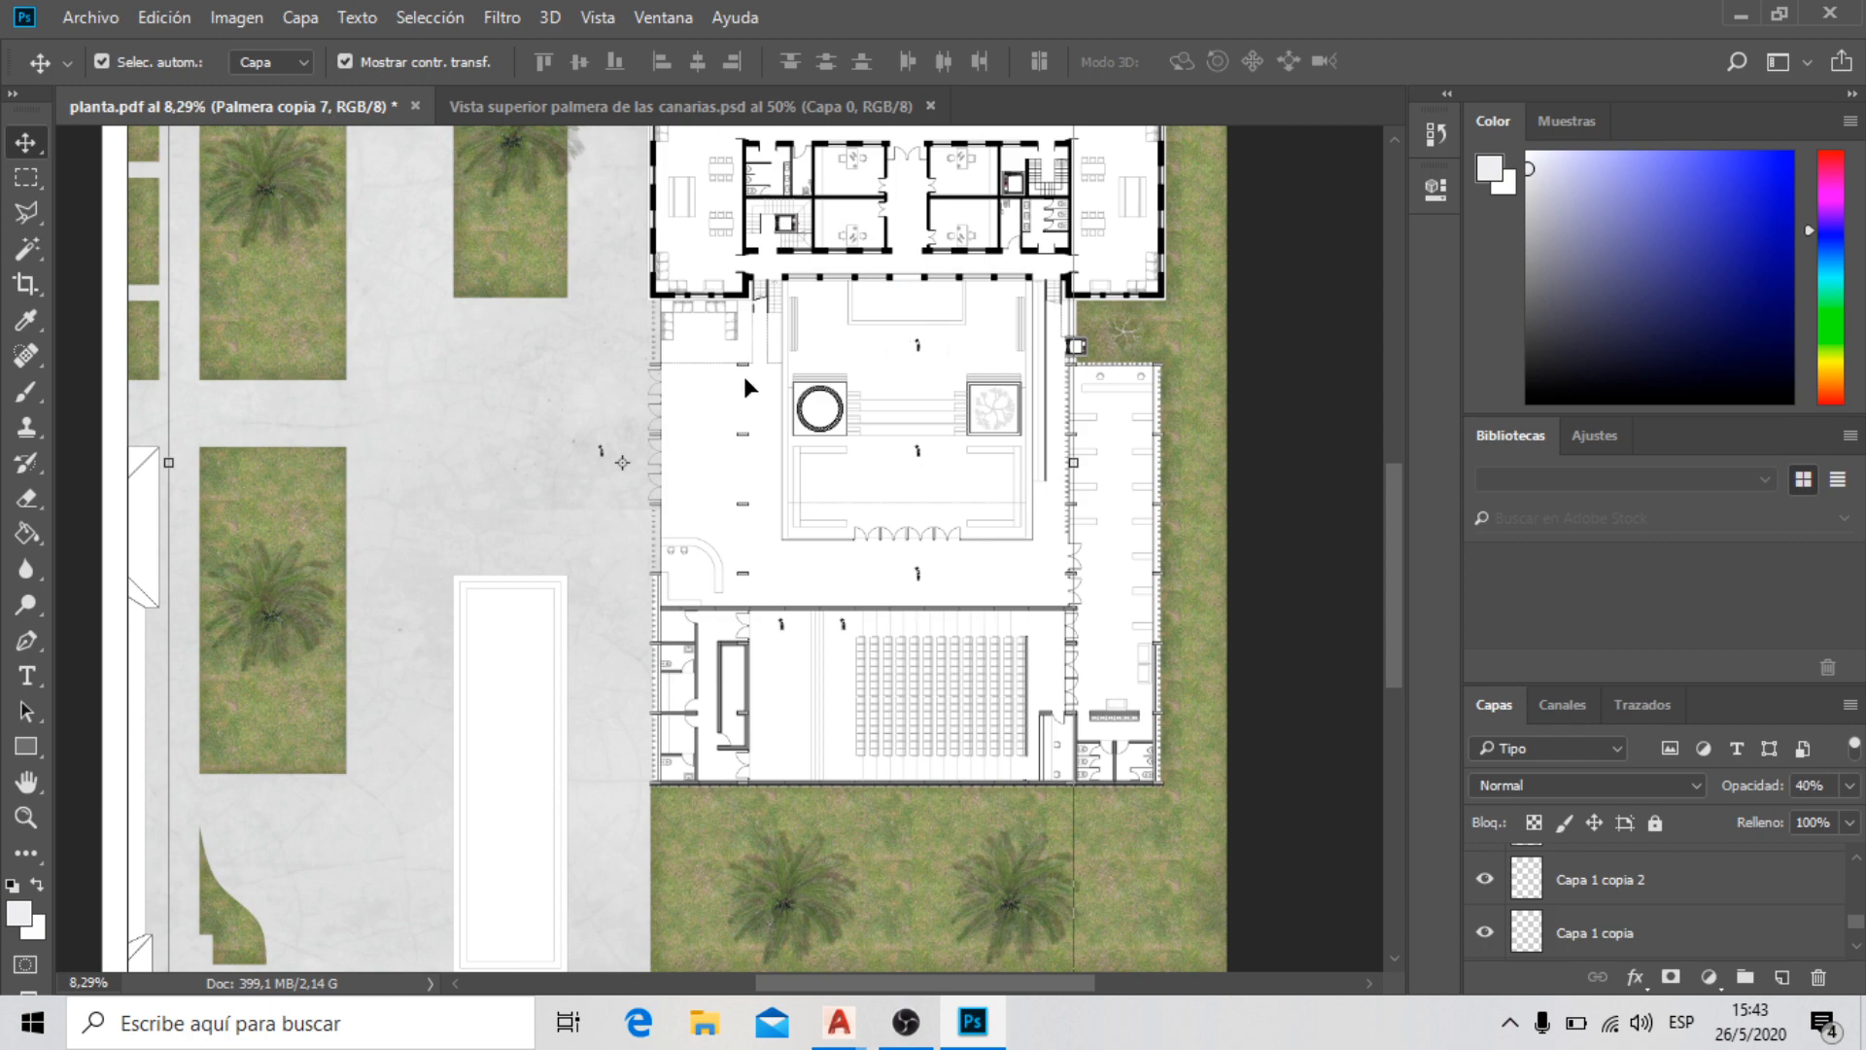
pyautogui.scroll(1, 384, 218)
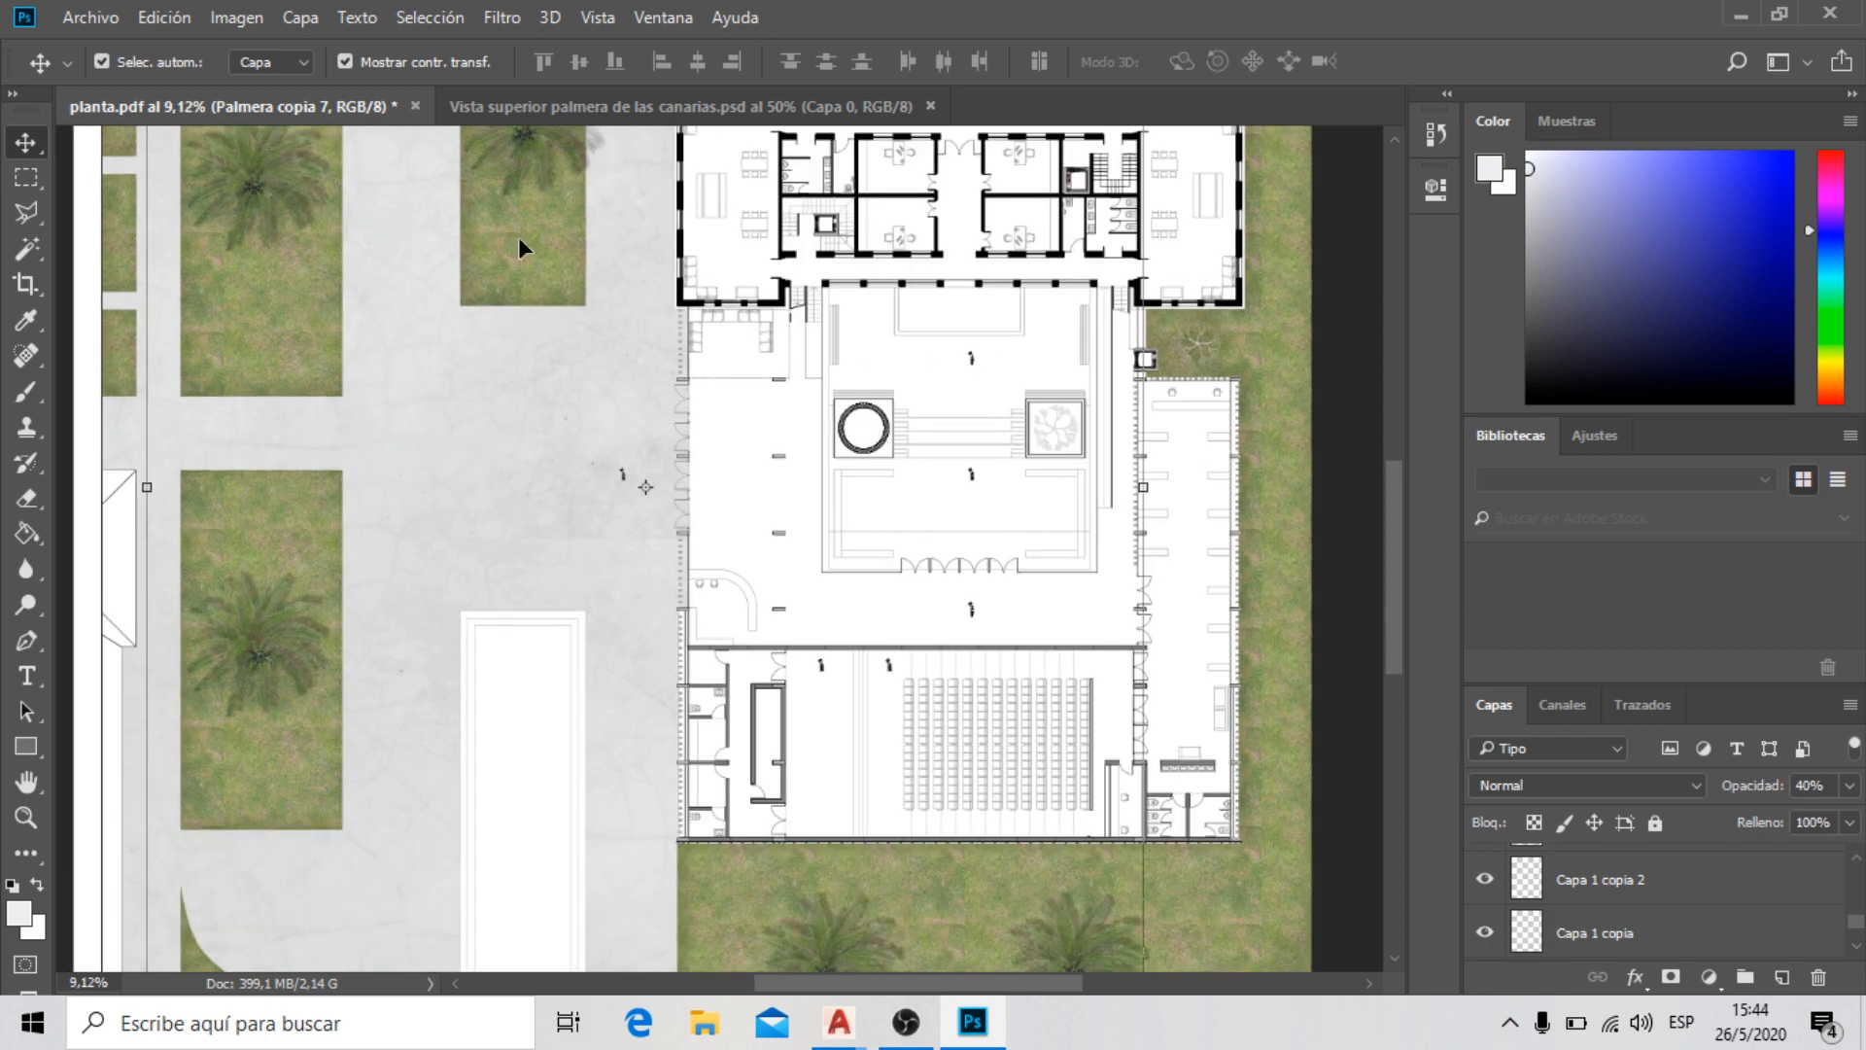
pyautogui.scroll(-2, 517, 237)
pyautogui.scroll(-2, 583, 486)
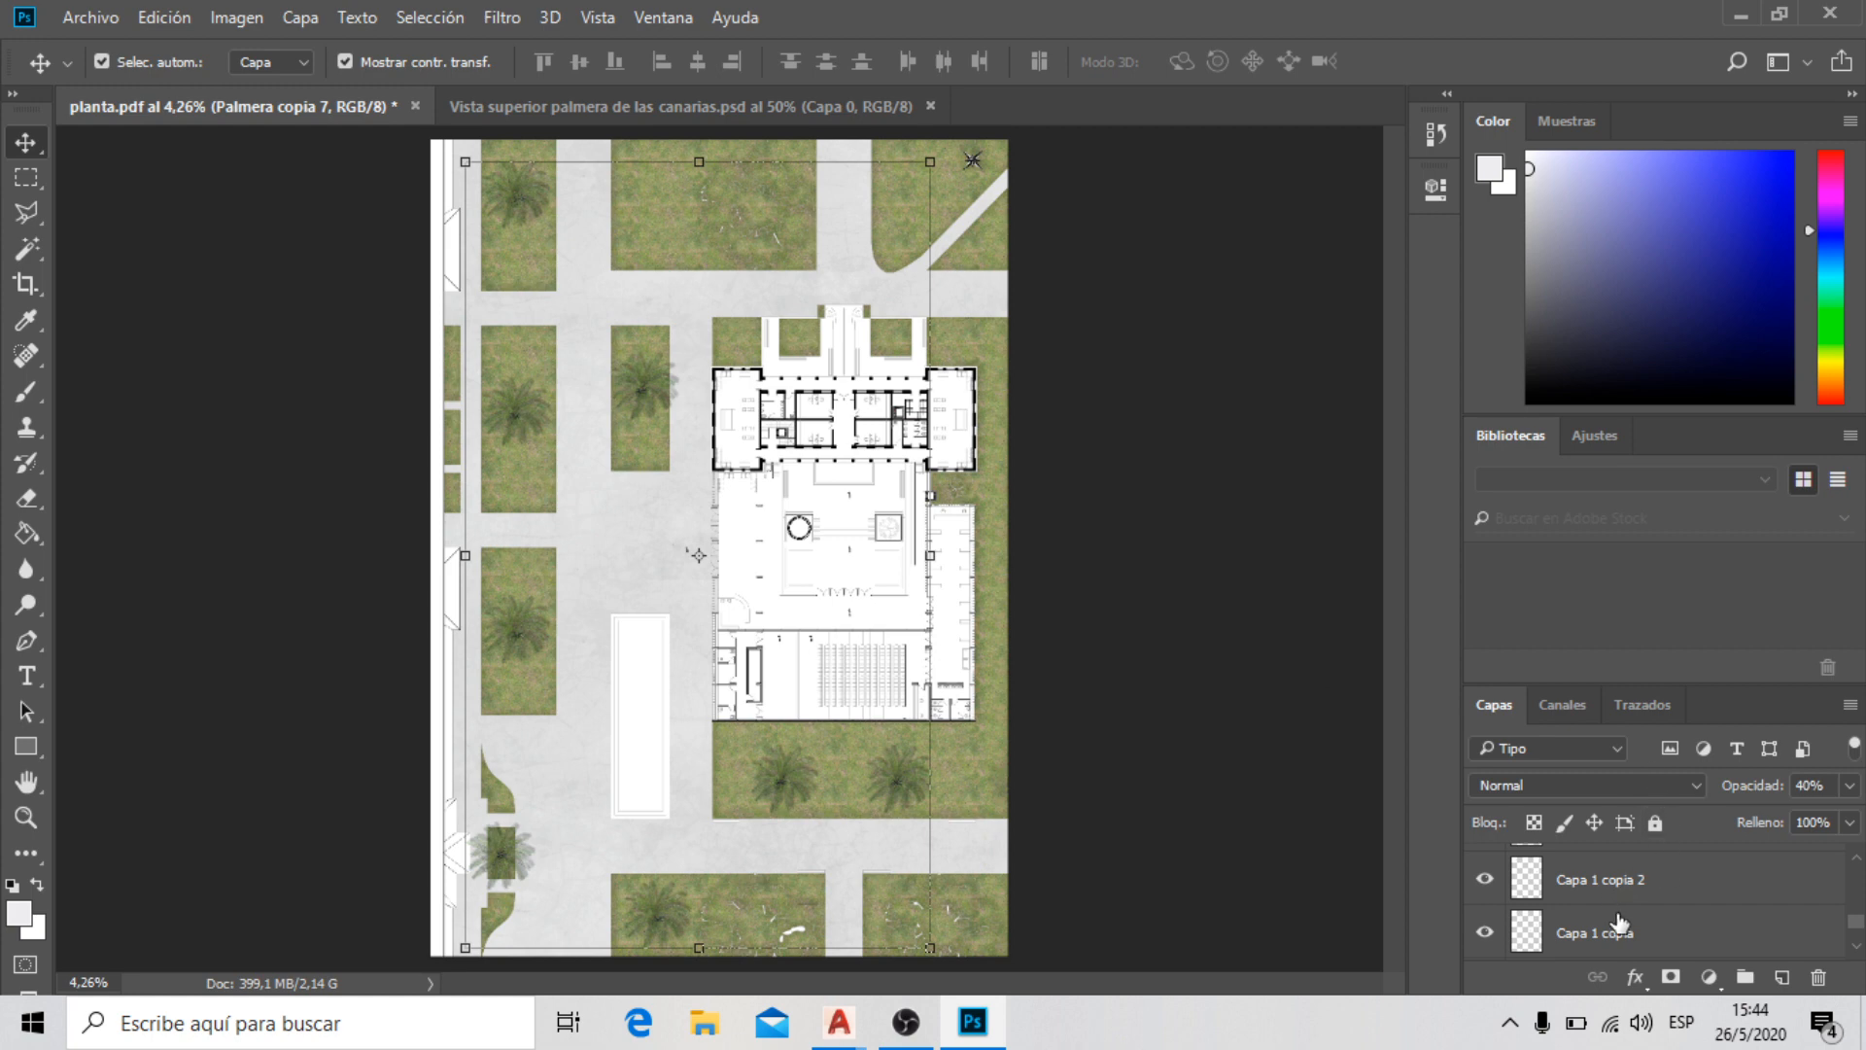
pyautogui.scroll(8, 1618, 924)
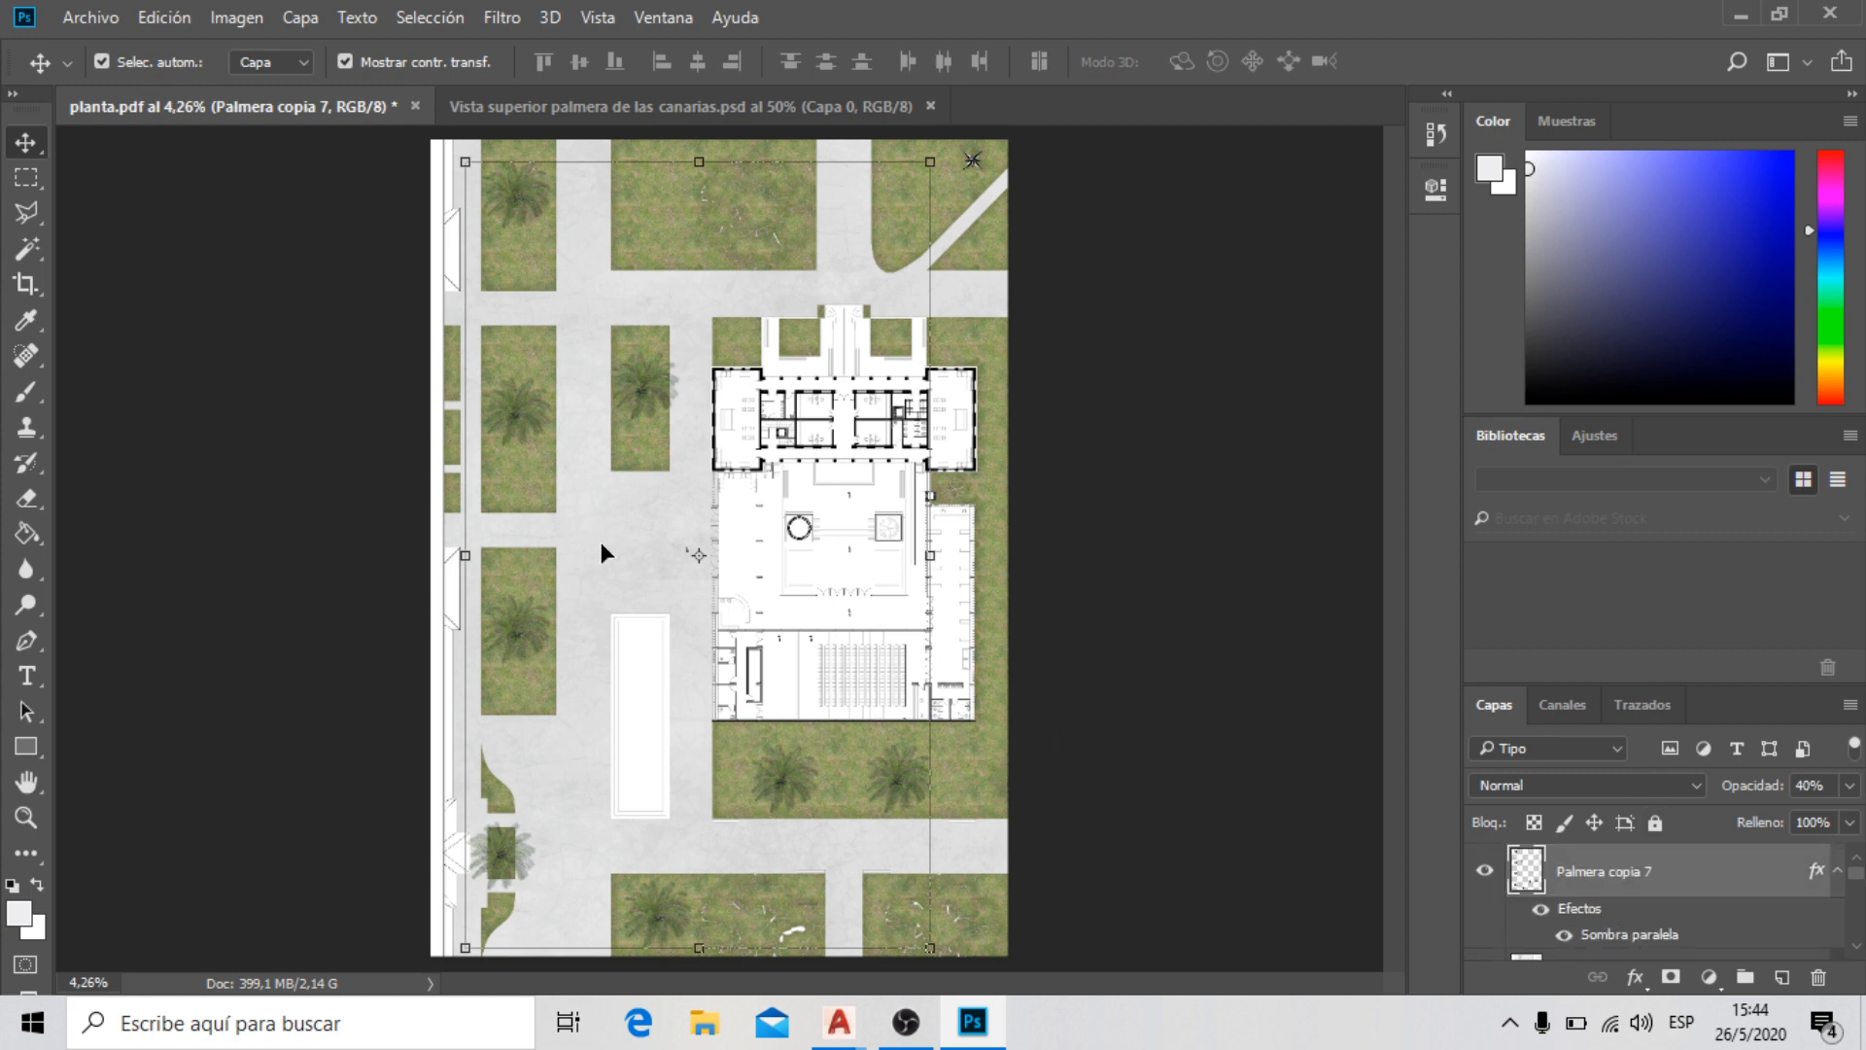
pyautogui.scroll(-1, 1186, 612)
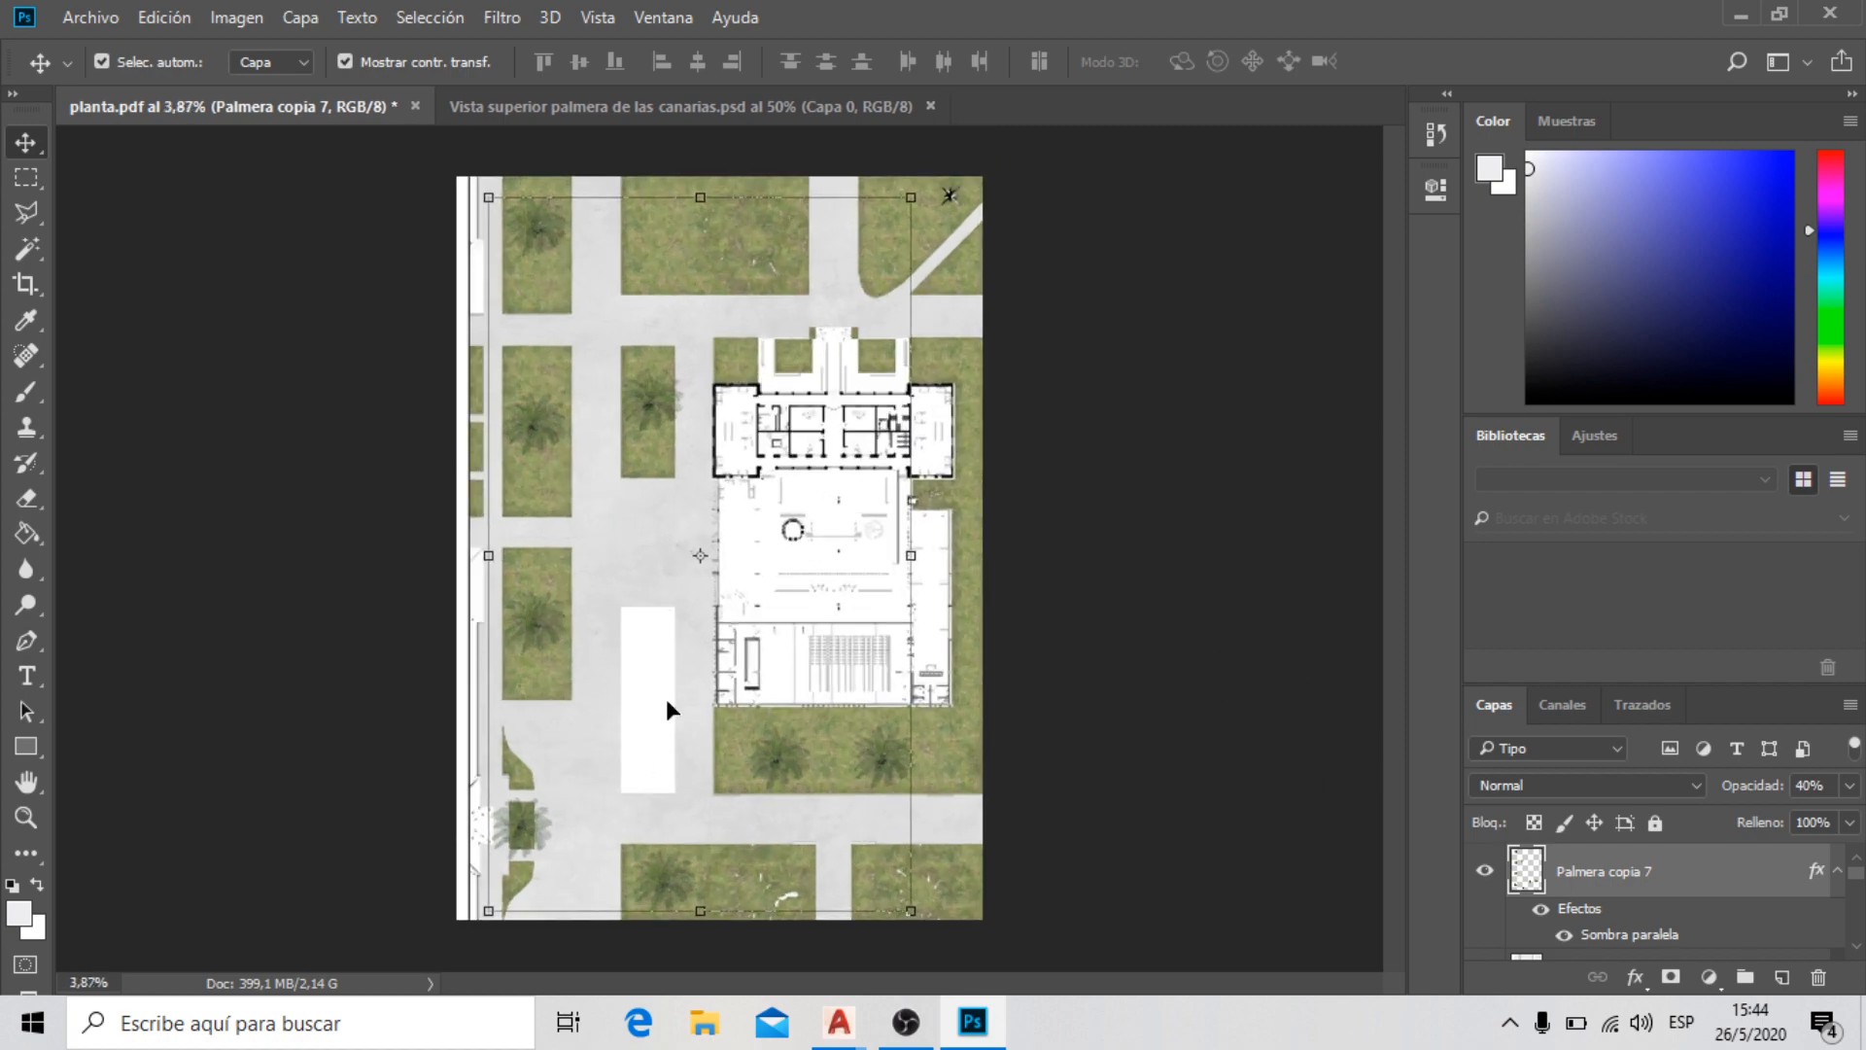
# Save the rendered plan as a JPEG named planta in the desktop's Pruebas folder, at maximum quality 12 with the standard baseline format
pyautogui.click(87, 17)
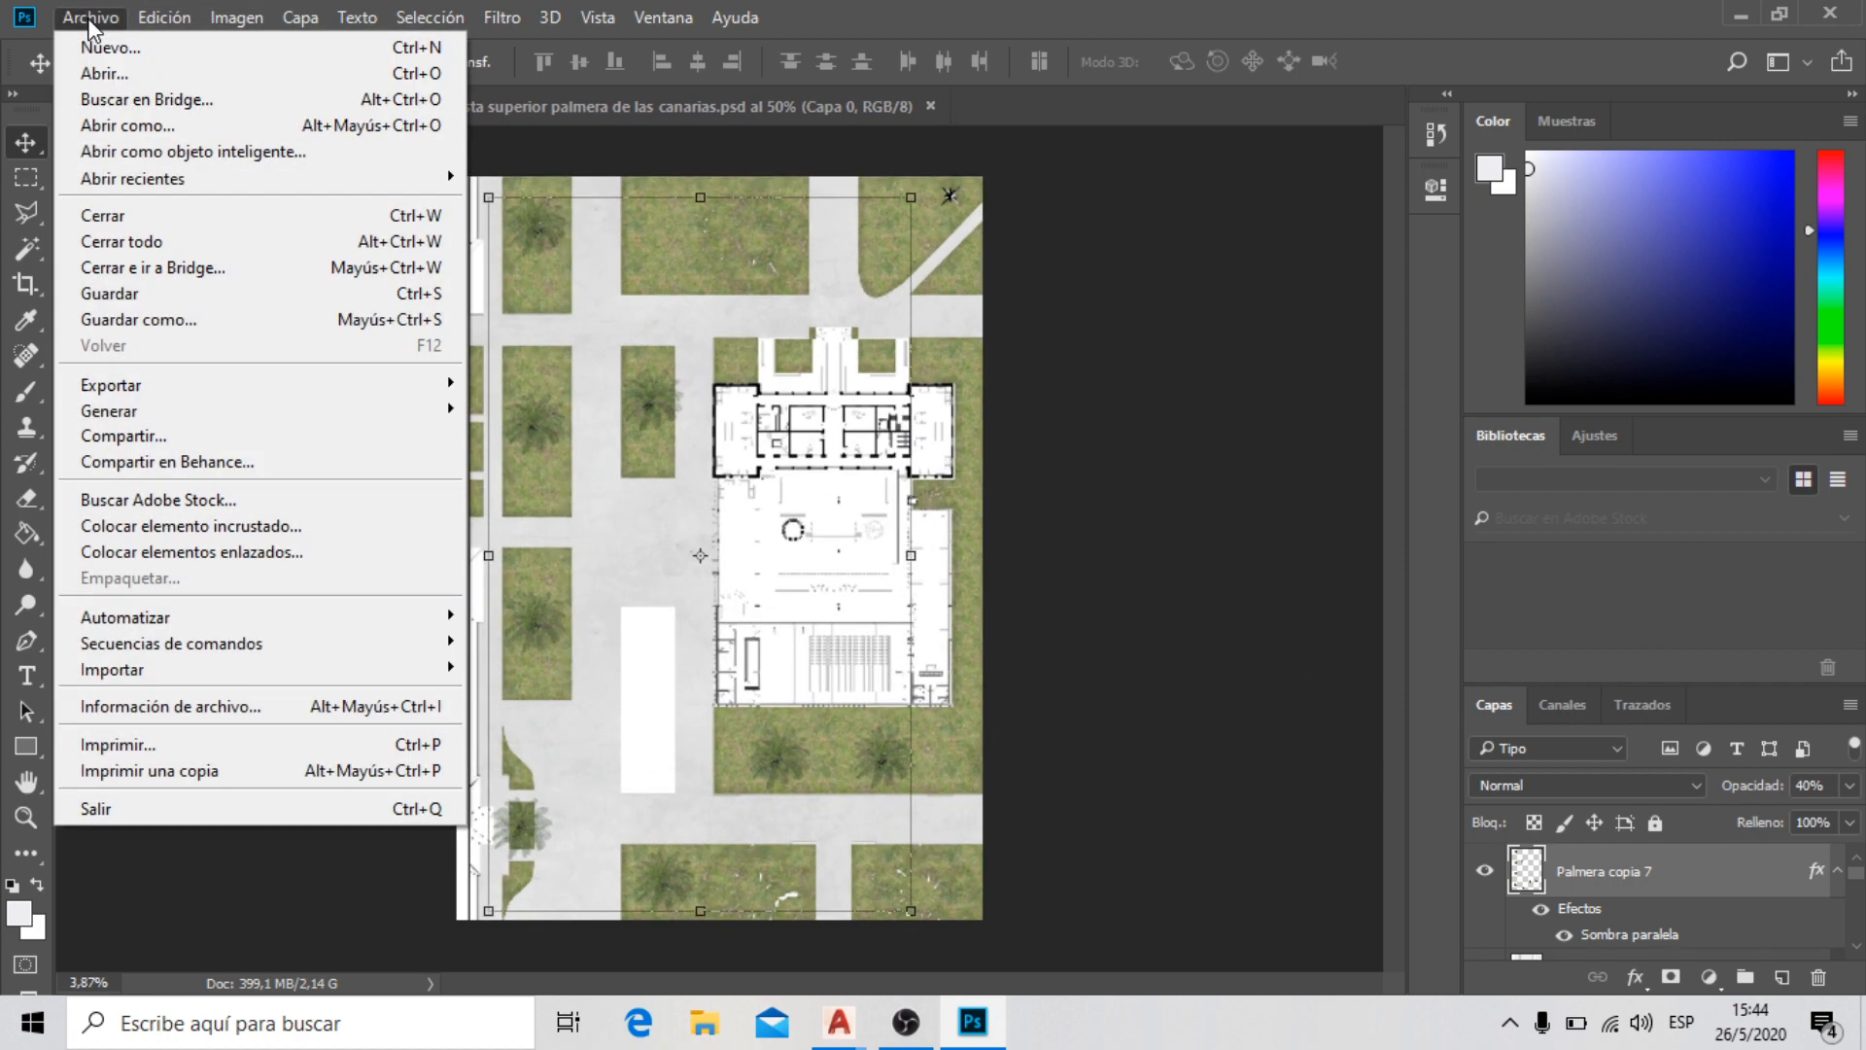
pyautogui.click(214, 320)
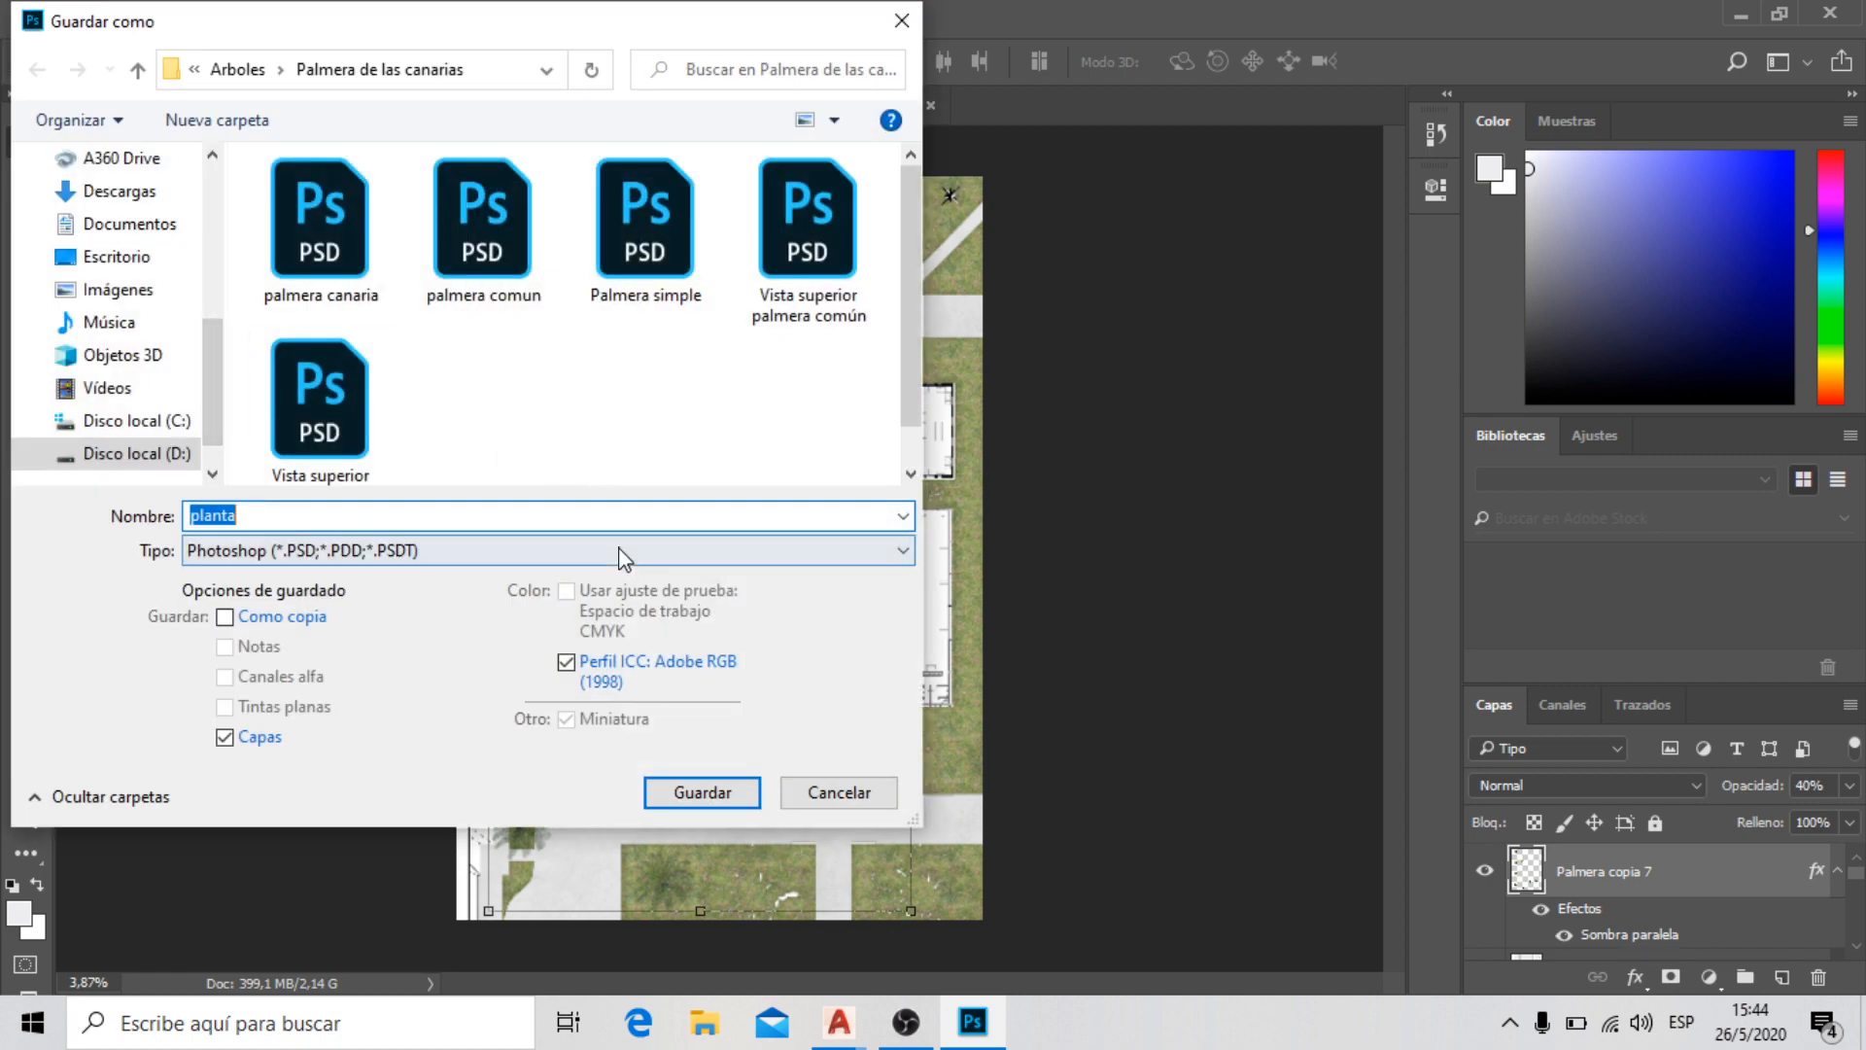
pyautogui.click(624, 558)
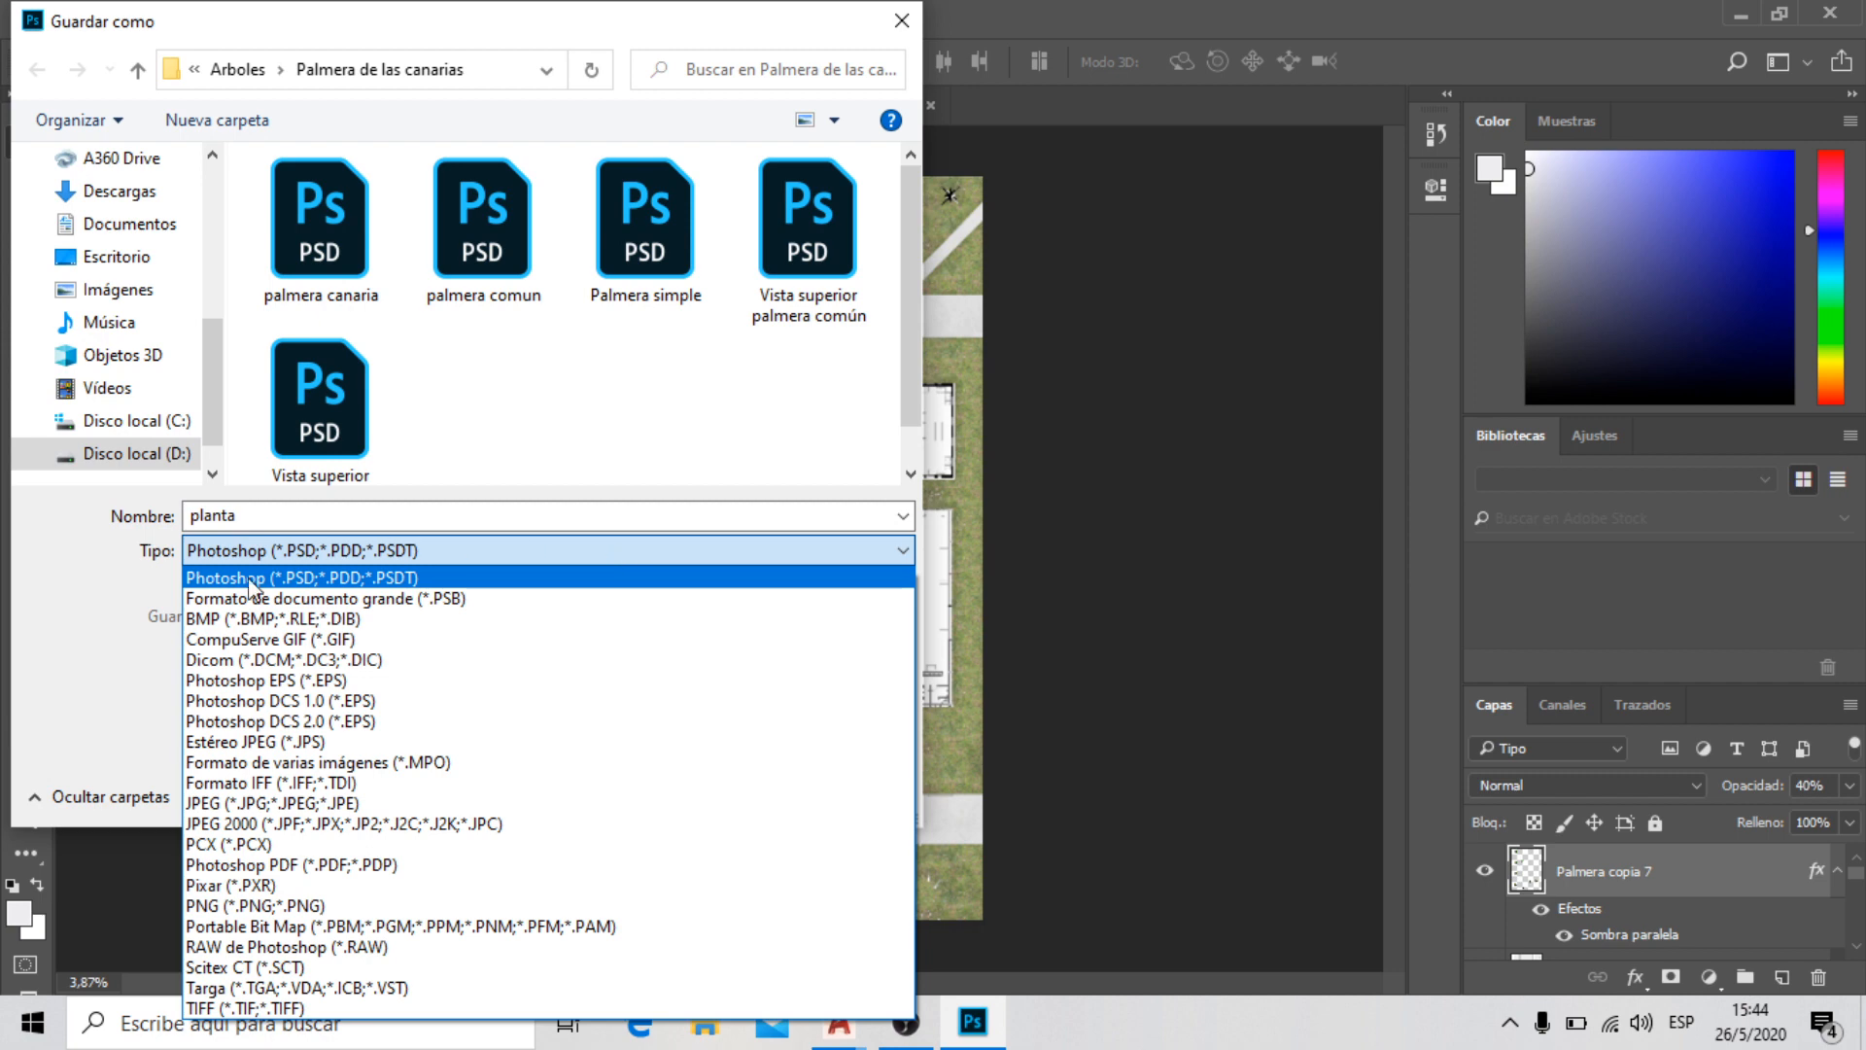
pyautogui.click(233, 803)
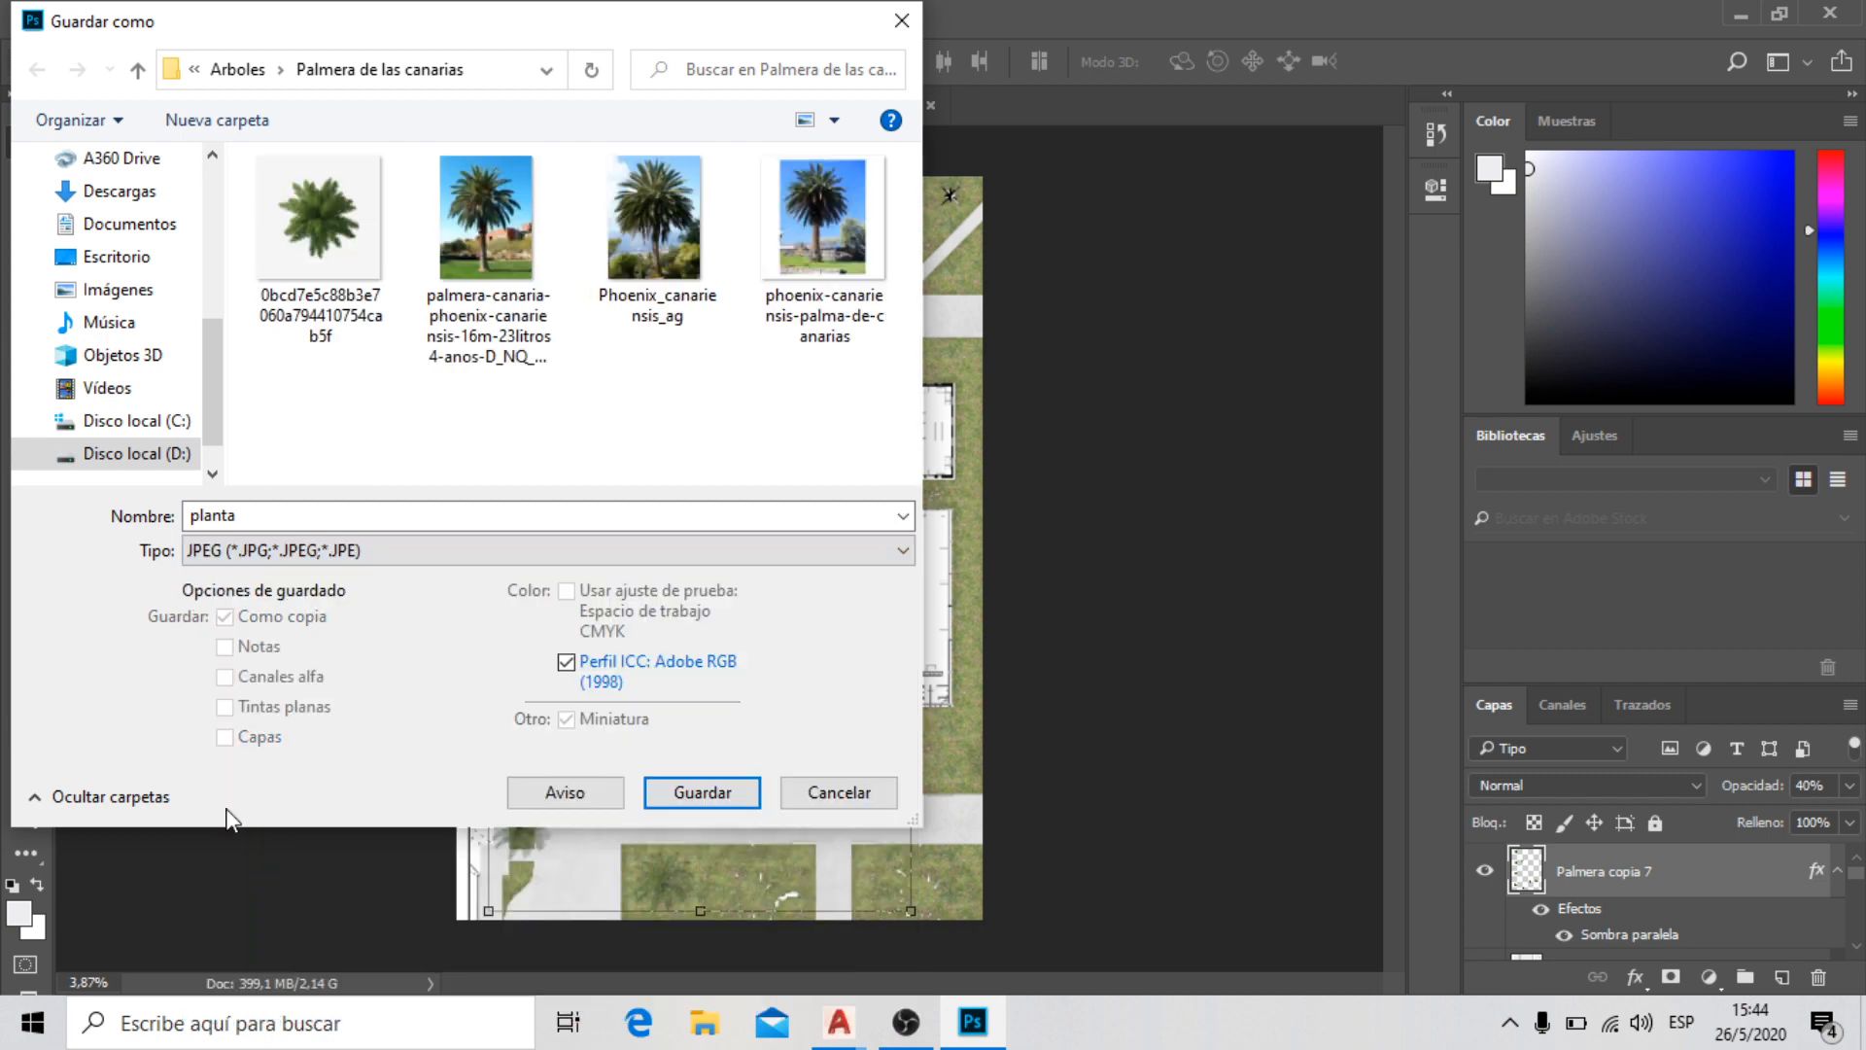
pyautogui.click(125, 258)
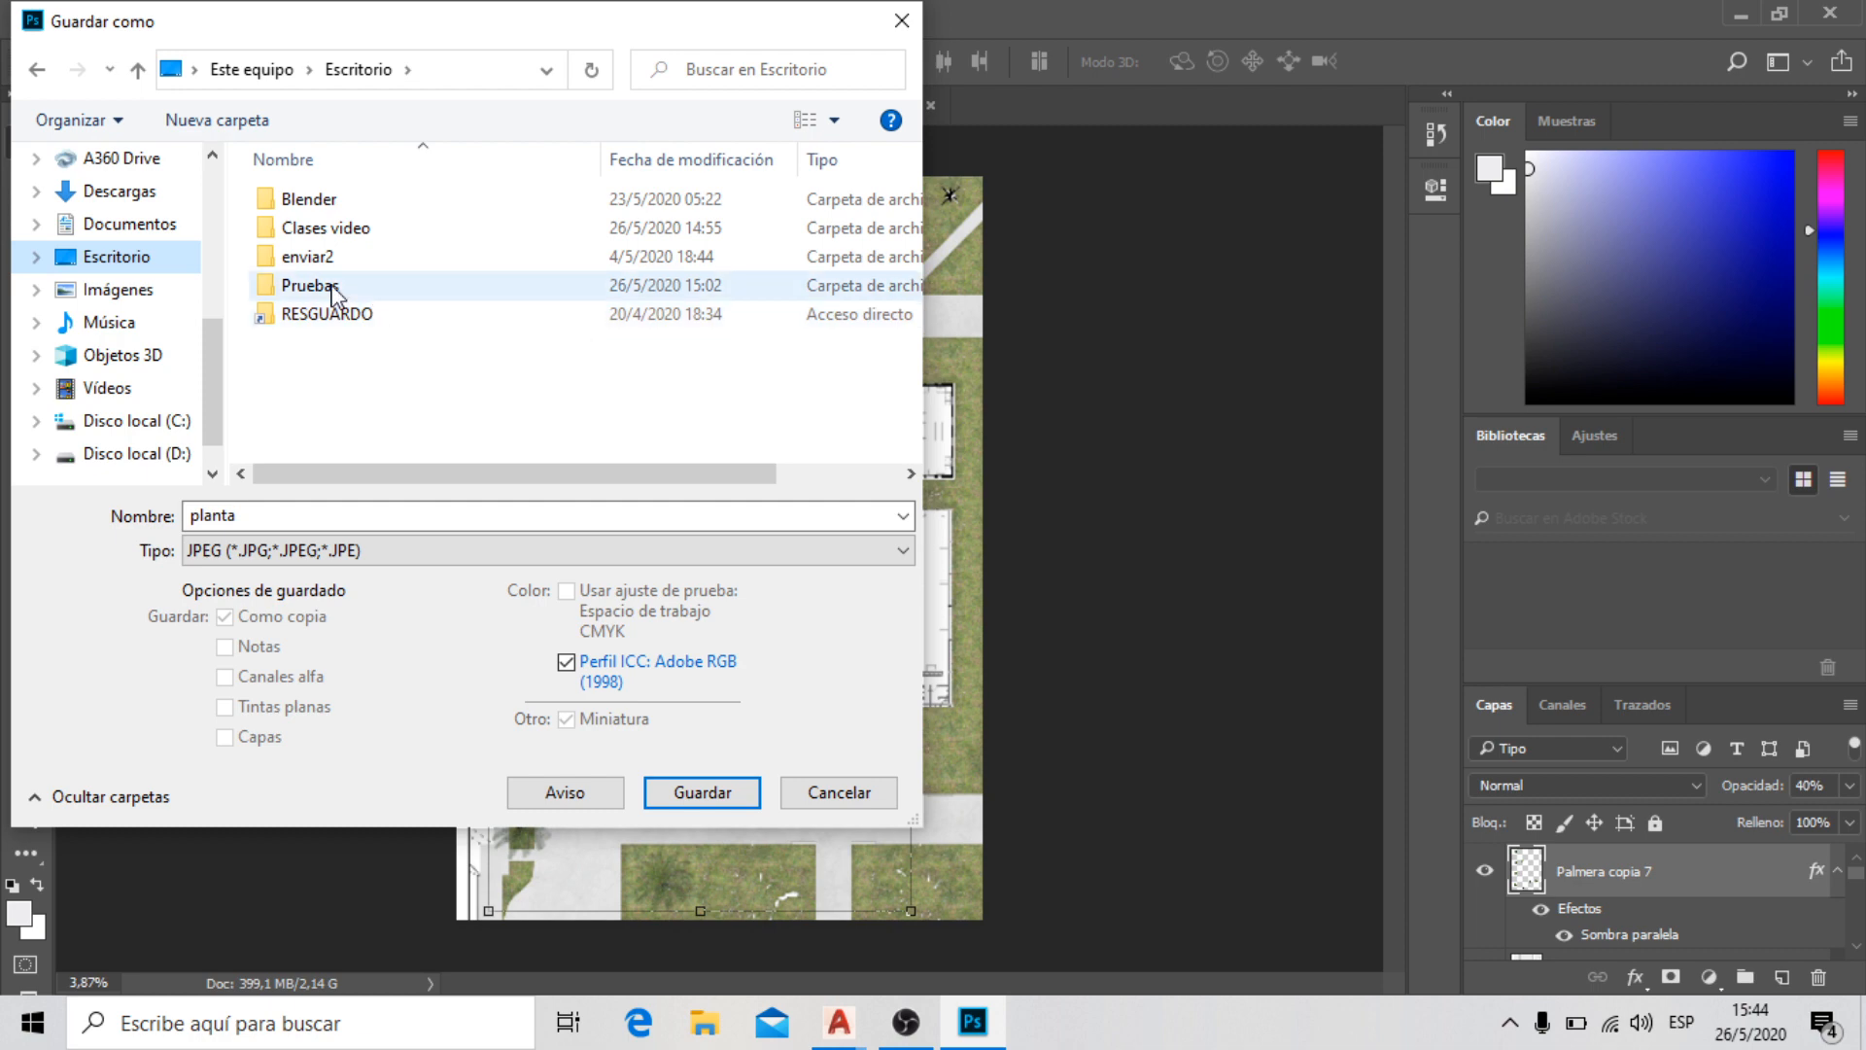
pyautogui.doubleClick(336, 292)
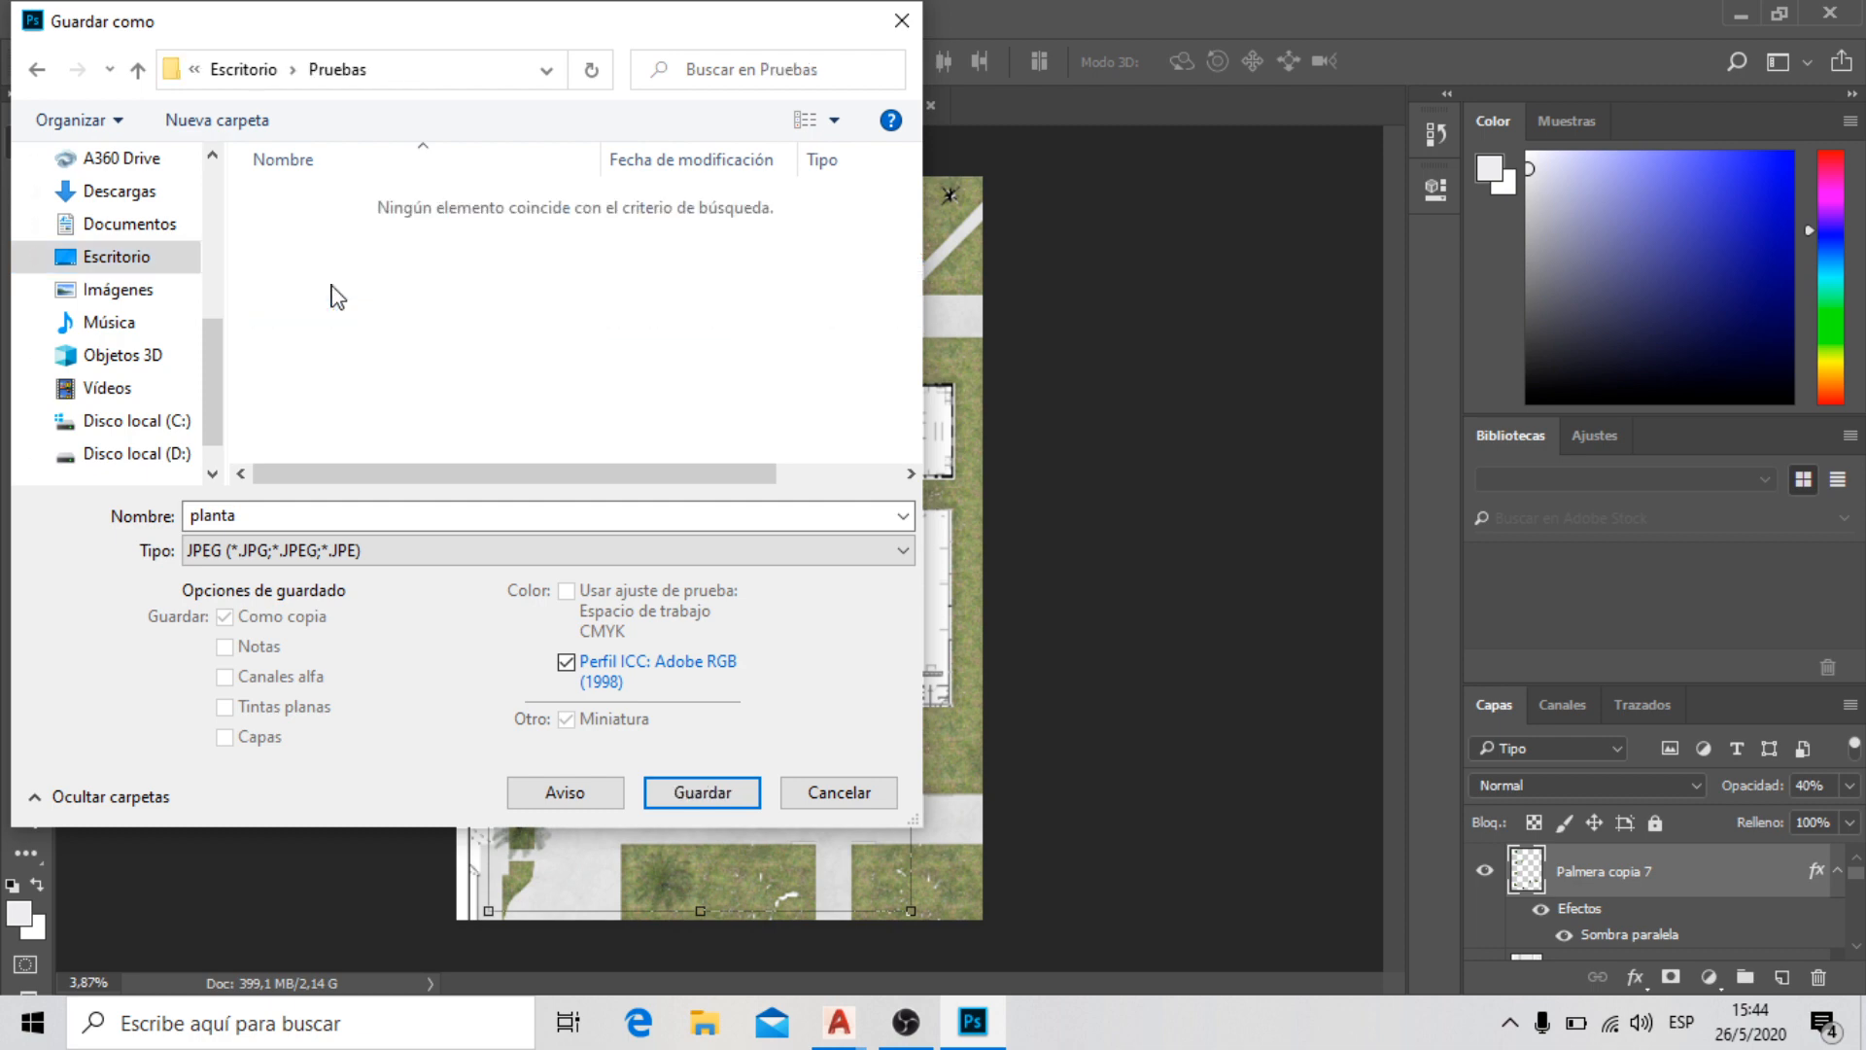
pyautogui.click(712, 797)
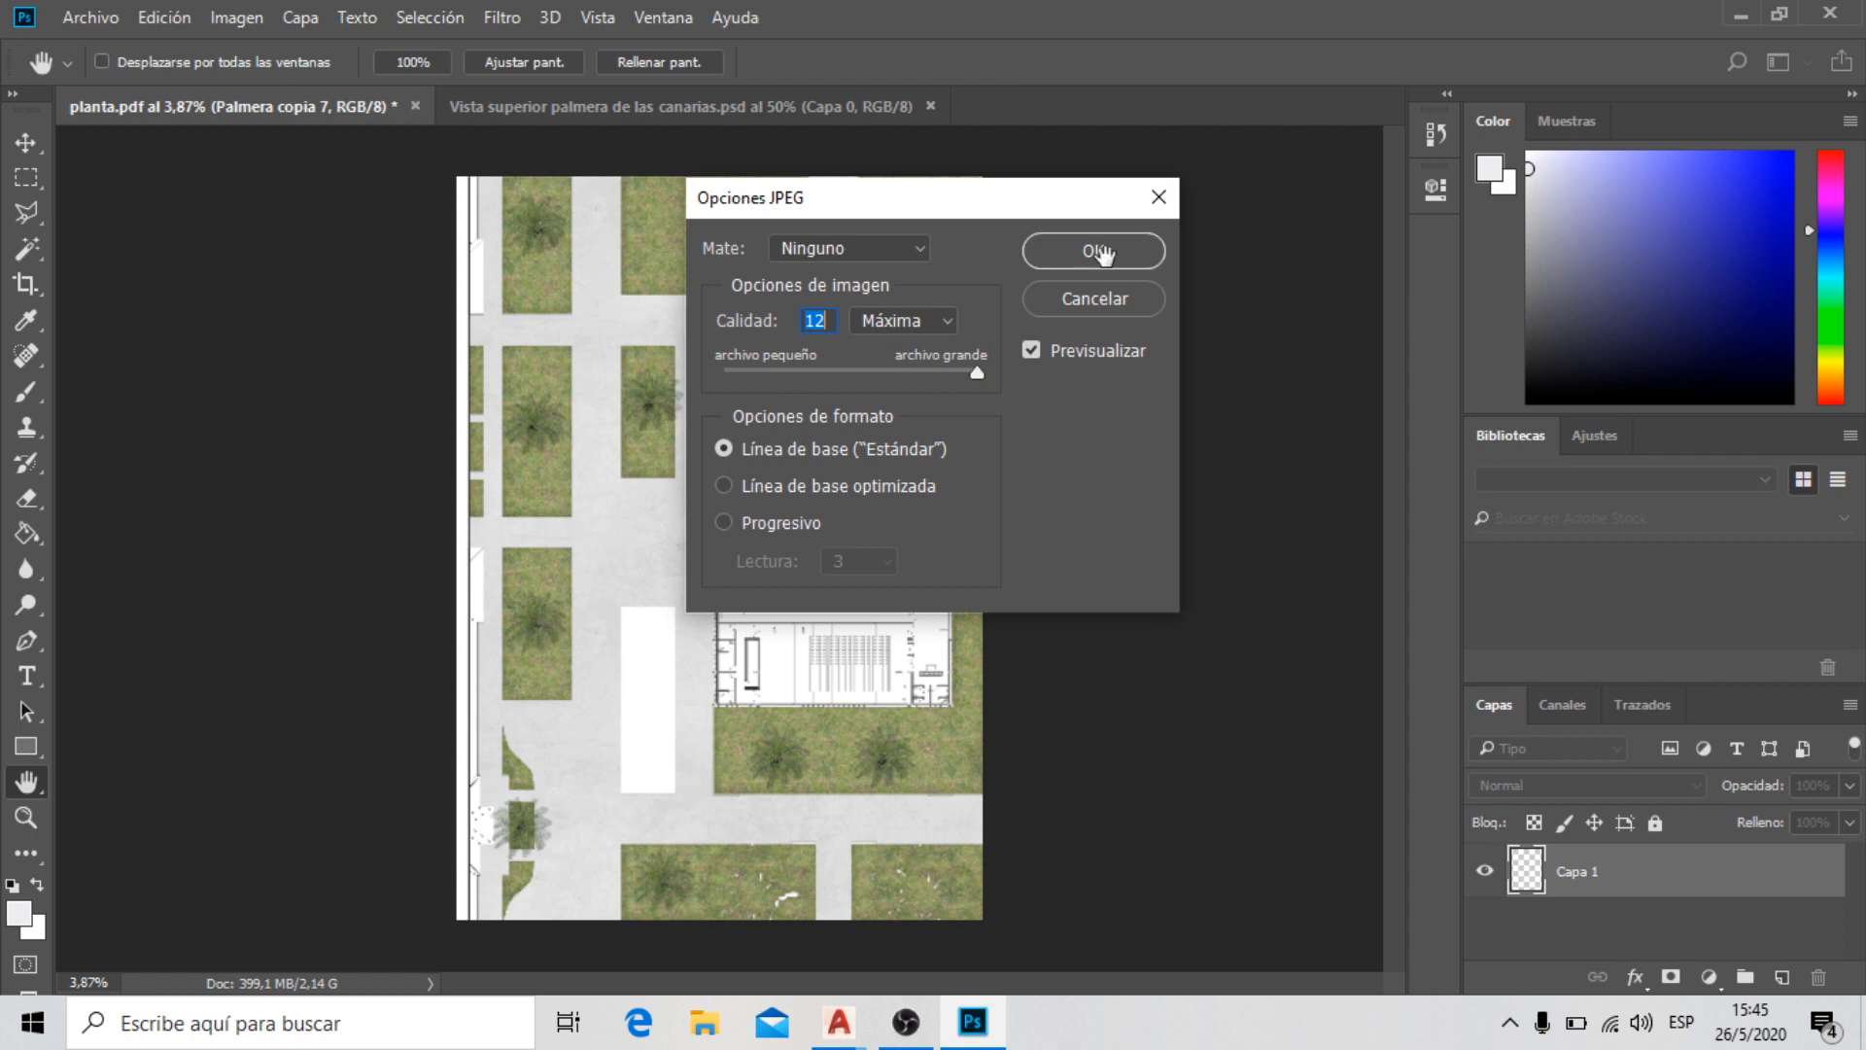
pyautogui.click(1099, 251)
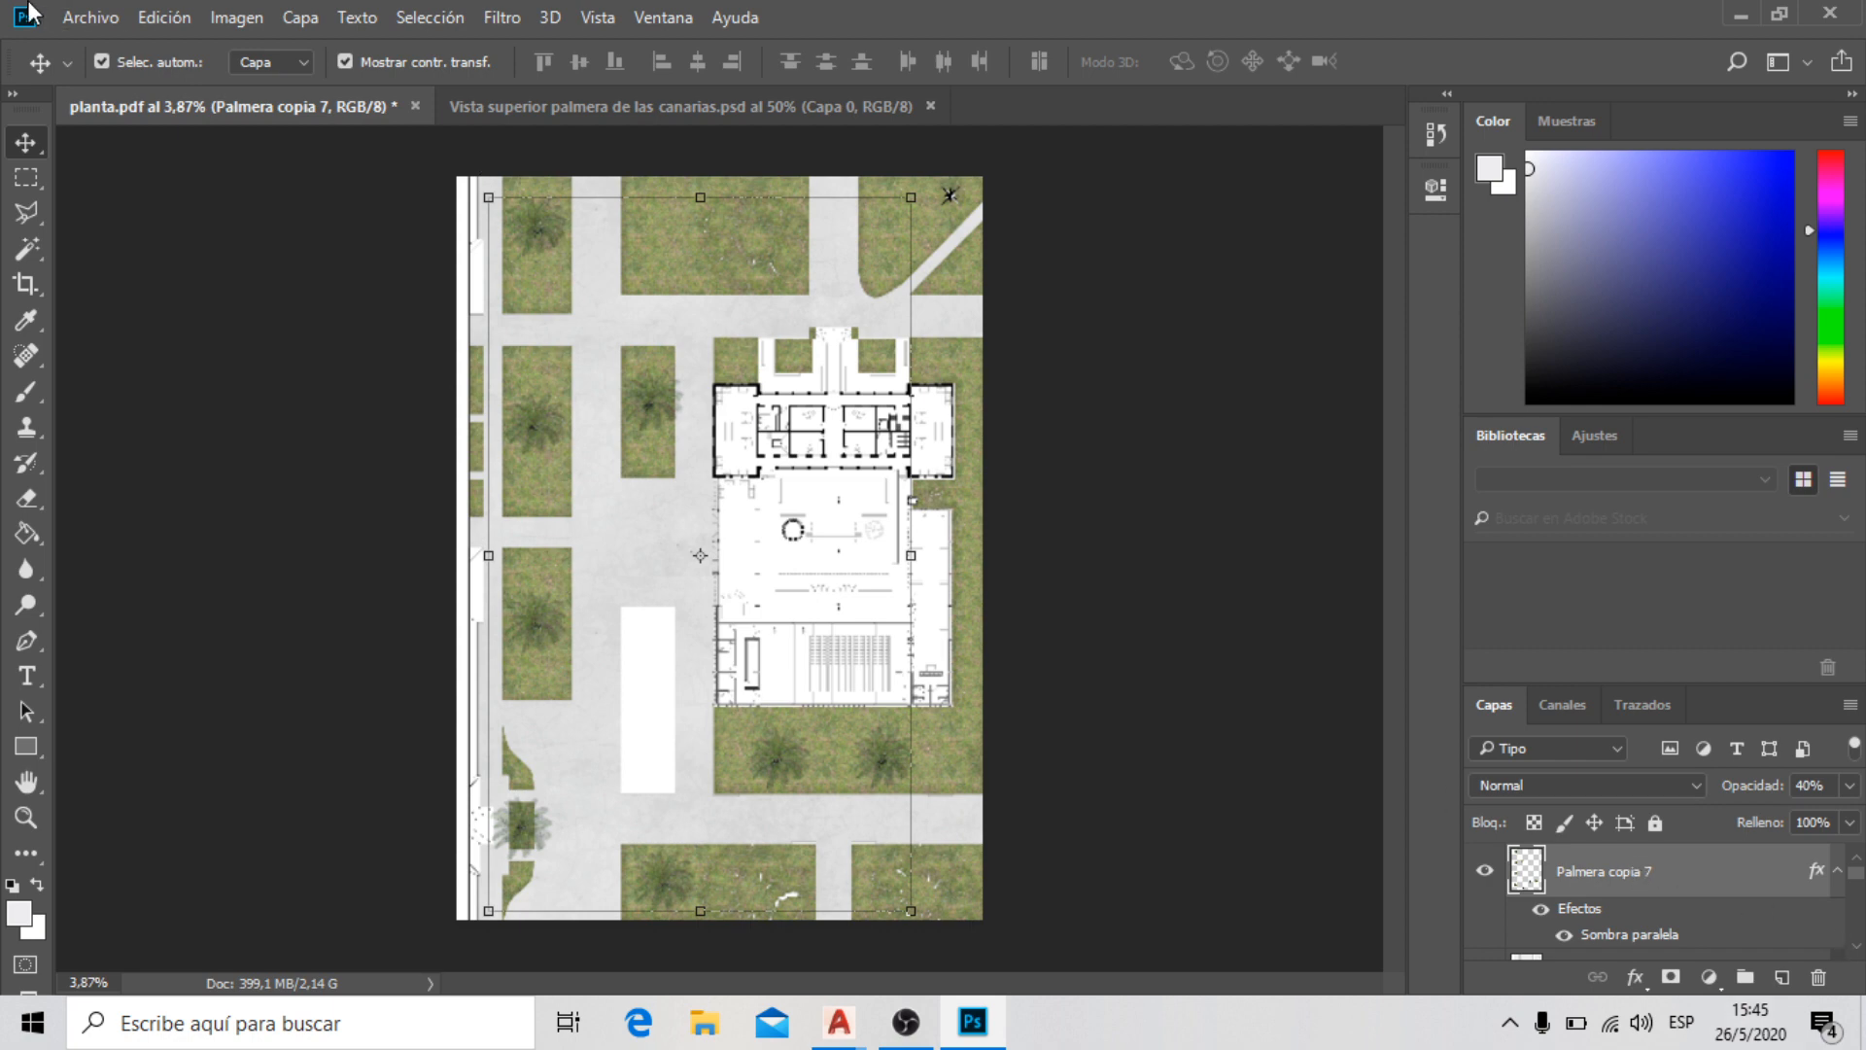
pyautogui.click(159, 18)
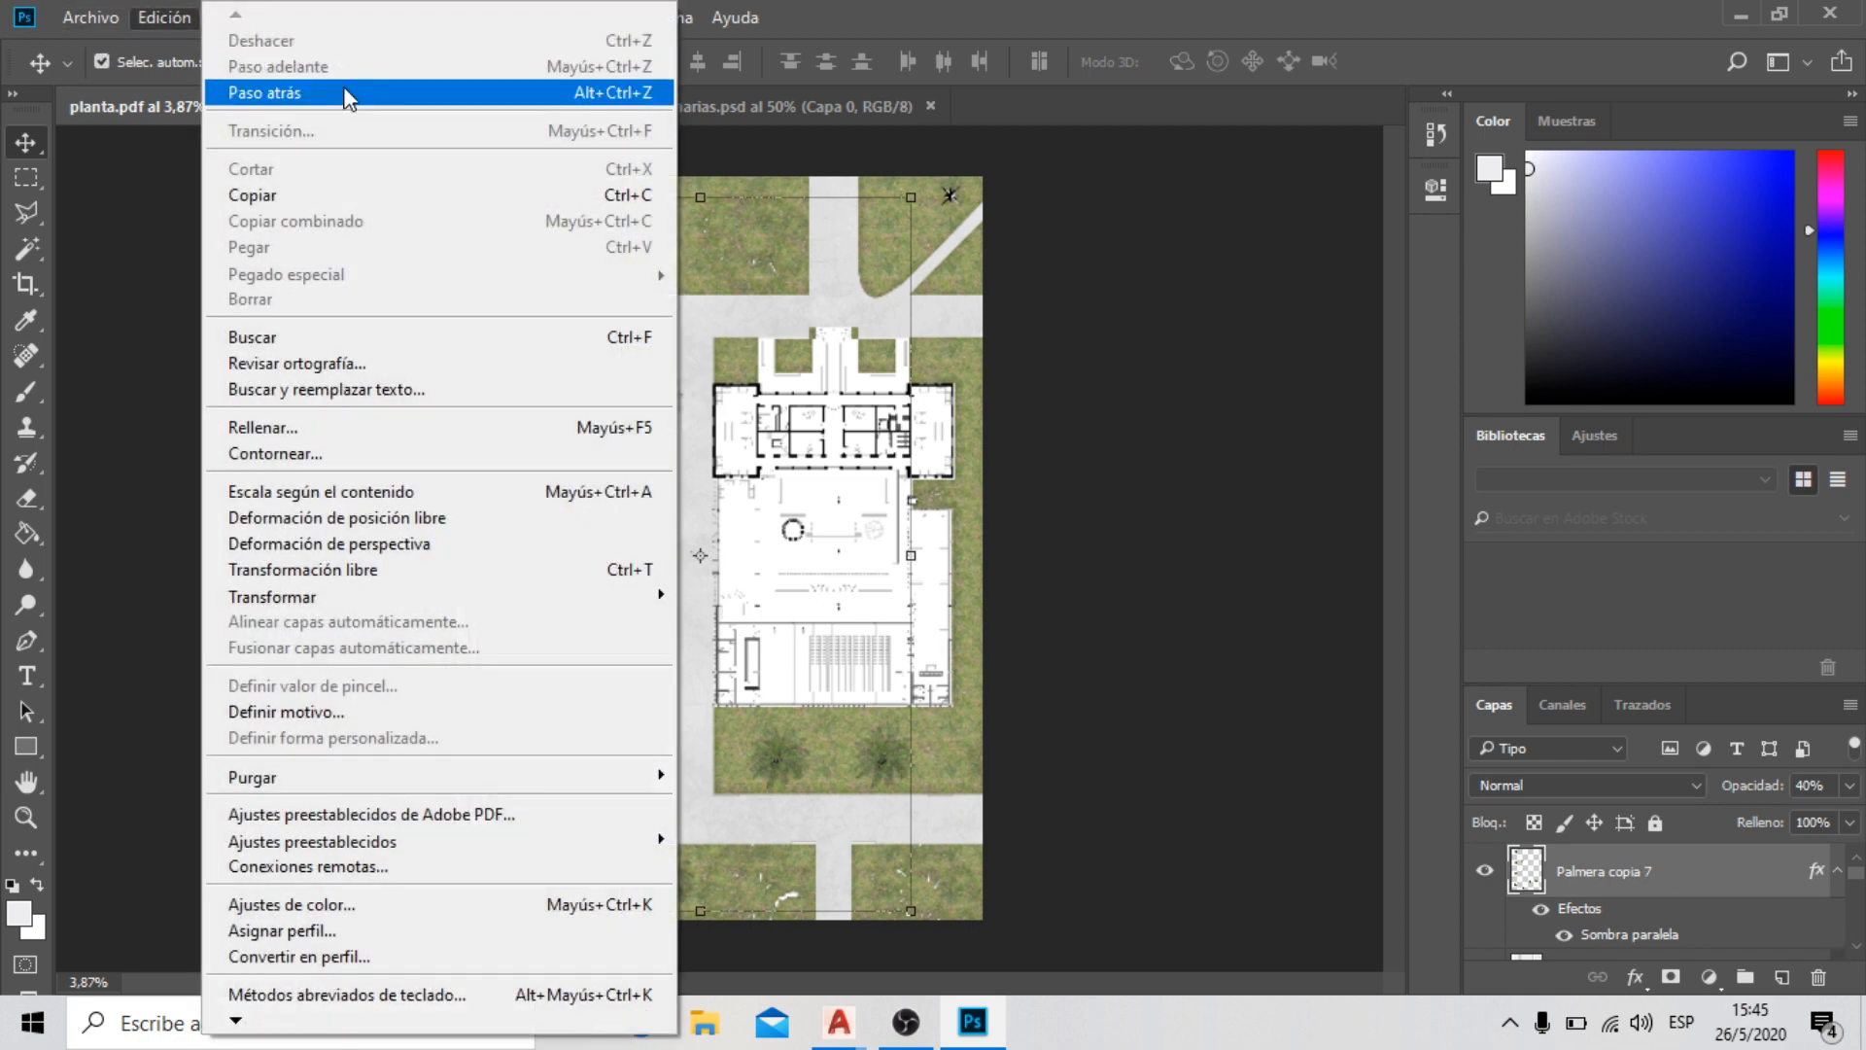
pyautogui.click(347, 97)
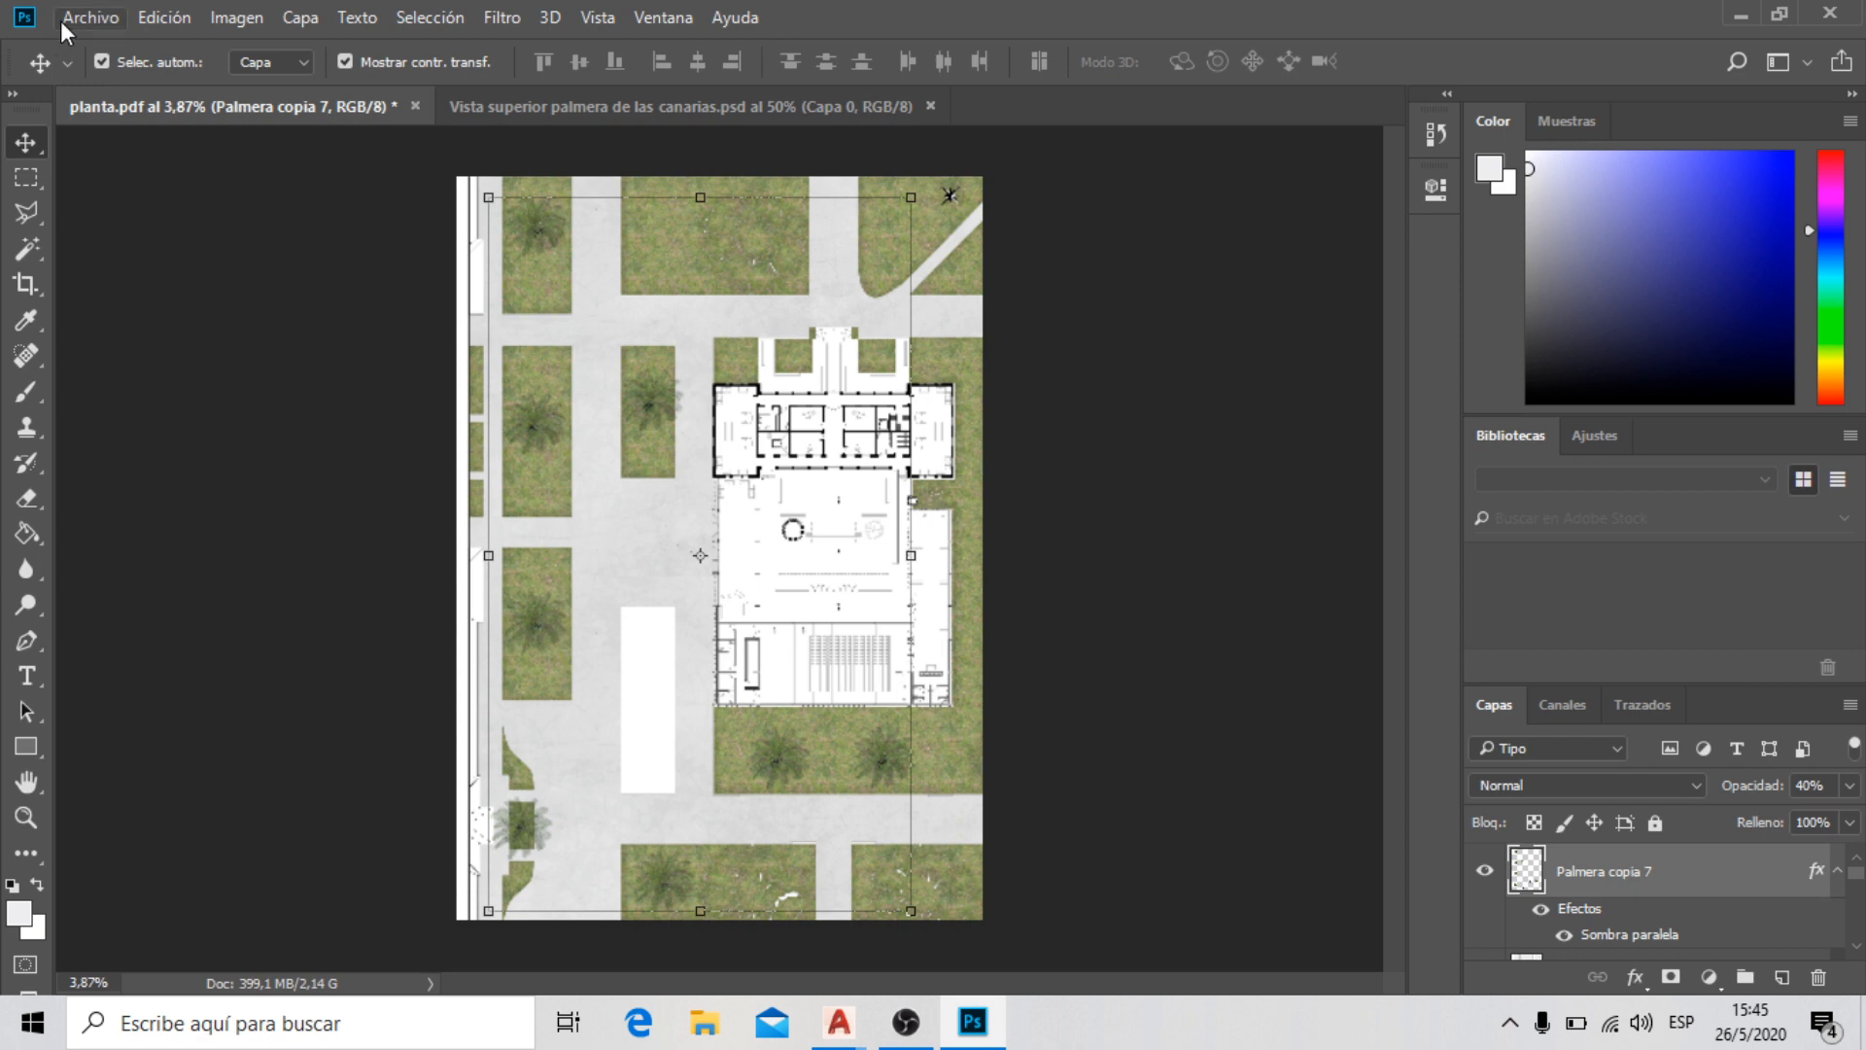
pyautogui.click(64, 21)
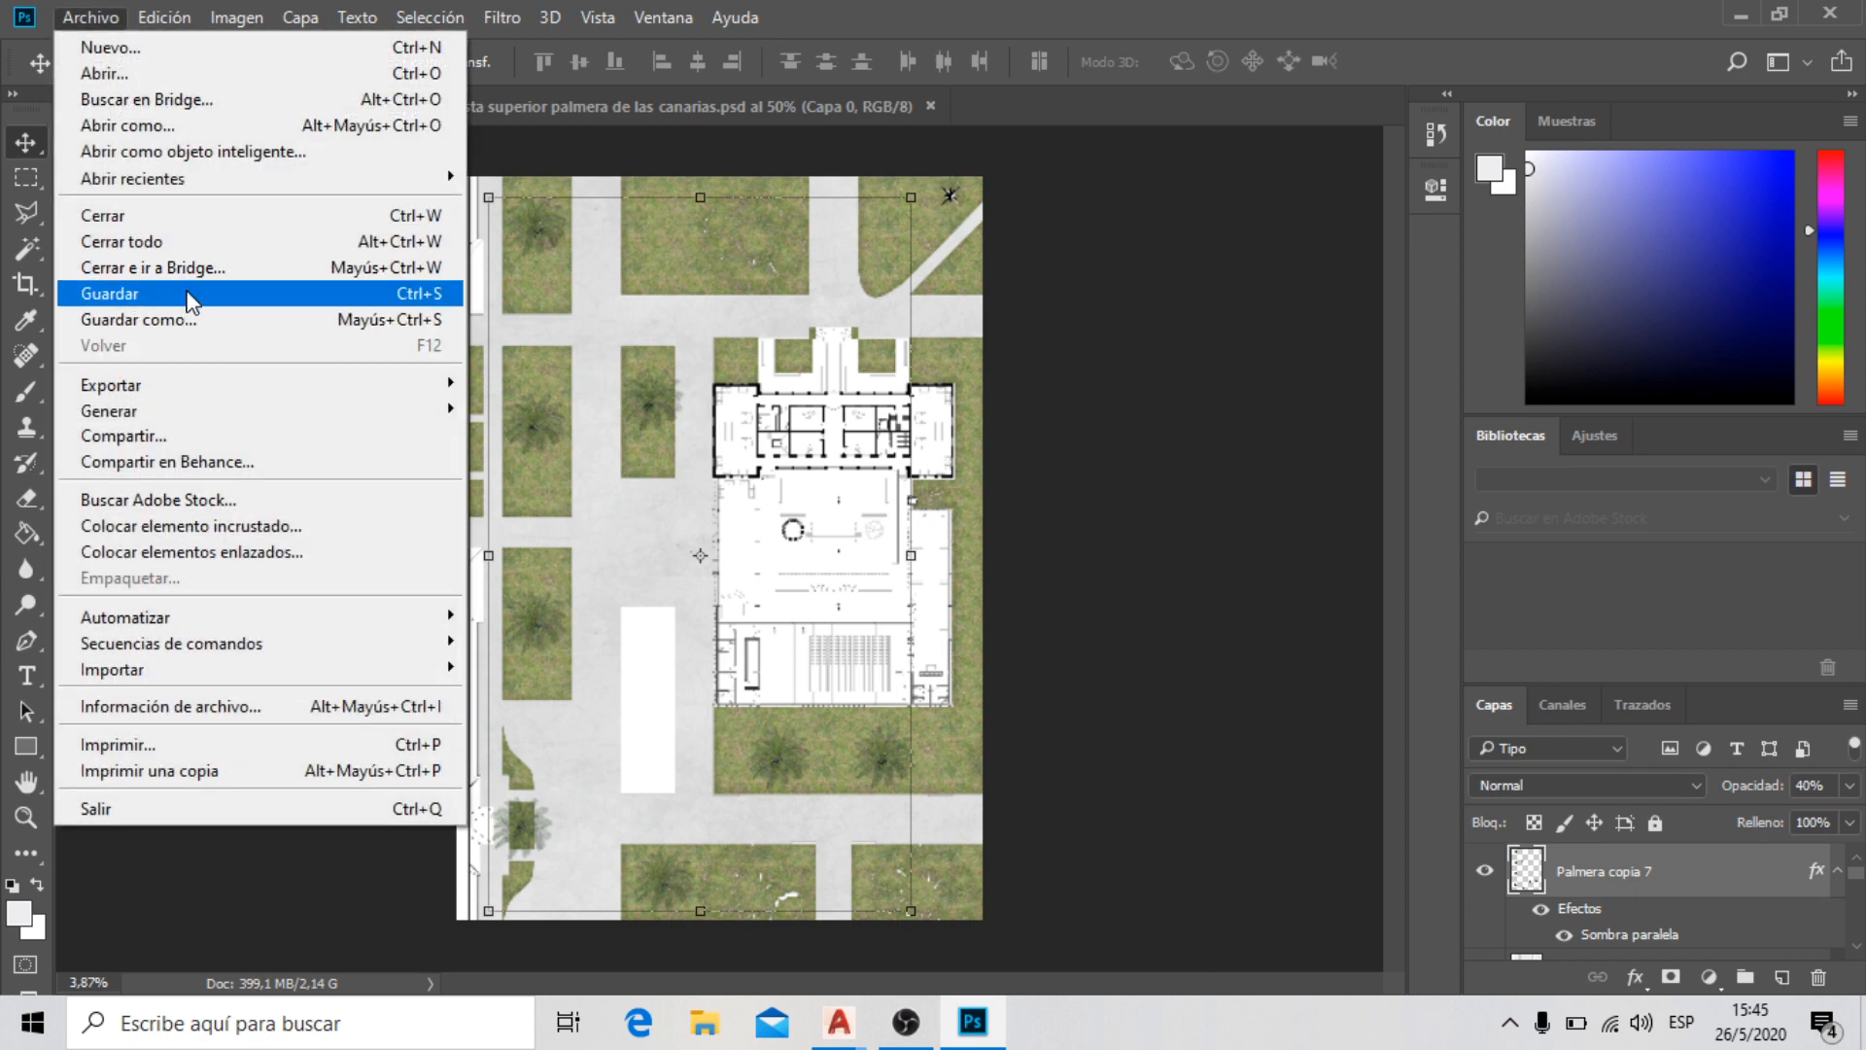
pyautogui.click(1011, 22)
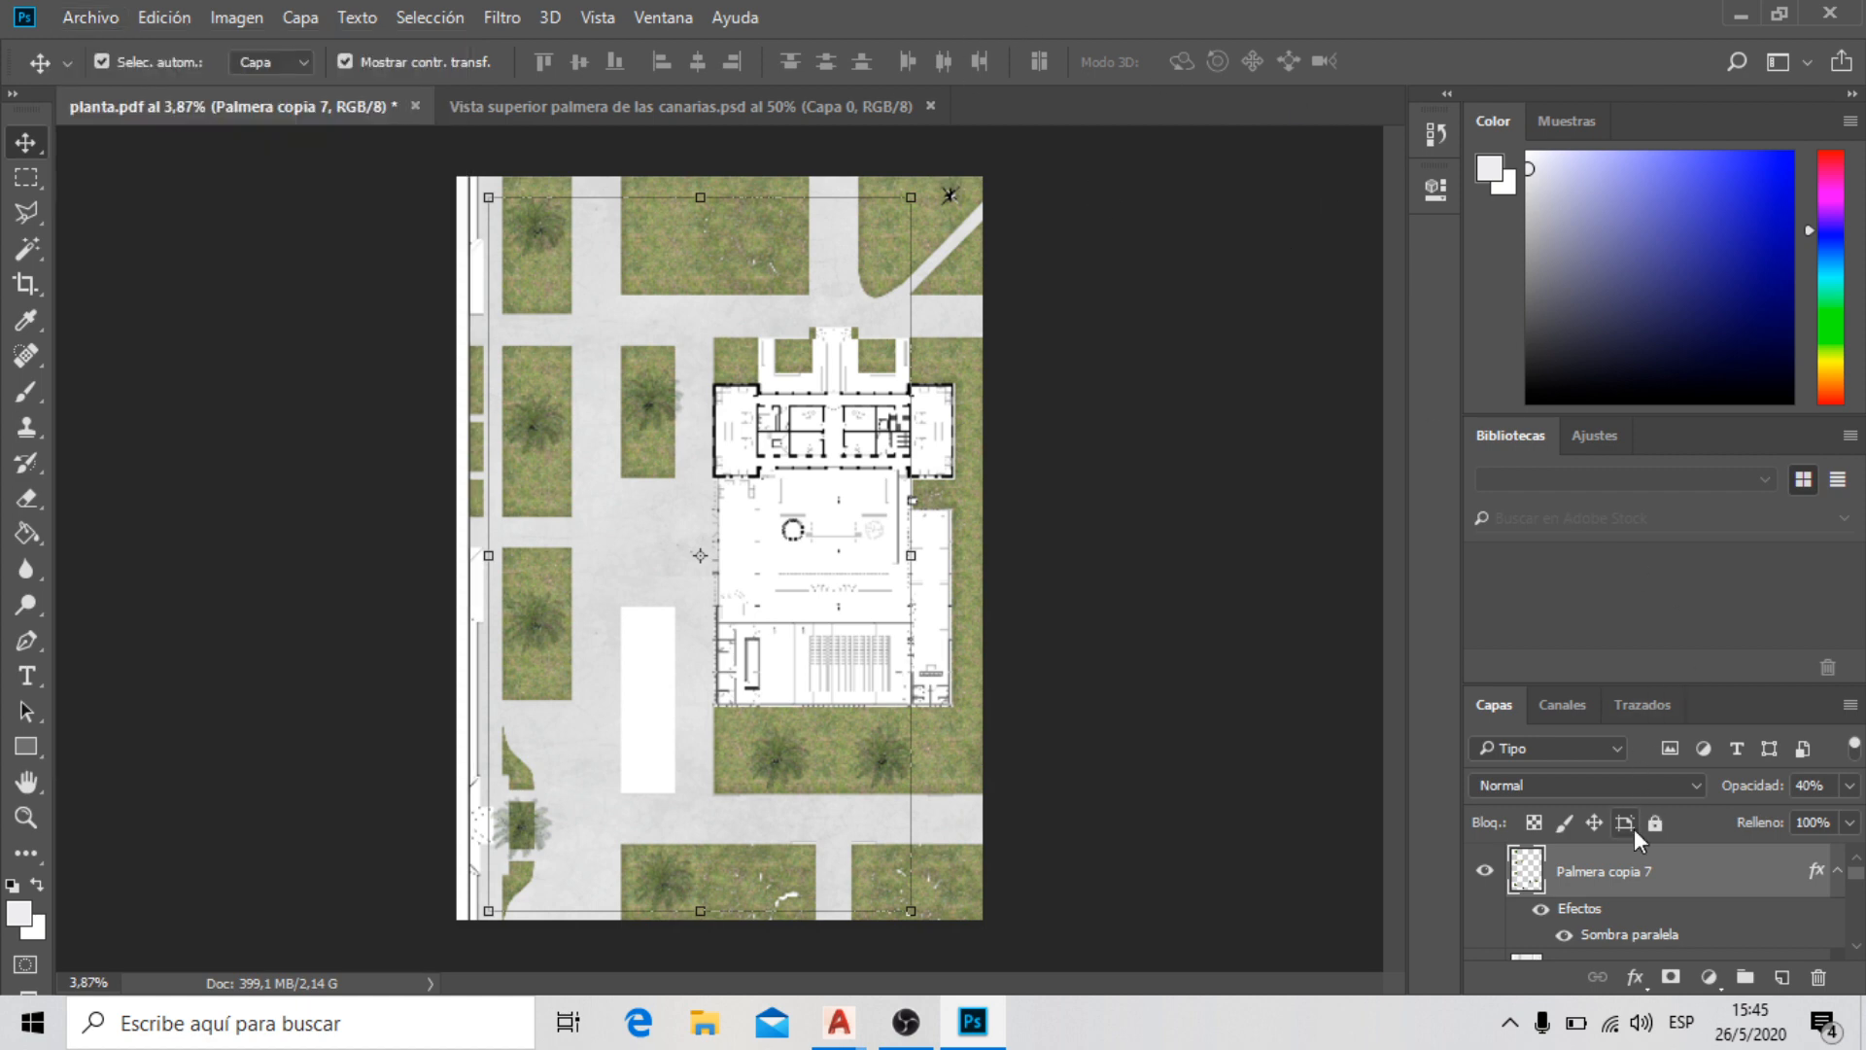
pyautogui.scroll(-4, 1638, 888)
pyautogui.scroll(2, 1637, 889)
pyautogui.scroll(2, 1637, 890)
# Open the exported planta JPEG from the desktop's Pruebas folder in Fotos and rotate it 180 degrees
pyautogui.click(1739, 17)
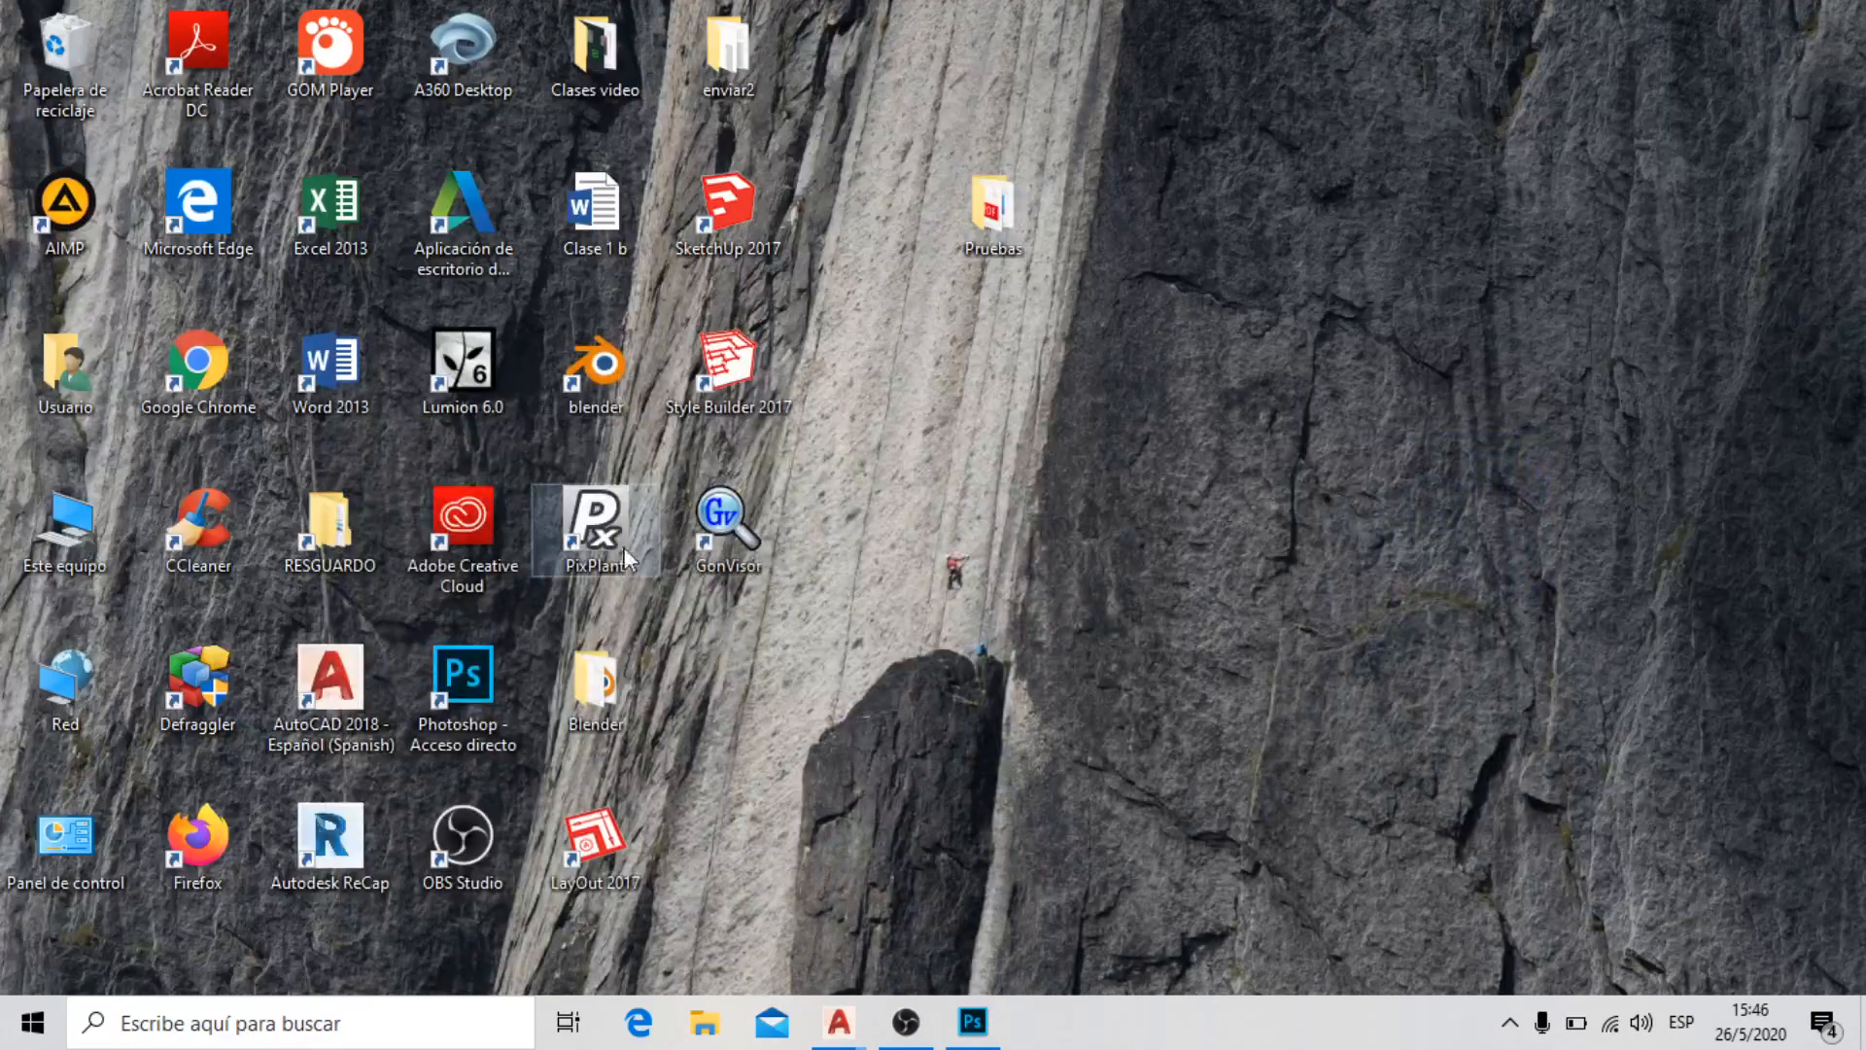
pyautogui.doubleClick(992, 220)
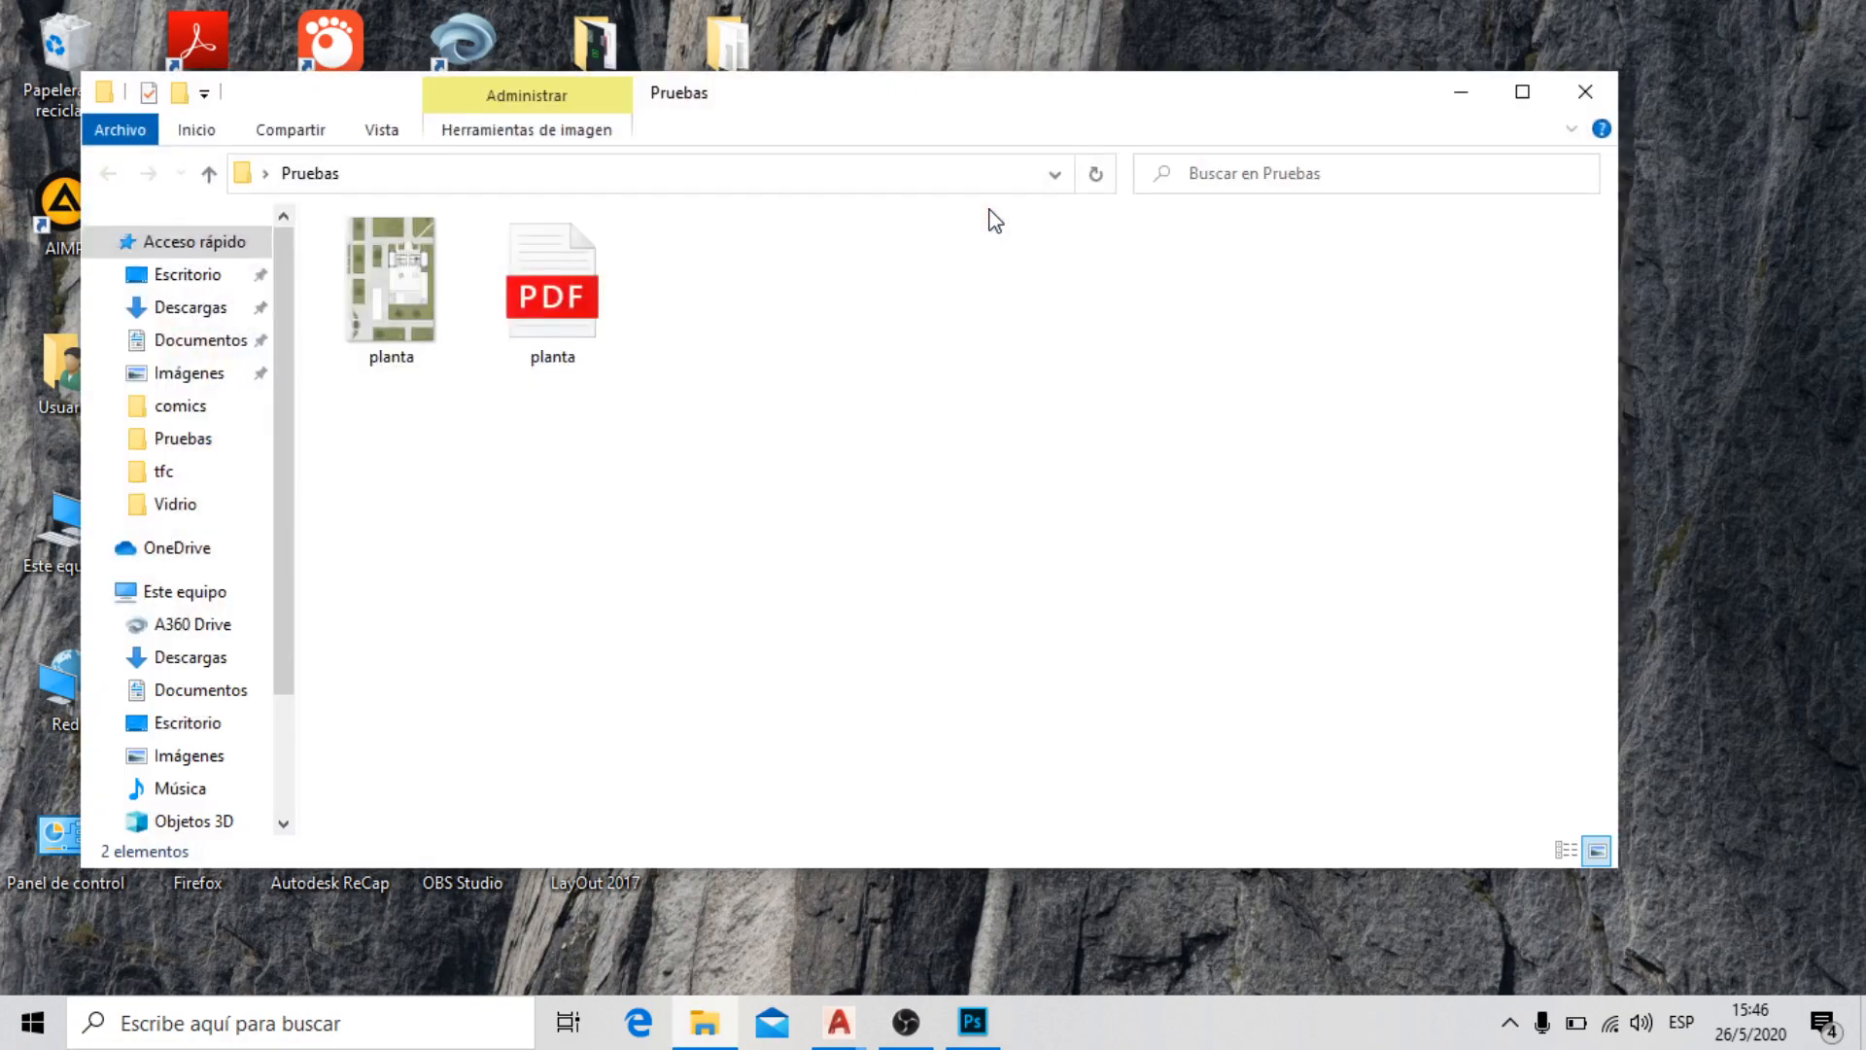
pyautogui.doubleClick(406, 284)
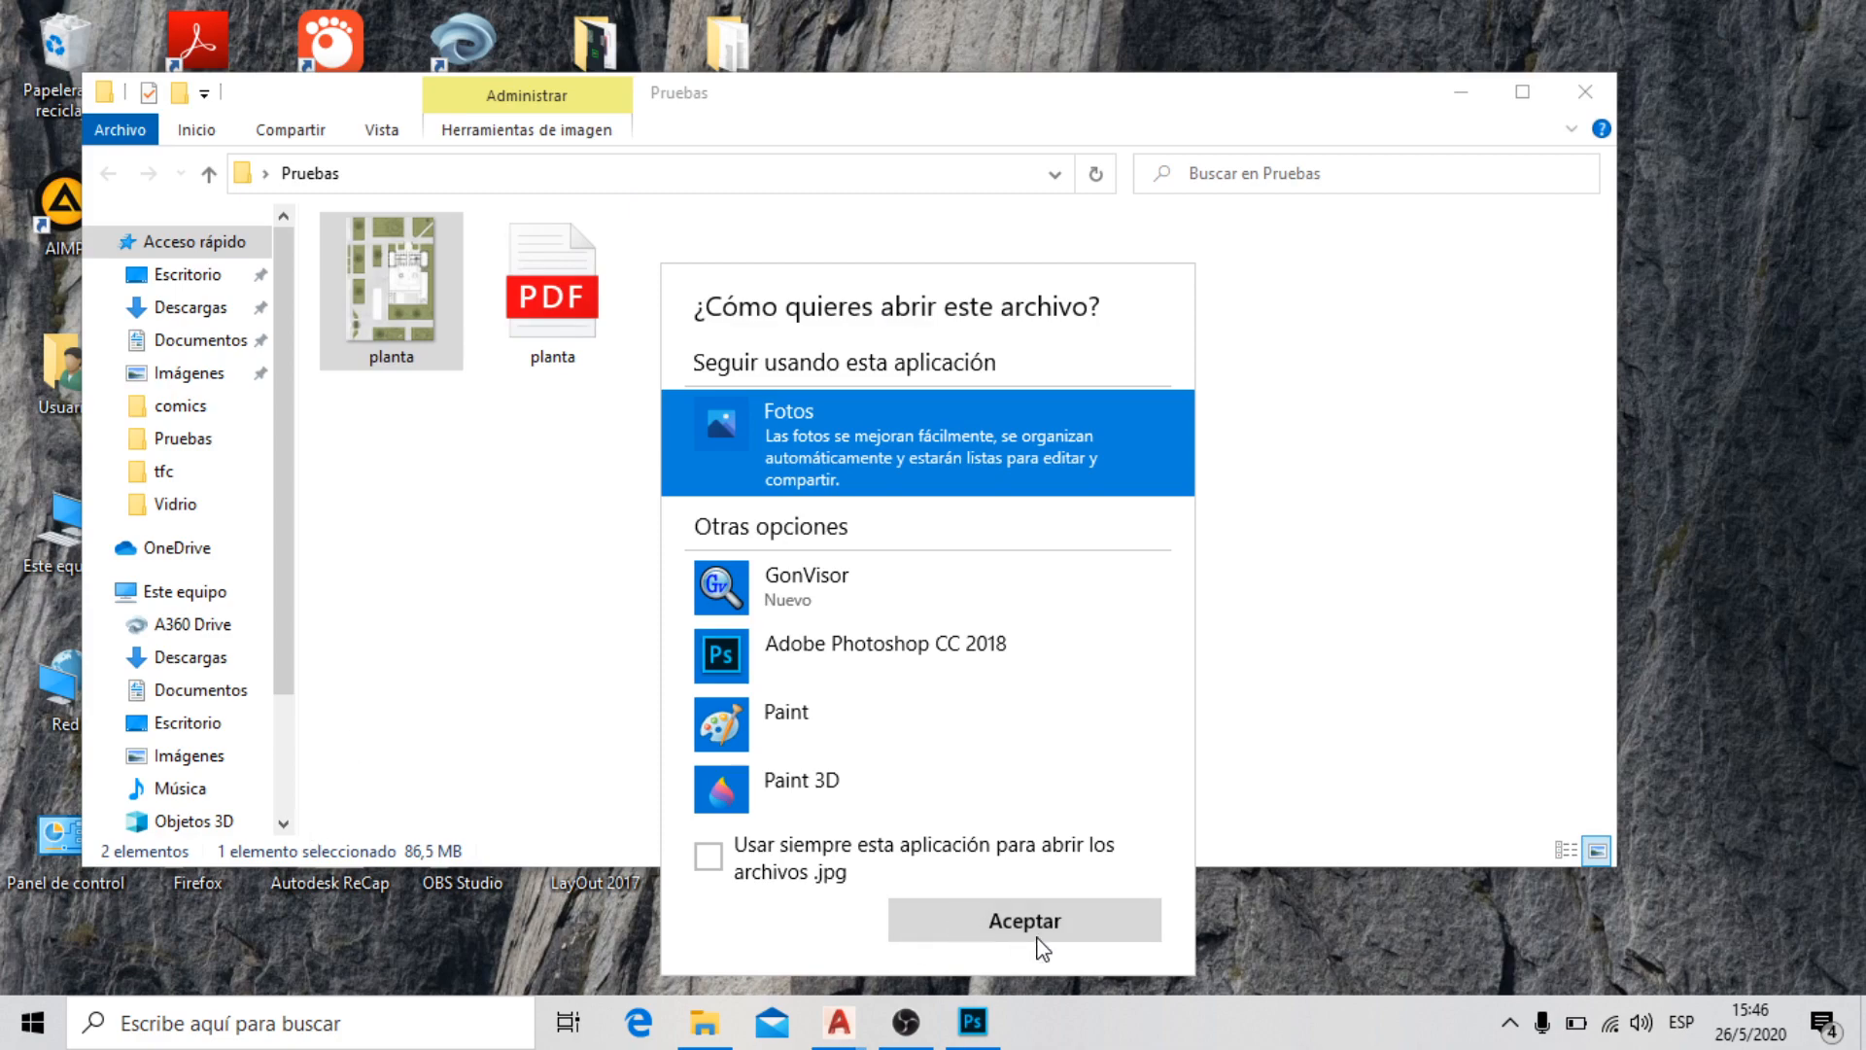
pyautogui.click(1042, 935)
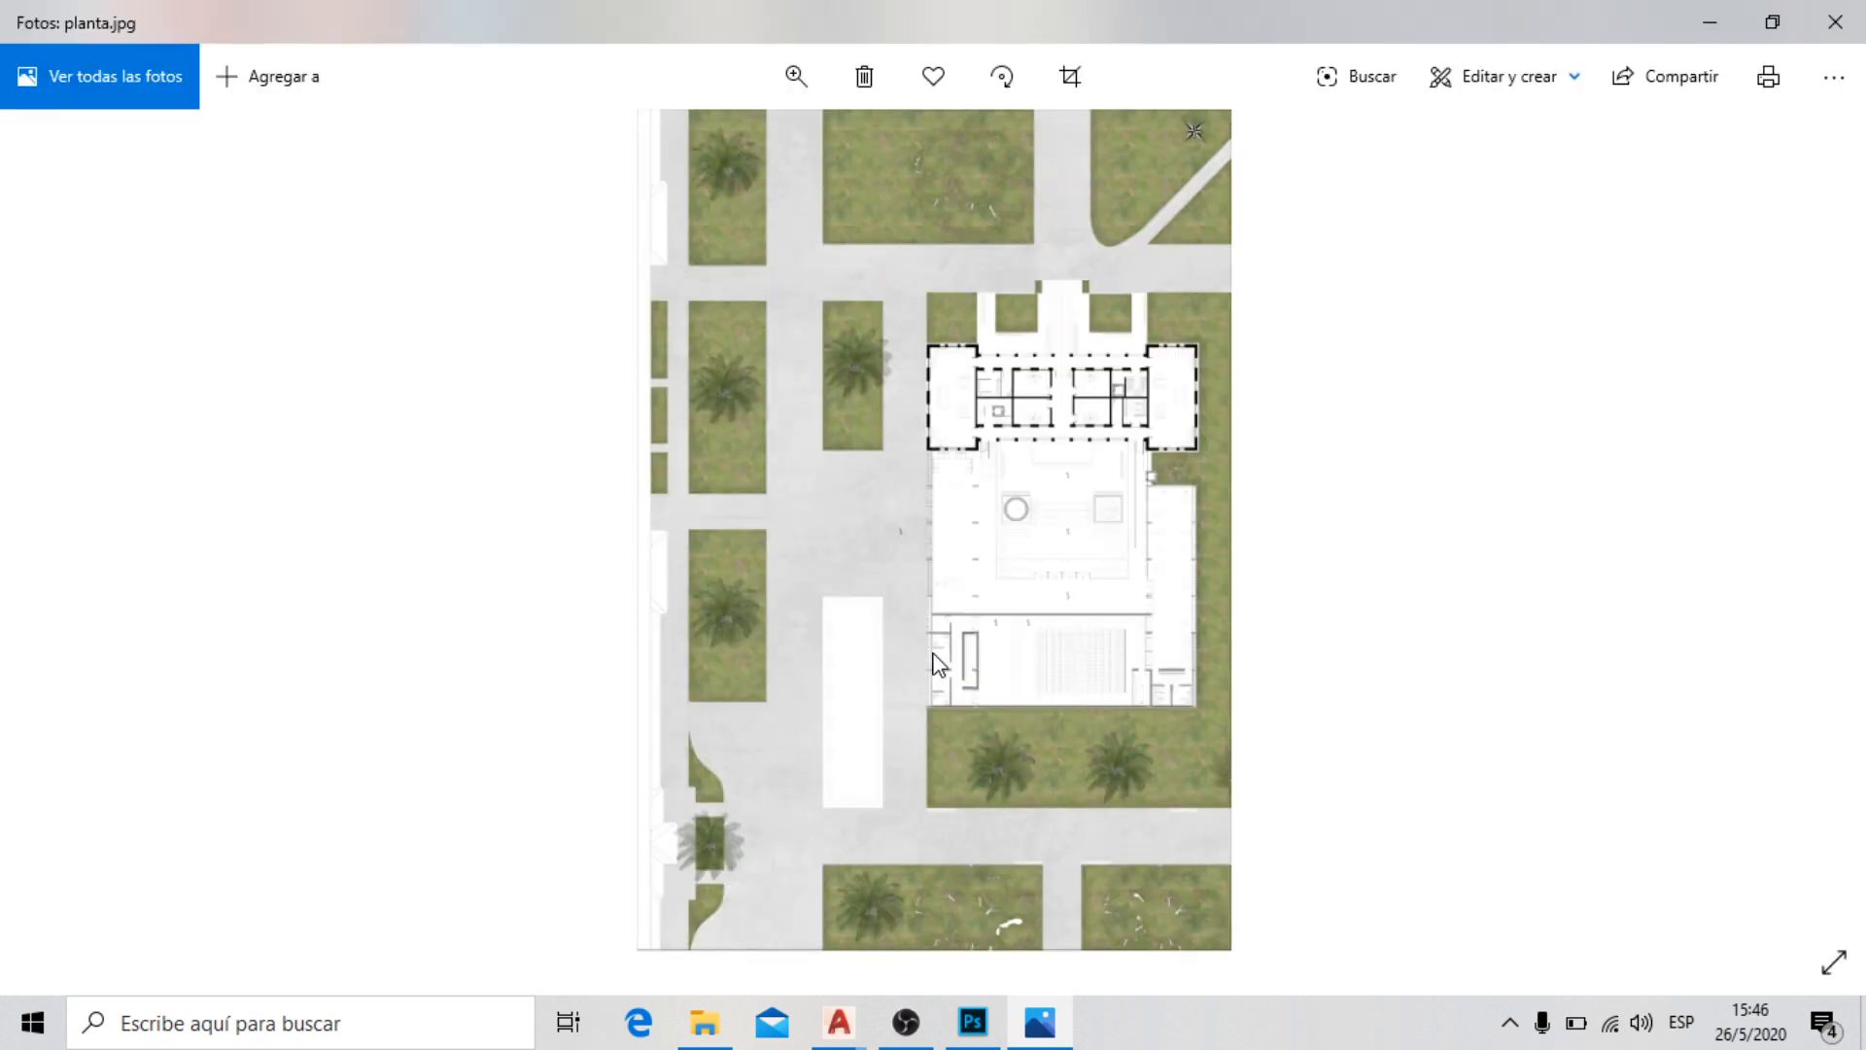
pyautogui.click(1016, 79)
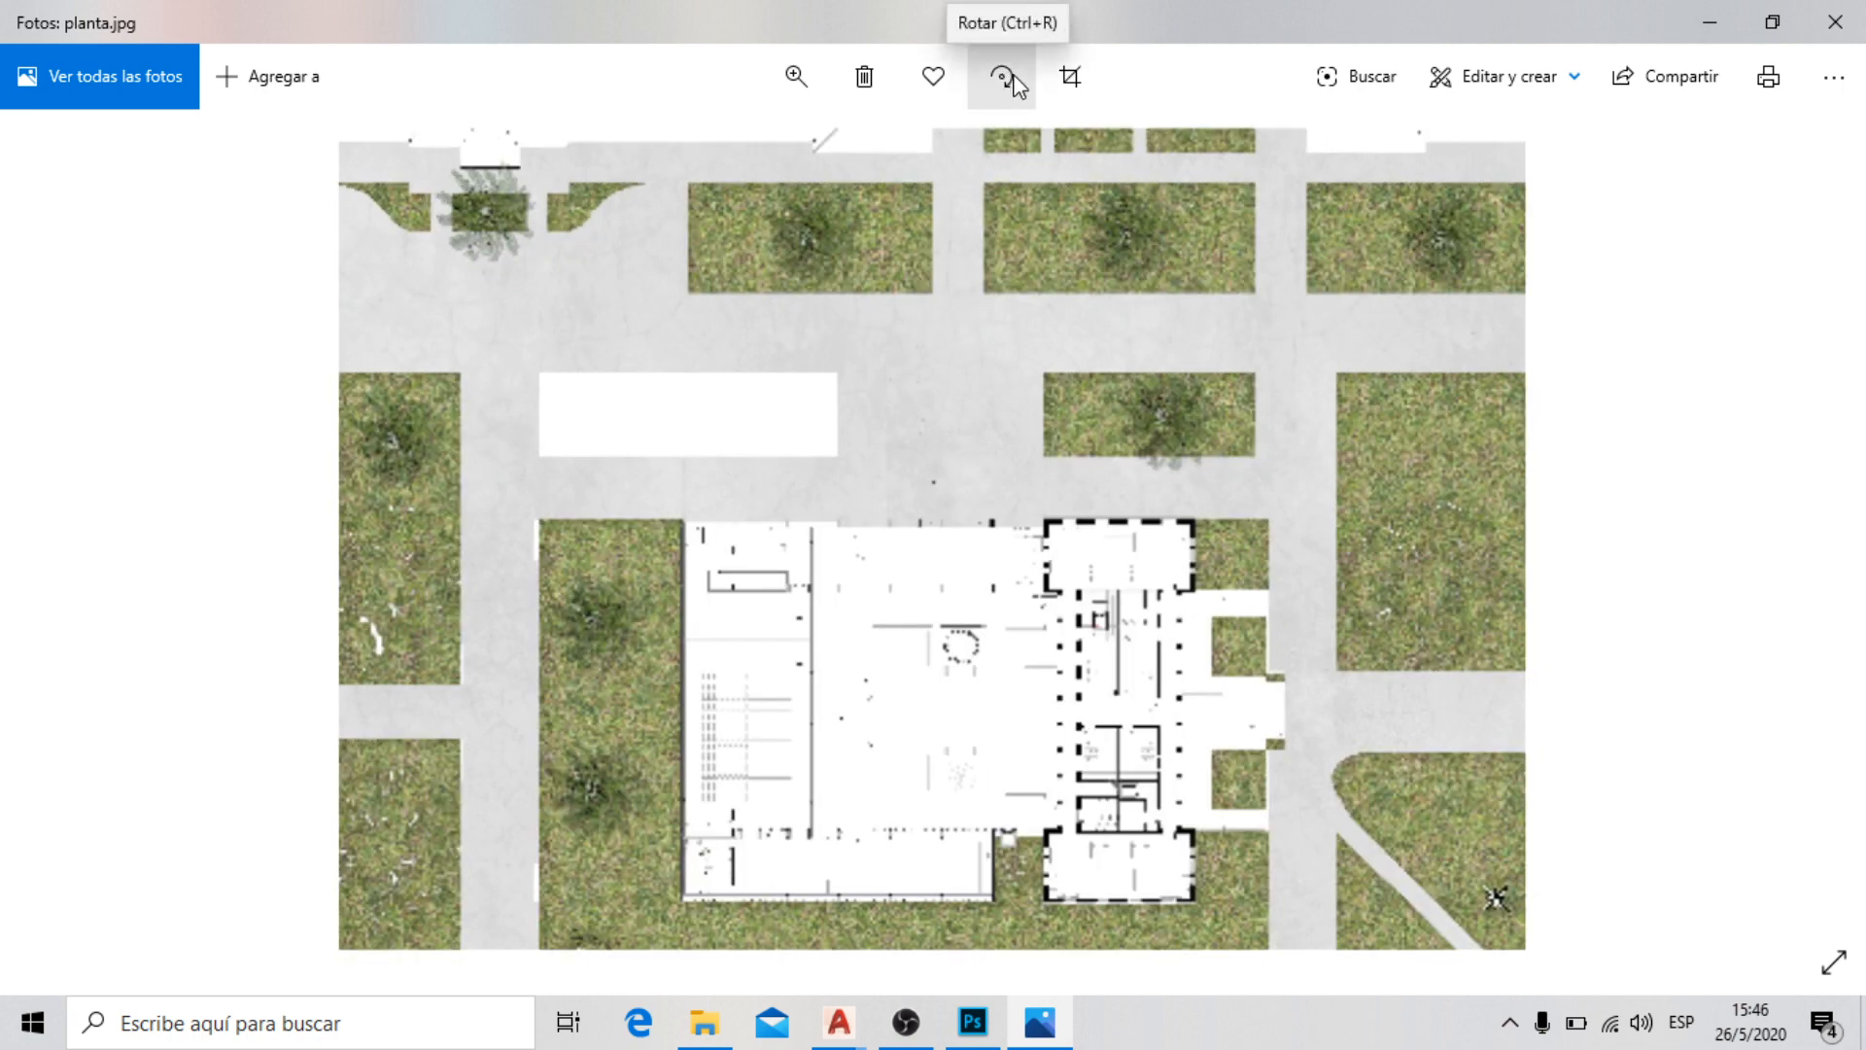
pyautogui.click(1017, 85)
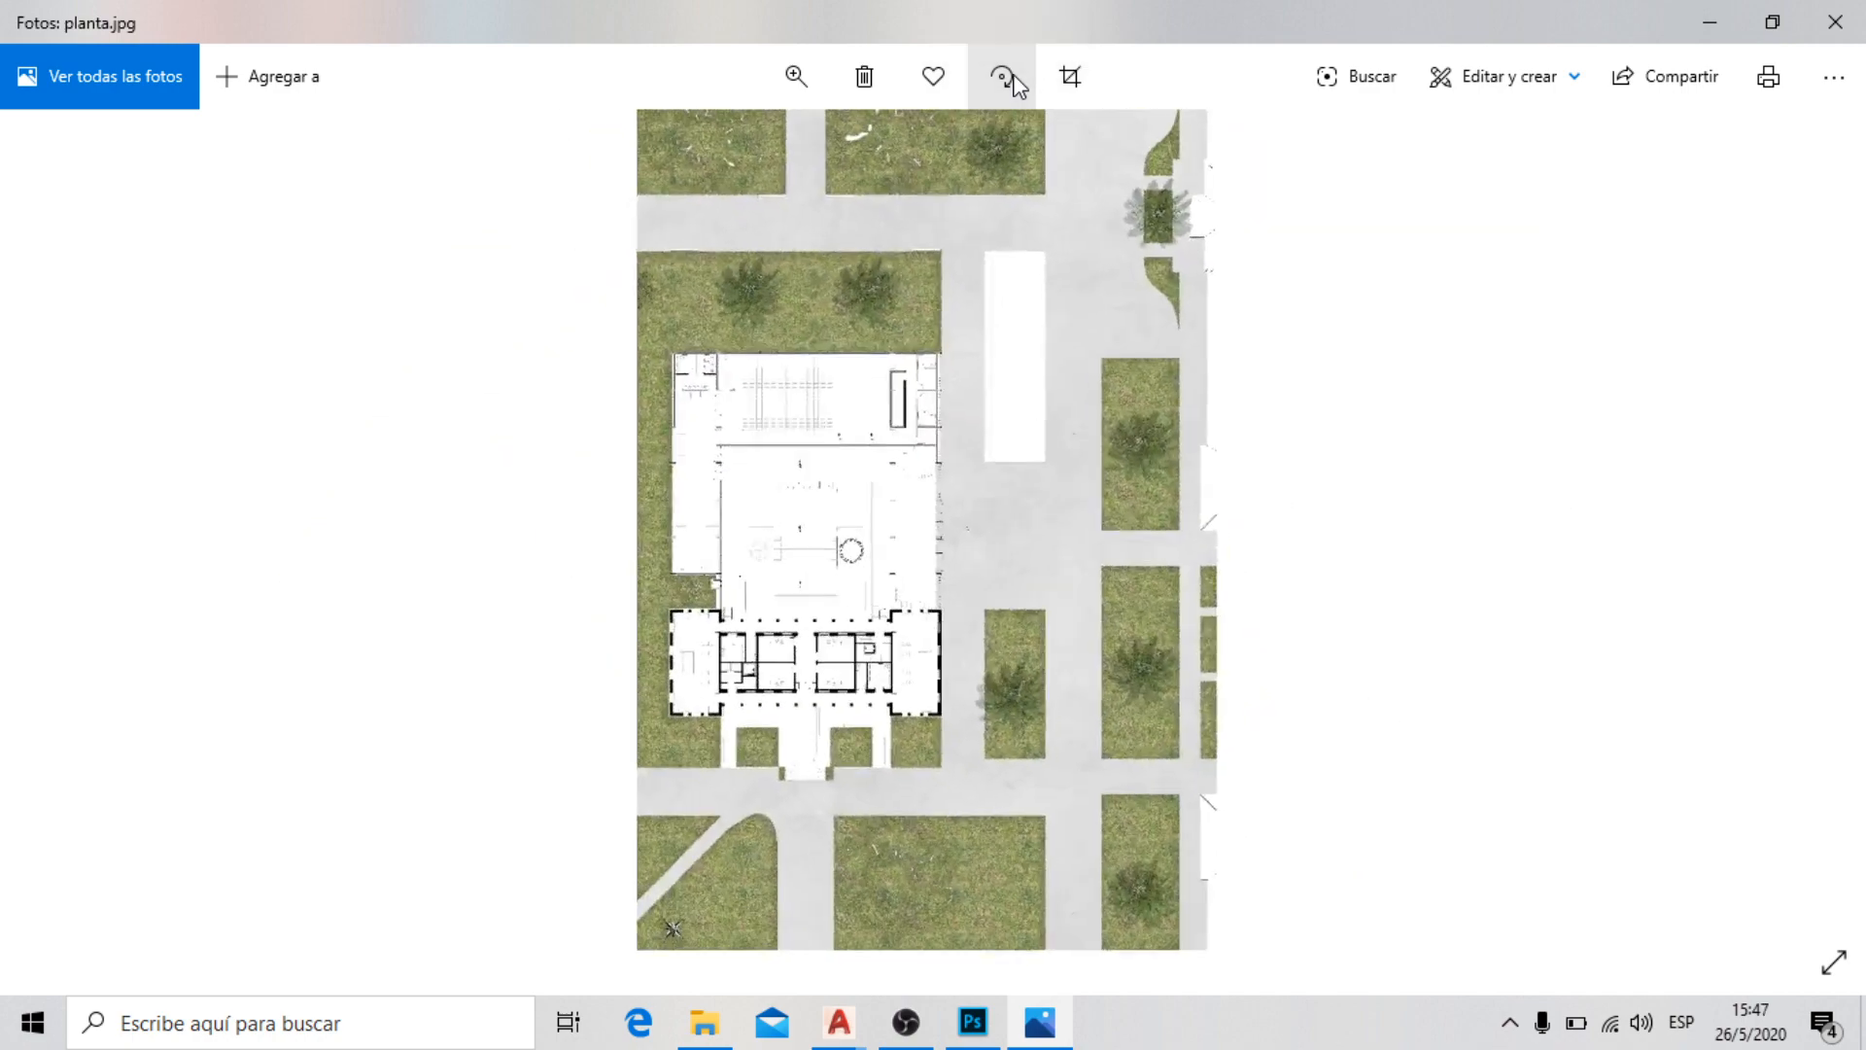
# Rotate the floor plan image clockwise to landscape and magnify it until the walls and furniture of the rooms are readable
pyautogui.click(1016, 85)
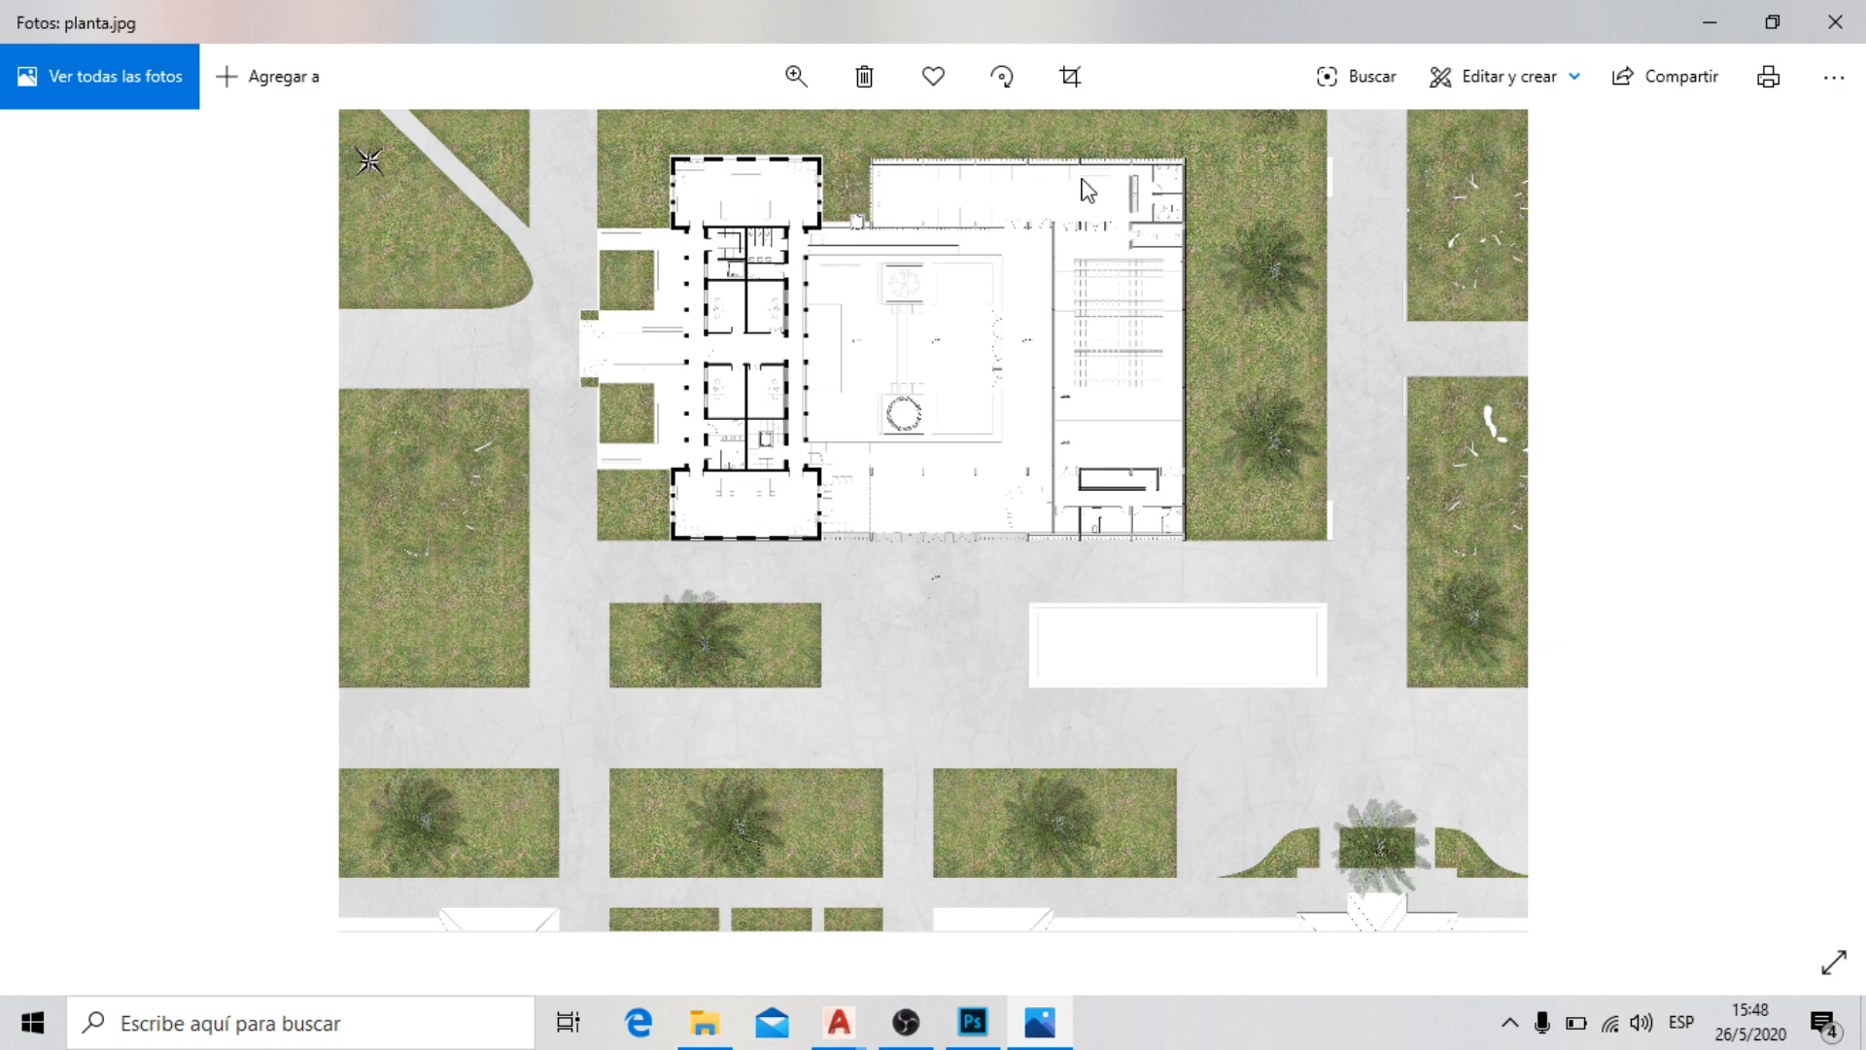
pyautogui.click(796, 76)
pyautogui.click(722, 152)
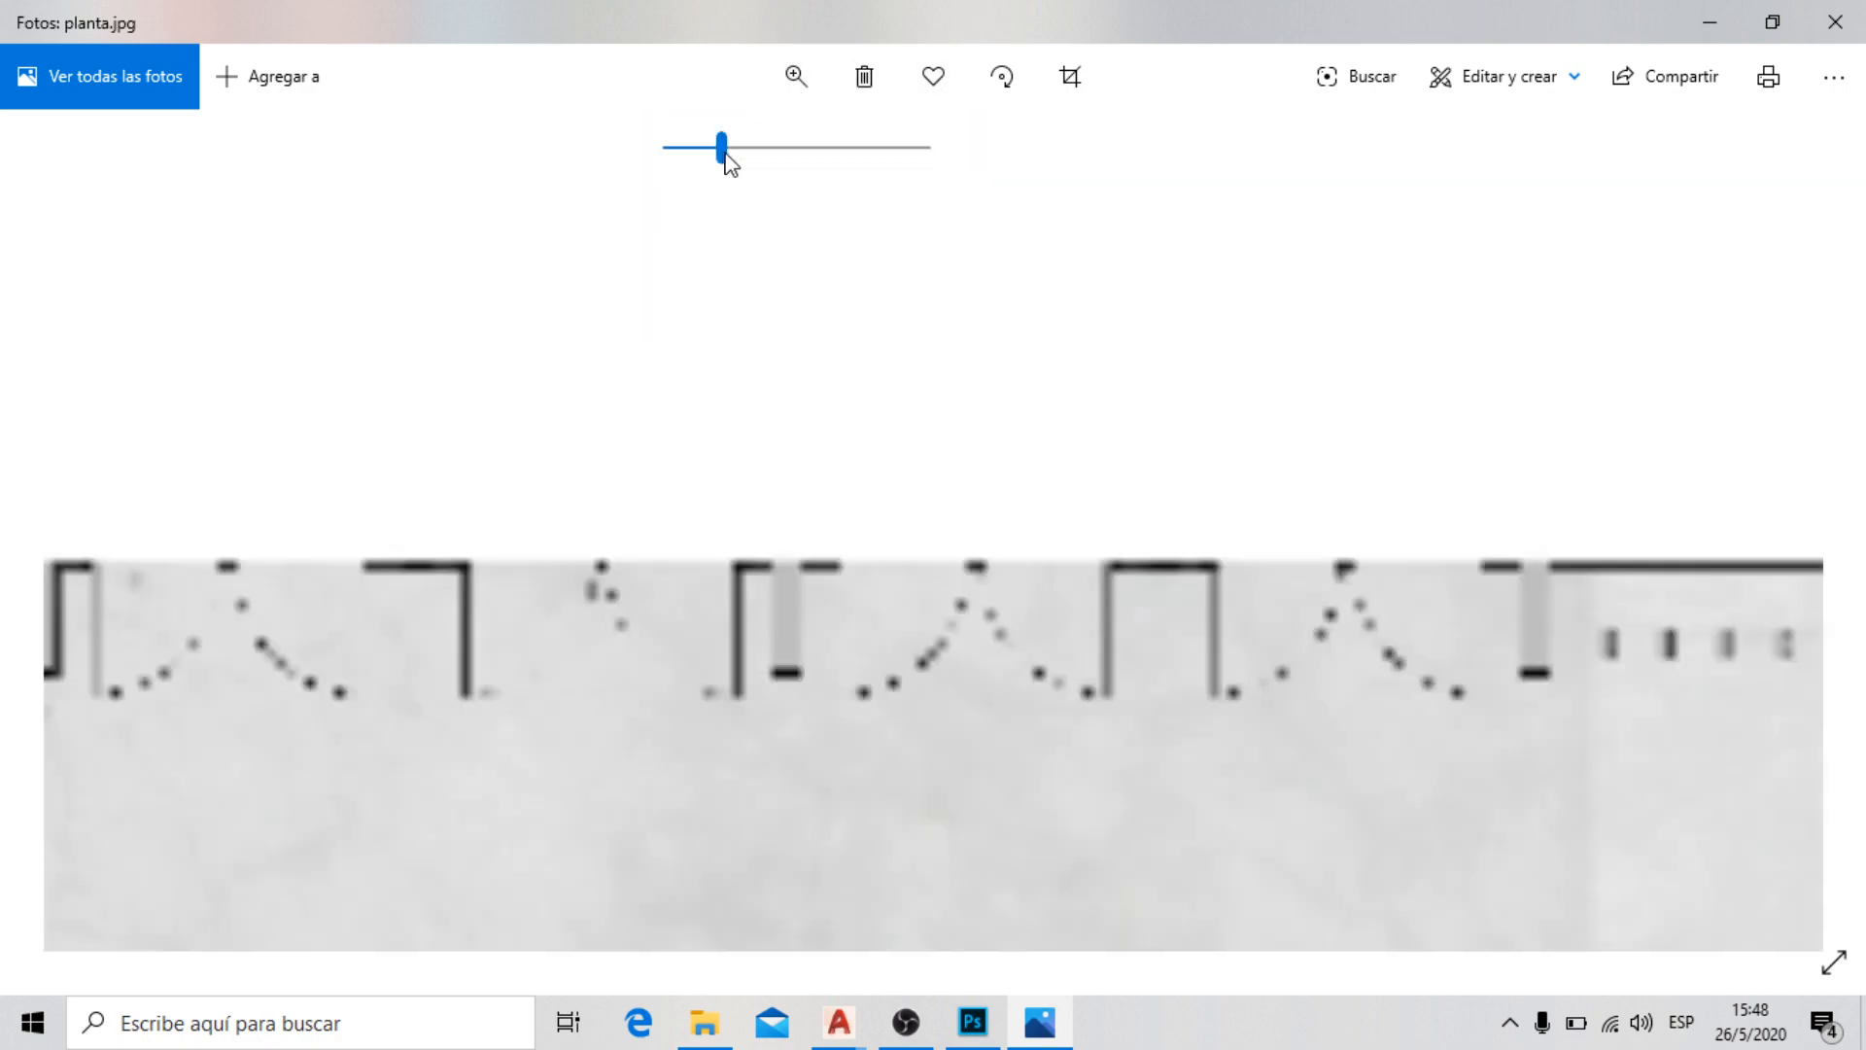
pyautogui.click(700, 150)
pyautogui.moveTo(820, 594); pyautogui.dragTo(824, 903)
pyautogui.moveTo(1067, 443); pyautogui.dragTo(962, 605)
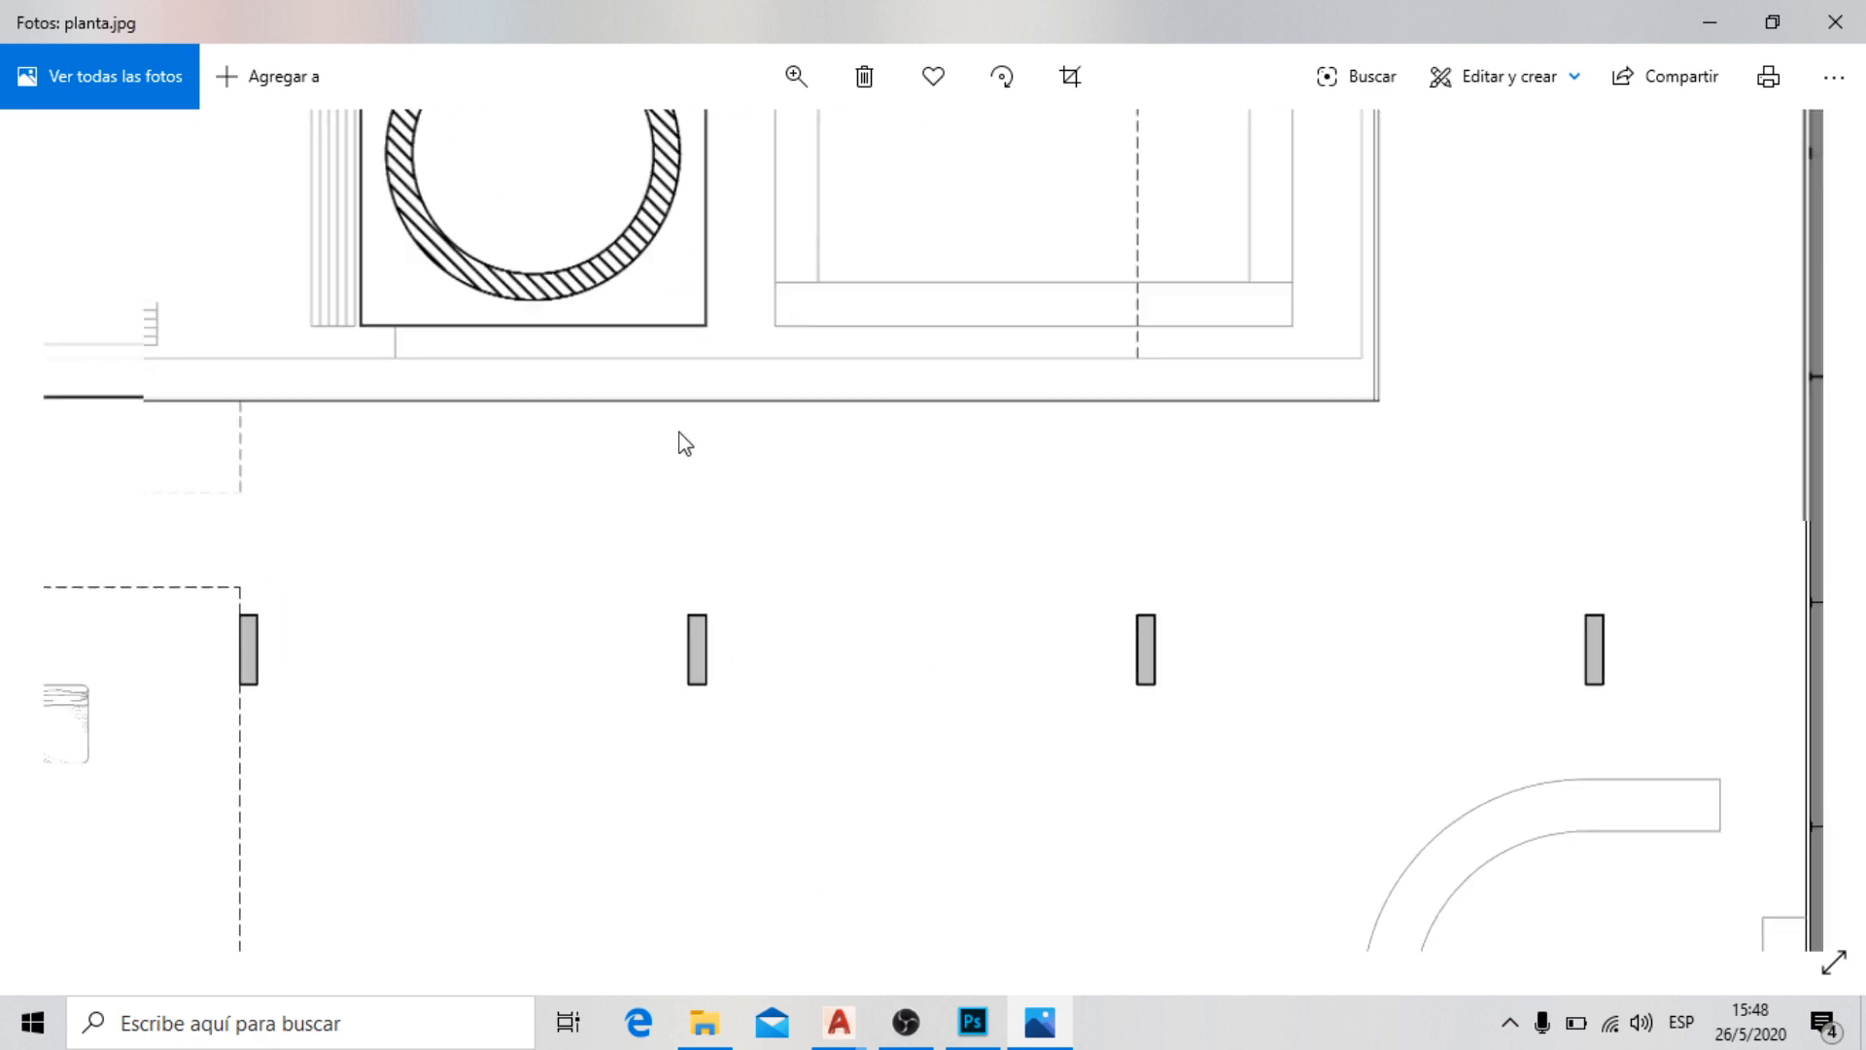
pyautogui.click(797, 76)
pyautogui.moveTo(700, 152)
pyautogui.mouseDown()
pyautogui.moveTo(689, 167)
pyautogui.moveTo(690, 148)
pyautogui.mouseUp()
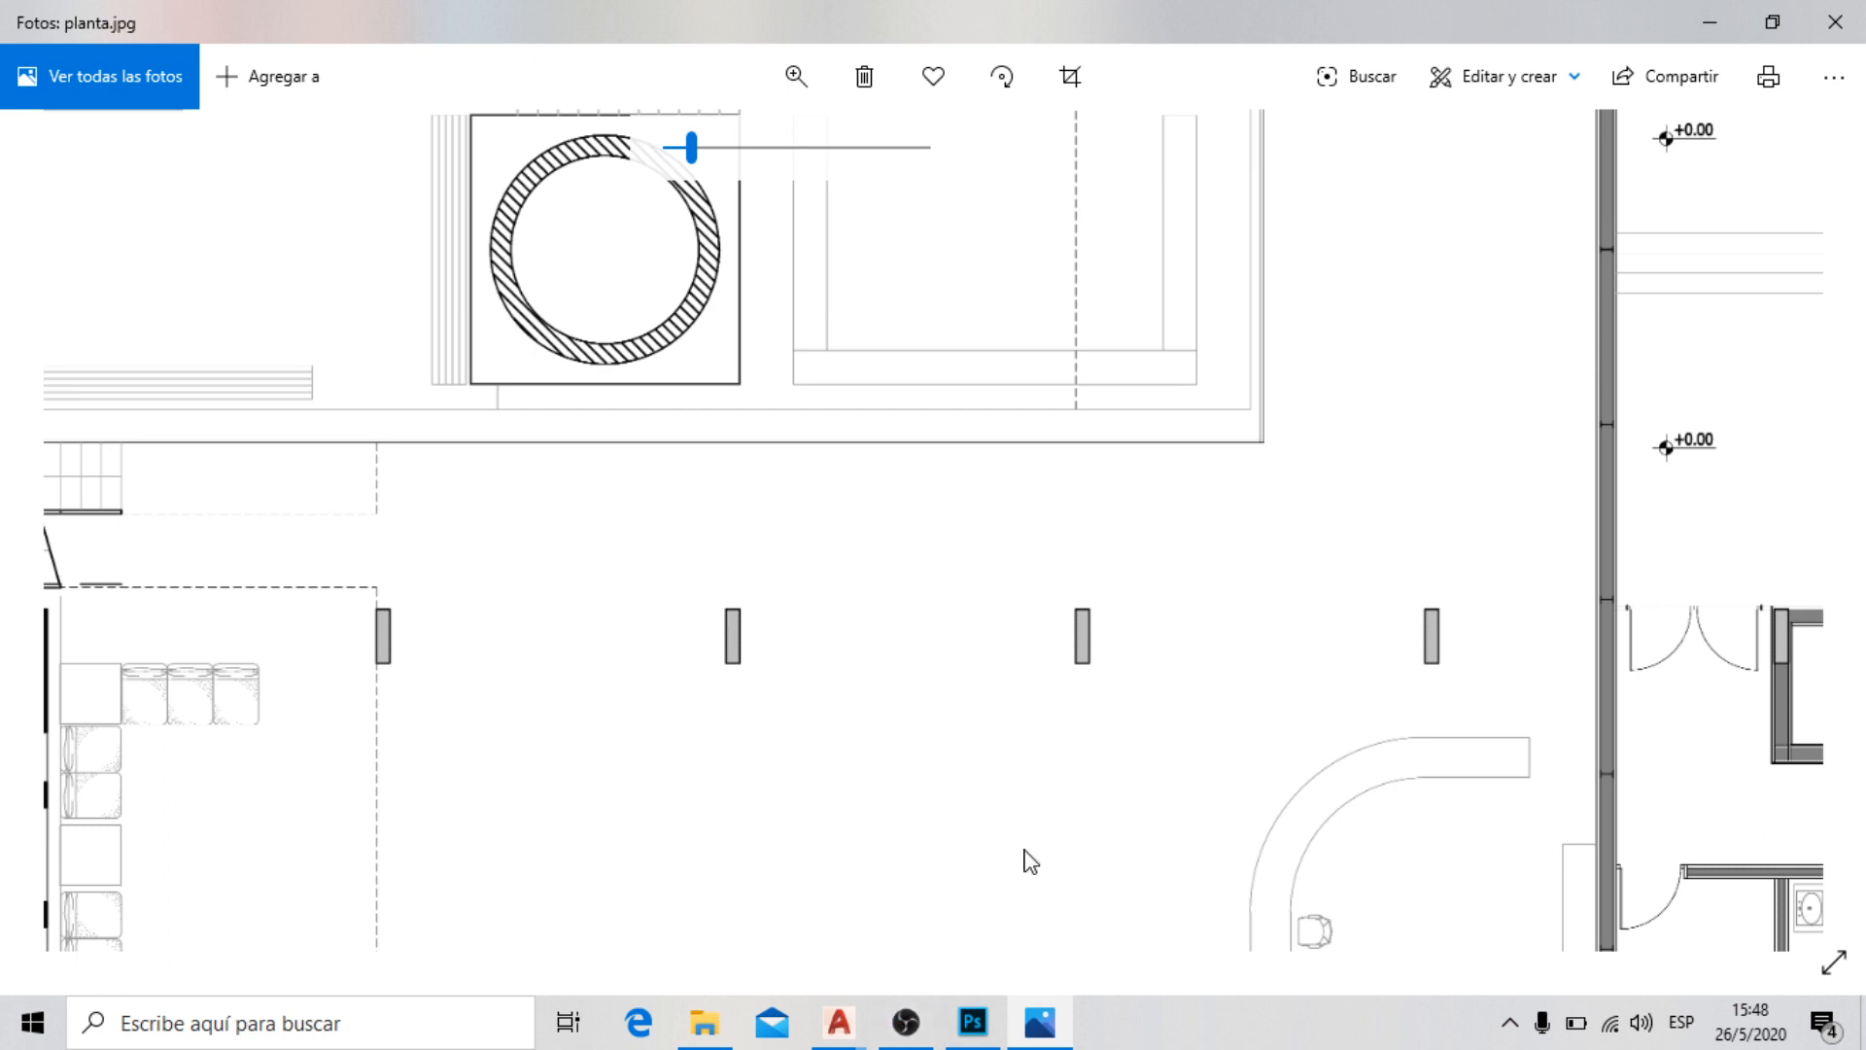
pyautogui.moveTo(693, 147); pyautogui.dragTo(686, 142)
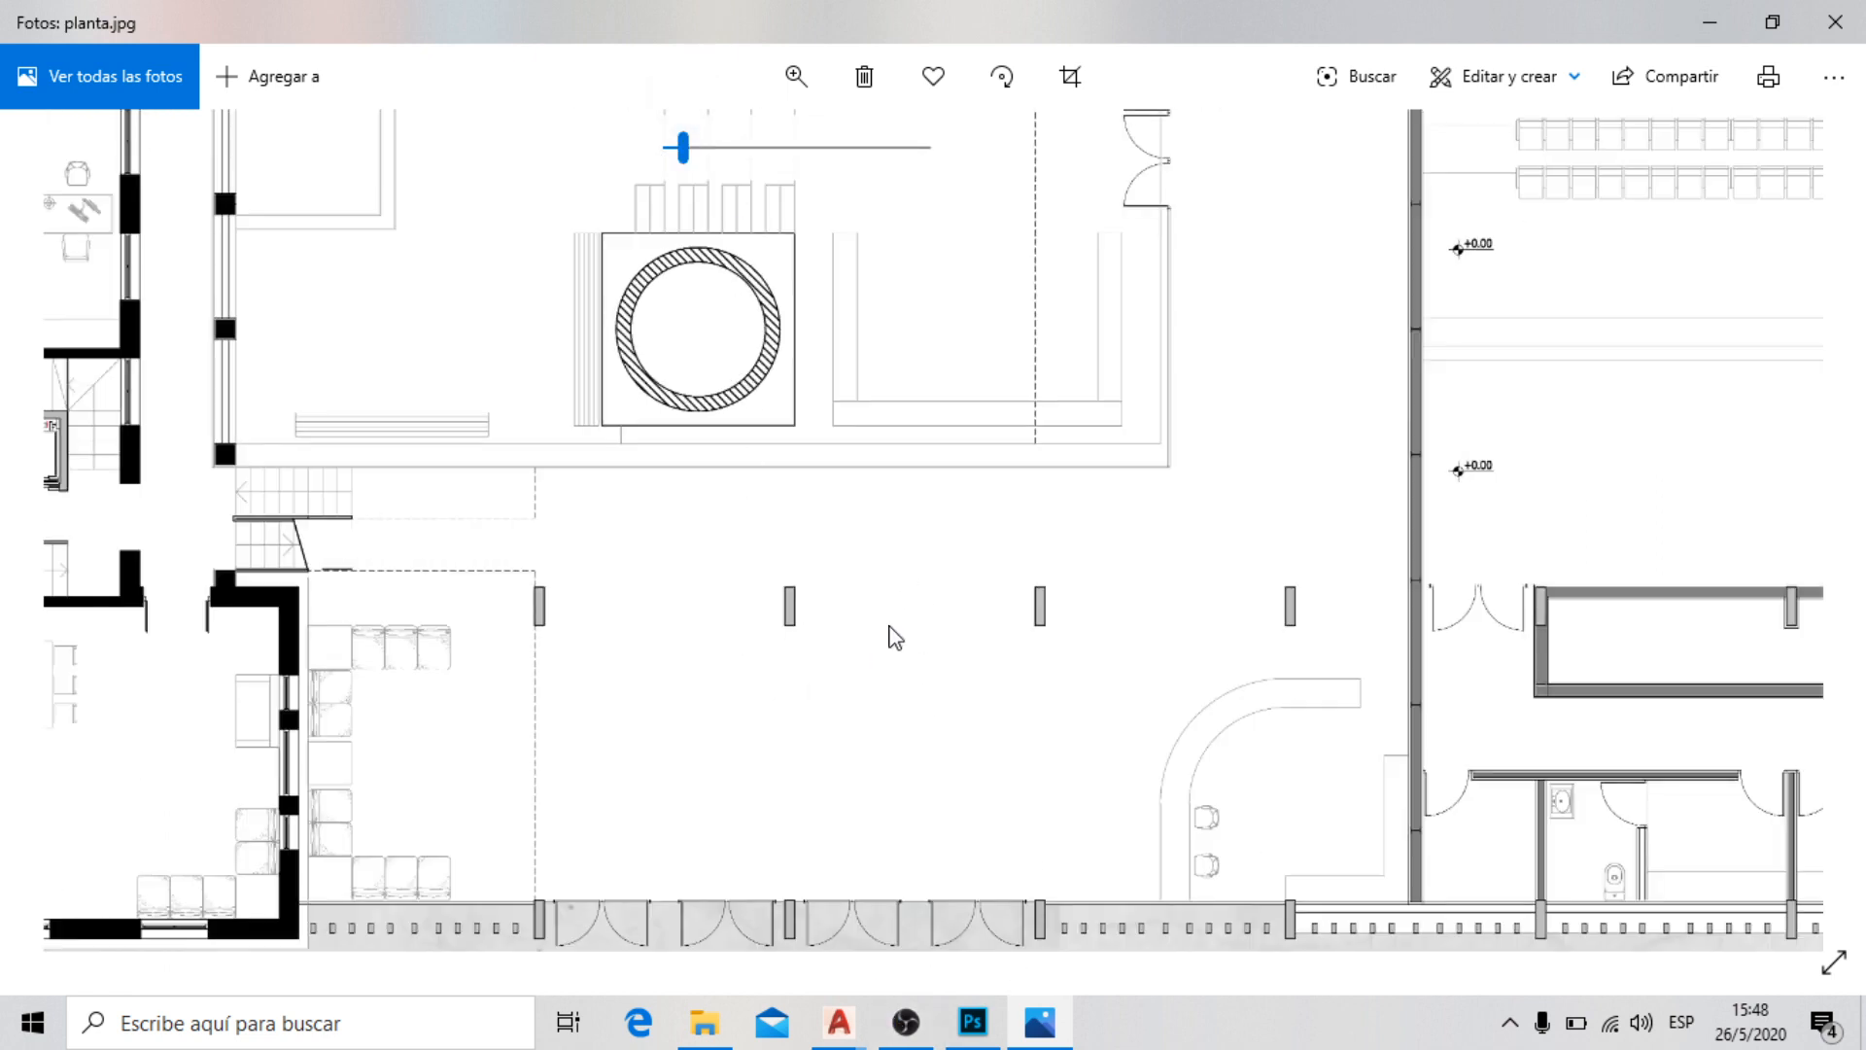
# Examine the entrance lobby, the restrooms beside the auditorium, the courtyard and the office block with its front terrace
pyautogui.moveTo(887, 632); pyautogui.dragTo(645, 595)
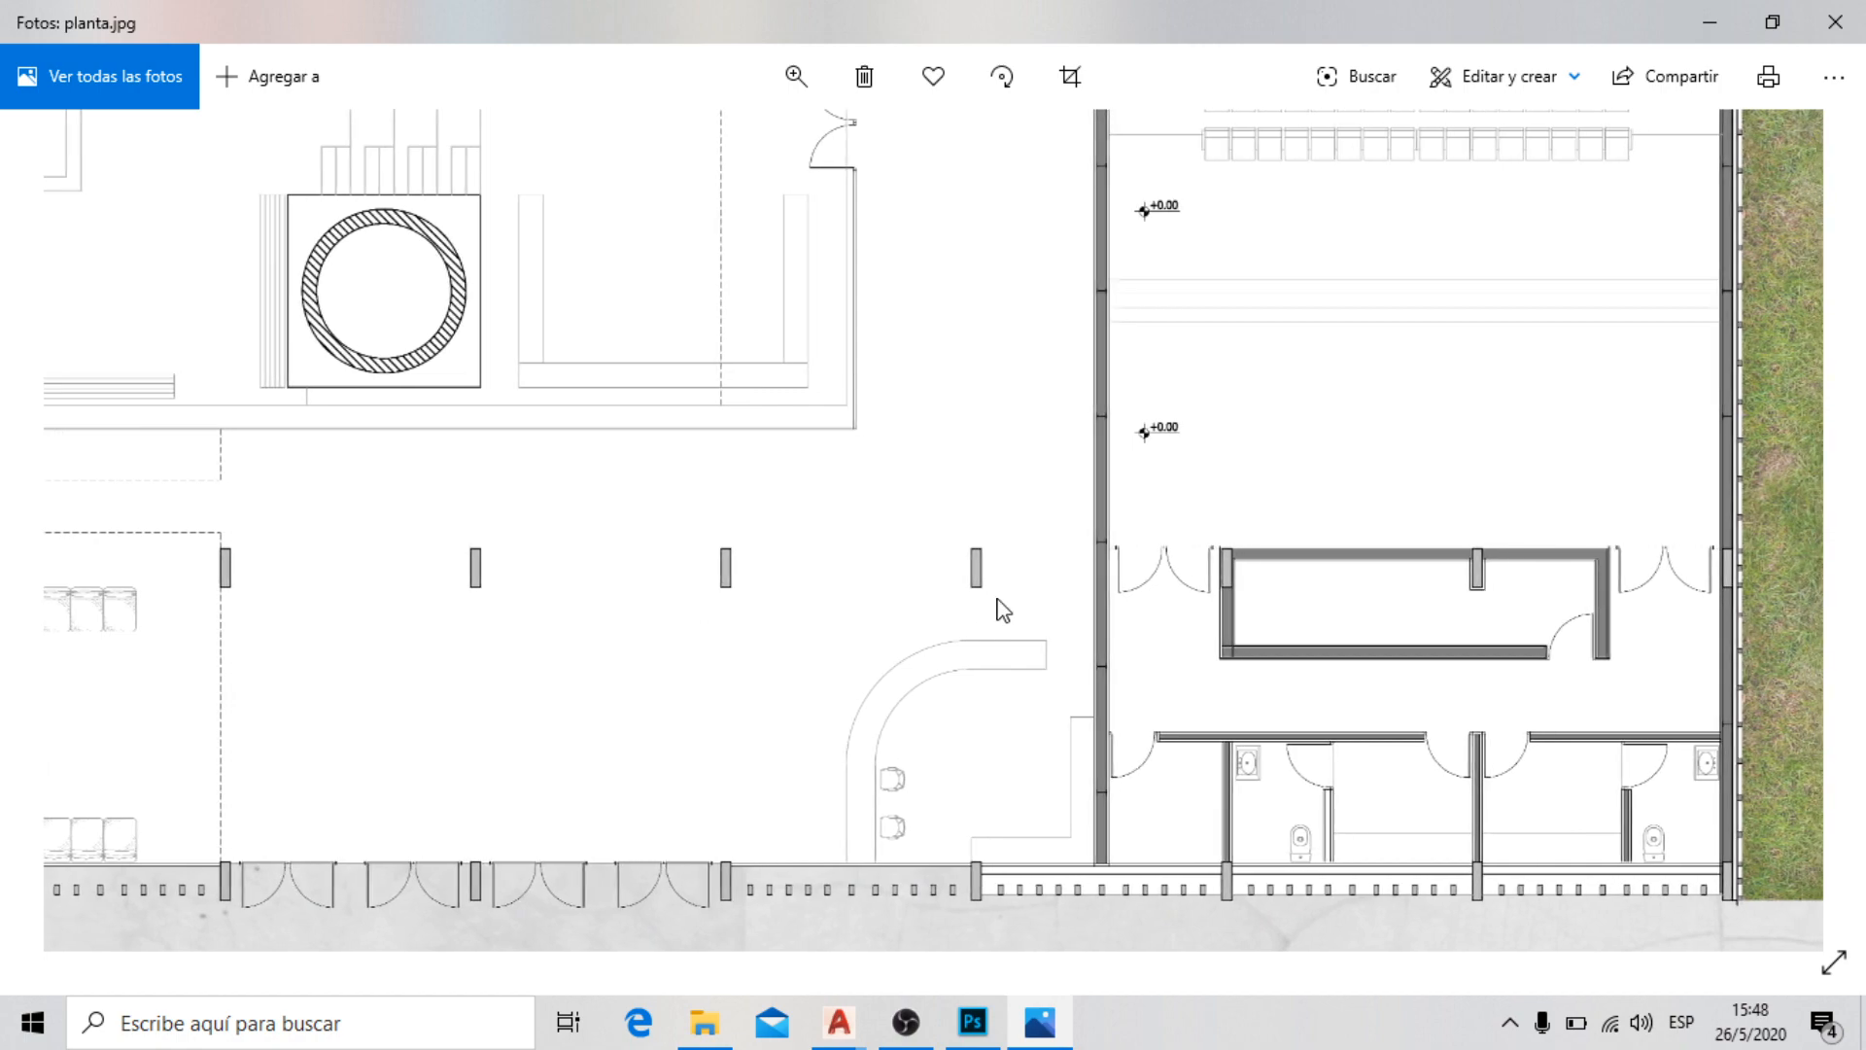
pyautogui.moveTo(686, 526); pyautogui.dragTo(909, 428)
pyautogui.moveTo(757, 644); pyautogui.dragTo(418, 928)
pyautogui.moveTo(1388, 498); pyautogui.dragTo(1500, 929)
pyautogui.moveTo(545, 817); pyautogui.dragTo(1387, 627)
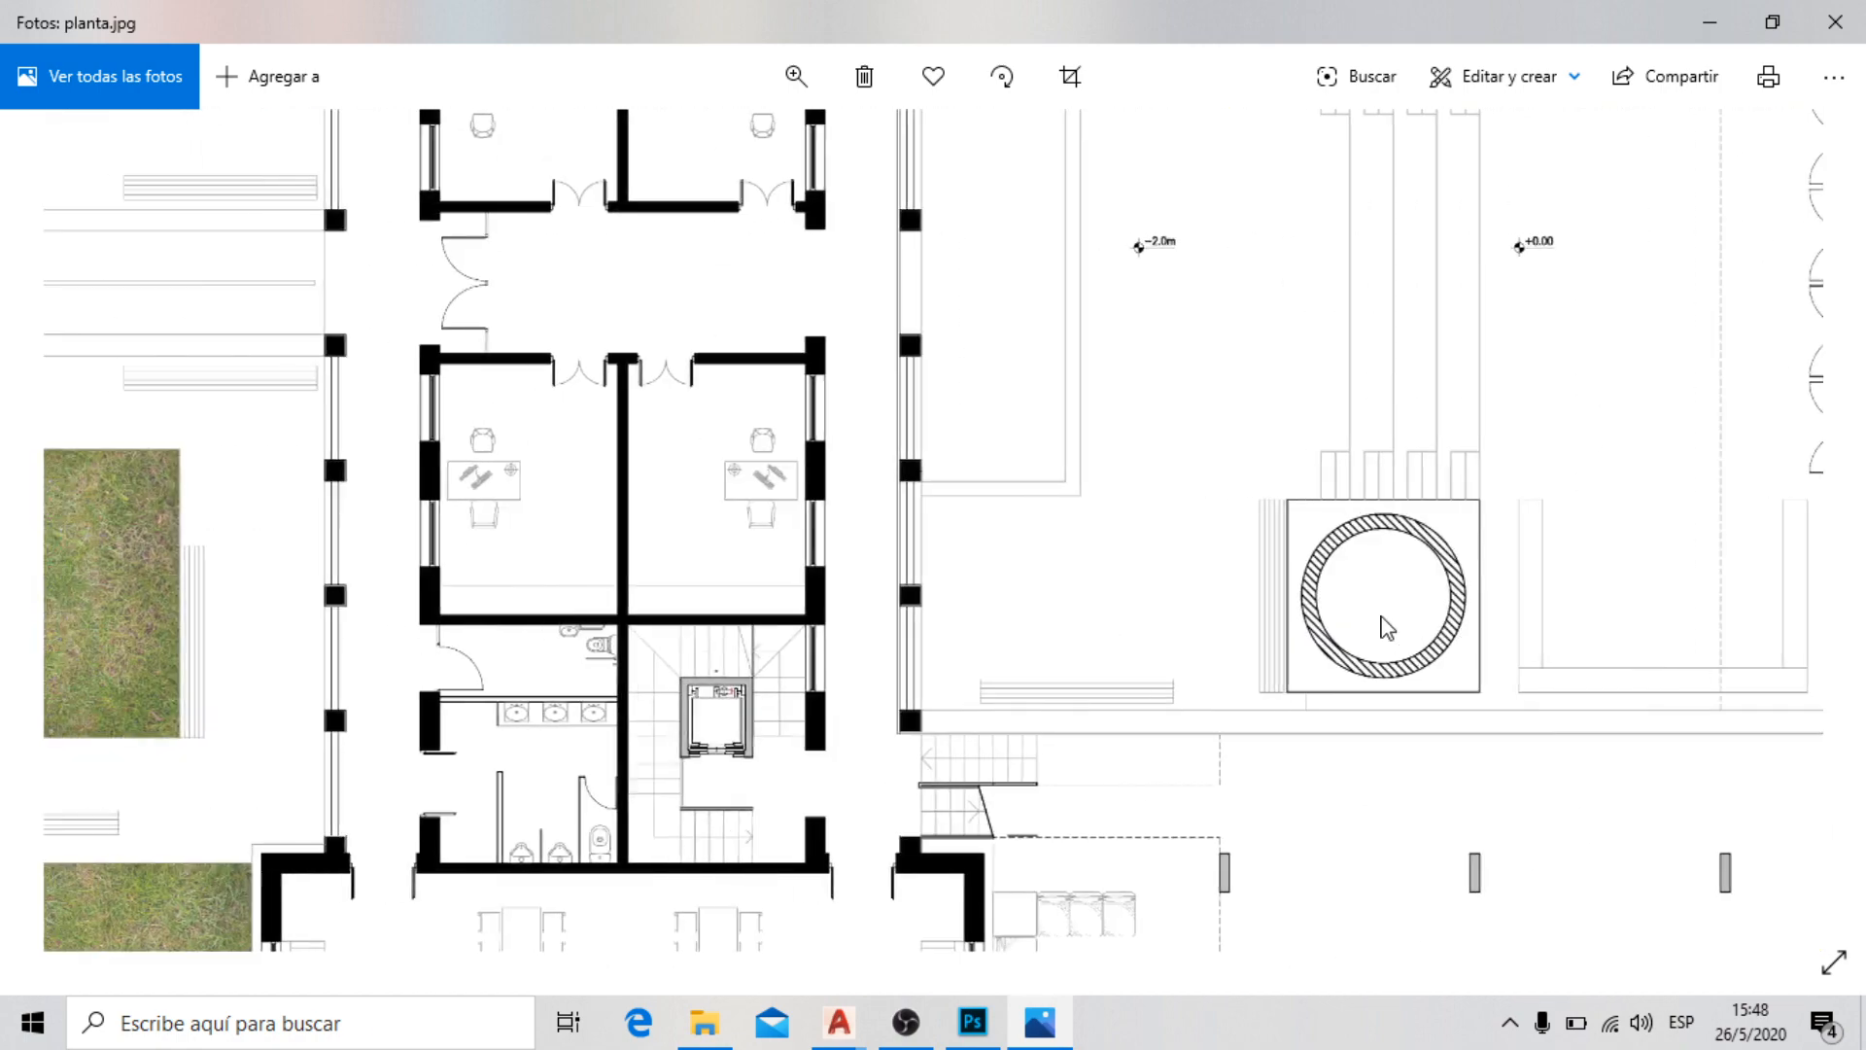
pyautogui.moveTo(983, 596); pyautogui.dragTo(1192, 525)
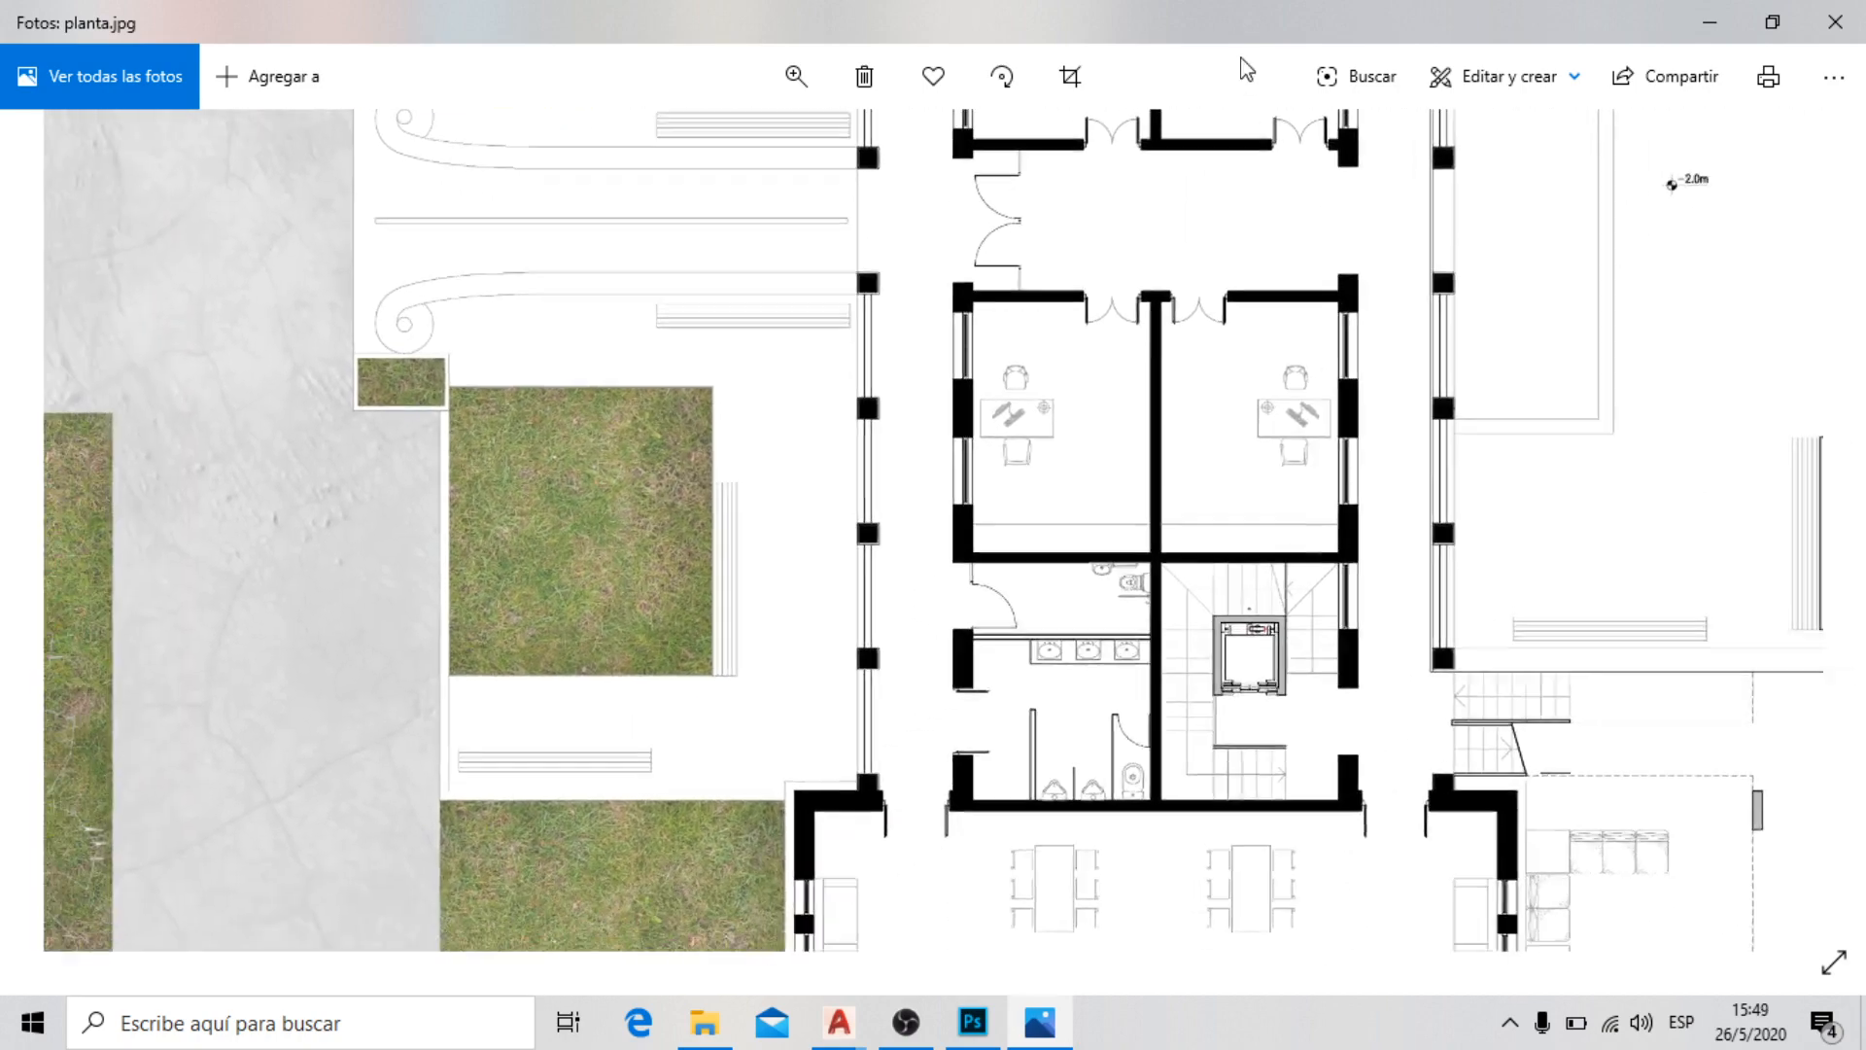
# Examine the plan from the lower lounge through the lobby and auditorium to the long room with shelving and the planted patio
pyautogui.moveTo(1387, 471); pyautogui.dragTo(878, 224)
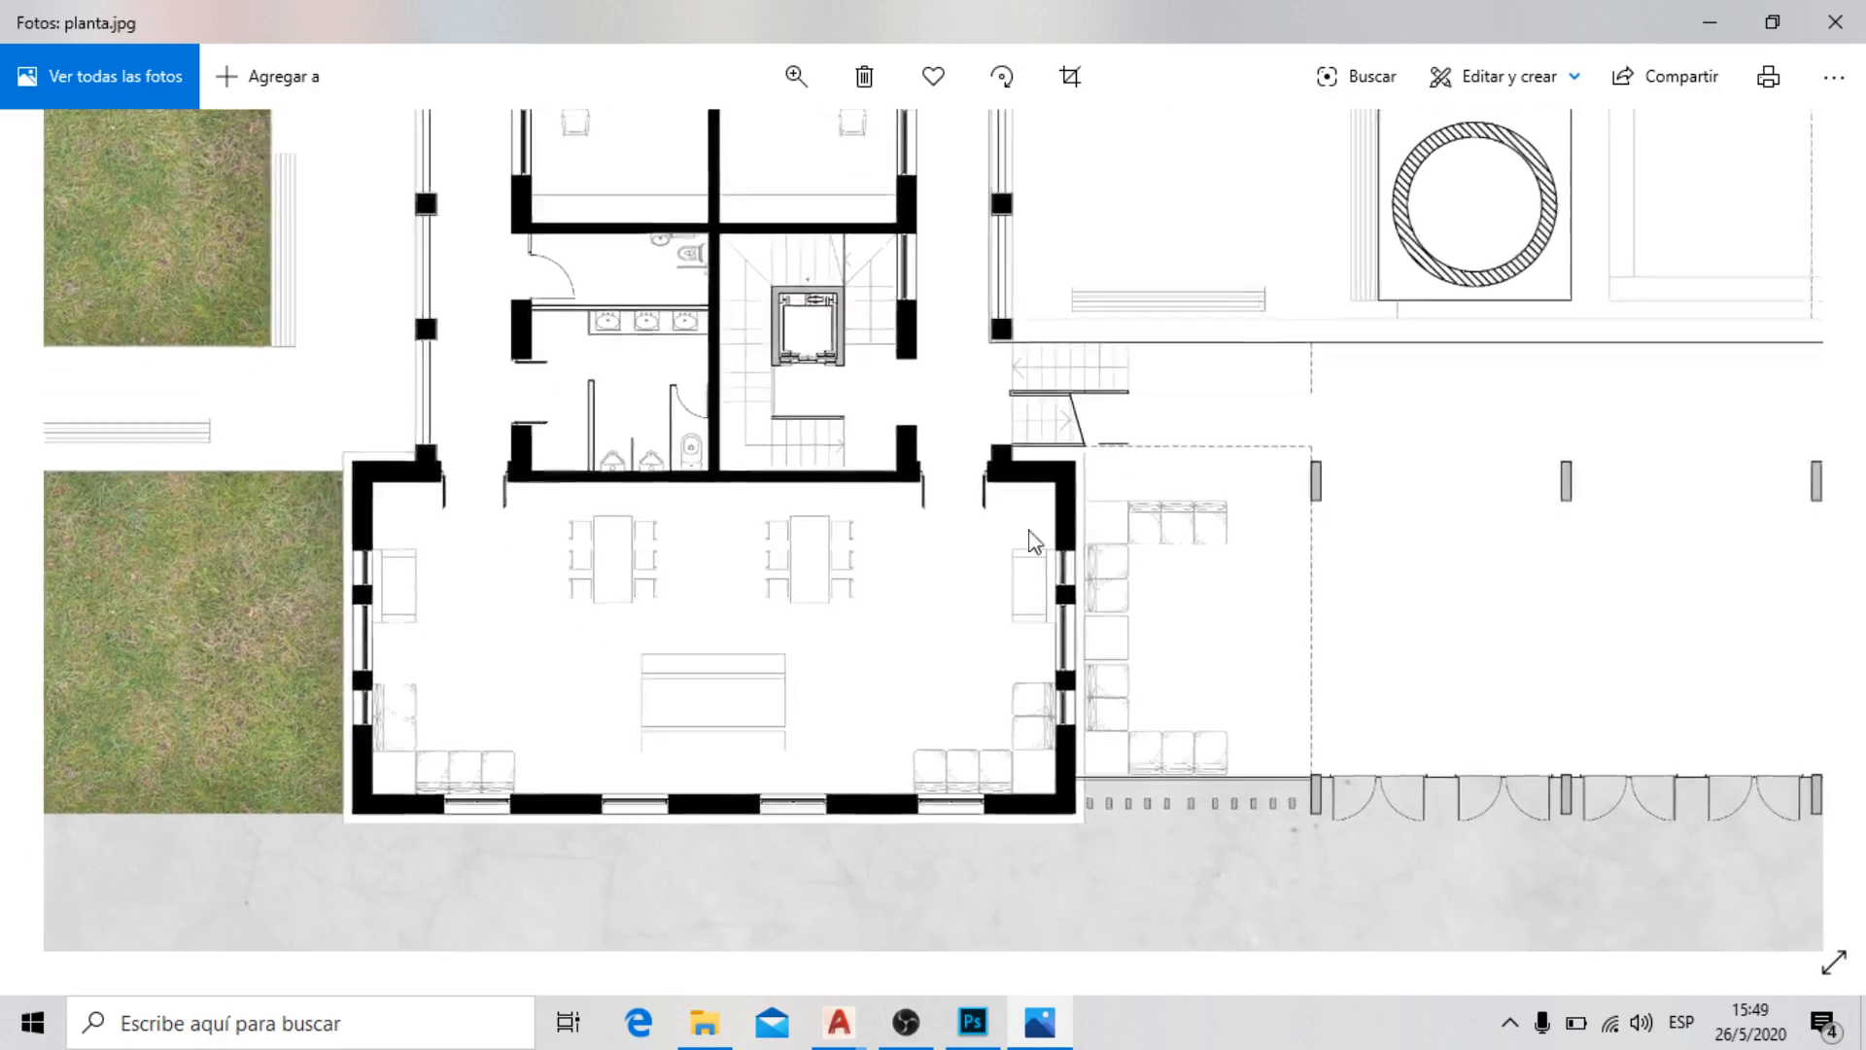
pyautogui.moveTo(1032, 544); pyautogui.dragTo(670, 567)
pyautogui.moveTo(1302, 472); pyautogui.dragTo(720, 625)
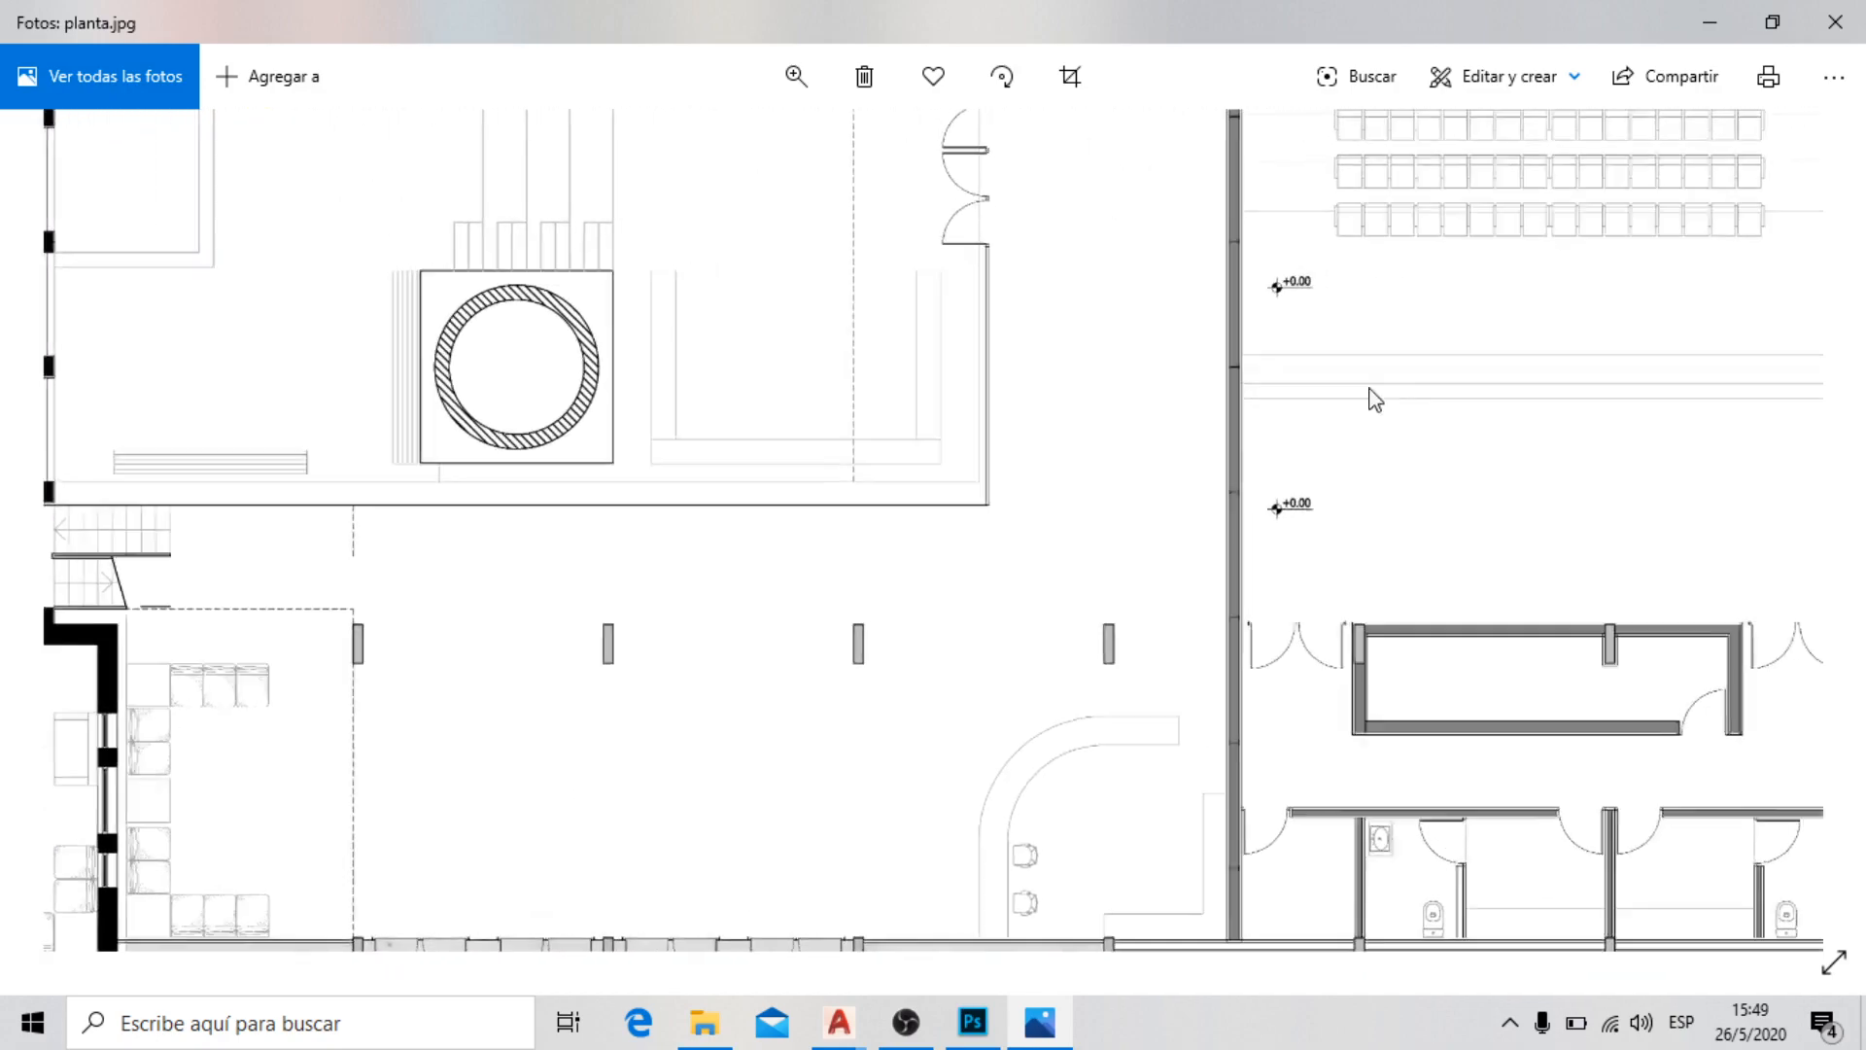
pyautogui.moveTo(1373, 398); pyautogui.dragTo(968, 772)
pyautogui.moveTo(1114, 443); pyautogui.dragTo(1142, 822)
pyautogui.moveTo(1116, 249); pyautogui.dragTo(1133, 740)
pyautogui.moveTo(916, 617); pyautogui.dragTo(1439, 417)
pyautogui.moveTo(758, 498); pyautogui.dragTo(1187, 453)
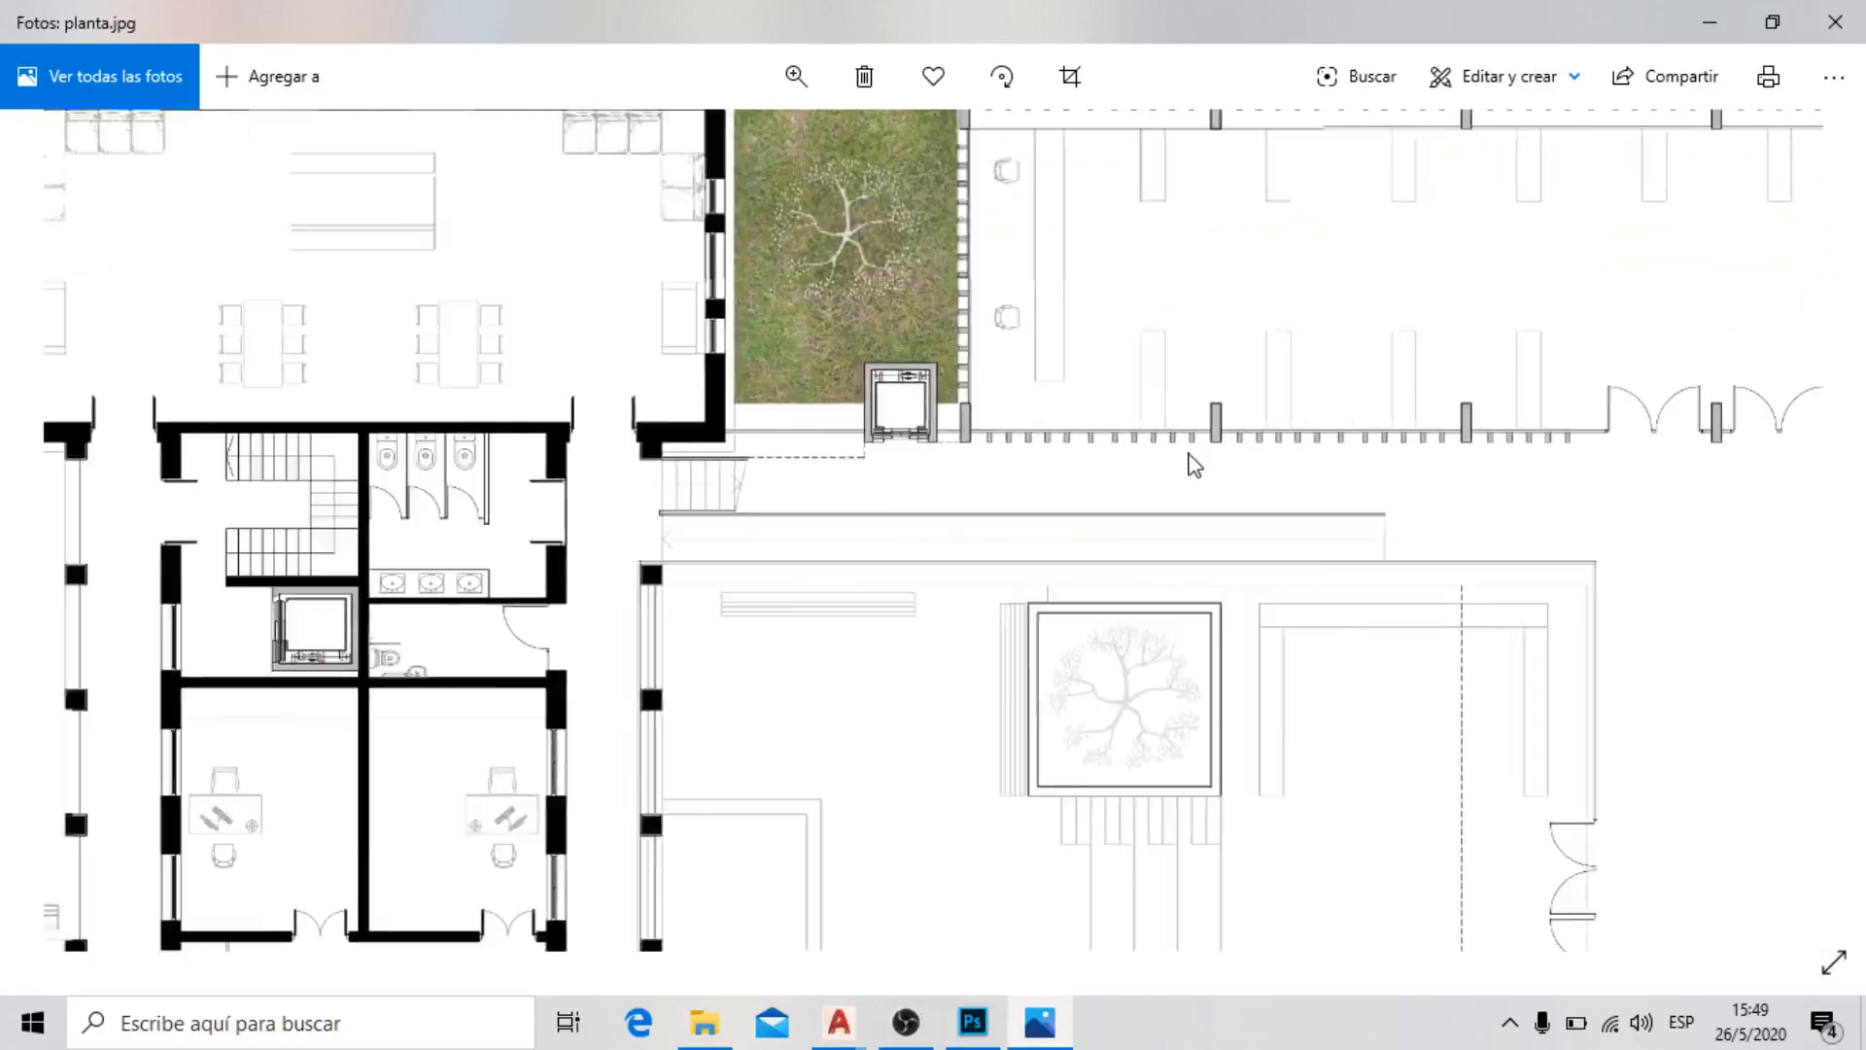
# Examine the office core and the lower lounge with its adjoining sofa area and folding entrance doors
pyautogui.moveTo(454, 861); pyautogui.dragTo(913, 380)
pyautogui.moveTo(727, 711); pyautogui.dragTo(369, 232)
pyautogui.moveTo(1091, 740); pyautogui.dragTo(1012, 620)
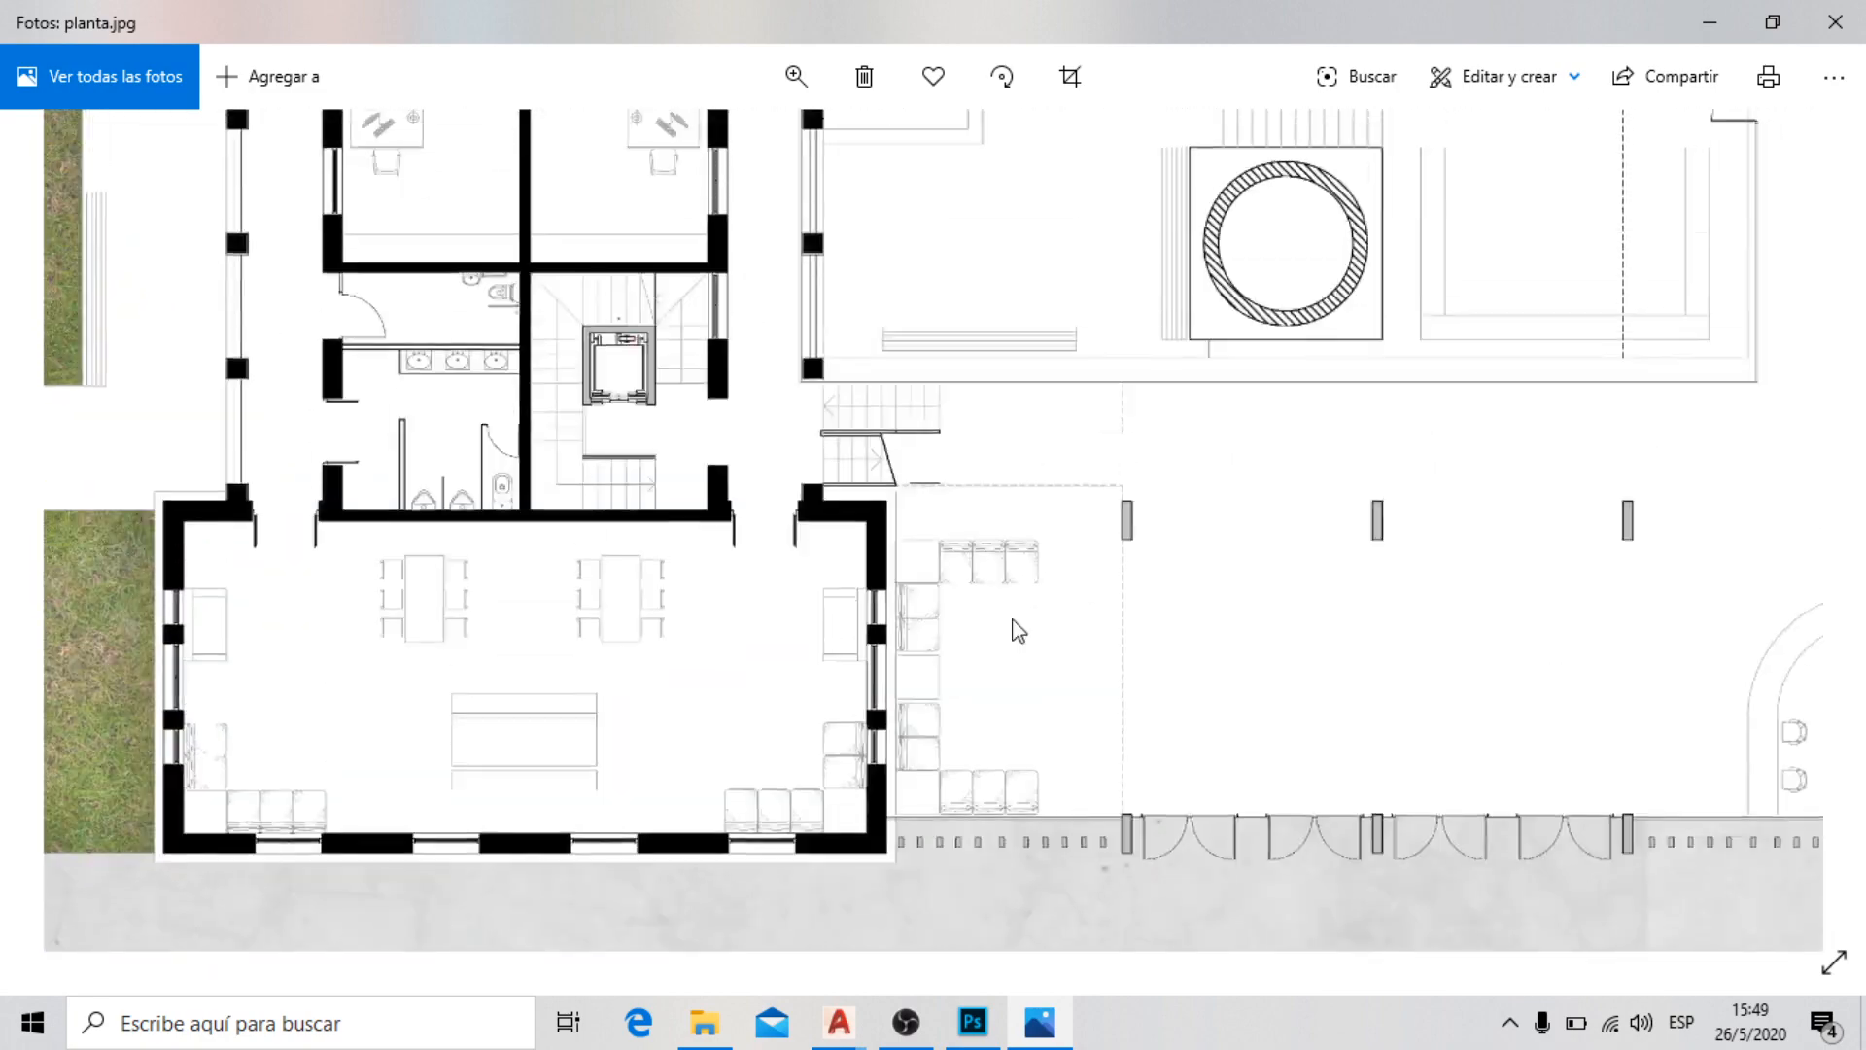
pyautogui.moveTo(1018, 144); pyautogui.dragTo(1021, 329)
pyautogui.moveTo(1121, 496); pyautogui.dragTo(1185, 334)
pyautogui.moveTo(1001, 856); pyautogui.dragTo(1144, 370)
# Examine the lawn and concrete textures around the building's front paths, including the curved lawn and diagonal walkway
pyautogui.moveTo(859, 594)
pyautogui.mouseDown()
pyautogui.moveTo(940, 768)
pyautogui.moveTo(970, 545)
pyautogui.moveTo(1541, 829)
pyautogui.mouseUp()
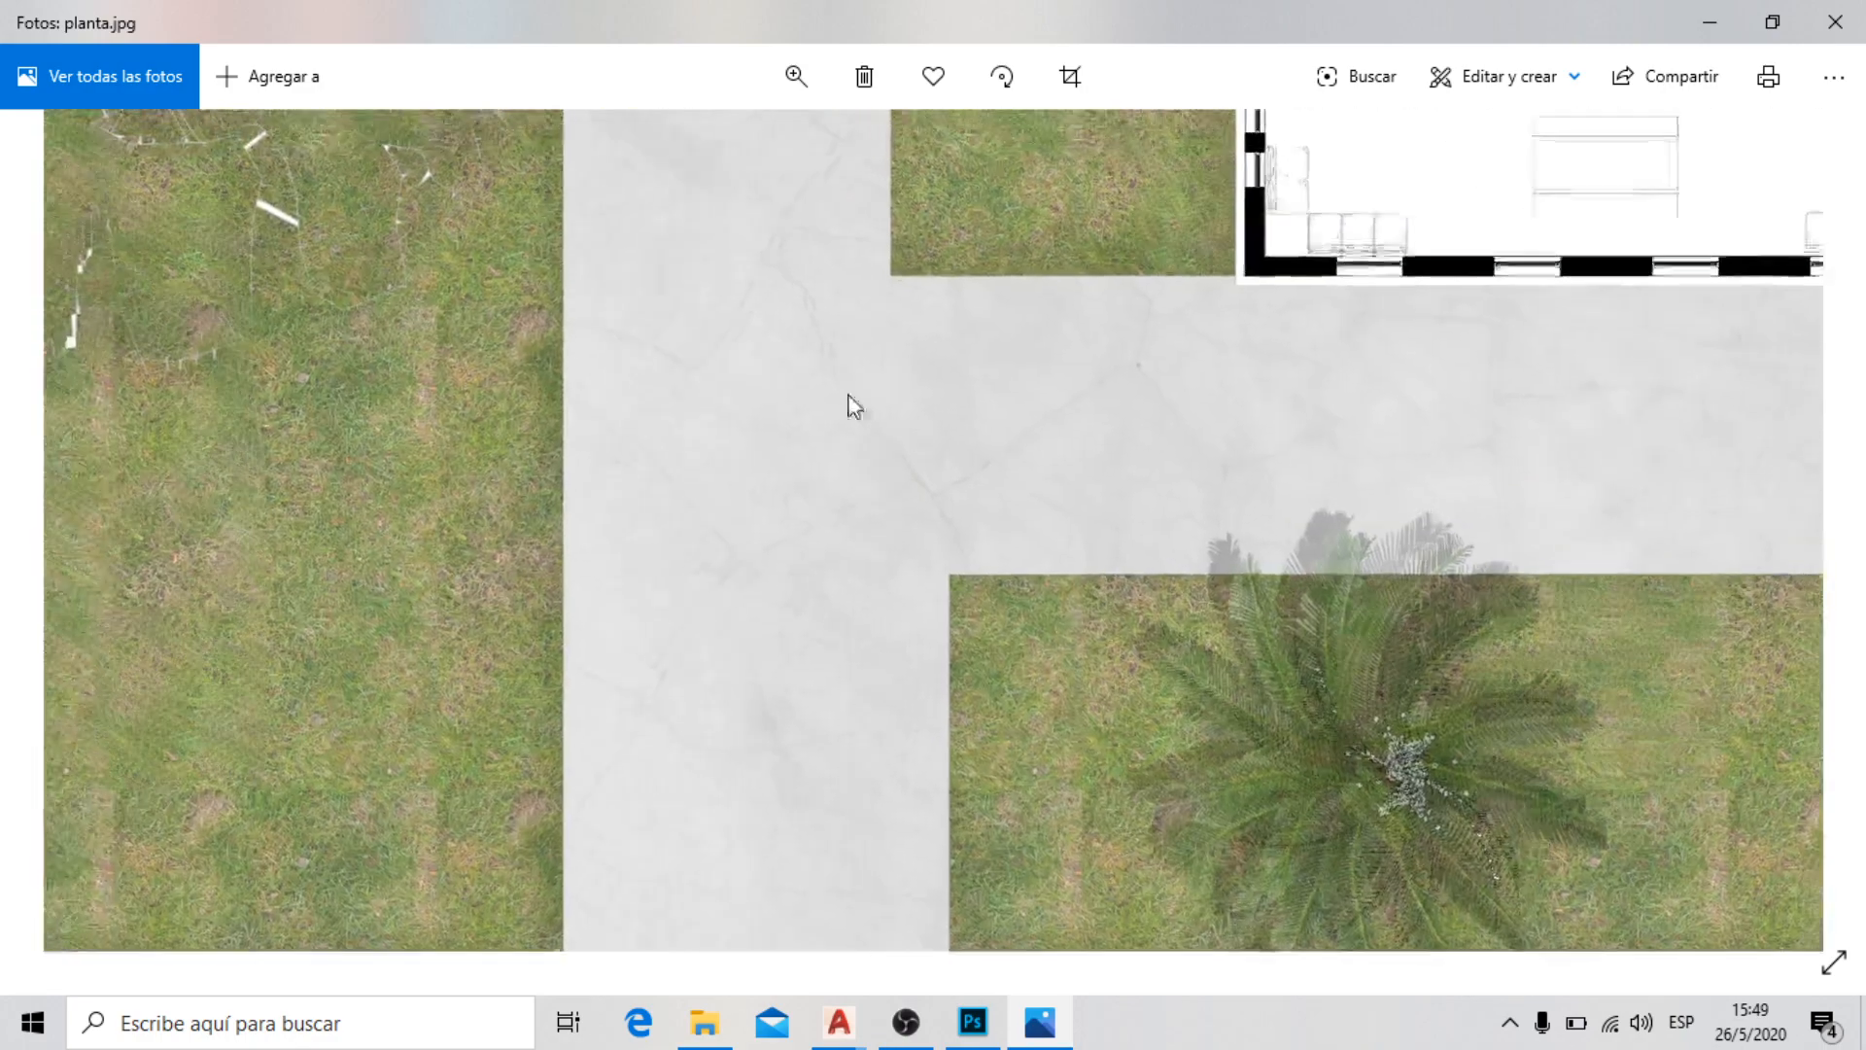
pyautogui.moveTo(784, 325); pyautogui.dragTo(1102, 641)
pyautogui.moveTo(916, 368); pyautogui.dragTo(920, 620)
pyautogui.moveTo(928, 292); pyautogui.dragTo(941, 634)
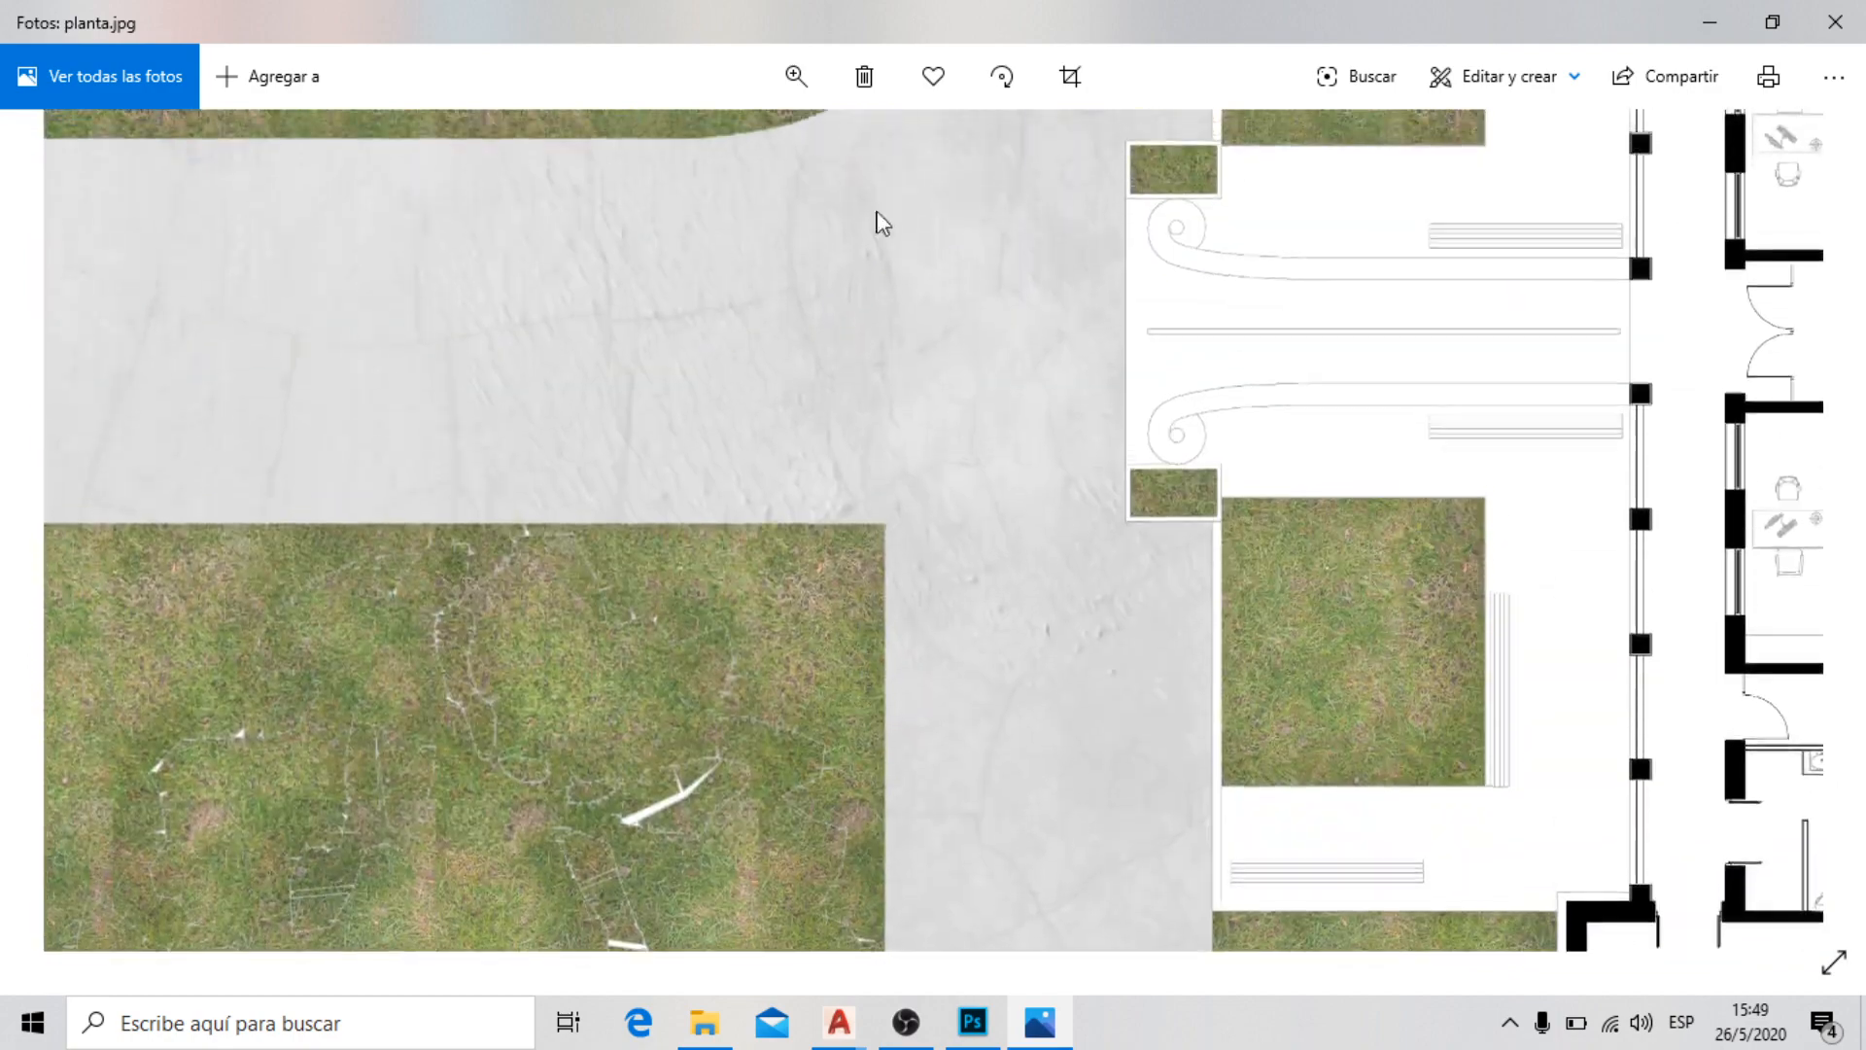
pyautogui.moveTo(873, 211); pyautogui.dragTo(767, 550)
pyautogui.moveTo(838, 270); pyautogui.dragTo(827, 594)
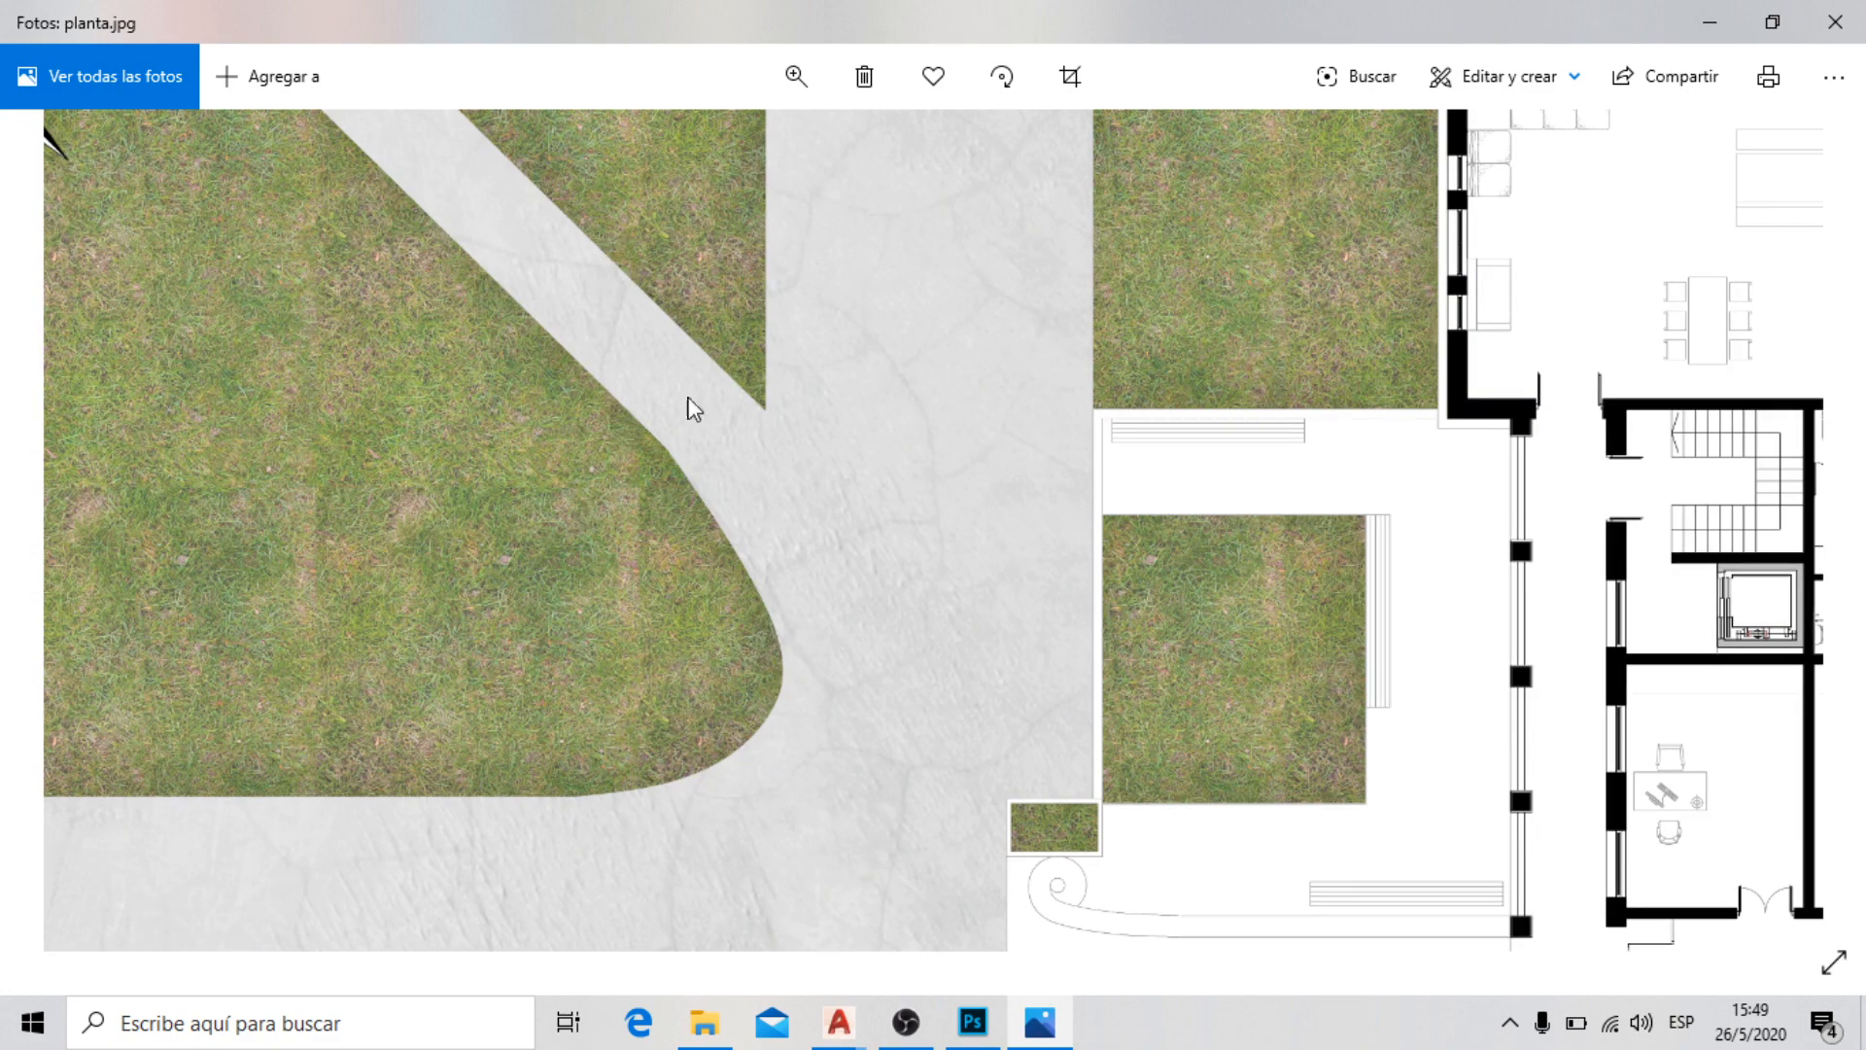
pyautogui.moveTo(806, 339); pyautogui.dragTo(789, 778)
pyautogui.moveTo(755, 396); pyautogui.dragTo(1032, 433)
pyautogui.moveTo(1144, 637); pyautogui.dragTo(1059, 204)
pyautogui.moveTo(1017, 609); pyautogui.dragTo(937, 395)
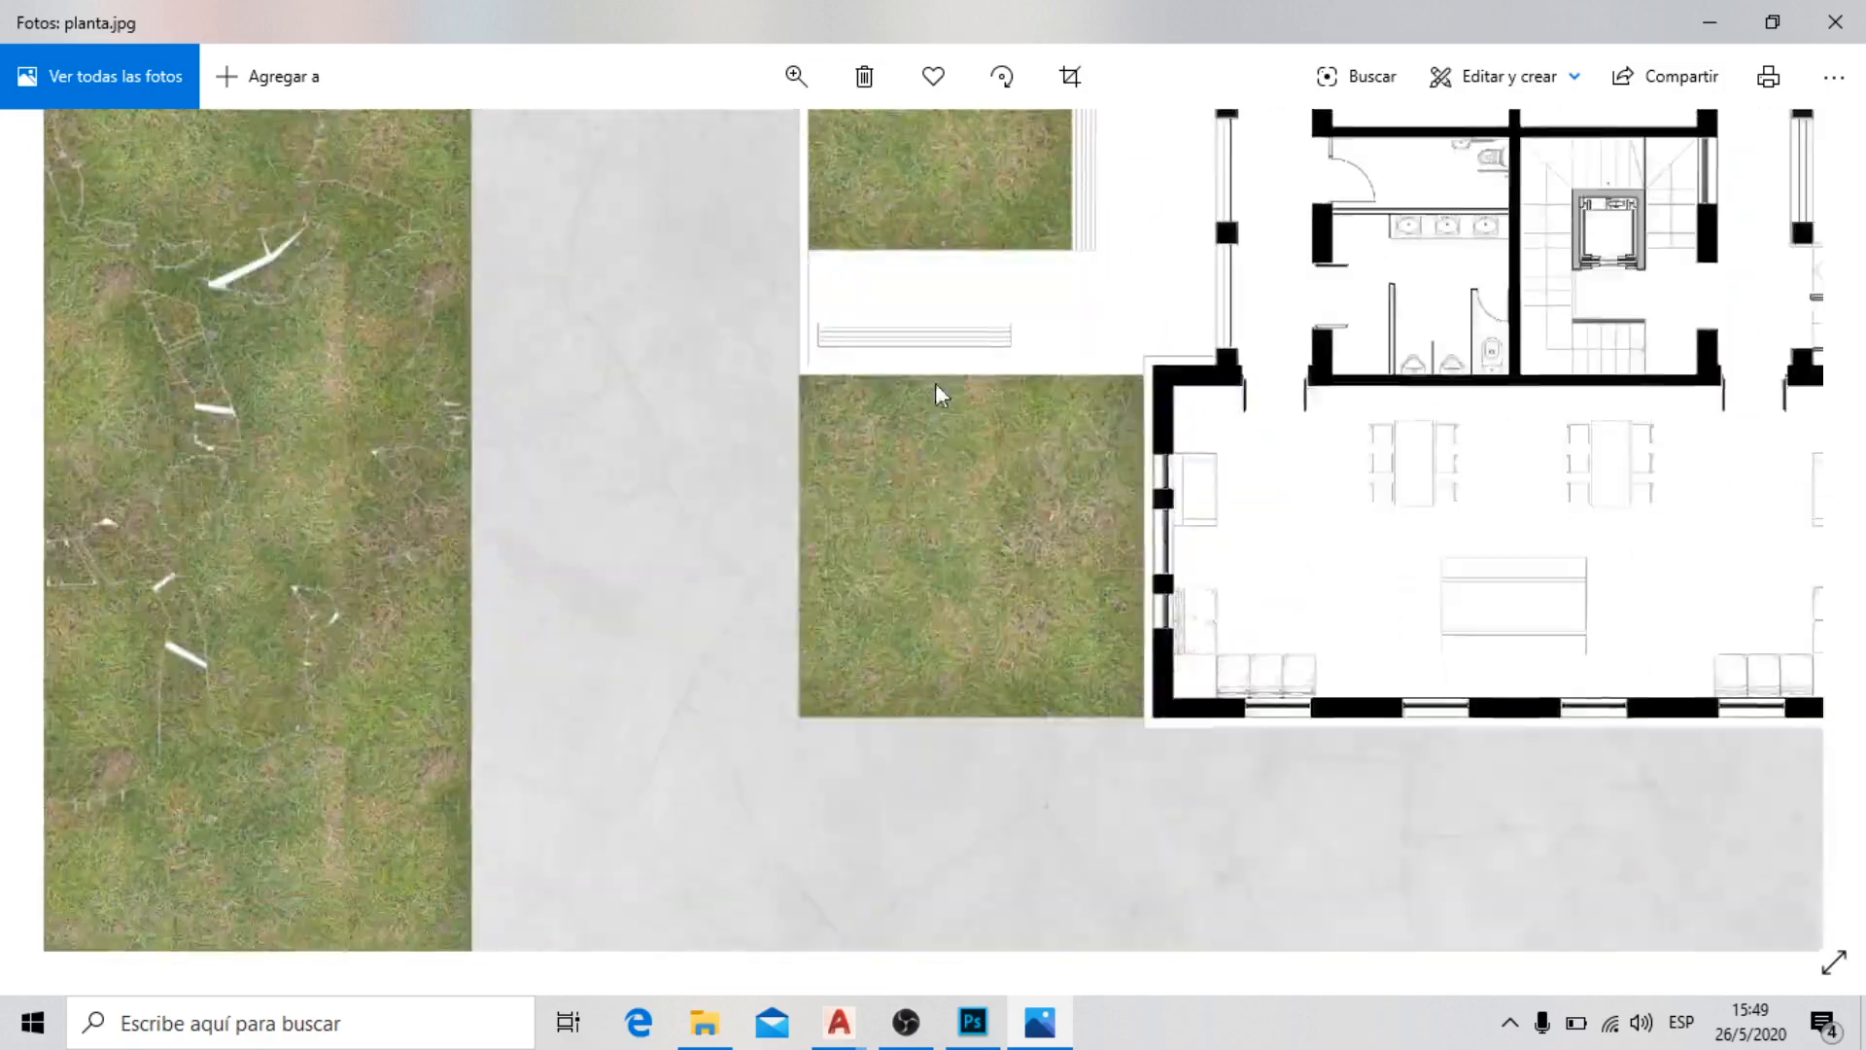
# Examine the palm-planted lawns and concrete paving below the building, and the wall thickness and furniture of the lower lounge
pyautogui.moveTo(1141, 758); pyautogui.dragTo(1029, 171)
pyautogui.moveTo(1365, 746); pyautogui.dragTo(1345, 270)
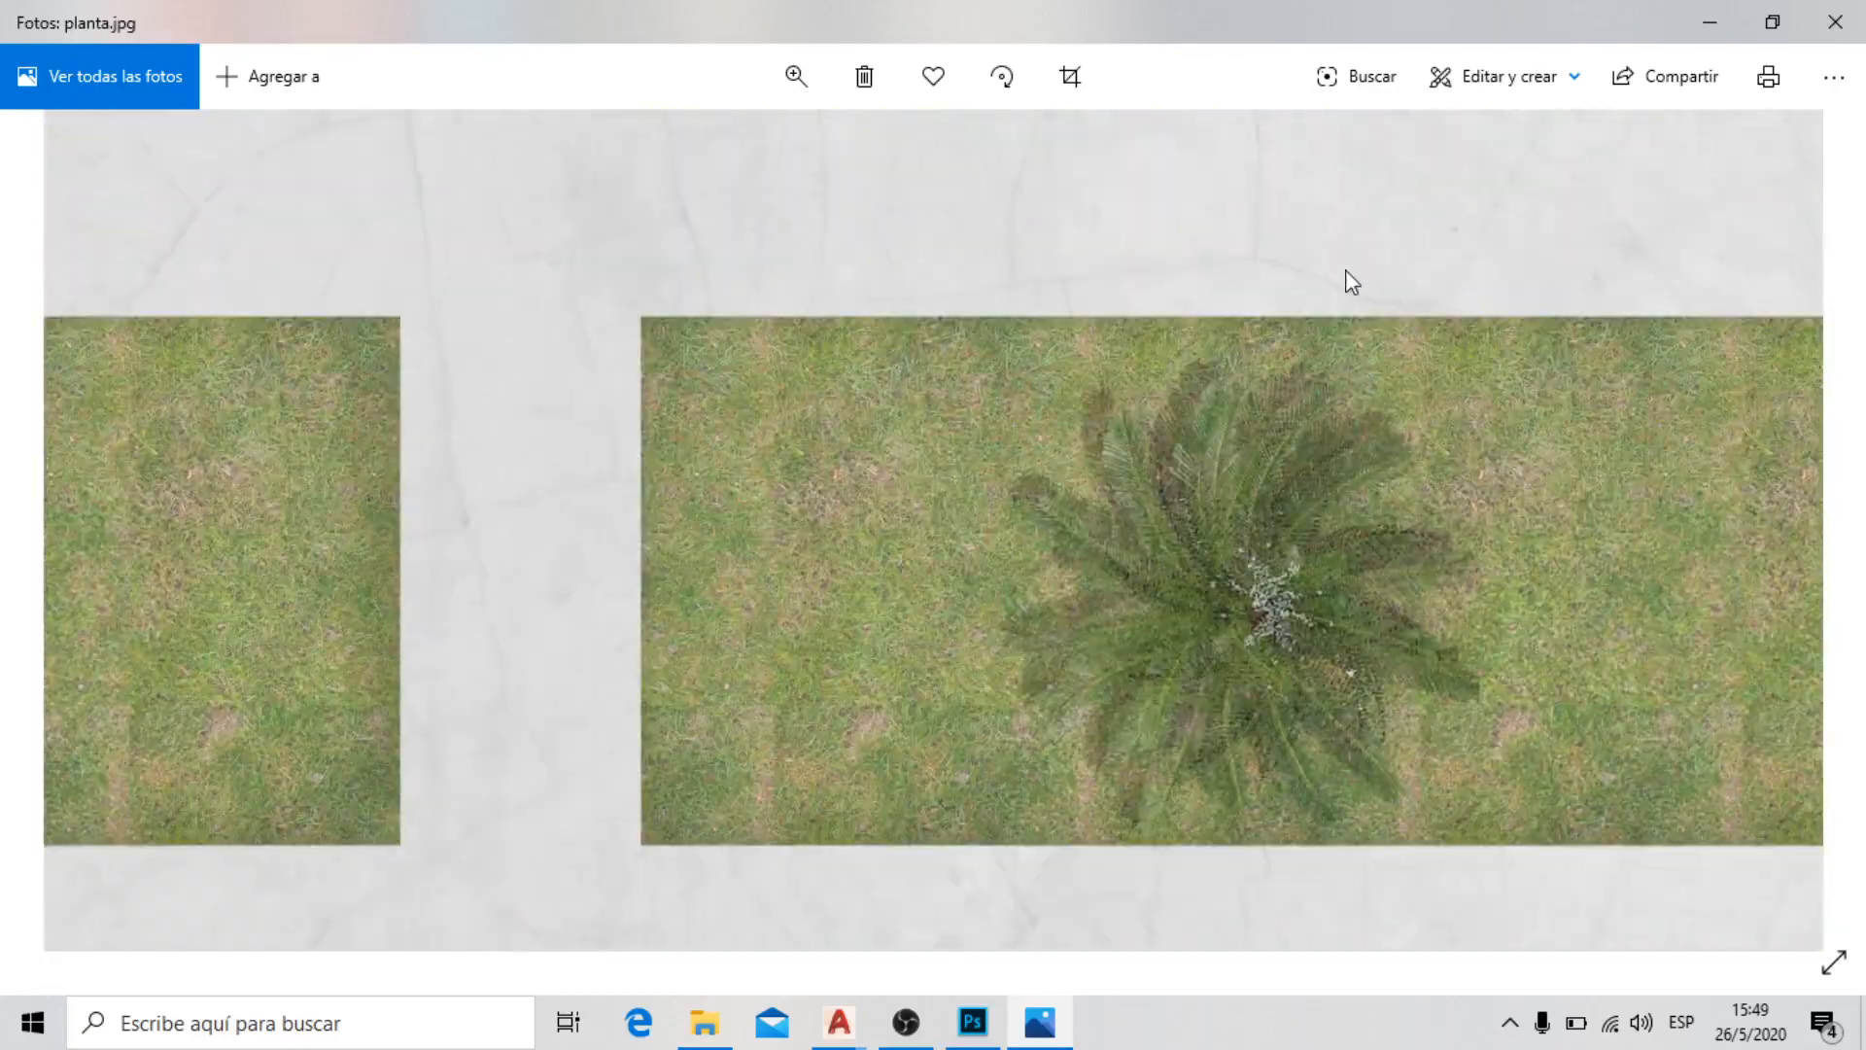
pyautogui.moveTo(1429, 794); pyautogui.dragTo(984, 875)
pyautogui.scroll(-1, 1018, 336)
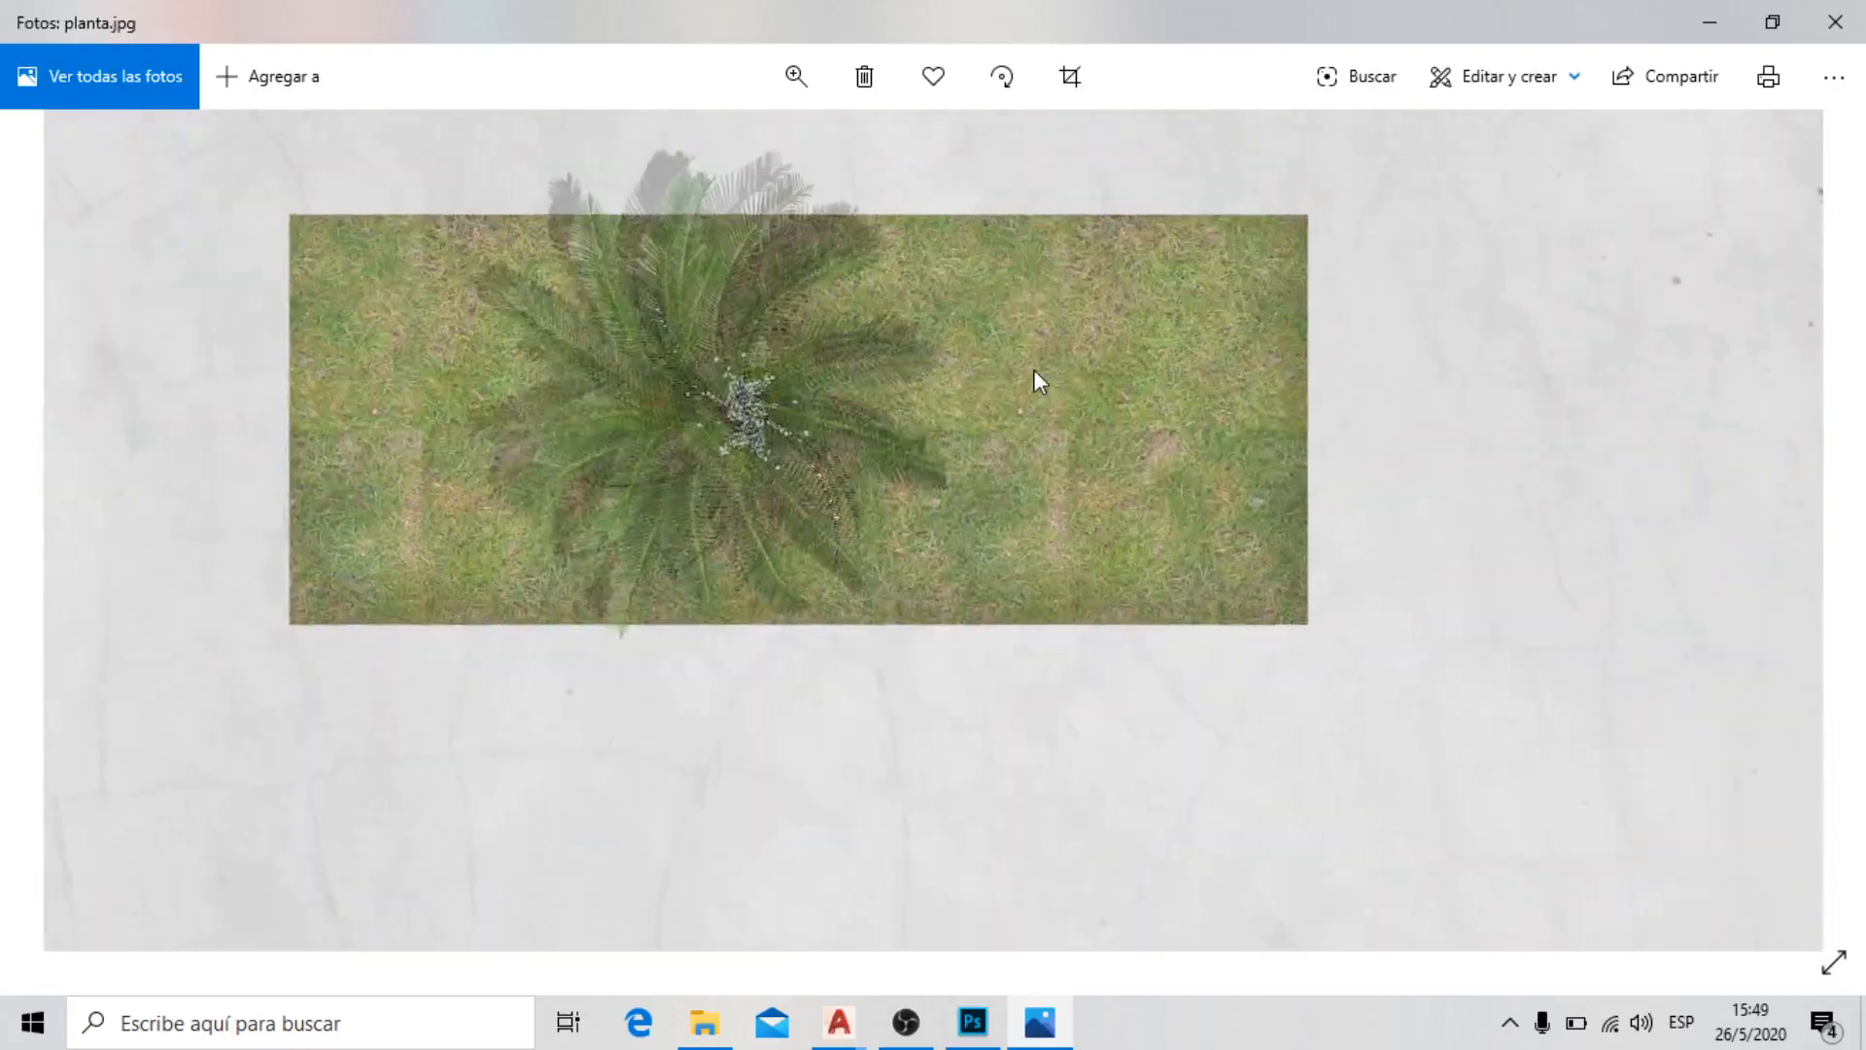
pyautogui.moveTo(1038, 377); pyautogui.dragTo(1099, 767)
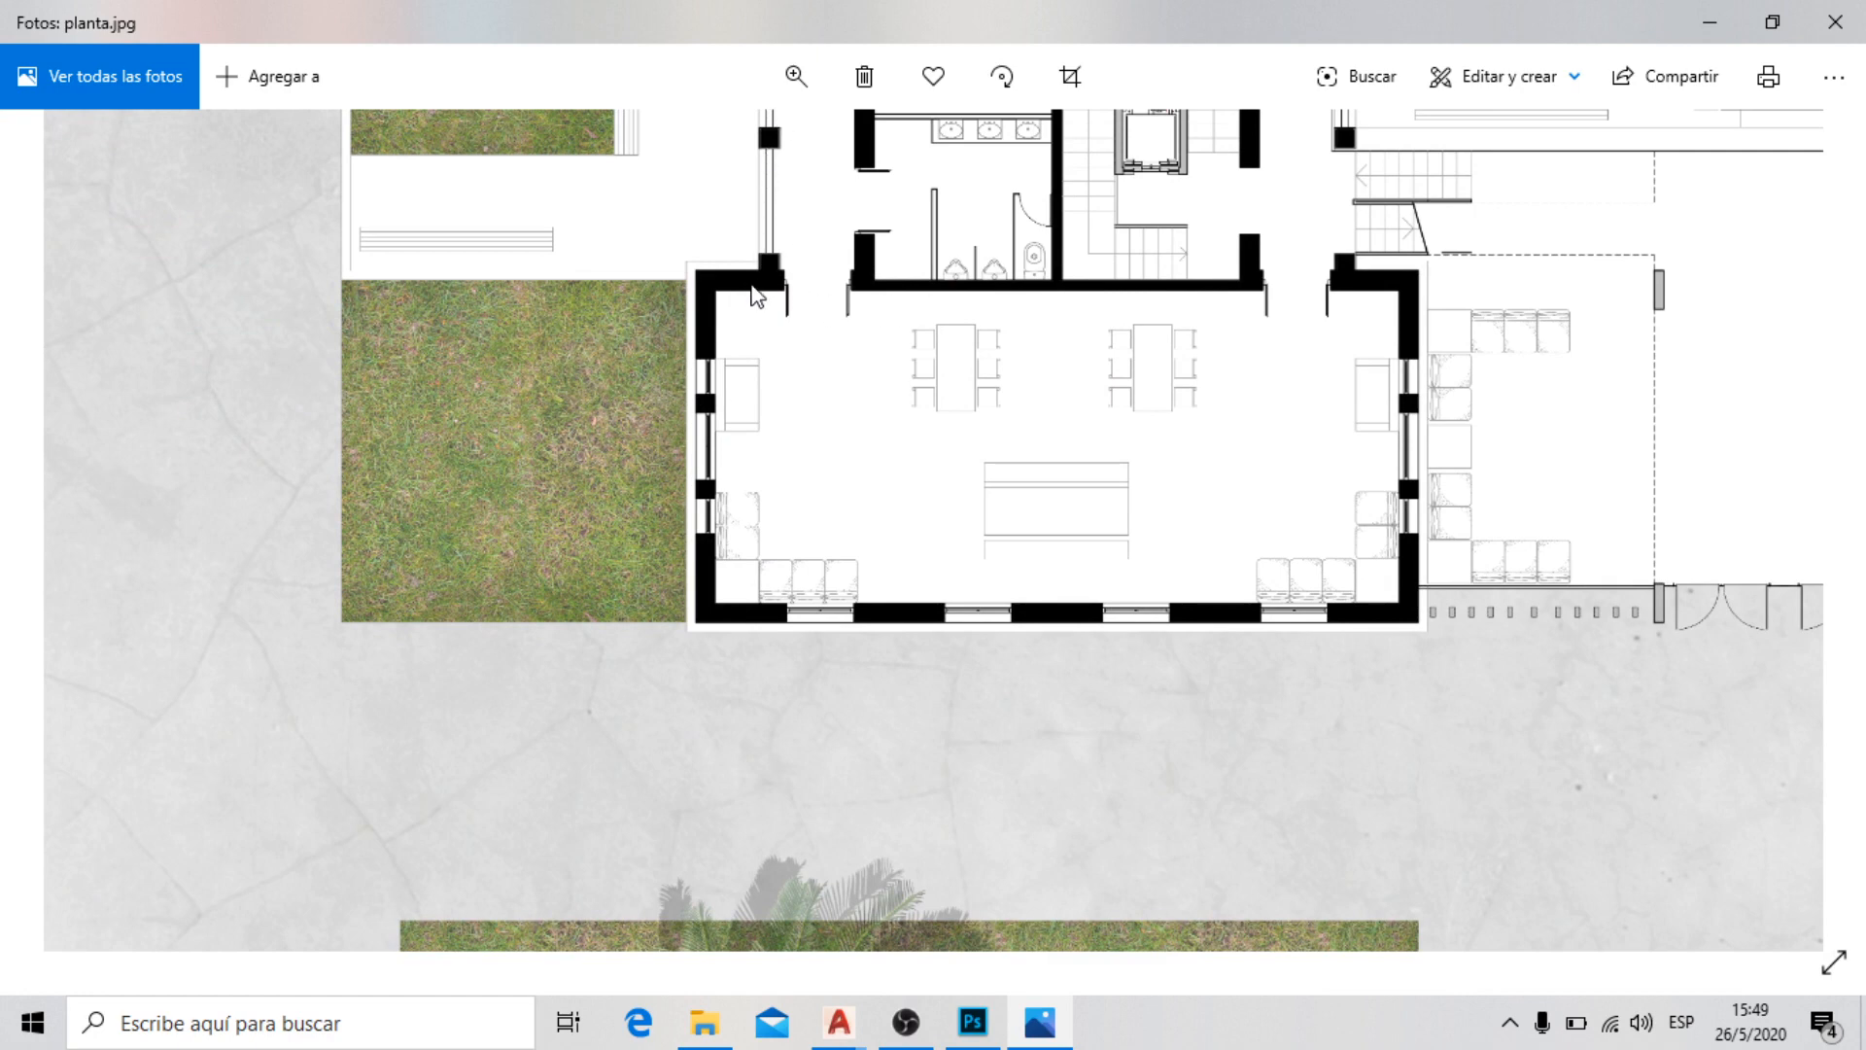
pyautogui.moveTo(803, 385); pyautogui.dragTo(738, 333)
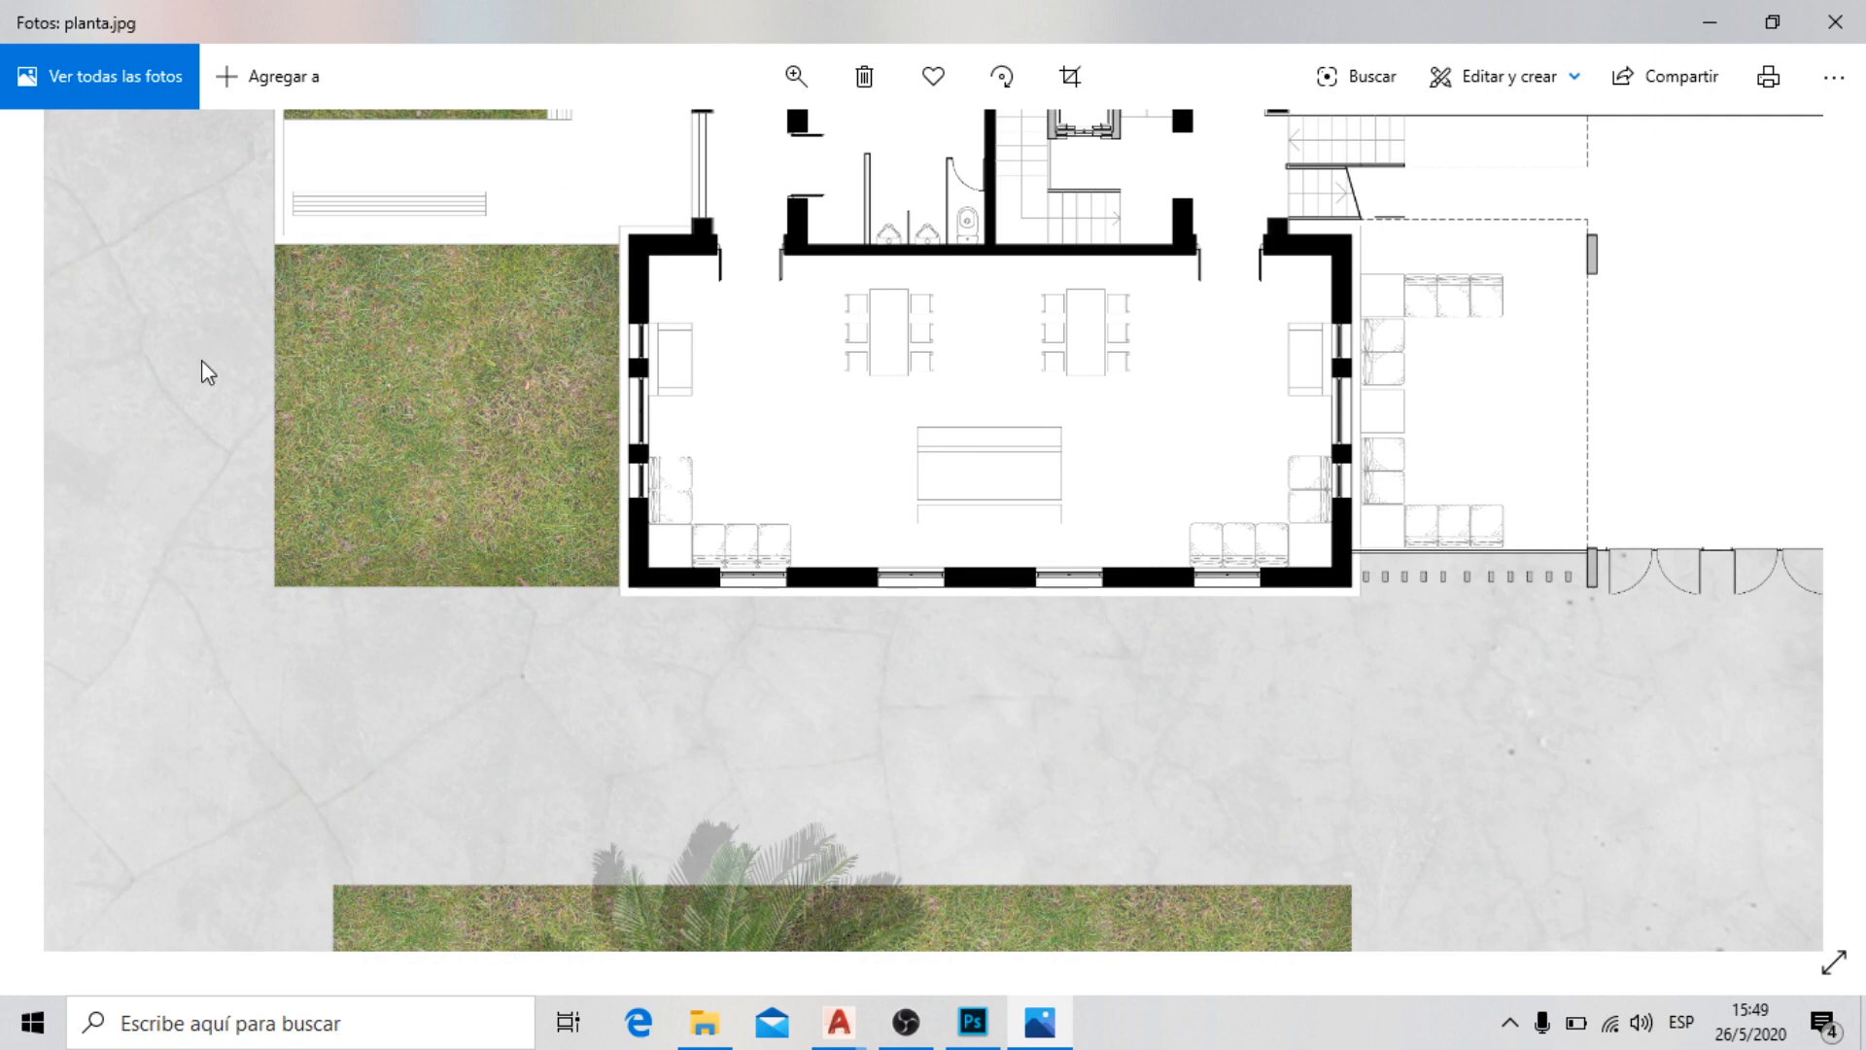
pyautogui.moveTo(547, 421); pyautogui.dragTo(419, 664)
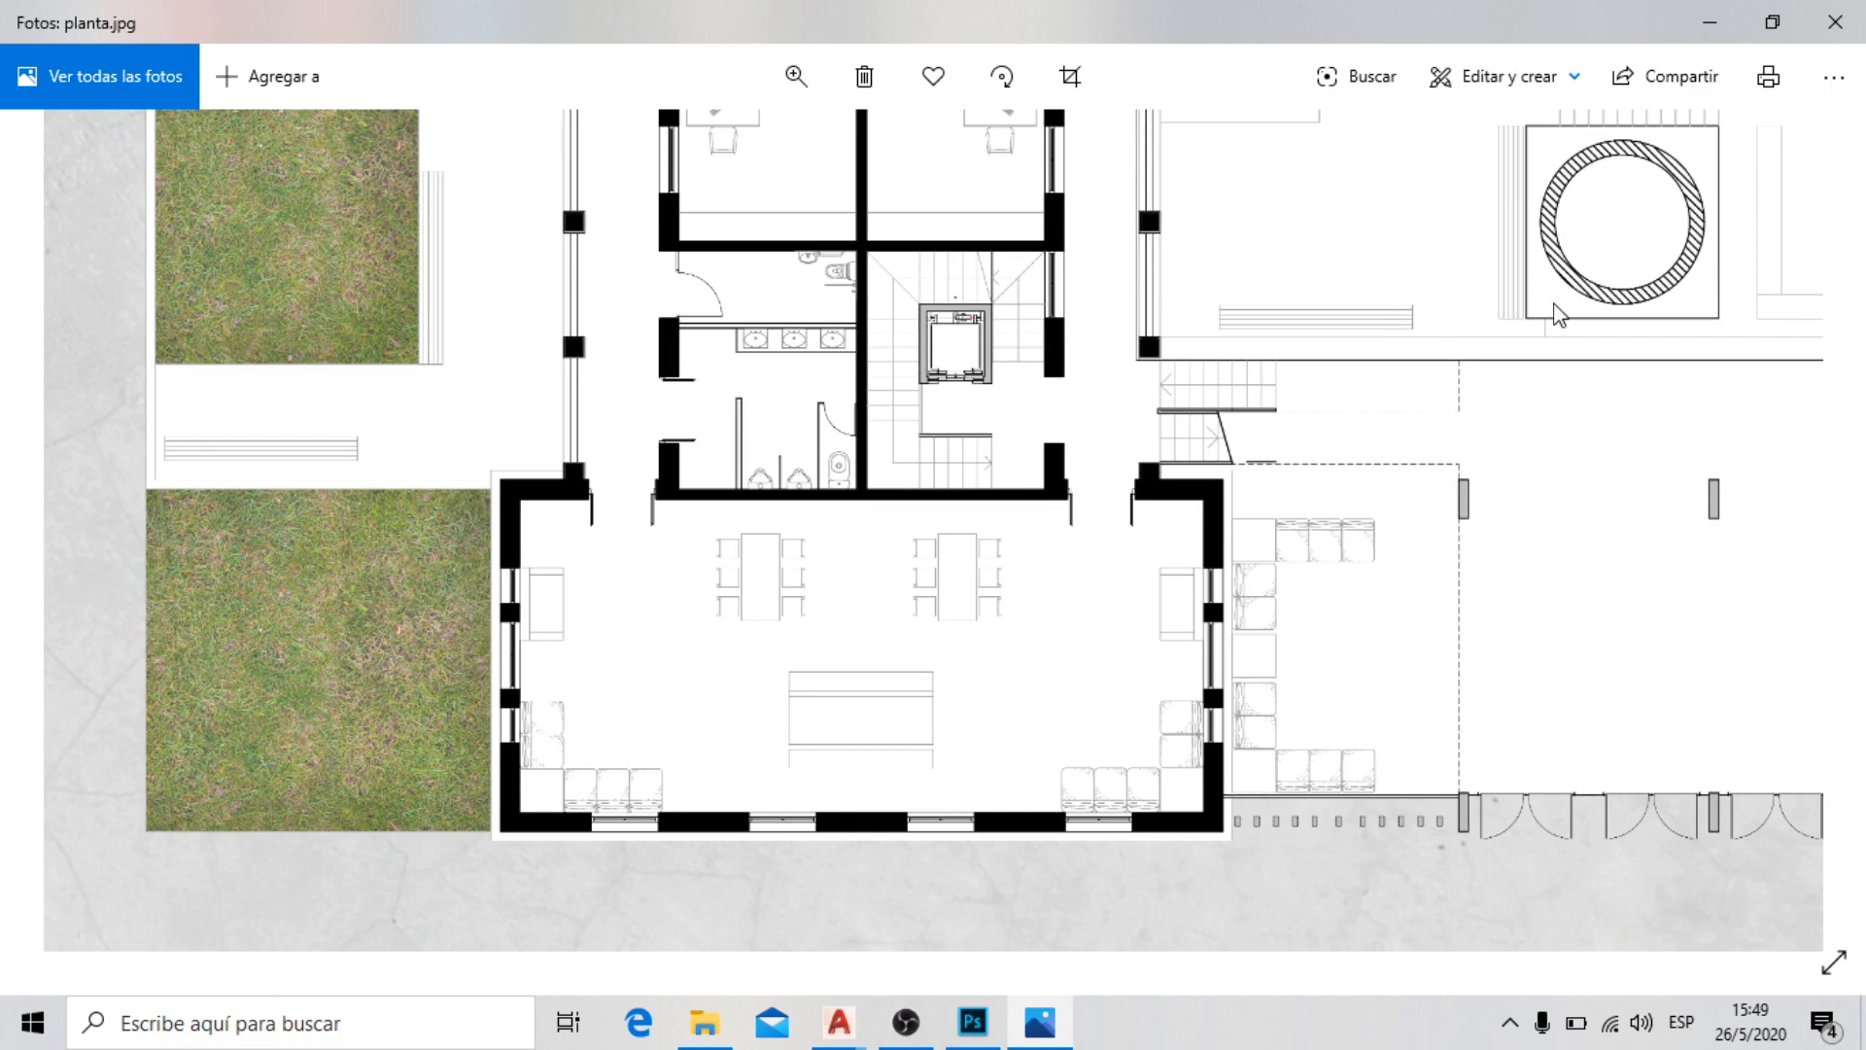
pyautogui.moveTo(798, 386); pyautogui.dragTo(763, 440)
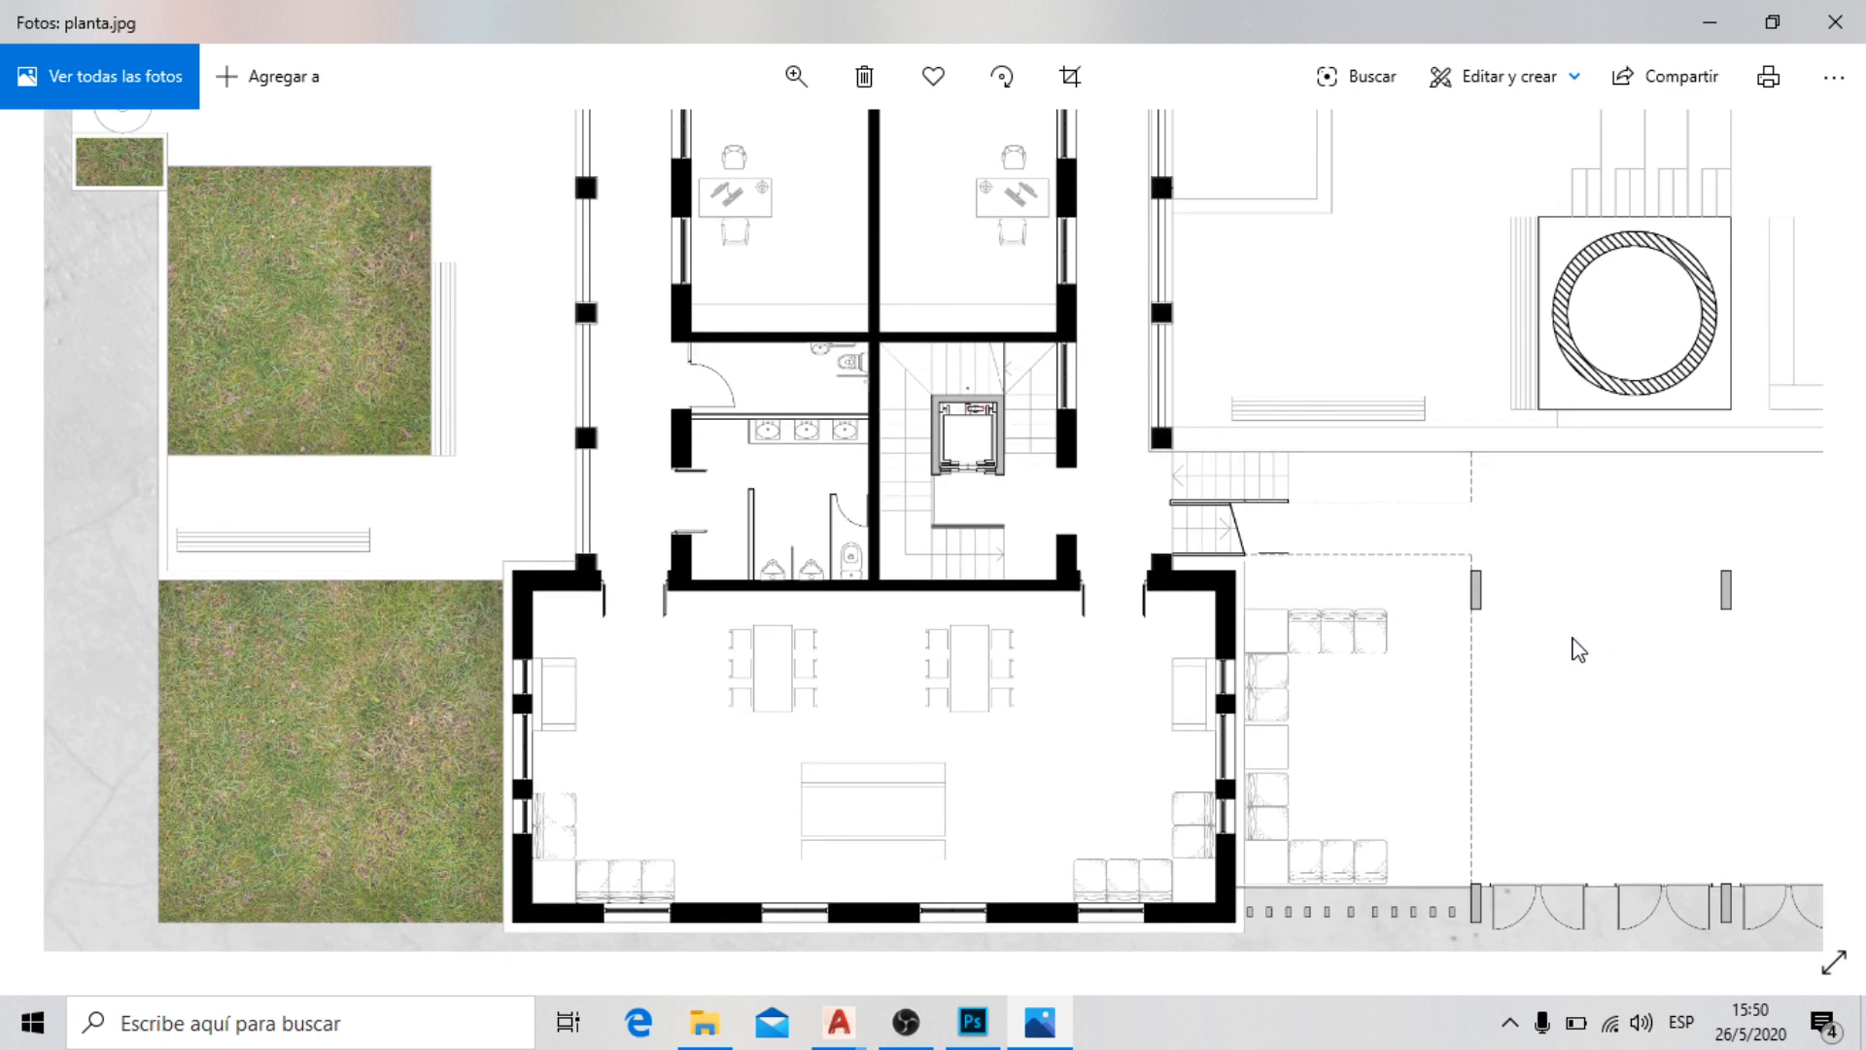
# Compare the walls, columns and furniture of the offices, service cores and both lounges along the front block
pyautogui.moveTo(1170, 621); pyautogui.dragTo(1011, 772)
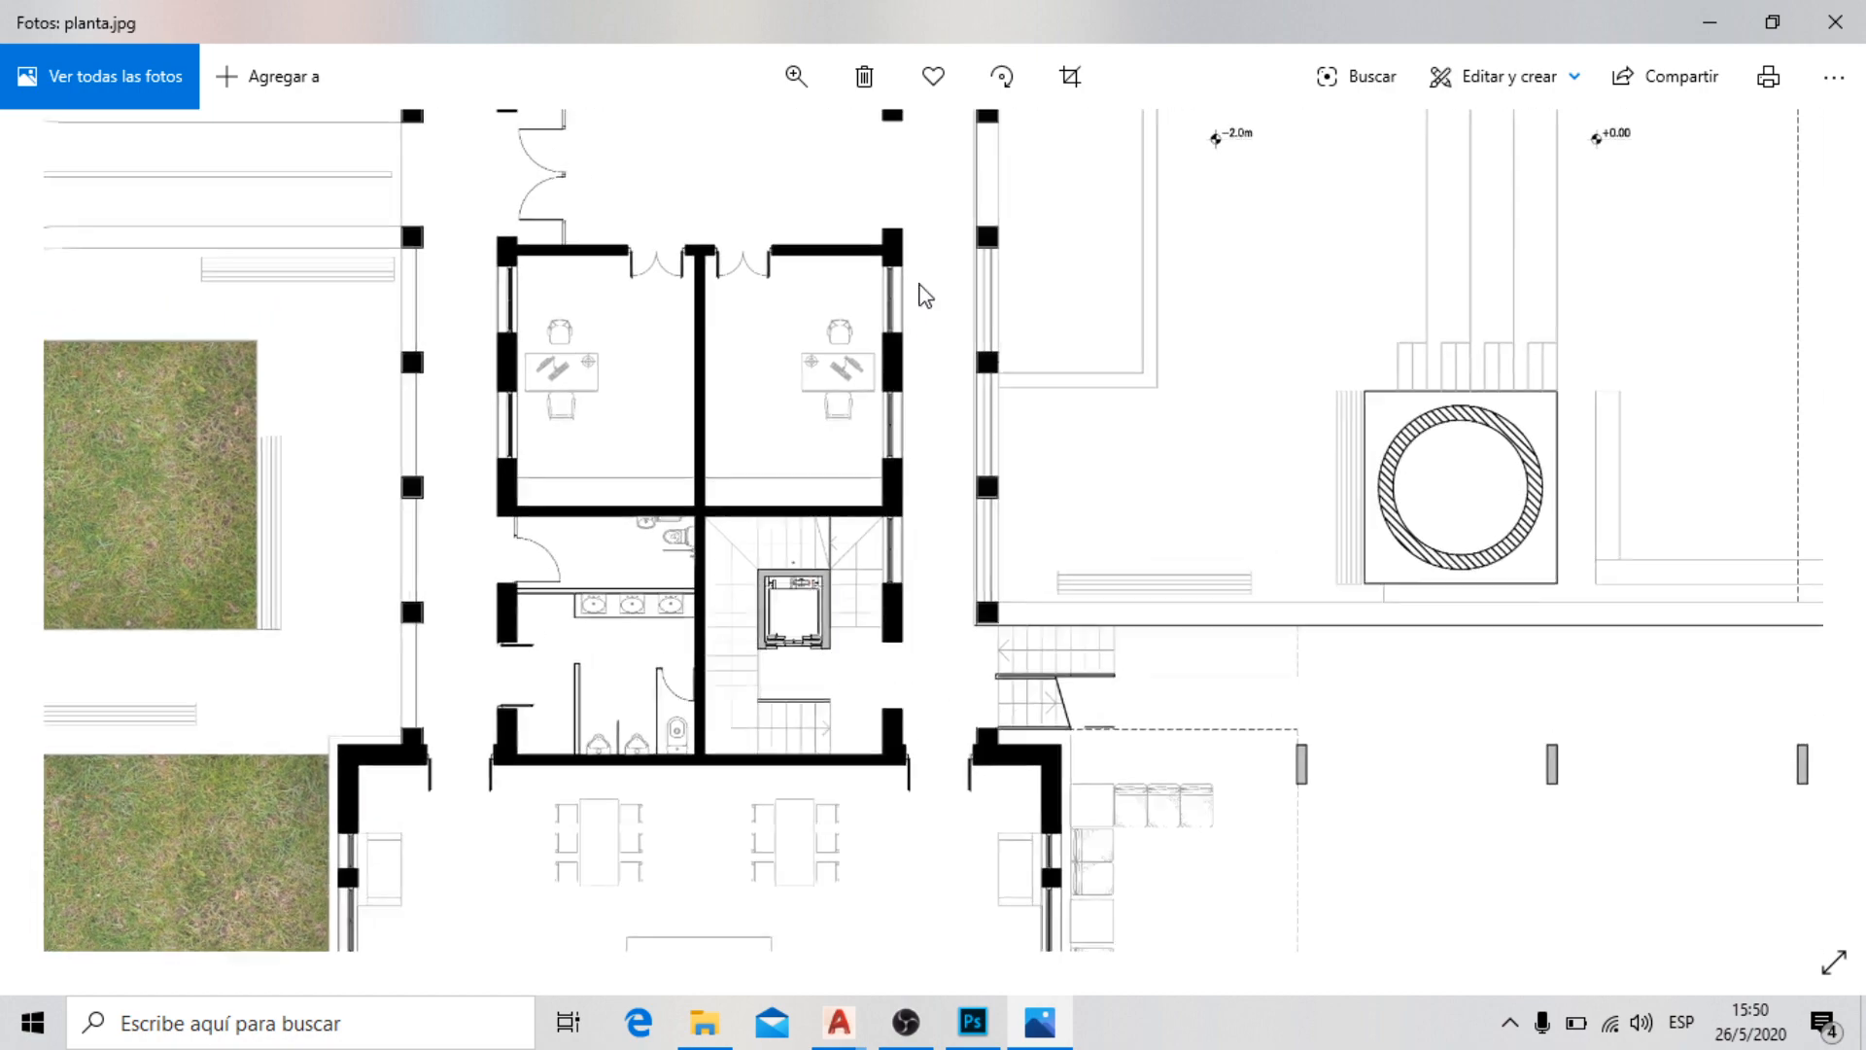
pyautogui.moveTo(926, 284); pyautogui.dragTo(938, 617)
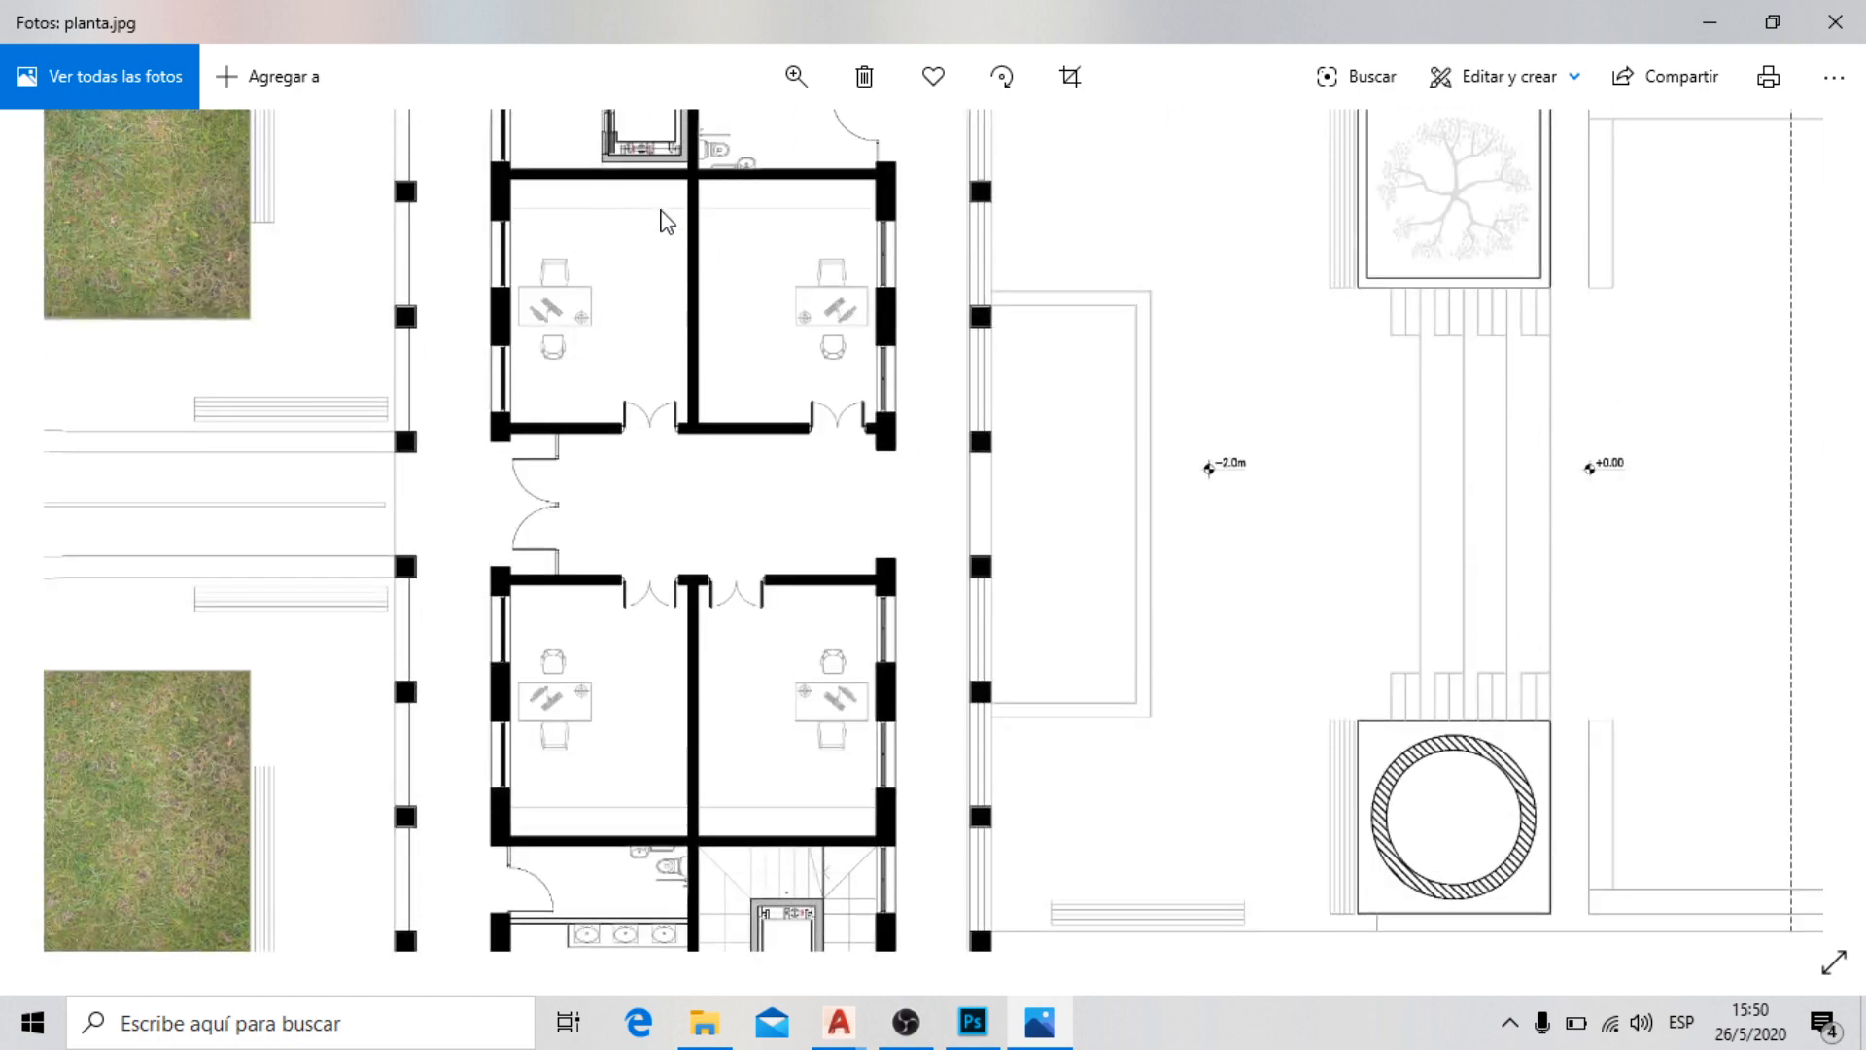
pyautogui.moveTo(663, 219); pyautogui.dragTo(651, 457)
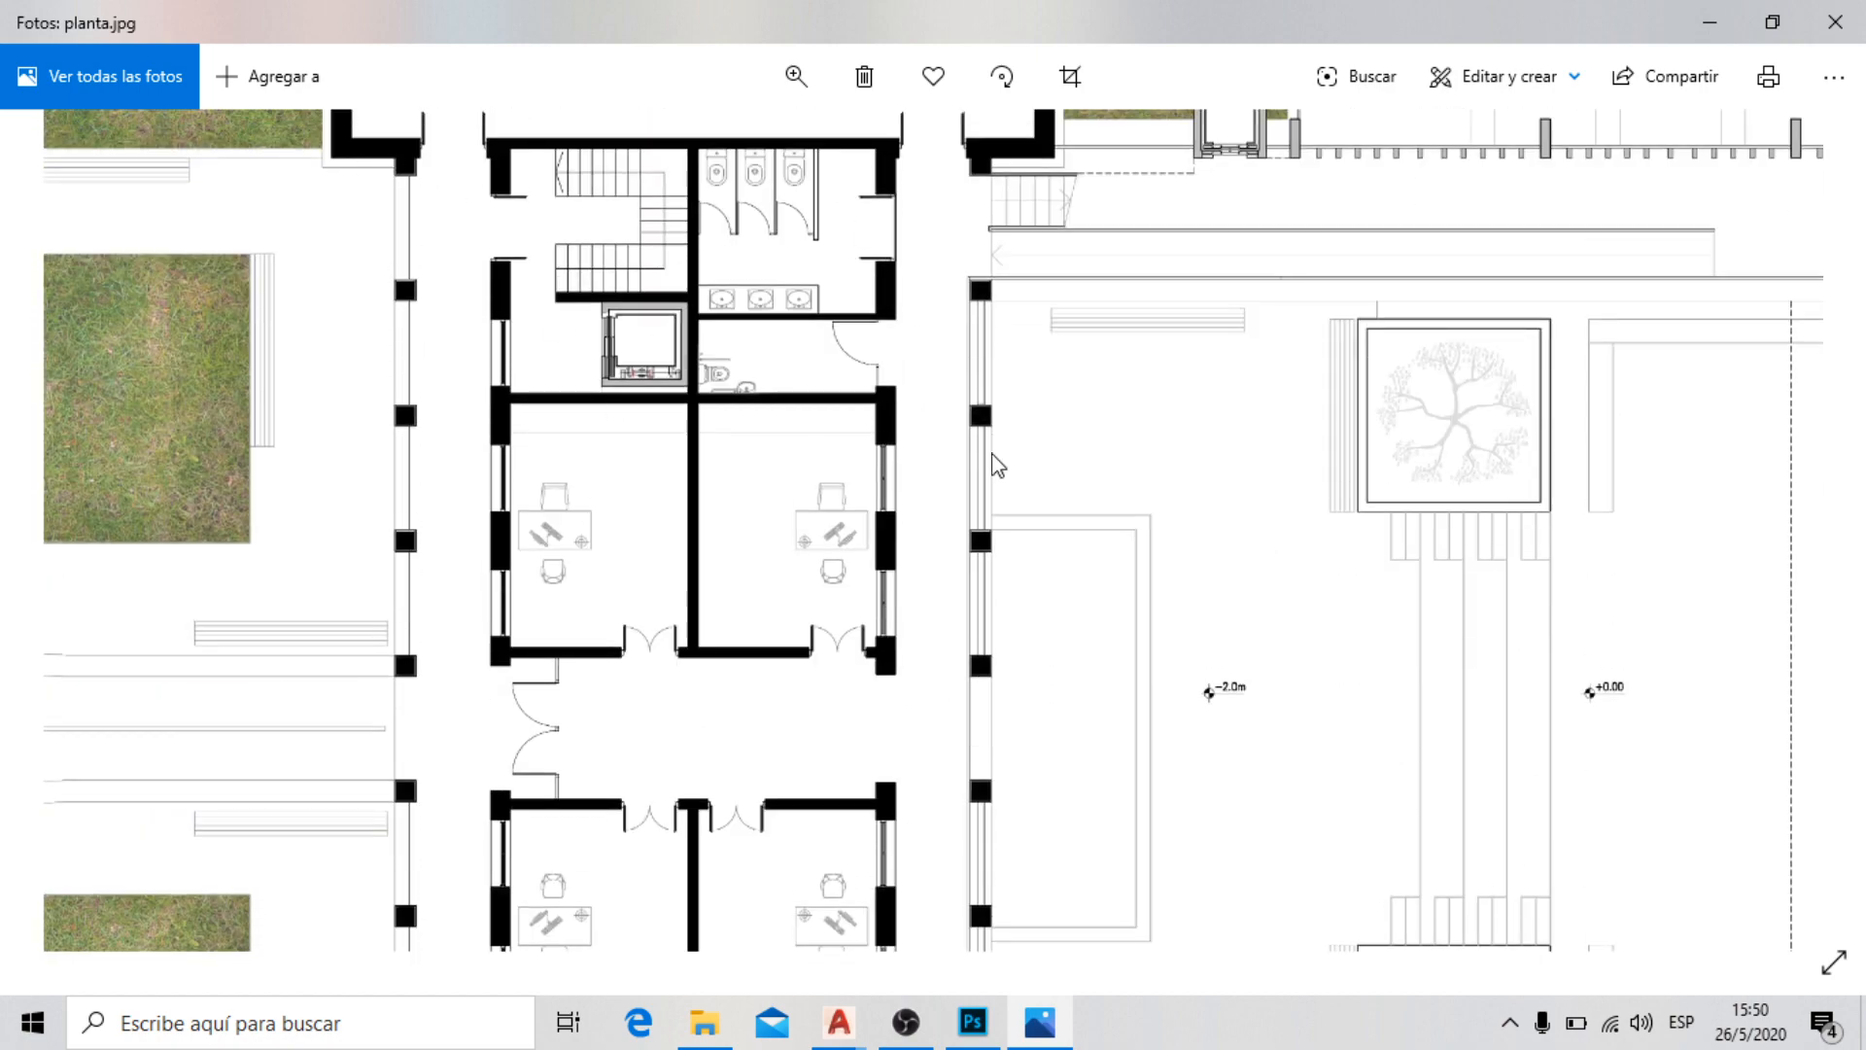
pyautogui.moveTo(992, 467); pyautogui.dragTo(678, 763)
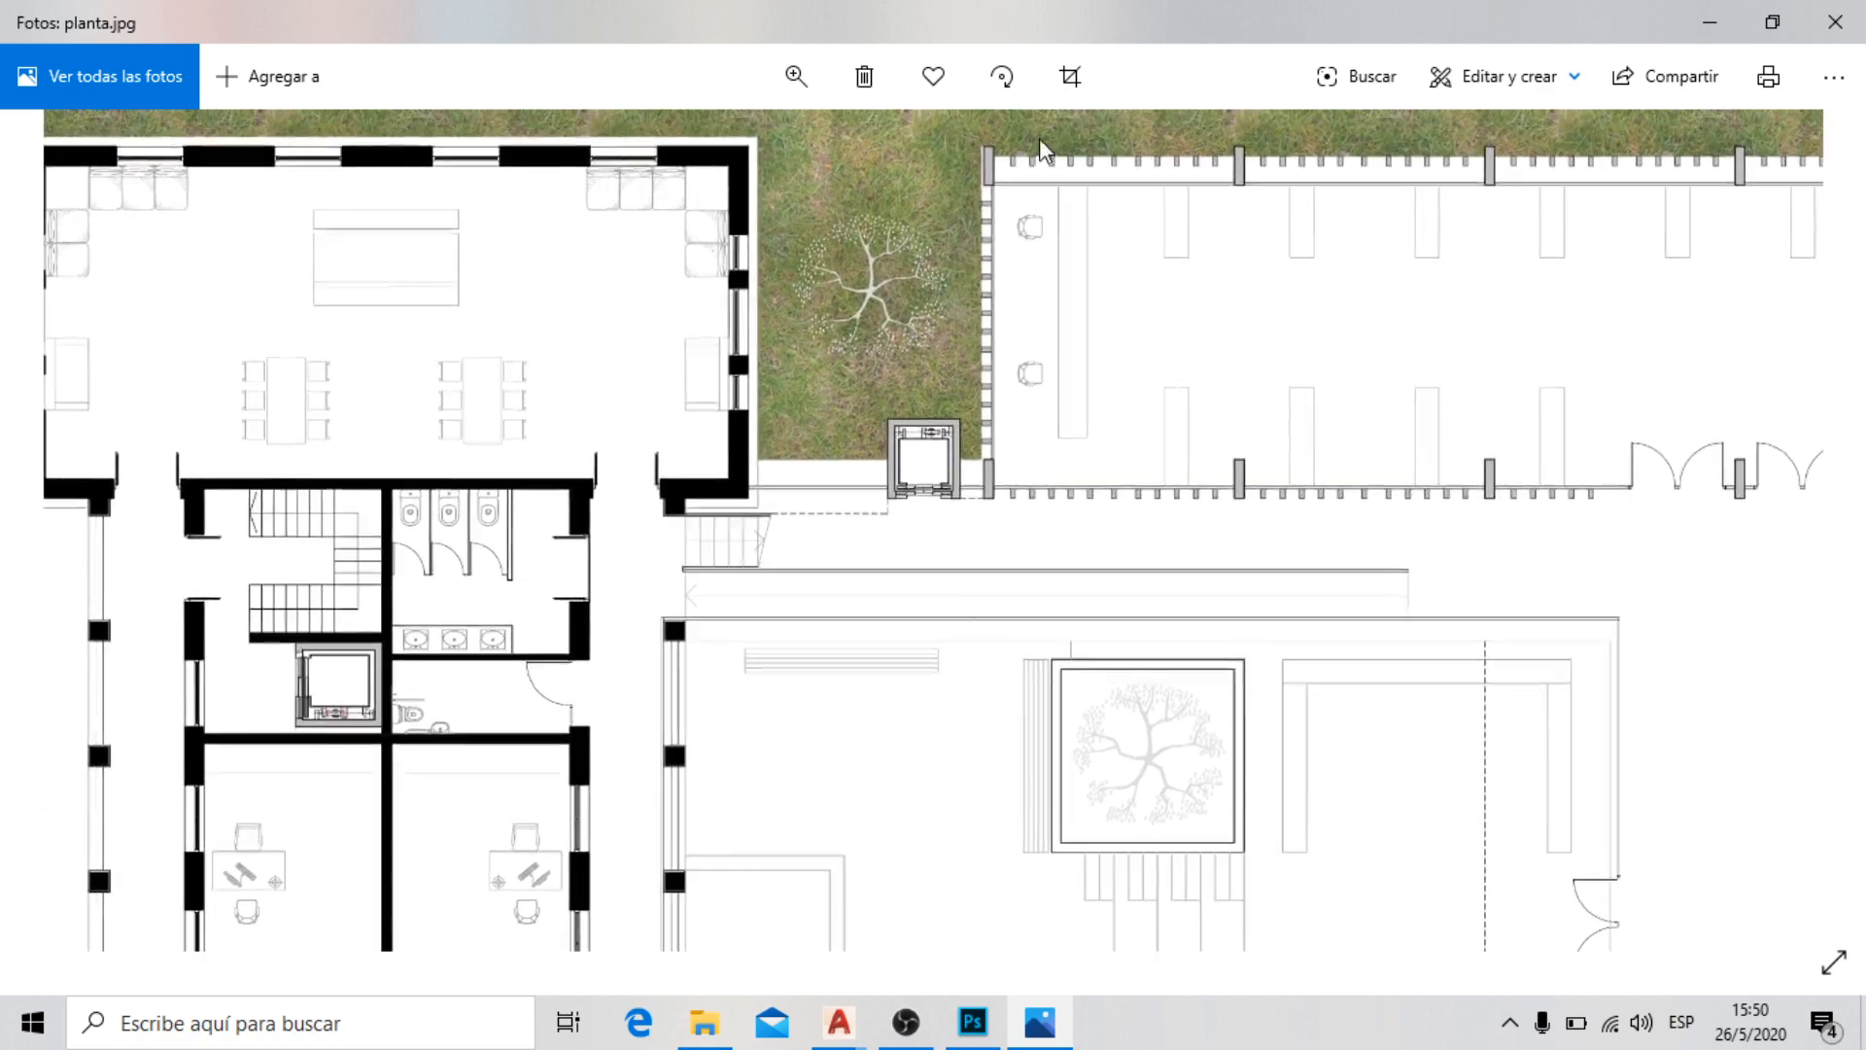
pyautogui.moveTo(493, 401); pyautogui.dragTo(912, 290)
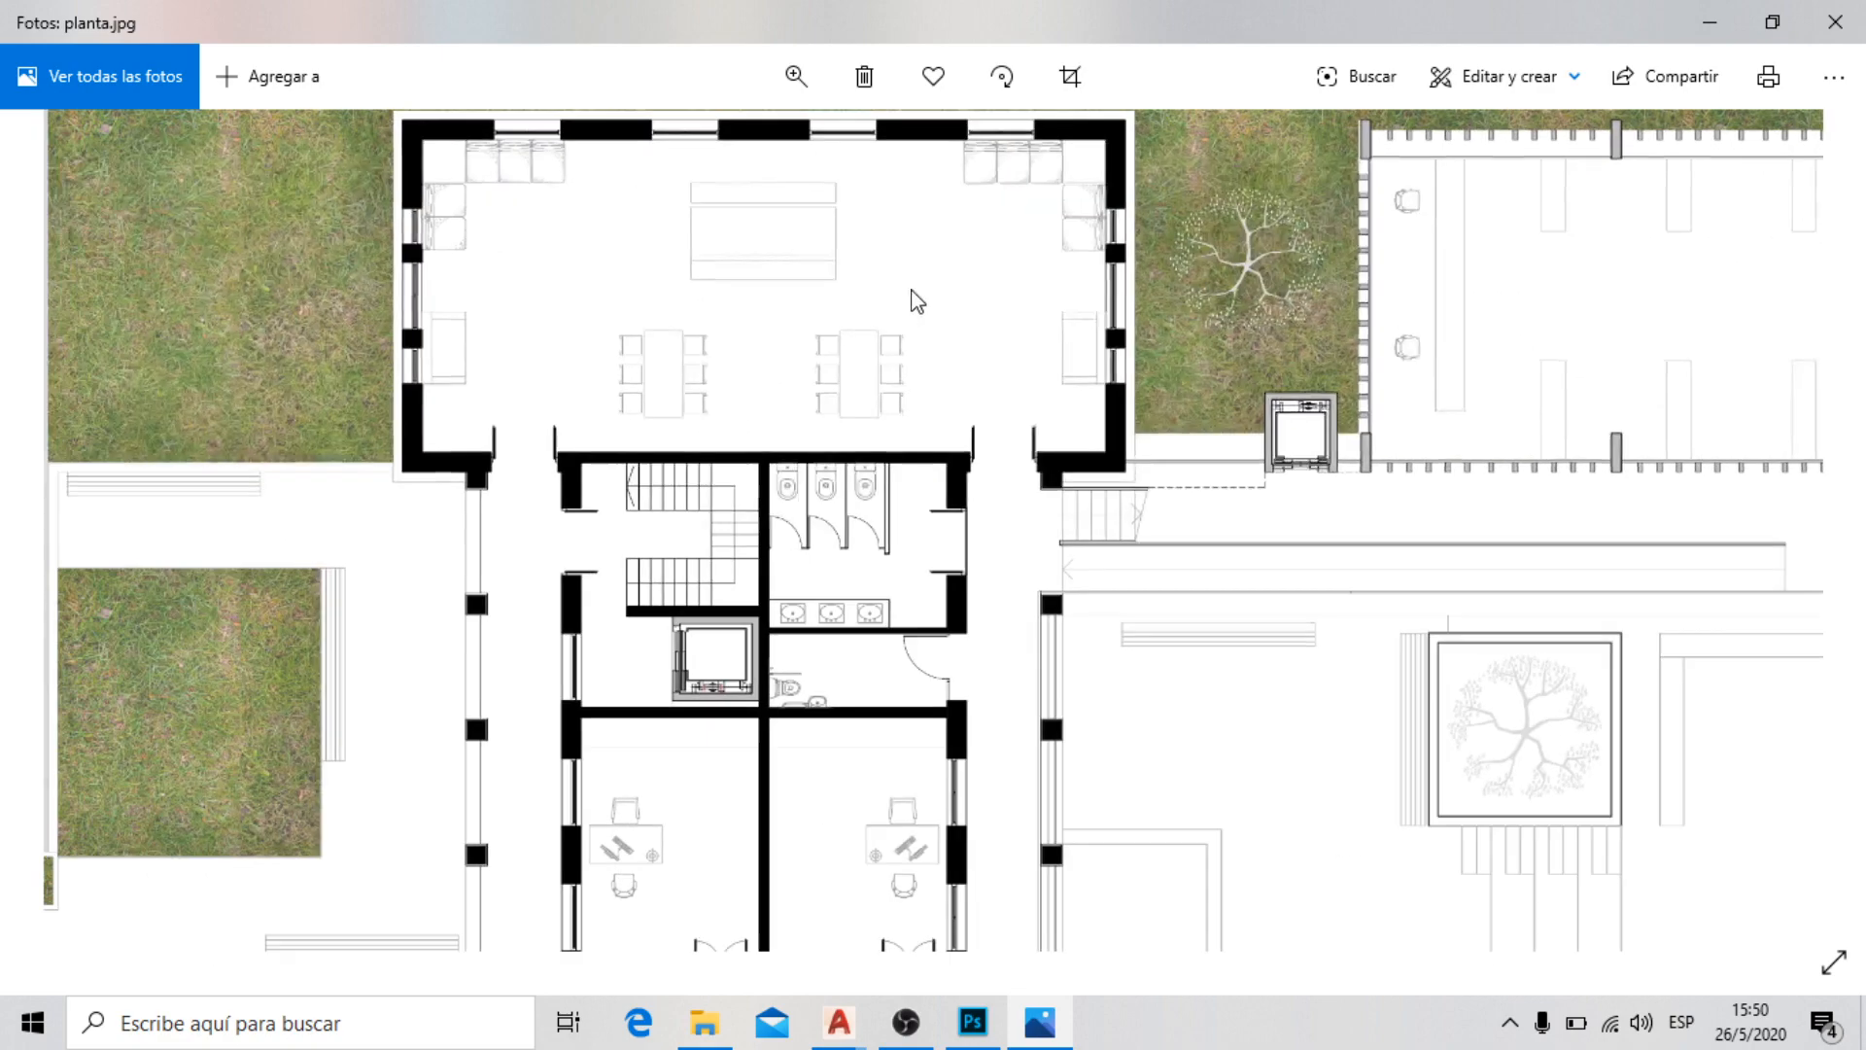
pyautogui.moveTo(936, 762); pyautogui.dragTo(785, 484)
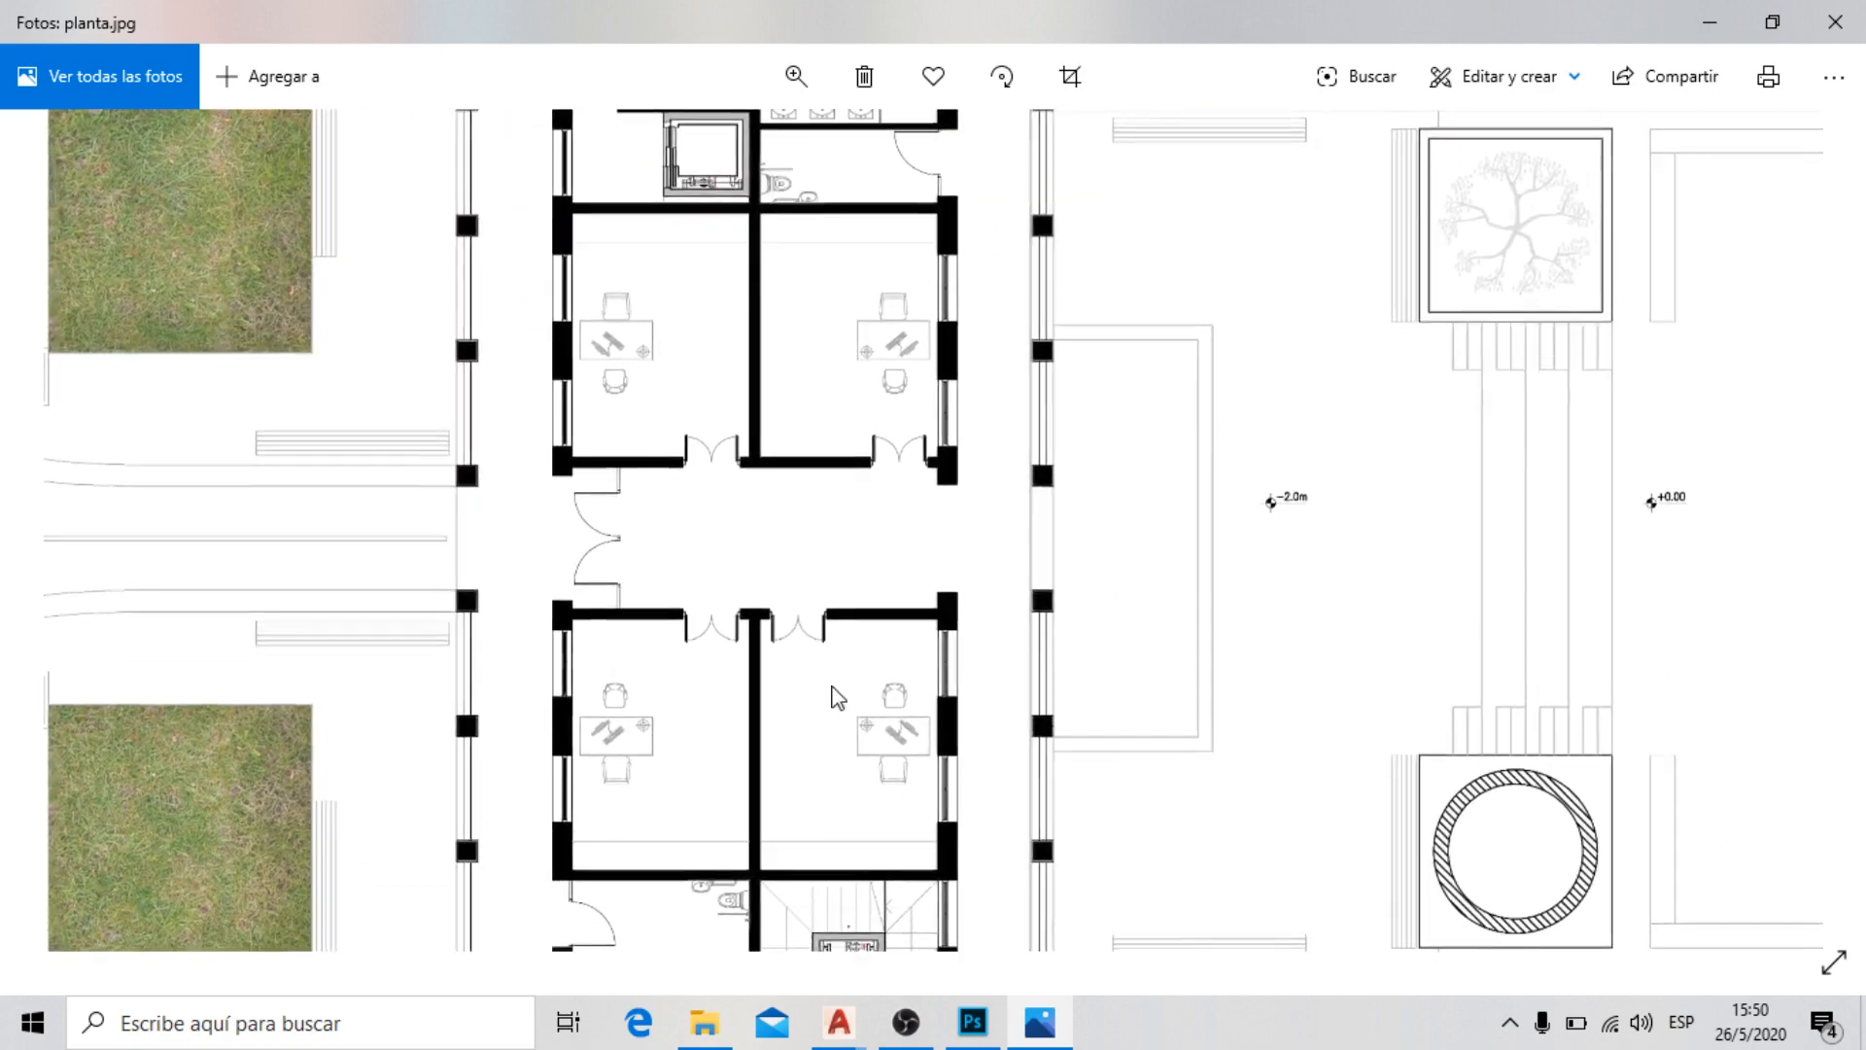
pyautogui.moveTo(833, 692); pyautogui.dragTo(865, 326)
pyautogui.moveTo(781, 651); pyautogui.dragTo(813, 535)
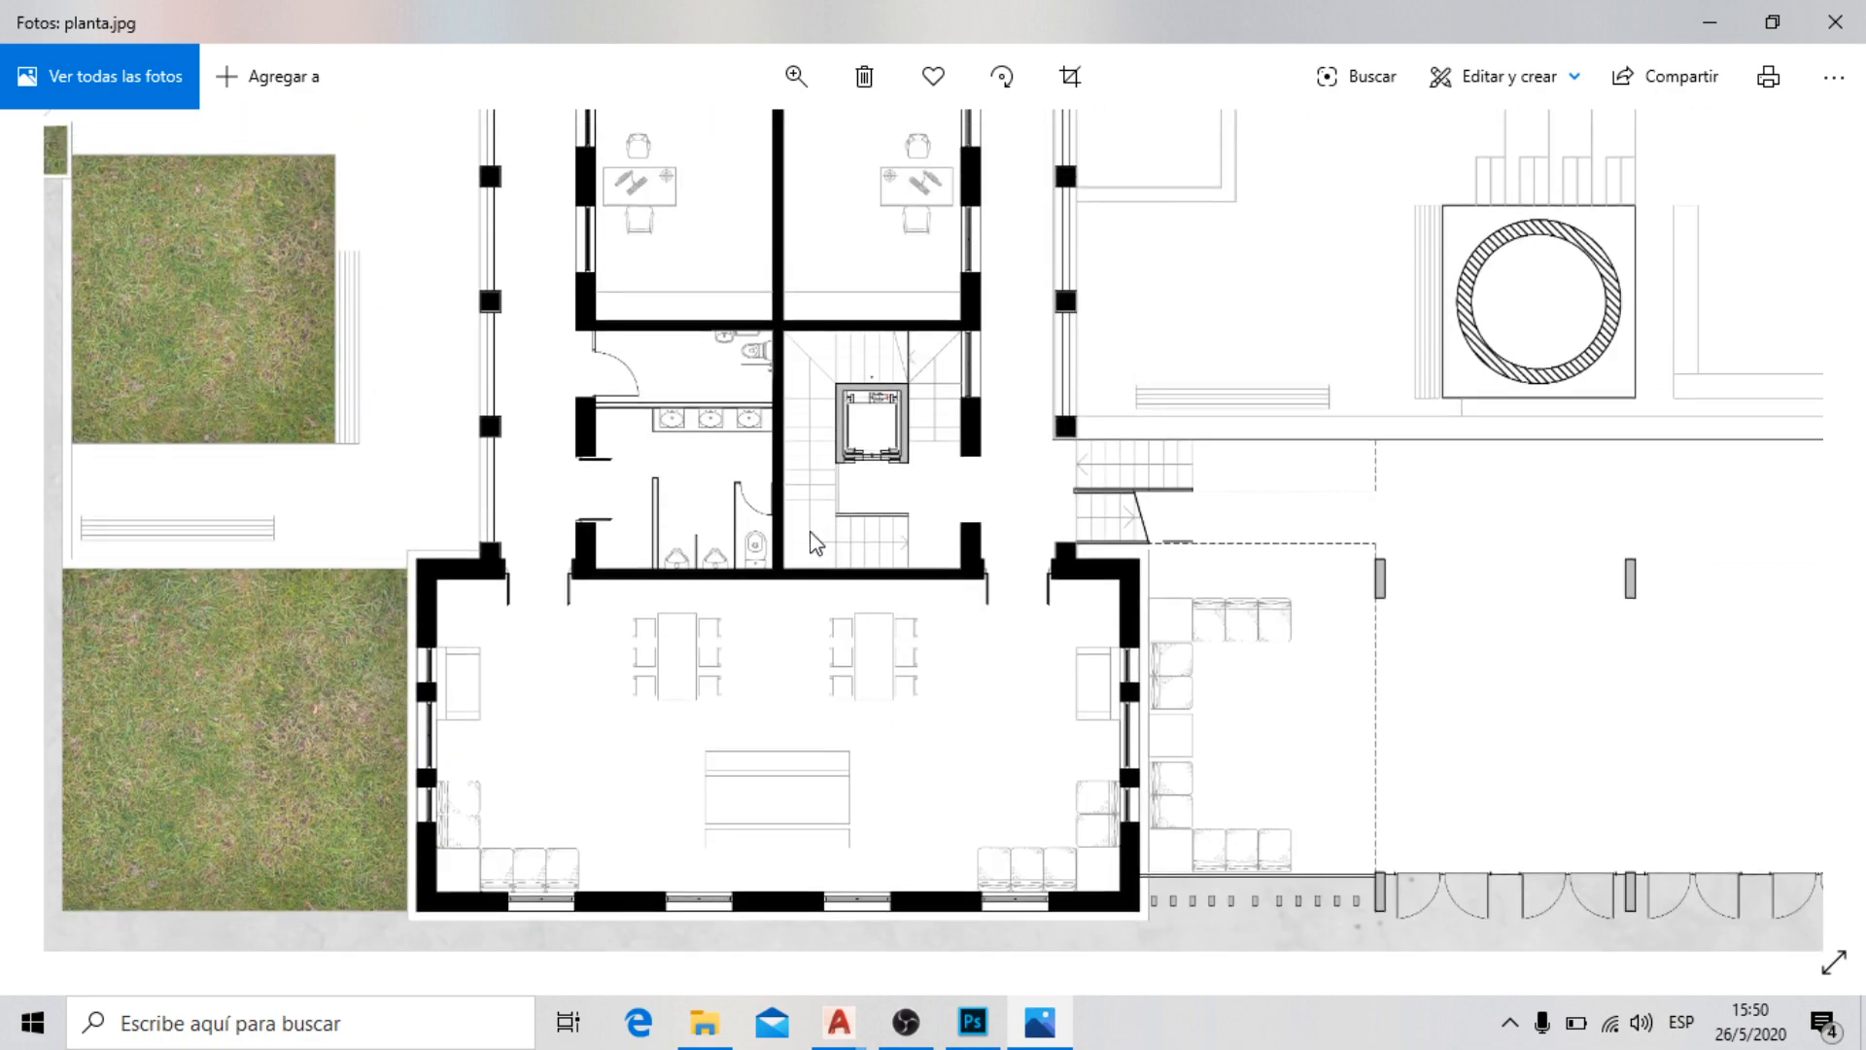
# Examine how the central corridor, lower stair core, entrance lobby and sunken courtyard relate to the offices
pyautogui.moveTo(855, 309); pyautogui.dragTo(875, 583)
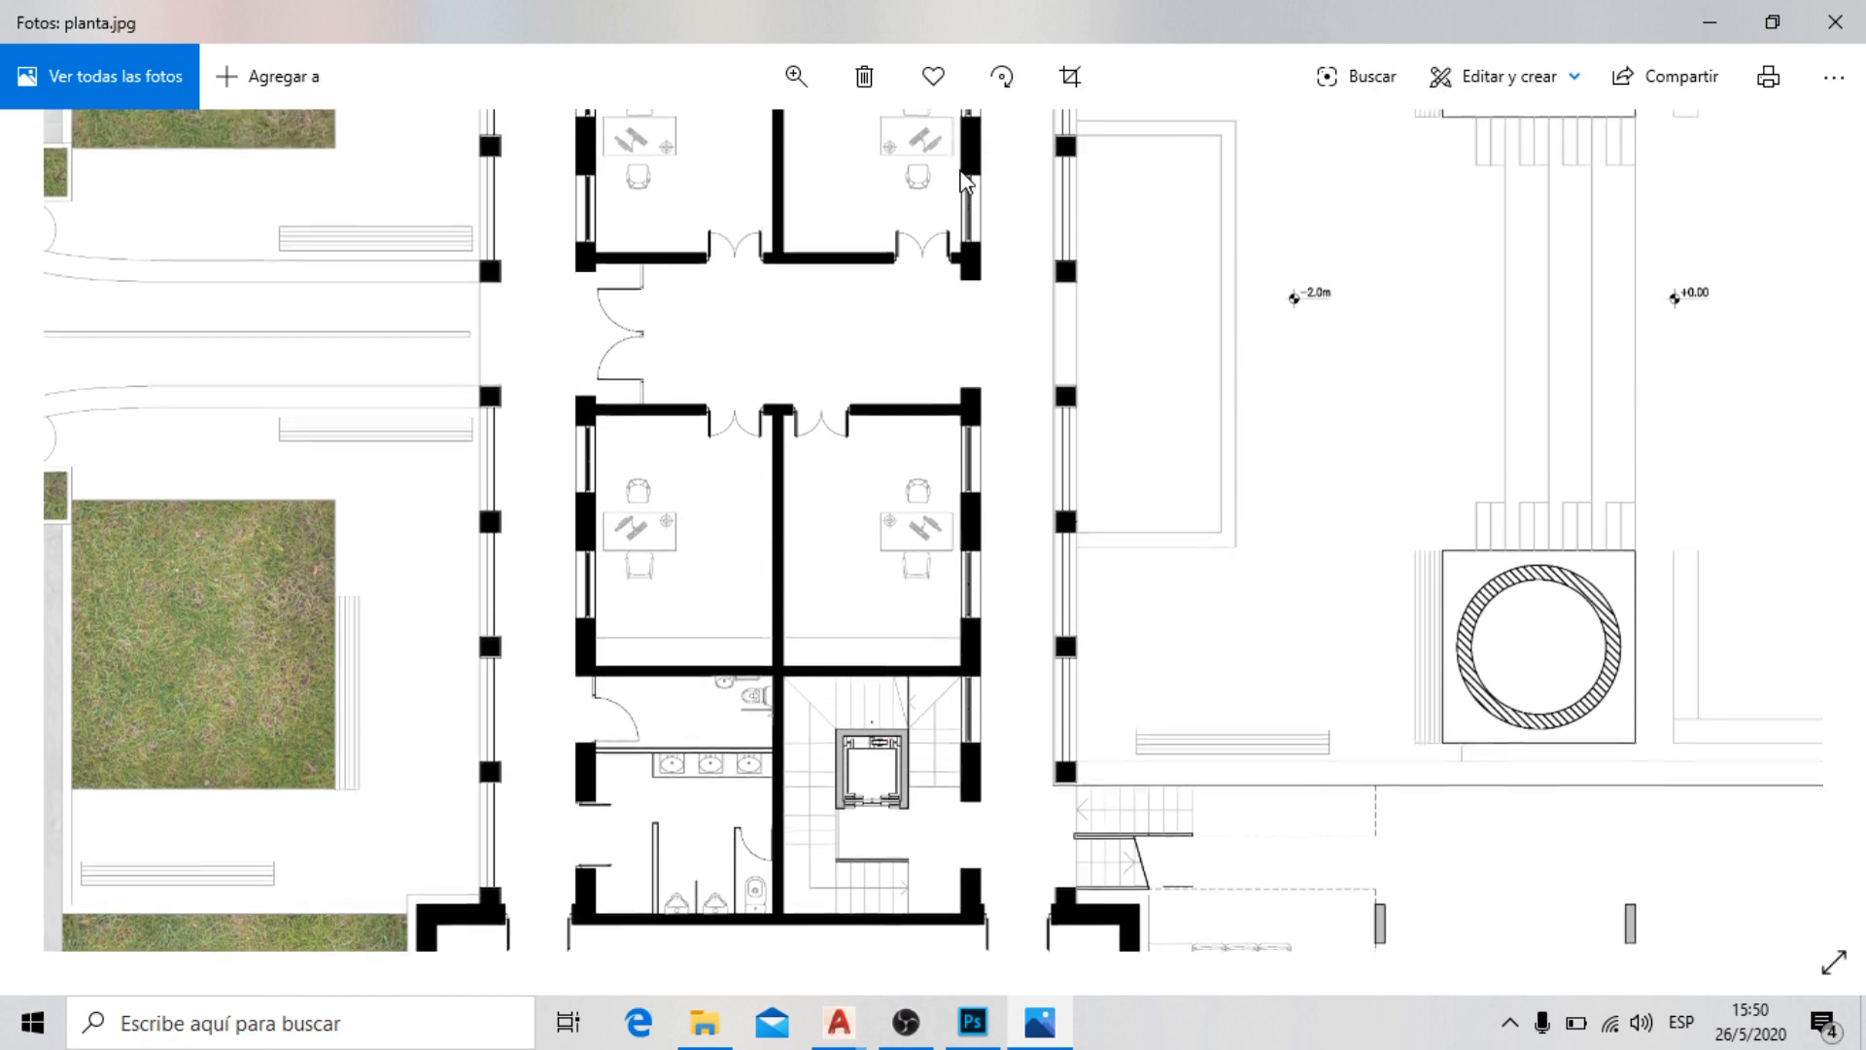
pyautogui.moveTo(972, 262); pyautogui.dragTo(732, 259)
pyautogui.moveTo(1395, 625); pyautogui.dragTo(1303, 504)
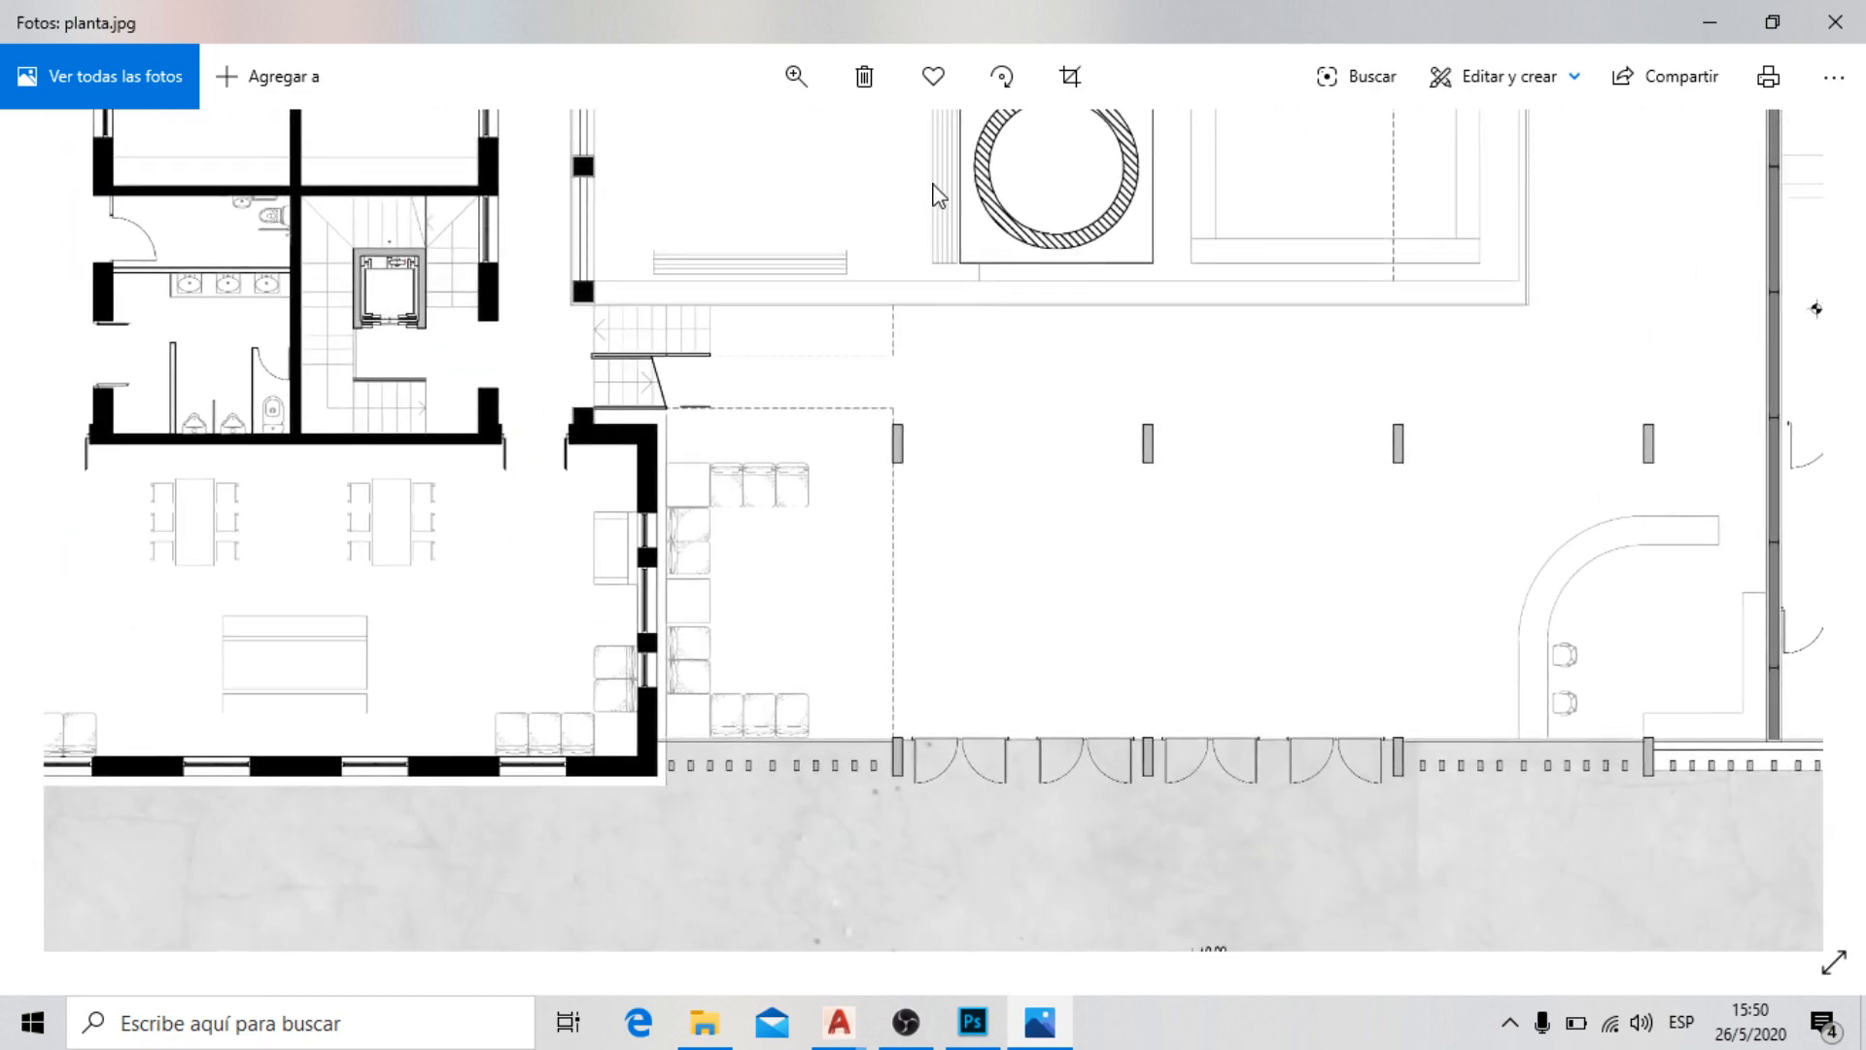
pyautogui.moveTo(484, 283); pyautogui.dragTo(1030, 417)
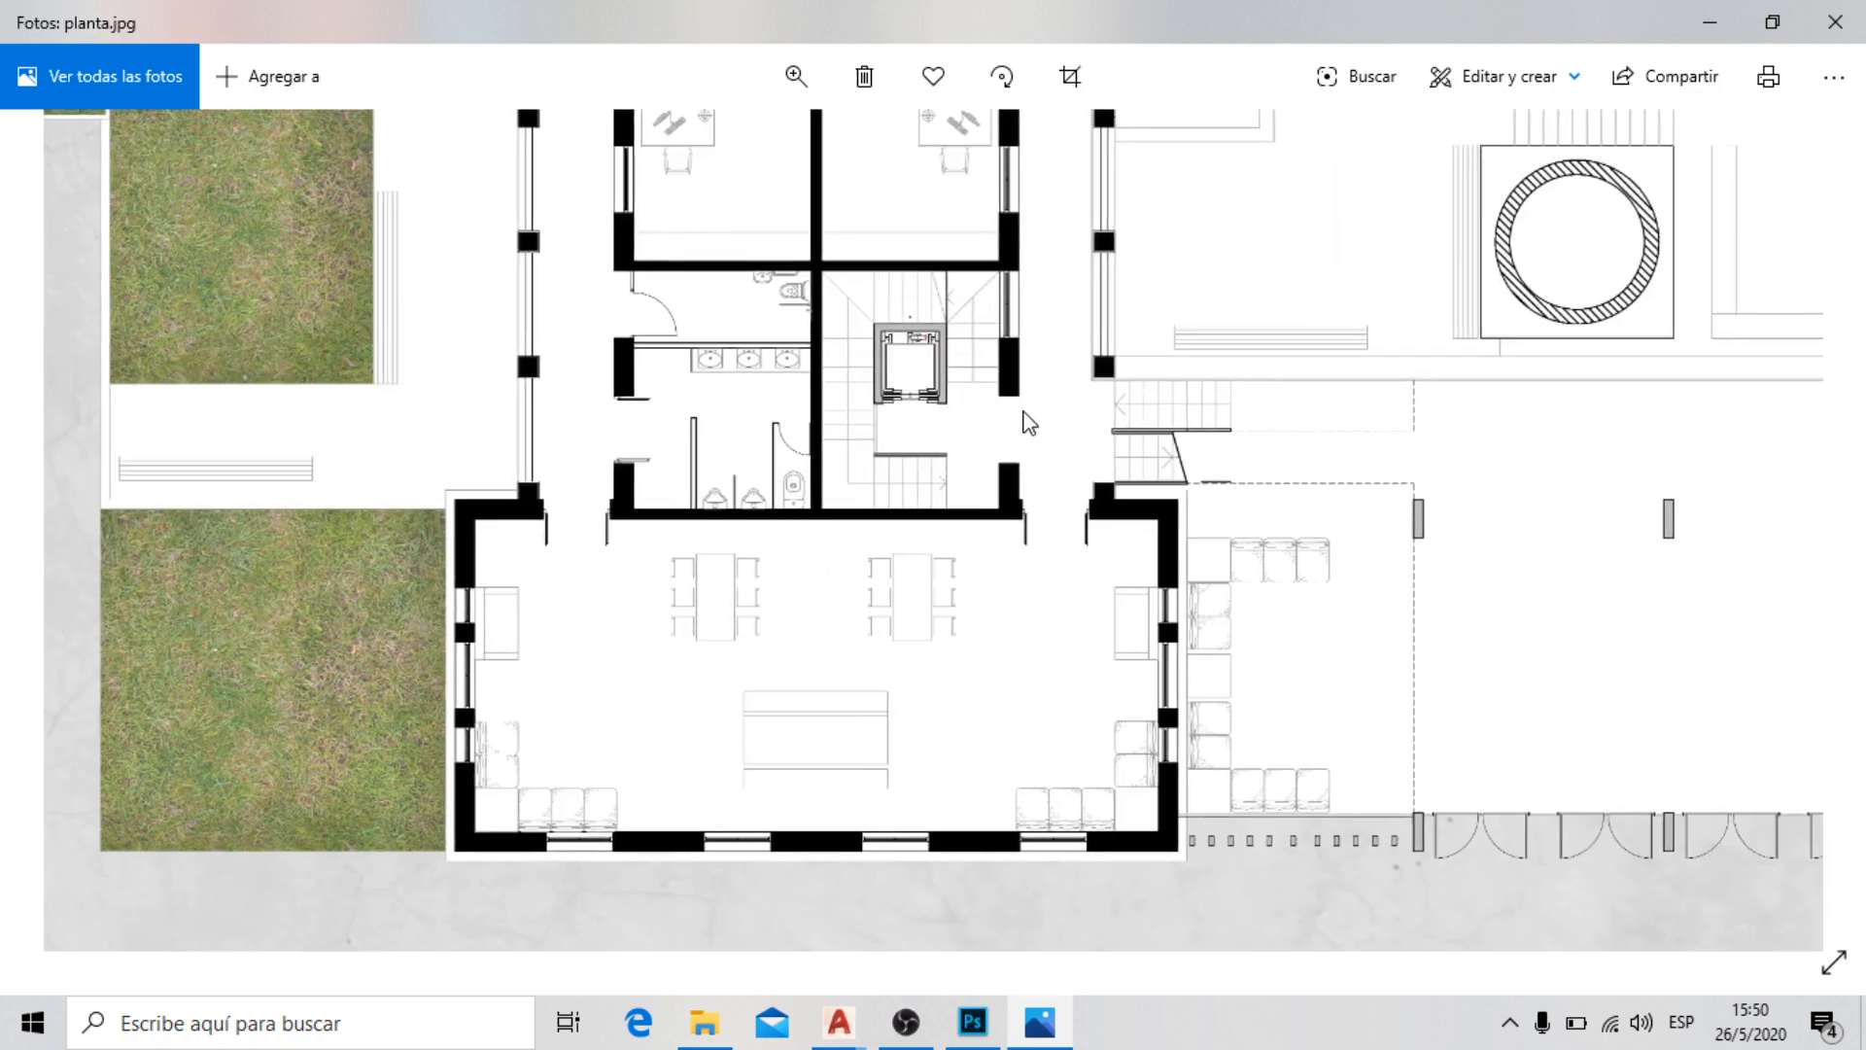
pyautogui.moveTo(909, 312); pyautogui.dragTo(863, 486)
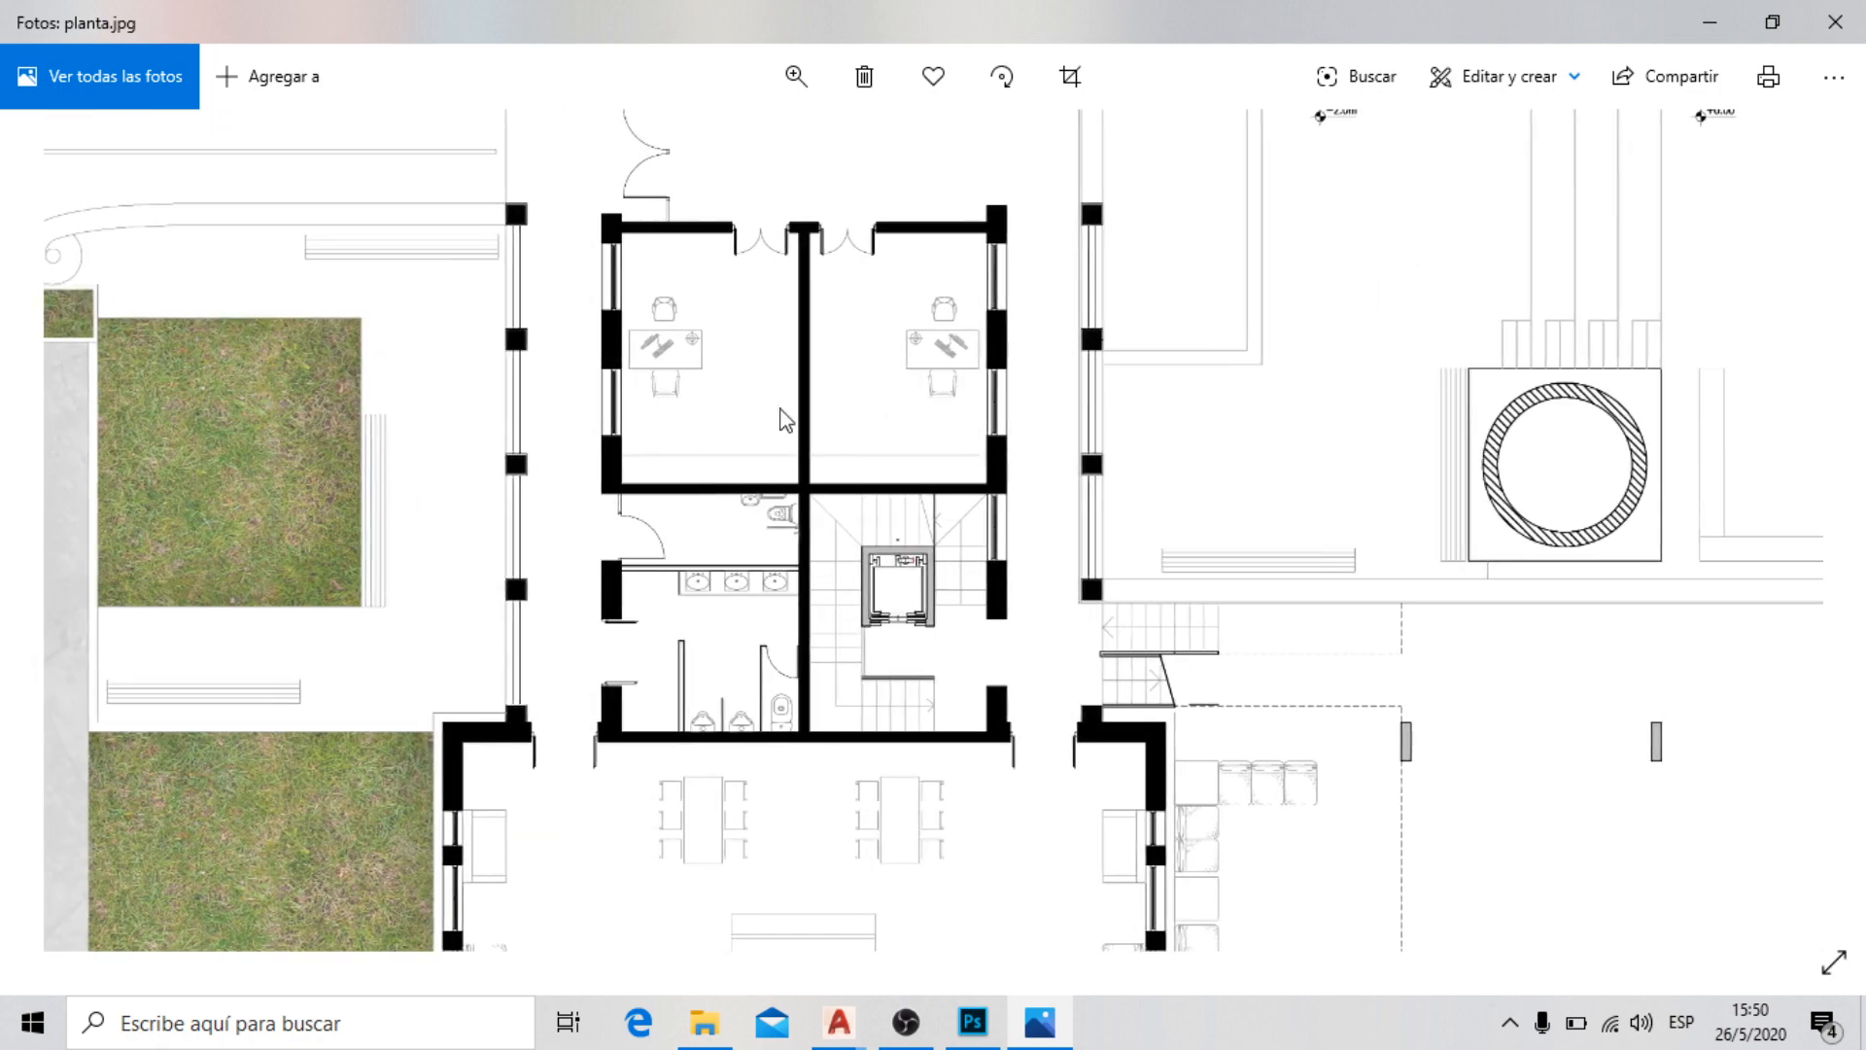
pyautogui.moveTo(1094, 396); pyautogui.dragTo(896, 432)
pyautogui.moveTo(640, 425); pyautogui.dragTo(734, 632)
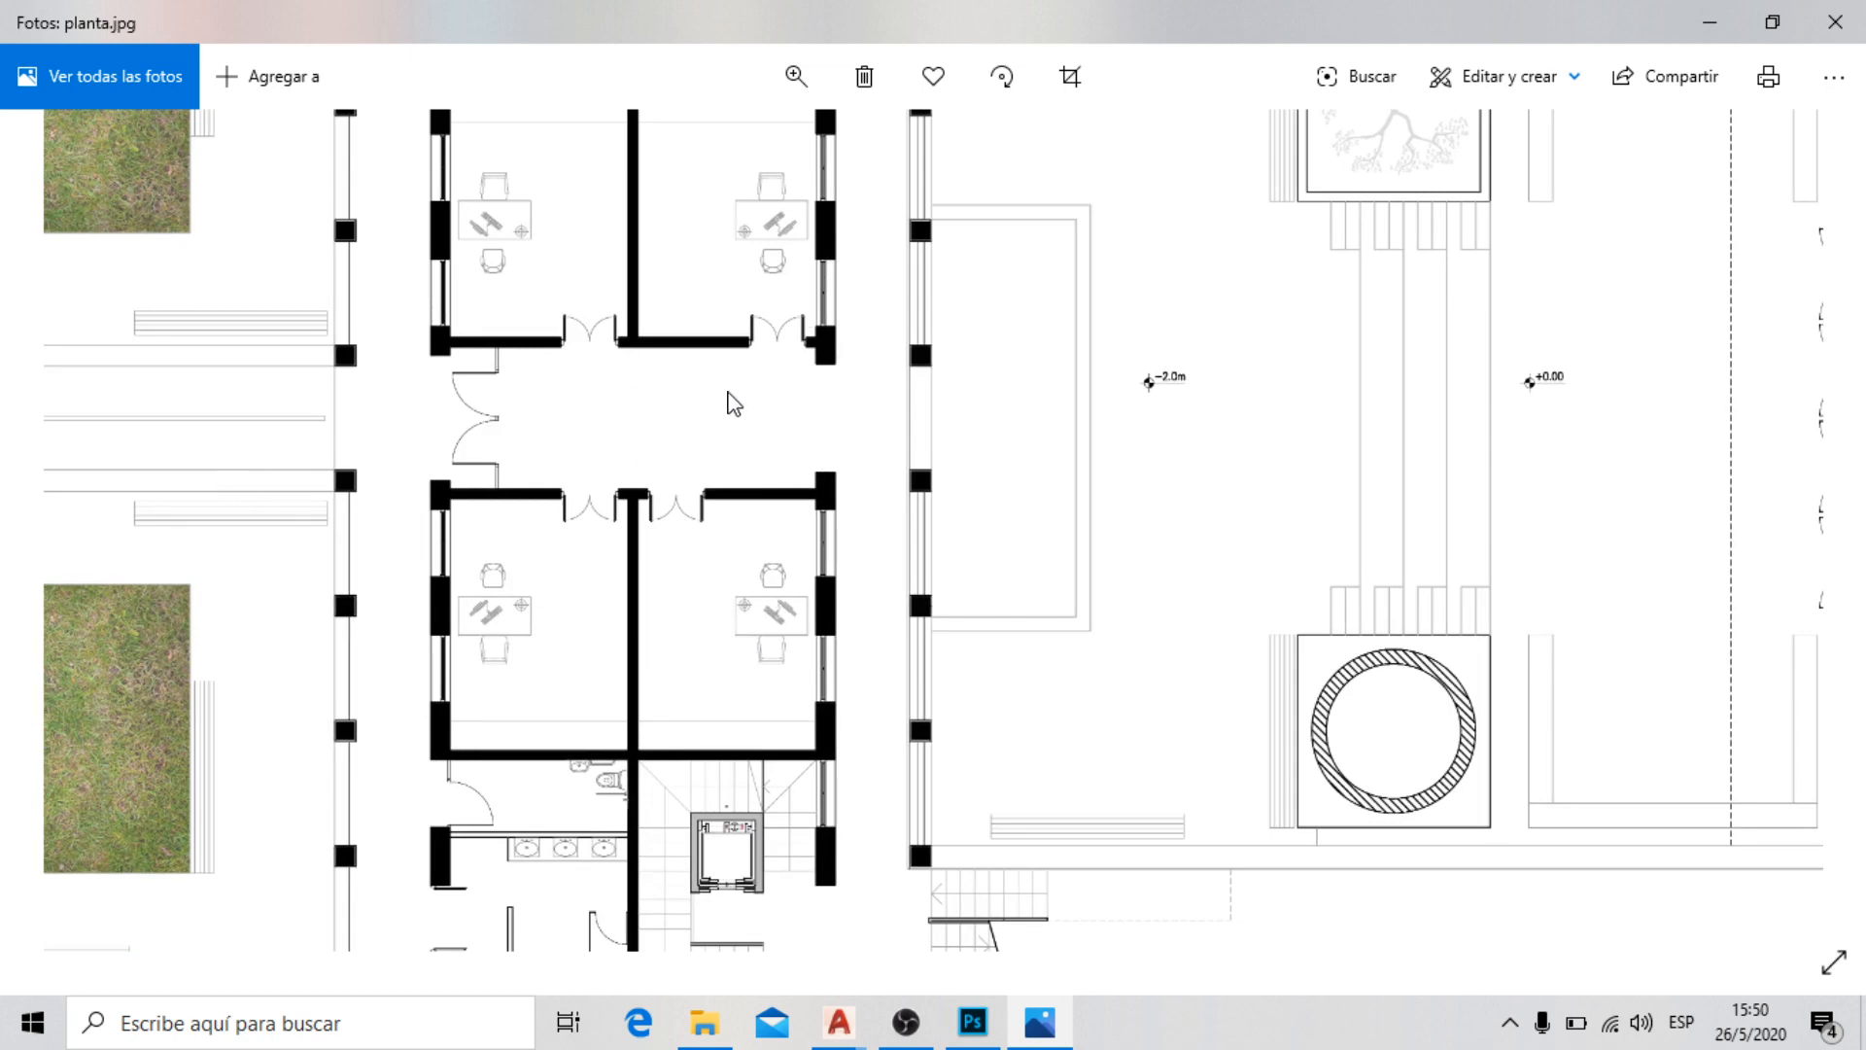
pyautogui.moveTo(928, 442); pyautogui.dragTo(838, 680)
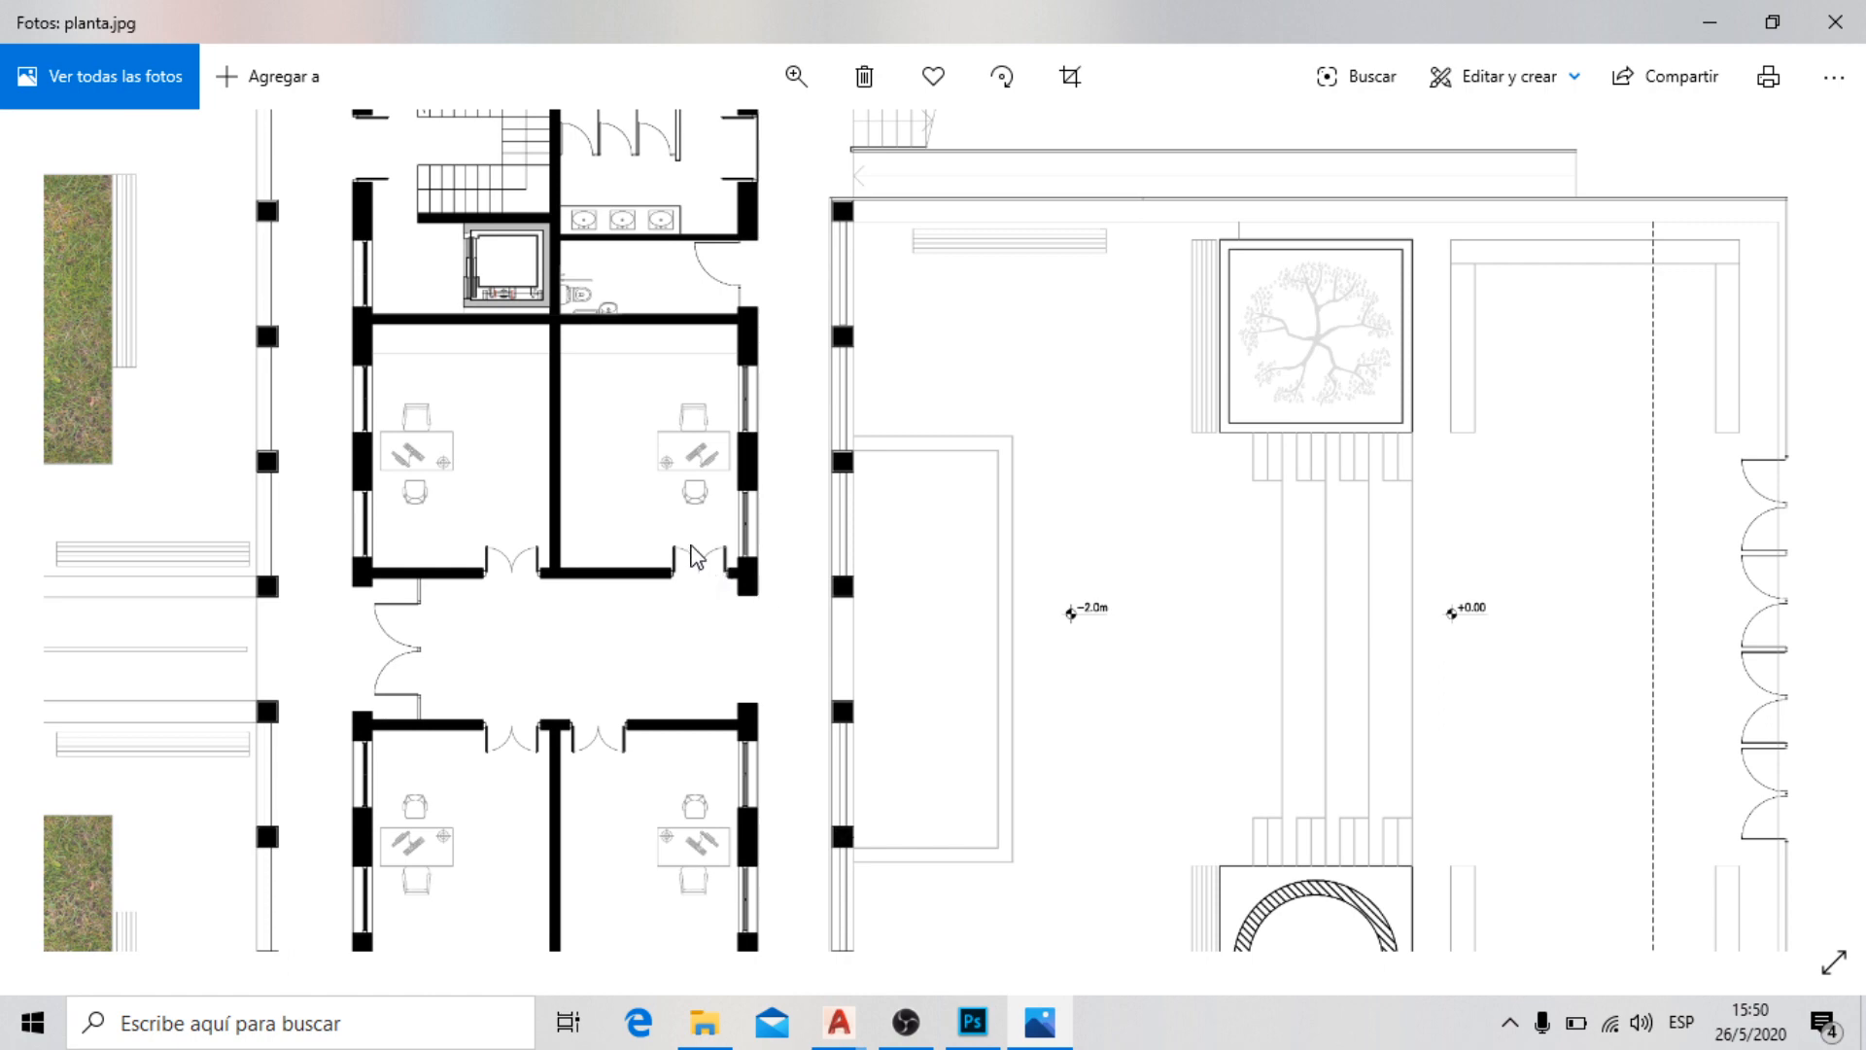
# Switch to entrega final.dwg in AutoCAD and survey how its plan and section sheets are arranged
pyautogui.click(1709, 21)
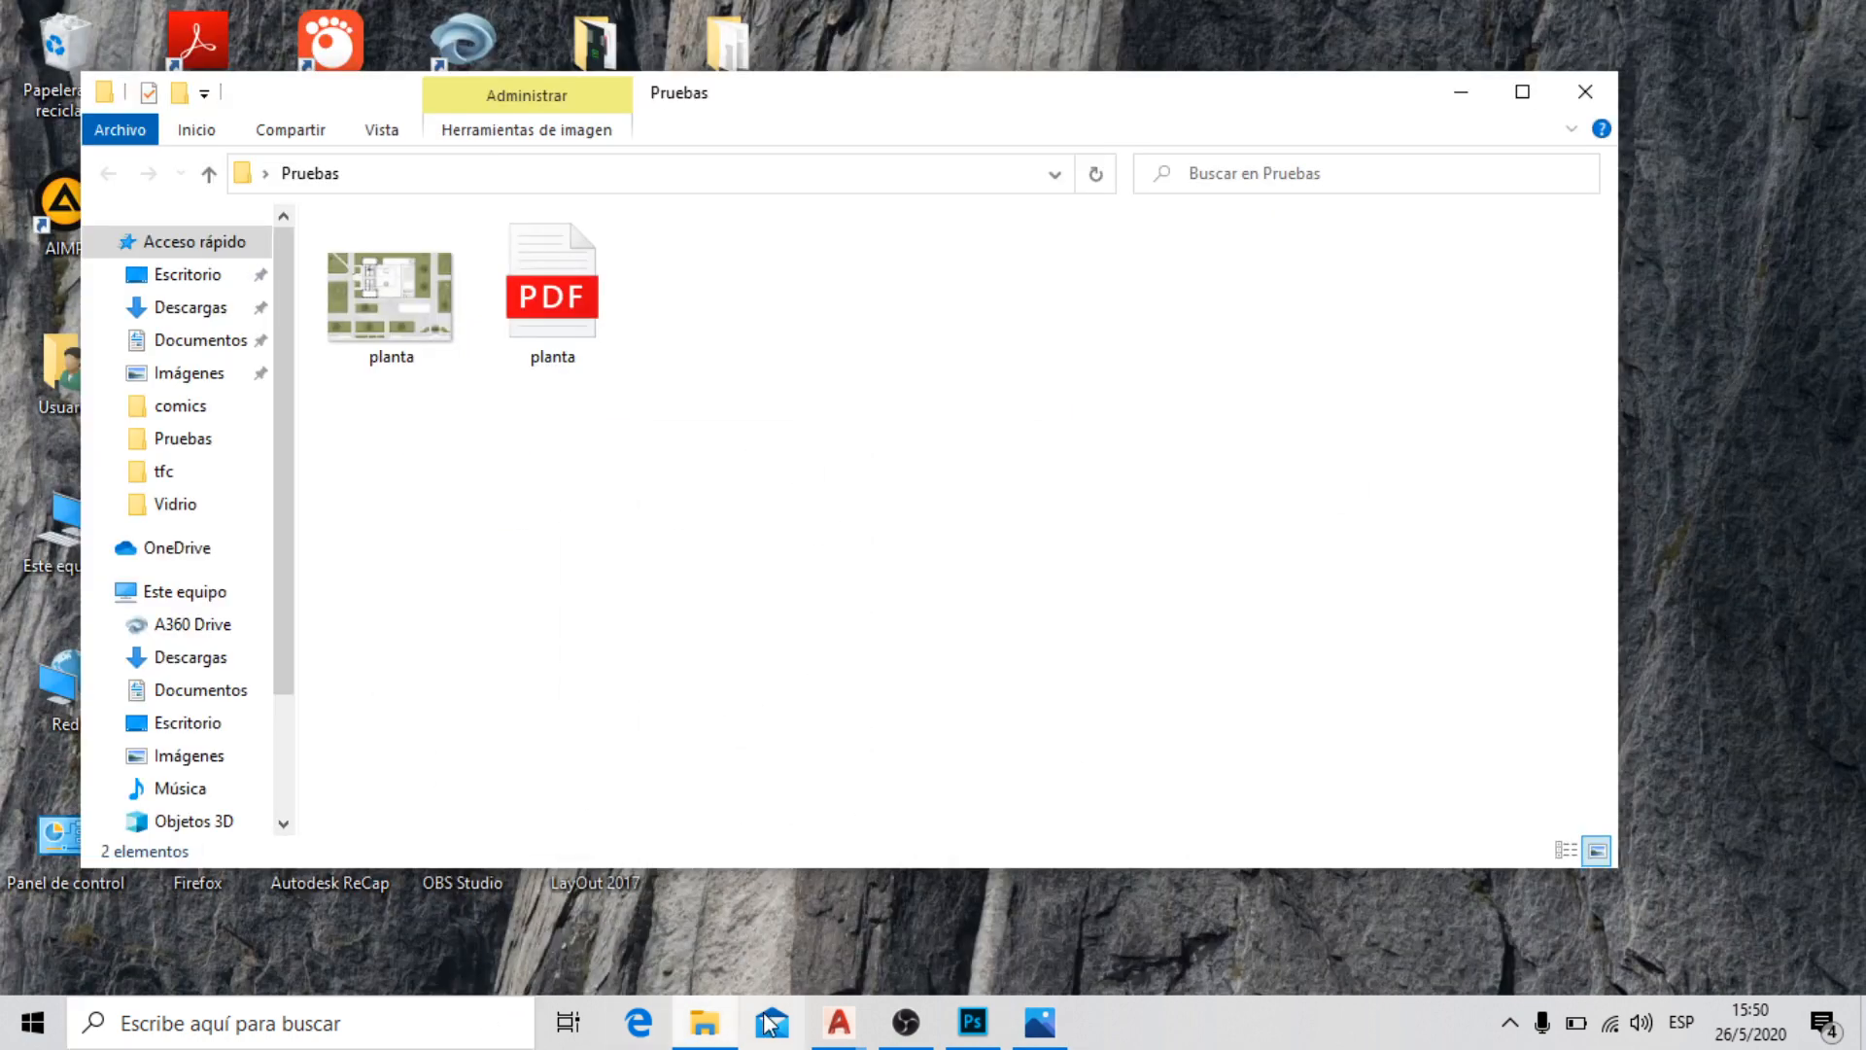
pyautogui.moveTo(826, 1030)
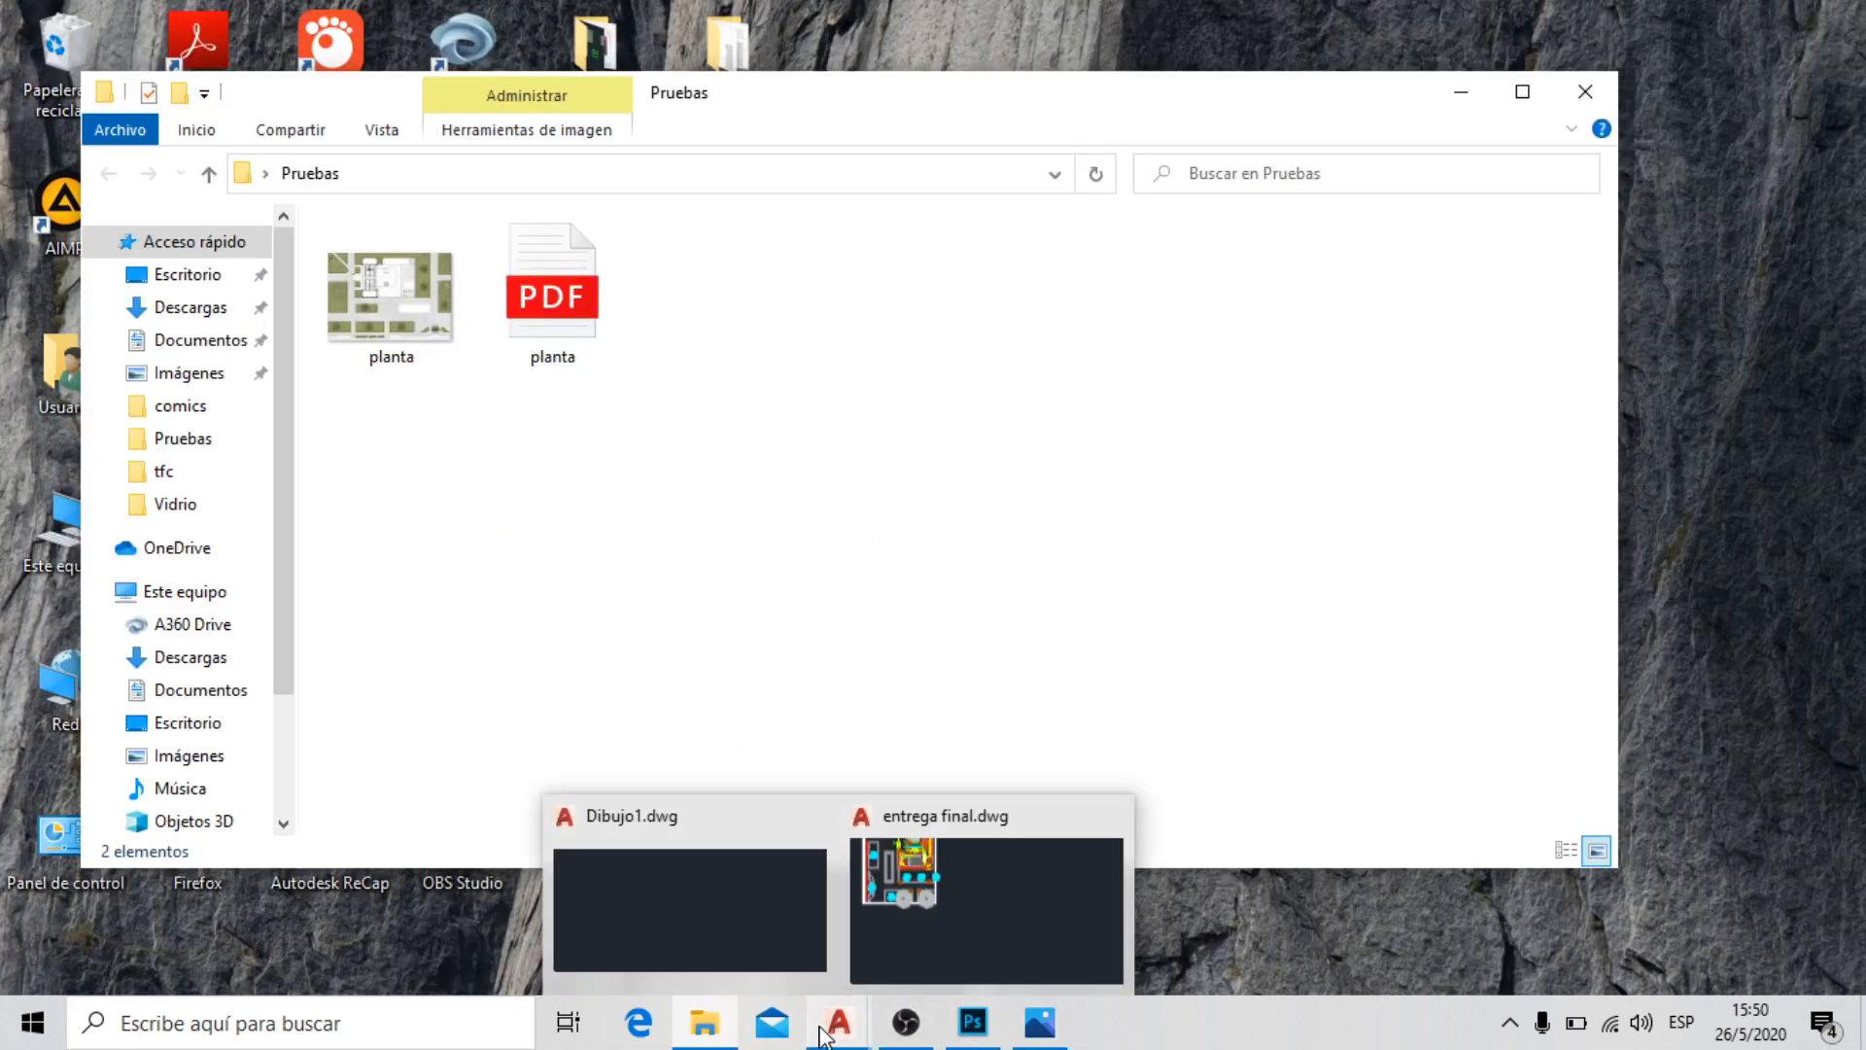
pyautogui.click(1038, 828)
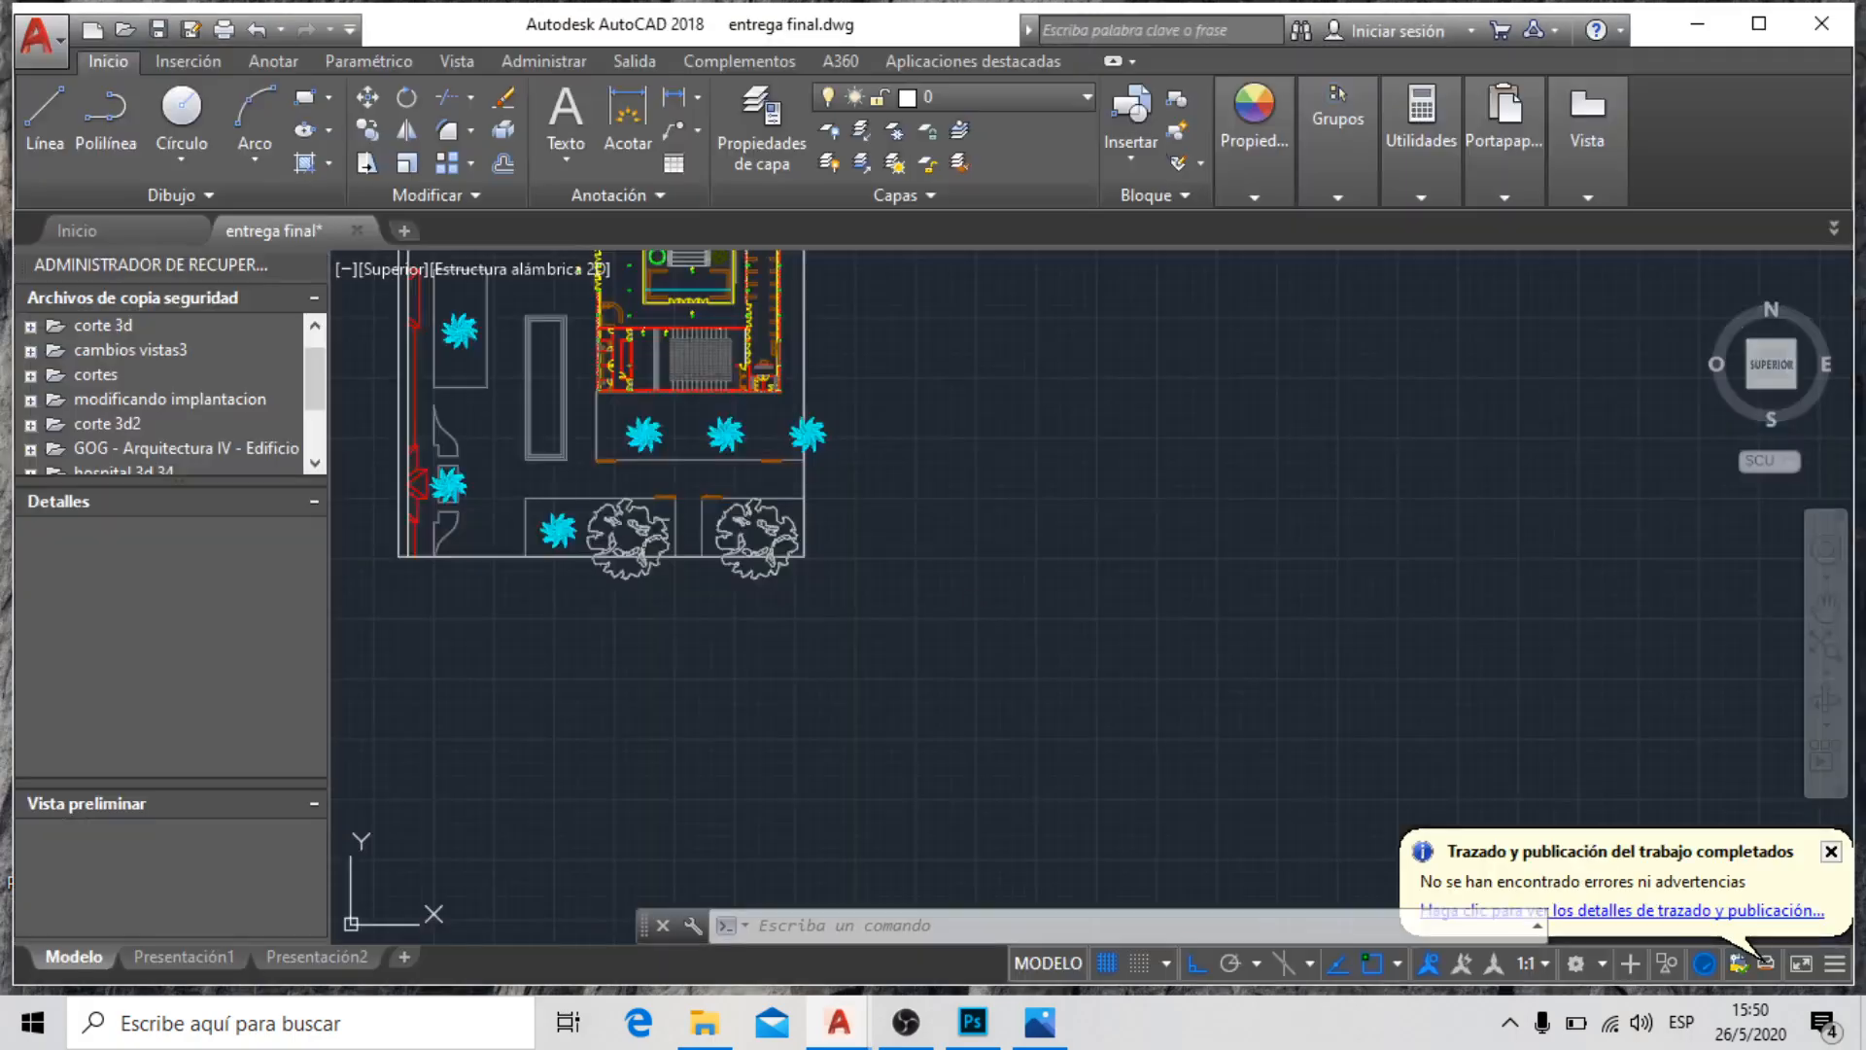
pyautogui.scroll(-4, 1200, 544)
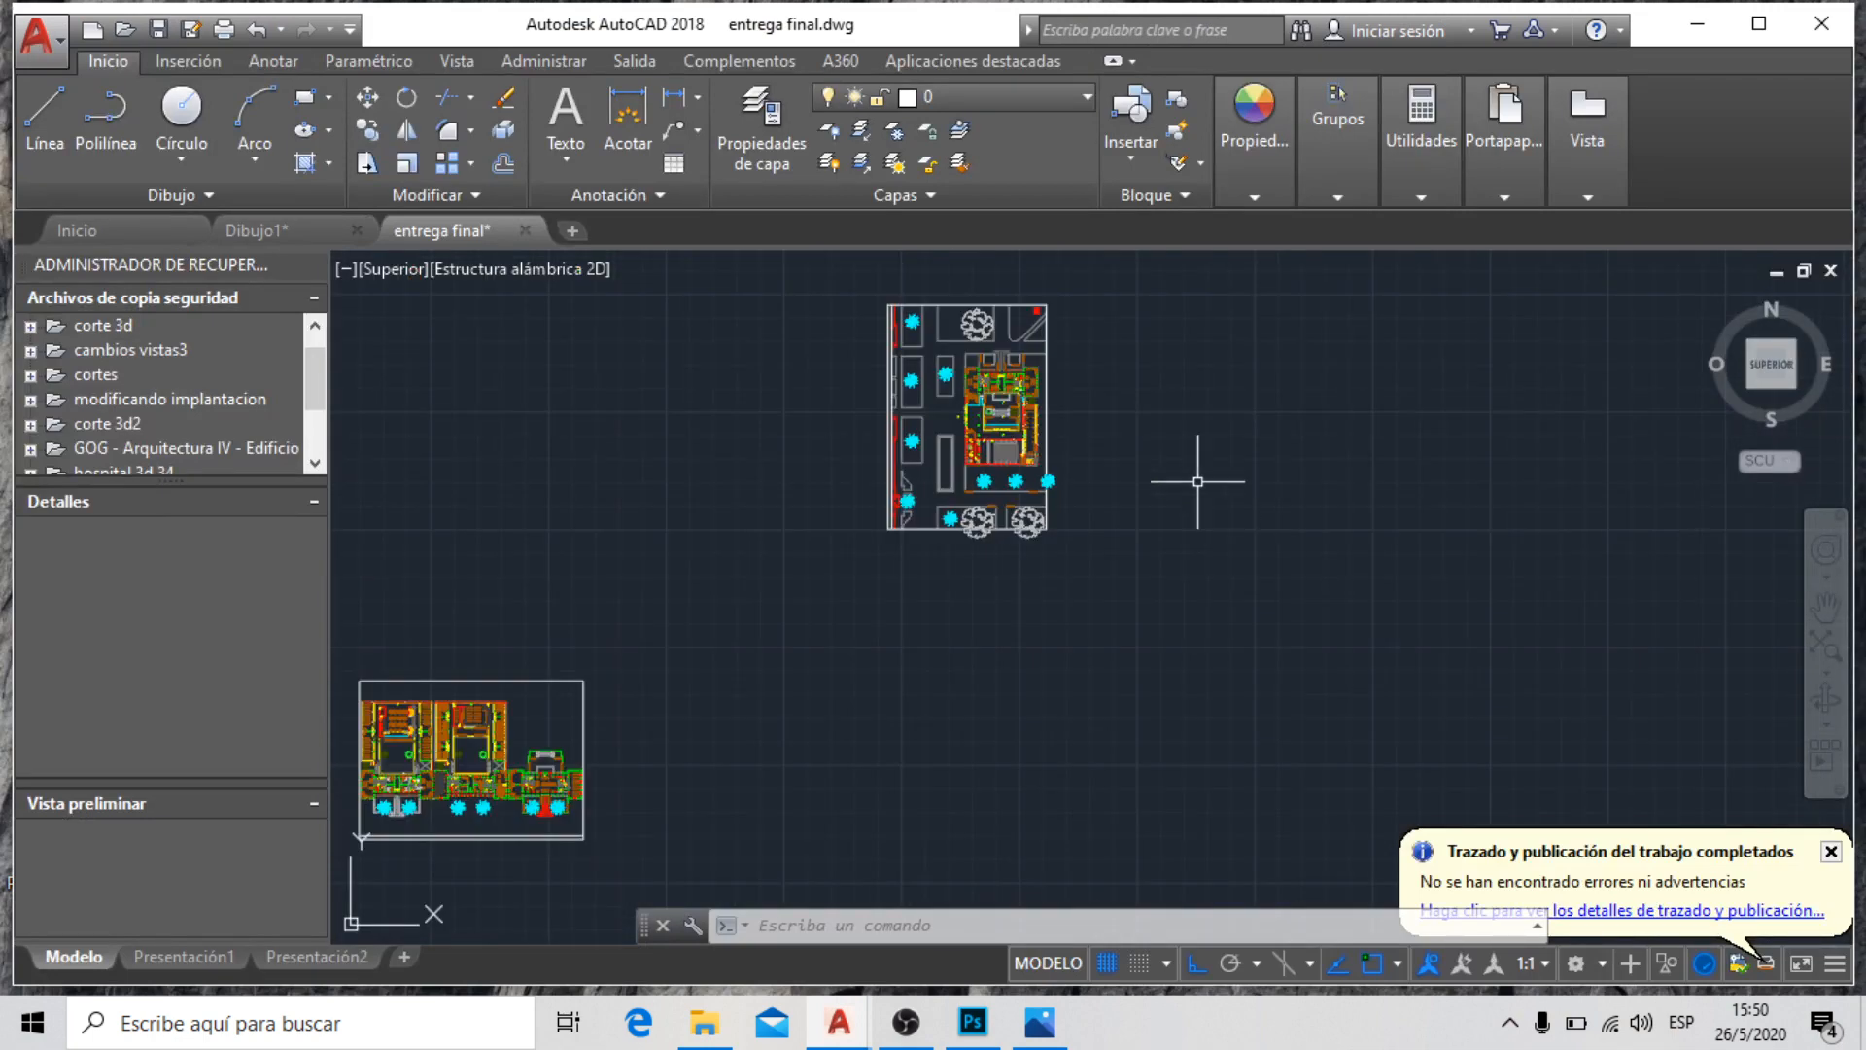
pyautogui.scroll(-4, 1197, 481)
pyautogui.scroll(2, 838, 616)
pyautogui.scroll(-2, 642, 435)
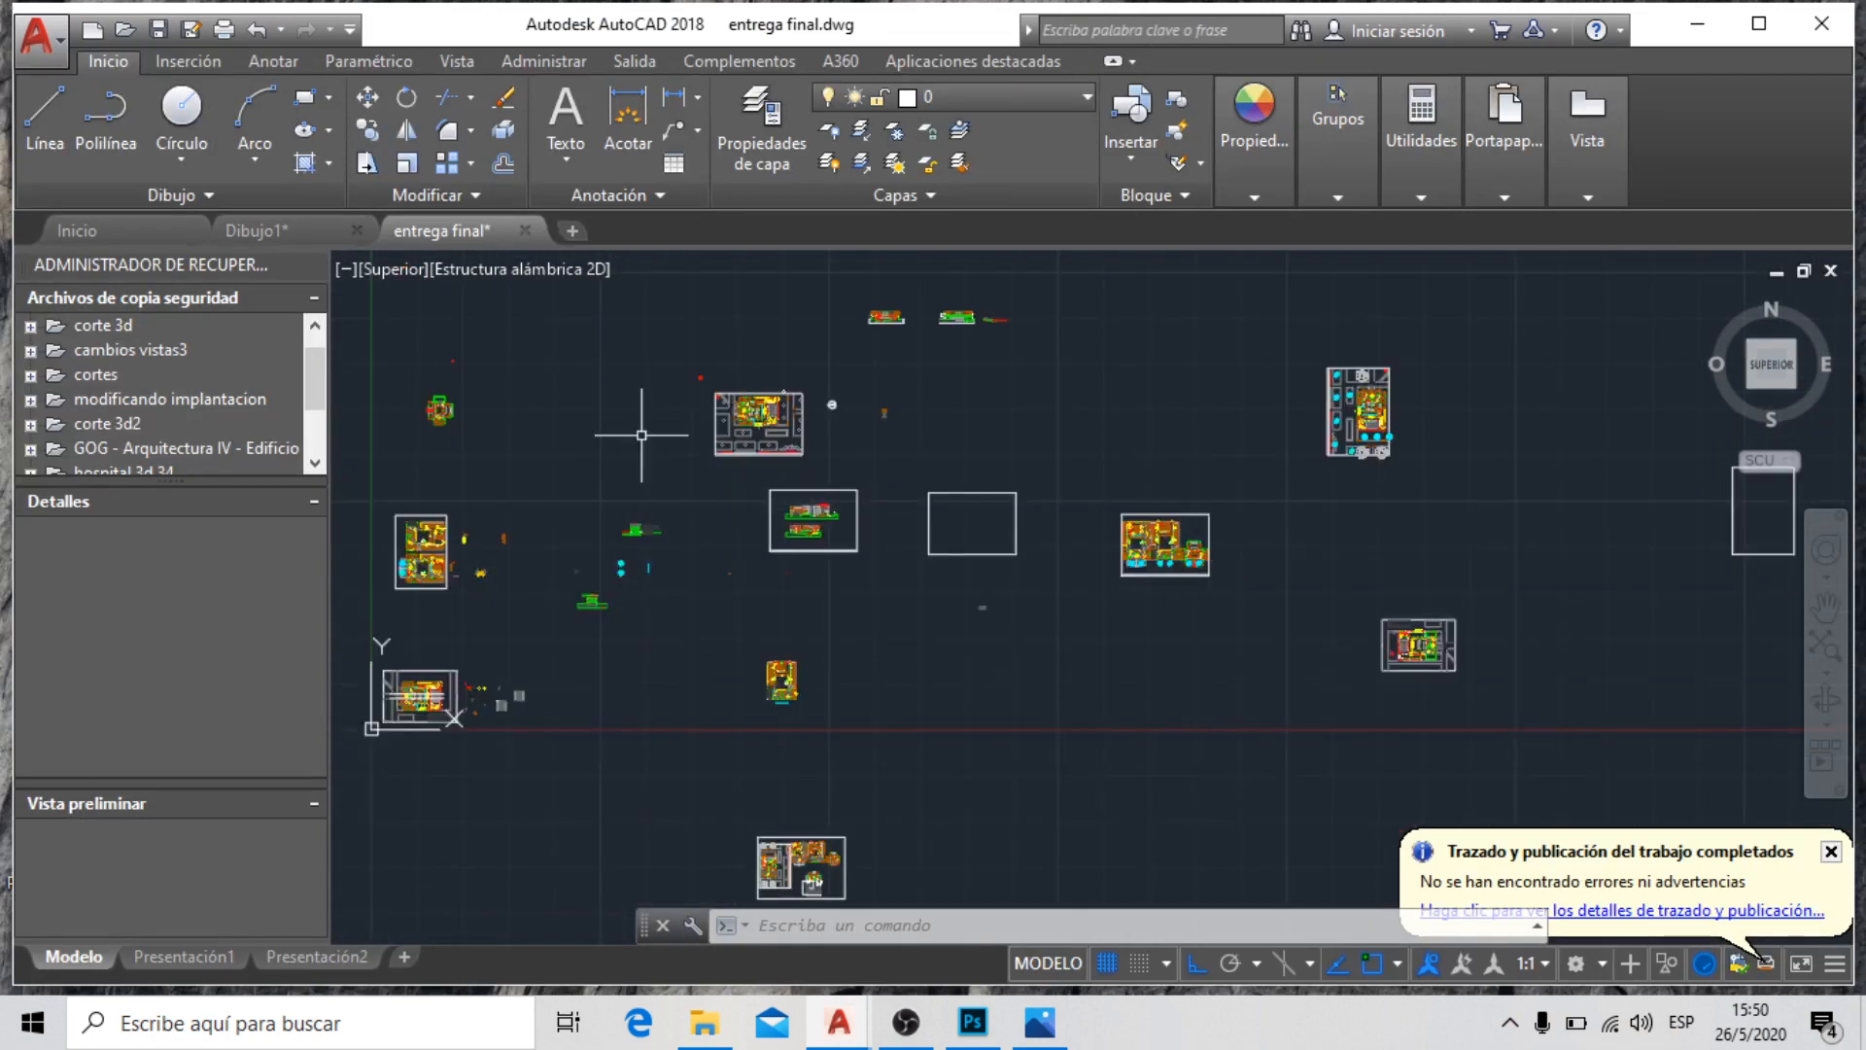
# Find the framed site plan among the sheets and examine its building and the tree in the central courtyard
pyautogui.scroll(4, 641, 435)
pyautogui.scroll(3, 958, 341)
pyautogui.scroll(-5, 864, 427)
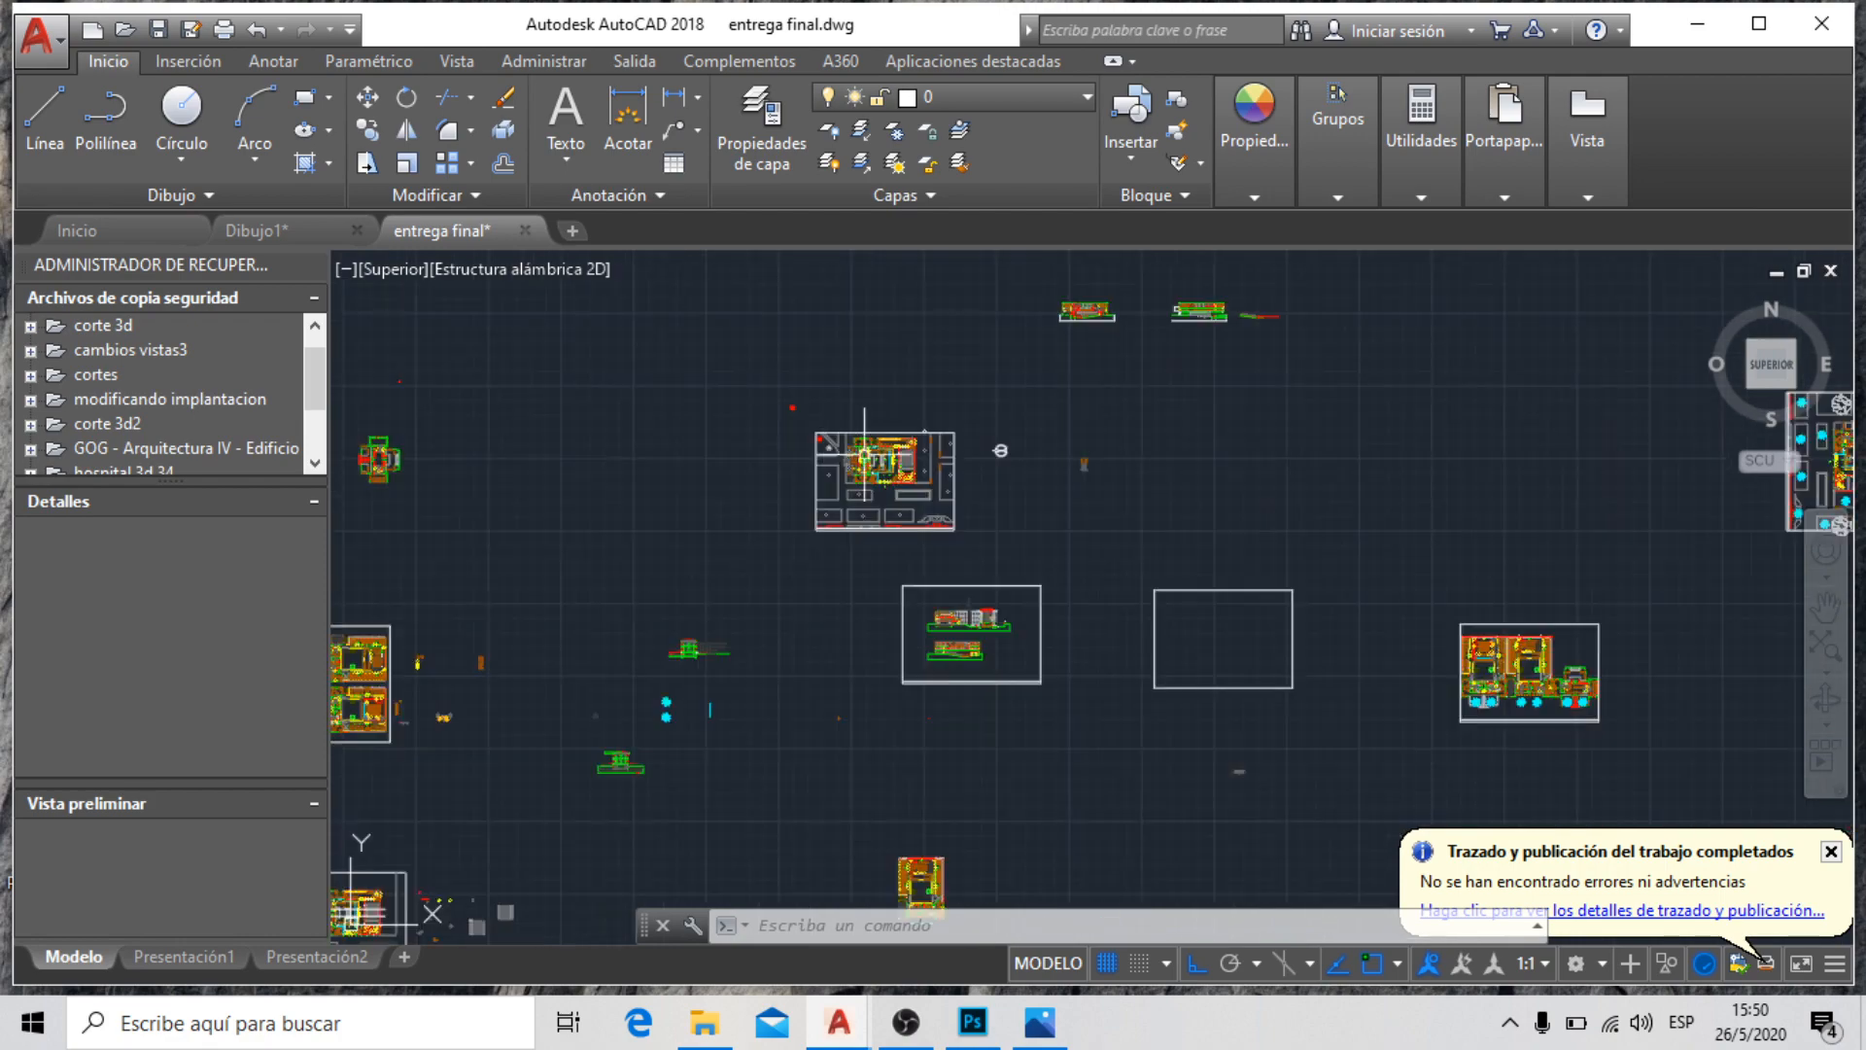
pyautogui.scroll(6, 953, 438)
pyautogui.scroll(-4, 1078, 388)
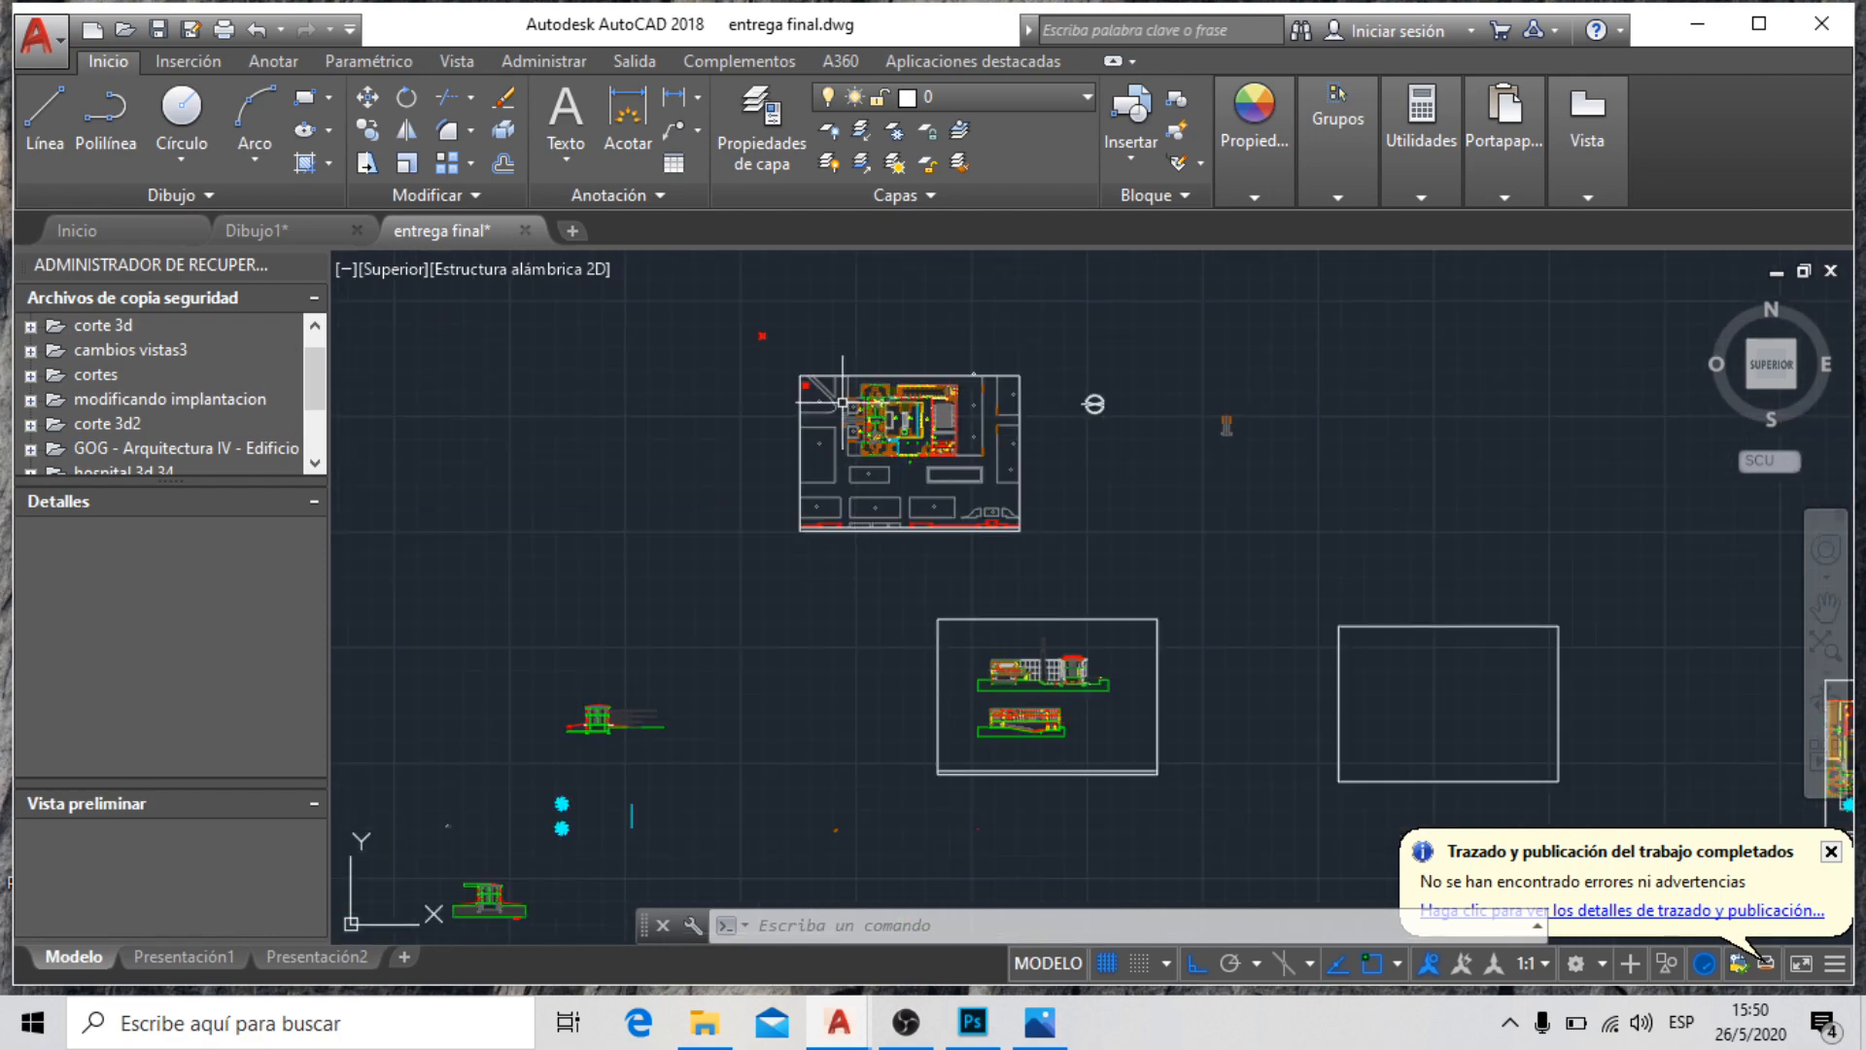
pyautogui.scroll(6, 842, 402)
pyautogui.scroll(-3, 797, 397)
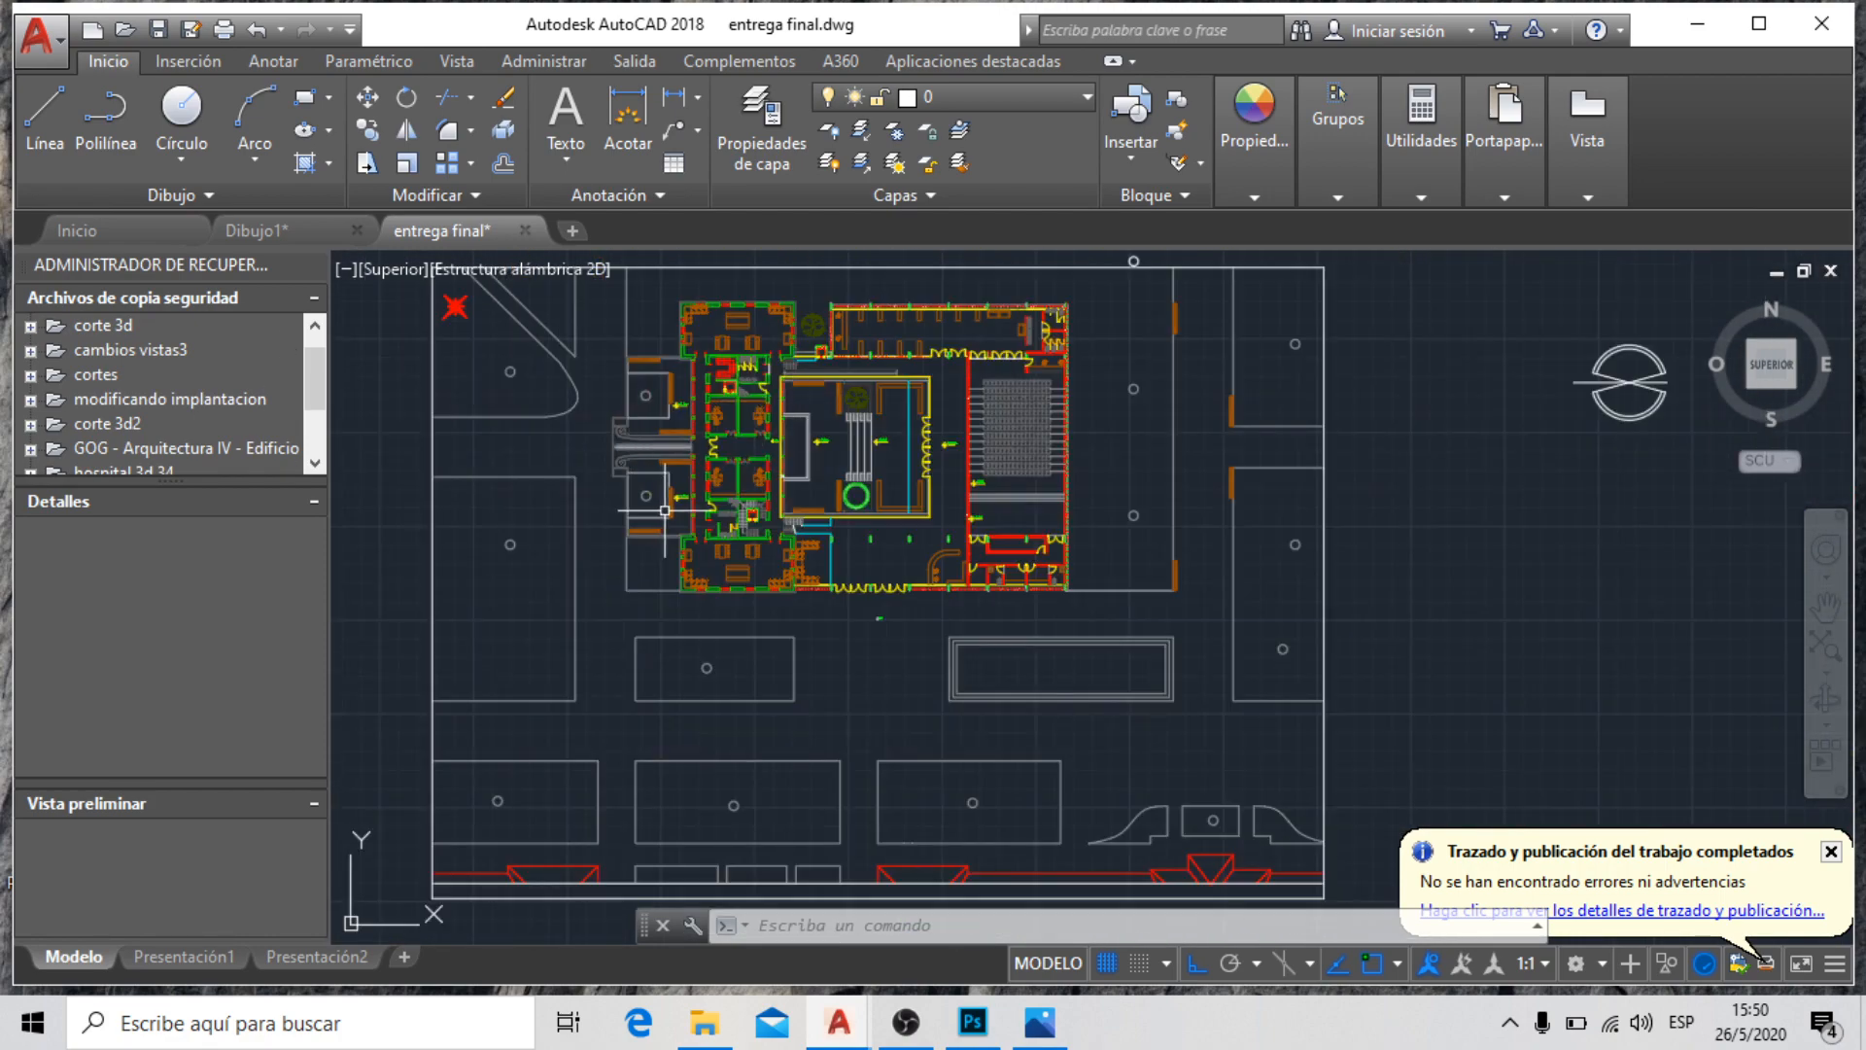
pyautogui.scroll(7, 838, 391)
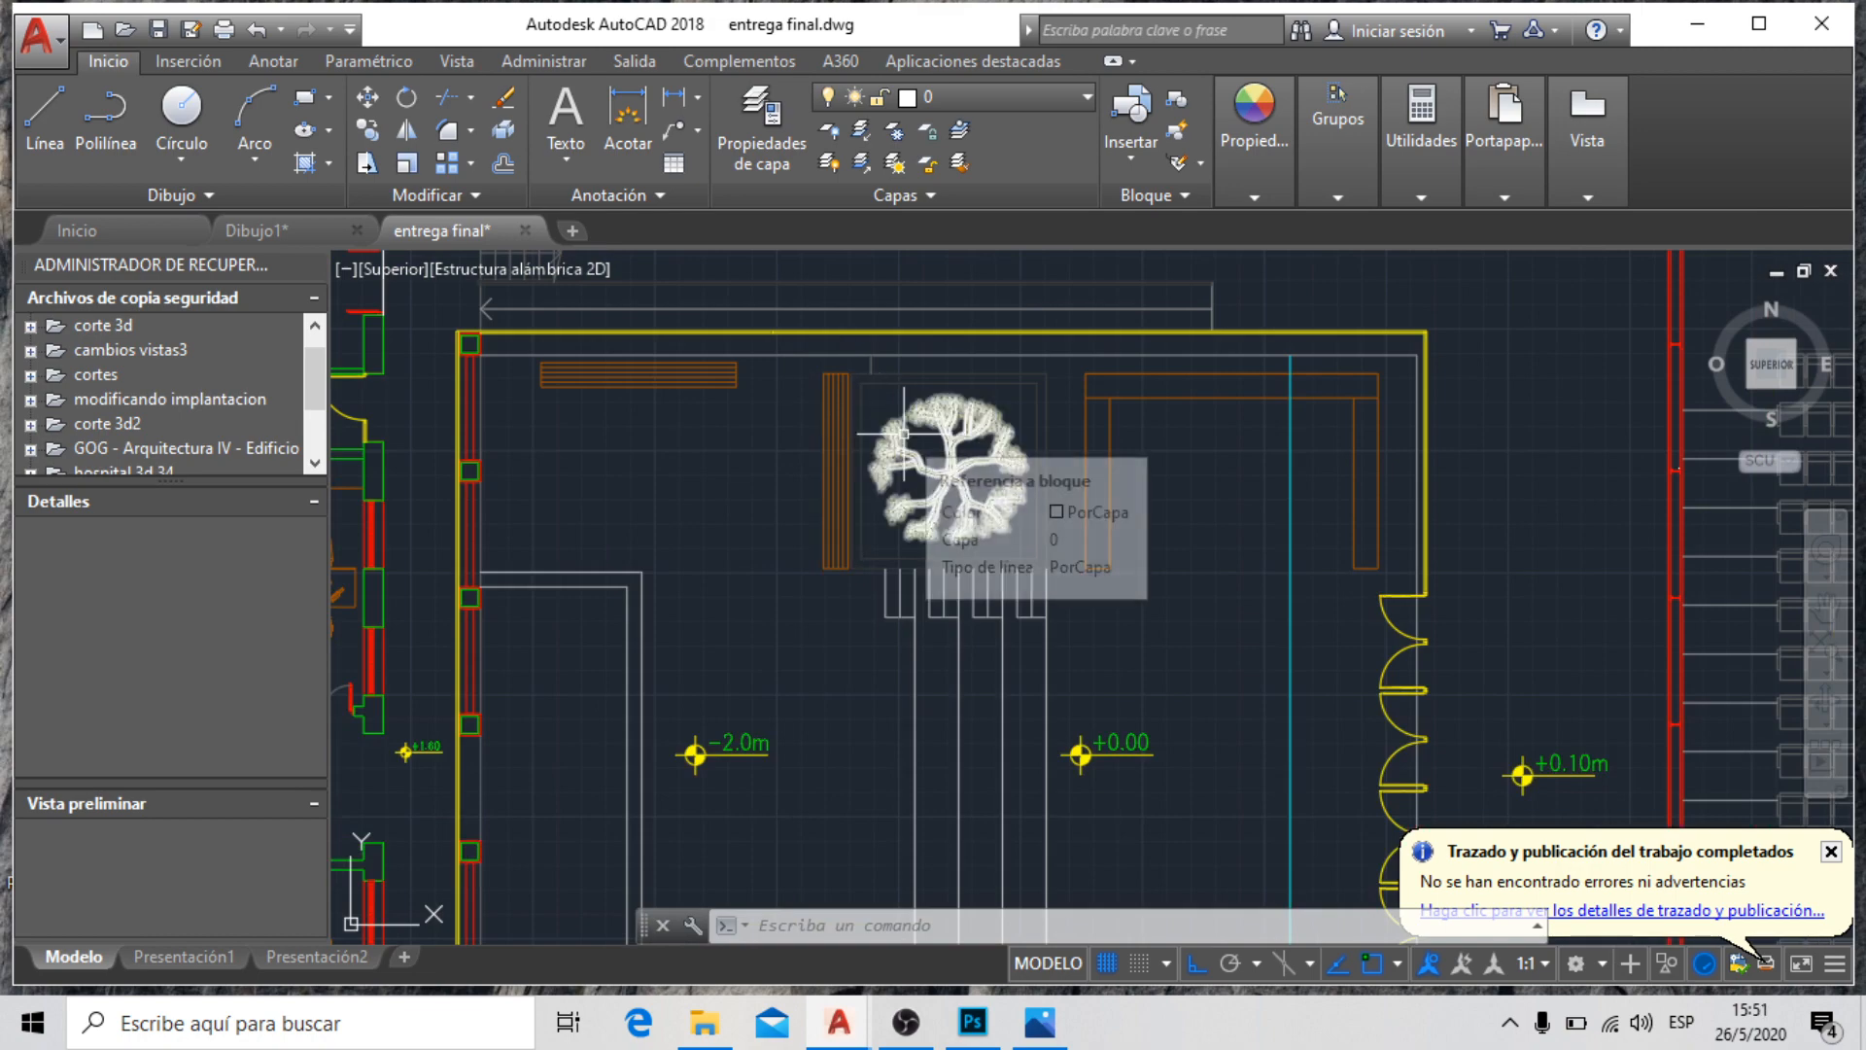
# Examine the floor plan's long upper hall, auditorium, lounge, offices and courtyard within the surrounding site
pyautogui.scroll(-4, 768, 491)
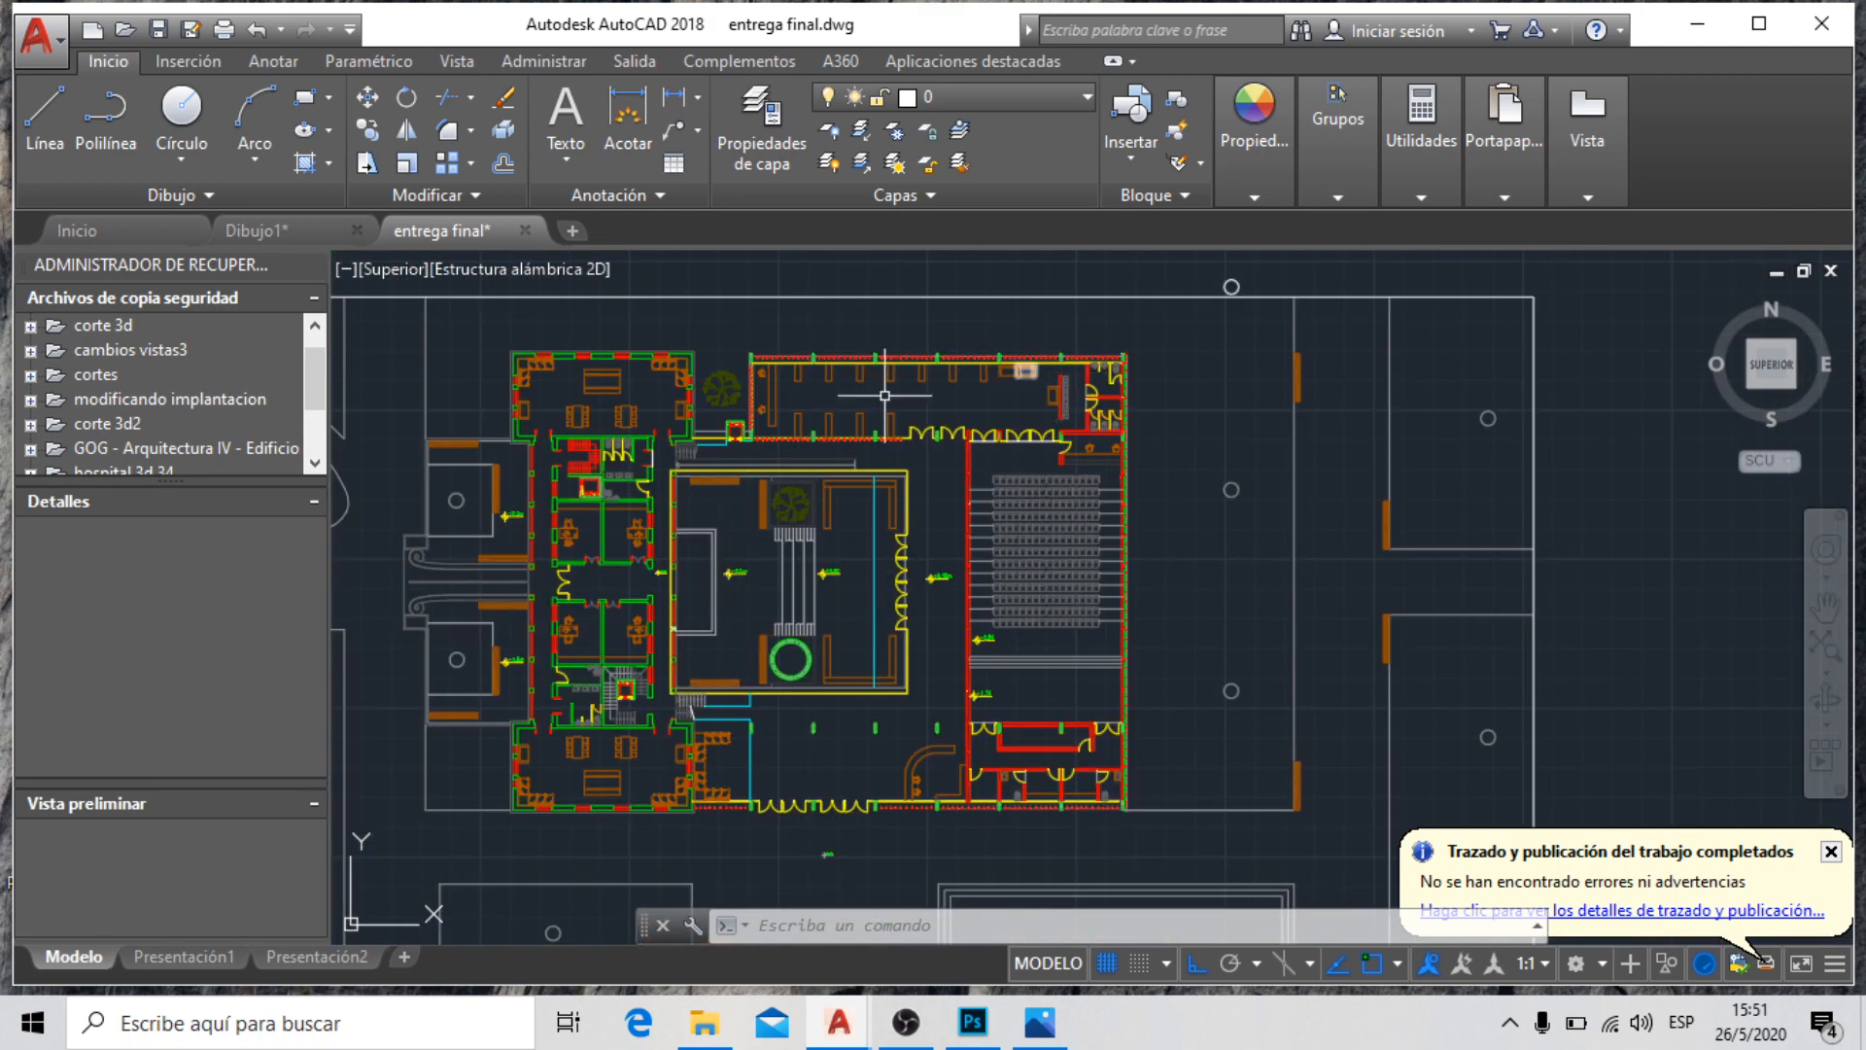
pyautogui.scroll(4, 755, 343)
pyautogui.scroll(-4, 653, 342)
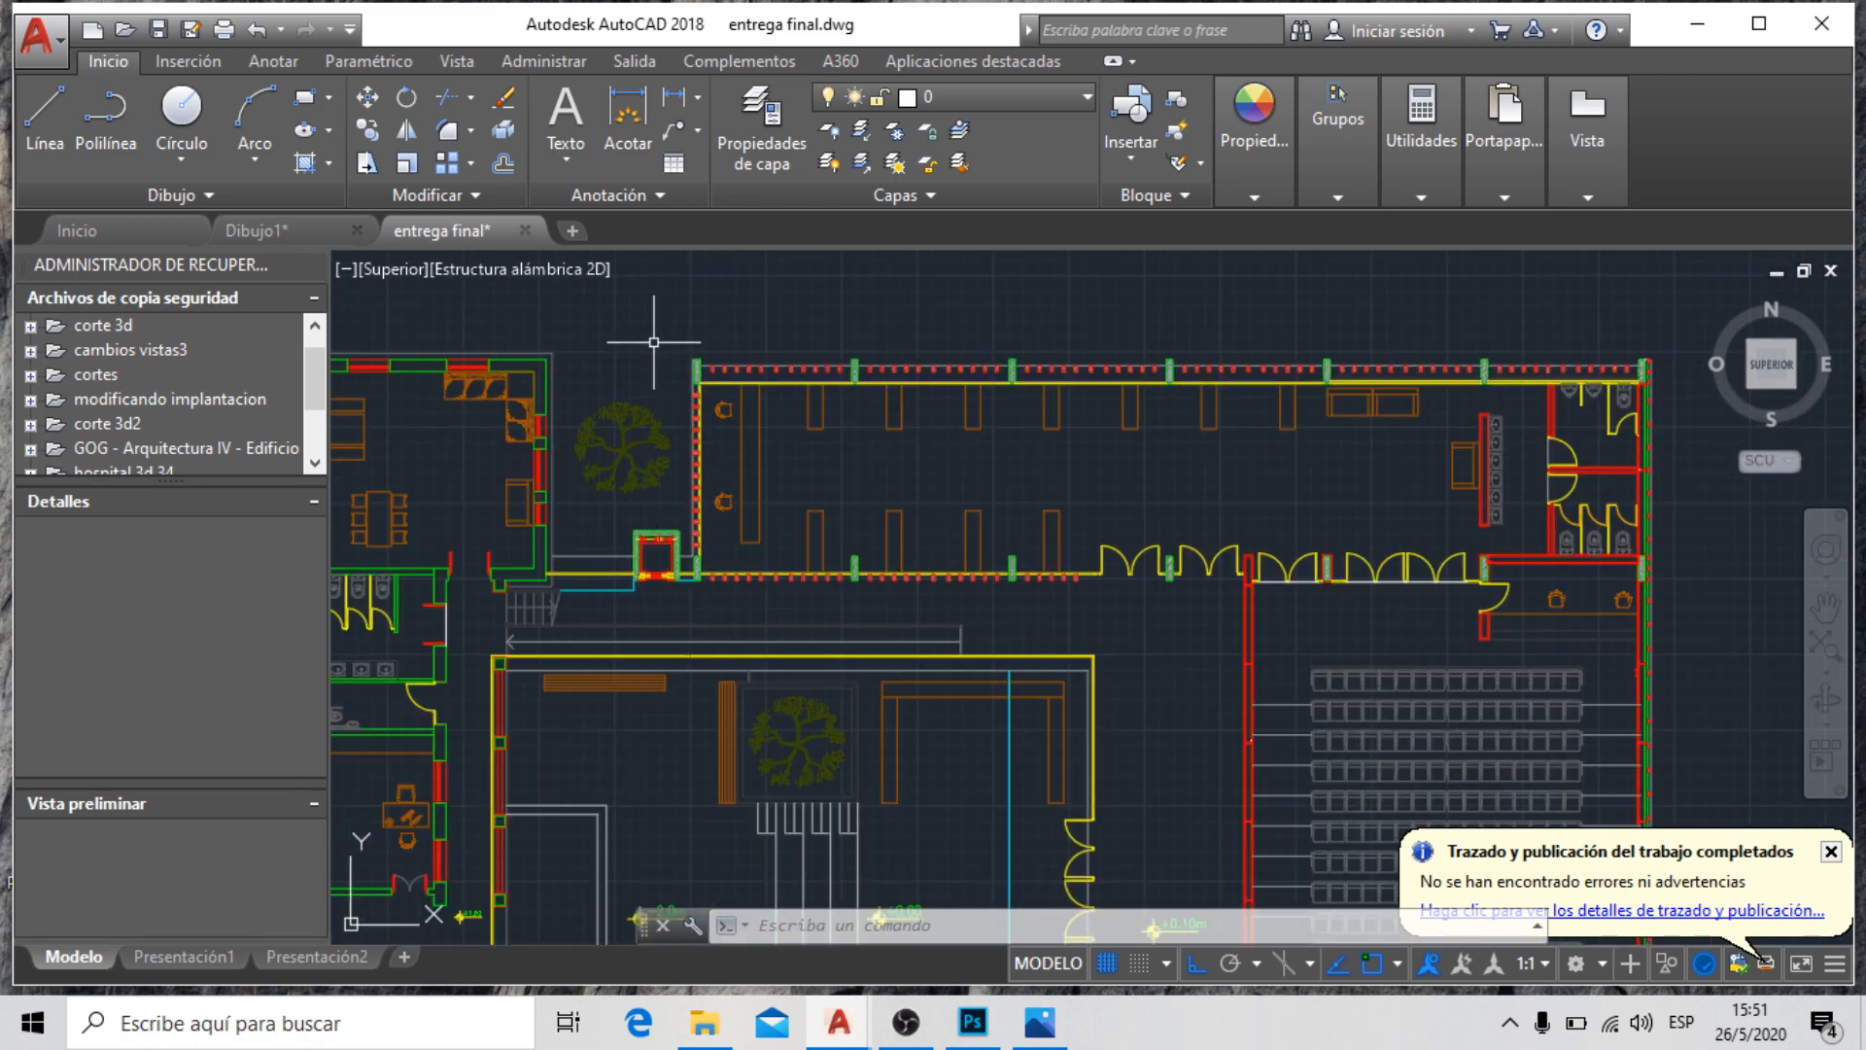
pyautogui.scroll(-5, 653, 343)
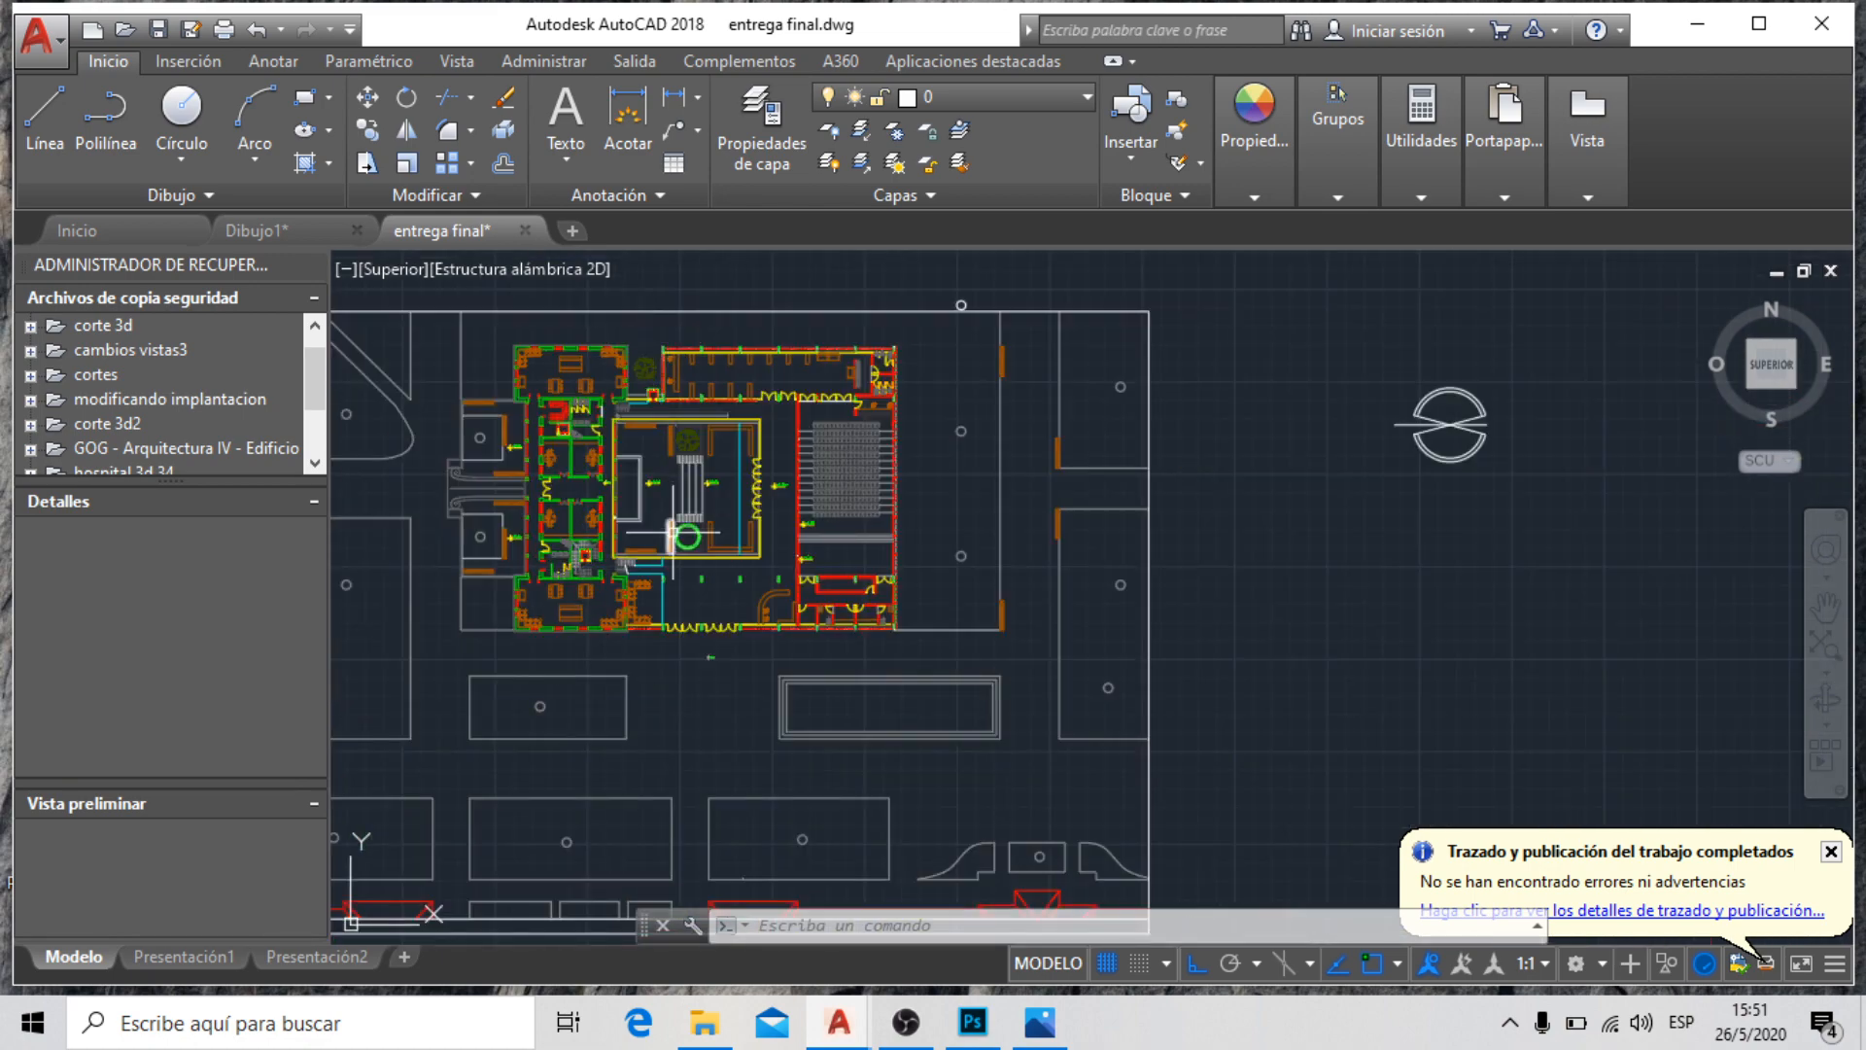
pyautogui.scroll(8, 965, 374)
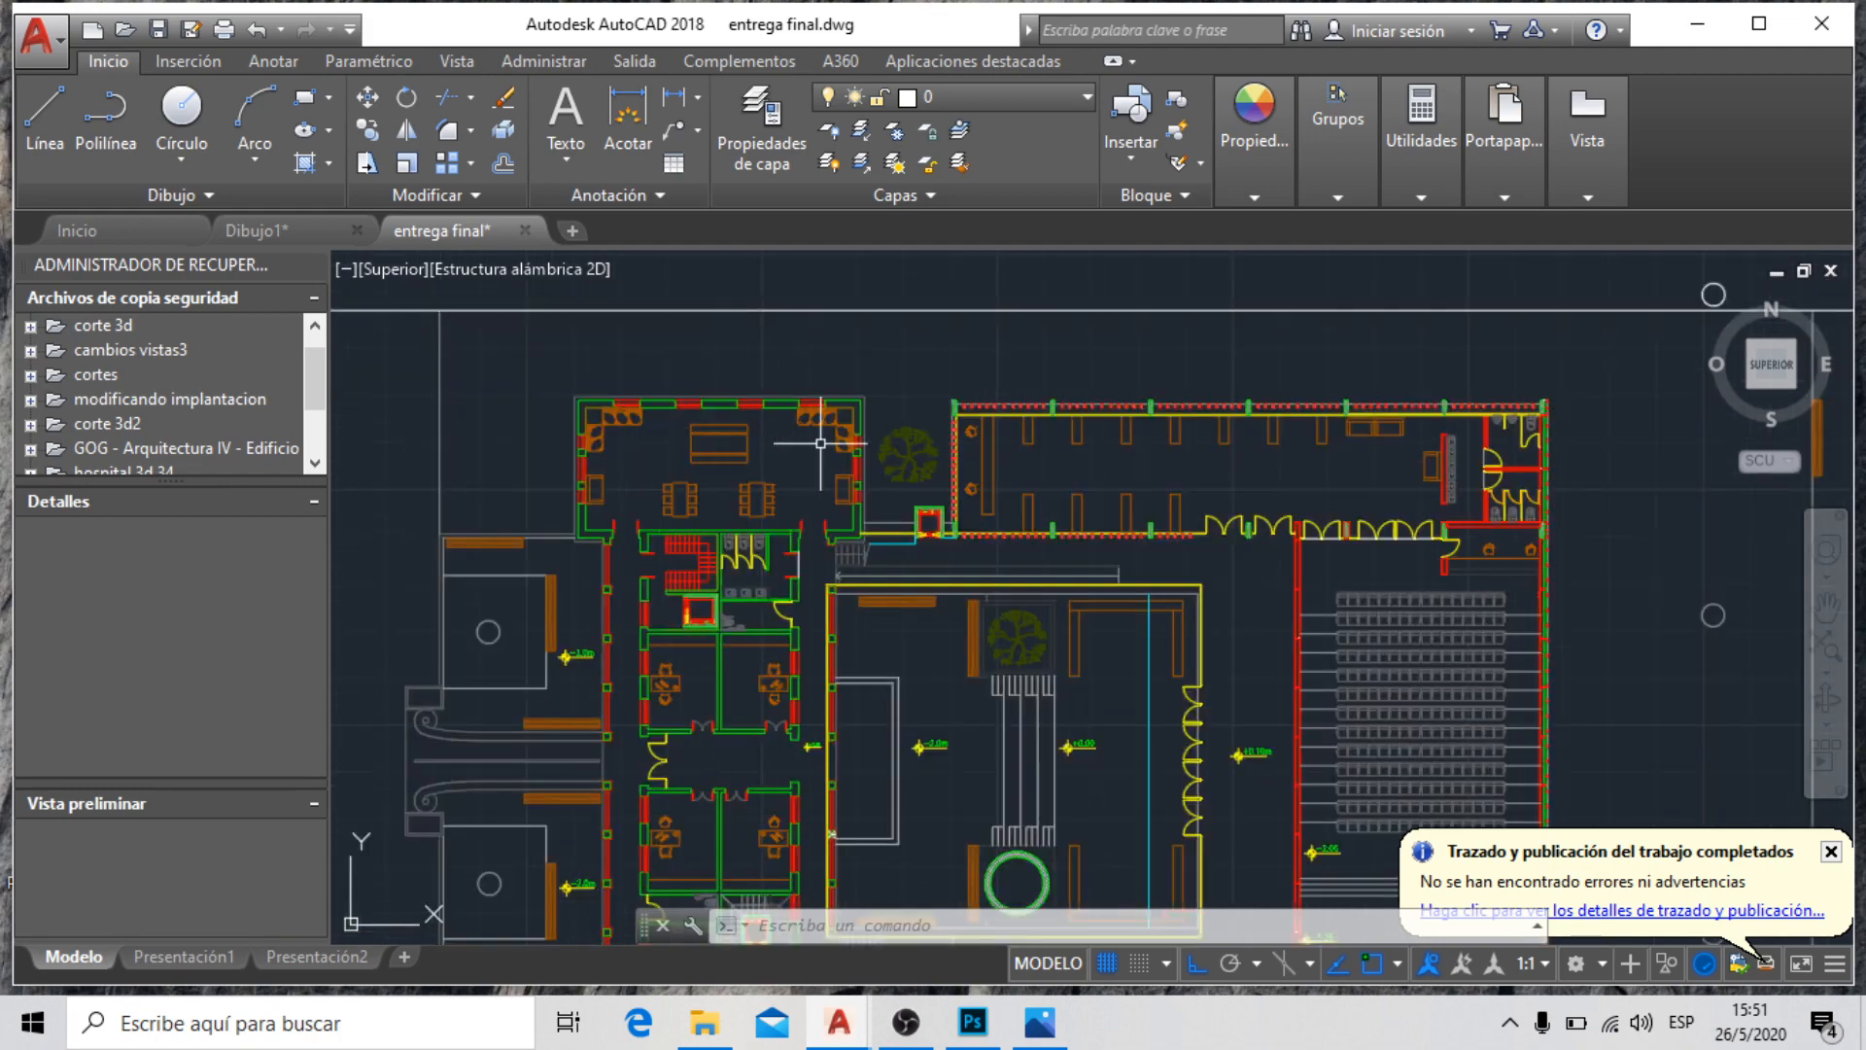
pyautogui.scroll(-8, 924, 442)
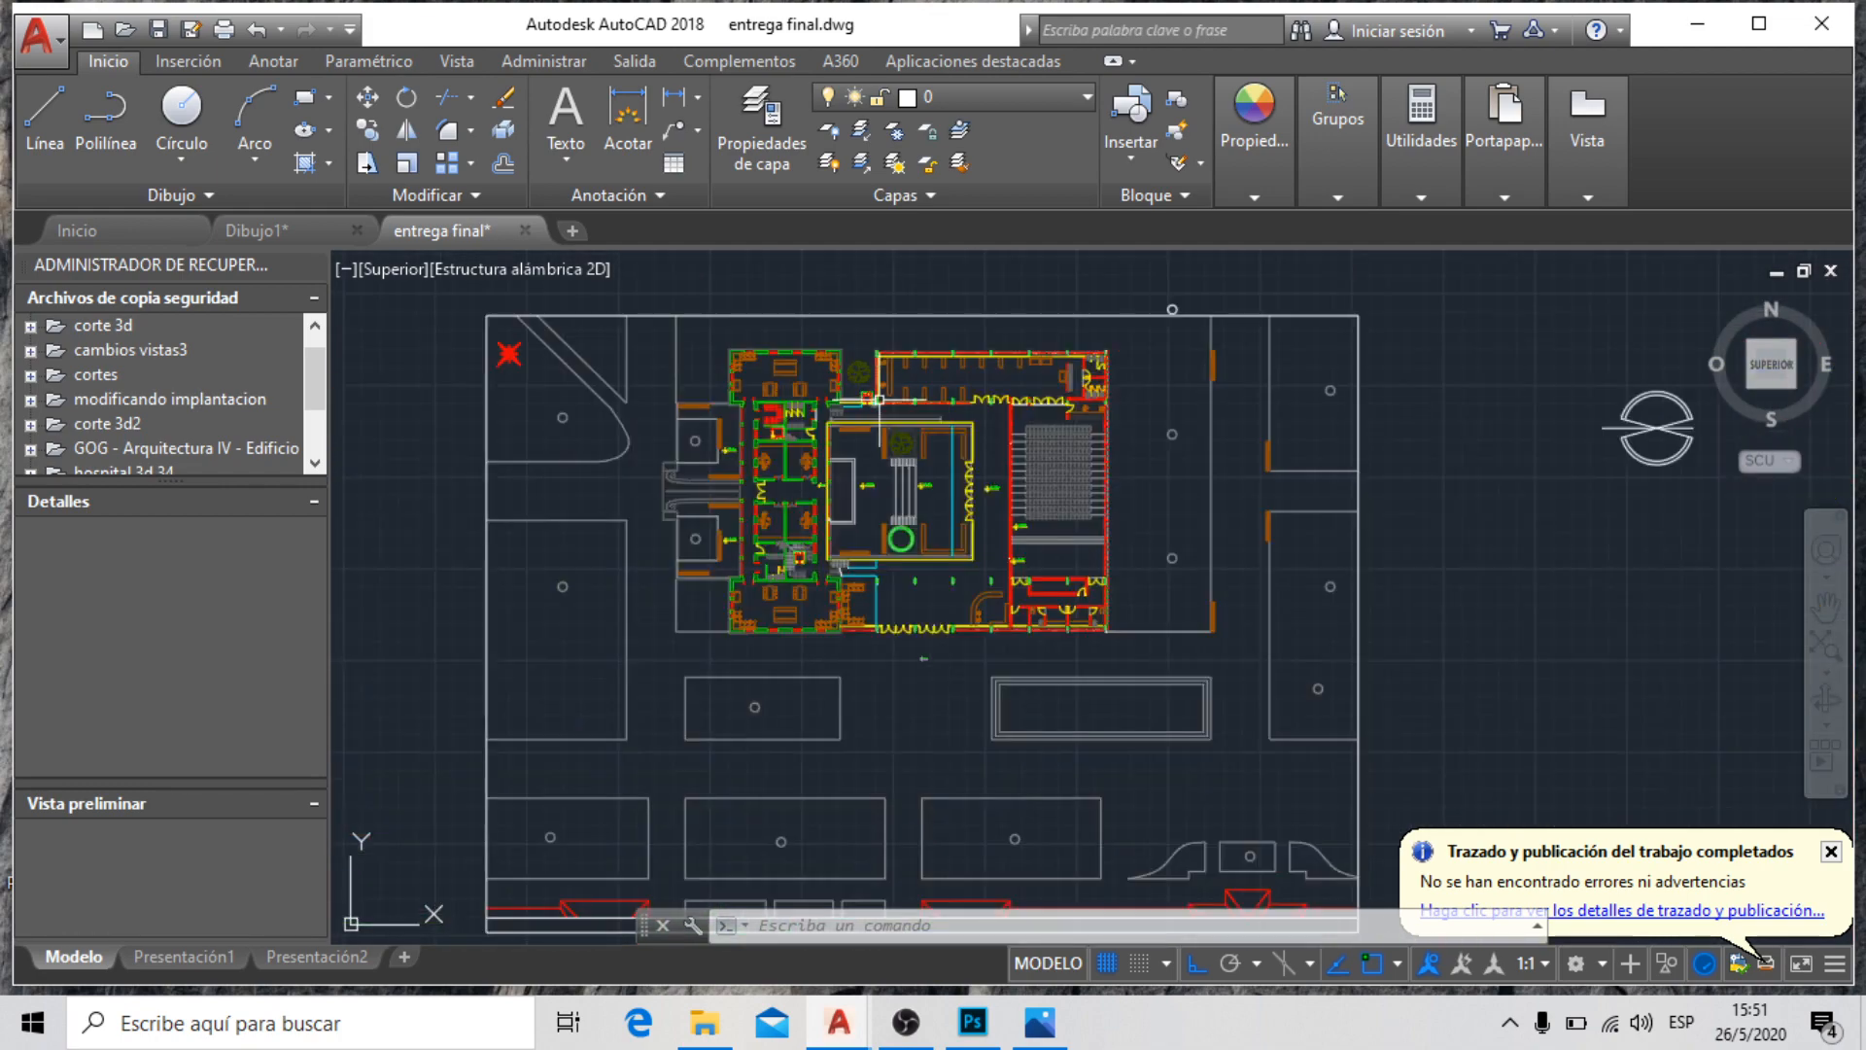
pyautogui.scroll(-4, 872, 380)
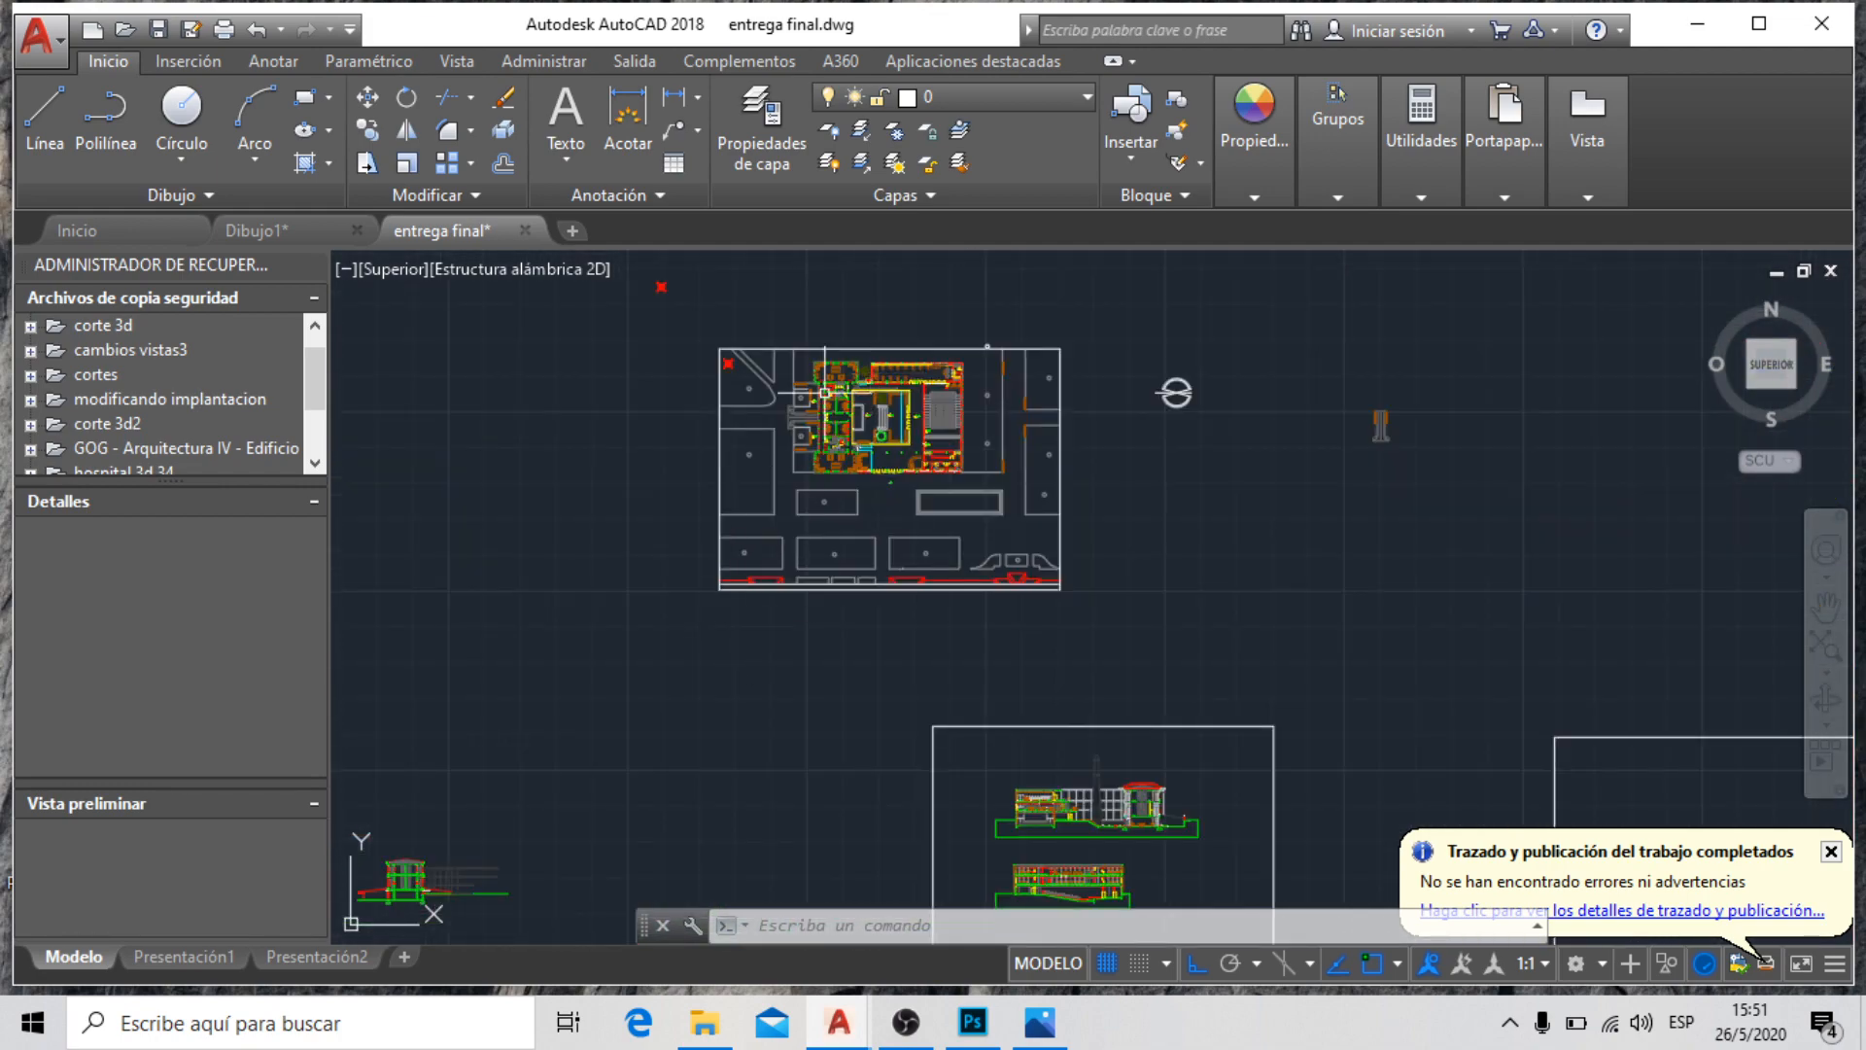
# Find the sheet with the two building sections below the site plan and examine the upper section
pyautogui.scroll(-3, 826, 392)
pyautogui.scroll(10, 919, 569)
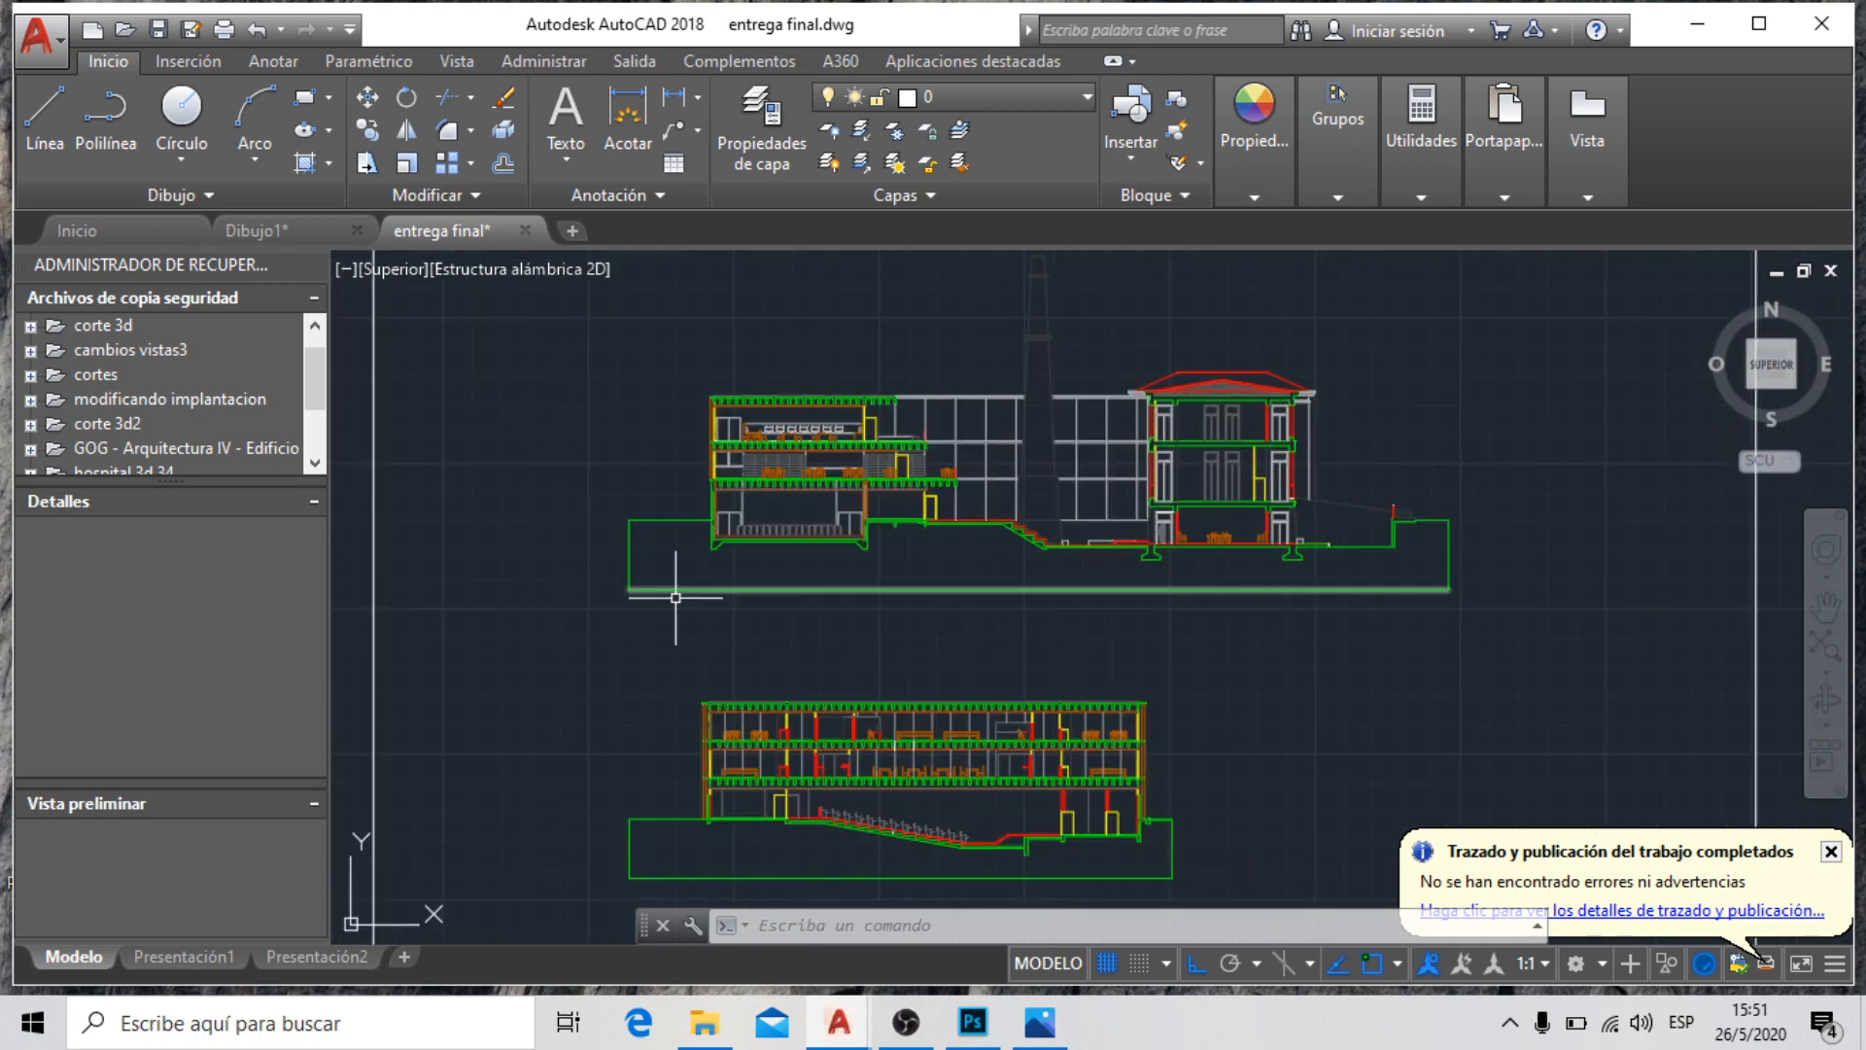
pyautogui.scroll(3, 855, 529)
pyautogui.scroll(-3, 897, 558)
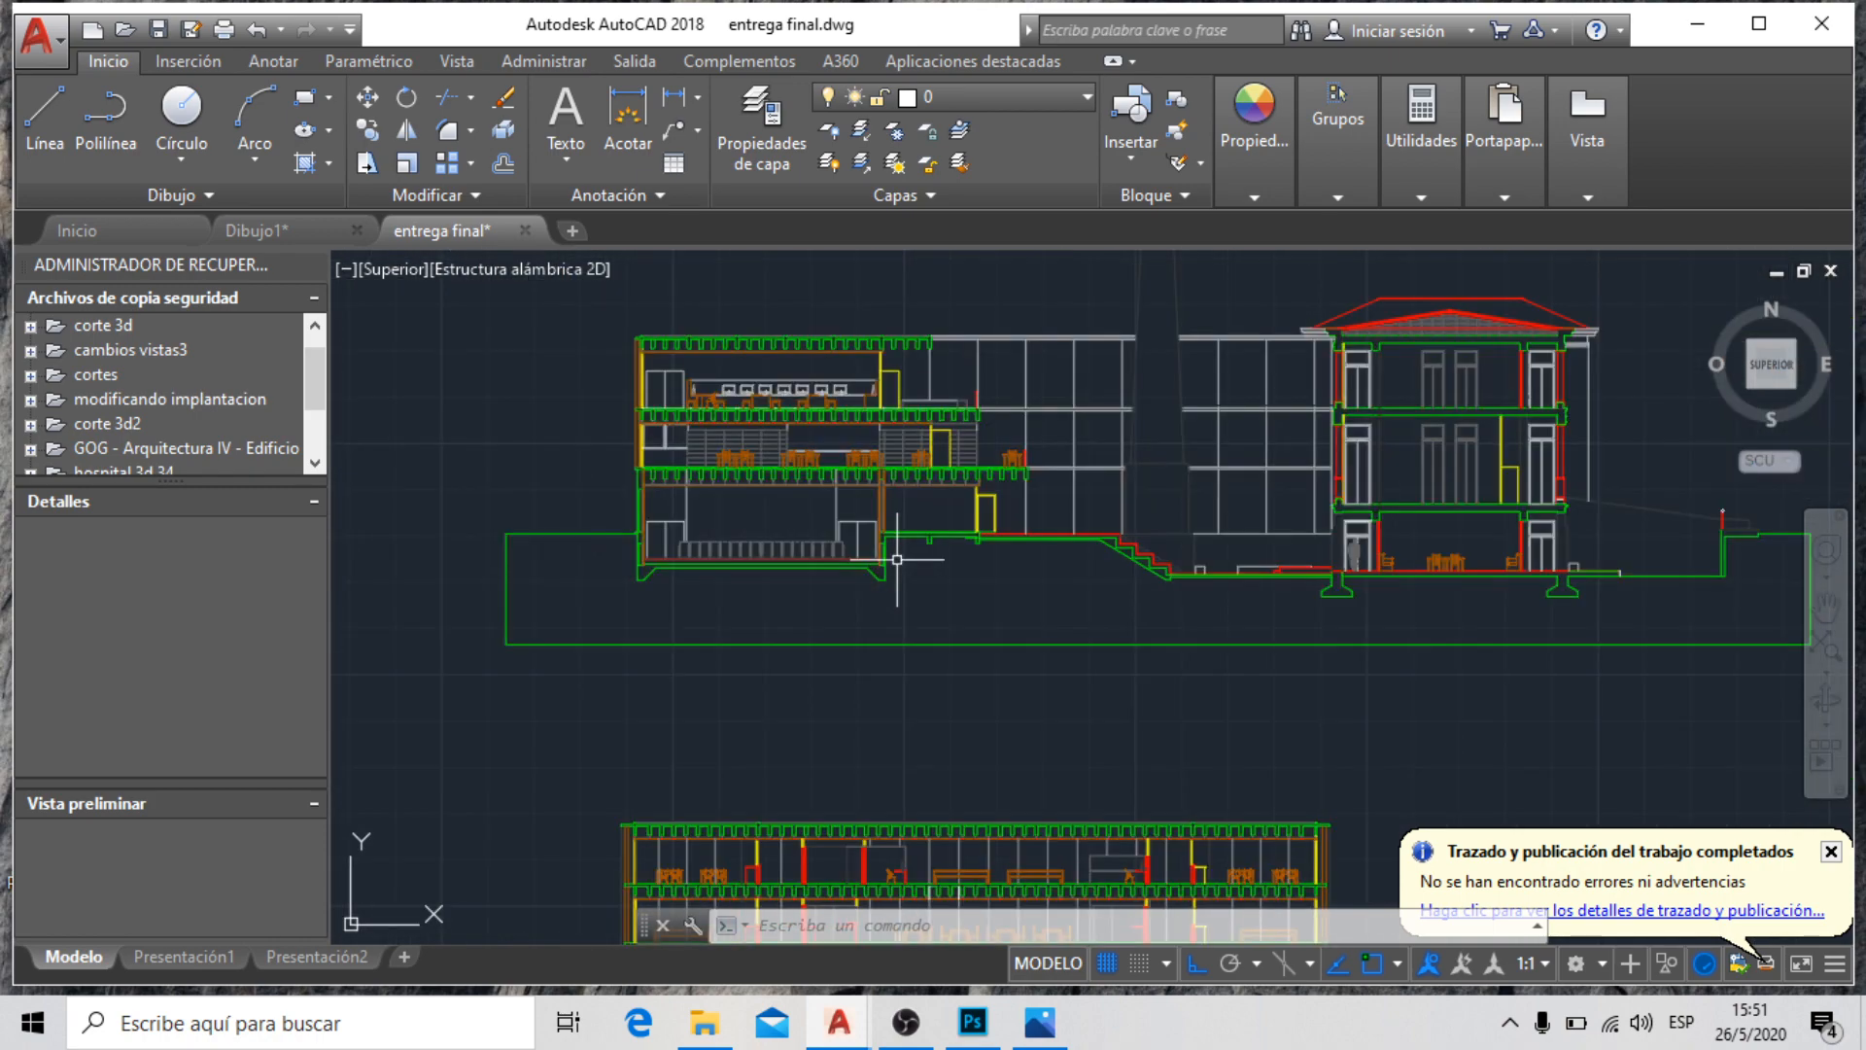
# Examine the ribbed roof slab of the upper section up close, including its ribs and edge beam
pyautogui.scroll(5, 666, 529)
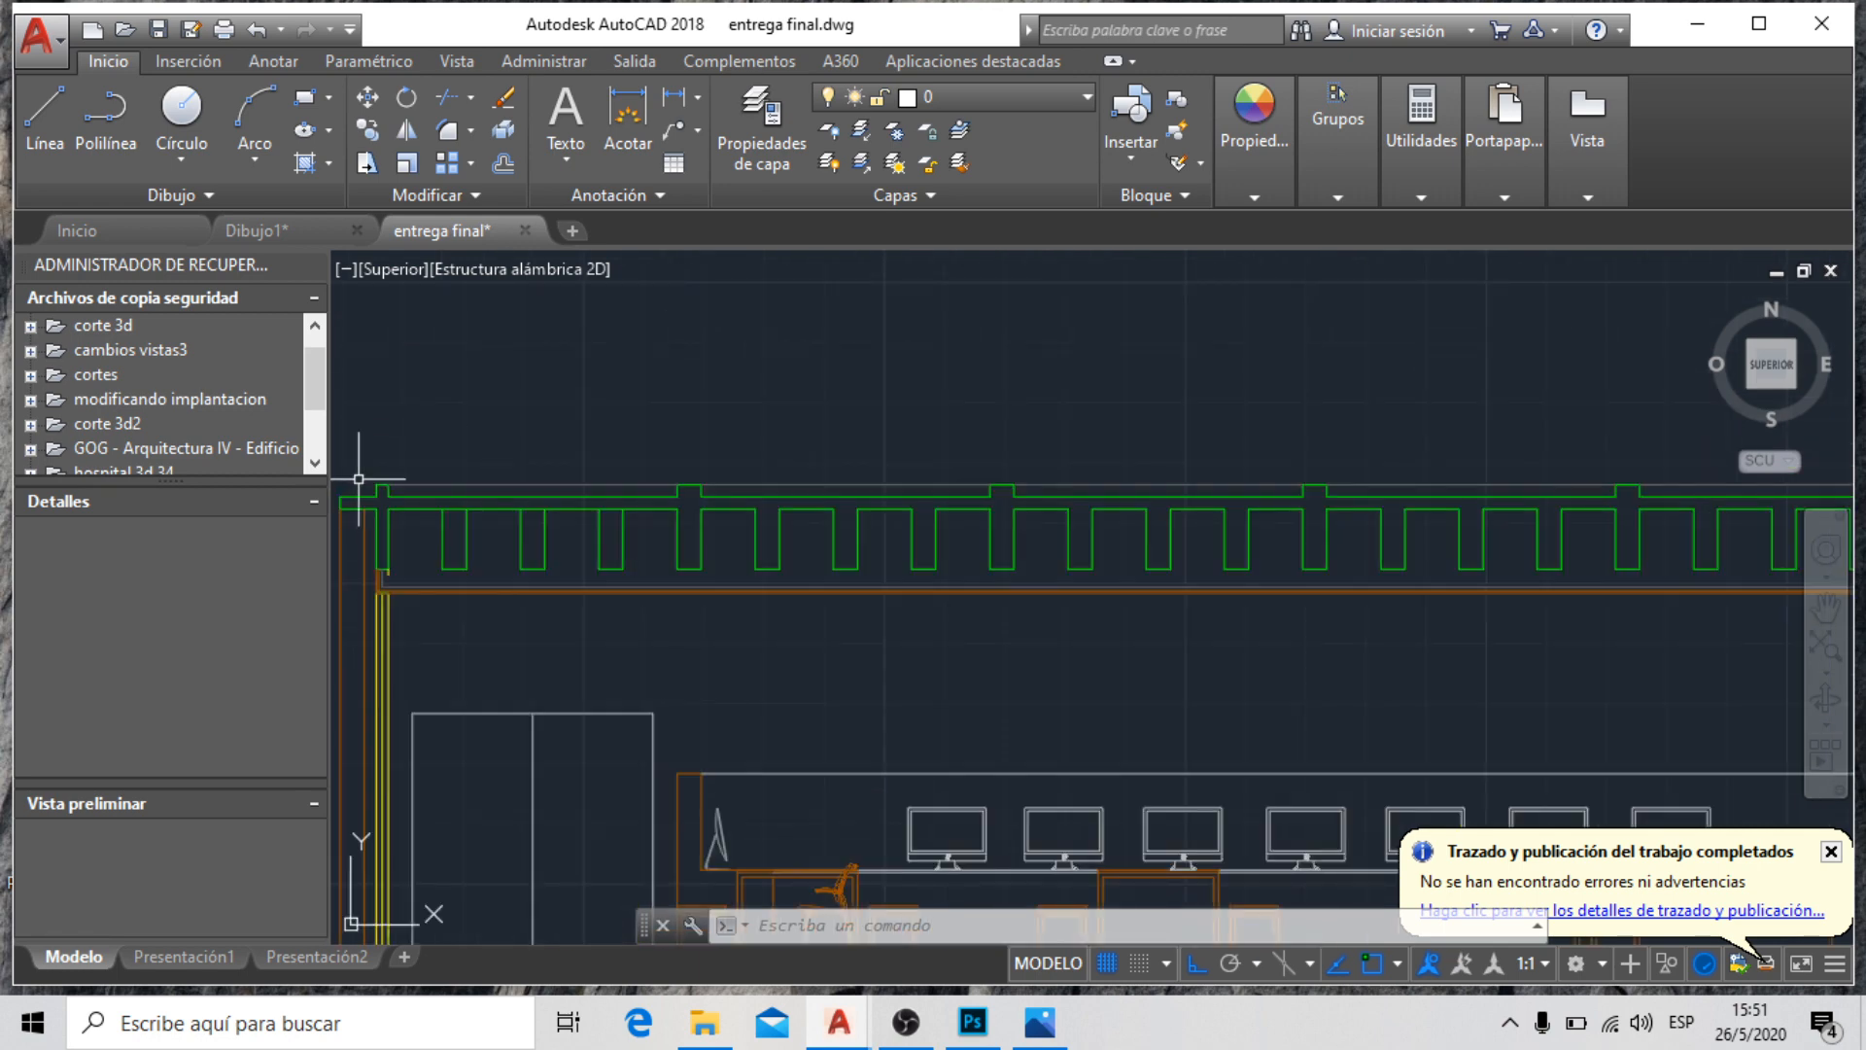
pyautogui.scroll(2, 435, 522)
pyautogui.scroll(-3, 541, 395)
pyautogui.scroll(3, 499, 457)
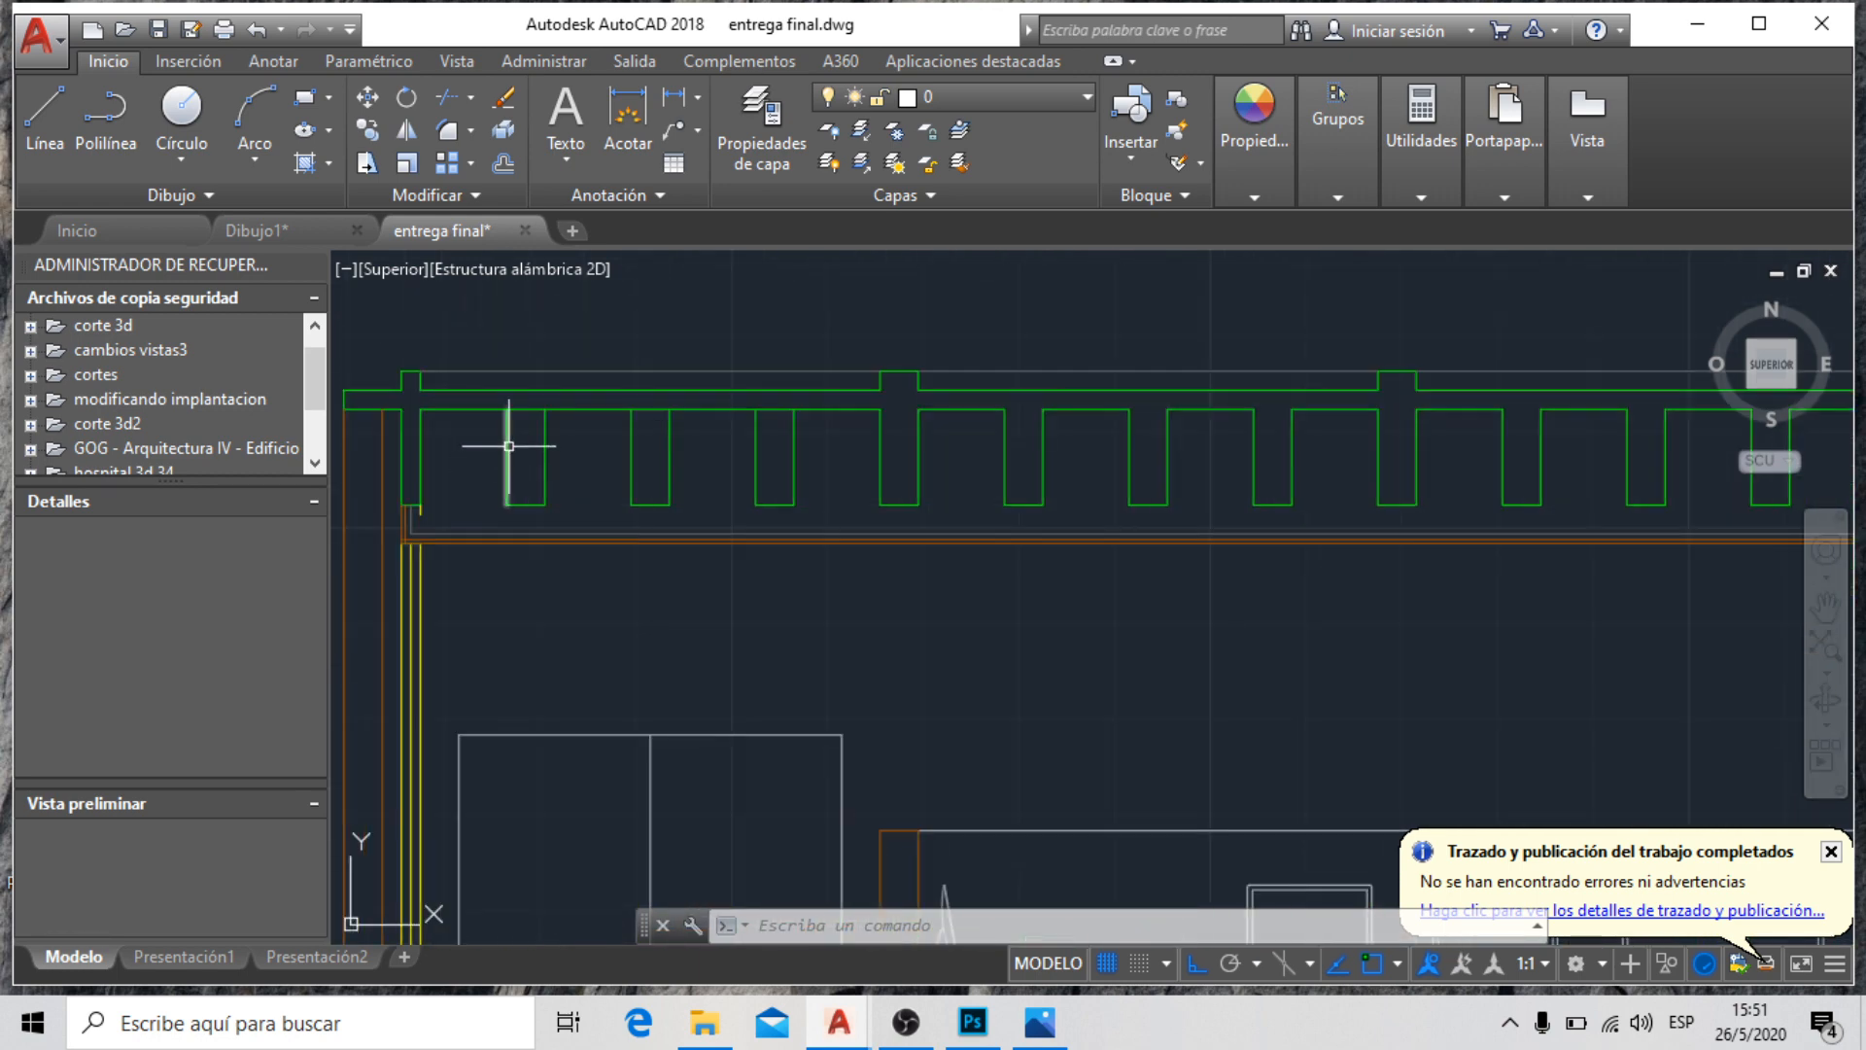
pyautogui.scroll(4, 566, 362)
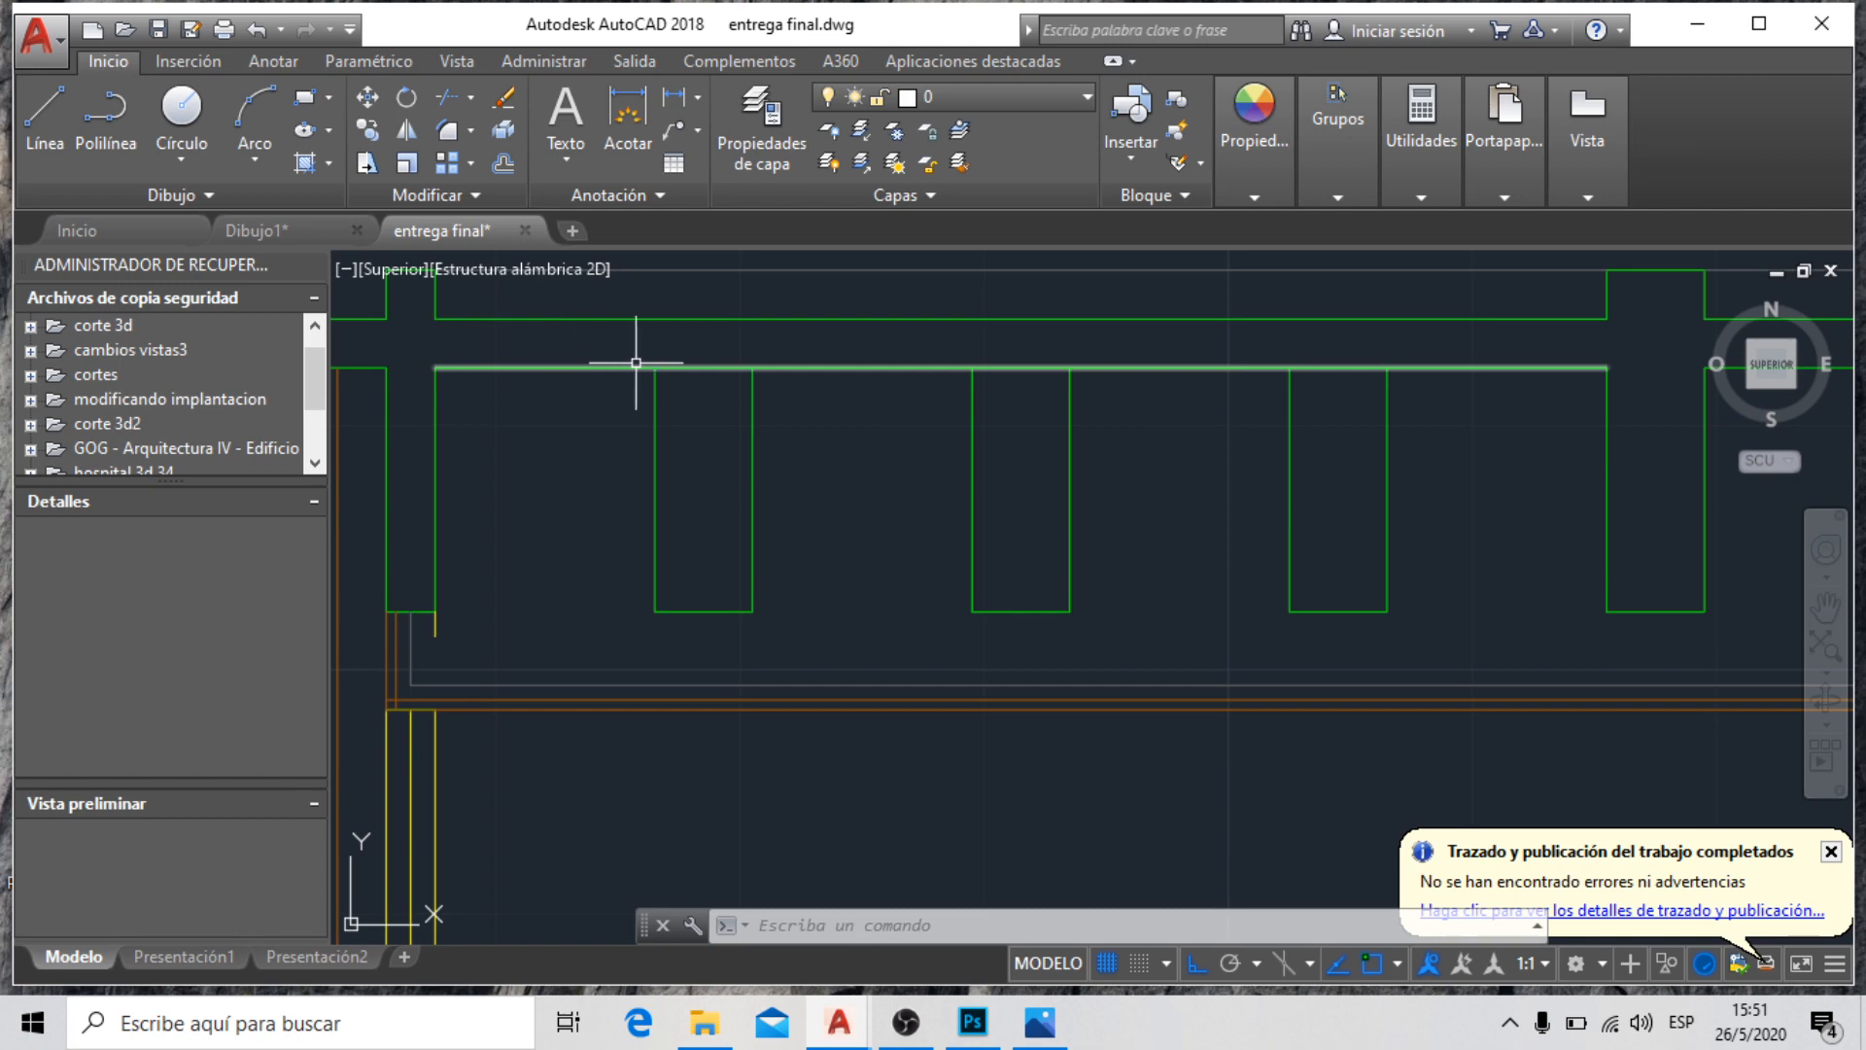
pyautogui.scroll(4, 636, 363)
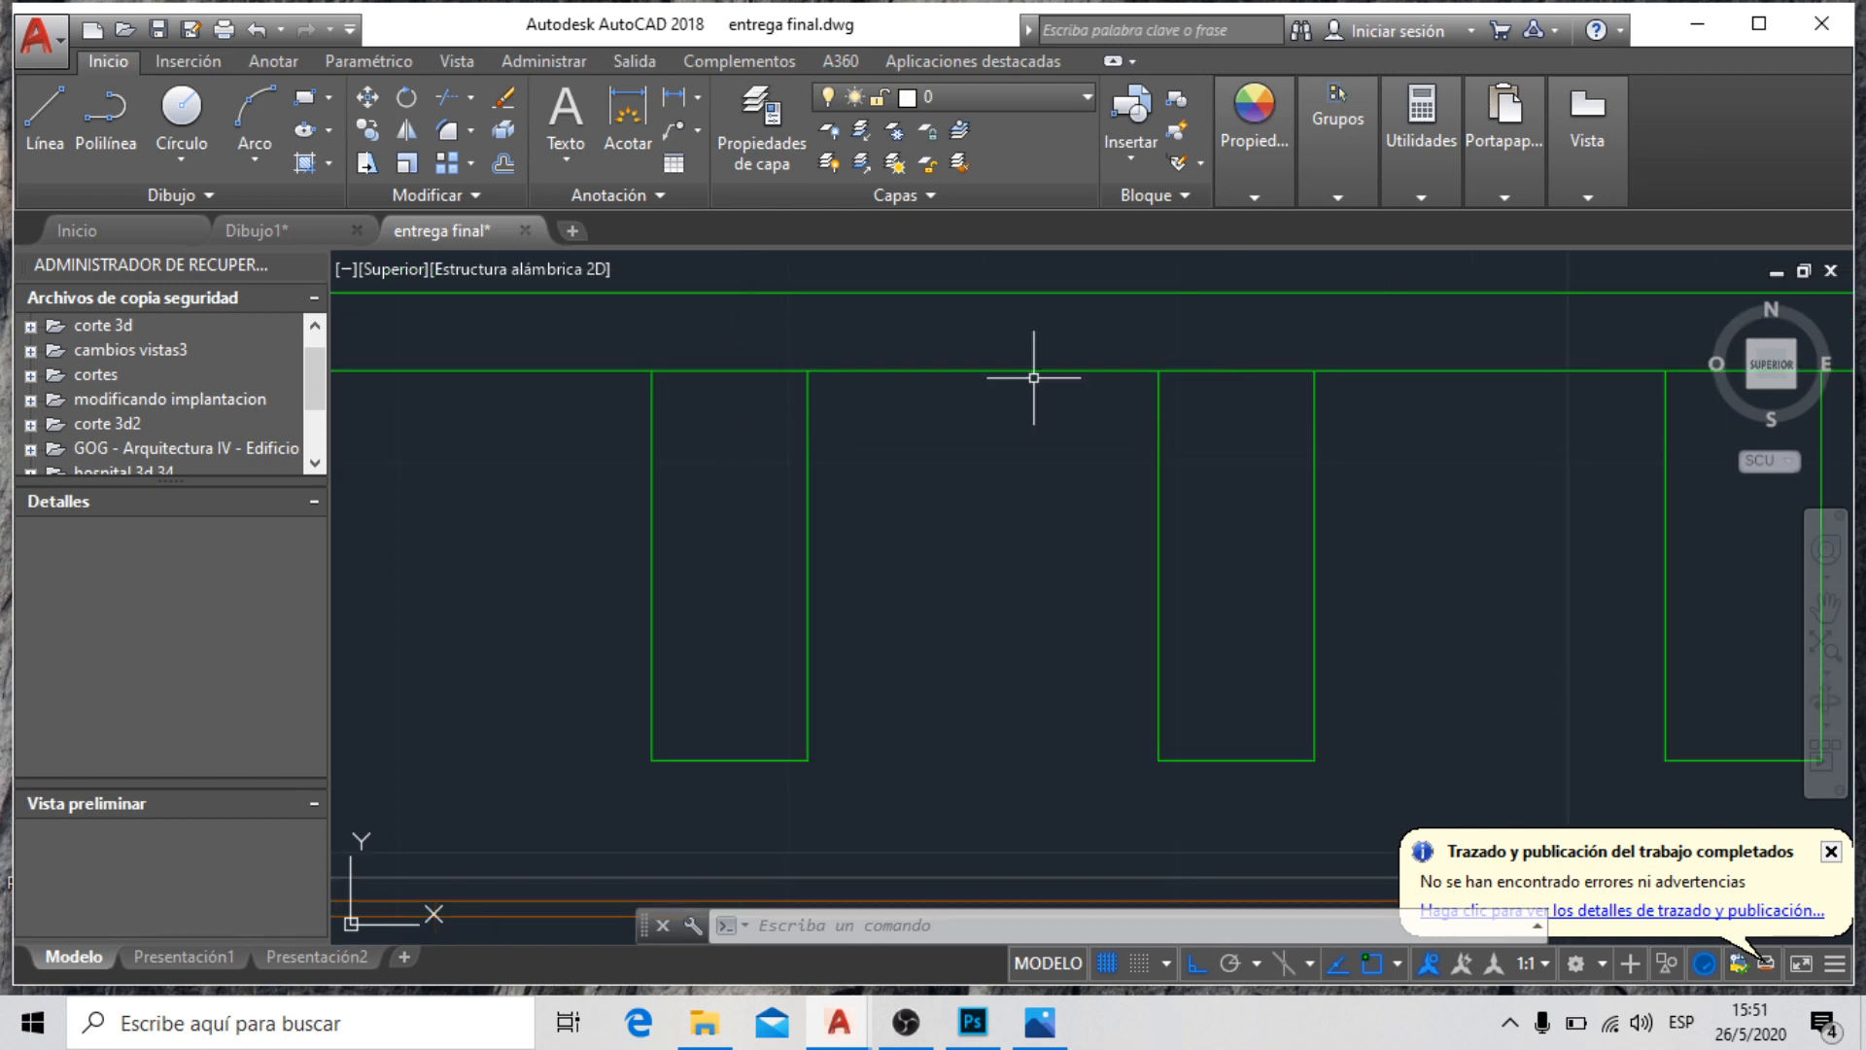
pyautogui.scroll(-4, 715, 363)
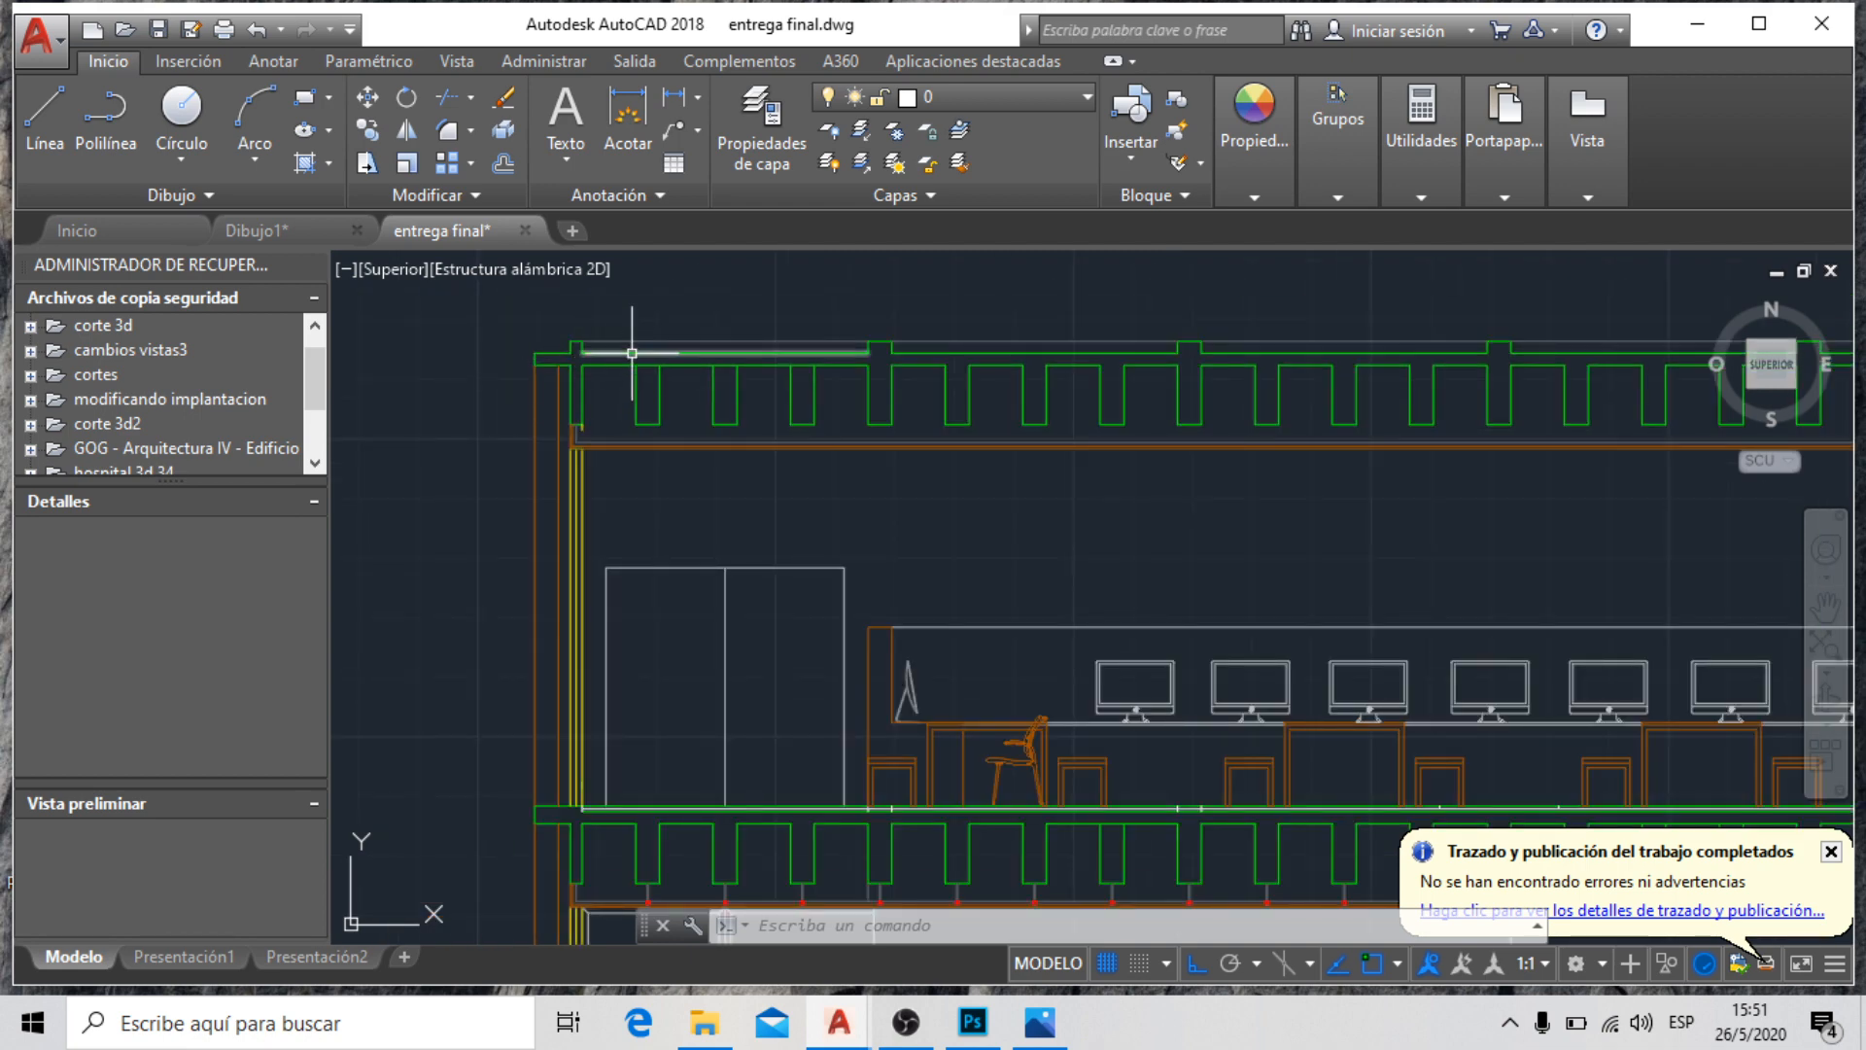
# Compare the ribbed slabs, ceilings and furnished rooms across the three floors of the section's flat-roofed block
pyautogui.scroll(-2, 554, 375)
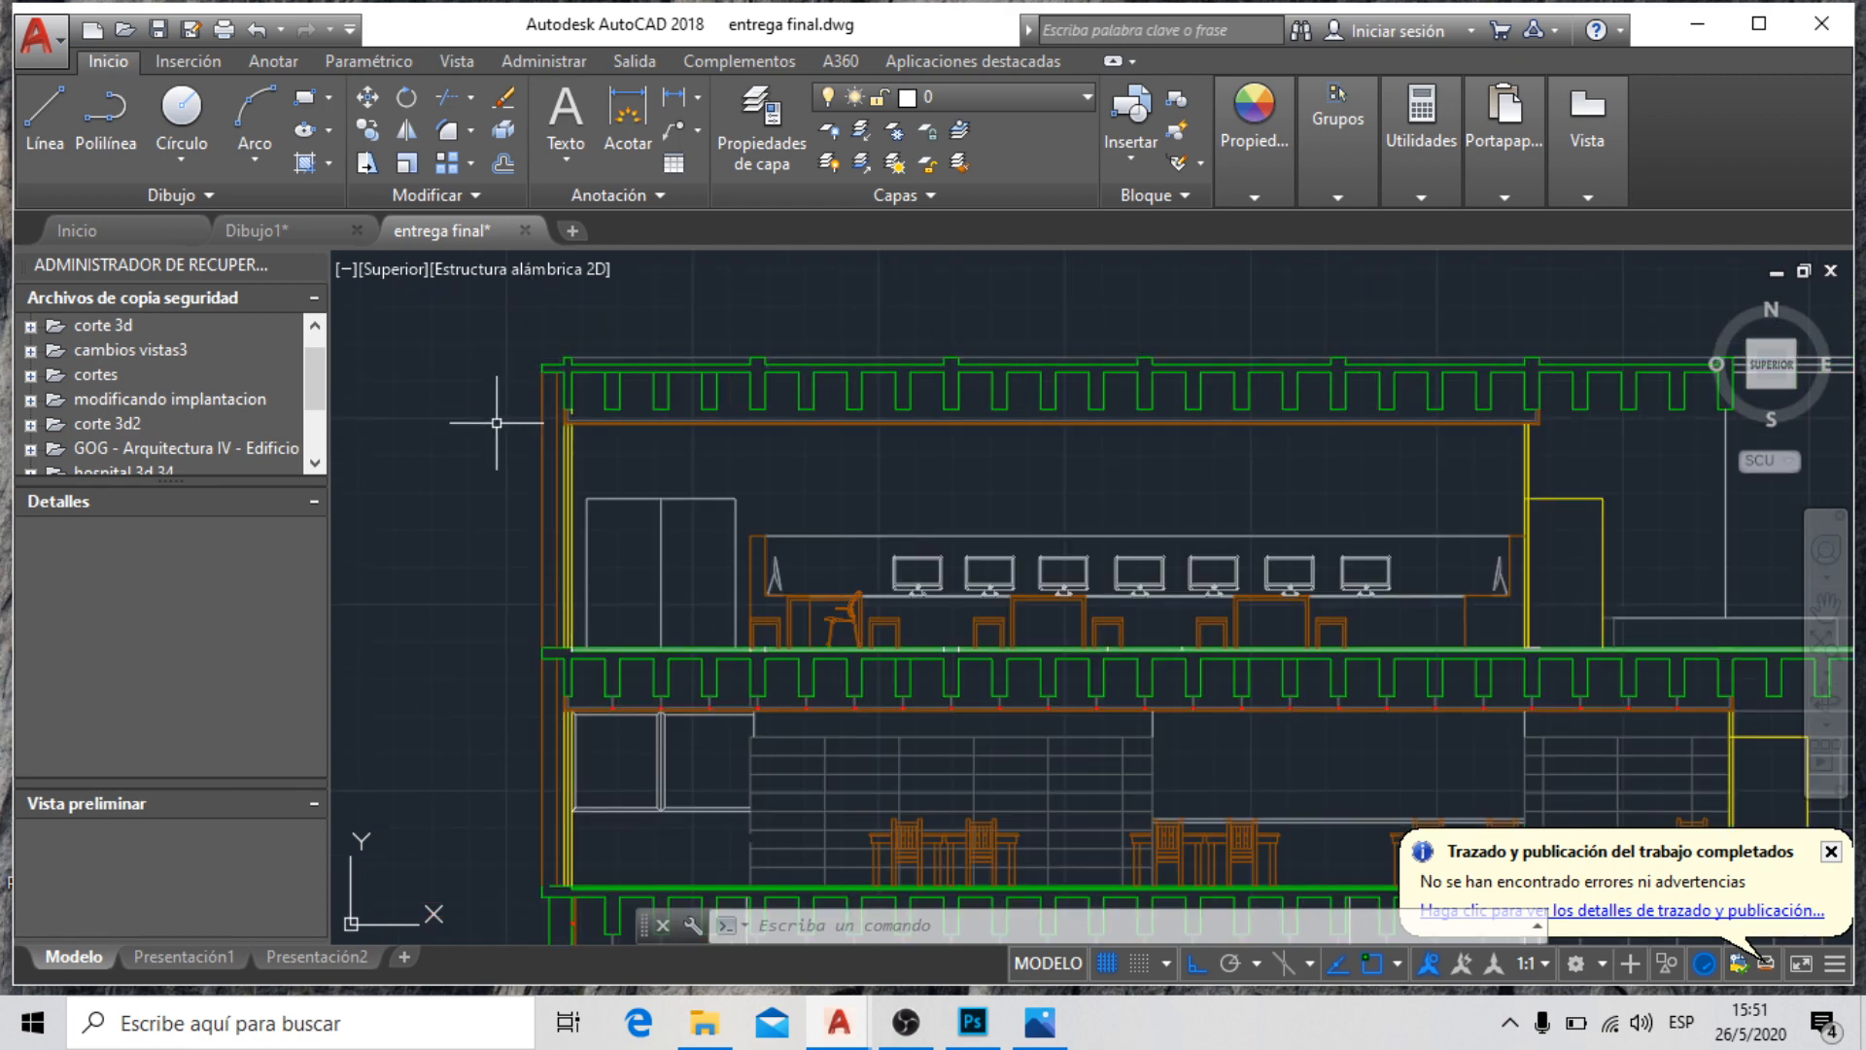
pyautogui.scroll(4, 1322, 389)
pyautogui.scroll(-6, 962, 405)
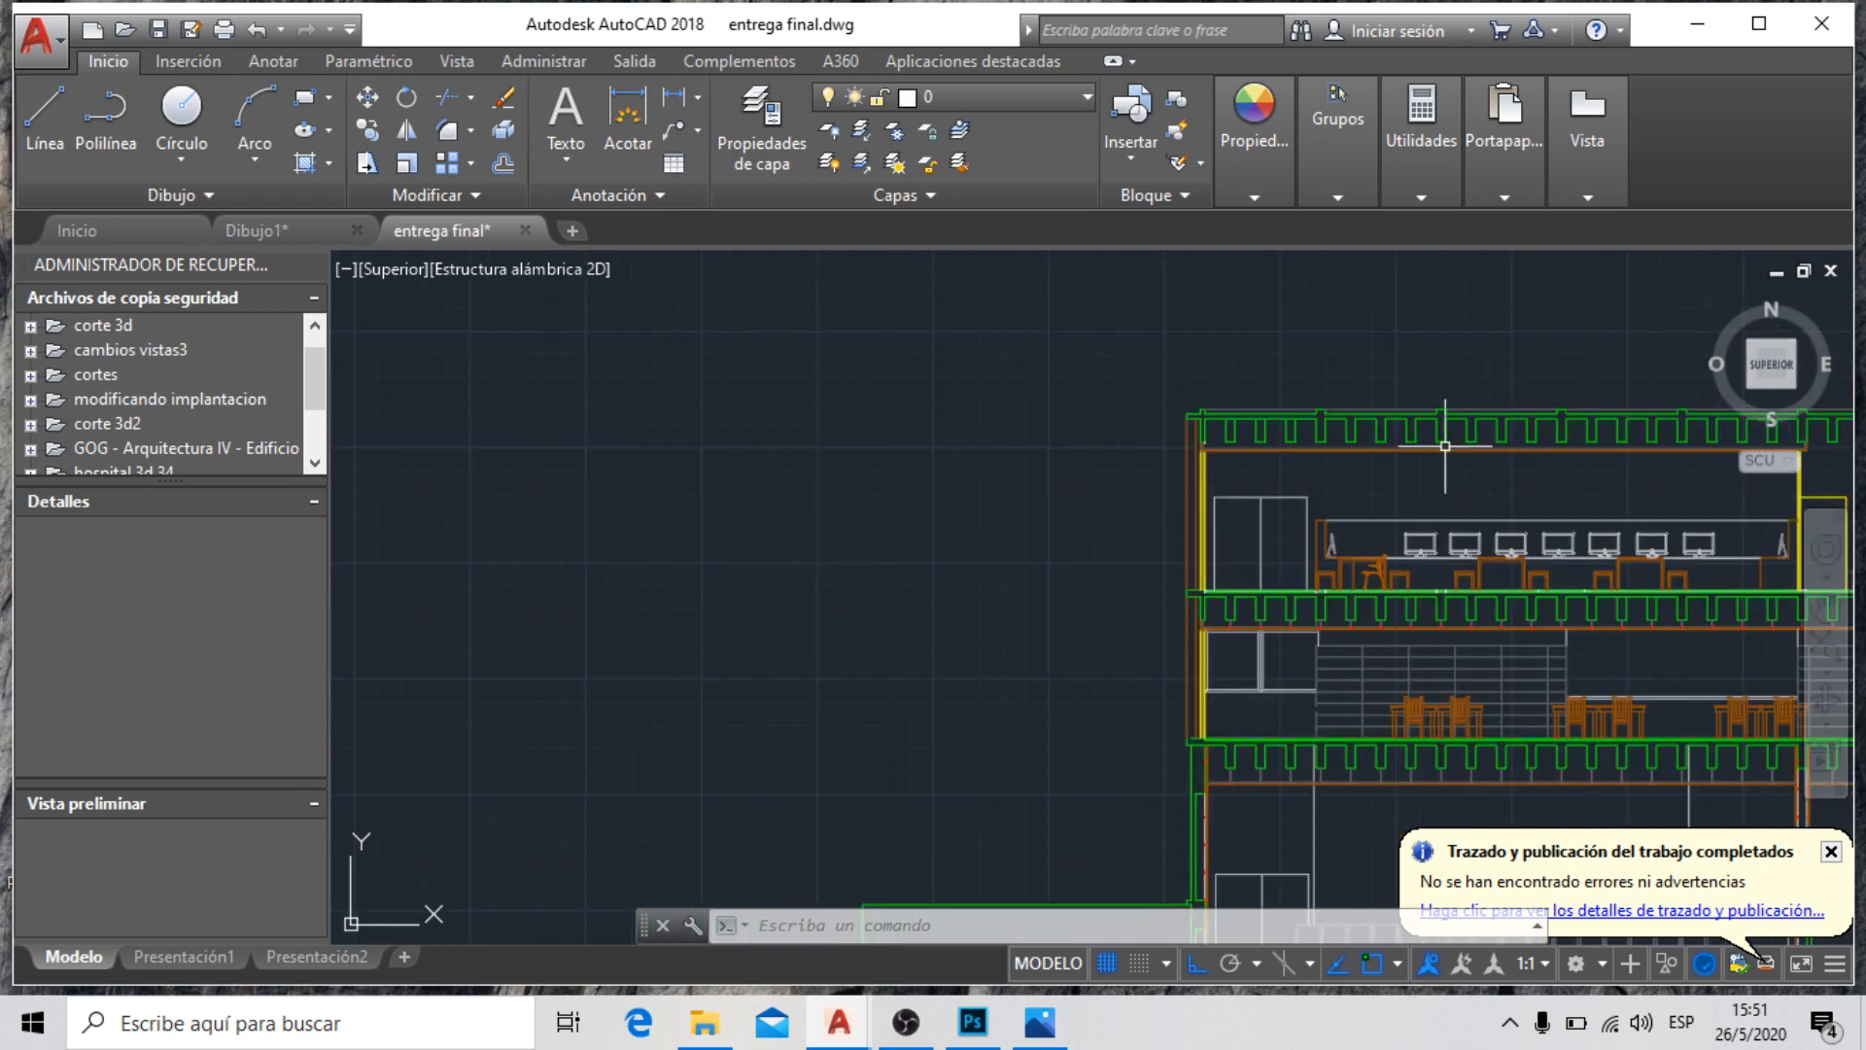
pyautogui.scroll(6, 1439, 427)
pyautogui.scroll(-5, 695, 437)
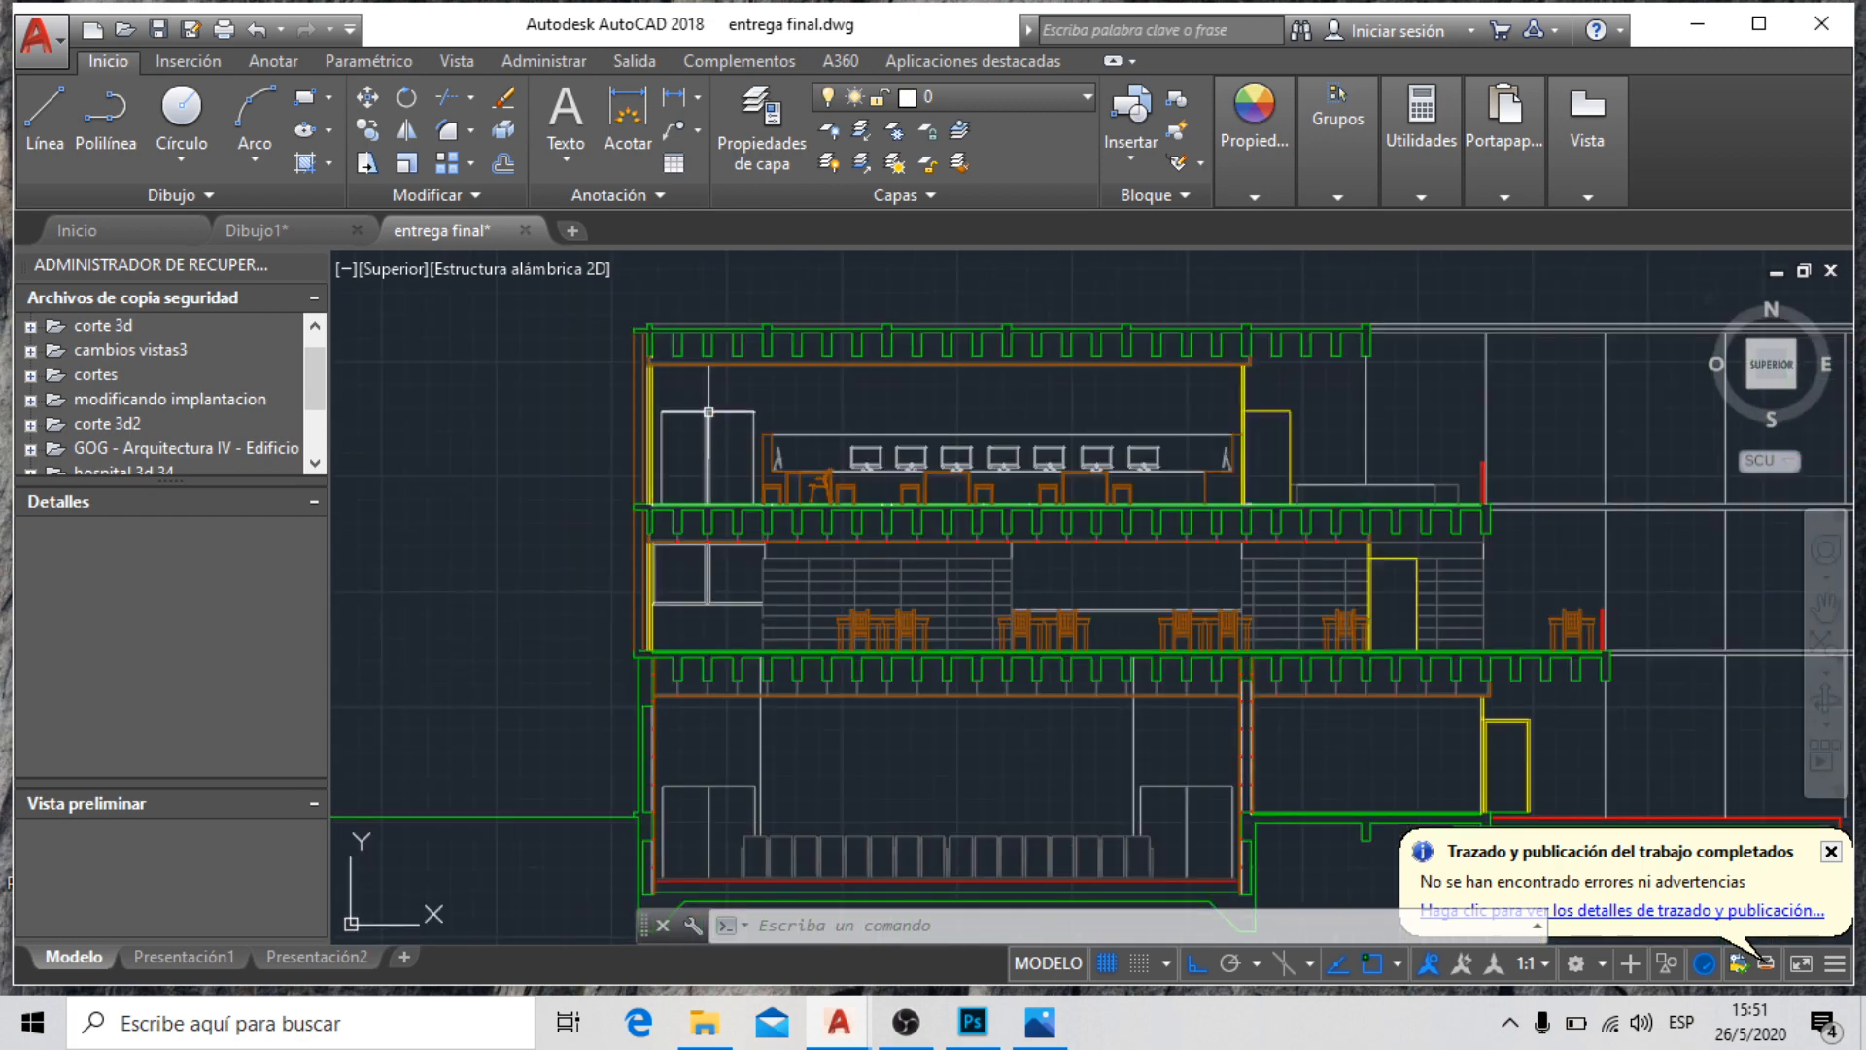
# Examine how the suspended ceiling hangs from the ribs of the slab beneath the computer room
pyautogui.scroll(6, 735, 496)
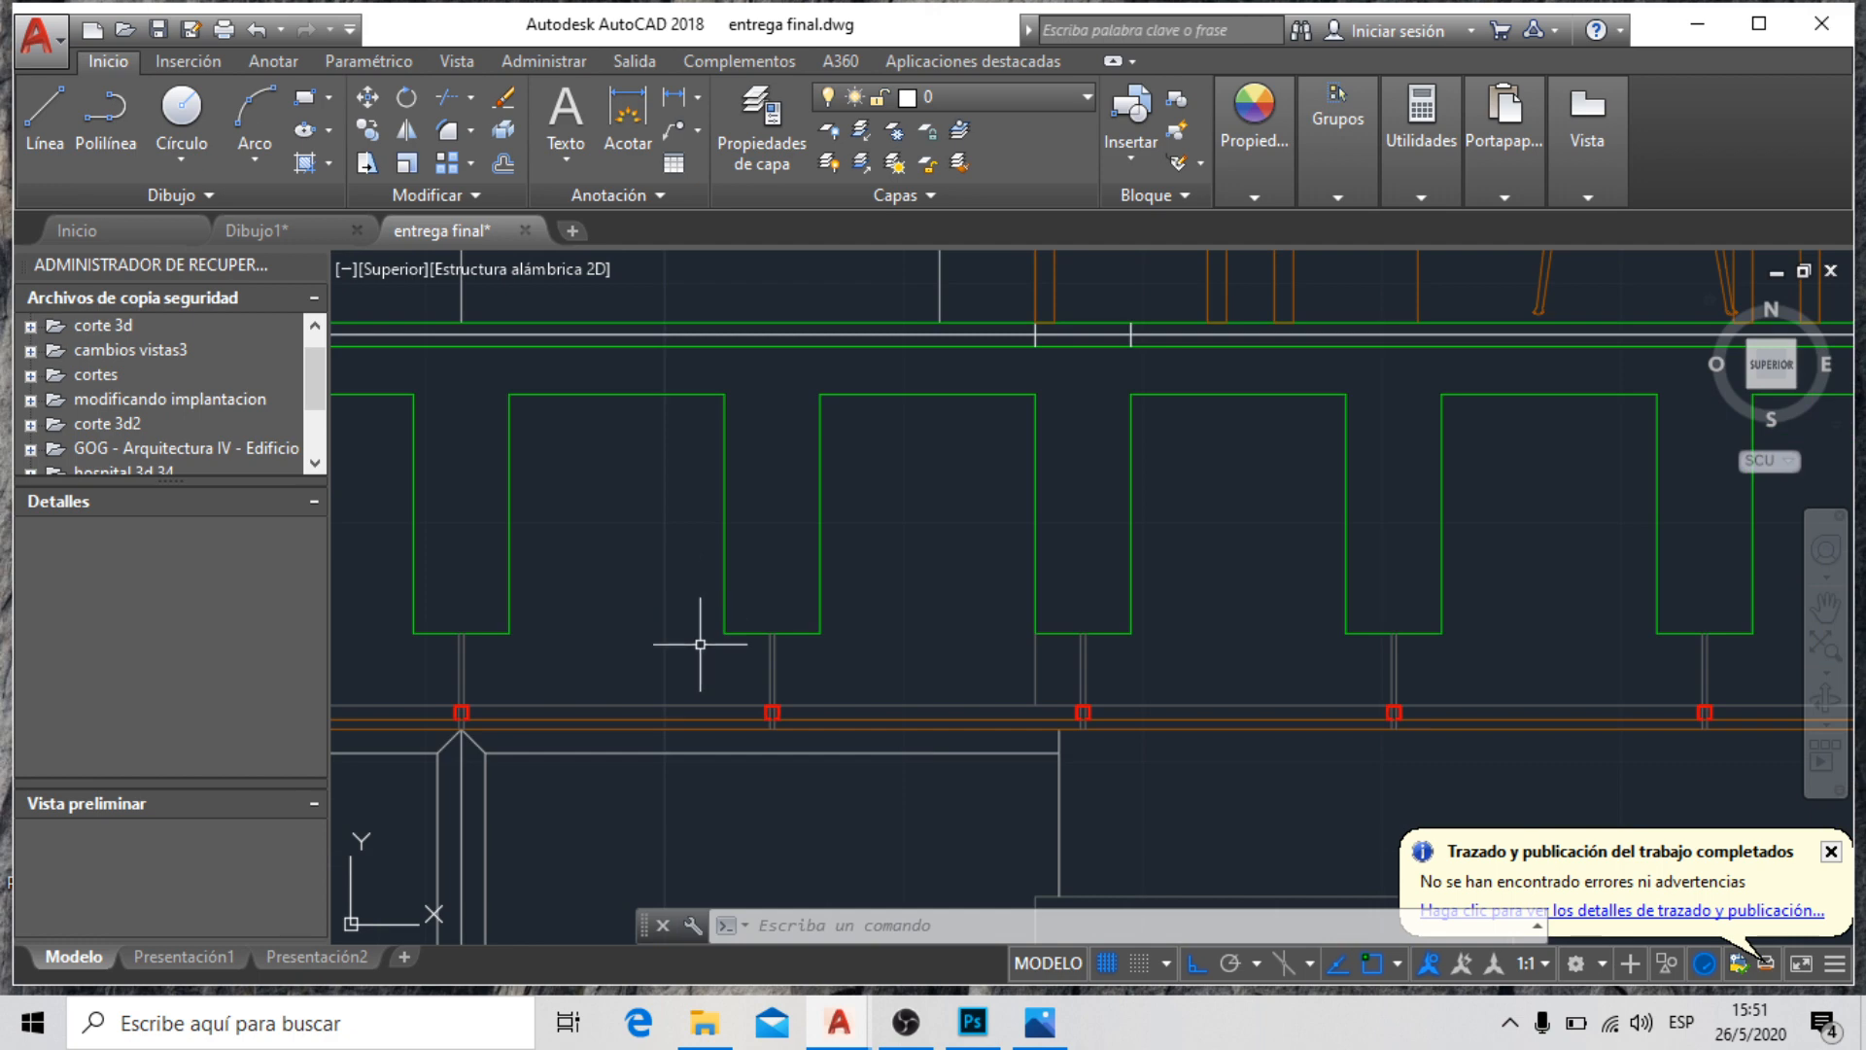
pyautogui.scroll(5, 699, 643)
pyautogui.scroll(-3, 699, 570)
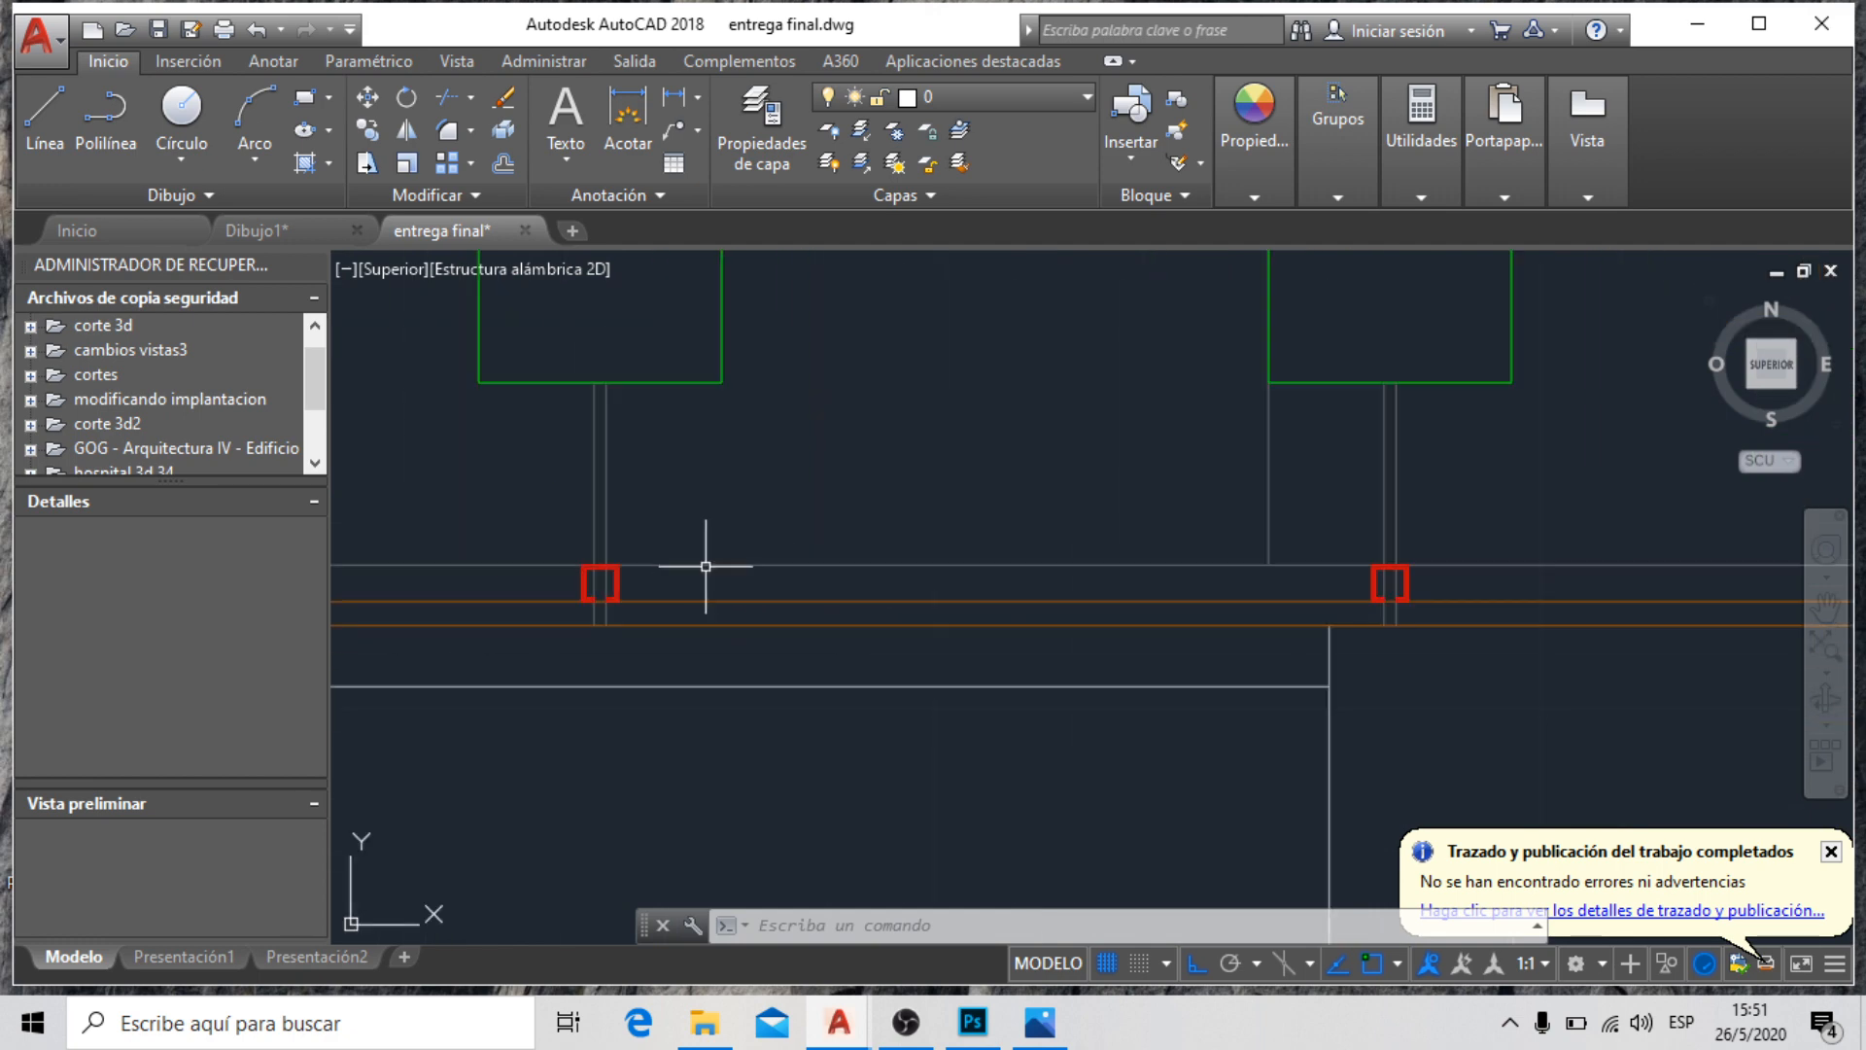
pyautogui.scroll(-3, 714, 523)
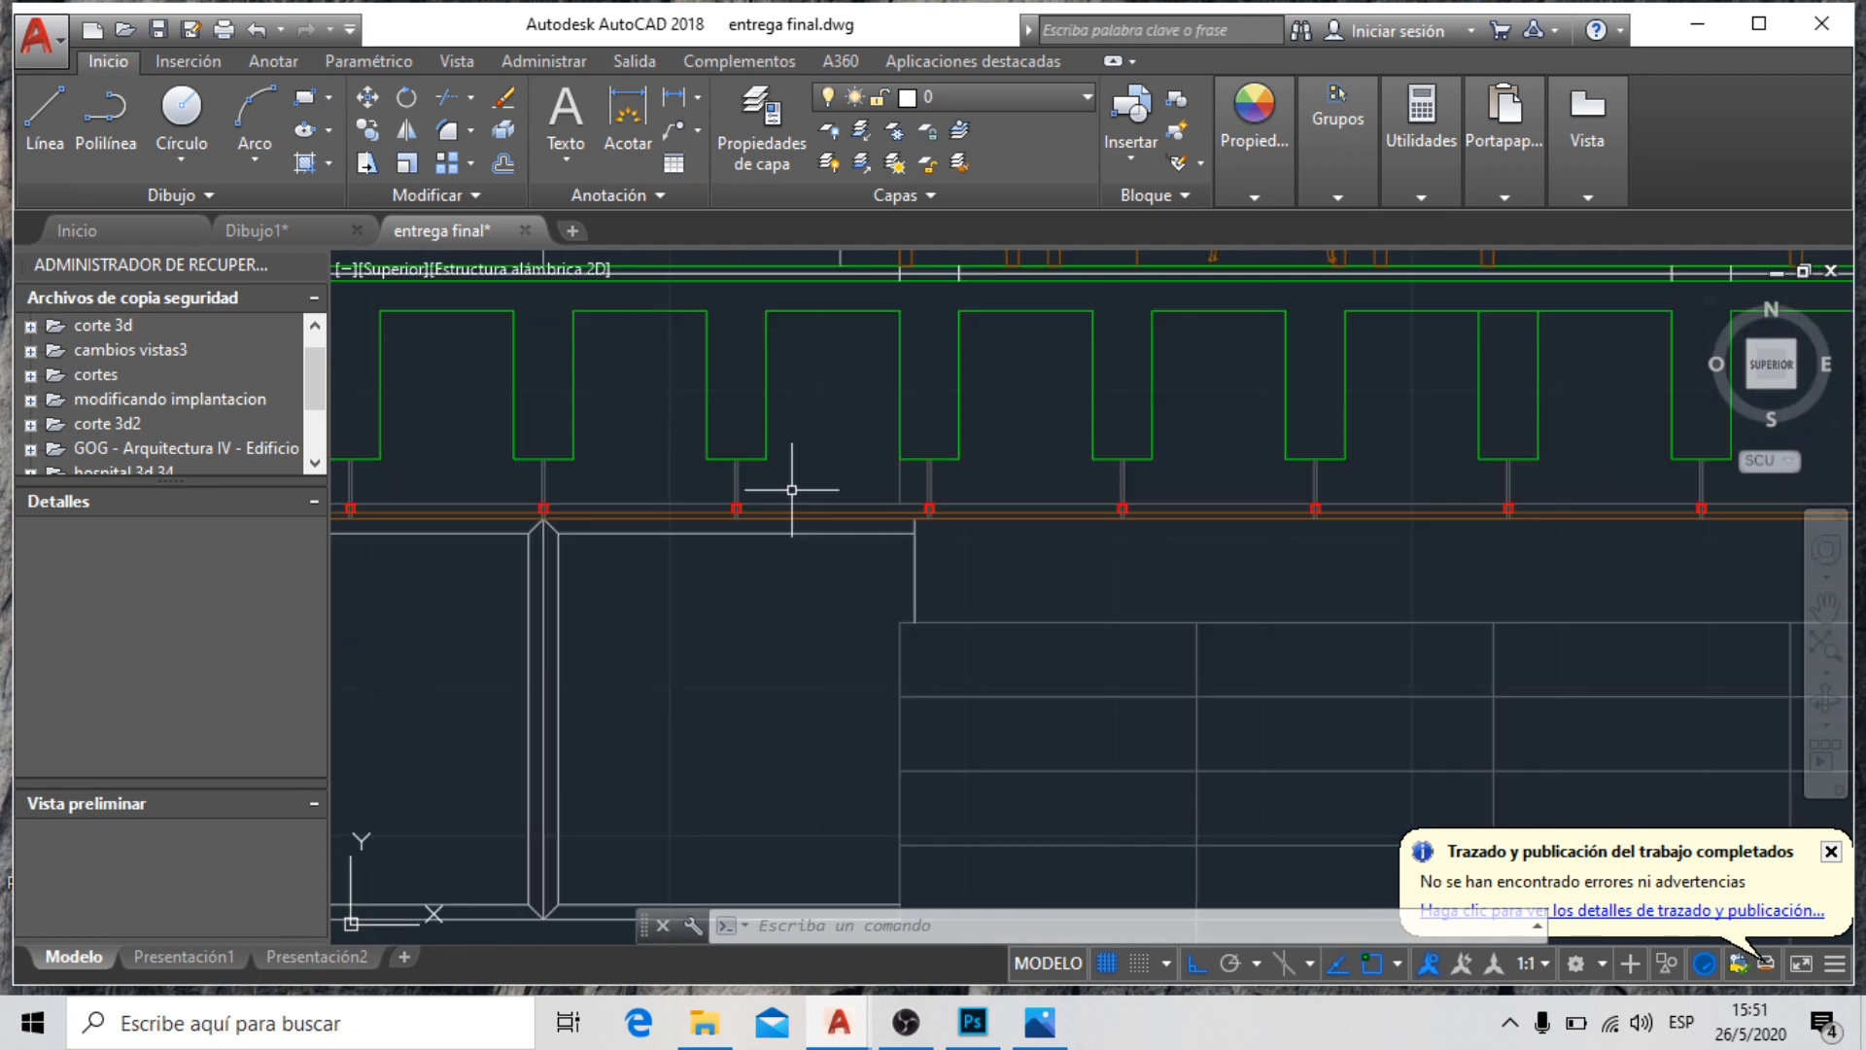
pyautogui.scroll(-3, 805, 454)
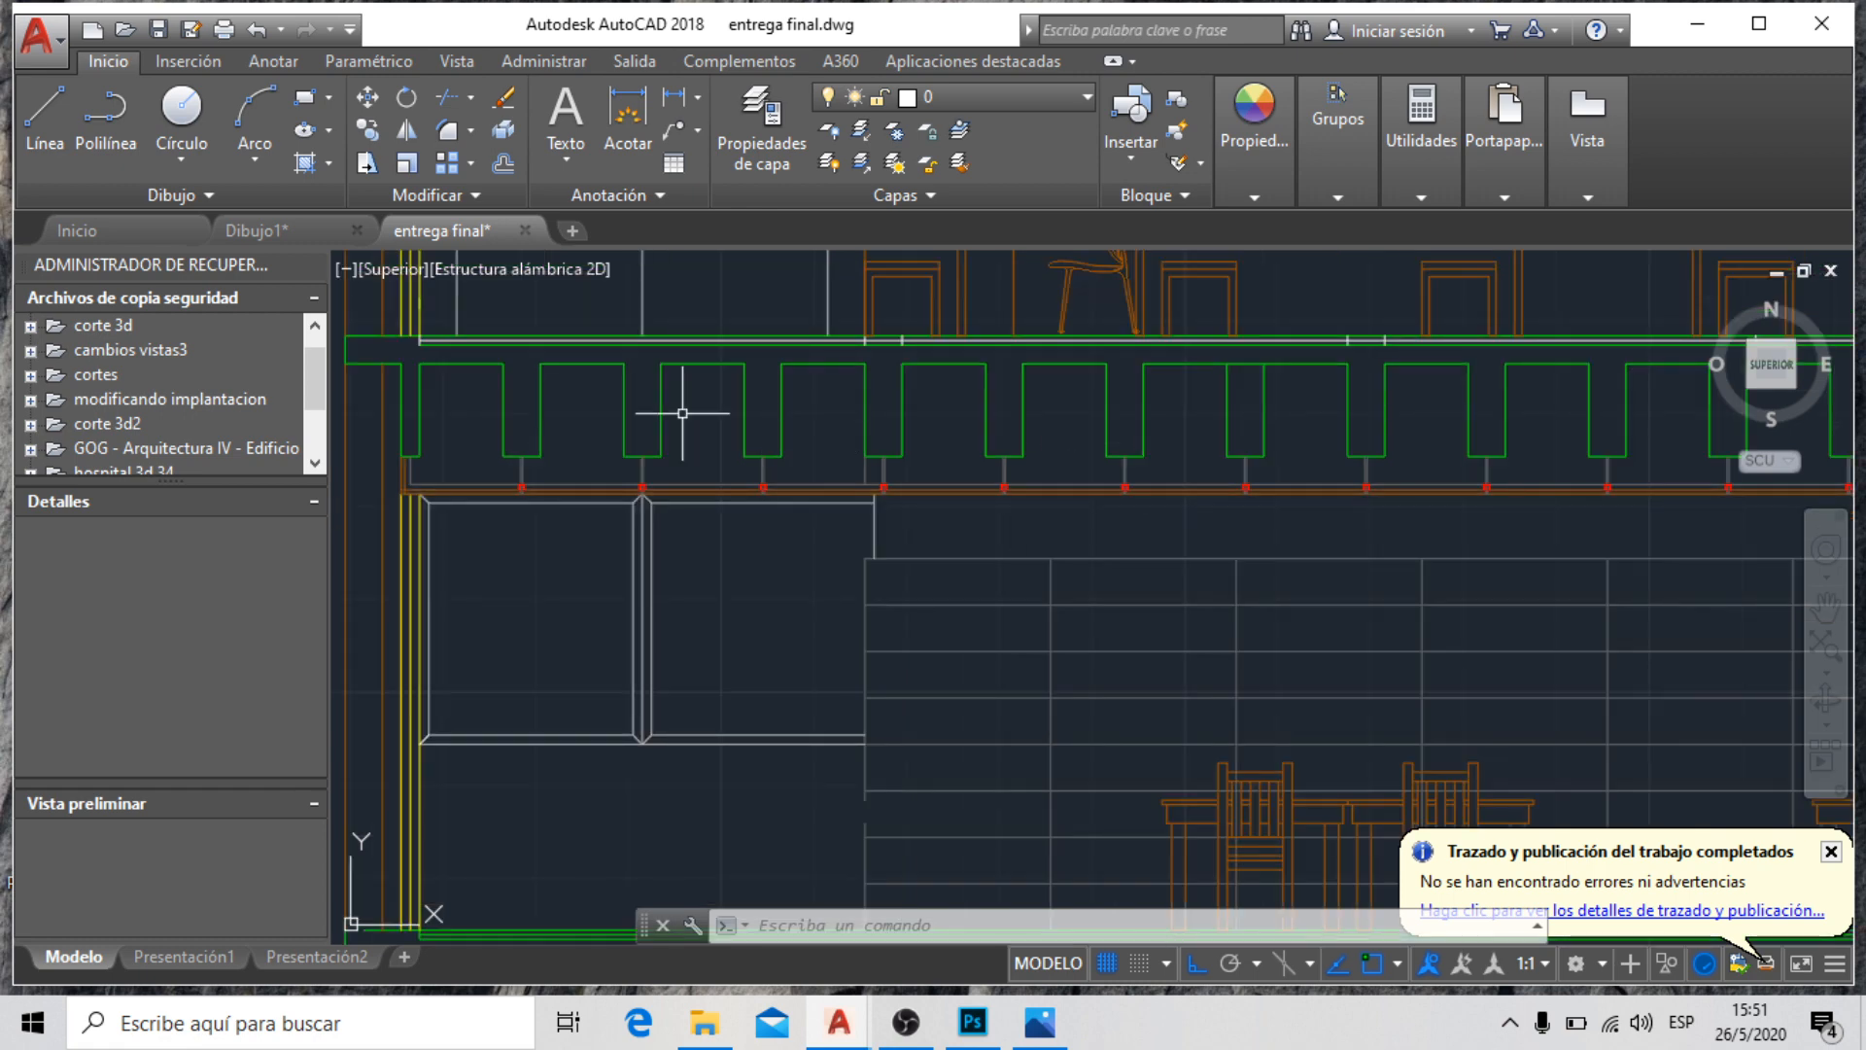
# Inspect the red ceiling profile and its hanger rods up close, near the window mullion
pyautogui.scroll(6, 506, 473)
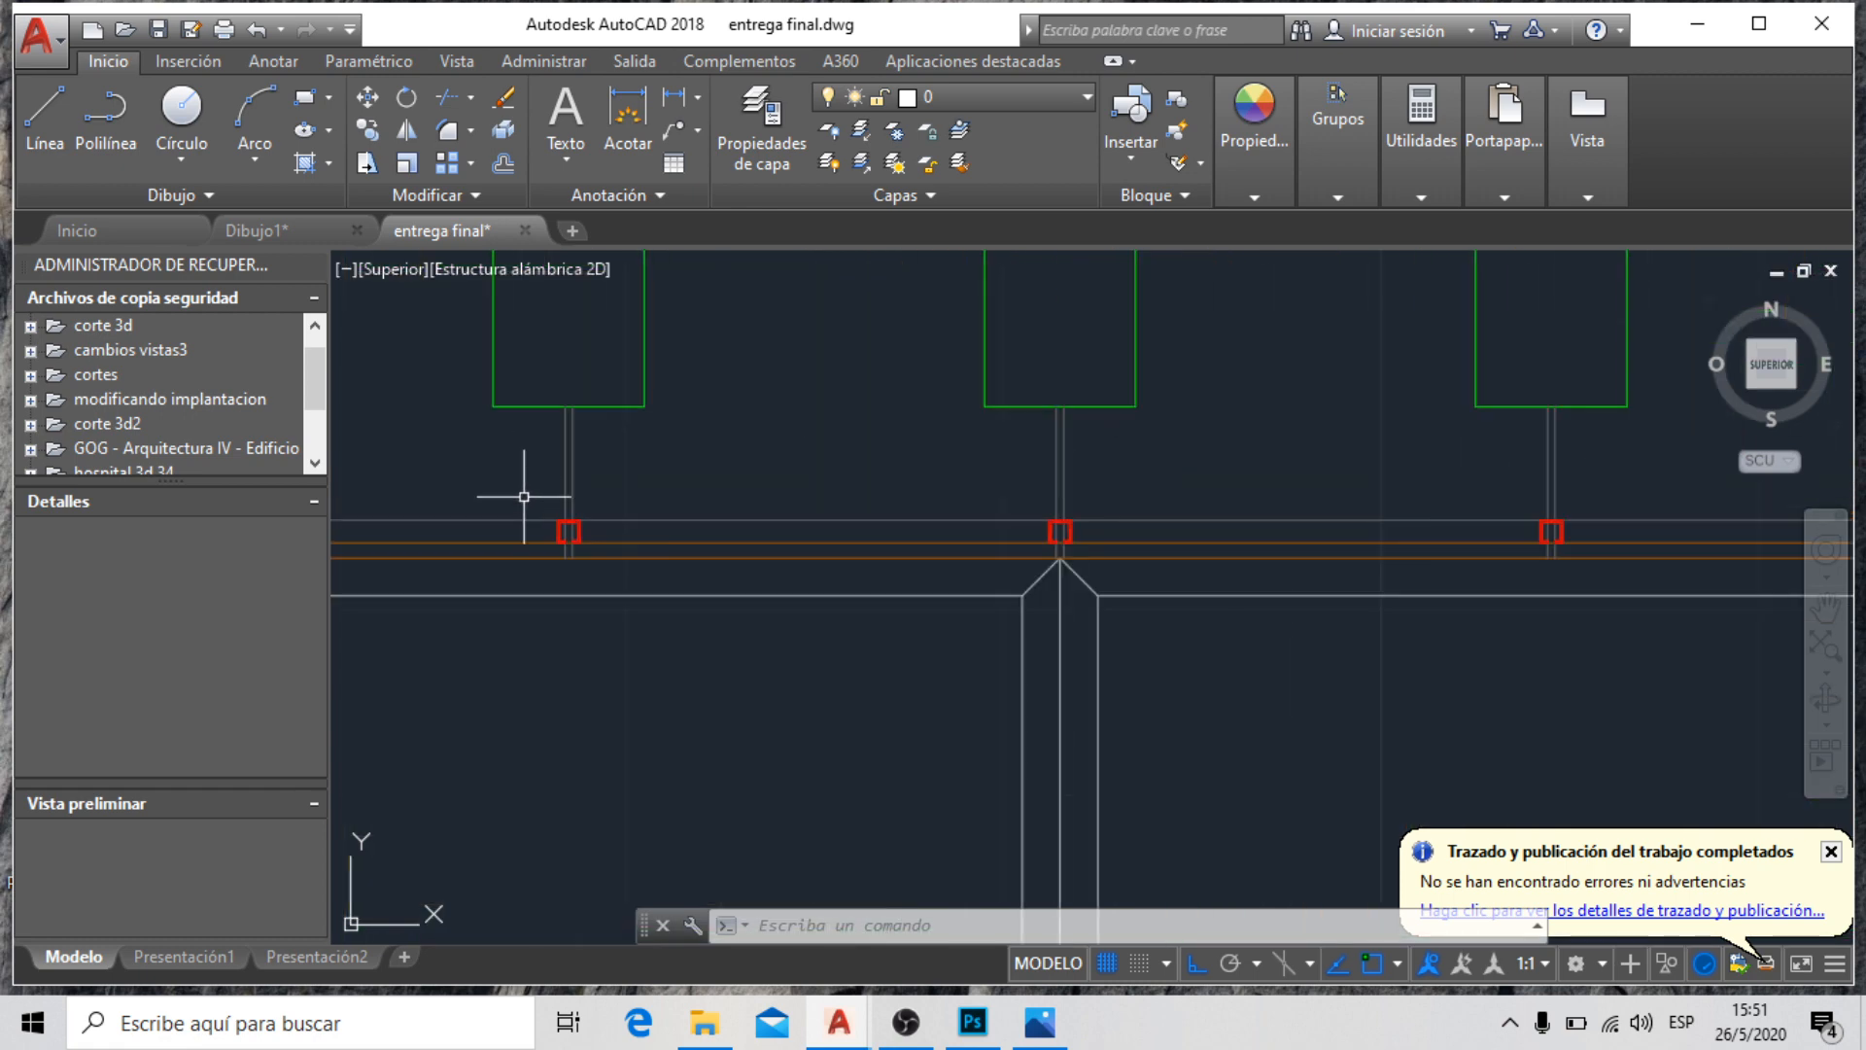
pyautogui.scroll(4, 530, 508)
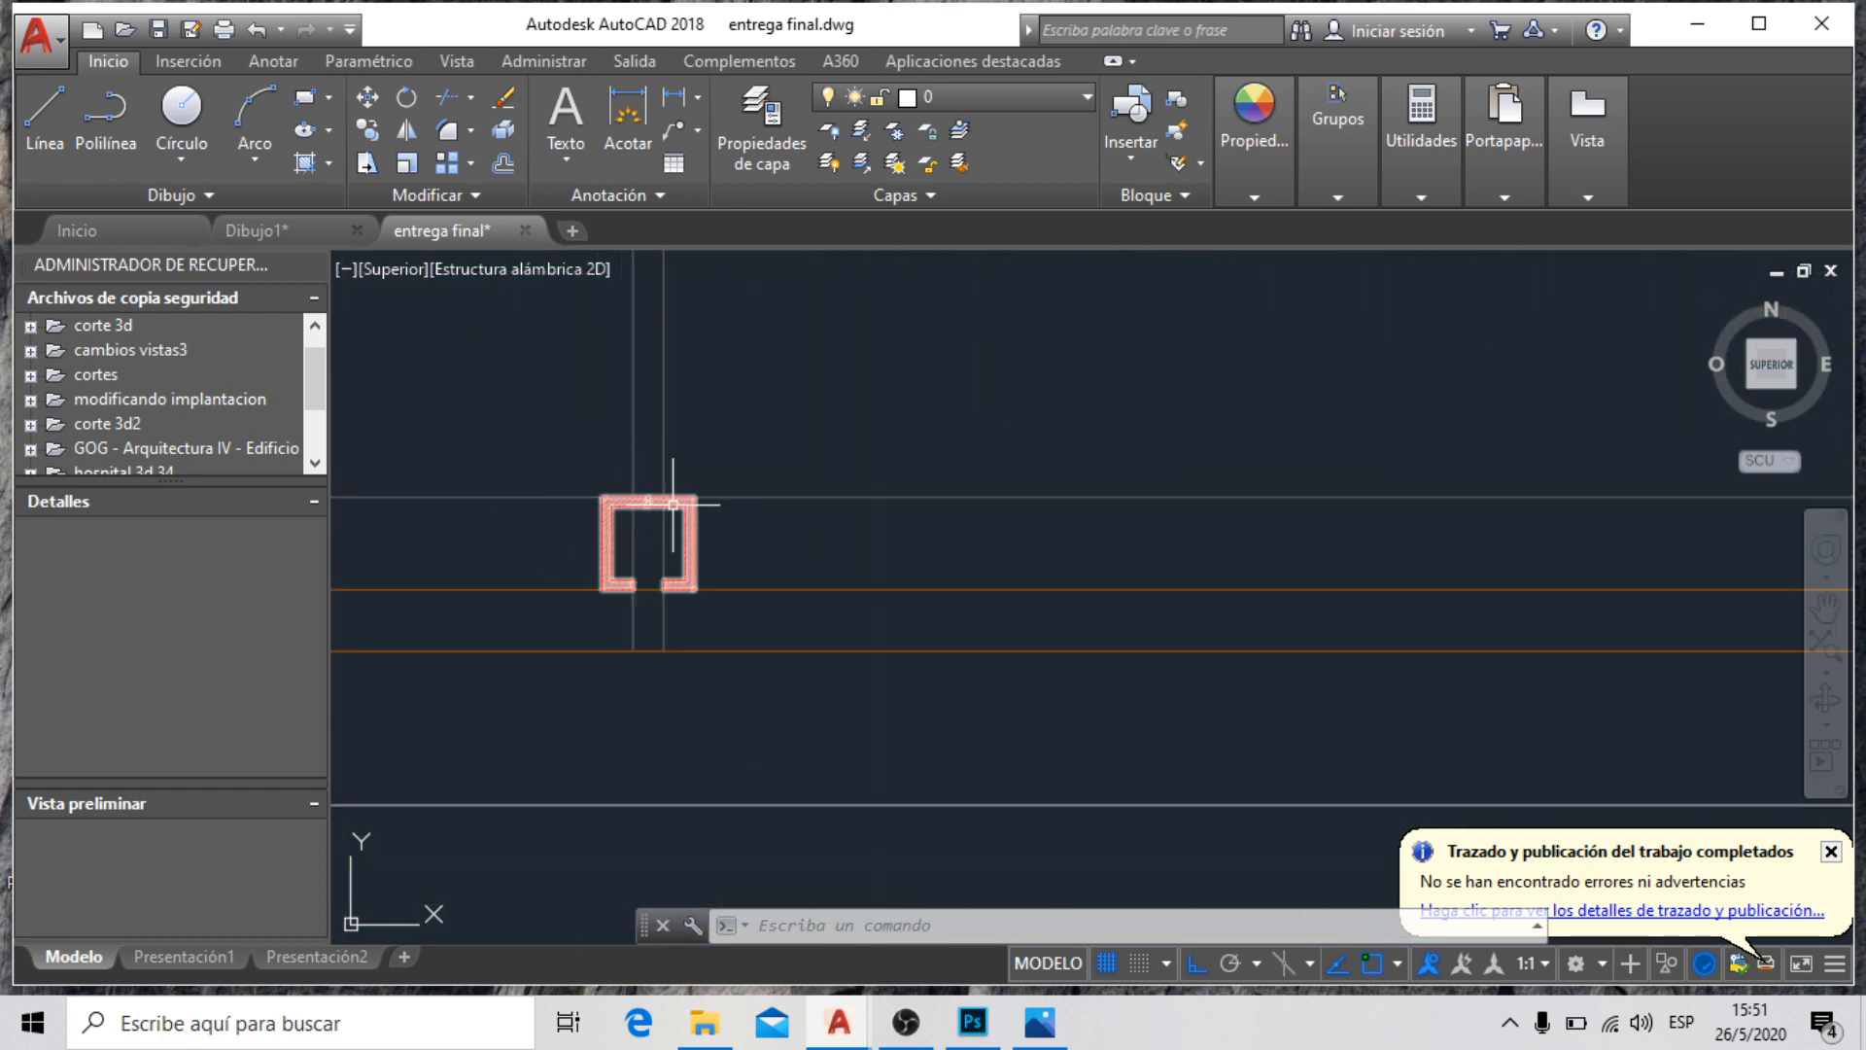
pyautogui.scroll(-4, 627, 498)
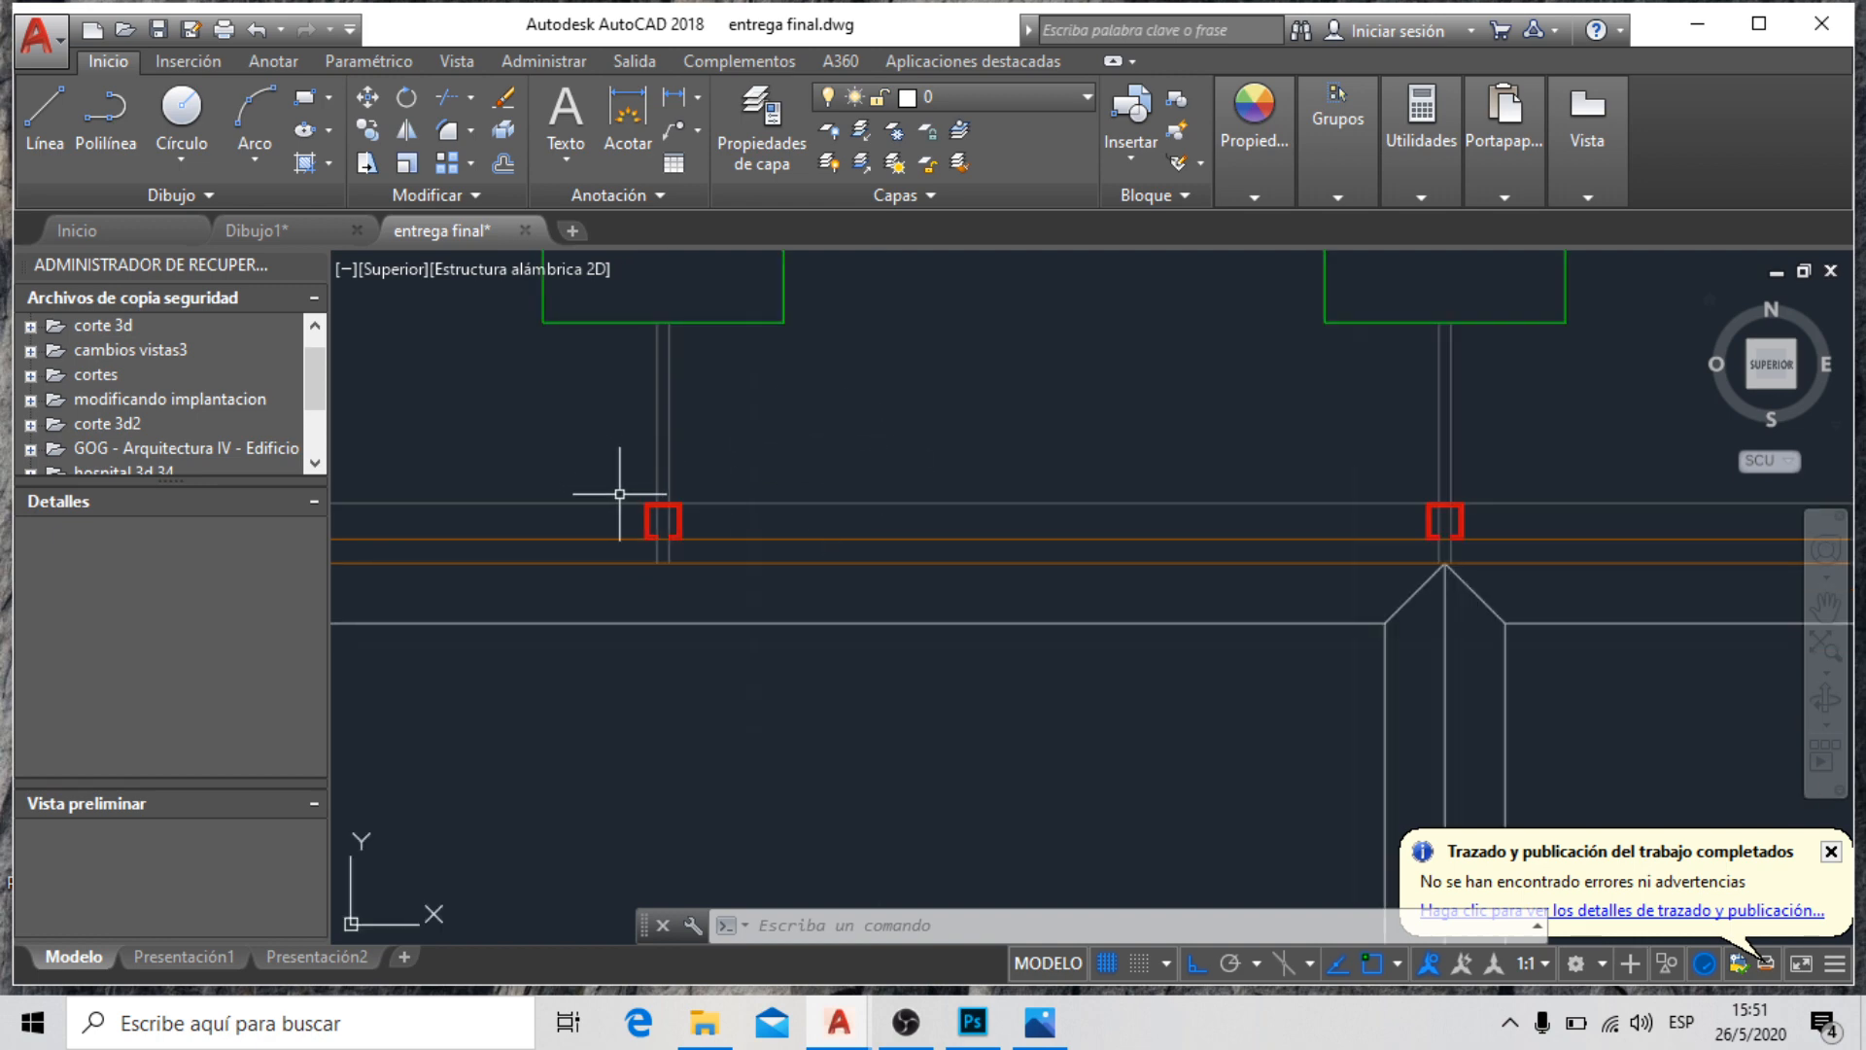
pyautogui.scroll(-4, 633, 500)
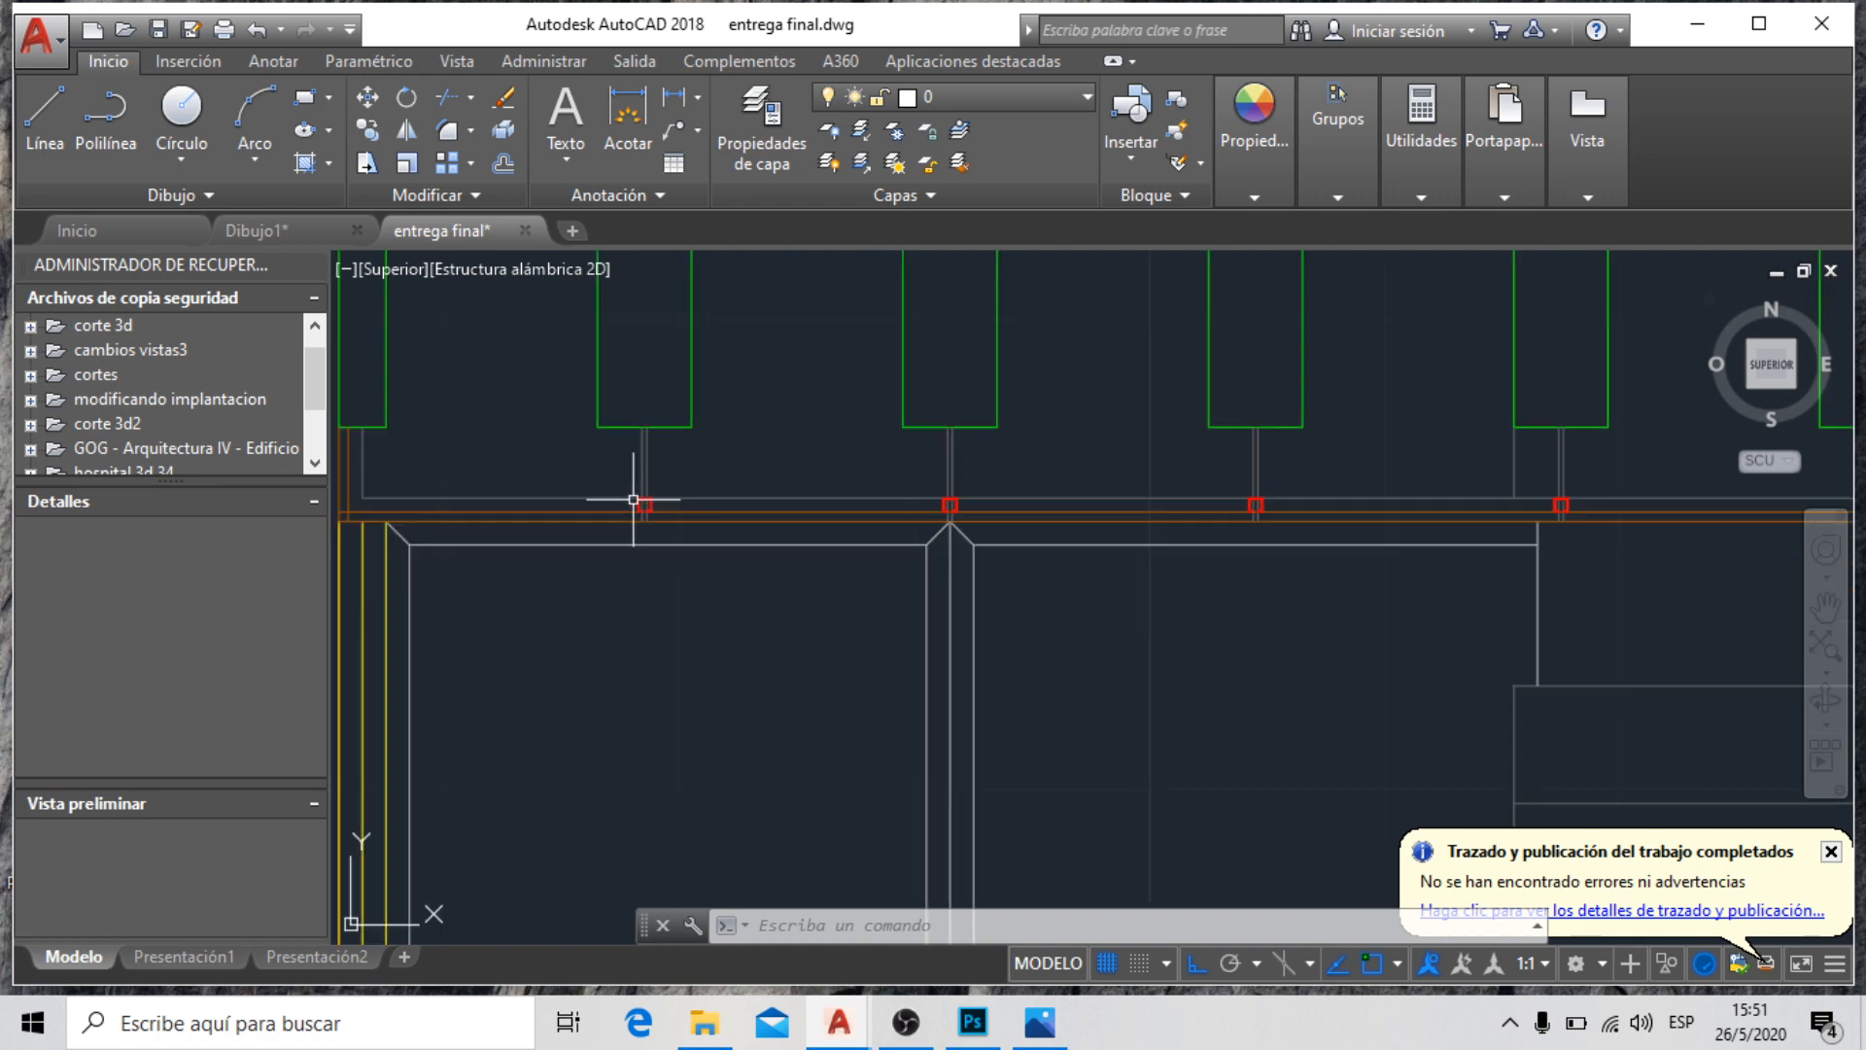
pyautogui.scroll(-2, 632, 499)
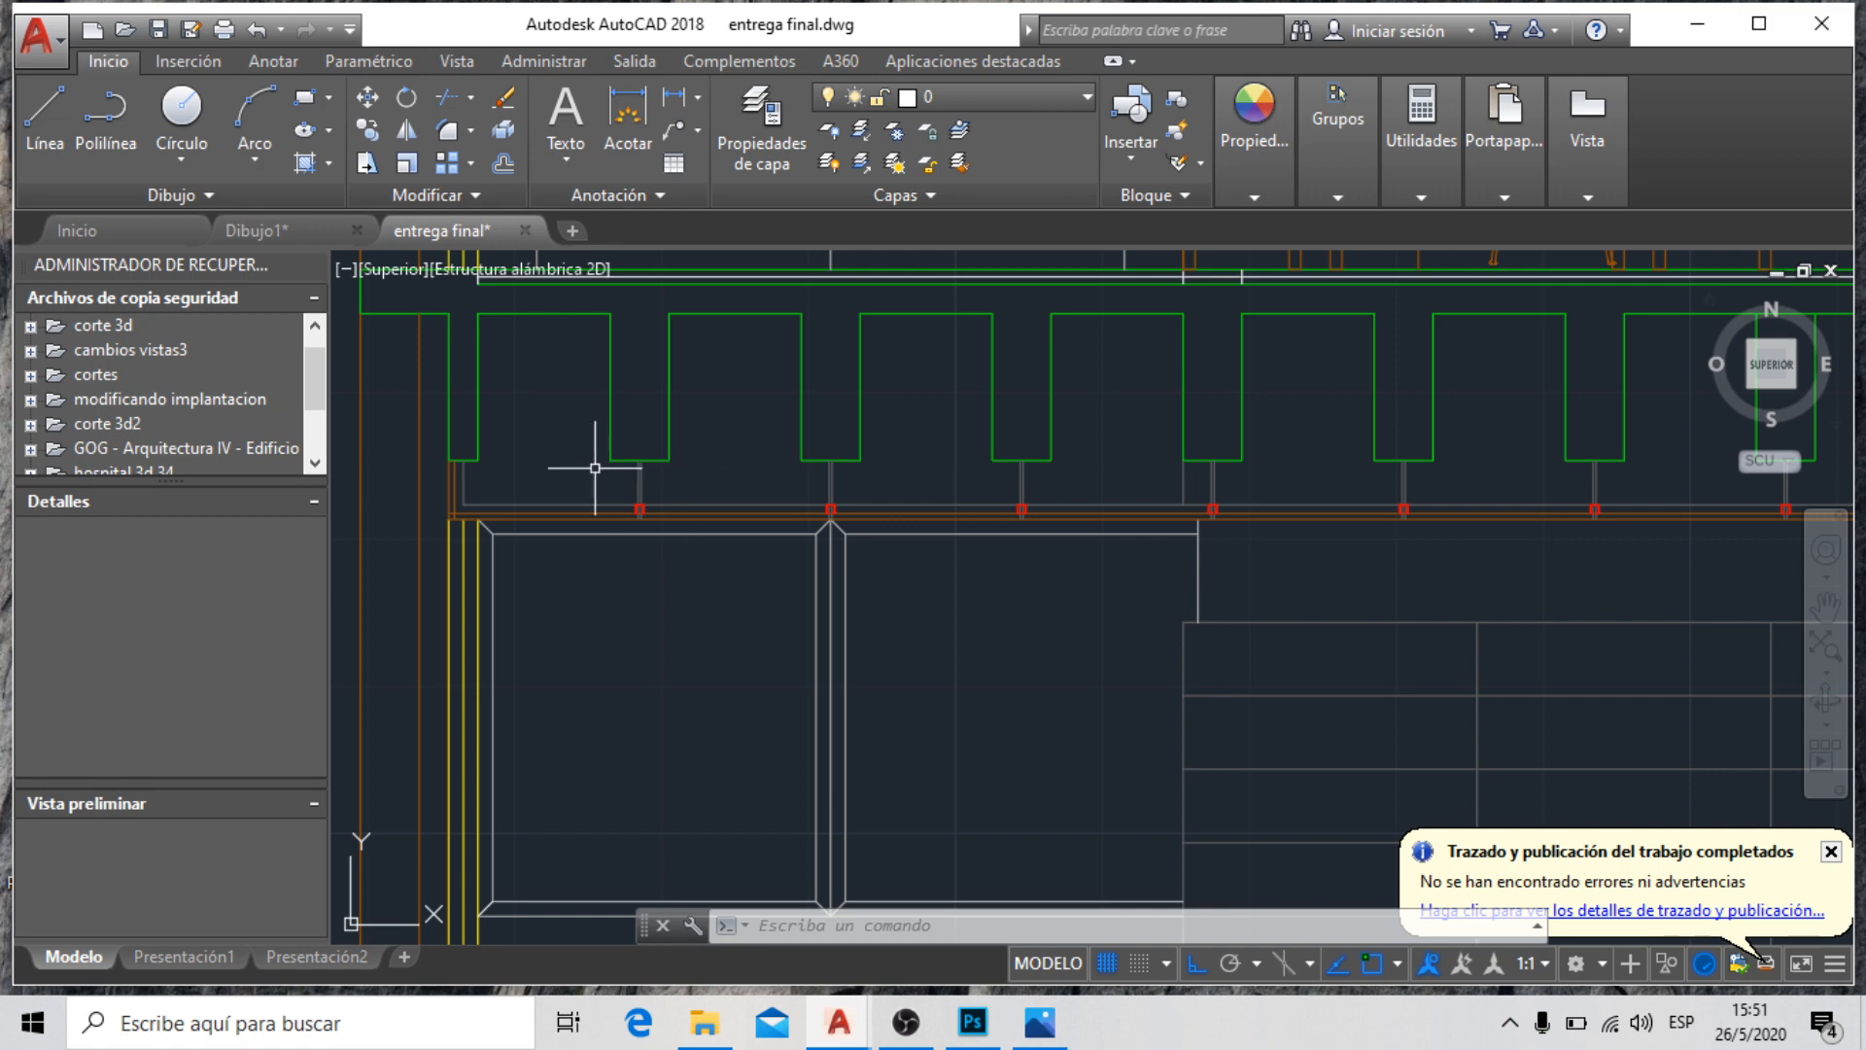
pyautogui.scroll(5, 651, 489)
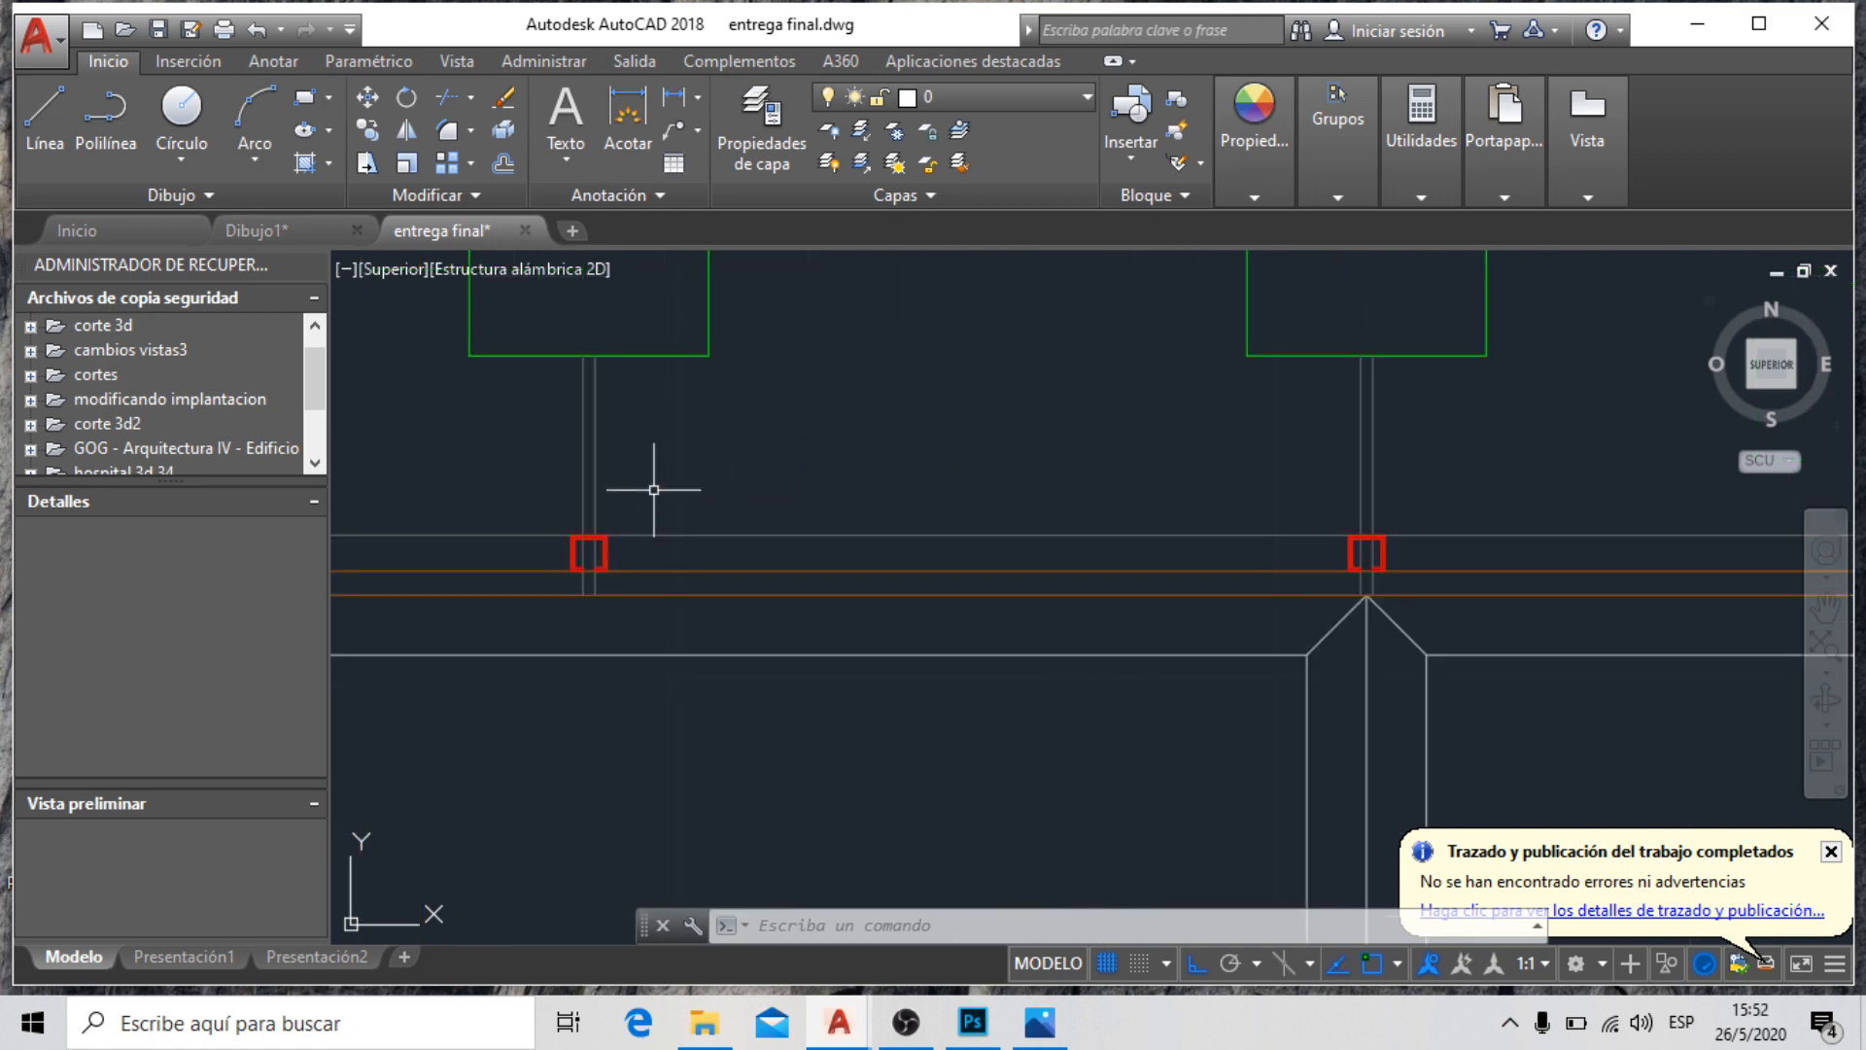
# Inspect the ceiling hangers beneath the ribbed slab and the red profiles inside the double wall of the upper section's lowest floor
pyautogui.scroll(-6, 654, 490)
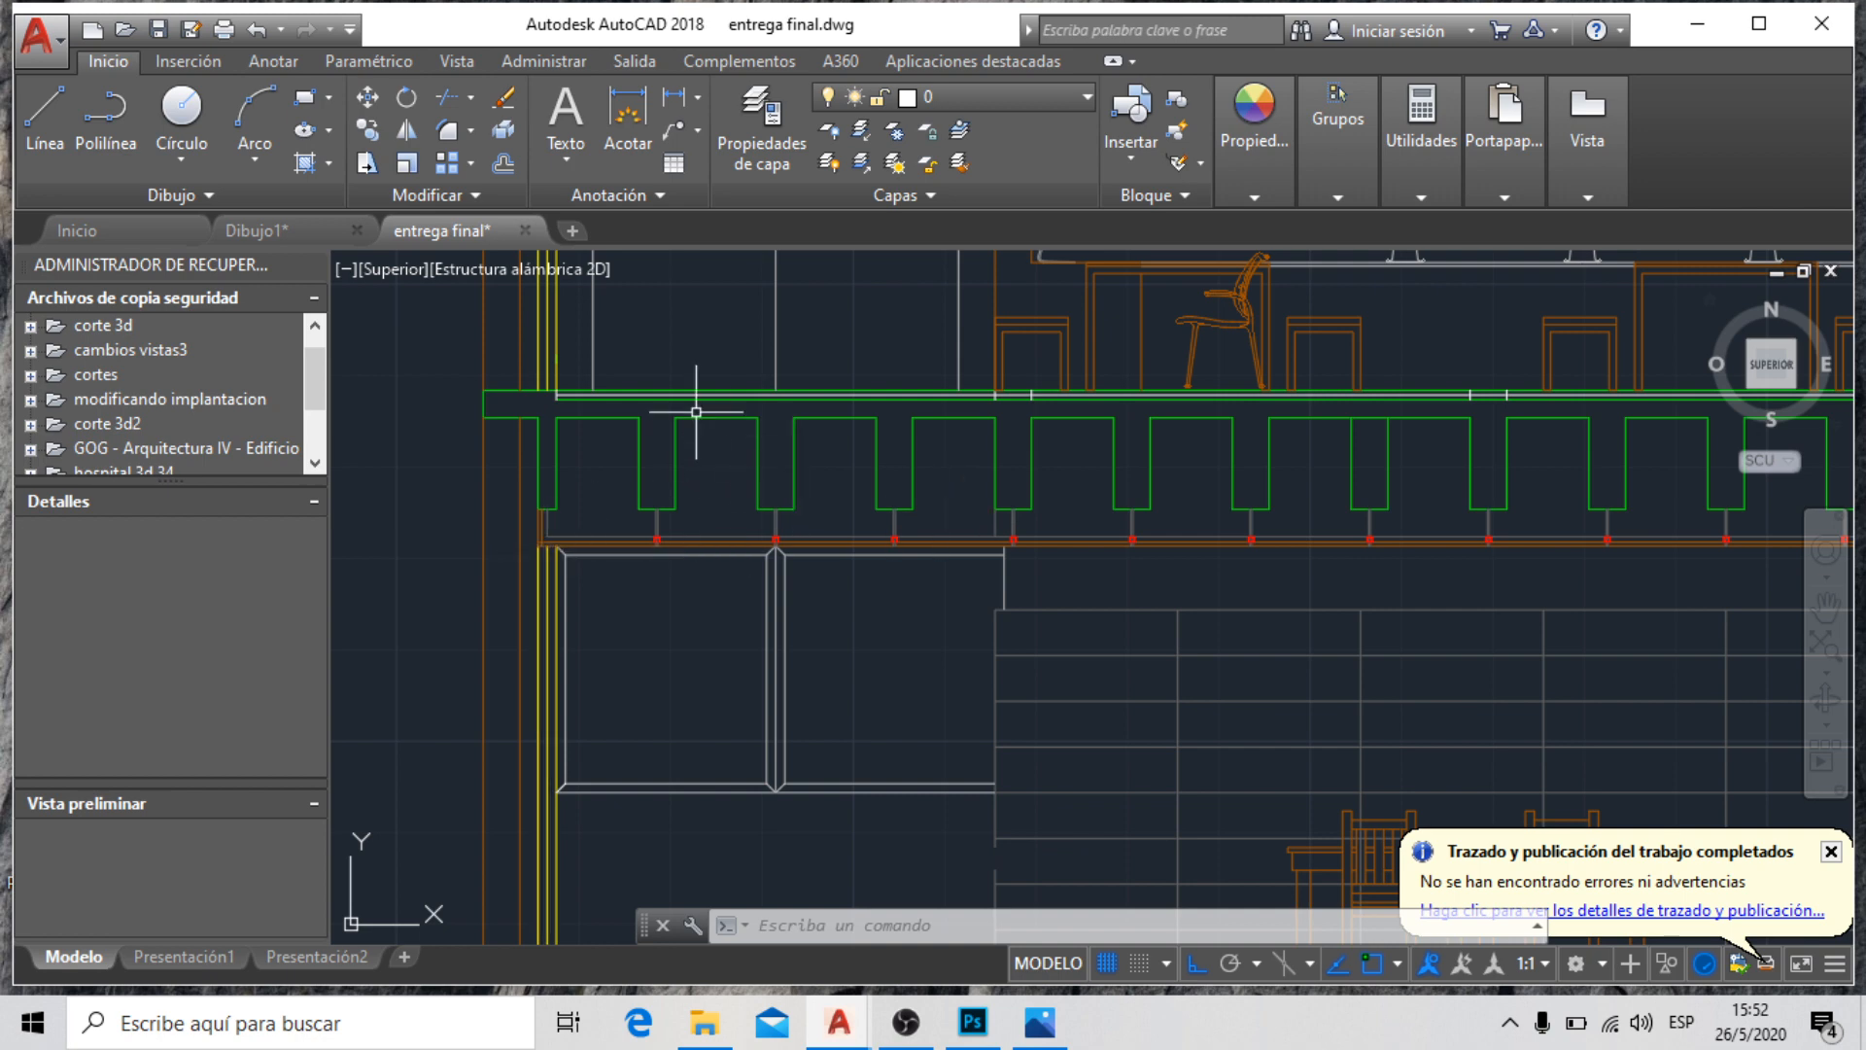
pyautogui.scroll(3, 688, 405)
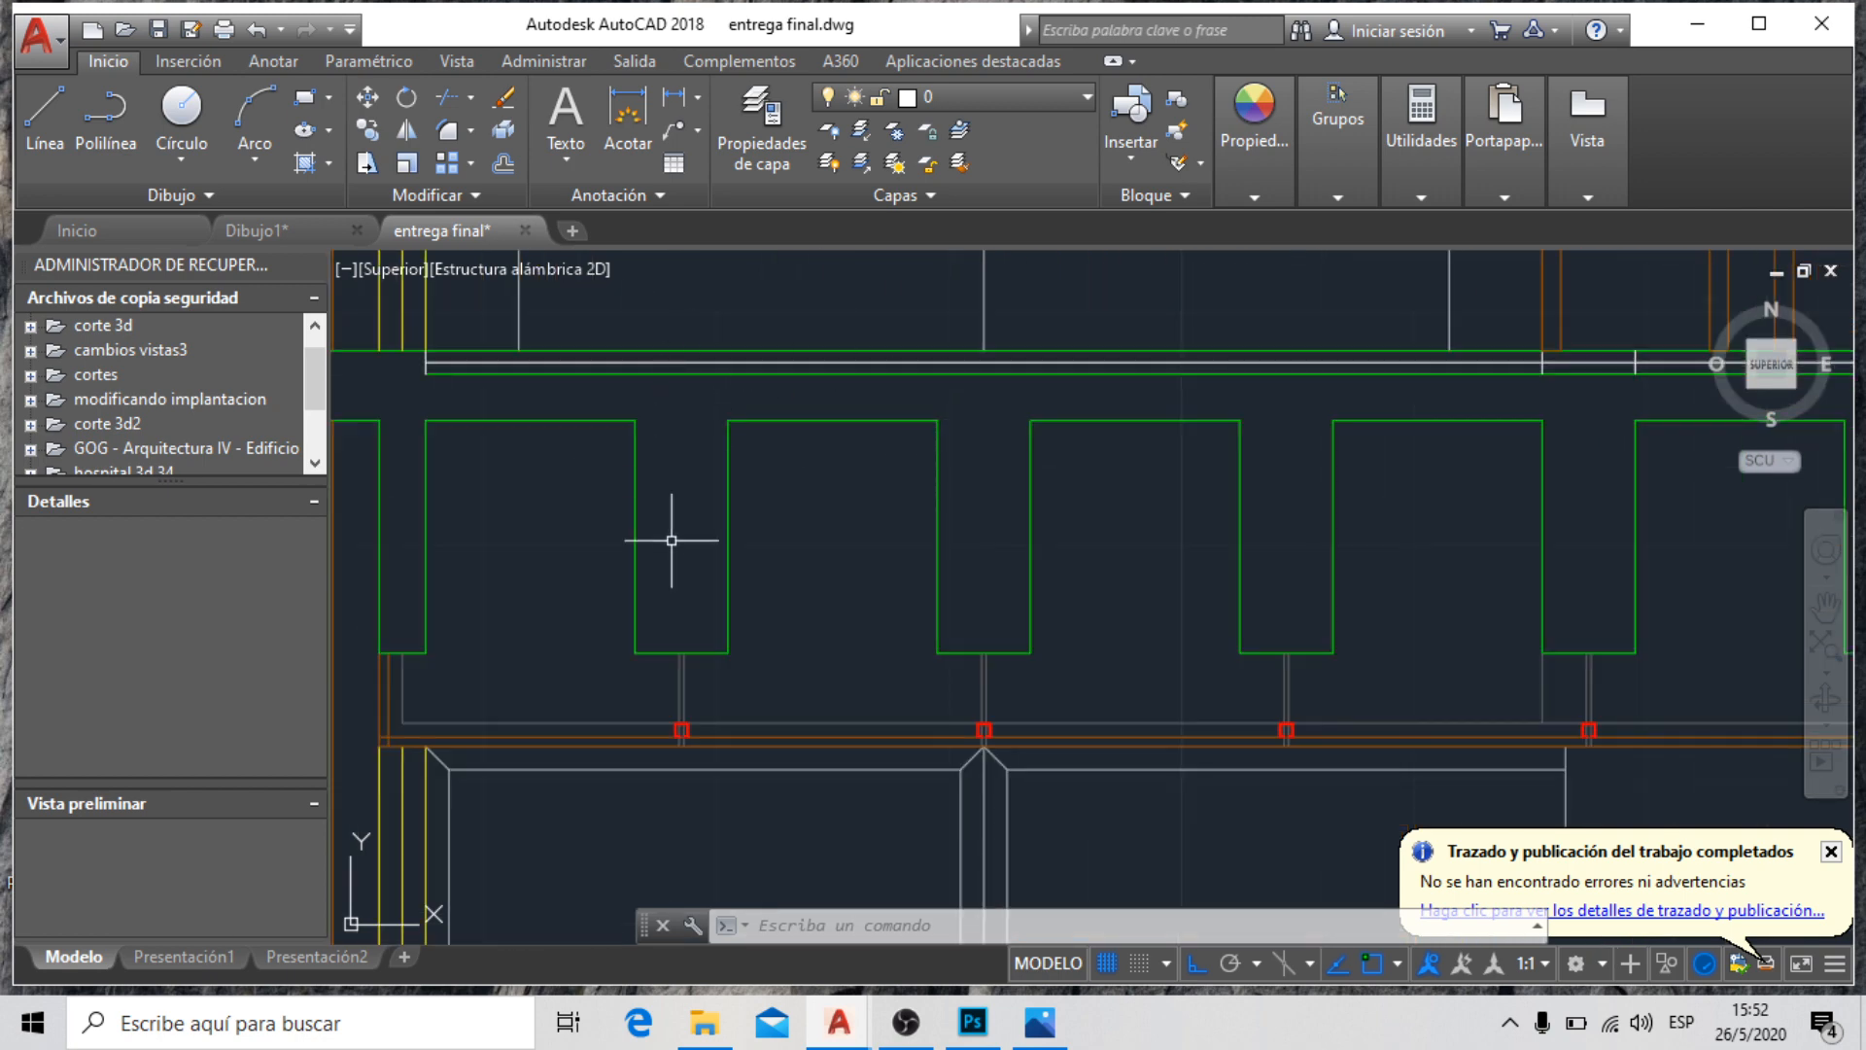
pyautogui.scroll(-8, 719, 480)
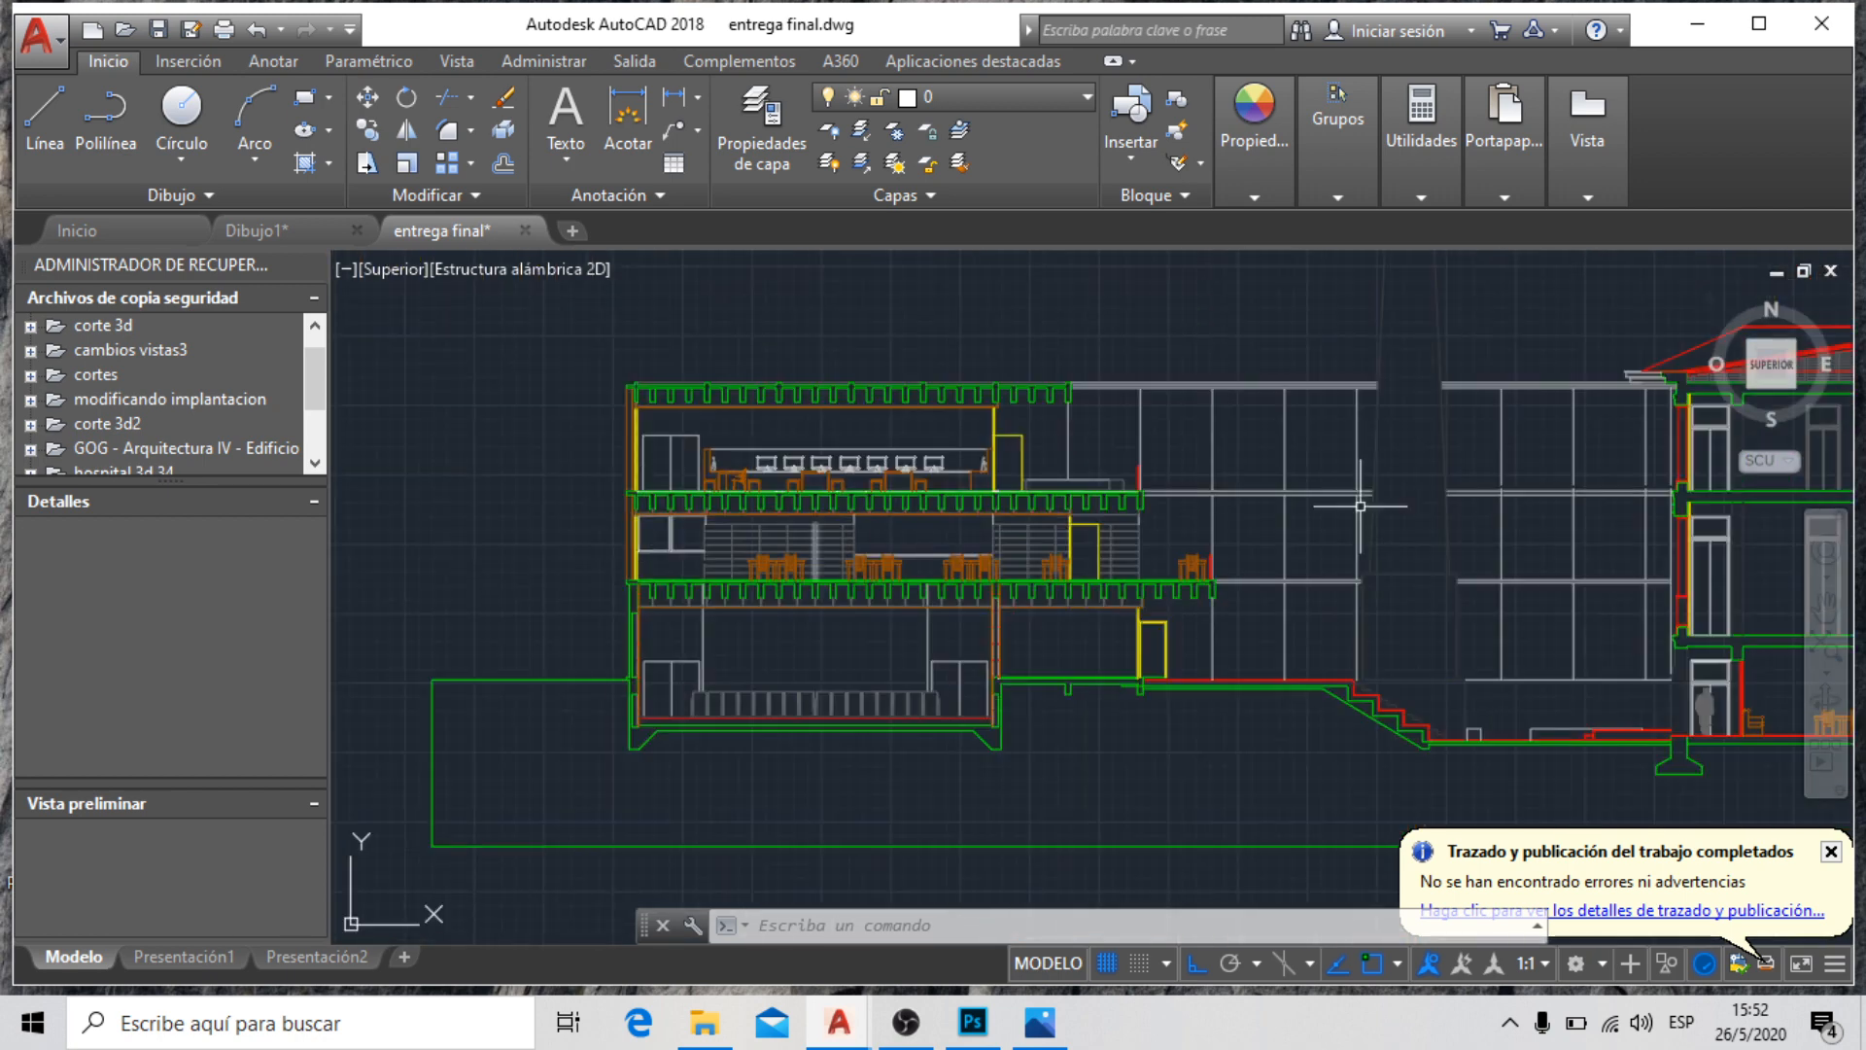
pyautogui.scroll(8, 1095, 687)
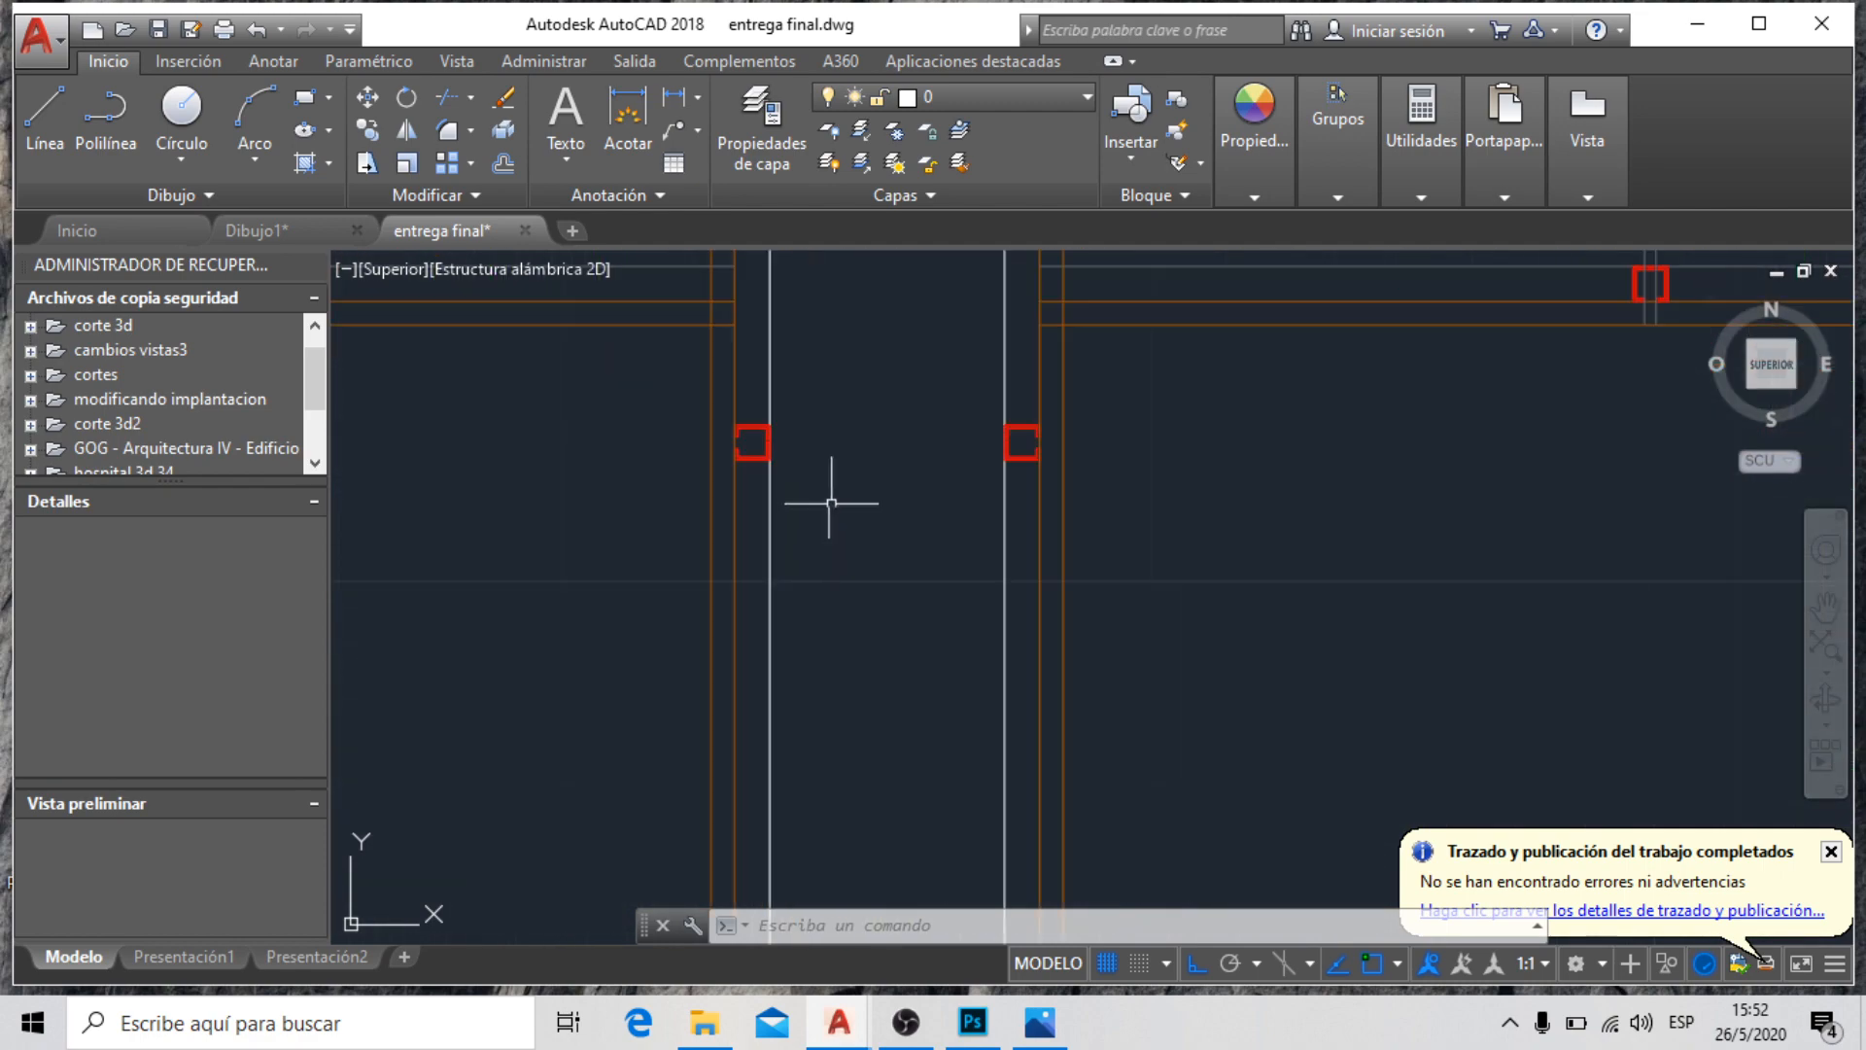
pyautogui.scroll(-3, 827, 443)
pyautogui.scroll(-5, 786, 444)
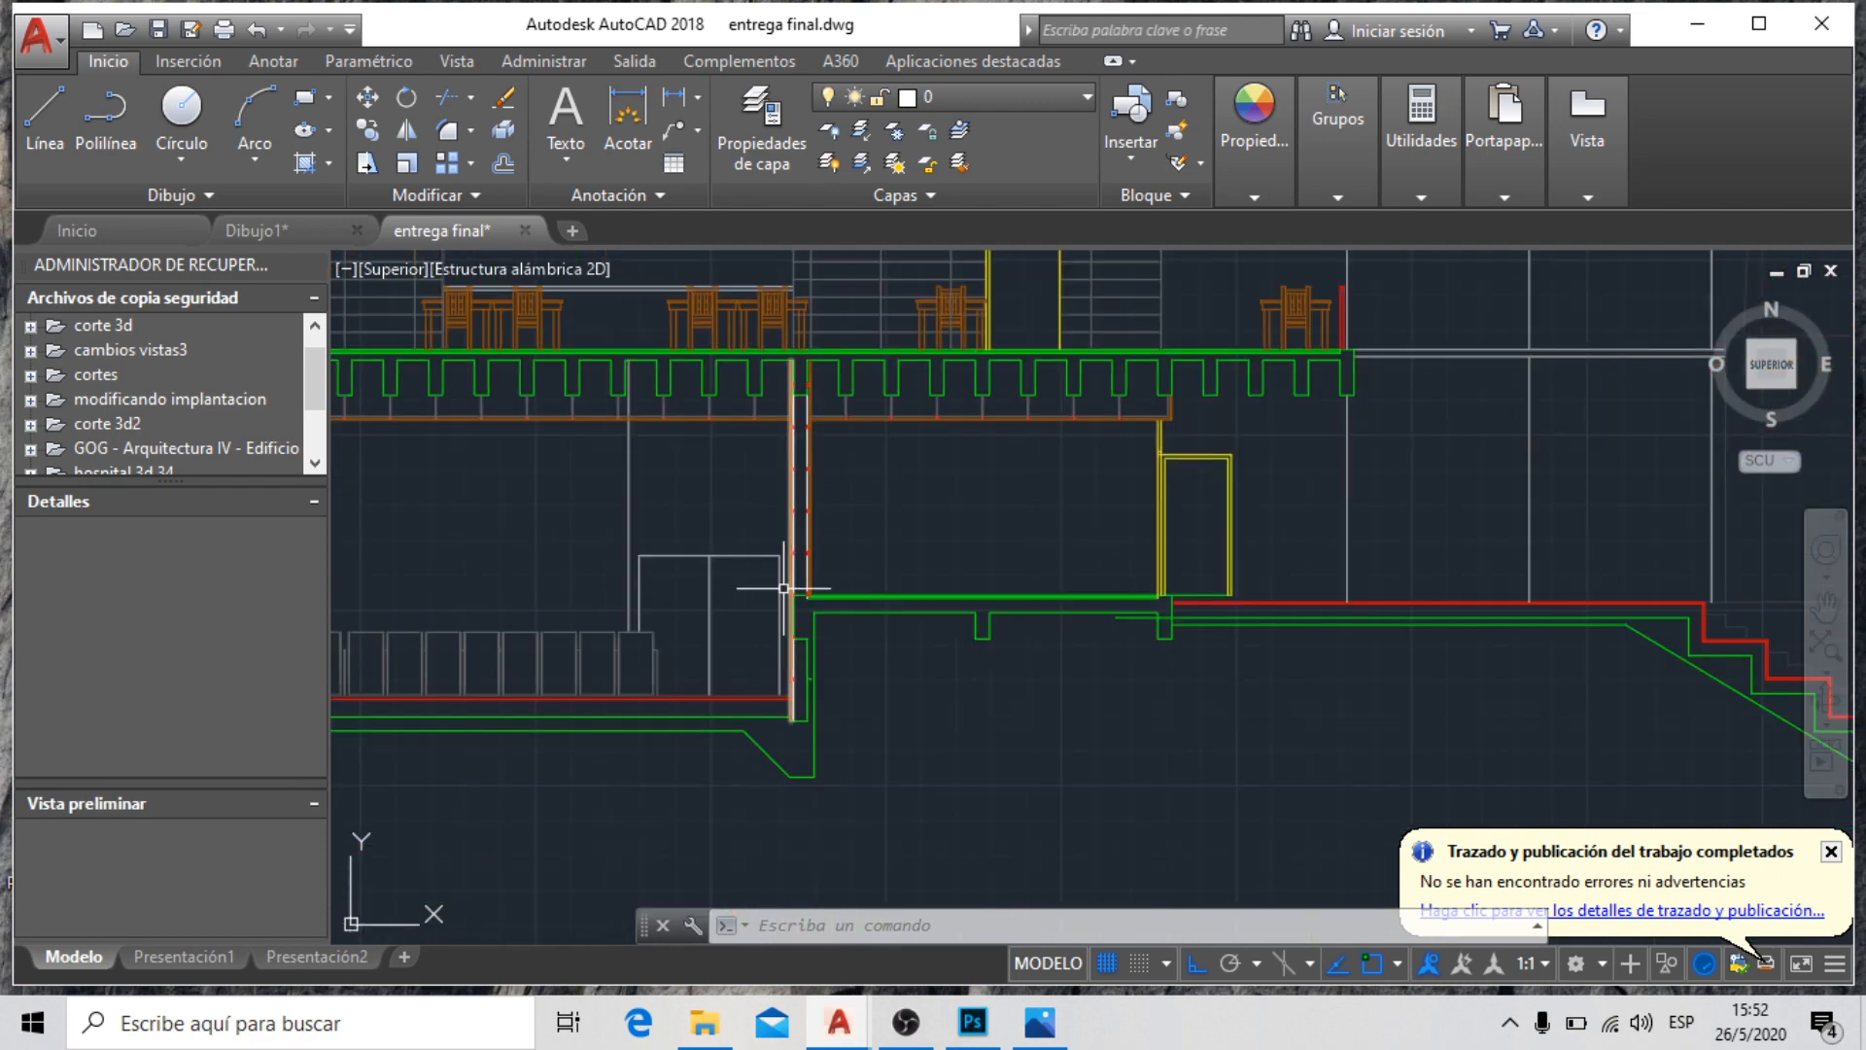
# Examine the auditorium's stepped floor, seats and sloping slab on the lowest floor of the lower section
pyautogui.scroll(-2, 792, 607)
pyautogui.scroll(-4, 886, 697)
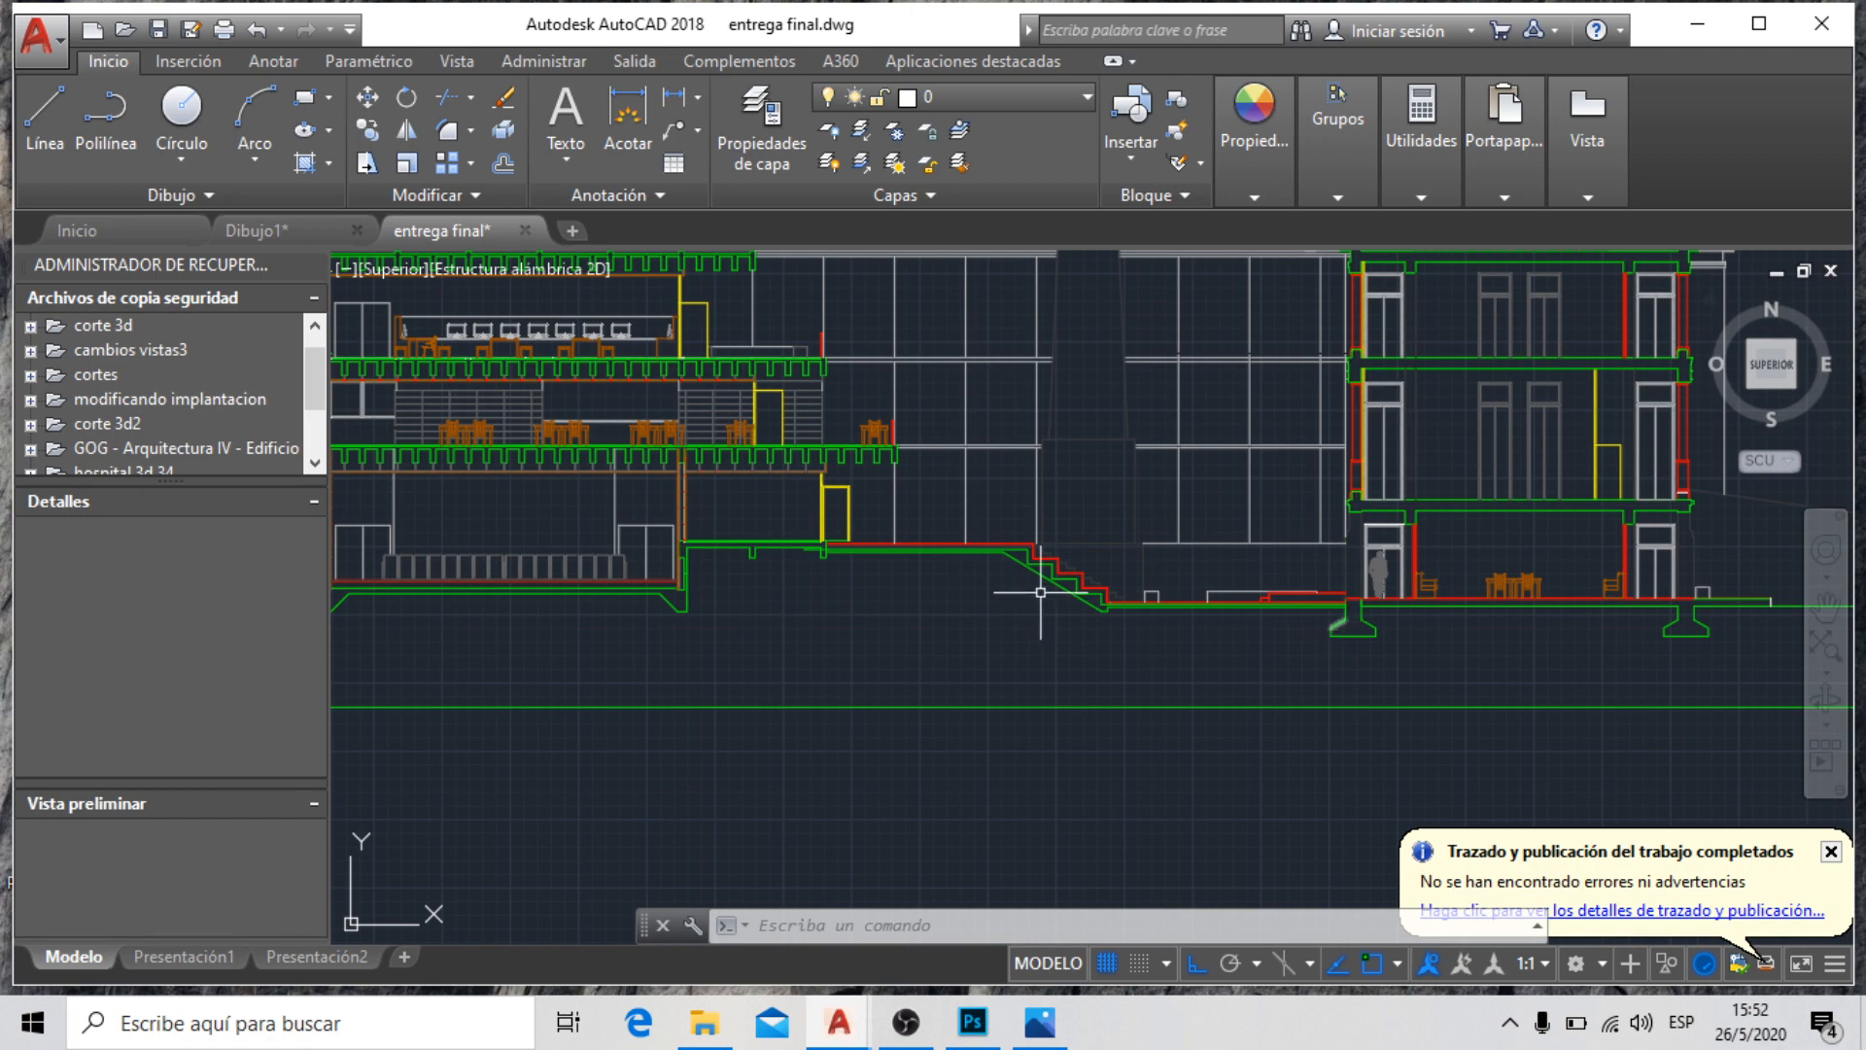
pyautogui.scroll(-3, 1035, 586)
pyautogui.scroll(6, 881, 845)
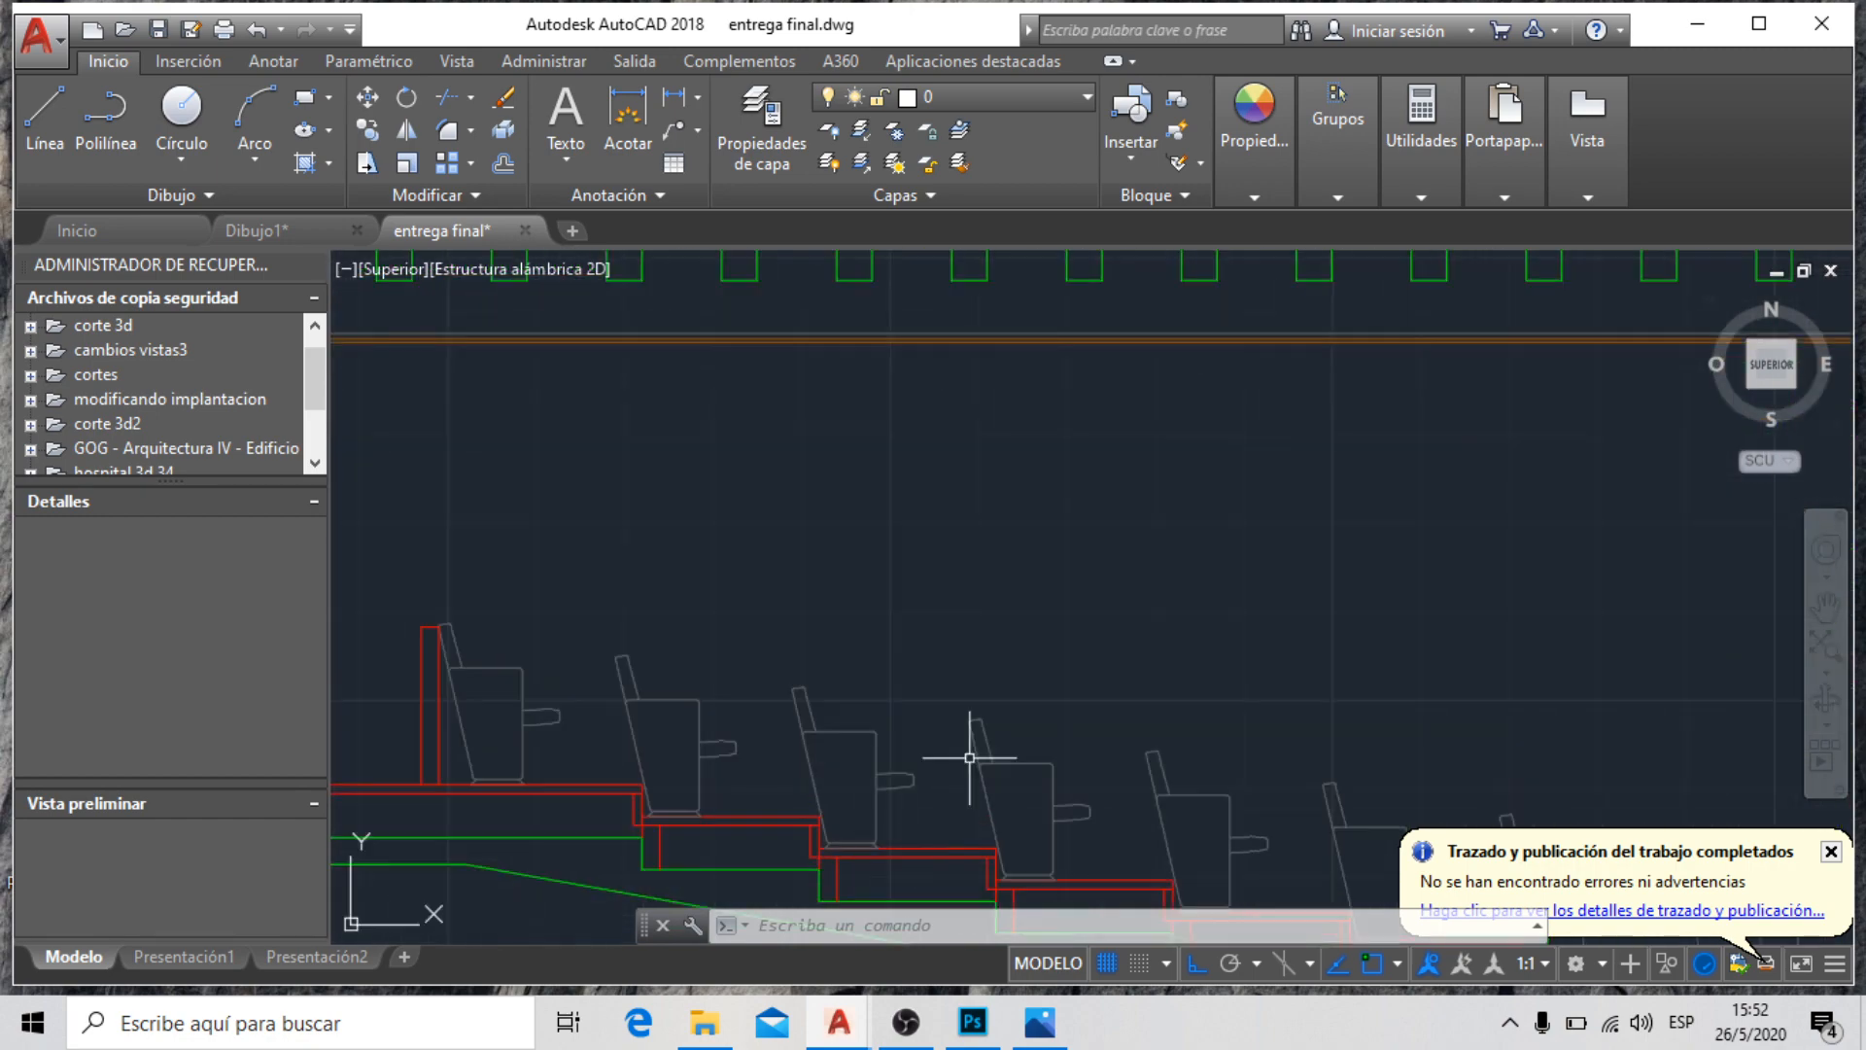
pyautogui.scroll(-2, 972, 425)
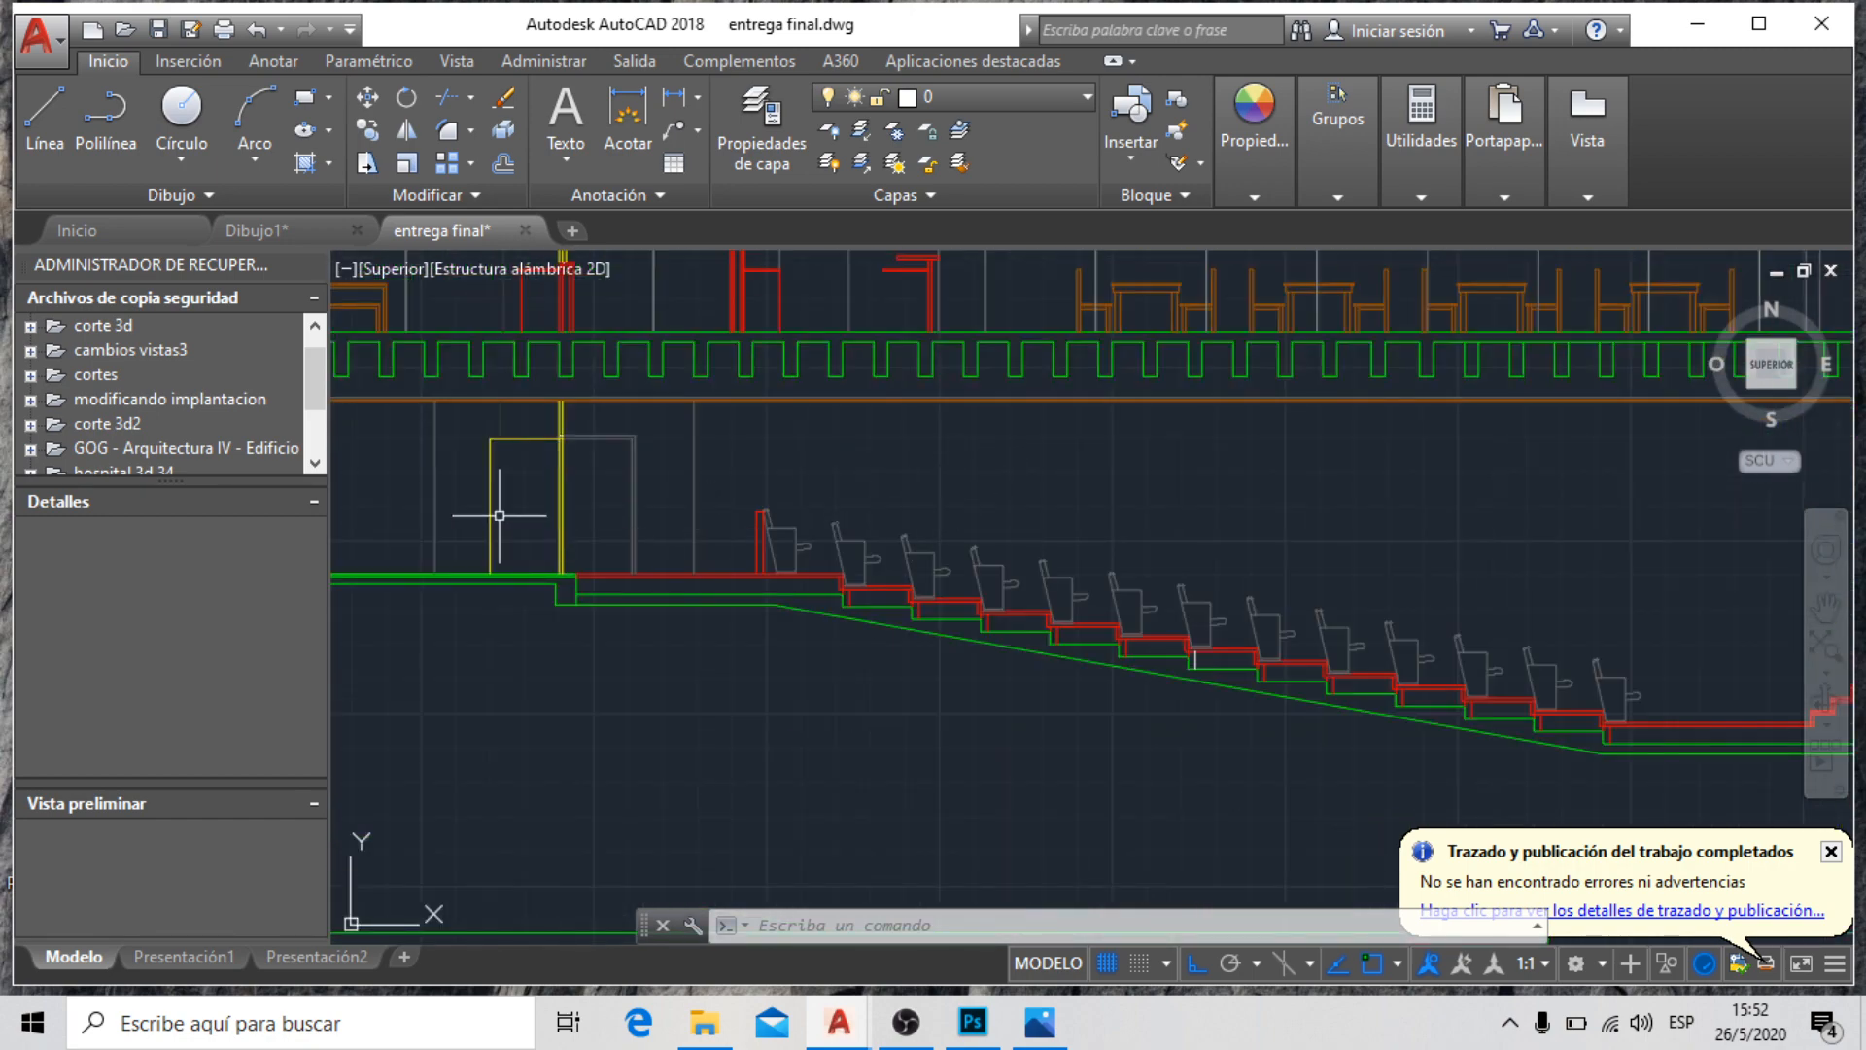
pyautogui.scroll(-2, 499, 515)
pyautogui.scroll(-3, 616, 529)
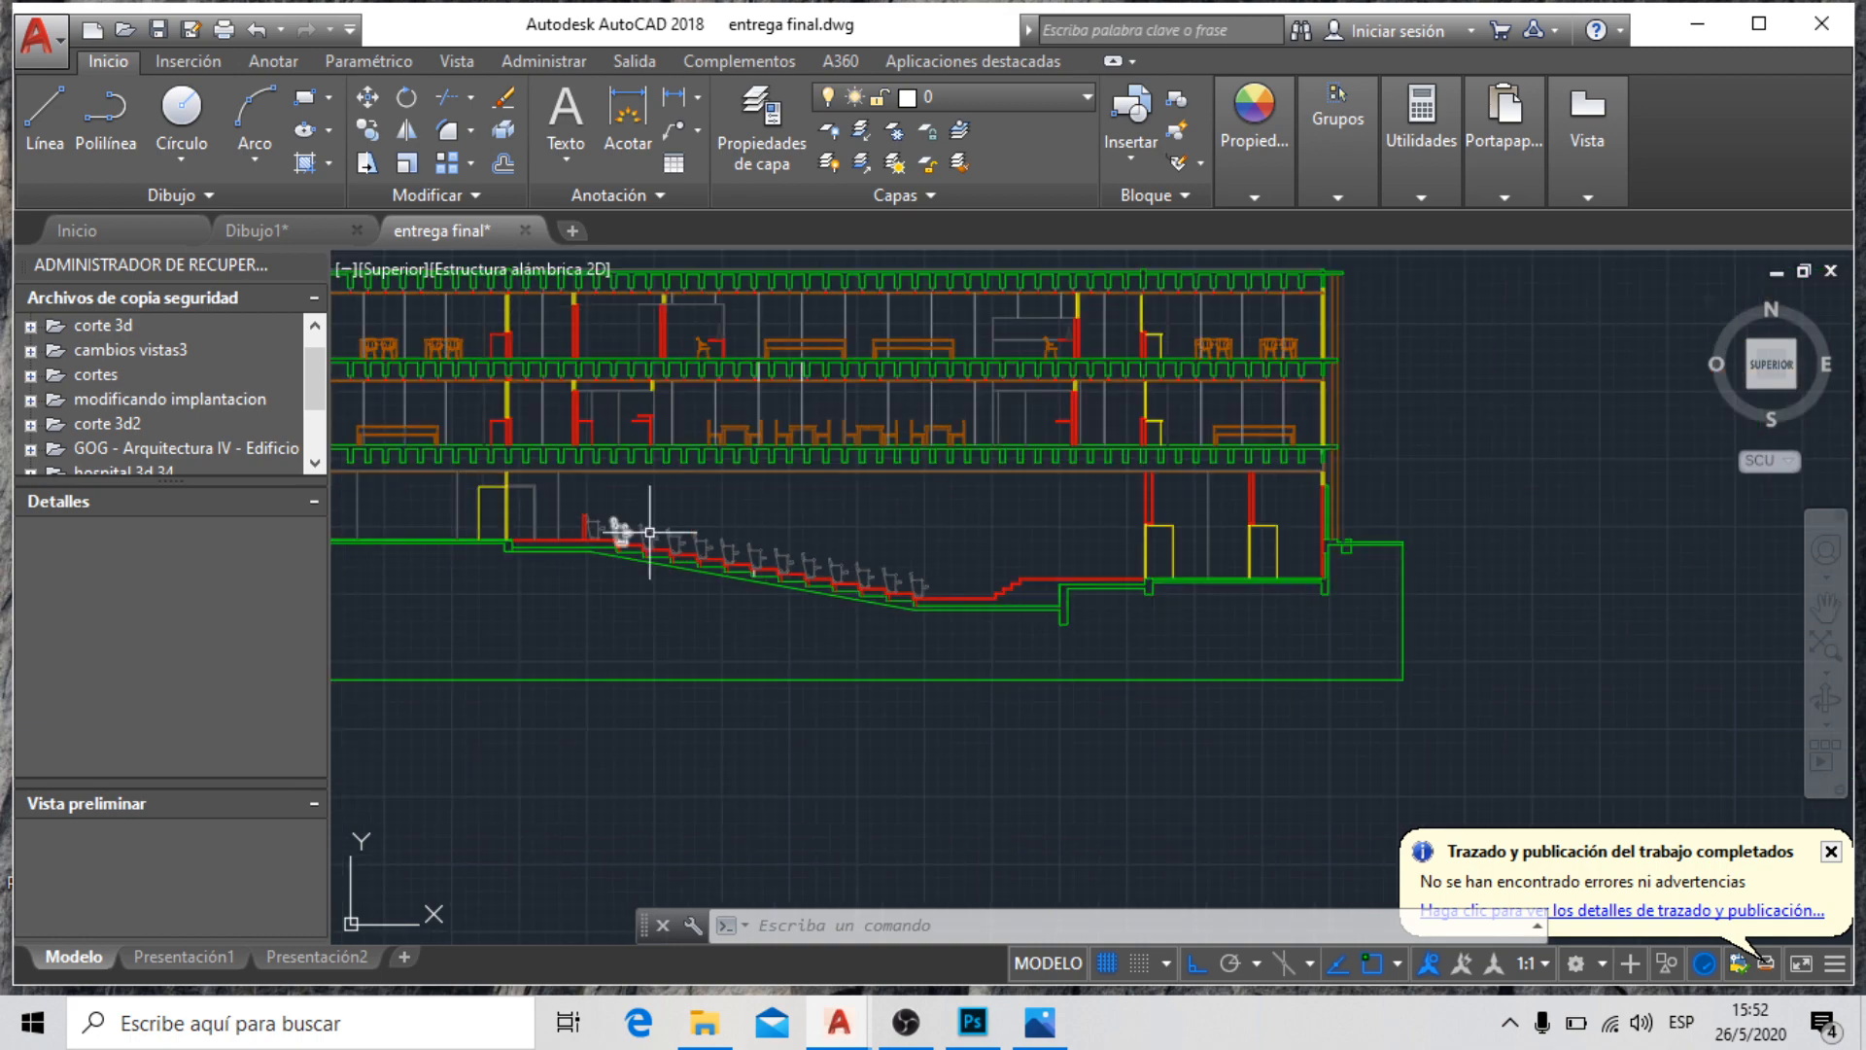
# Examine the roof edge, facade line and furnished upper floors at the end of the lower section
pyautogui.scroll(-3, 772, 485)
pyautogui.scroll(2, 496, 379)
pyautogui.scroll(4, 499, 383)
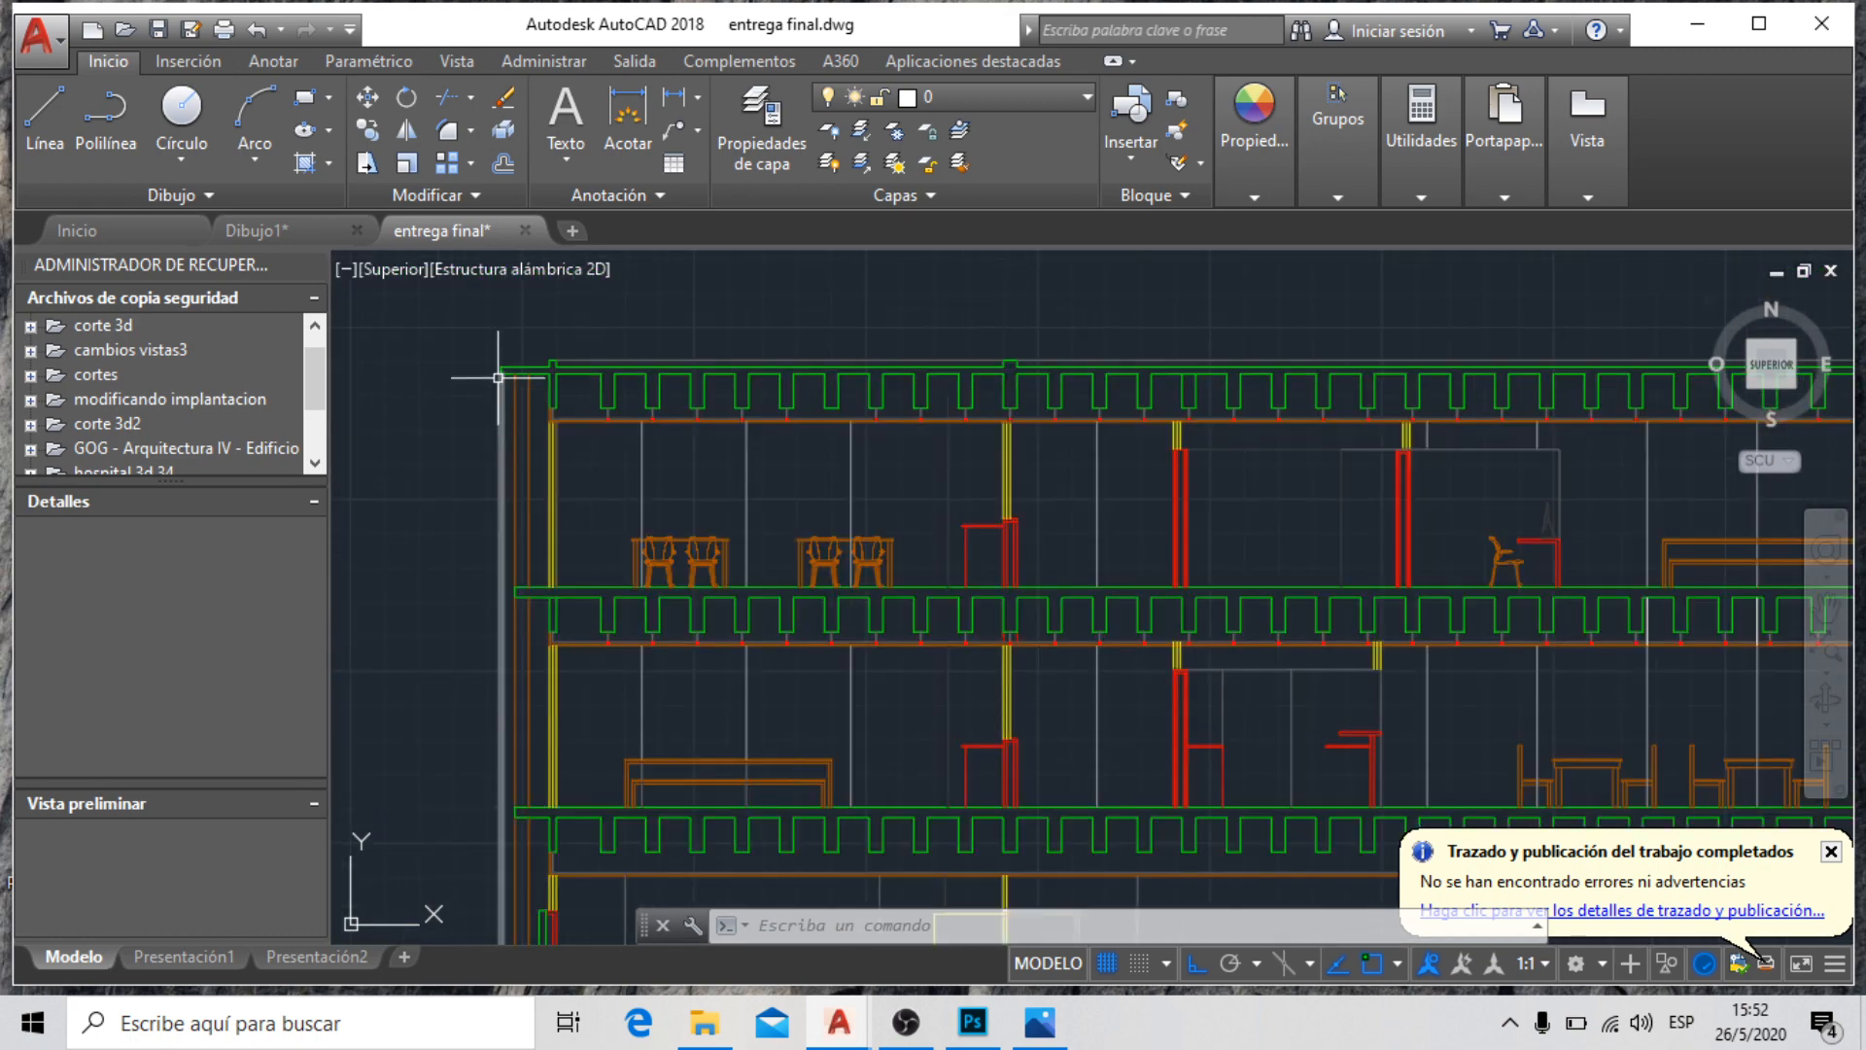
pyautogui.scroll(-4, 518, 407)
pyautogui.scroll(-3, 680, 476)
pyautogui.scroll(-3, 779, 437)
pyautogui.scroll(4, 854, 345)
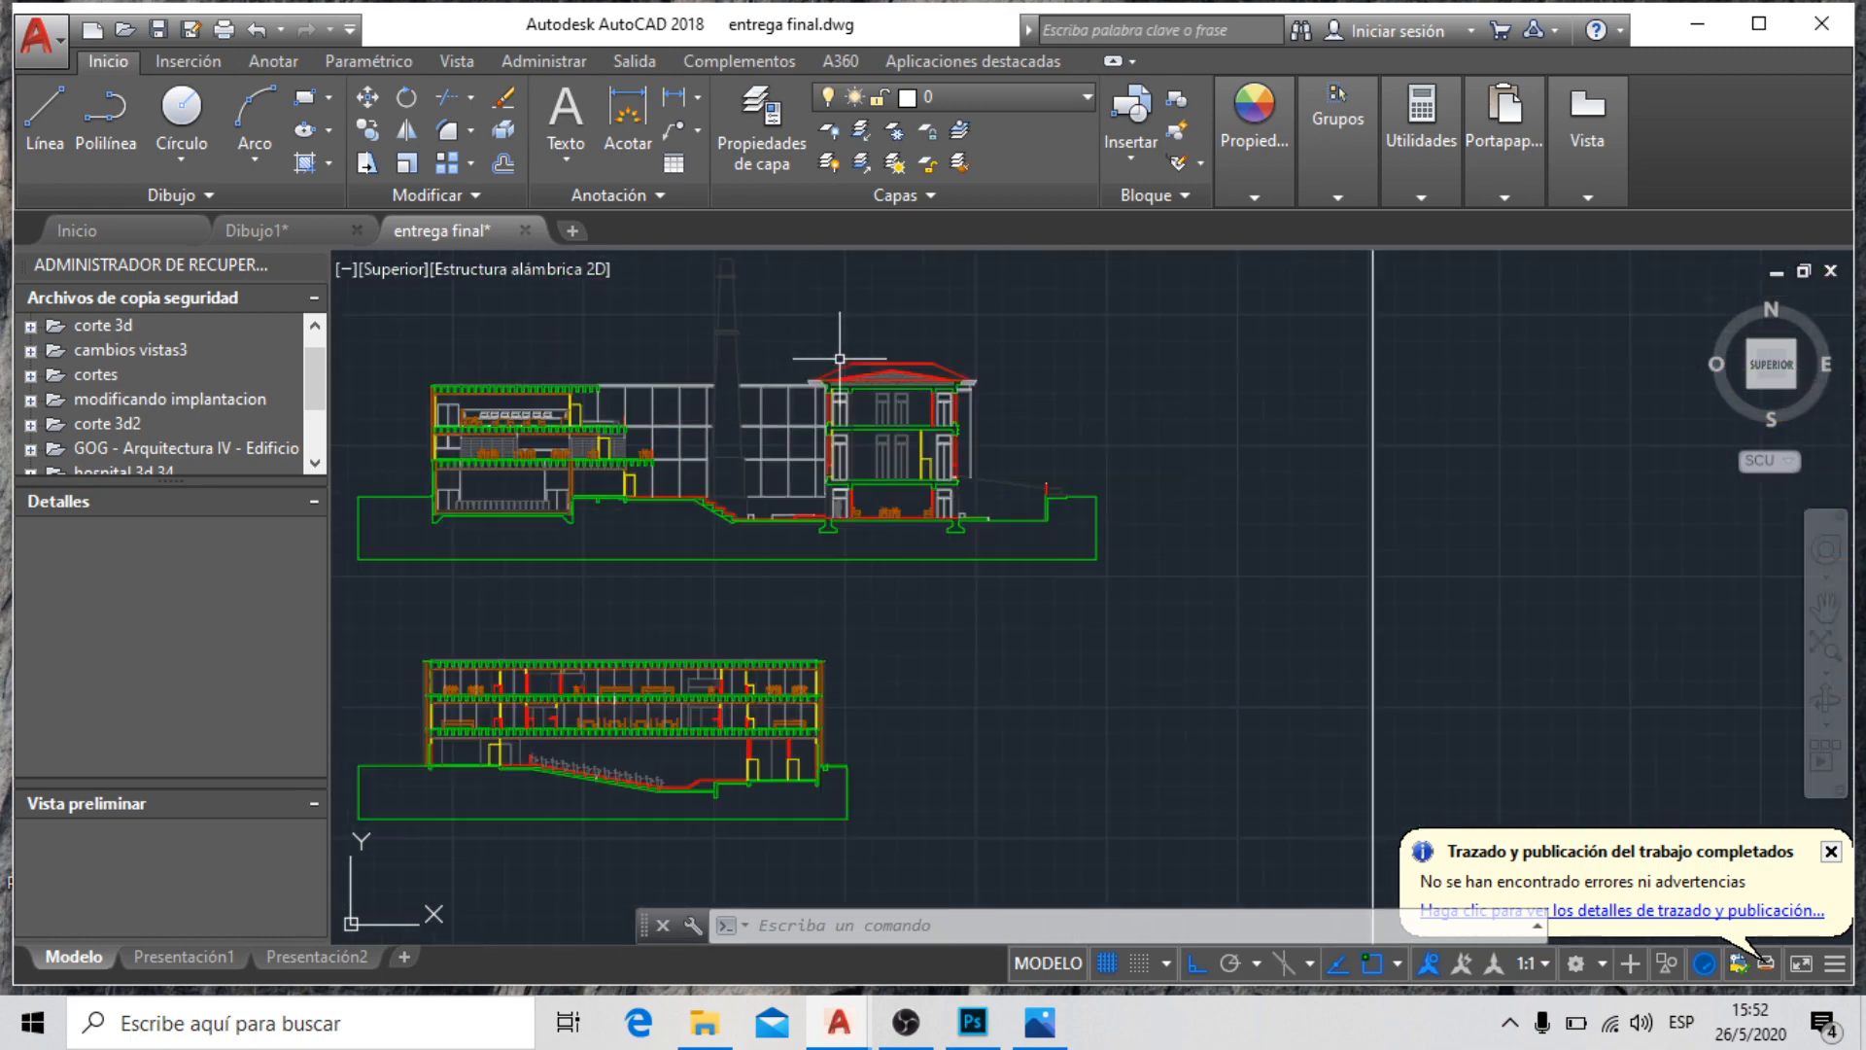
# Review the pitched-roof building of the upper section and compare it with the section below
pyautogui.scroll(2, 856, 364)
pyautogui.scroll(4, 856, 364)
pyautogui.scroll(-8, 908, 363)
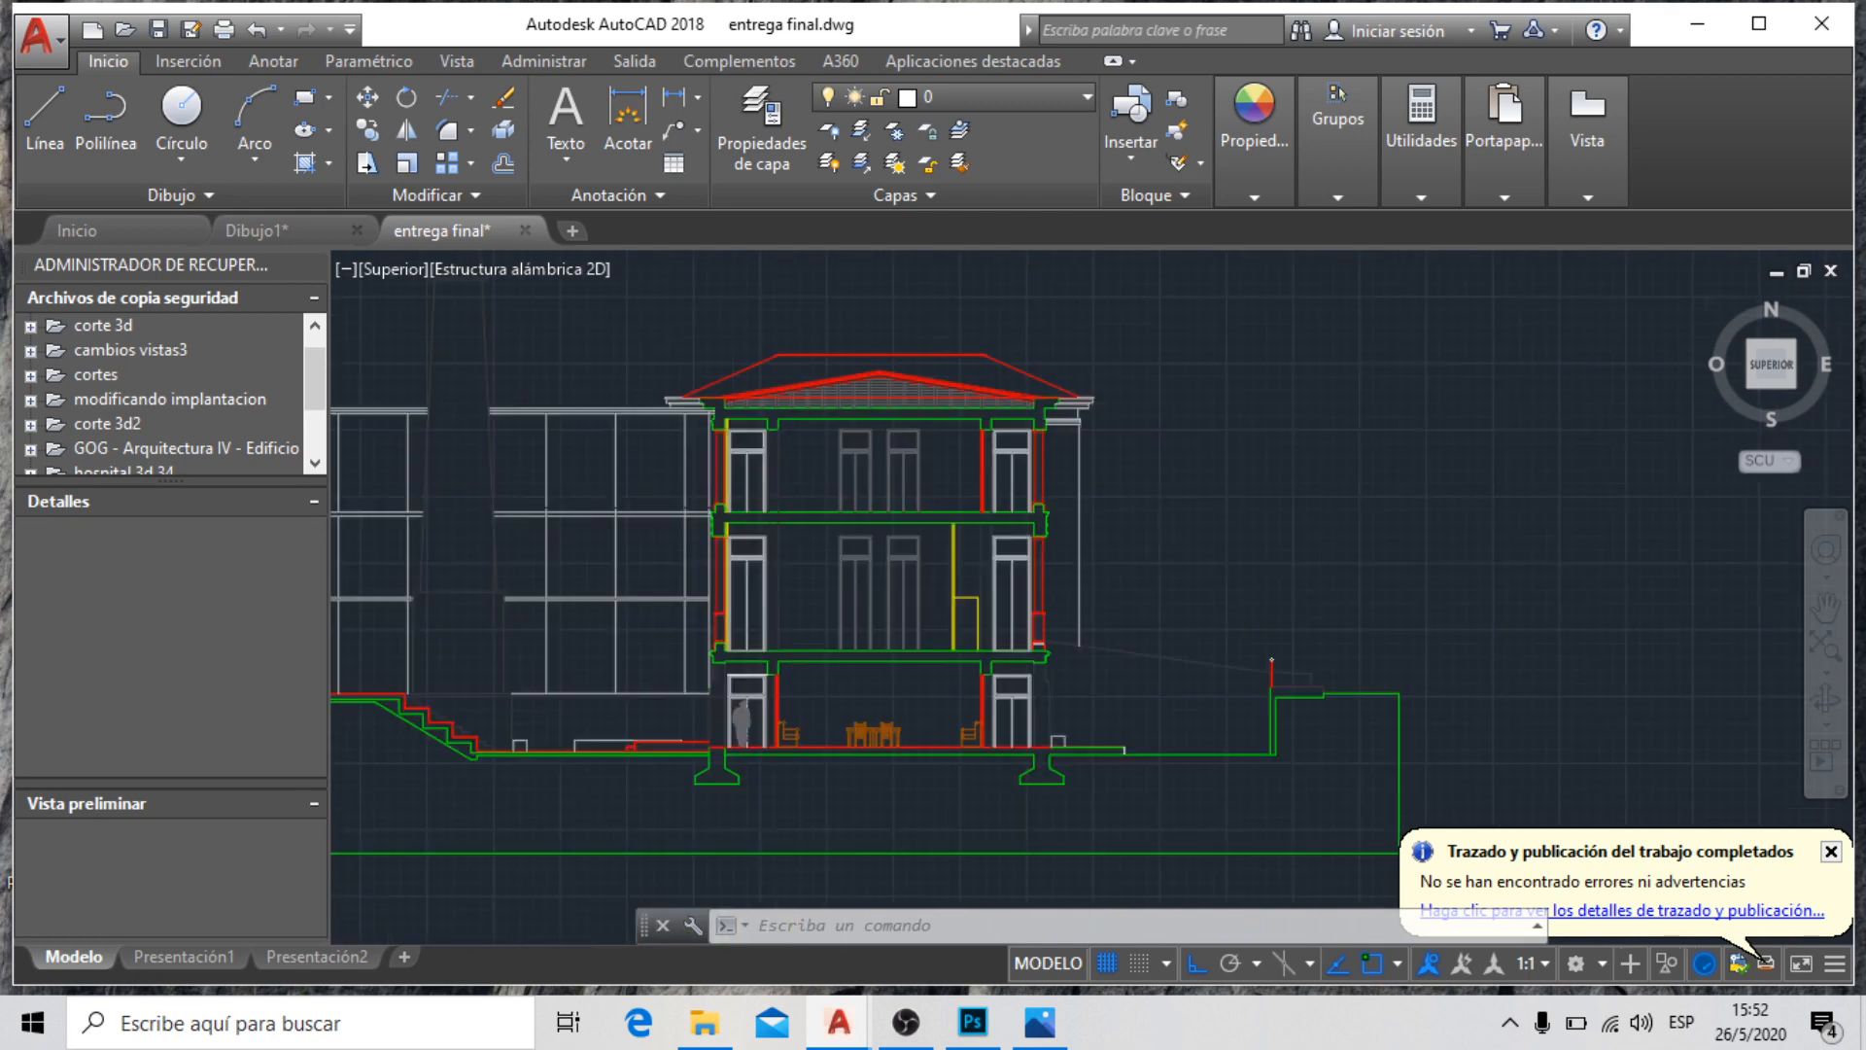
pyautogui.scroll(4, 604, 404)
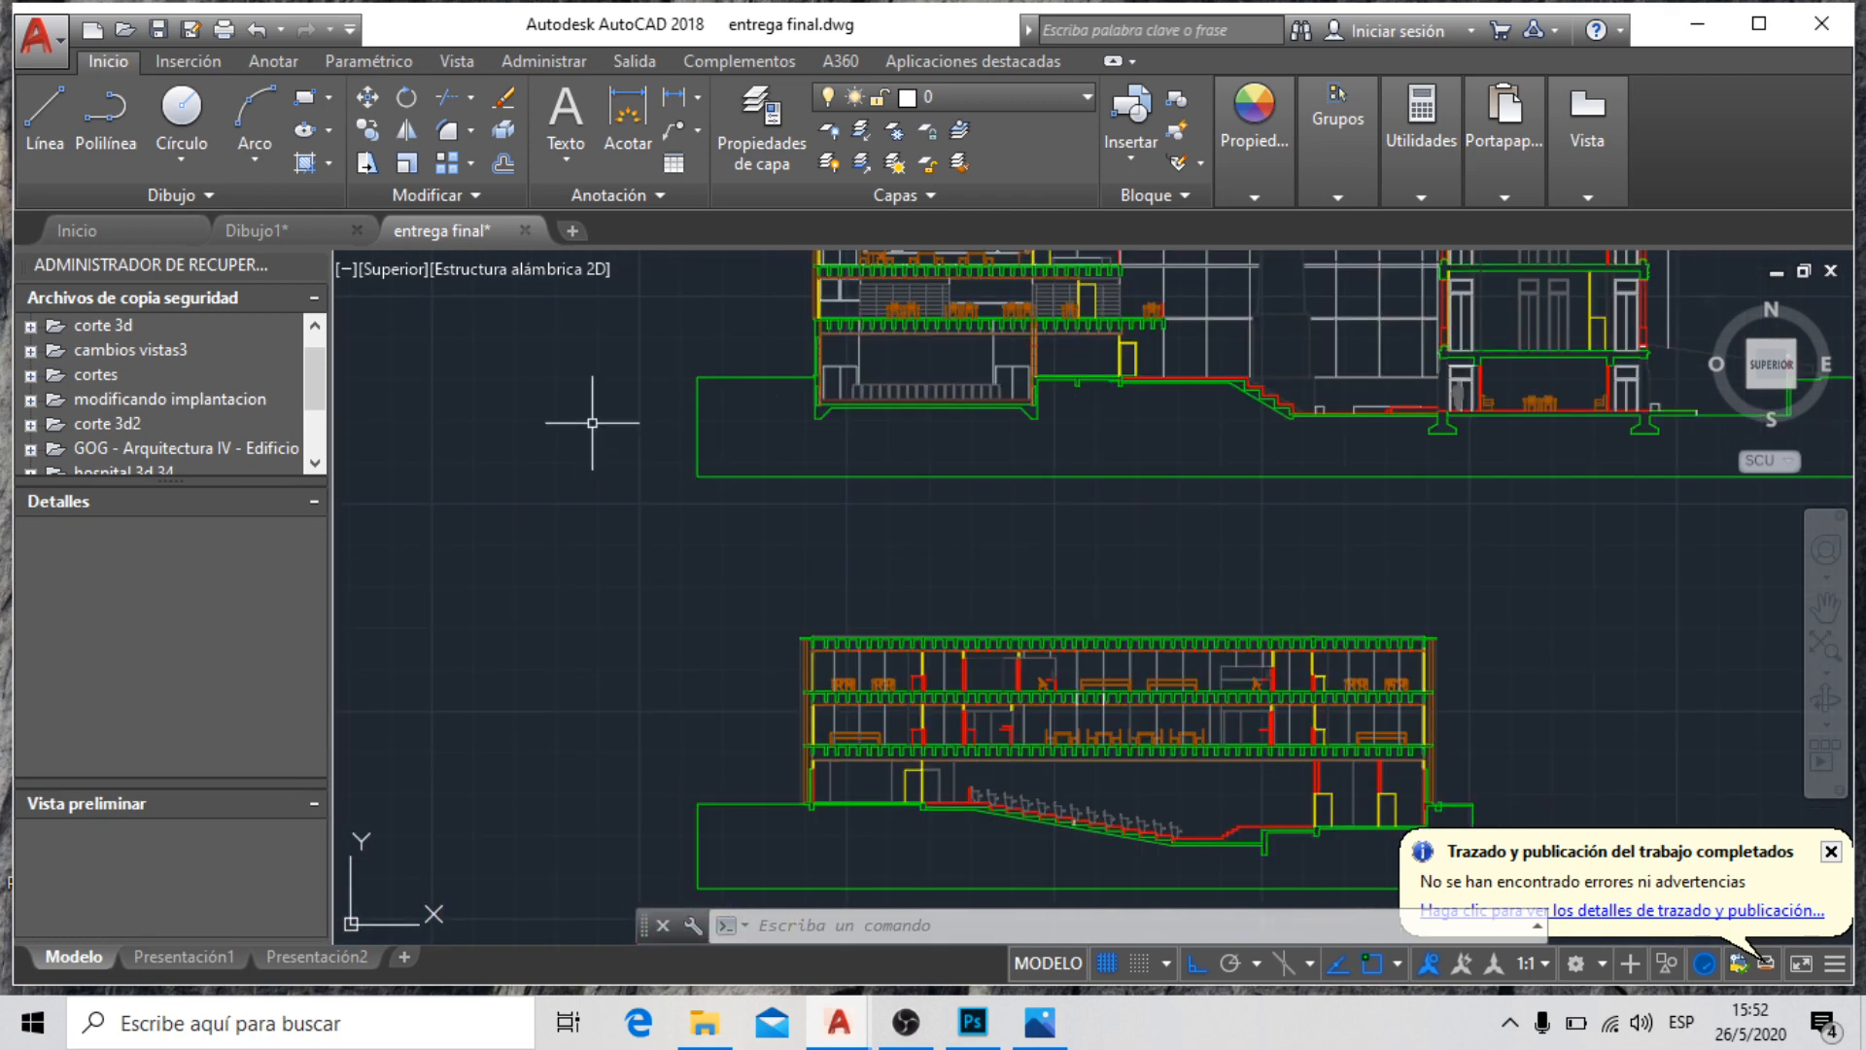
pyautogui.scroll(-4, 596, 509)
pyautogui.scroll(4, 784, 388)
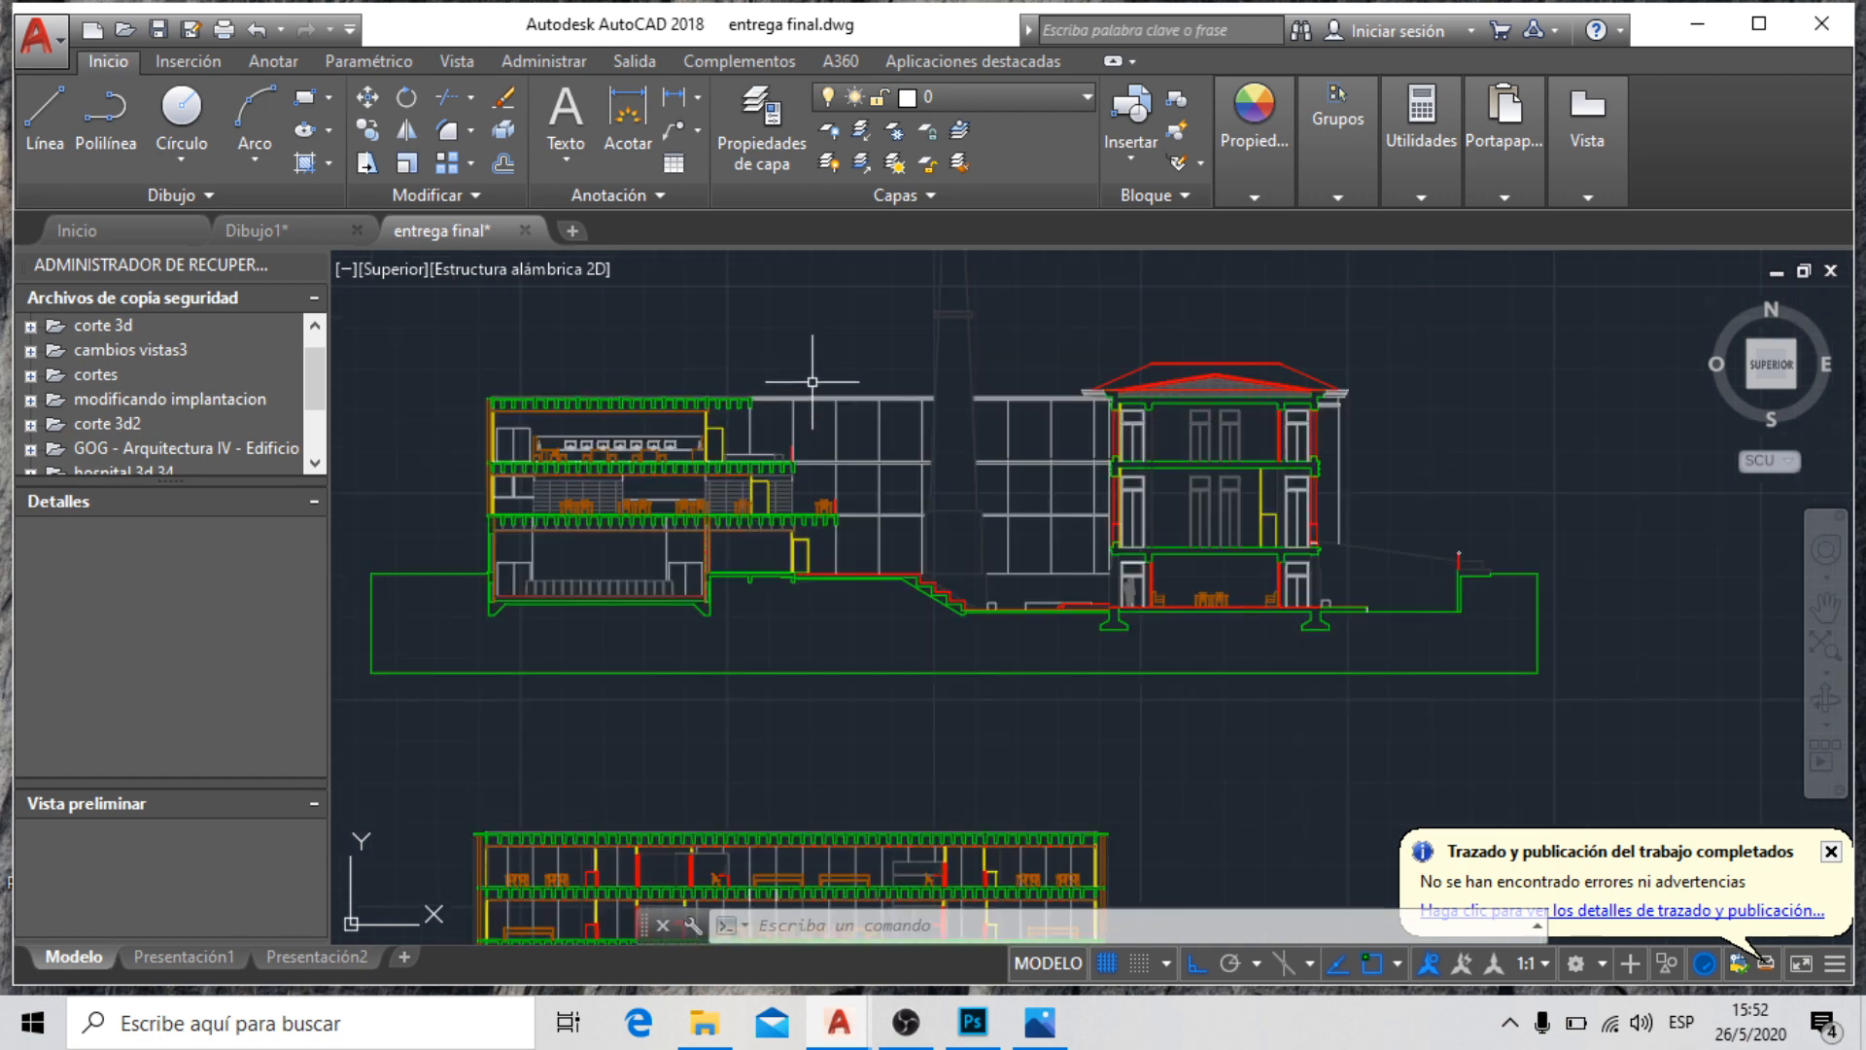
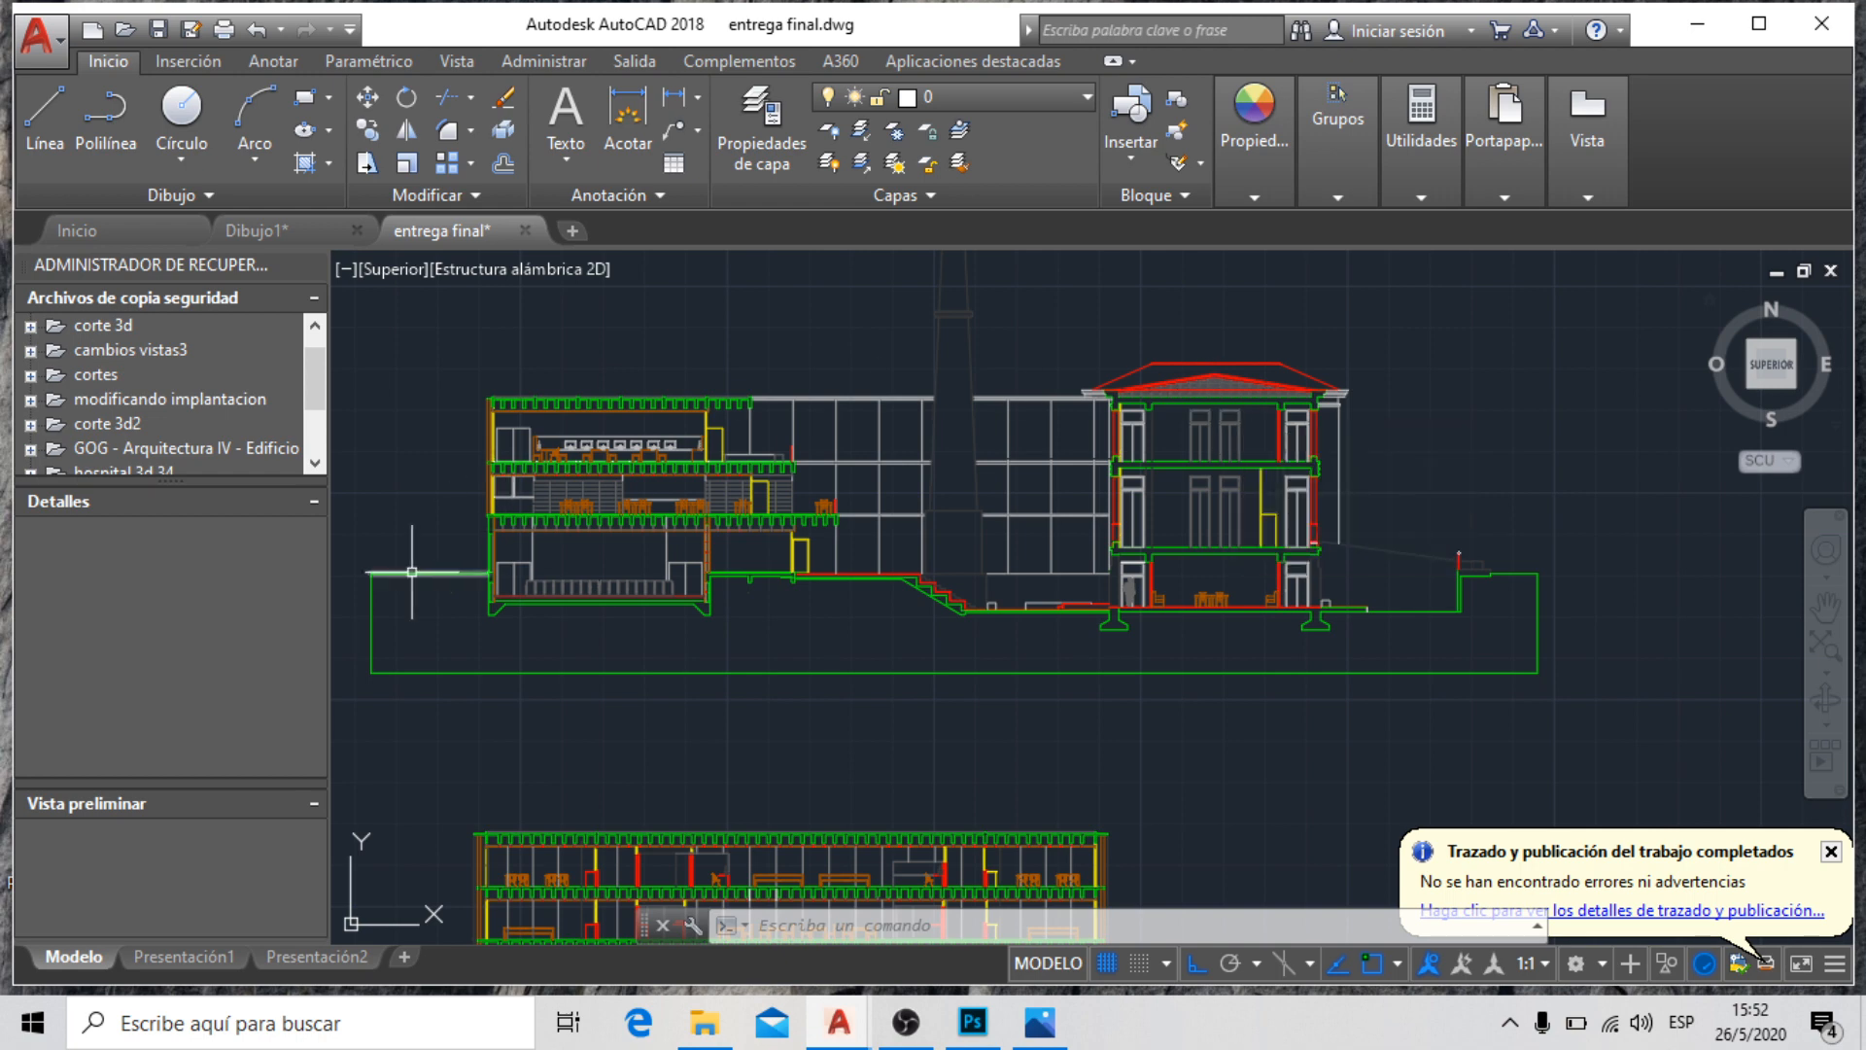
# Follow the ground cut line from the flat-roofed block's basement wall across the upper section to the pitched-roof building
pyautogui.scroll(5, 498, 528)
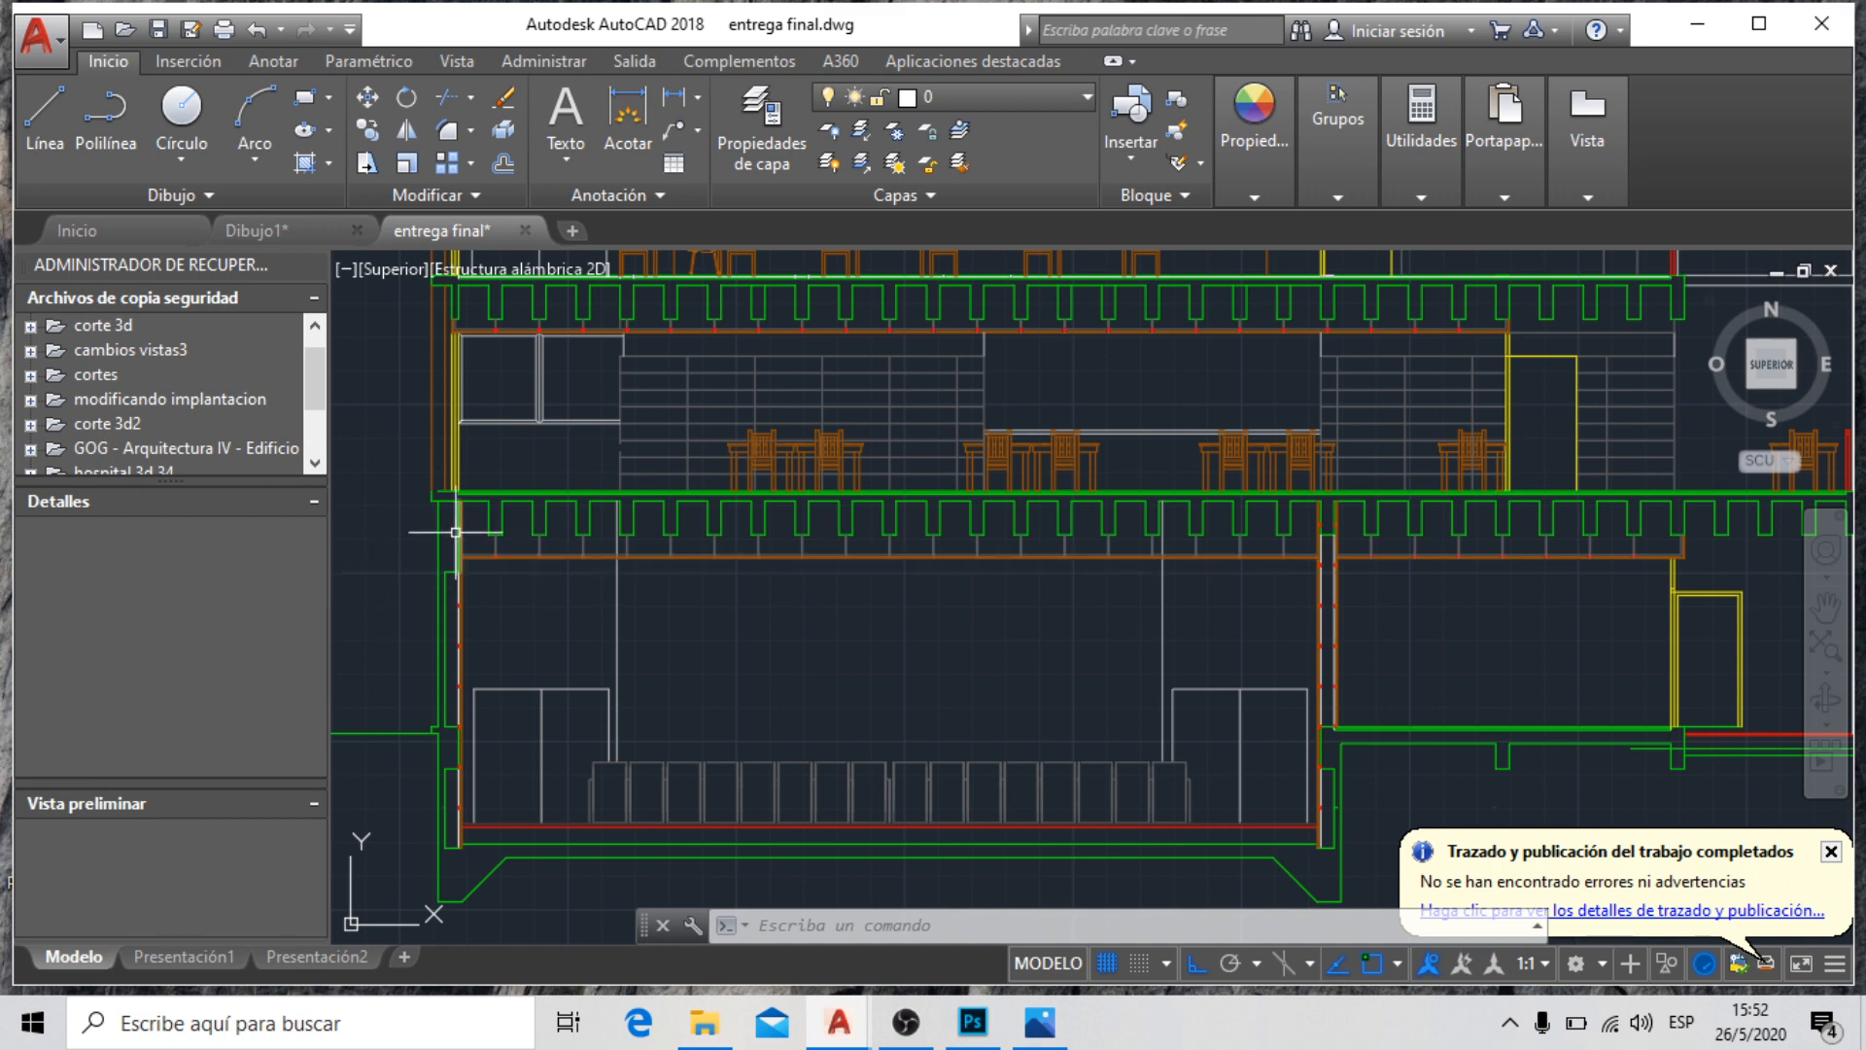
pyautogui.scroll(-4, 860, 448)
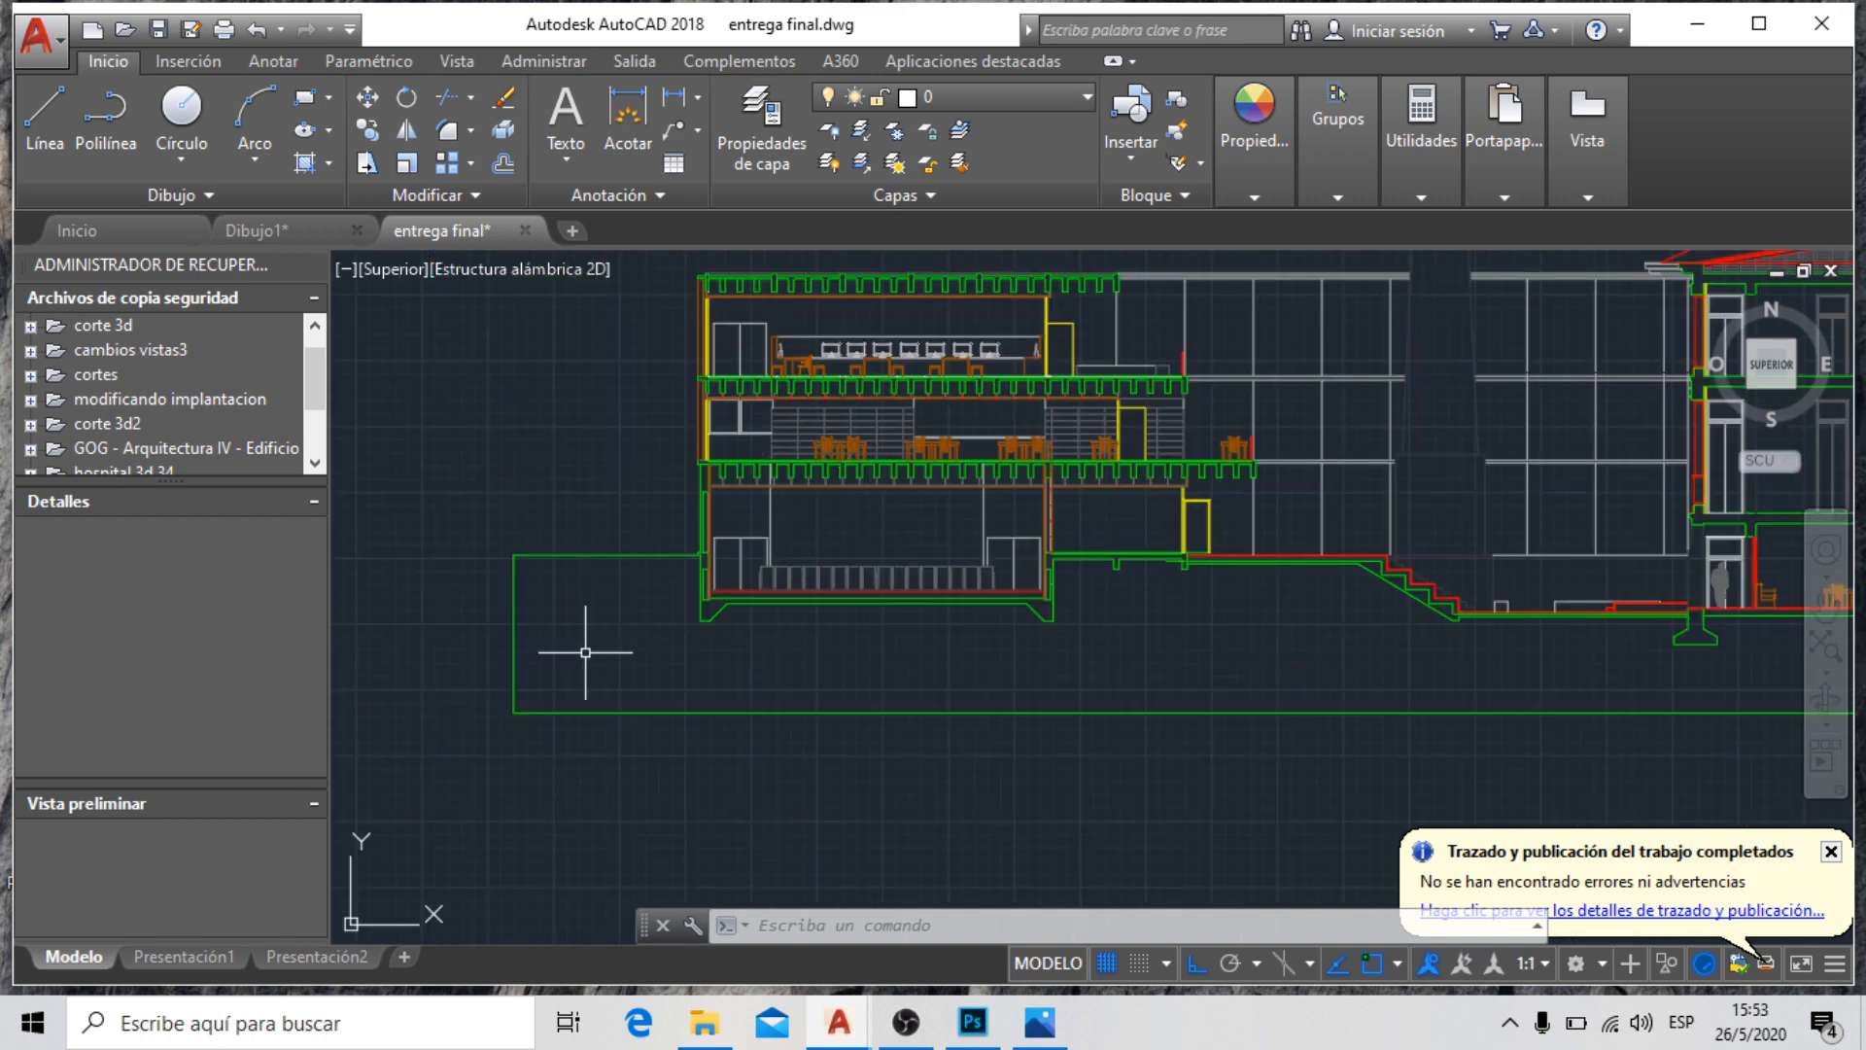
pyautogui.scroll(-2, 541, 524)
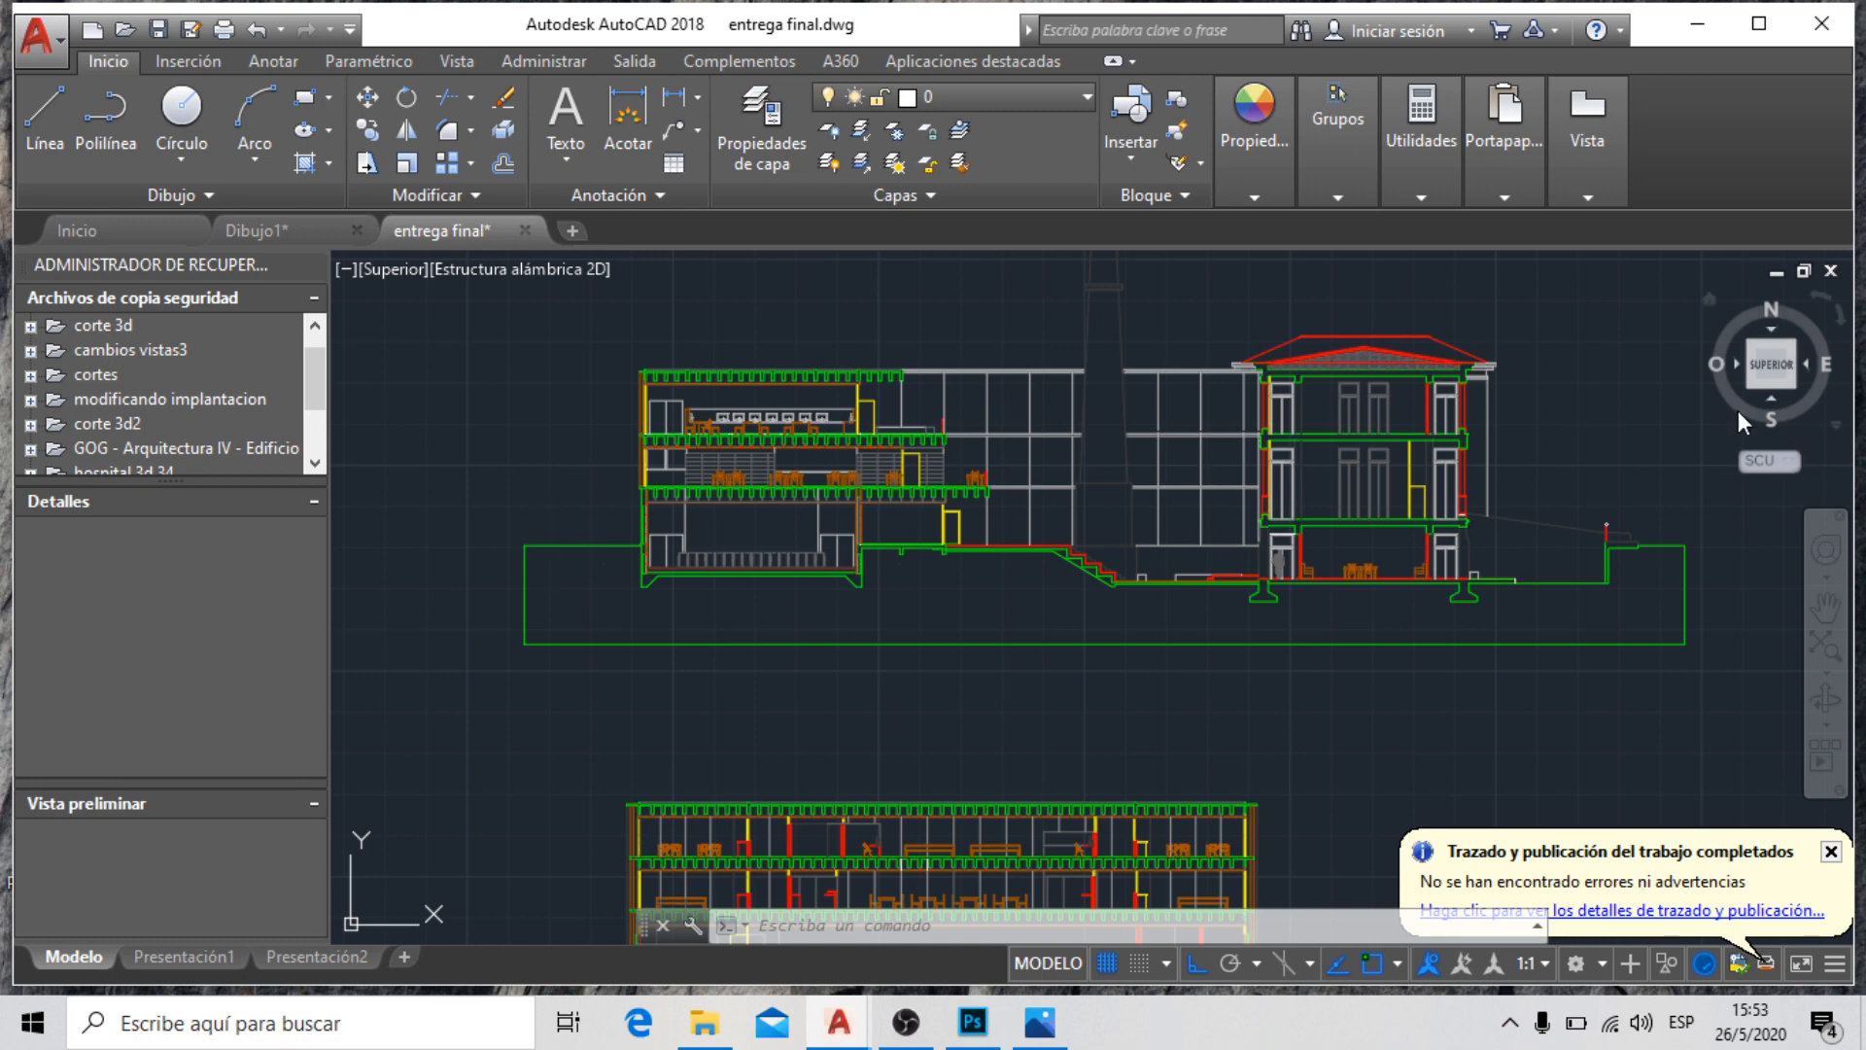
pyautogui.scroll(2, 1360, 340)
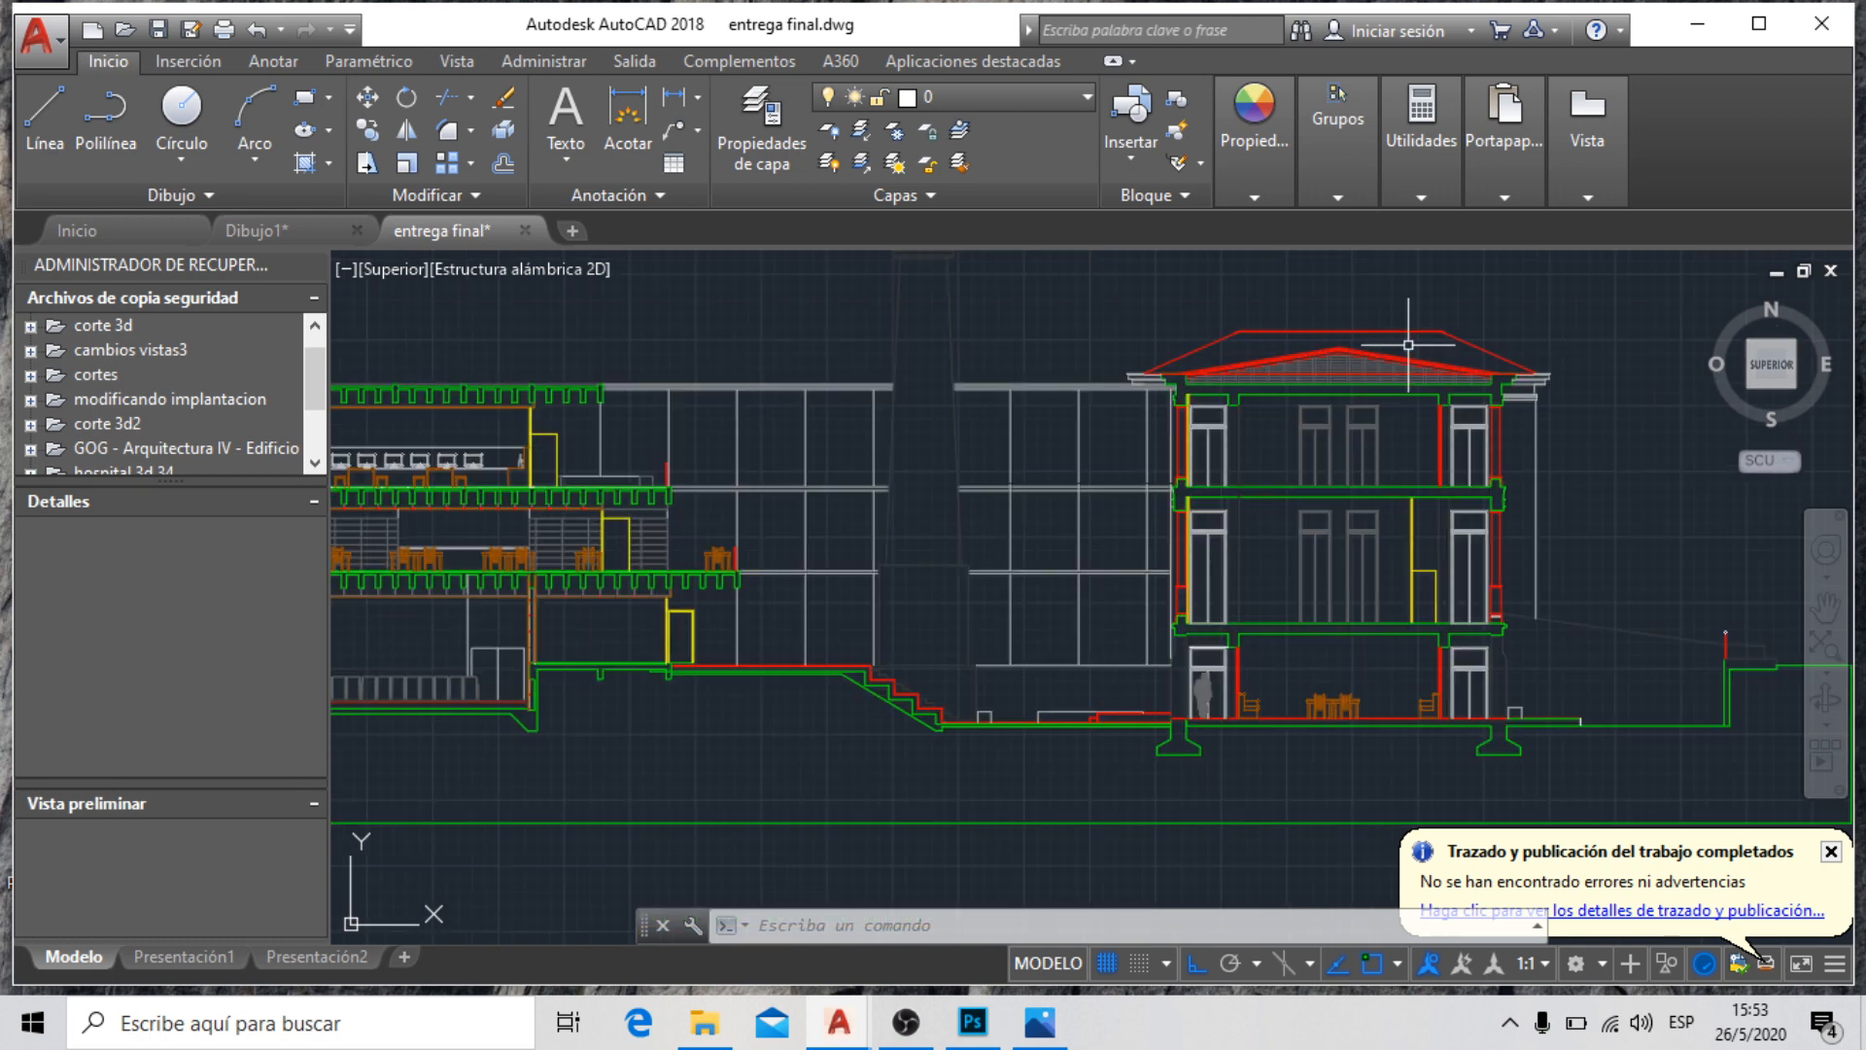
pyautogui.scroll(-2, 1243, 342)
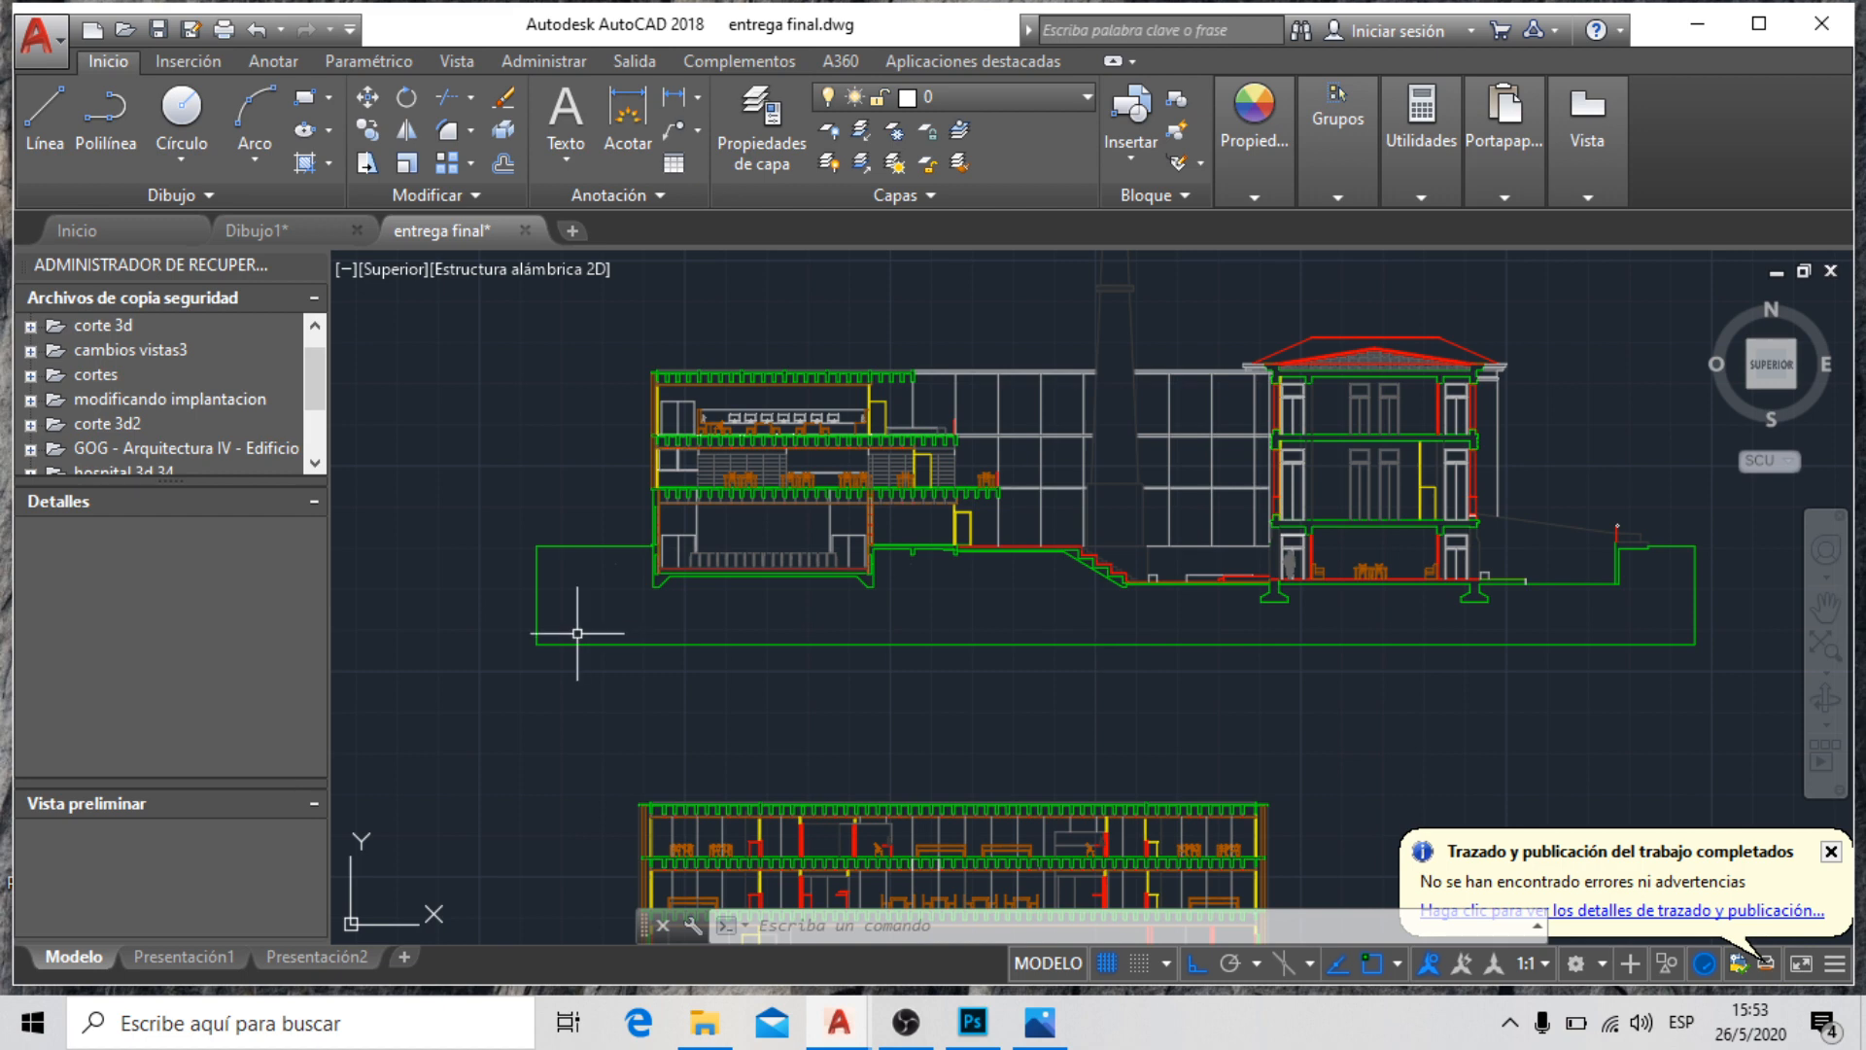
# Examine the cut slabs and walls across the flat-roofed block's three floors in the upper section
pyautogui.scroll(1, 650, 395)
pyautogui.scroll(2, 1084, 374)
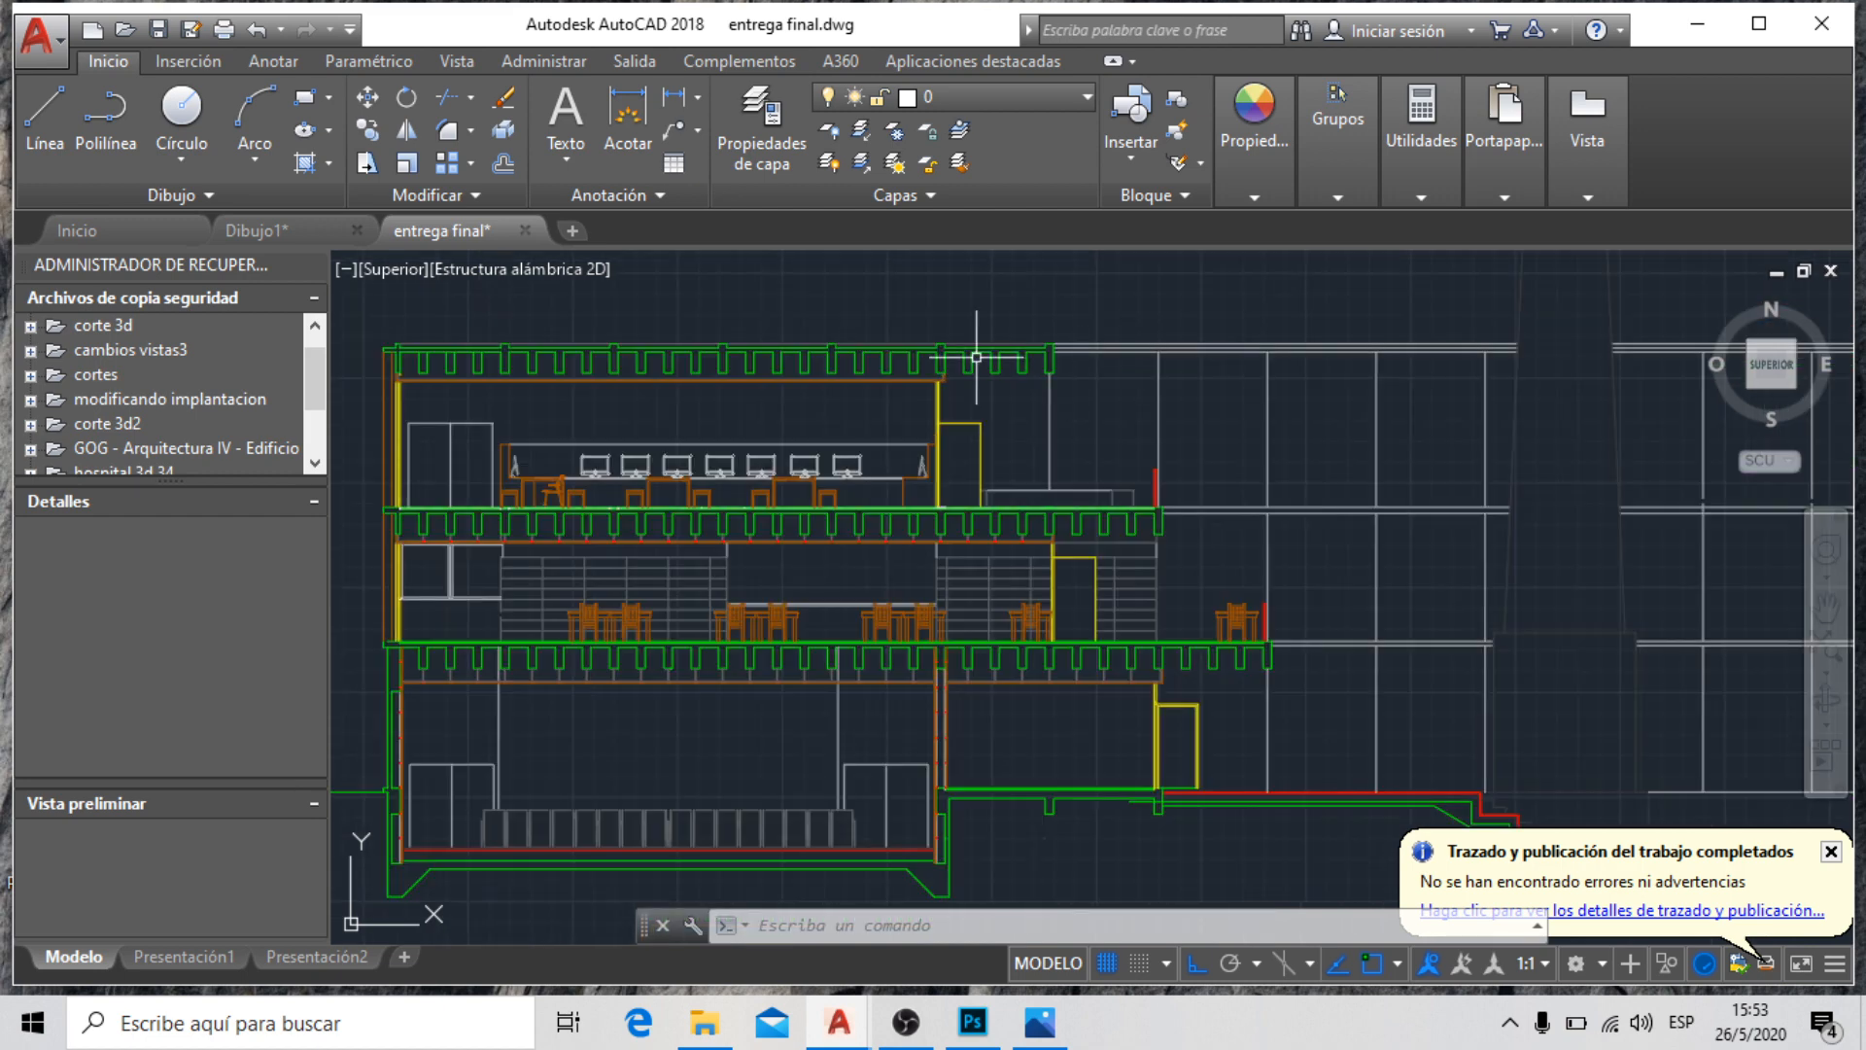
pyautogui.scroll(-2, 834, 335)
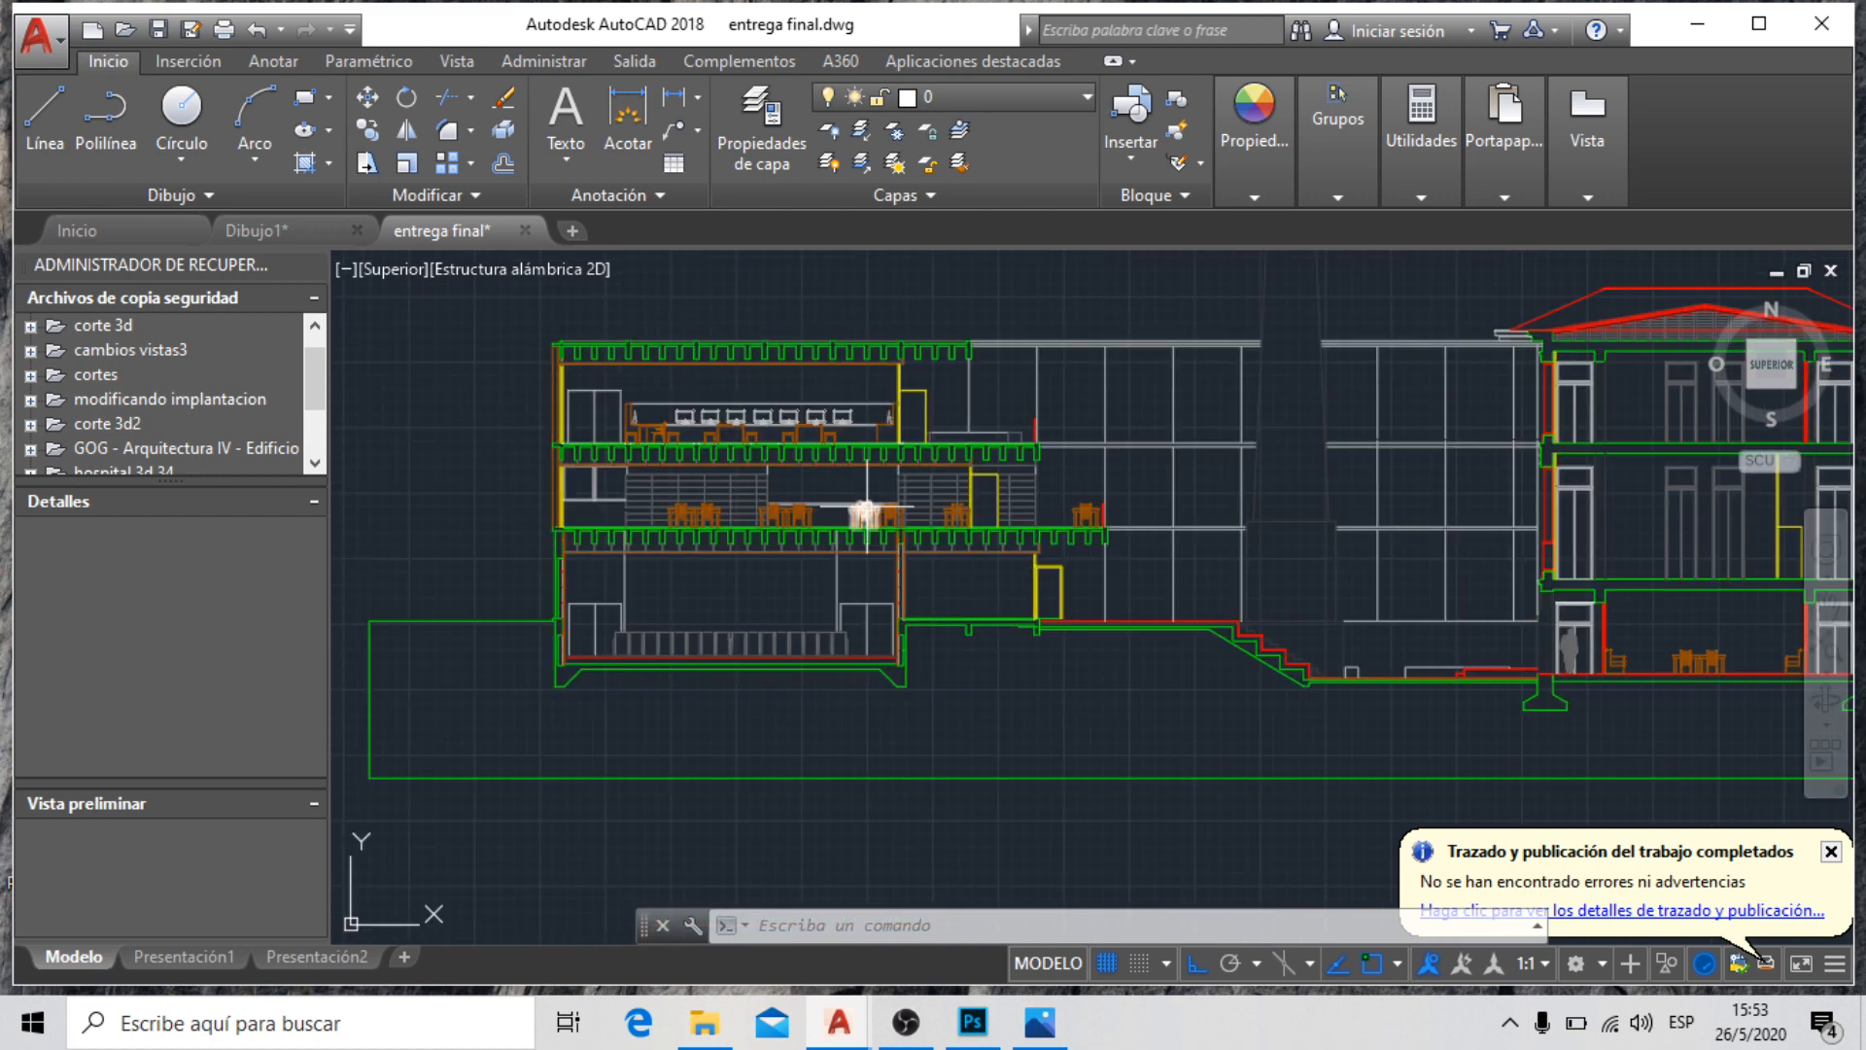
pyautogui.scroll(-3, 739, 476)
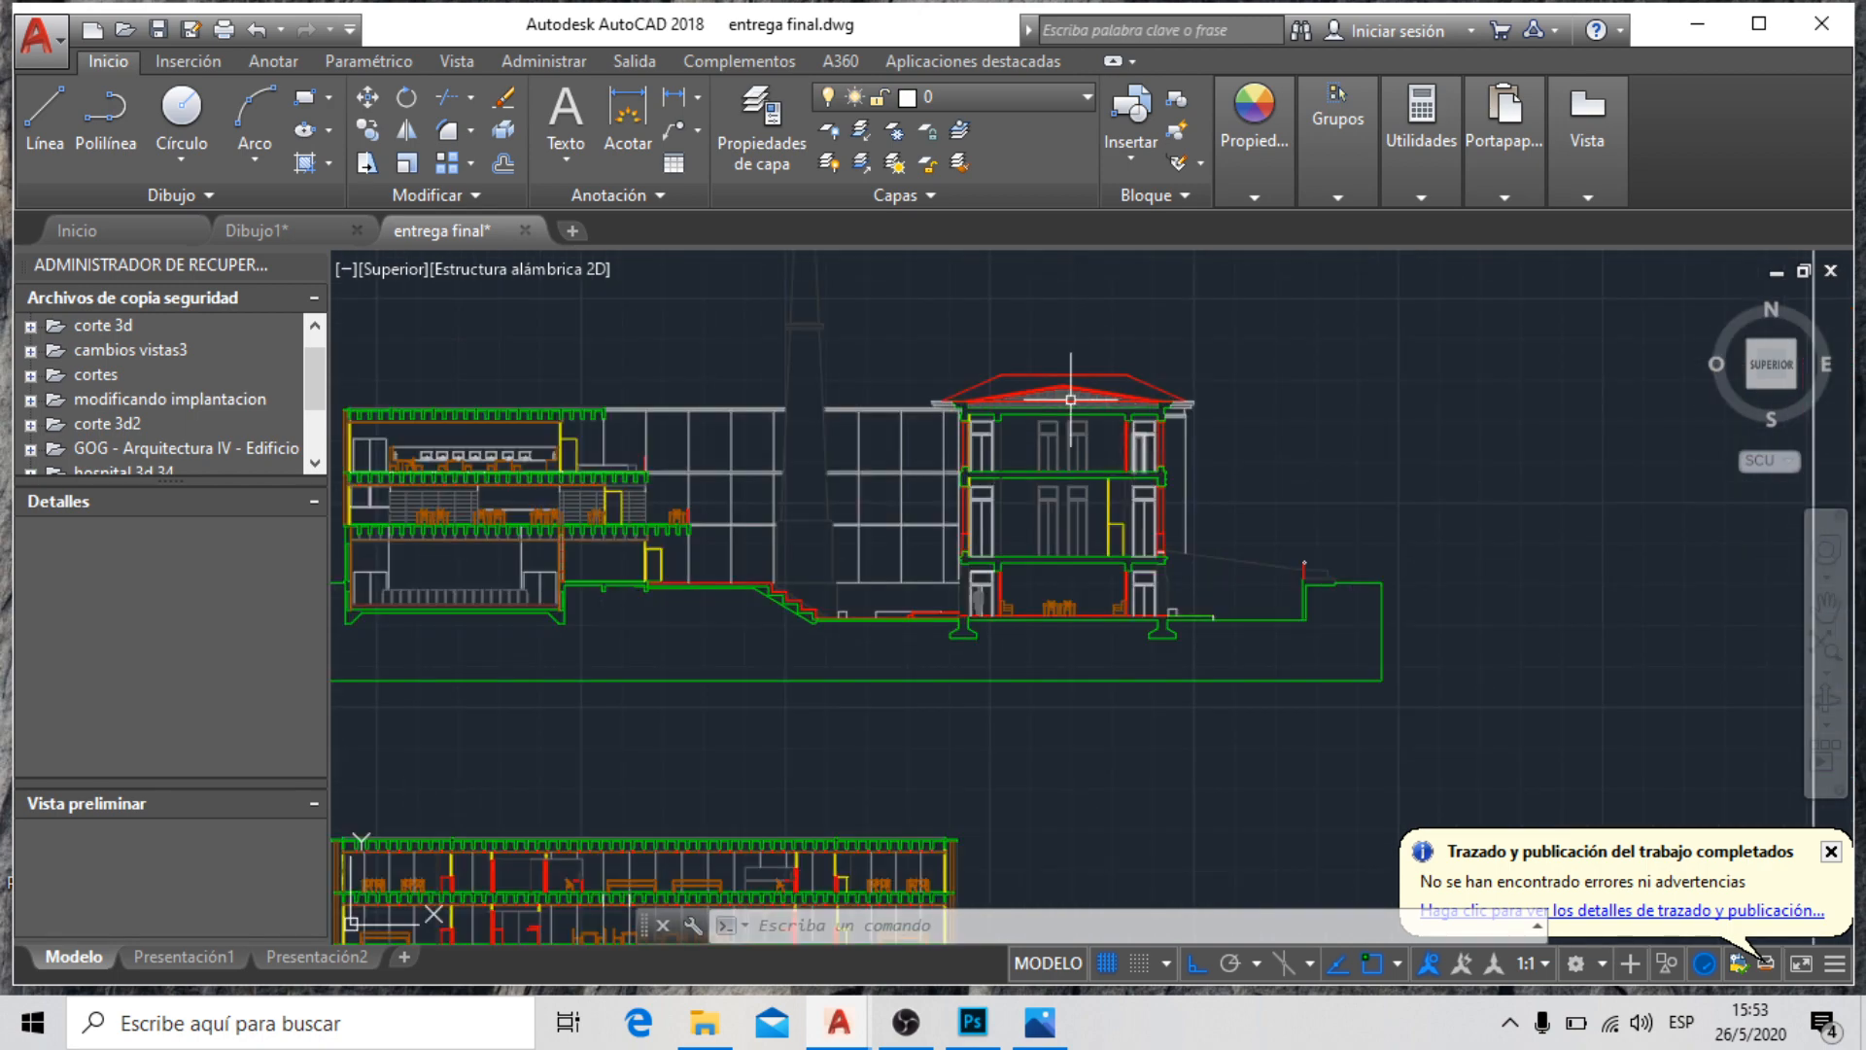
# Inspect the red pitched roof and its hatched gable above the three-storey building
pyautogui.scroll(1, 1157, 428)
pyautogui.scroll(4, 1112, 380)
pyautogui.scroll(-1, 1033, 389)
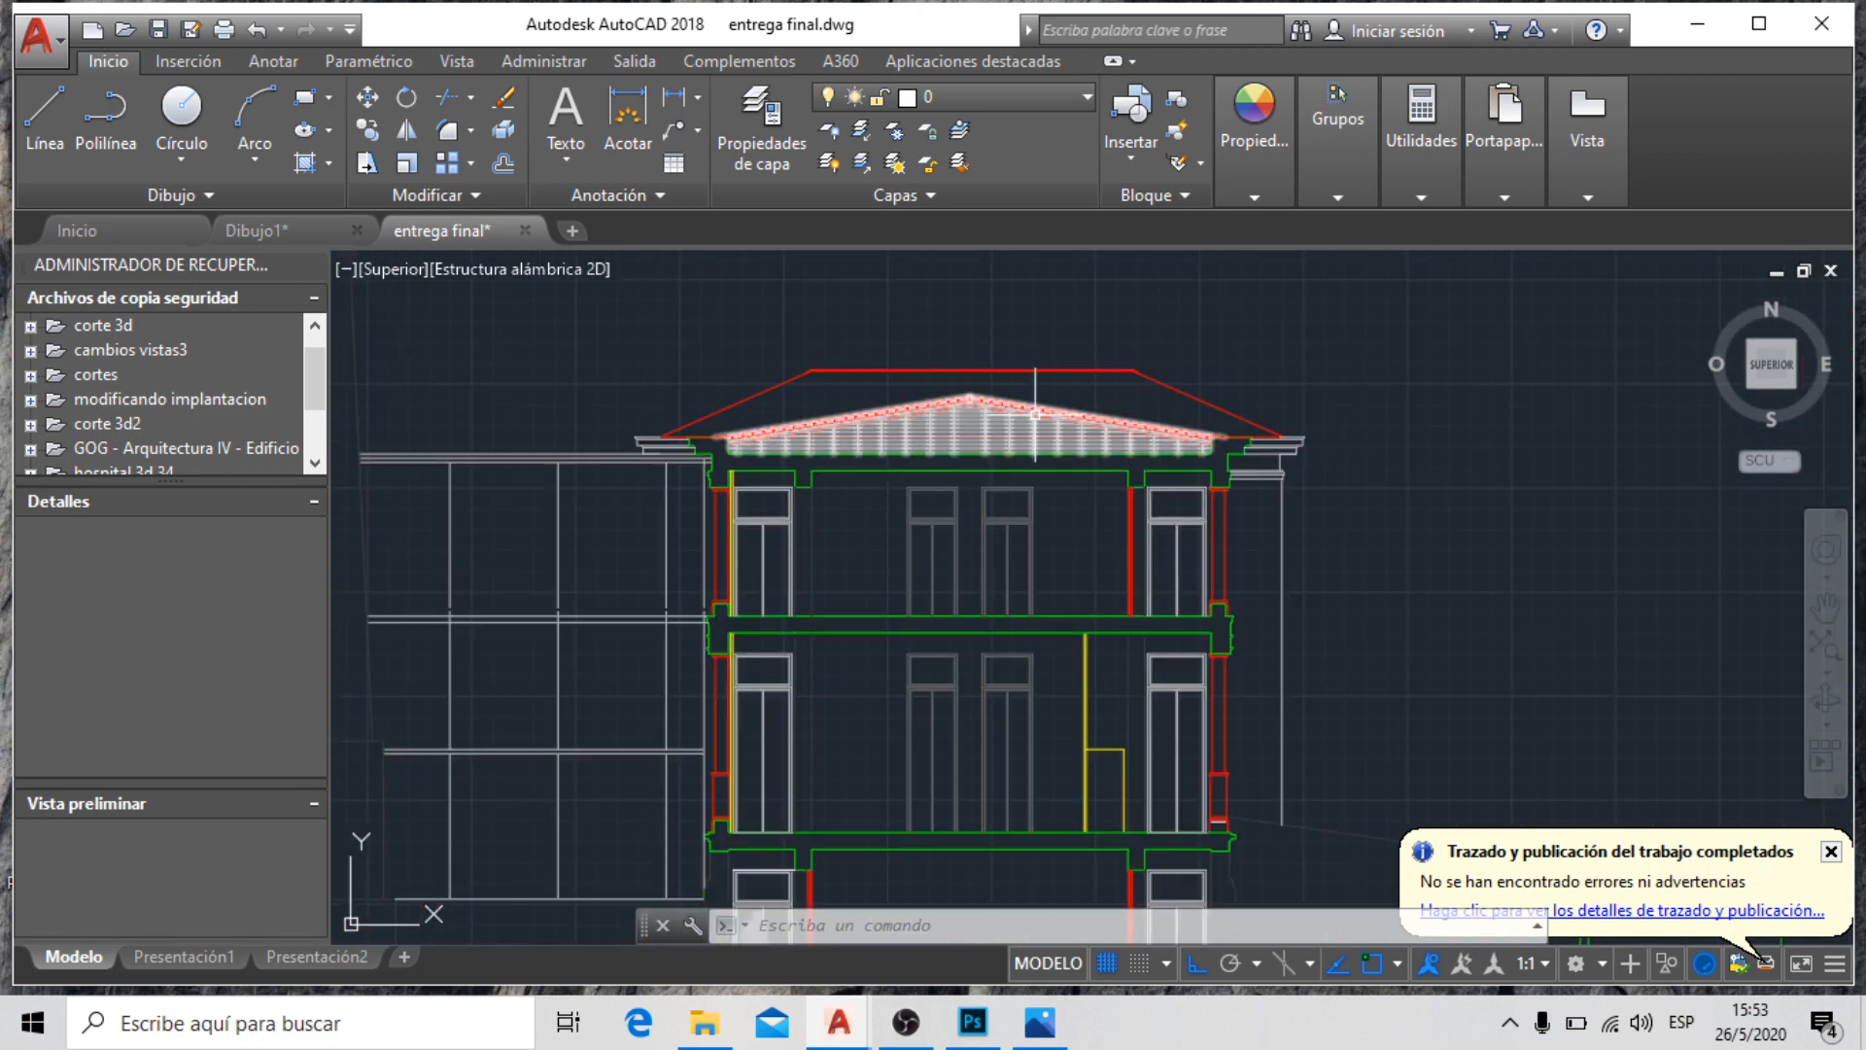
pyautogui.scroll(-1, 1041, 418)
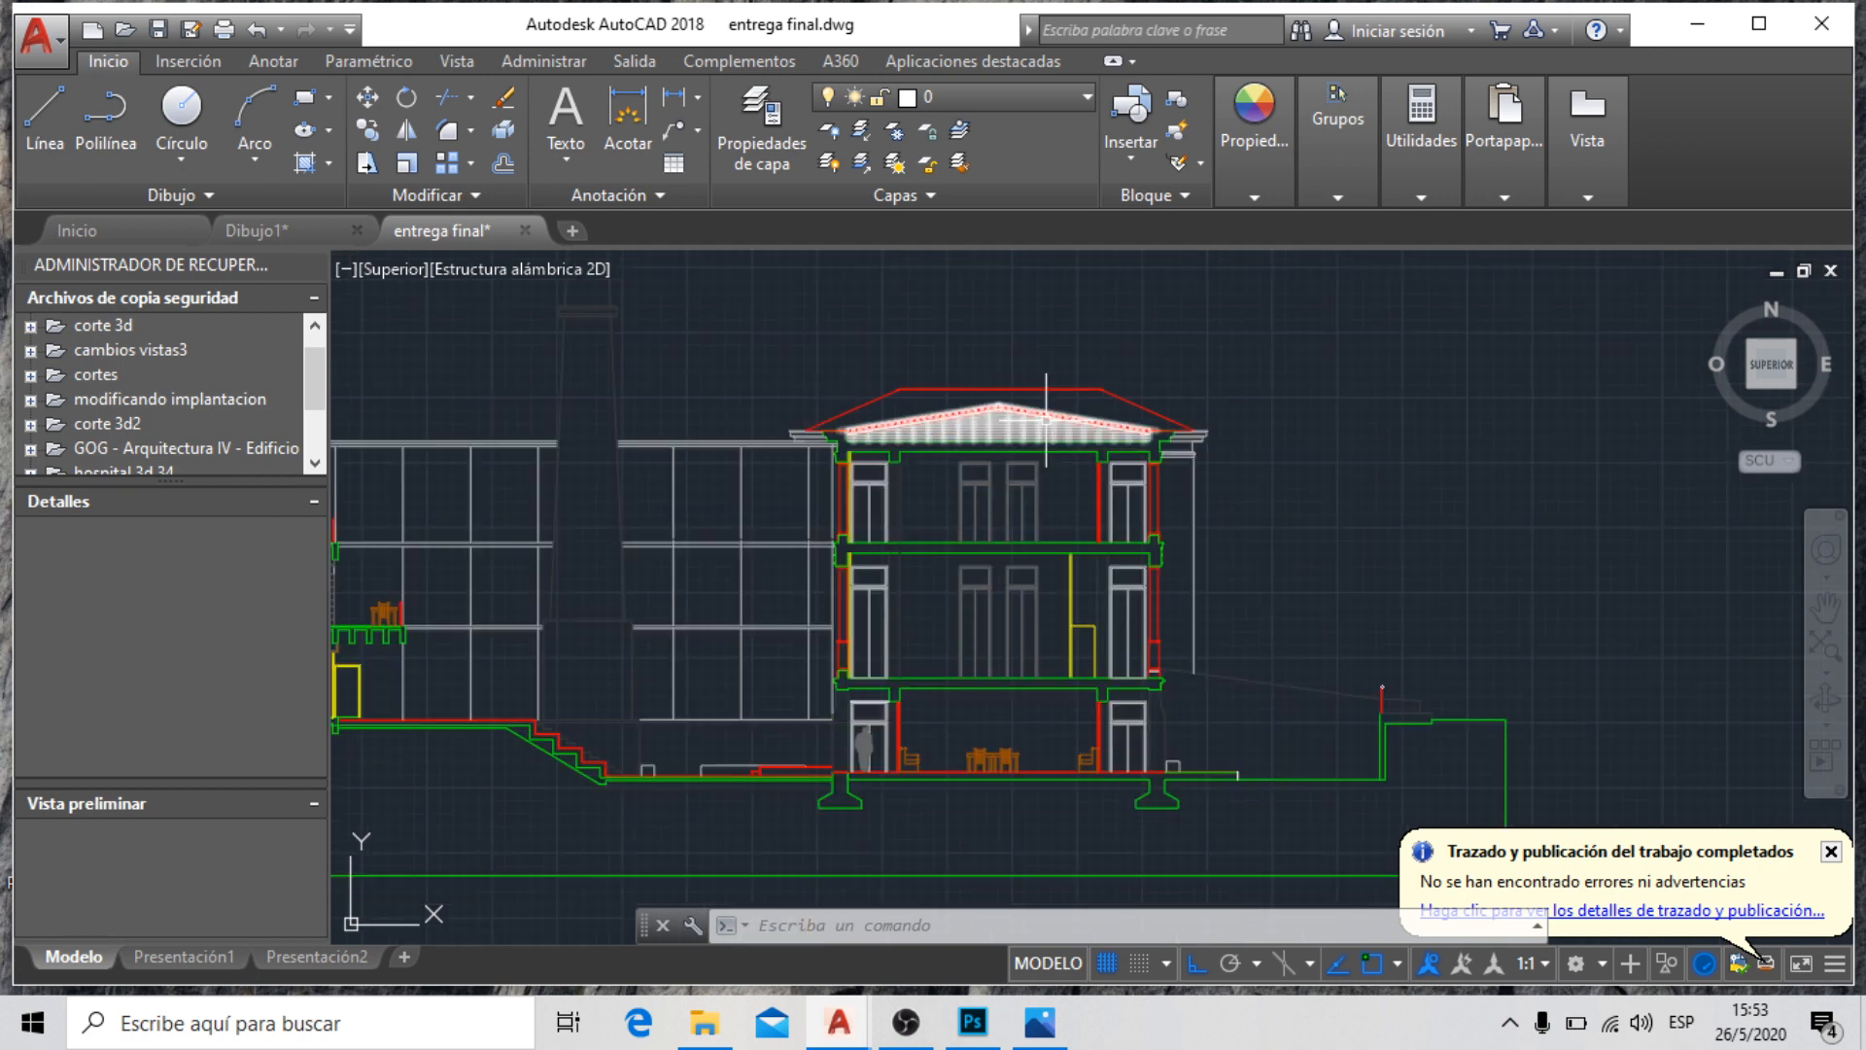
pyautogui.scroll(-3, 1040, 458)
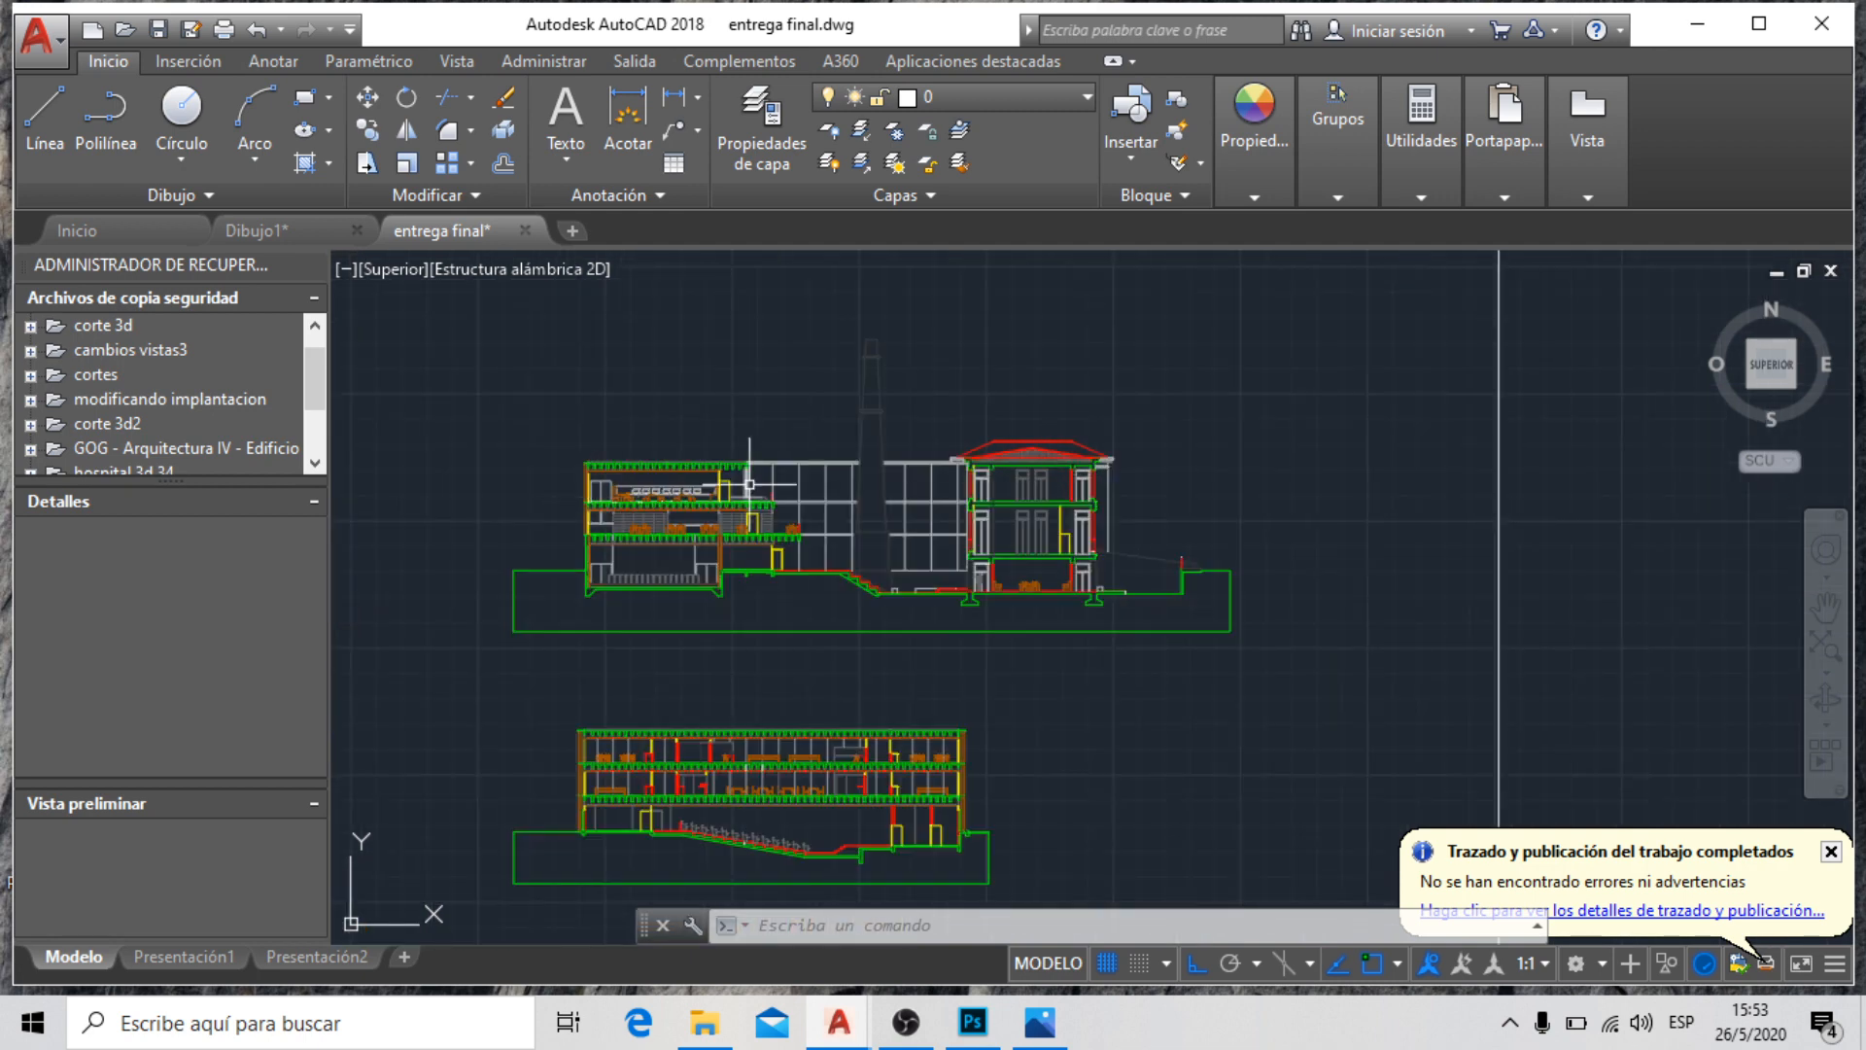
# Examine the glazed link, red stair and chimney between the two blocks of the upper section
pyautogui.scroll(4, 840, 550)
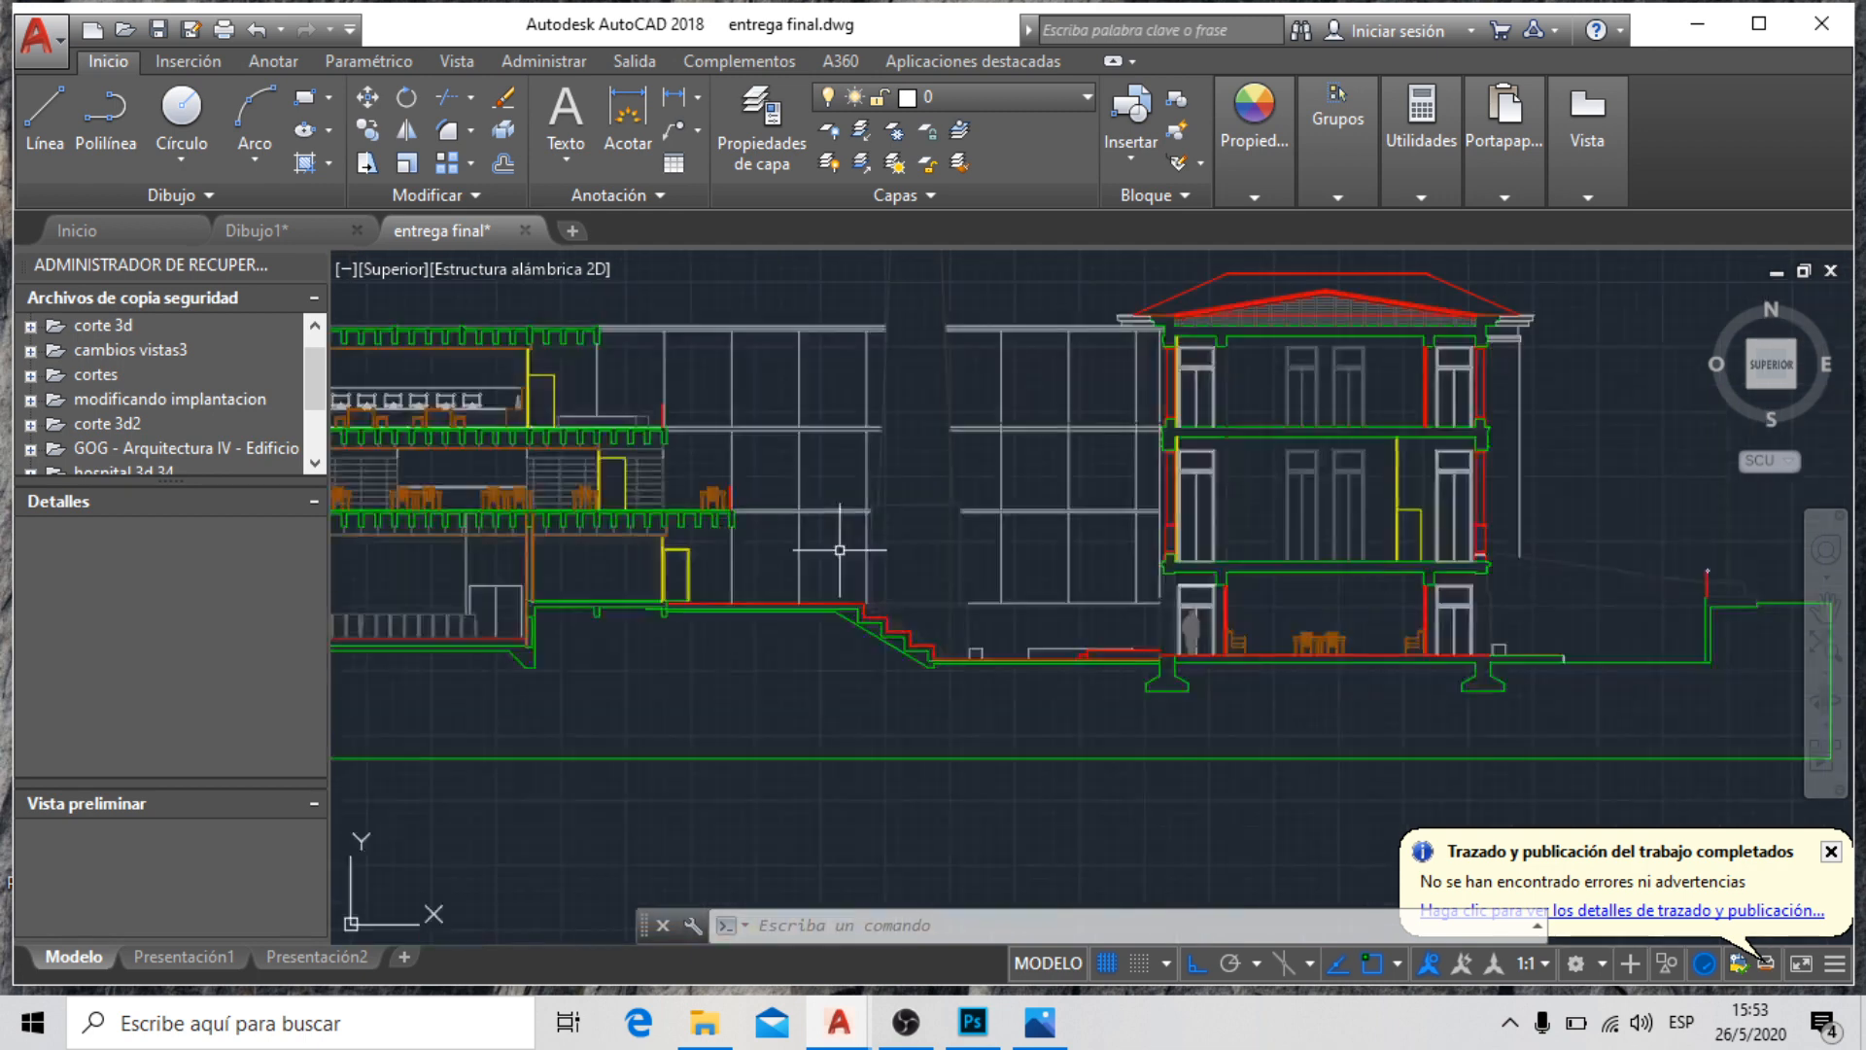
pyautogui.scroll(2, 900, 604)
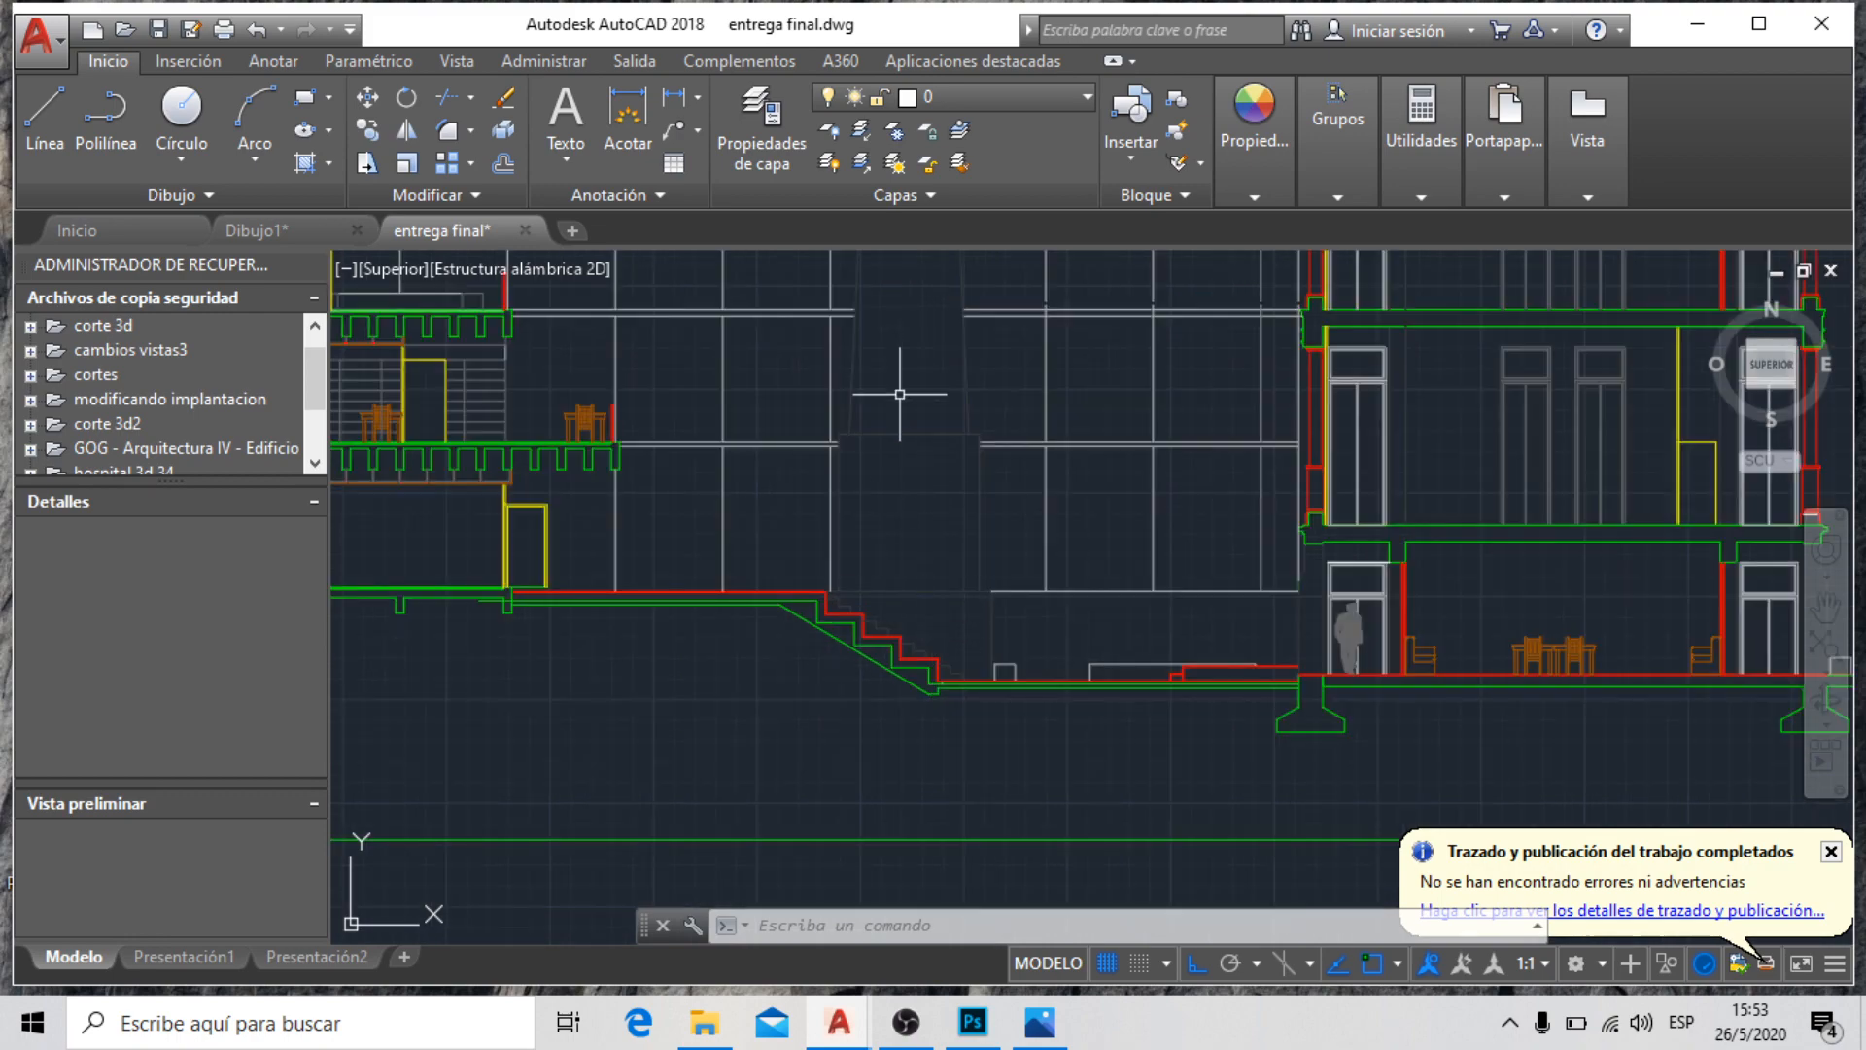
pyautogui.scroll(-4, 899, 395)
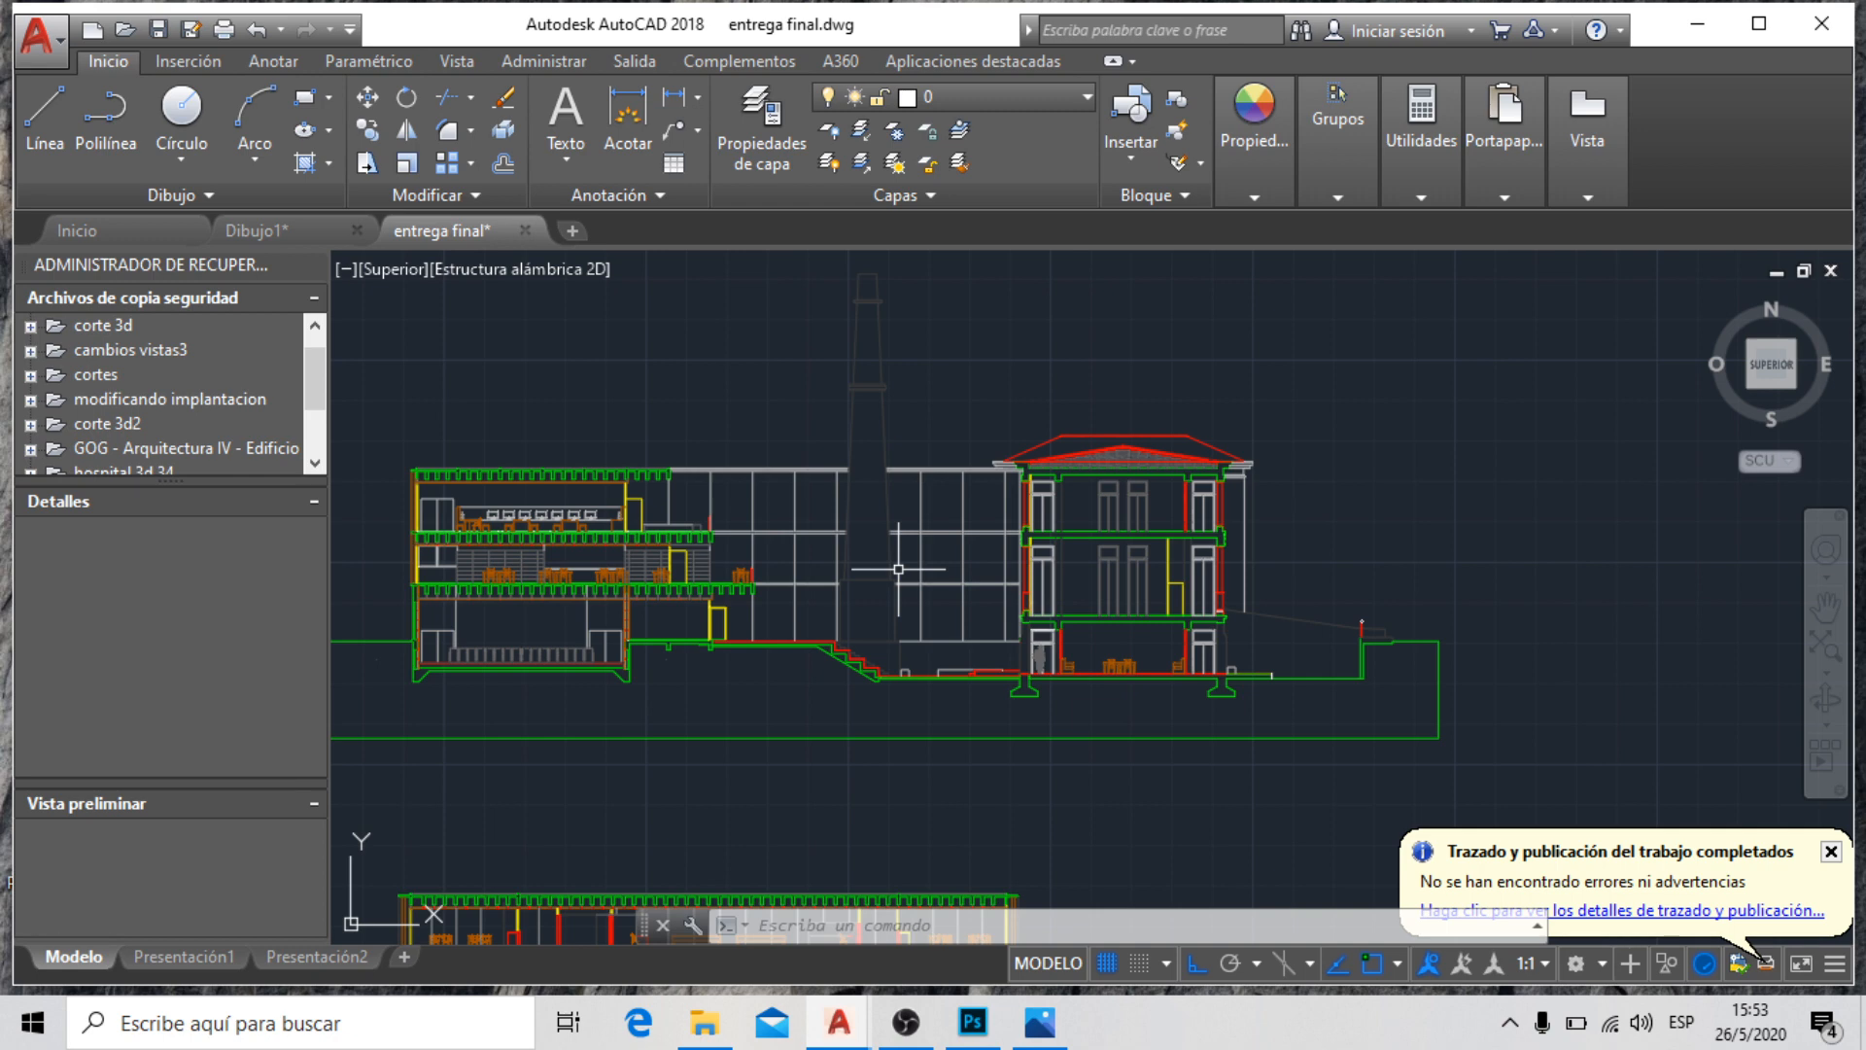
pyautogui.scroll(-2, 904, 481)
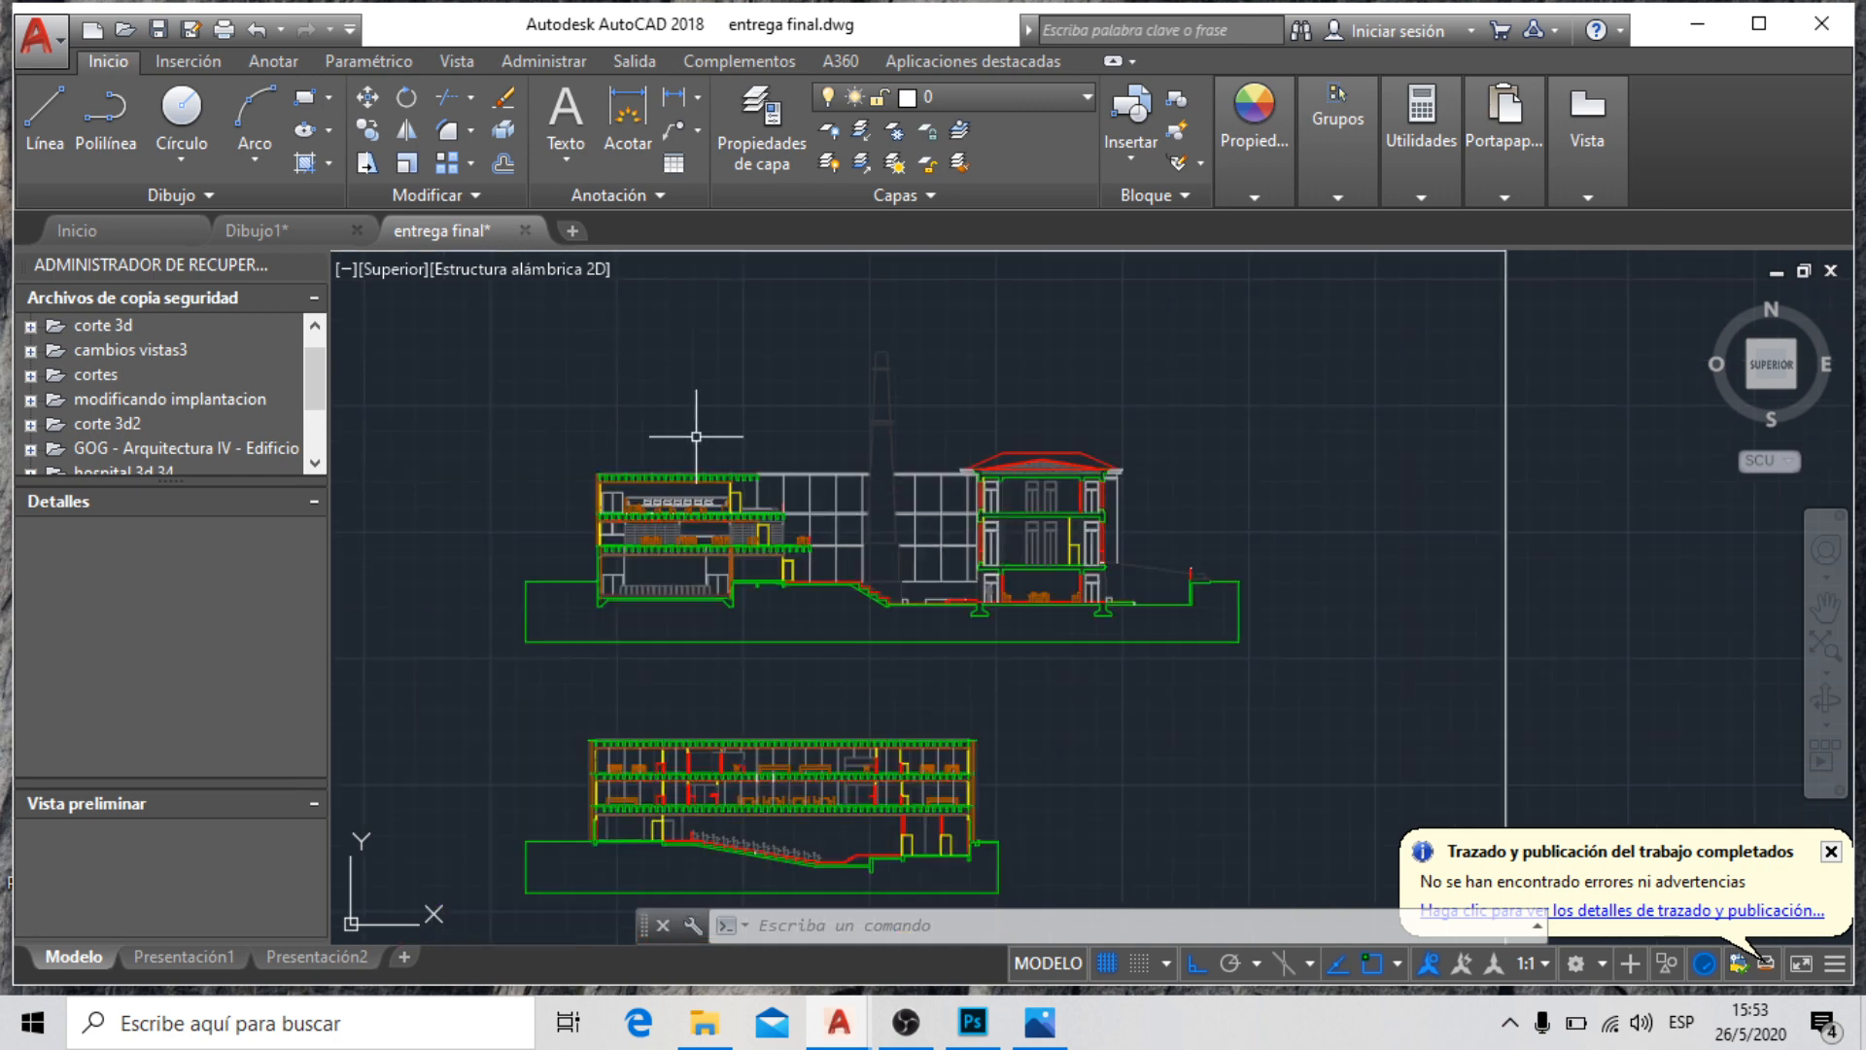
pyautogui.scroll(2, 989, 517)
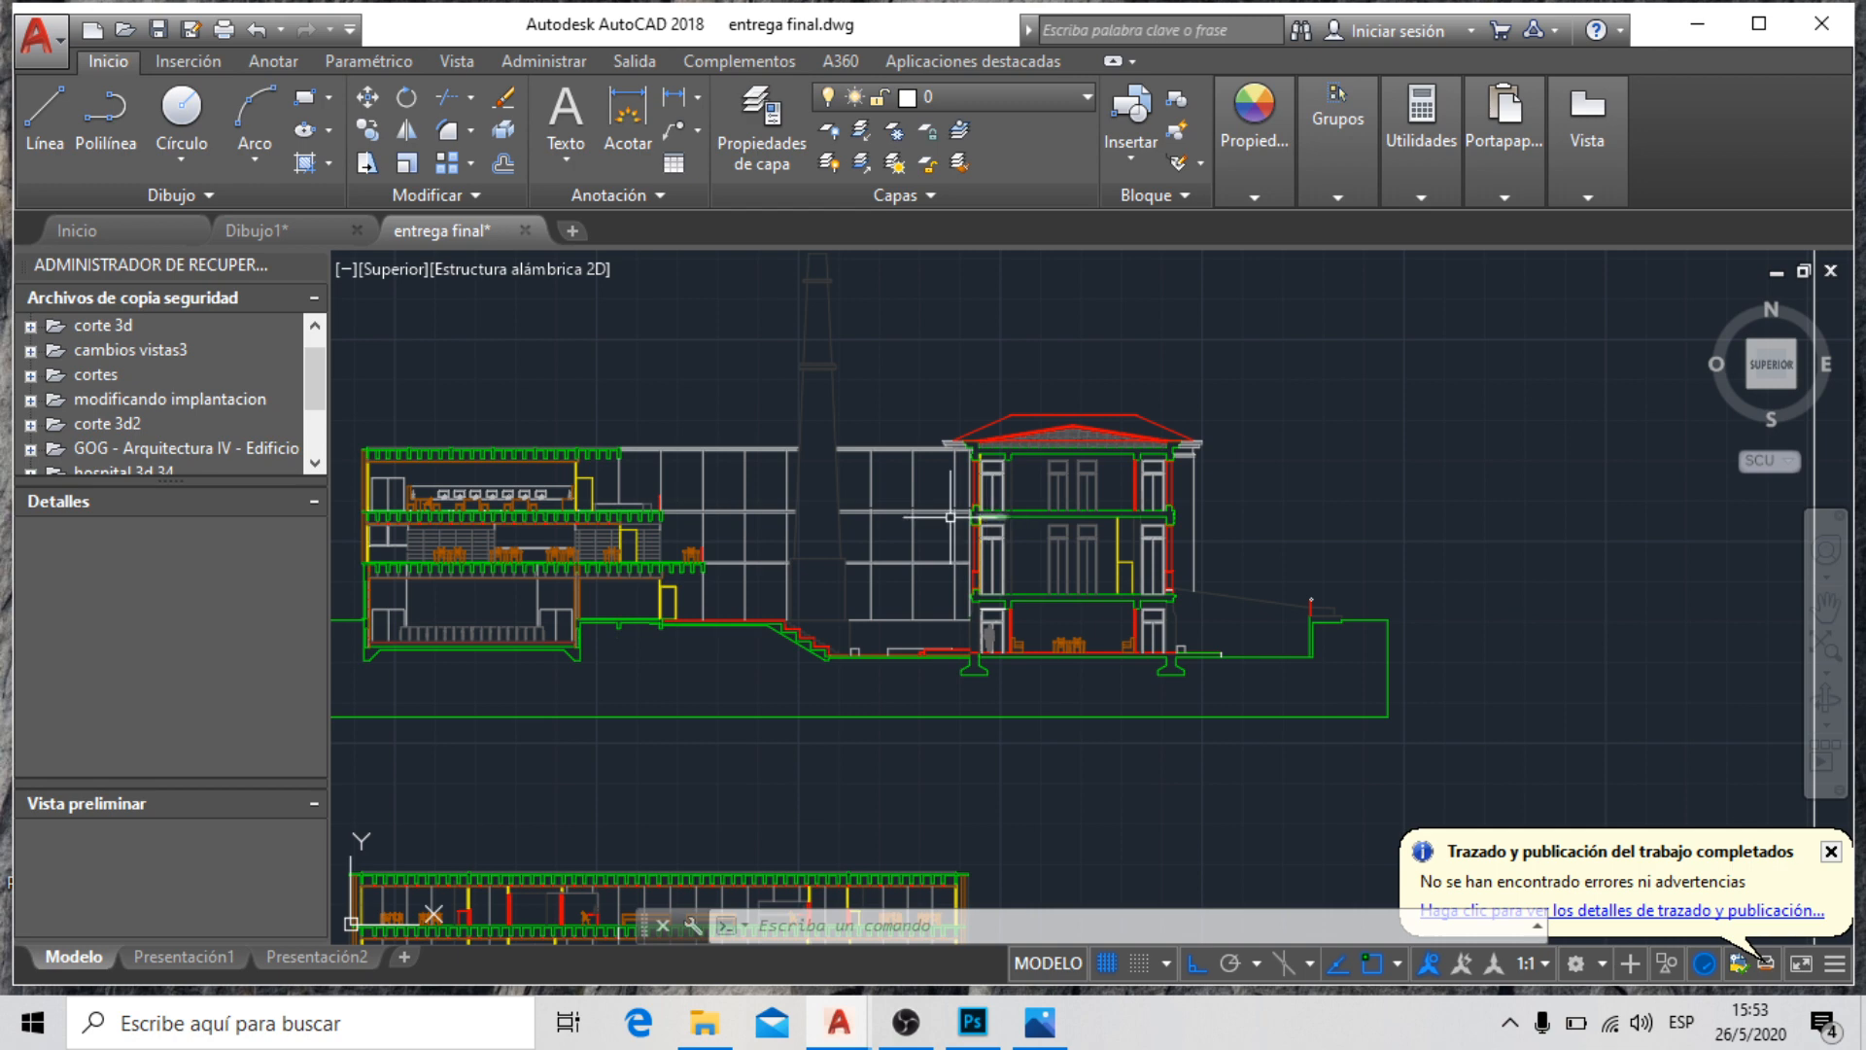
# Inspect the computer room's desks, stools, chair and monitors up close in the flat-roofed block
pyautogui.scroll(5, 734, 571)
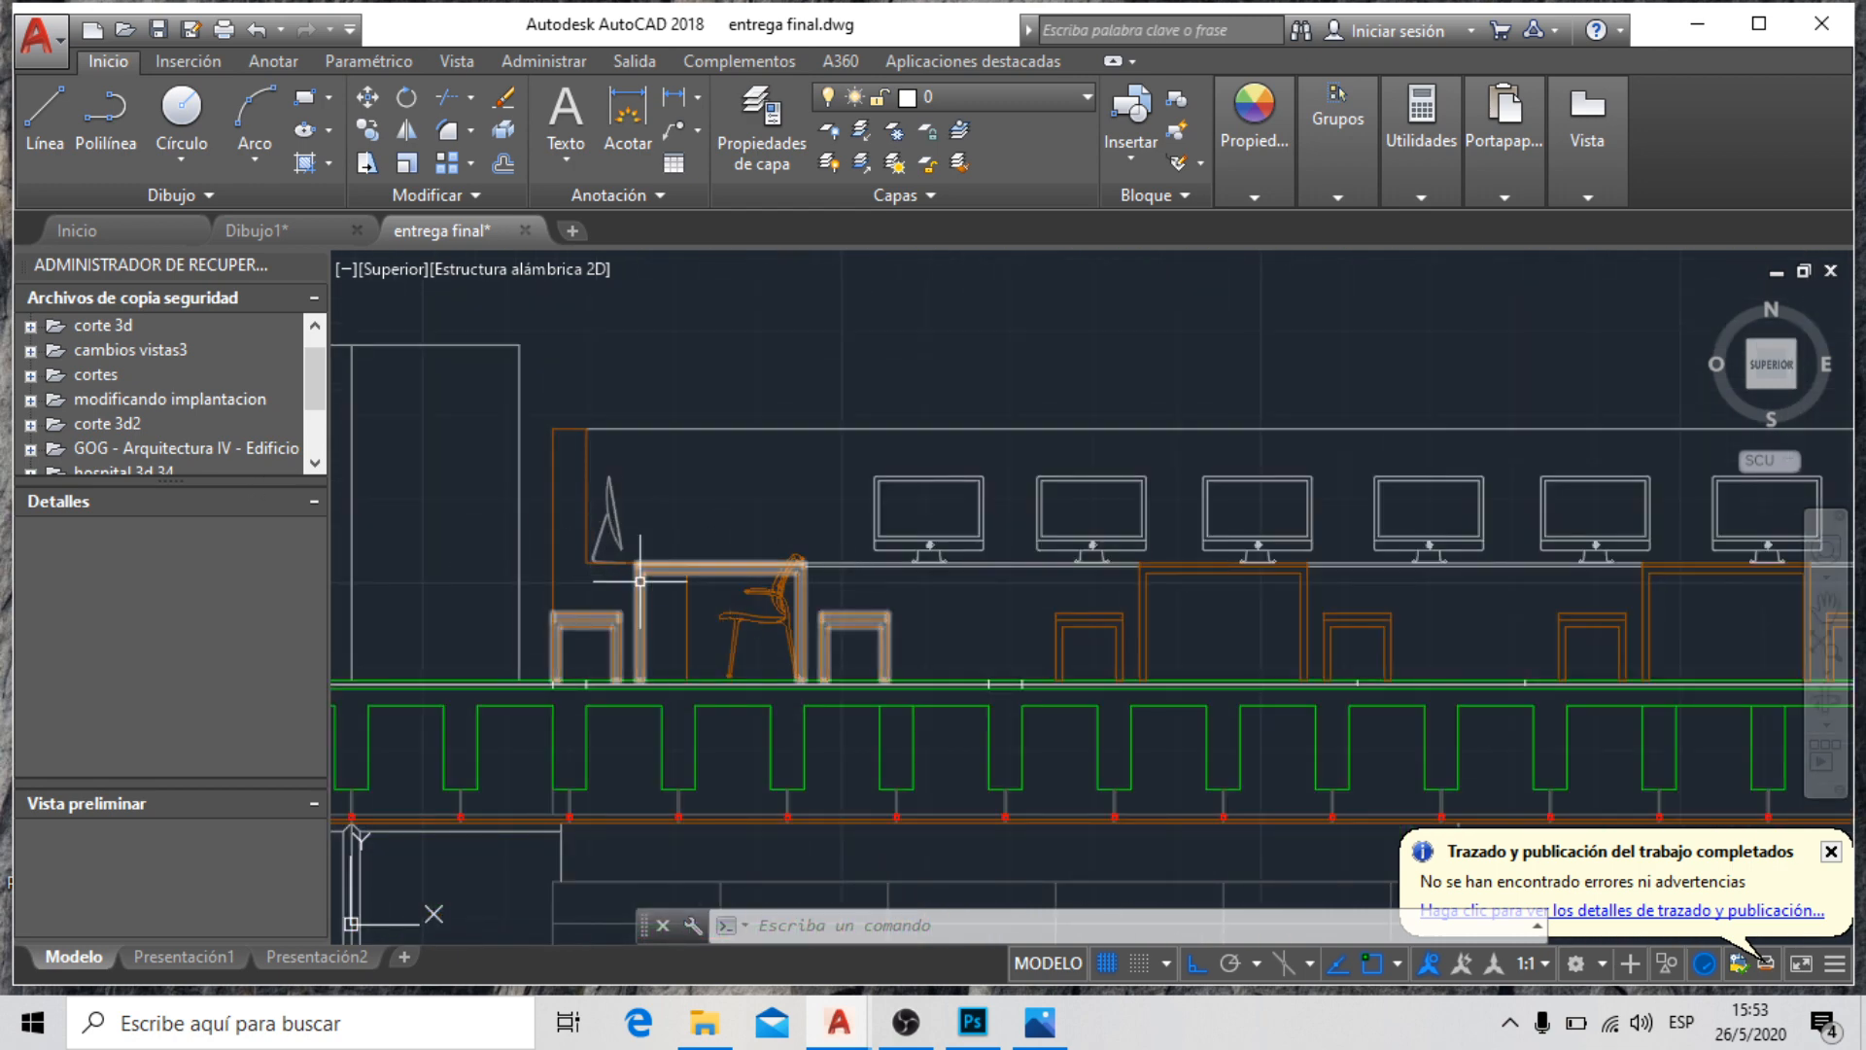
pyautogui.scroll(-5, 633, 578)
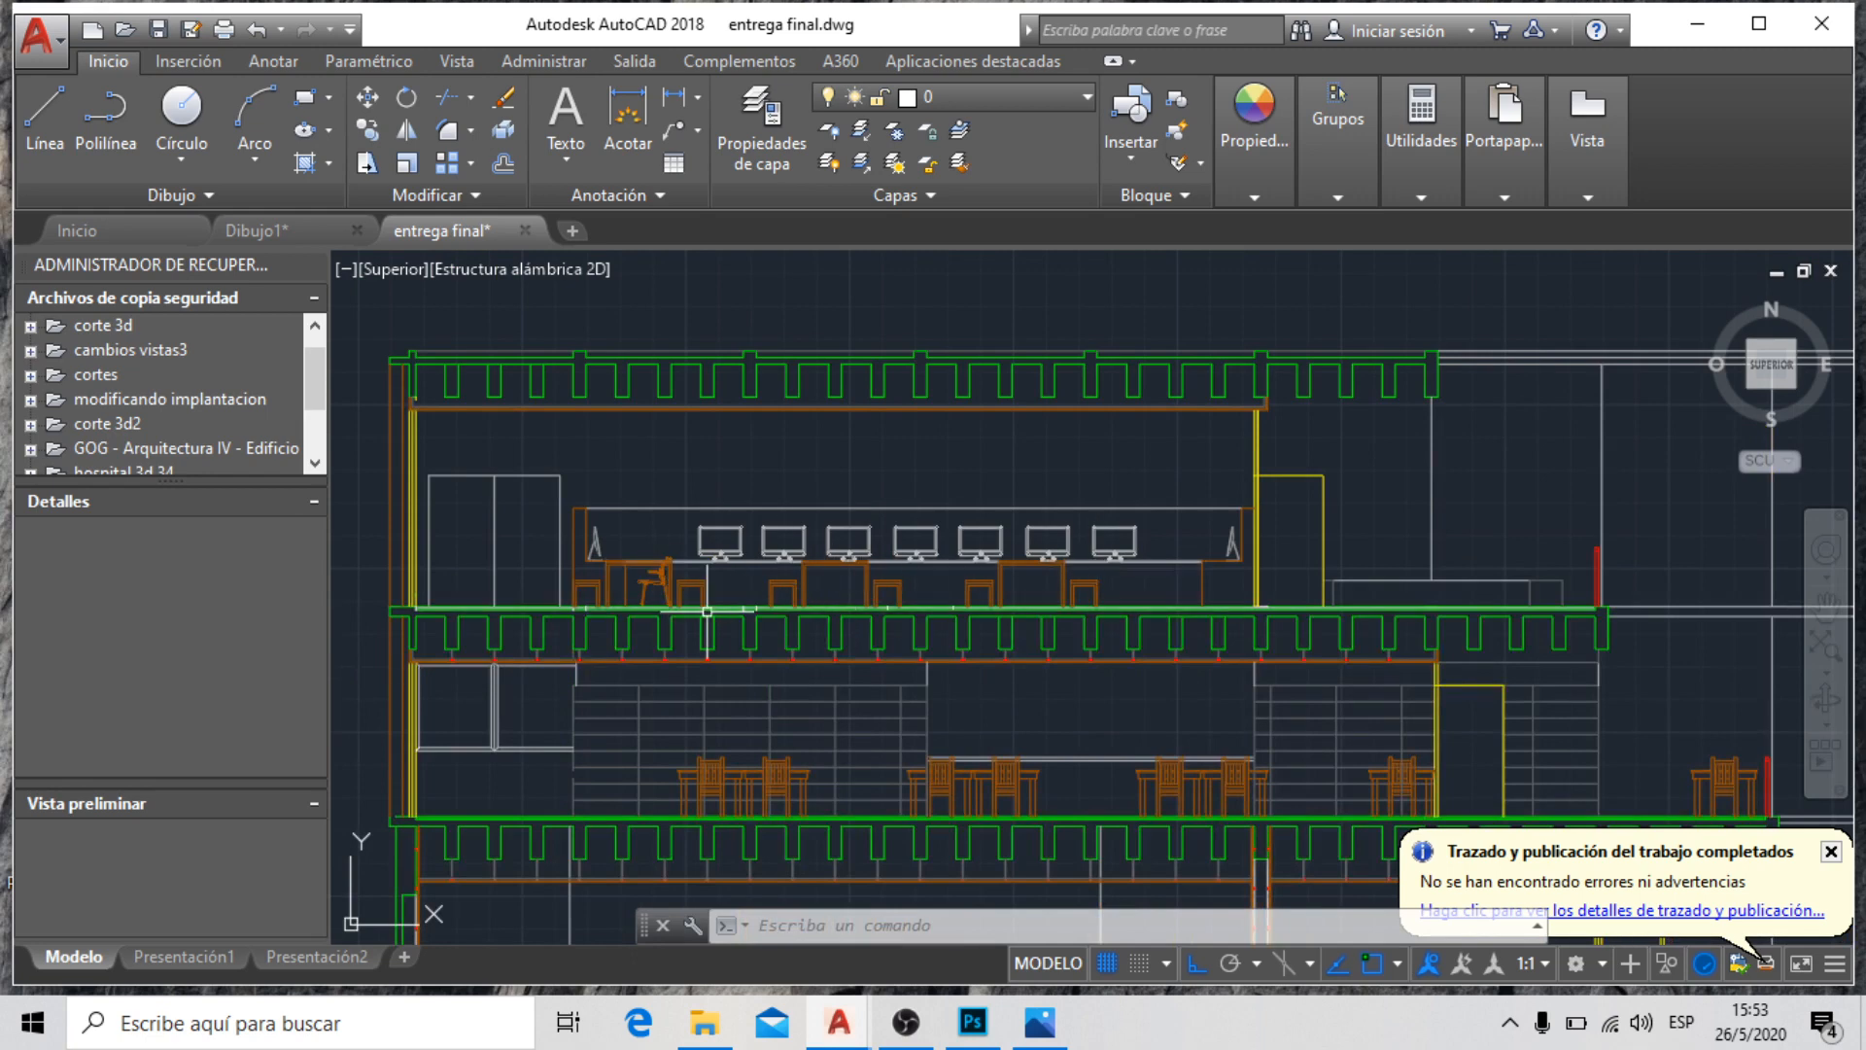
pyautogui.scroll(4, 692, 589)
pyautogui.scroll(4, 773, 512)
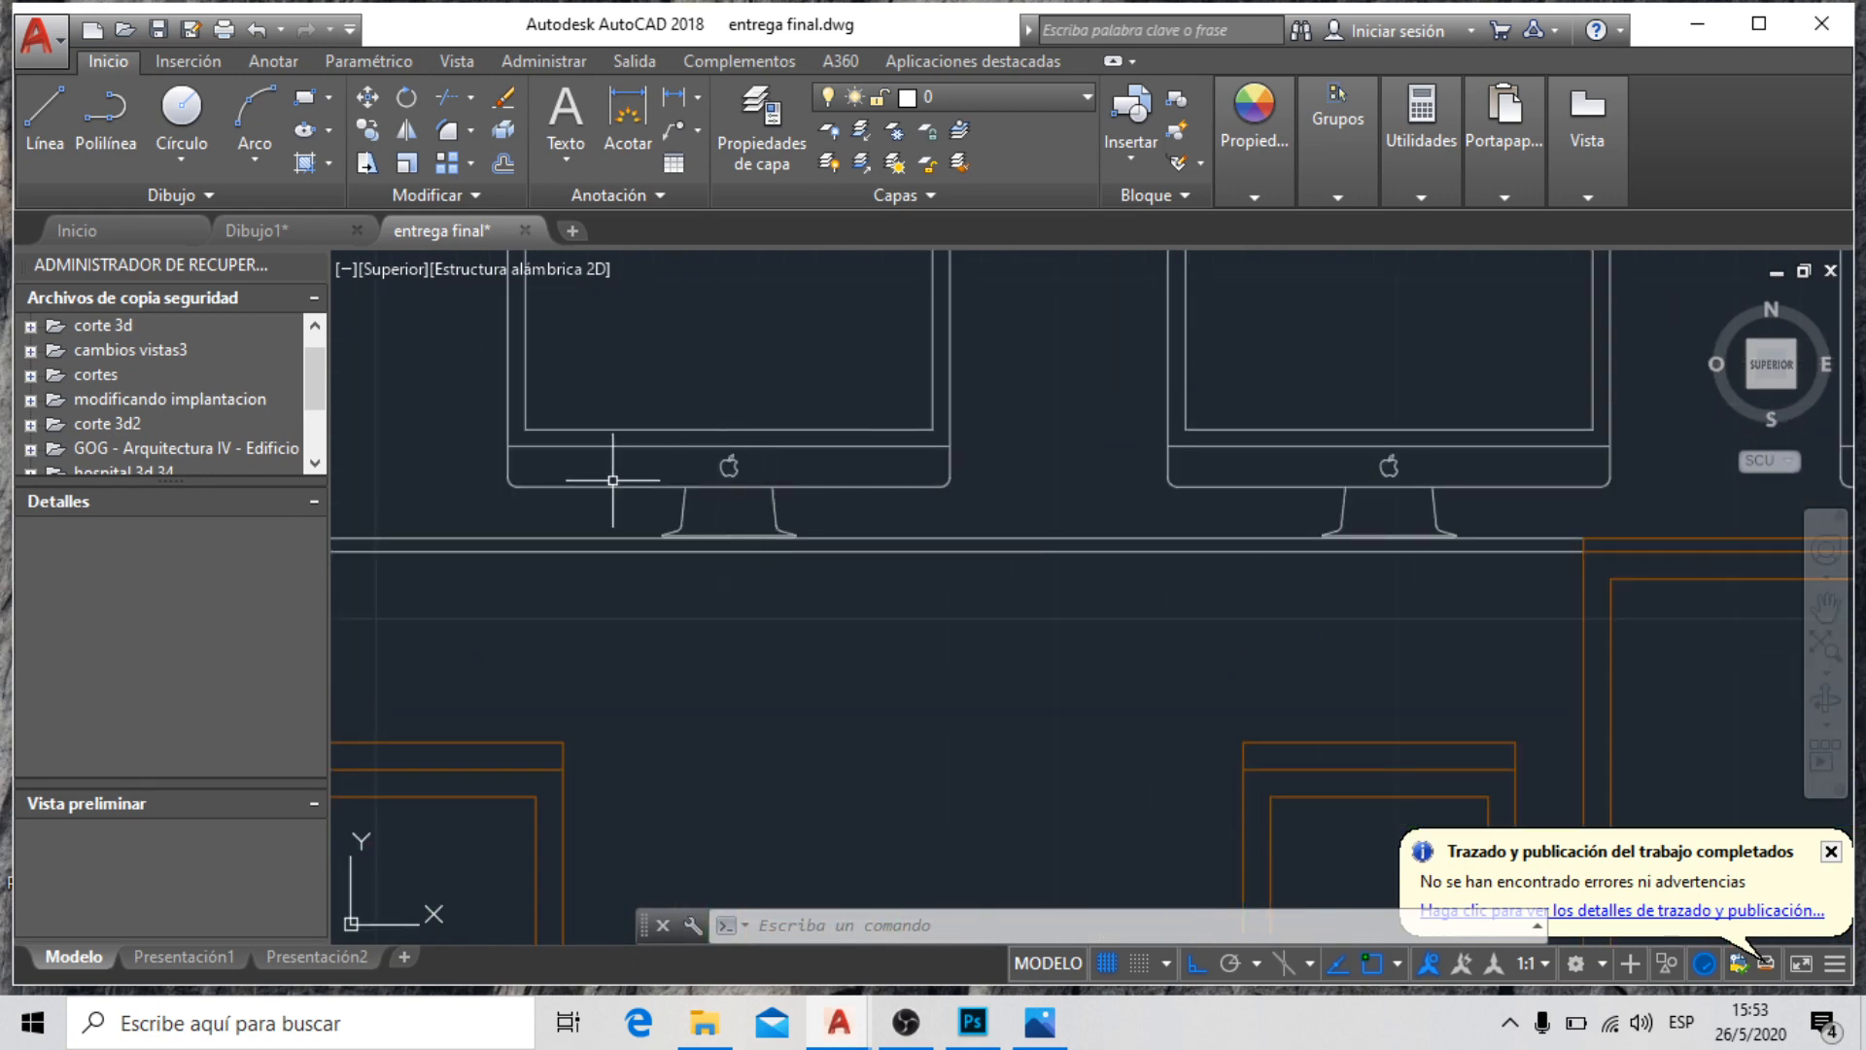
pyautogui.scroll(-5, 611, 480)
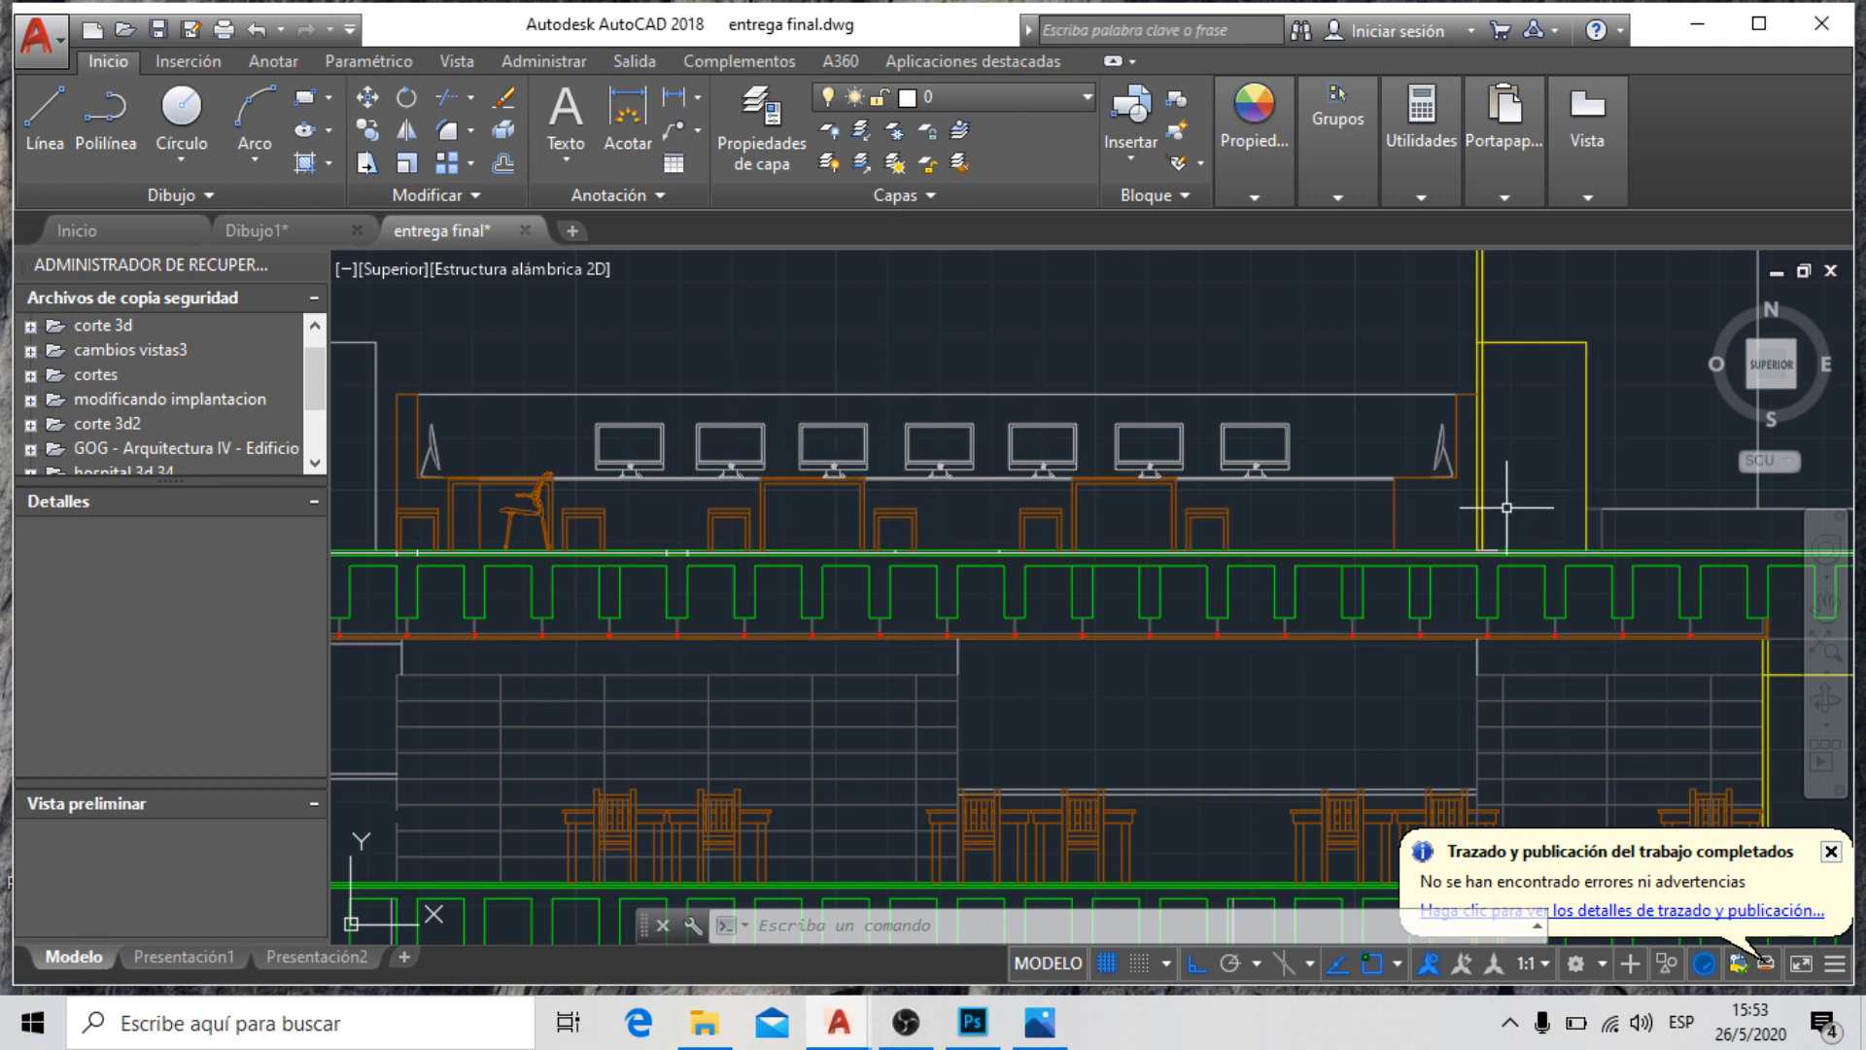
# Examine the top floor's computer desks and the middle floor's shelving, tables and chairs in the flat-roofed block
pyautogui.scroll(4, 1457, 477)
pyautogui.scroll(1, 1456, 477)
pyautogui.scroll(-4, 1254, 457)
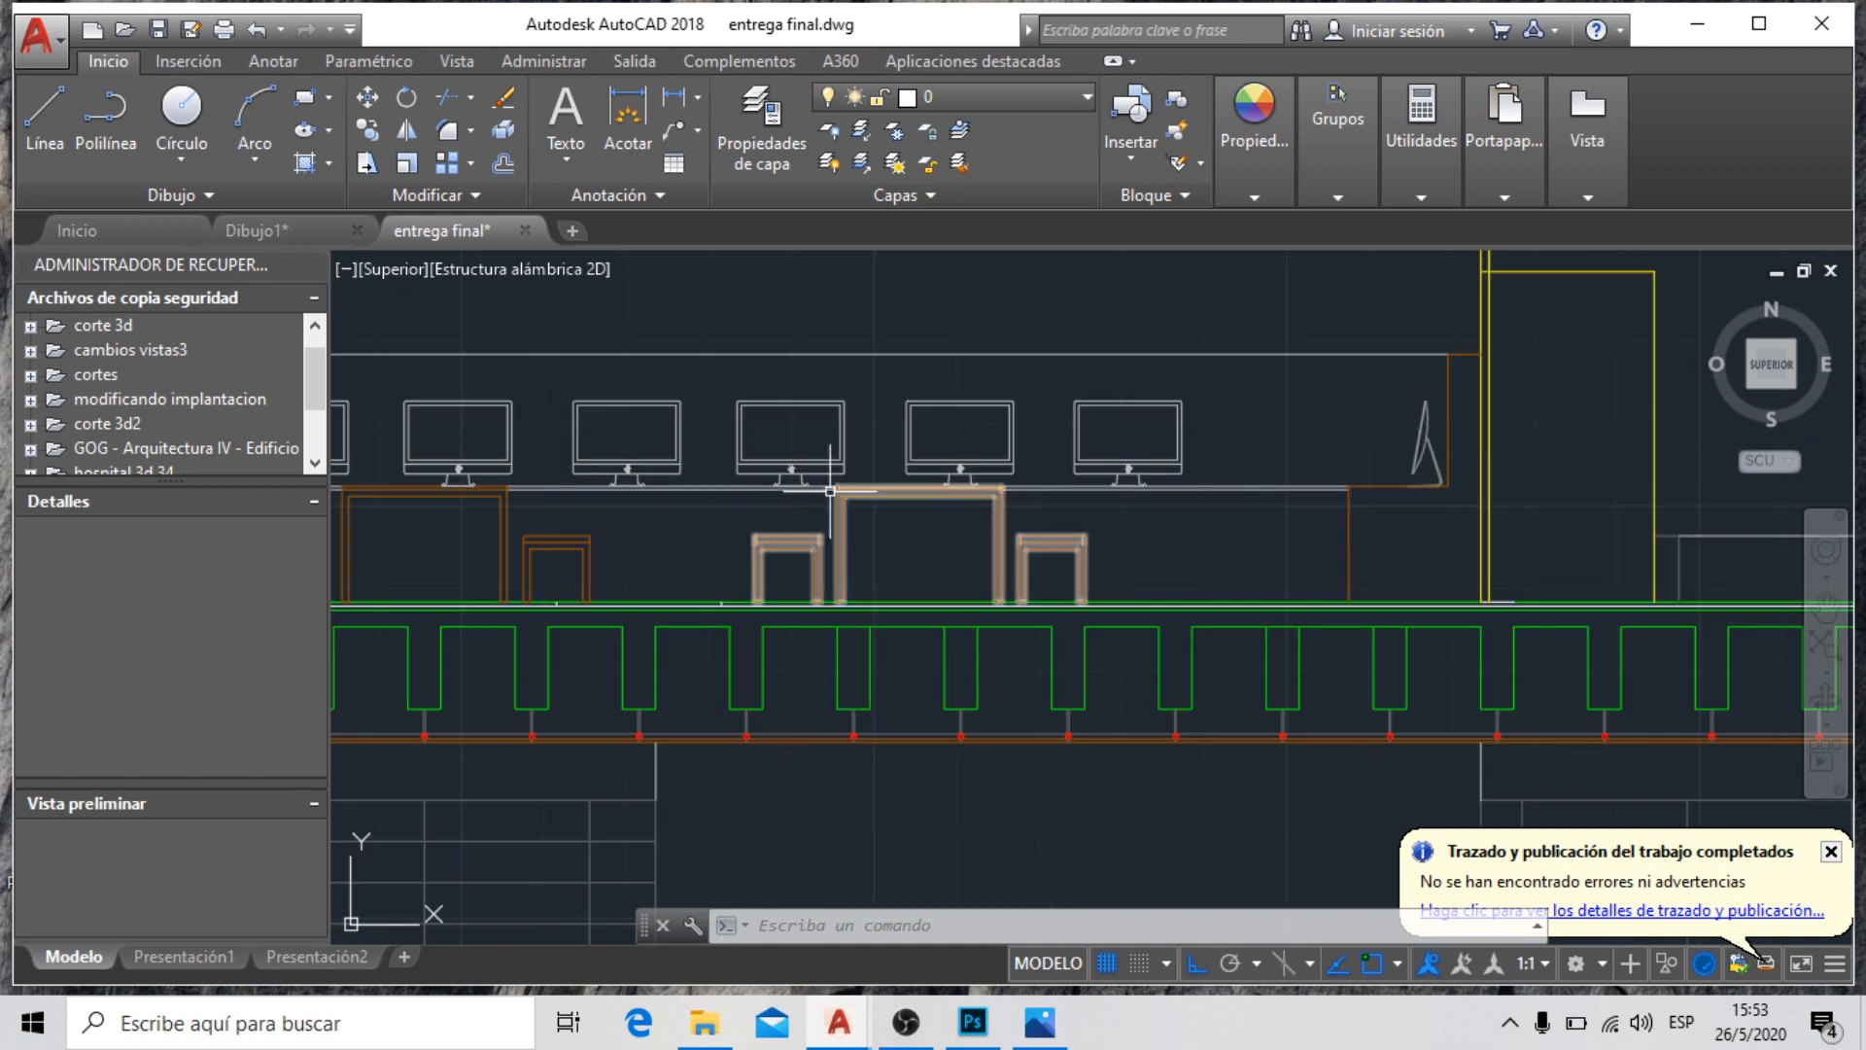
pyautogui.scroll(-4, 1243, 447)
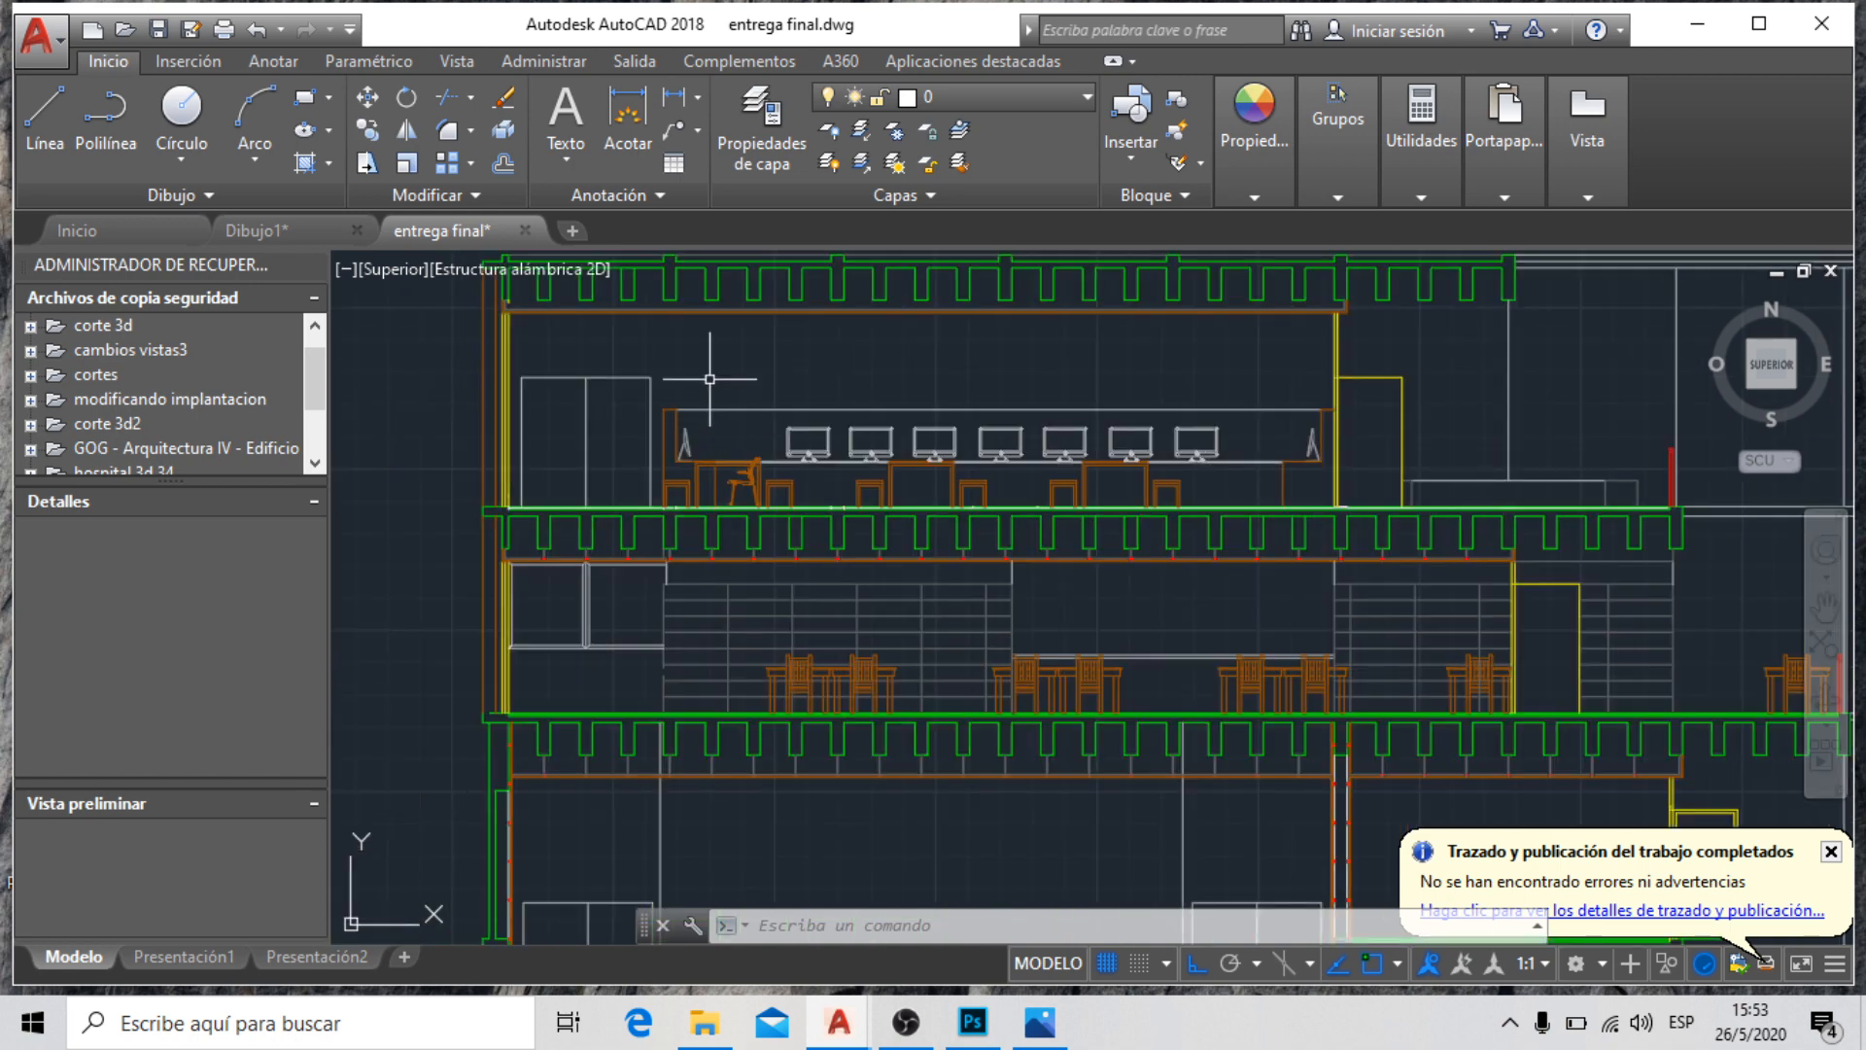
pyautogui.scroll(4, 688, 681)
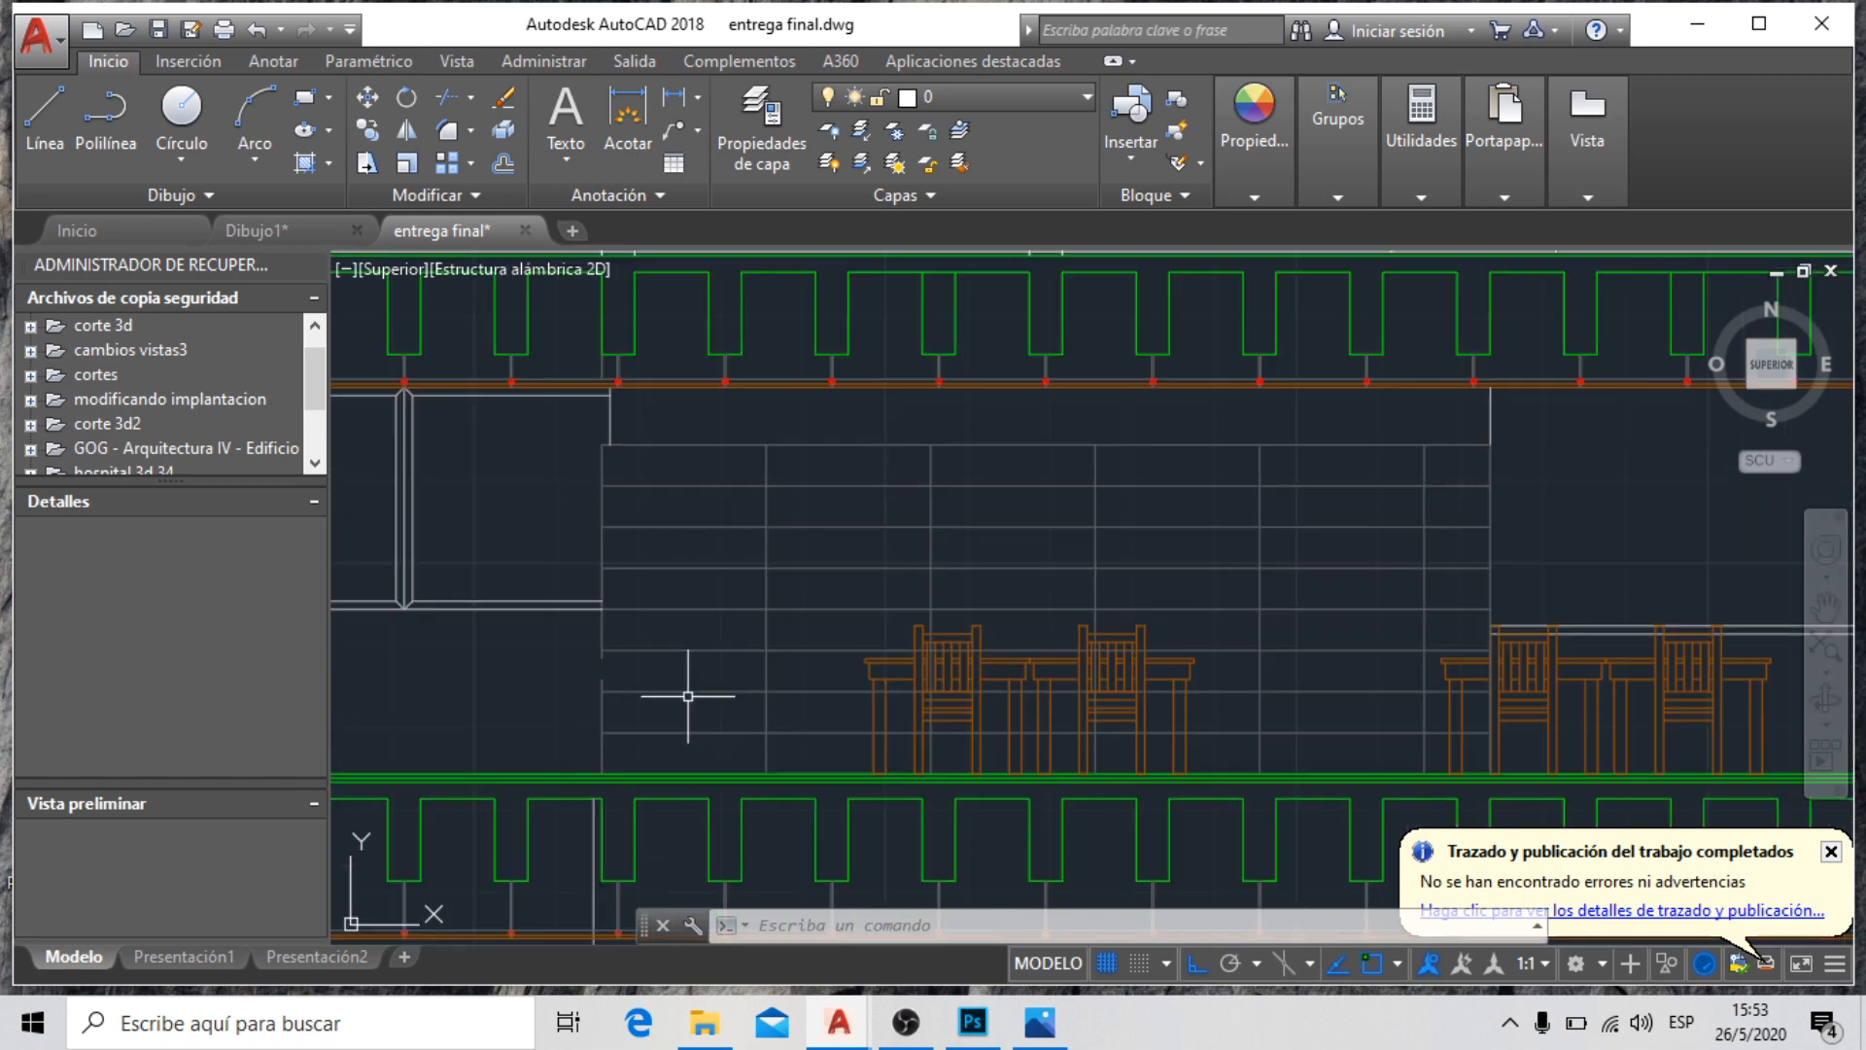
pyautogui.scroll(-3, 568, 661)
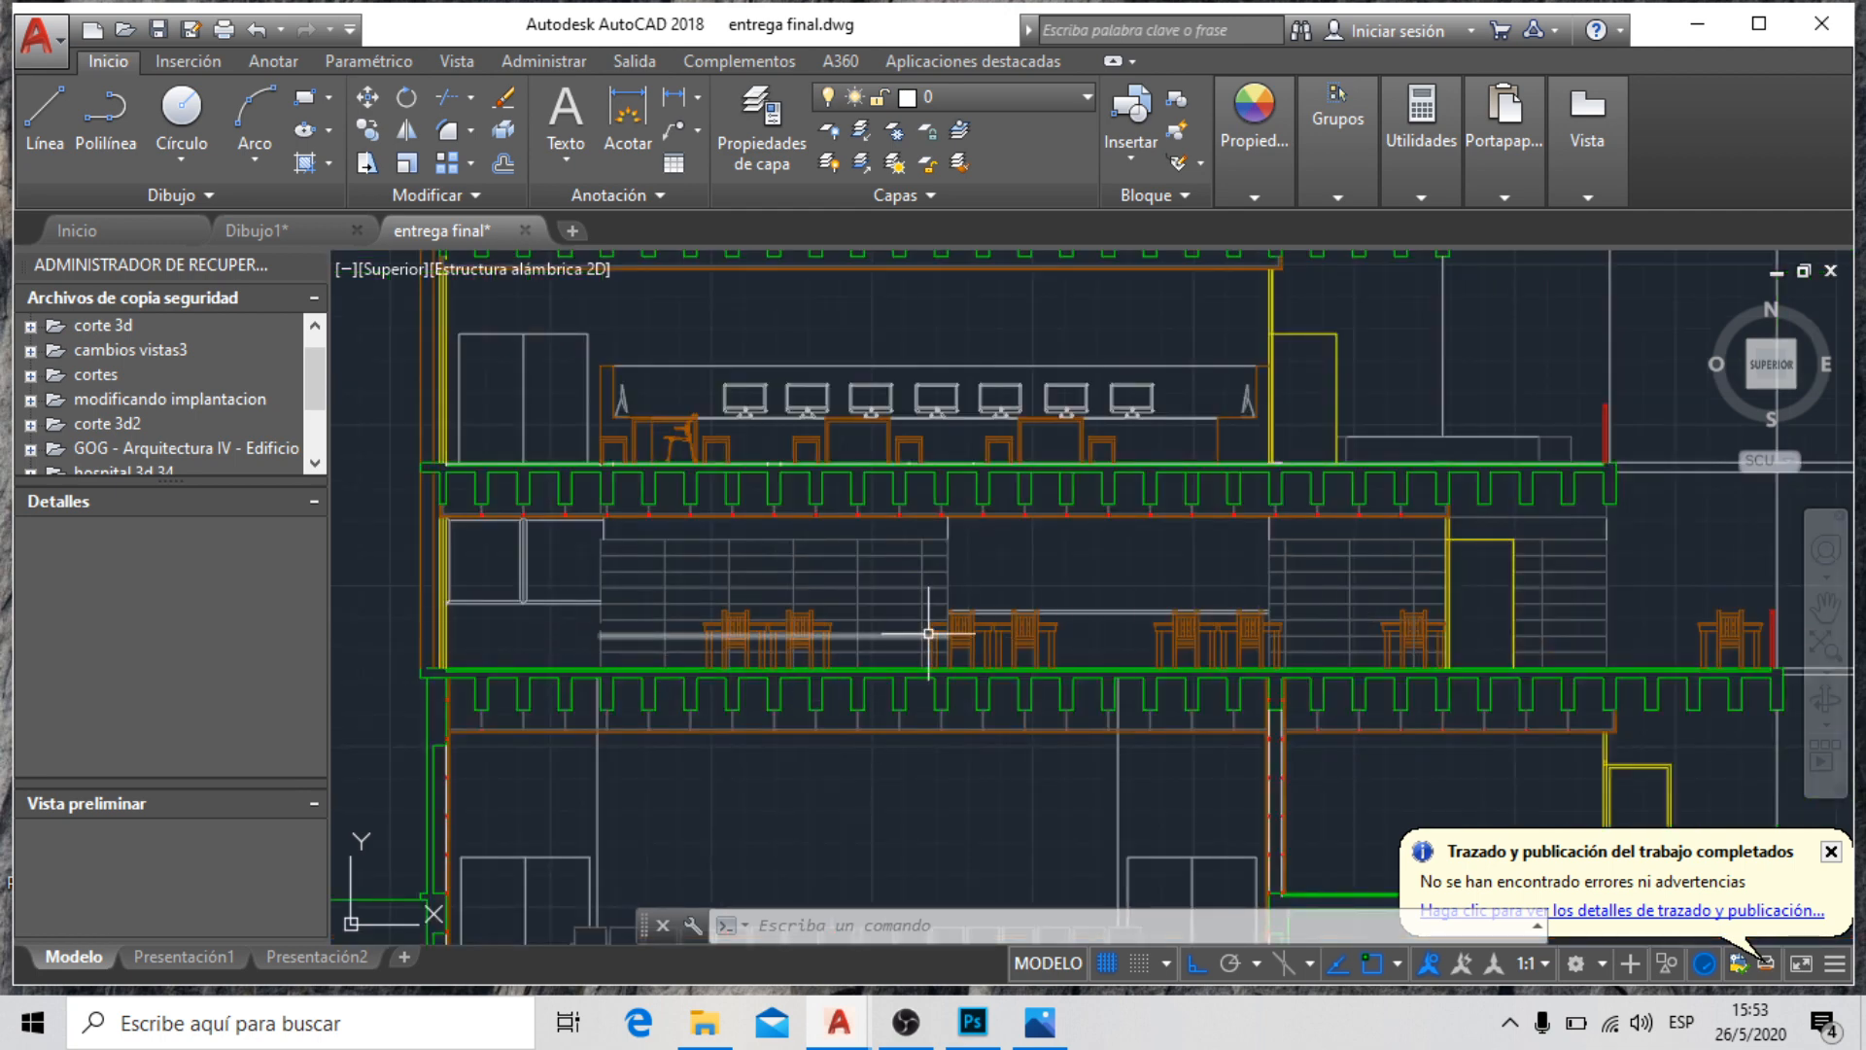
pyautogui.scroll(-3, 726, 588)
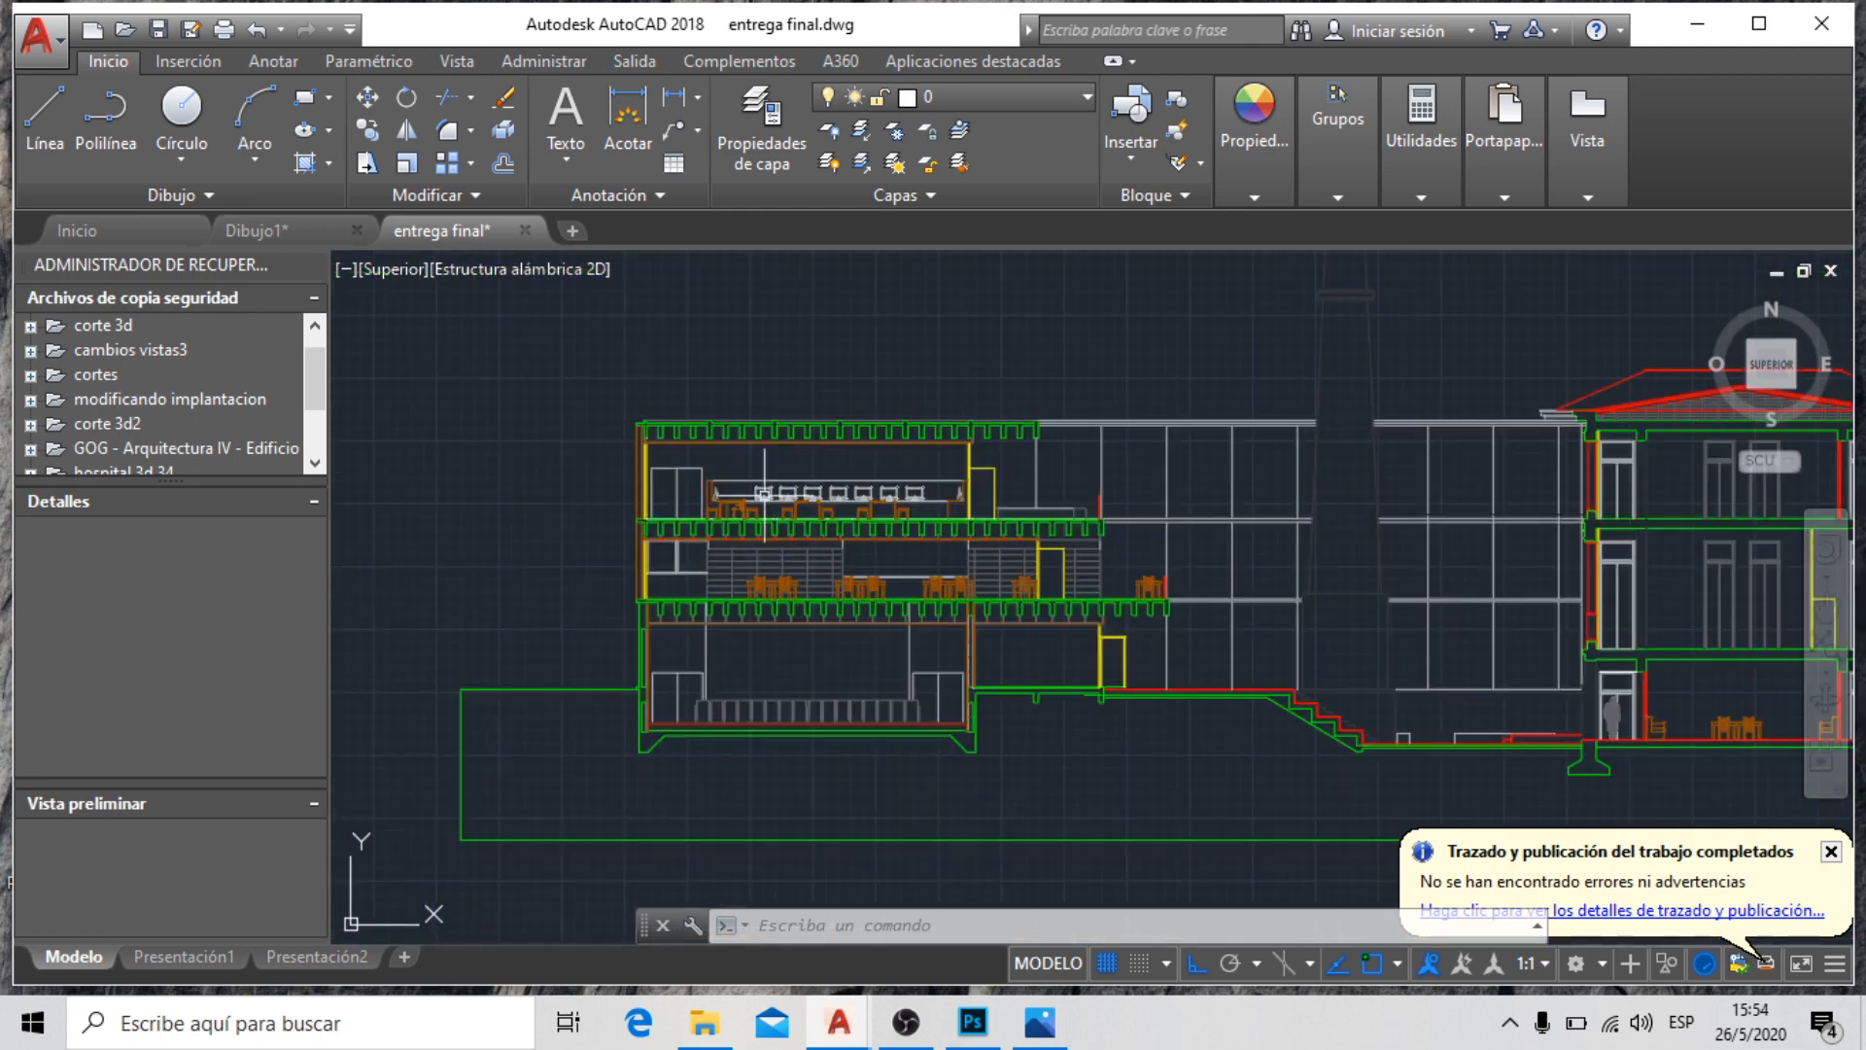
# Examine the lowest floor's row of seats and doors, and how the floors stack above it in the flat-roofed block
pyautogui.scroll(5, 705, 743)
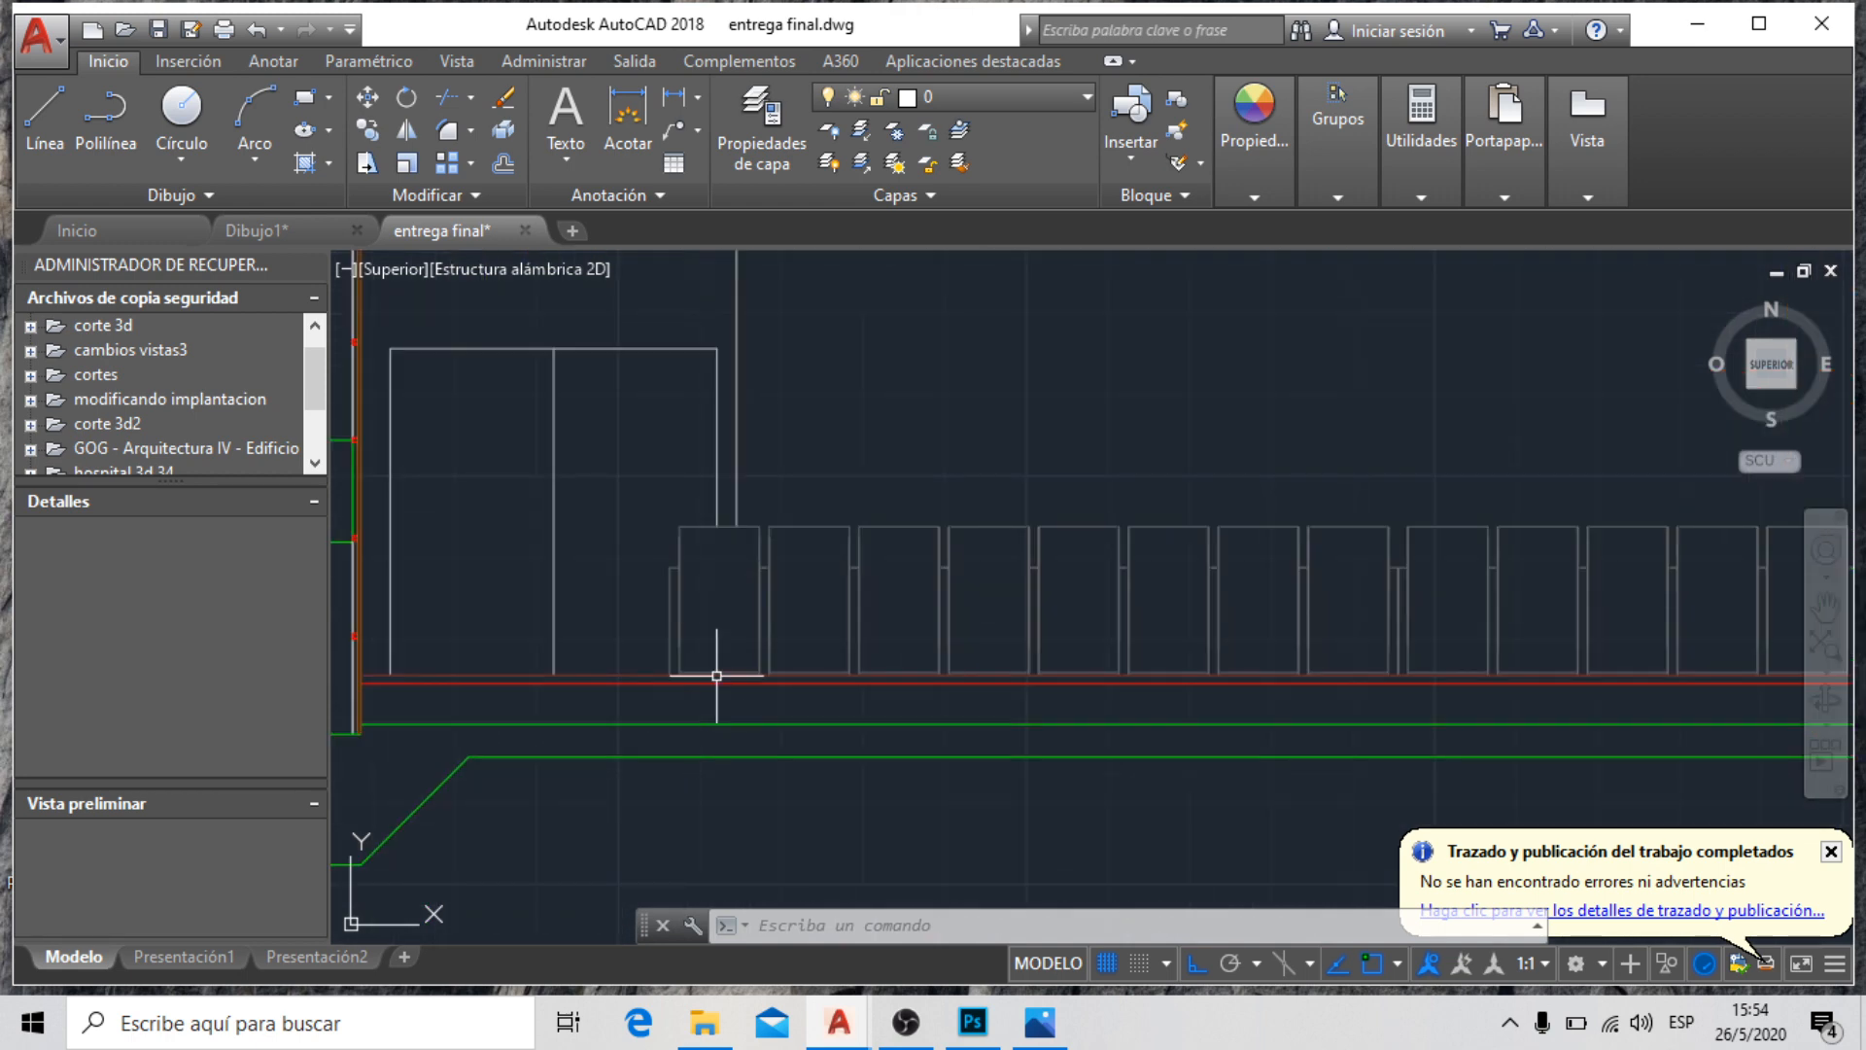
pyautogui.scroll(-3, 716, 667)
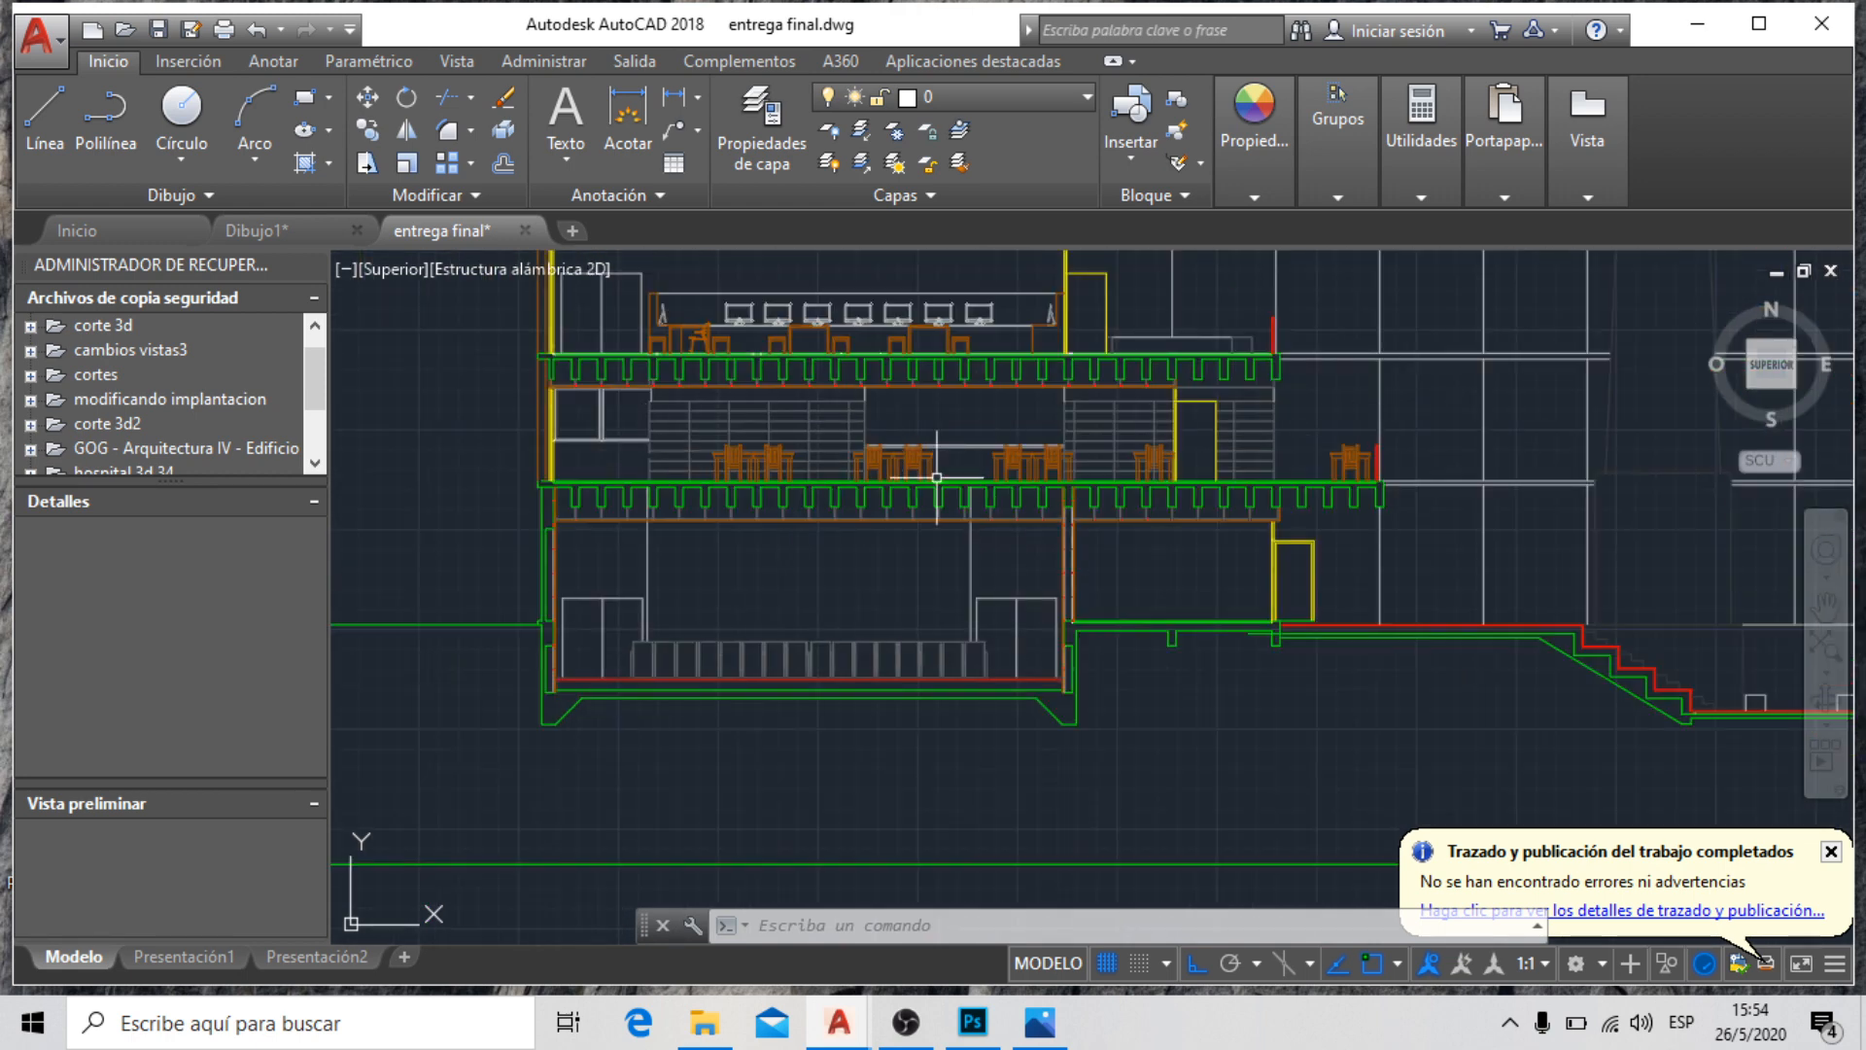
pyautogui.scroll(-2, 966, 574)
pyautogui.scroll(2, 789, 398)
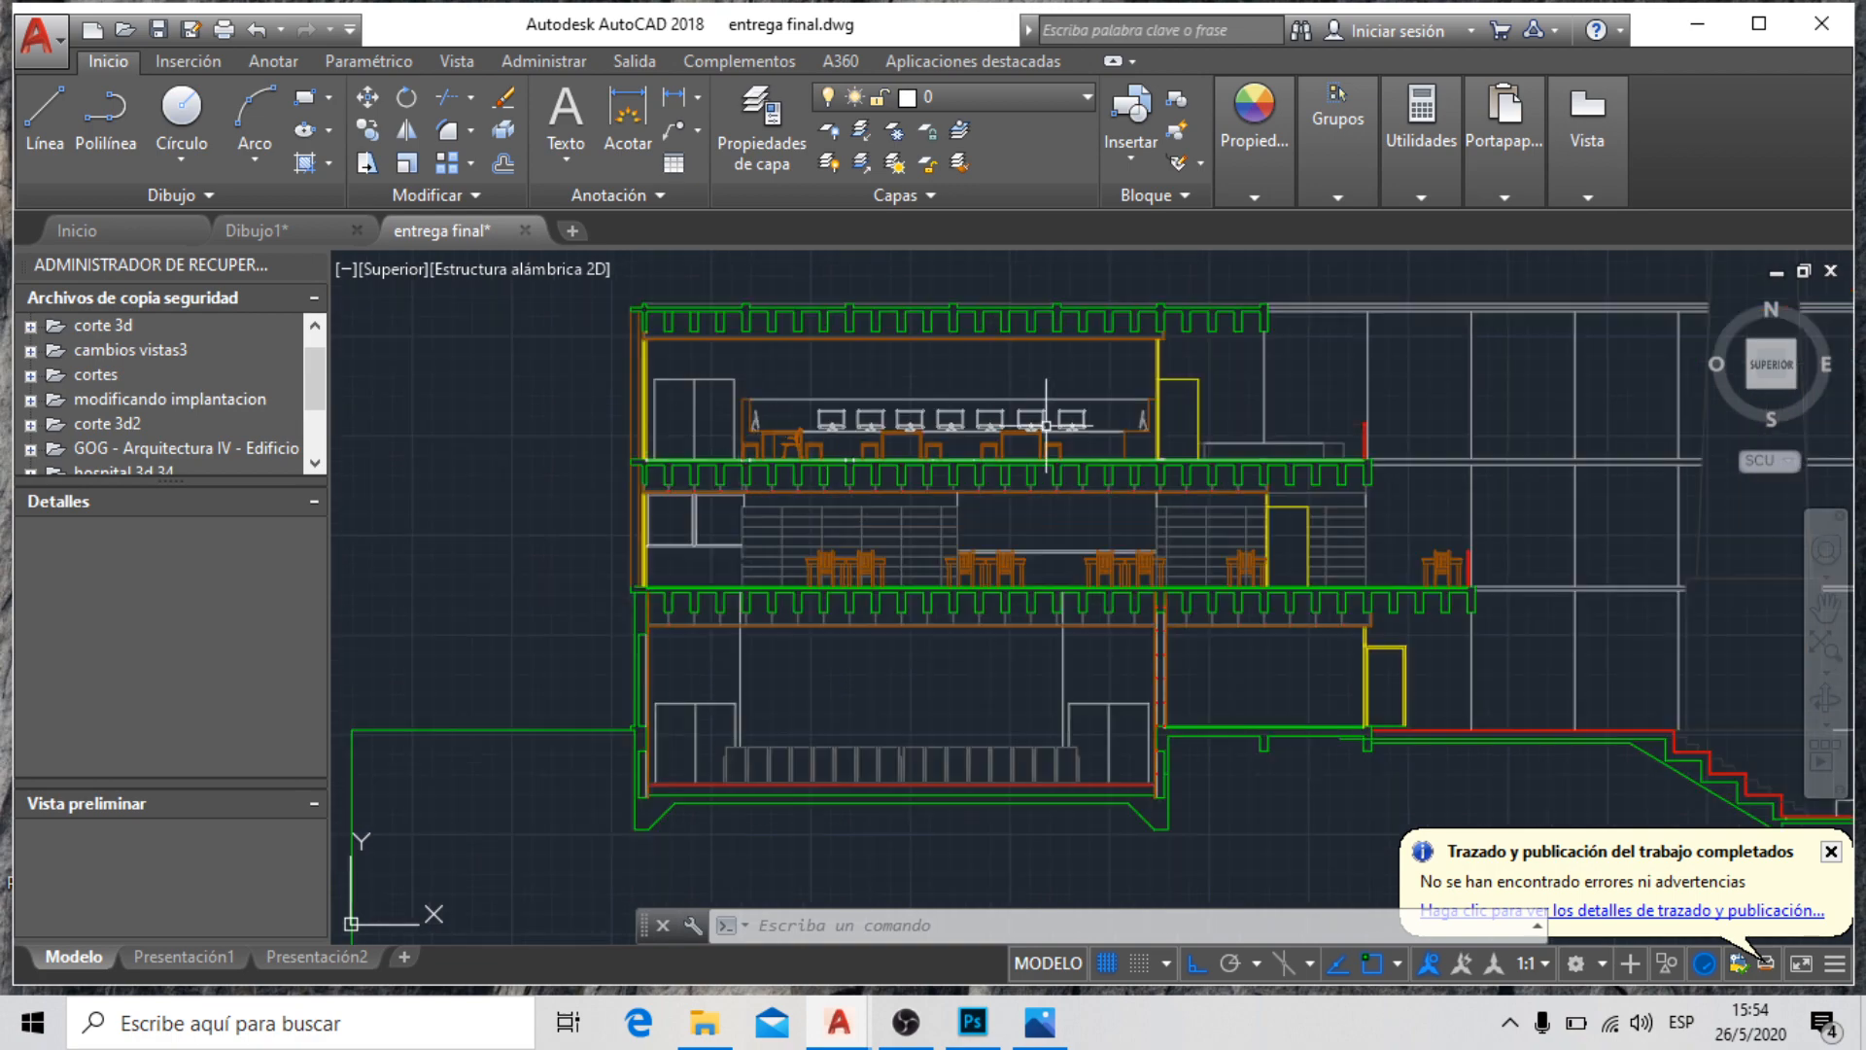
pyautogui.scroll(3, 1009, 413)
pyautogui.scroll(-3, 583, 437)
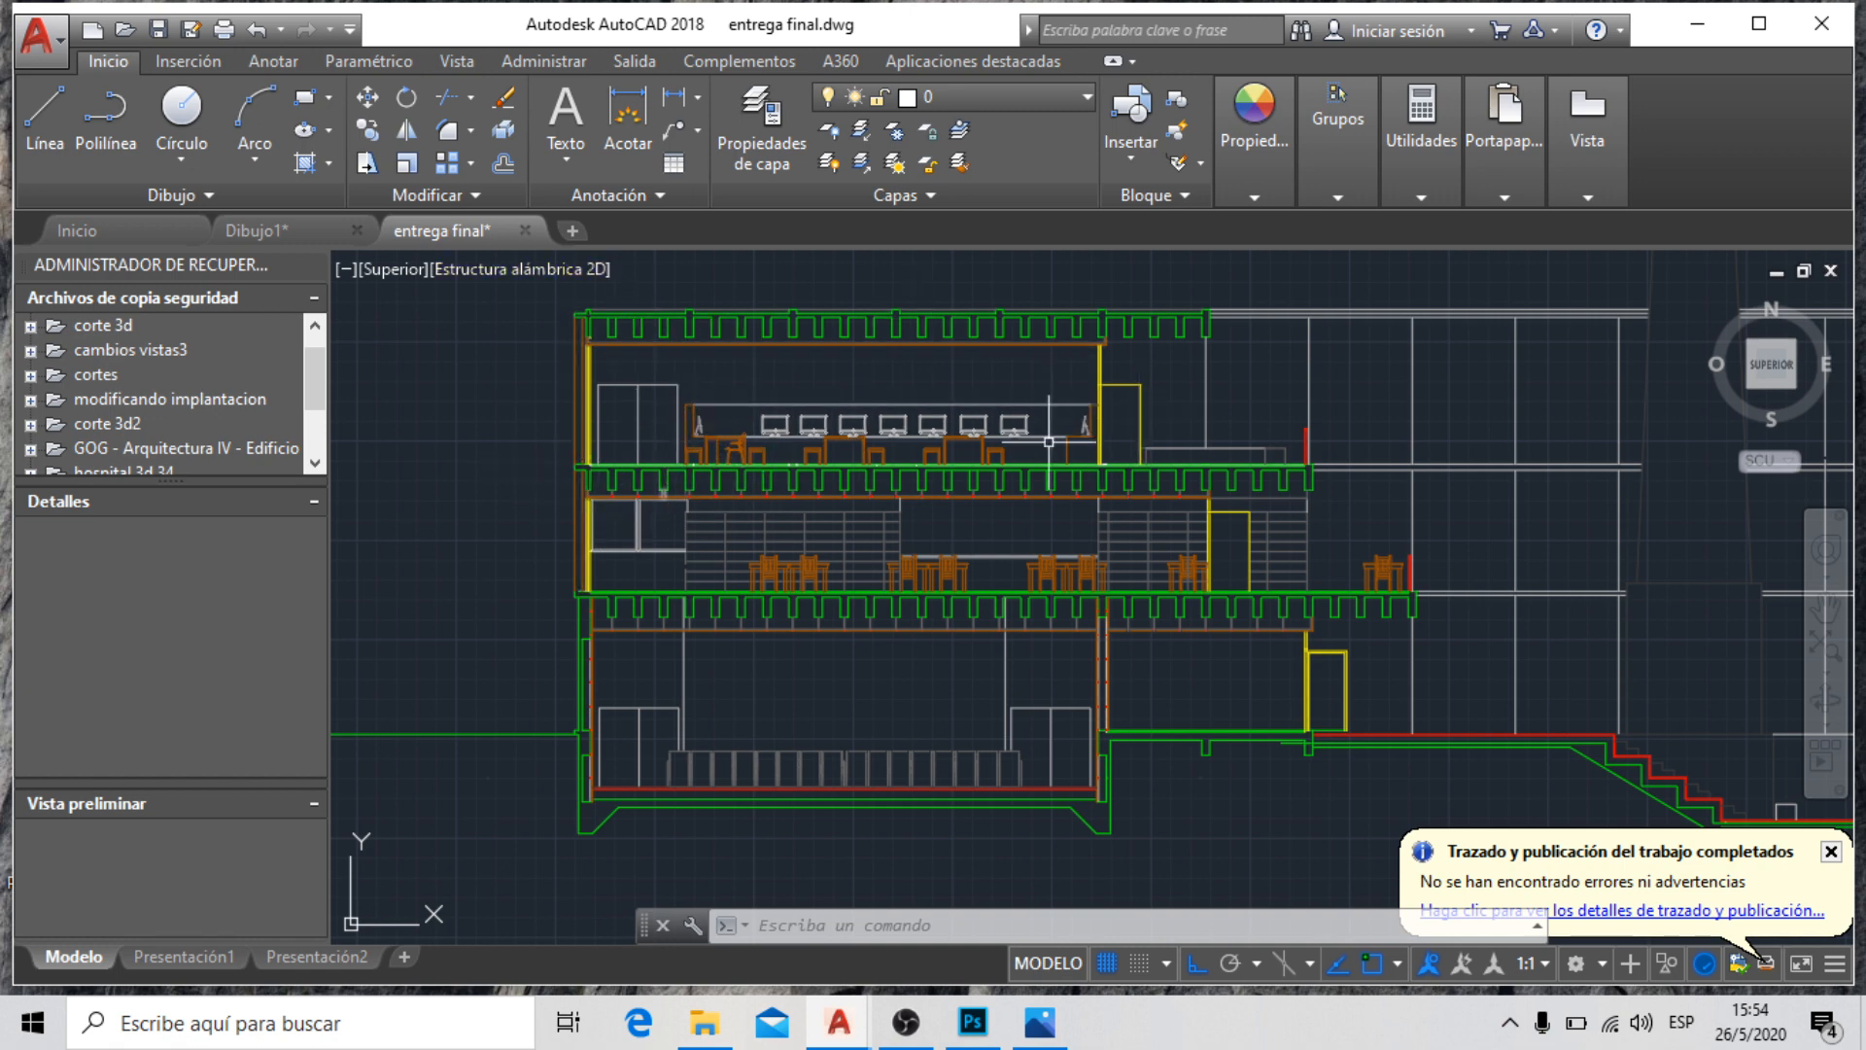
pyautogui.scroll(-3, 871, 518)
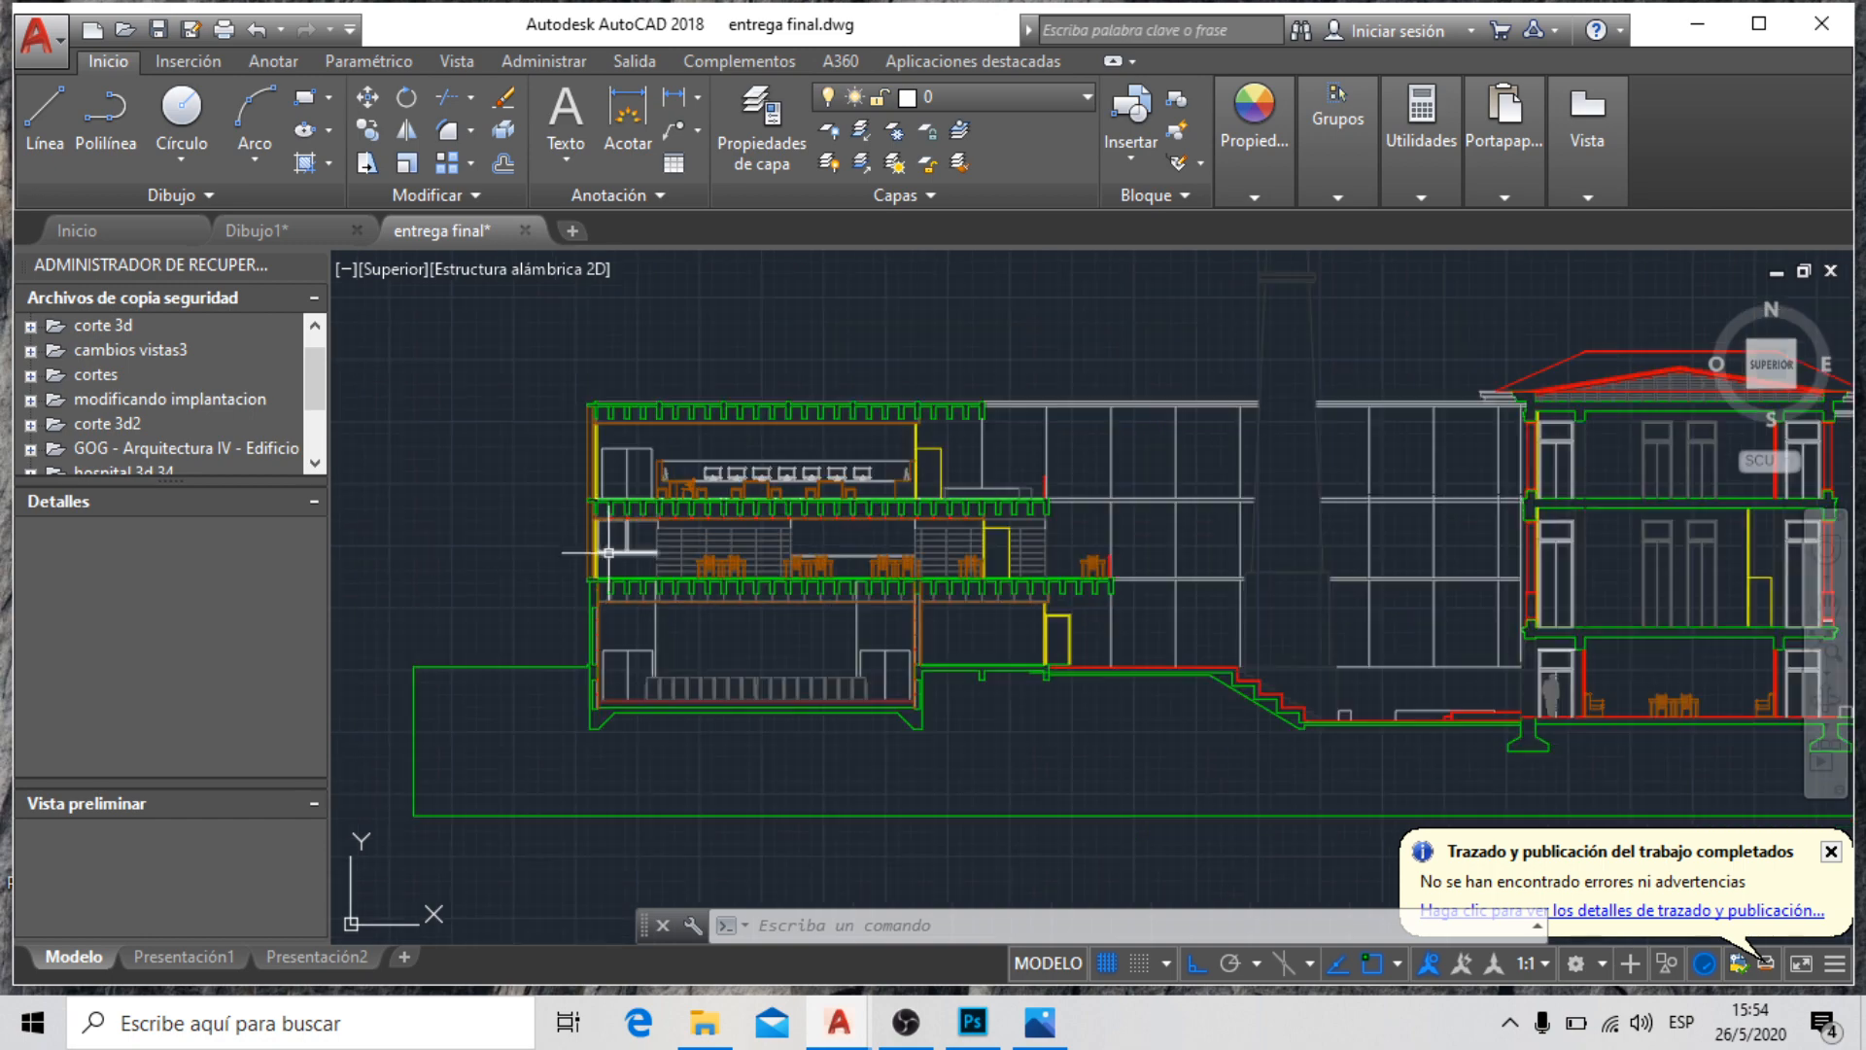
# Examine the lower section's three floors, furniture and sloping auditorium seating
pyautogui.scroll(-3, 683, 595)
pyautogui.scroll(-2, 863, 575)
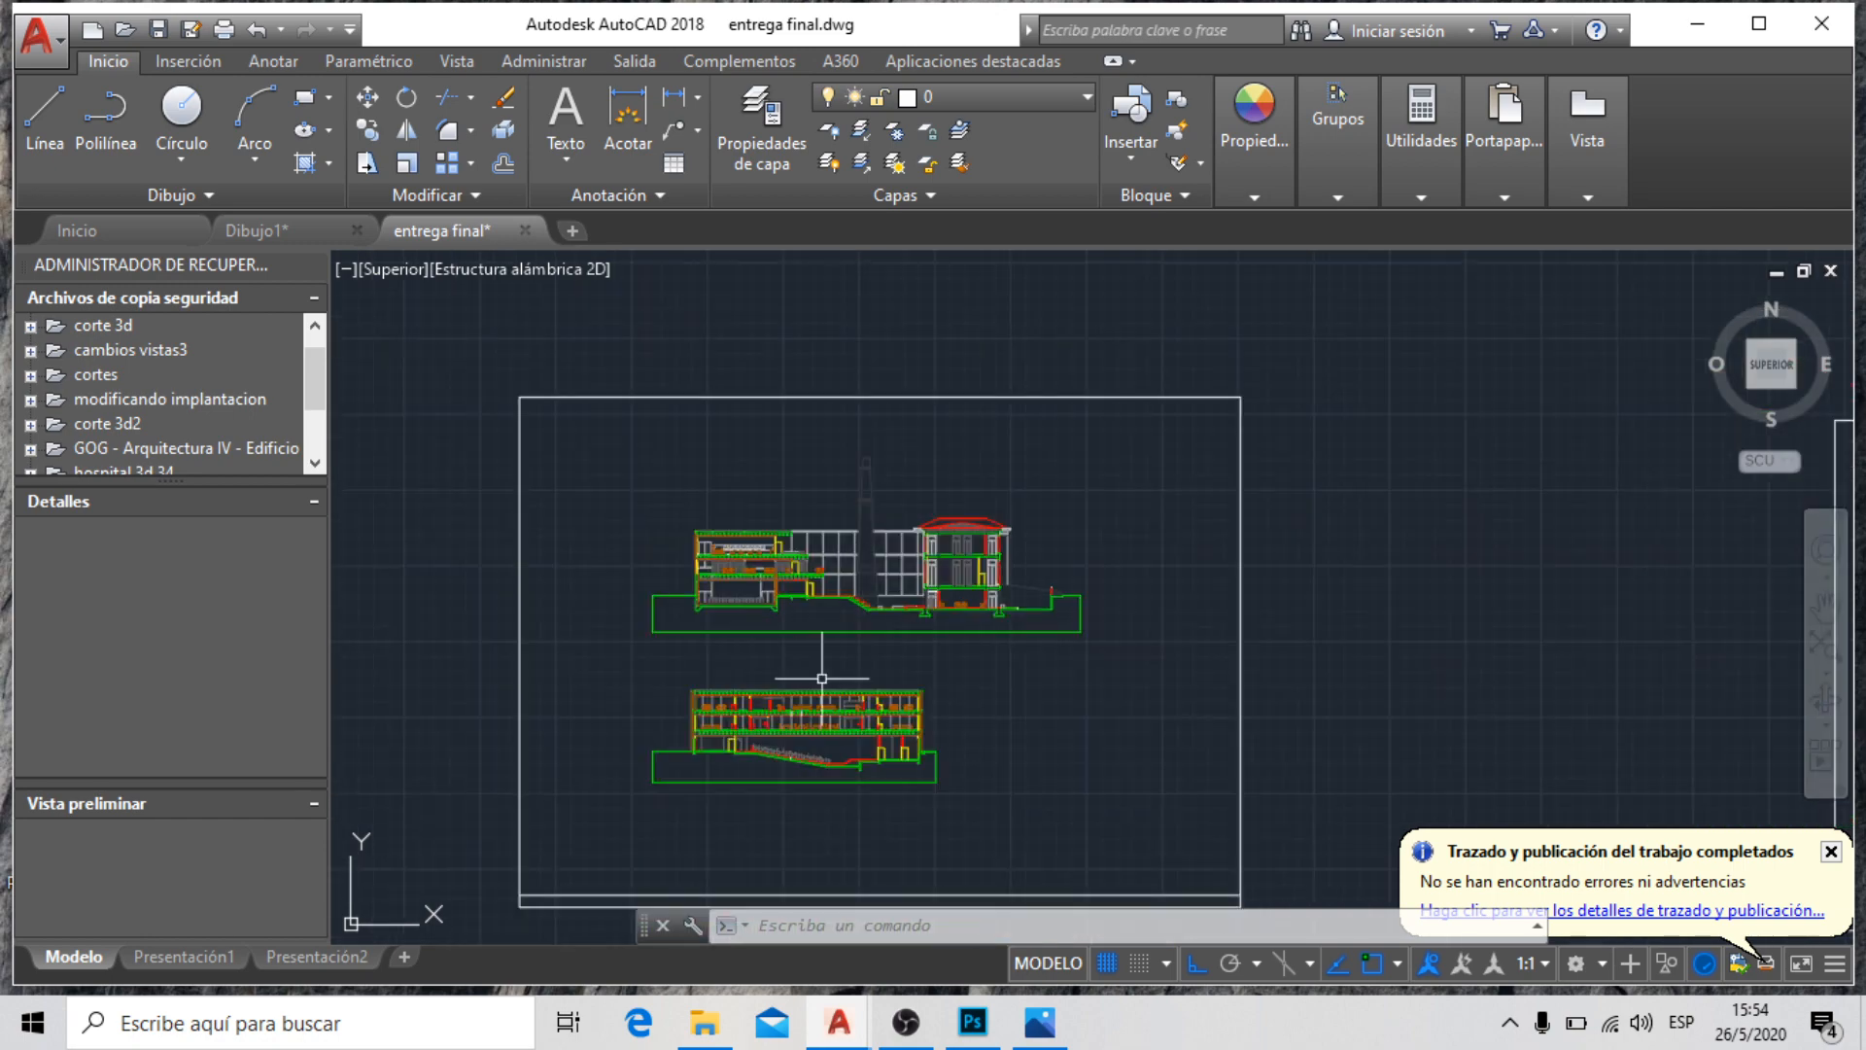
pyautogui.scroll(5, 822, 678)
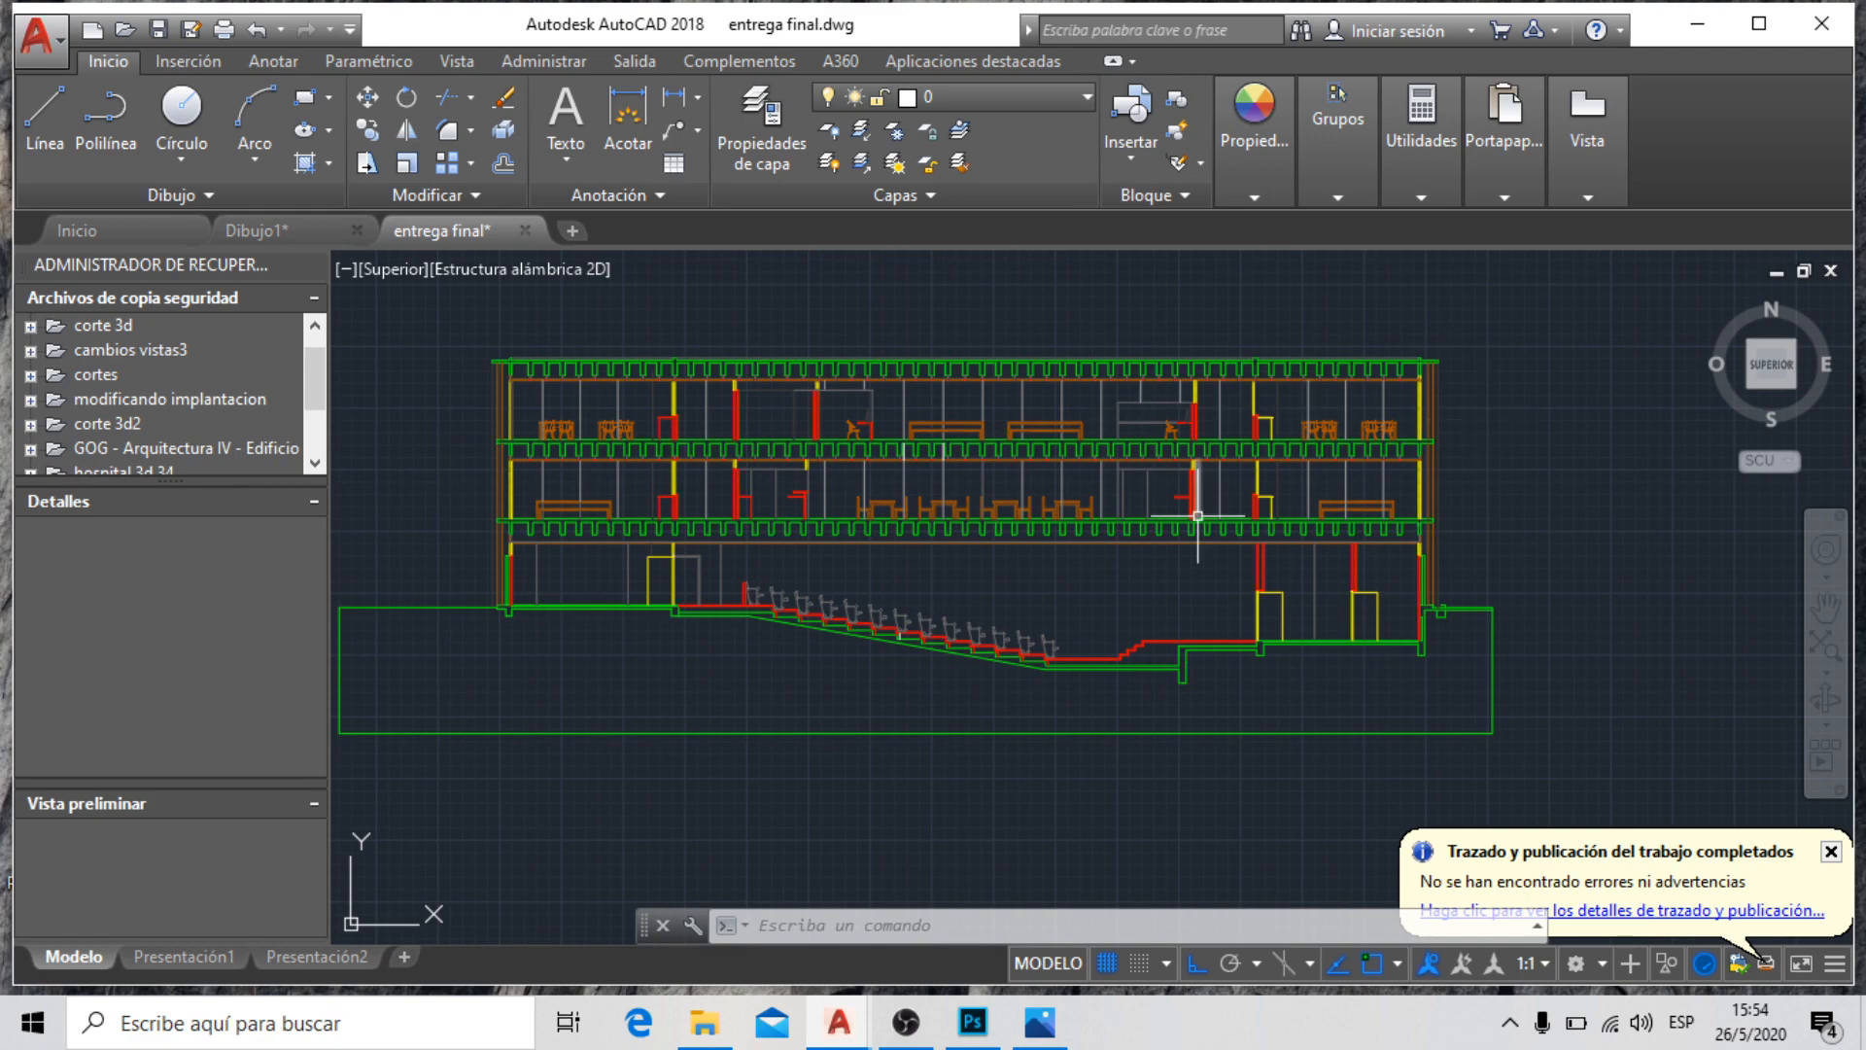
pyautogui.scroll(-4, 1158, 491)
pyautogui.scroll(4, 1011, 423)
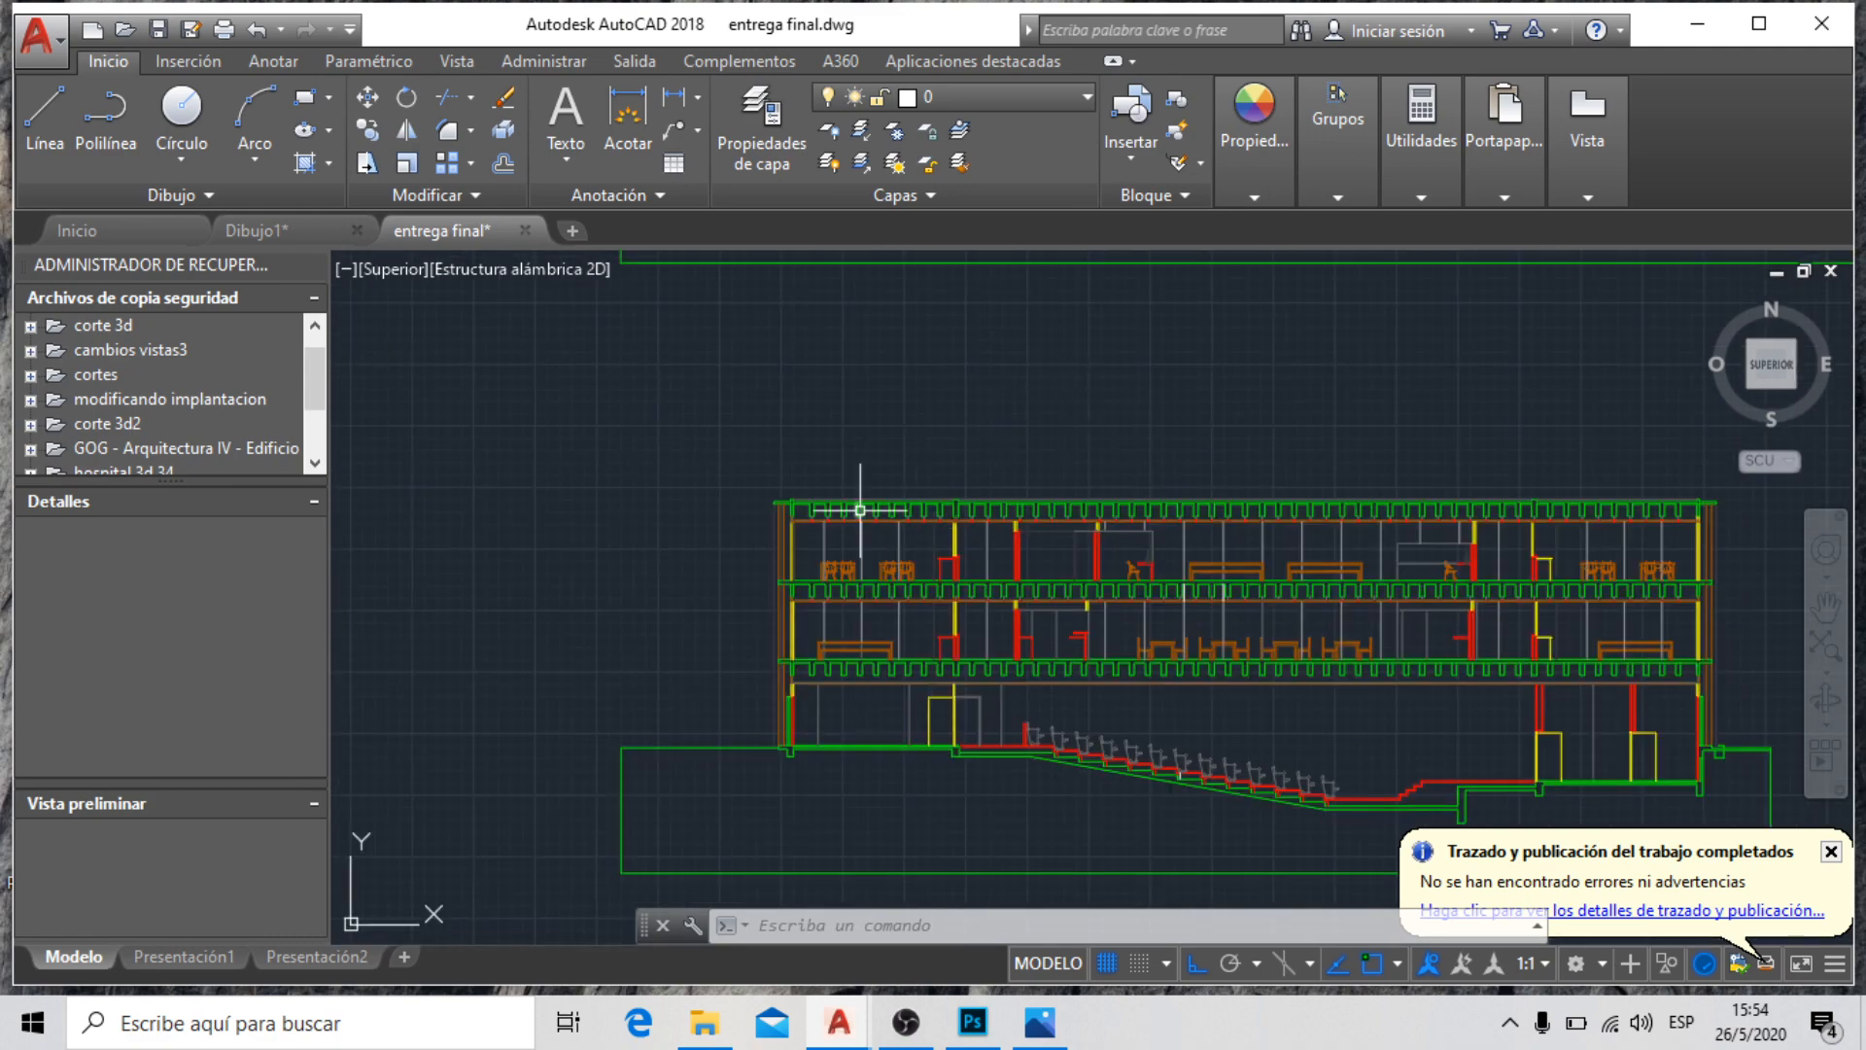
pyautogui.scroll(-4, 854, 516)
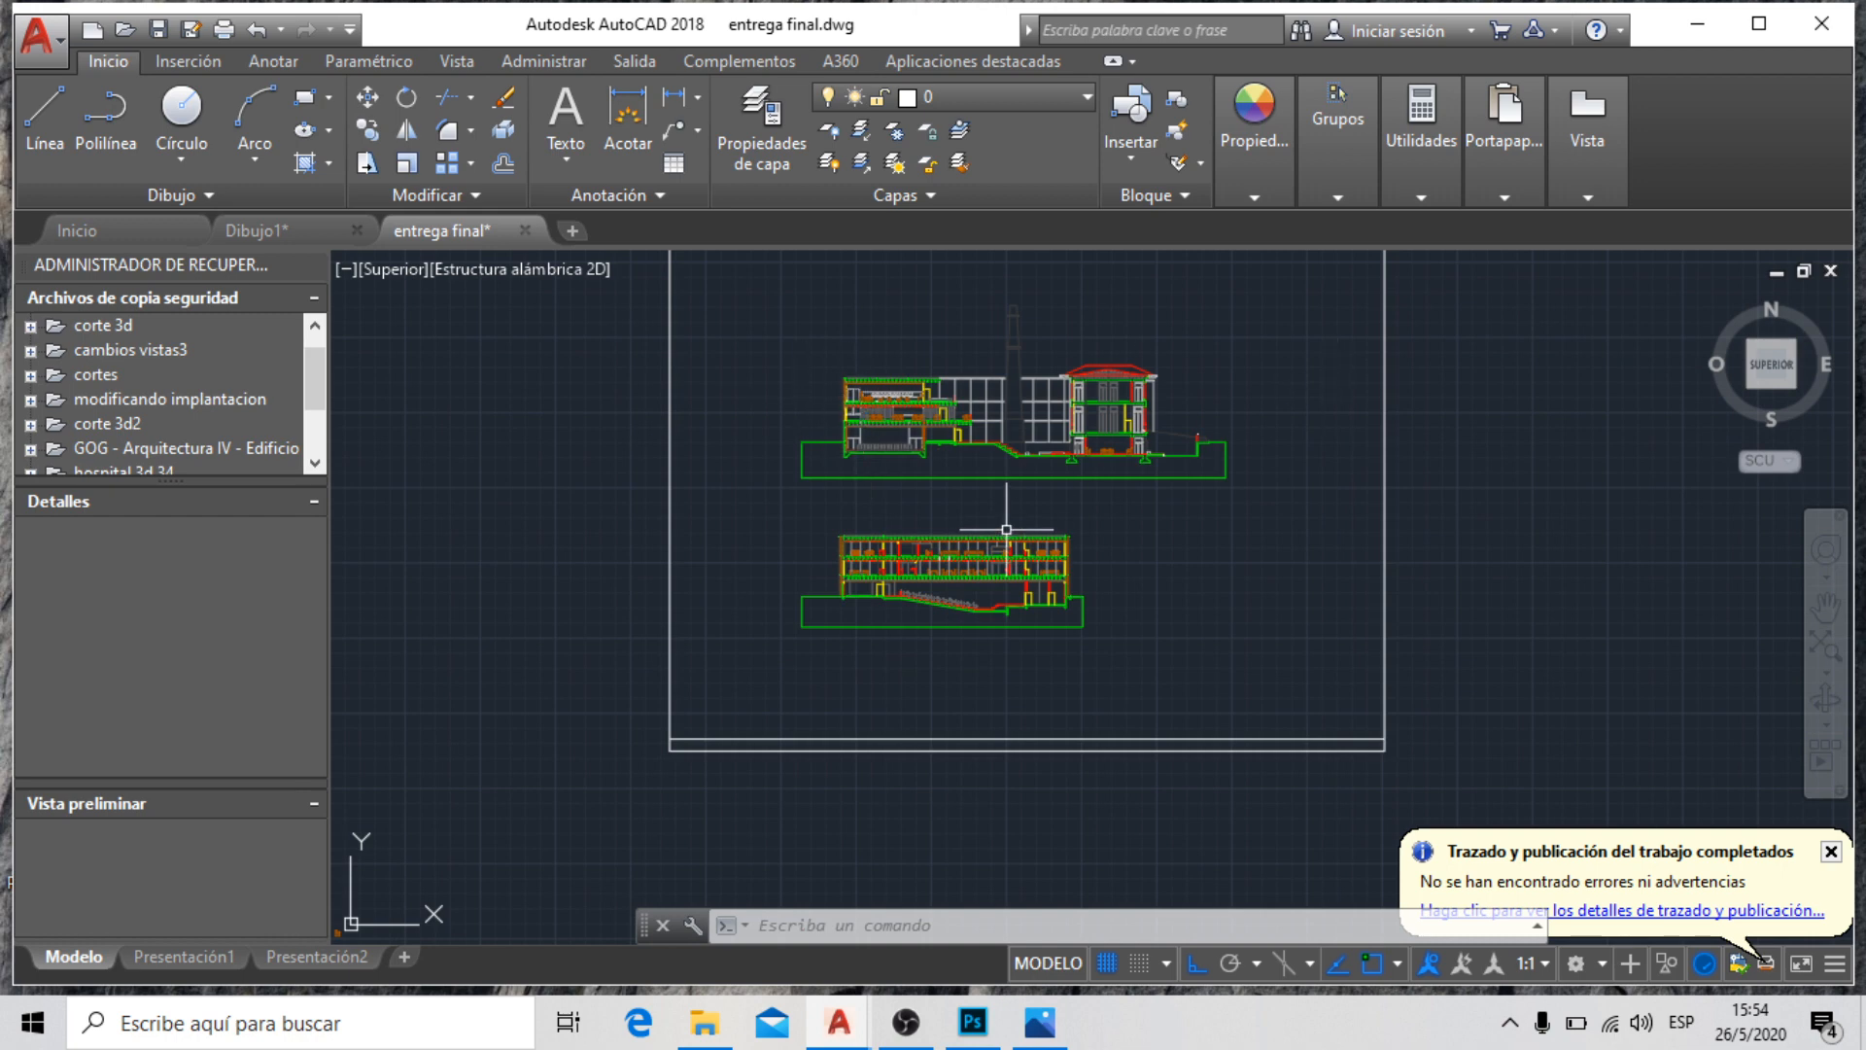
pyautogui.scroll(4, 972, 531)
pyautogui.scroll(2, 1168, 618)
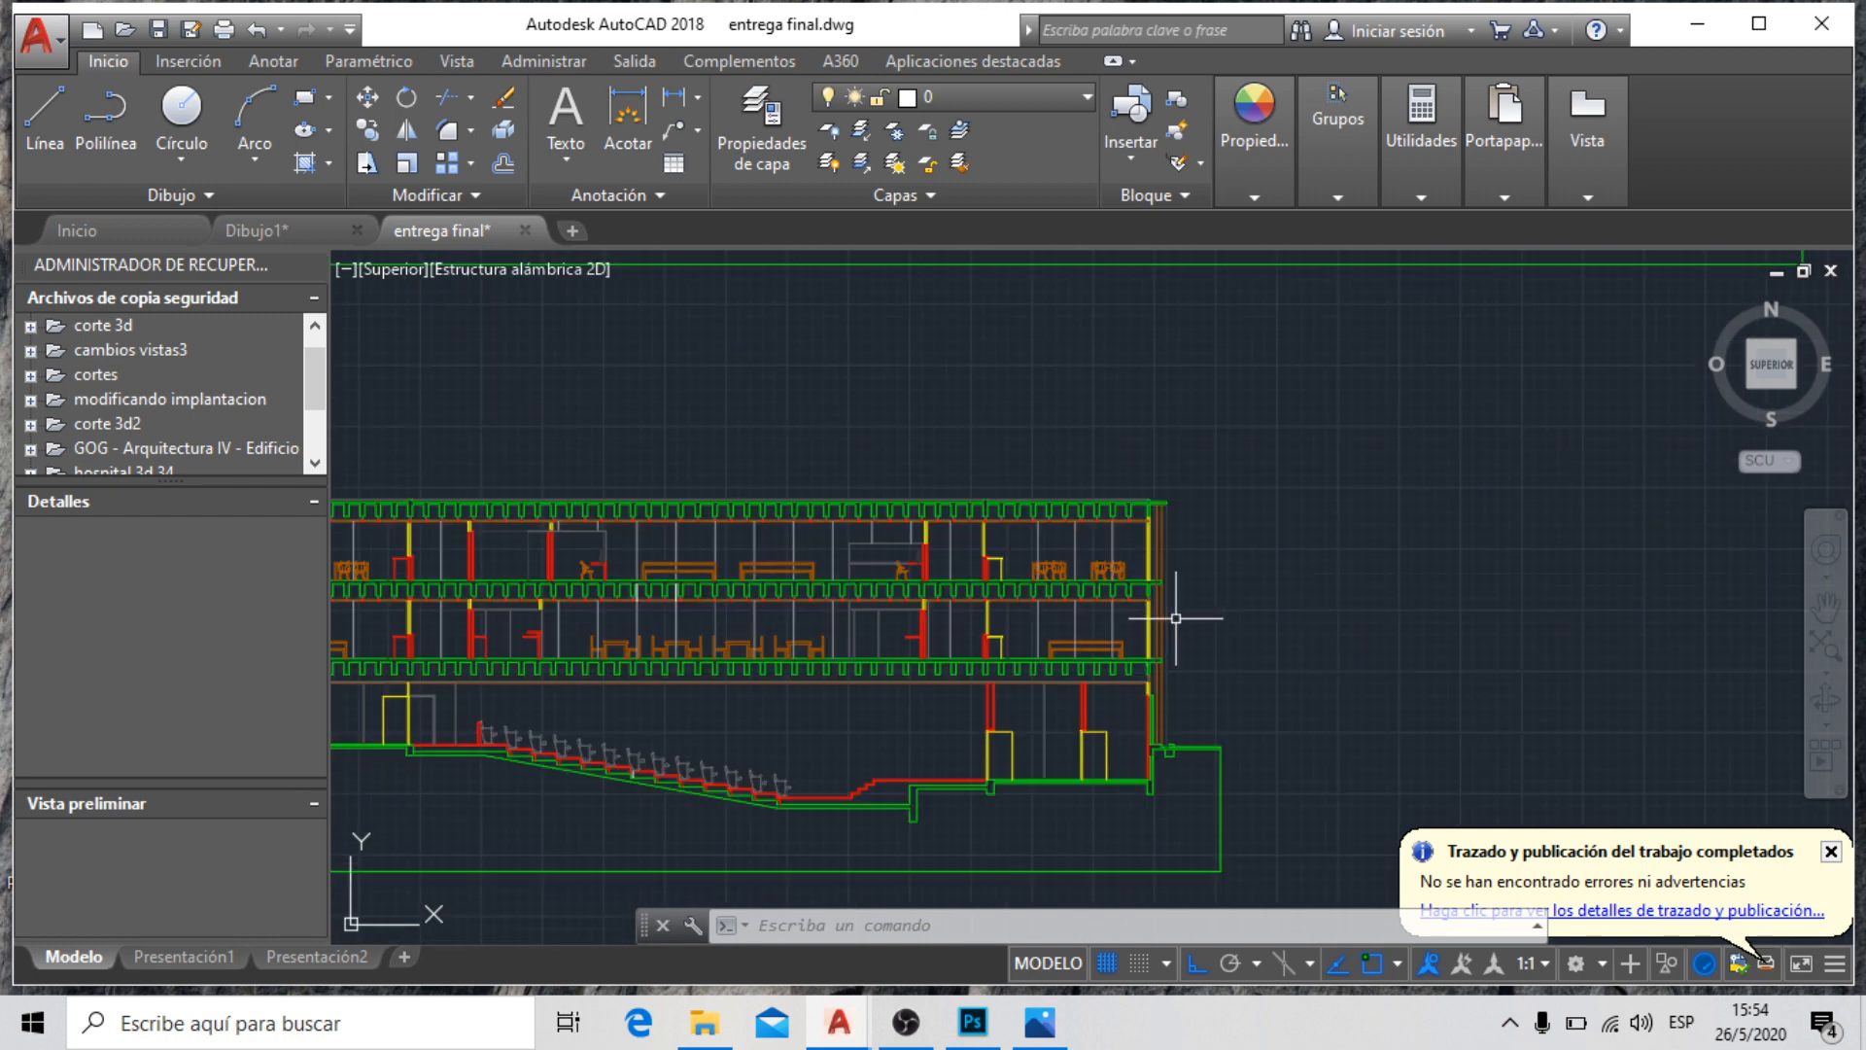
pyautogui.scroll(-2, 786, 734)
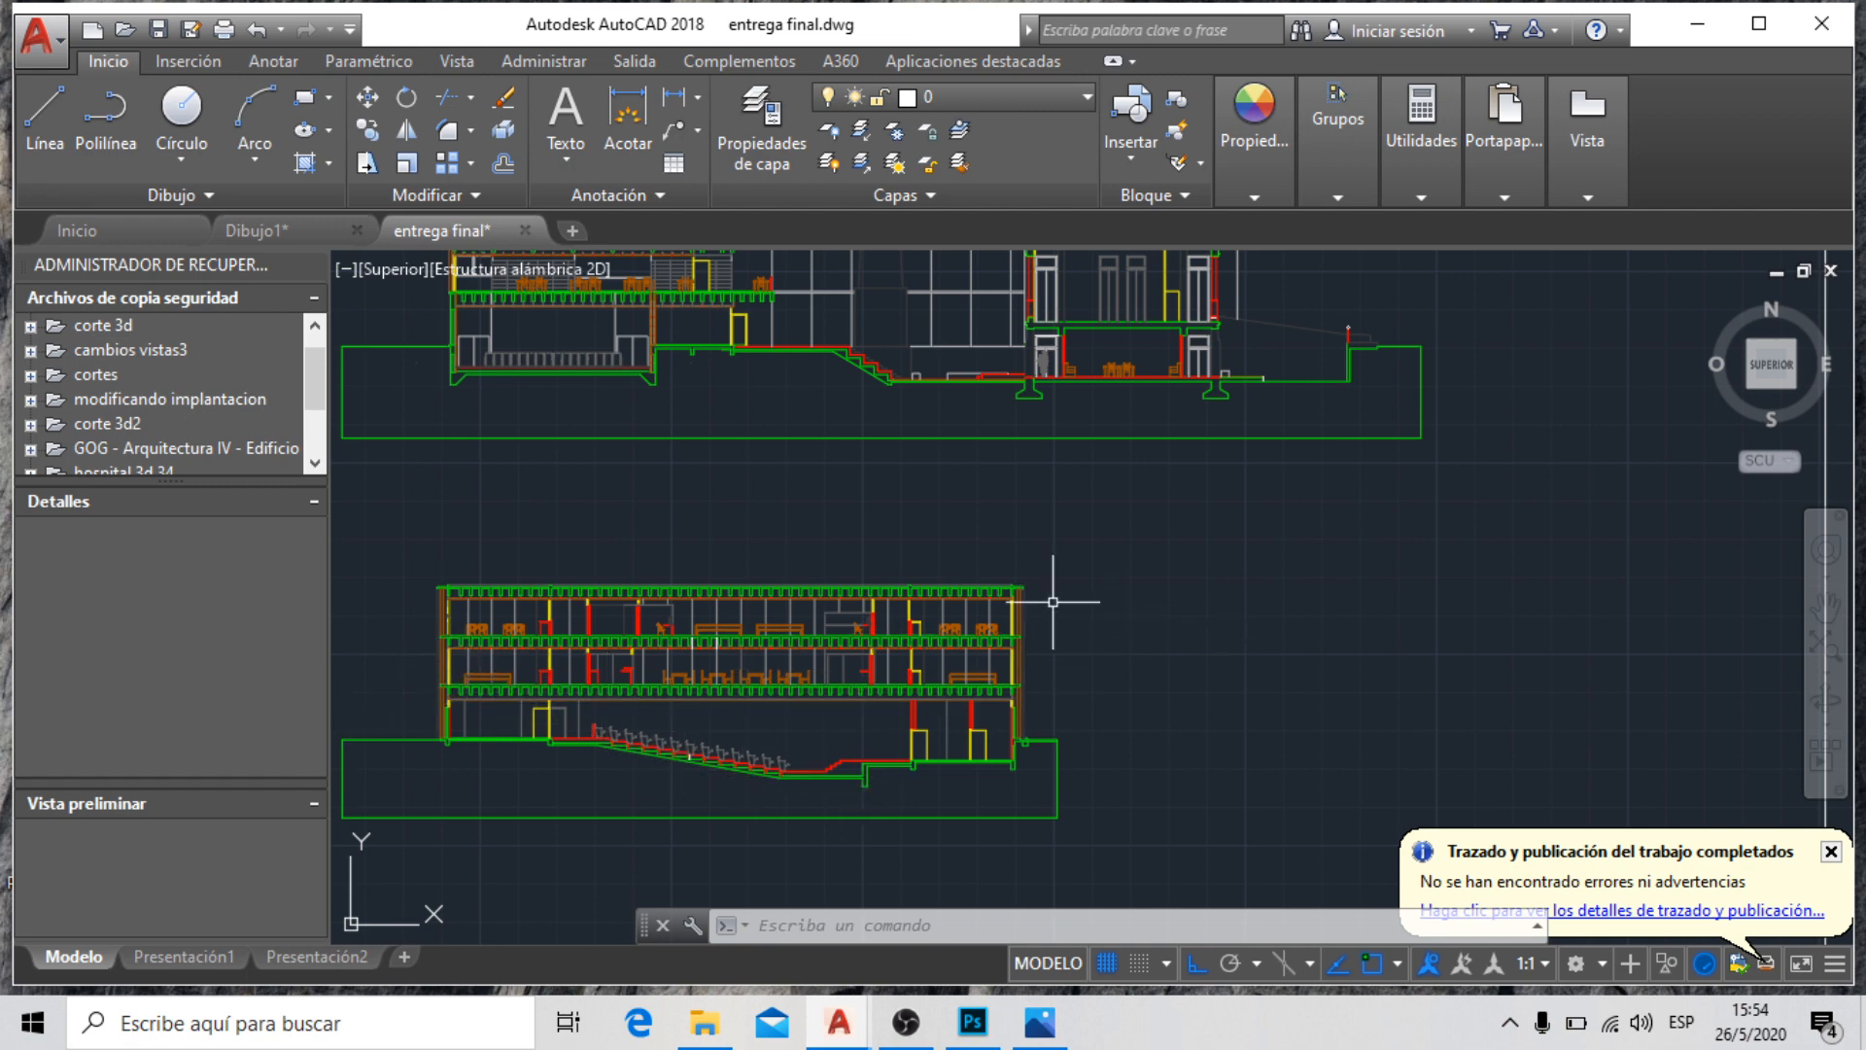
# Compare the two building sections as laid out together within their sheet frame
pyautogui.scroll(-4, 964, 711)
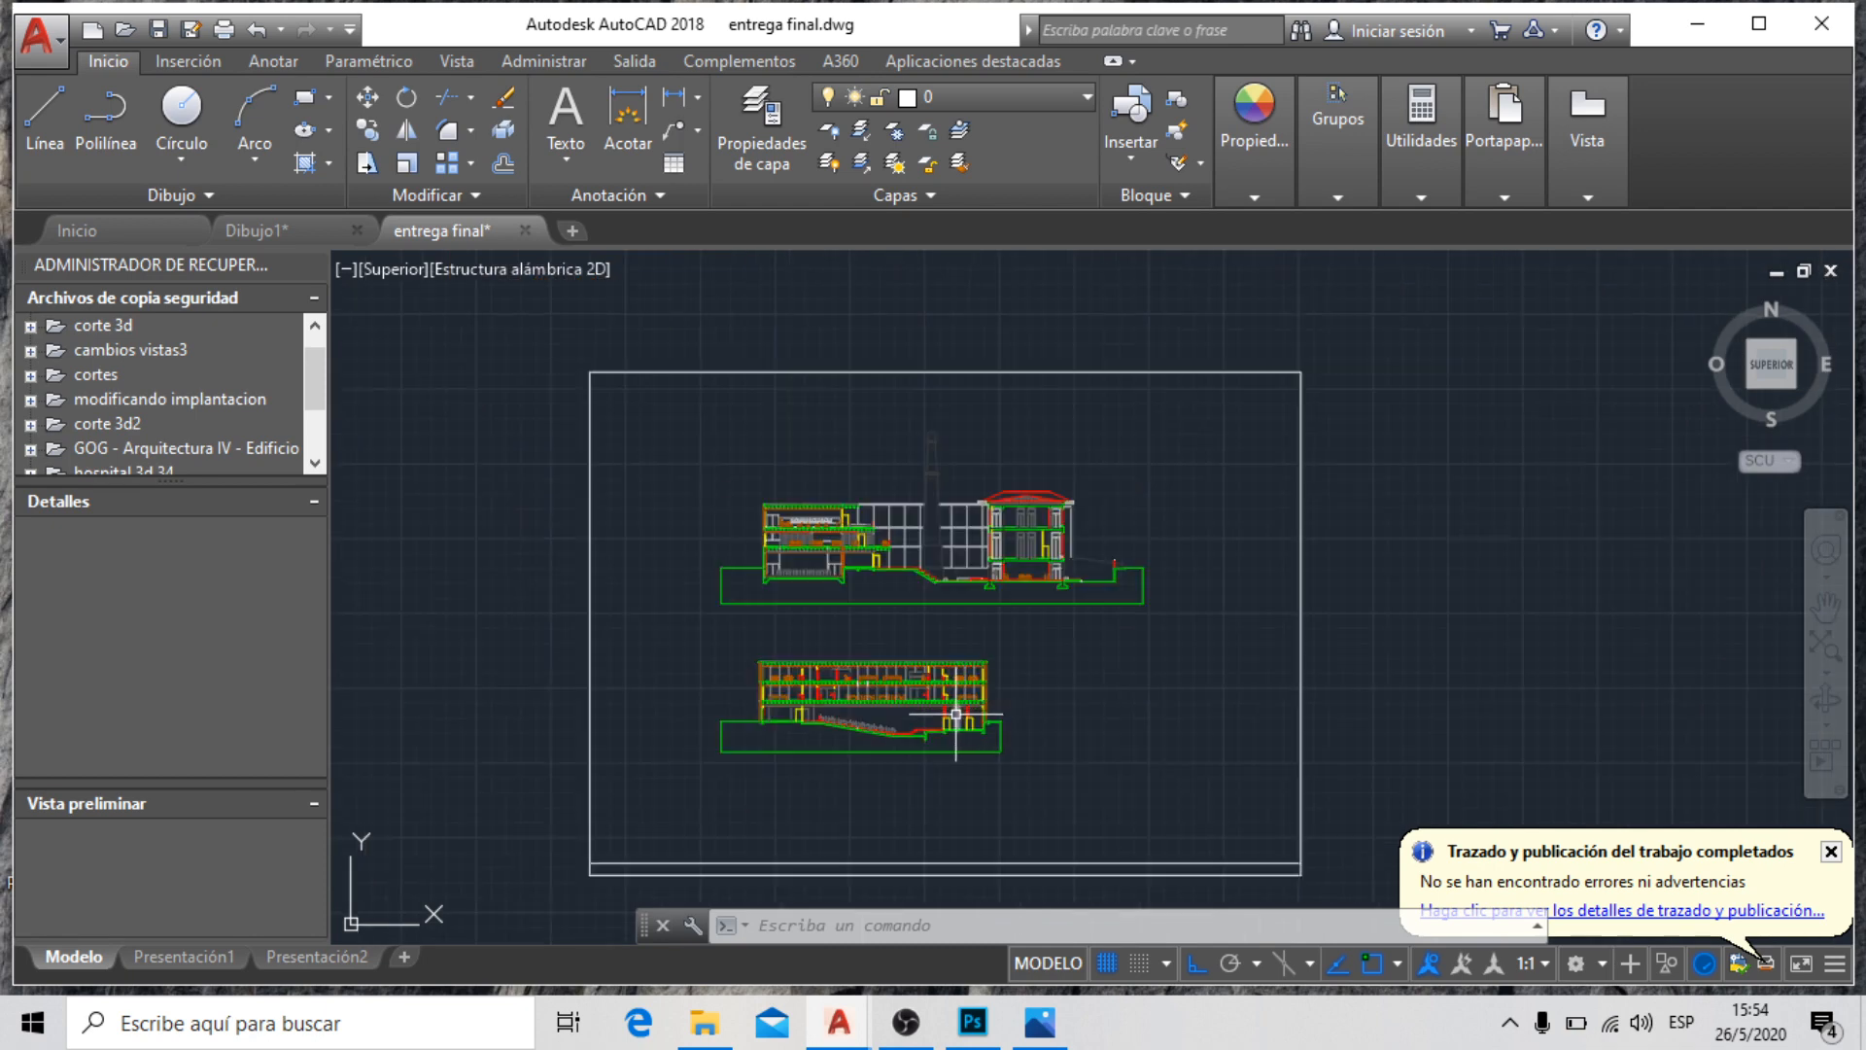
pyautogui.scroll(4, 965, 573)
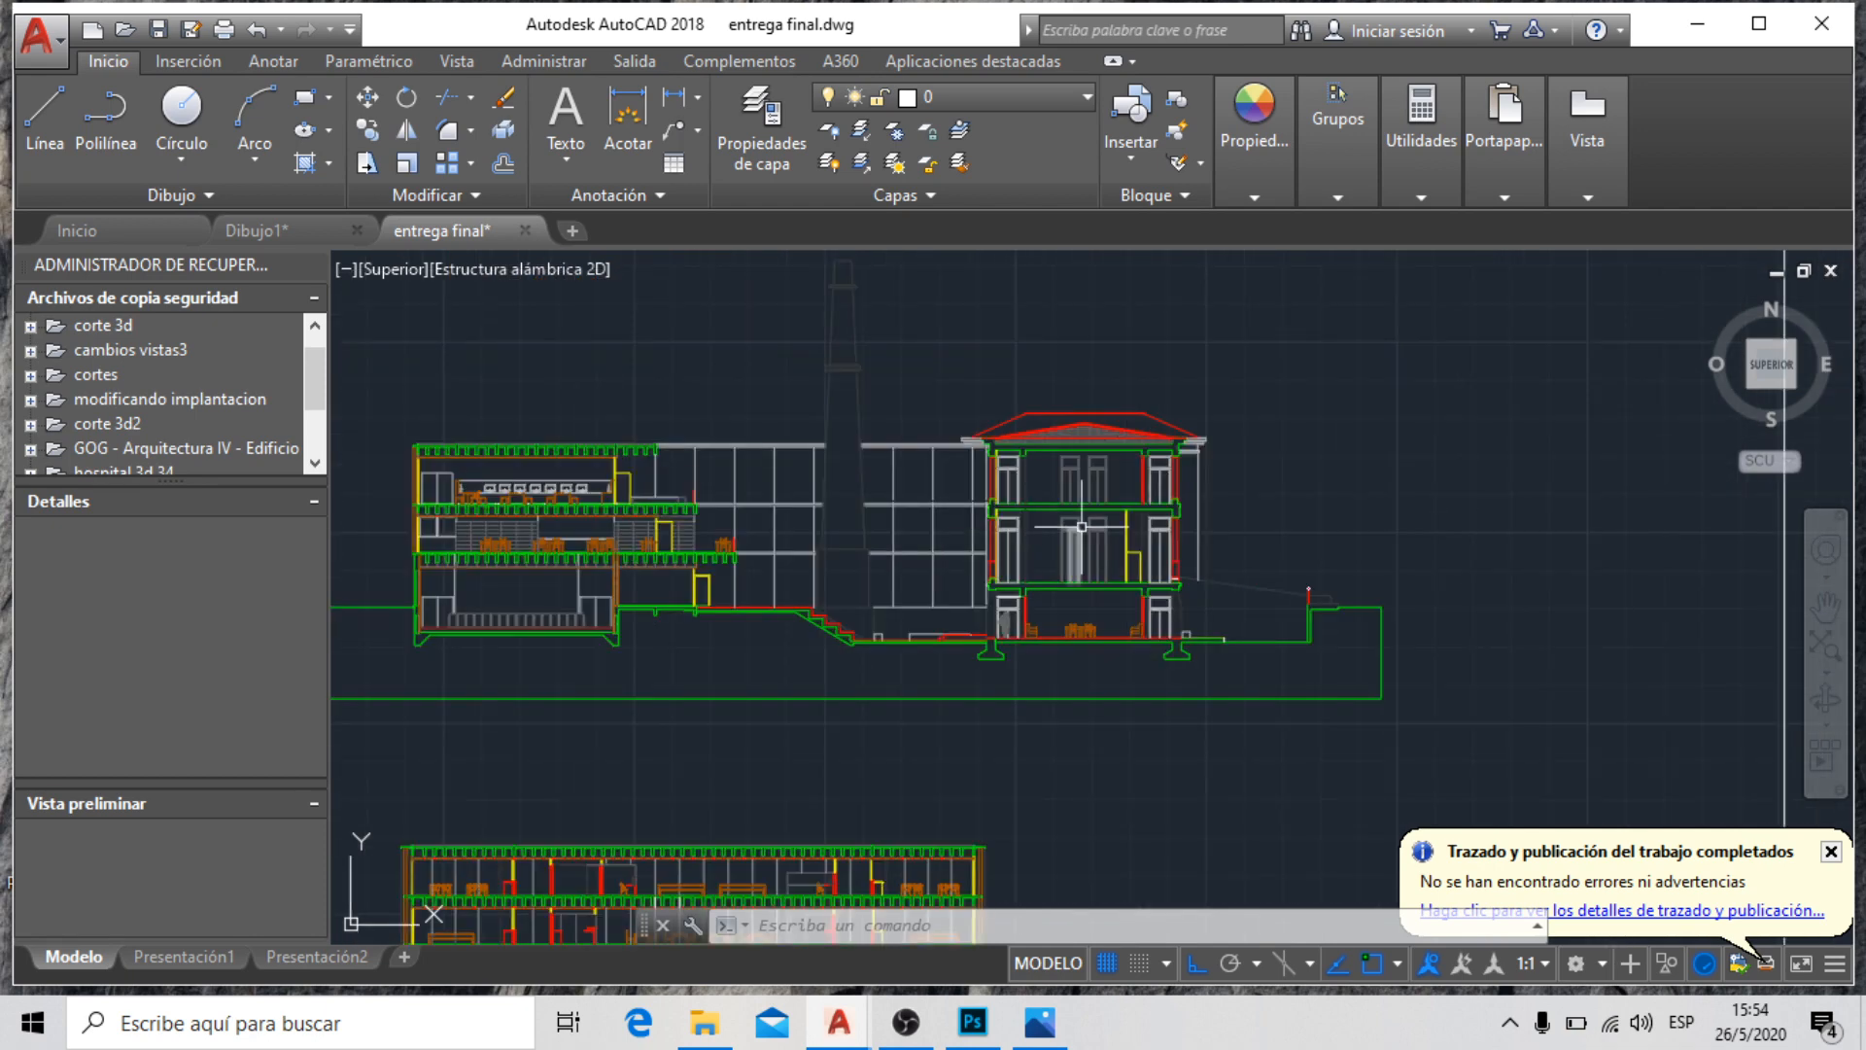
pyautogui.scroll(-2, 1081, 531)
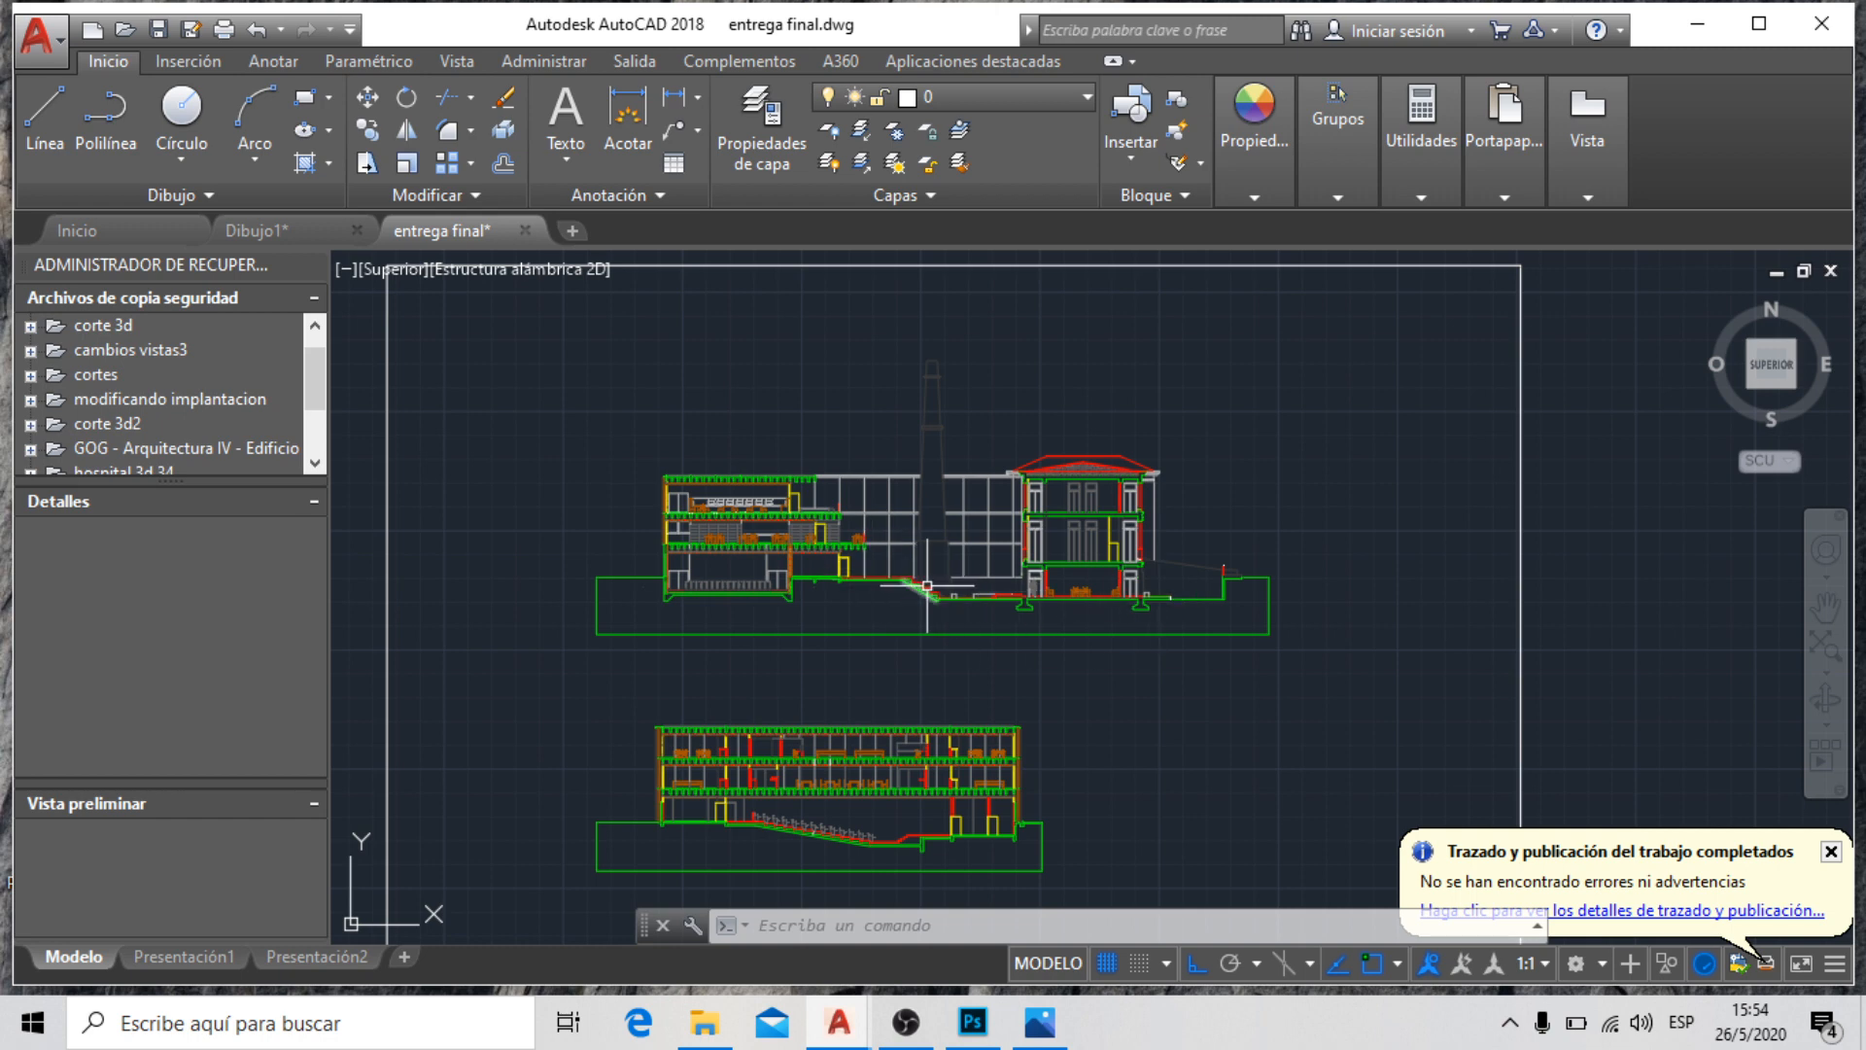
pyautogui.scroll(-6, 938, 594)
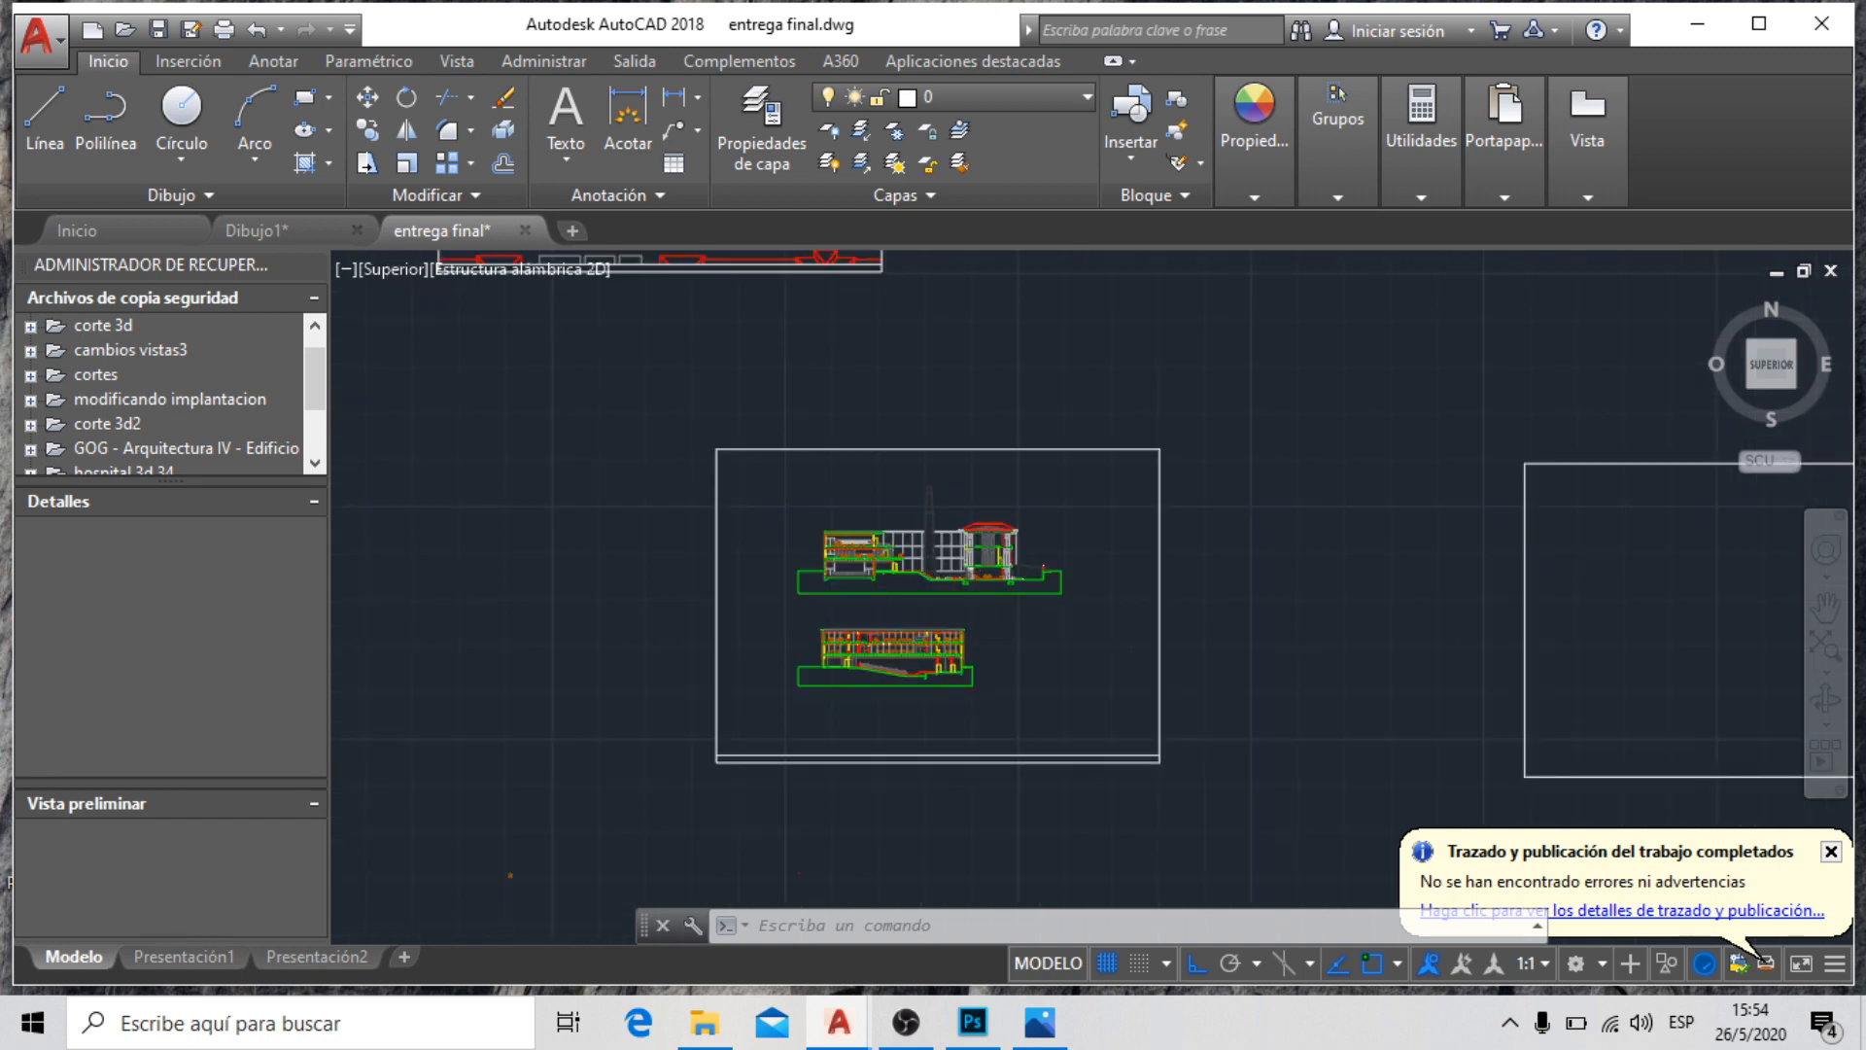
pyautogui.scroll(6, 938, 599)
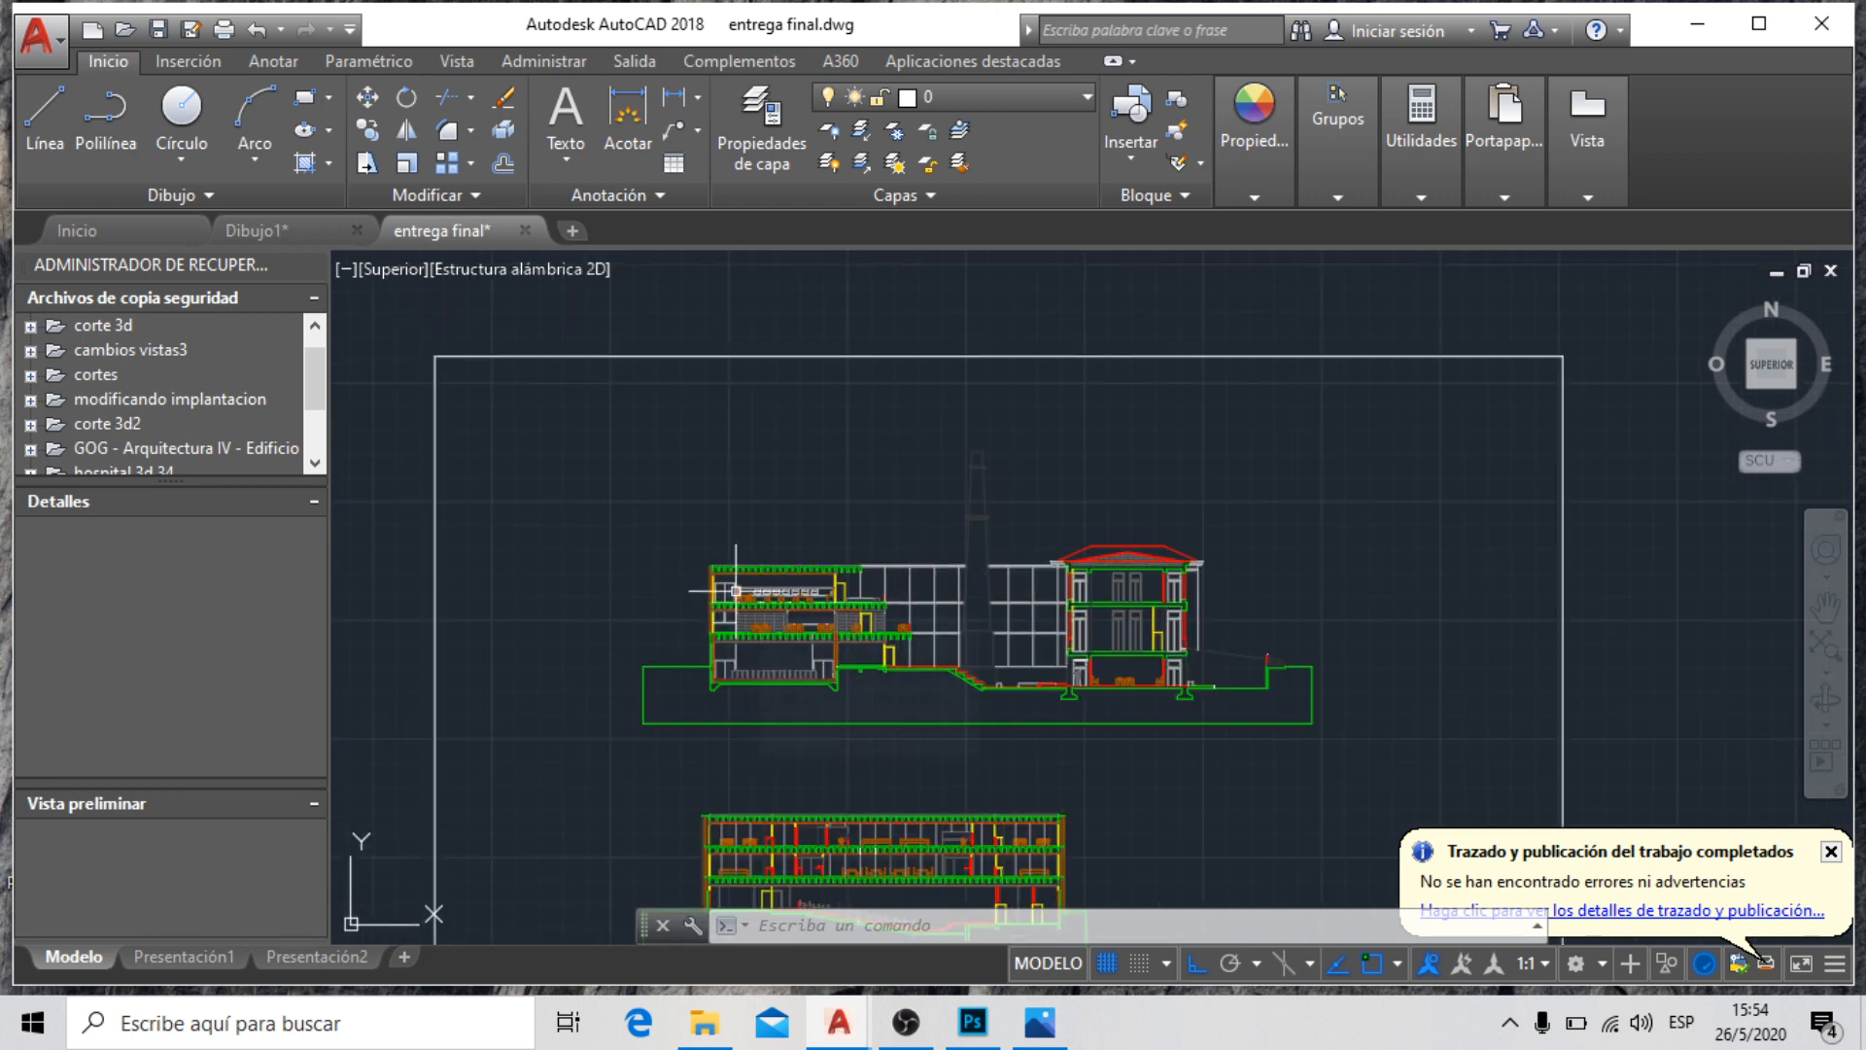
pyautogui.scroll(-2, 827, 506)
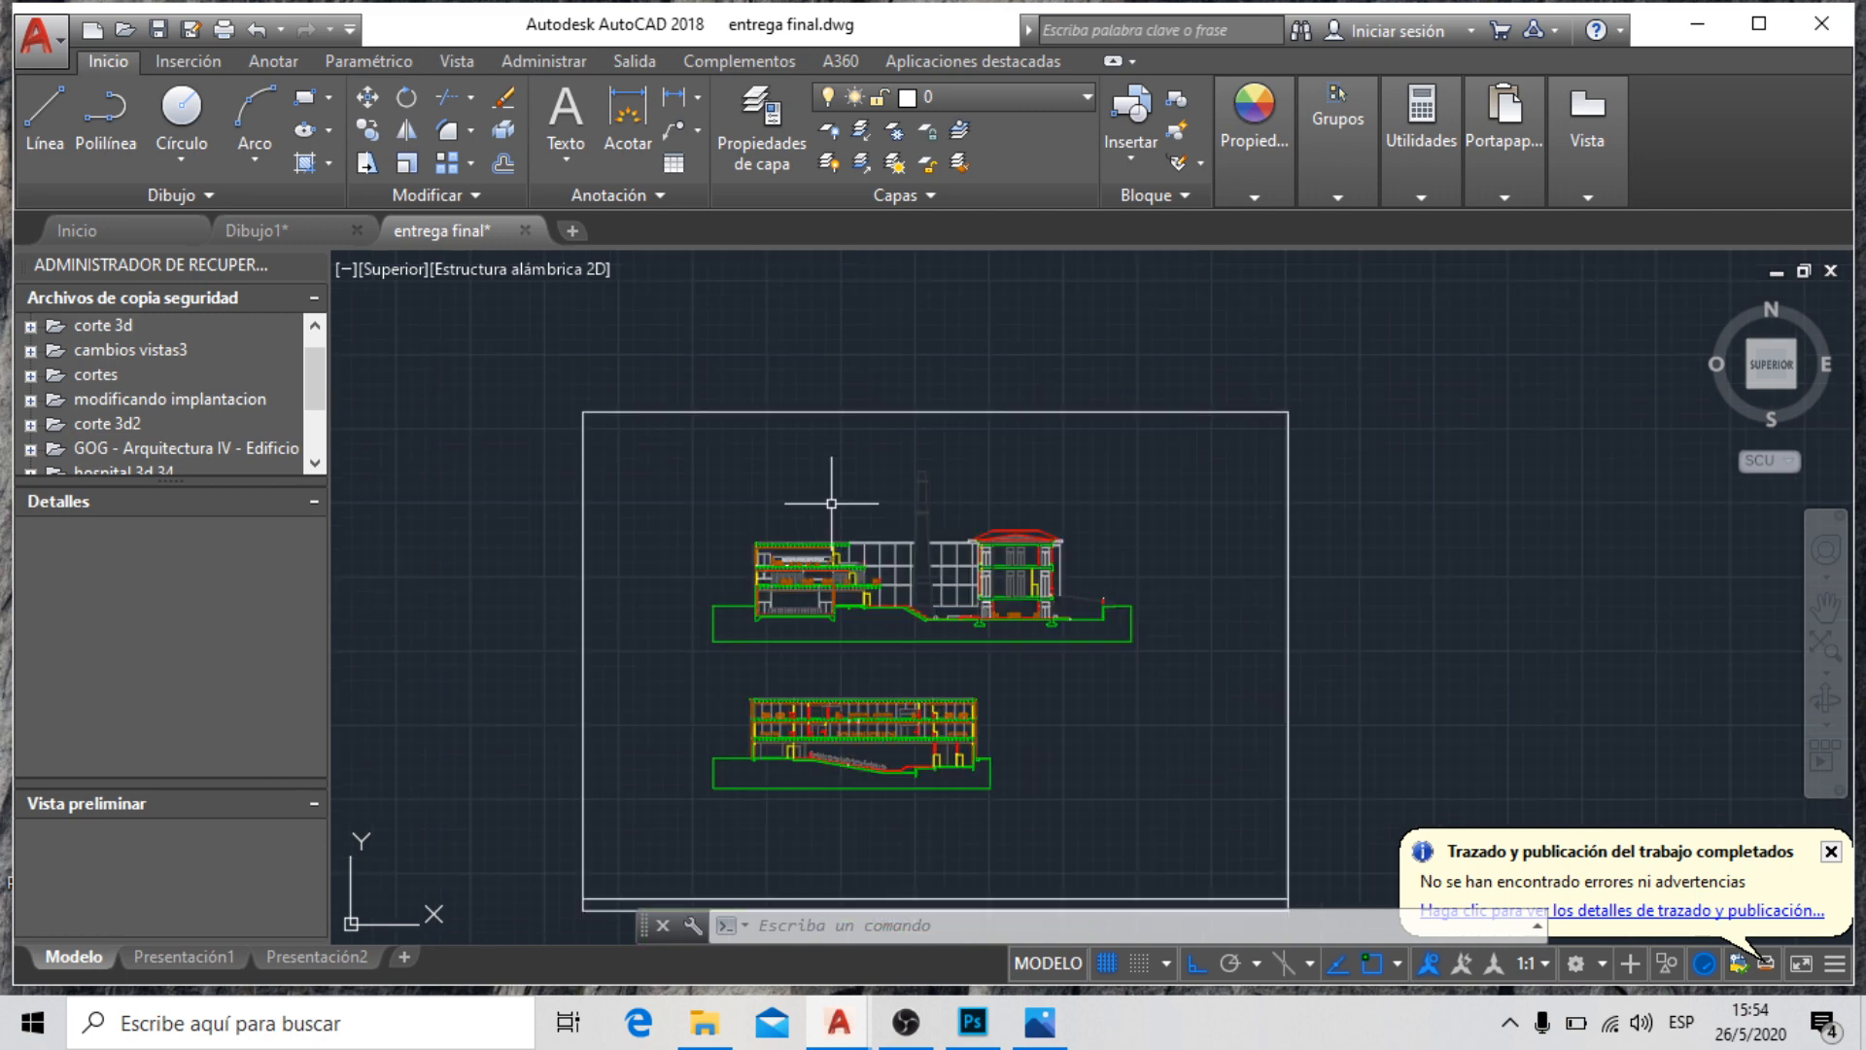
# Review the ground-floor plan with its central courtyard and auditorium, within the surrounding site layout
pyautogui.scroll(-6, 1123, 567)
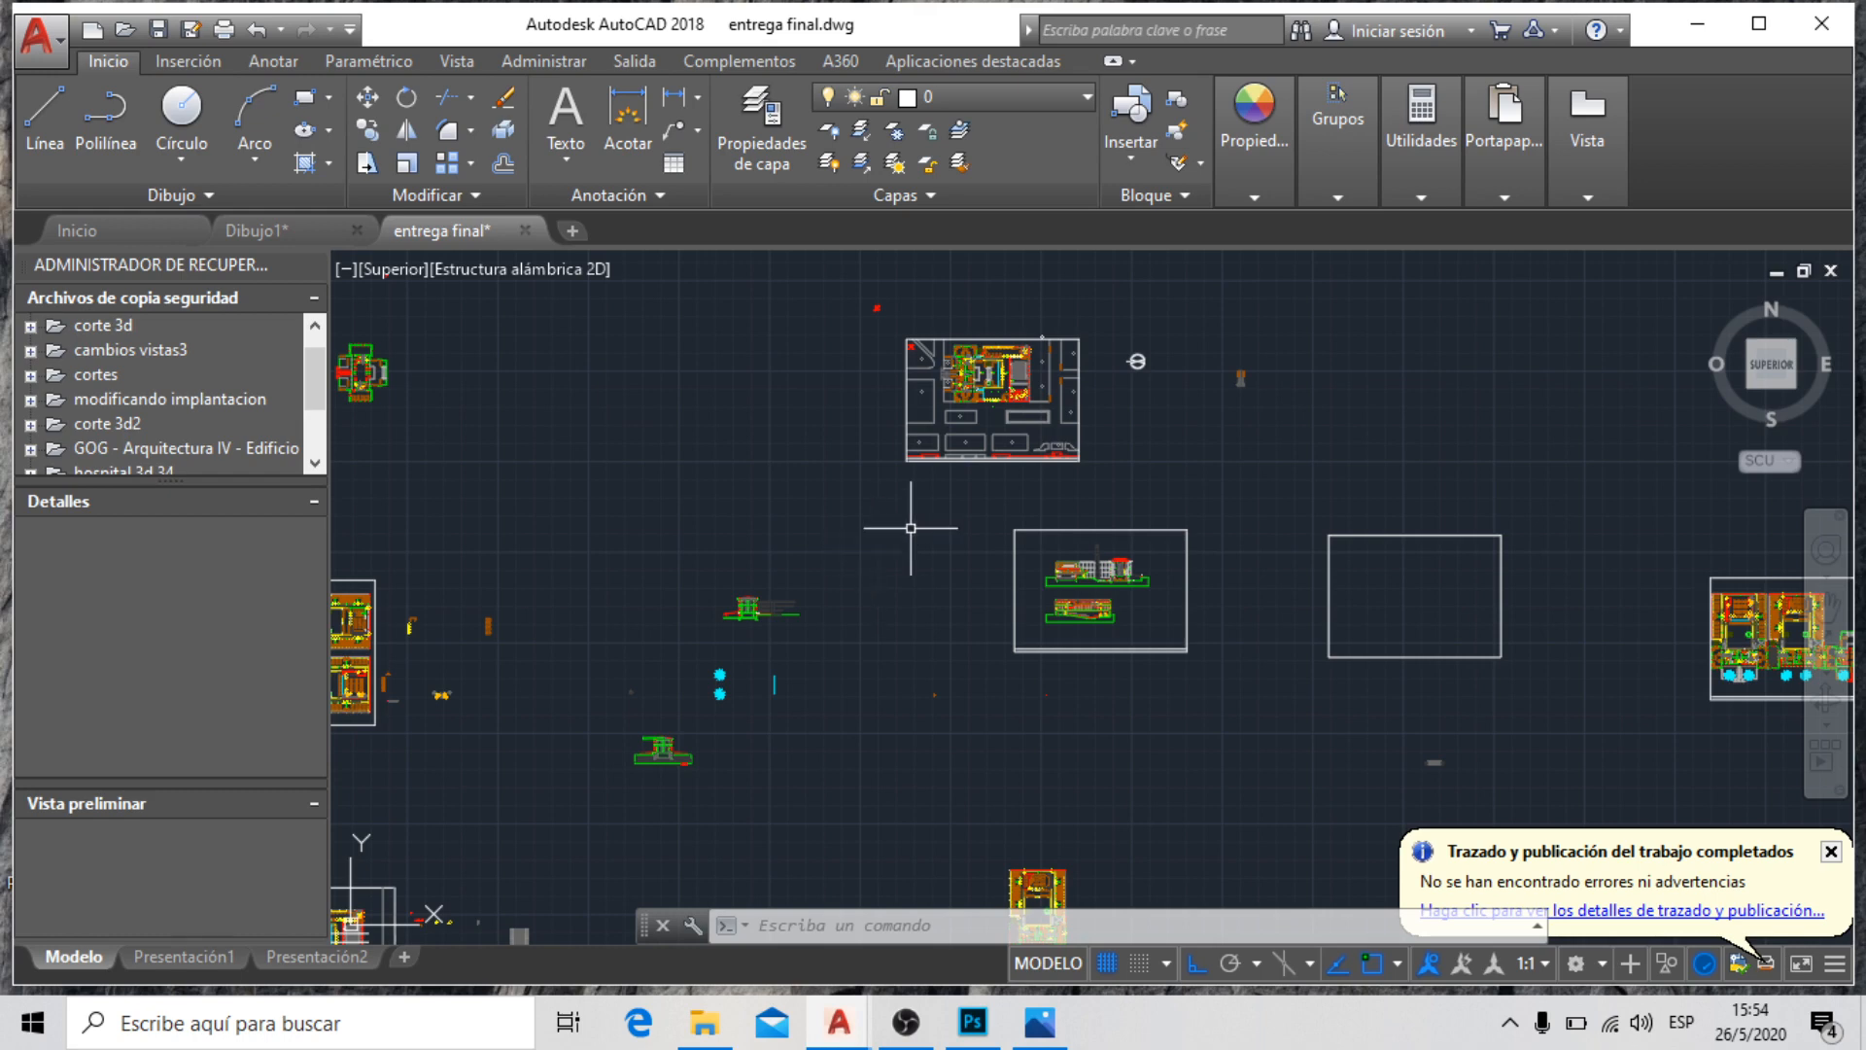
pyautogui.scroll(-2, 996, 355)
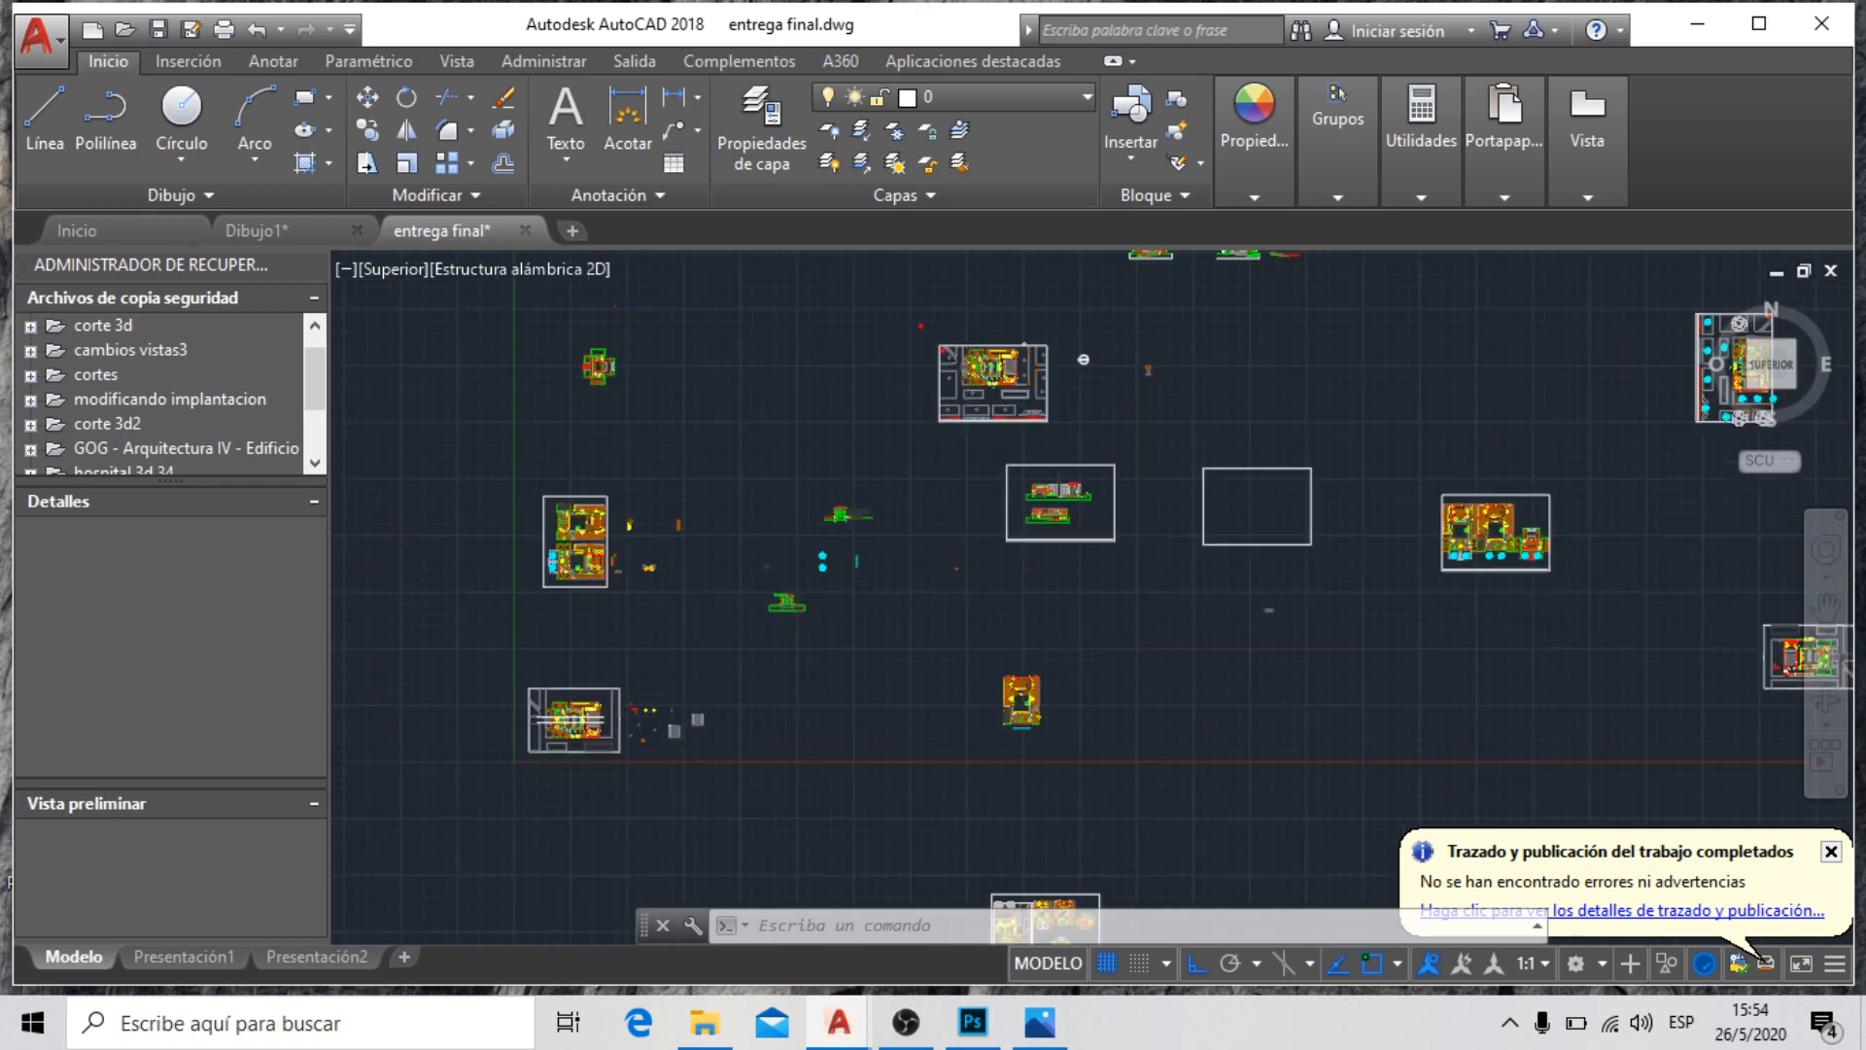
pyautogui.scroll(8, 1001, 358)
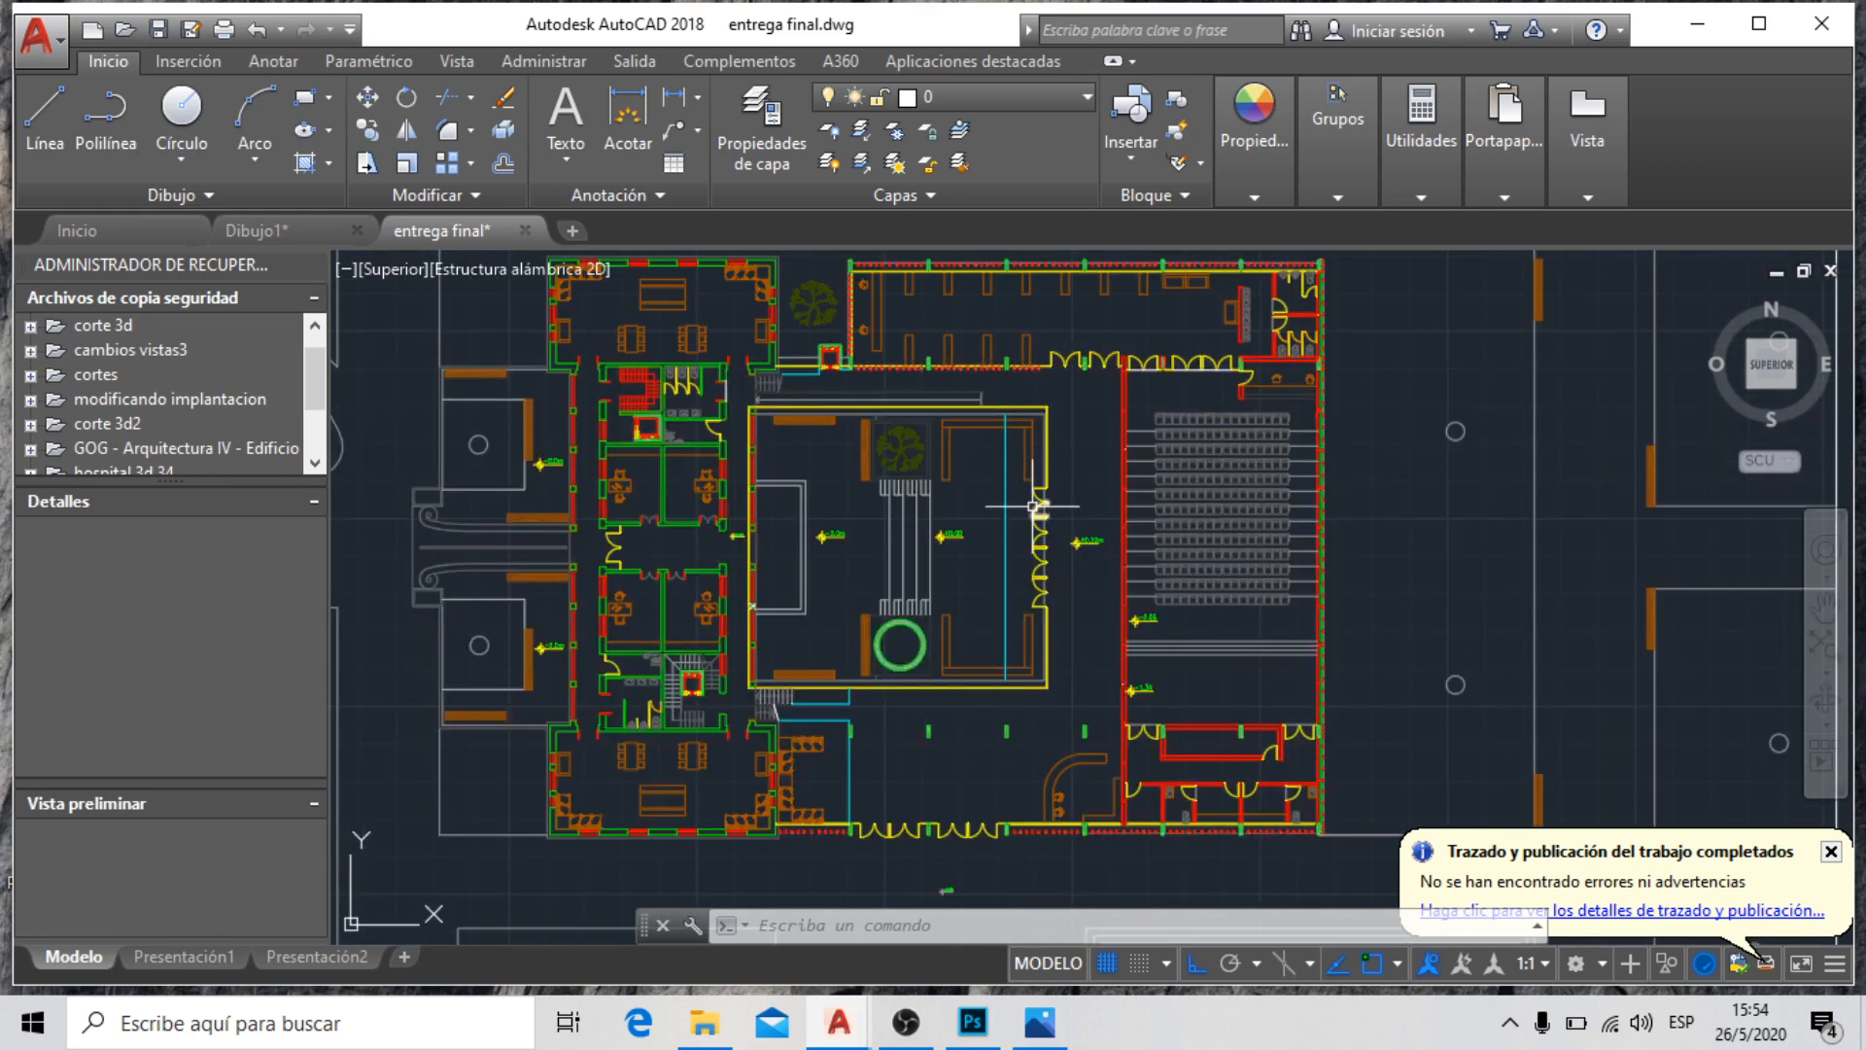
pyautogui.scroll(-3, 1034, 505)
pyautogui.scroll(-2, 1033, 505)
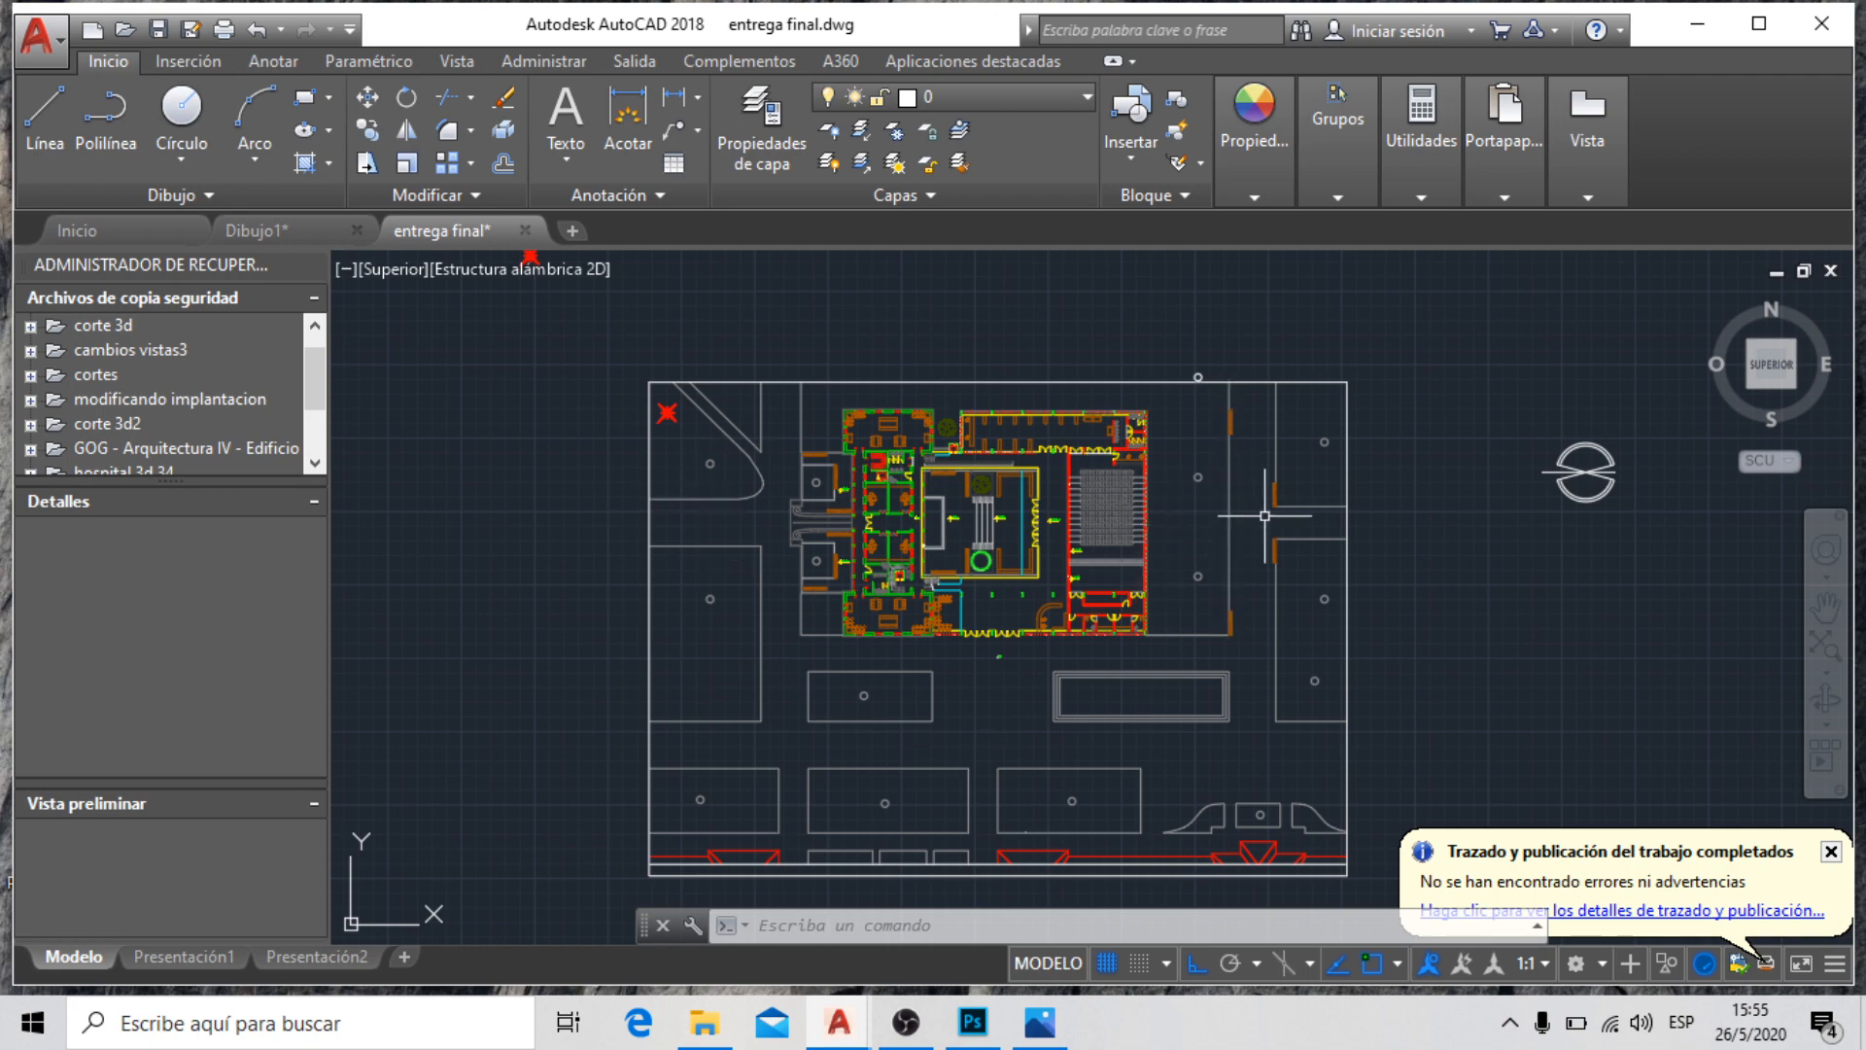
# Review the sheet with the two stacked floor plans, checking their classrooms, courtyards and stairs
pyautogui.scroll(-5, 1264, 516)
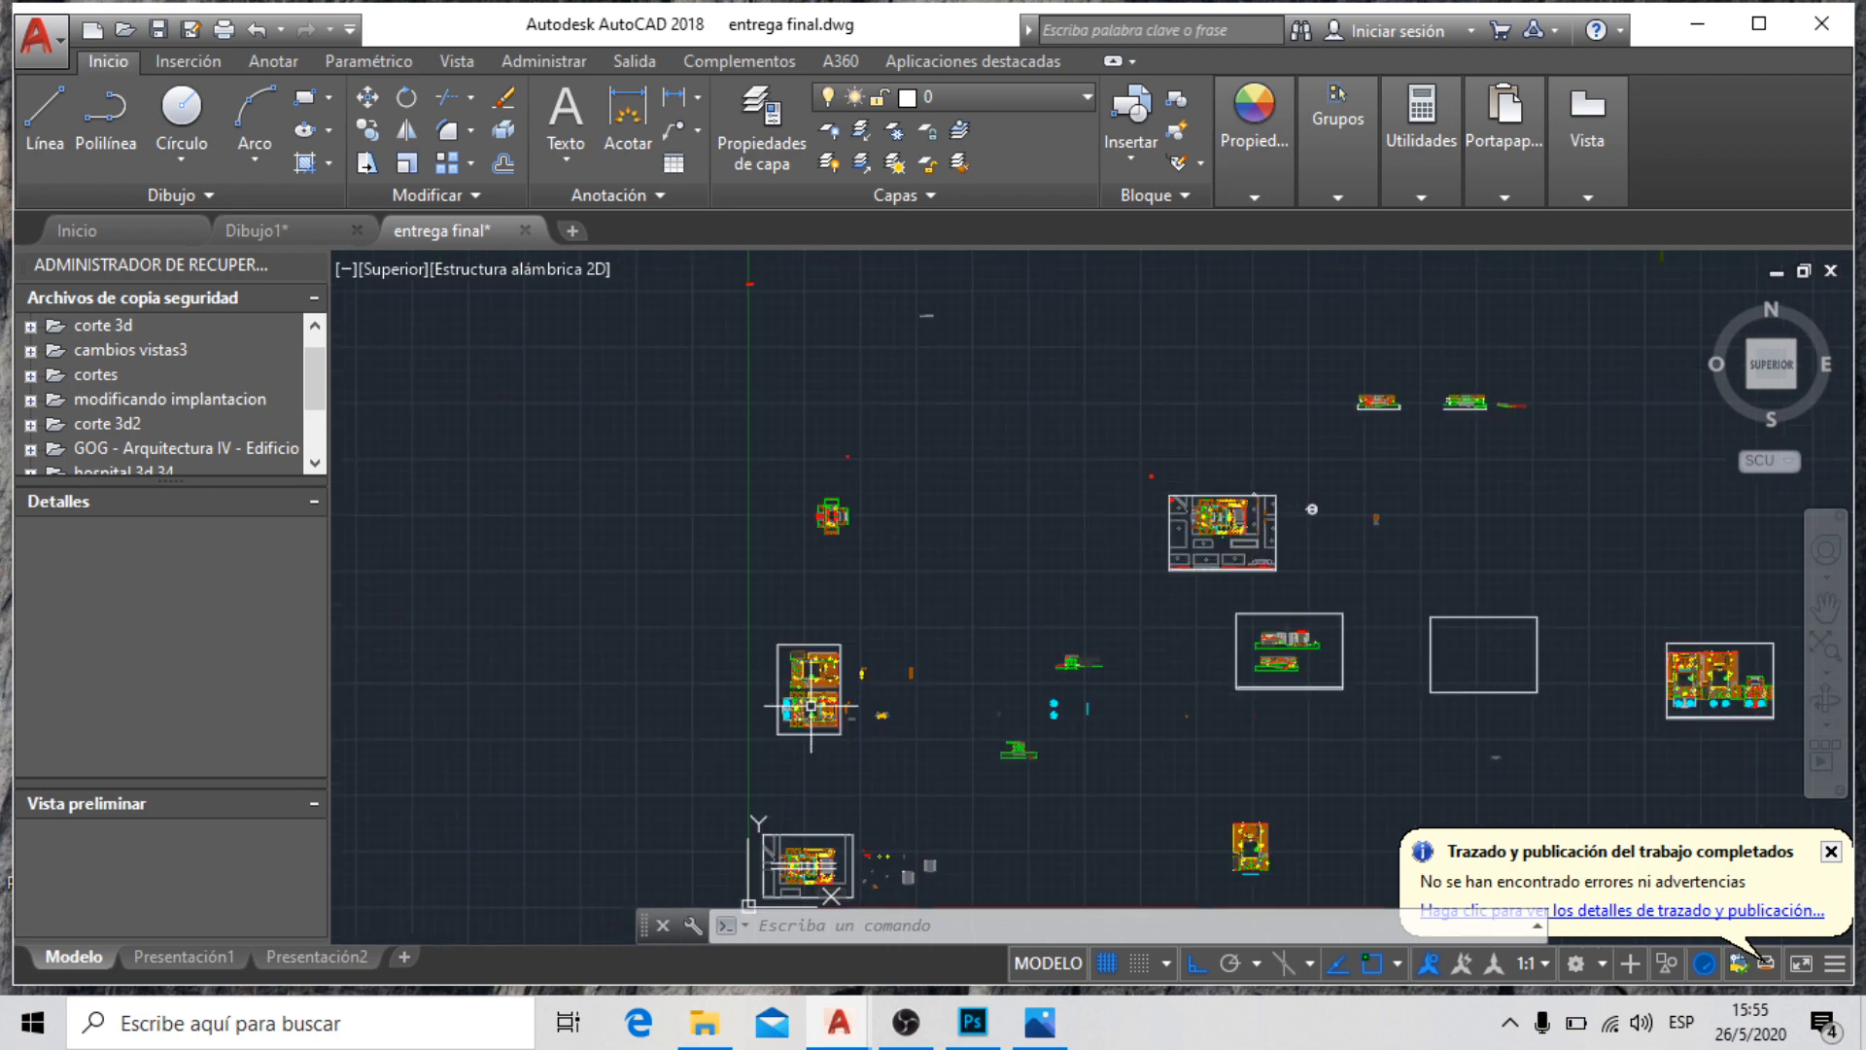
pyautogui.scroll(3, 732, 696)
pyautogui.scroll(6, 732, 696)
pyautogui.scroll(-4, 935, 425)
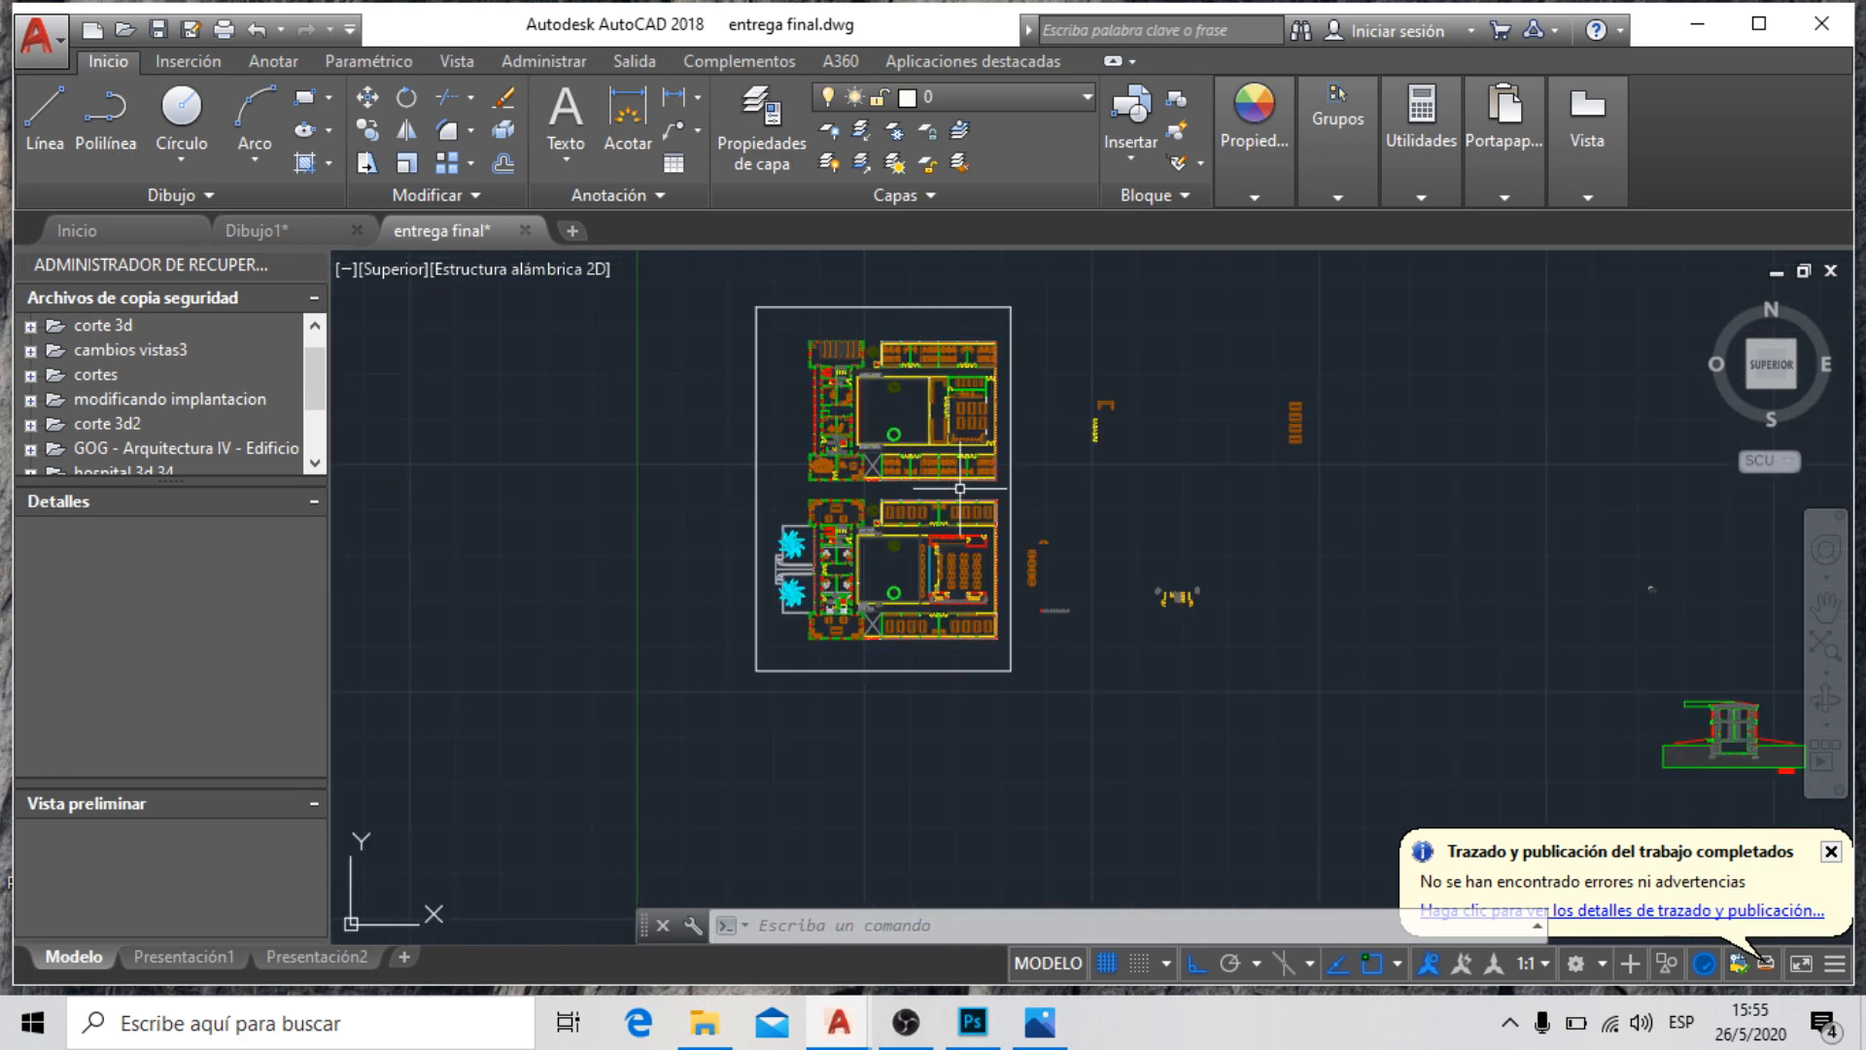
pyautogui.scroll(4, 963, 348)
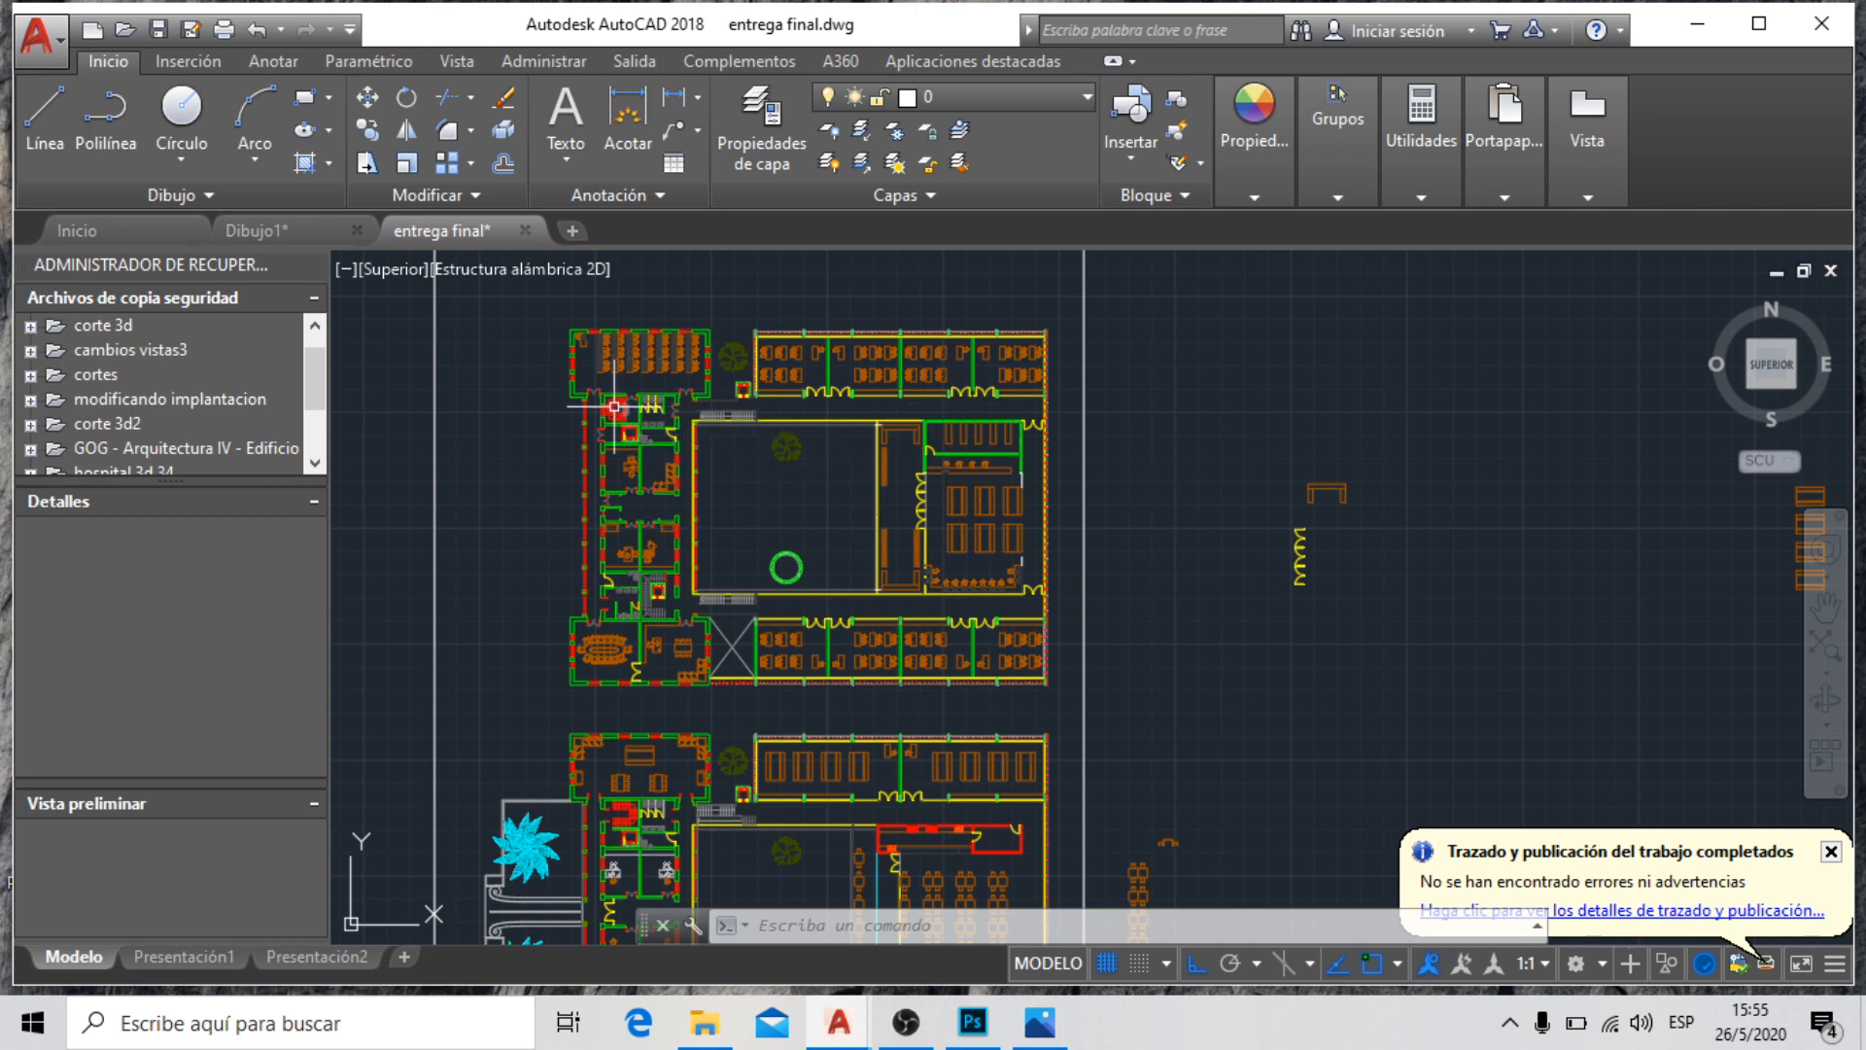
pyautogui.scroll(-2, 581, 476)
pyautogui.scroll(-2, 454, 534)
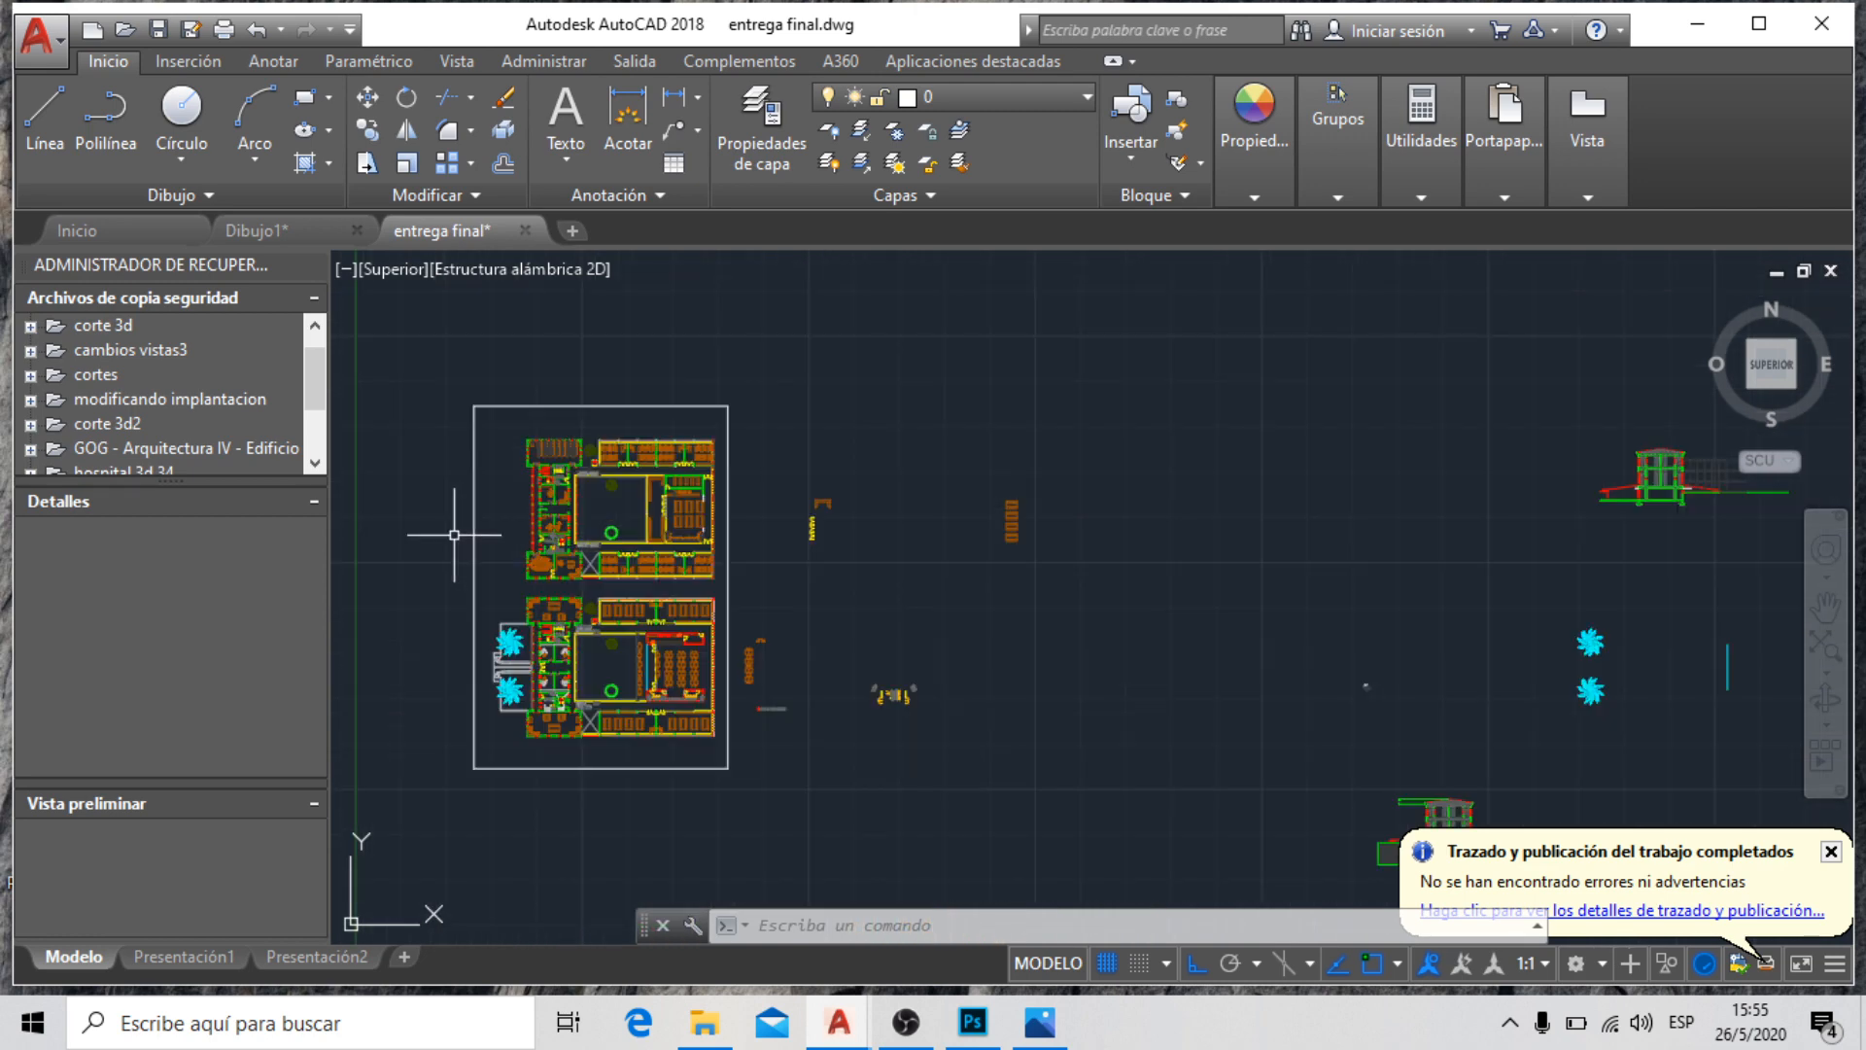
# Inspect the Corte A-A section of the pitched-roof building, down to the hatched slab and beams above the windows
pyautogui.scroll(-4, 716, 424)
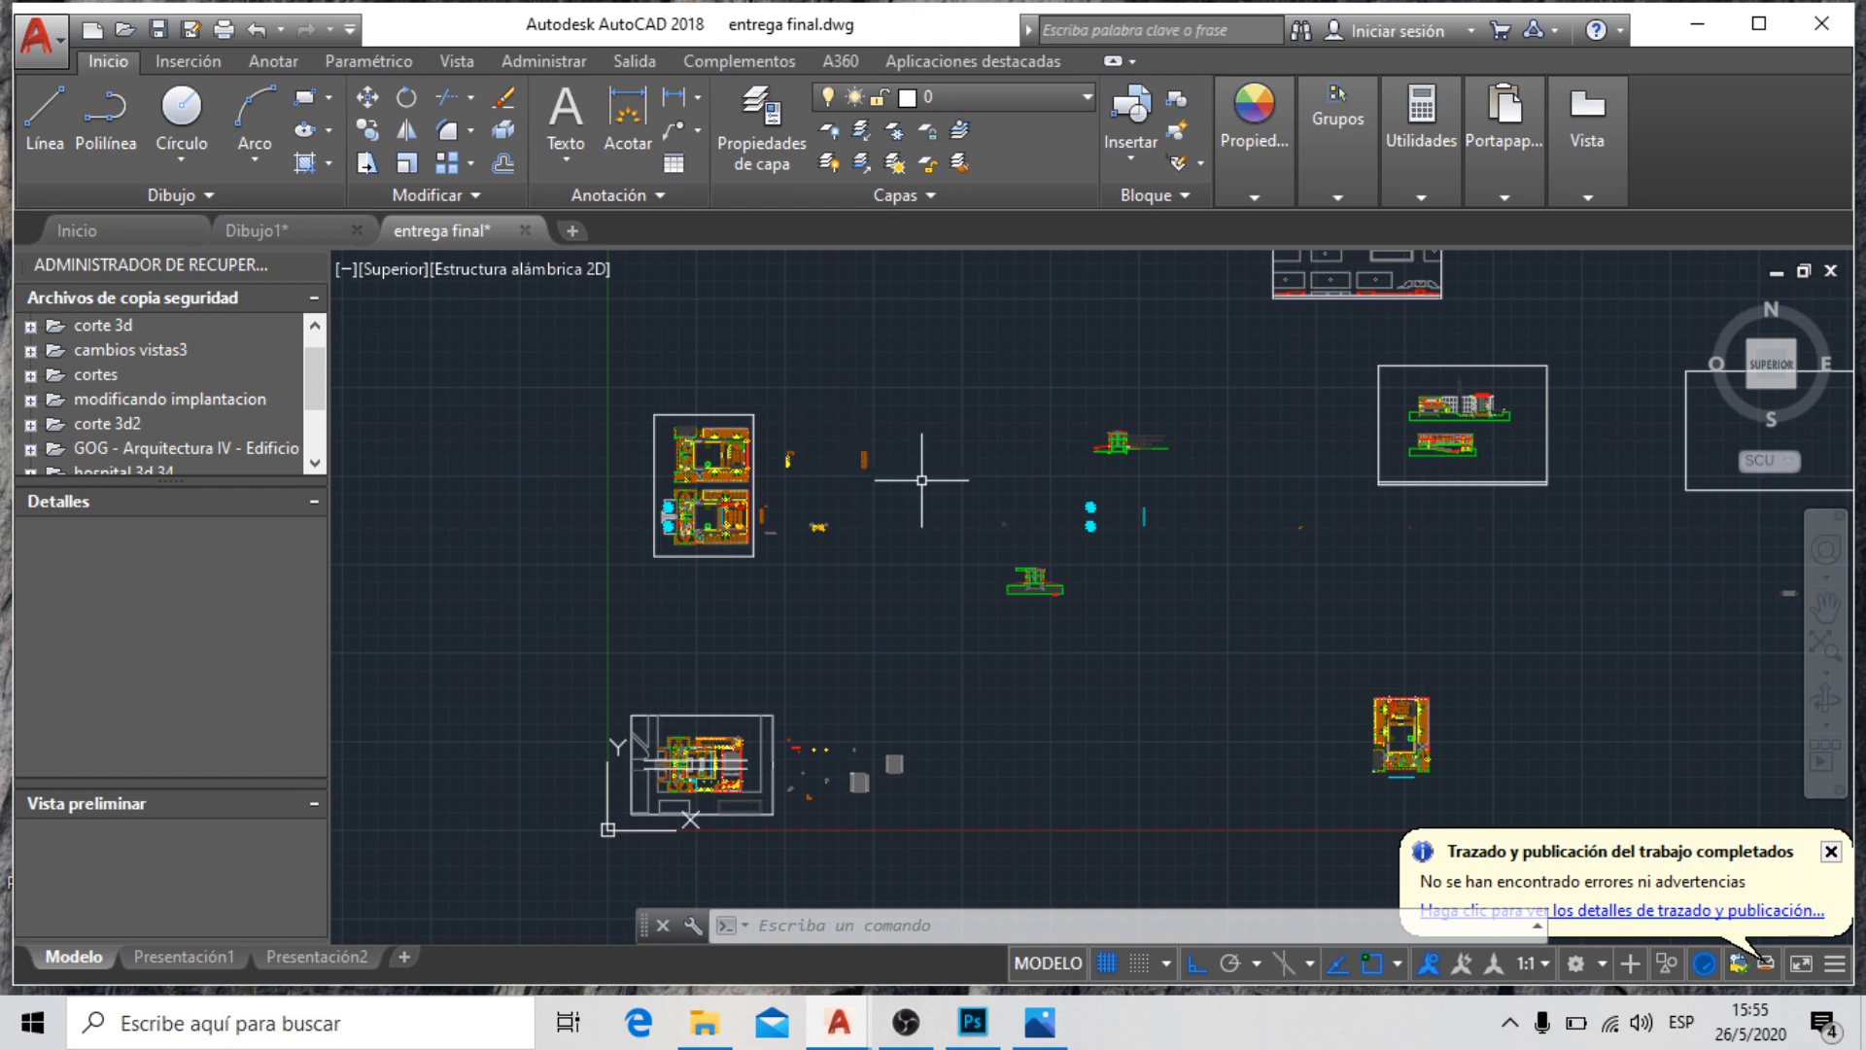
pyautogui.scroll(2, 1072, 576)
pyautogui.scroll(8, 1011, 578)
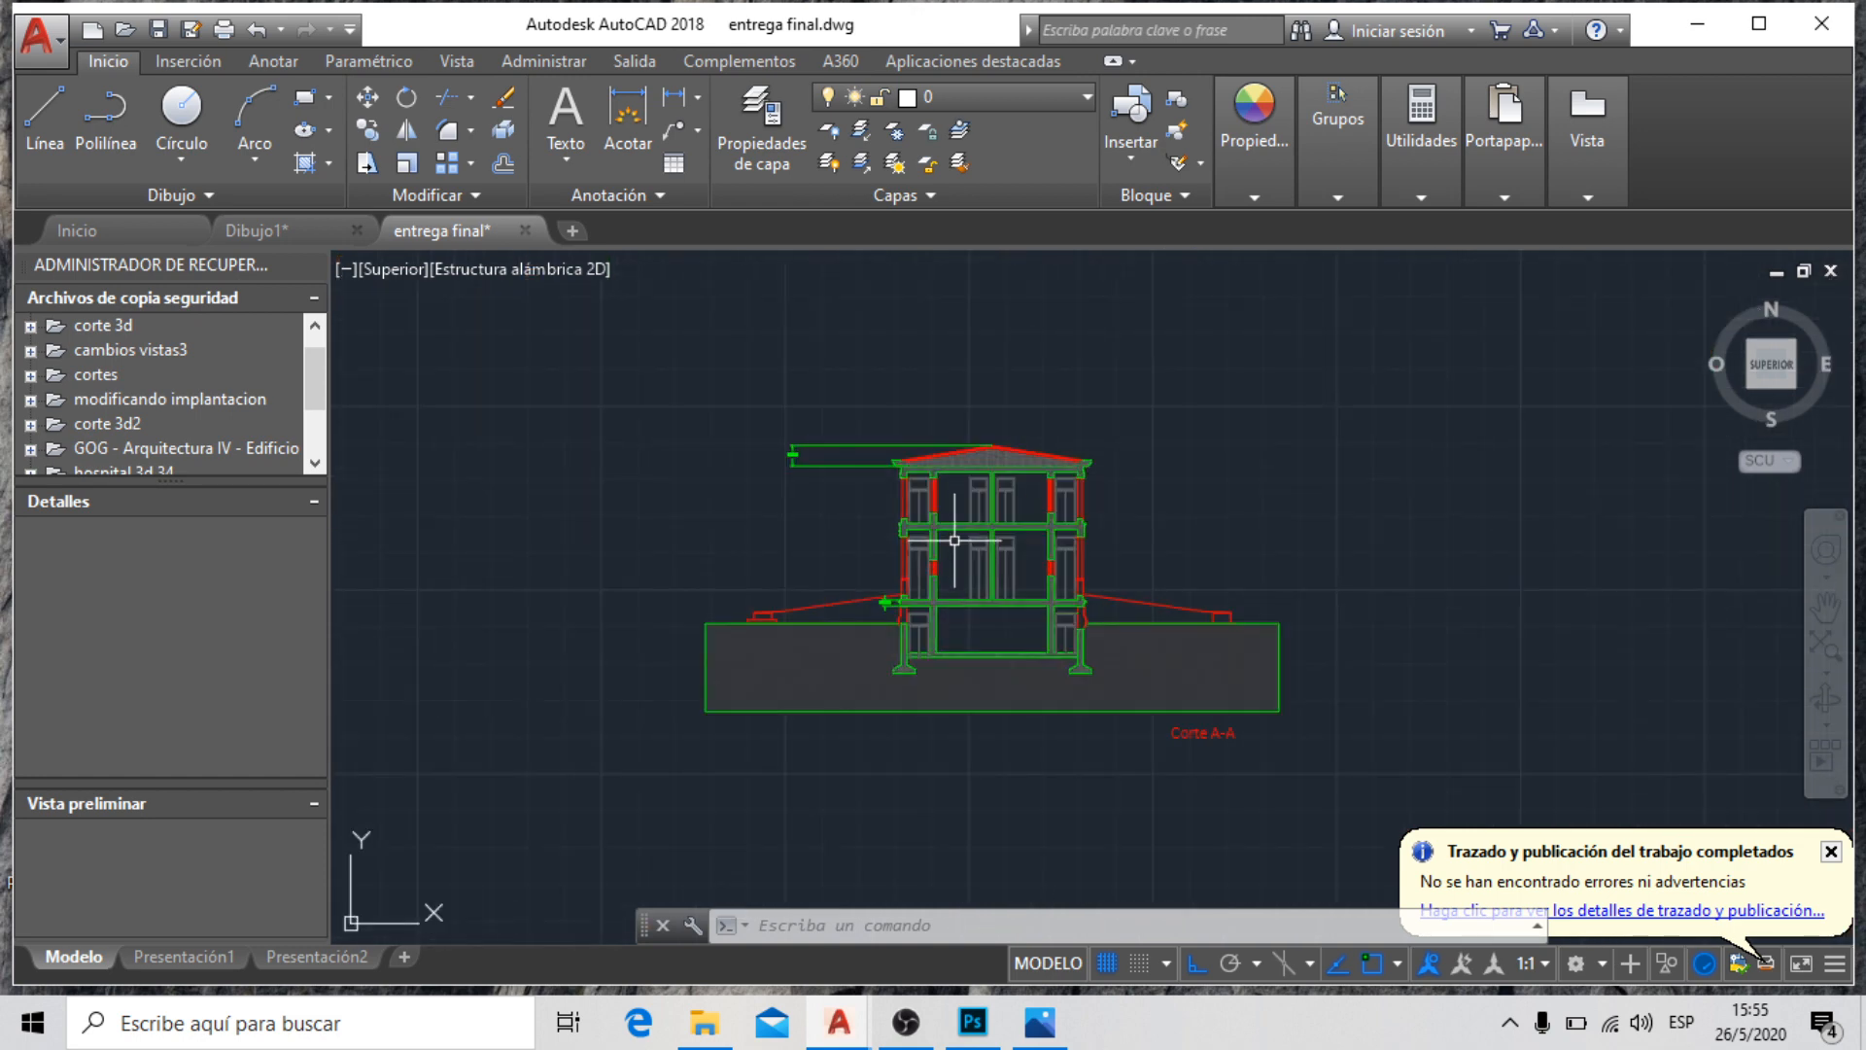
pyautogui.scroll(2, 954, 545)
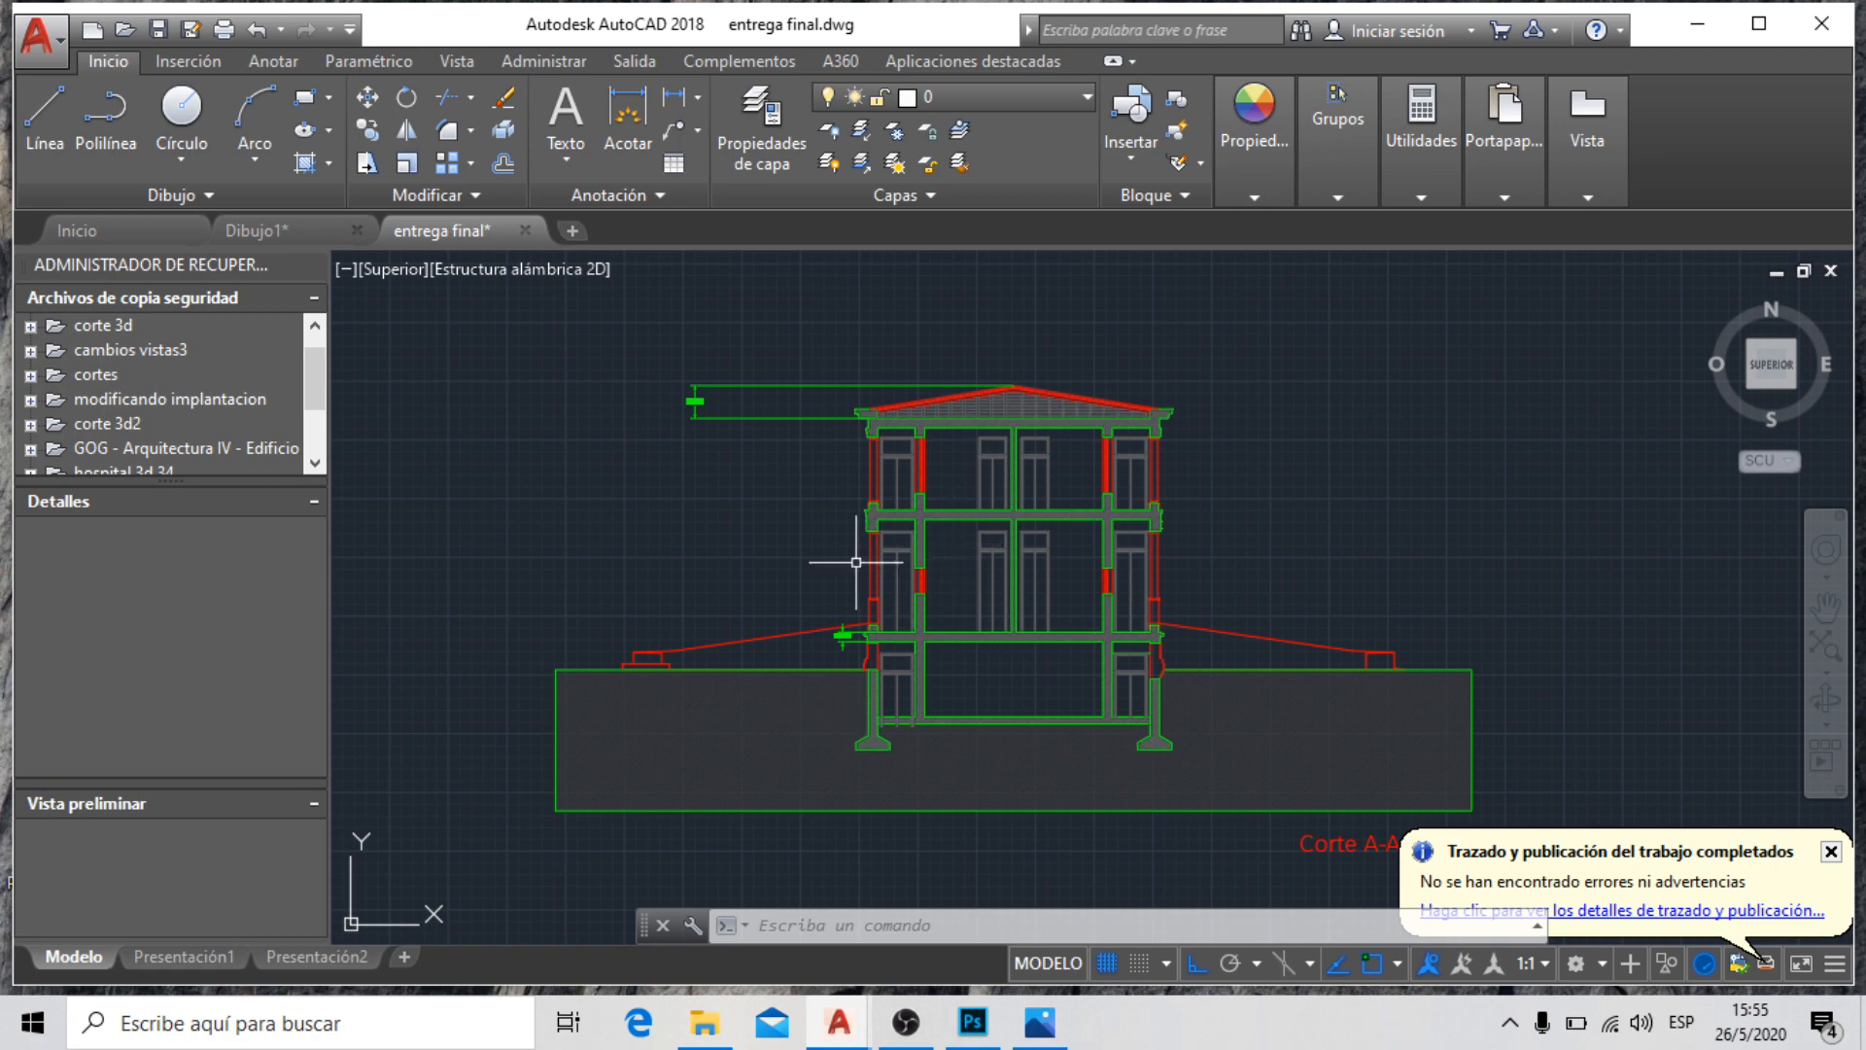
pyautogui.scroll(2, 855, 562)
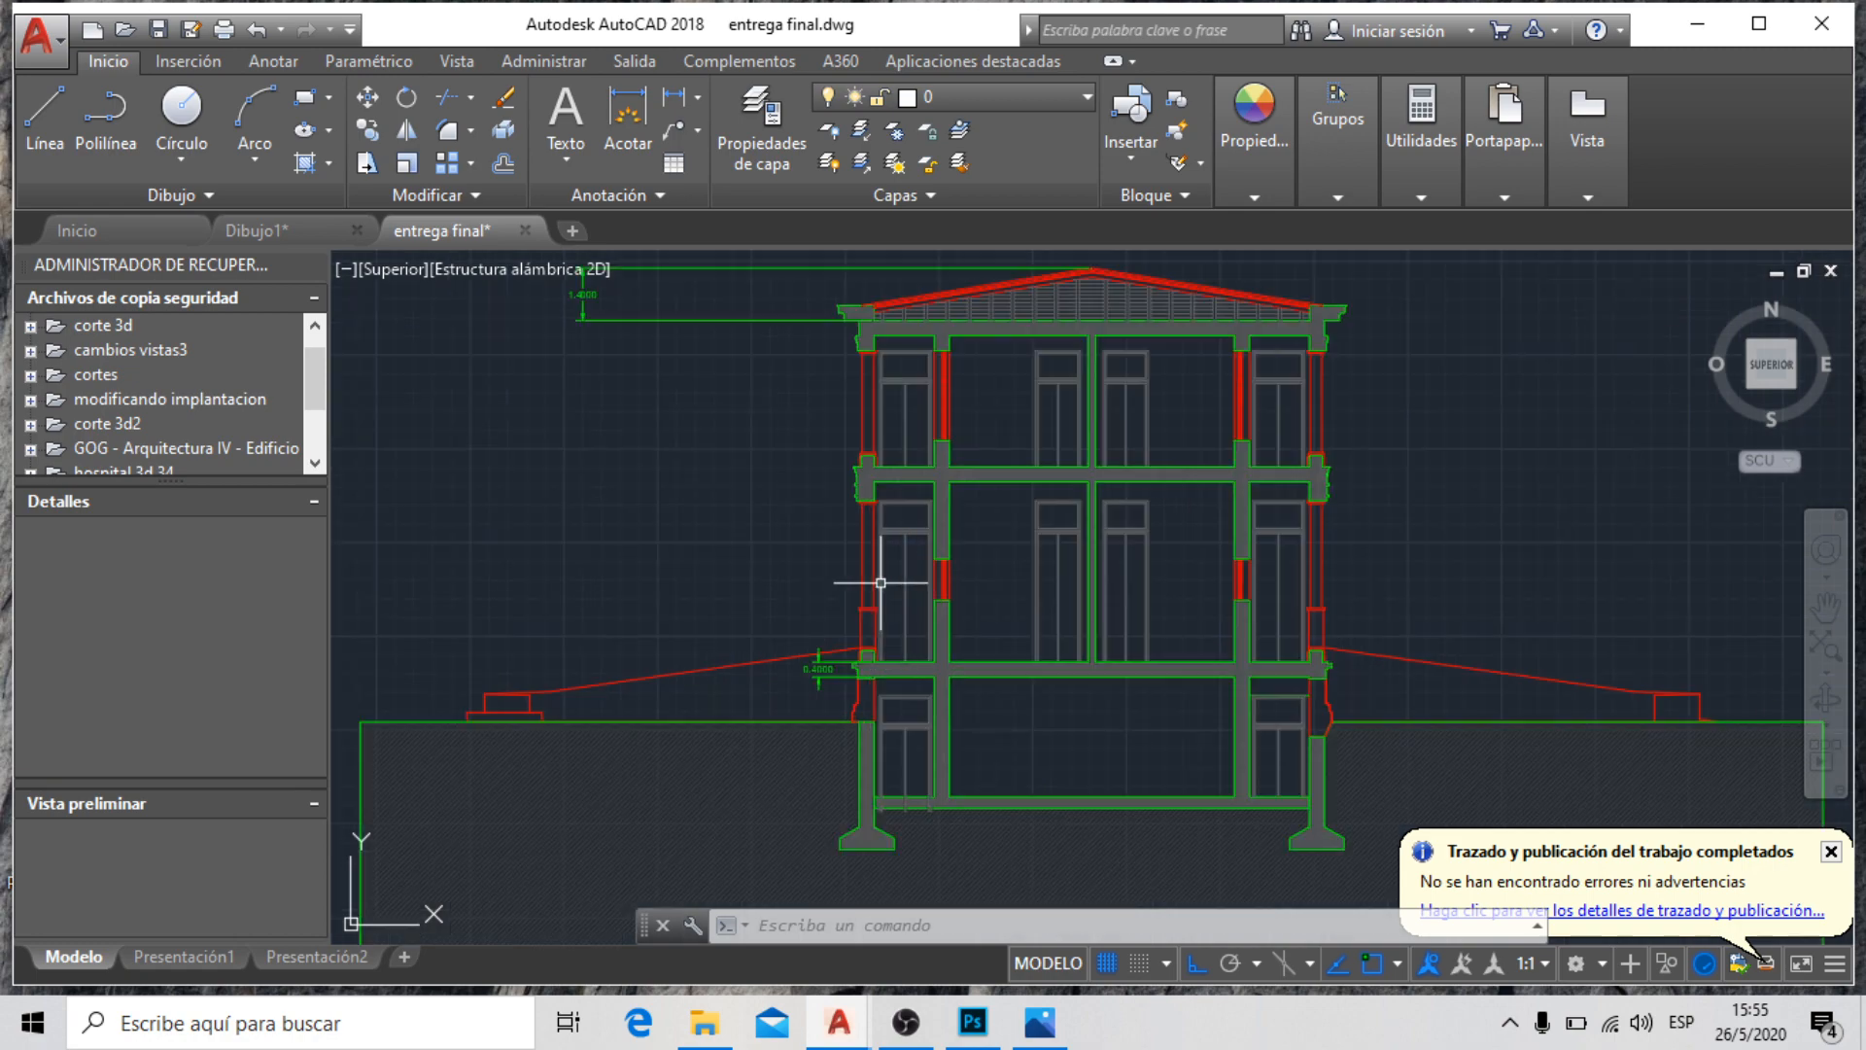
pyautogui.scroll(4, 911, 433)
pyautogui.scroll(2, 646, 418)
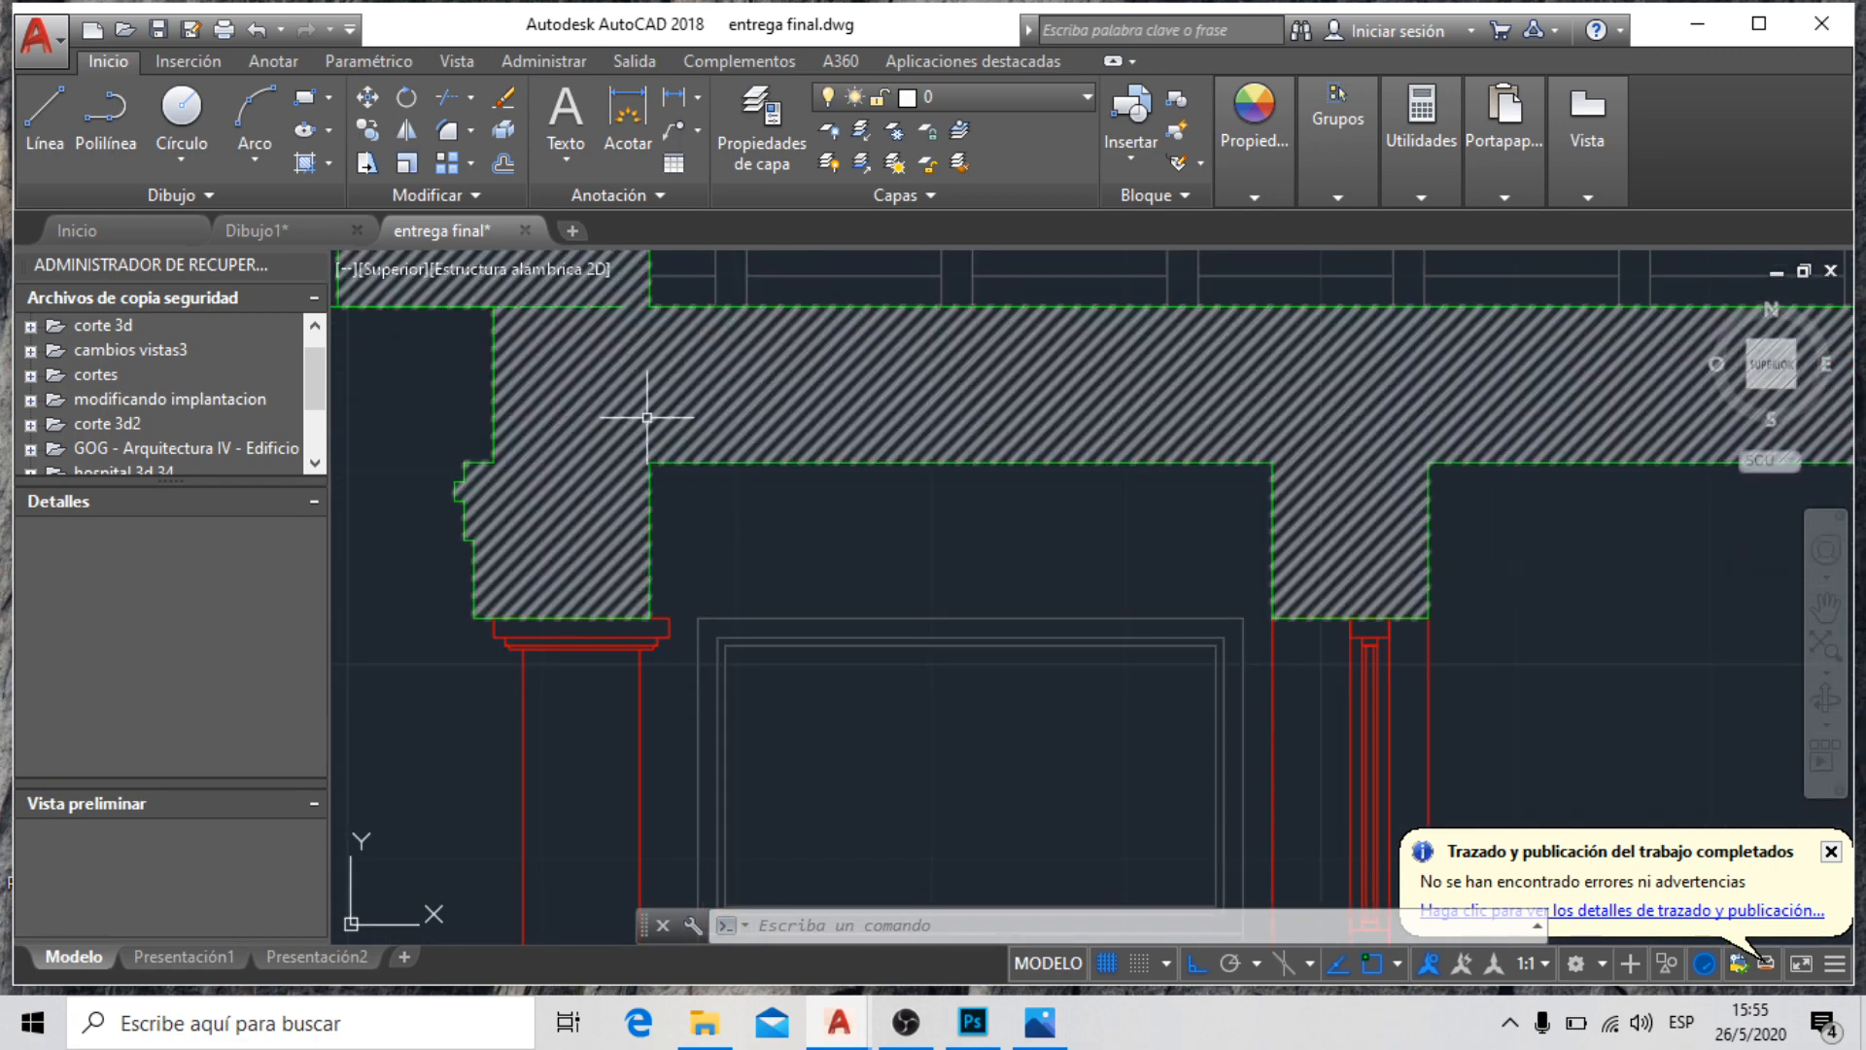
# Examine the Corte A-A section from the whole building down to its hatched slabs, wall supports, roof slope and projecting cornice
pyautogui.scroll(-7, 646, 418)
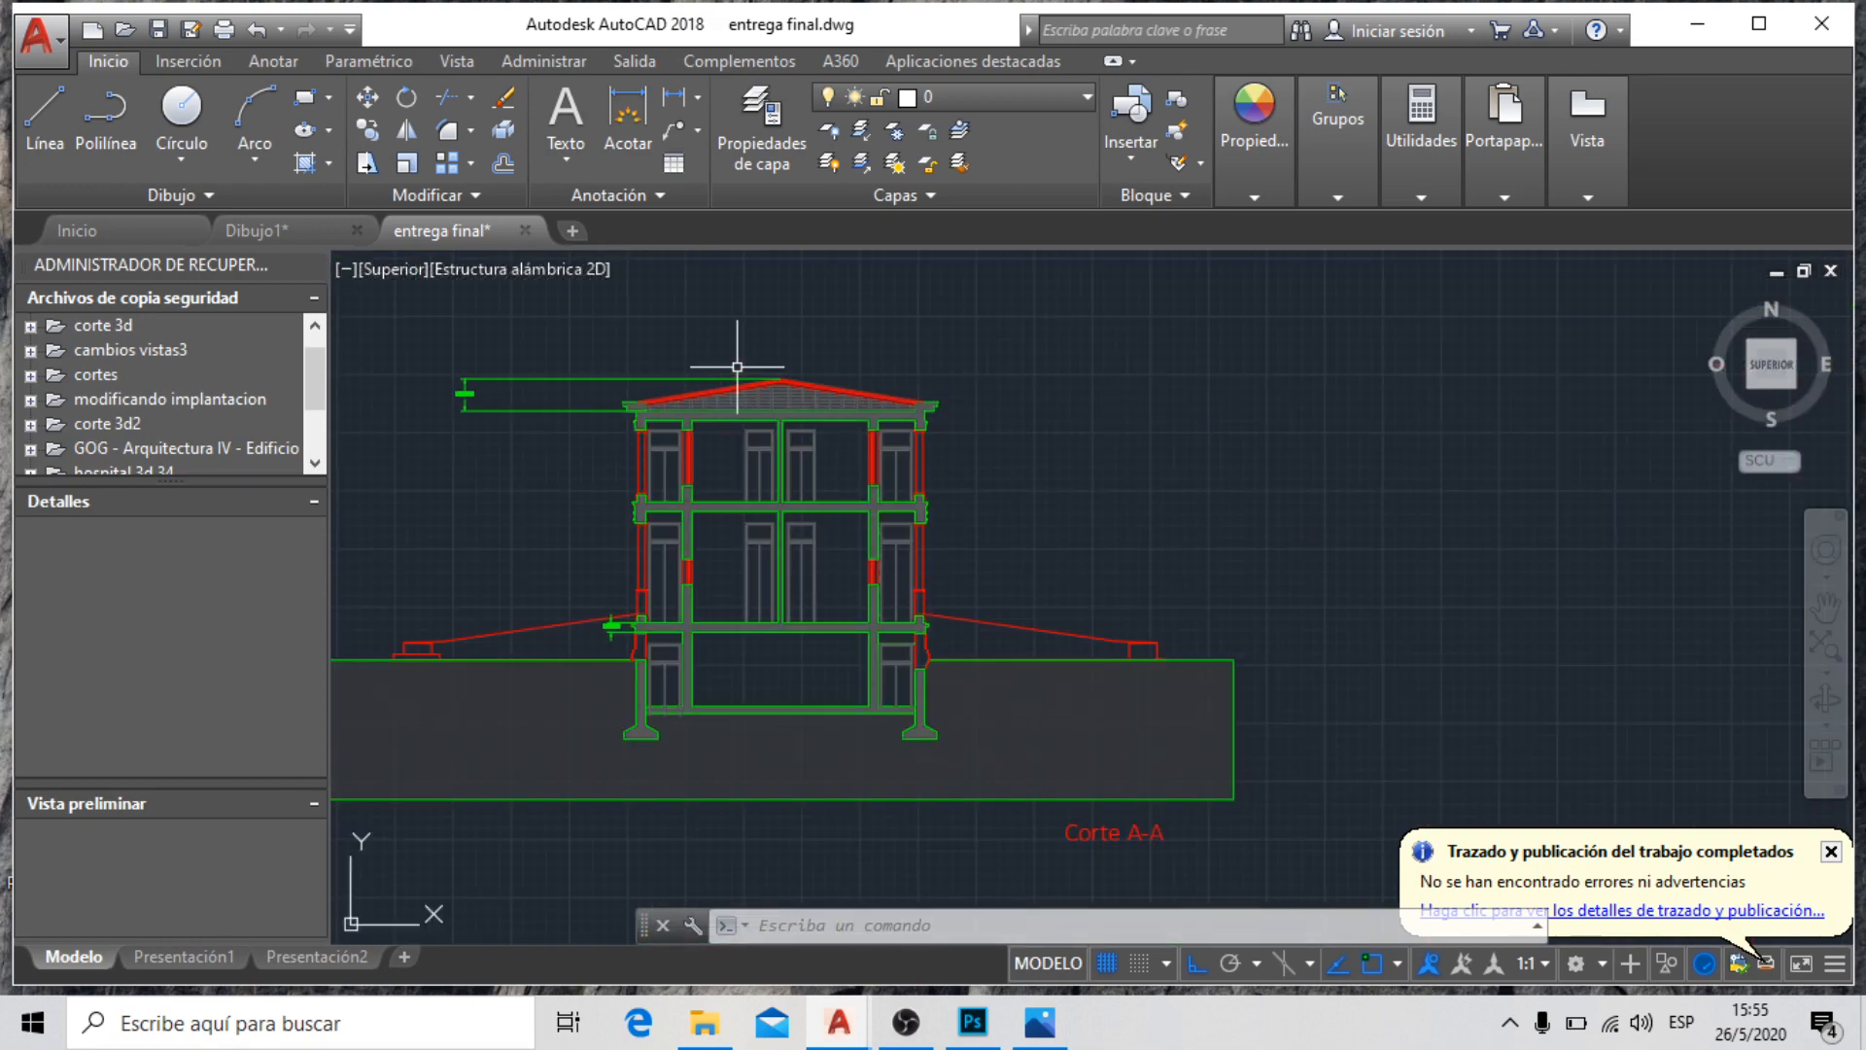
pyautogui.scroll(-2, 740, 372)
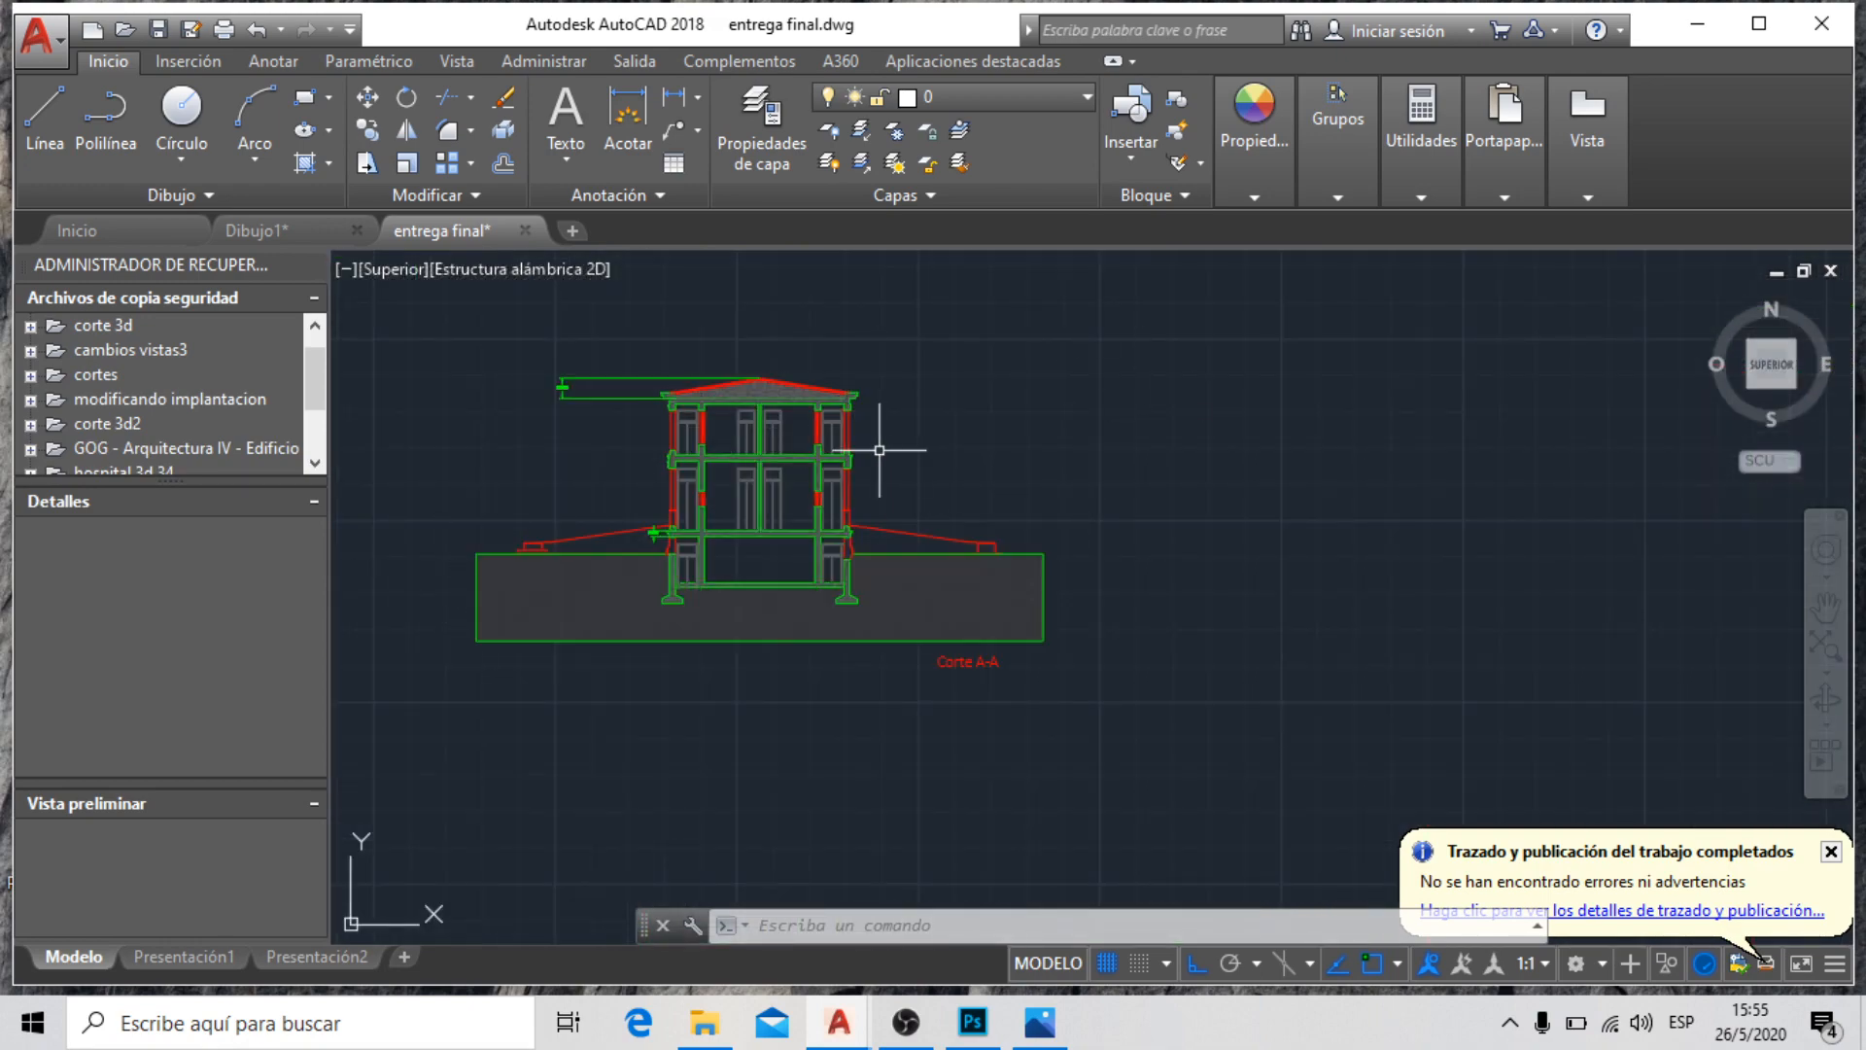
pyautogui.scroll(6, 756, 375)
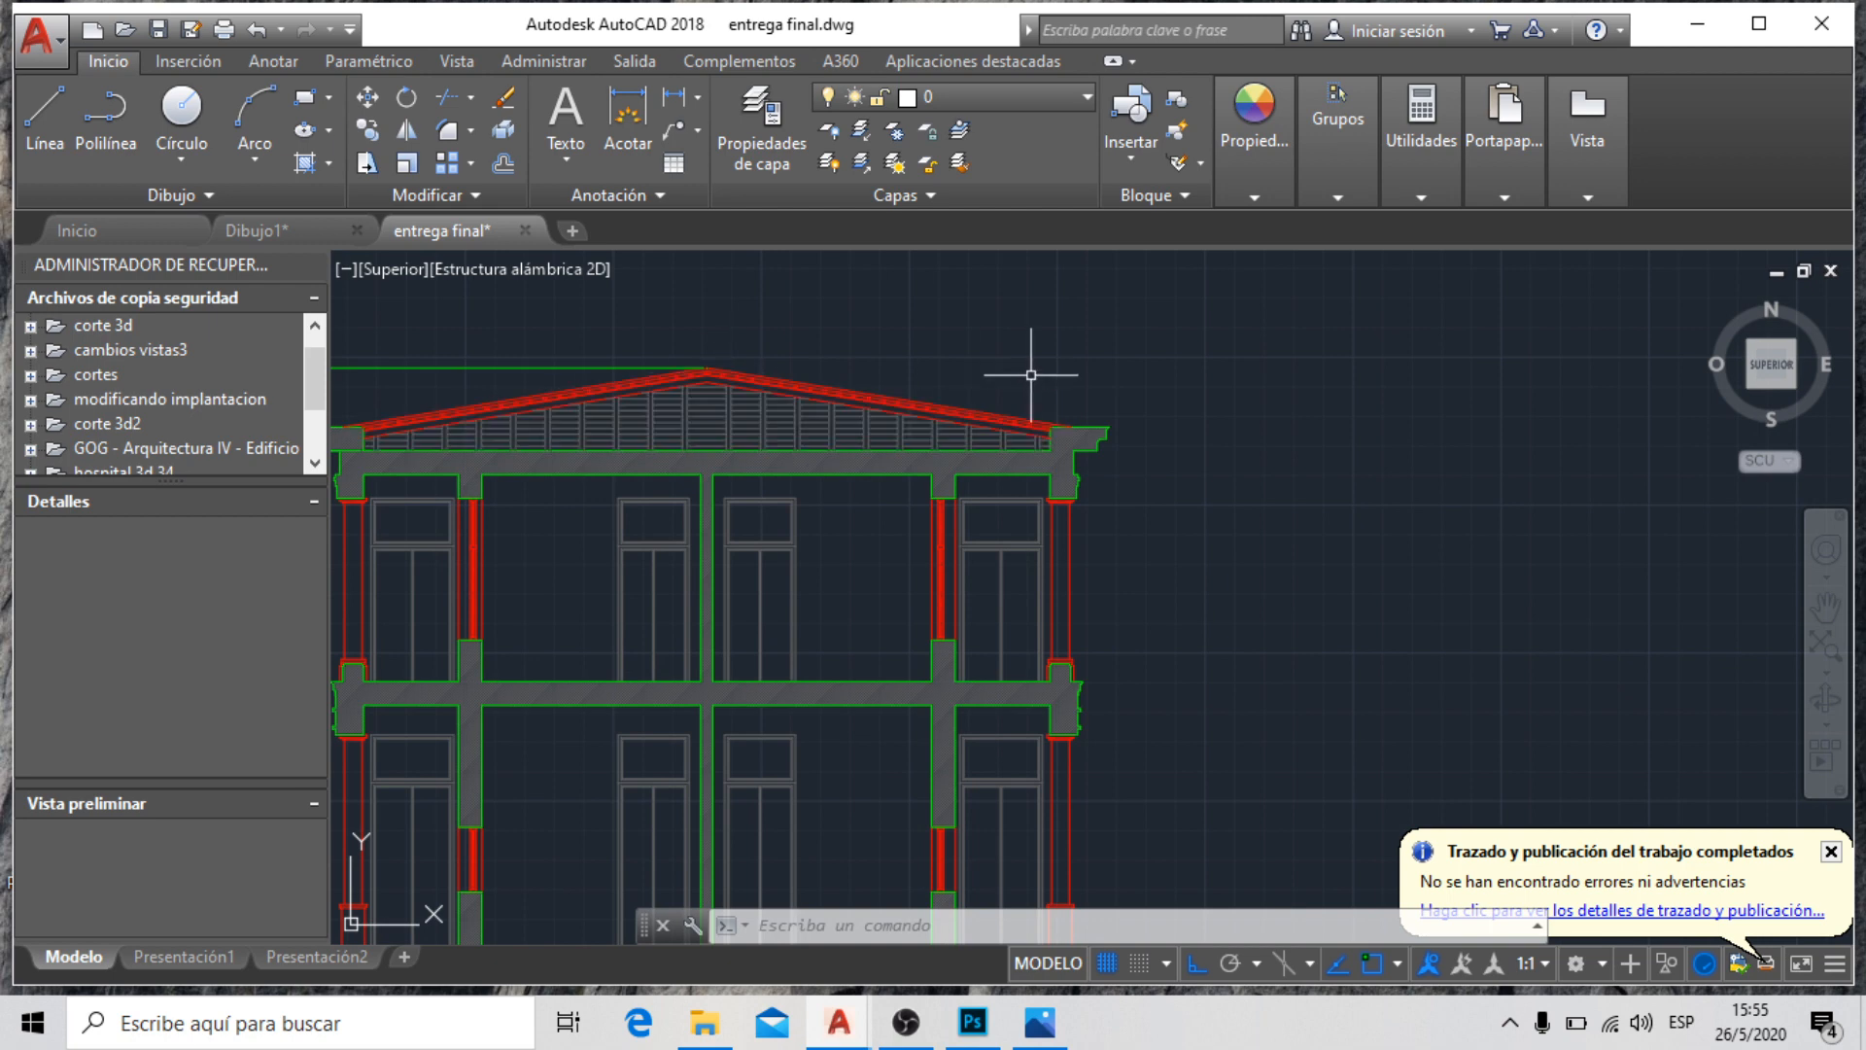
pyautogui.scroll(-2, 1028, 379)
pyautogui.scroll(-2, 1002, 366)
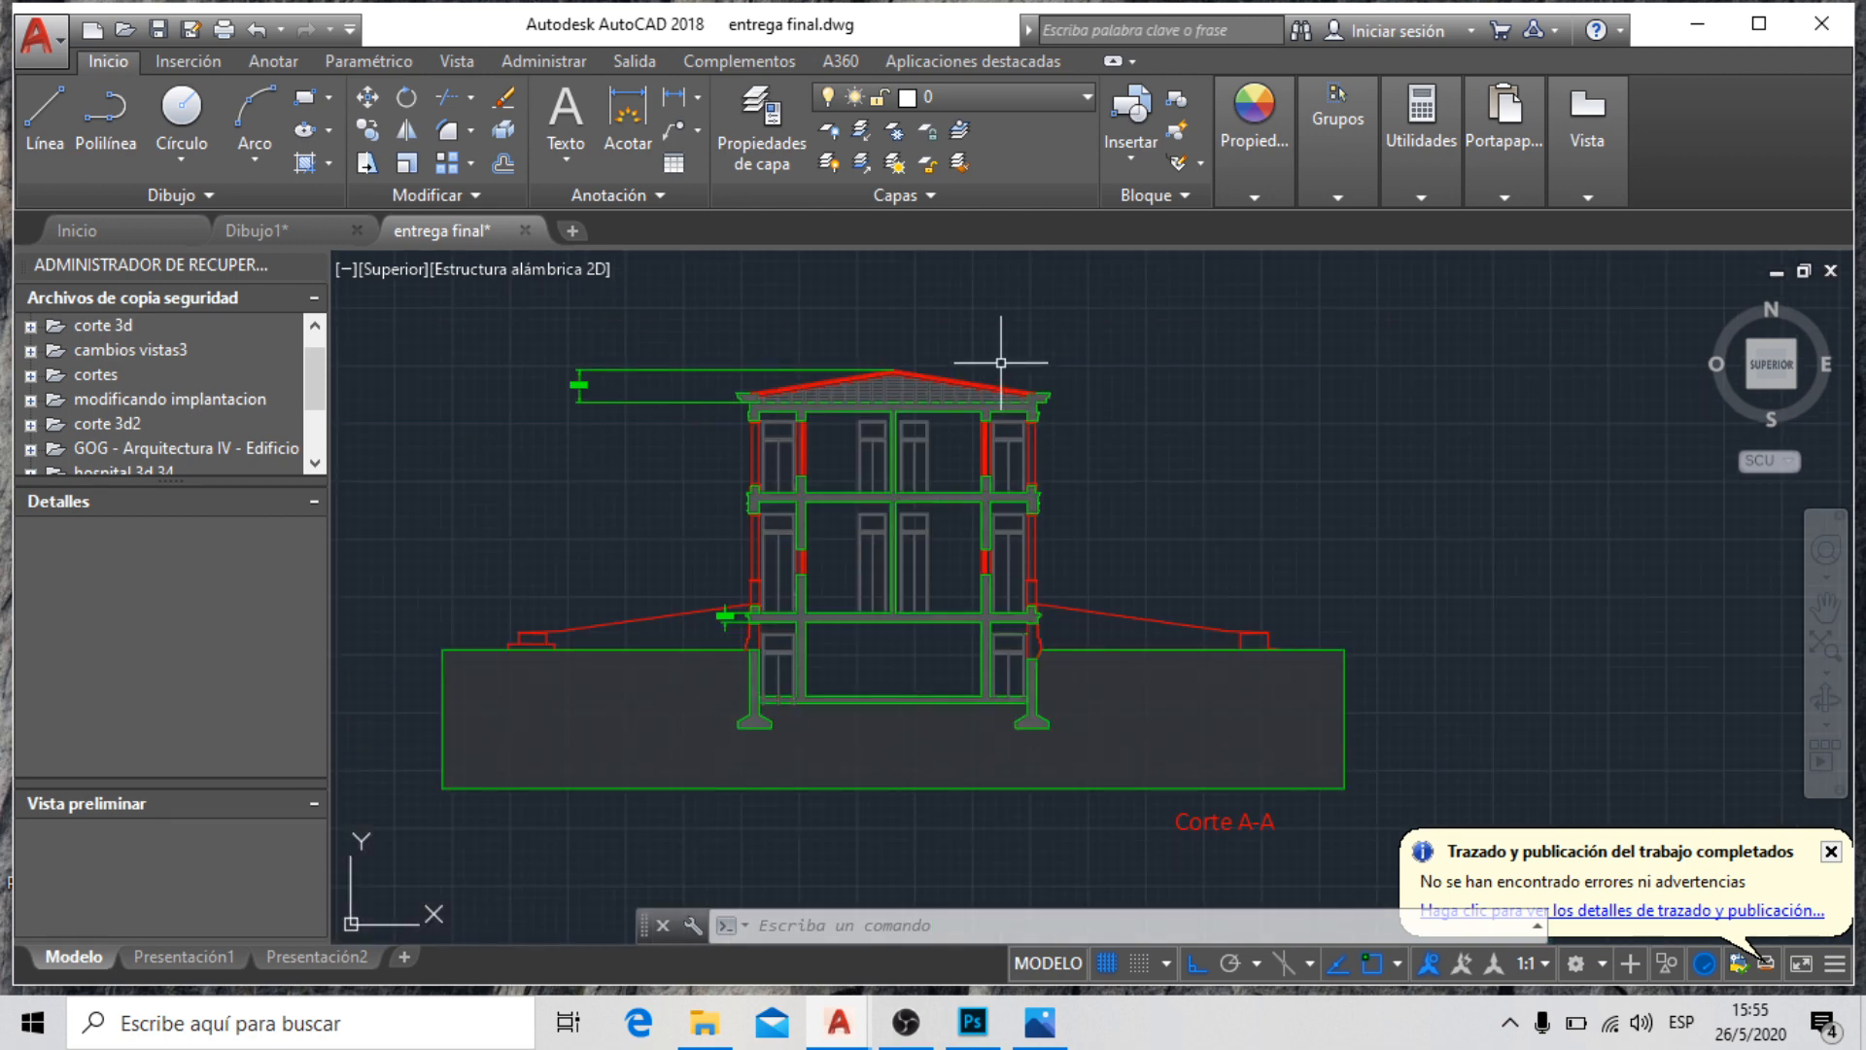
pyautogui.scroll(-2, 995, 540)
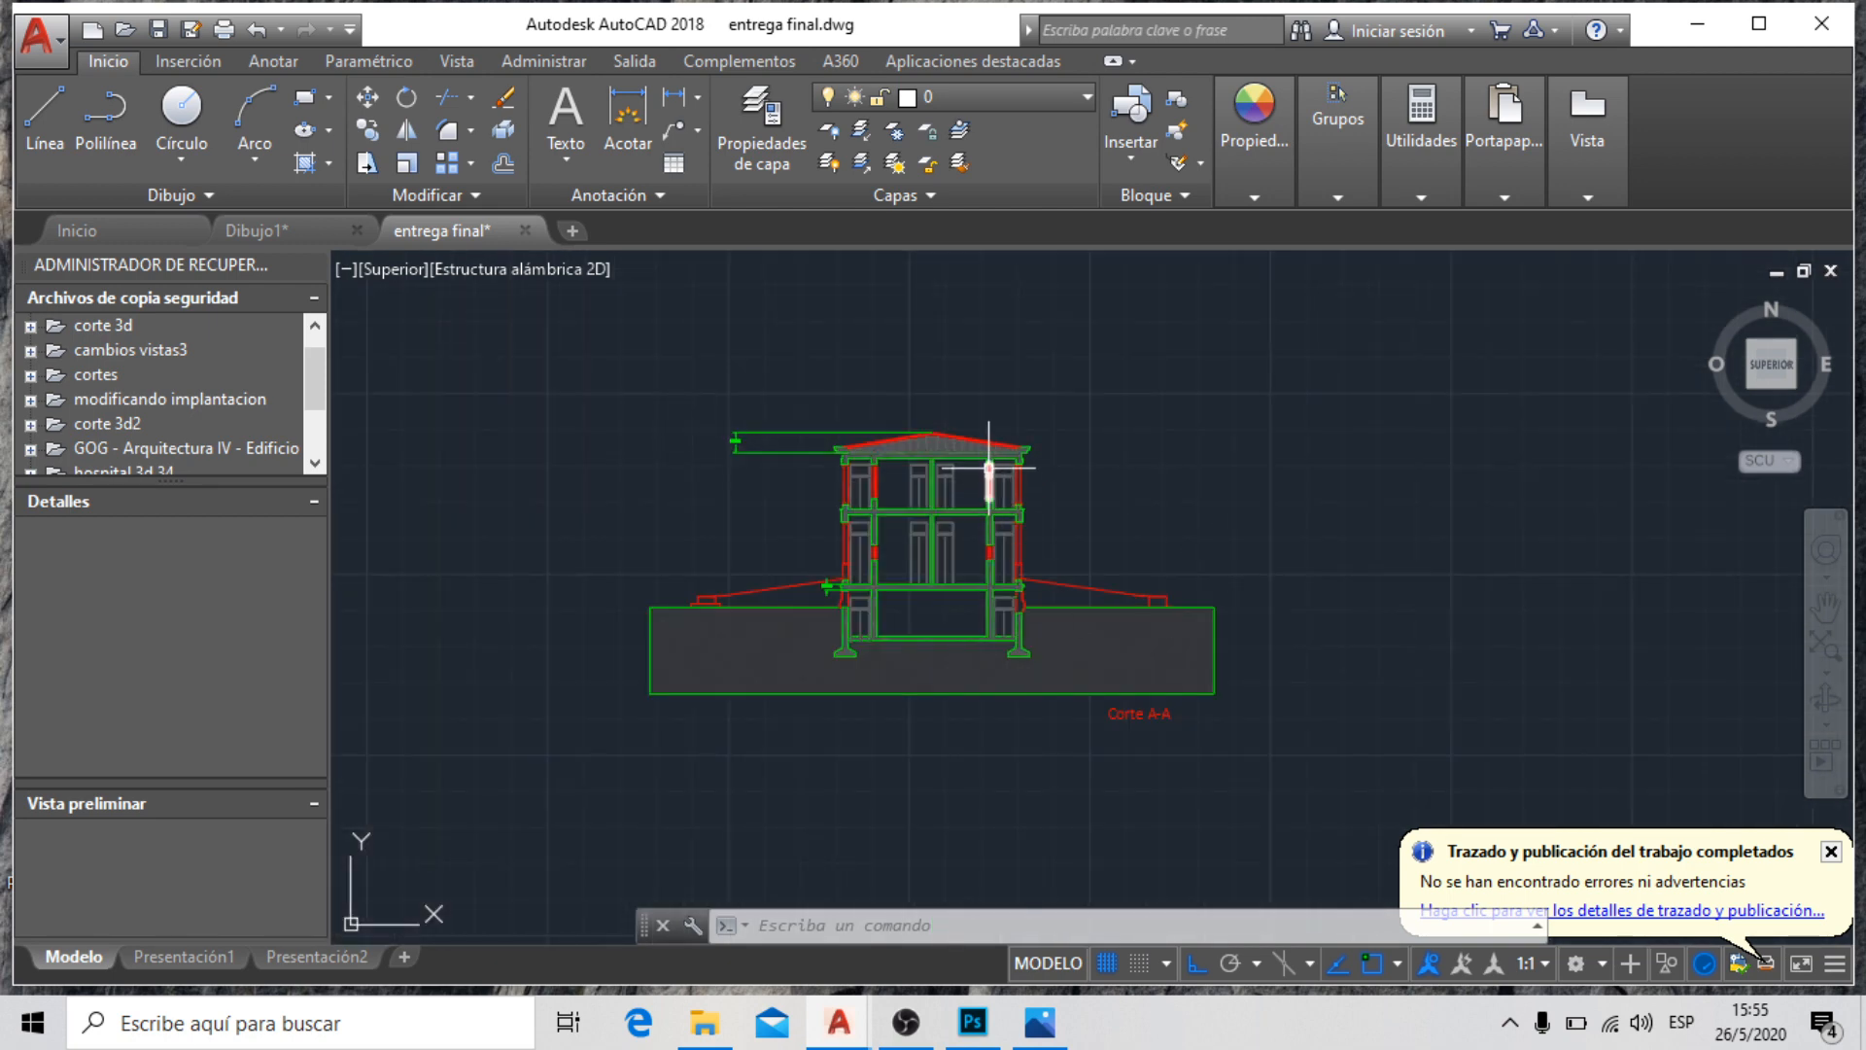
pyautogui.scroll(8, 879, 467)
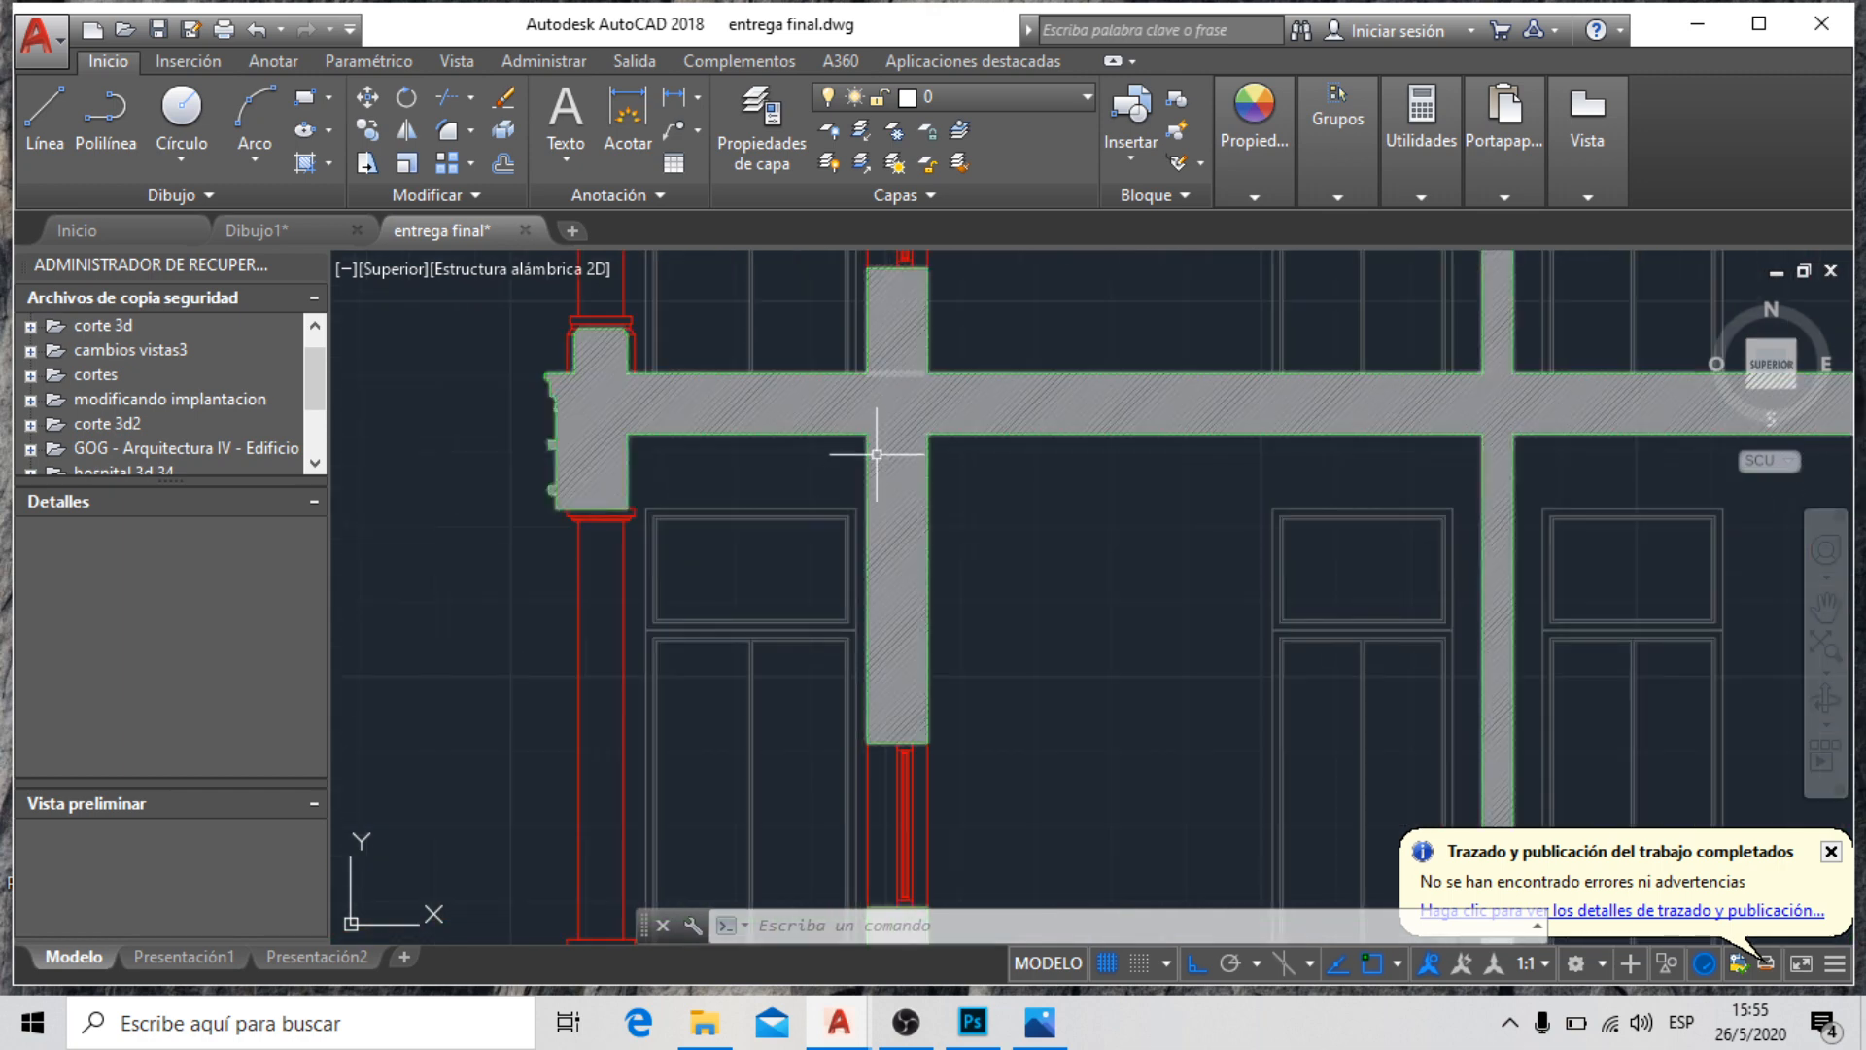
pyautogui.scroll(-3, 886, 462)
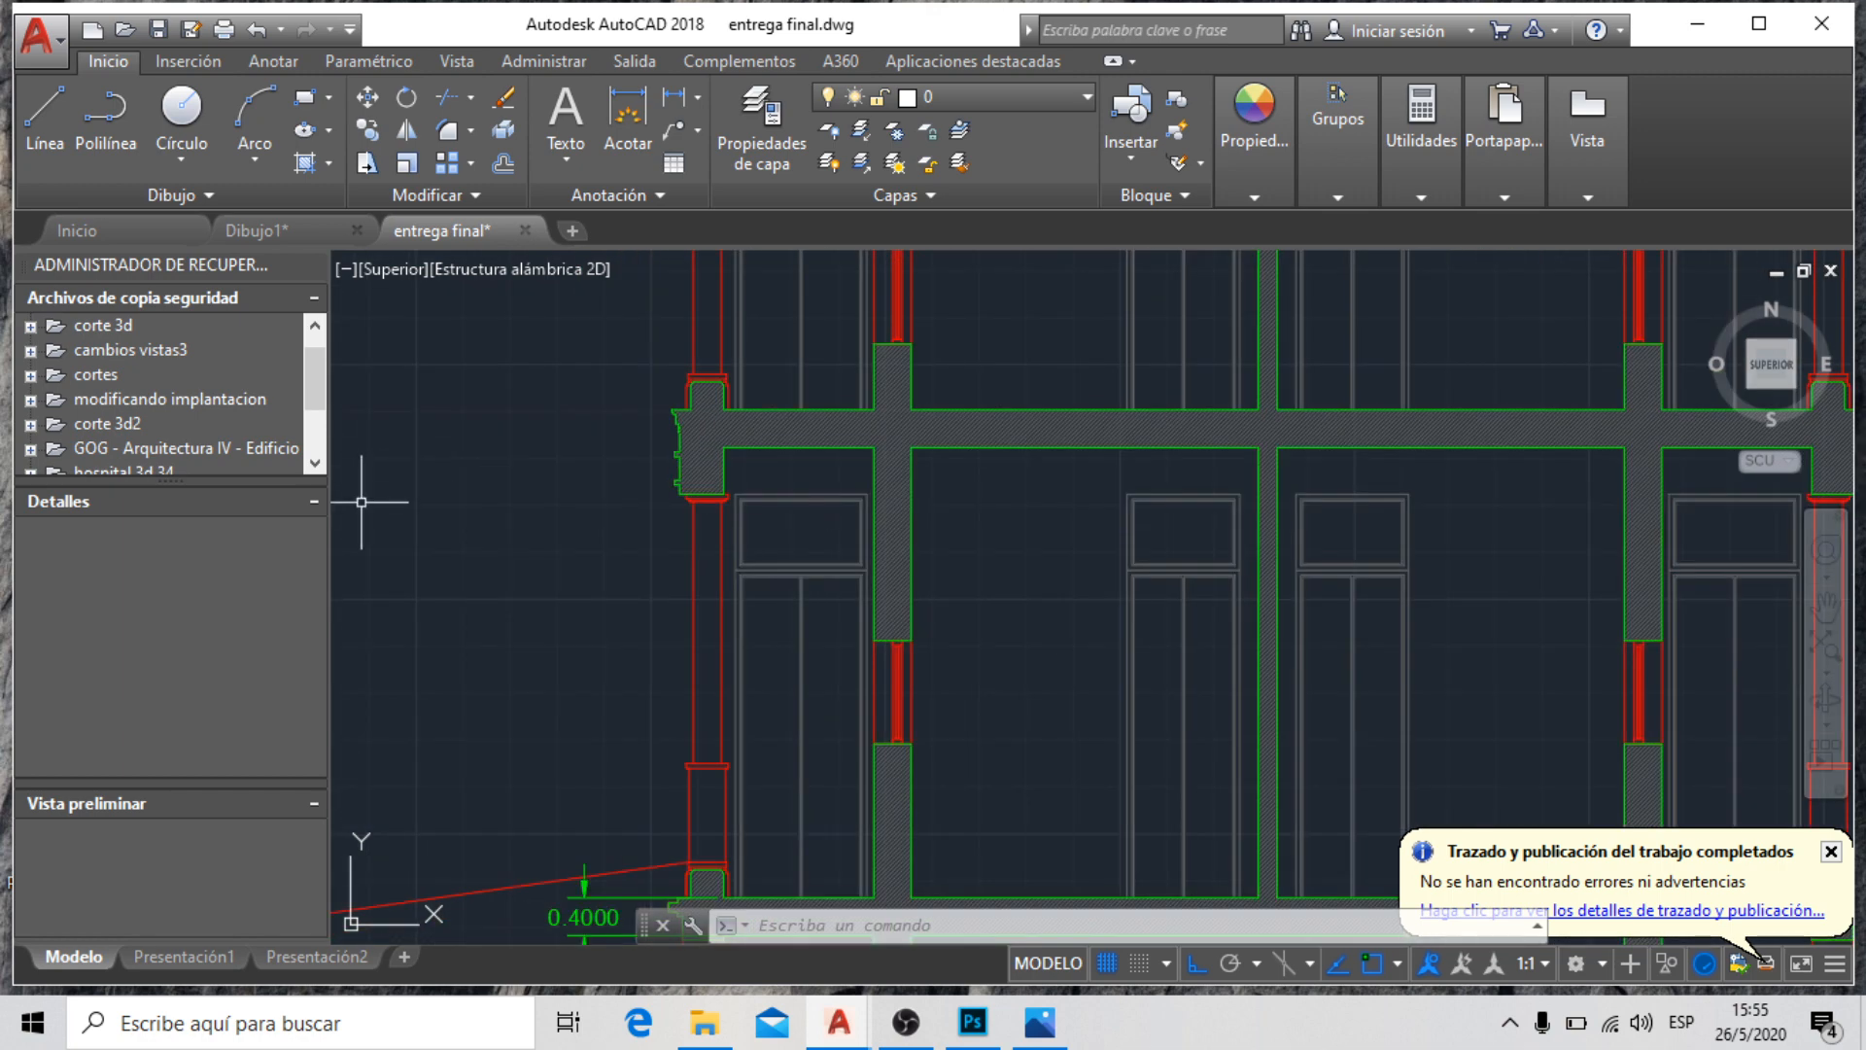
pyautogui.scroll(-3, 674, 506)
pyautogui.scroll(4, 771, 341)
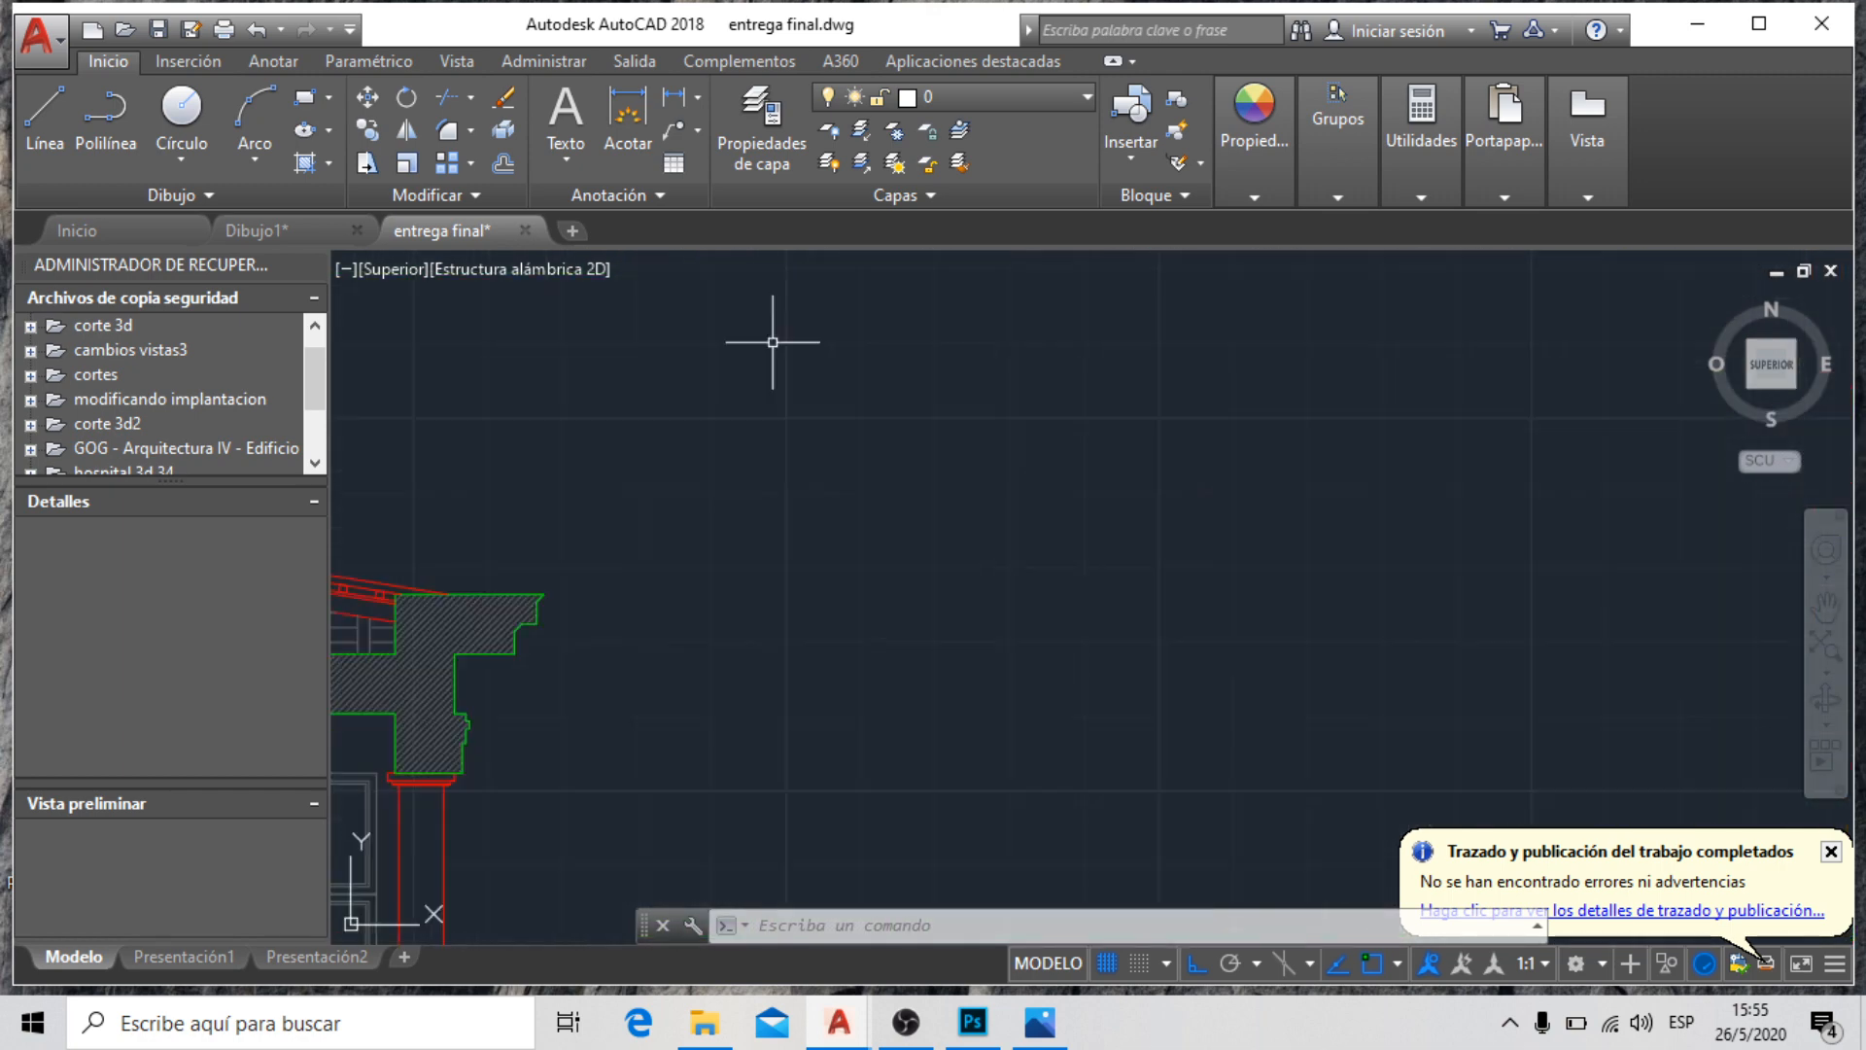
pyautogui.scroll(-2, 875, 383)
pyautogui.scroll(-1, 850, 404)
pyautogui.scroll(4, 847, 414)
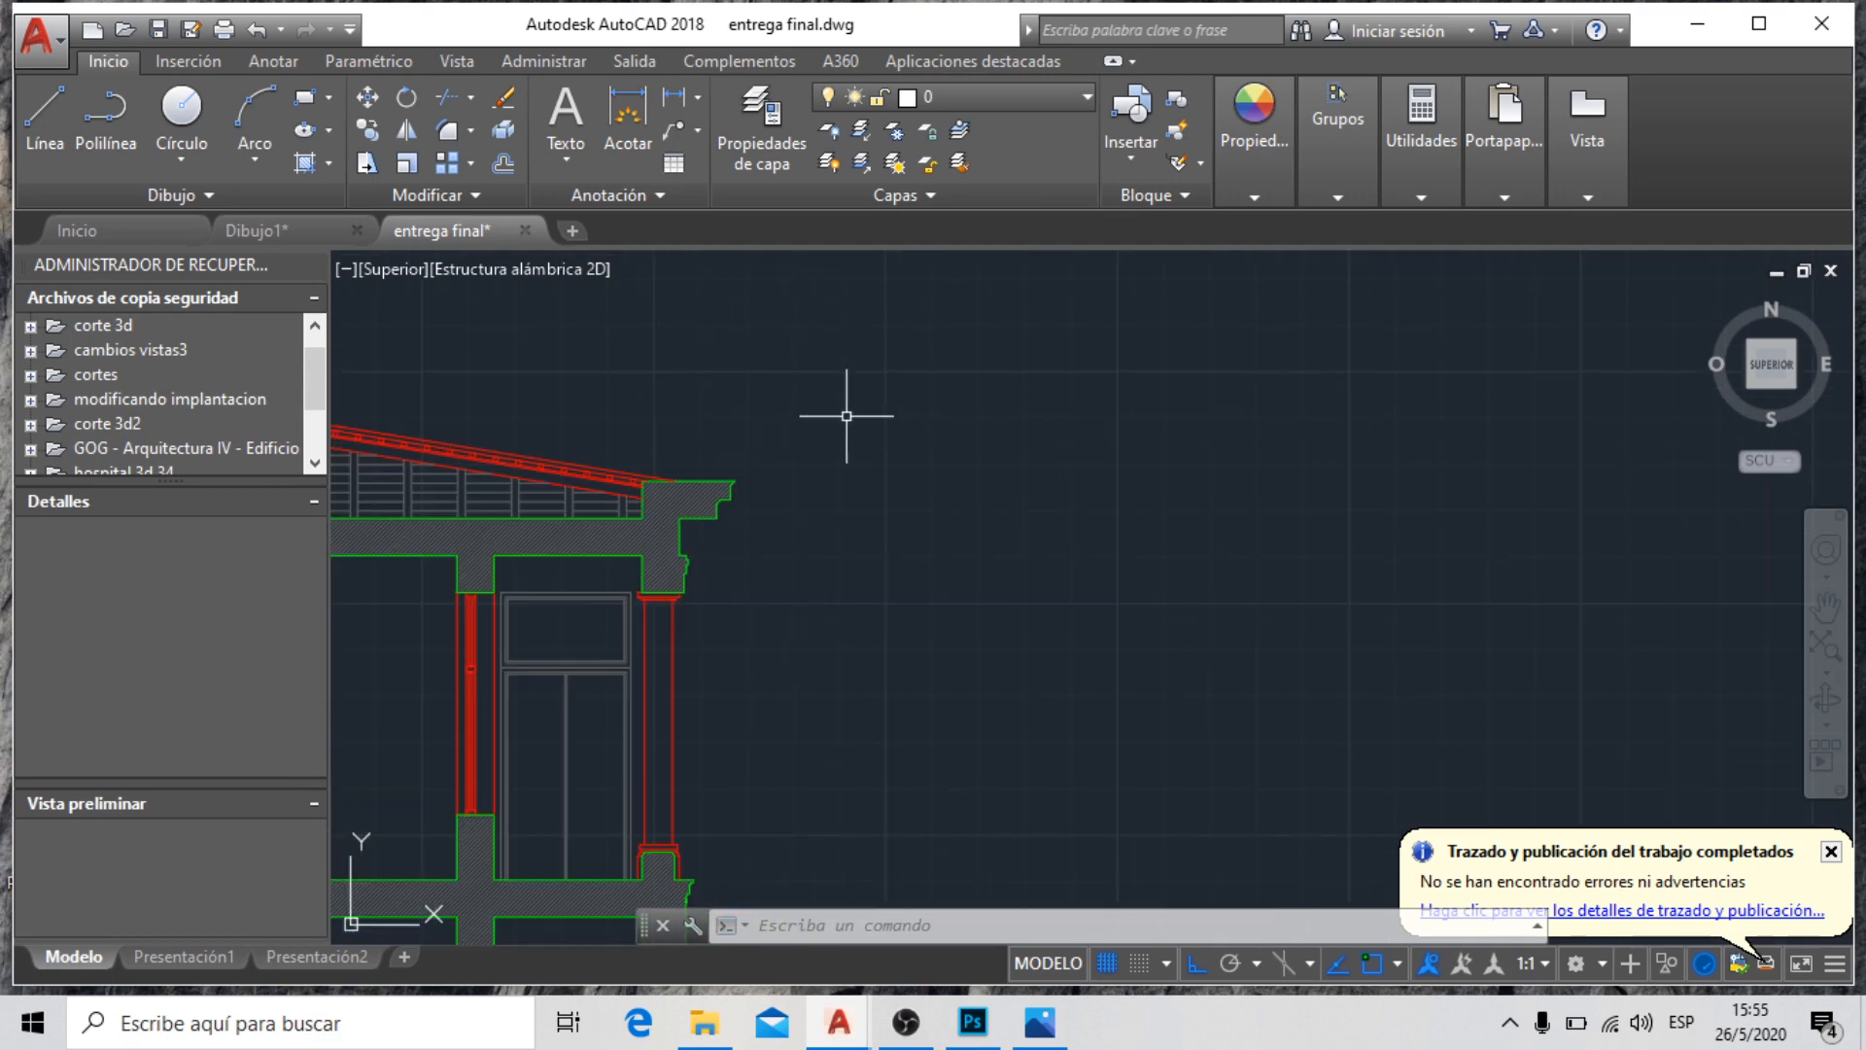
# Copy the eave, cornice and adjoining column of Corte A-A to the empty area beside the section, and delete the copy's slab hatch
pyautogui.click(852, 420)
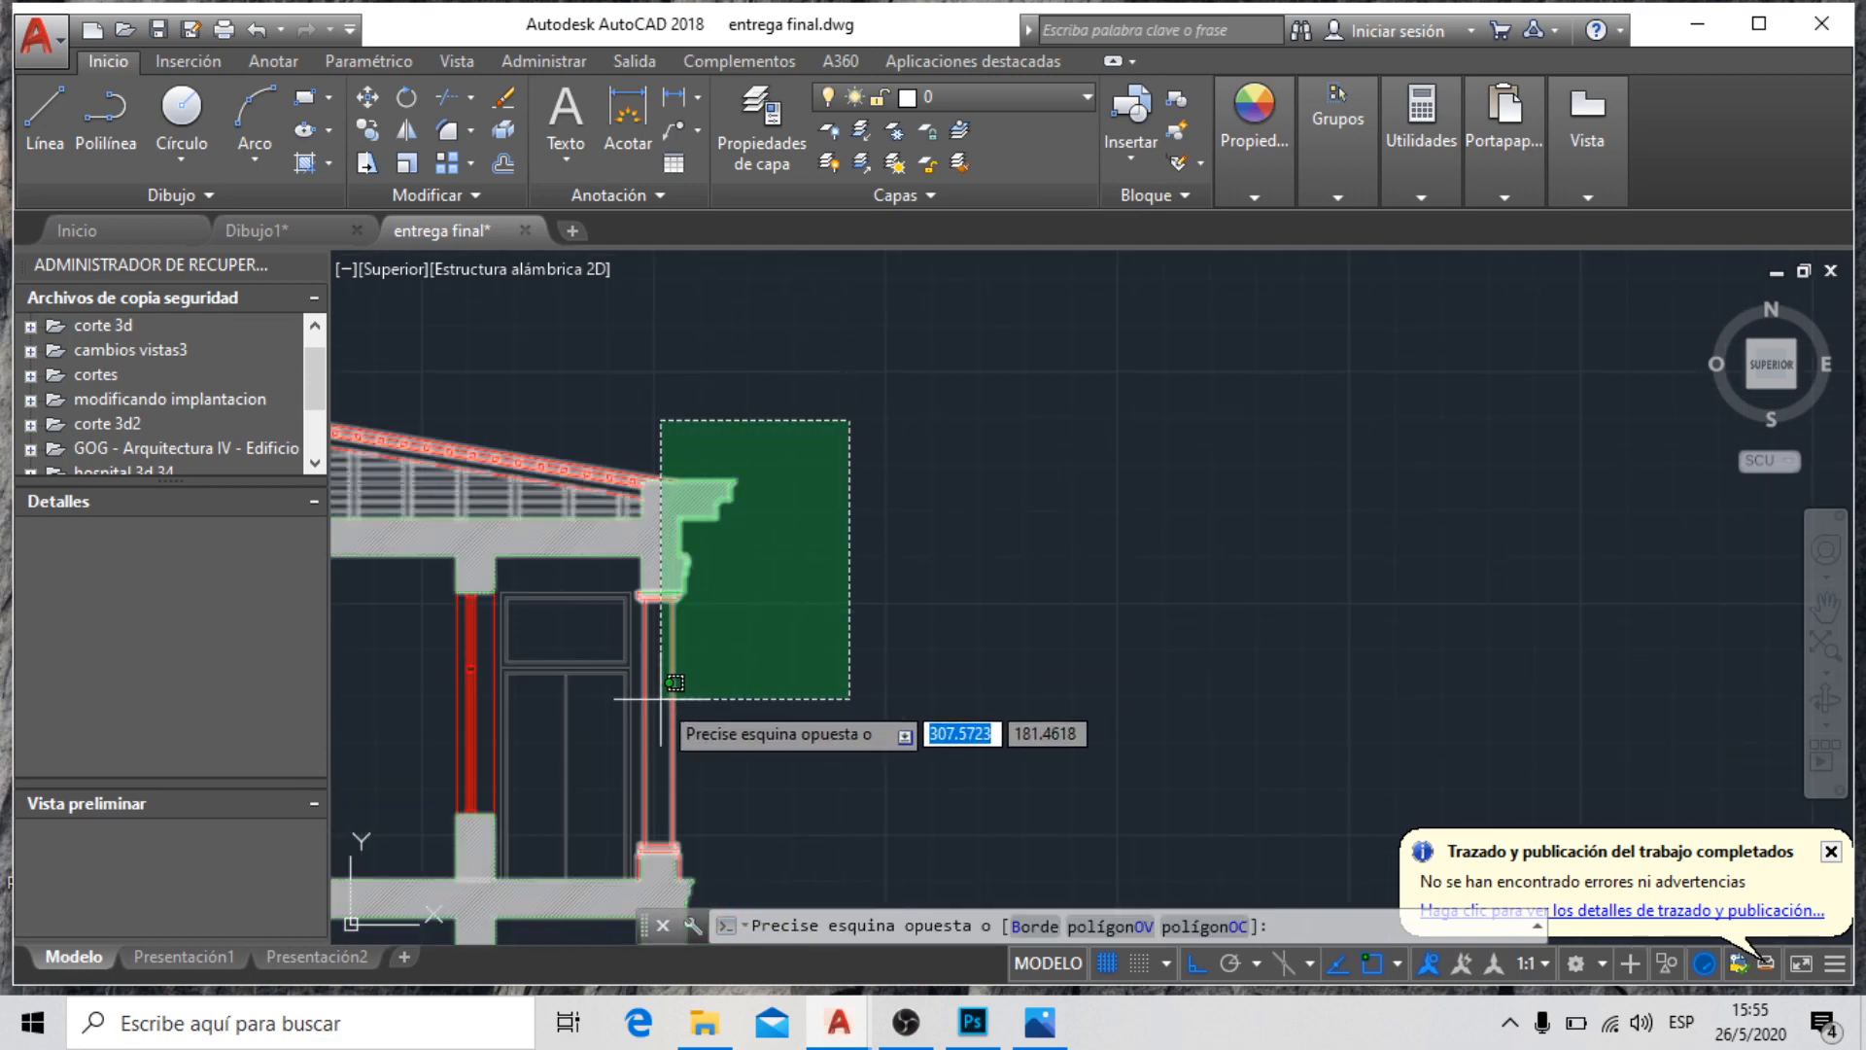
pyautogui.click(625, 685)
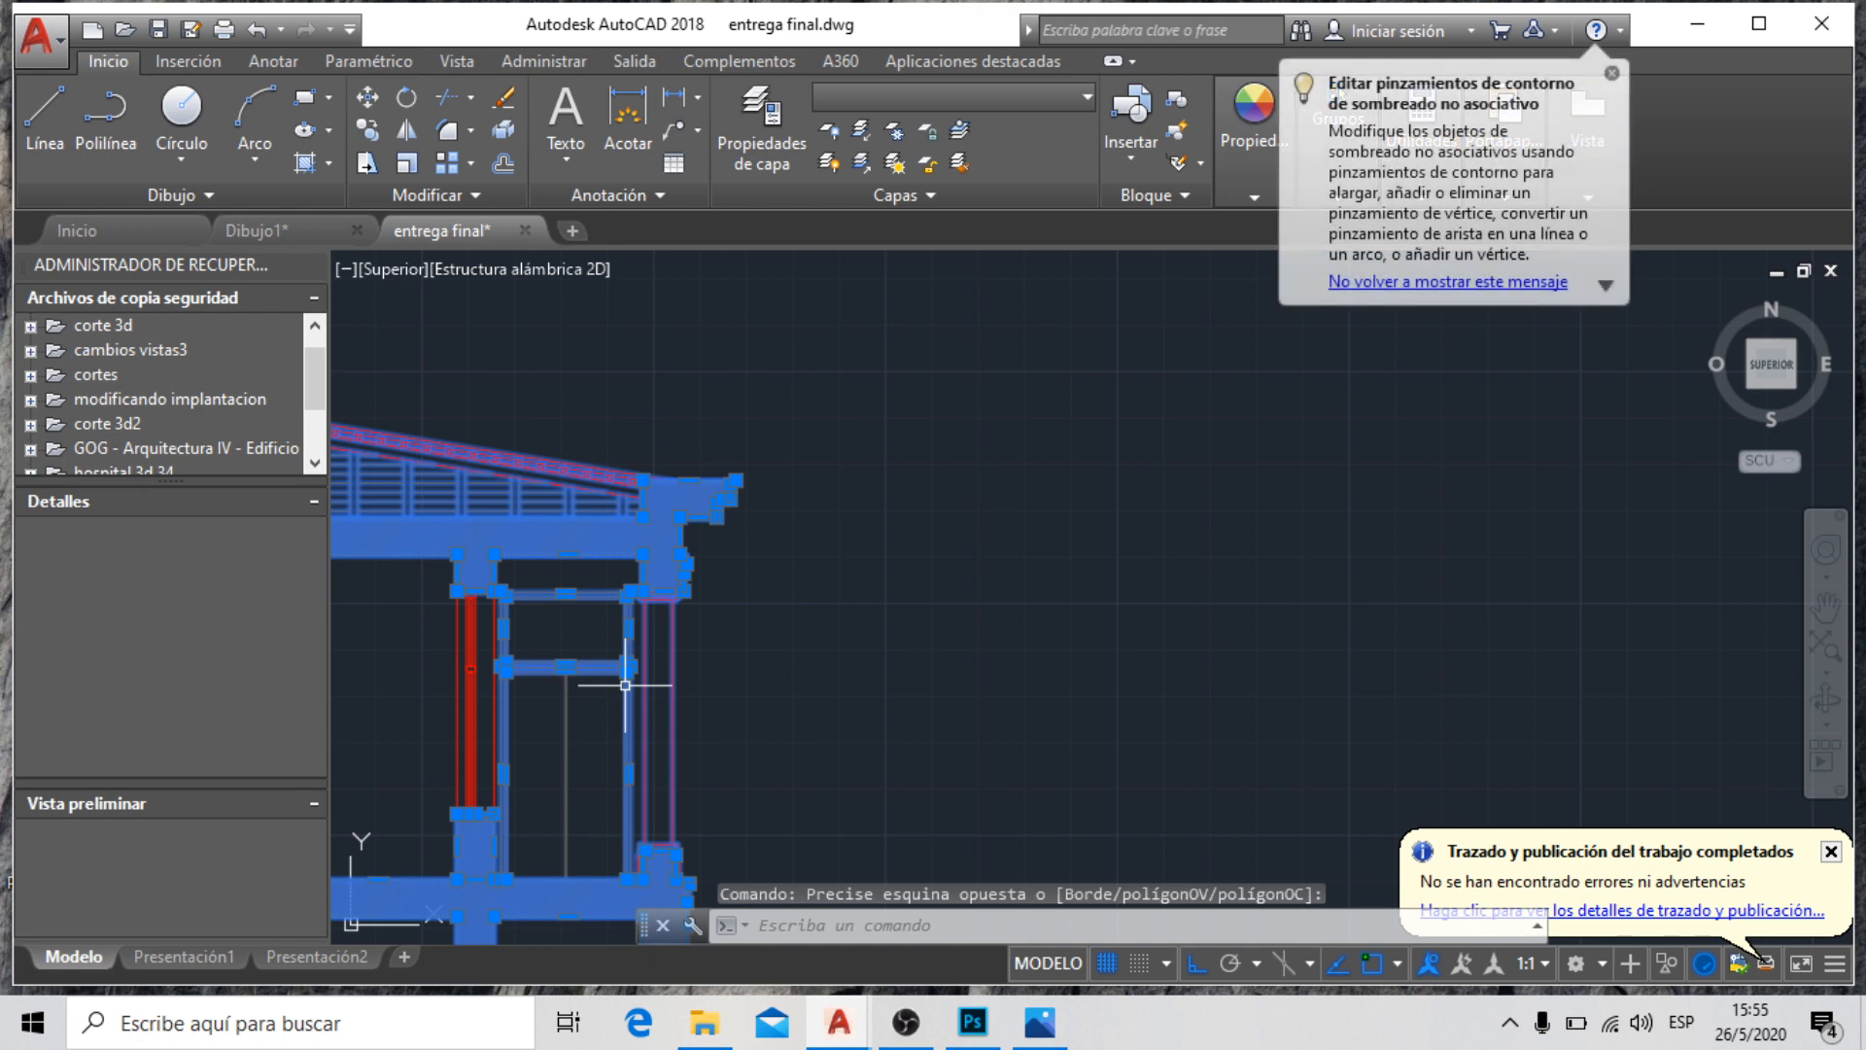
pyautogui.write('p')
pyautogui.press('Return')
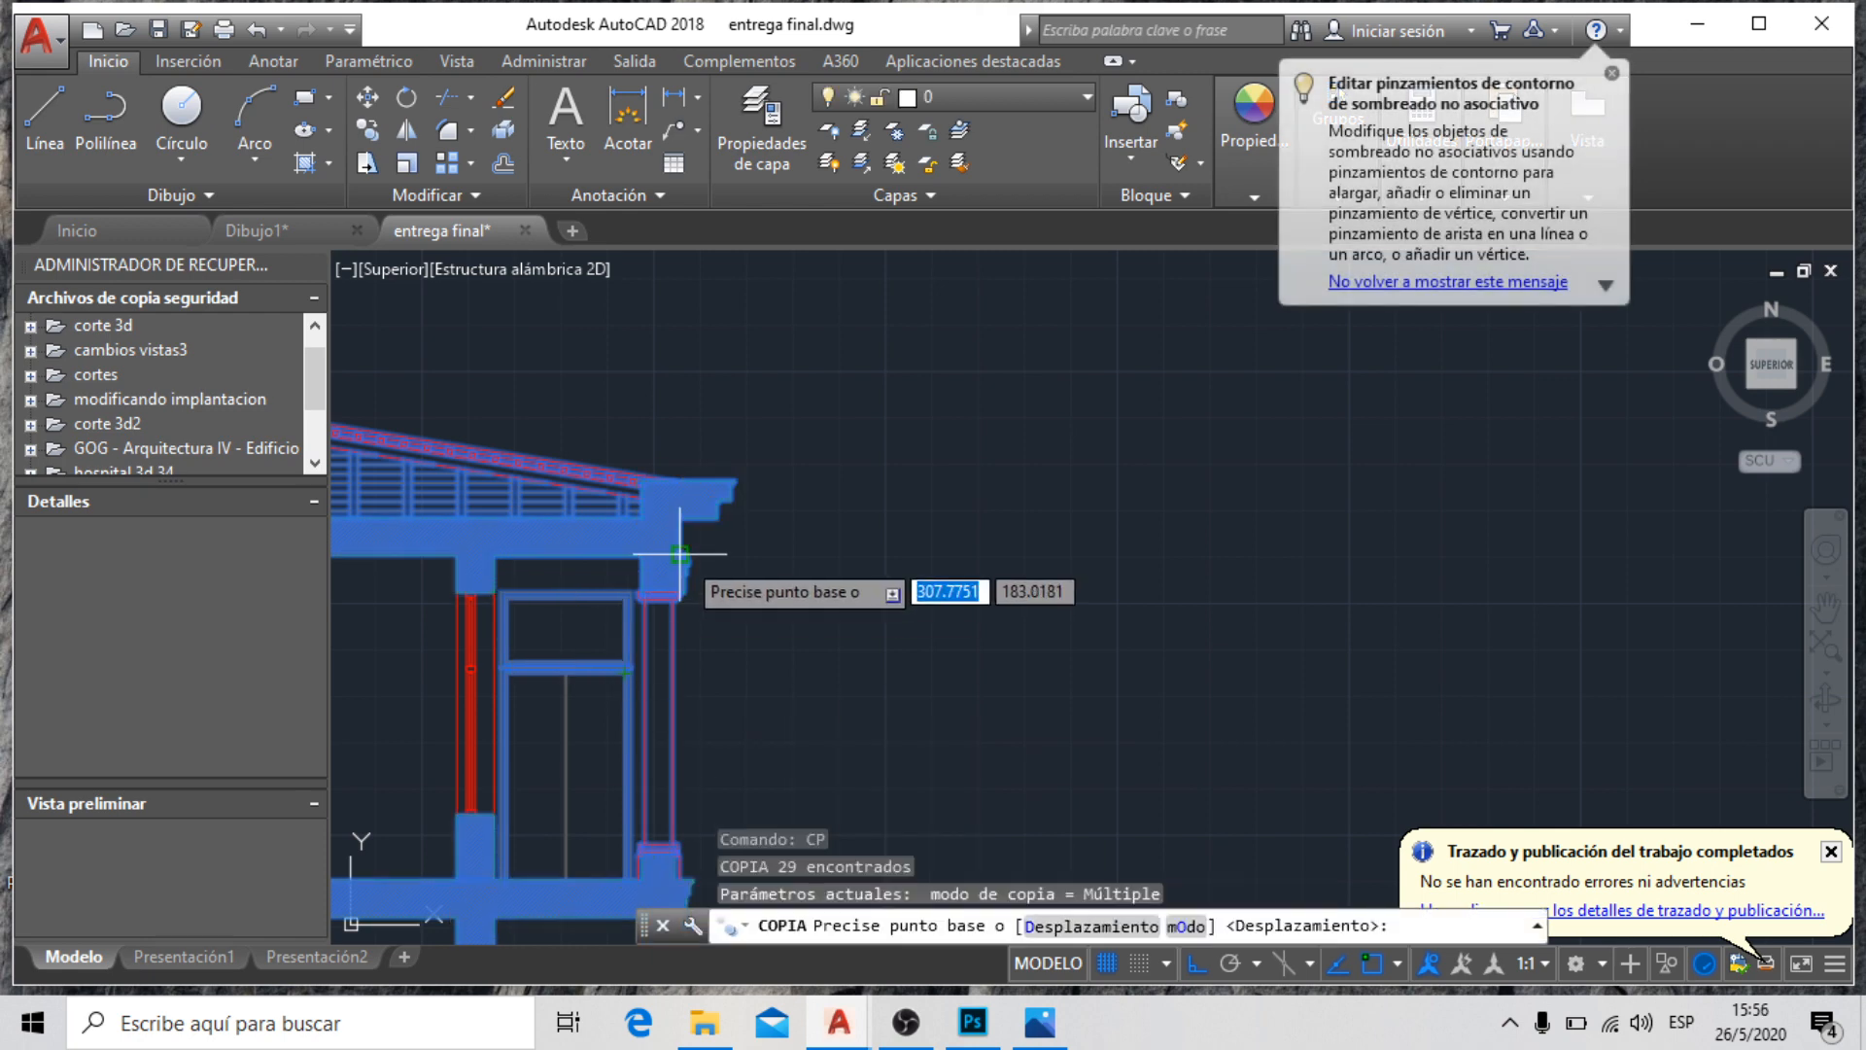
pyautogui.click(682, 554)
pyautogui.scroll(-6, 362, 556)
pyautogui.click(1370, 574)
pyautogui.press('Escape')
pyautogui.scroll(6, 1069, 437)
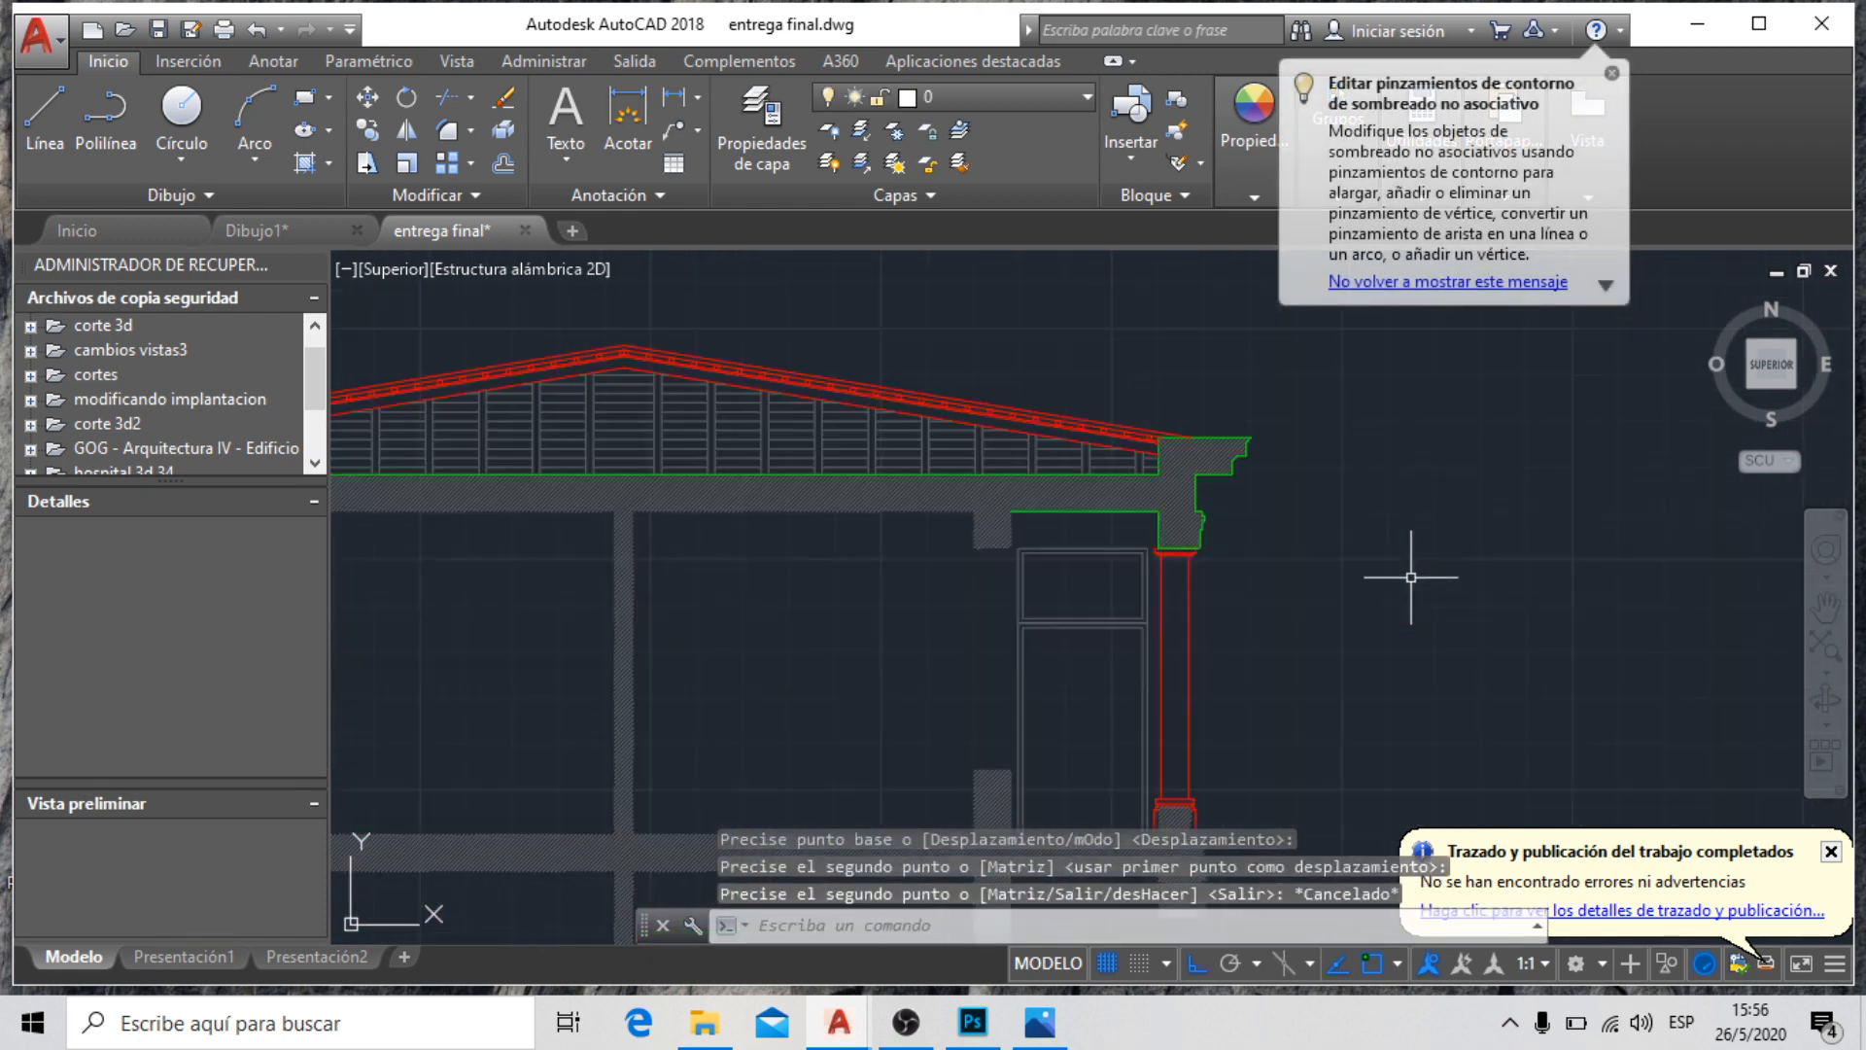
pyautogui.click(1167, 450)
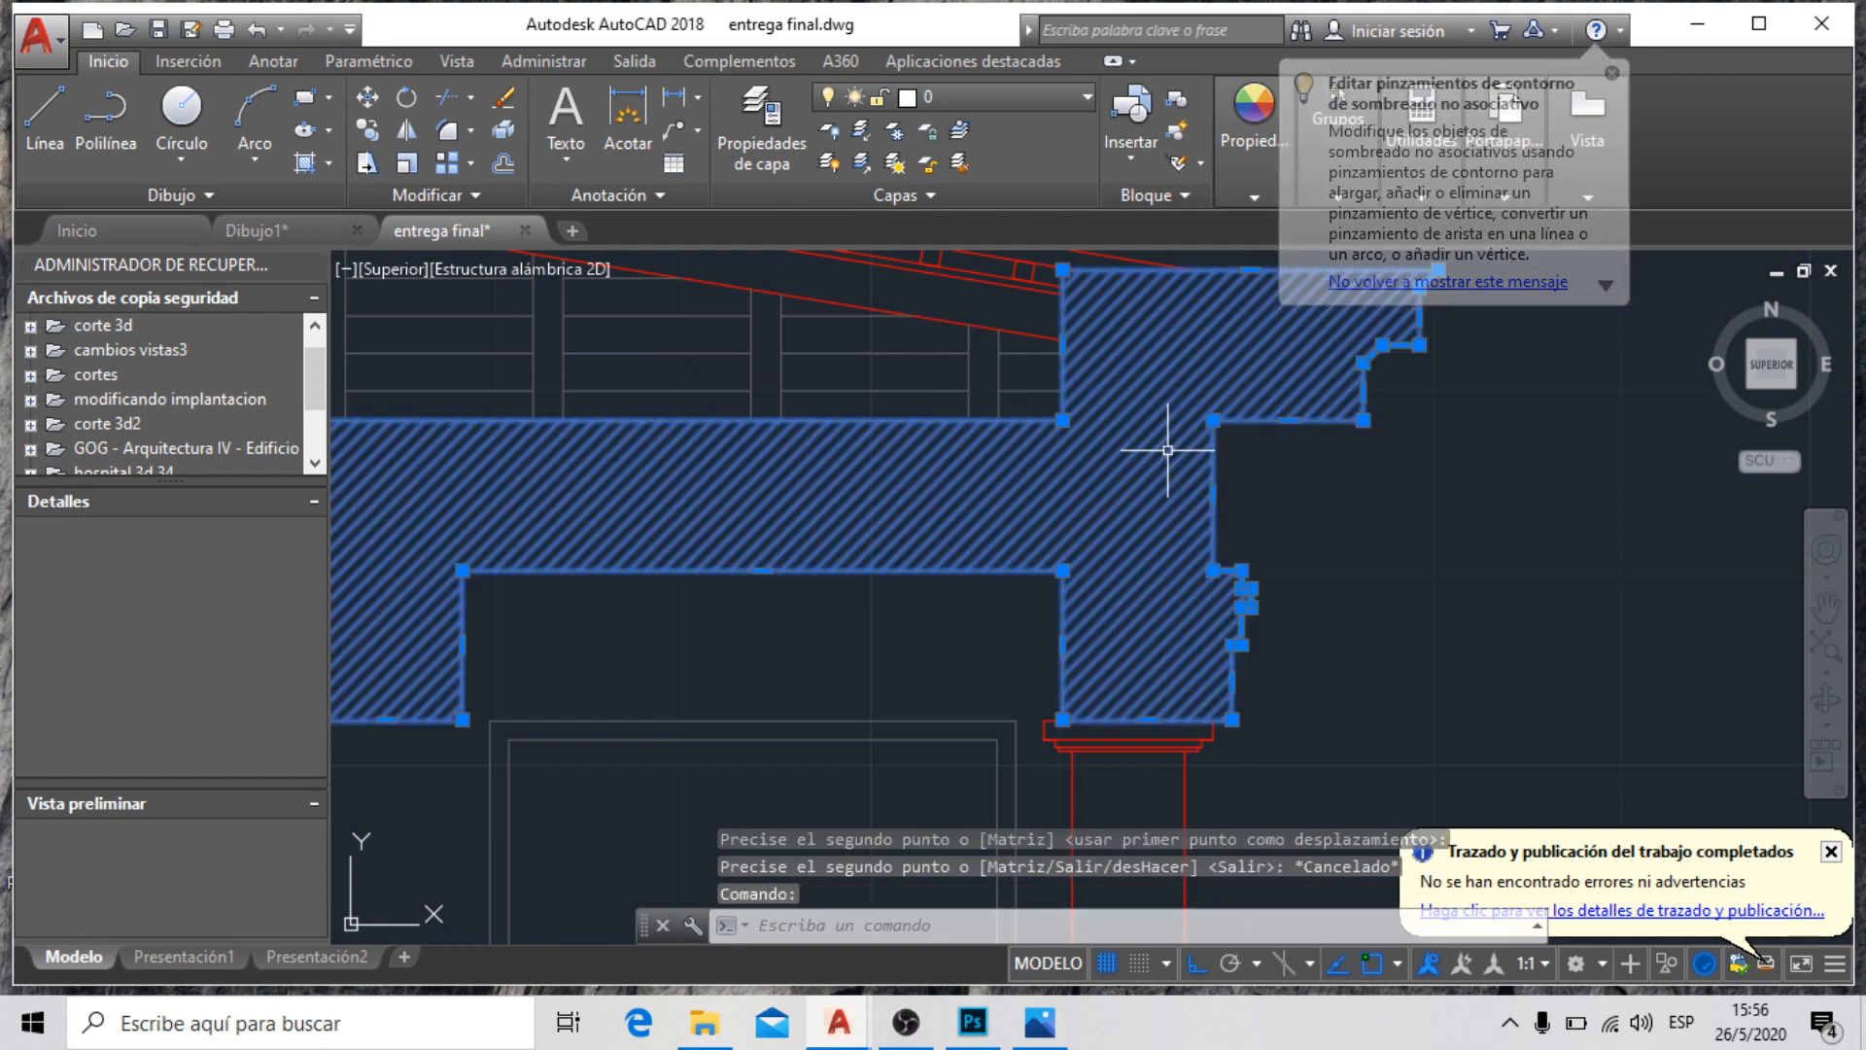
pyautogui.press('Delete')
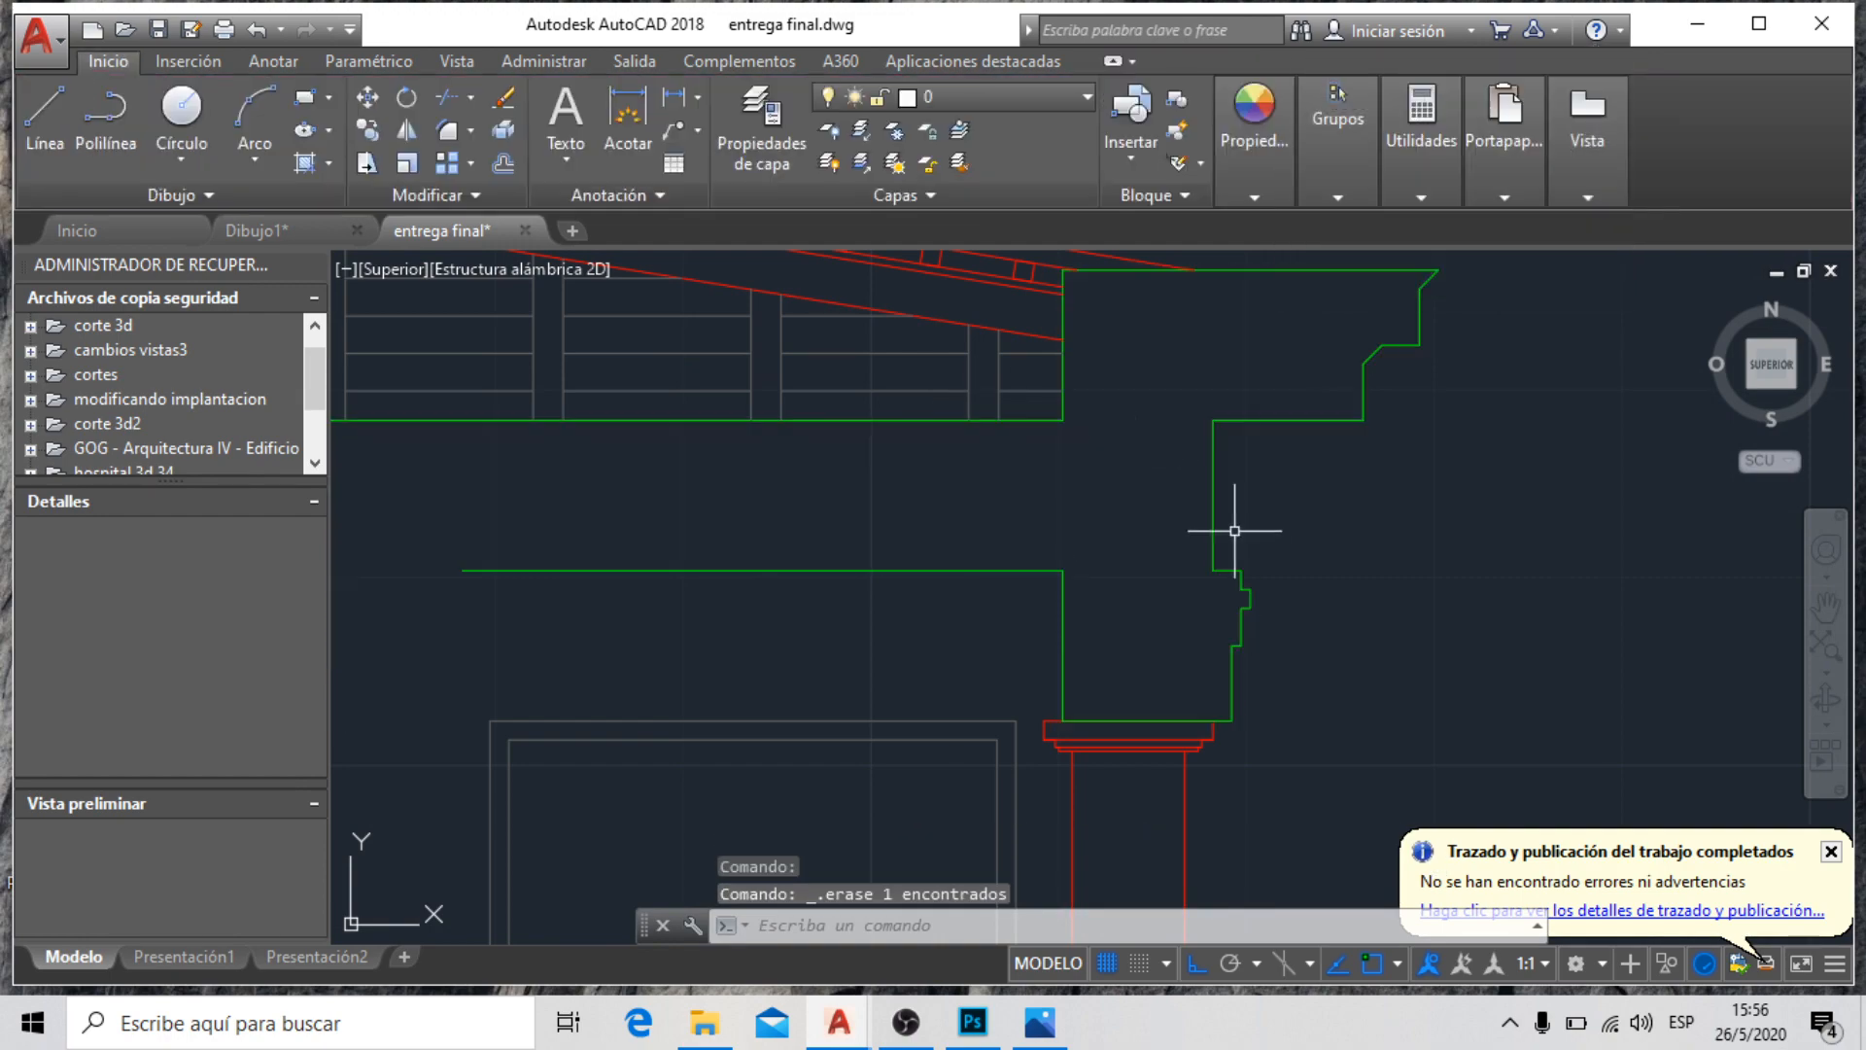
# Try to explode the outline of the copied cornice
pyautogui.scroll(-2, 1215, 525)
pyautogui.click(1400, 335)
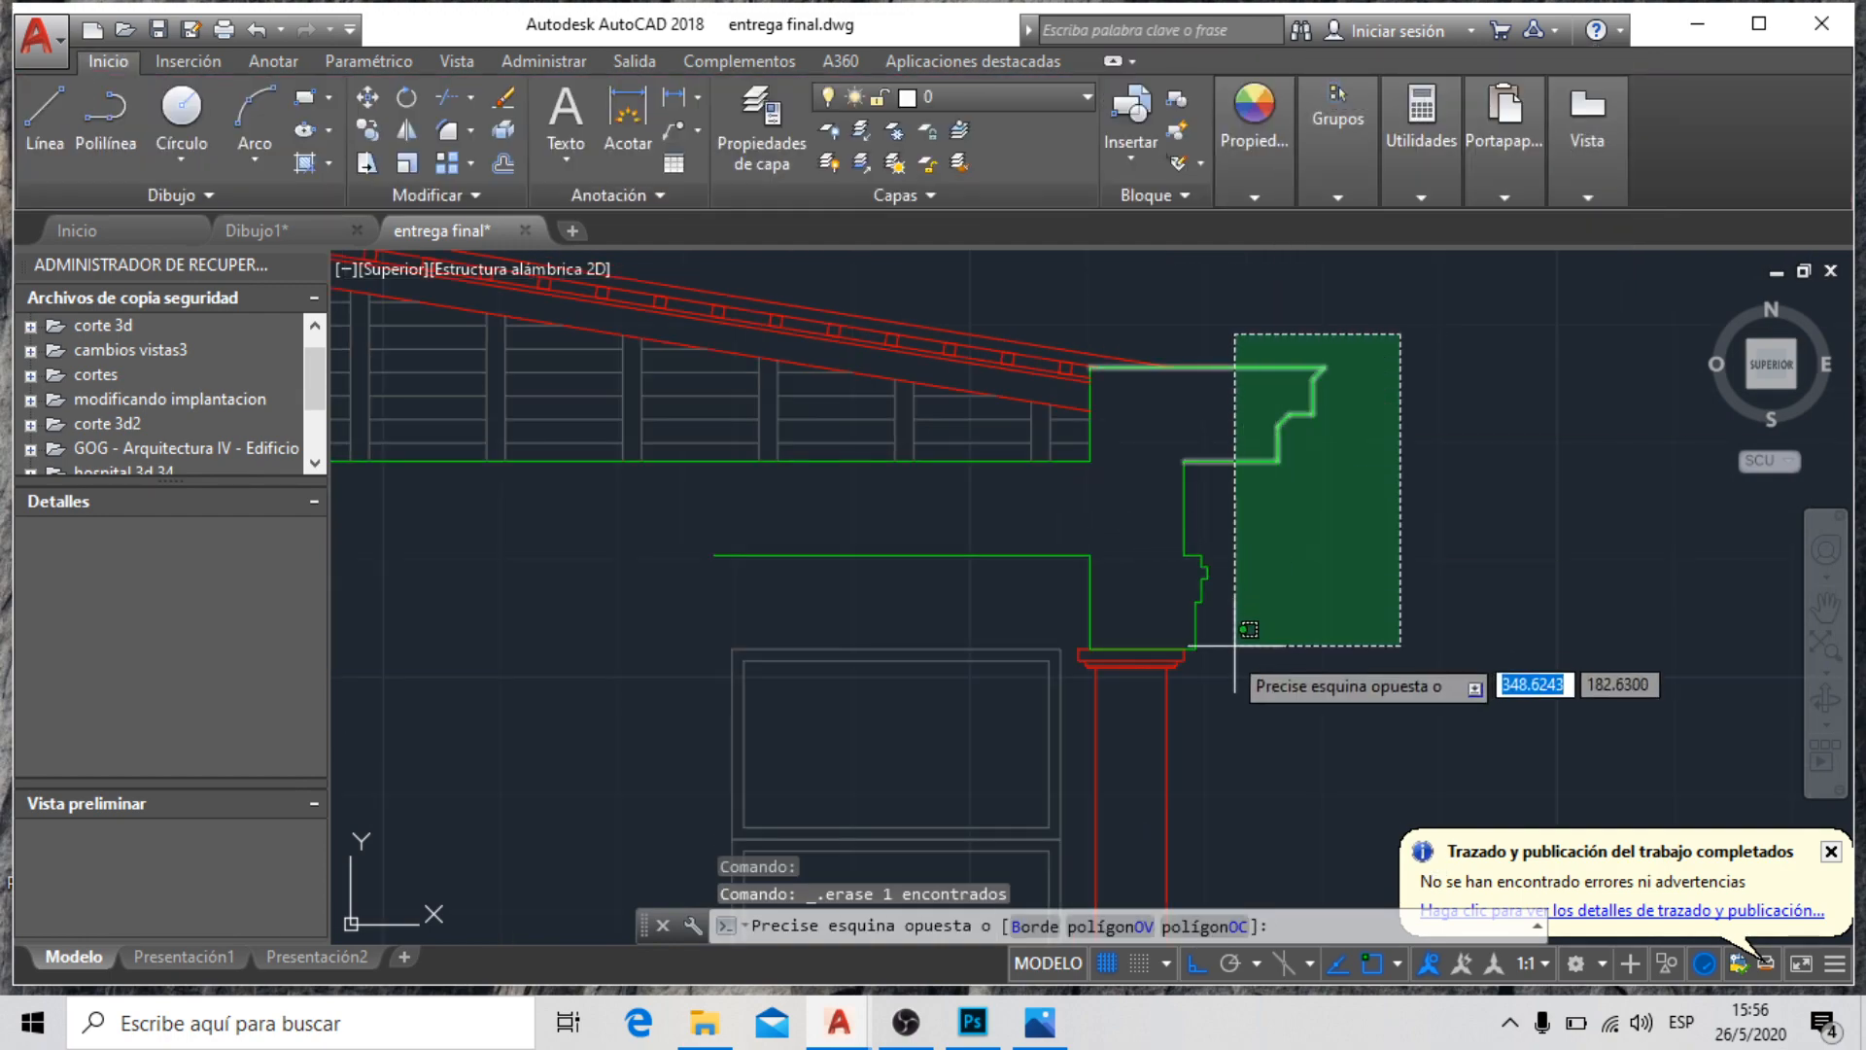
pyautogui.click(1187, 677)
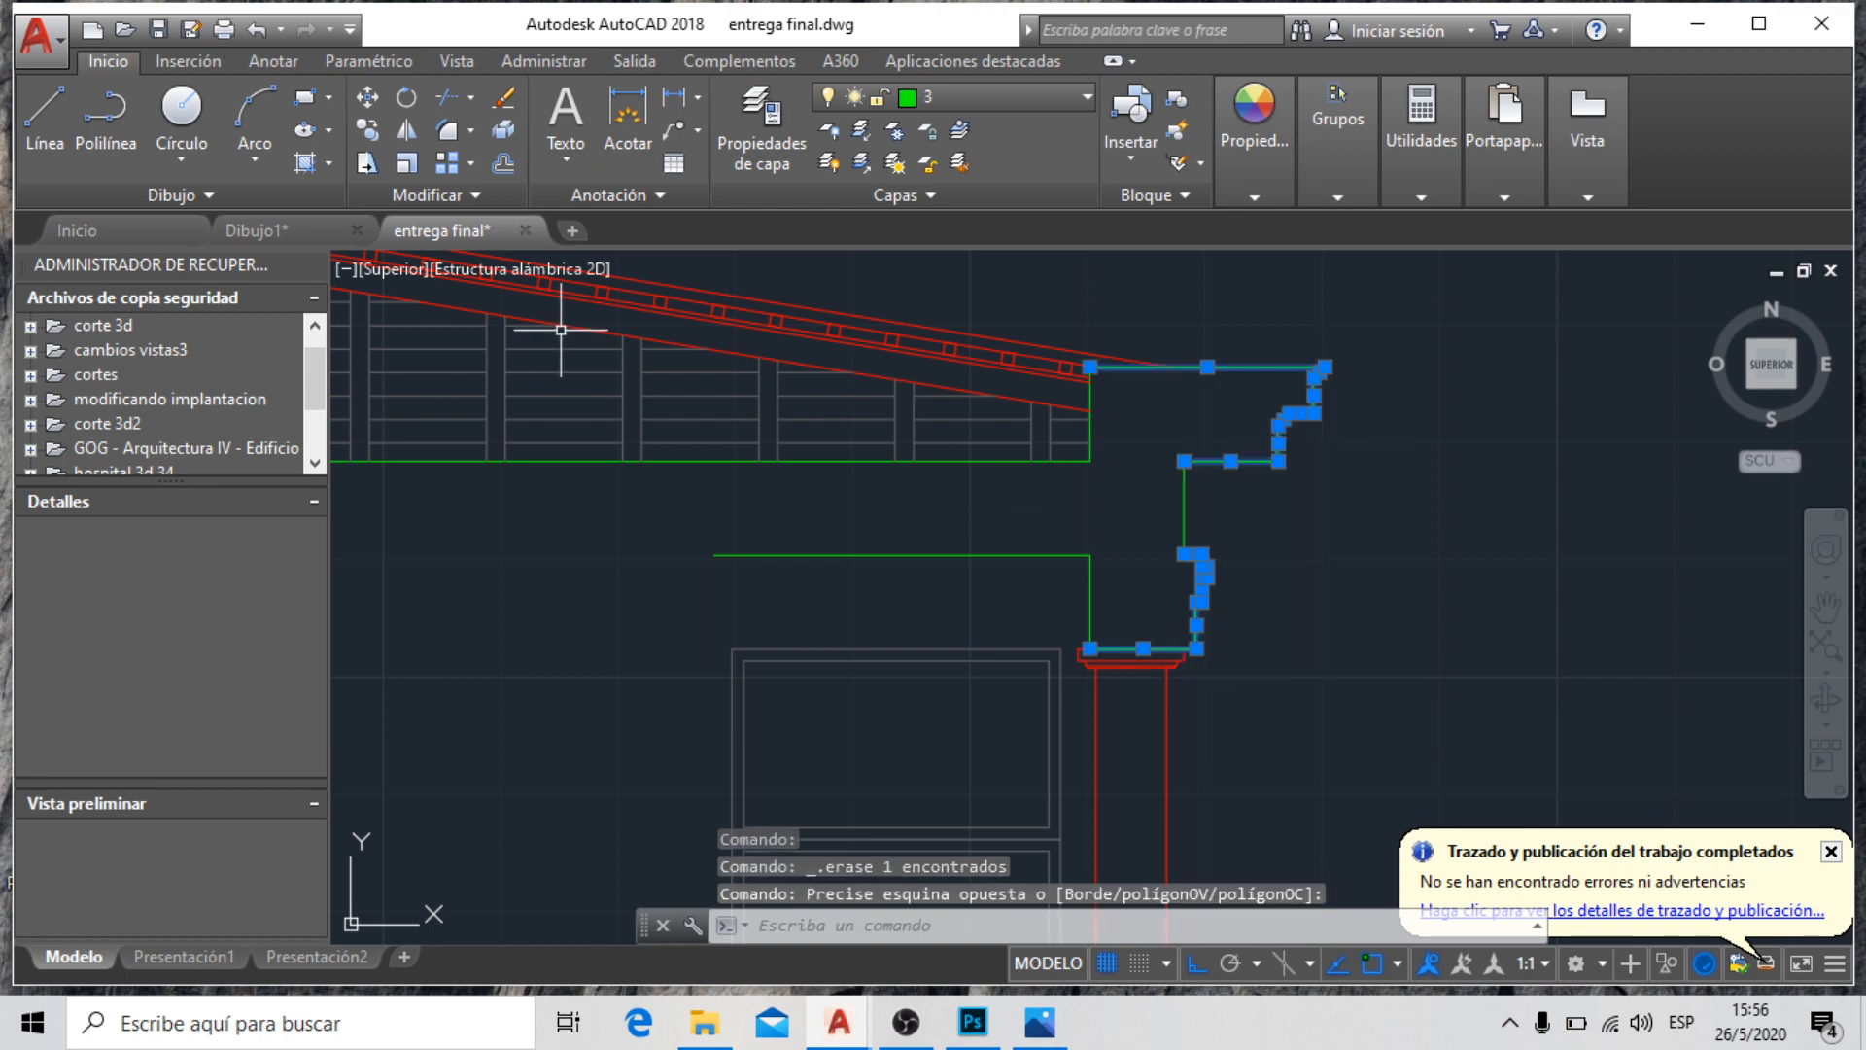
pyautogui.click(502, 129)
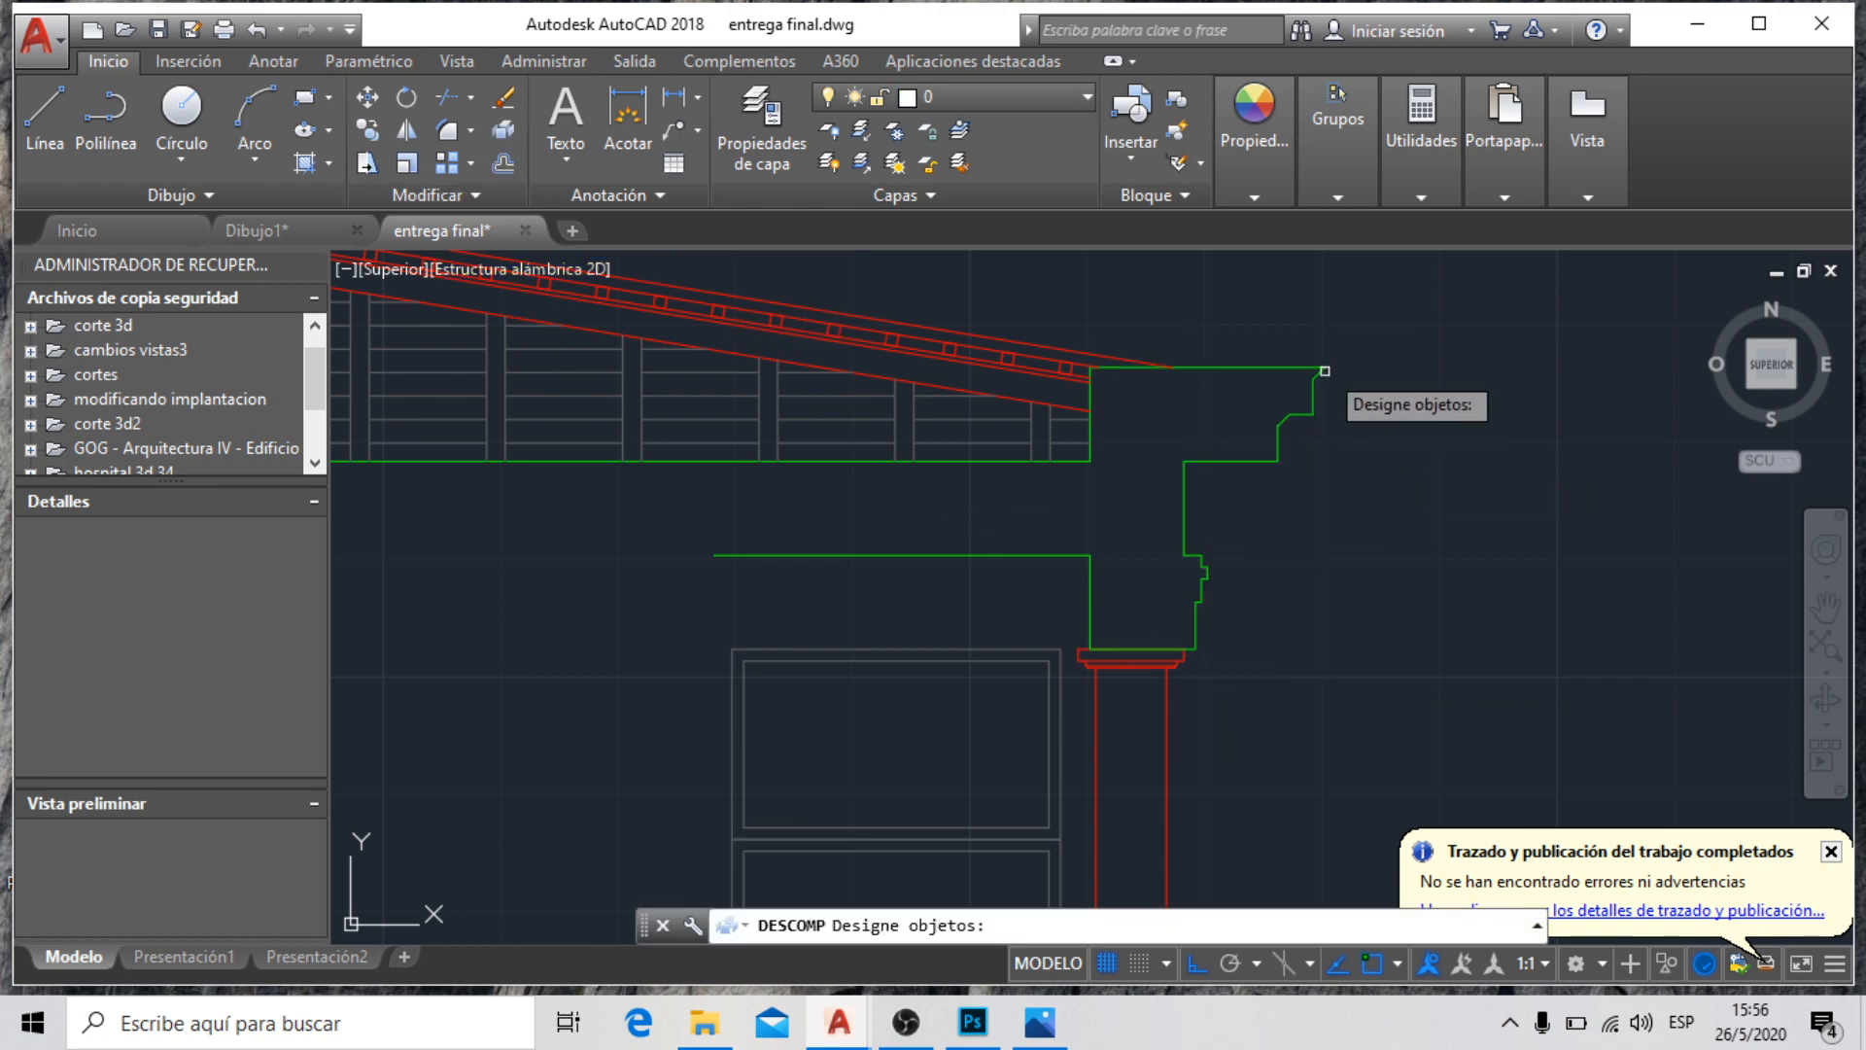
pyautogui.press('Escape')
# Inspect the individual line segments of the copied cornice profile, from the eave tip to the column capital
pyautogui.scroll(5, 1350, 380)
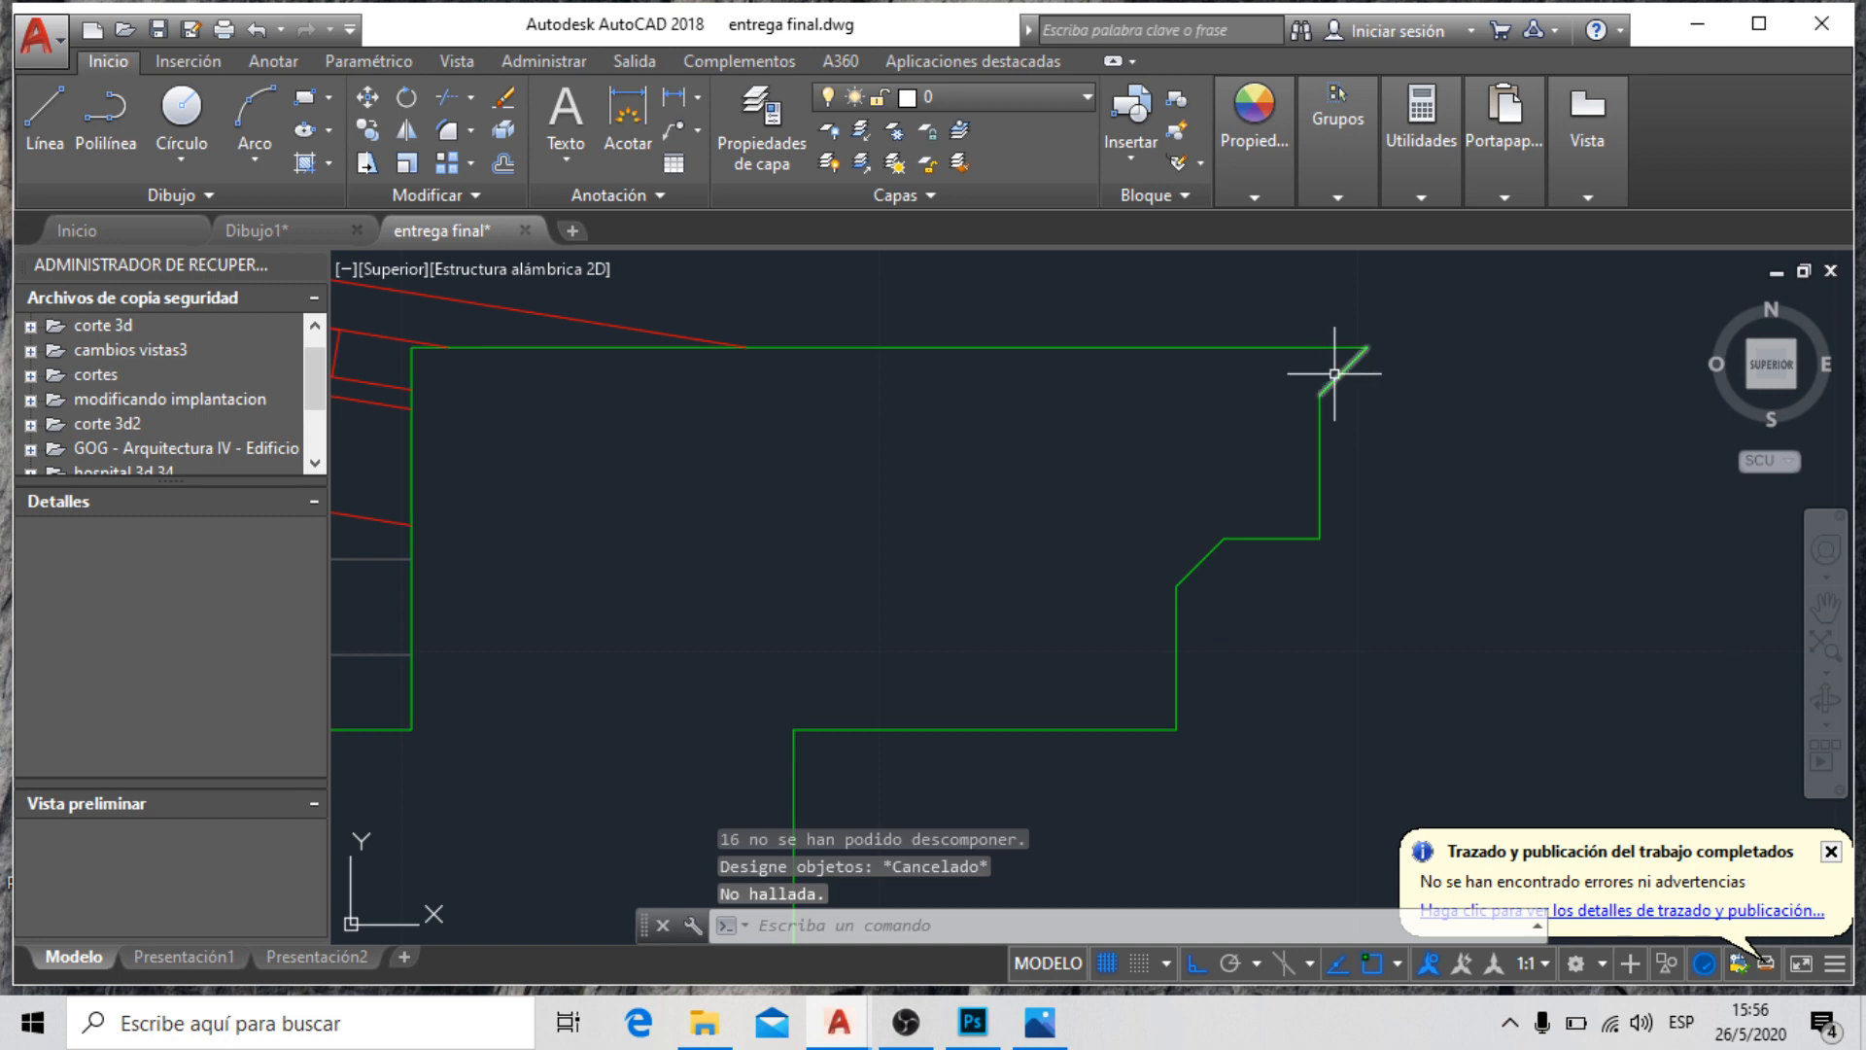
pyautogui.click(1335, 372)
pyautogui.click(1316, 486)
pyautogui.scroll(-4, 1316, 487)
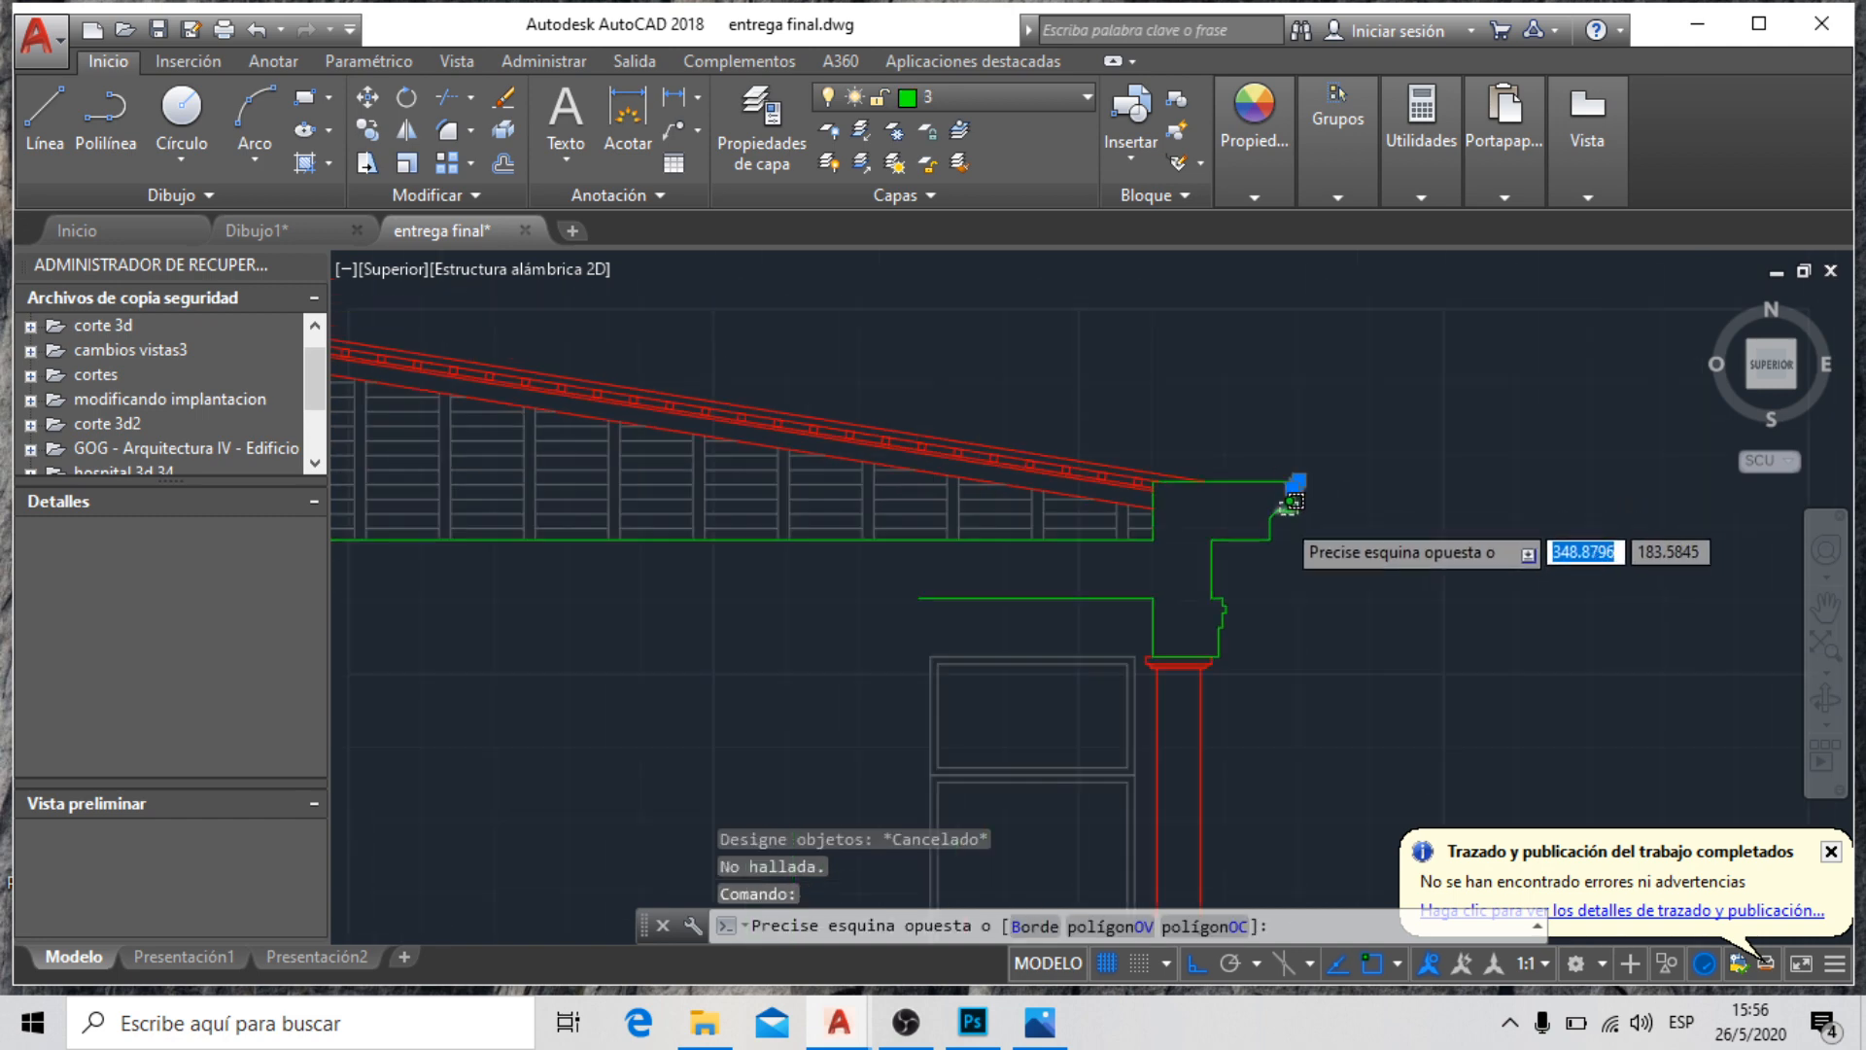
pyautogui.scroll(4, 1245, 607)
pyautogui.click(1118, 647)
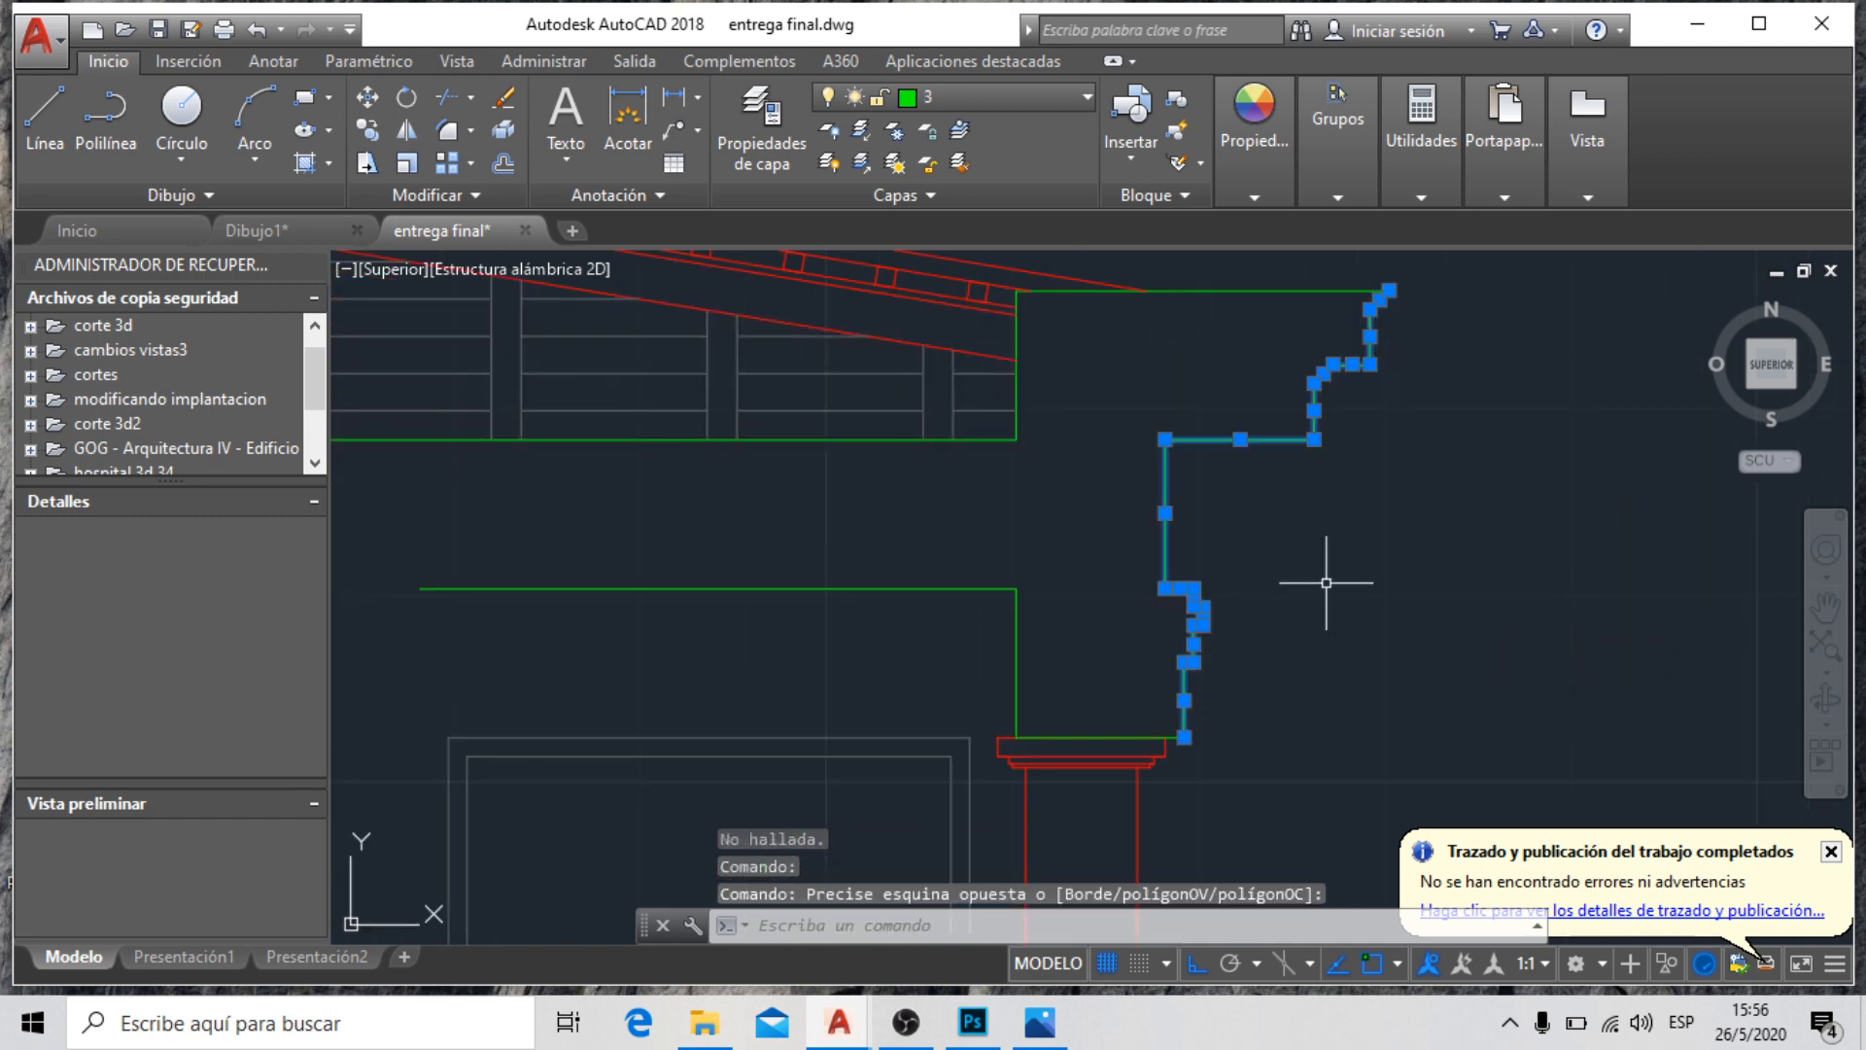
pyautogui.press('Escape')
pyautogui.click(1194, 588)
pyautogui.click(1157, 457)
pyautogui.press('Escape')
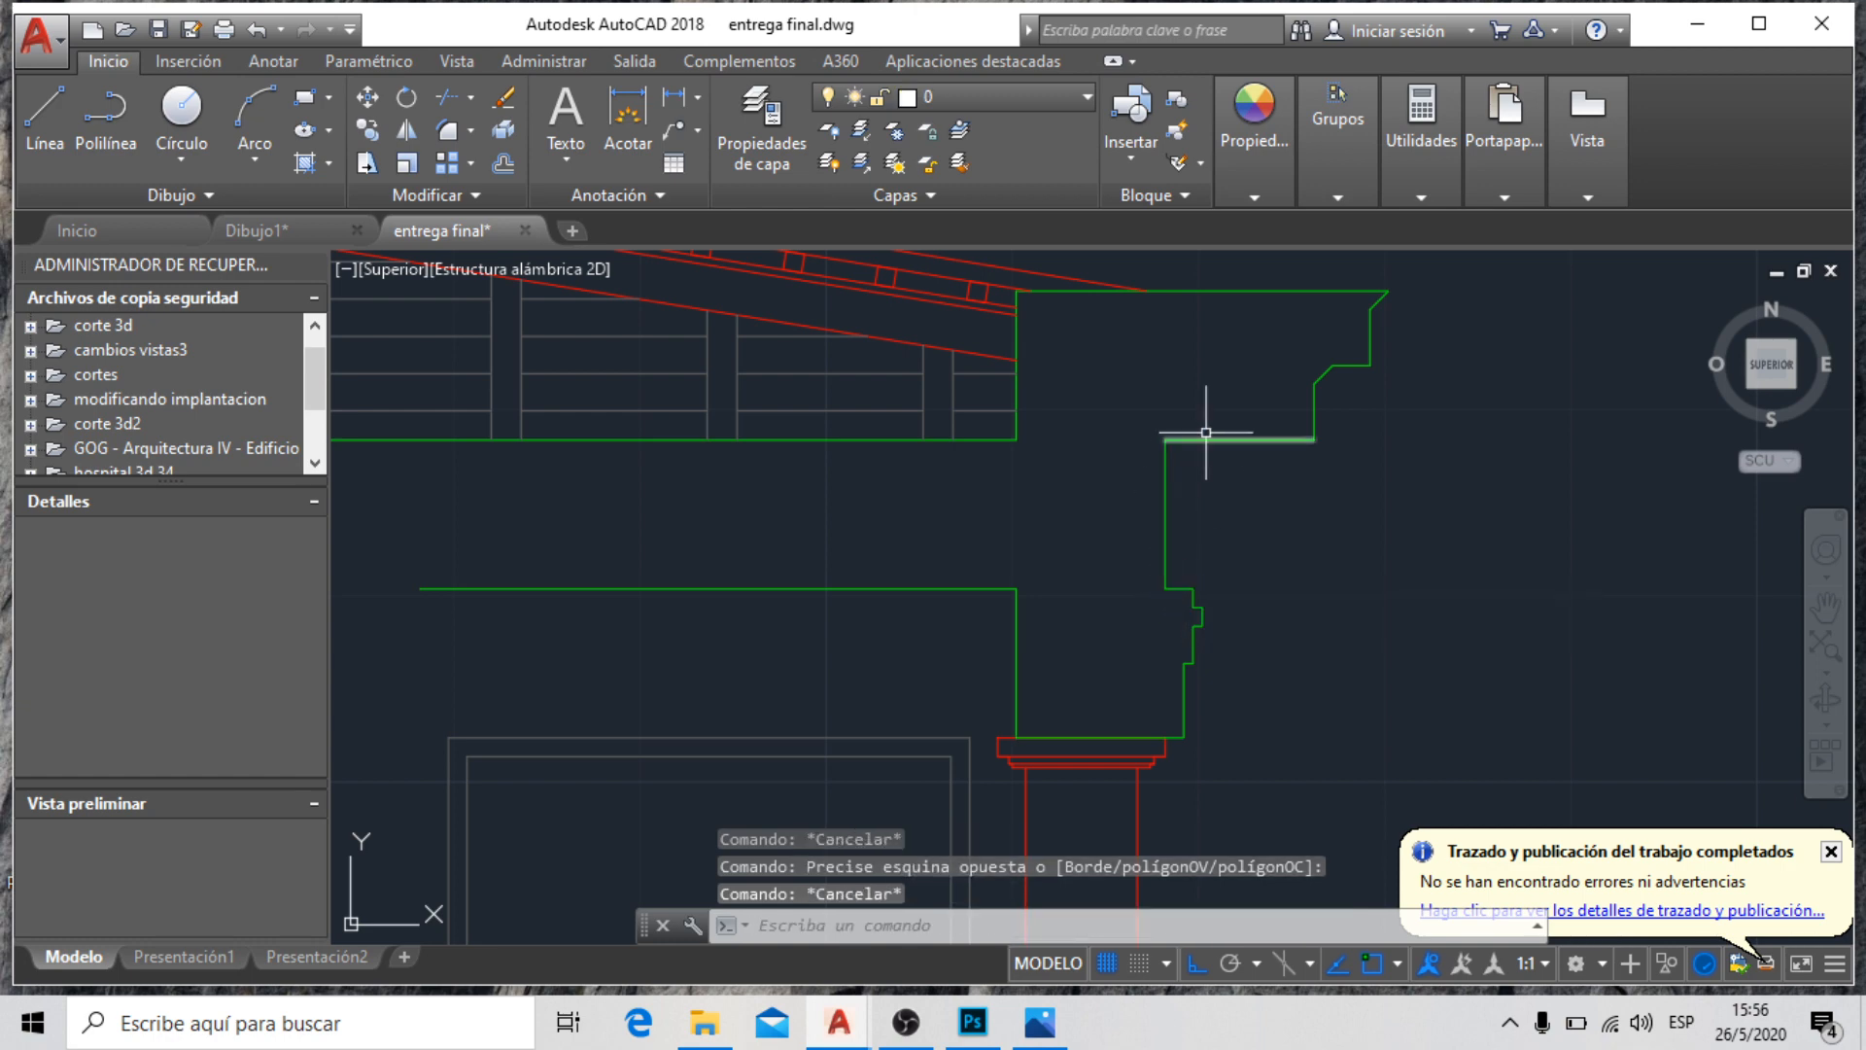
pyautogui.click(1205, 433)
pyautogui.click(1288, 489)
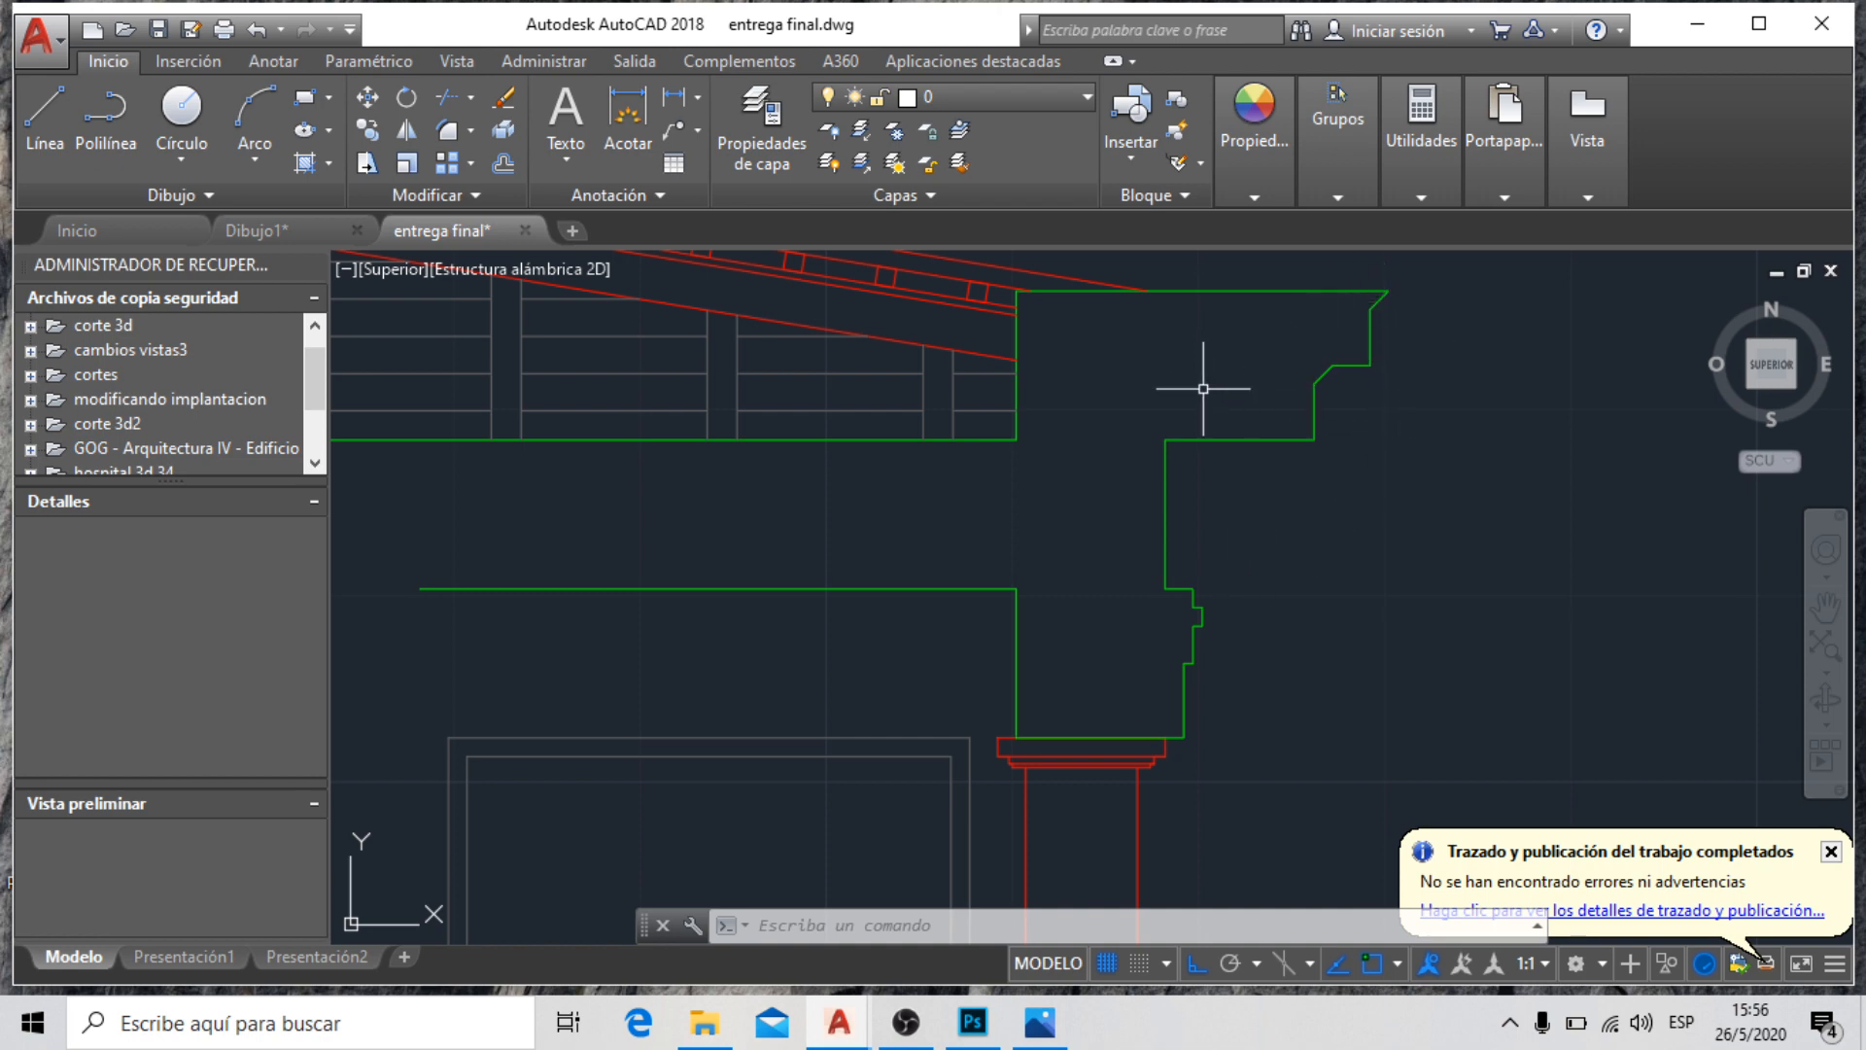
# Switch to File Explorer and open the tfc folder inside the Escritorio folder of RESGUARDO
pyautogui.moveTo(704, 1023)
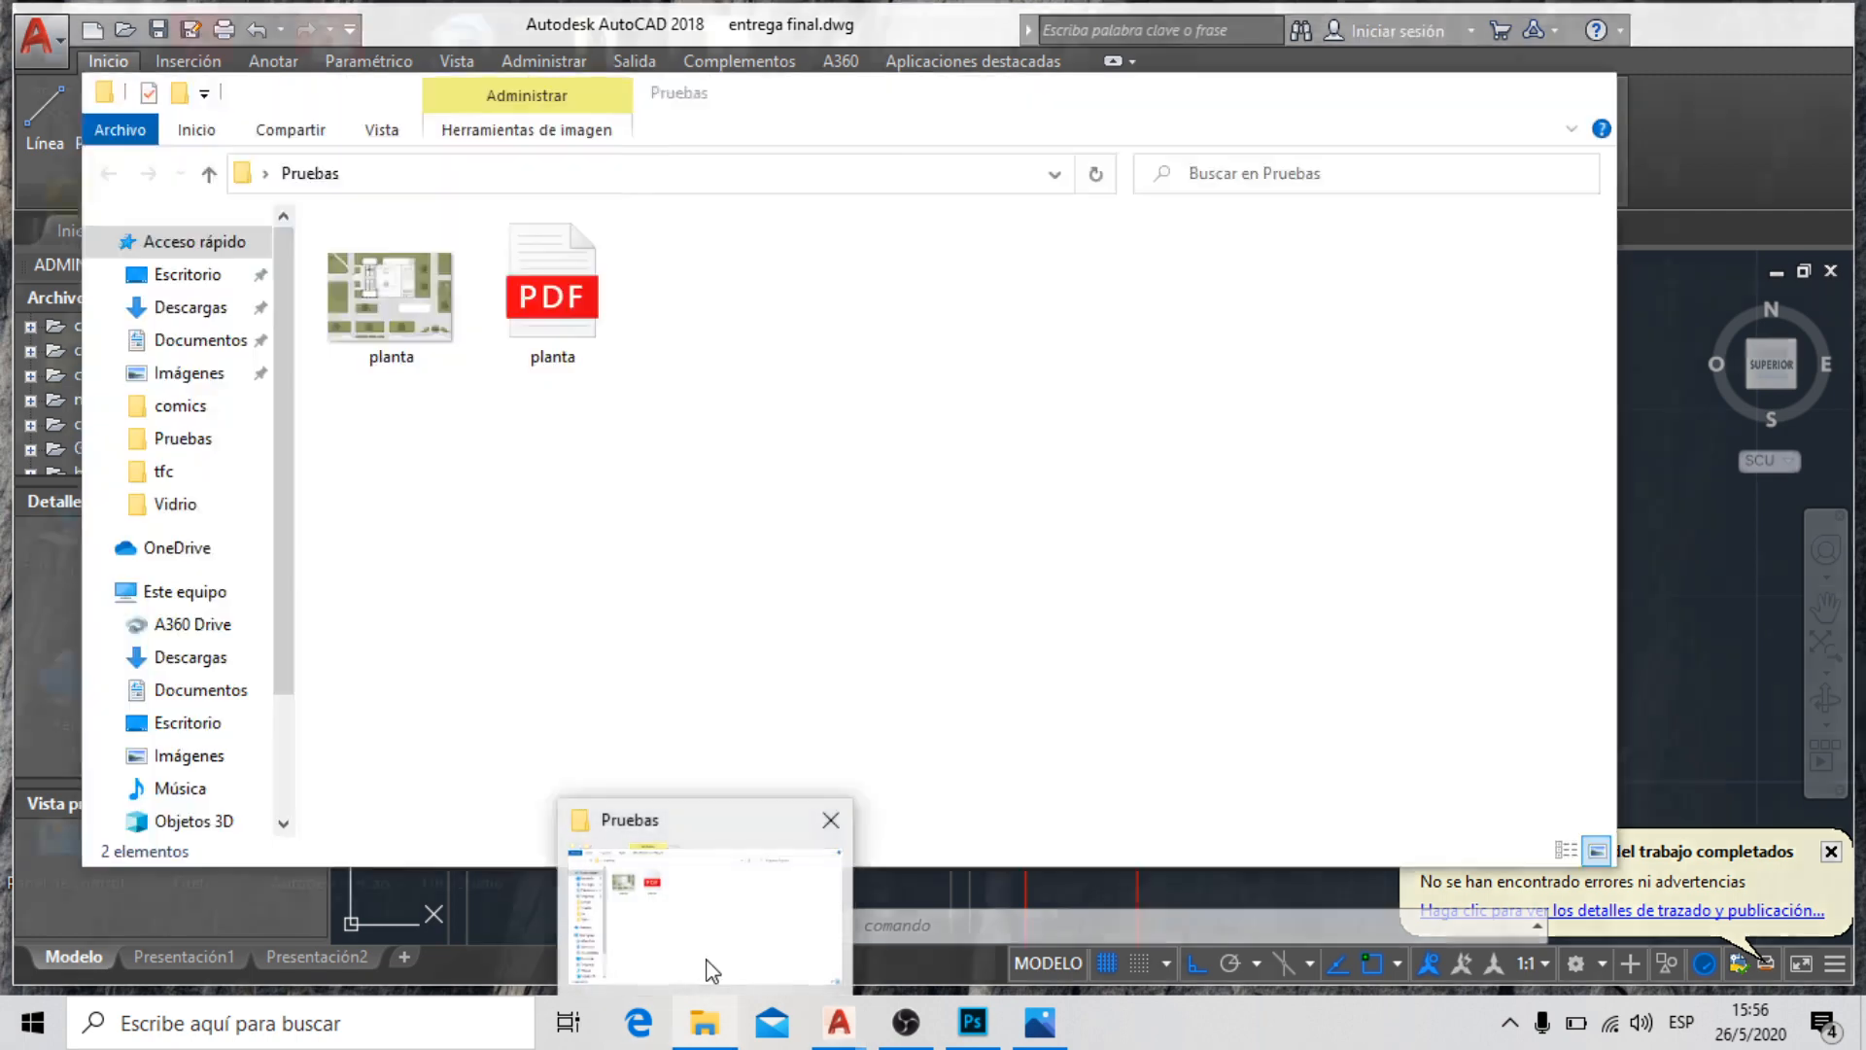
pyautogui.click(708, 964)
pyautogui.click(208, 175)
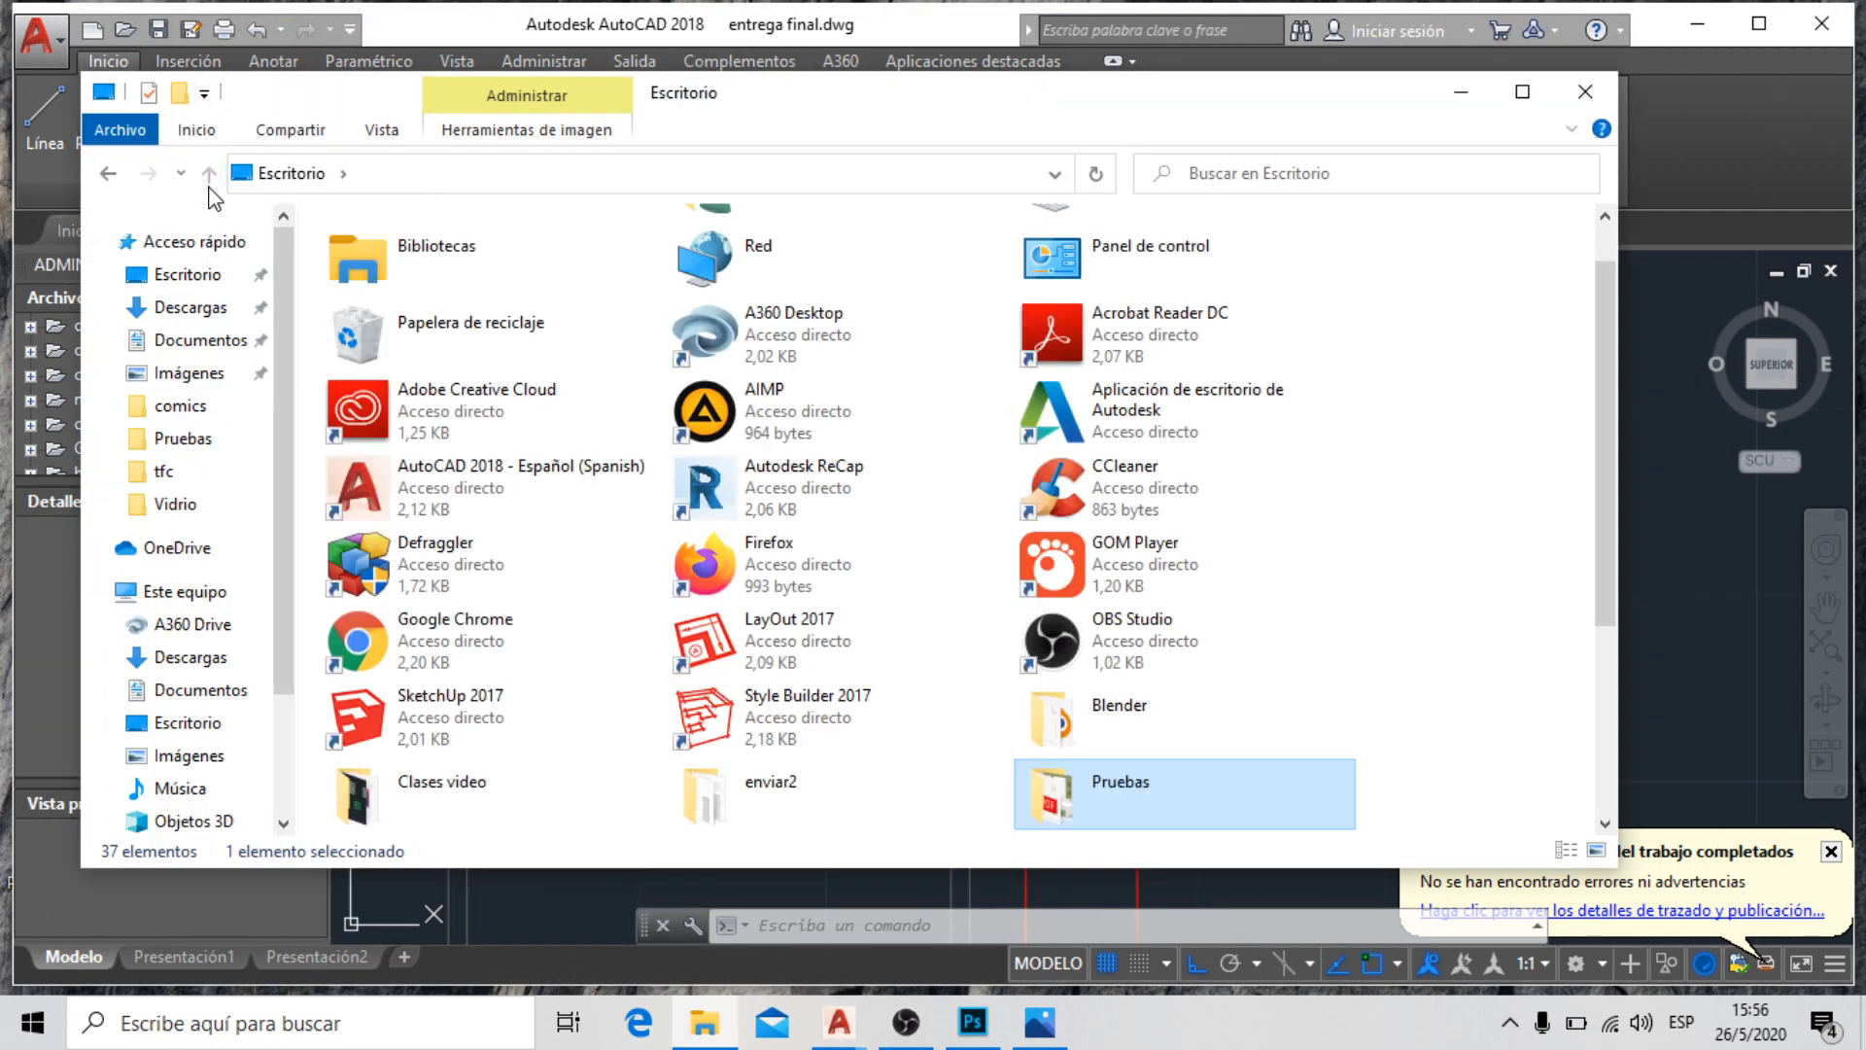
pyautogui.scroll(-3, 606, 416)
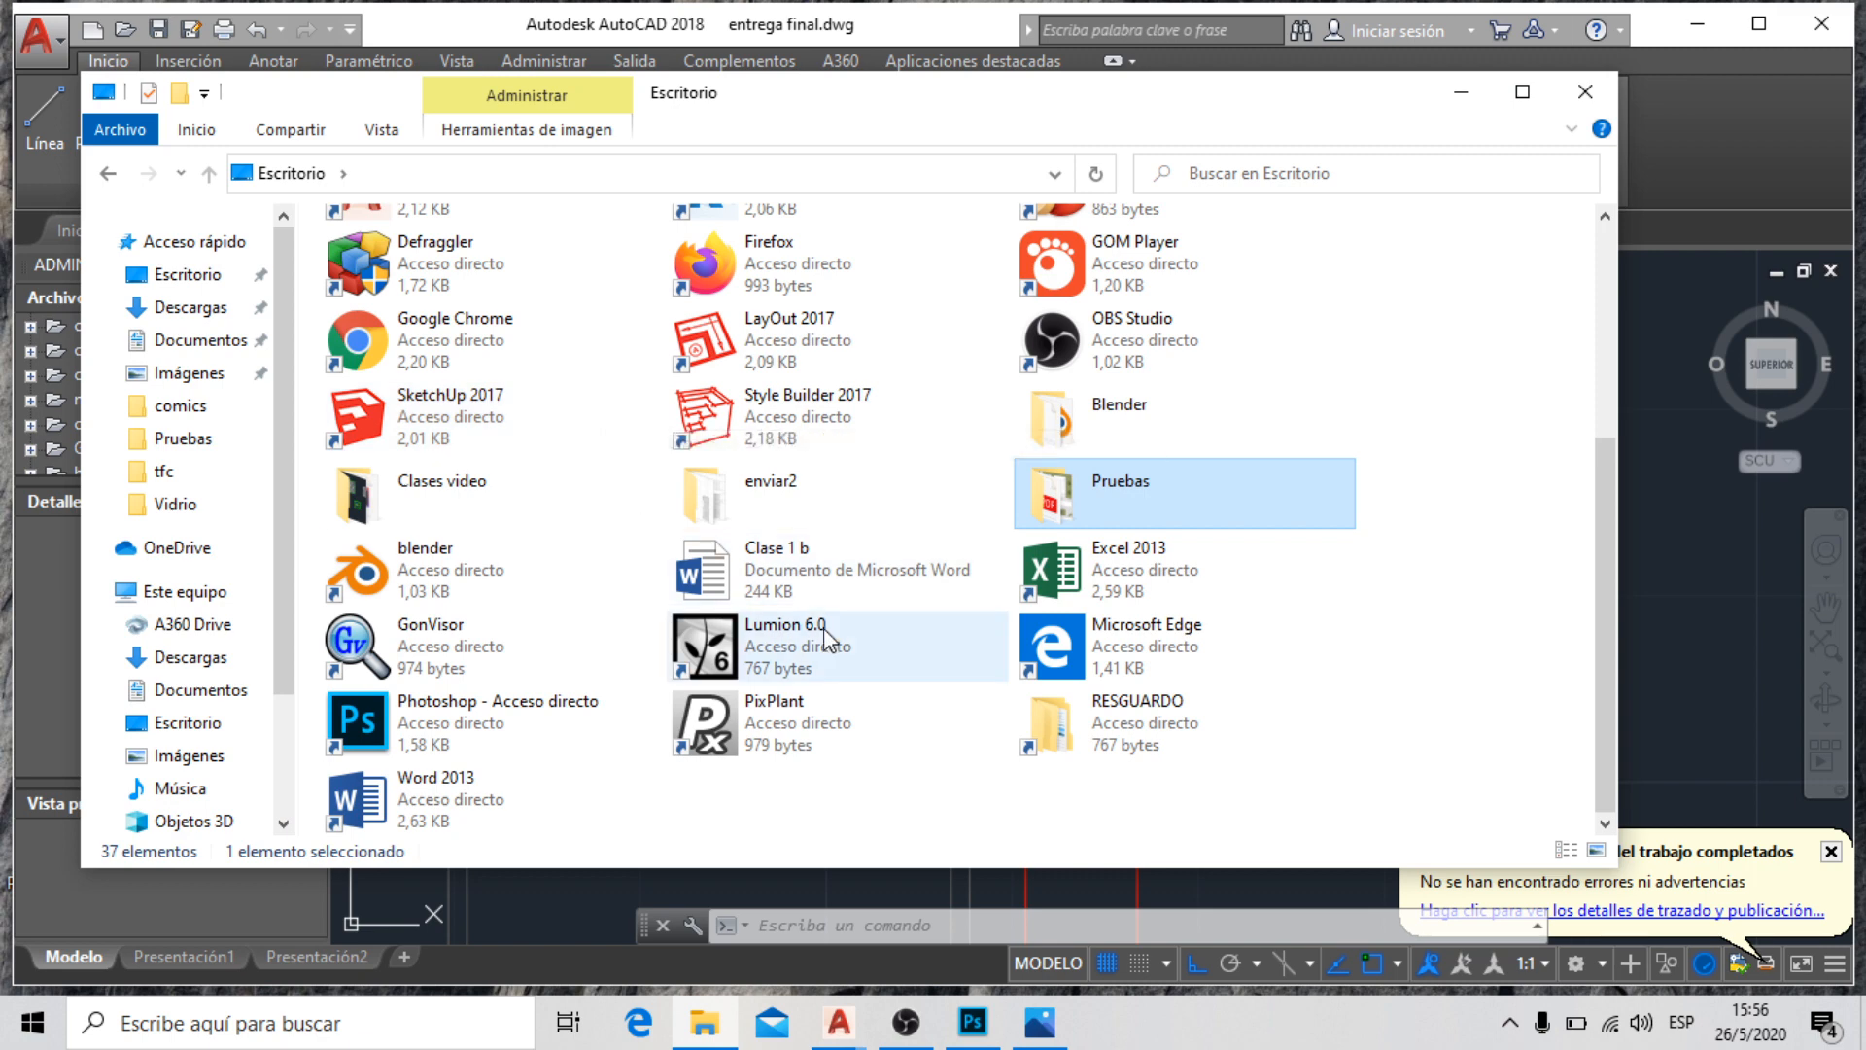
pyautogui.doubleClick(1101, 729)
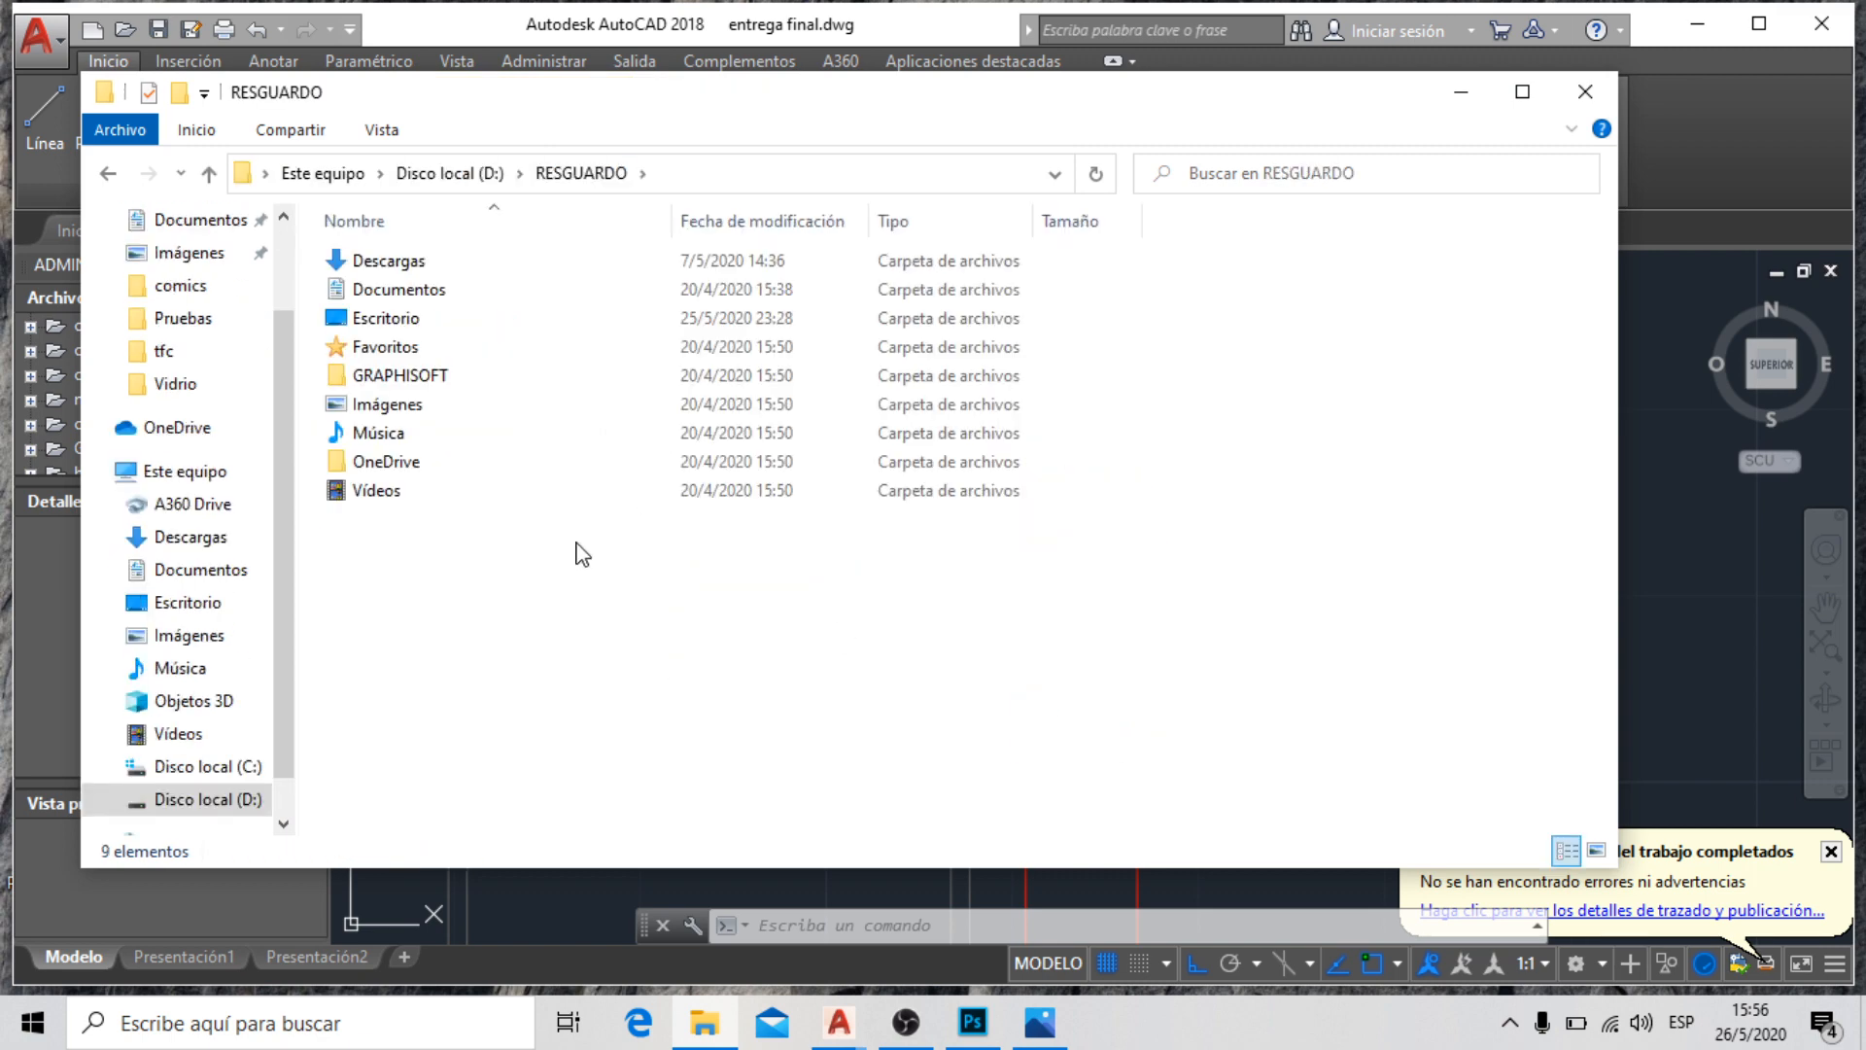
pyautogui.doubleClick(419, 321)
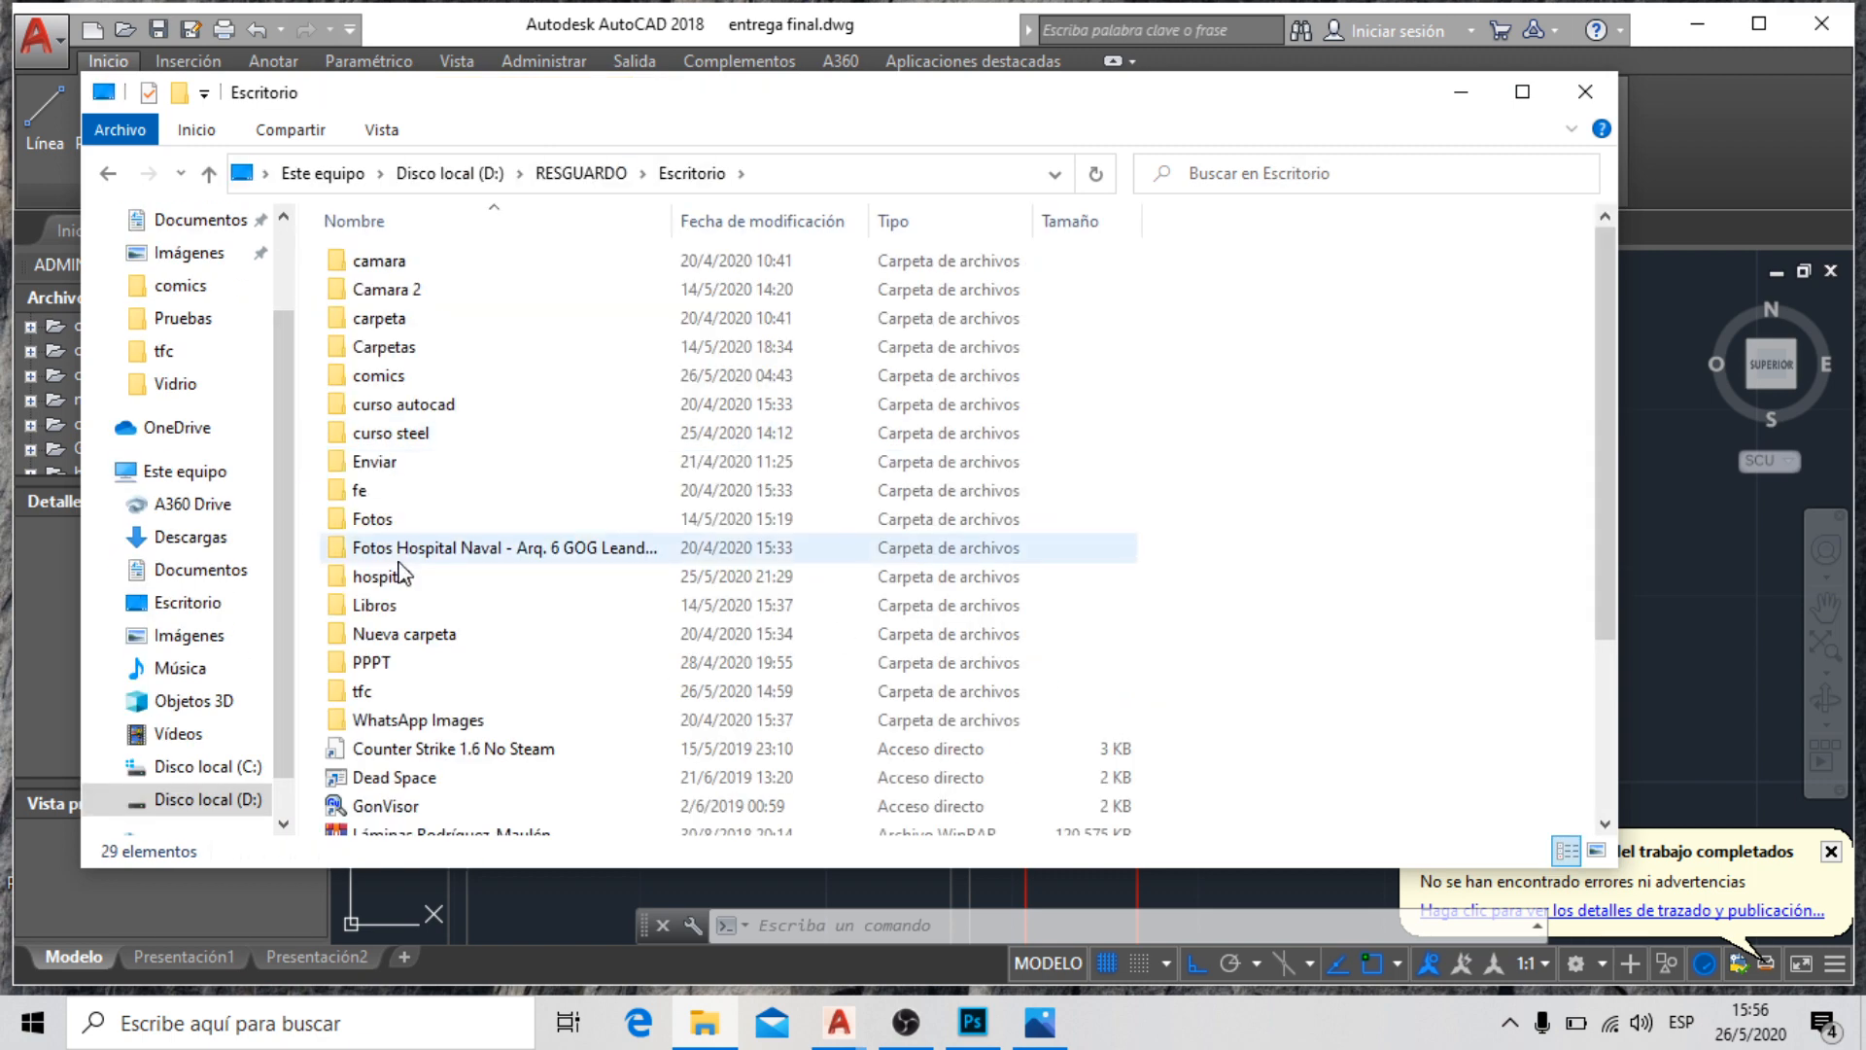
pyautogui.doubleClick(390, 690)
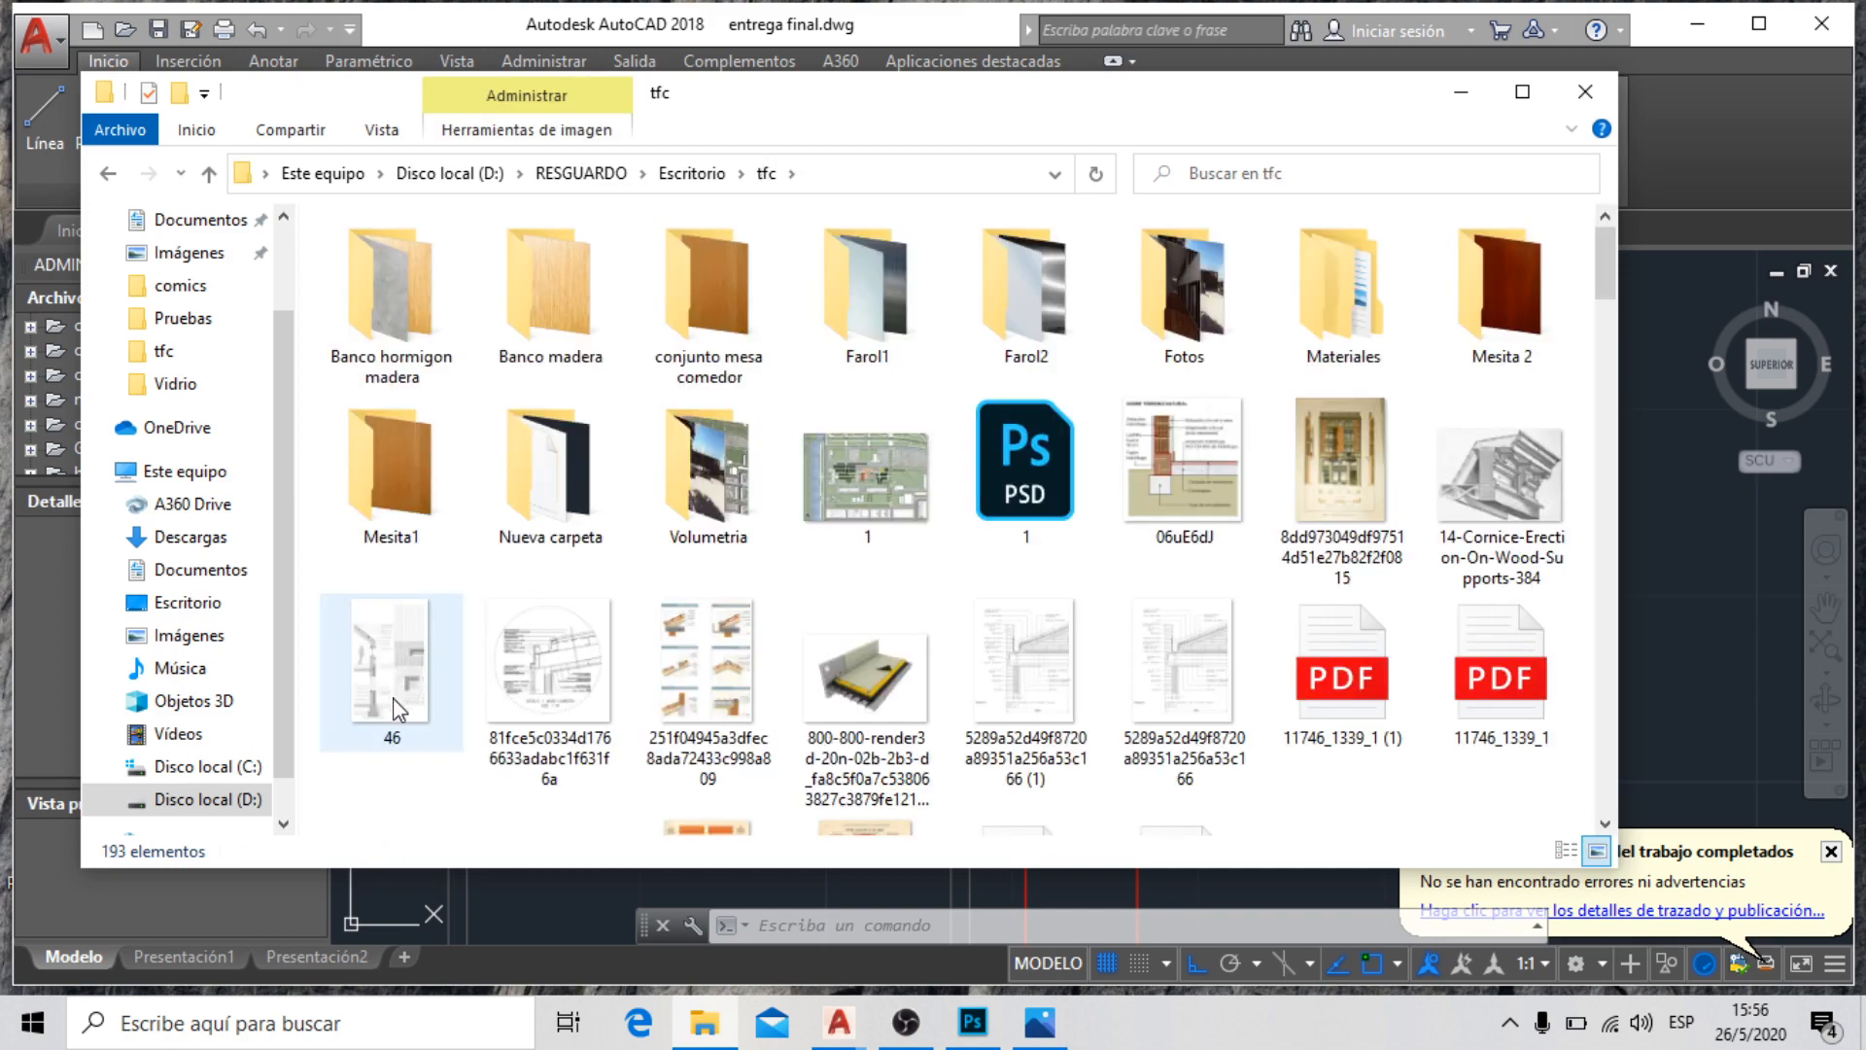
# Find the image 14-Cornice-Erection-On-Wood-Supports-384 in the folder and view its cornice construction drawing
pyautogui.scroll(-3, 768, 588)
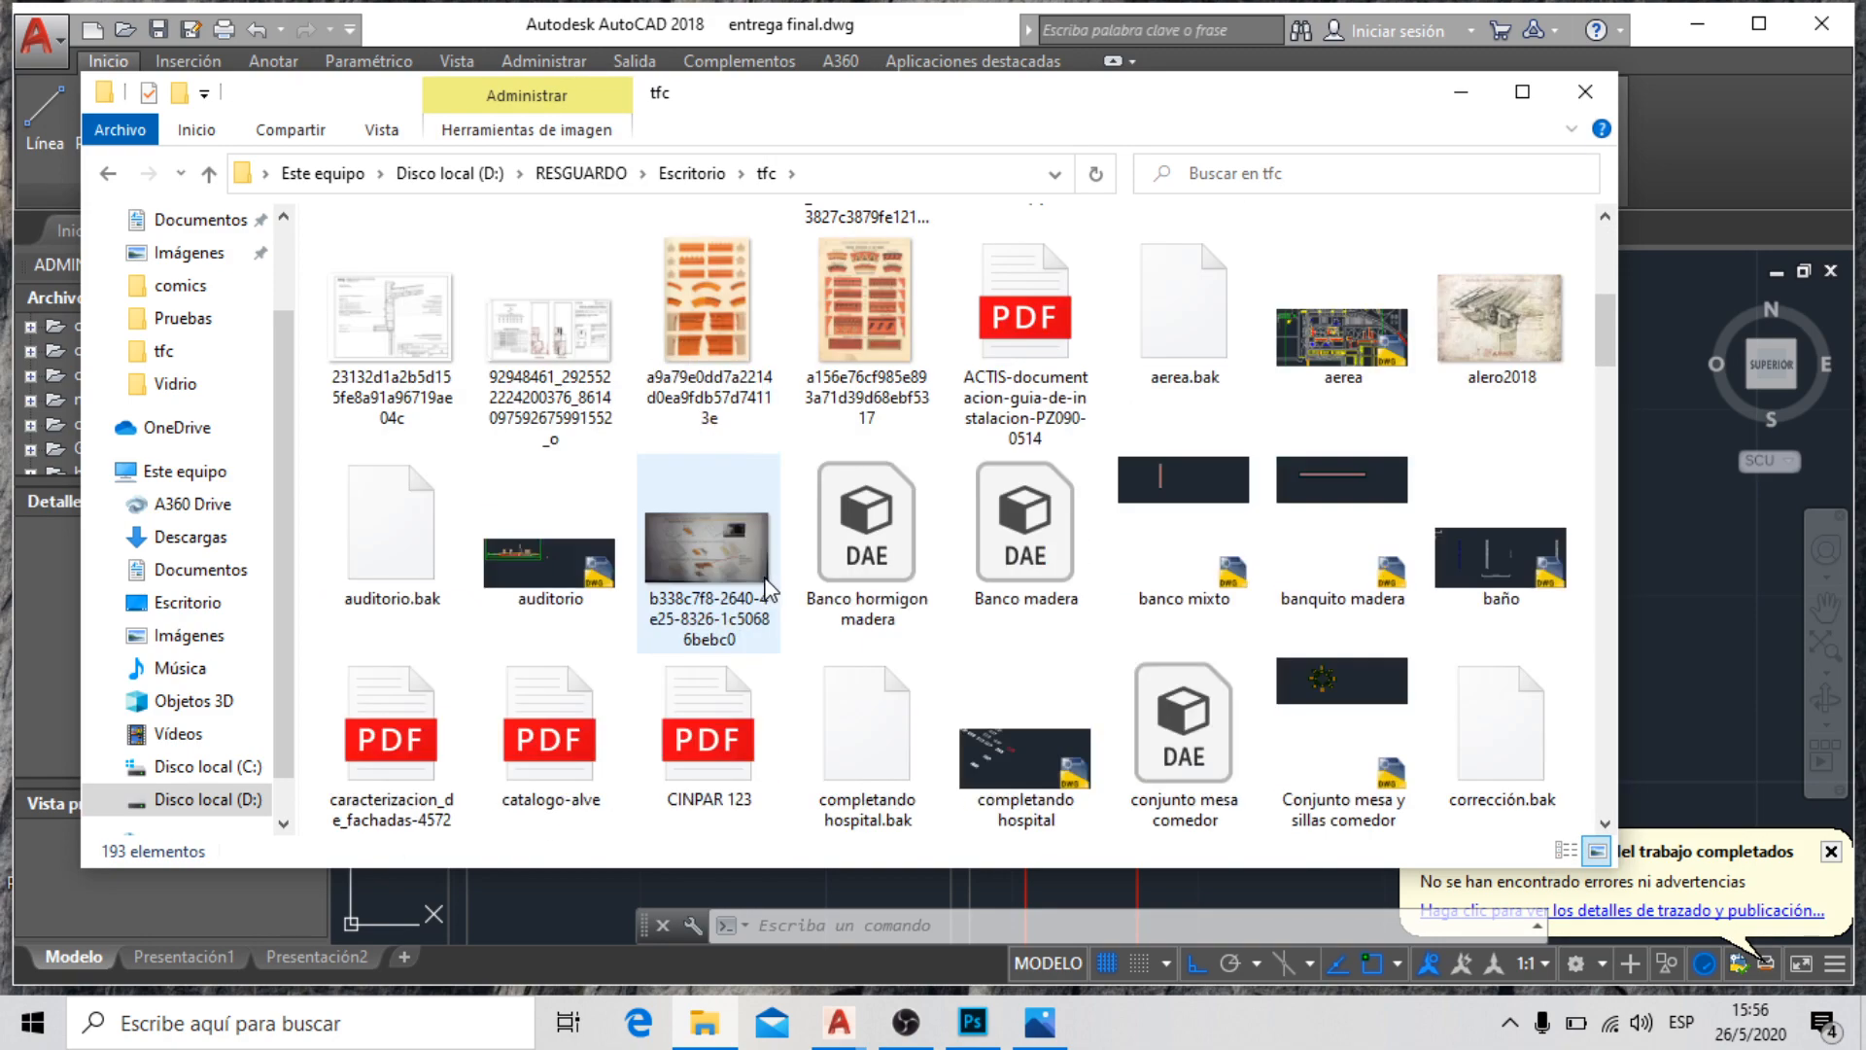
pyautogui.scroll(3, 768, 588)
pyautogui.click(1522, 506)
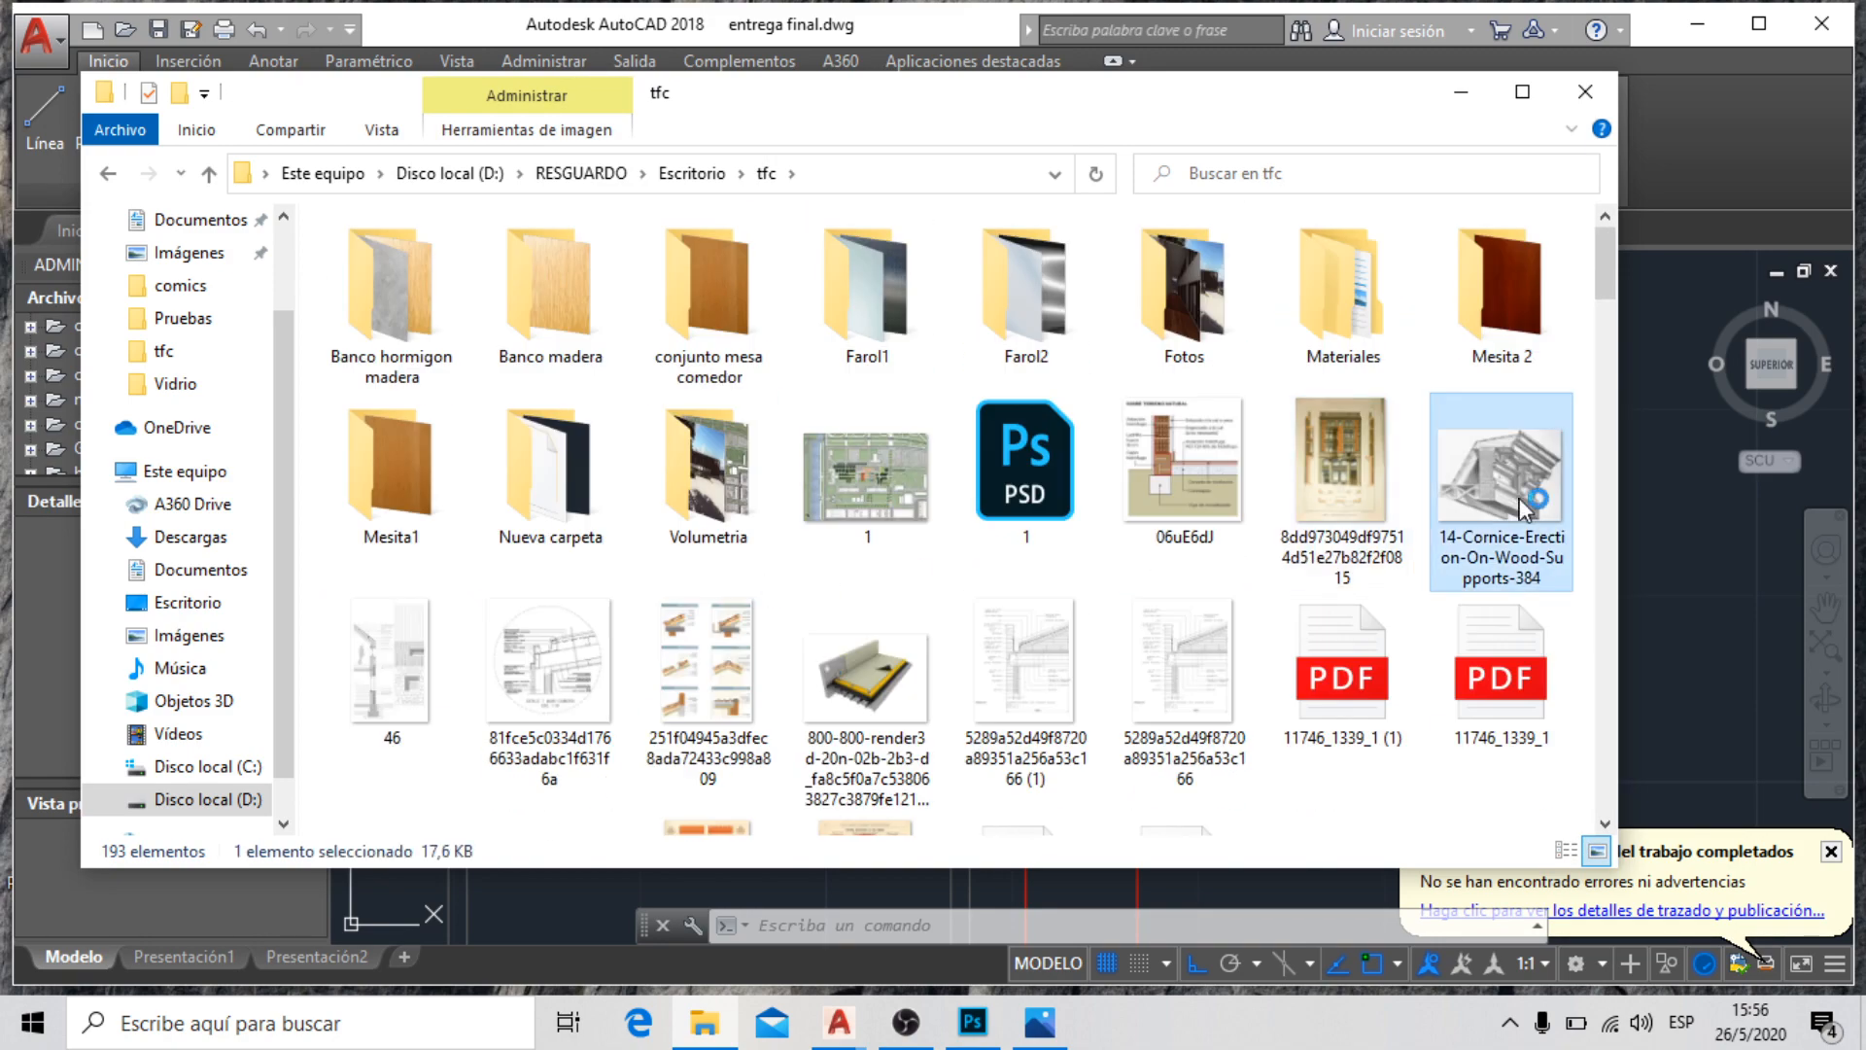
pyautogui.doubleClick(1511, 503)
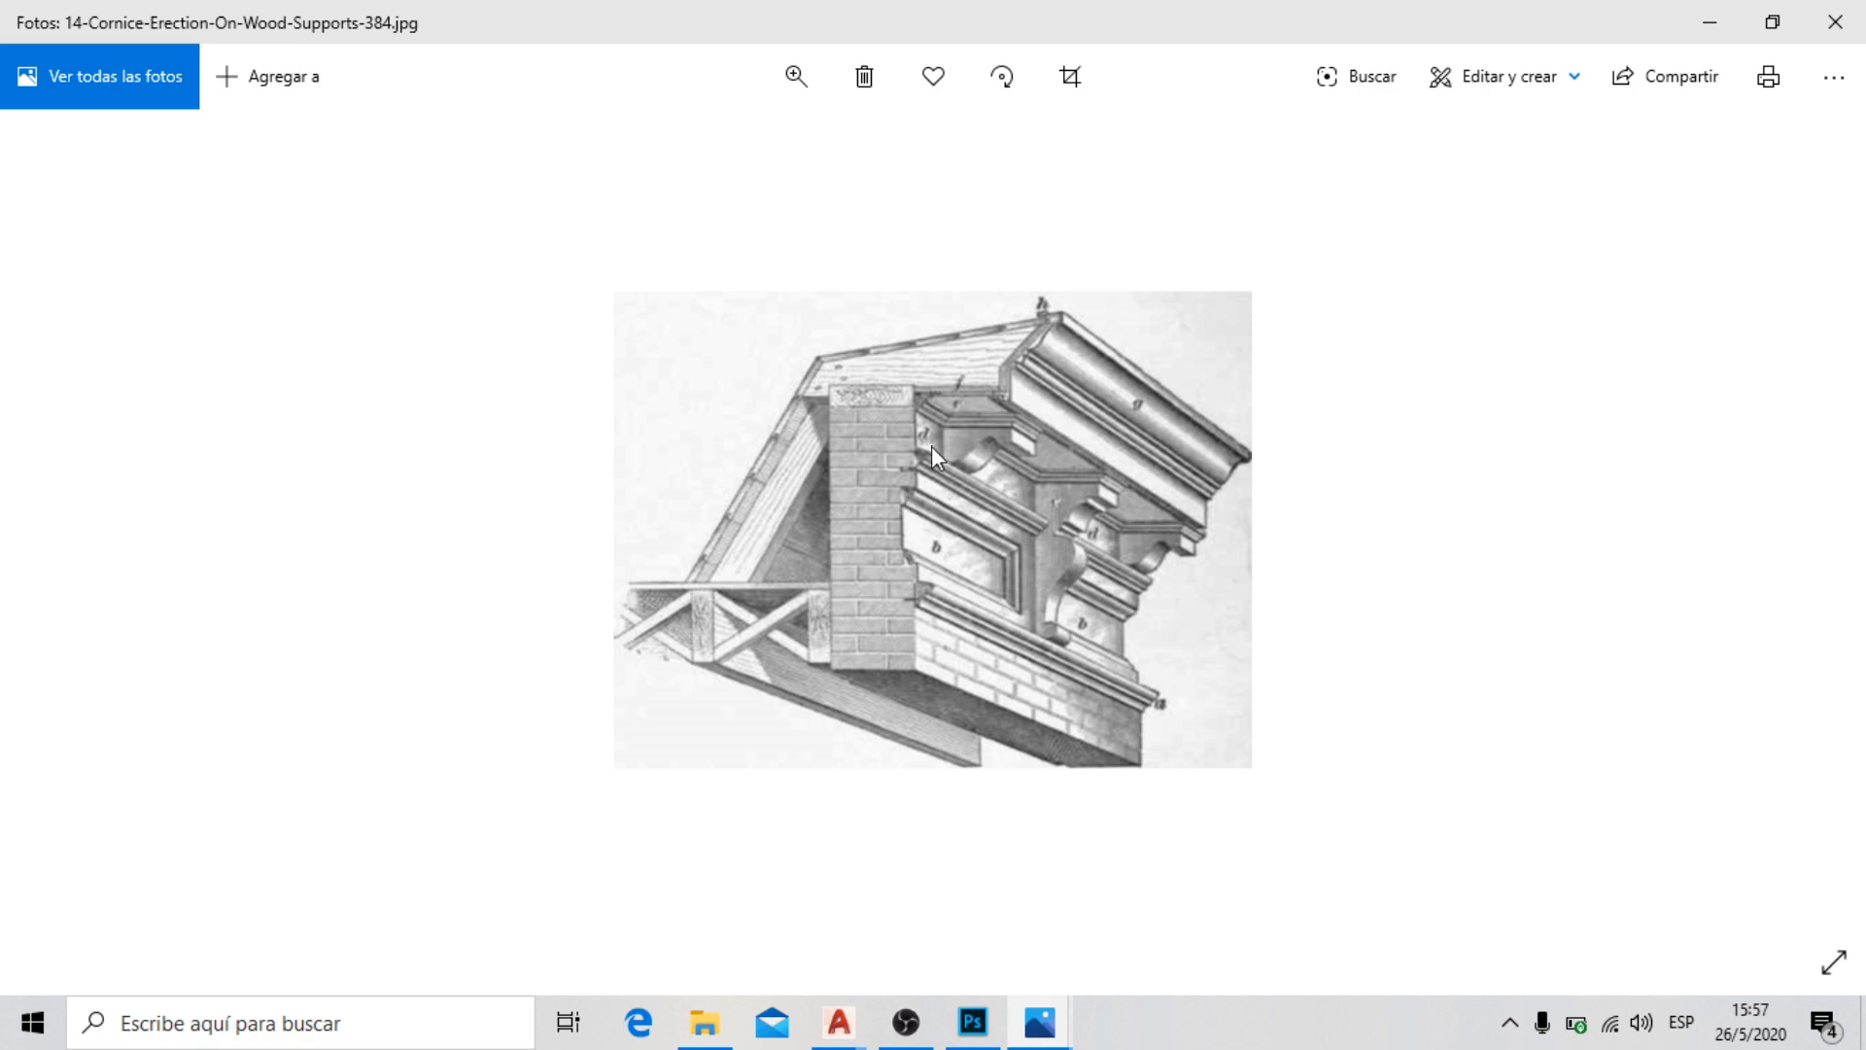
pyautogui.click(1708, 21)
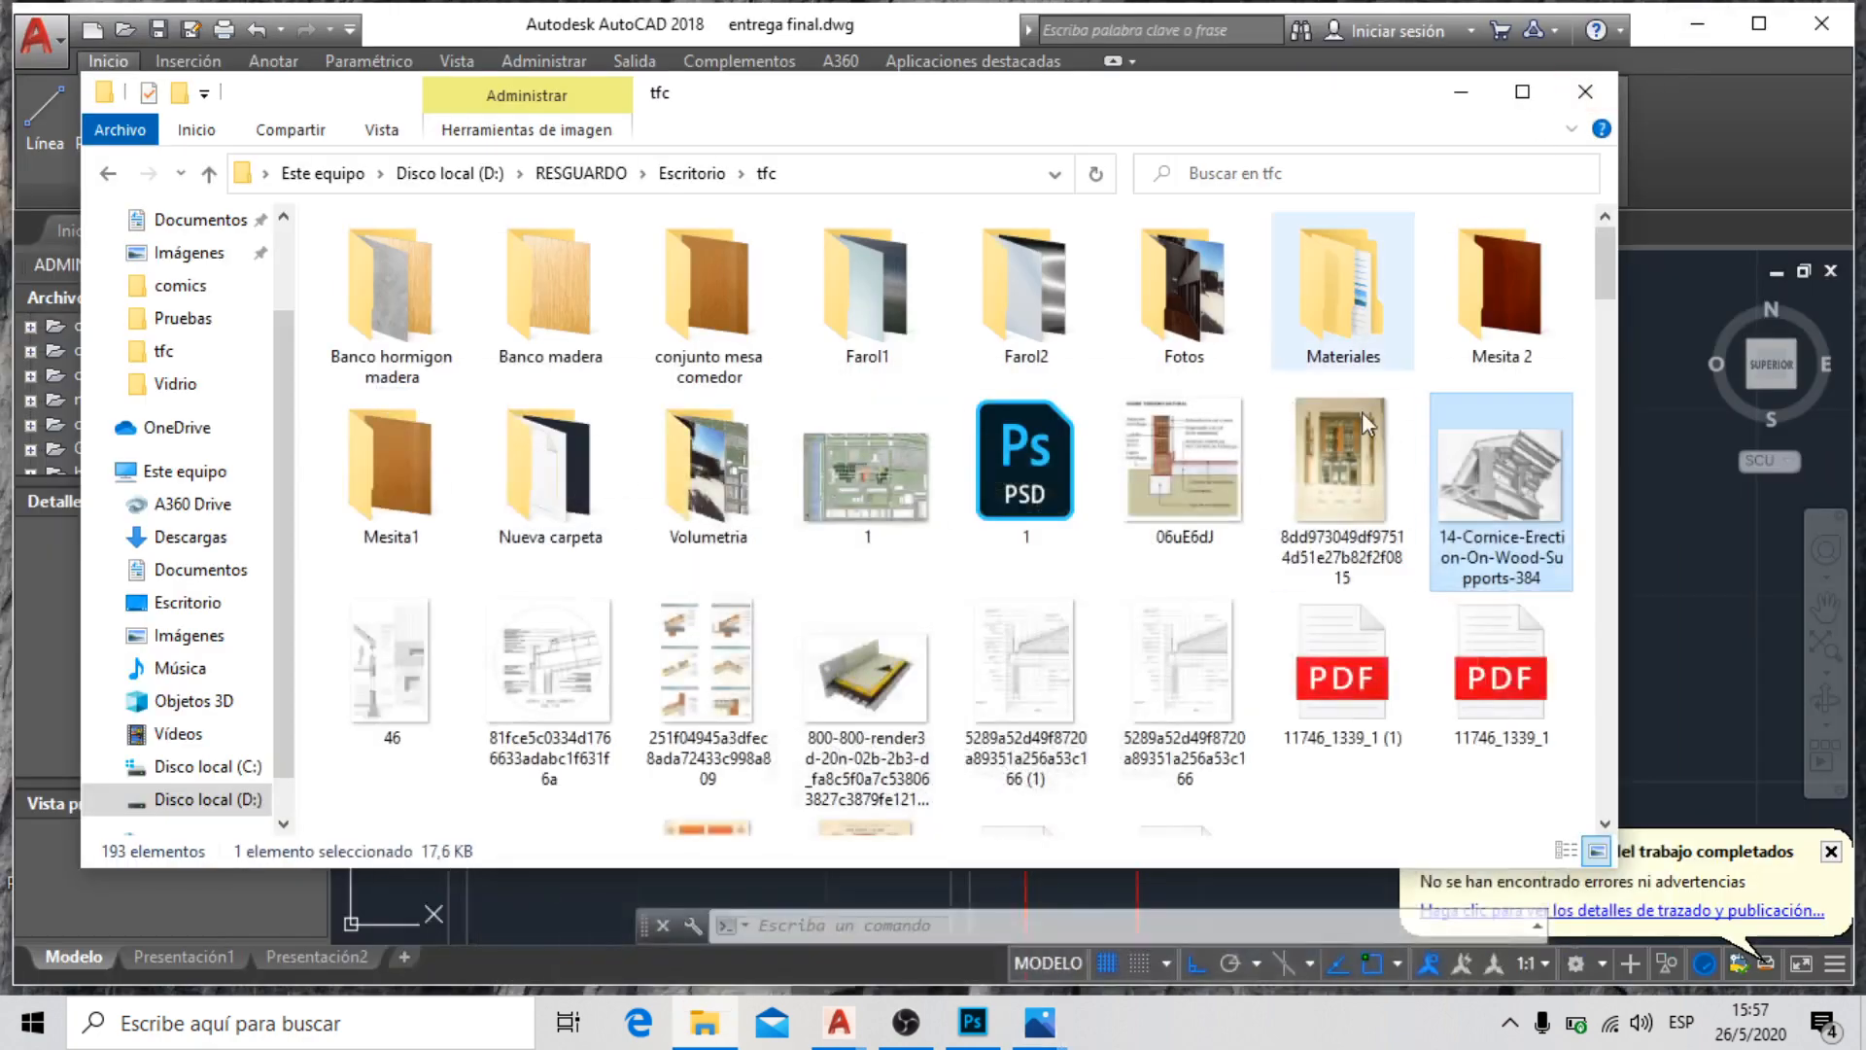
# Return to the AutoCAD drawing and compare the copied roof and cornice with the full Corte A-A section
pyautogui.click(1473, 102)
pyautogui.scroll(-4, 1454, 407)
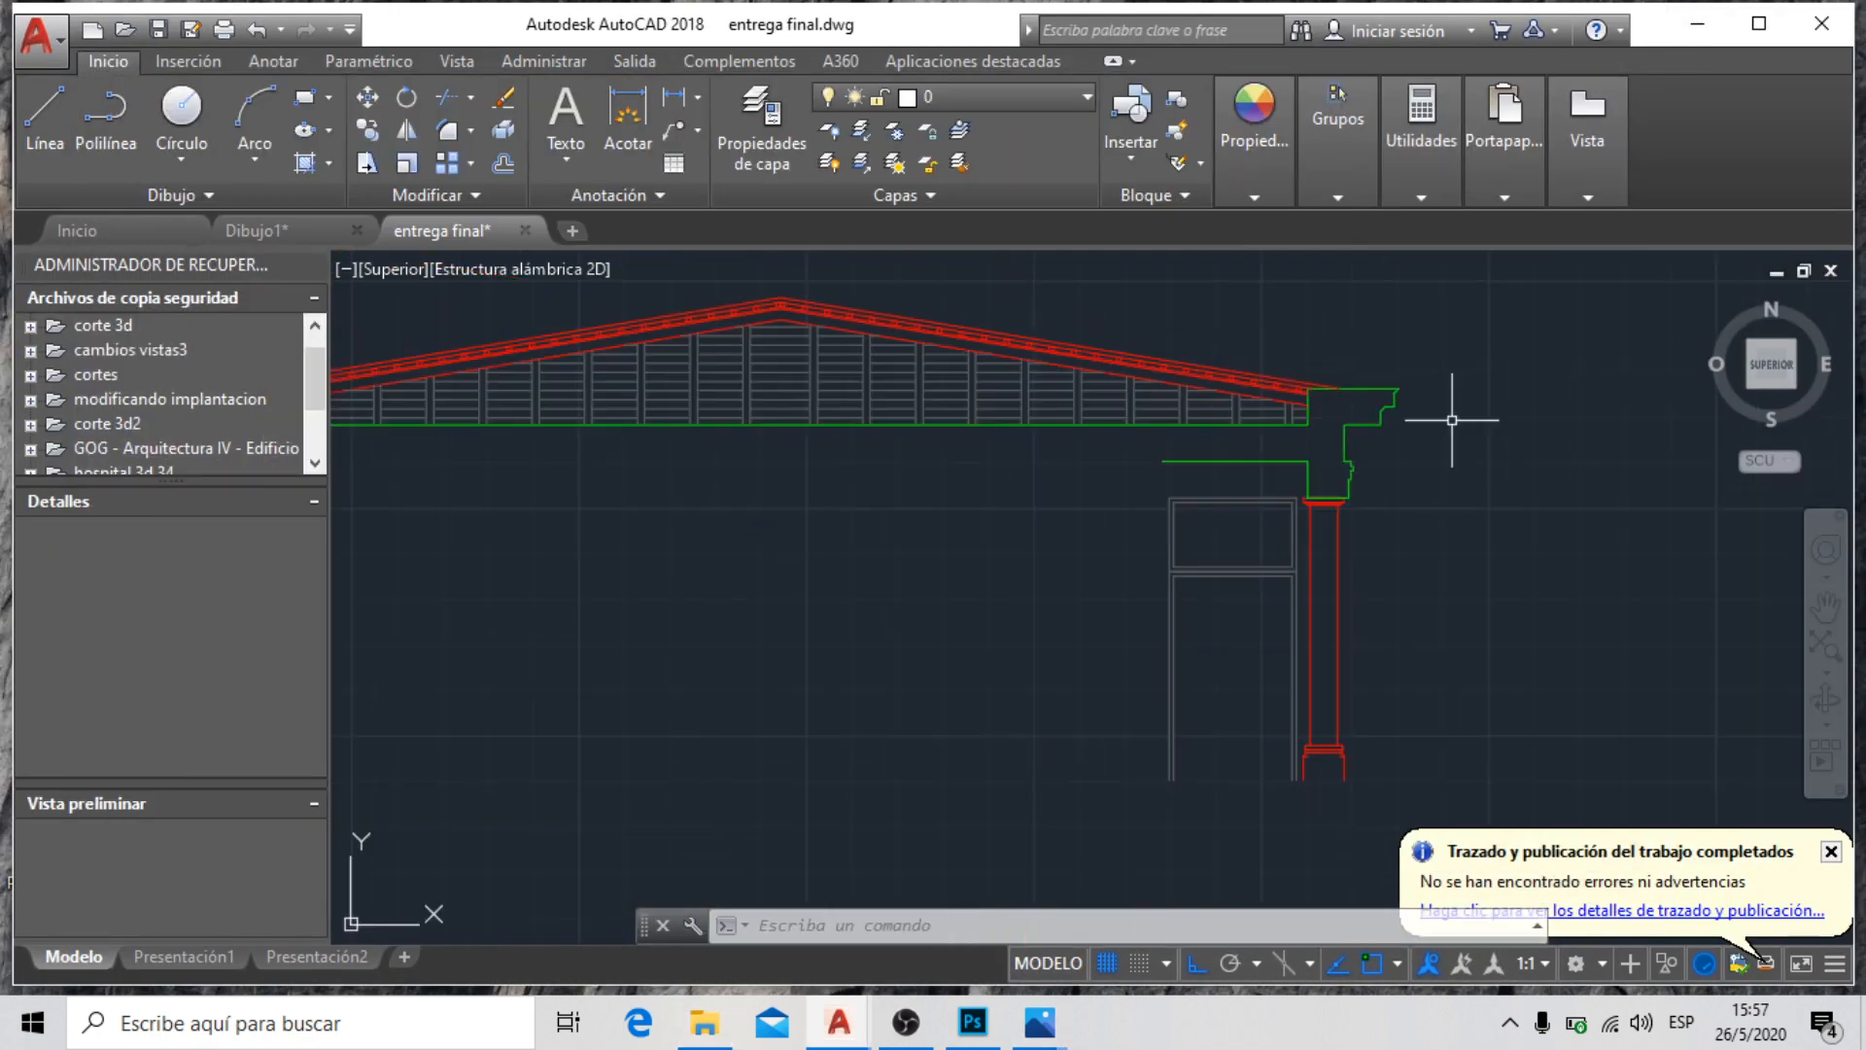
pyautogui.scroll(-5, 1319, 463)
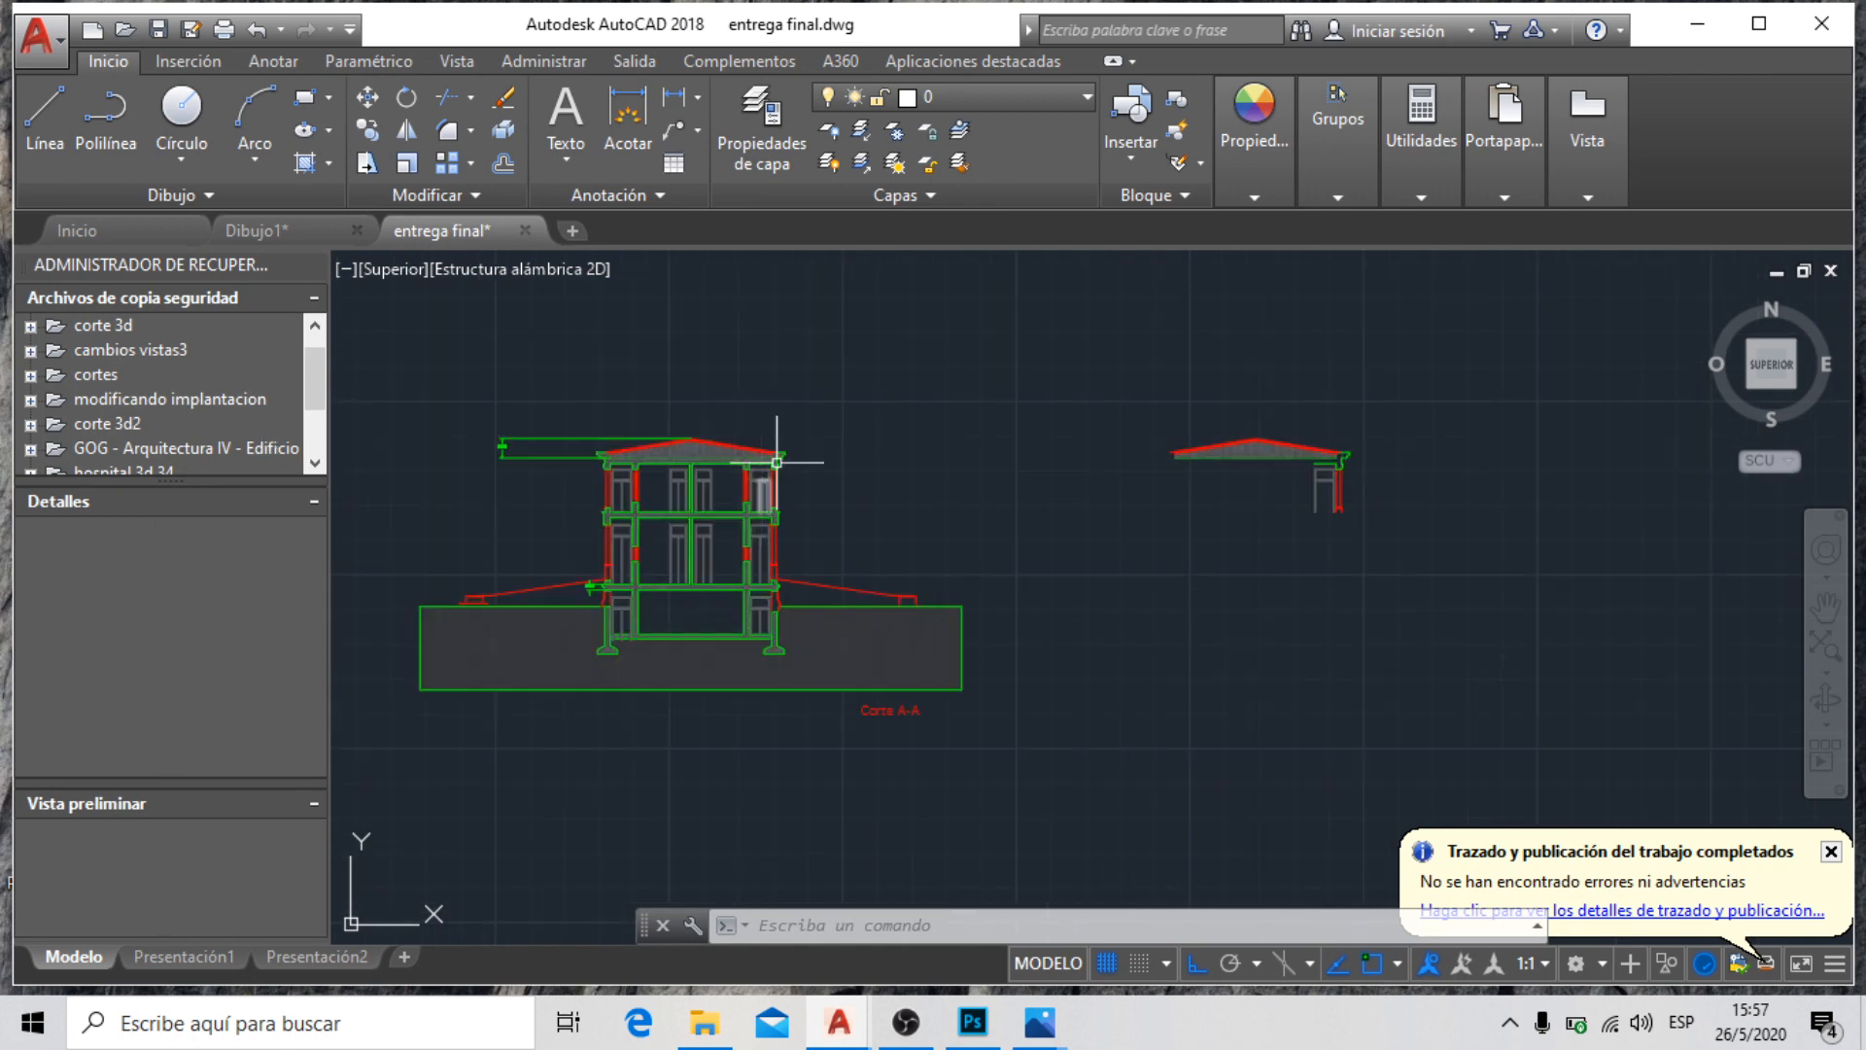
# Compare the copied Corte A-A cornice with the stepped cornice profile on the facade elevation
pyautogui.scroll(-8, 719, 427)
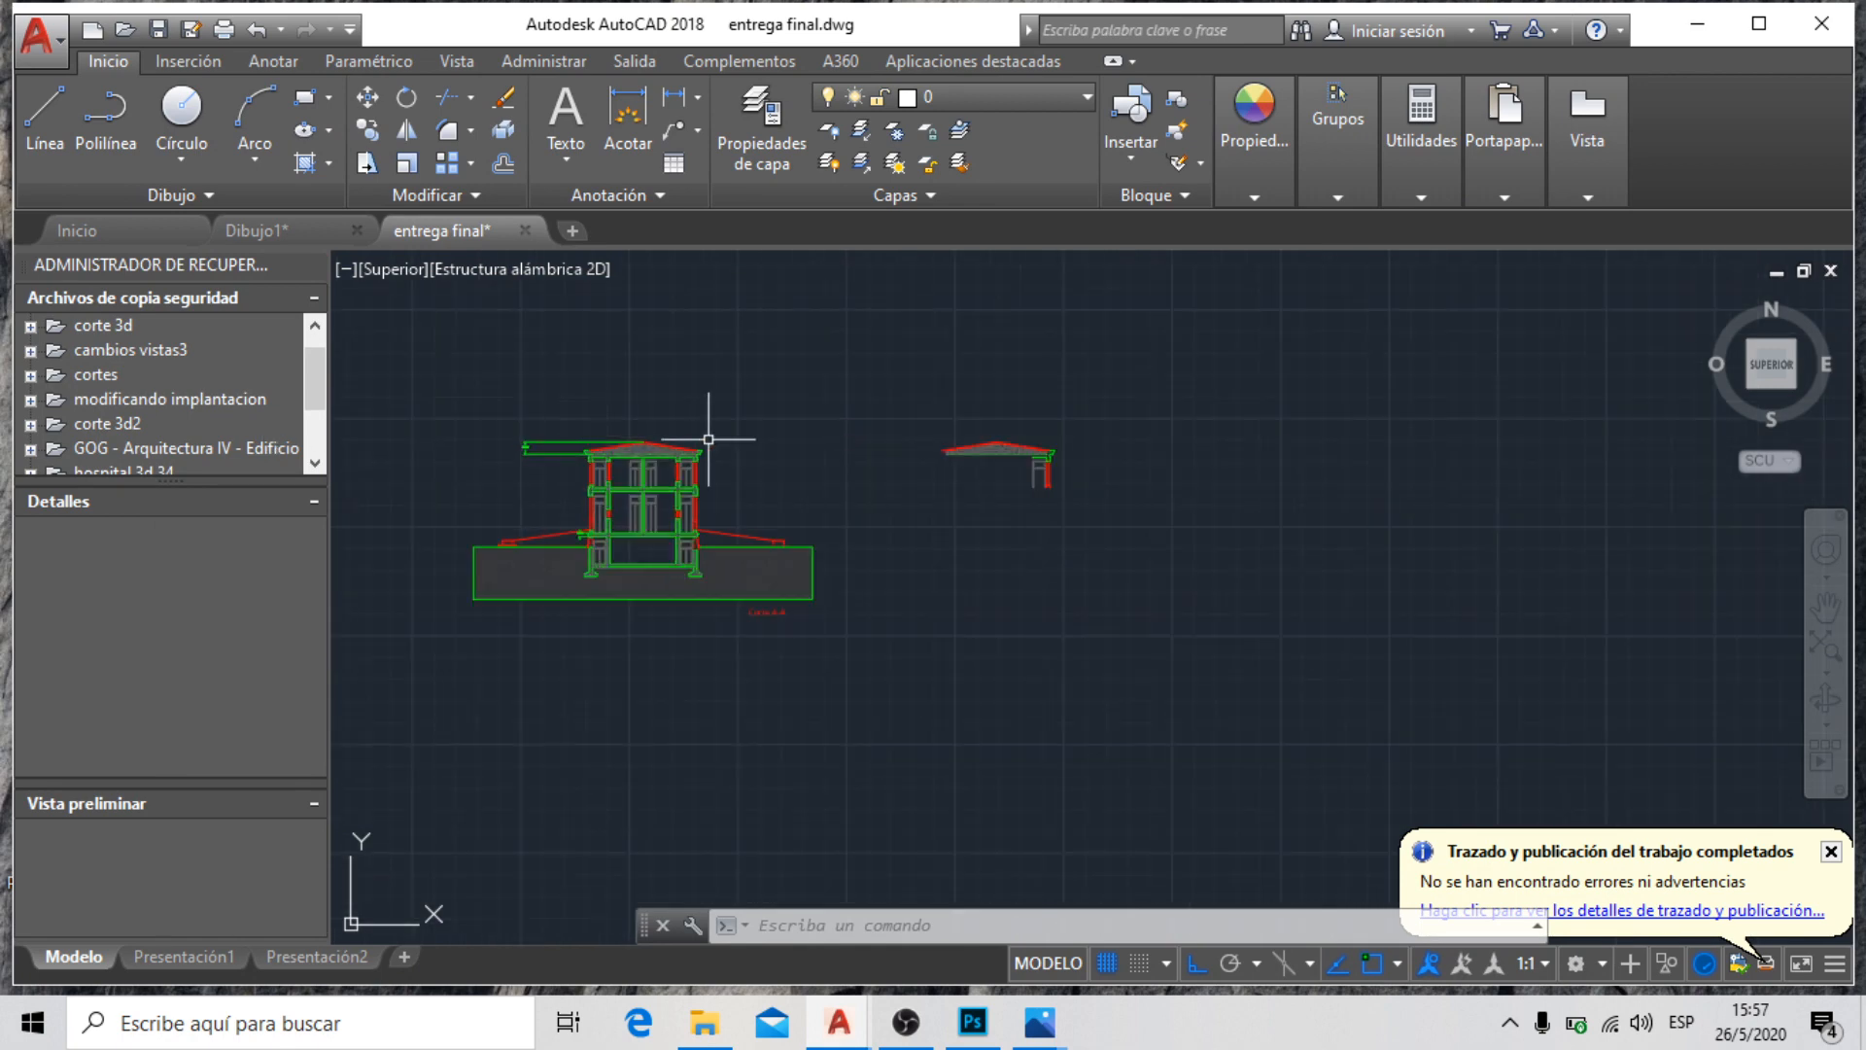
pyautogui.scroll(10, 885, 568)
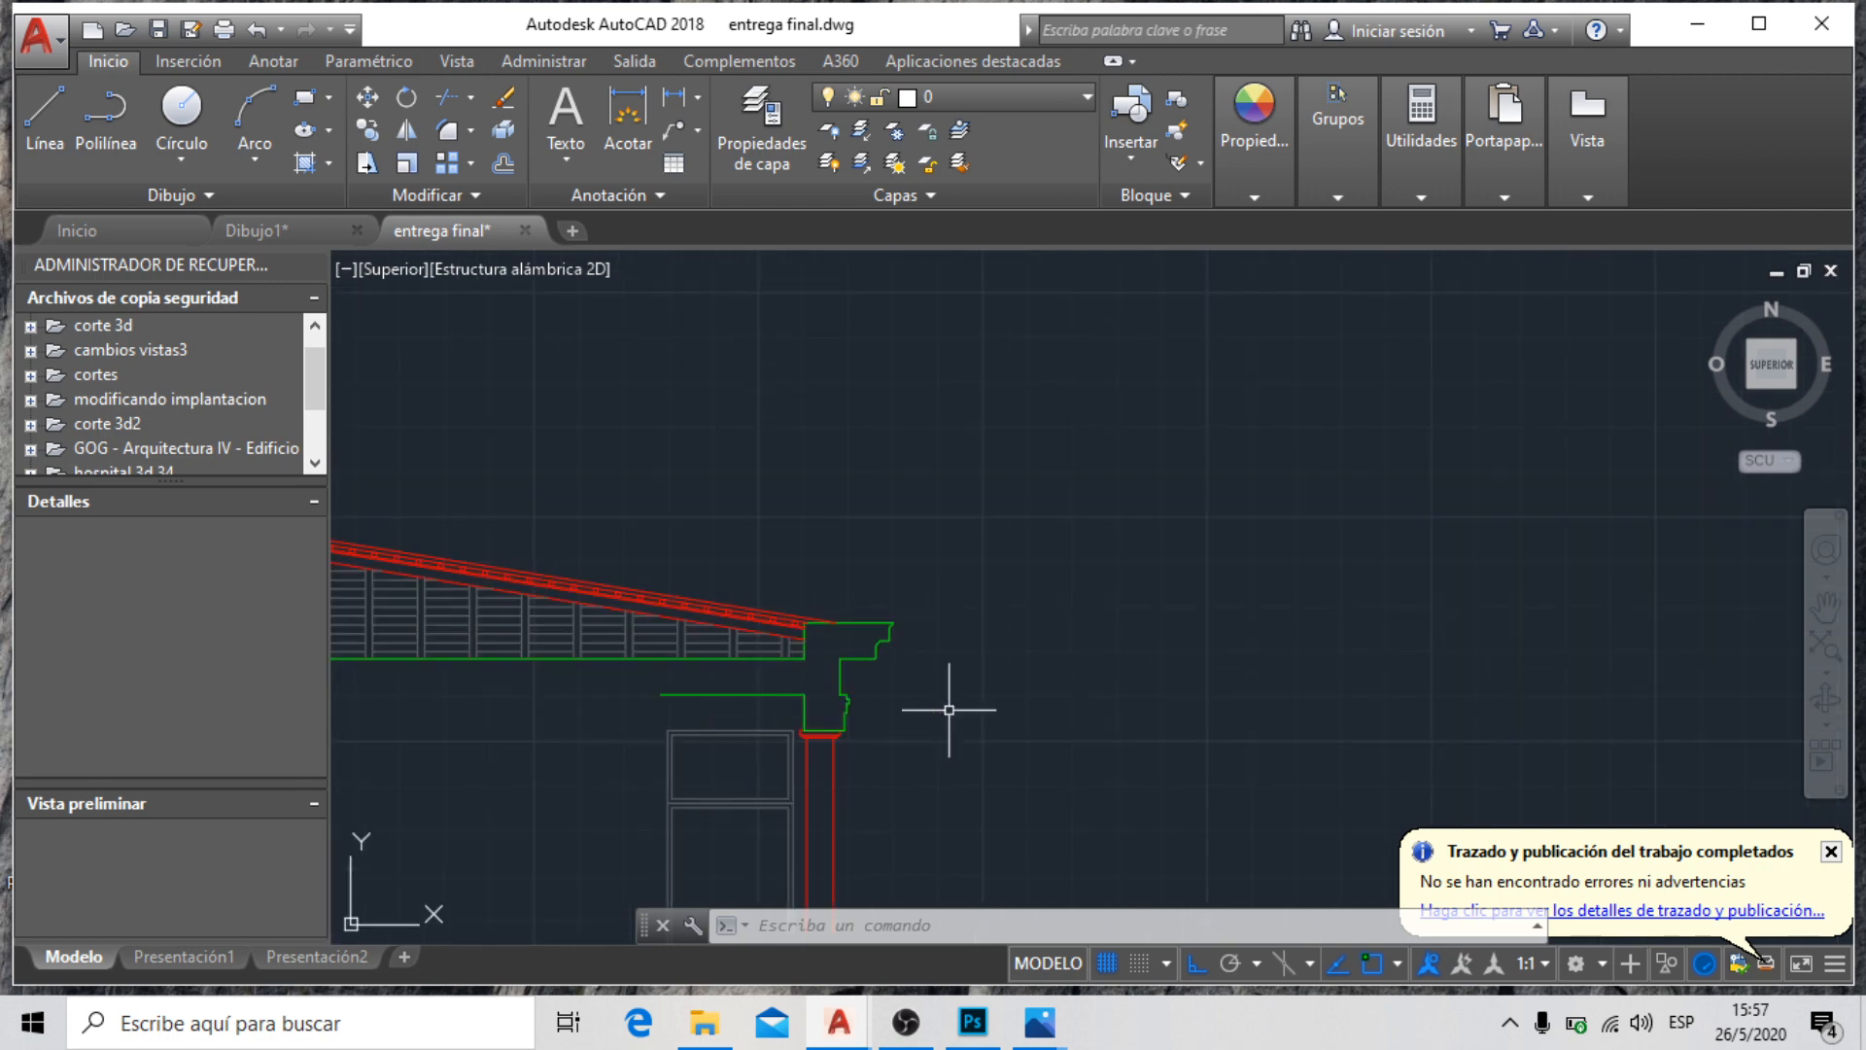
pyautogui.scroll(-3, 895, 655)
pyautogui.scroll(-8, 931, 642)
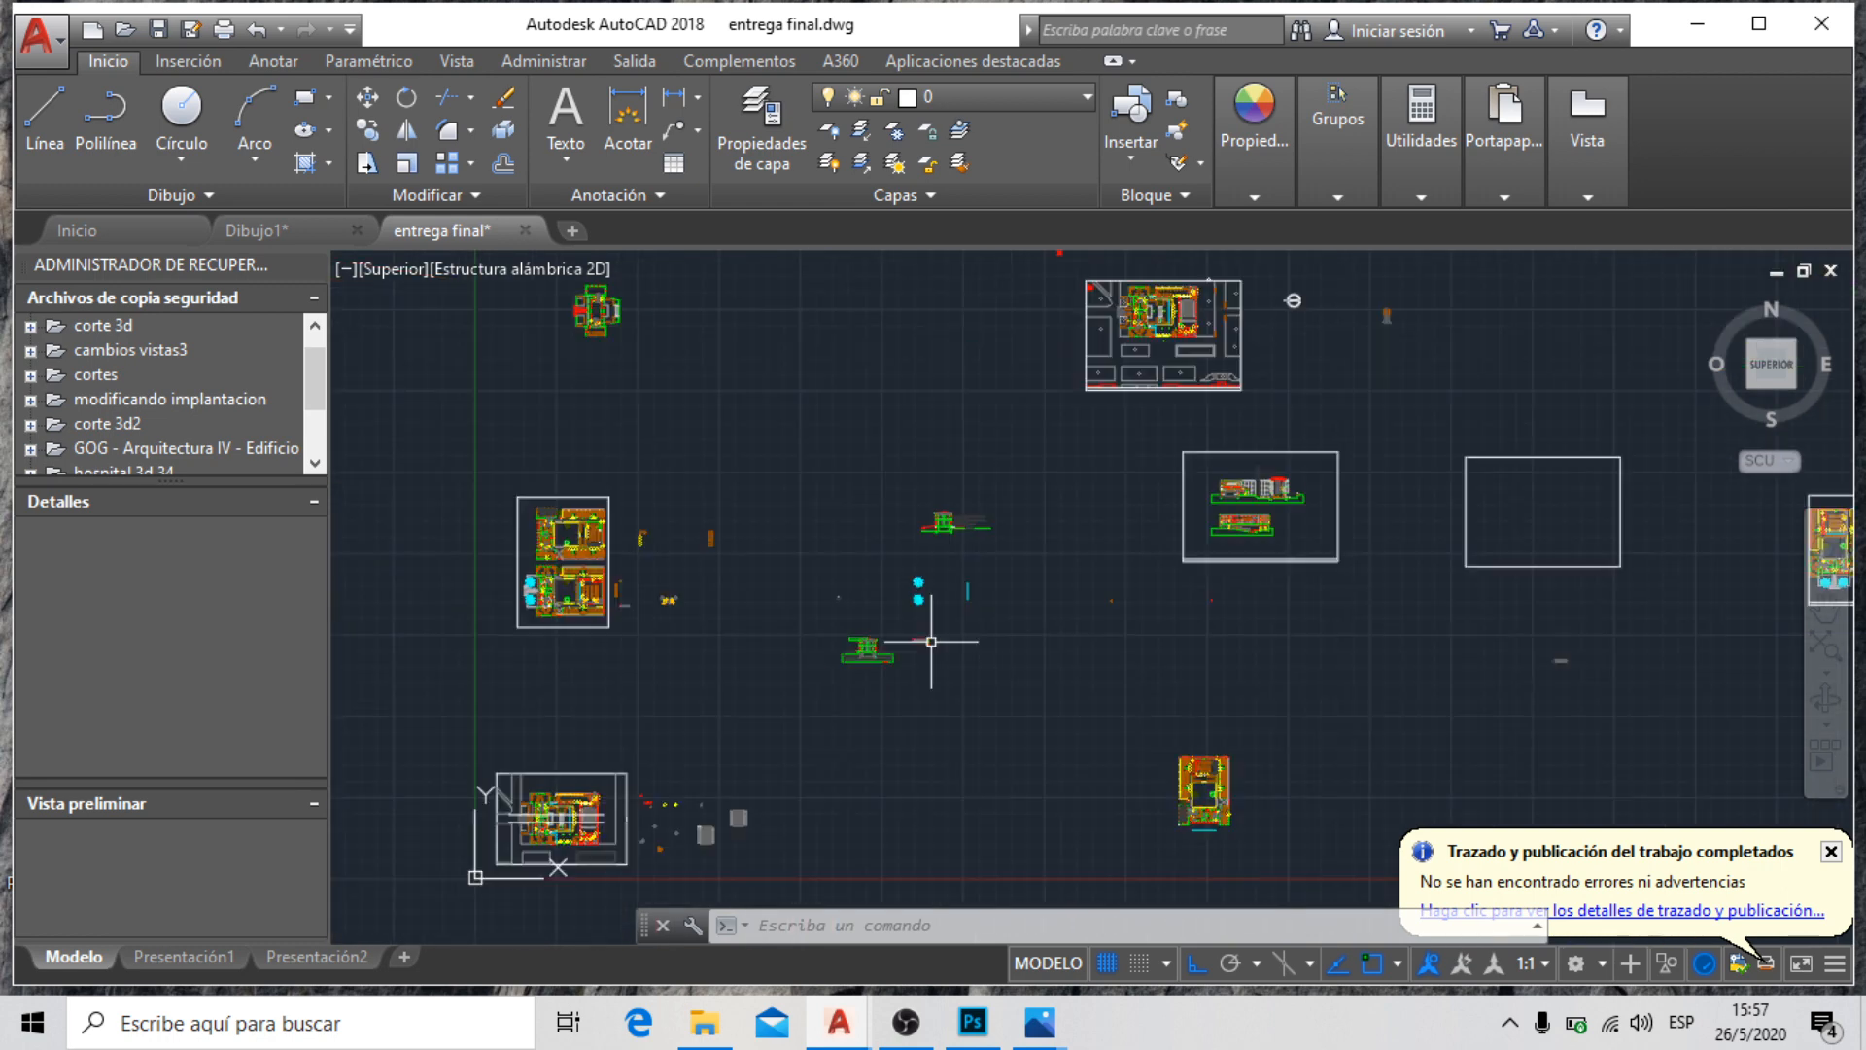
pyautogui.scroll(-6, 800, 550)
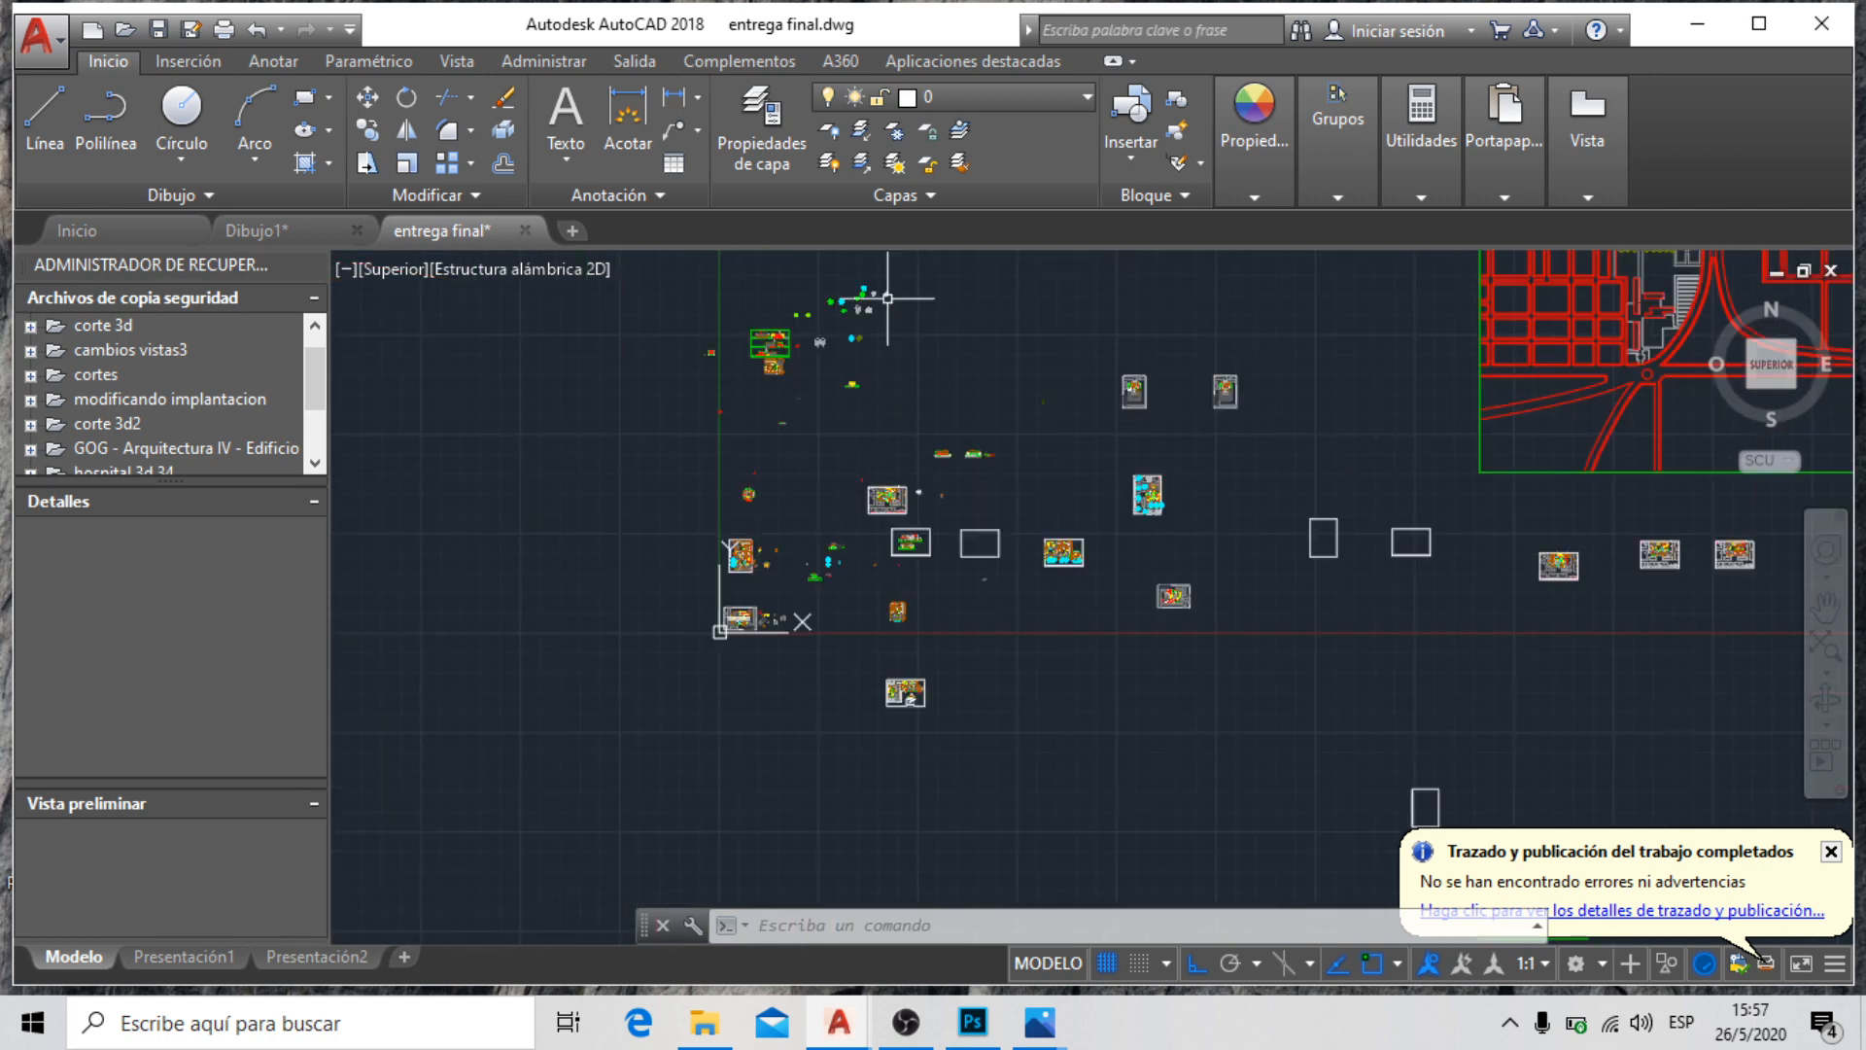
pyautogui.scroll(10, 794, 547)
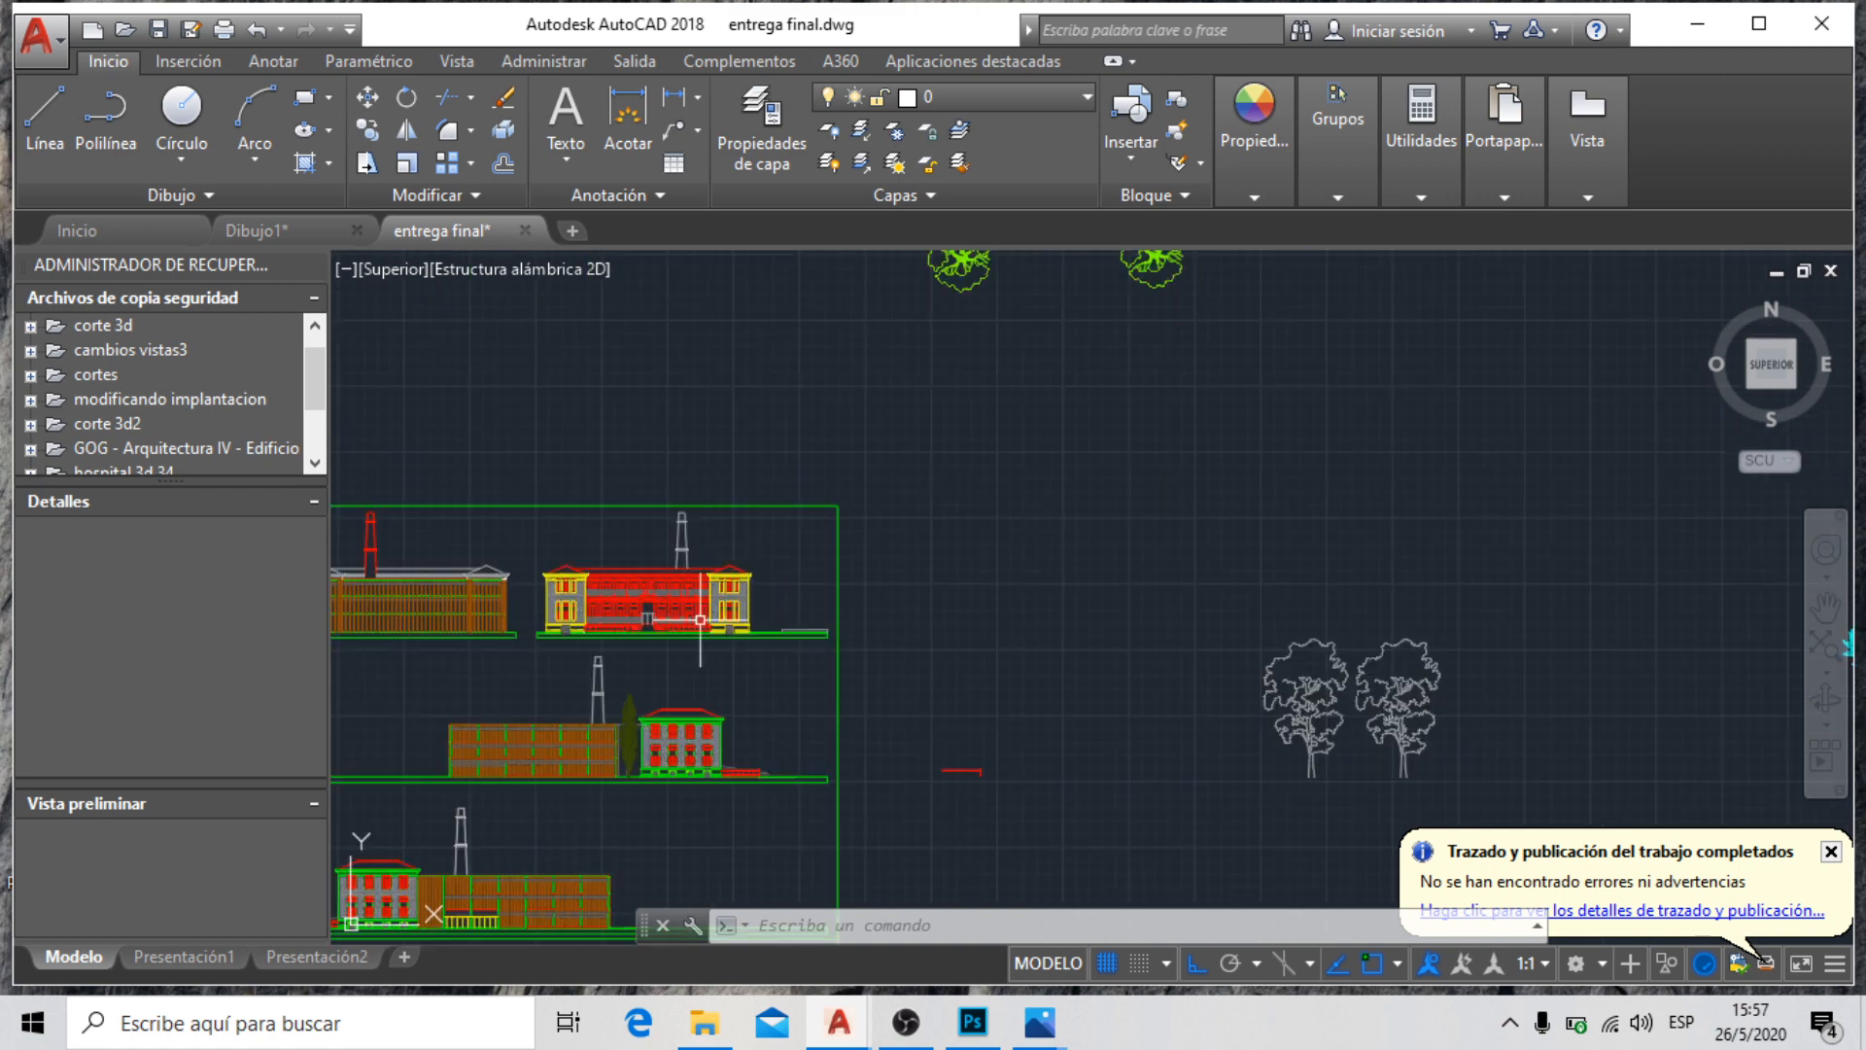
pyautogui.scroll(5, 656, 549)
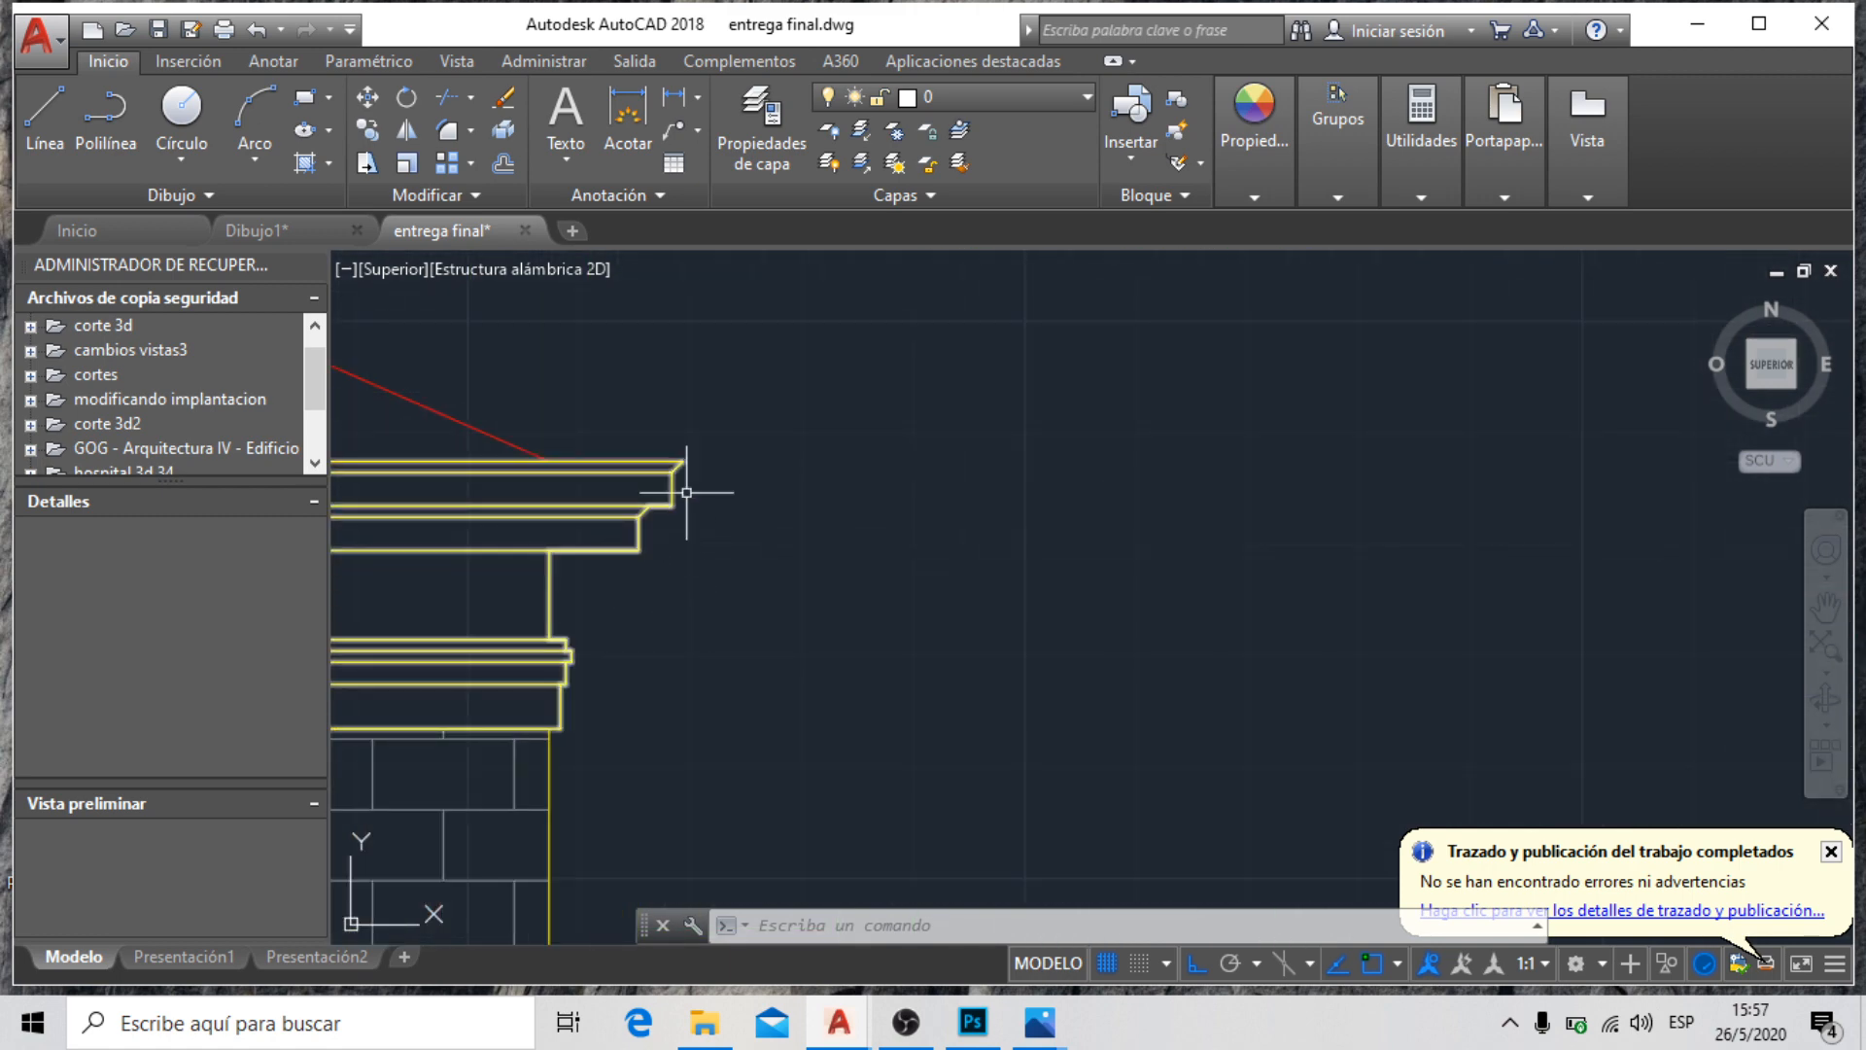
pyautogui.scroll(-3, 902, 455)
pyautogui.scroll(-8, 879, 396)
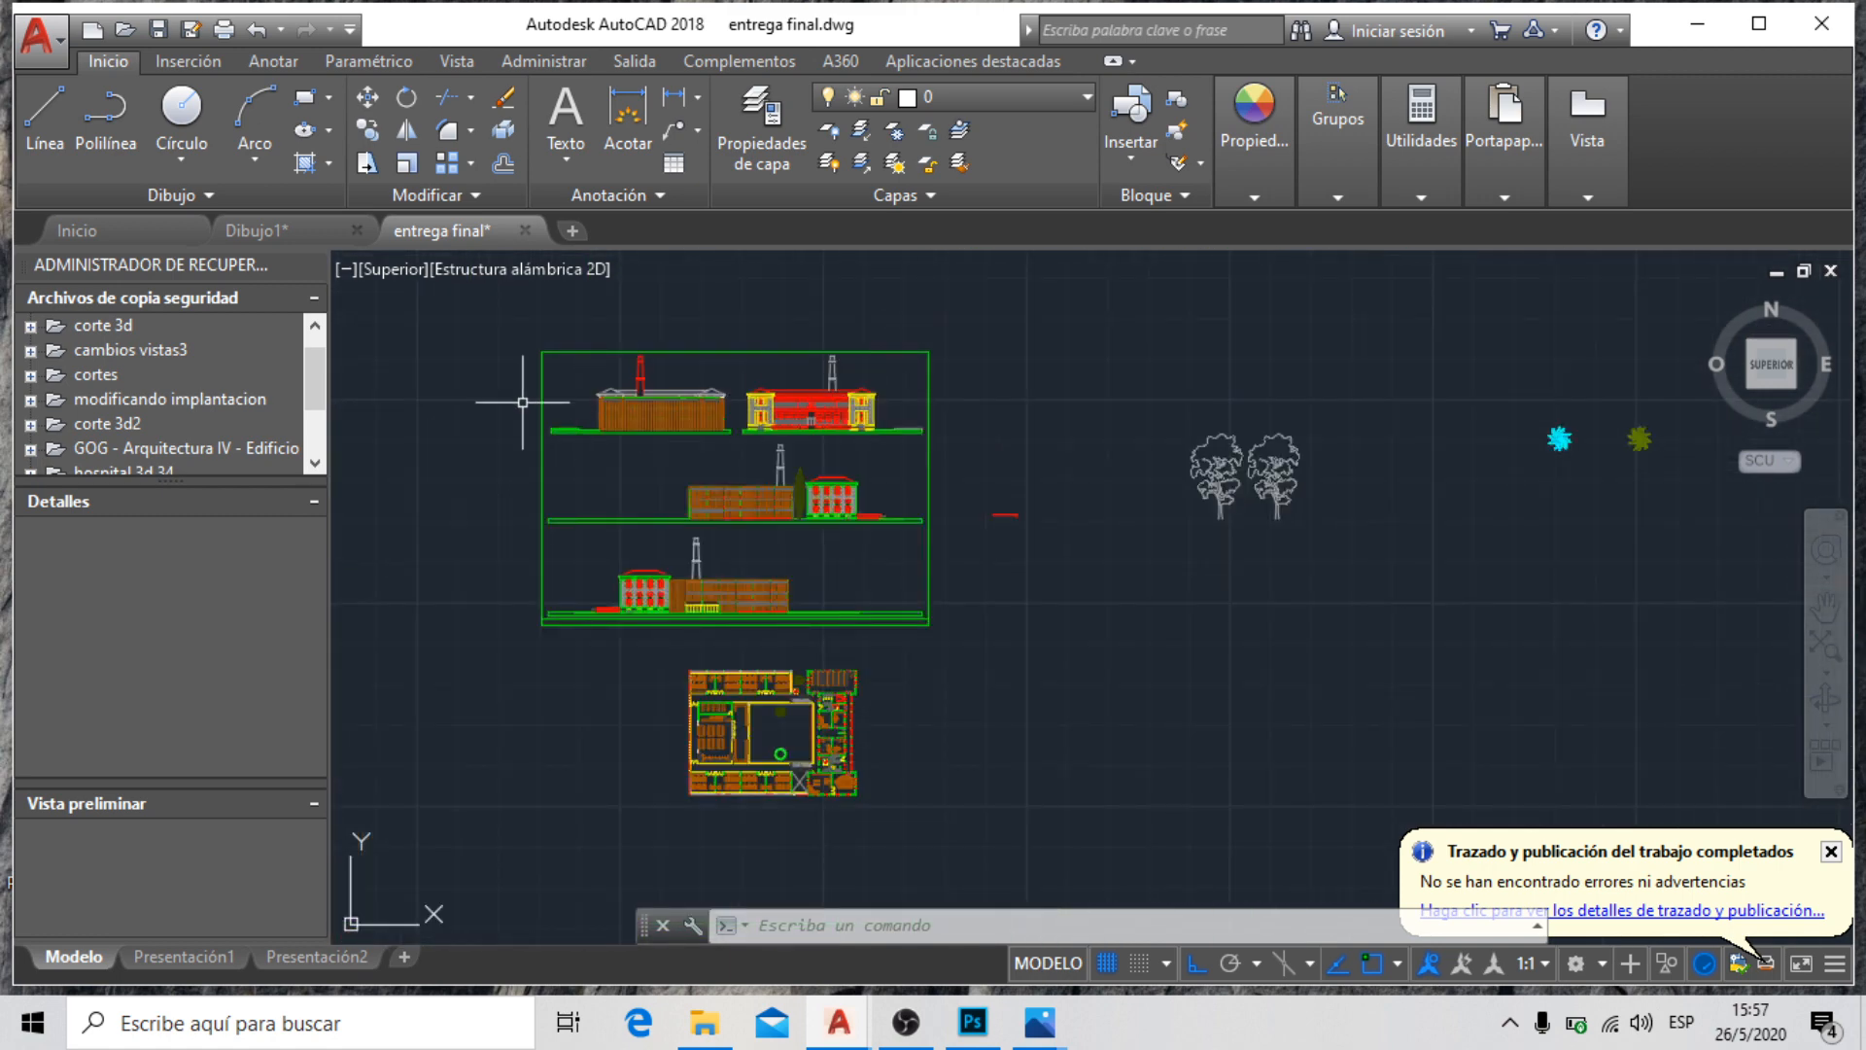
pyautogui.scroll(-5, 522, 401)
pyautogui.scroll(4, 575, 722)
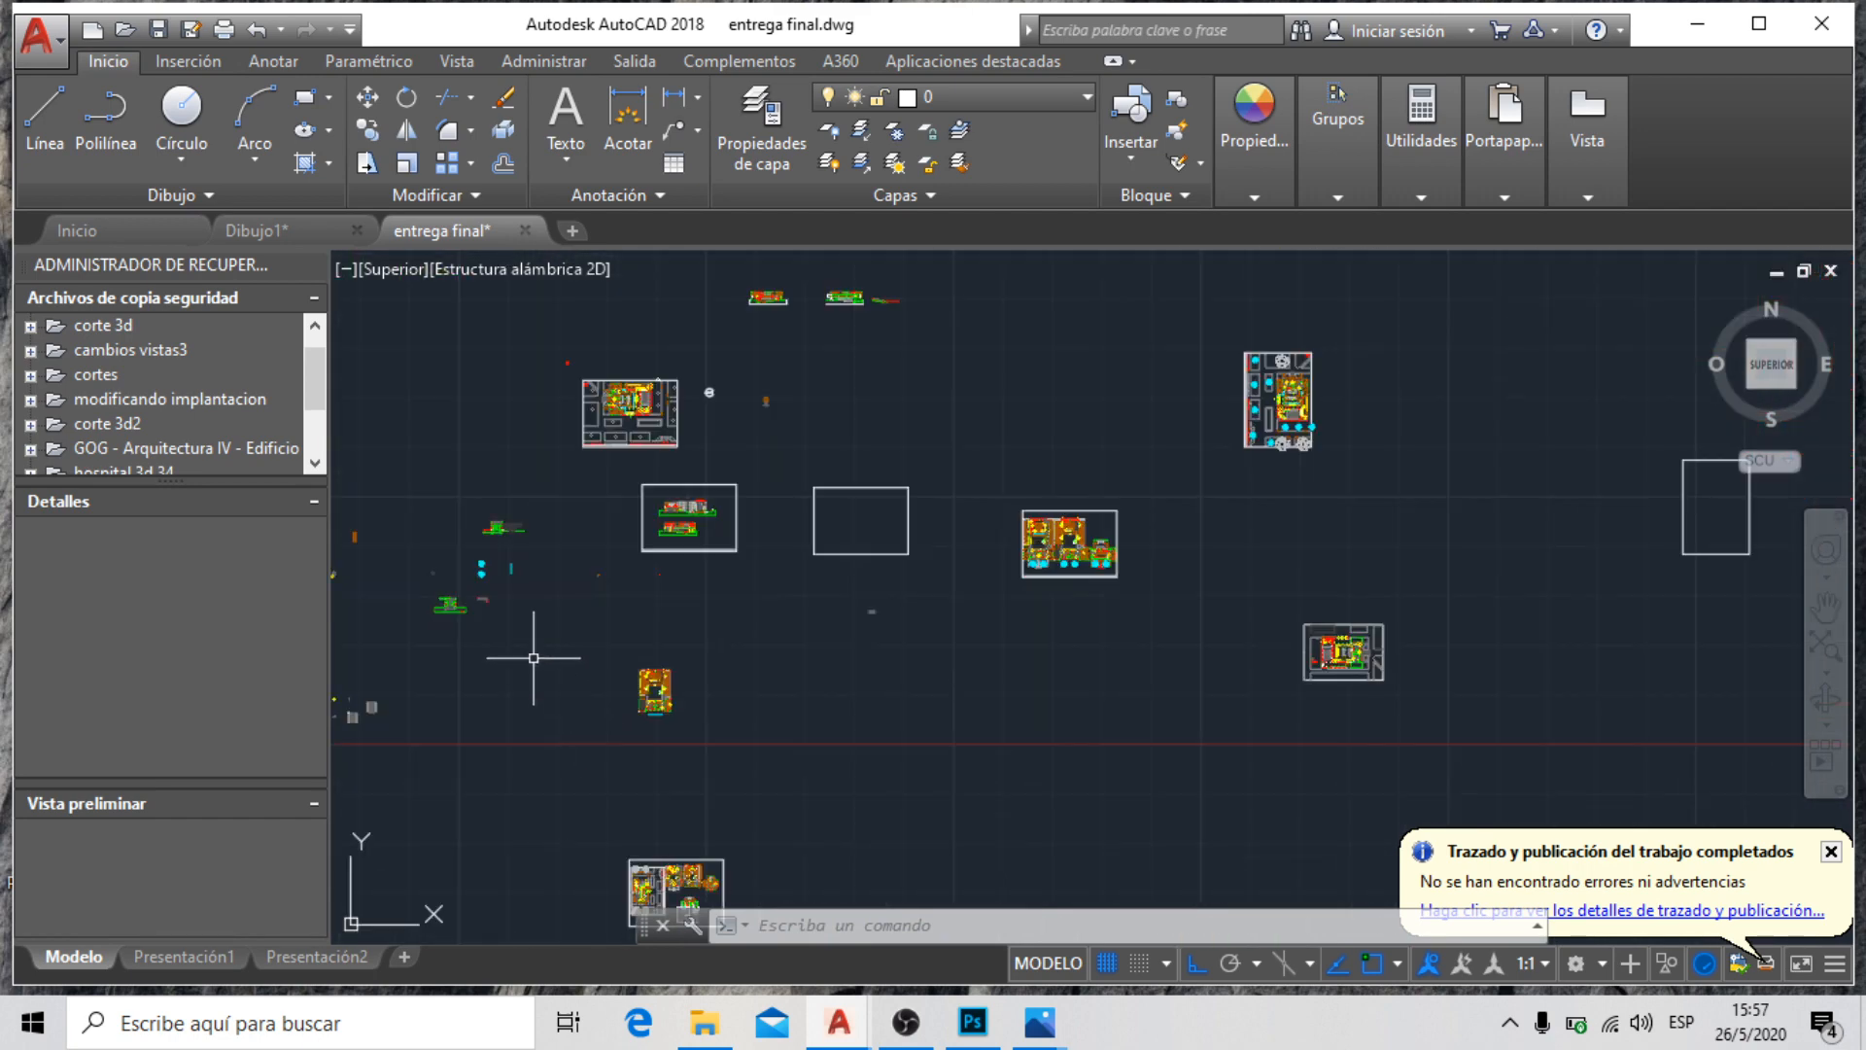
pyautogui.scroll(8, 518, 591)
pyautogui.scroll(6, 358, 626)
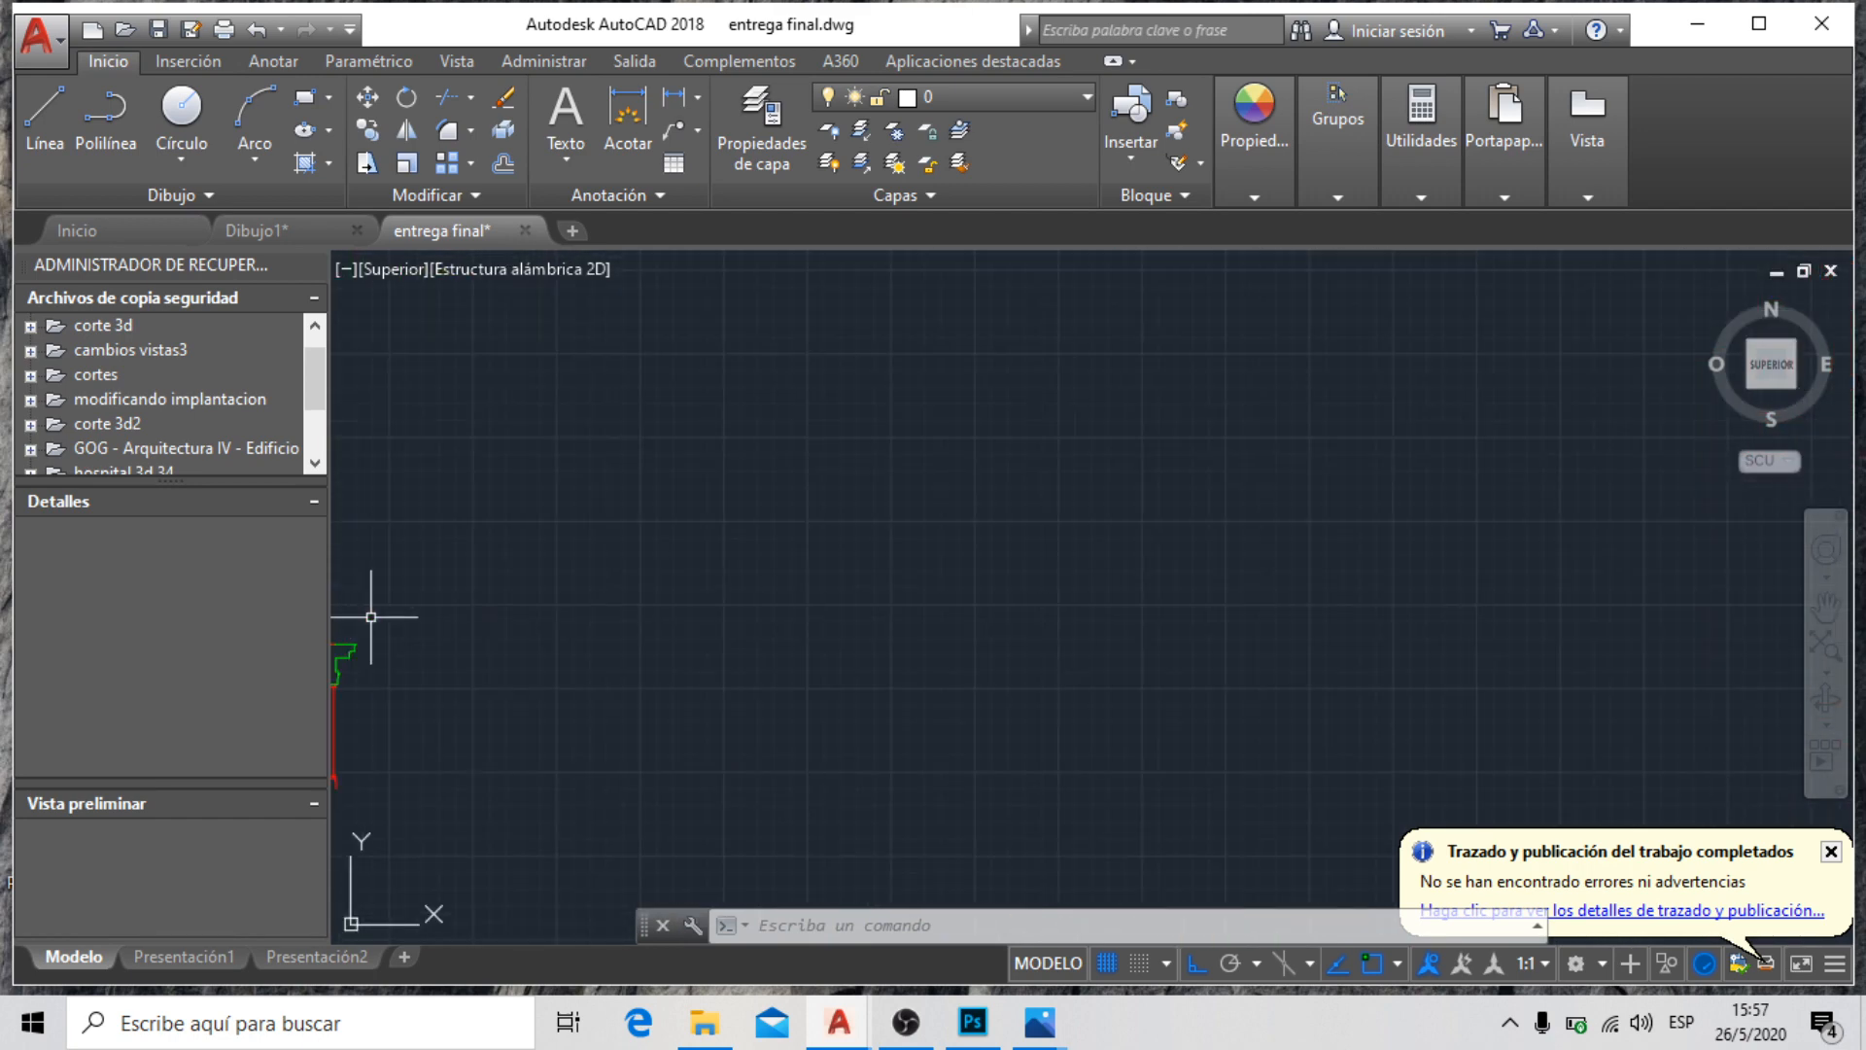
pyautogui.scroll(-5, 817, 662)
pyautogui.scroll(5, 767, 692)
pyautogui.scroll(2, 437, 583)
pyautogui.scroll(3, 563, 654)
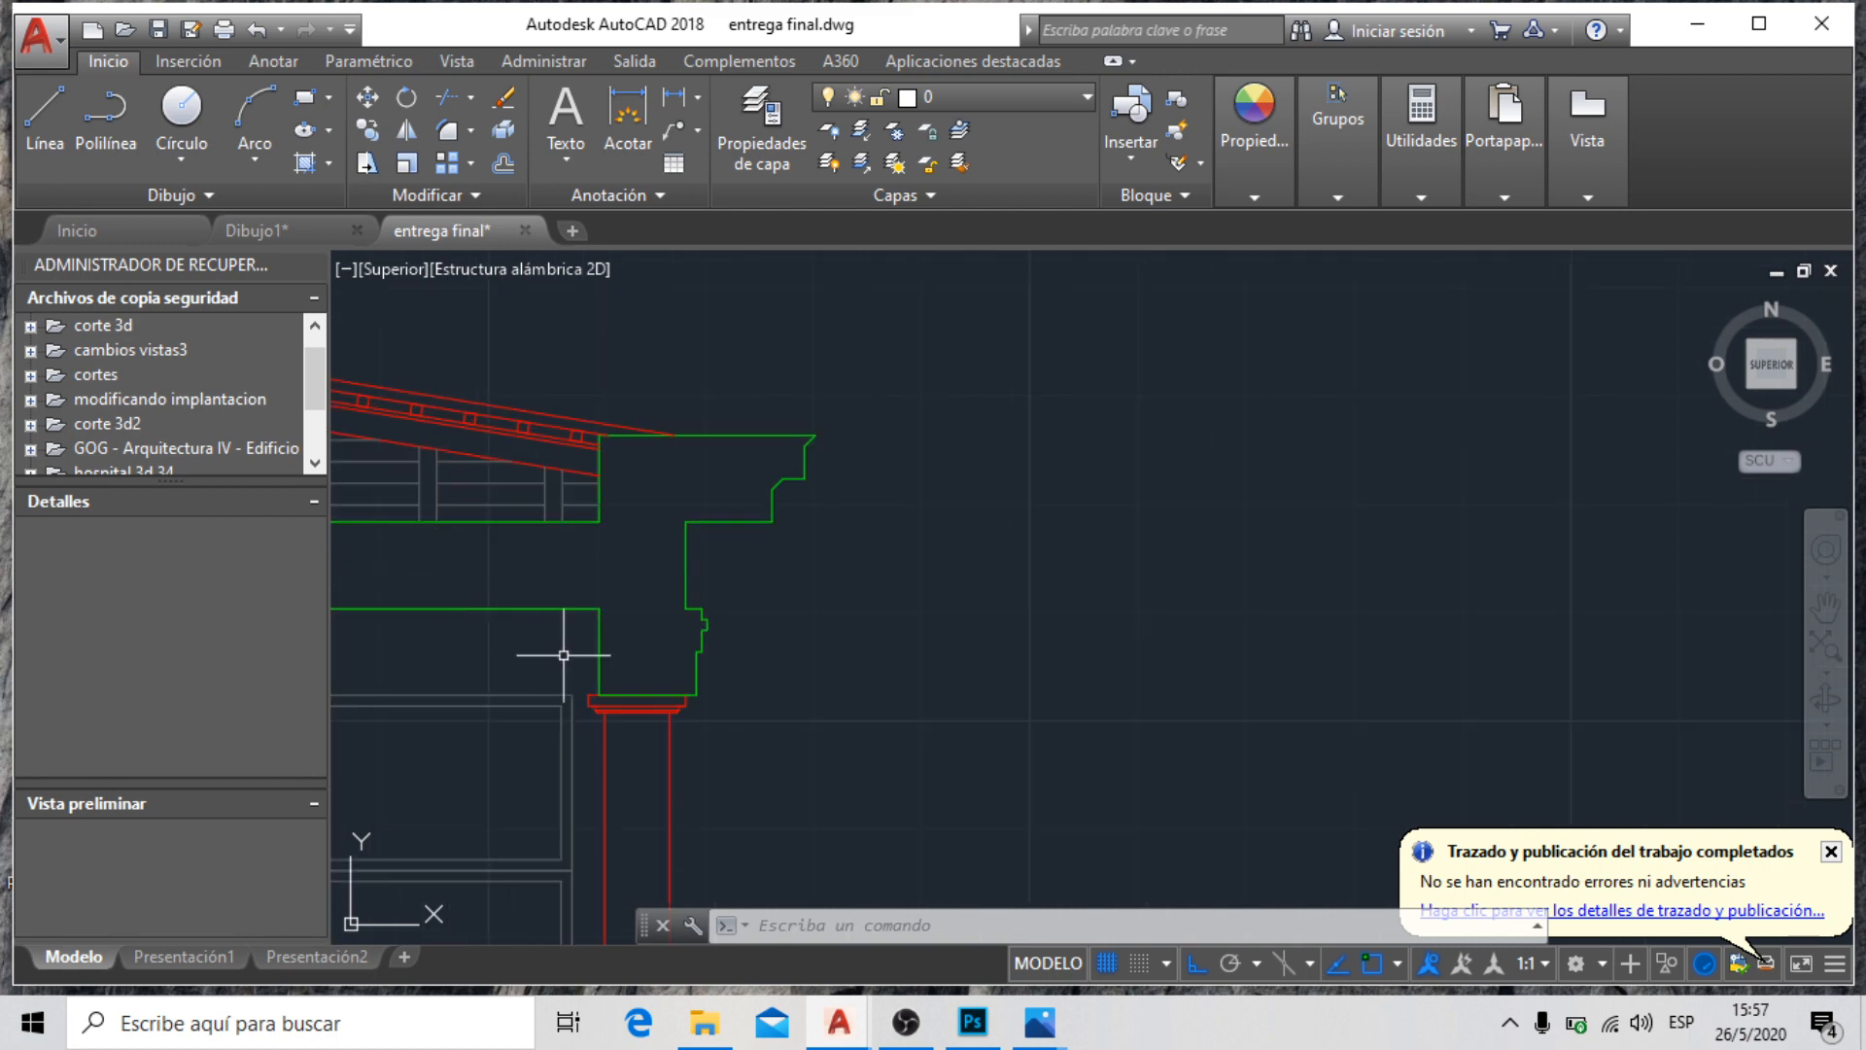
pyautogui.scroll(3, 639, 670)
pyautogui.click(850, 461)
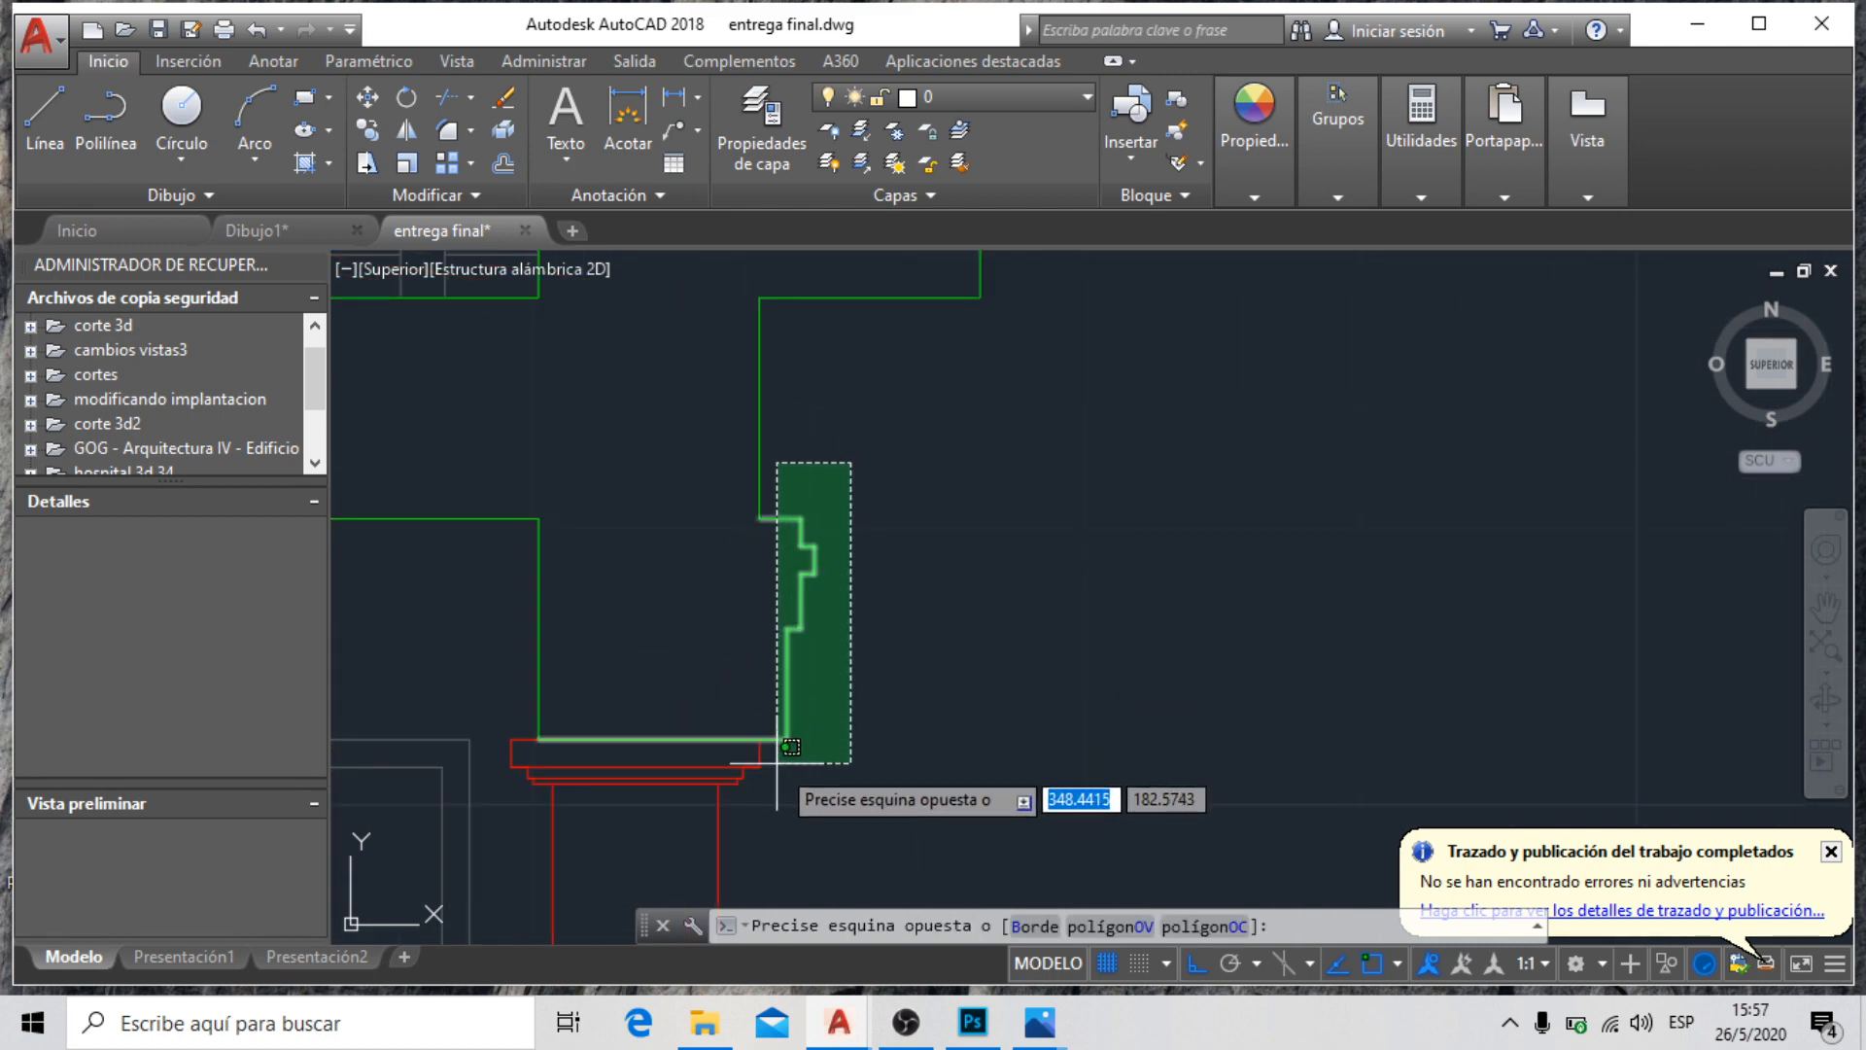
pyautogui.click(781, 698)
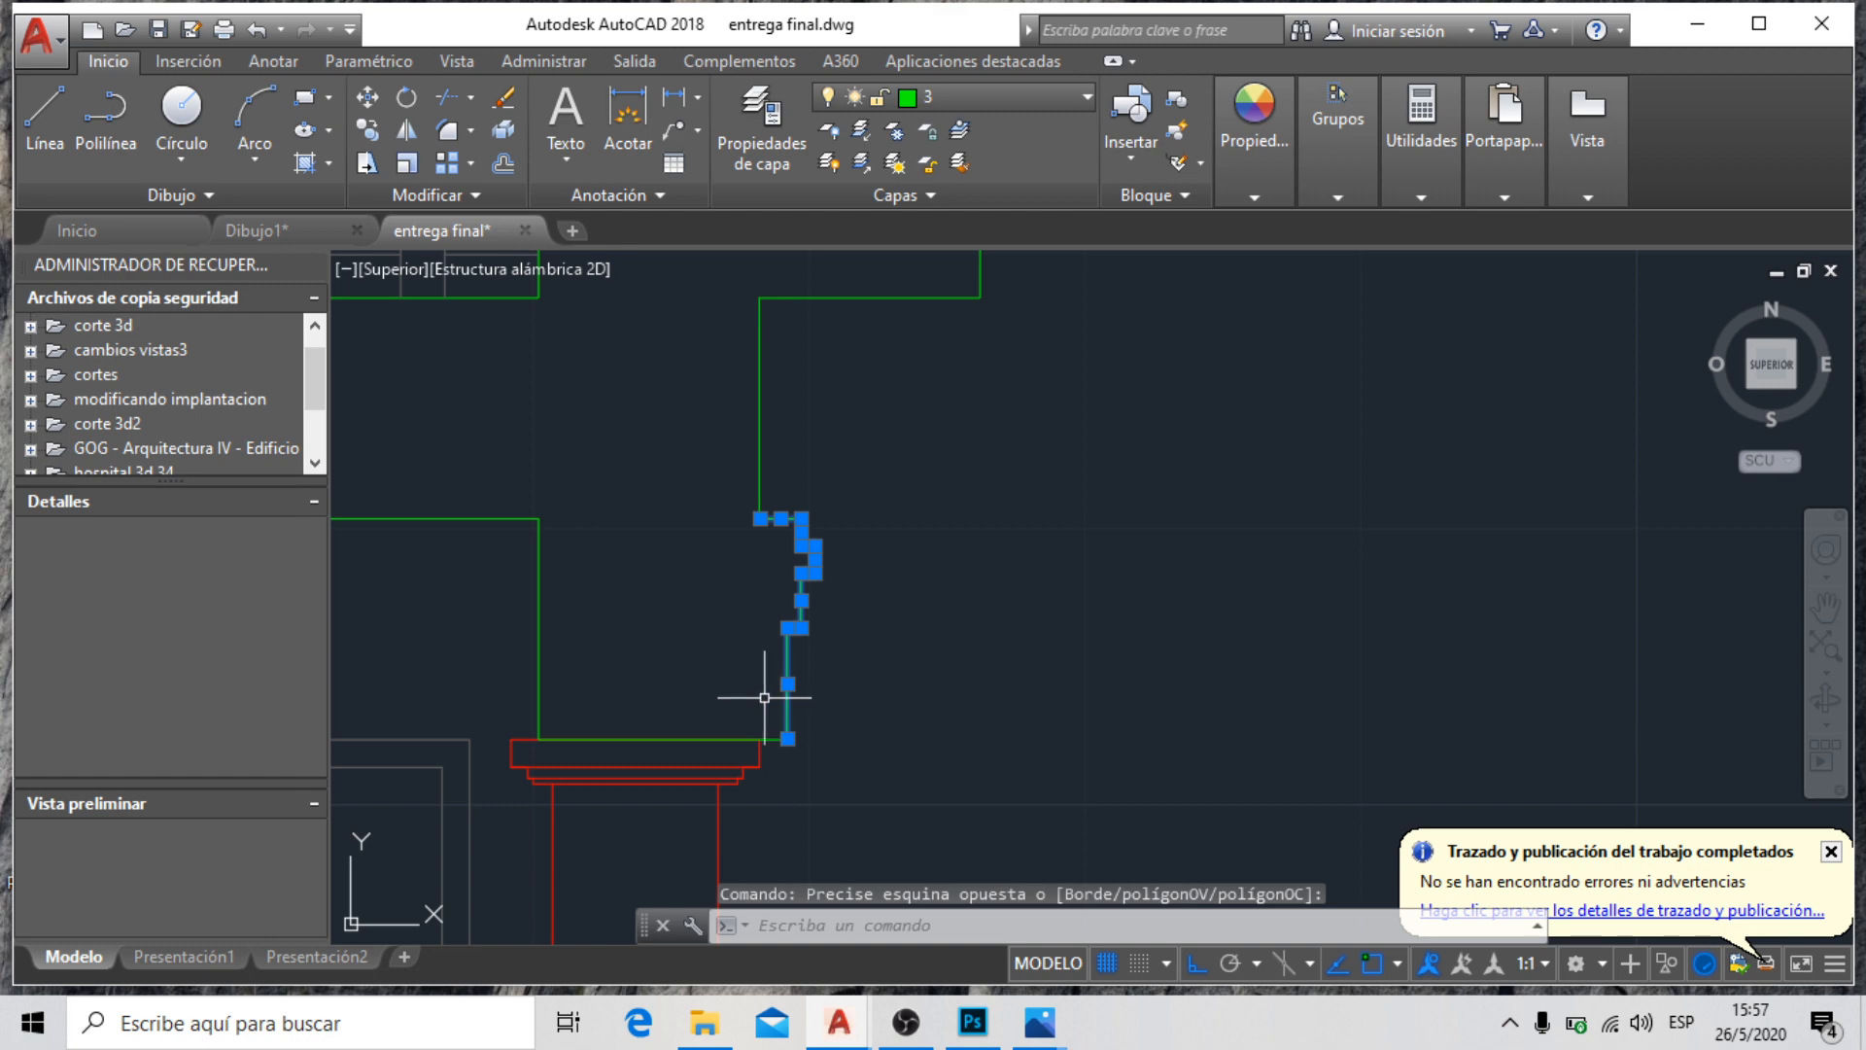
pyautogui.press('Escape')
# Stretch the vertical wall line below the copied cornice's soffit down past the column capital
pyautogui.click(759, 467)
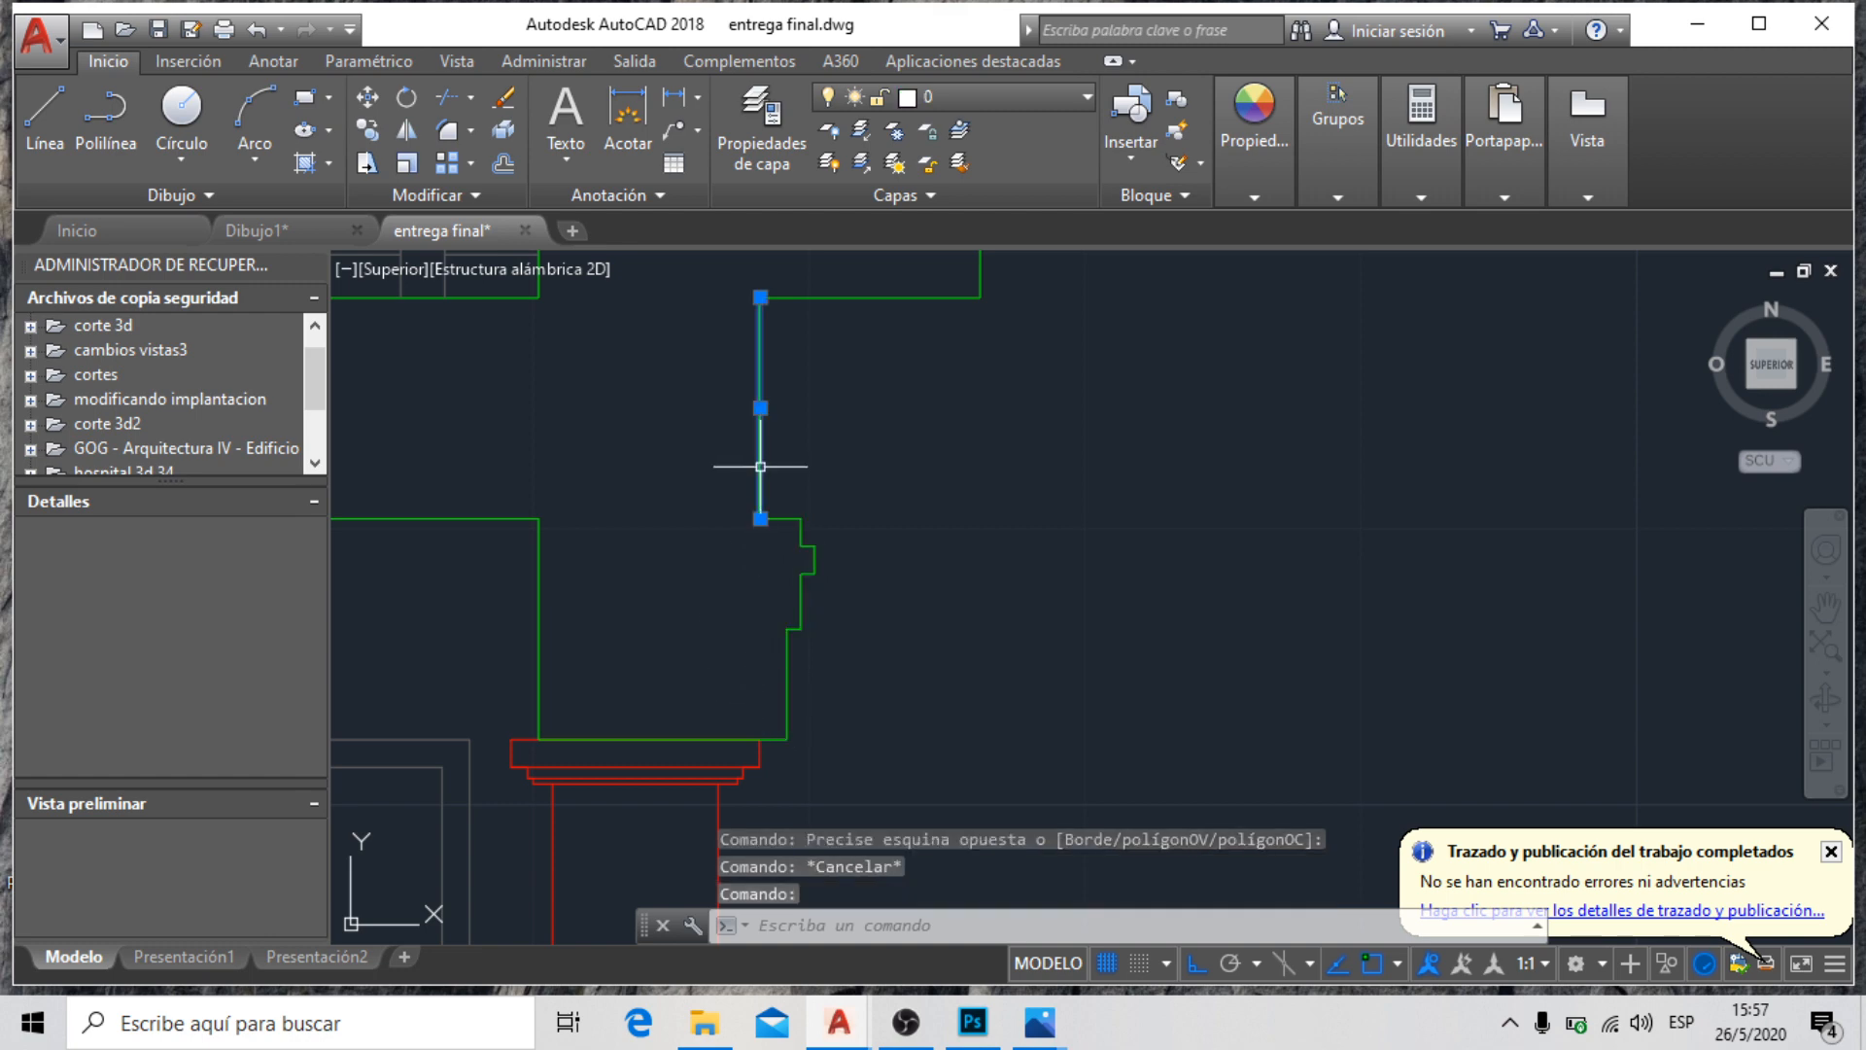
pyautogui.click(760, 519)
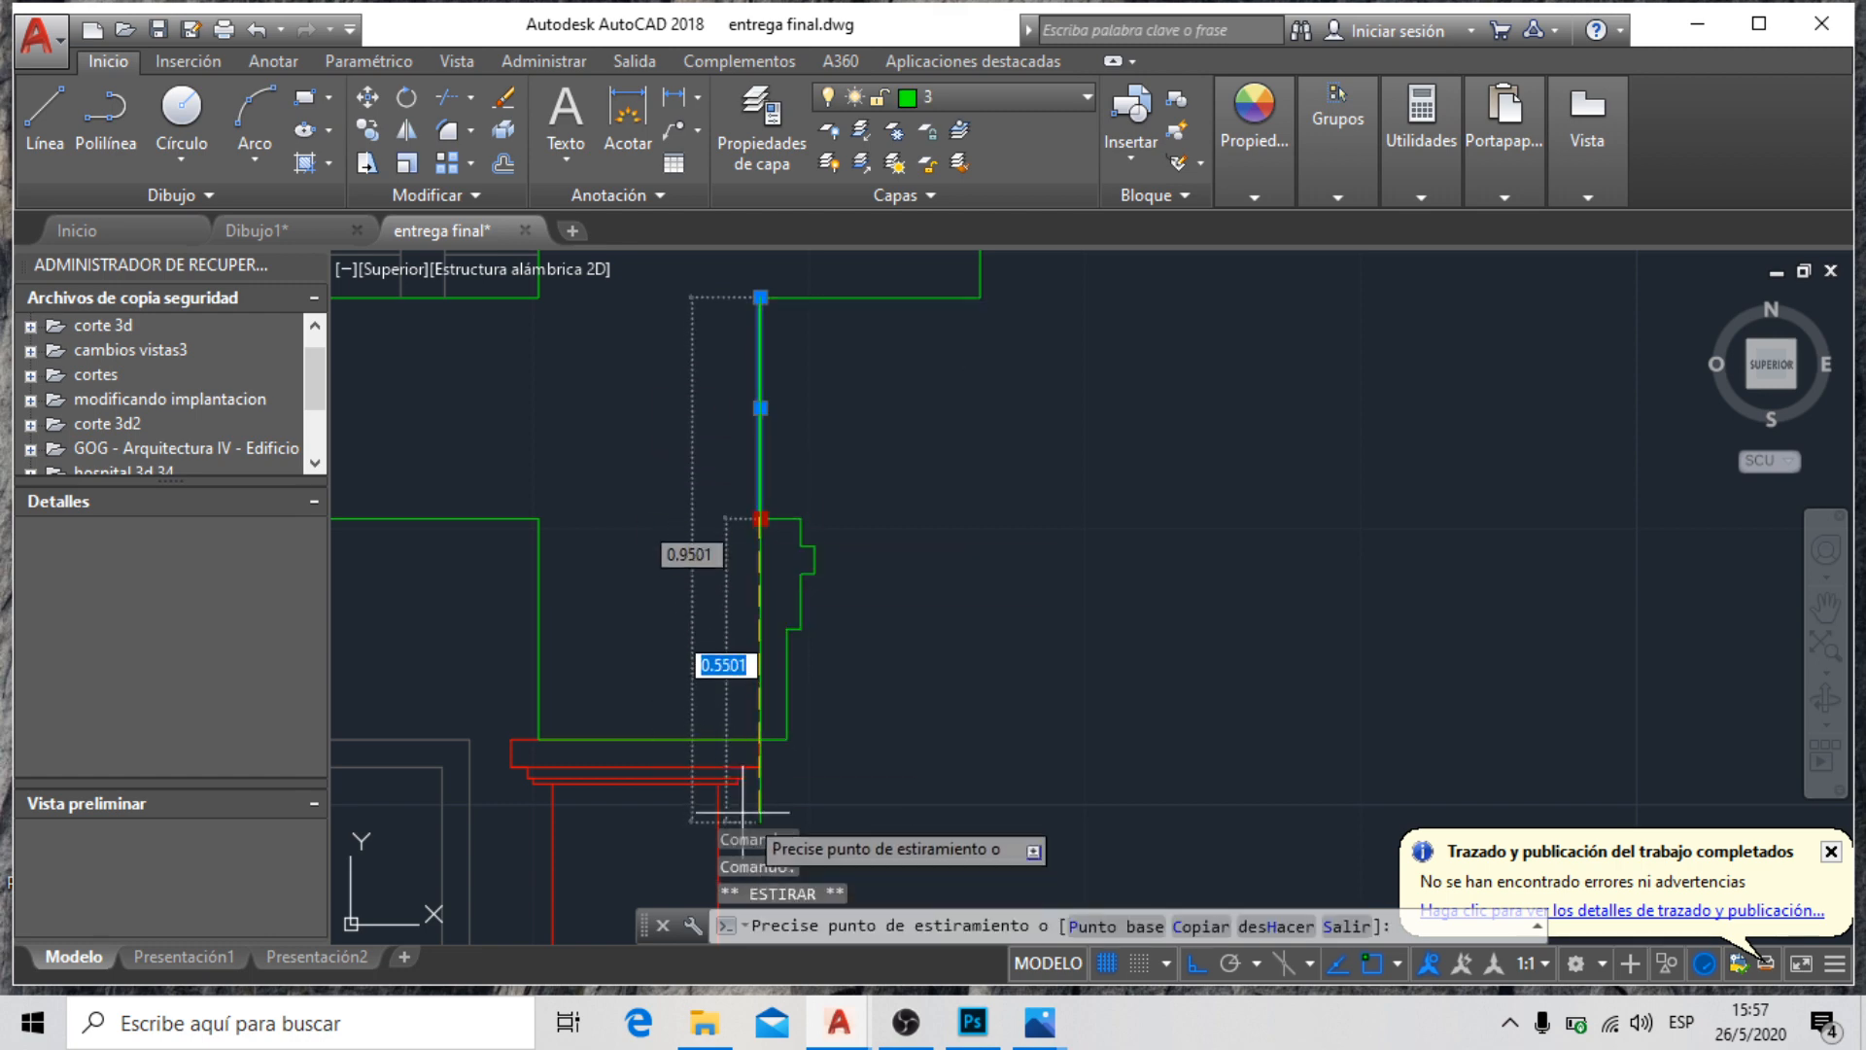
pyautogui.scroll(5, 749, 661)
pyautogui.press('Escape')
# Trim the stretched wall line below the cornice base, and trim the base line where it crosses above the column capital
pyautogui.write('rr')
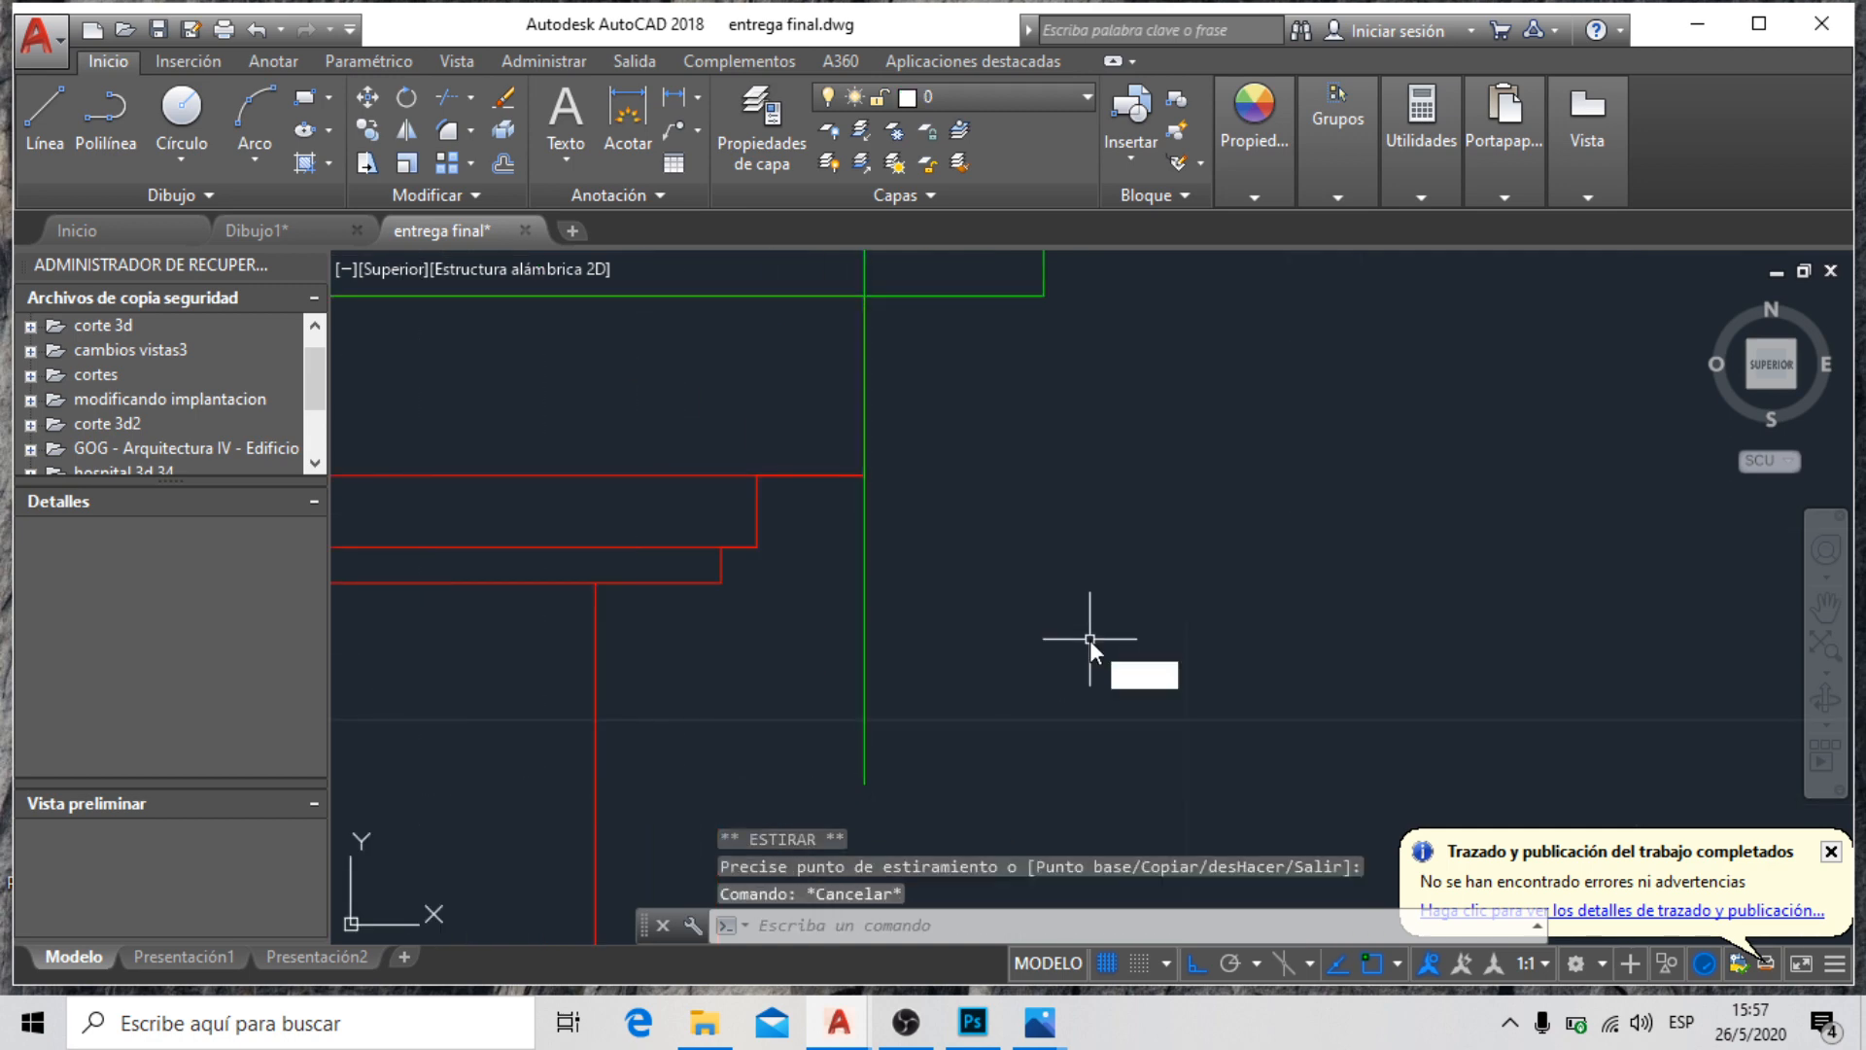
pyautogui.press('Return')
pyautogui.press('Return')
pyautogui.click(863, 583)
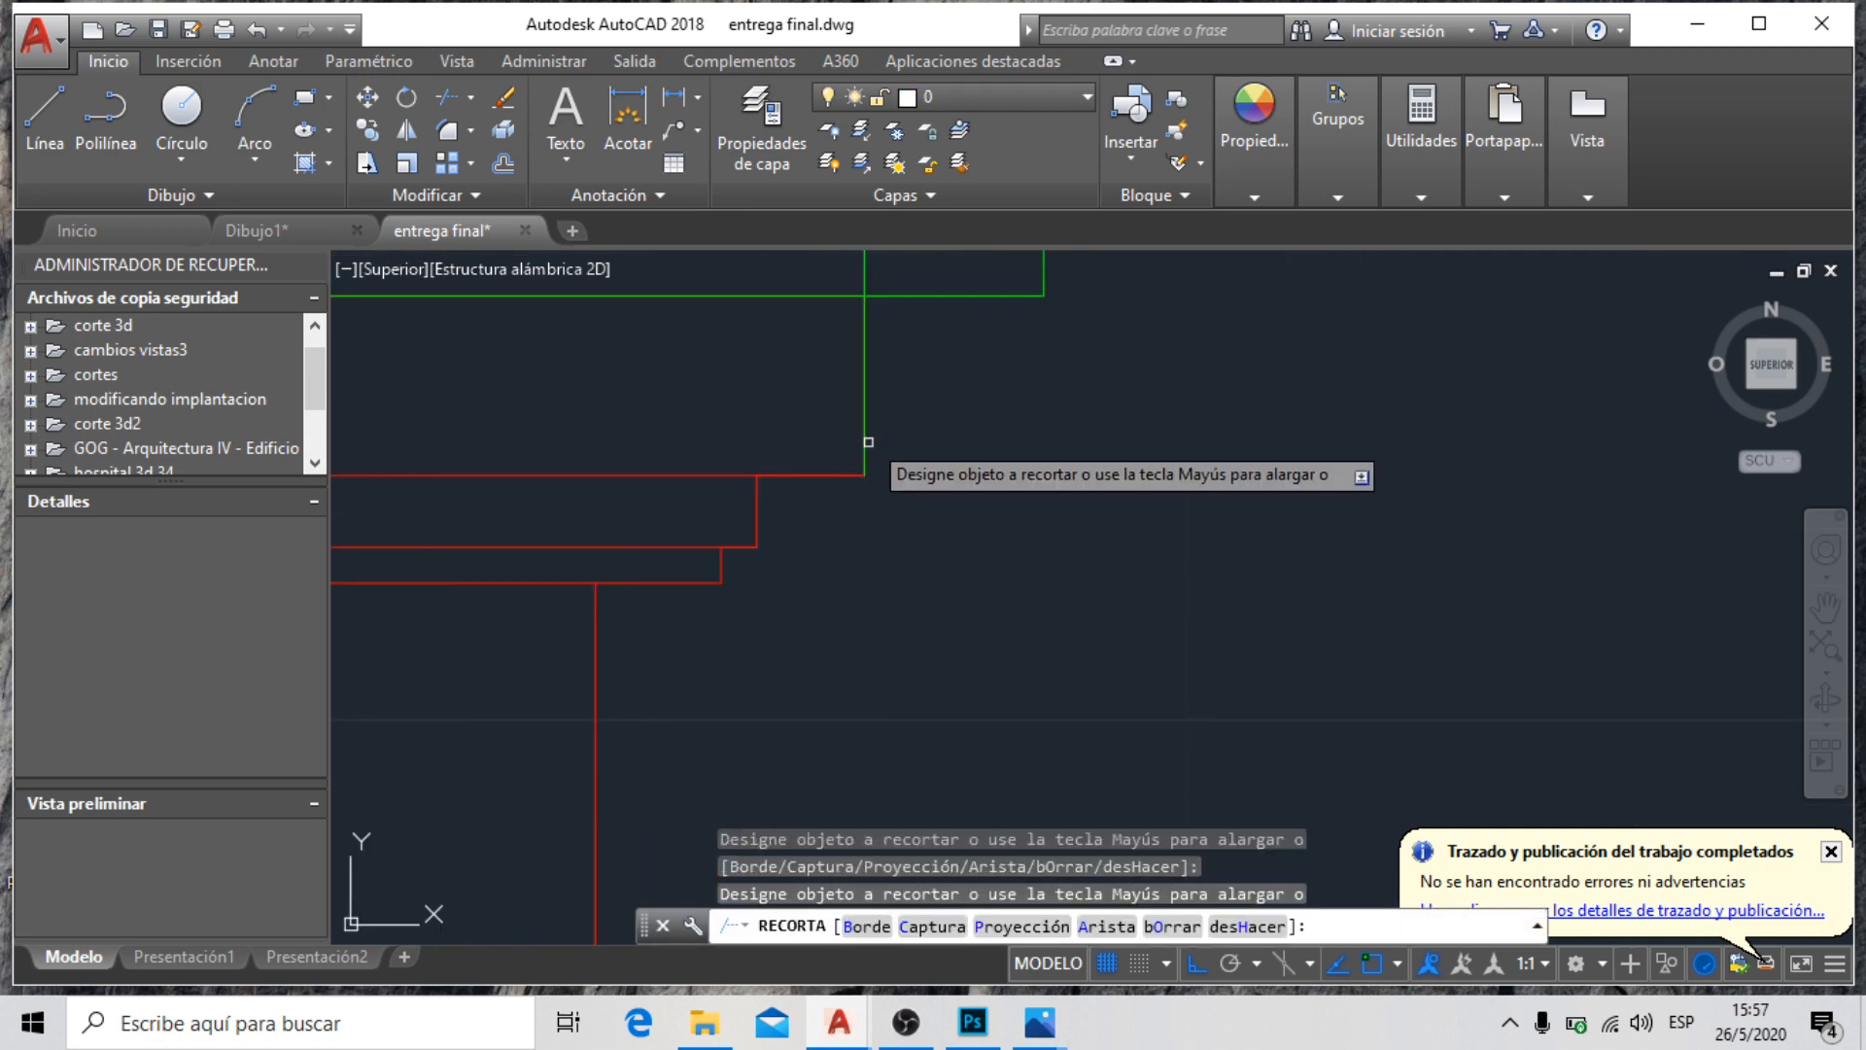
pyautogui.click(864, 439)
pyautogui.scroll(-4, 1002, 465)
pyautogui.click(989, 477)
pyautogui.click(975, 498)
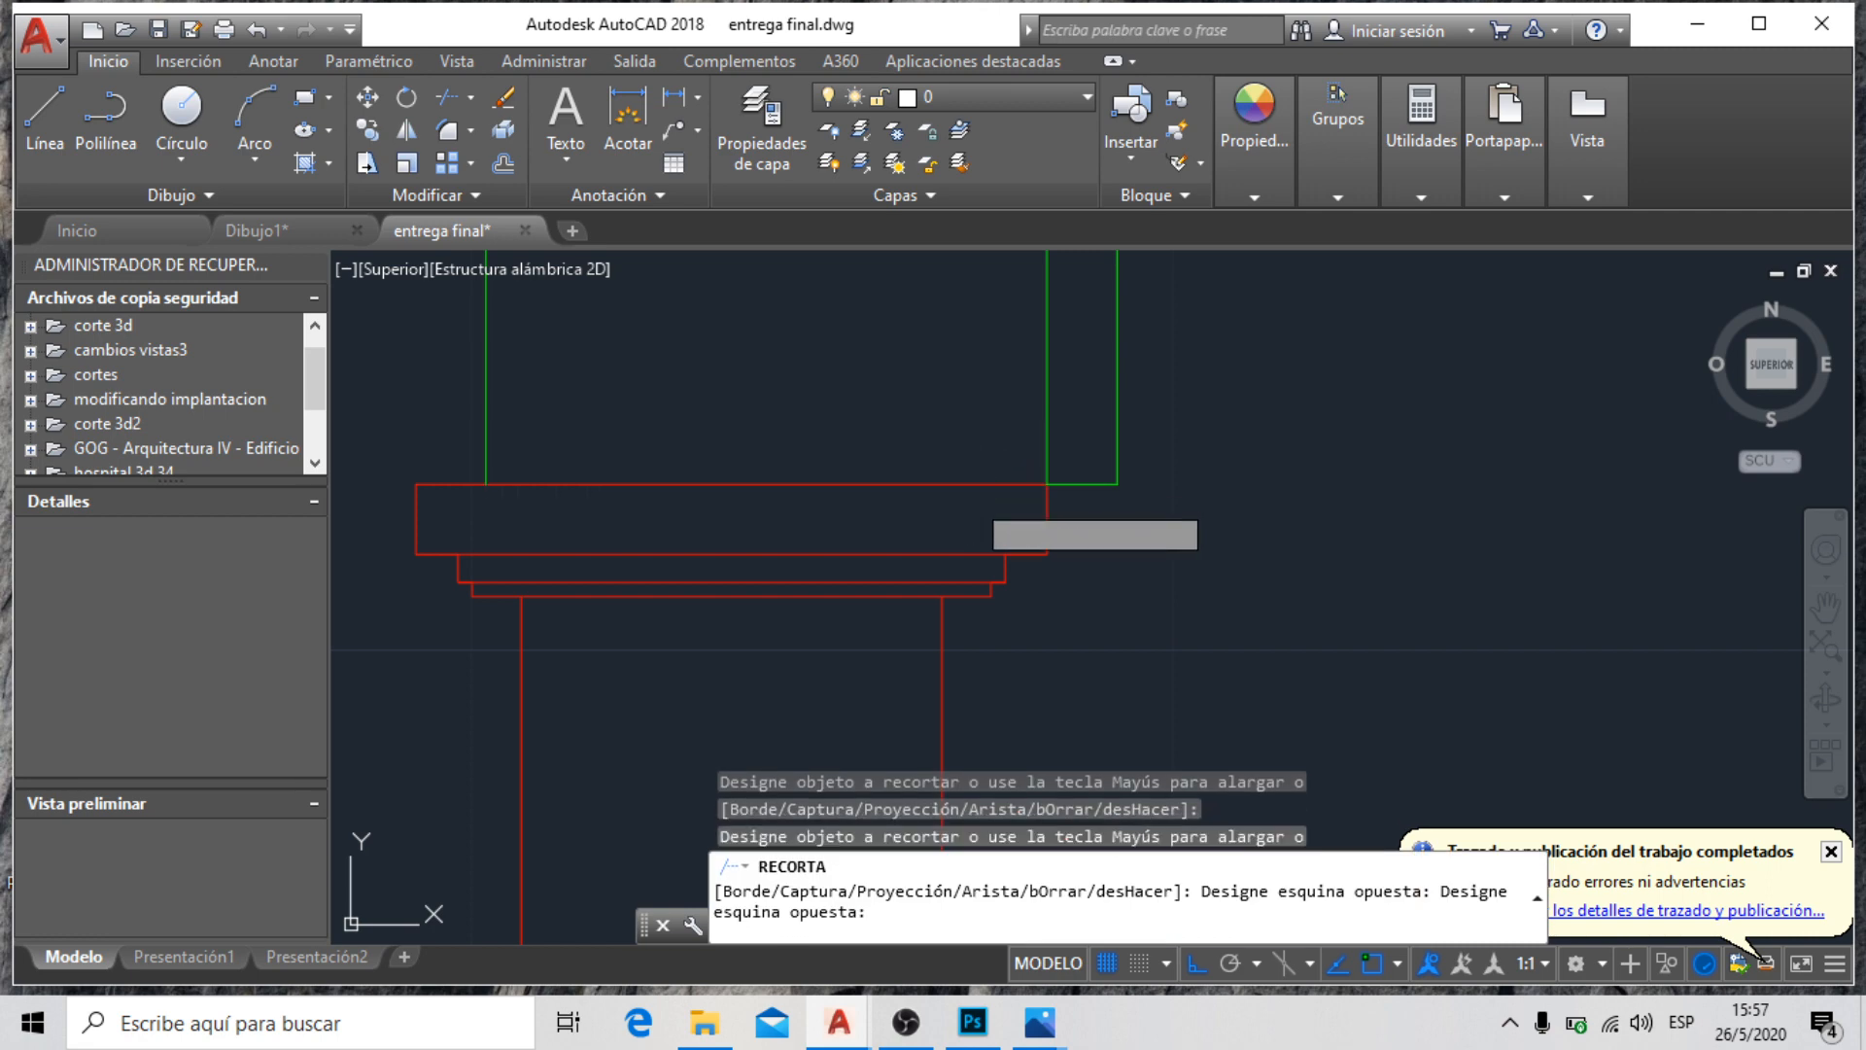
pyautogui.scroll(-6, 1170, 605)
pyautogui.press('Escape')
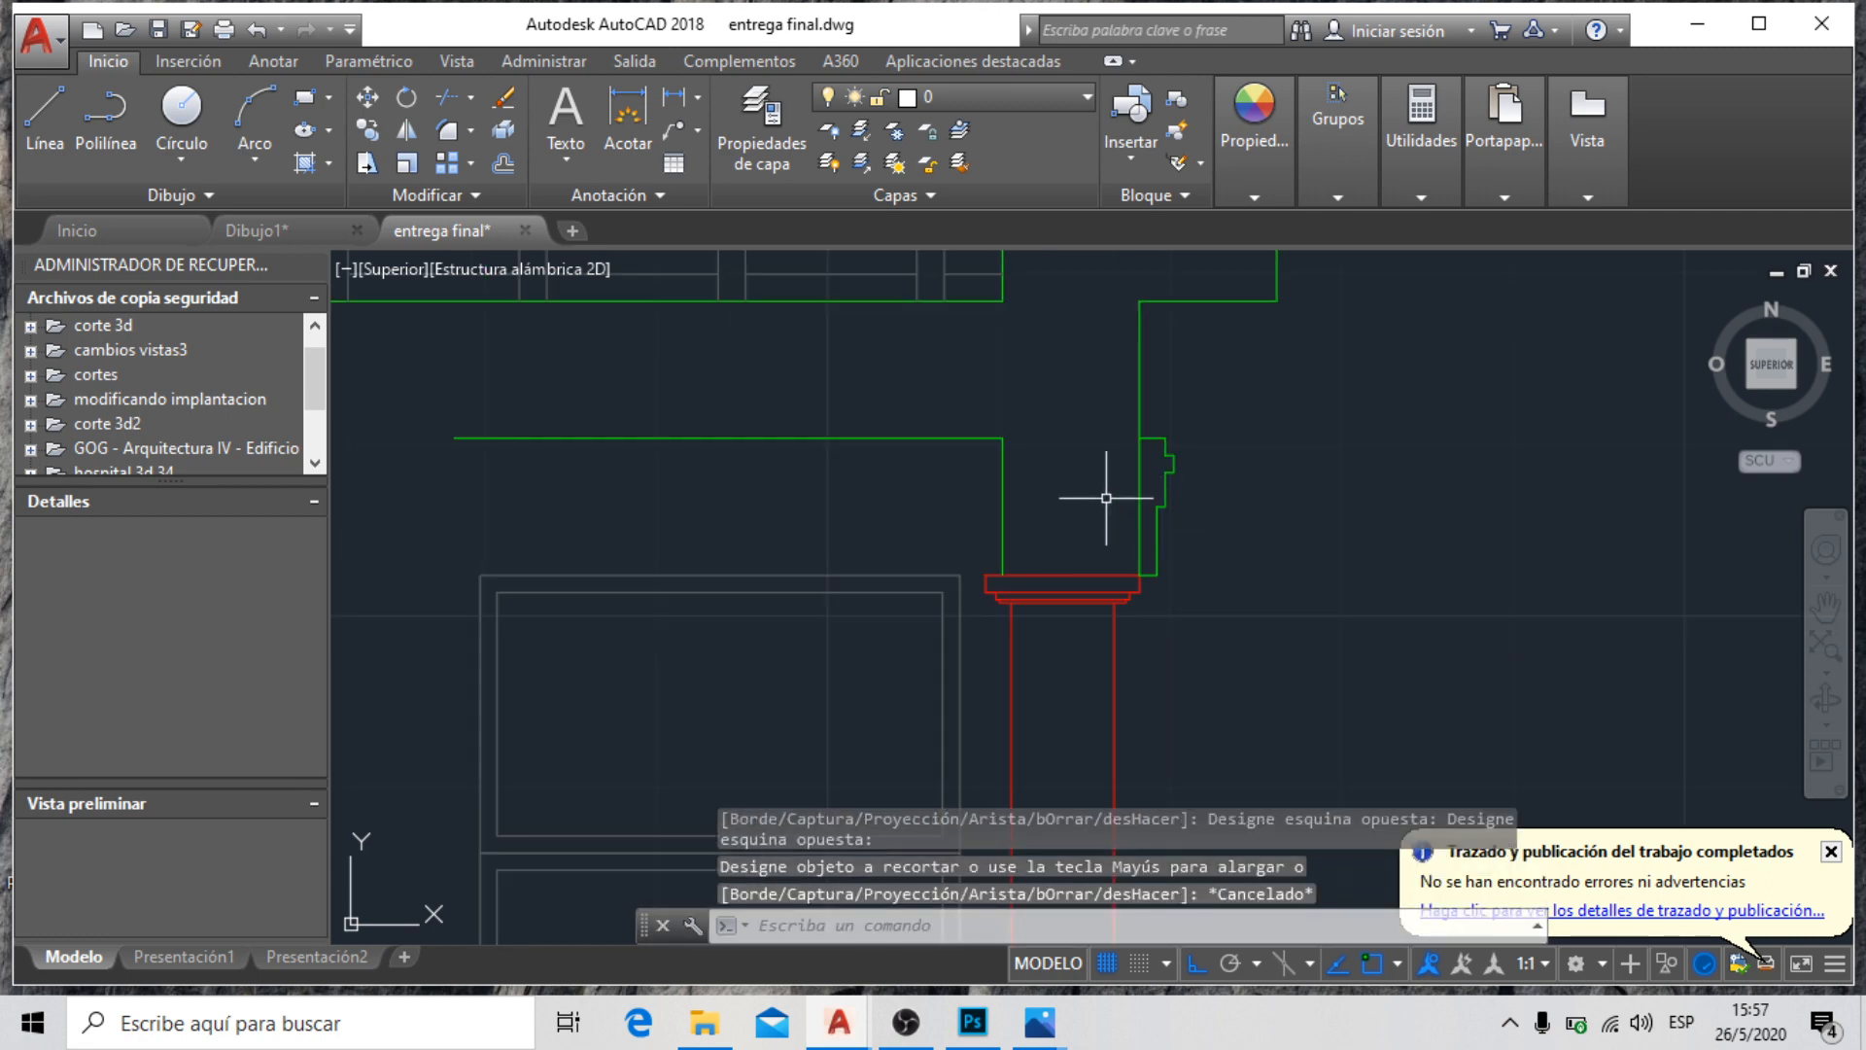
# Trim the part of the wall line that runs behind the lower cornice moulding
pyautogui.write('rr')
pyautogui.press('Return')
pyautogui.press('Return')
pyautogui.scroll(5, 1264, 545)
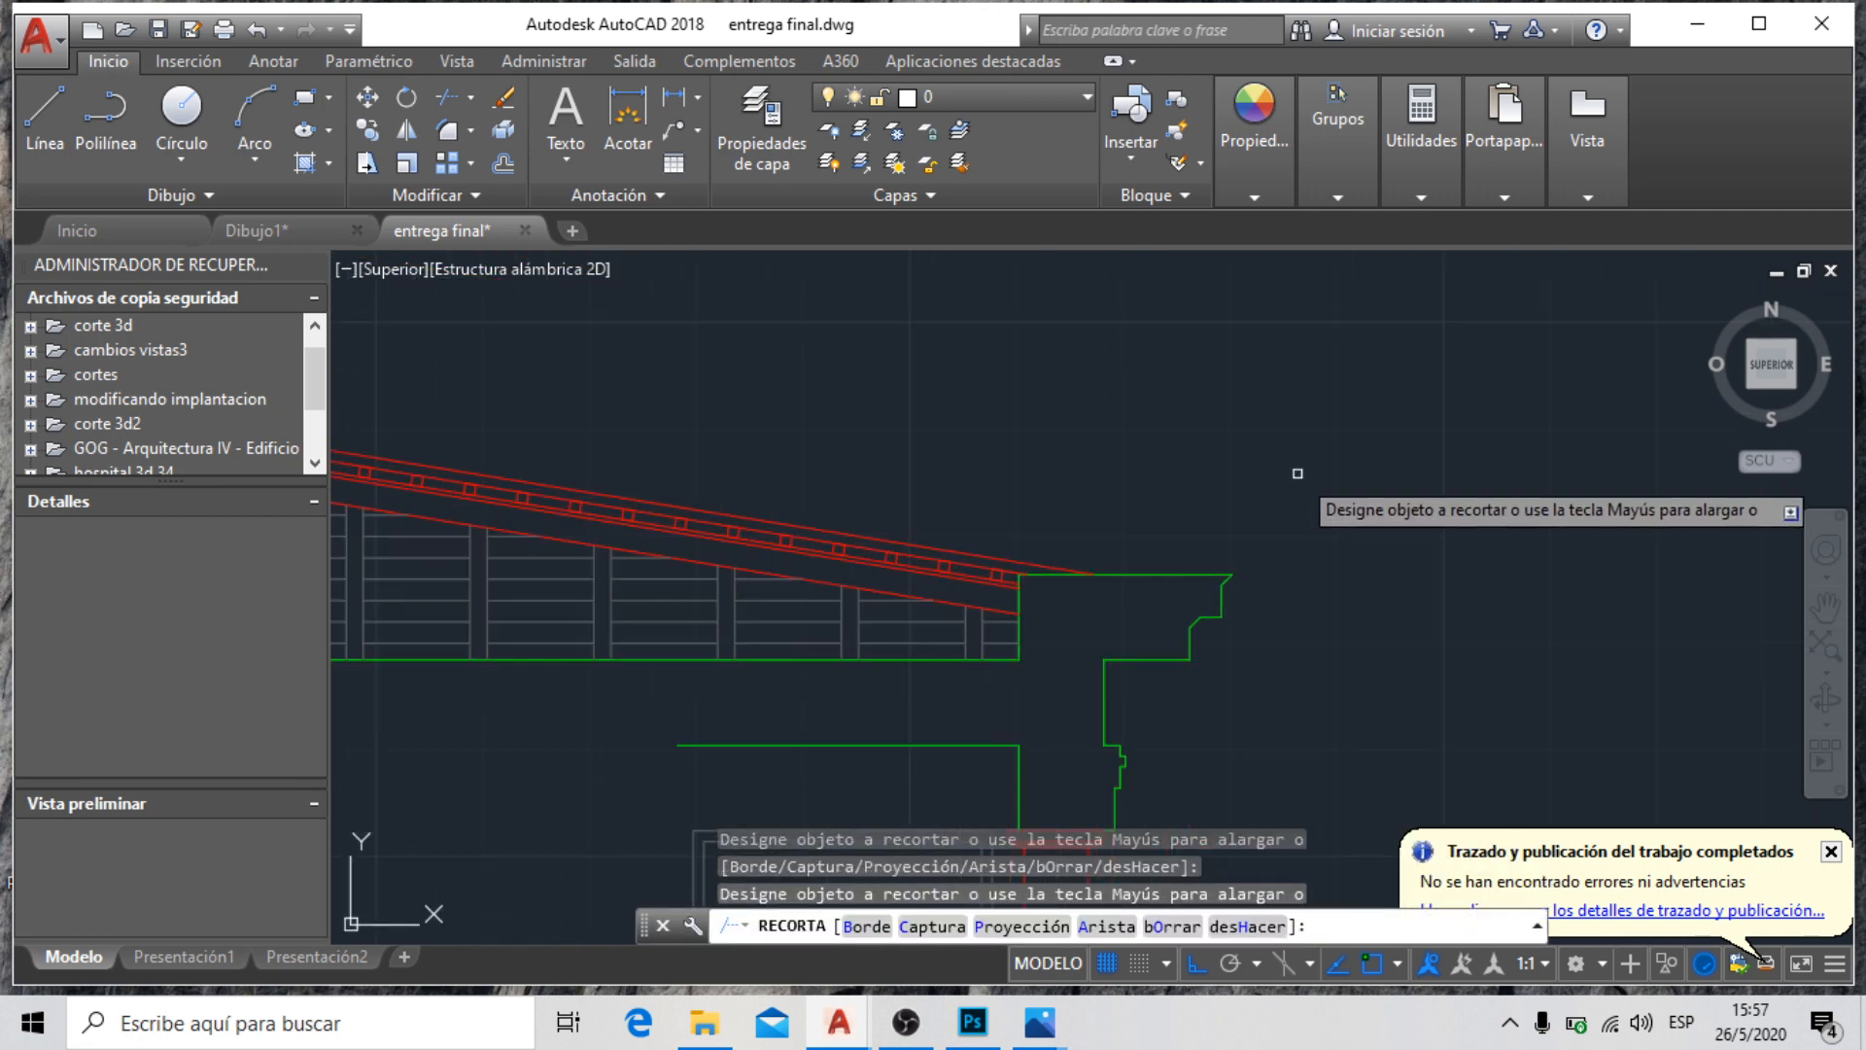
pyautogui.scroll(-2, 1048, 507)
pyautogui.press('Escape')
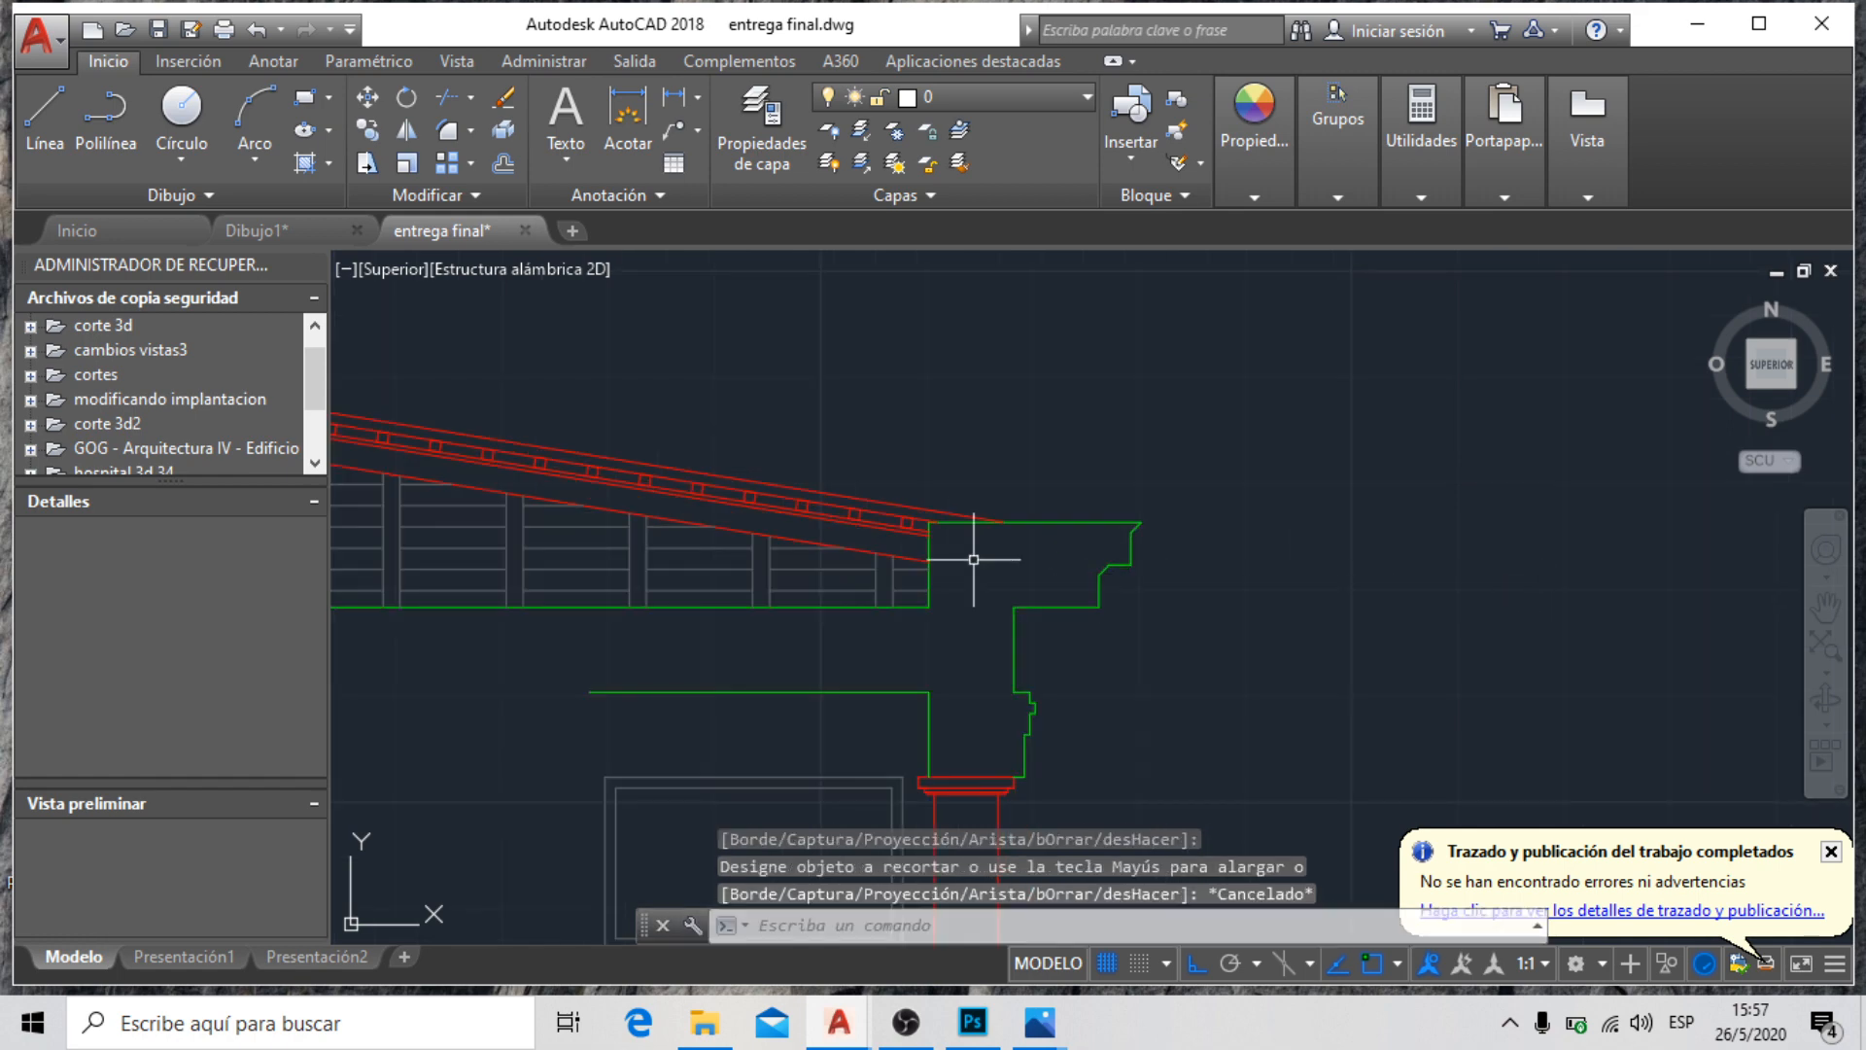
# Draw a vertical helper line from the inner corner of the cornice soffit up past its top edge
pyautogui.write('l')
pyautogui.press('Return')
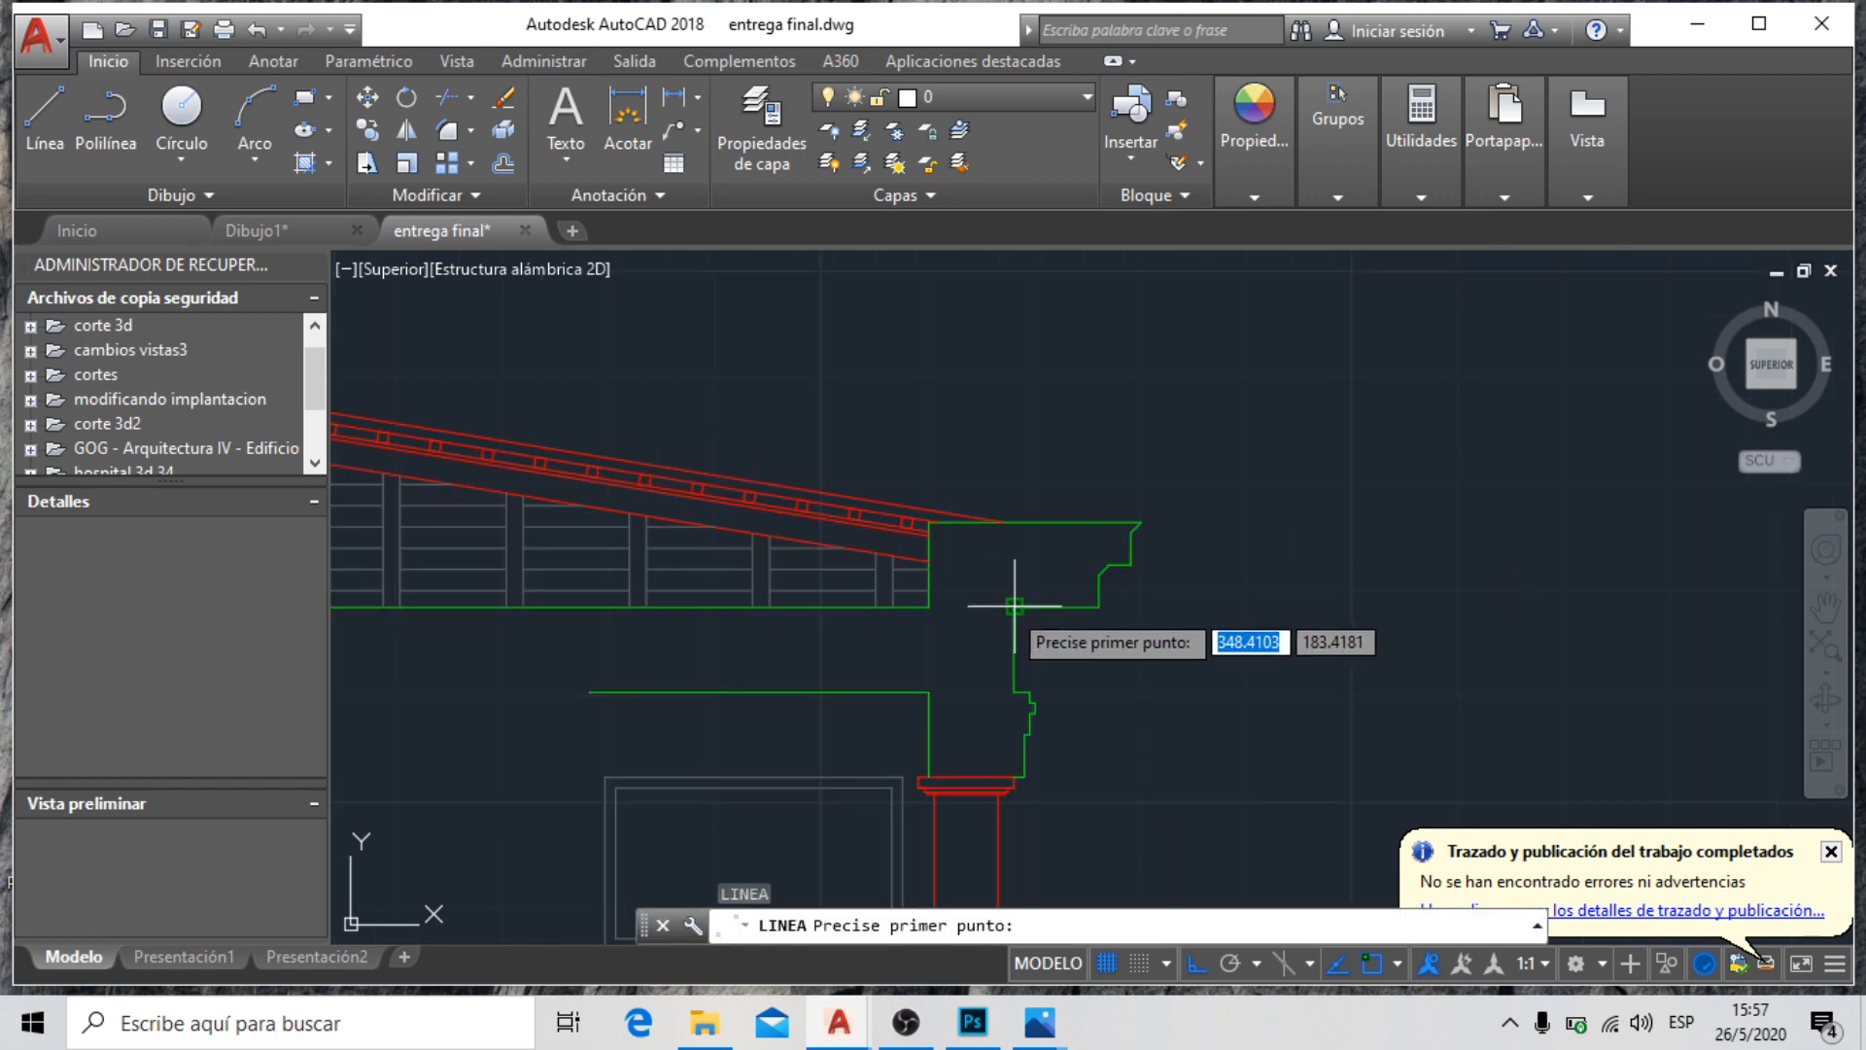
pyautogui.click(1014, 605)
pyautogui.click(1018, 435)
pyautogui.press('Escape')
# Trim the cornice's top edge between the end of the roof line and the vertical helper line
pyautogui.write('rr')
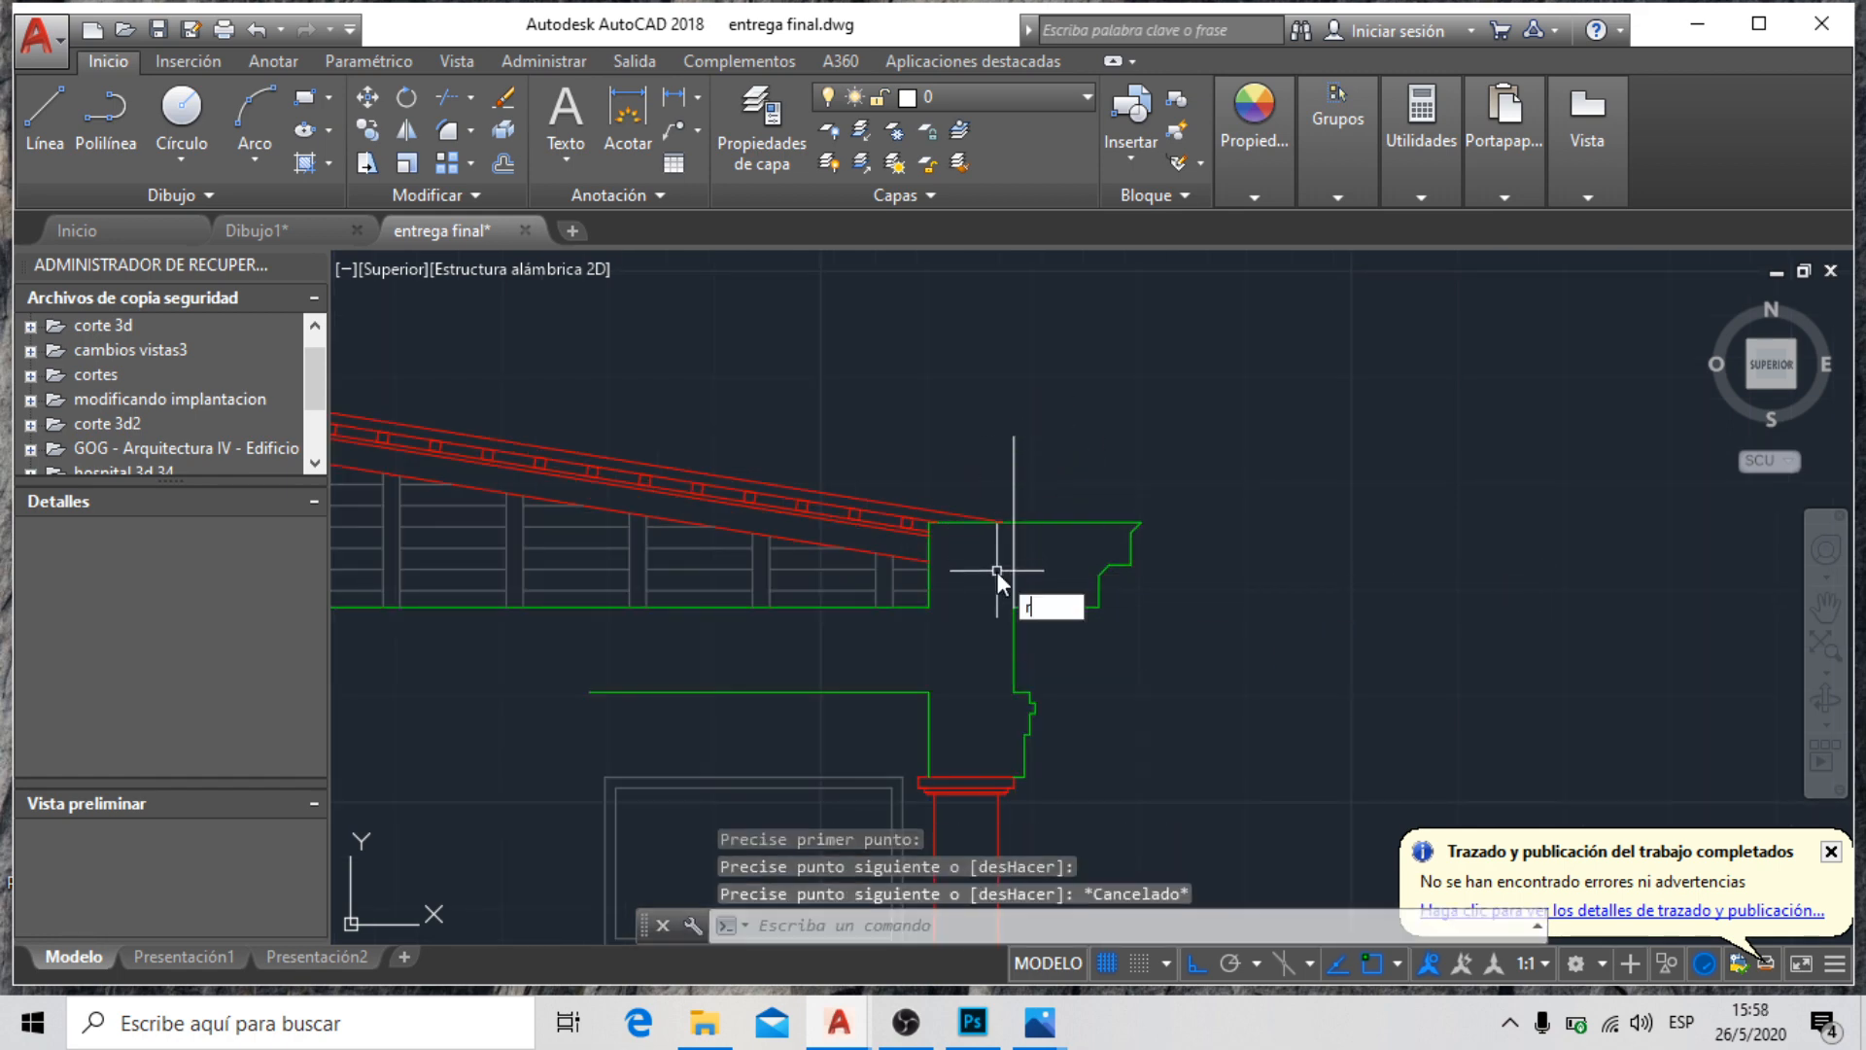
pyautogui.press('Return')
pyautogui.press('Return')
pyautogui.scroll(3, 1001, 564)
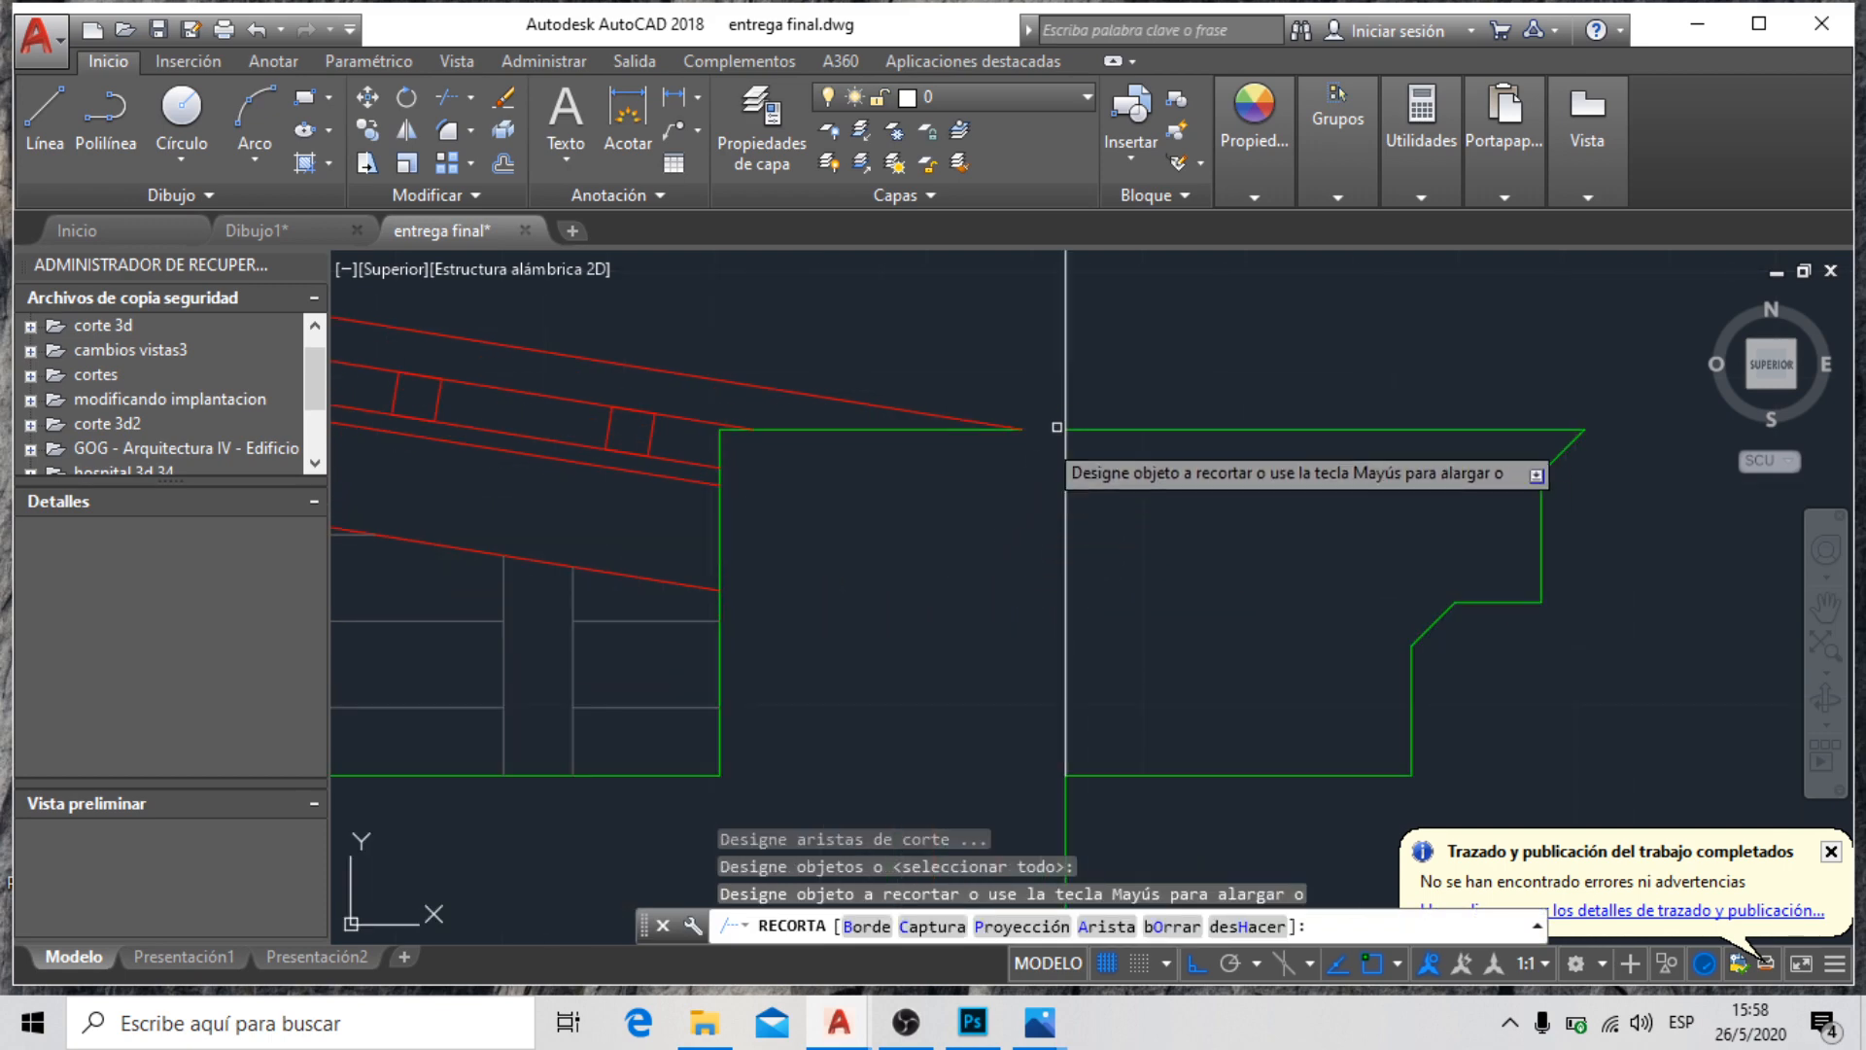
pyautogui.press('Escape')
# Measure the wall's thickness between its inner edge and the helper line with a temporary ACOTA dimension
pyautogui.write('a')
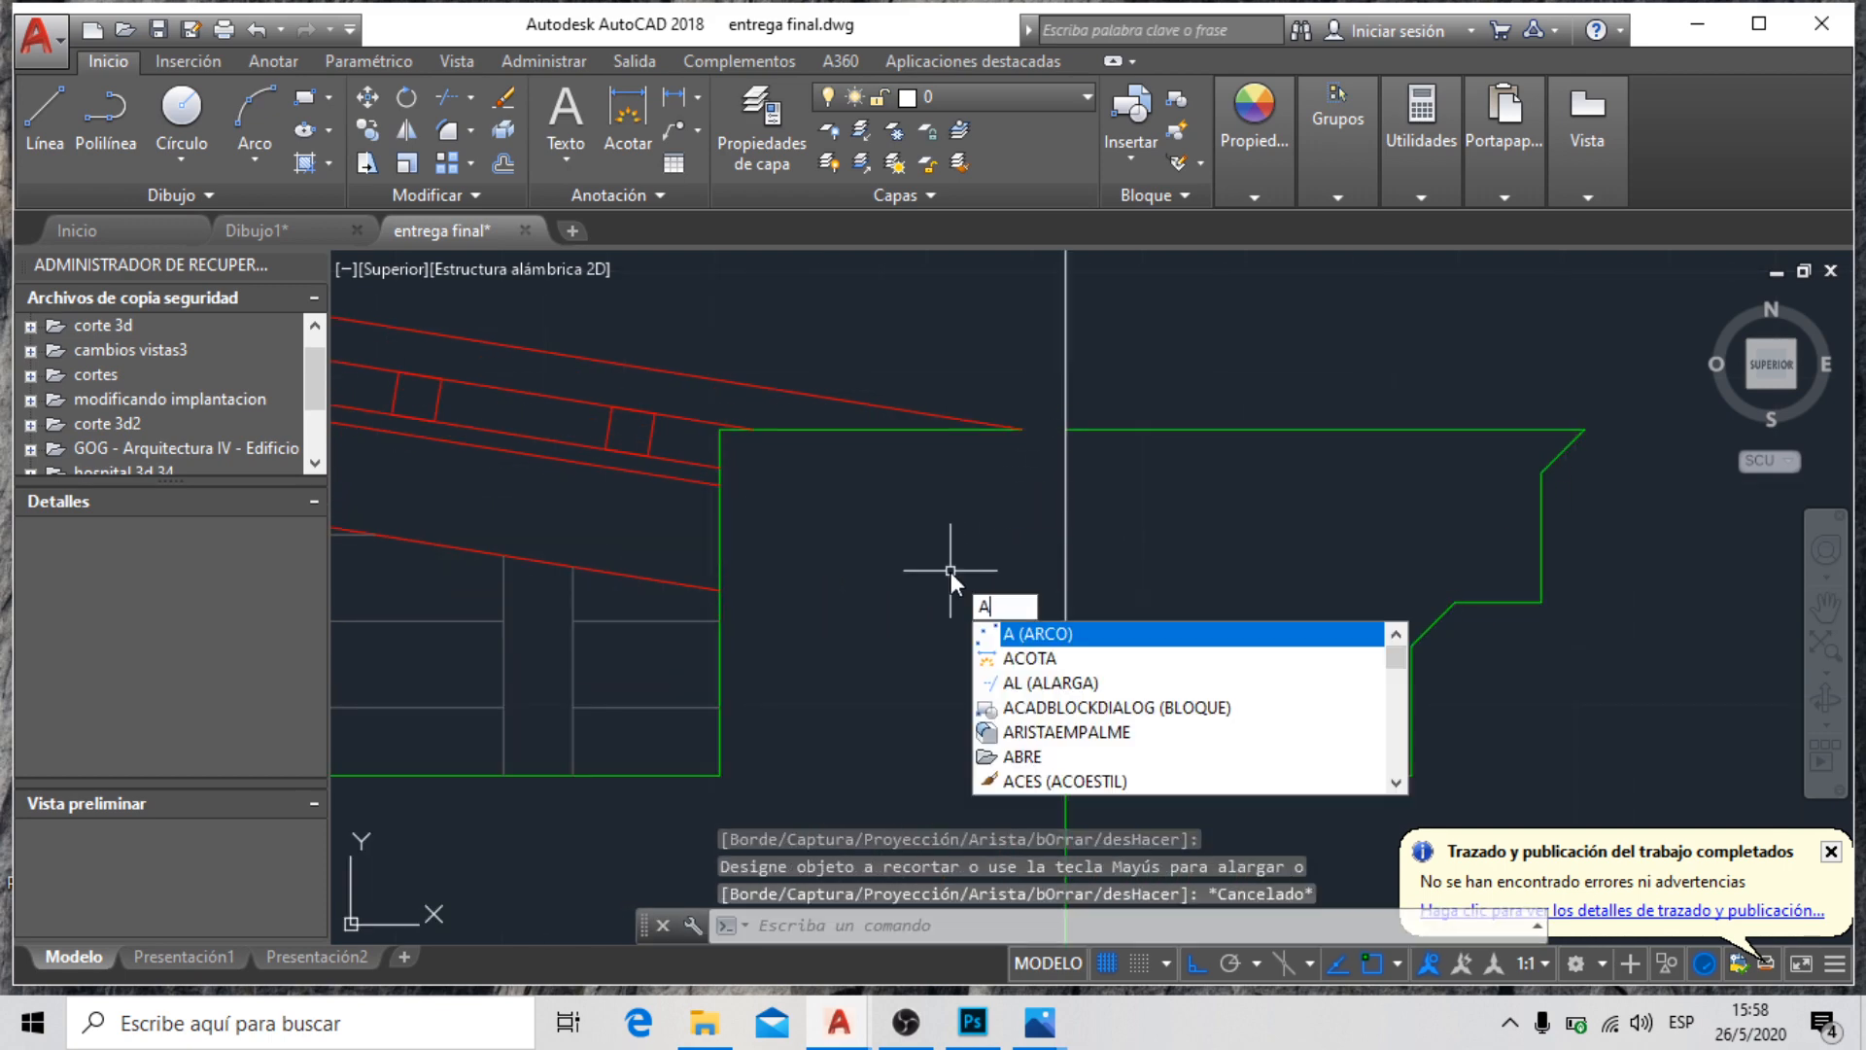
pyautogui.write('cota')
pyautogui.press('Return')
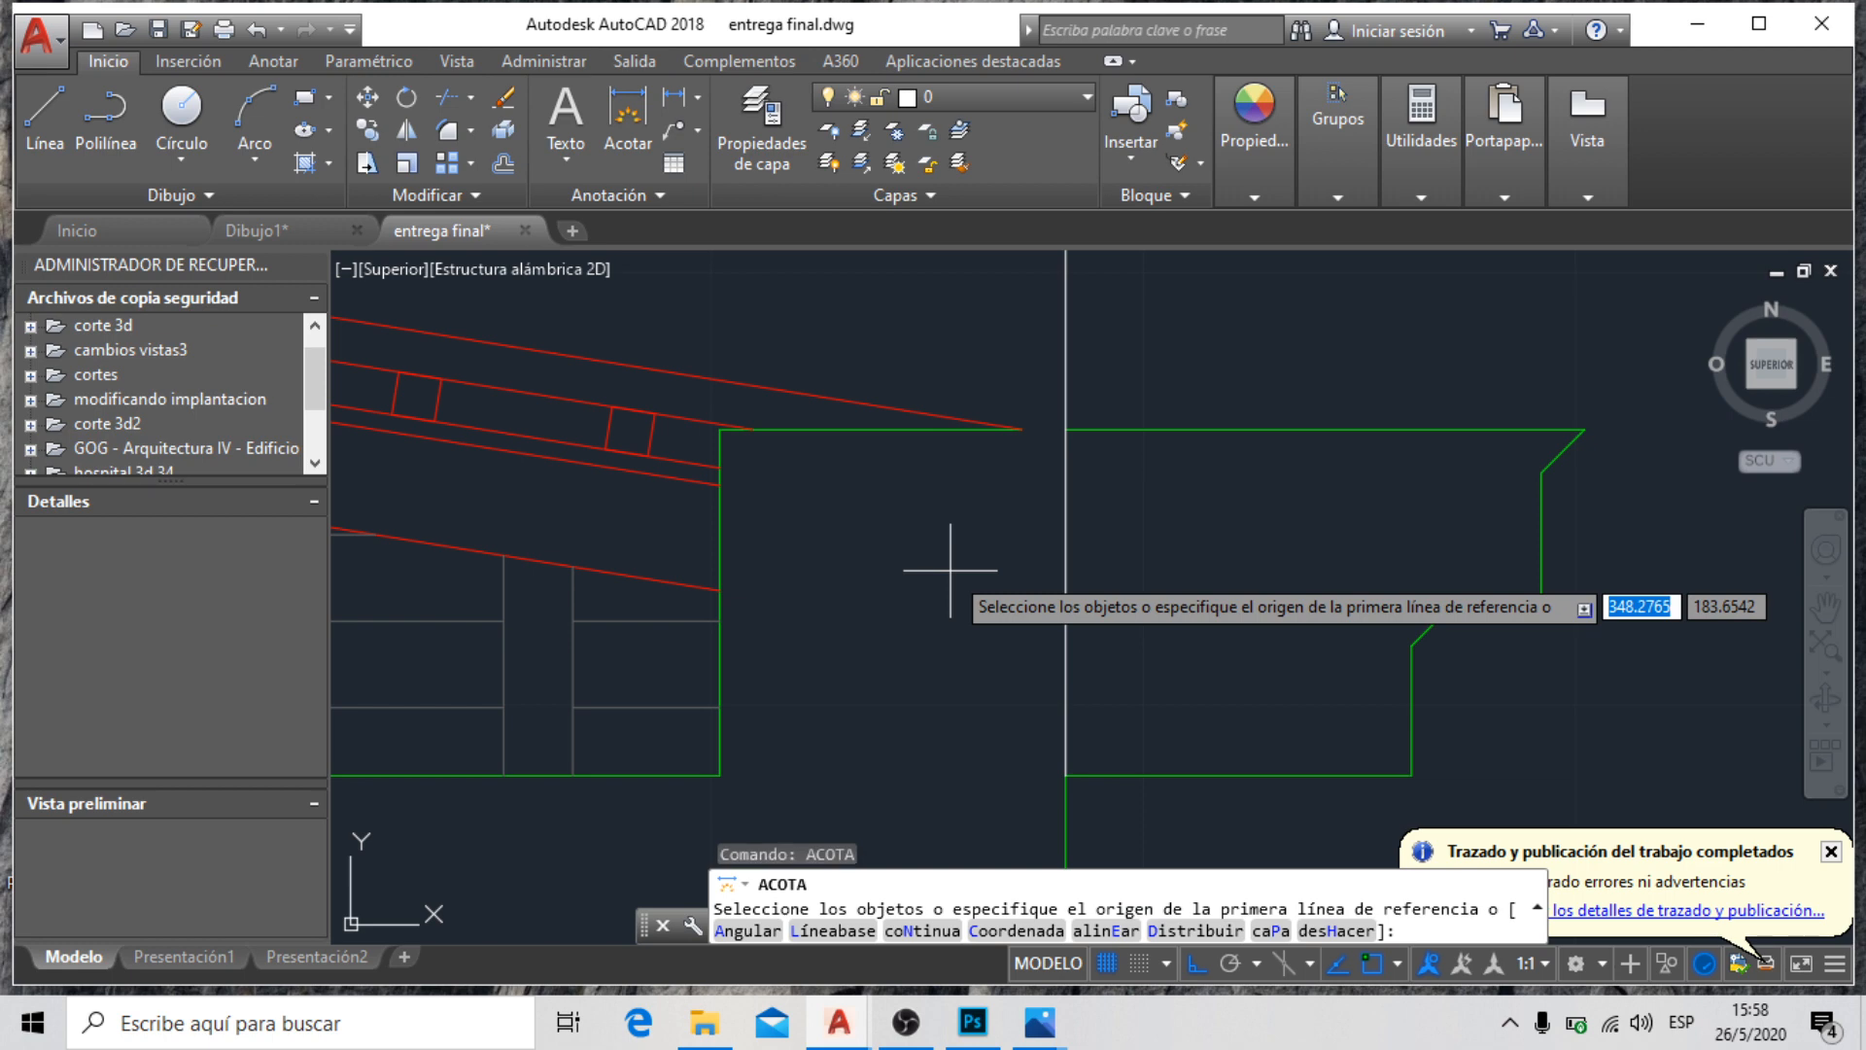
pyautogui.scroll(-2, 931, 517)
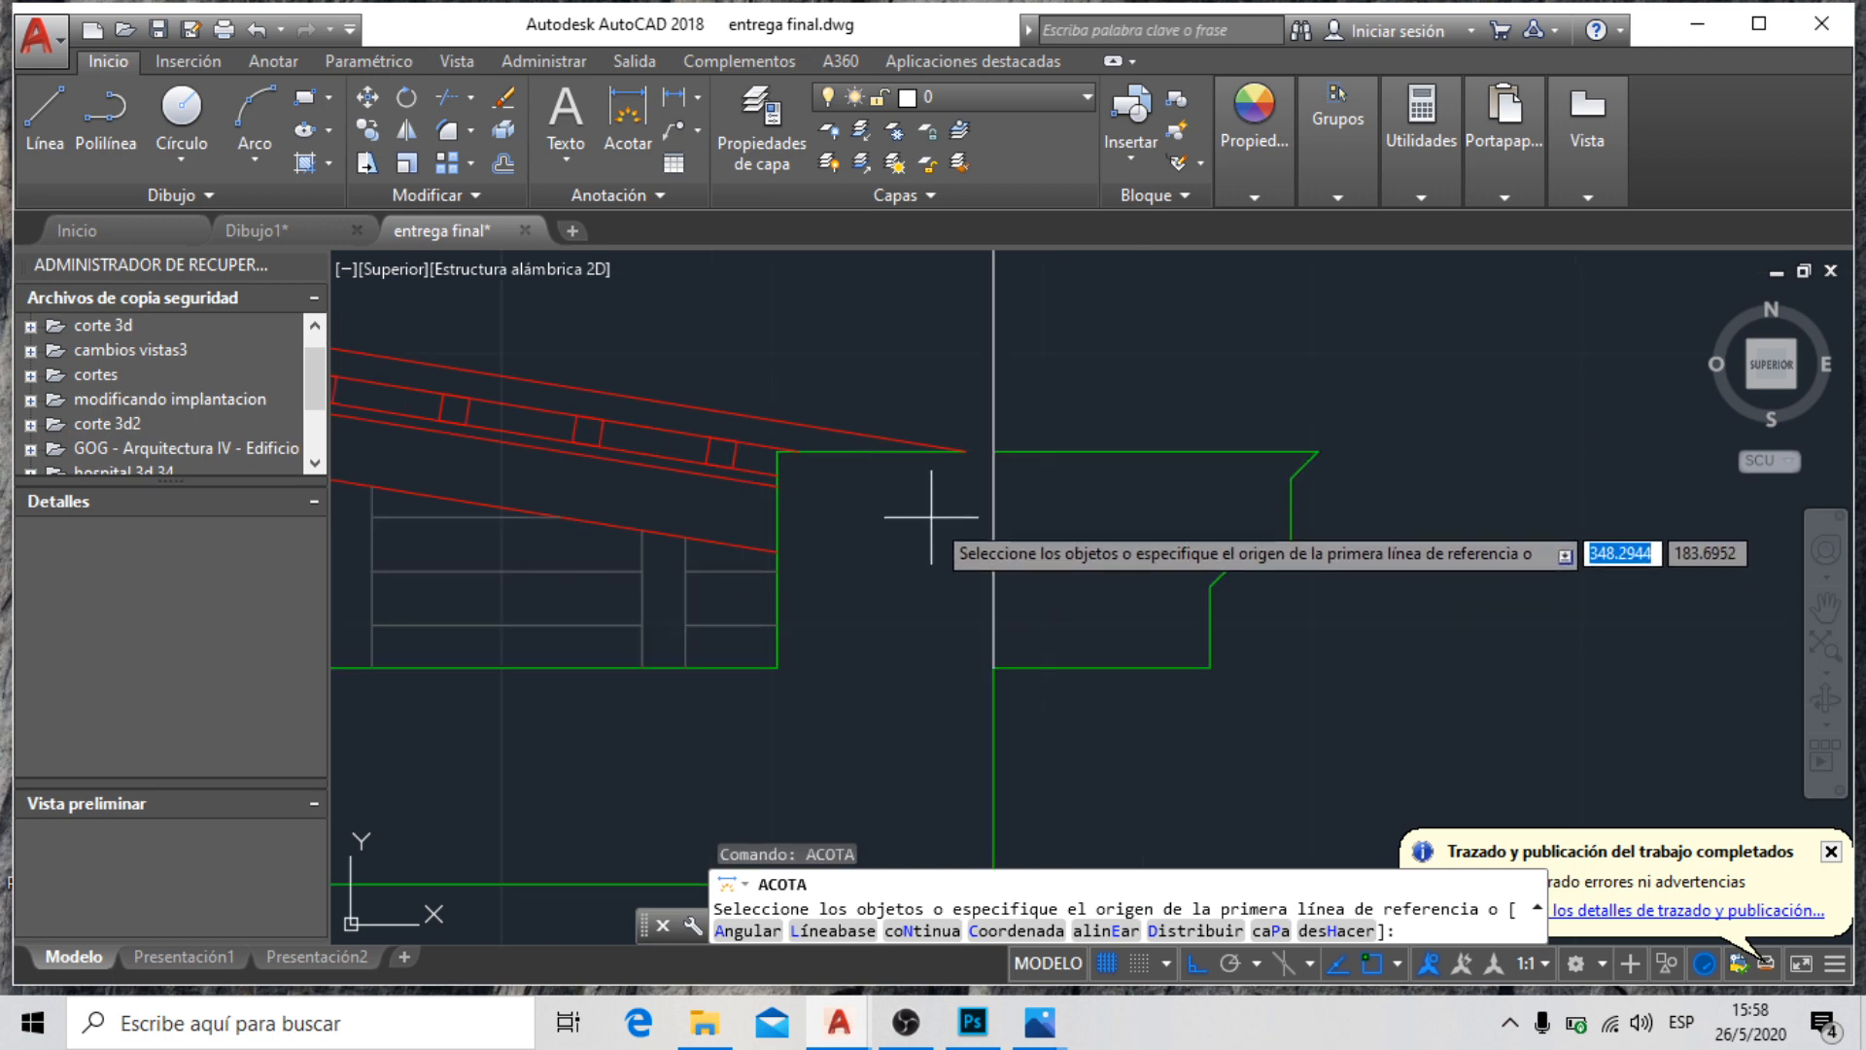
pyautogui.click(777, 668)
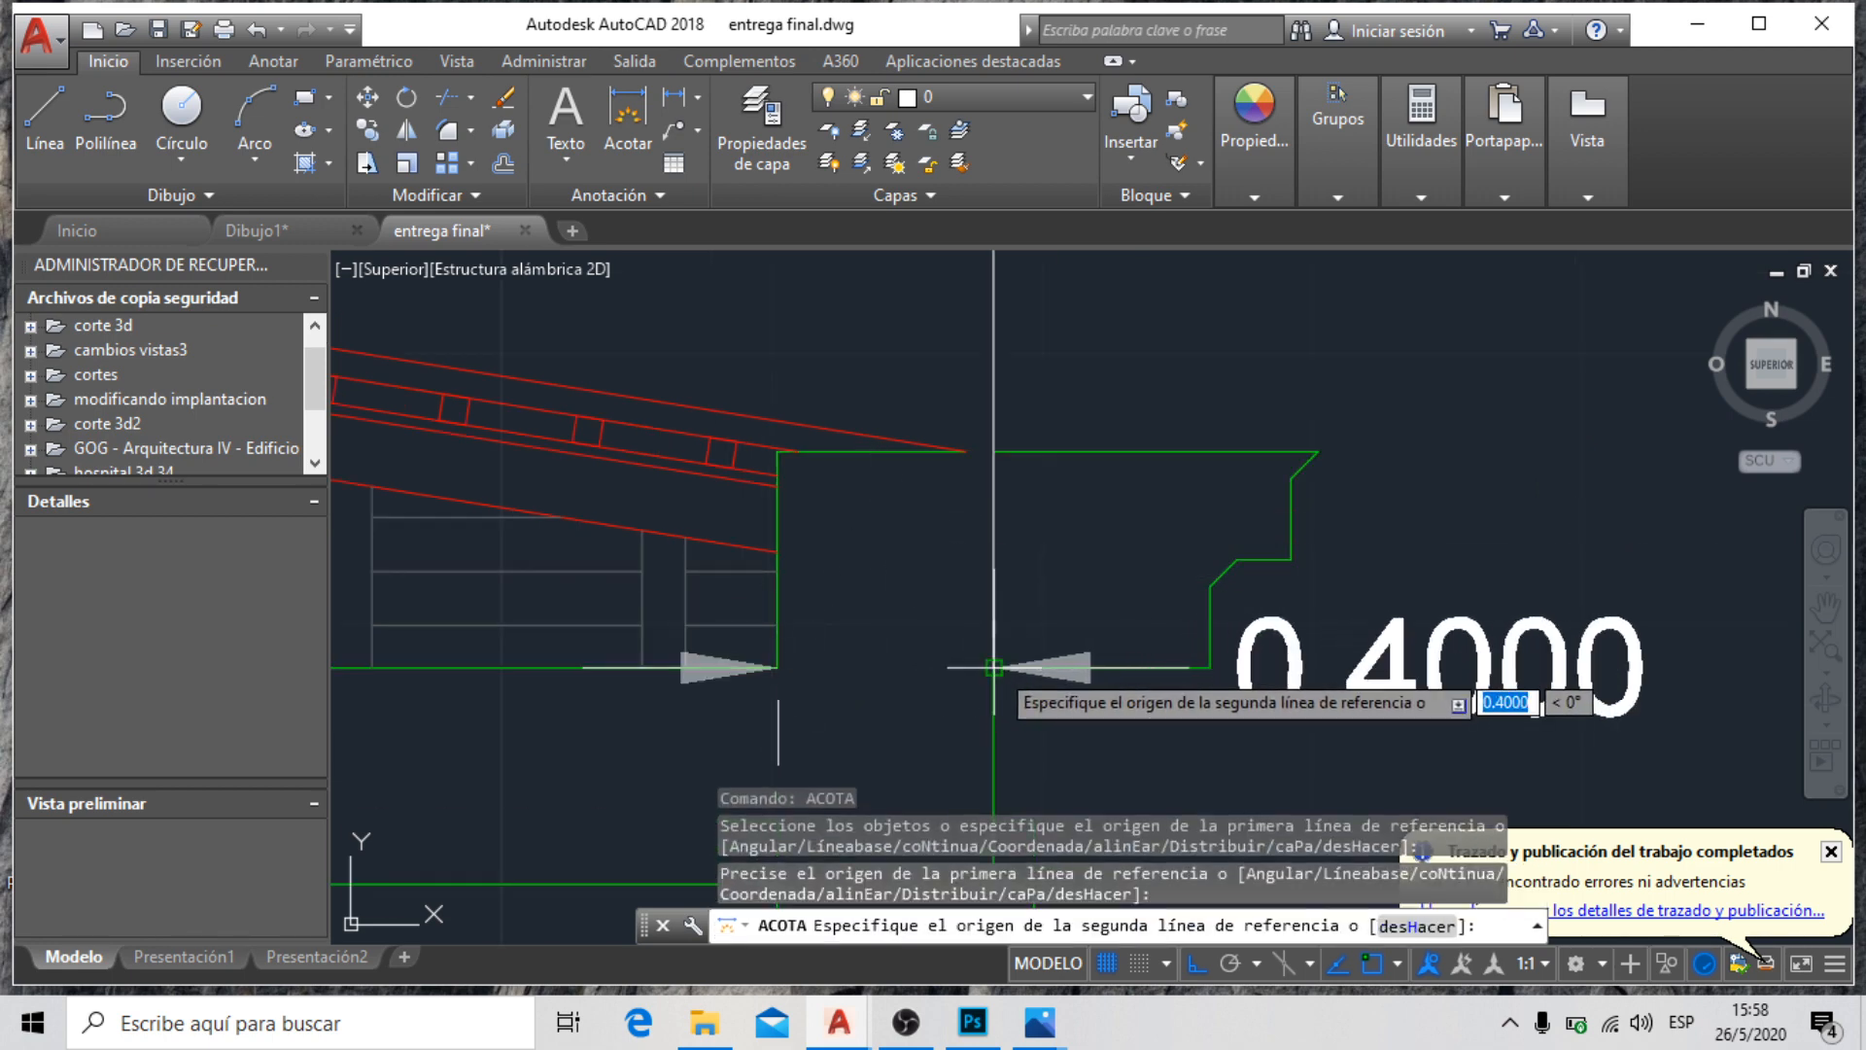
pyautogui.scroll(-2, 993, 667)
pyautogui.press('Escape')
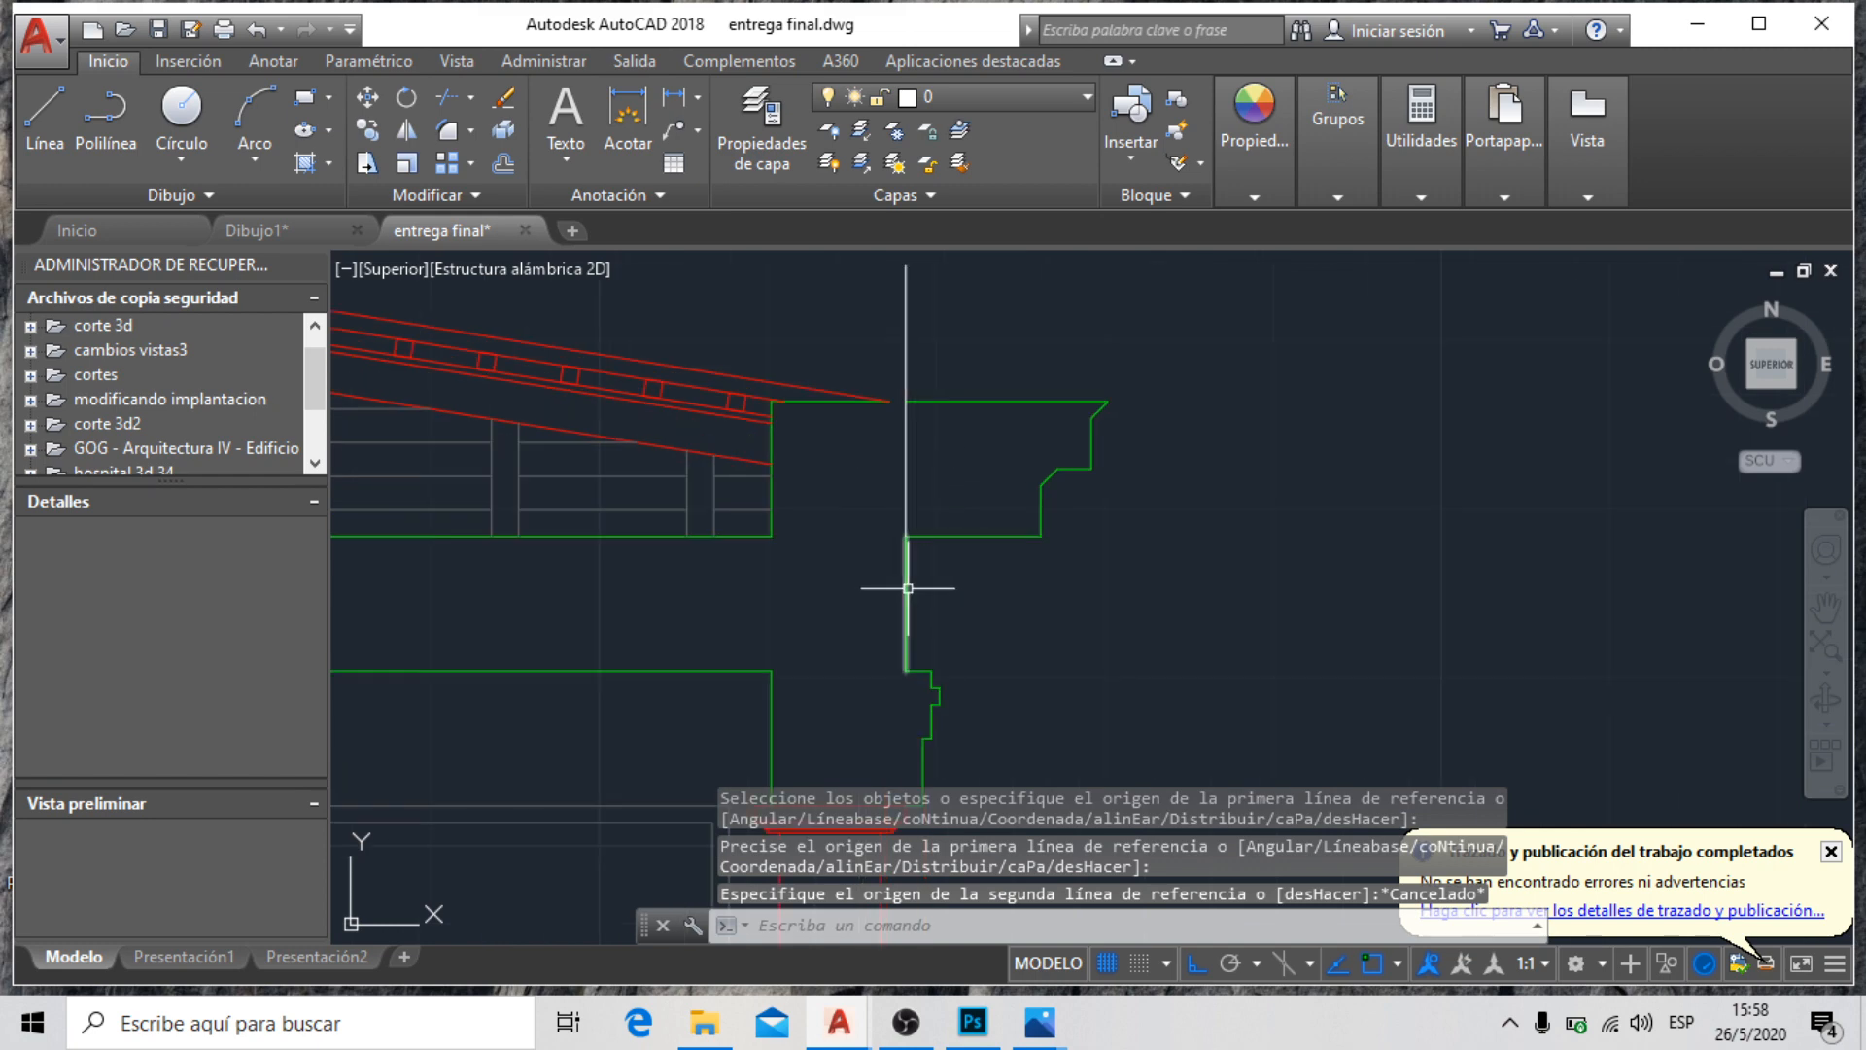
# Delete the vertical helper line and join the outer cornice and lower moulding segments into a single polyline
pyautogui.click(907, 481)
pyautogui.press('Delete')
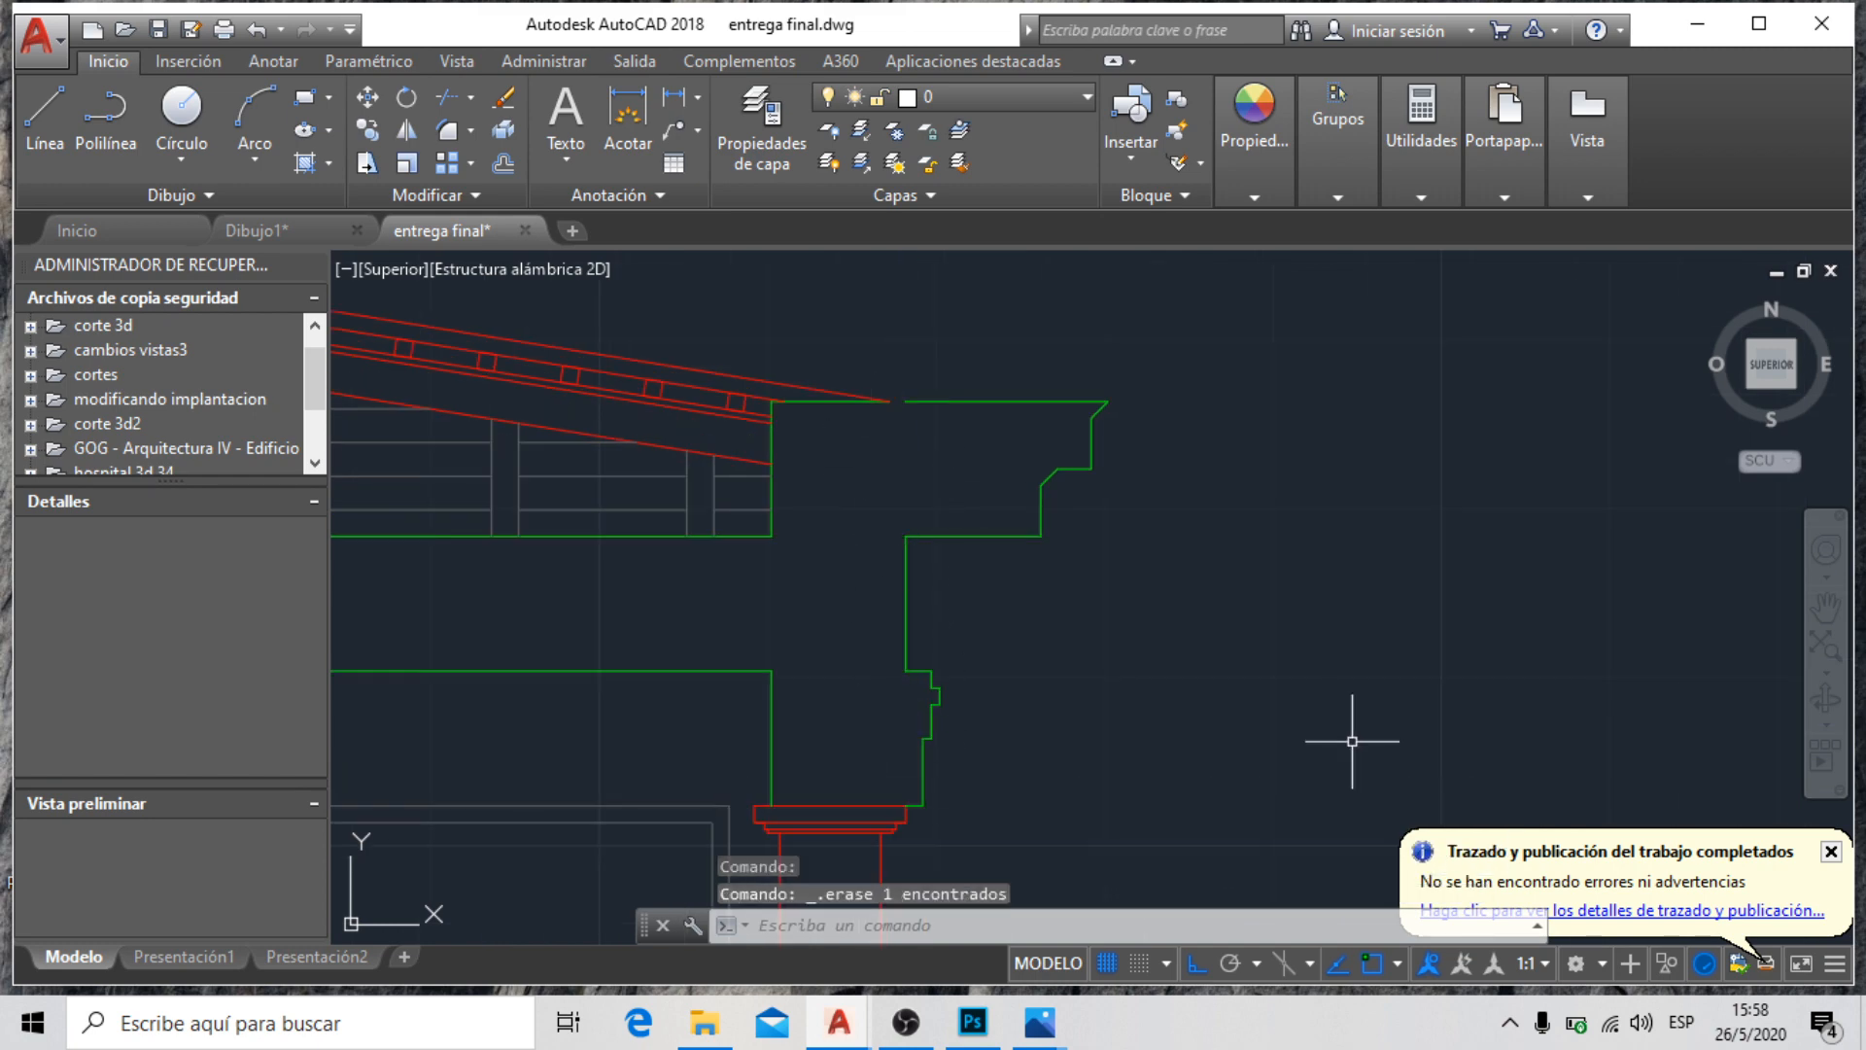
pyautogui.scroll(3, 966, 709)
pyautogui.click(962, 480)
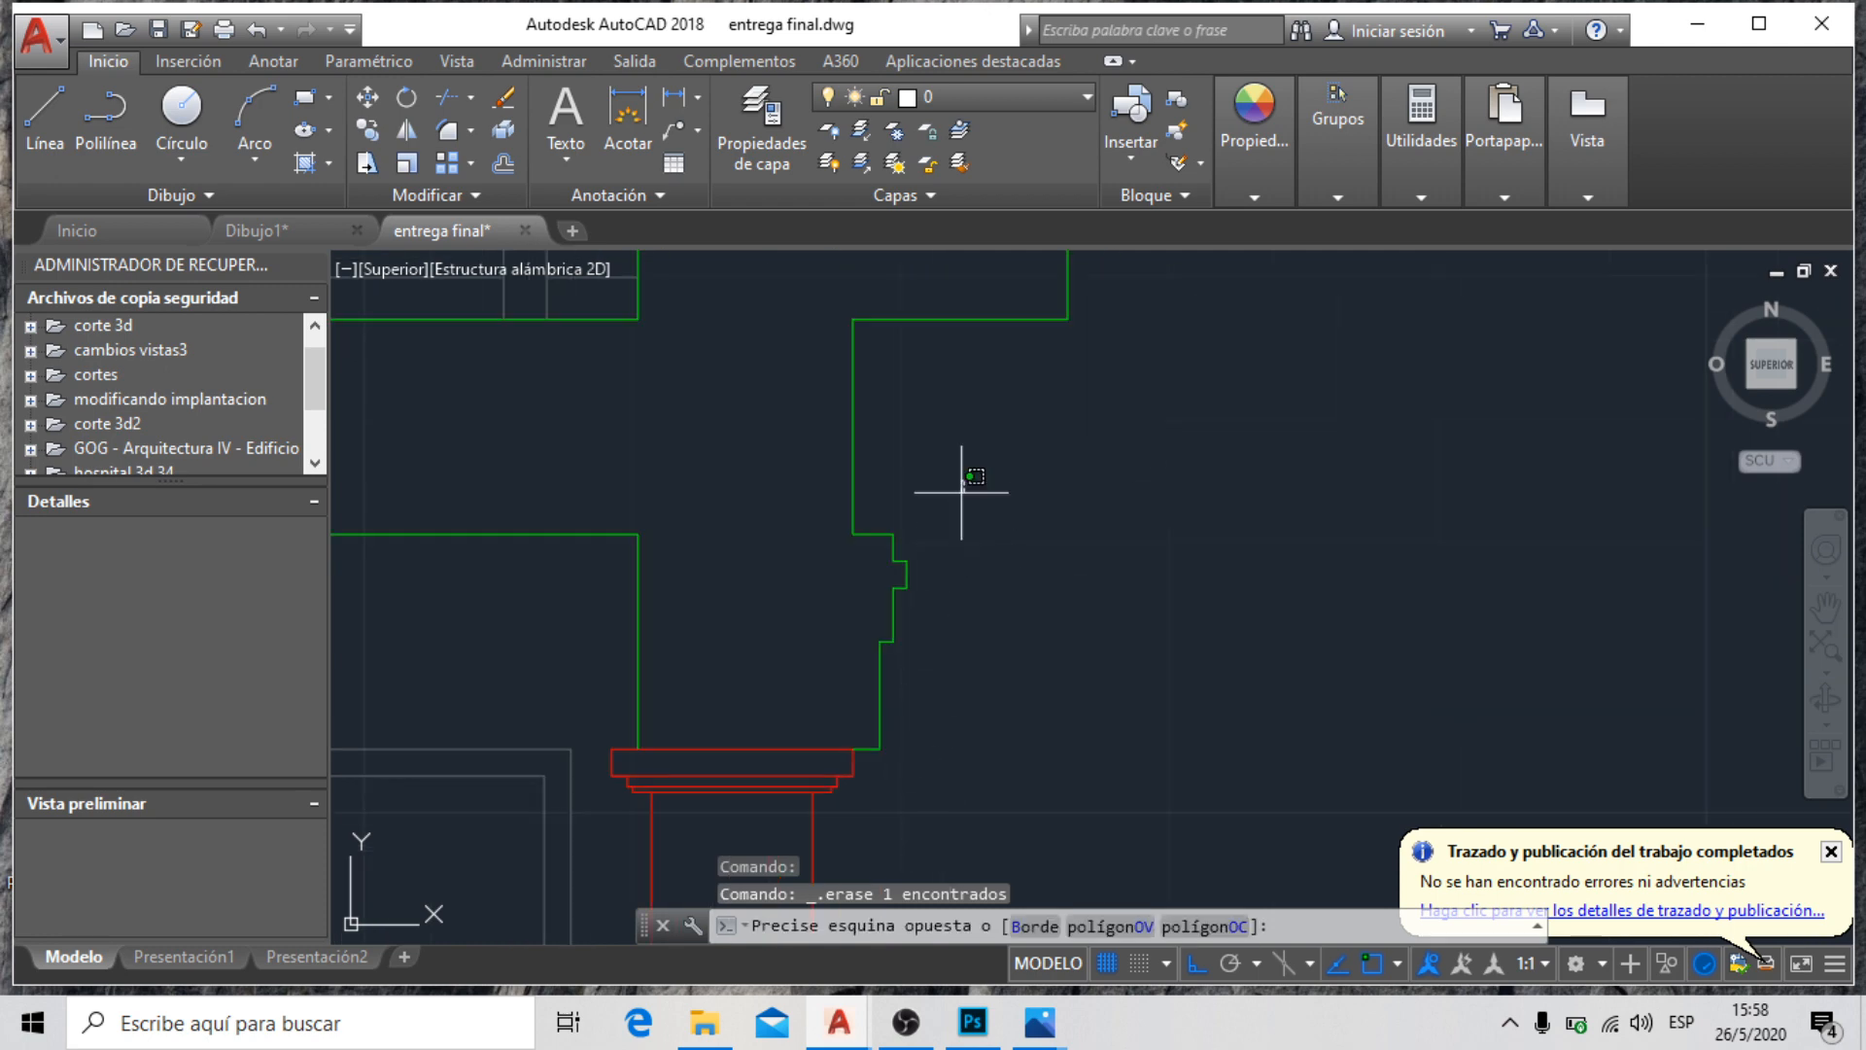
pyautogui.click(870, 775)
pyautogui.scroll(-3, 944, 717)
pyautogui.click(1028, 533)
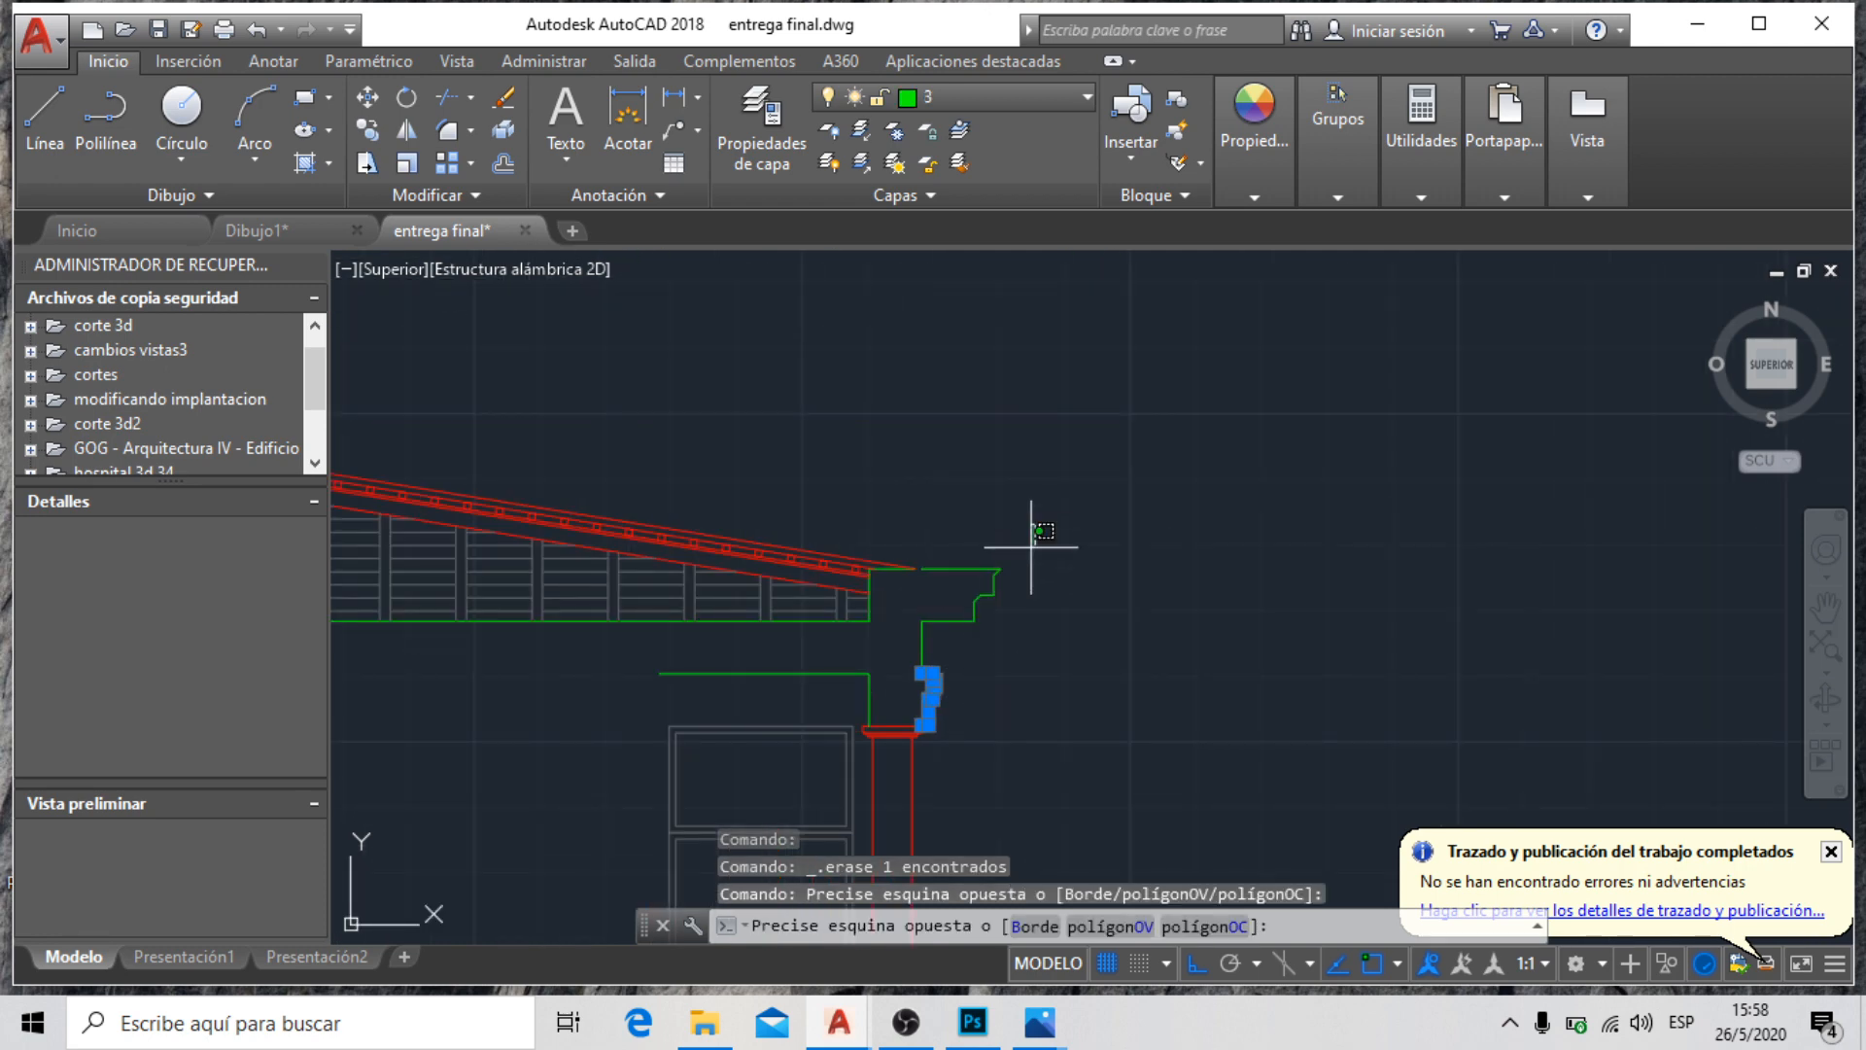
pyautogui.click(964, 646)
pyautogui.scroll(4, 916, 666)
pyautogui.click(988, 596)
pyautogui.click(942, 612)
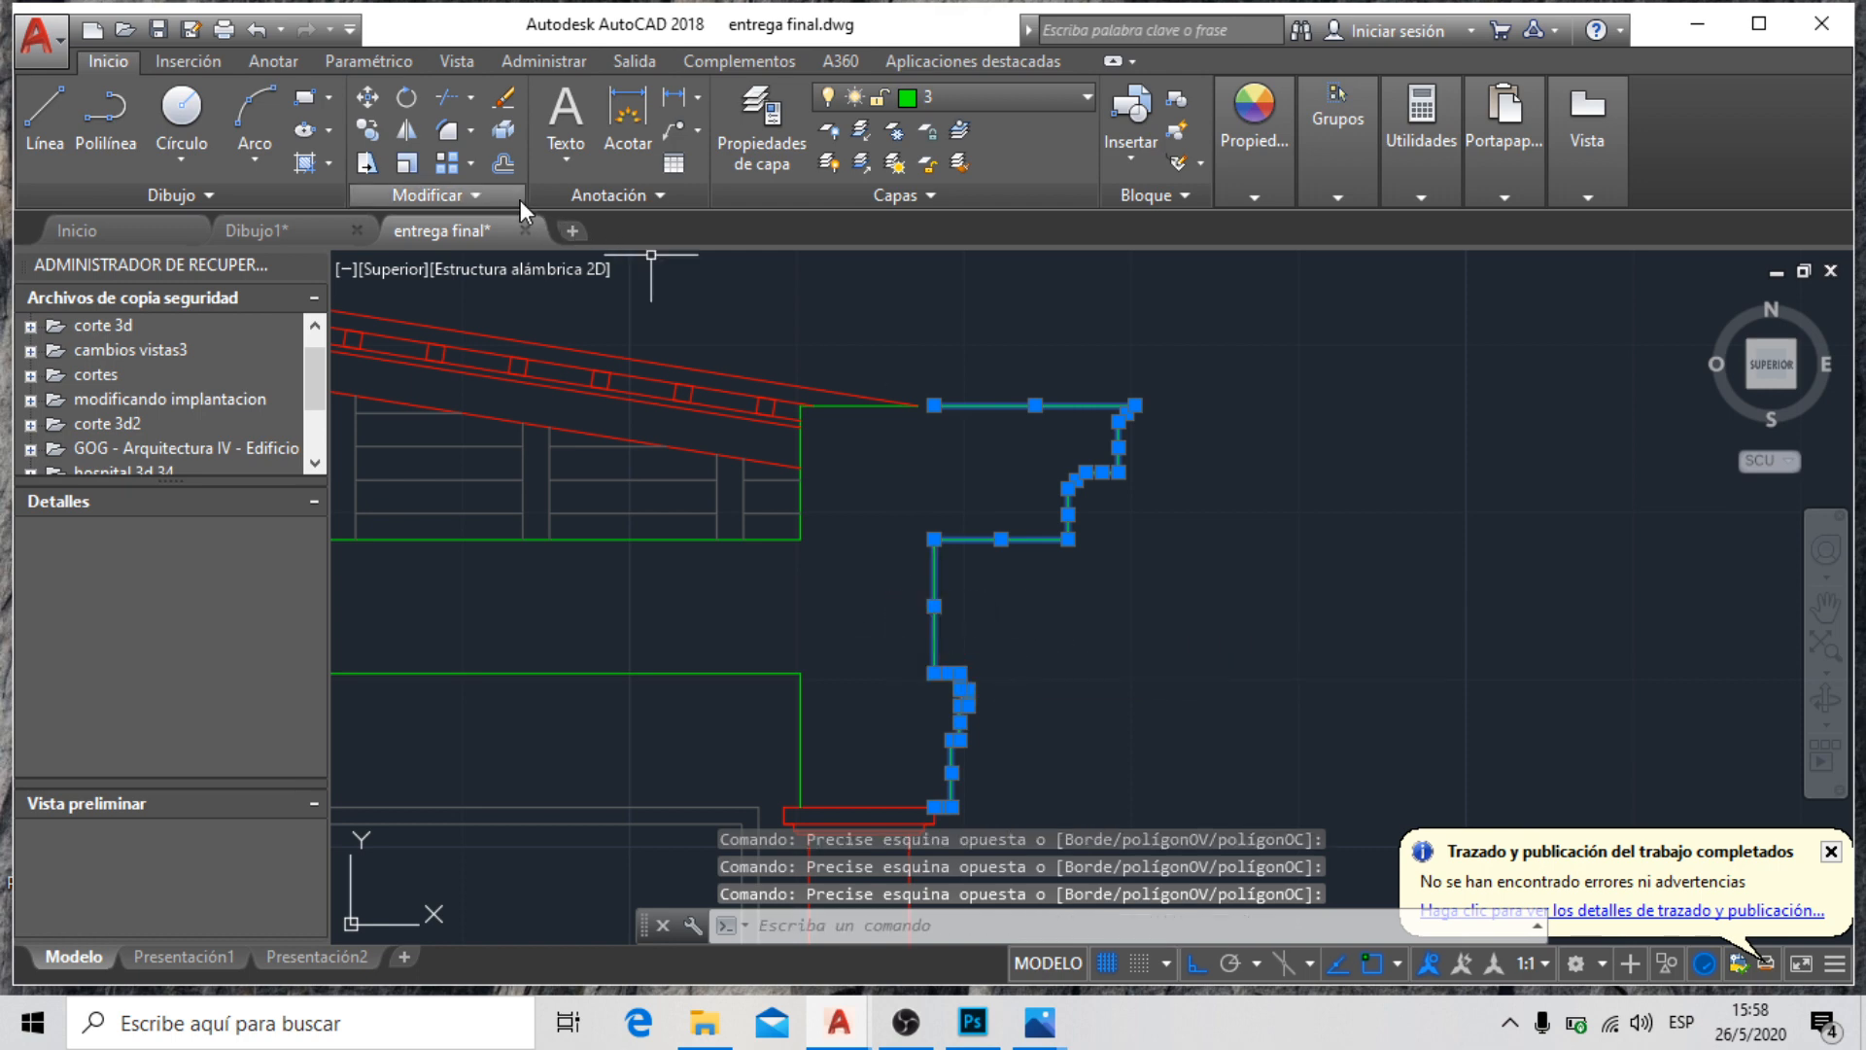
pyautogui.click(469, 191)
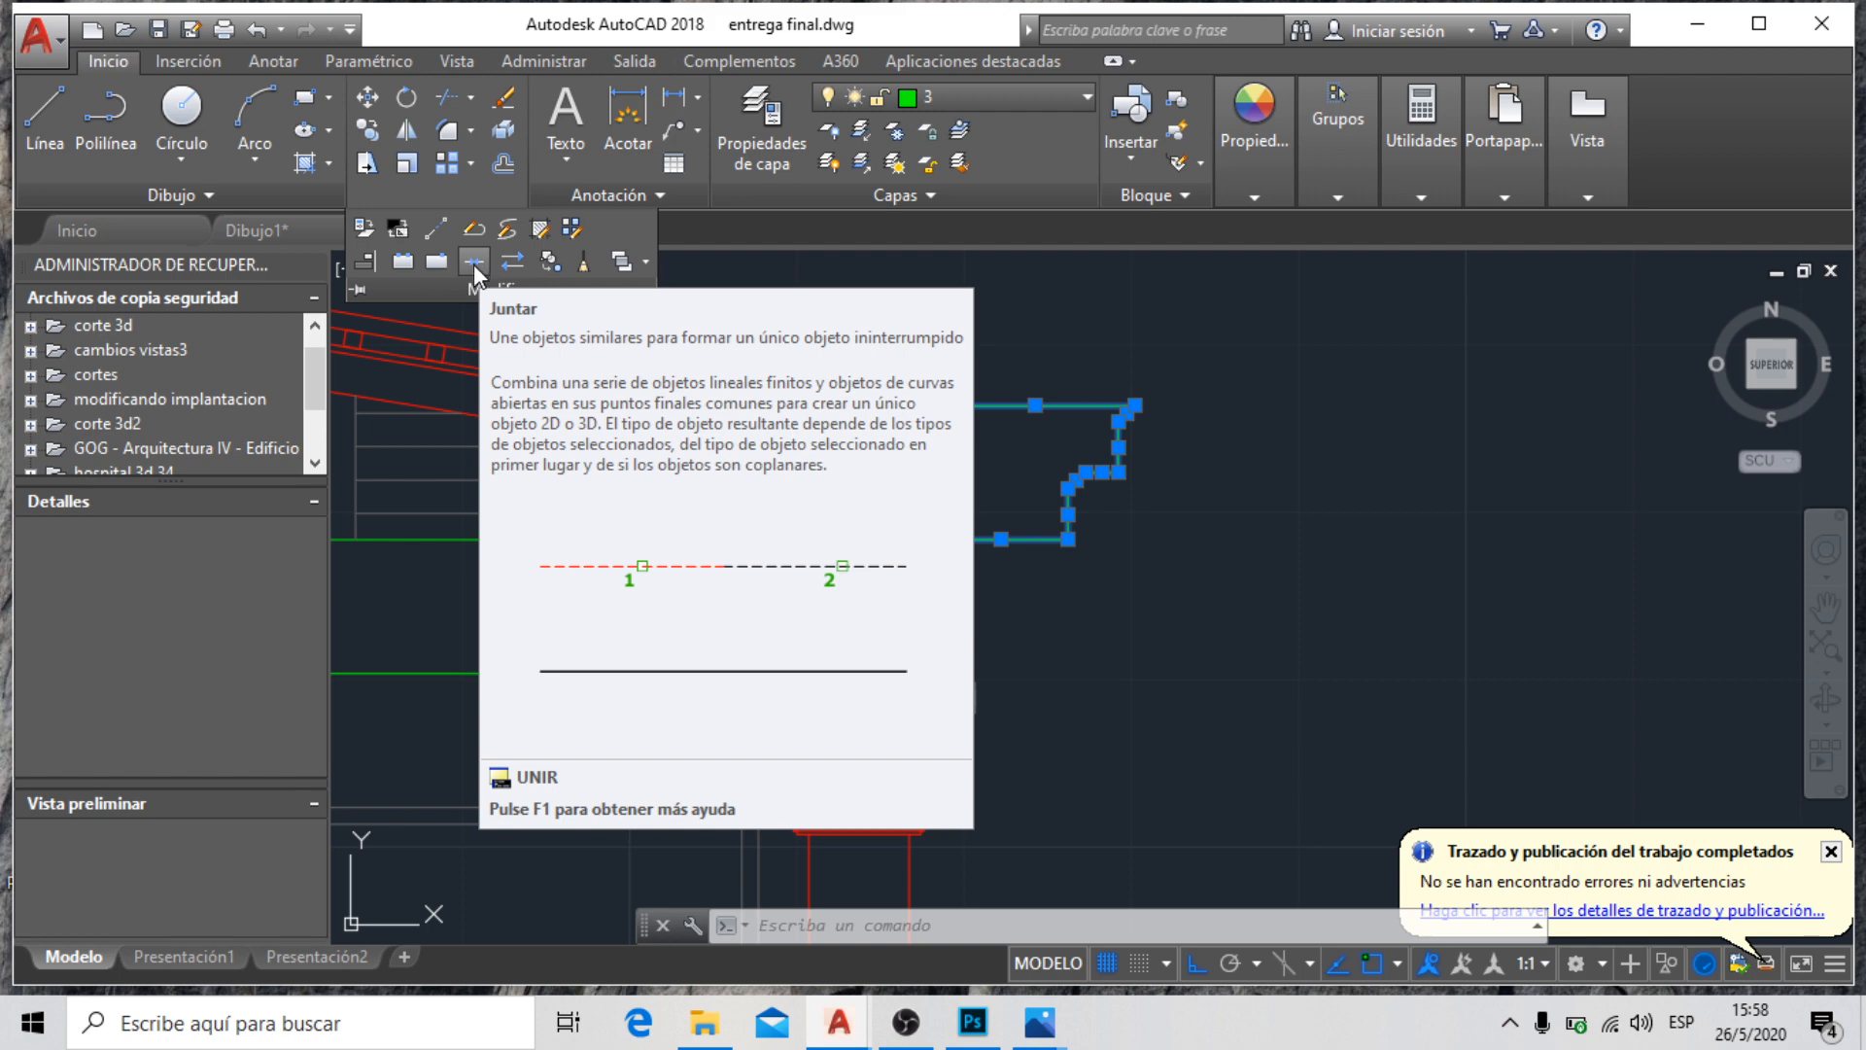
pyautogui.click(475, 265)
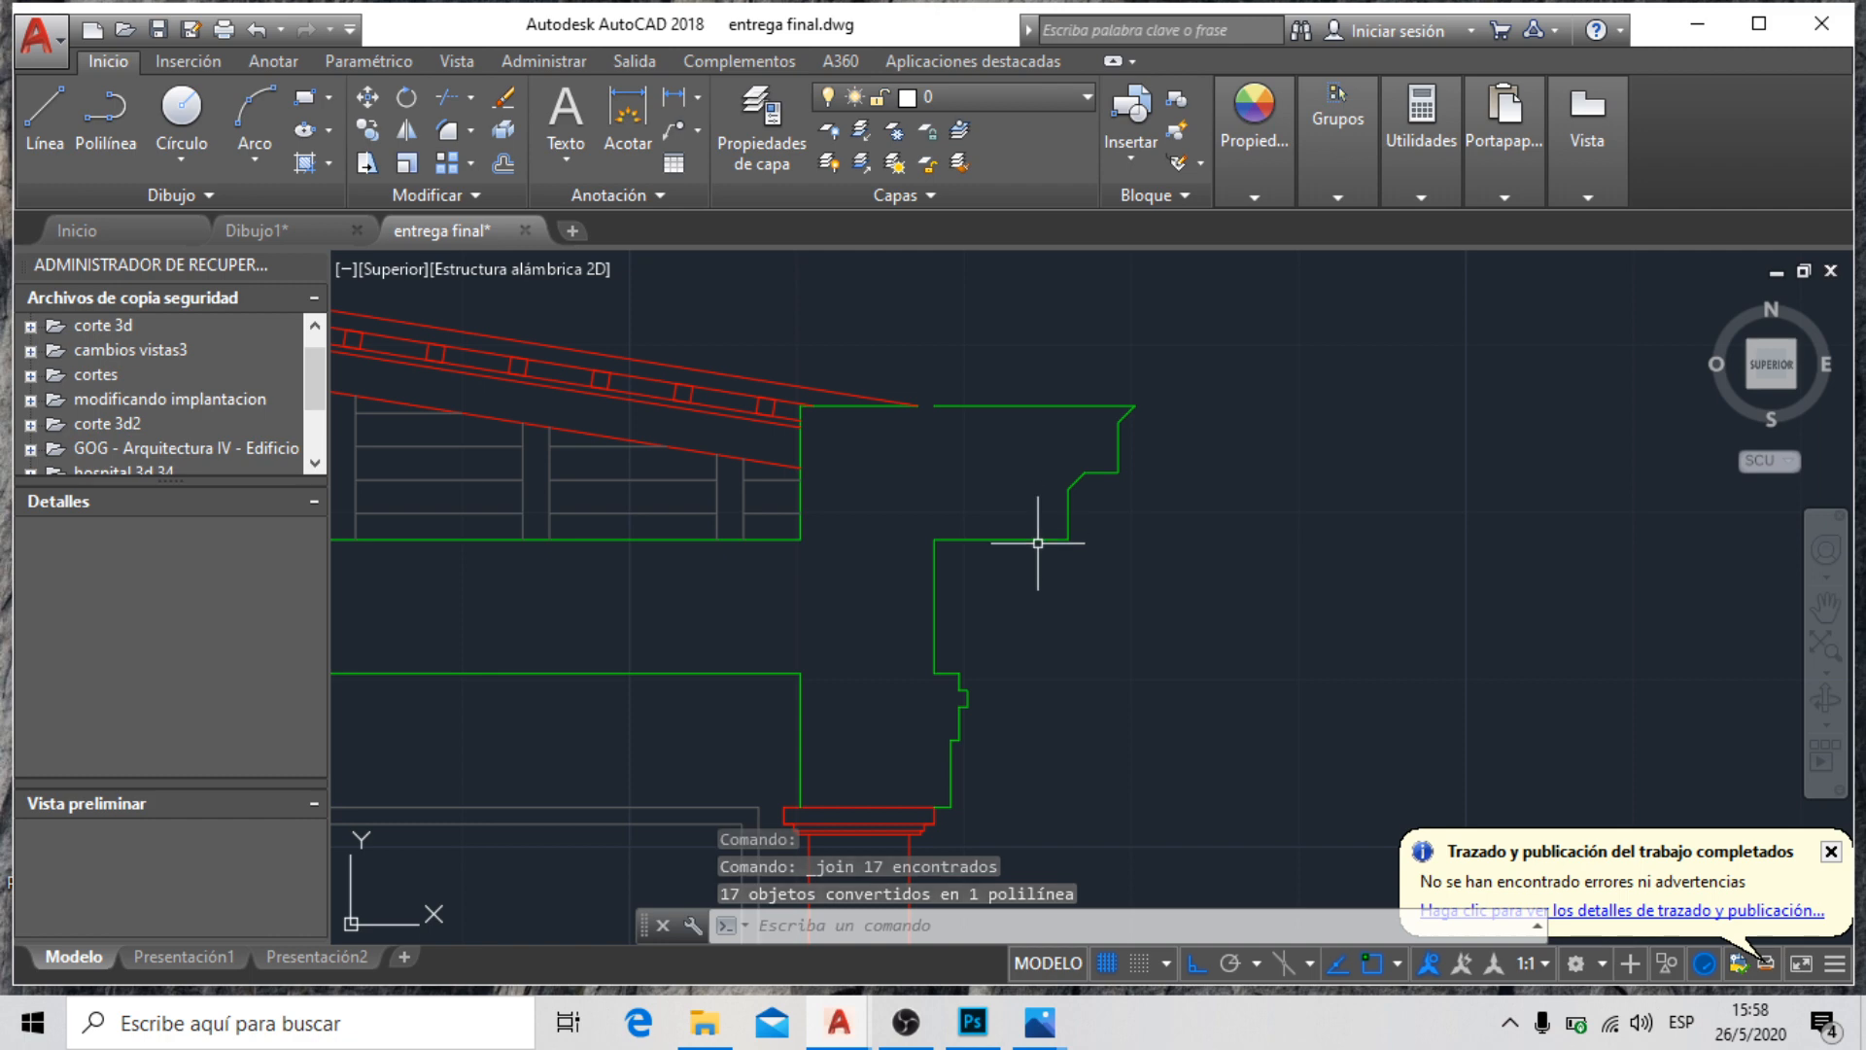
# Mirror the joined cornice polyline about a vertical axis in the empty area beside the section, keeping the original
pyautogui.click(1052, 533)
pyautogui.scroll(-7, 791, 542)
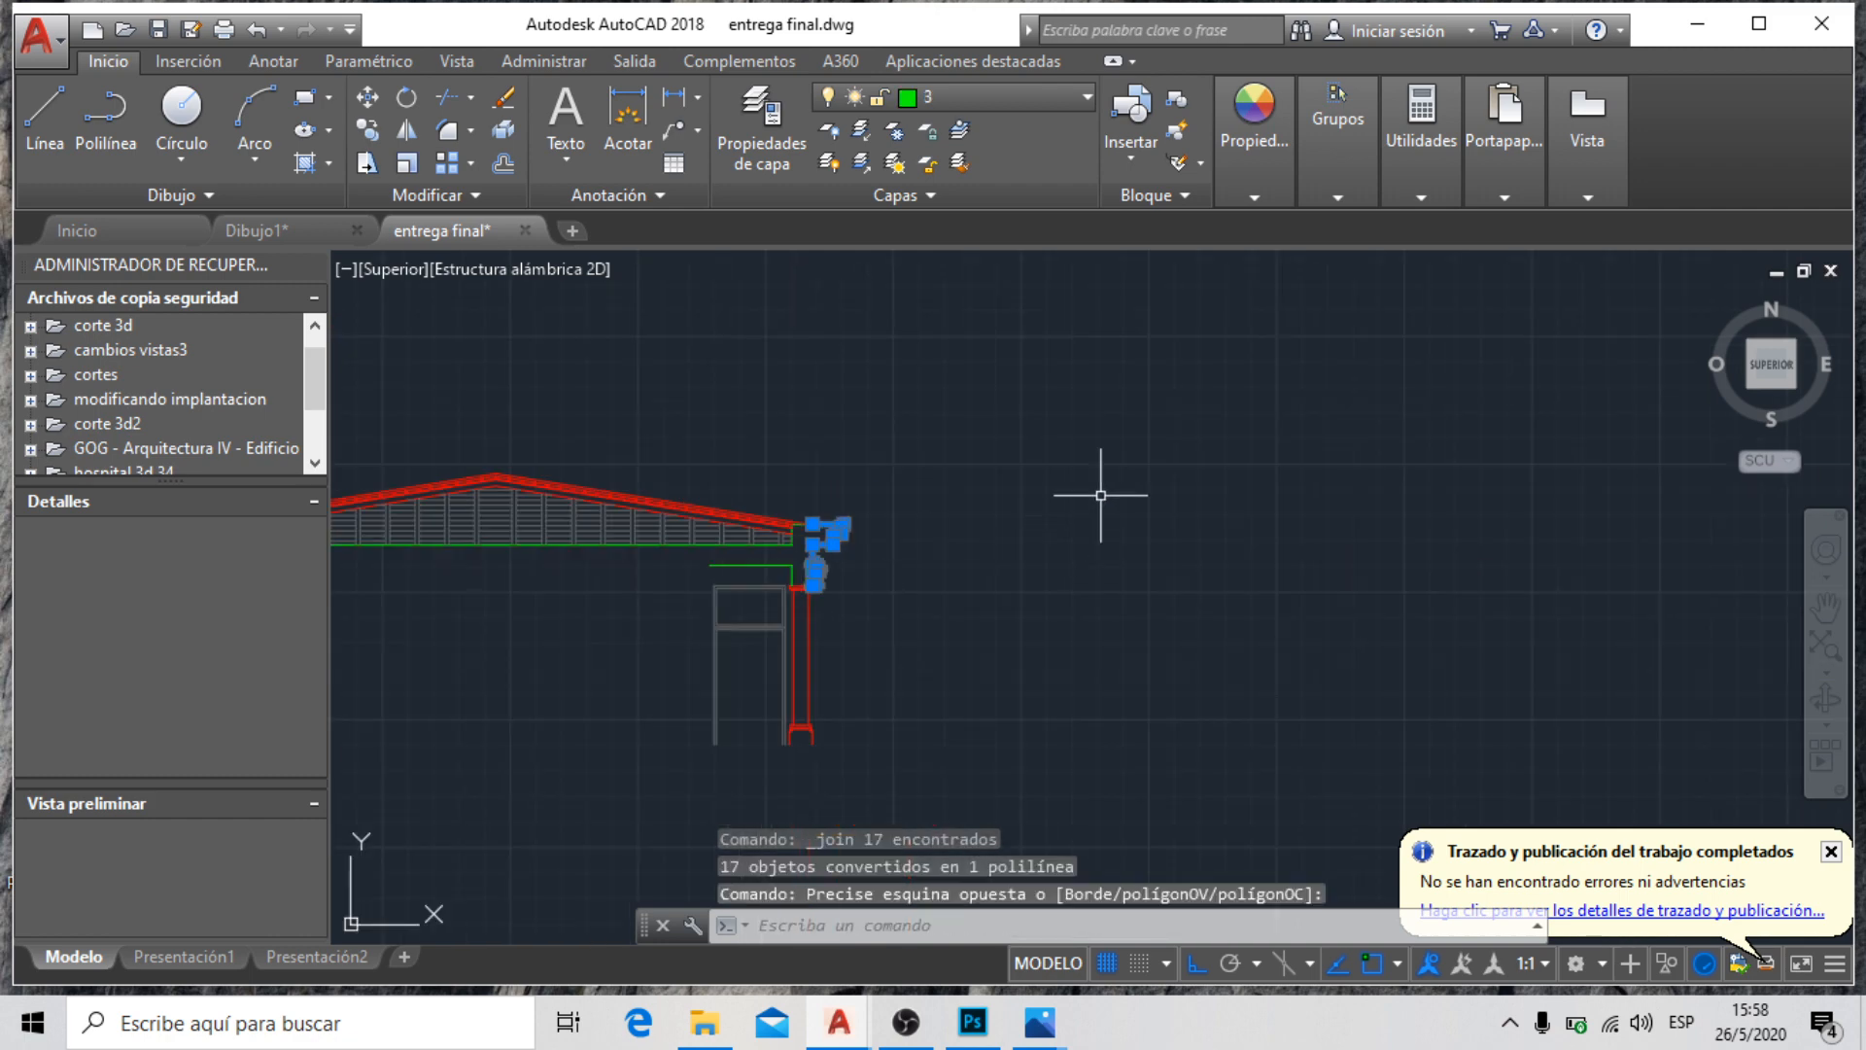
pyautogui.press('Return')
pyautogui.click(1077, 443)
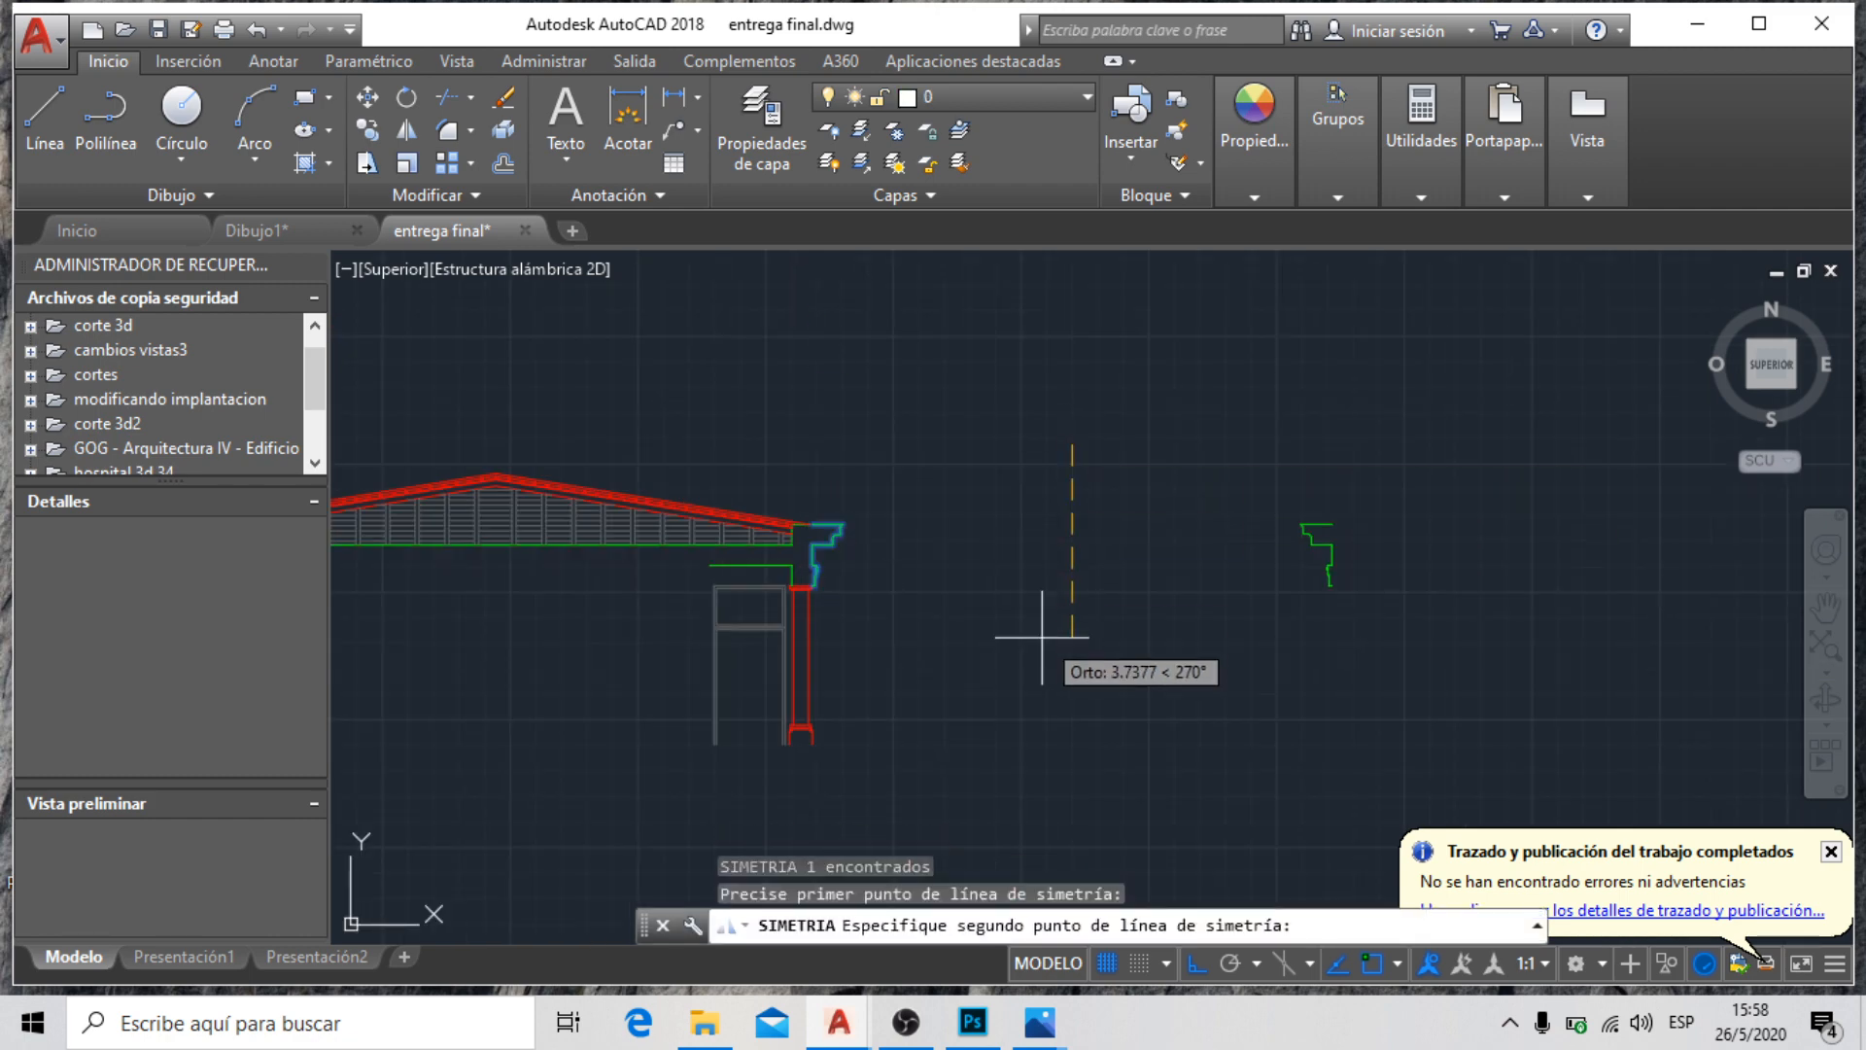
pyautogui.click(1042, 653)
pyautogui.press('Return')
pyautogui.scroll(3, 1263, 545)
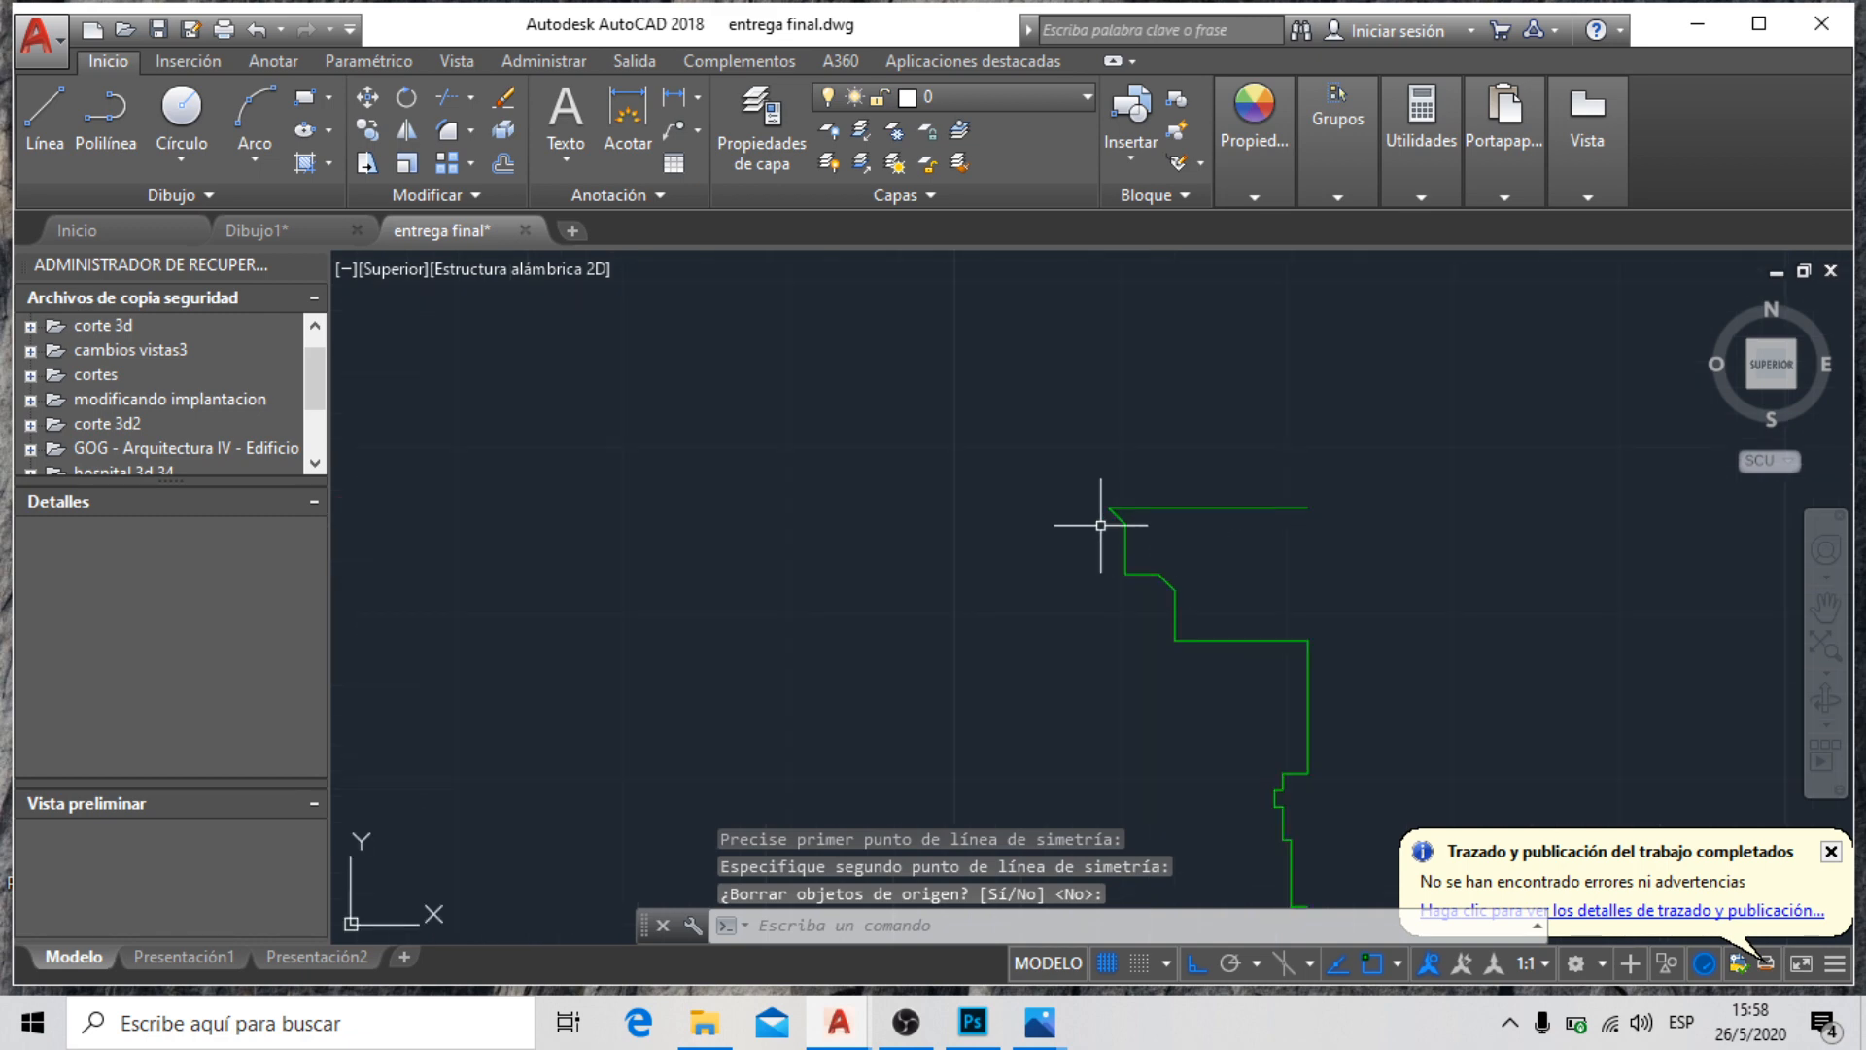
# Compare the working cornice detail with the hatched cornice in the original Corte A-A section
pyautogui.scroll(-5, 1208, 596)
pyautogui.scroll(5, 895, 625)
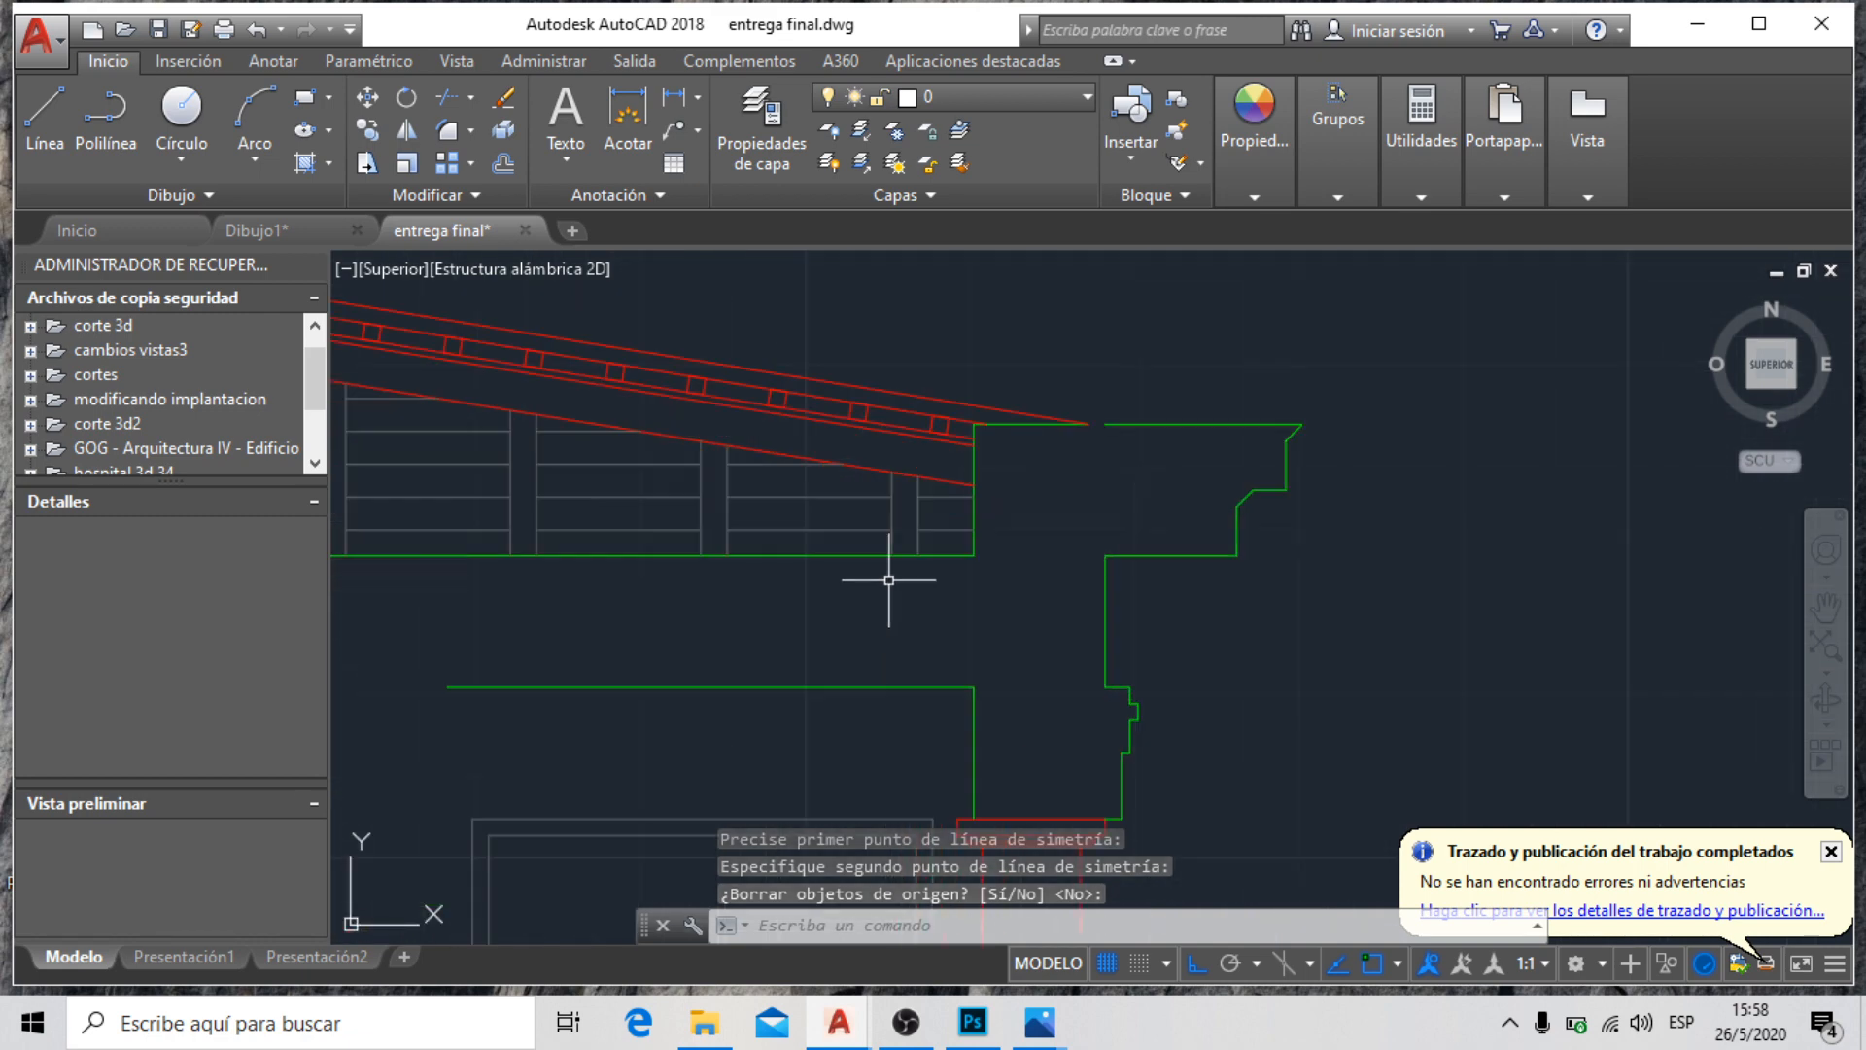
pyautogui.scroll(-3, 1033, 603)
pyautogui.scroll(-3, 992, 737)
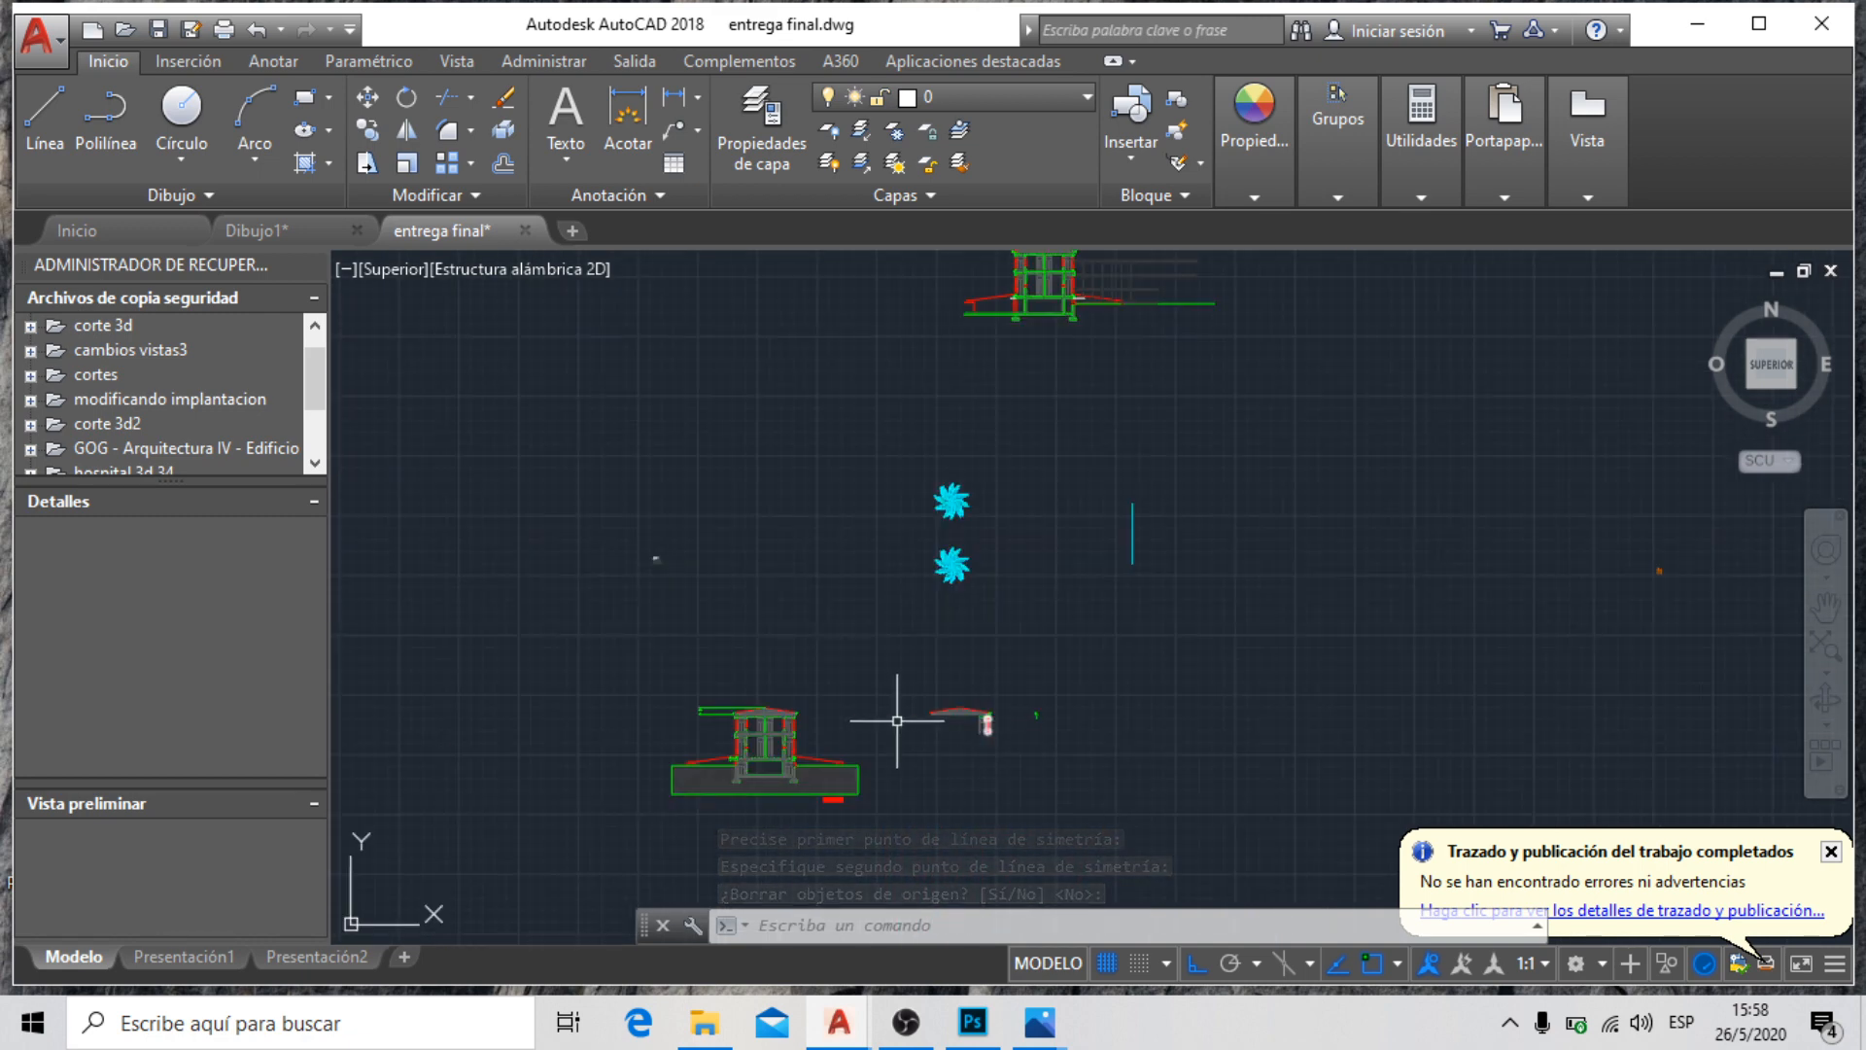
pyautogui.scroll(6, 895, 729)
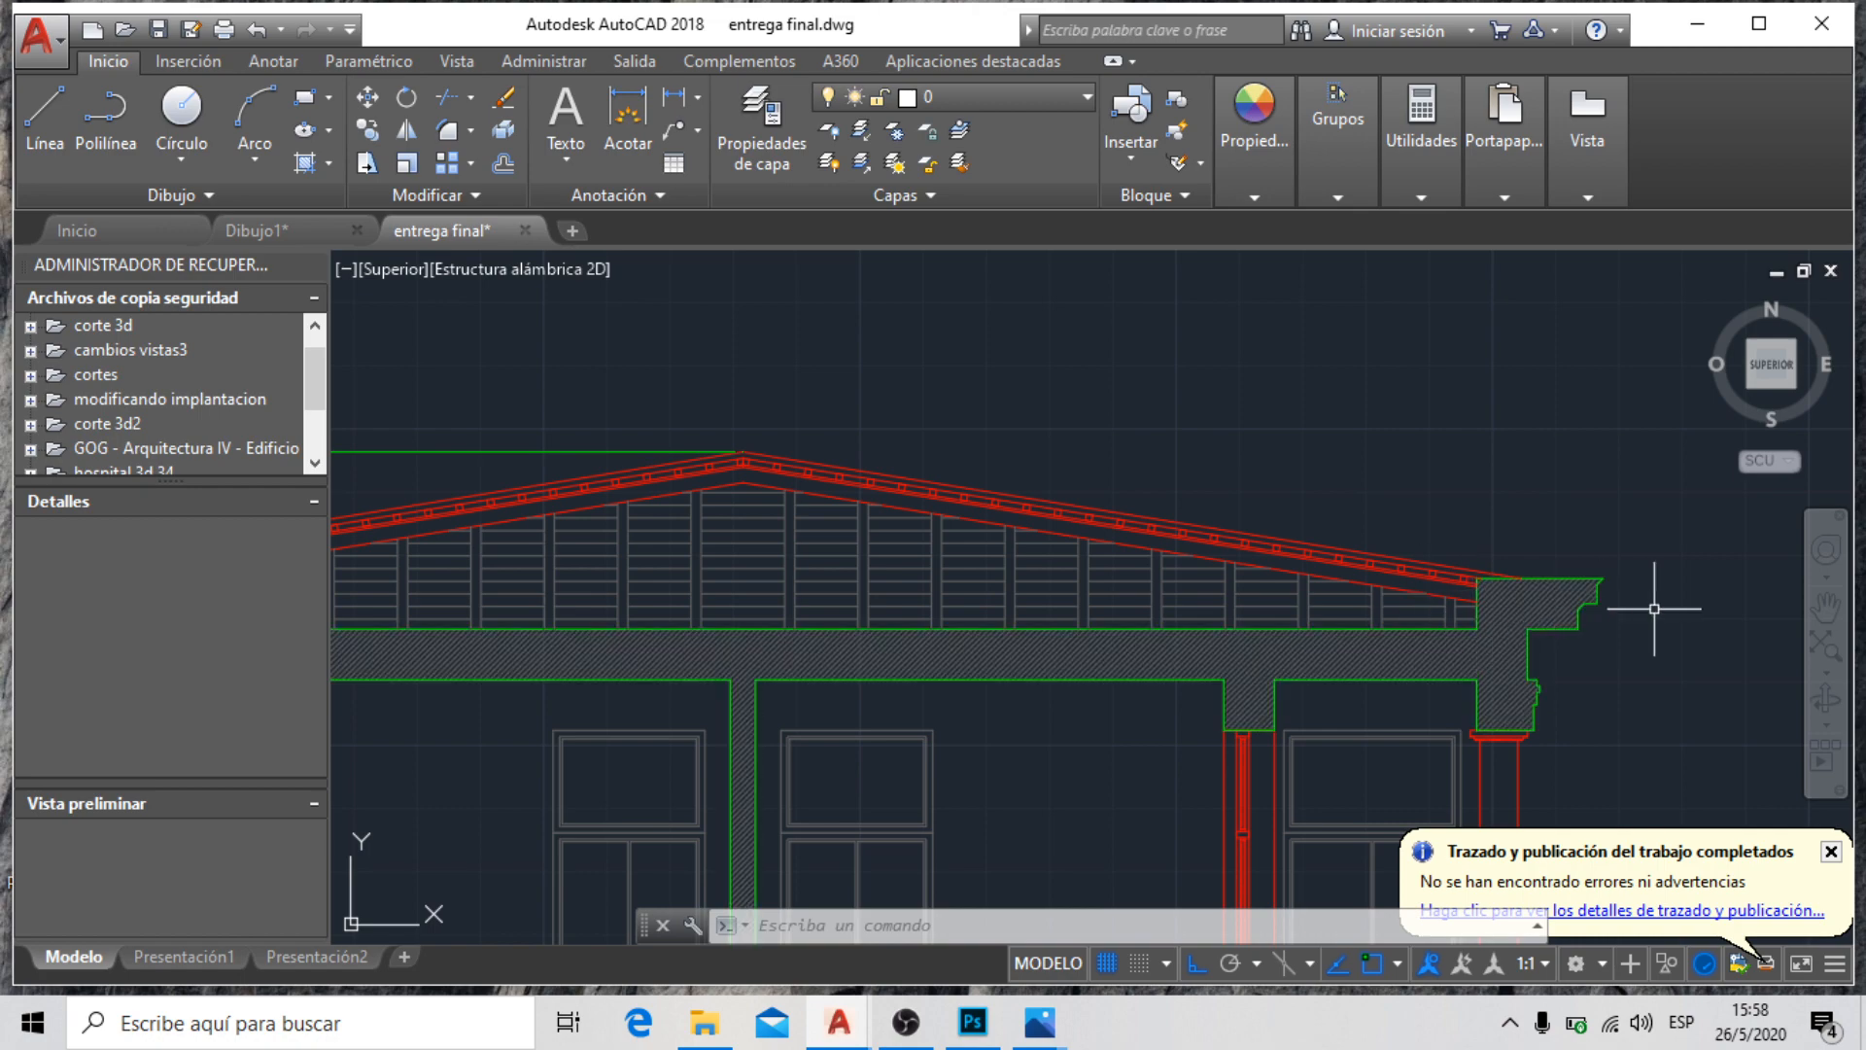
pyautogui.scroll(2, 1662, 597)
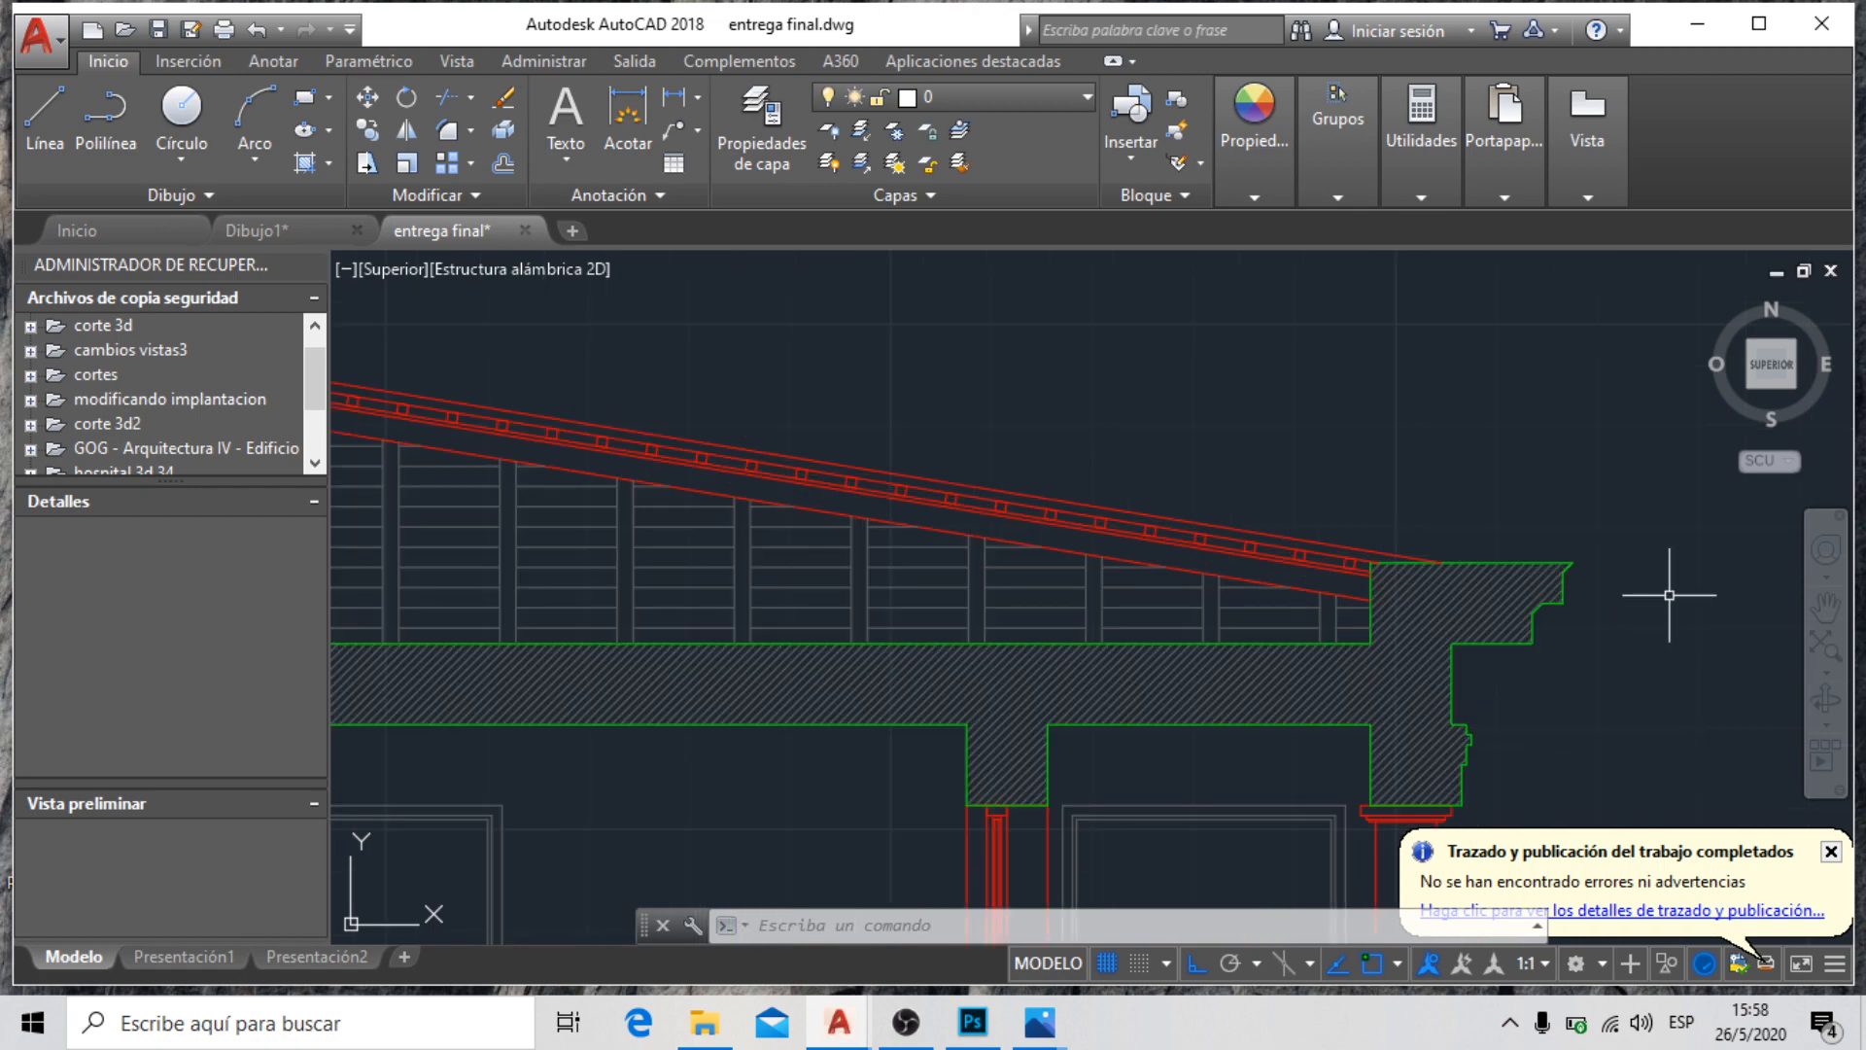
pyautogui.scroll(-6, 1674, 526)
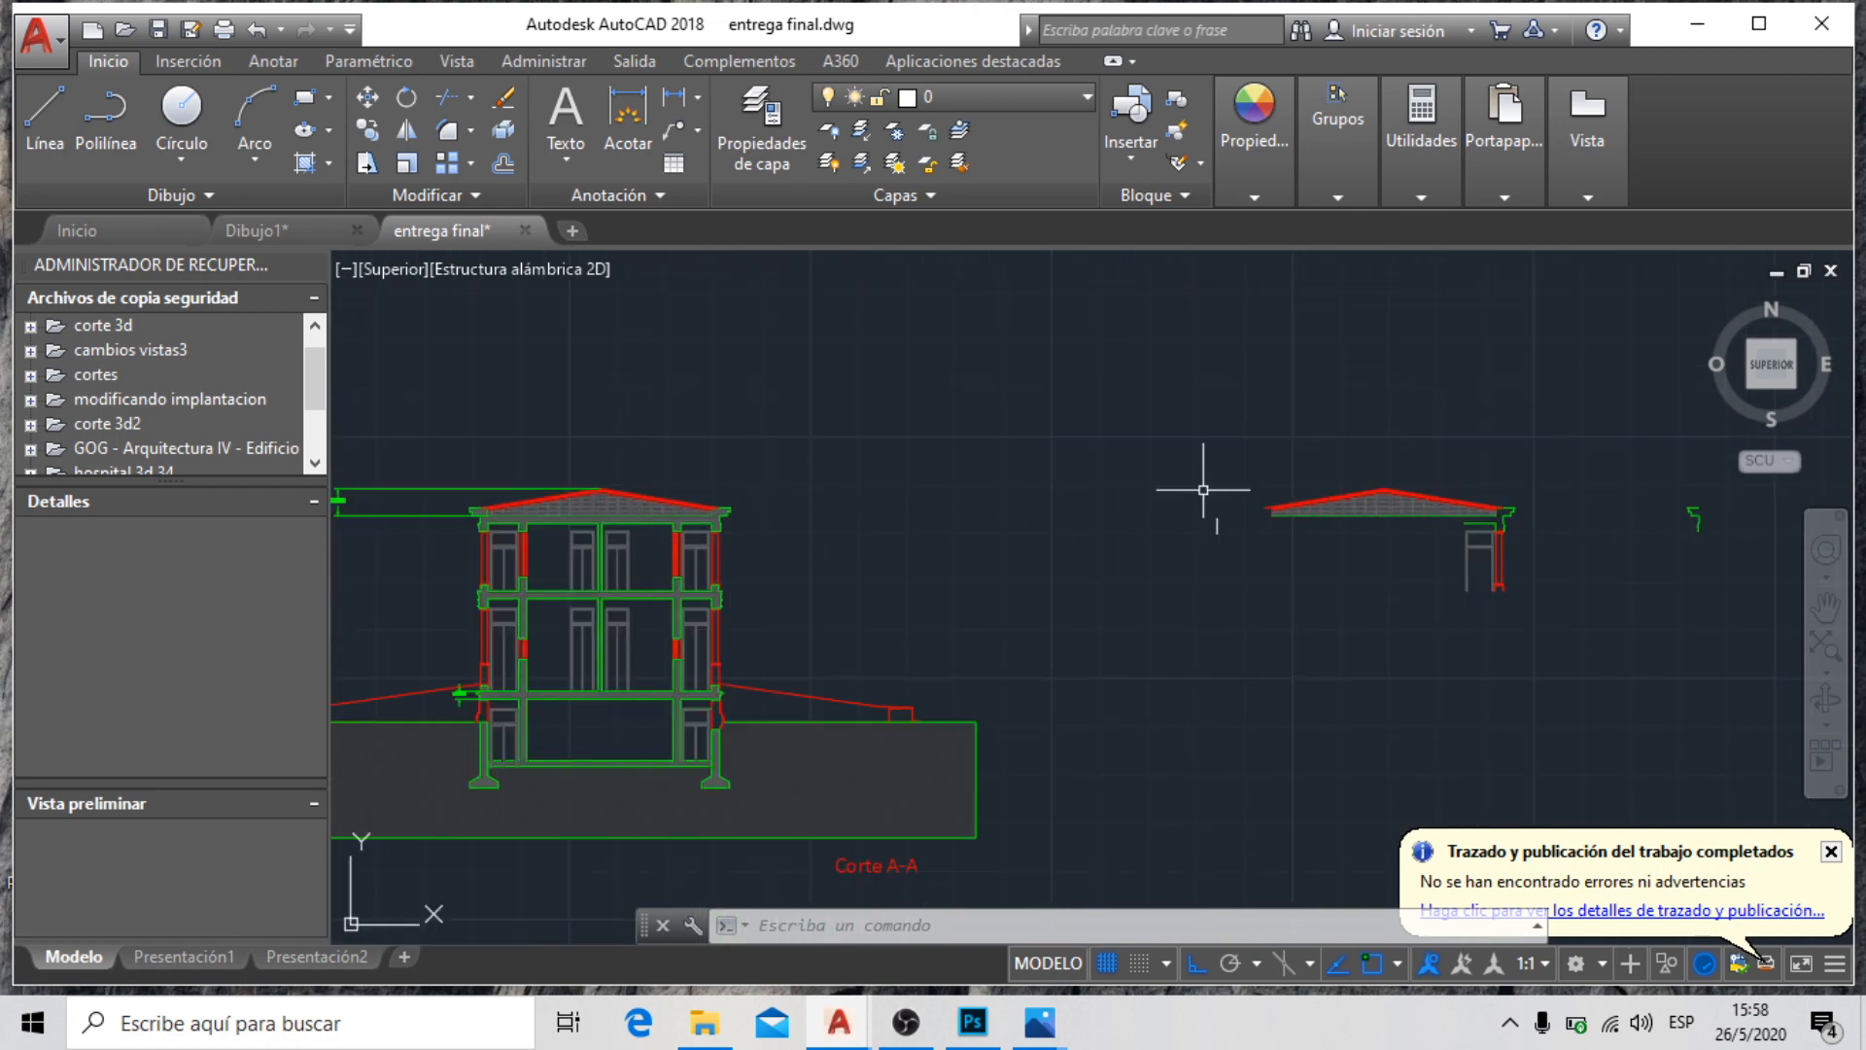
# Copy the mirrored cornice profile once, horizontally back towards the wall section
pyautogui.scroll(10, 1356, 464)
pyautogui.click(1281, 476)
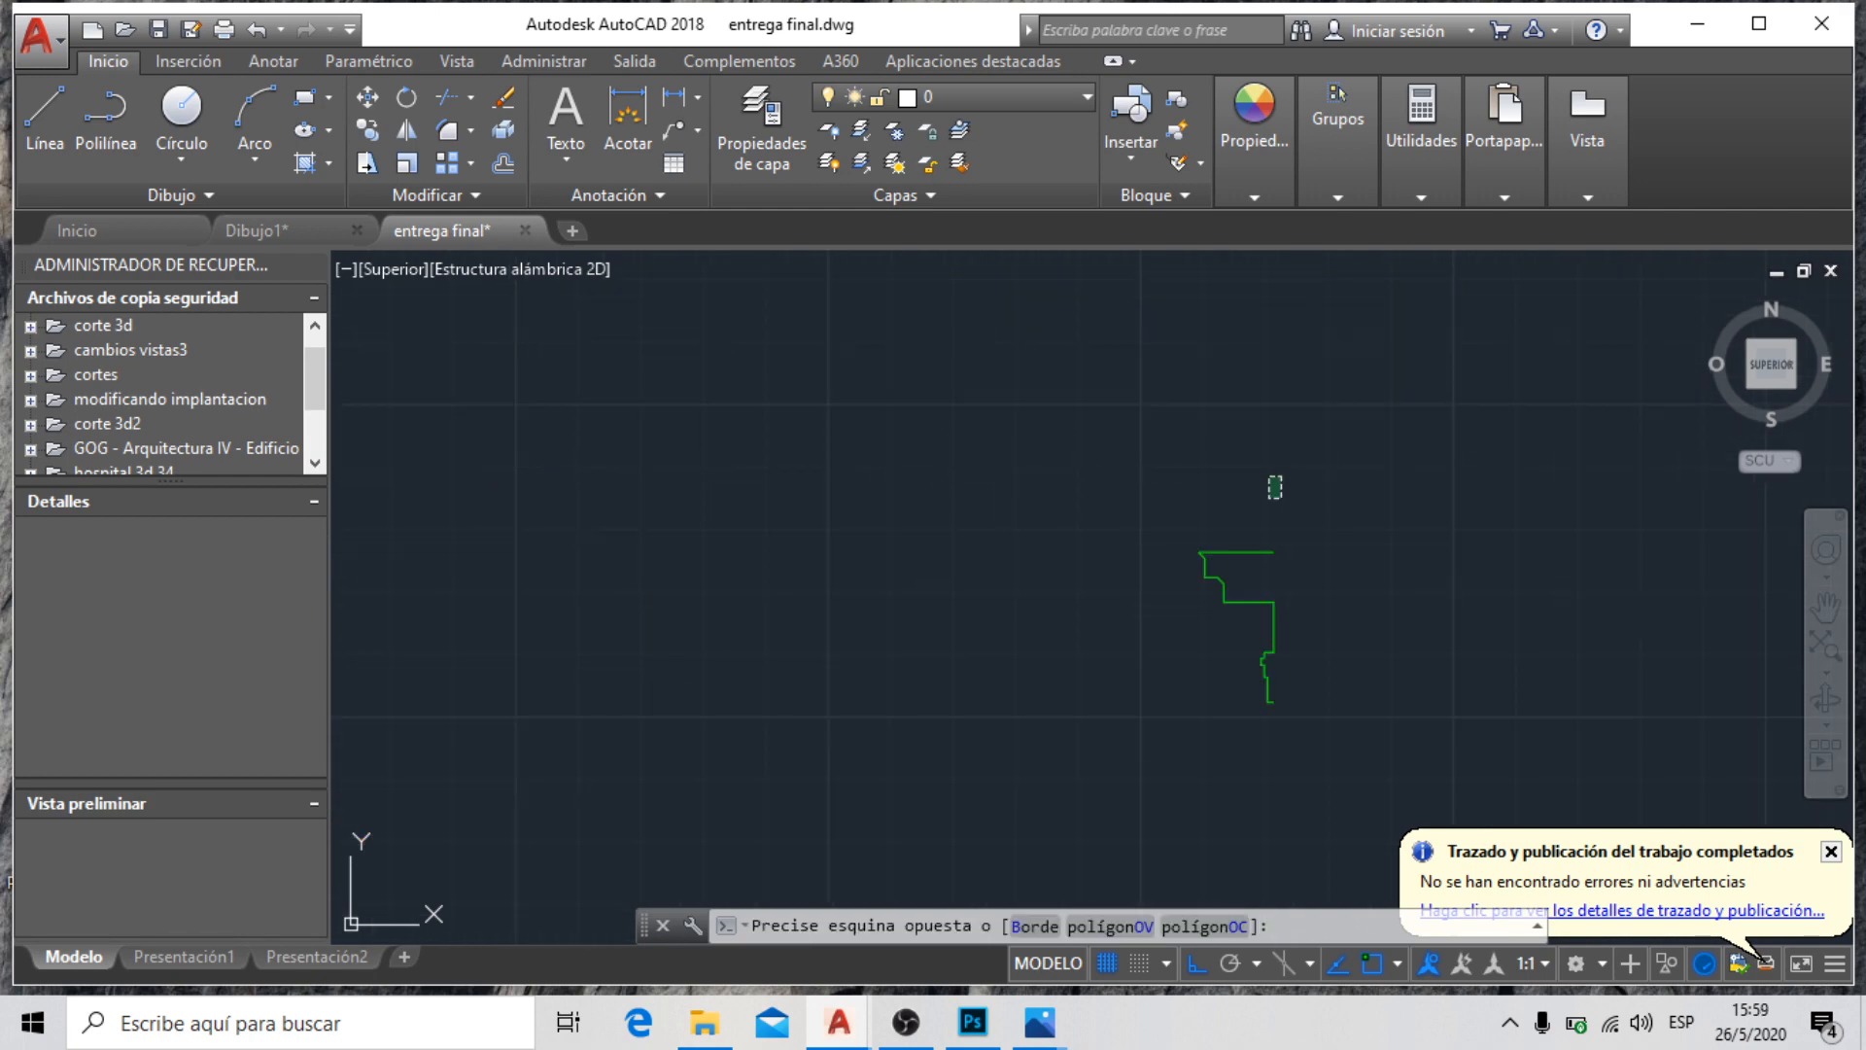
pyautogui.click(1075, 767)
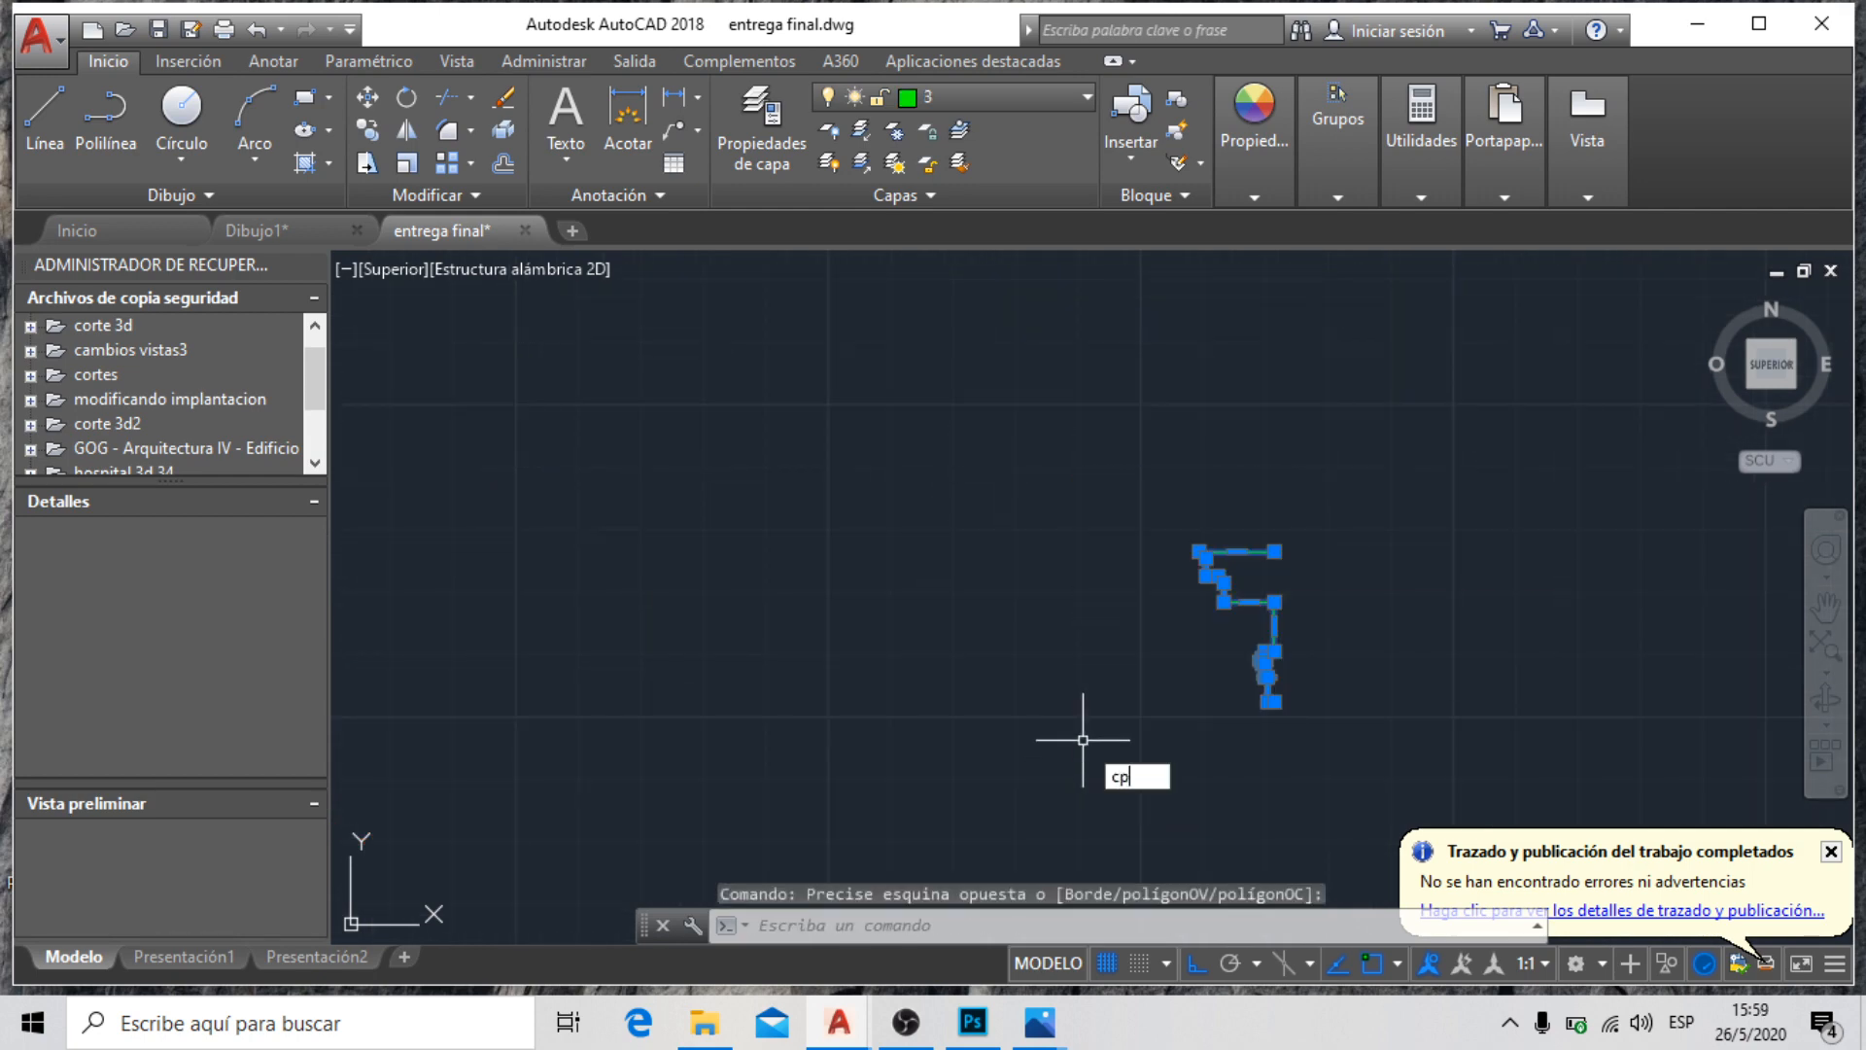
pyautogui.write('cp')
pyautogui.press('Return')
pyautogui.click(1330, 412)
pyautogui.click(1049, 463)
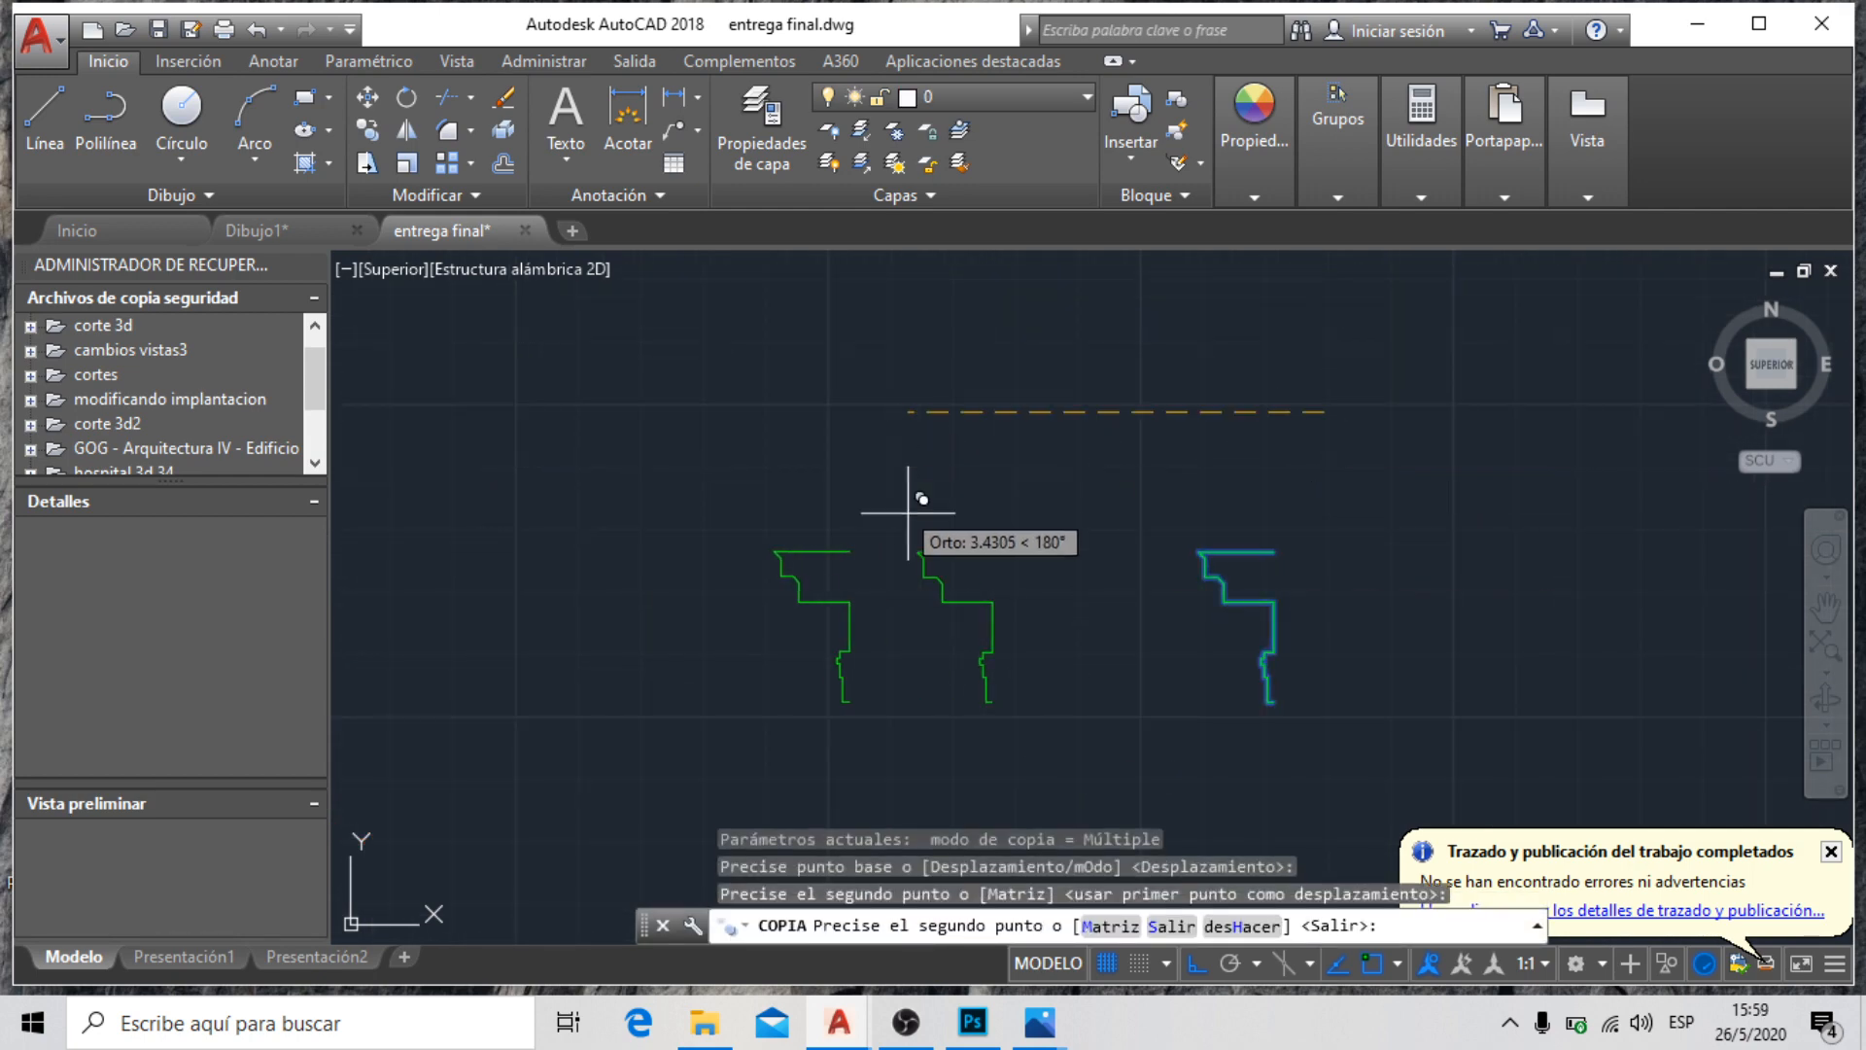
pyautogui.press('Escape')
# Make three more horizontal copies of the copied cornice profile, in a row towards the wall section
pyautogui.click(957, 555)
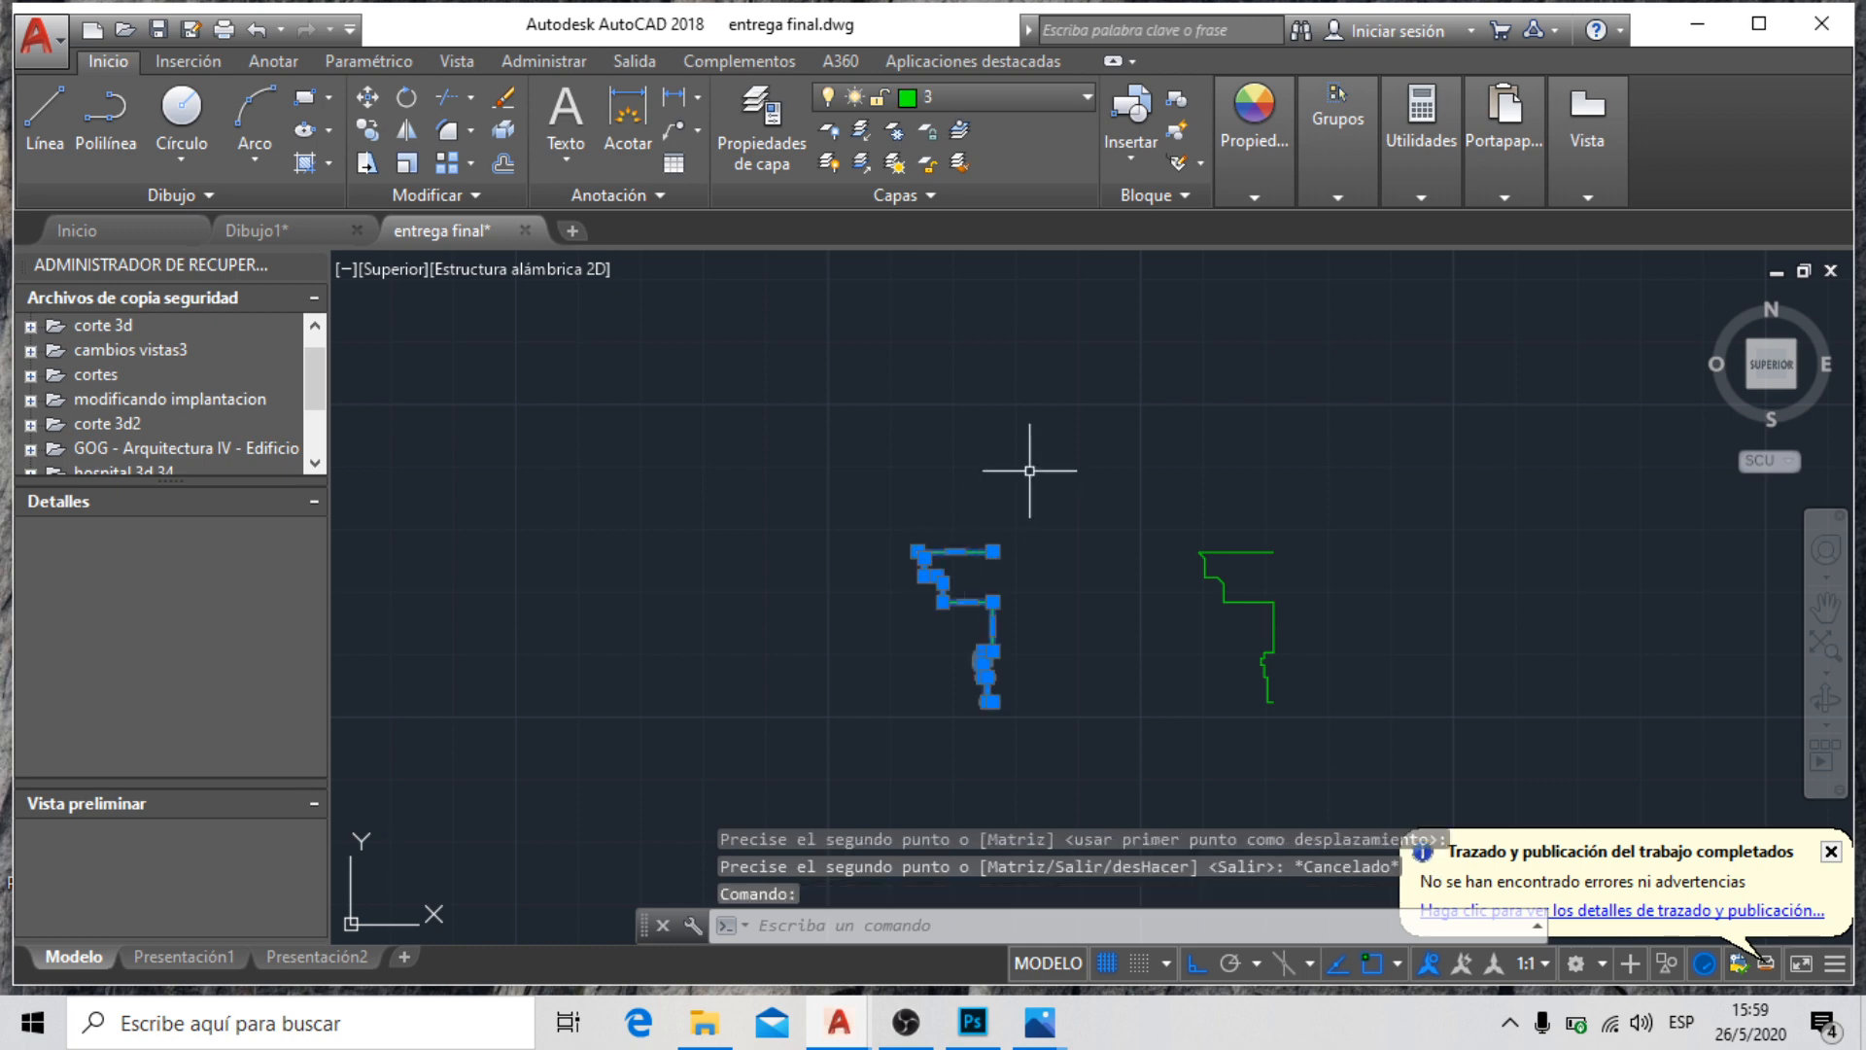
pyautogui.write('cp')
pyautogui.press('Return')
pyautogui.click(1089, 464)
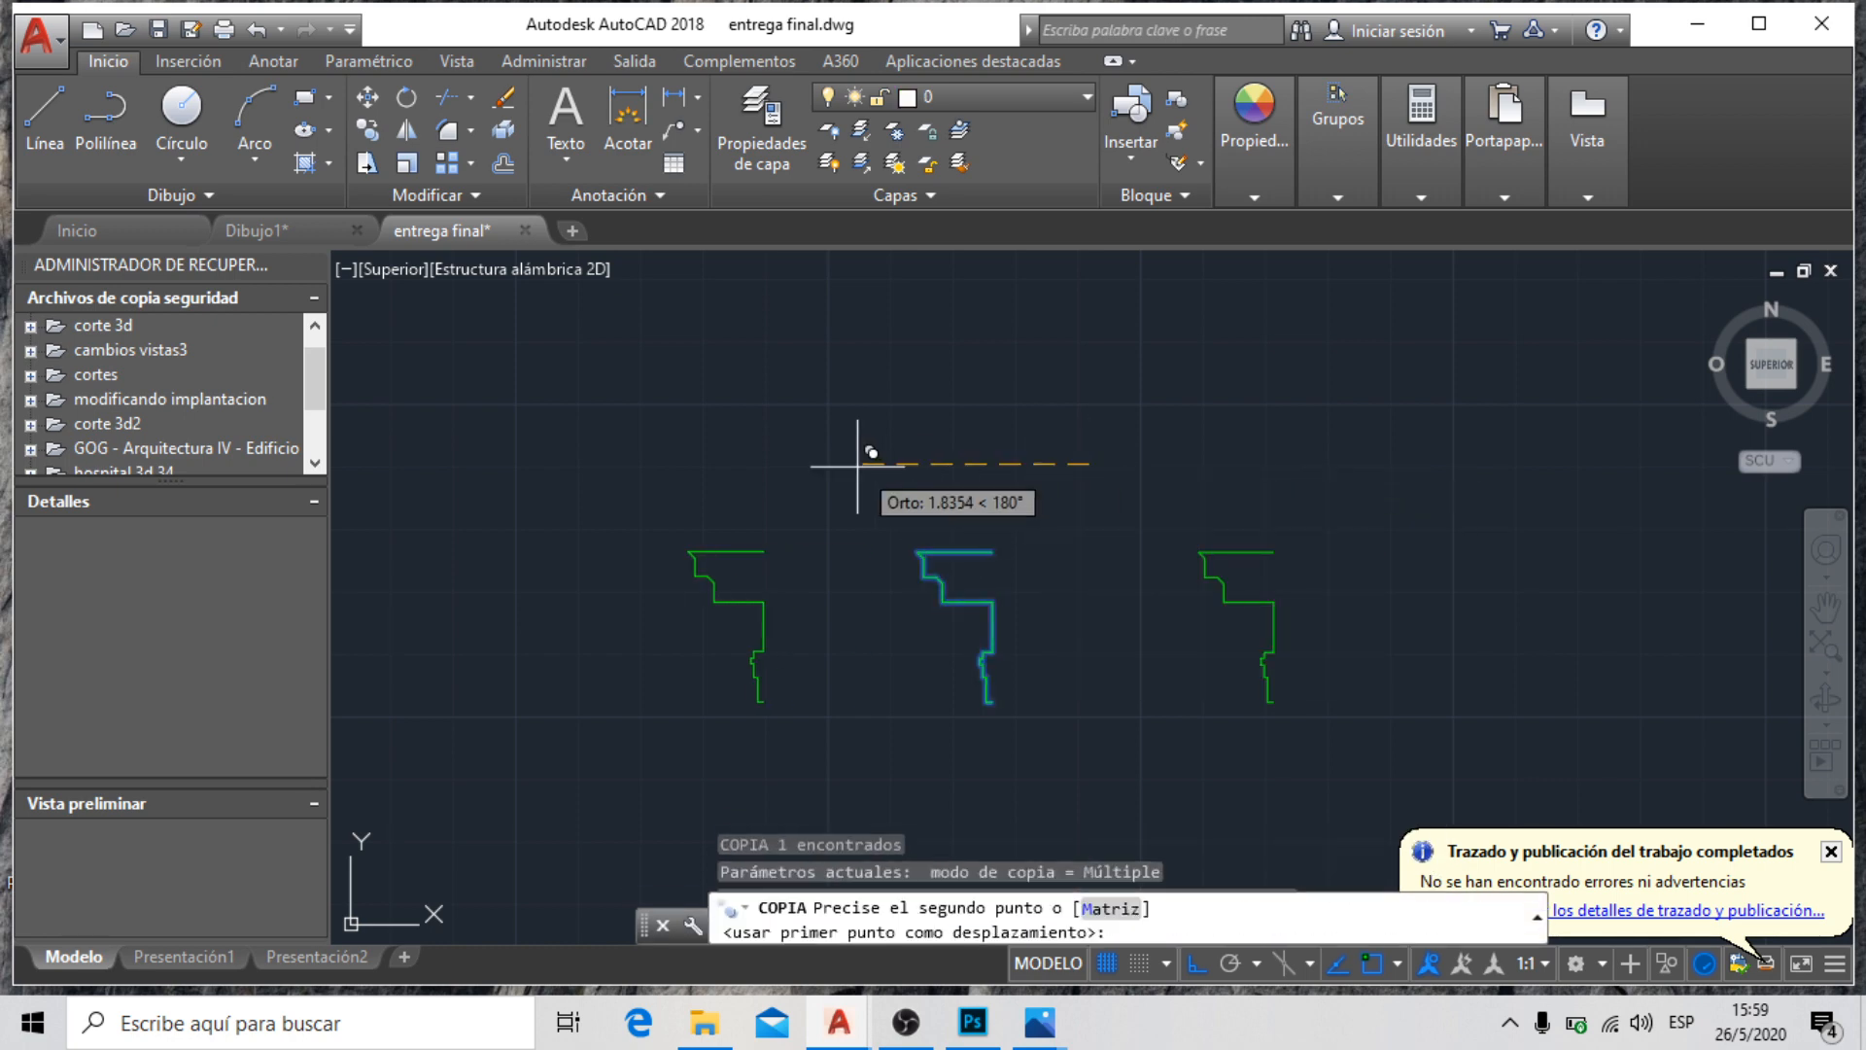
pyautogui.click(859, 465)
pyautogui.click(649, 452)
pyautogui.click(475, 452)
pyautogui.scroll(-4, 662, 425)
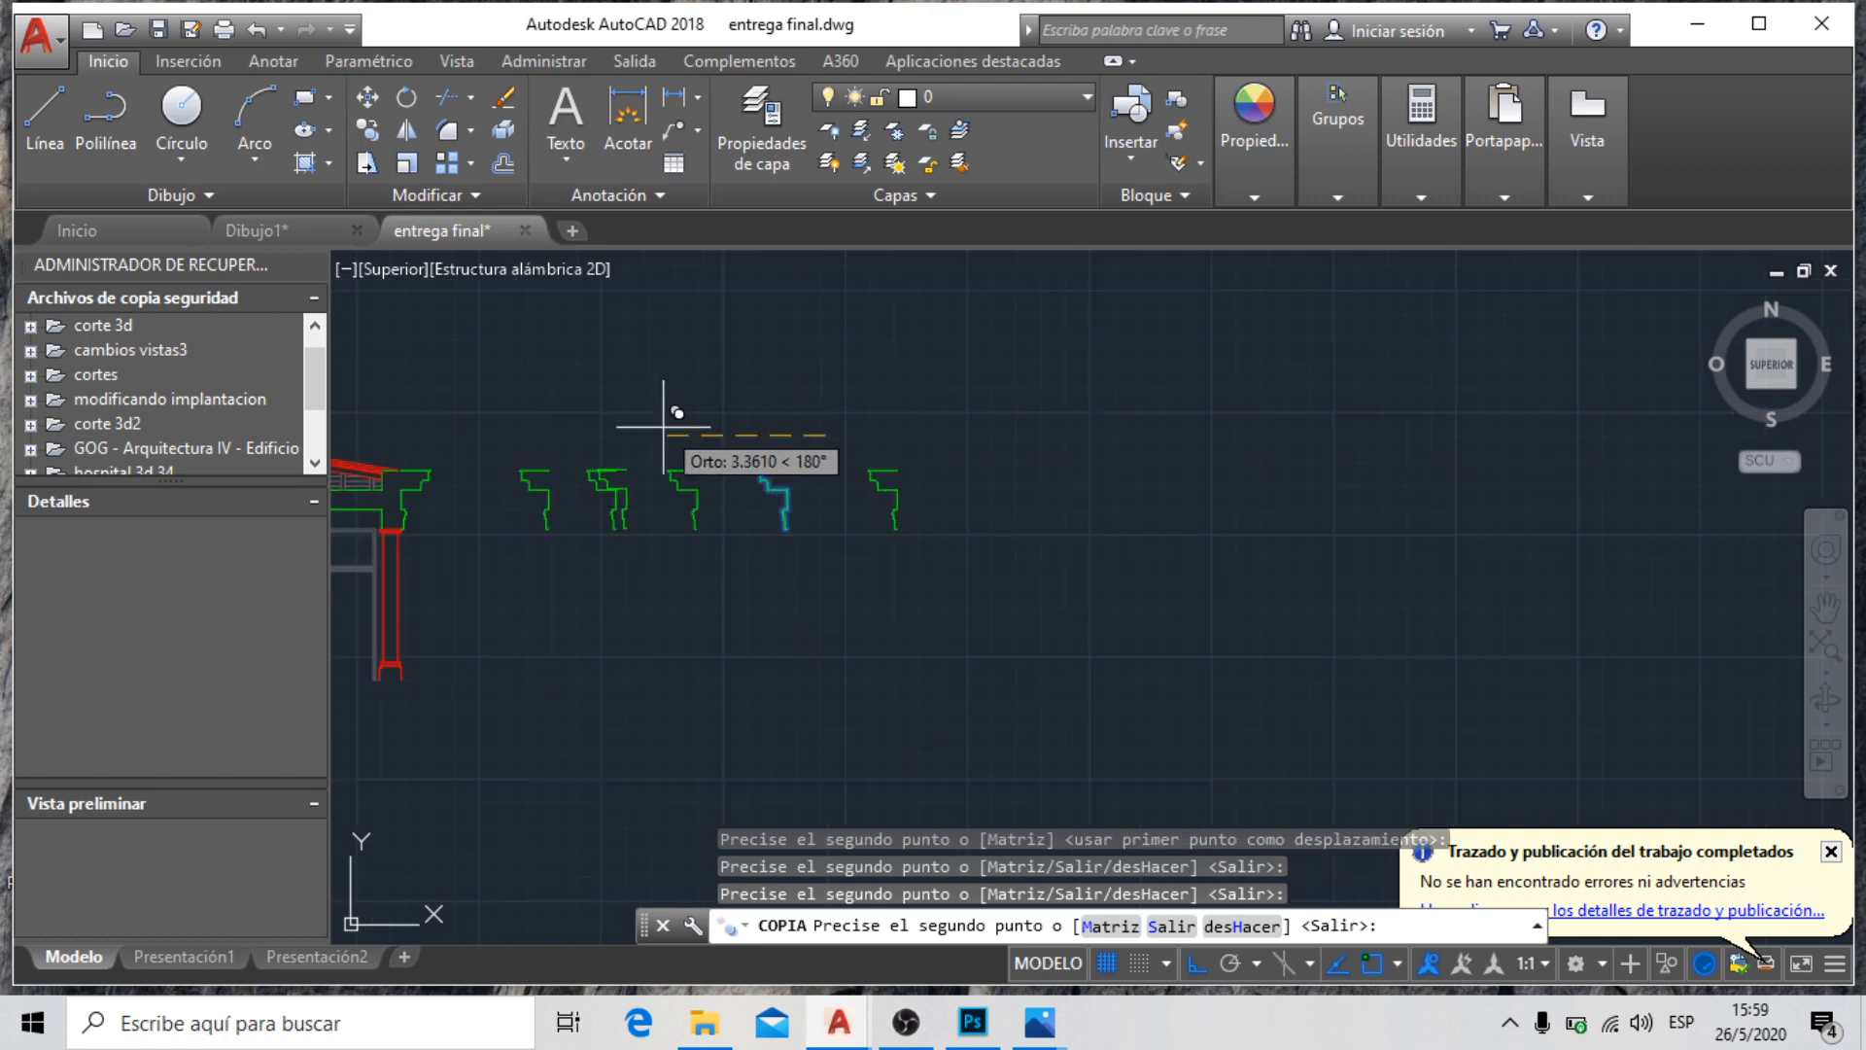
pyautogui.press('Escape')
# Examine the row of copied cornice profiles beside the wall section
pyautogui.scroll(6, 474, 459)
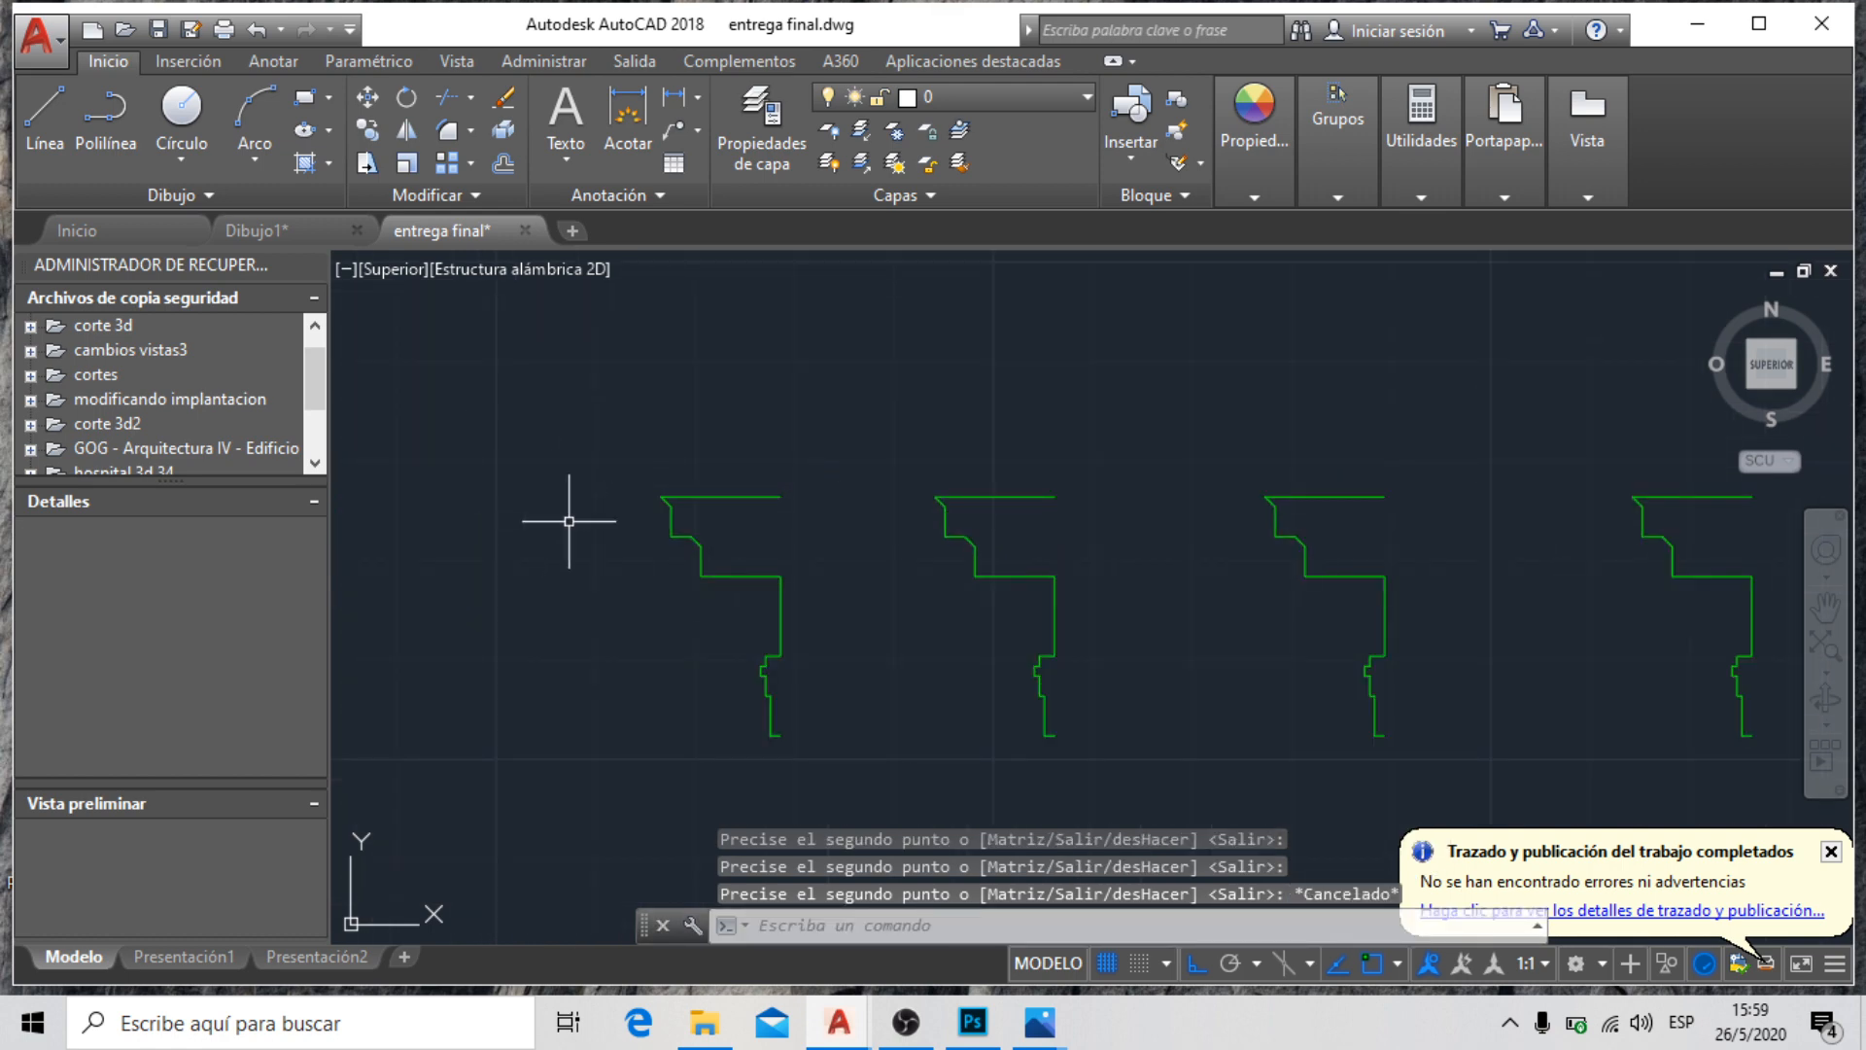
pyautogui.scroll(-4, 676, 547)
pyautogui.scroll(4, 510, 530)
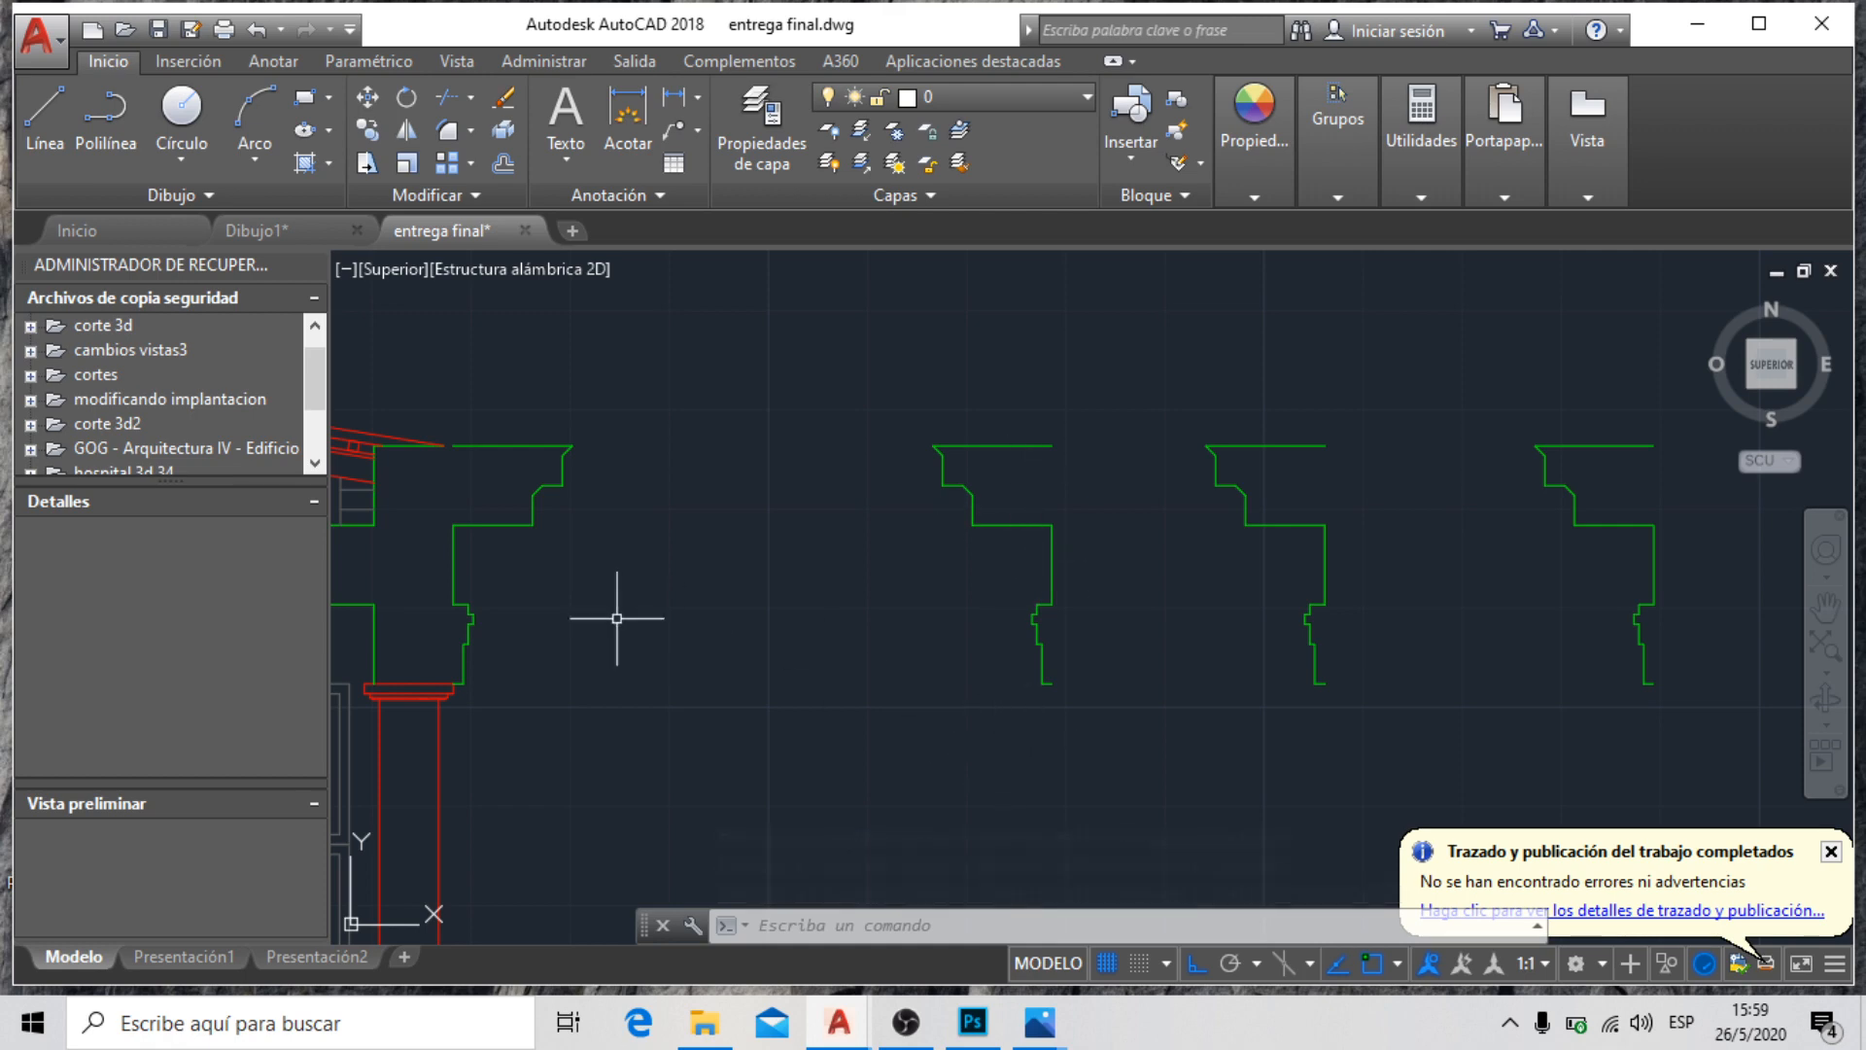
pyautogui.scroll(4, 444, 463)
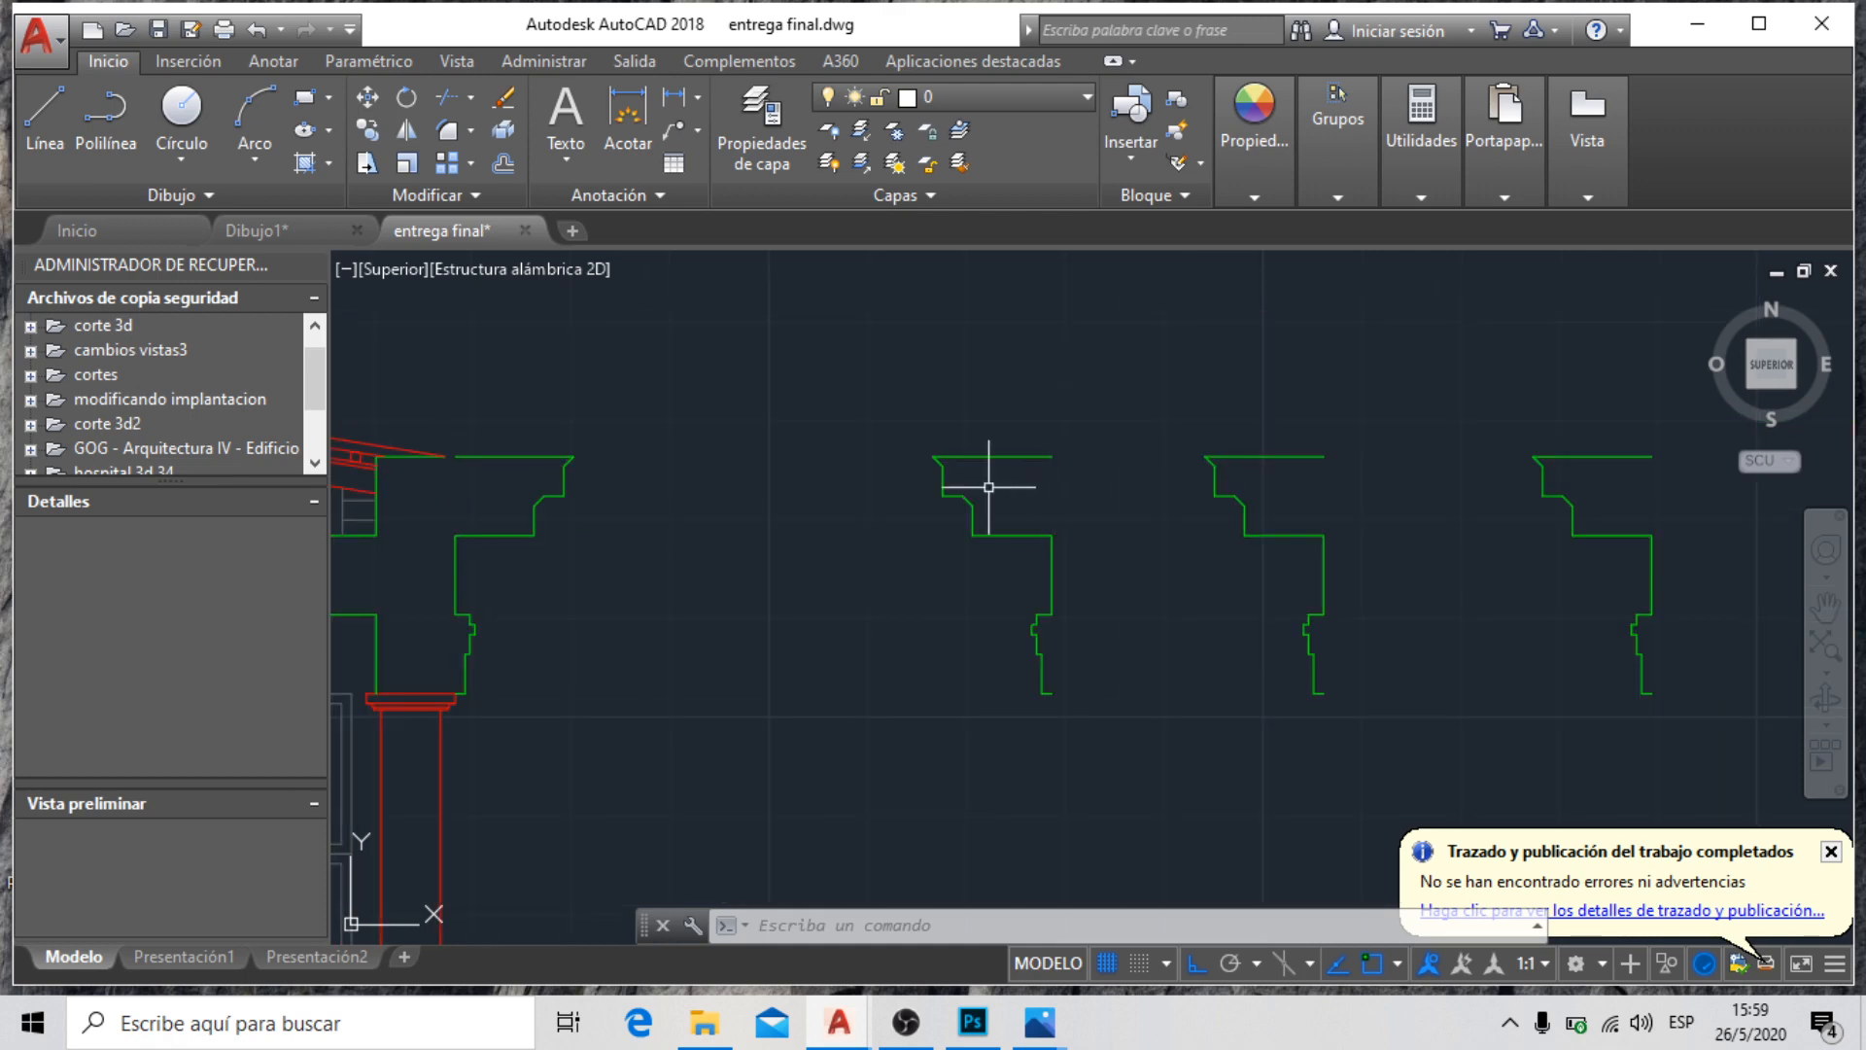
pyautogui.scroll(3, 999, 450)
pyautogui.scroll(-3, 900, 438)
pyautogui.scroll(-3, 922, 471)
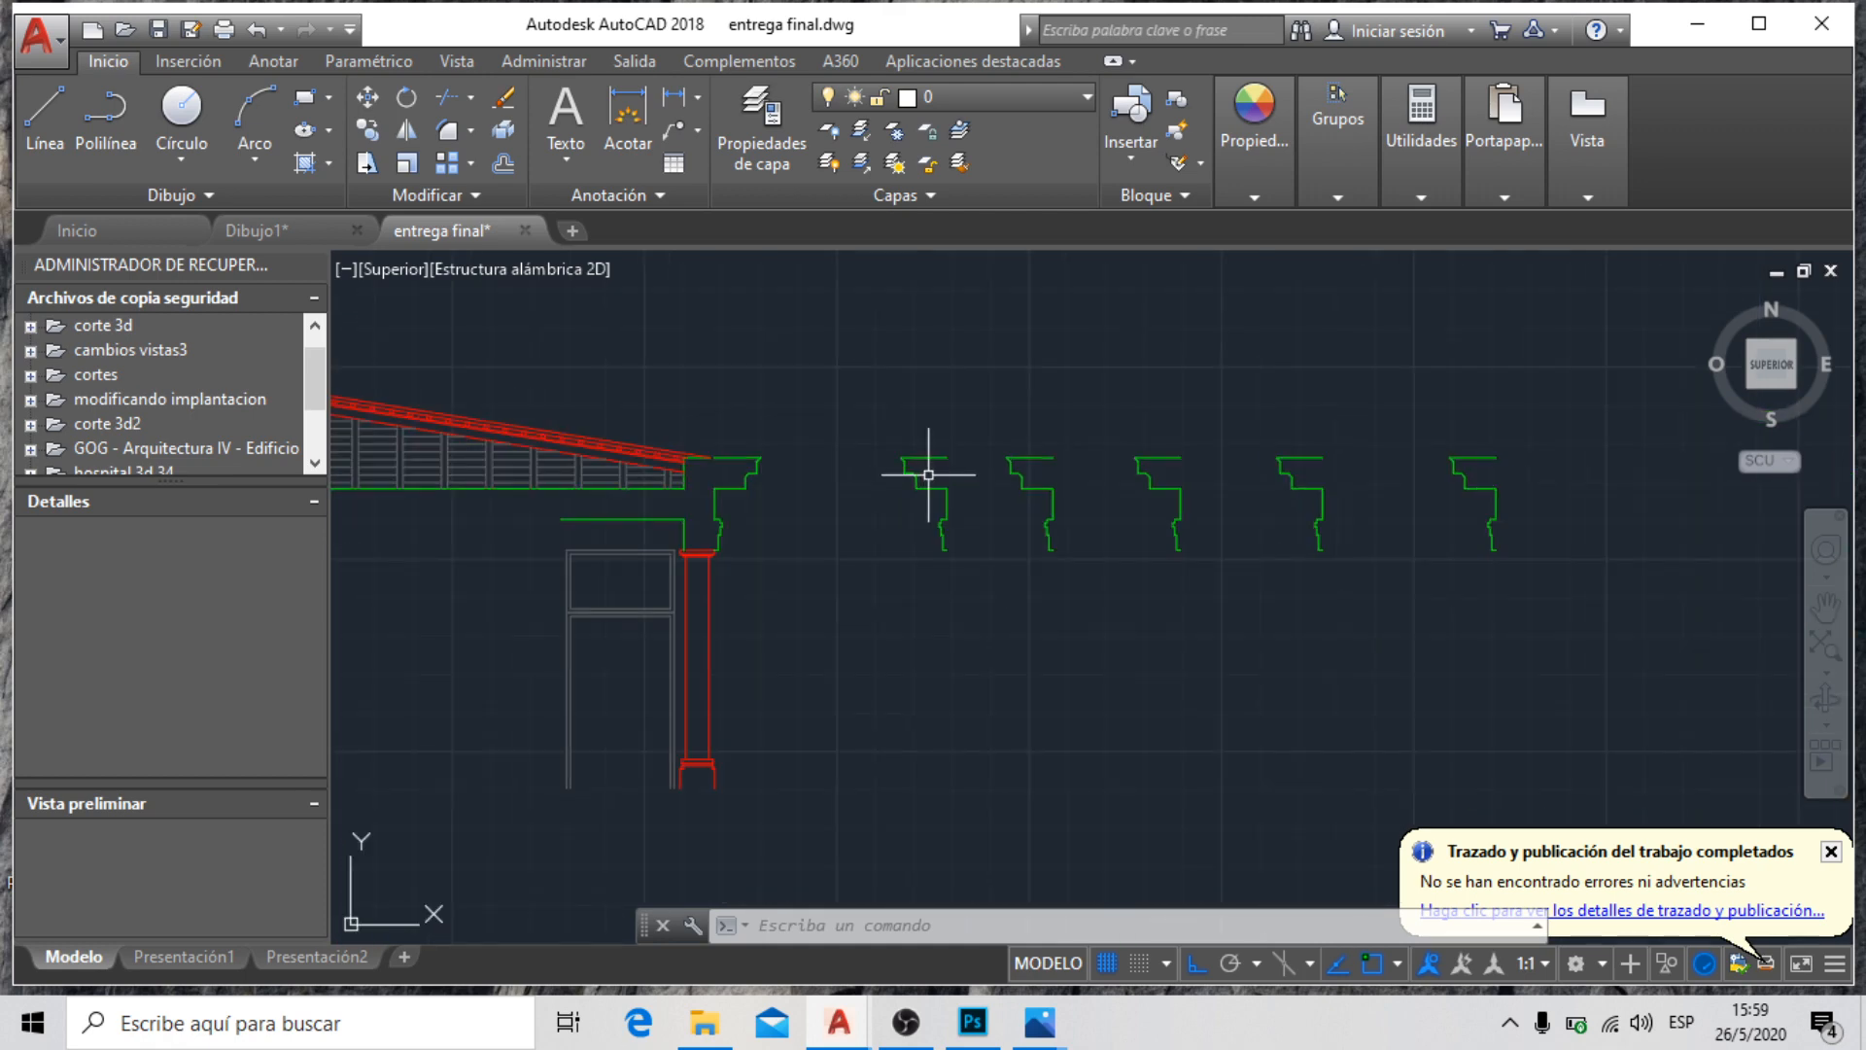
pyautogui.scroll(3, 762, 472)
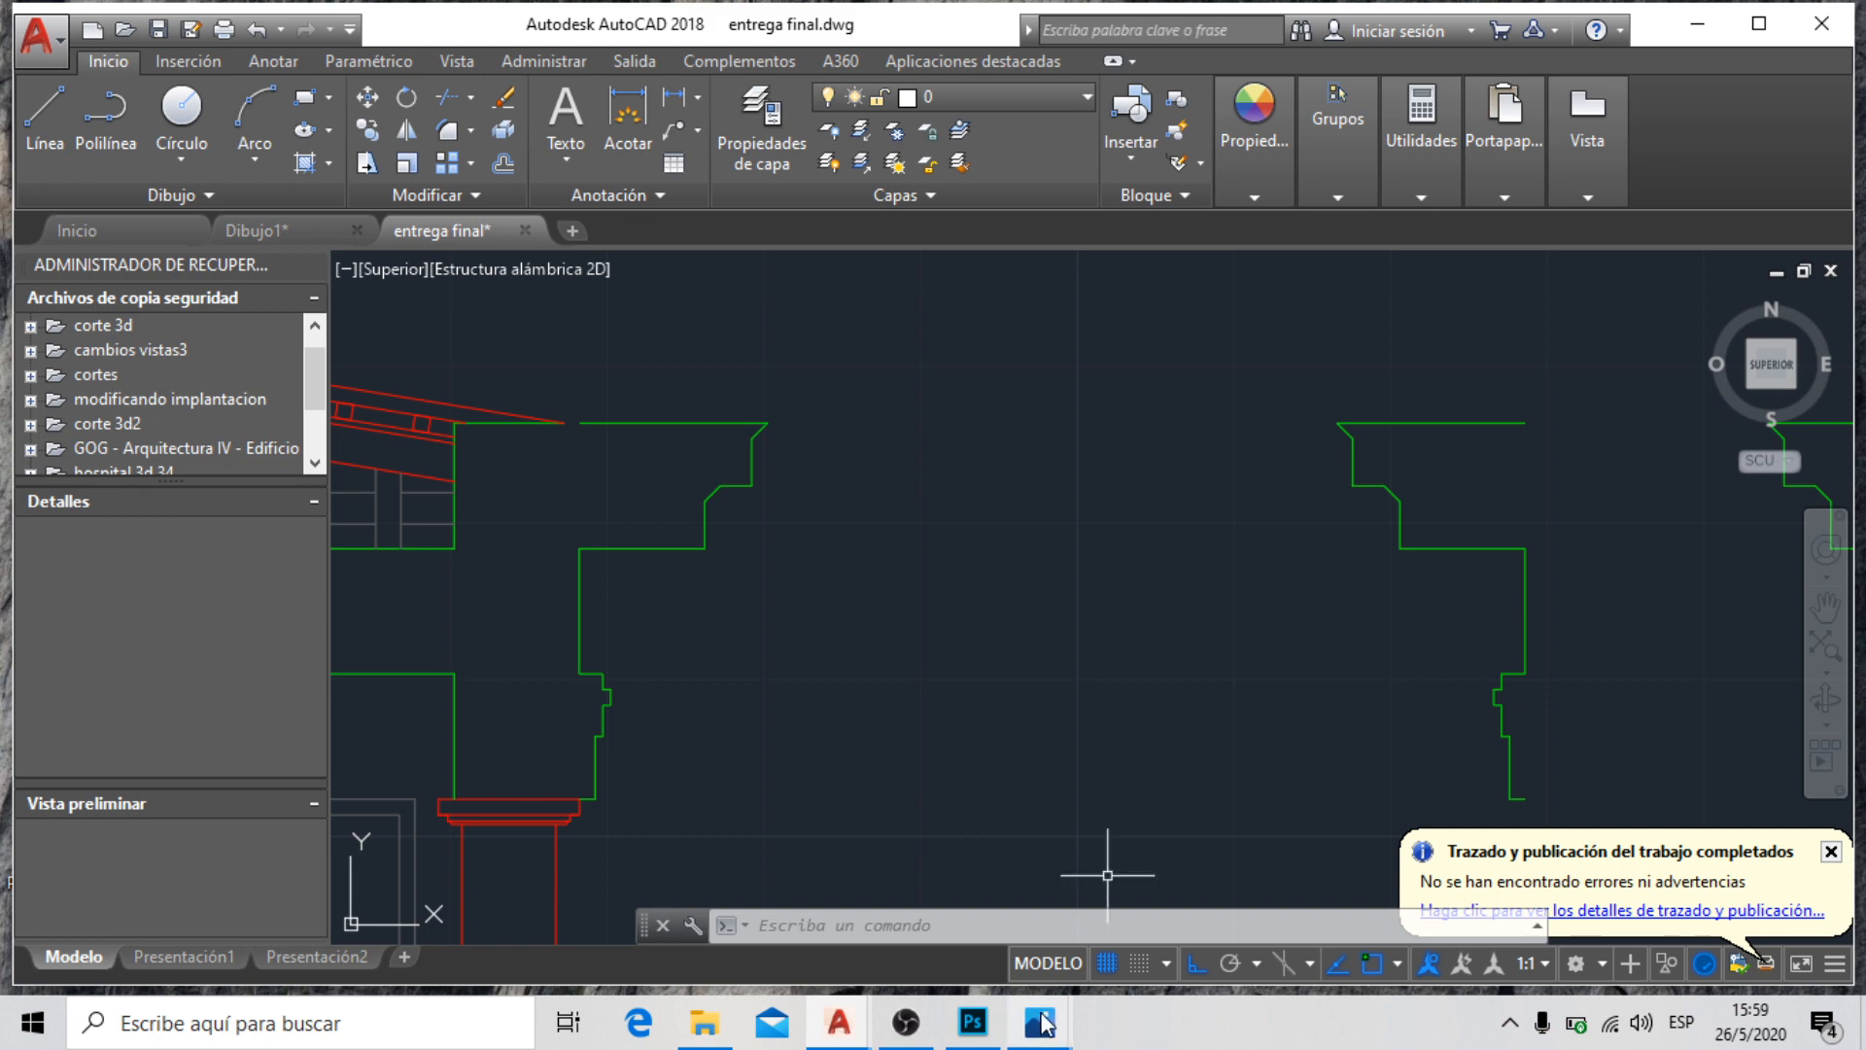
# Study the reference image 14-Cornice-Erection-On-Wood-Supports-384.jpg in Fotos, and return to AutoCAD to compare it with the copied cornice profile nearest the section
pyautogui.moveTo(1040, 1022)
pyautogui.click(1150, 887)
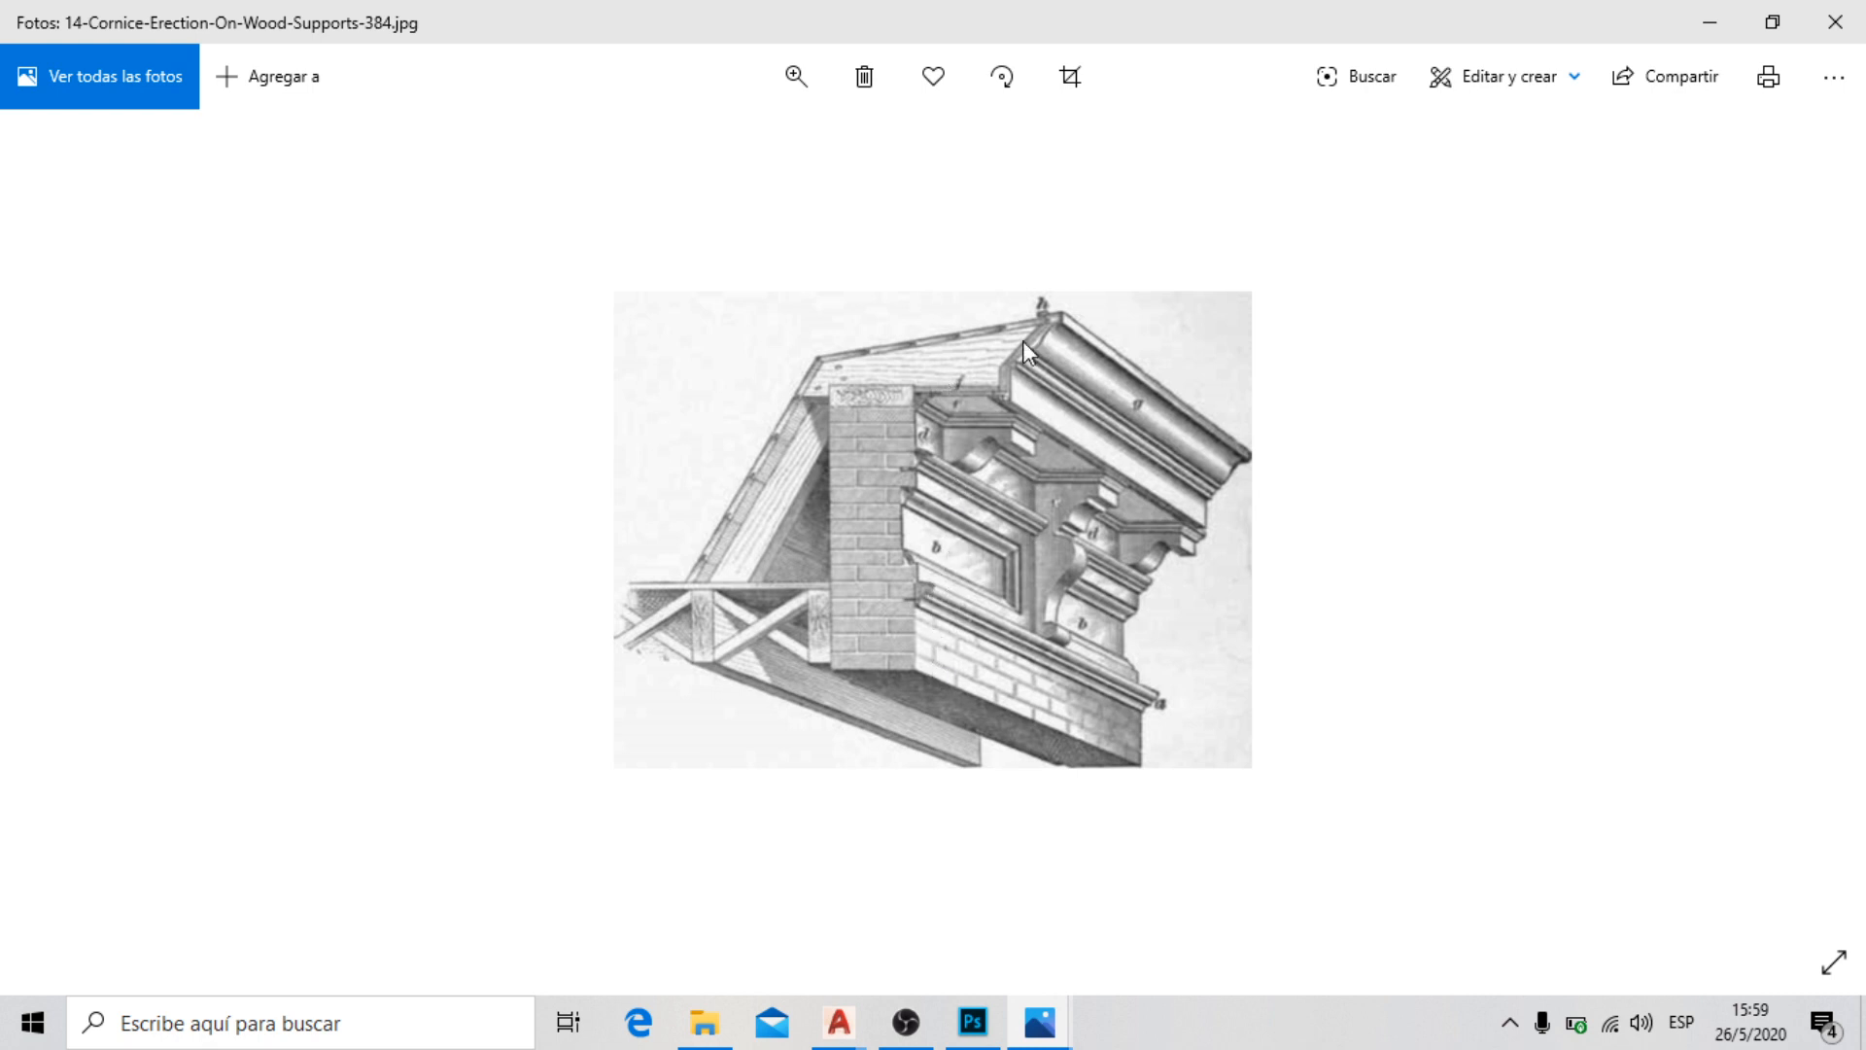
pyautogui.click(1708, 21)
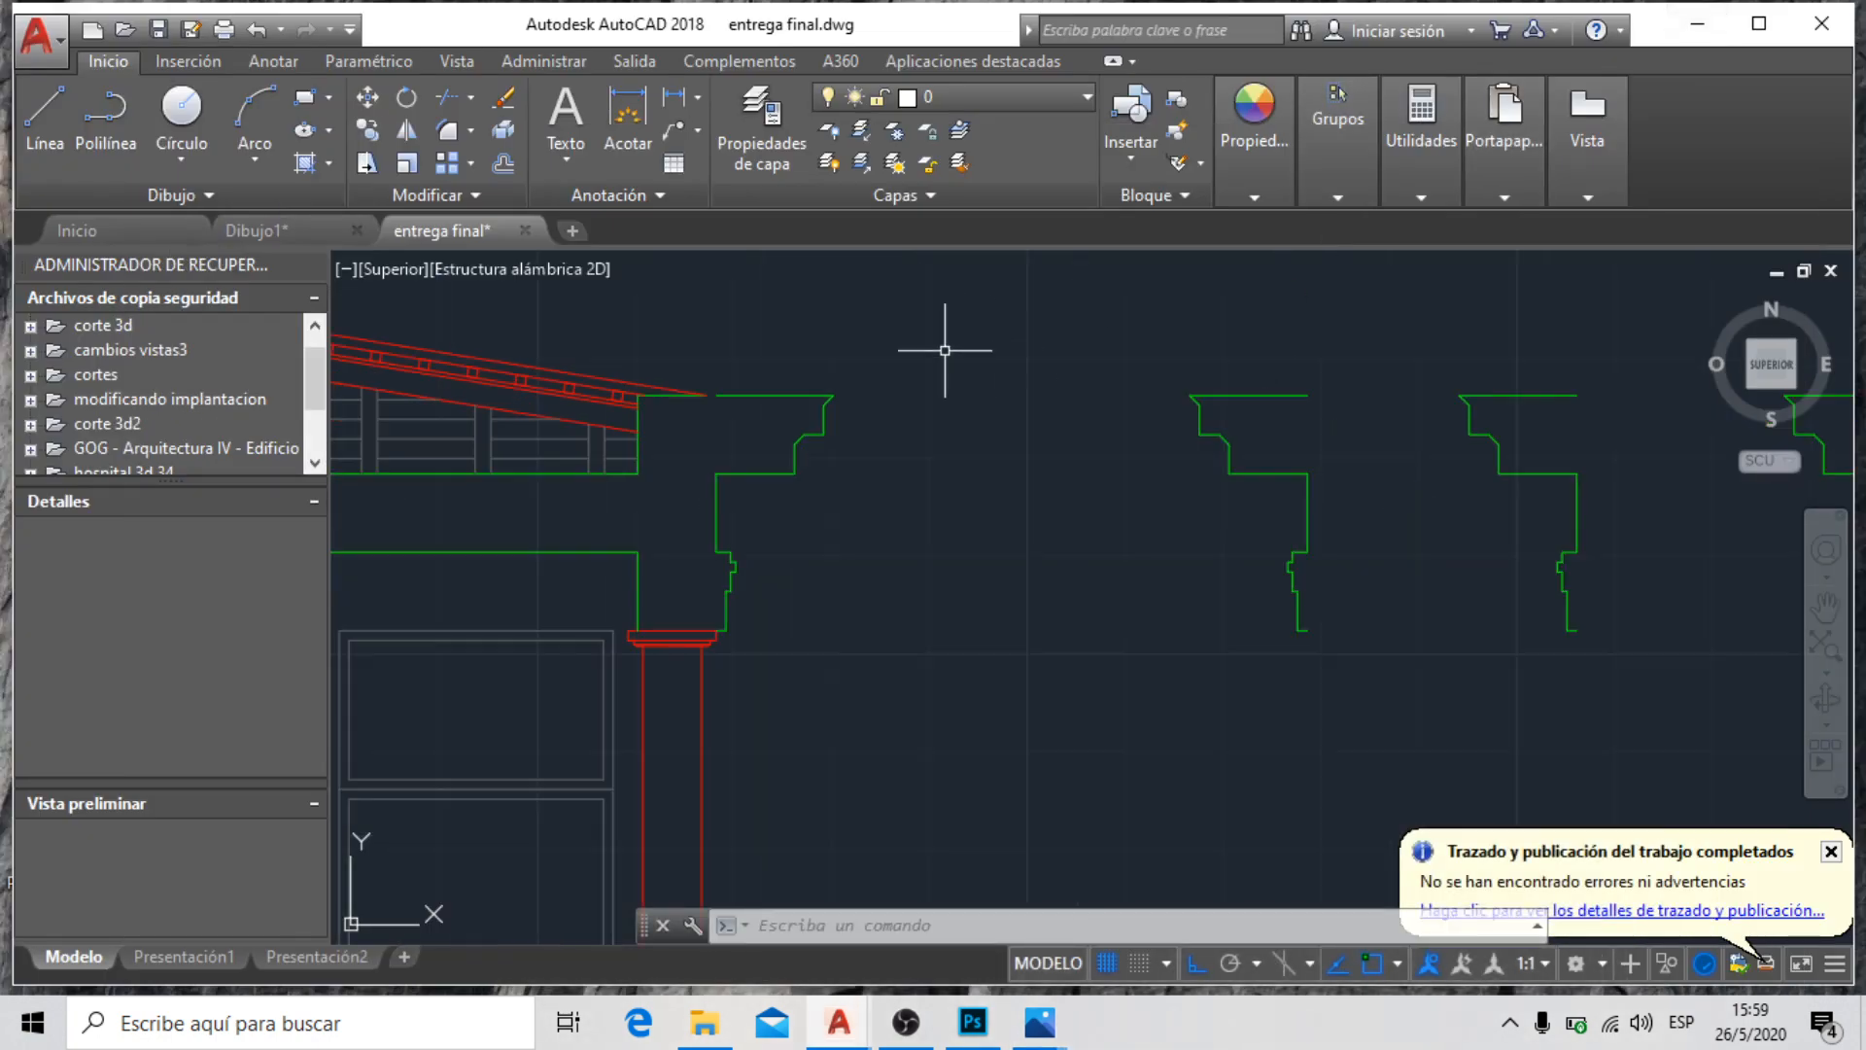
pyautogui.scroll(2, 1264, 369)
pyautogui.scroll(2, 633, 396)
pyautogui.scroll(2, 681, 374)
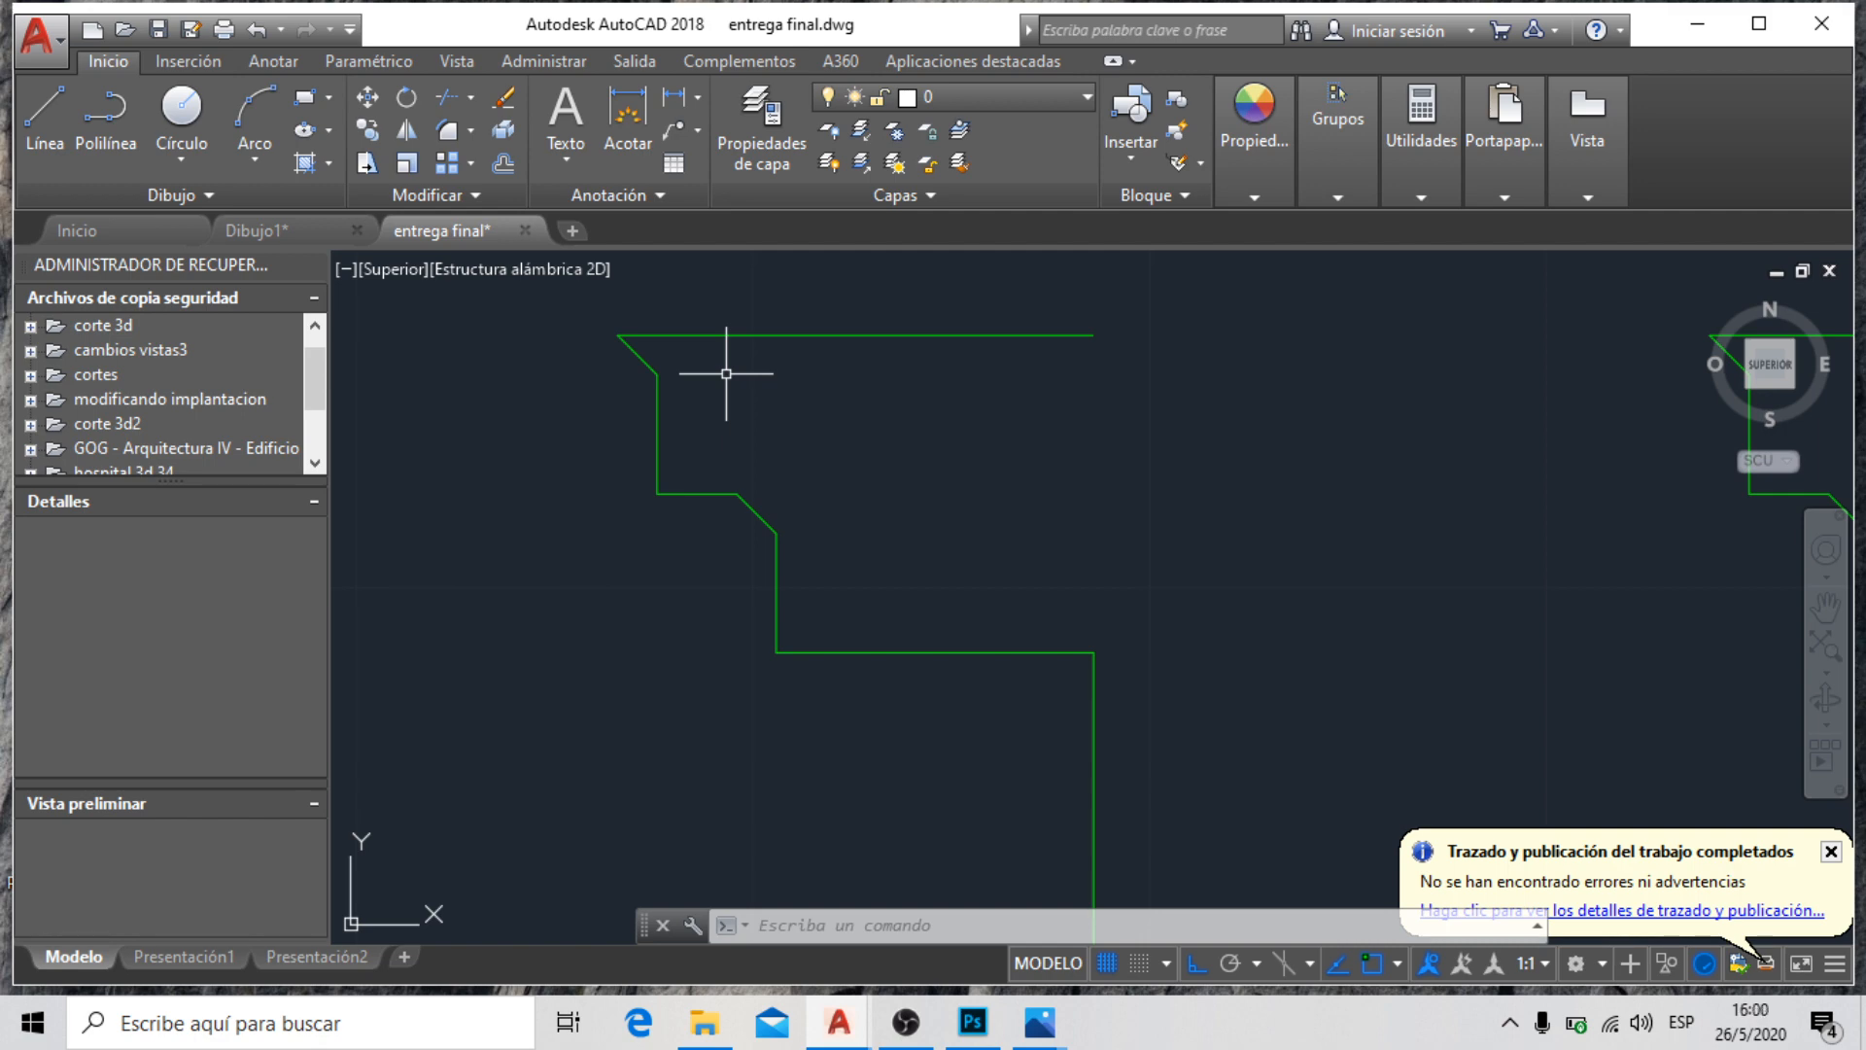
pyautogui.scroll(-3, 705, 344)
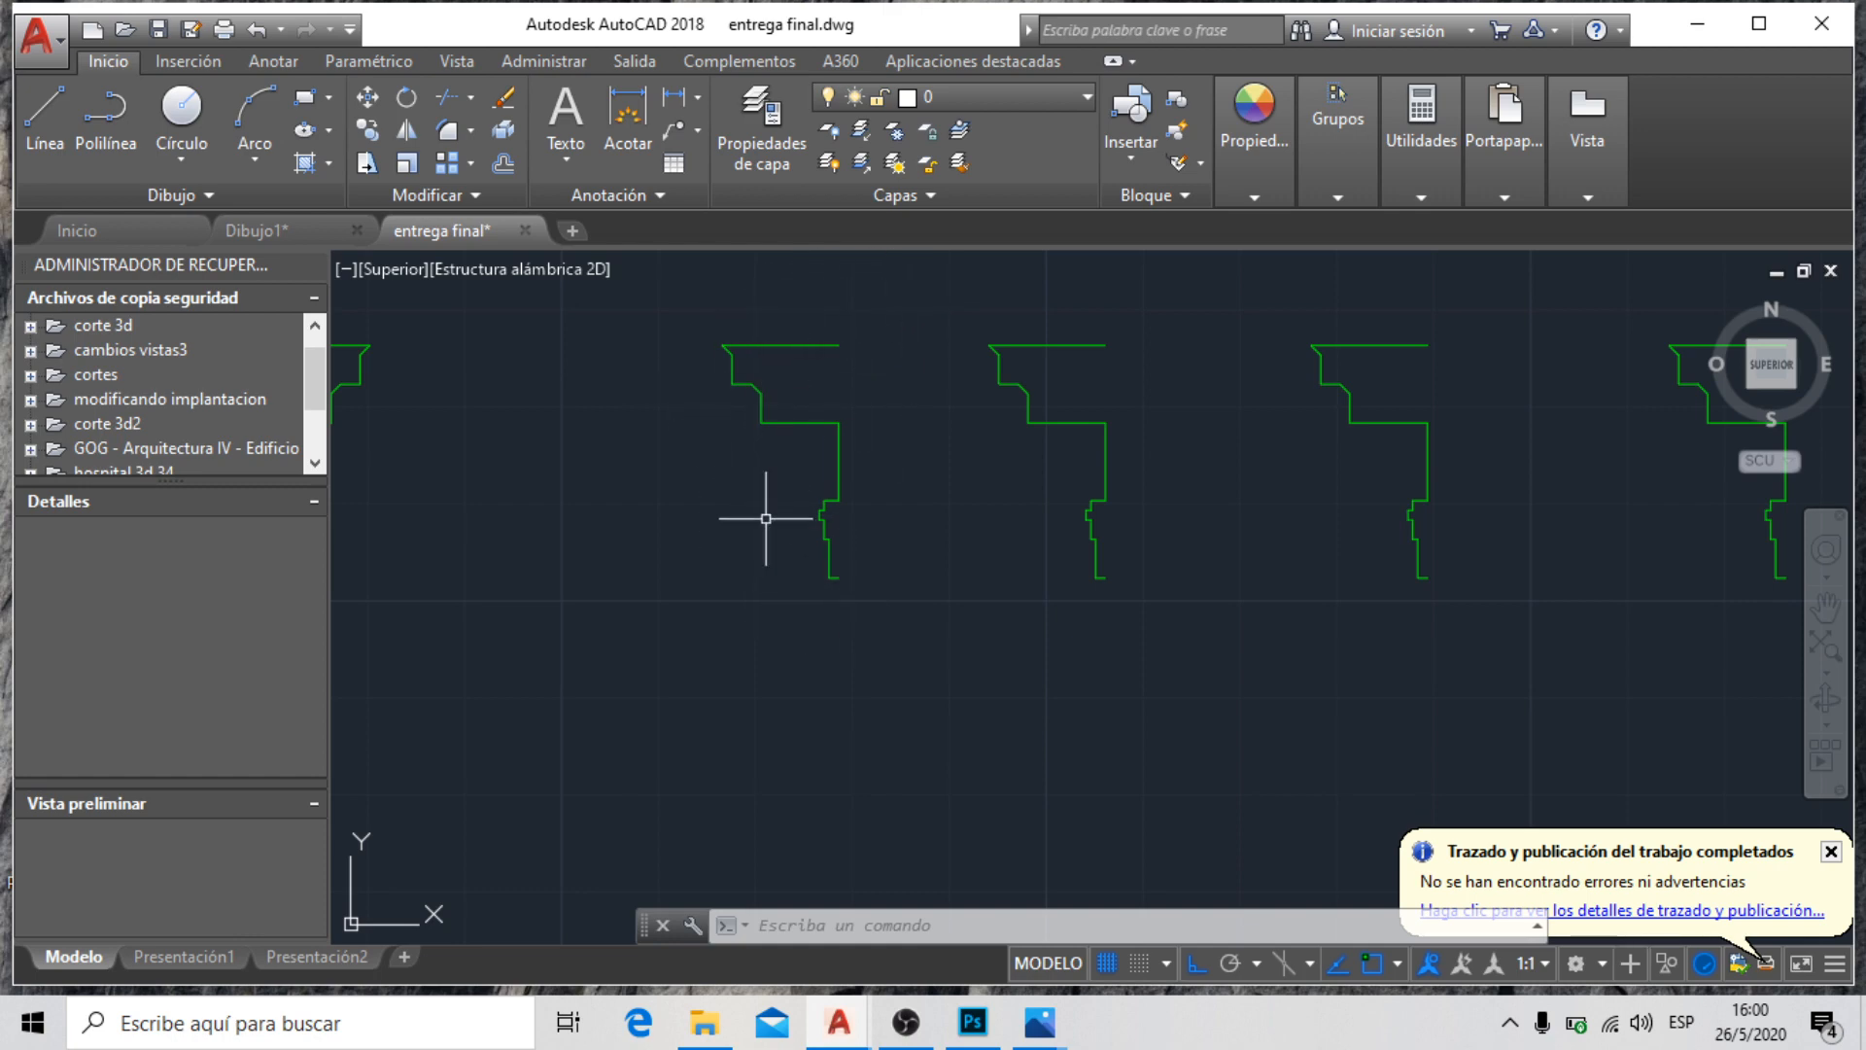
# Extend the original cornice's top edge to the end of the roof line
pyautogui.click(768, 404)
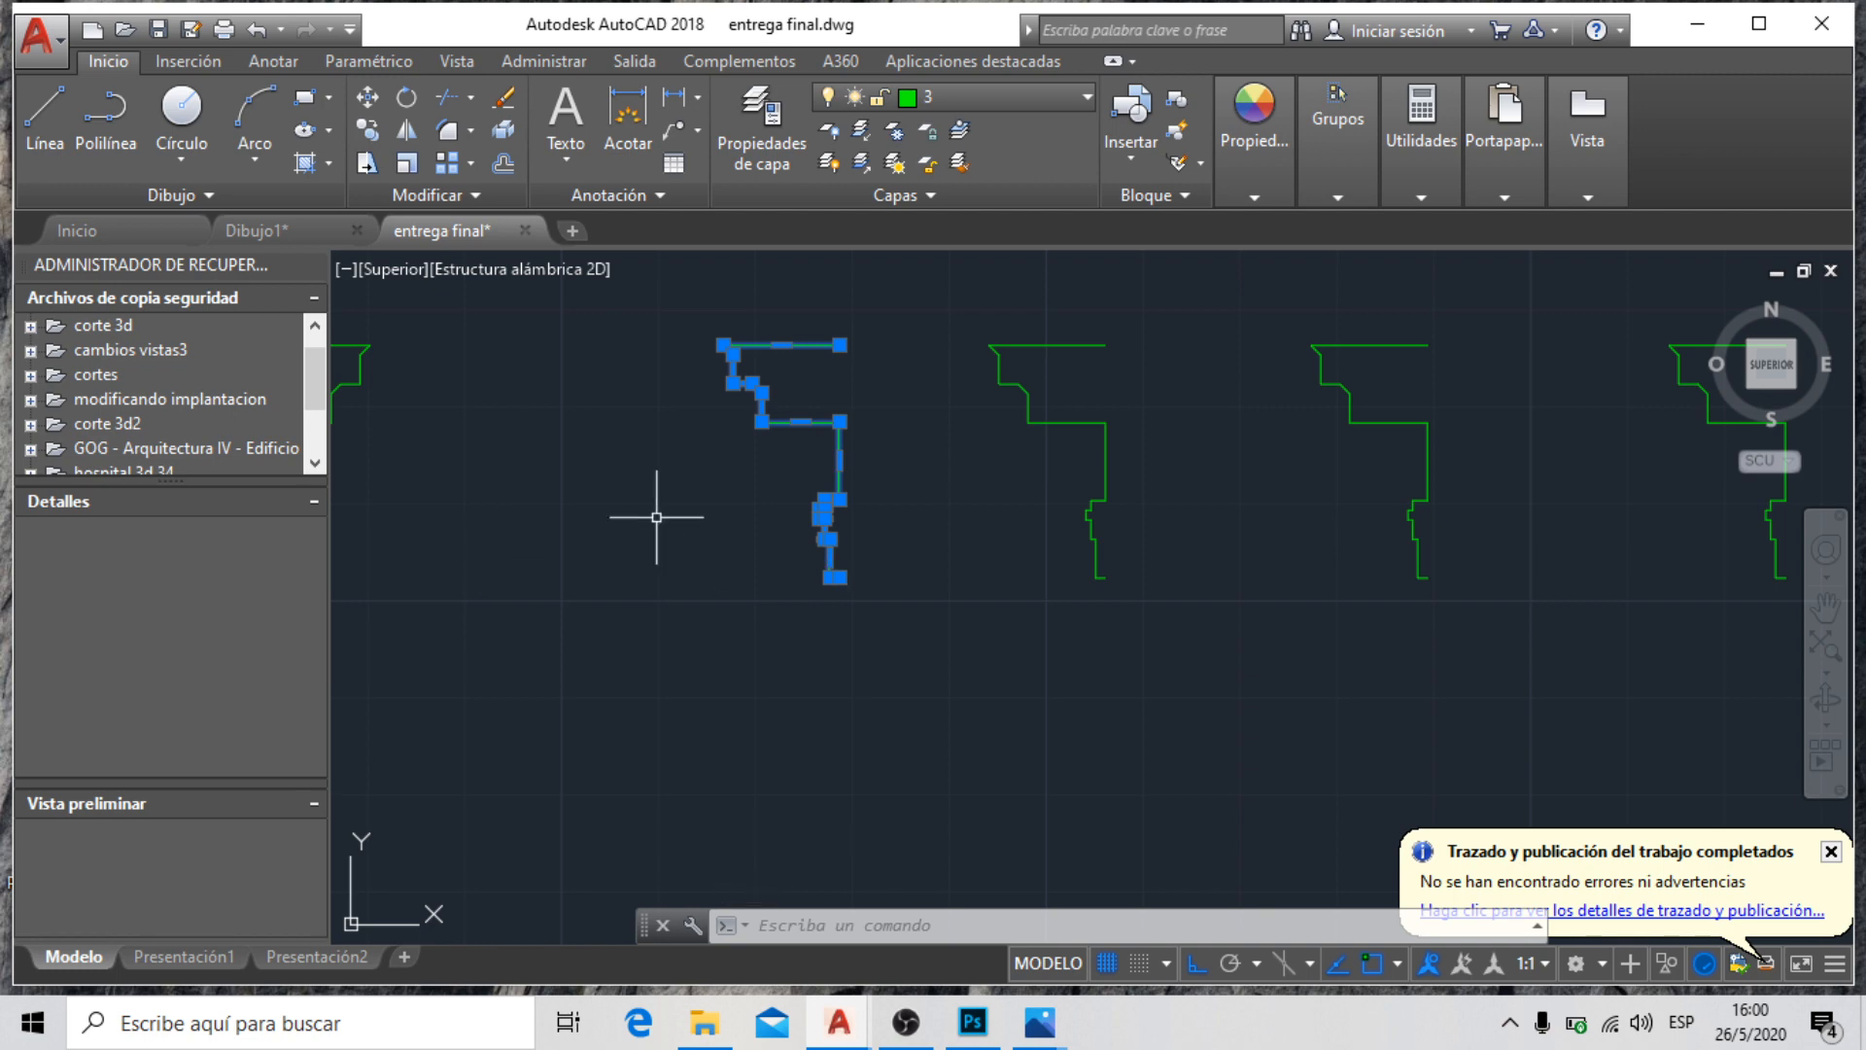
pyautogui.scroll(-3, 654, 516)
pyautogui.scroll(5, 778, 418)
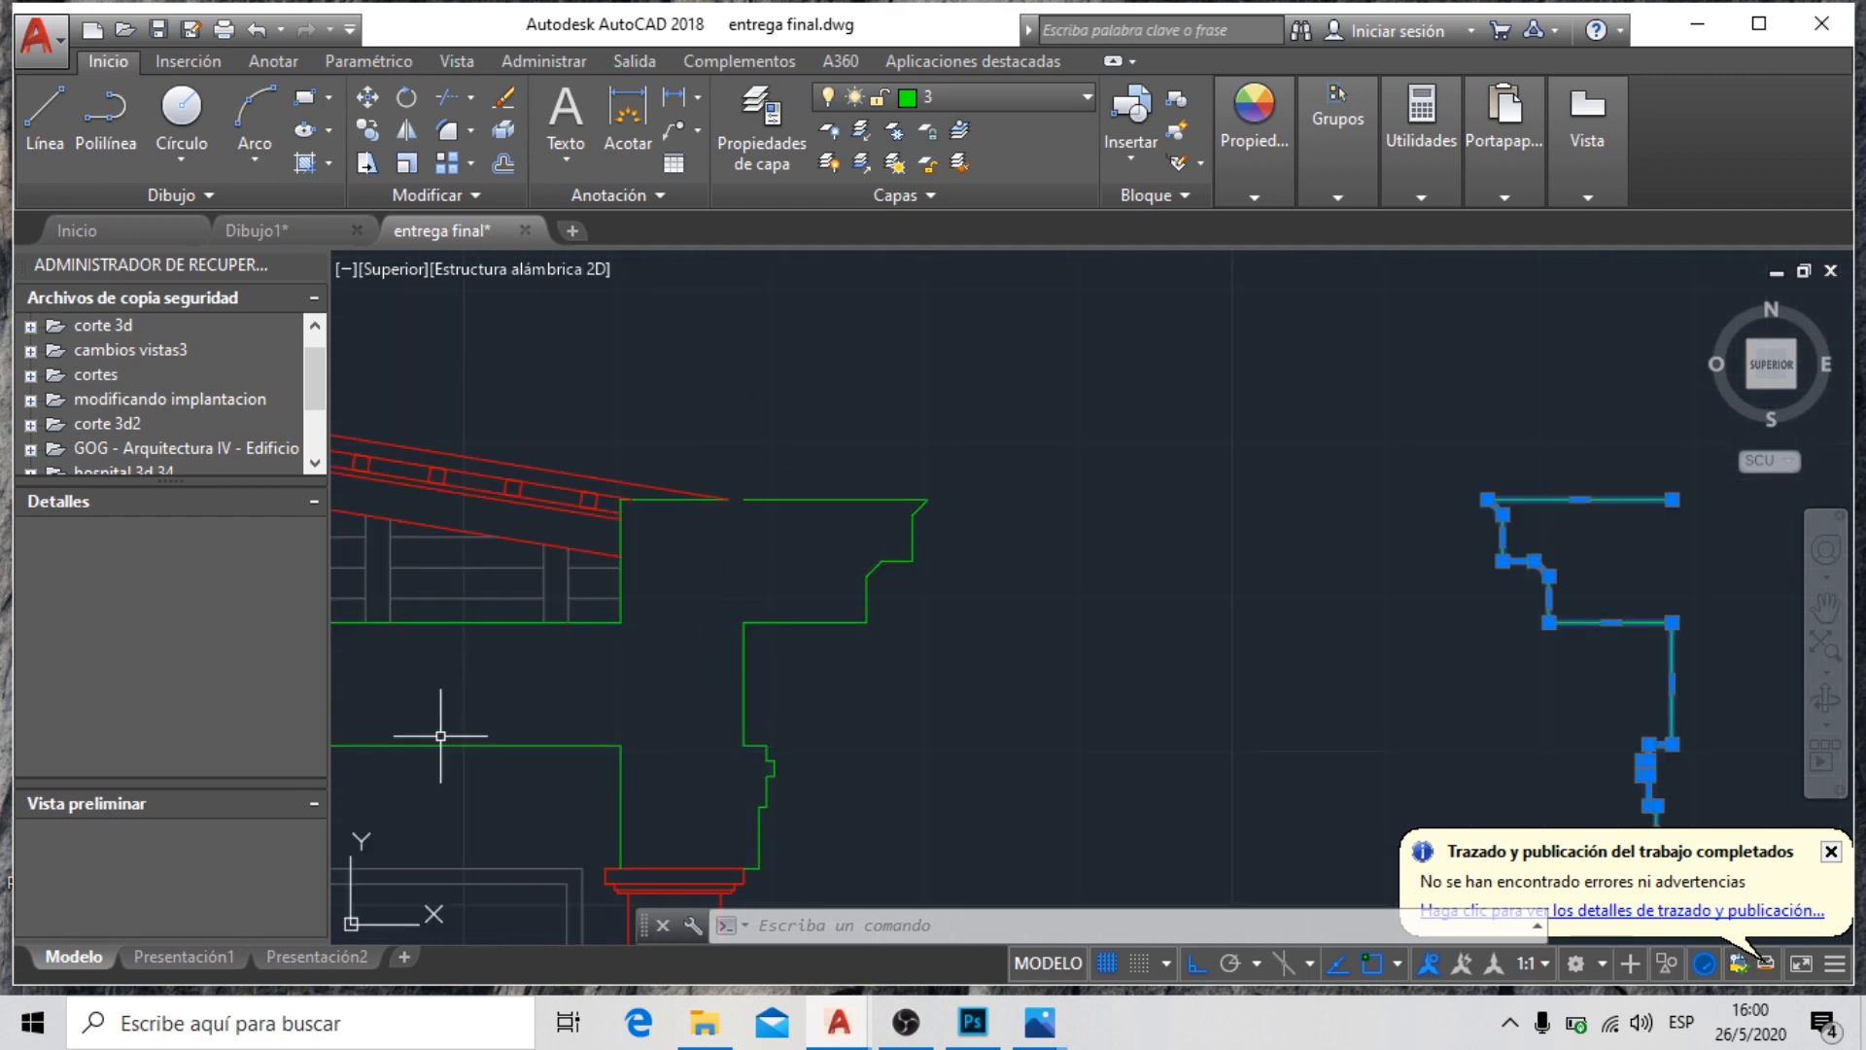
pyautogui.write('al')
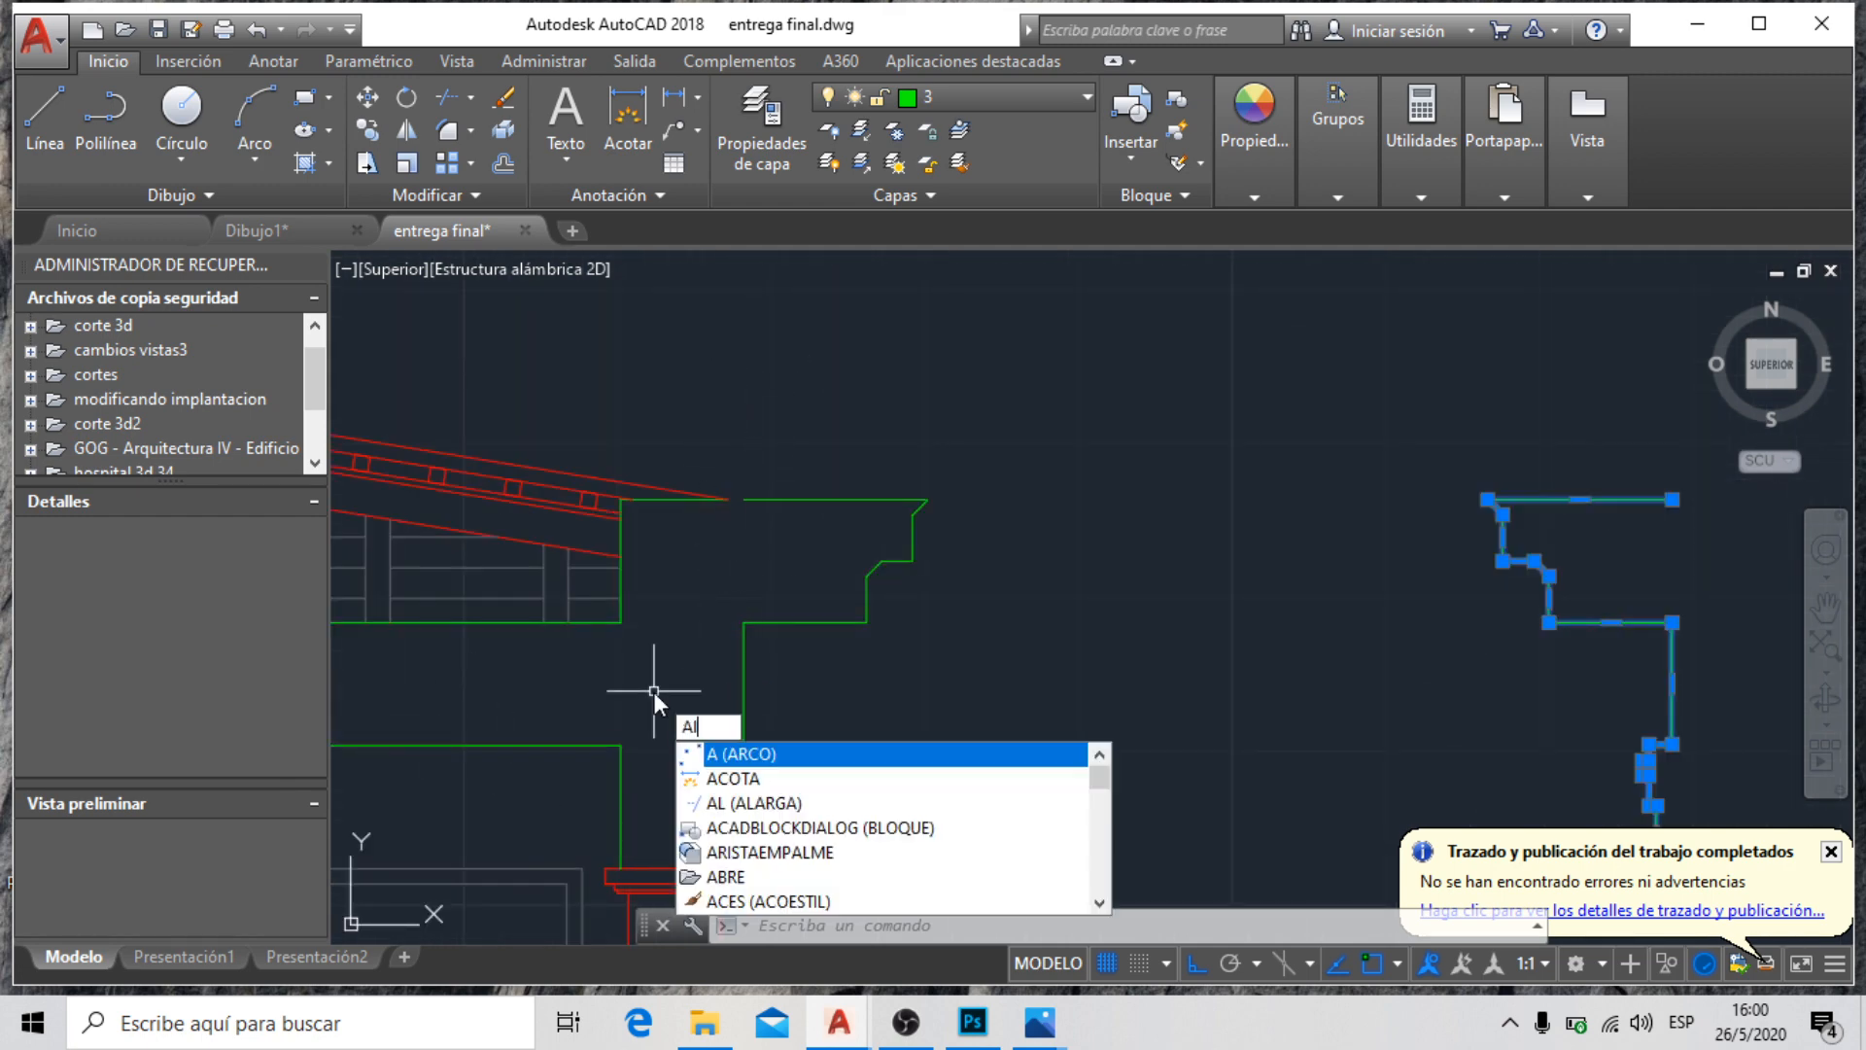
pyautogui.press('Return')
pyautogui.rightClick(680, 700)
pyautogui.click(836, 384)
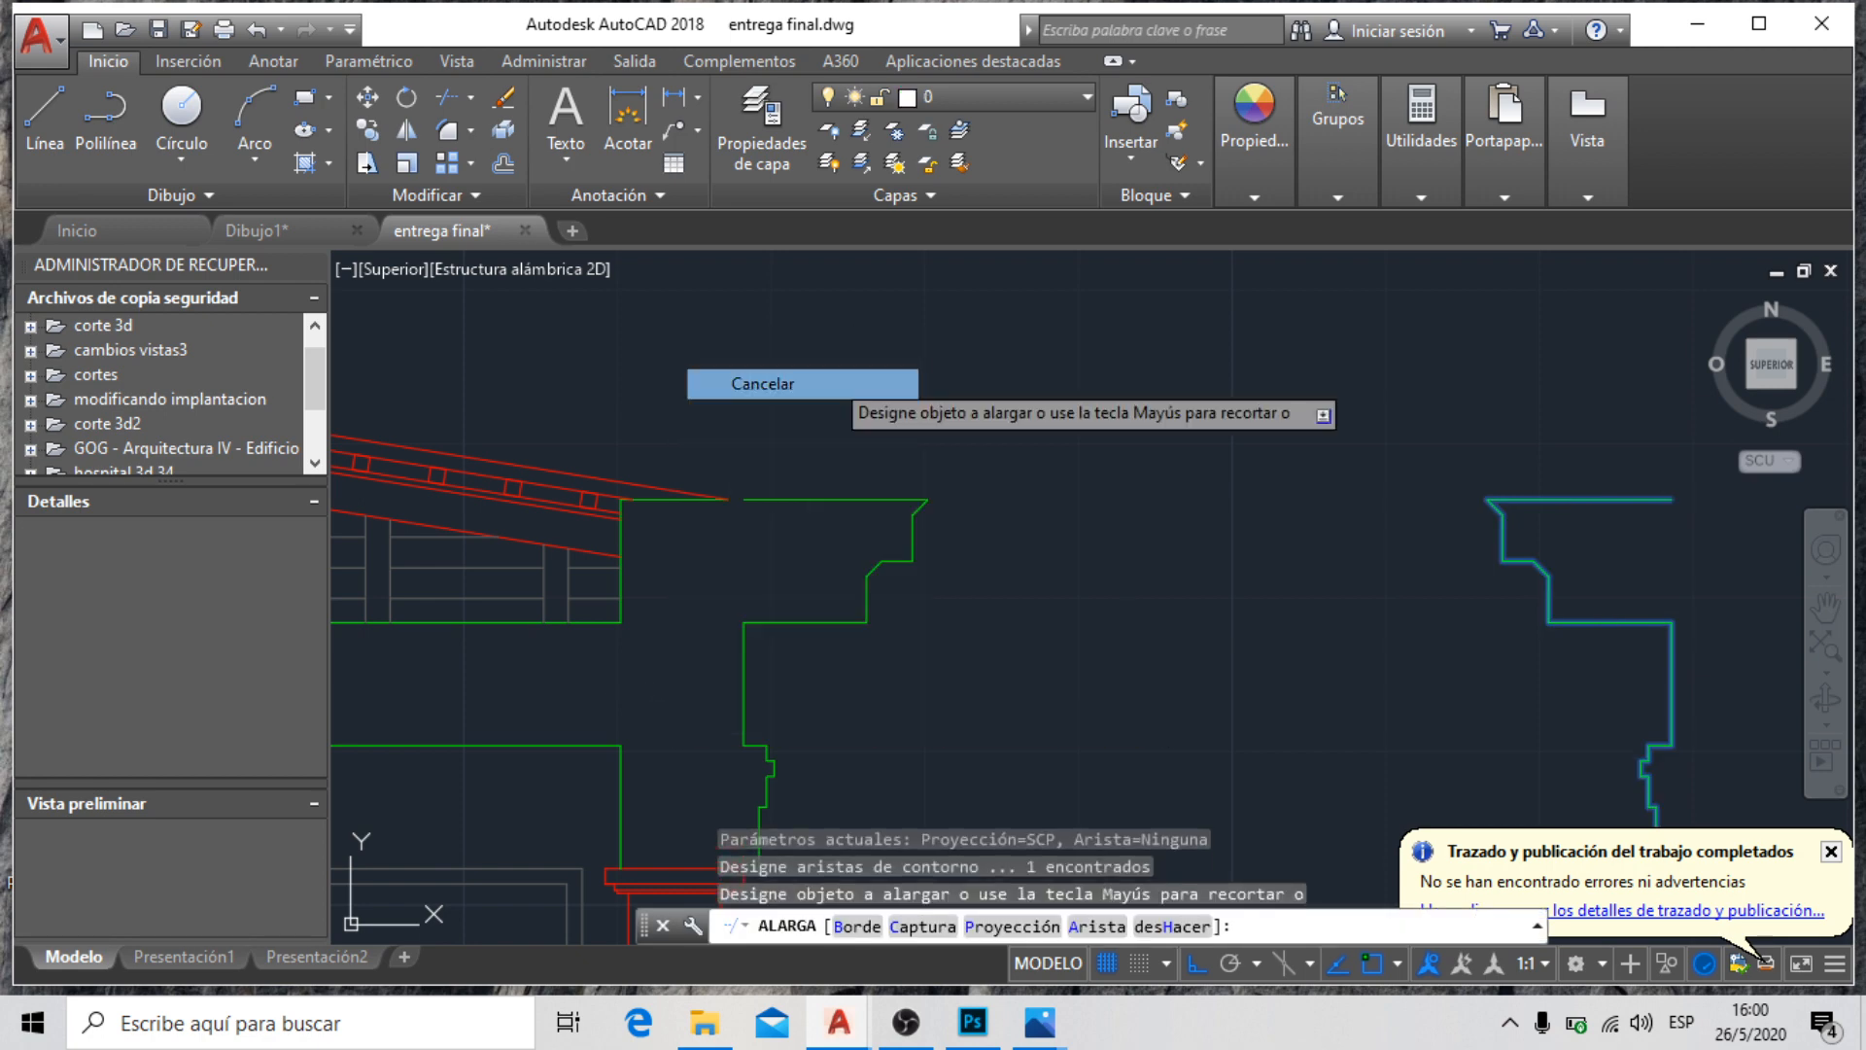
pyautogui.write('al')
pyautogui.press('Return')
pyautogui.press('Return')
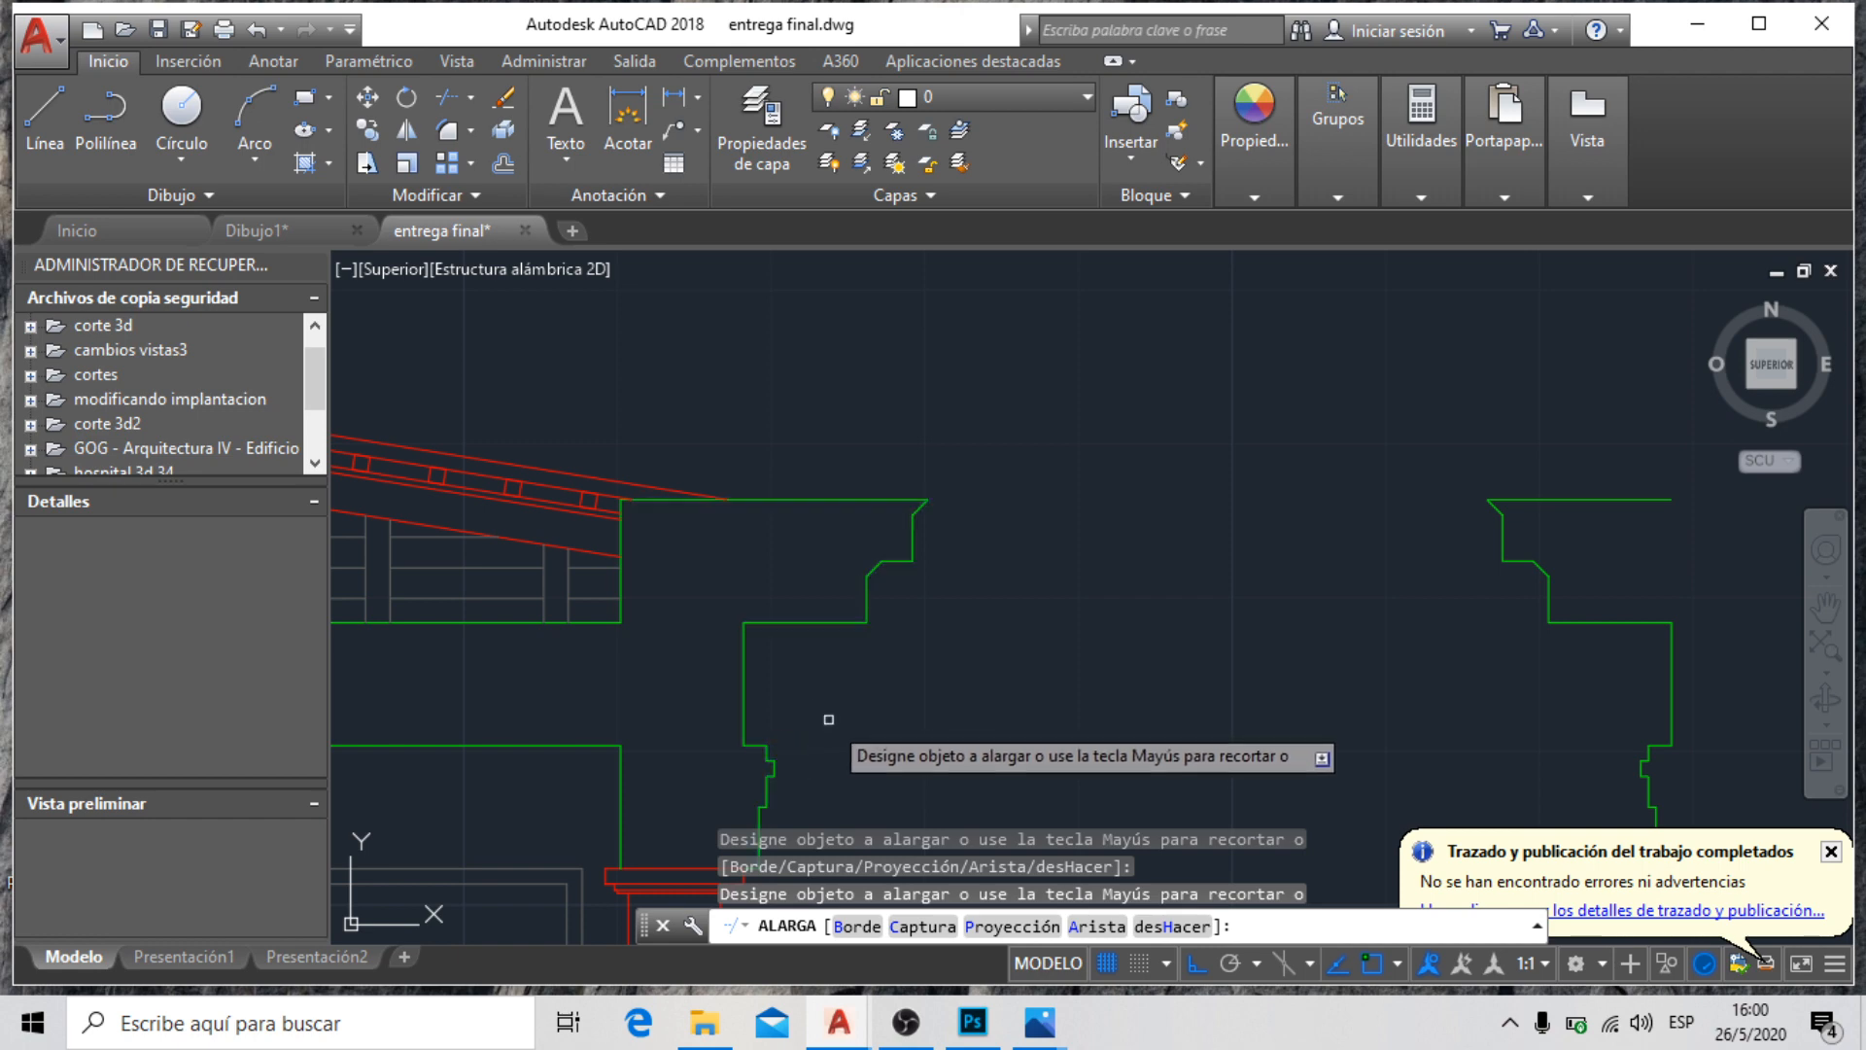
pyautogui.press('Escape')
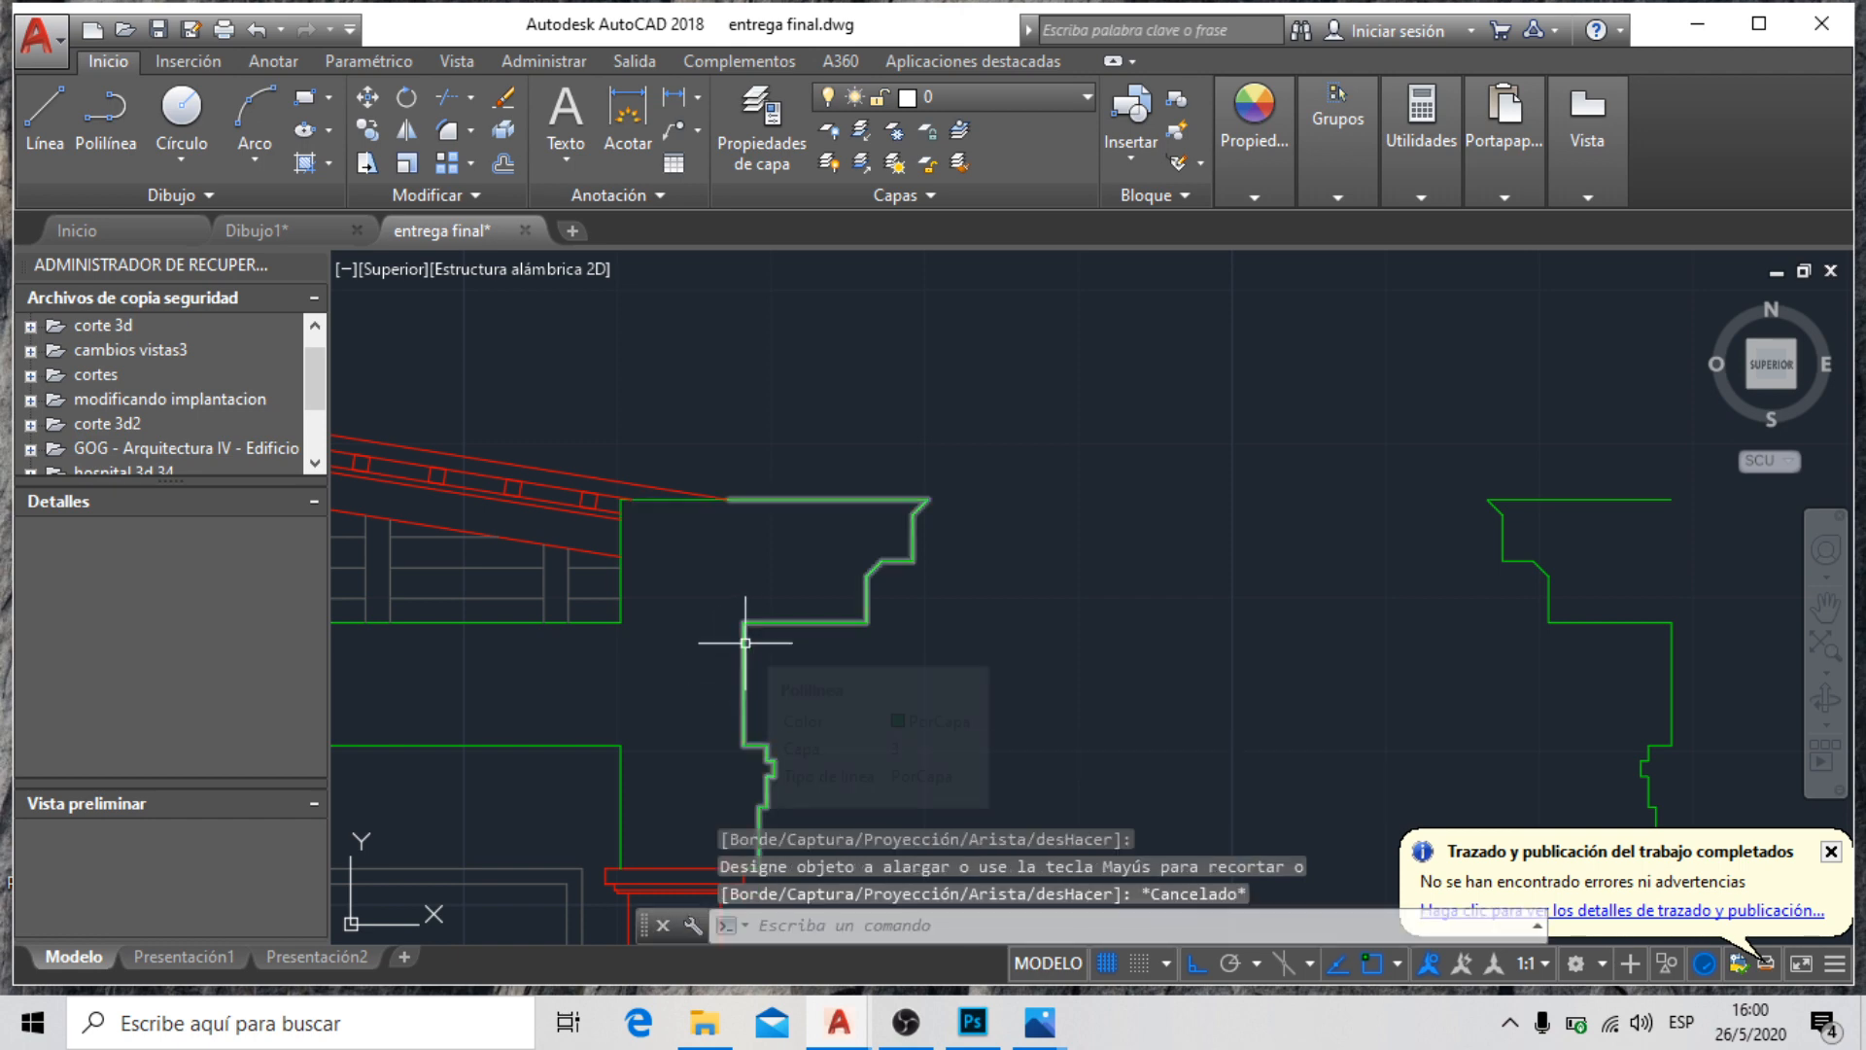
# Delete the original cornice polyline from the wall section
pyautogui.click(746, 642)
pyautogui.press('Delete')
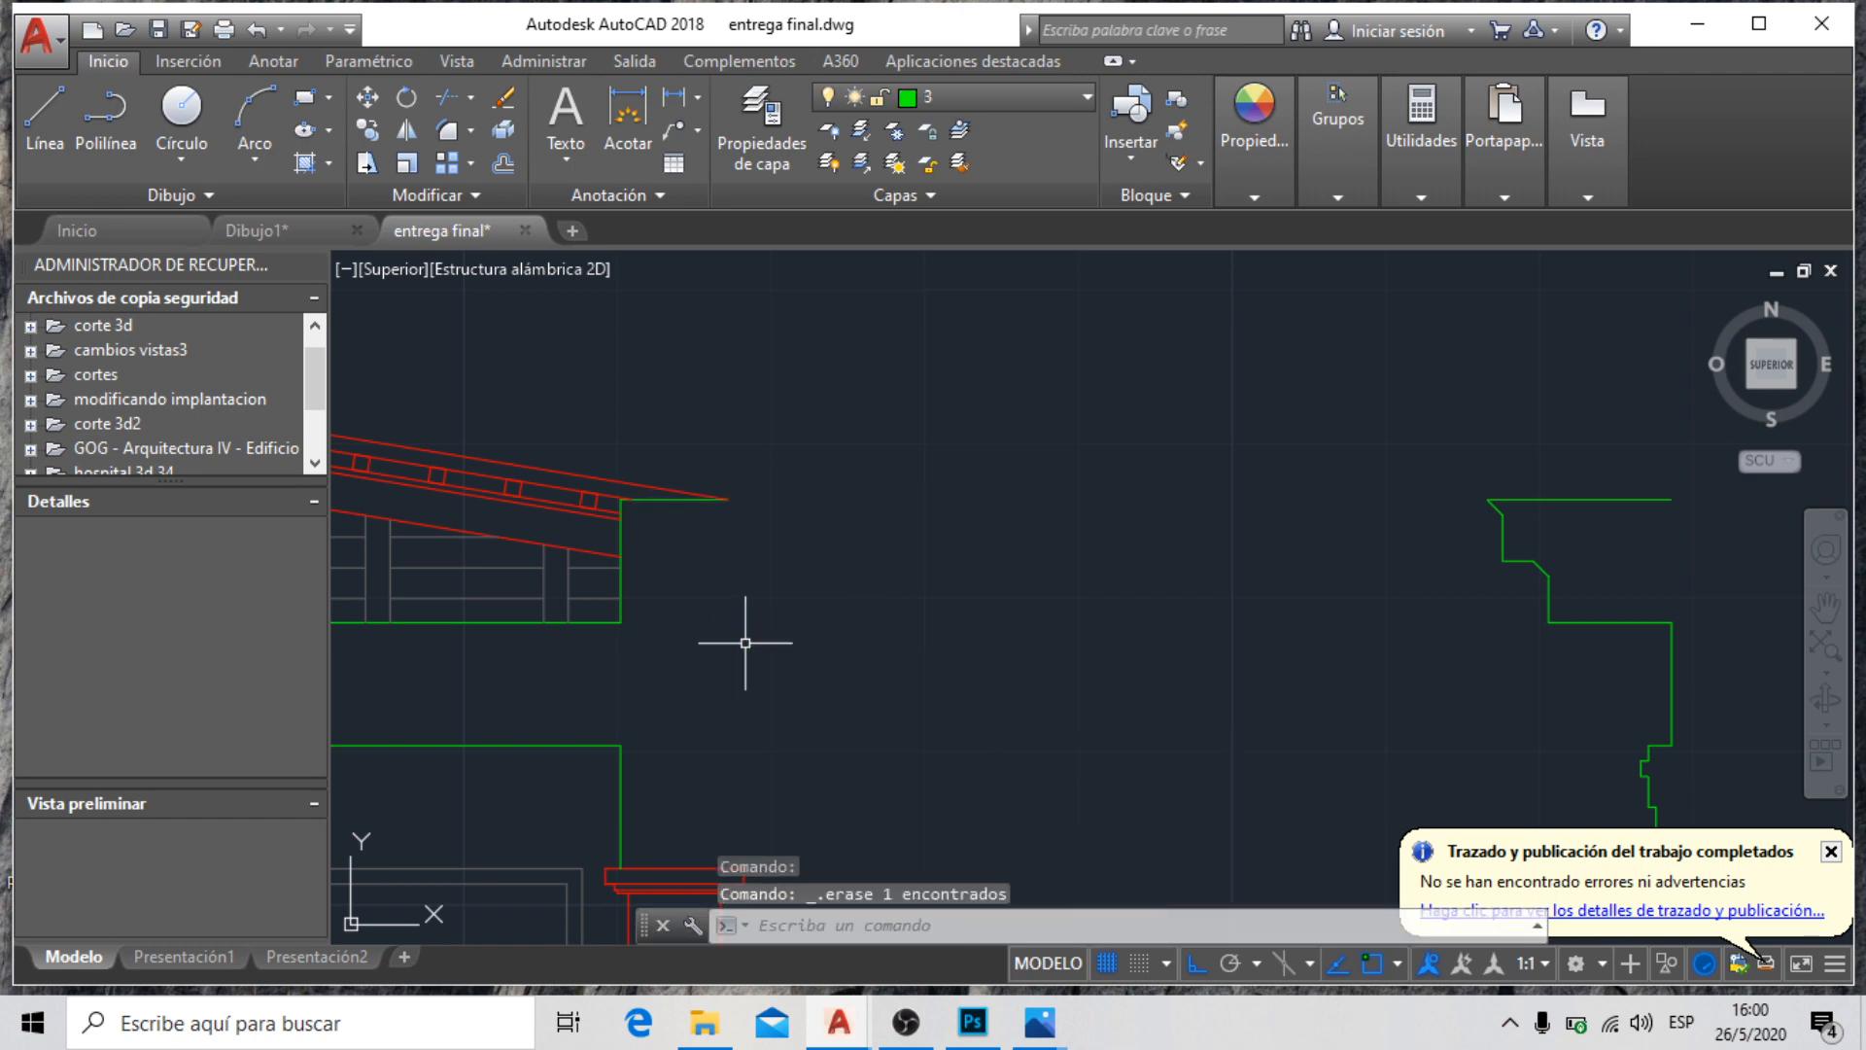
pyautogui.write('l')
pyautogui.press('Return')
pyautogui.scroll(5, 749, 506)
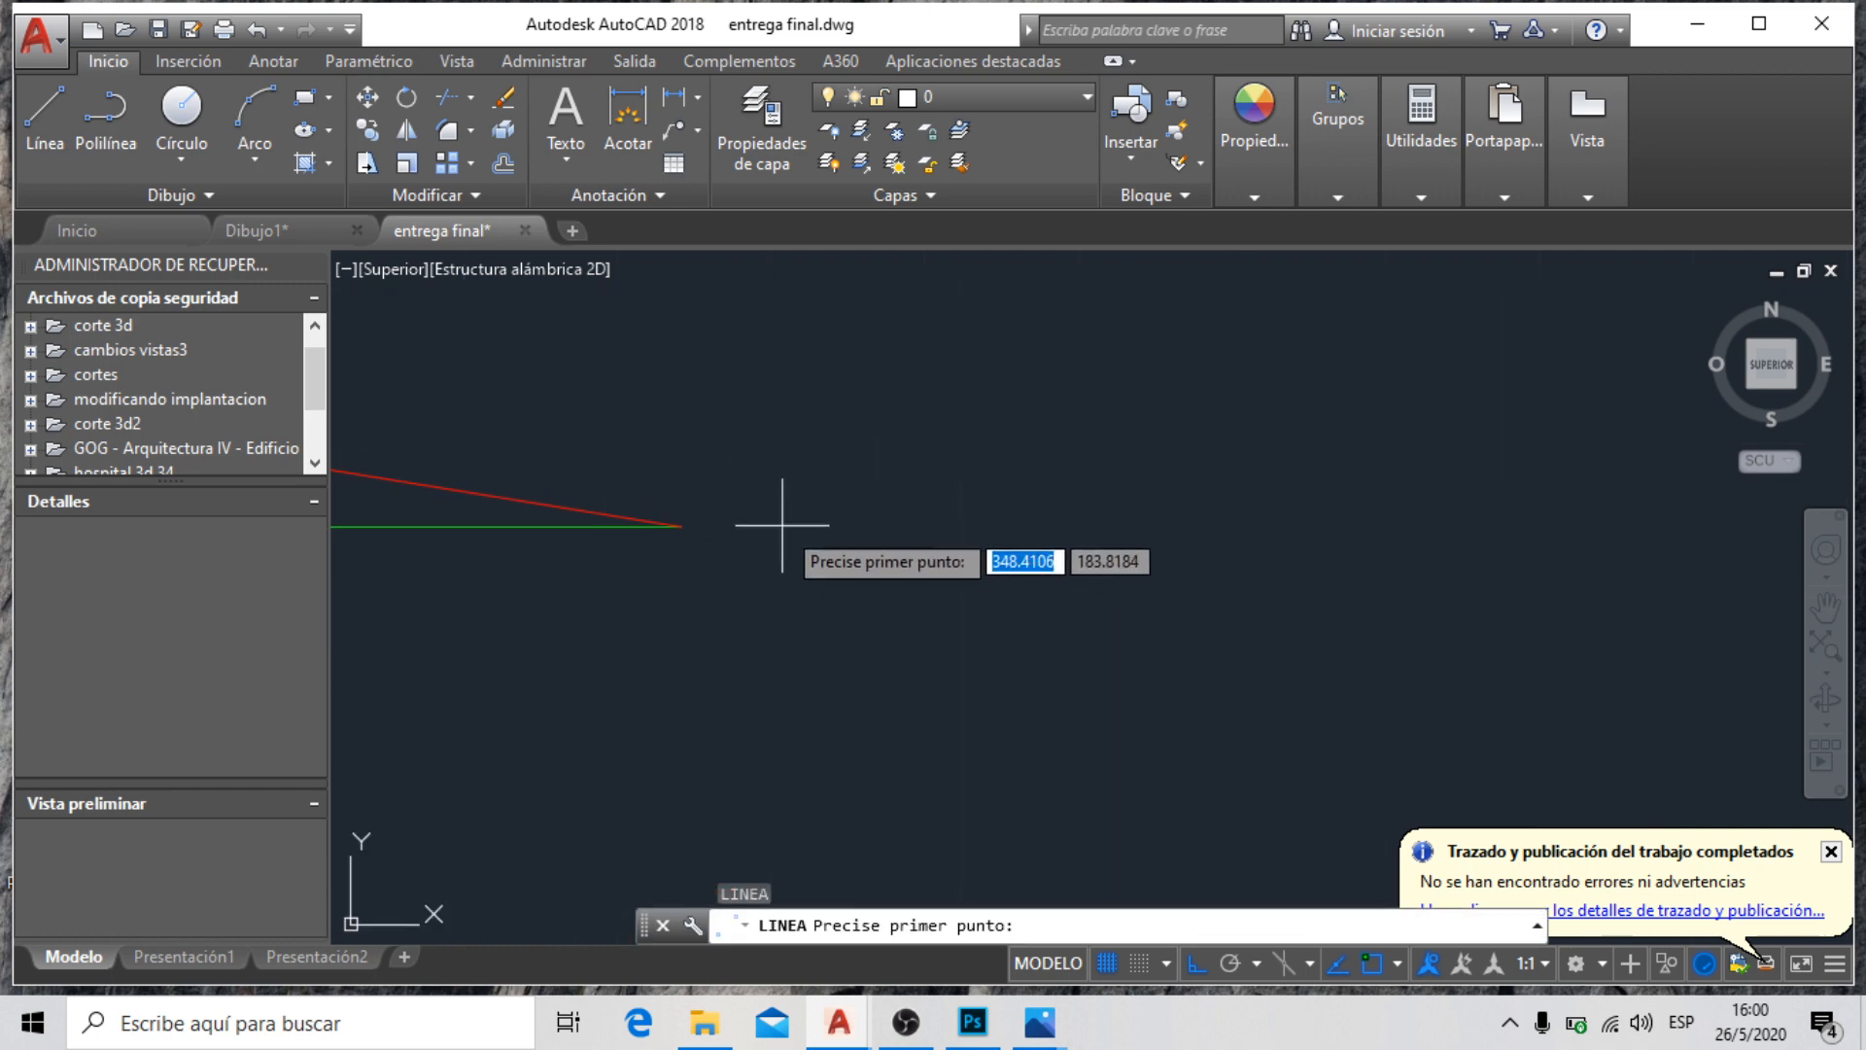
pyautogui.scroll(-1, 783, 525)
pyautogui.press('Escape')
# Offset the wall's upper inner vertical edge 0.4 outward
pyautogui.write('eq')
pyautogui.press('Return')
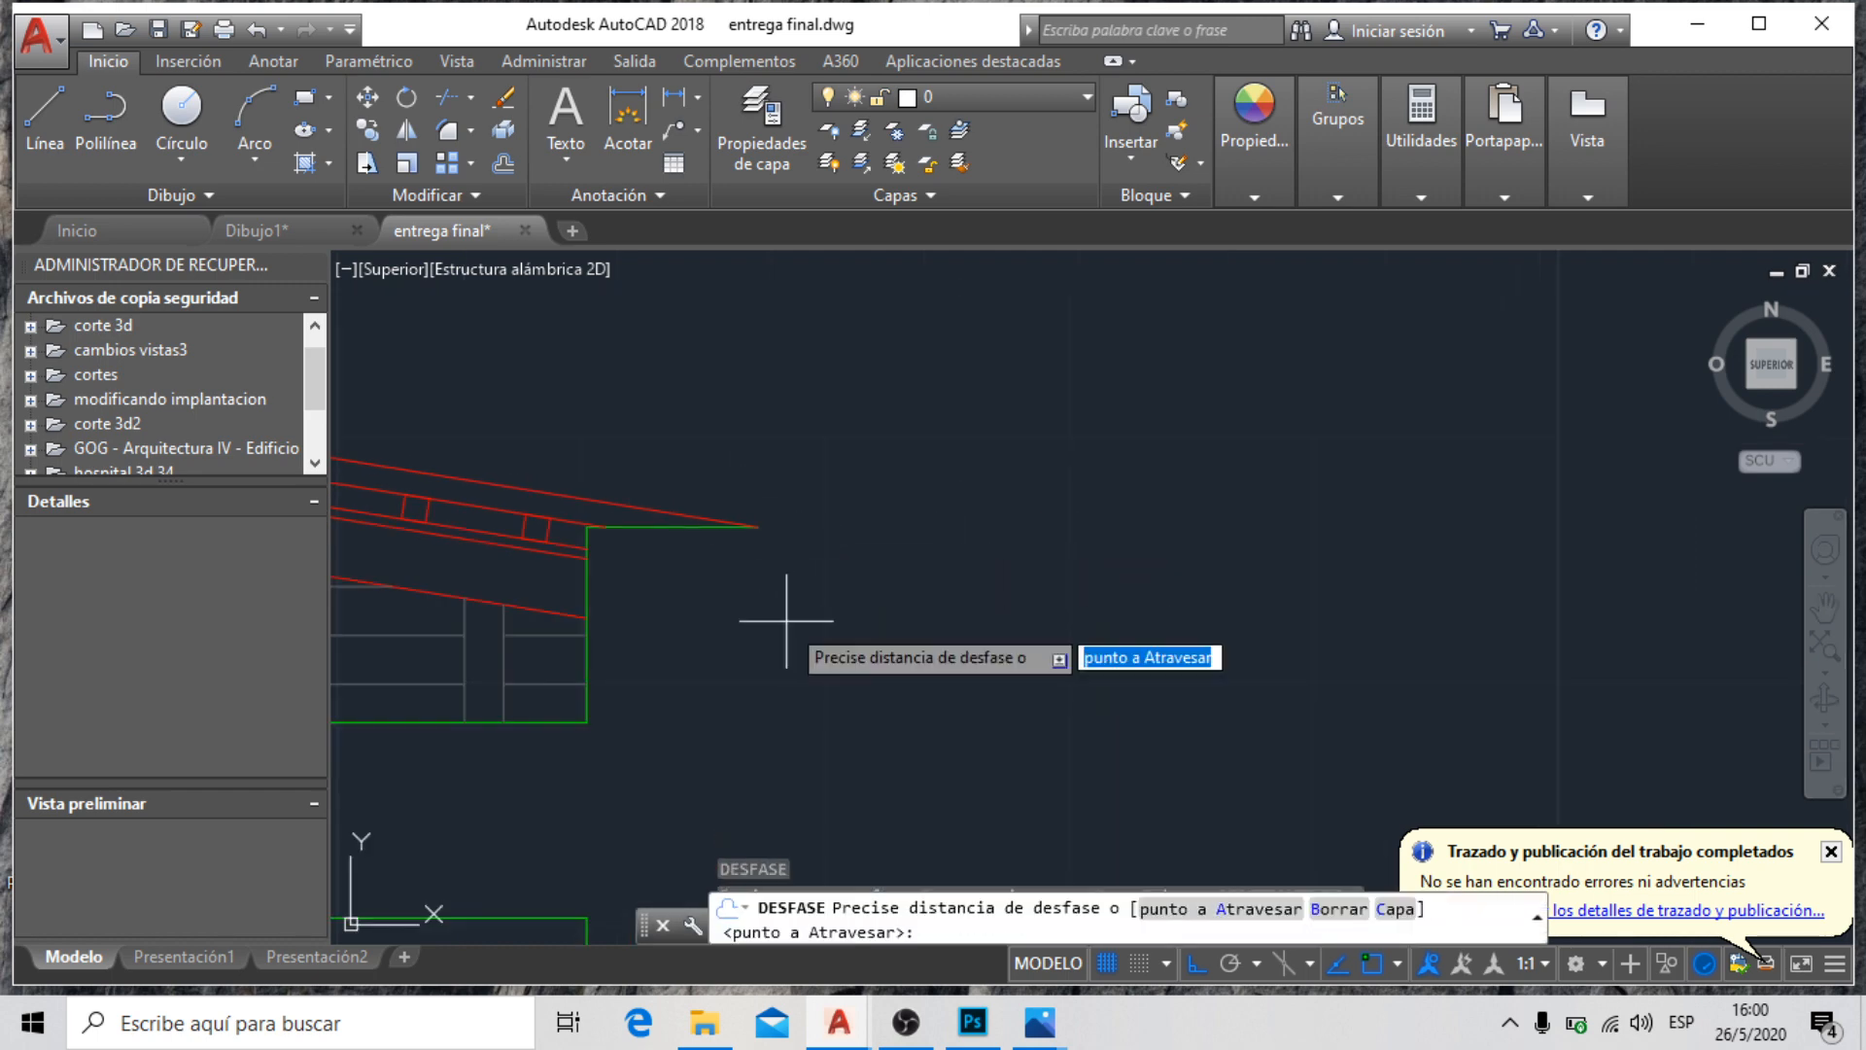
pyautogui.write('0')
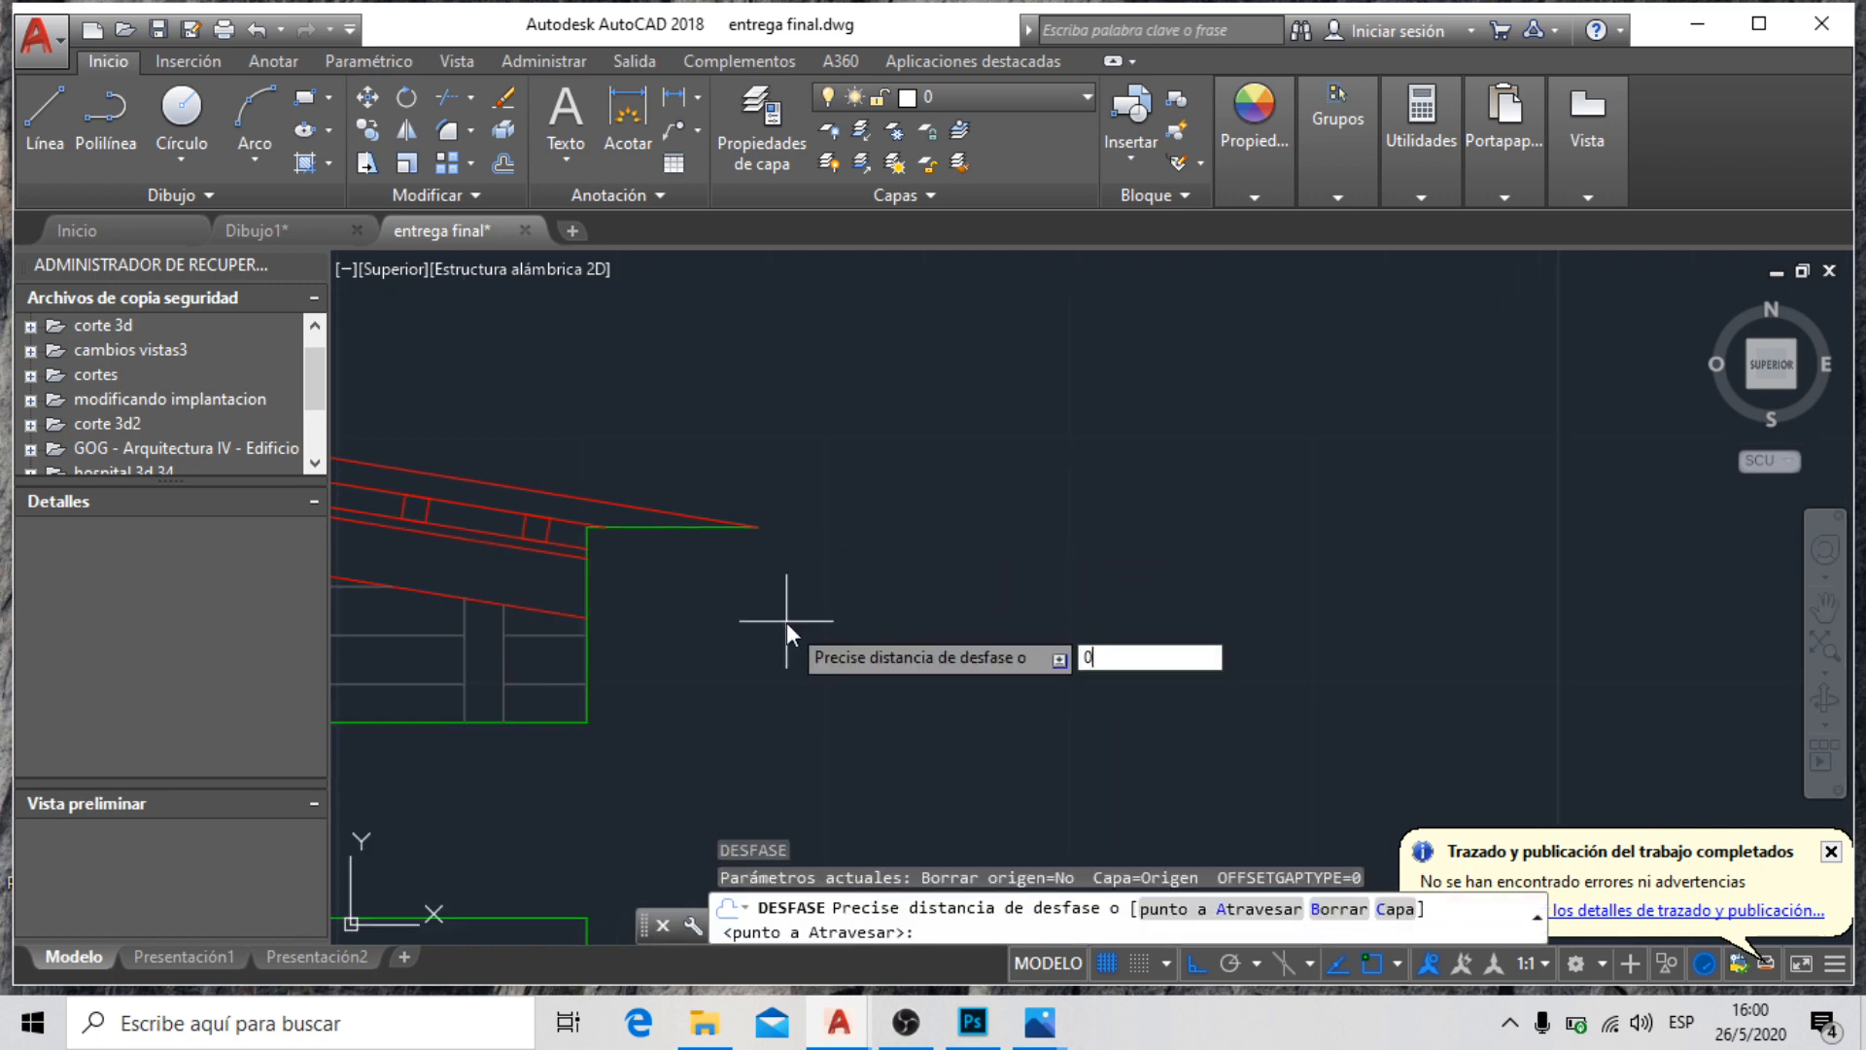
pyautogui.write('.4')
pyautogui.press('Return')
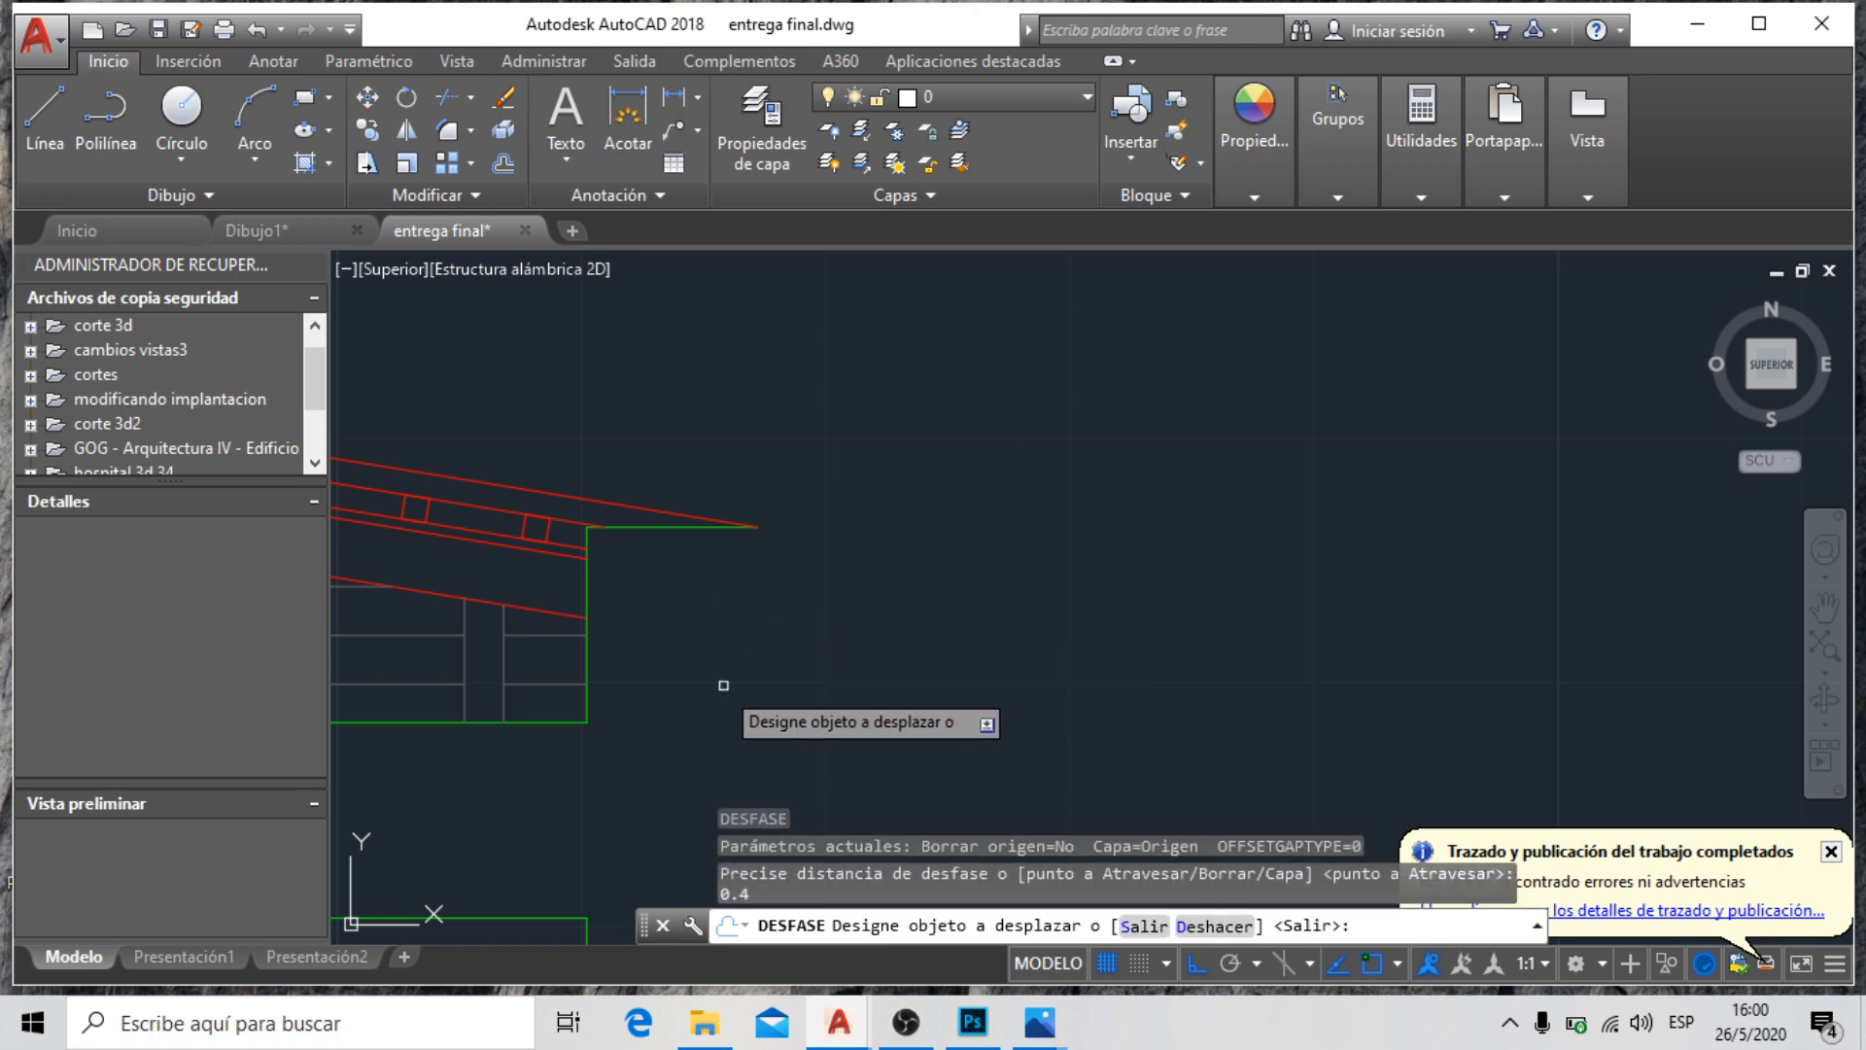
pyautogui.click(588, 643)
pyautogui.click(860, 589)
pyautogui.press('Escape')
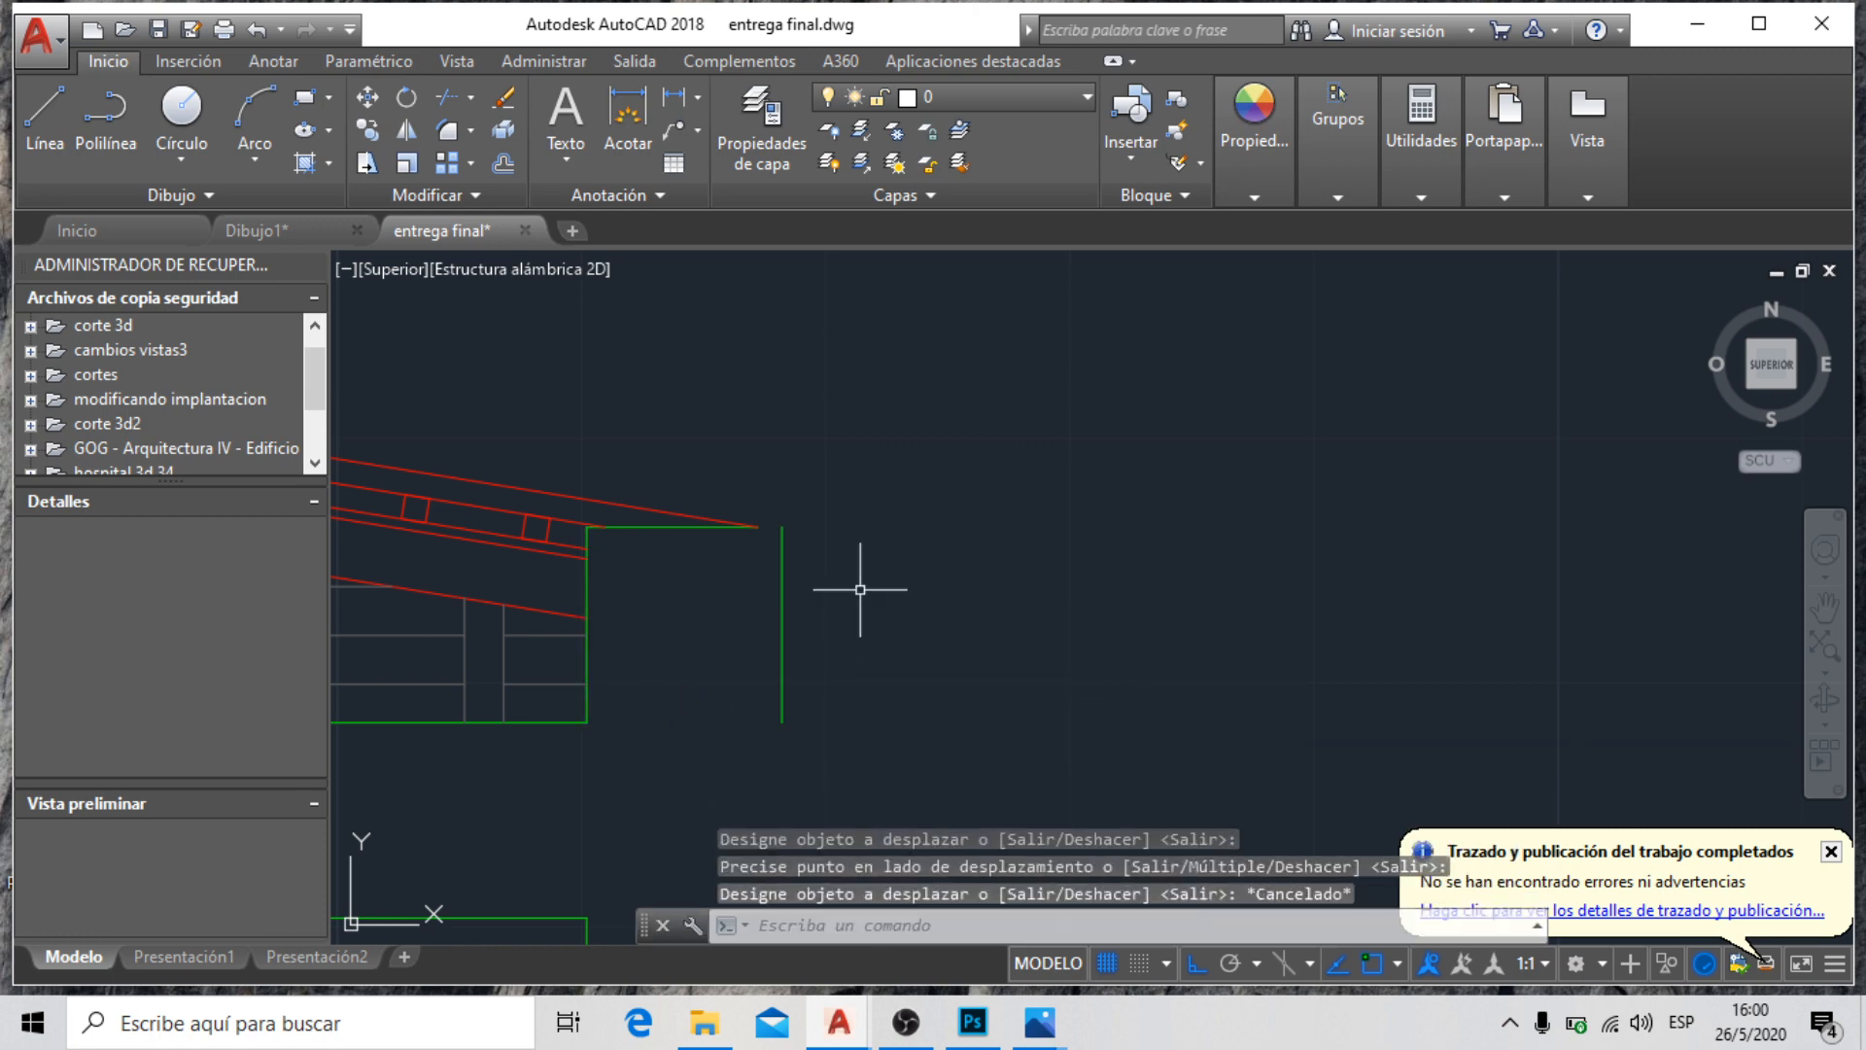
# Extend the wall's top edge to the 0.4 offset line, and the offset line down to the column capital
pyautogui.write('al')
pyautogui.press('Return')
pyautogui.press('Return')
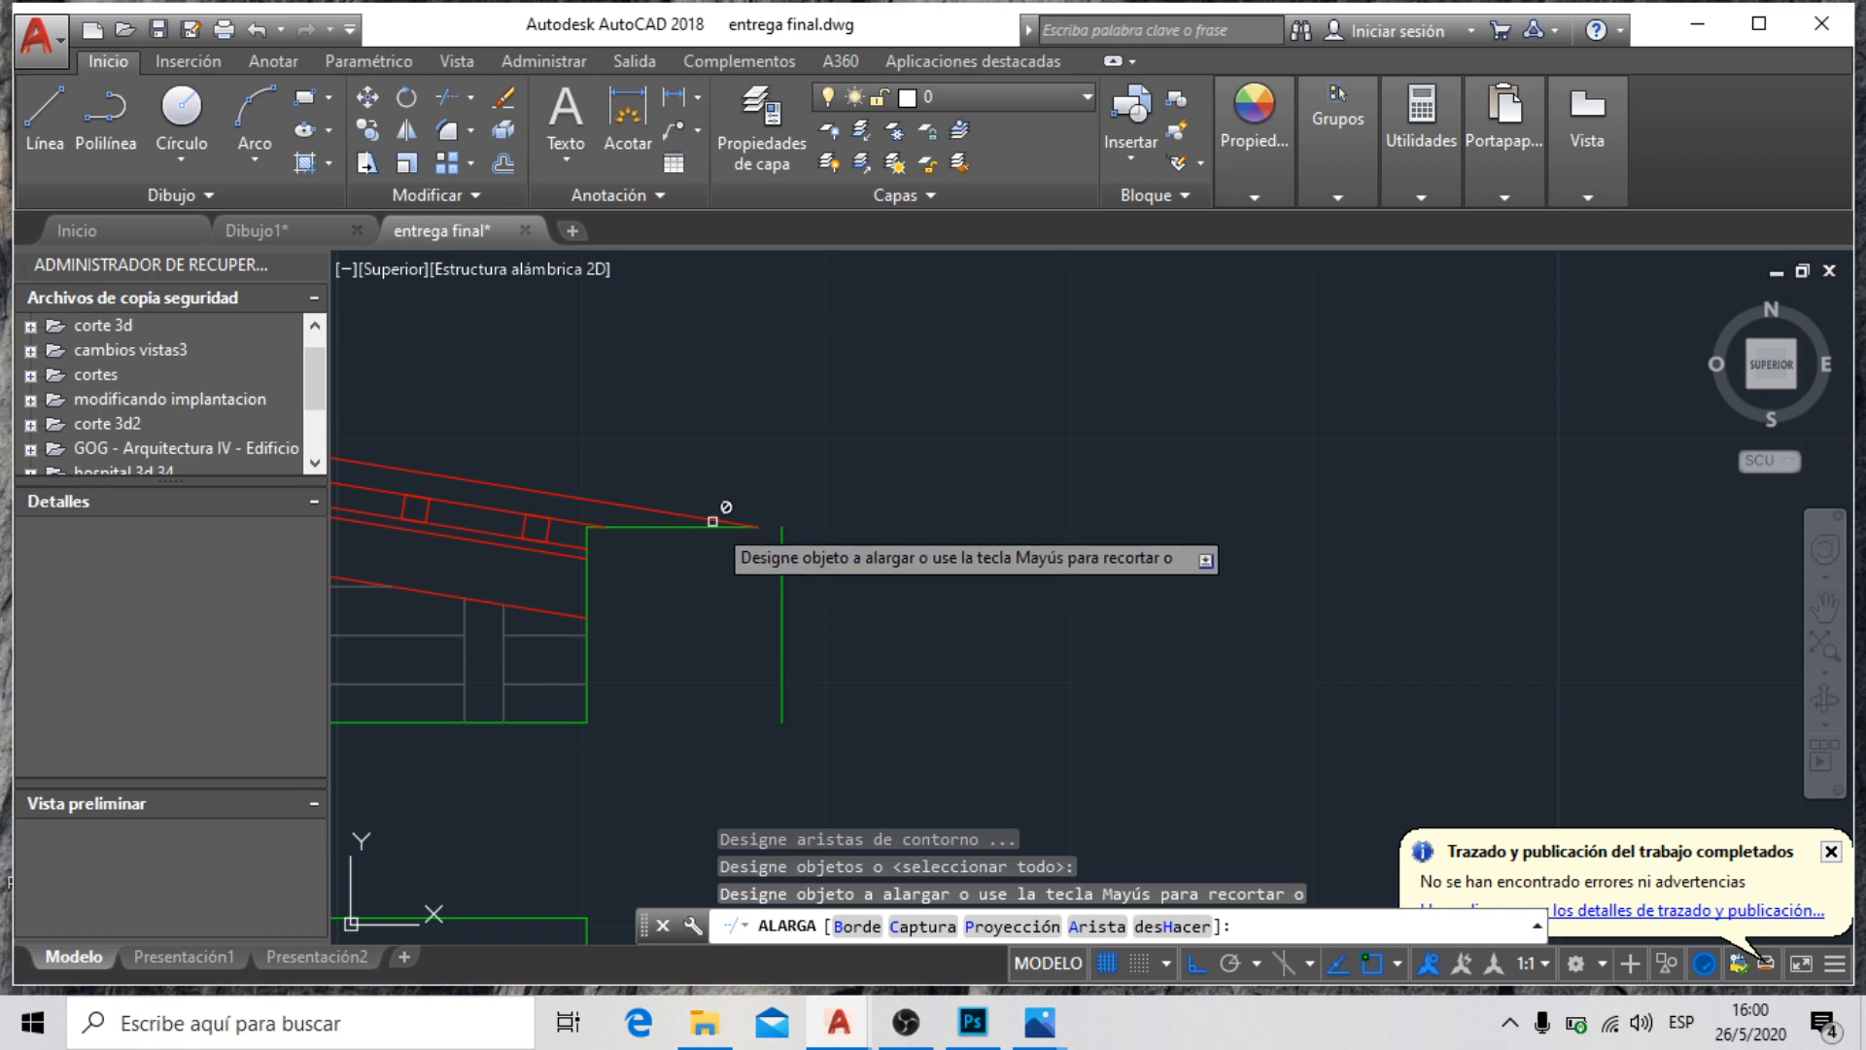
pyautogui.click(713, 527)
pyautogui.scroll(-6, 844, 387)
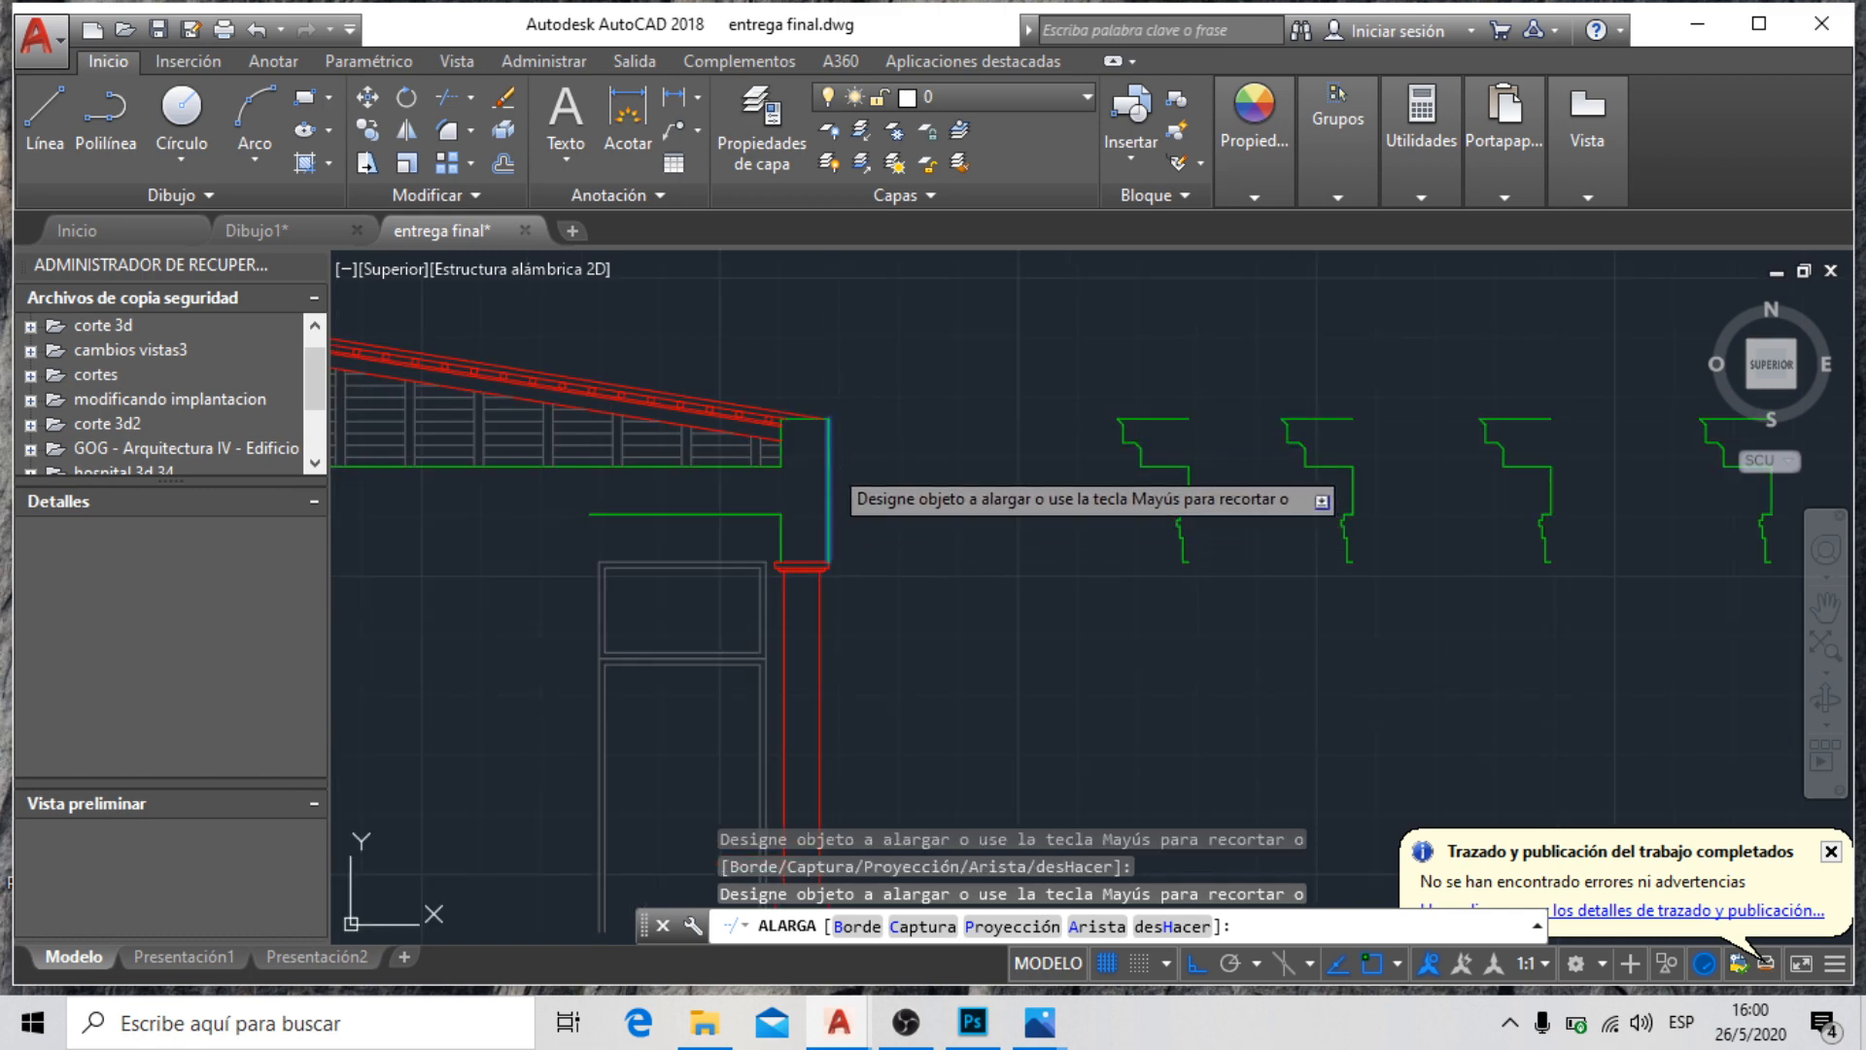
pyautogui.click(828, 461)
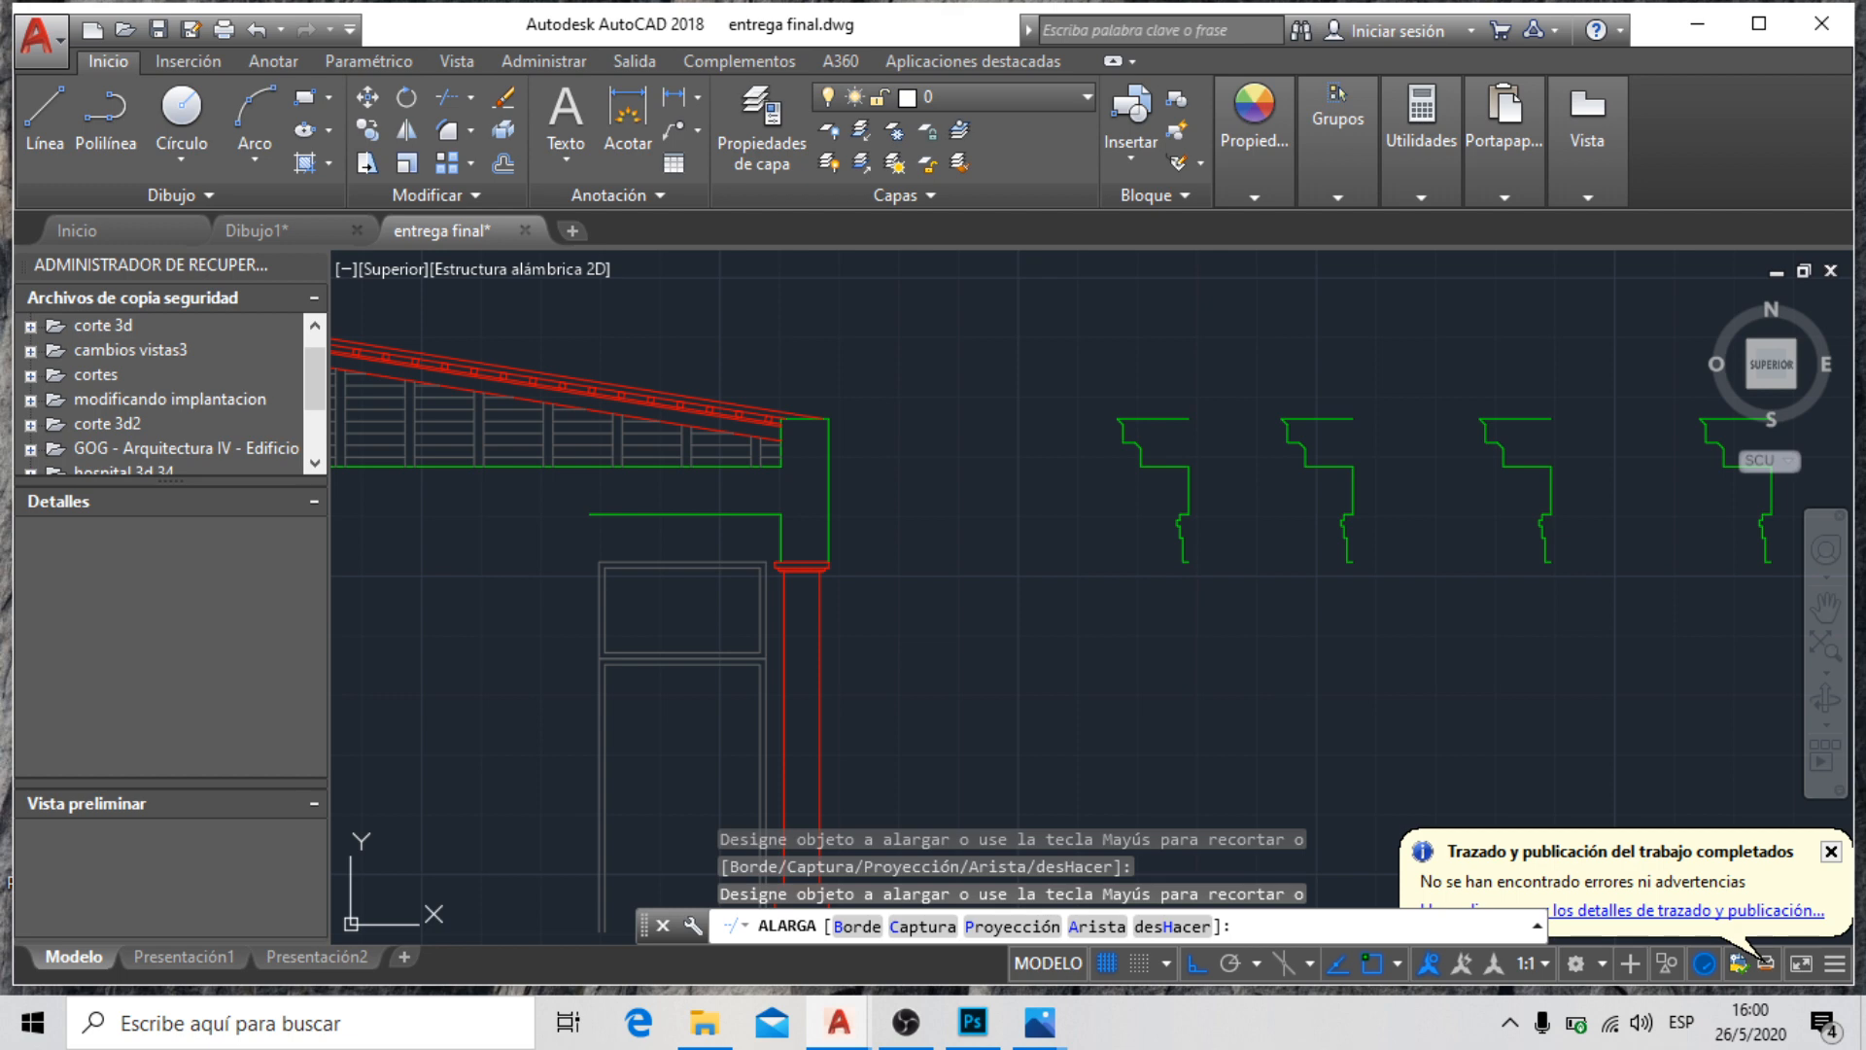
pyautogui.press('Escape')
# Mirror the cornice profile copy farthest from the section about a nearly vertical axis, keeping the source profile
pyautogui.scroll(-3, 958, 491)
pyautogui.scroll(4, 1105, 395)
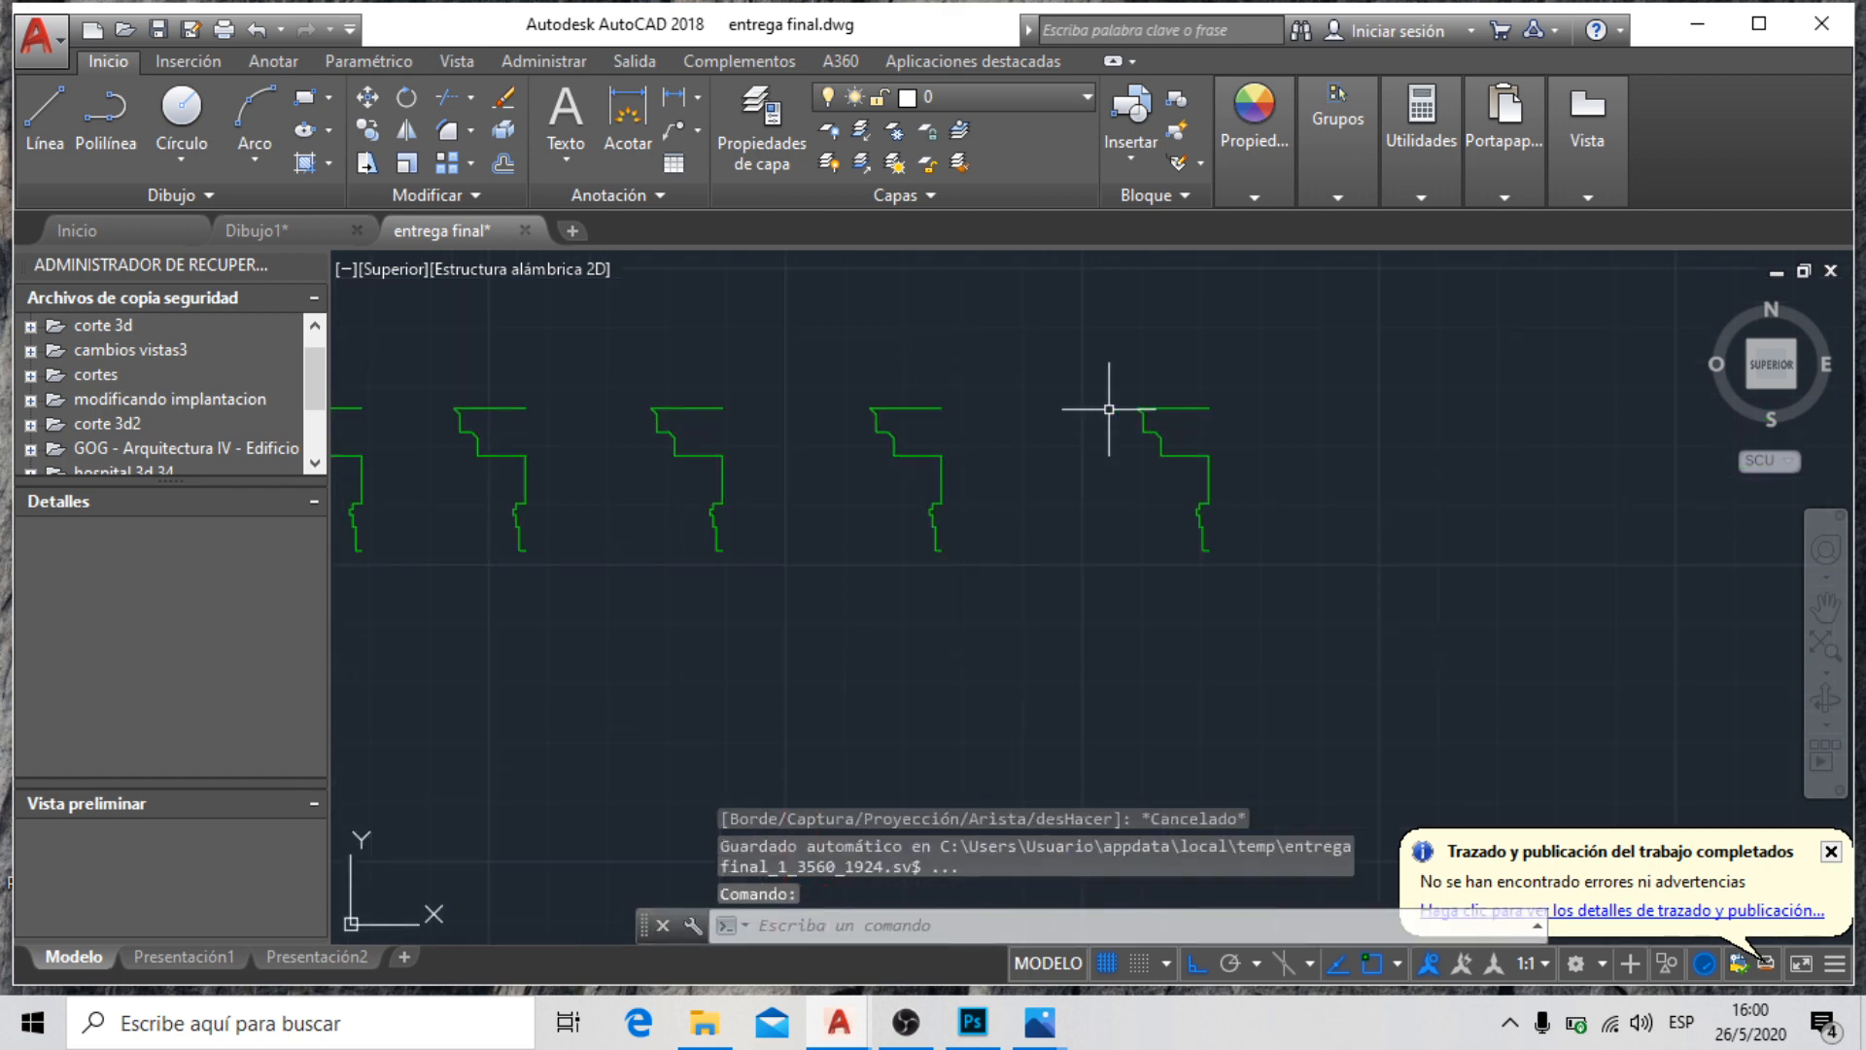
pyautogui.click(1203, 370)
pyautogui.click(1106, 540)
pyautogui.scroll(-6, 1053, 577)
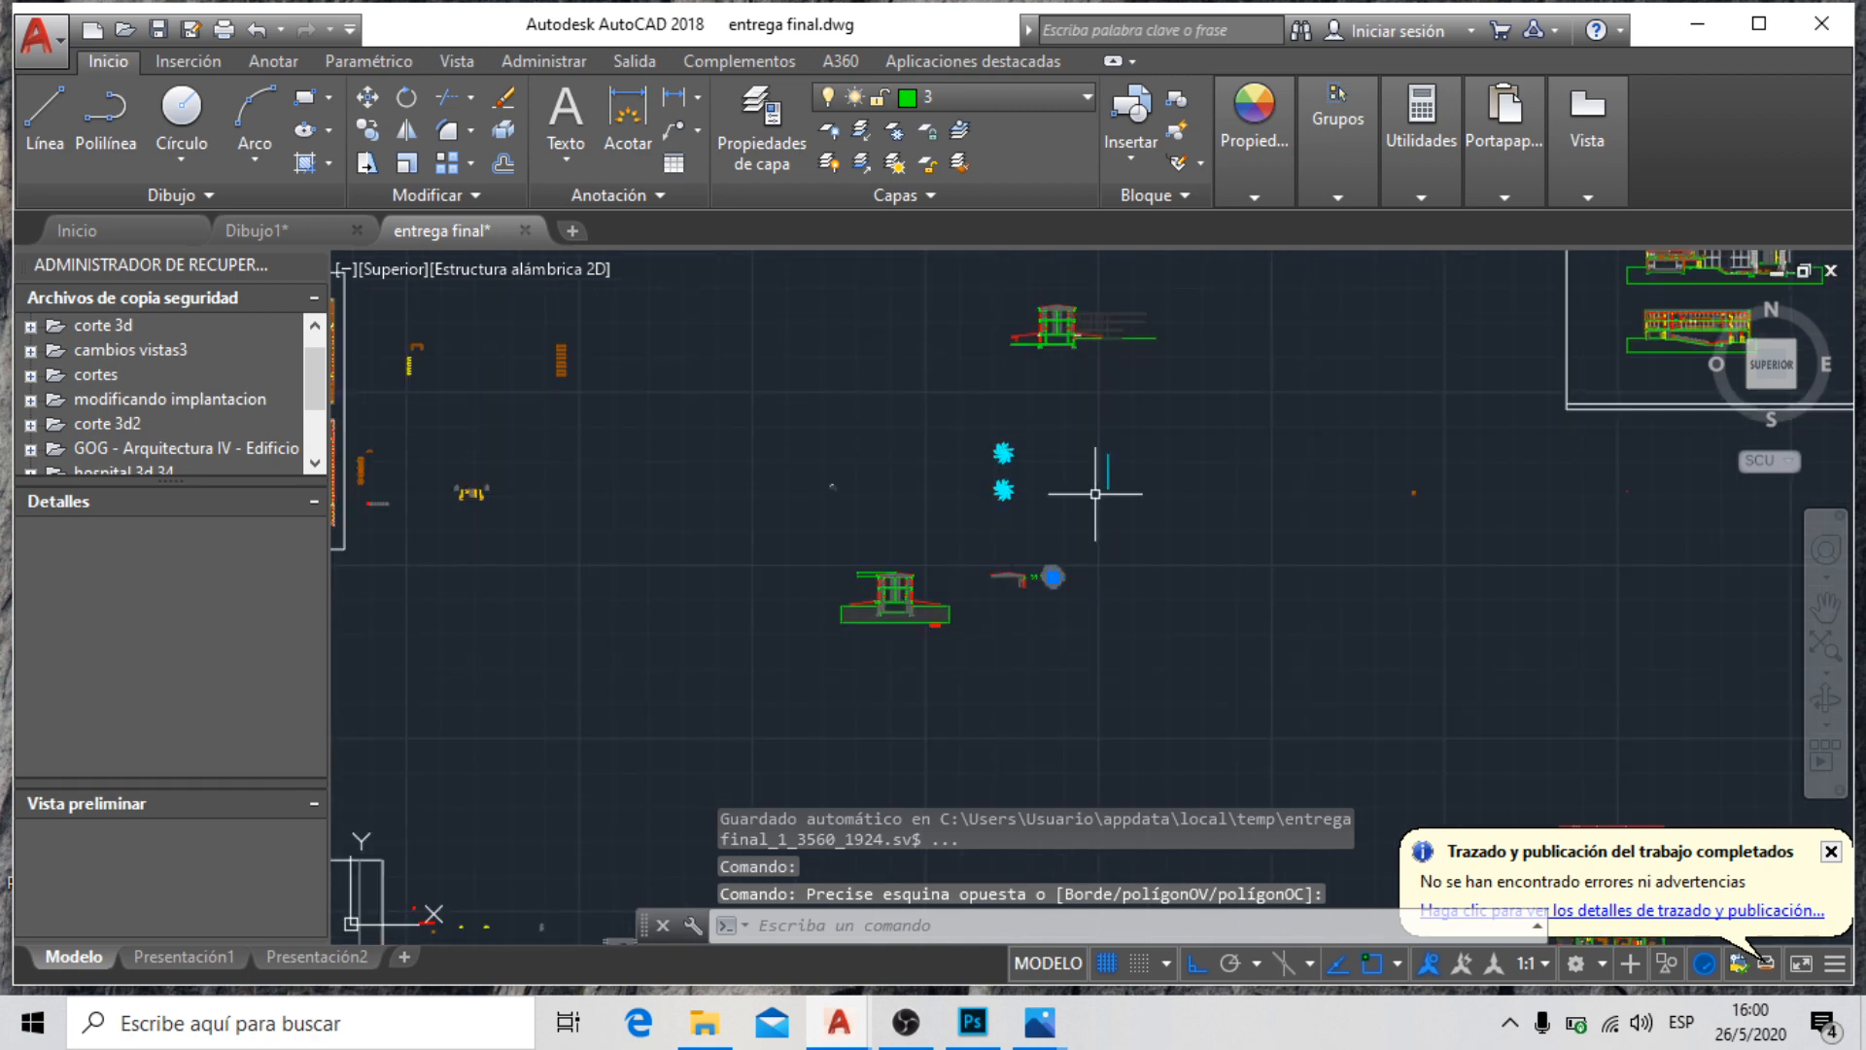
pyautogui.scroll(5, 1056, 564)
pyautogui.scroll(4, 917, 375)
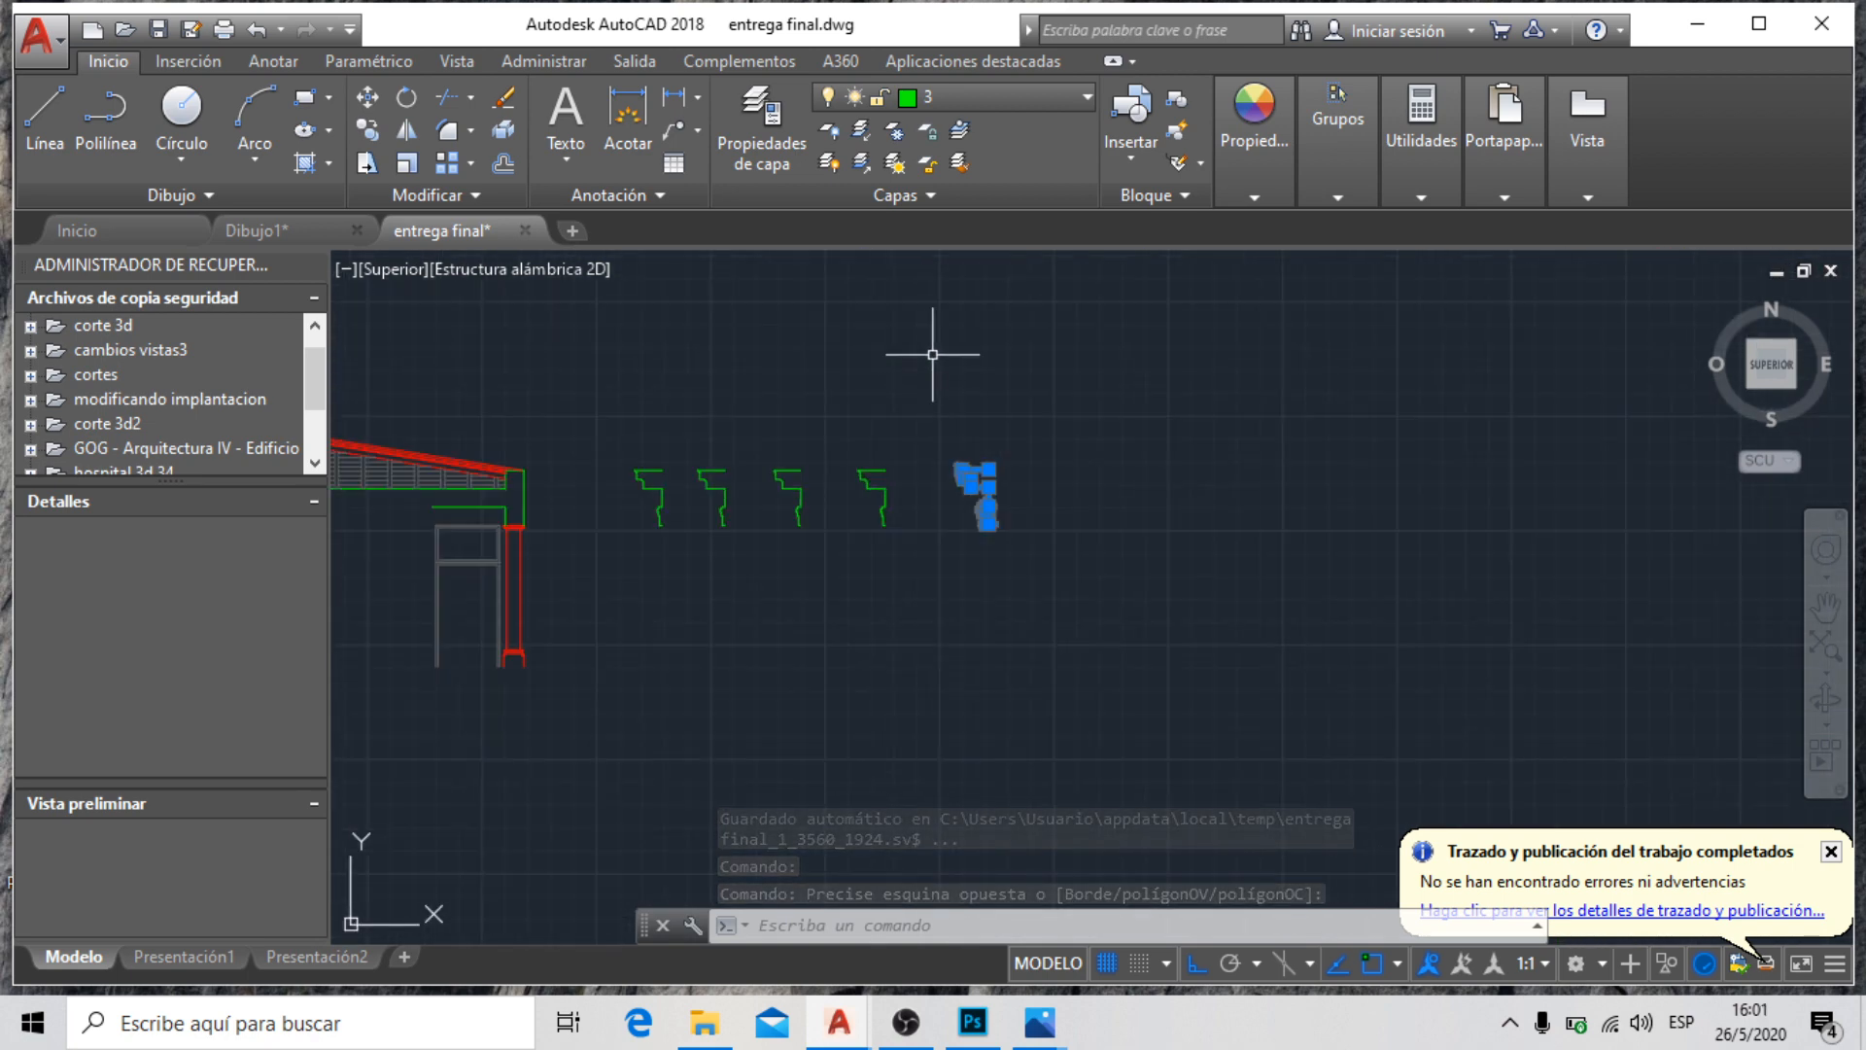
pyautogui.write('si')
pyautogui.press('Return')
pyautogui.scroll(4, 1061, 470)
pyautogui.click(1012, 439)
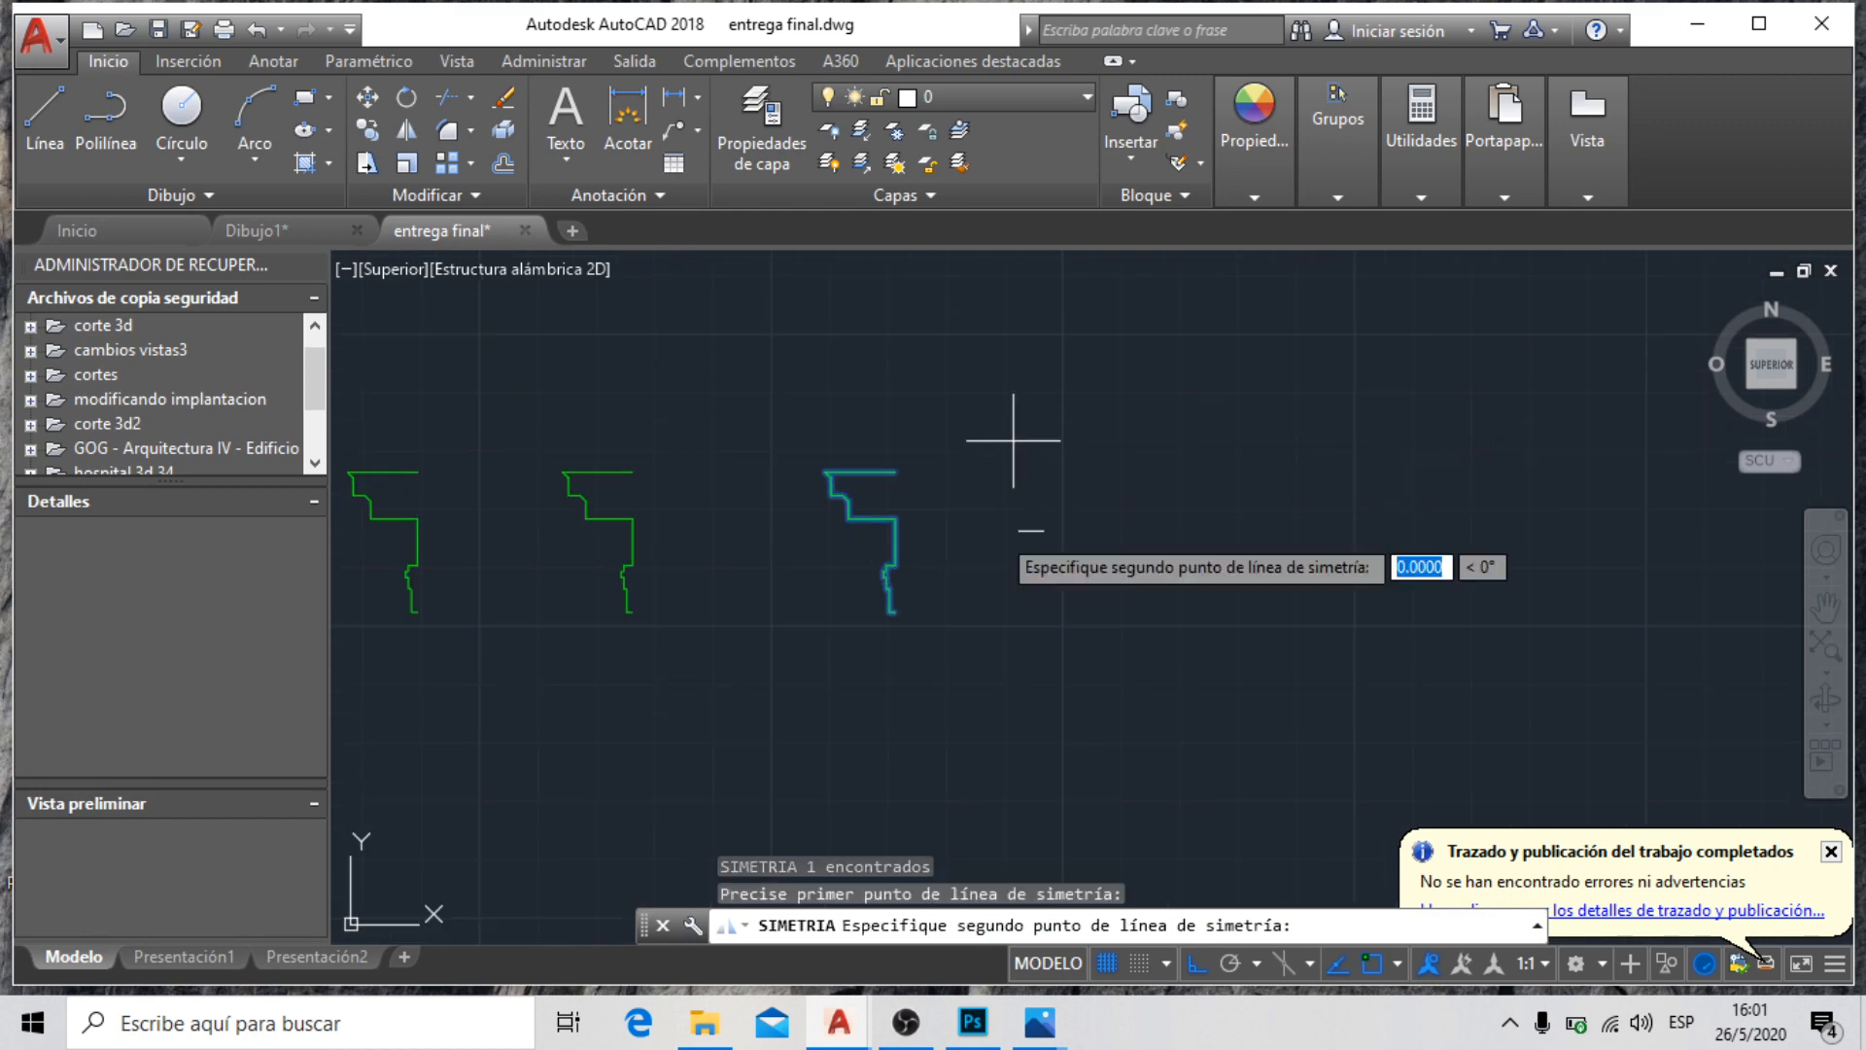
pyautogui.click(966, 637)
pyautogui.press('Return')
# Copy the mirrored cornice profile from the inner end of its top edge to the wall's upper outer corner
pyautogui.click(1139, 547)
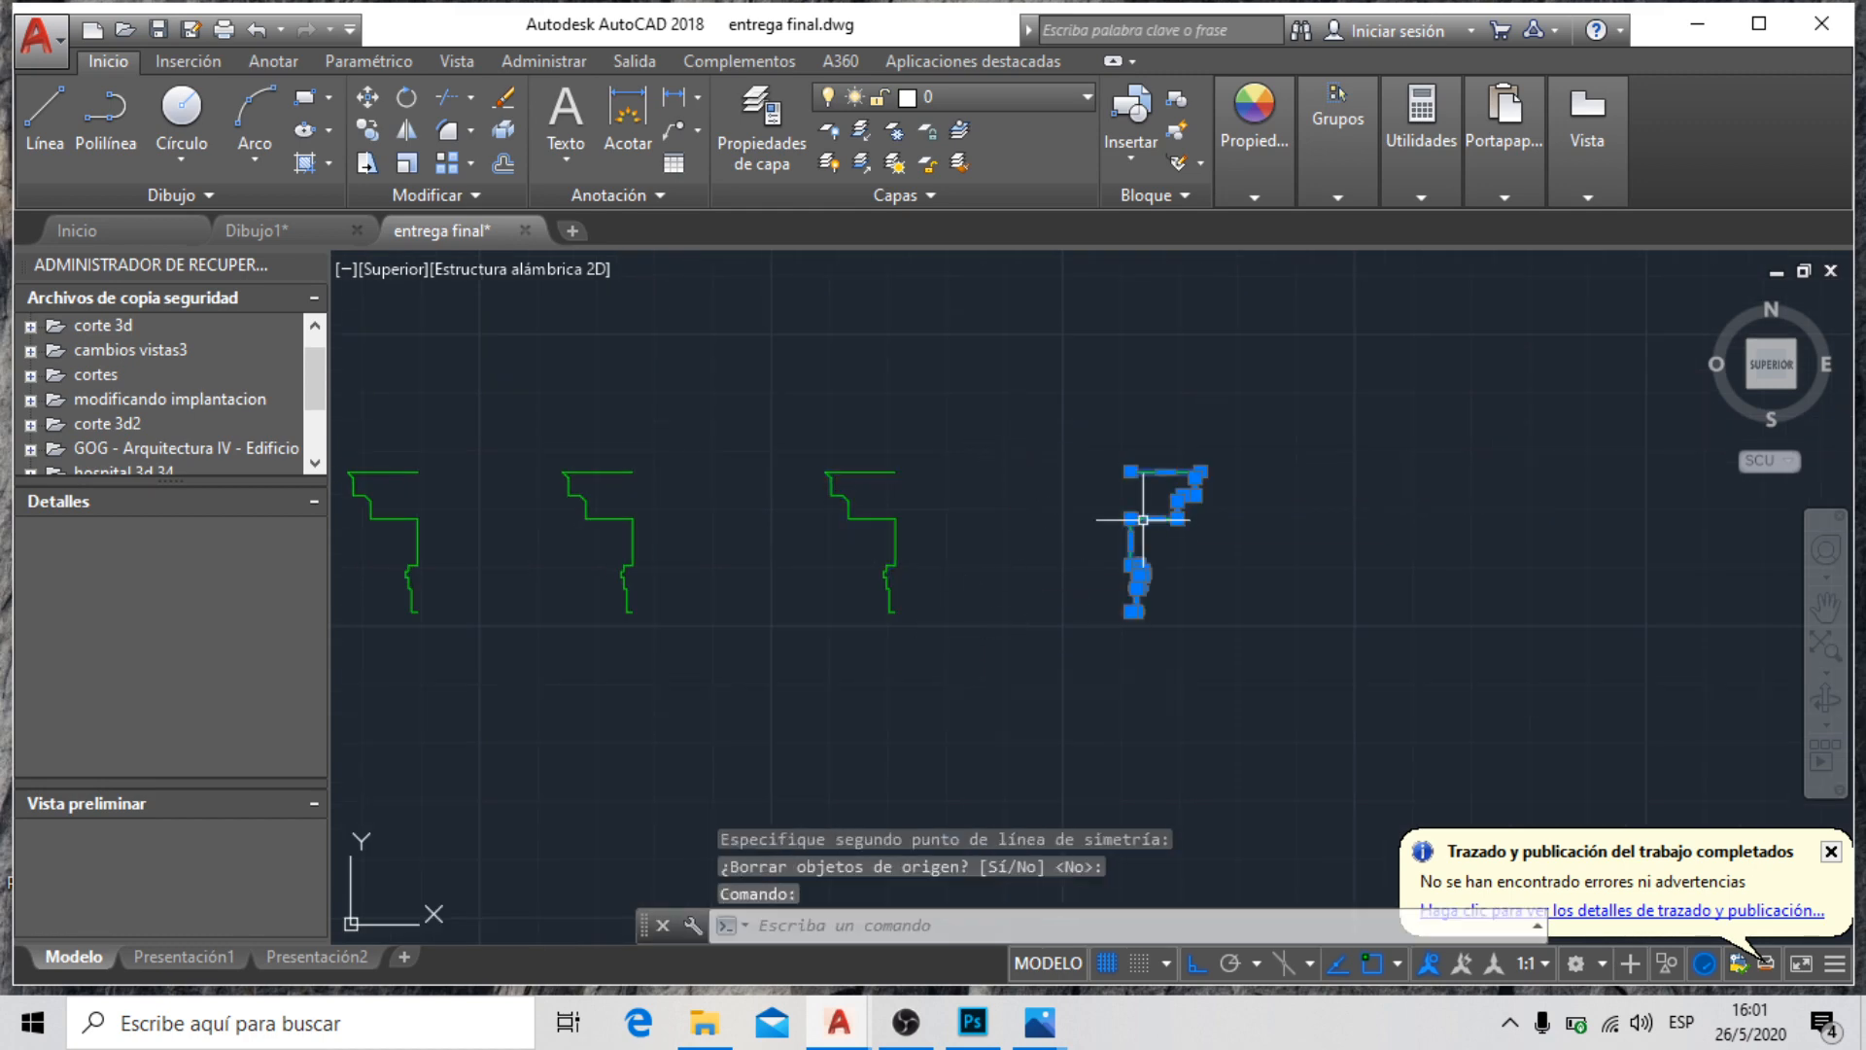
pyautogui.write('cp')
pyautogui.press('Return')
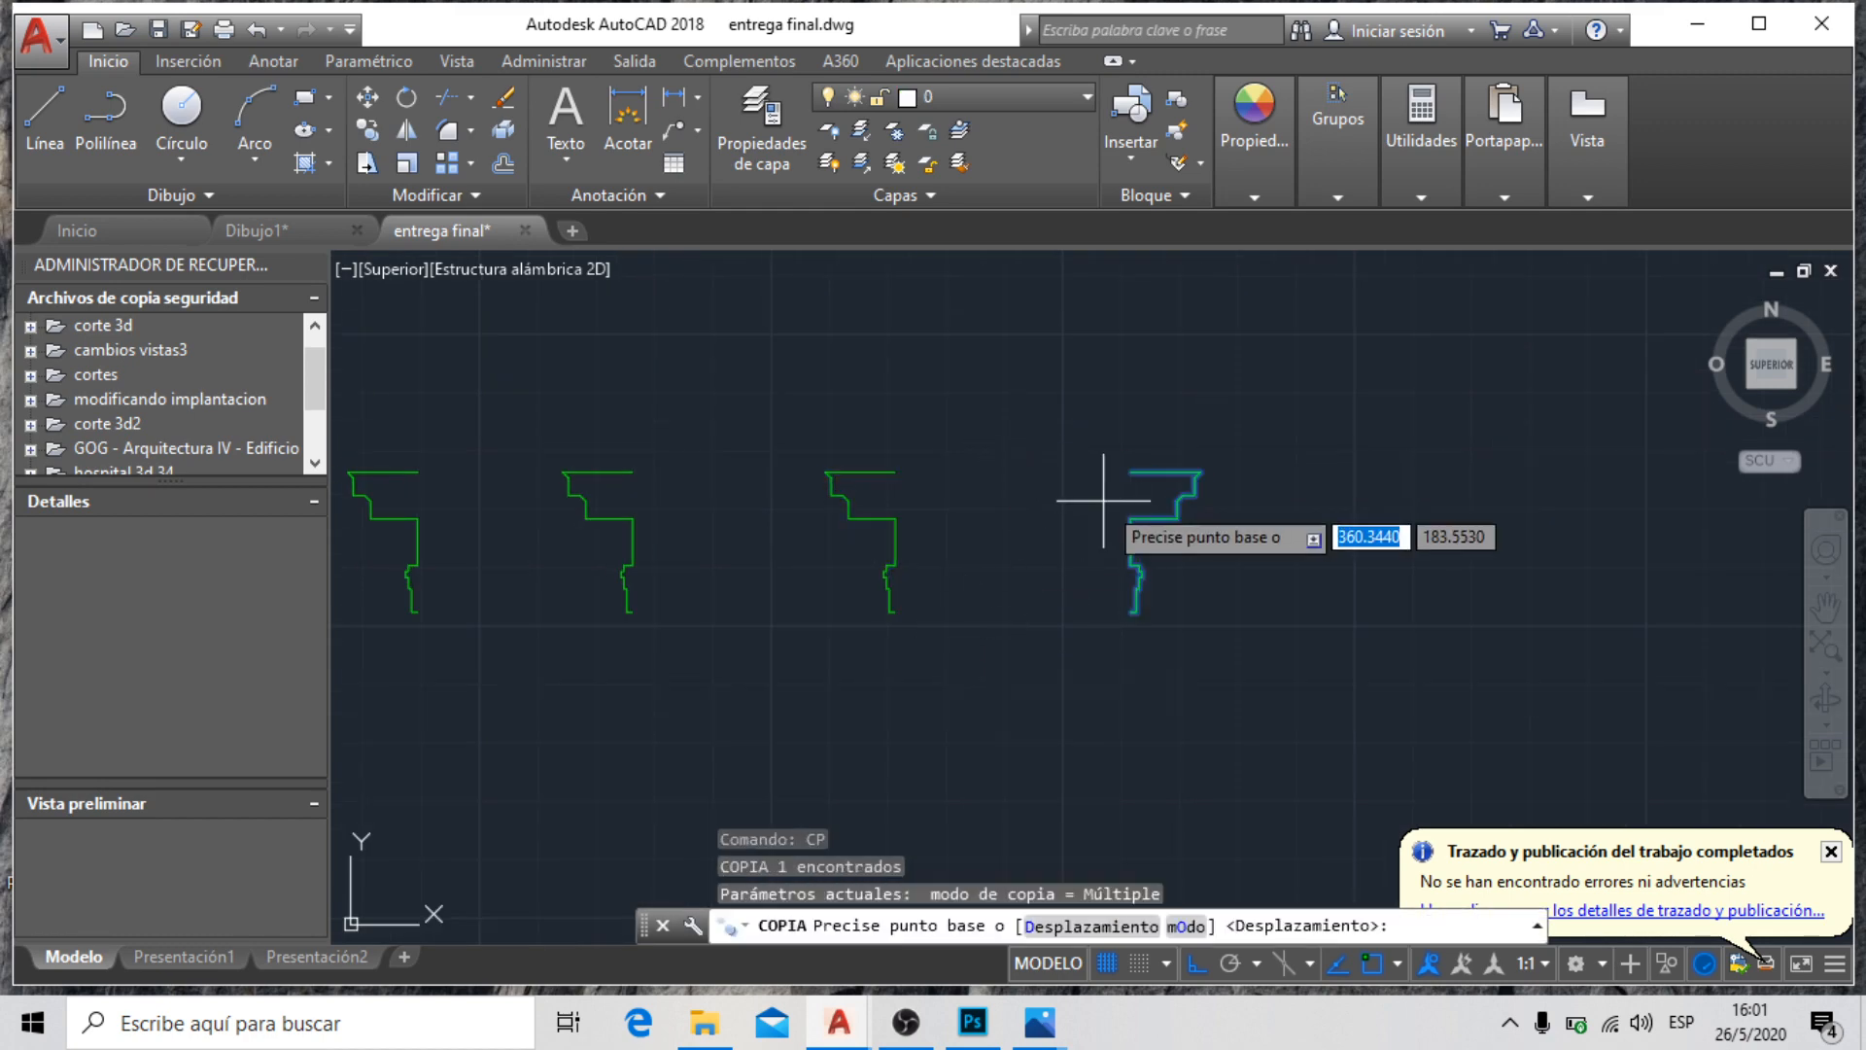
pyautogui.click(1131, 488)
pyautogui.scroll(-4, 1147, 476)
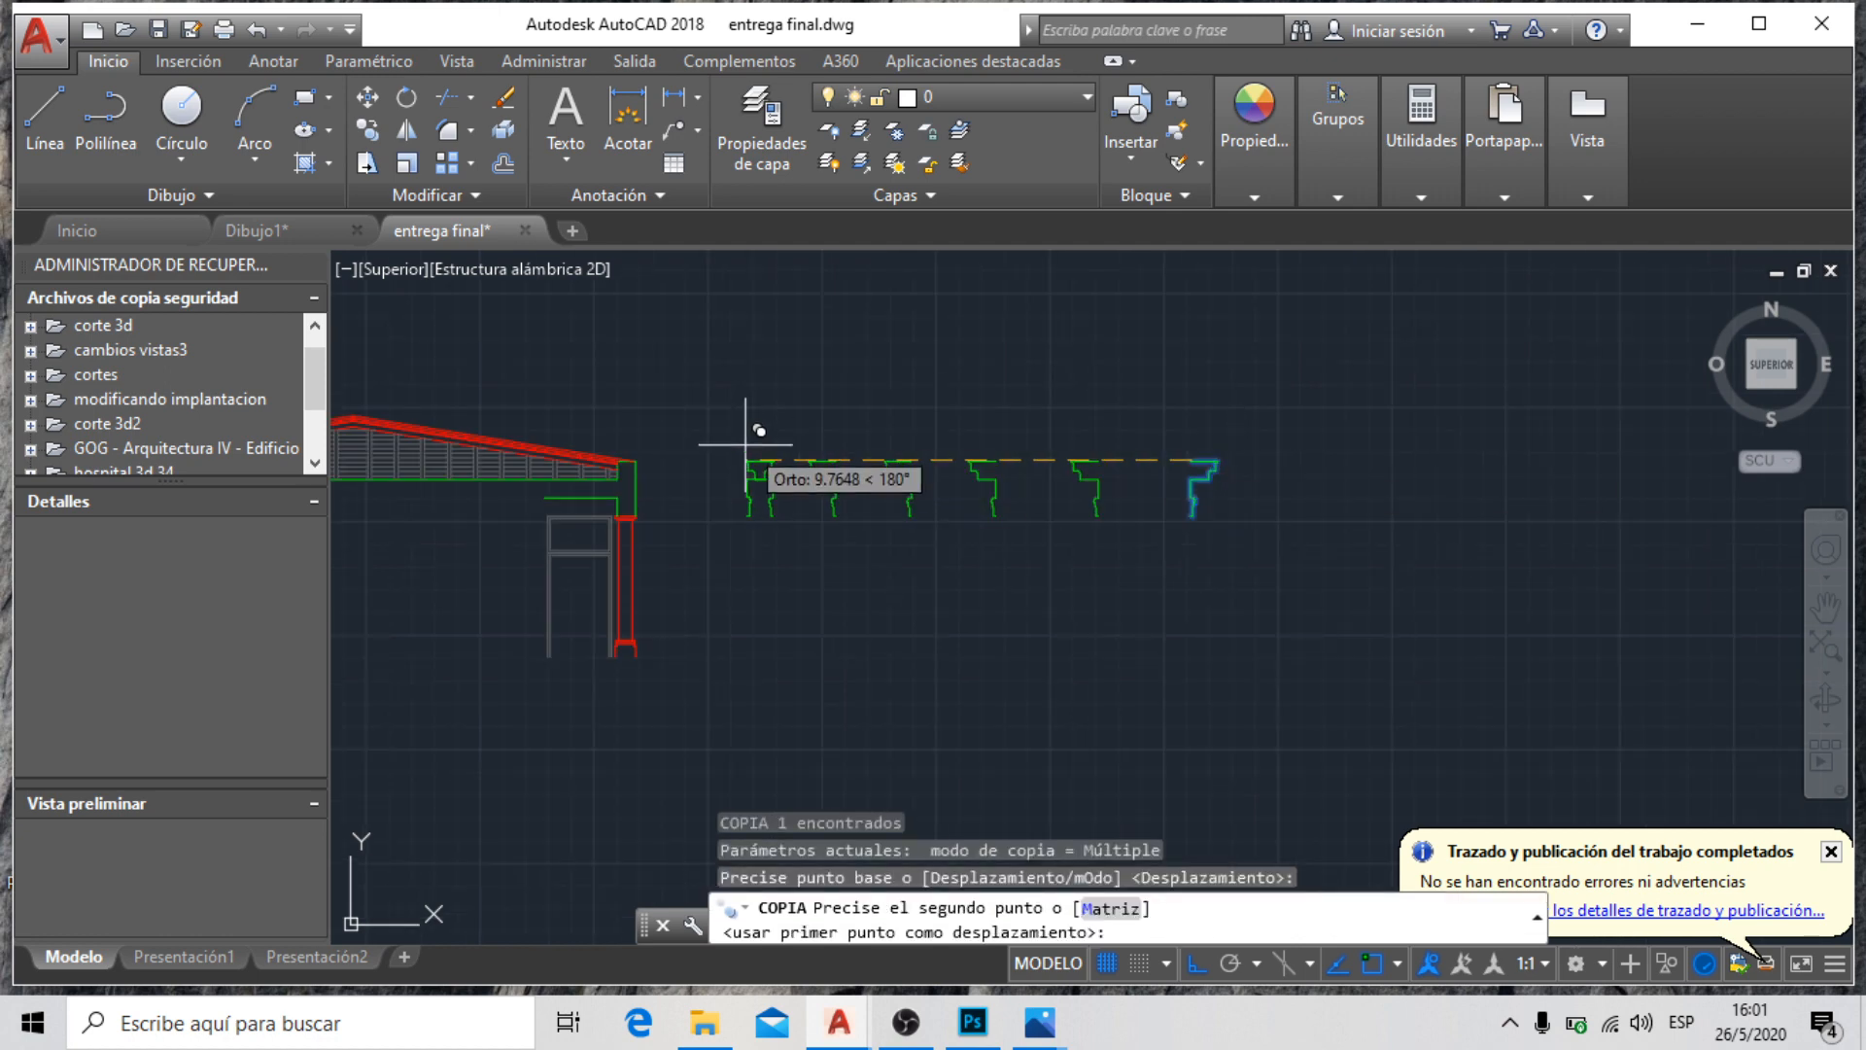
pyautogui.scroll(4, 744, 445)
pyautogui.scroll(-4, 748, 418)
pyautogui.scroll(5, 559, 443)
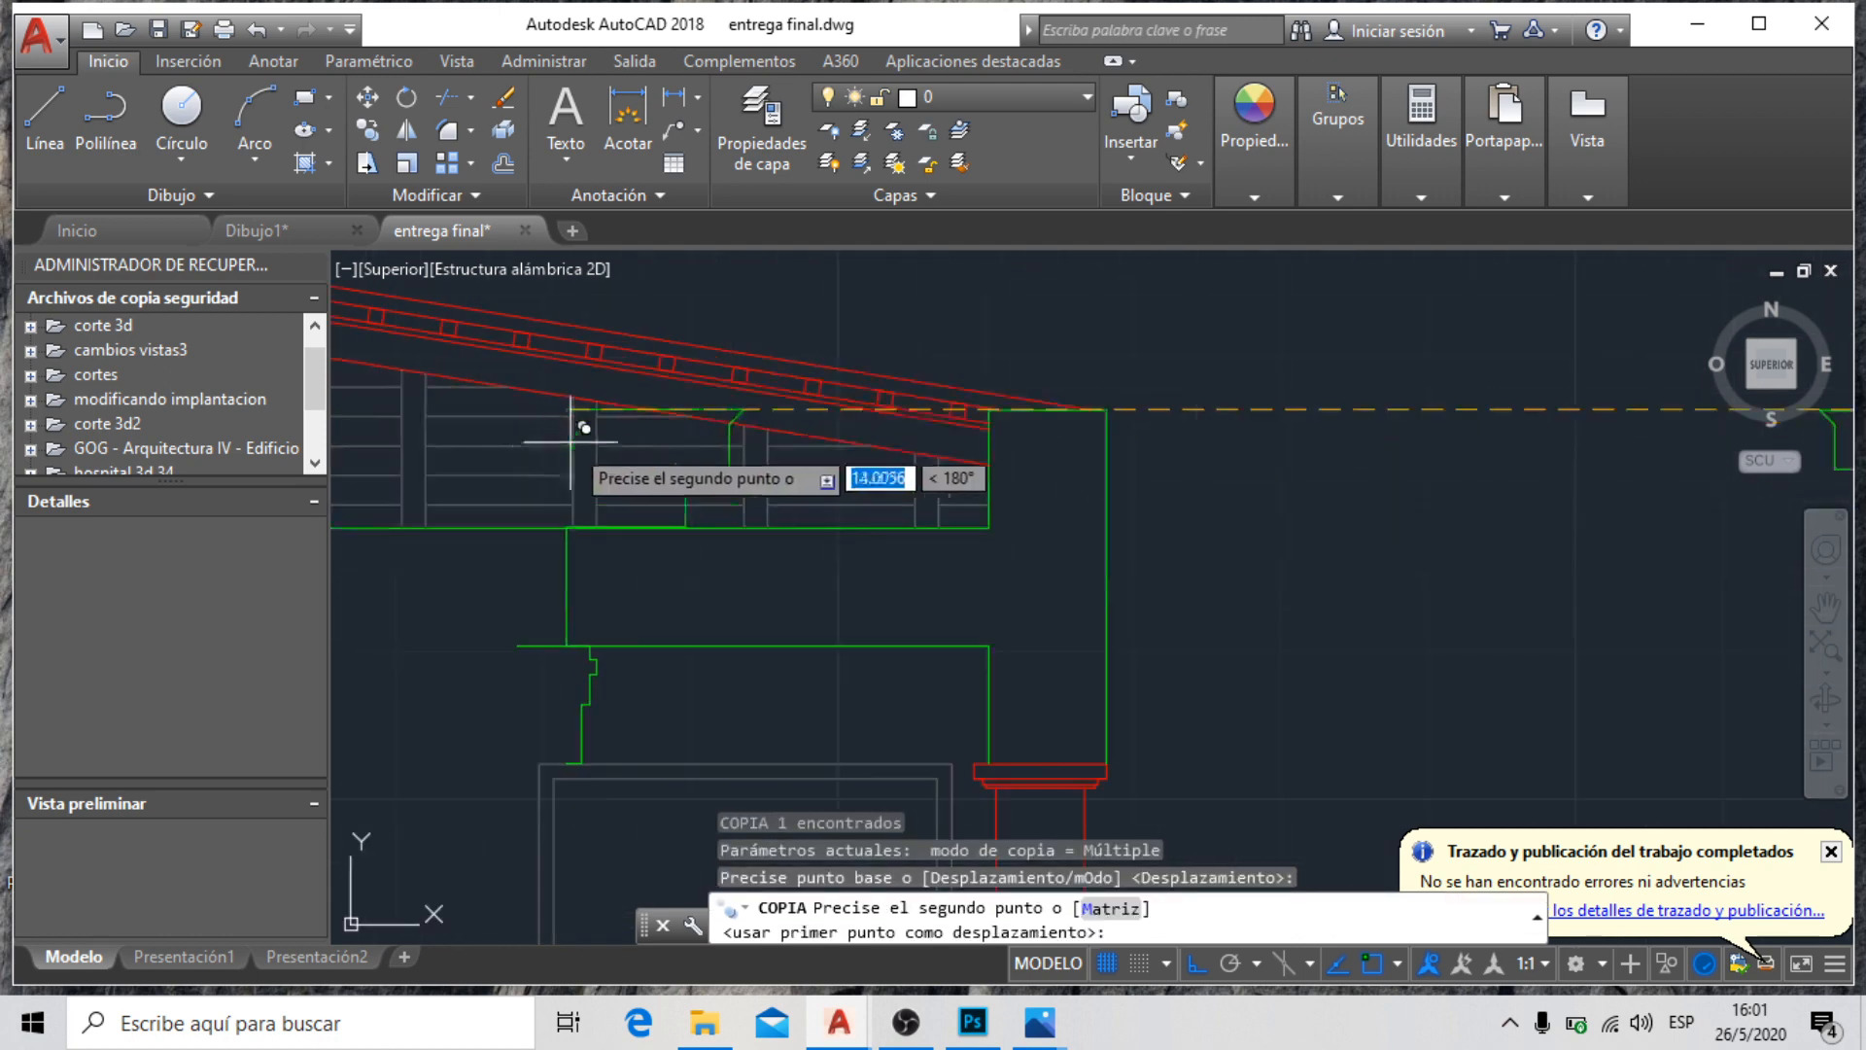
pyautogui.click(1107, 409)
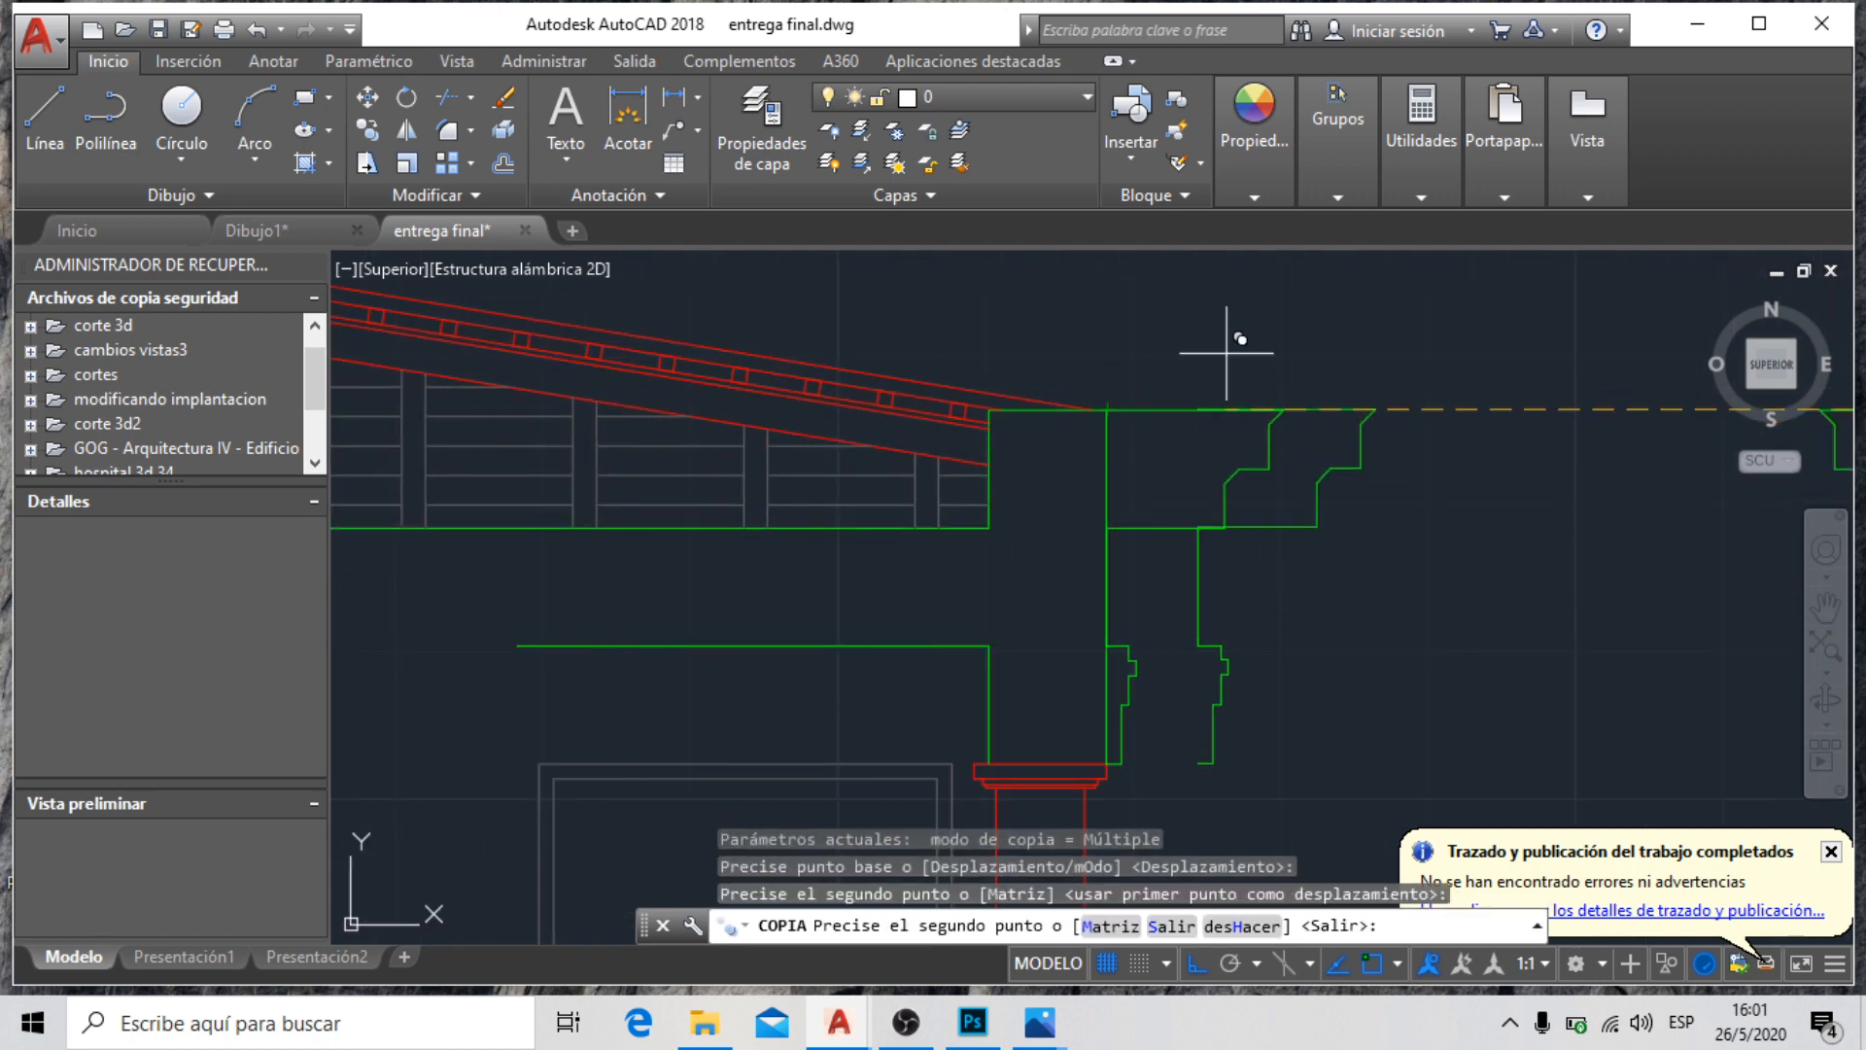
pyautogui.press('Escape')
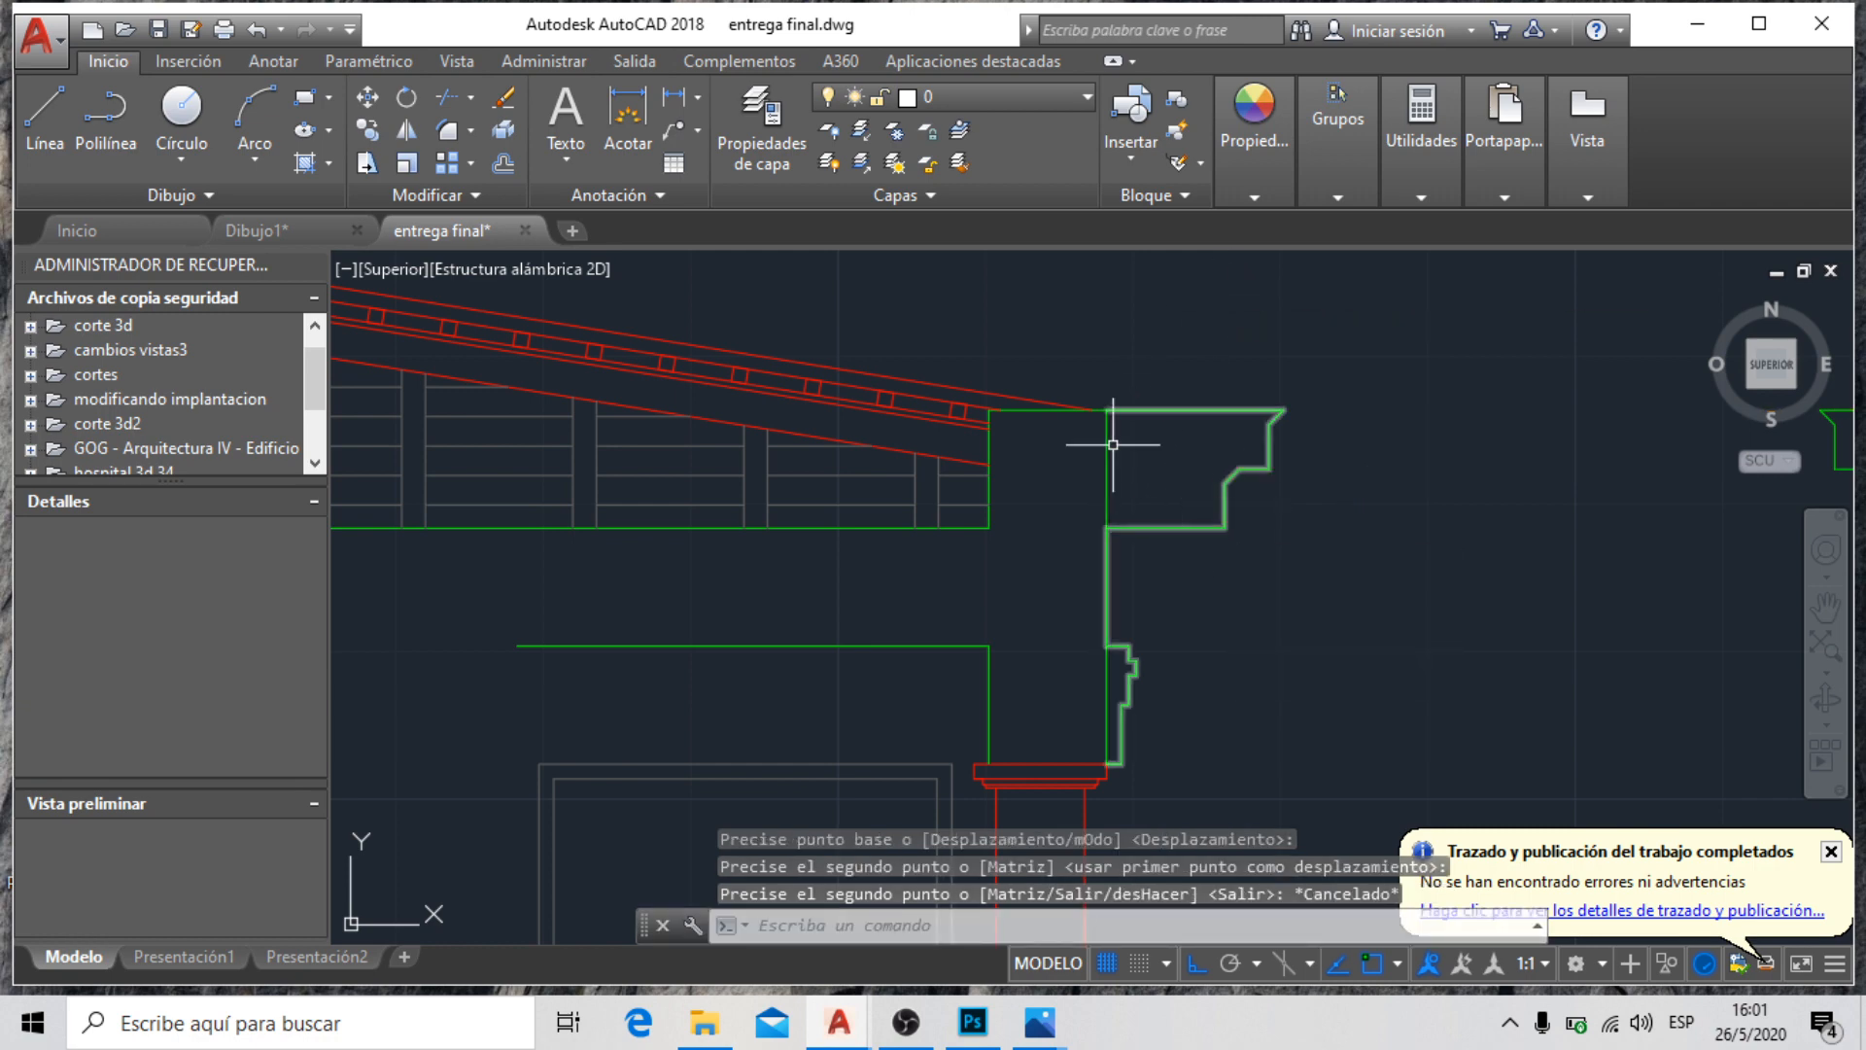
# Trim the wall's outer vertical line behind the upper and lower projecting mouldings of the placed cornice
pyautogui.write('tr')
pyautogui.press('Return')
pyautogui.press('Return')
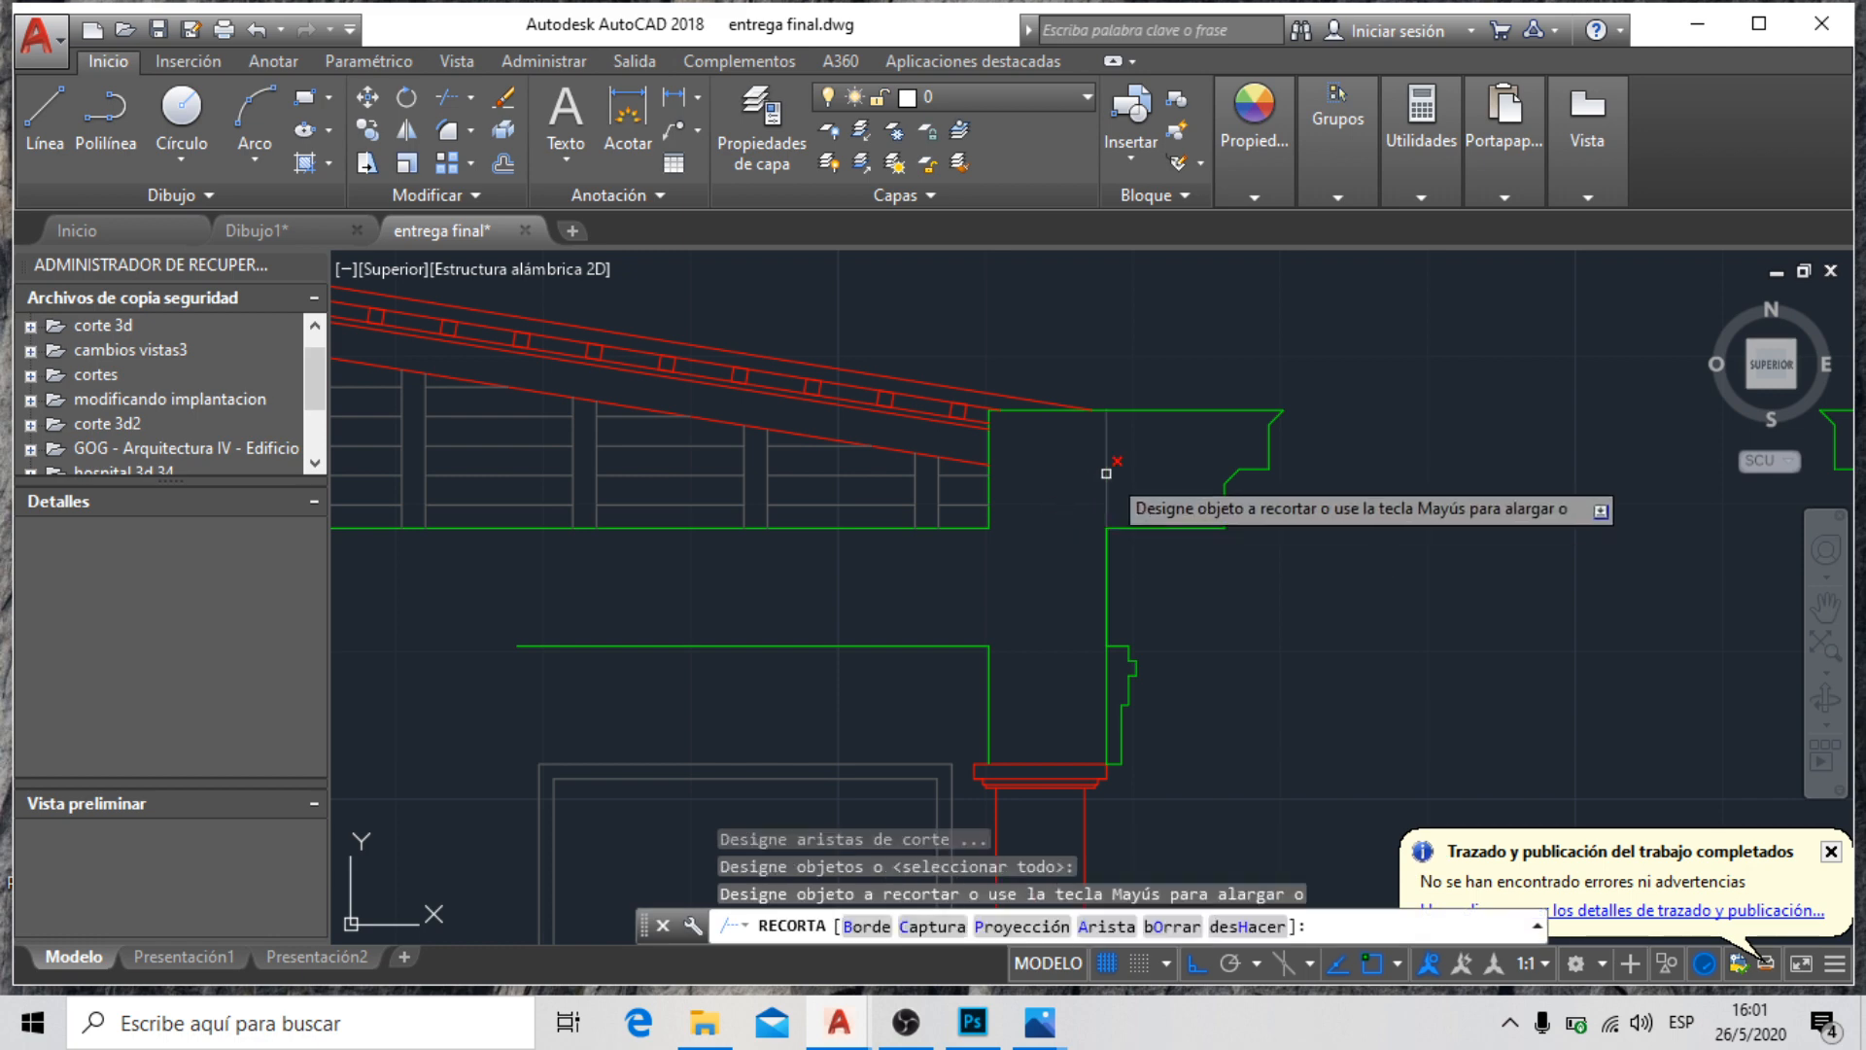
pyautogui.click(1107, 468)
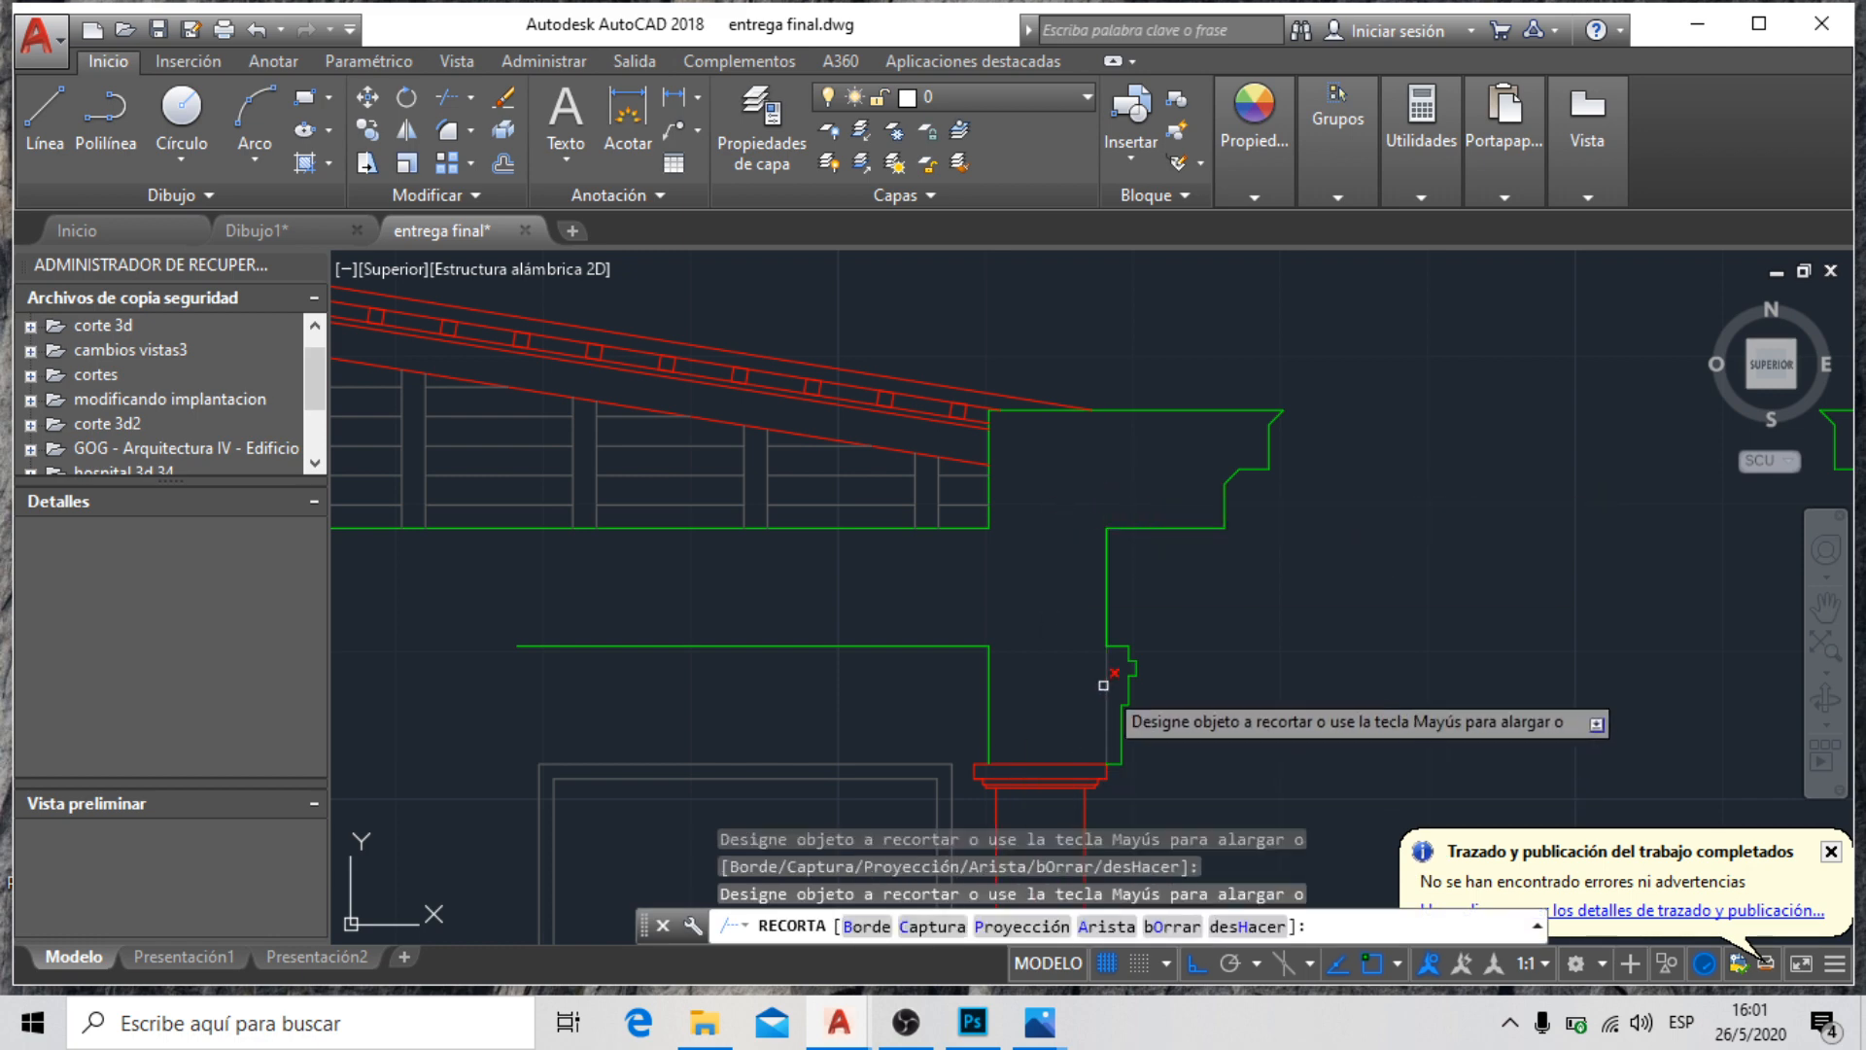
pyautogui.press('Escape')
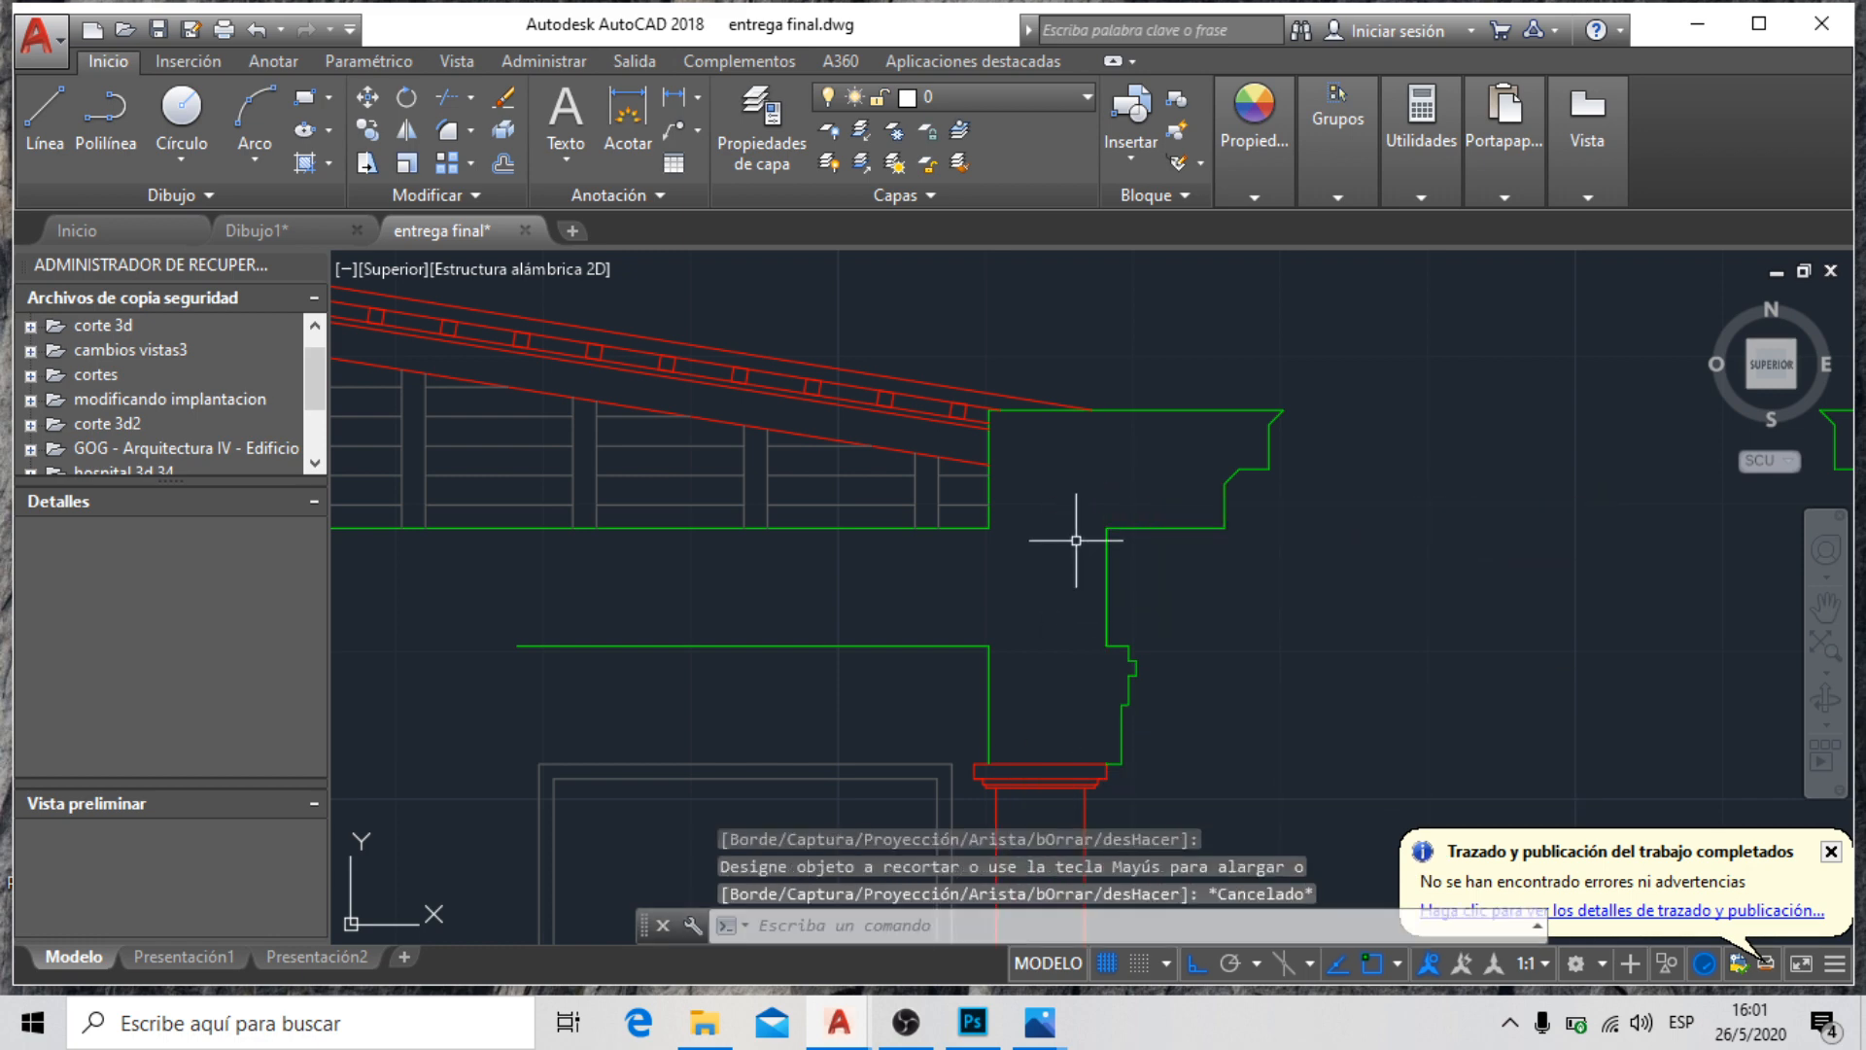
# Examine the placed cornice's junction with the roof and wall, and the intermediate floor moulding in the full Corte A-A section
pyautogui.scroll(-5, 1092, 467)
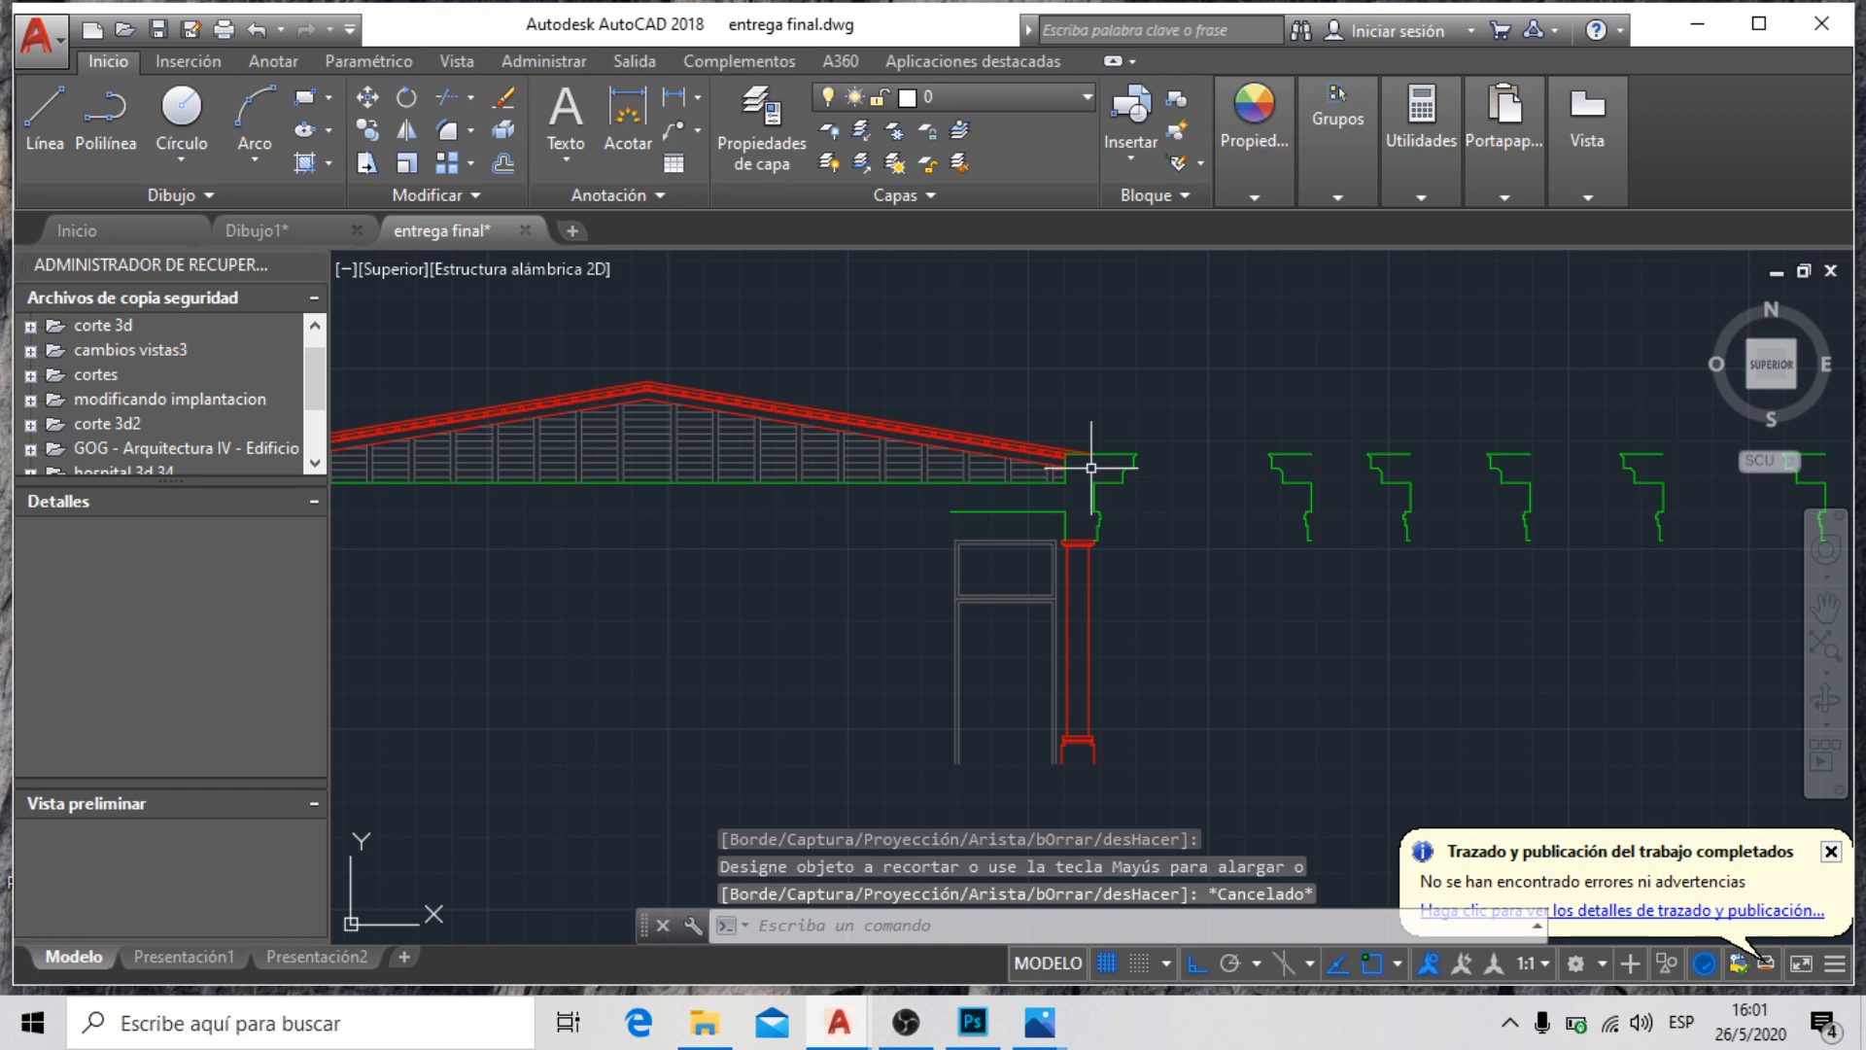
pyautogui.scroll(4, 1092, 530)
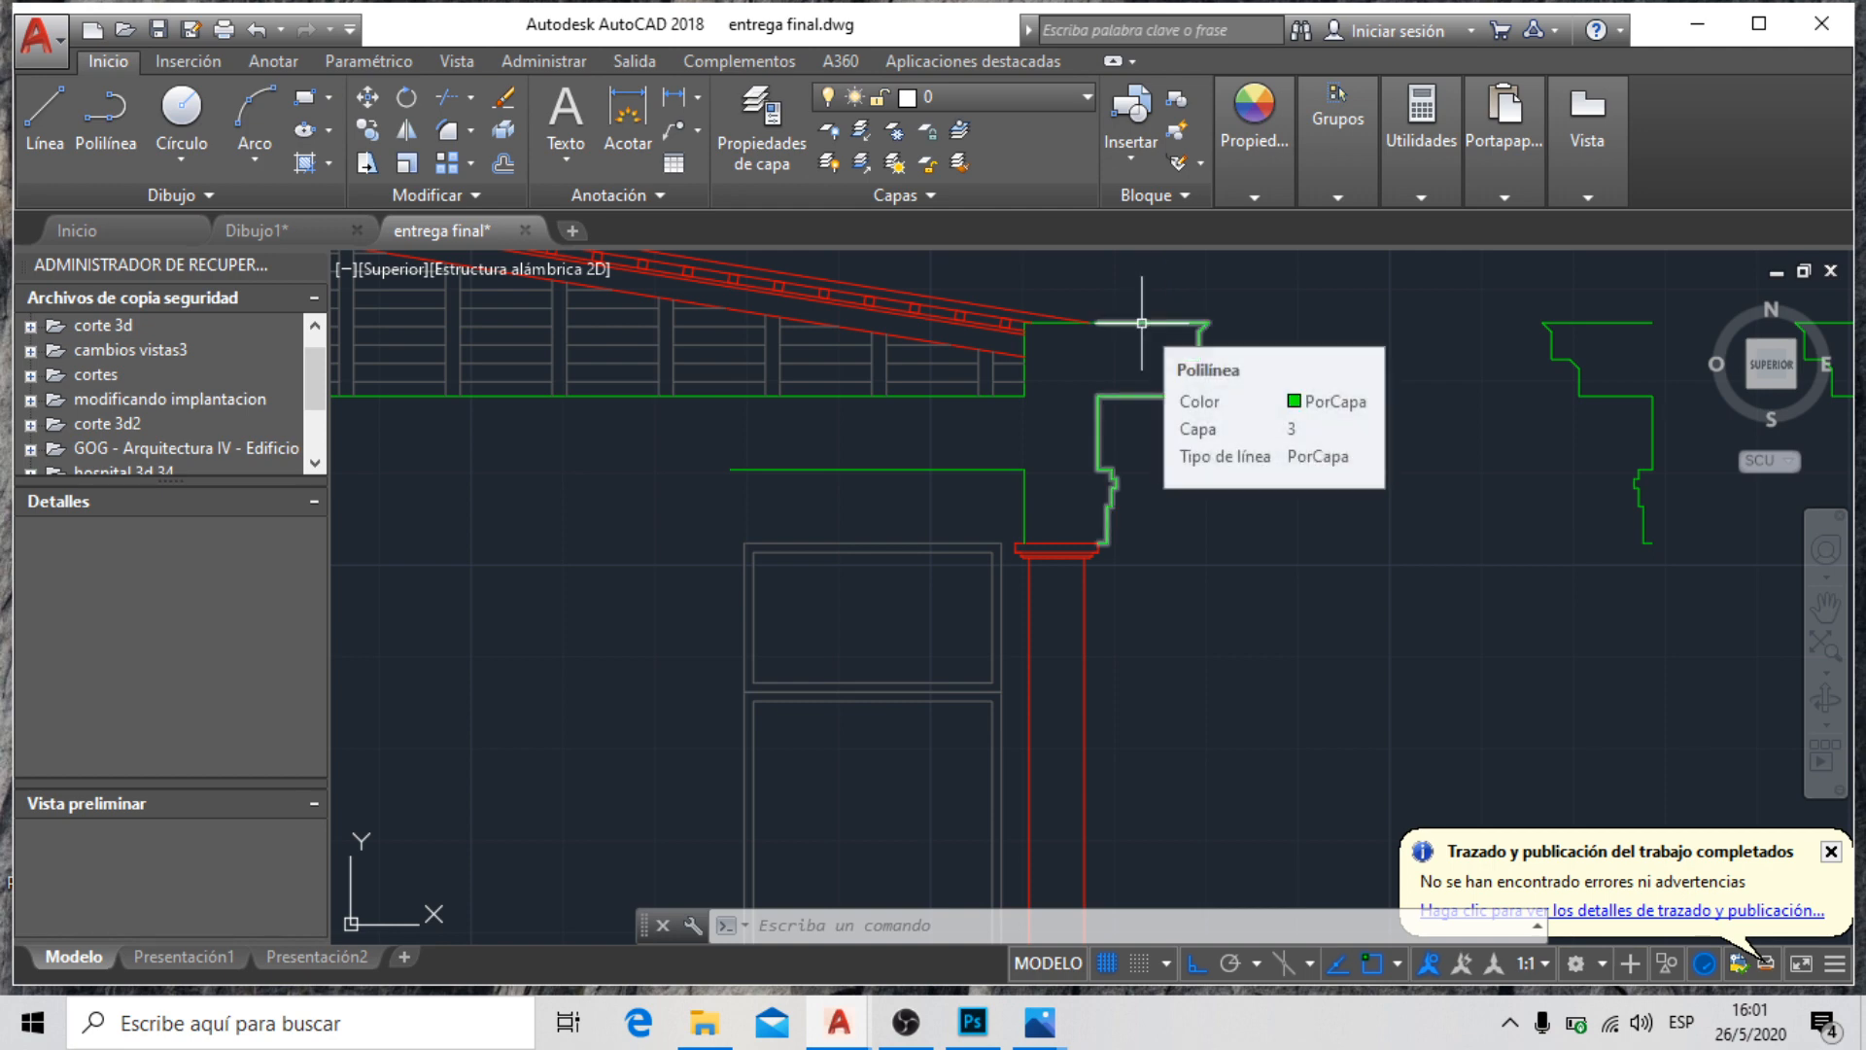
pyautogui.scroll(2, 1142, 322)
pyautogui.scroll(3, 1142, 323)
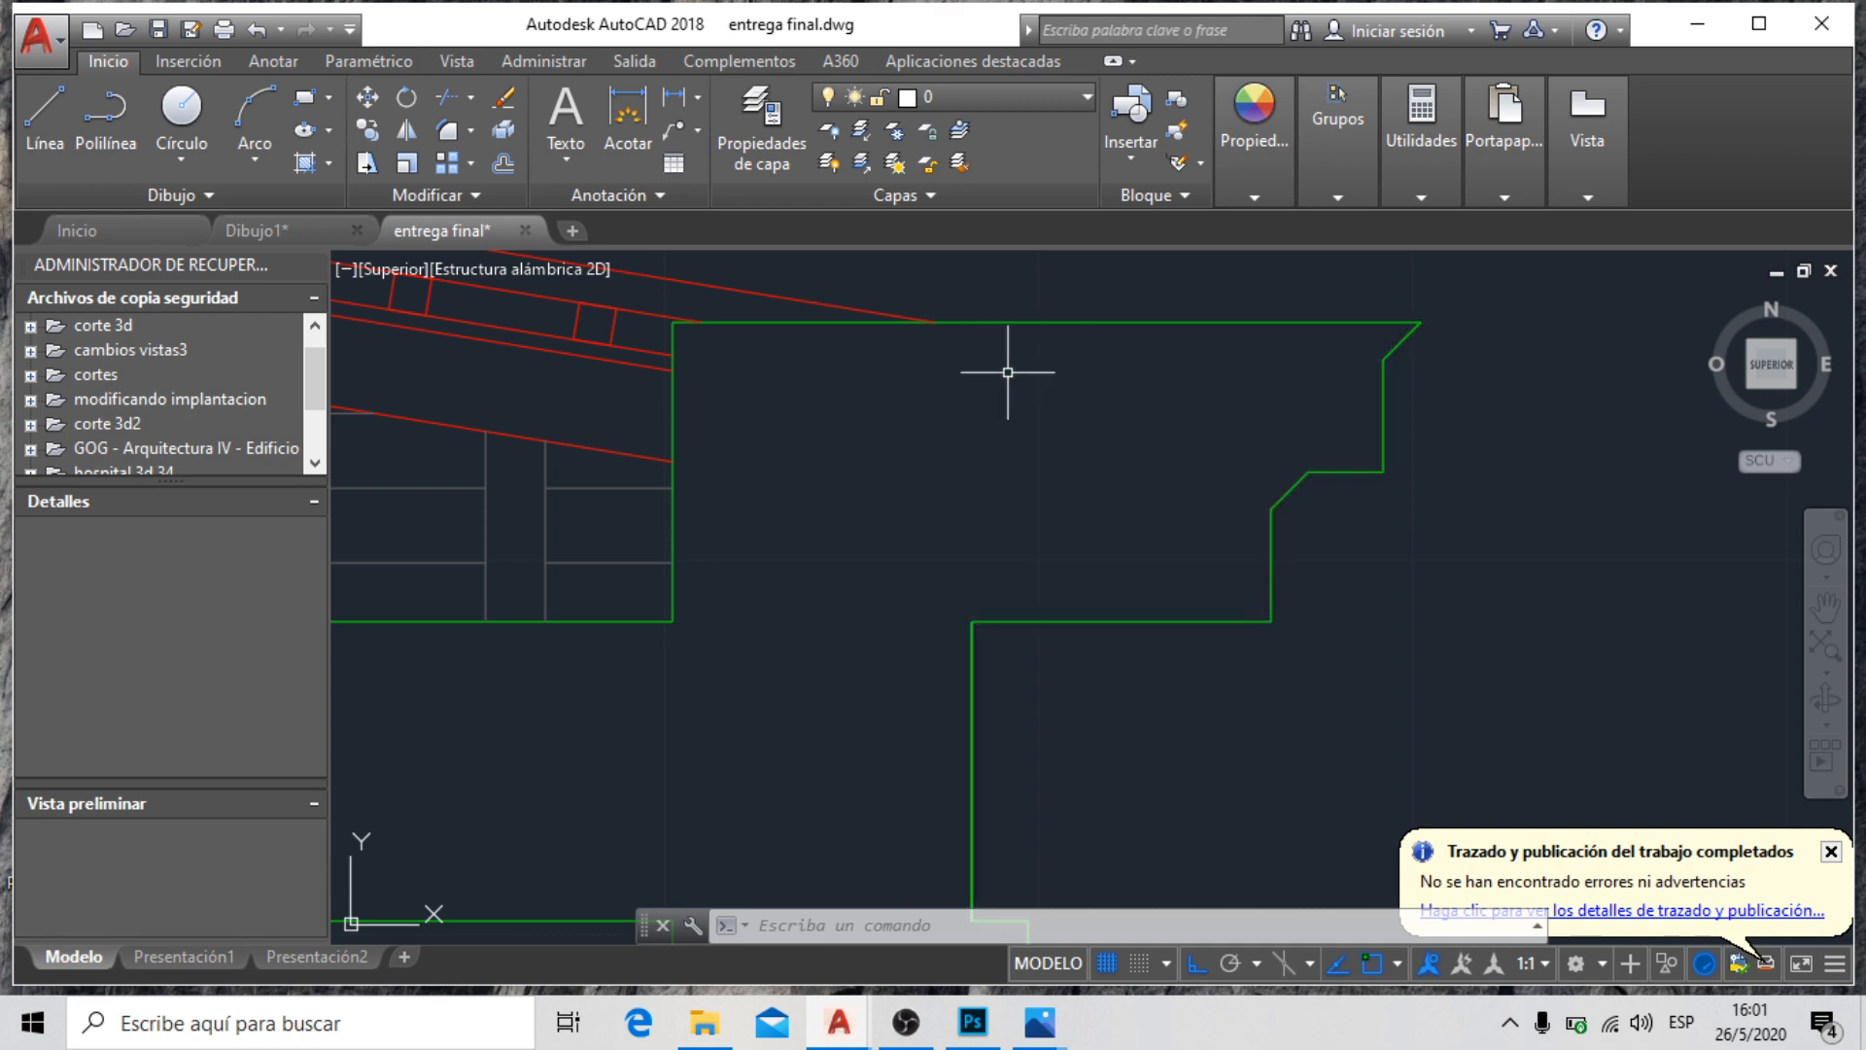
pyautogui.scroll(-3, 1026, 365)
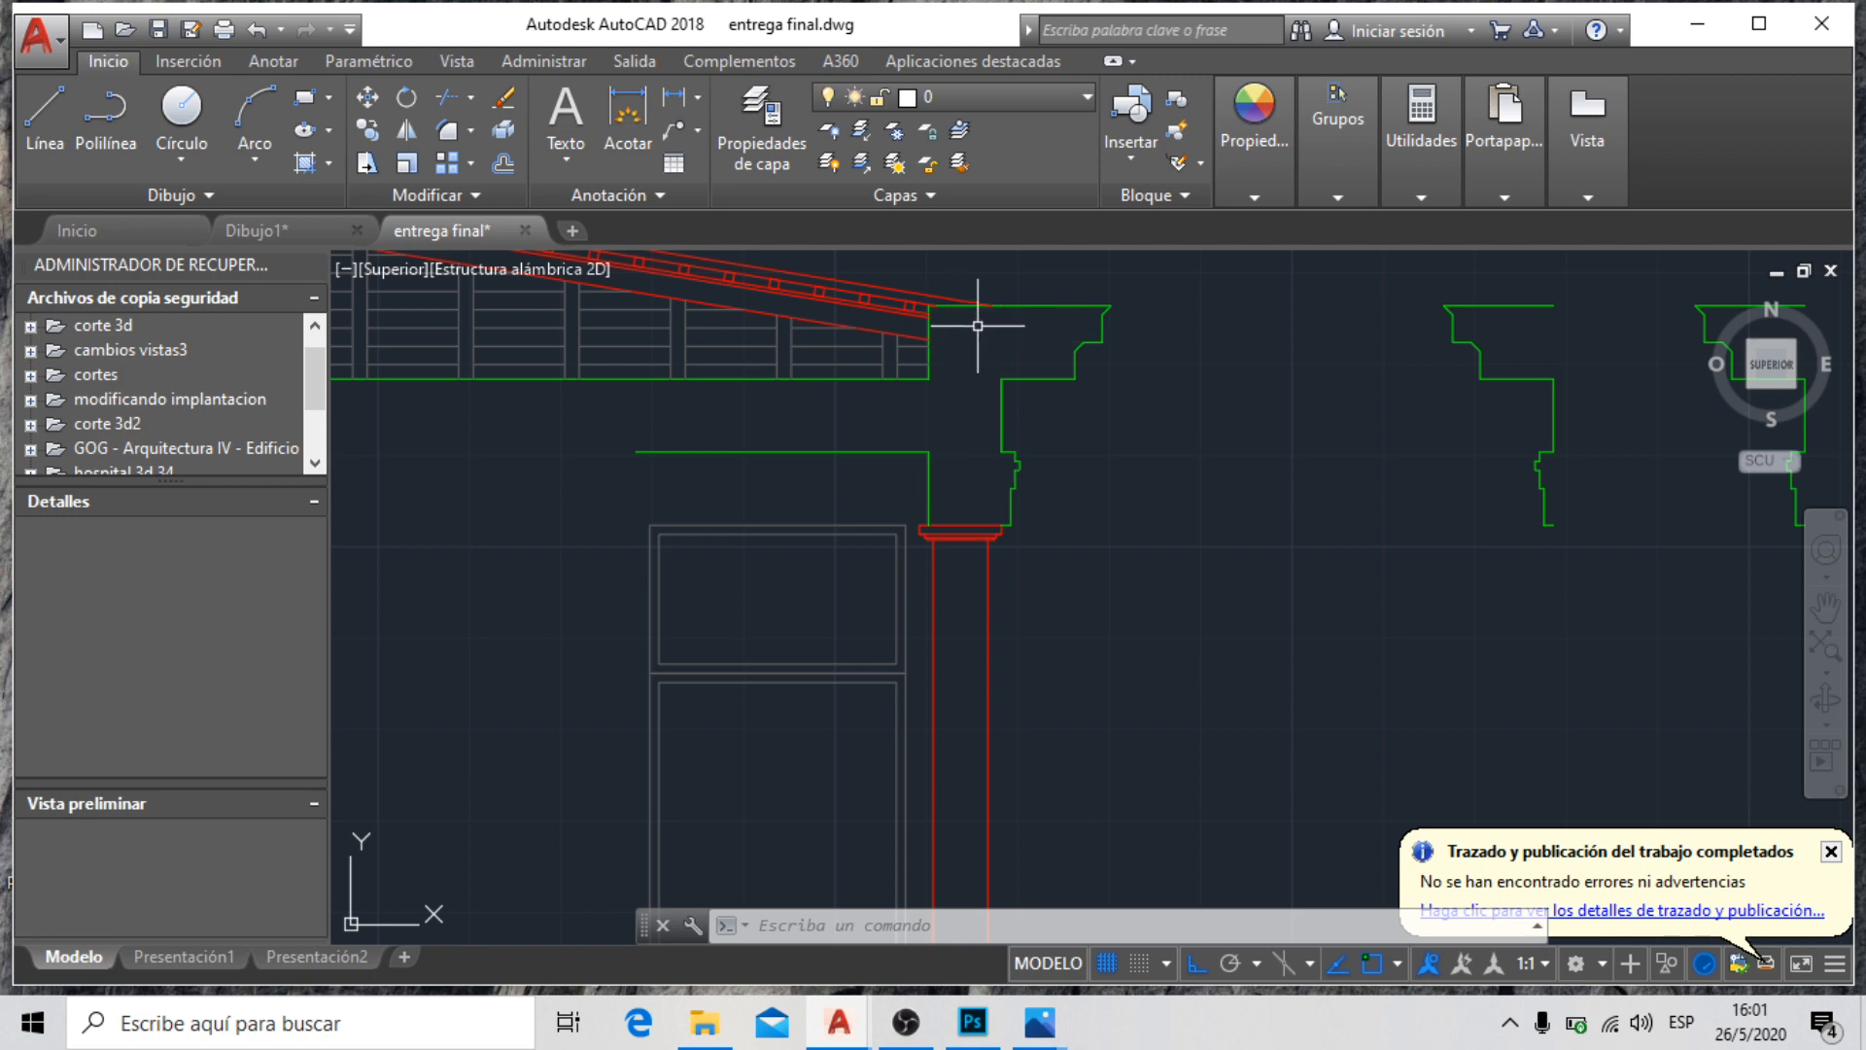
pyautogui.scroll(3, 1028, 348)
pyautogui.scroll(-3, 838, 676)
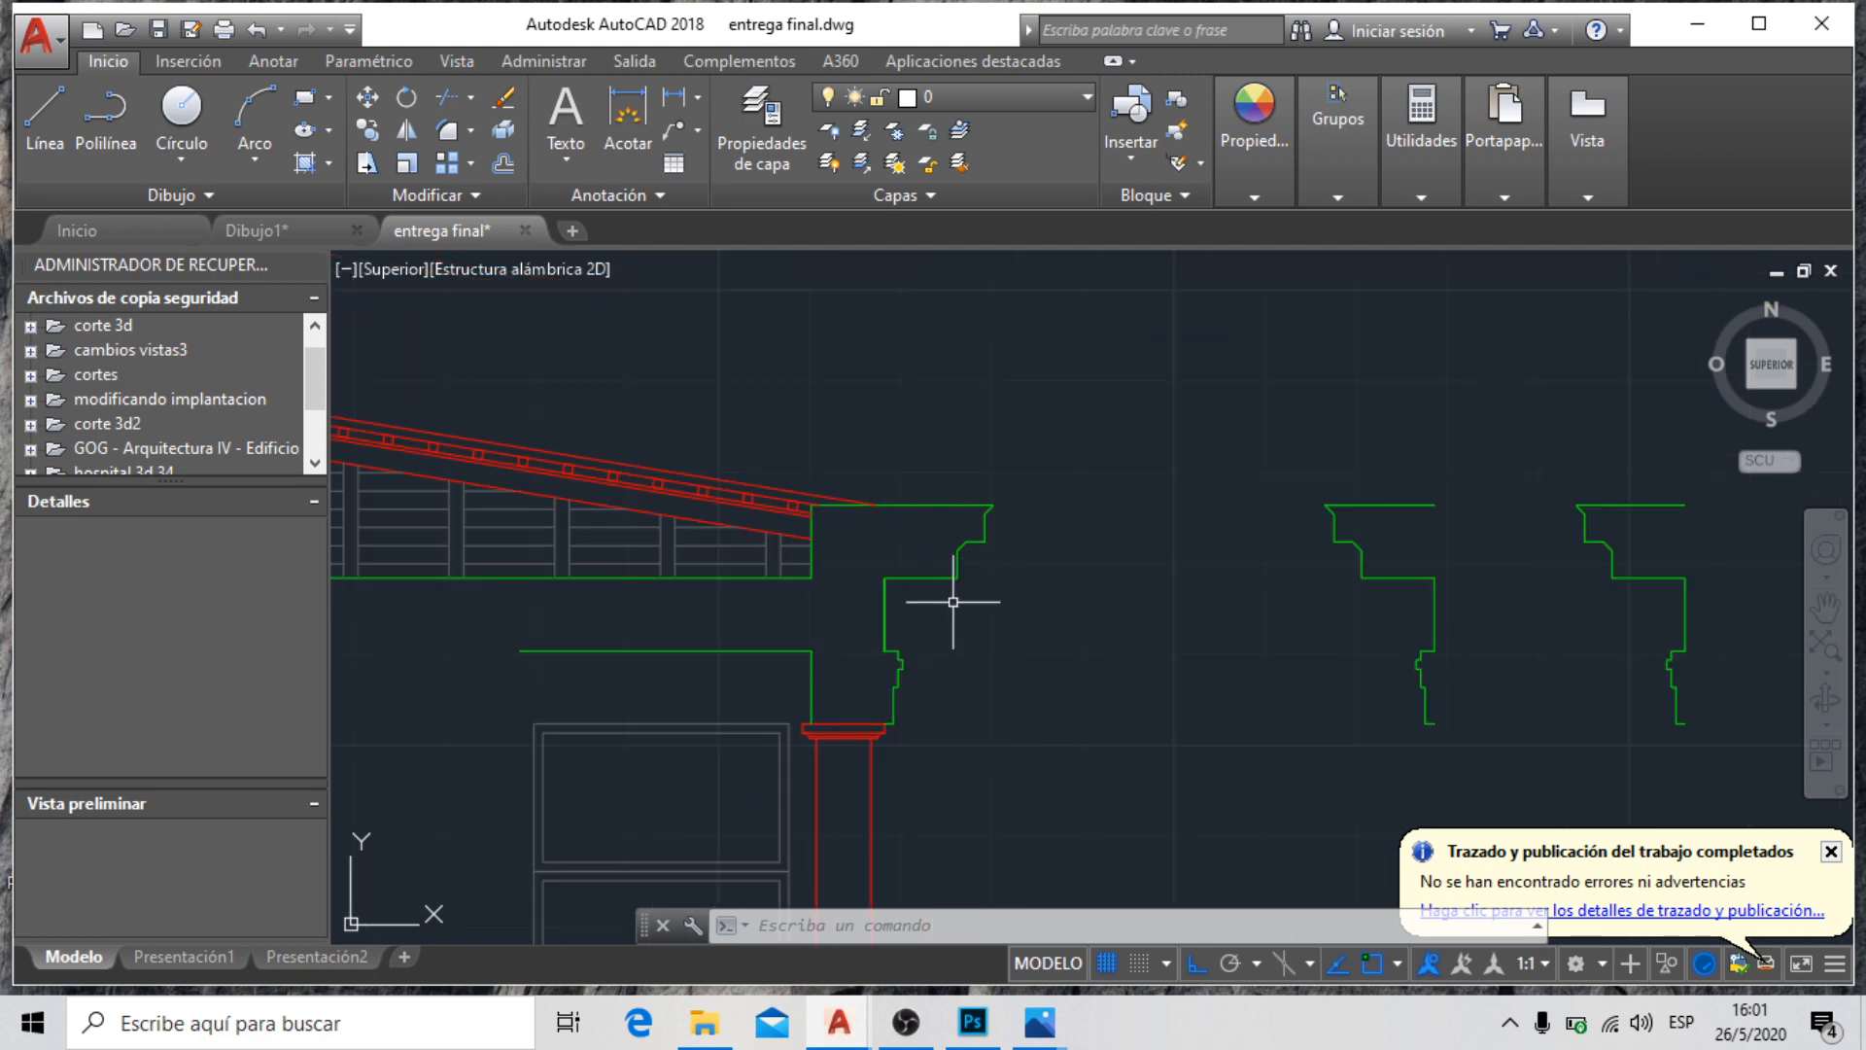
pyautogui.scroll(-4, 1074, 552)
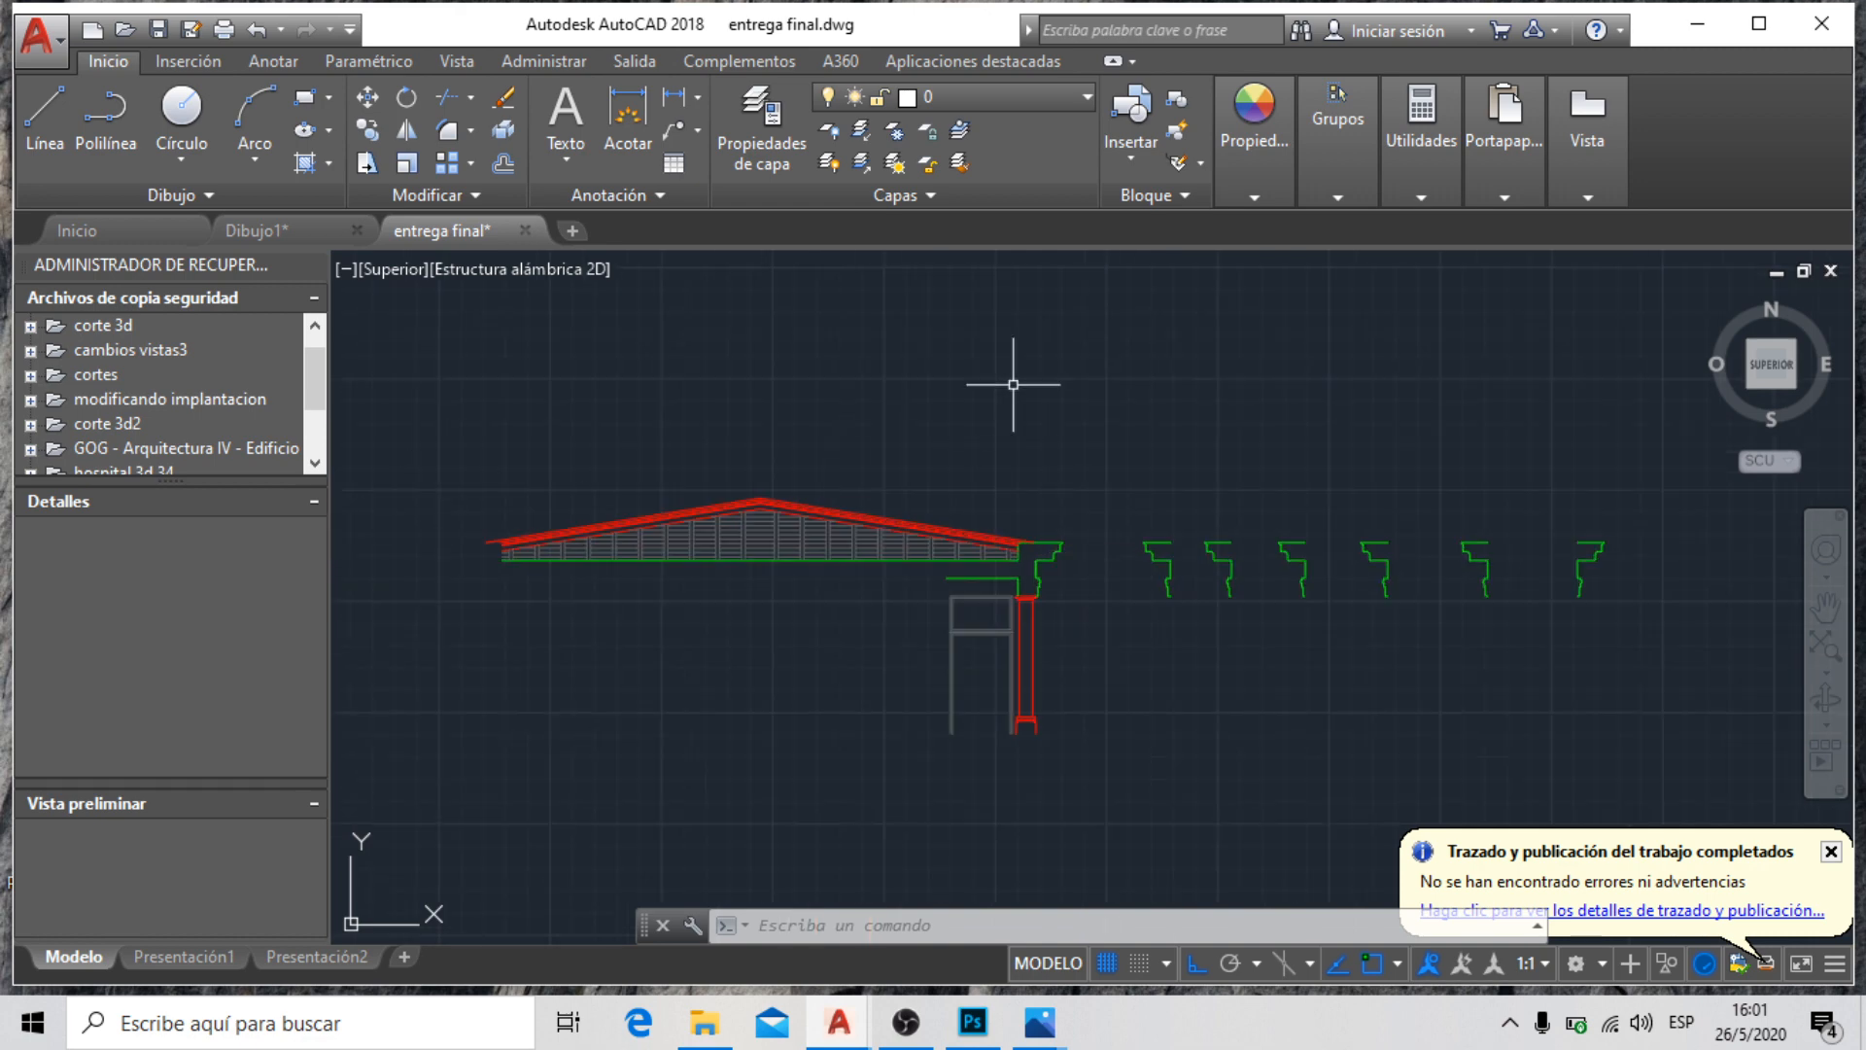
pyautogui.scroll(-3, 1041, 612)
pyautogui.scroll(6, 698, 614)
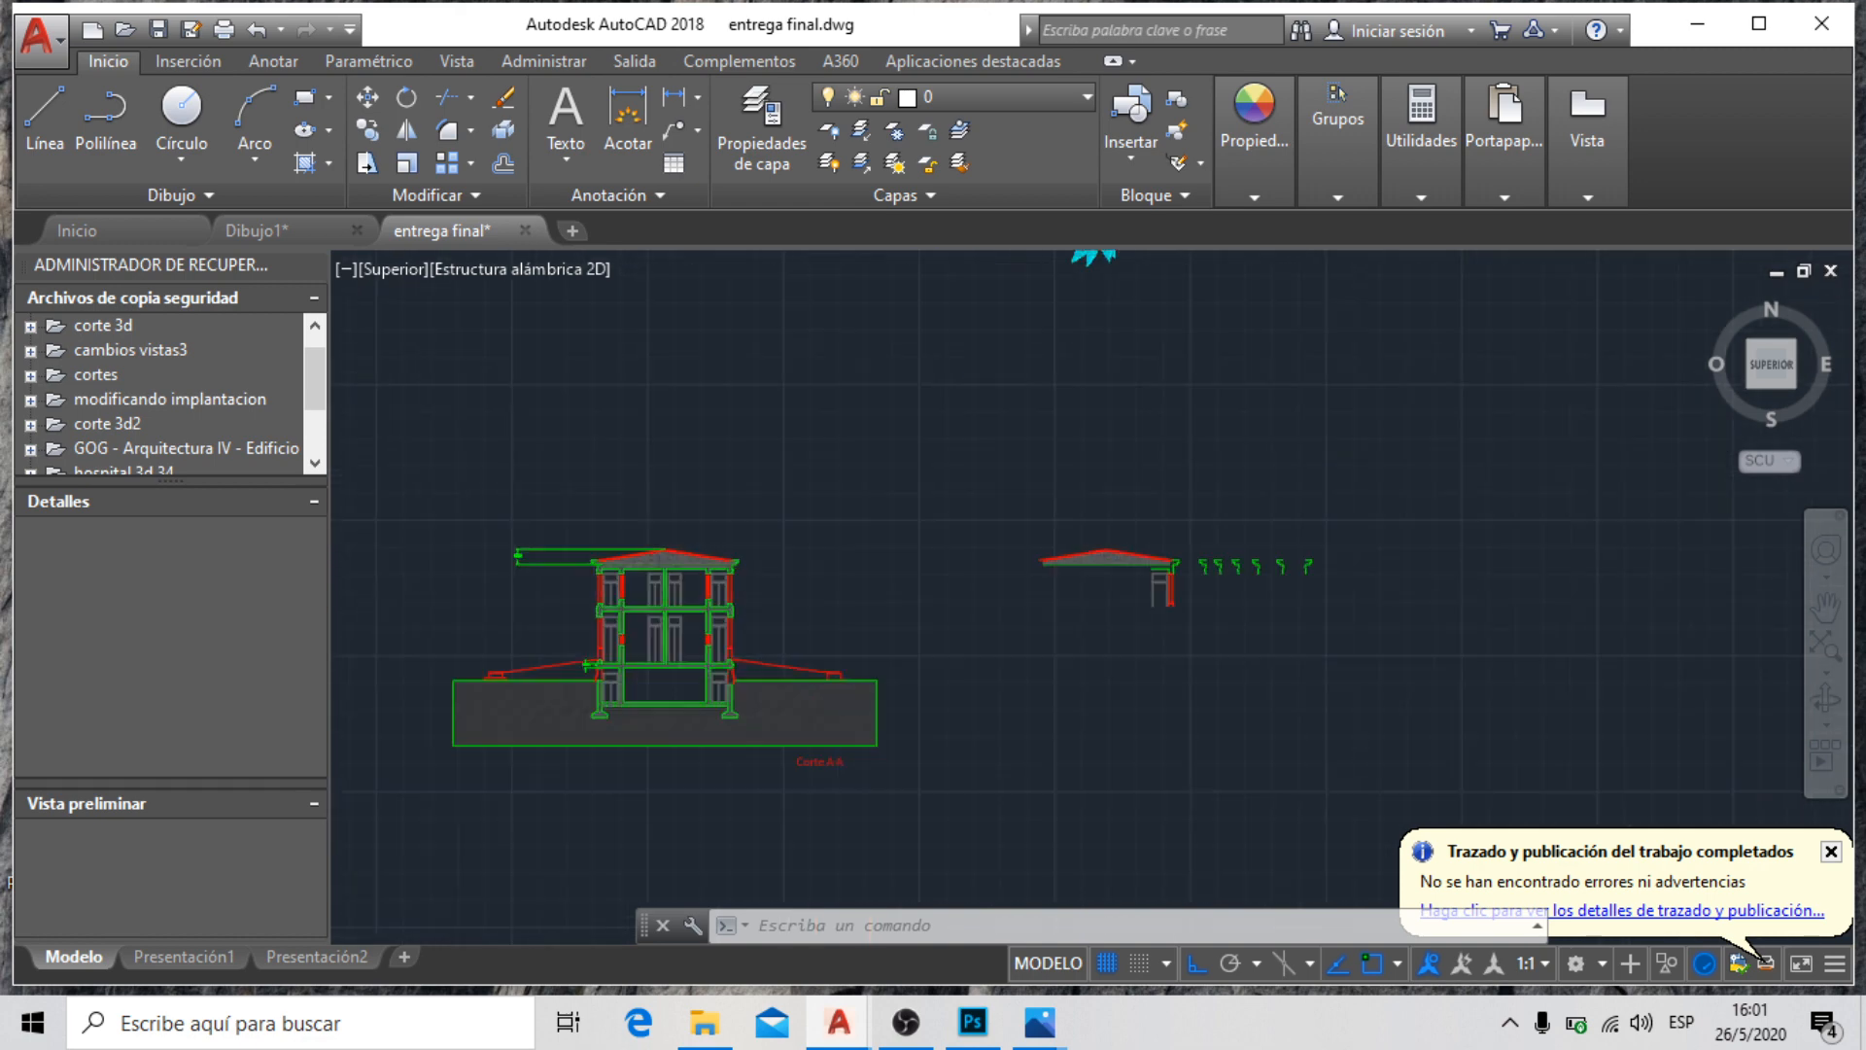
pyautogui.scroll(5, 466, 547)
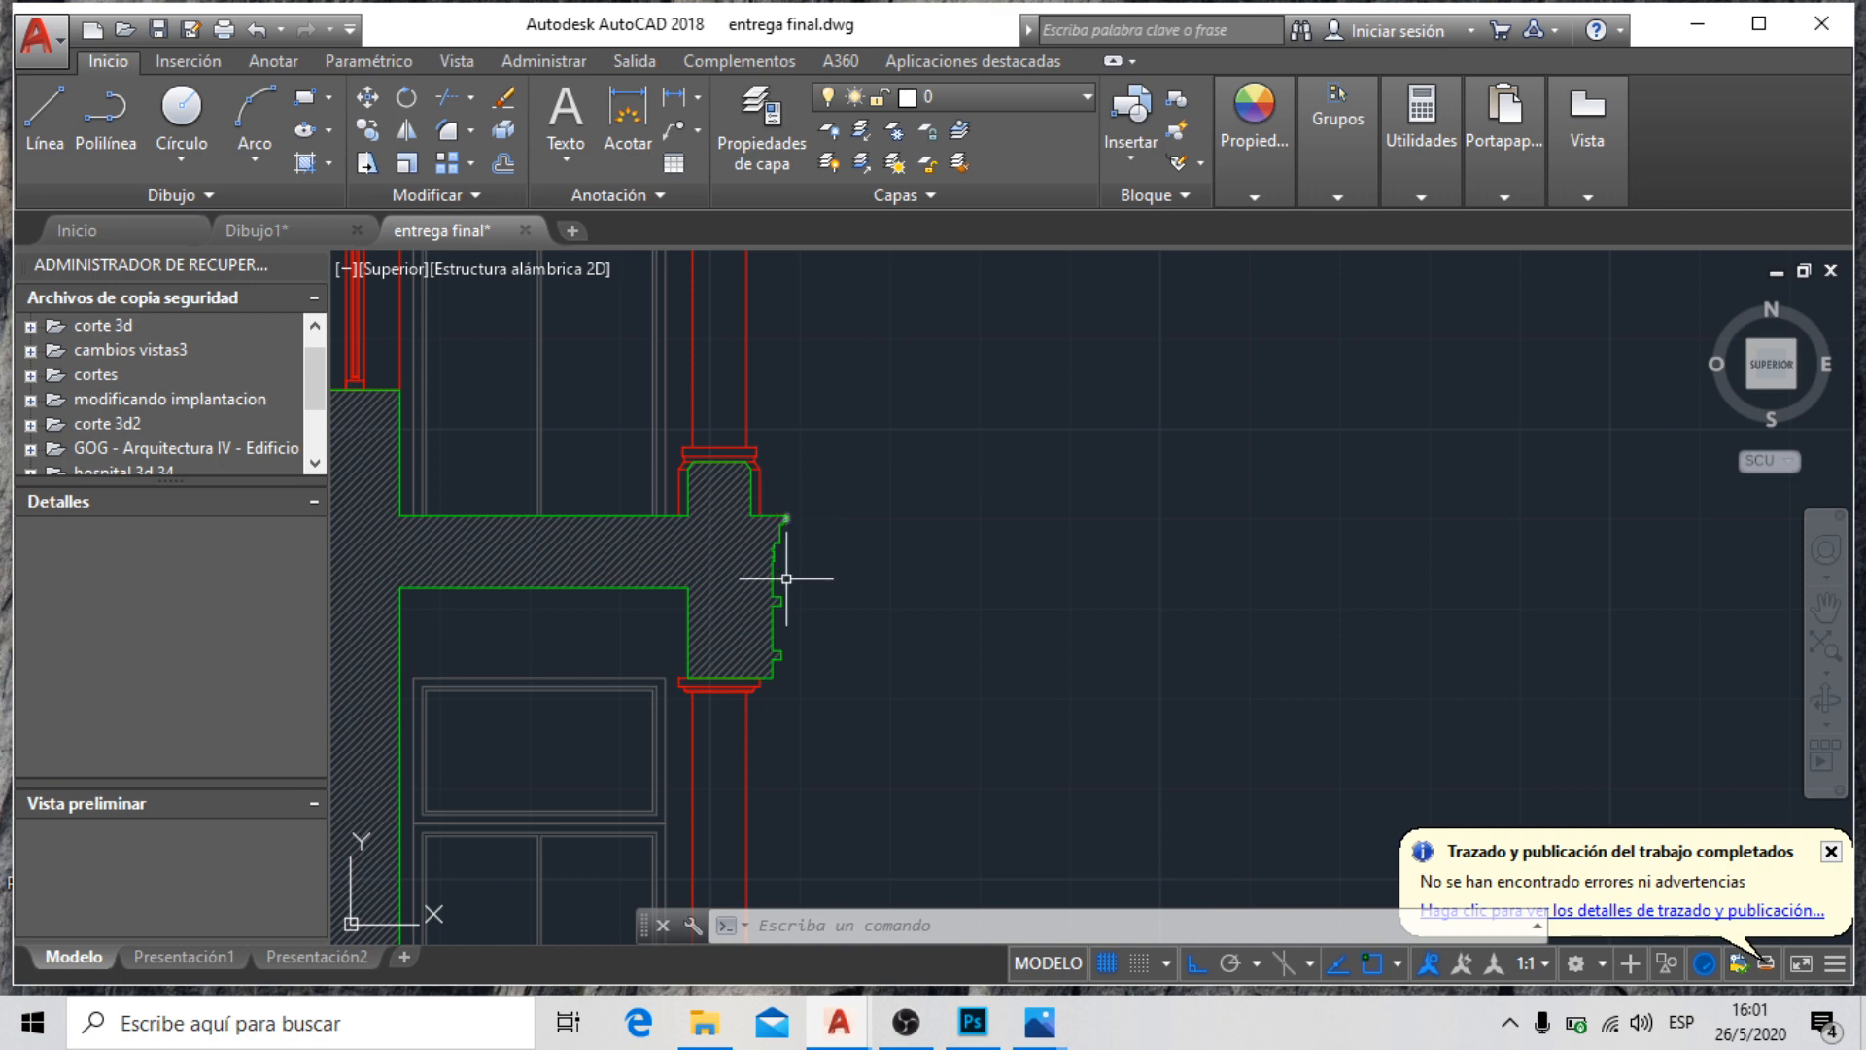
pyautogui.scroll(-4, 862, 549)
pyautogui.scroll(-2, 1035, 447)
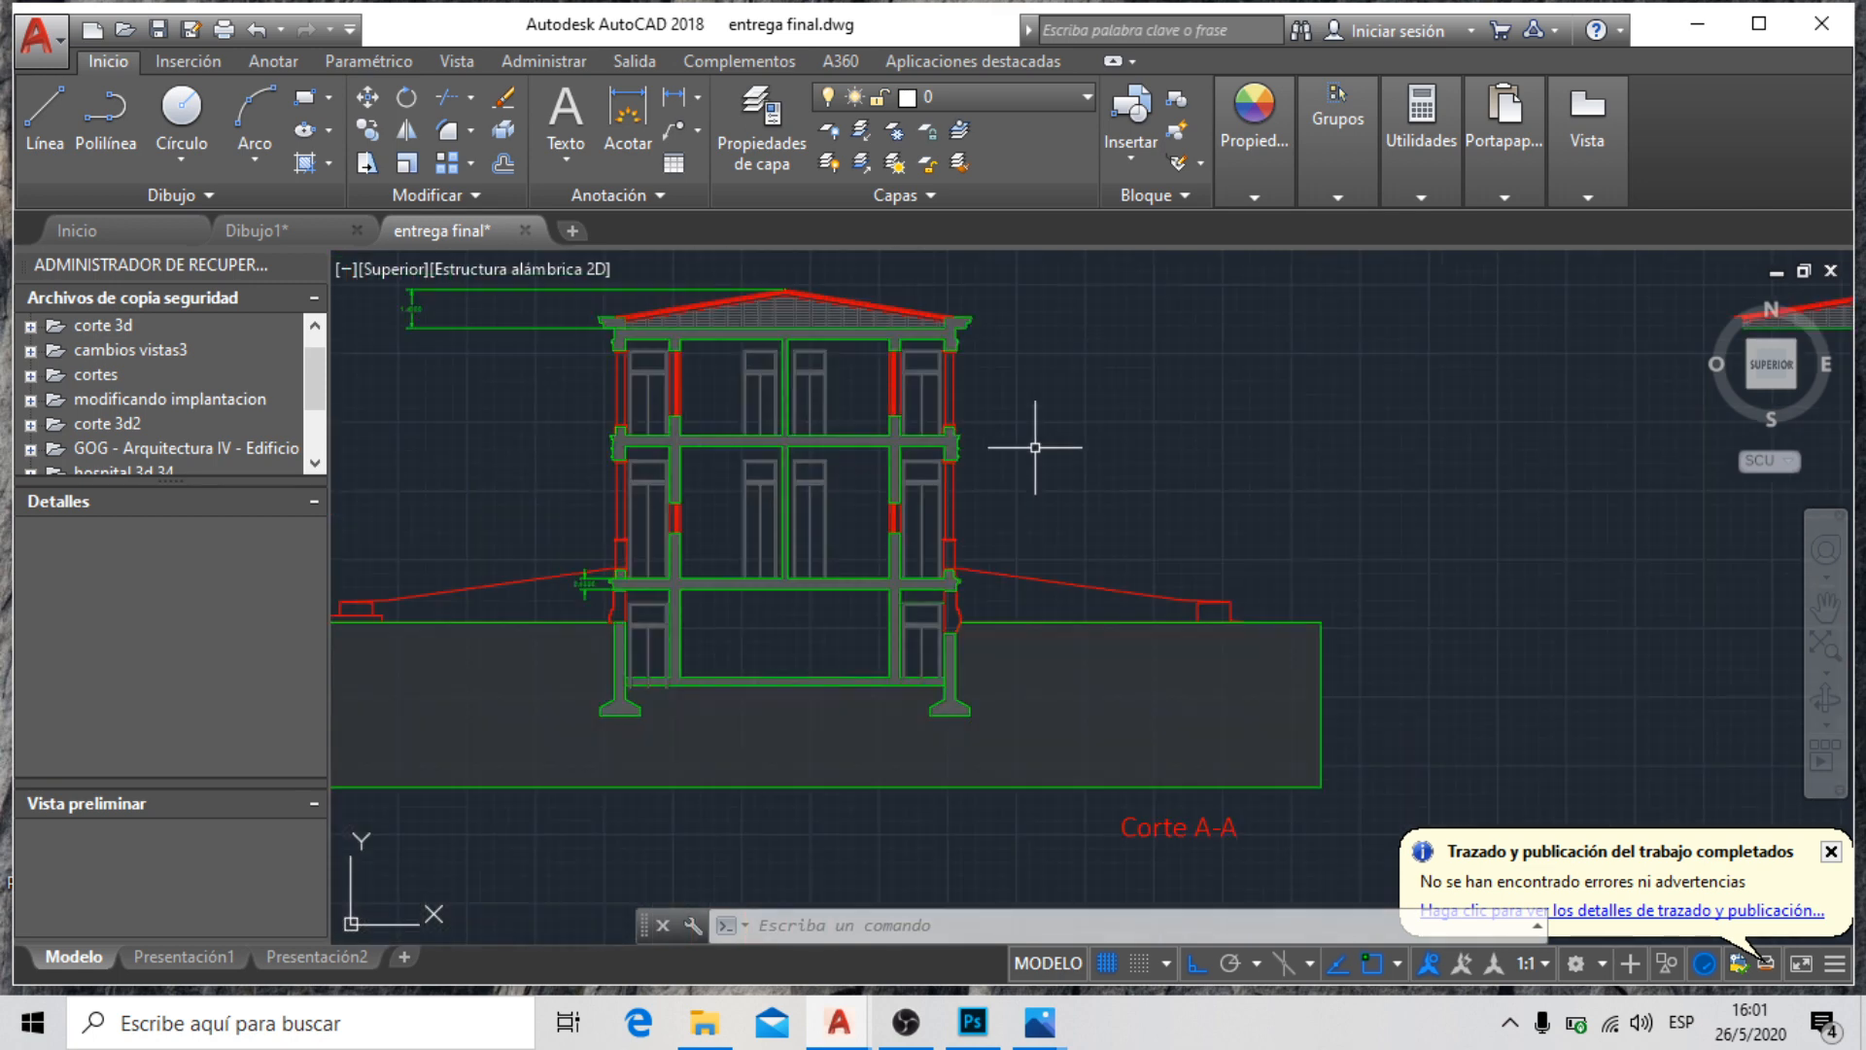
# Examine the base moulding and the top cornice at the corners of the Vista Noroeste elevation
pyautogui.scroll(-2, 1035, 447)
pyautogui.scroll(-2, 1180, 451)
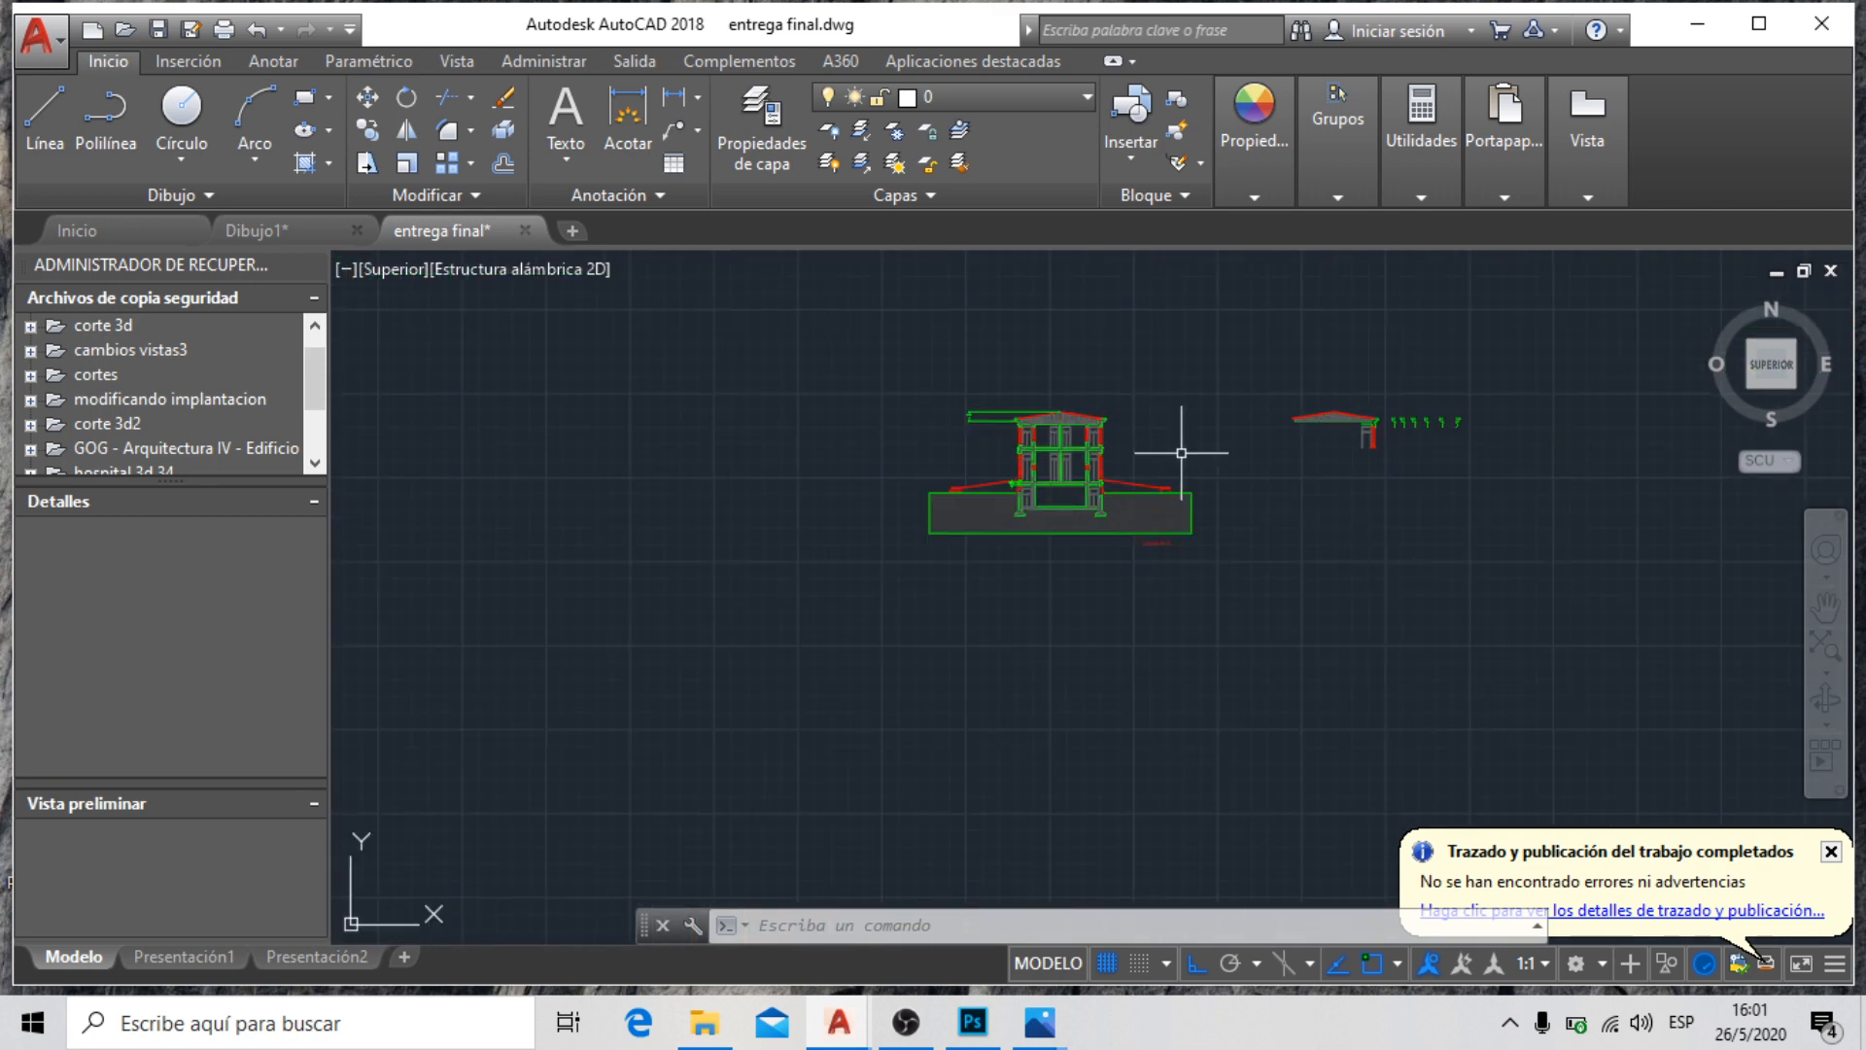
pyautogui.scroll(-2, 1181, 453)
pyautogui.scroll(-2, 1154, 396)
pyautogui.scroll(-1, 1241, 379)
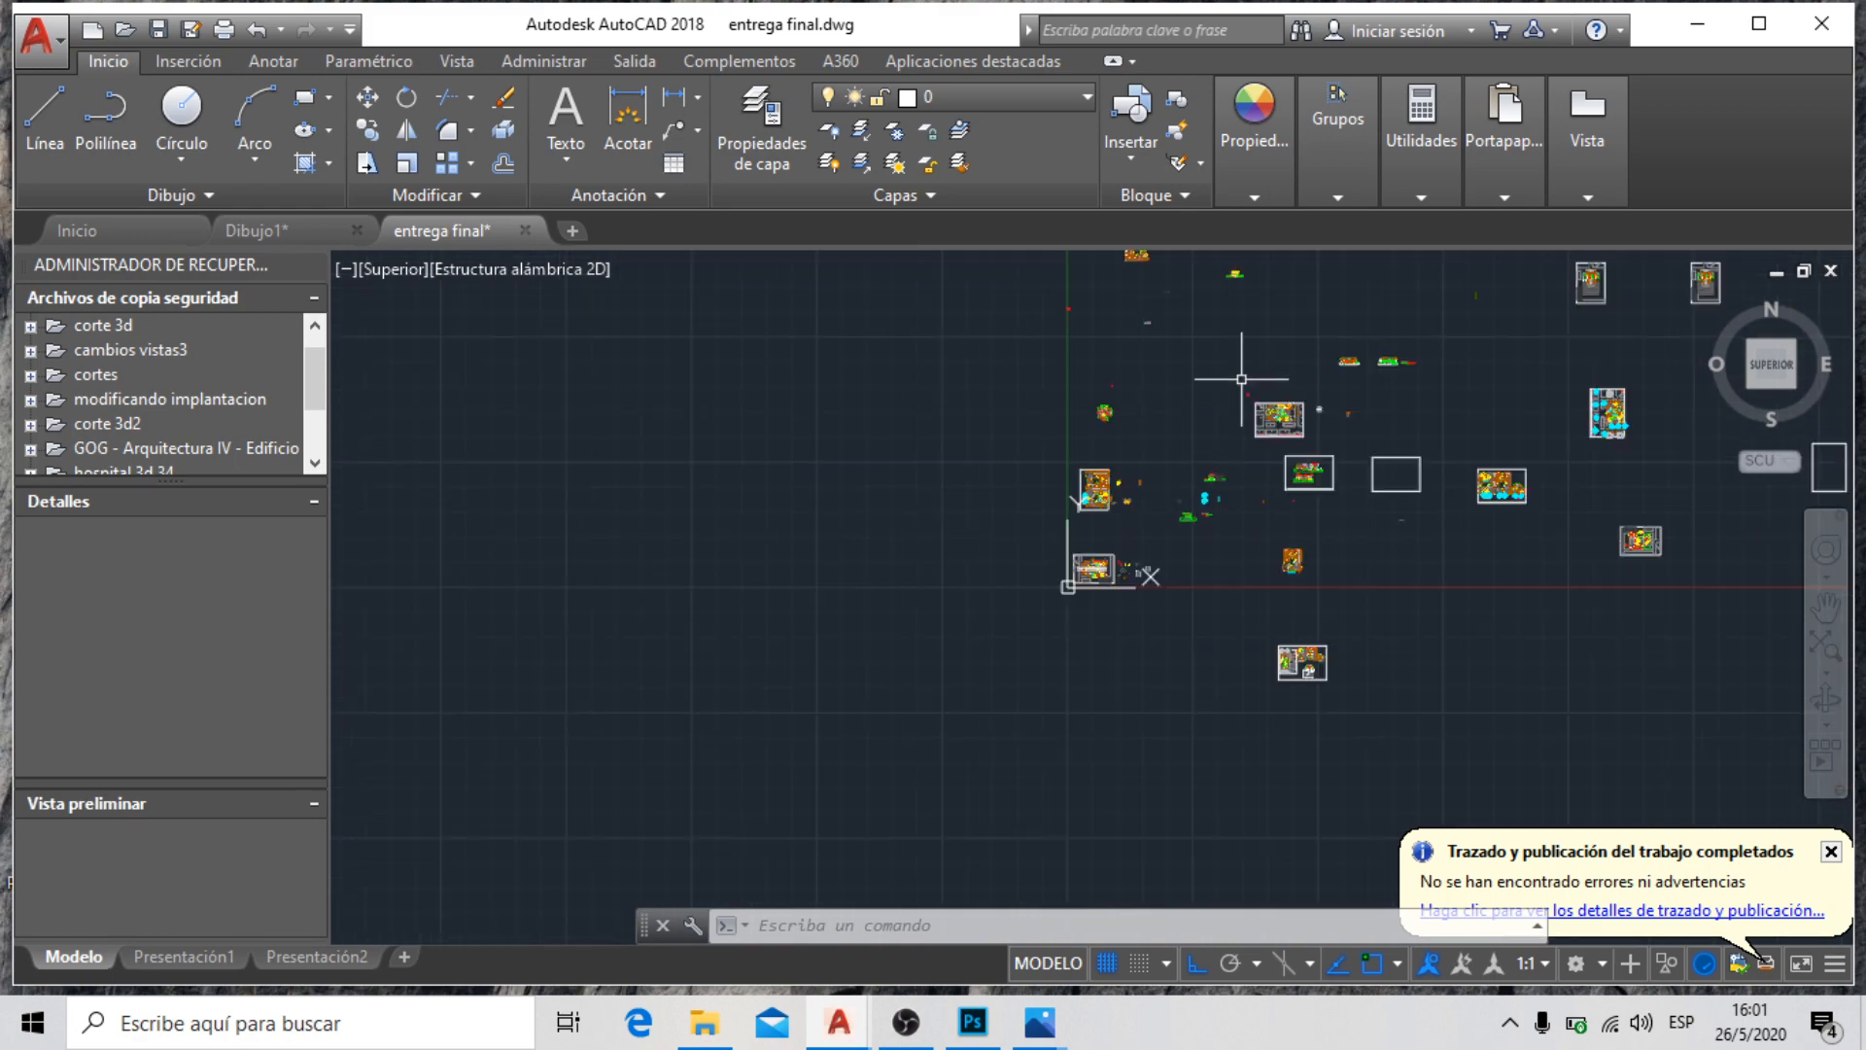
pyautogui.scroll(4, 1135, 282)
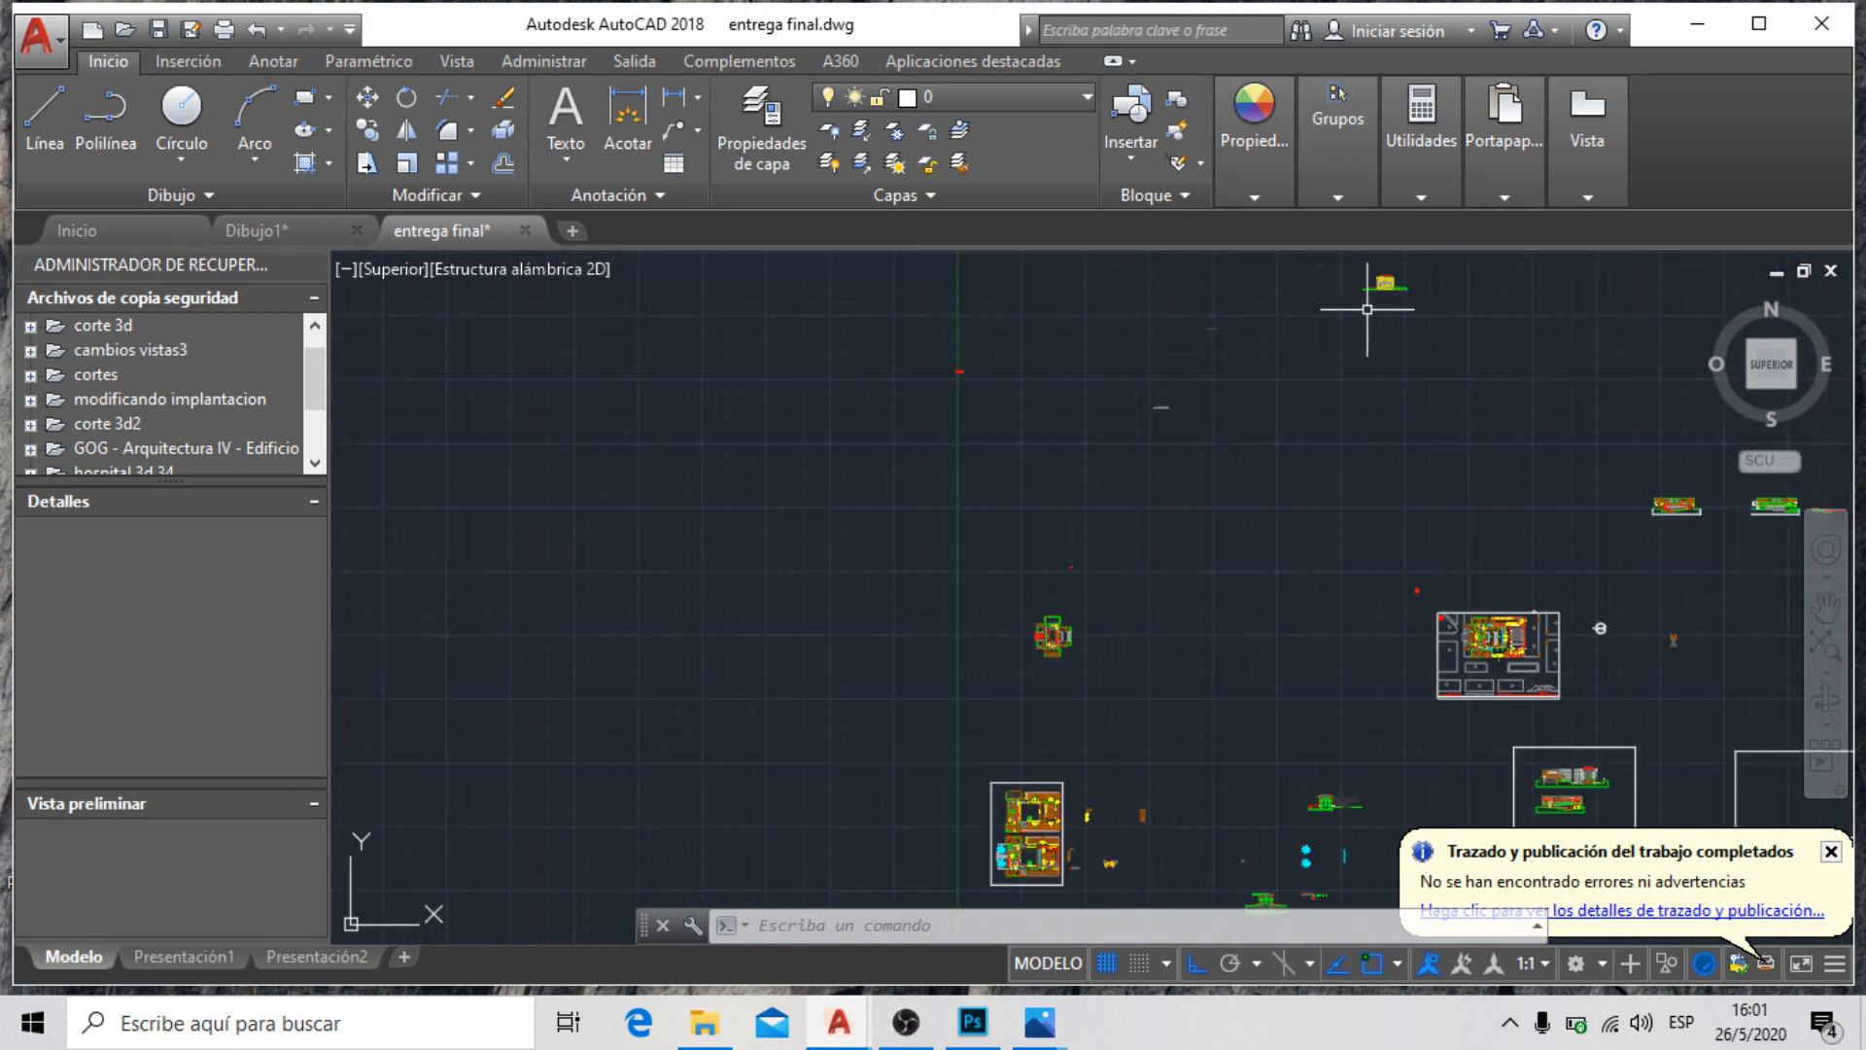
pyautogui.scroll(8, 1366, 309)
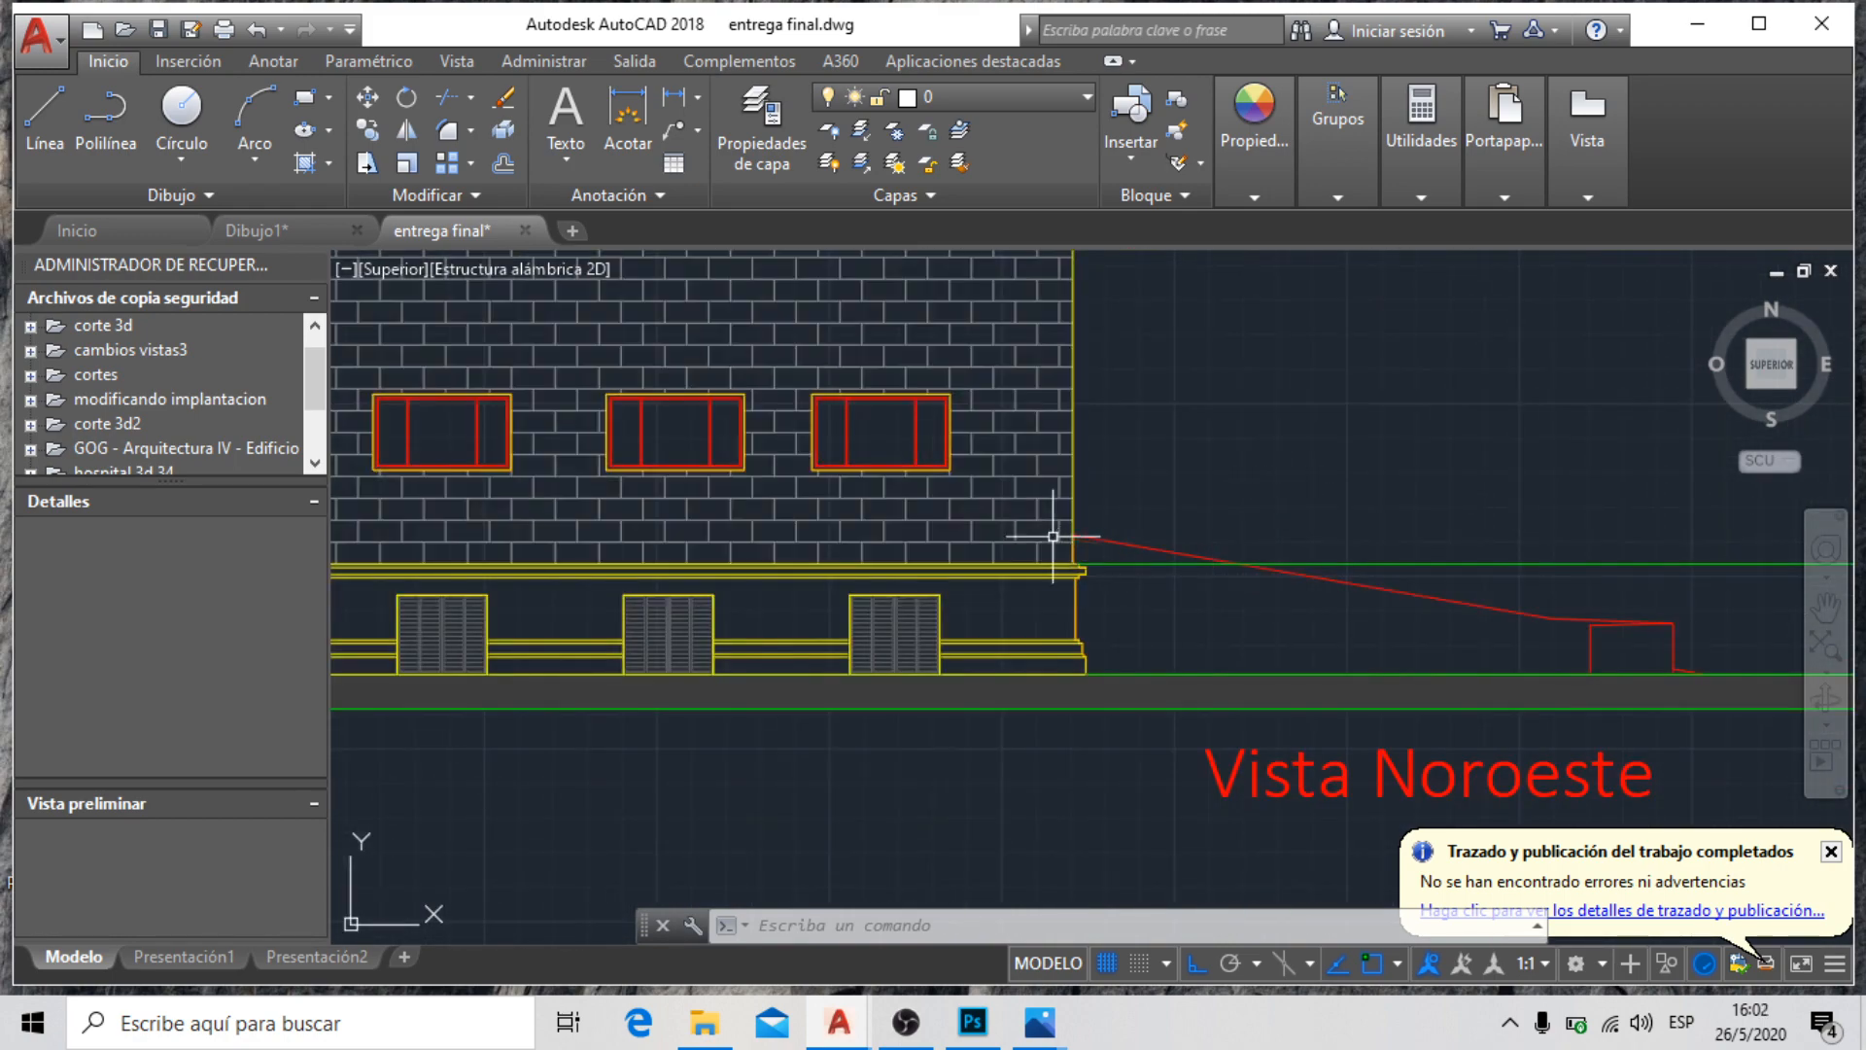
pyautogui.scroll(3, 1060, 544)
pyautogui.scroll(-1, 1128, 495)
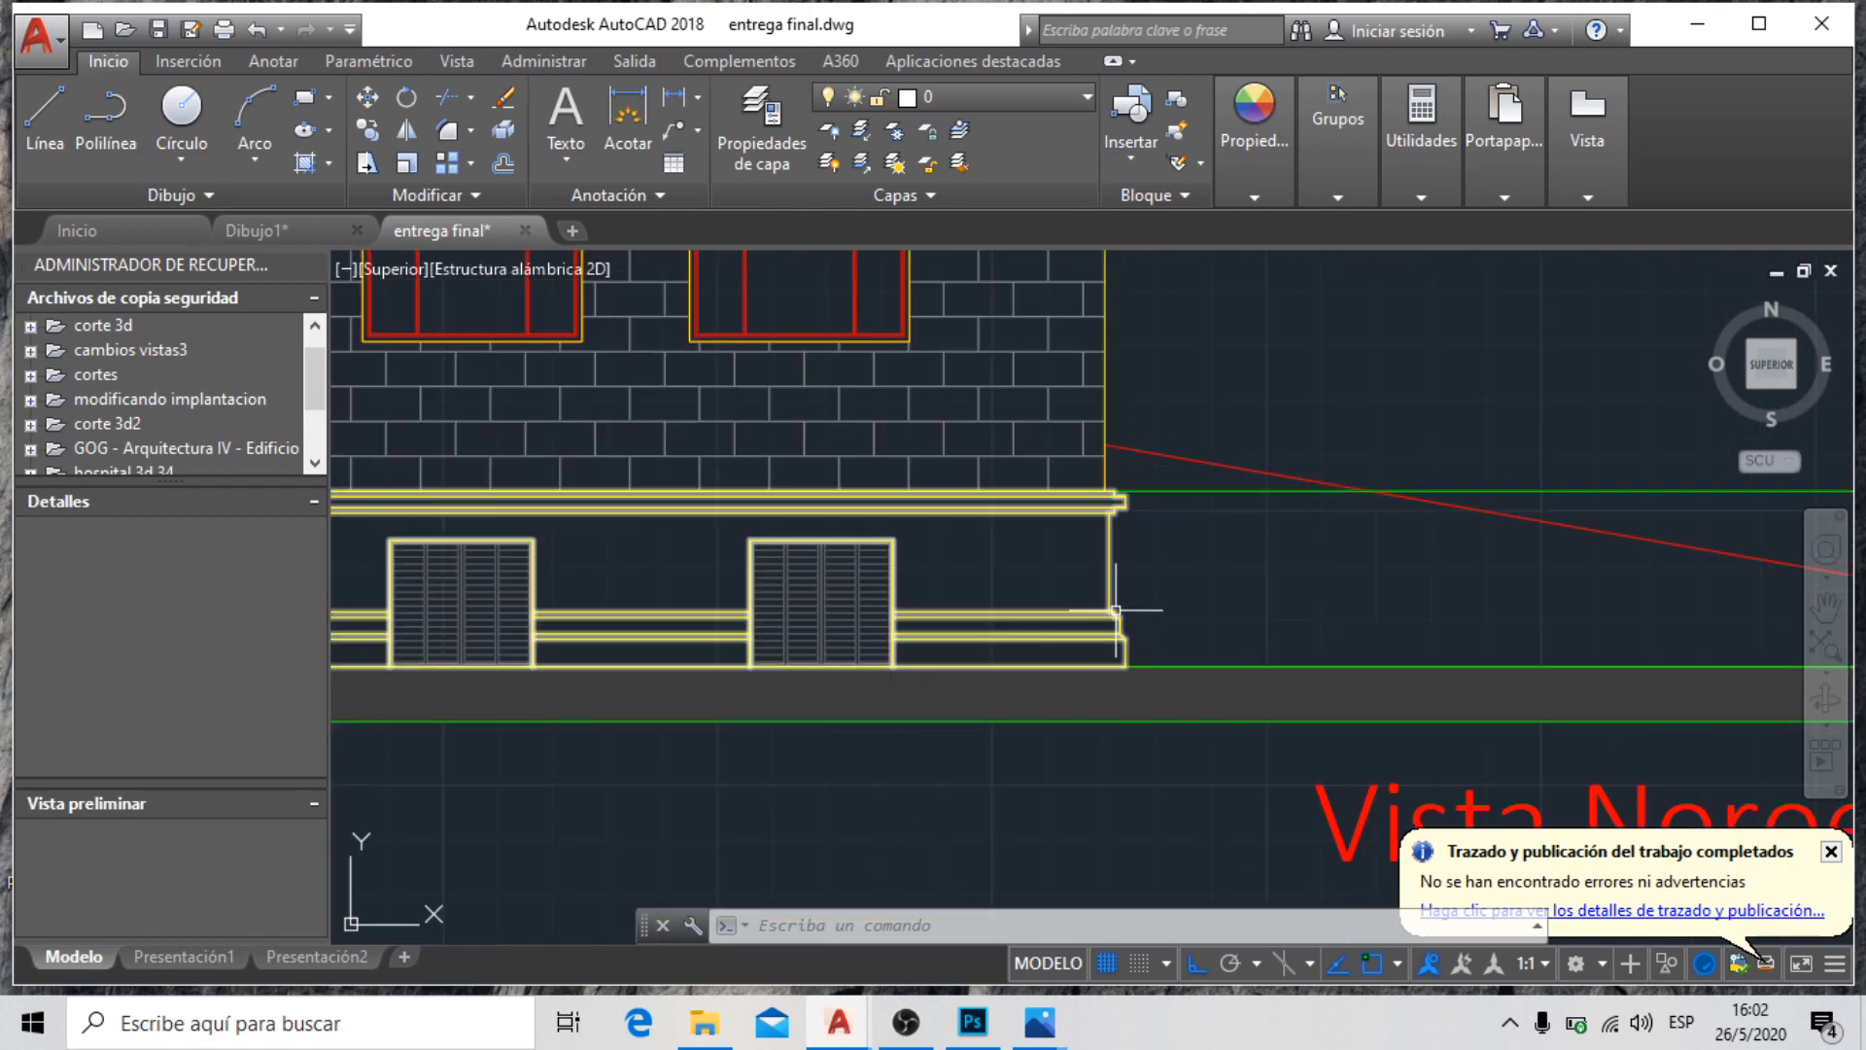
pyautogui.scroll(2, 1115, 611)
pyautogui.scroll(-2, 1095, 560)
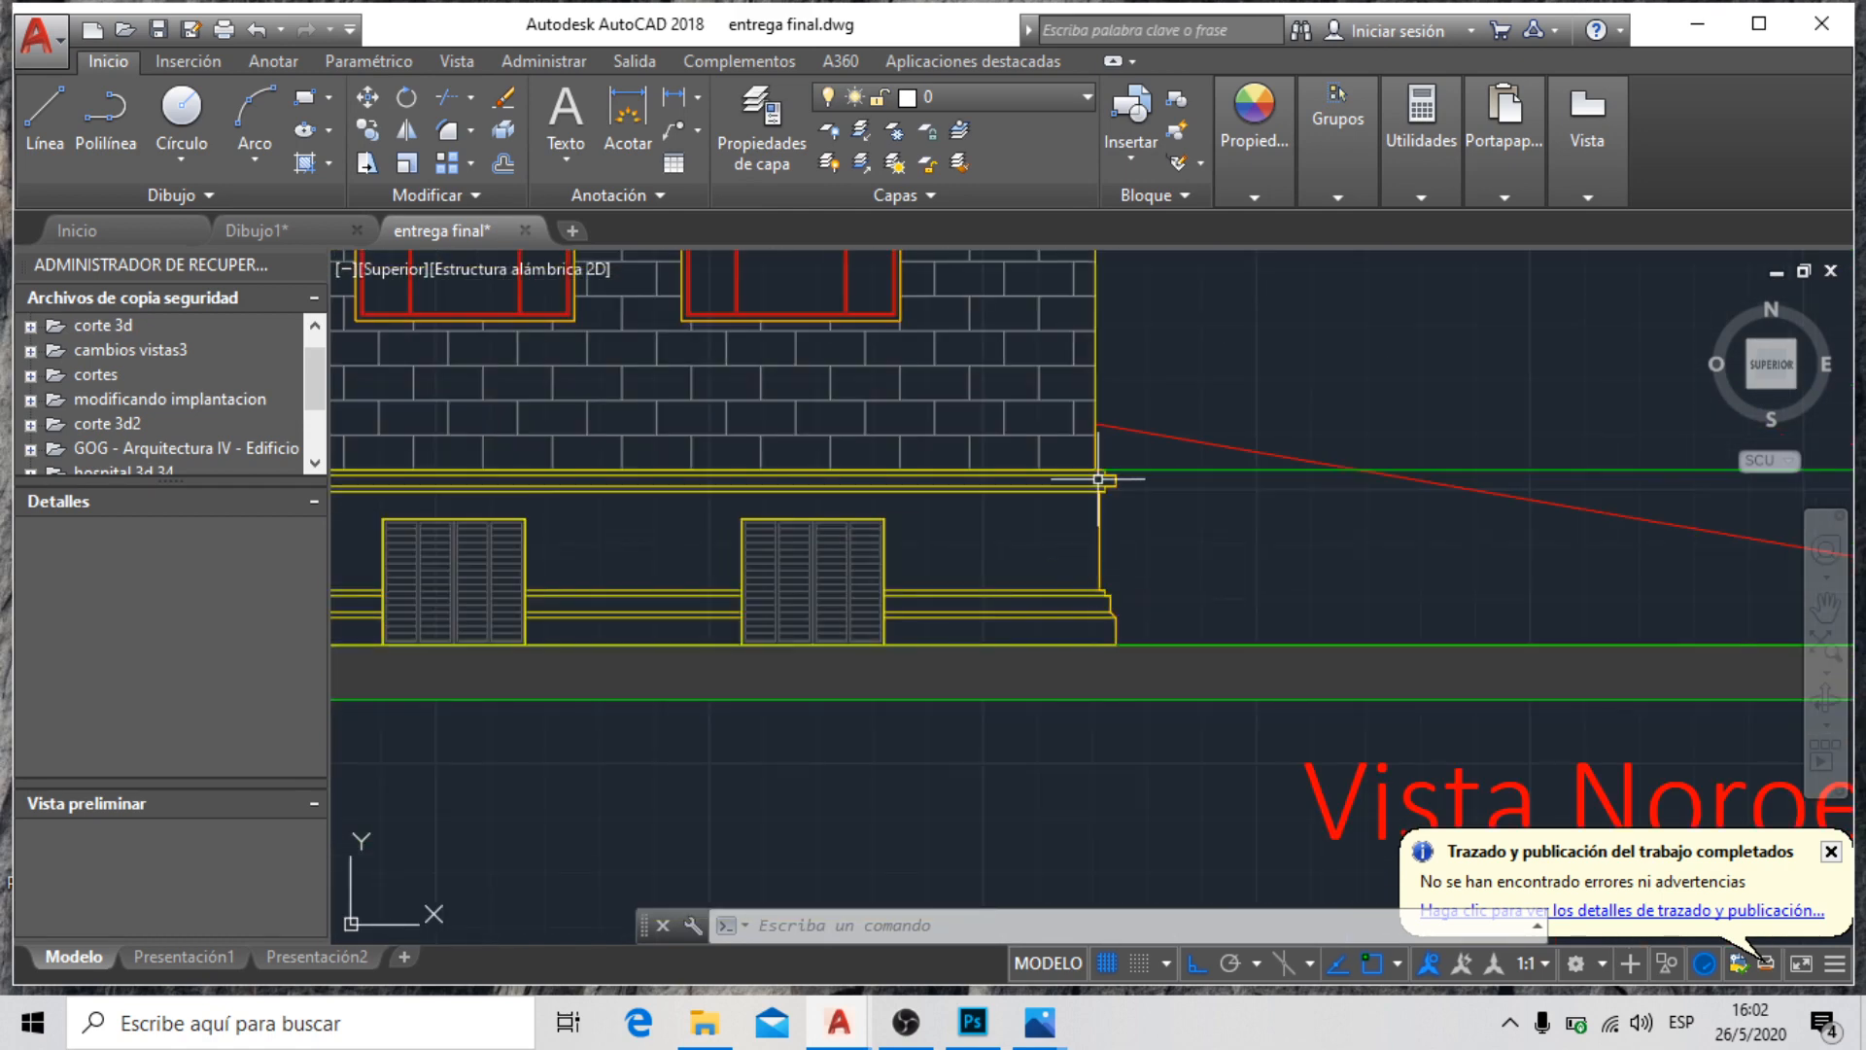
pyautogui.scroll(2, 1108, 474)
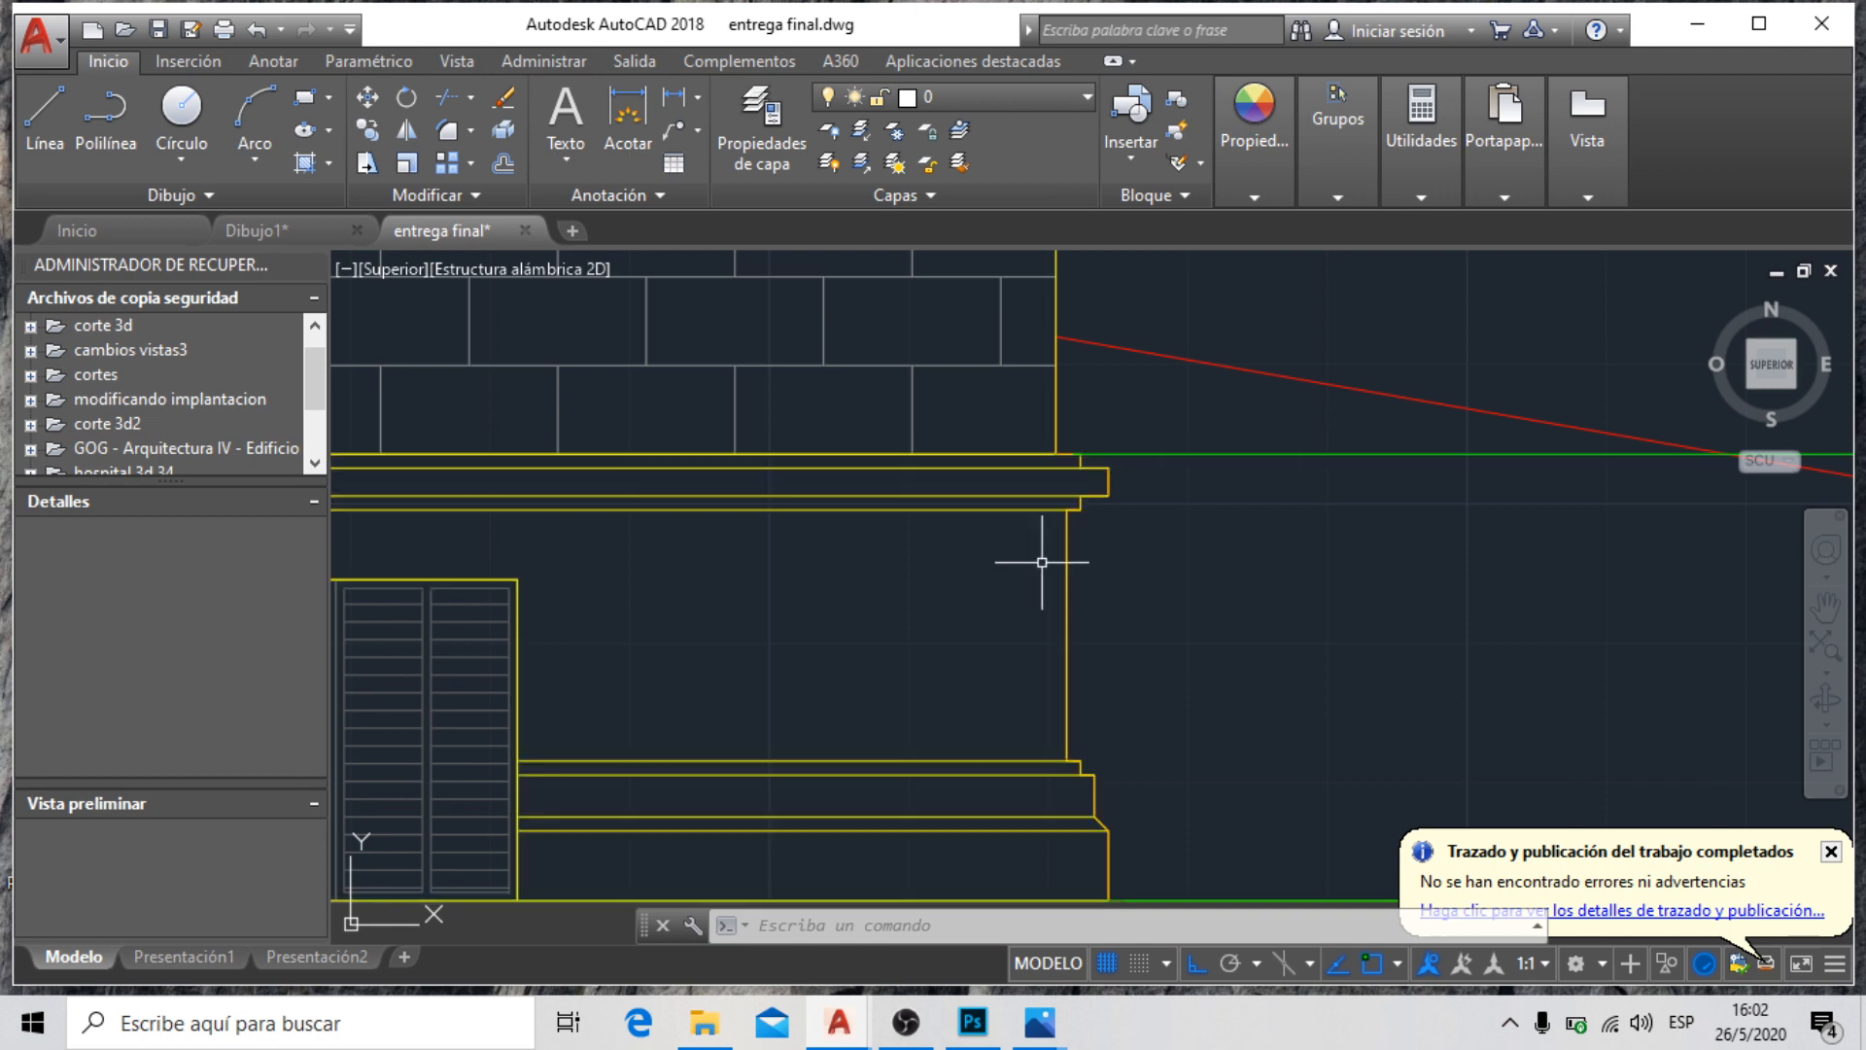
pyautogui.scroll(-3, 1035, 552)
pyautogui.scroll(-6, 826, 515)
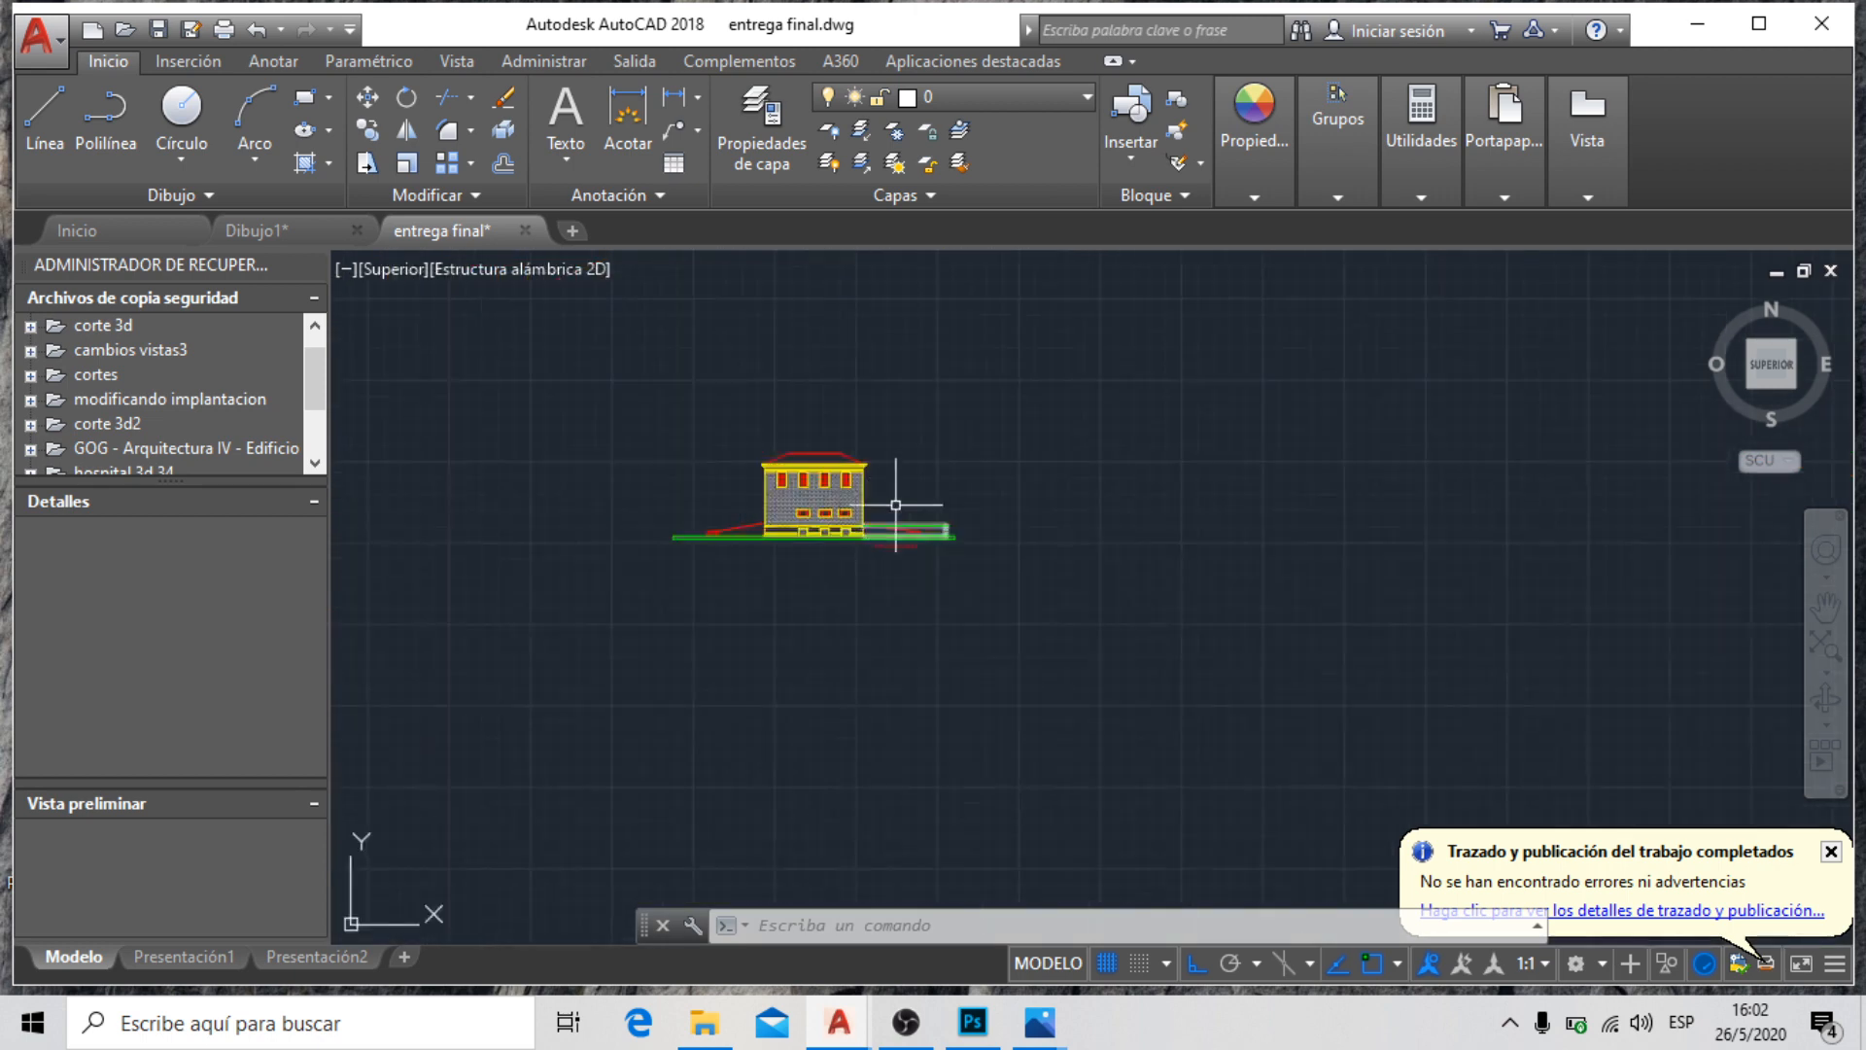
pyautogui.scroll(8, 817, 498)
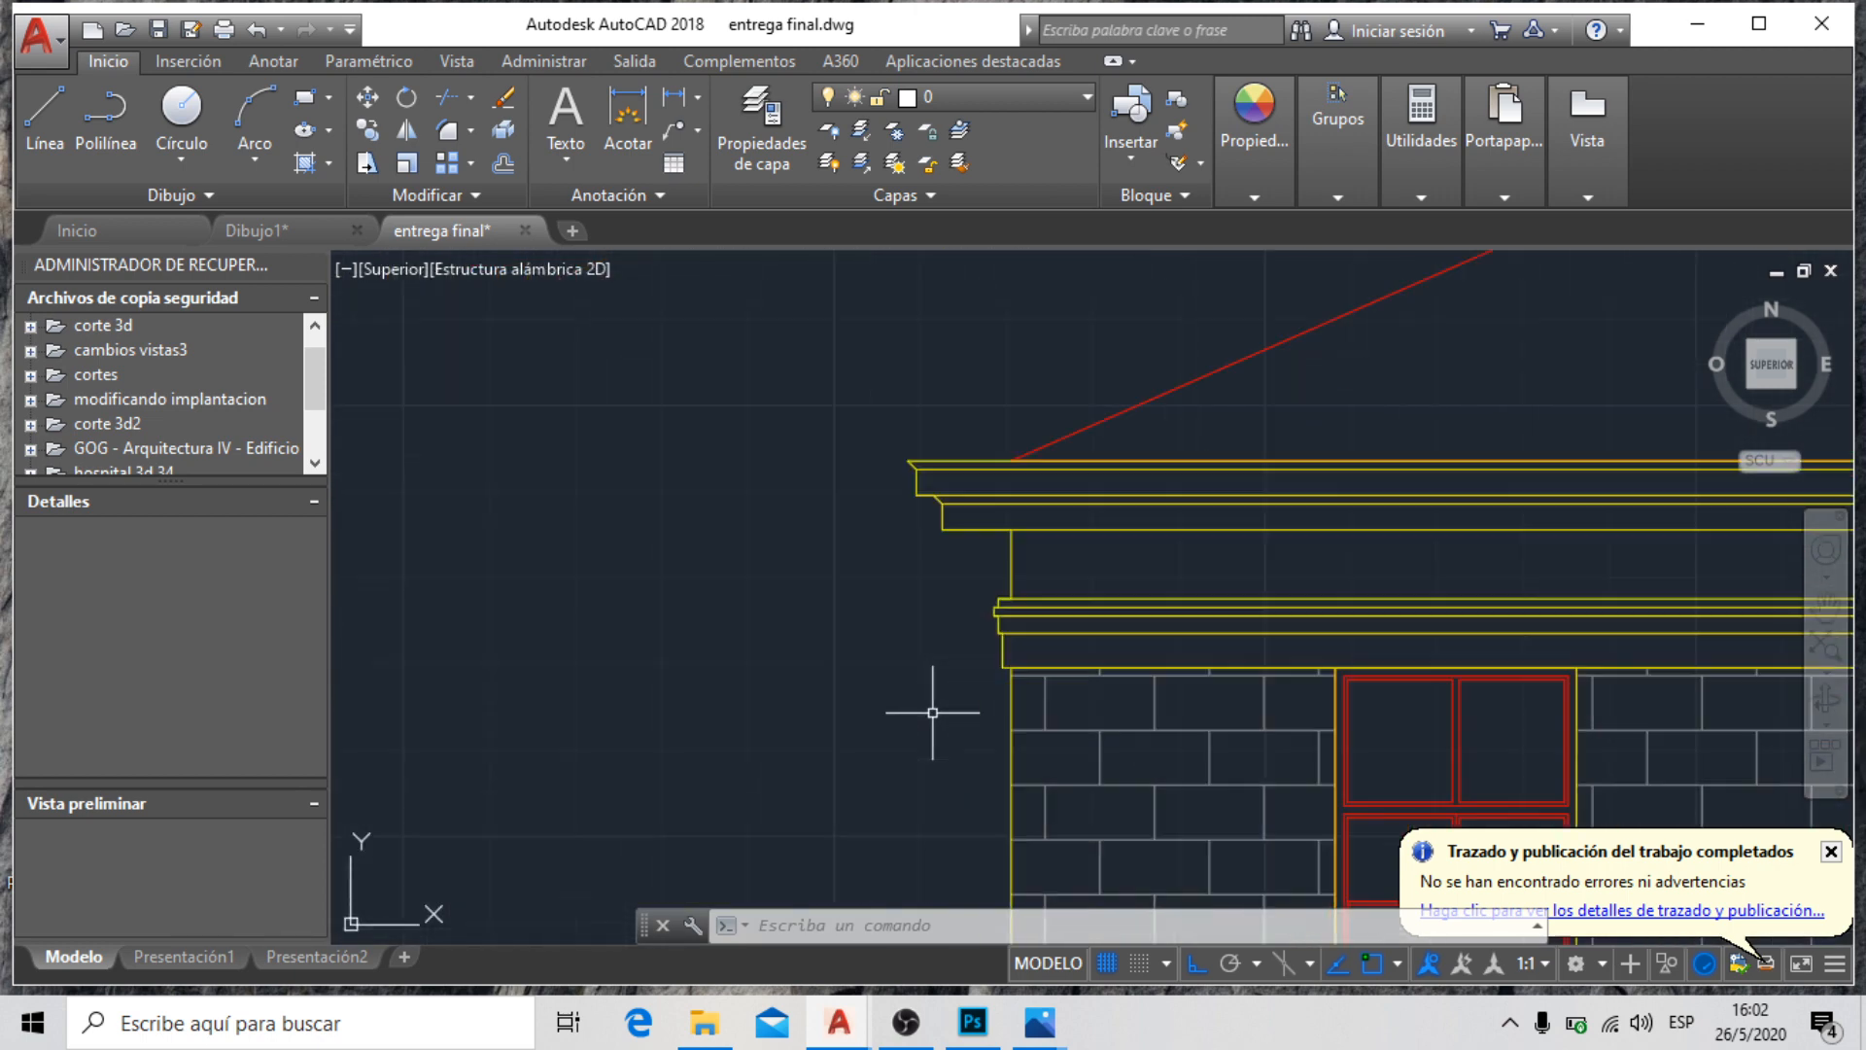
pyautogui.scroll(4, 993, 672)
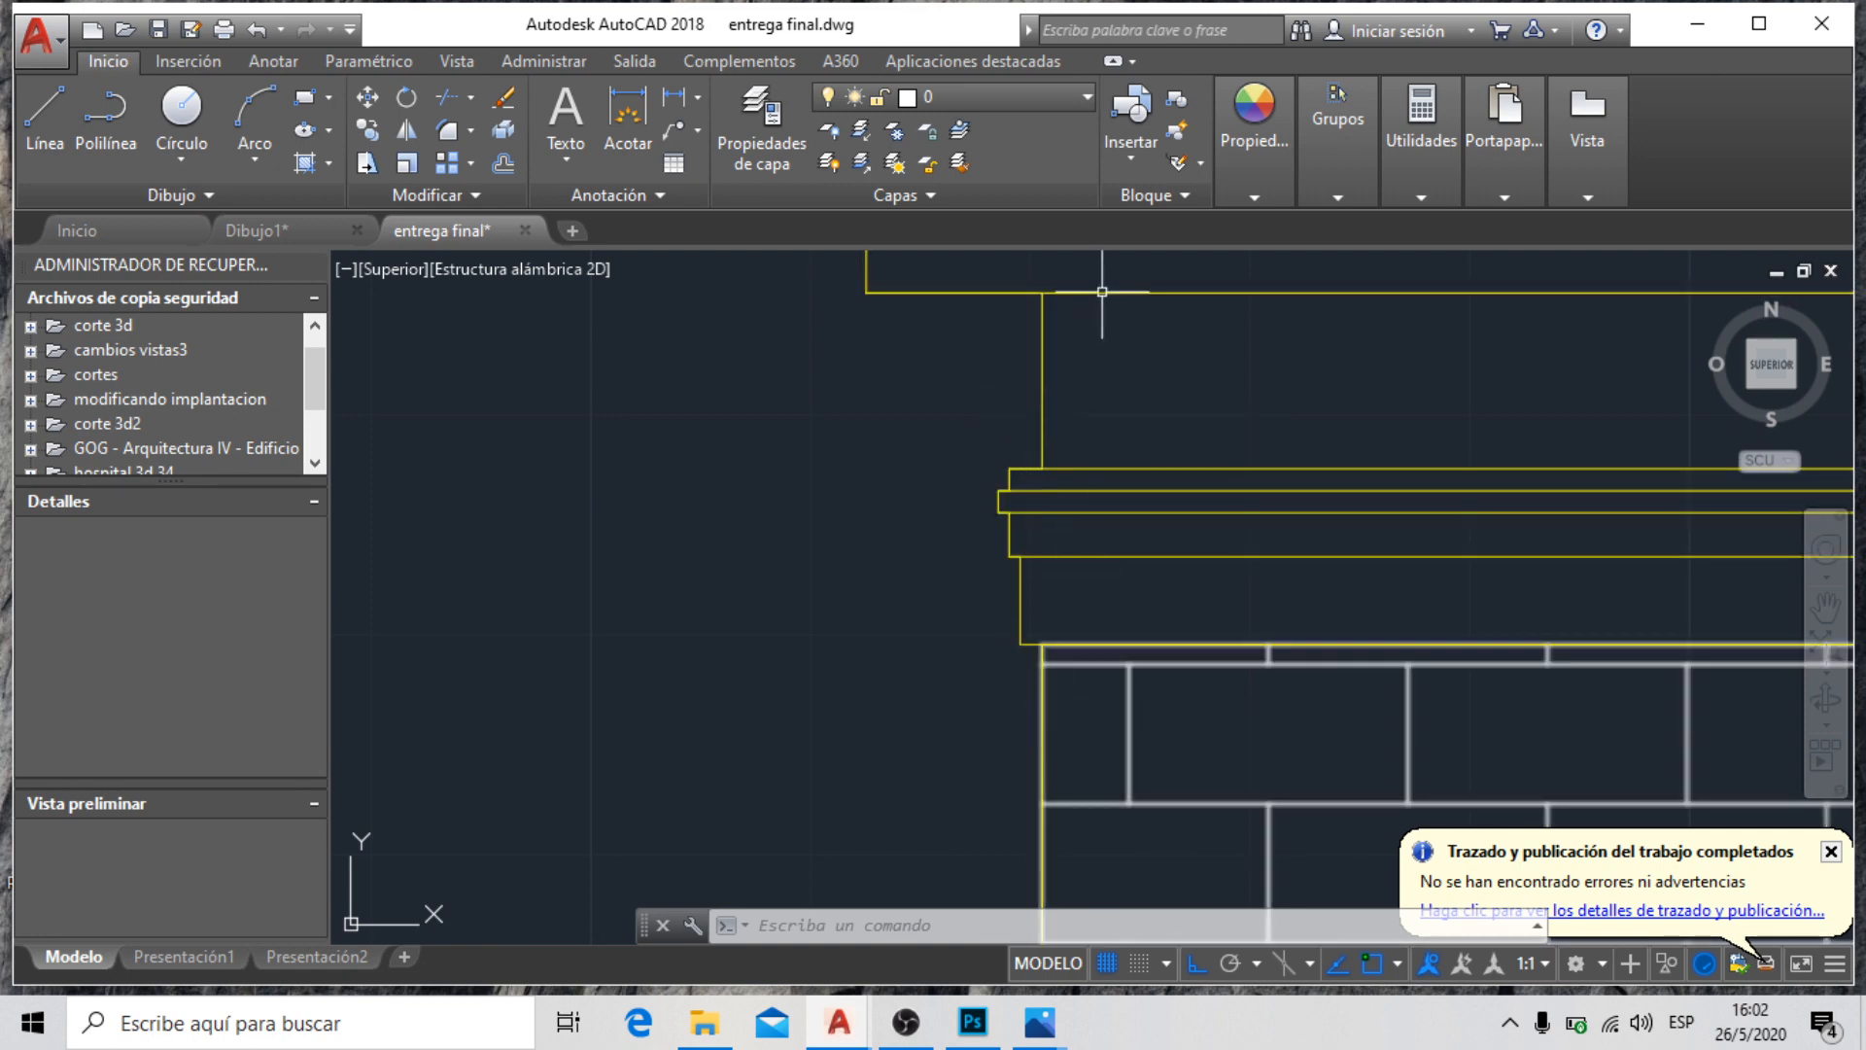
# Examine the stepped top cornice and the moulding band beneath it along the upper storey of the Vista Noroeste elevation
pyautogui.scroll(-2, 1042, 547)
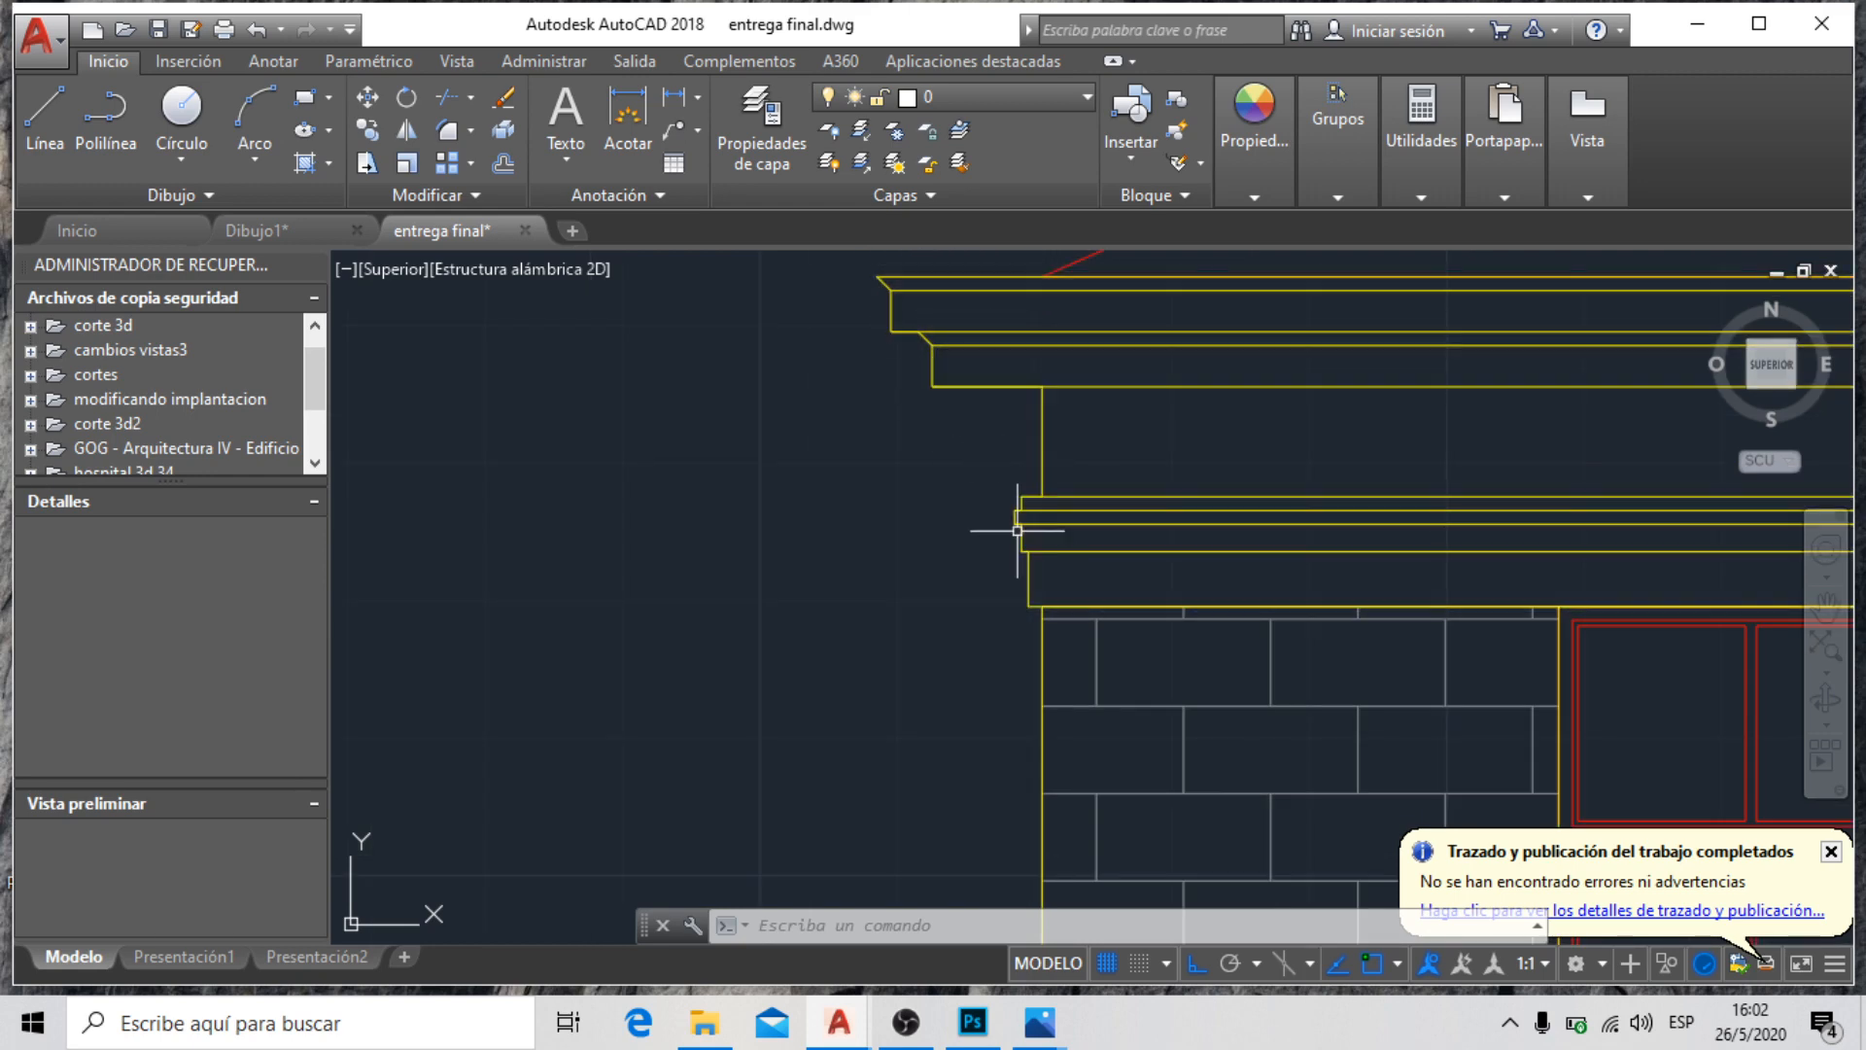
pyautogui.scroll(-2, 697, 509)
pyautogui.scroll(-2, 698, 508)
pyautogui.scroll(1, 716, 508)
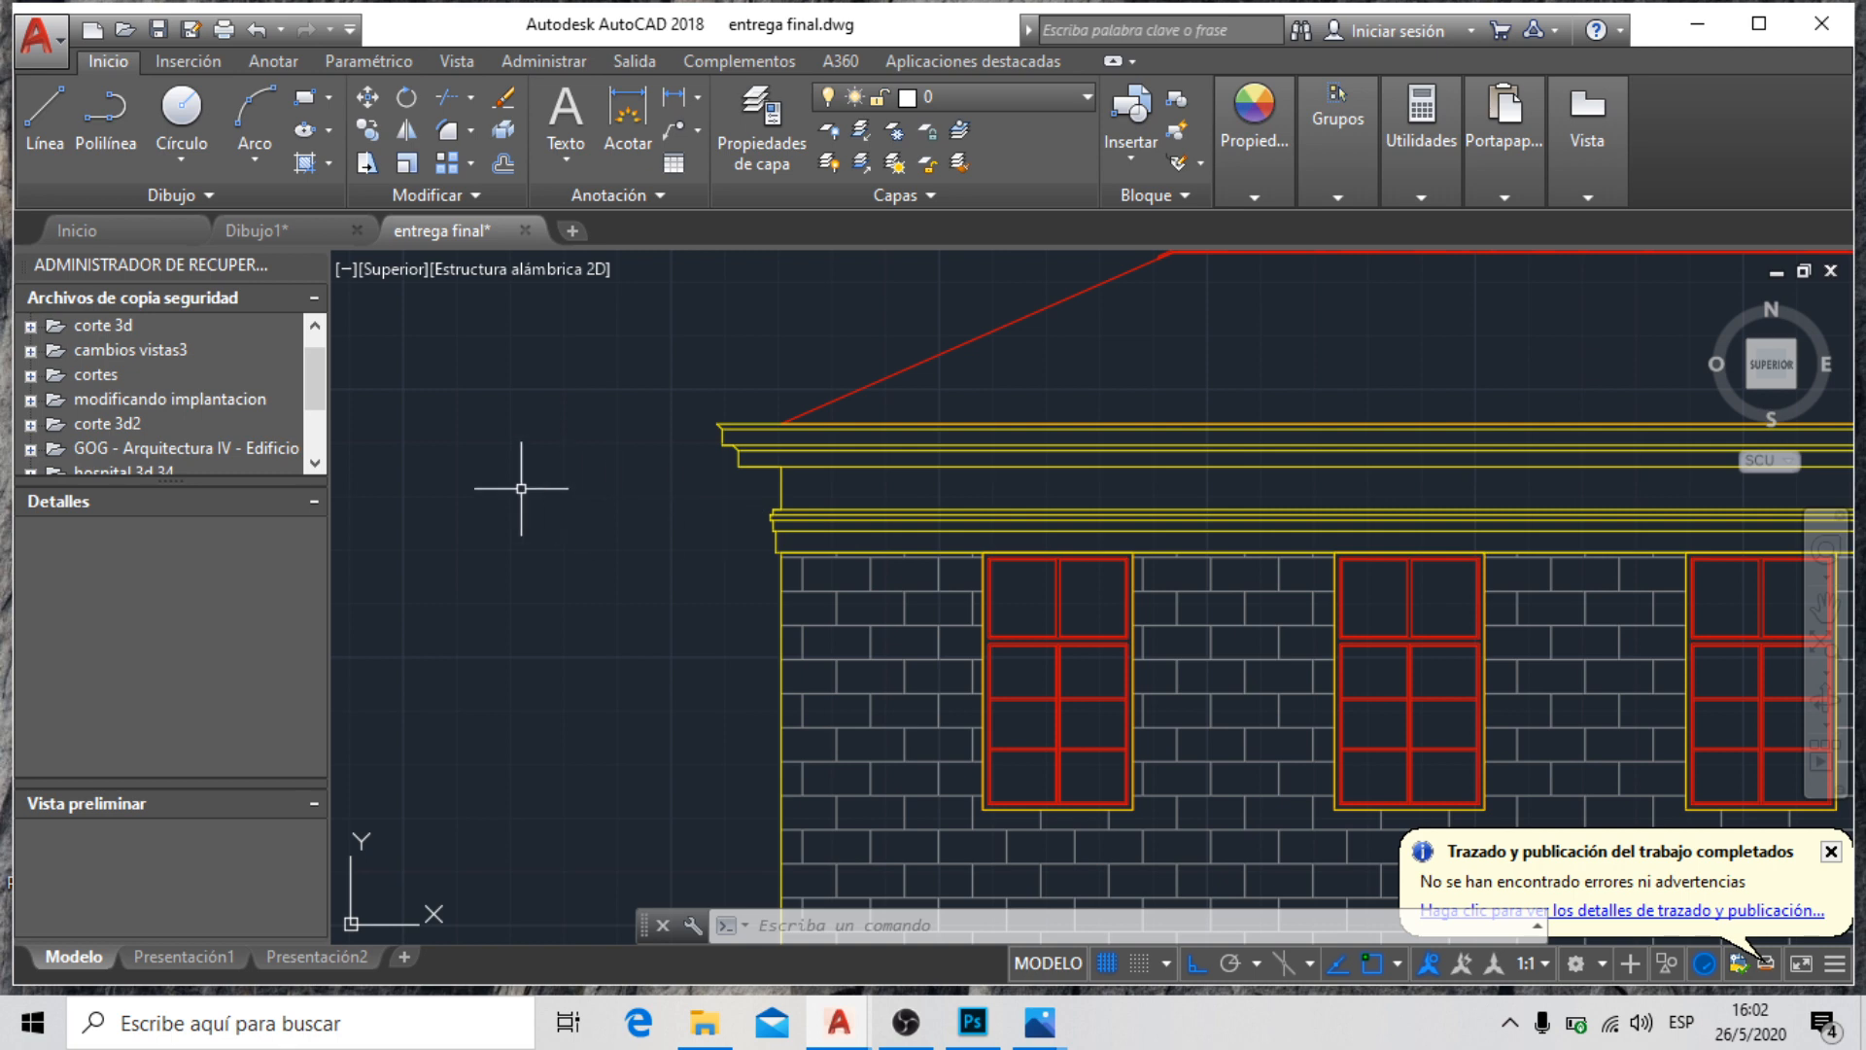
pyautogui.scroll(-1, 521, 492)
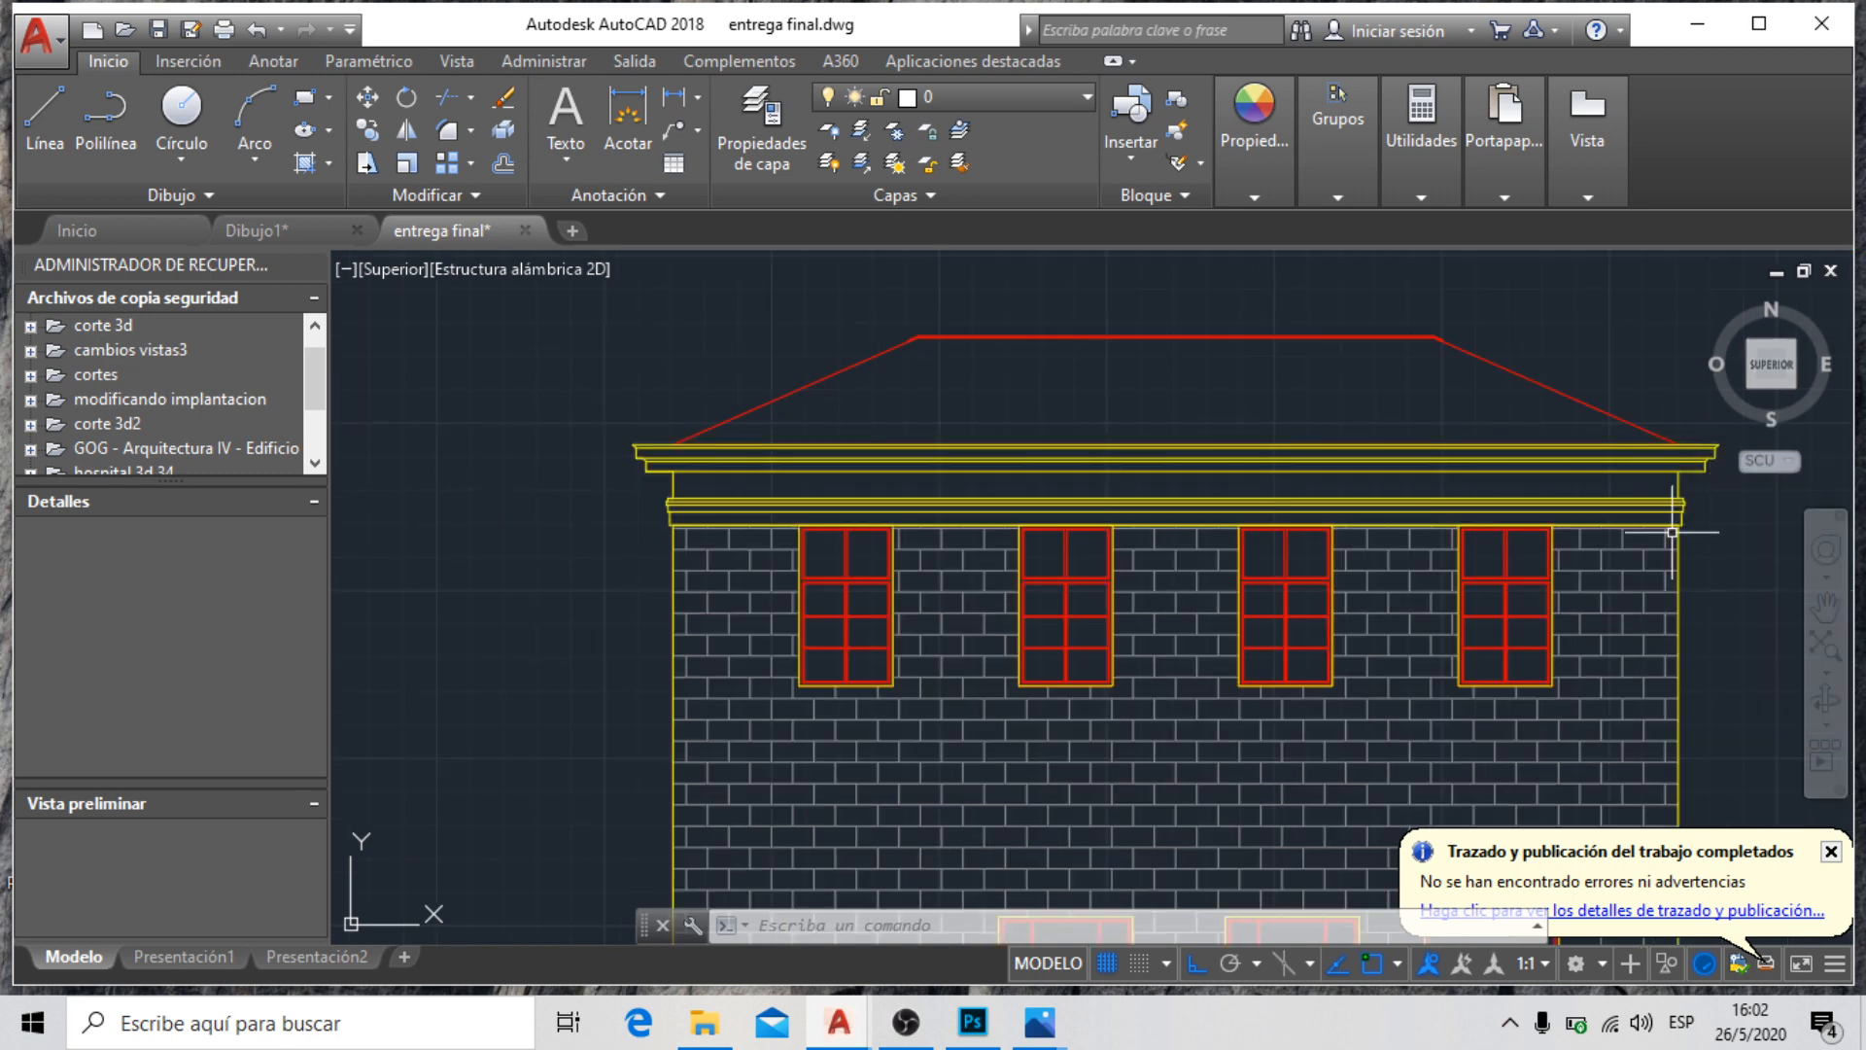
pyautogui.scroll(3, 673, 491)
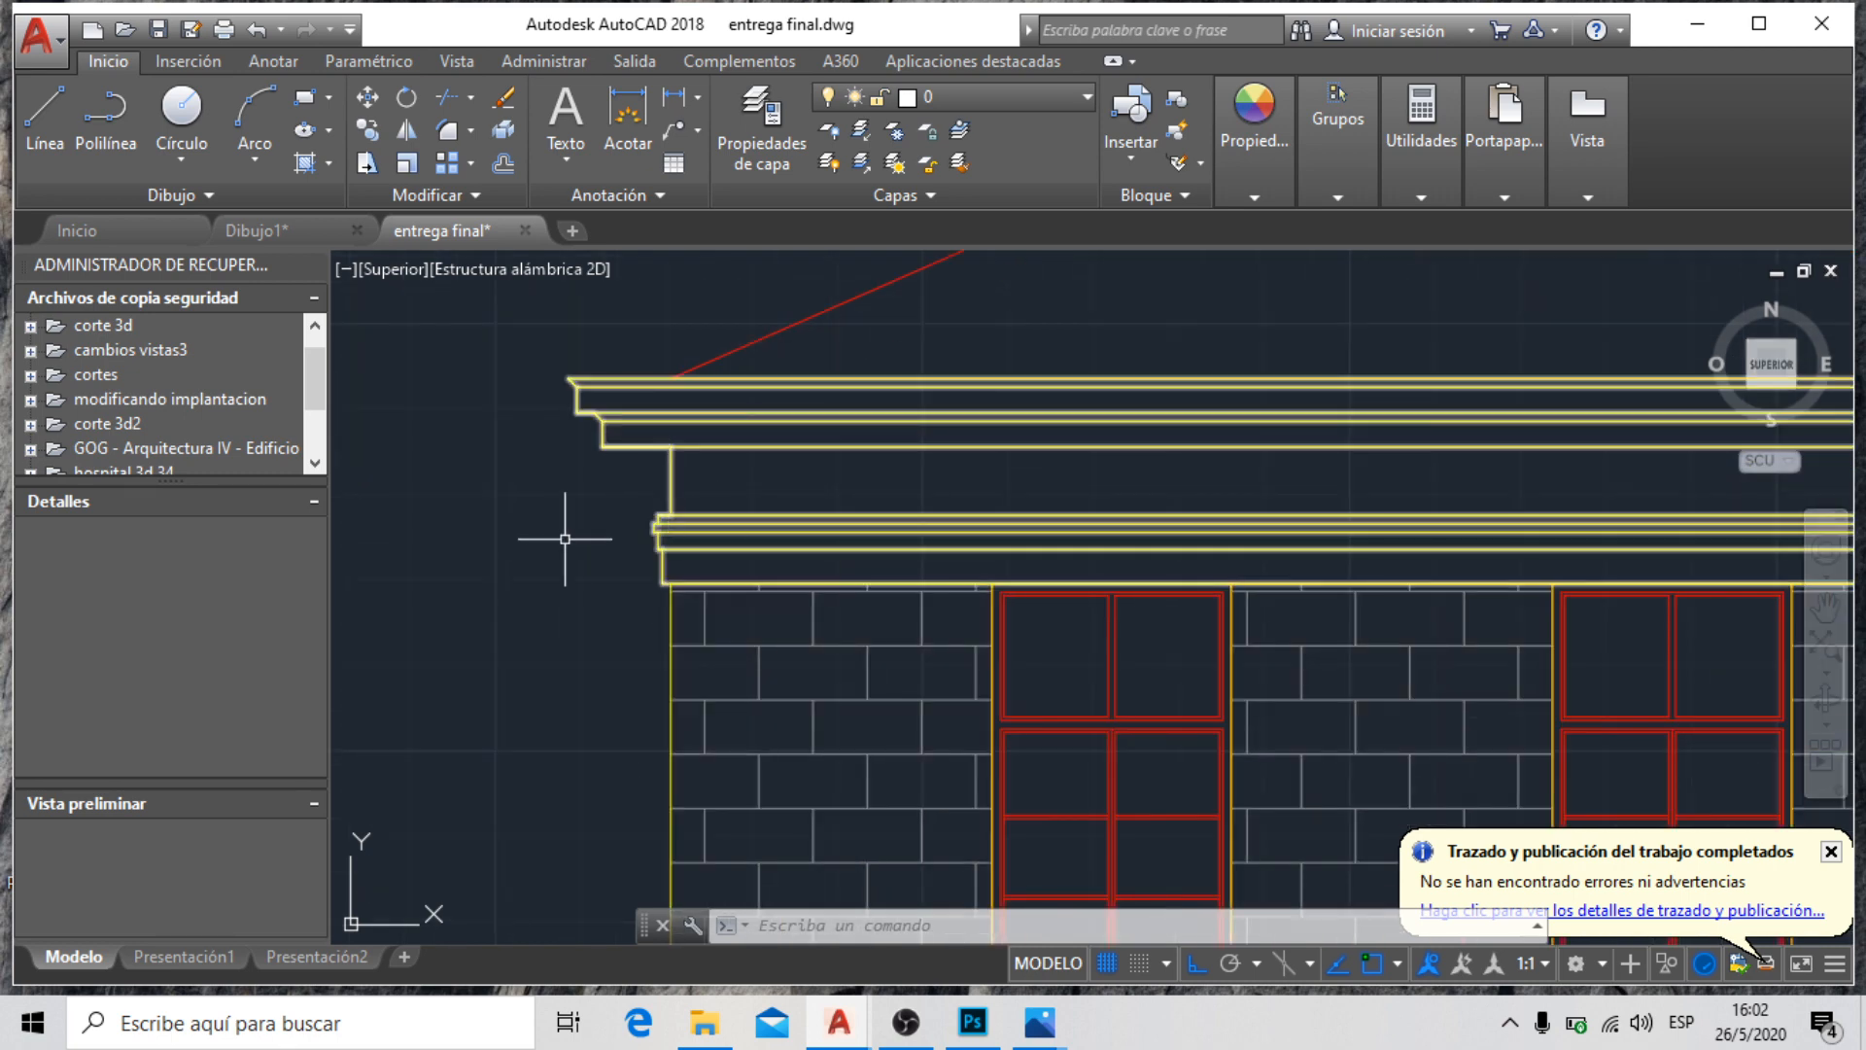
pyautogui.scroll(3, 622, 523)
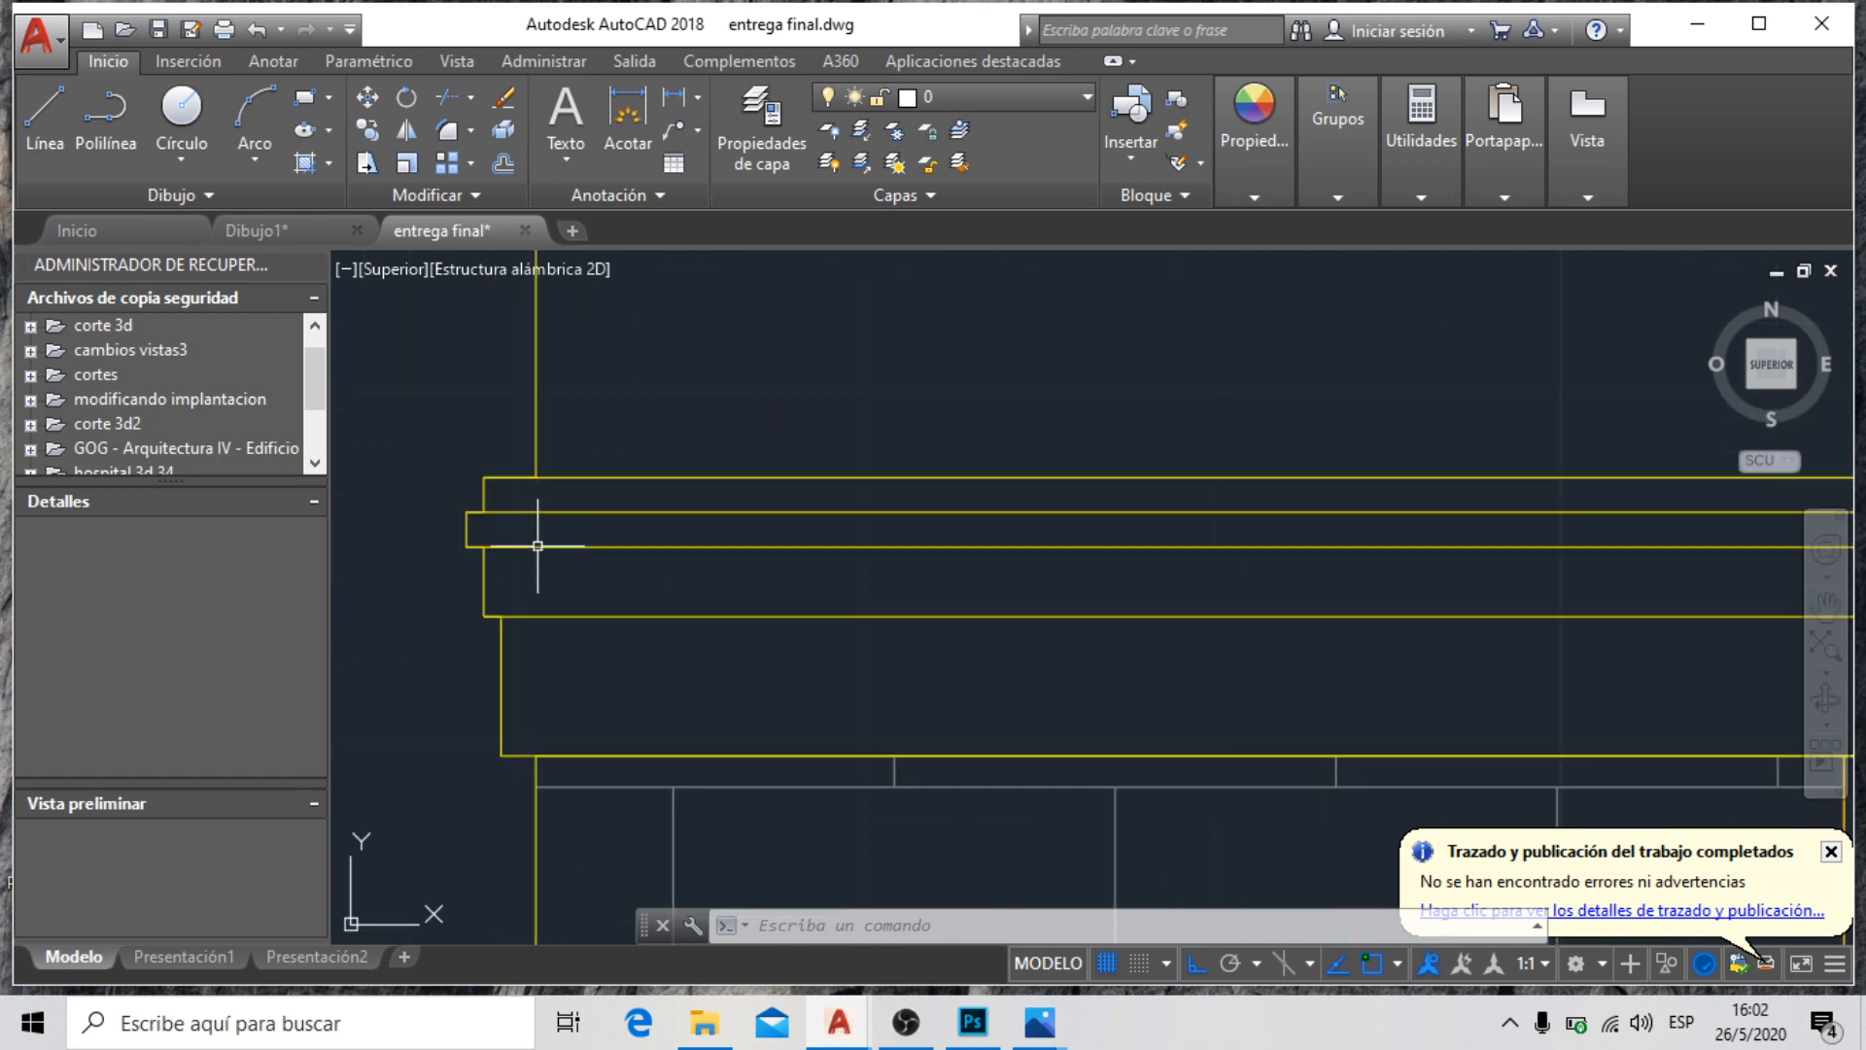
pyautogui.scroll(-2, 386, 562)
pyautogui.scroll(-2, 433, 578)
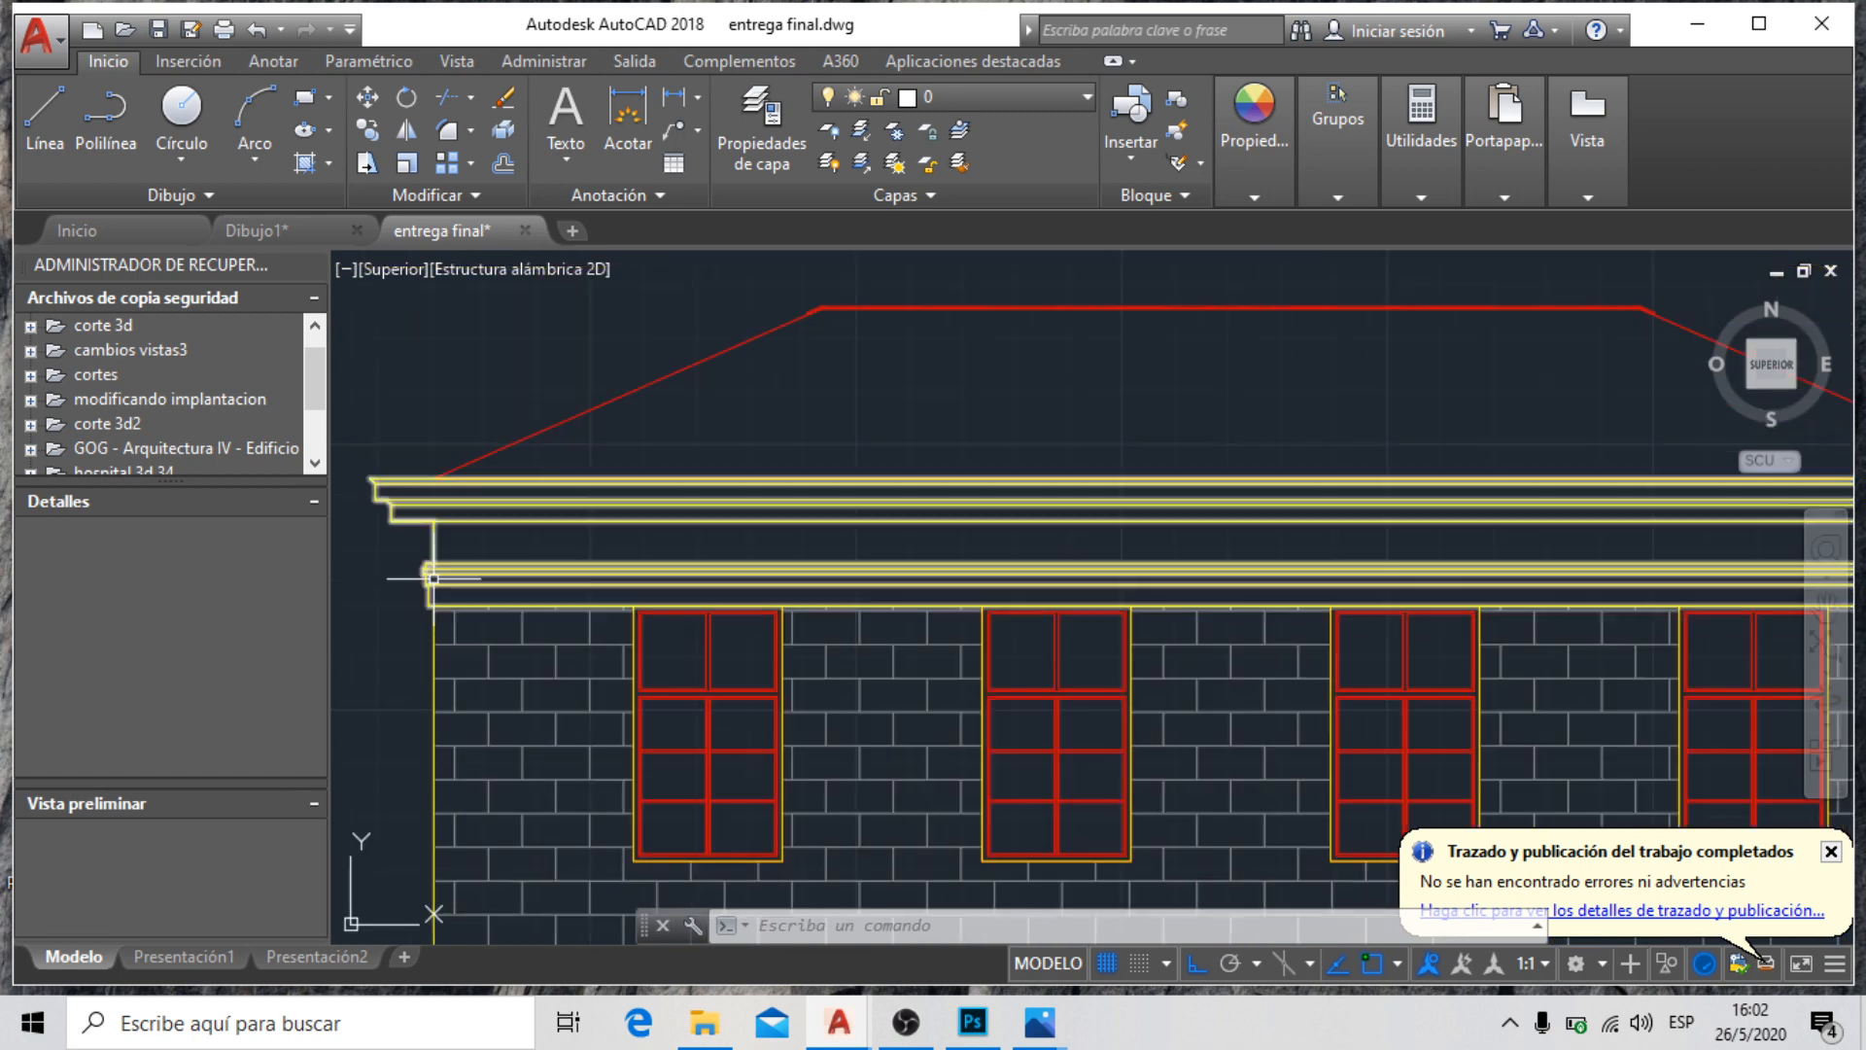
pyautogui.scroll(-2, 366, 588)
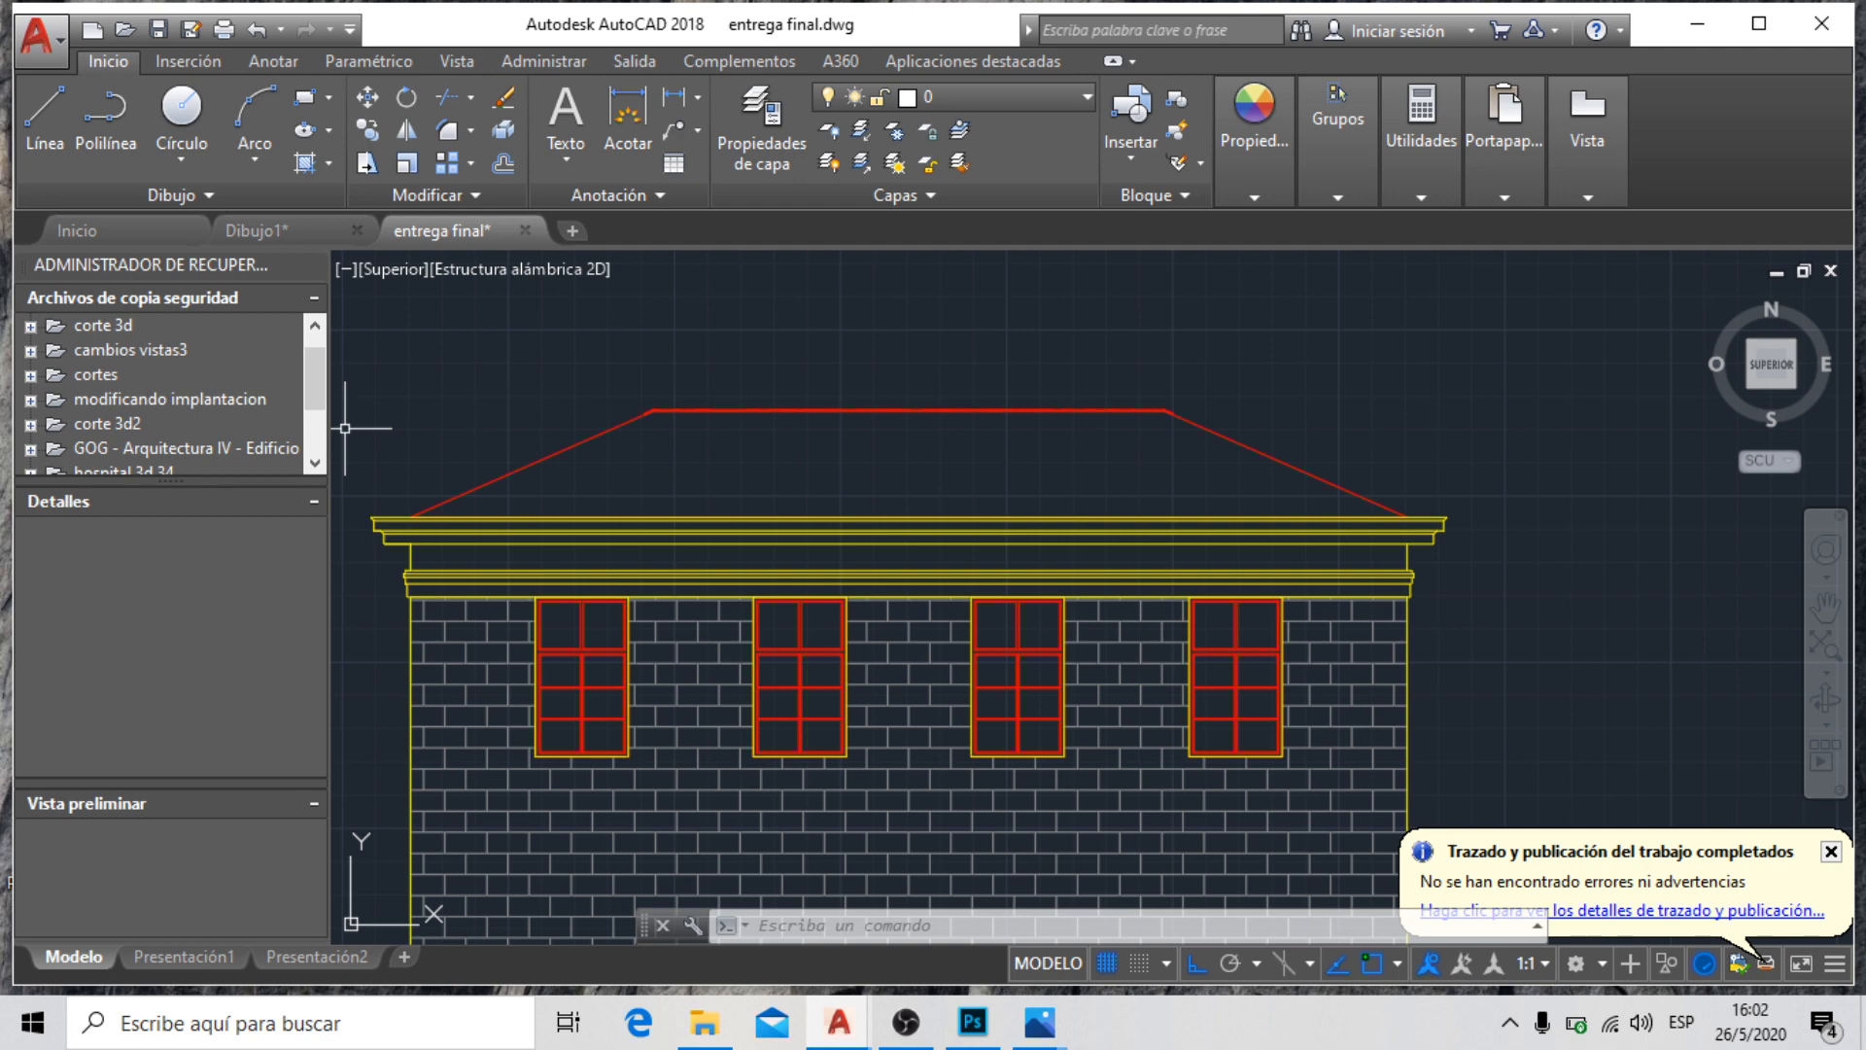
pyautogui.scroll(3, 337, 541)
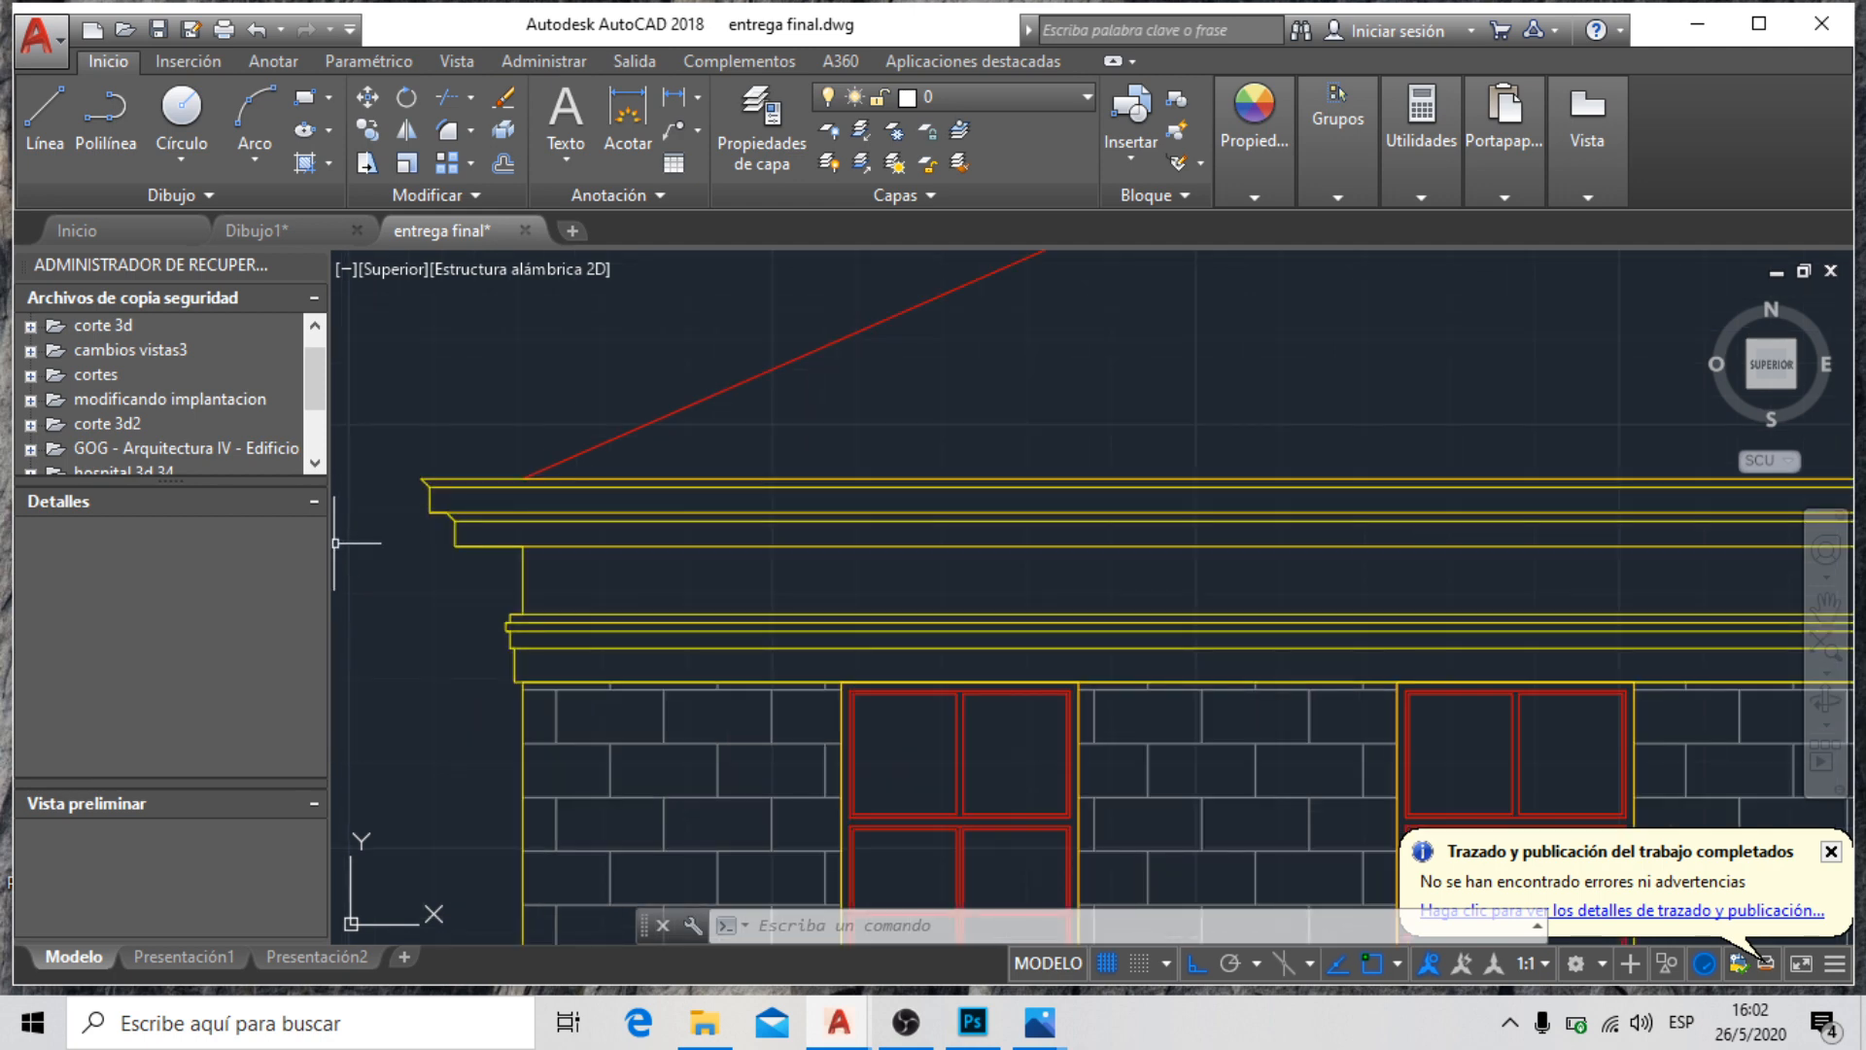
pyautogui.scroll(-2, 334, 541)
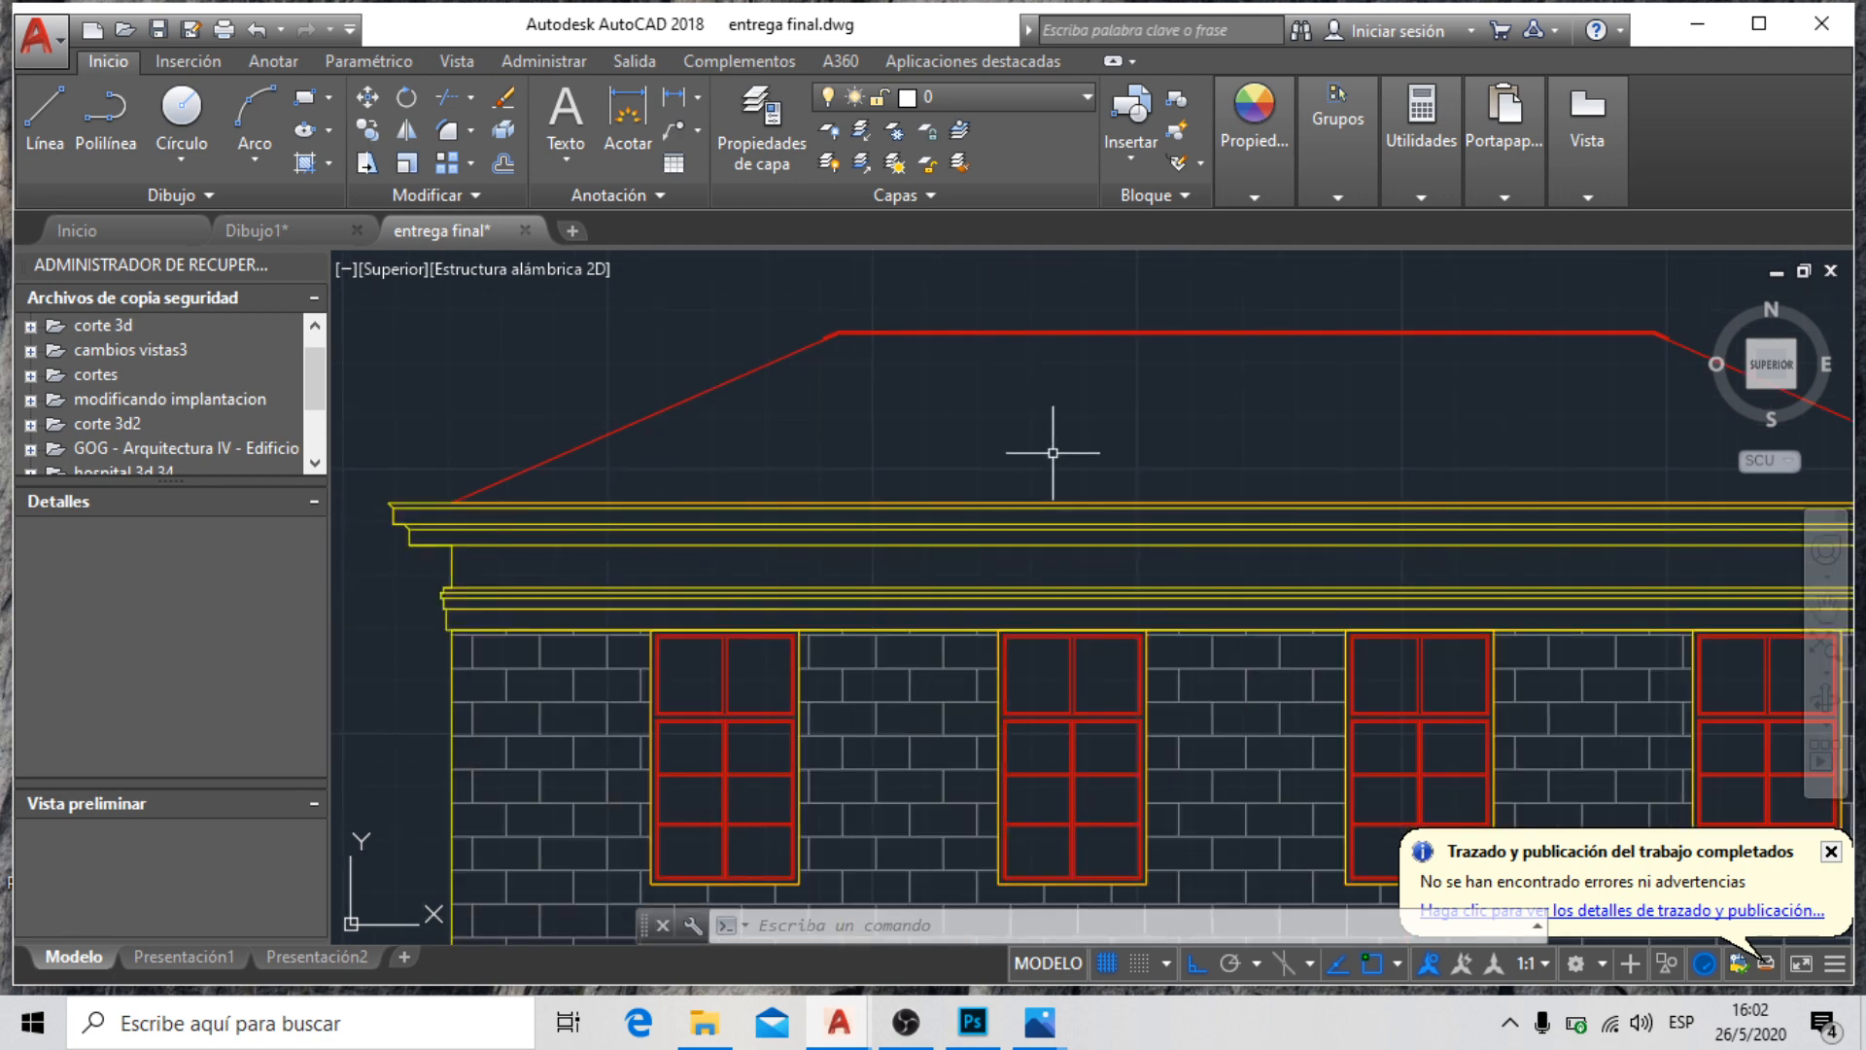
pyautogui.scroll(-2, 1061, 404)
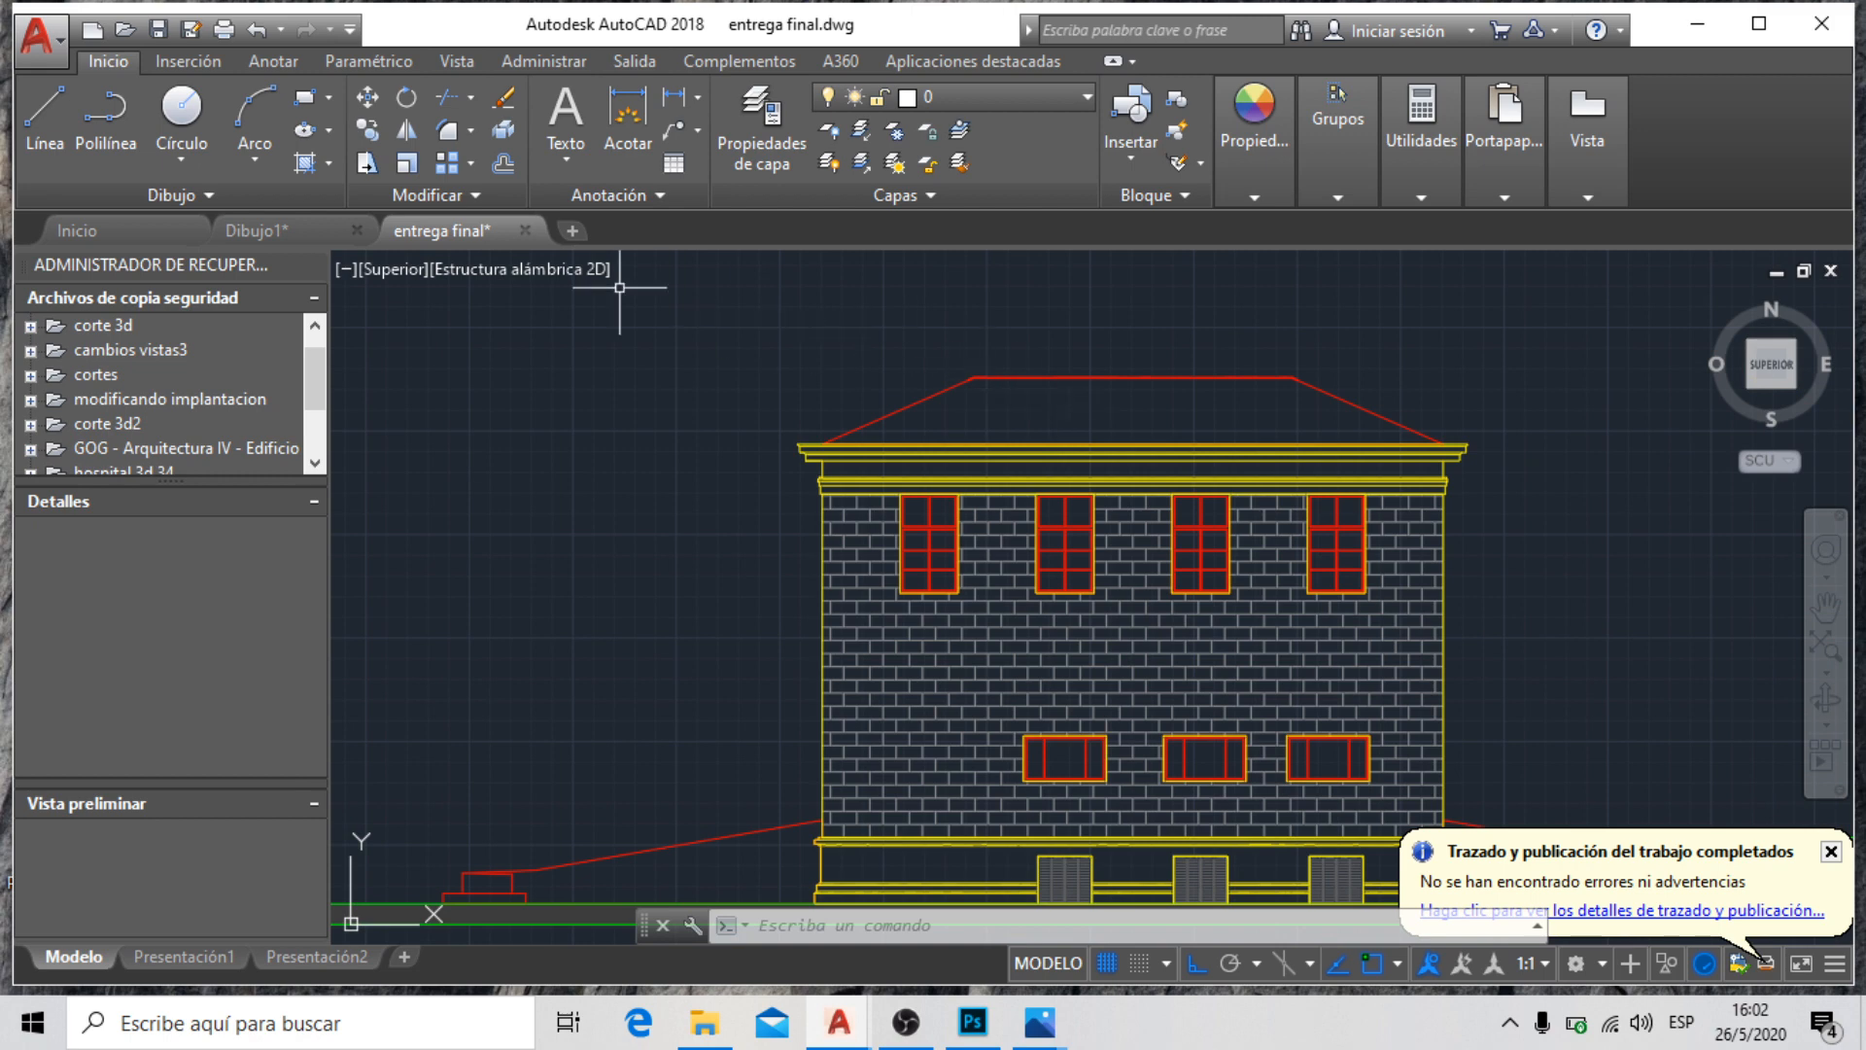
# Review the Vista Noroeste elevation from its ground line and height dimension up to the cornice corner at the roof's end
pyautogui.scroll(-3, 619, 287)
pyautogui.scroll(3, 1041, 470)
pyautogui.scroll(2, 1448, 583)
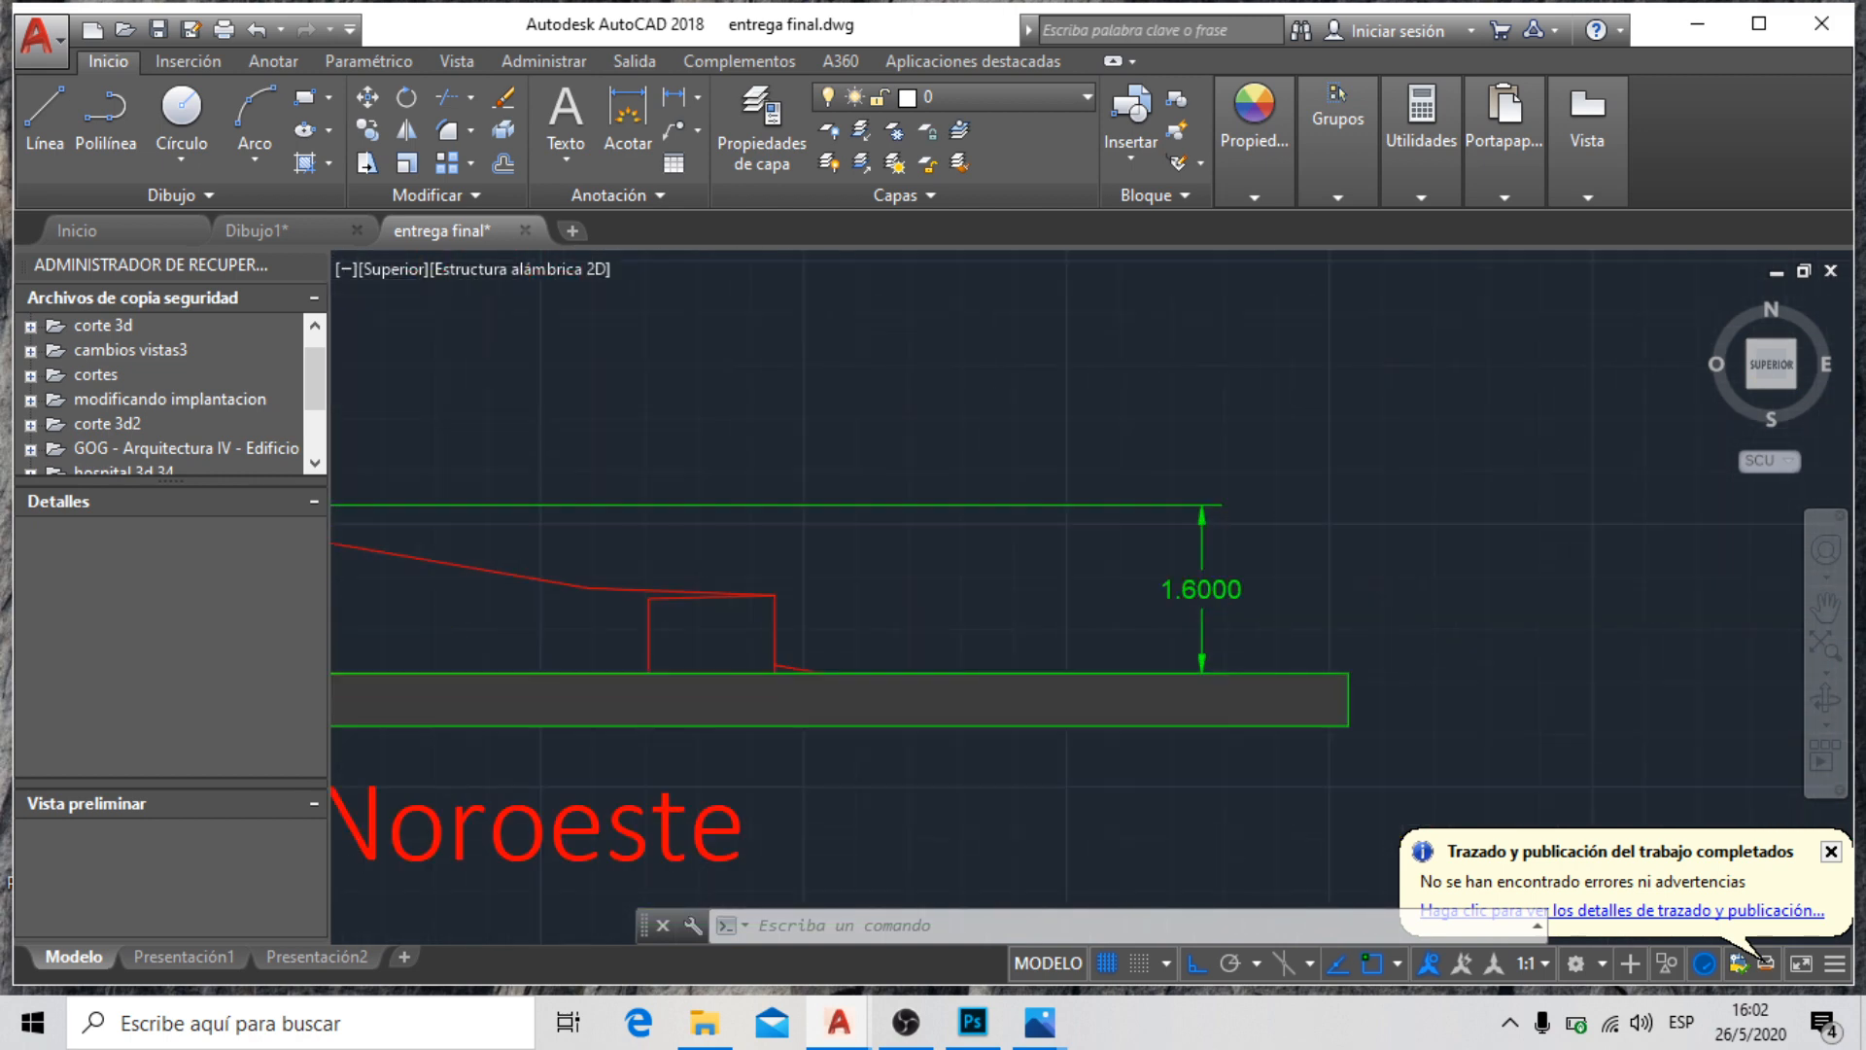
pyautogui.scroll(1, 1436, 604)
pyautogui.scroll(-4, 1462, 571)
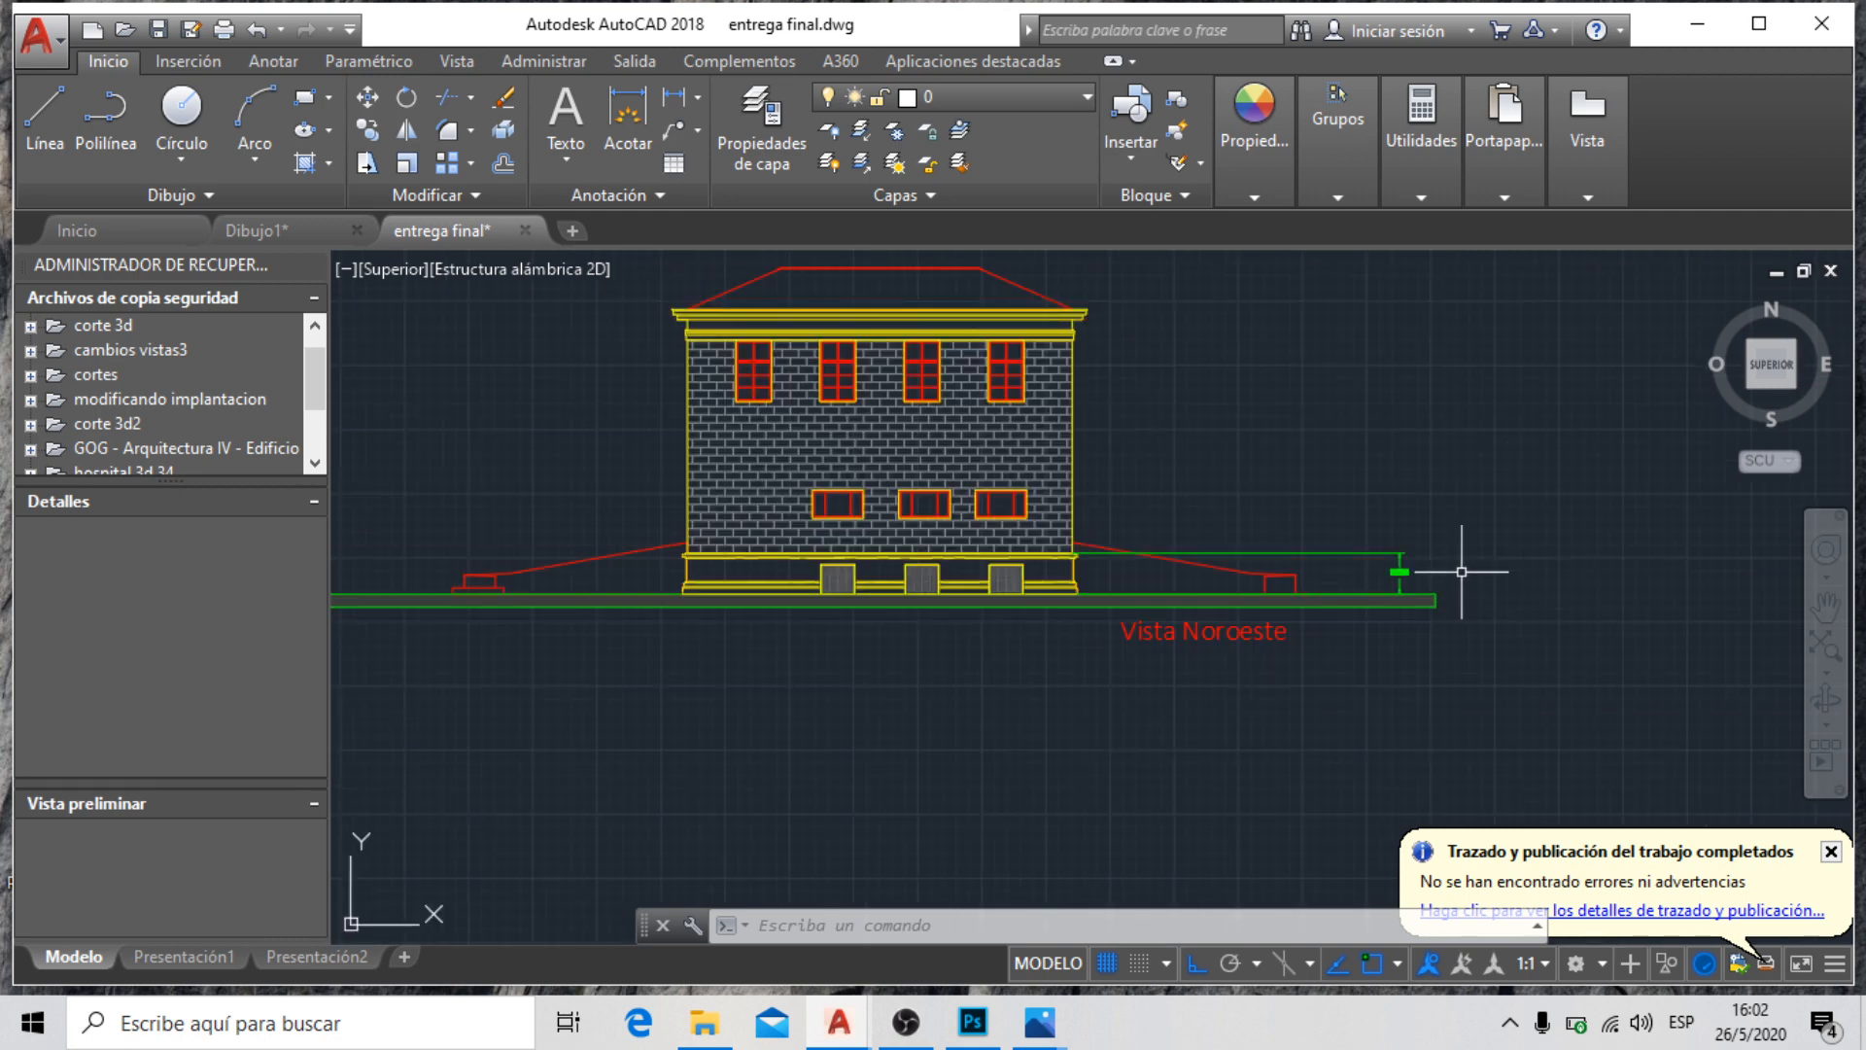
pyautogui.scroll(5, 1085, 290)
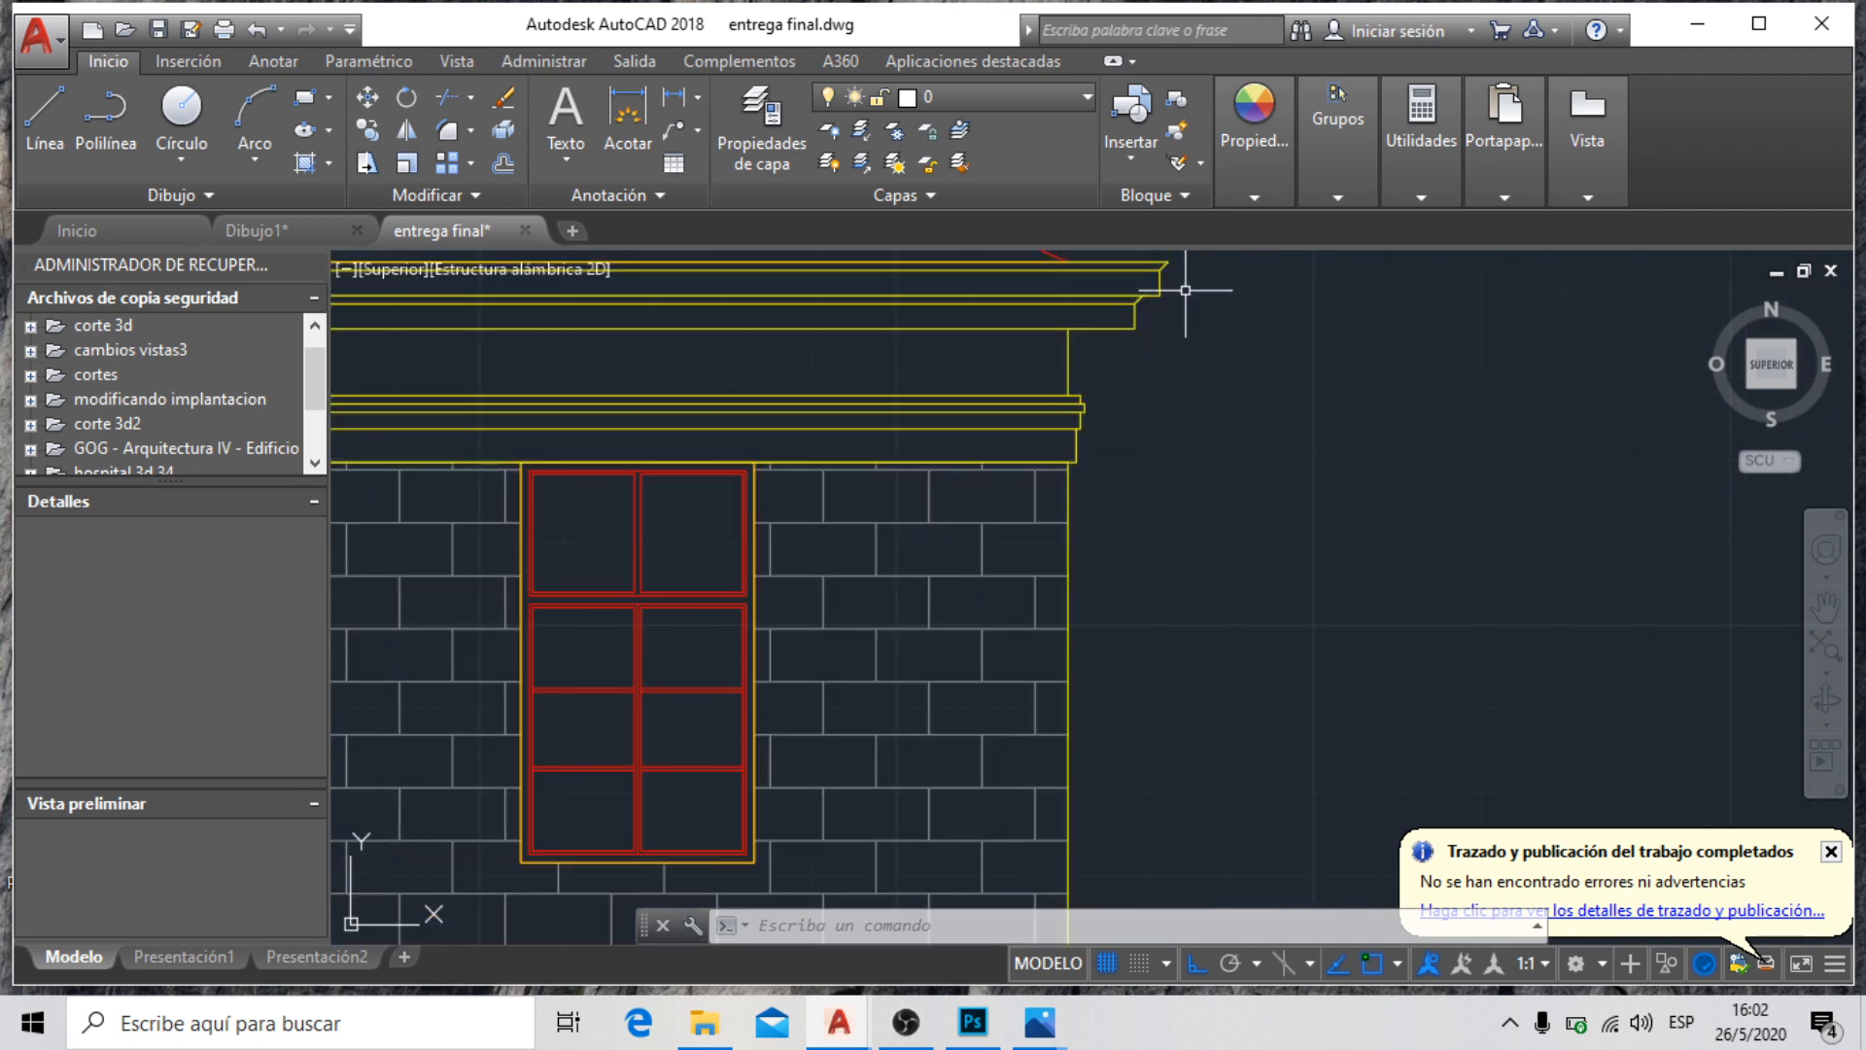
pyautogui.scroll(-4, 1301, 434)
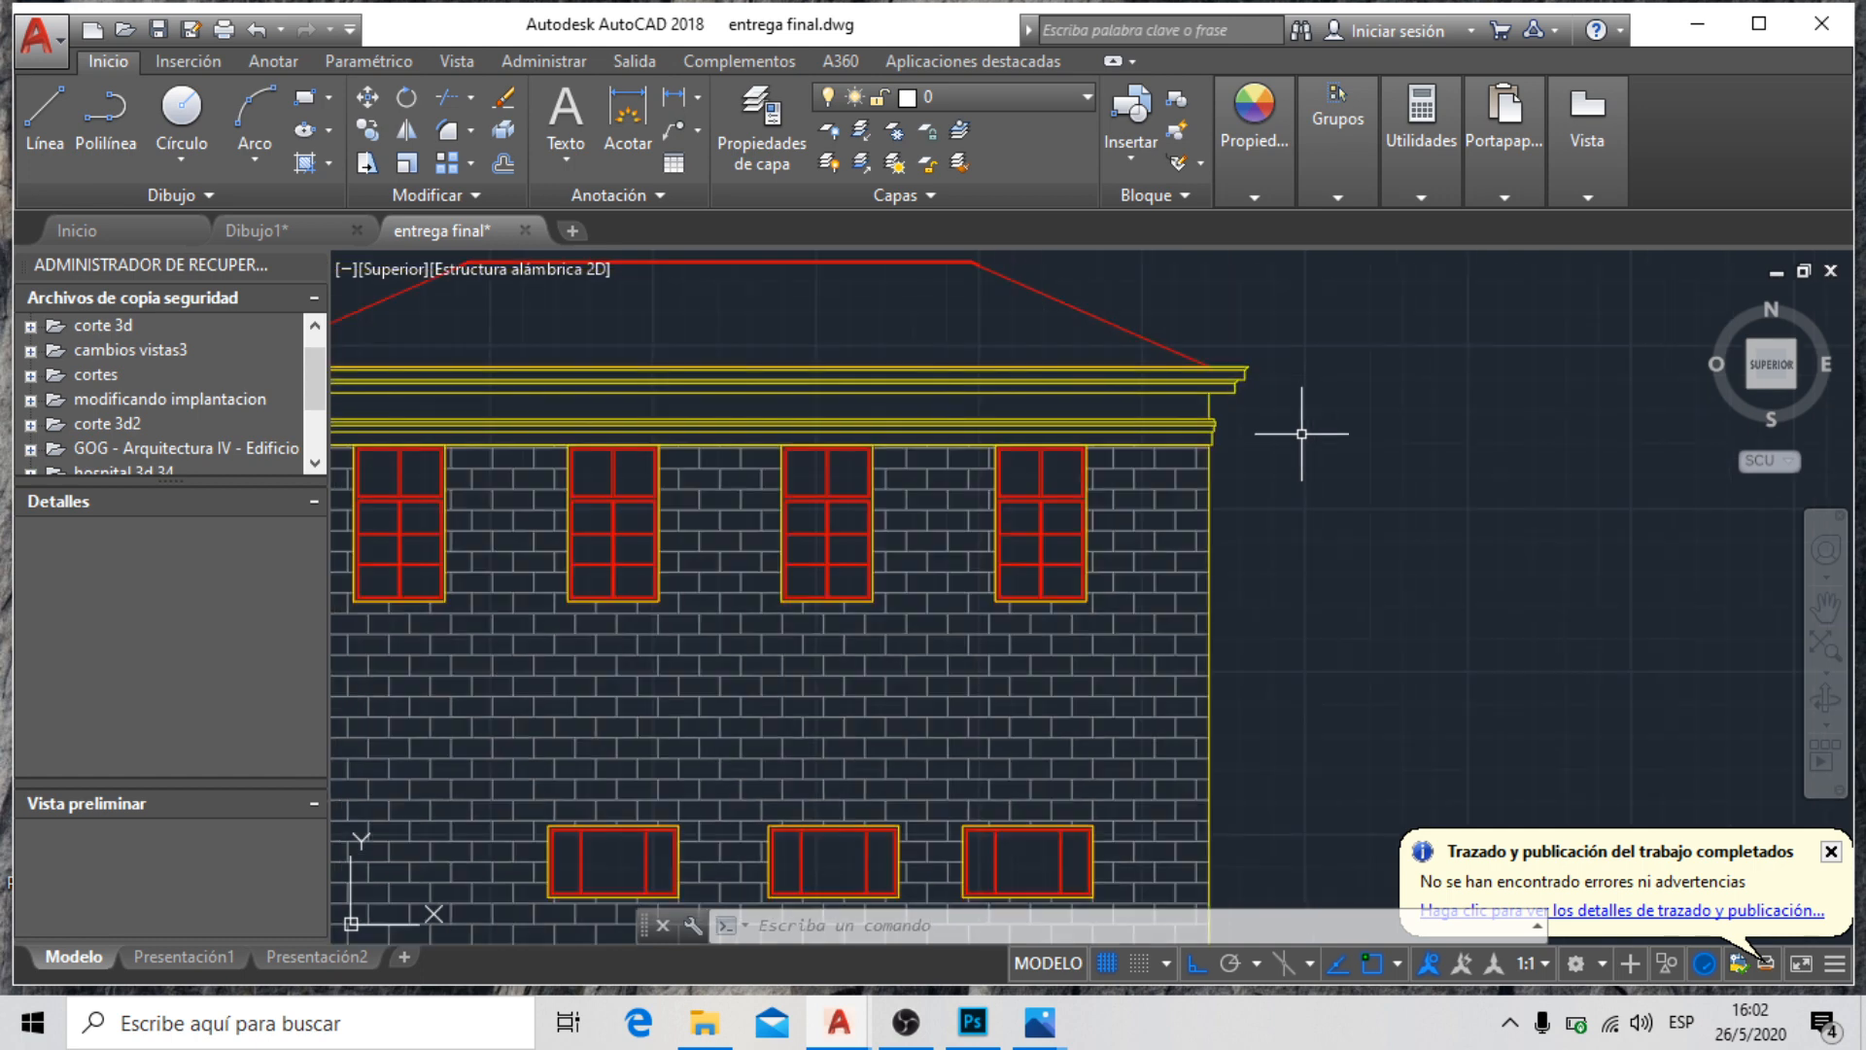
pyautogui.scroll(-3, 1301, 434)
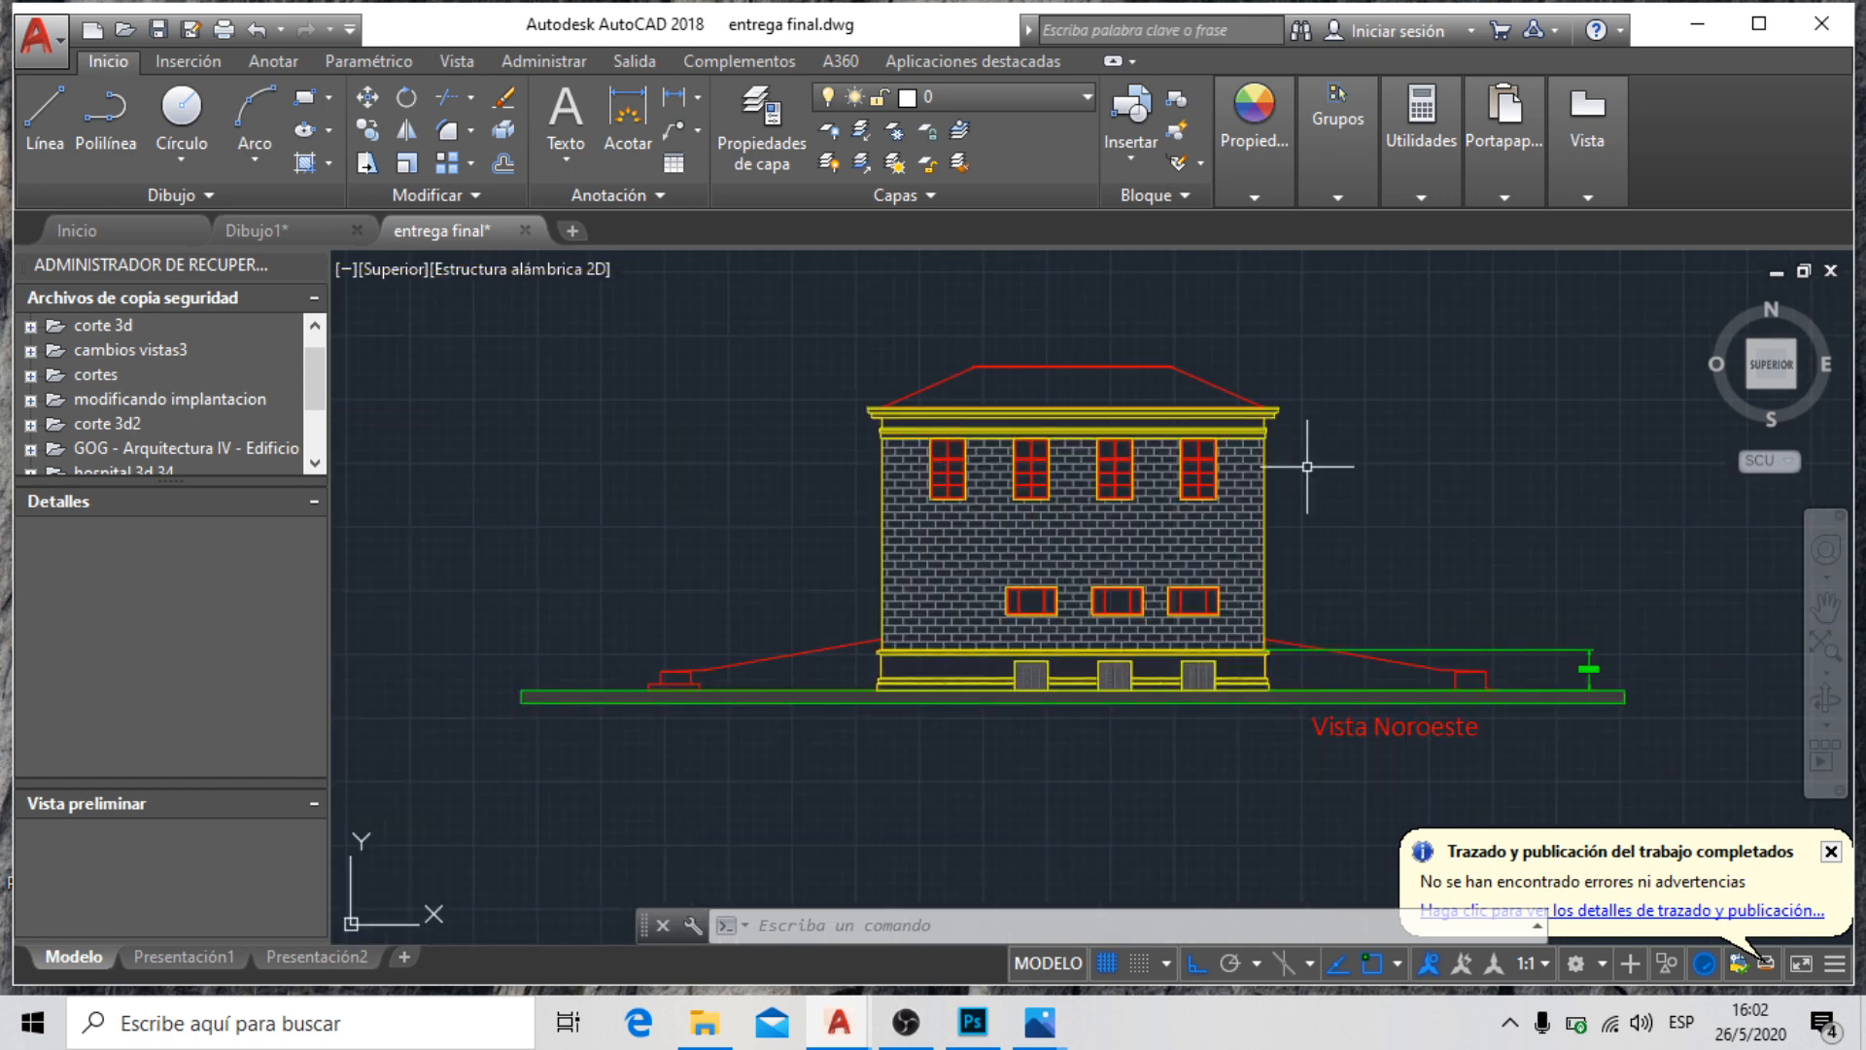
# Find the separate section with the stepped auditorium among the sheets and examine its outer wall, floor slabs and foundations
pyautogui.scroll(-8, 716, 417)
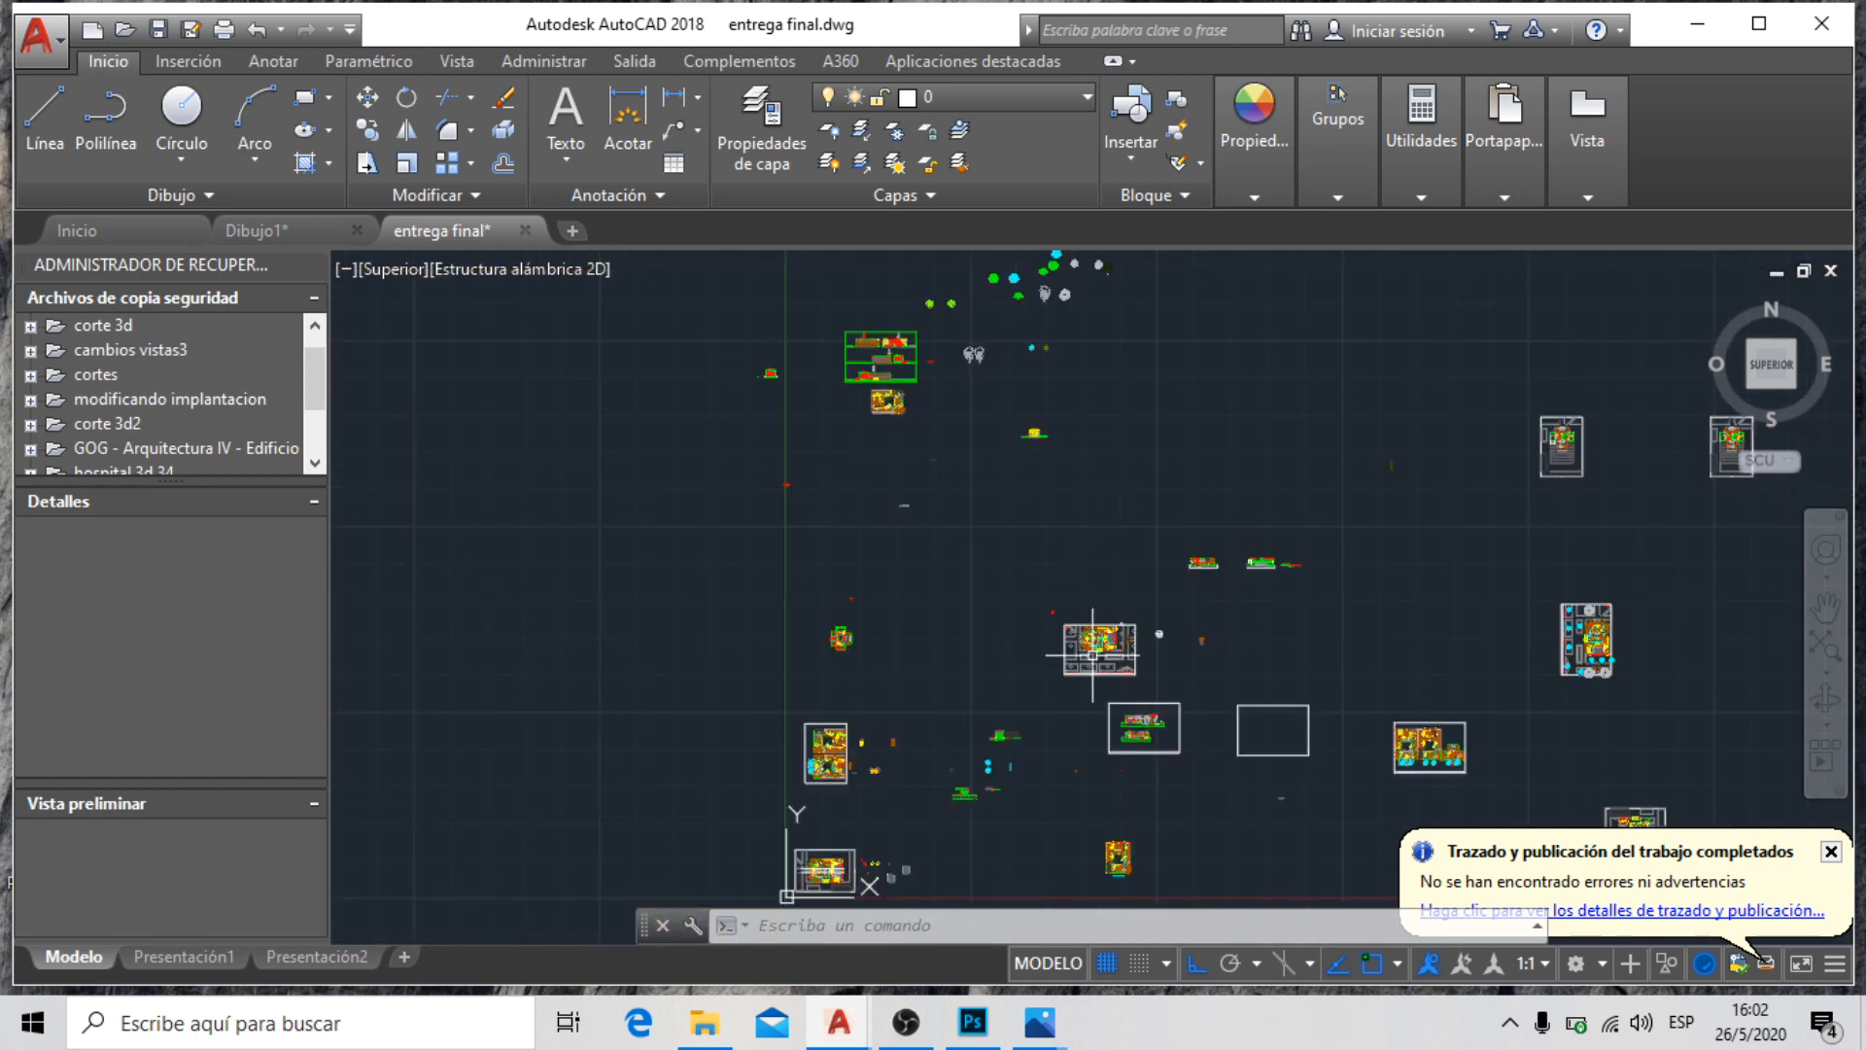
pyautogui.scroll(4, 1108, 680)
pyautogui.scroll(-4, 632, 399)
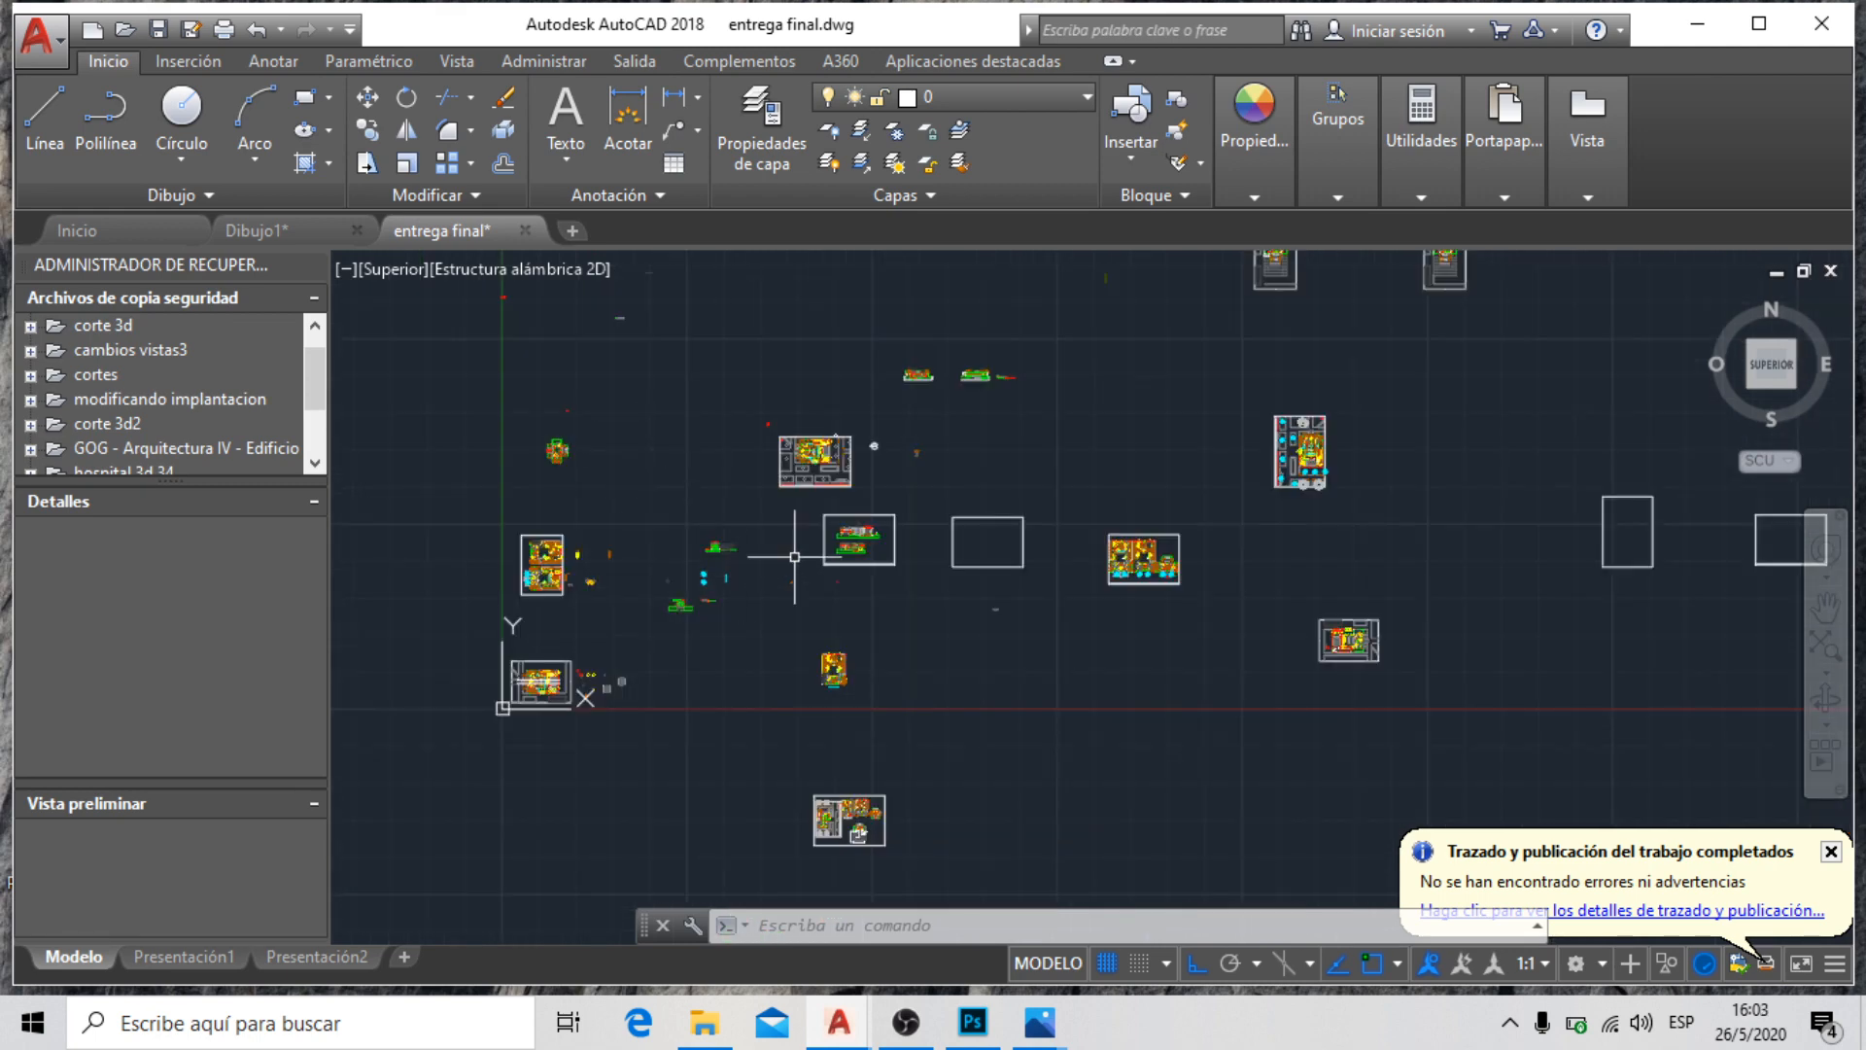
pyautogui.scroll(2, 1075, 453)
pyautogui.scroll(2, 1200, 575)
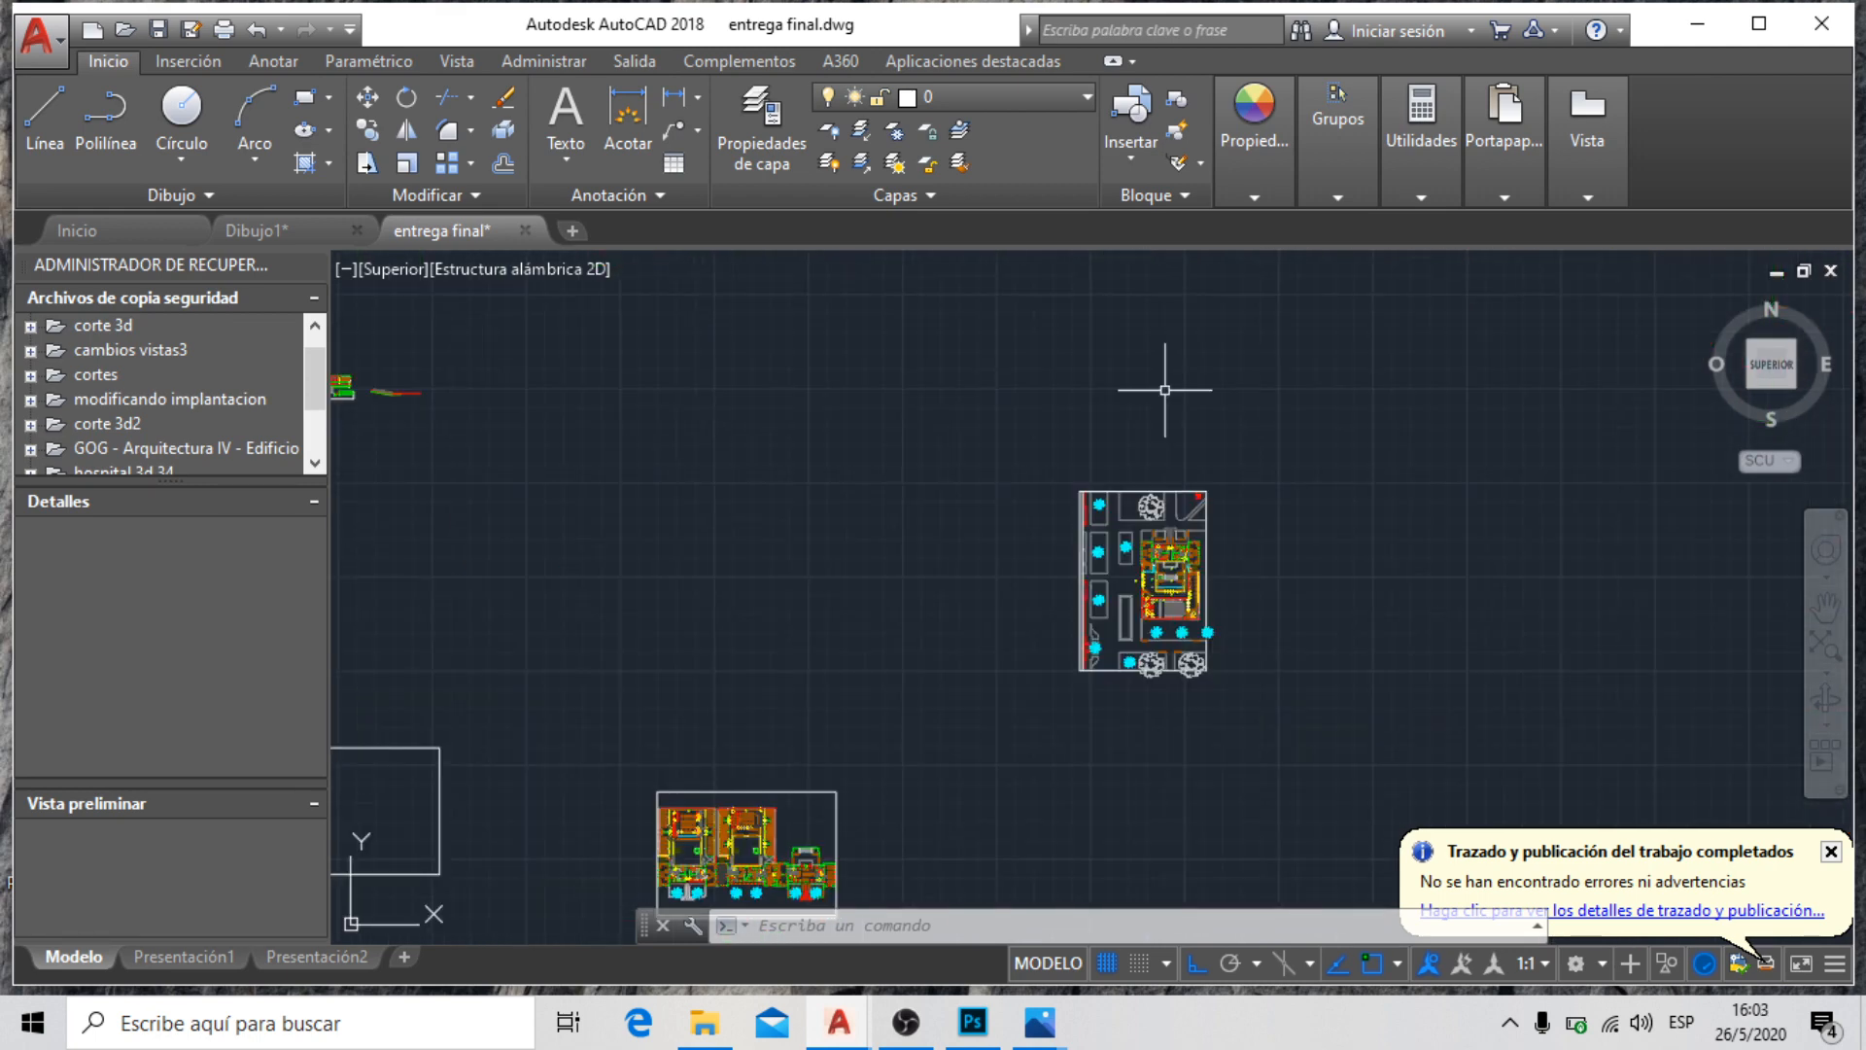
pyautogui.scroll(-4, 1128, 447)
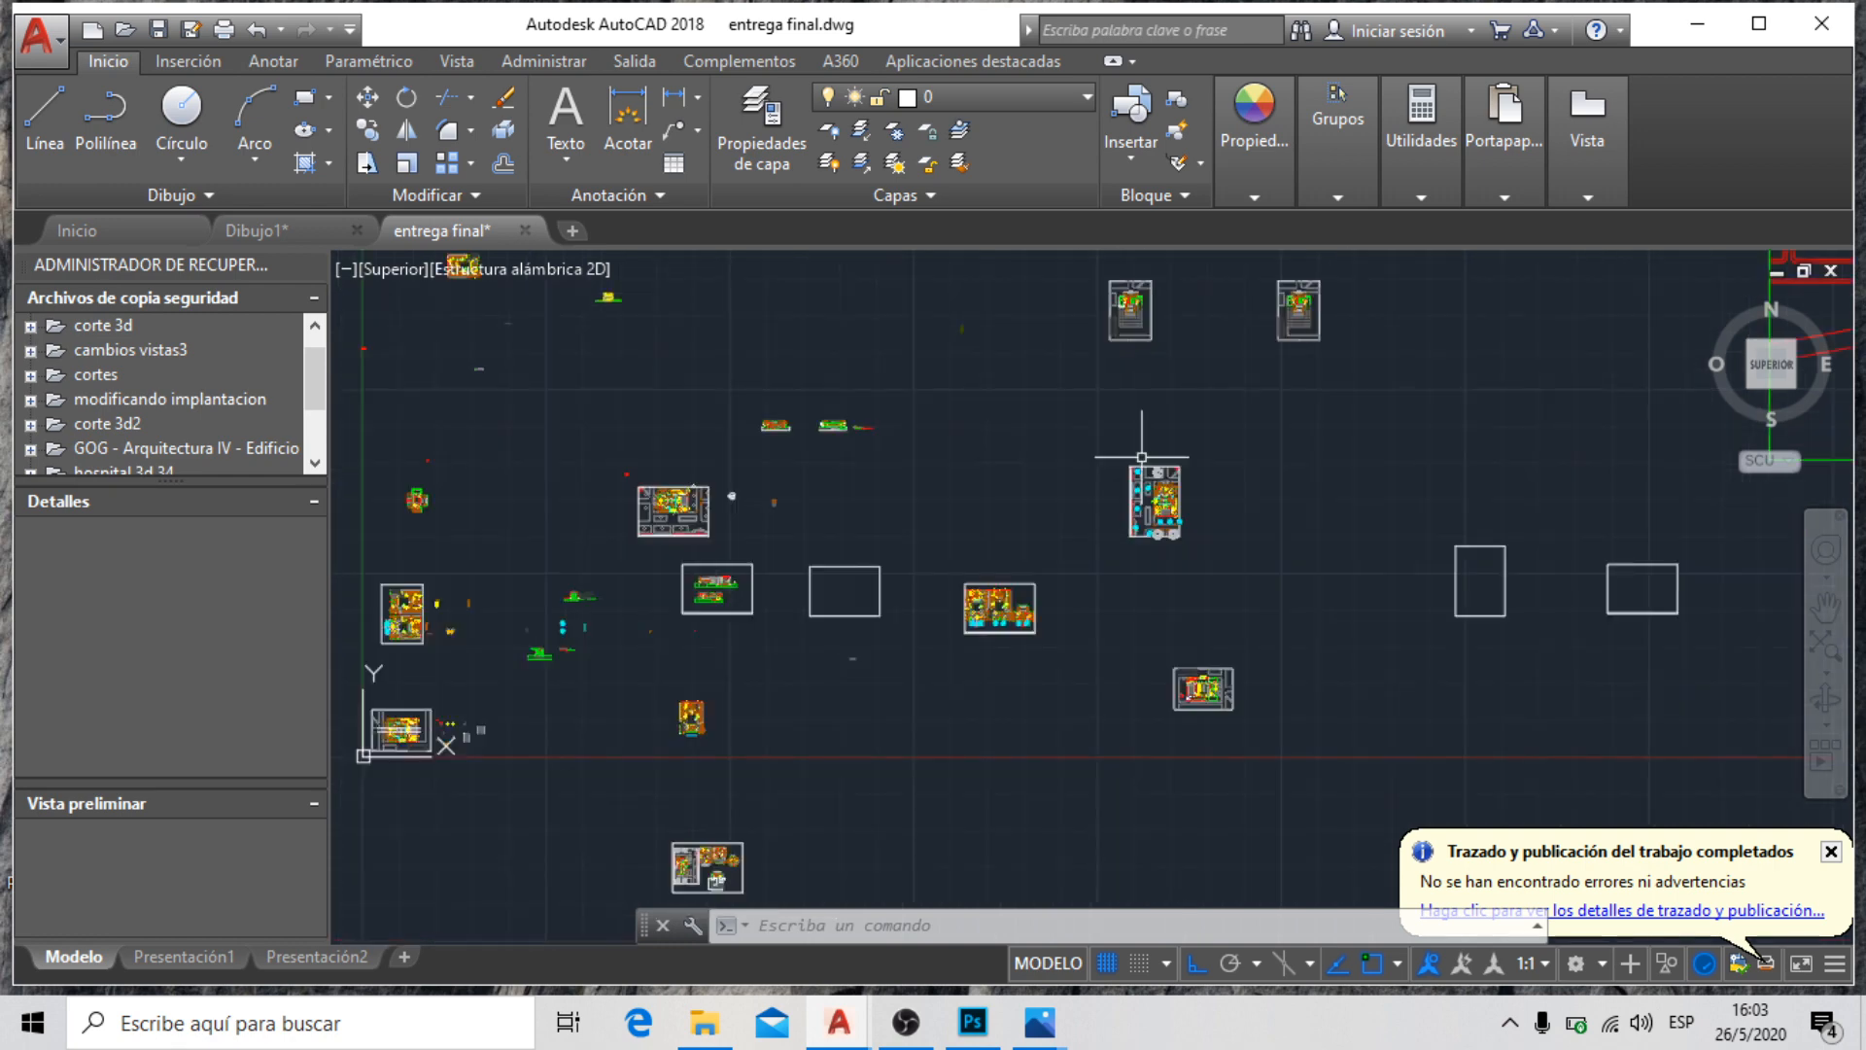
pyautogui.scroll(4, 646, 420)
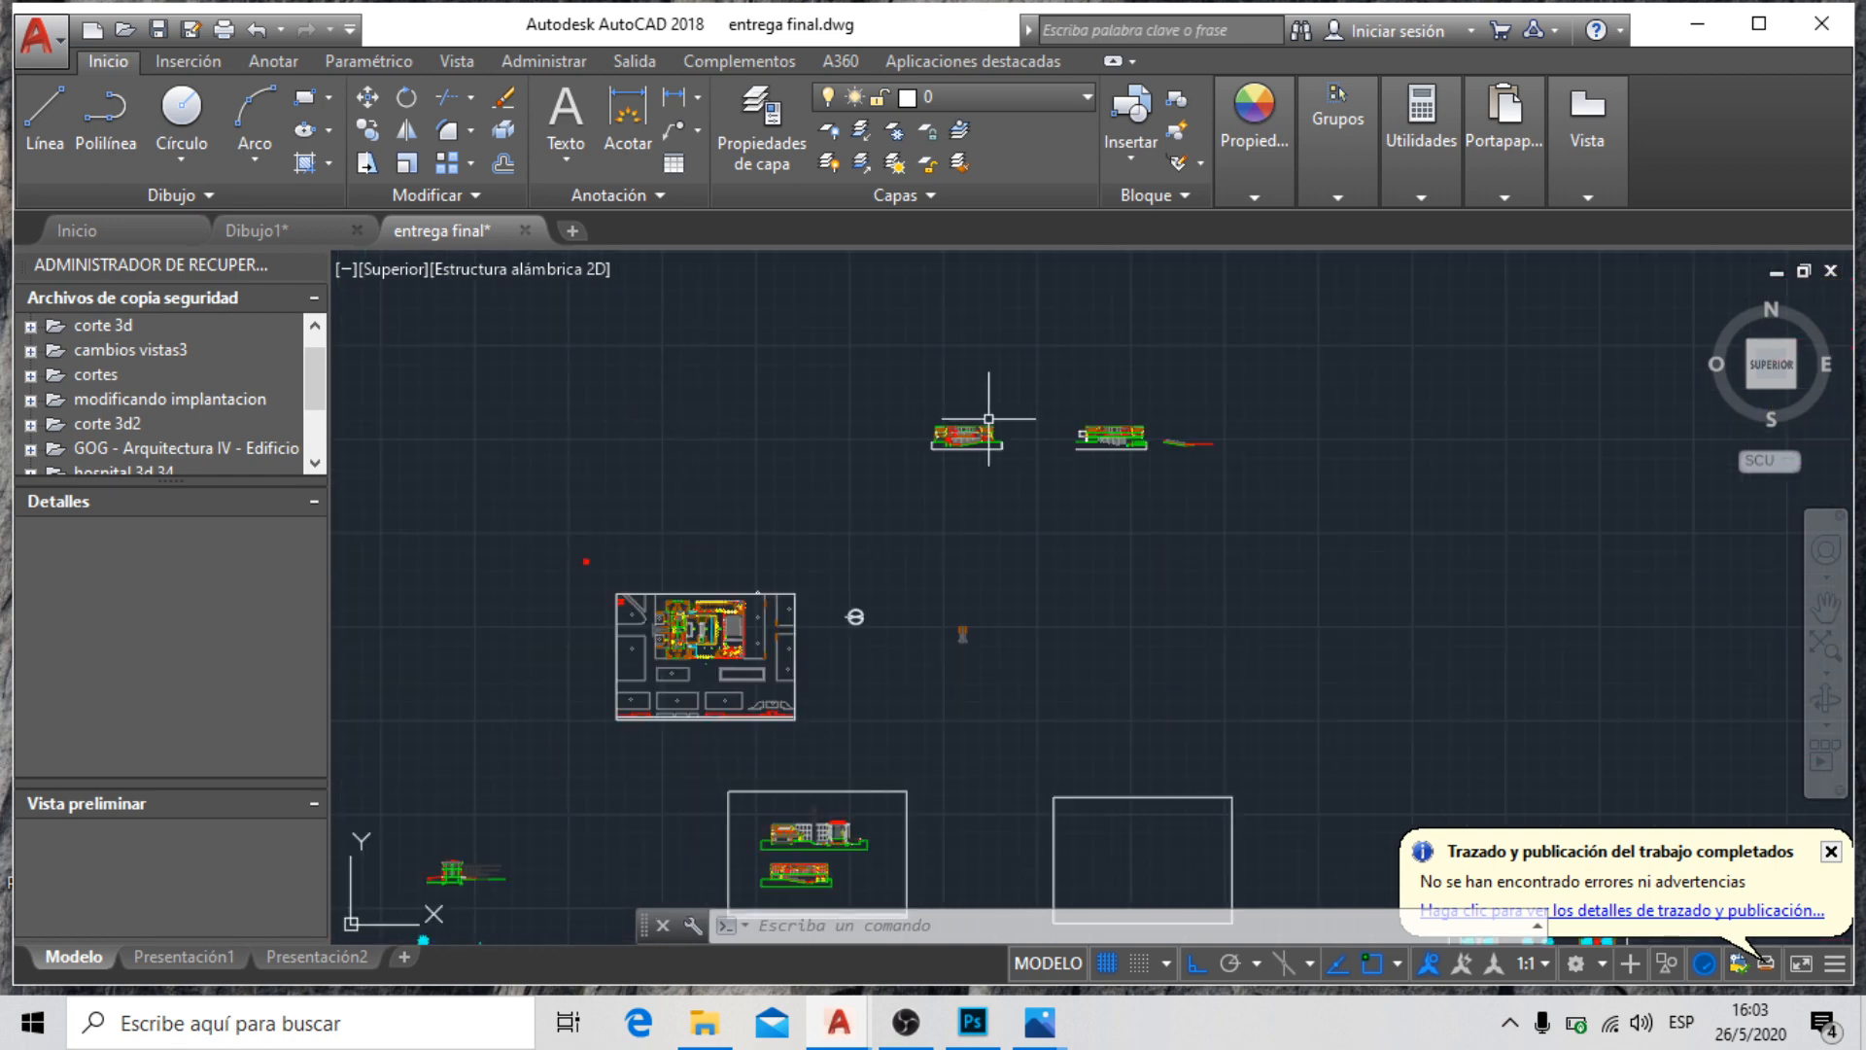
pyautogui.scroll(6, 989, 420)
pyautogui.scroll(4, 914, 459)
pyautogui.scroll(3, 858, 357)
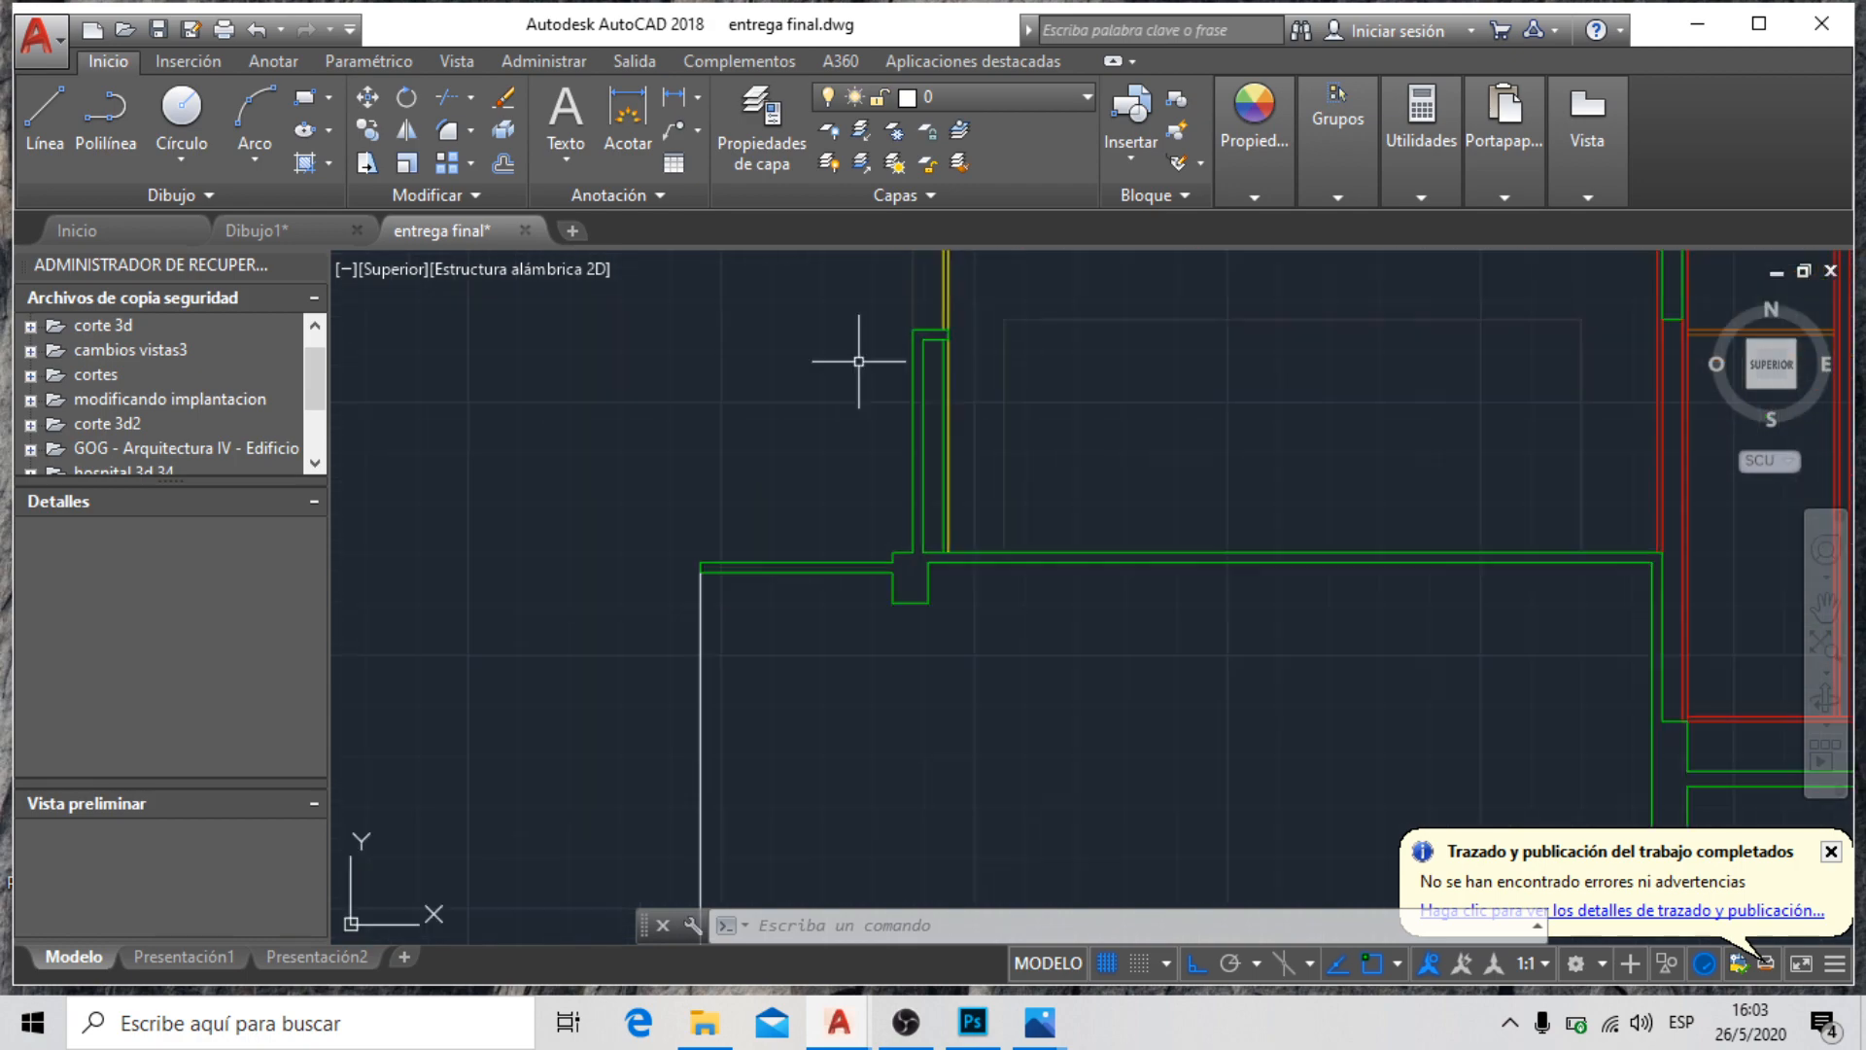
pyautogui.scroll(-3, 770, 458)
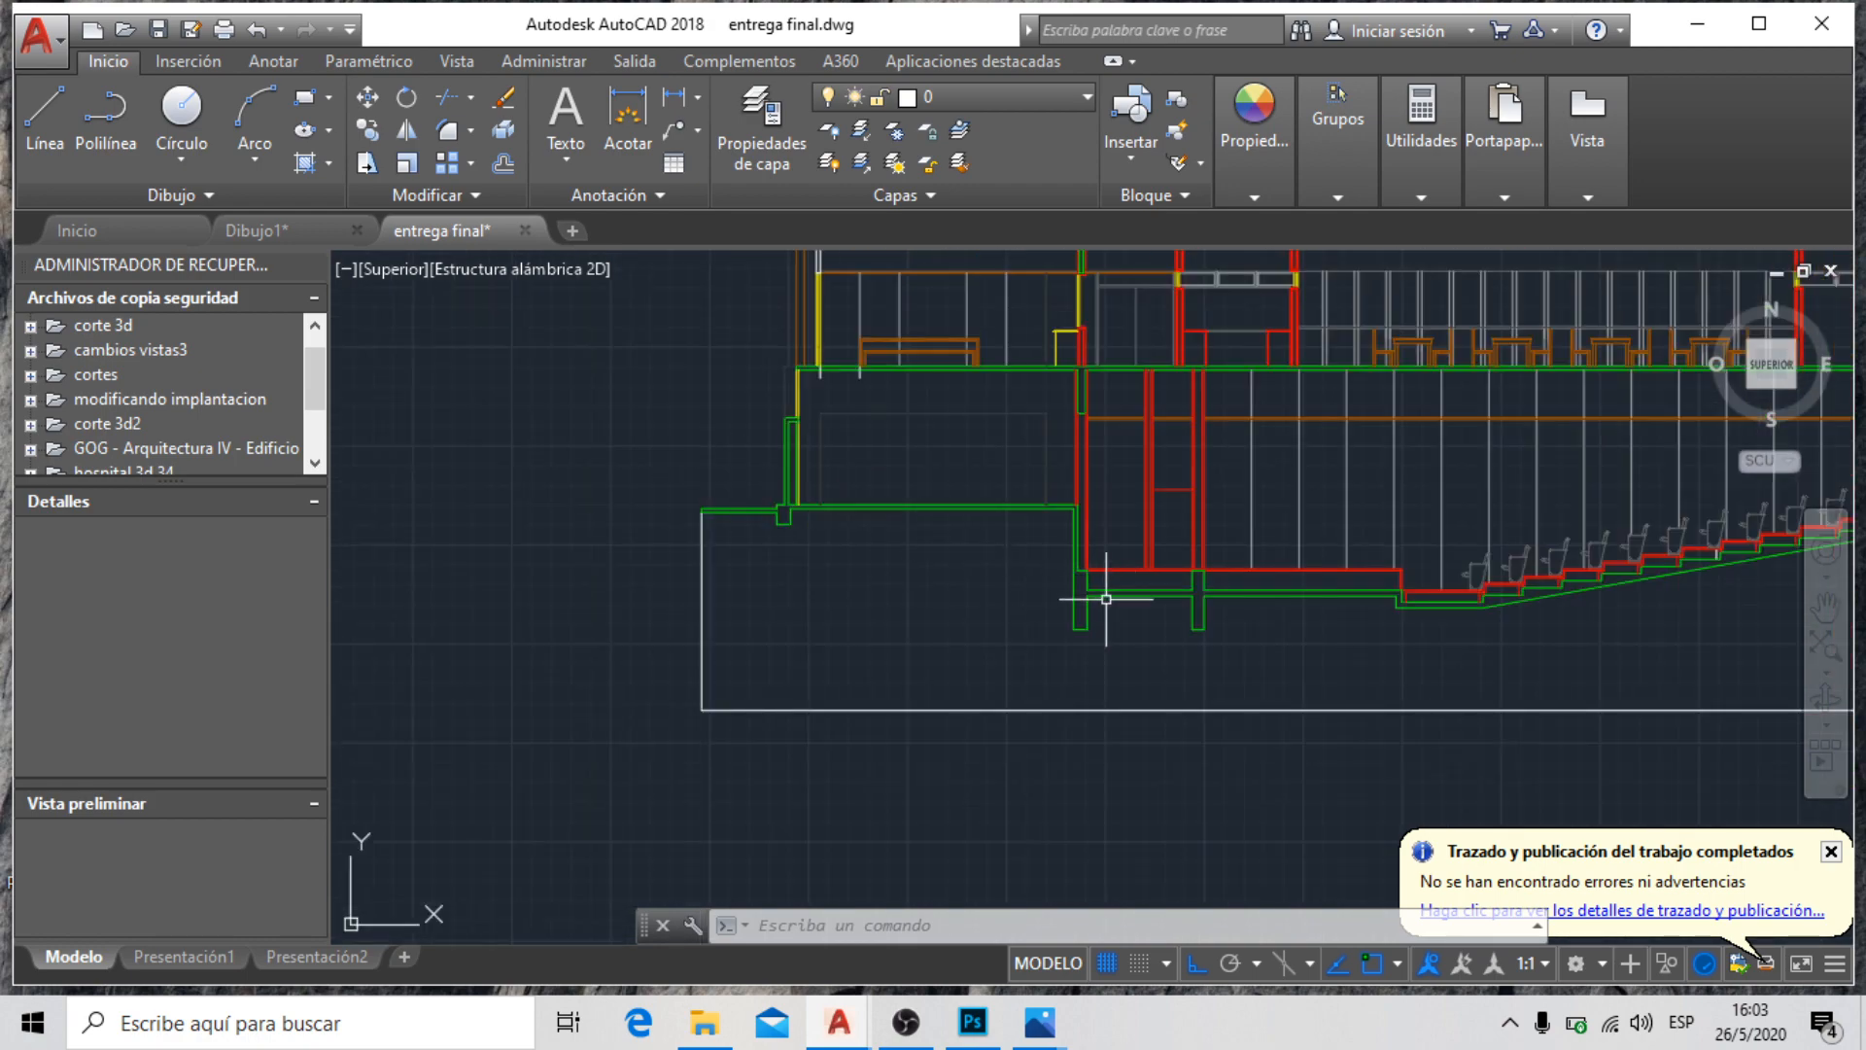
pyautogui.scroll(-2, 1092, 596)
pyautogui.scroll(-2, 821, 603)
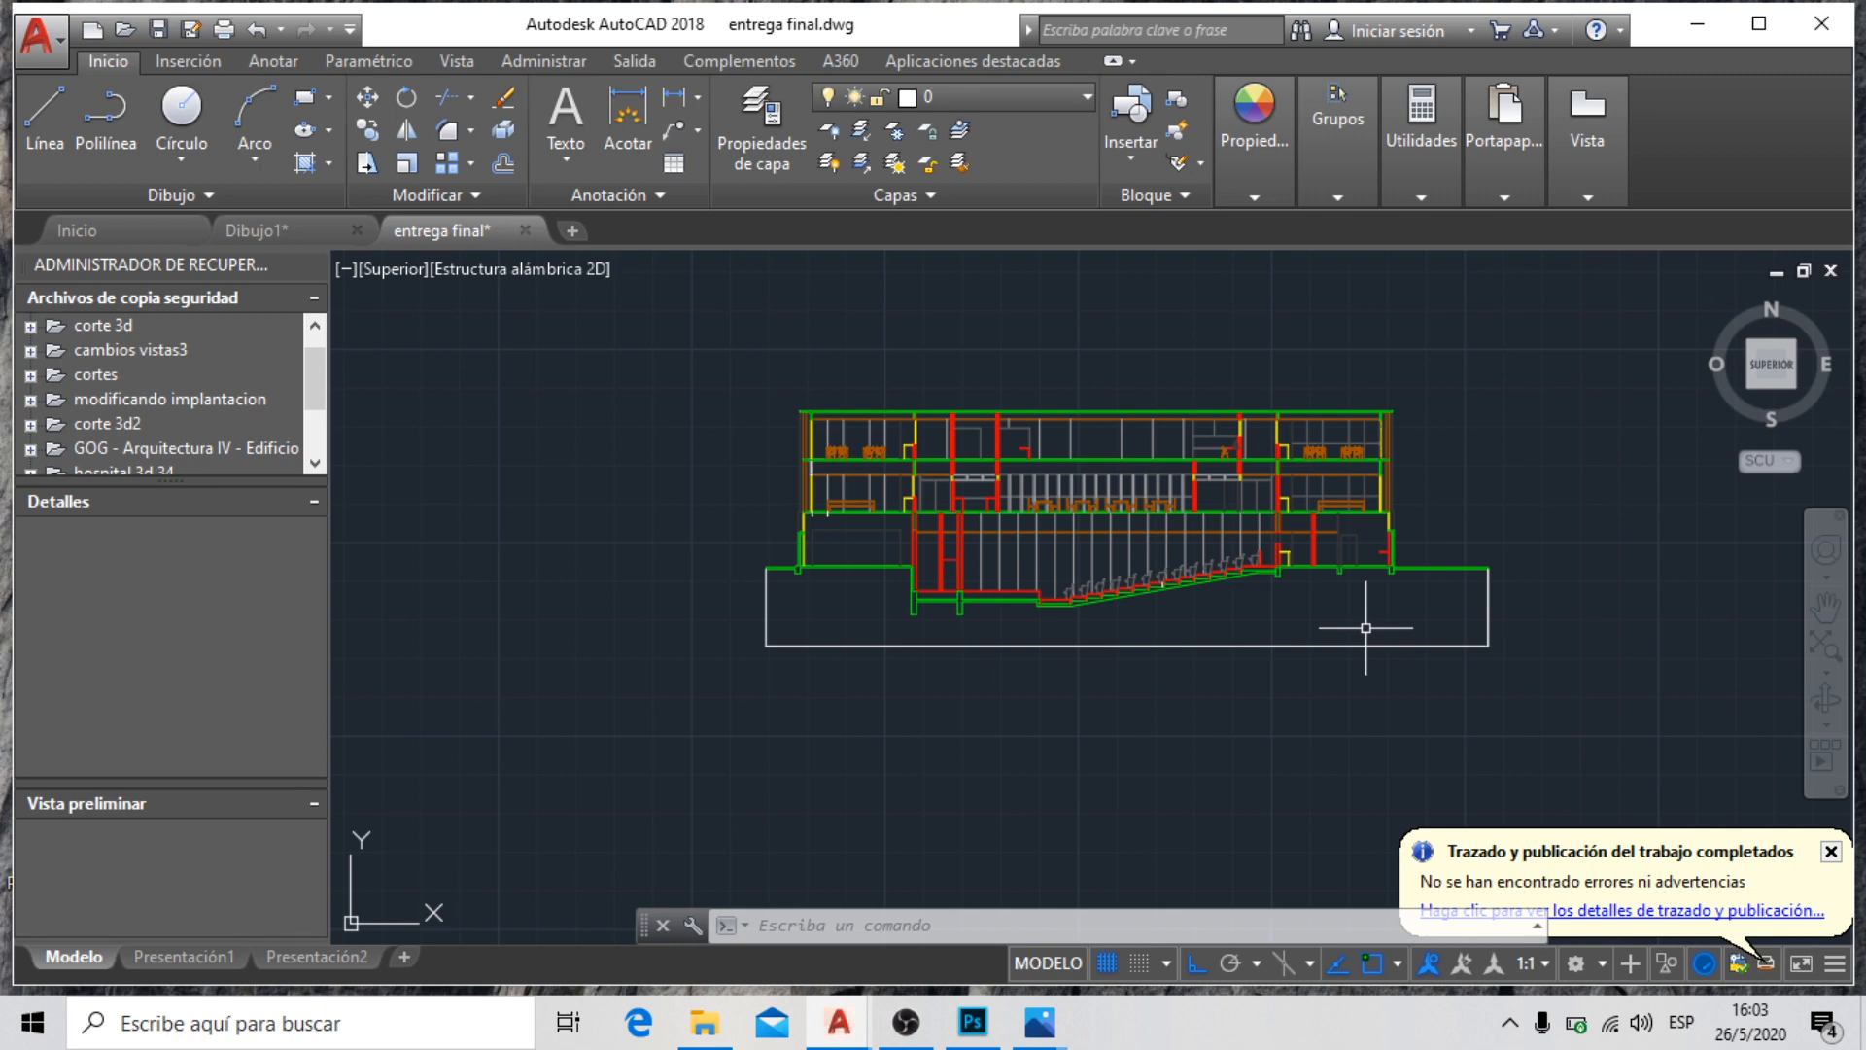
pyautogui.scroll(-4, 762, 363)
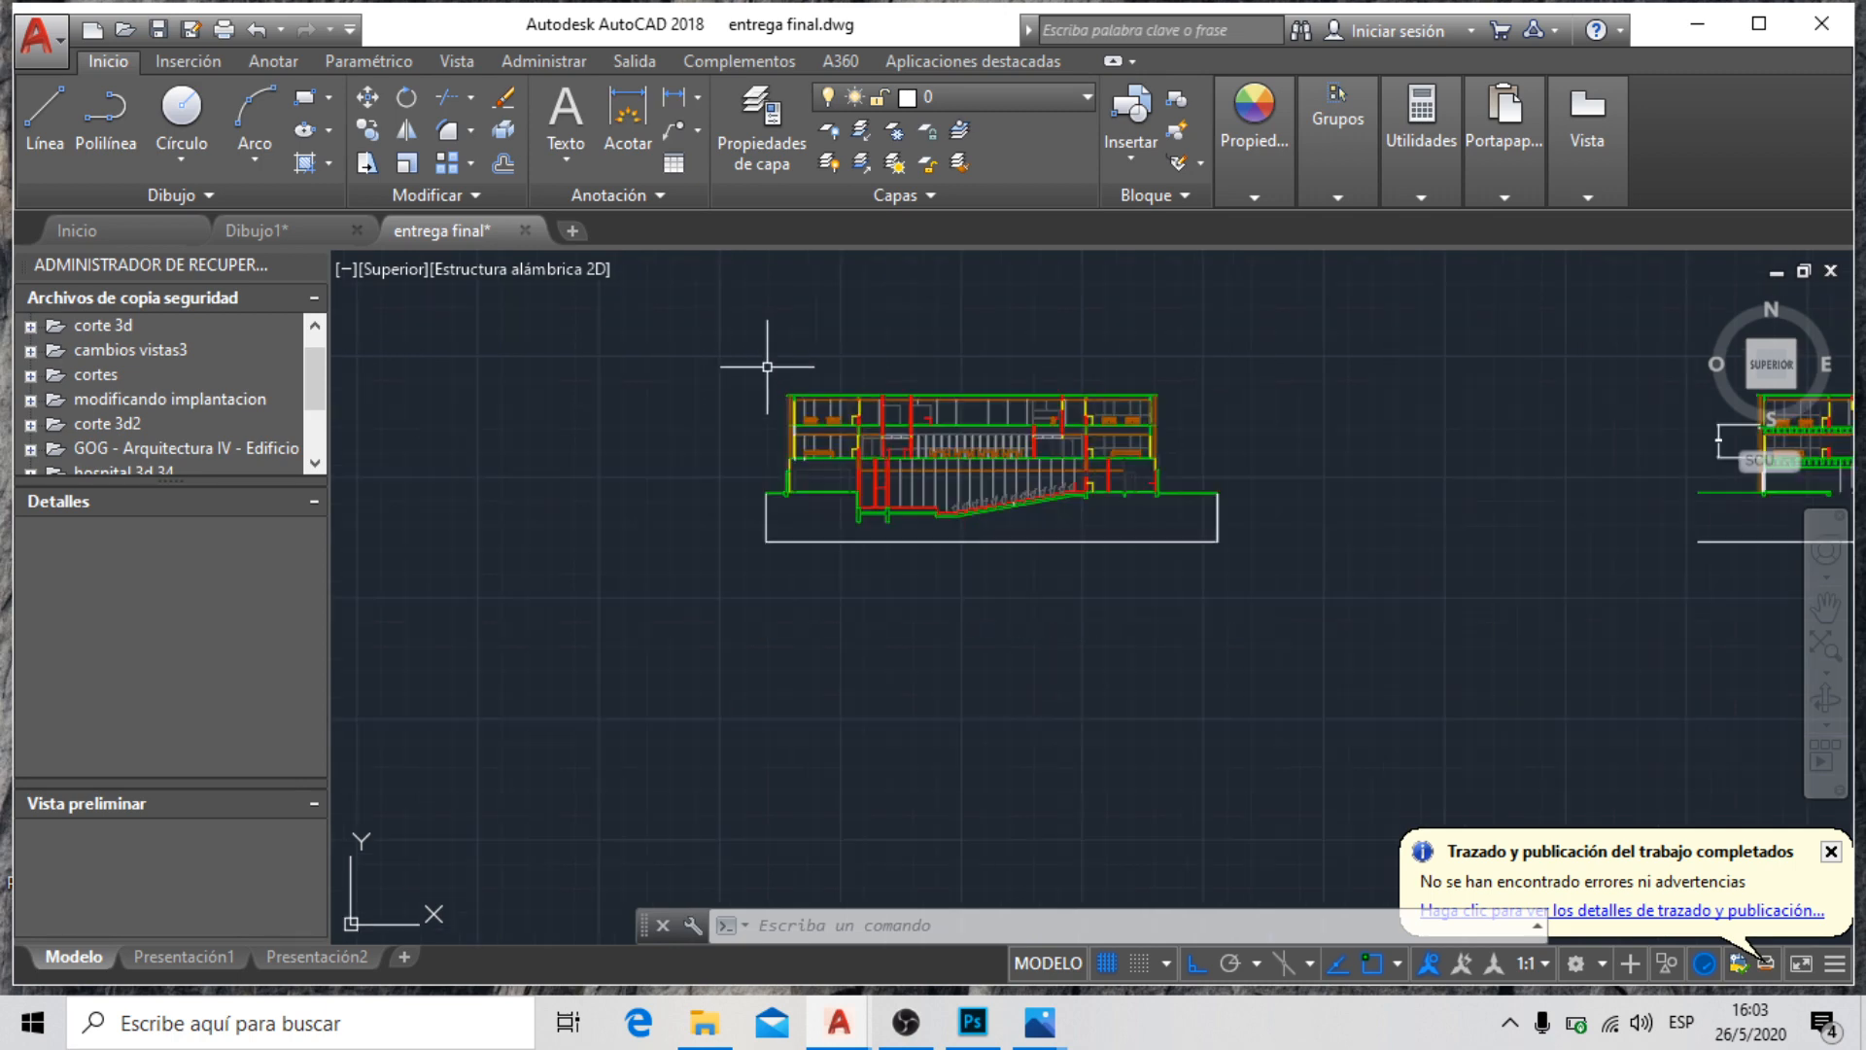
# Examine the pitched roof, cornice and slab edges of the old building in the upper section on the framed sheet
pyautogui.scroll(-3, 1286, 356)
pyautogui.scroll(8, 948, 772)
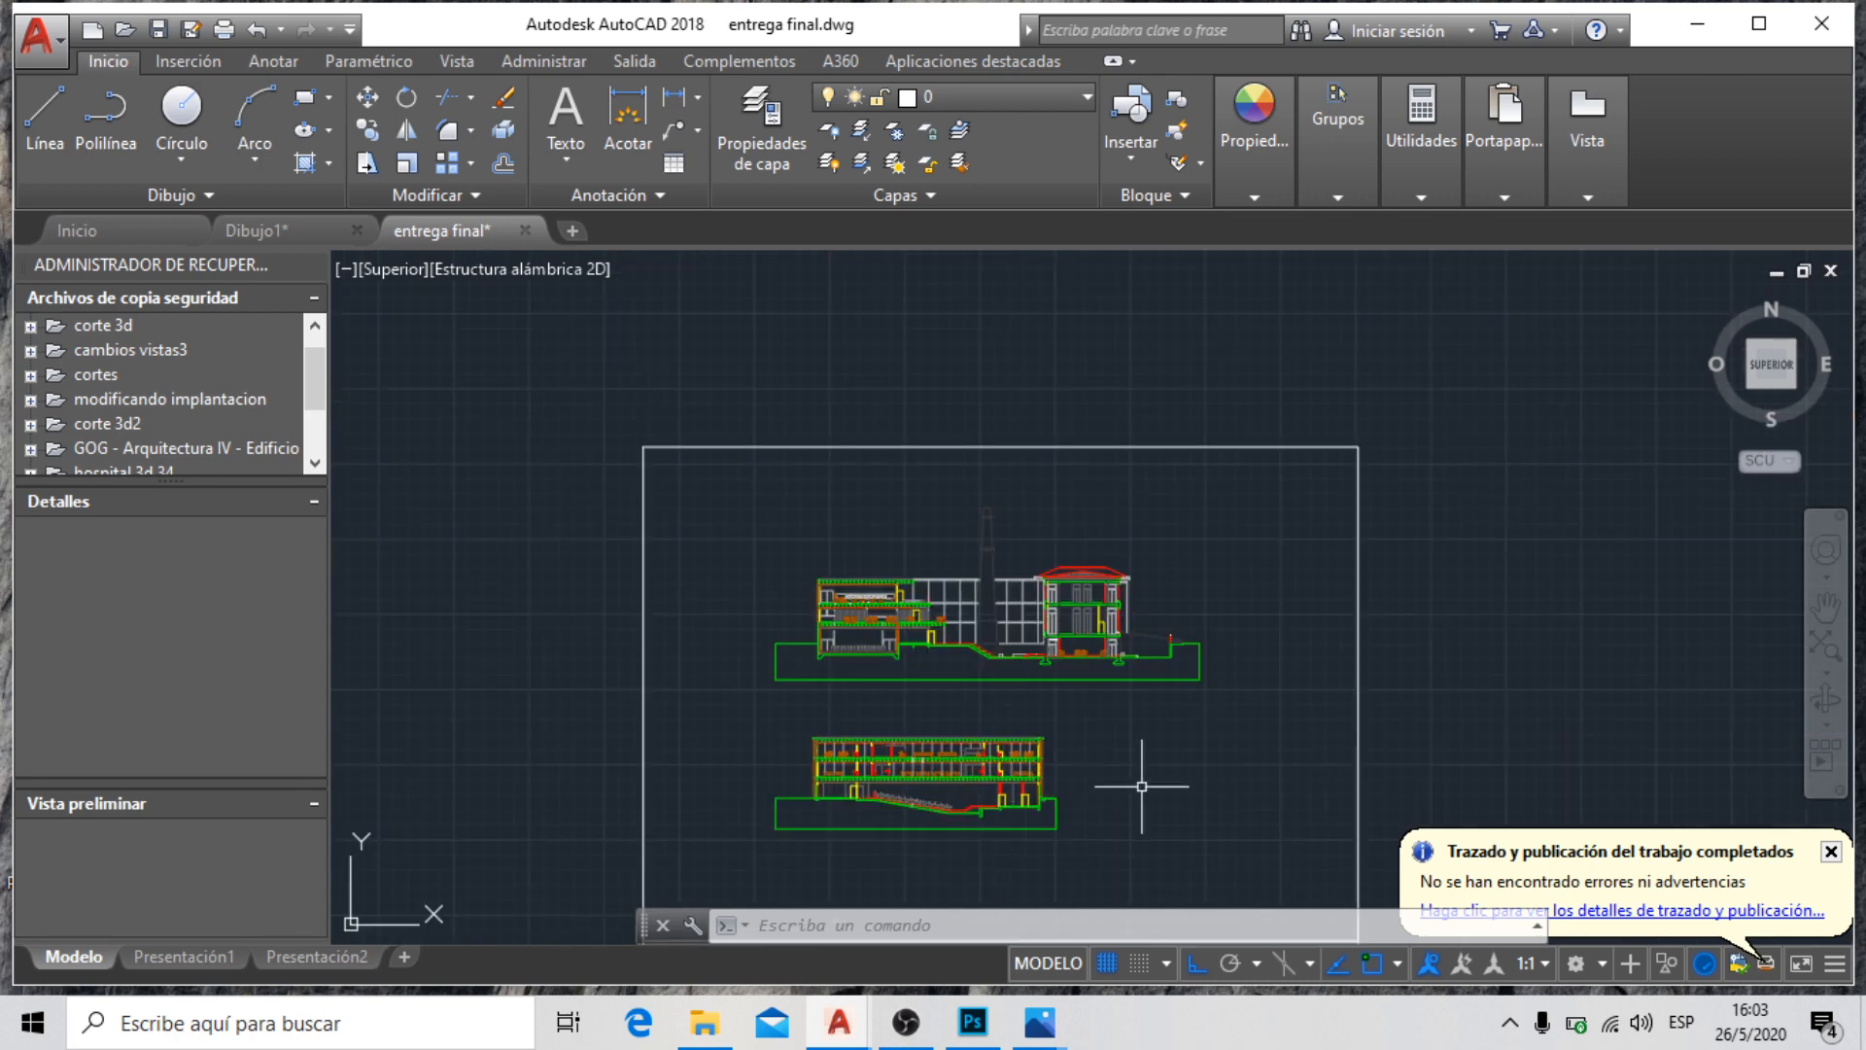
pyautogui.scroll(5, 1086, 574)
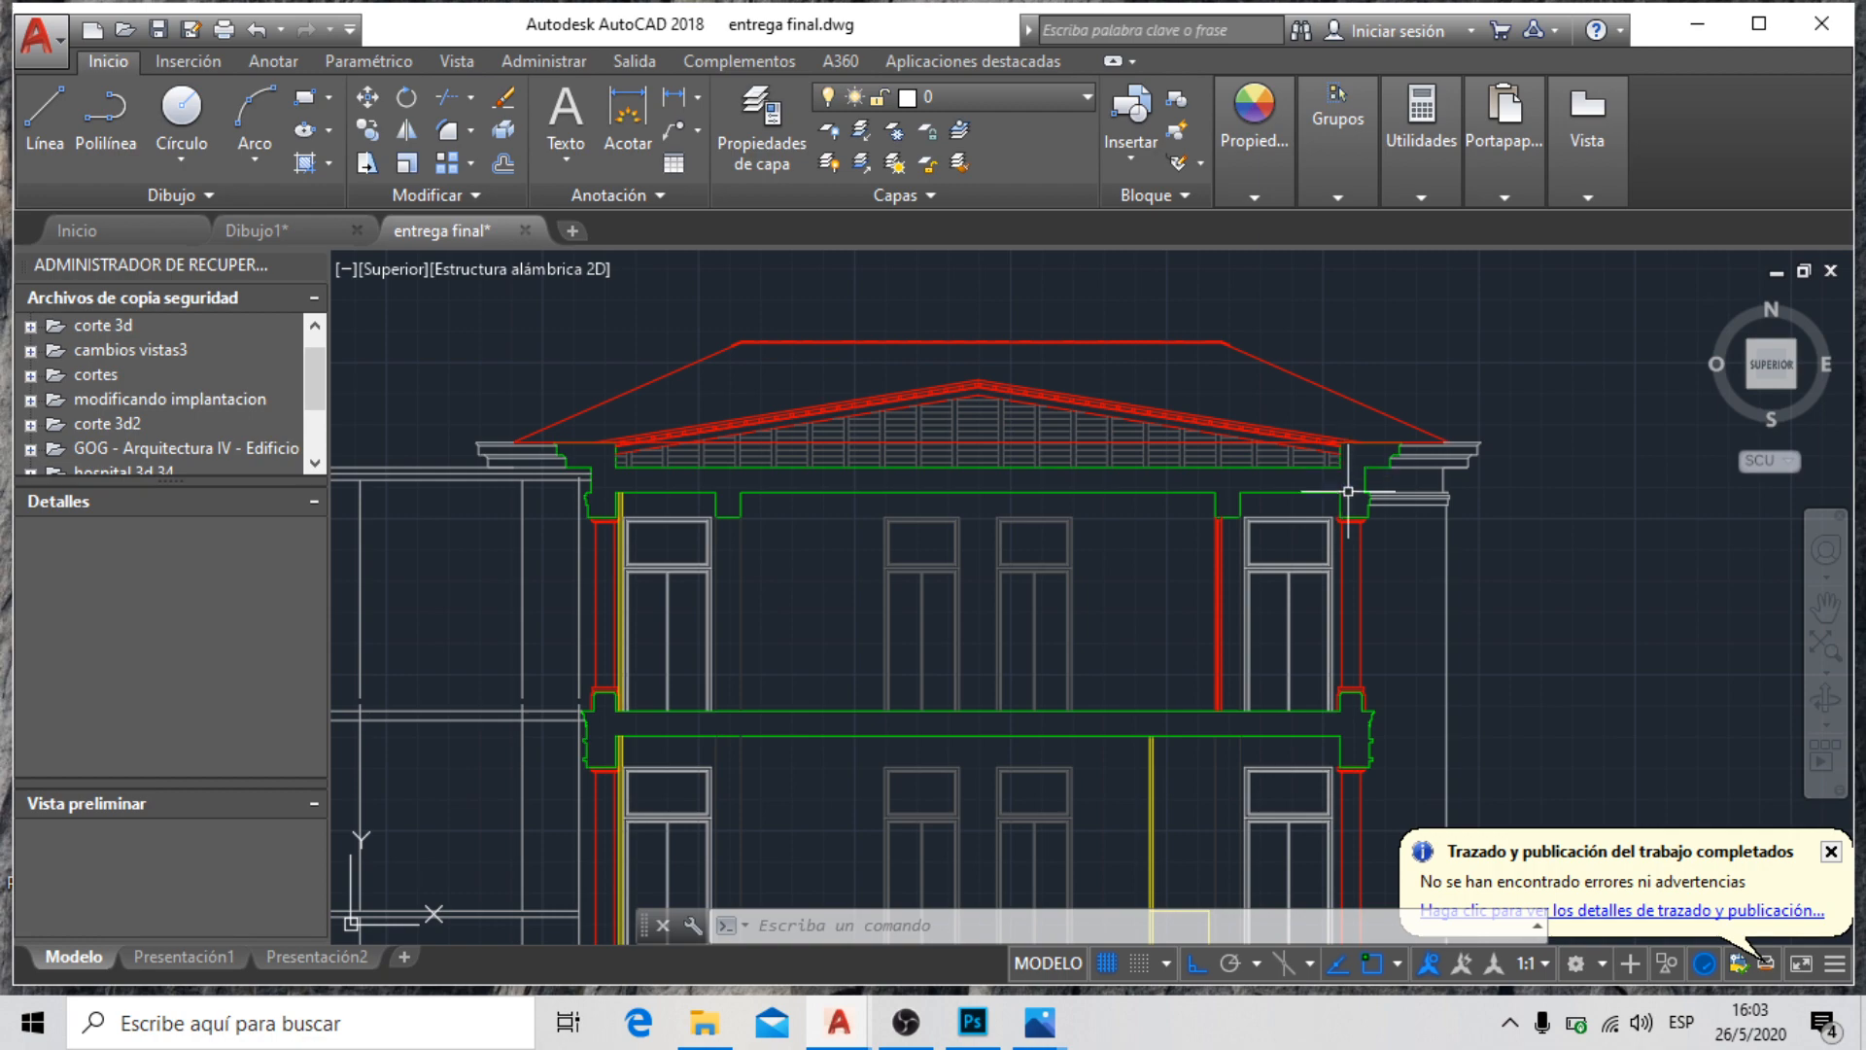
pyautogui.scroll(2, 1351, 491)
pyautogui.scroll(-4, 1409, 390)
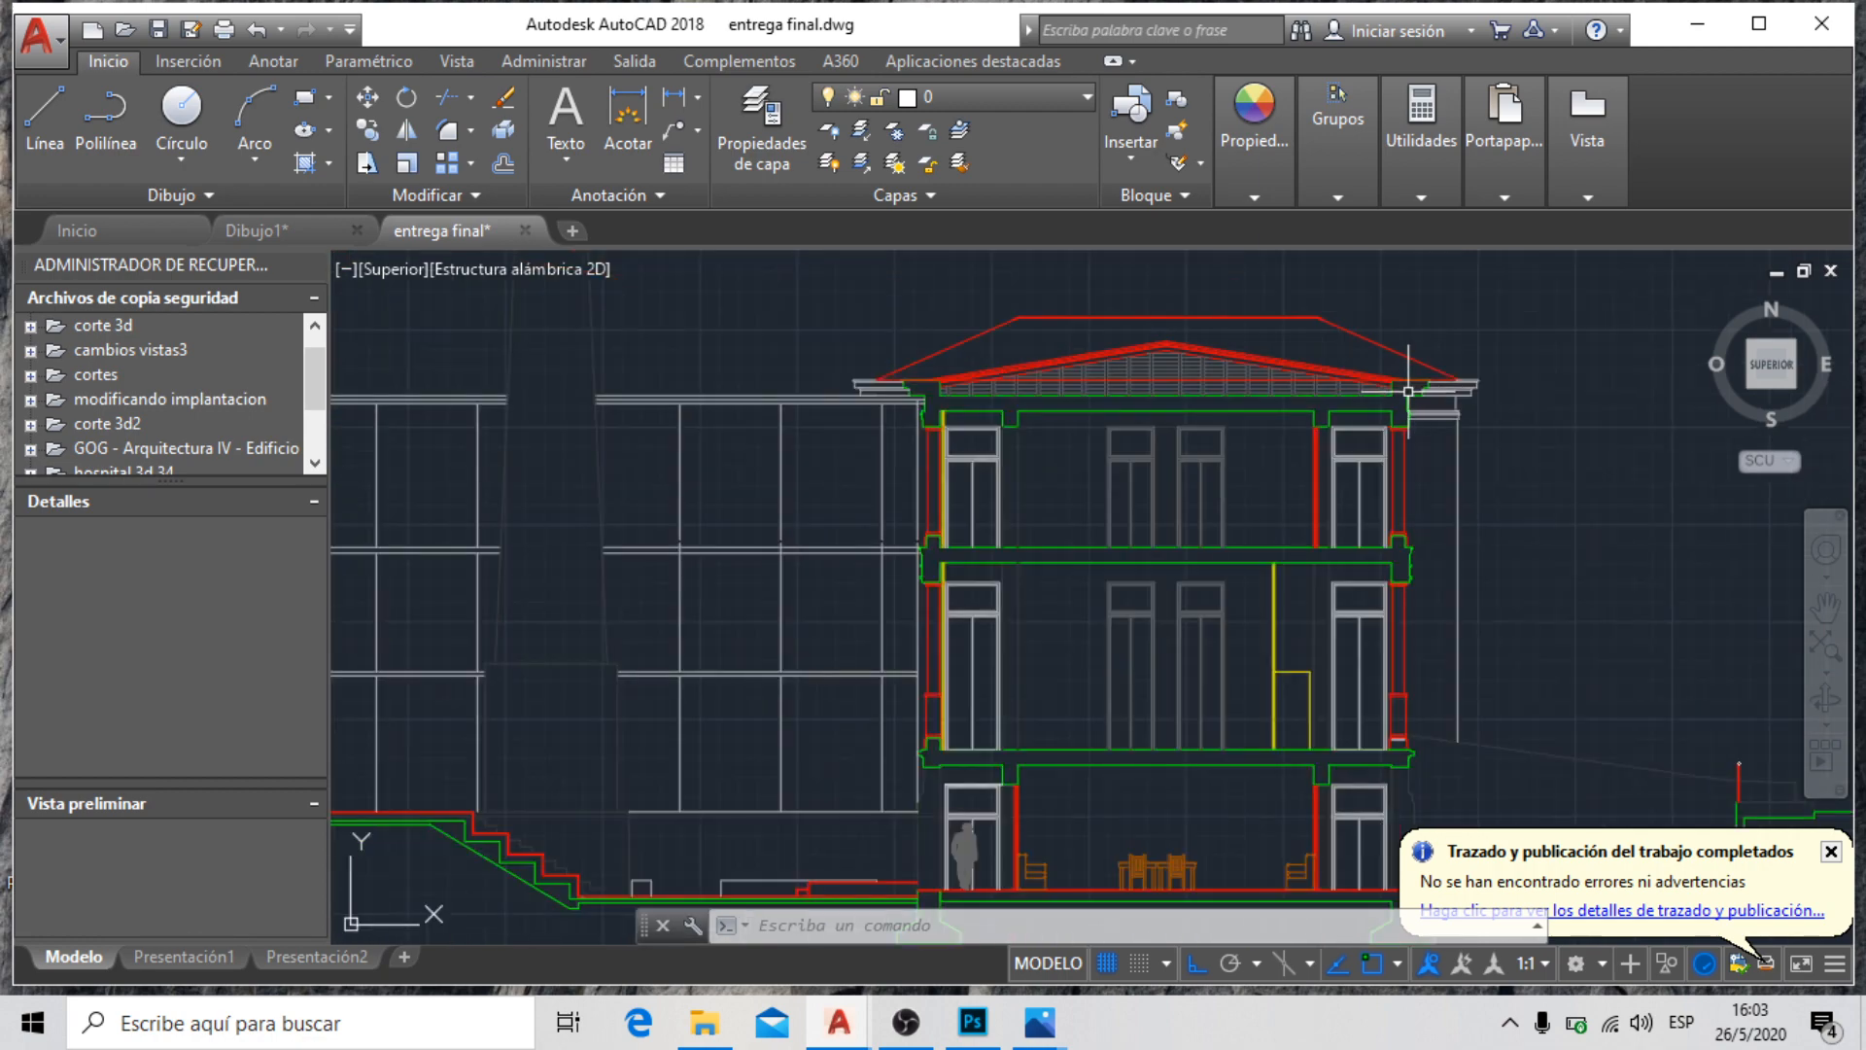
pyautogui.scroll(5, 943, 406)
pyautogui.scroll(-5, 969, 341)
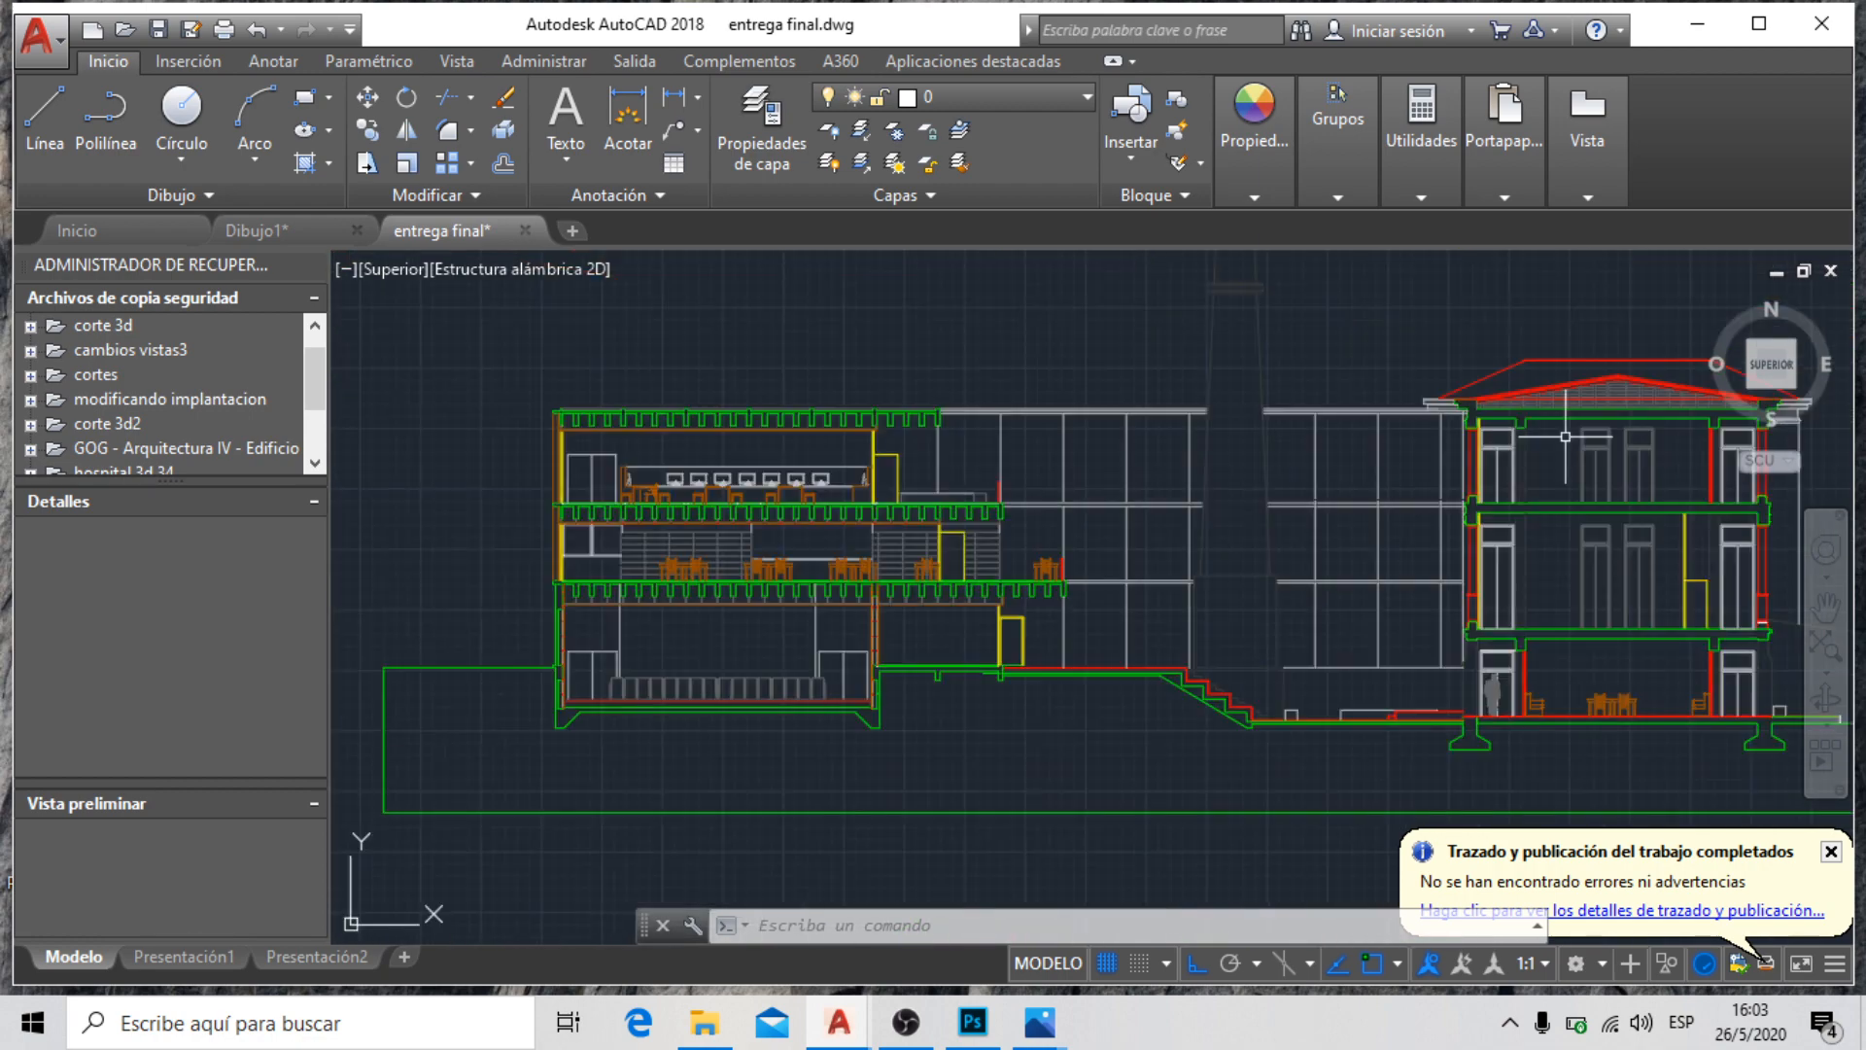
# Examine the ribbed slabs and outer wall of the new building, and compare them with the old building in the same section
pyautogui.scroll(2, 845, 429)
pyautogui.scroll(3, 908, 529)
pyautogui.scroll(3, 1027, 507)
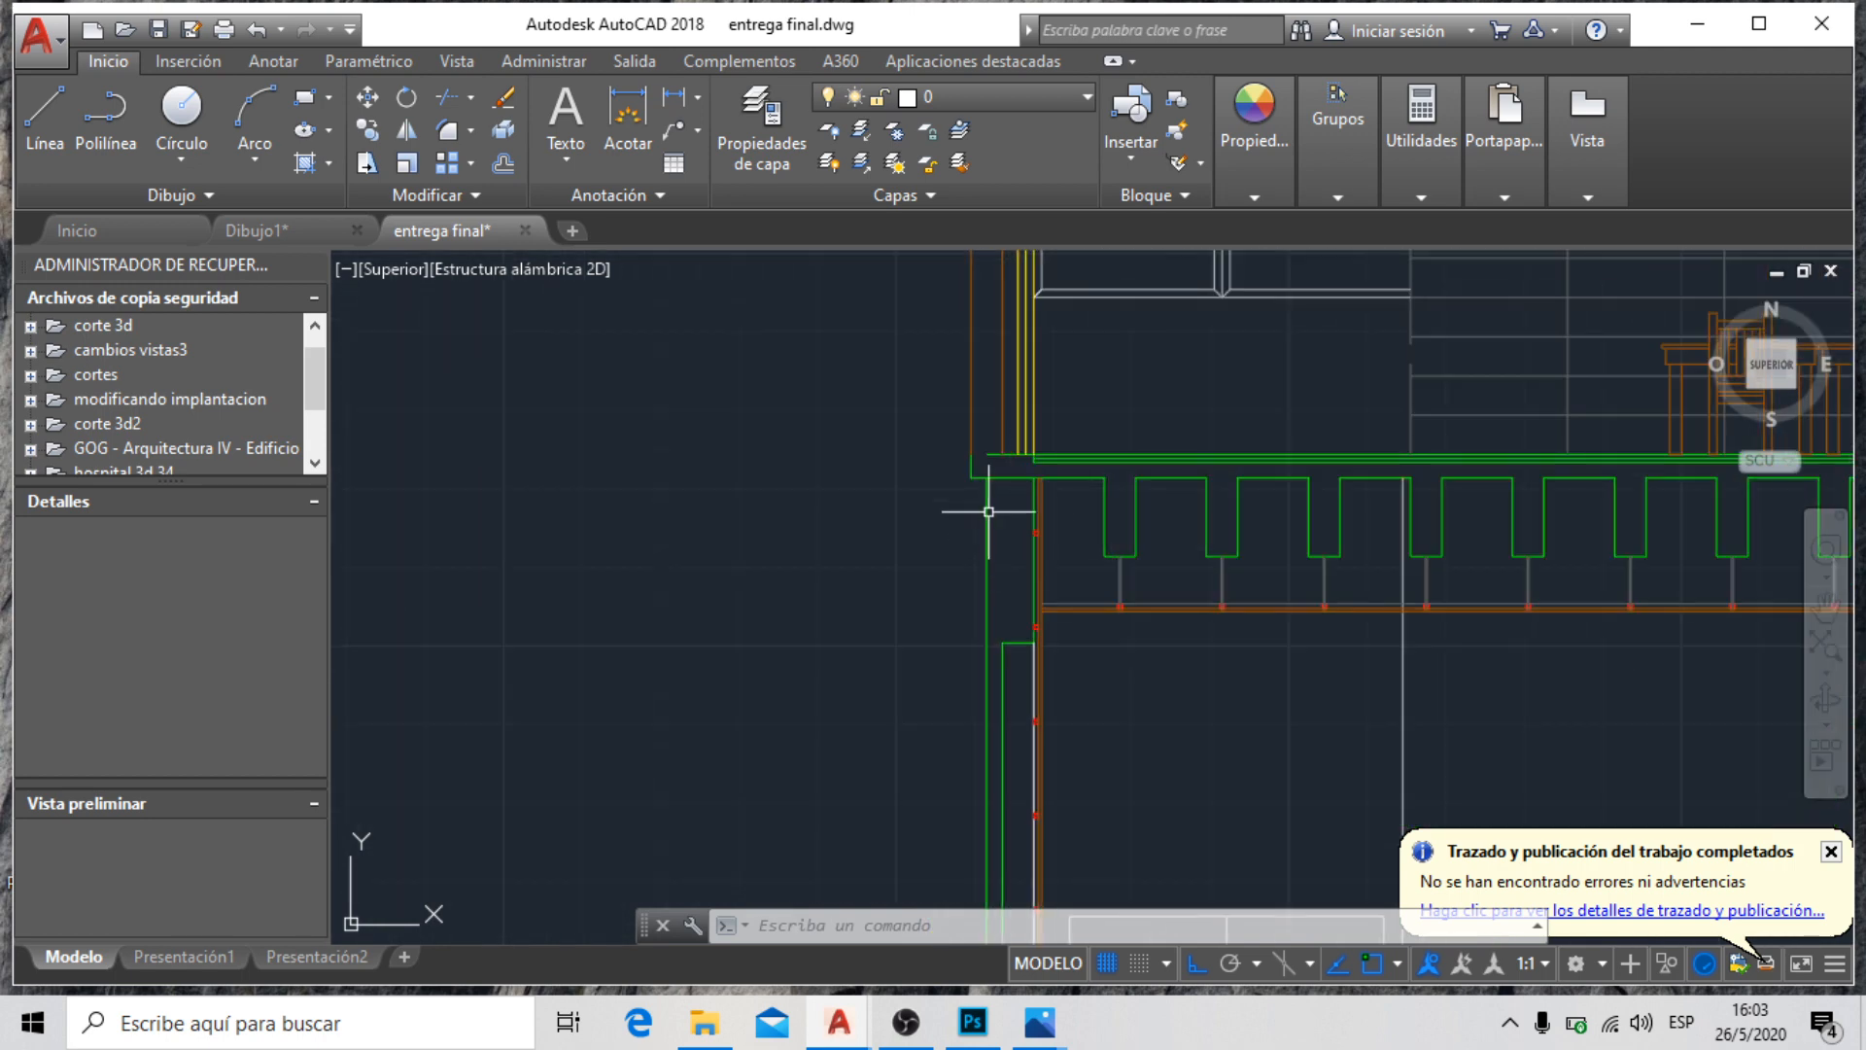
pyautogui.scroll(-4, 591, 491)
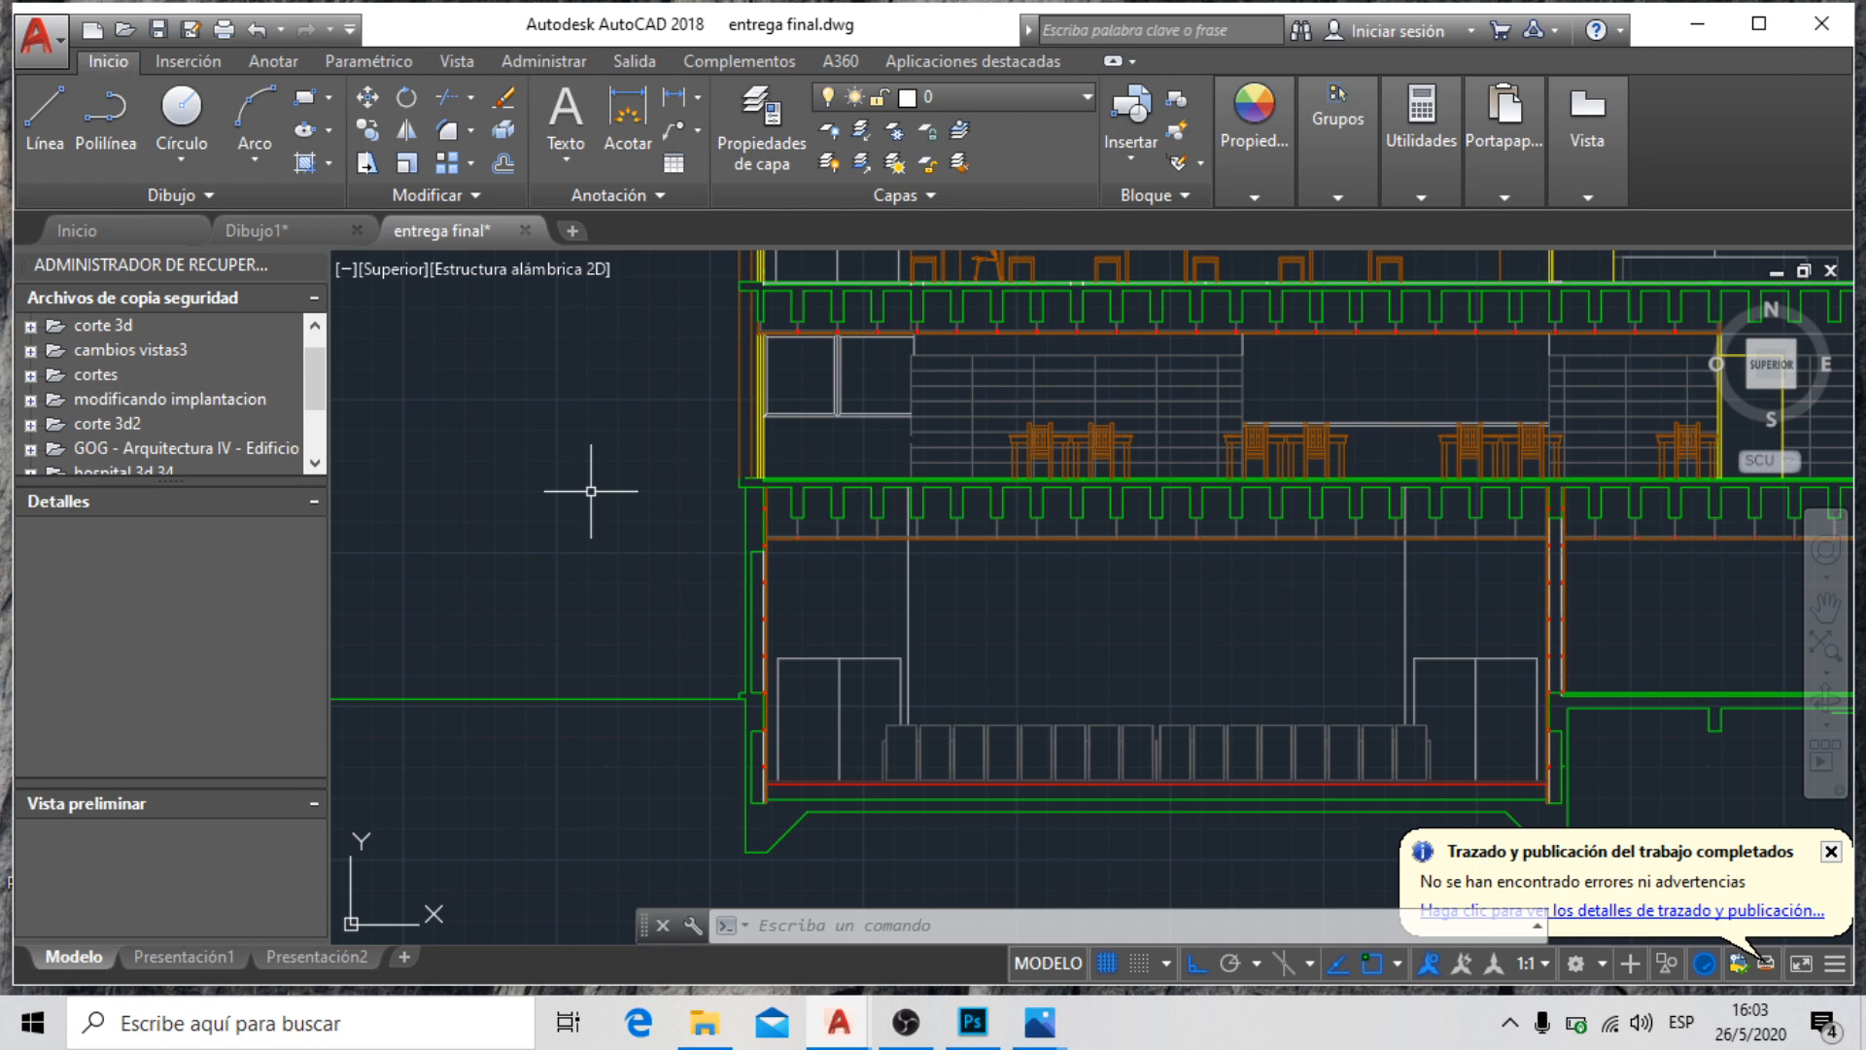
pyautogui.scroll(-6, 591, 491)
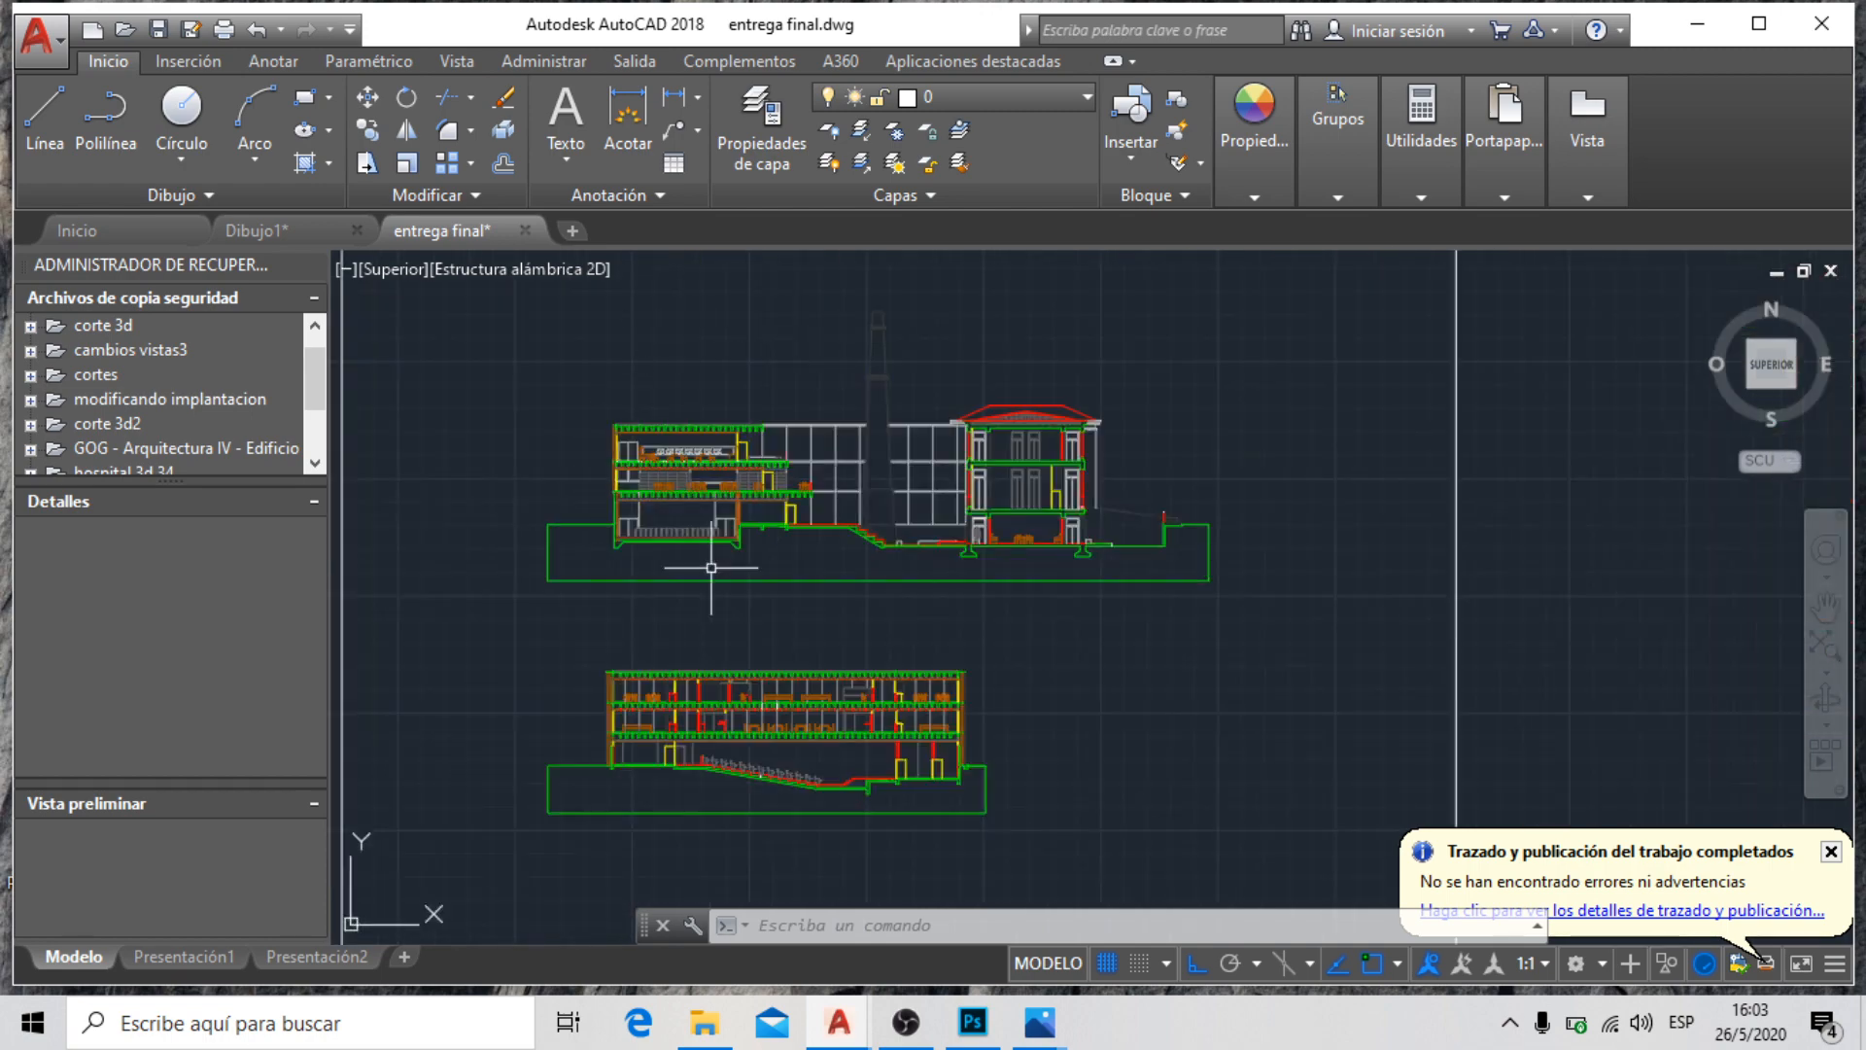
pyautogui.scroll(4, 668, 542)
pyautogui.scroll(-2, 669, 542)
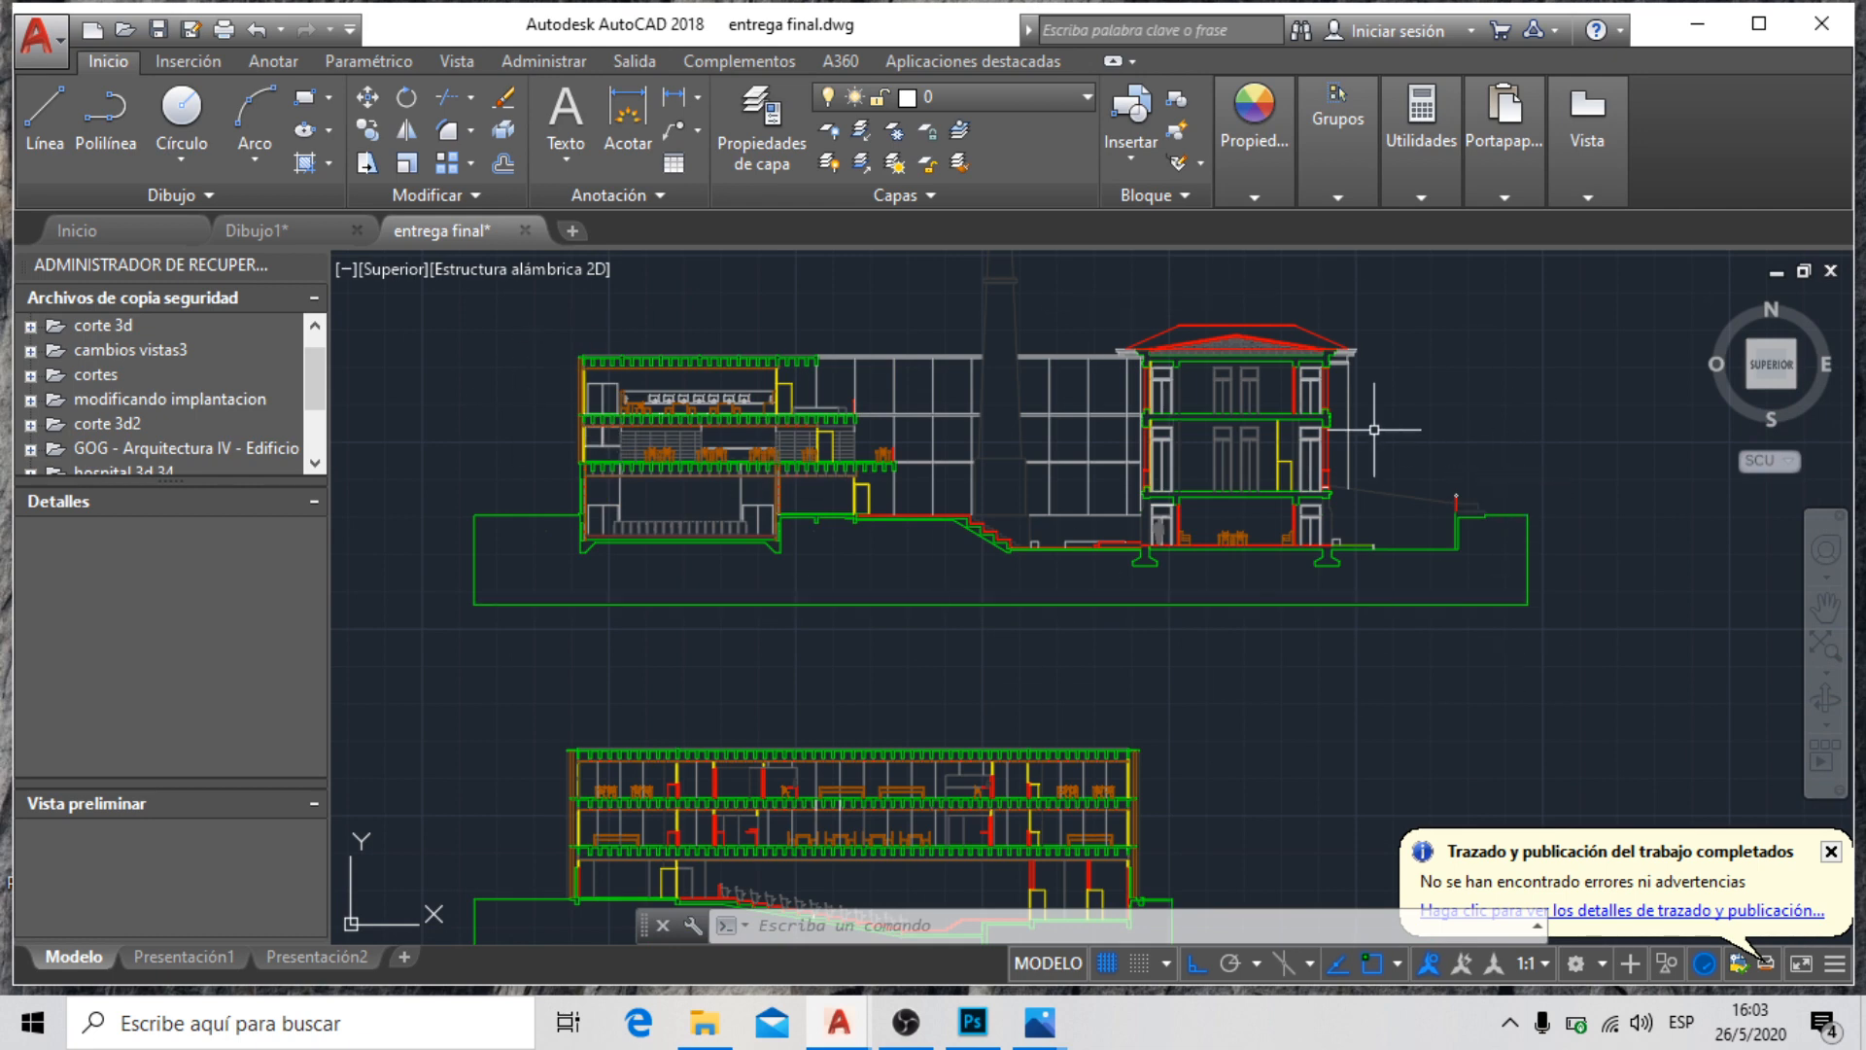
pyautogui.scroll(2, 1139, 333)
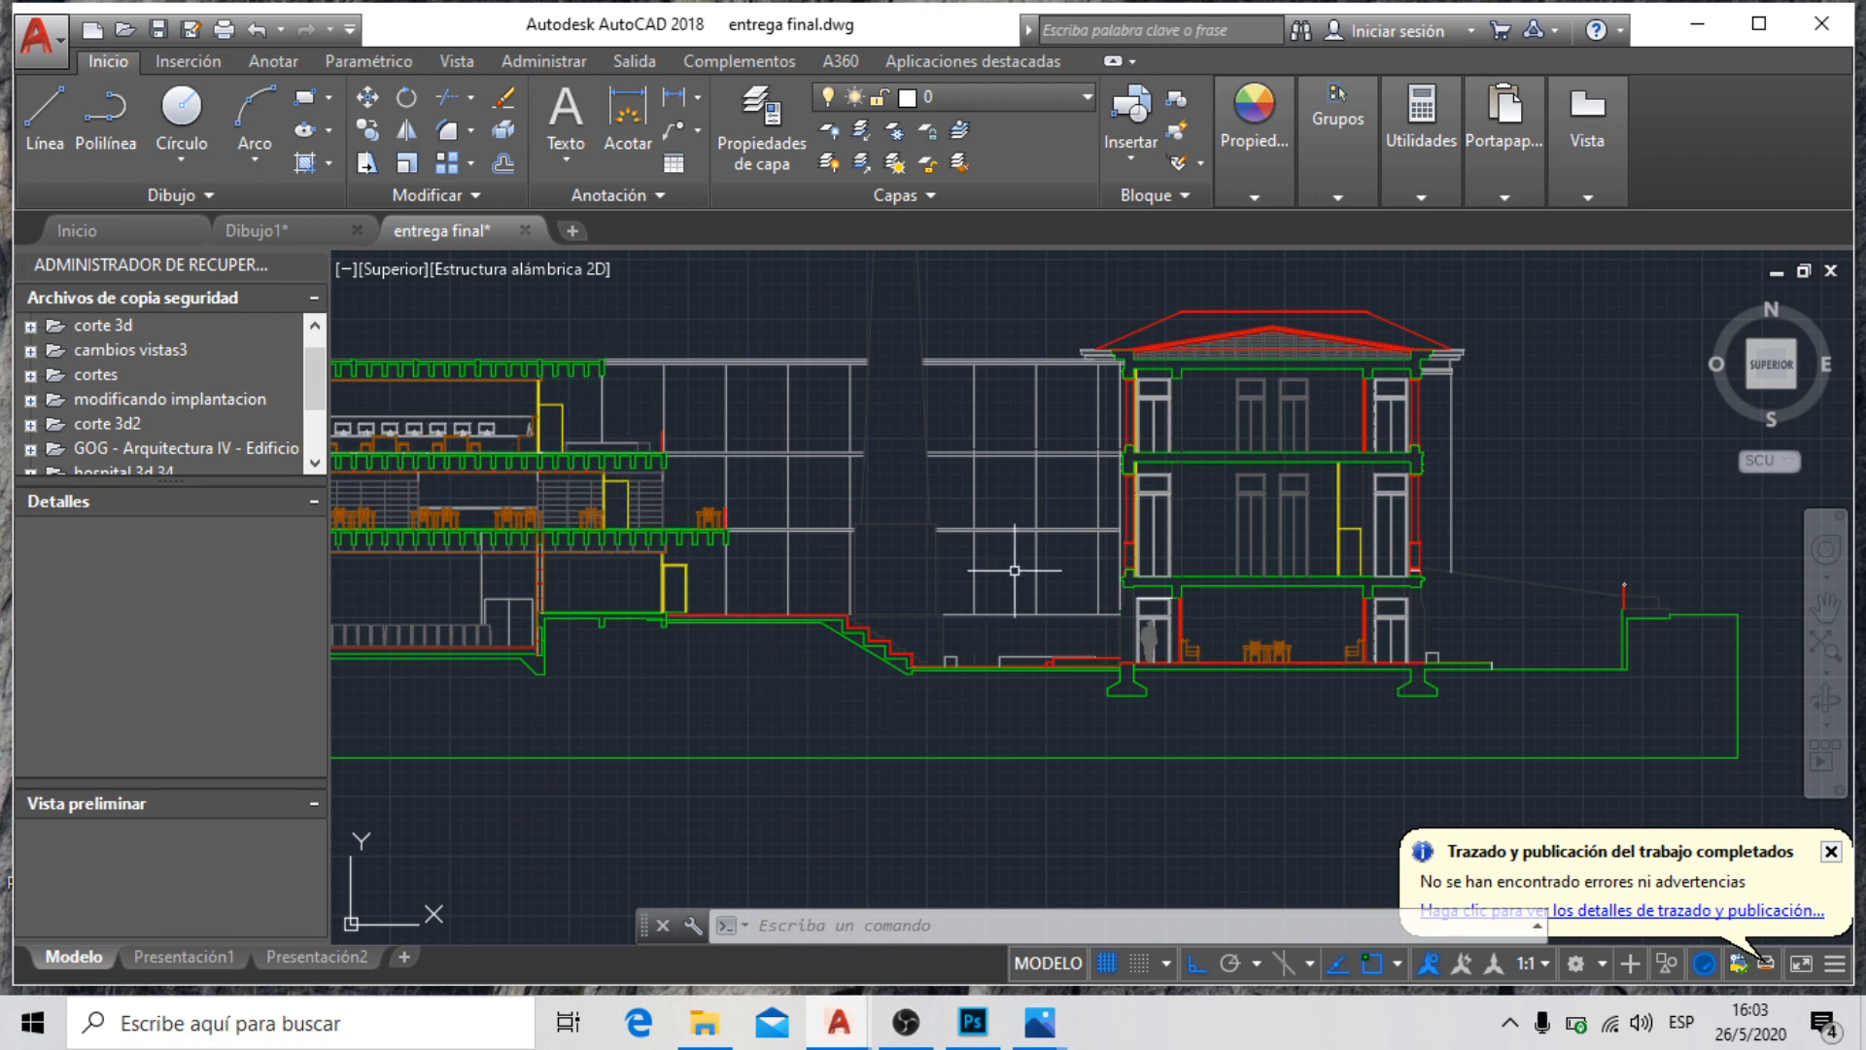
pyautogui.moveTo(1026, 610)
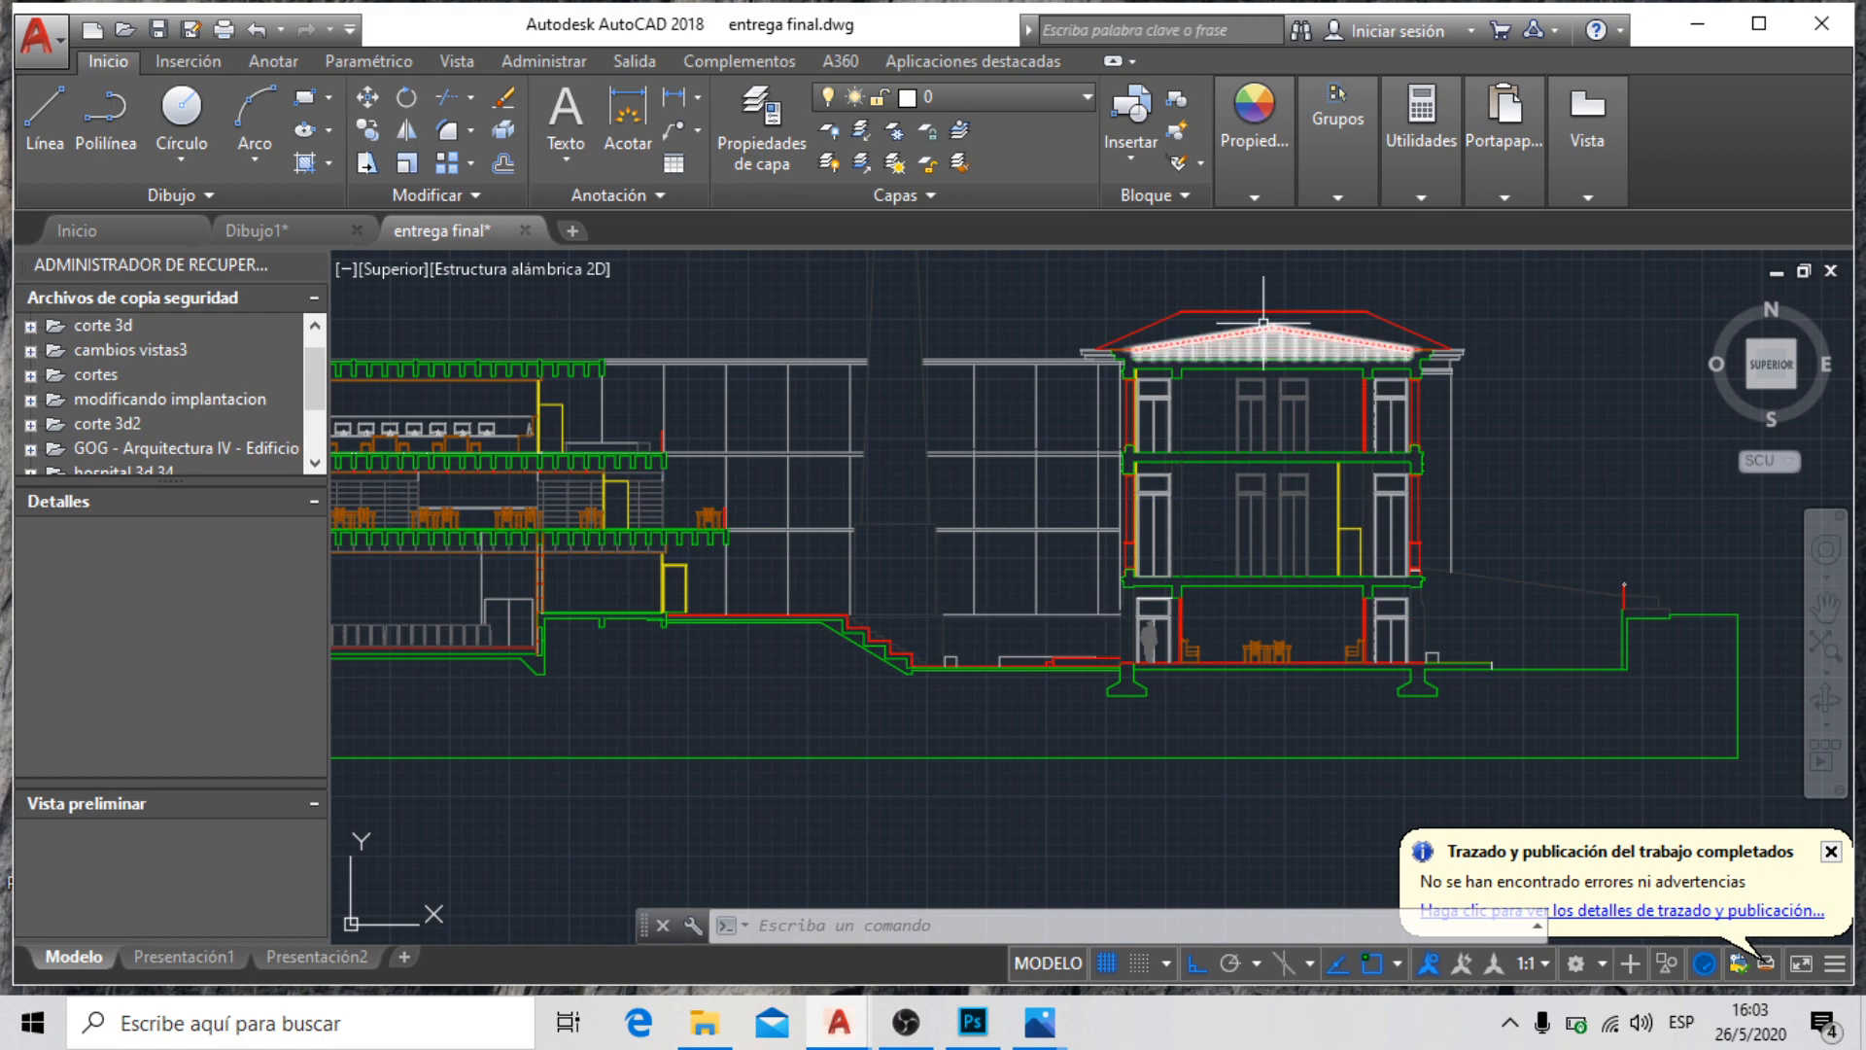
pyautogui.scroll(-3, 1228, 298)
pyautogui.scroll(3, 1050, 314)
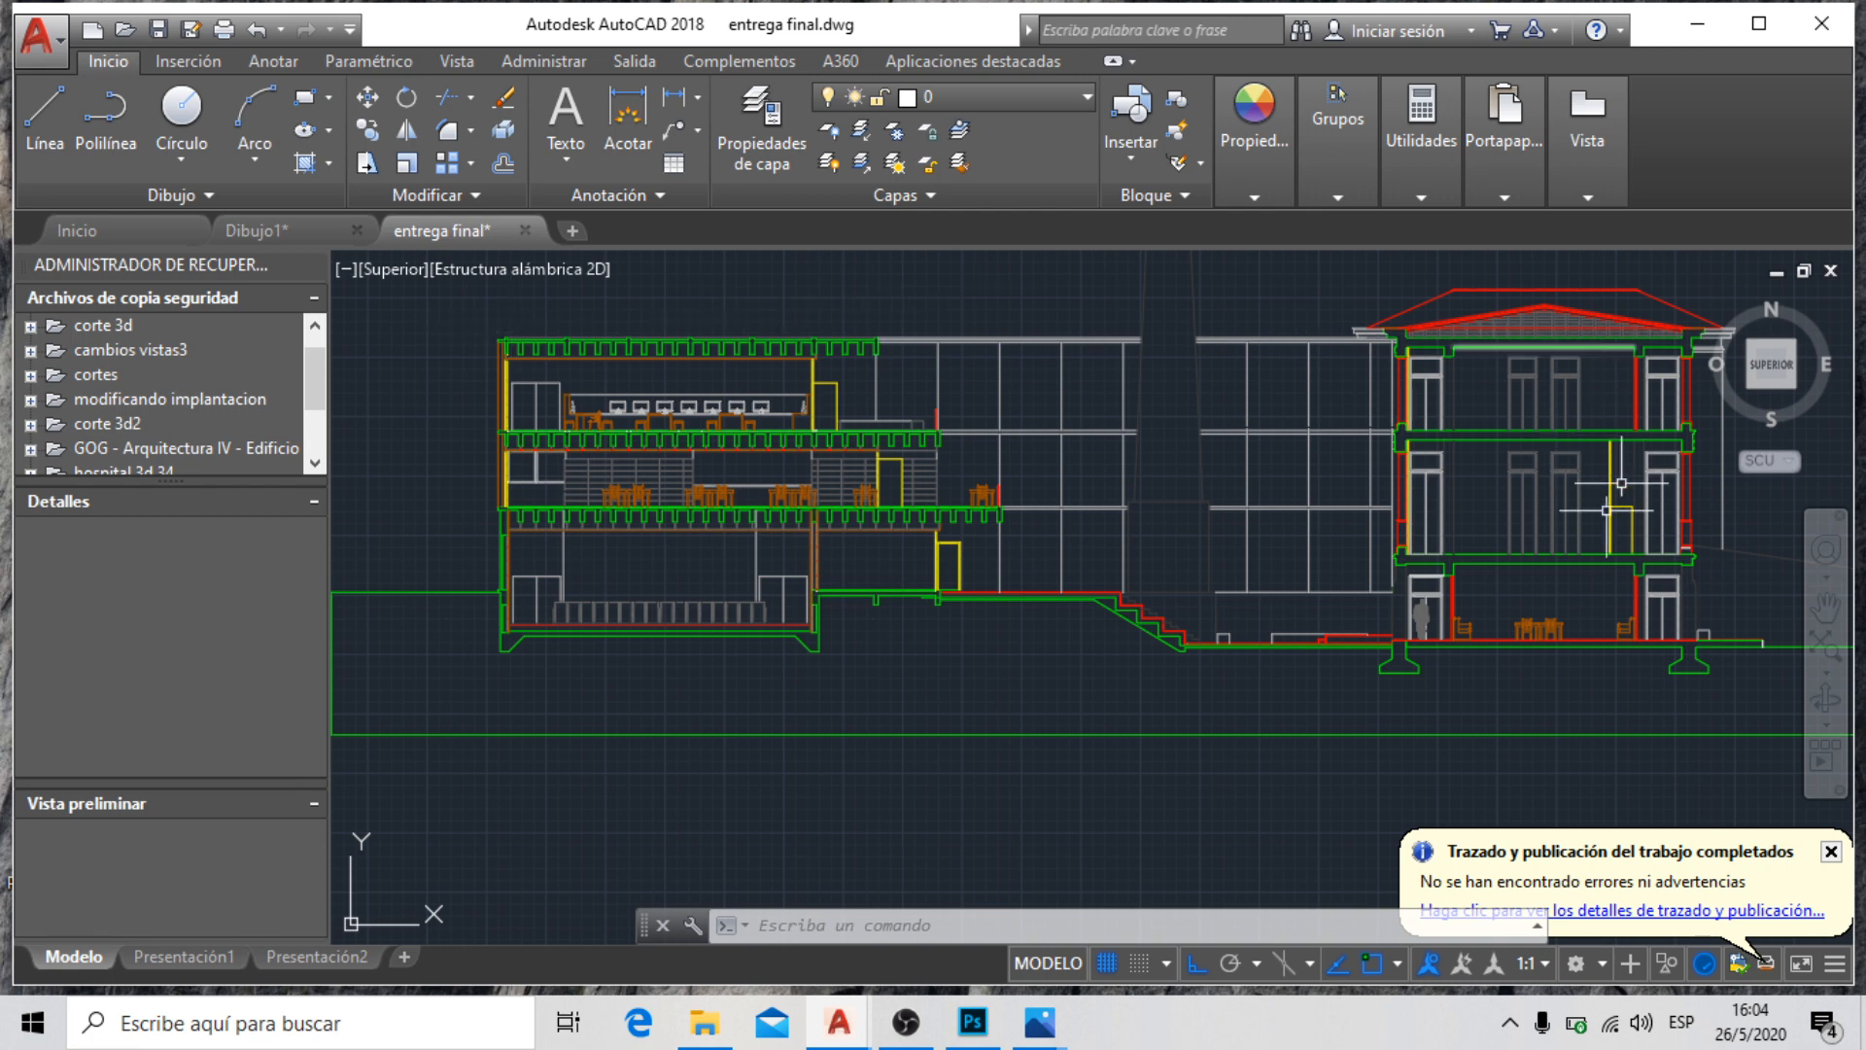
# Examine the complete upper section, from the new building past the chimney and stairs to the old building and ground line
pyautogui.scroll(-2, 1167, 654)
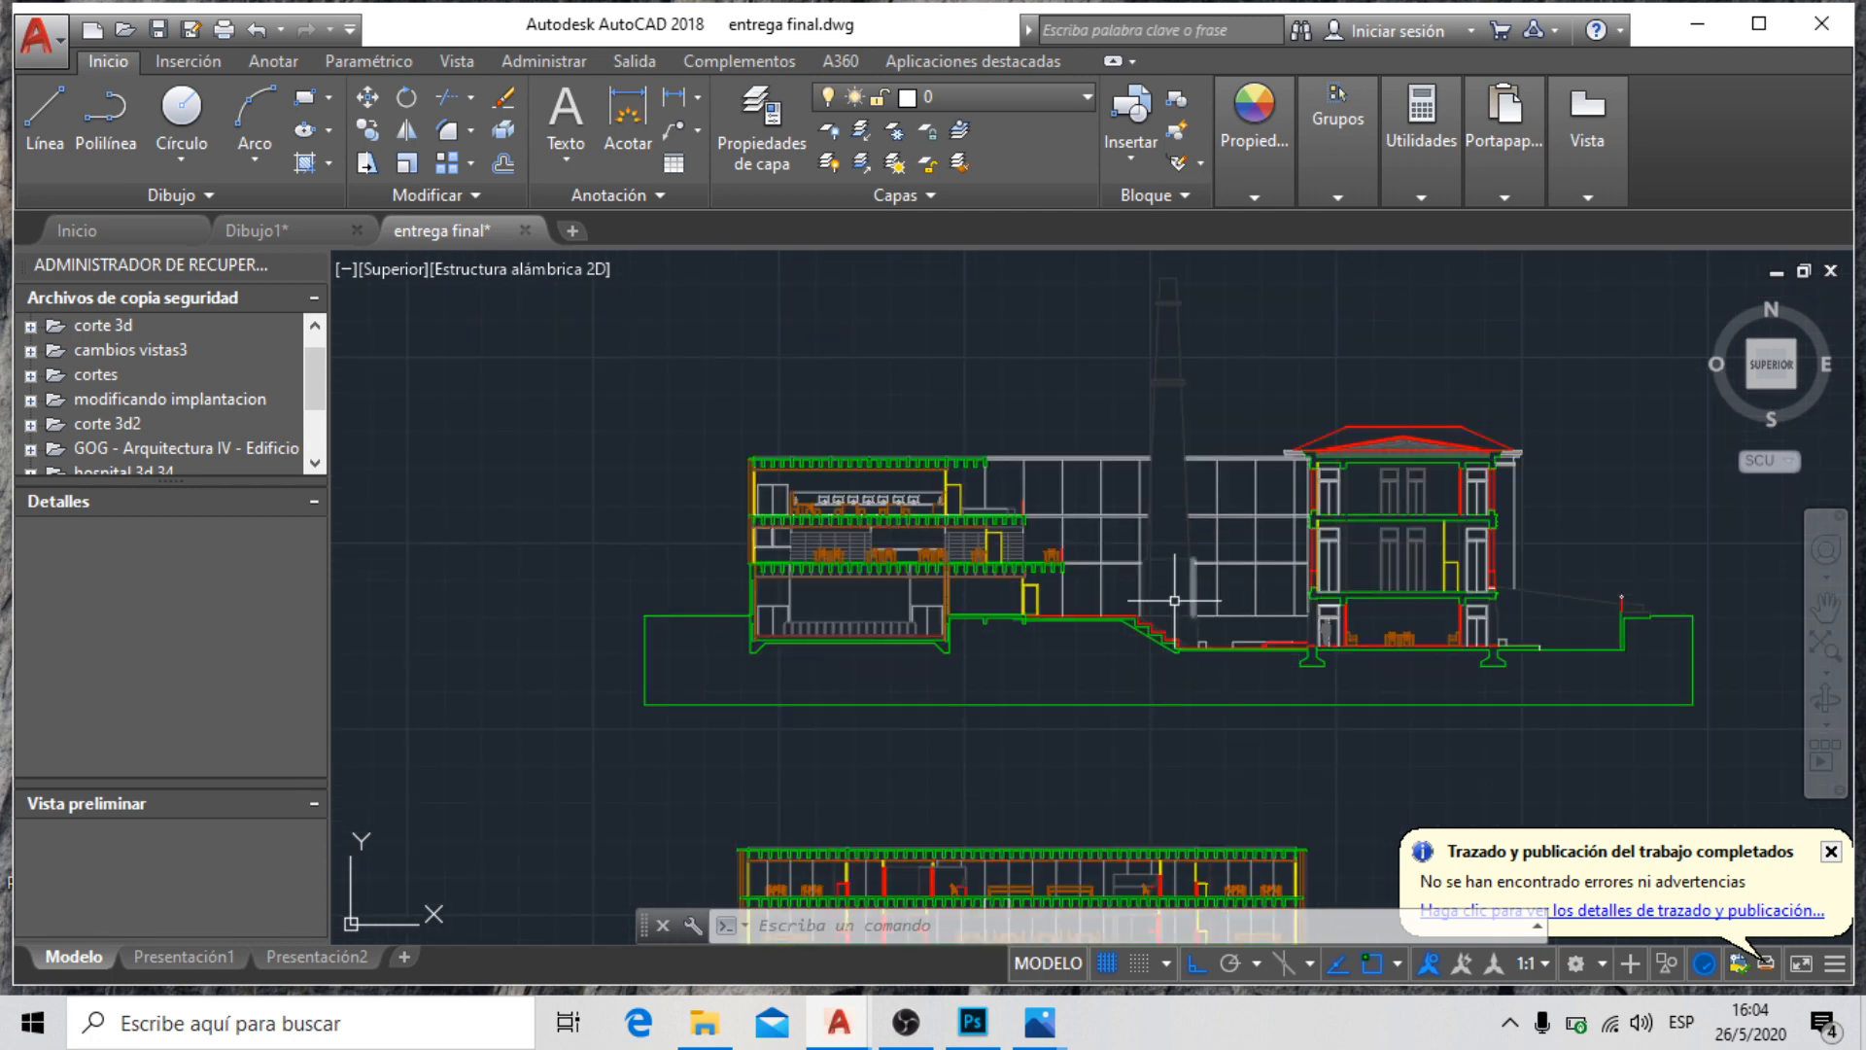
pyautogui.scroll(4, 1485, 398)
pyautogui.scroll(-3, 1224, 397)
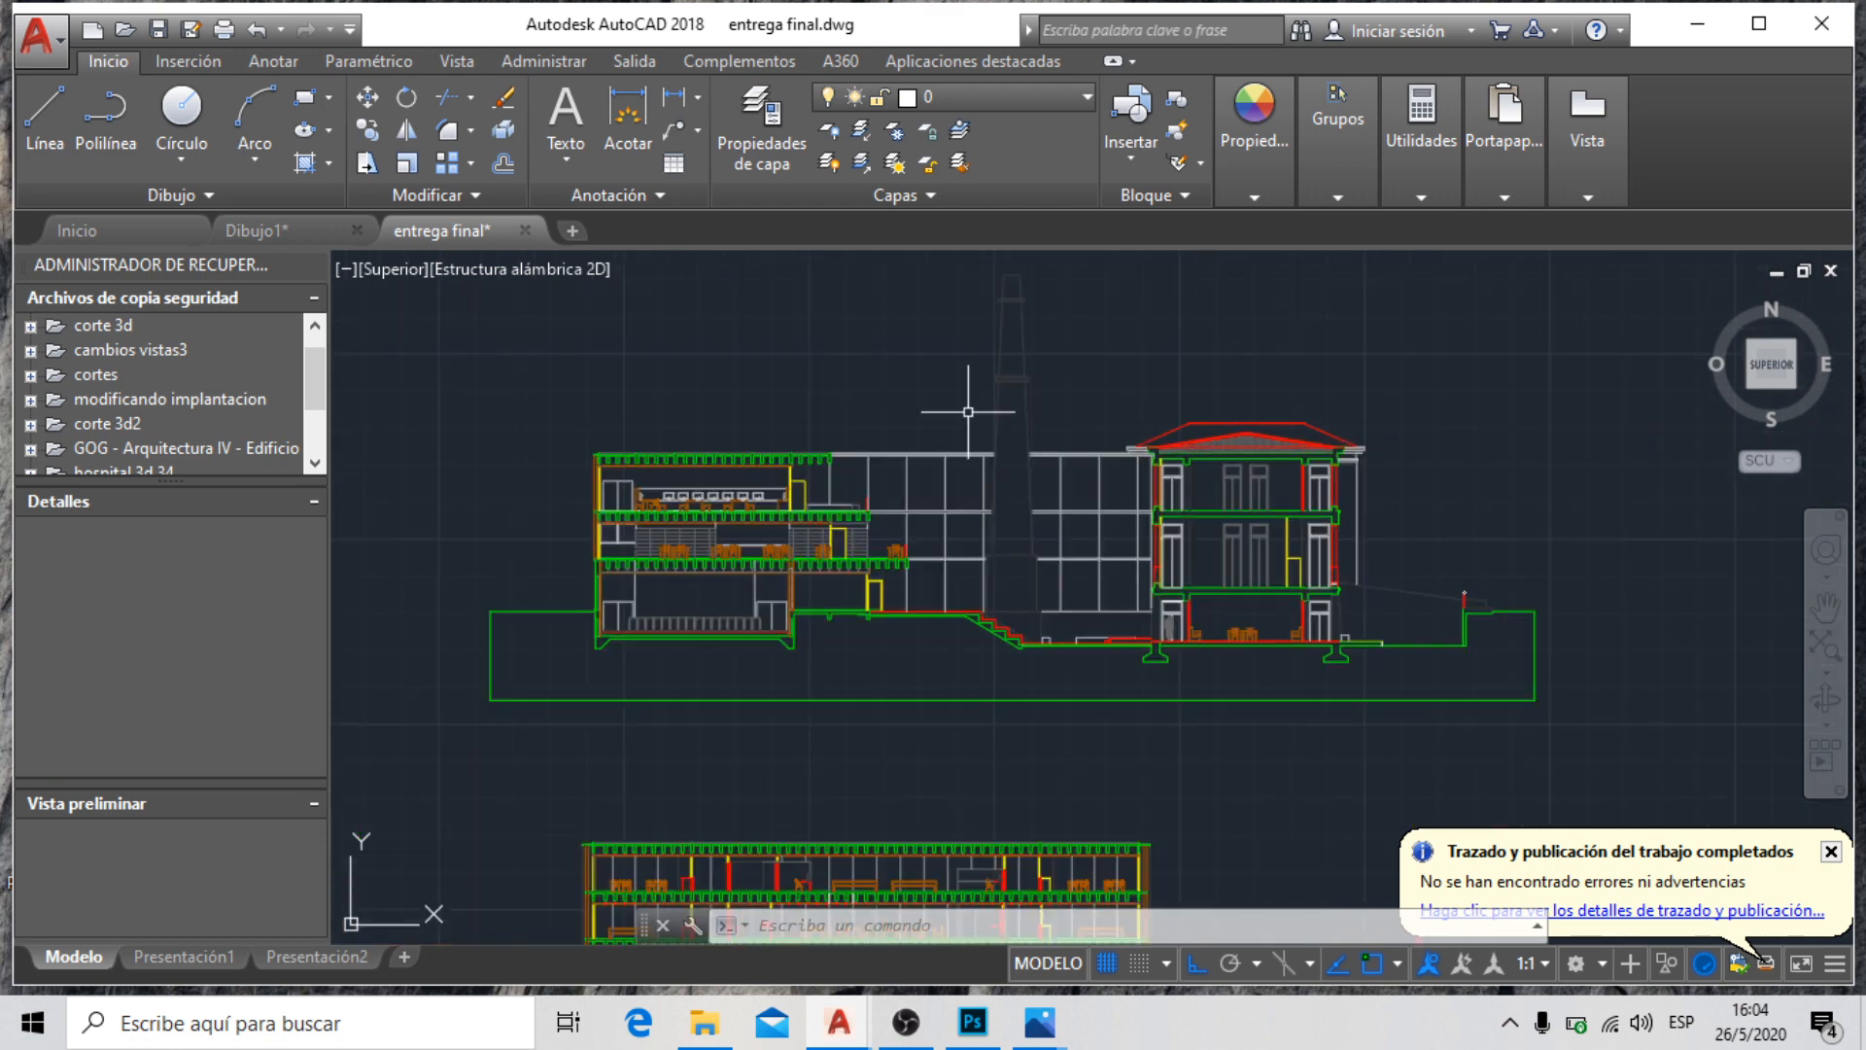
pyautogui.scroll(4, 641, 442)
pyautogui.scroll(-3, 646, 526)
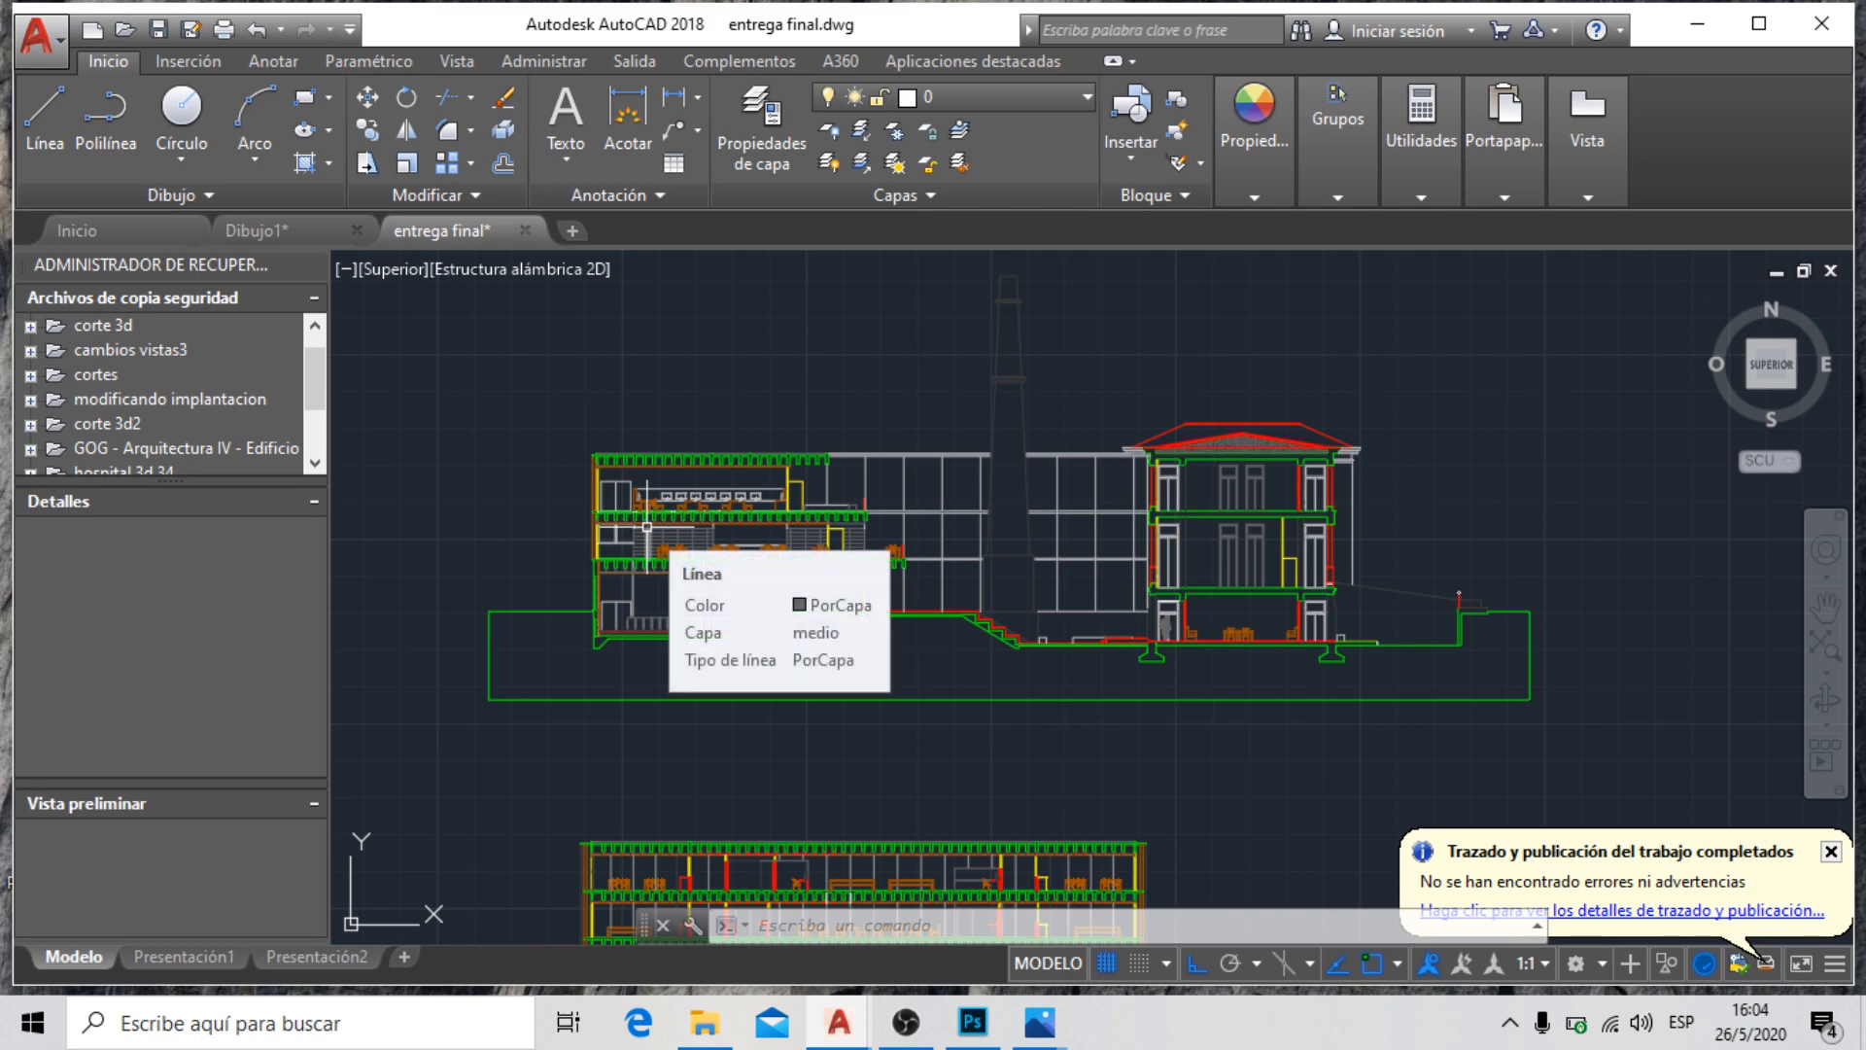
# Look over the framed sections sheet, the sheet with three floor plans and the ground-floor plan with its trees
pyautogui.scroll(-10, 646, 526)
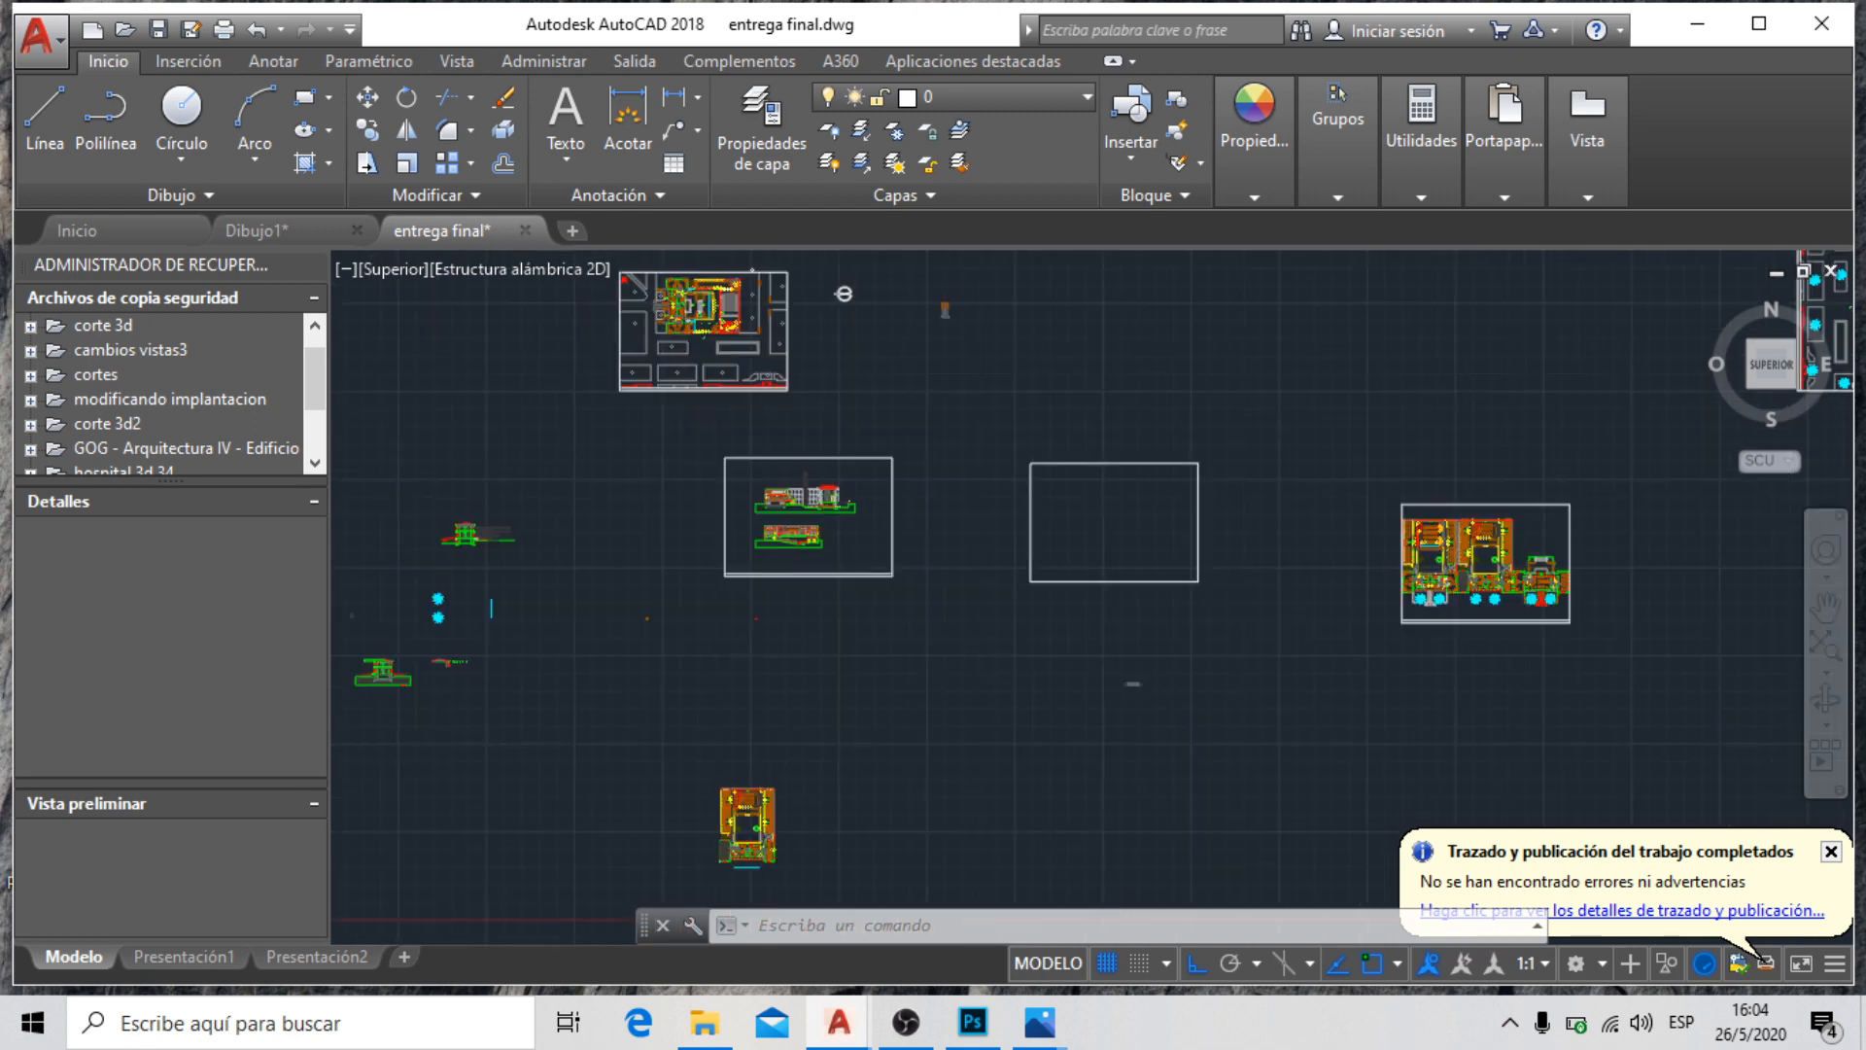
pyautogui.scroll(14, 887, 437)
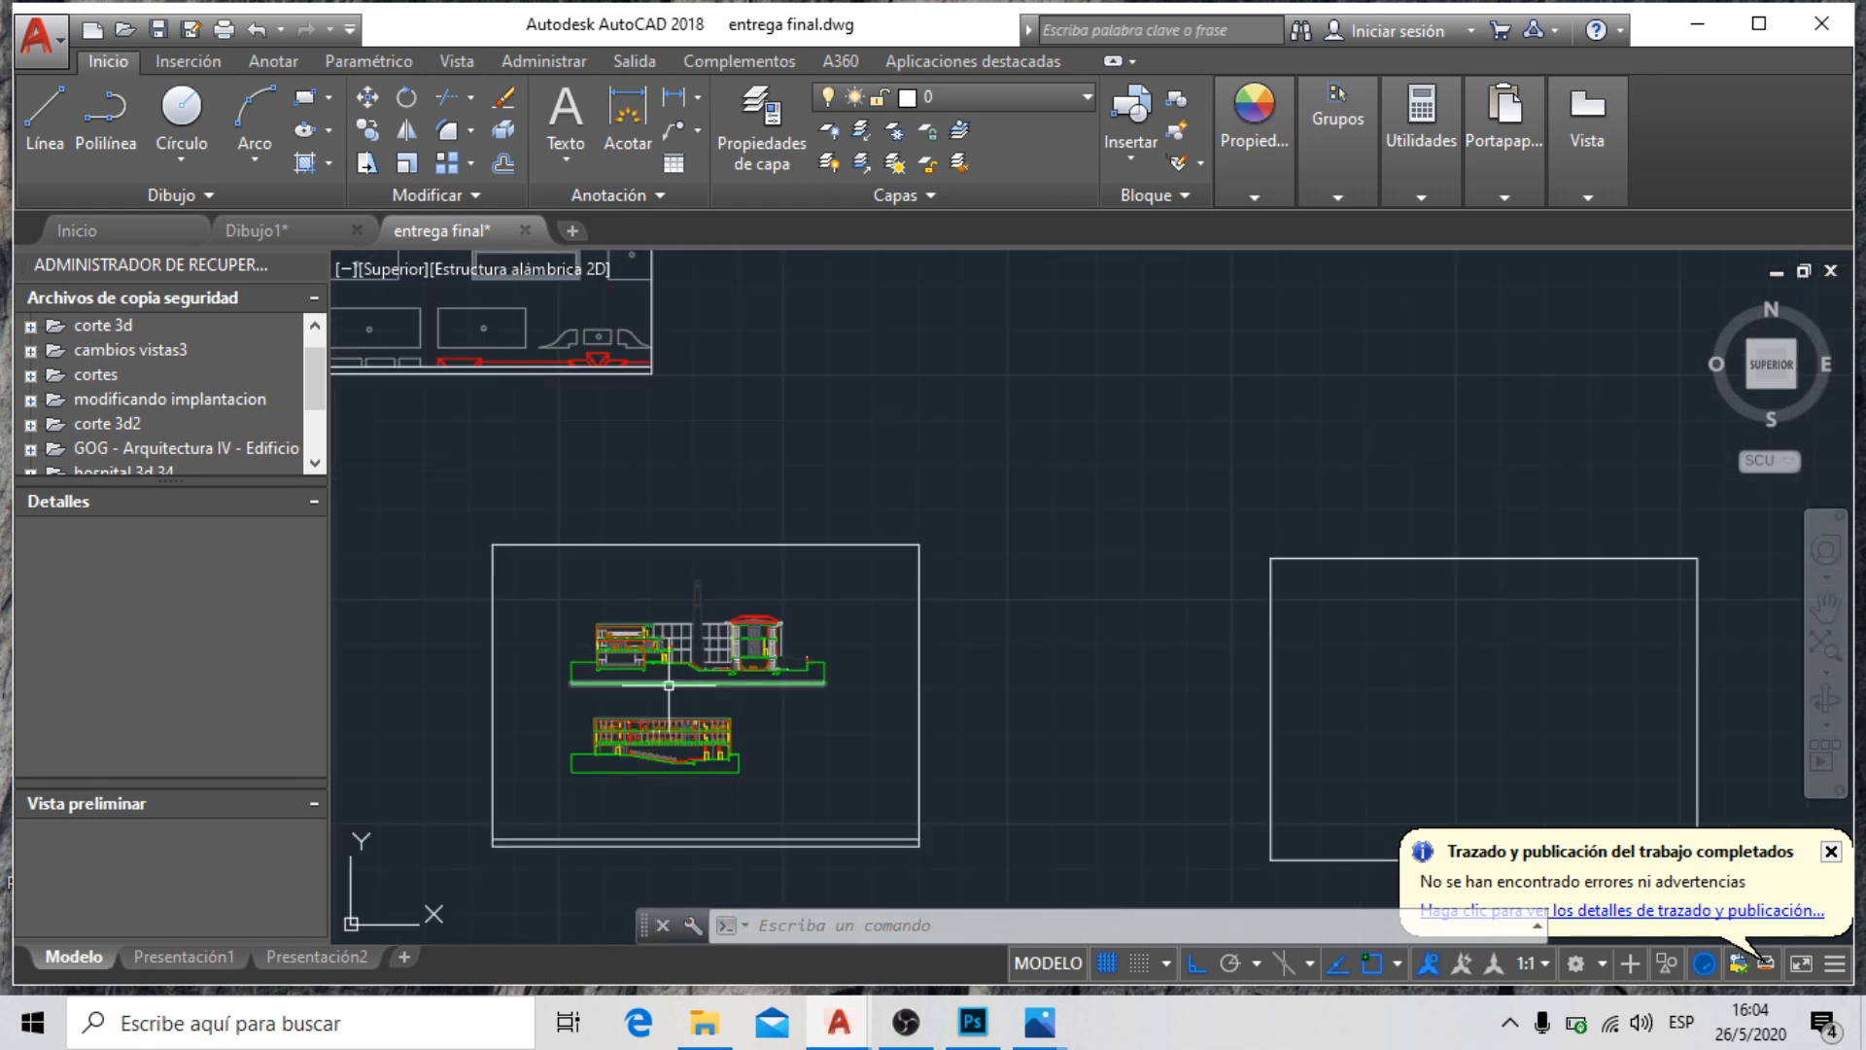
pyautogui.scroll(-6, 772, 559)
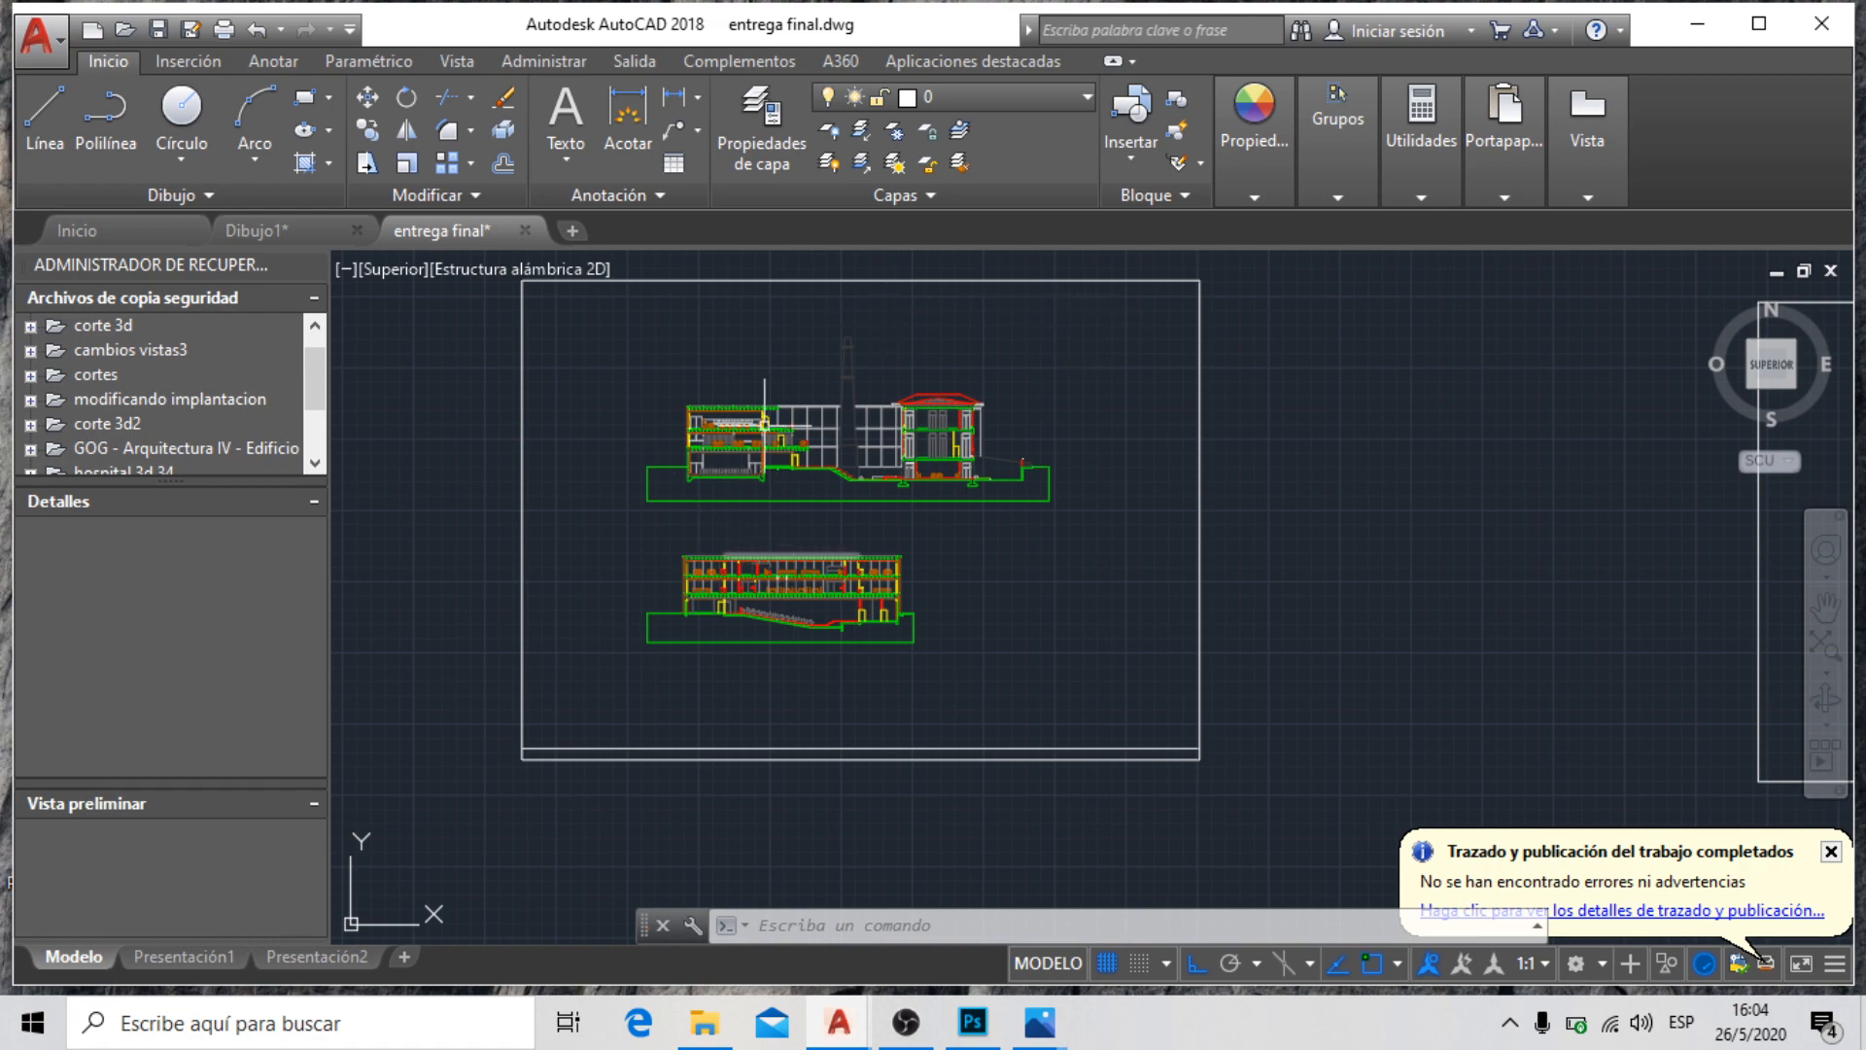
pyautogui.scroll(-9, 603, 540)
pyautogui.scroll(5, 870, 506)
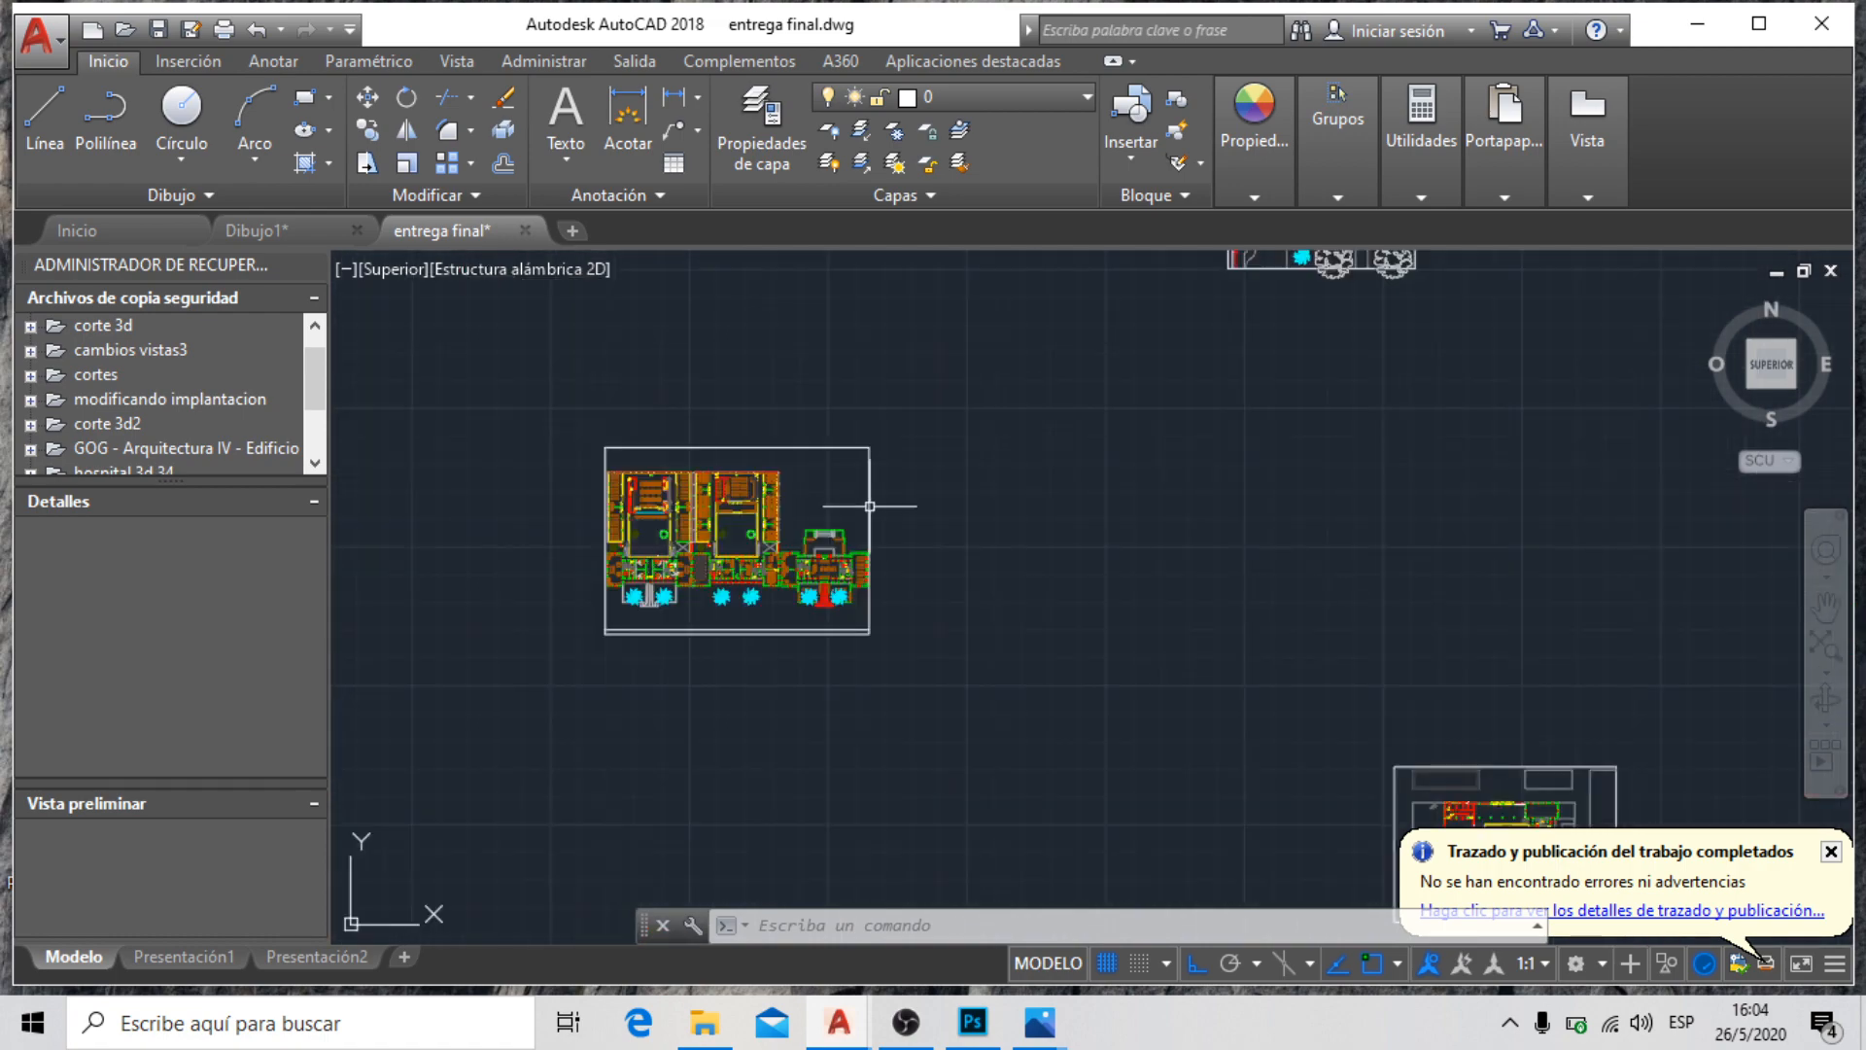
pyautogui.scroll(-5, 863, 622)
pyautogui.scroll(5, 1020, 438)
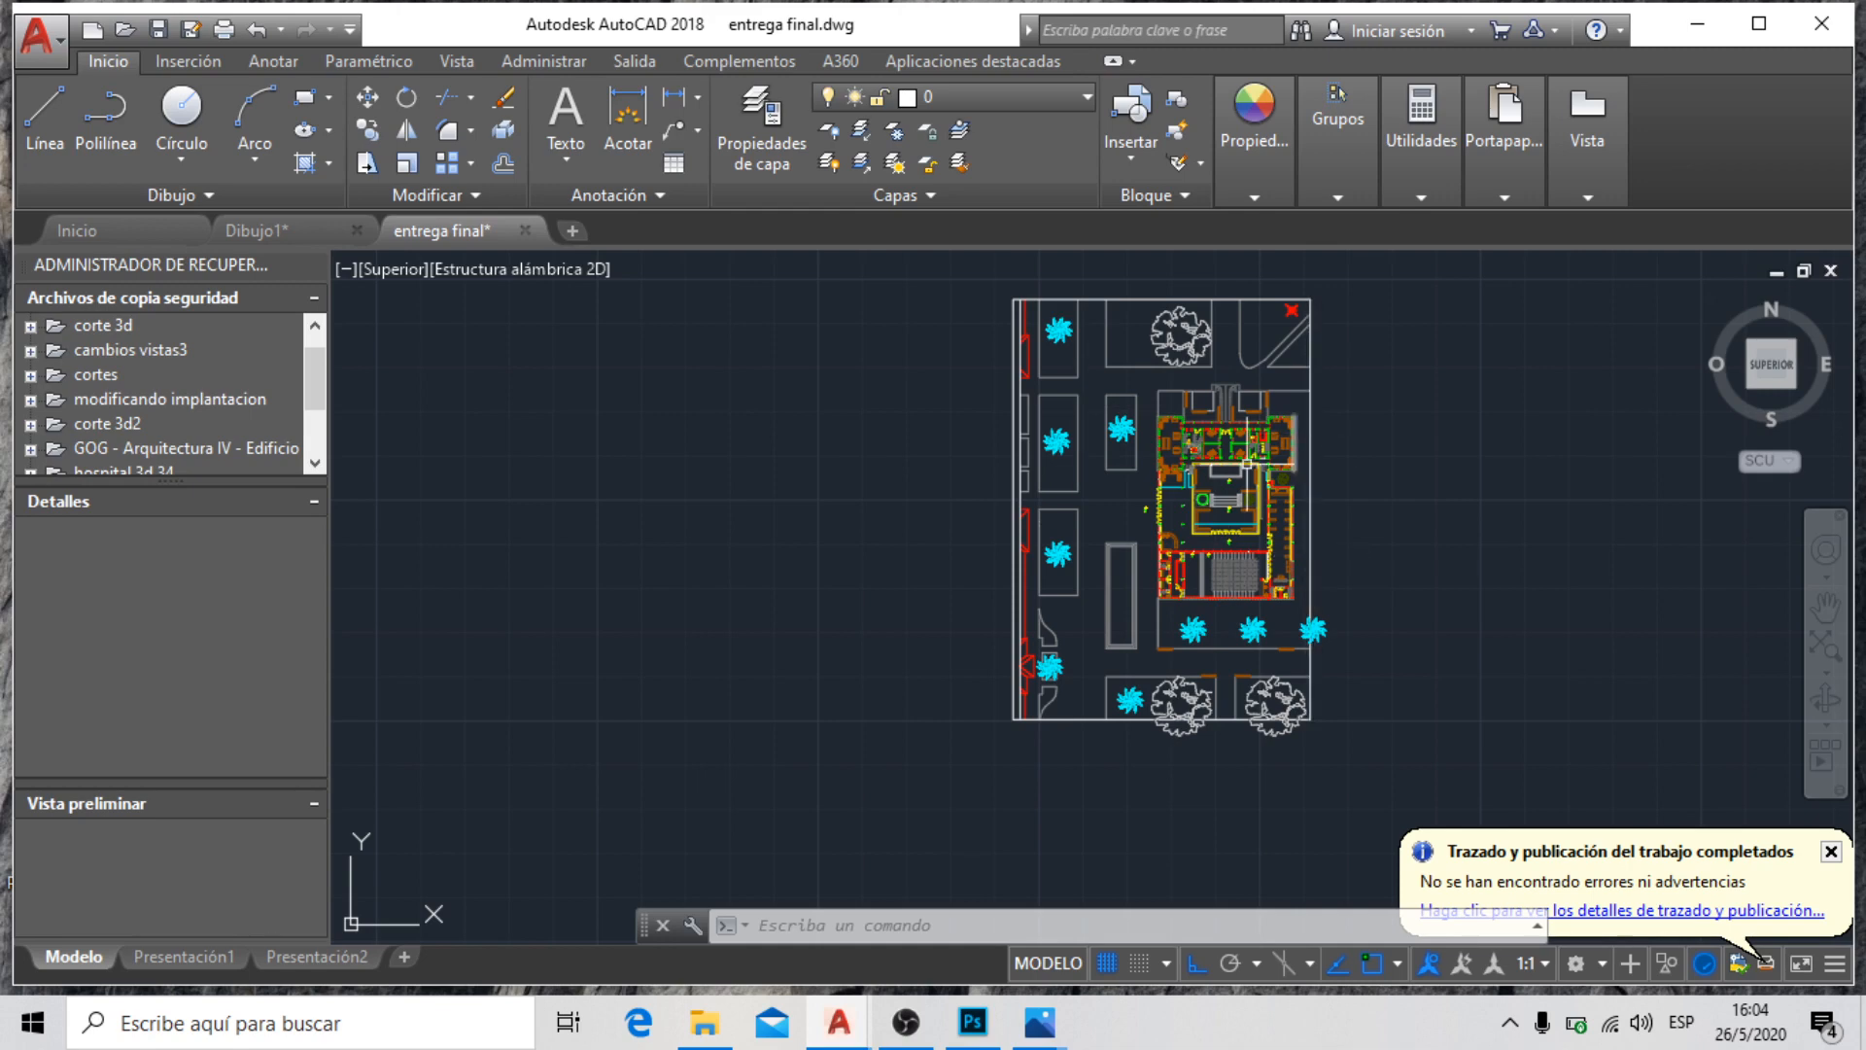
pyautogui.scroll(-6, 1246, 464)
pyautogui.scroll(3, 834, 487)
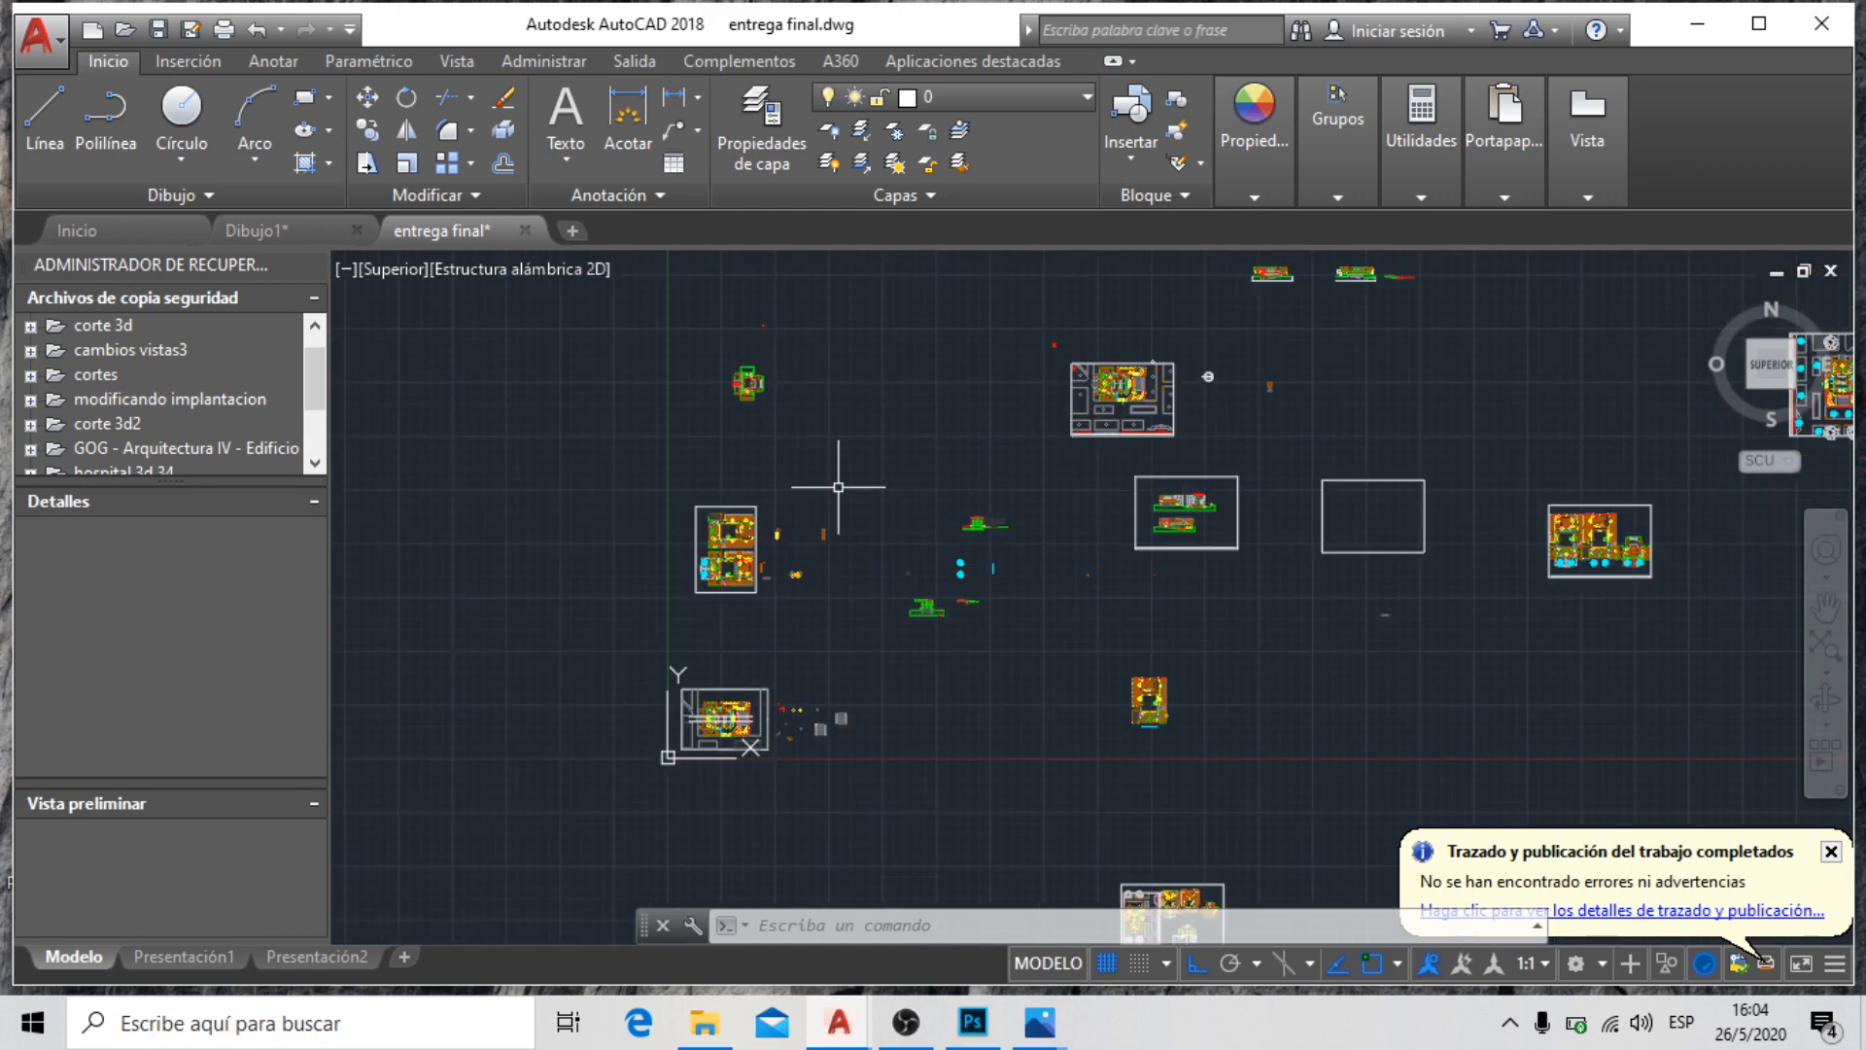
# Return to the framed sheet with the two sections and review it against the neighbouring sheets
pyautogui.scroll(4, 1264, 515)
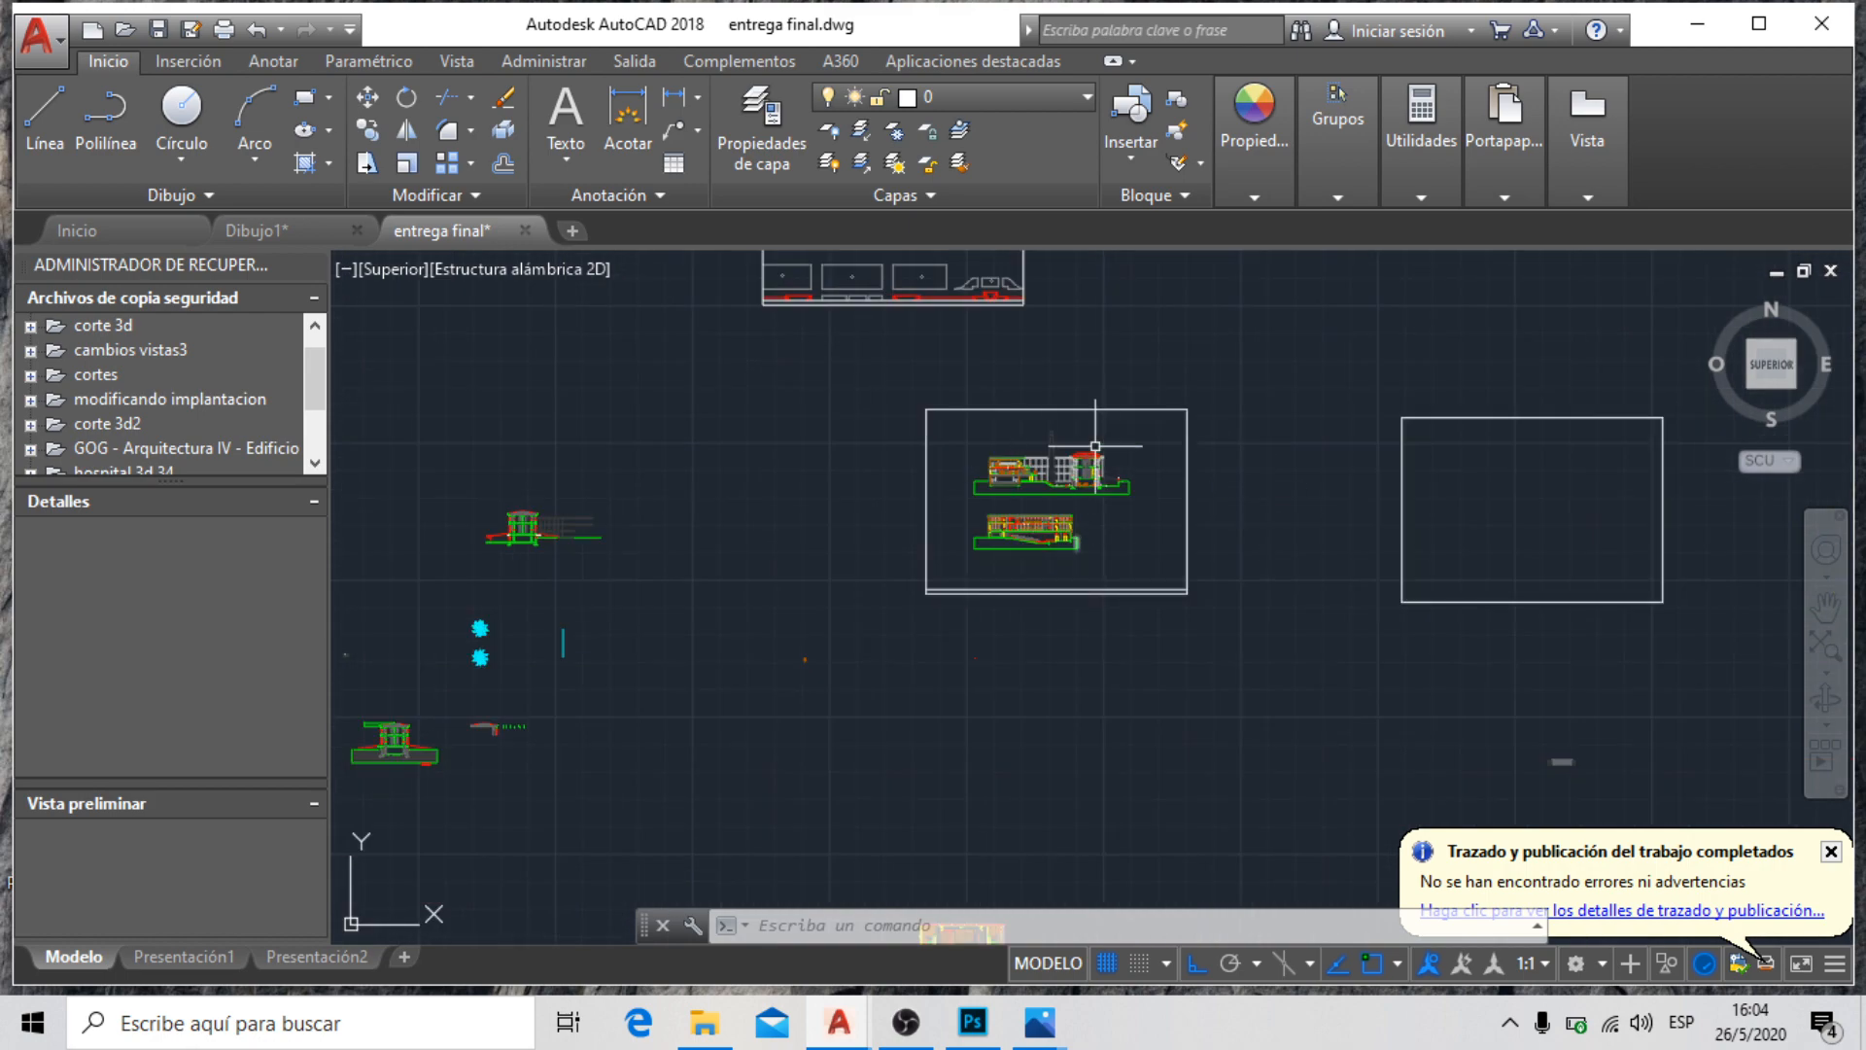
pyautogui.scroll(4, 1095, 446)
pyautogui.scroll(-6, 984, 616)
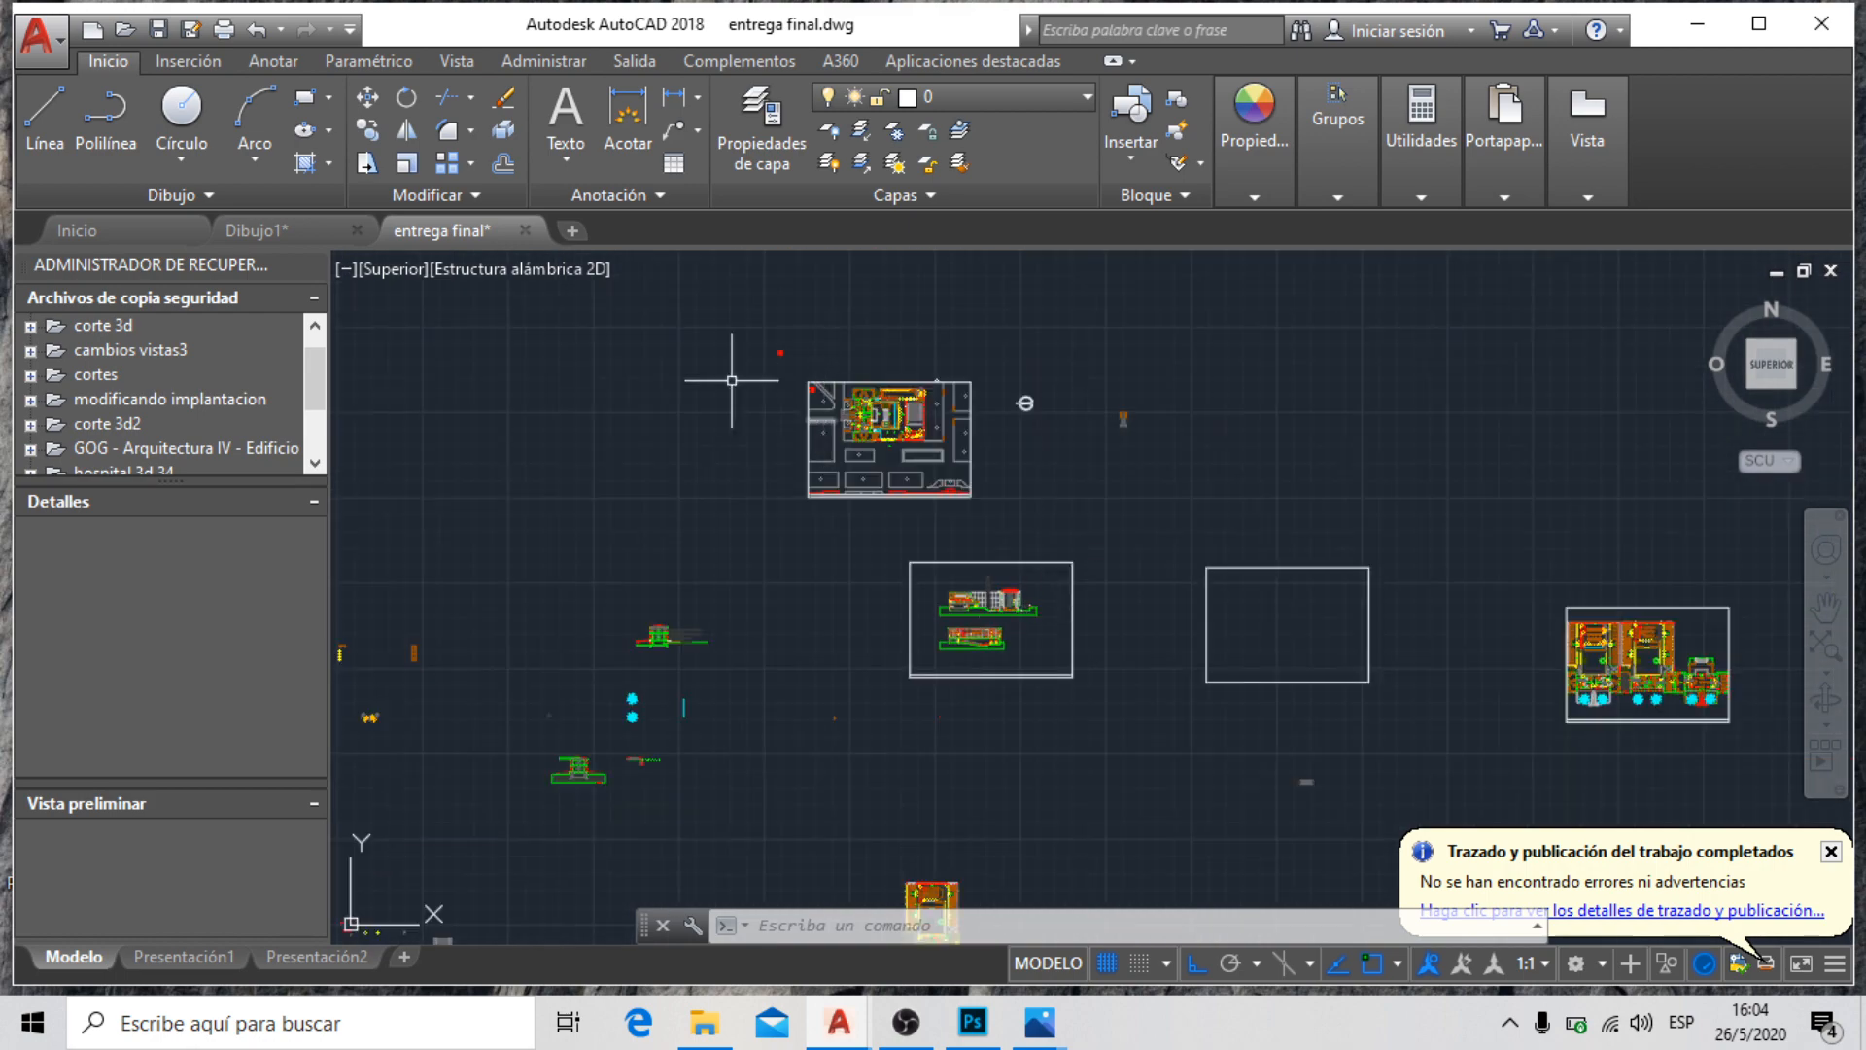
pyautogui.scroll(2, 891, 370)
pyautogui.scroll(-4, 1157, 493)
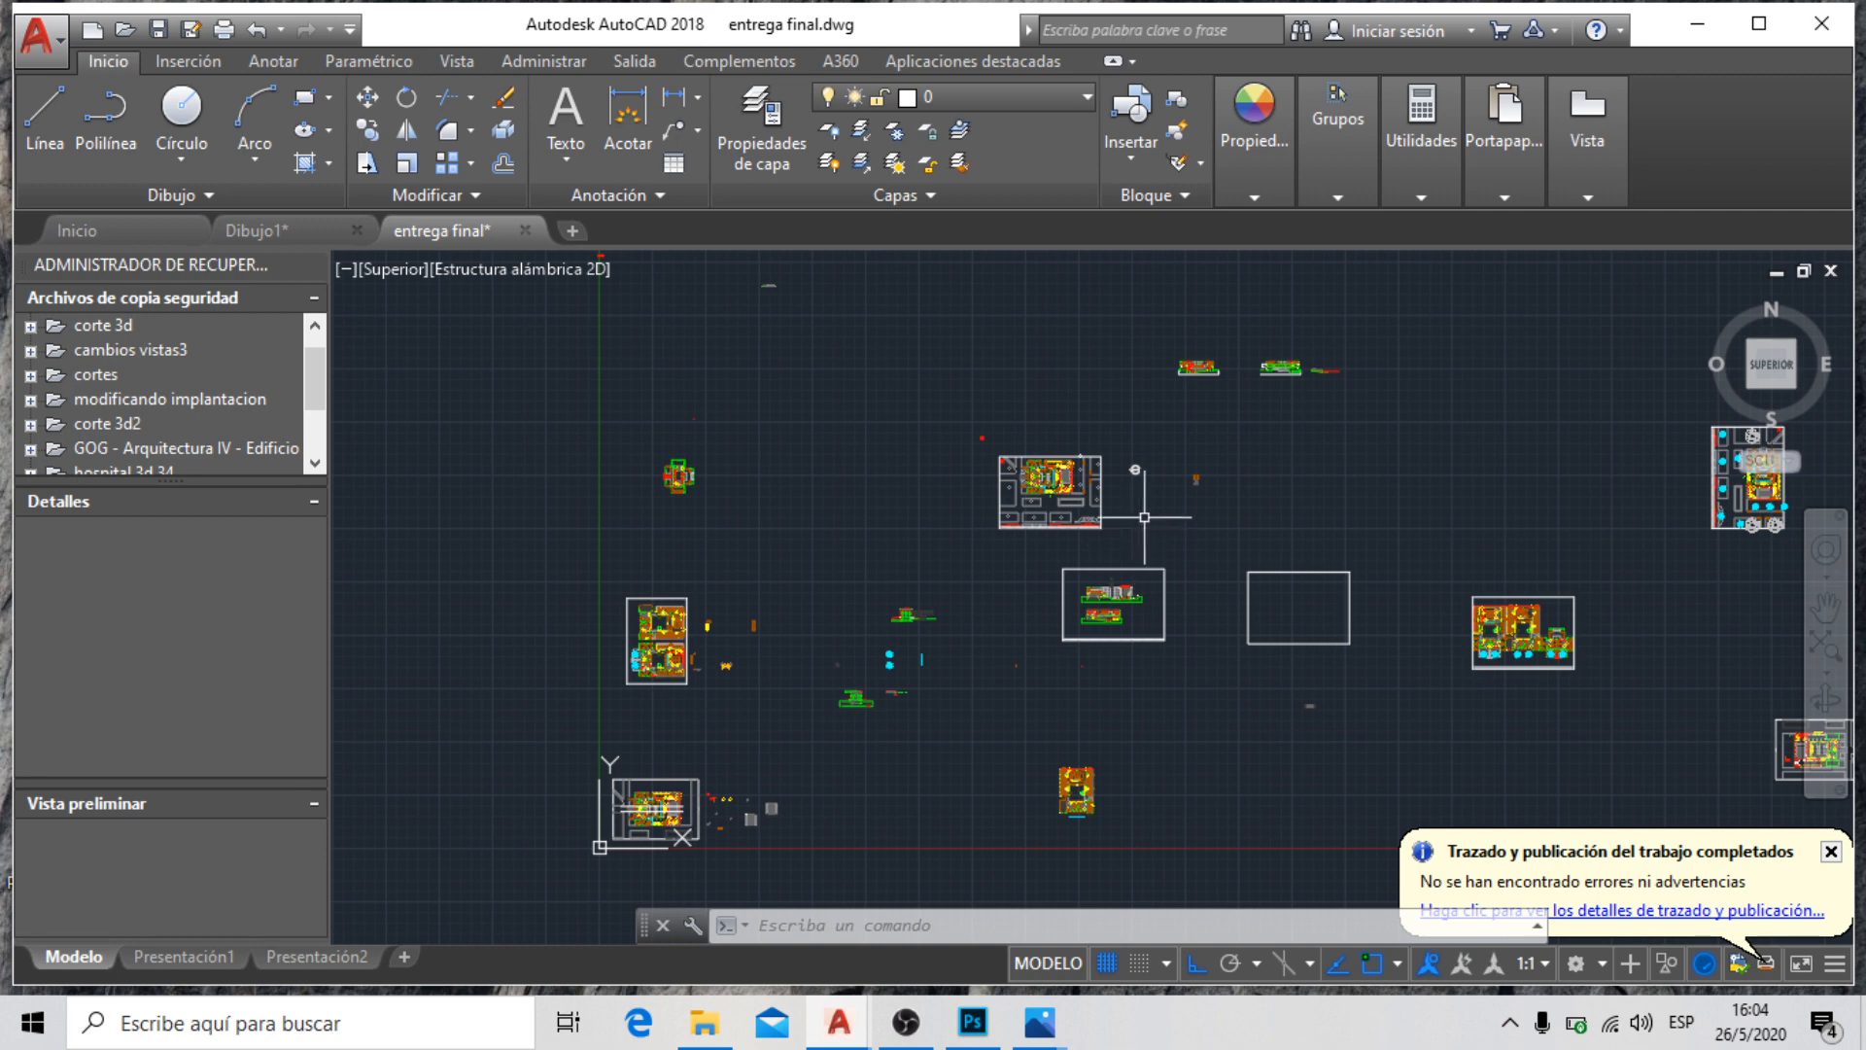
pyautogui.scroll(2, 1144, 513)
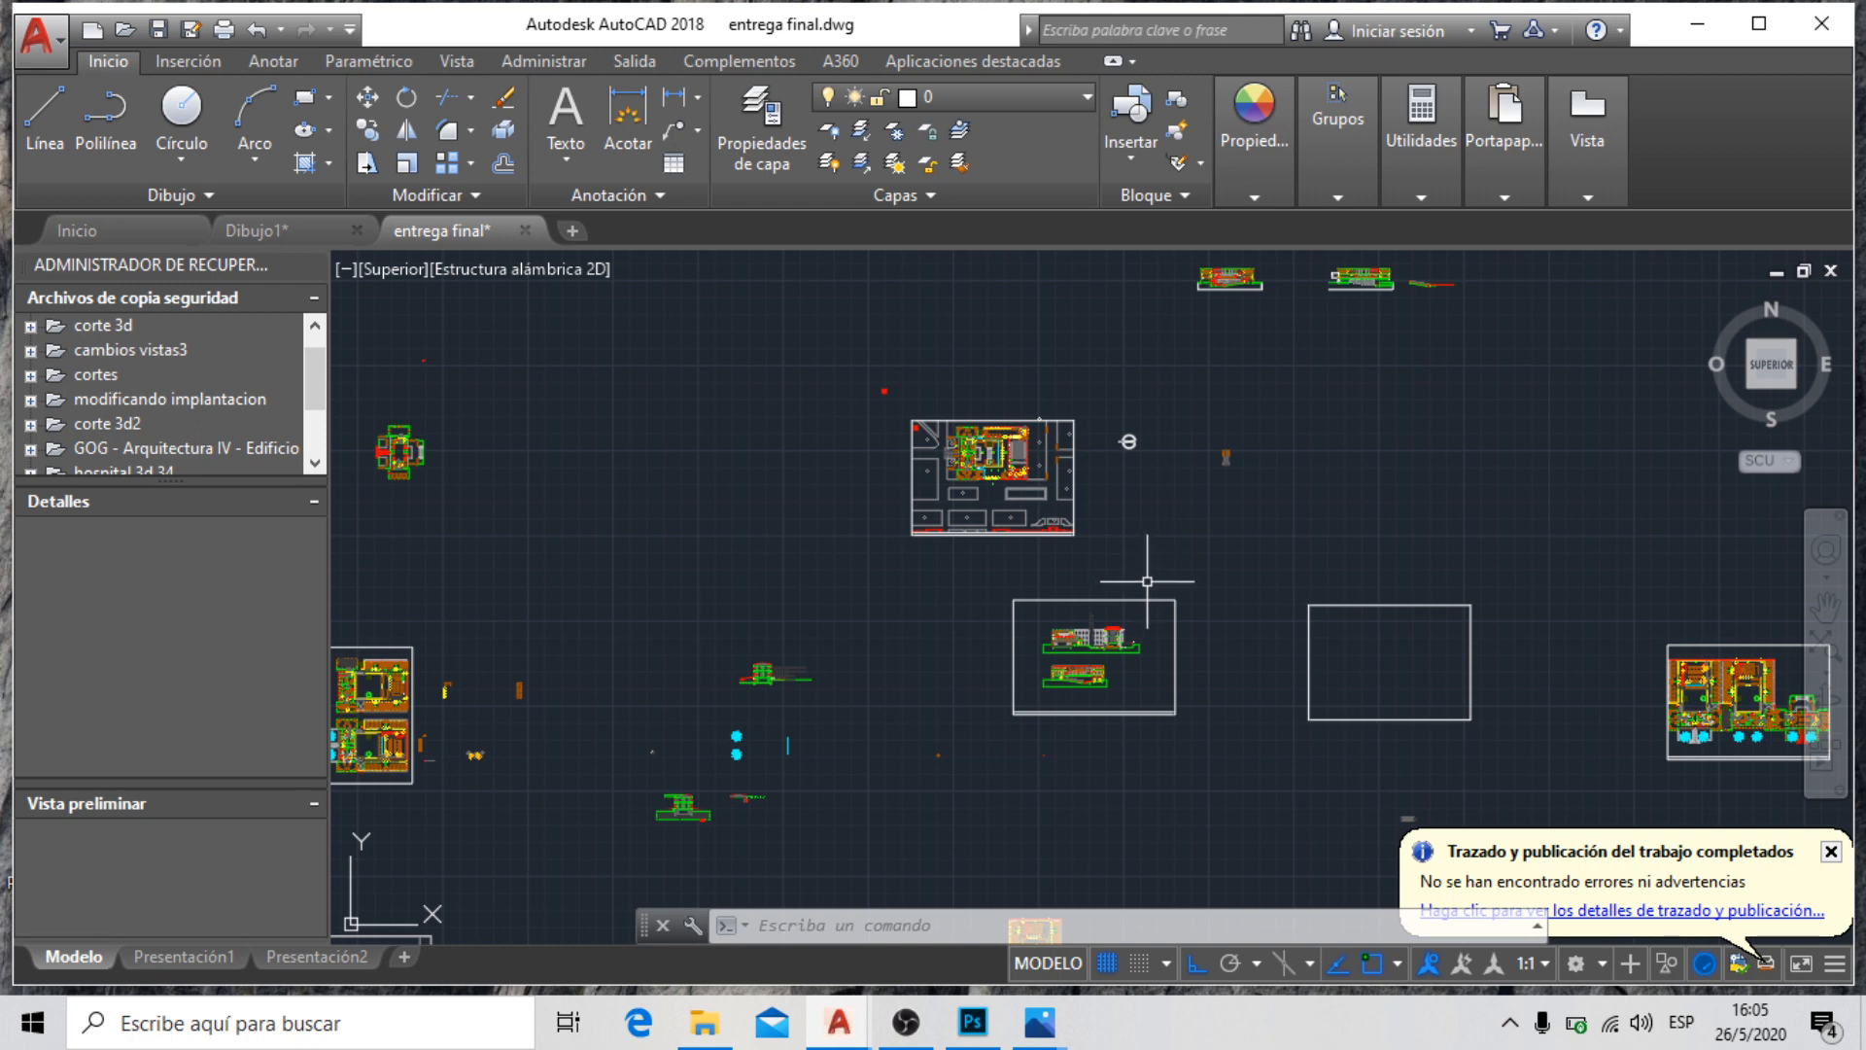
pyautogui.scroll(4, 1187, 719)
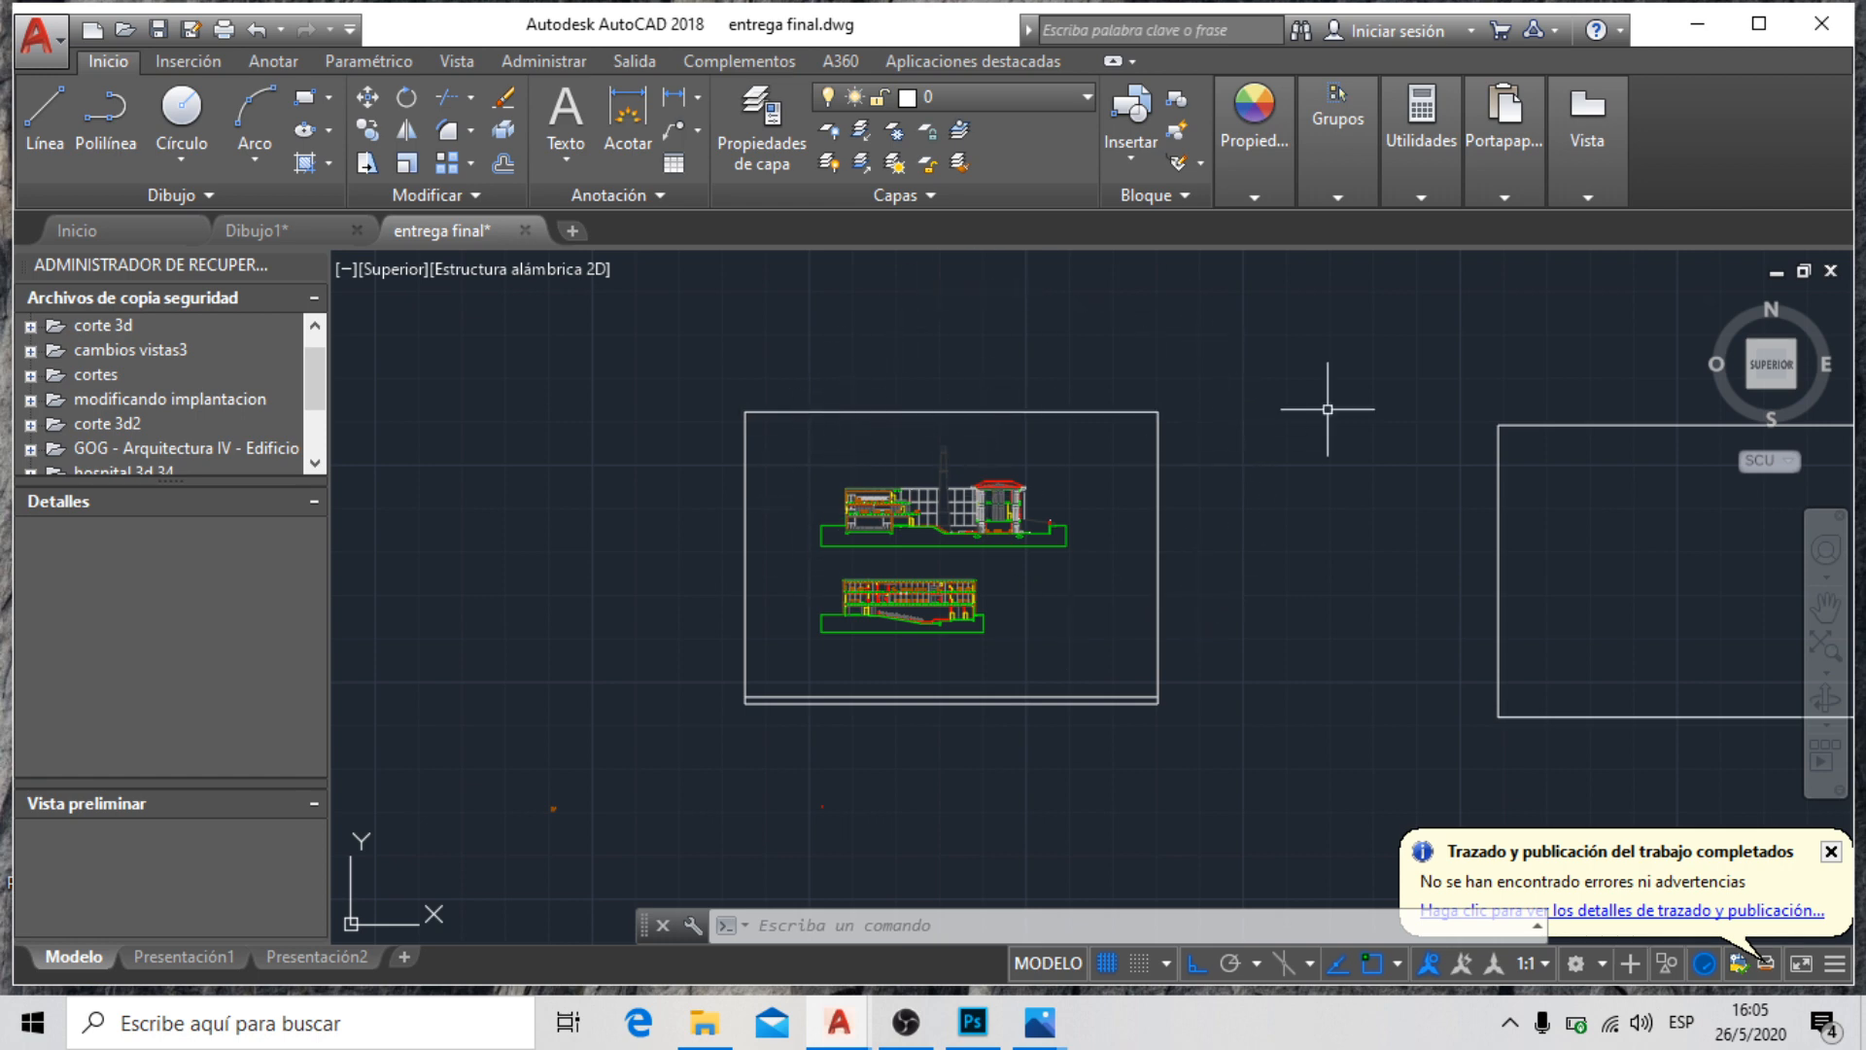
# Create a new blank drawing alongside the project and return to entrega final.dwg
pyautogui.click(577, 232)
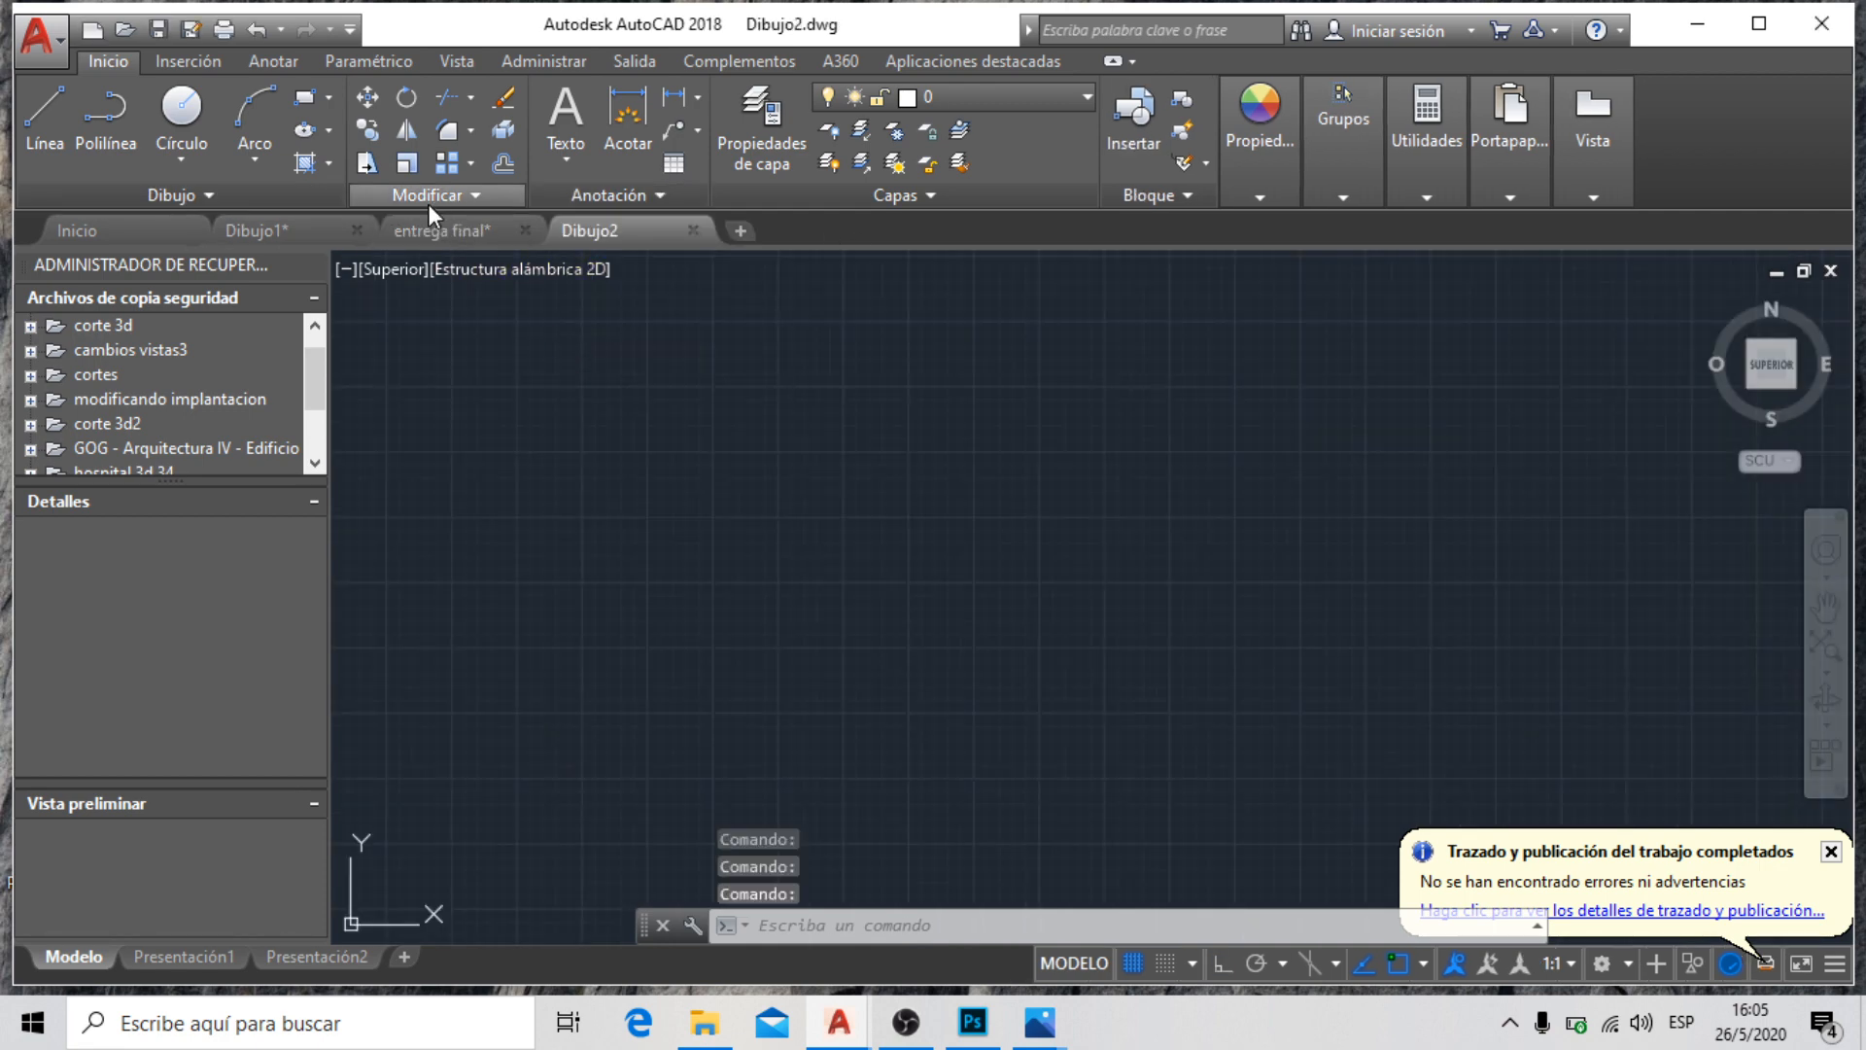
pyautogui.click(466, 240)
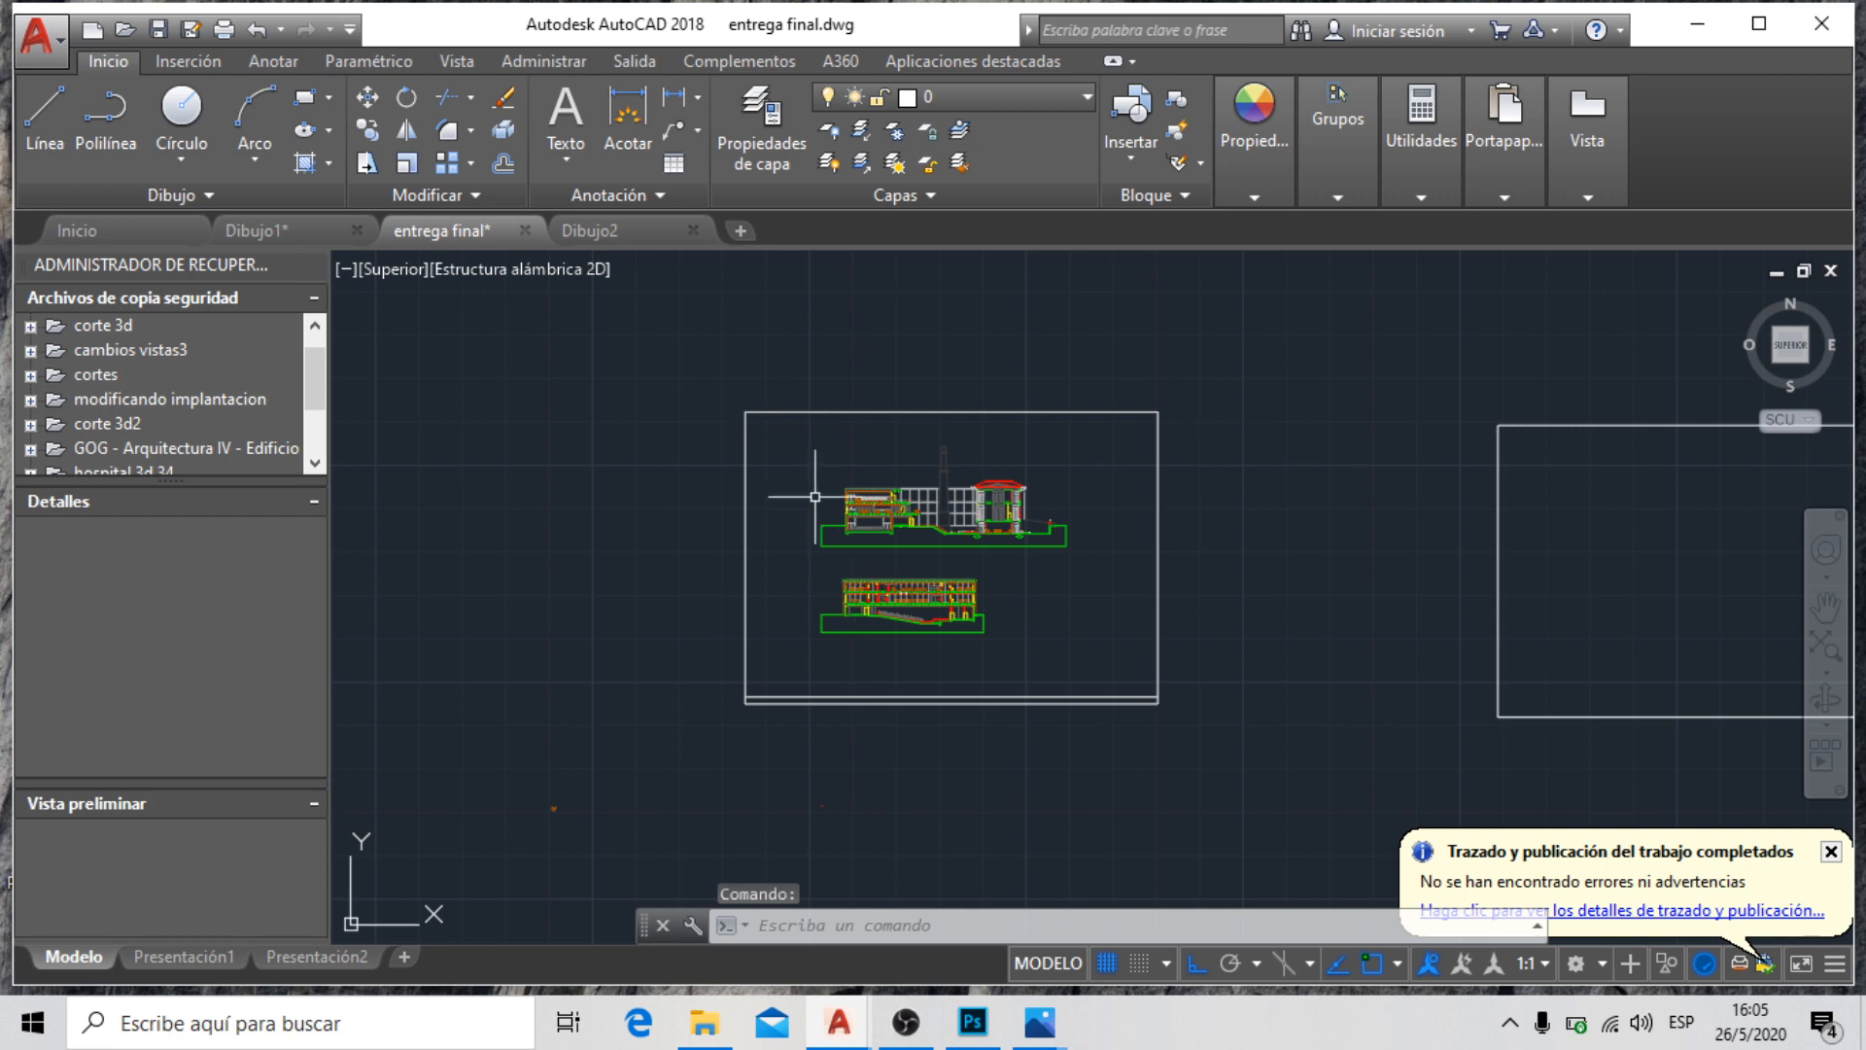
pyautogui.click(628, 241)
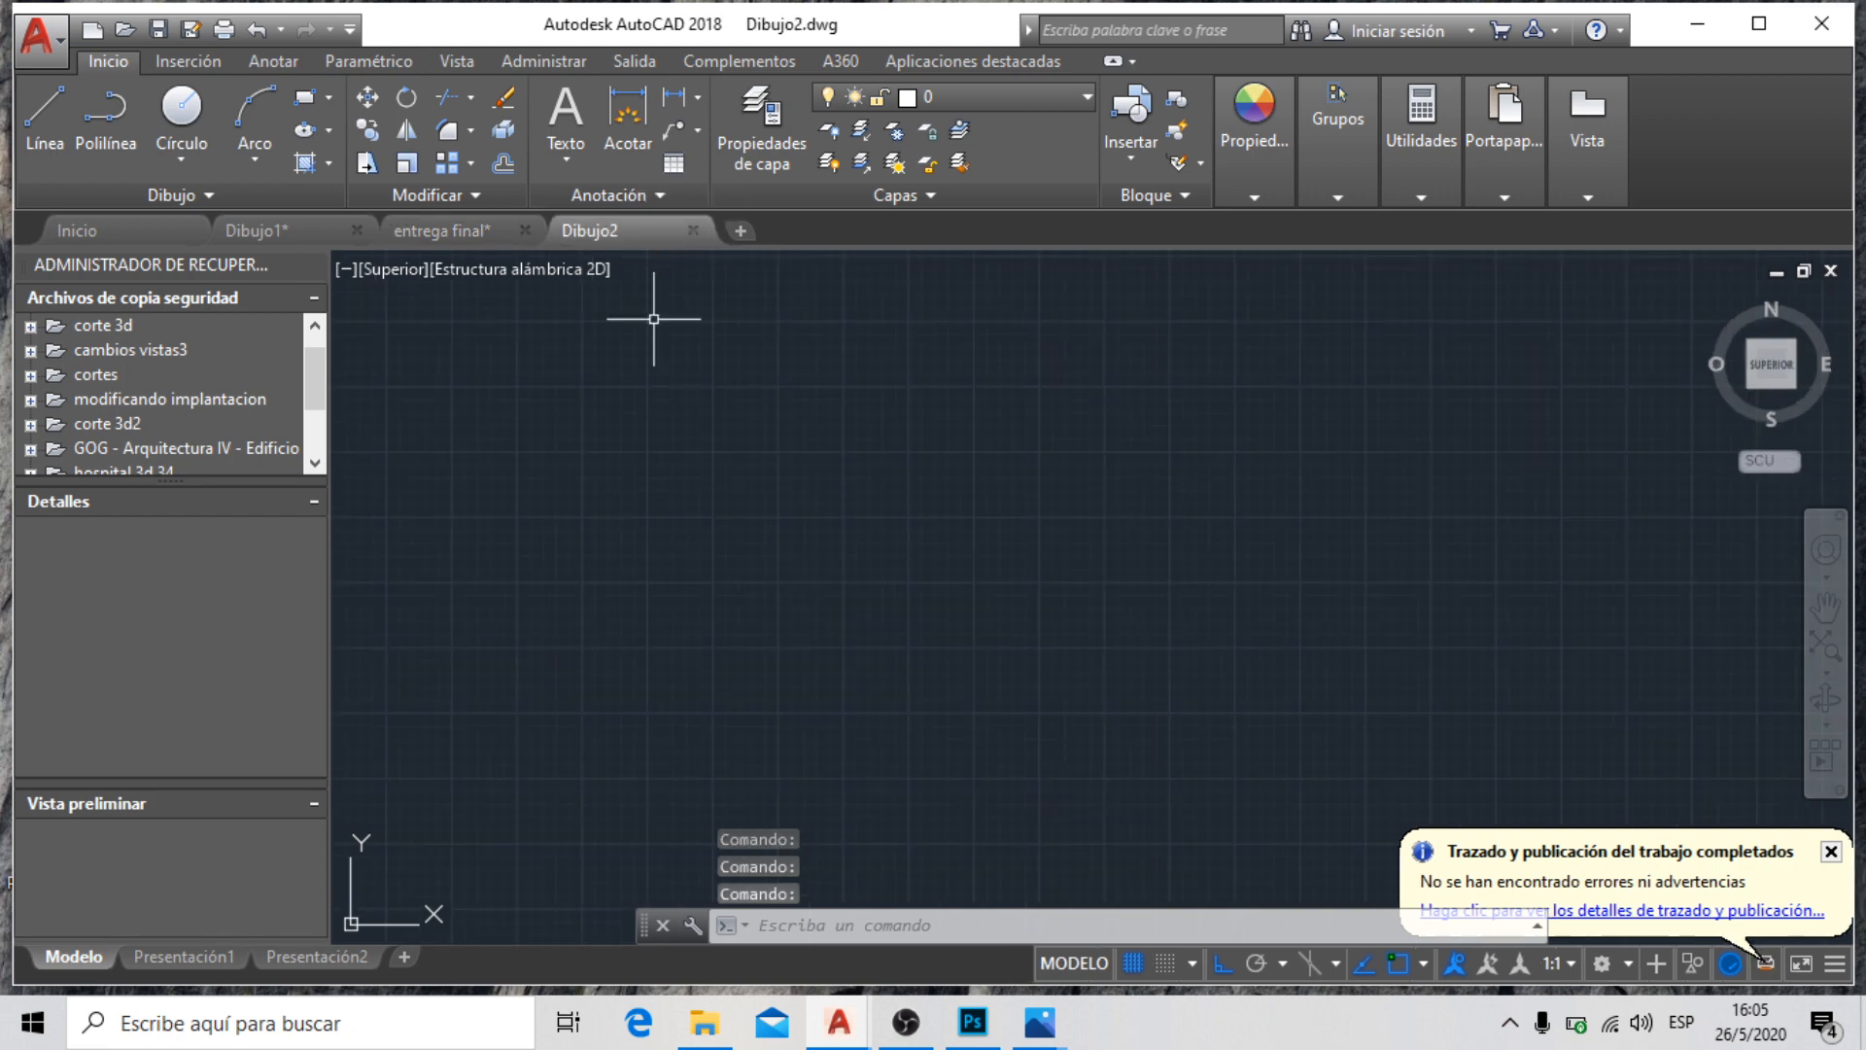
pyautogui.click(441, 236)
# Survey the arrangement of all plans, sections and framed sheets across the model space of entrega final.dwg
pyautogui.scroll(-2, 924, 456)
pyautogui.scroll(-6, 996, 560)
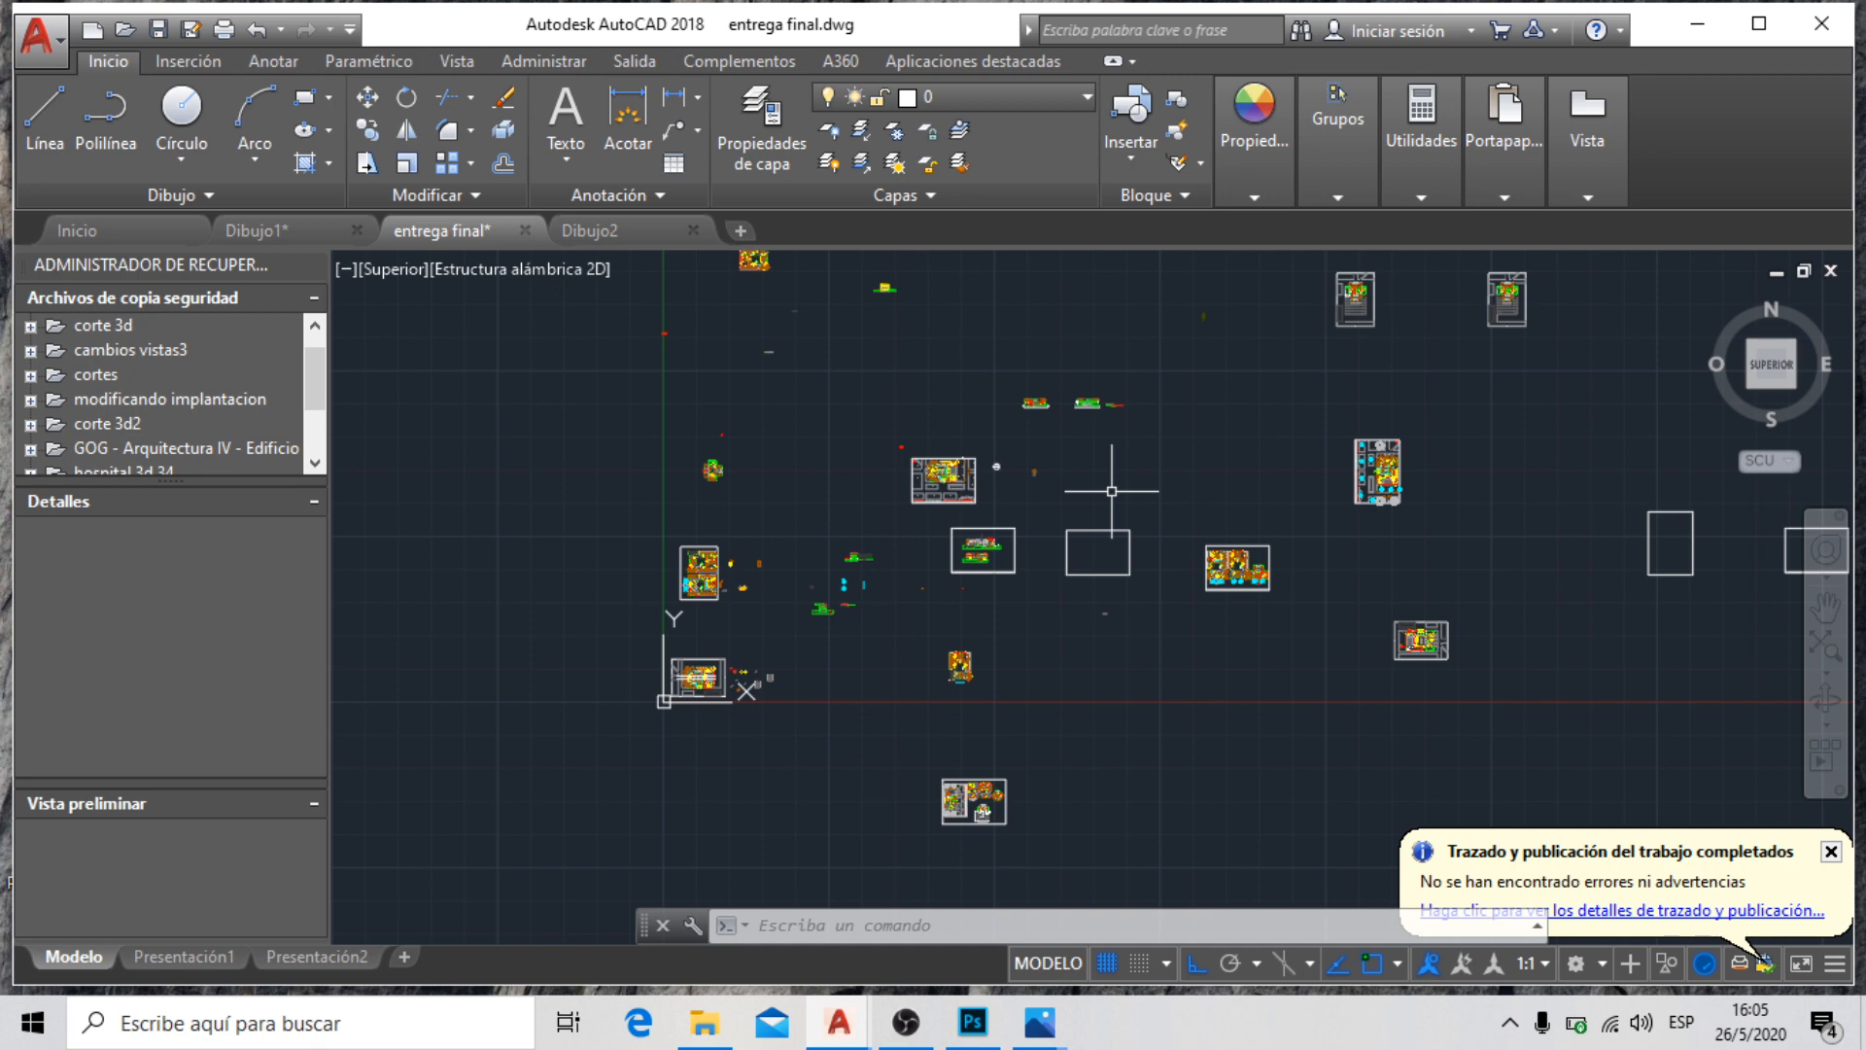
pyautogui.scroll(4, 1203, 302)
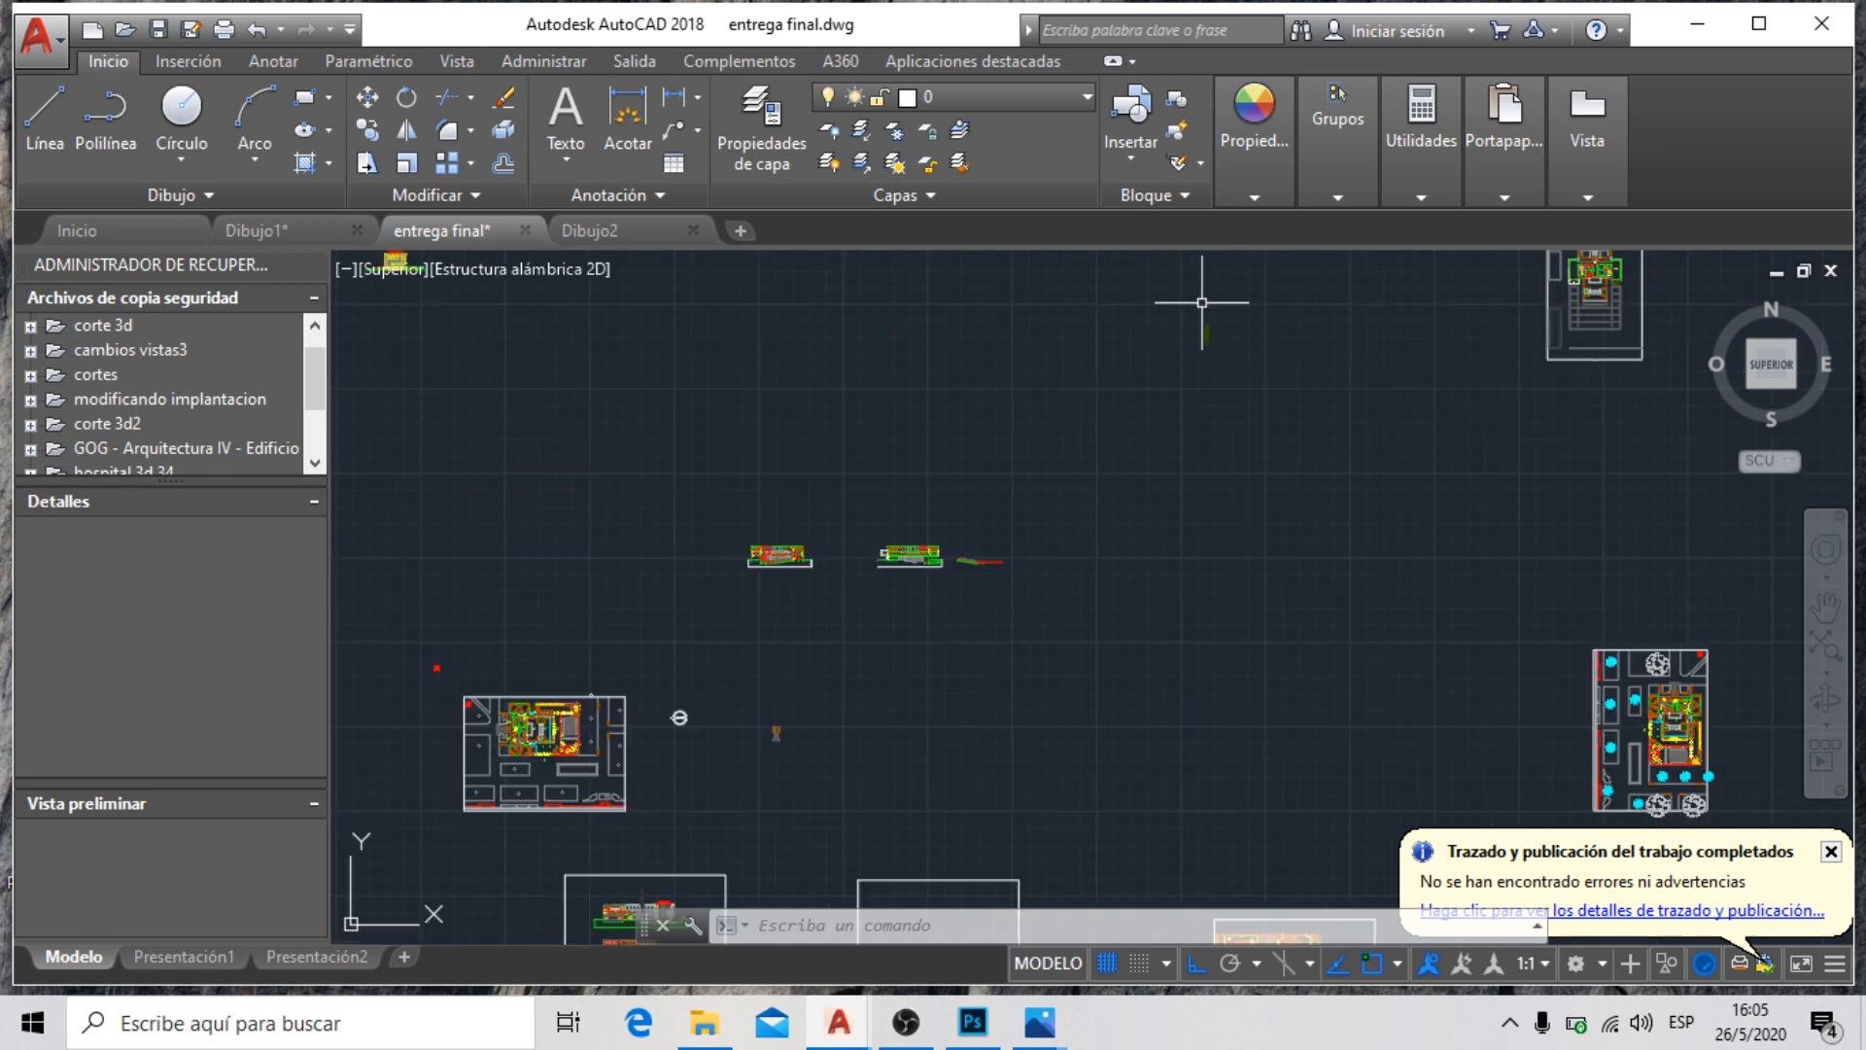
pyautogui.scroll(-2, 1203, 302)
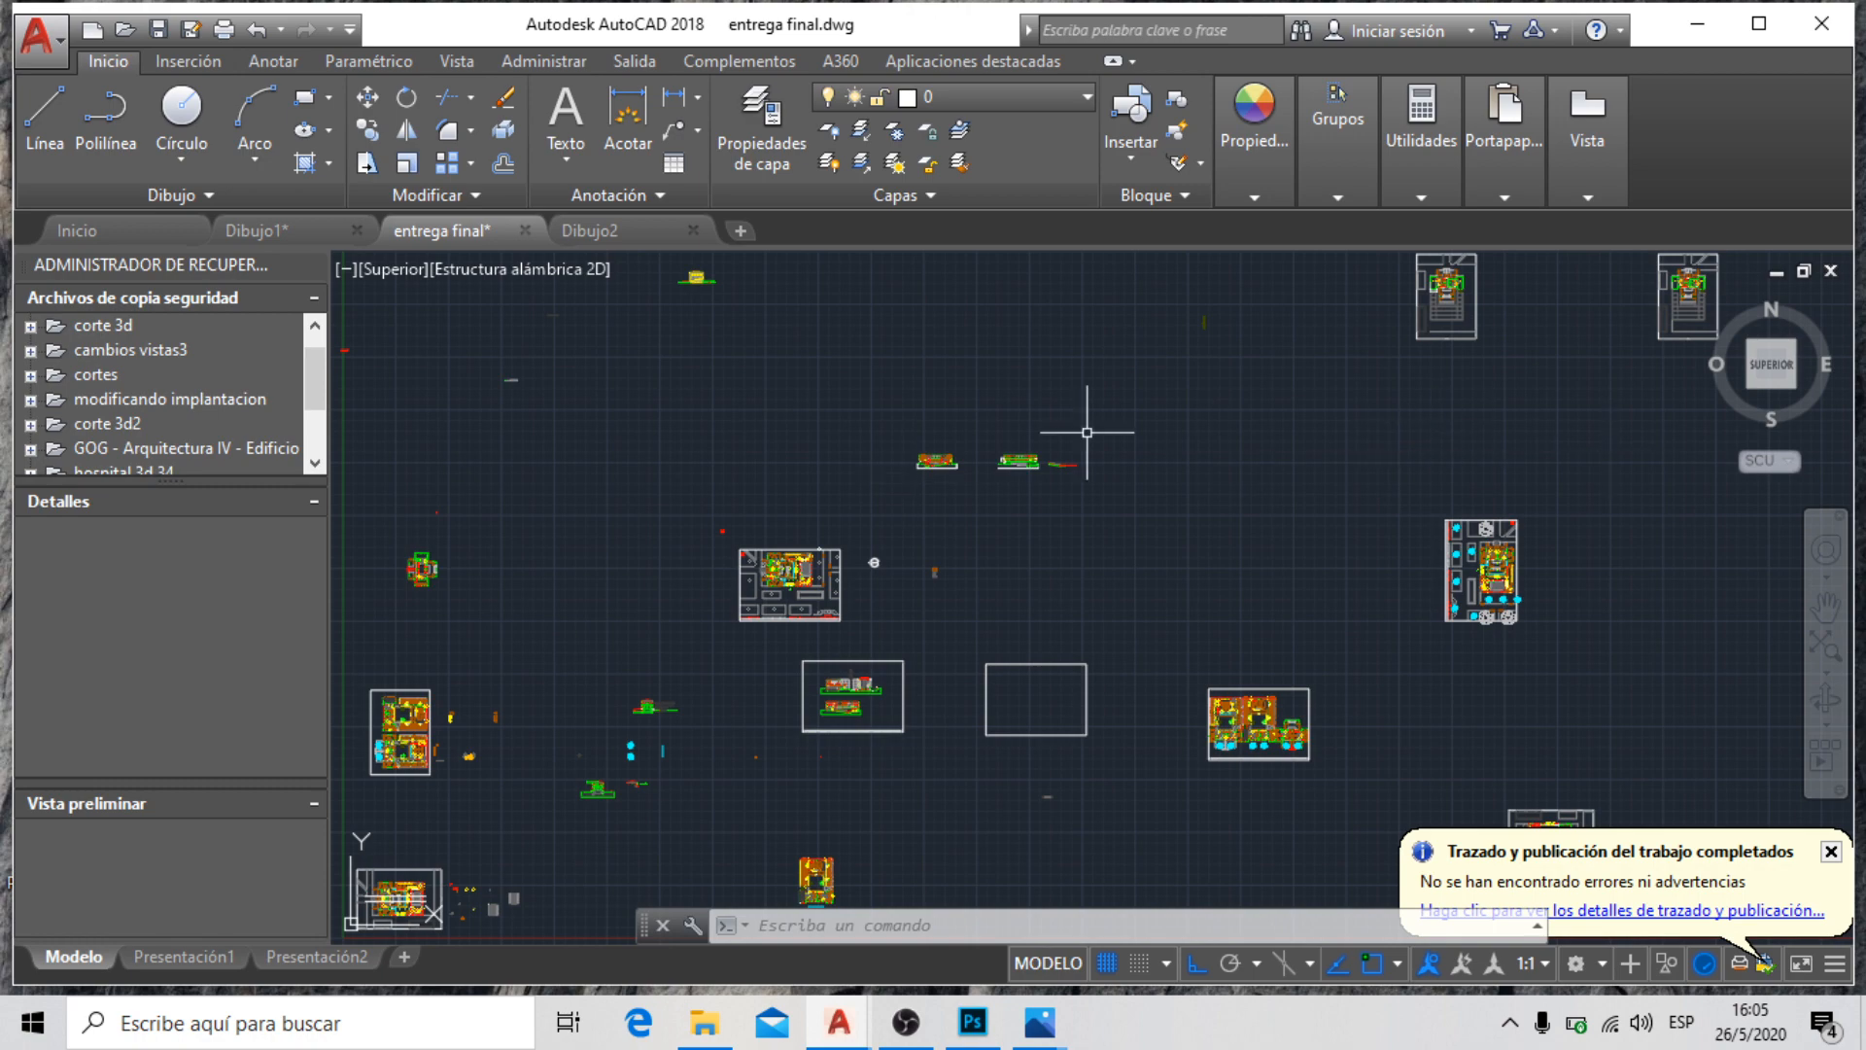
pyautogui.scroll(-1, 807, 433)
pyautogui.scroll(-1, 797, 430)
pyautogui.scroll(-1, 845, 585)
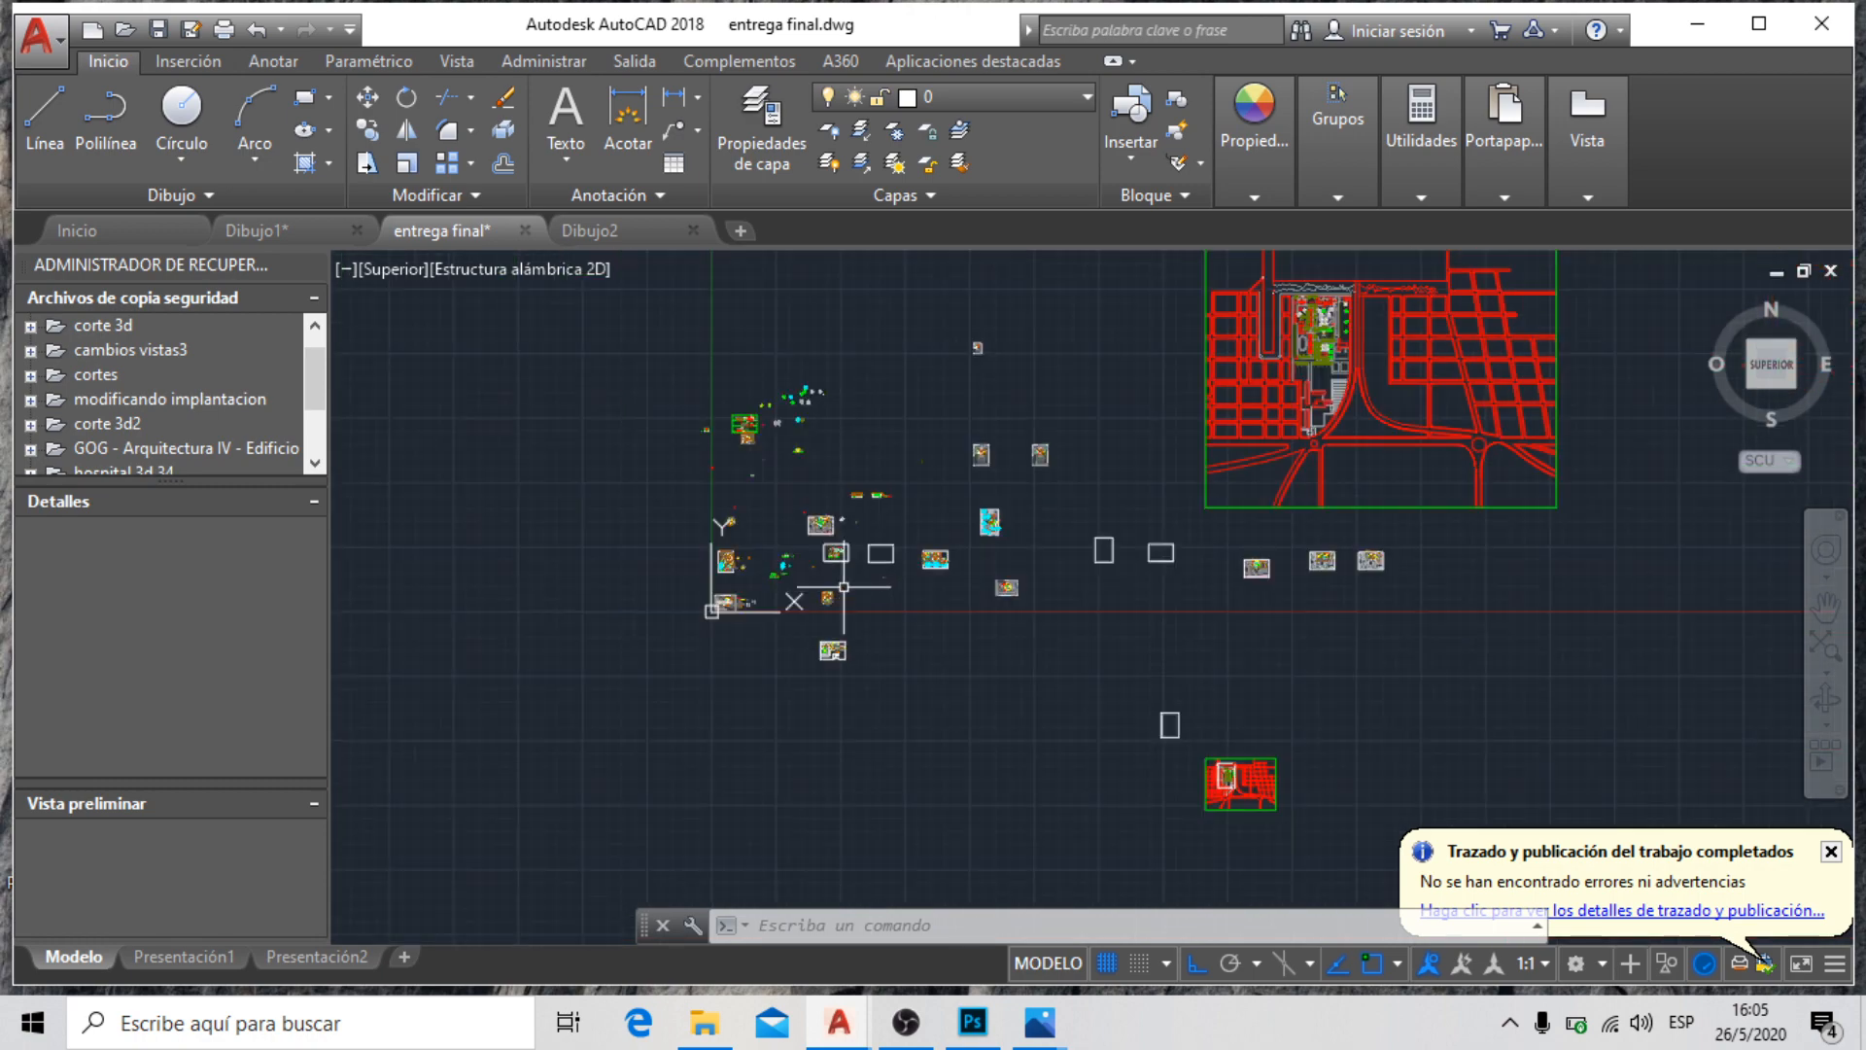
# Examine the large urban site plan, including its street blocks, roundabouts and the central grounds with buildings and trees
pyautogui.scroll(5, 1605, 261)
pyautogui.scroll(-4, 1449, 283)
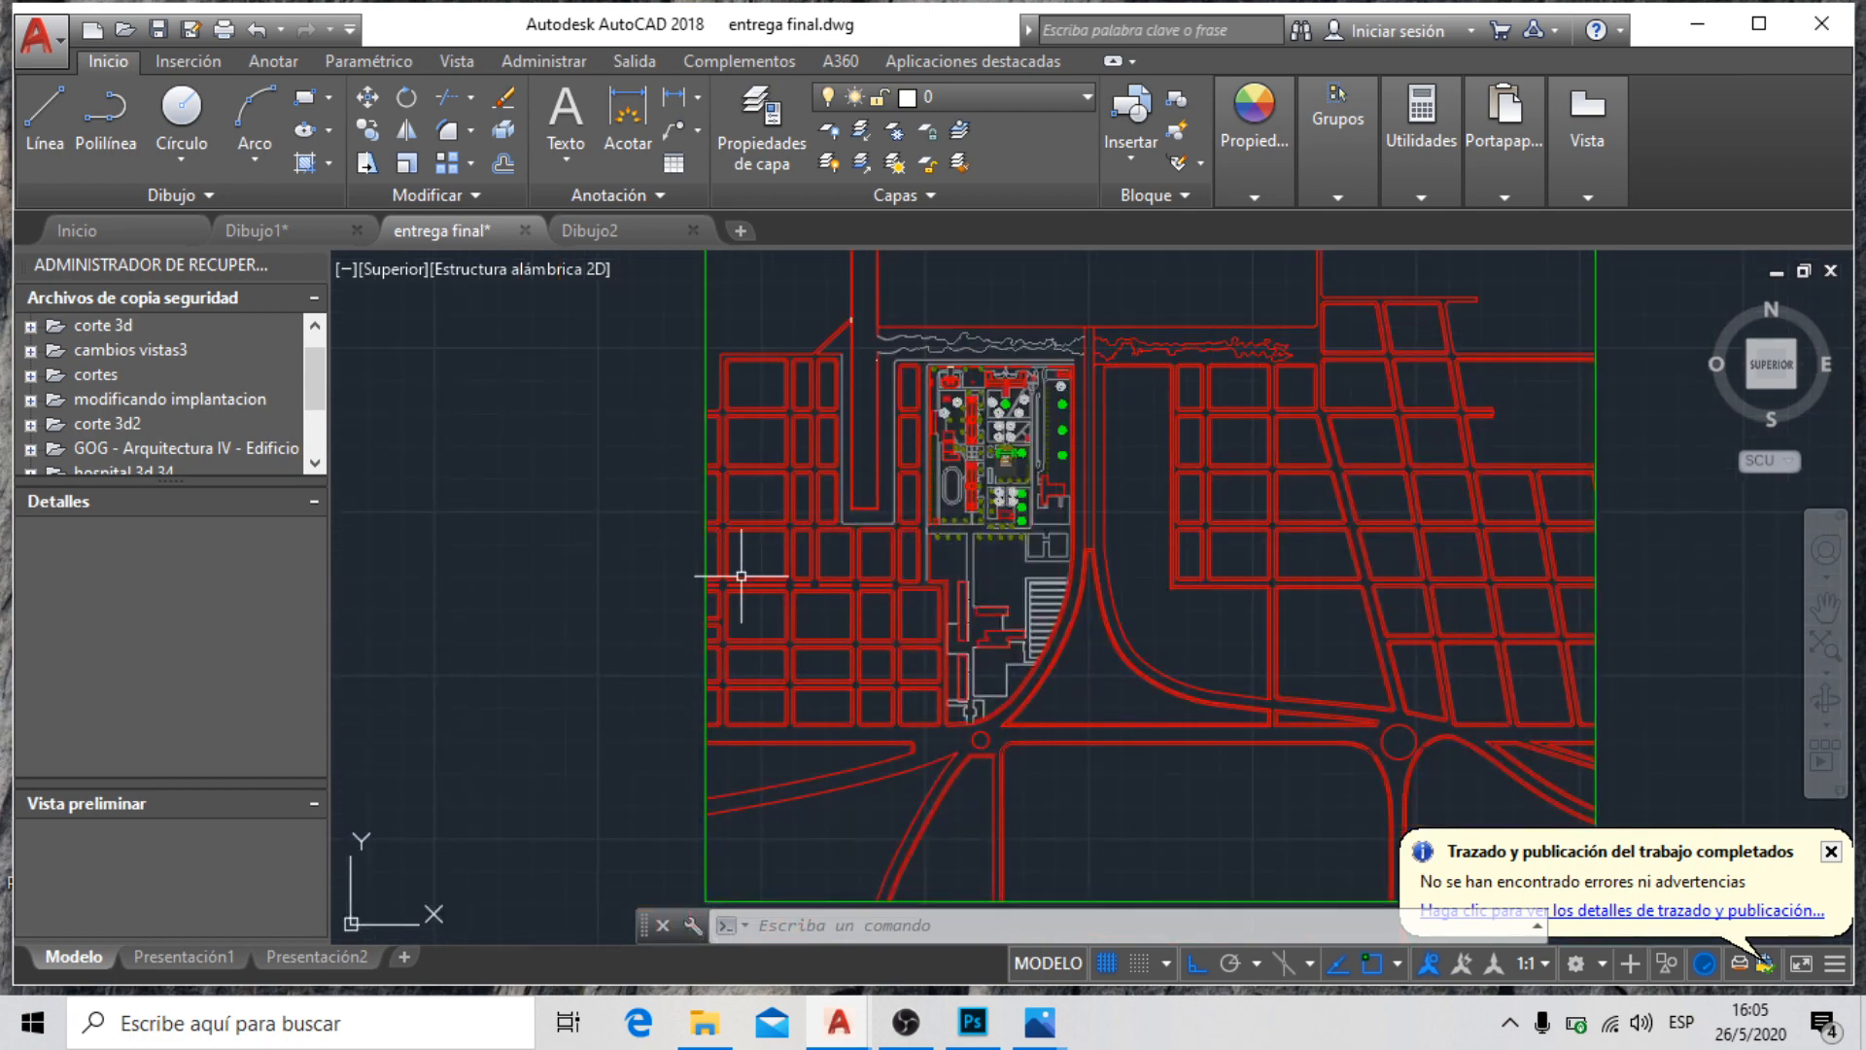
pyautogui.scroll(3, 870, 336)
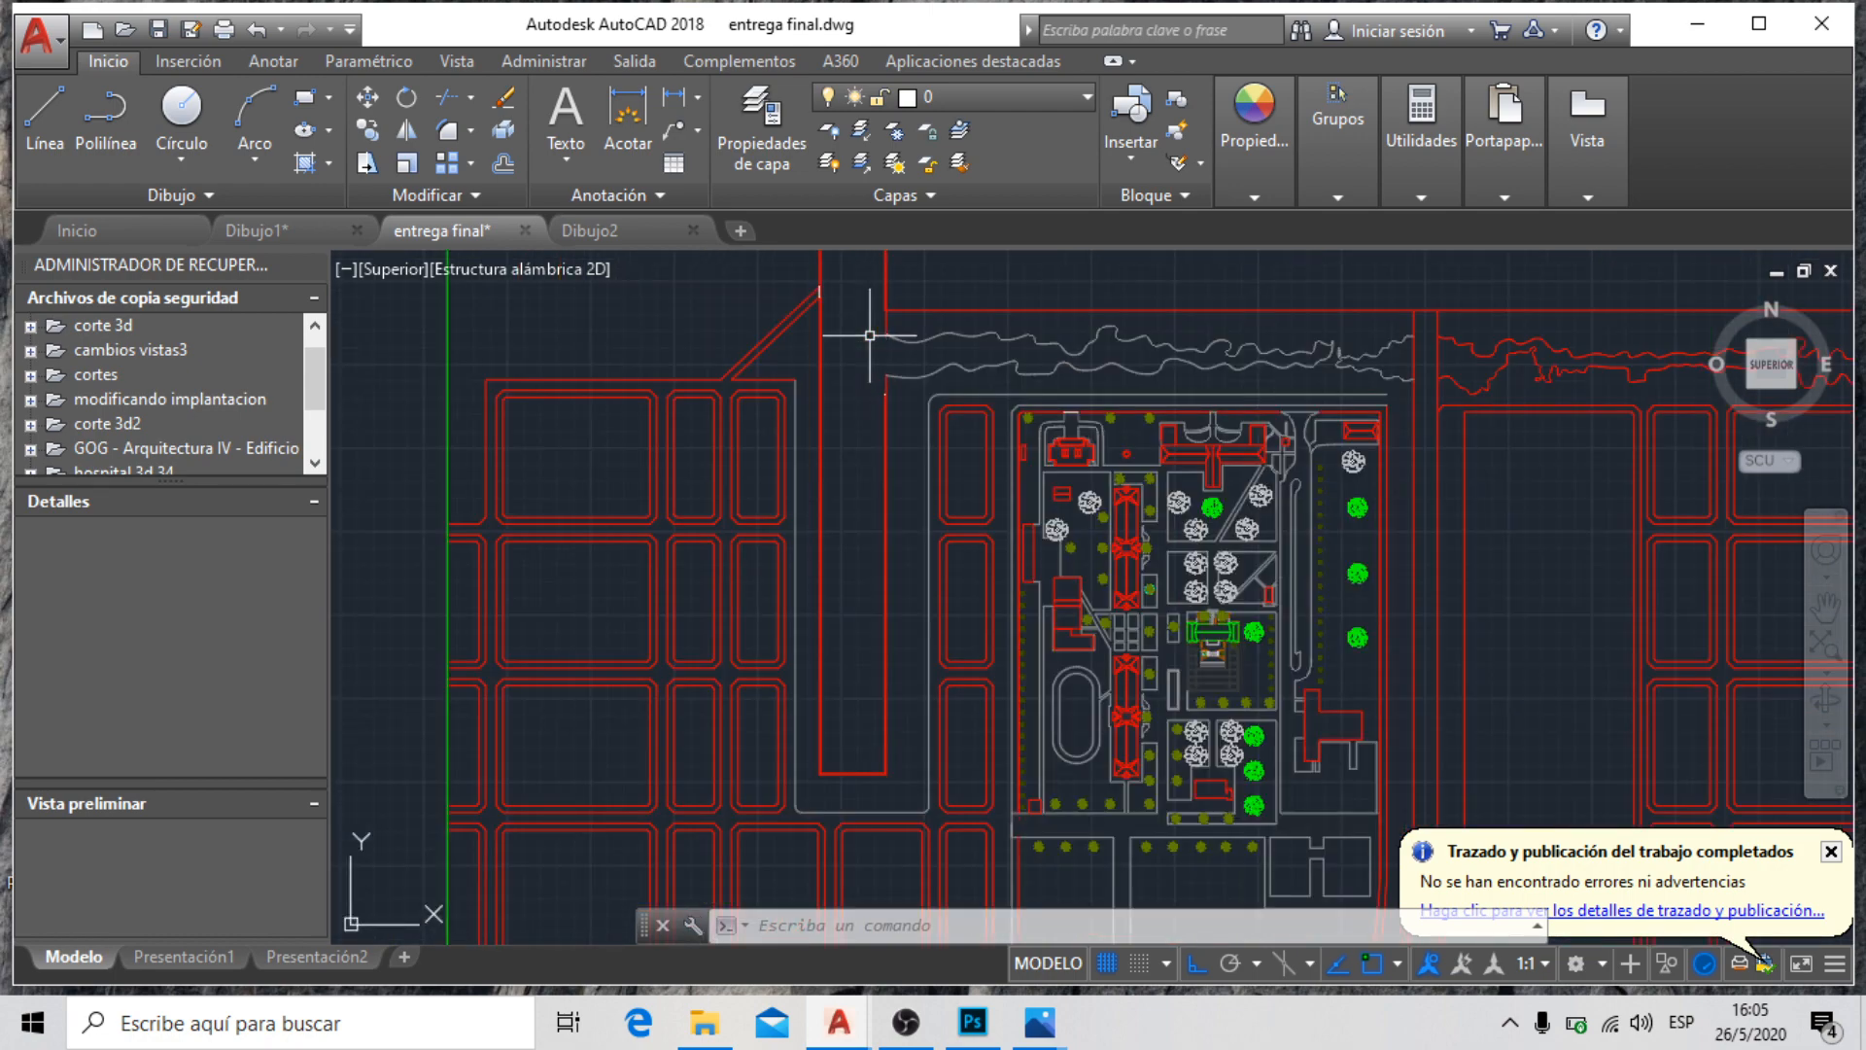
pyautogui.scroll(-3, 833, 379)
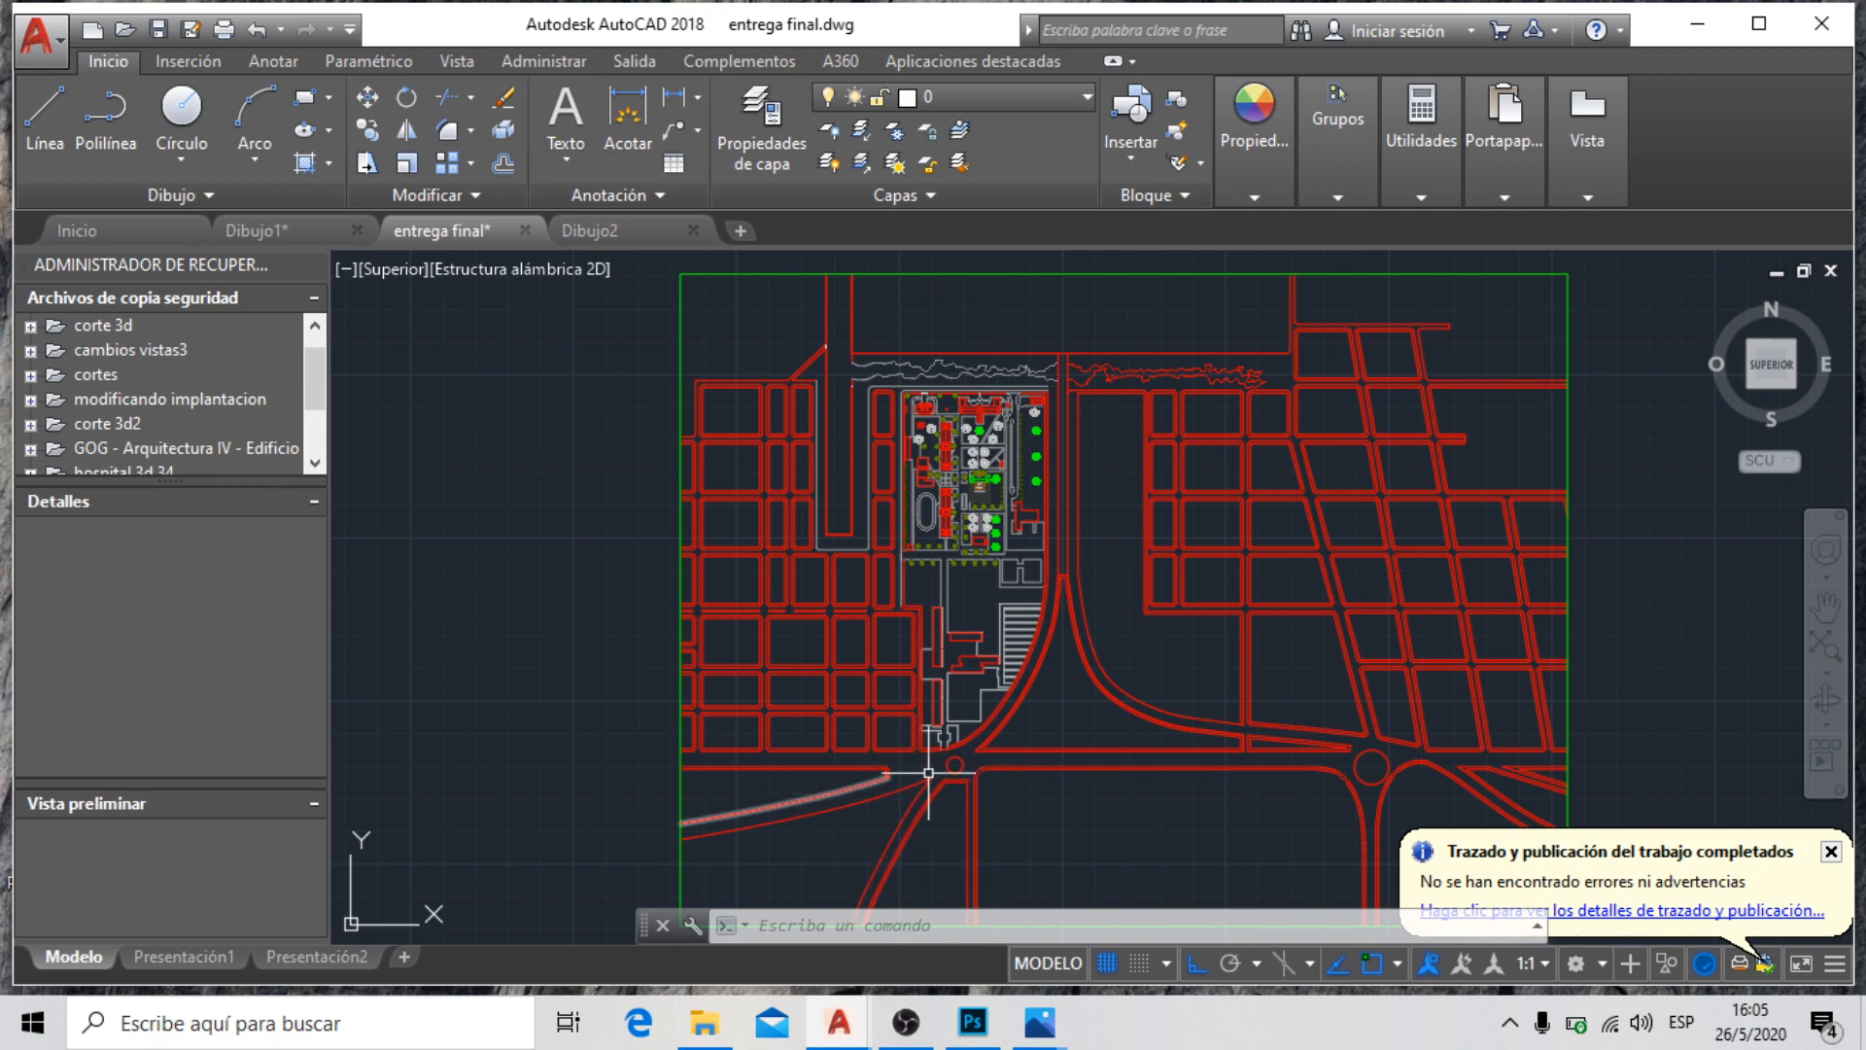
pyautogui.scroll(3, 856, 775)
pyautogui.scroll(-5, 1187, 646)
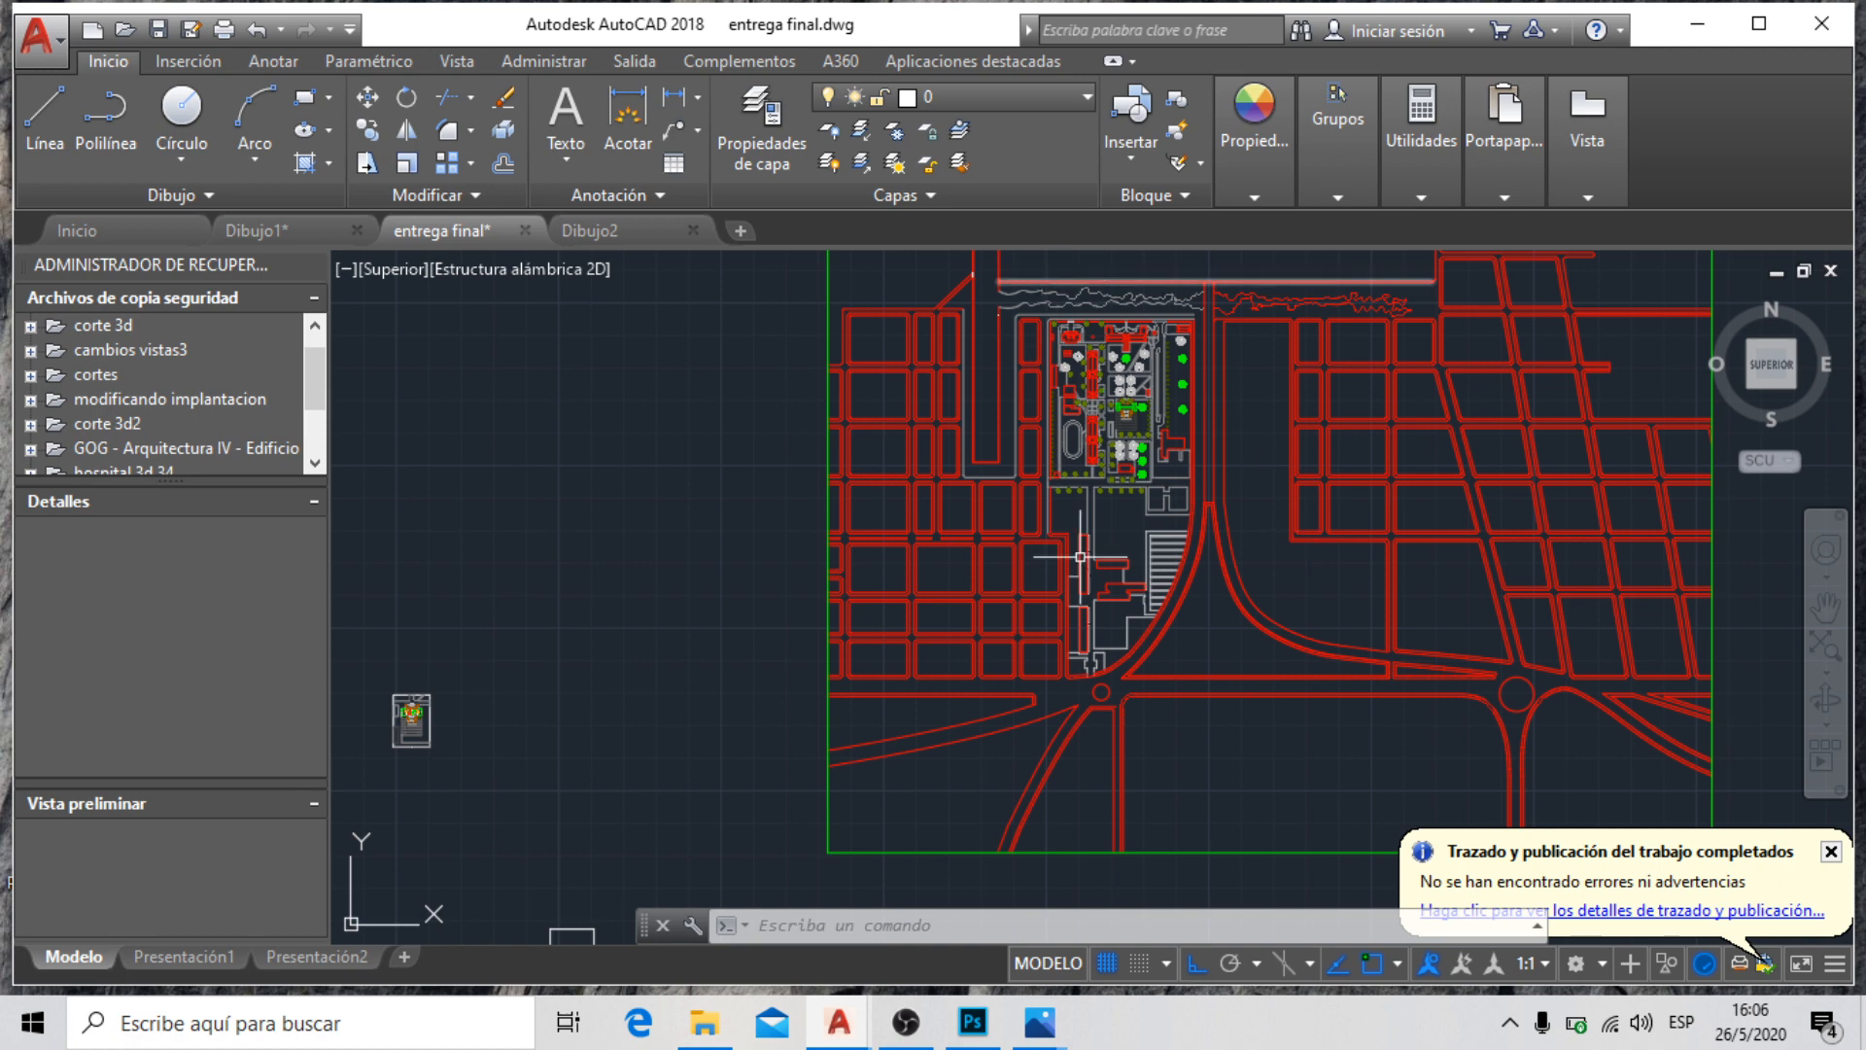
pyautogui.moveTo(1162, 496)
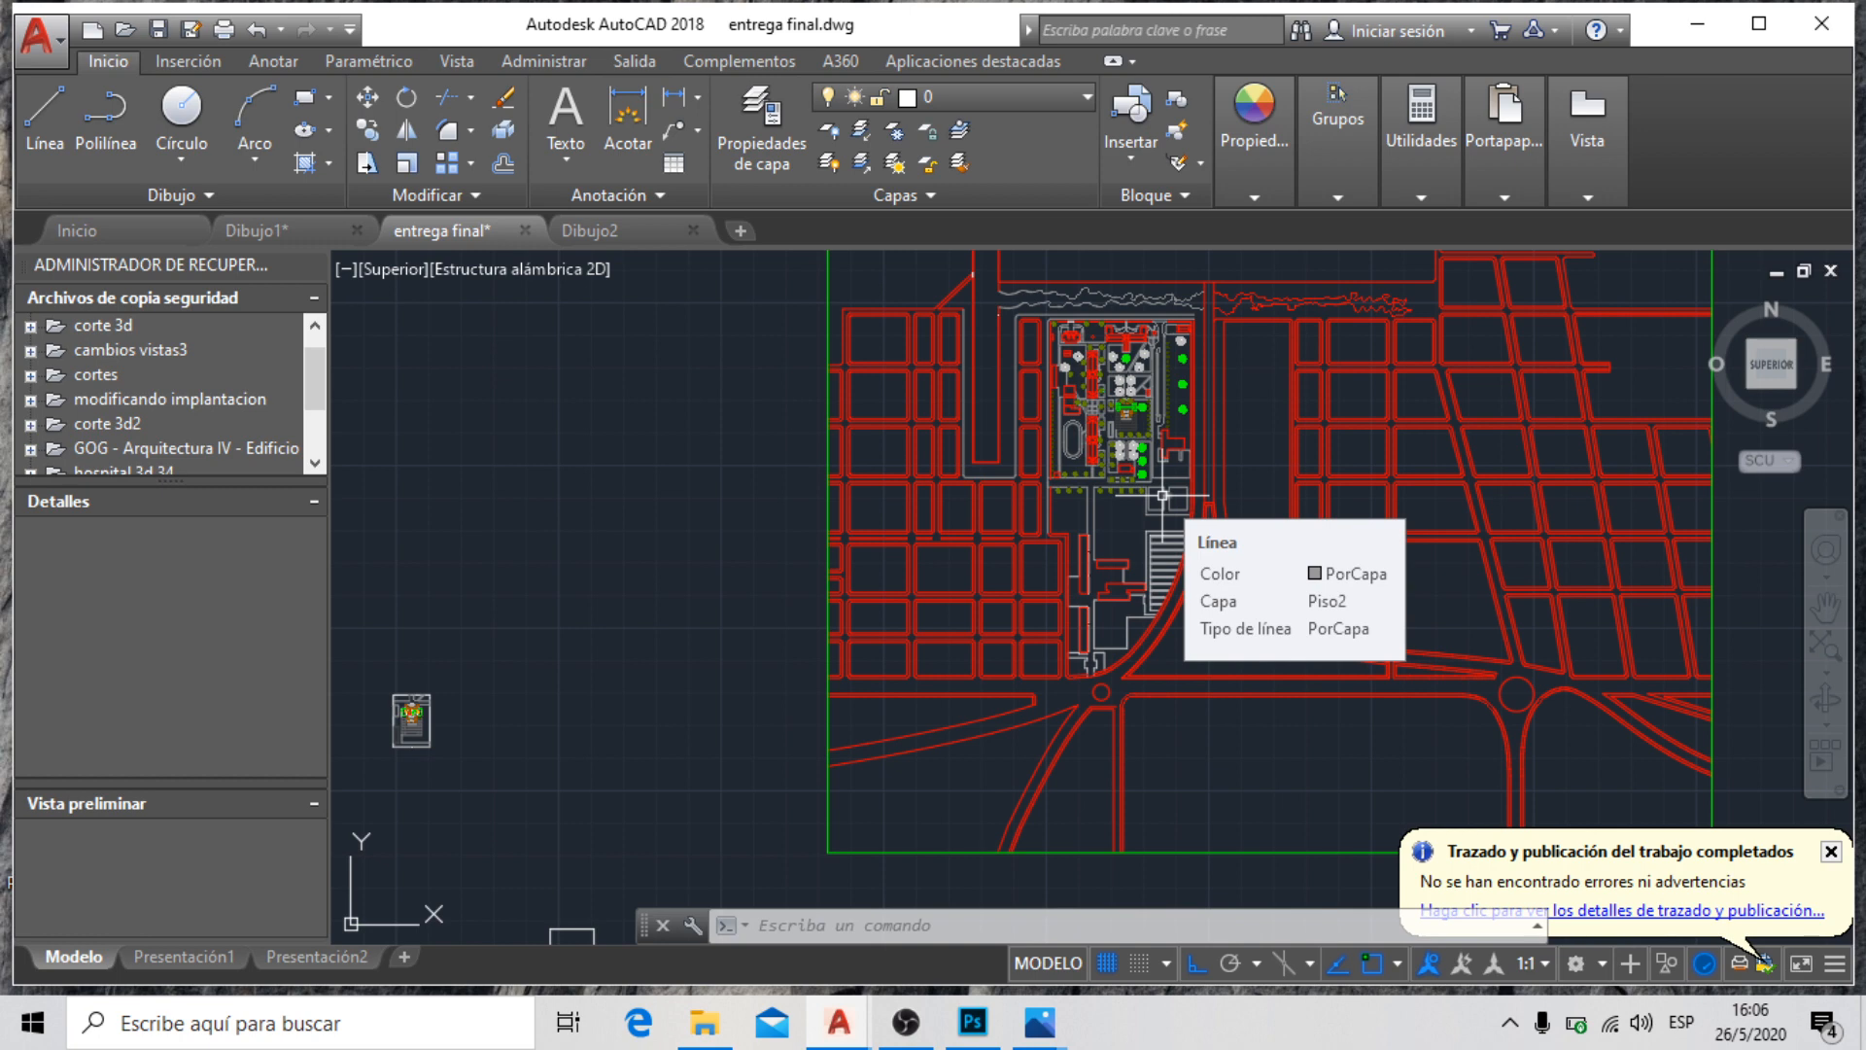
pyautogui.scroll(-6, 971, 499)
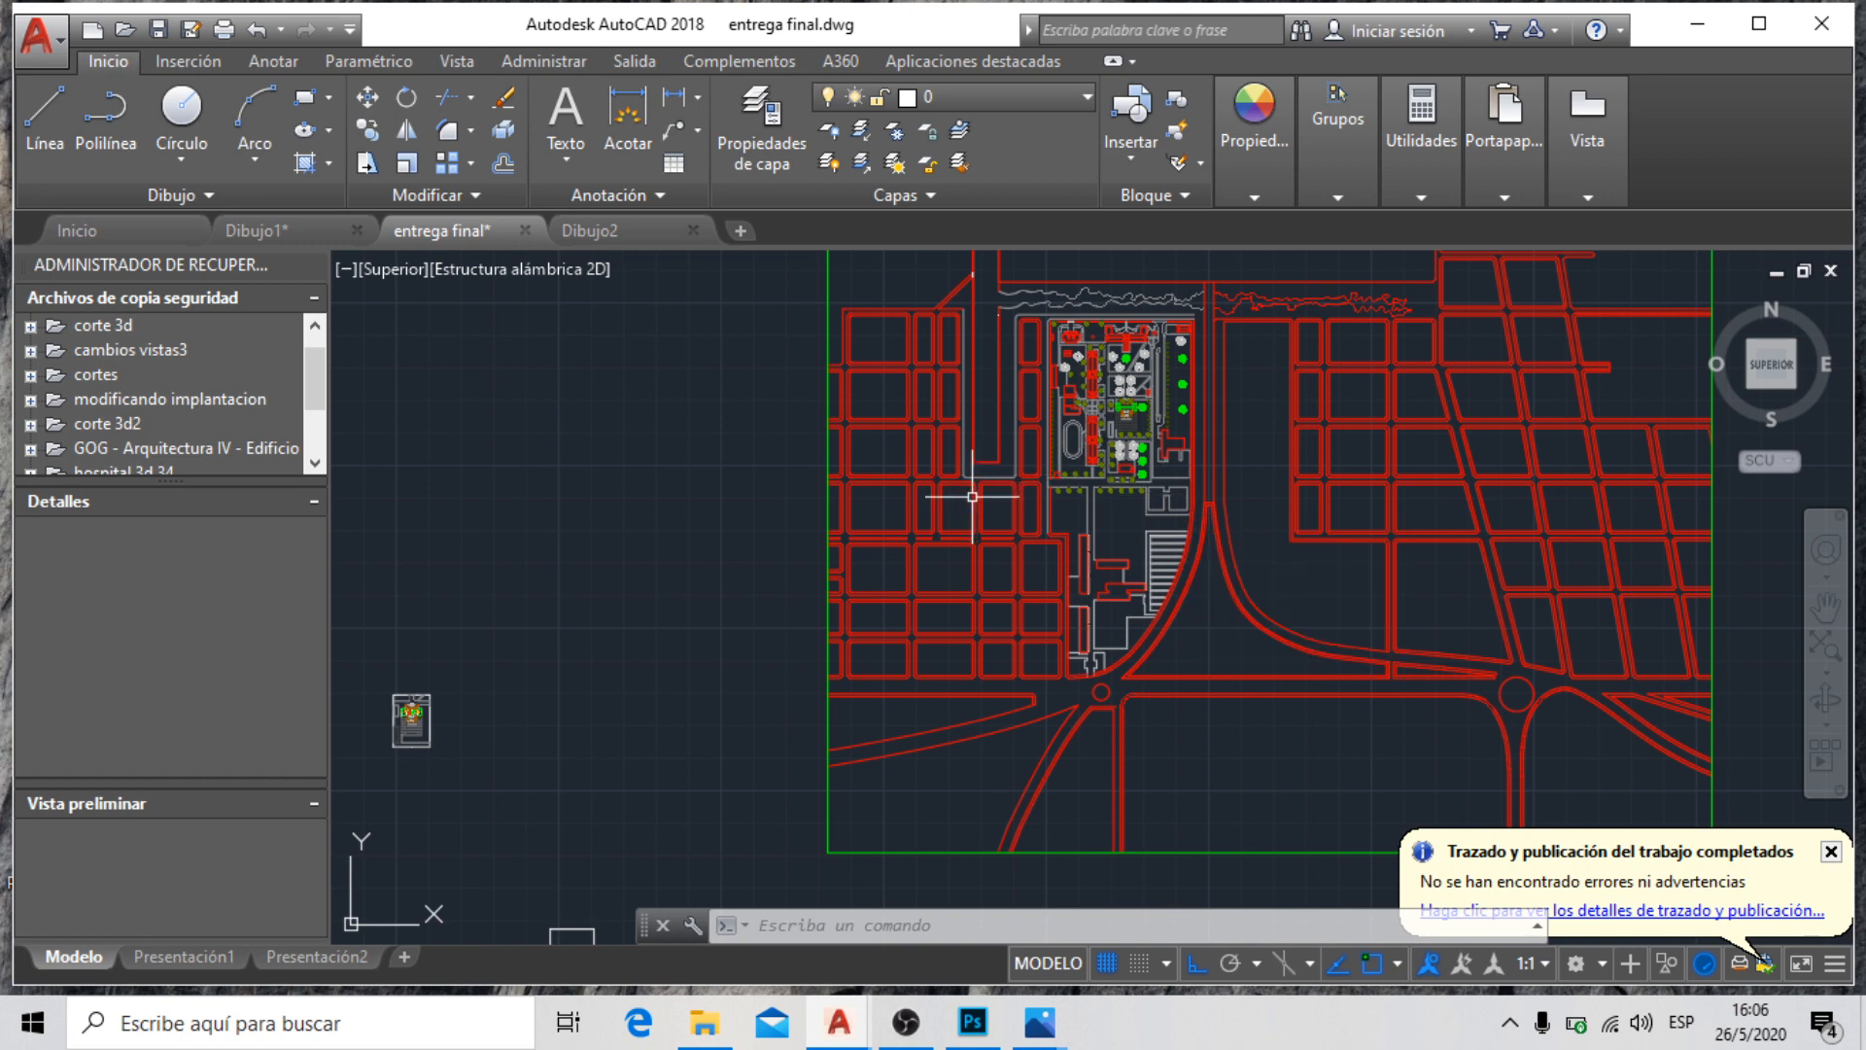
# Find the green-framed sheet with the building elevations among the project's drawings
pyautogui.scroll(3, 1127, 592)
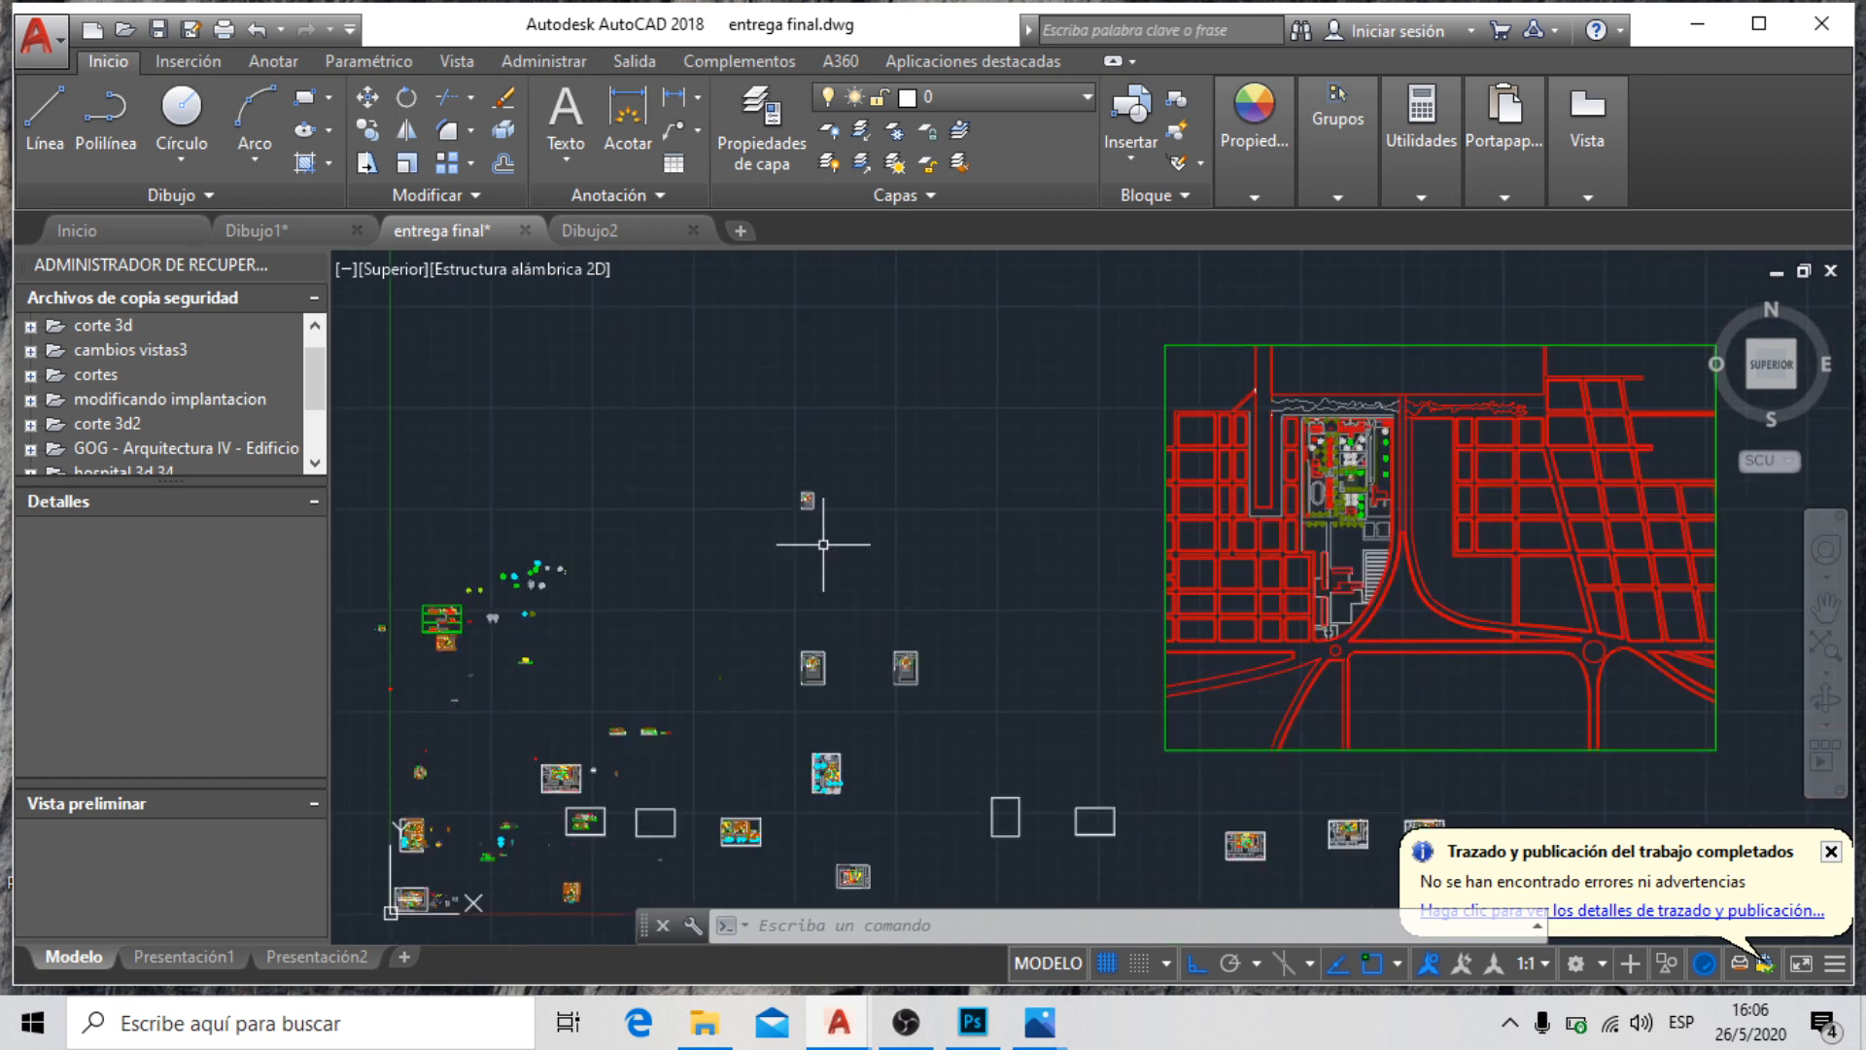
pyautogui.scroll(-2, 840, 472)
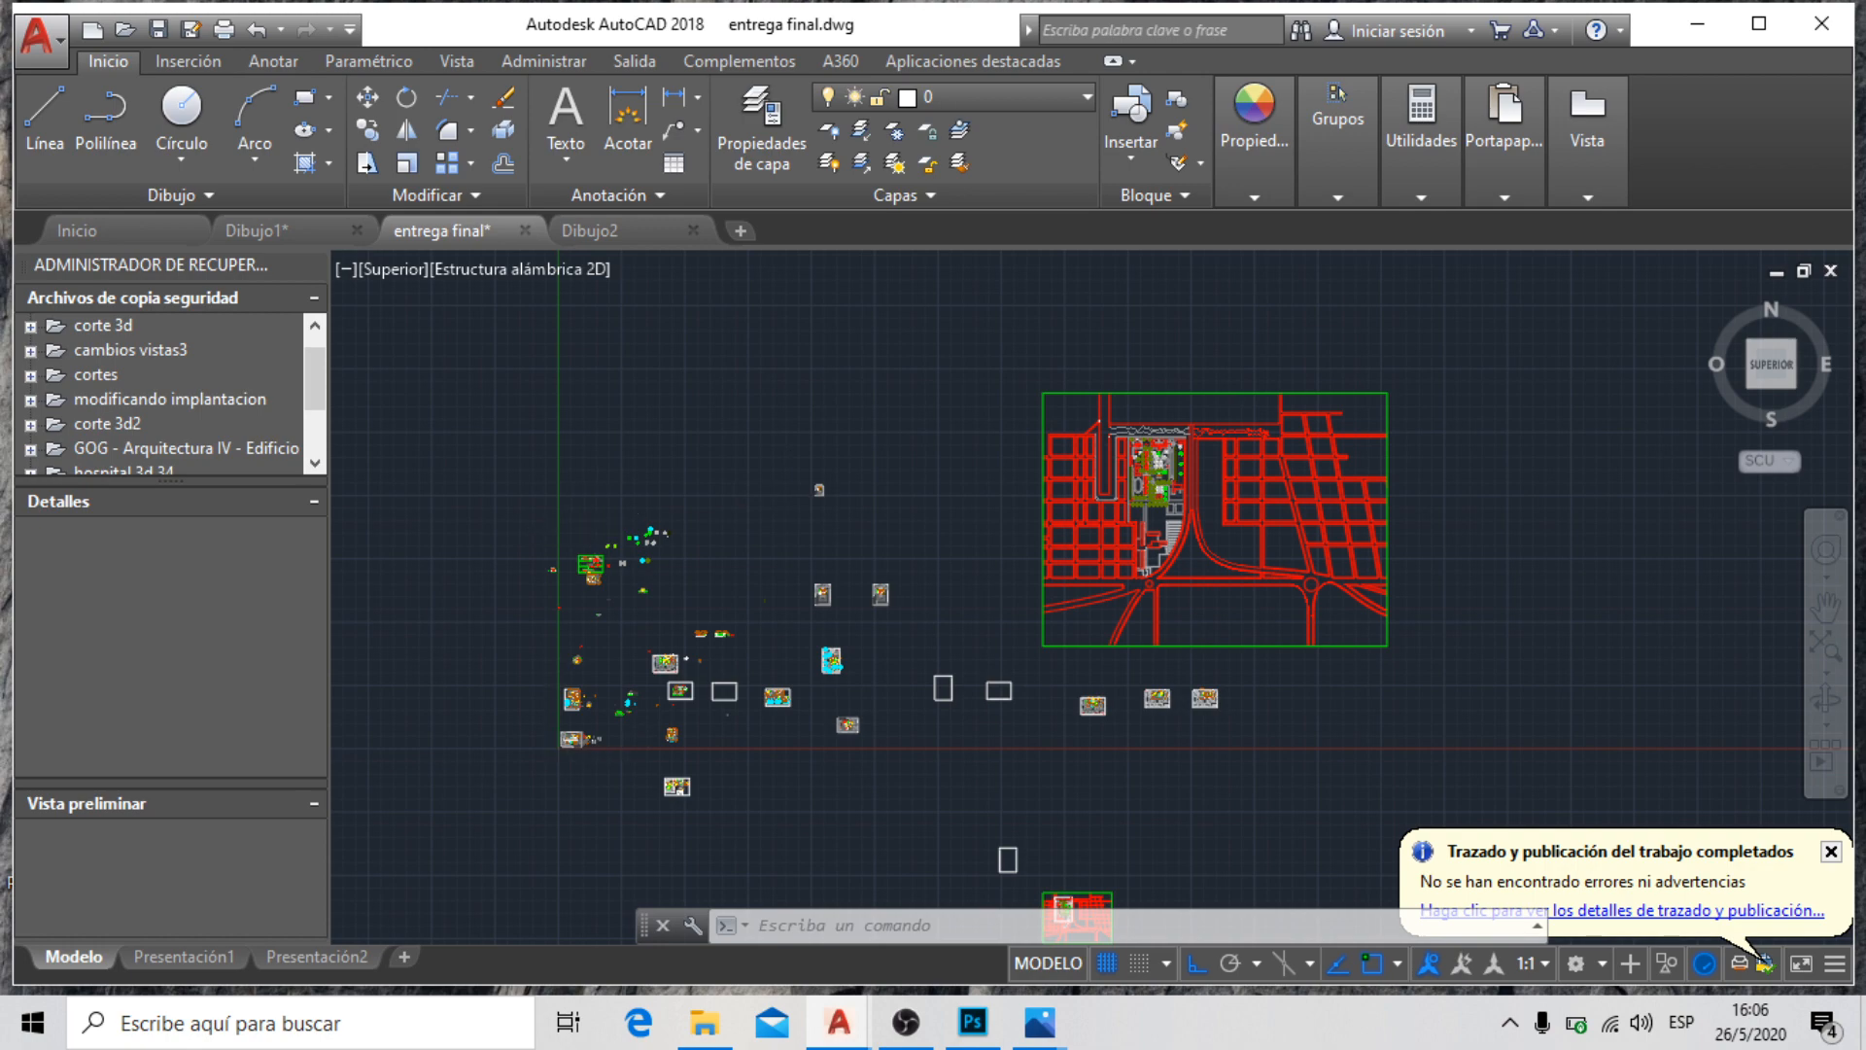
pyautogui.scroll(3, 574, 520)
pyautogui.scroll(5, 584, 667)
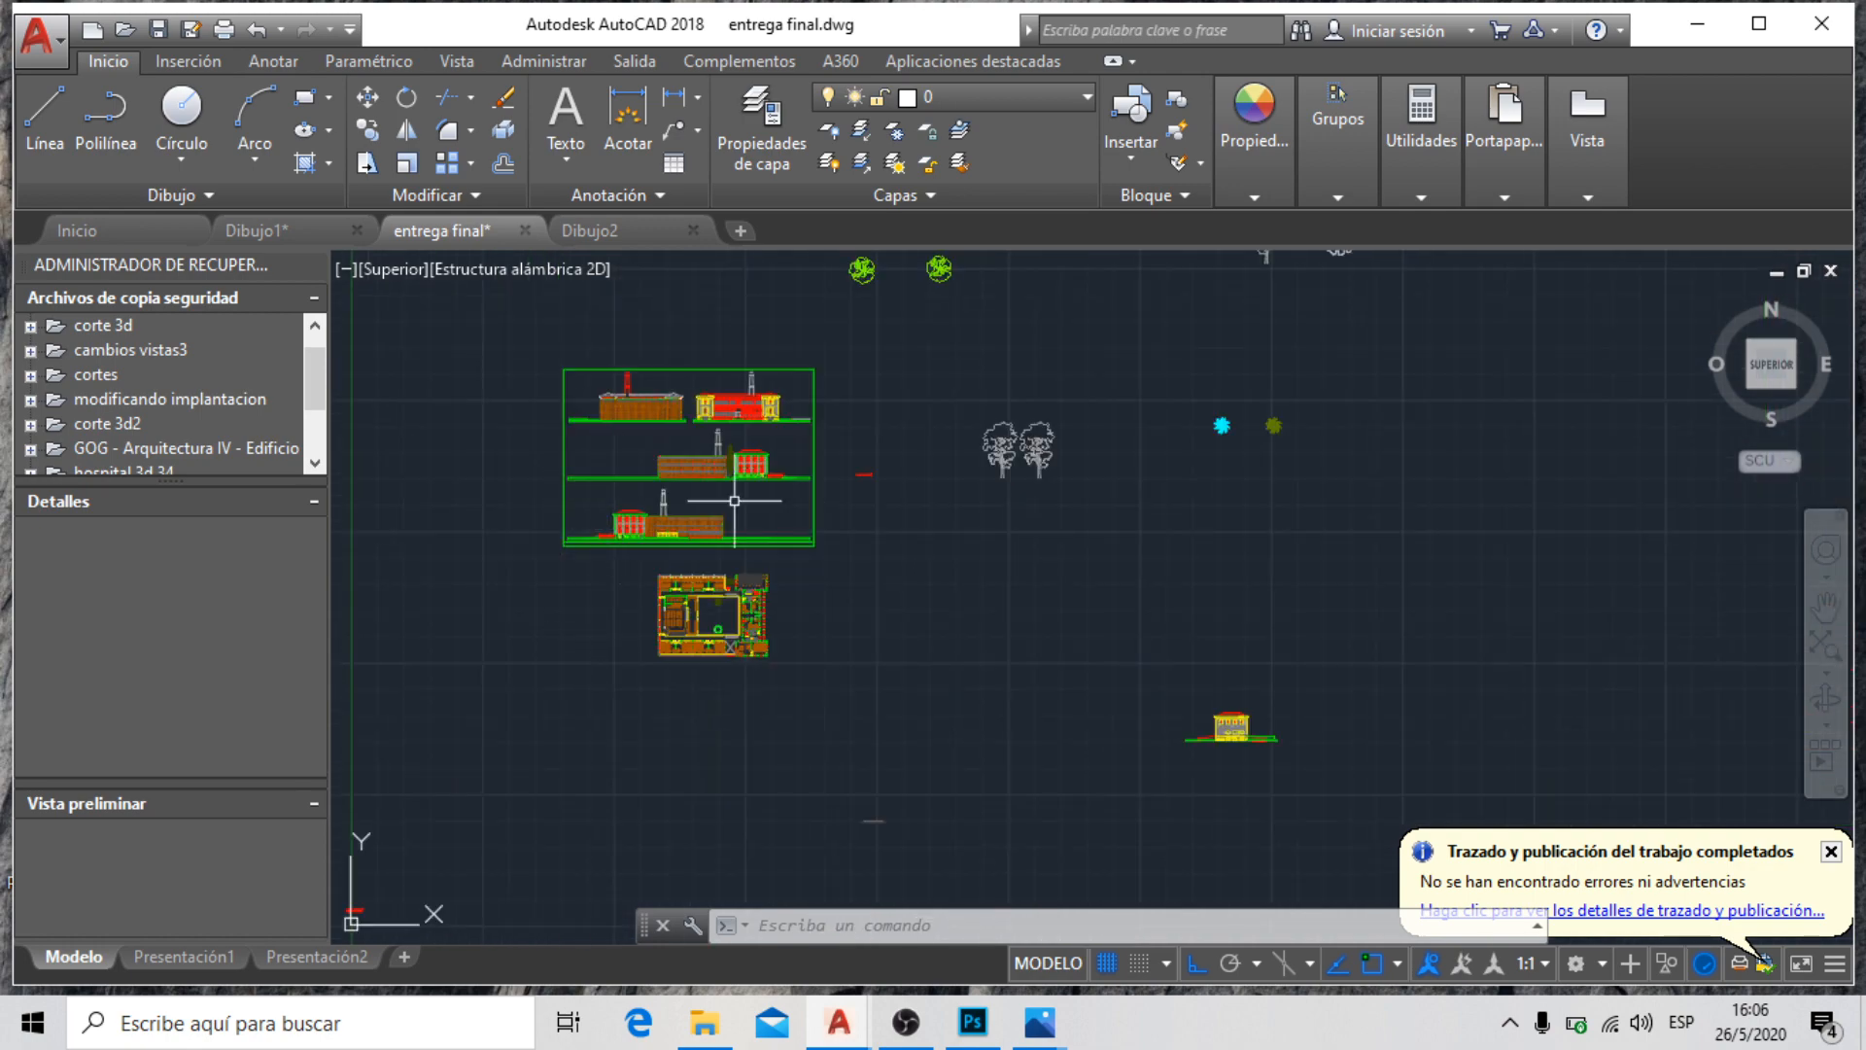
pyautogui.scroll(-2, 867, 495)
pyautogui.scroll(5, 782, 447)
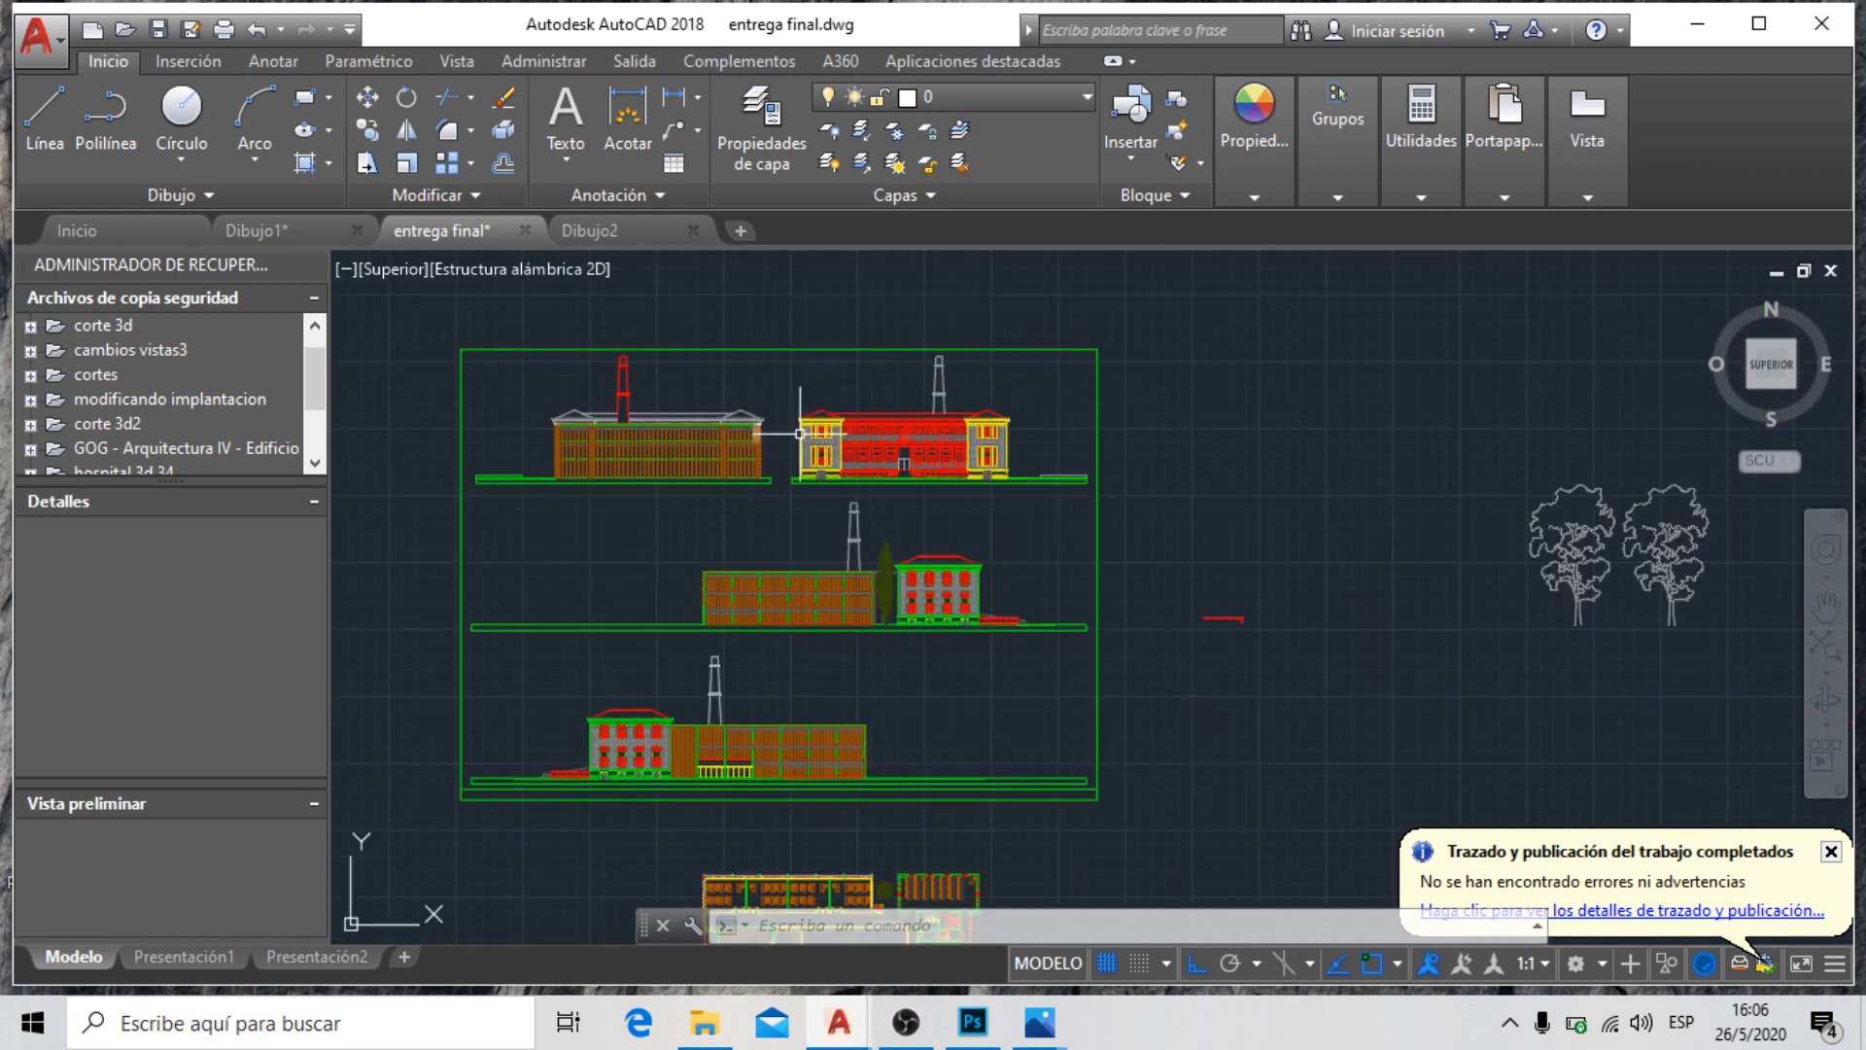
# Examine the two upper elevations on the green-framed sheet, including their facades, roofs and chimneys
pyautogui.scroll(-2, 1006, 449)
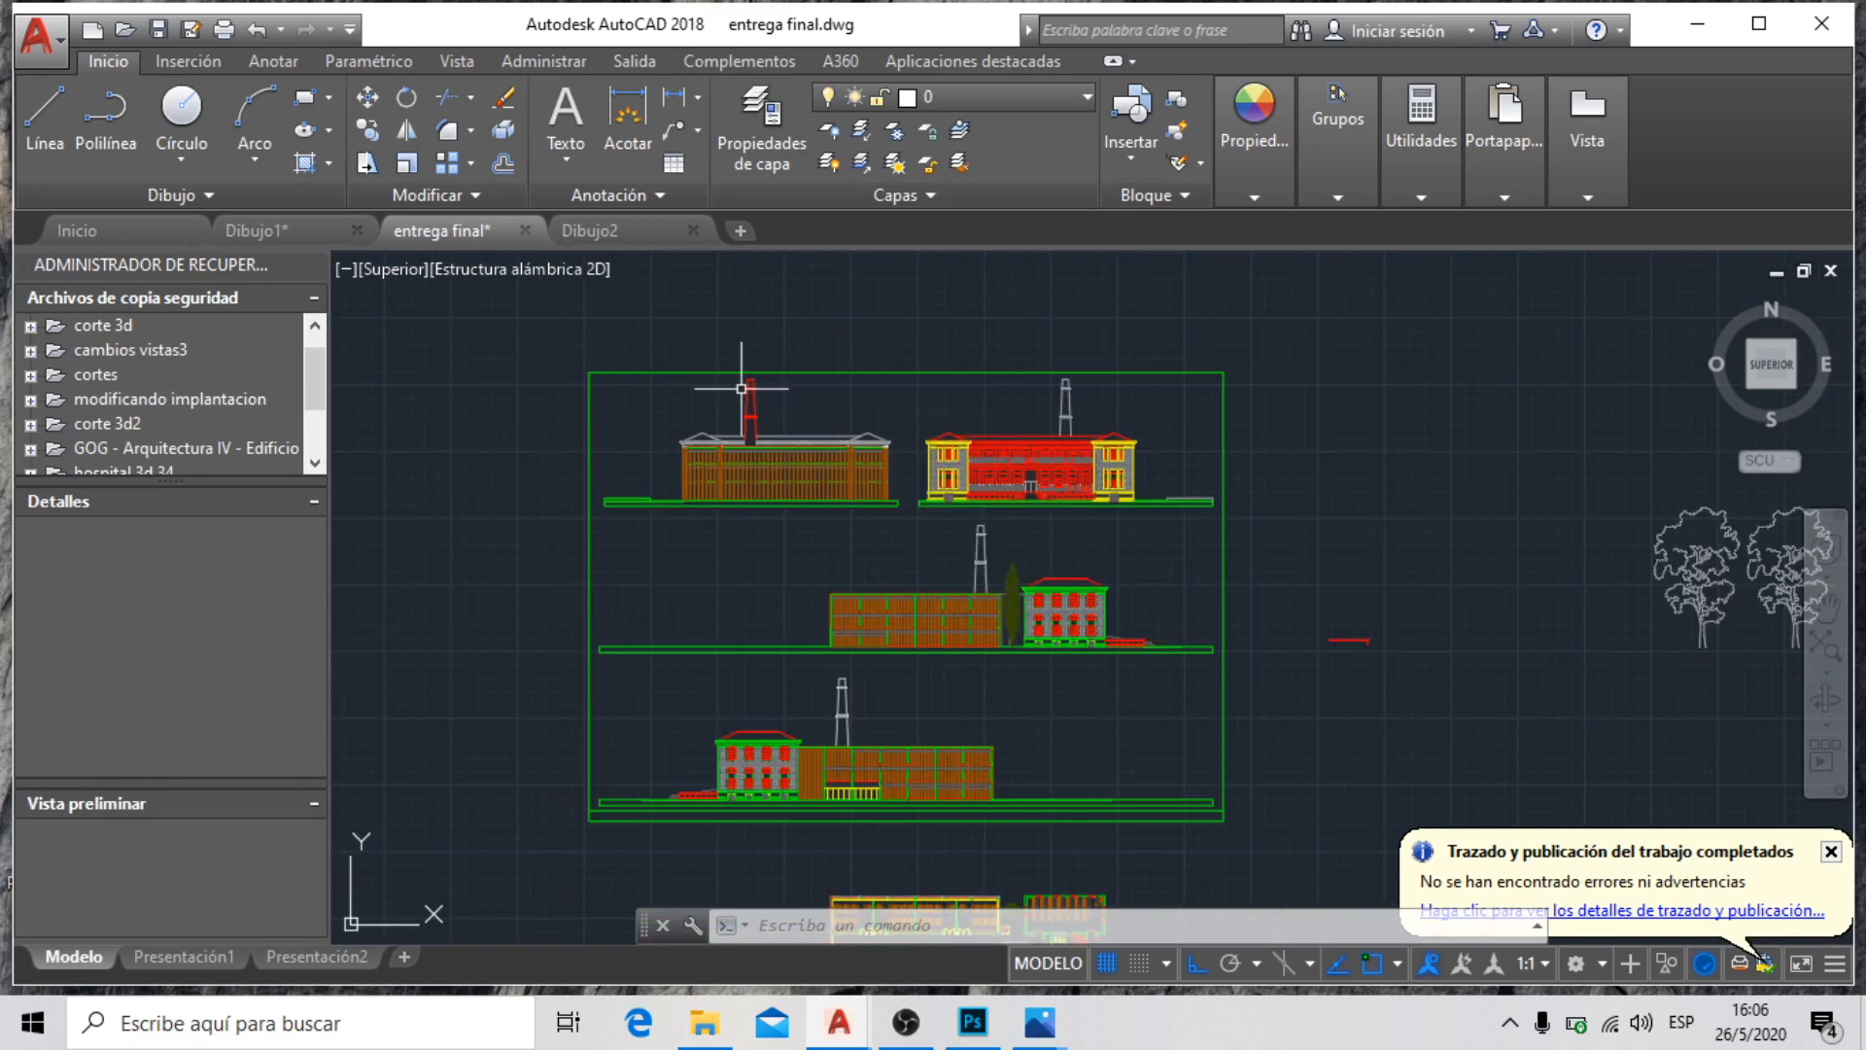
pyautogui.scroll(2, 724, 374)
pyautogui.scroll(2, 725, 379)
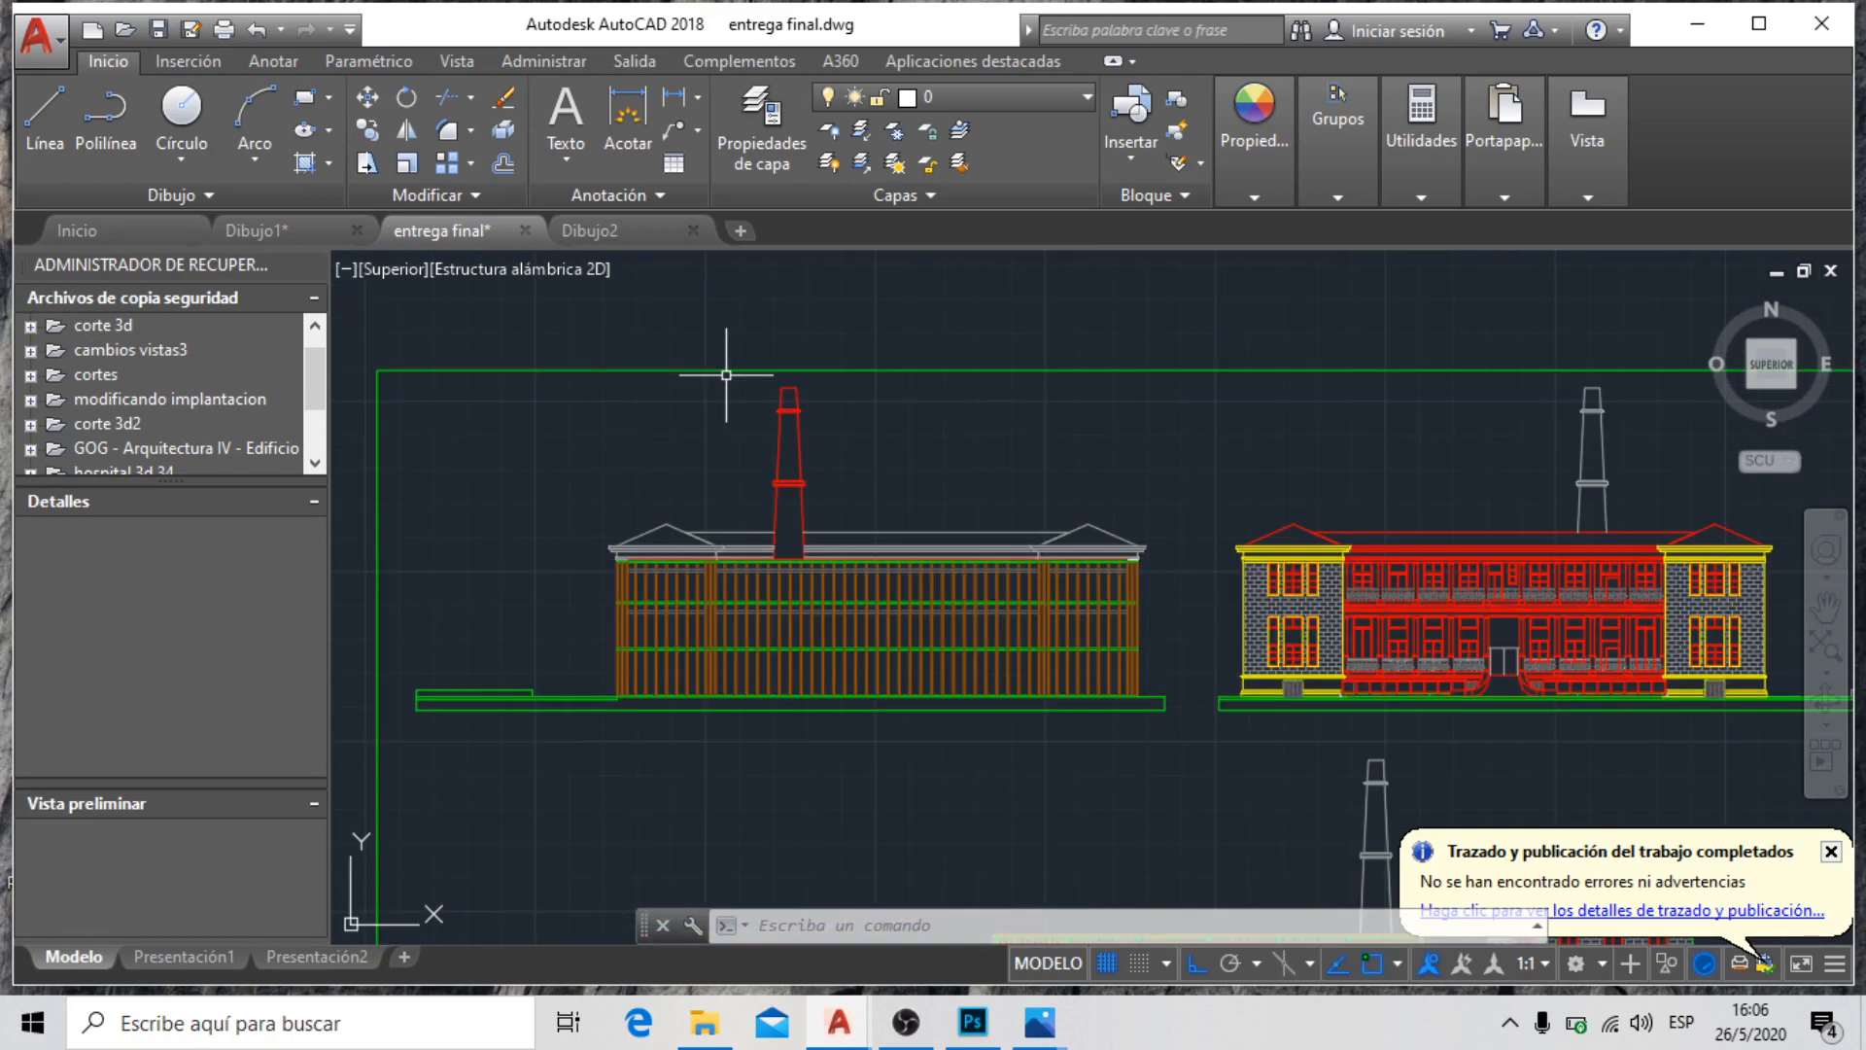
pyautogui.scroll(-2, 739, 398)
pyautogui.scroll(-4, 746, 396)
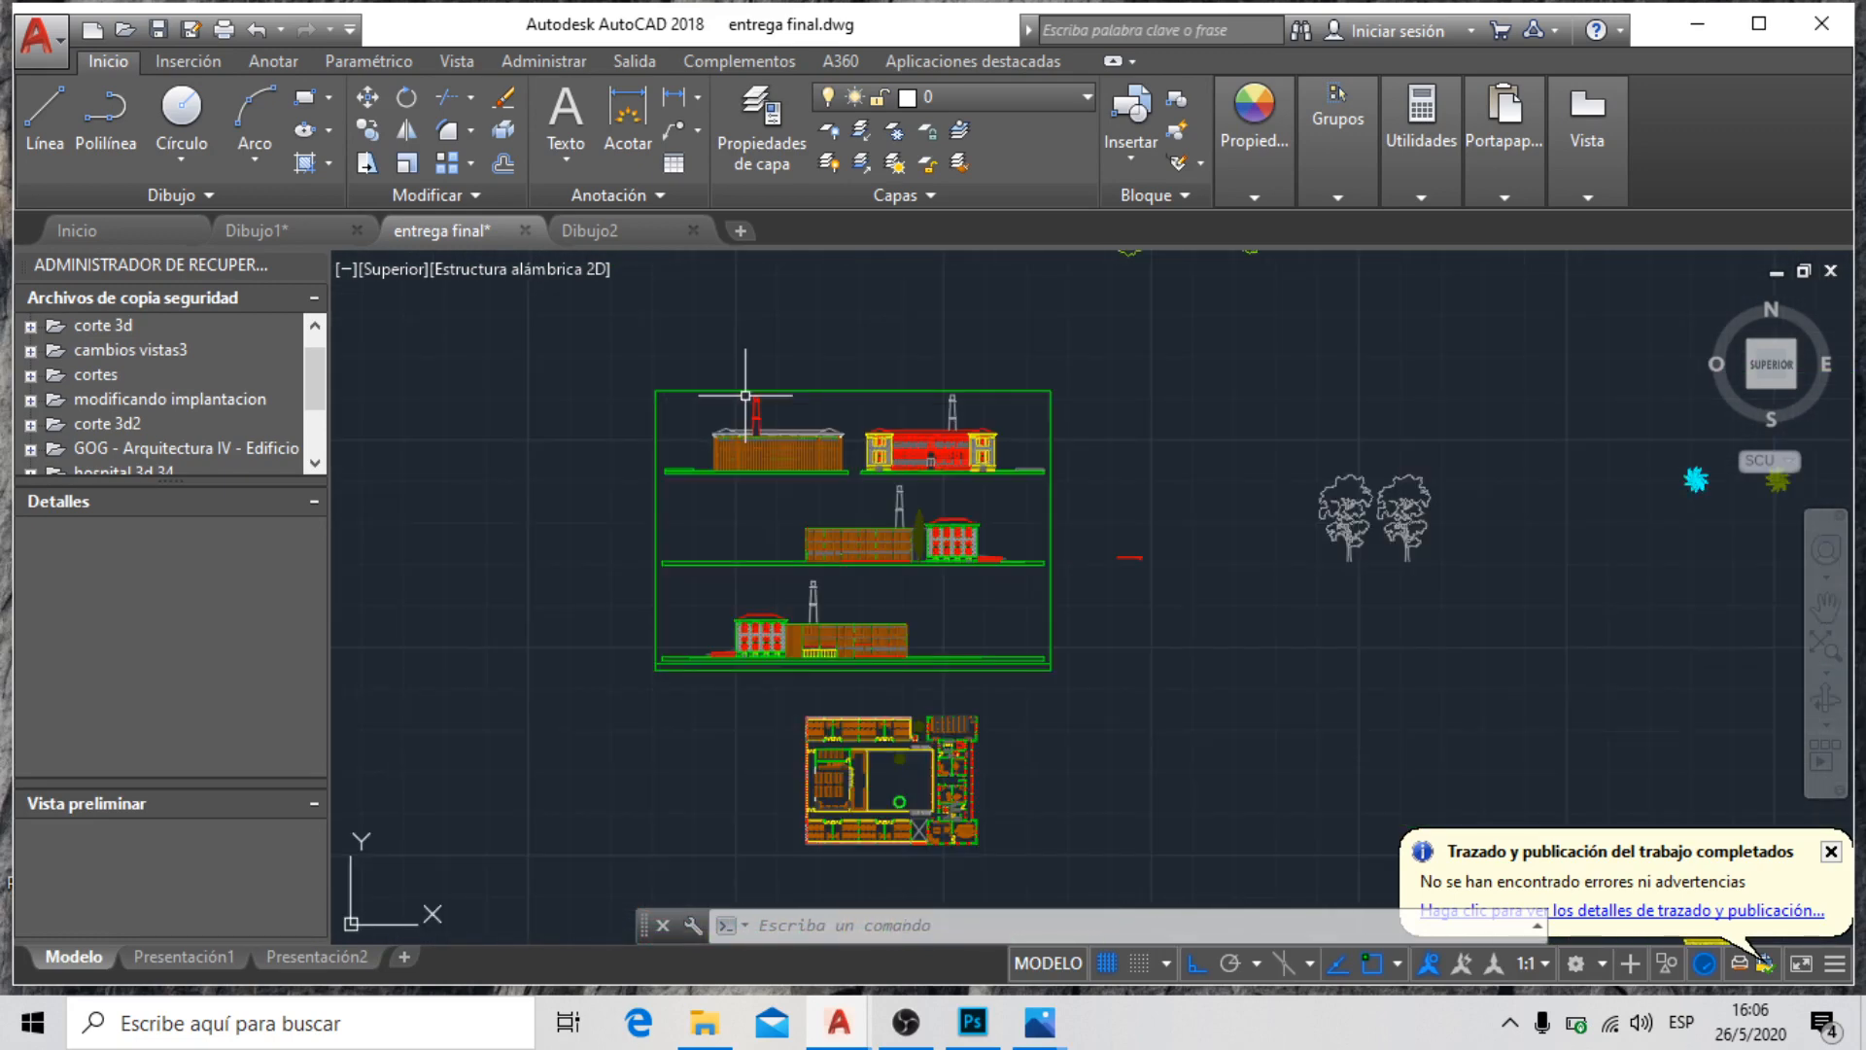
pyautogui.scroll(4, 745, 395)
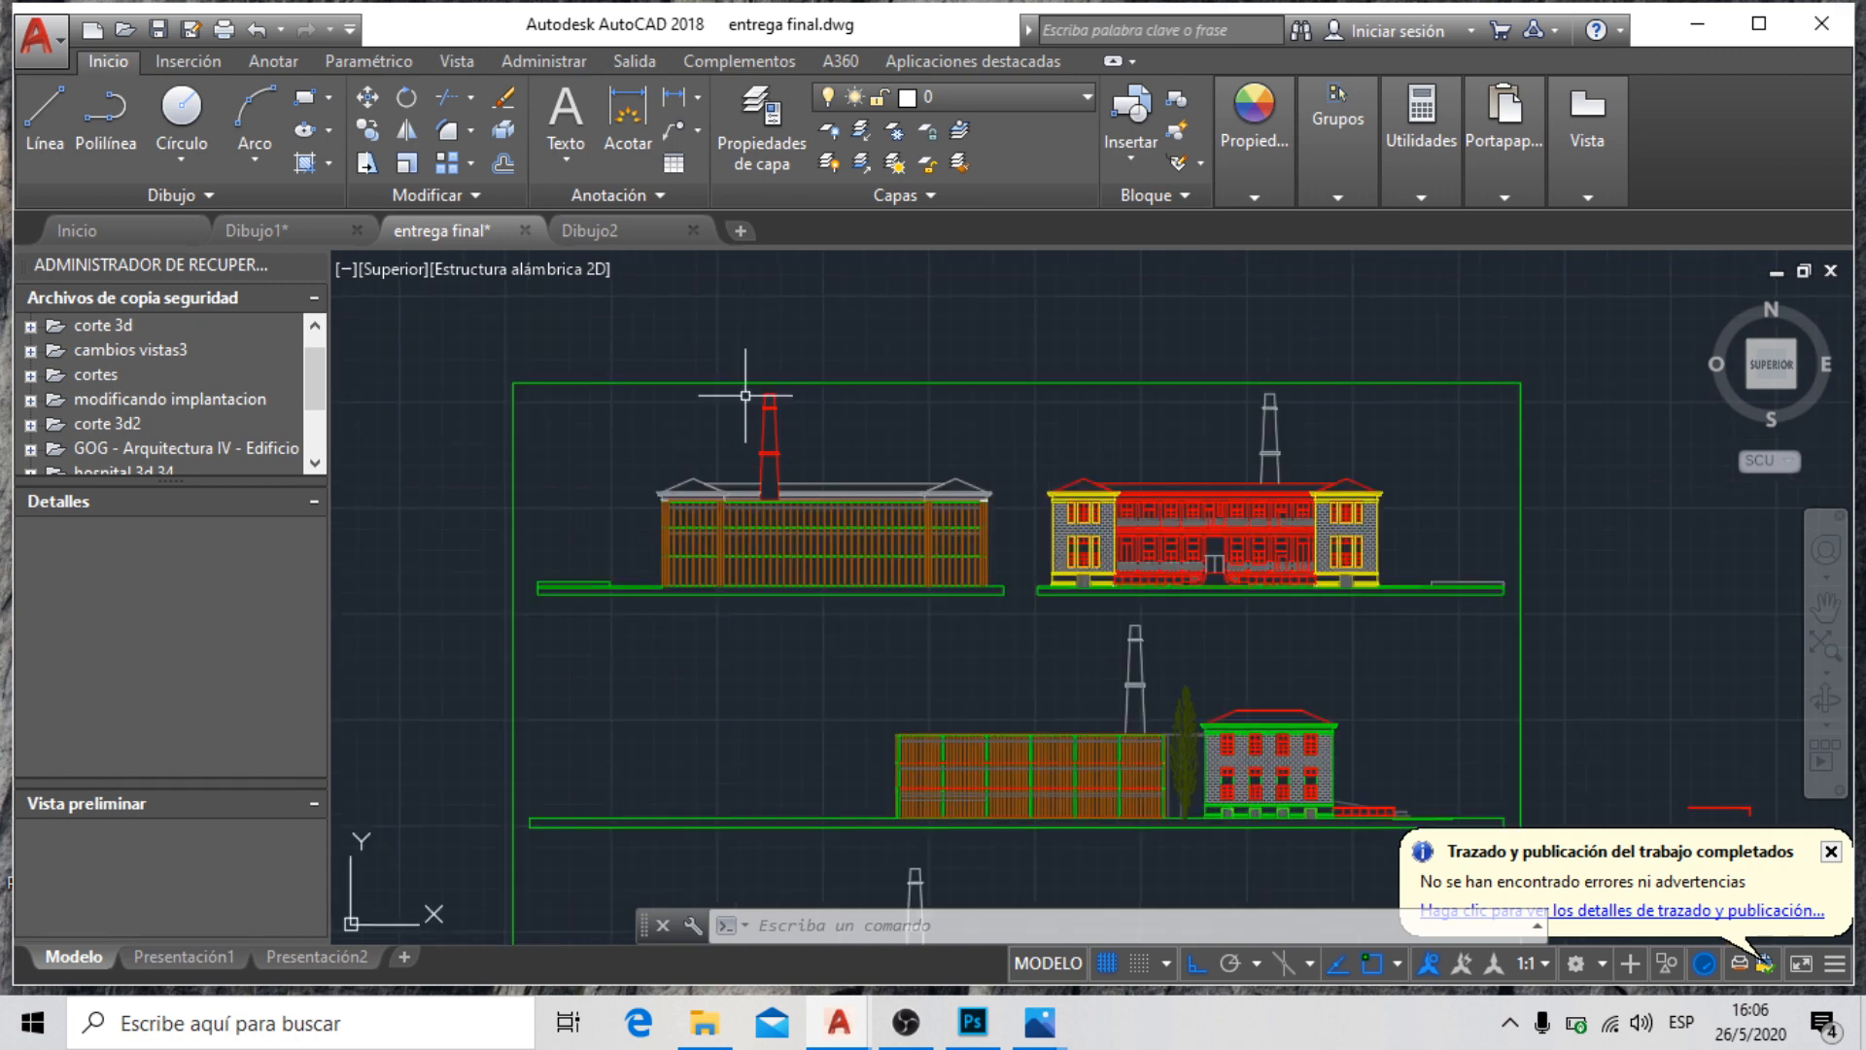
# Examine all three rows of building elevations on the green-framed sheet and the floor plan below it
pyautogui.scroll(-6, 668, 432)
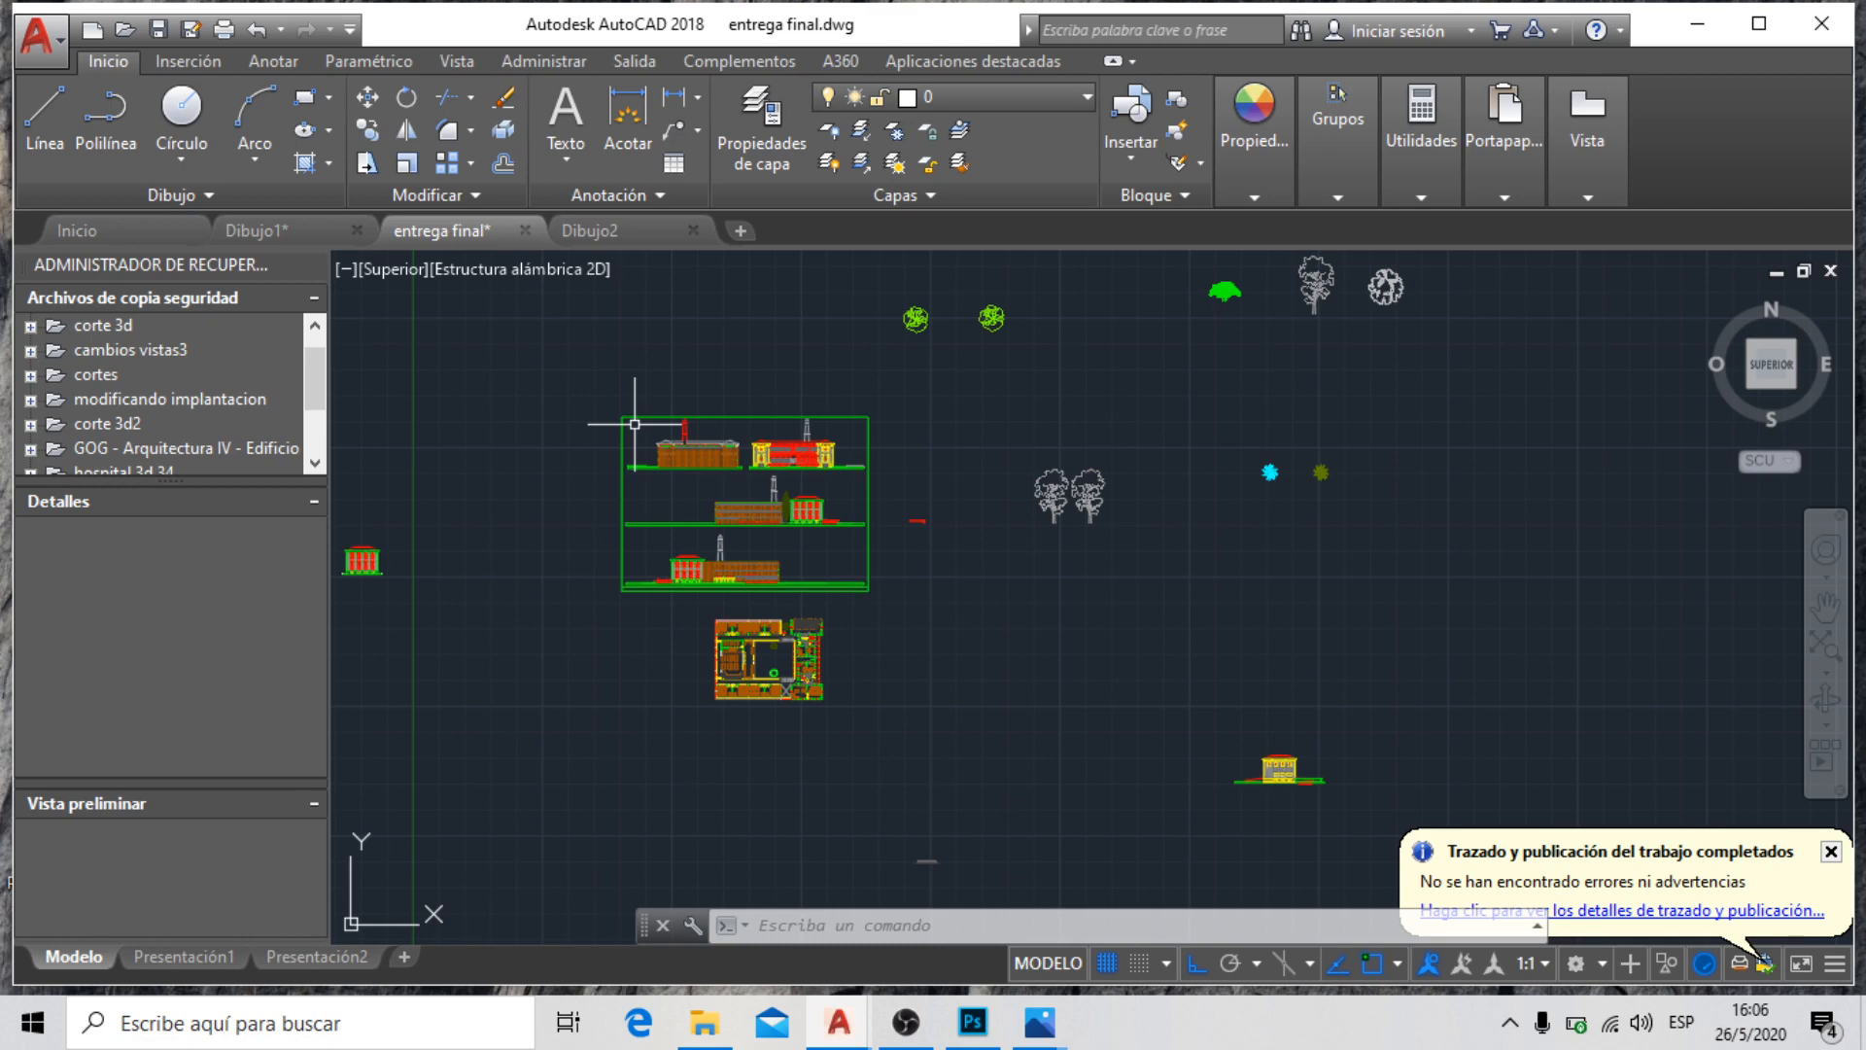
pyautogui.scroll(5, 738, 427)
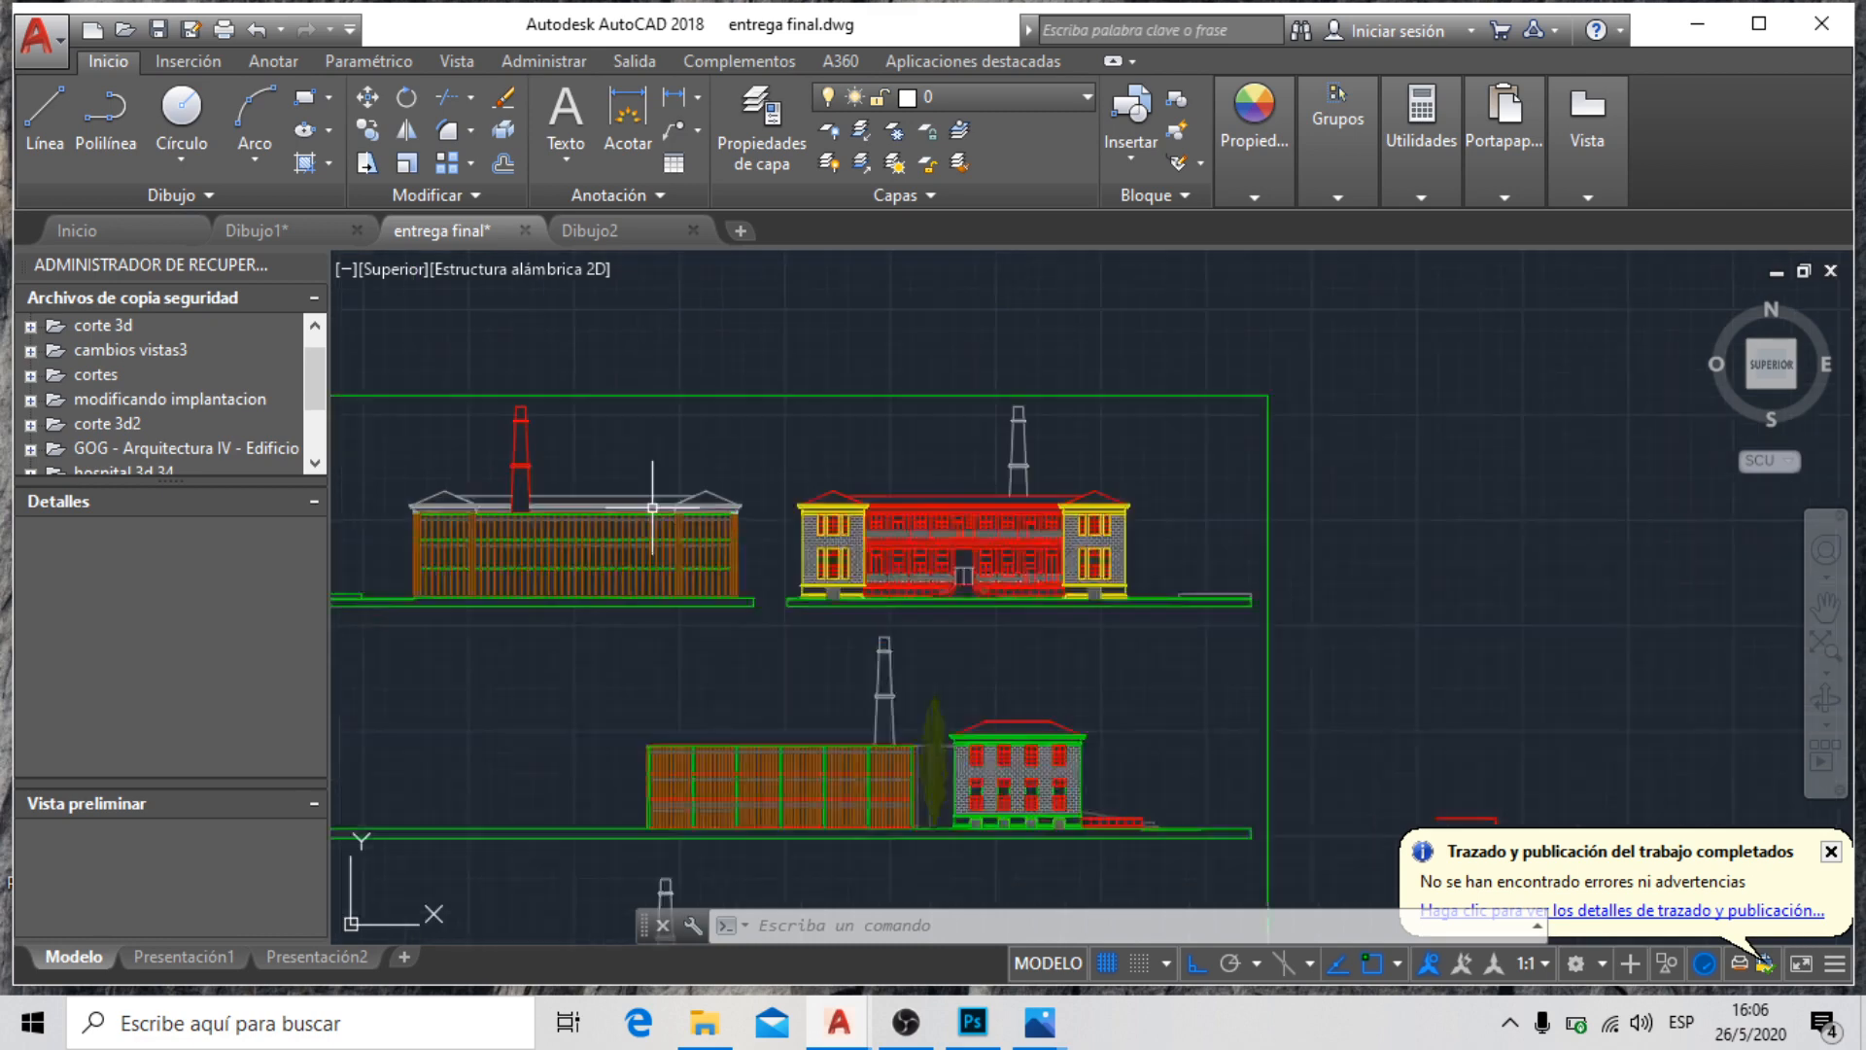
pyautogui.scroll(-2, 996, 389)
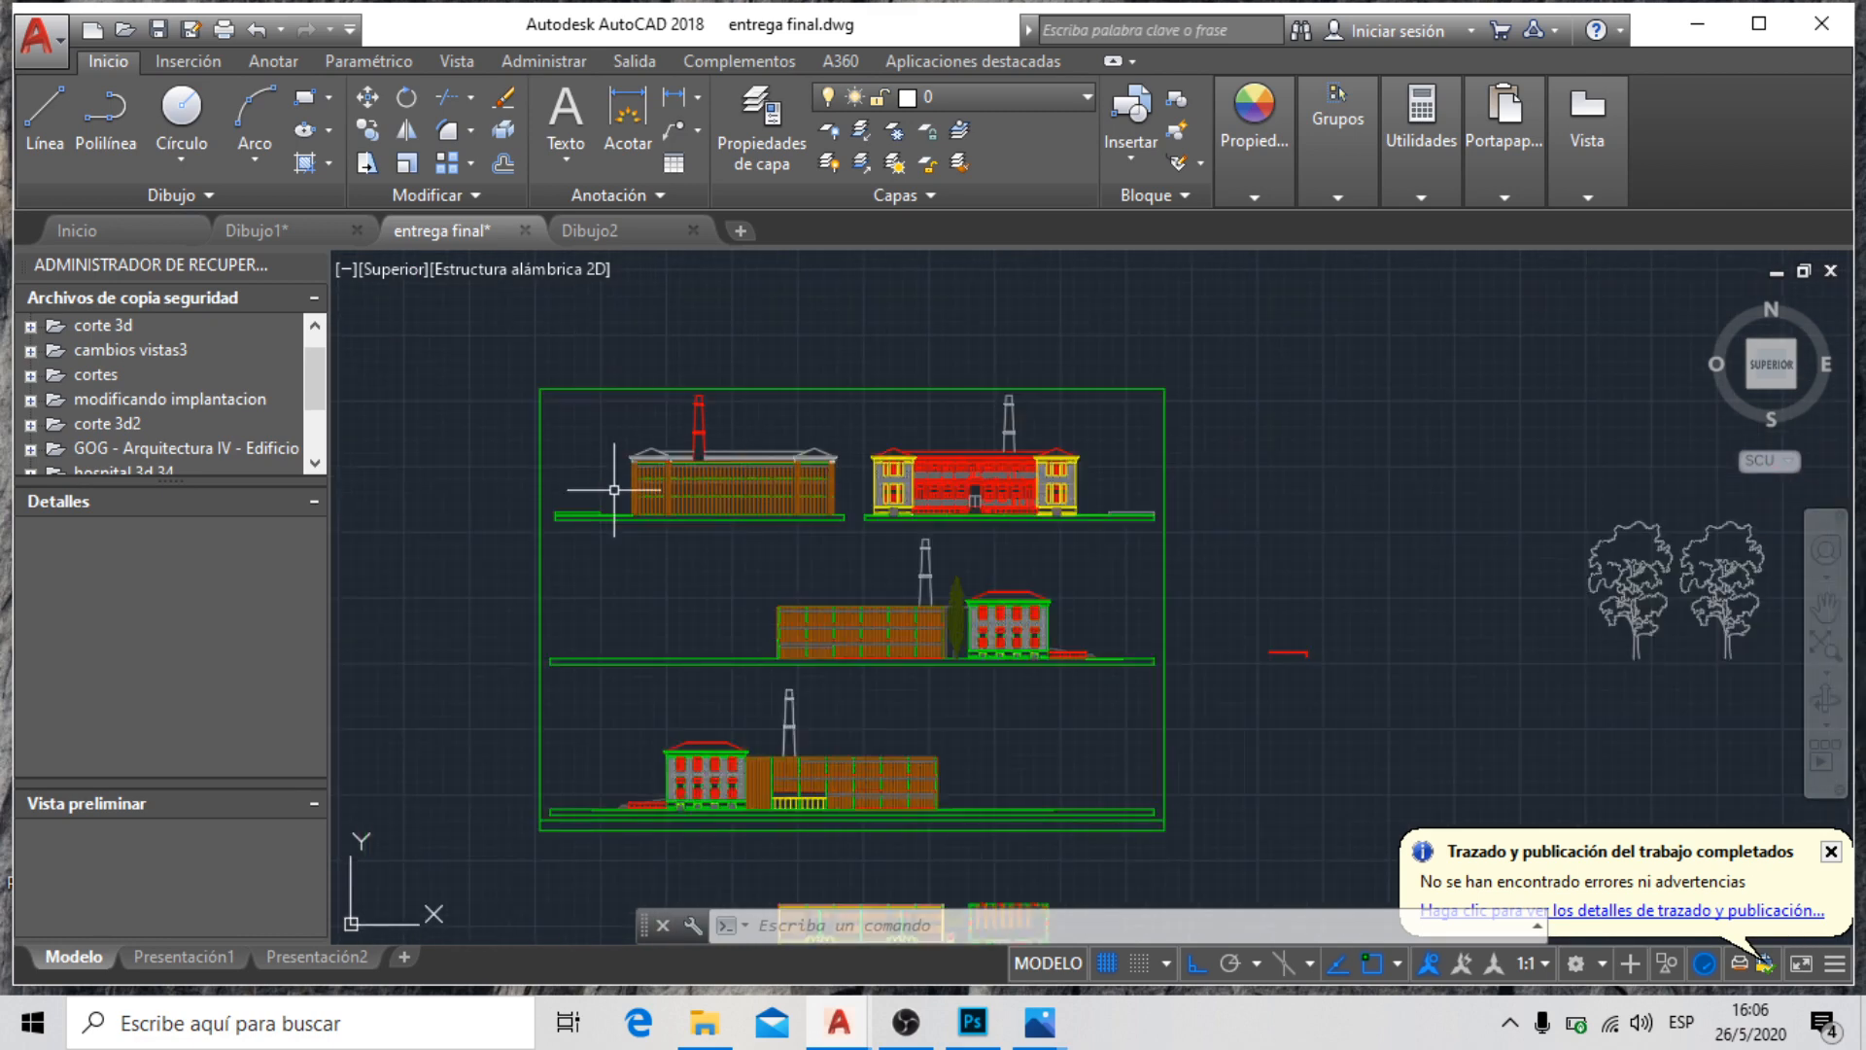
pyautogui.scroll(2, 614, 490)
pyautogui.scroll(-4, 614, 481)
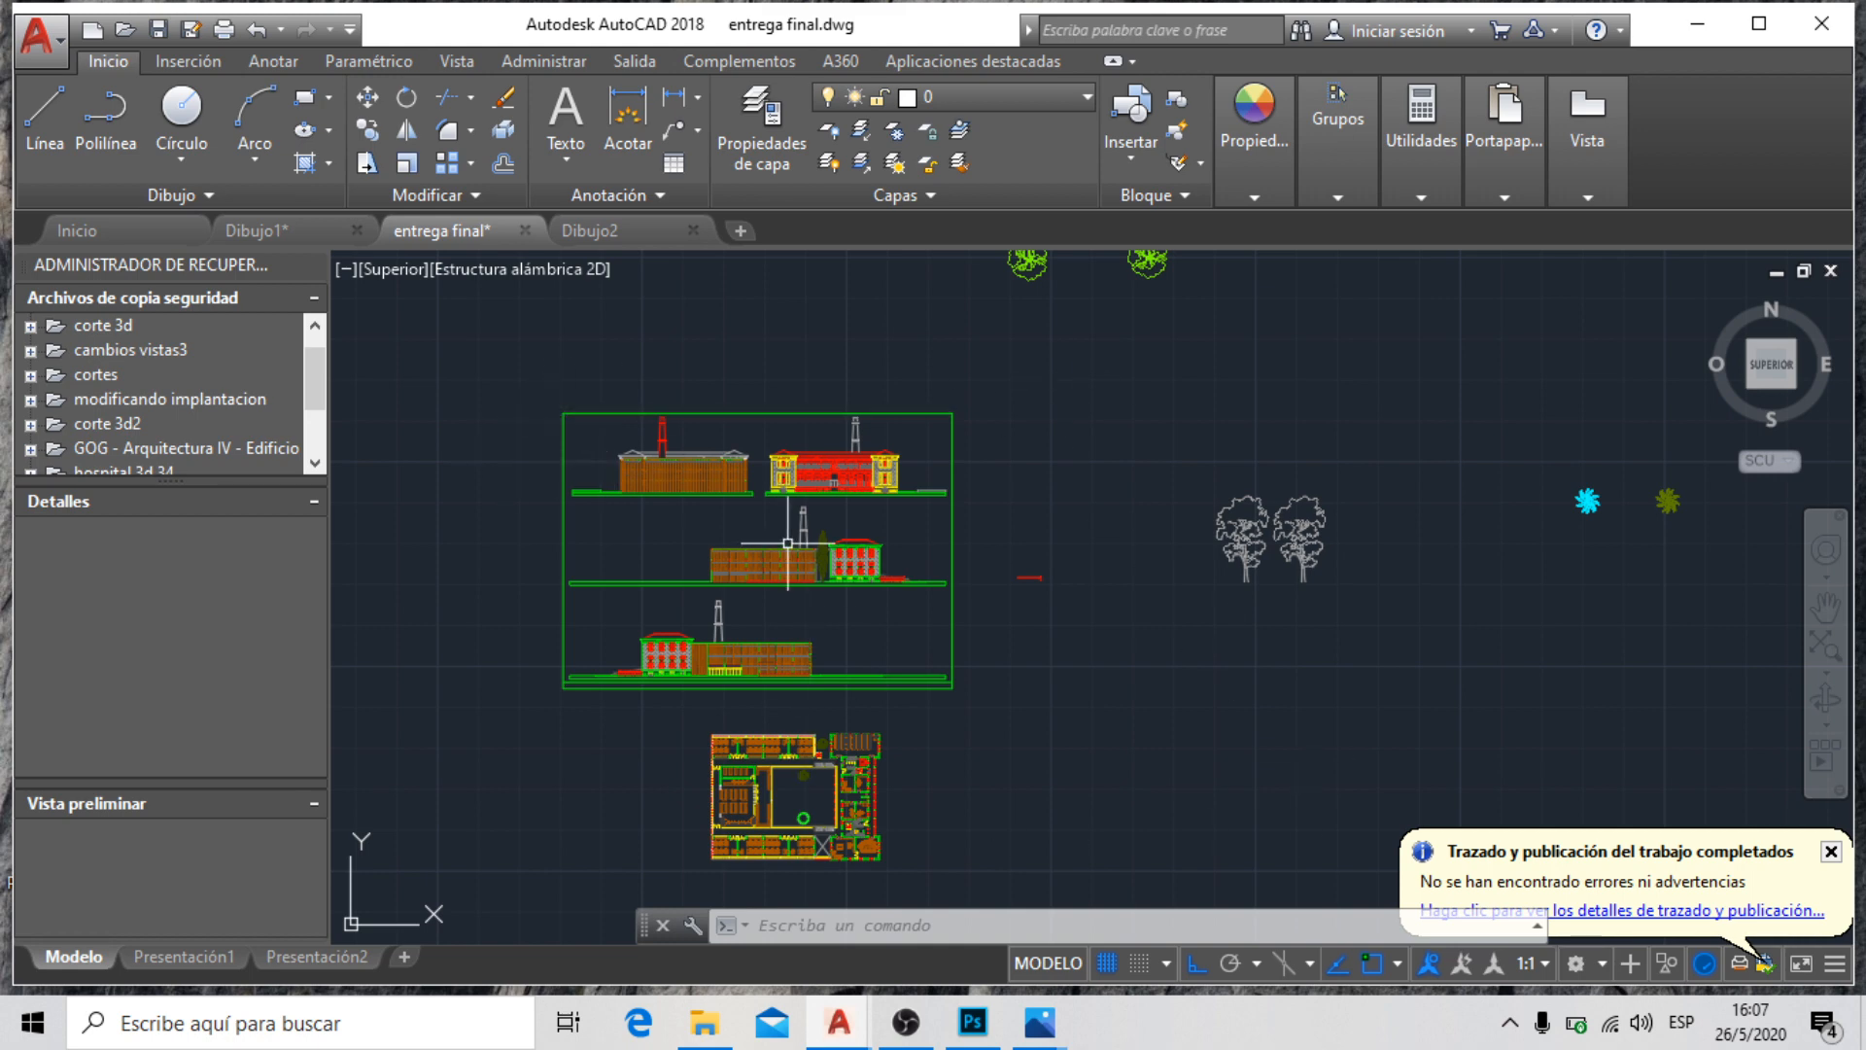
# Turn on polar tracking and review its available angle increments, keeping the current selection
pyautogui.click(1229, 964)
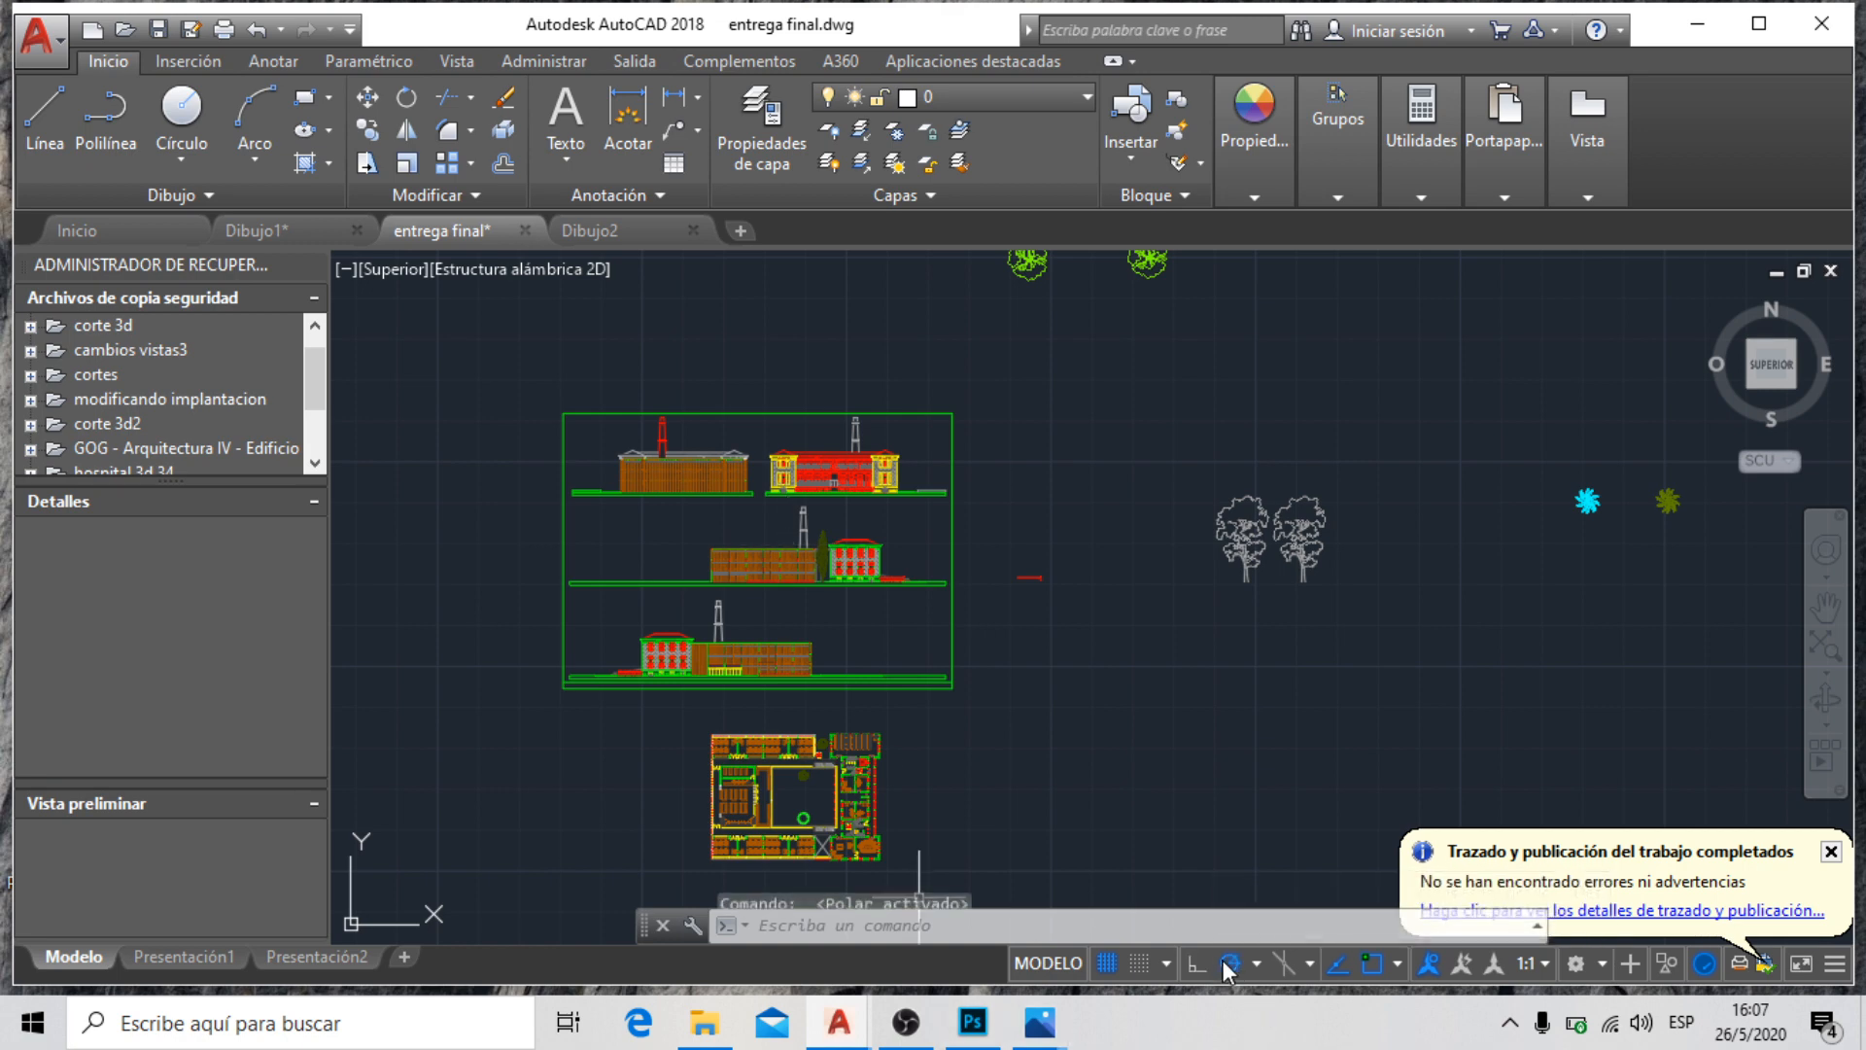
pyautogui.rightClick(1224, 960)
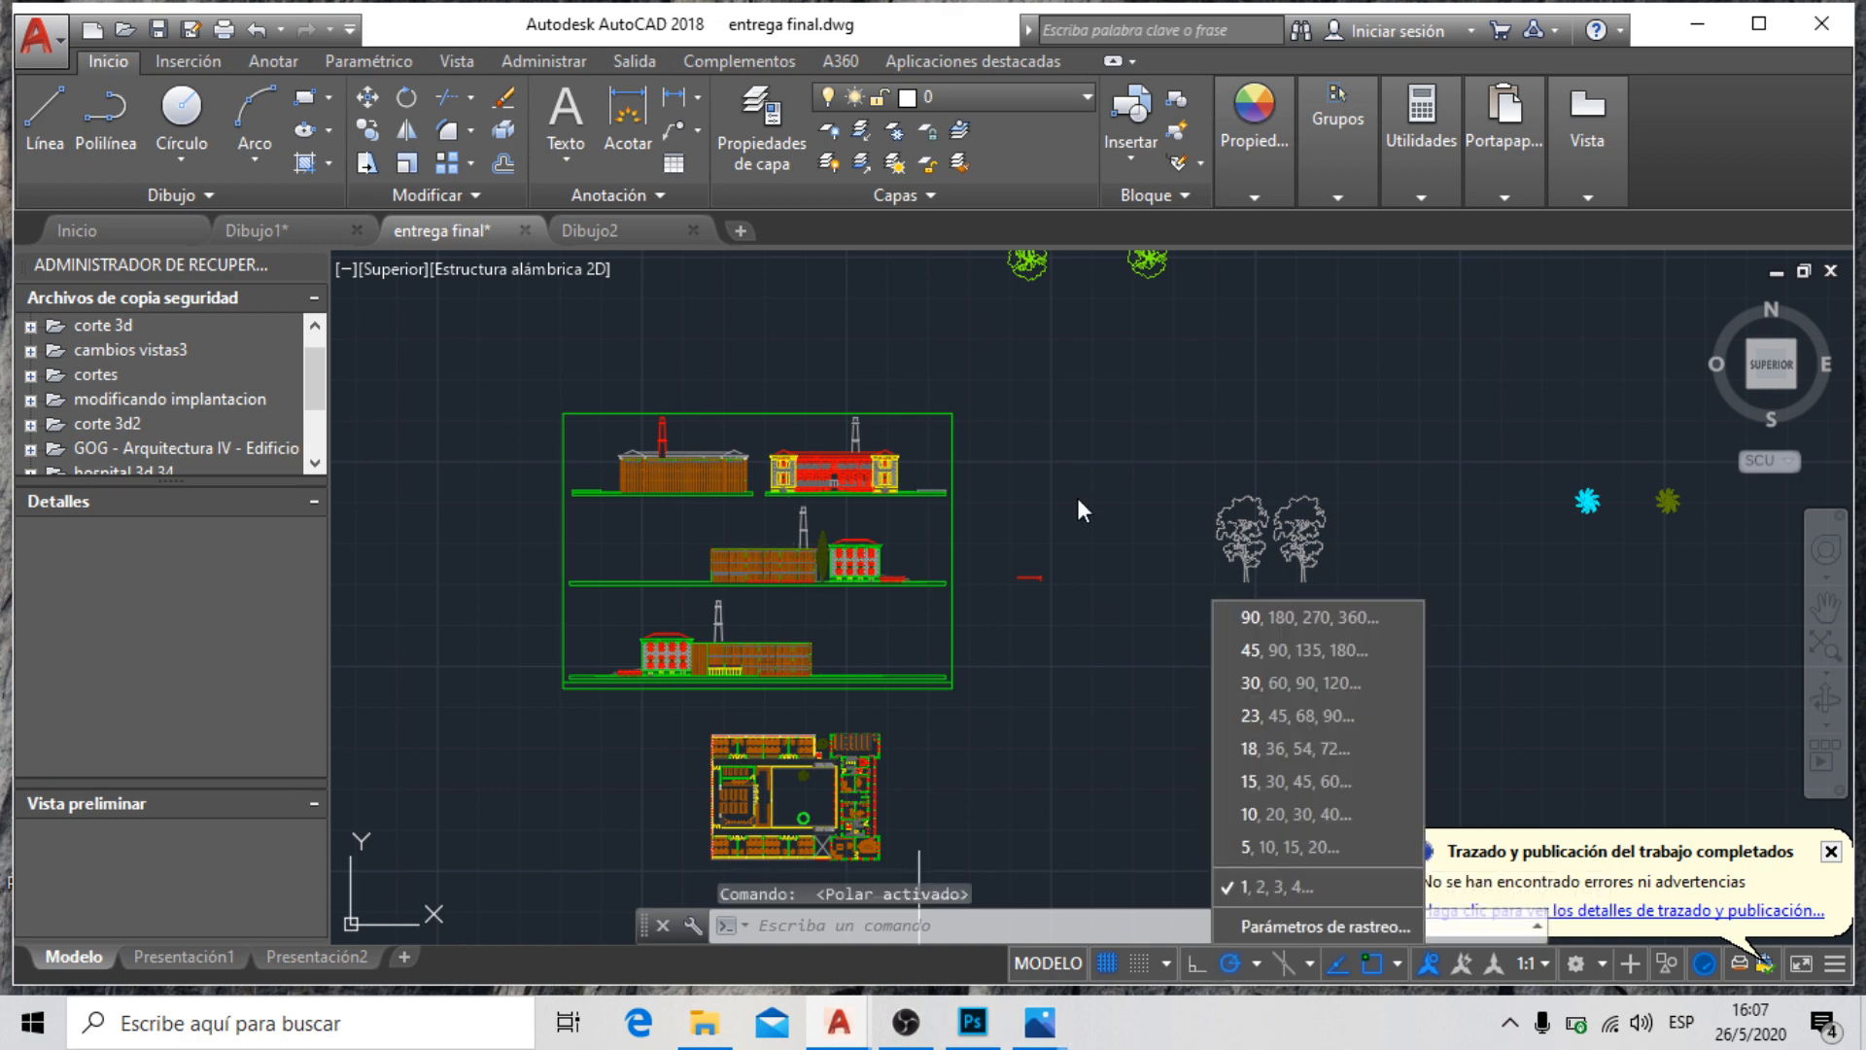
pyautogui.click(1091, 555)
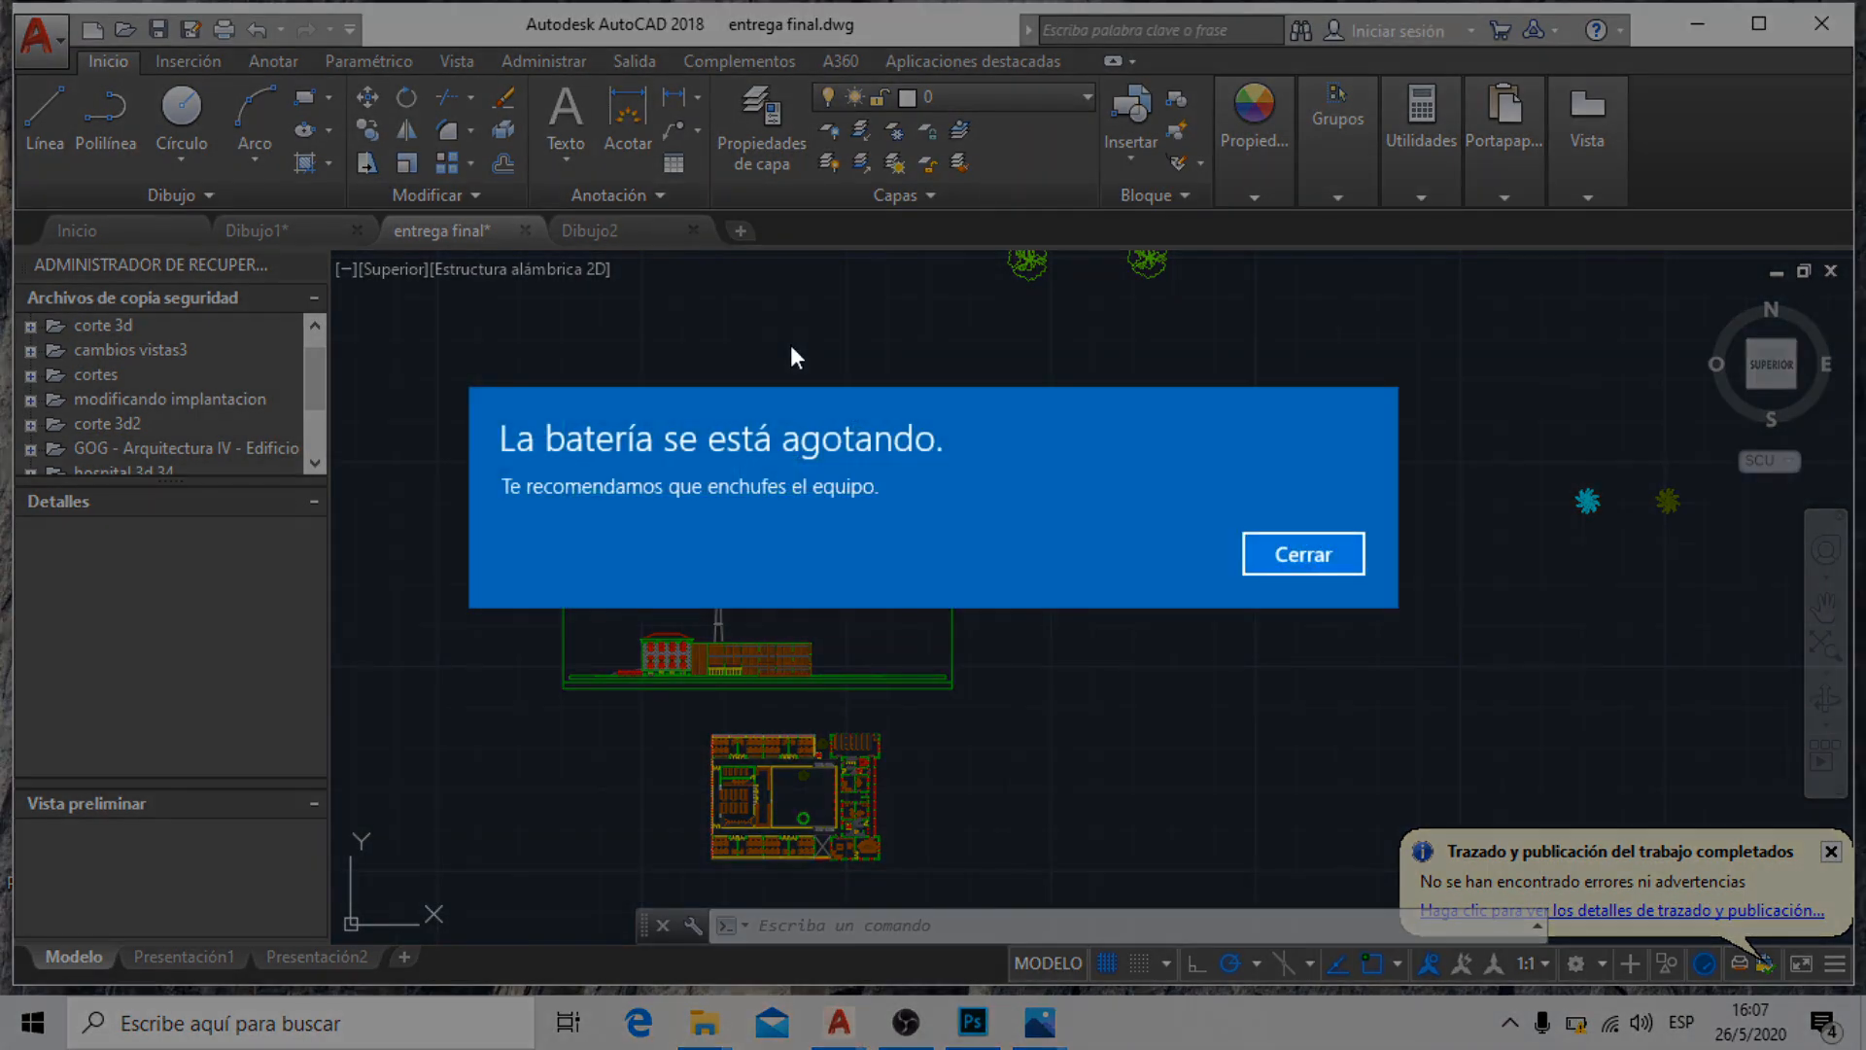
# Dismiss the low-battery warning and return to the overview of the green-framed elevations sheet
pyautogui.click(1274, 546)
pyautogui.scroll(3, 975, 404)
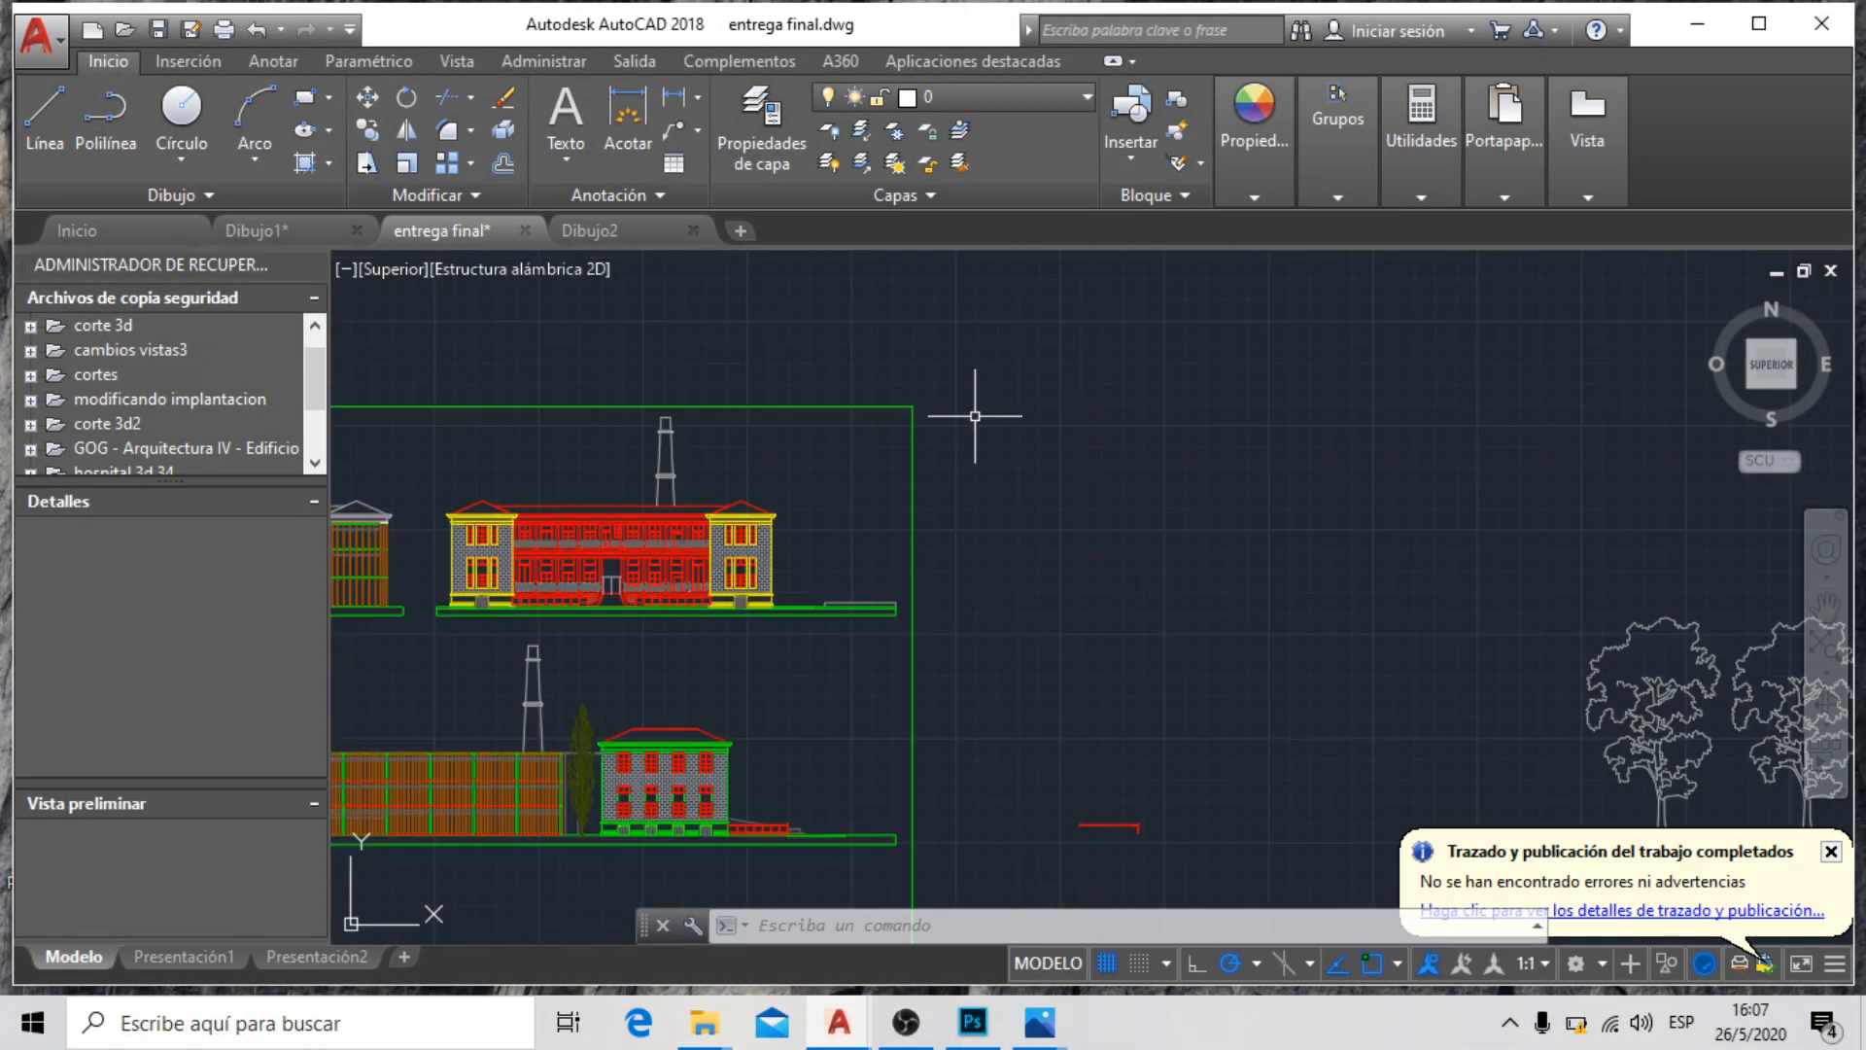
pyautogui.scroll(-1, 1033, 391)
pyautogui.scroll(-2, 1029, 407)
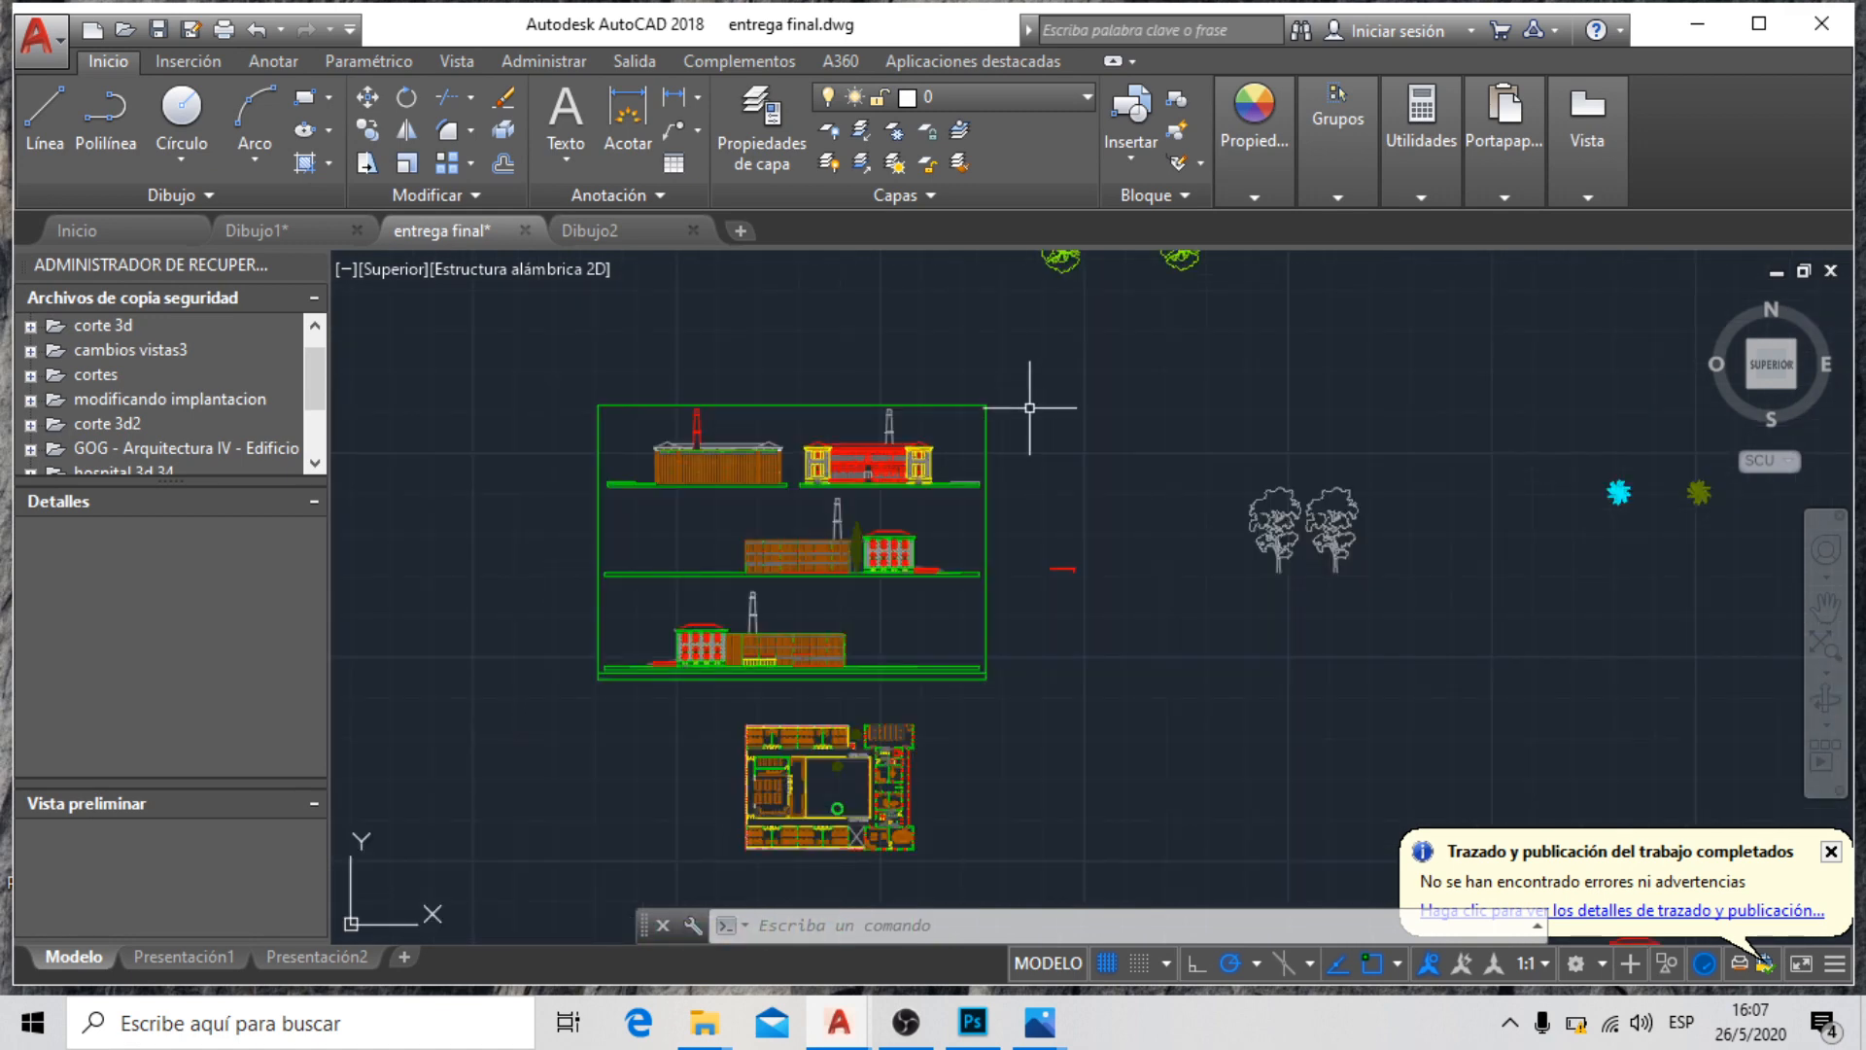